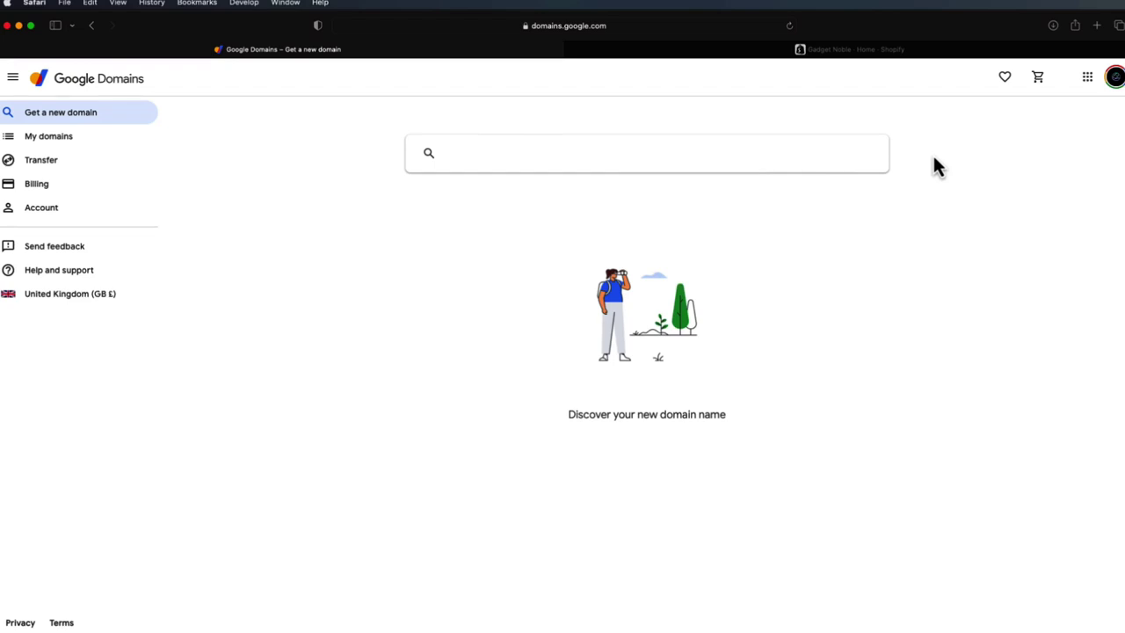
- Check the Shopify store admin's full web address, then return to the domain search page
left_click(595, 160)
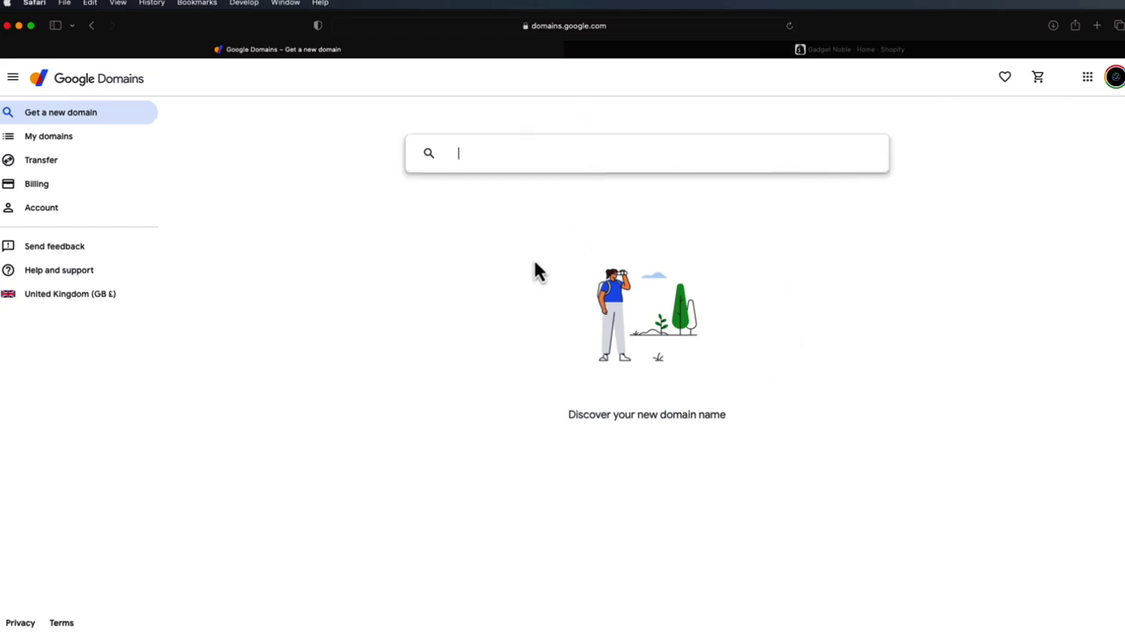
left_click(773, 50)
left_click(489, 51)
left_click(763, 54)
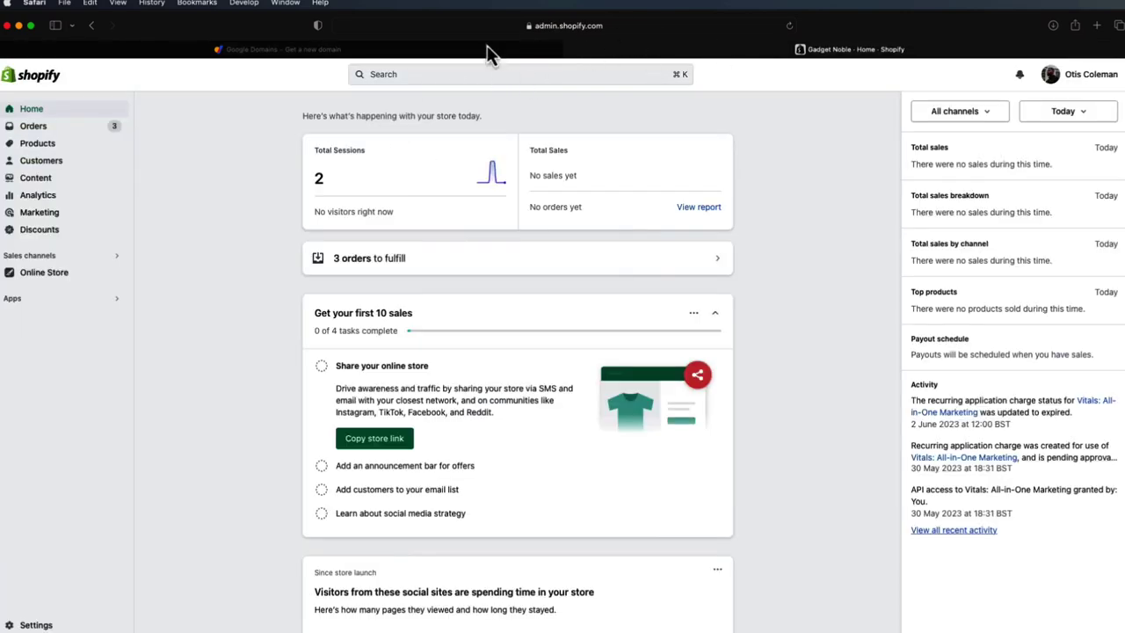
left_click(545, 28)
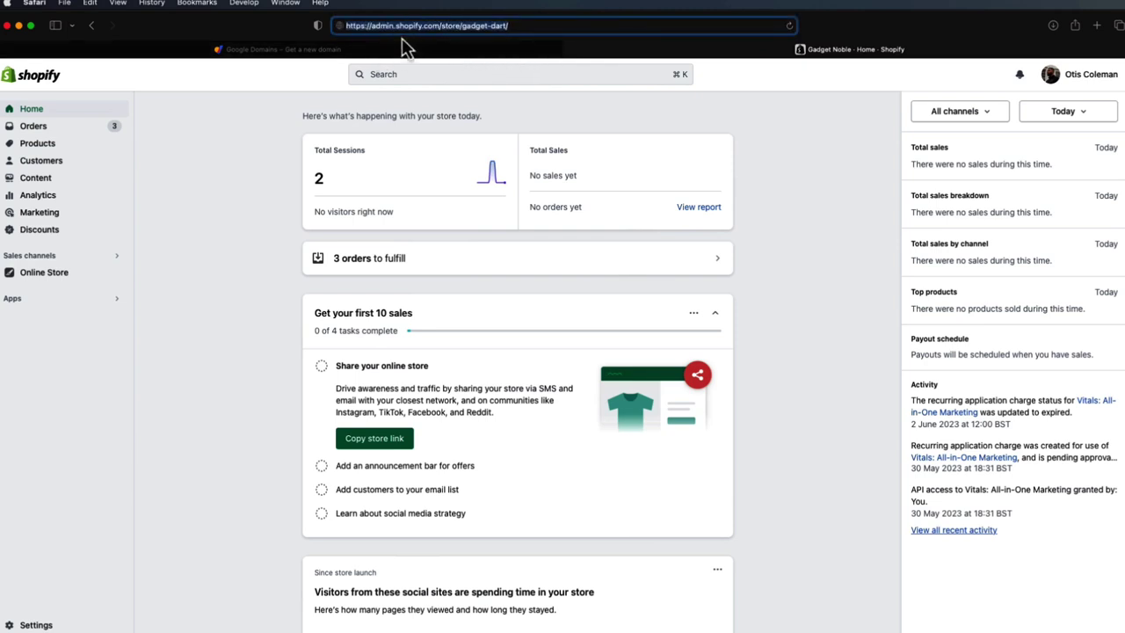
left_click(342, 55)
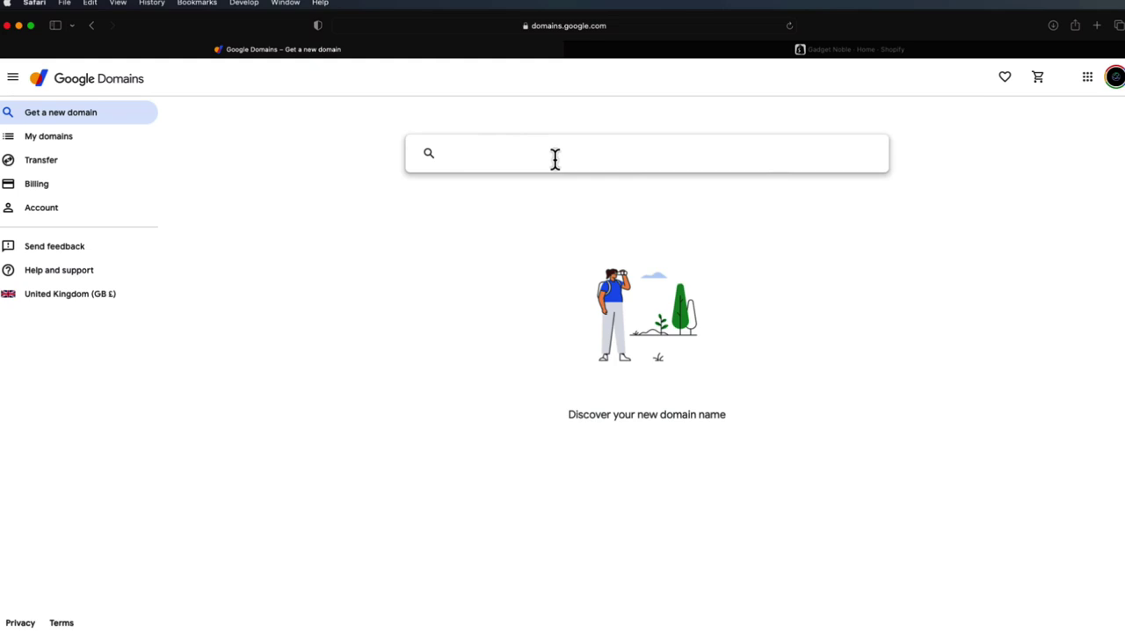
- Search Google Domains for kaveza, then for kaseva
type("kaveza")
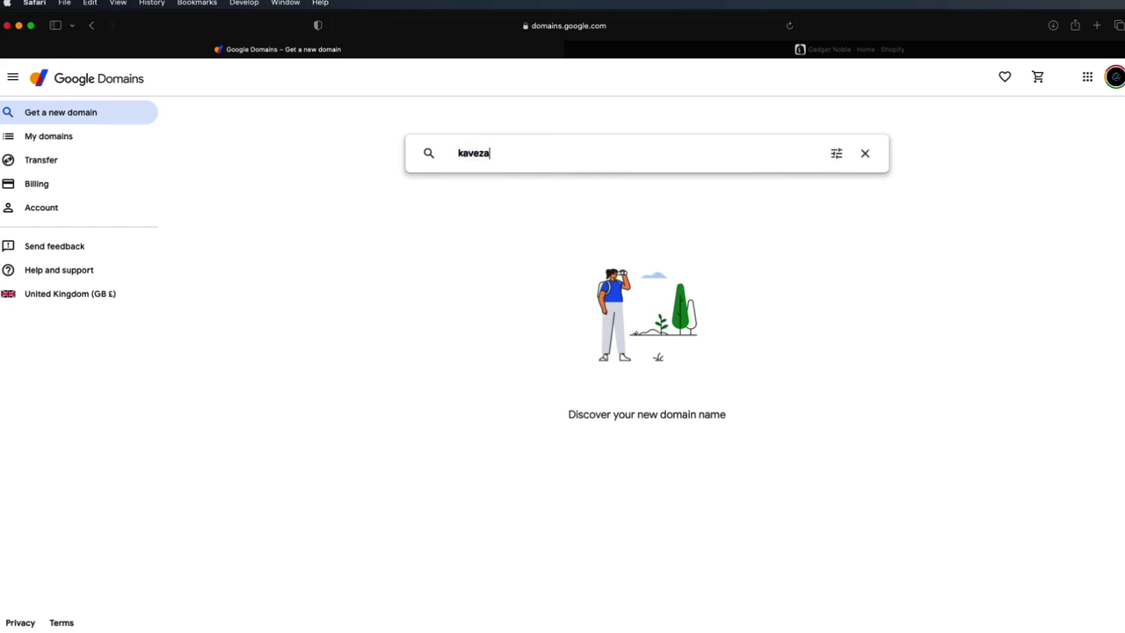
key("Return")
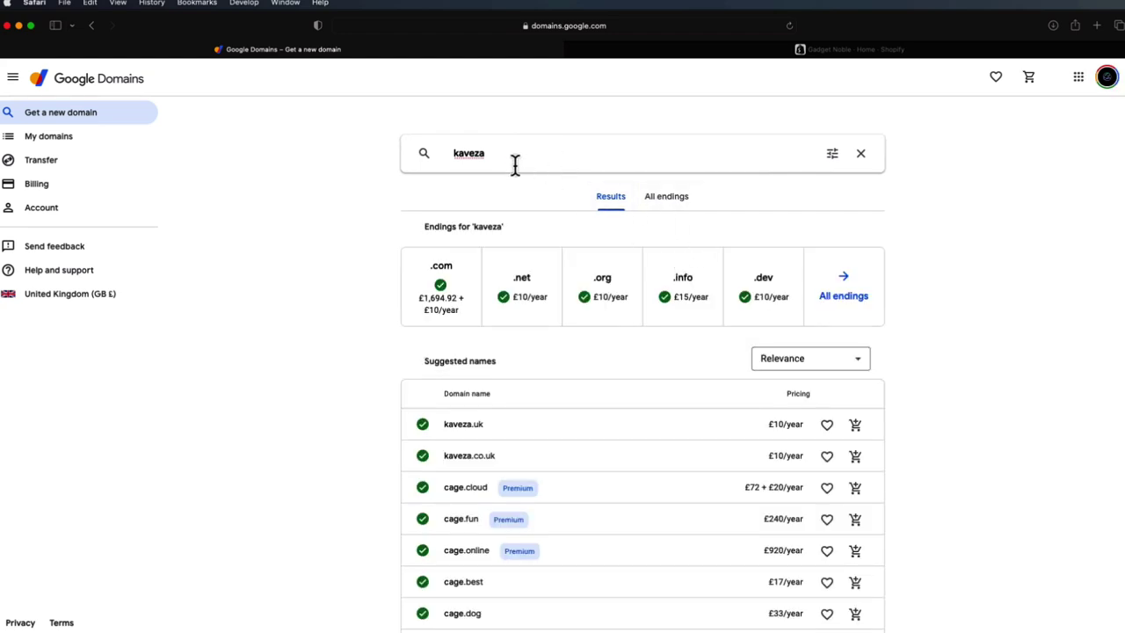
left_click(468, 155)
key("BackSpace")
type("s")
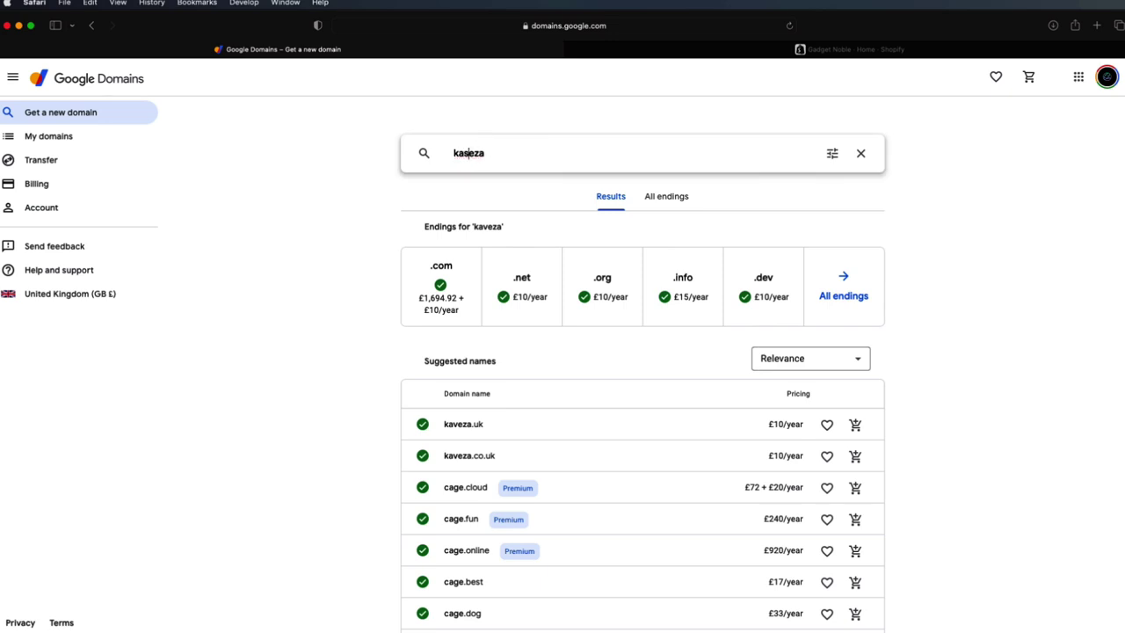
key("Right")
key("Right")
key("BackSpace")
type("v")
key("Return")
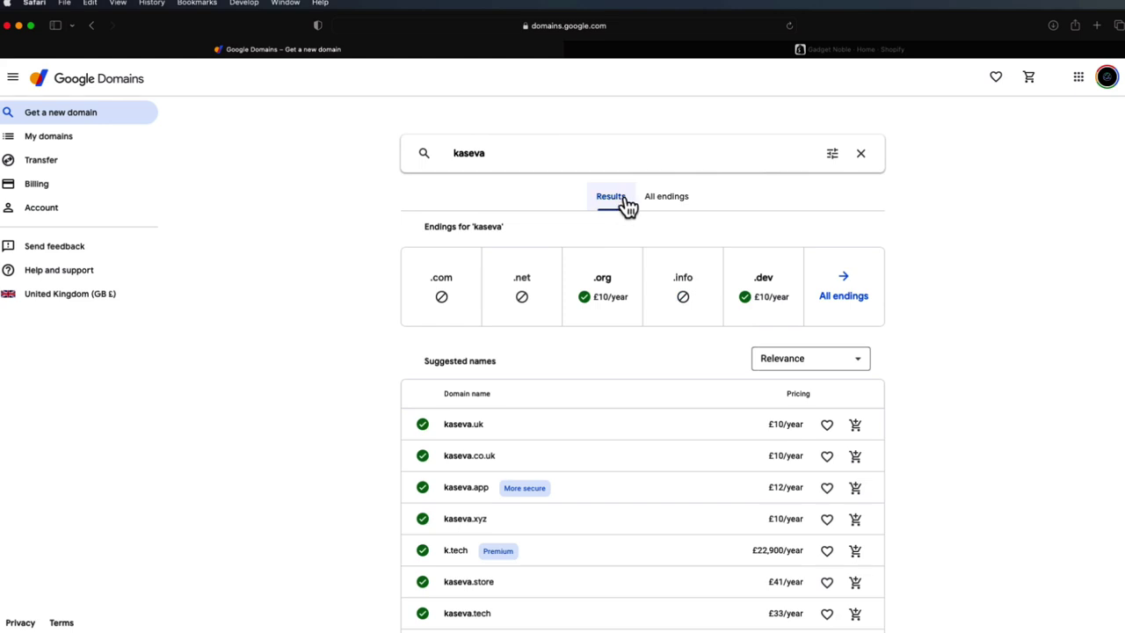
- After kaseva.com proves unavailable, search kasevo.com and add it to the basket at £10/year
left_click(540, 155)
type(".com")
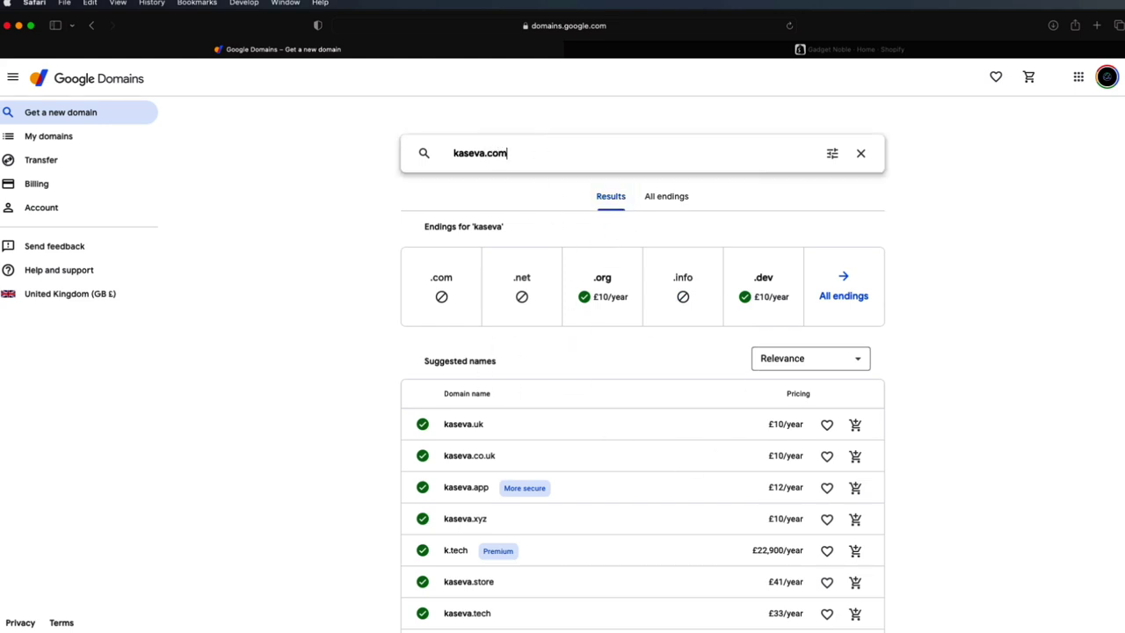
key("Return")
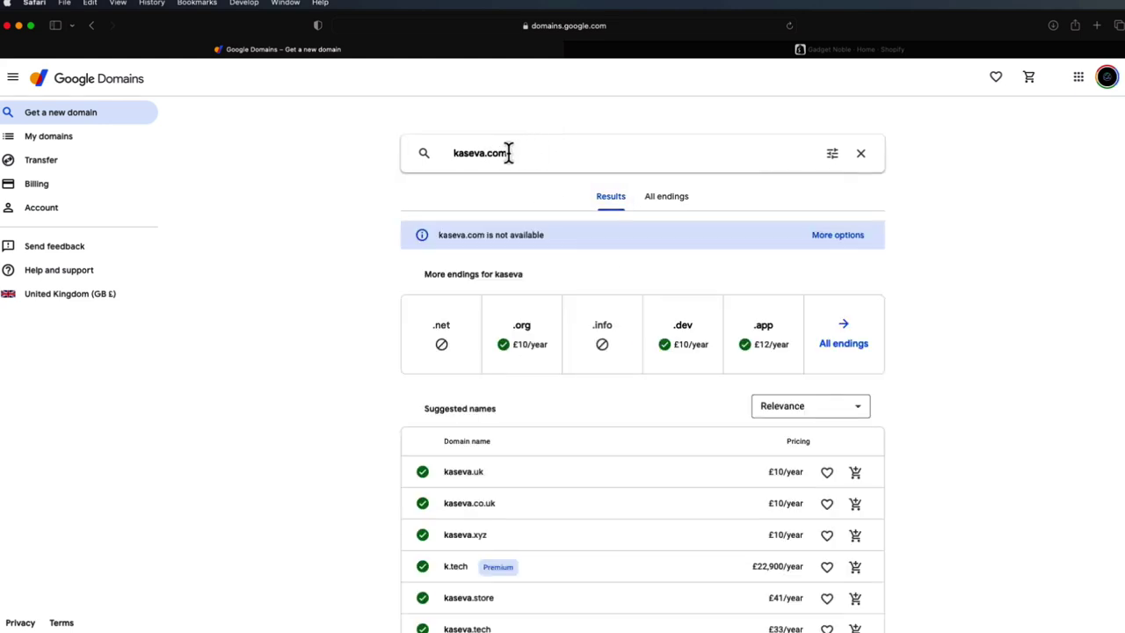
left_click(483, 153)
key("BackSpace")
type("o")
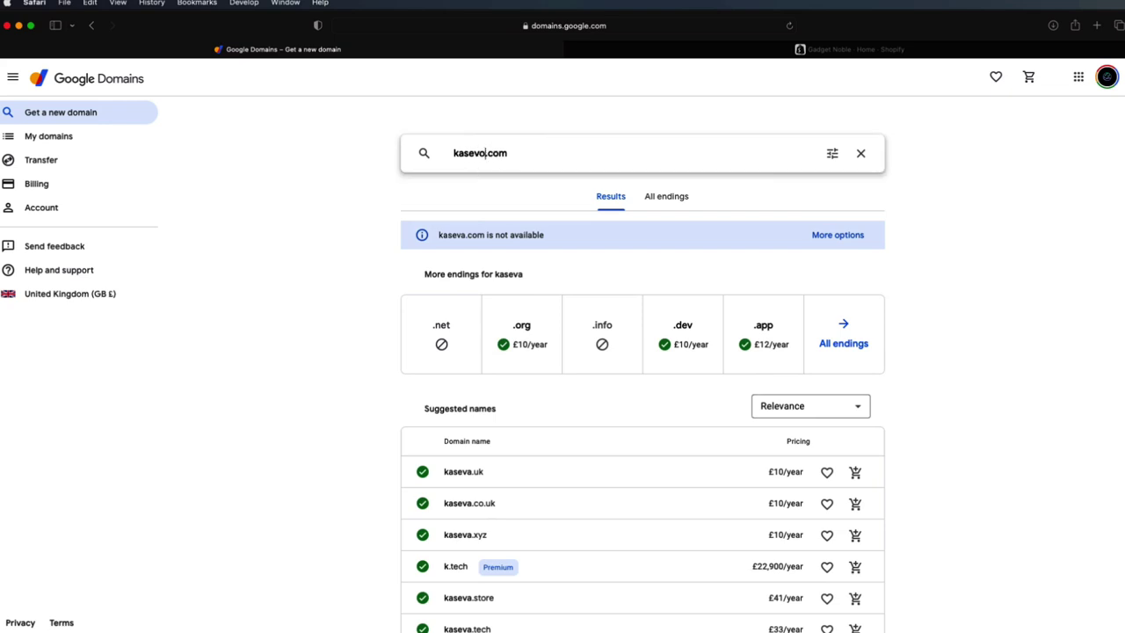
key("Return")
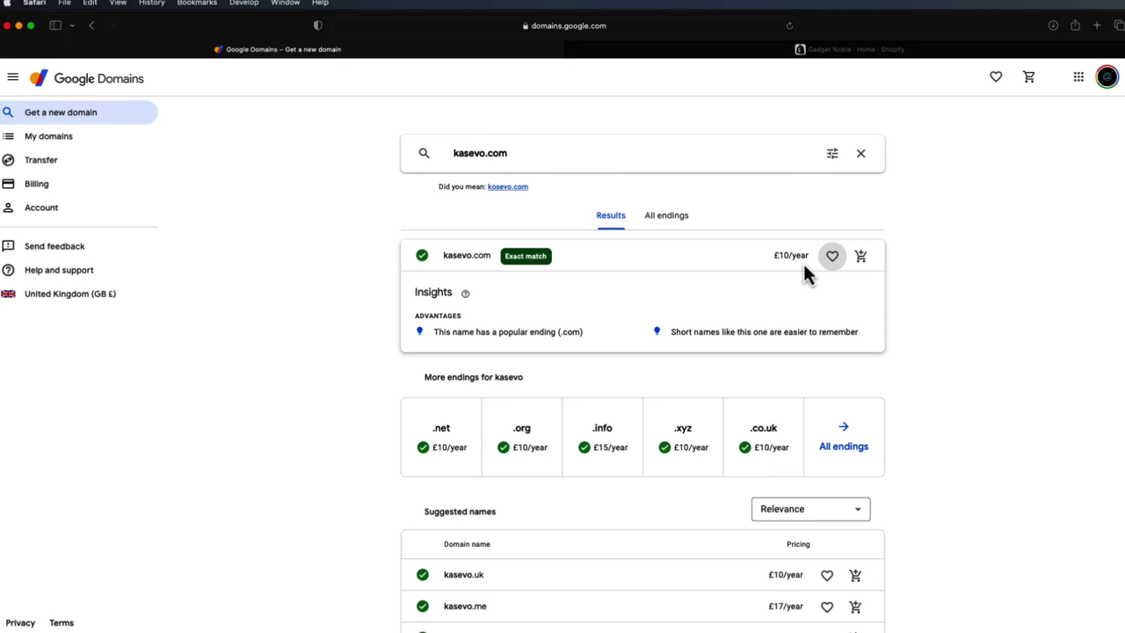
left_click(860, 257)
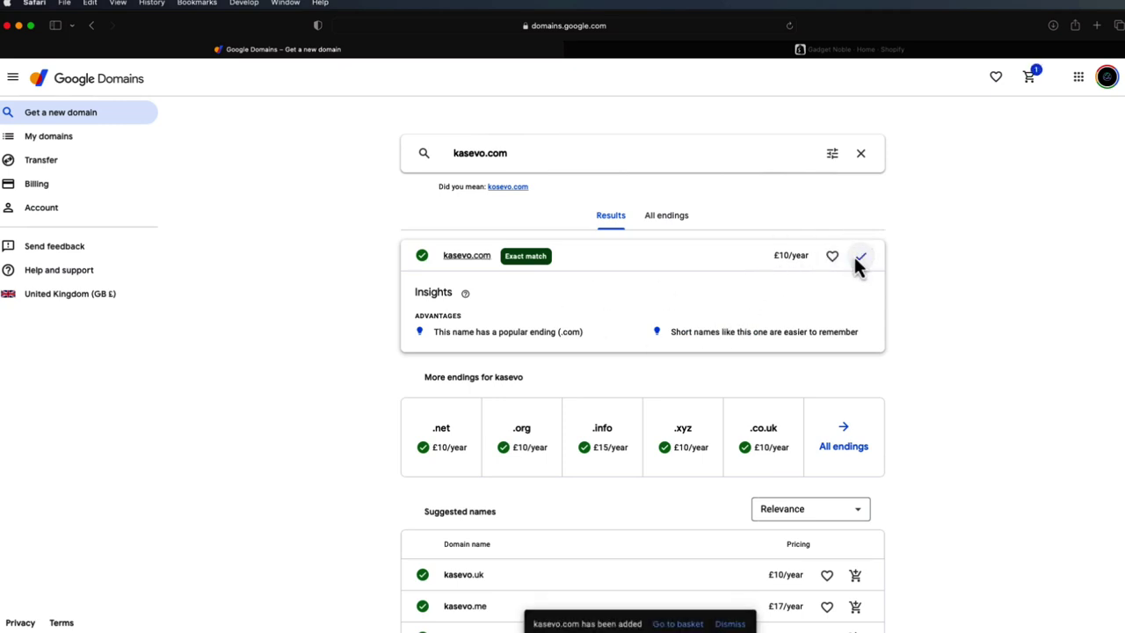
- In the basket, add Google Workspace custom email and turn off domain auto-renew
left_click(1030, 81)
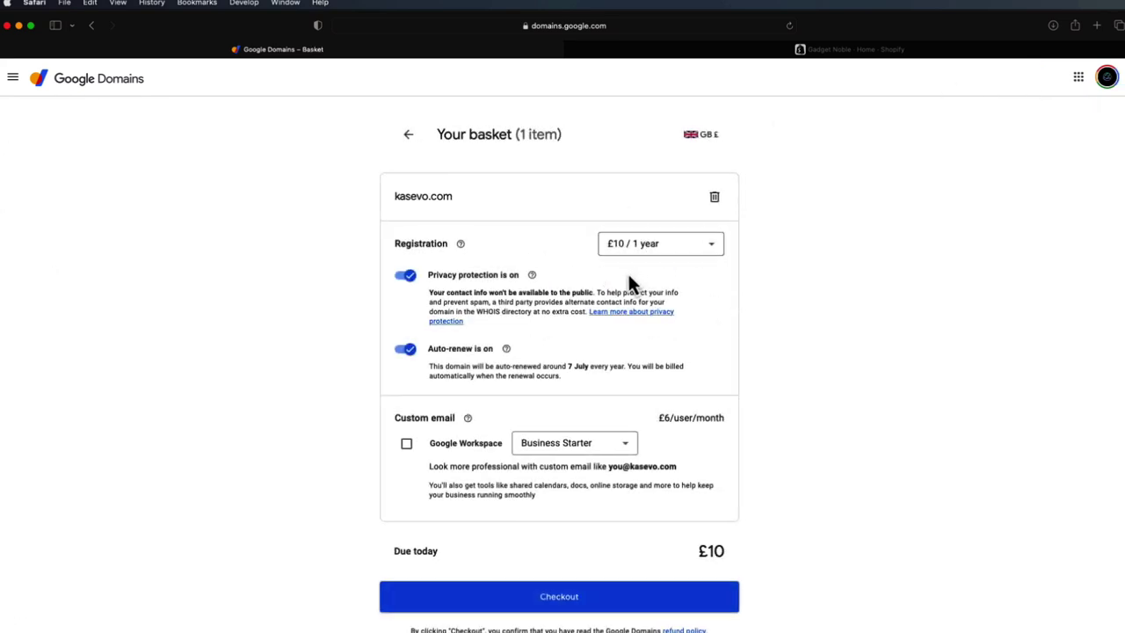
left_click(420, 445)
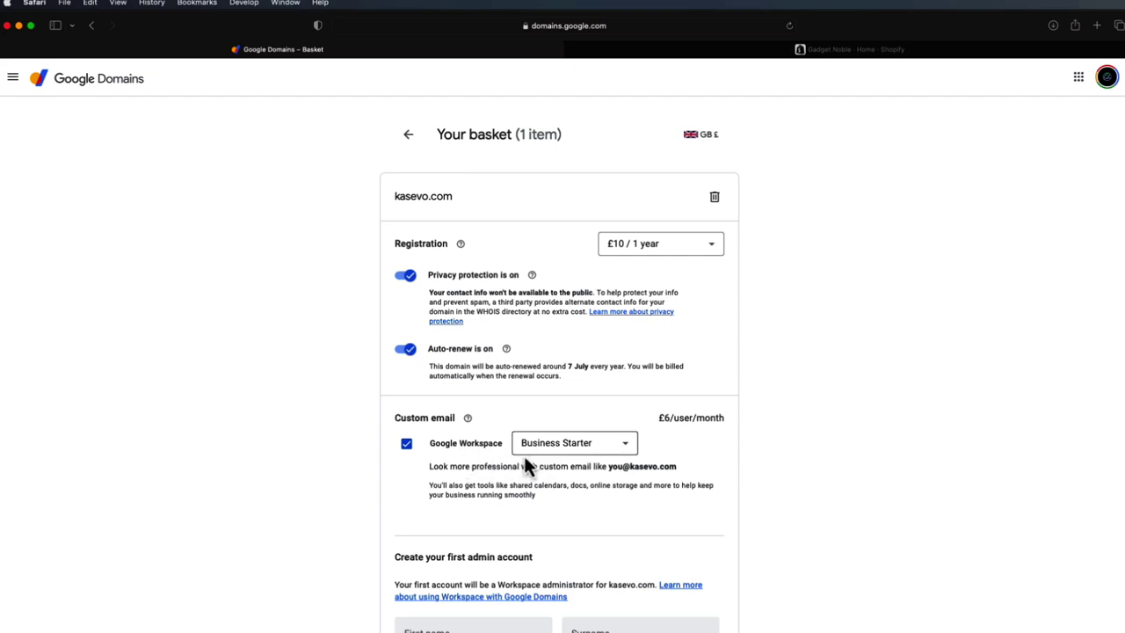
scroll(536, 462, "down", 1)
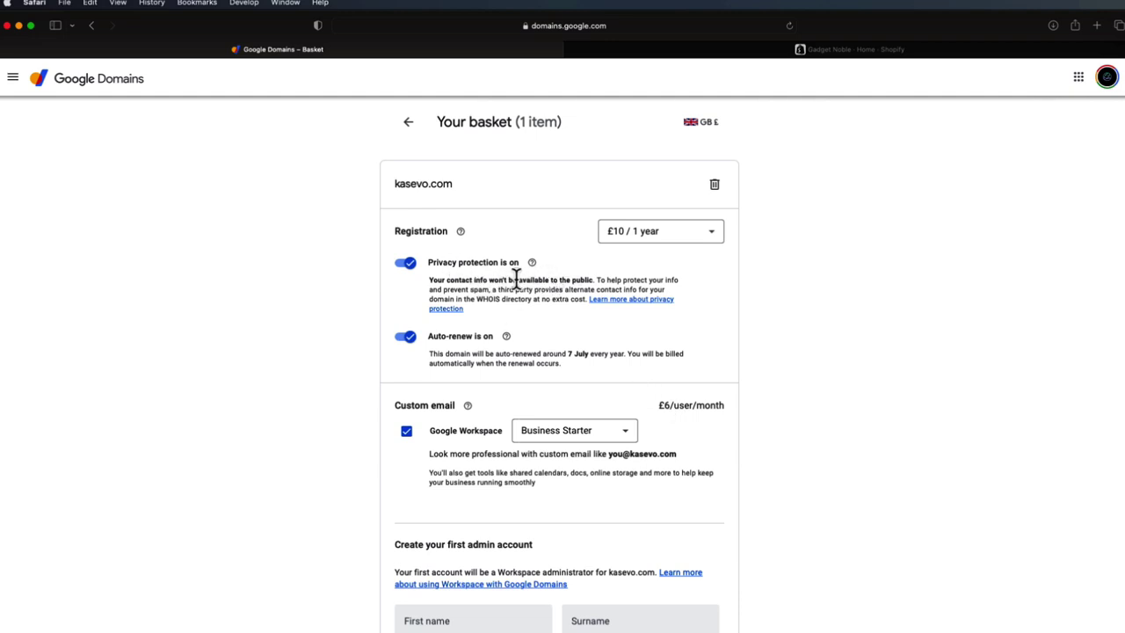
scroll(510, 268, "down", 2)
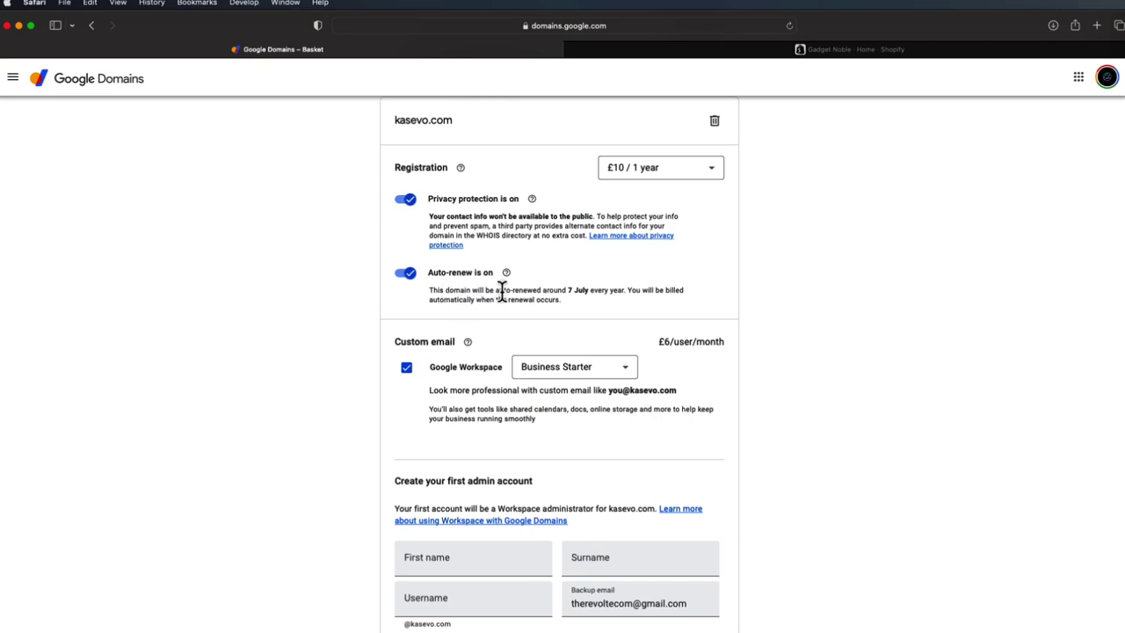
left_click(407, 275)
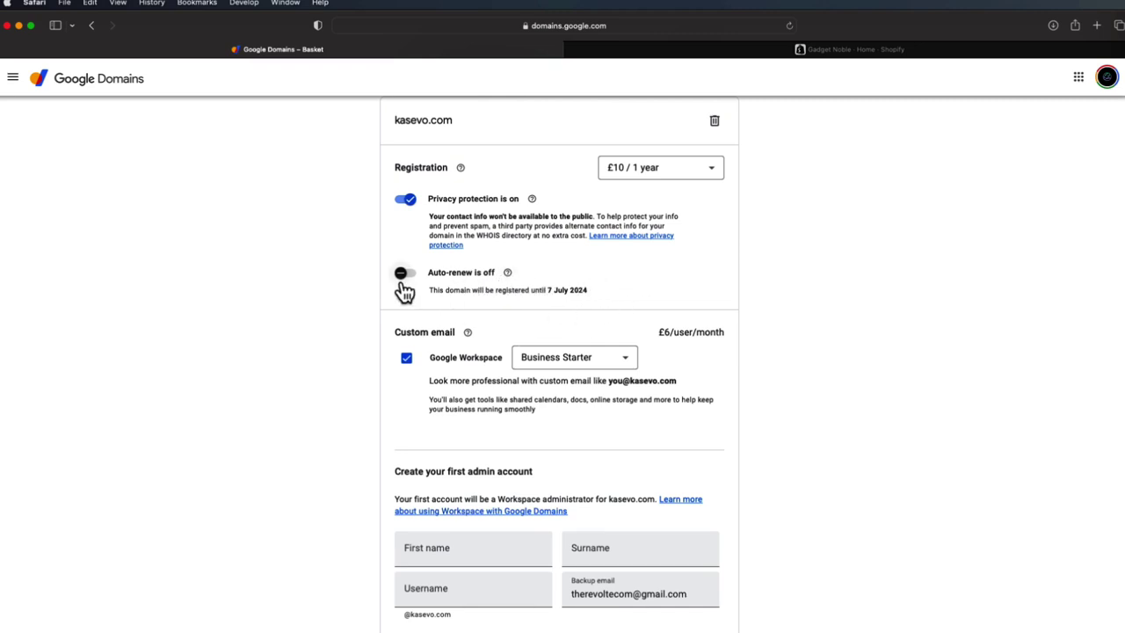
scroll(665, 320, "down", 2)
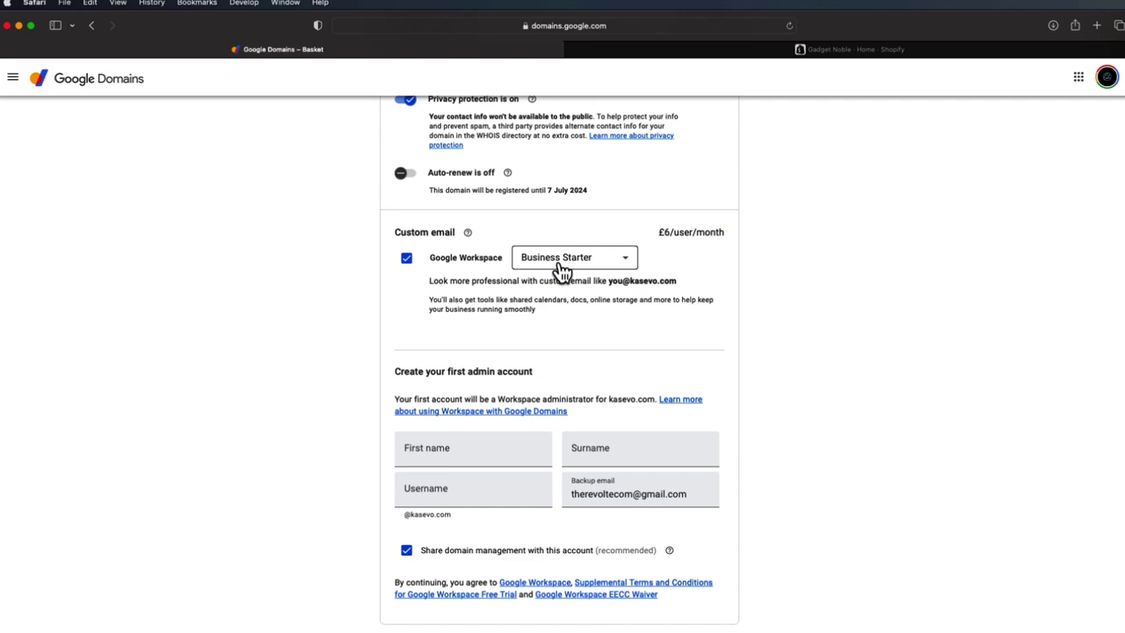
- Set the Workspace admin username to 'support'
left_click(459, 449)
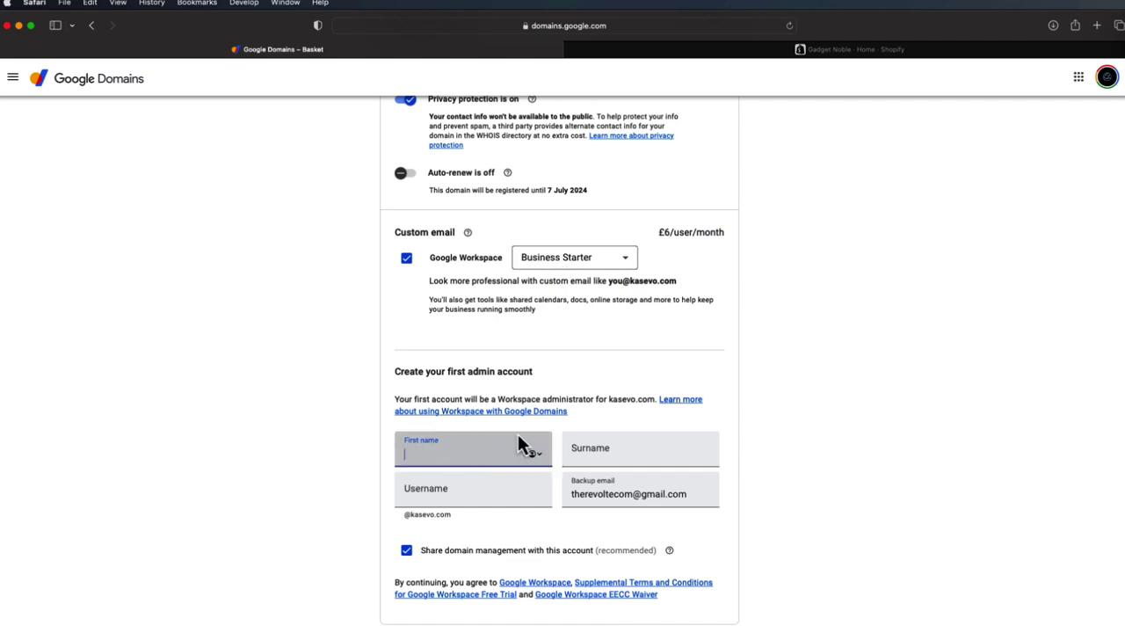
left_click(588, 448)
left_click(490, 507)
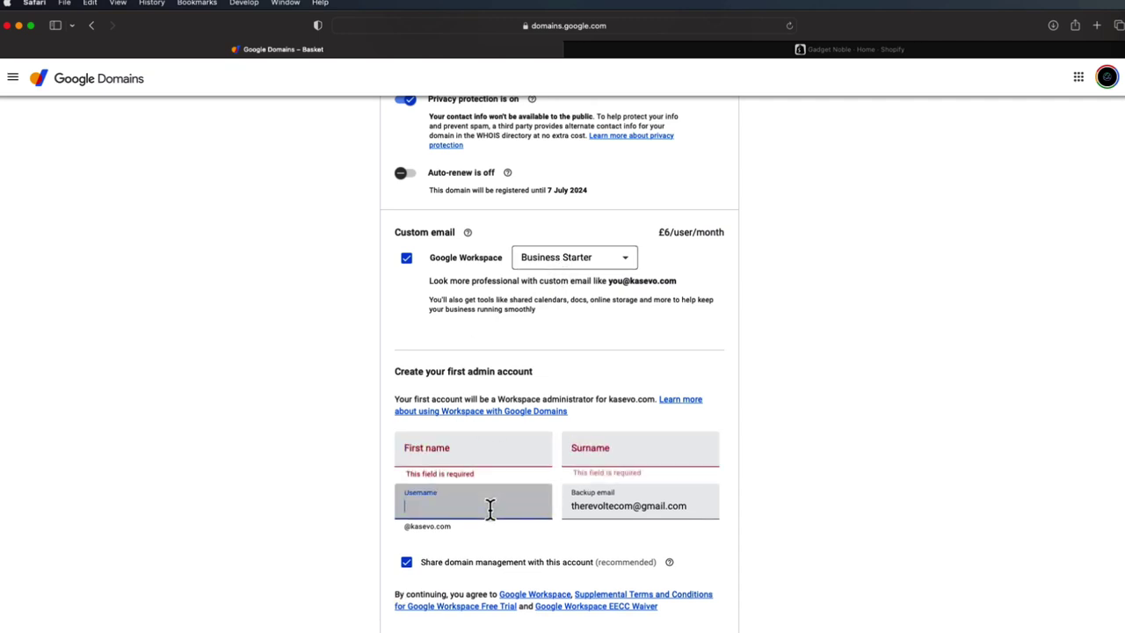
type("support")
left_click(439, 538)
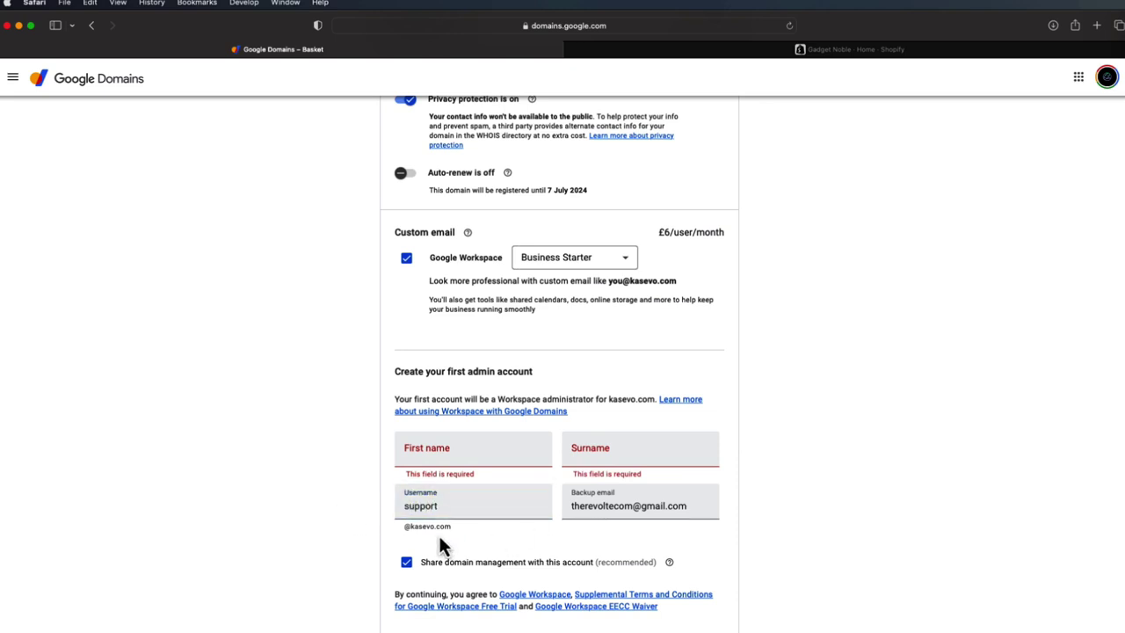
scroll(424, 531, "down", 1)
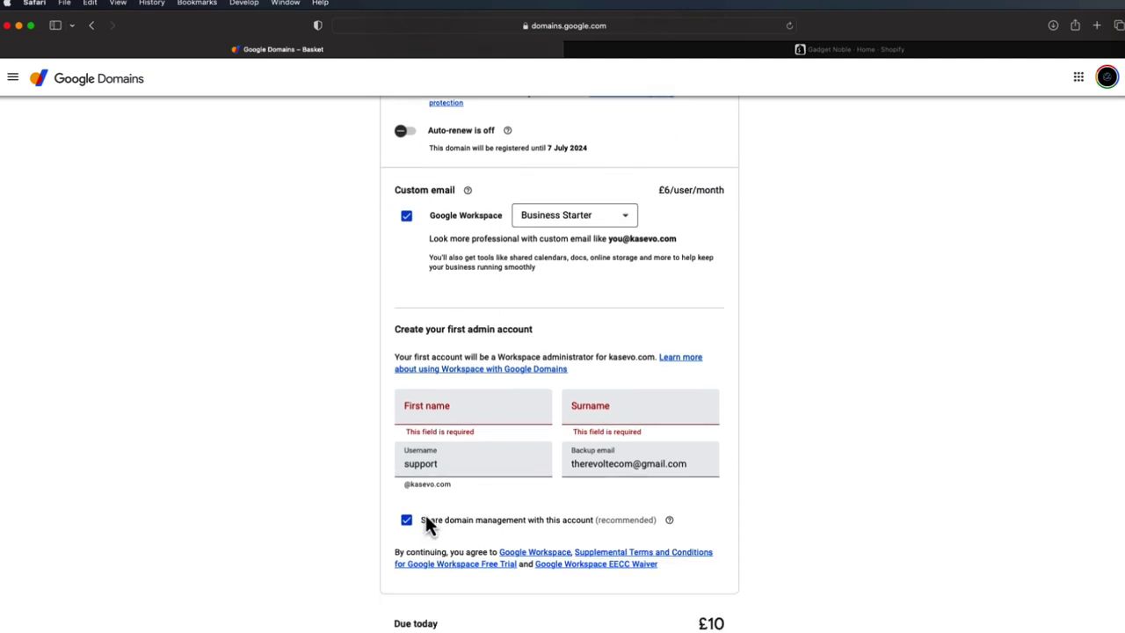
- Enter the admin's first name and surname, then proceed to checkout for kasevo.com
left_click(462, 402)
left_click(607, 401)
left_click(517, 408)
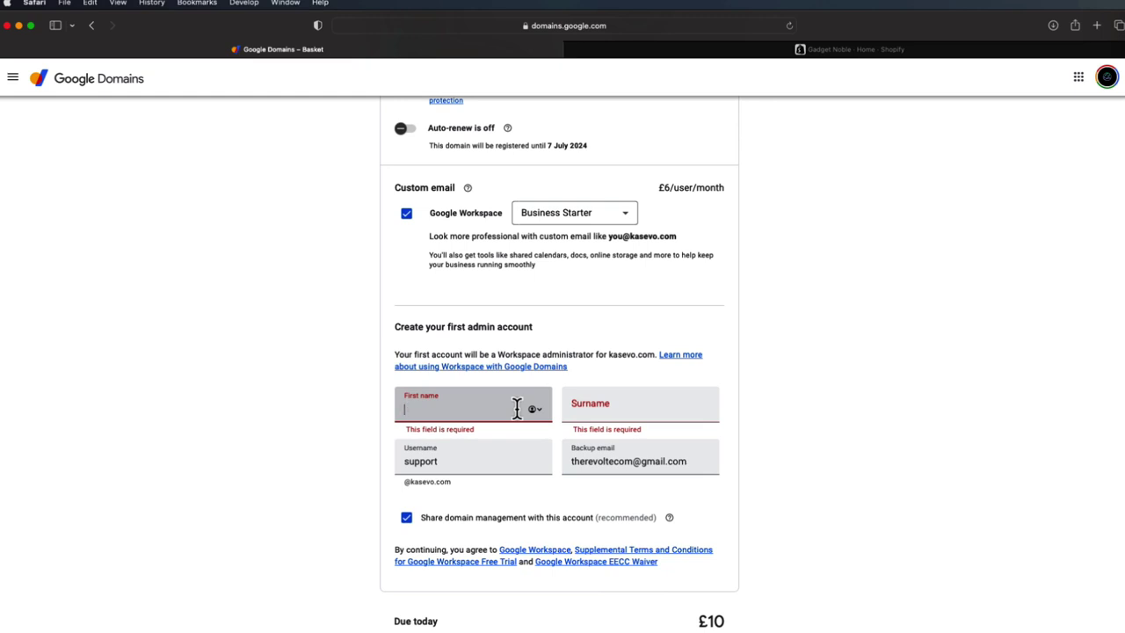
left_click(655, 406)
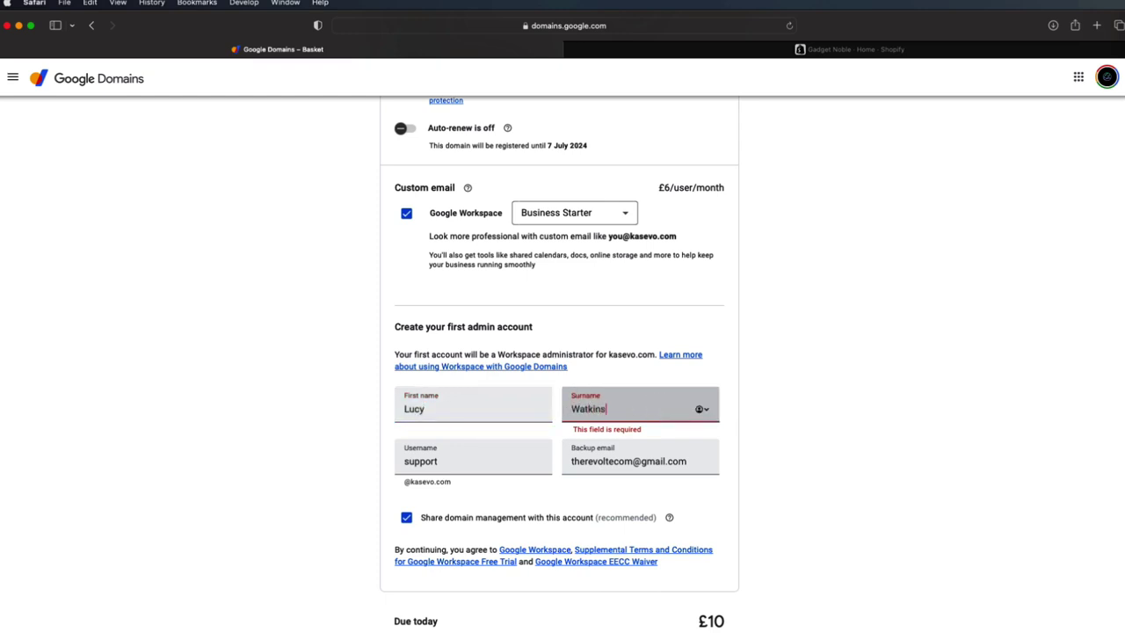
left_click(800, 458)
scroll(822, 448, "down", 2)
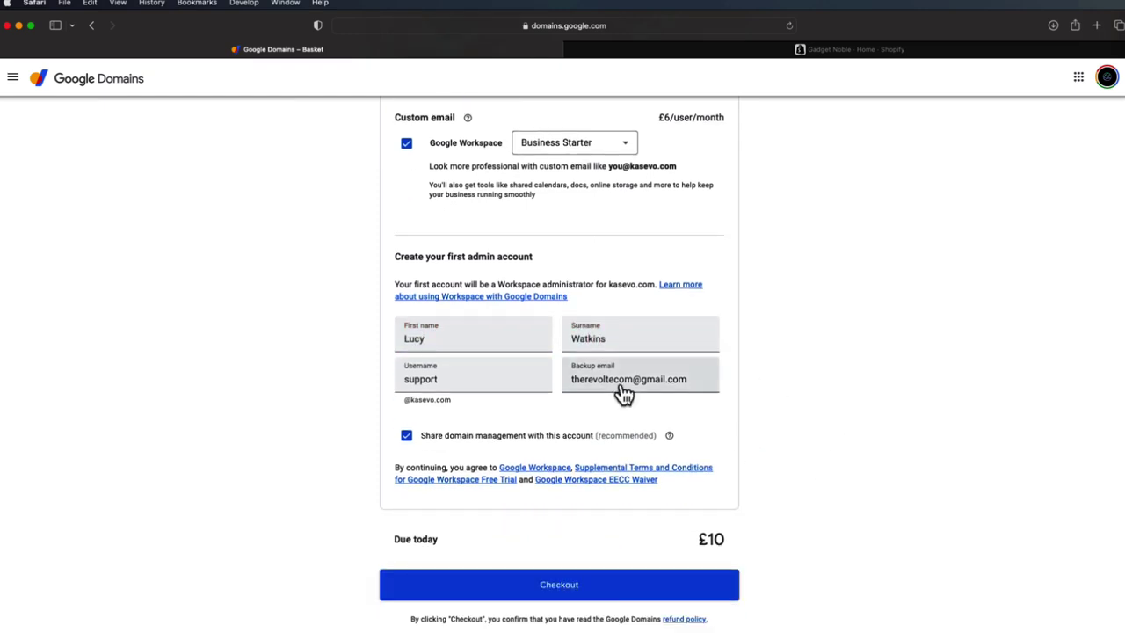
left_click(585, 597)
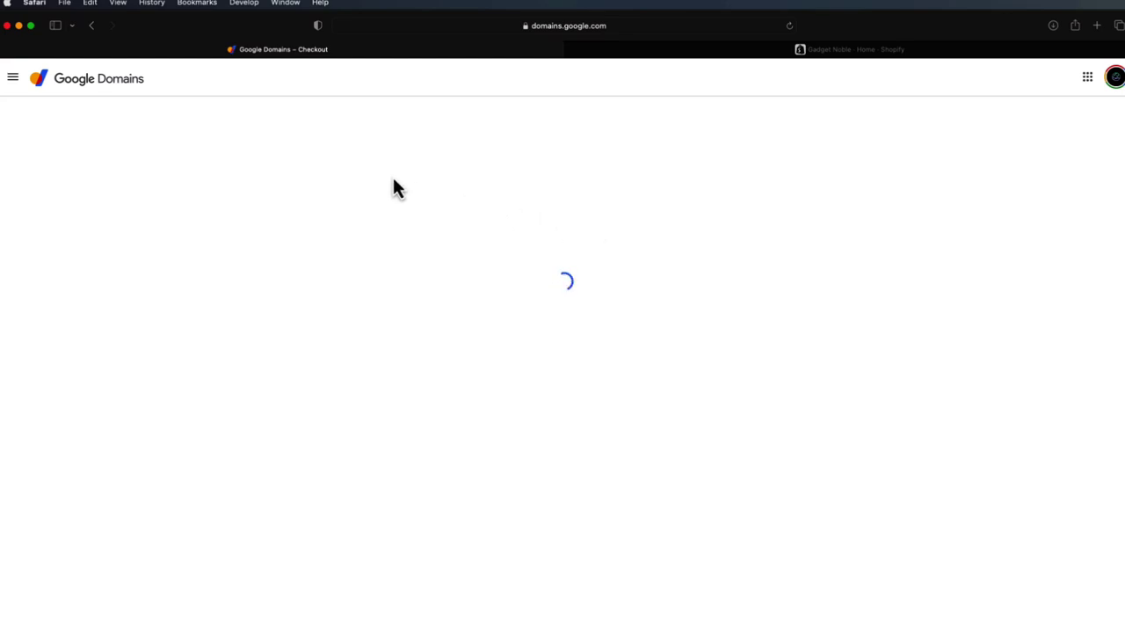
- Search Google Domains for kasevi.de, then for kasevi.se
left_click(464, 152)
type("kasevi.de")
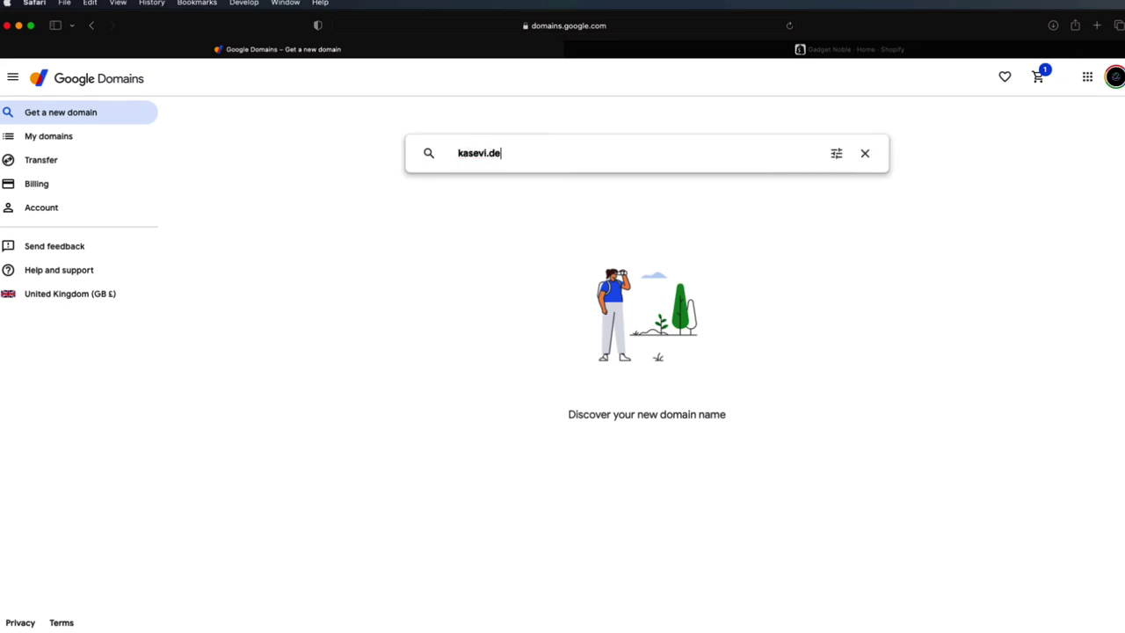
key("Return")
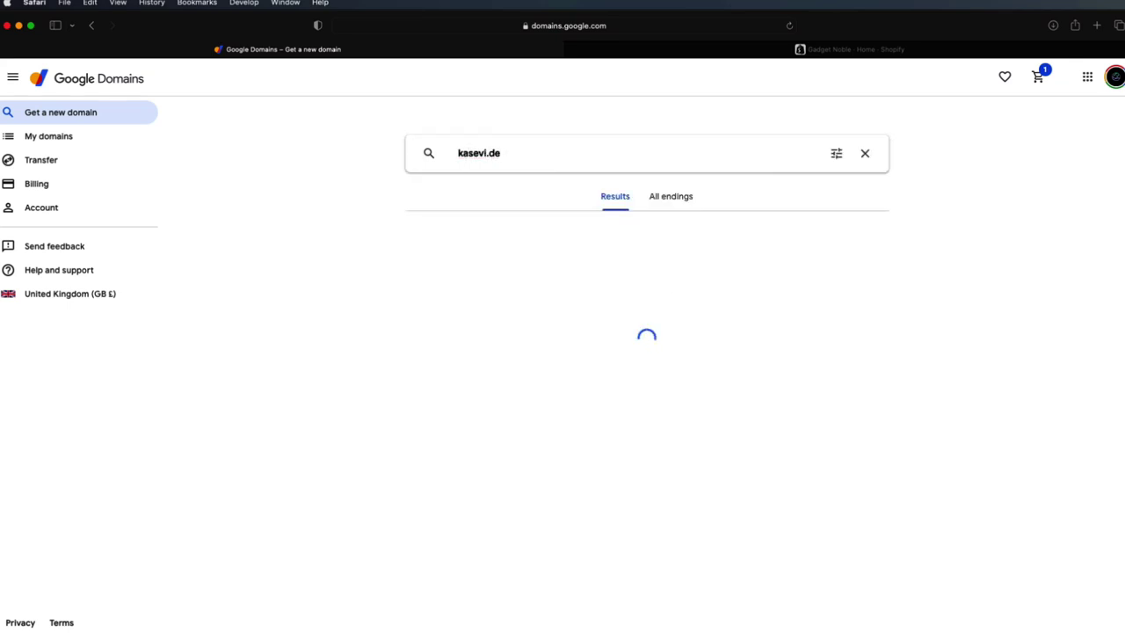
left_click(508, 153)
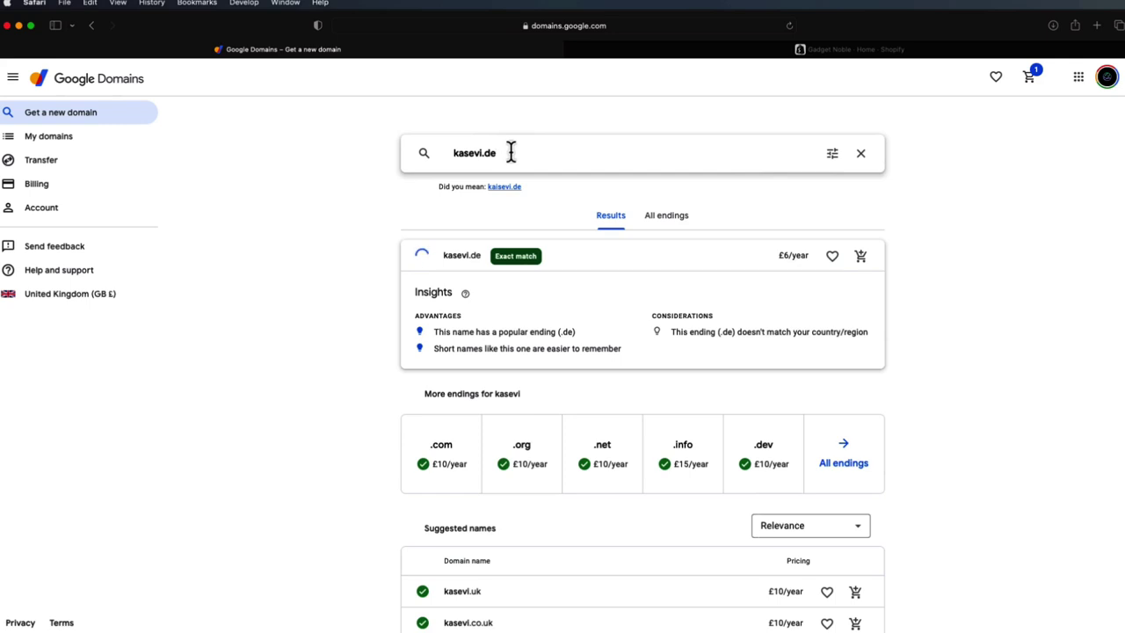
key("BackSpace")
key("BackSpace")
type("se")
key("Return")
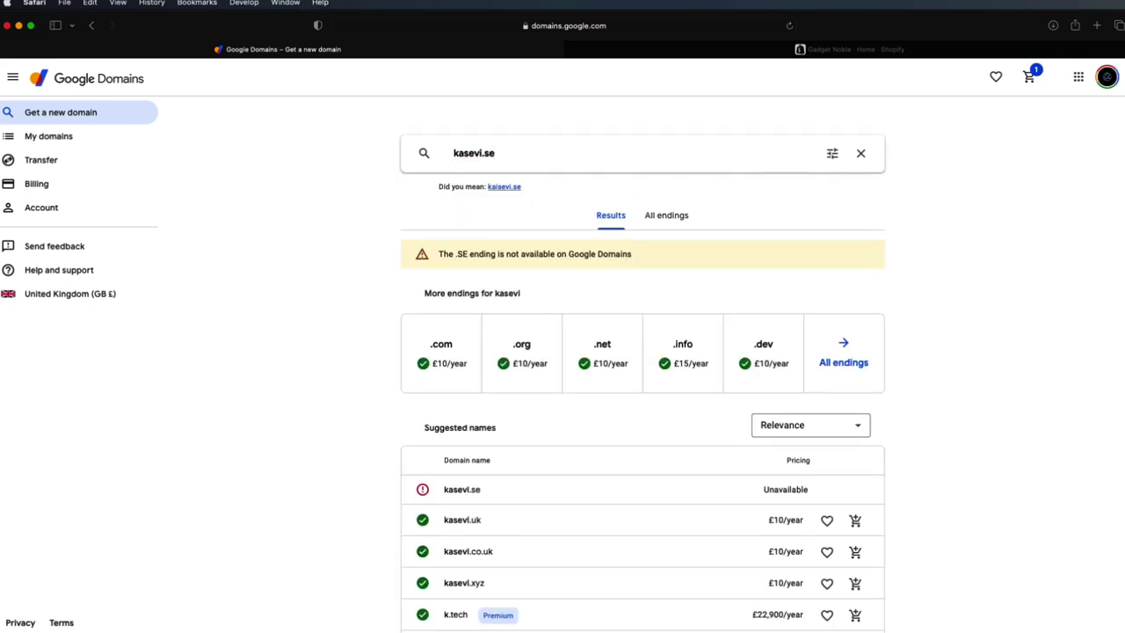
- Search for kasevi.nl, which shows as available at £7/year
left_click(533, 155)
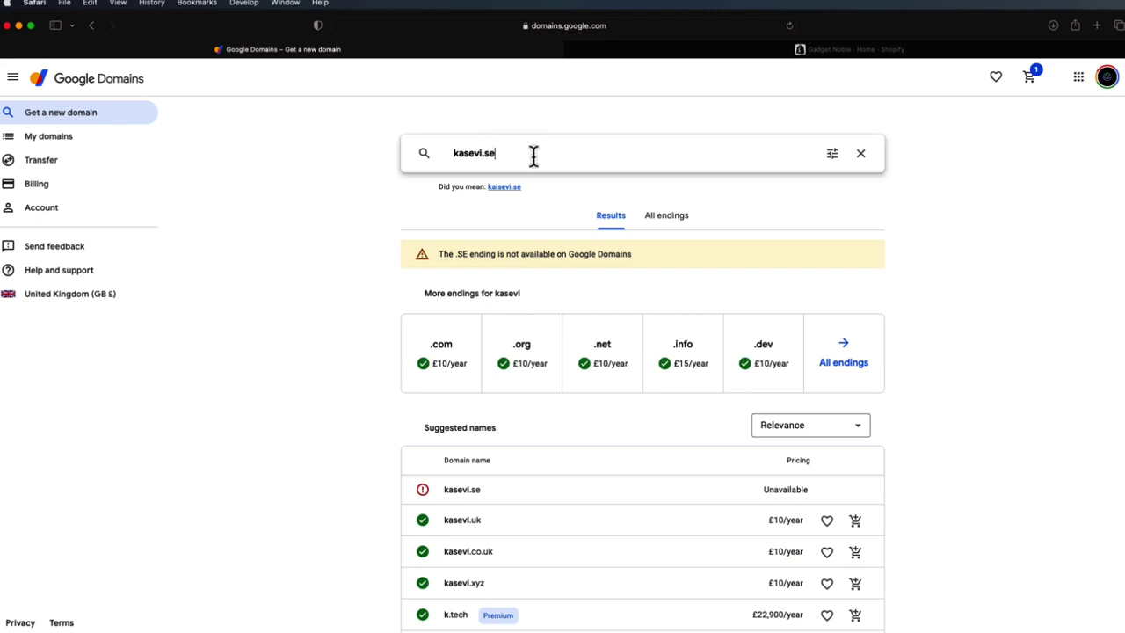
key("BackSpace")
key("BackSpace")
type("nl")
key("Return")
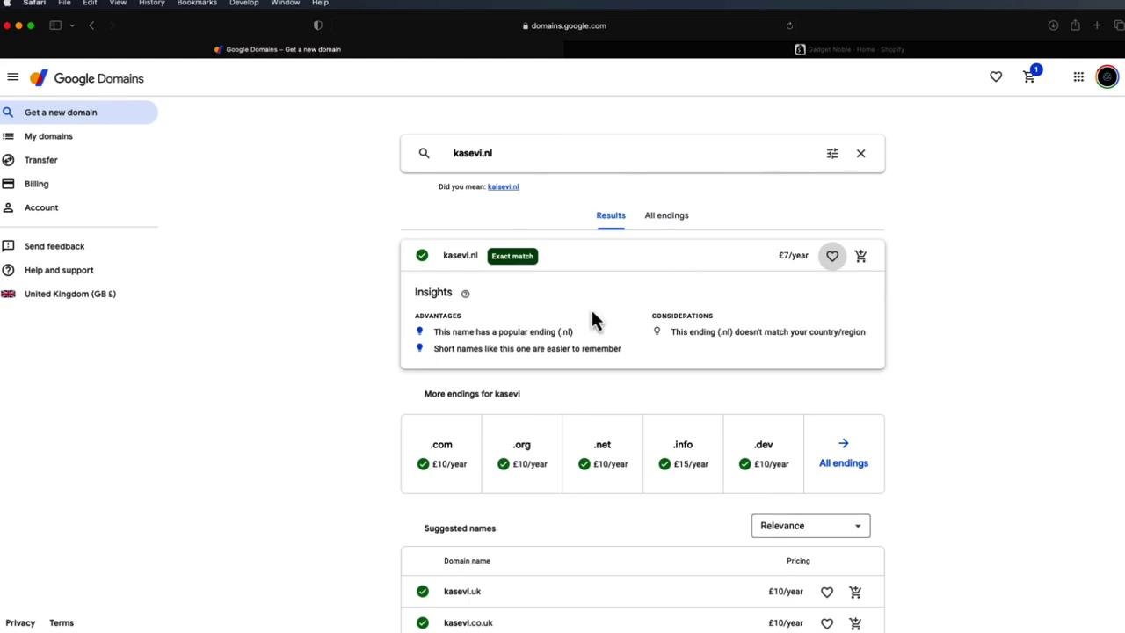
left_click(498, 156)
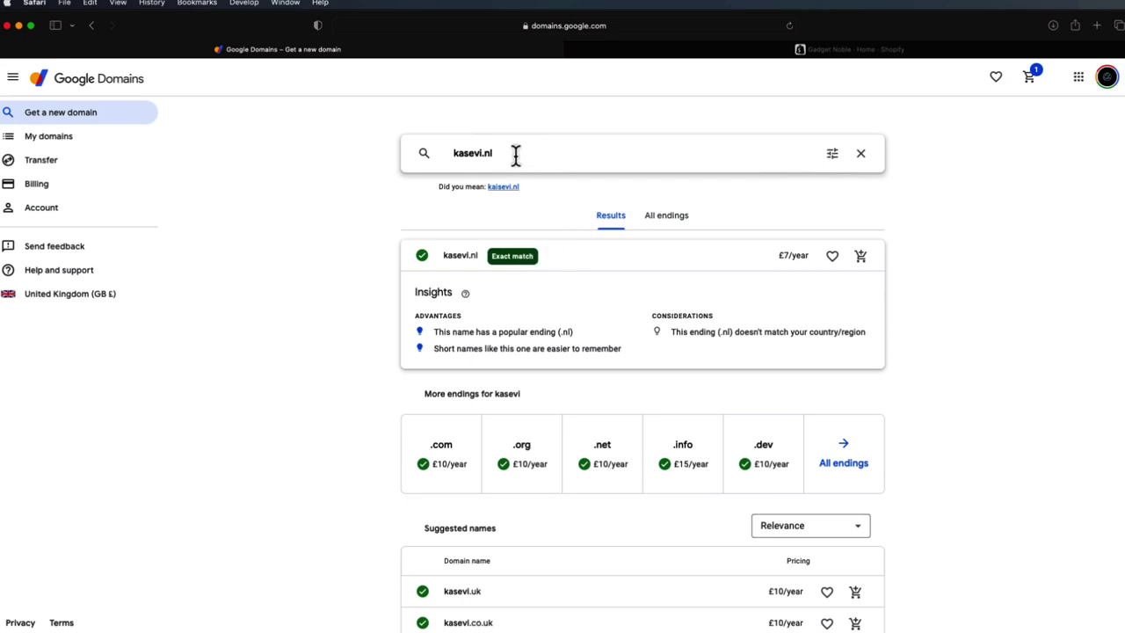
- Search the web for godaddy in a new tab and open the GoDaddy website
left_click(1095, 26)
type("googl")
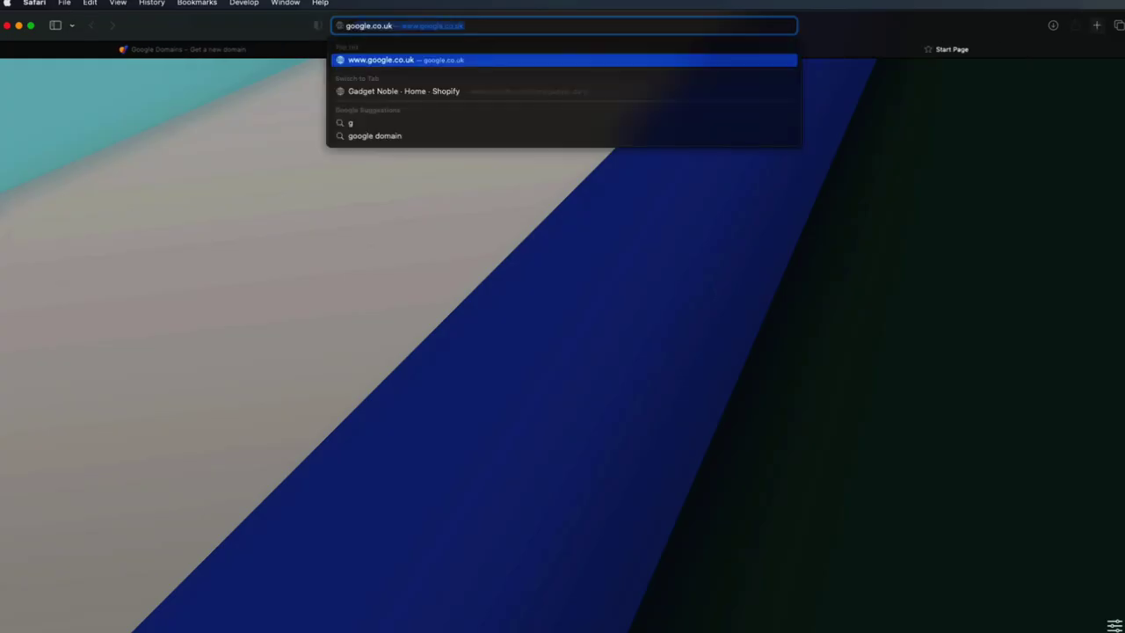
key("BackSpace")
key("BackSpace")
key("BackSpace")
key("BackSpace")
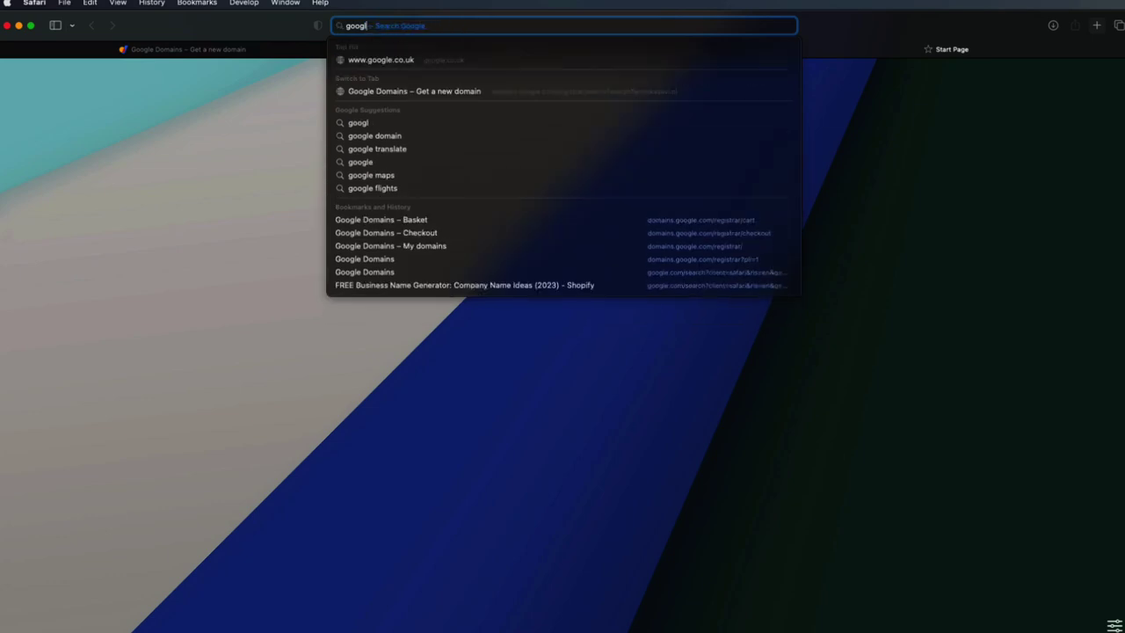
type("daddy")
key("Return")
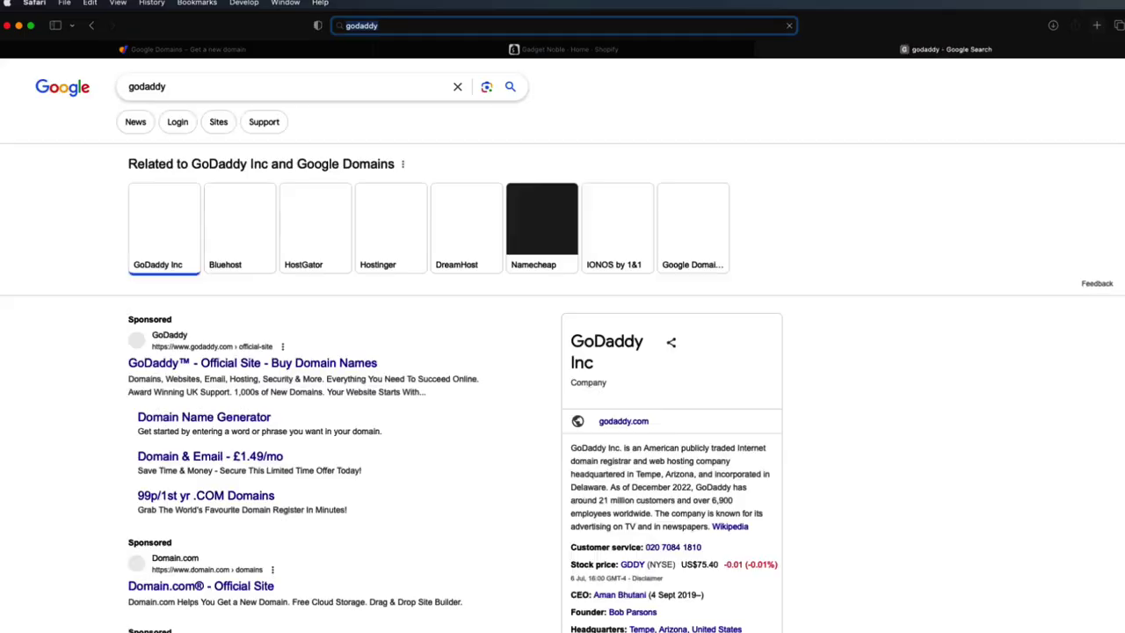
scroll(231, 523, "down", 5)
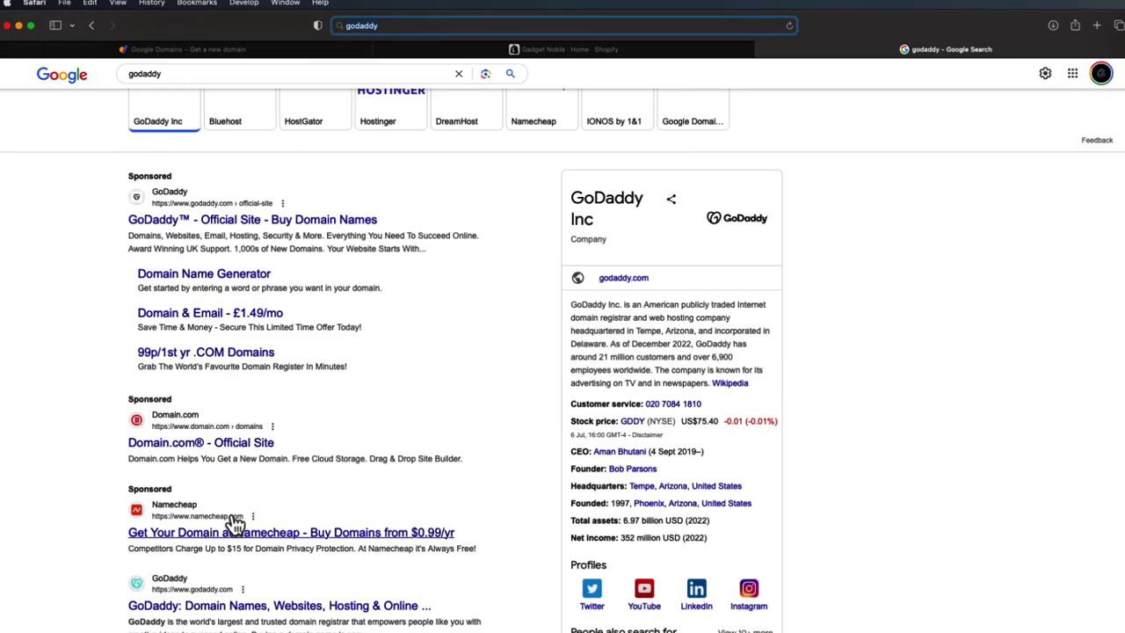
left_click(257, 575)
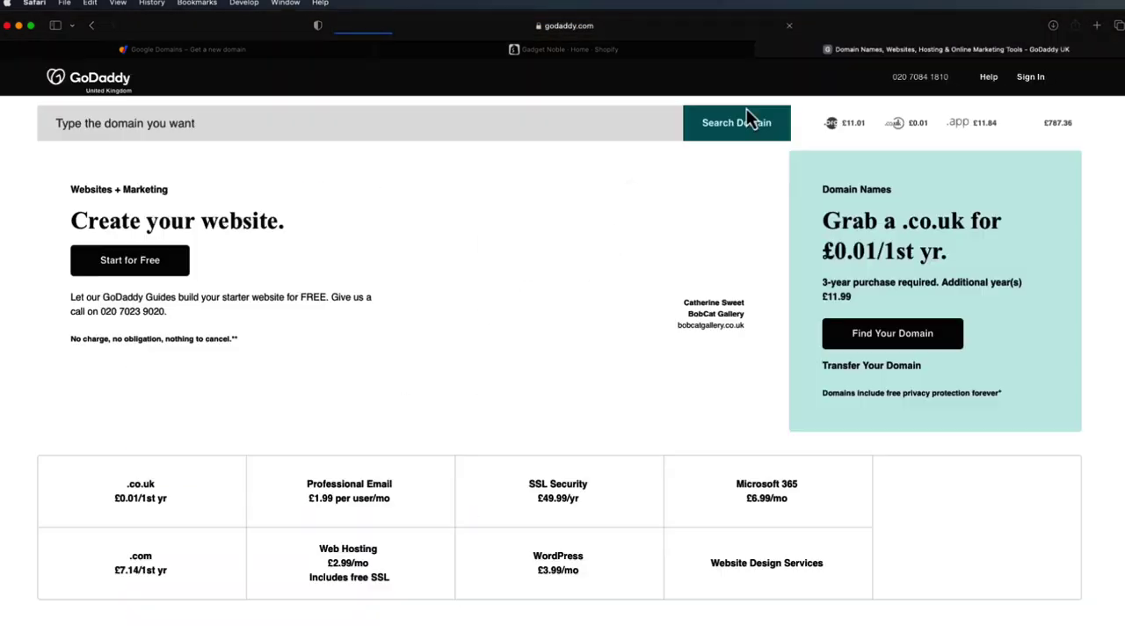
- Search GoDaddy for kasevidanmark.com (£7.14 first year), then for kasevi.dk
left_click(490, 126)
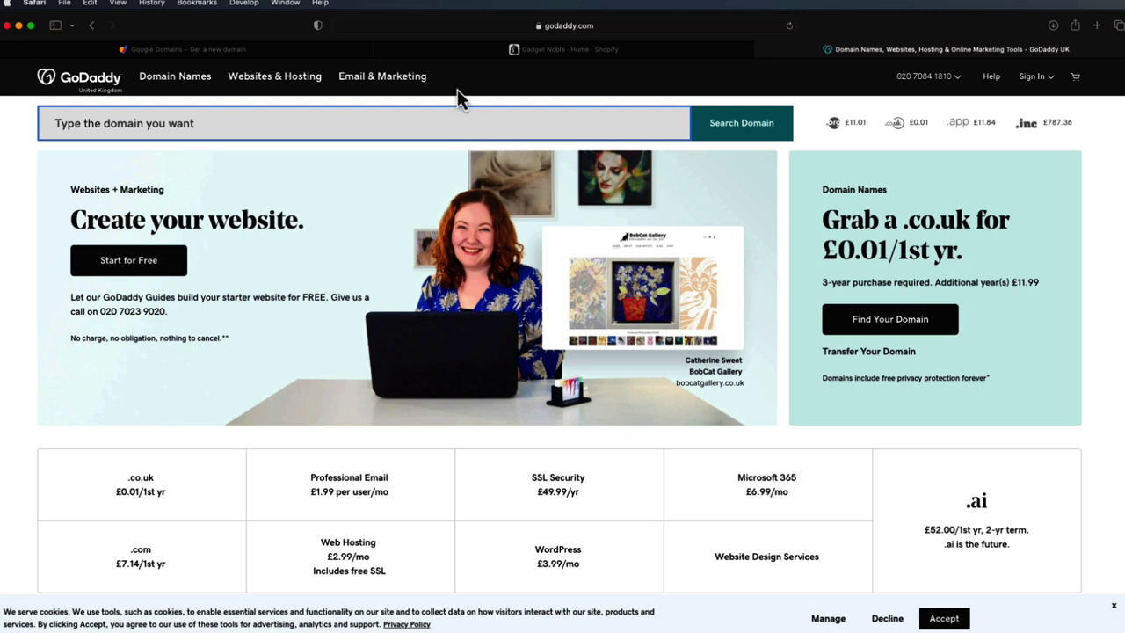
type("kasevidanm")
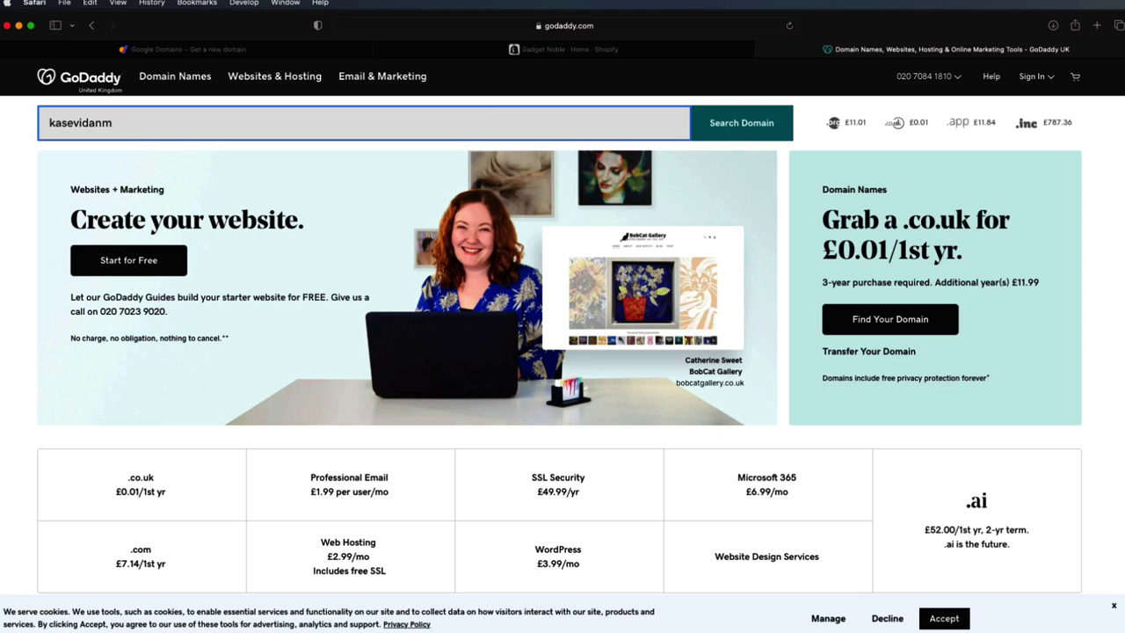
type("ark.com")
key("Return")
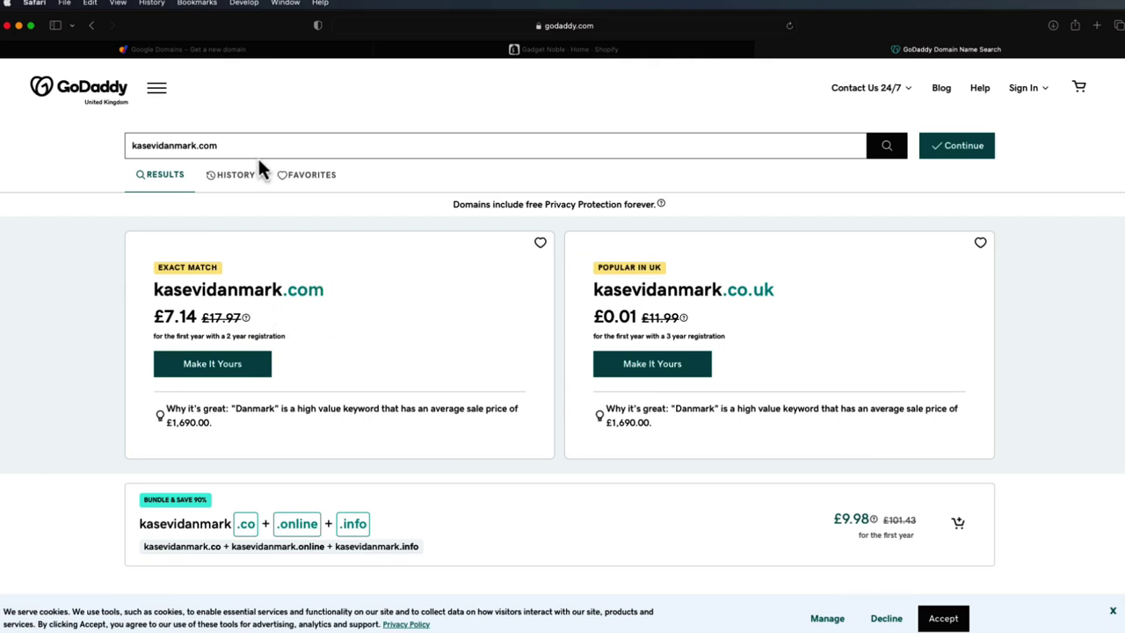
left_click_drag(251, 147, 164, 144)
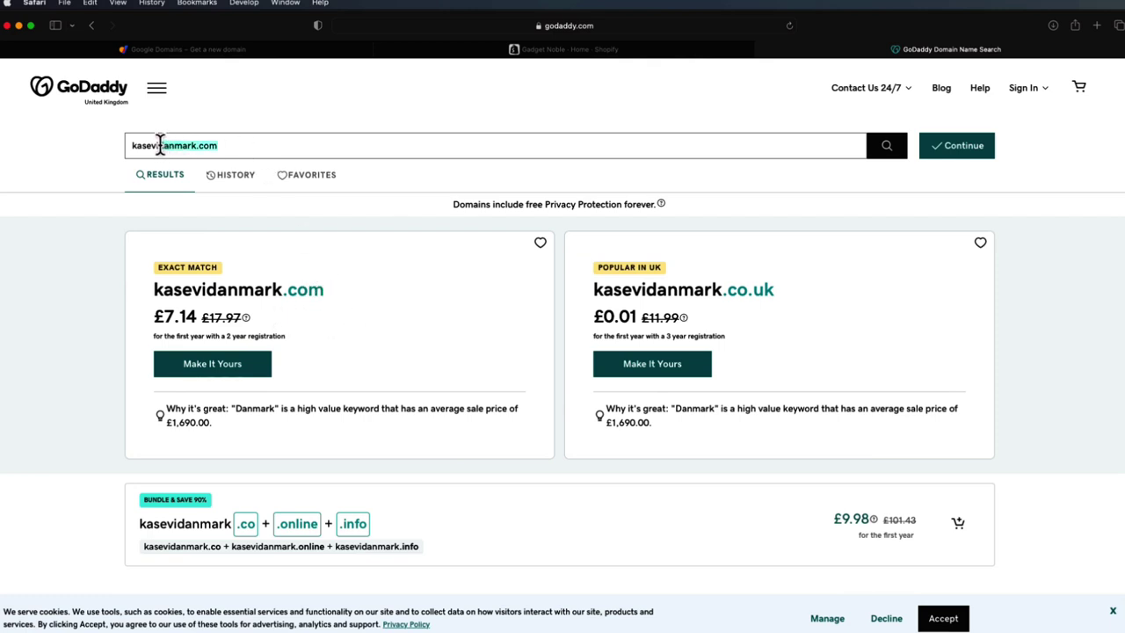
key("BackSpace")
type(".dk")
key("Return")
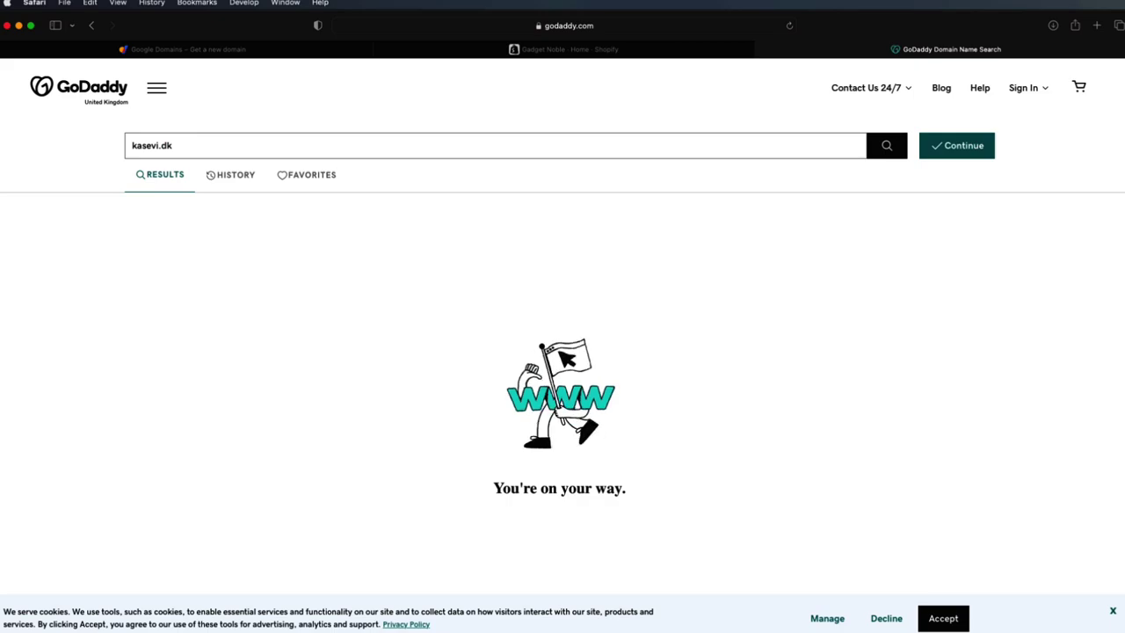
- Open the DK Hostmaster (Punktum.dk) site in a new tab and allow all cookies
left_click(1096, 25)
type("dkl")
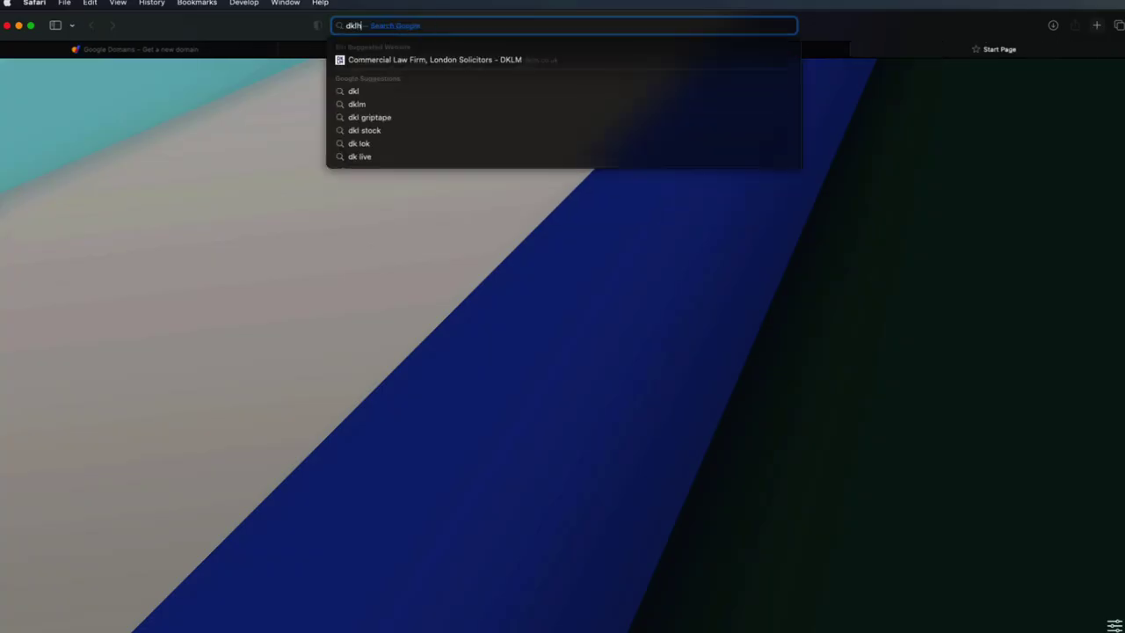
key("BackSpace")
type("hostmate")
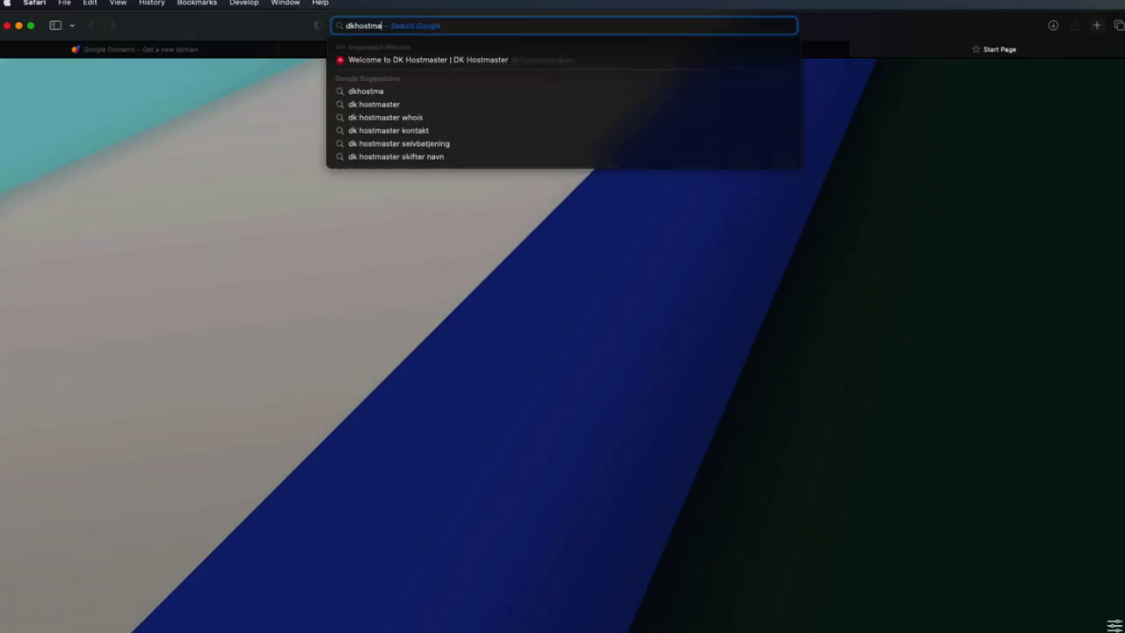
key("BackSpace")
key("BackSpace")
key("Return")
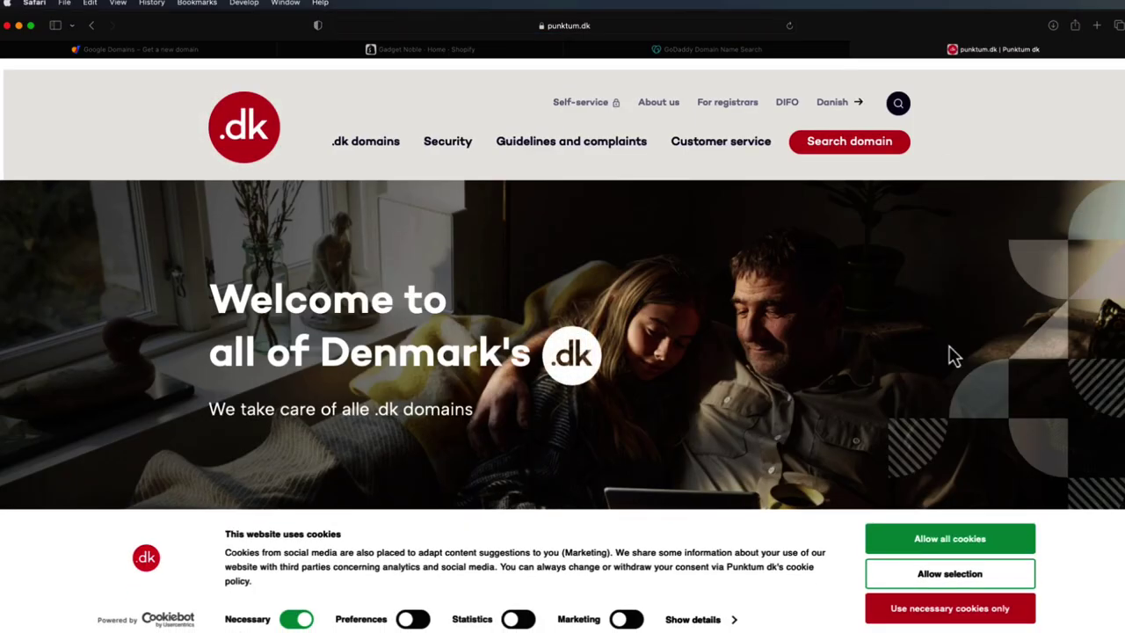
left_click(974, 537)
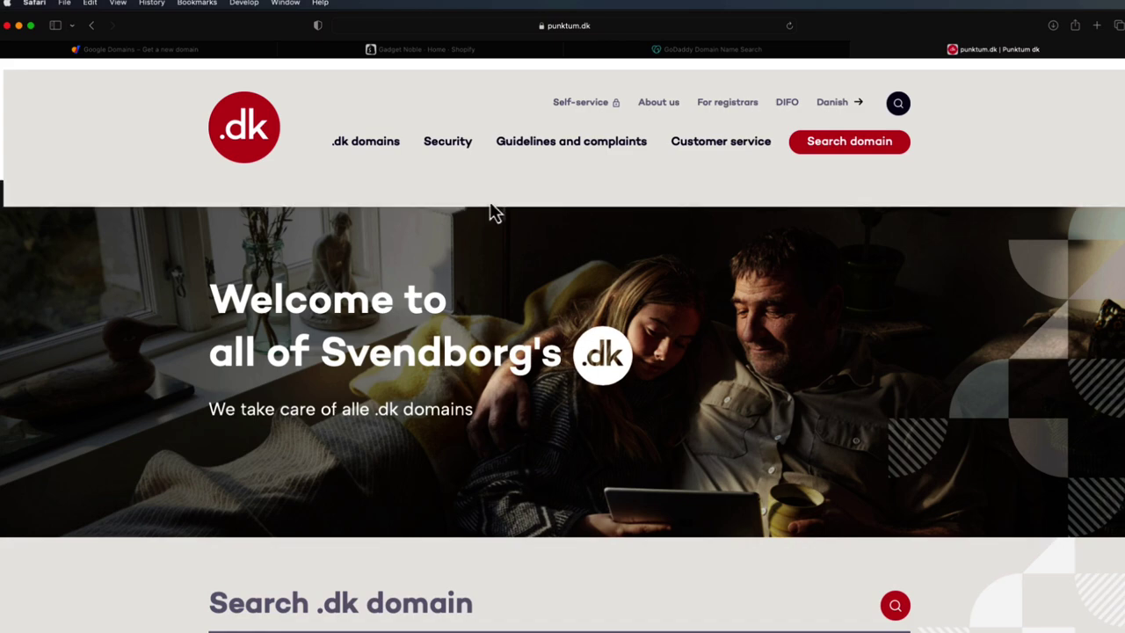
- Browse the .dk domains menu, then return to GoDaddy's kasevi.dk results at £14.12/yr
scroll(597, 274, "down", 3)
scroll(606, 279, "up", 3)
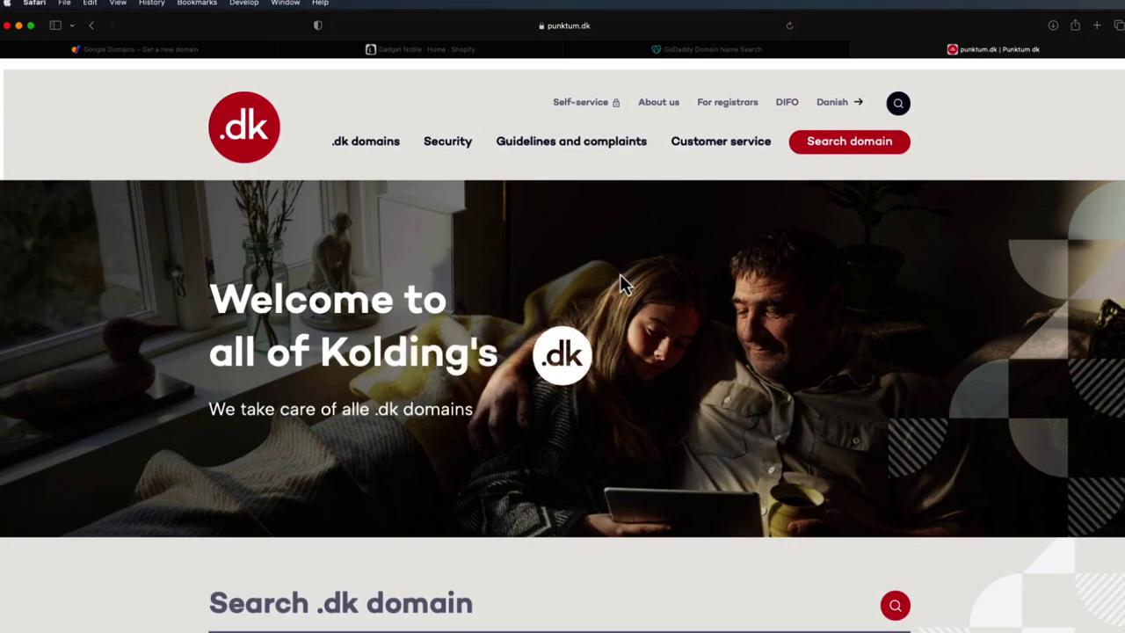
scroll(585, 290, "down", 1)
scroll(585, 290, "up", 1)
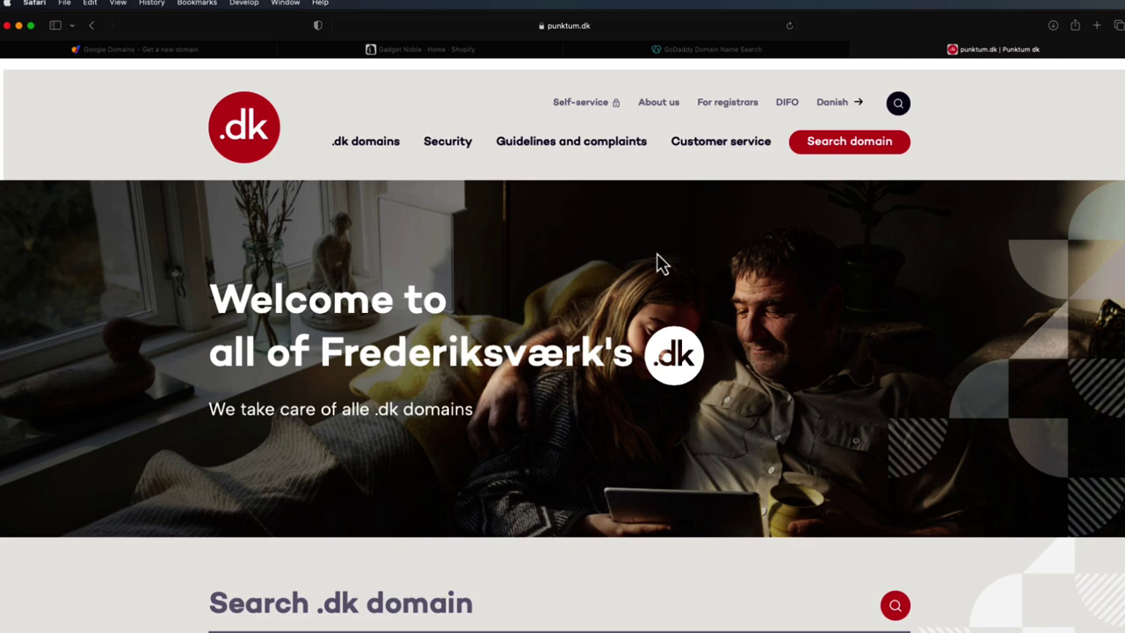
left_click(365, 141)
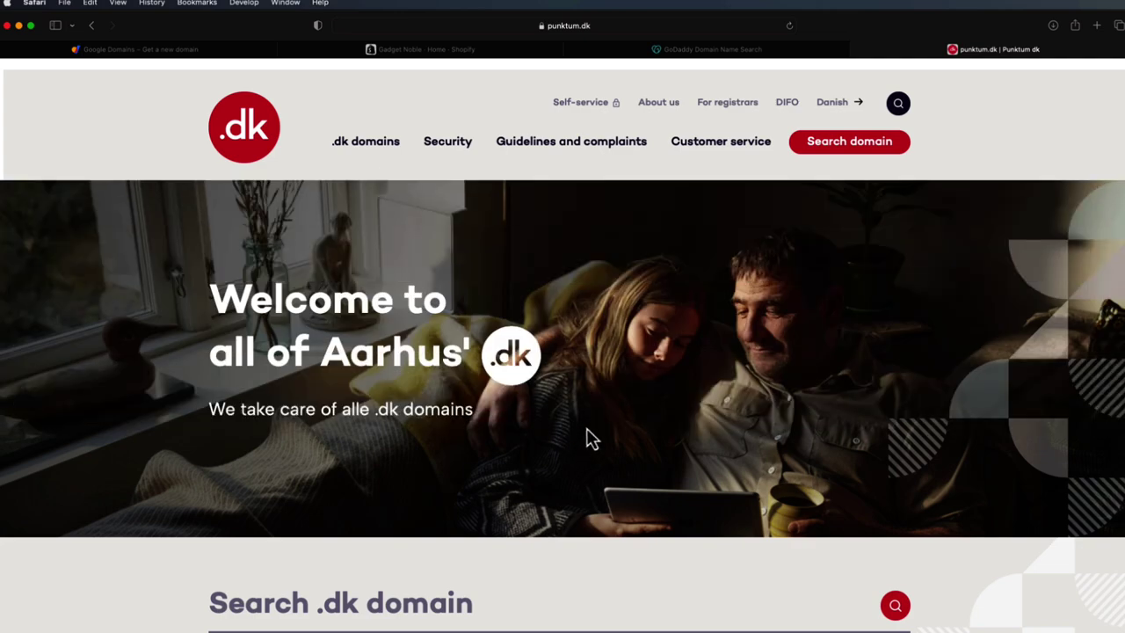
scroll(595, 413, "down", 1)
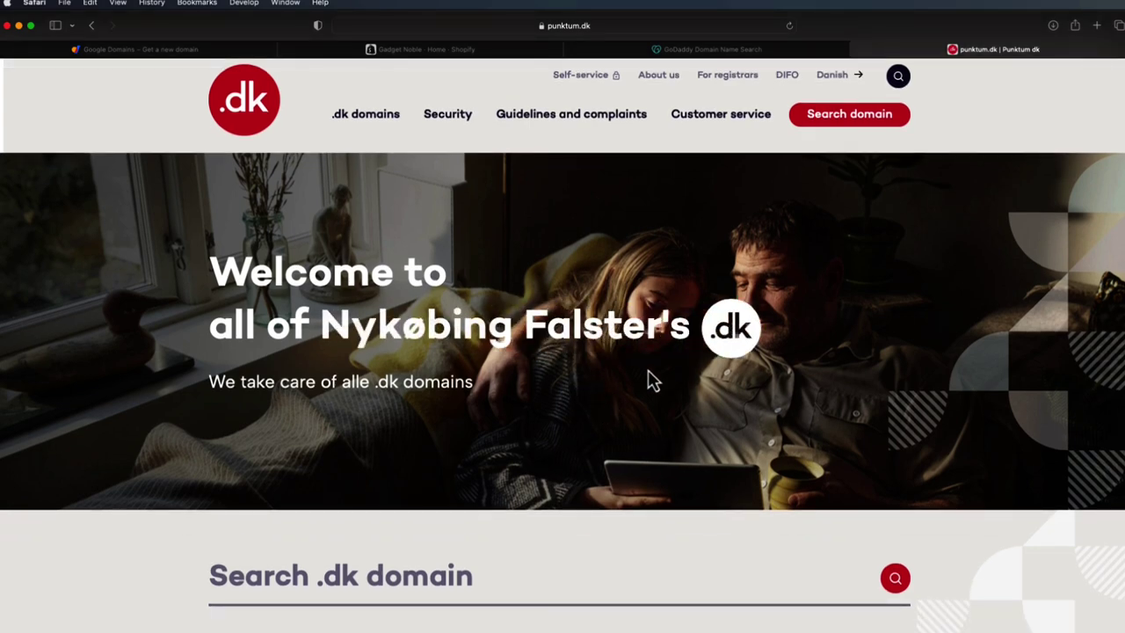
left_click(663, 51)
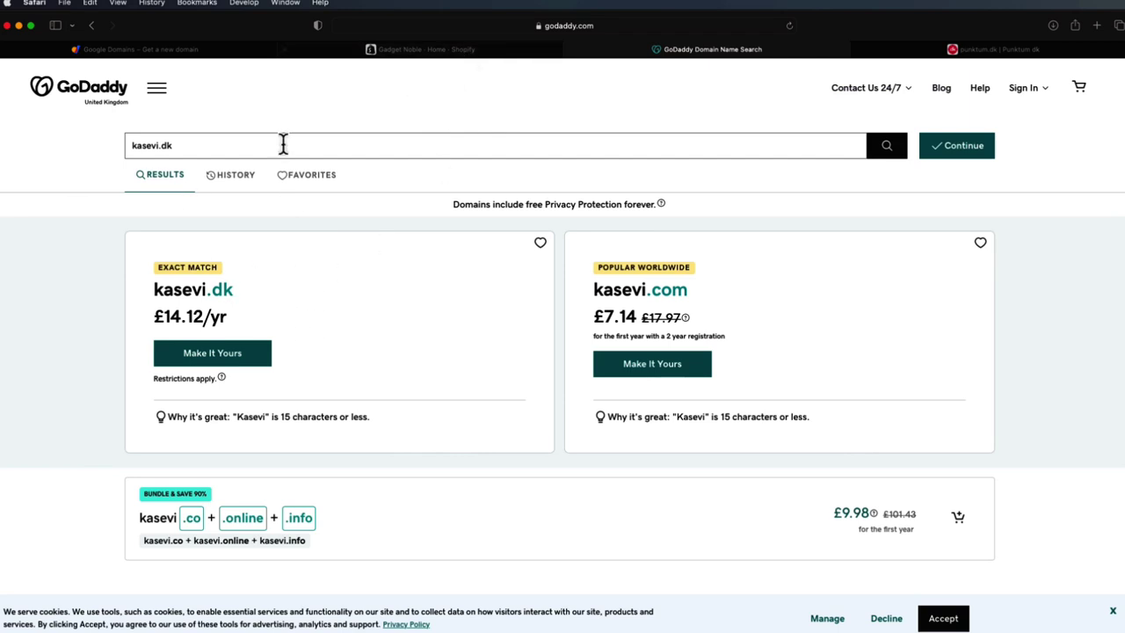
- Search GoDaddy for kasevidk.com (£7.14 first year), then switch to the Shopify admin home
key("BackSpace")
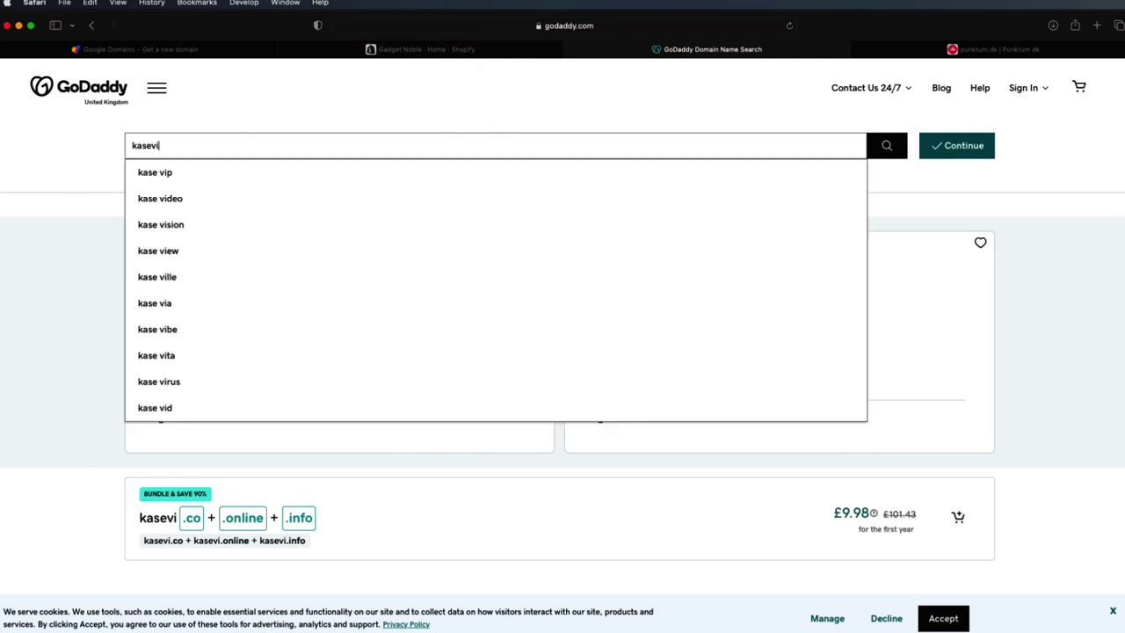
type("dan")
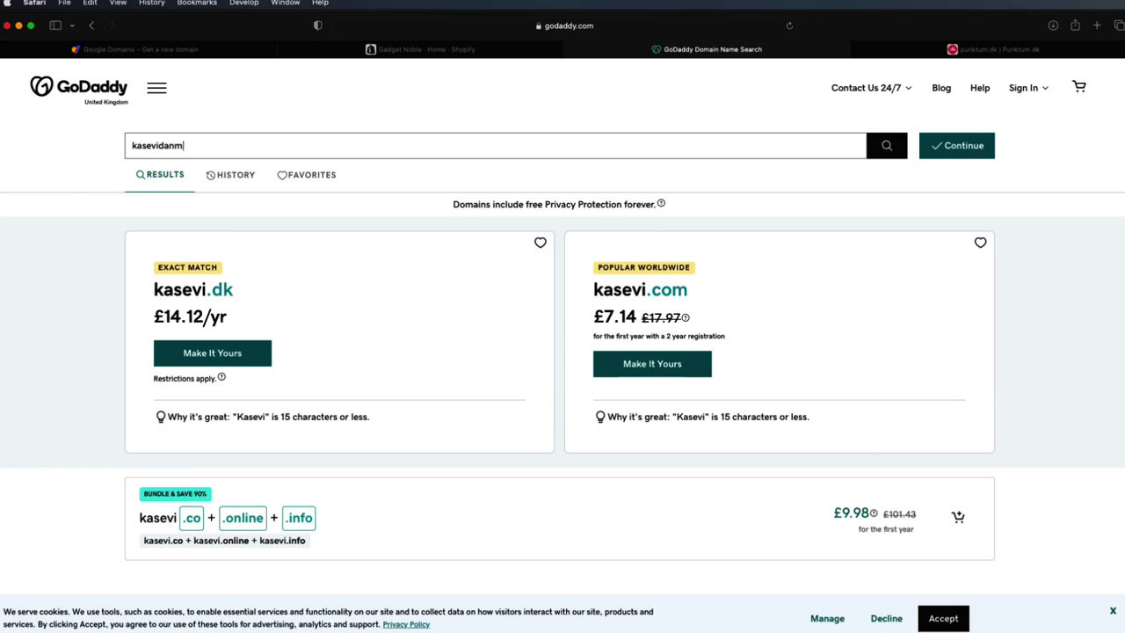
type("m")
key("Return")
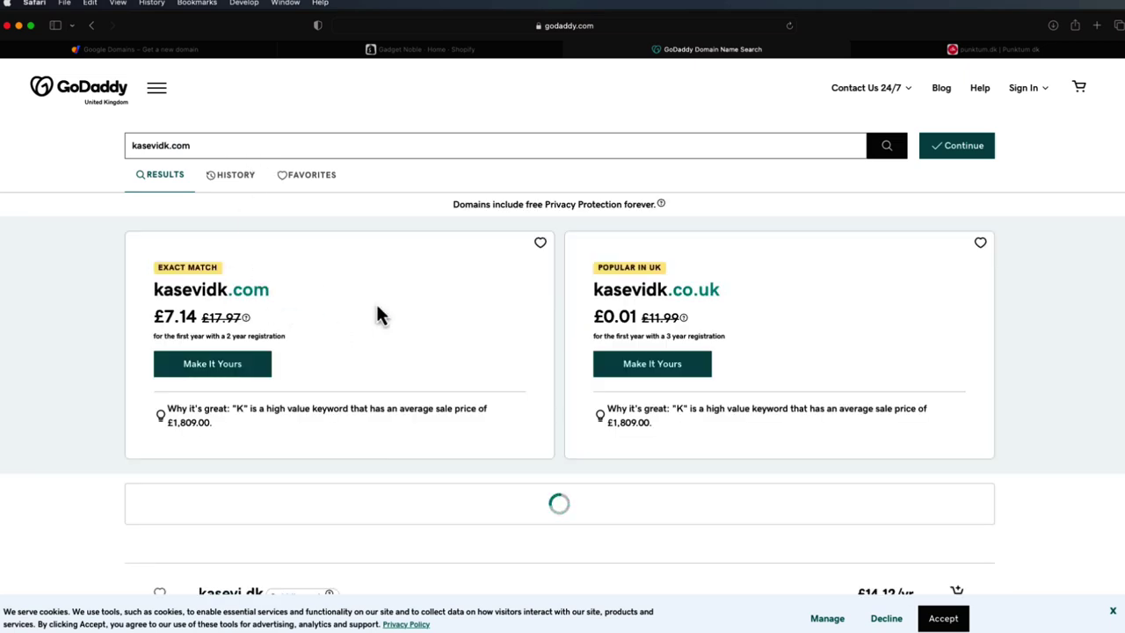
left_click(497, 50)
mouse_move(244, 50)
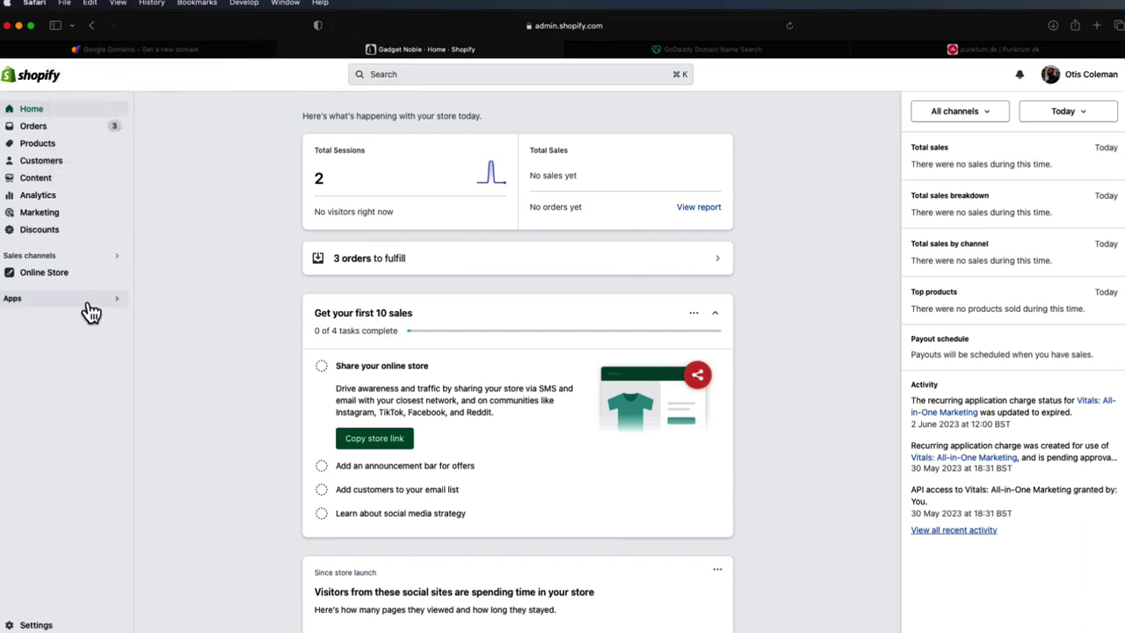
- Enter kasevi.com under Settings › Domains › Connect existing domain and submit it
left_click(50, 626)
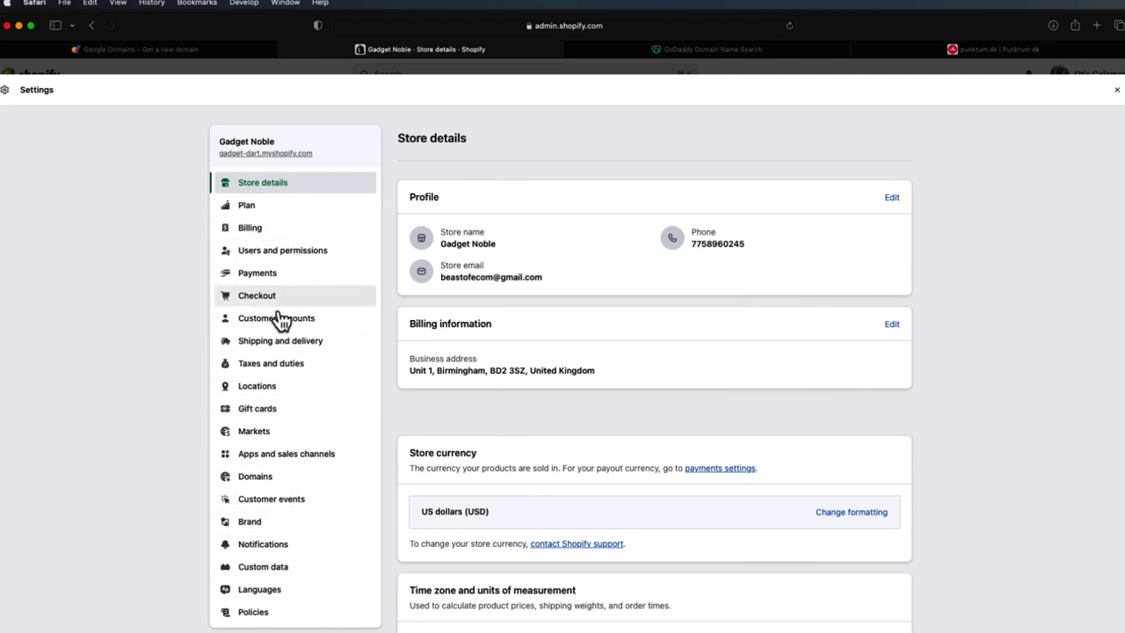
scroll(299, 218, "down", 1)
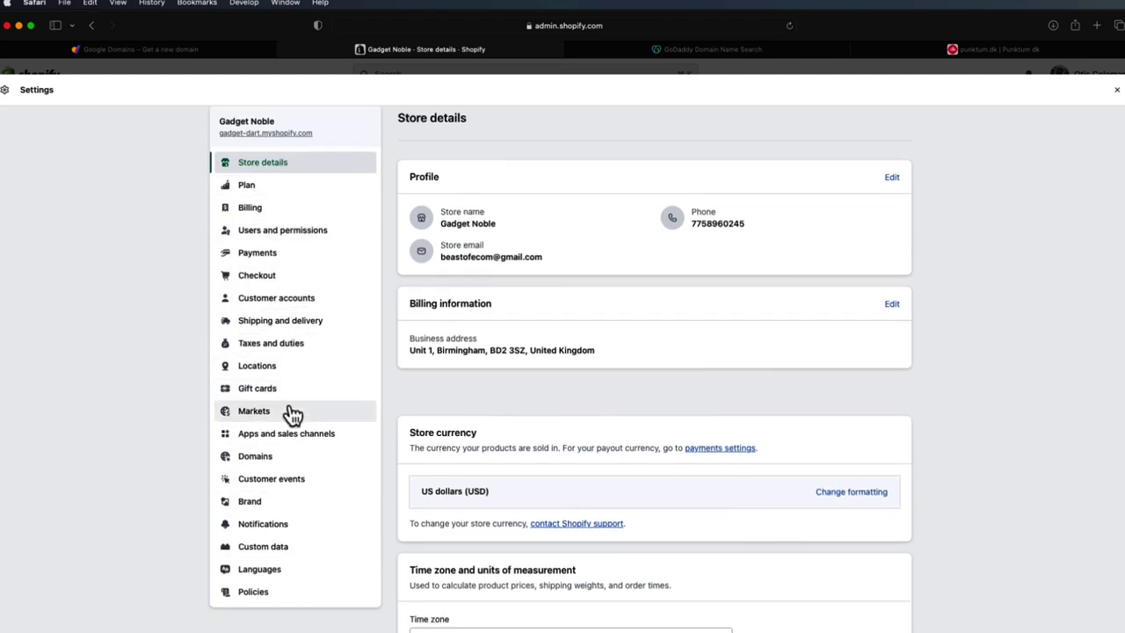
left_click(295, 456)
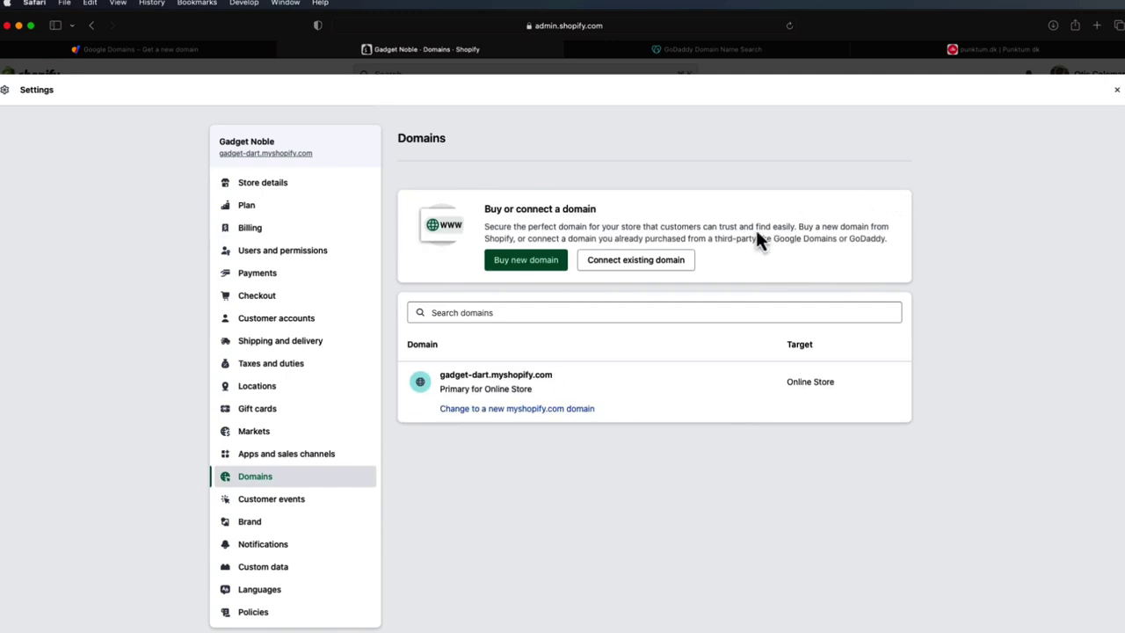
left_click(639, 262)
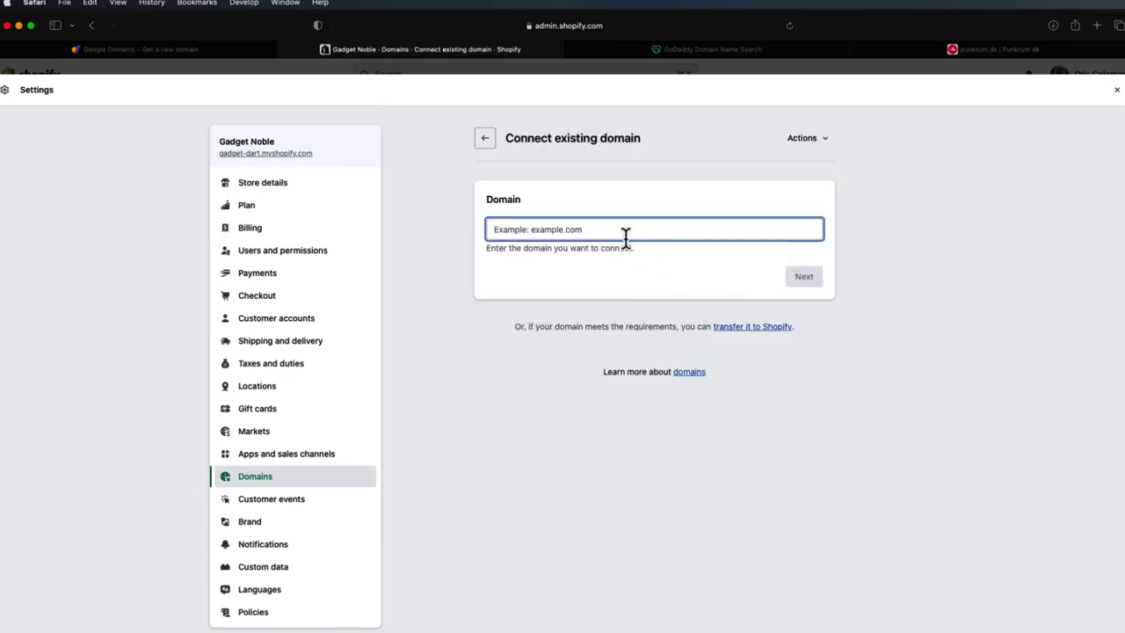
type("kasevi.com")
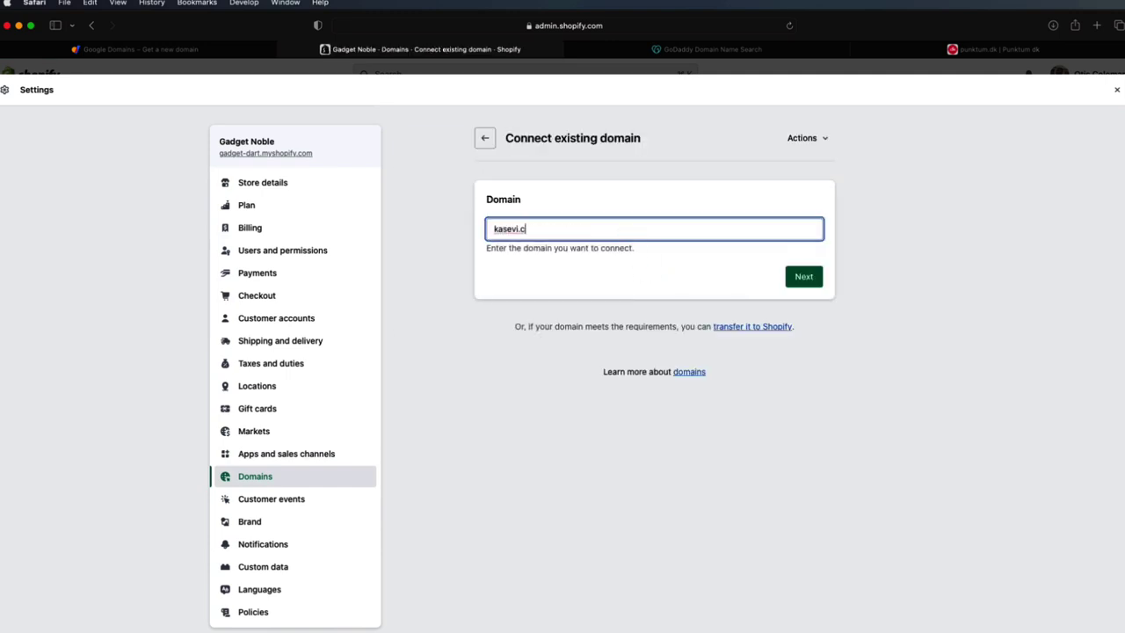
left_click(800, 279)
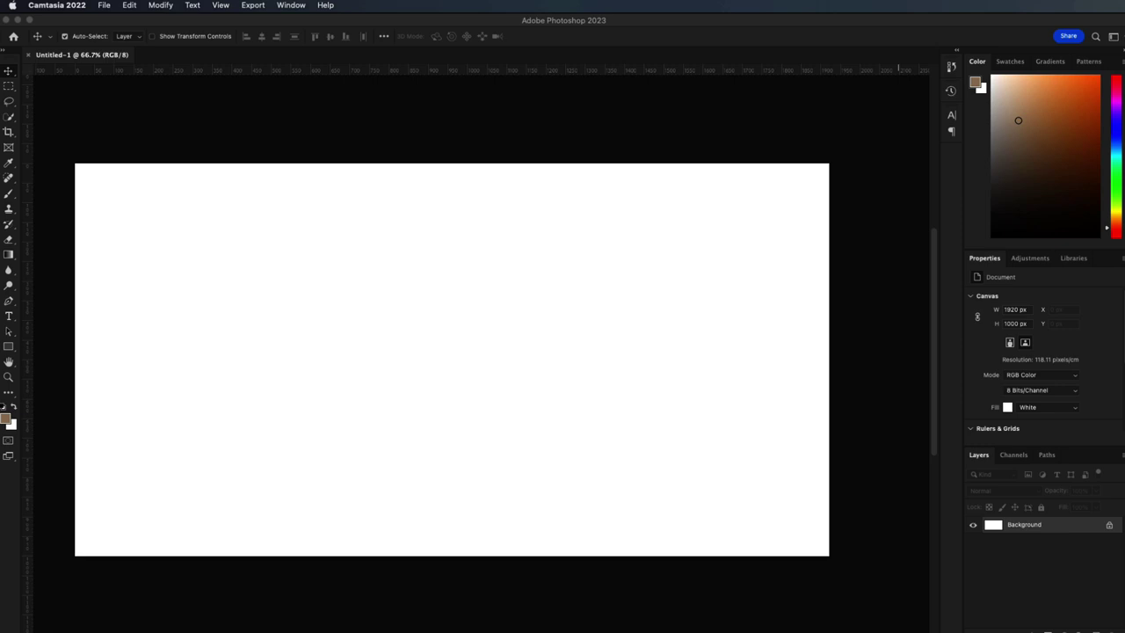
- Place a new text layer at the centre of the Photoshop canvas with the Type tool
left_click(8, 321)
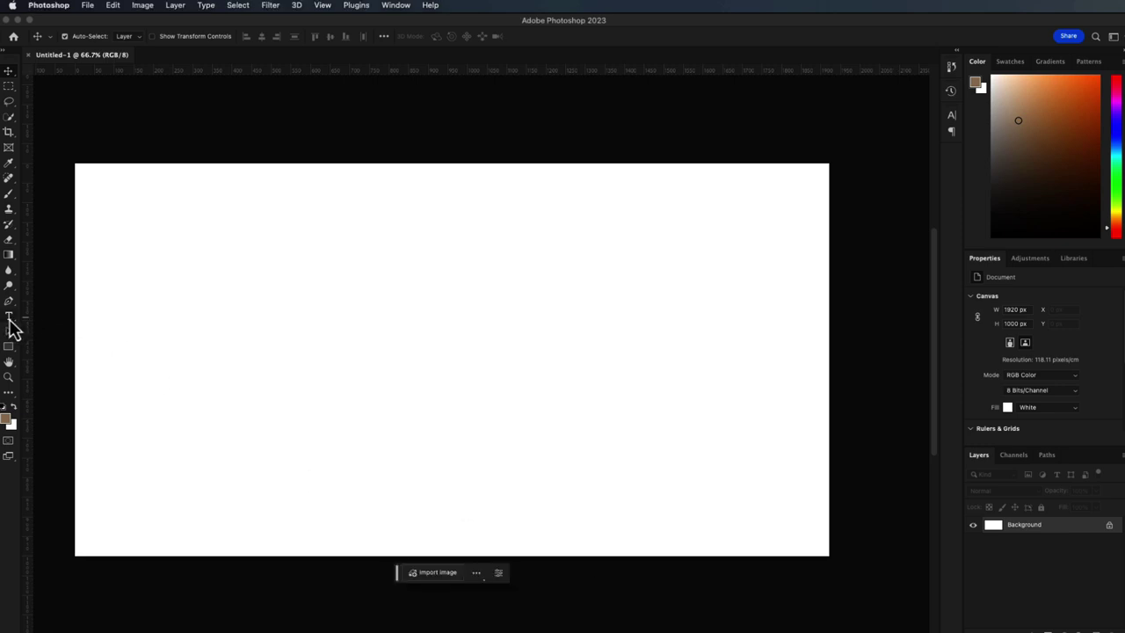
right_click(9, 318)
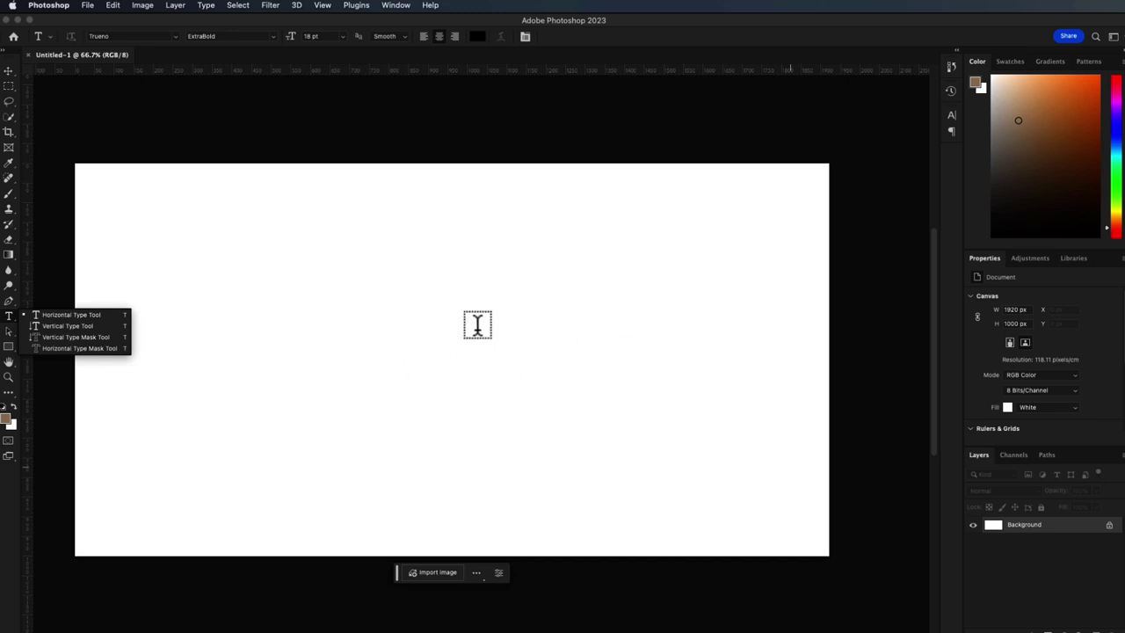
left_click(446, 316)
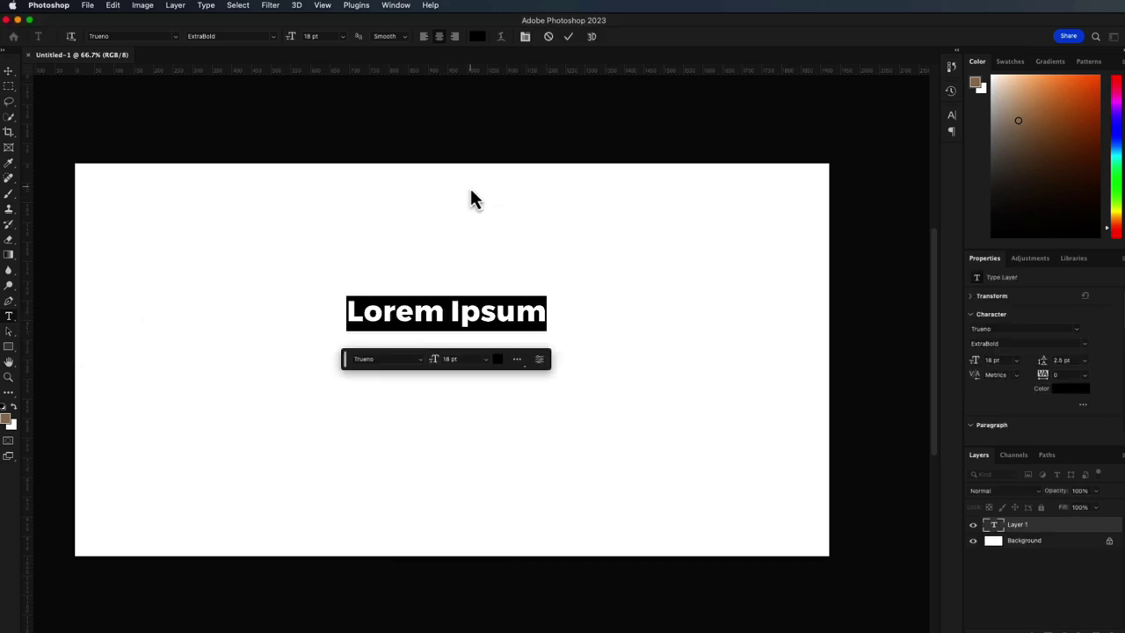
left_click(477, 37)
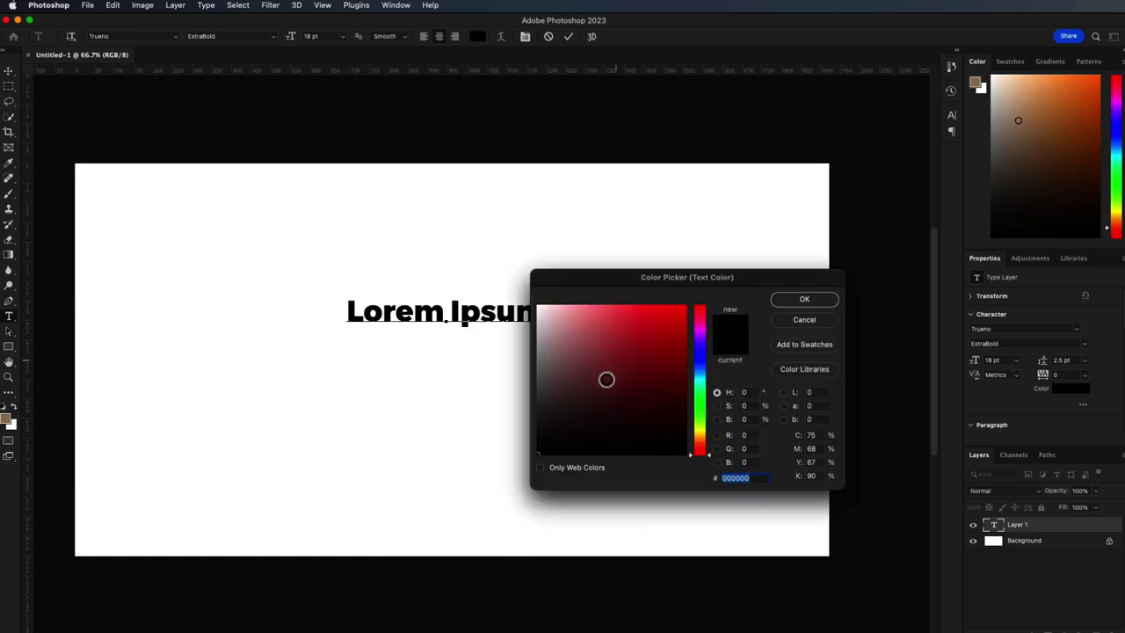
left_click(782, 302)
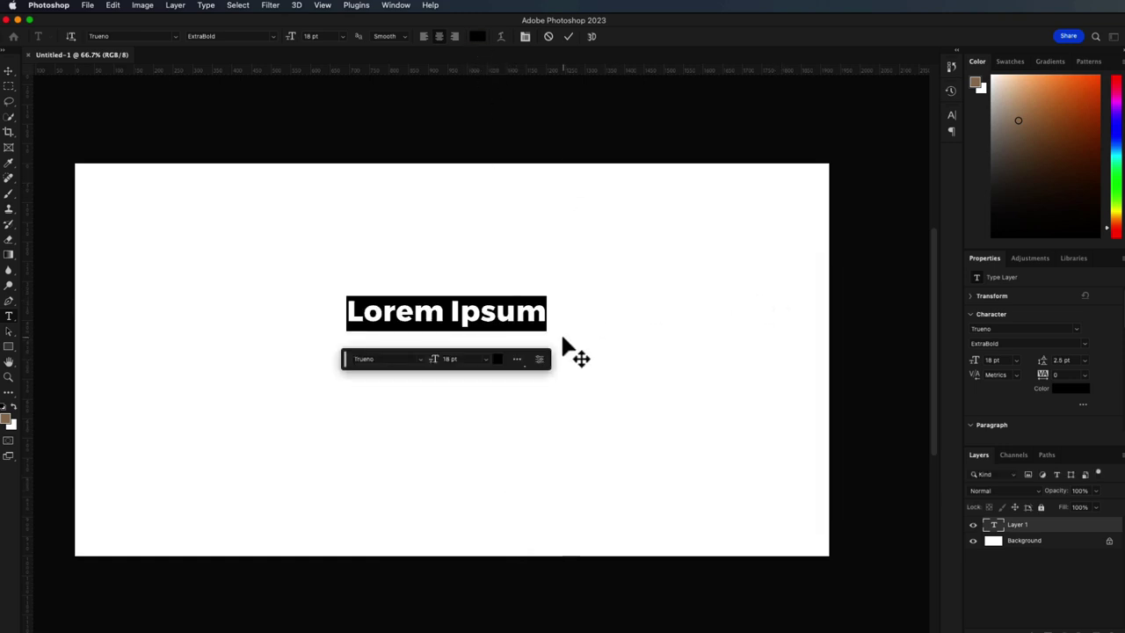
- Set the text colour to black after trying blue, then type and commit 'KAVEZI.'
left_click_drag(544, 313, 367, 316)
left_click(477, 37)
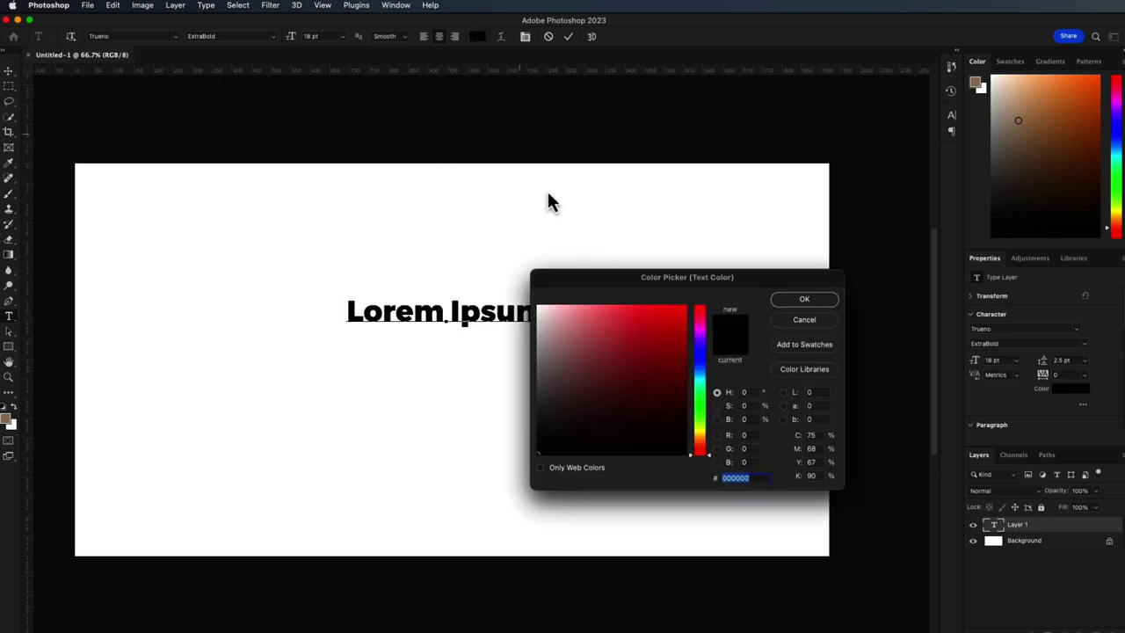
left_click_drag(696, 362, 703, 377)
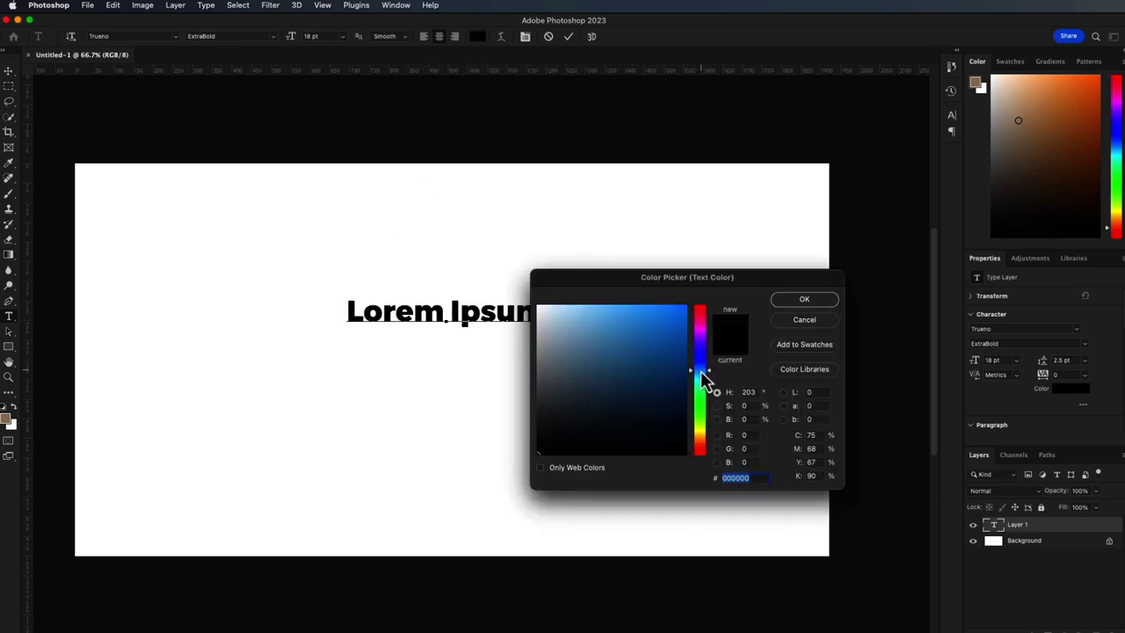
left_click(686, 352)
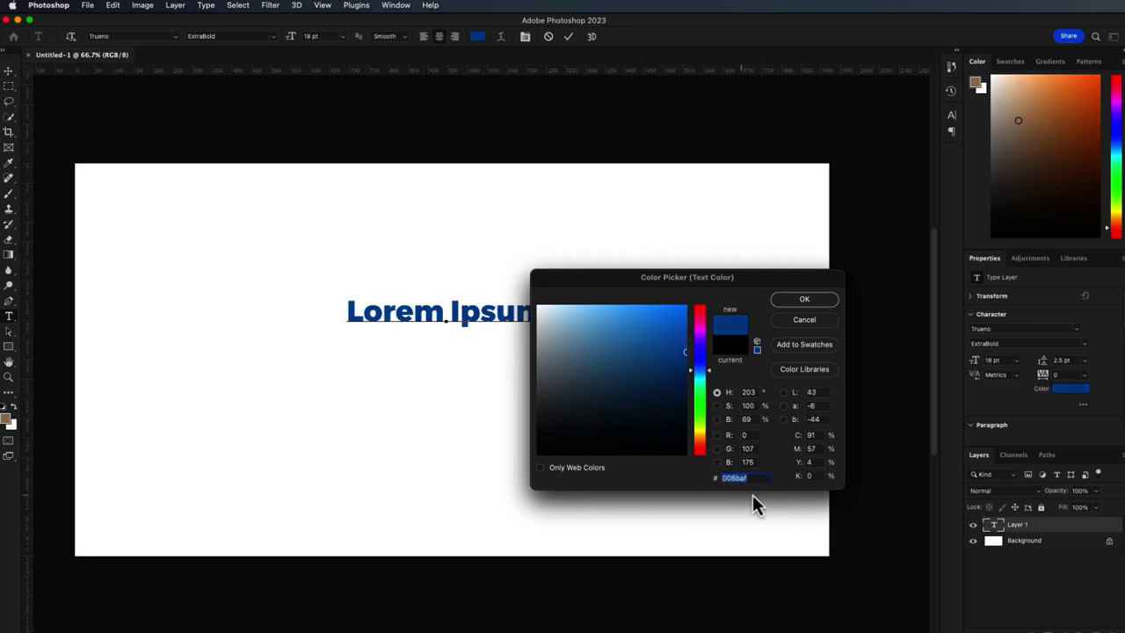
left_click_drag(671, 390, 703, 479)
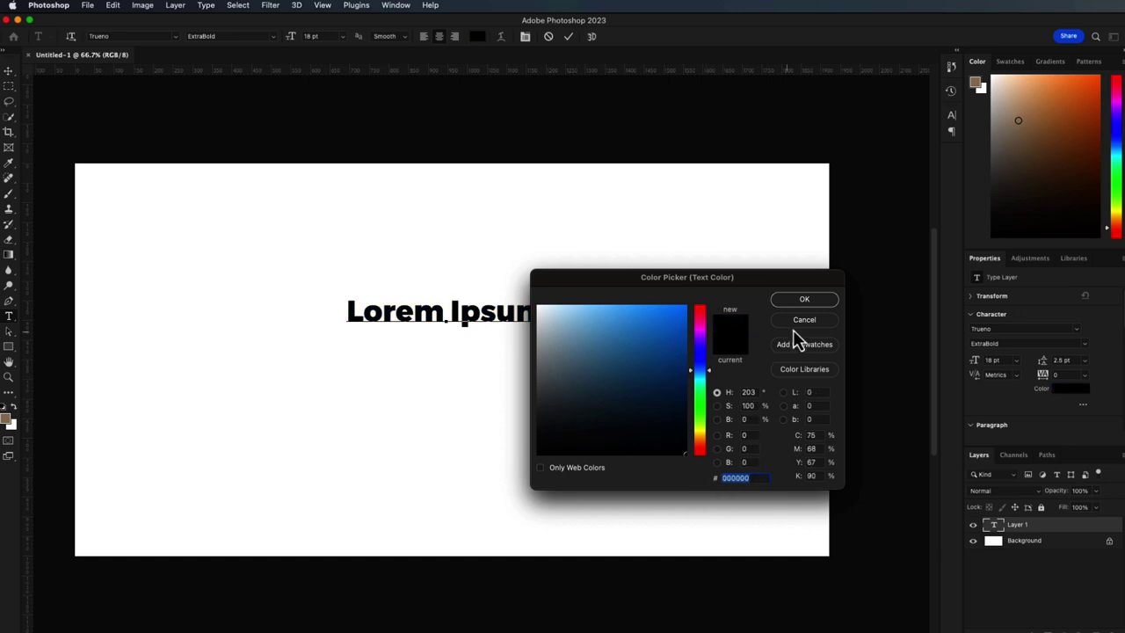
left_click(801, 301)
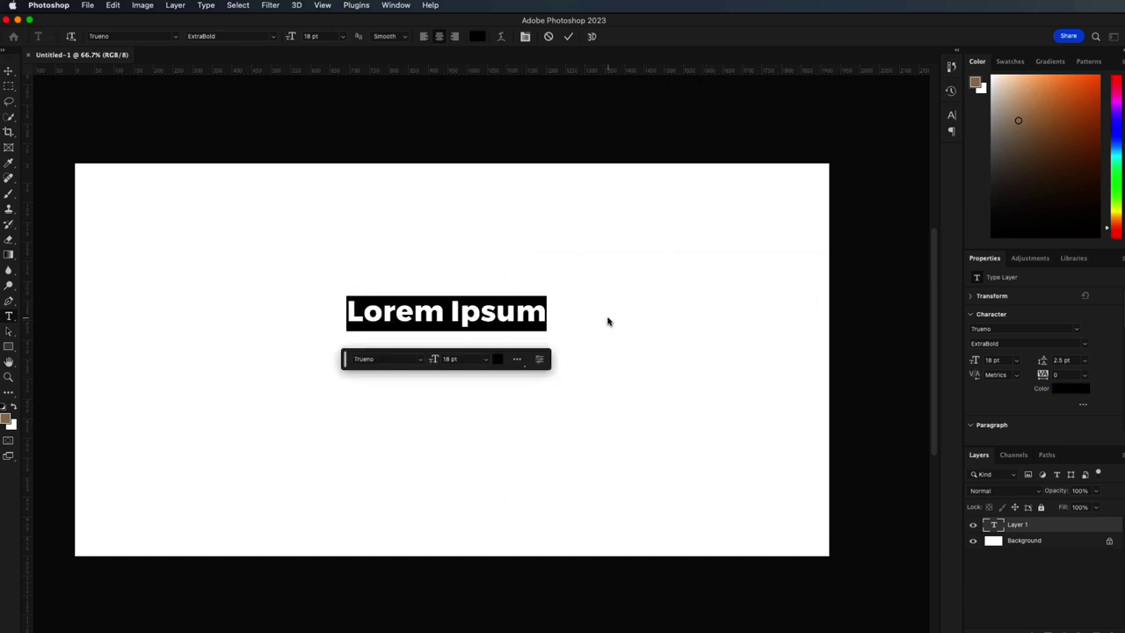
type("KAVEZ")
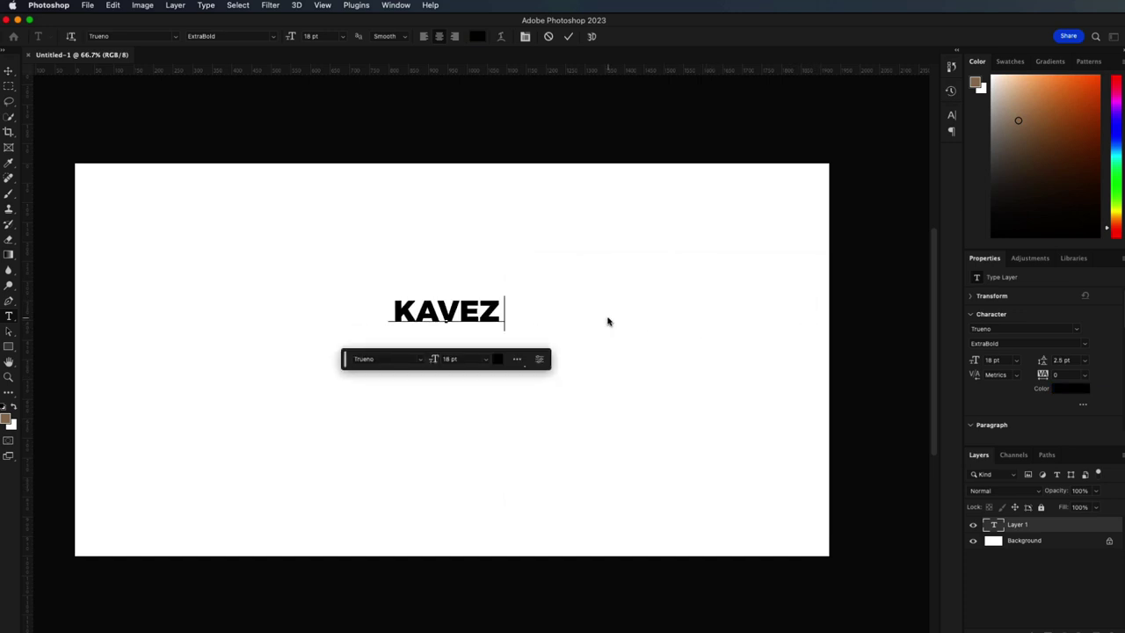
type("I")
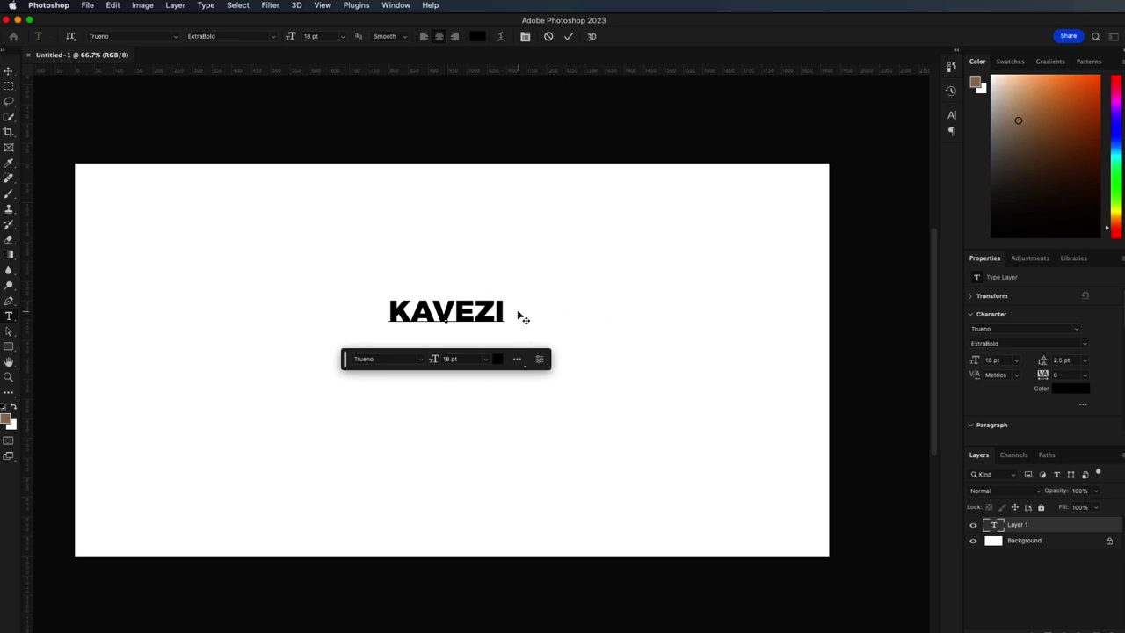
type(".")
left_click(569, 36)
- Scale the KAVEZI. text to about 270% and move it to the canvas bottom-left
left_click(9, 71)
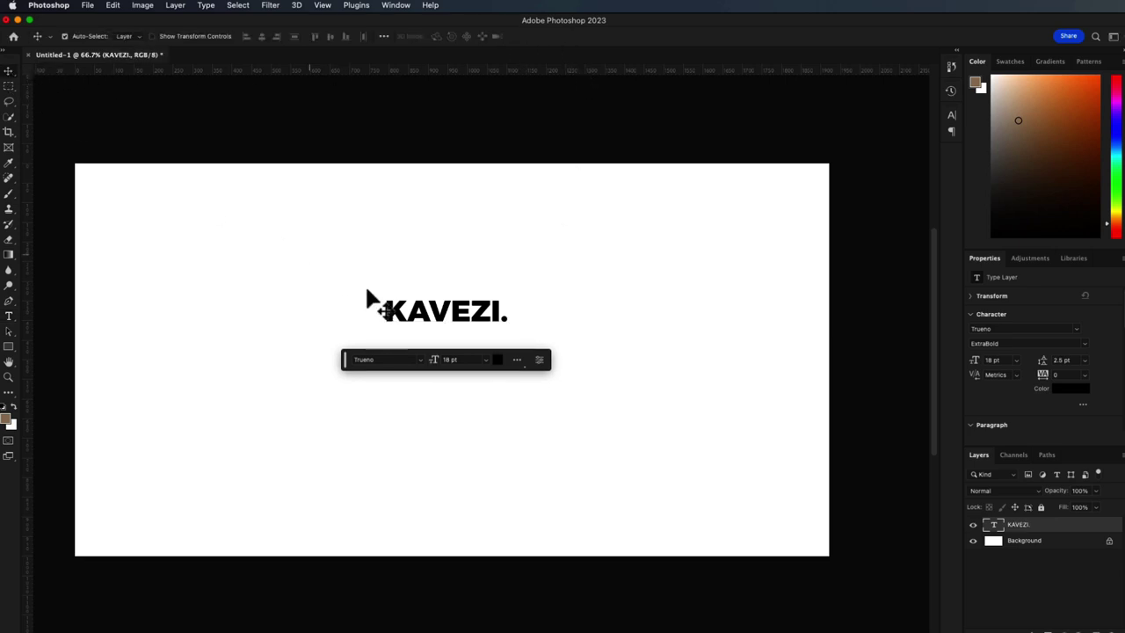
left_click_drag(430, 325, 397, 374)
key("super+t")
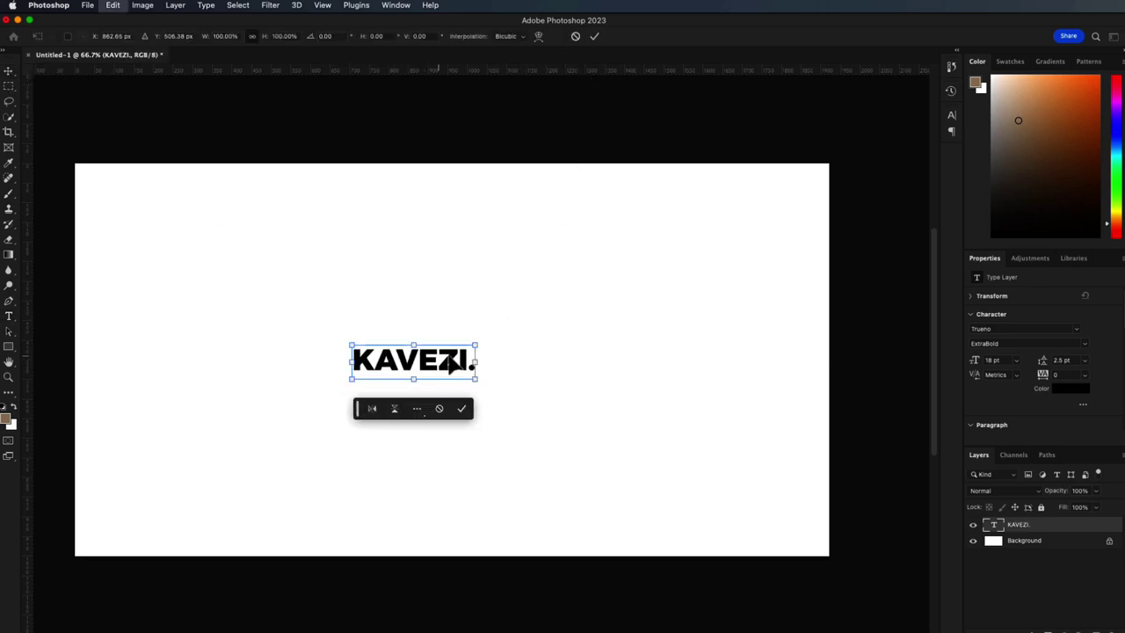
left_click_drag(476, 374, 669, 525)
left_click_drag(596, 415, 325, 556)
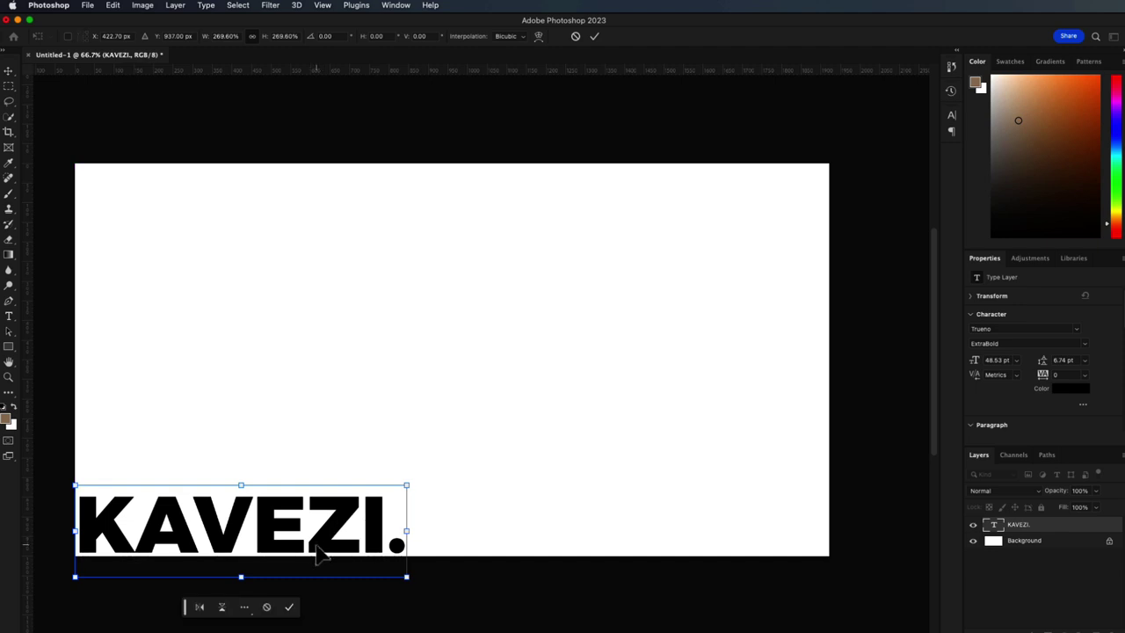
key("Return")
- Crop the canvas tightly around the text and hide the white Background layer
left_click(9, 132)
left_click_drag(458, 167, 463, 334)
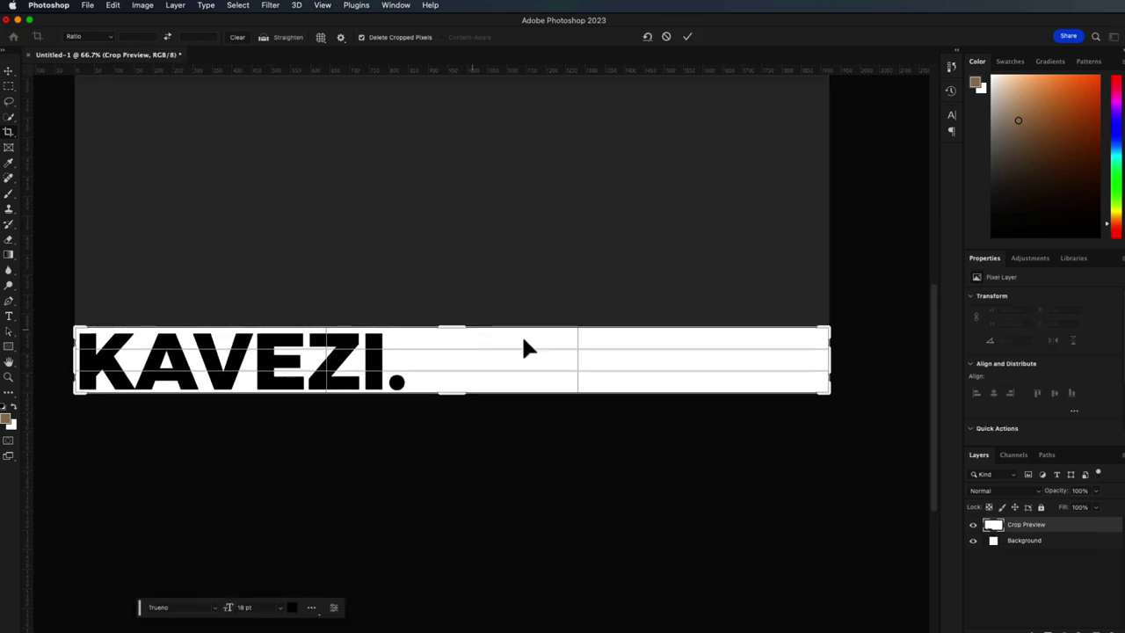
left_click_drag(828, 359, 617, 352)
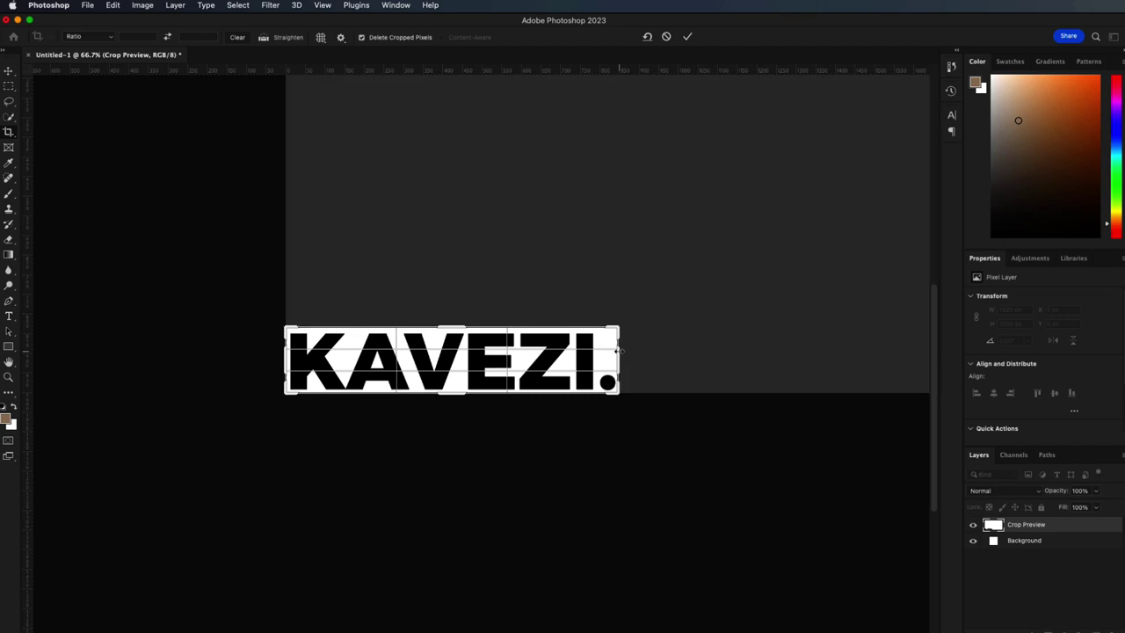
key("Return")
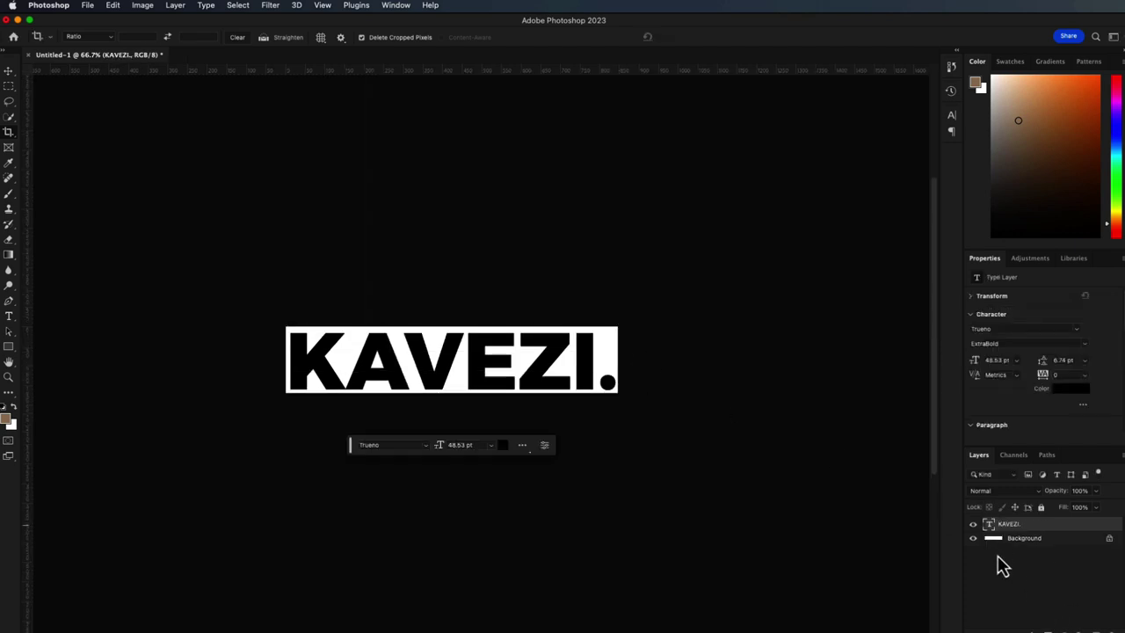
left_click(972, 538)
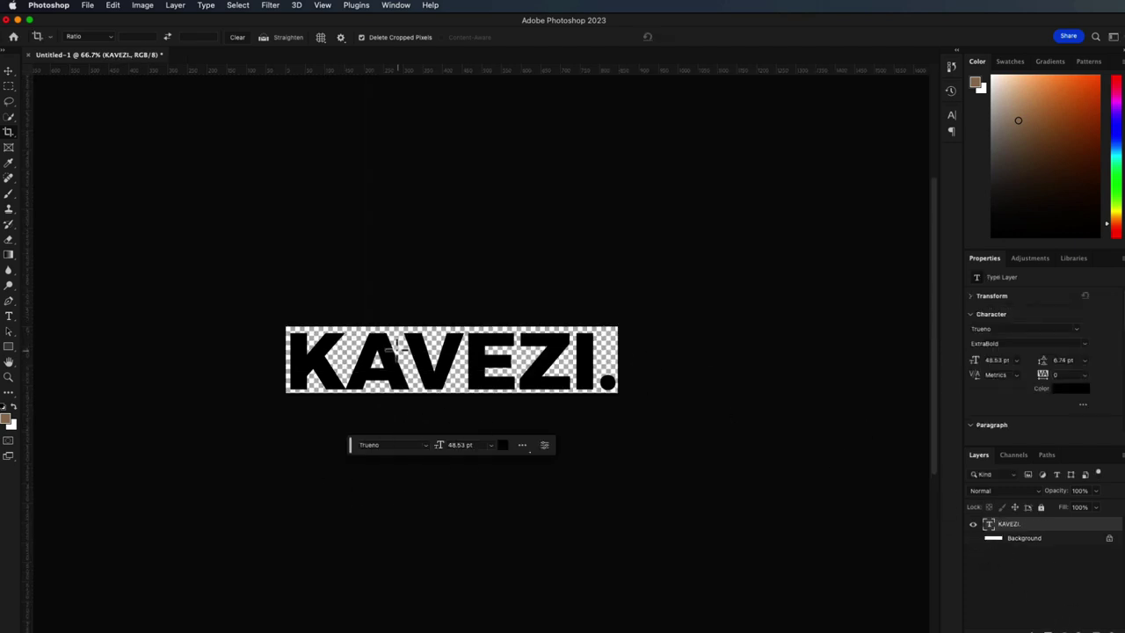
- Recolour the KAVEZI. text white and commit the edit
left_click(7, 74)
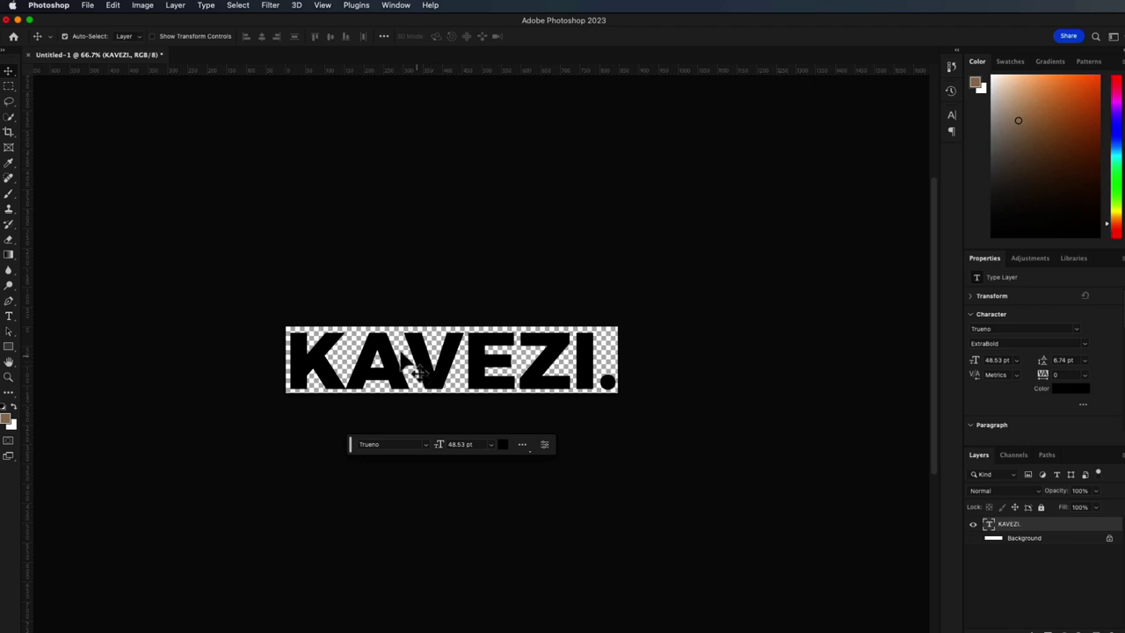
left_click(88, 344)
left_click(9, 316)
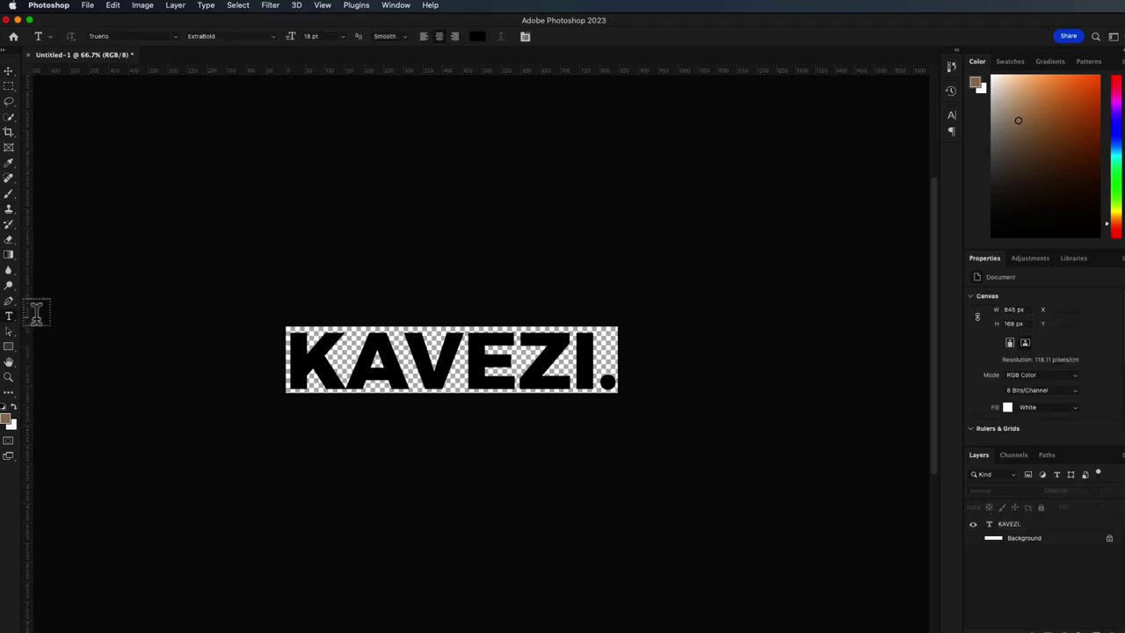
left_click(313, 368)
left_click_drag(298, 356, 658, 364)
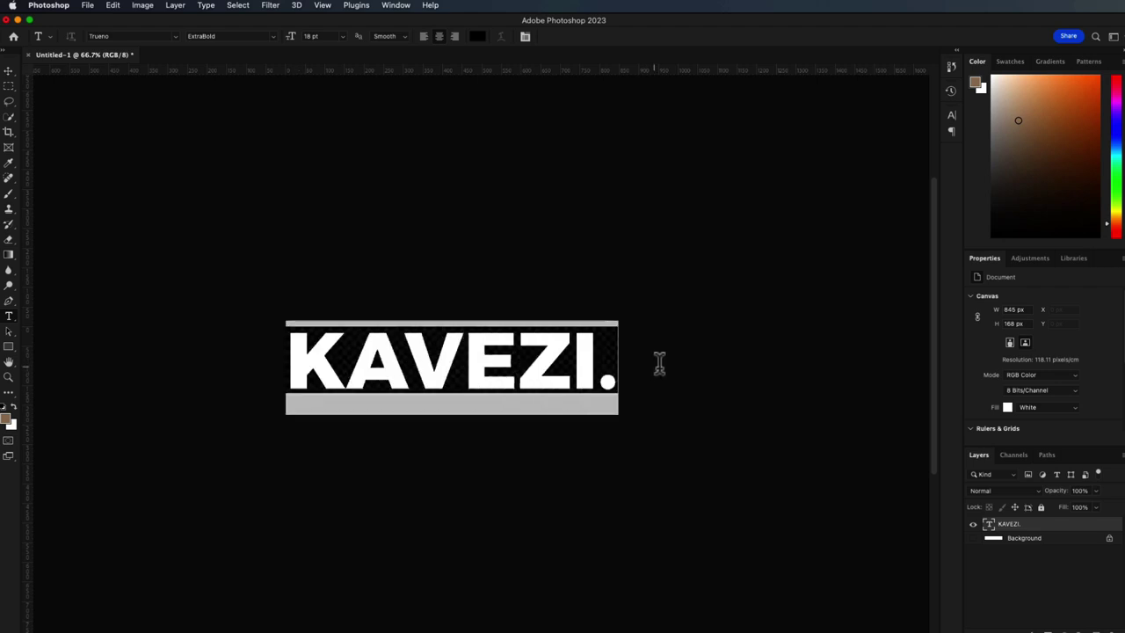
left_click(478, 36)
left_click_drag(593, 324, 500, 276)
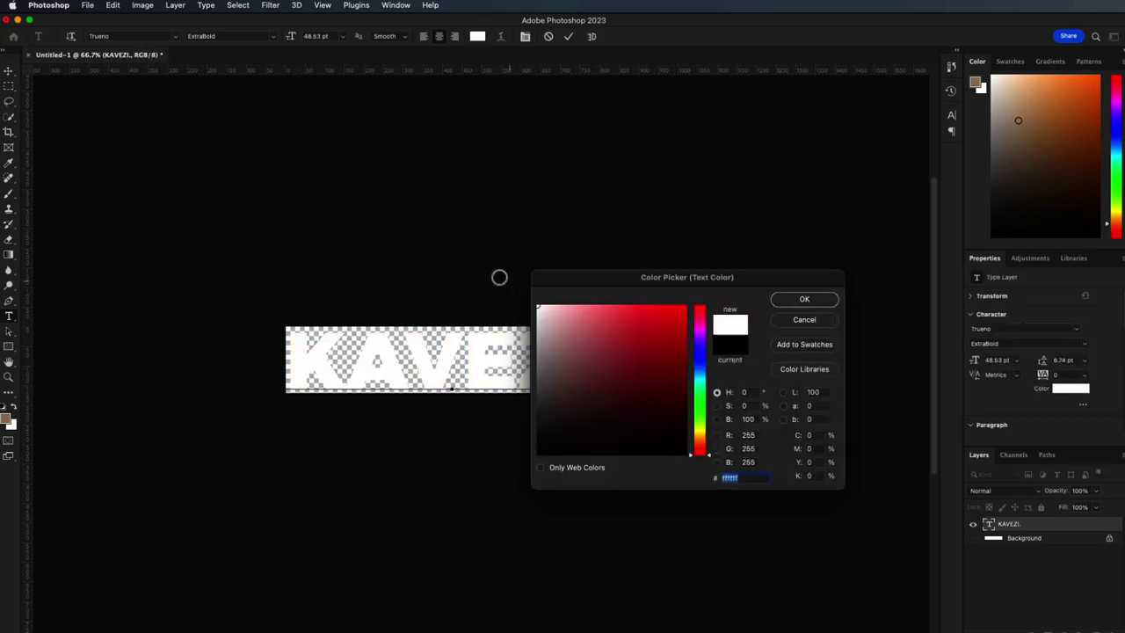
left_click(804, 299)
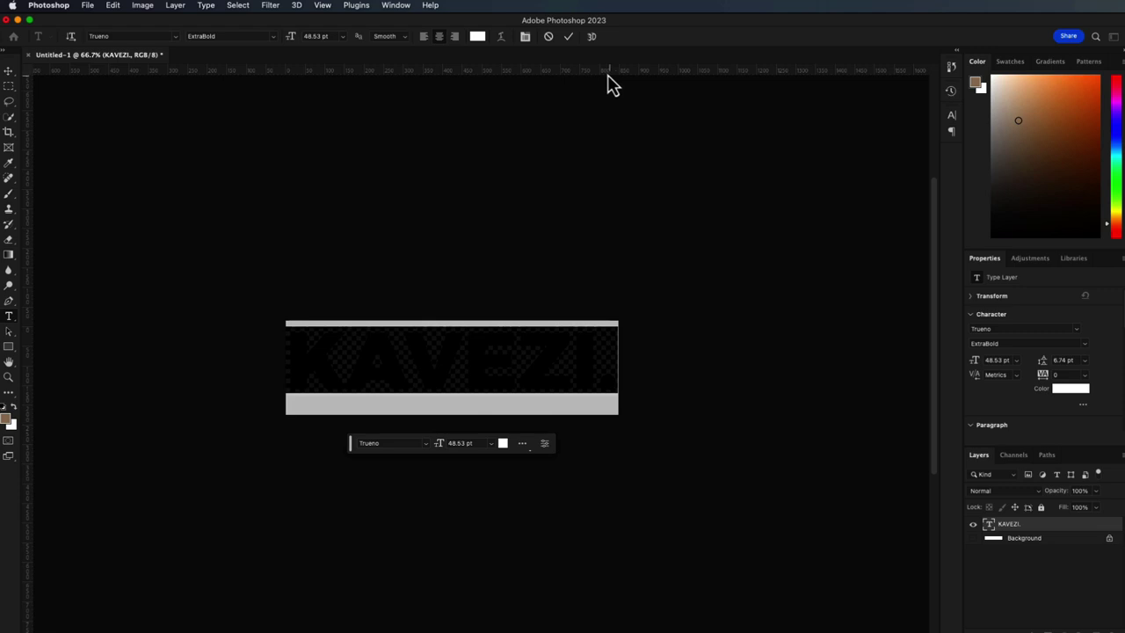
left_click(569, 36)
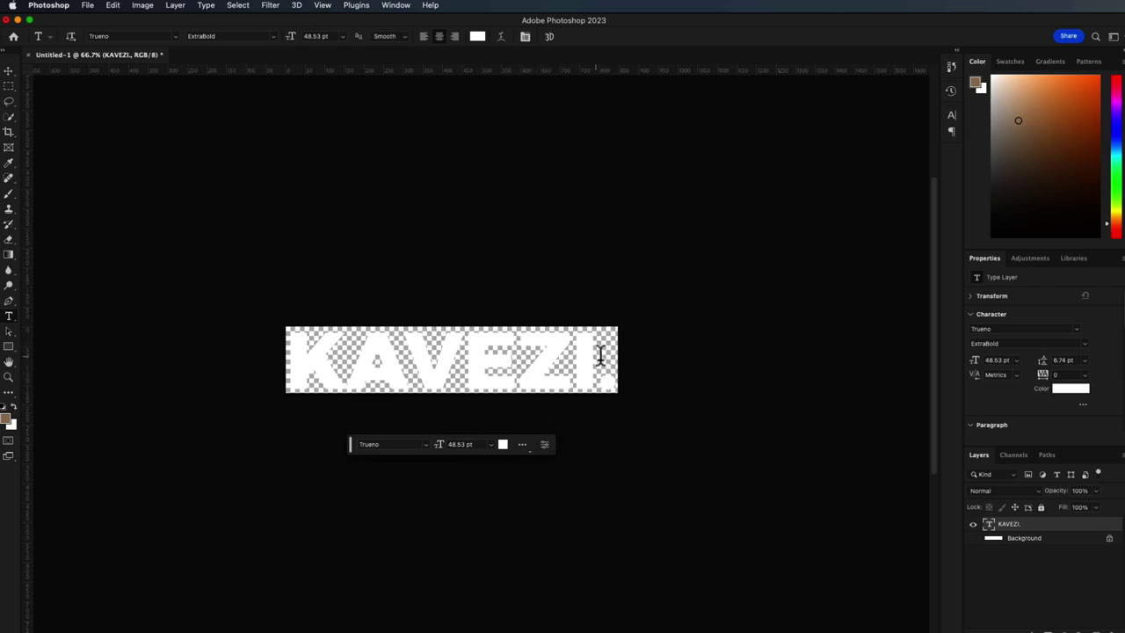
- Recolour the KAVEZI. text navy and commit the edit
left_click_drag(606, 358, 284, 343)
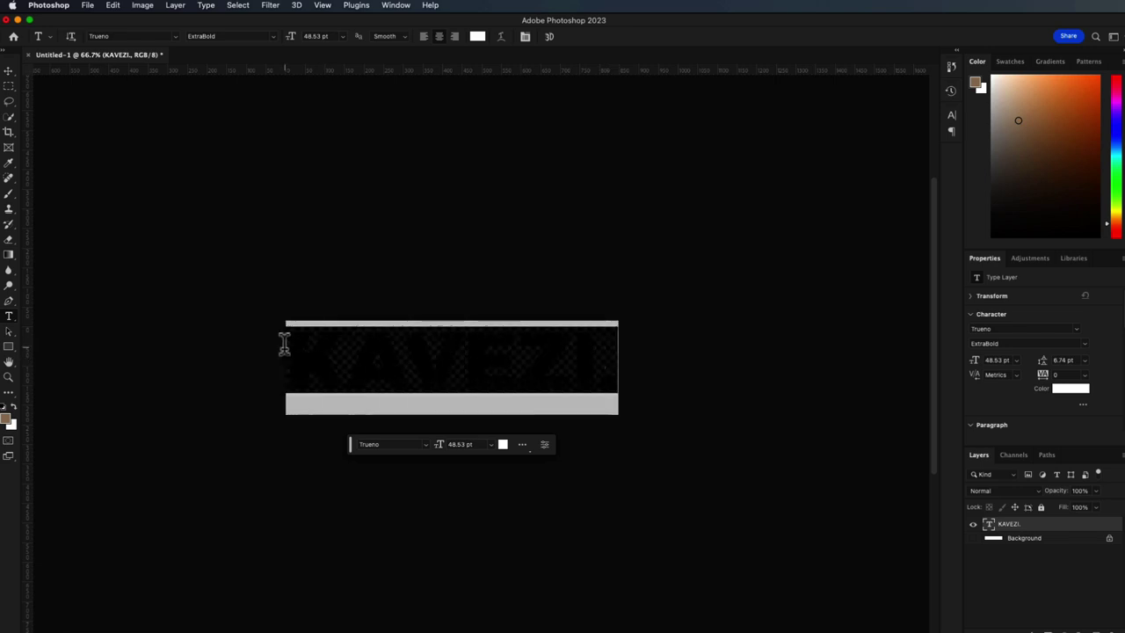
left_click(477, 36)
left_click(701, 365)
left_click_drag(665, 359, 719, 370)
left_click(803, 301)
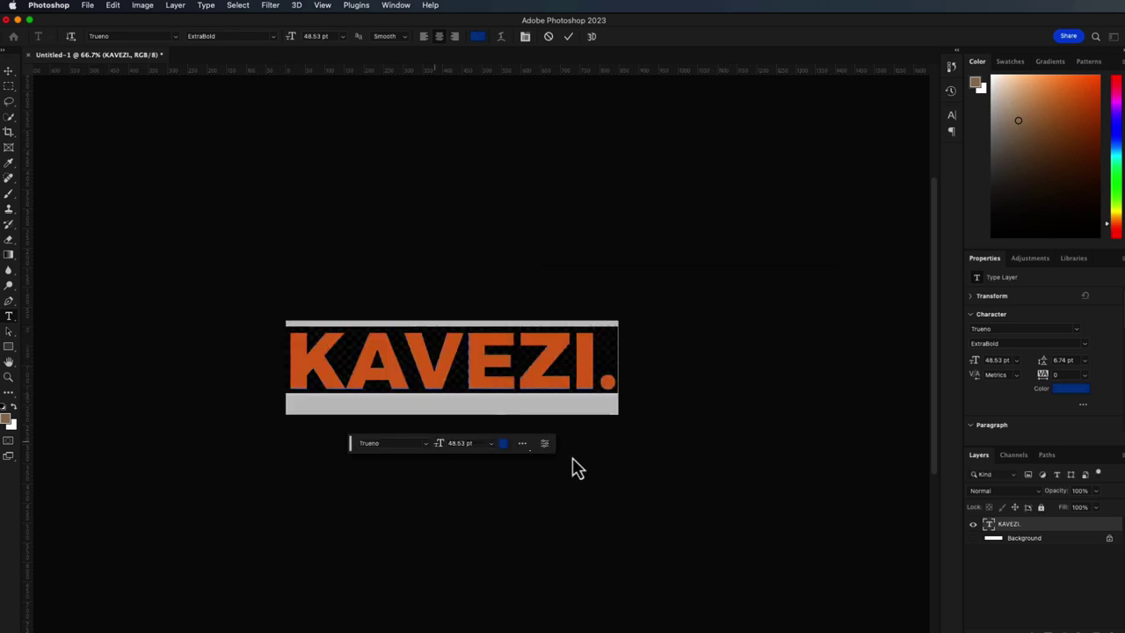
left_click(569, 36)
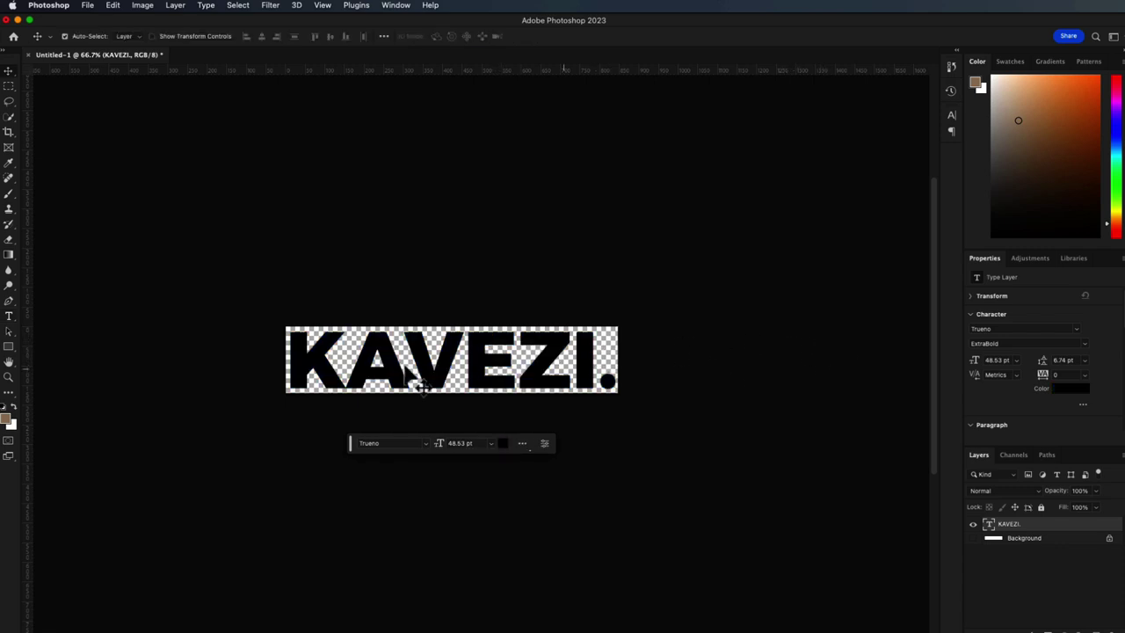
- Select the KAVEZI. text, open the Character panel and turn on underline
left_click(8, 315)
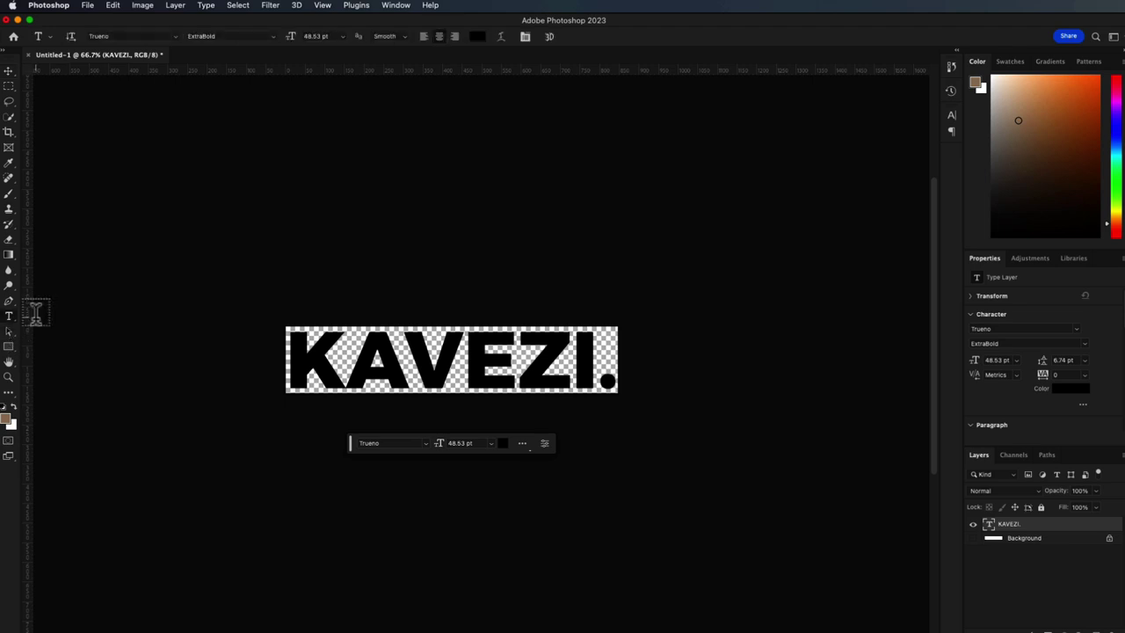
left_click_drag(288, 344, 638, 352)
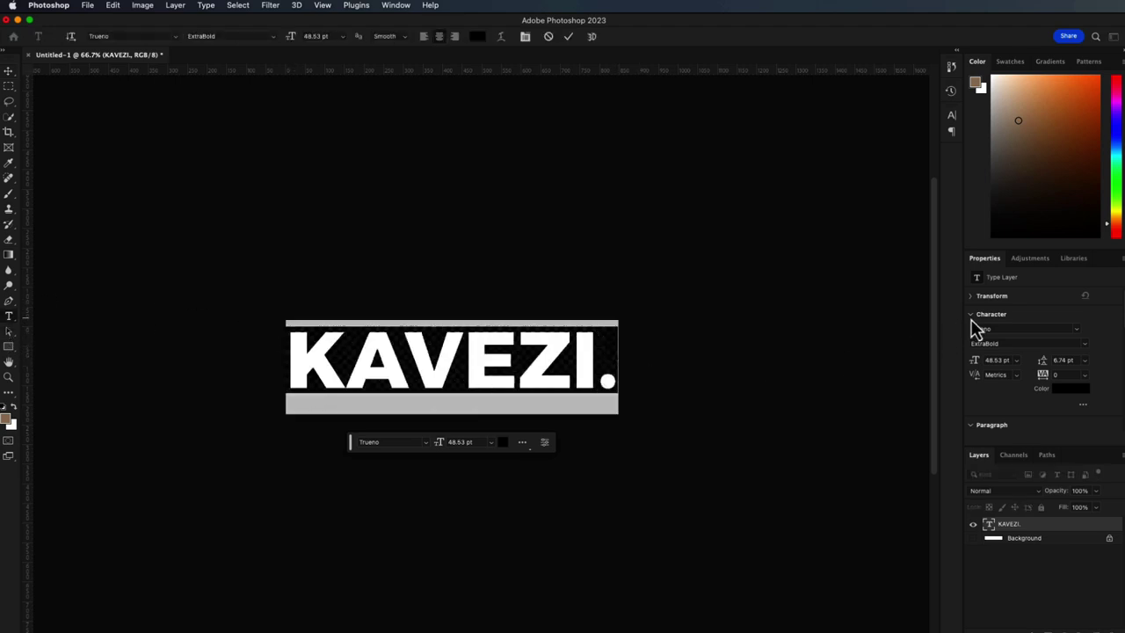
left_click(951, 115)
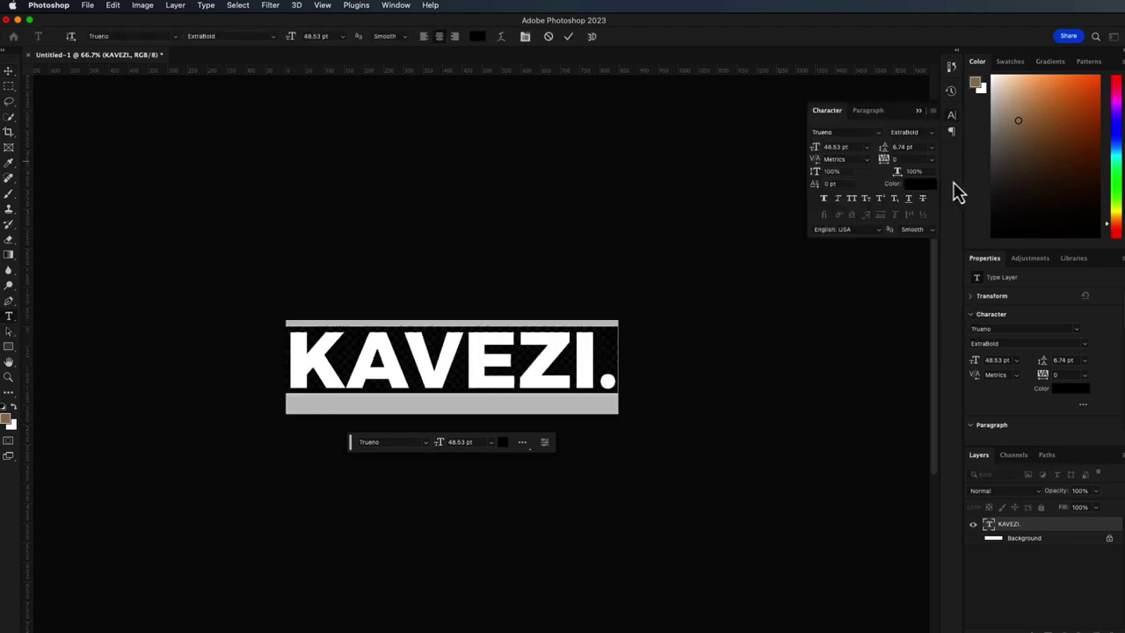
left_click(911, 199)
- Scale the KAVEZI. text down to about 77% with Free Transform and apply it
left_click(10, 72)
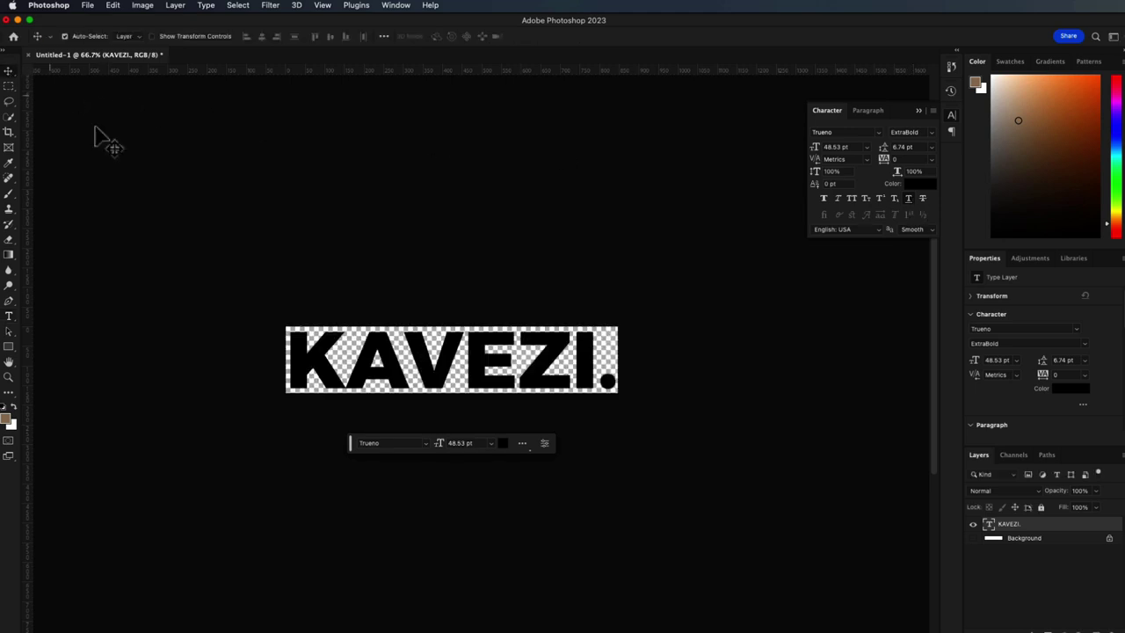
key("super+t")
left_click_drag(284, 320, 333, 334)
left_click_drag(472, 381, 449, 361)
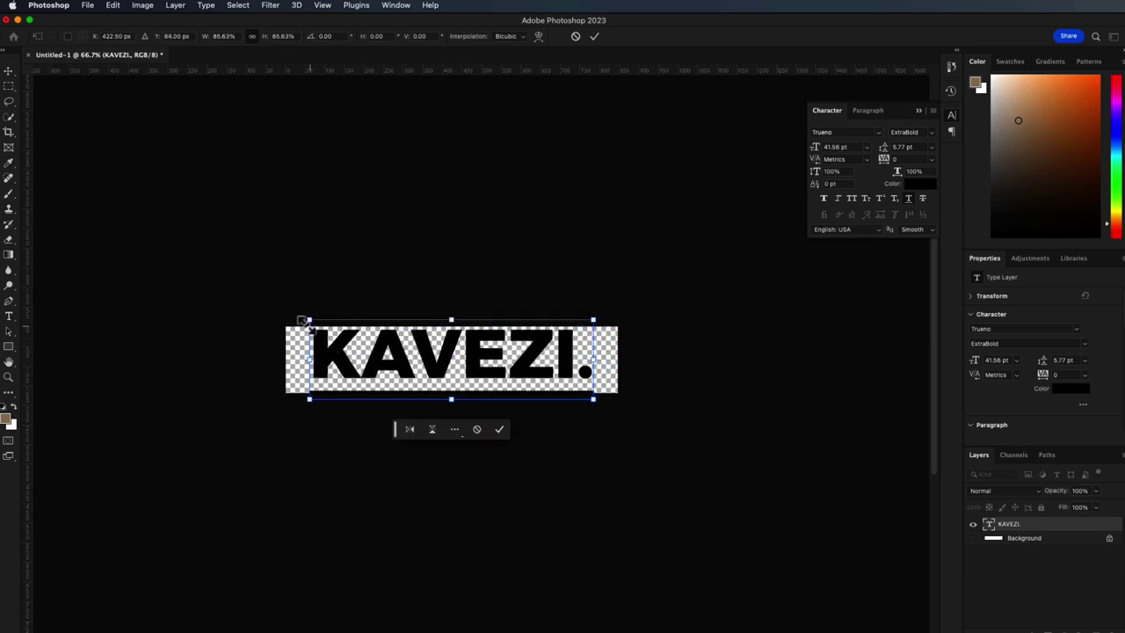
left_click_drag(305, 321, 337, 321)
left_click_drag(430, 384, 431, 377)
key("Return")
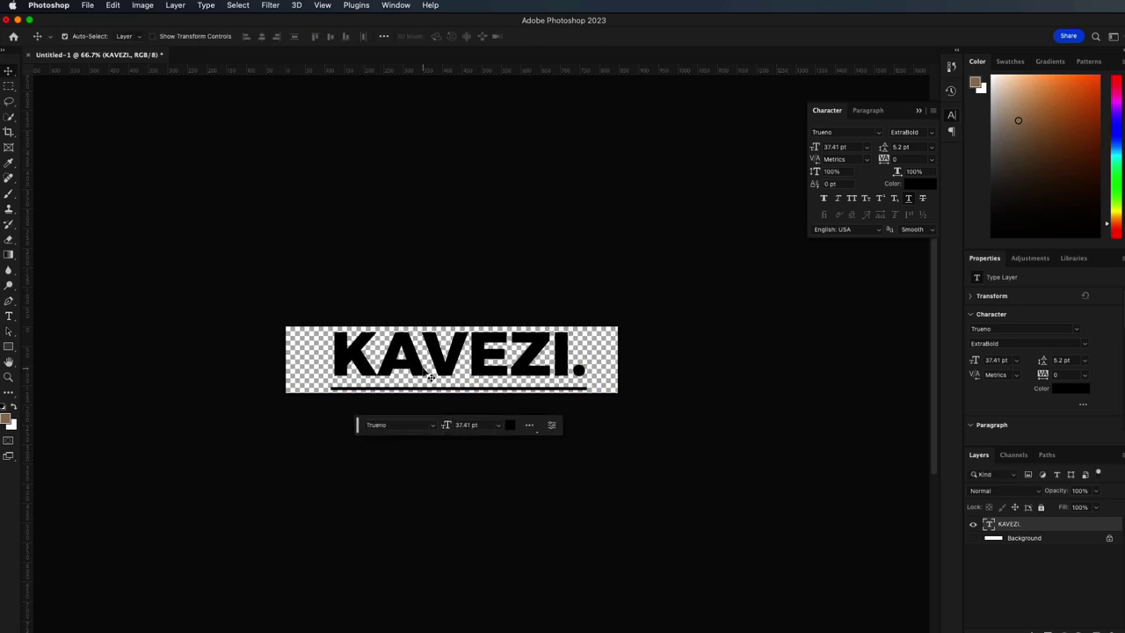
- Remove the underline from the KAVEZI. text and nudge it slightly lower on the canvas
left_click(9, 317)
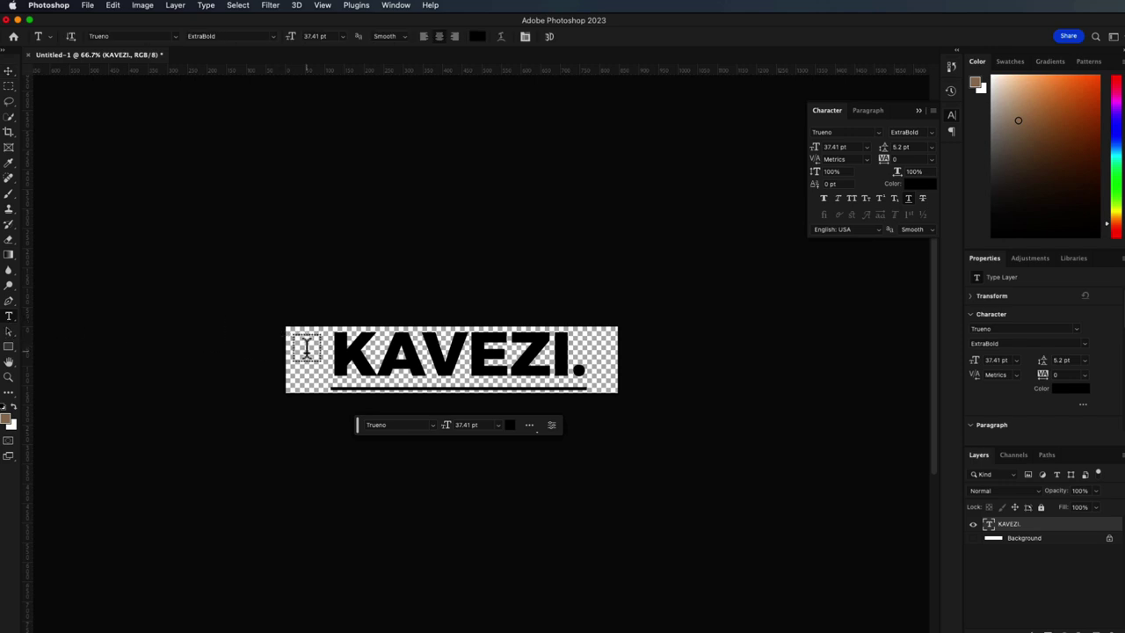
left_click_drag(333, 347, 648, 359)
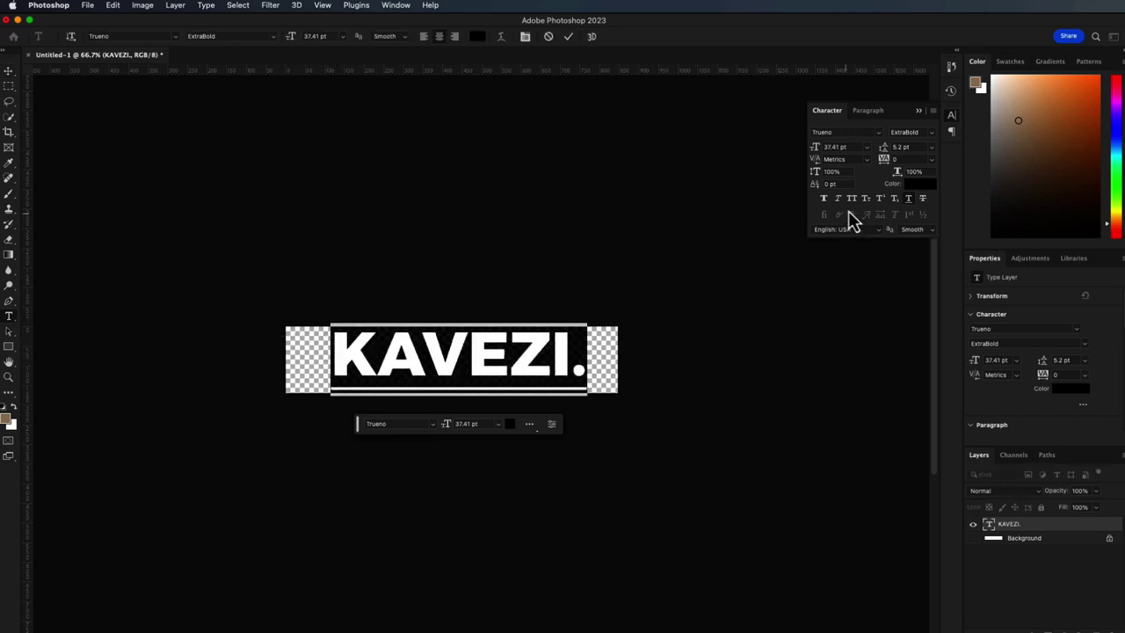
left_click(906, 202)
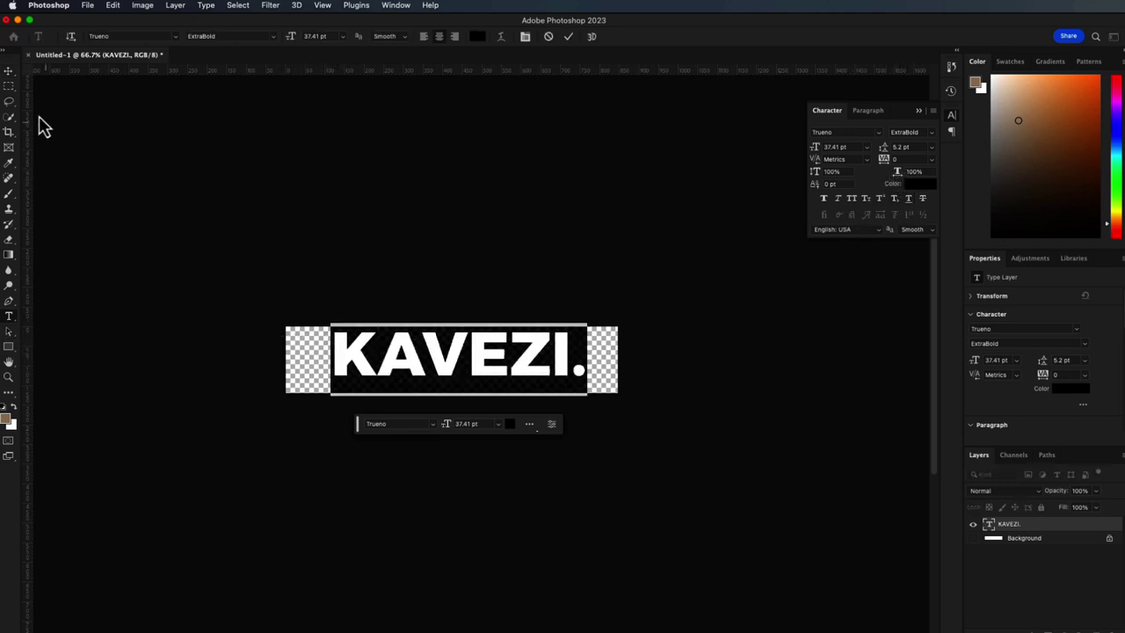
left_click(9, 72)
left_click_drag(501, 384, 484, 381)
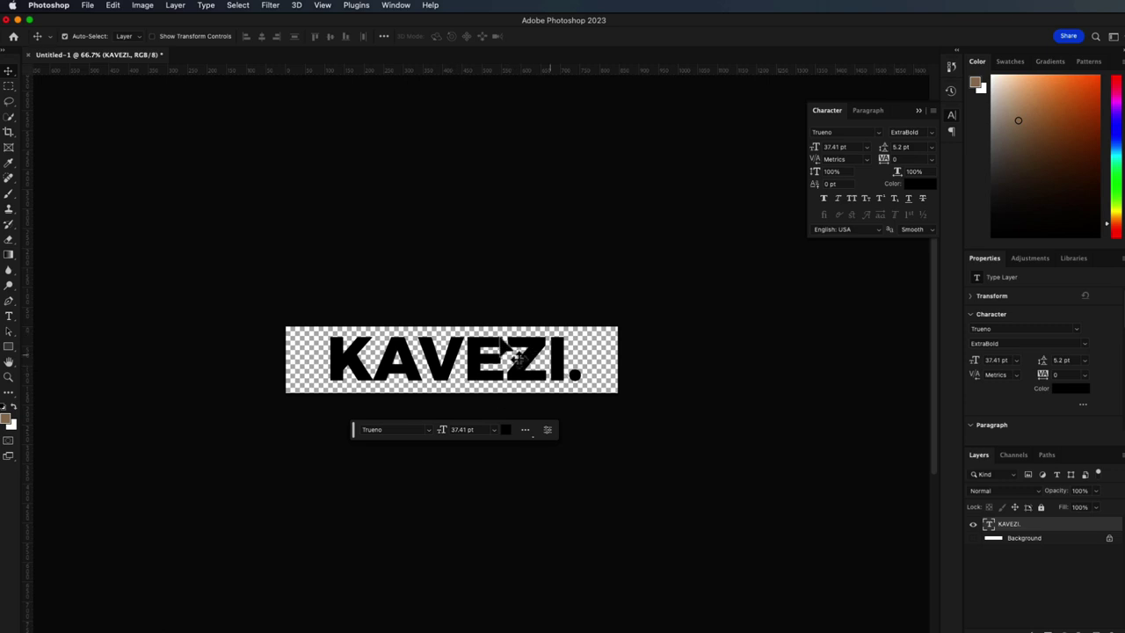
- Delete the trailing period so the logo reads KAVEZI
left_click(10, 317)
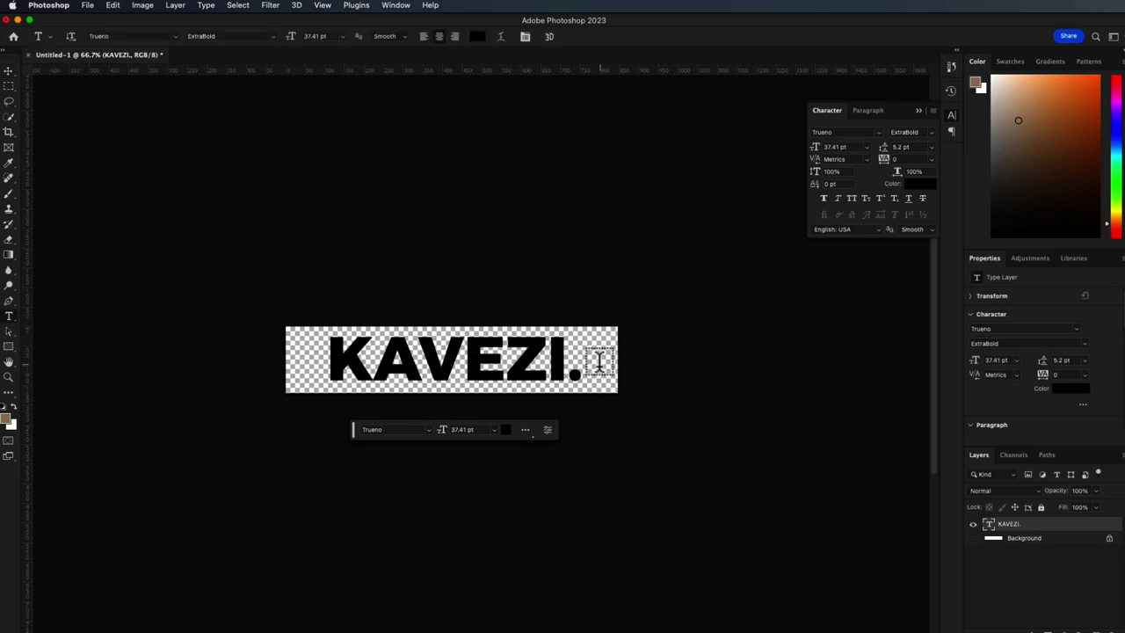
left_click(582, 363)
key("BackSpace")
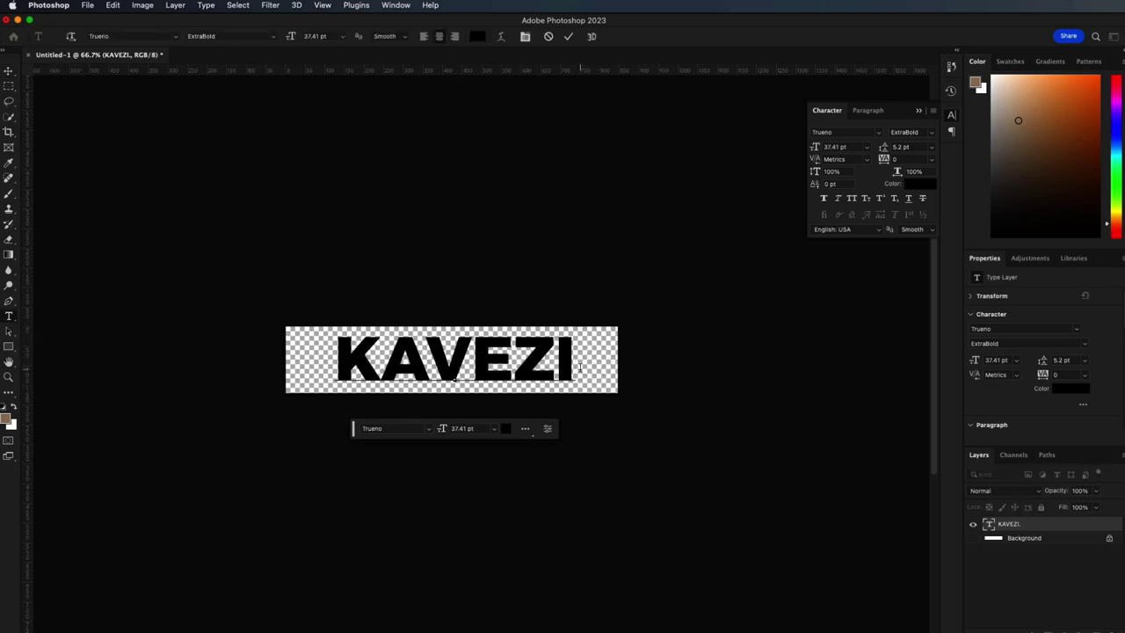
left_click(8, 70)
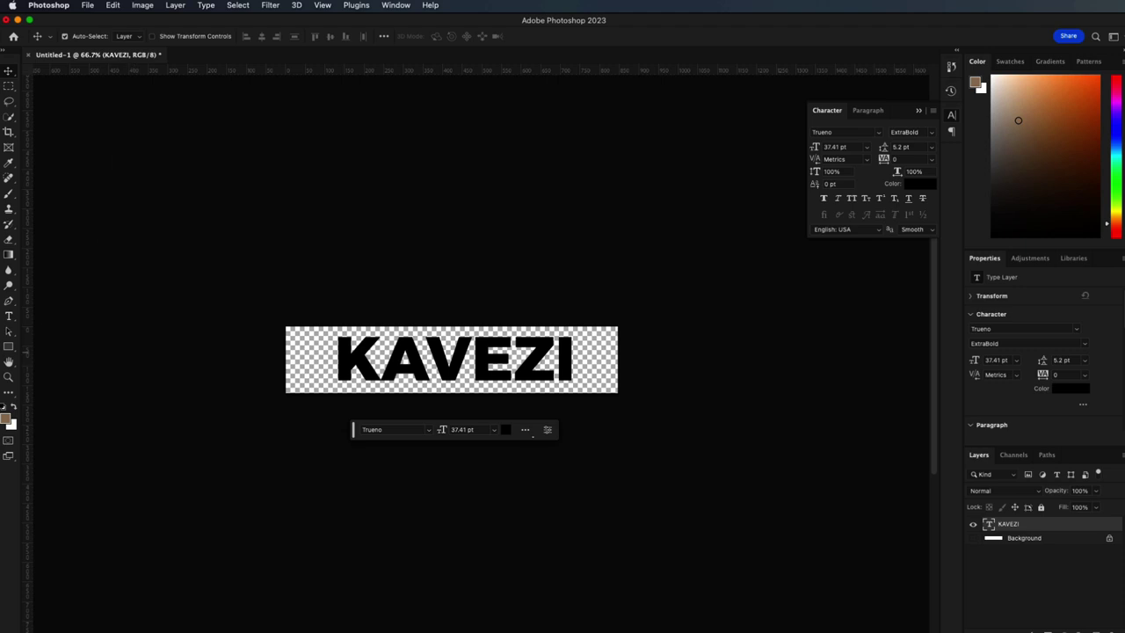
- Check the KAVEZI text's font list and keep it in Trueno ExtraBold
left_click(9, 316)
left_click_drag(342, 352, 636, 363)
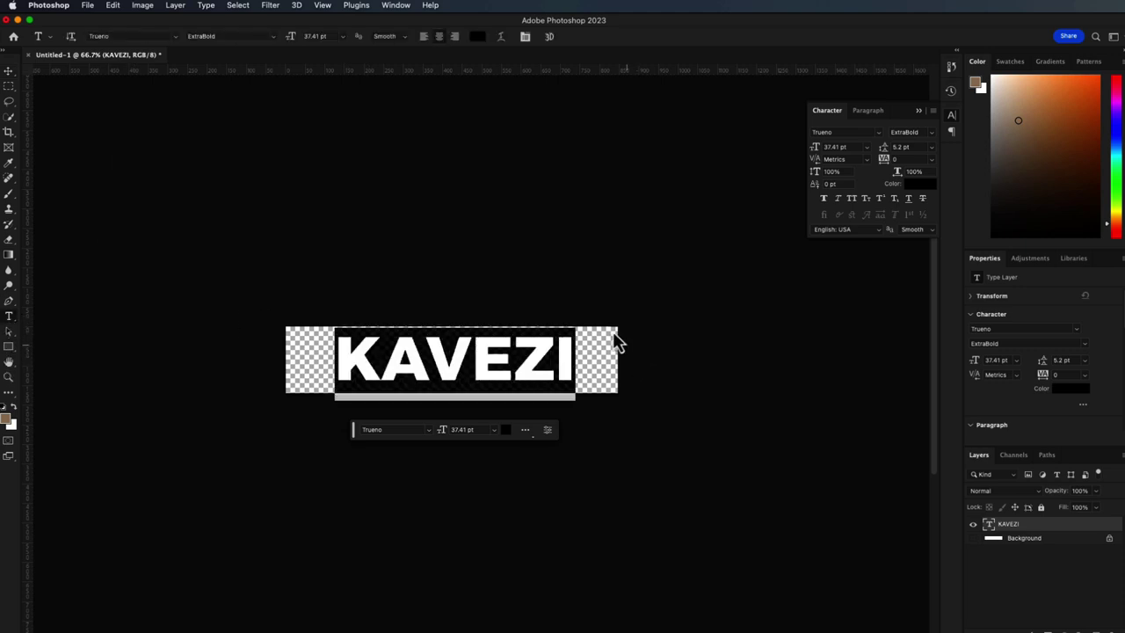
left_click(175, 41)
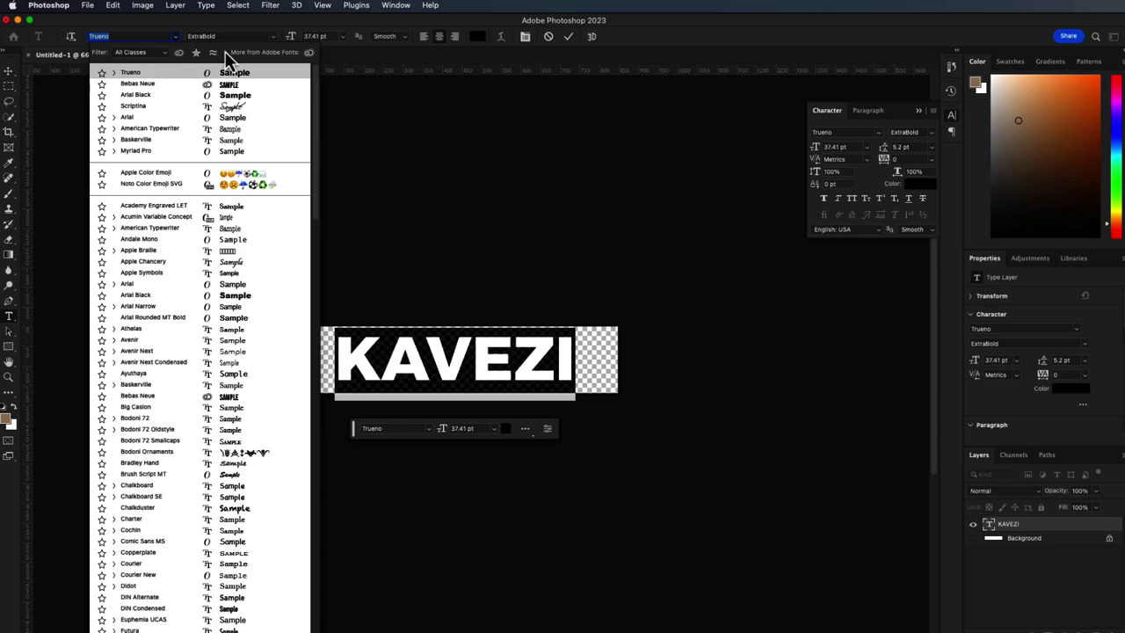
left_click(568, 36)
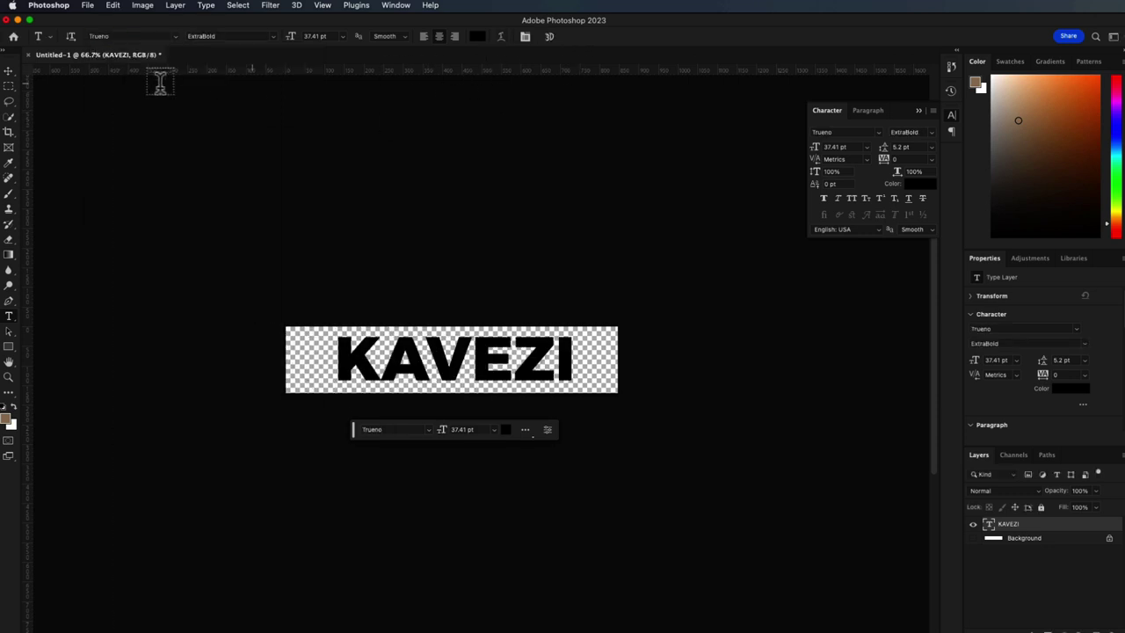
left_click(8, 72)
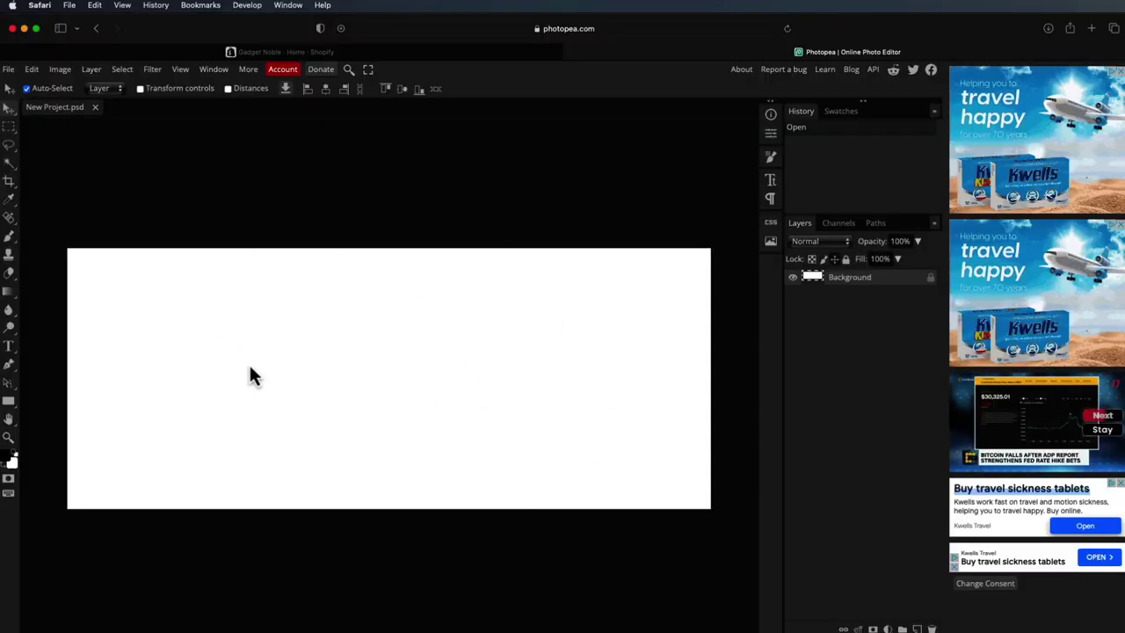
- Add a text layer near the Photopea canvas centre reading TRUENO, correcting an initial typo
left_click(9, 347)
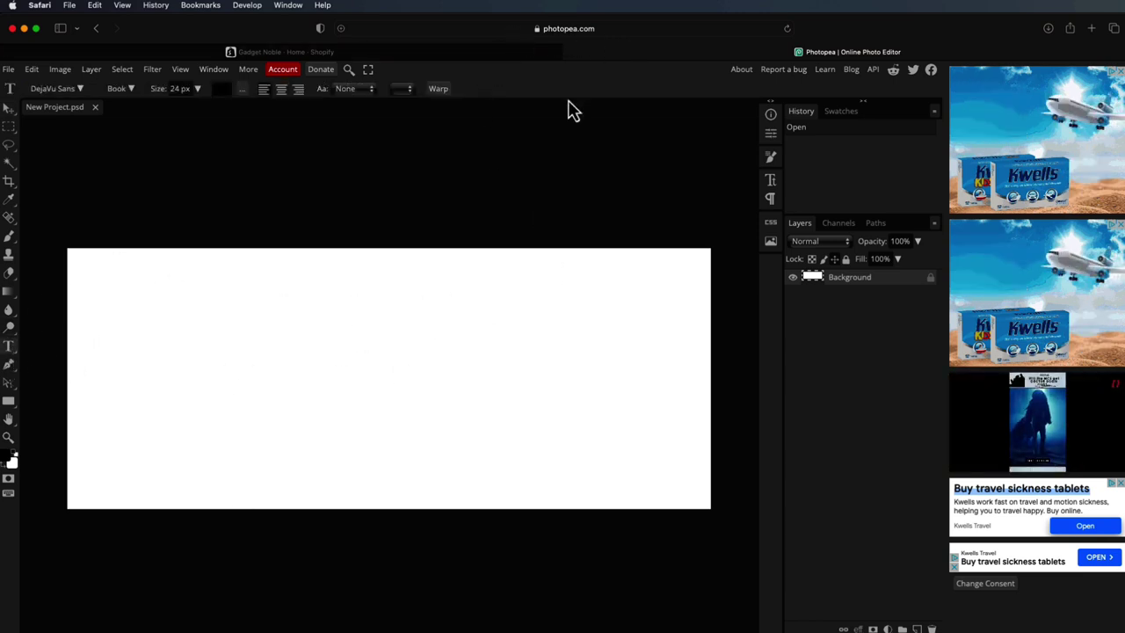
left_click(355, 384)
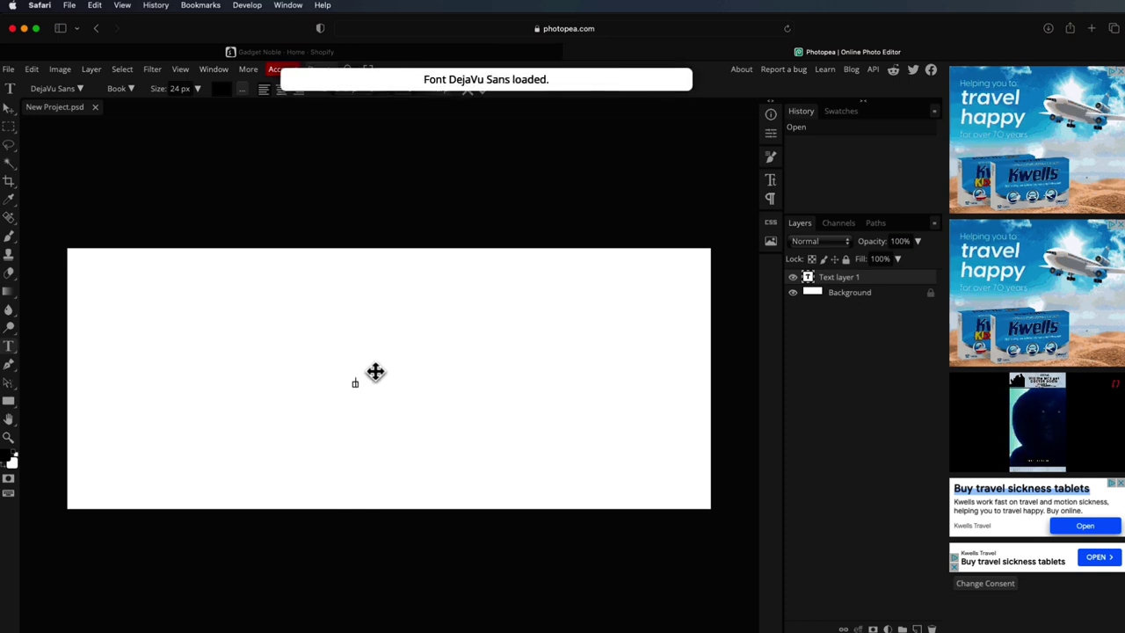
type("Hel")
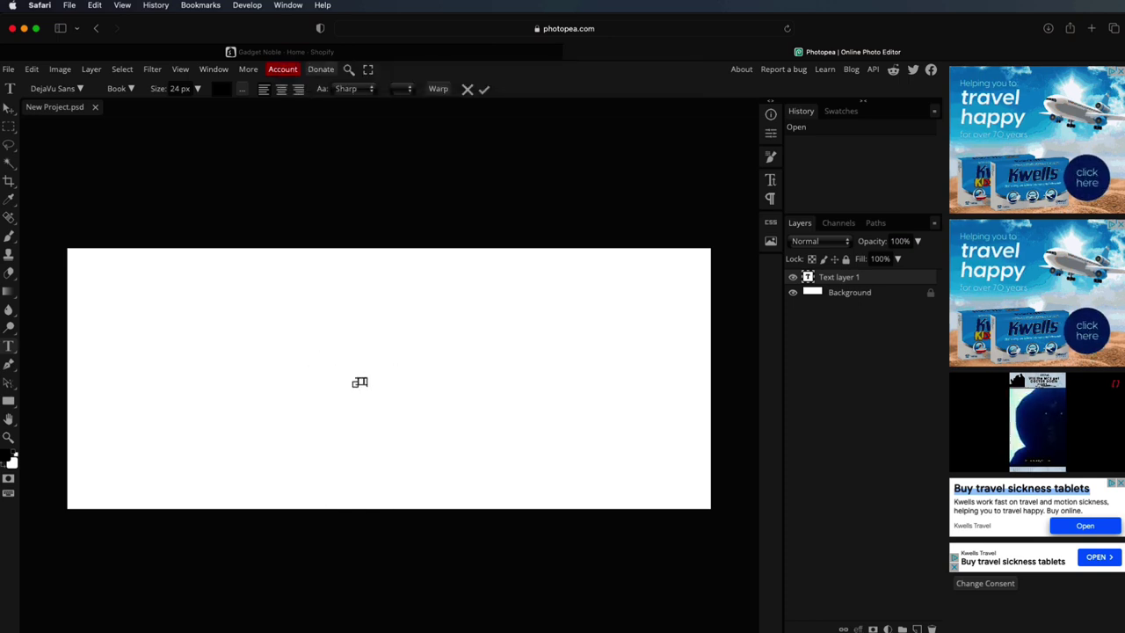
key("BackSpace")
key("BackSpace")
type("TRUE")
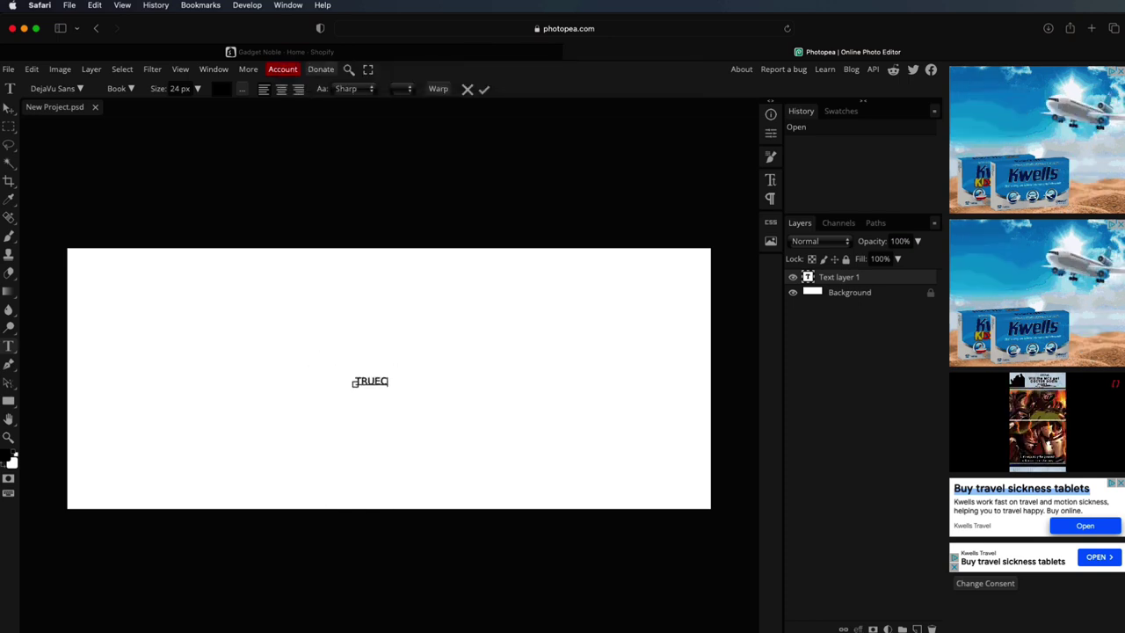
type("NO")
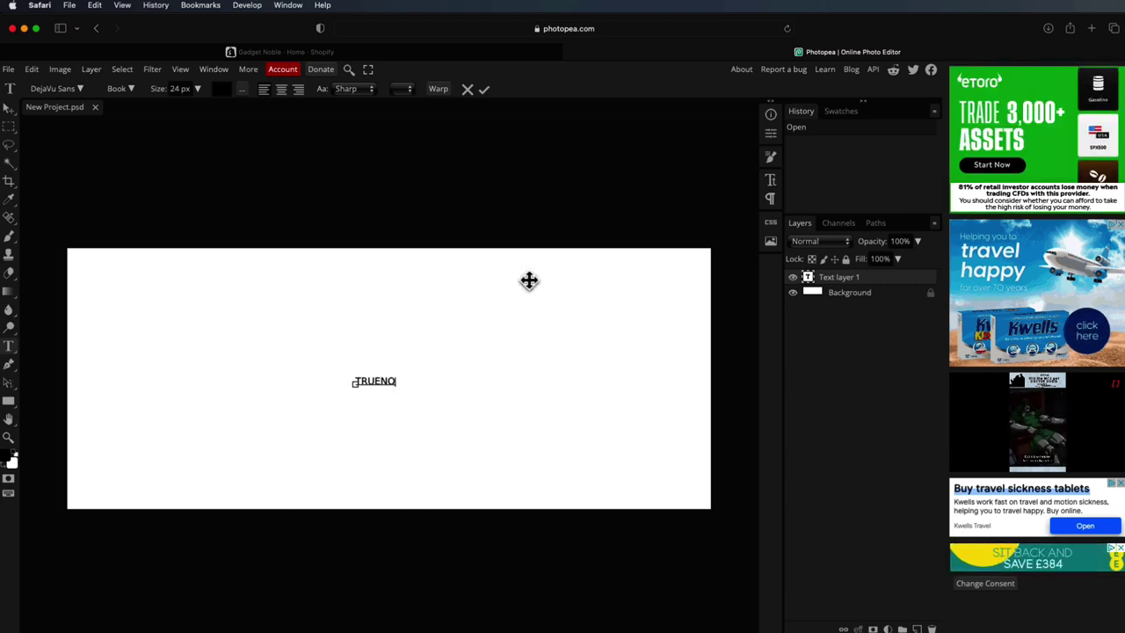
- Hide and reshow the Photopea Background layer, then switch to the Sendvio dashboard
left_click(793, 295)
left_click(794, 295)
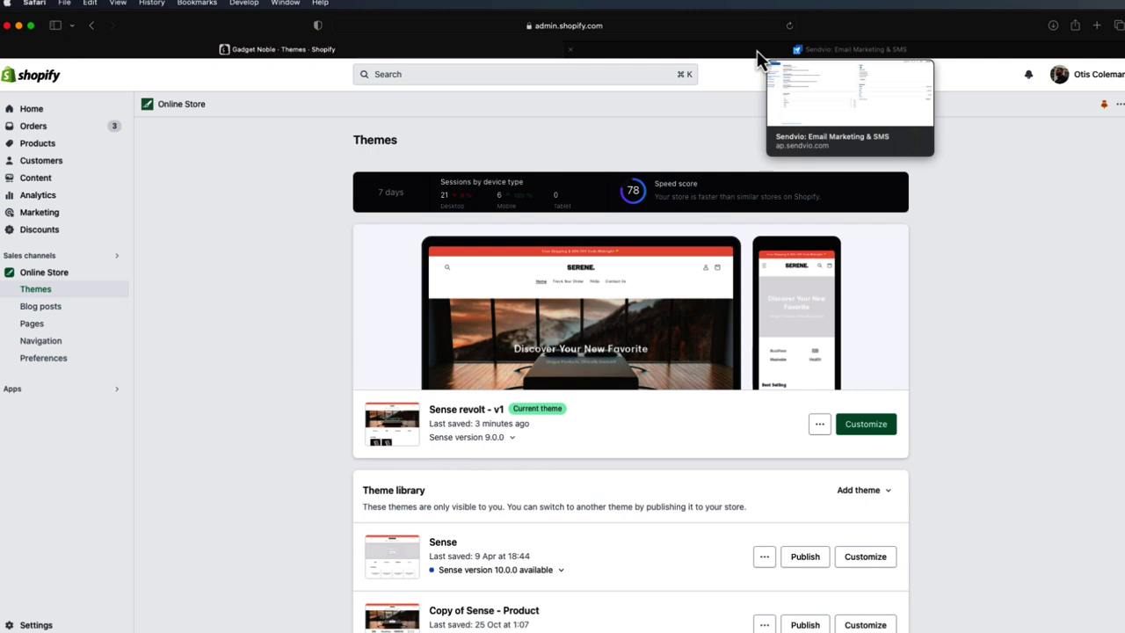
left_click(756, 50)
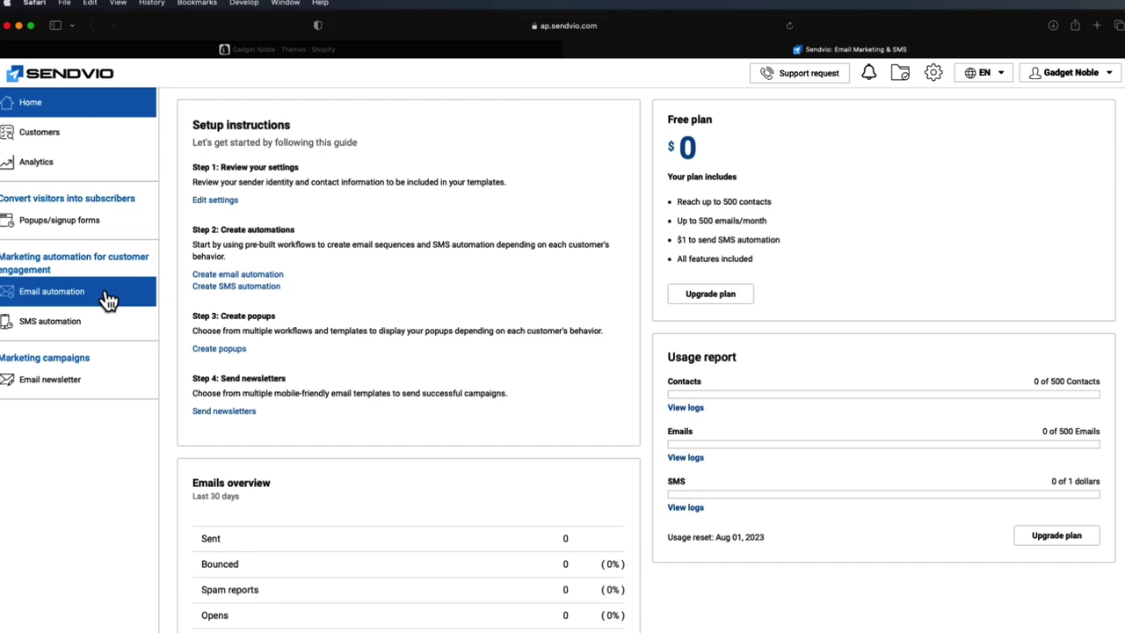
- Go to Email automation and open the Abandoned checkouts workflow with its three-email campaign
left_click(37, 295)
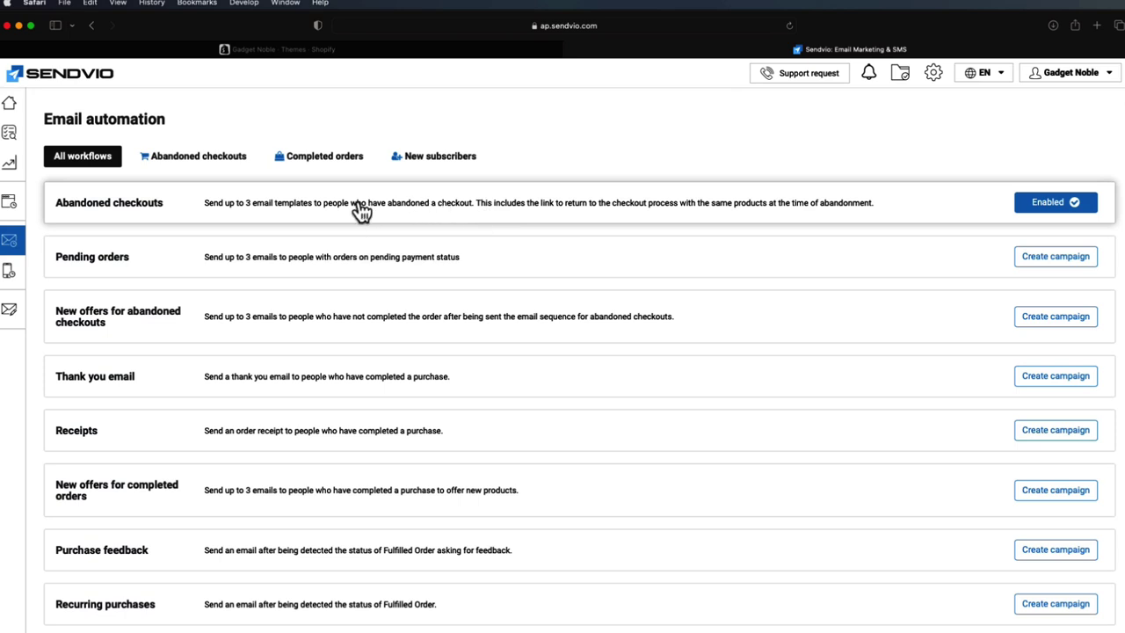
left_click(327, 219)
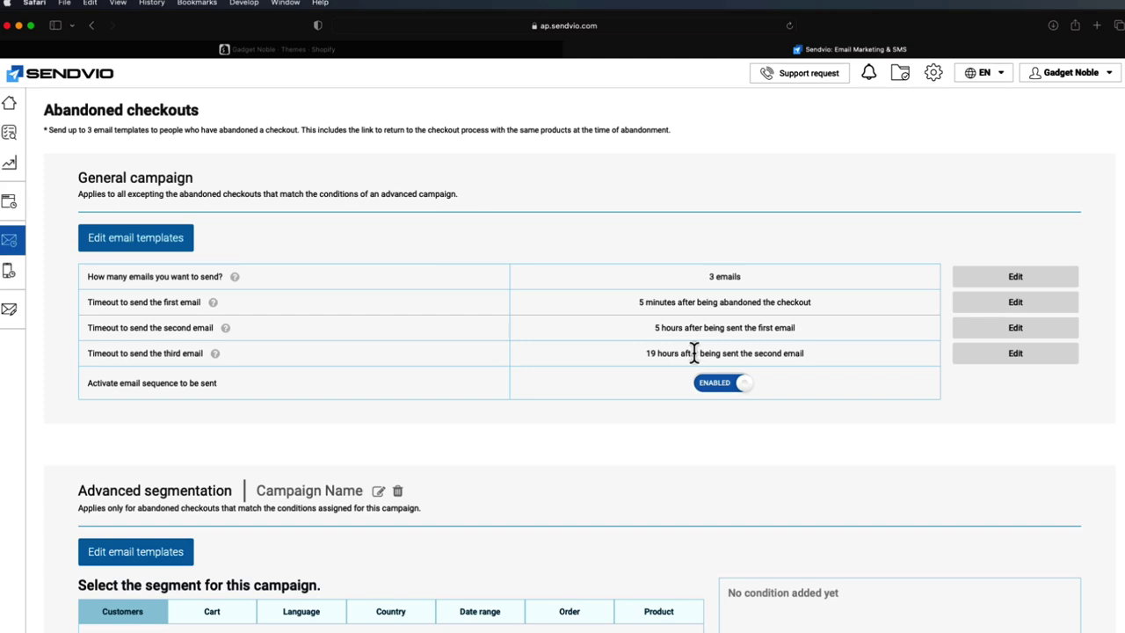
- Open the general campaign's templates and scroll through the 'Hey, Still Want This?' first email
left_click(143, 243)
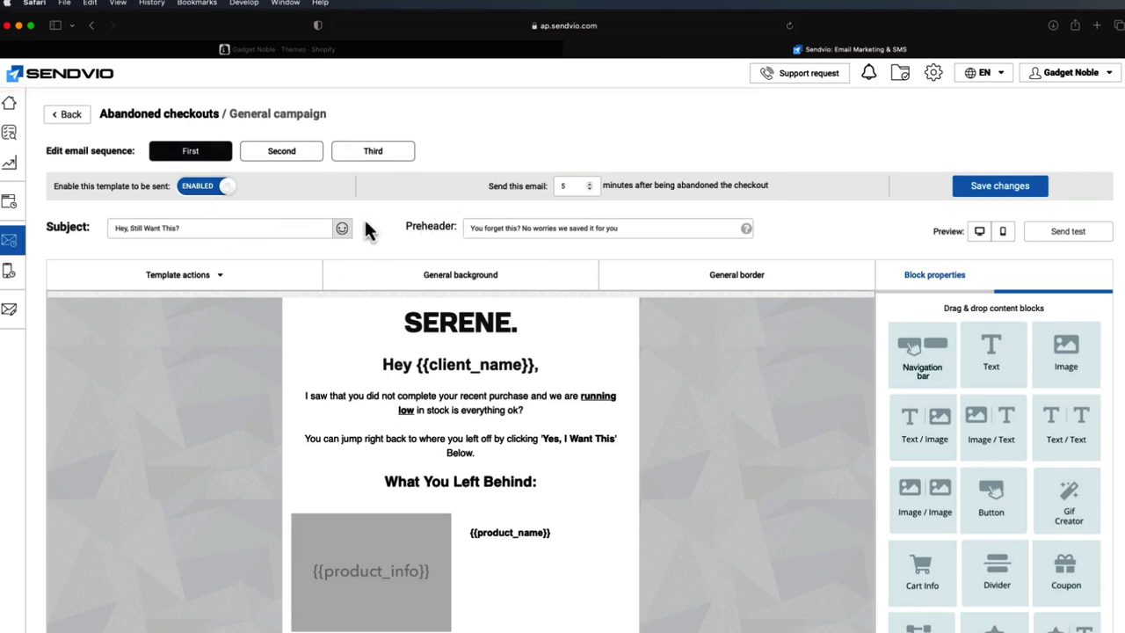
scroll(310, 191, "down", 1)
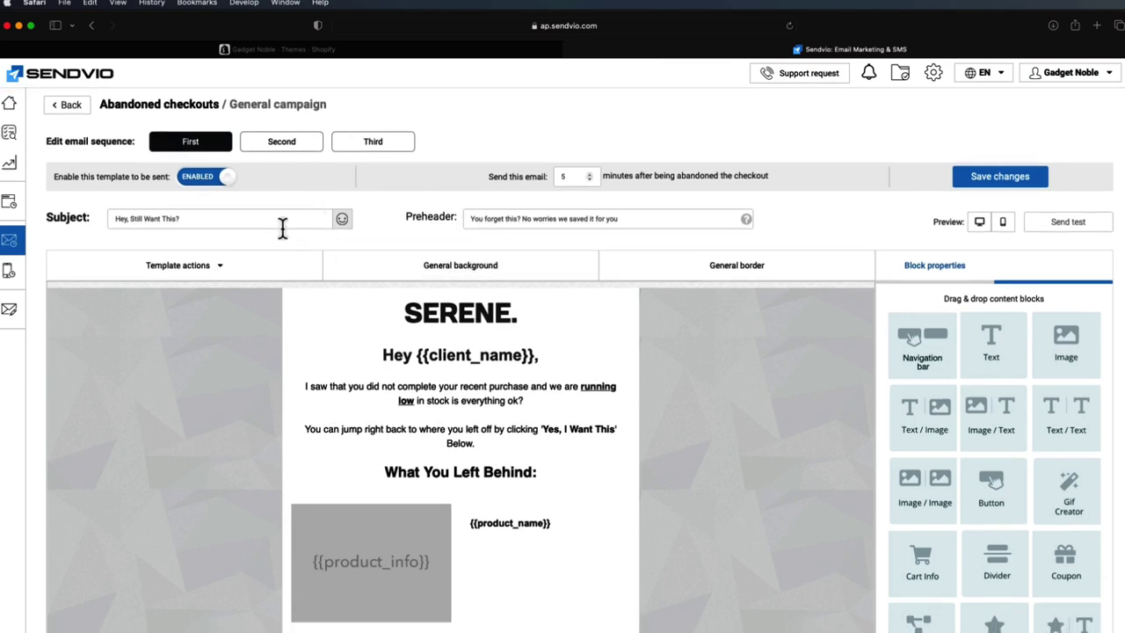
scroll(331, 222, "up", 1)
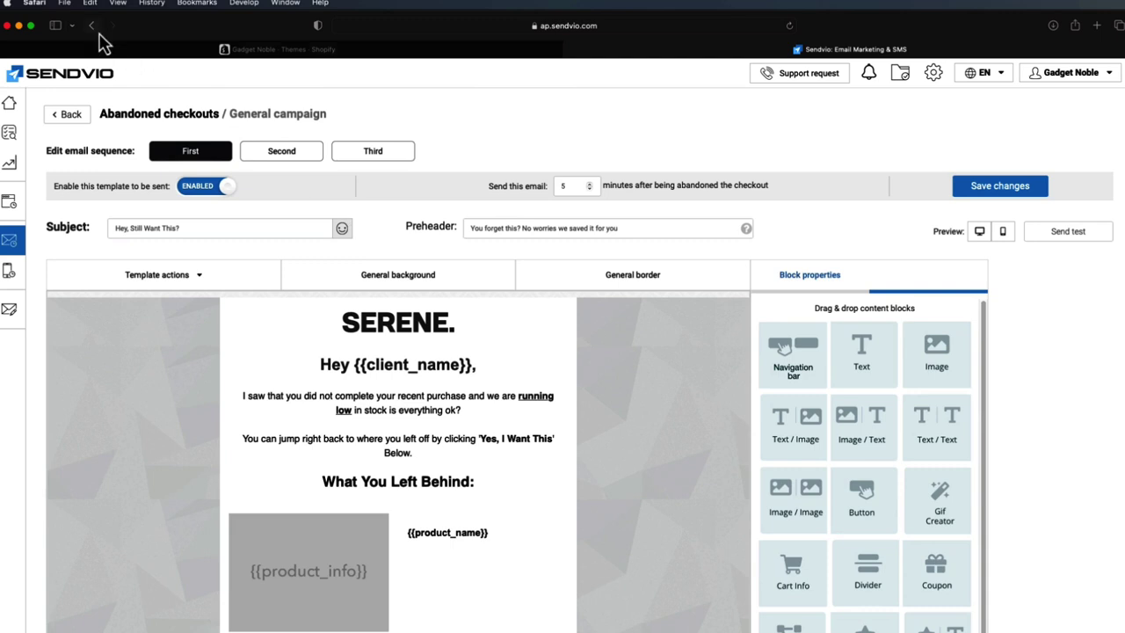
scroll(382, 201, "down", 1)
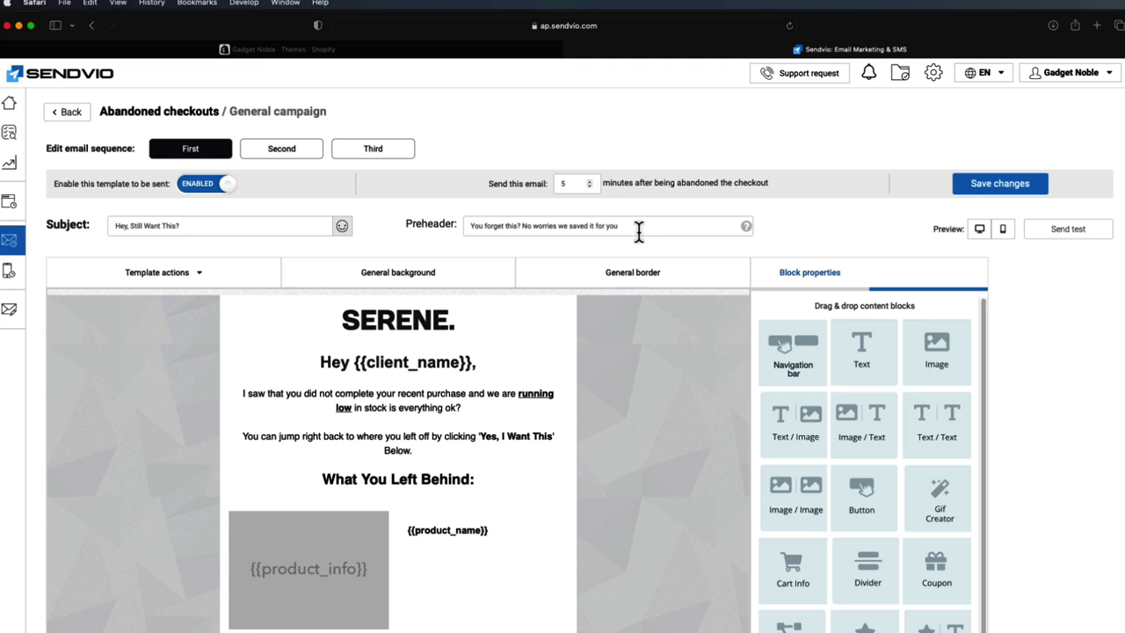
scroll(638, 230, "down", 5)
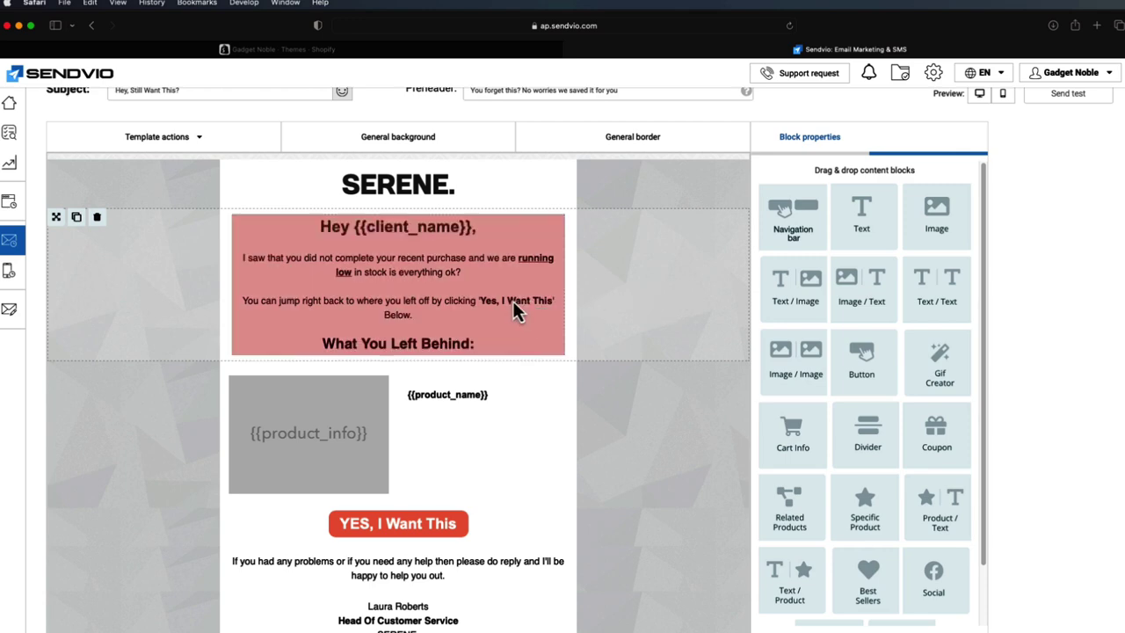
scroll(654, 293, "down", 1)
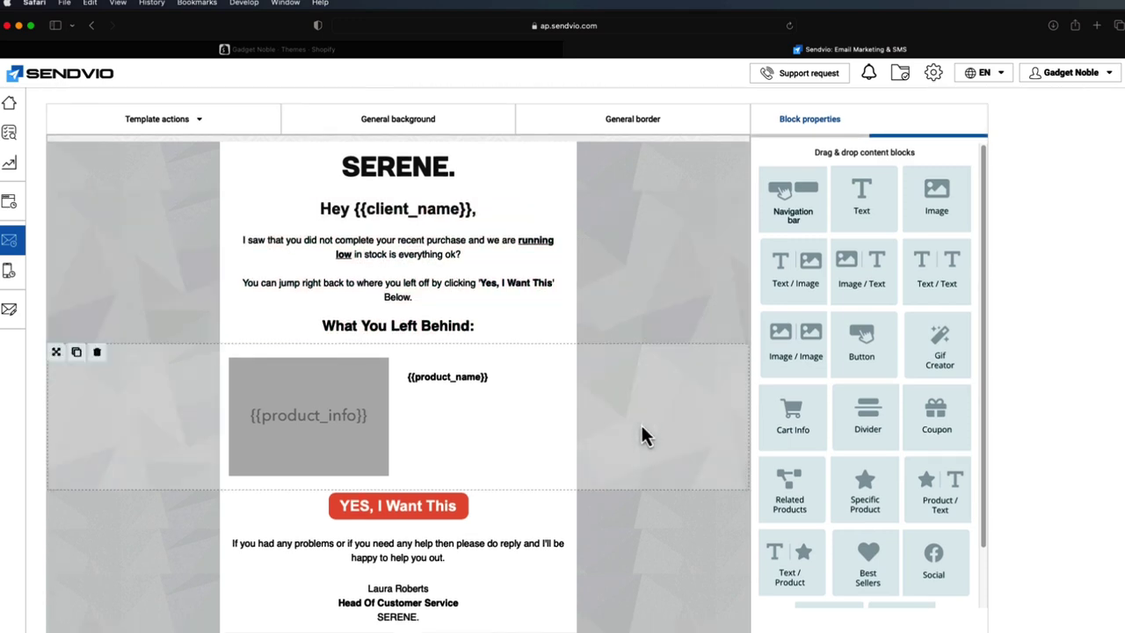
scroll(677, 387, "down", 5)
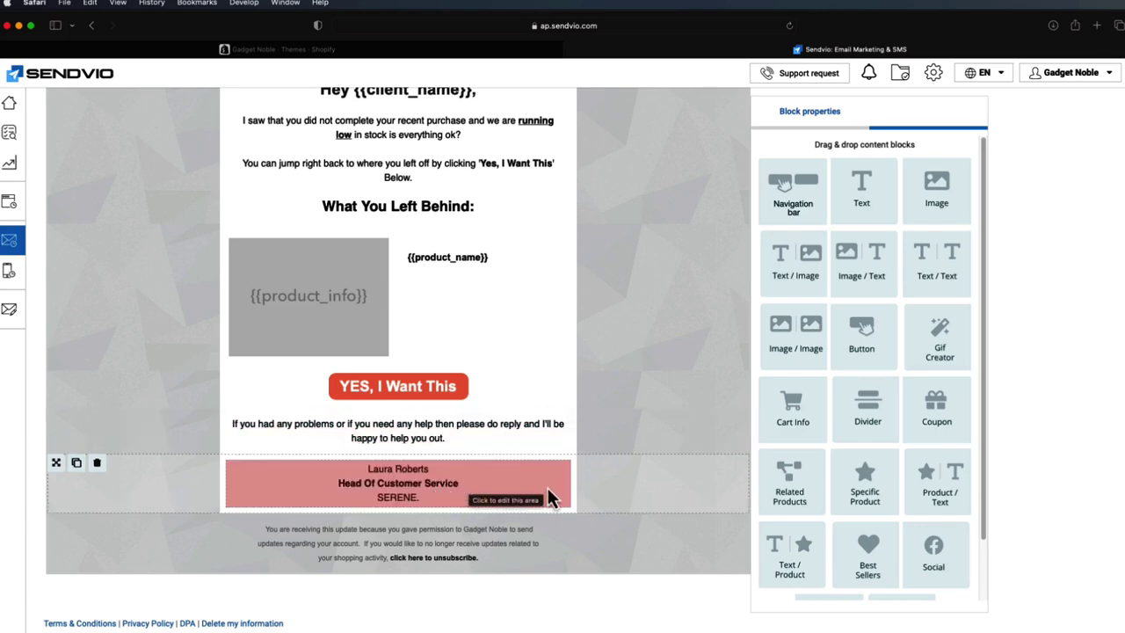
scroll(547, 488, "up", 5)
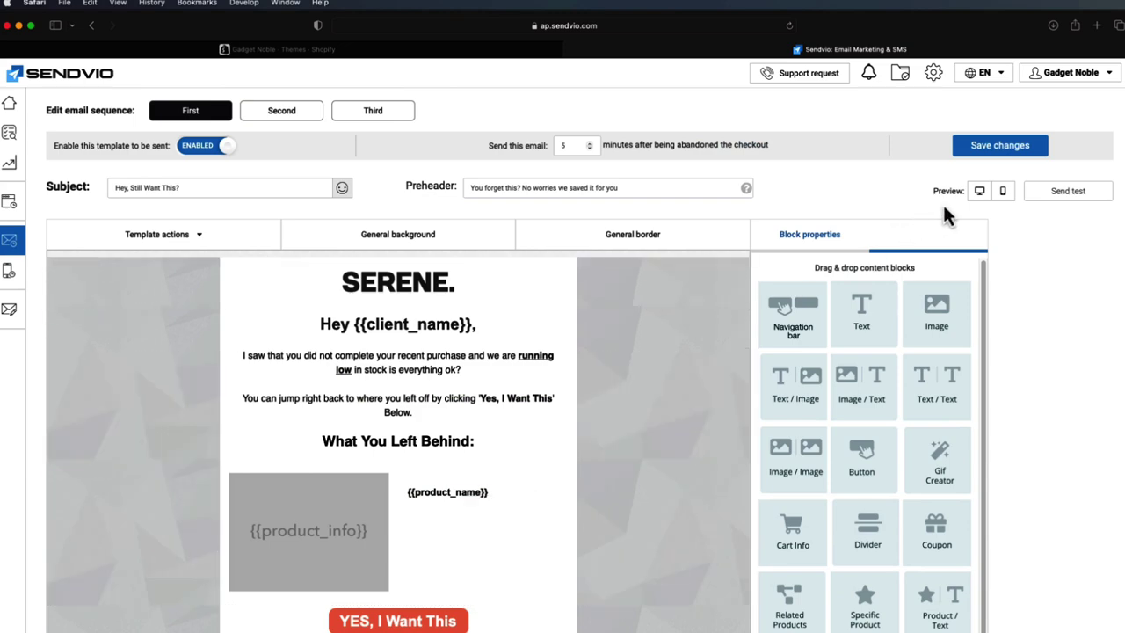
left_click(1000, 193)
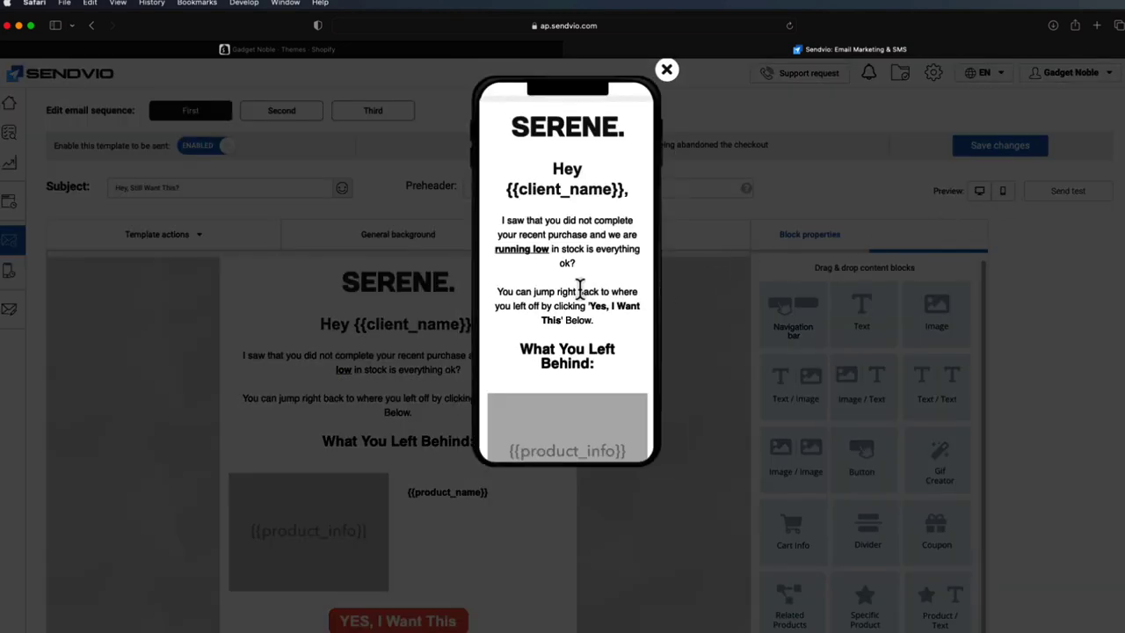
scroll(593, 264, "down", 1)
scroll(593, 263, "down", 1)
scroll(597, 237, "up", 1)
scroll(600, 240, "down", 4)
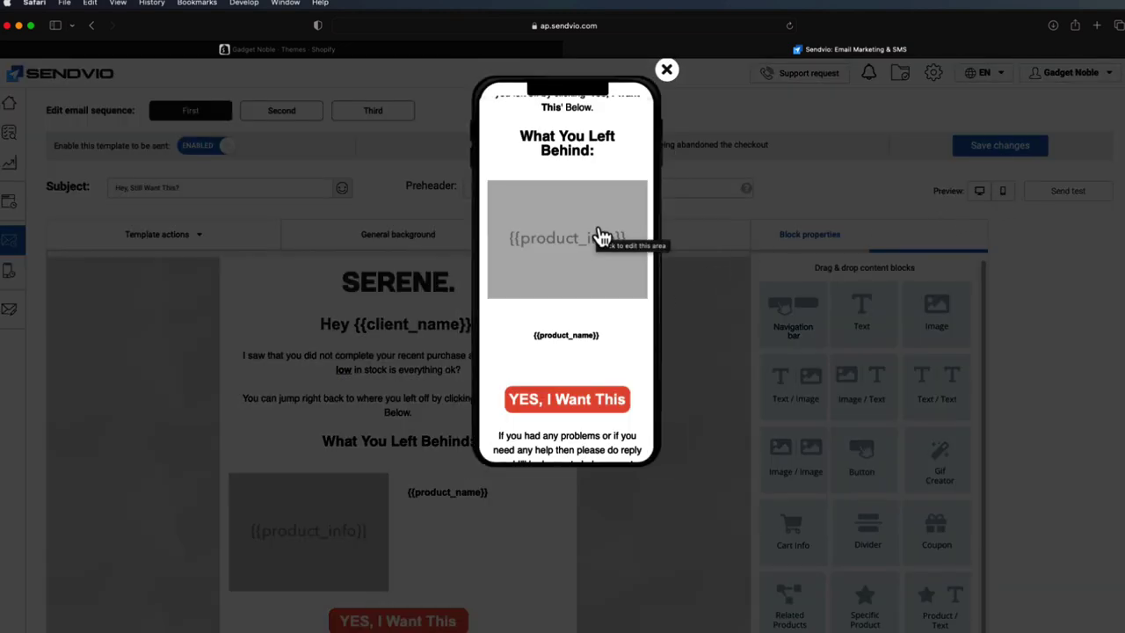
scroll(598, 238, "down", 2)
scroll(606, 238, "up", 8)
left_click(666, 70)
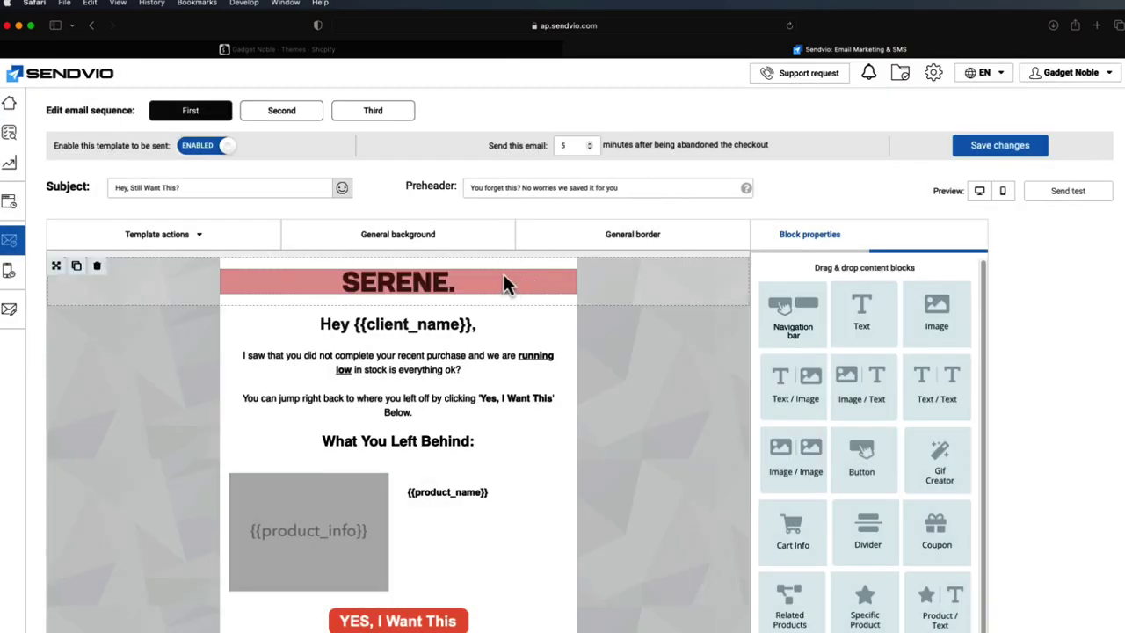
- Try a bright red background on the SERENE header block, then reset it to white #ffffff
left_click(627, 280)
left_click(800, 272)
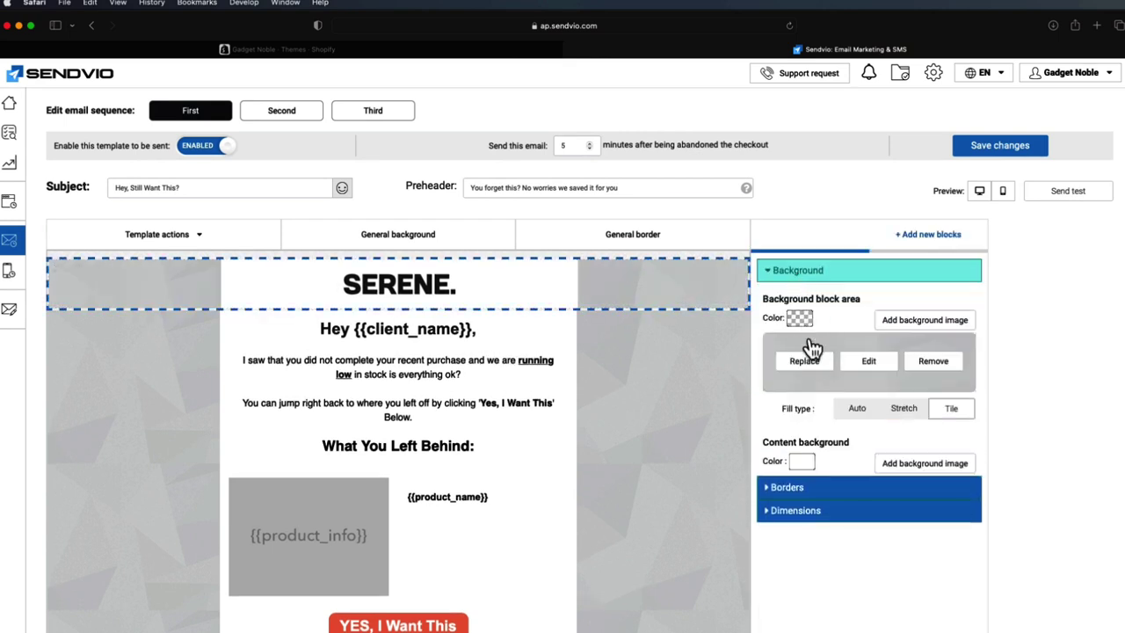
left_click(806, 464)
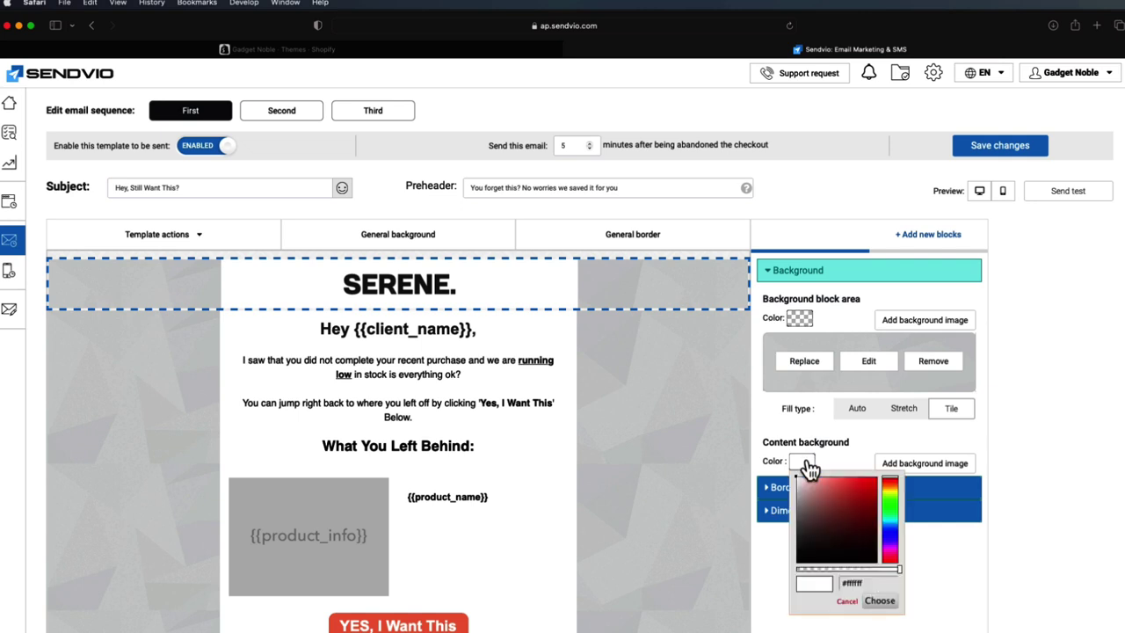
left_click(833, 508)
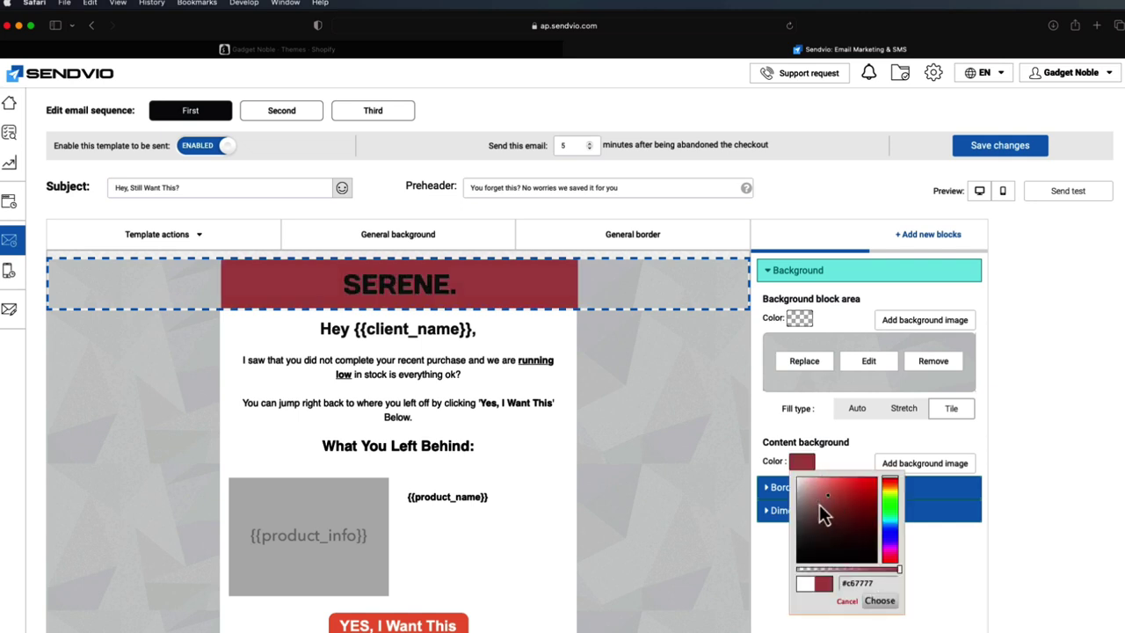
left_click_drag(816, 509, 927, 490)
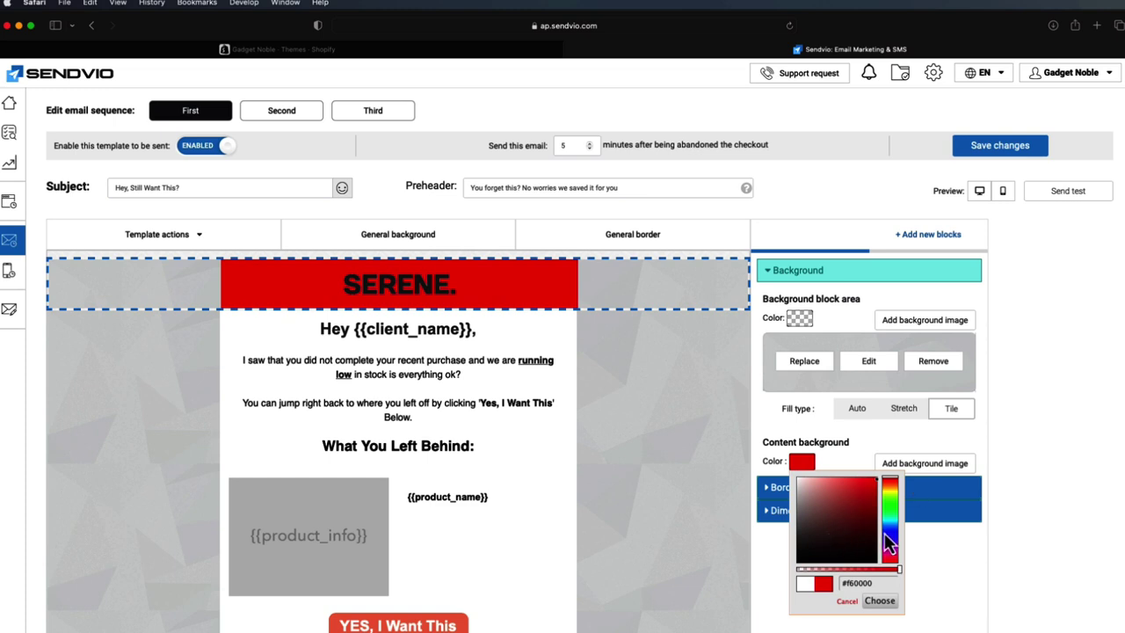
left_click(861, 601)
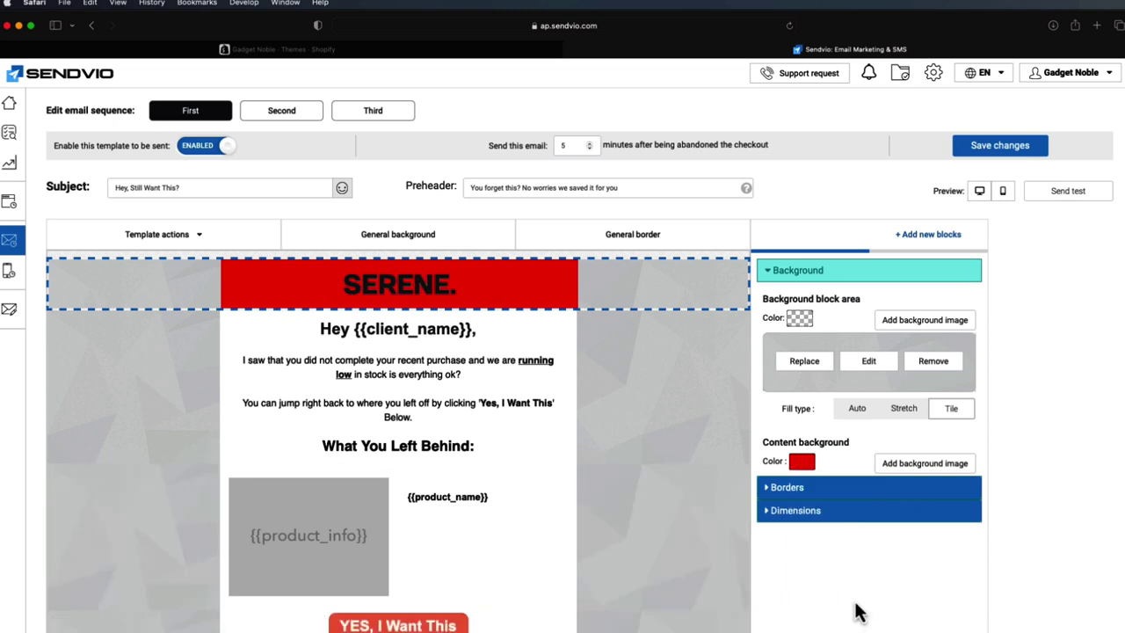
left_click(810, 460)
left_click(797, 480)
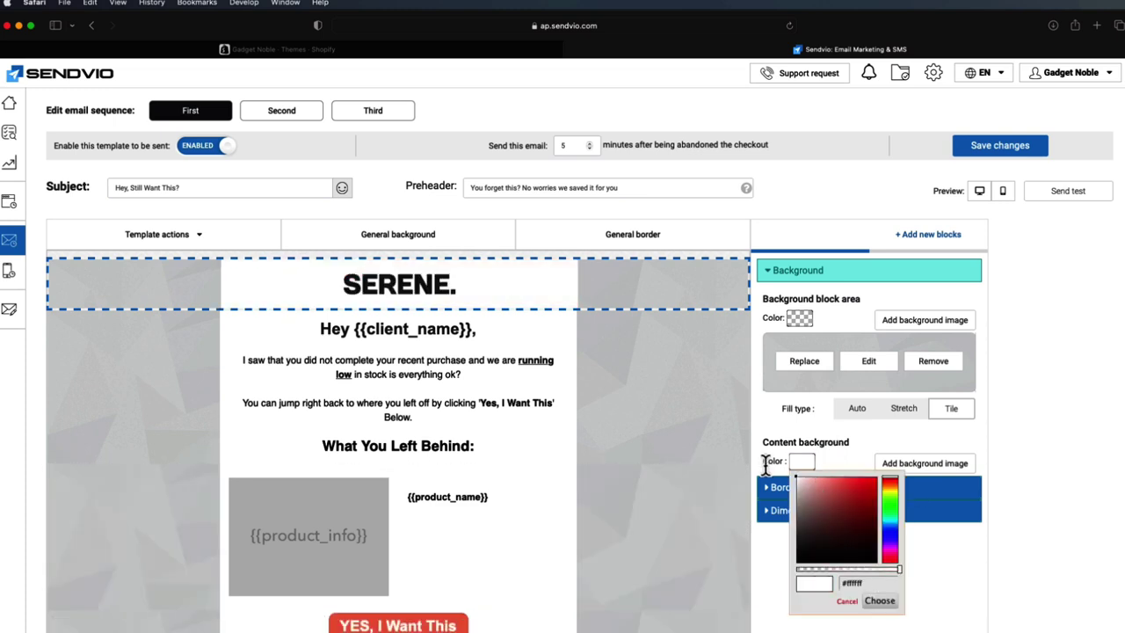
left_click(879, 601)
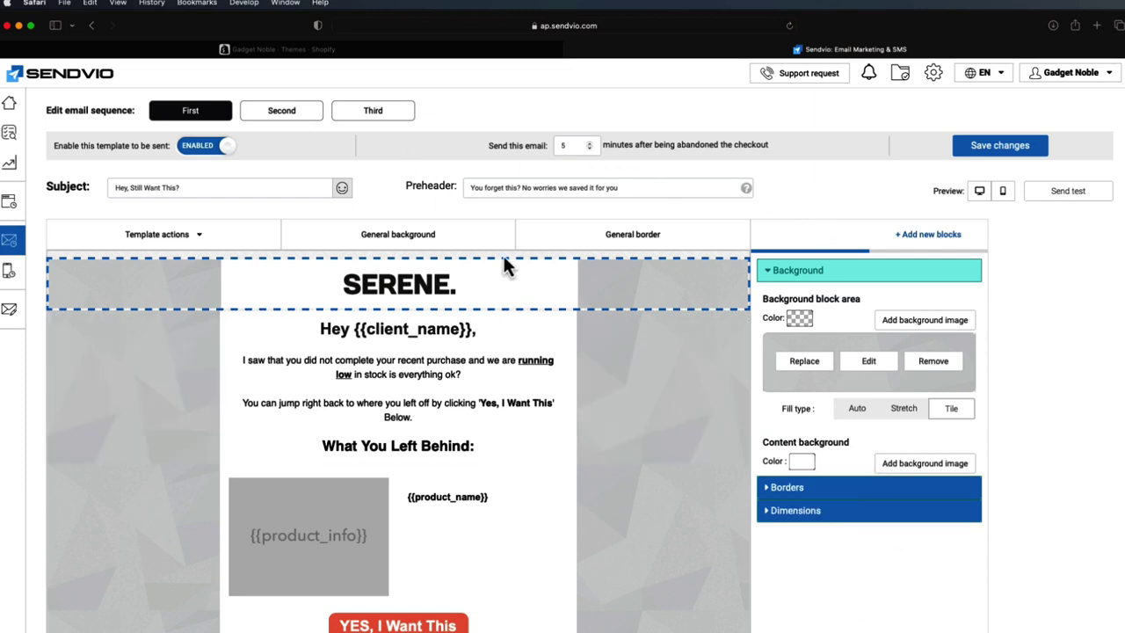
- Scroll the first email, then open the second email, 'Come back, Here's a gift'
scroll(549, 331, "down", 2)
scroll(552, 343, "down", 1)
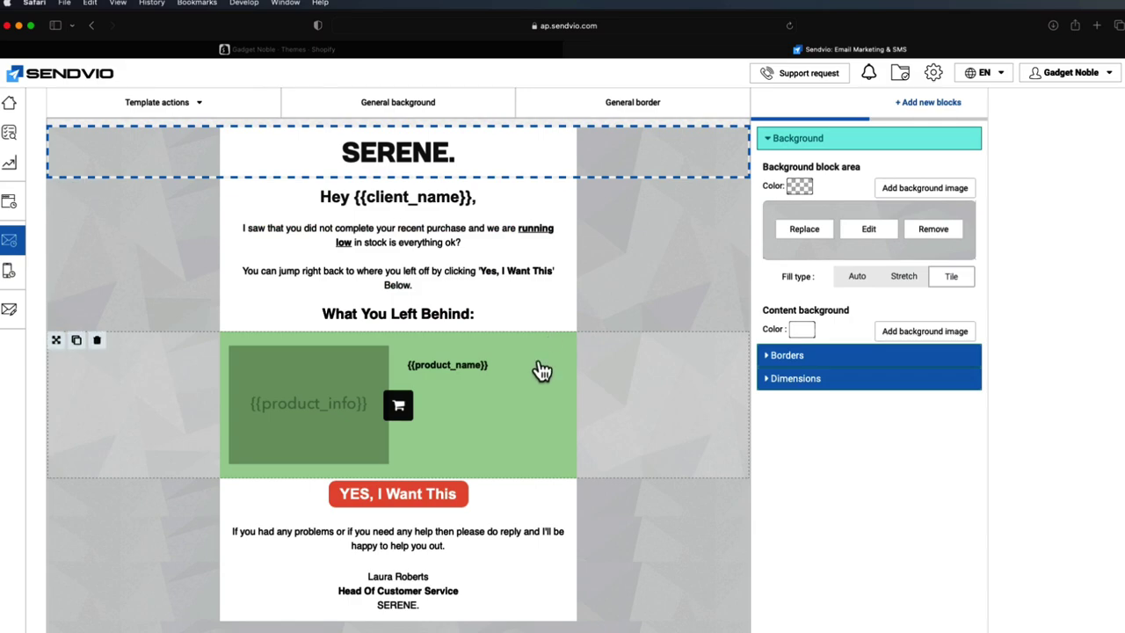
scroll(492, 387, "up", 4)
left_click(295, 155)
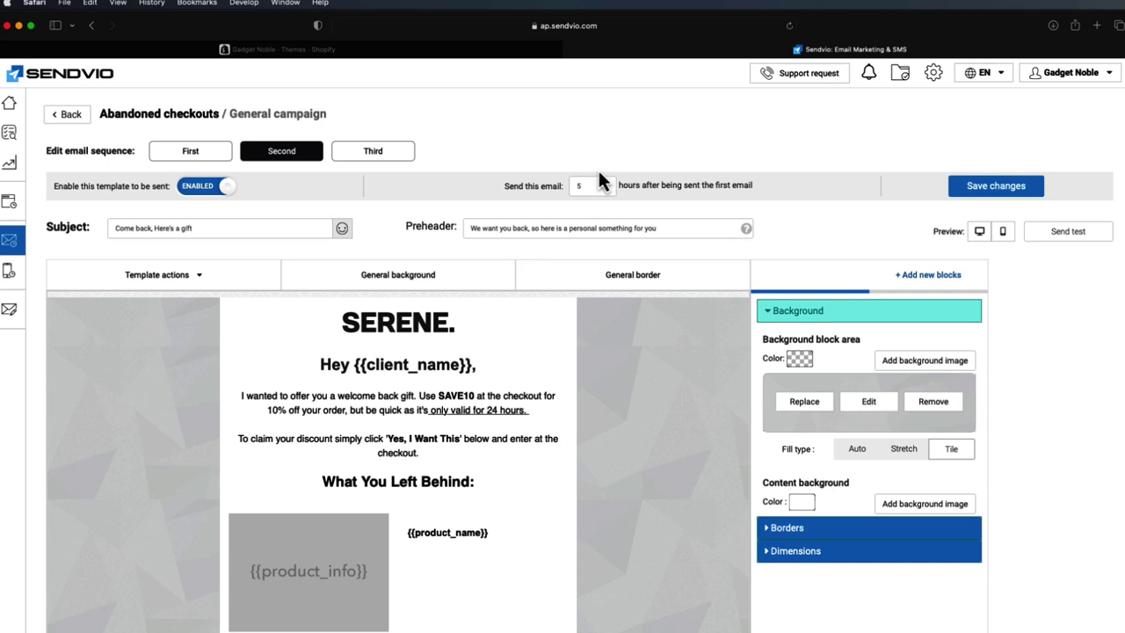
- Review the second email's SAVE10 10%-off, 24-hour offer, then switch to the Shopify admin
scroll(492, 180, "down", 1)
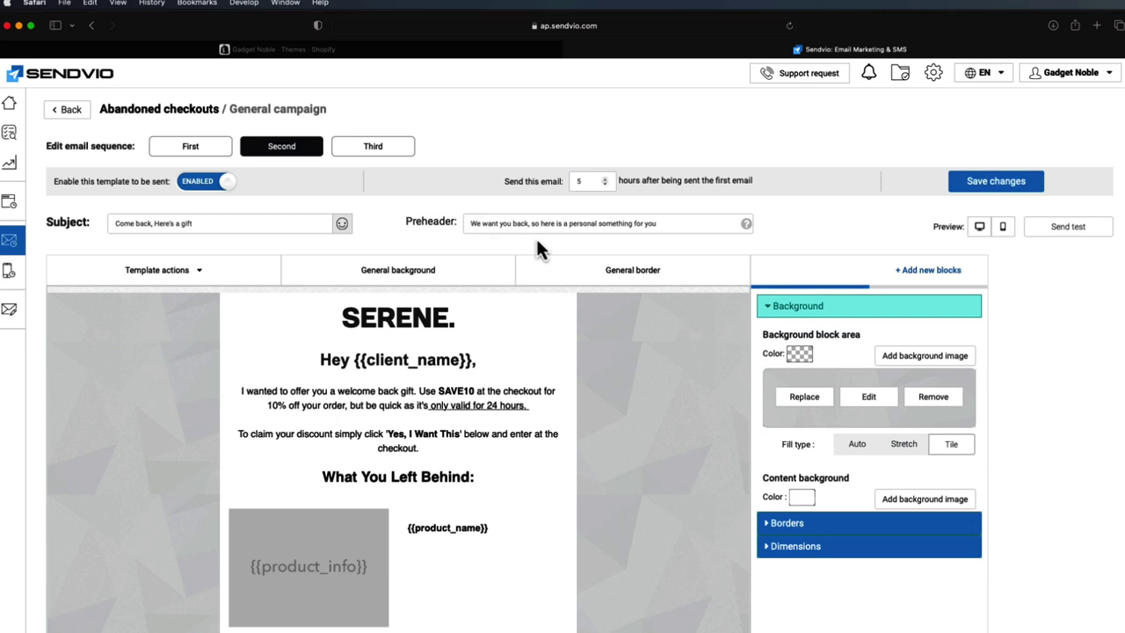
scroll(631, 243, "down", 1)
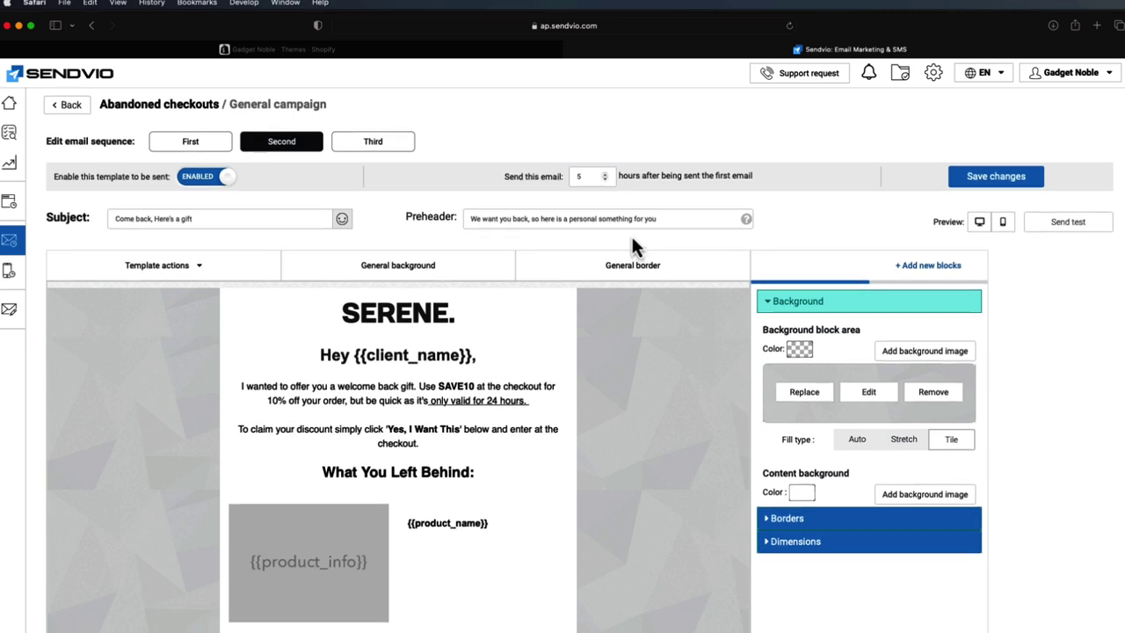
scroll(631, 234, "down", 2)
scroll(557, 296, "down", 1)
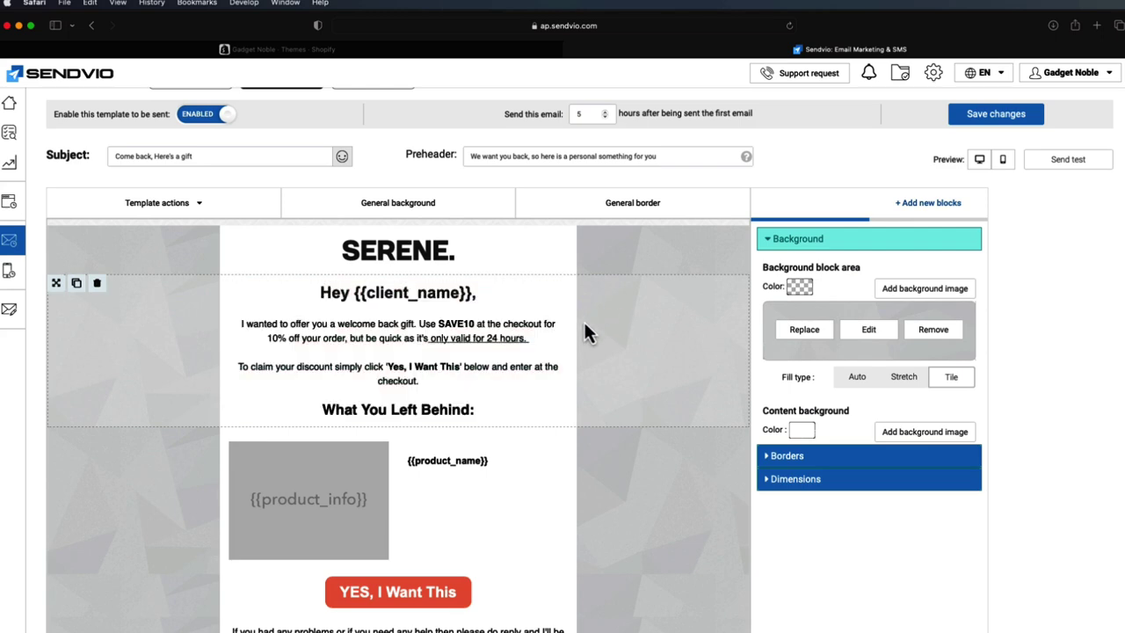
scroll(562, 321, "down", 1)
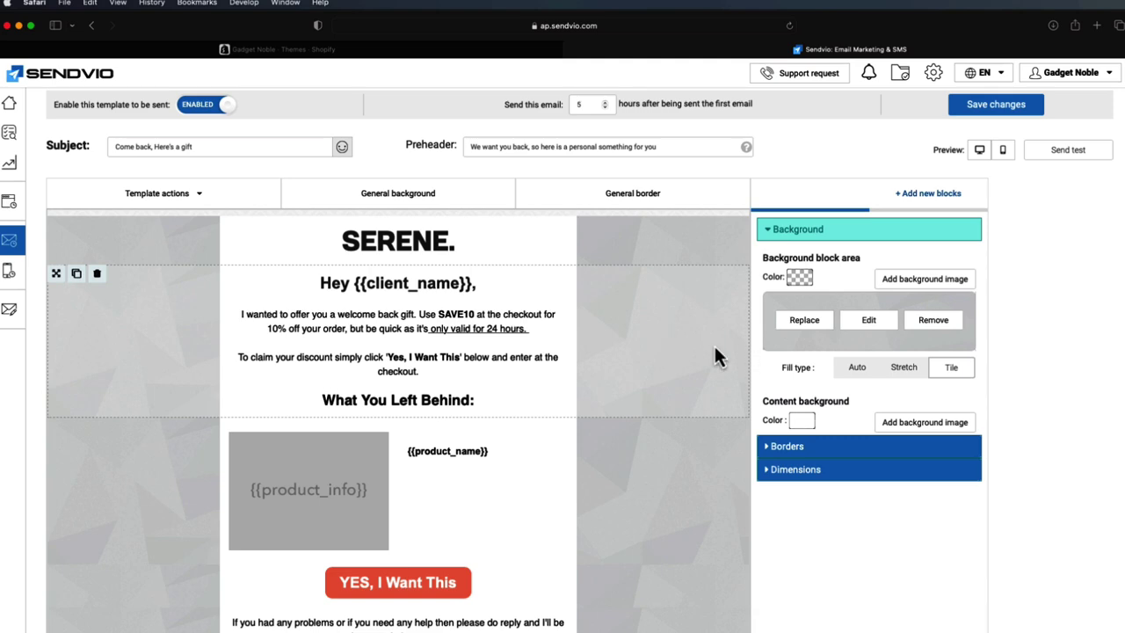
scroll(714, 343, "down", 1)
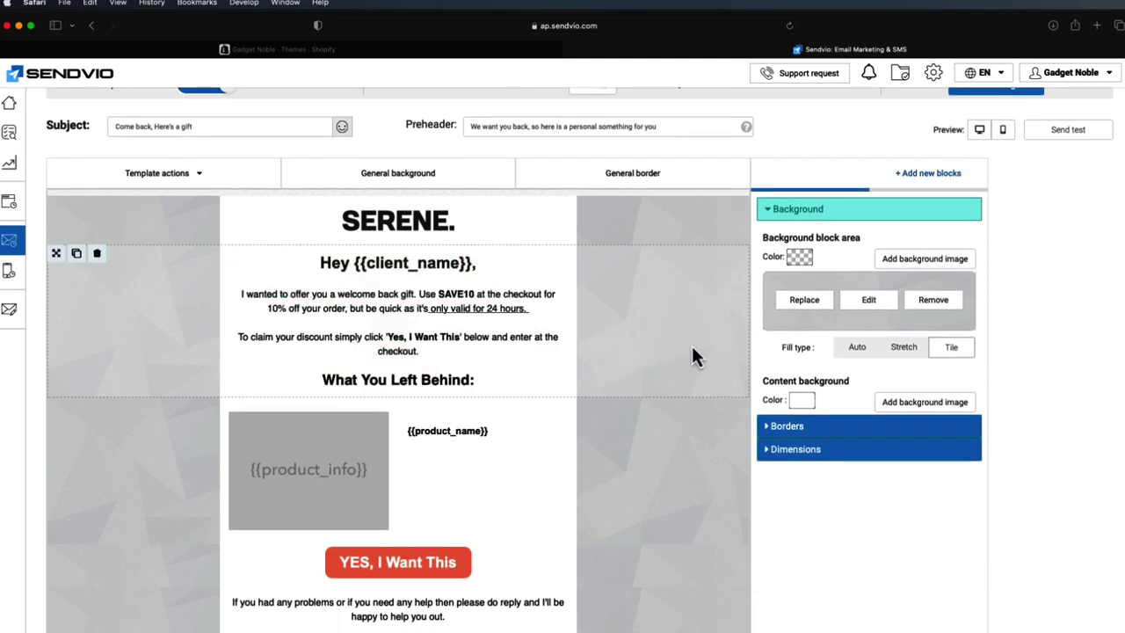
scroll(698, 345, "down", 5)
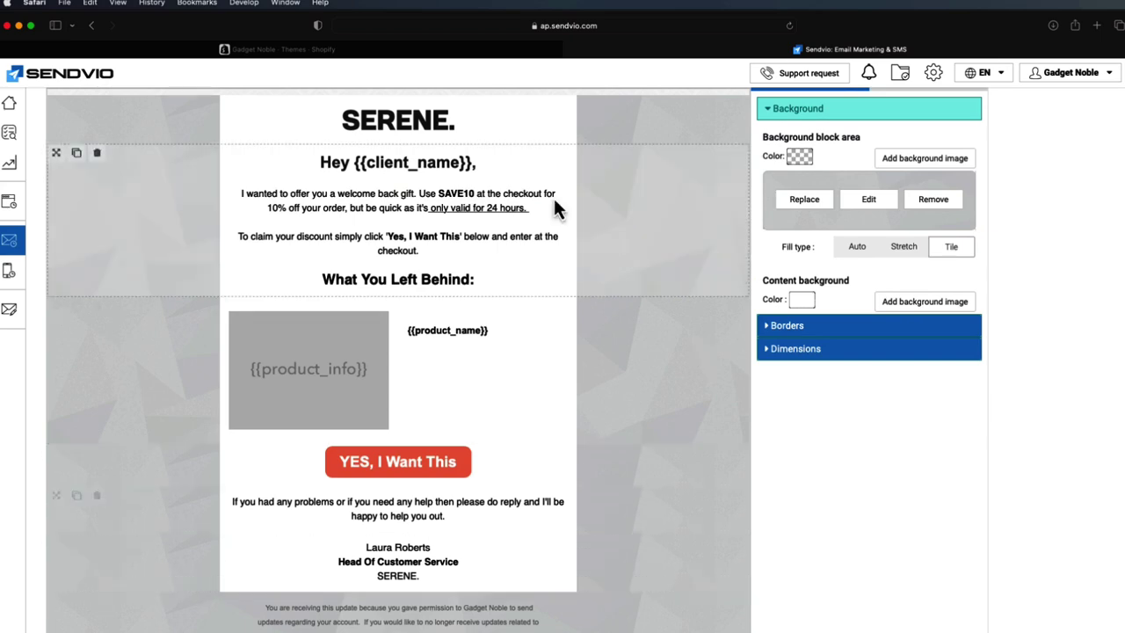
key("ctrl+shift+Tab")
- Begin an amount-off-order discount in Shopify, discard it unsaved, and return to the Sendvio editor
left_click(111, 234)
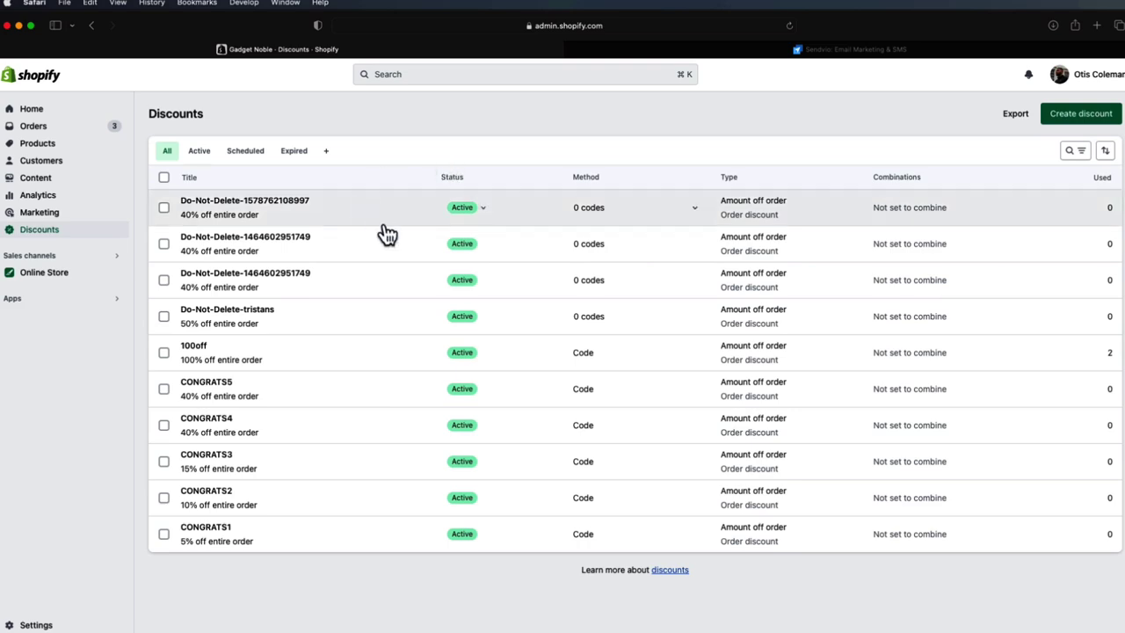
left_click(1072, 117)
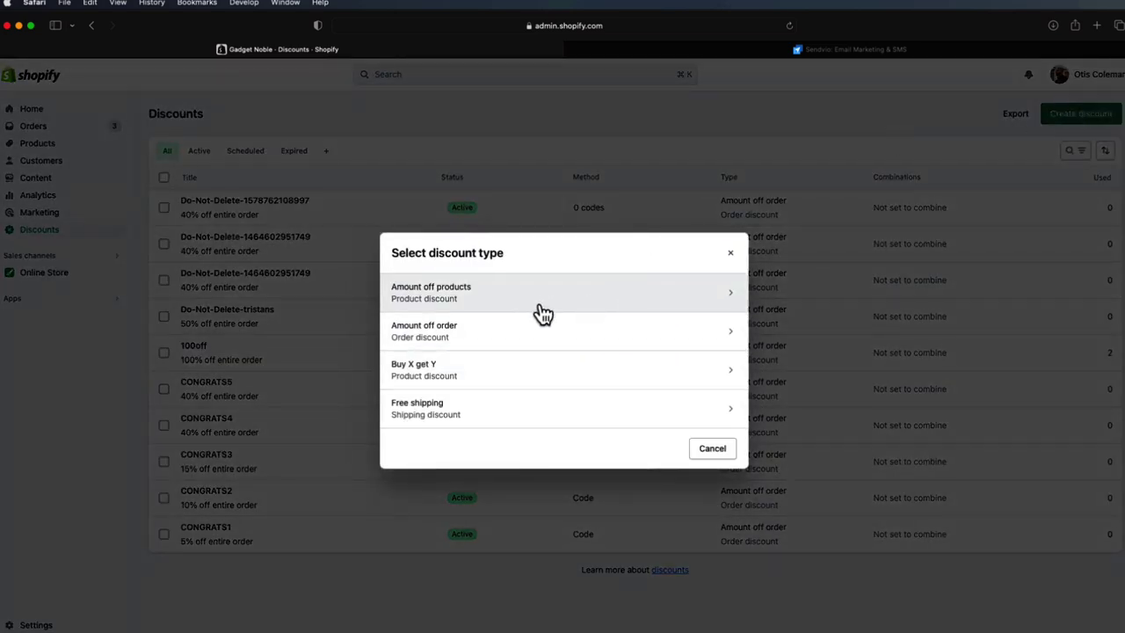
left_click(542, 339)
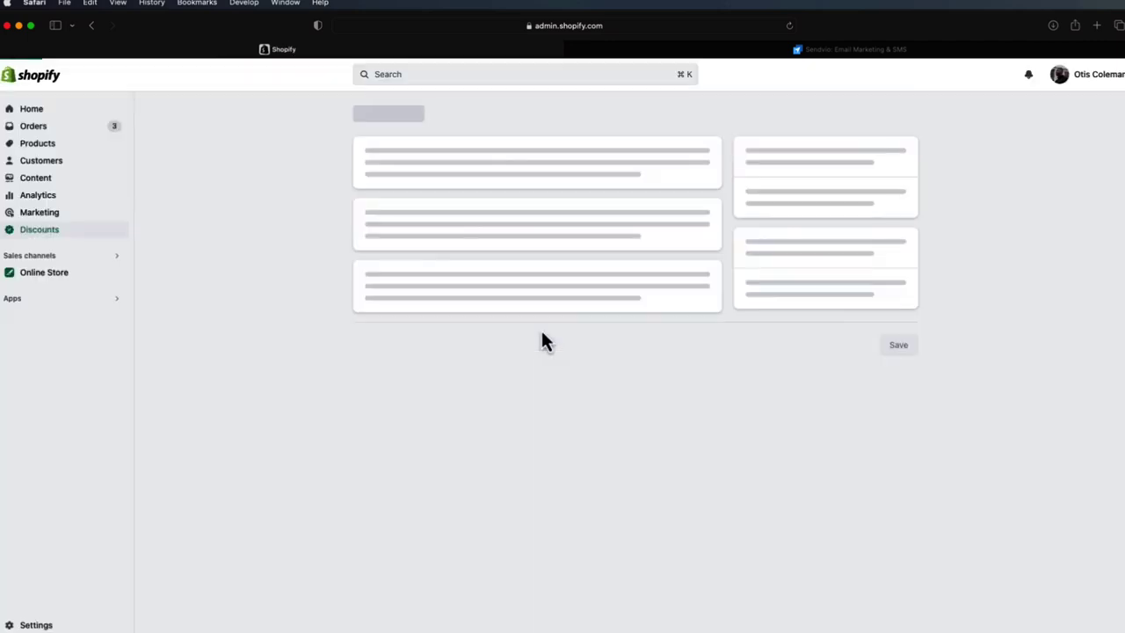
left_click(534, 271)
left_click(558, 364)
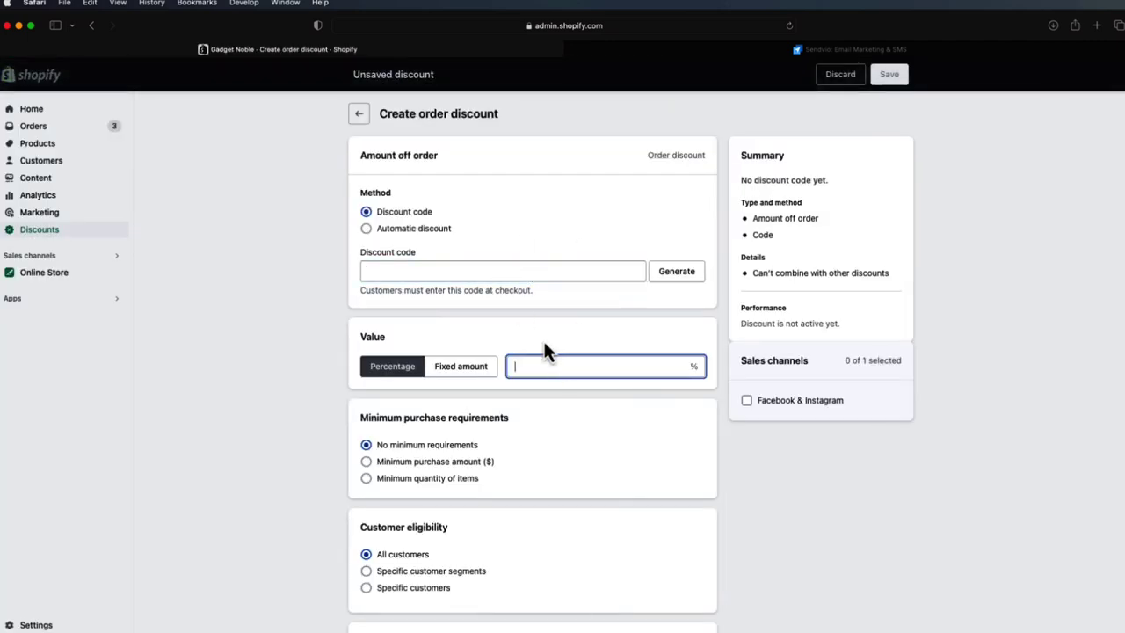
left_click(835, 79)
left_click(816, 50)
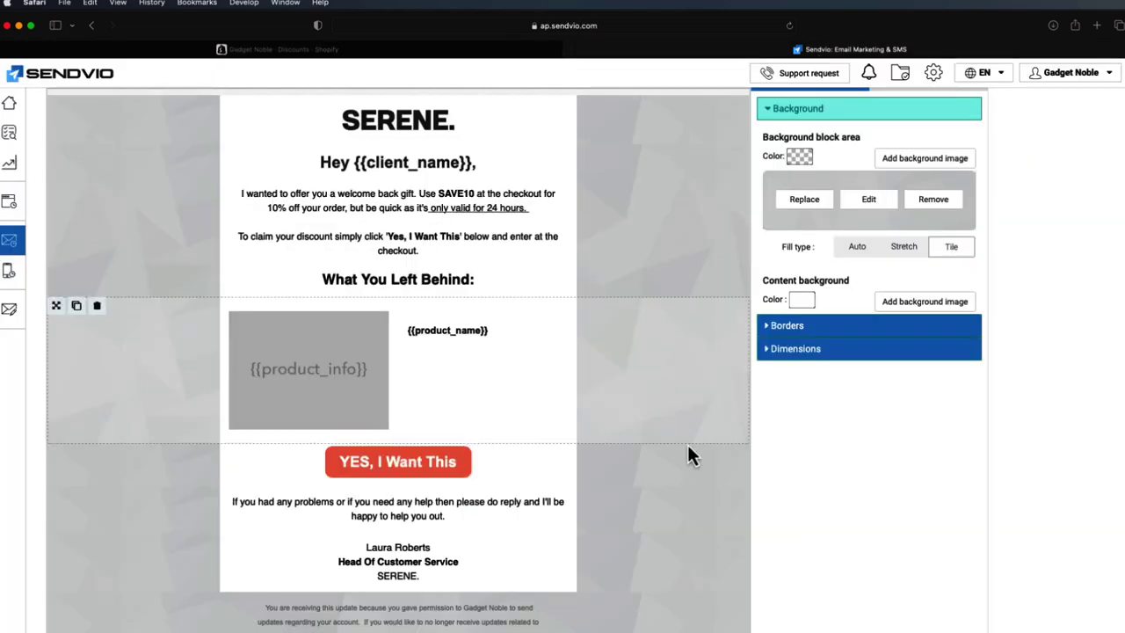
- Preview the second email on a phone screen, then open the third email, 'Please Don't Leave Us'
scroll(667, 444, "up", 5)
scroll(646, 437, "down", 3)
scroll(584, 462, "down", 3)
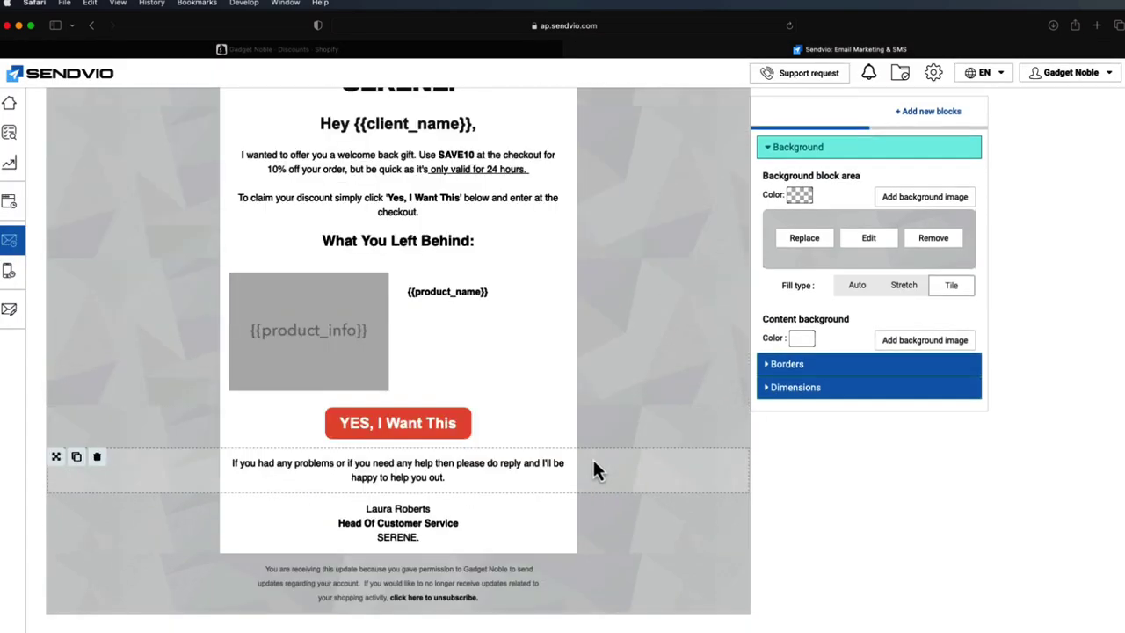
scroll(598, 474, "up", 3)
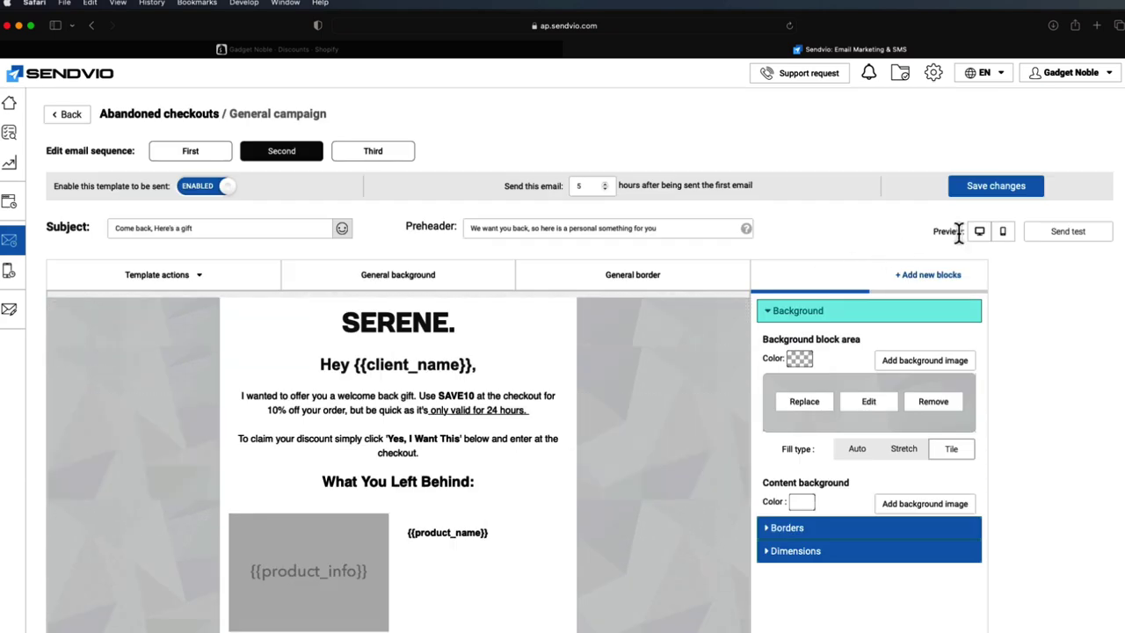
left_click(1002, 231)
scroll(606, 221, "down", 6)
scroll(642, 219, "up", 6)
left_click(667, 72)
left_click(371, 150)
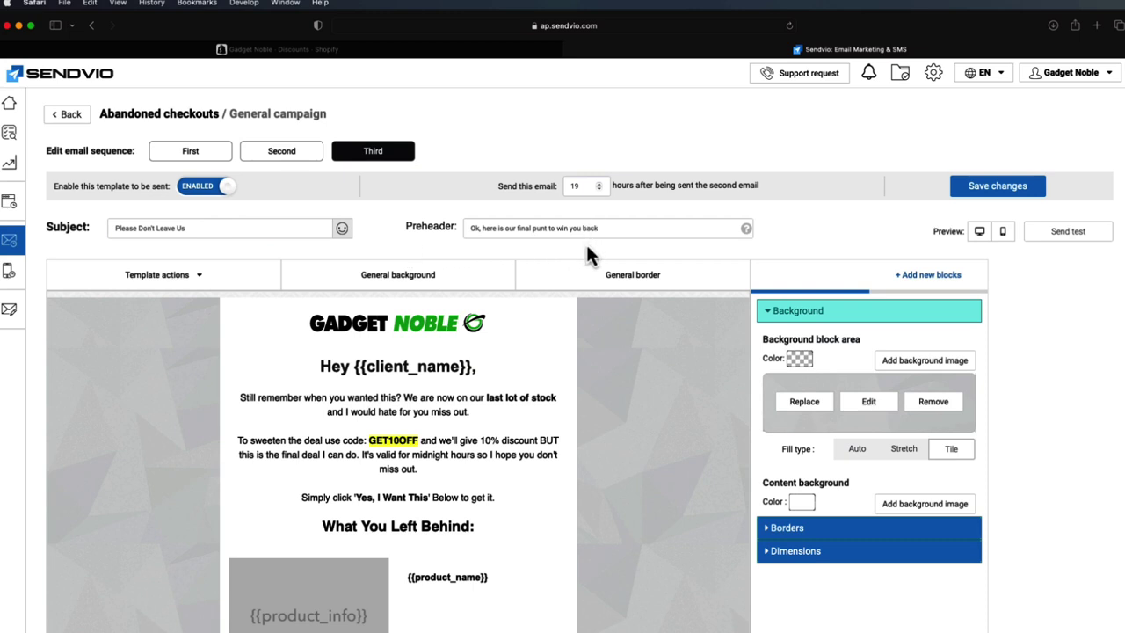
scroll(586, 244, "down", 2)
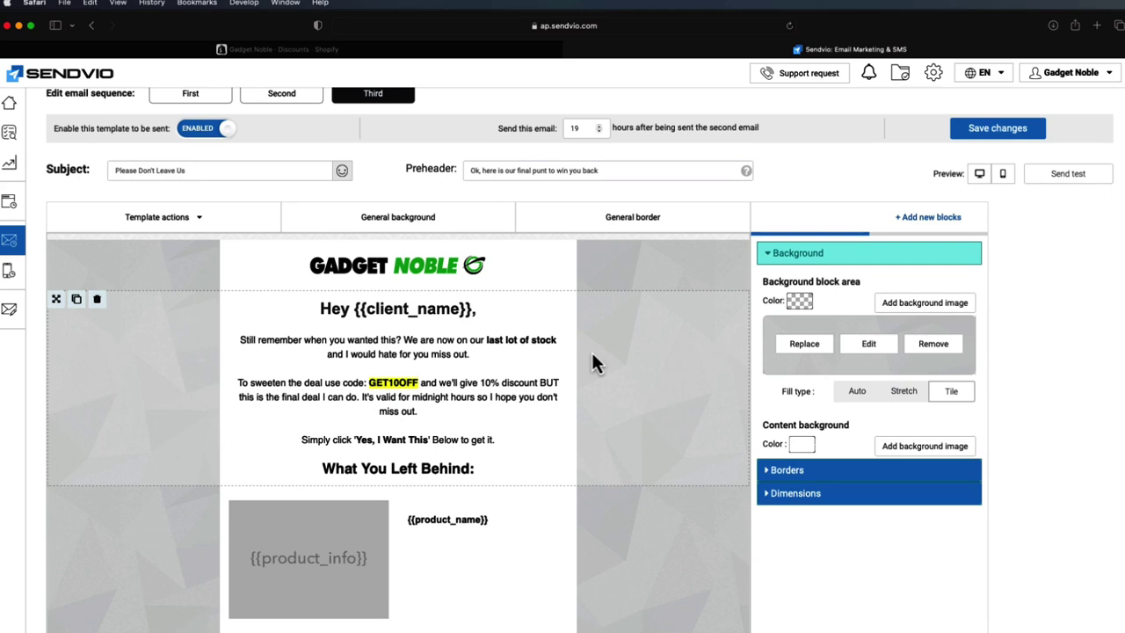
- Change the email's discount code and offer figures to 20, then save the third template
left_click(470, 373)
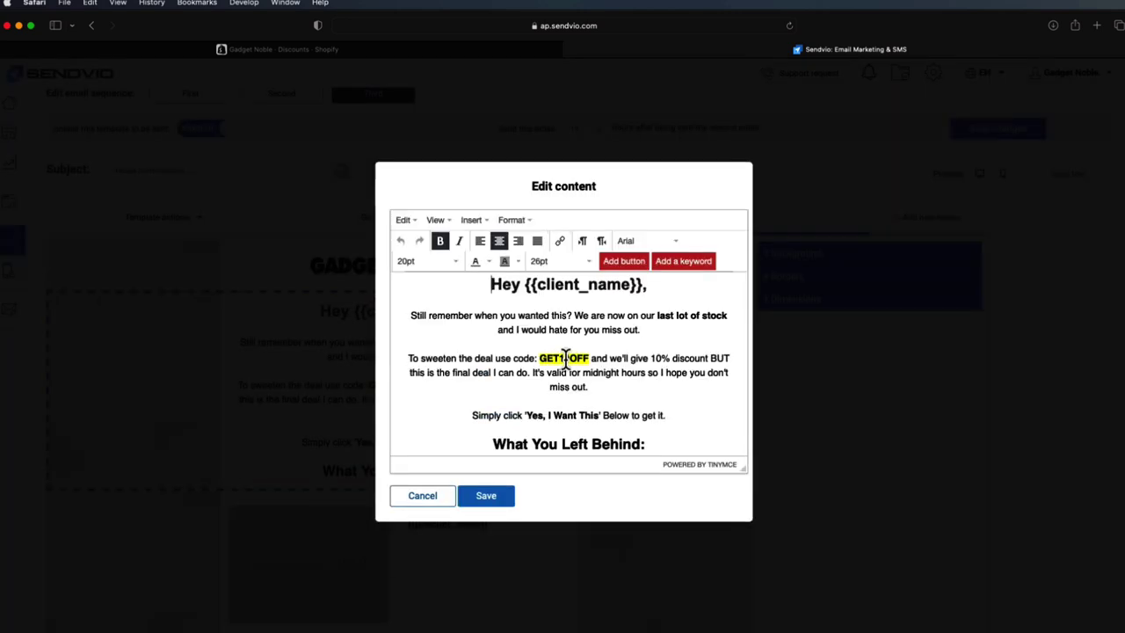
left_click(571, 360)
key("BackSpace")
key("BackSpace")
type("20")
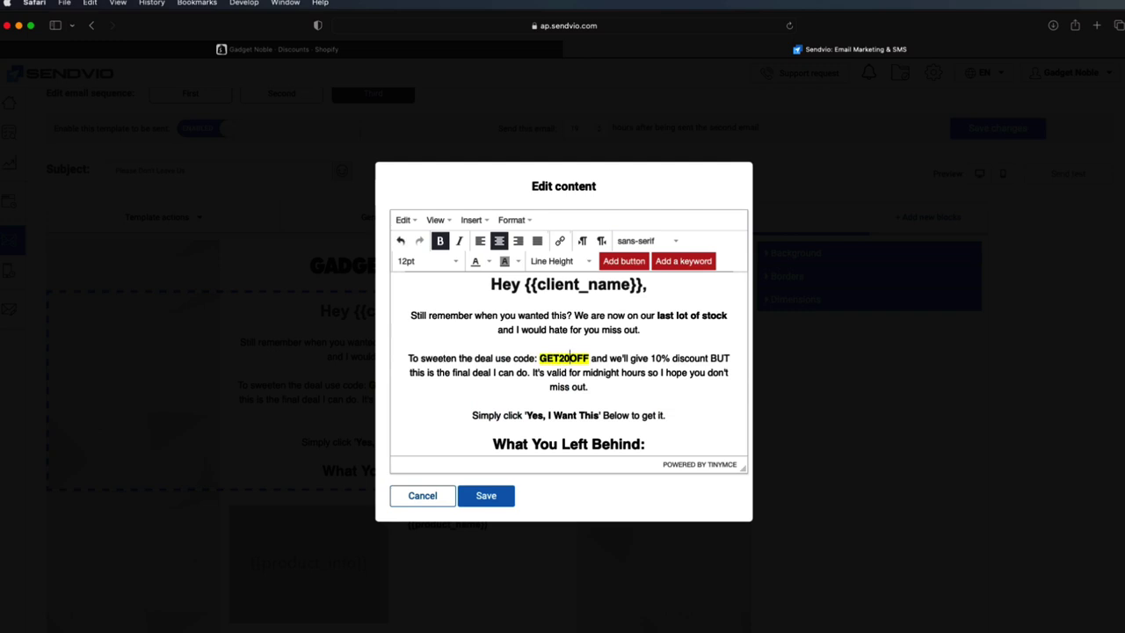
left_click(655, 359)
key("BackSpace")
type("2")
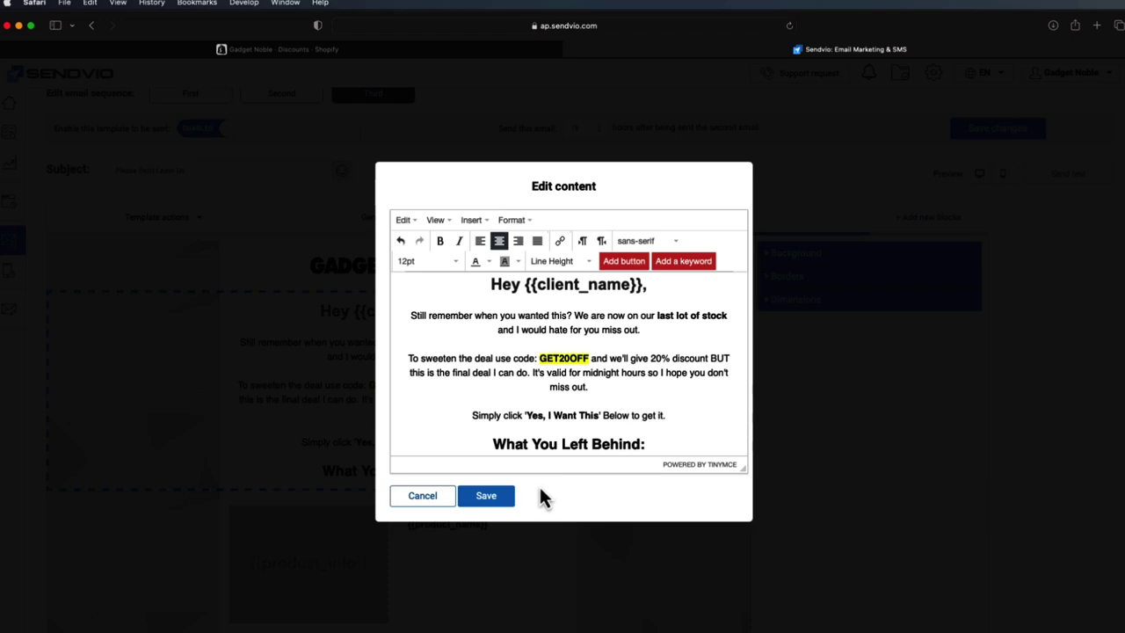
left_click(504, 495)
left_click(991, 134)
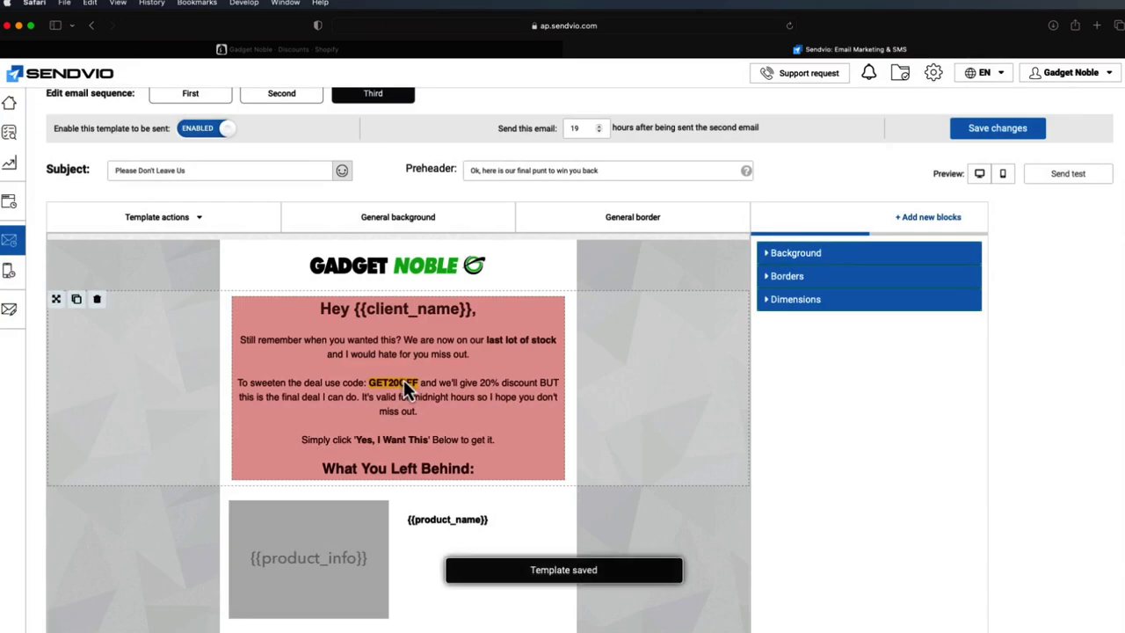
- Replace the code GET20OFF with SAVE20 in the email text and save the template again
left_click(406, 382)
left_click_drag(589, 357, 541, 359)
type("SAVE20")
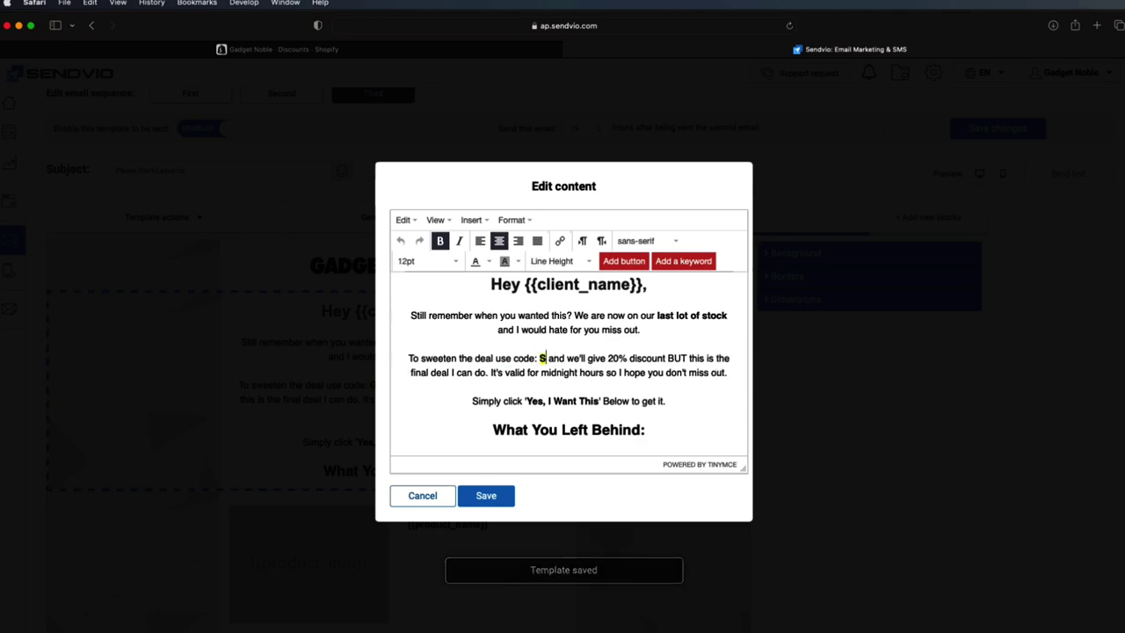
left_click(492, 499)
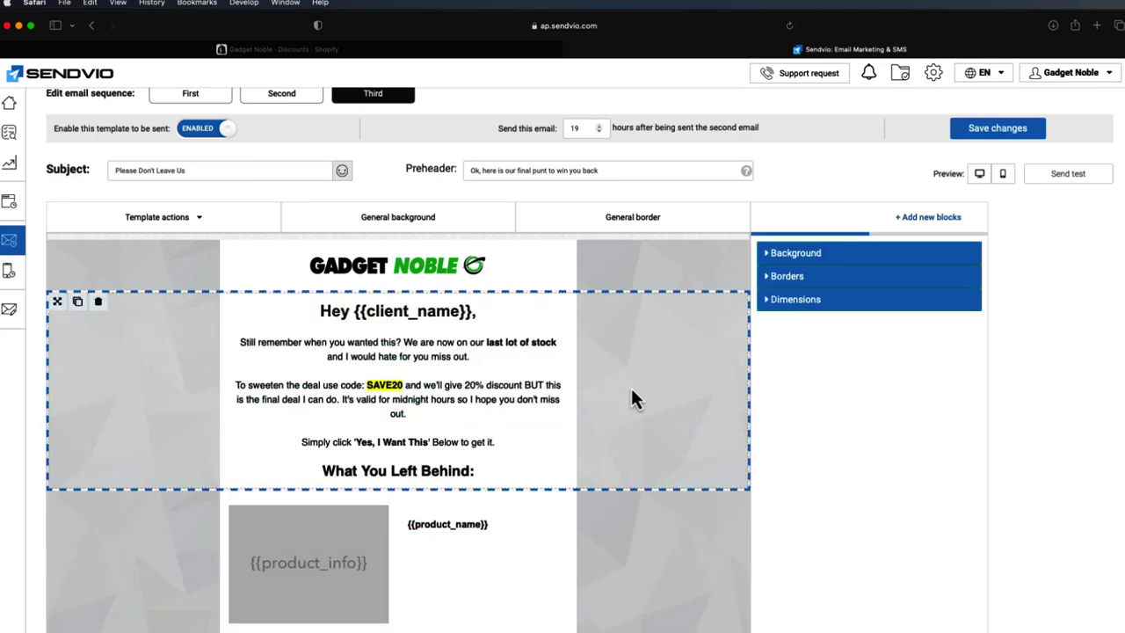
scroll(631, 387, "up", 2)
left_click(979, 188)
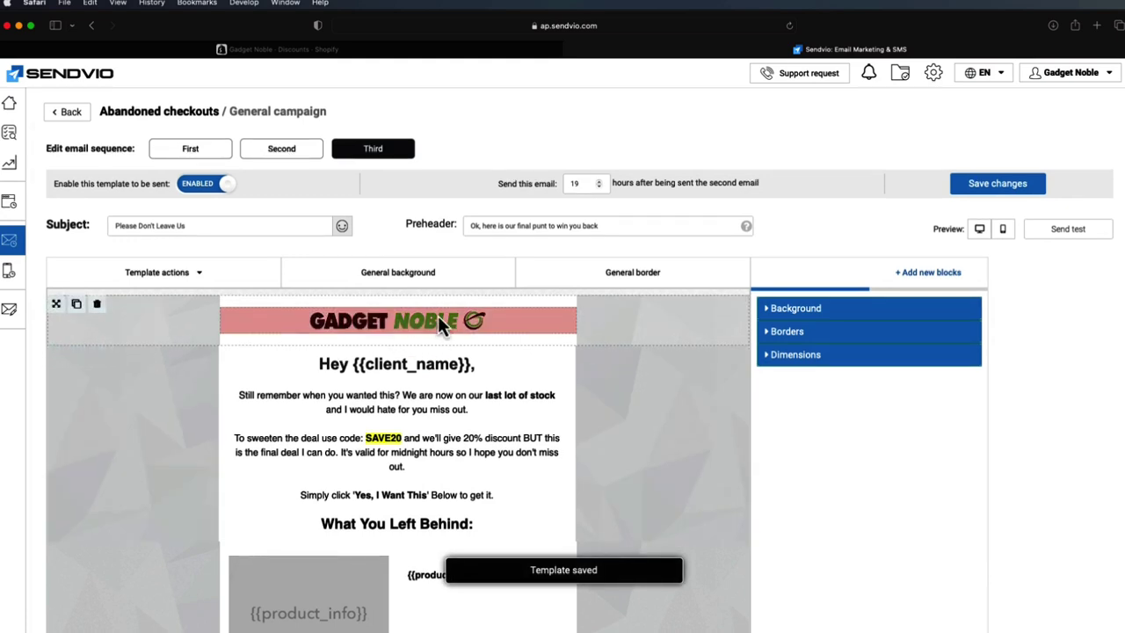
- Scroll through the saved email template preview to check it
scroll(559, 361, "down", 2)
scroll(585, 370, "down", 2)
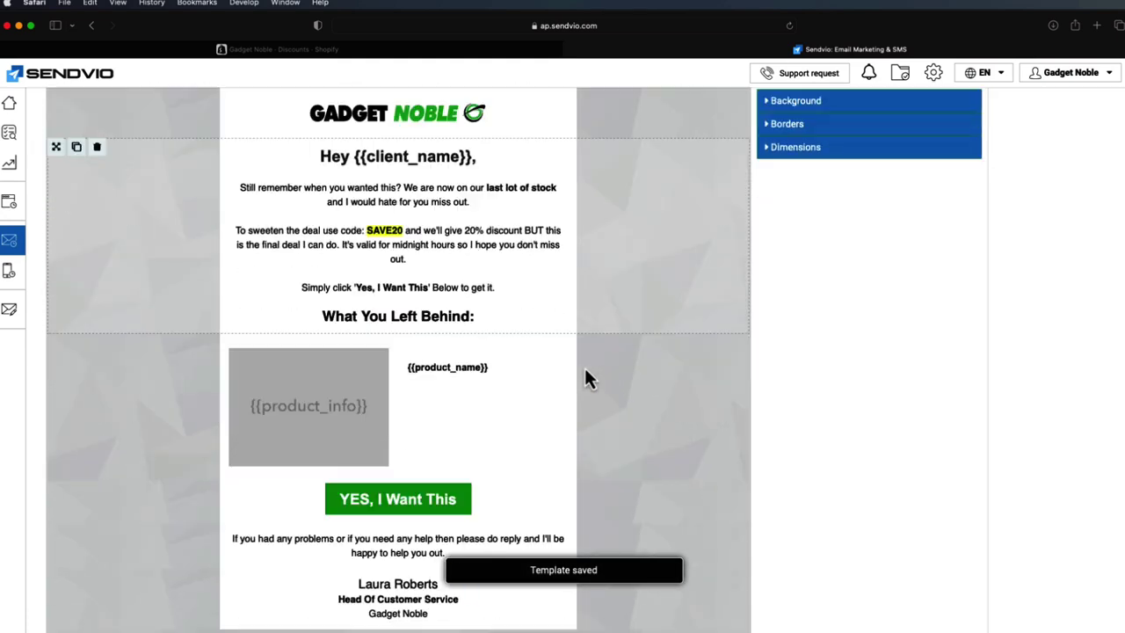
scroll(571, 451, "down", 2)
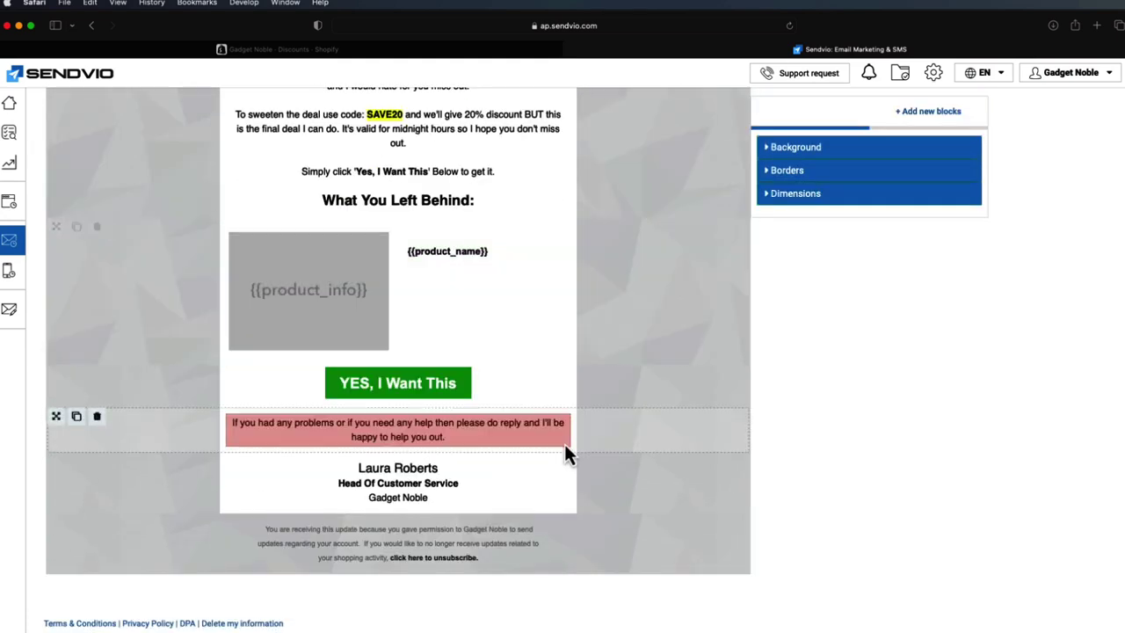
scroll(584, 507, "up", 1)
scroll(634, 501, "up", 5)
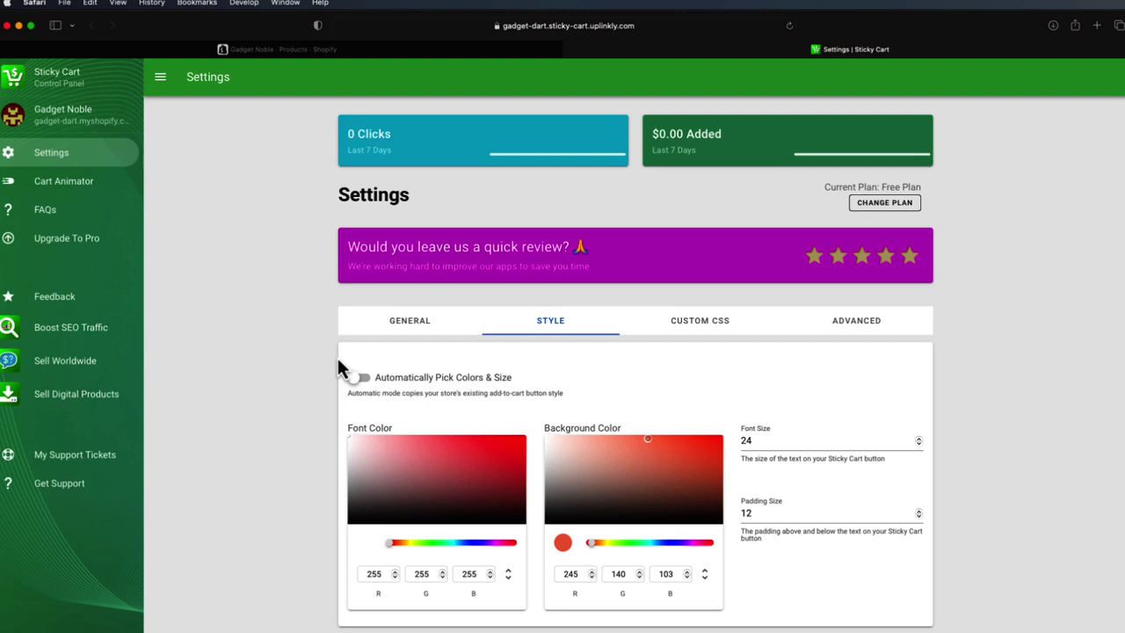
- Review the Sticky Cart General, Style, Advanced and Custom CSS tabs, ending back on General
scroll(314, 376, "down", 1)
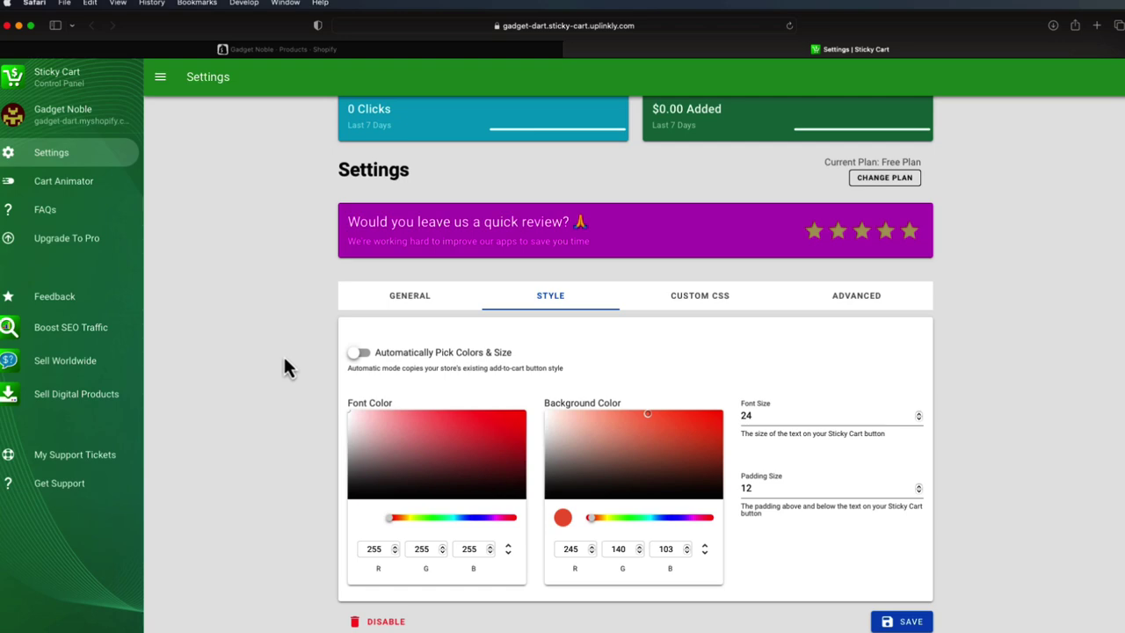
left_click(376, 296)
scroll(378, 299, "down", 3)
scroll(378, 299, "up", 3)
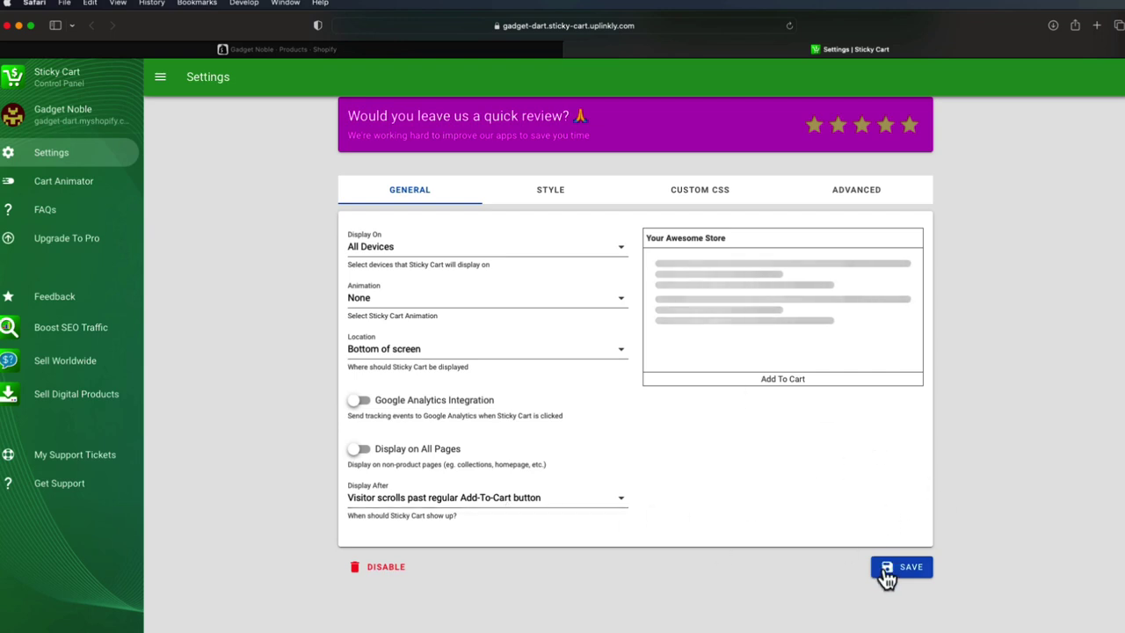
left_click(562, 202)
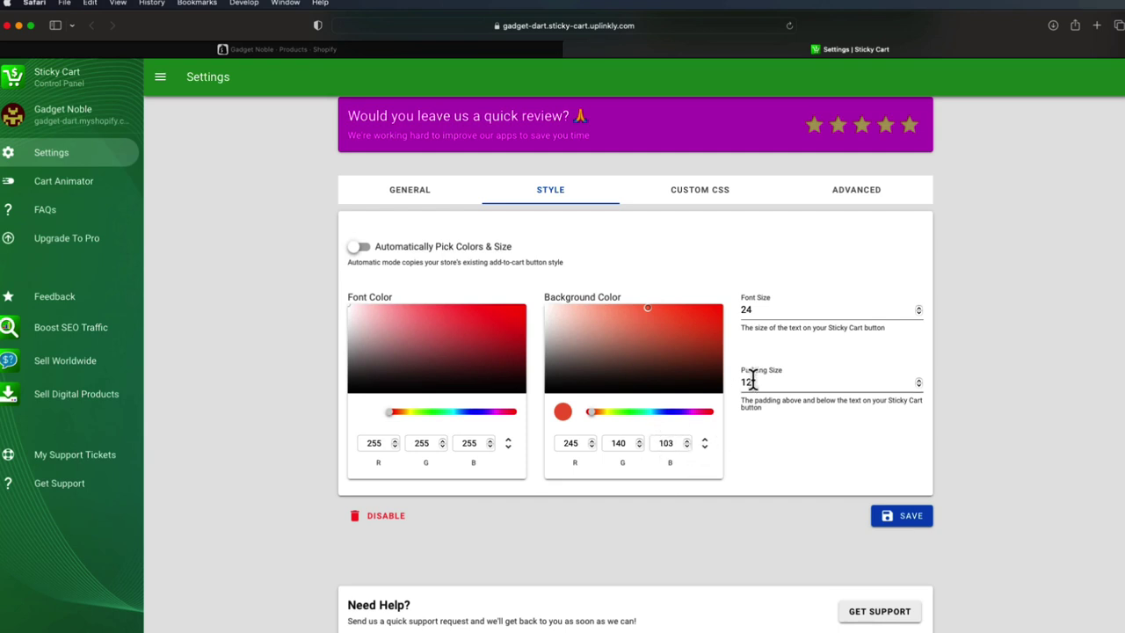
scroll(753, 381, "down", 2)
scroll(754, 382, "up", 3)
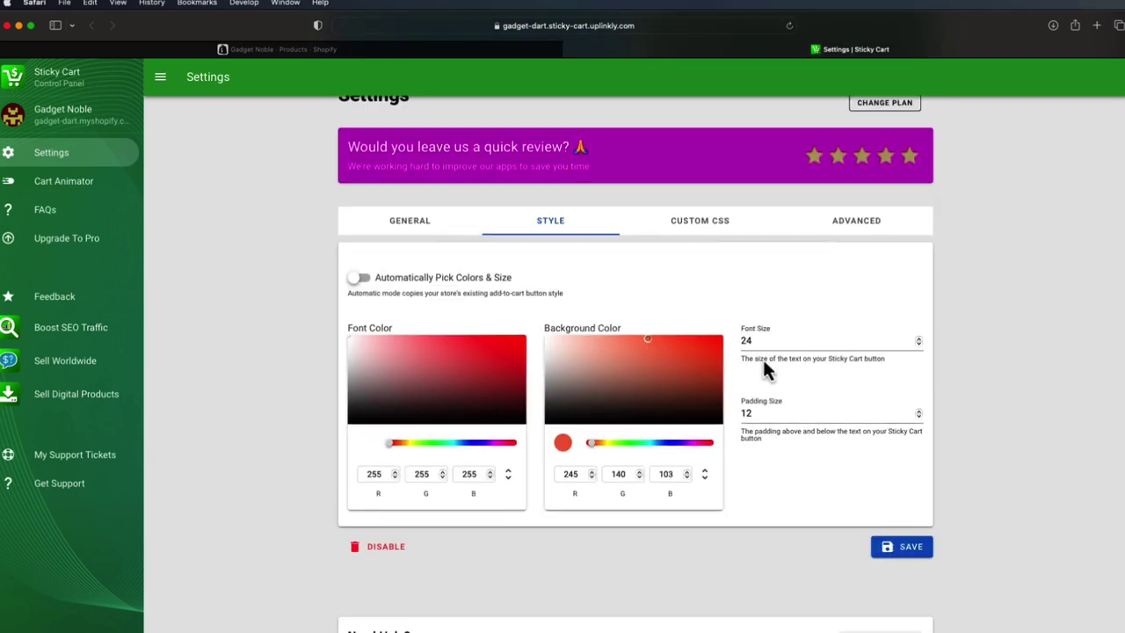
left_click(825, 225)
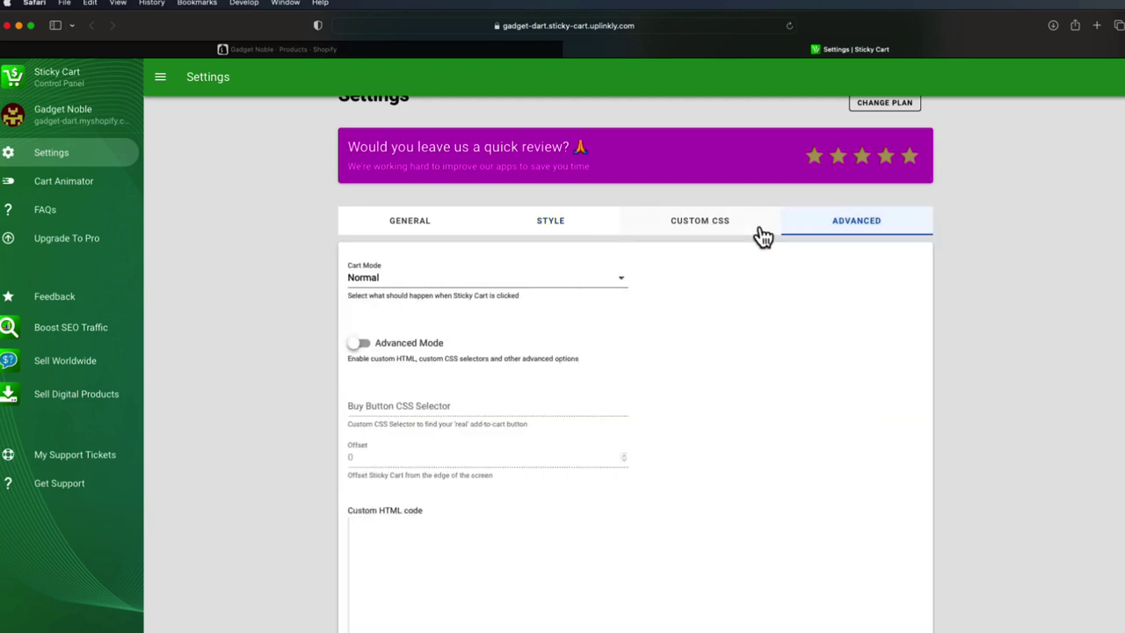
left_click(748, 231)
left_click(409, 227)
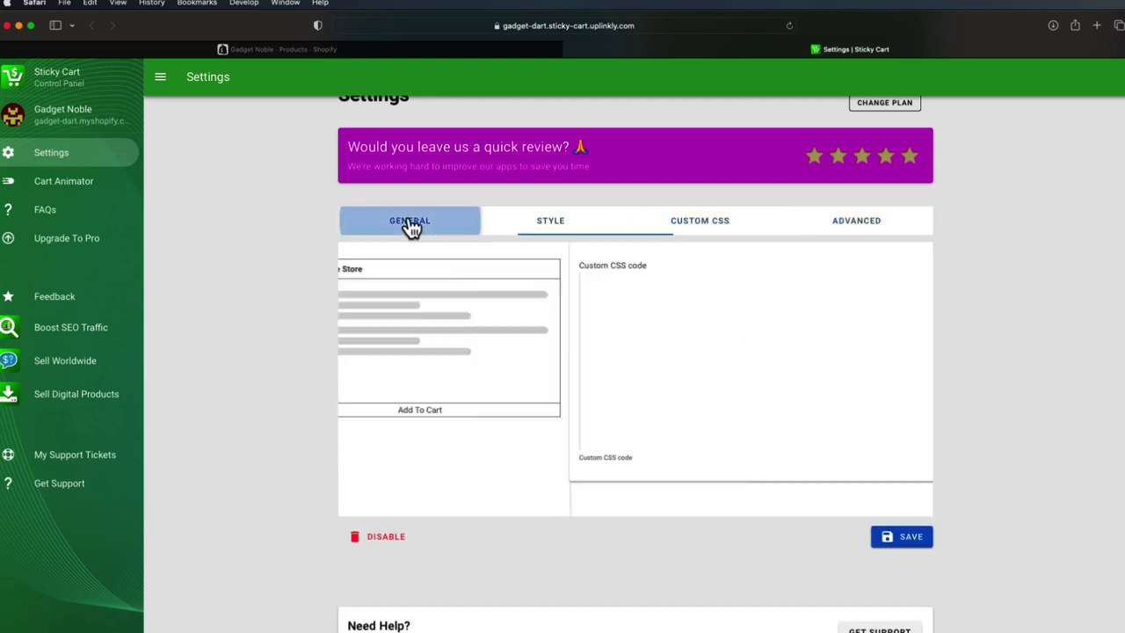
scroll(338, 299, "up", 2)
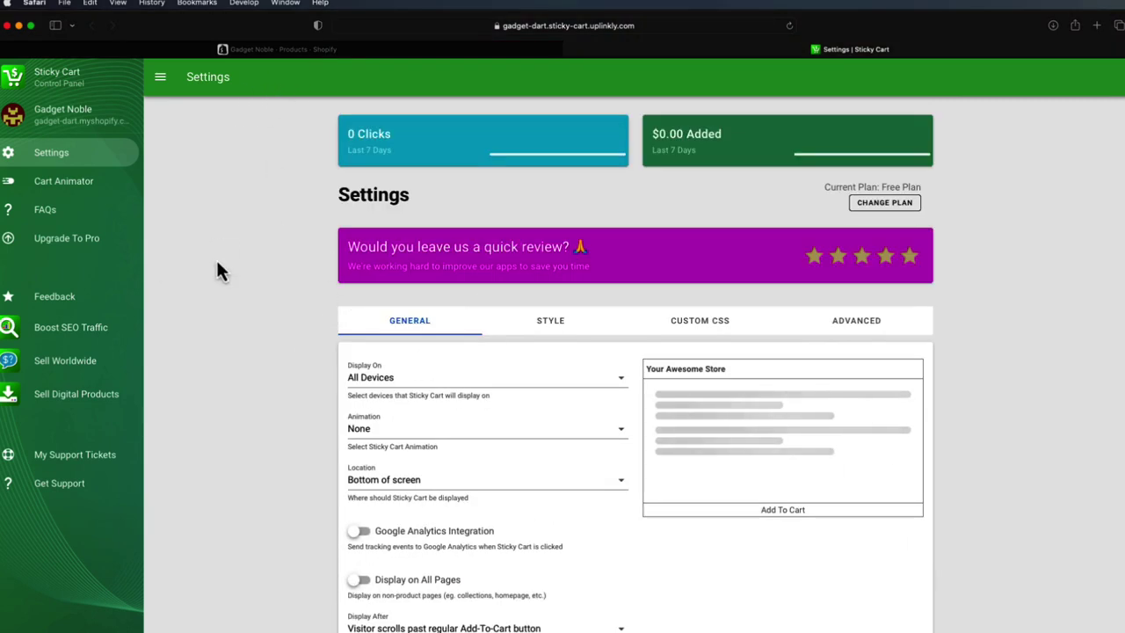
- View EasiRead™ - Custom Template on the storefront with the preview bar hidden, scrolling its description
left_click(428, 50)
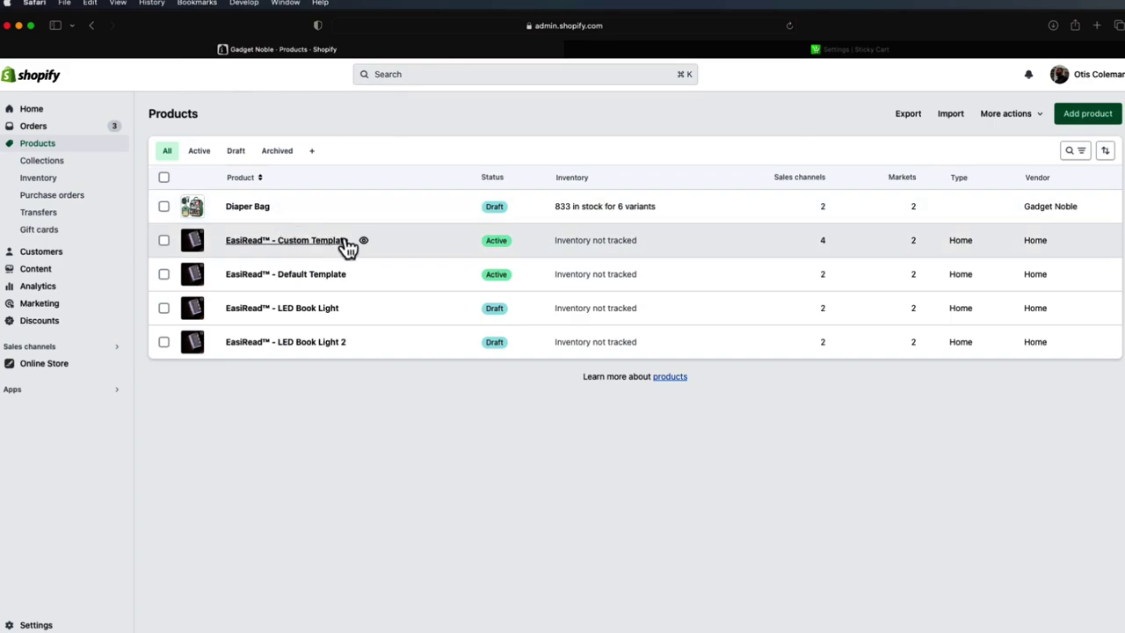
left_click(362, 242)
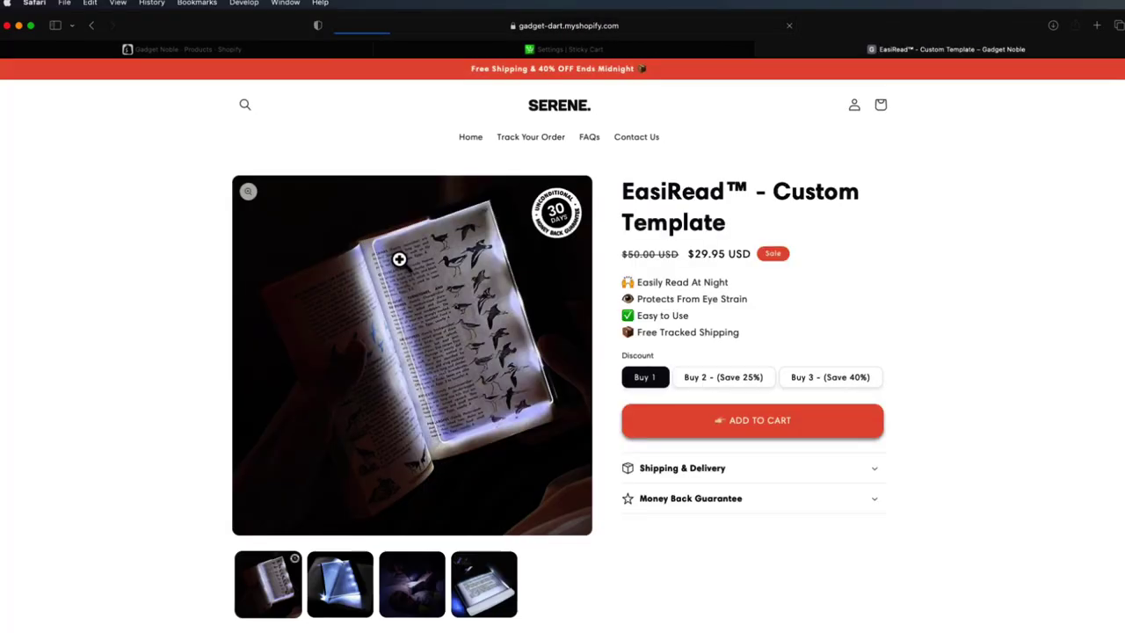
left_click(1090, 625)
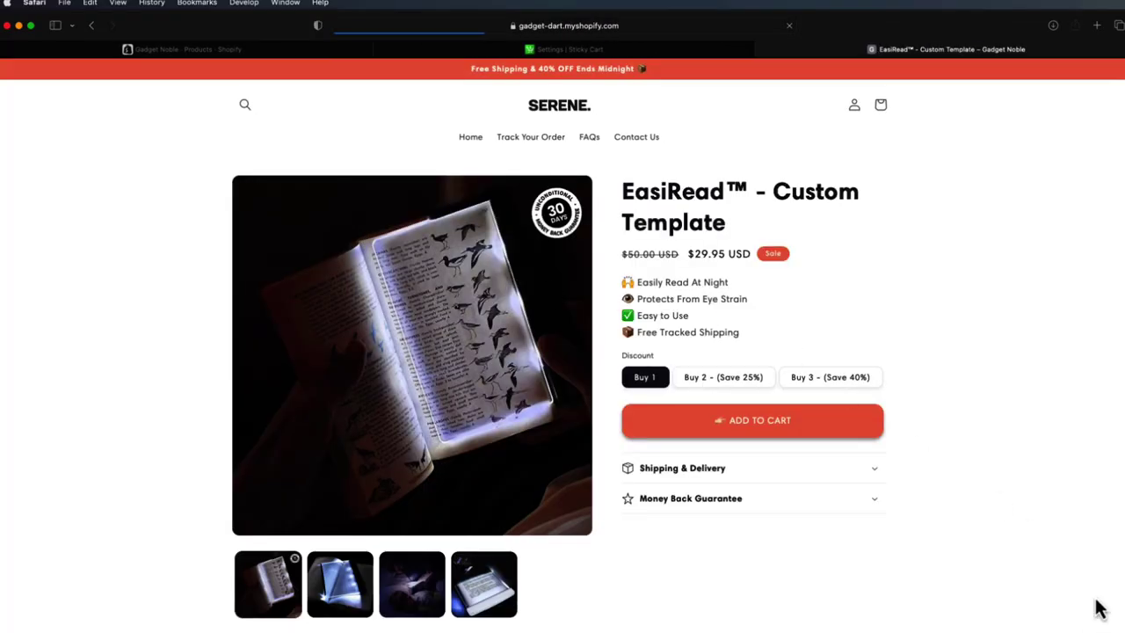
scroll(860, 464, "down", 1)
scroll(858, 456, "down", 10)
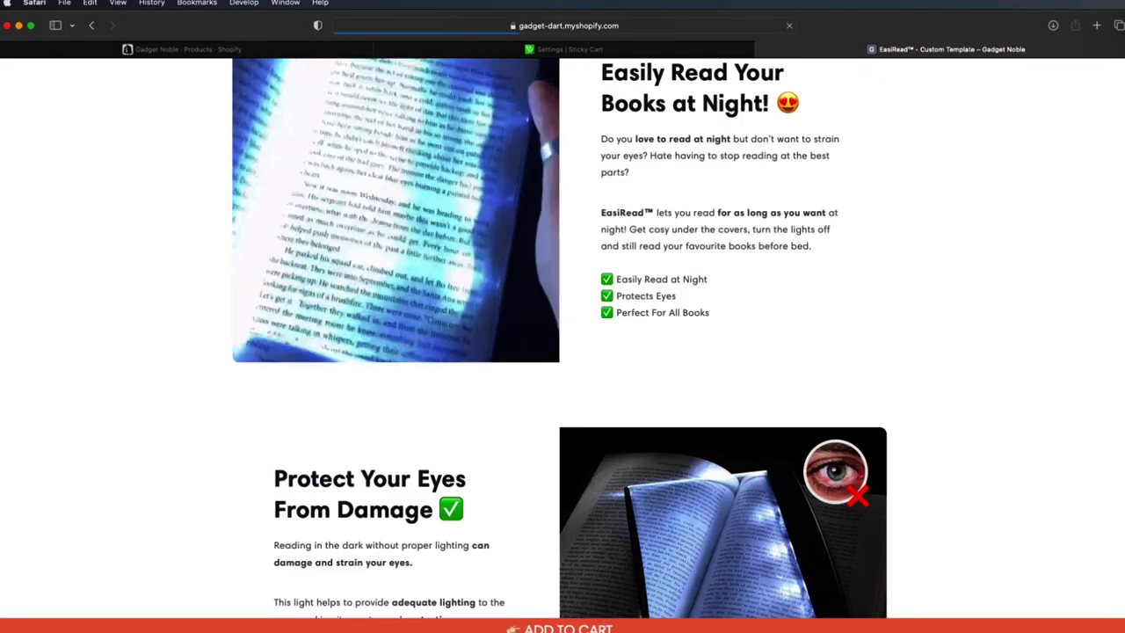
scroll(562, 351, "down", 3)
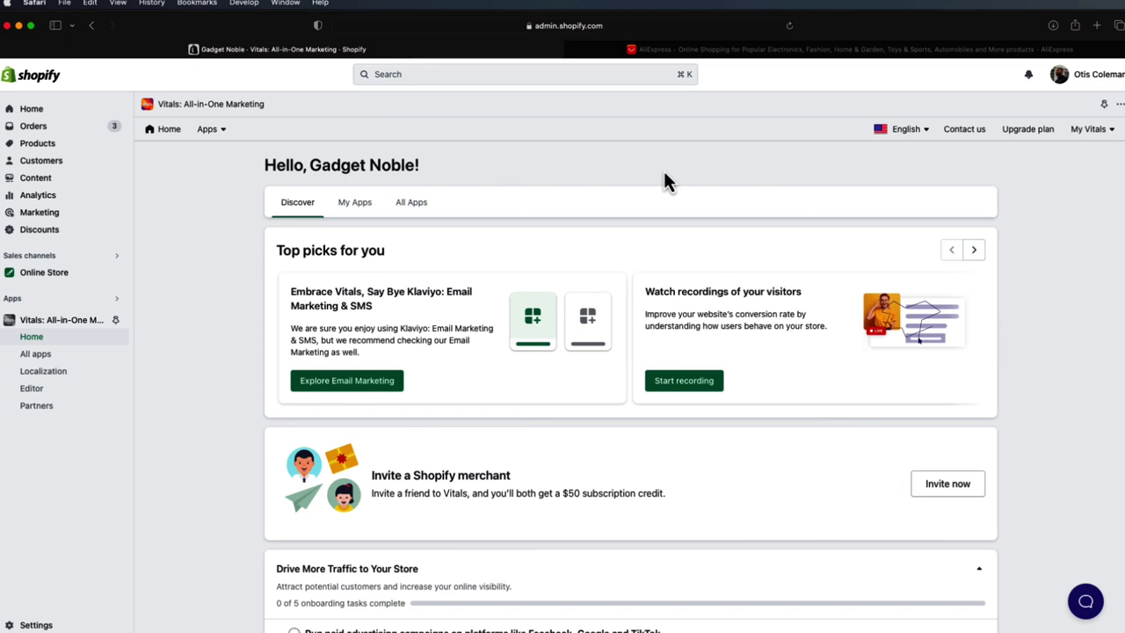
- Scroll through the full Vitals All Apps catalogue, then return to the My Apps list
left_click(355, 202)
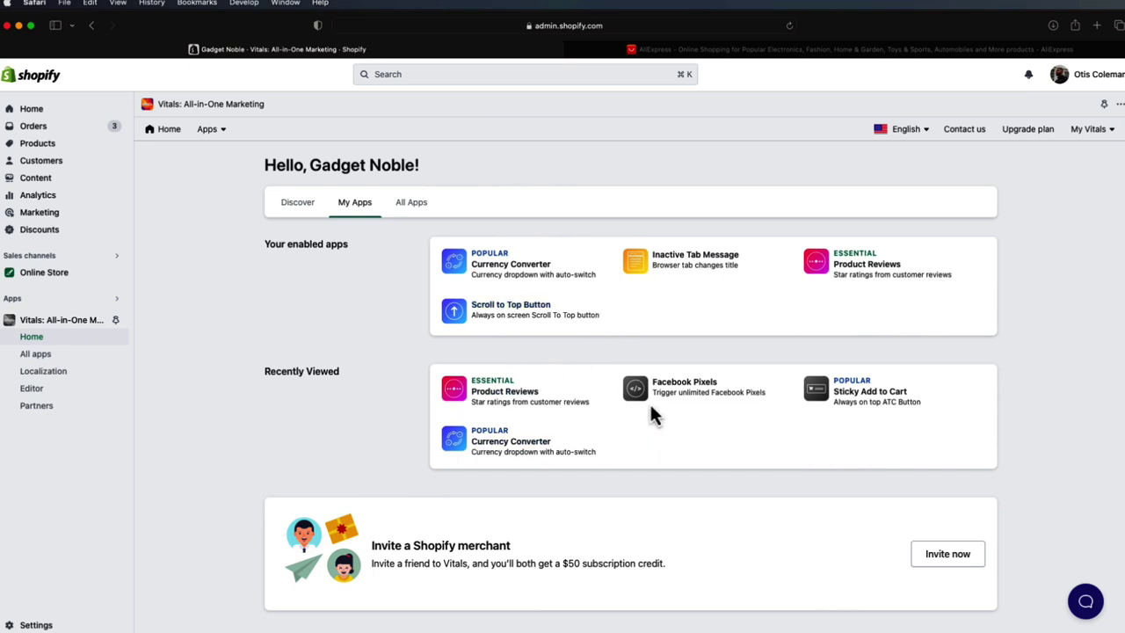
left_click(410, 205)
scroll(659, 385, "down", 1)
scroll(659, 385, "down", 1)
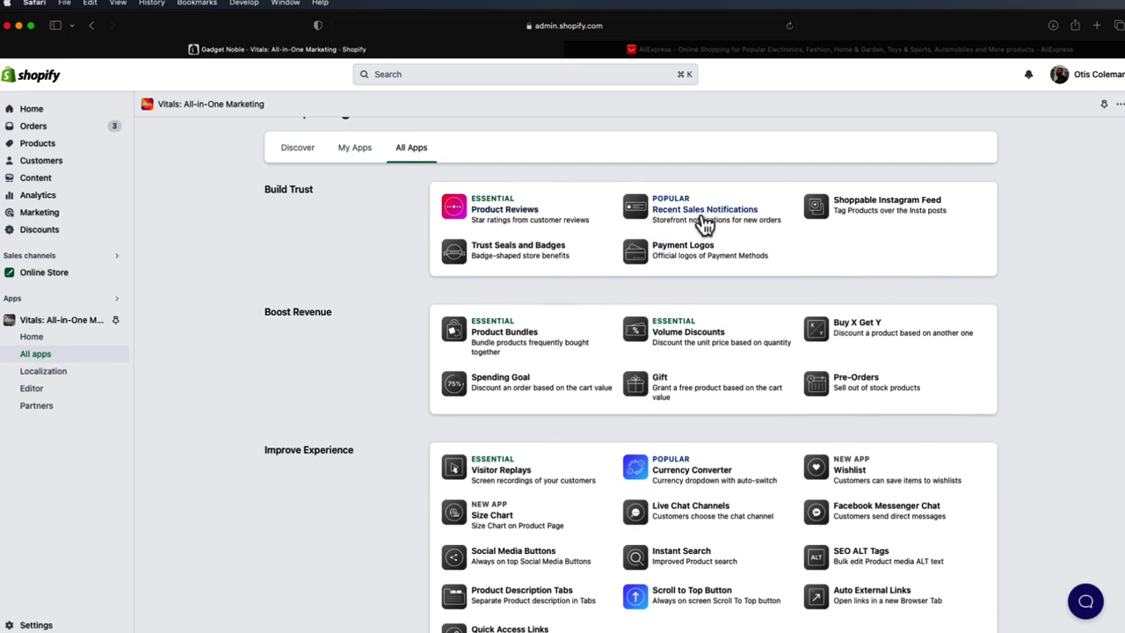
scroll(704, 216, "down", 3)
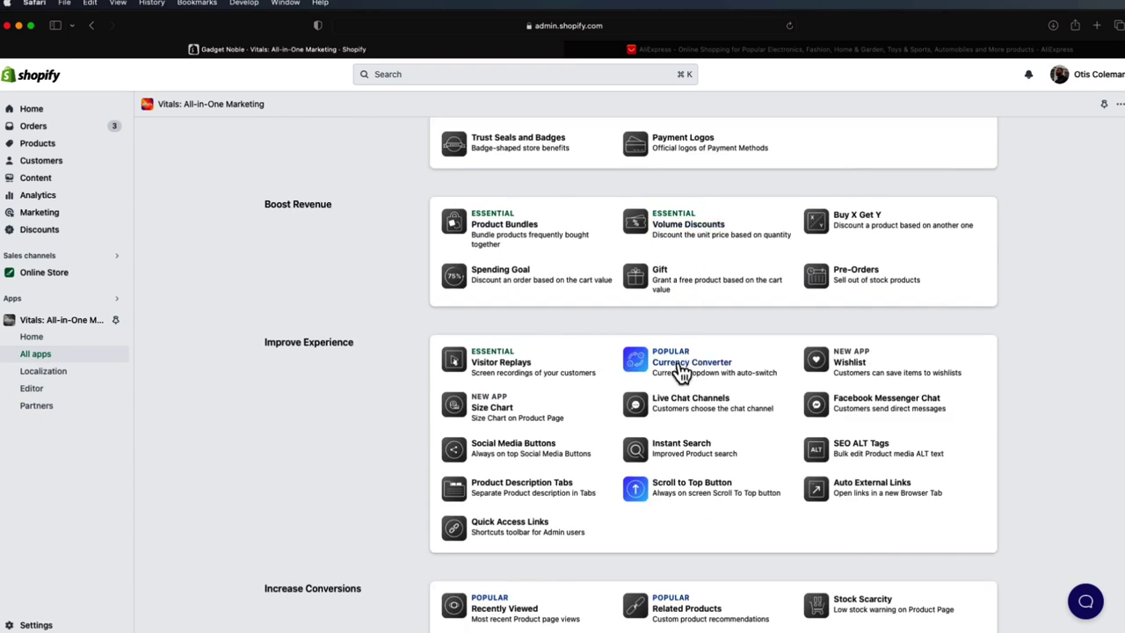
scroll(680, 370, "down", 5)
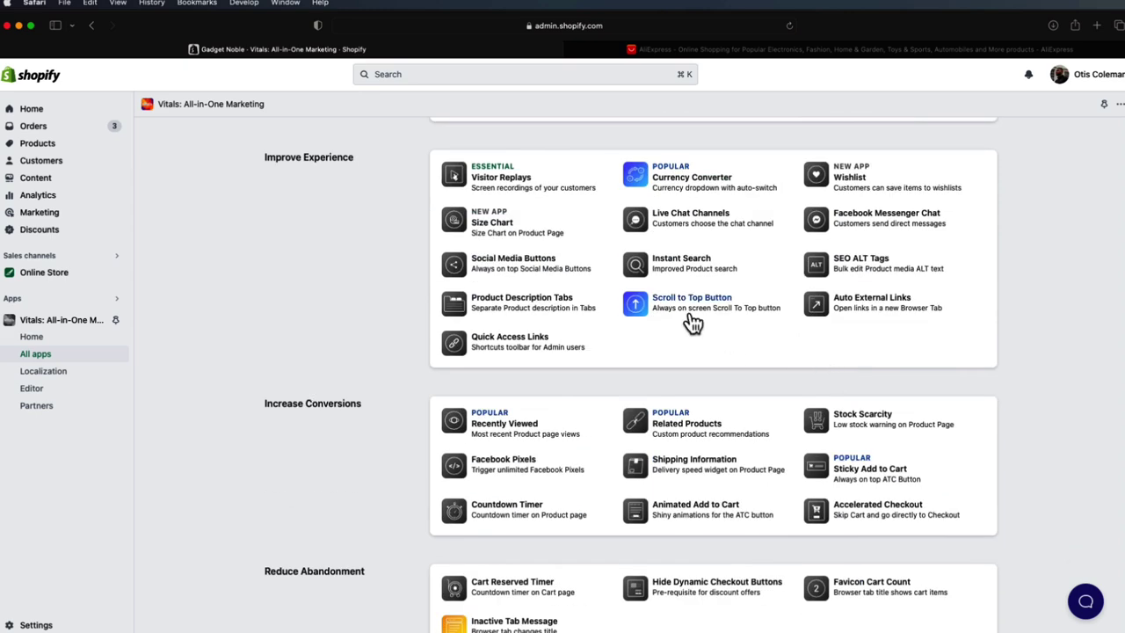
scroll(692, 323, "down", 3)
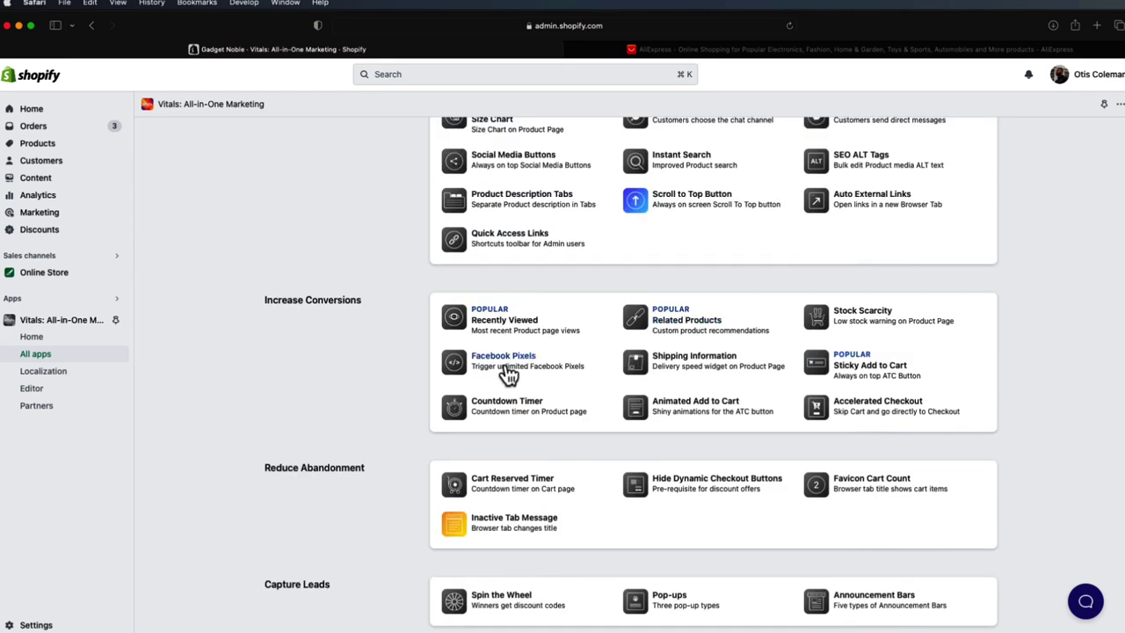
scroll(506, 375, "down", 2)
scroll(540, 420, "down", 2)
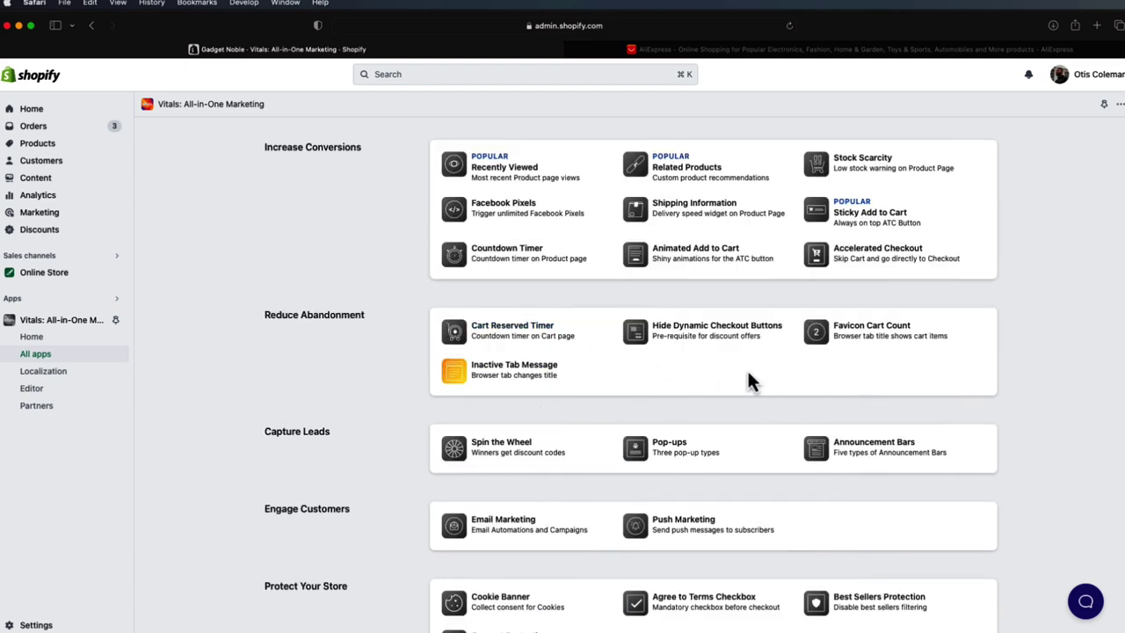
scroll(751, 380, "up", 15)
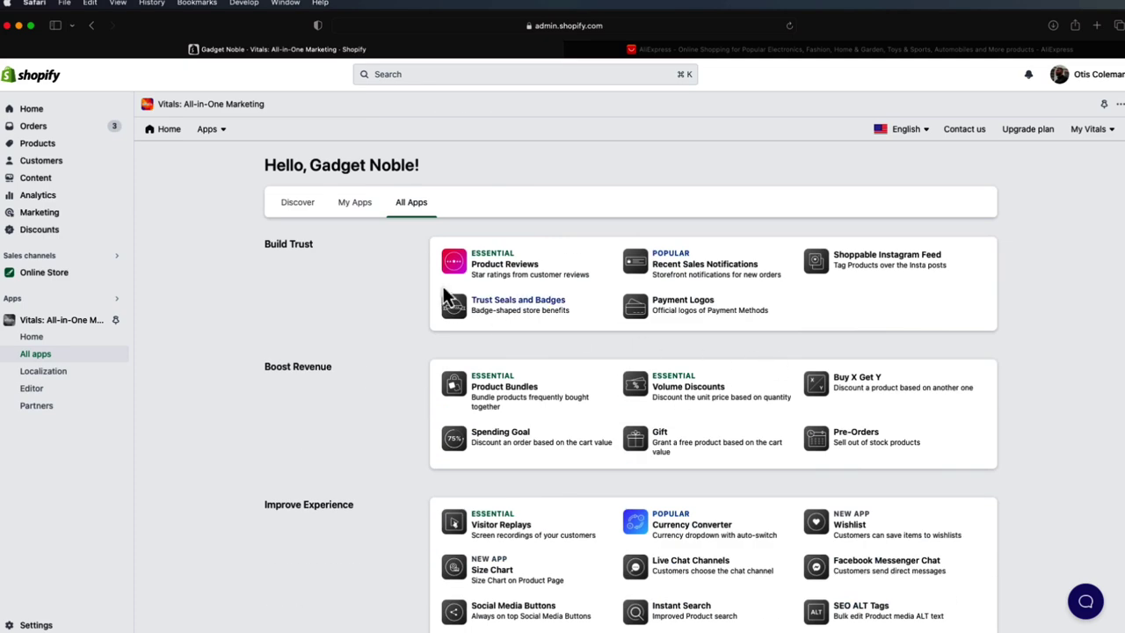
left_click(369, 211)
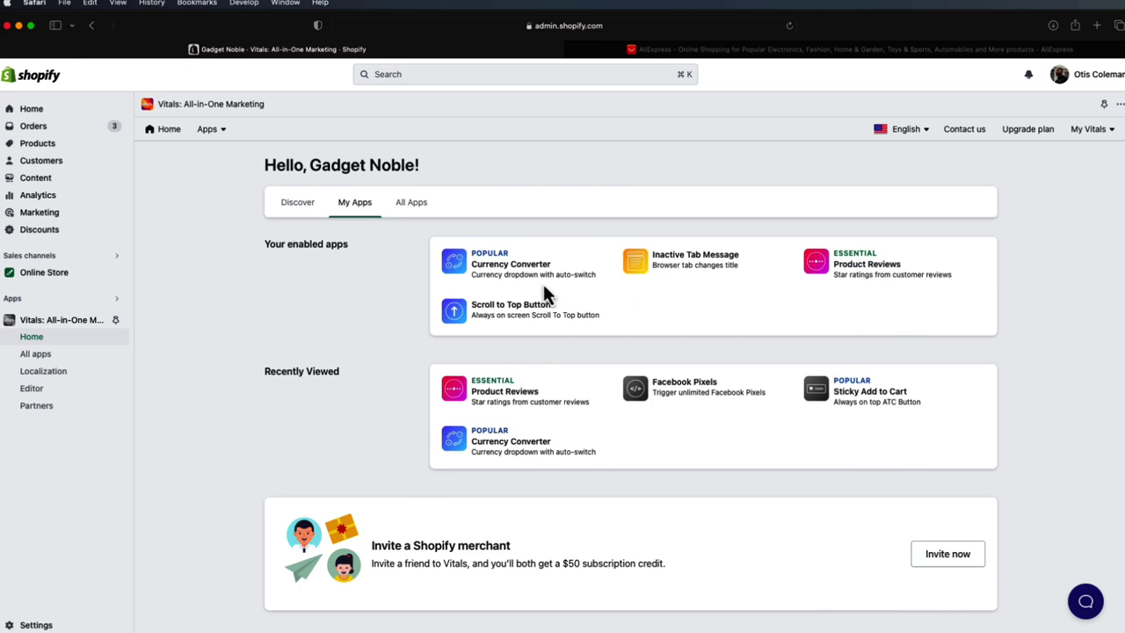
left_click(503, 275)
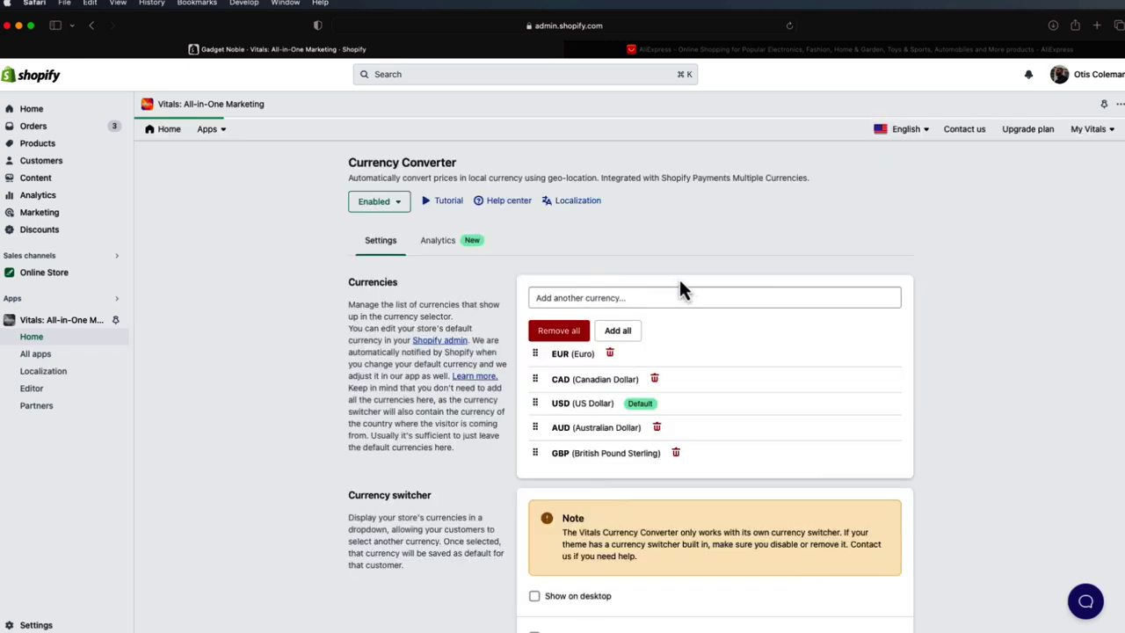
scroll(697, 253, "down", 1)
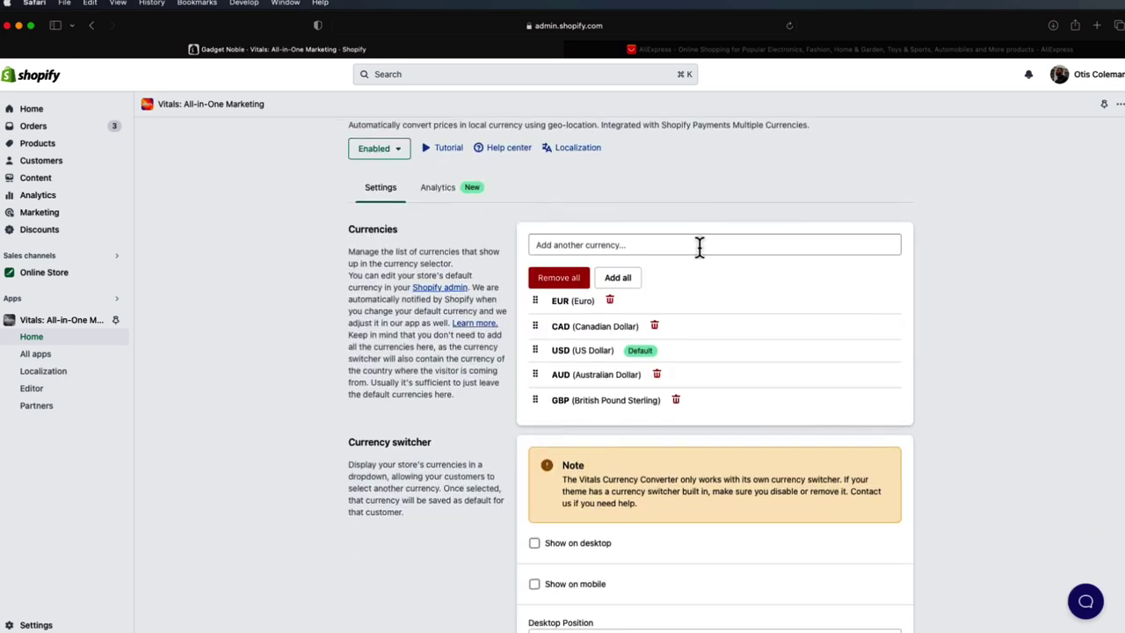
scroll(720, 259, "up", 1)
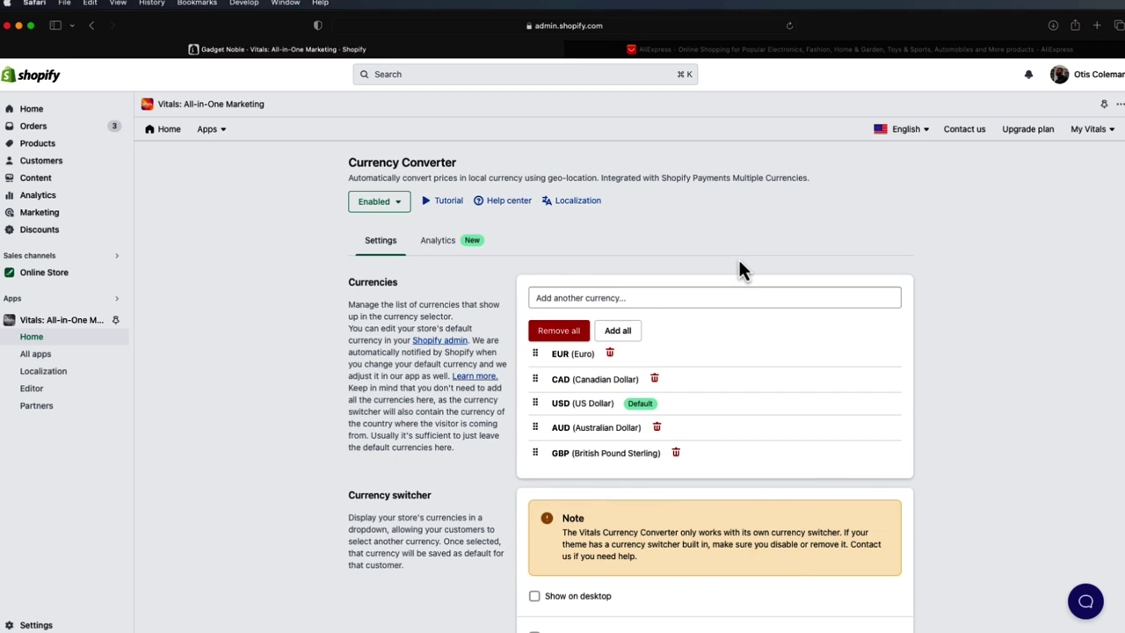
scroll(740, 264, "down", 3)
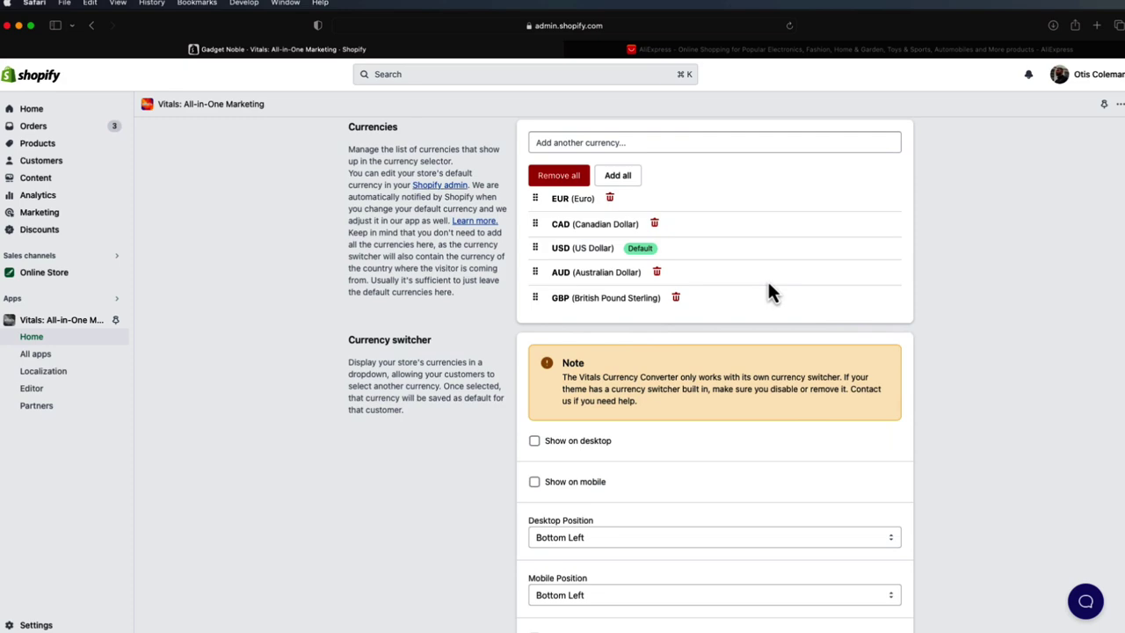
scroll(755, 286, "down", 3)
scroll(512, 292, "up", 6)
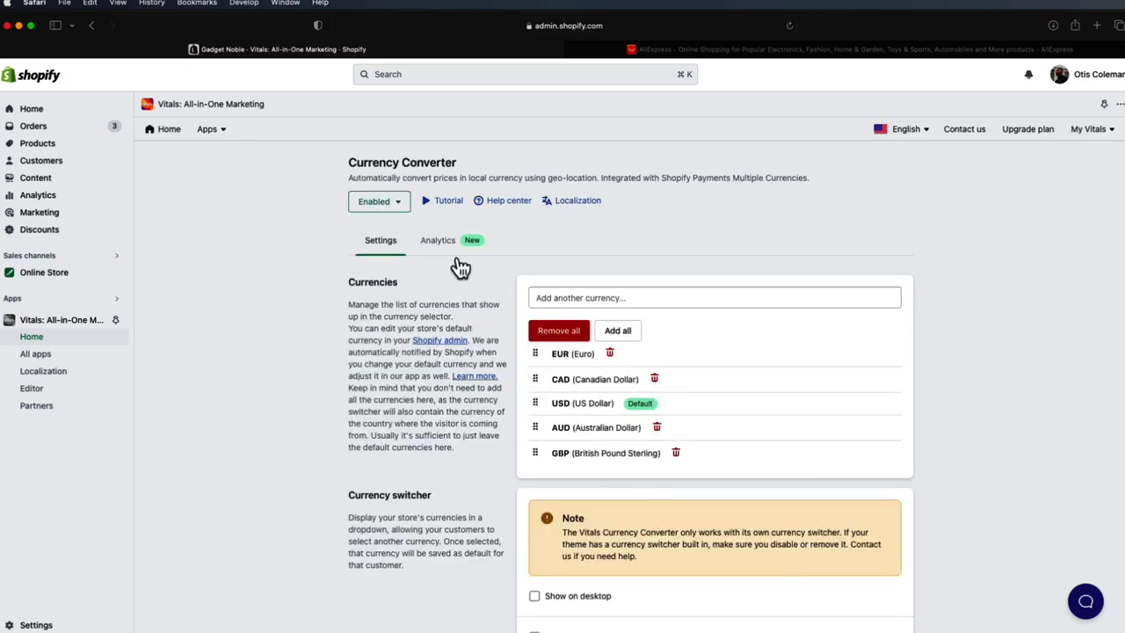
left_click(169, 132)
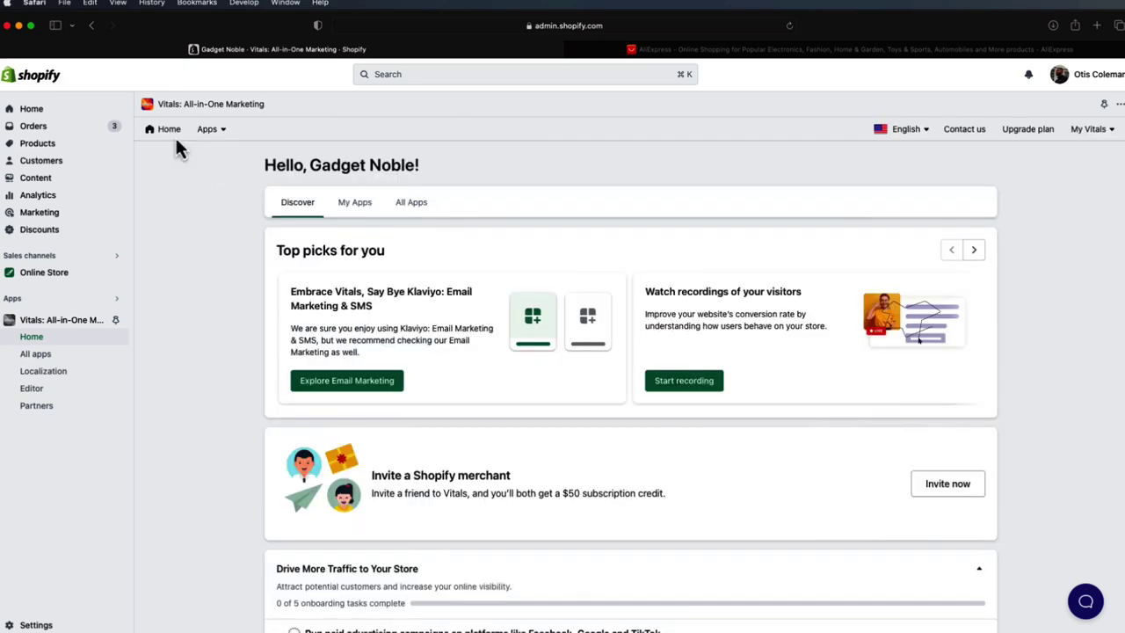
left_click(346, 204)
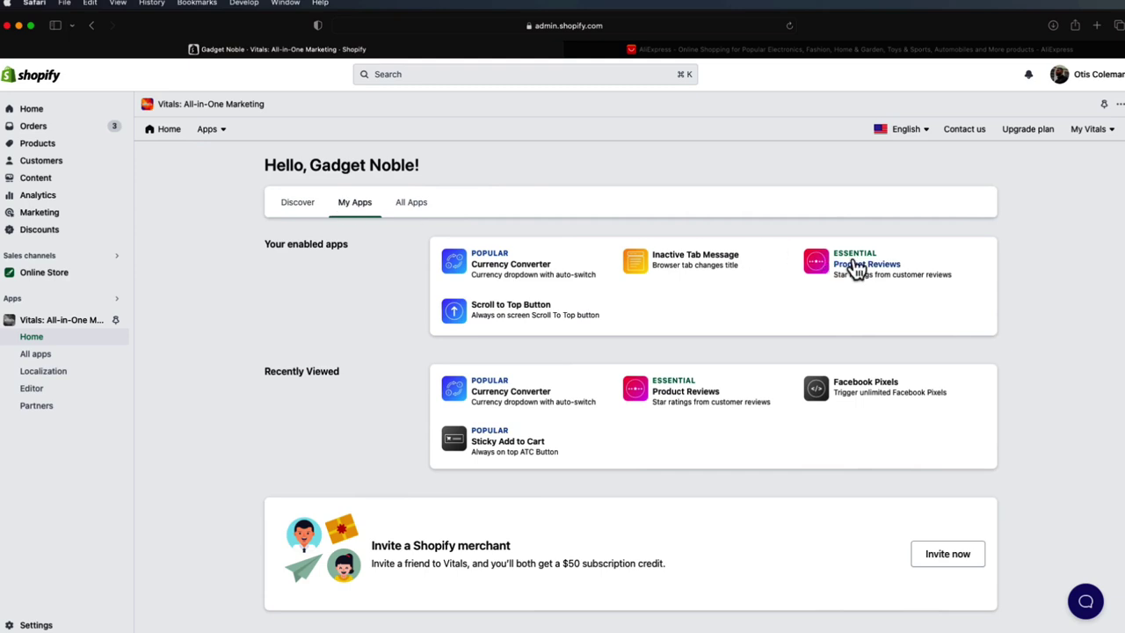
- Open Vitals Product Reviews, view the EasiRead Default Template reviews, and show the import options
left_click(856, 267)
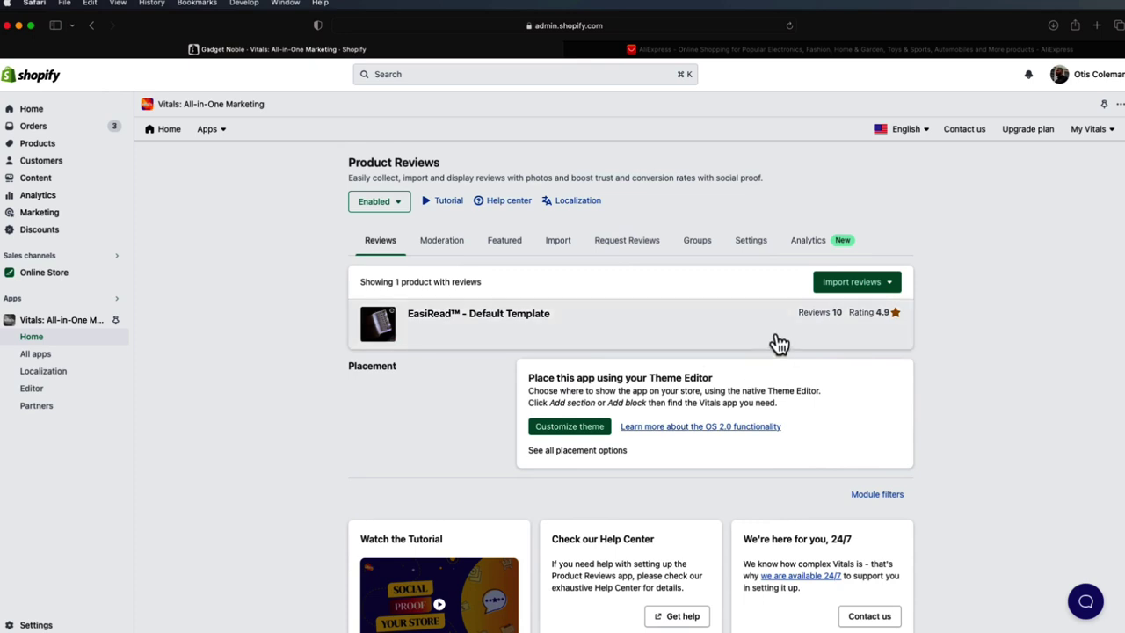
left_click(173, 132)
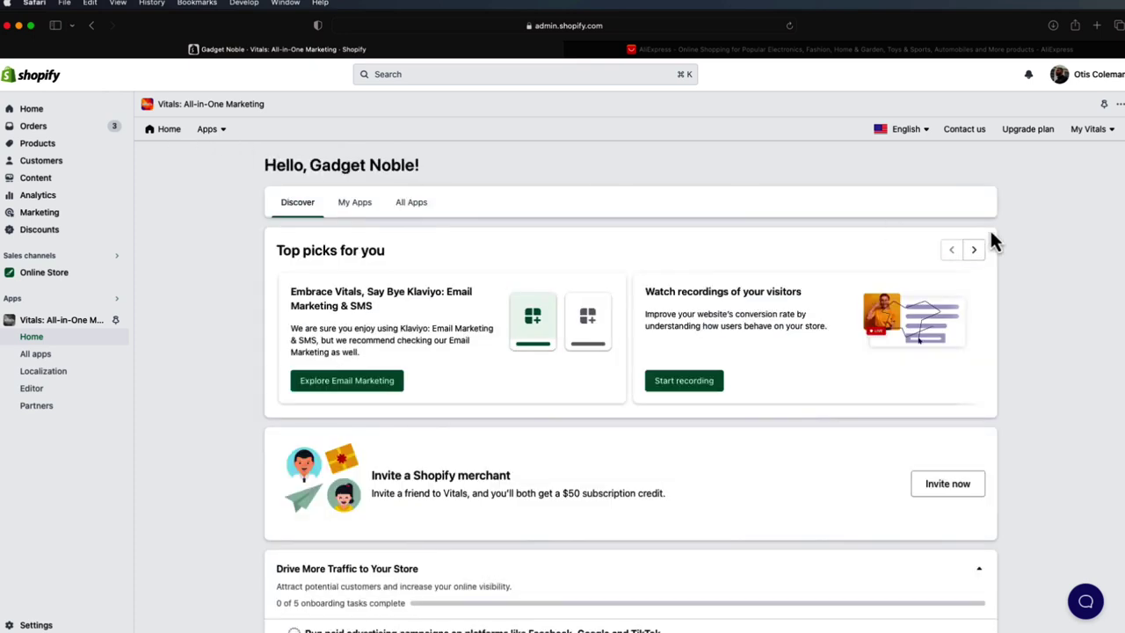
left_click(372, 203)
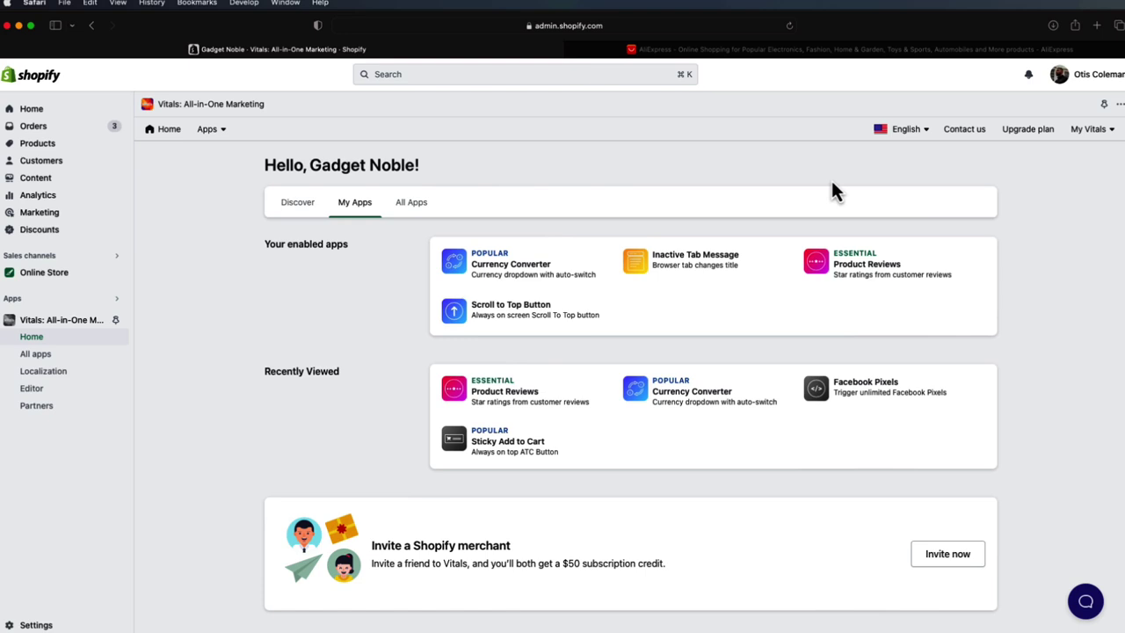
left_click(845, 262)
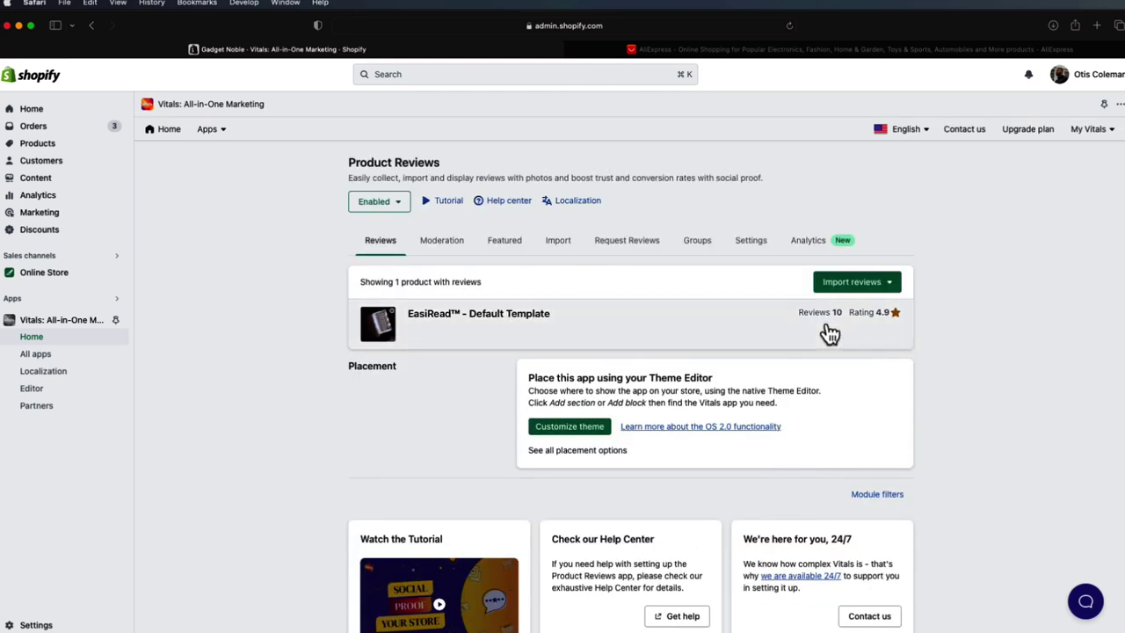
left_click(783, 336)
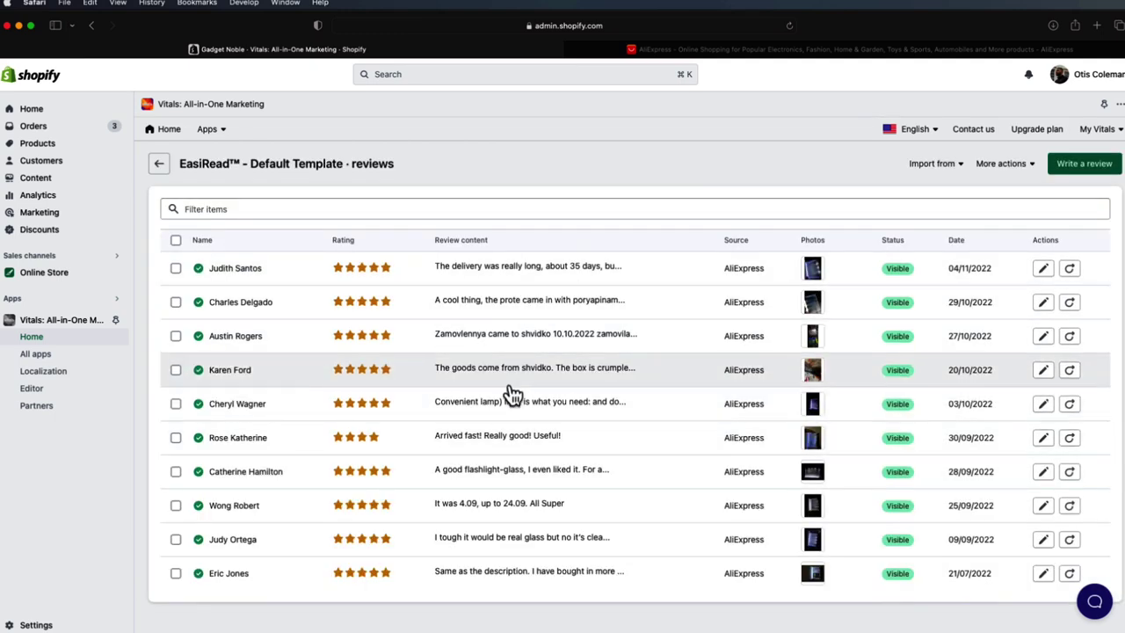
left_click(160, 165)
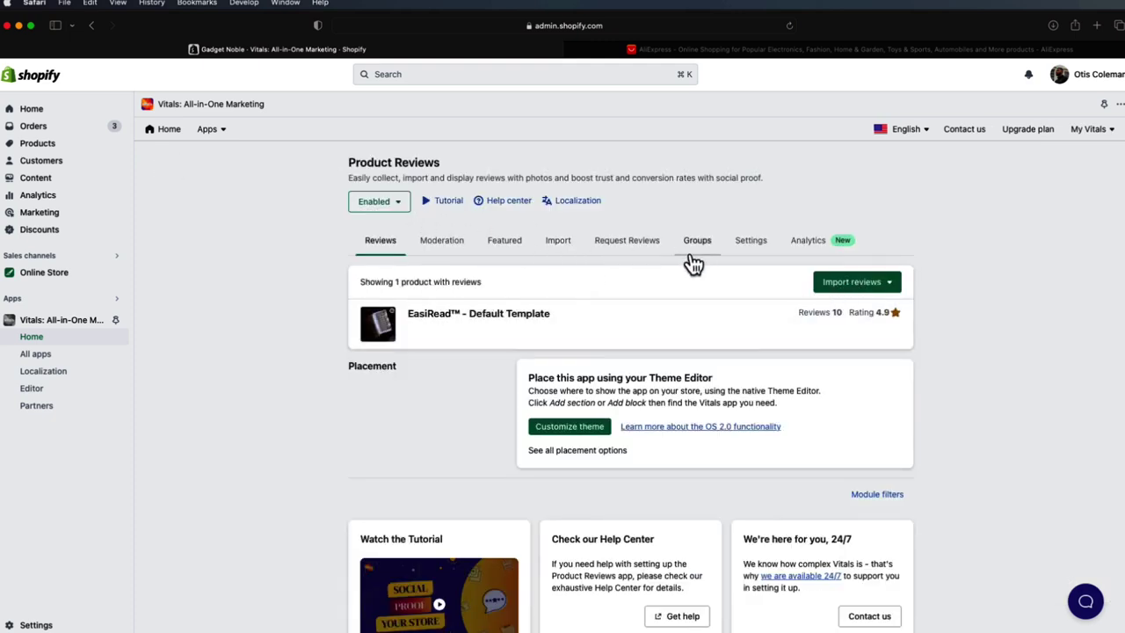
left_click(850, 288)
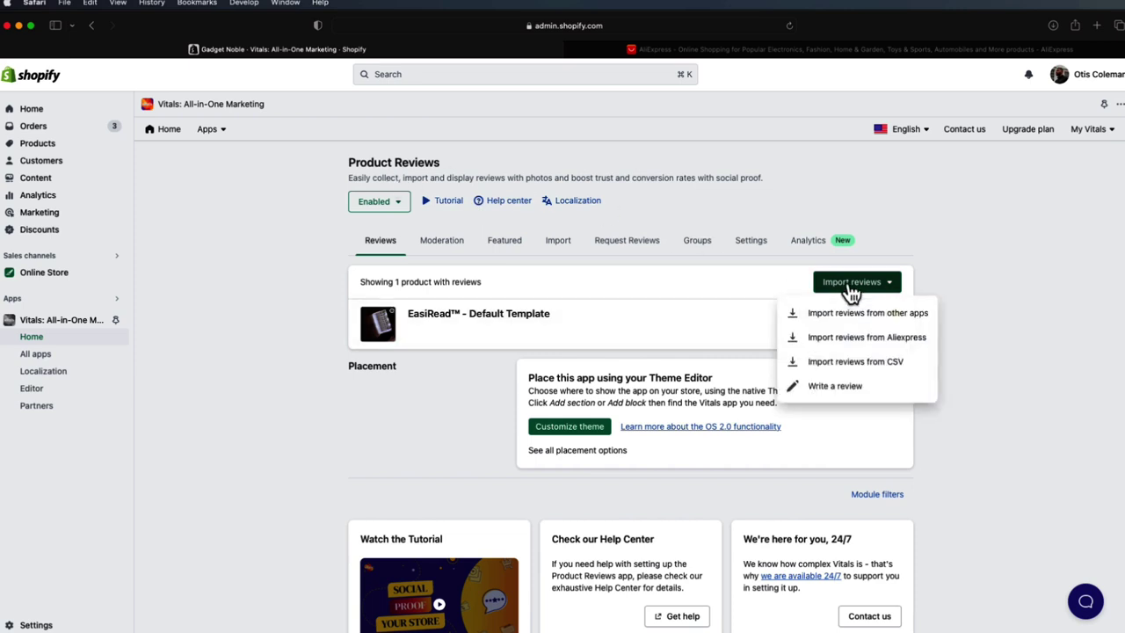
- Start an AliExpress review import for EasiRead Custom Template, pasting a trimmer blade product URL
left_click(856, 337)
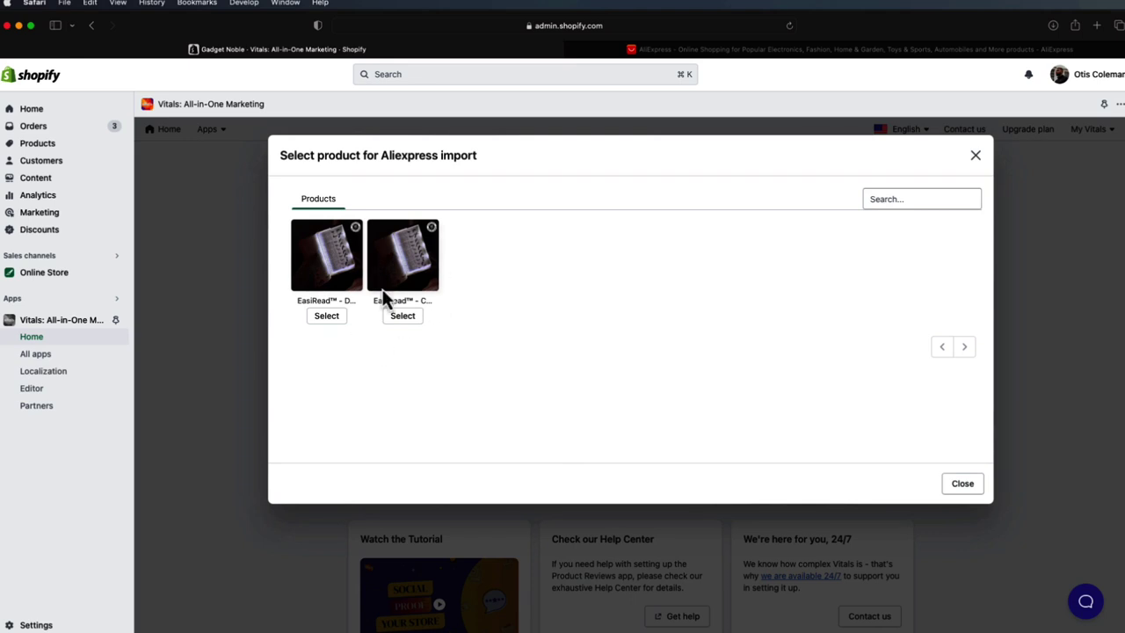
left_click(397, 317)
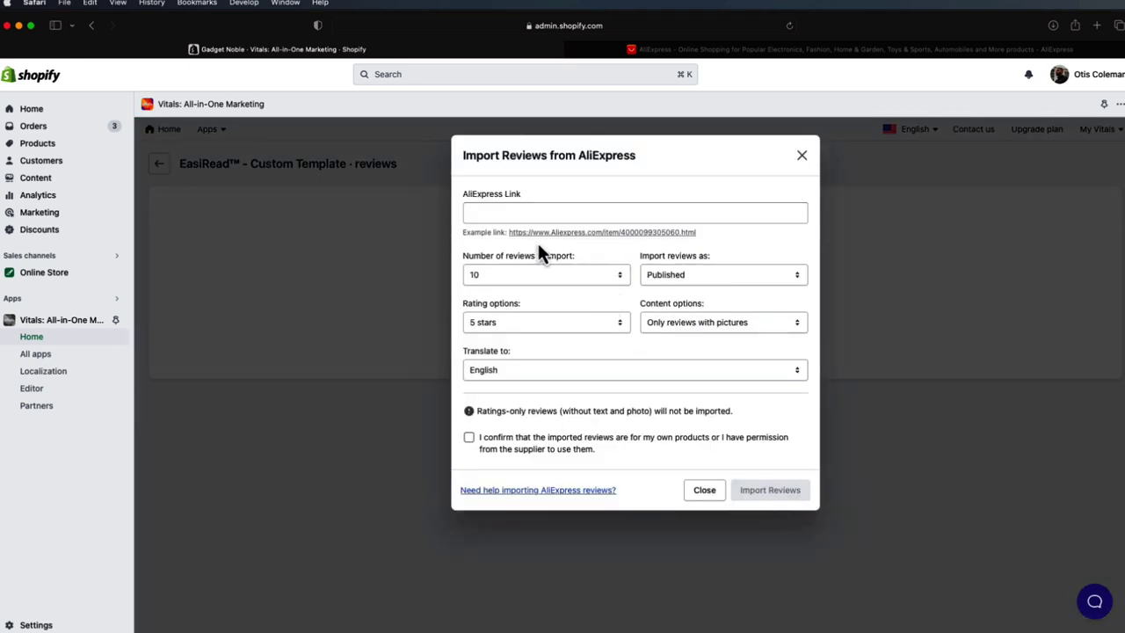
left_click(543, 210)
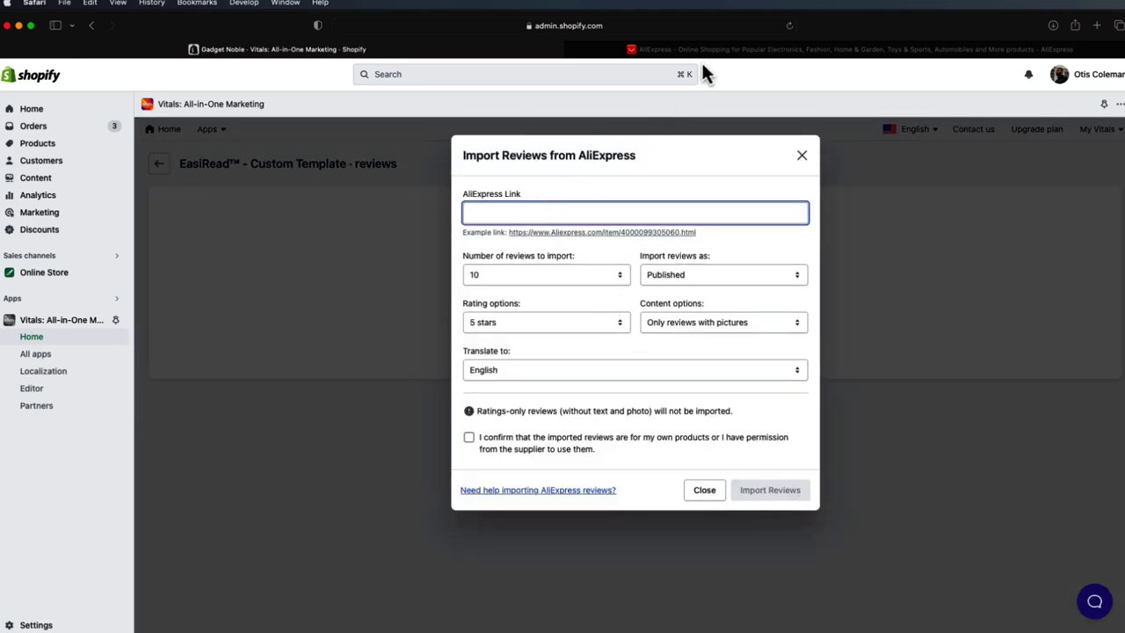
left_click(703, 51)
left_click(637, 437)
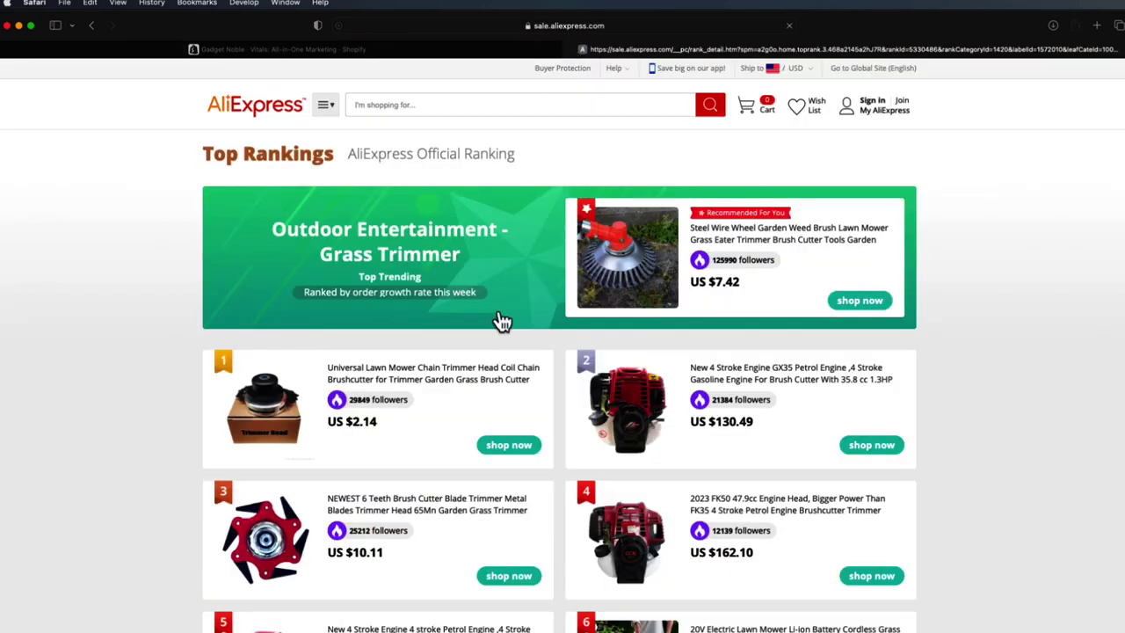
left_click(413, 517)
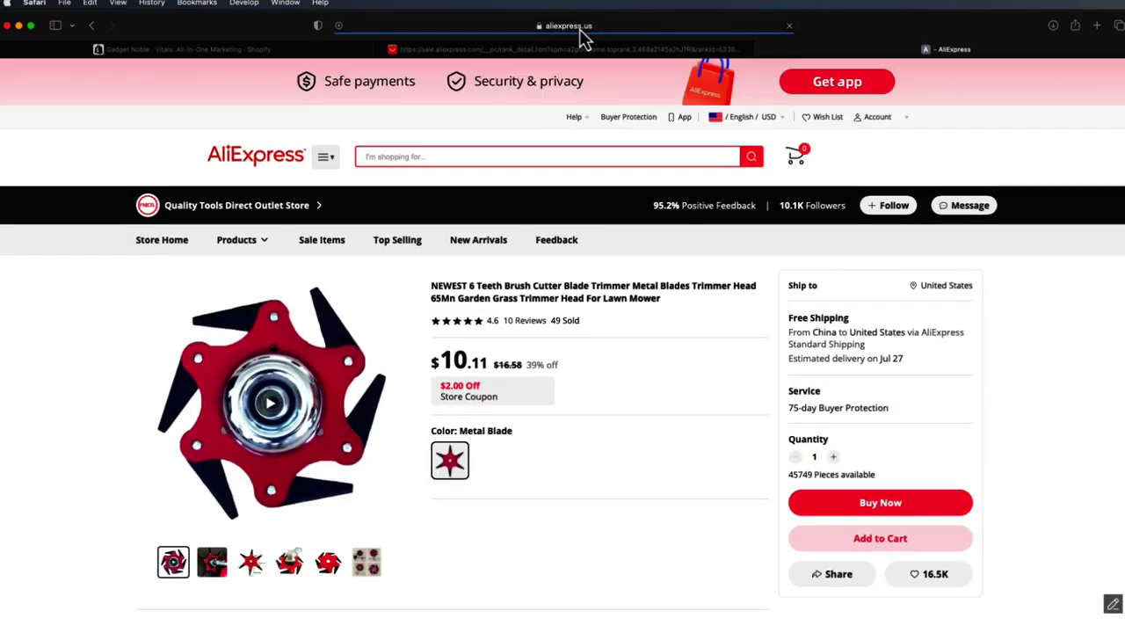
left_click(579, 25)
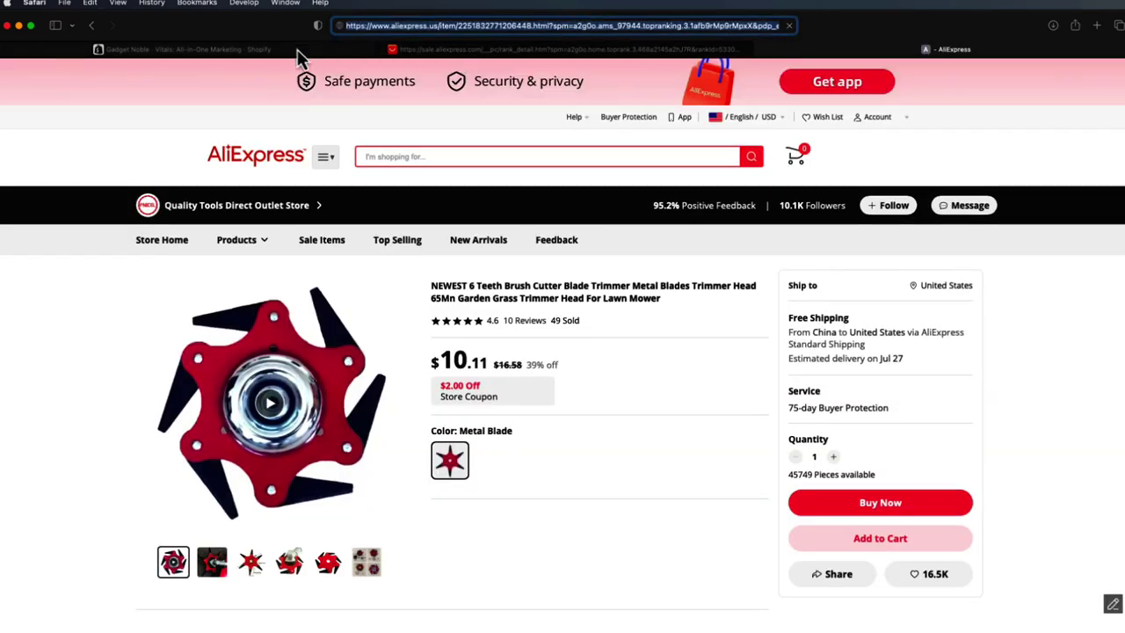
left_click(297, 49)
left_click(533, 215)
key("super+v")
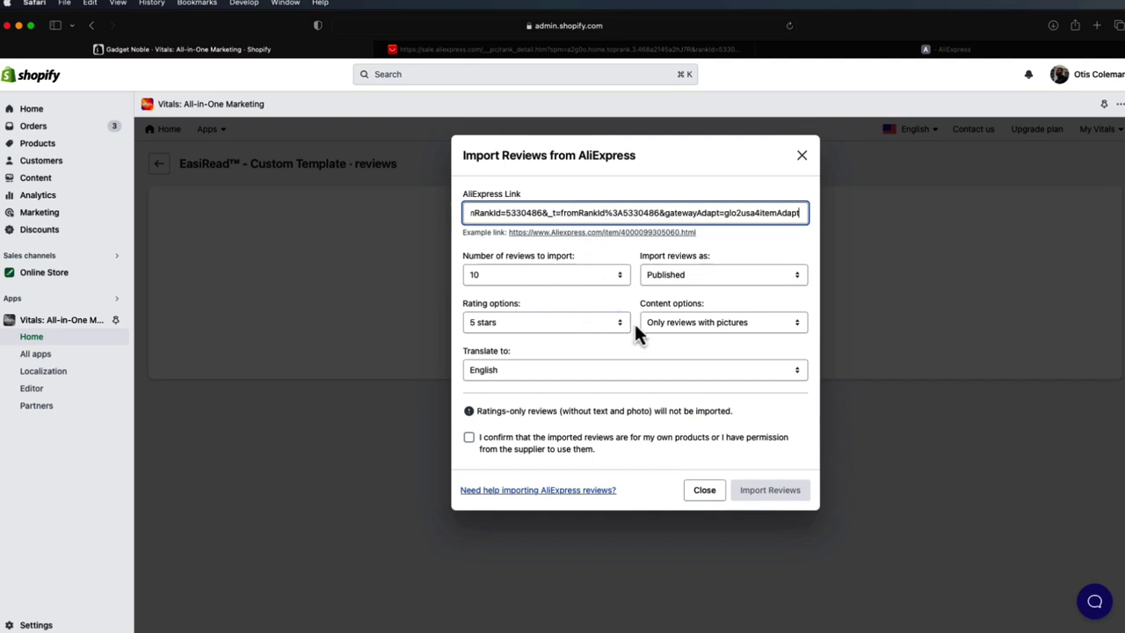
- Choose pictures-only reviews and English translation, tick the permission box, then close without importing
left_click(677, 323)
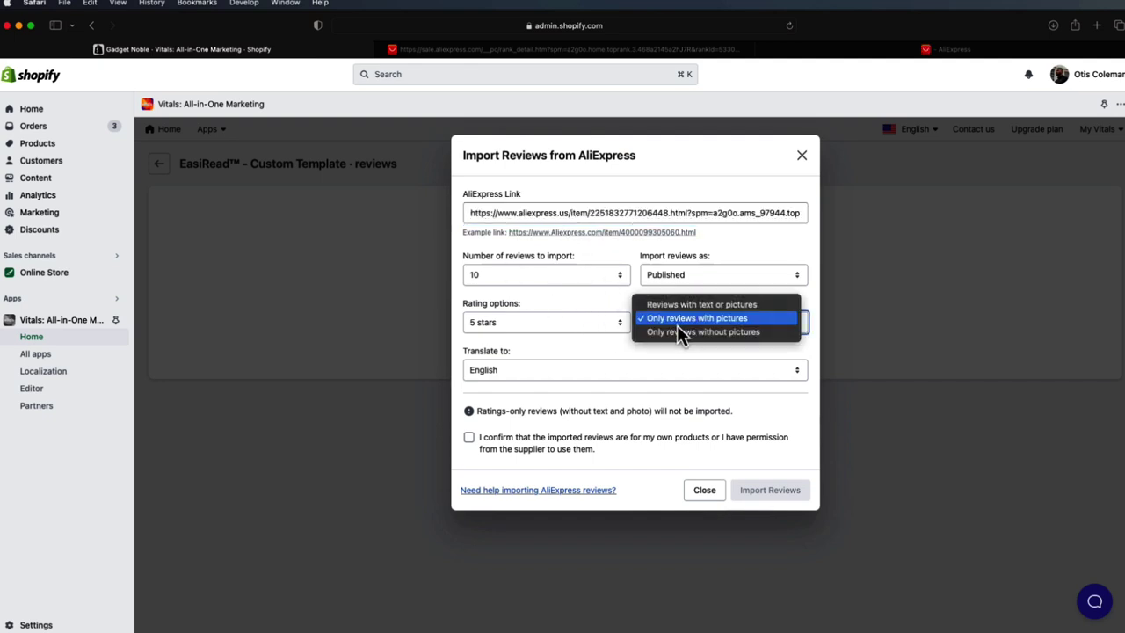
left_click(687, 320)
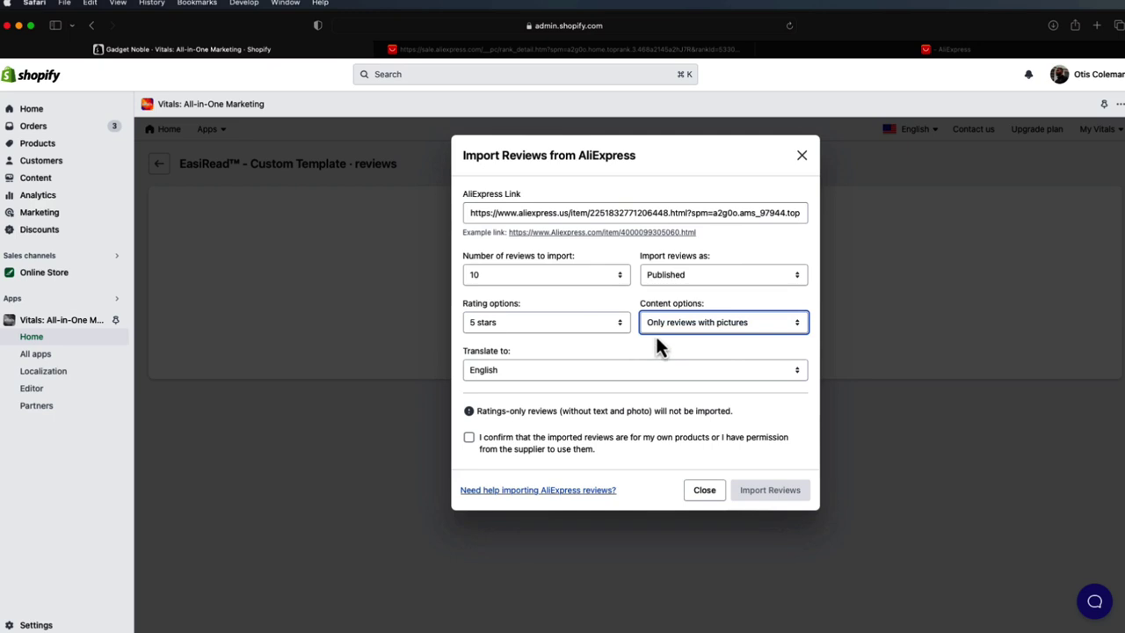
left_click(595, 370)
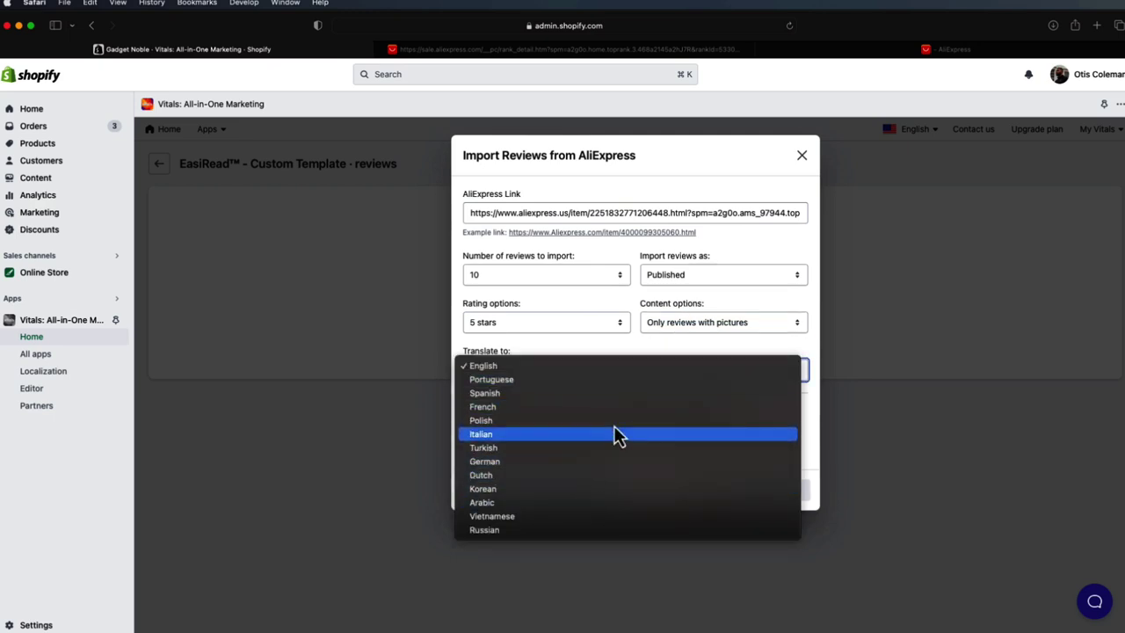
left_click(665, 364)
left_click(553, 451)
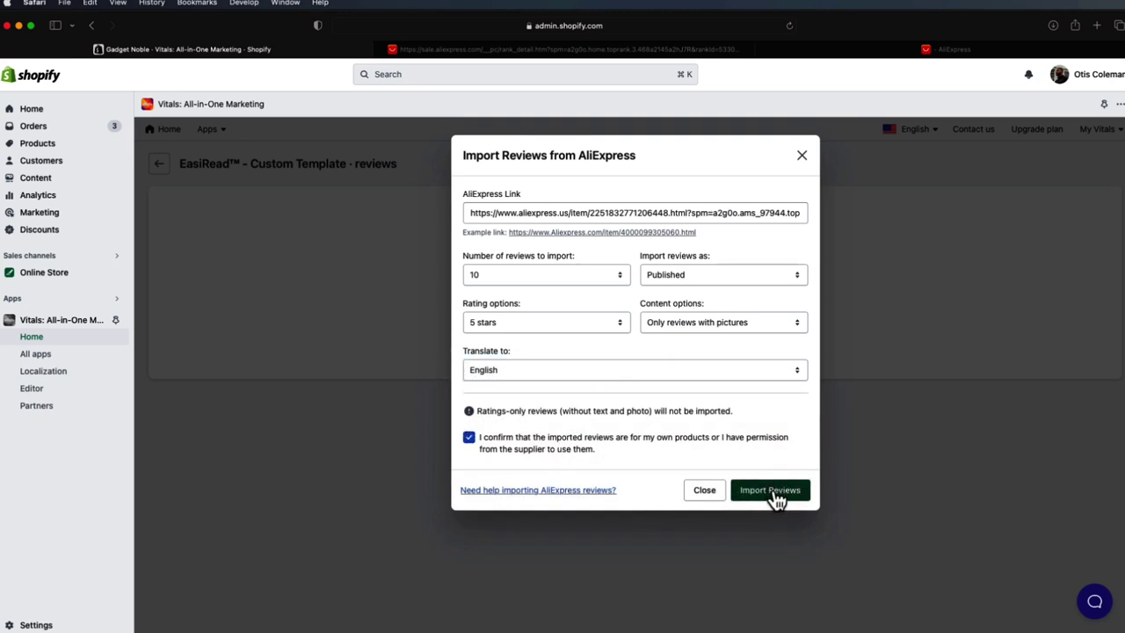
left_click(802, 159)
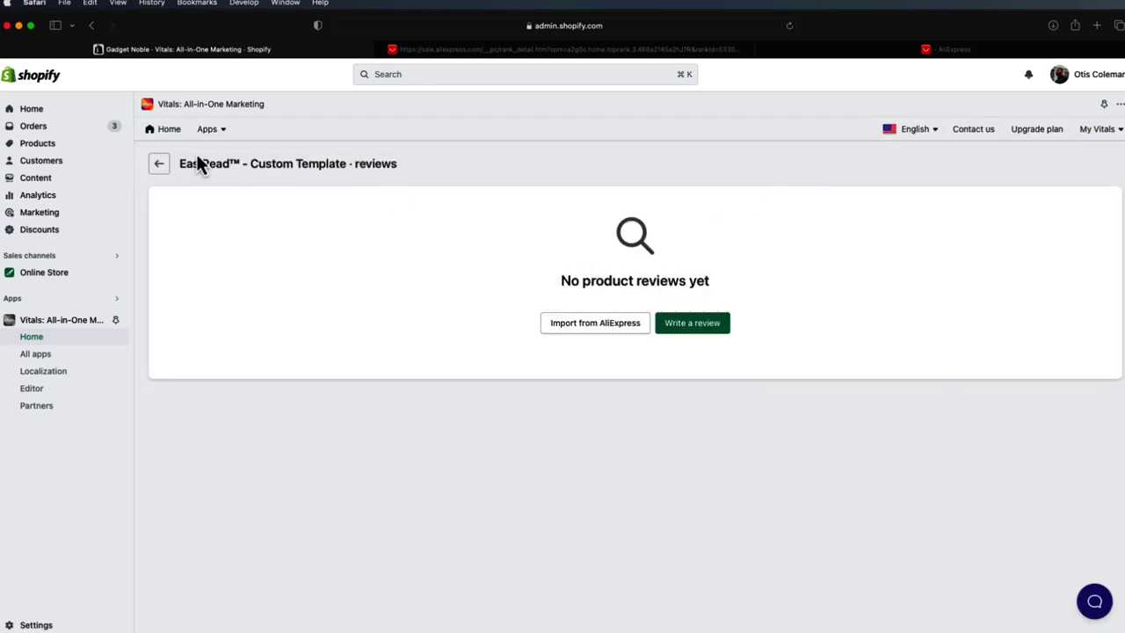
- Recheck the EasiRead Default Template reviews and return to the enabled Vitals apps list
left_click(161, 166)
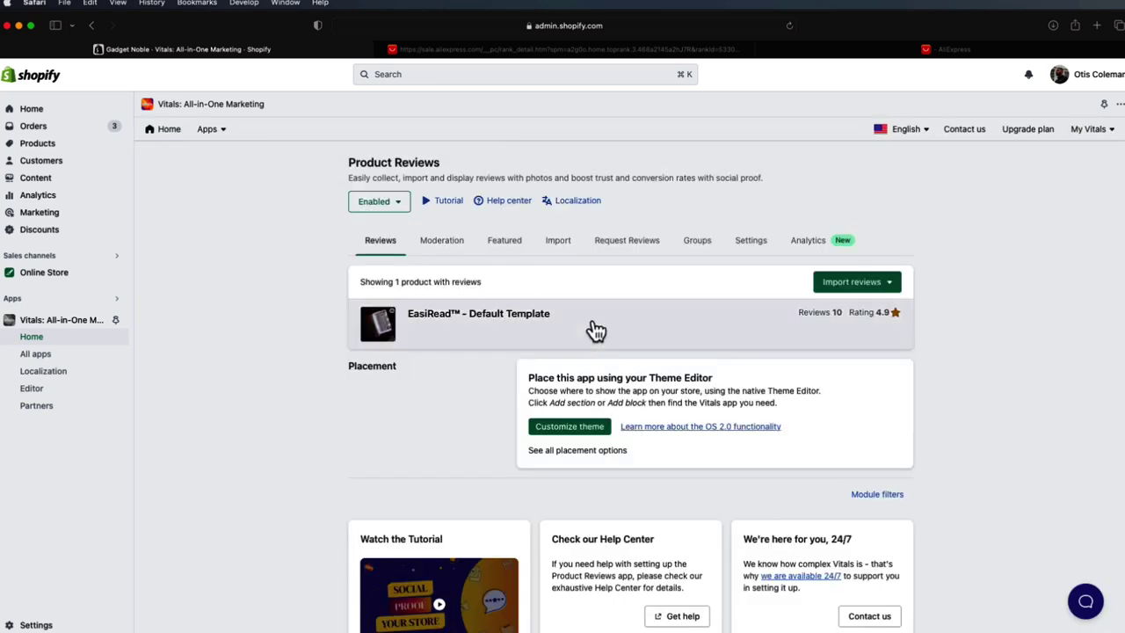
left_click(594, 329)
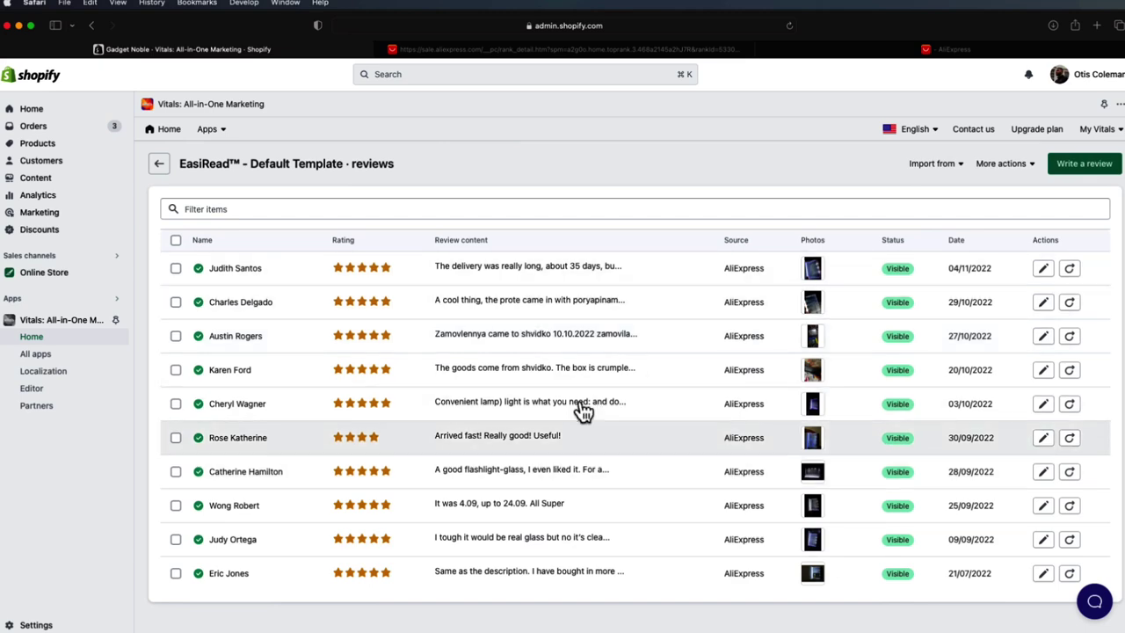
left_click(159, 170)
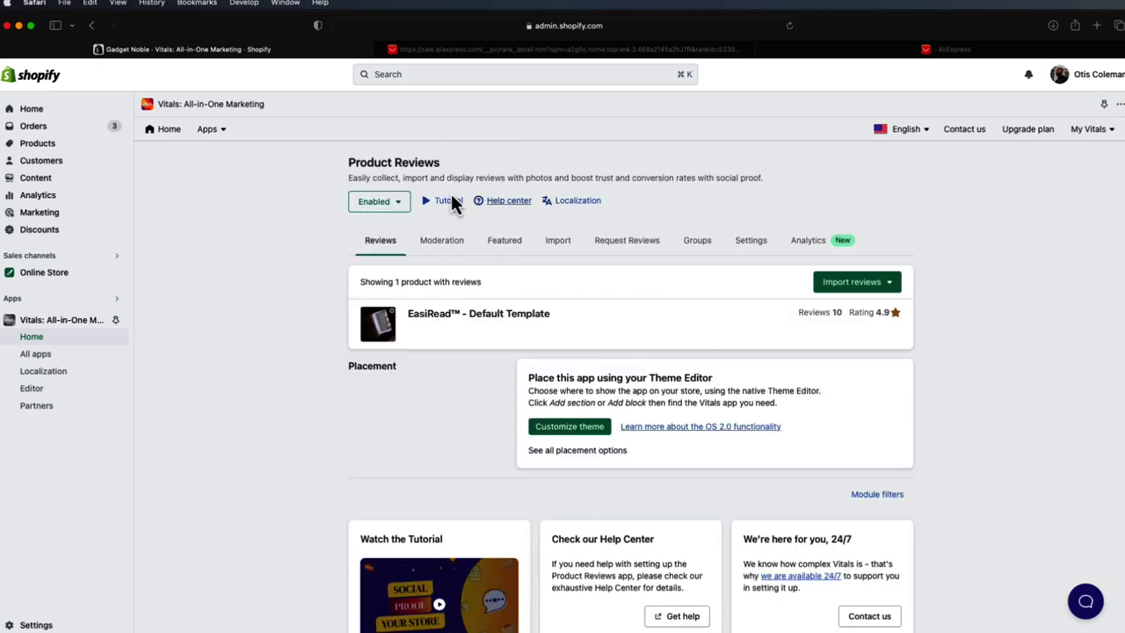
left_click(156, 132)
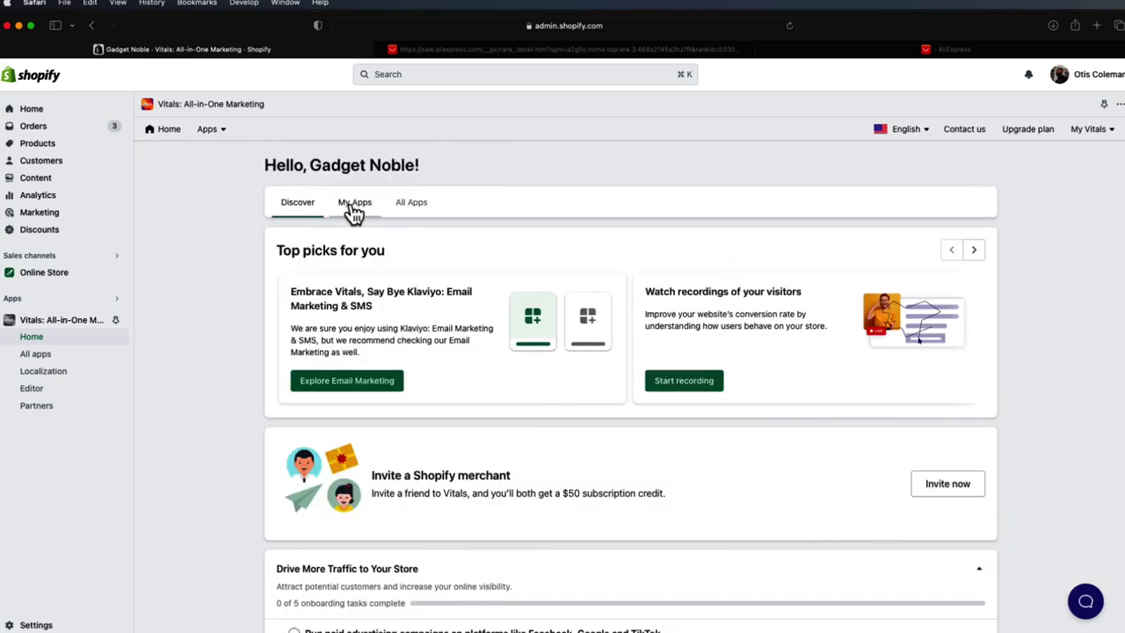
left_click(352, 207)
- Inspect the Inactive Tab Message text '👉 You forgot this...' unchanged, then return to My Apps
left_click(666, 255)
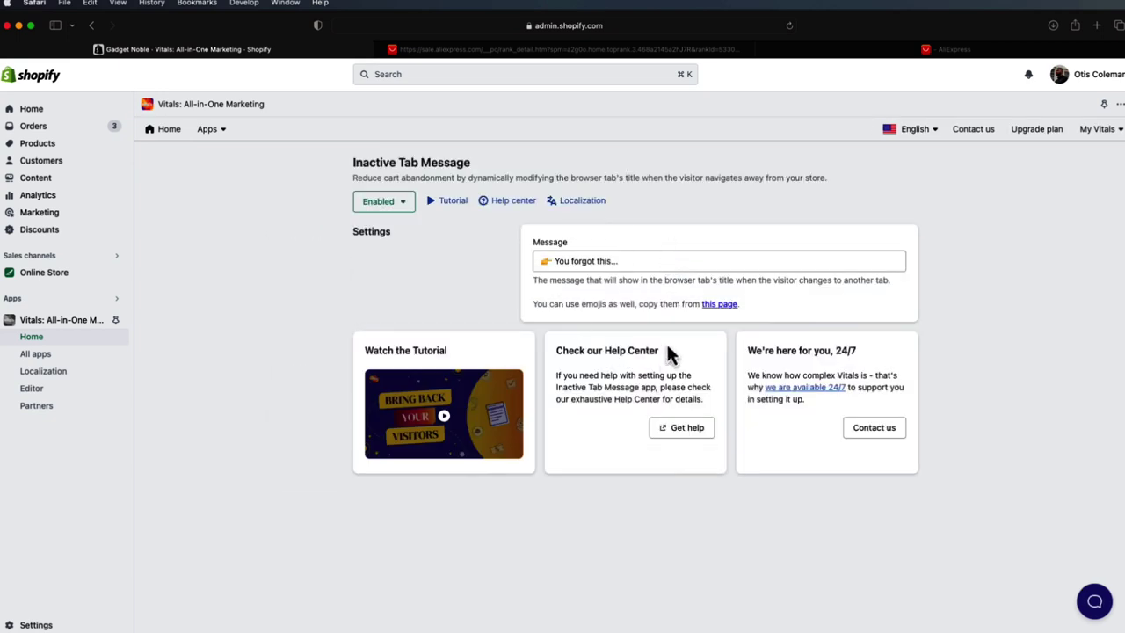
left_click(634, 261)
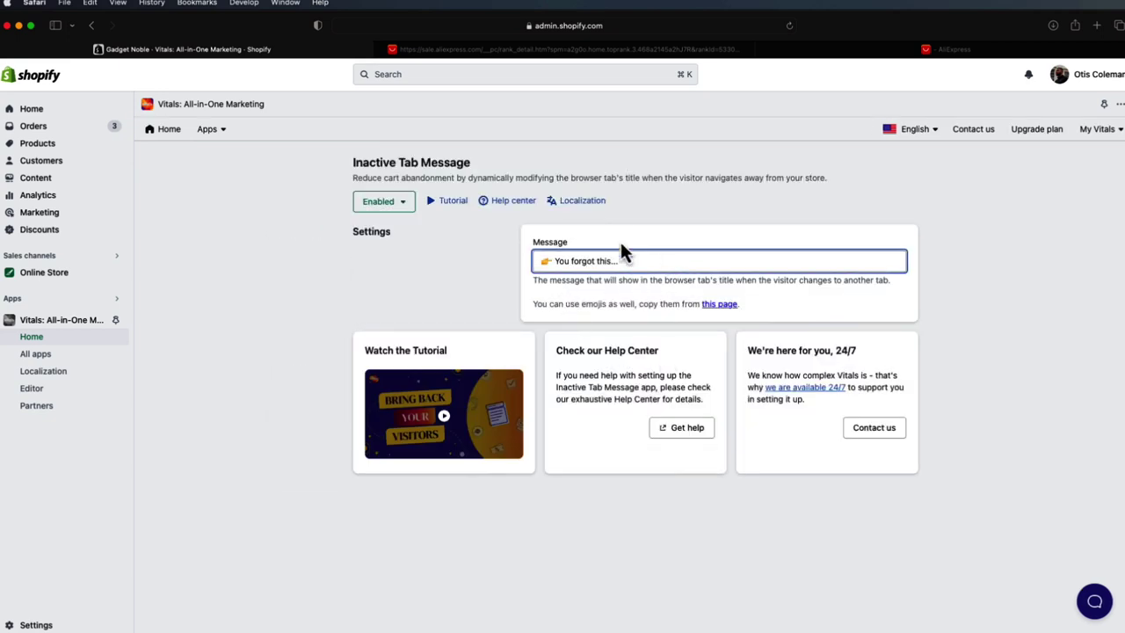
left_click(511, 53)
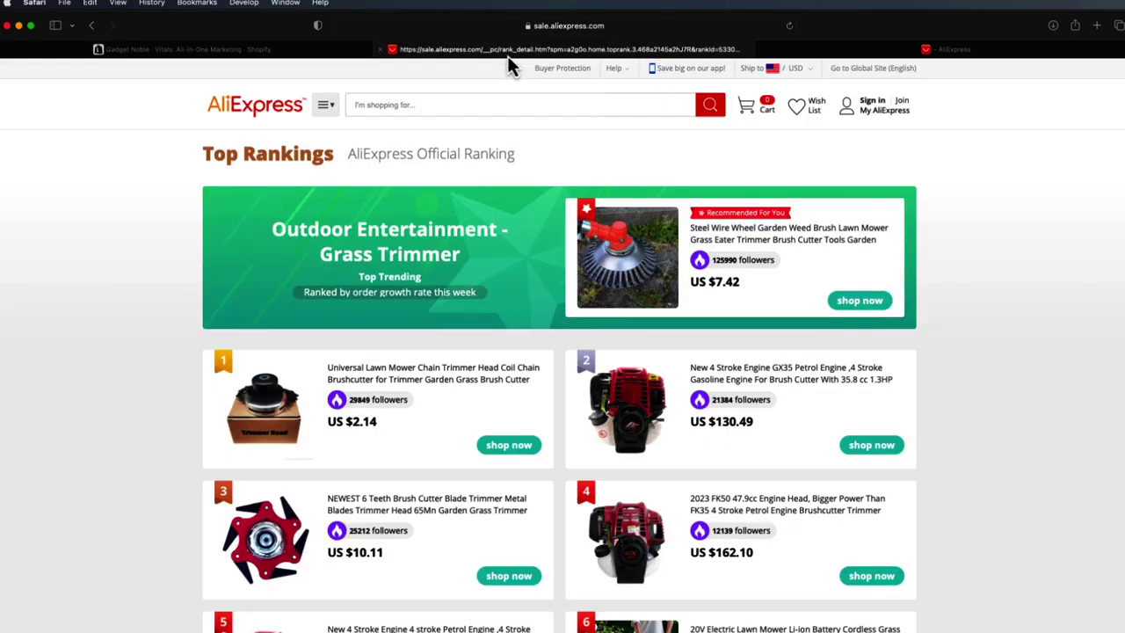
left_click(256, 51)
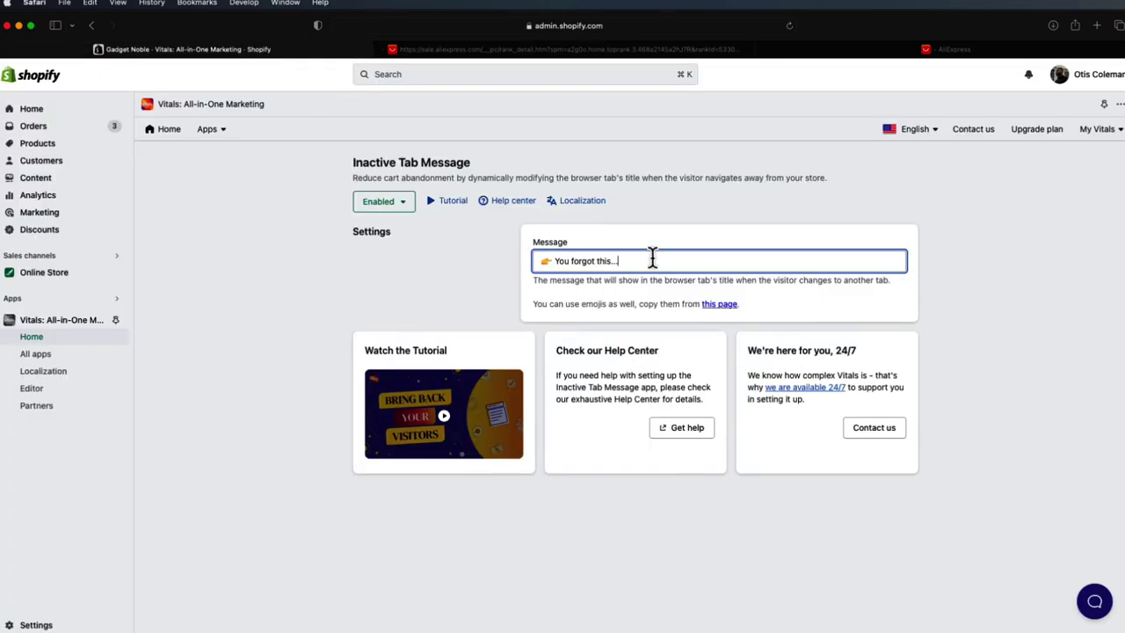
left_click_drag(596, 259, 539, 260)
left_click(538, 260)
left_click(172, 133)
left_click(358, 211)
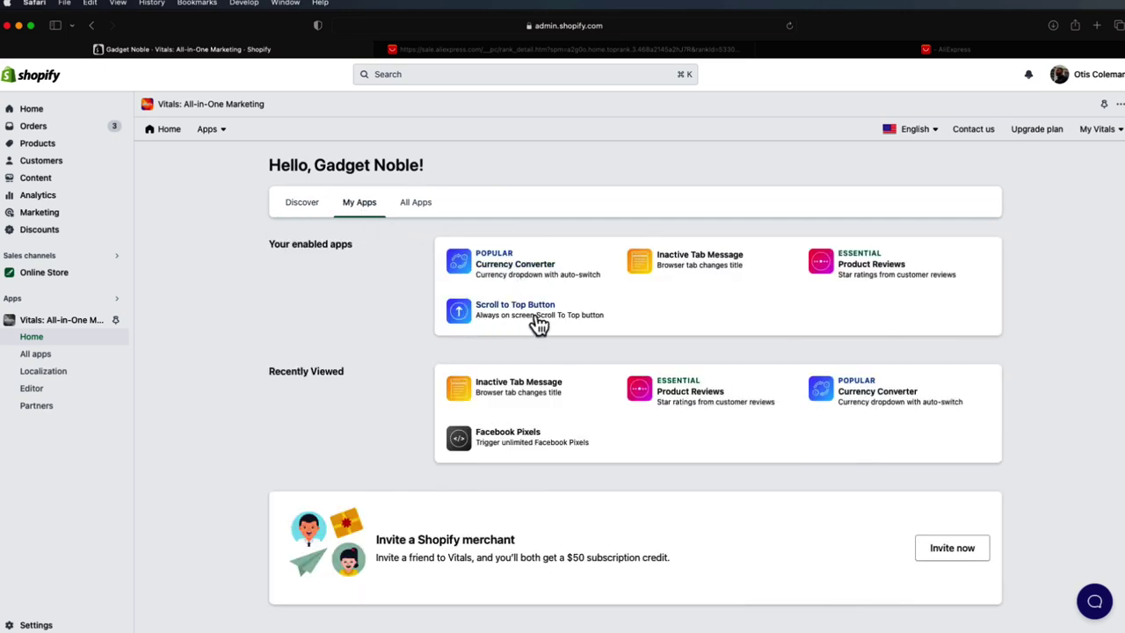
- Begin a new Facebook pixel in Vitals, leave the Pixel ID form unsaved, and go Home
left_click(509, 437)
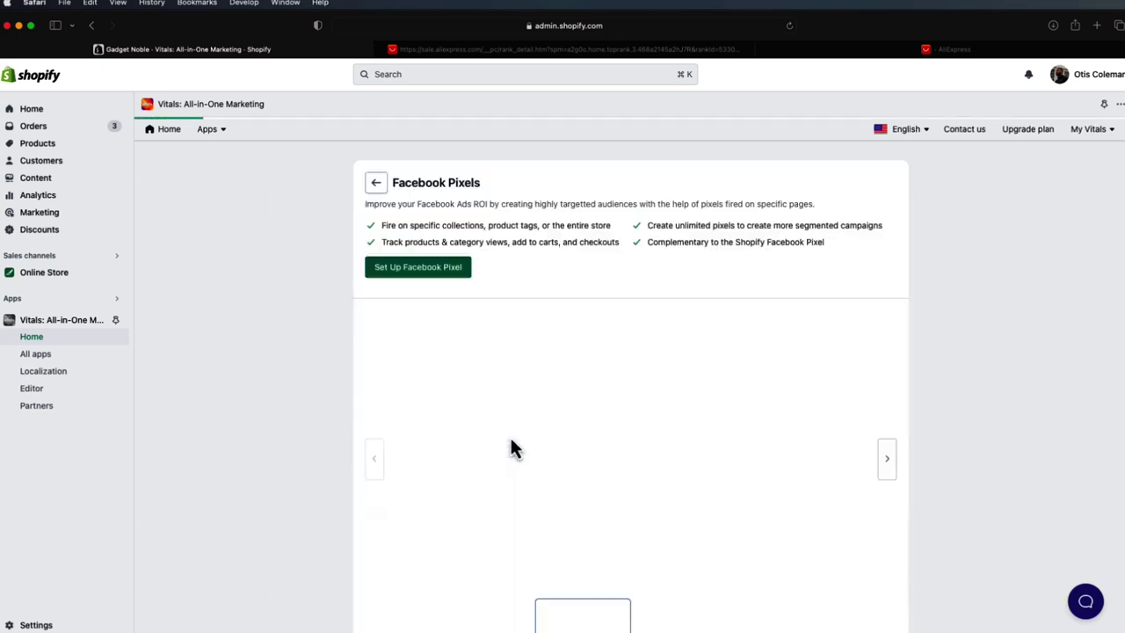
left_click(424, 269)
left_click(430, 223)
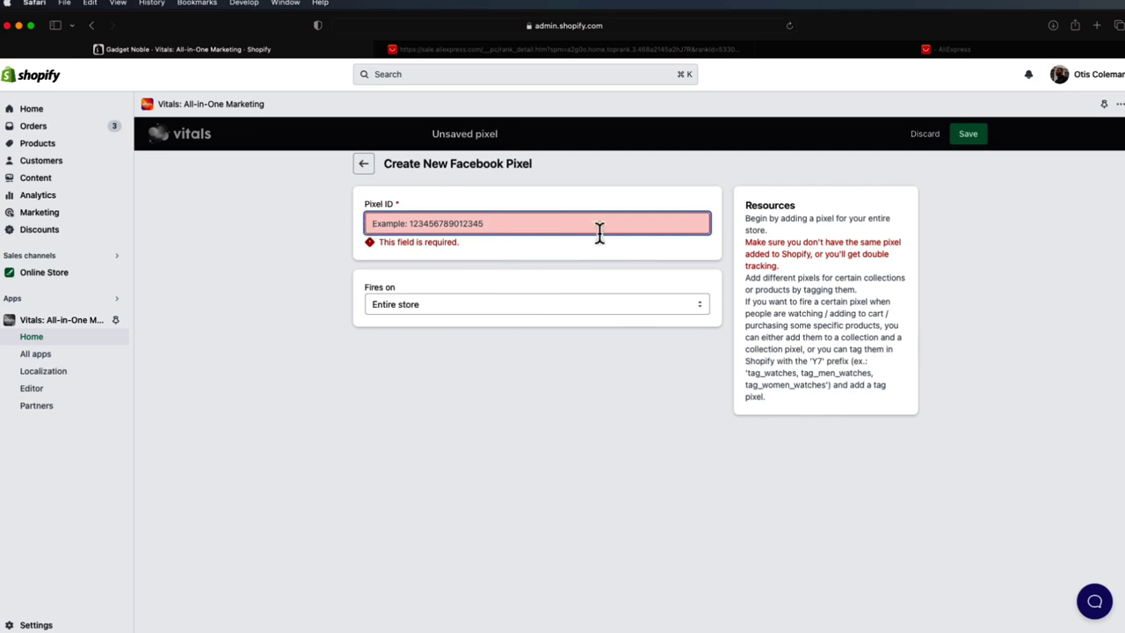
left_click(362, 166)
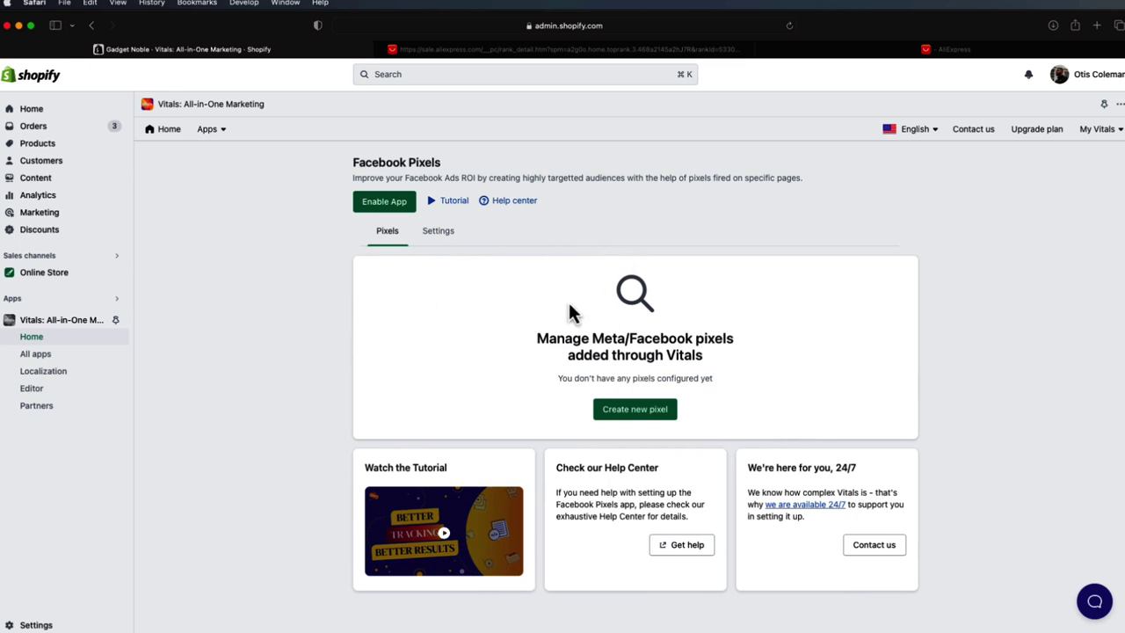
left_click(175, 142)
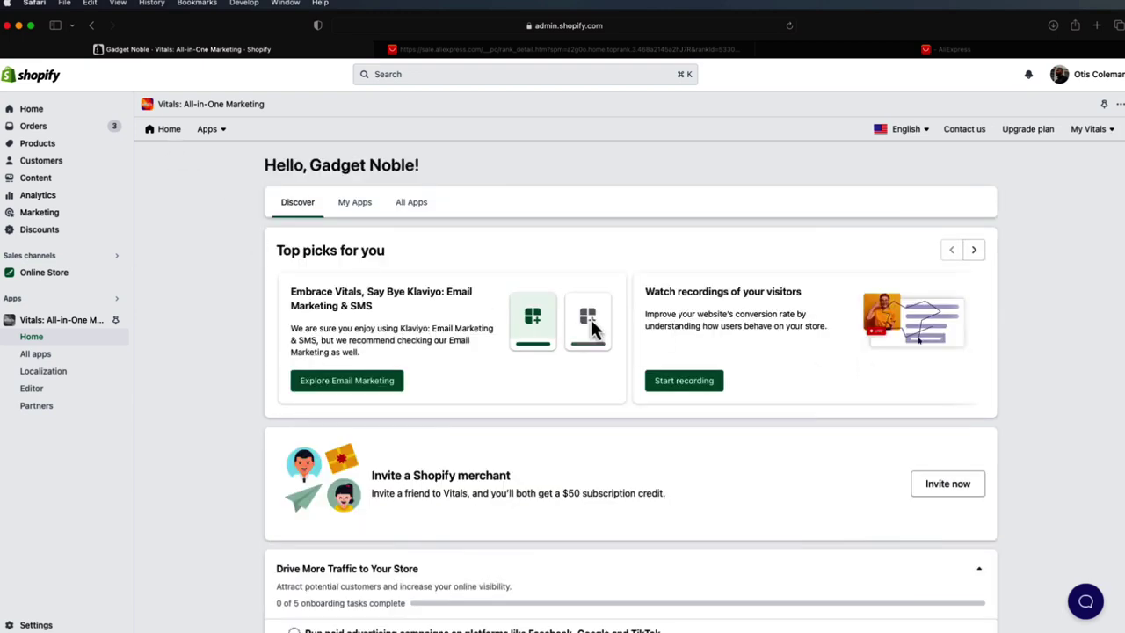
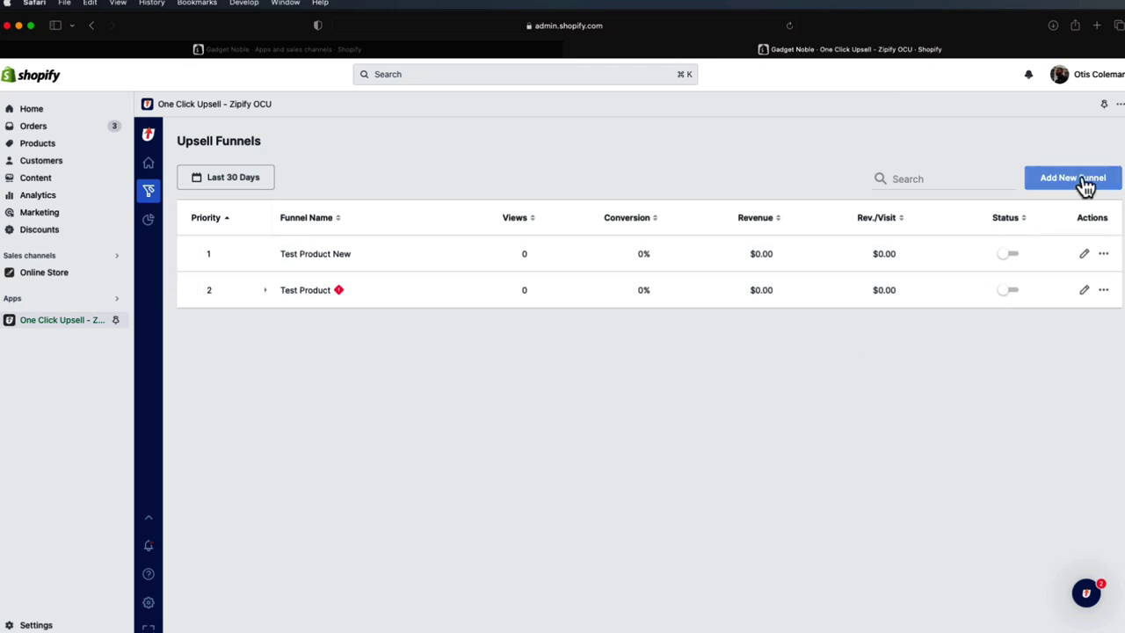
- Open the Test Product funnel and inspect its trigger-variant picker, cancelling without changes
left_click(1085, 291)
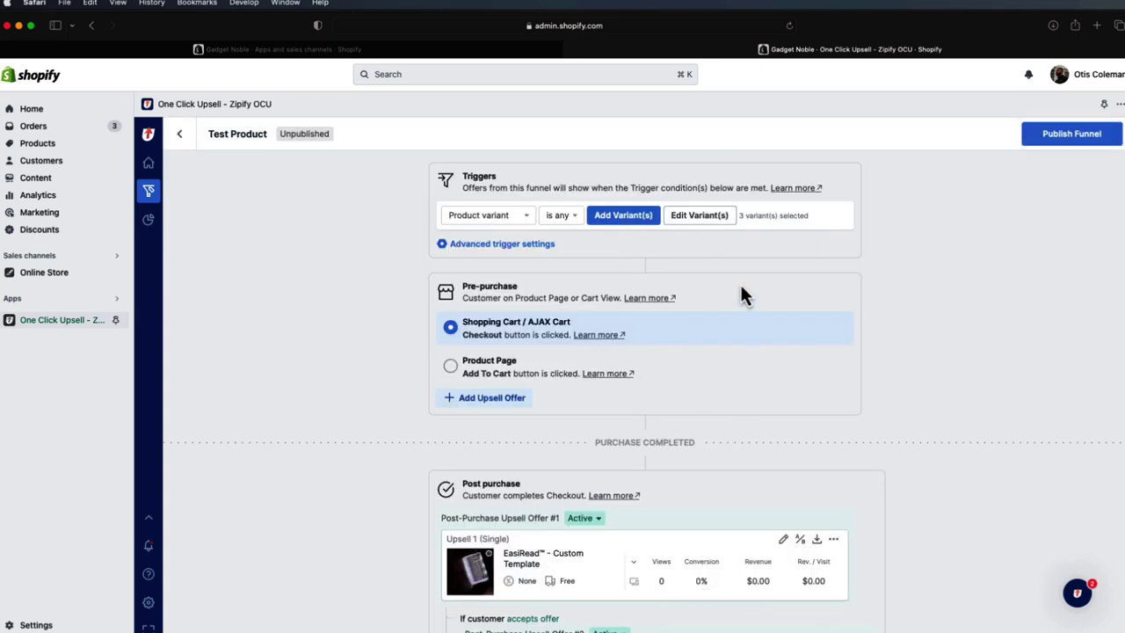
left_click(640, 225)
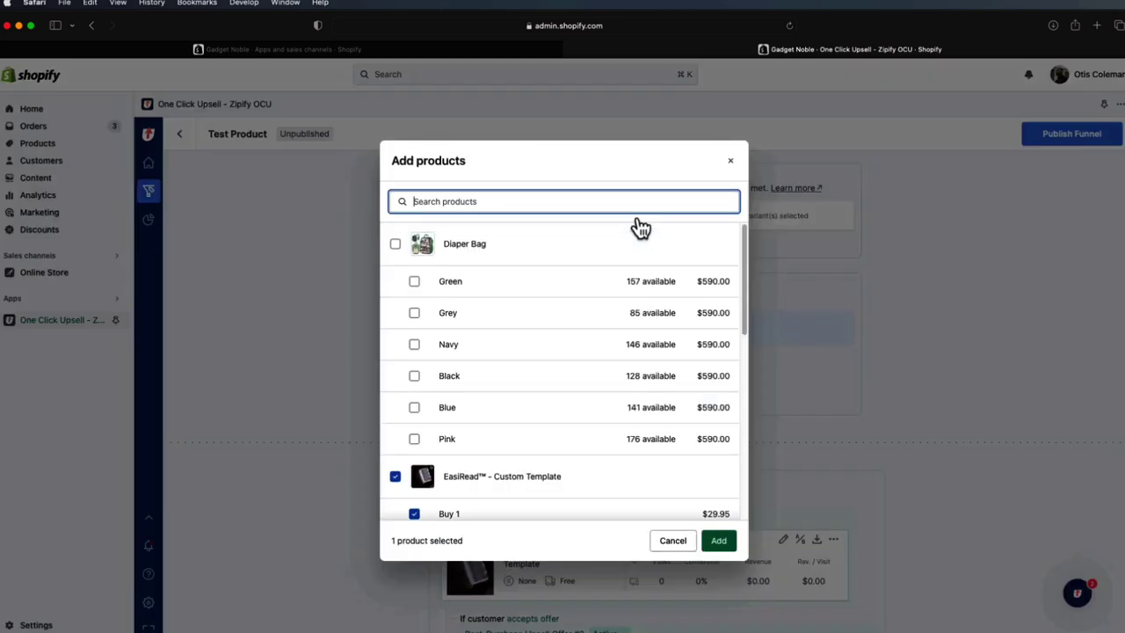
scroll(673, 238, "down", 5)
scroll(524, 323, "up", 2)
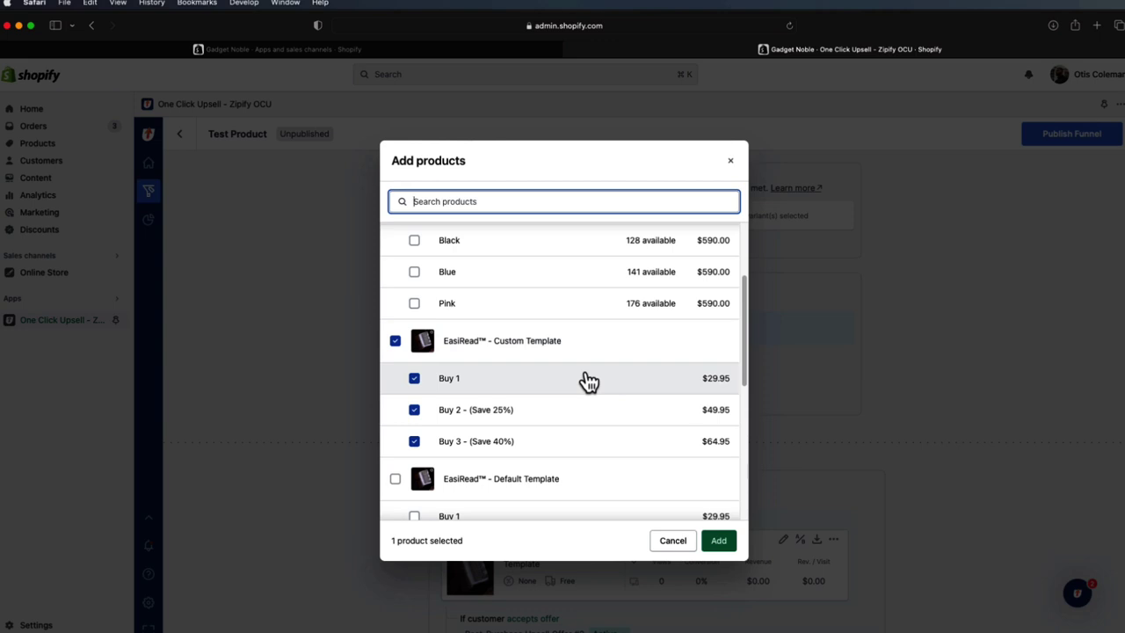
left_click(673, 542)
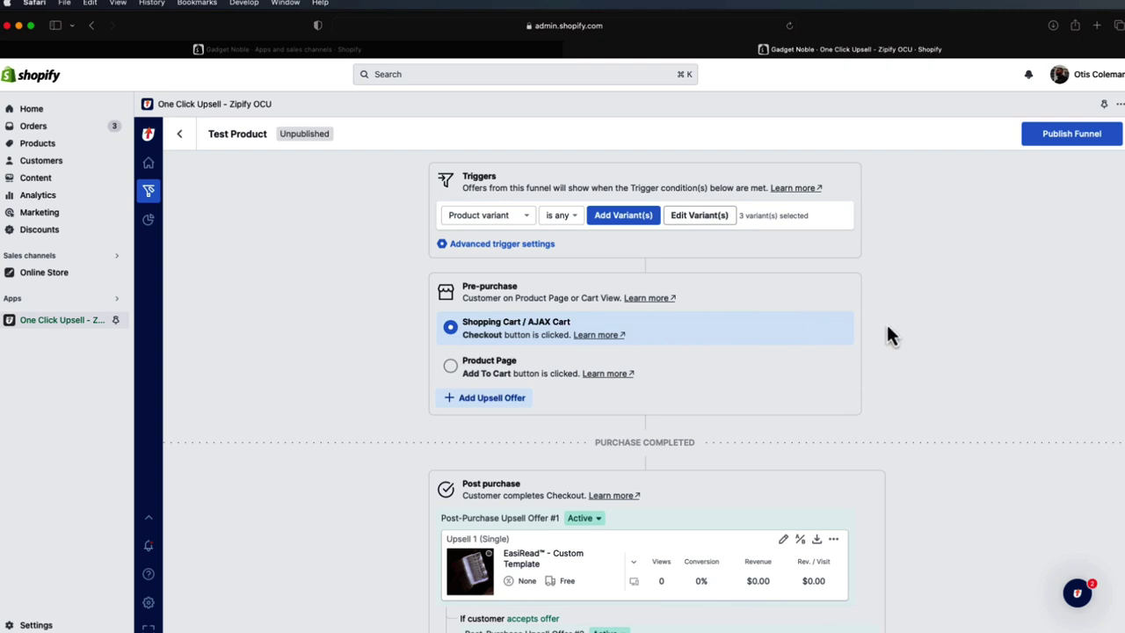
- Review the post-purchase offers and open the Upsell 1 offer page builder
scroll(913, 274, "down", 1)
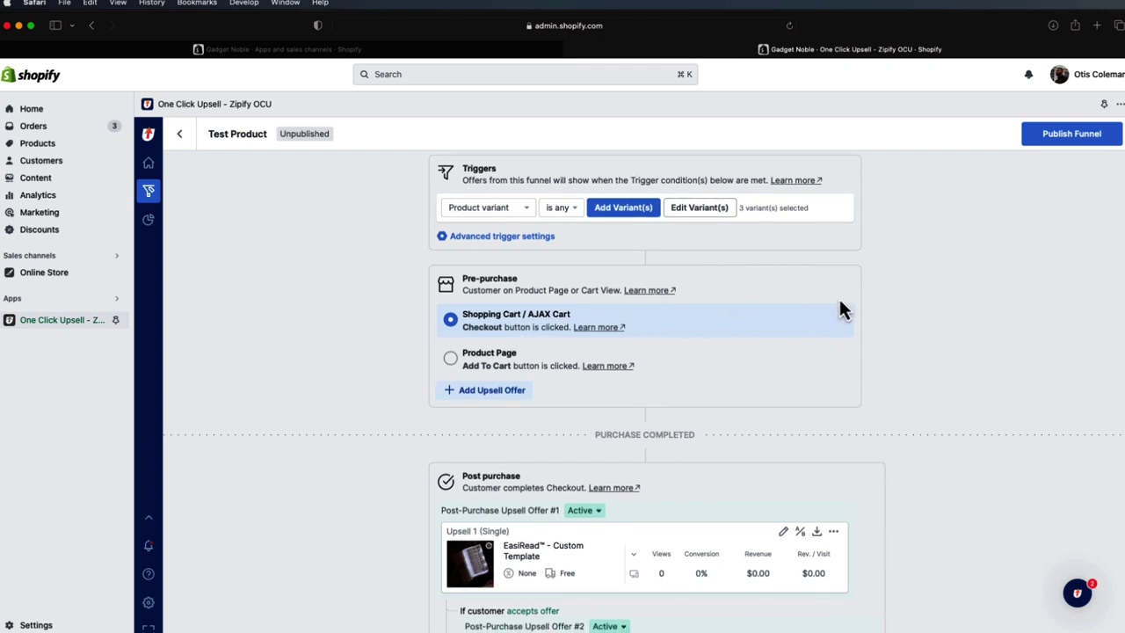
scroll(842, 299, "up", 1)
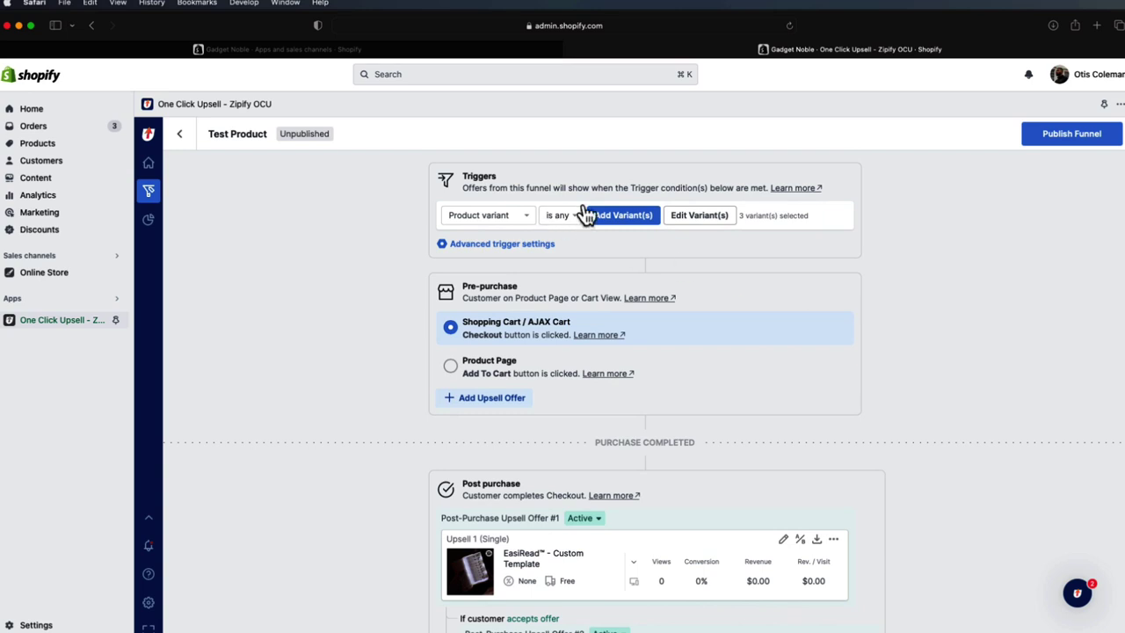
scroll(703, 220, "down", 3)
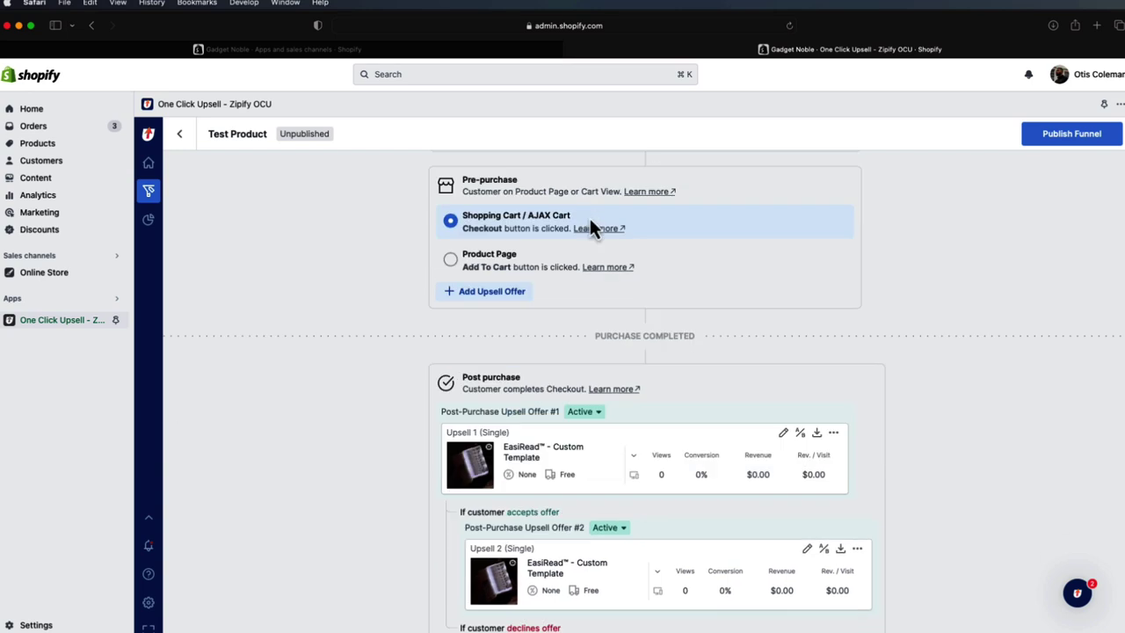
left_click(782, 433)
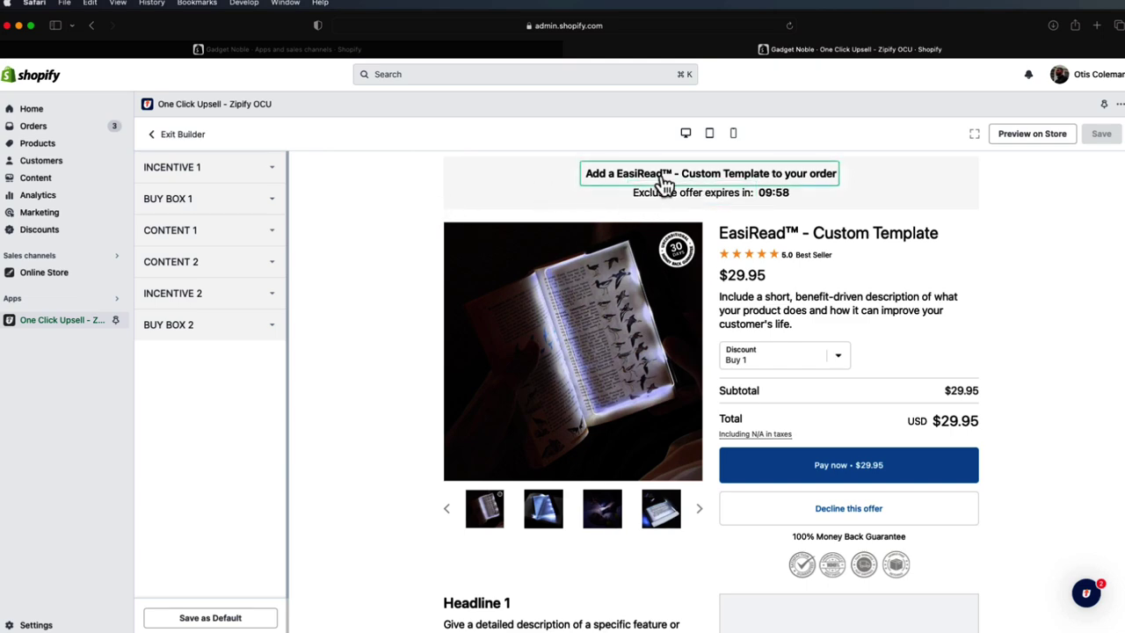
- Hide the CONTENT 2, CONTENT 1 and BUY BOX 2 blocks on the offer page
scroll(743, 307, "down", 3)
left_click(226, 310)
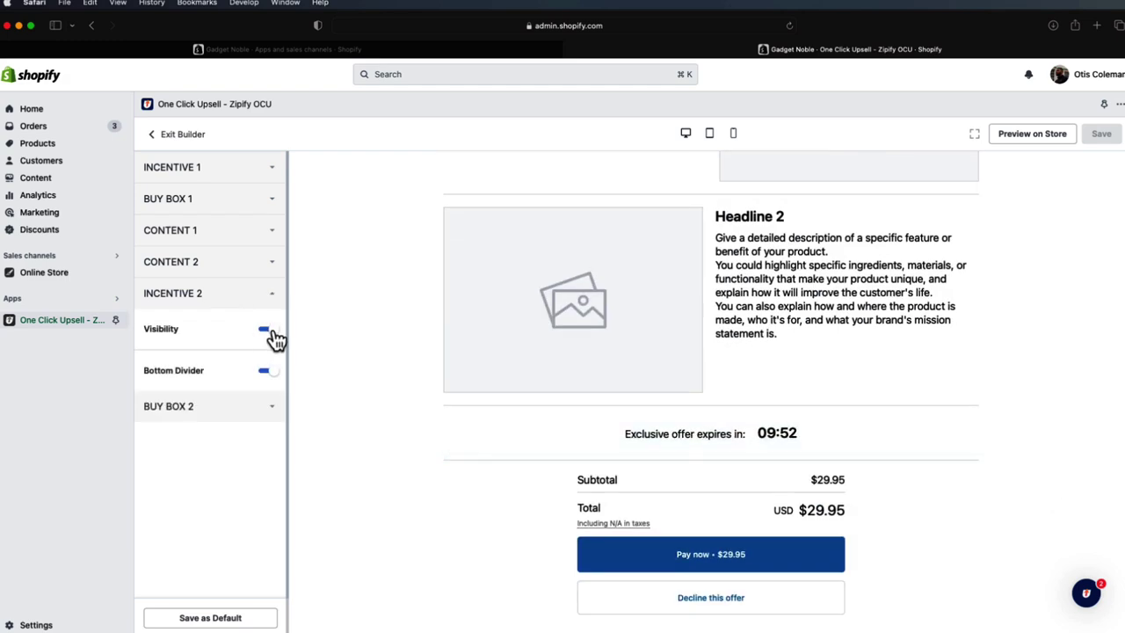
left_click(267, 269)
left_click(268, 299)
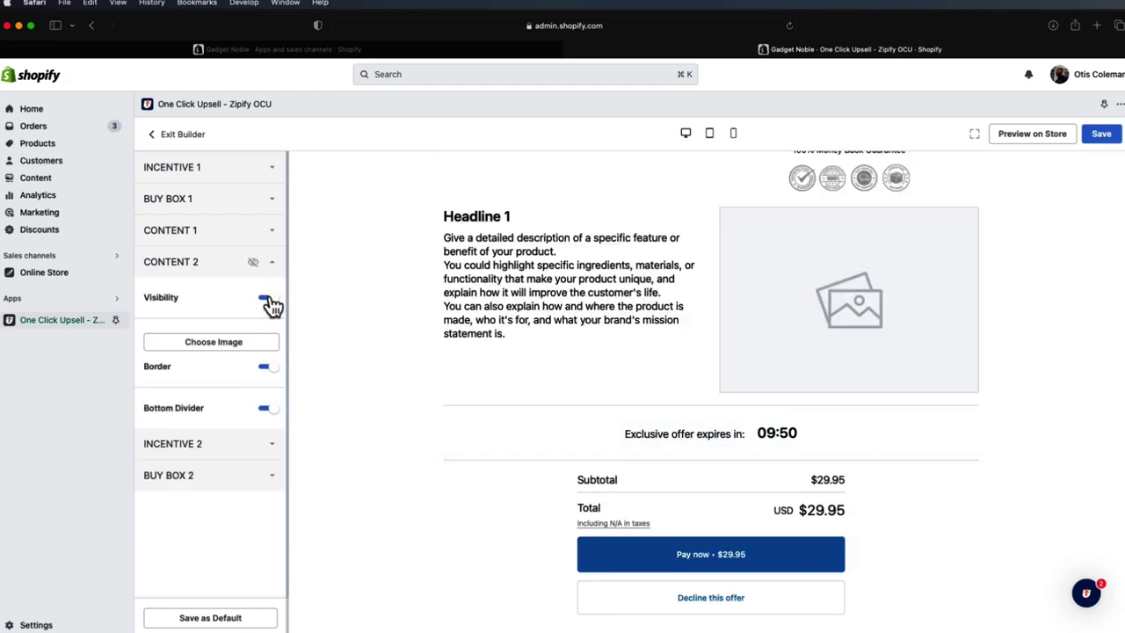
left_click(269, 234)
left_click(267, 267)
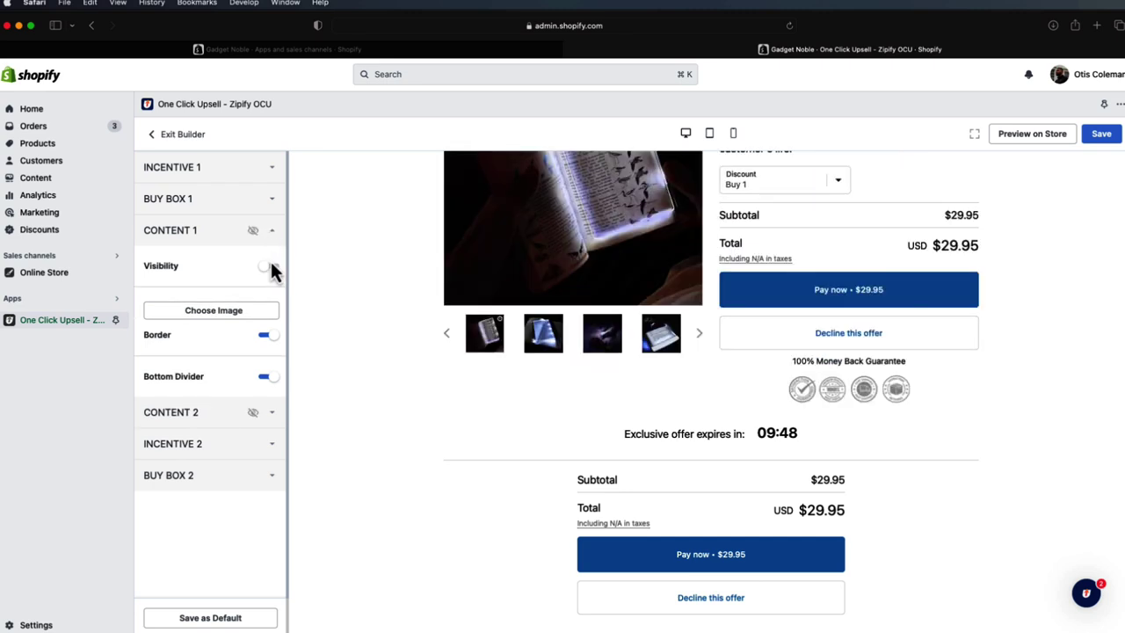
left_click(274, 474)
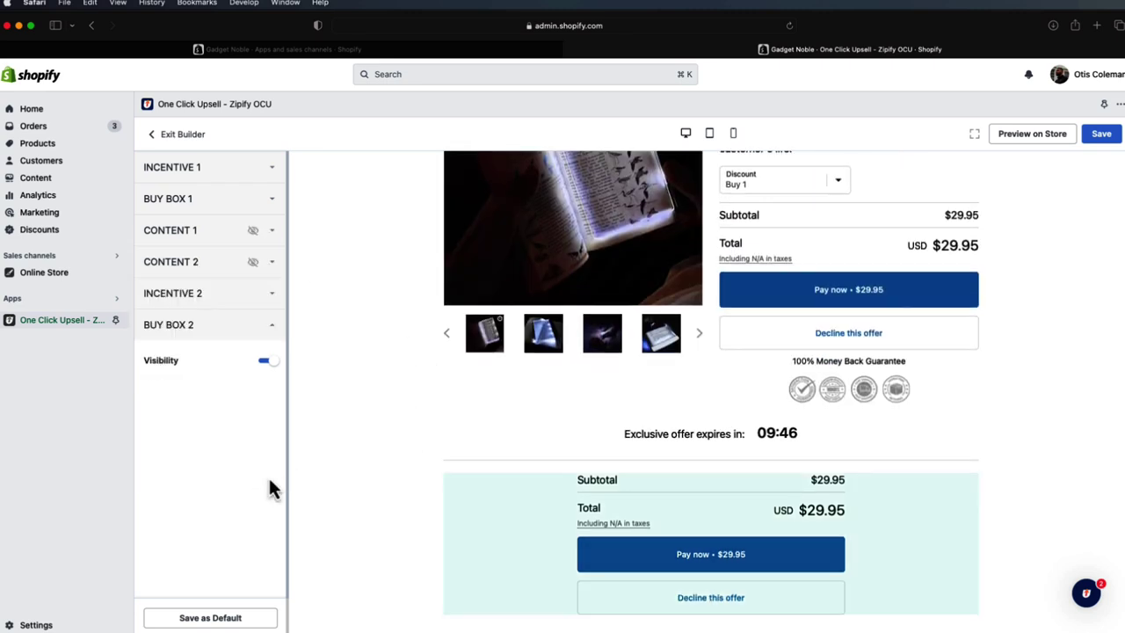
left_click(271, 361)
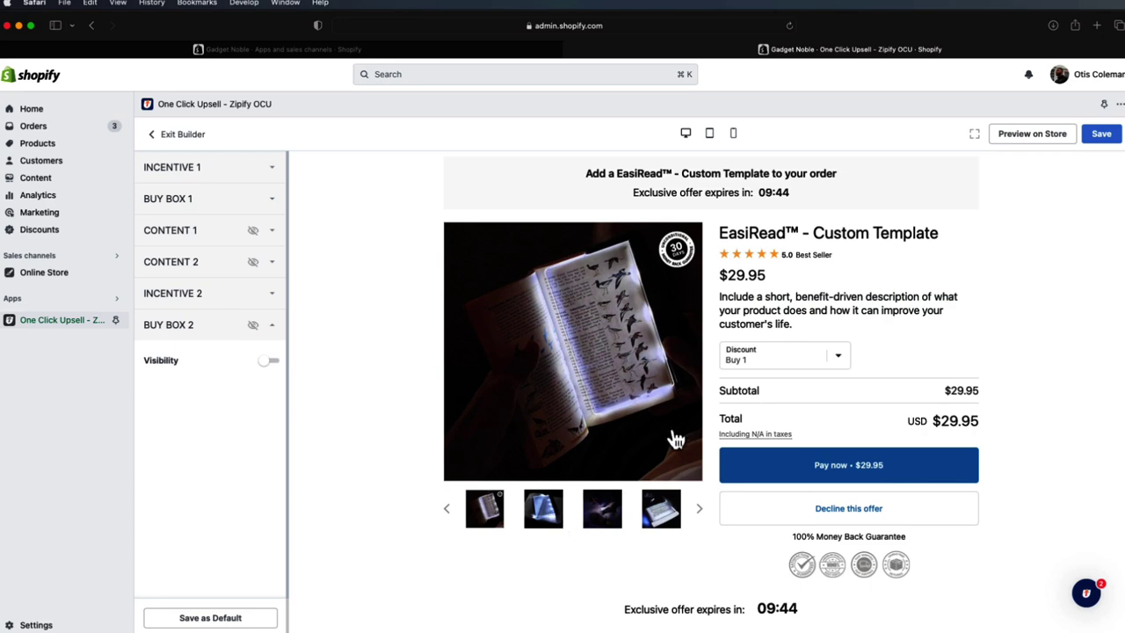
- Delete the product description text and switch off the Buy Box 1 star rating
left_click(783, 319)
left_click_drag(800, 372, 564, 268)
key("BackSpace")
left_click(844, 503)
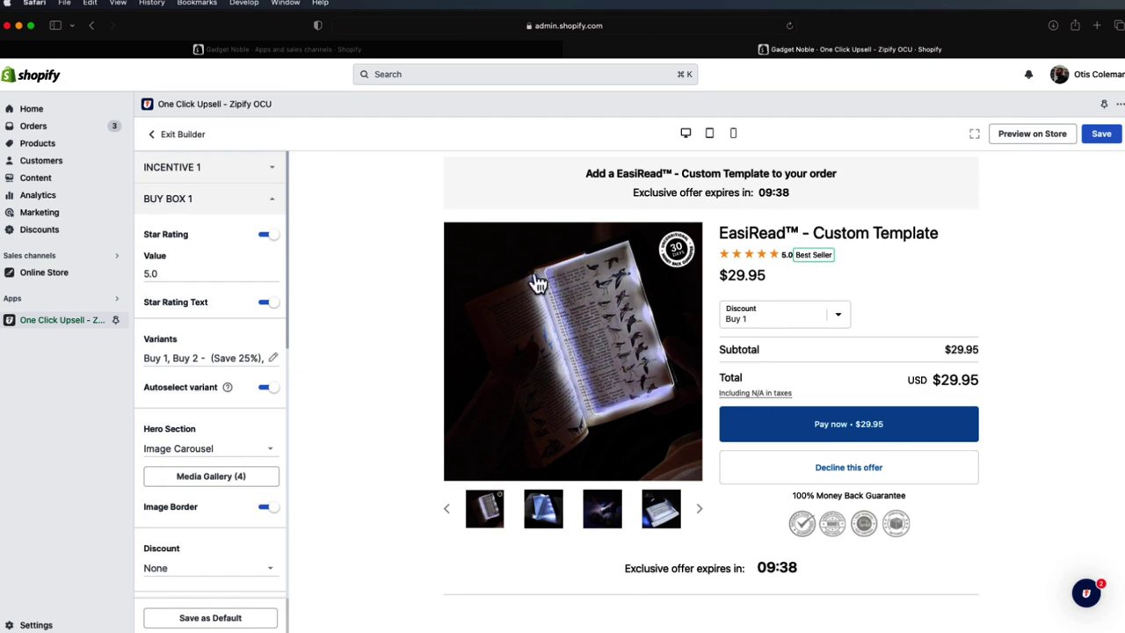
left_click(268, 237)
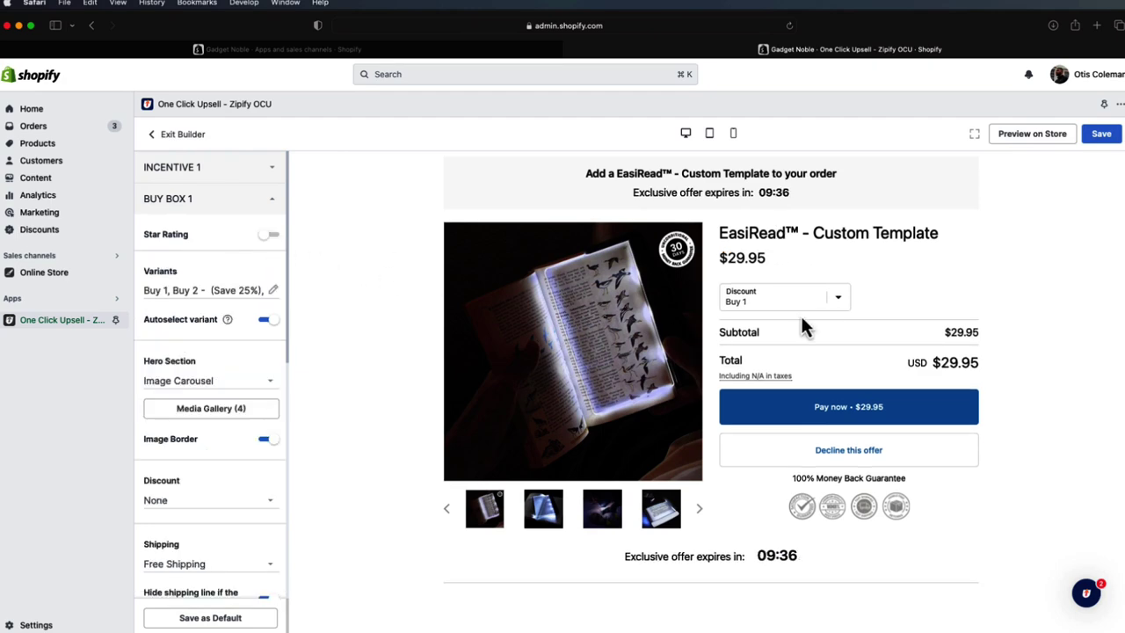
left_click(729, 180)
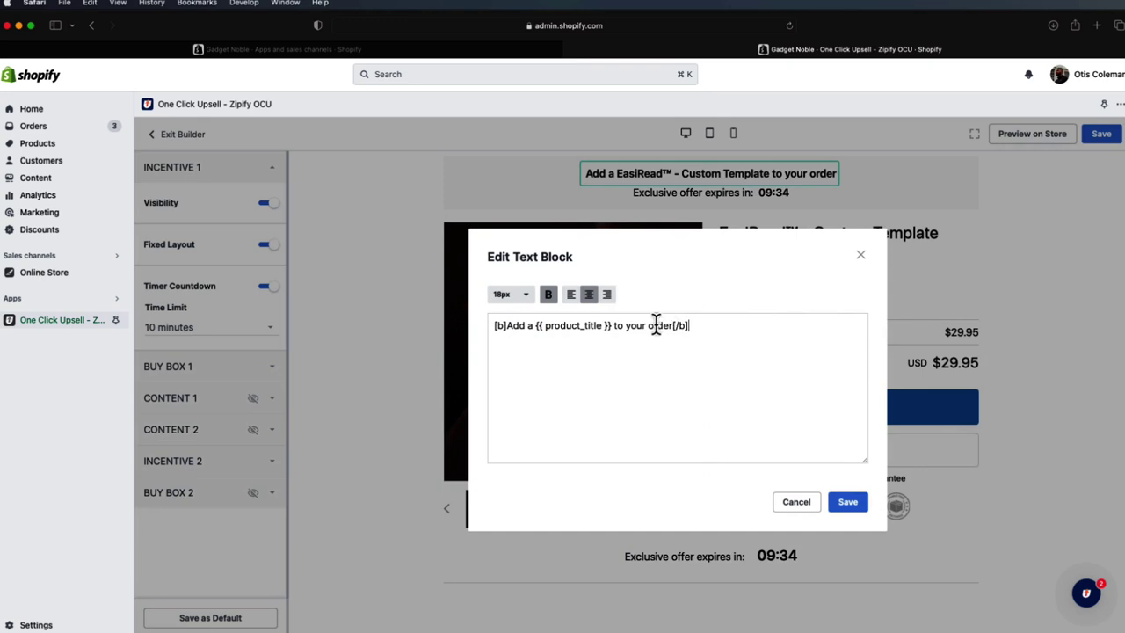
- Rewrite the headline as 'WAIT! You've unlocked a SPECIAL offer...Get 40% off another', ending 'for a friends or family'
left_click_drag(532, 327, 507, 327)
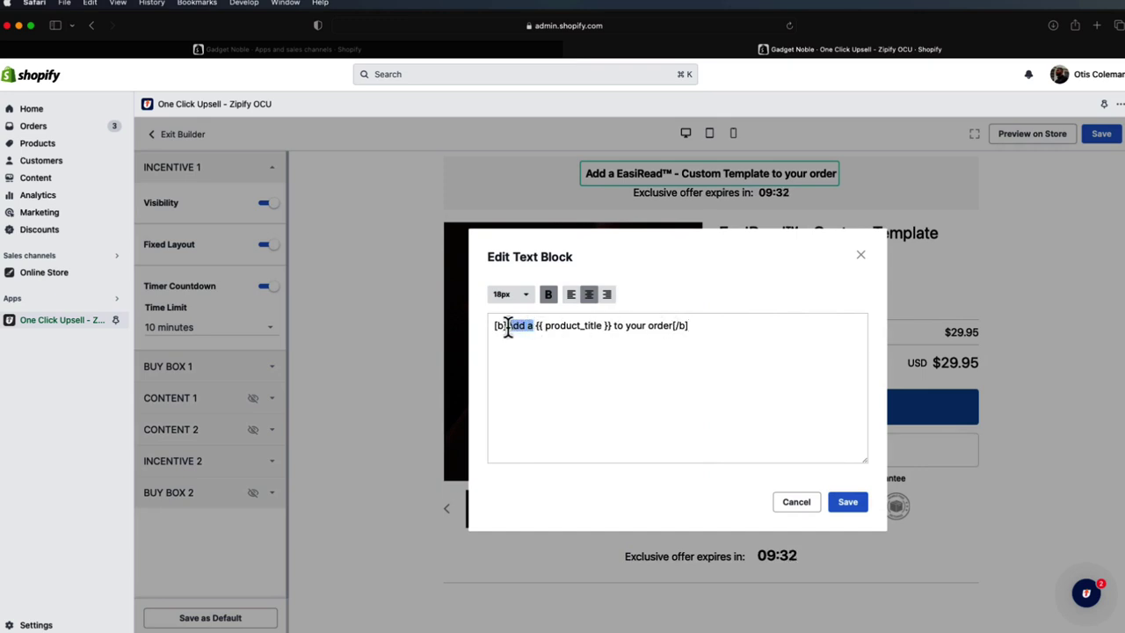
type("WAIT! ")
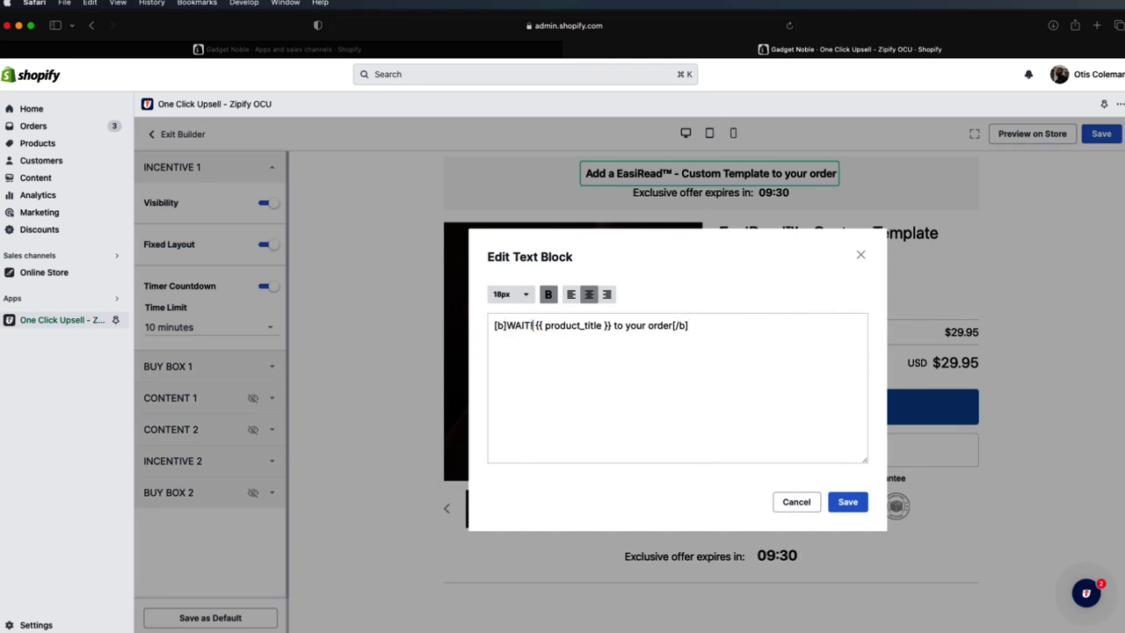
type("You've un")
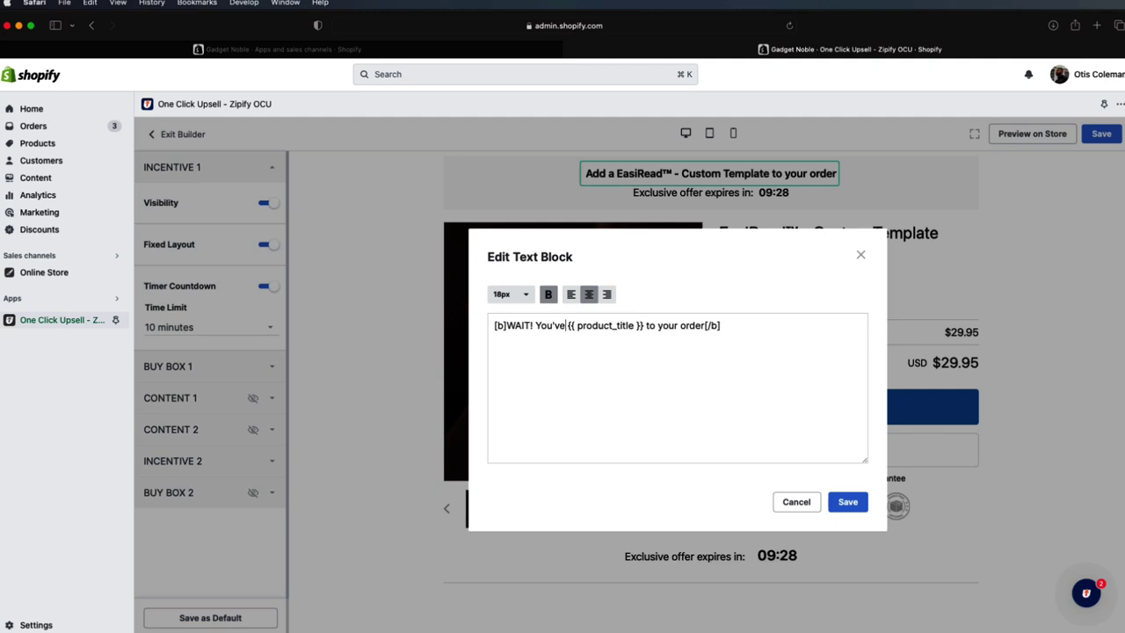
type("locked a ")
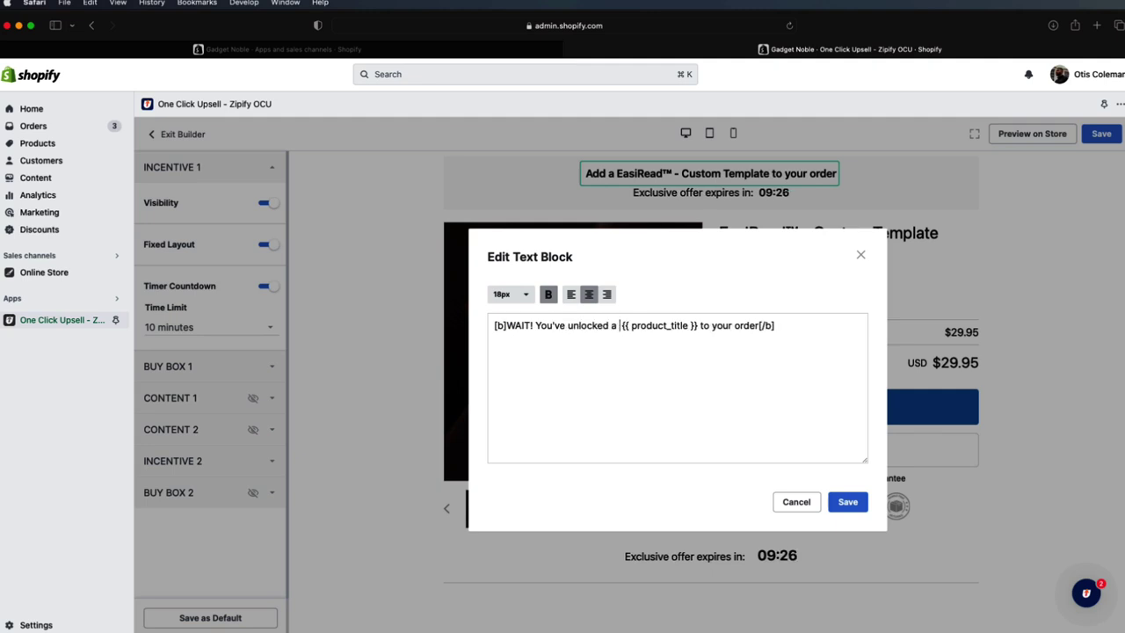
type("SPECIAL offer")
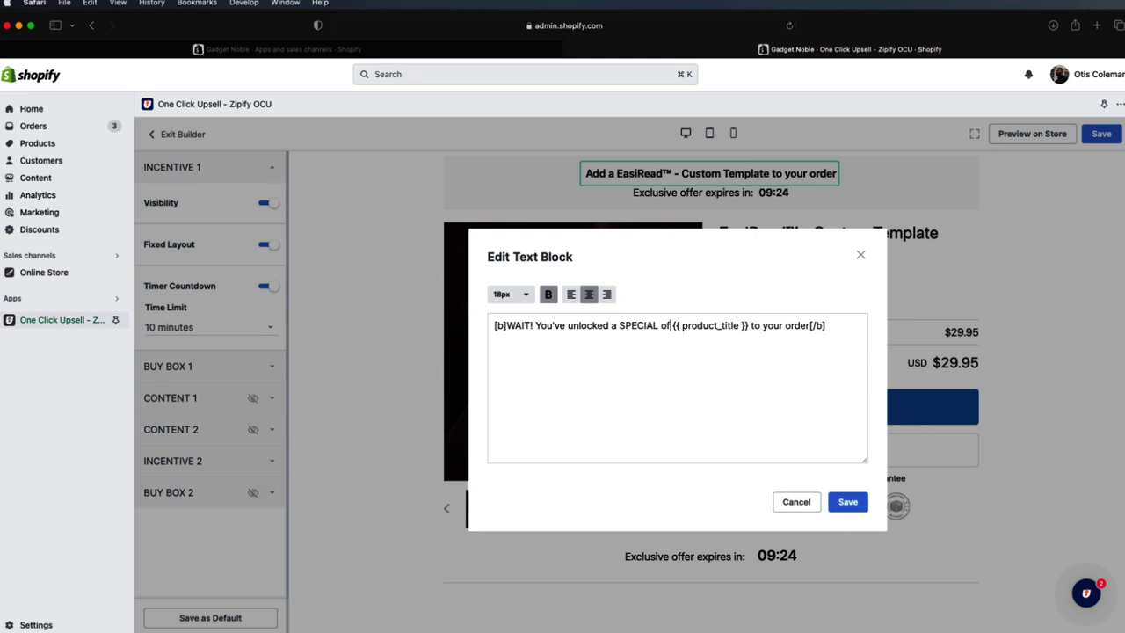
type("...Get")
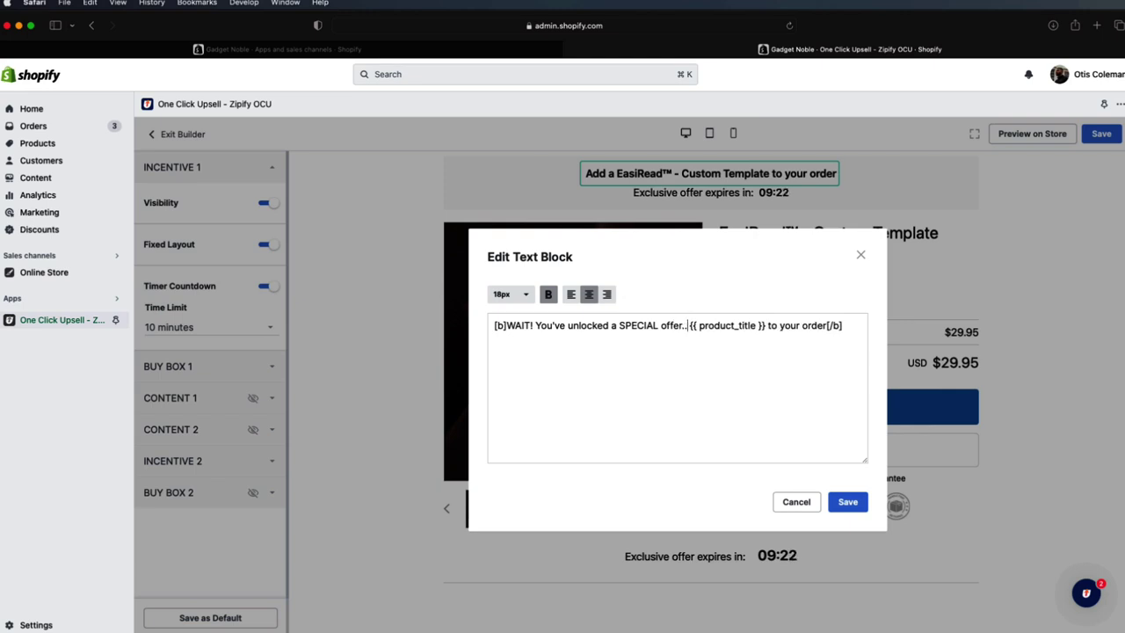
type(" 40")
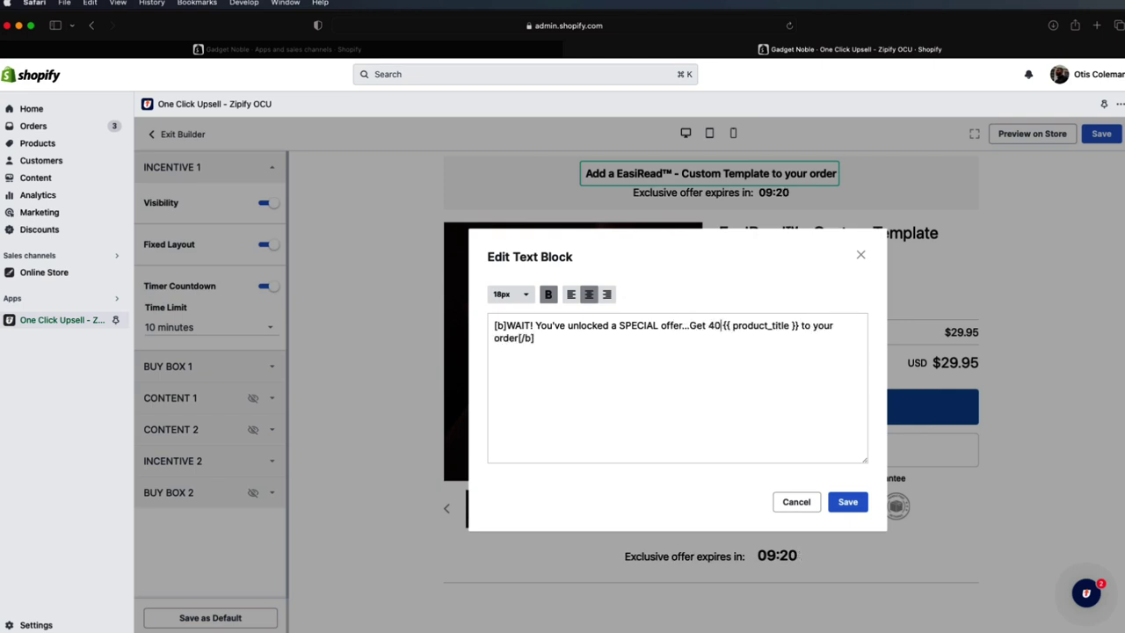
type("% off")
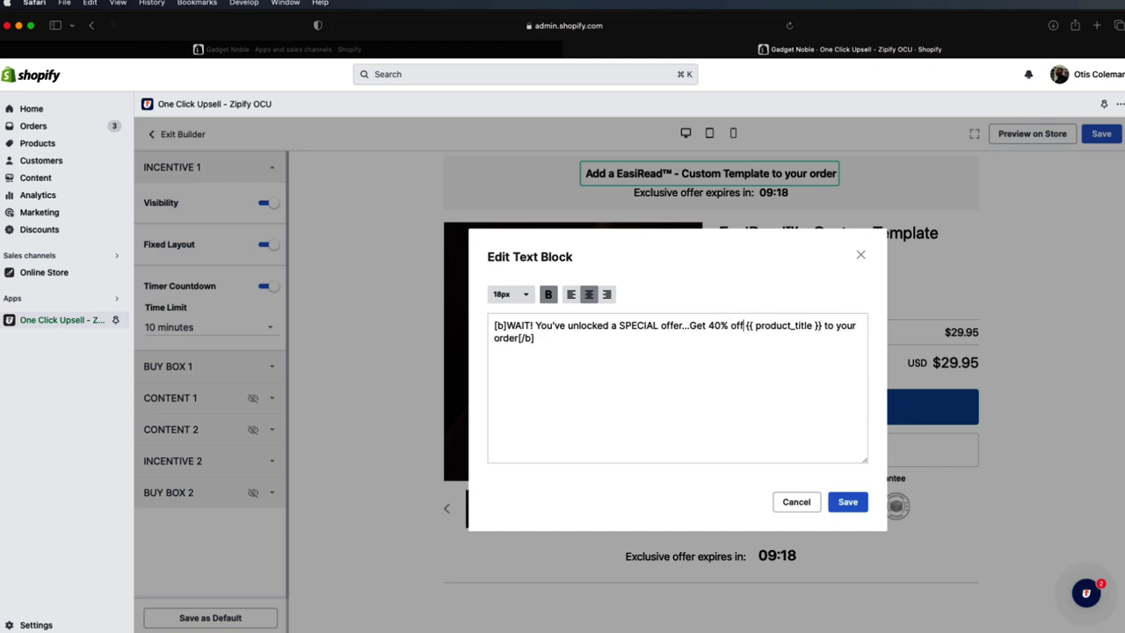
type(" another")
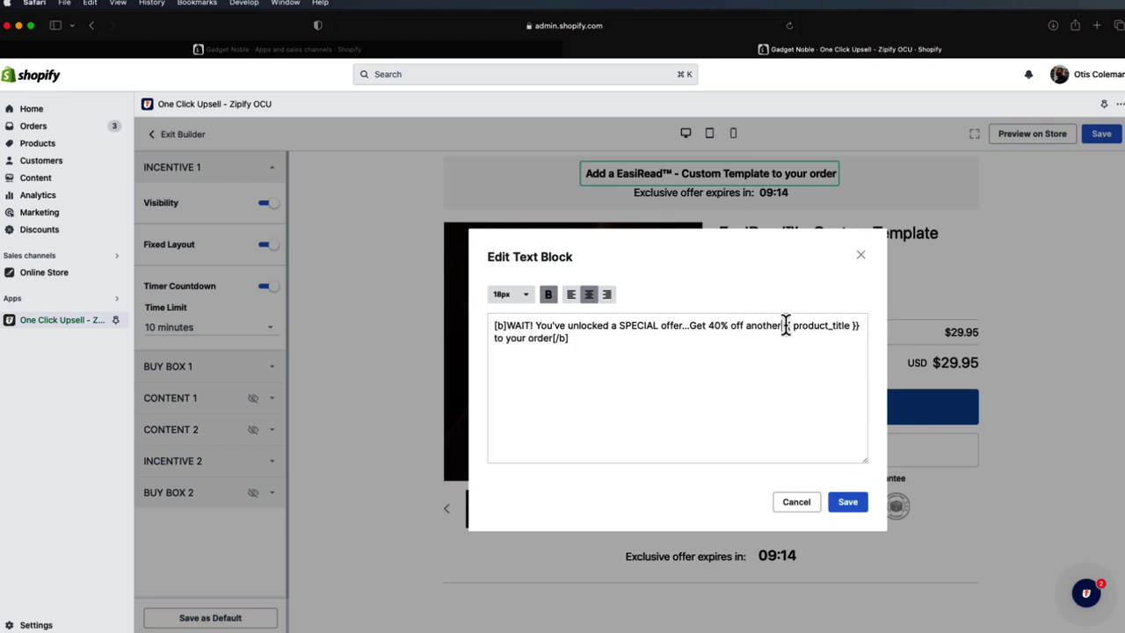
left_click_drag(553, 339, 495, 343)
type("for a friend")
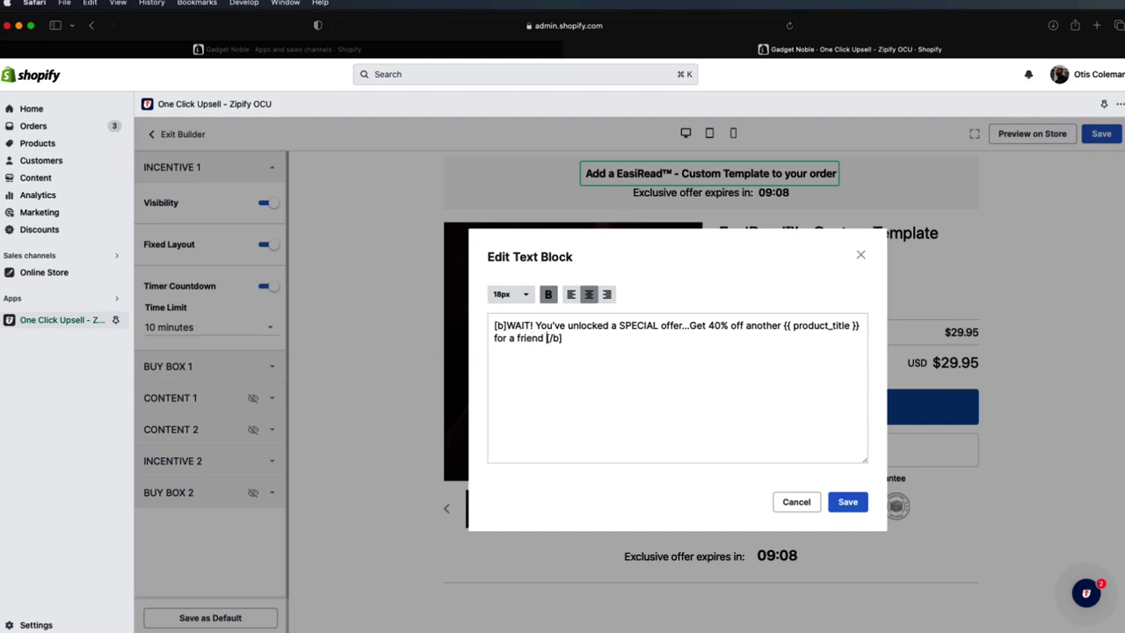
key("BackSpace")
type("or family")
key("BackSpace")
key("BackSpace")
key("BackSpace")
key("BackSpace")
key("BackSpace")
key("BackSpace")
key("BackSpace")
key("BackSpace")
key("BackSpace")
key("BackSpace")
type("s or fa")
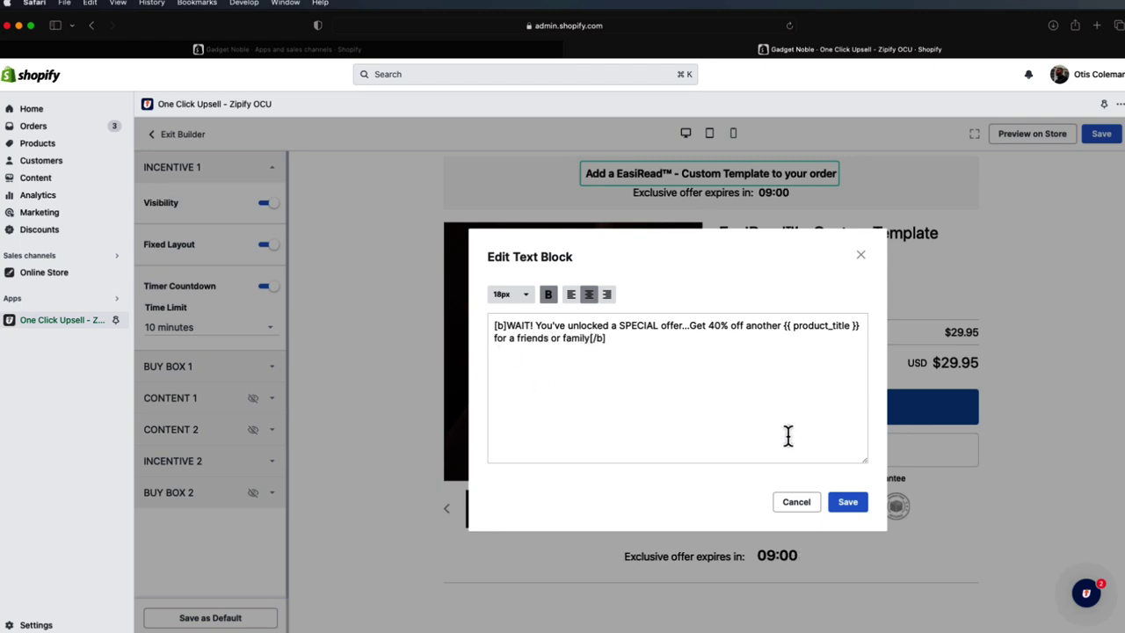
left_click(846, 501)
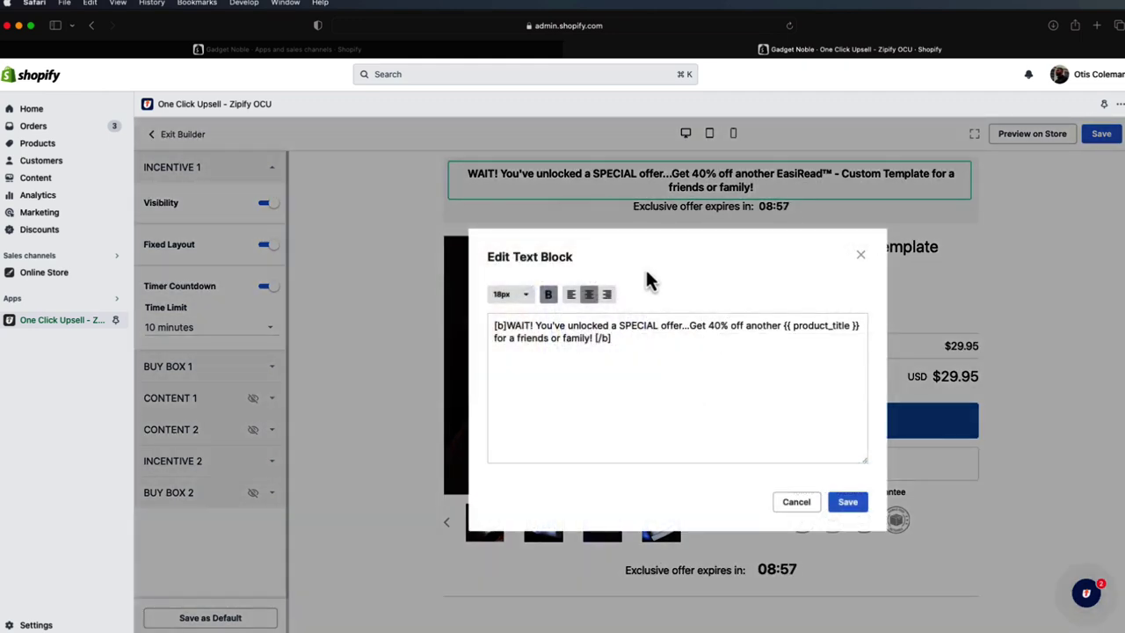
- Remove the stray 'a' so the headline ends 'for friends or family!' and save
left_click(509, 295)
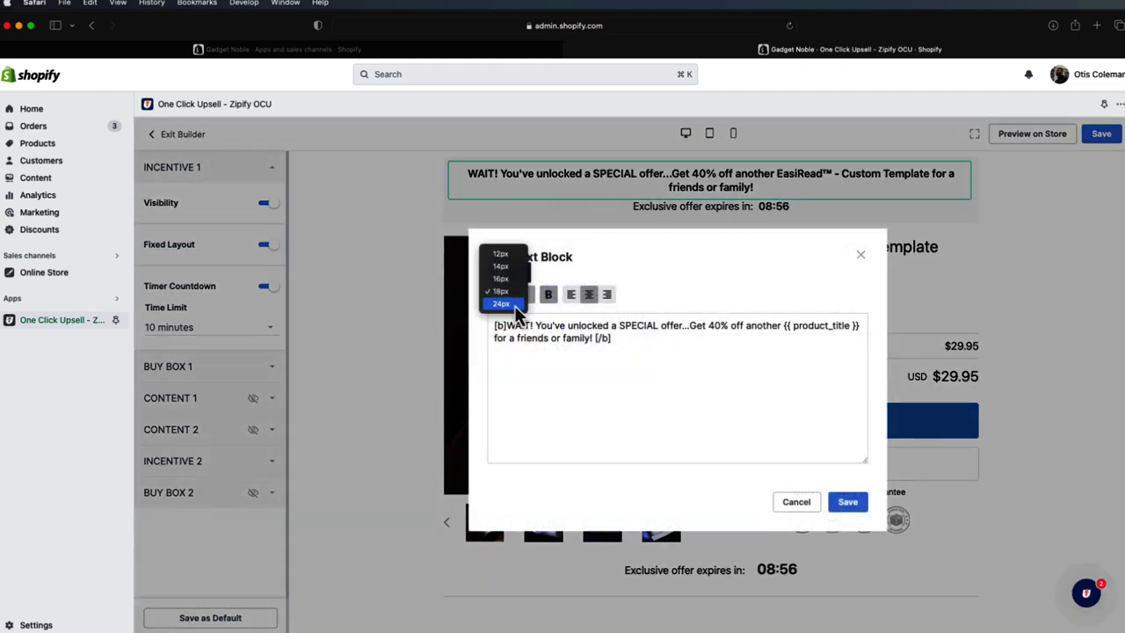
left_click(509, 291)
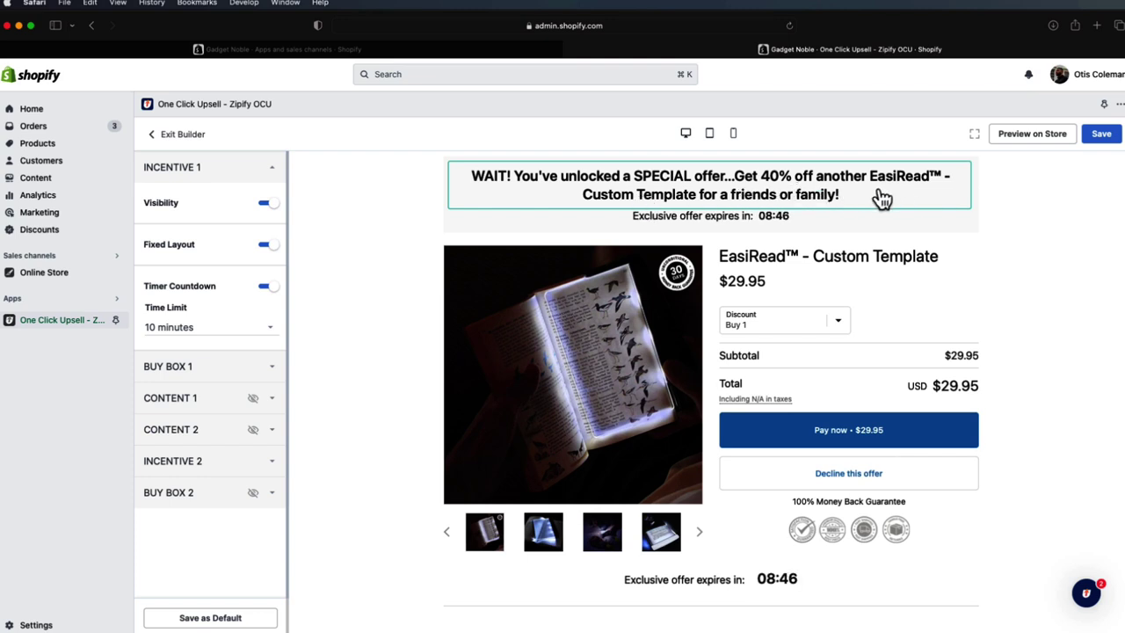
left_click(761, 204)
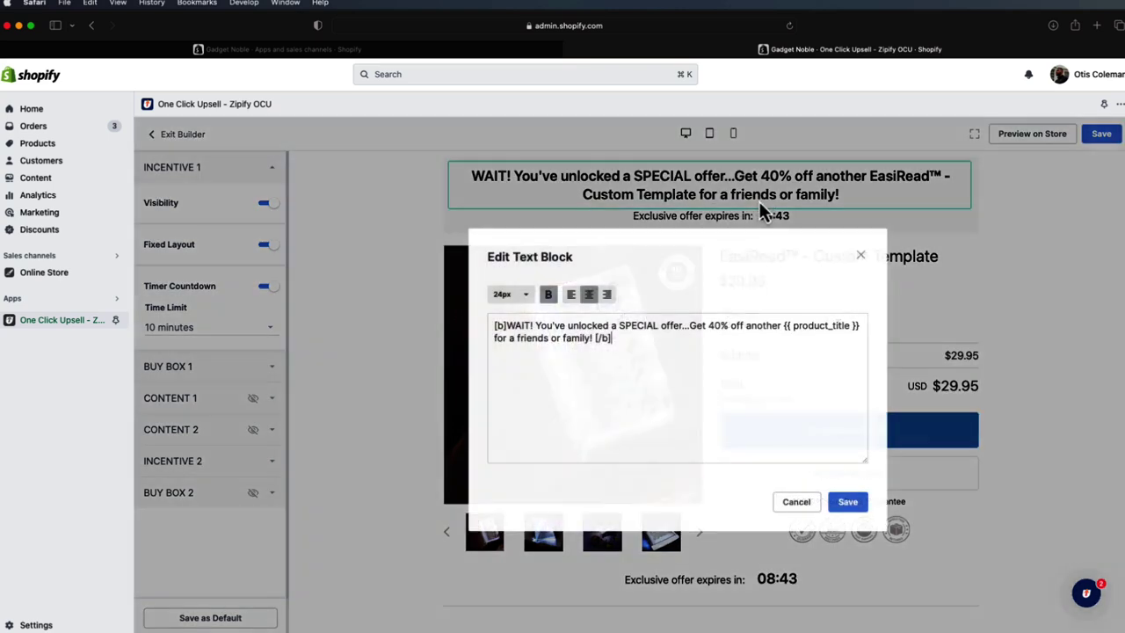
left_click(516, 340)
key("BackSpace")
key("BackSpace")
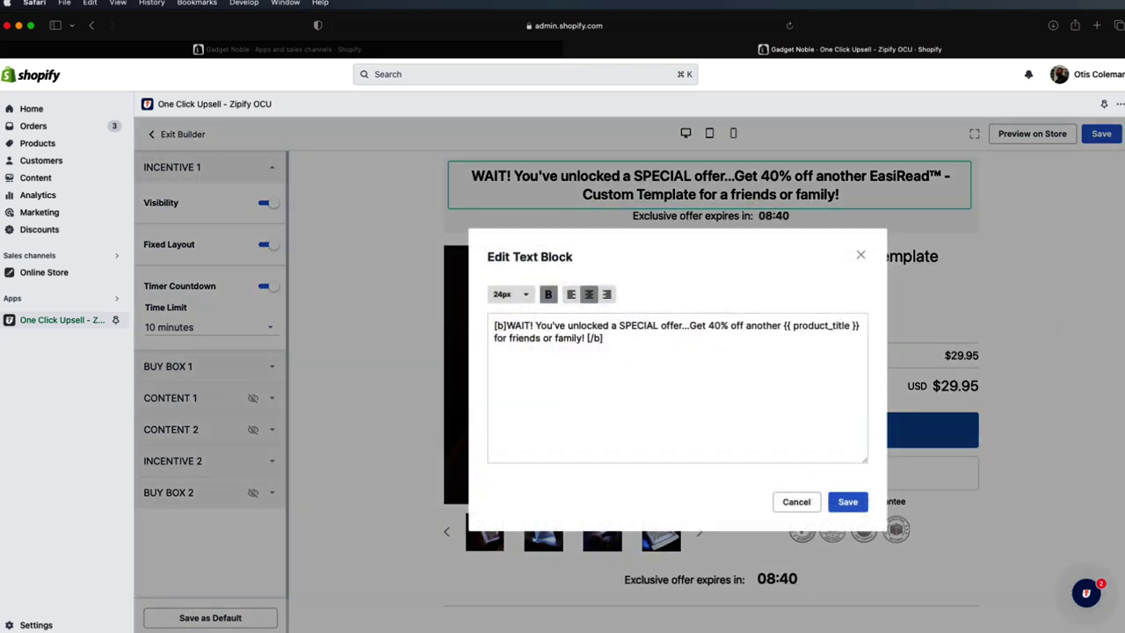
left_click(849, 502)
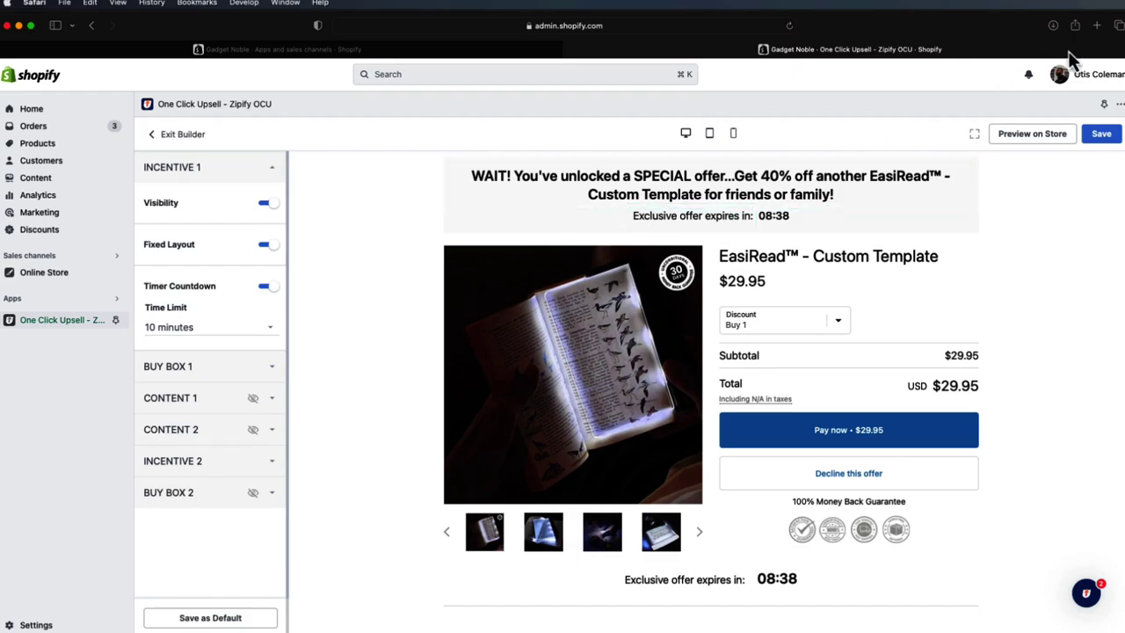
left_click(1097, 26)
- Search 'party emoji', copy Emojipedia's Party Popper, and reopen the Zipify headline editor
type("[par")
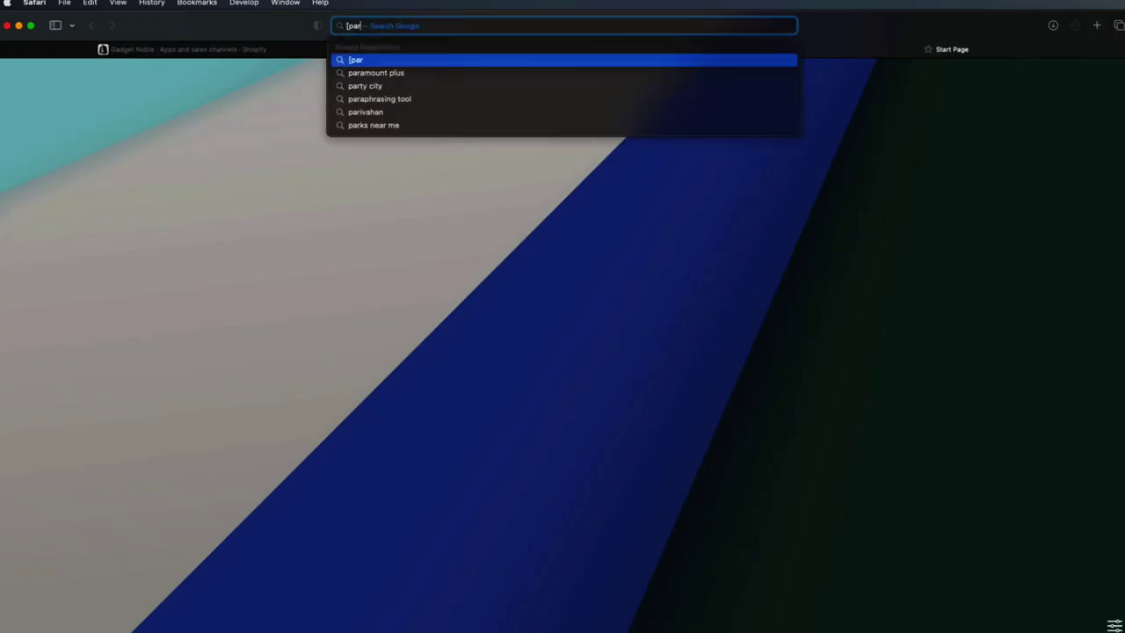
key("BackSpace")
key("BackSpace")
key("BackSpace")
type("party")
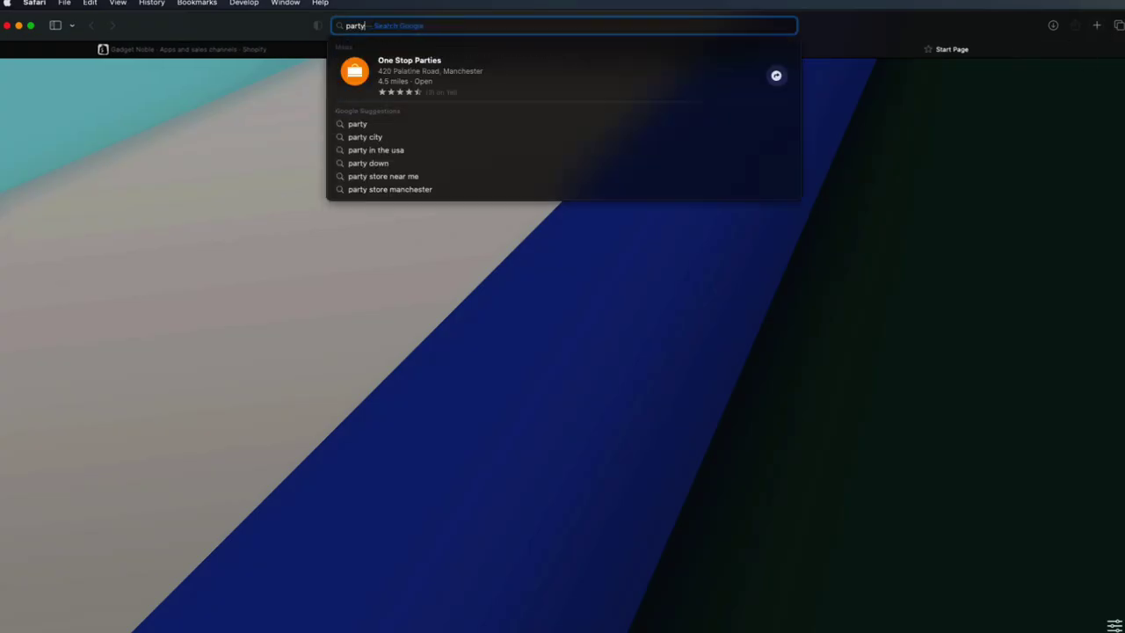
type(" emoji")
key("Return")
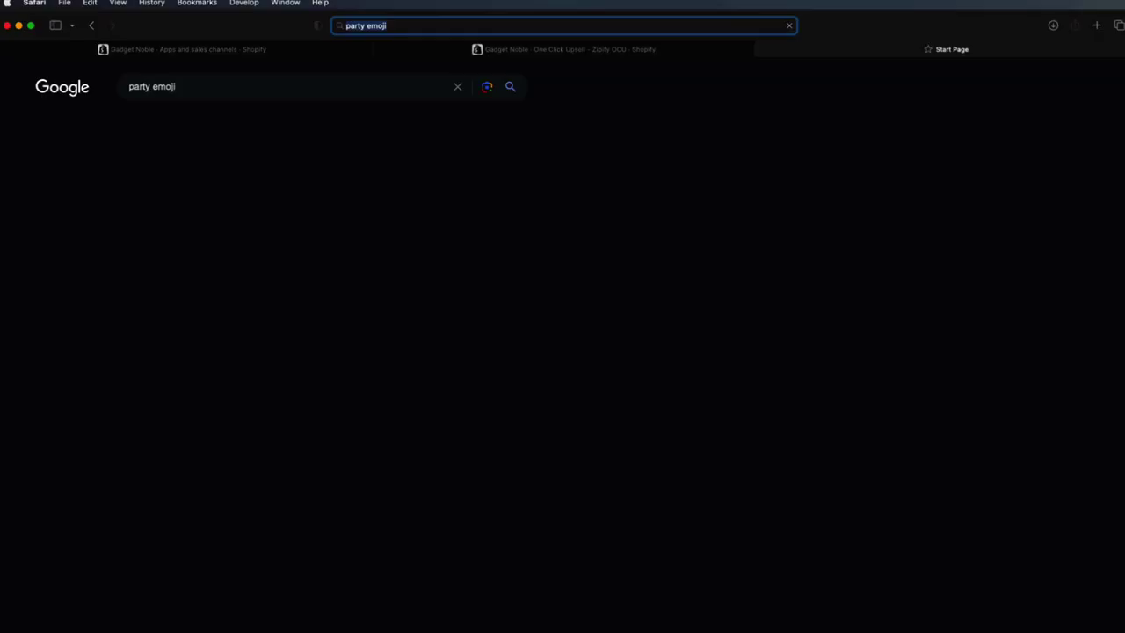
left_click(168, 211)
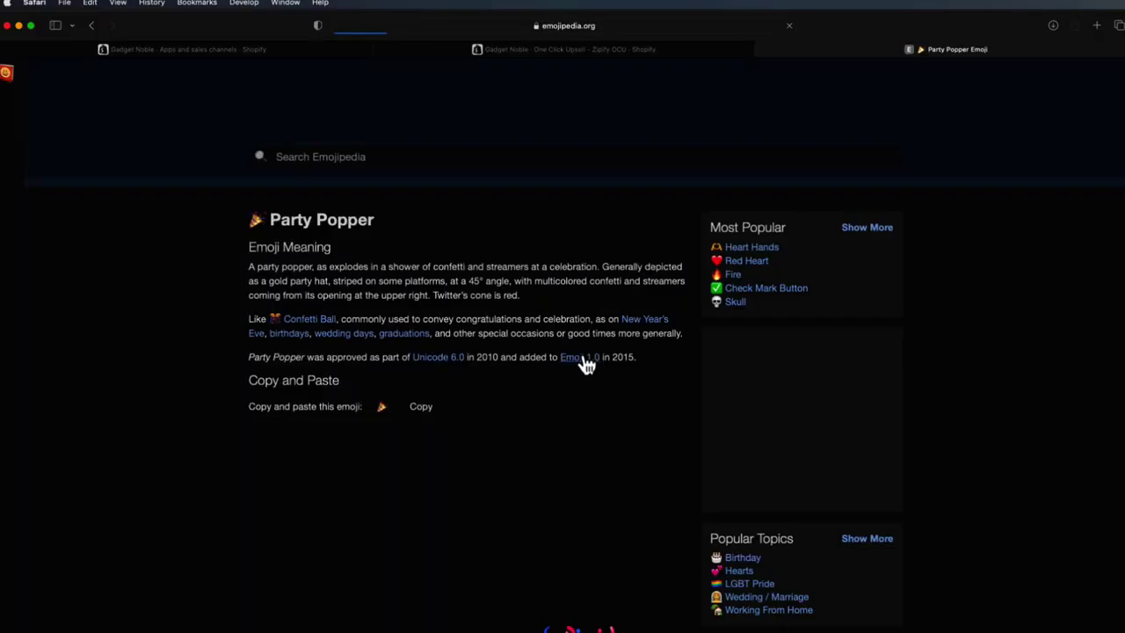
left_click(606, 441)
left_click(427, 409)
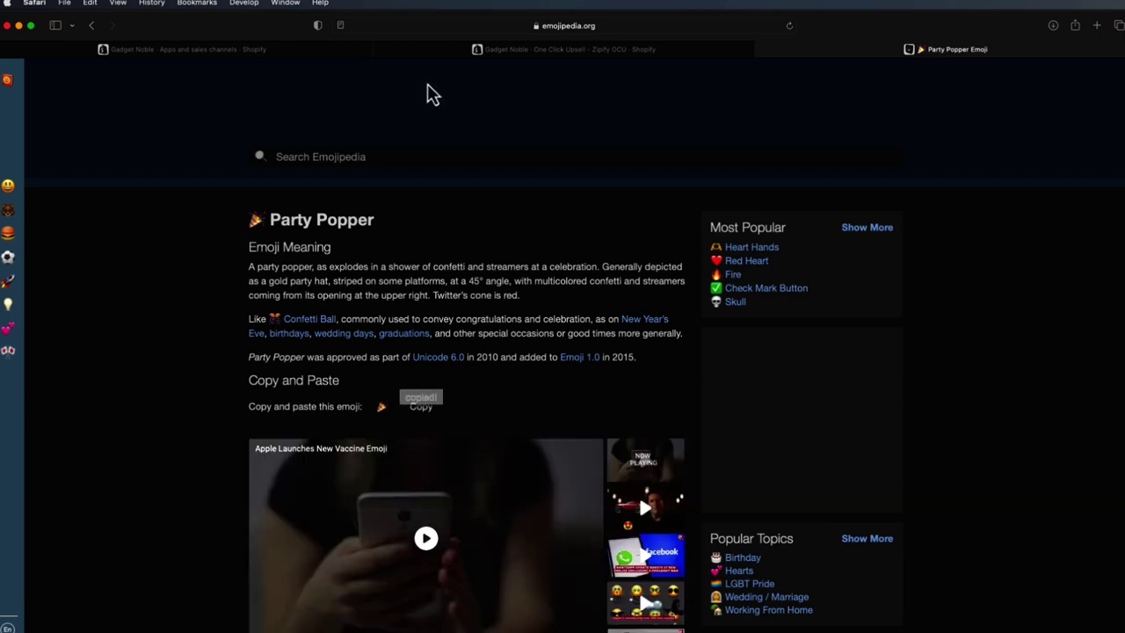
left_click(431, 51)
left_click(682, 193)
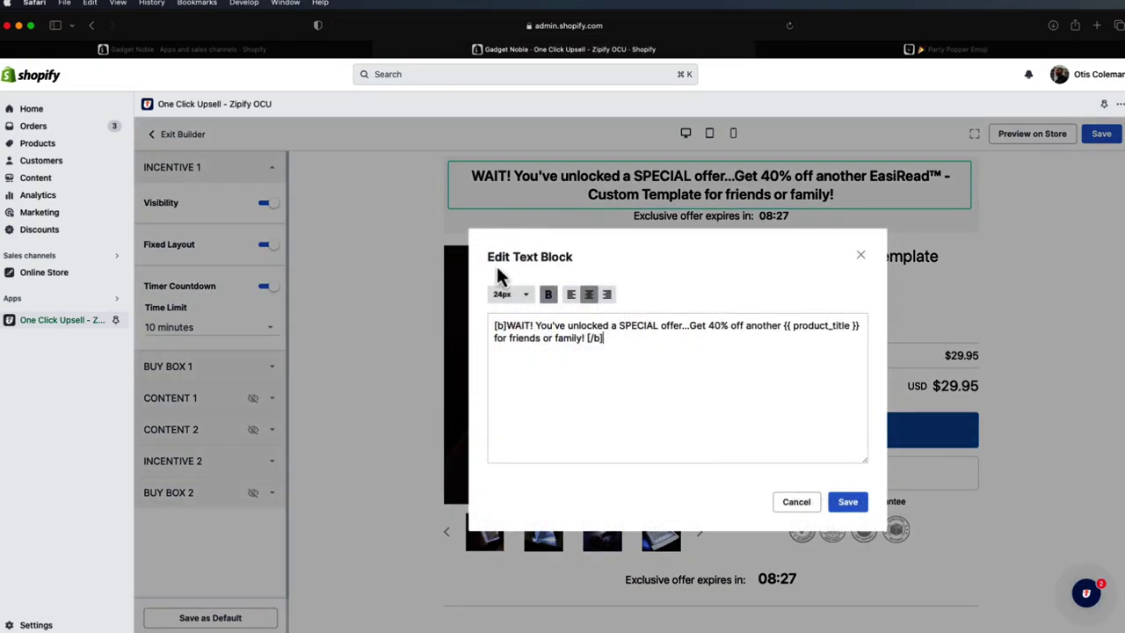
- Paste 🎉 at the start of the headline, then save the text and the upsell page
left_click(505, 323)
key("super+v")
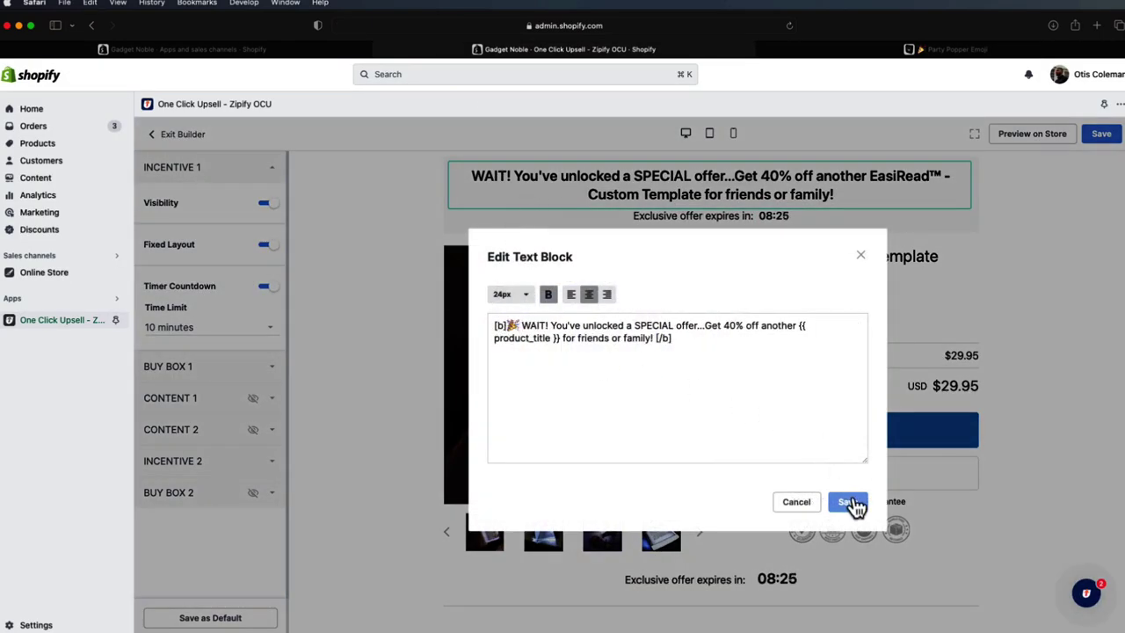
left_click(850, 503)
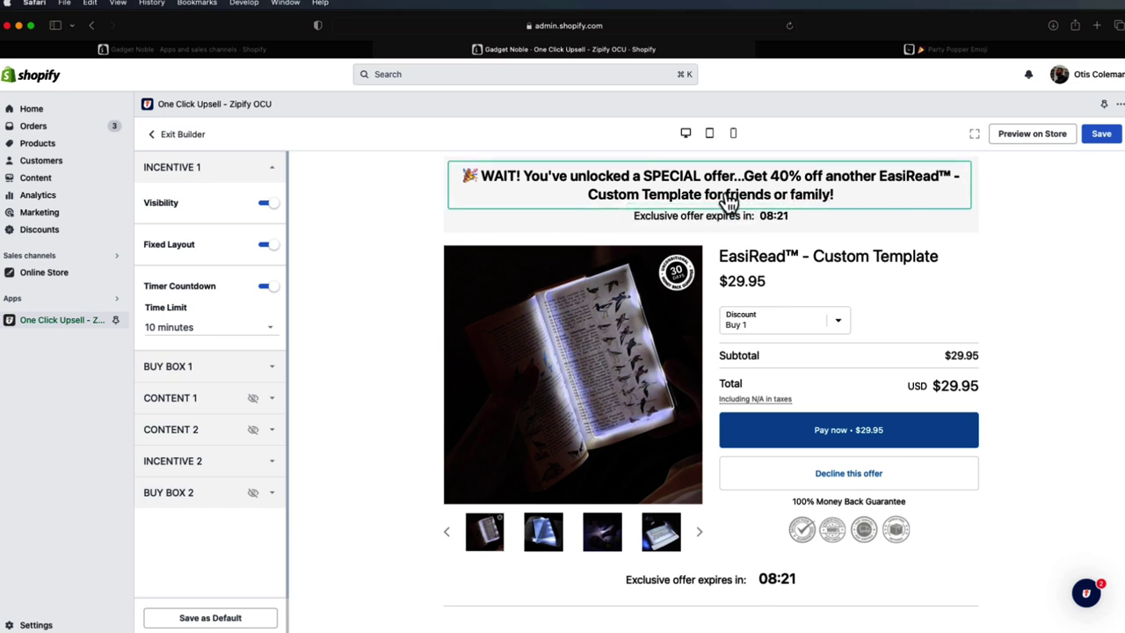
left_click(1100, 136)
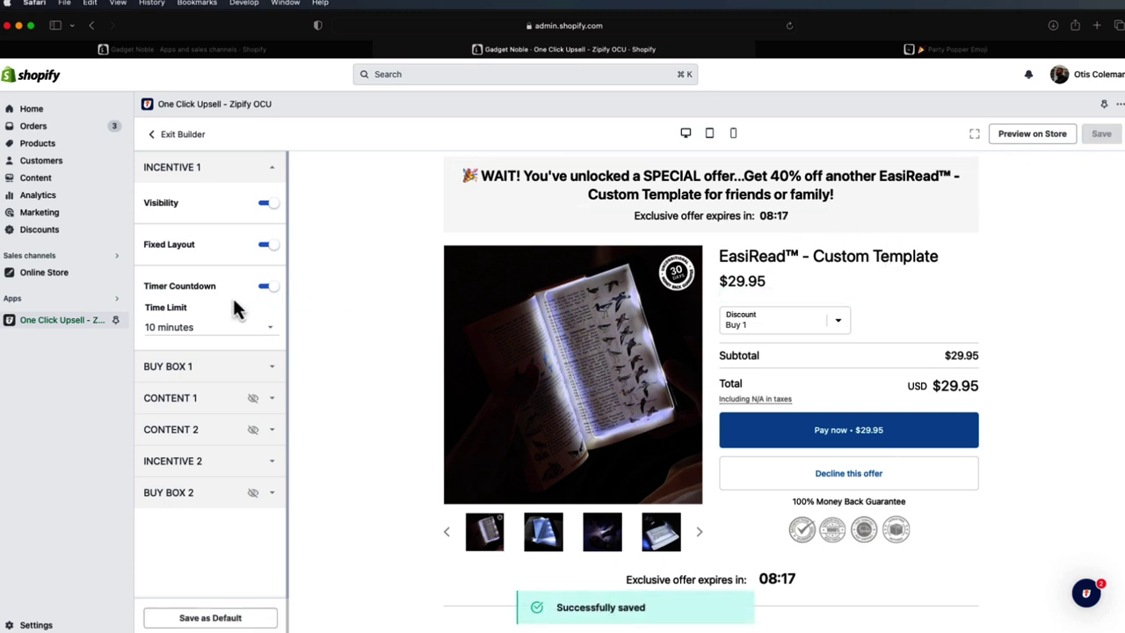
- Set Buy Box 1 to a 40 Percentage discount ($17.97) and save the page
left_click(235, 175)
left_click(236, 202)
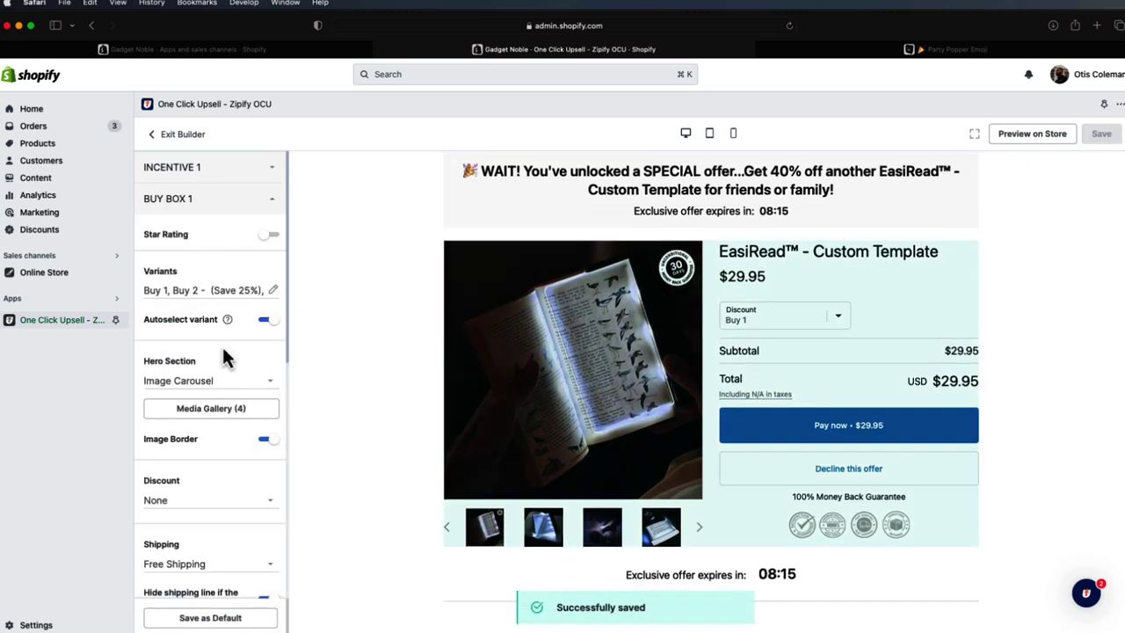
left_click(215, 500)
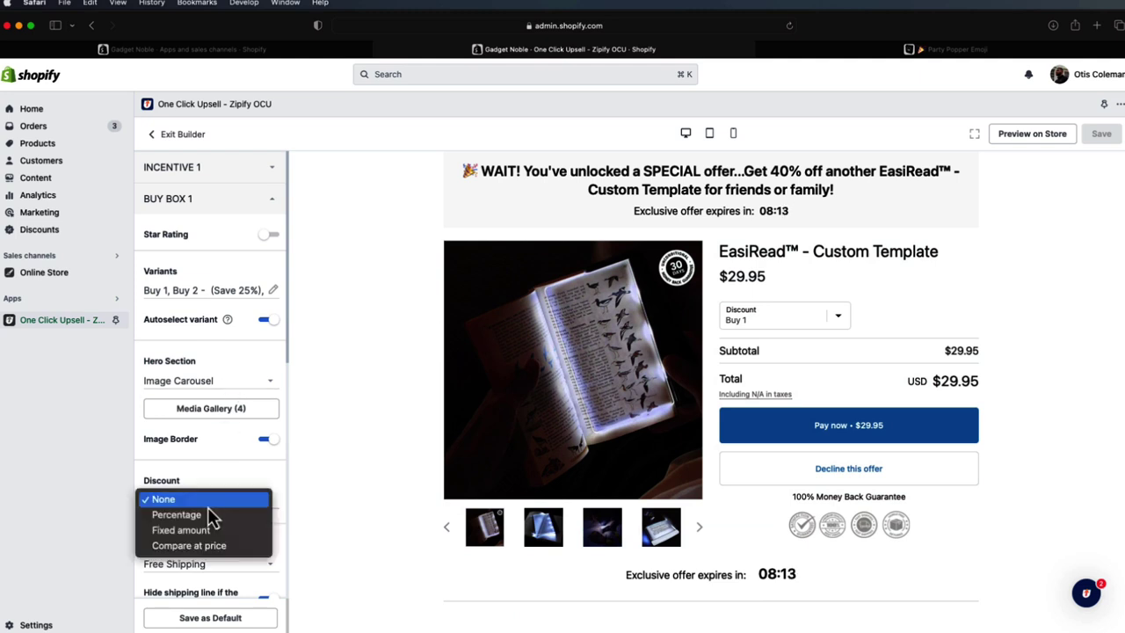
left_click(202, 515)
left_click(181, 525)
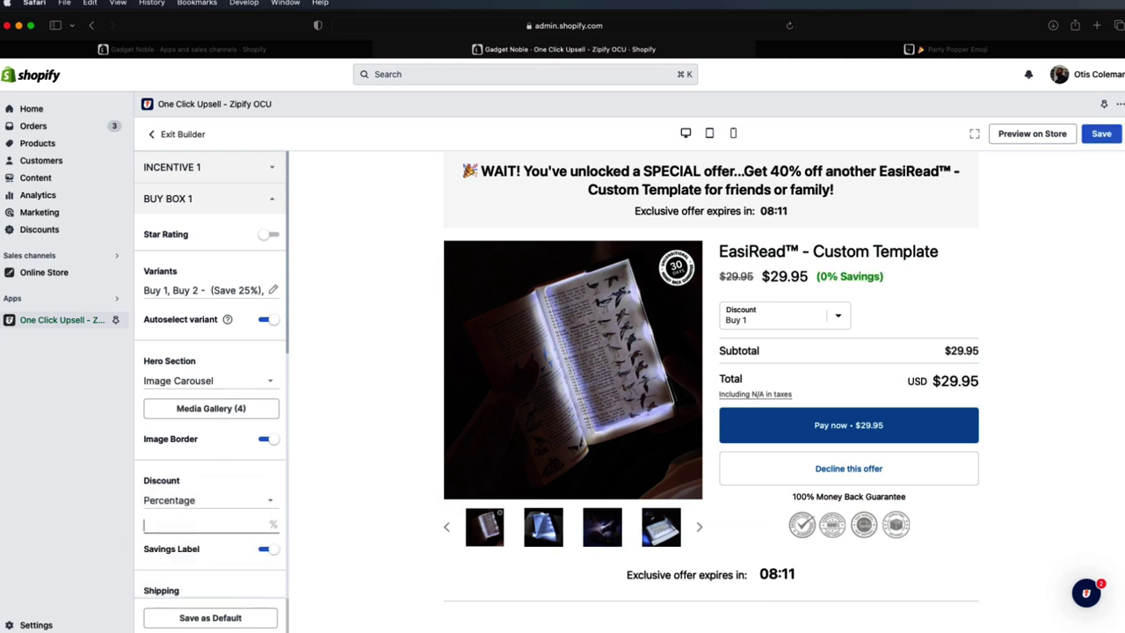
type("40")
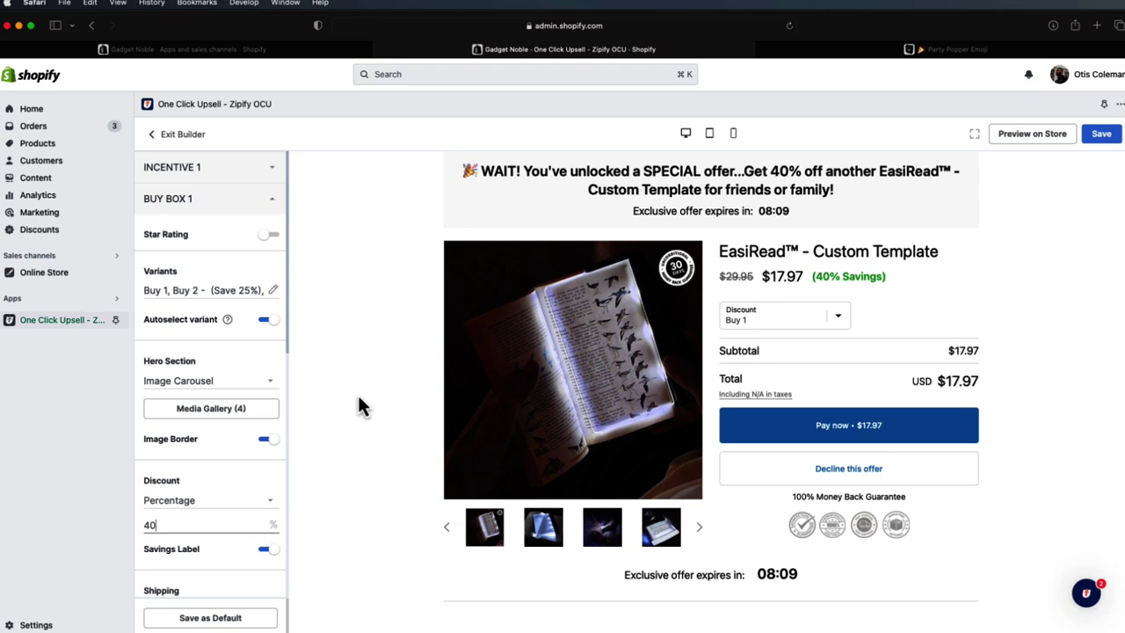
left_click(1101, 135)
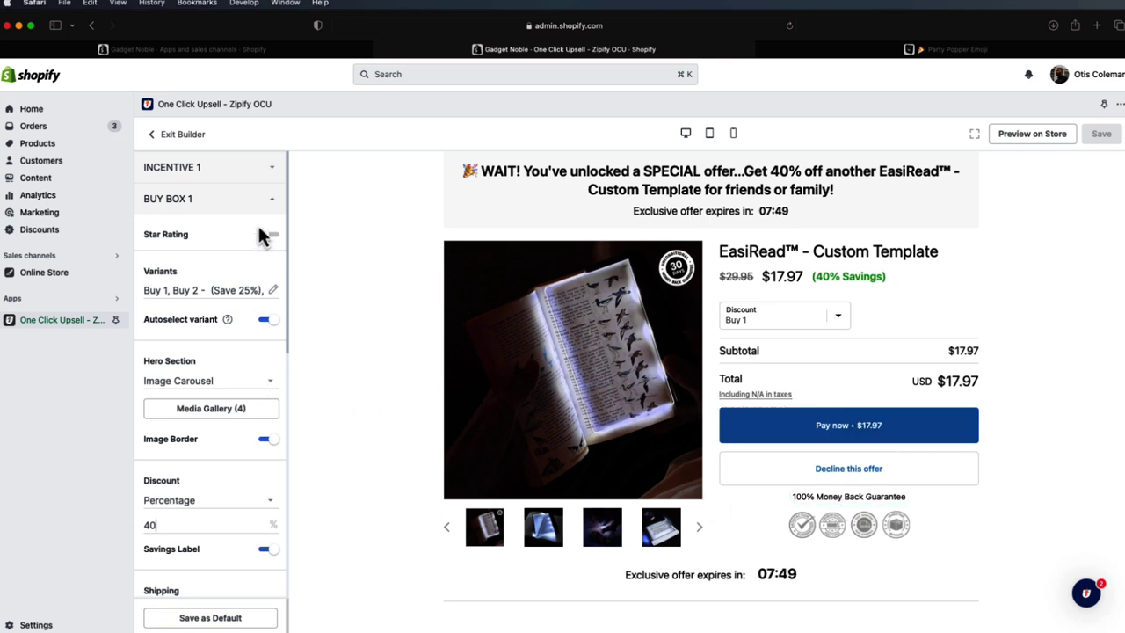
scroll(269, 467, "down", 4)
scroll(276, 435, "down", 2)
scroll(276, 440, "down", 6)
scroll(246, 391, "down", 2)
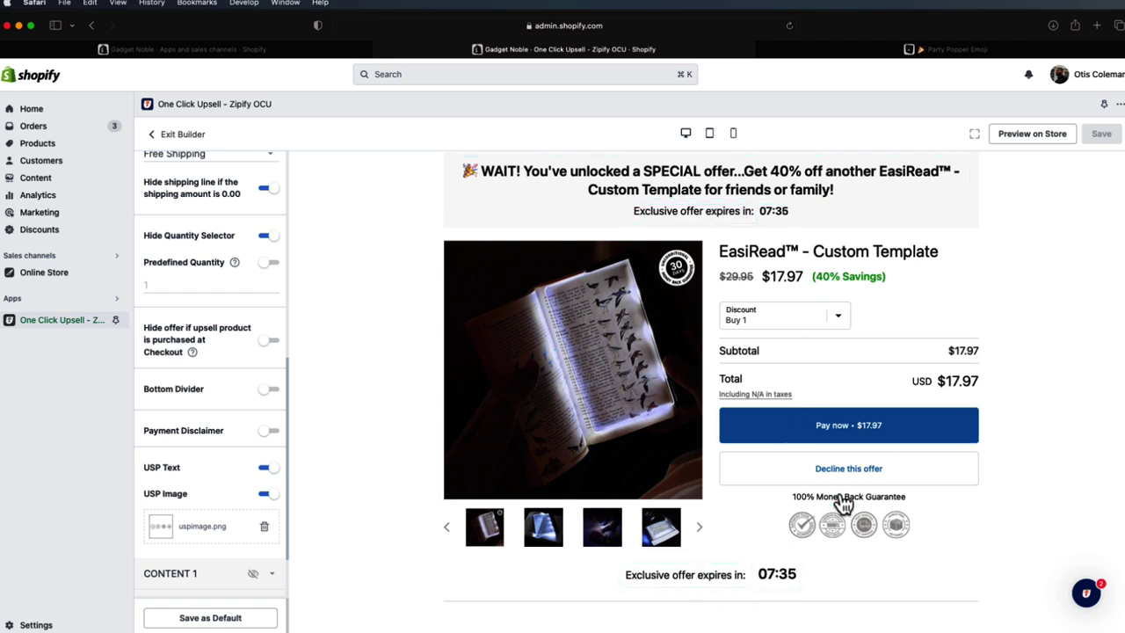
scroll(206, 495, "down", 2)
scroll(201, 492, "up", 5)
- Preview the store checkout offer at $17.97 with 40% Savings, then leave the builder
left_click(1029, 134)
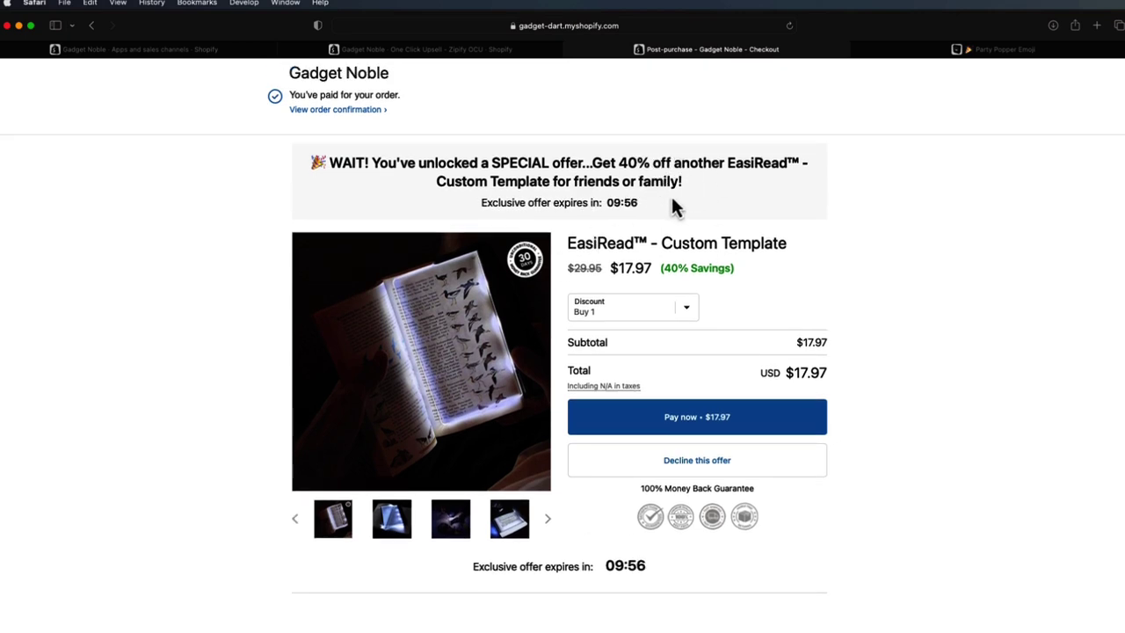
scroll(682, 264, "down", 1)
scroll(698, 294, "up", 1)
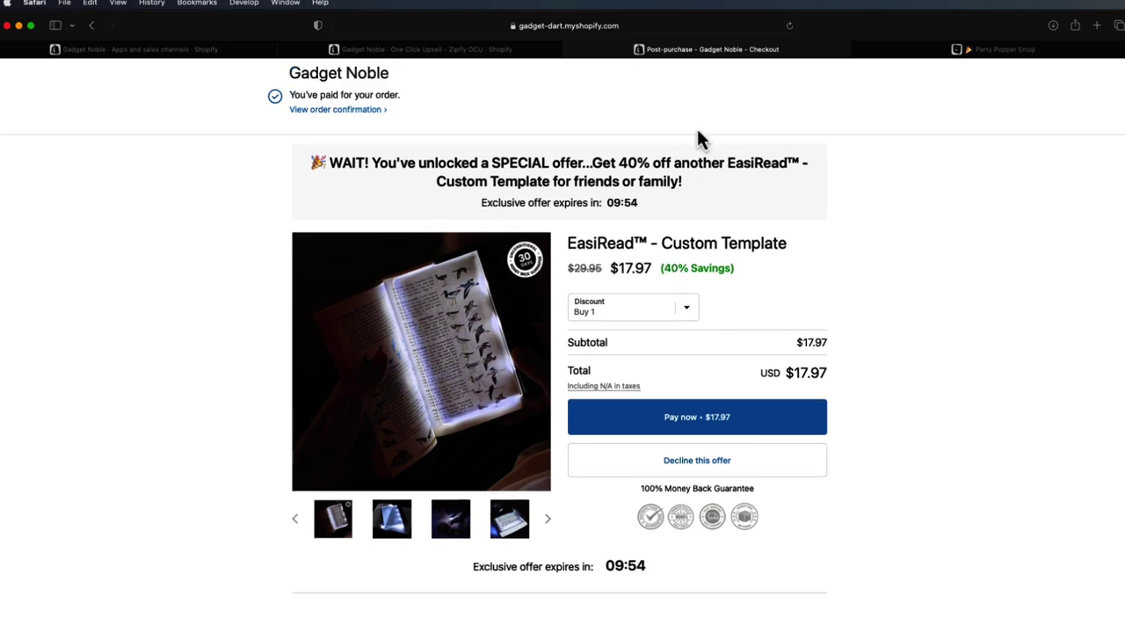
left_click(572, 50)
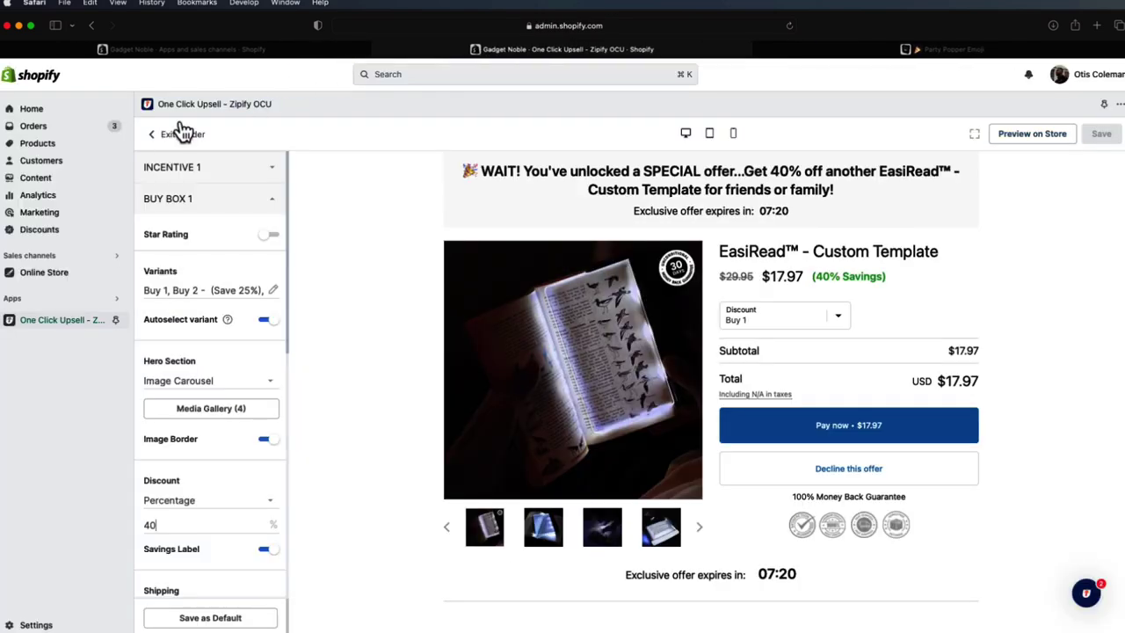
left_click(170, 139)
- Delete Upsell 2 and add a new second offer copied from the existing one
scroll(729, 342, "down", 3)
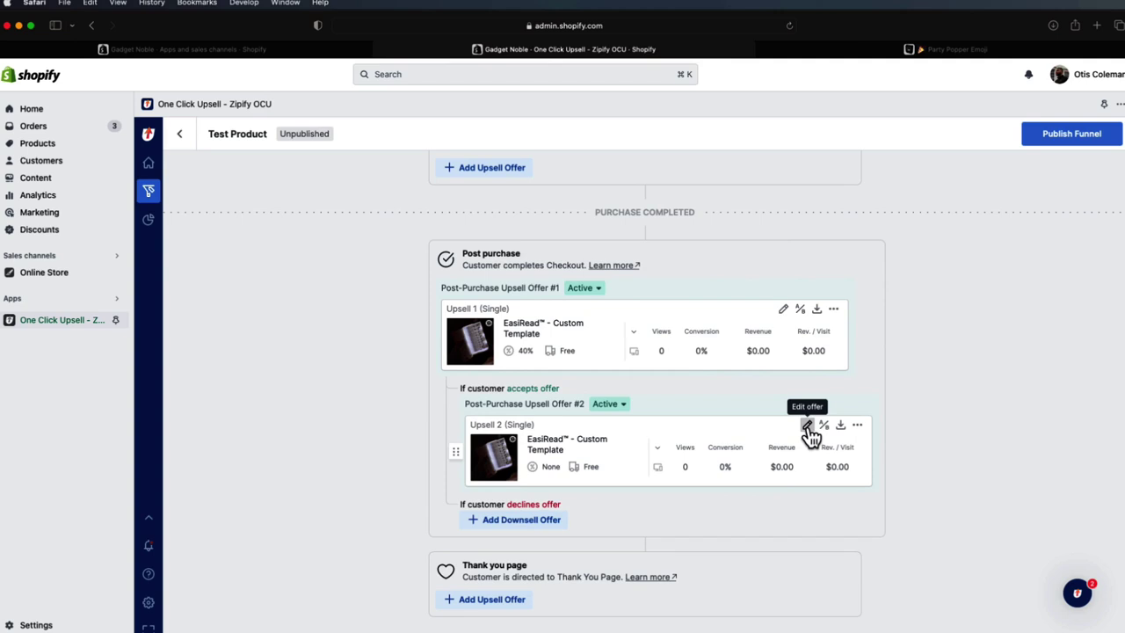
left_click(857, 426)
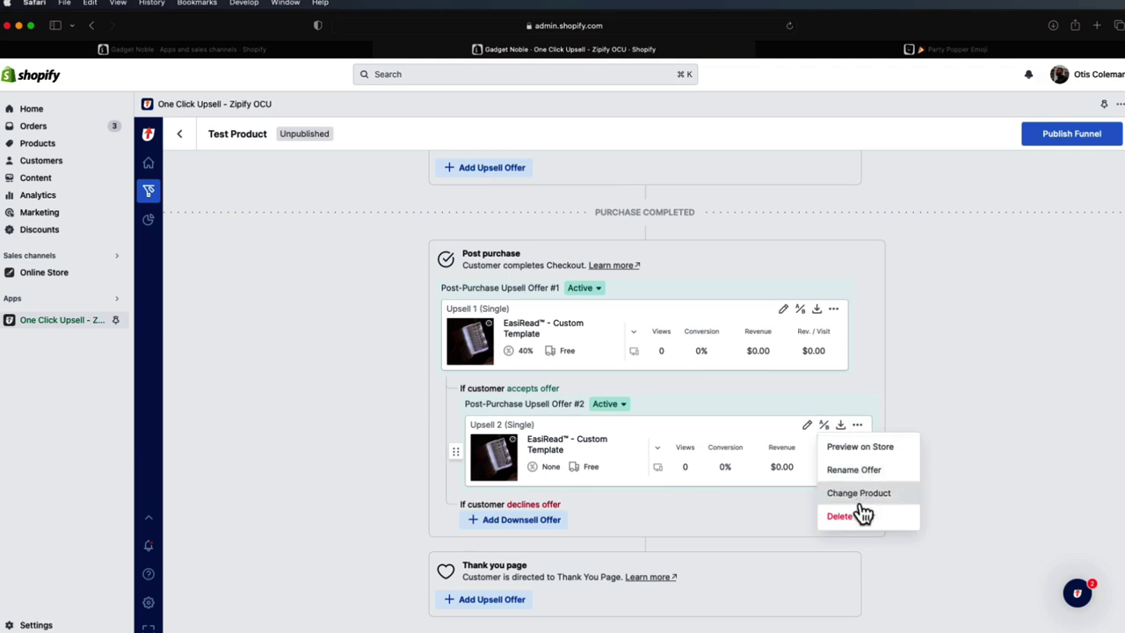
left_click(859, 517)
left_click(762, 433)
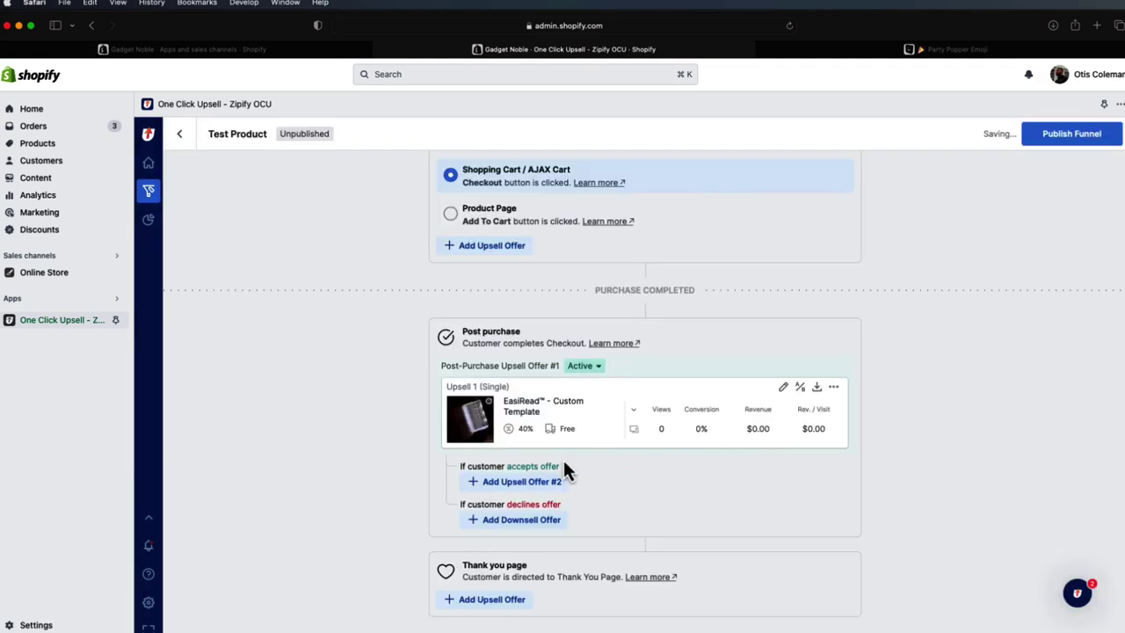
left_click(547, 486)
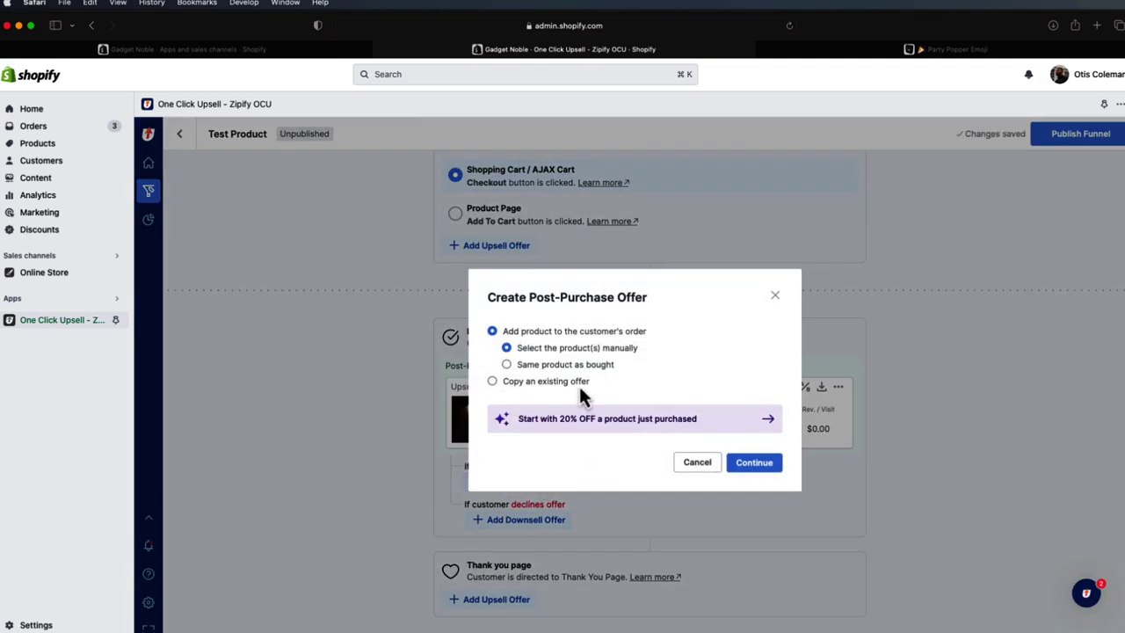
left_click(547, 381)
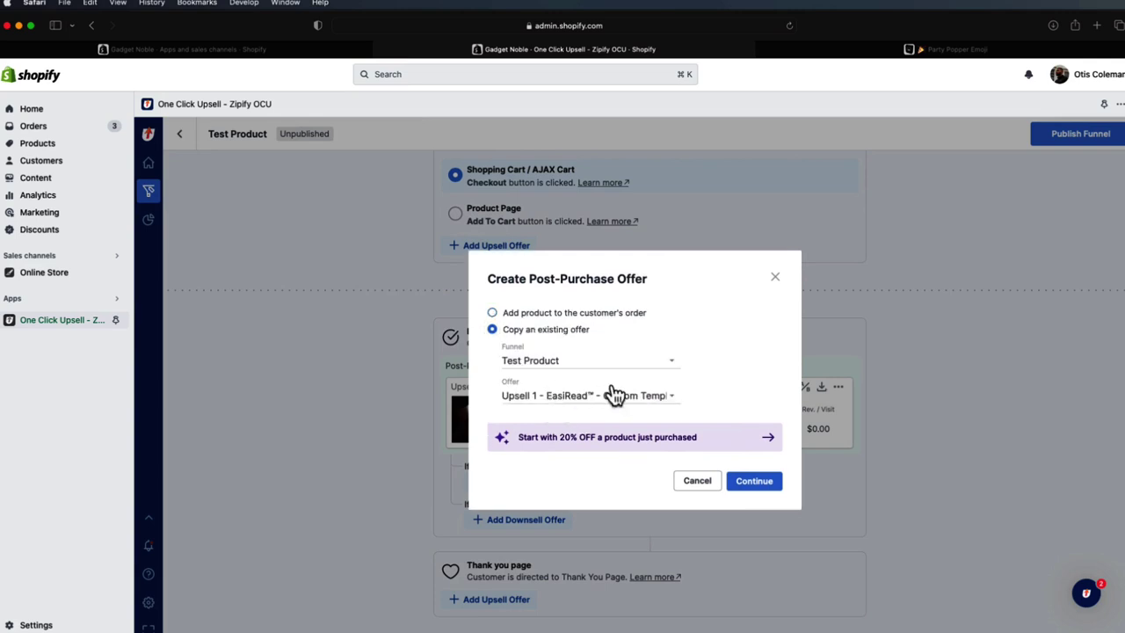
left_click(761, 485)
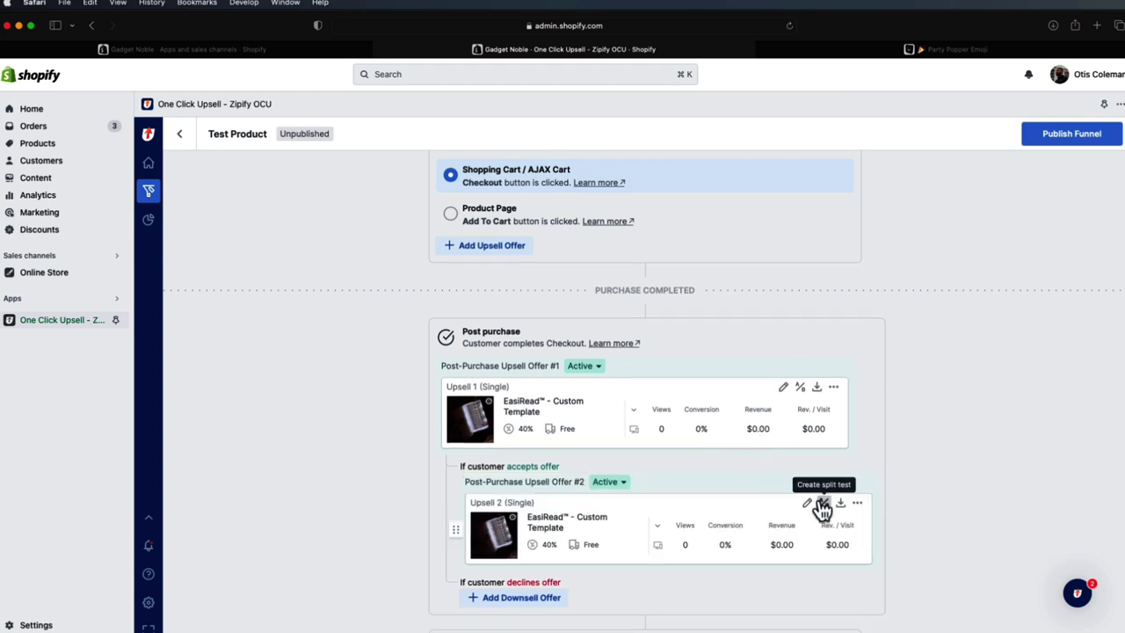
- Open the copied Upsell 2 in the builder and clear Buy Box 1's 40 discount
left_click(808, 503)
left_click(221, 202)
left_click(176, 530)
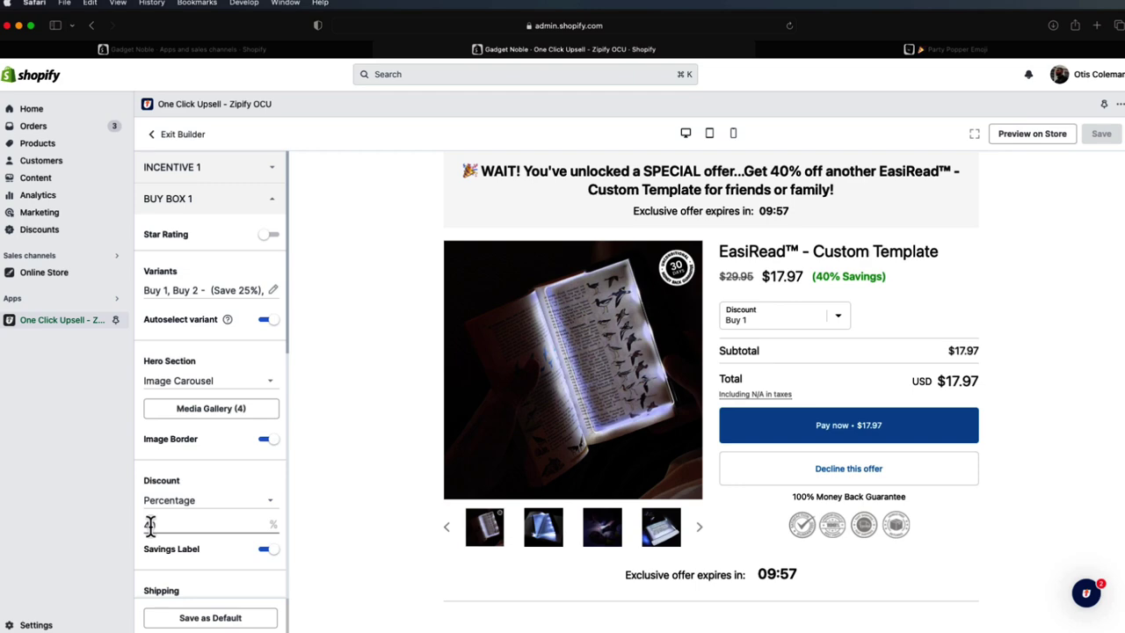
key("BackSpace")
key("BackSpace")
- Enter a 50 discount, then search Emojipedia for 'warning' and copy the ⚠️ emoji
type("50")
left_click(809, 53)
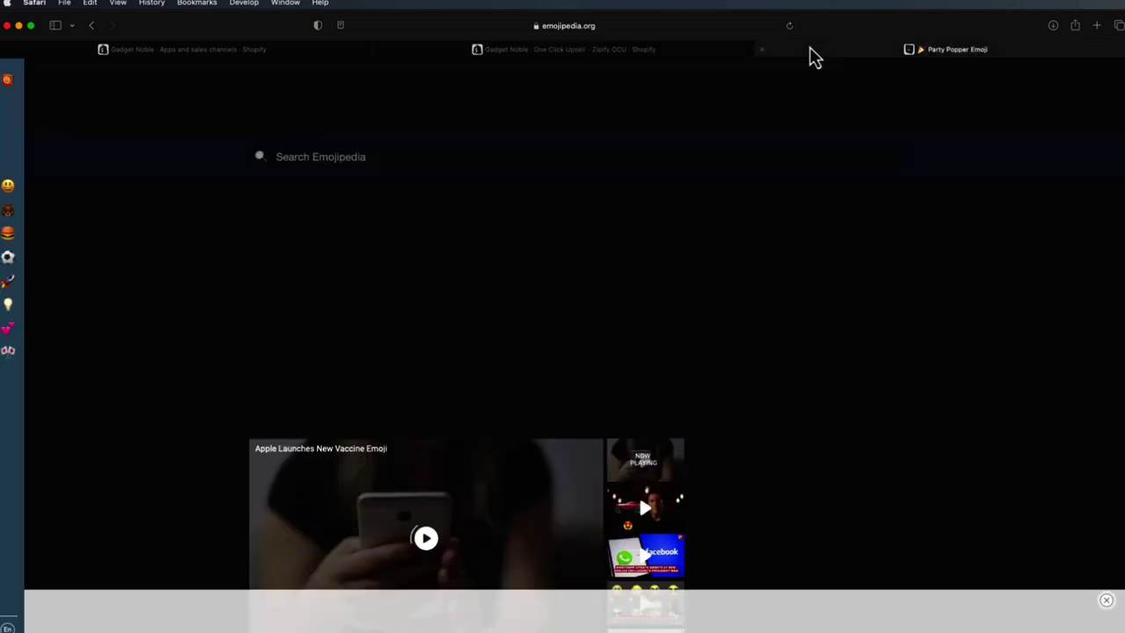
left_click(492, 158)
type("warning")
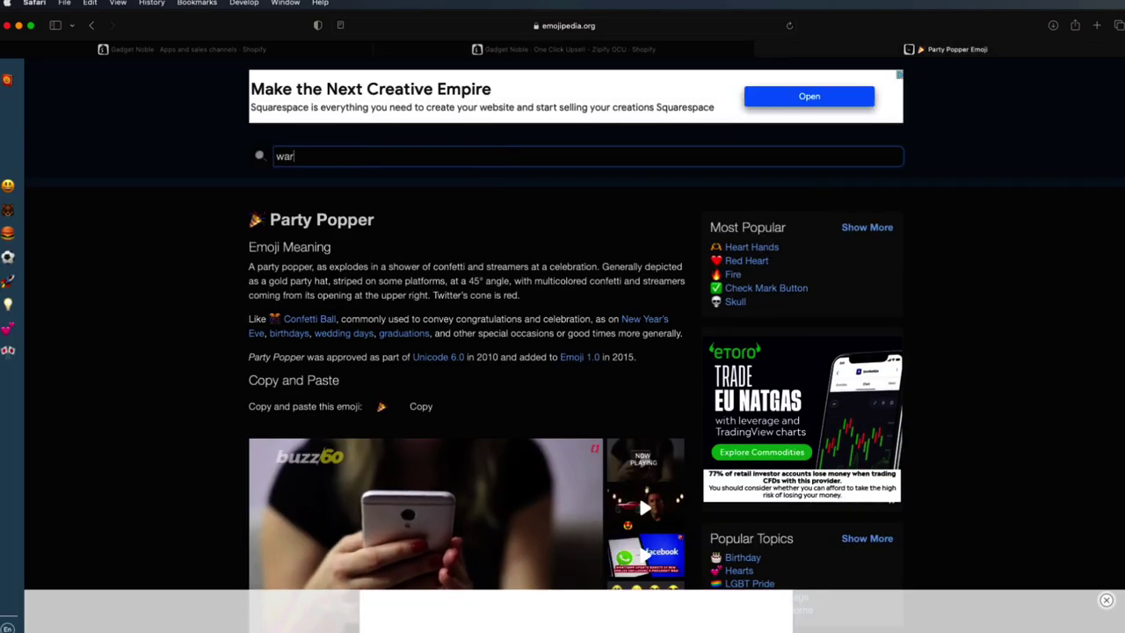
key("Return")
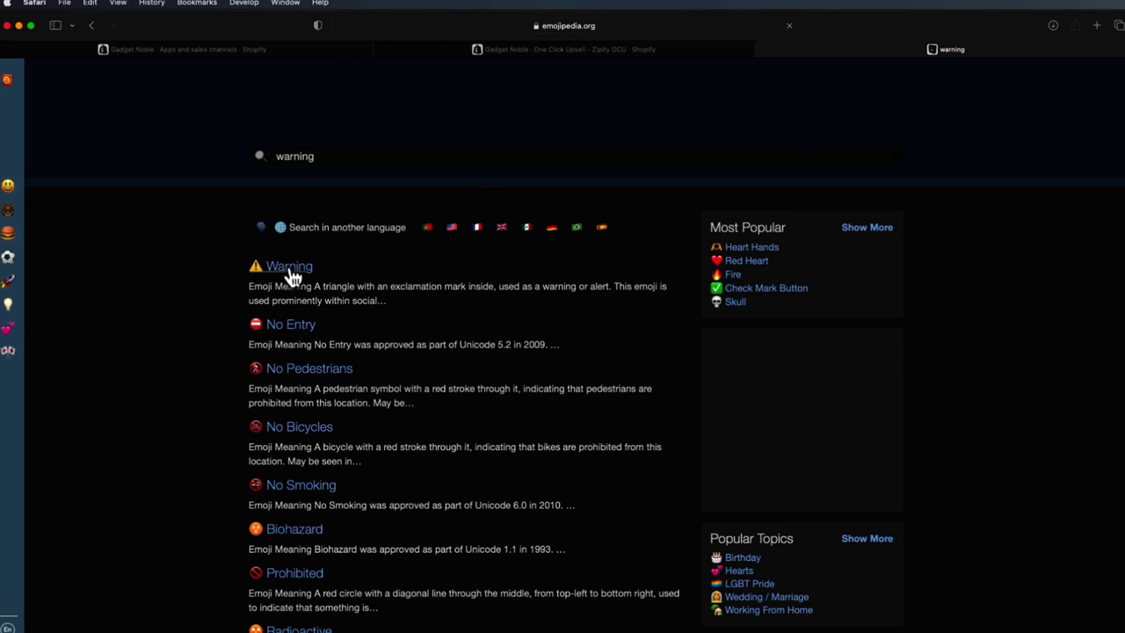
left_click(292, 277)
left_click(412, 432)
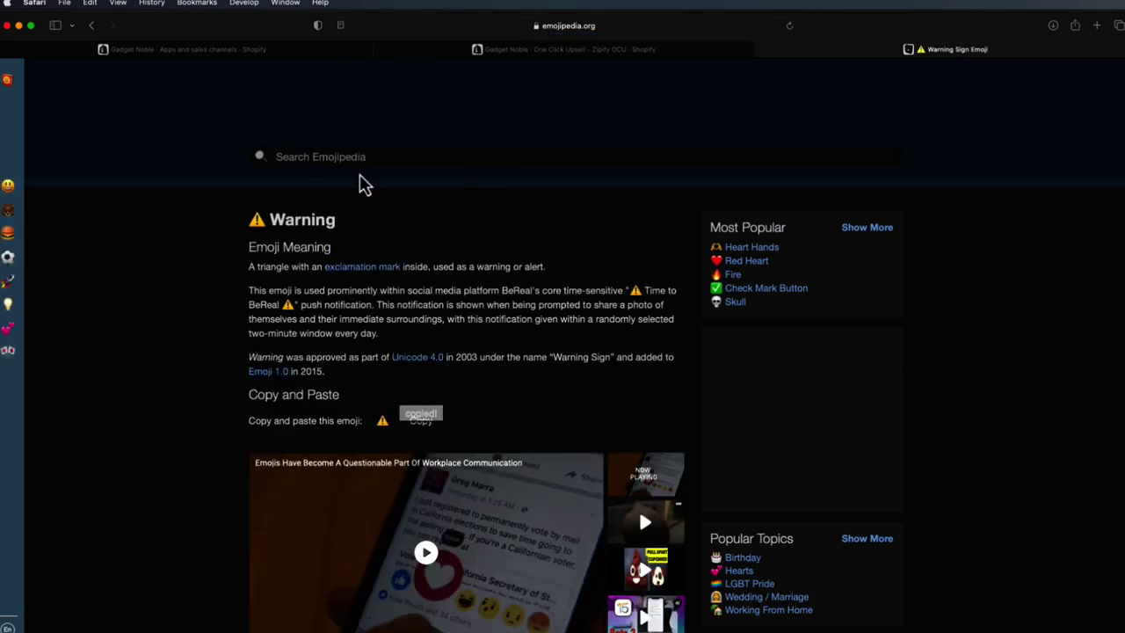
left_click(272, 50)
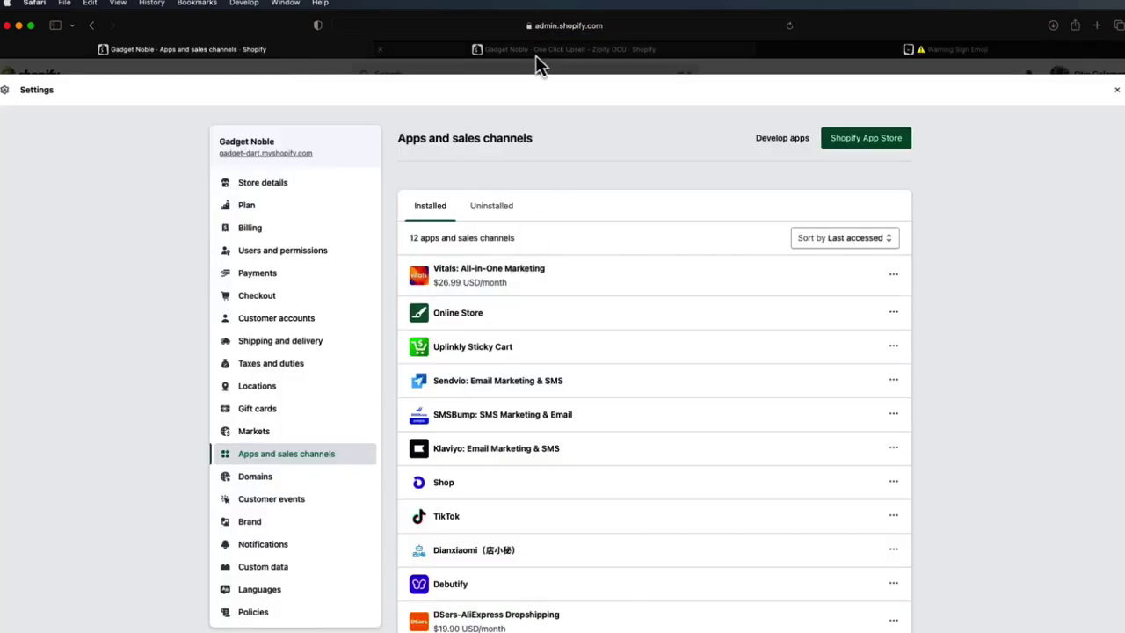
- Replace the banner wording after ⚠️ with 'LAST CHANCE - Get 50% OFF now!' and save Upsell 2
left_click(535, 55)
left_click(337, 57)
left_click(449, 58)
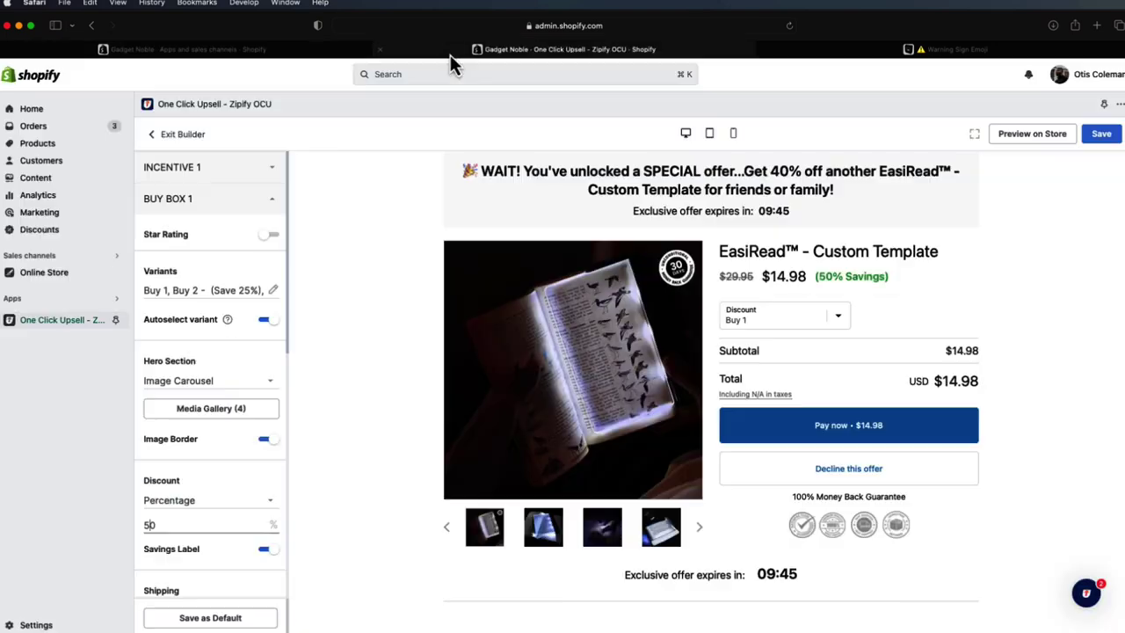
left_click(648, 188)
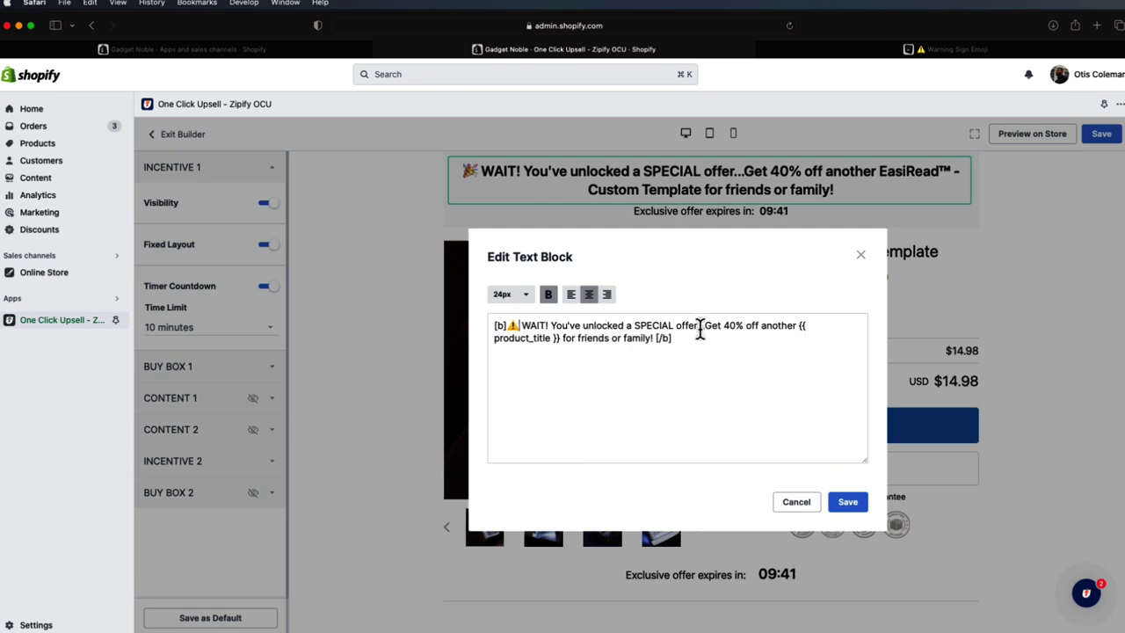
left_click_drag(654, 337, 548, 324)
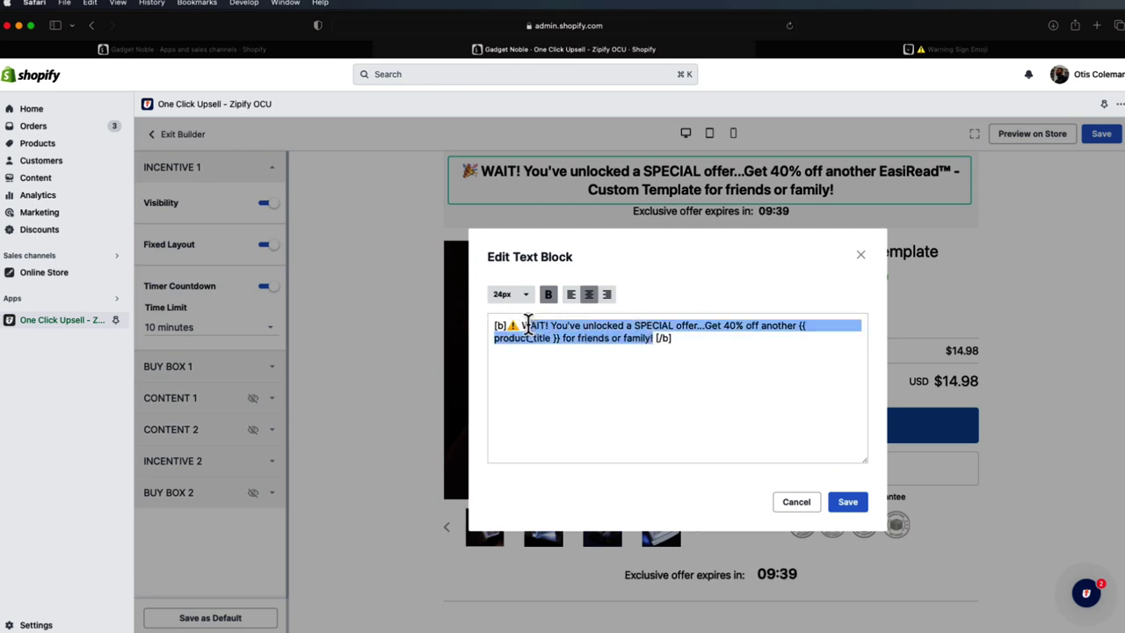
type("LAST CHANCE - Get 50%")
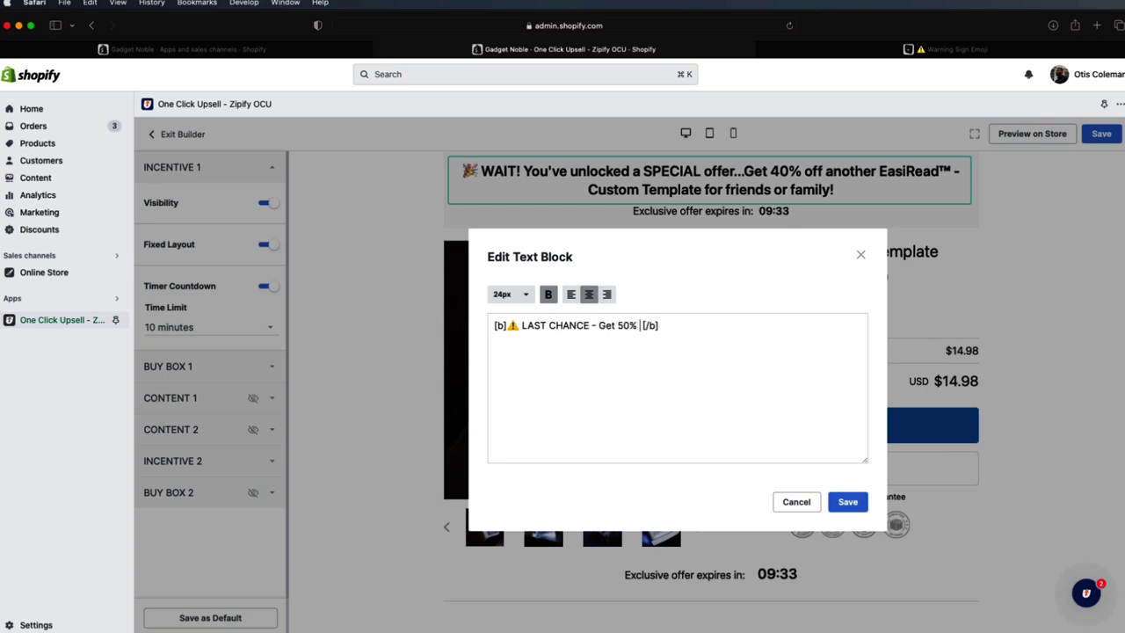
type("NOW")
type(" now!")
left_click(839, 501)
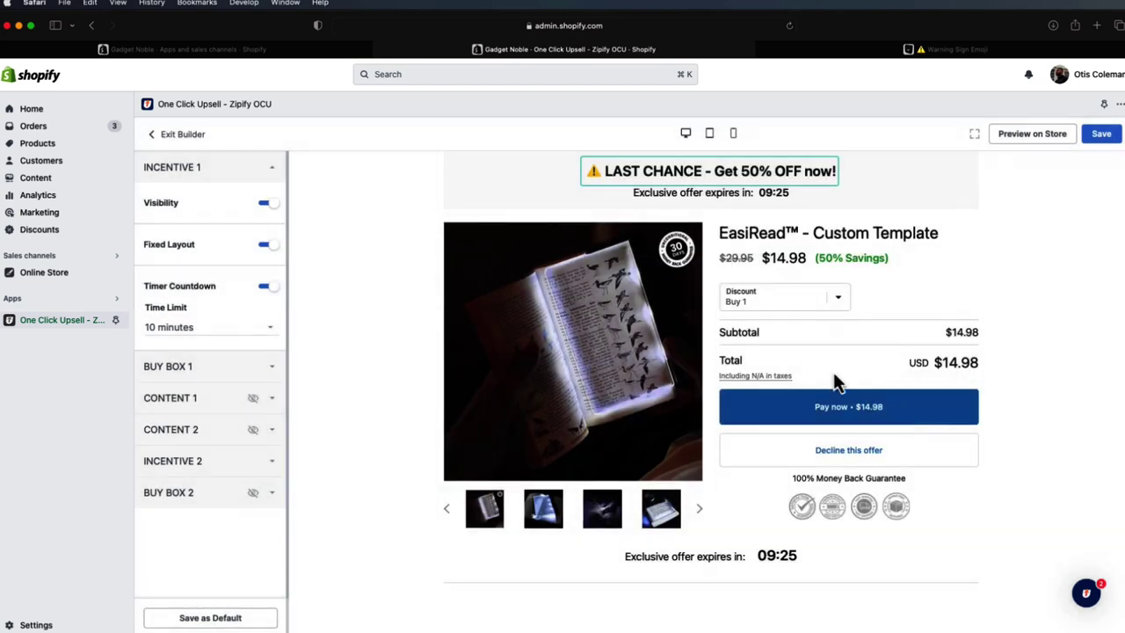
left_click(1101, 135)
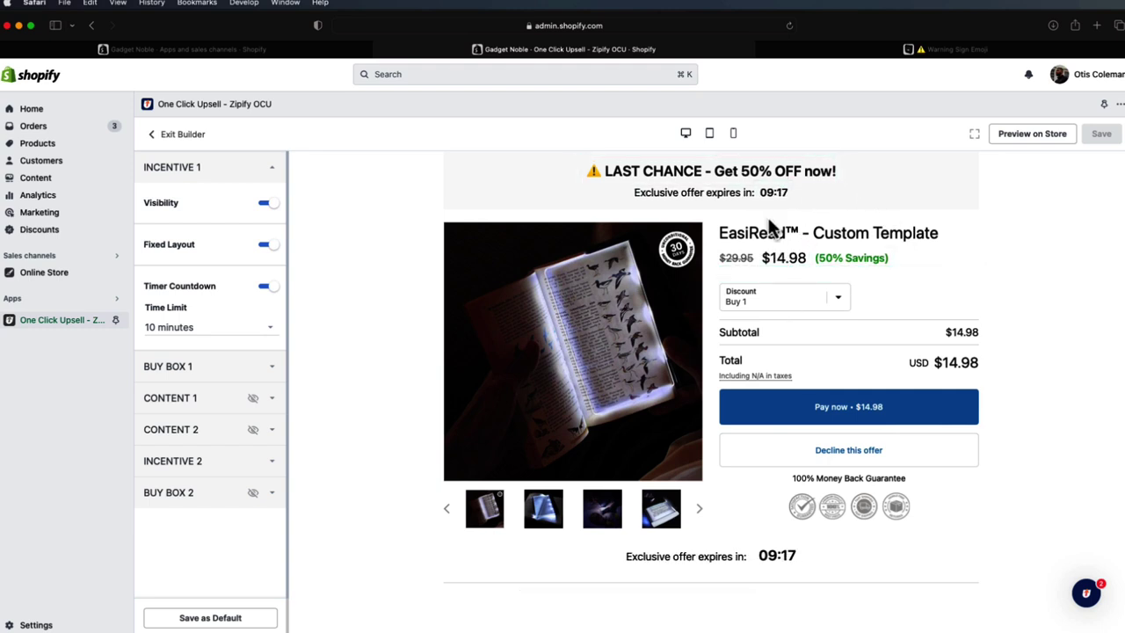
- Preview the live post-purchase offer with its new banner, then exit to the Test Product funnel overview
left_click(1017, 138)
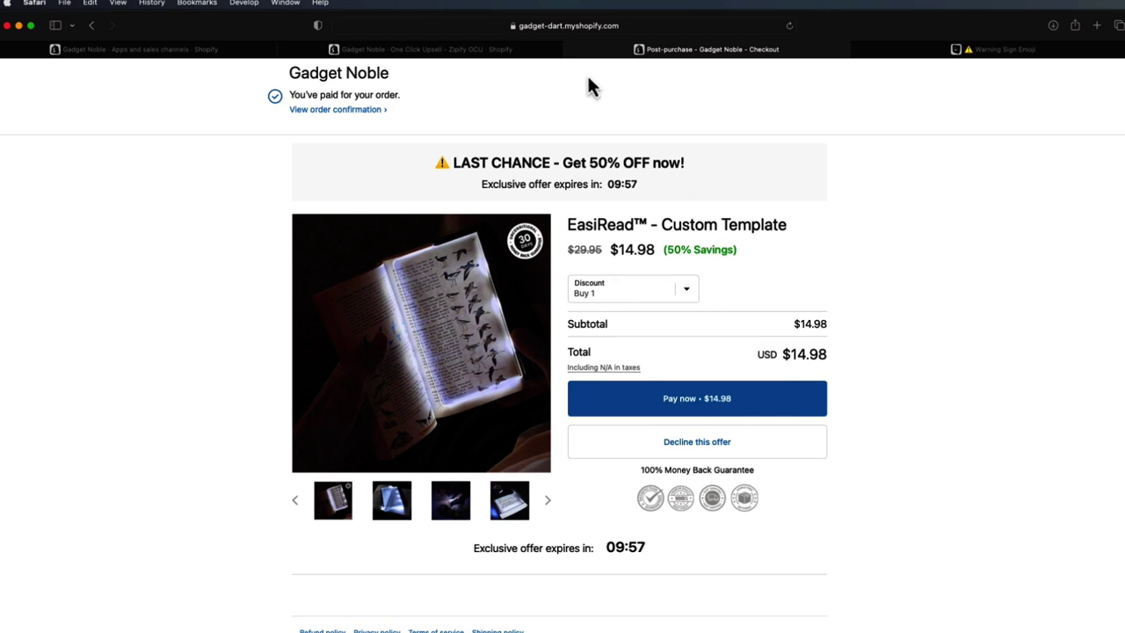
left_click(573, 52)
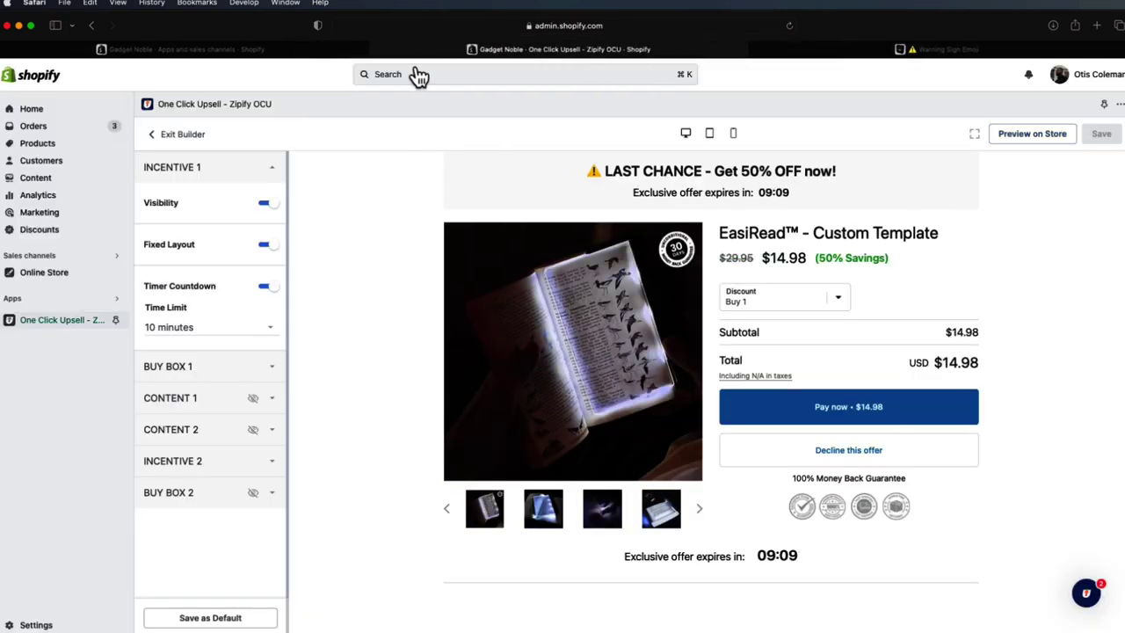
left_click(185, 134)
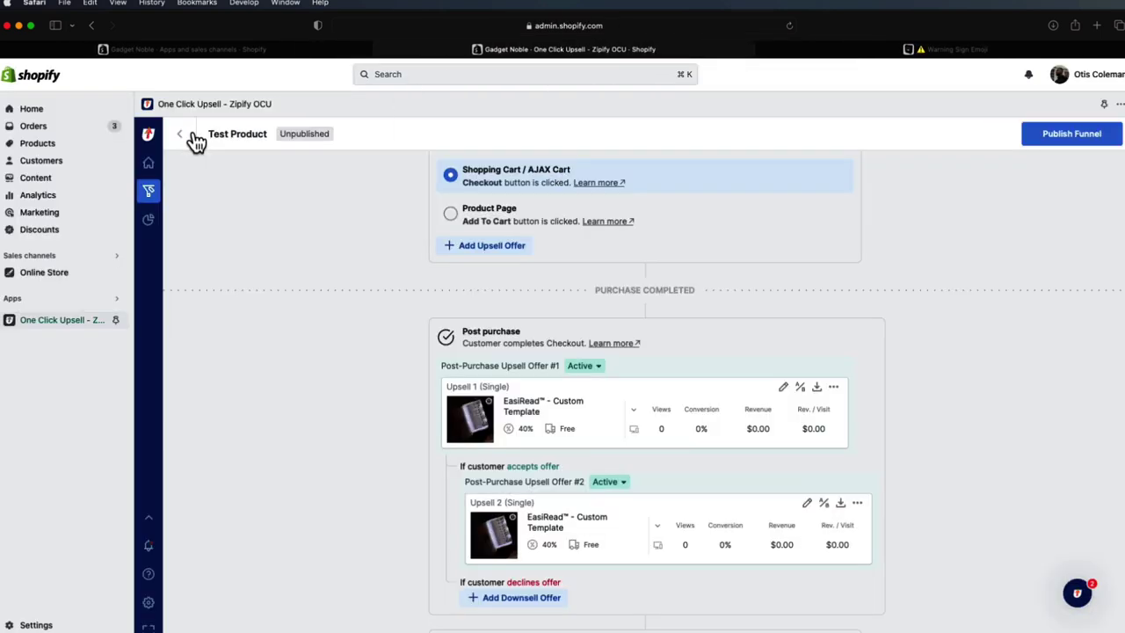
scroll(528, 344, "down", 2)
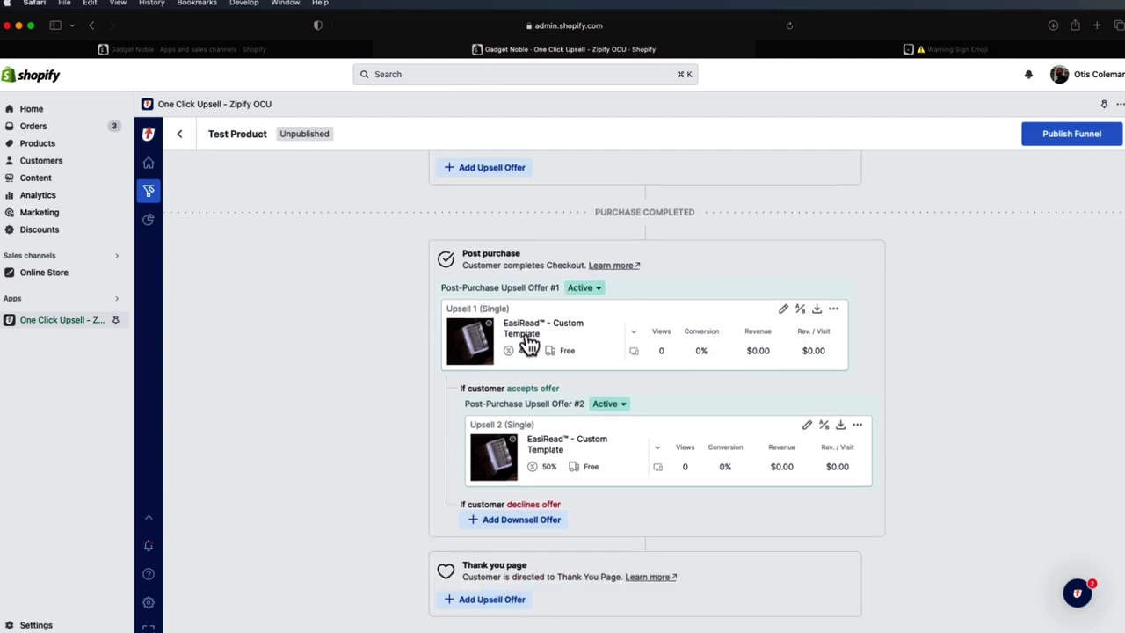
- Choose One Click Upsell - Zipify OCU as the checkout's post-purchase page app and save
left_click(82, 624)
left_click(274, 302)
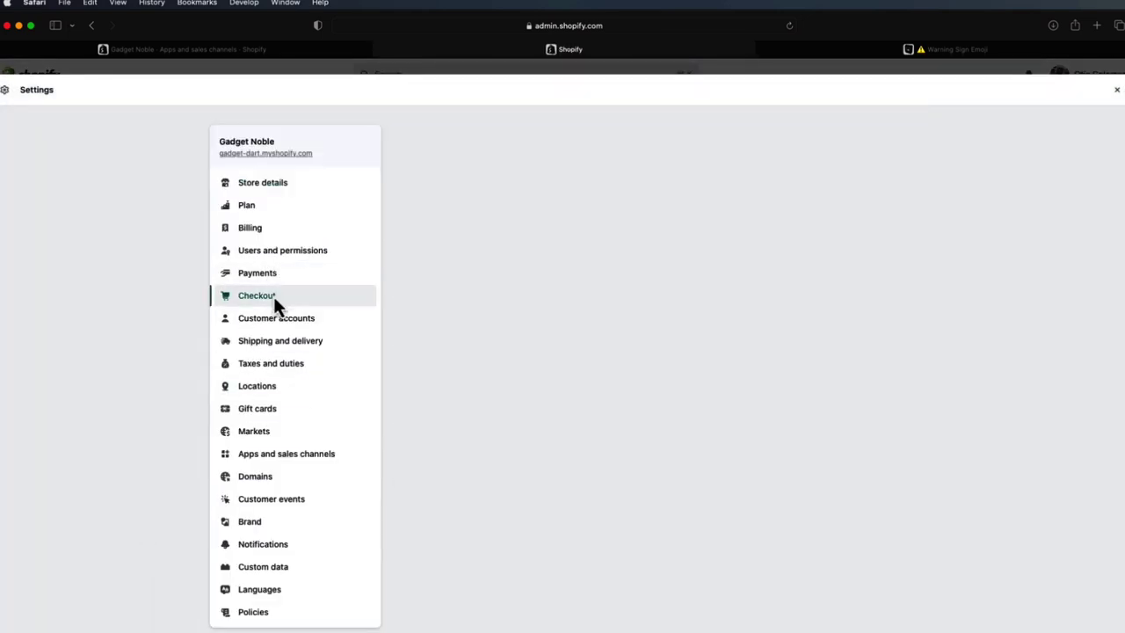
scroll(700, 441, "down", 20)
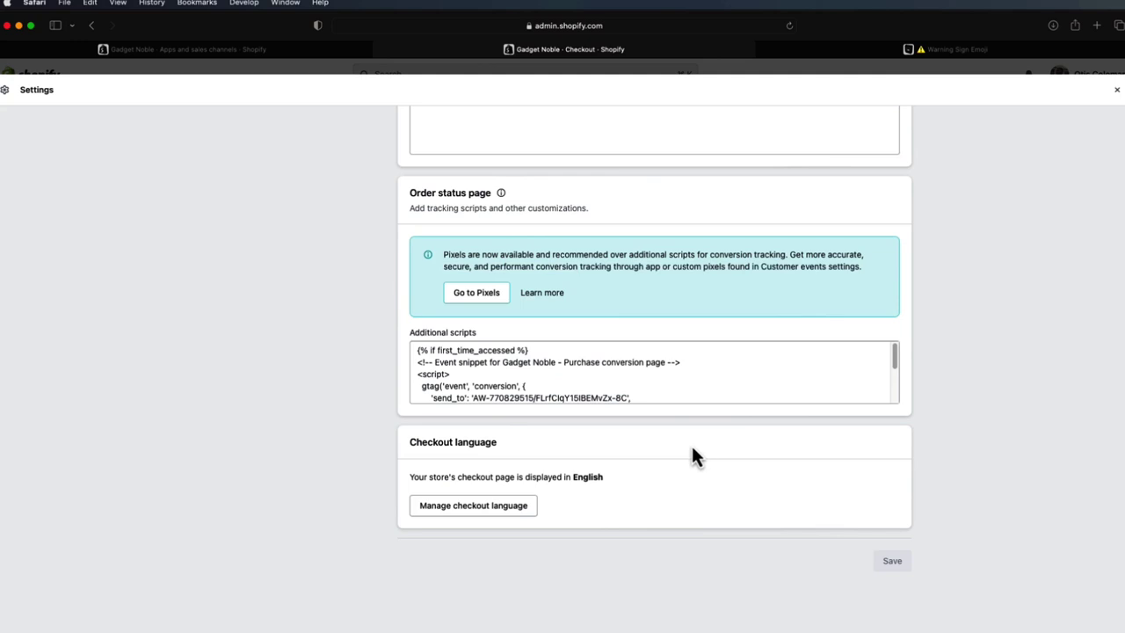
scroll(824, 416, "up", 3)
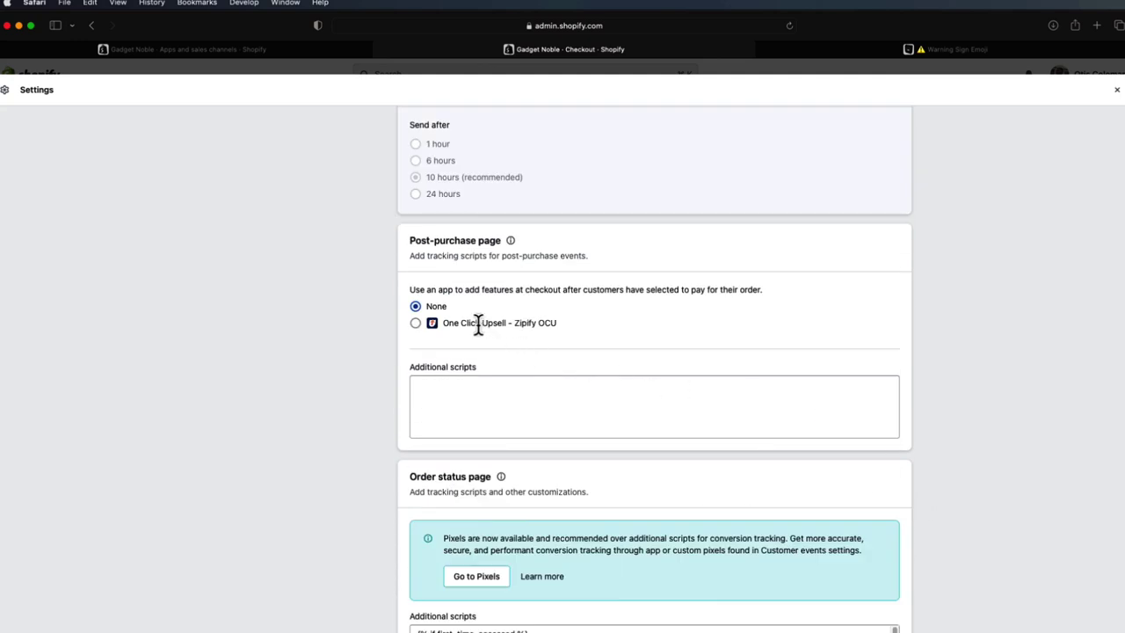
left_click(417, 323)
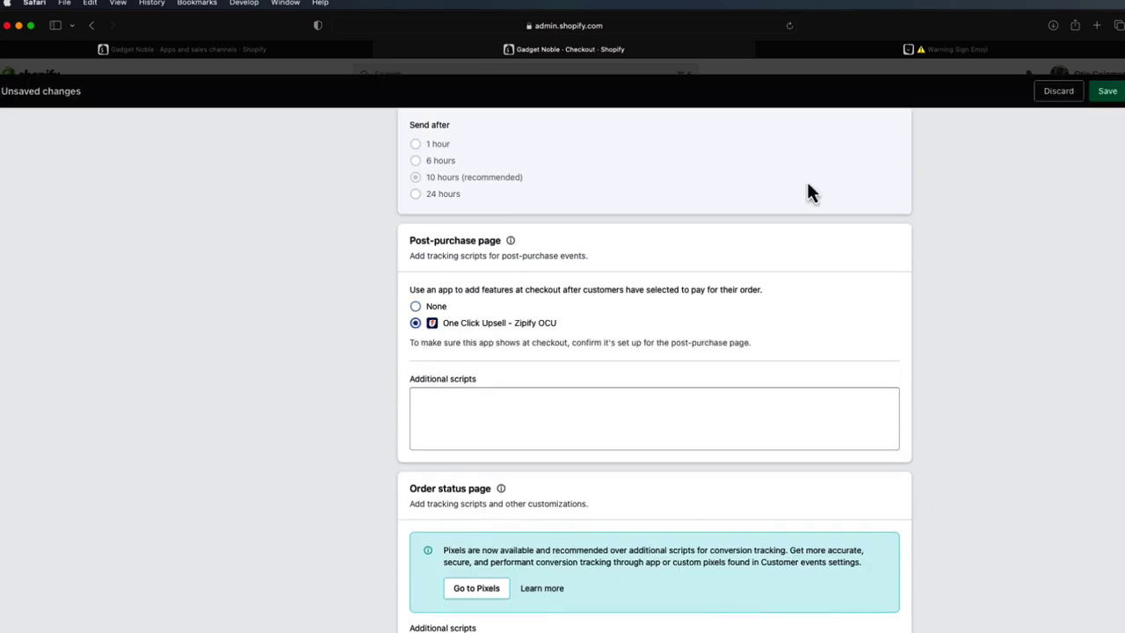
left_click(1105, 93)
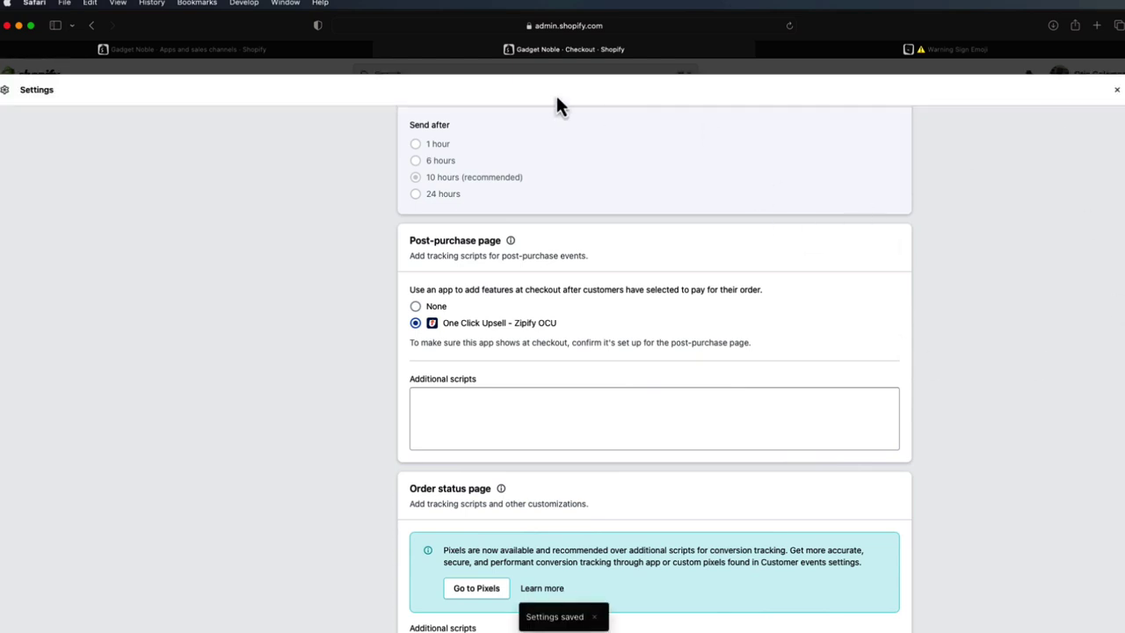
left_click(1116, 95)
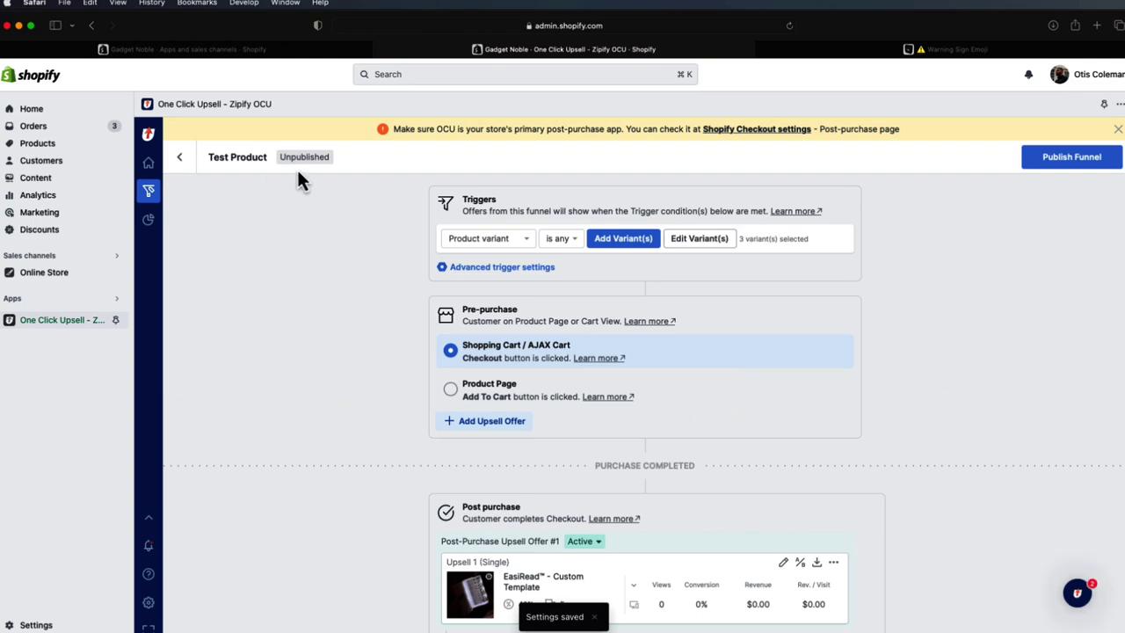
- Recheck the post-purchase app setting, then go back to Zipify OCU's Upsell Funnels list
left_click(761, 130)
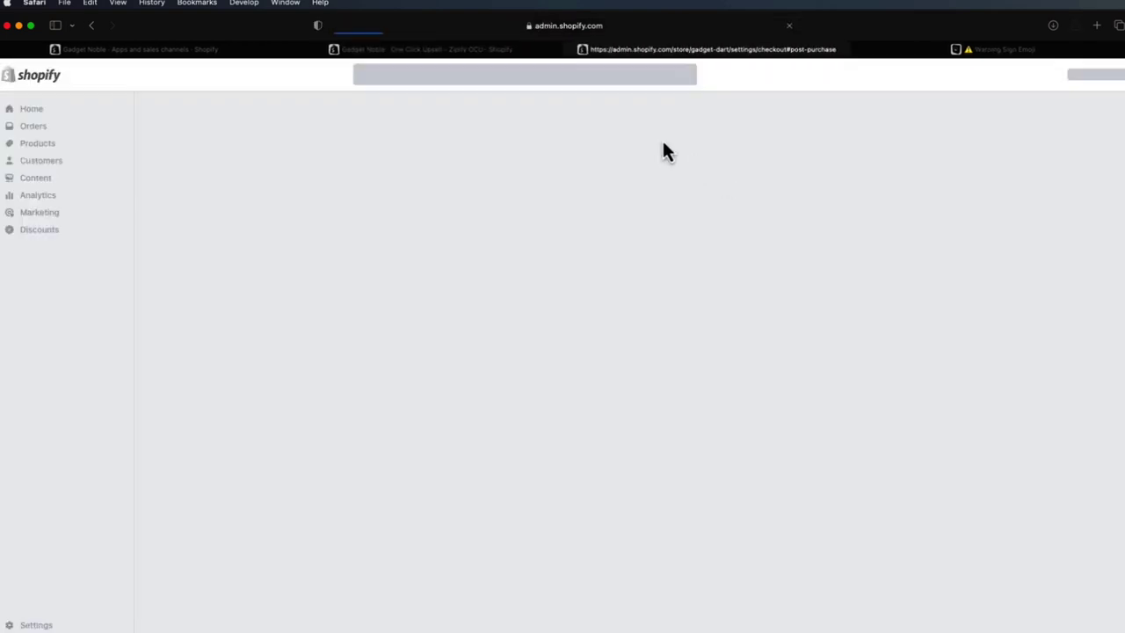
scroll(659, 286, "down", 15)
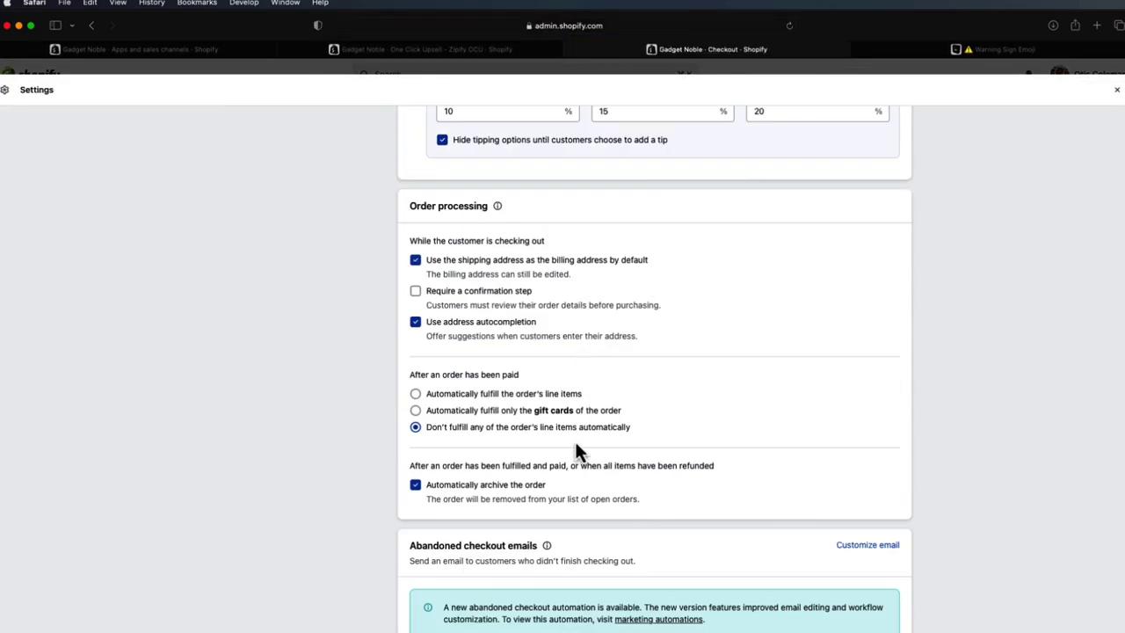
scroll(562, 463, "up", 5)
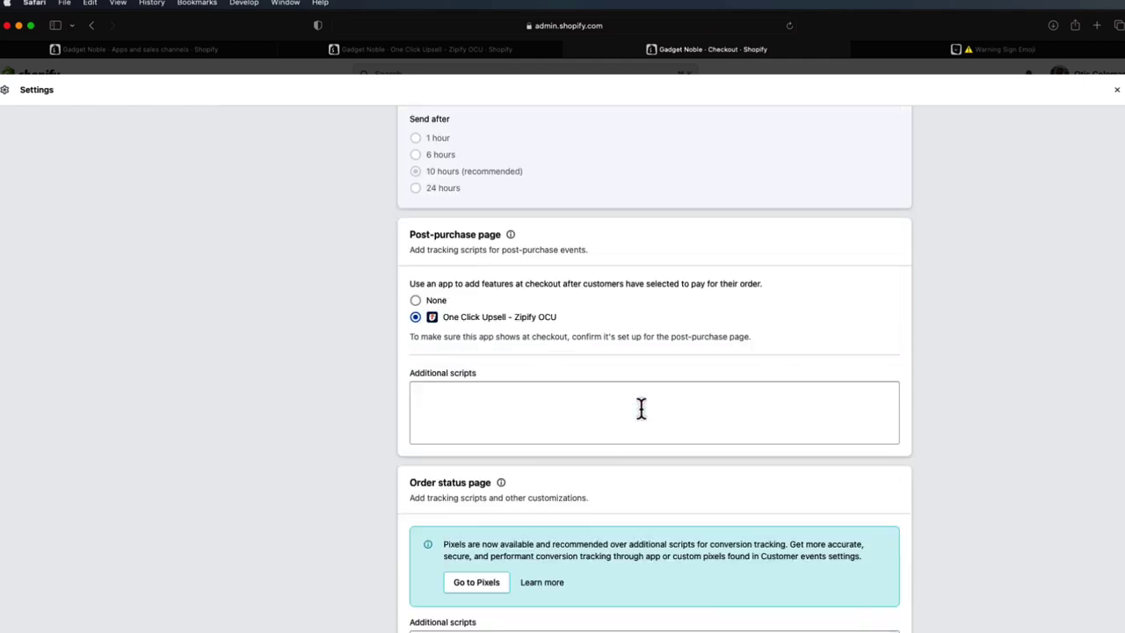
left_click(1117, 89)
left_click(572, 51)
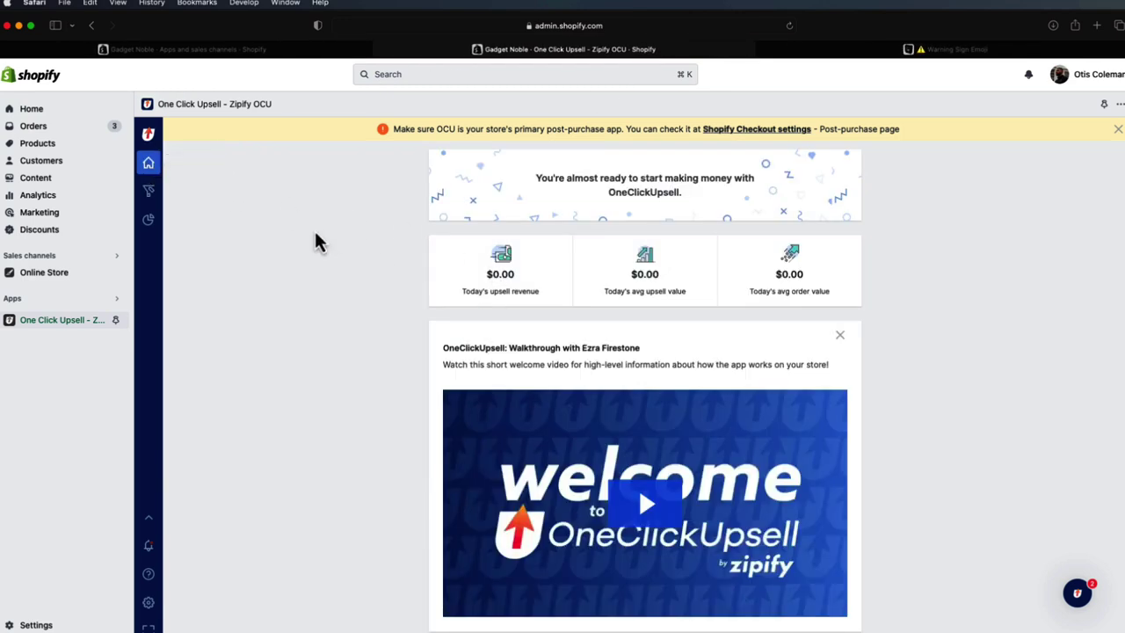
left_click(151, 191)
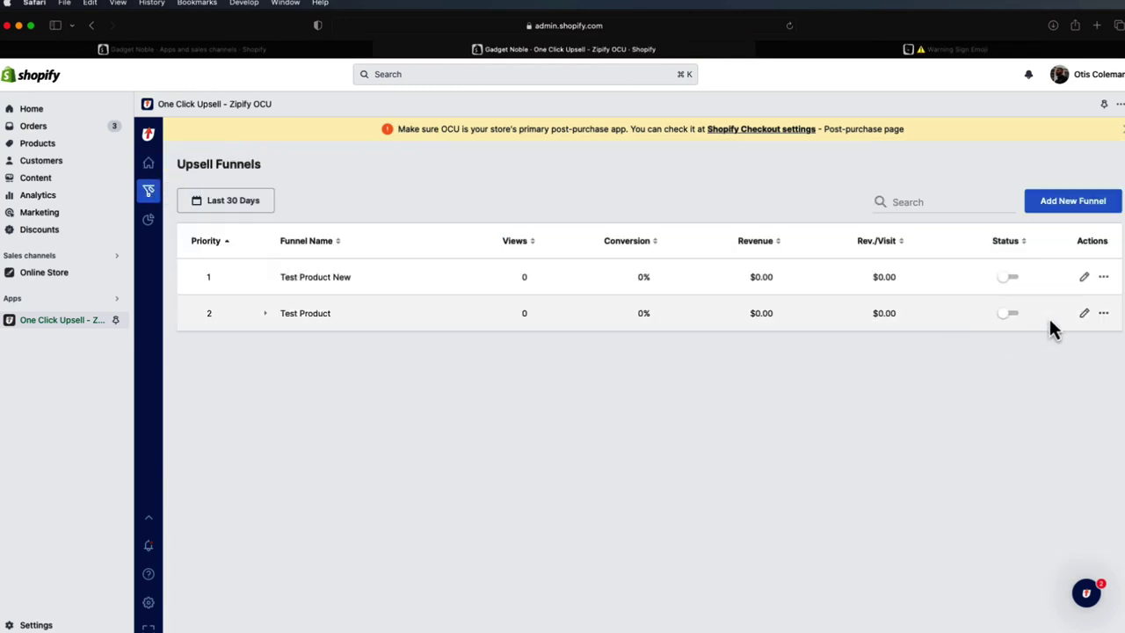
left_click(1103, 315)
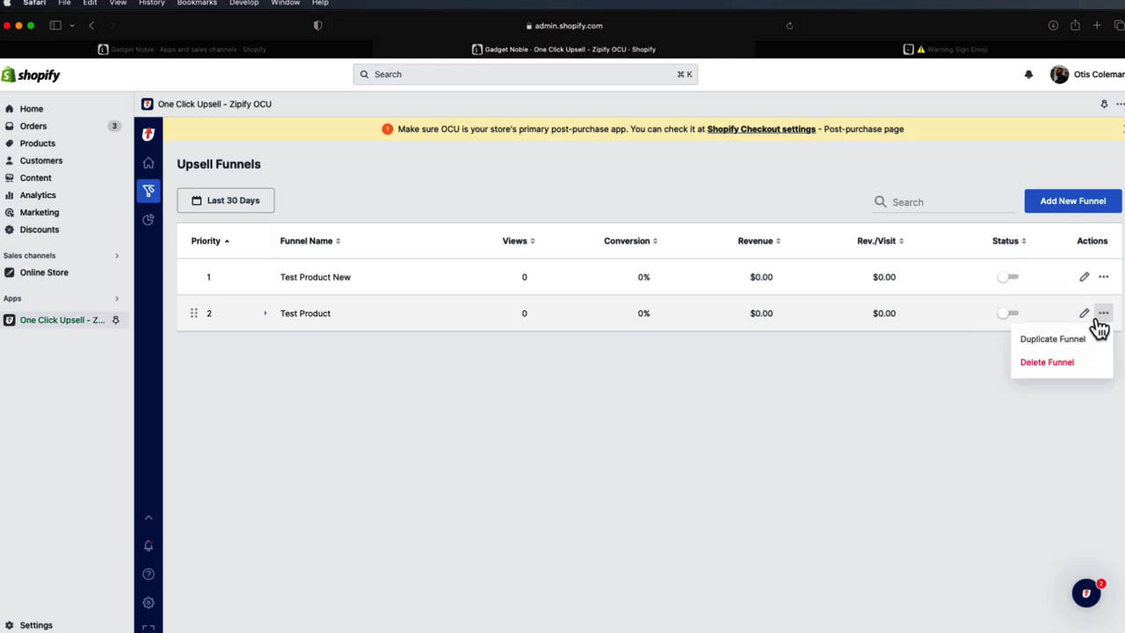
left_click(1086, 316)
left_click(266, 157)
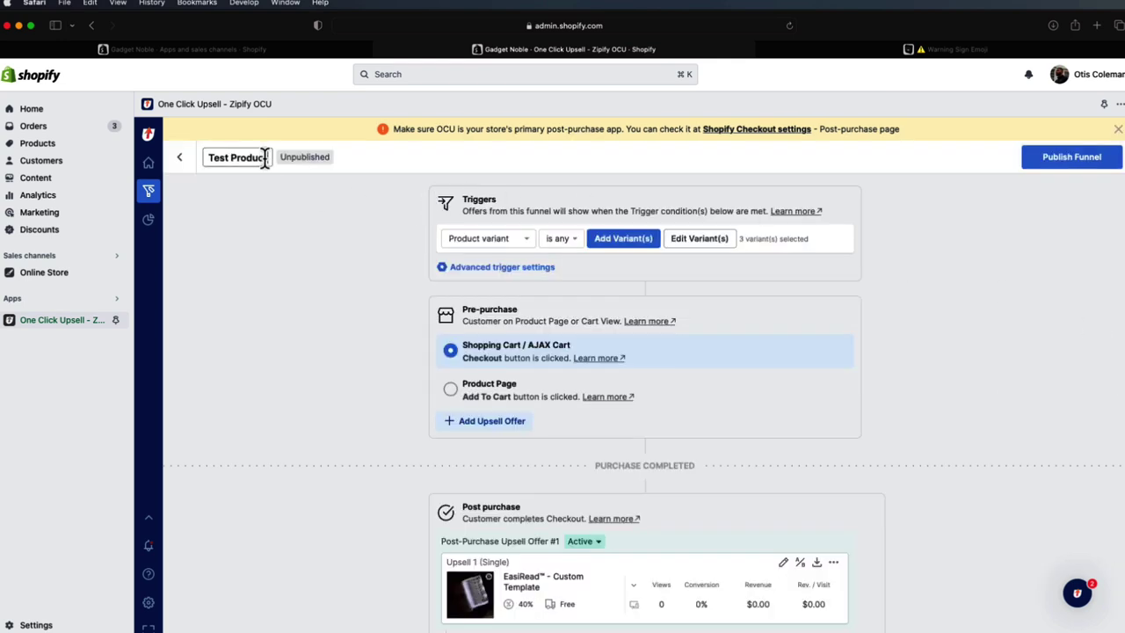
left_click_drag(266, 156, 178, 156)
type("Custom")
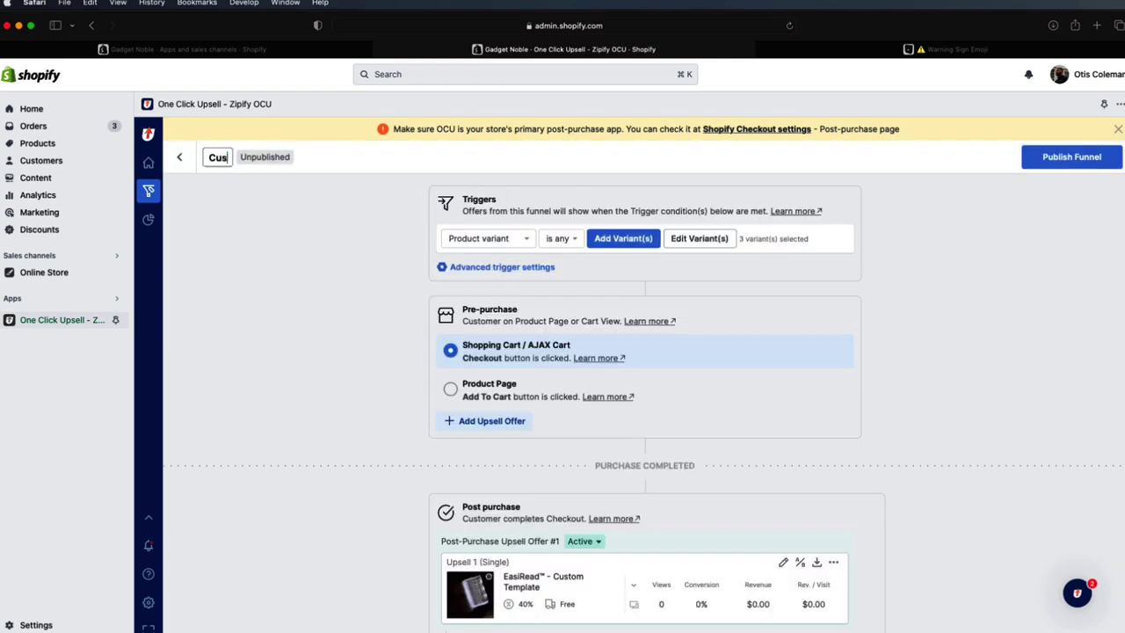
key("BackSpace")
key("BackSpace")
key("BackSpace")
key("BackSpace")
key("BackSpace")
key("BackSpace")
type("Easiread")
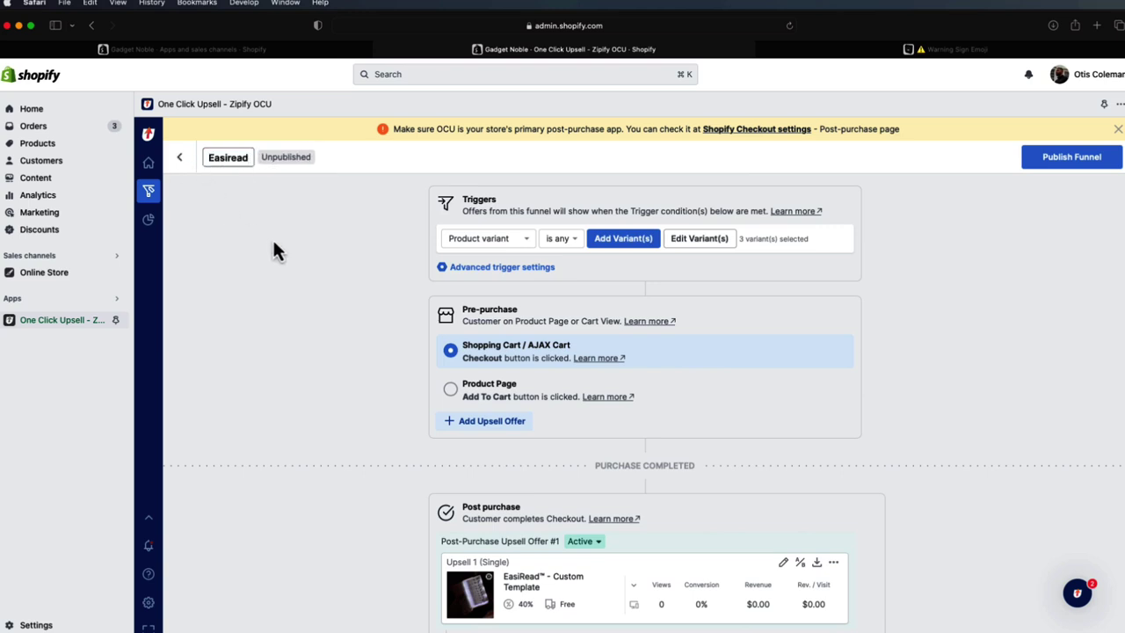
left_click(273, 243)
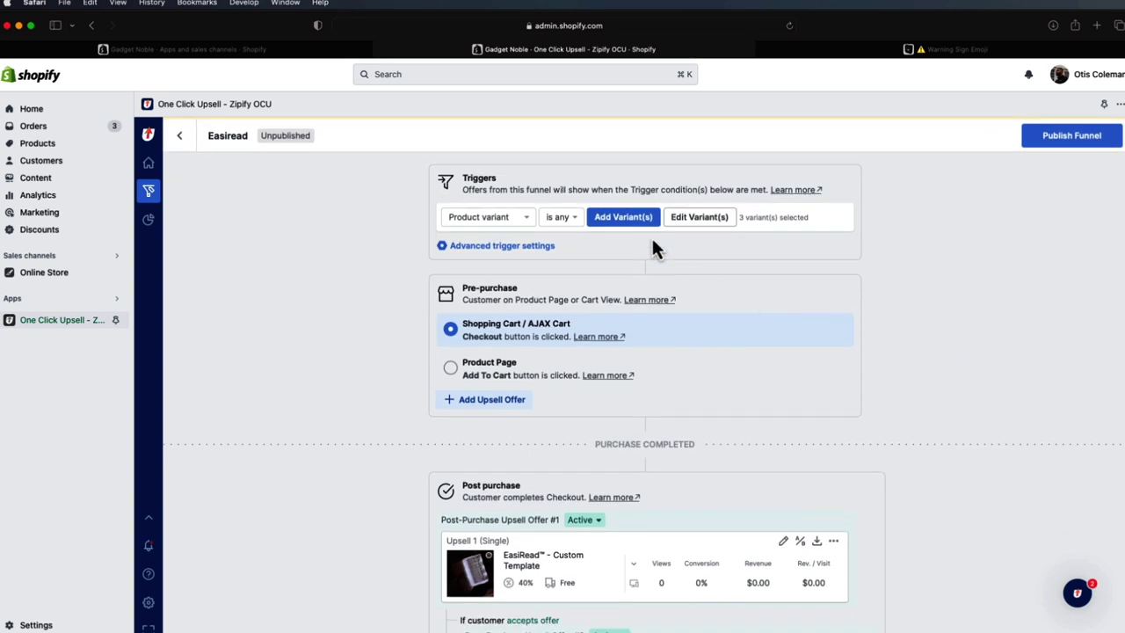
left_click(626, 220)
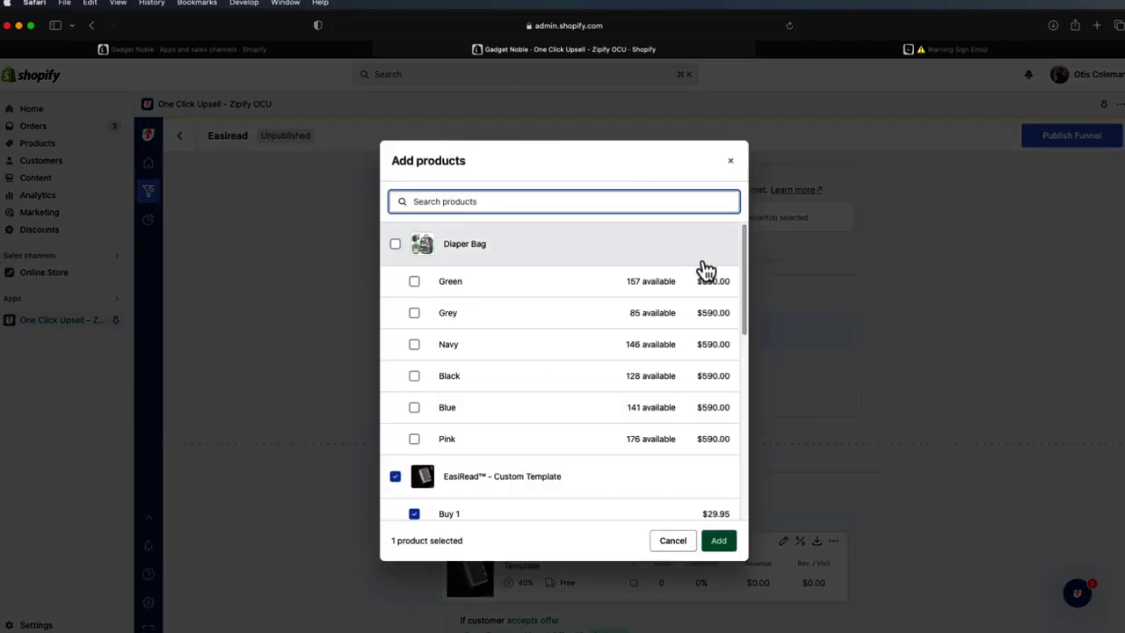
left_click(727, 161)
scroll(638, 264, "down", 2)
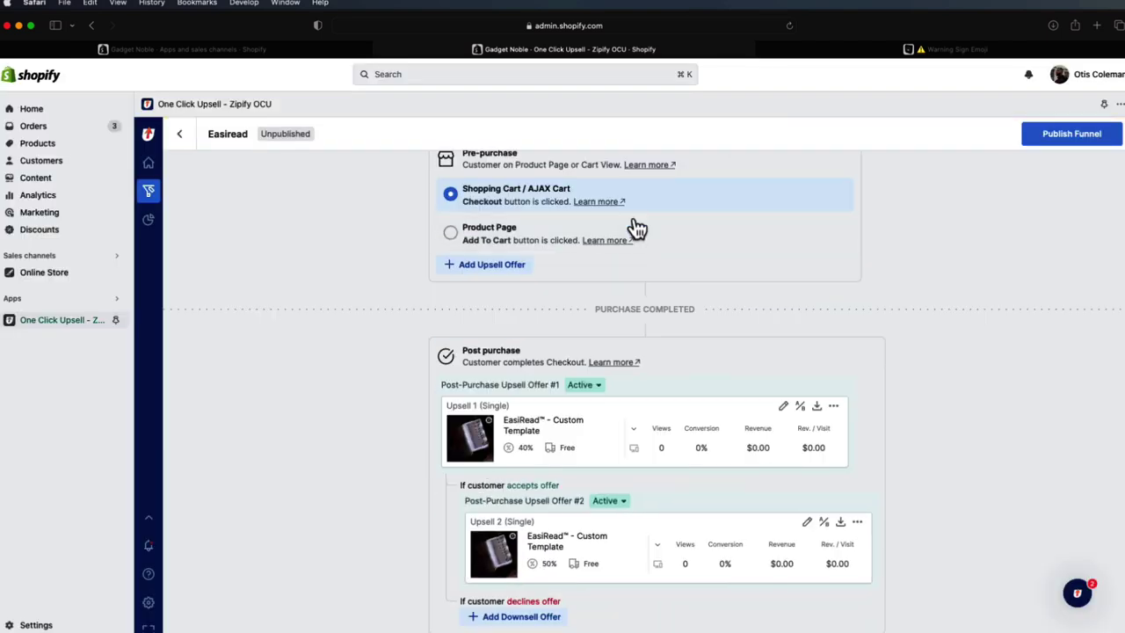
left_click(624, 239)
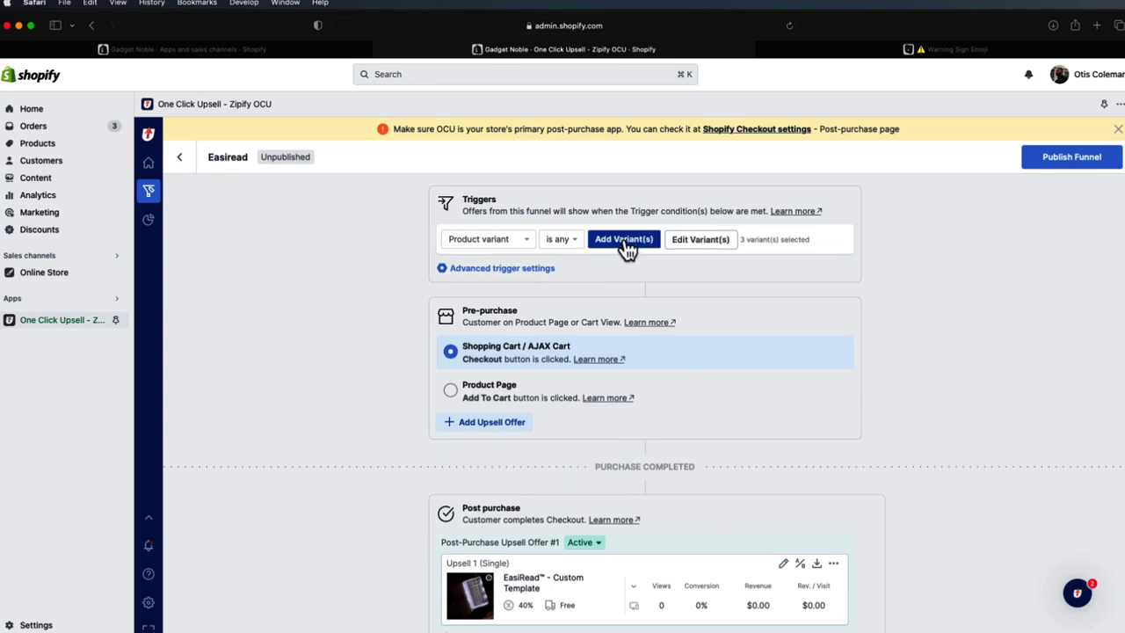
scroll(598, 299, "down", 3)
scroll(519, 351, "up", 1)
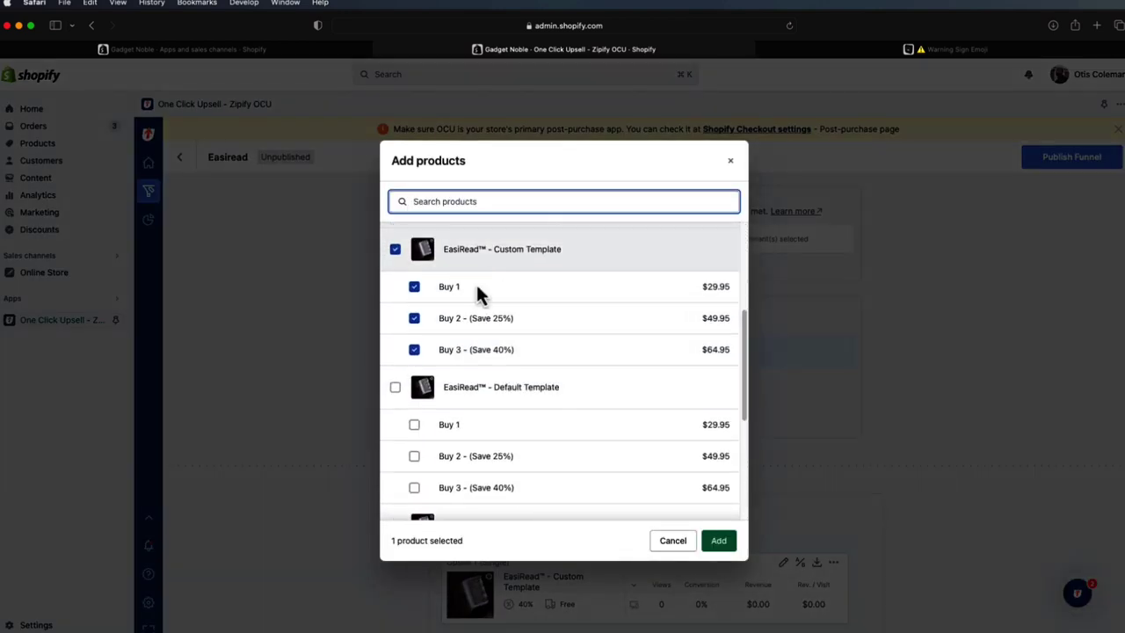
left_click(673, 539)
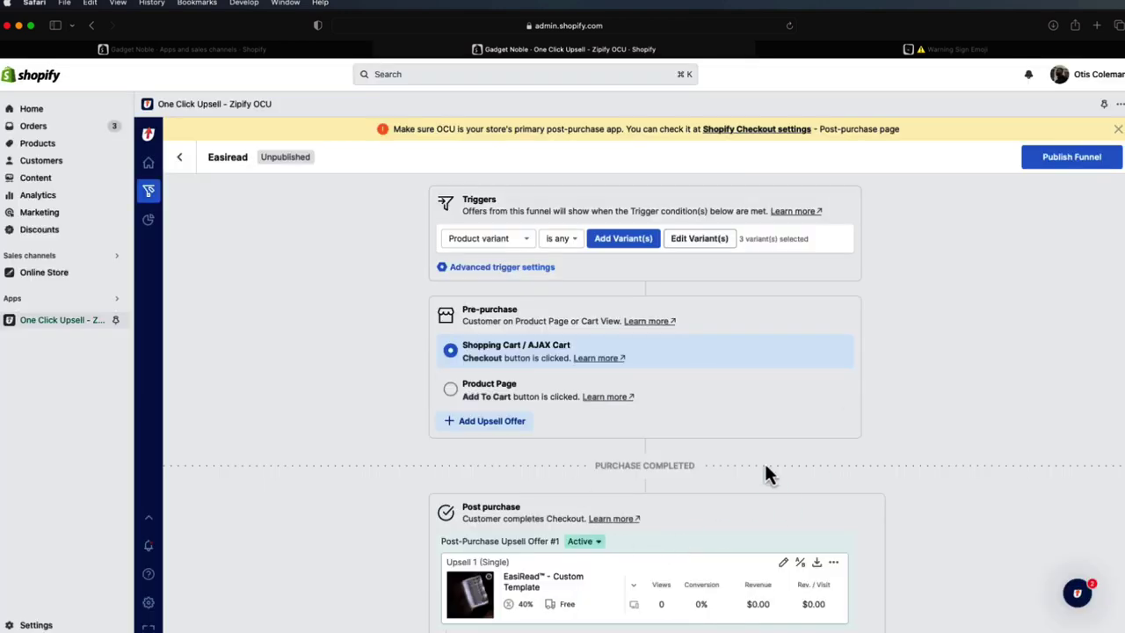
scroll(545, 392, "down", 5)
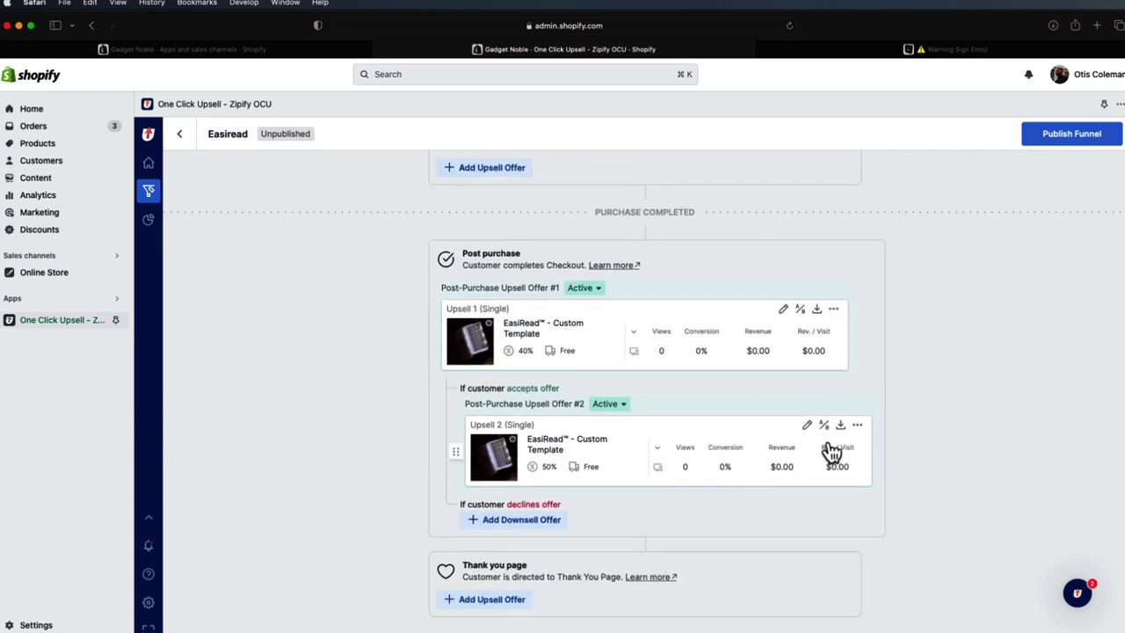
scroll(844, 464, "up", 3)
- Publish the Easiread funnel, dismiss the post-purchase app warning, and return to the funnels list
left_click(1059, 163)
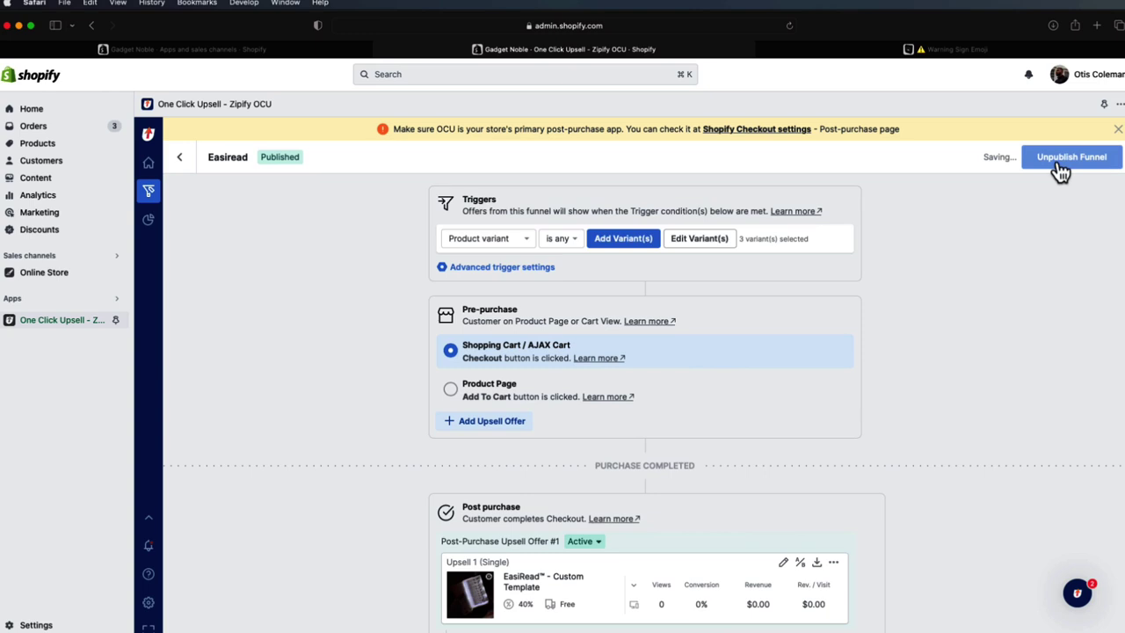
left_click(1118, 128)
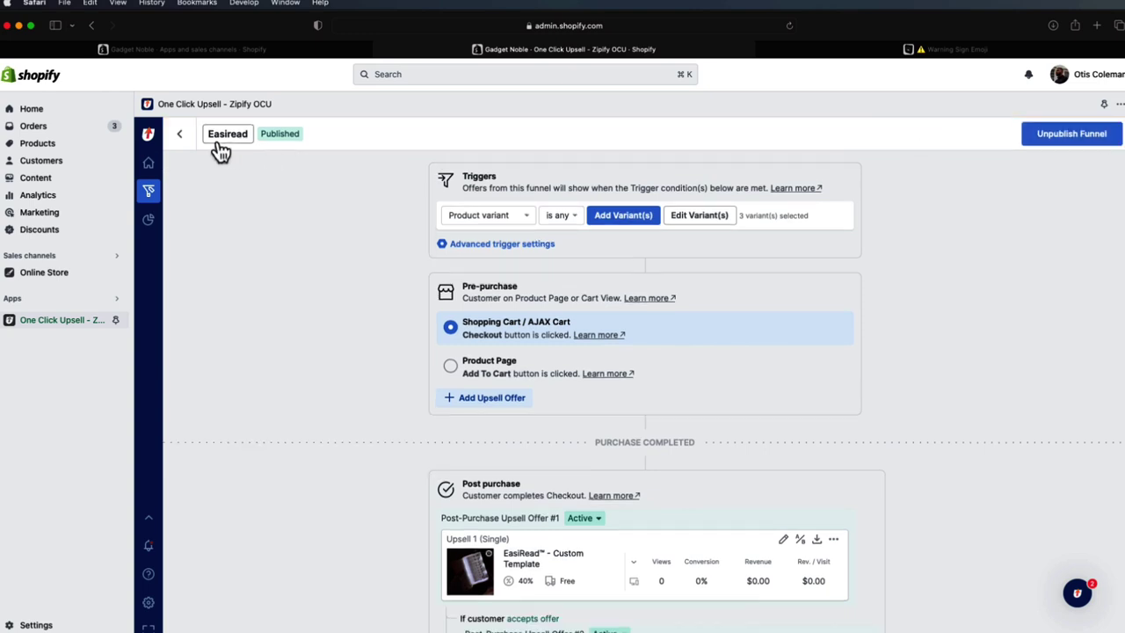
left_click(182, 137)
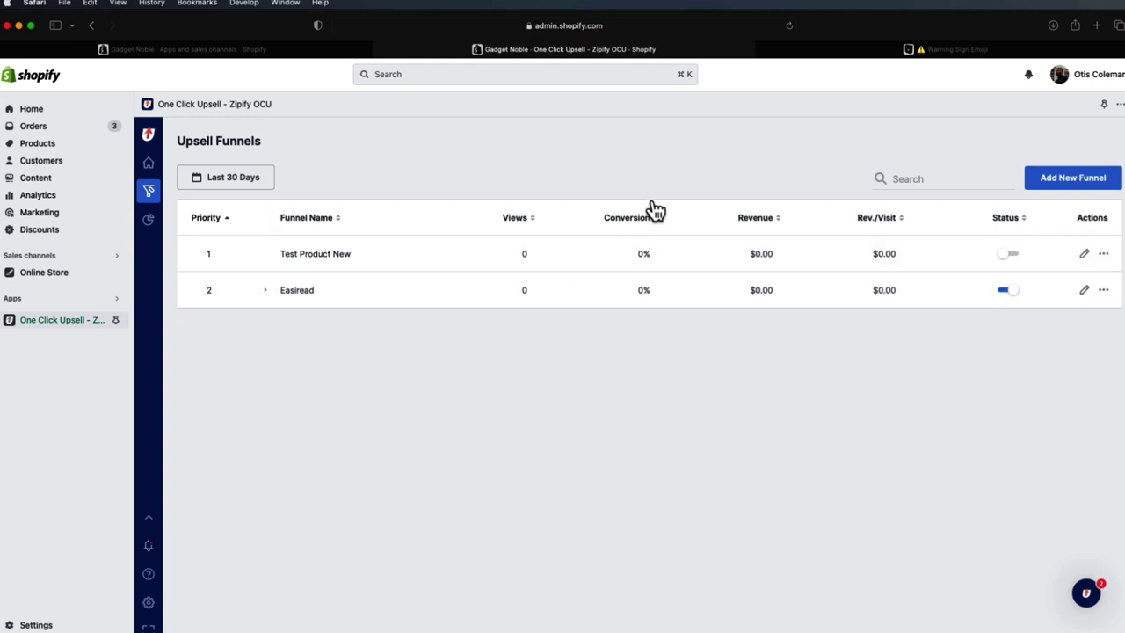
- Search the web for 'trueprofit shopify' and open the TrueProfit: Profit Analytics App Store listing
left_click(852, 54)
key("super+l")
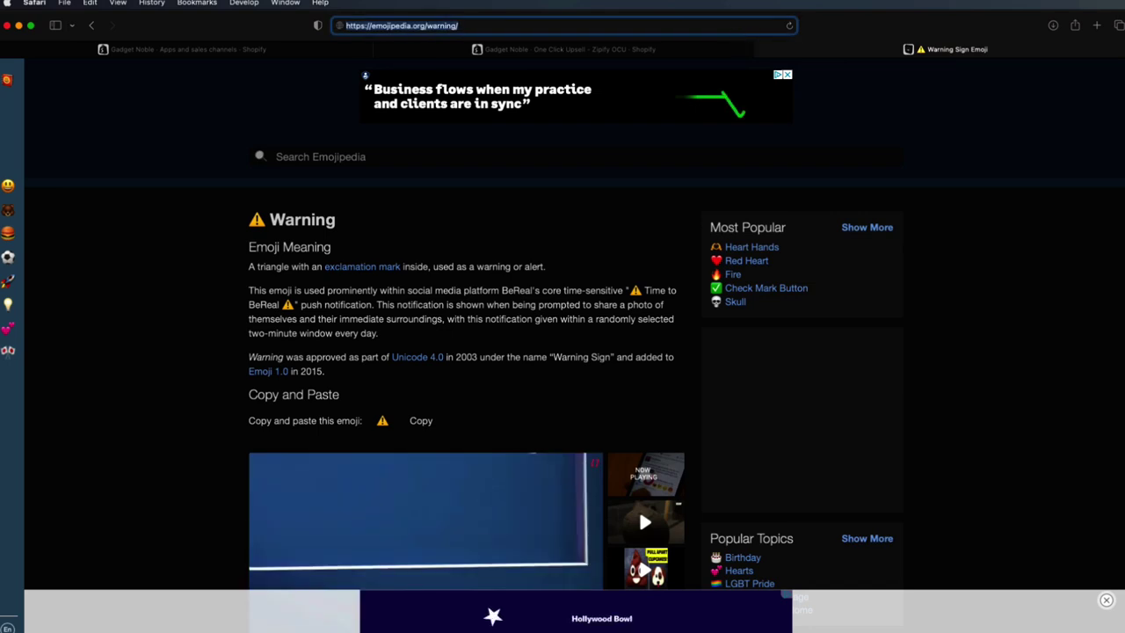
type("trueprofit")
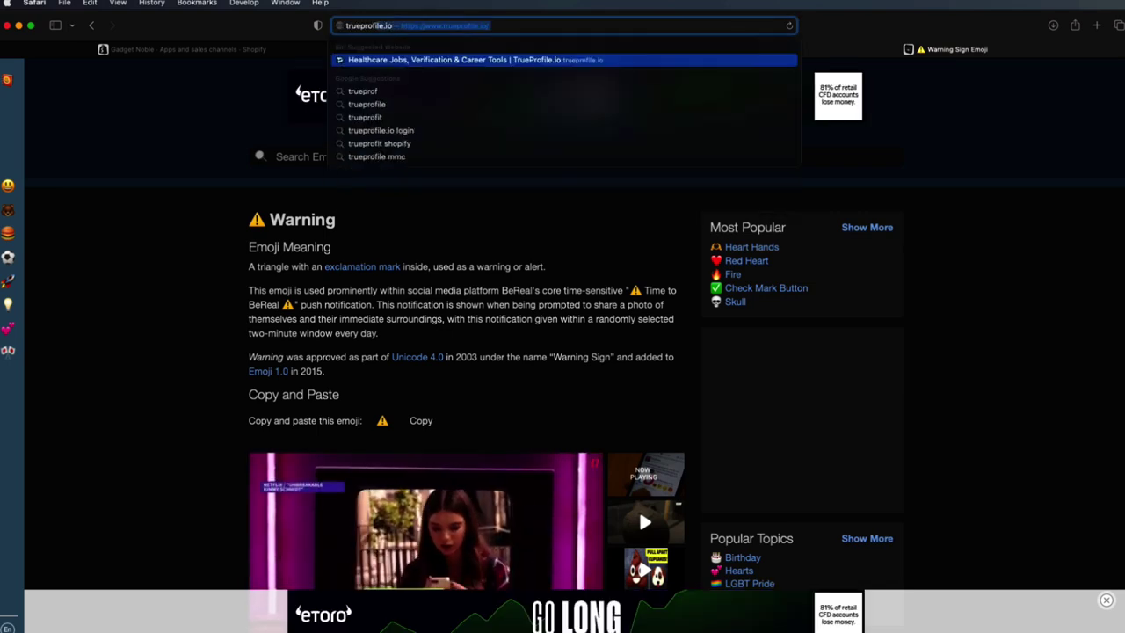
type(" shopify")
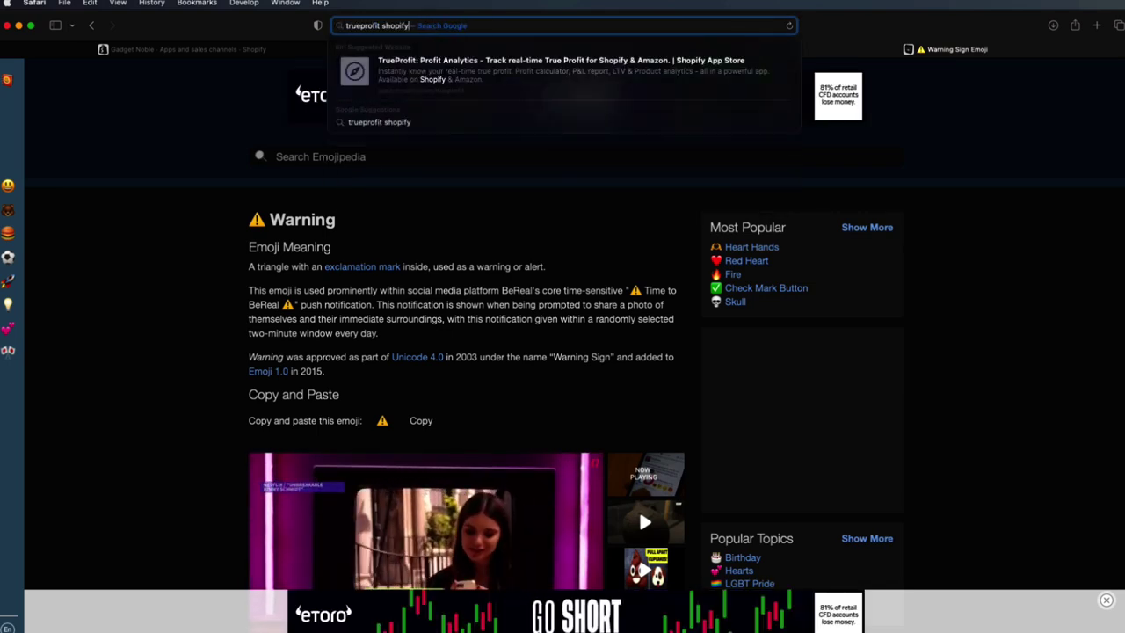
key("Return")
left_click(315, 208)
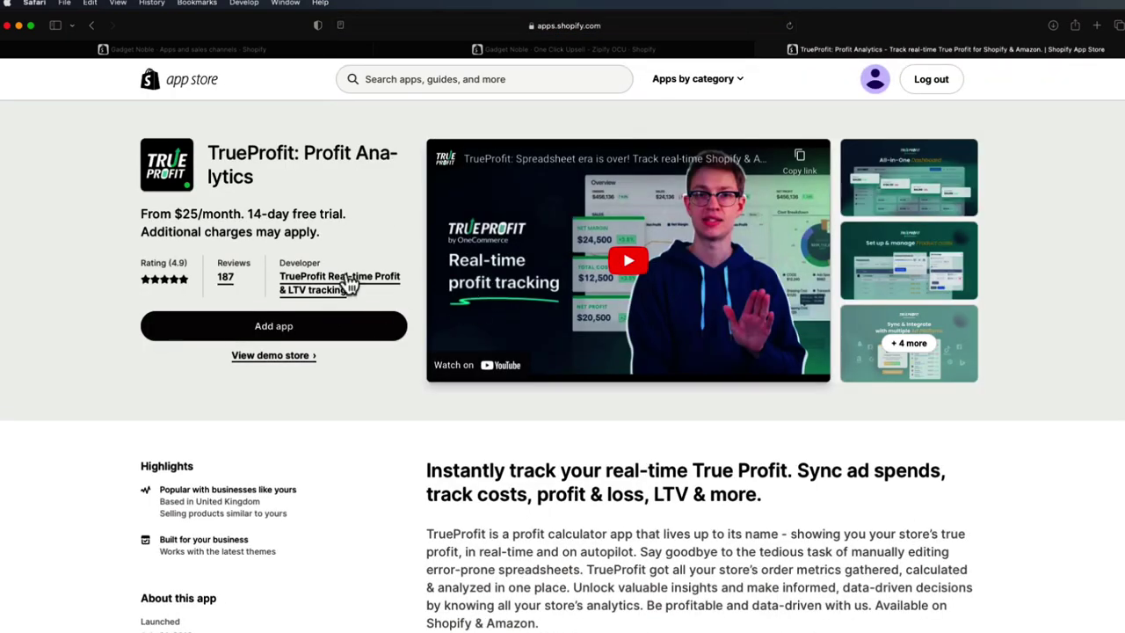
- Scroll through TrueProfit's features and pricing, from $25/month with a 14-day free trial
scroll(322, 343, "down", 2)
scroll(325, 342, "down", 3)
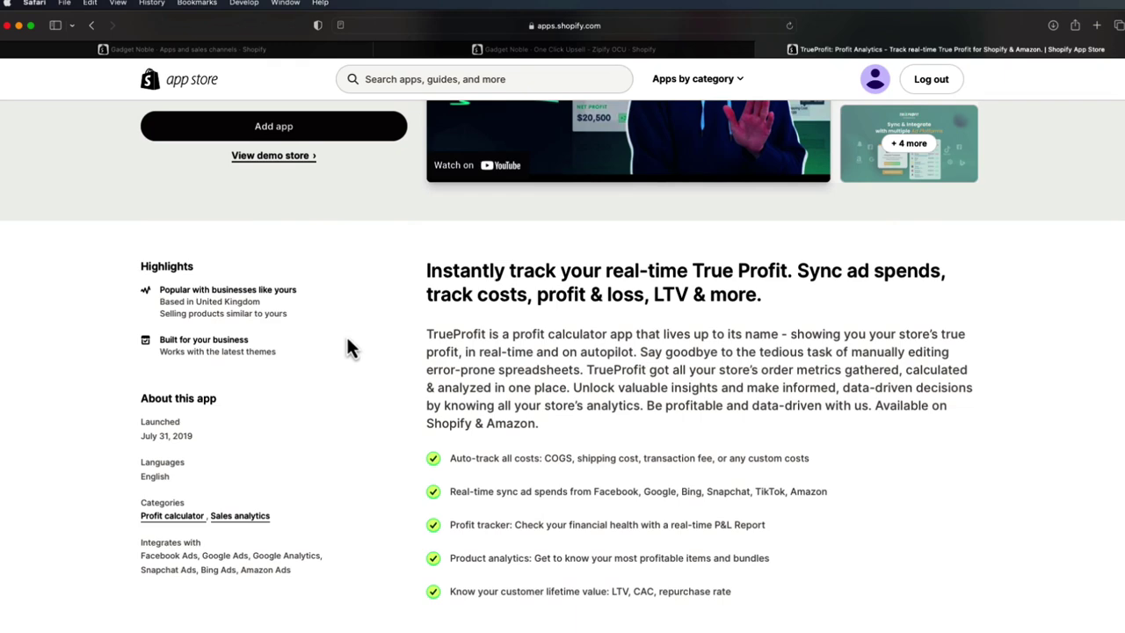
scroll(615, 373, "down", 4)
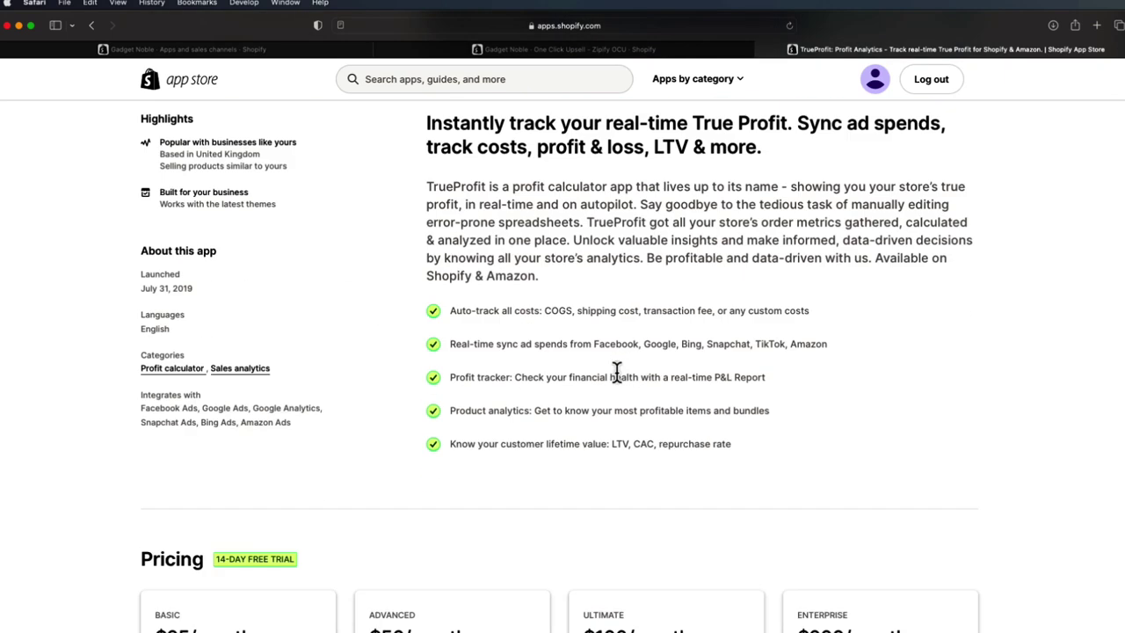
scroll(617, 372, "up", 6)
scroll(614, 406, "down", 4)
scroll(667, 360, "up", 2)
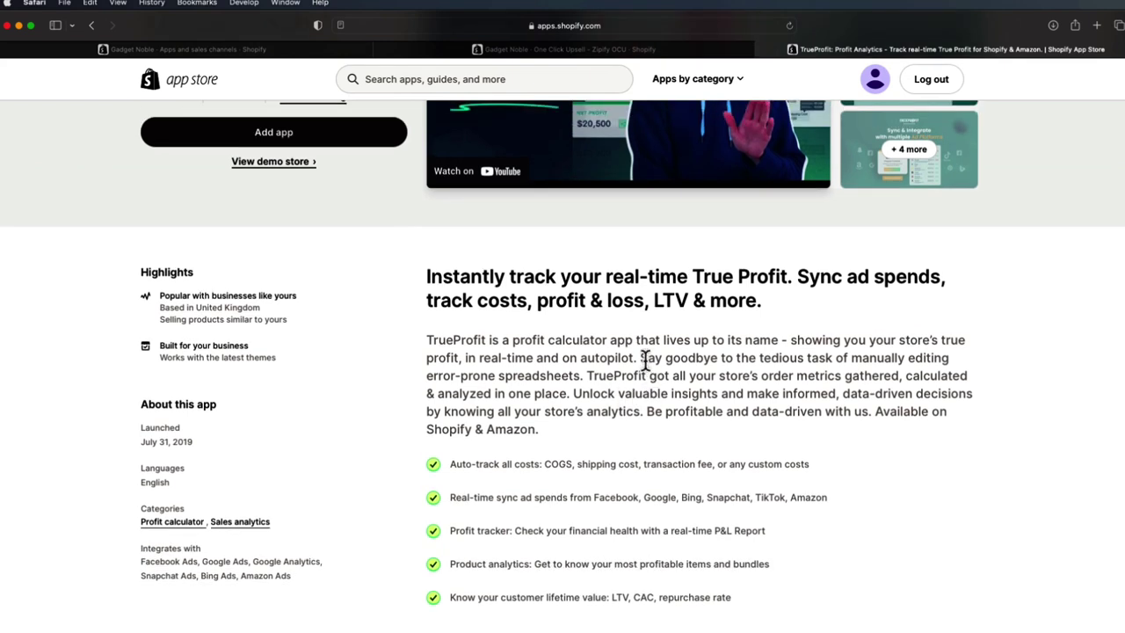
scroll(647, 358, "down", 3)
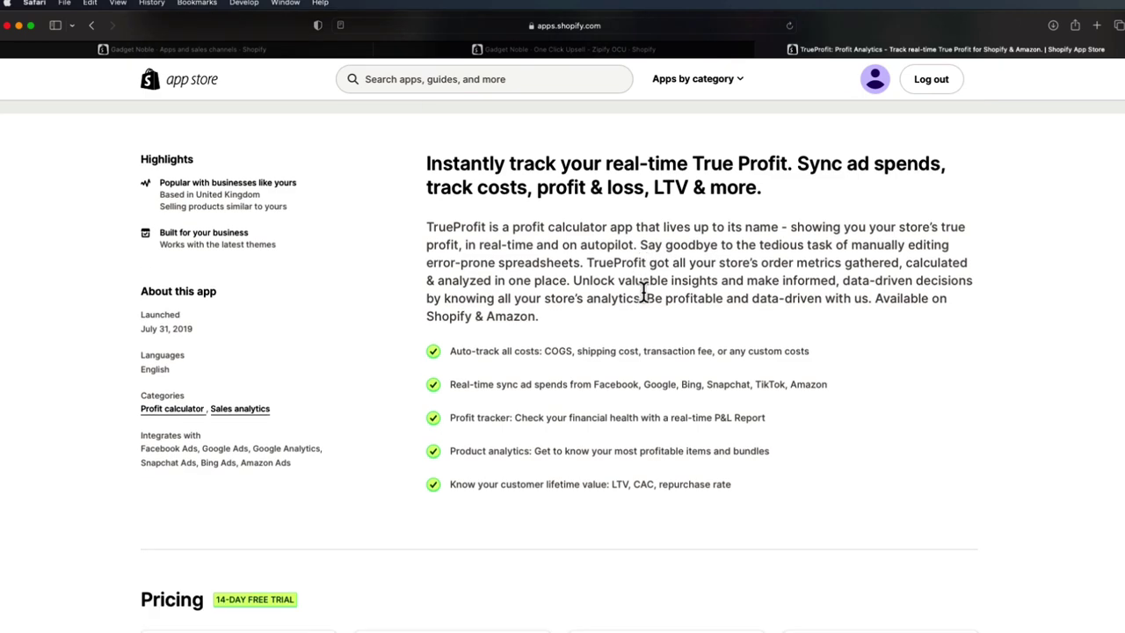
scroll(646, 316, "up", 3)
scroll(664, 343, "down", 13)
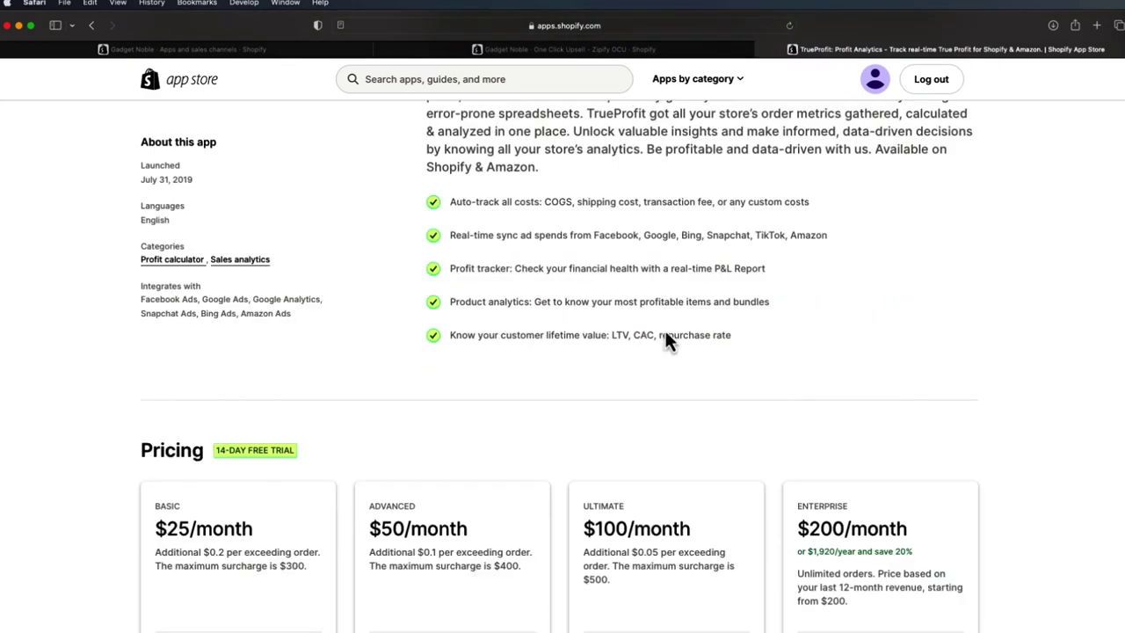
scroll(638, 281, "up", 15)
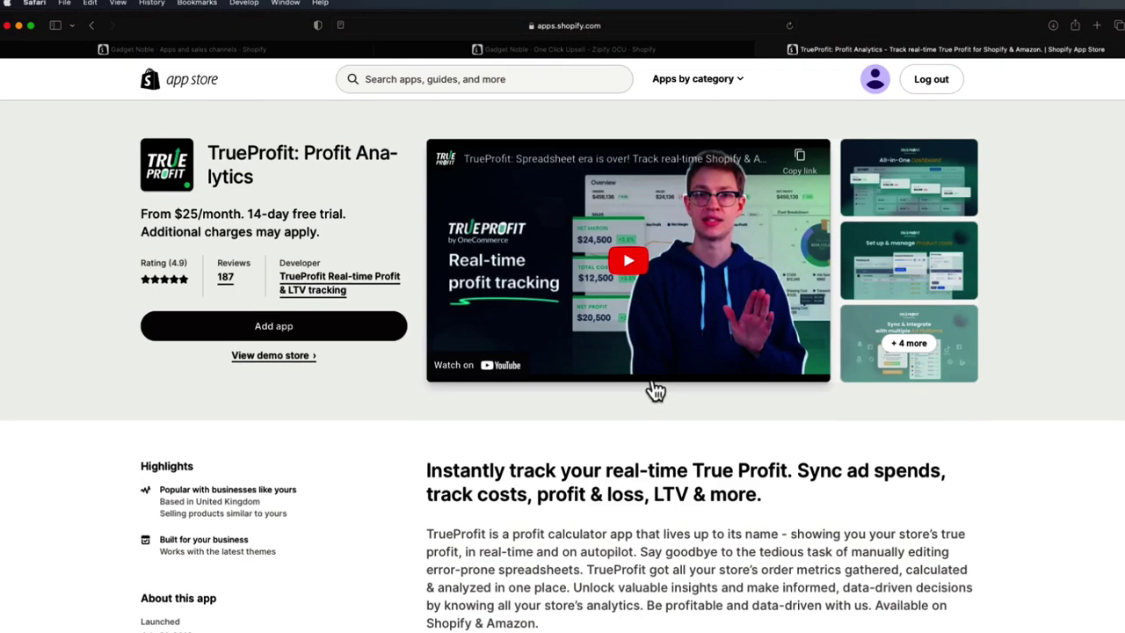
left_click(447, 80)
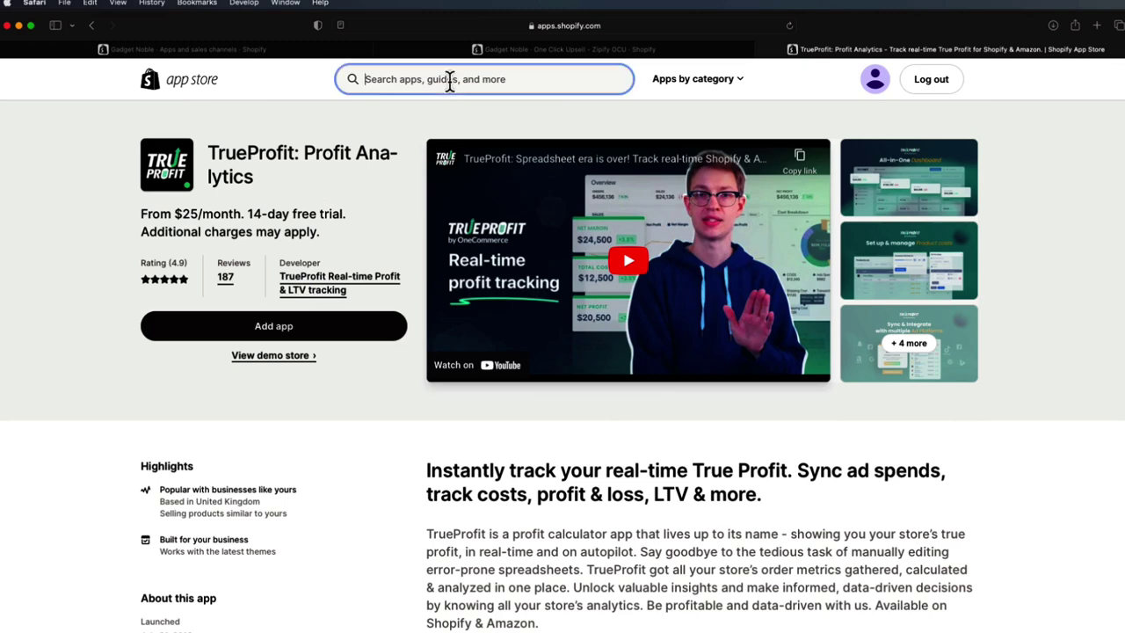
- Search the App Store for 'kla' and open the Klaviyo: Email Marketing & SMS listing
type("klaviyo")
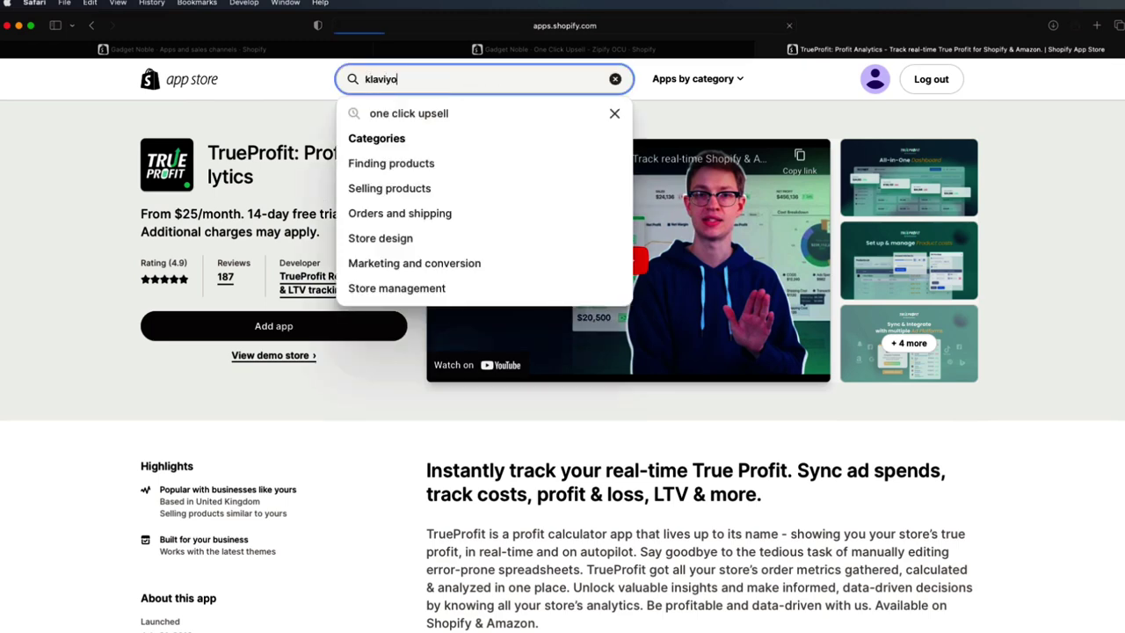
key("Return")
left_click(293, 247)
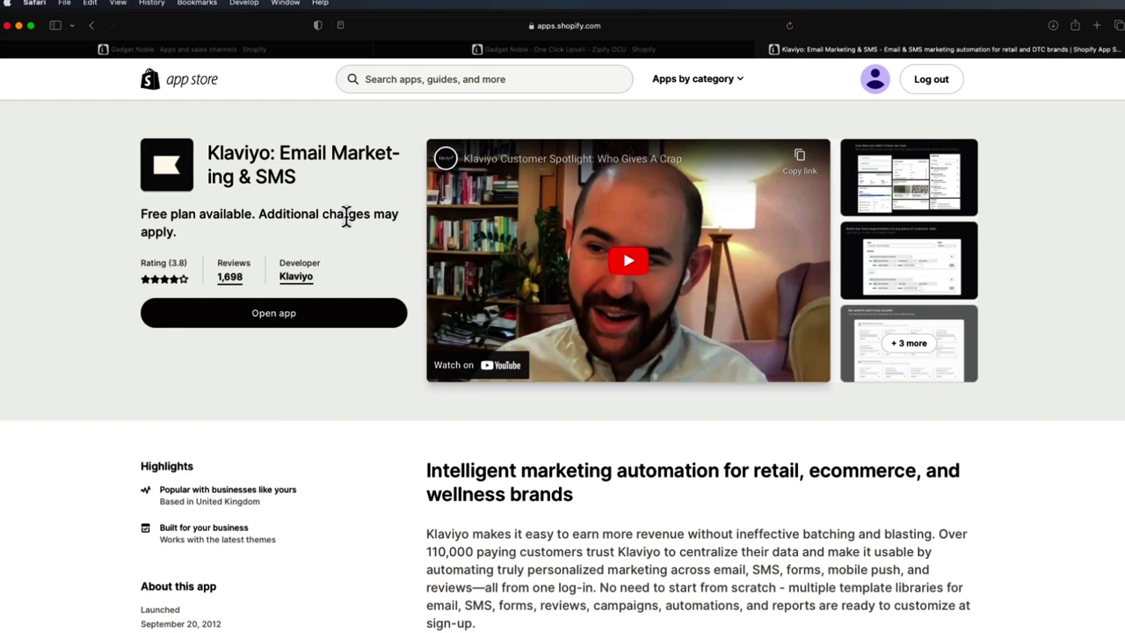
- Search 'smsbum' and open the SMSBump: SMS Marketing & Email app page
left_click(431, 80)
type("smsbum")
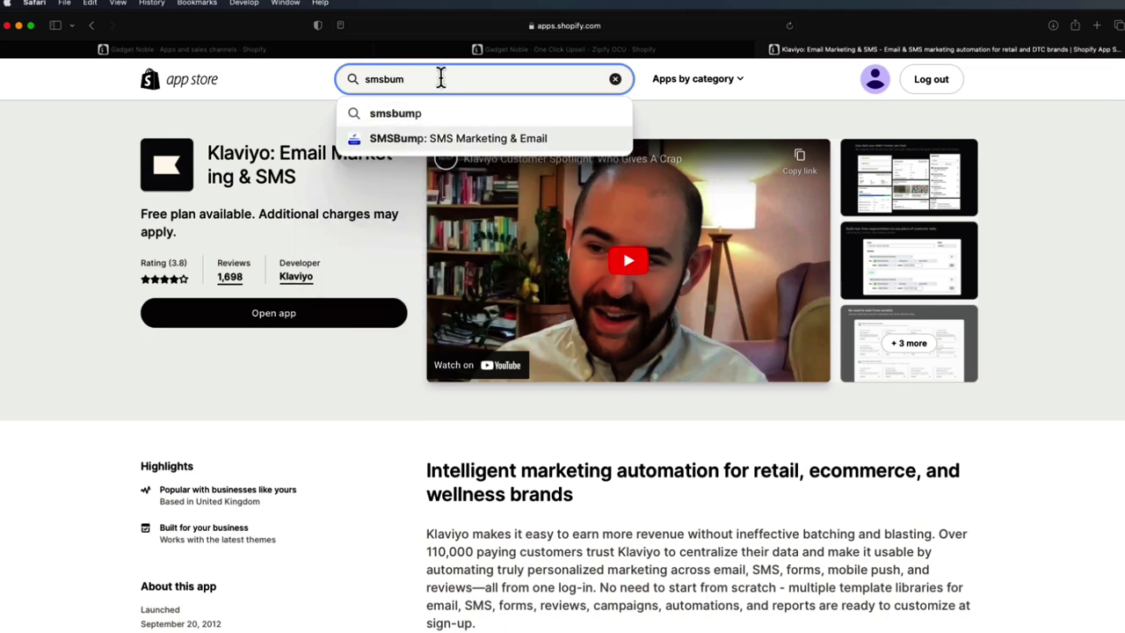
left_click(465, 141)
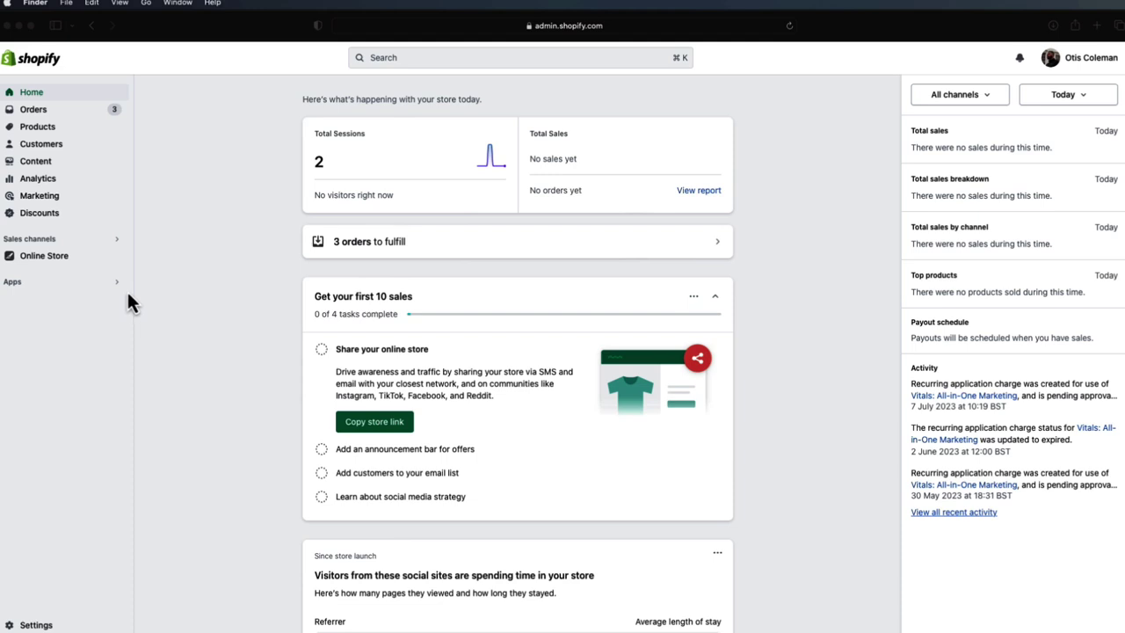
left_click(94, 286)
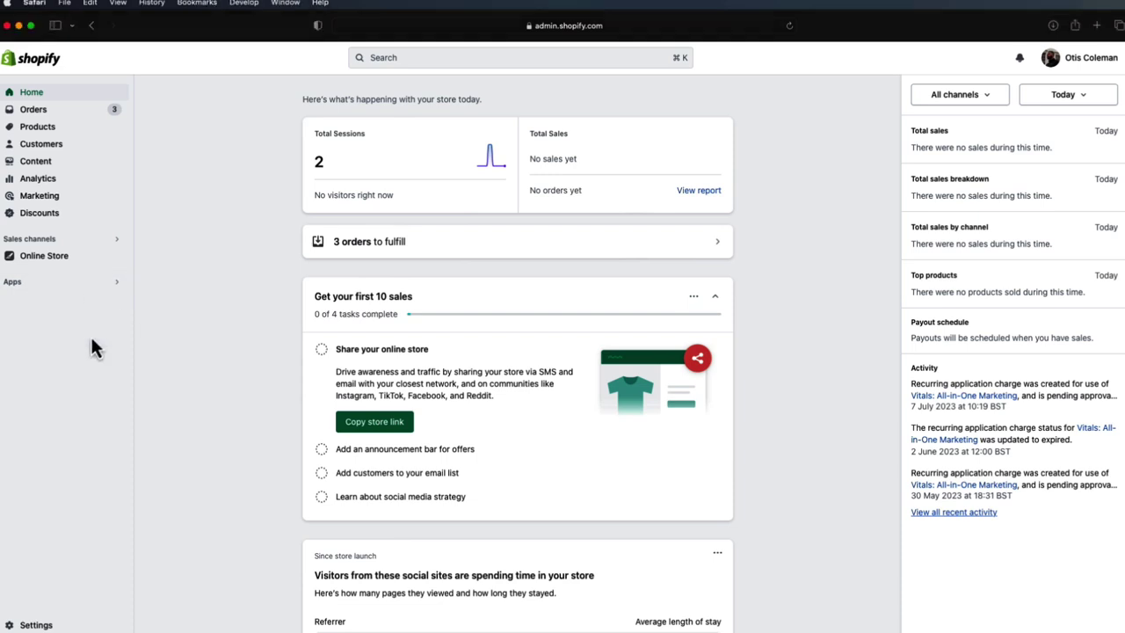
left_click(73, 627)
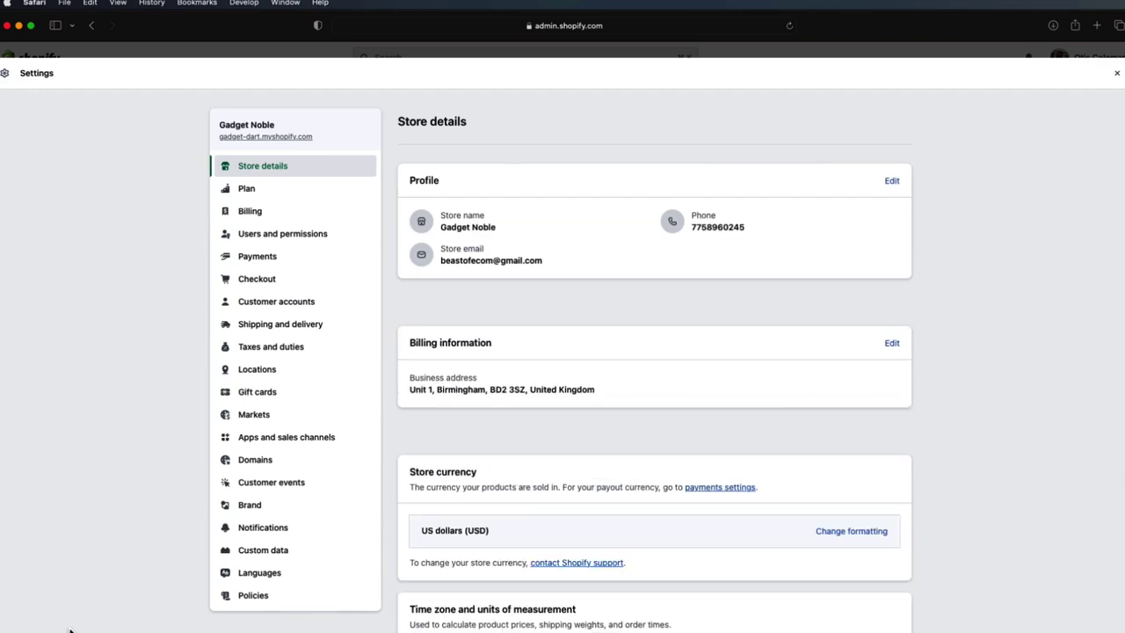
left_click(270, 601)
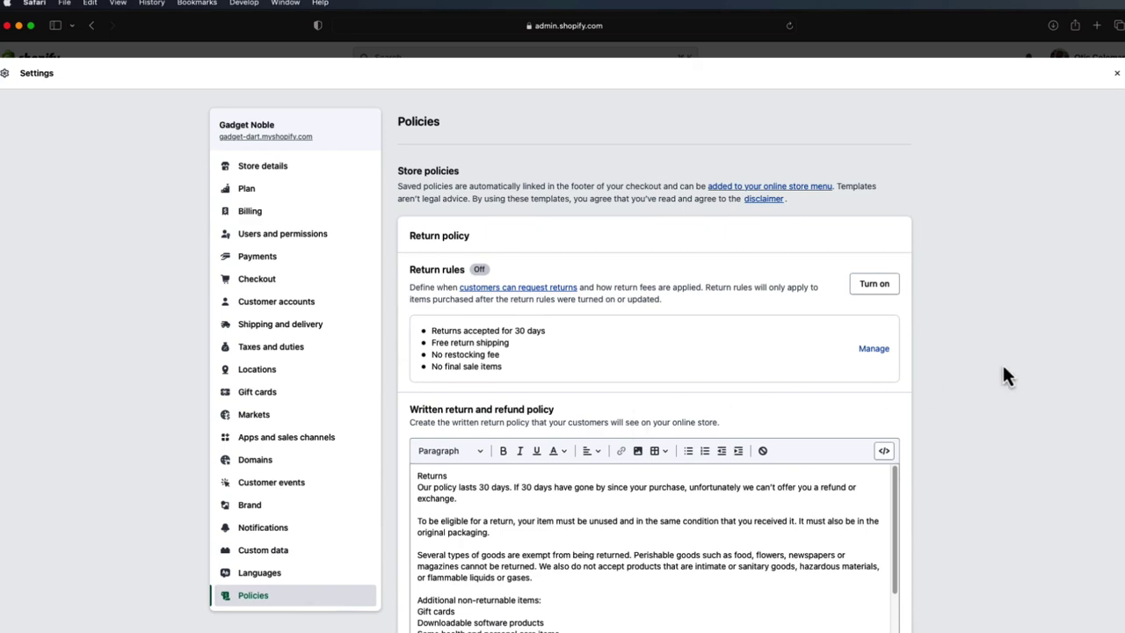
scroll(979, 378, "down", 1)
scroll(997, 327, "down", 2)
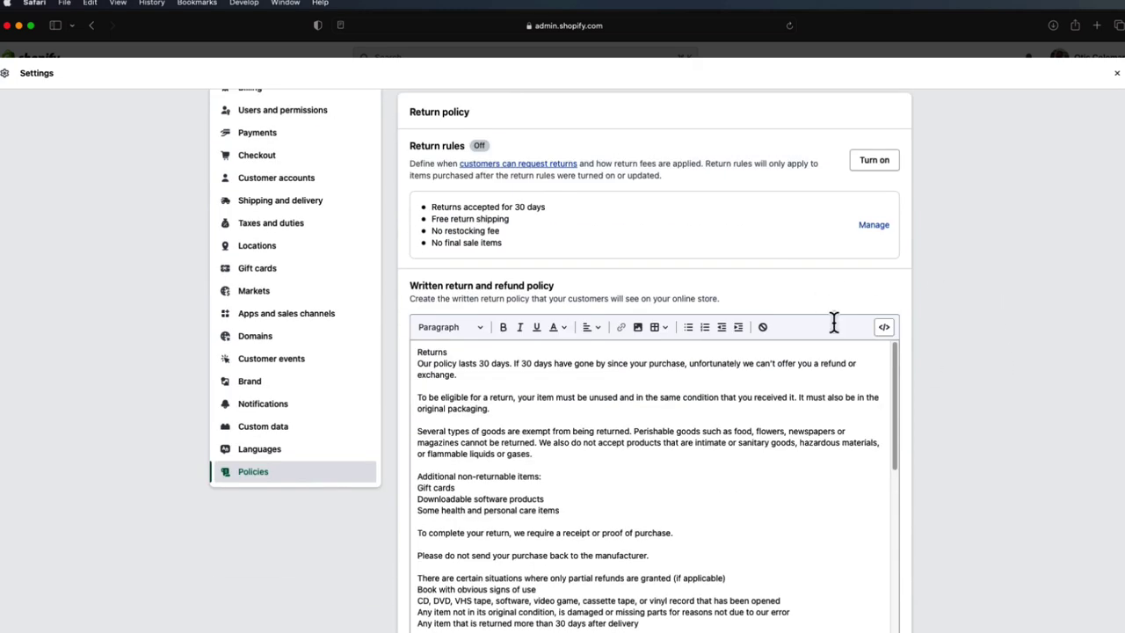
scroll(972, 358, "up", 1)
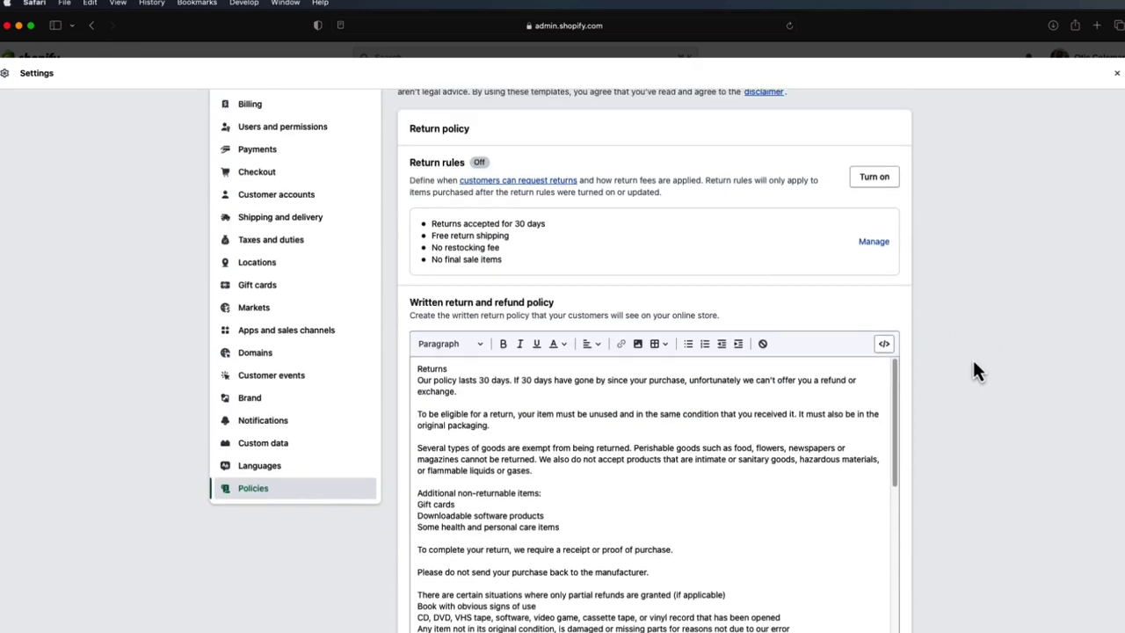
scroll(973, 360, "down", 2)
scroll(834, 323, "down", 2)
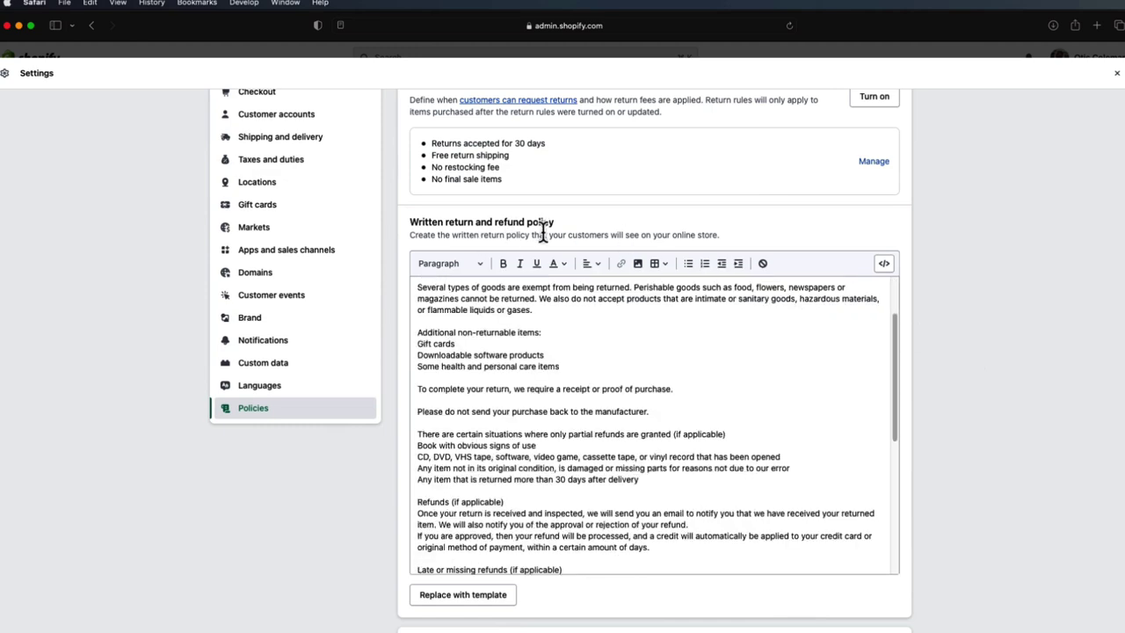
scroll(741, 301, "down", 3)
scroll(718, 385, "down", 3)
scroll(648, 434, "up", 10)
scroll(883, 389, "down", 1)
scroll(937, 356, "down", 5)
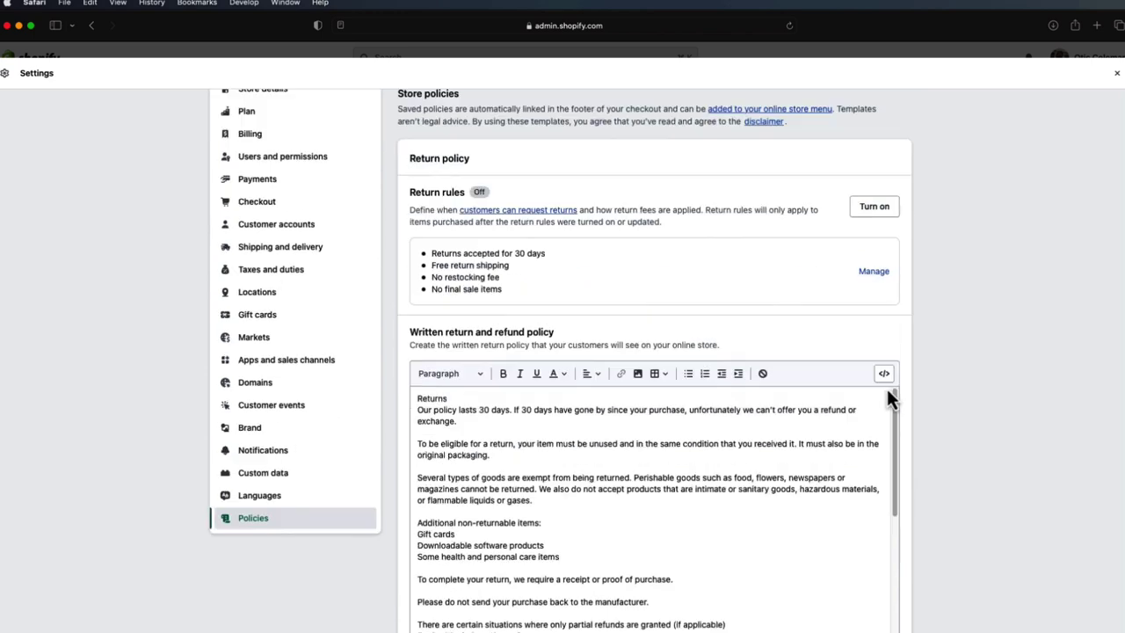
scroll(941, 333, "down", 5)
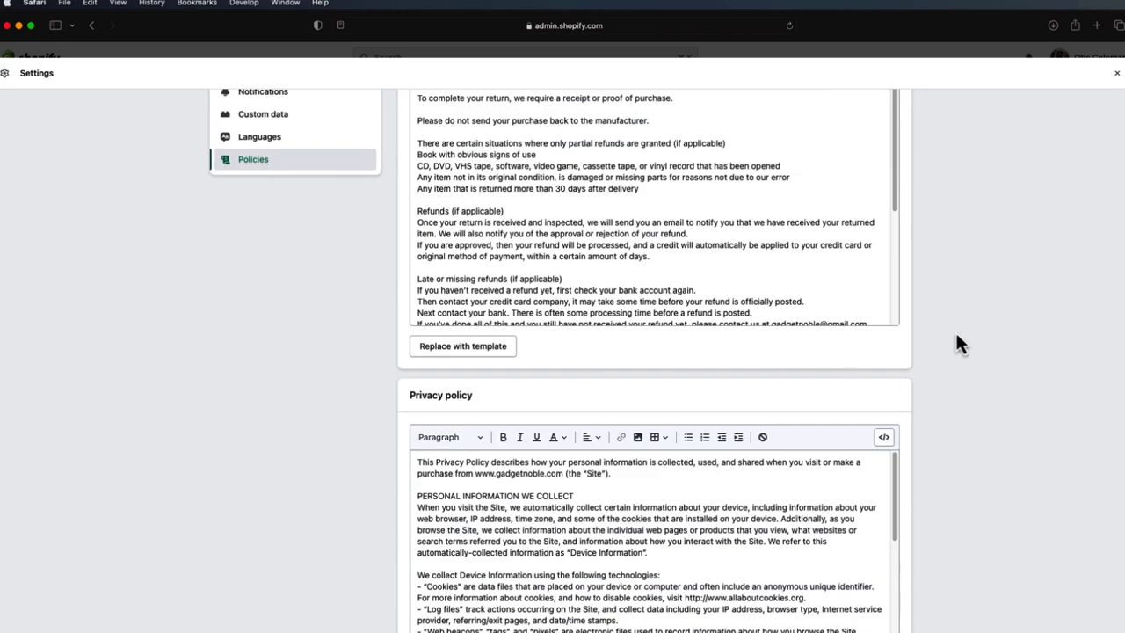
scroll(735, 252, "down", 5)
scroll(849, 260, "down", 2)
scroll(1017, 296, "down", 2)
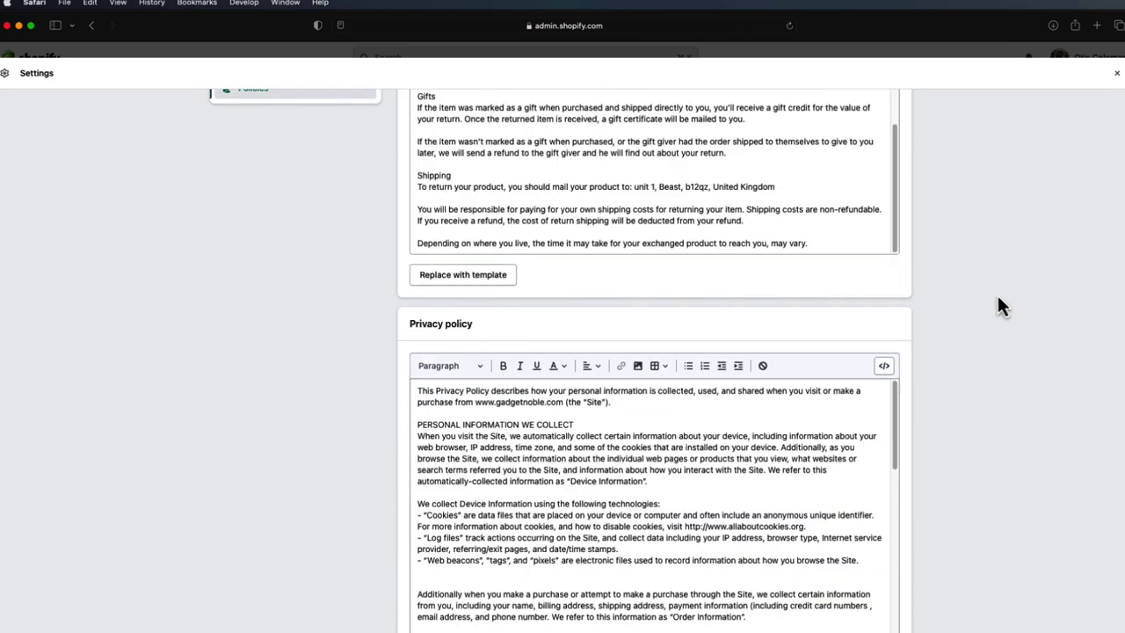
scroll(1001, 305, "down", 2)
scroll(619, 334, "down", 10)
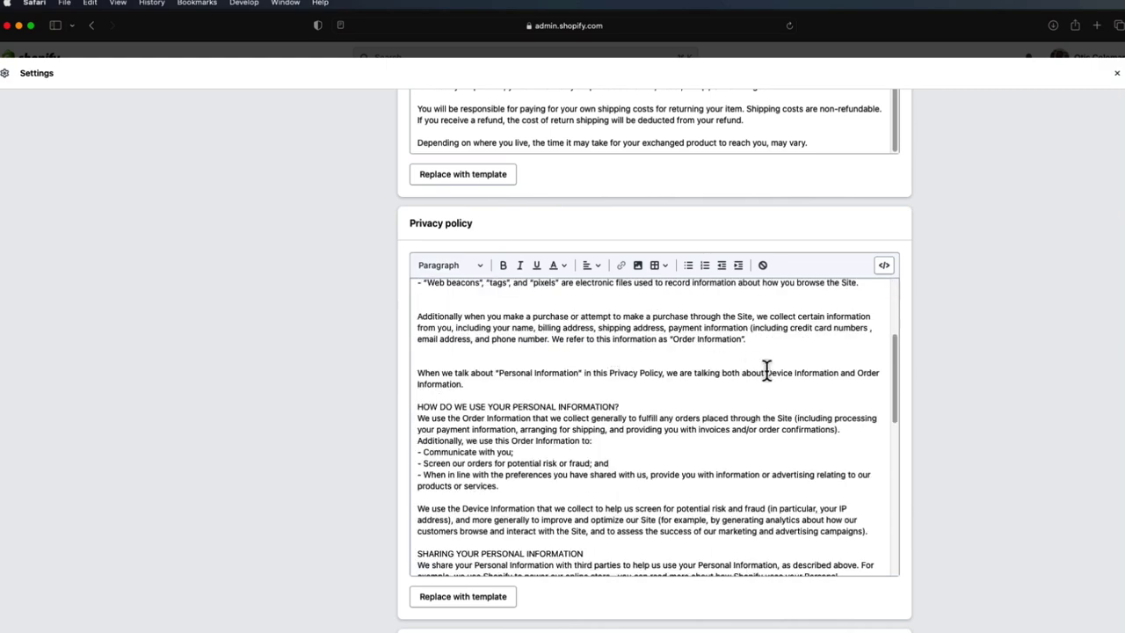
scroll(963, 369, "down", 9)
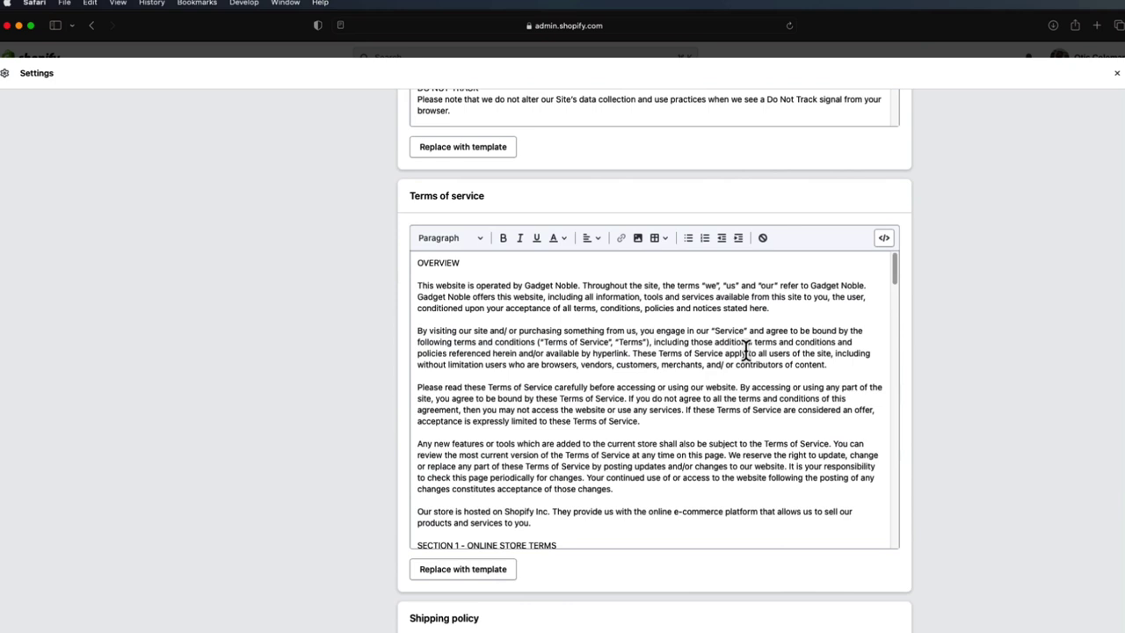
scroll(841, 319, "down", 1)
left_click_drag(578, 283, 525, 283)
left_click(563, 292)
scroll(879, 350, "down", 3)
scroll(934, 334, "down", 9)
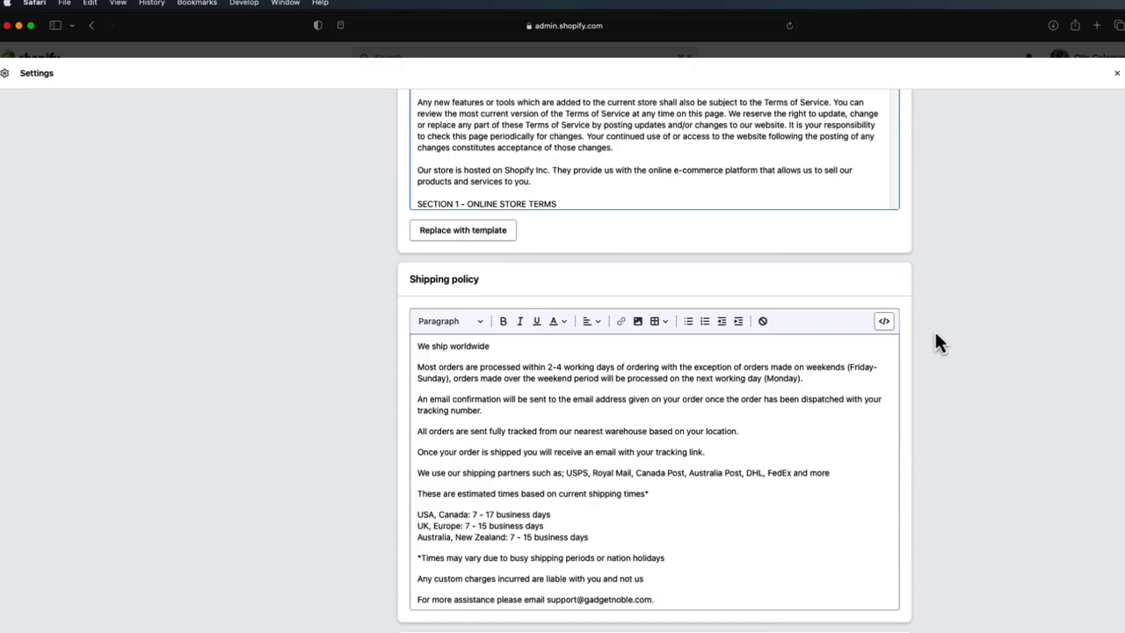
scroll(940, 361, "up", 6)
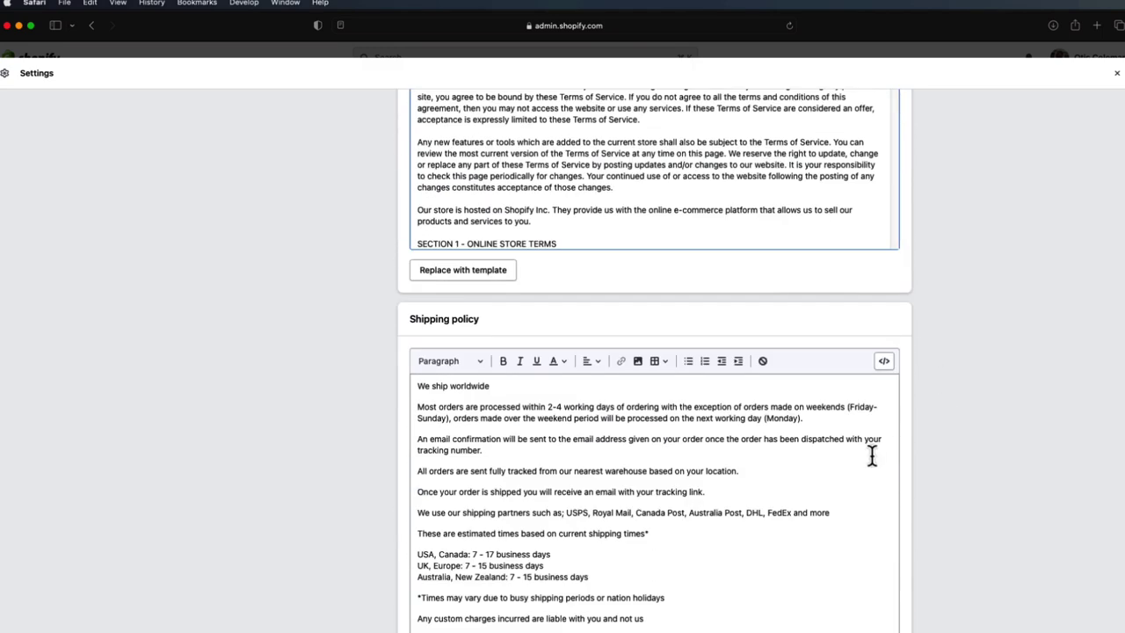
scroll(943, 442, "down", 2)
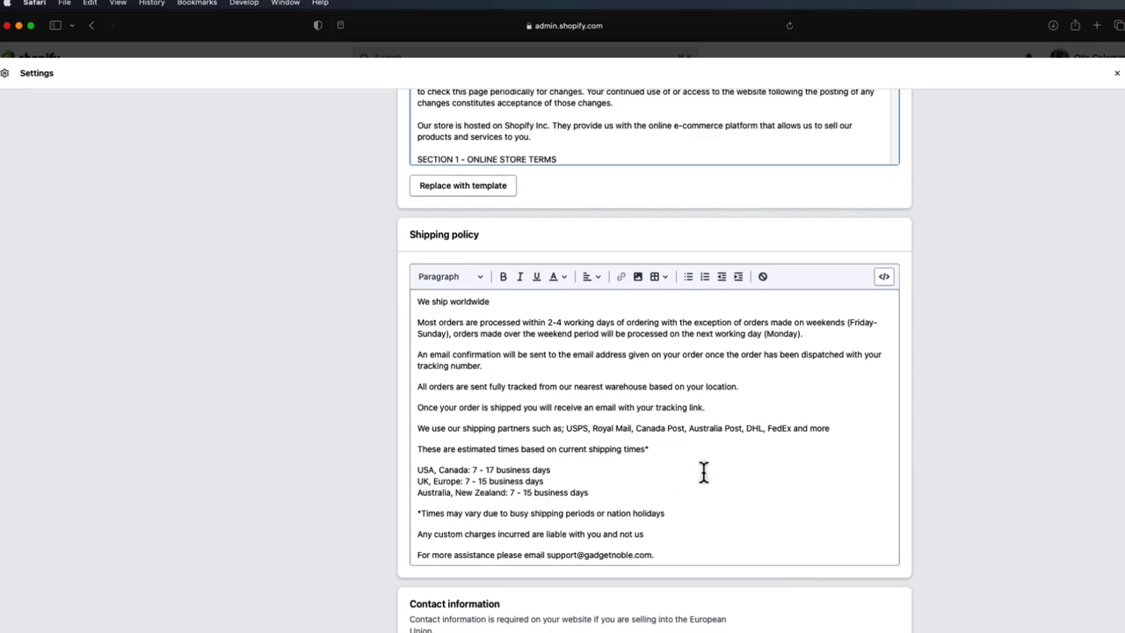
scroll(717, 467, "up", 15)
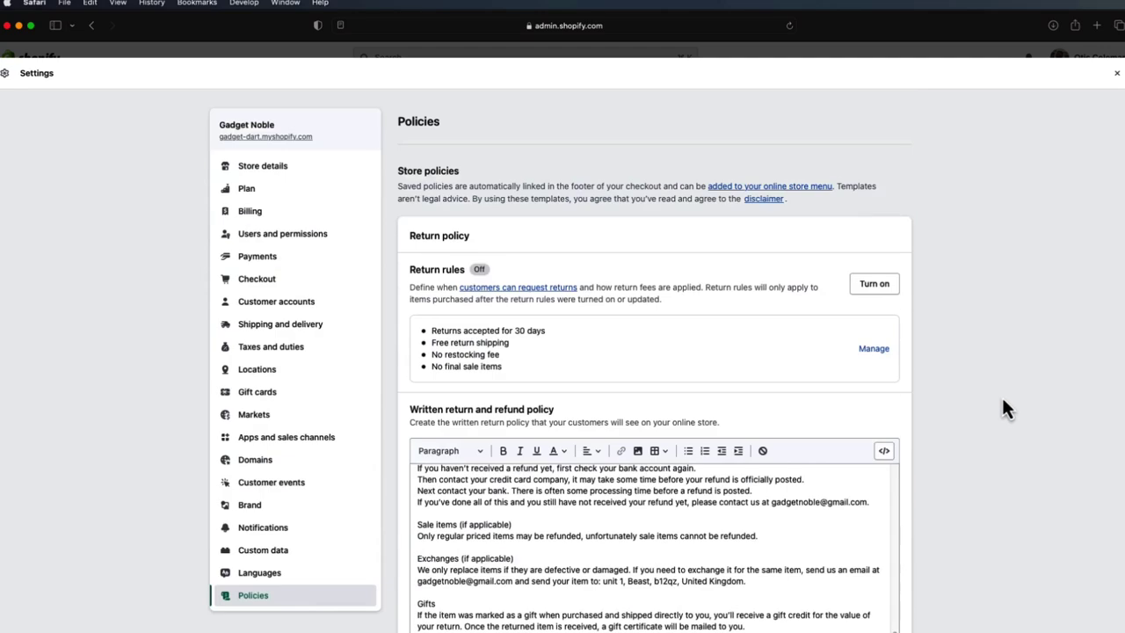
scroll(997, 357, "down", 12)
scroll(994, 347, "up", 5)
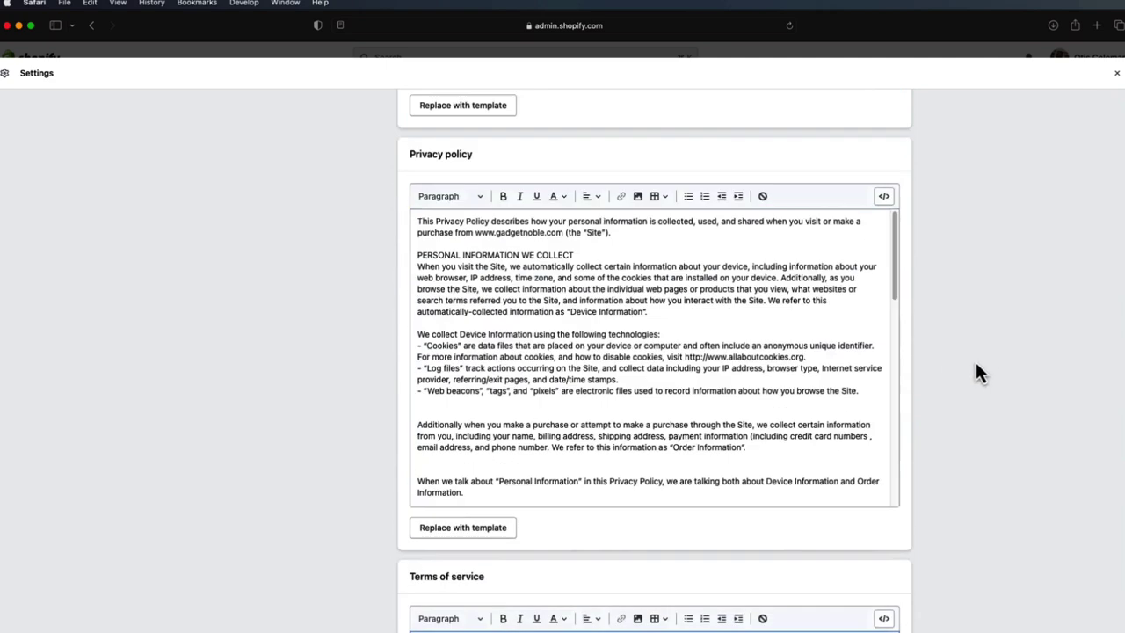
scroll(979, 351, "up", 7)
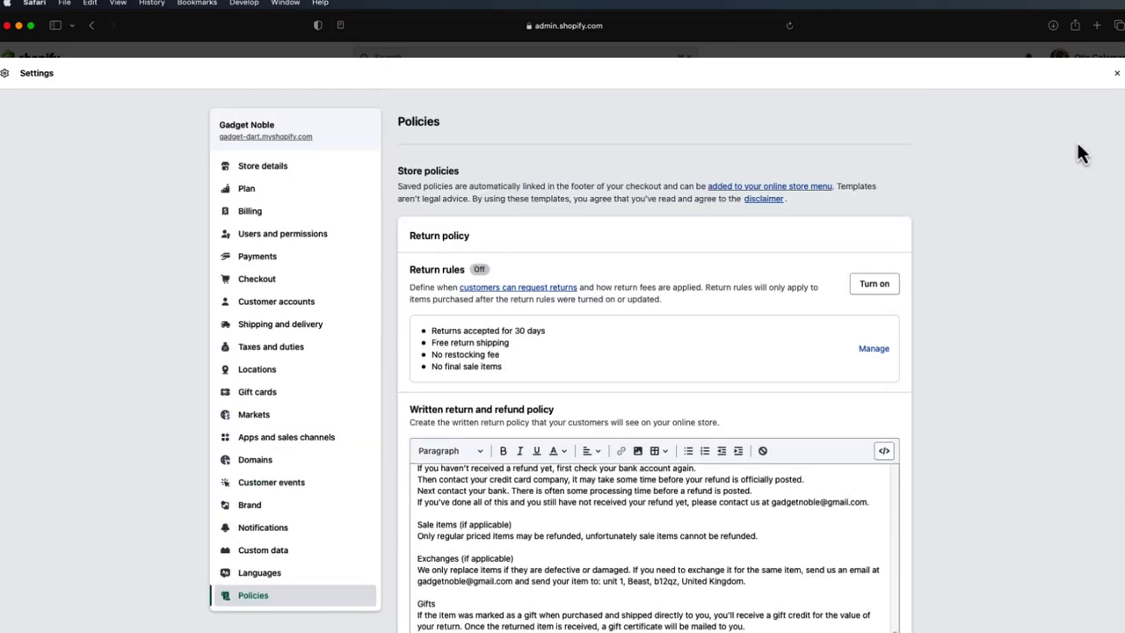
- Open the Online Store's Track Your Order page and place the caret in its content
left_click(1114, 75)
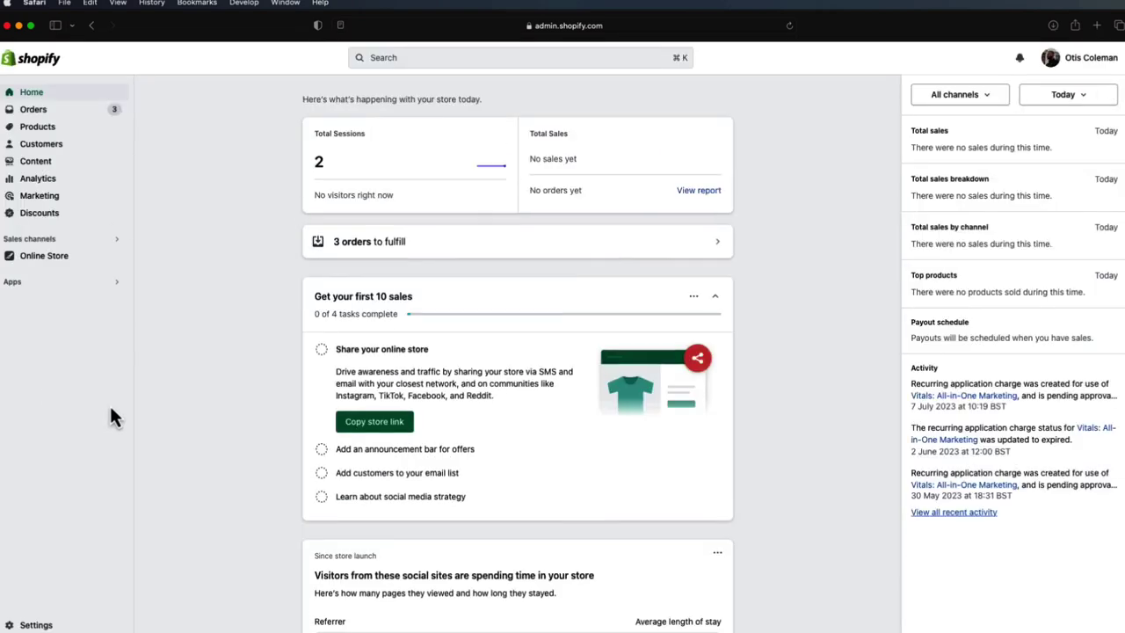
left_click(101, 243)
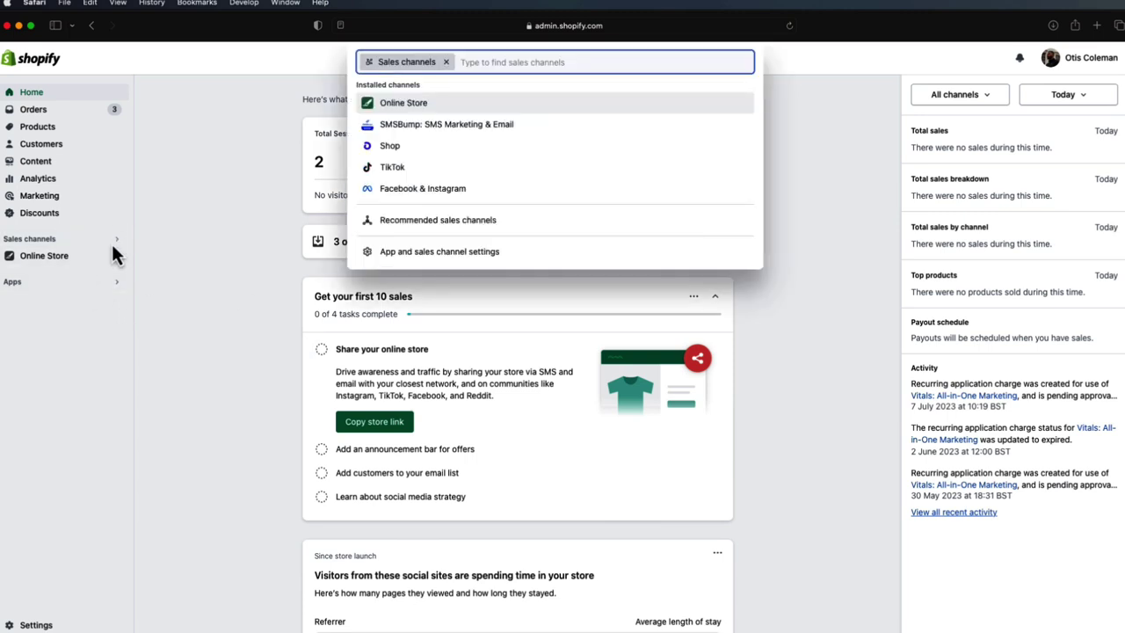
left_click(88, 258)
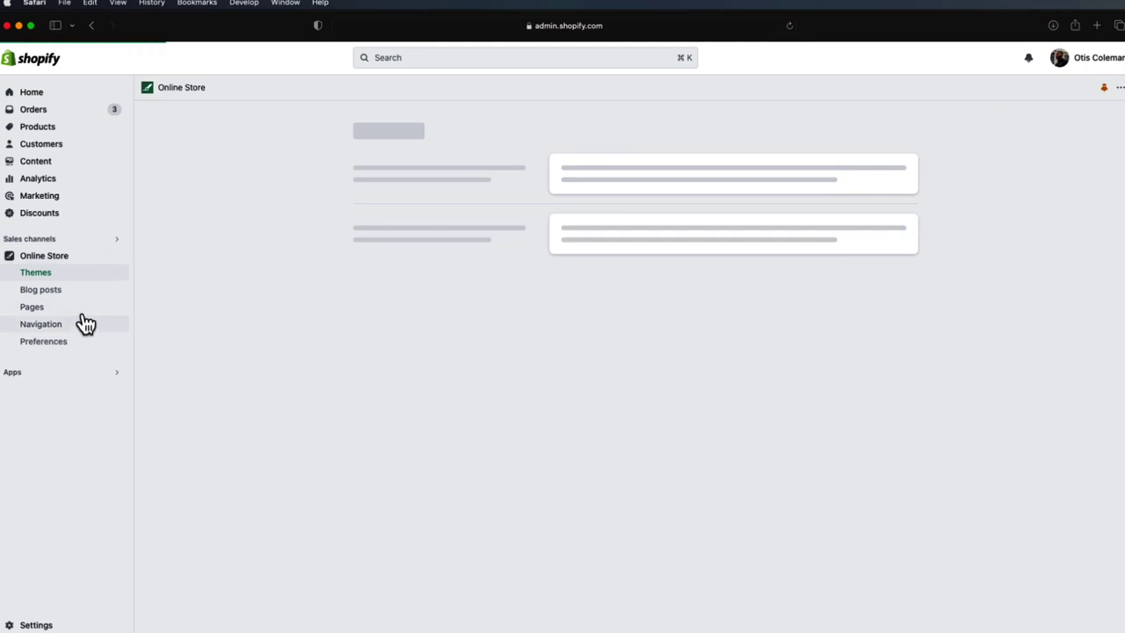
left_click(81, 311)
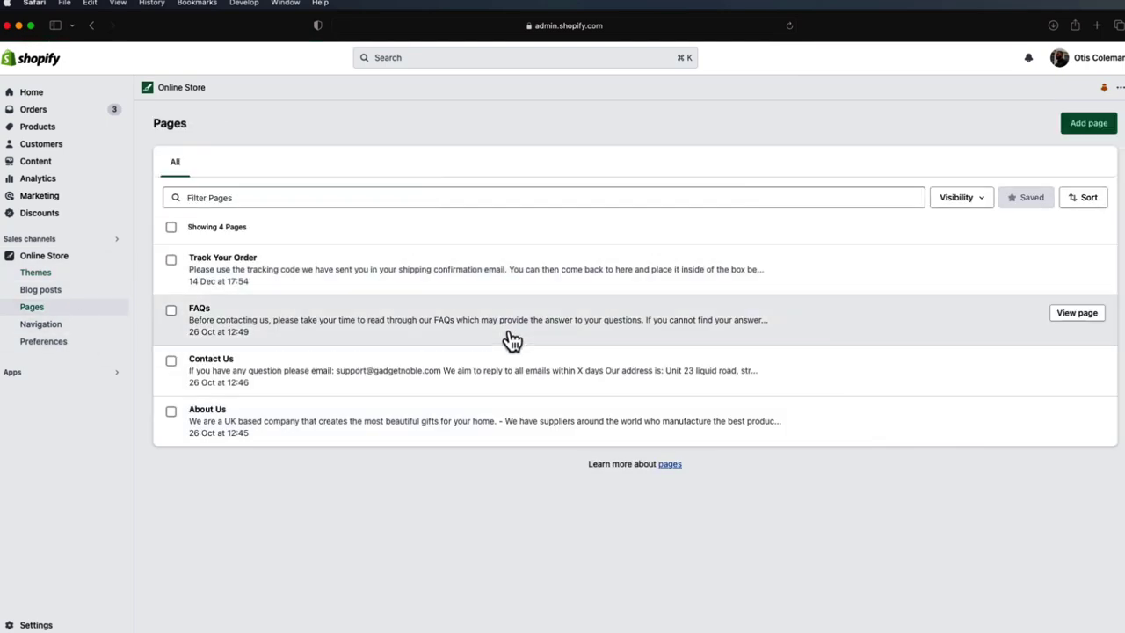
left_click(380, 280)
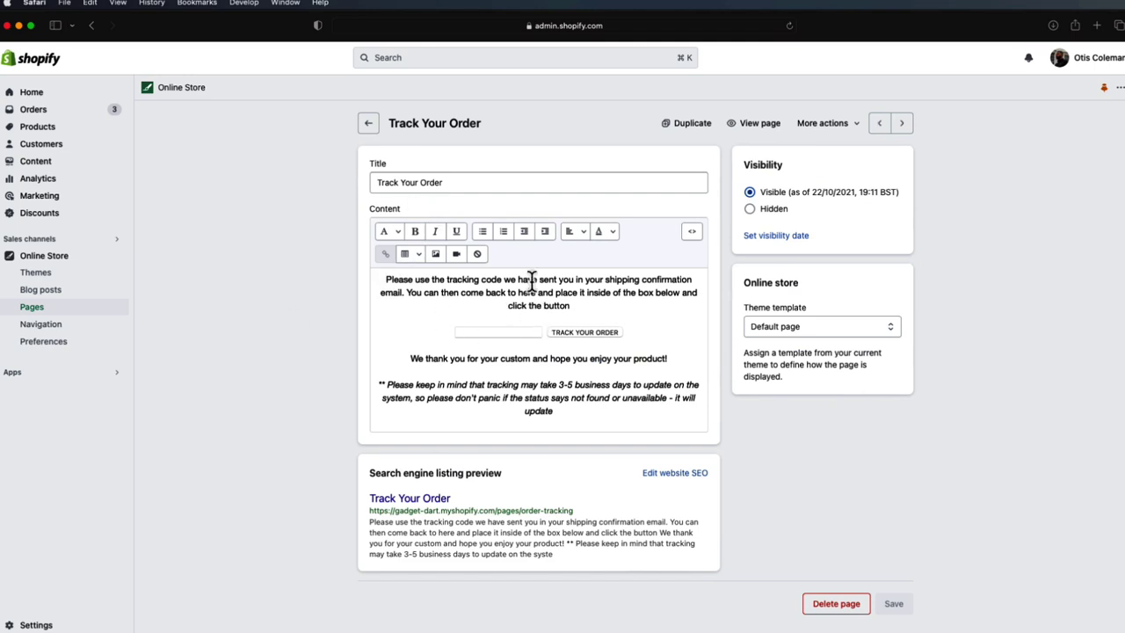
left_click(578, 304)
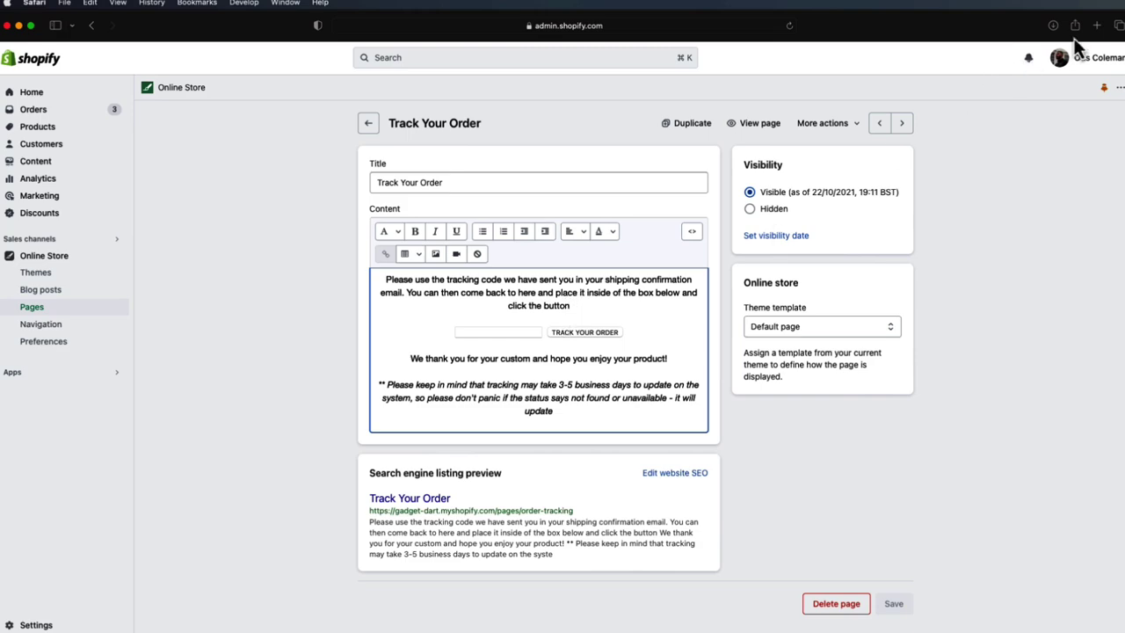
left_click(1096, 26)
- Search '7tracks embed', open 17TRACK's Tracking Widget page and copy its embed code
type("7t")
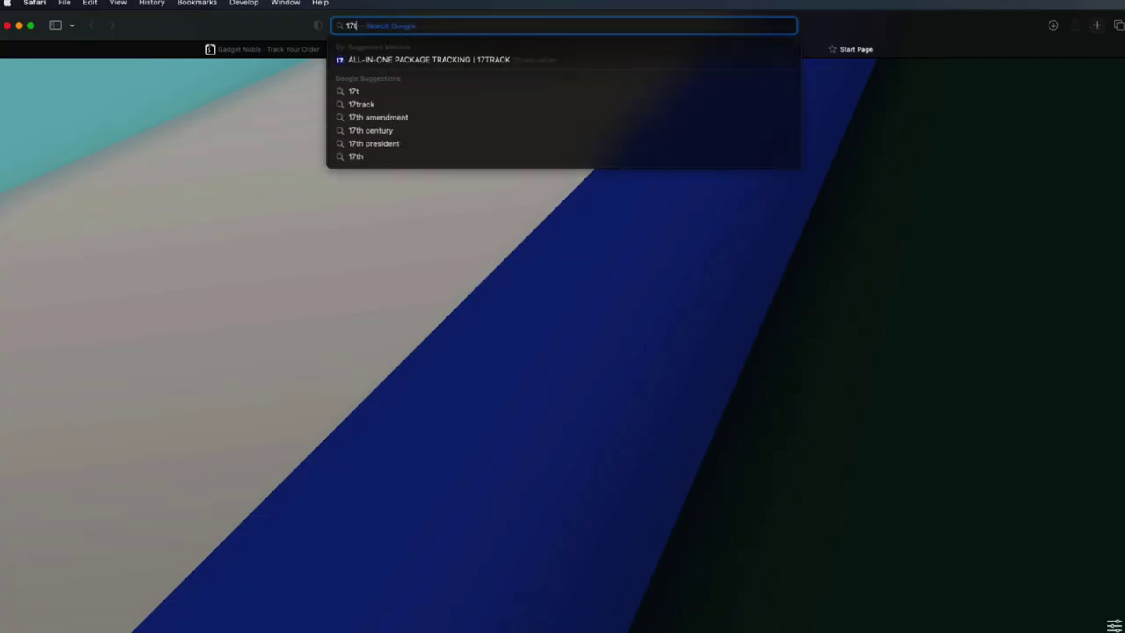
type("racks embed")
key("Return")
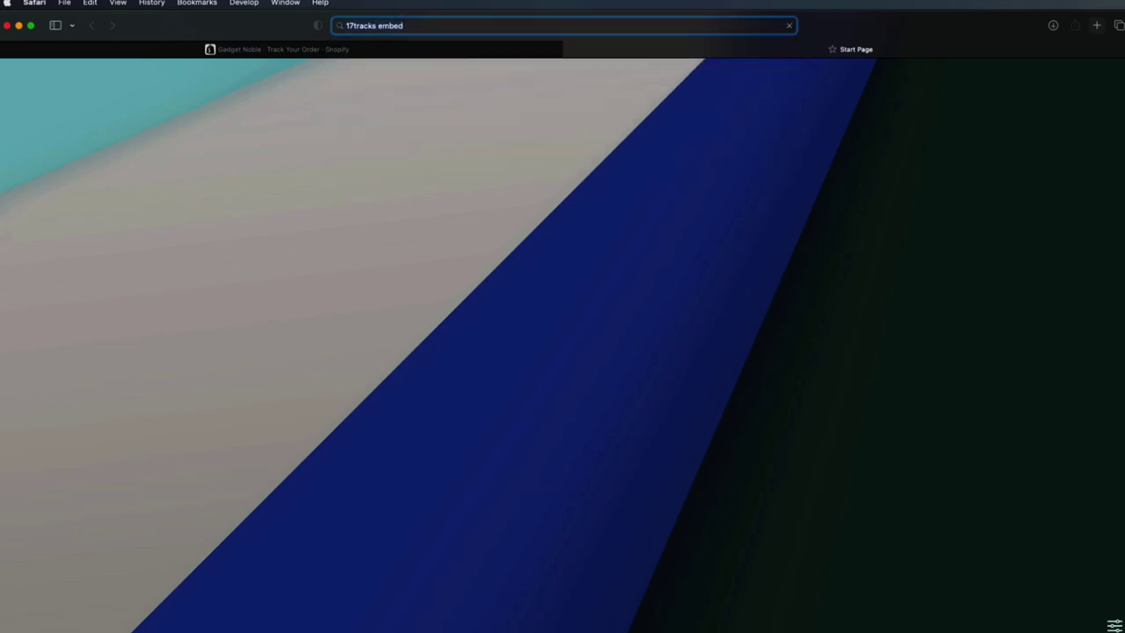
left_click(254, 209)
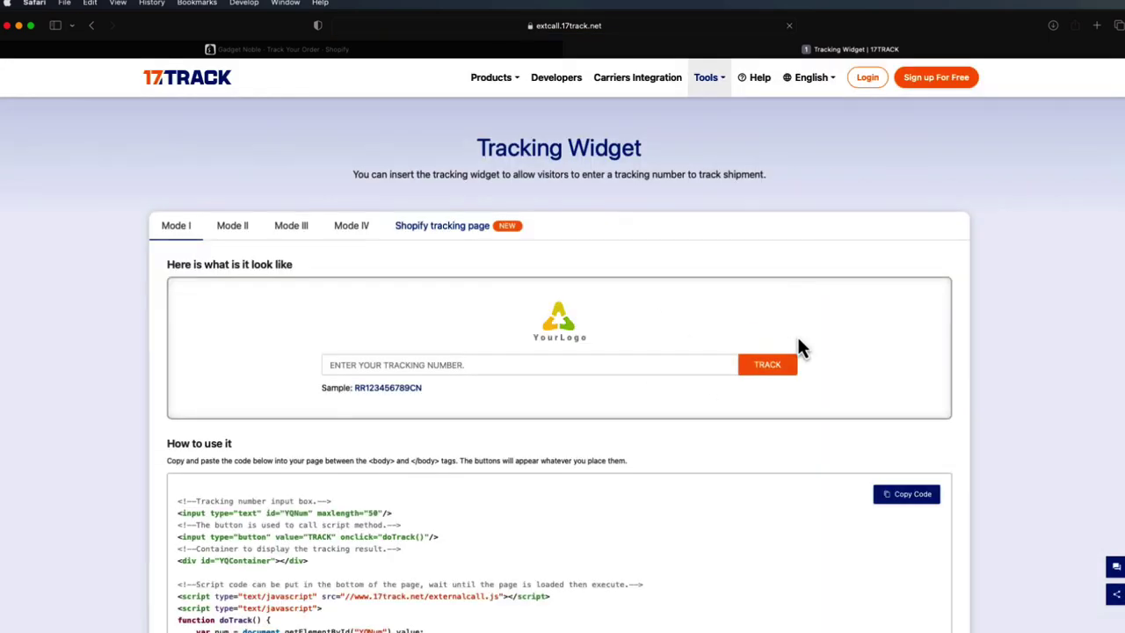
scroll(791, 360, "down", 3)
left_click(906, 342)
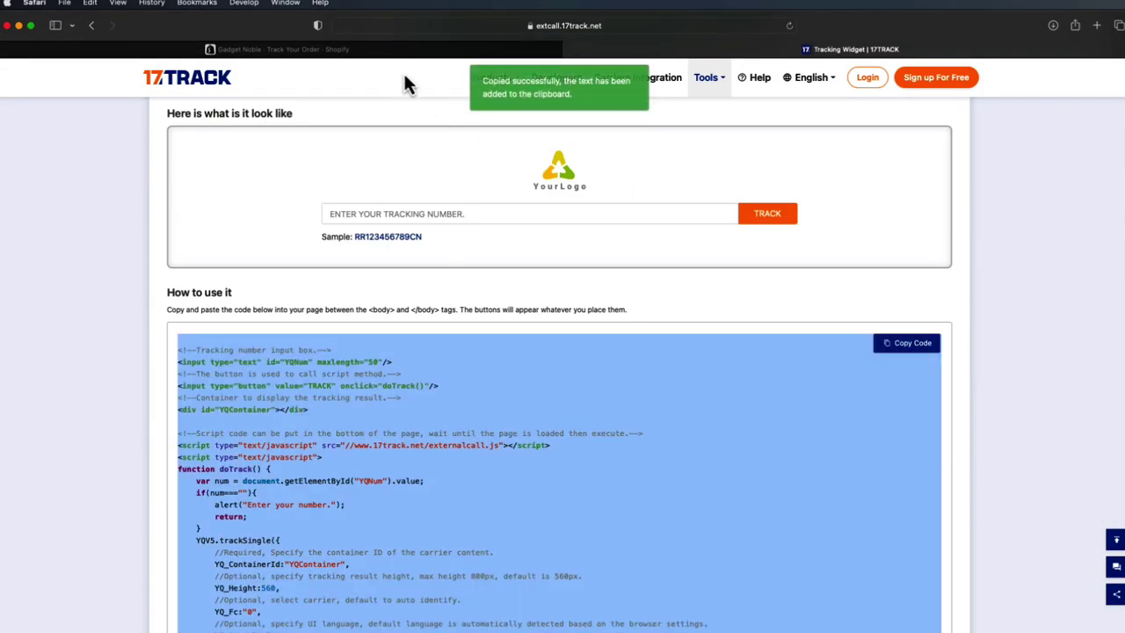
left_click(384, 55)
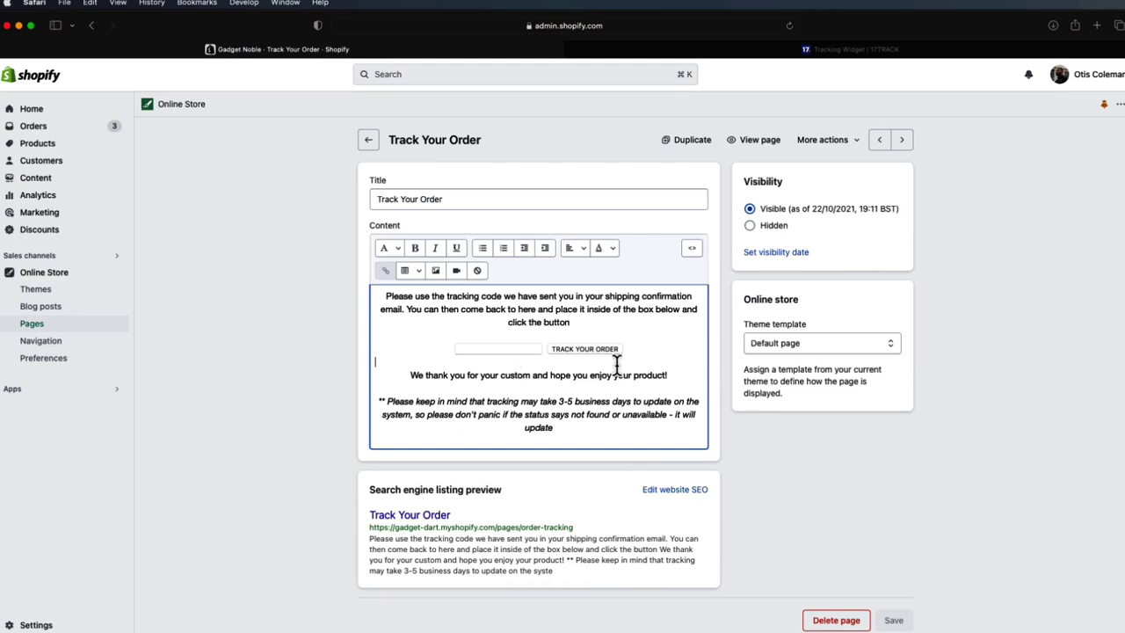
- Add a blank line and select all of the Track Your Order page's HTML code
key("Return")
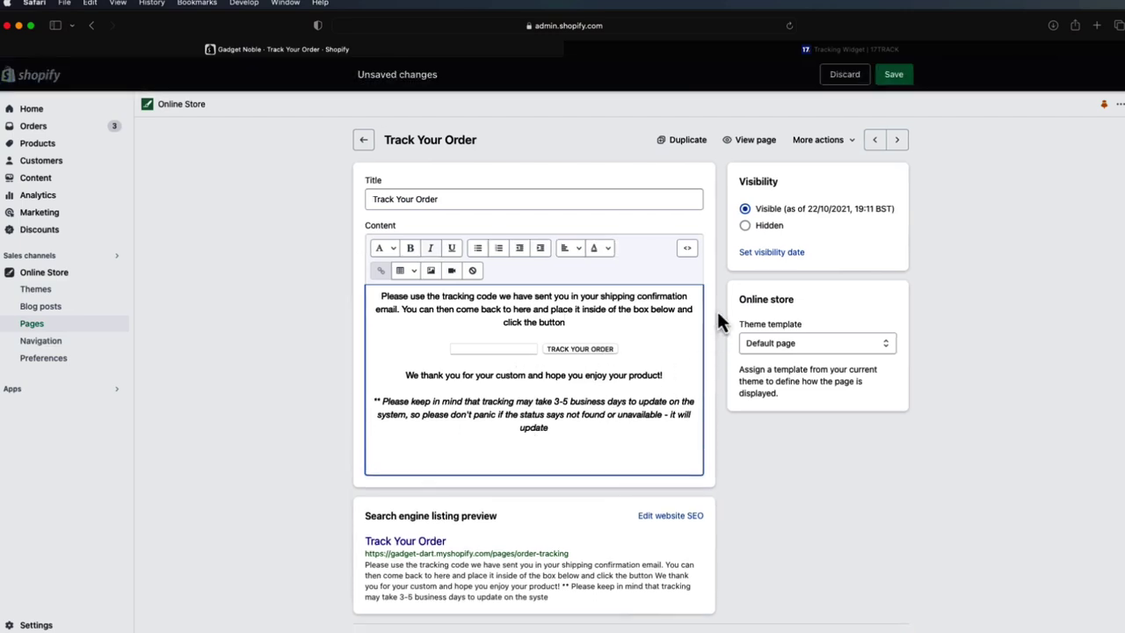
left_click(687, 249)
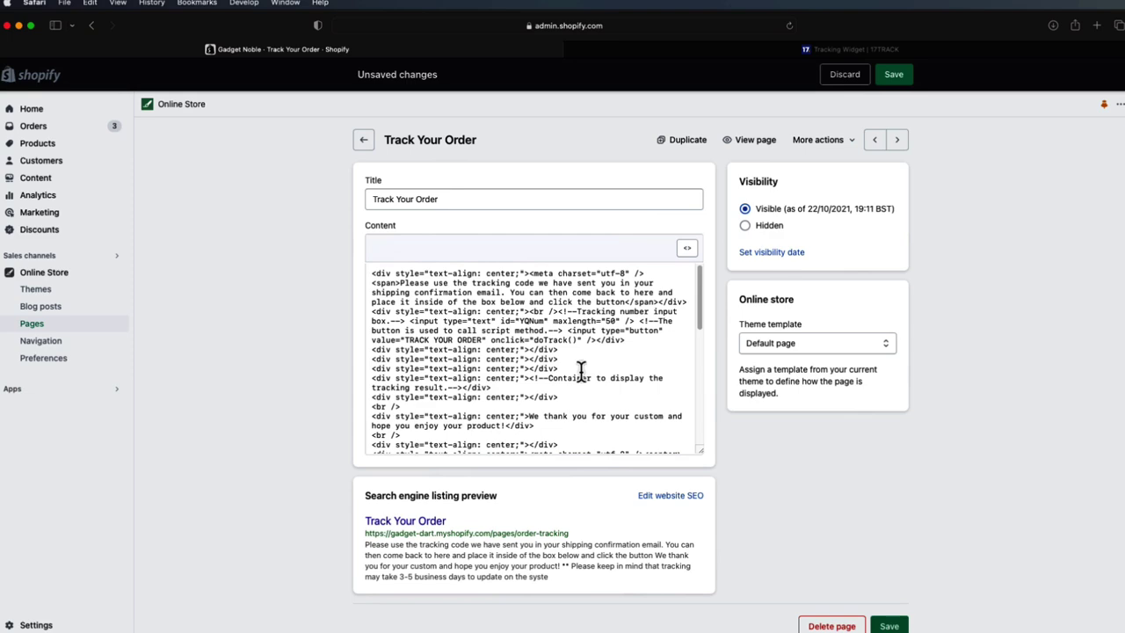
scroll(583, 374, "down", 10)
left_click_drag(558, 430, 369, 218)
left_click(685, 244)
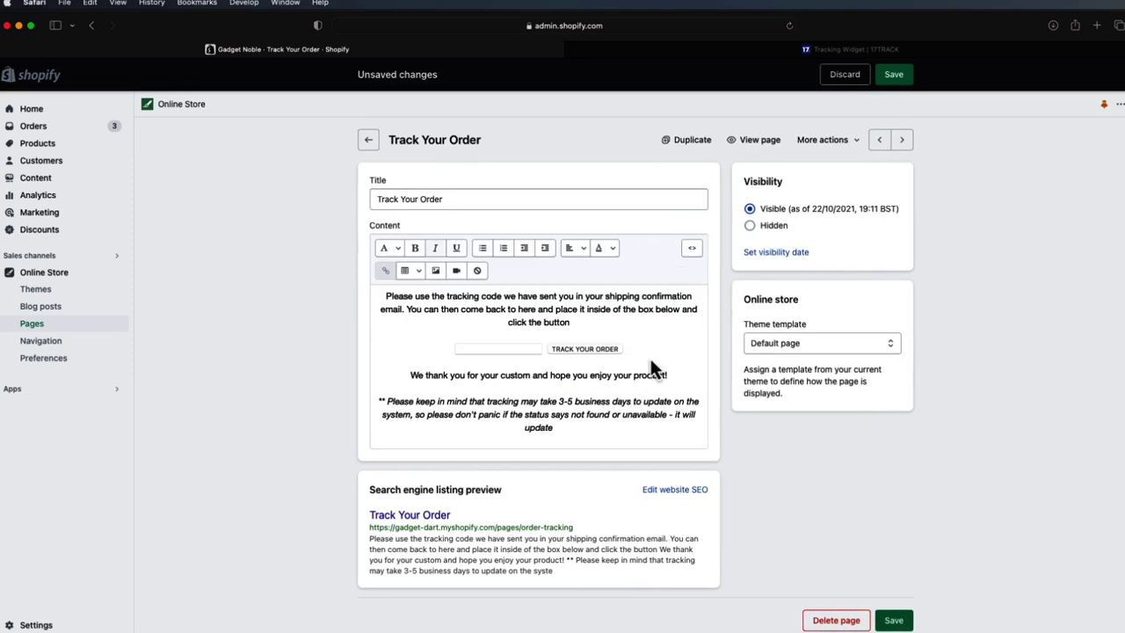
left_click(519, 349)
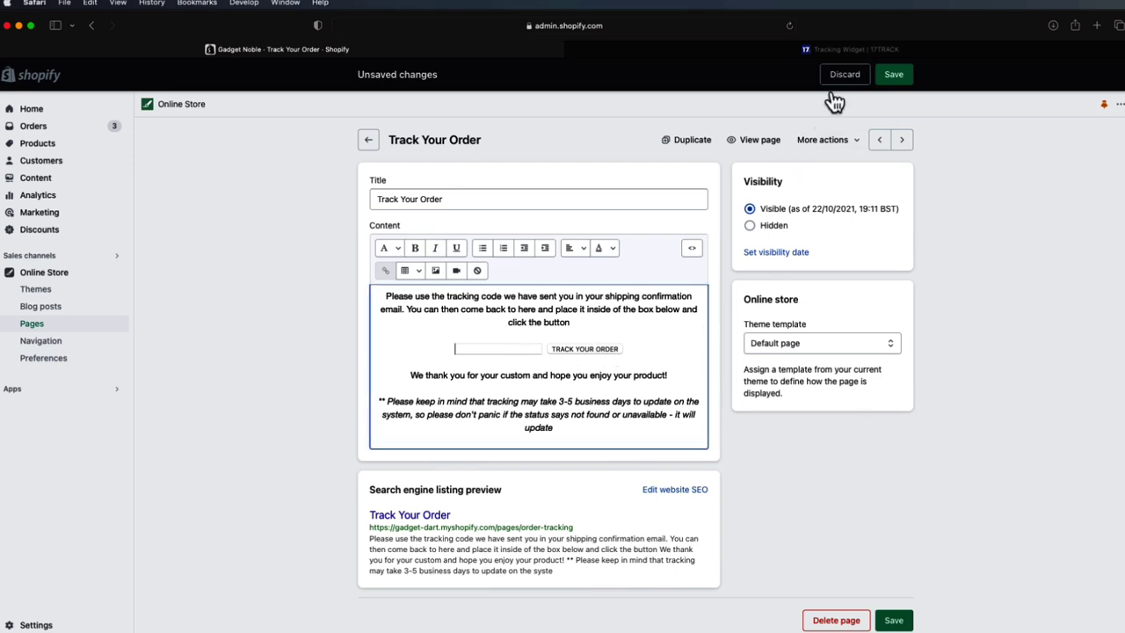
- Leave the Track Your Order page for the Pages list without saving the edits
left_click(842, 75)
left_click(669, 397)
left_click(369, 142)
left_click(703, 390)
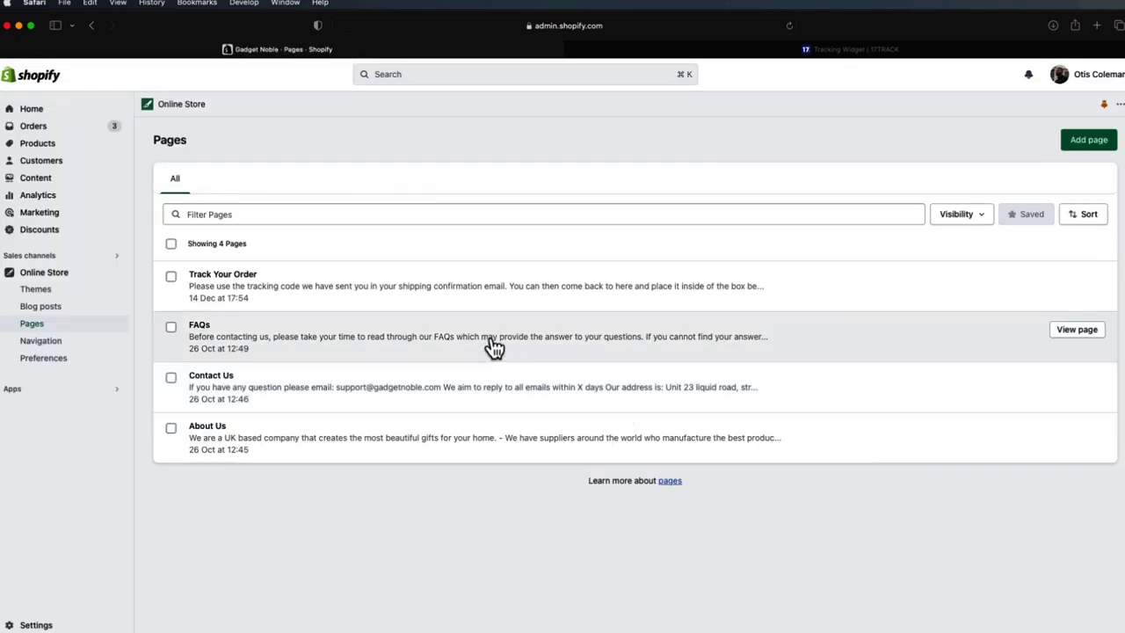
- Scroll through the FAQs page content and return to the Pages list
left_click(426, 341)
scroll(547, 369, "down", 5)
scroll(599, 396, "down", 15)
scroll(632, 383, "up", 15)
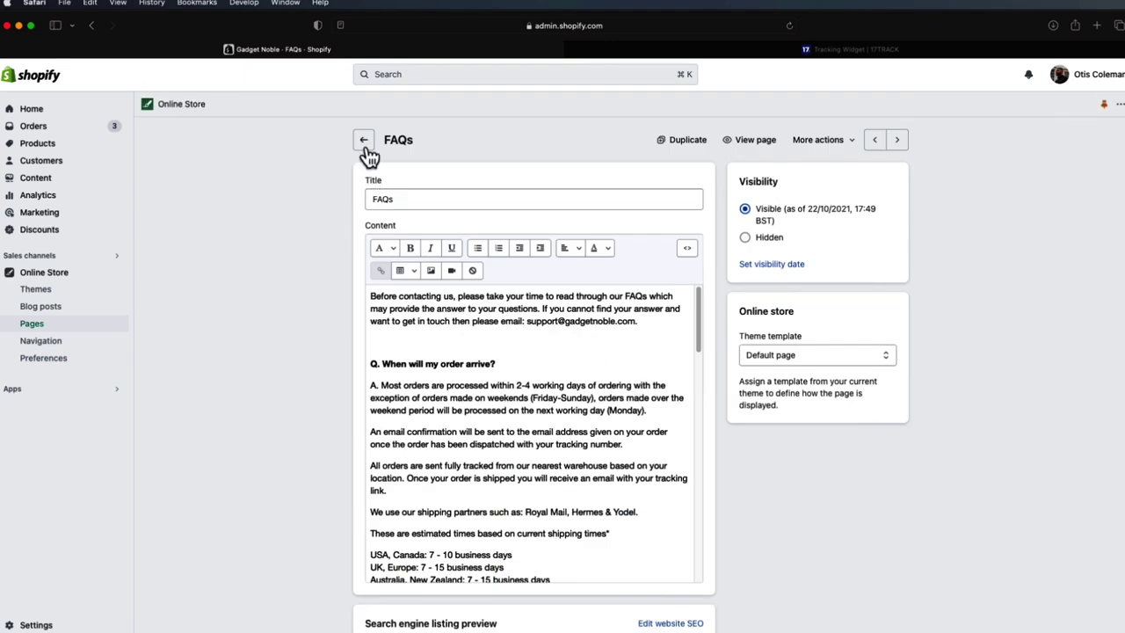
left_click(364, 143)
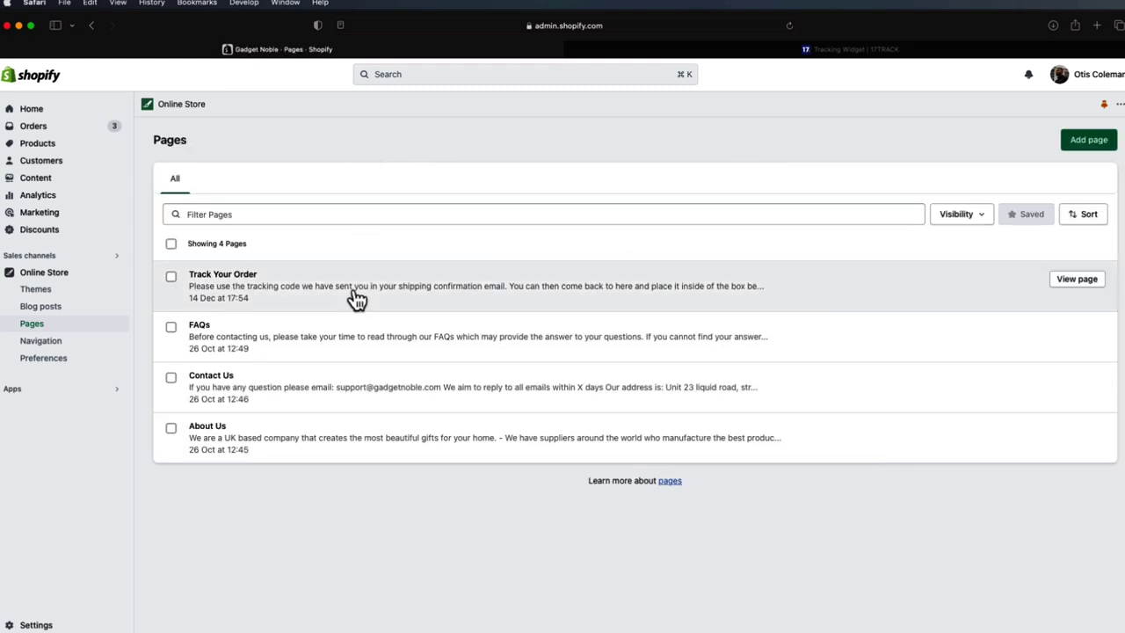
- Check that the Contact Us page uses the contact template, keeping it unchanged
left_click(333, 394)
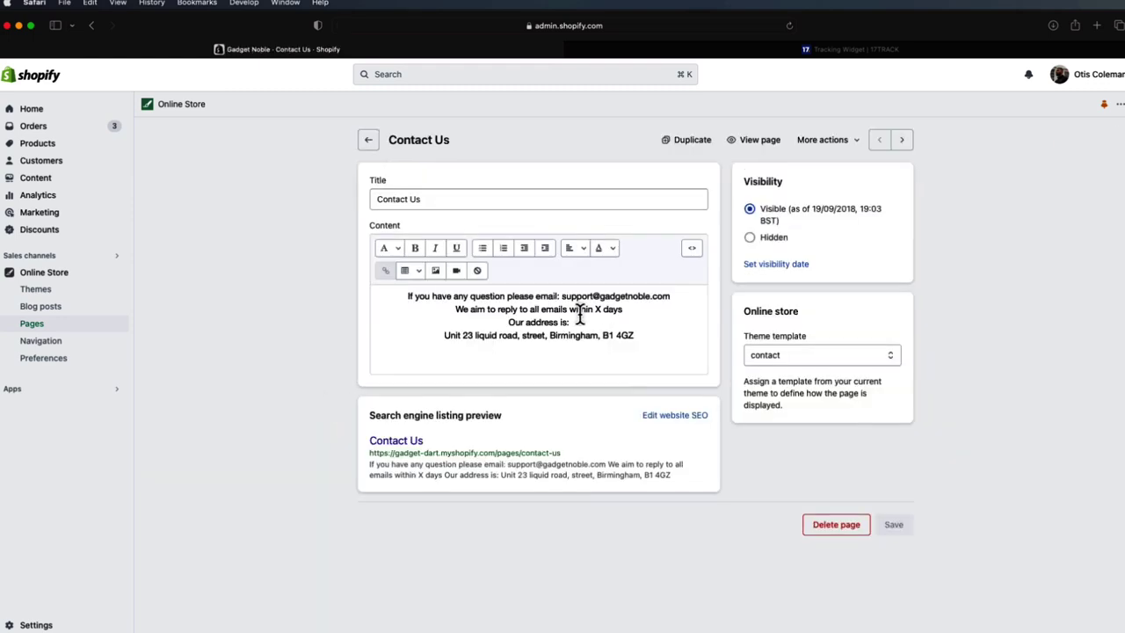
left_click(770, 356)
left_click(961, 364)
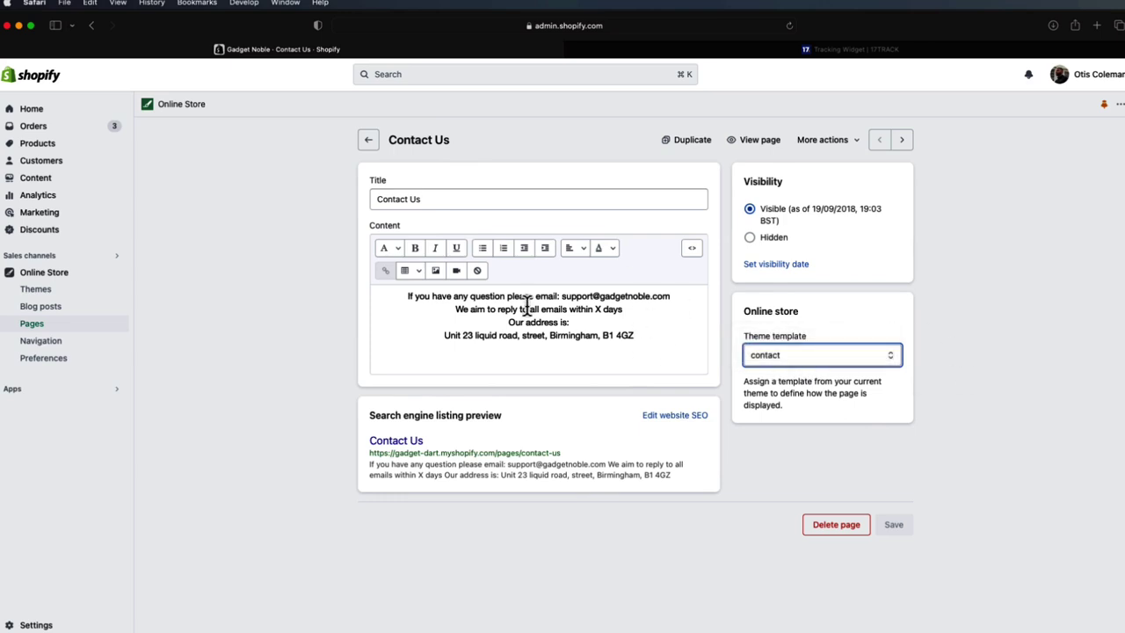
left_click(370, 144)
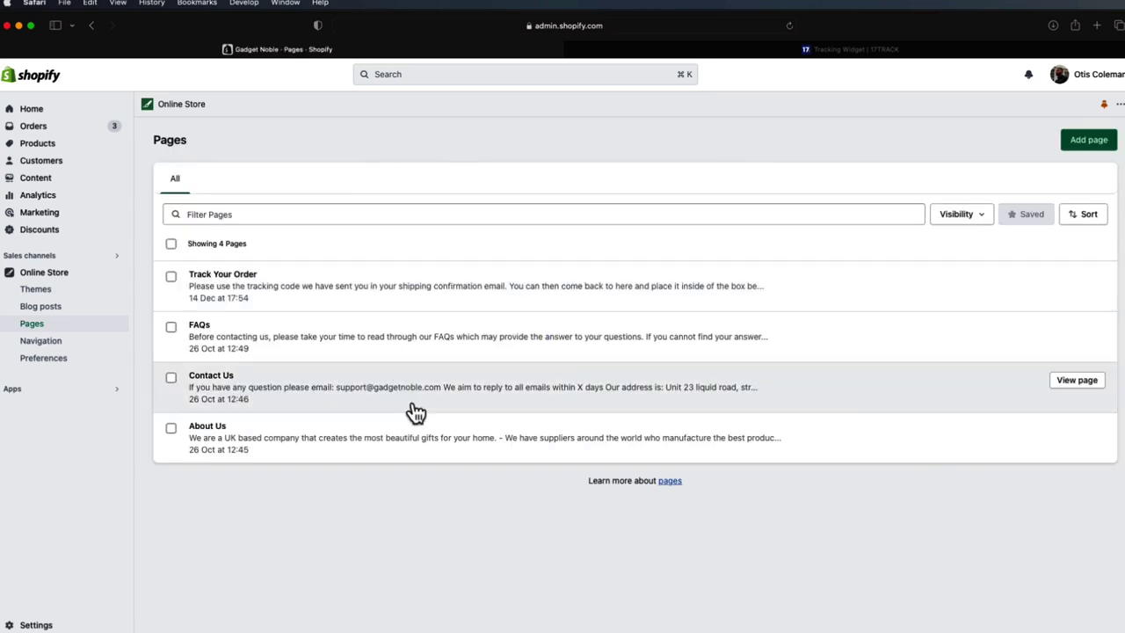
- Review the About Us page, then open the live online store in a new tab
left_click(392, 448)
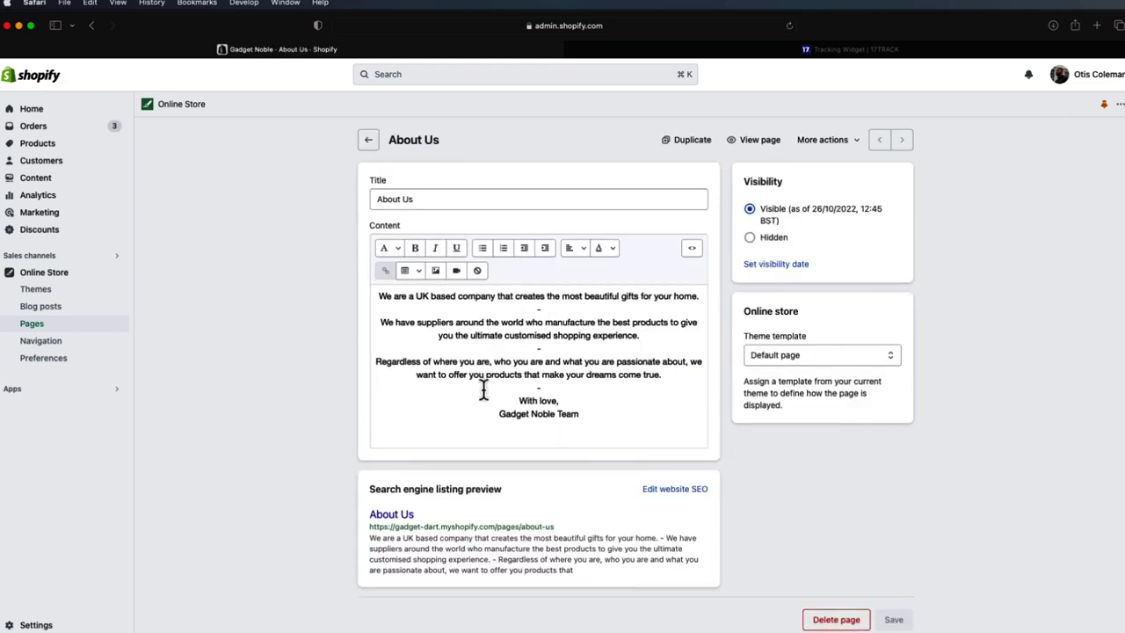
scroll(567, 381, "down", 4)
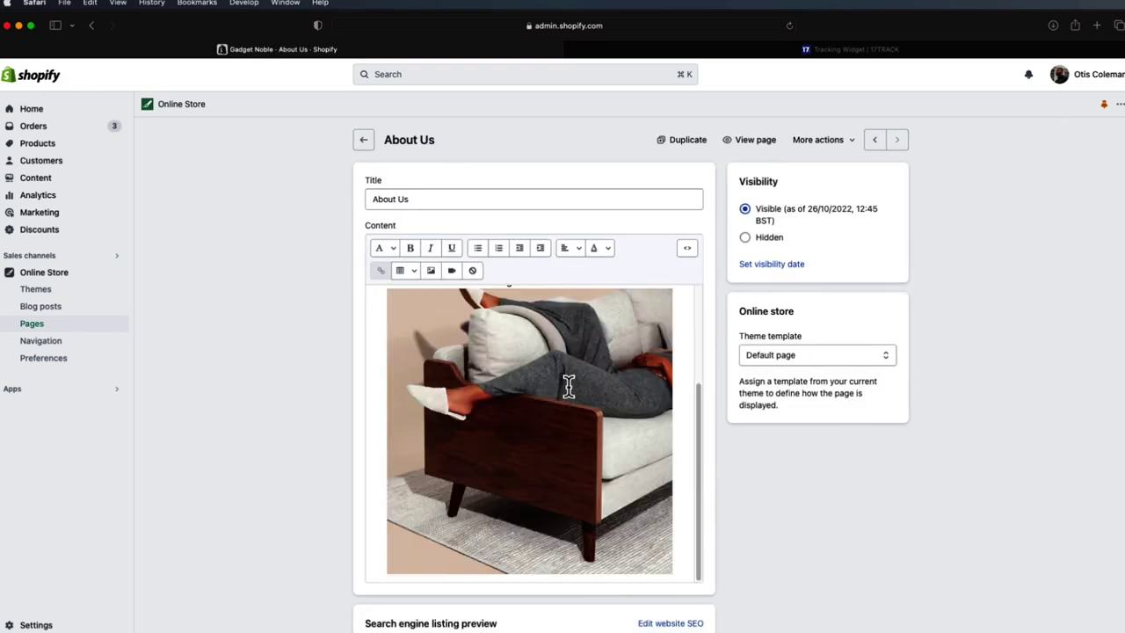
scroll(562, 414, "up", 4)
left_click(363, 143)
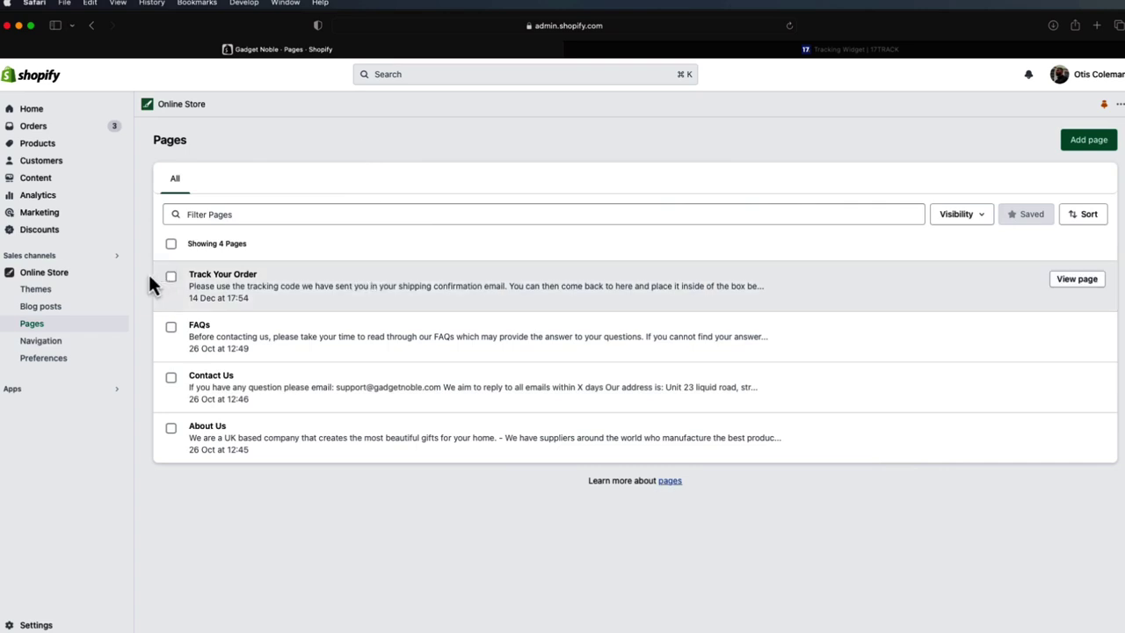
left_click(118, 277)
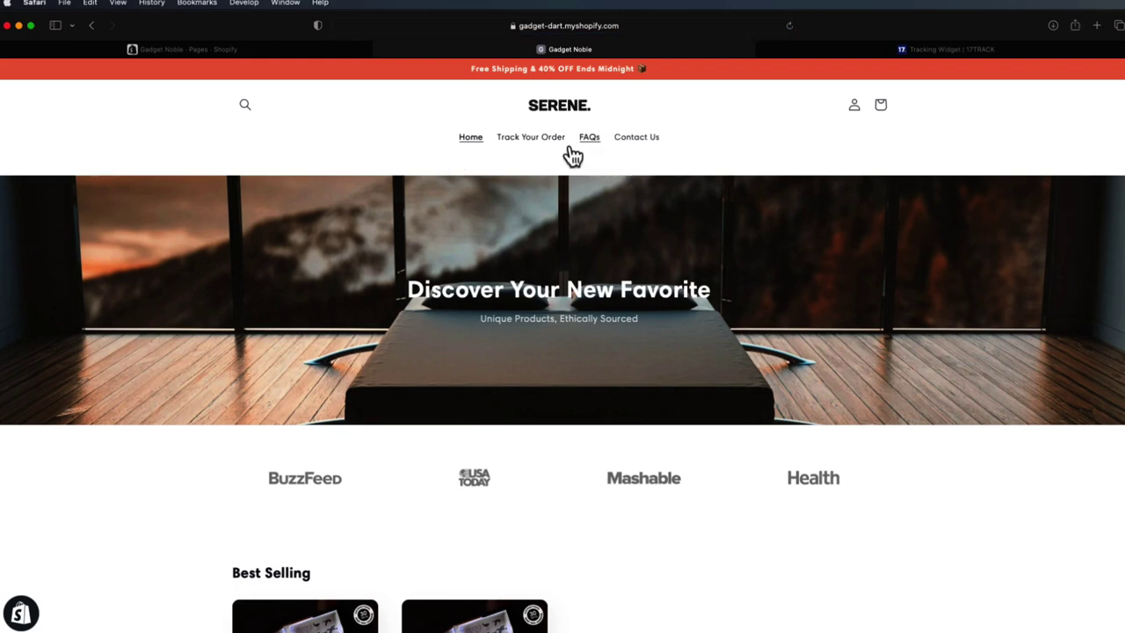
- View the storefront's Track Your Order, FAQs, Contact Us and About Us pages
left_click(540, 143)
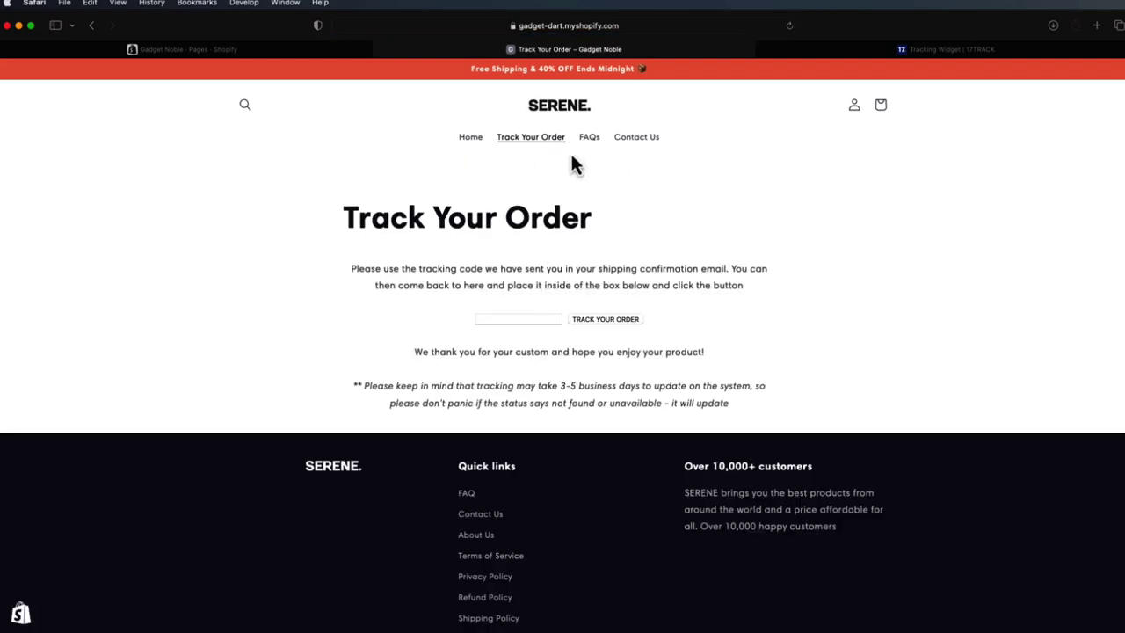
left_click(590, 140)
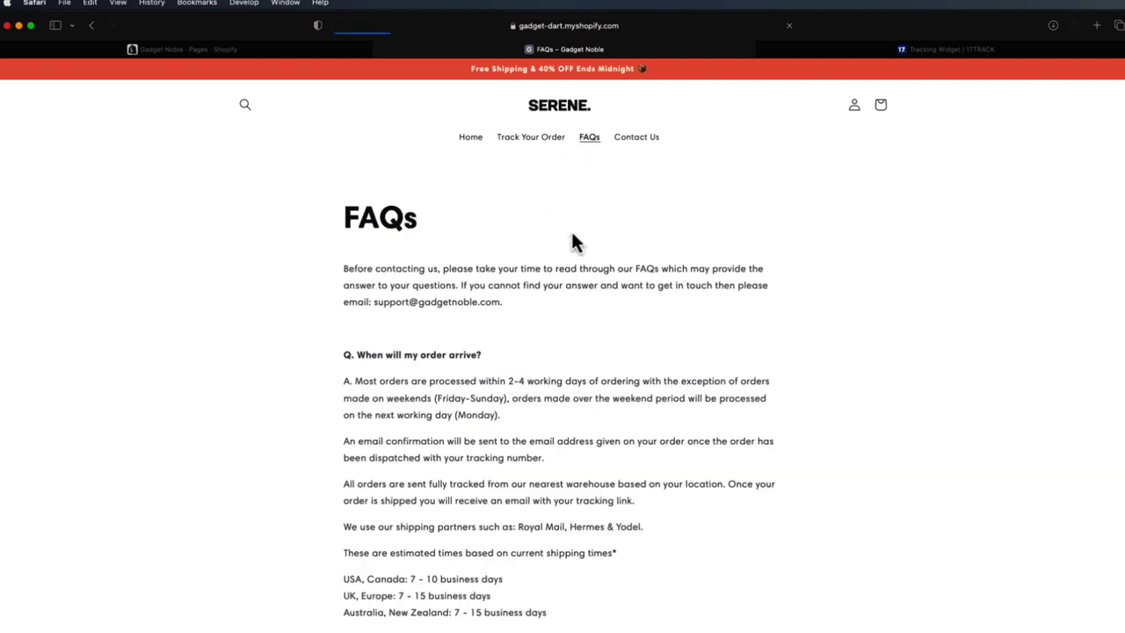
left_click(624, 147)
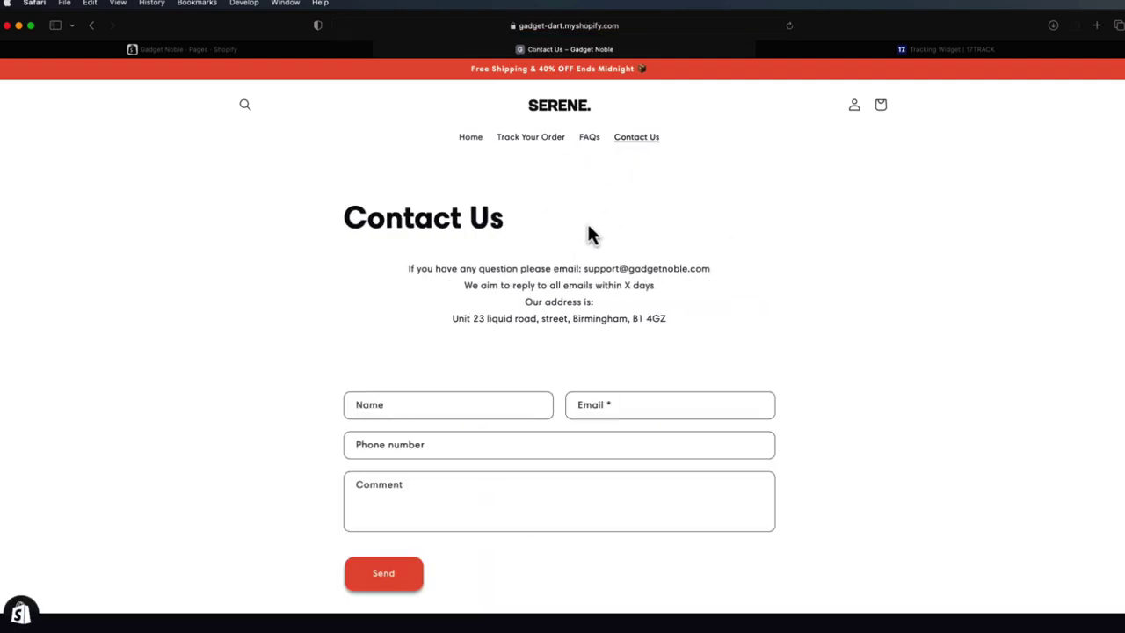
scroll(589, 233, "down", 5)
left_click(483, 380)
scroll(518, 372, "down", 10)
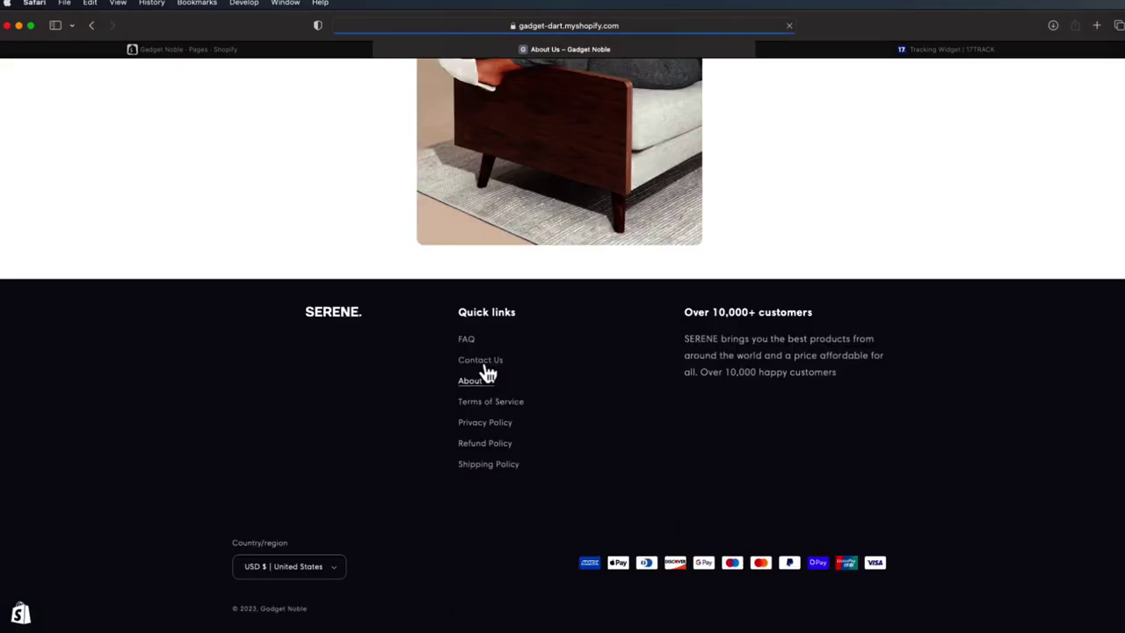
- View the Terms of Service, Privacy, Refund and Shipping policy pages from the footer
left_click(505, 407)
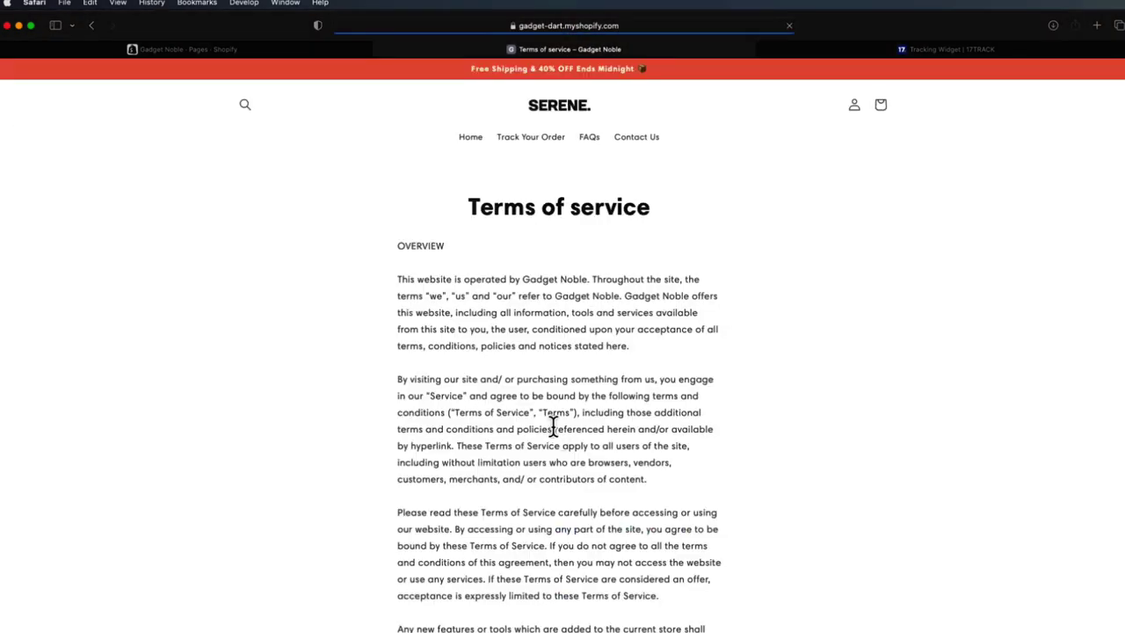
scroll(551, 429, "down", 20)
left_click(497, 429)
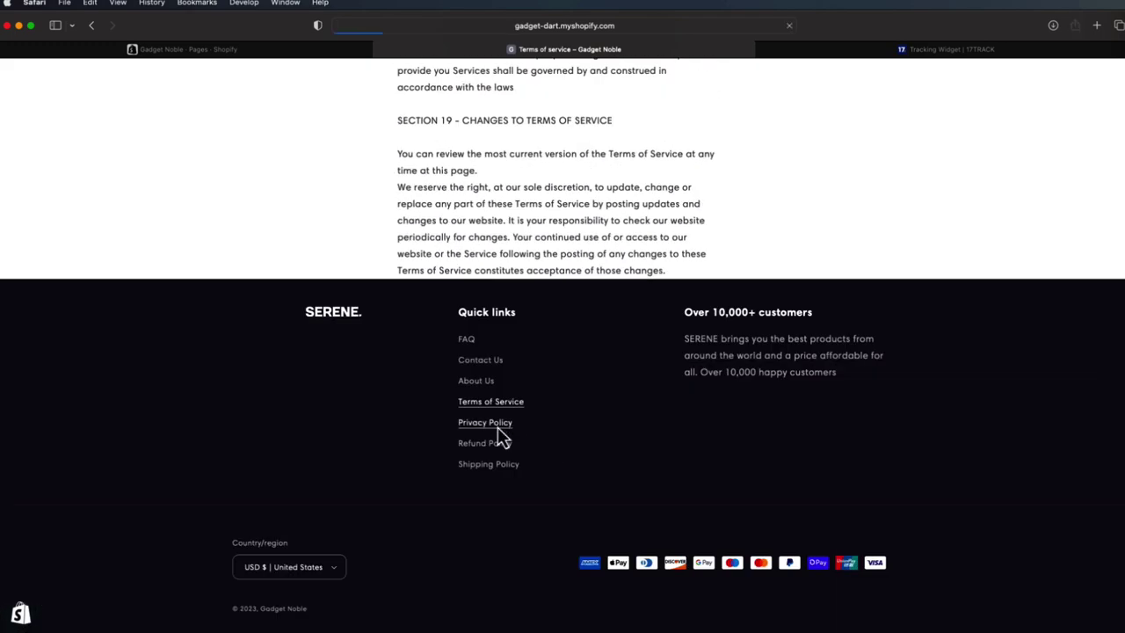
scroll(562, 429, "down", 20)
left_click(512, 445)
scroll(548, 435, "down", 15)
scroll(549, 438, "down", 10)
left_click(507, 464)
scroll(547, 326, "down", 15)
scroll(527, 351, "up", 15)
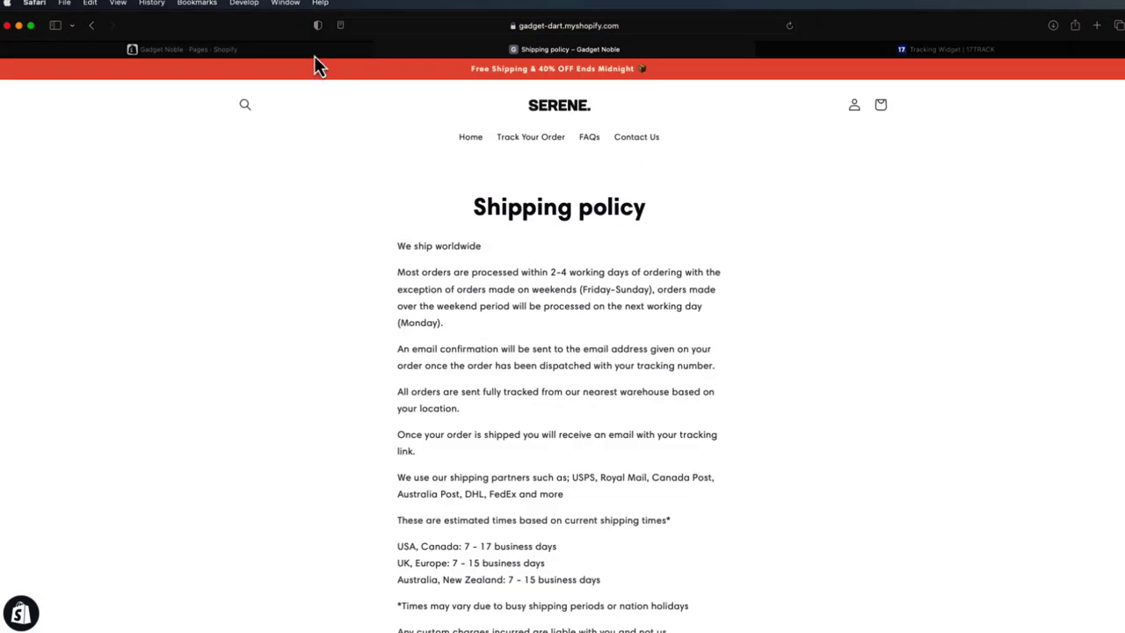
left_click(313, 53)
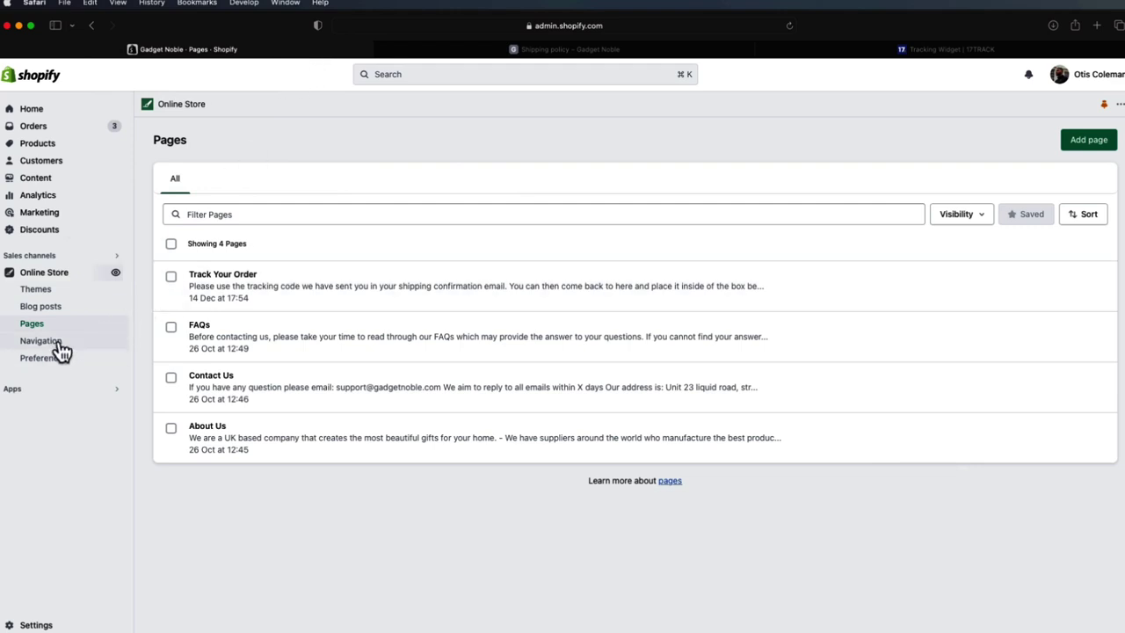
- Draft a Main menu item linked to the Contact Us page, then discard it
left_click(60, 344)
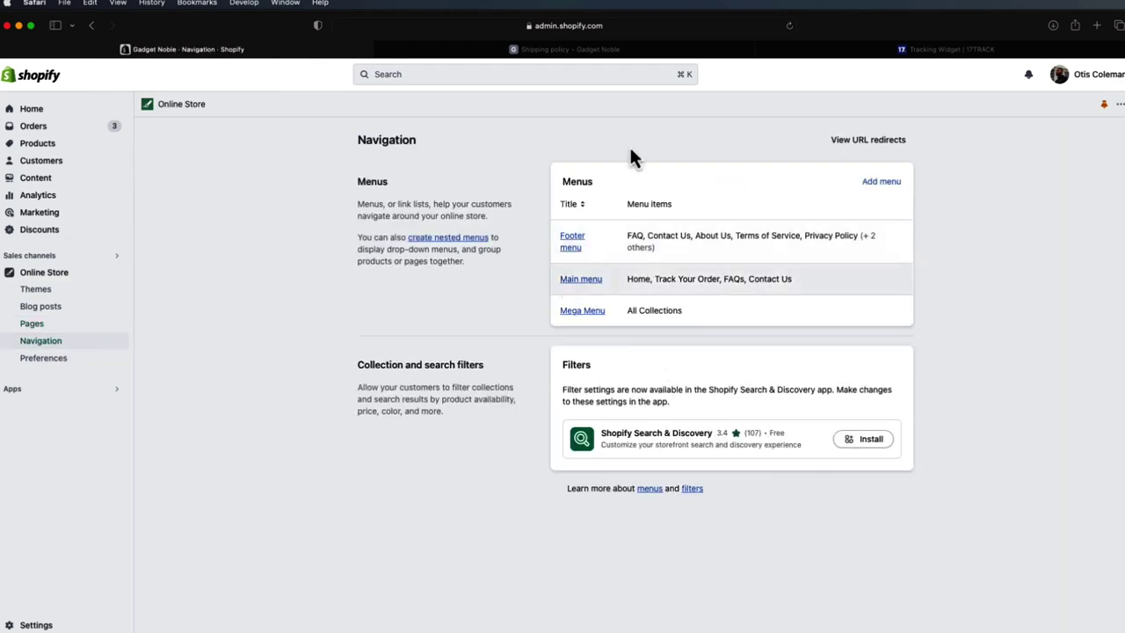
left_click(581, 280)
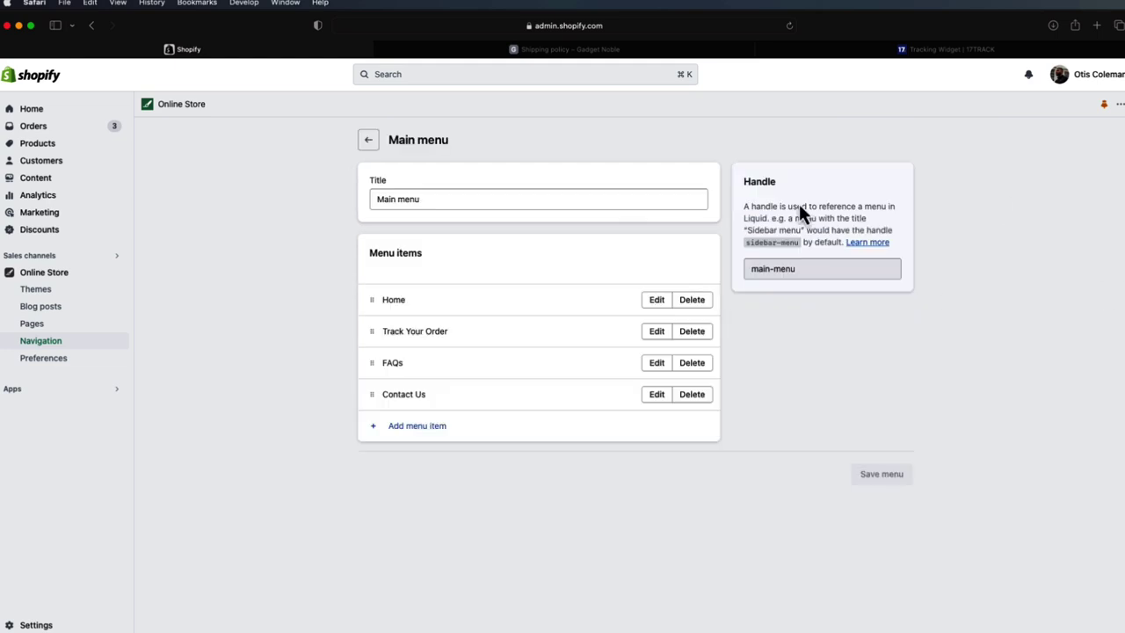
left_click(434, 427)
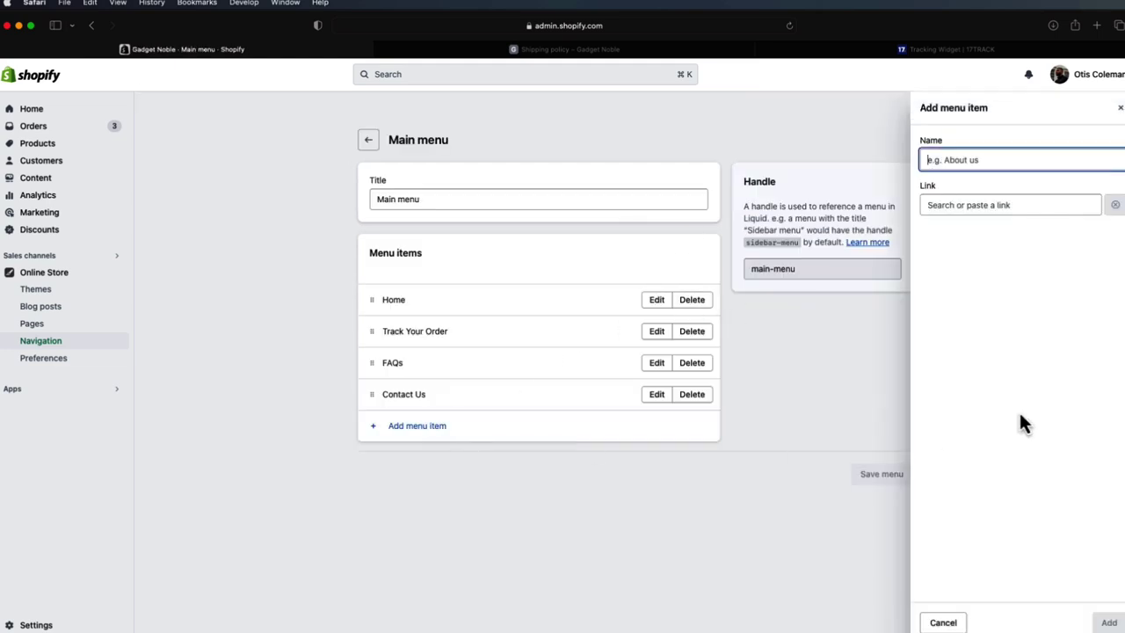
left_click(960, 205)
left_click(972, 327)
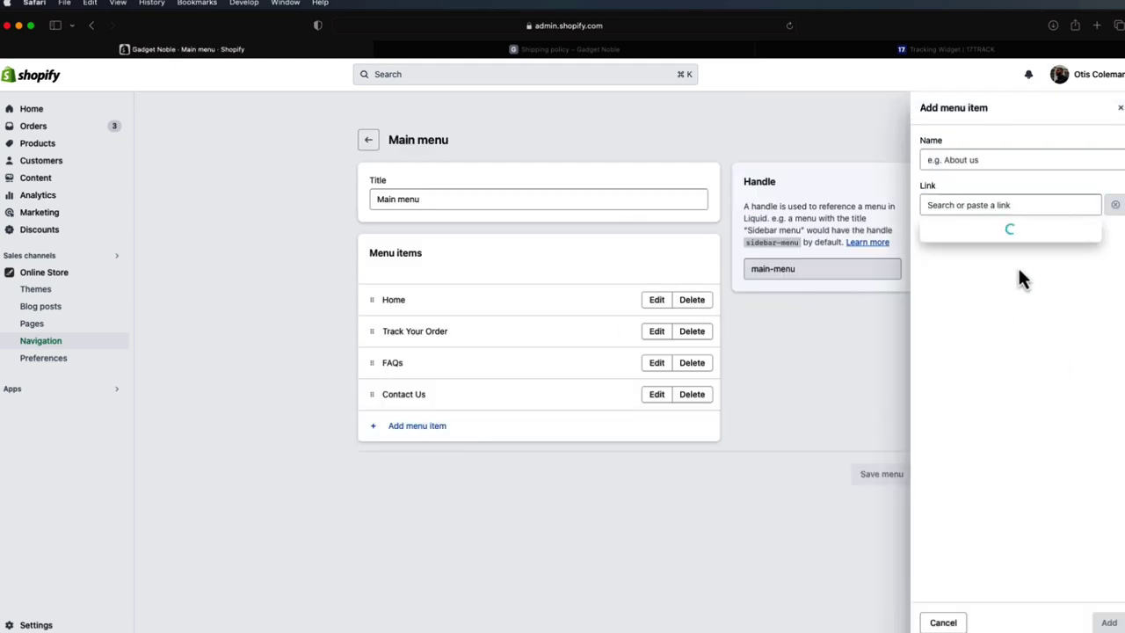
left_click(977, 276)
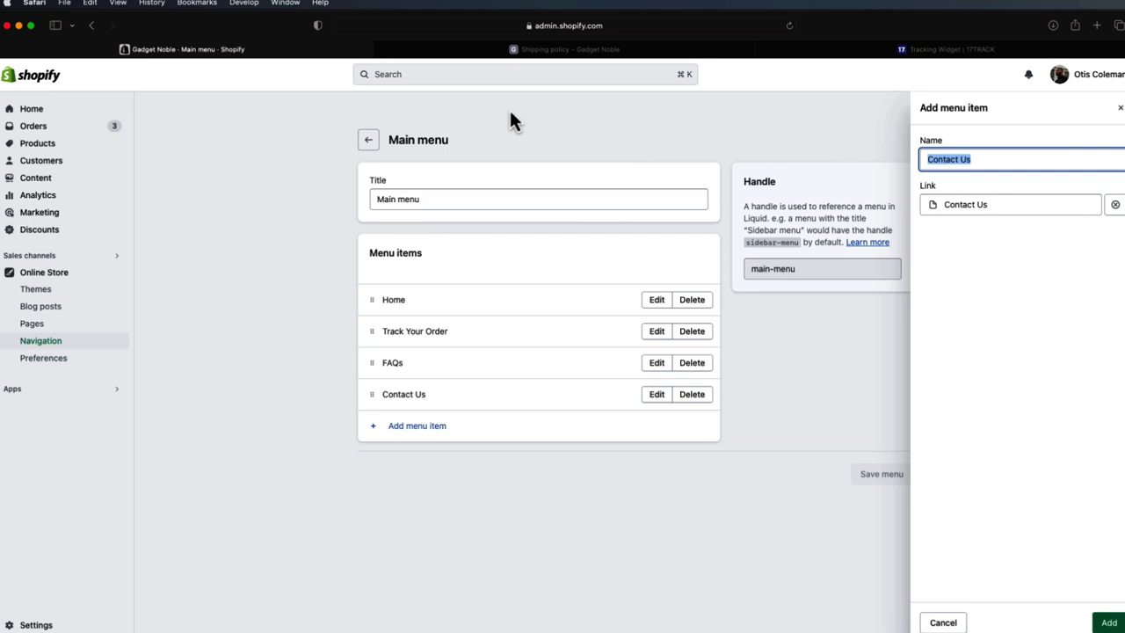
left_click(943, 622)
left_click(368, 139)
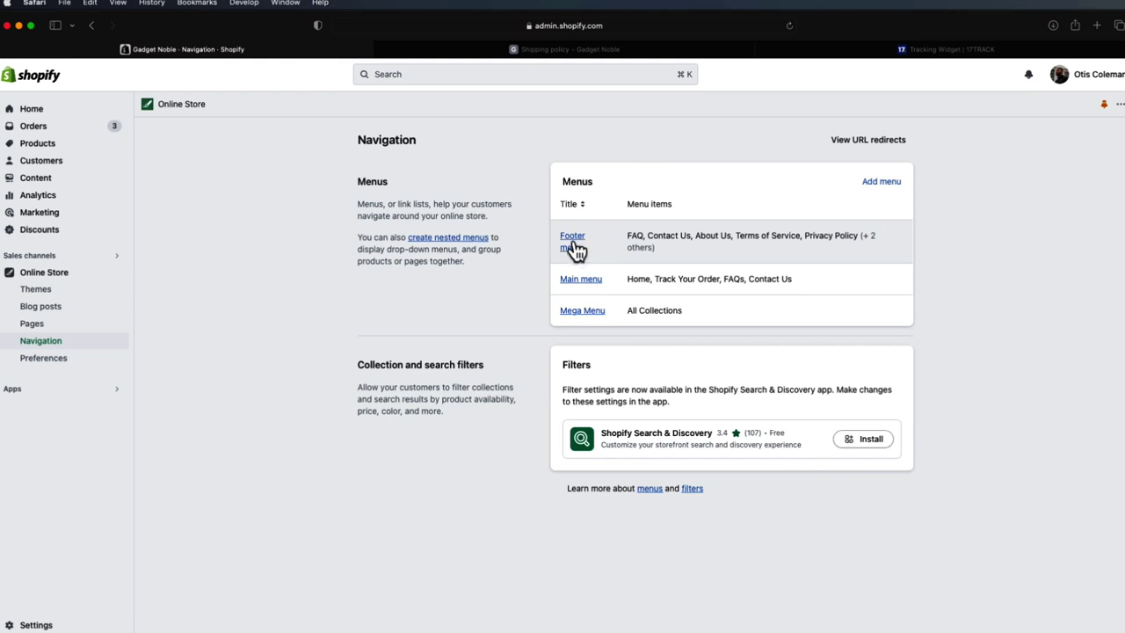
- Draft a Footer menu item linked to the Shipping Policy, then discard it and return to menus
left_click(573, 244)
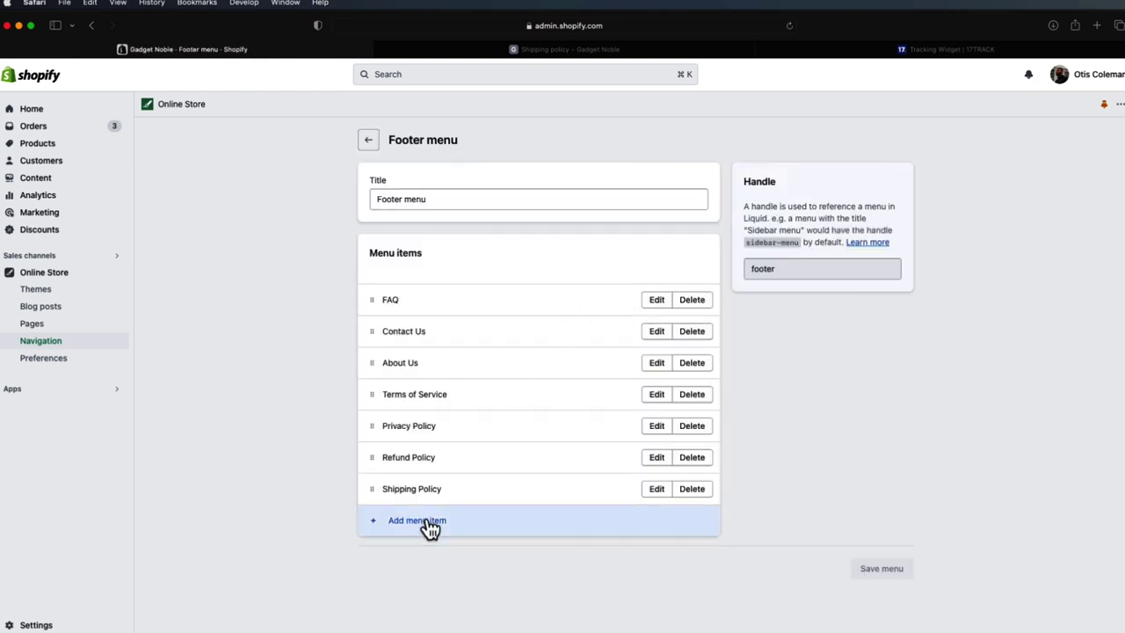
left_click(425, 522)
left_click(966, 208)
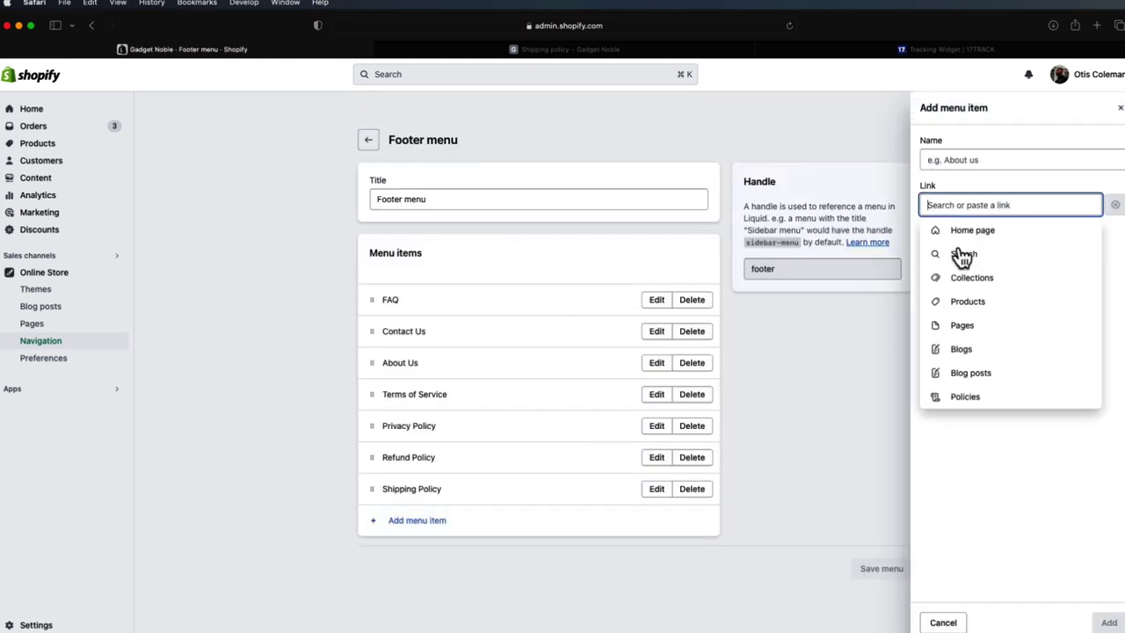
left_click(959, 400)
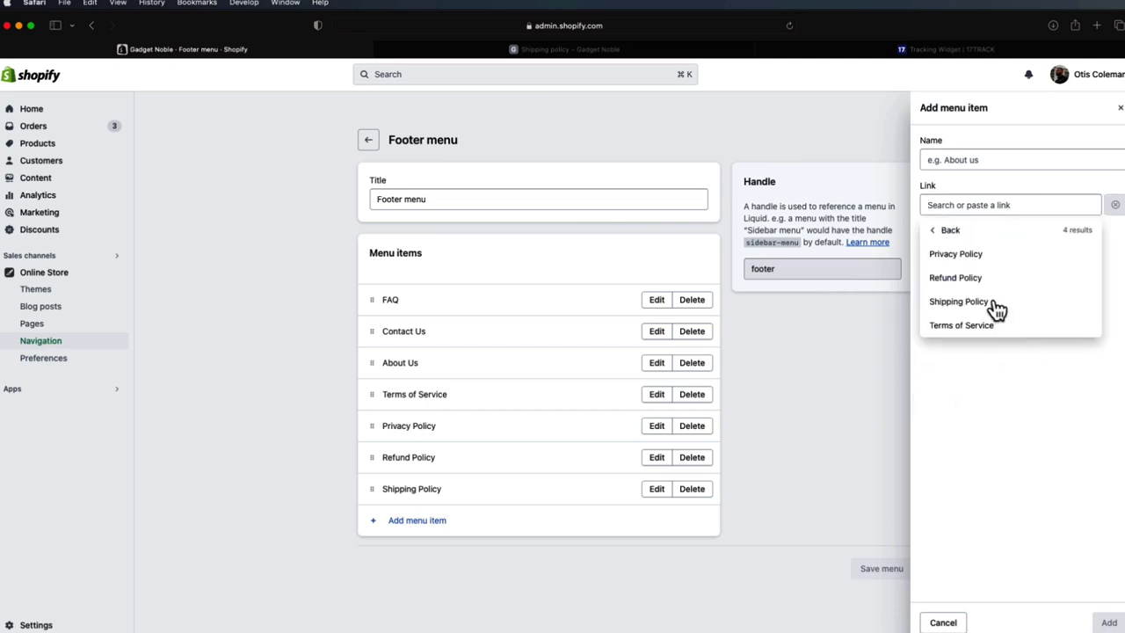
left_click(992, 301)
left_click(939, 621)
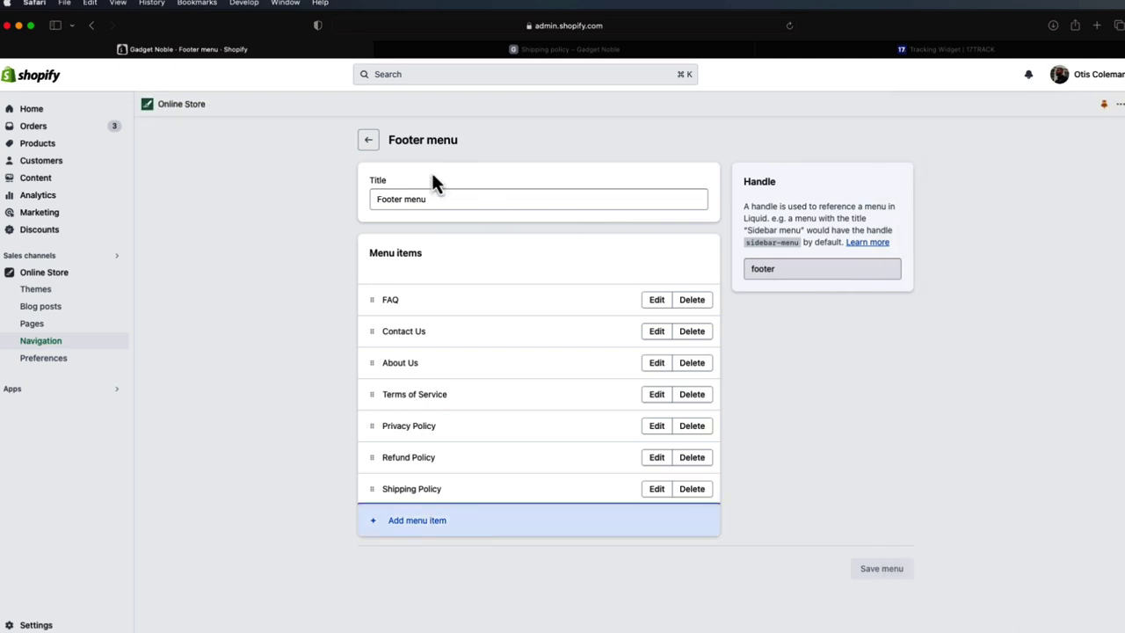
left_click(367, 143)
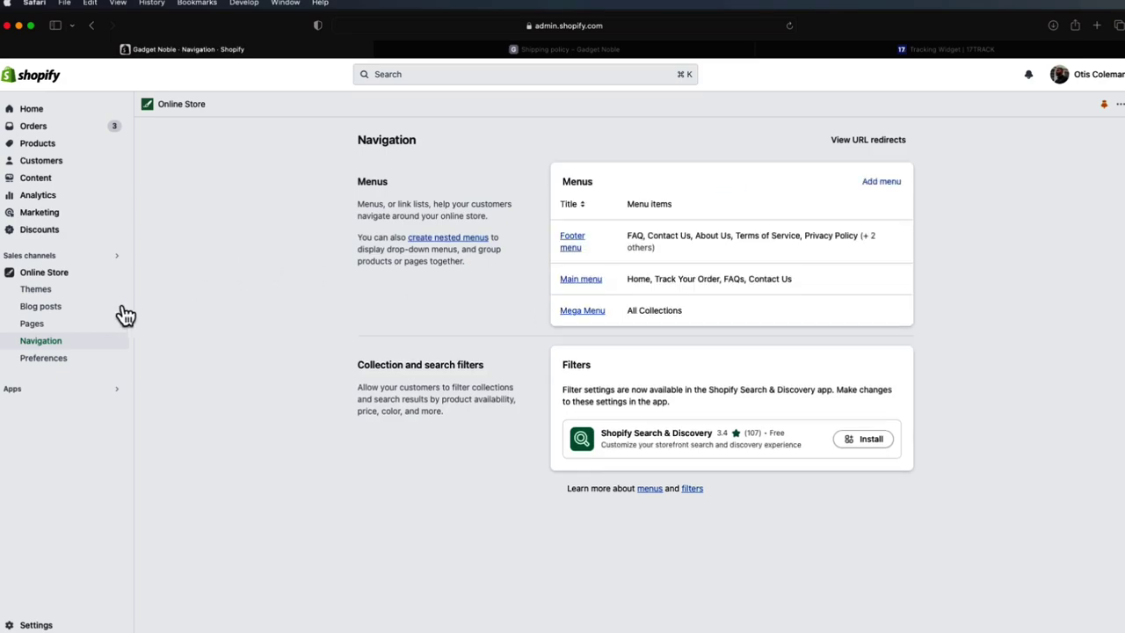
- View the live storefront in a new tab, then go back to the Themes admin tab
left_click(116, 273)
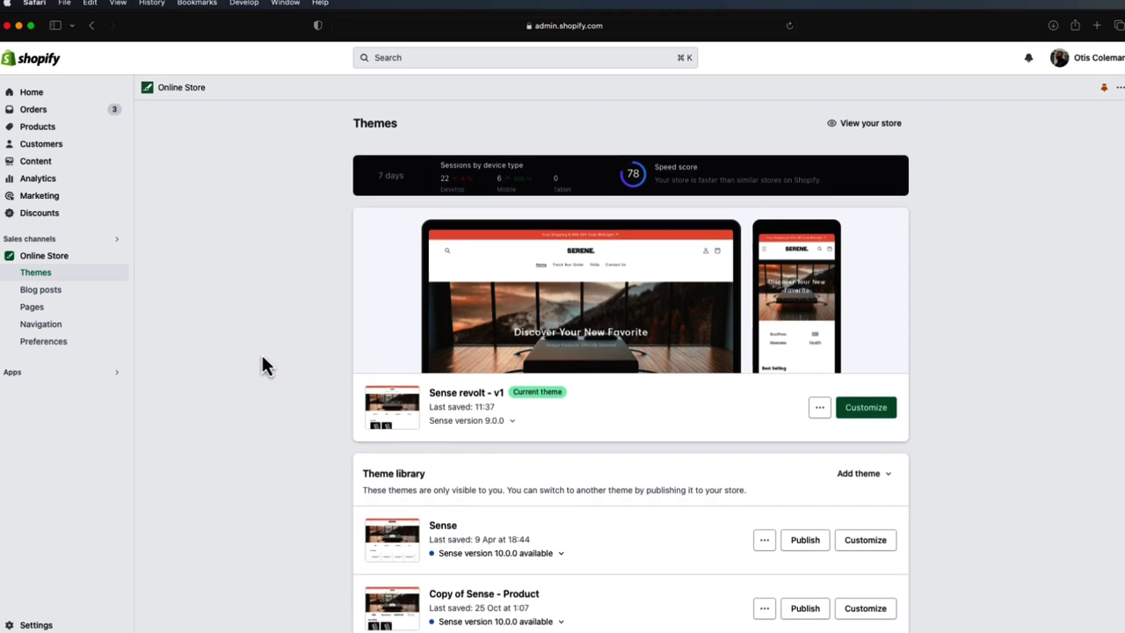
left_click(114, 256)
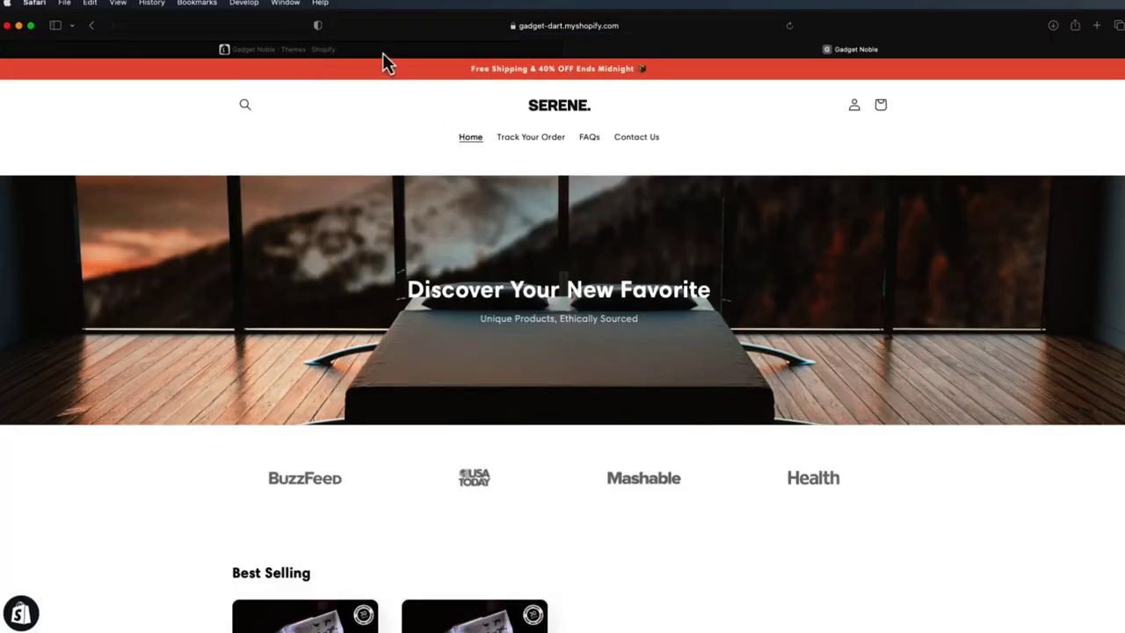
mouse_move(384, 54)
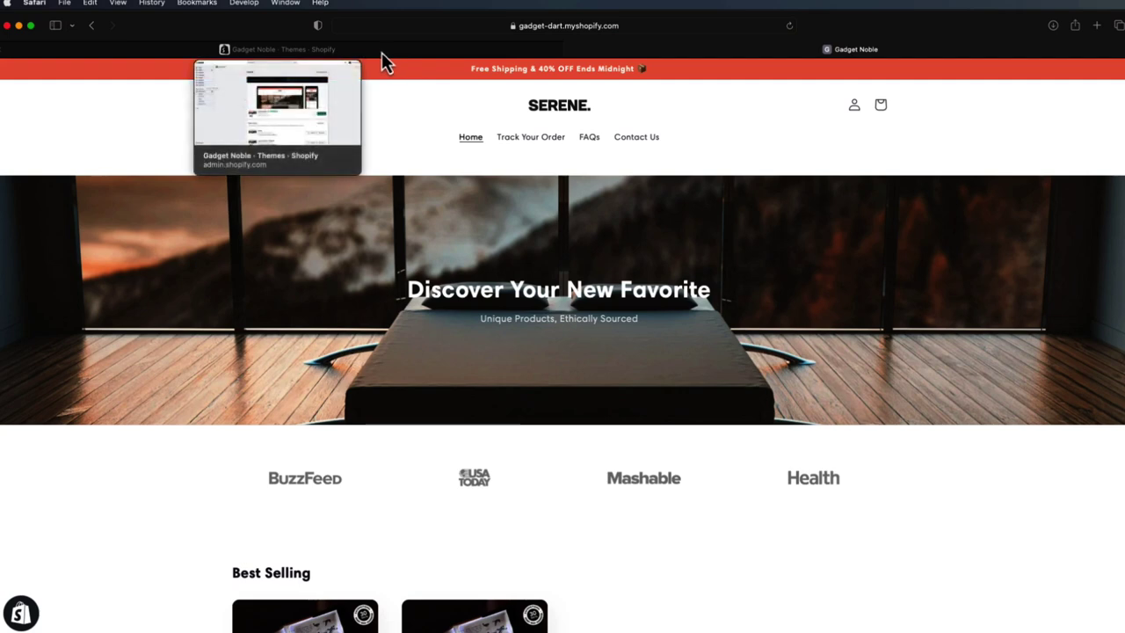
left_click(381, 52)
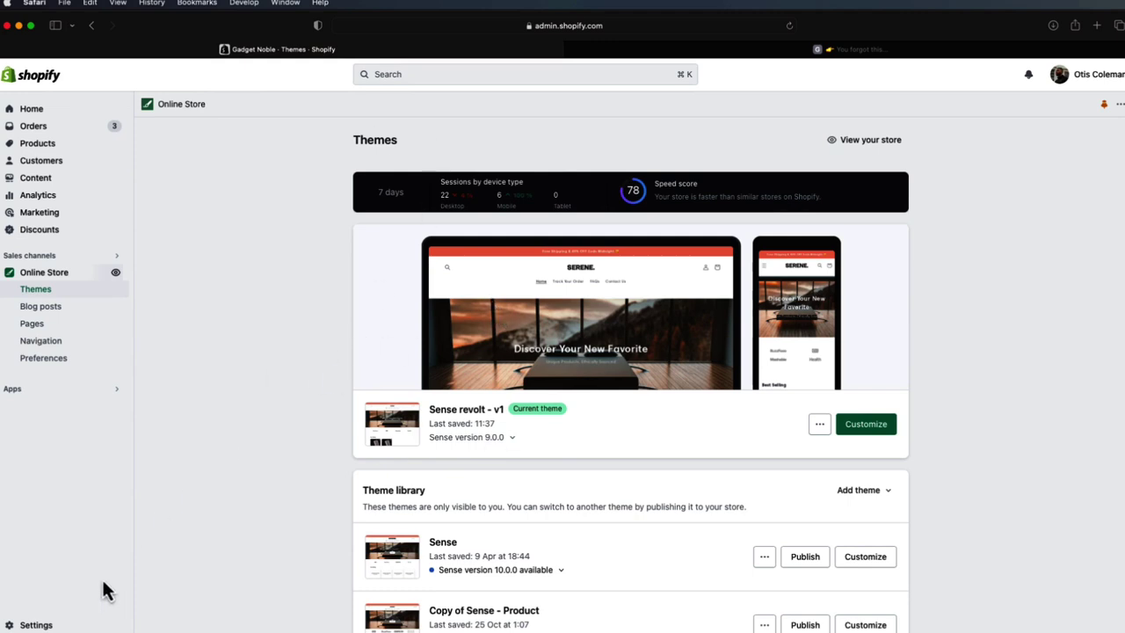
- In Languages settings, start switching the default to German, cancel it, and close Settings
left_click(75, 625)
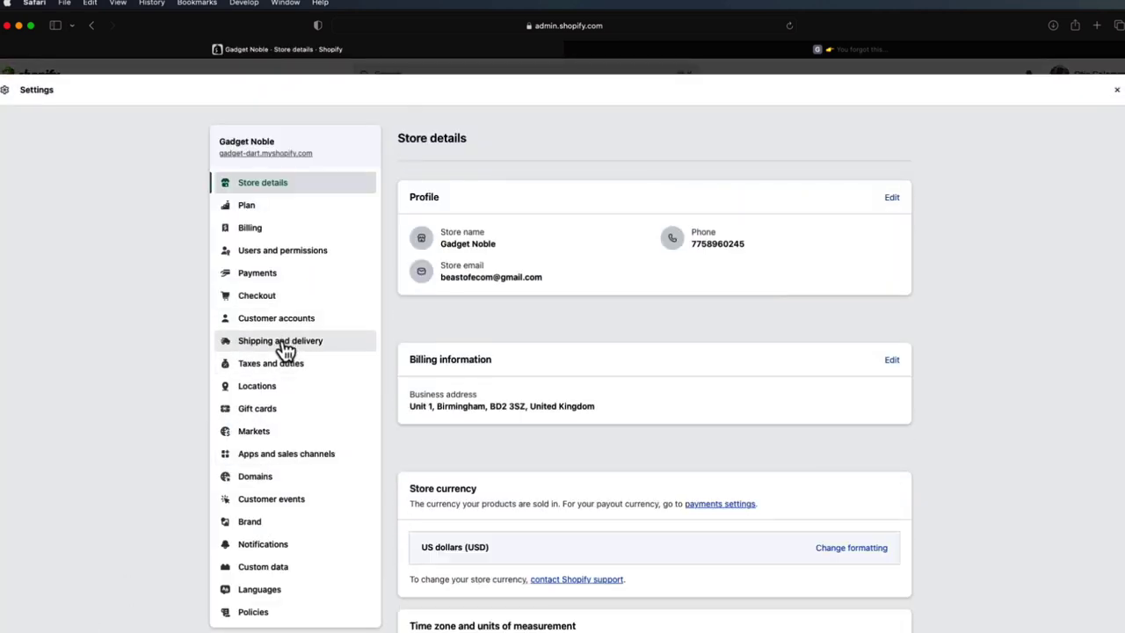
left_click(289, 591)
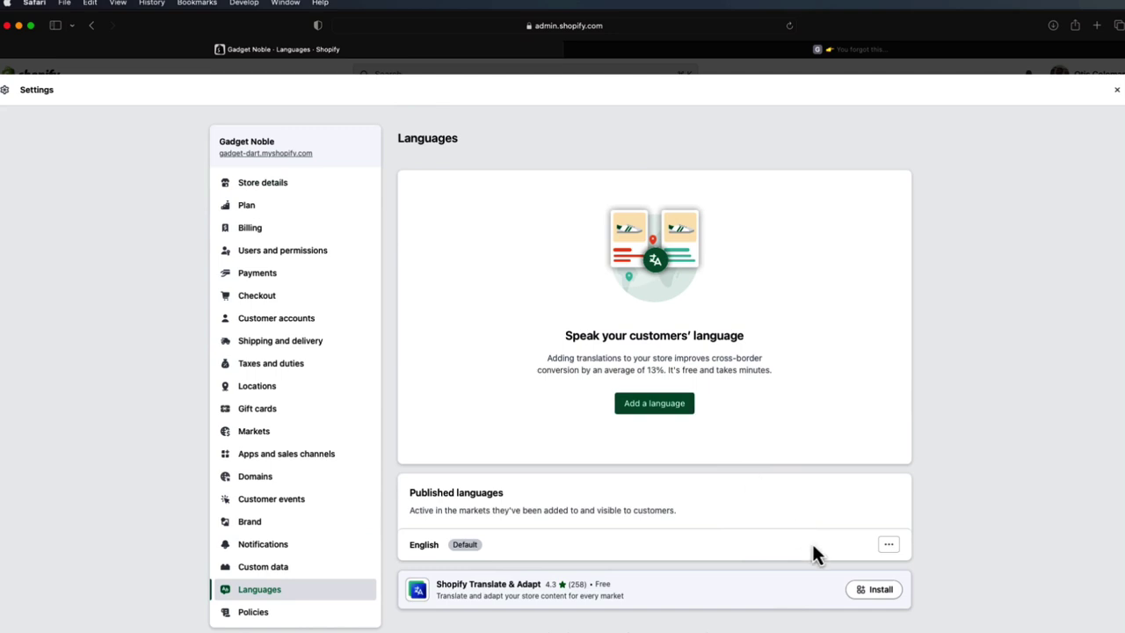
left_click(895, 545)
left_click(887, 570)
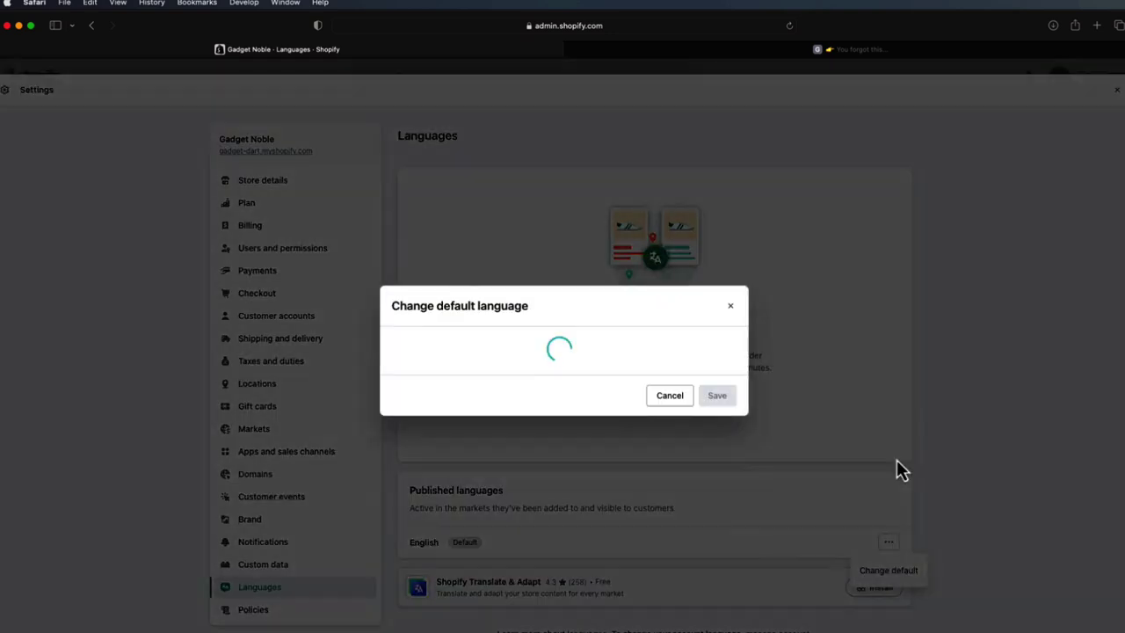
left_click(623, 302)
left_click(610, 336)
left_click(729, 246)
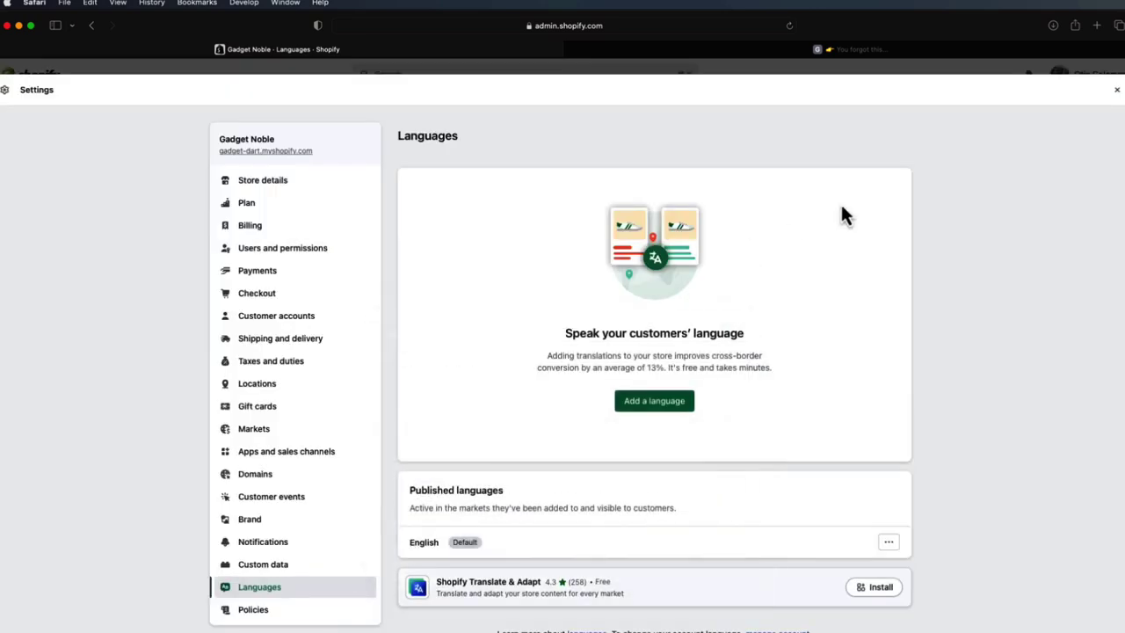
left_click(1114, 95)
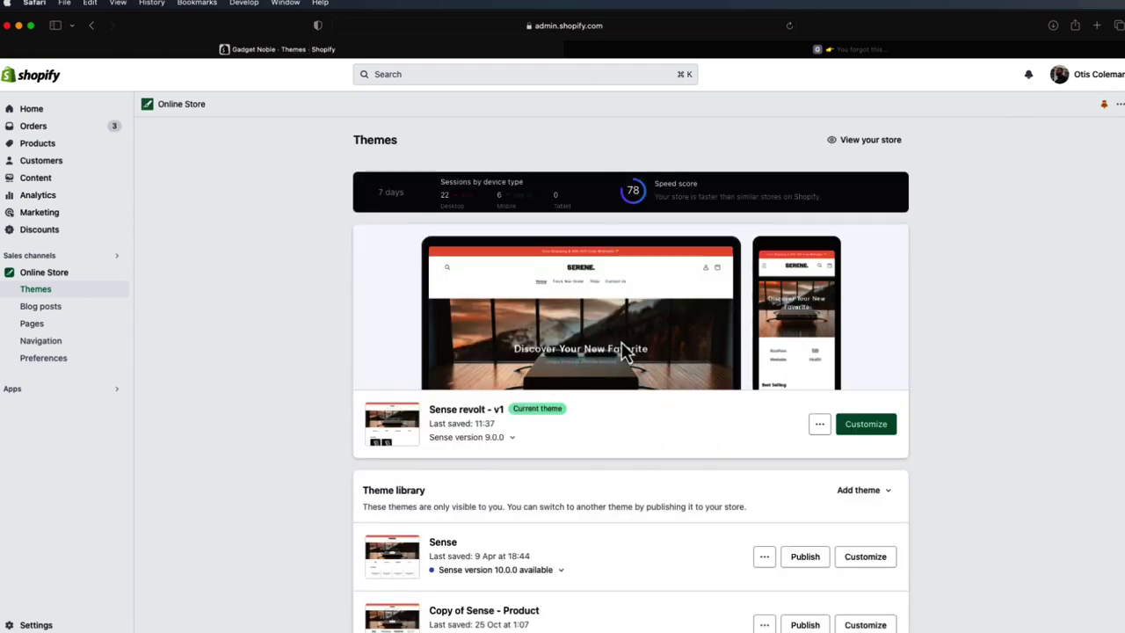
- Check the storefront tab, then launch Customize for the Sense revolt - v1 theme
scroll(694, 377, "down", 4)
scroll(615, 378, "up", 4)
left_click(767, 51)
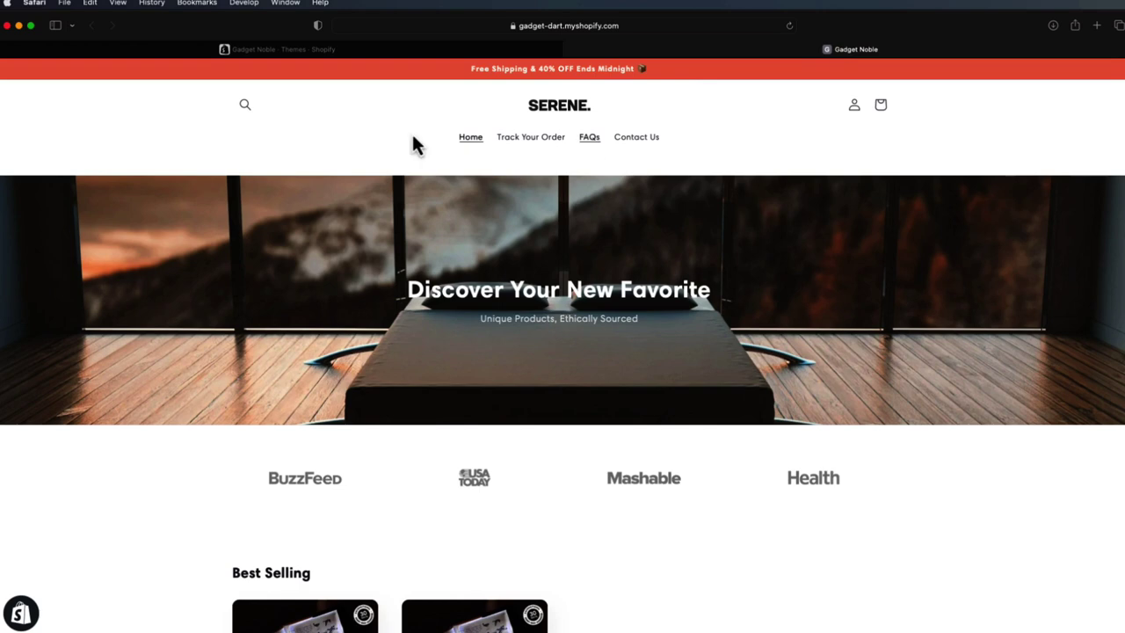
left_click(290, 52)
left_click(859, 431)
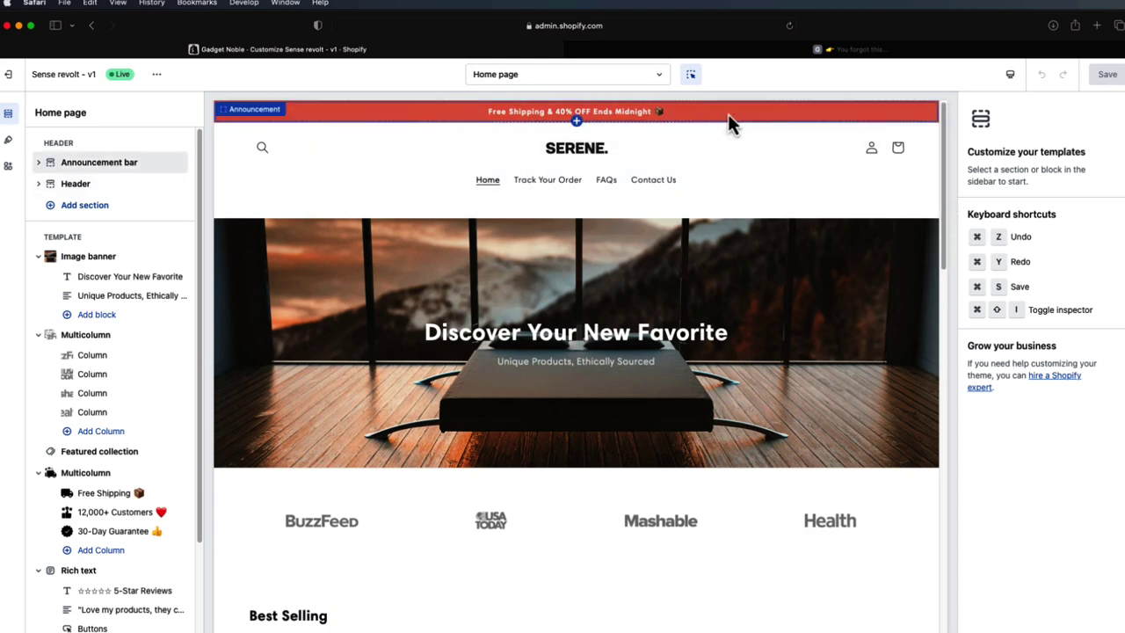
- View the announcement bar, Header and Image banner settings, then start a new browser tab
left_click(727, 113)
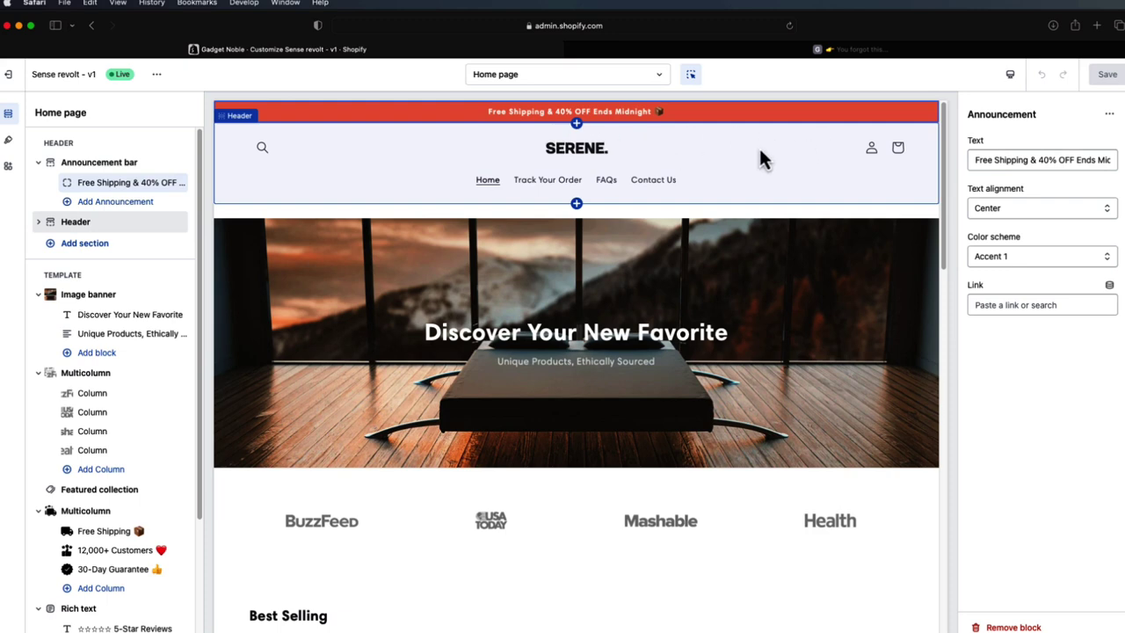
left_click(581, 170)
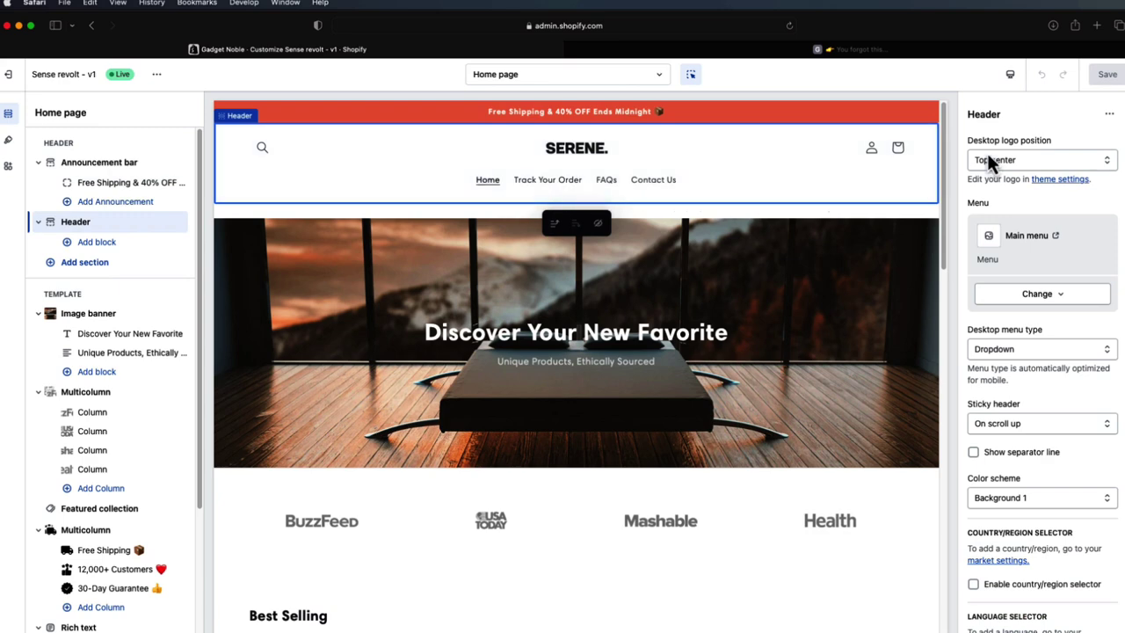
left_click(899, 272)
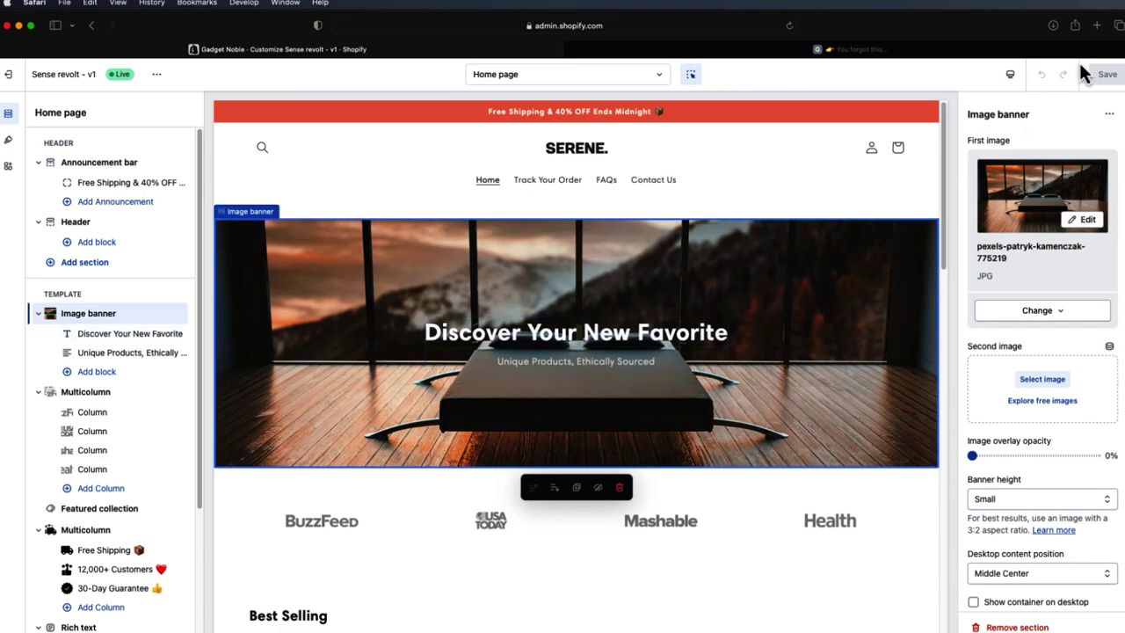
left_click(1097, 29)
- Search the web for 'unsplash' and go to the Unsplash site
type("unsplash")
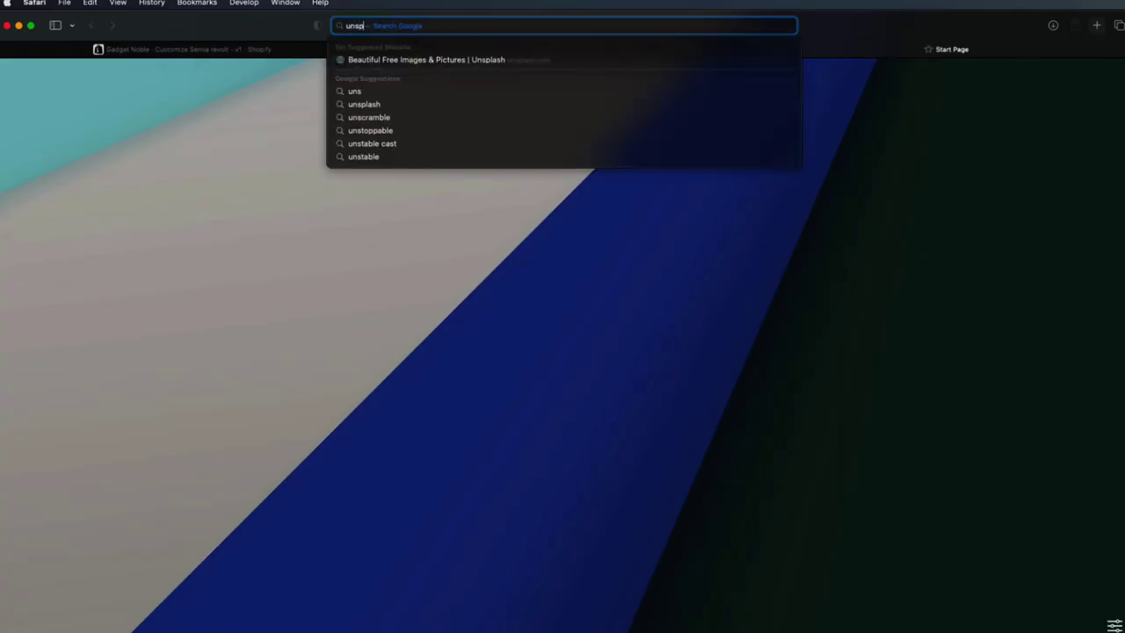
key("Return")
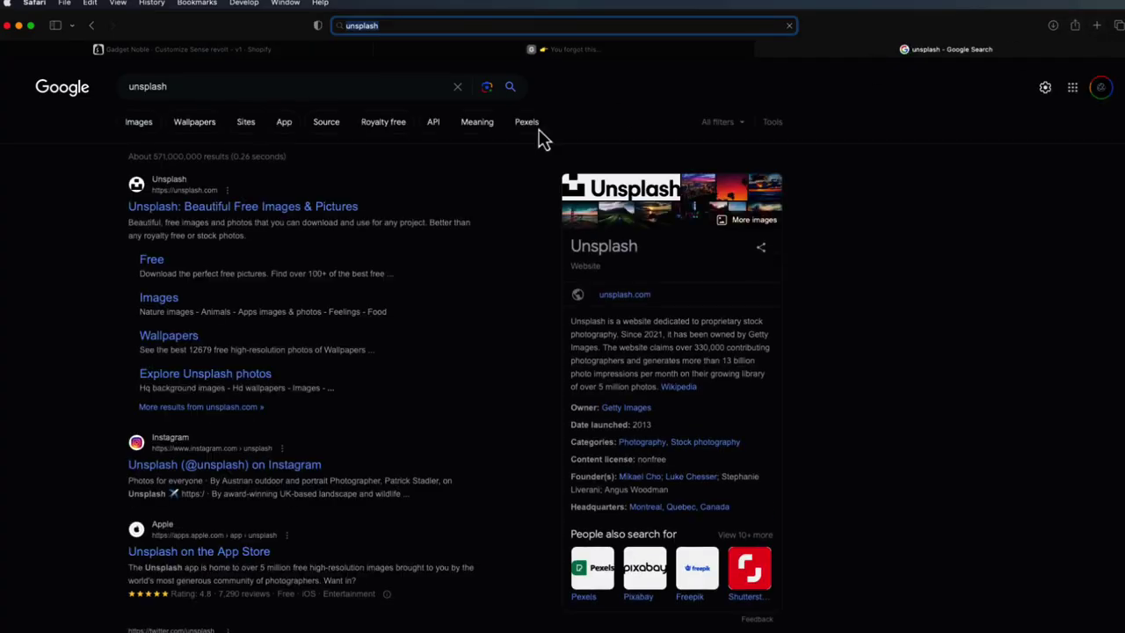
left_click(307, 207)
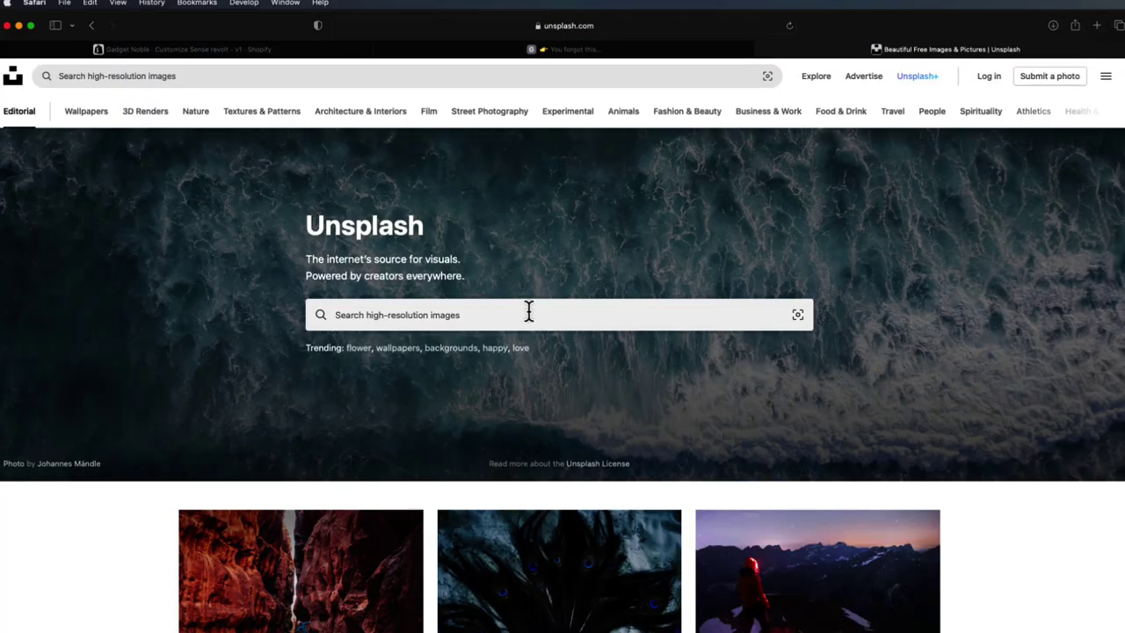
- Search Unsplash for 'home' photos, browse the results, and return to the storefront tab
left_click(528, 311)
type("home")
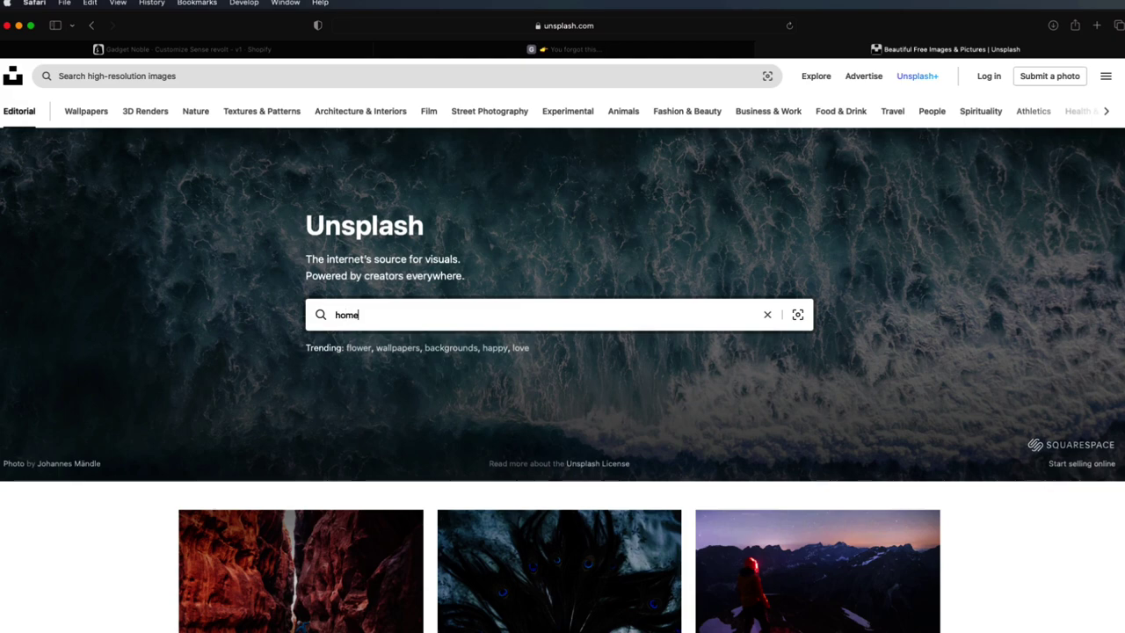
key("Return")
scroll(733, 318, "down", 5)
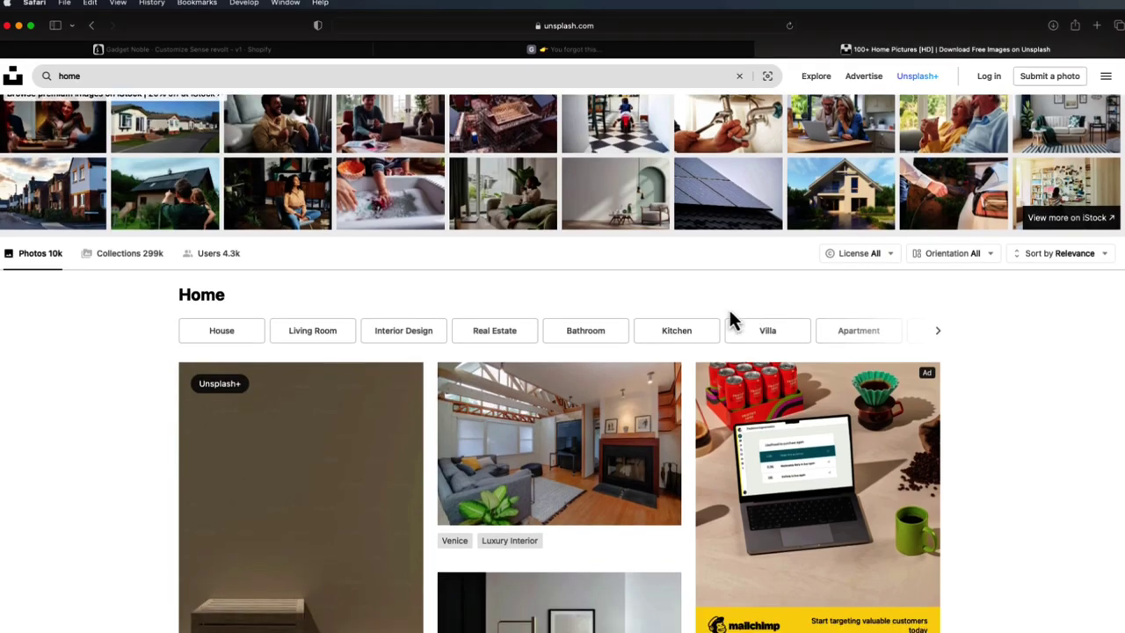
scroll(641, 326, "down", 5)
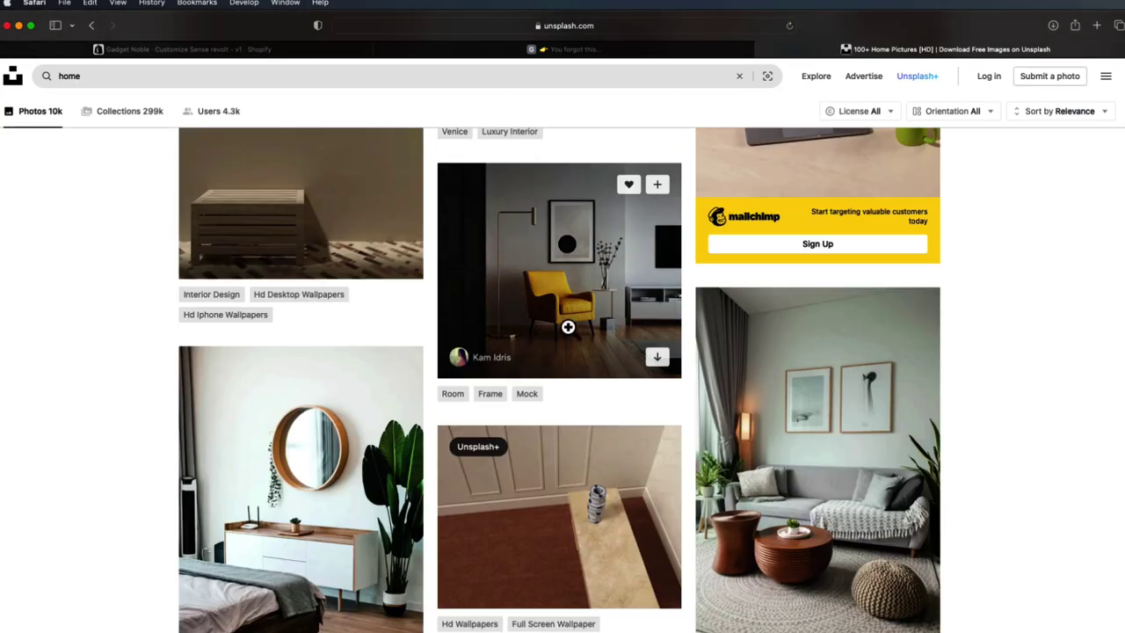
scroll(638, 328, "down", 2)
scroll(825, 369, "down", 8)
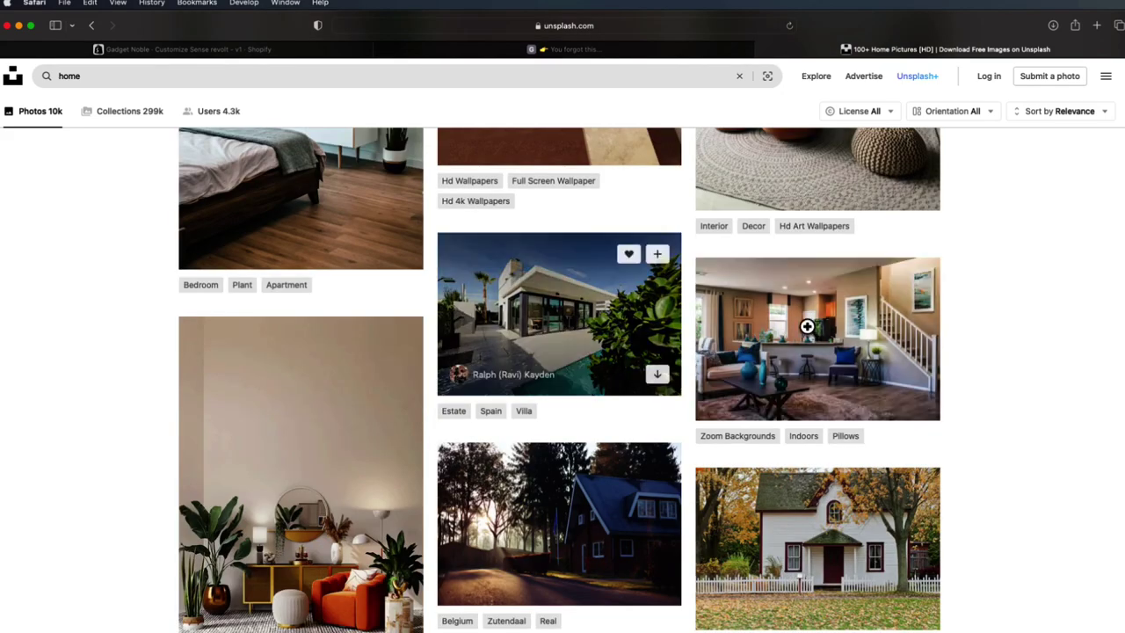
left_click(555, 51)
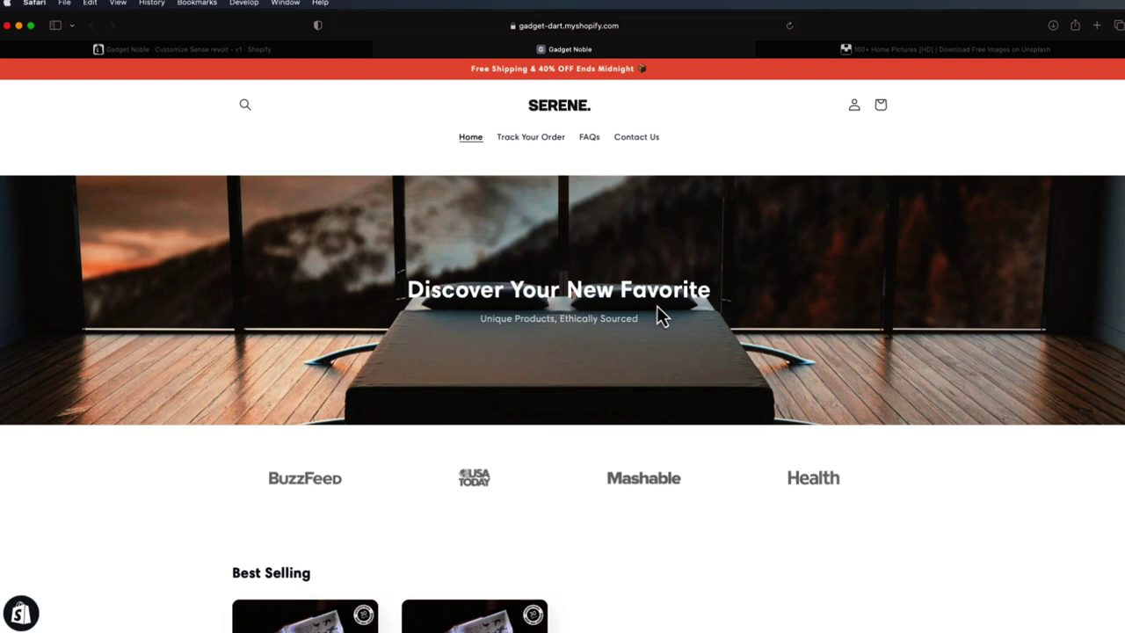
- In the editor, inspect the press logo Multicolumn and Best Selling Featured collection settings
left_click(299, 53)
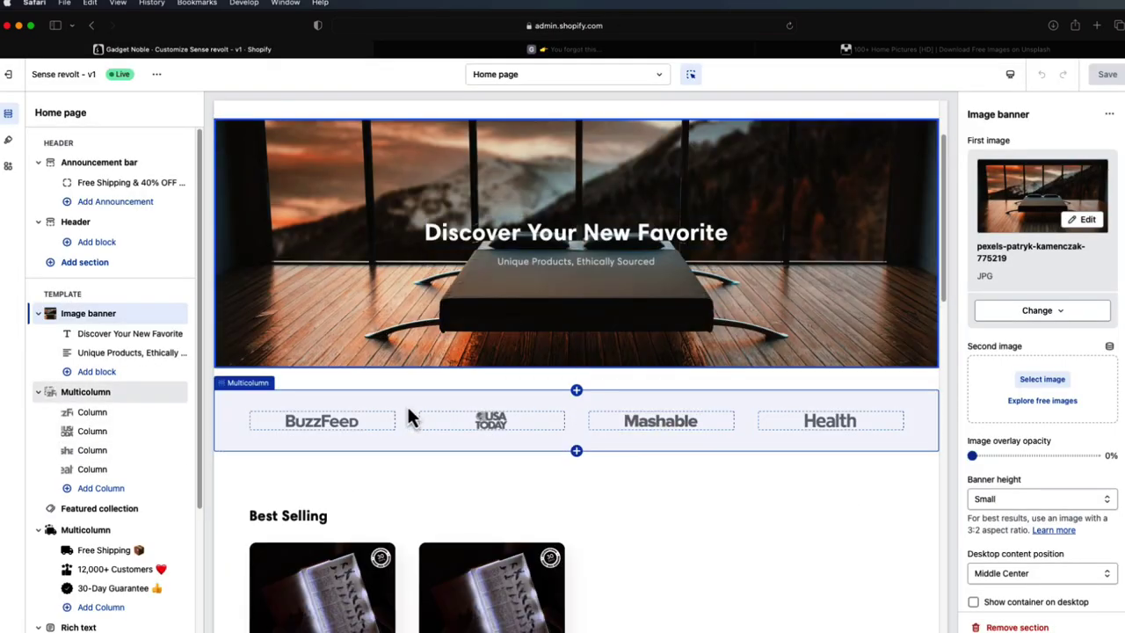
left_click(407, 409)
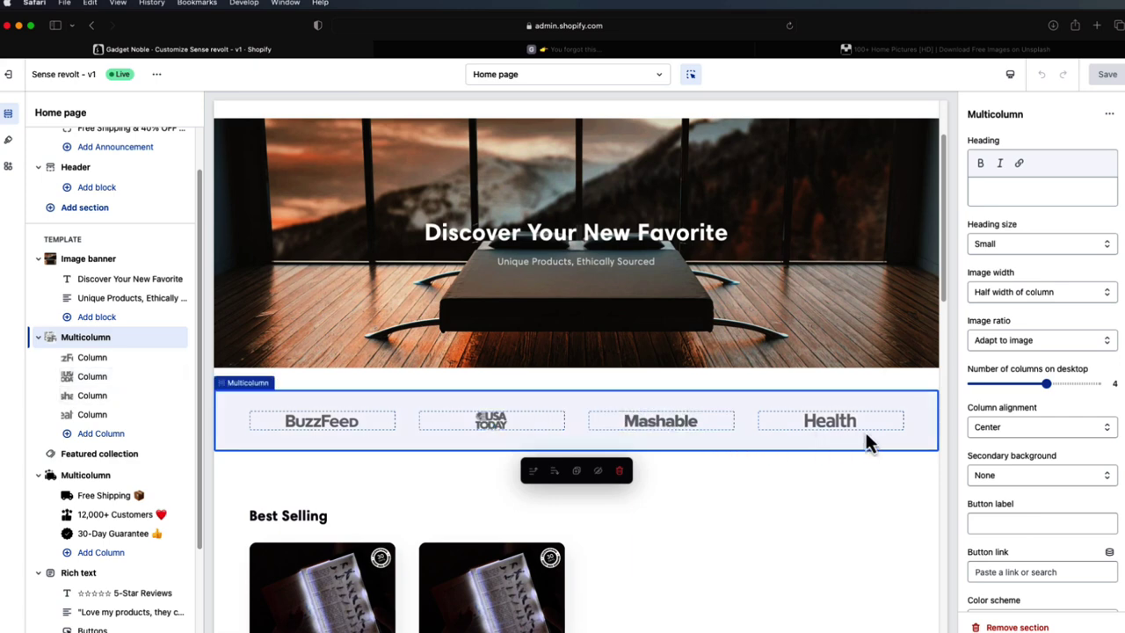
scroll(747, 430, "down", 1)
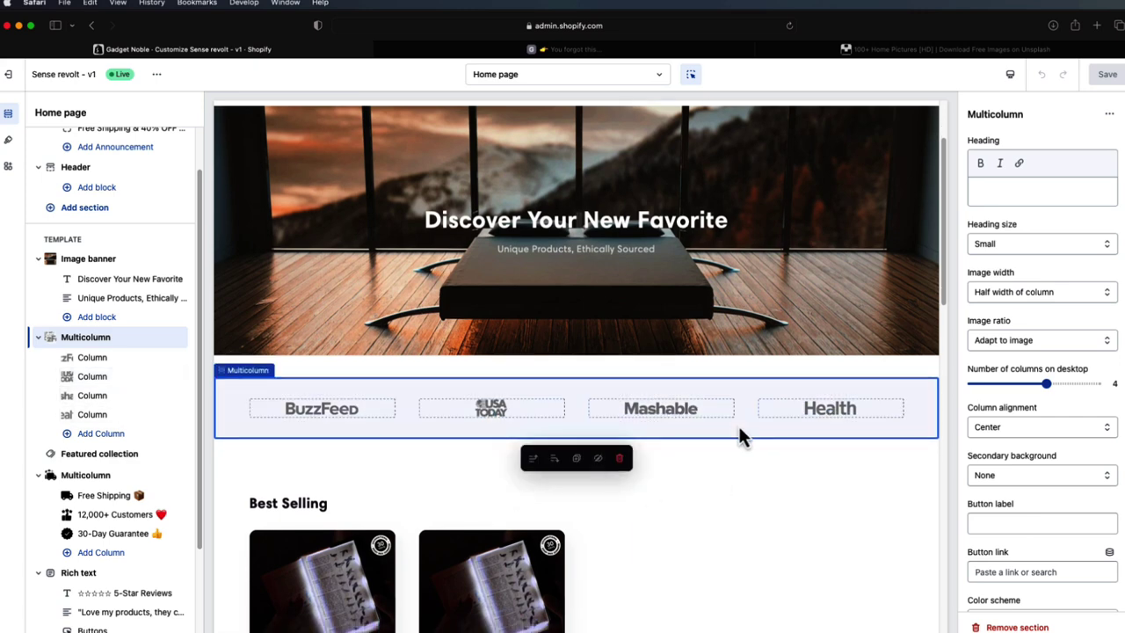
scroll(742, 422, "down", 5)
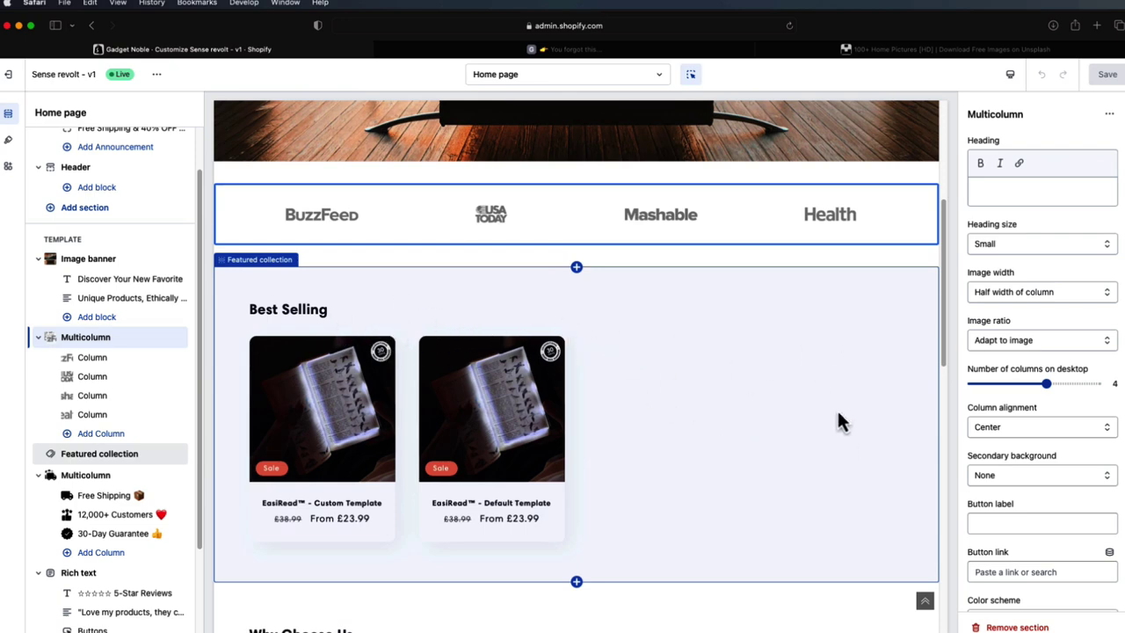
scroll(589, 405, "down", 1)
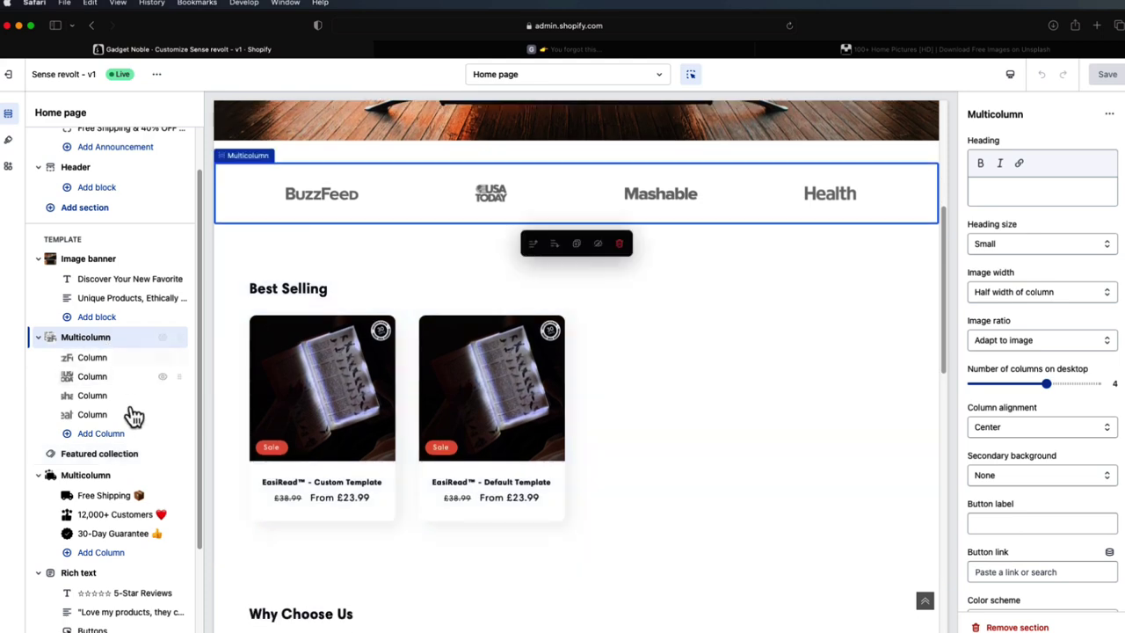
left_click(111, 461)
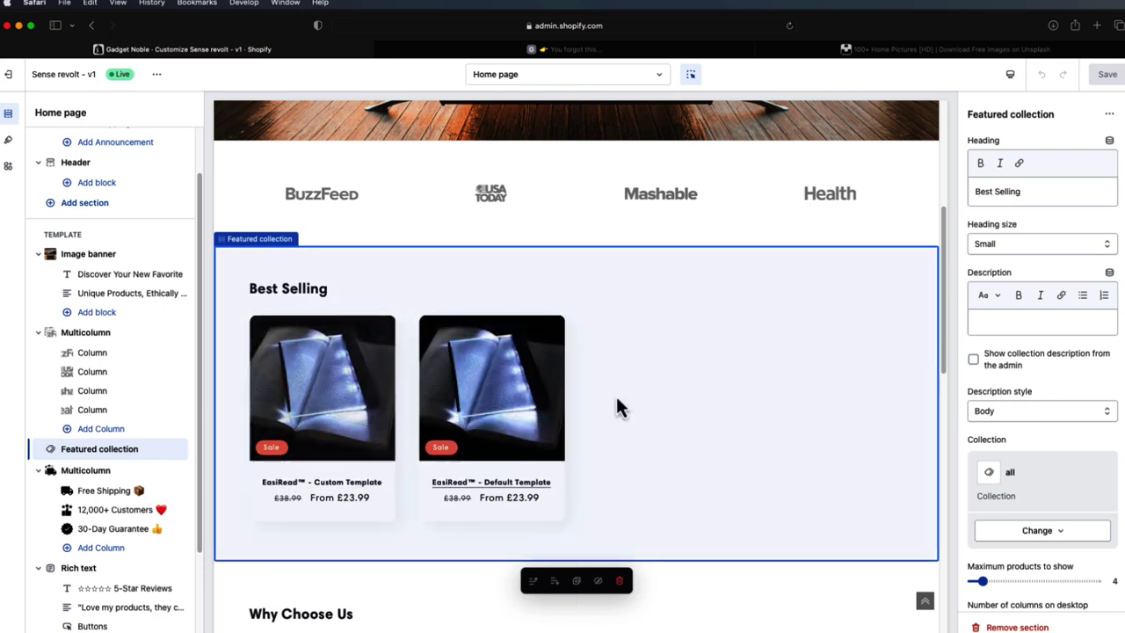
scroll(484, 410, "down", 3)
scroll(515, 407, "up", 3)
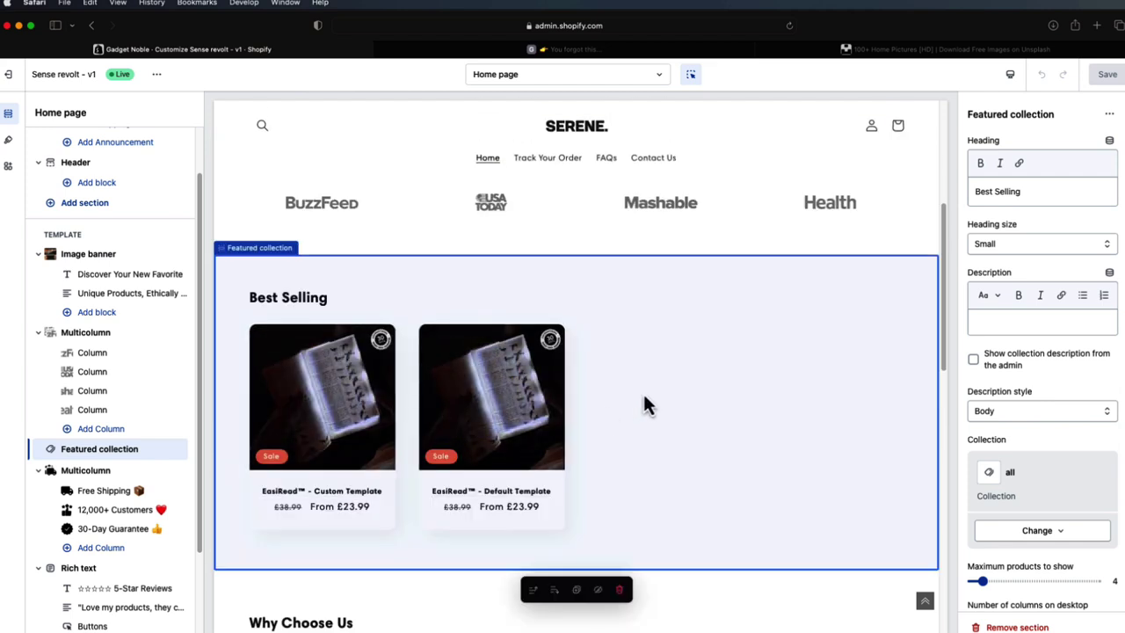
scroll(688, 399, "down", 1)
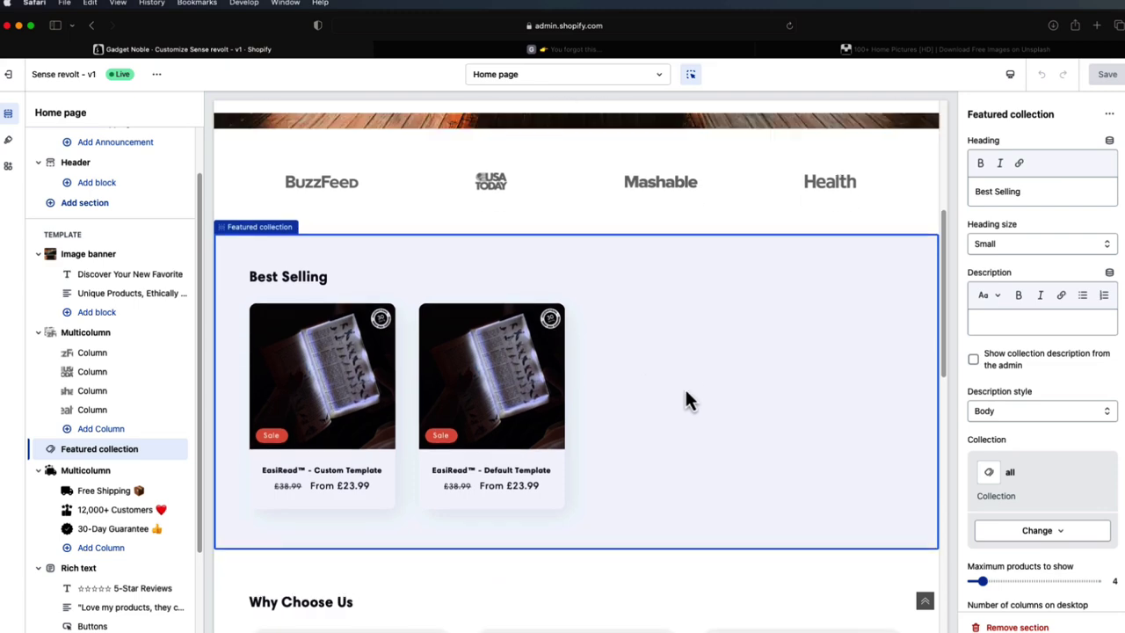
- Inspect the Why Choose Us Free Shipping and 12,000+ Customers columns, then return to Unsplash
left_click(138, 476)
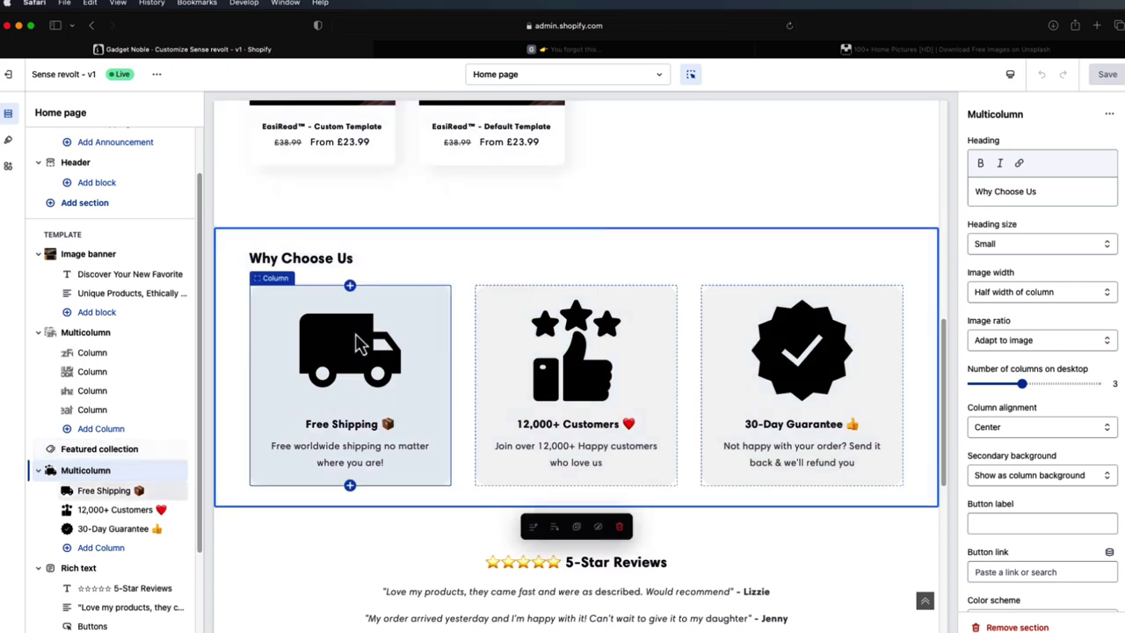
left_click(334, 367)
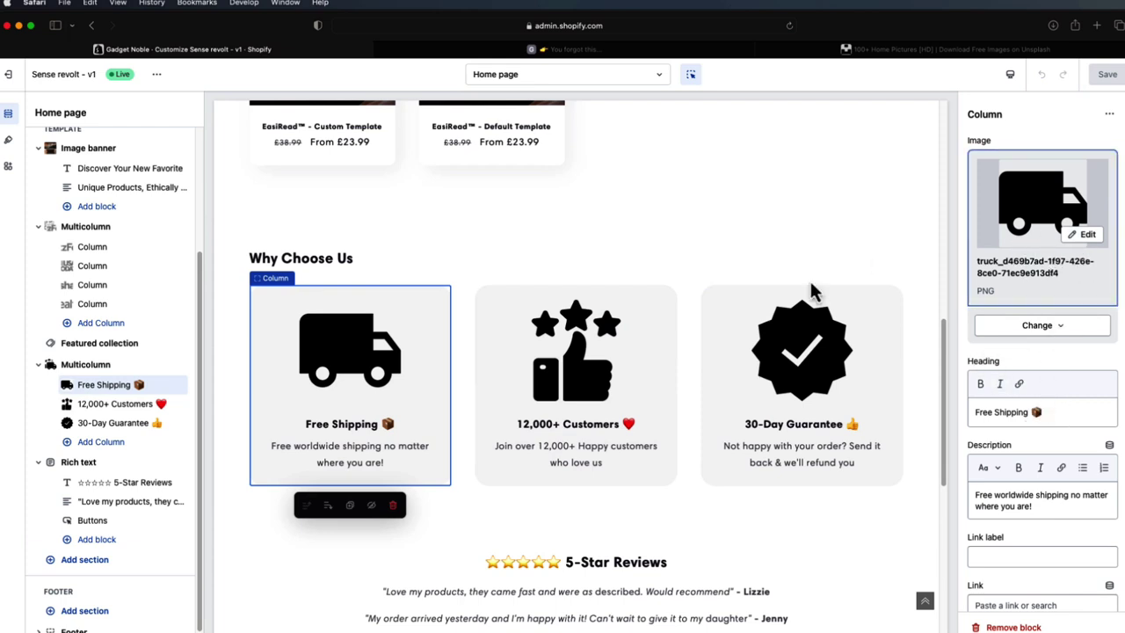
left_click(543, 402)
left_click(361, 391)
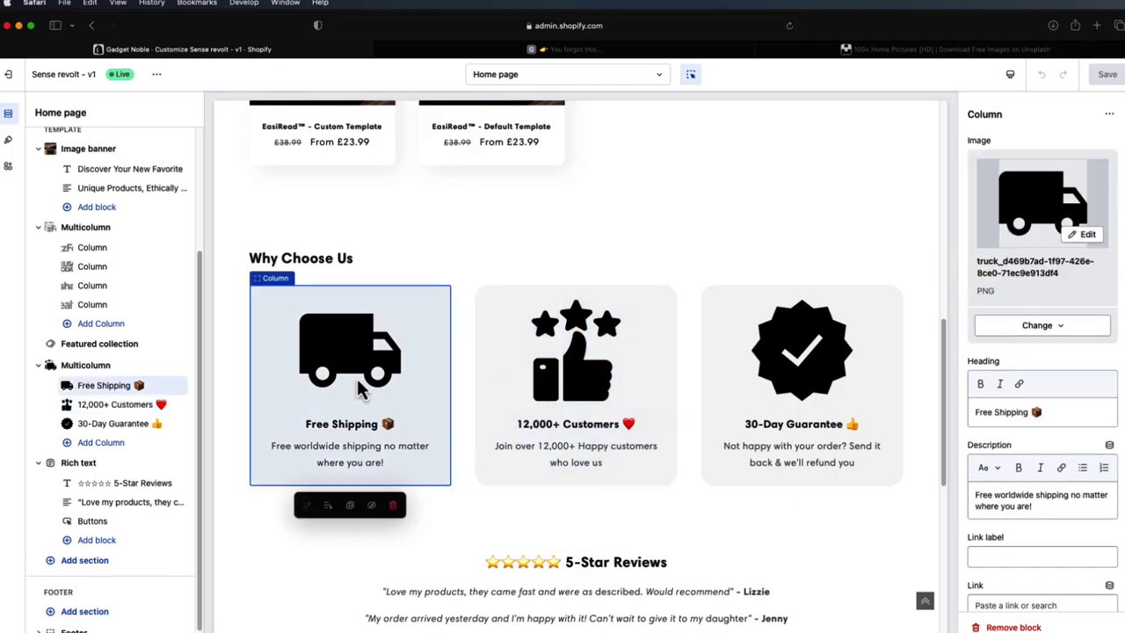
left_click(999, 49)
- Go to Flaticon, search 'truck' icons, dismiss the Google sign-in popup, and return to the editor
left_click(621, 26)
type("flatic")
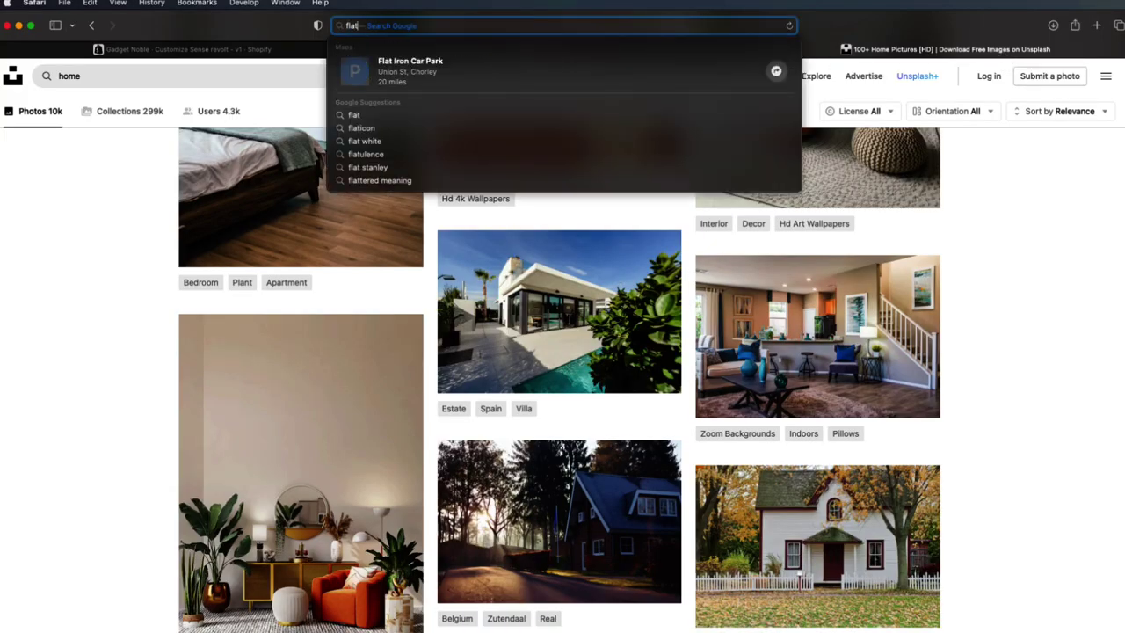
type("on")
key("Return")
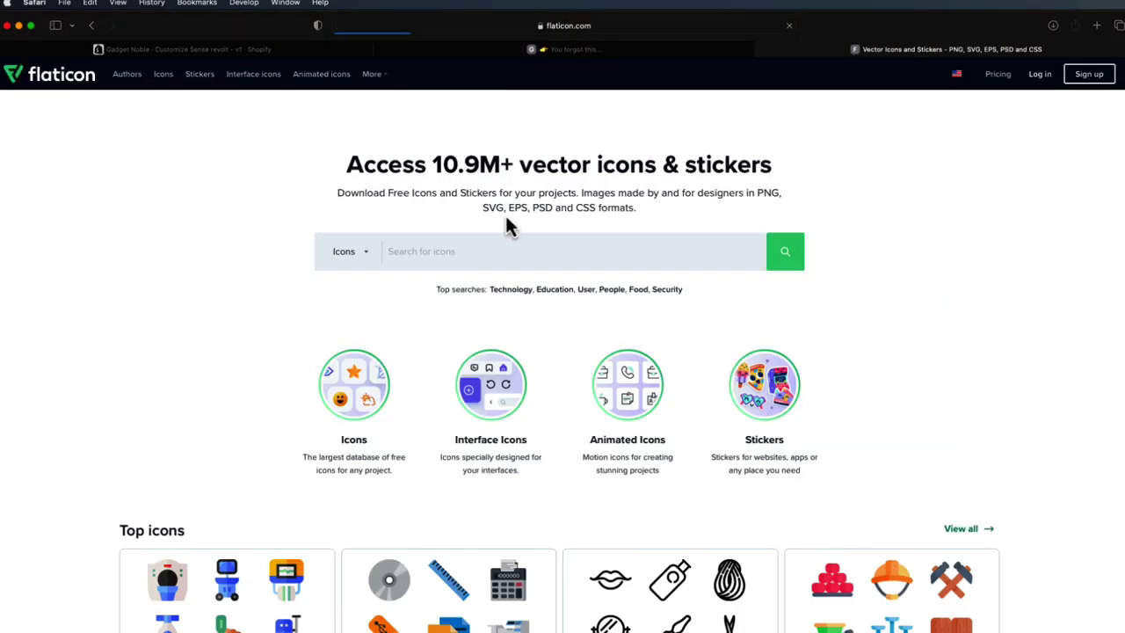
scroll(753, 269, "down", 5)
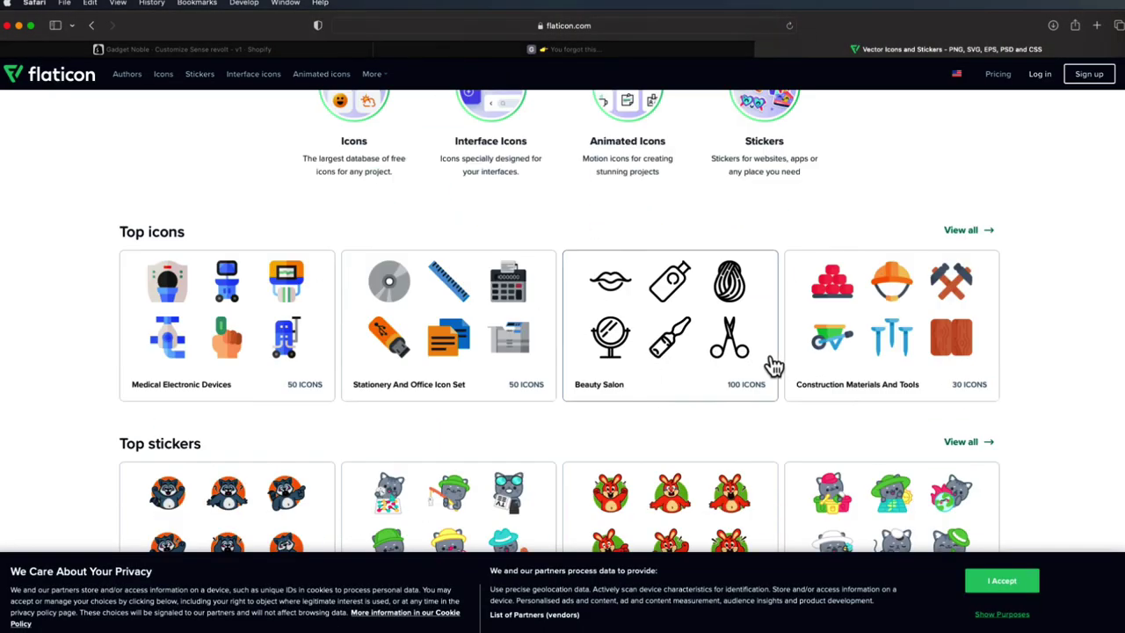
scroll(646, 351, "up", 5)
type("truck")
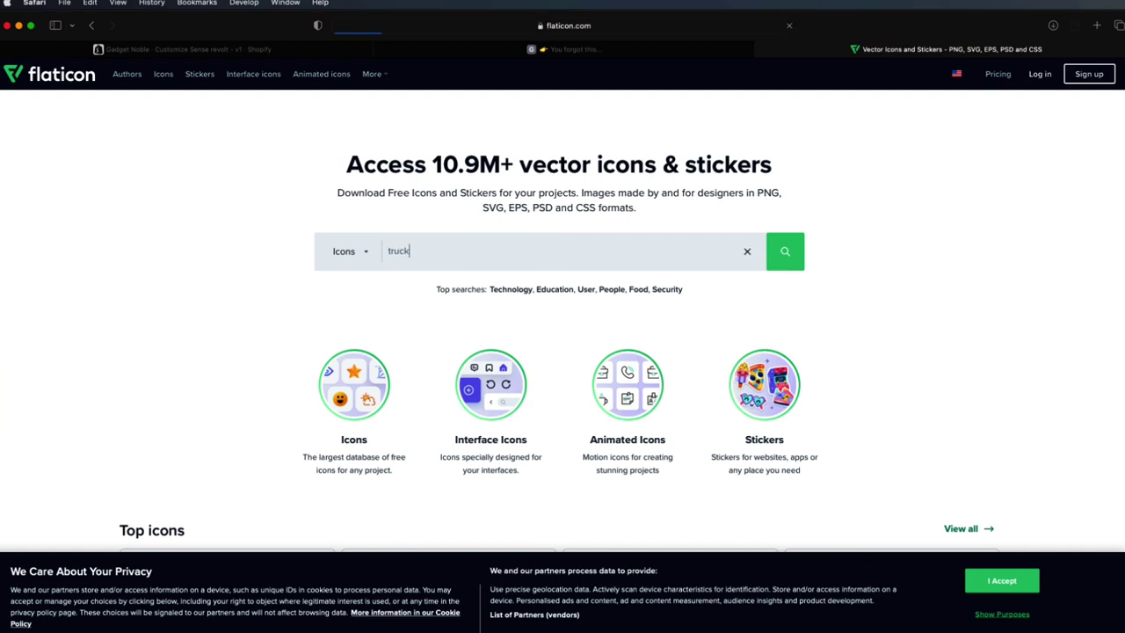
key("Return")
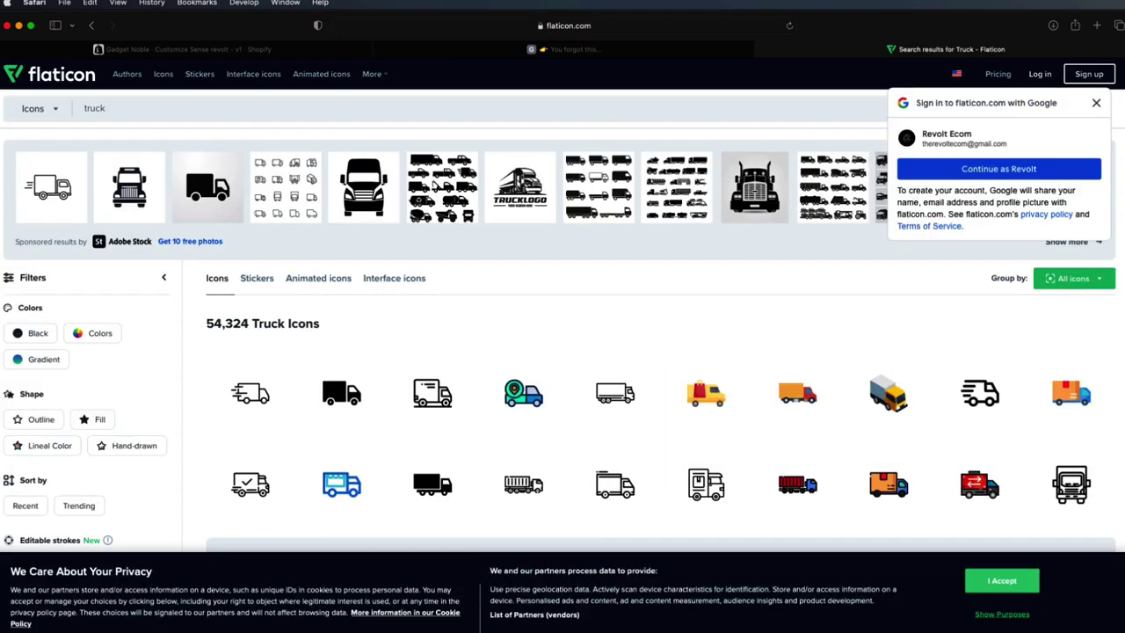
left_click(1095, 103)
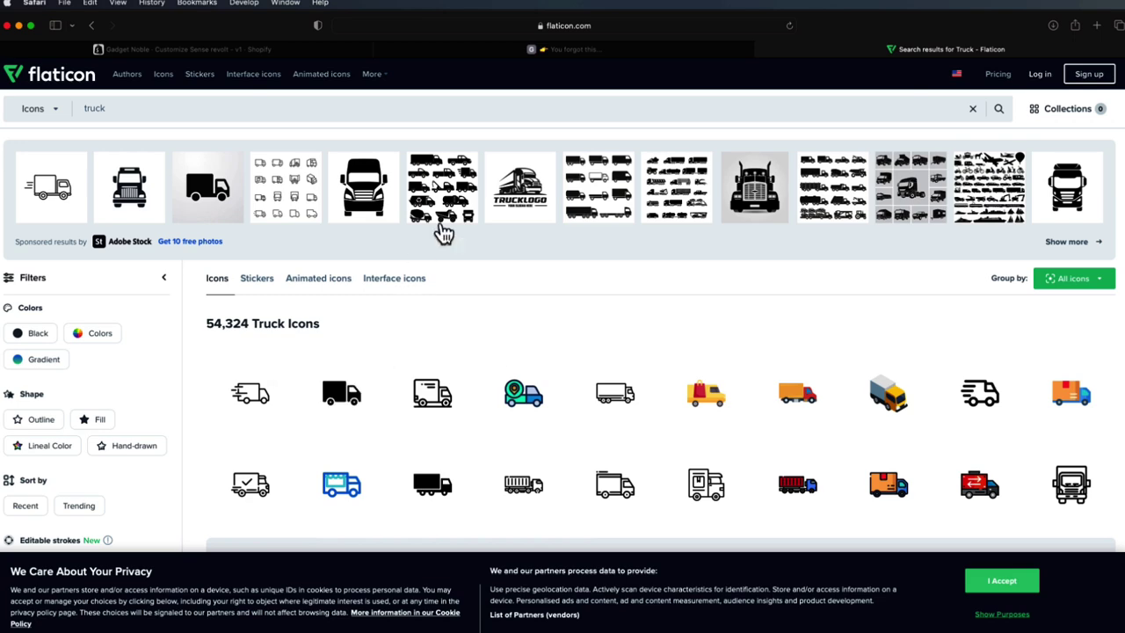
left_click(337, 53)
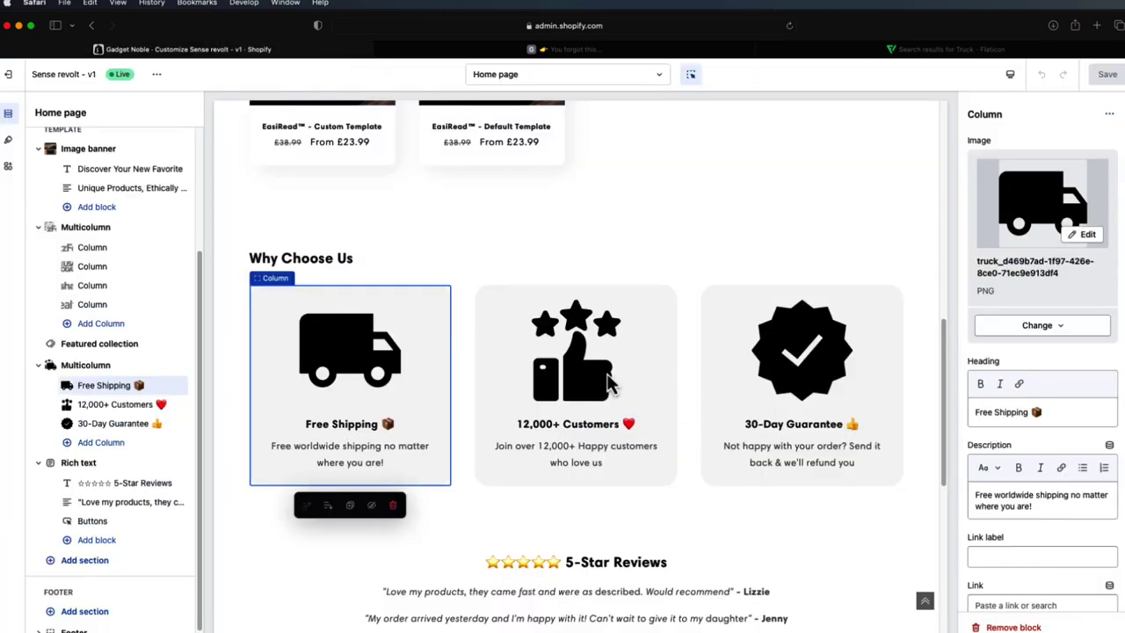
- View the 12,000+ Customers and 30-Day Guarantee column settings, then scroll to 5-Star Reviews
left_click(607, 381)
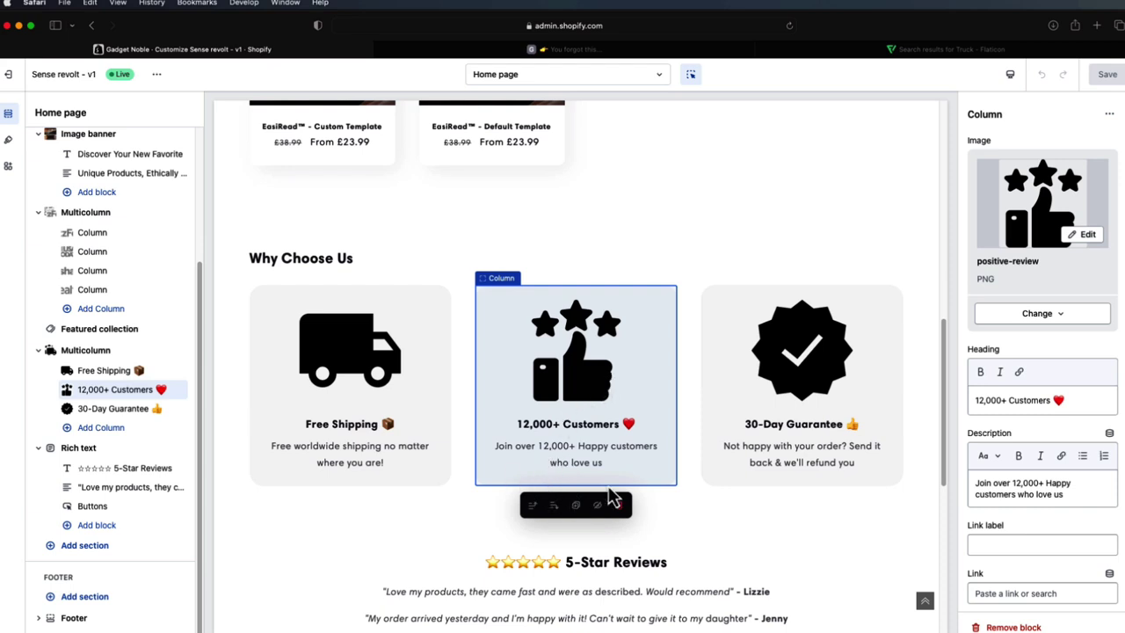
left_click(764, 462)
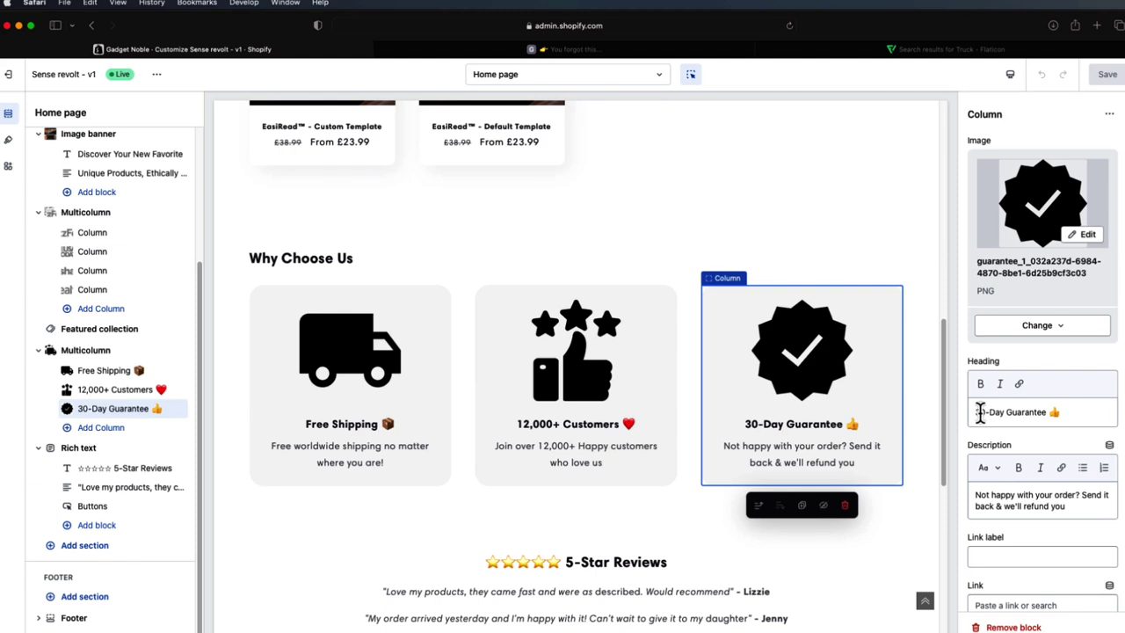
scroll(976, 407, "down", 1)
scroll(710, 444, "down", 5)
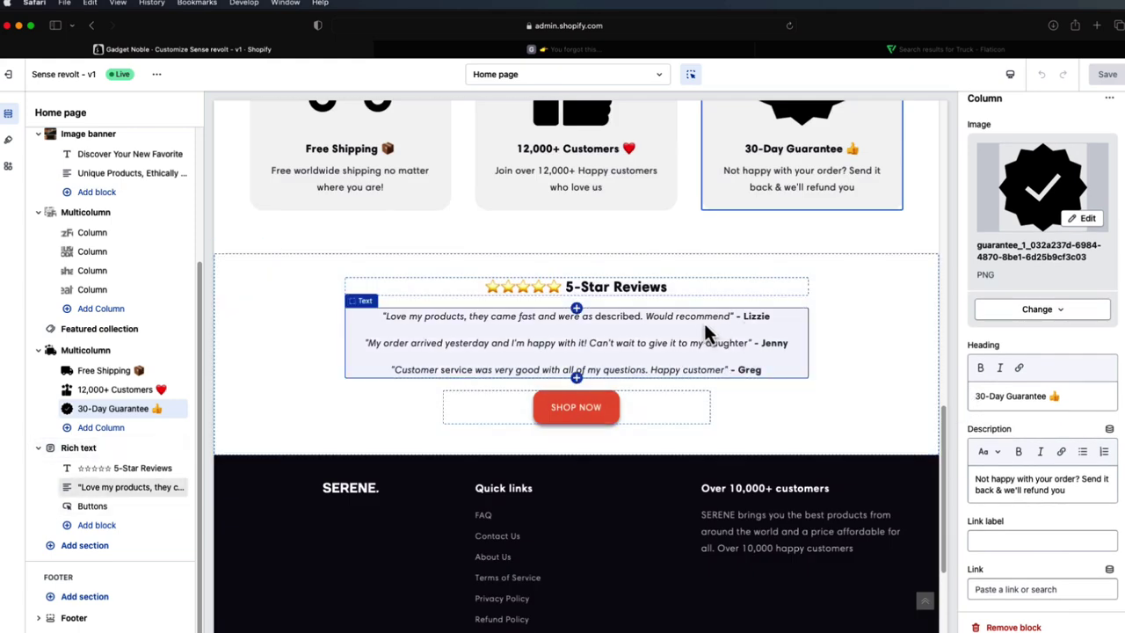
- Review the 5-Star Reviews rich text settings (centred, Background 1, 40px/52px padding), then show device sizes
left_click(863, 295)
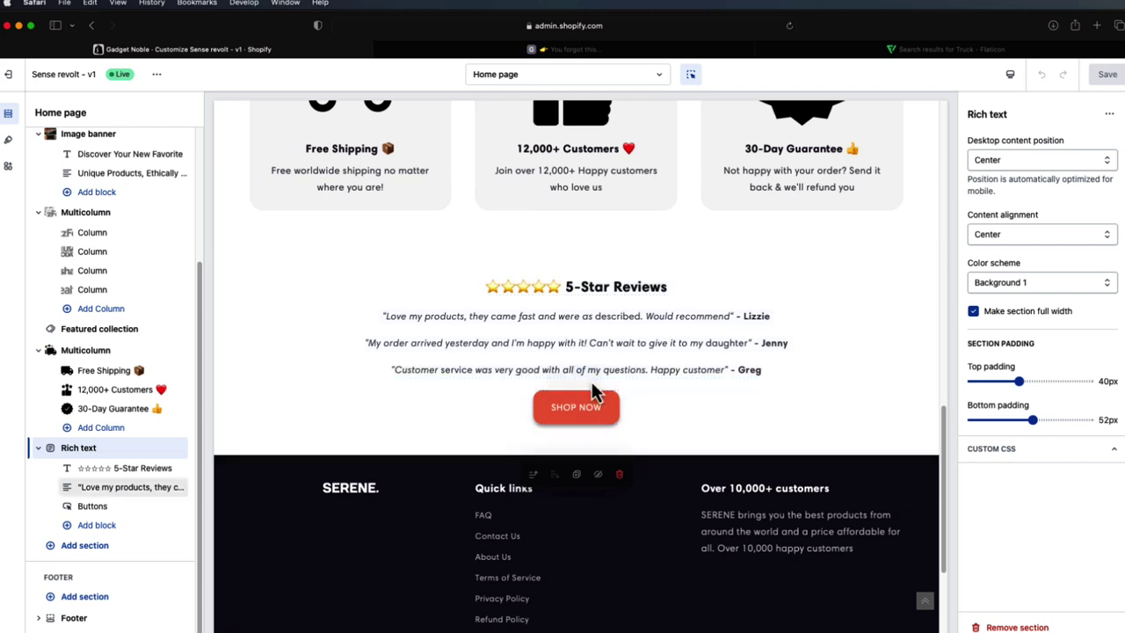
scroll(734, 387, "down", 3)
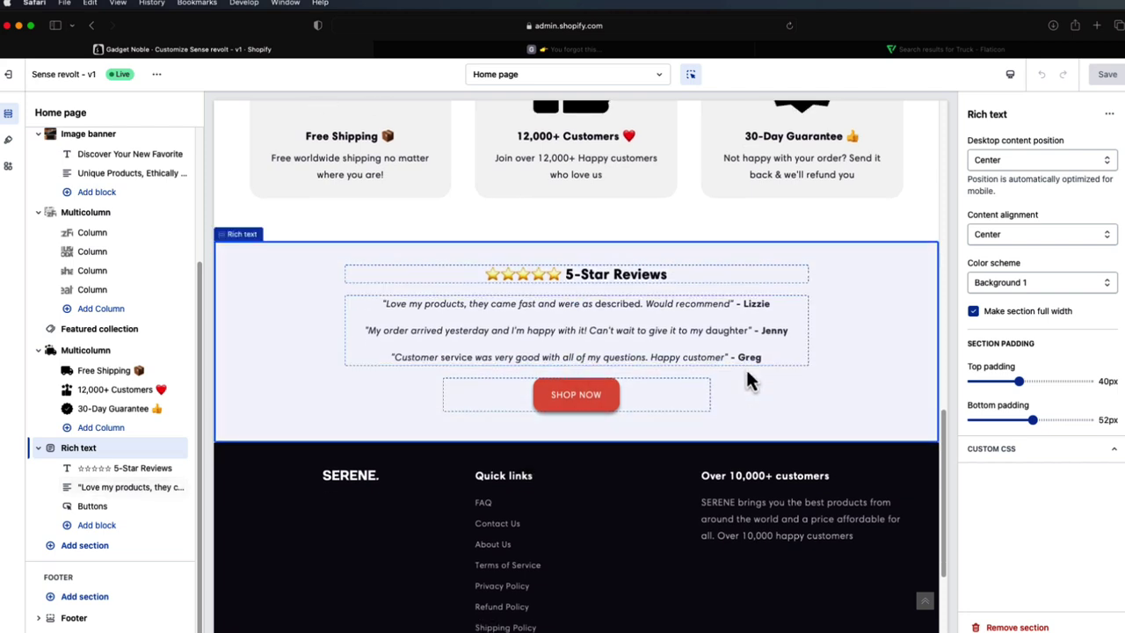
scroll(734, 380, "down", 2)
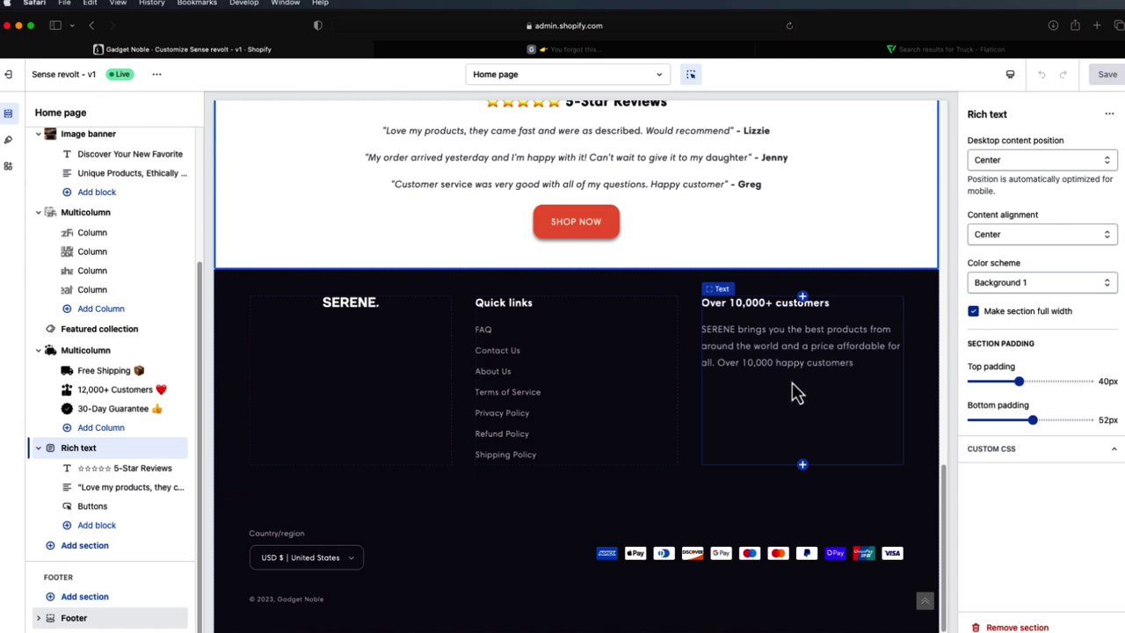
scroll(778, 446, "up", 1)
scroll(777, 442, "up", 15)
left_click(1010, 74)
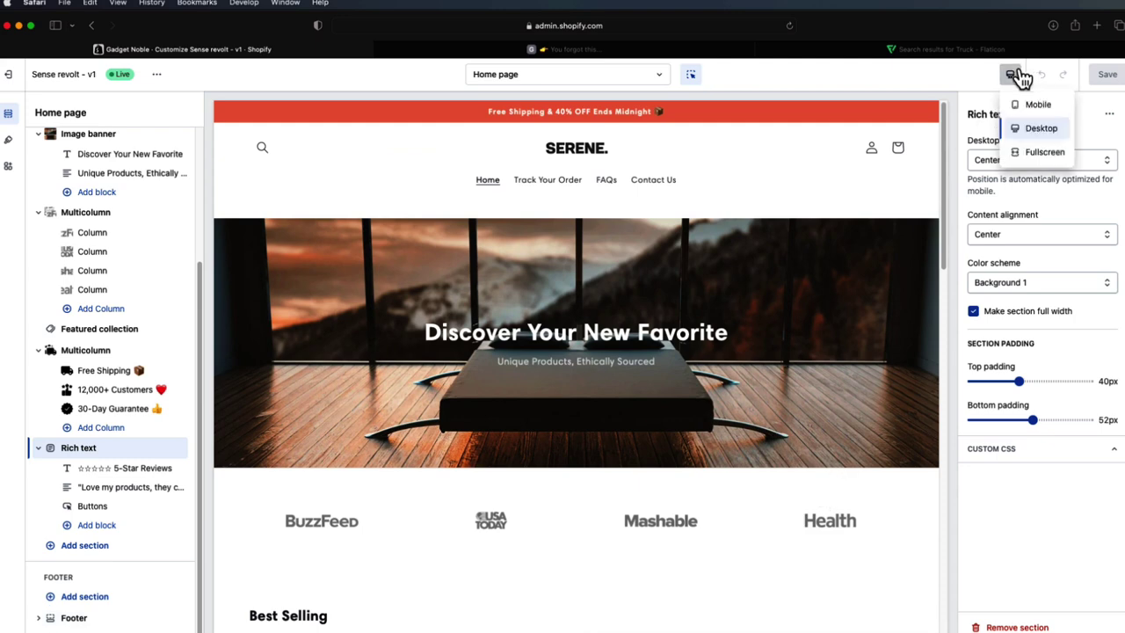
- Preview the home page in the mobile layout and scroll through it
left_click(1026, 102)
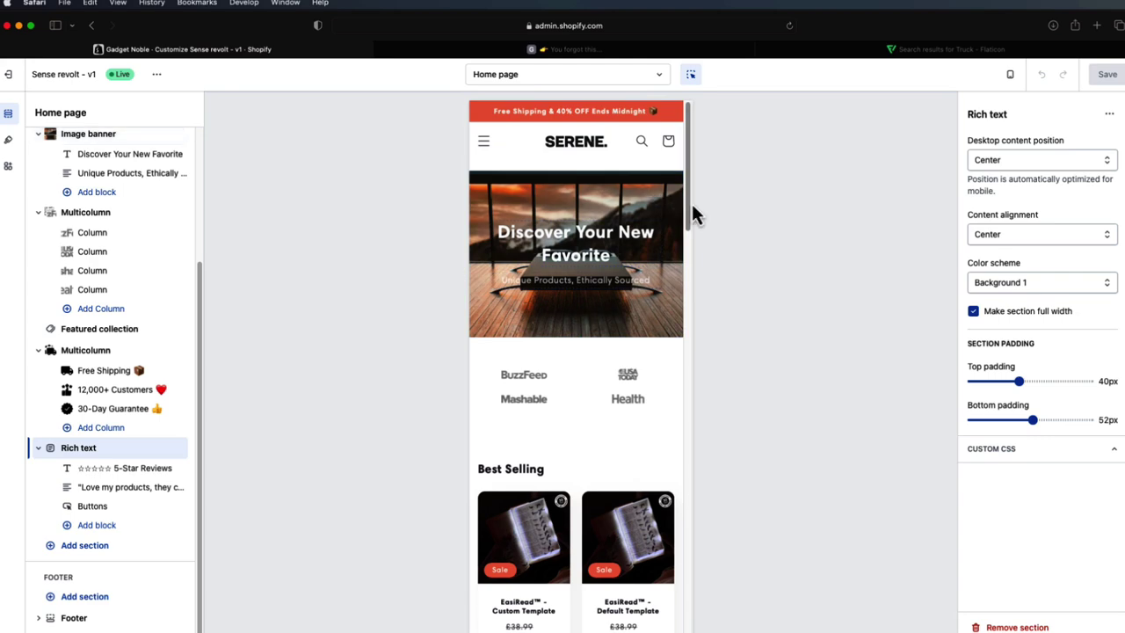
scroll(647, 226, "down", 3)
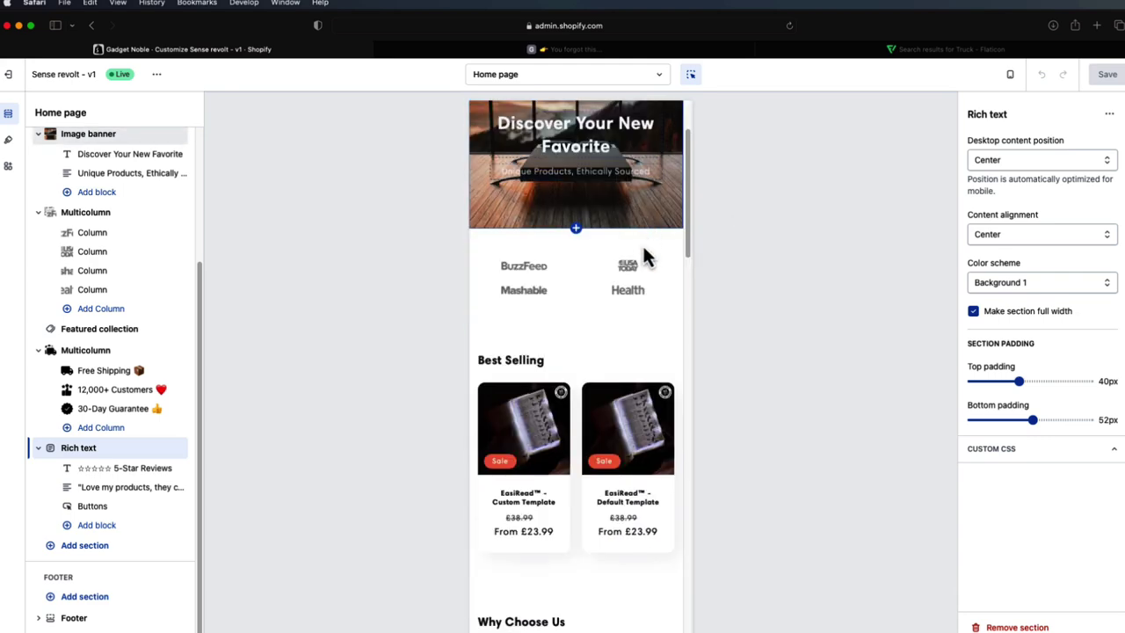
scroll(644, 246, "up", 4)
scroll(644, 254, "down", 1)
scroll(645, 257, "down", 8)
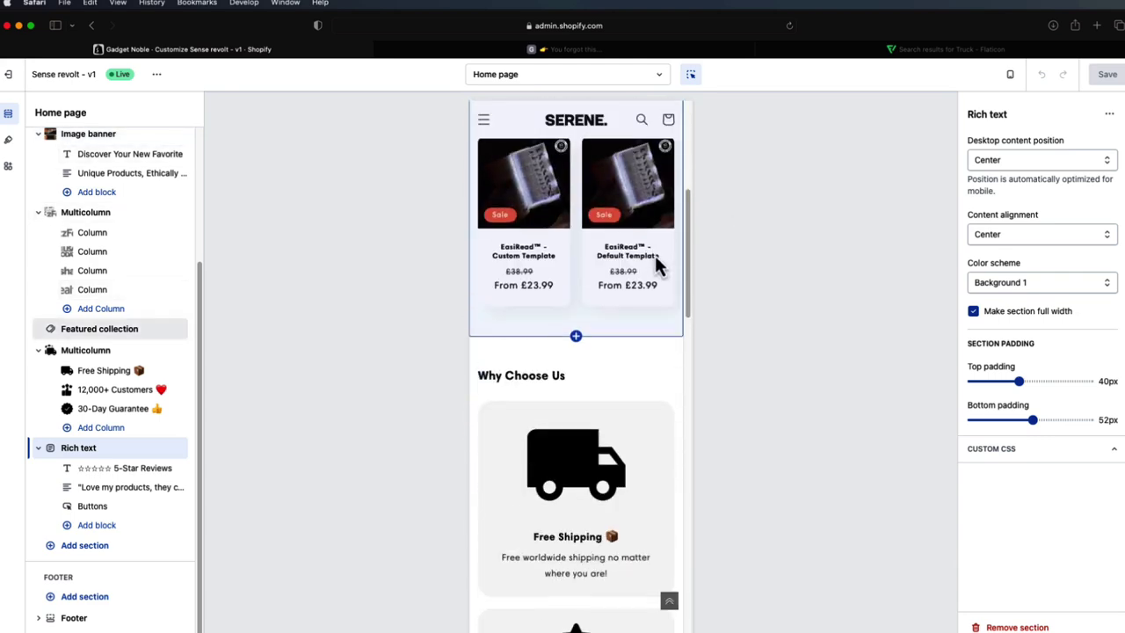
scroll(651, 273, "down", 10)
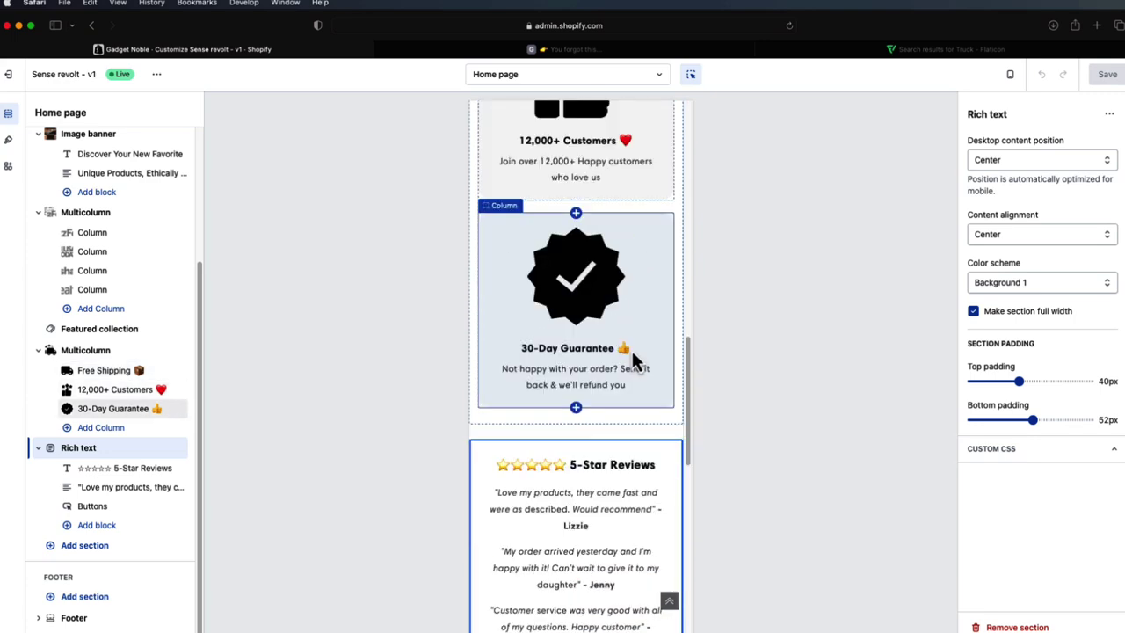
scroll(623, 407, "down", 2)
scroll(643, 426, "up", 20)
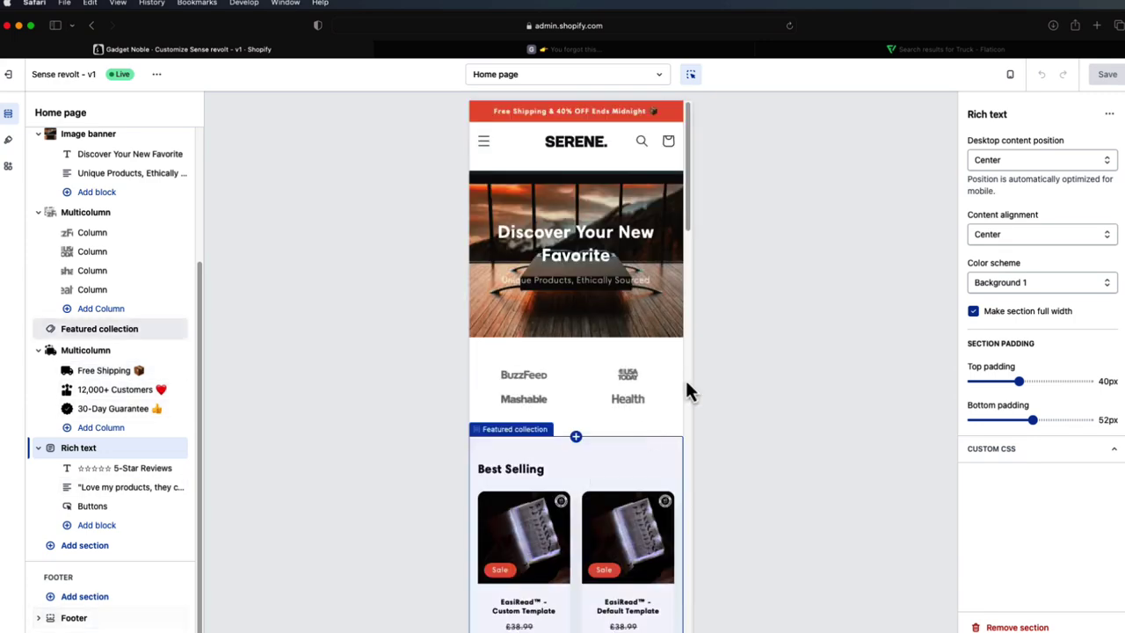
- Switch the preview back to desktop and open the Featured collection section settings
left_click(1009, 75)
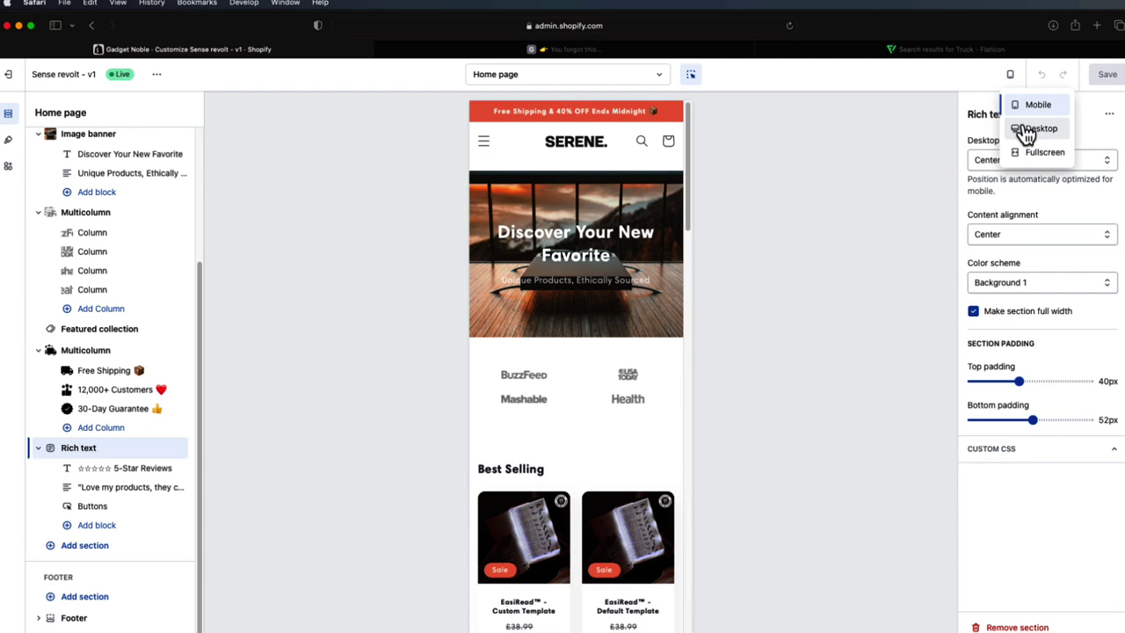
left_click(1026, 129)
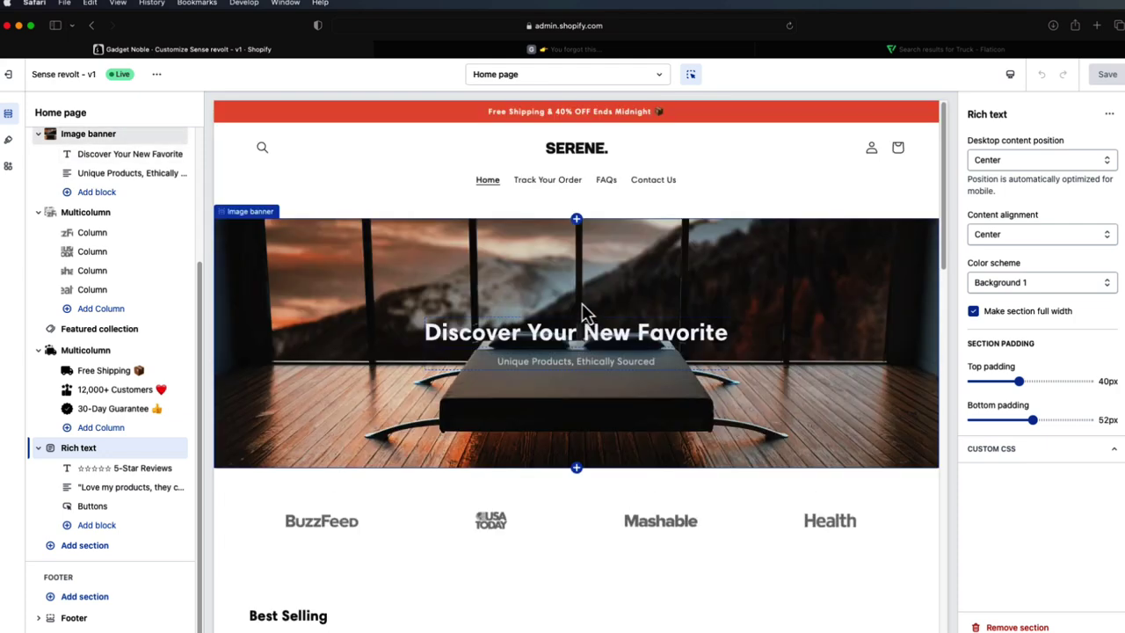
scroll(587, 294, "down", 2)
scroll(589, 290, "down", 3)
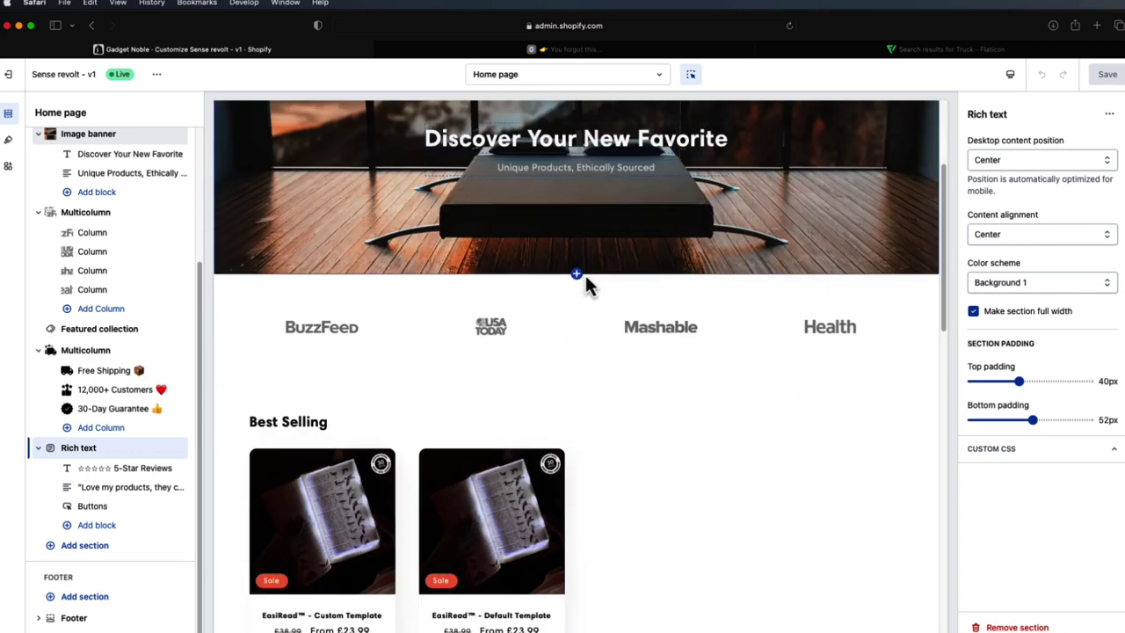
left_click(481, 510)
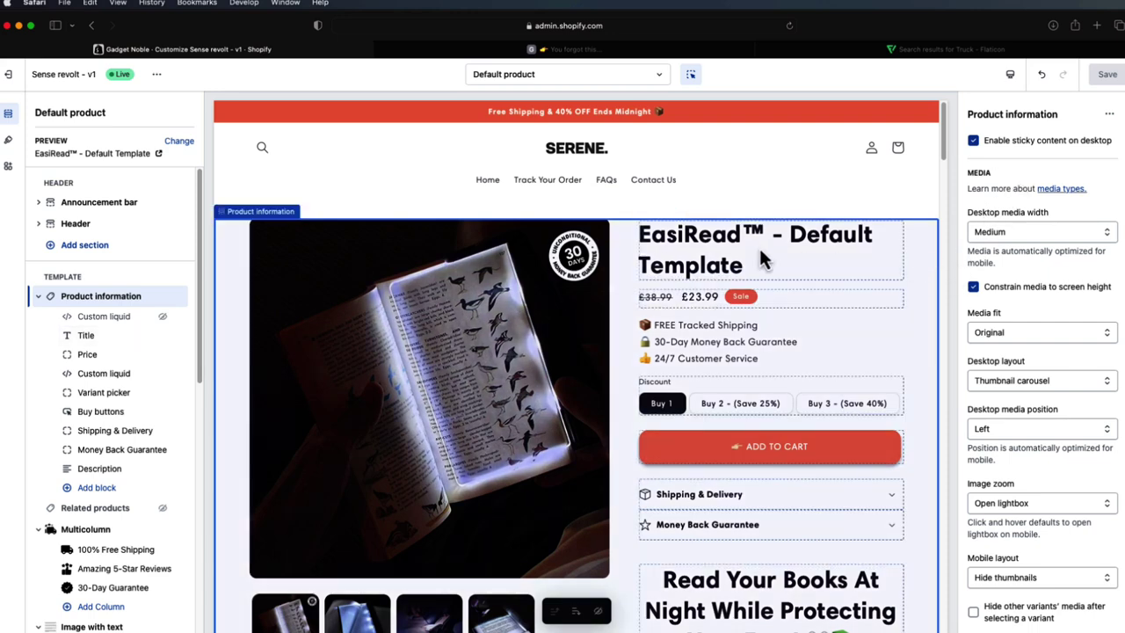
- Select the Title, Price and Product information blocks, then review the second Custom liquid block's code
left_click(706, 261)
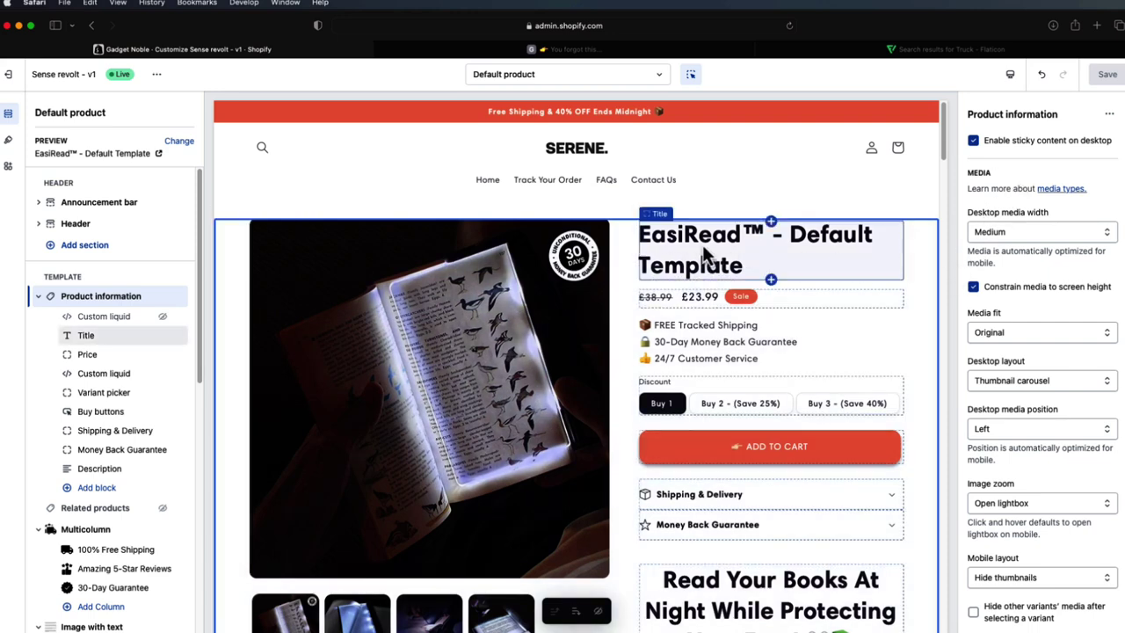
left_click(716, 299)
left_click(826, 348)
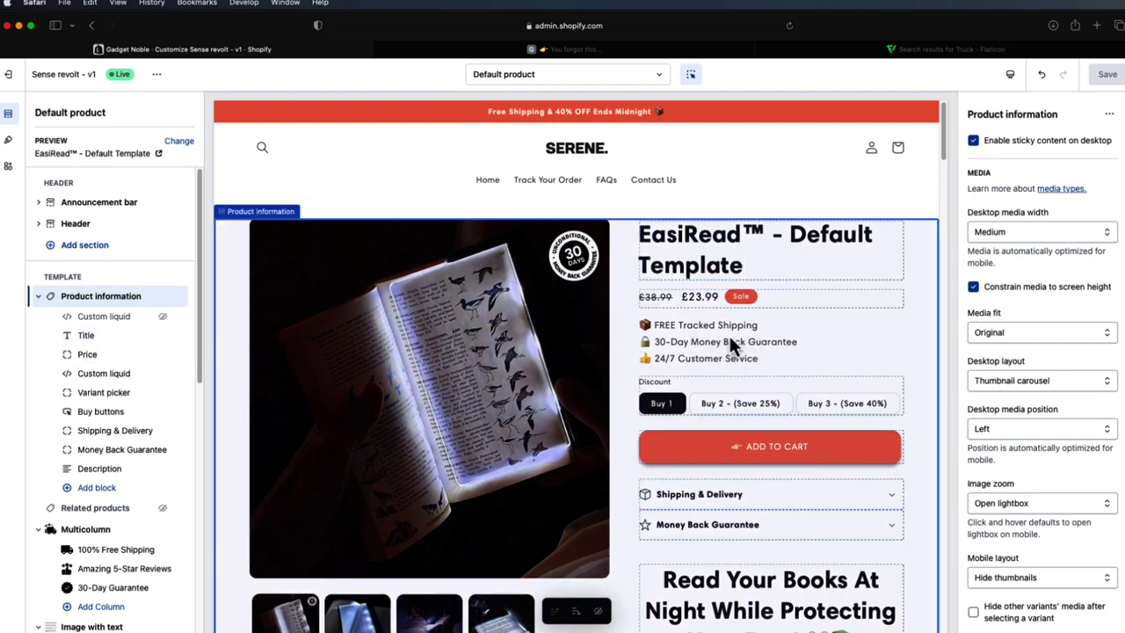
left_click(114, 376)
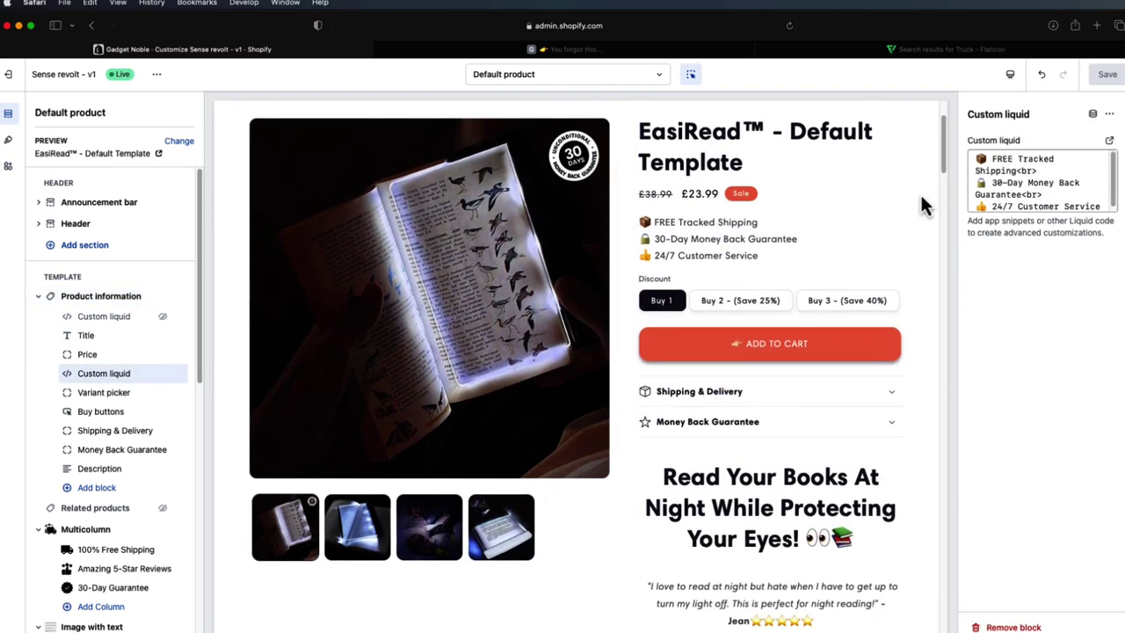
scroll(1006, 184, "down", 1)
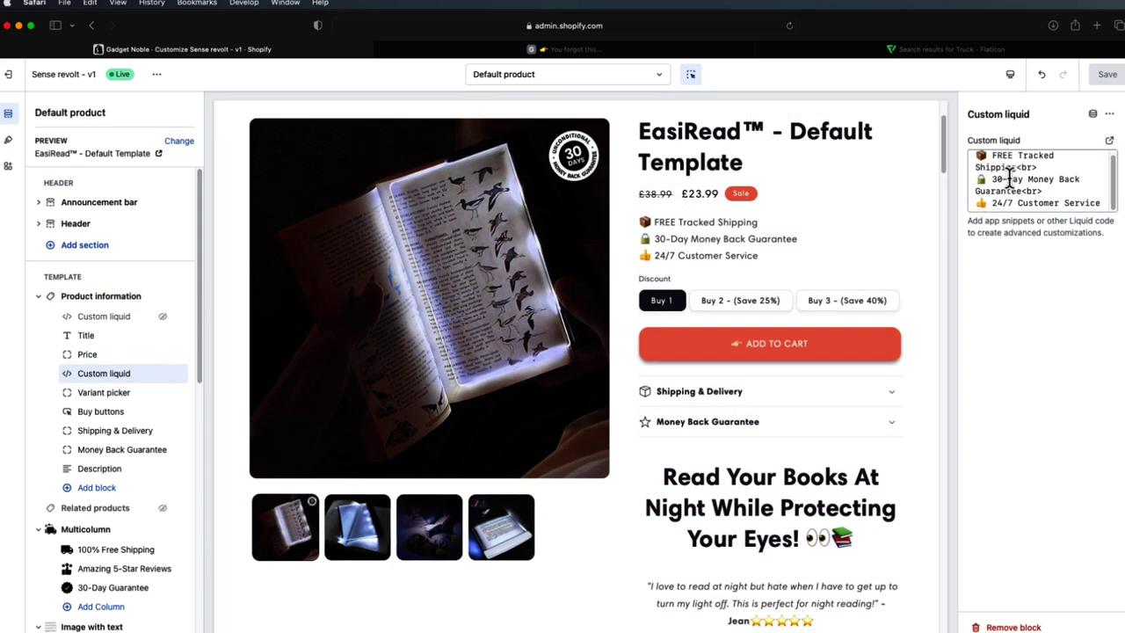
left_click(1072, 201)
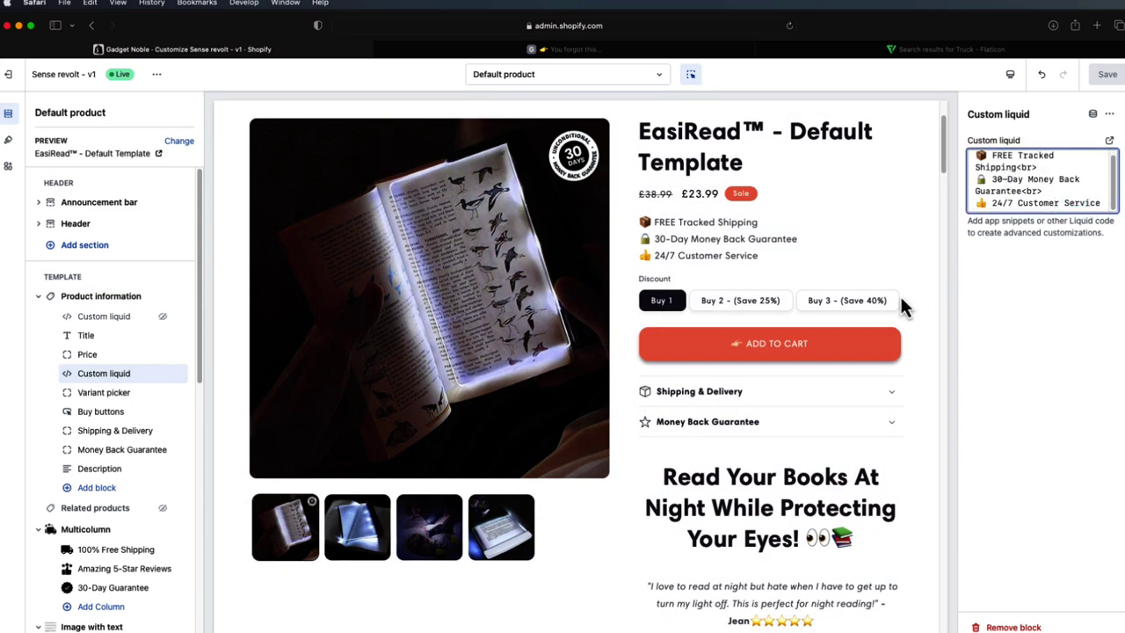
scroll(754, 369, "up", 2)
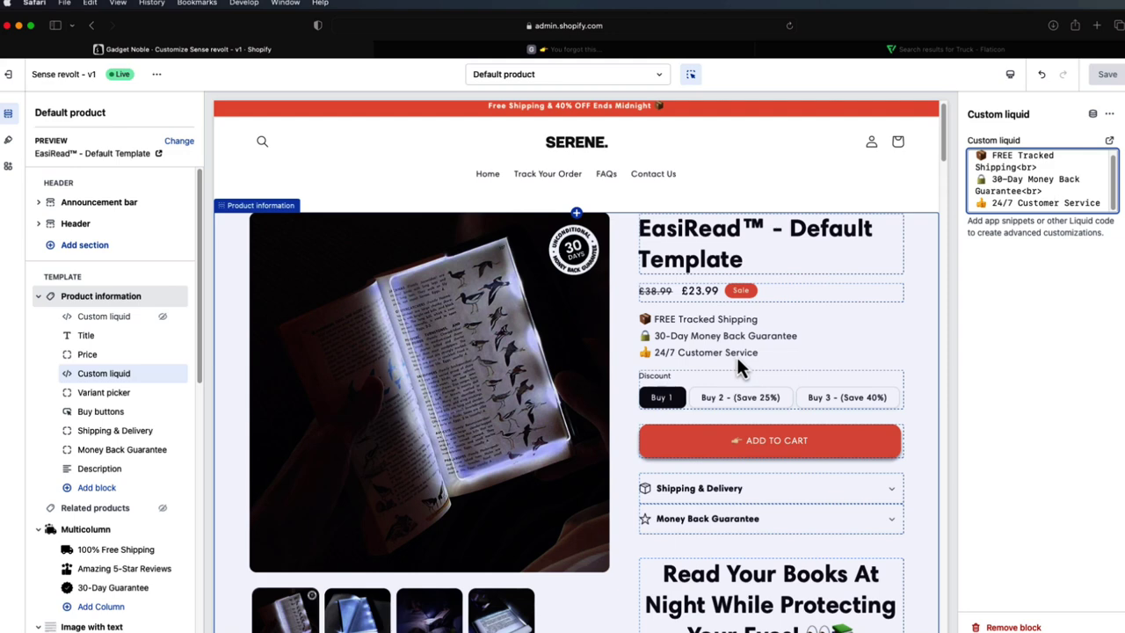
- Inspect the Shipping & Delivery and Money Back Guarantee rows, then show the second product photo
scroll(744, 351, "down", 1)
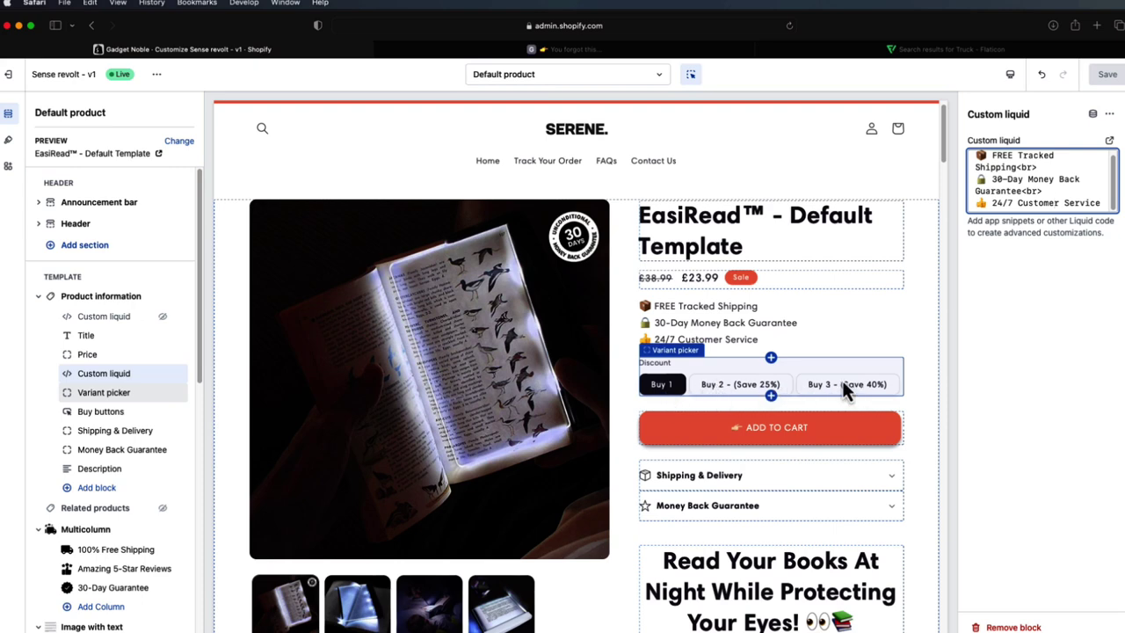
scroll(841, 386, "down", 3)
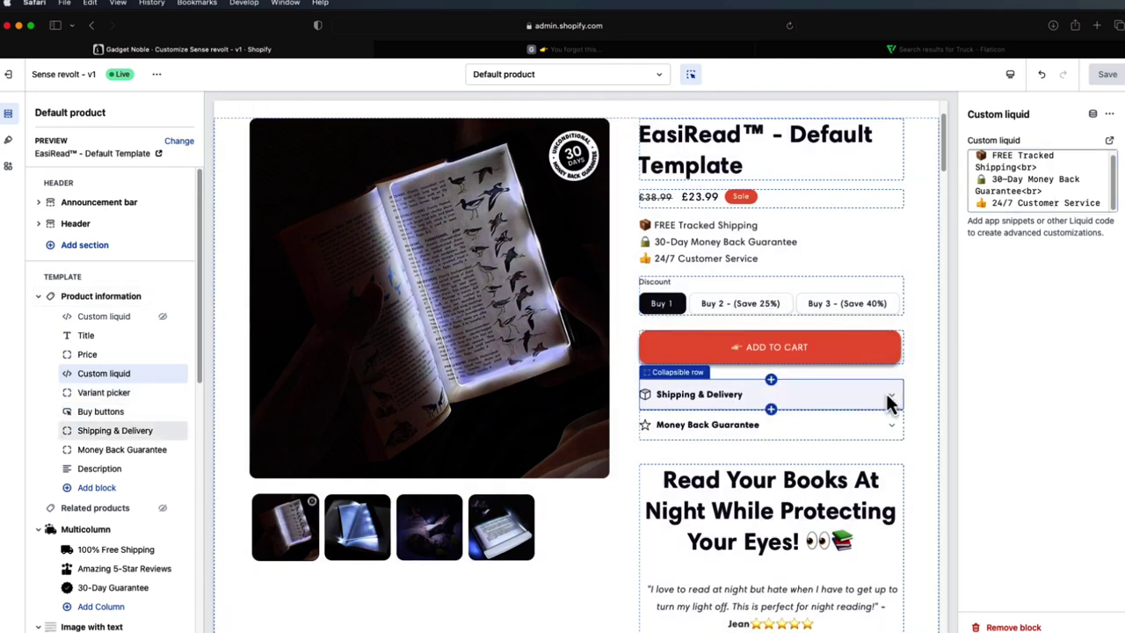
left_click(885, 392)
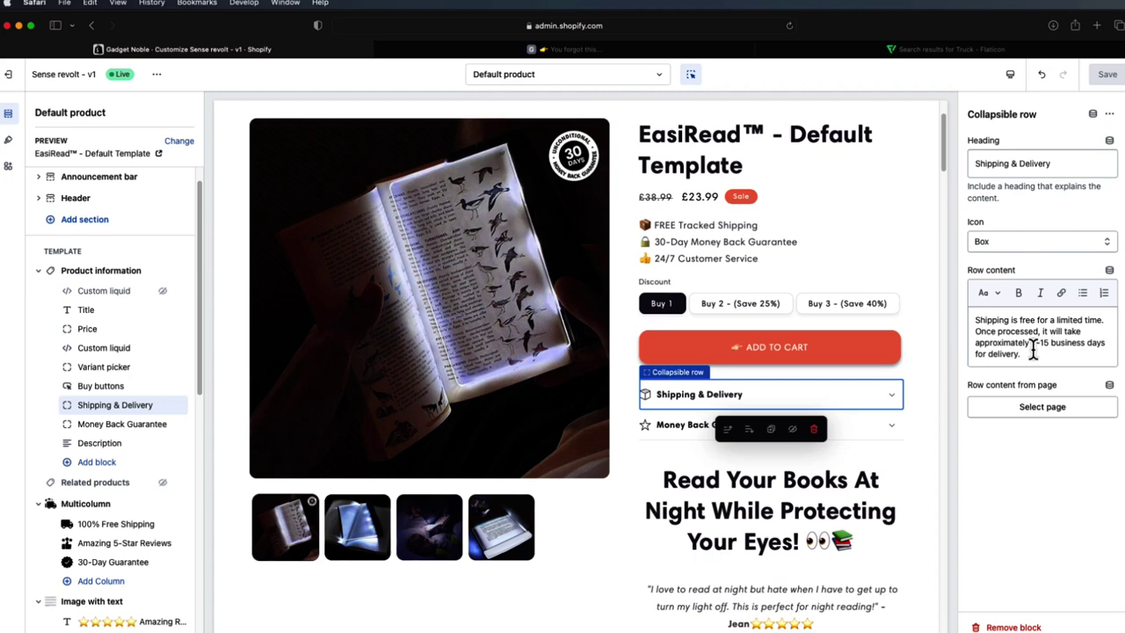
left_click(891, 427)
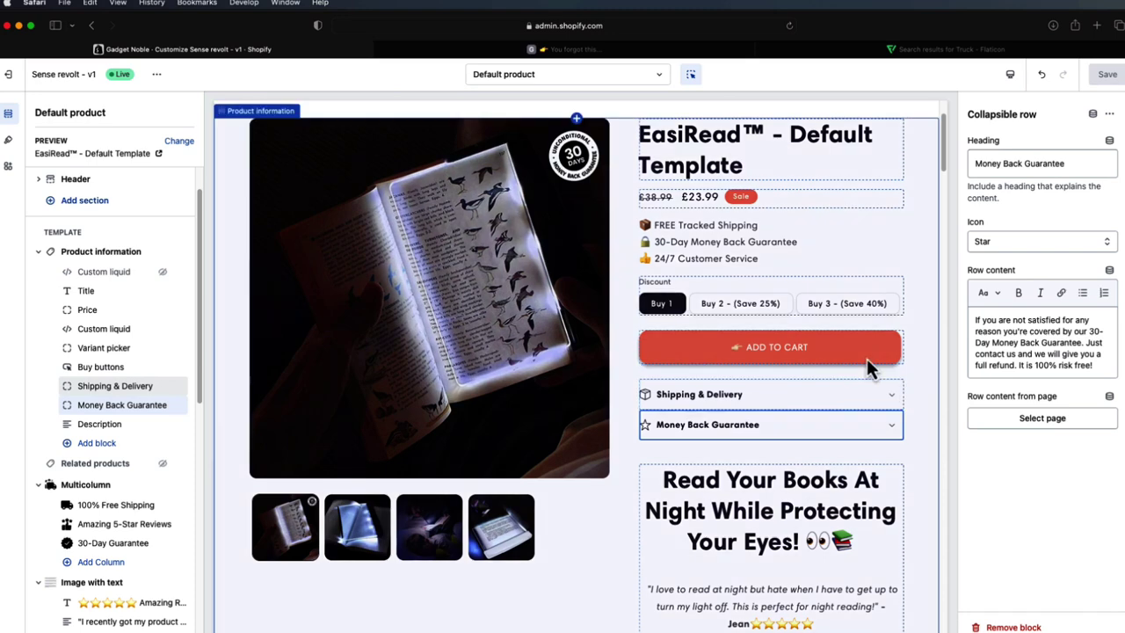
left_click(363, 534)
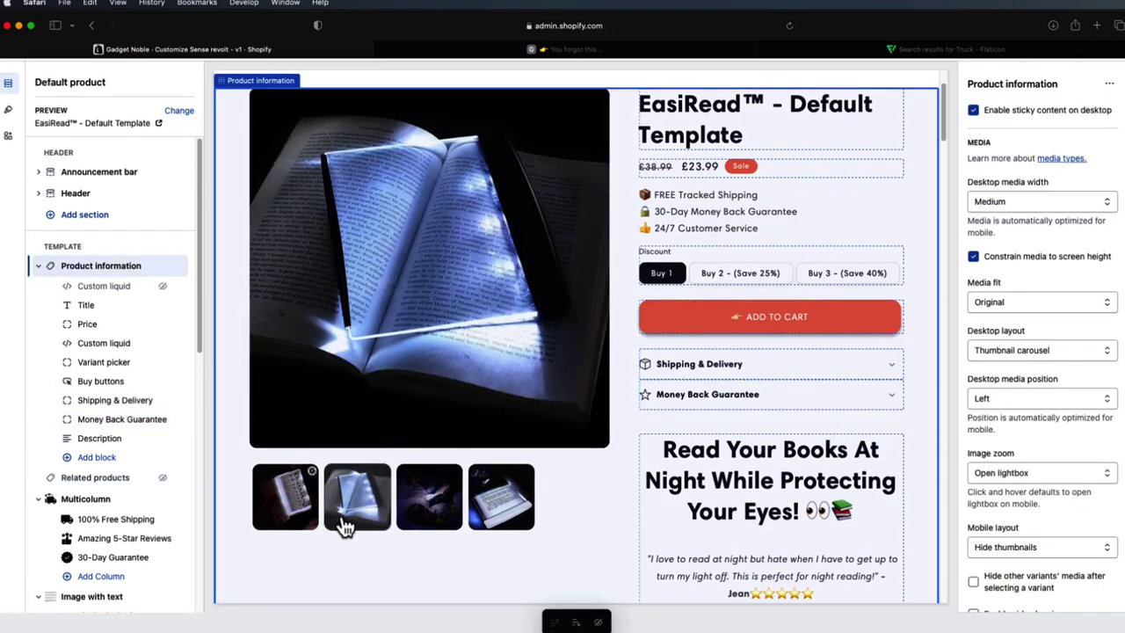
left_click(302, 522)
scroll(501, 394, "up", 3)
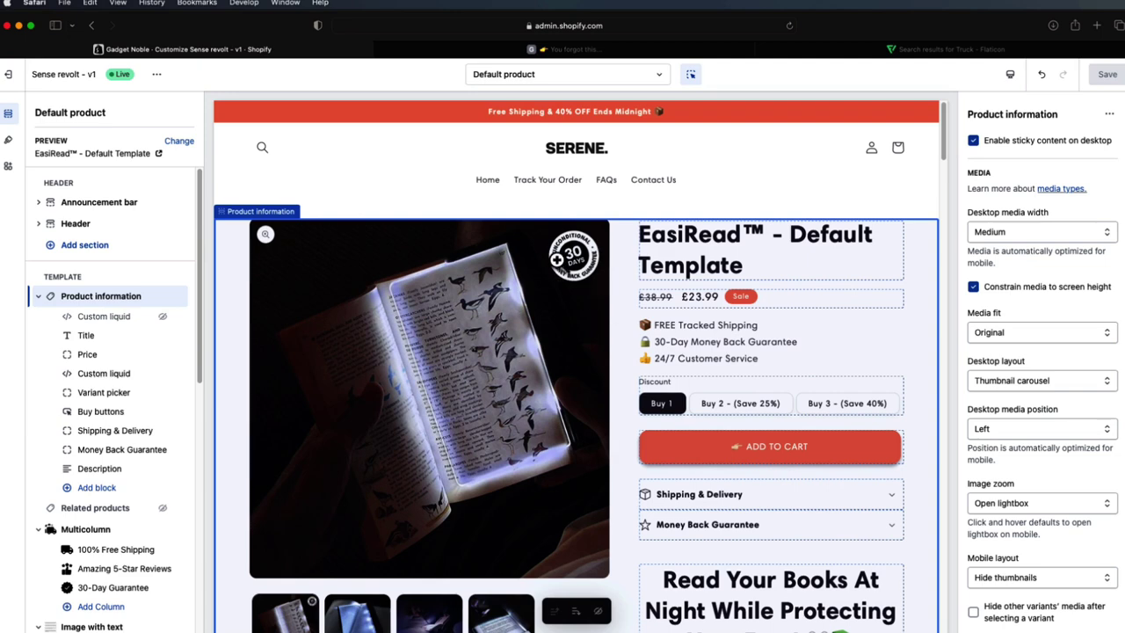
scroll(870, 339, "down", 5)
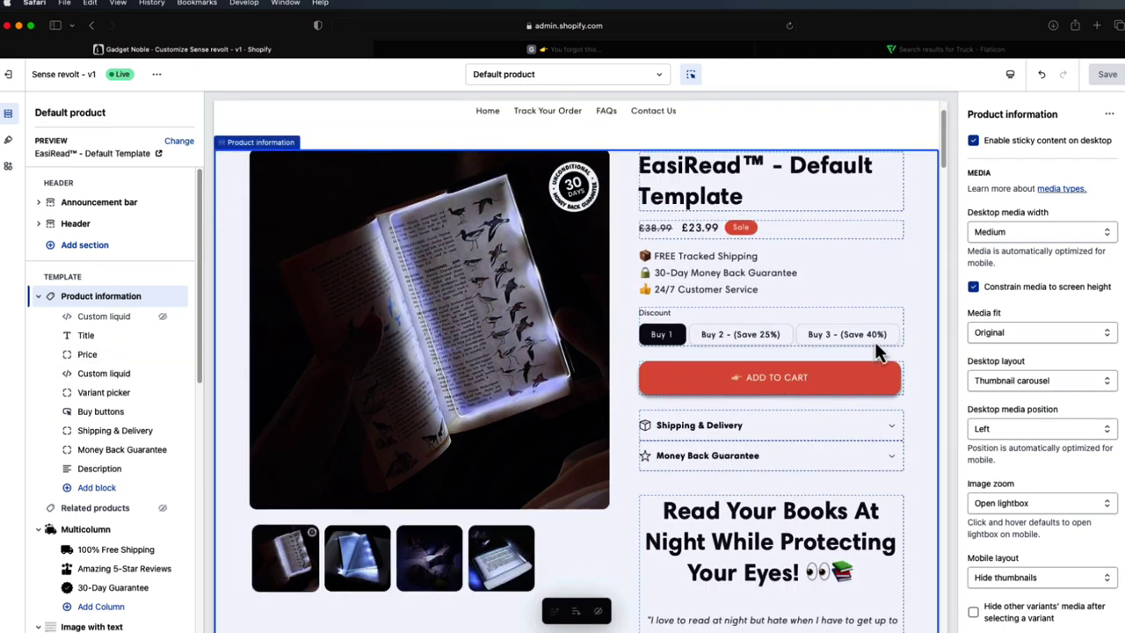
scroll(881, 346, "down", 2)
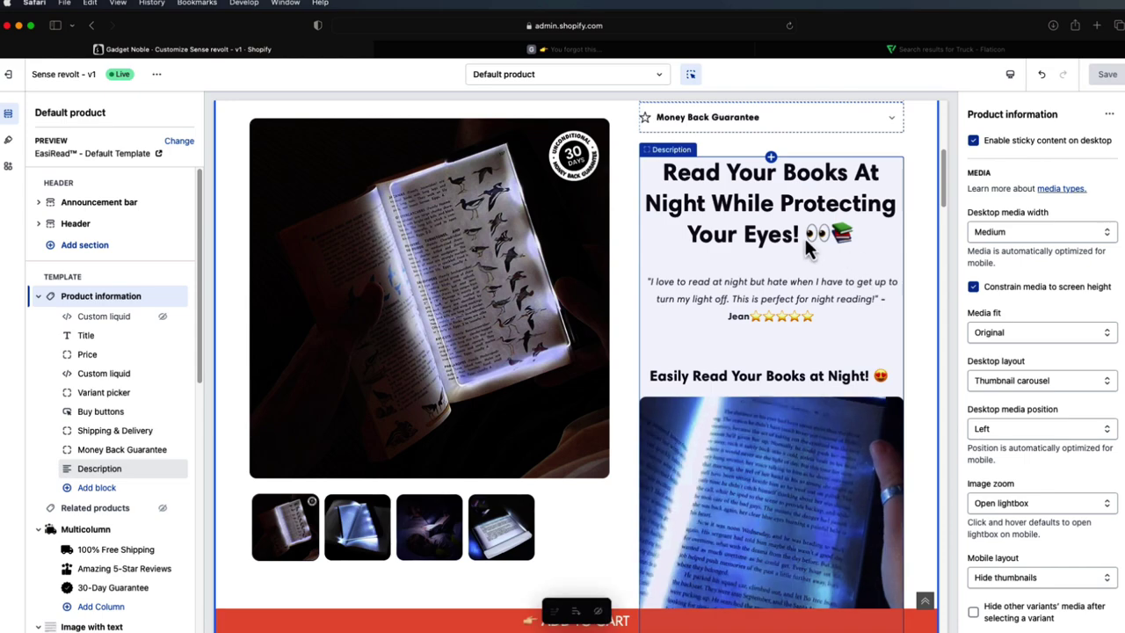
scroll(791, 278, "down", 8)
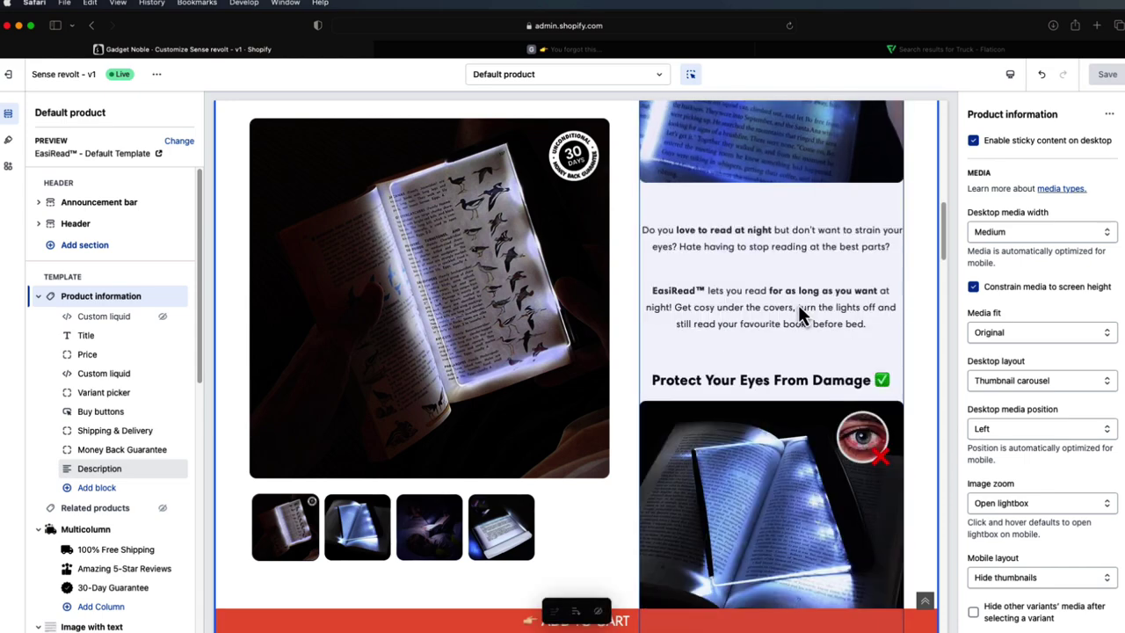
scroll(797, 305, "down", 2)
scroll(812, 308, "up", 5)
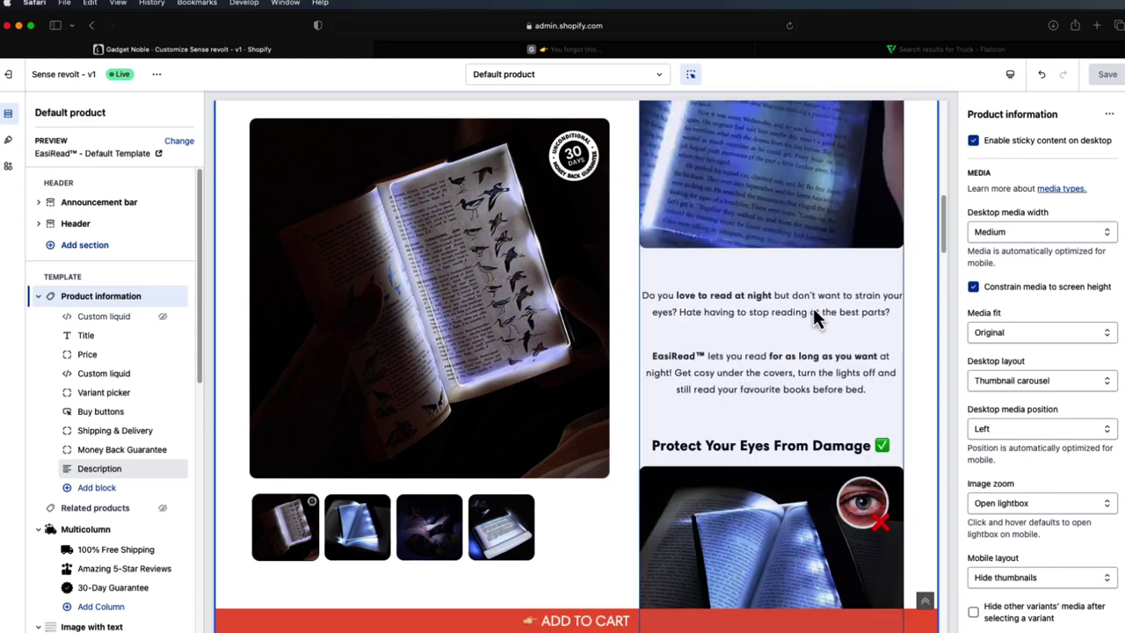
scroll(763, 289, "down", 3)
scroll(755, 307, "down", 3)
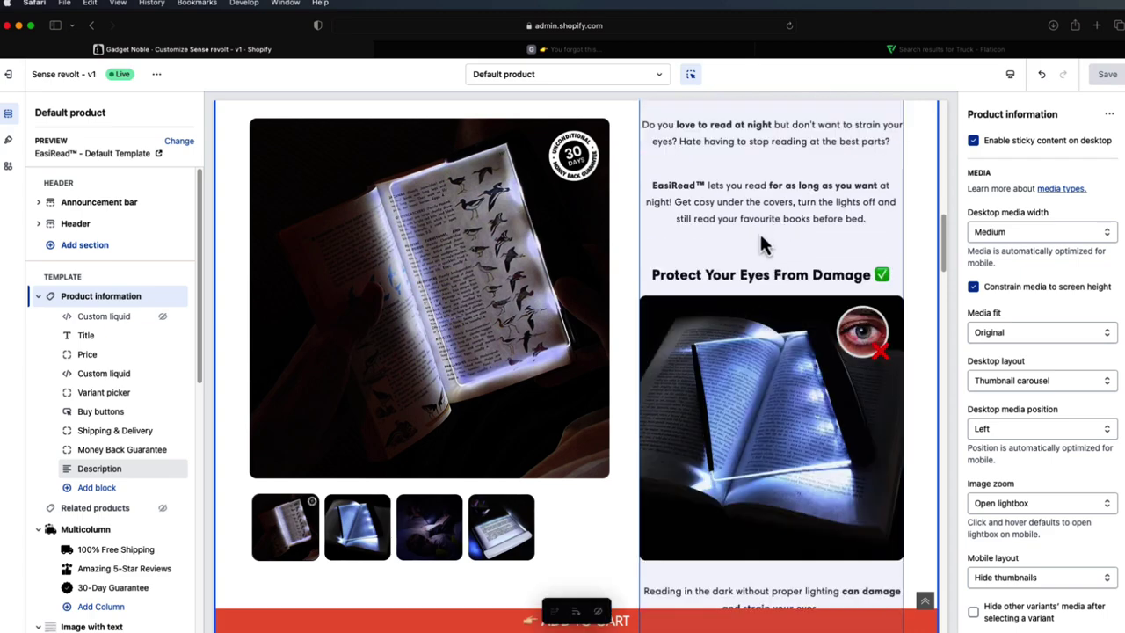
scroll(799, 320, "down", 3)
scroll(800, 316, "up", 1)
scroll(786, 299, "down", 2)
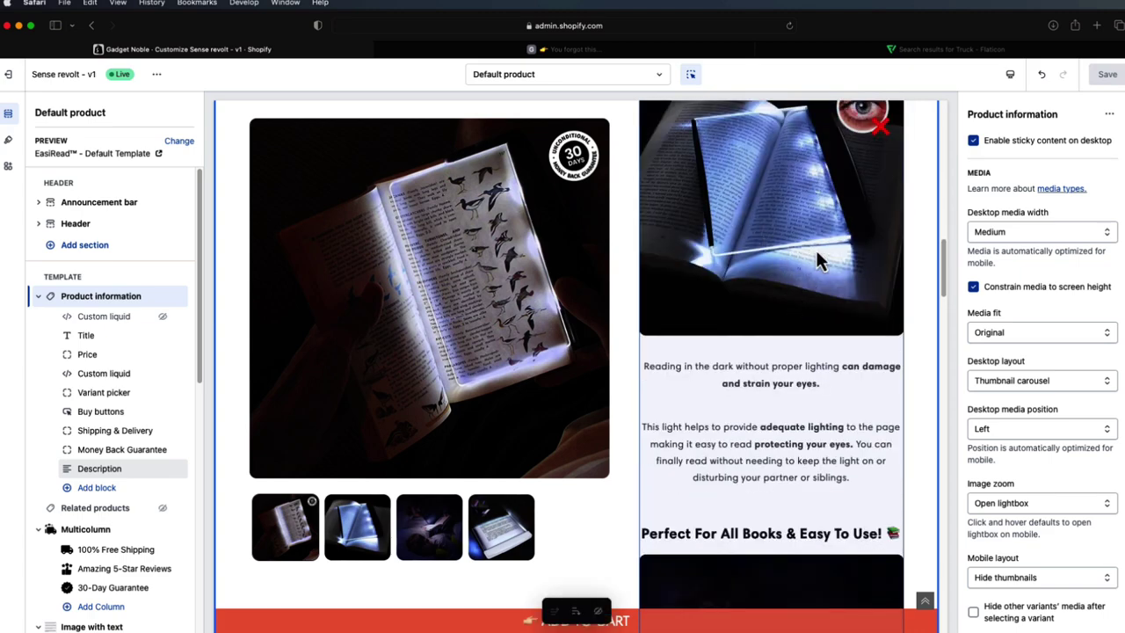
scroll(819, 256, "down", 5)
scroll(786, 351, "down", 3)
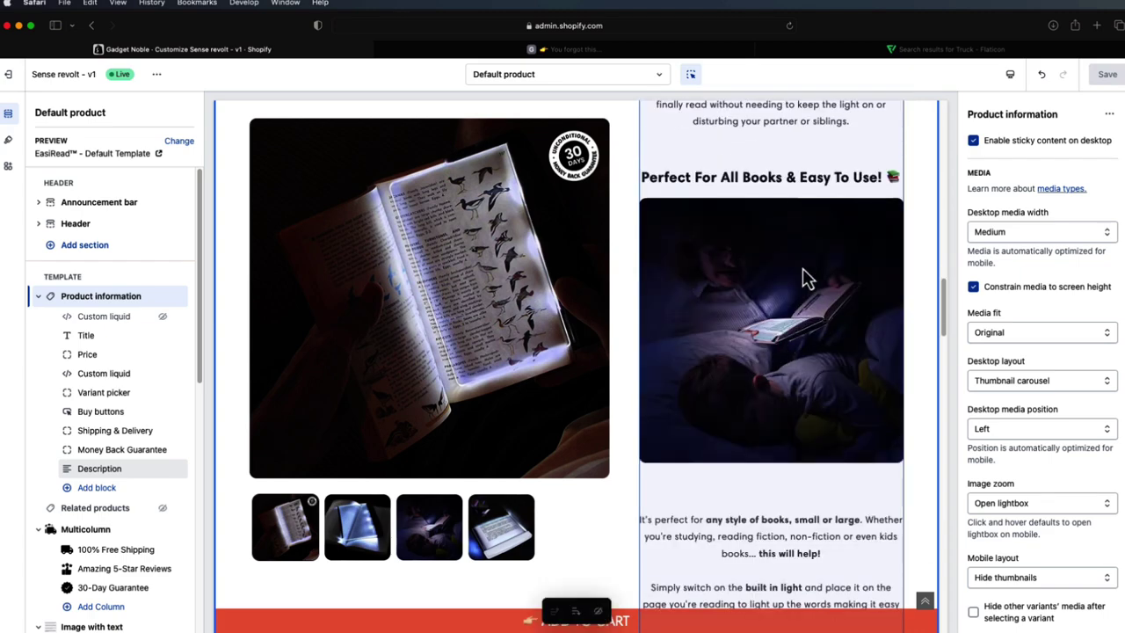
scroll(791, 290, "down", 5)
scroll(817, 338, "down", 10)
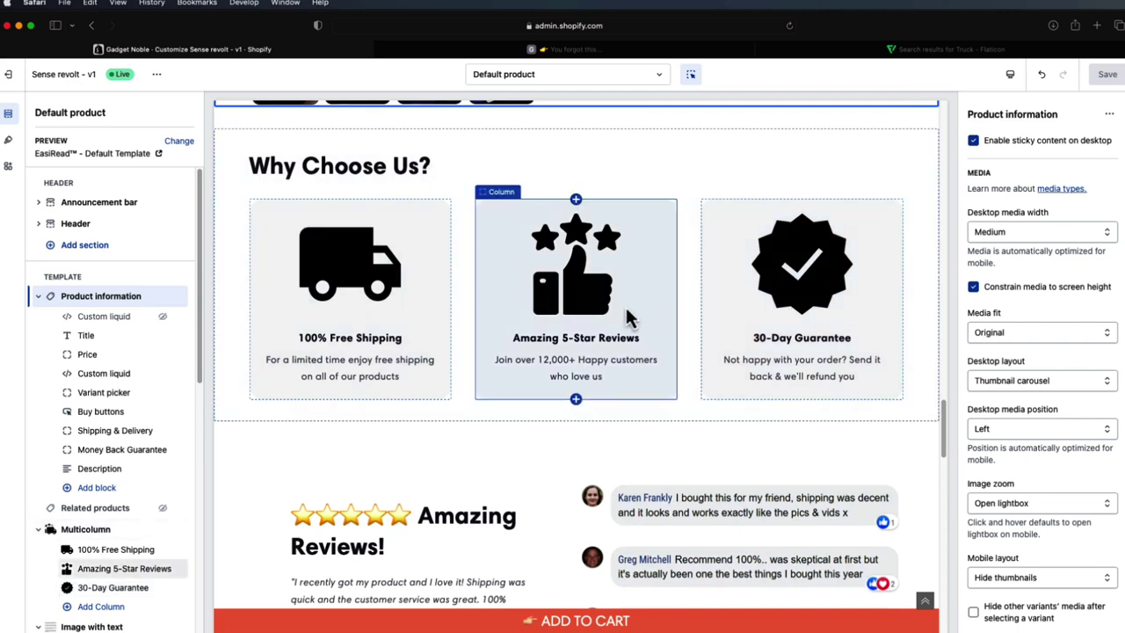
scroll(628, 303, "down", 5)
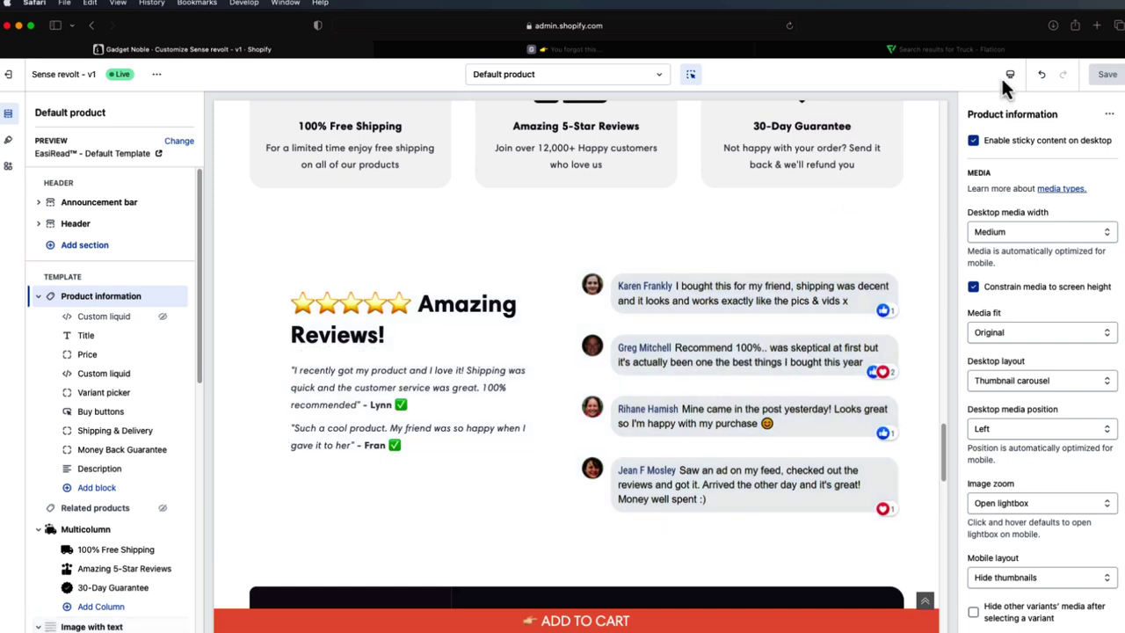
left_click(1097, 26)
- Search Google for 'zeeob' and open the Zeoob website
type("ze")
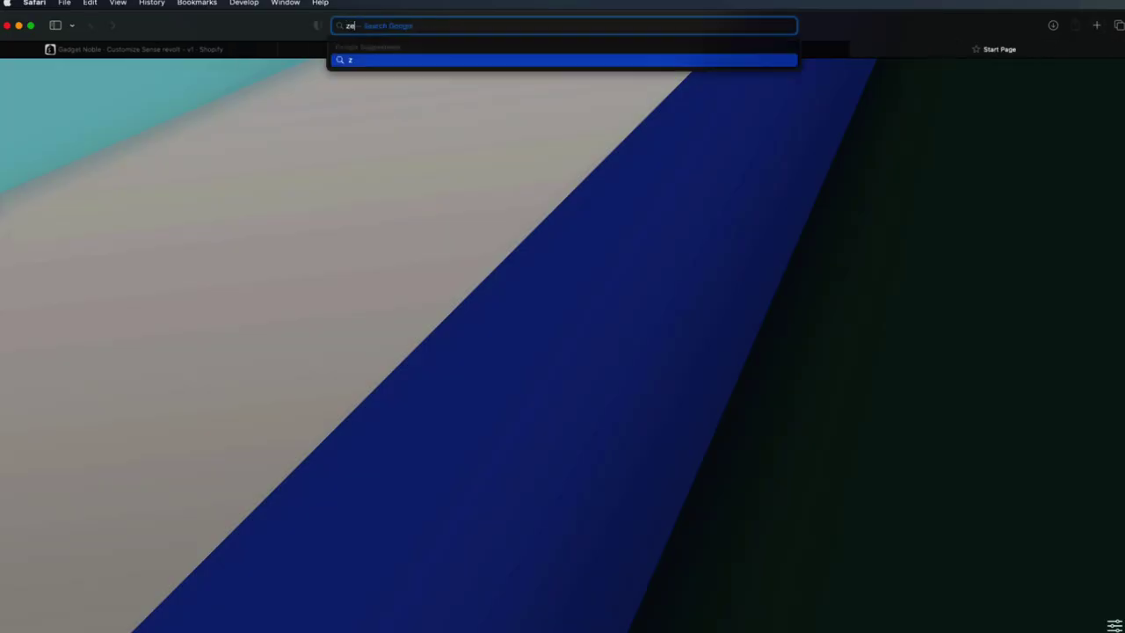
type("eob")
key("Return")
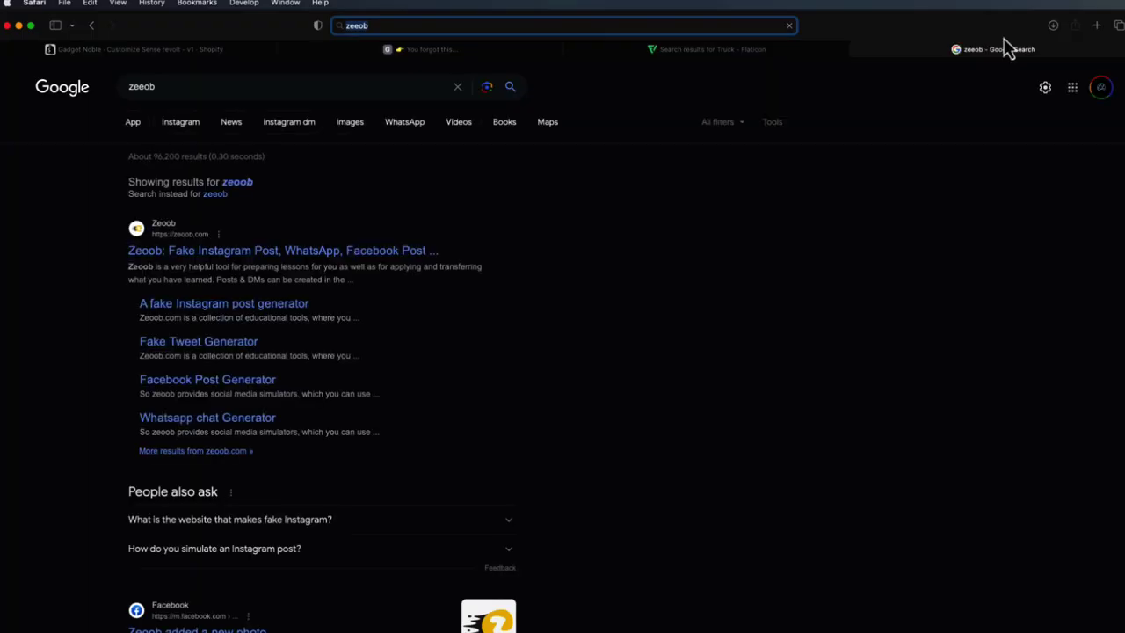
left_click(401, 253)
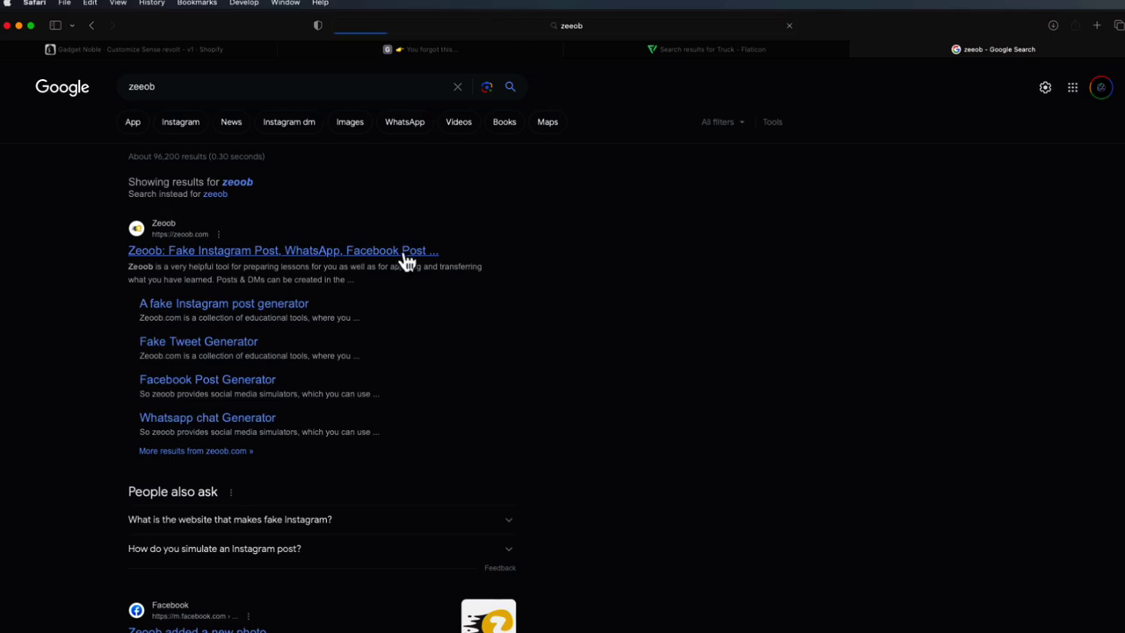
scroll(673, 321, "down", 3)
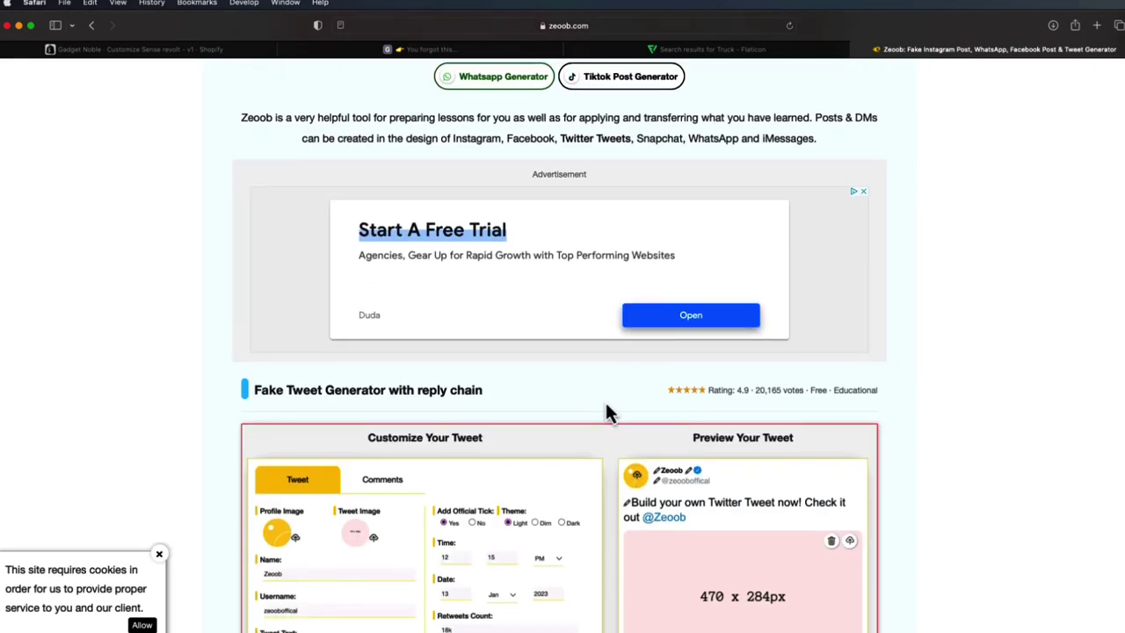
scroll(607, 409, "up", 4)
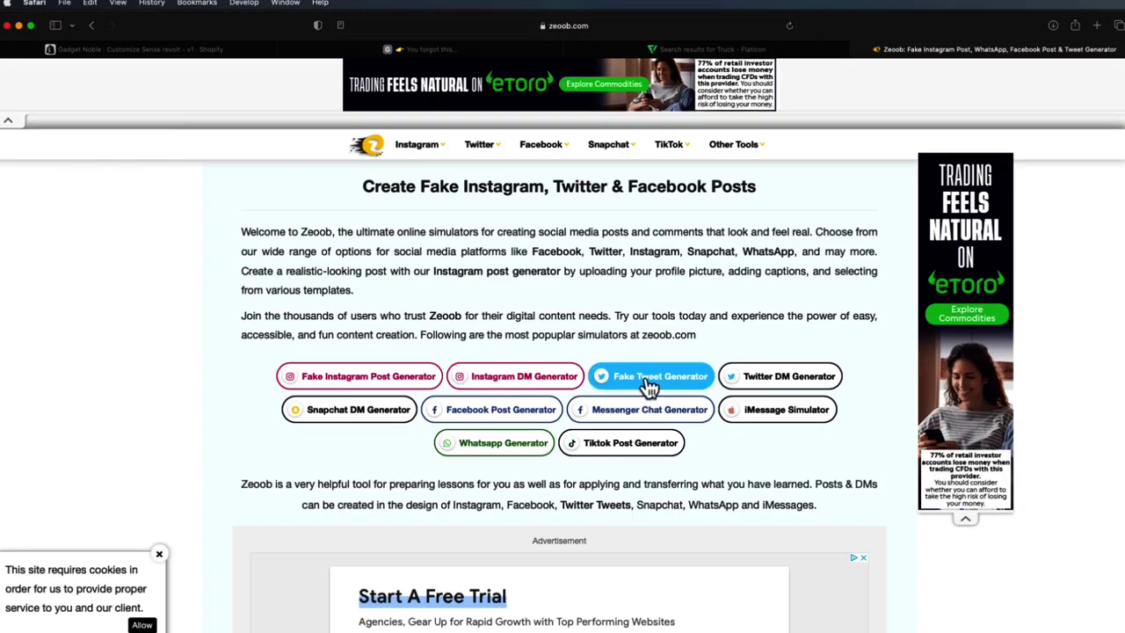
- Jump to Zeoob's Facebook Post Generator, then return to the Shopify theme editor tab
left_click(537, 417)
scroll(668, 316, "down", 15)
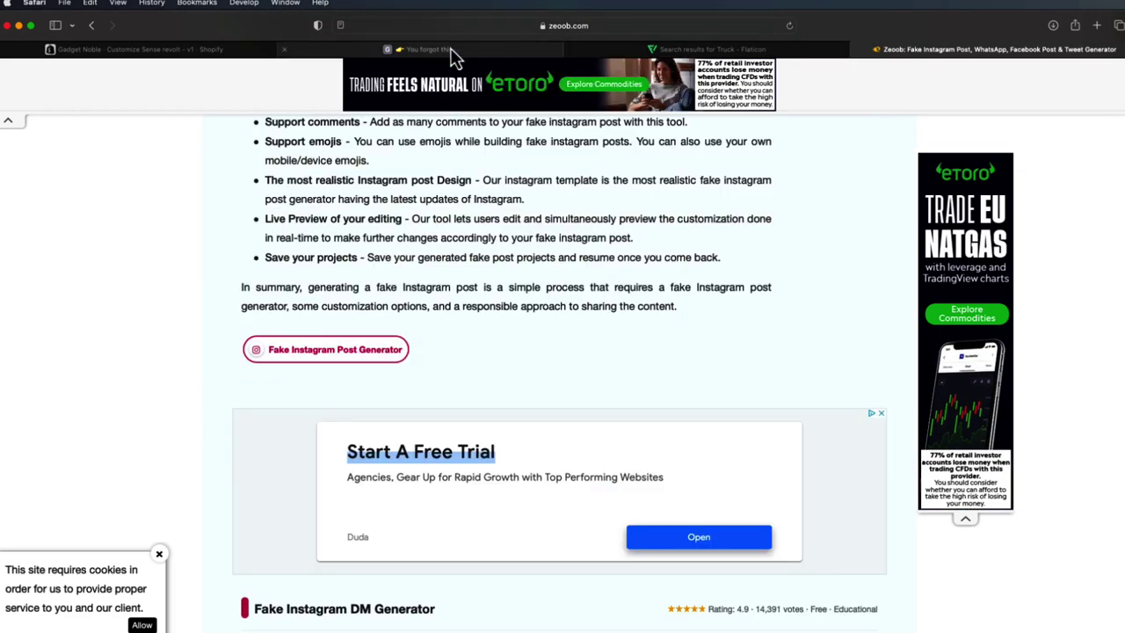
left_click(449, 47)
left_click(239, 55)
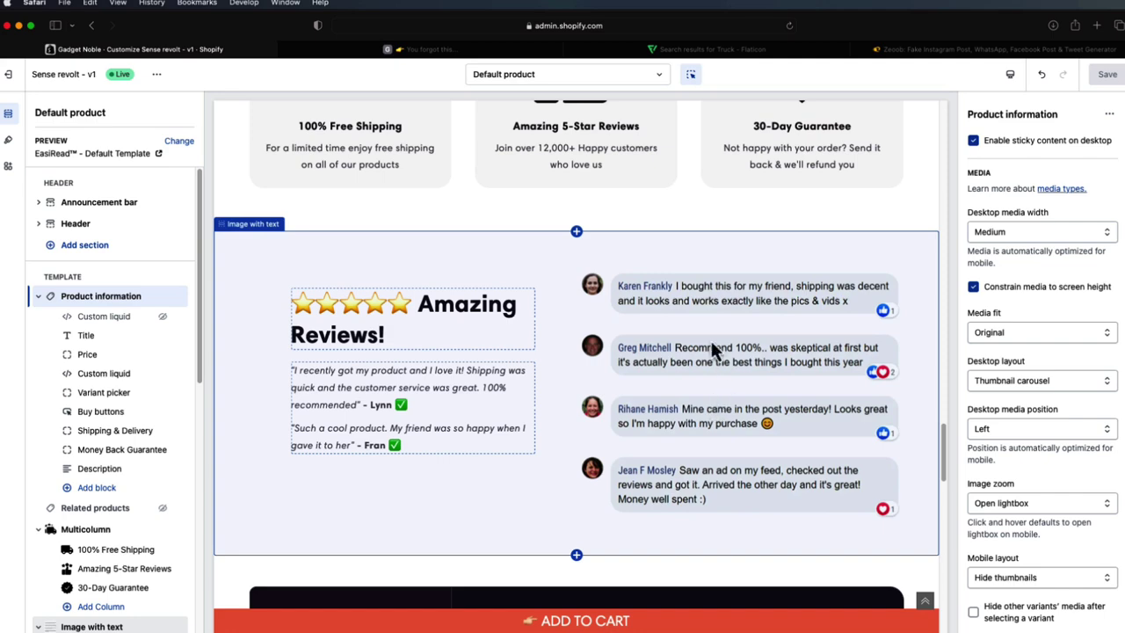
- Scroll to the 30-Day Money Back Guarantee block and open its Image with text settings
scroll(635, 314, "down", 3)
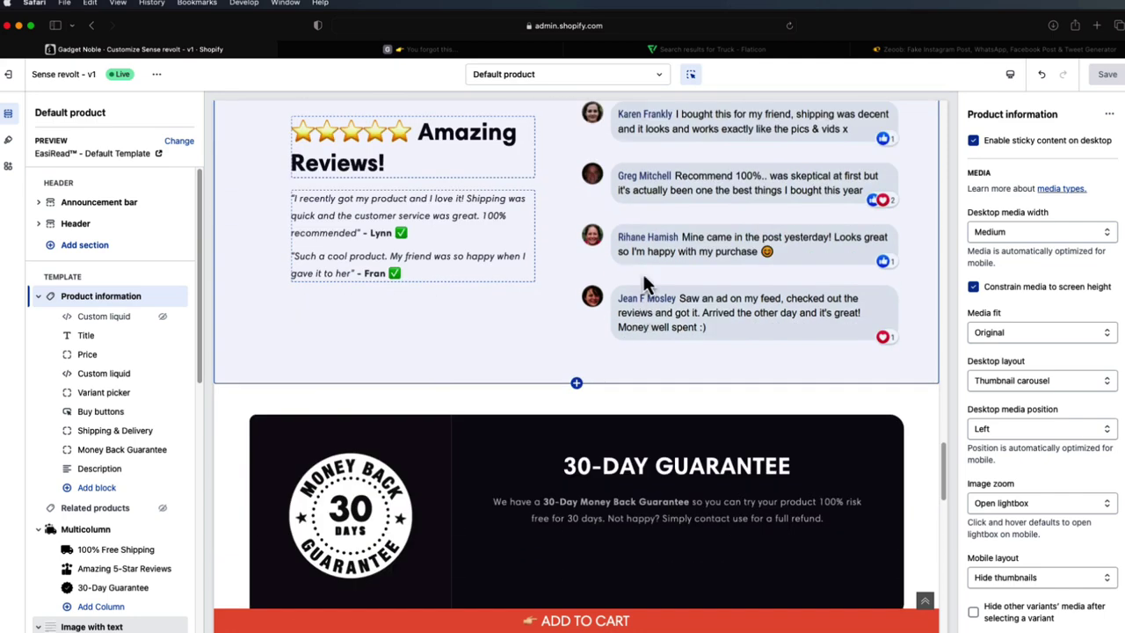
scroll(642, 271, "down", 1)
scroll(718, 211, "down", 1)
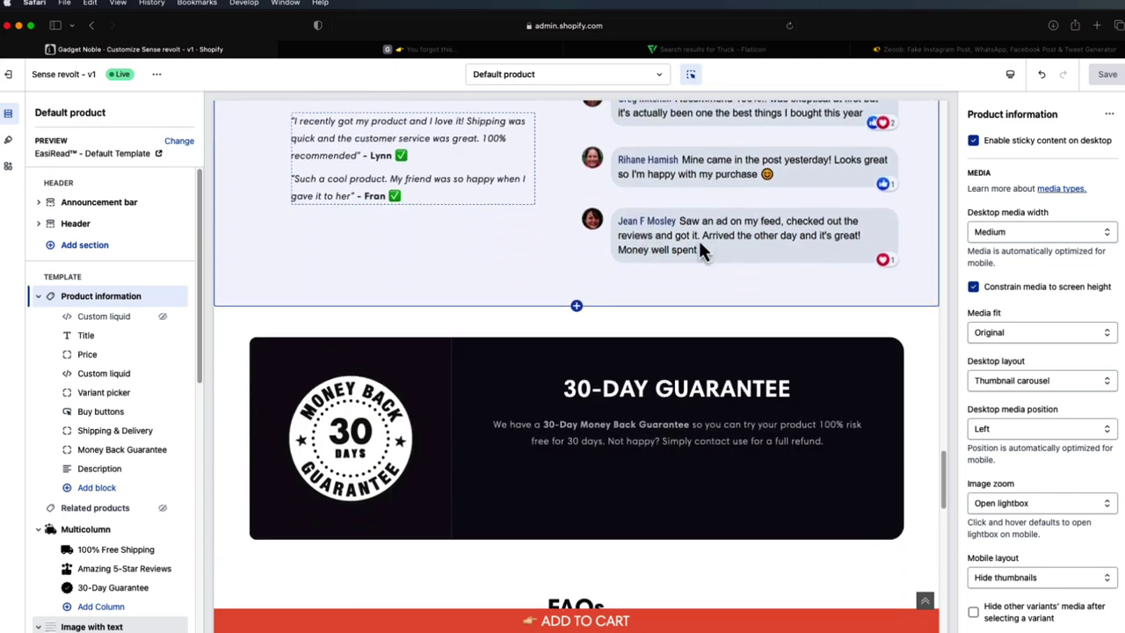
scroll(633, 365, "down", 2)
left_click(575, 370)
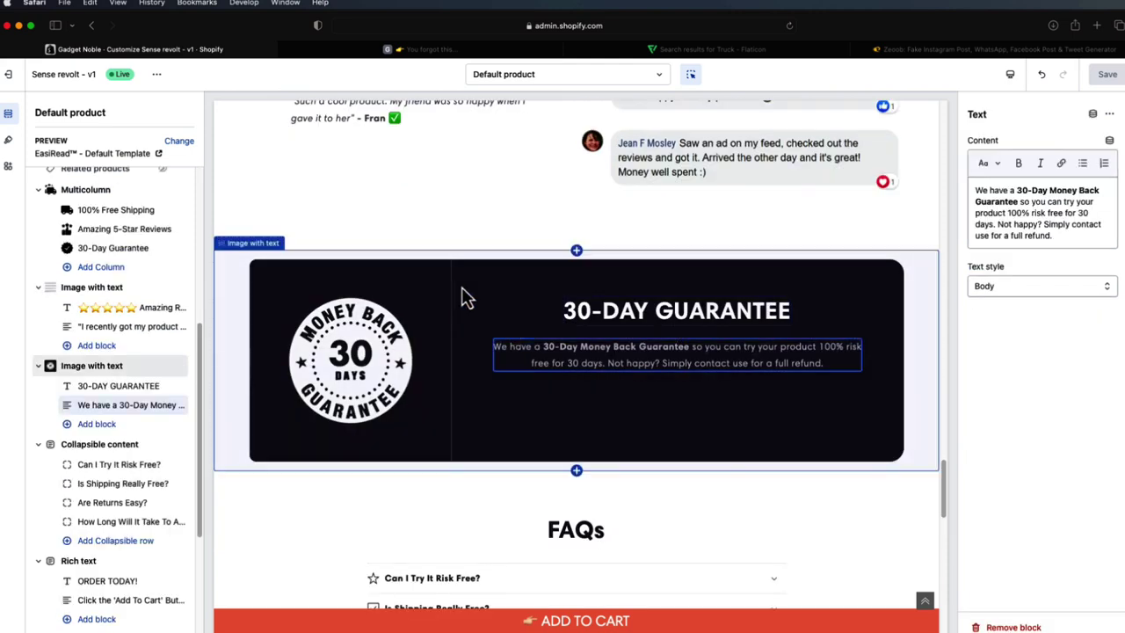
left_click(464, 296)
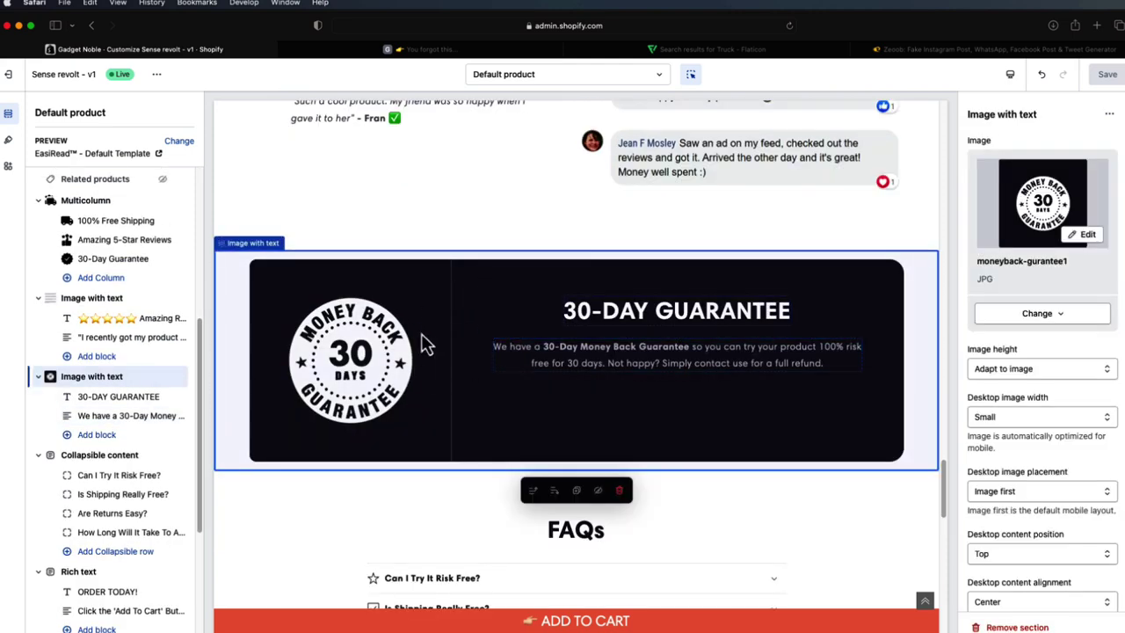
scroll(461, 356, "down", 5)
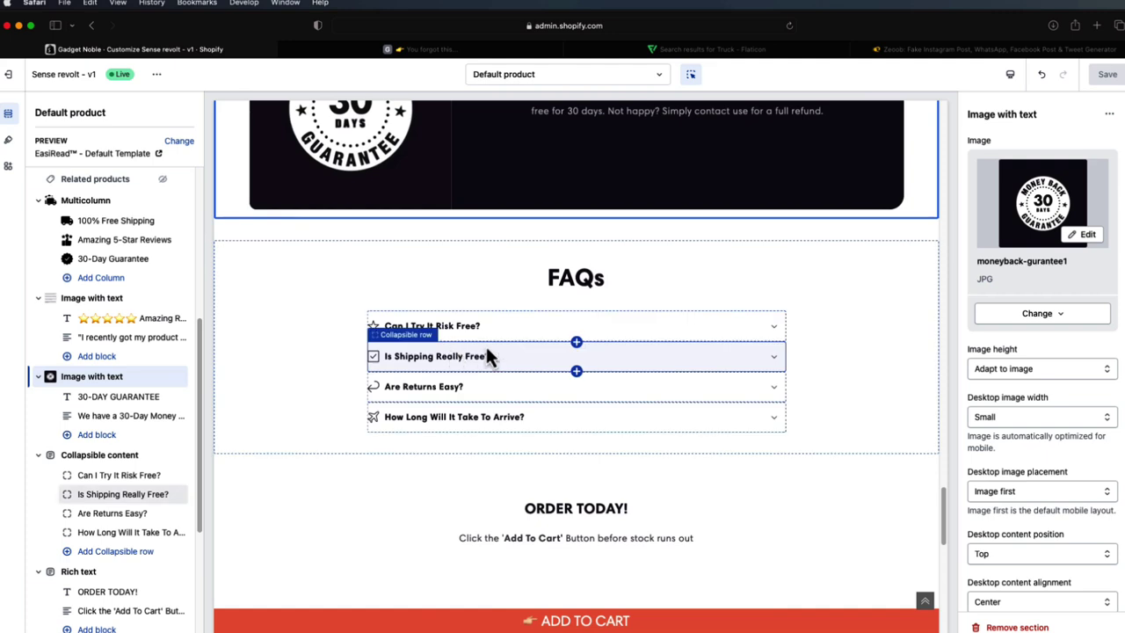
- Inspect the FAQ rows: Risk Free, Free Shipping, Easy Returns, and How Long To Arrive
left_click(773, 329)
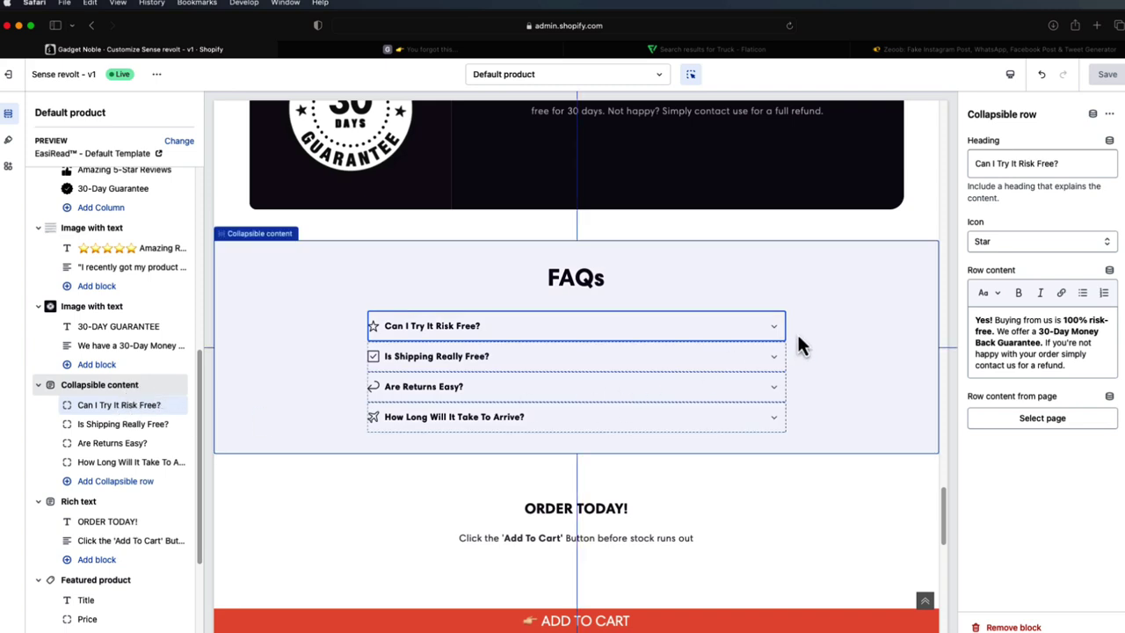
left_click(777, 362)
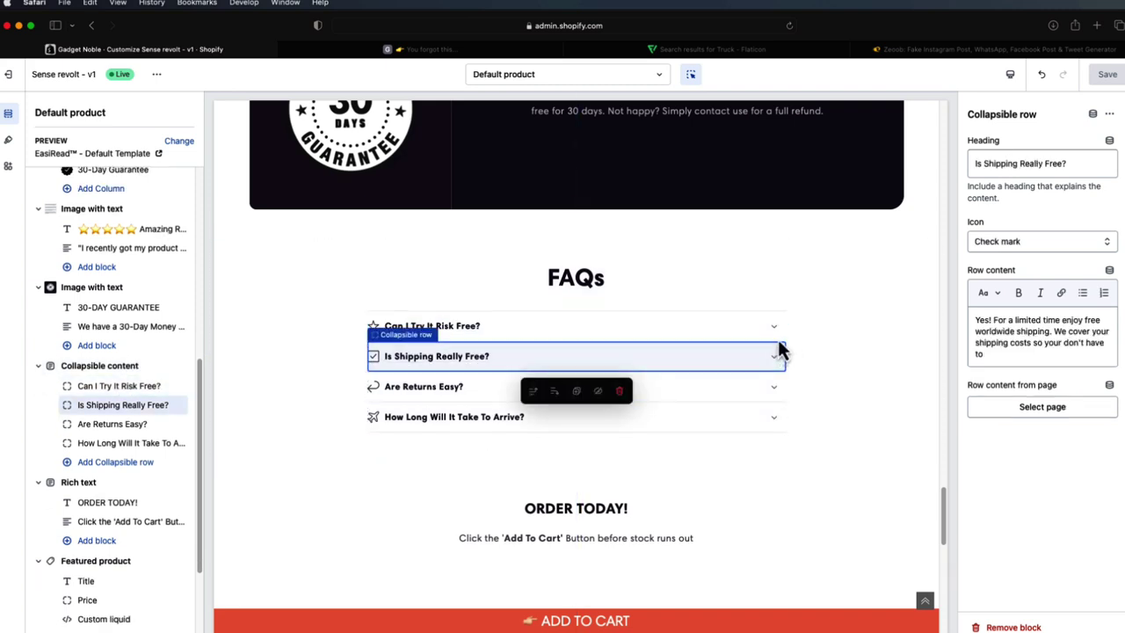
left_click(779, 339)
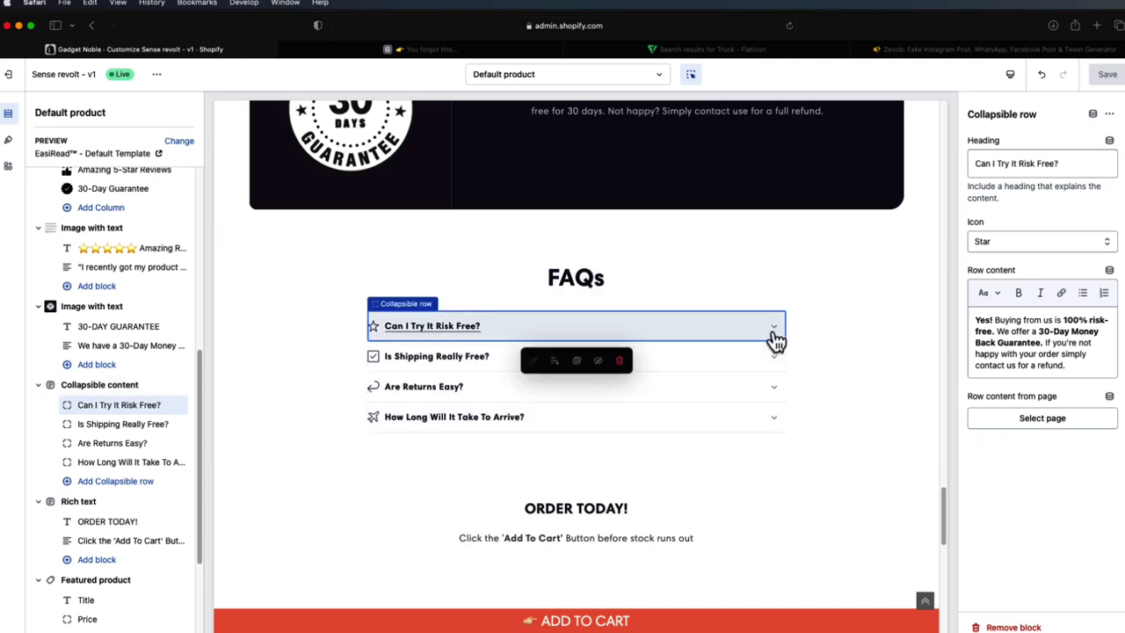
left_click(776, 360)
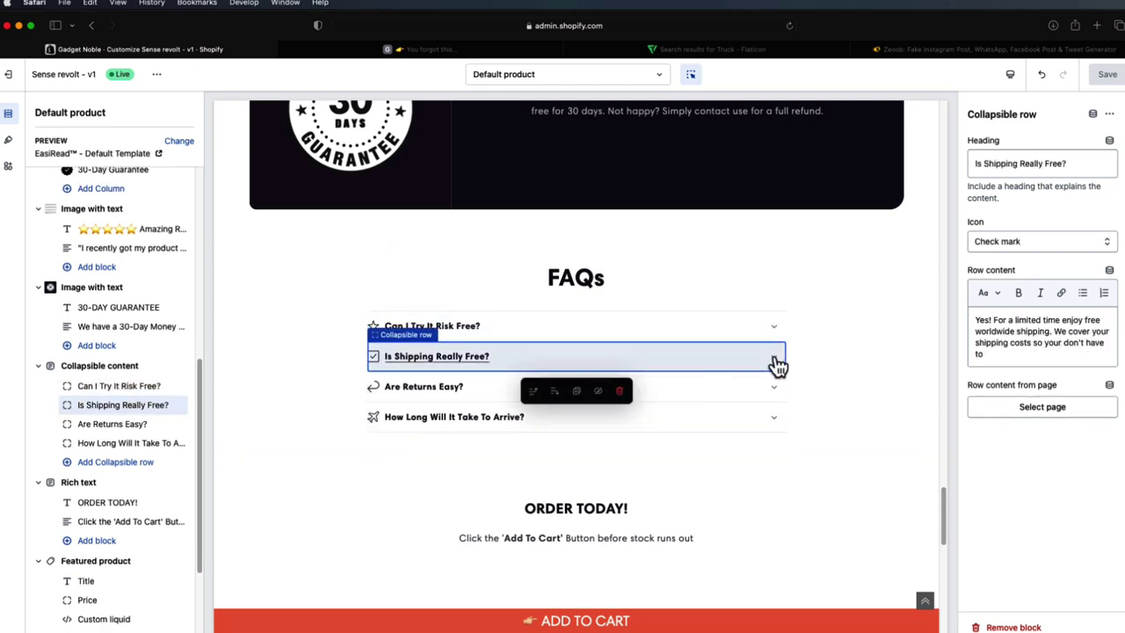
left_click(775, 391)
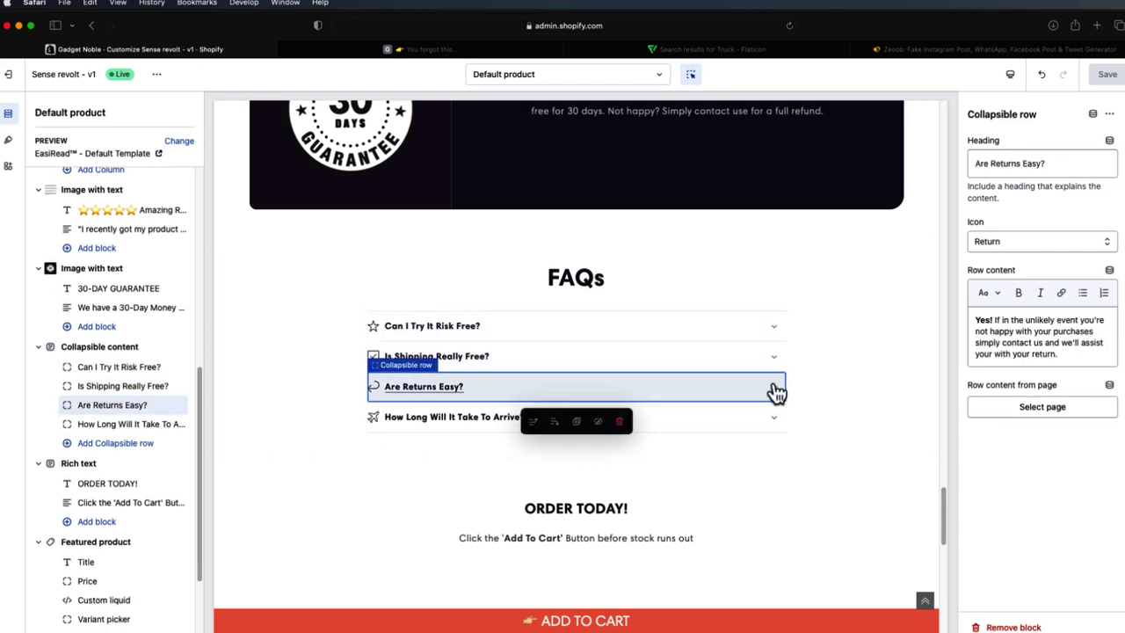
left_click(770, 423)
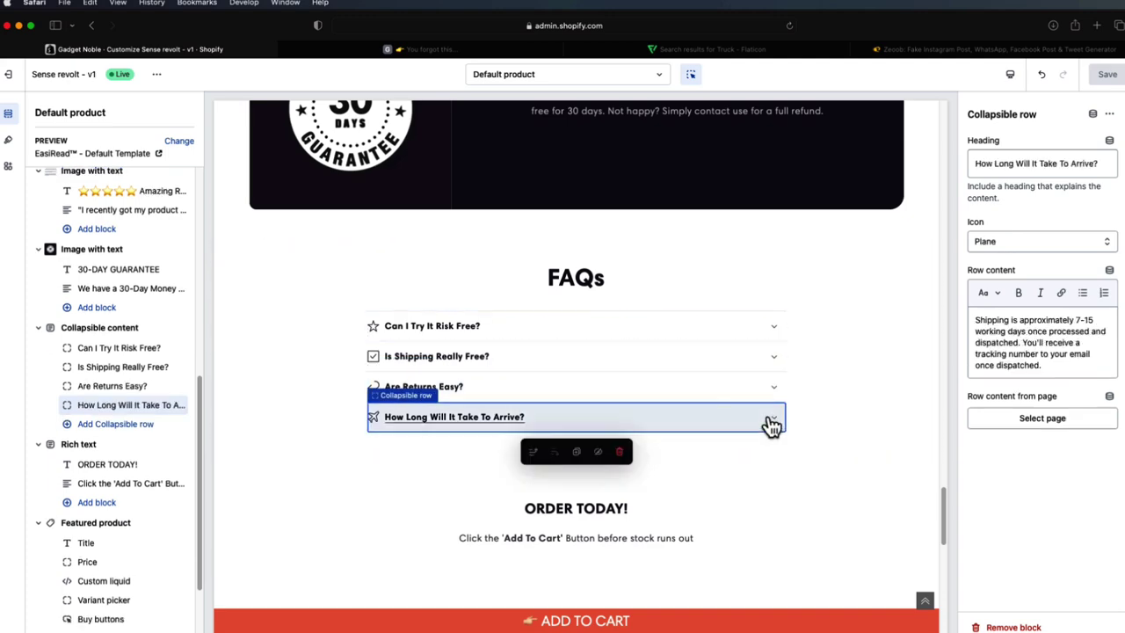
scroll(809, 379, "down", 2)
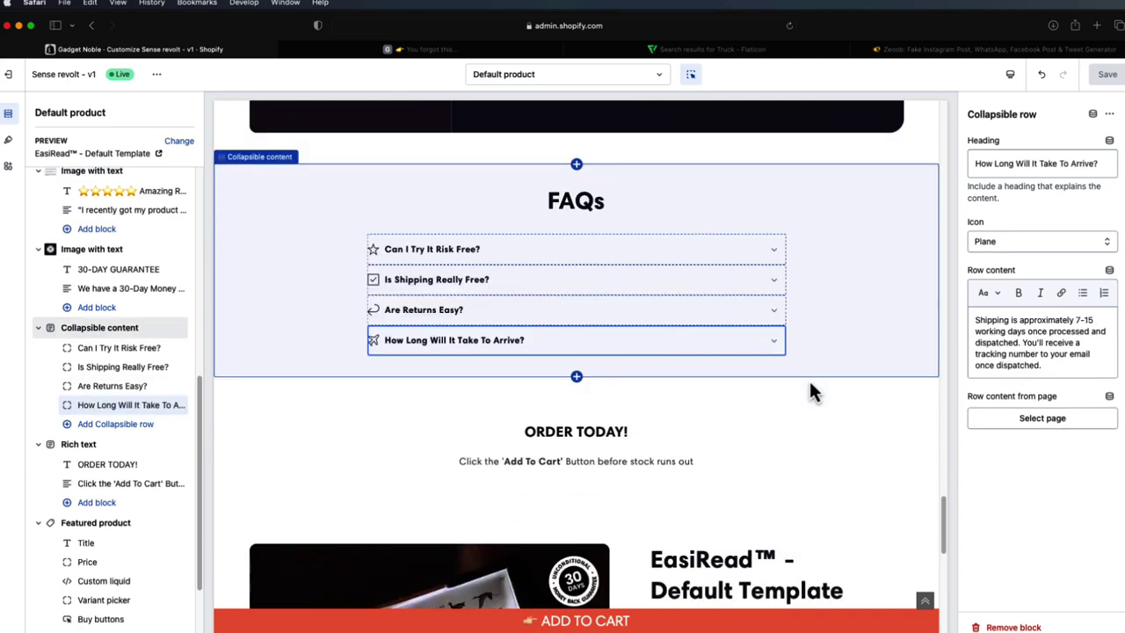
- Add EasiRead at £23.99 to the cart via the featured product's Buy buttons, then close the cart
scroll(778, 391, "down", 5)
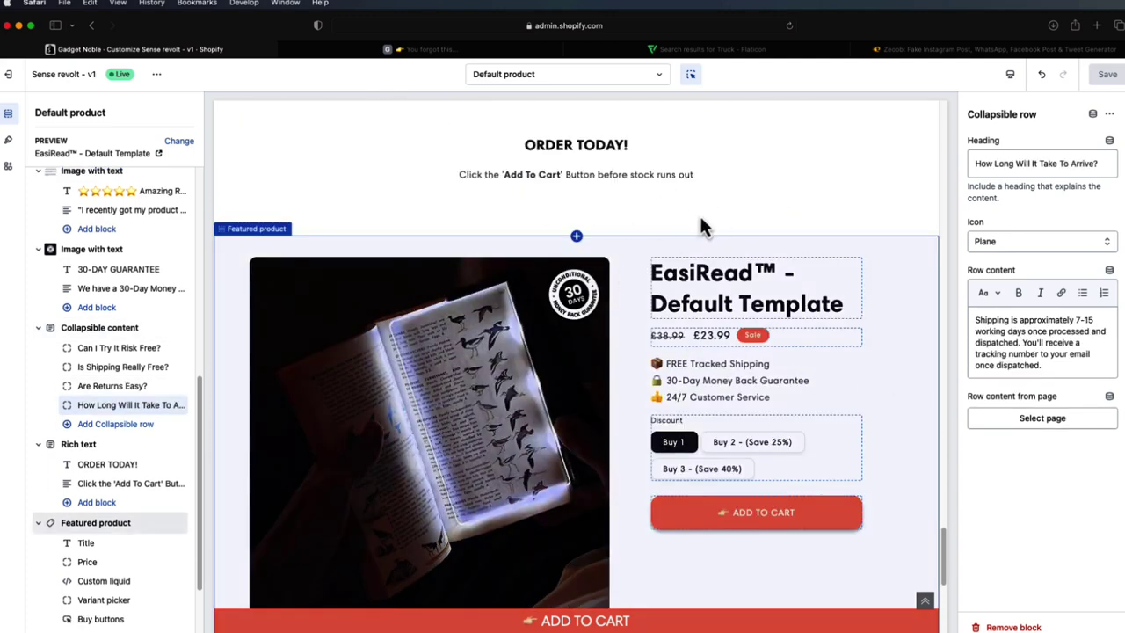
scroll(675, 386, "down", 1)
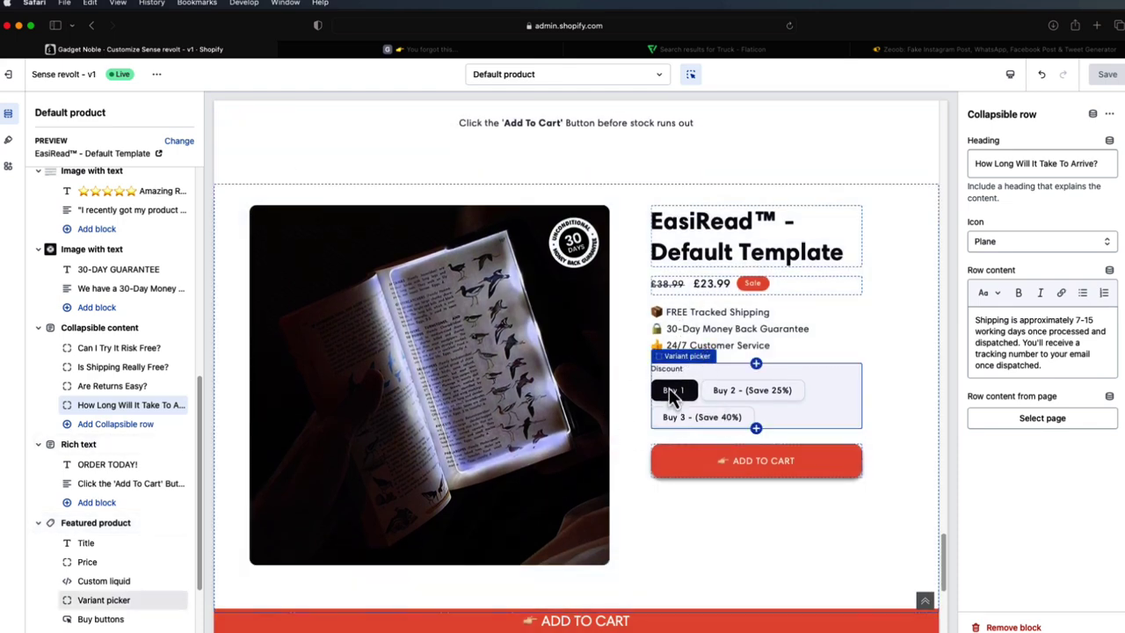
scroll(642, 387, "down", 1)
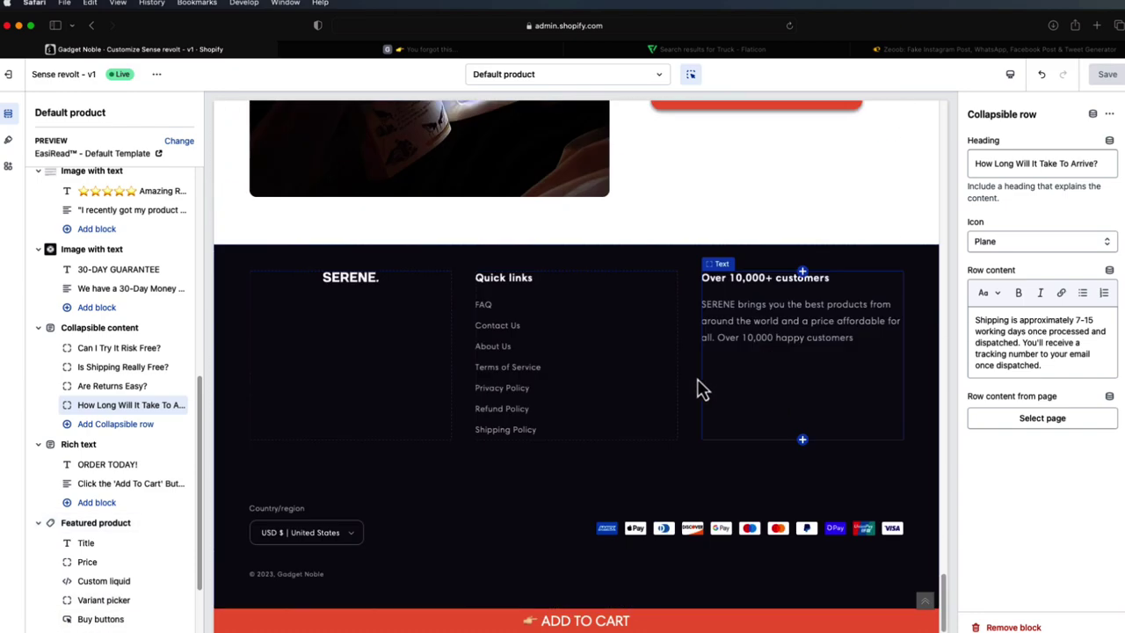
scroll(750, 396, "up", 1)
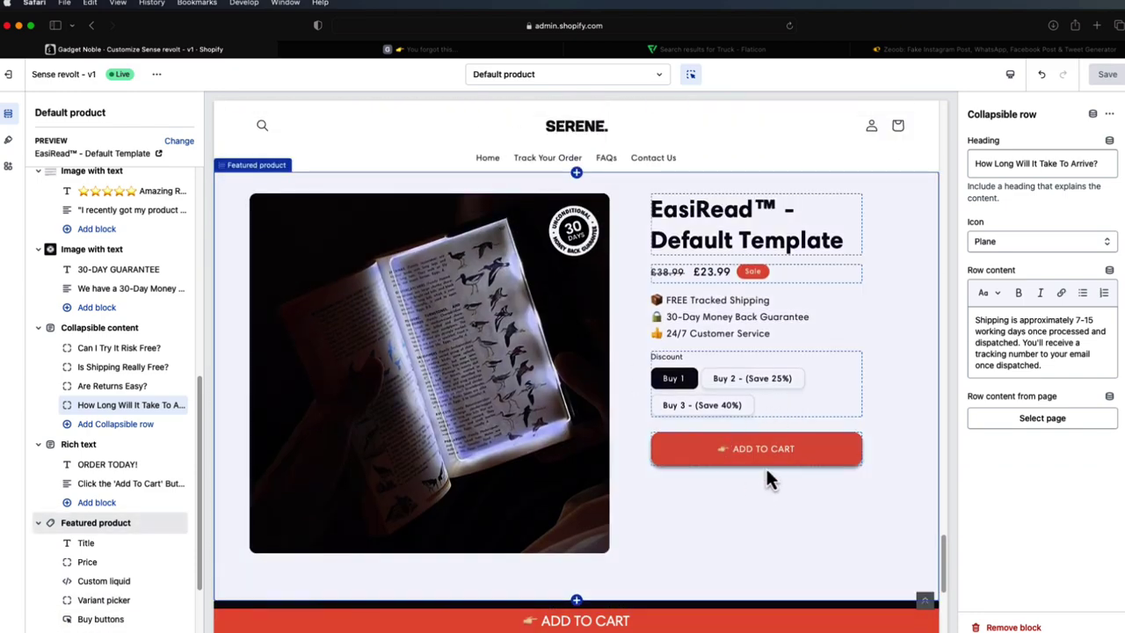
left_click(764, 452)
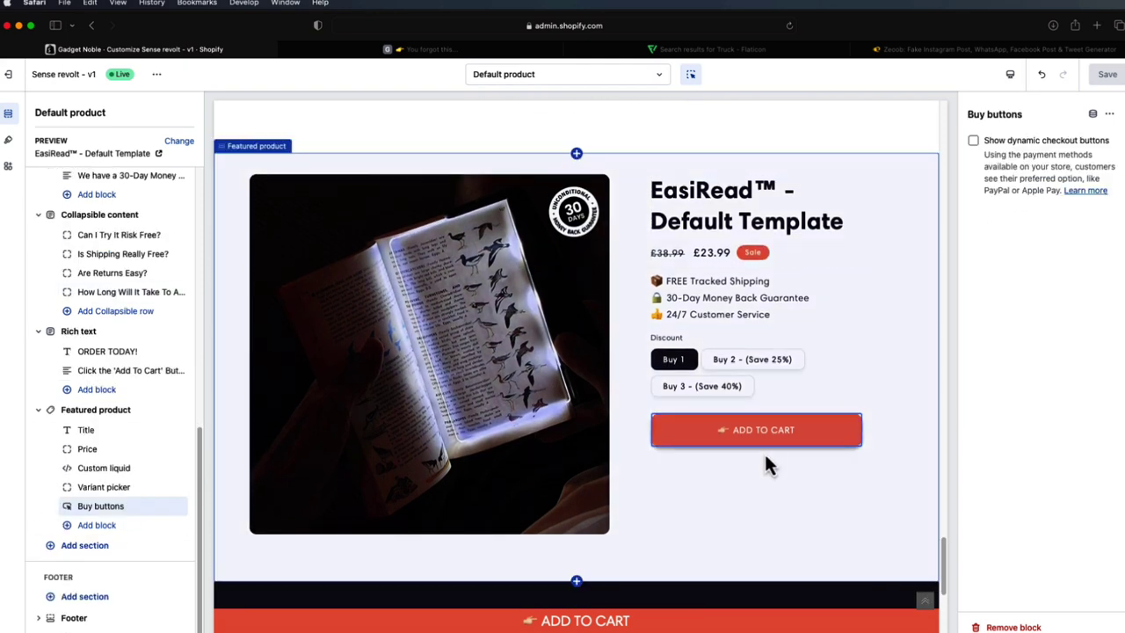
left_click(761, 446)
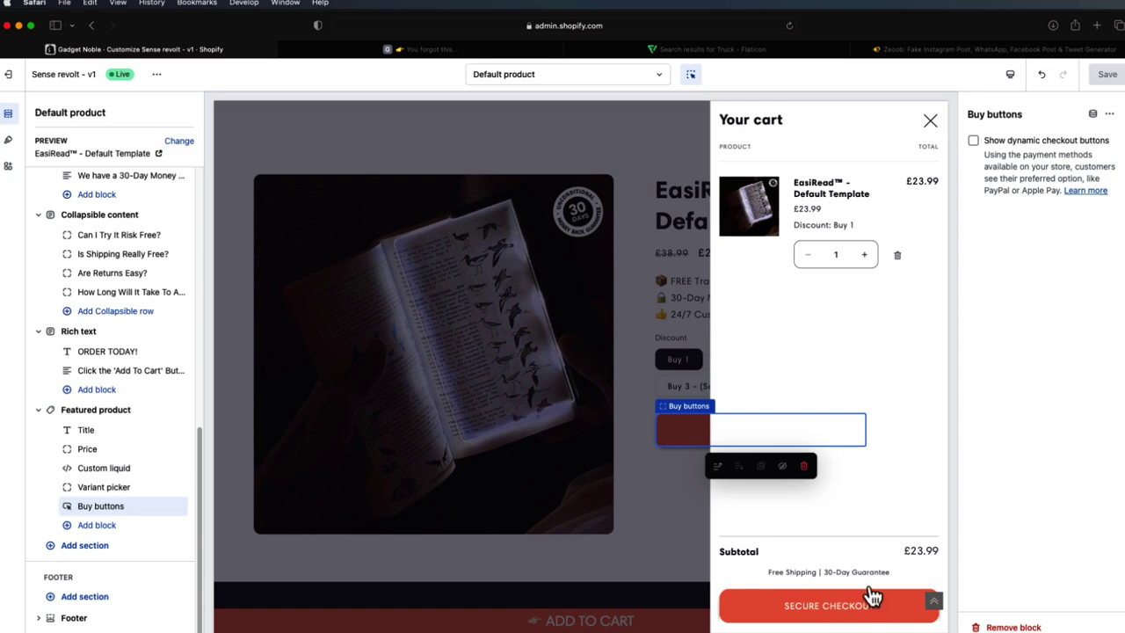
left_click(931, 123)
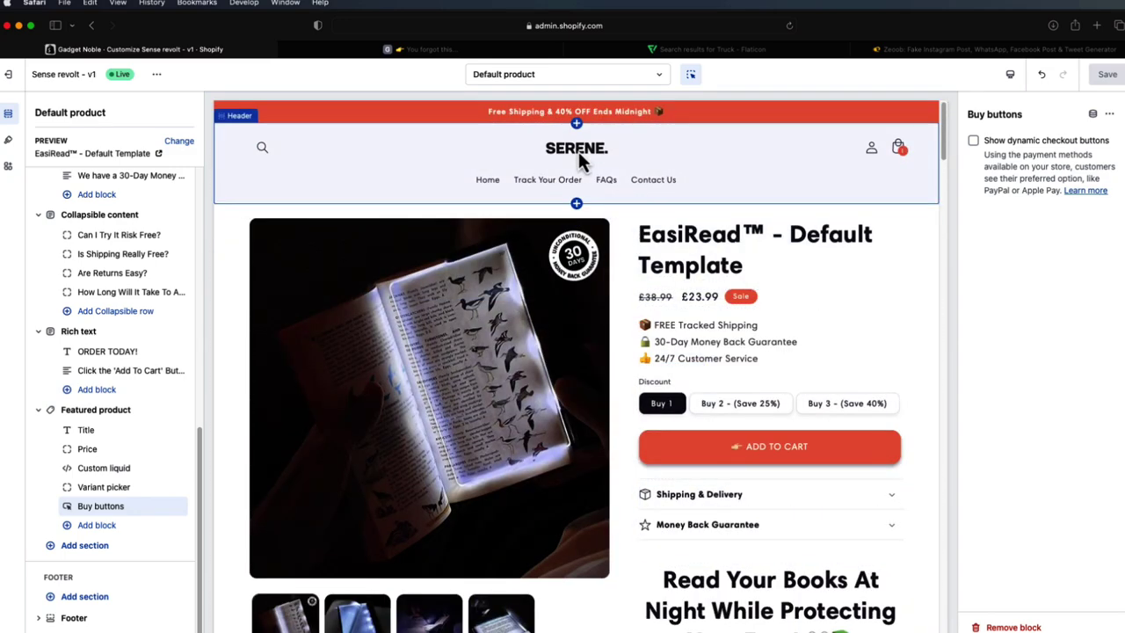
left_click(578, 151)
- Open the first Best Selling product, EasiRead™ - Custom Template, and select its Title block
left_click(578, 154)
scroll(540, 376, "down", 5)
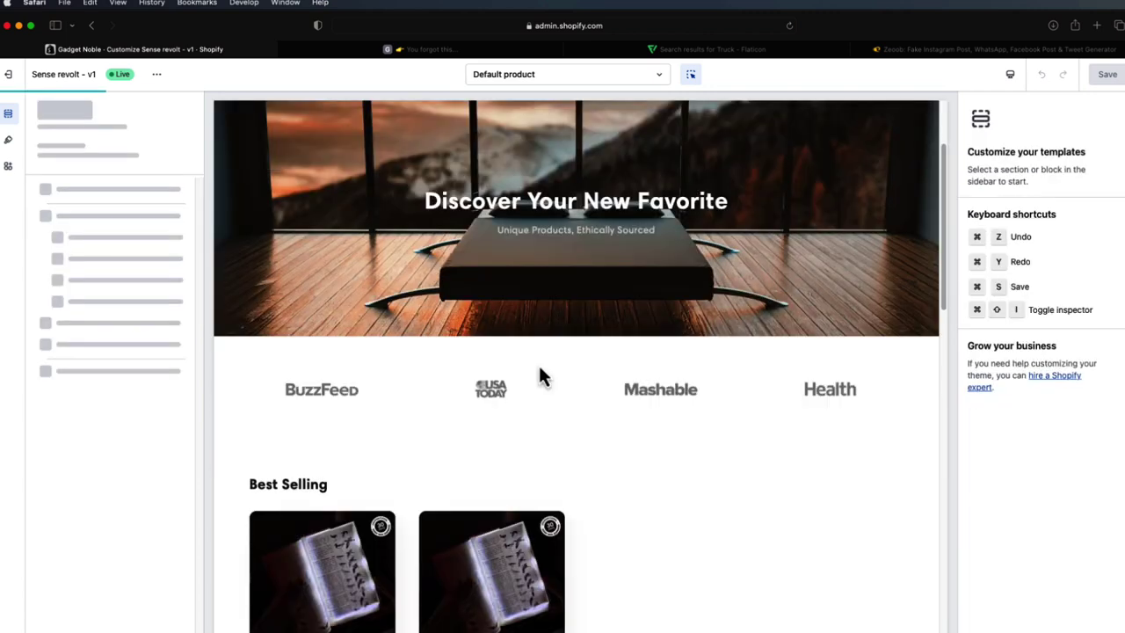
left_click(355, 453)
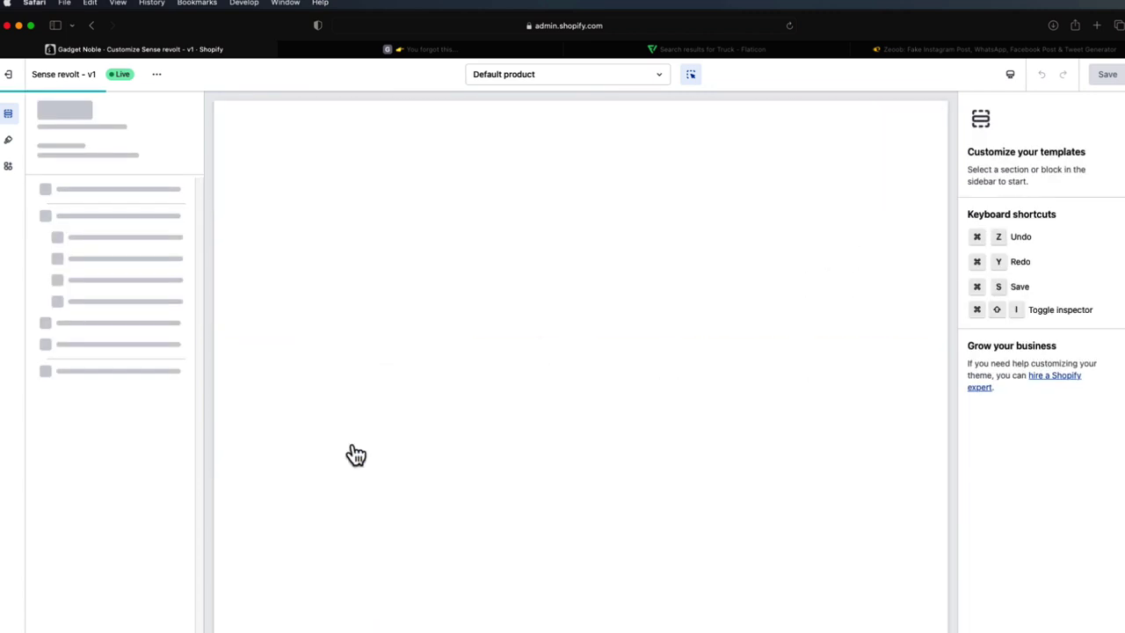
scroll(562, 332, "down", 3)
scroll(562, 325, "down", 1)
scroll(562, 321, "down", 5)
scroll(567, 321, "down", 8)
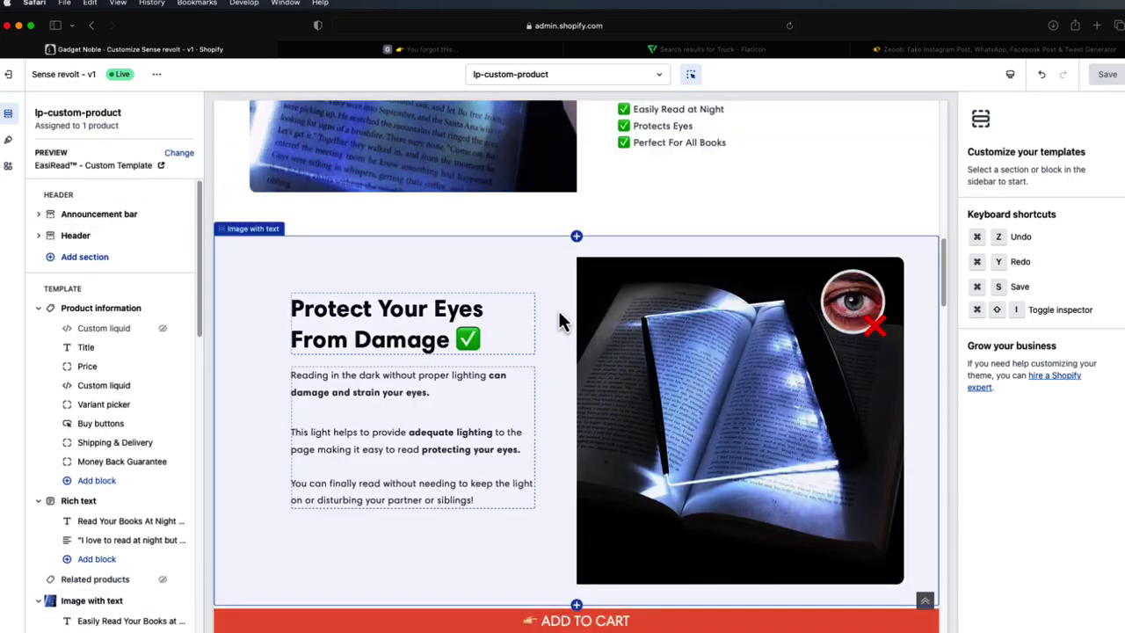
scroll(562, 317, "down", 5)
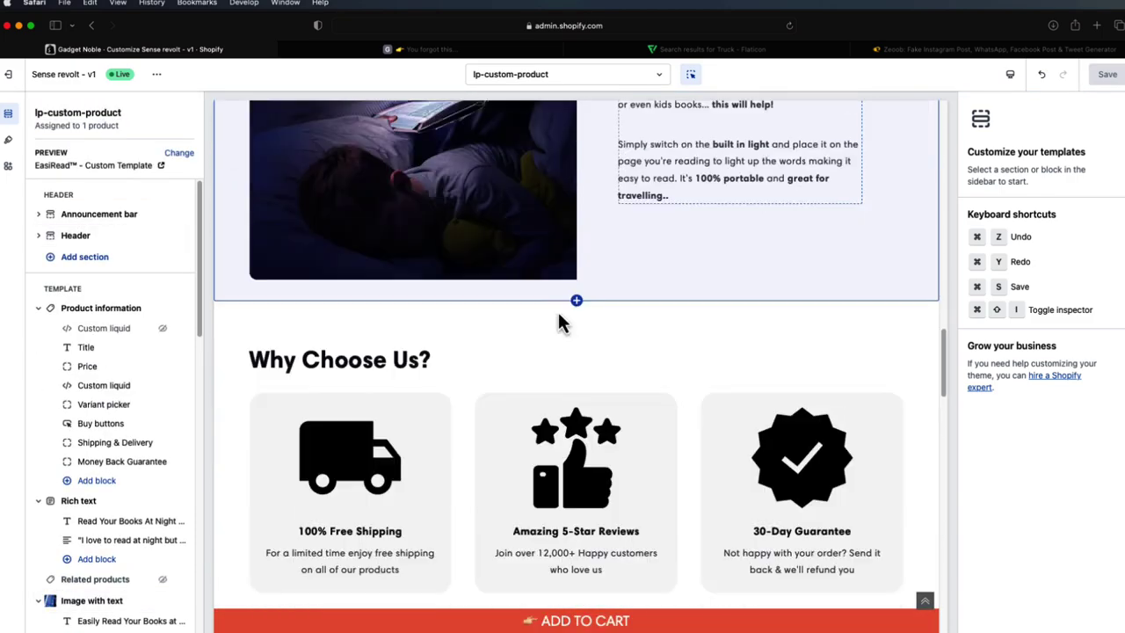
scroll(615, 352, "up", 10)
scroll(657, 356, "up", 6)
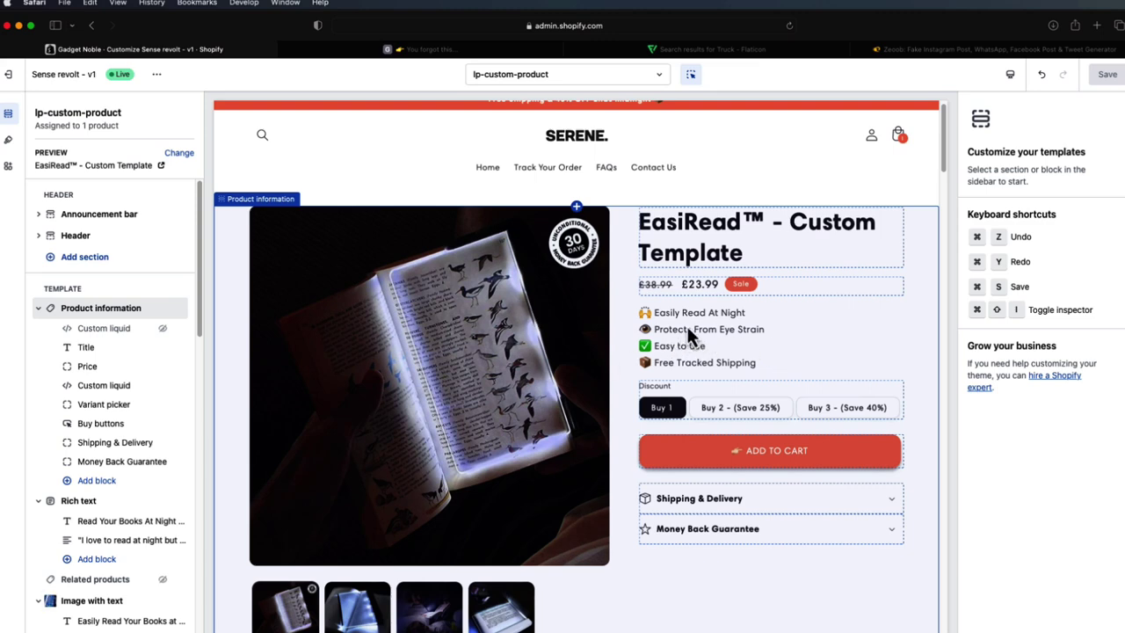
left_click(696, 235)
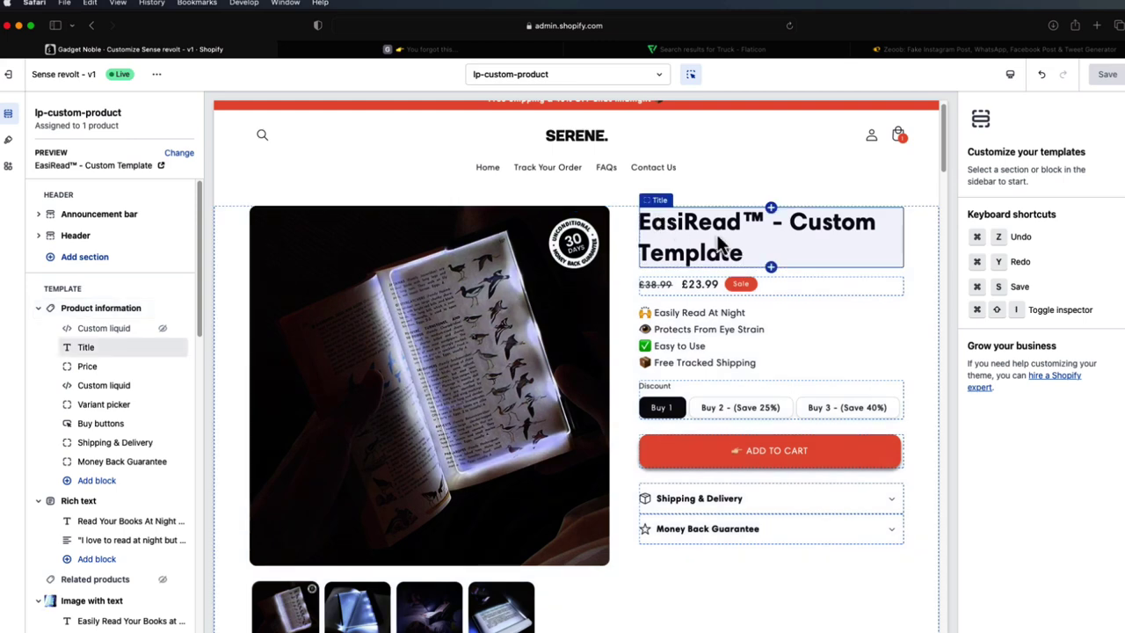
- Scroll through the second Custom liquid block's emoji benefit lines, Easily Read At Night to Free Tracked Shipping
left_click(97, 389)
scroll(1050, 189, "down", 2)
scroll(1041, 180, "up", 1)
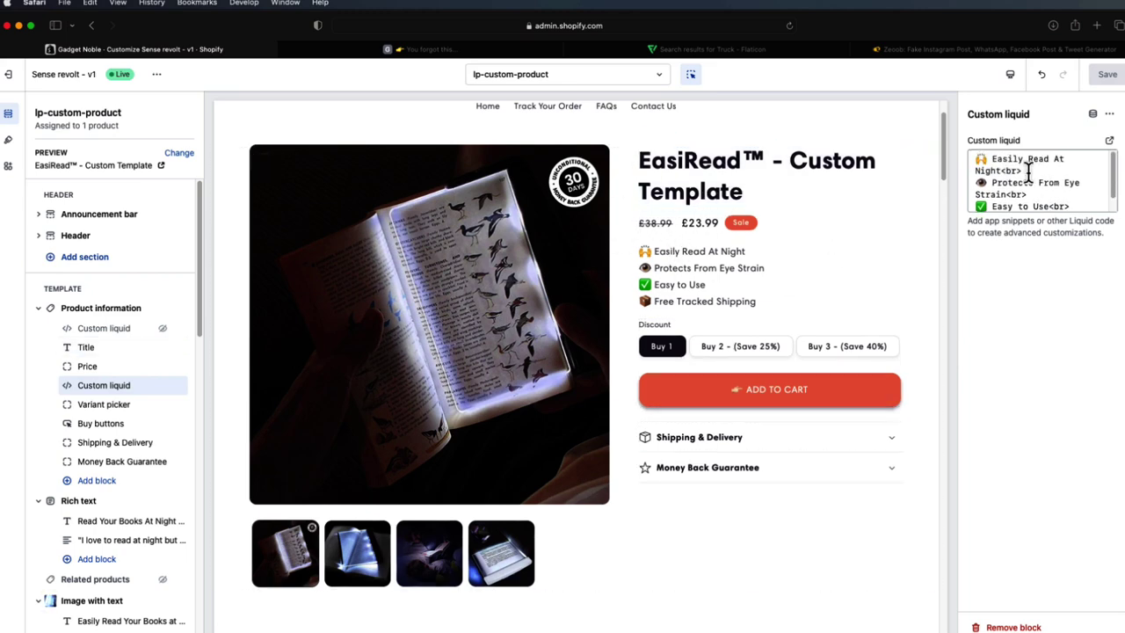
scroll(1019, 180, "down", 1)
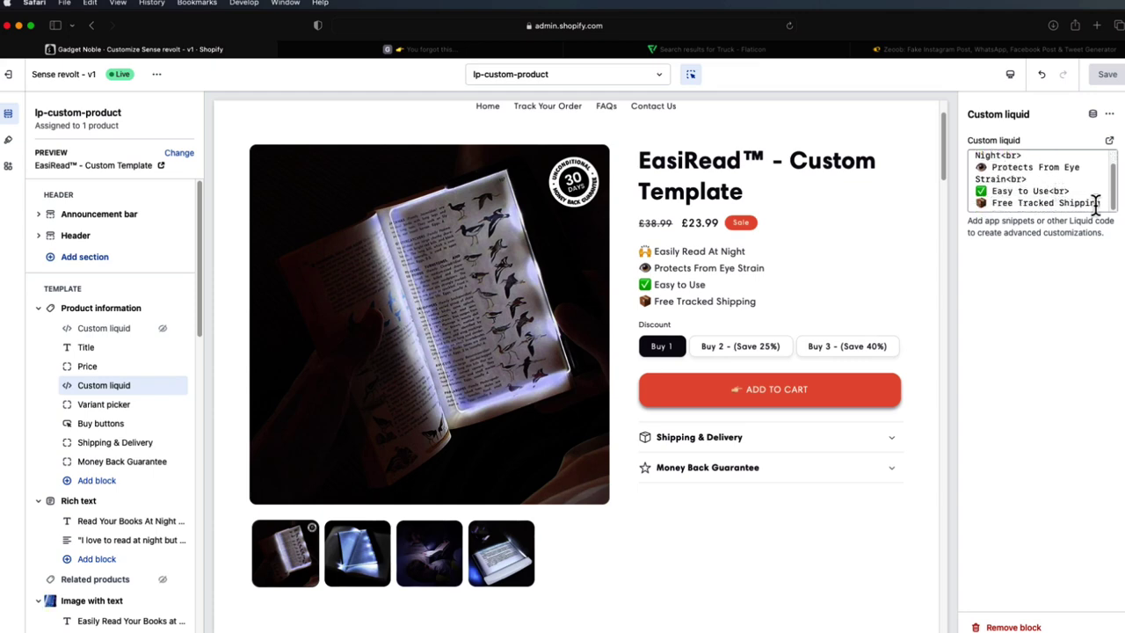
scroll(857, 268, "down", 3)
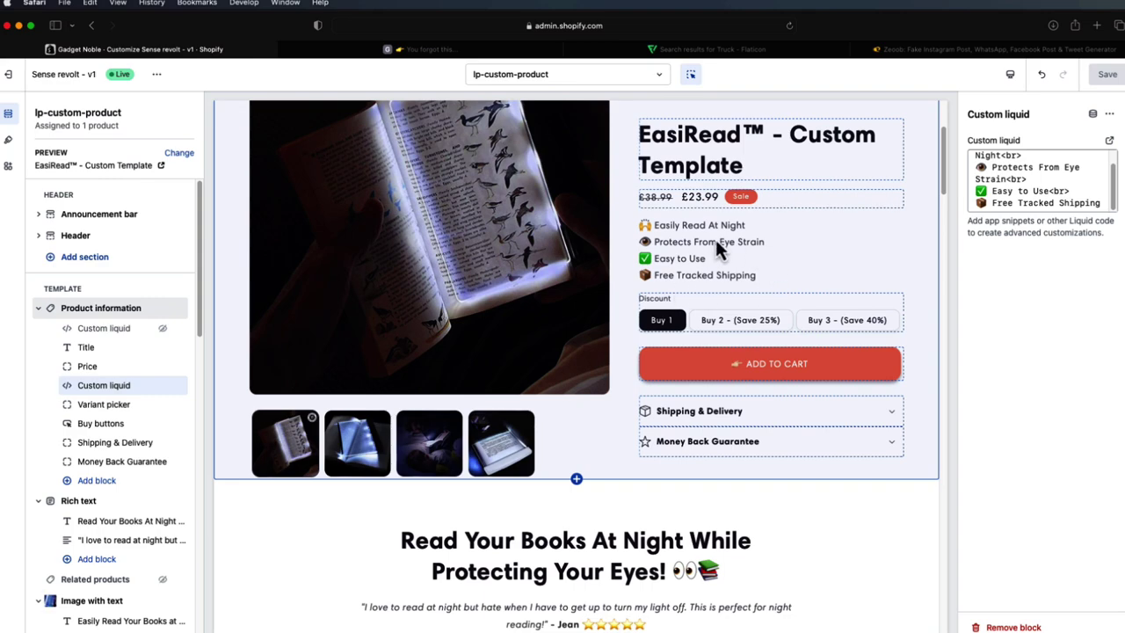
- Scroll to the five-question FAQs section and open the Is The Brightness Adjustable? row
scroll(714, 240, "down", 10)
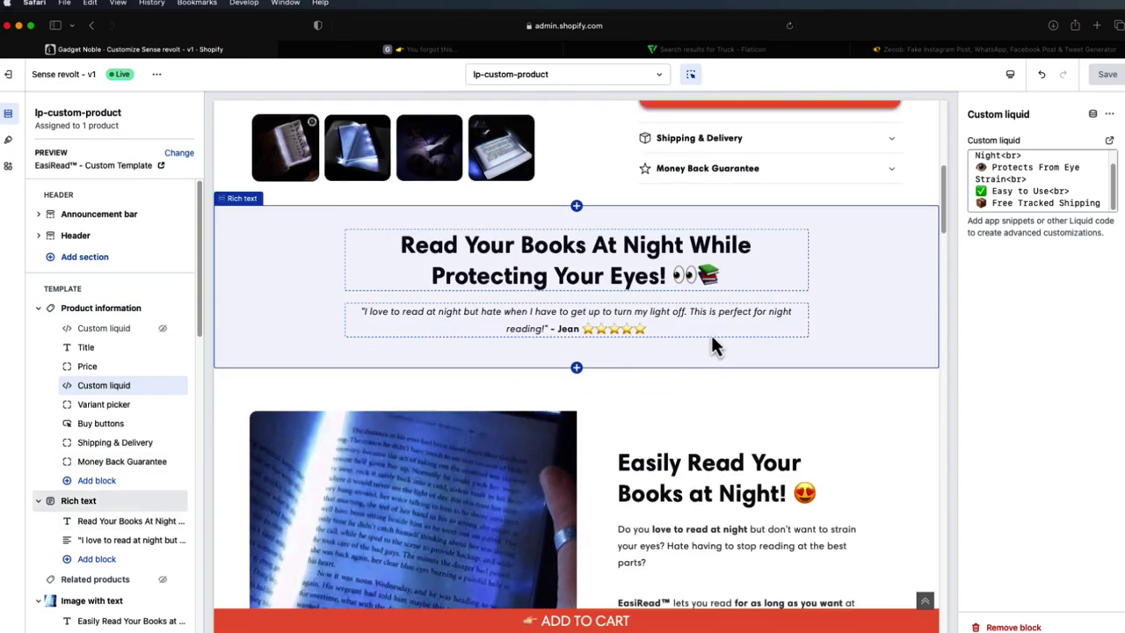
scroll(740, 325, "down", 3)
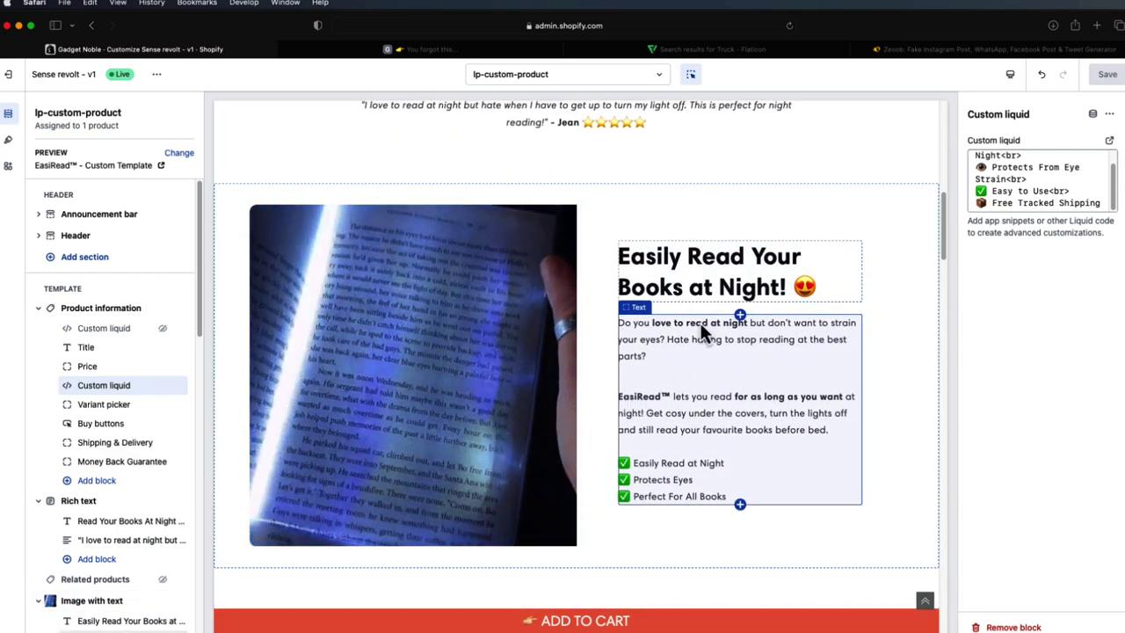
scroll(701, 323, "down", 2)
scroll(680, 253, "down", 5)
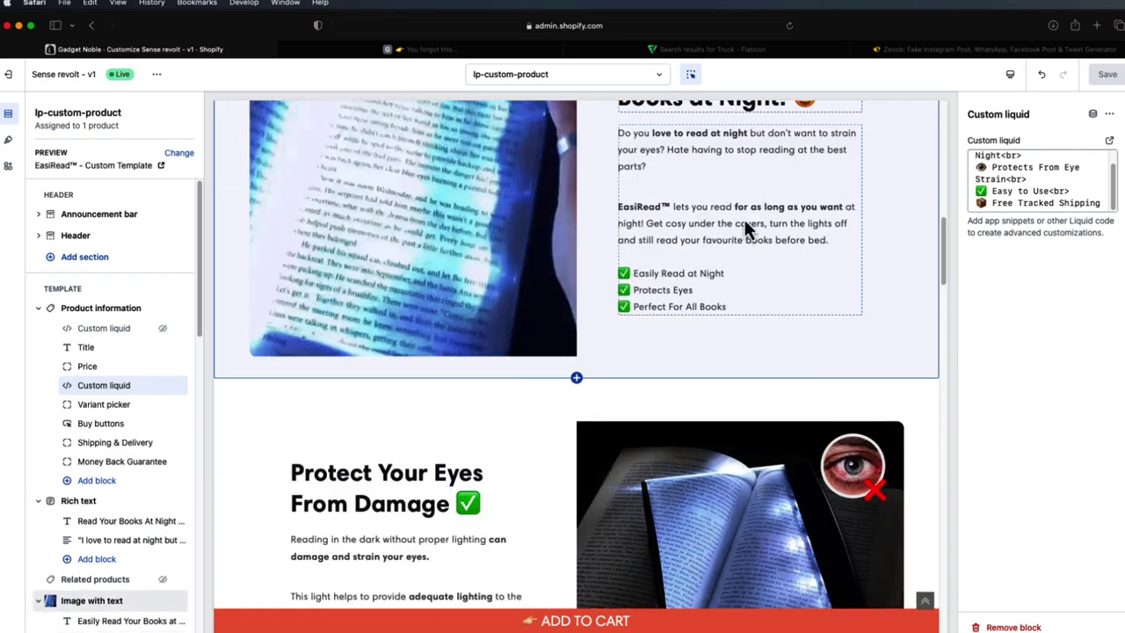
scroll(771, 401, "down", 20)
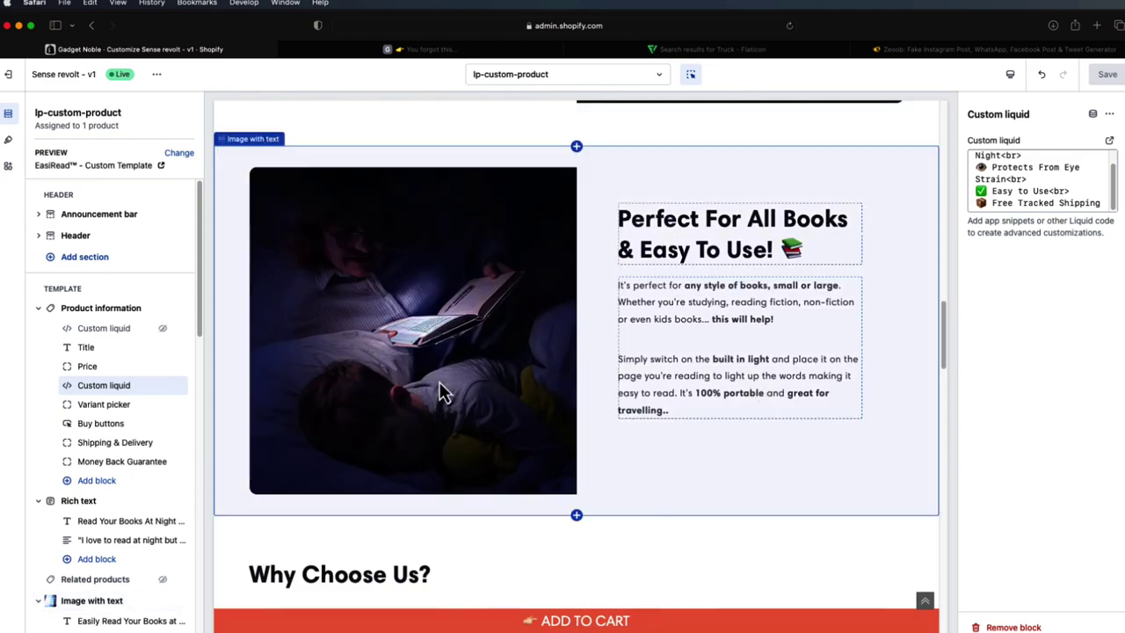
scroll(492, 378, "down", 20)
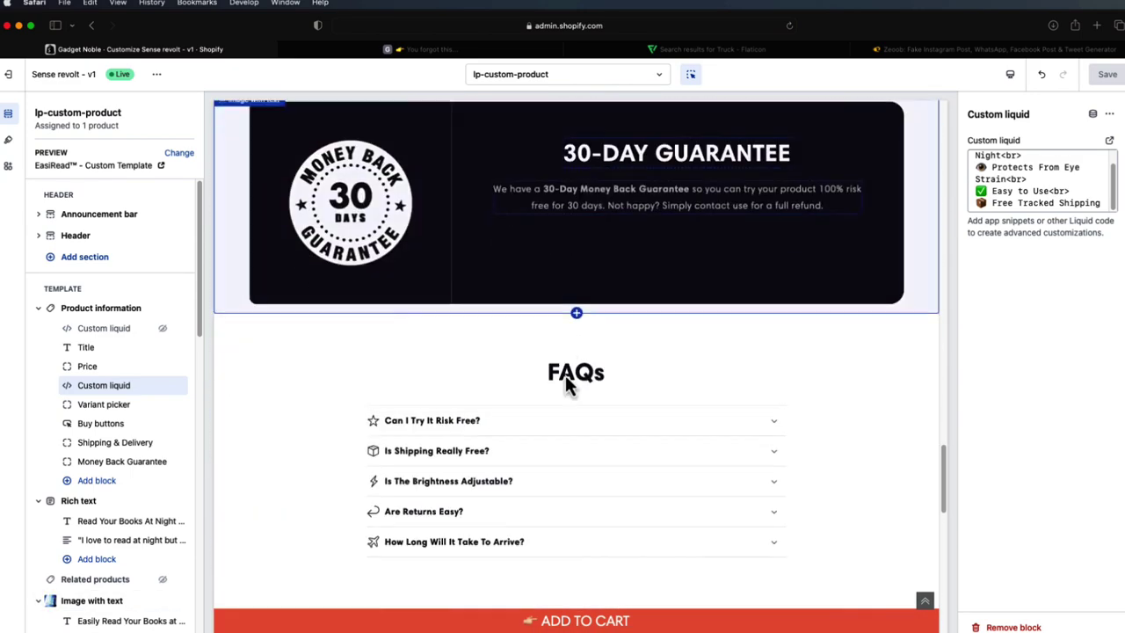
scroll(601, 384, "up", 9)
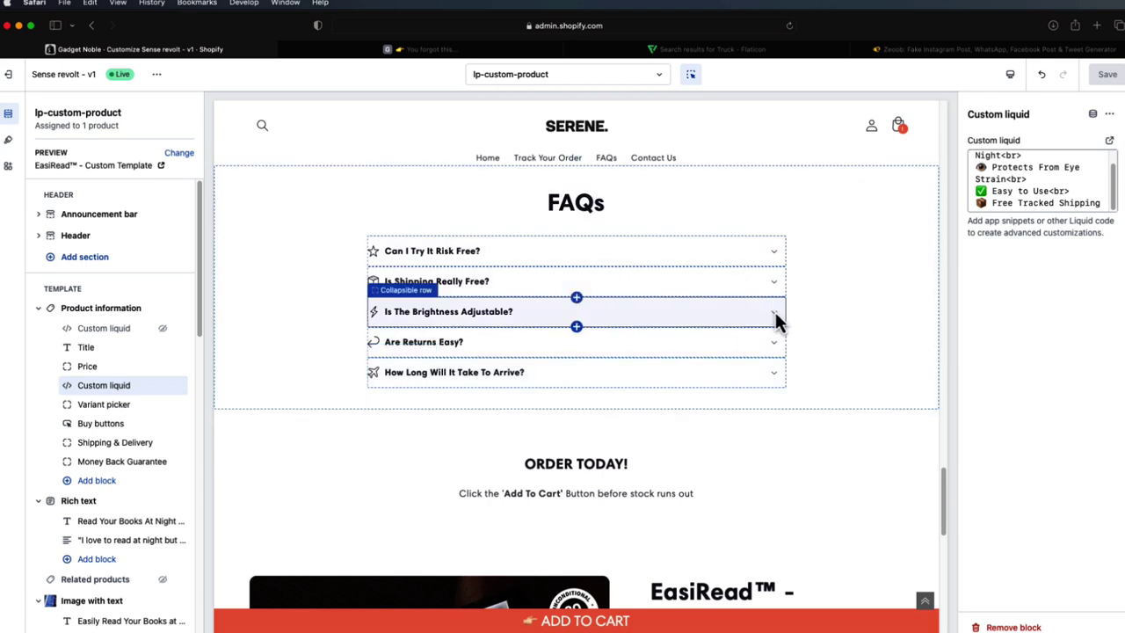
left_click(775, 314)
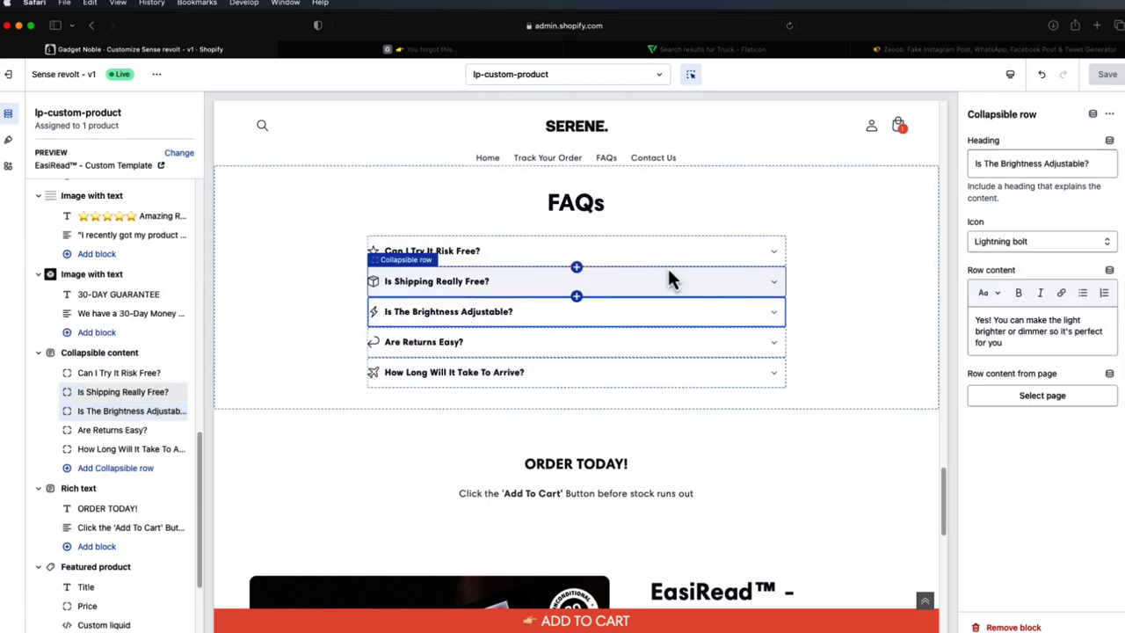
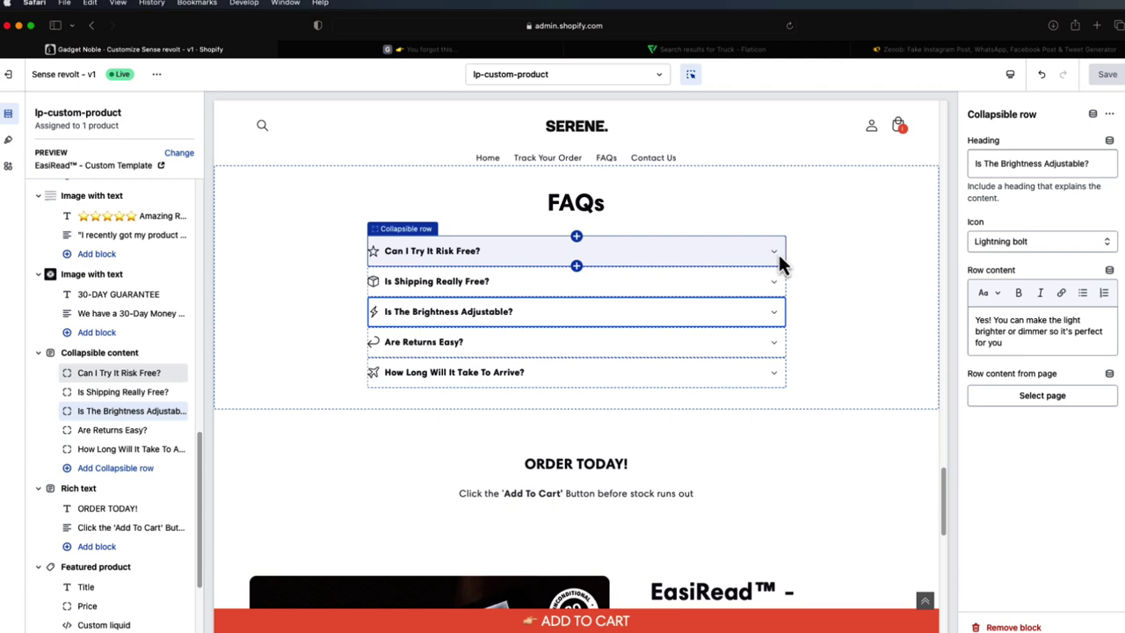
- Leave the theme editor and open the EasiRead™ - Custom Template product in the admin
scroll(713, 303, "down", 5)
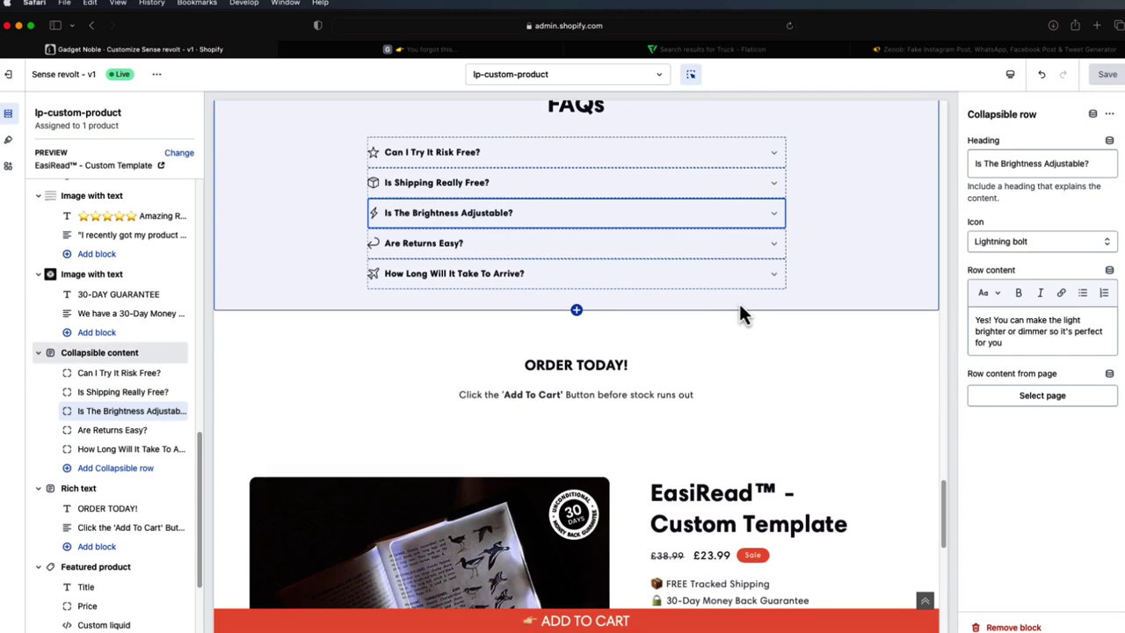
scroll(750, 400, "down", 2)
scroll(723, 332, "down", 2)
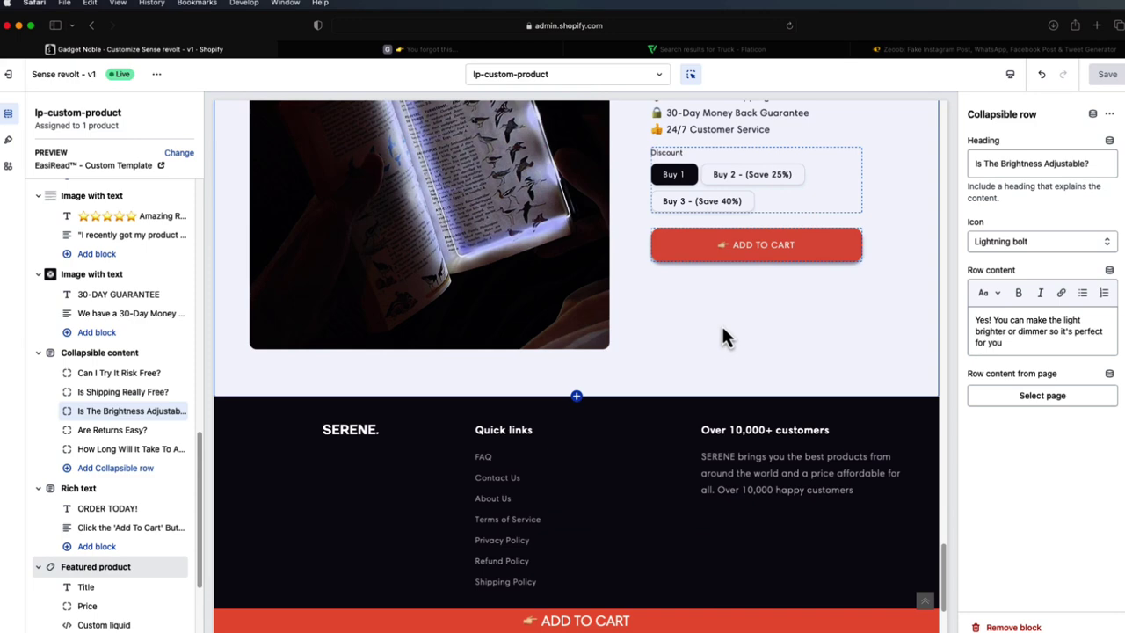
scroll(714, 327, "up", 15)
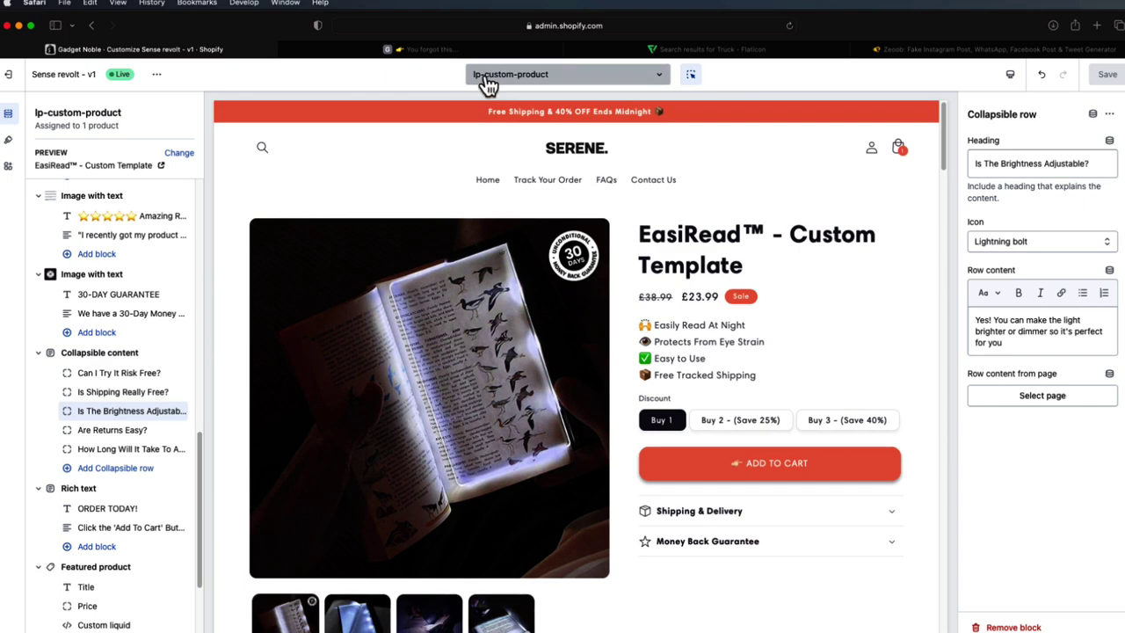
left_click(10, 75)
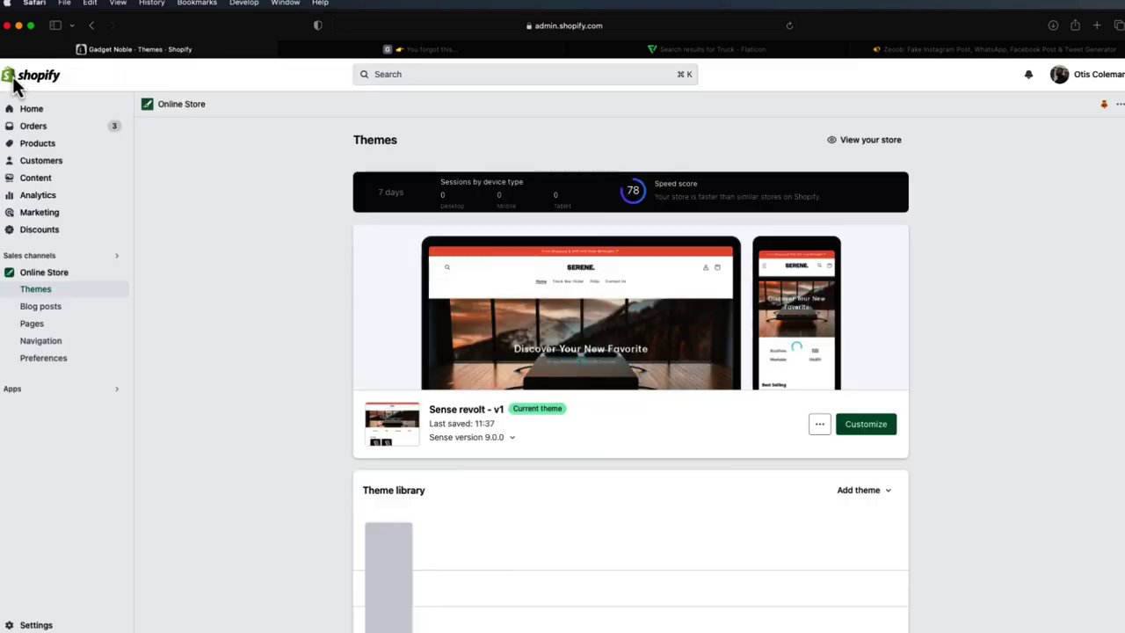
left_click(45, 145)
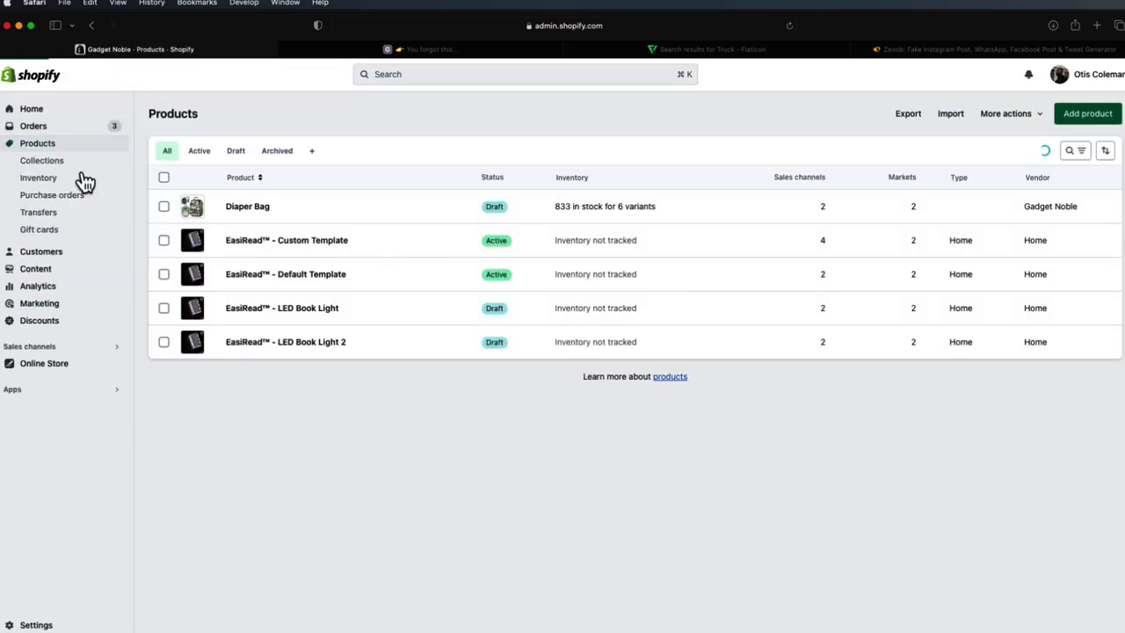
left_click(313, 247)
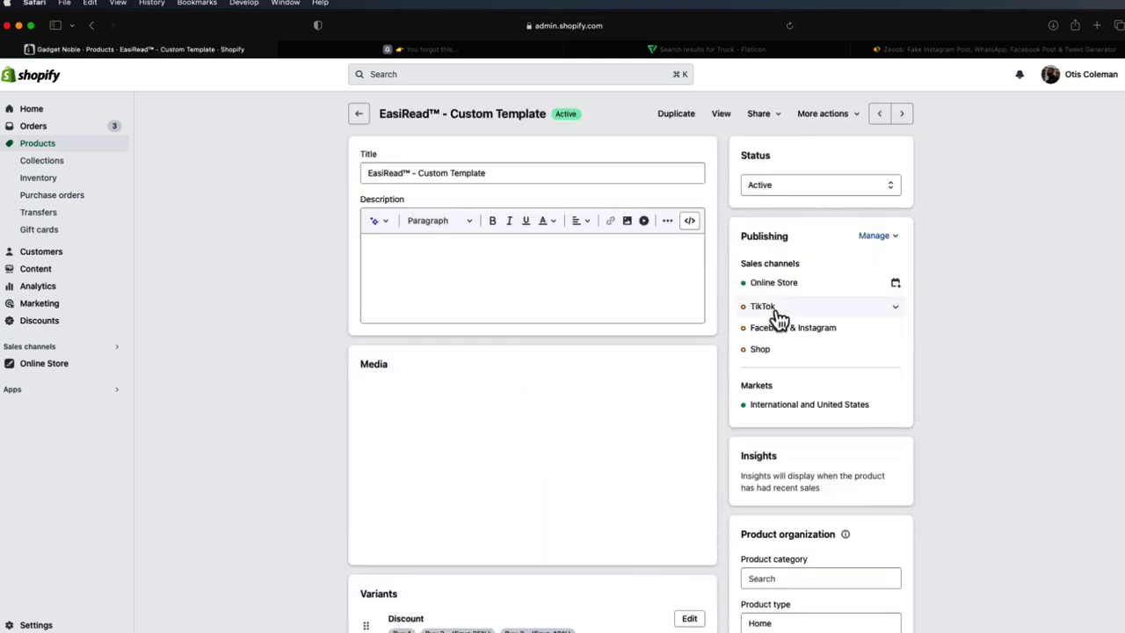
scroll(834, 339, "down", 2)
scroll(863, 339, "down", 5)
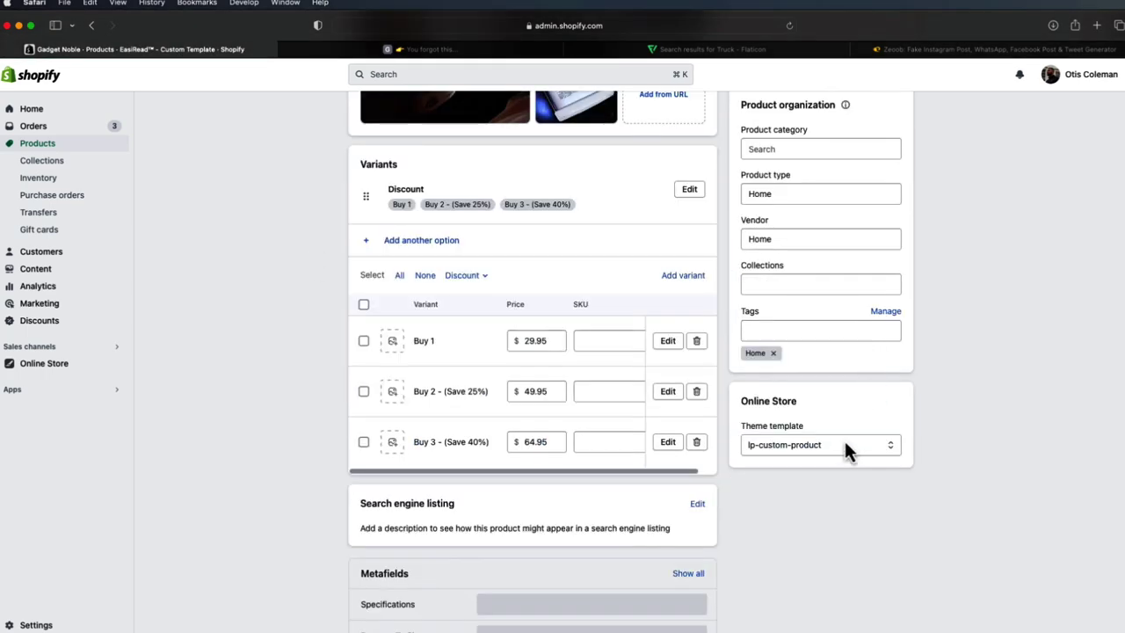
- Confirm the product's theme template is still lp-custom-product
left_click(845, 444)
left_click(949, 446)
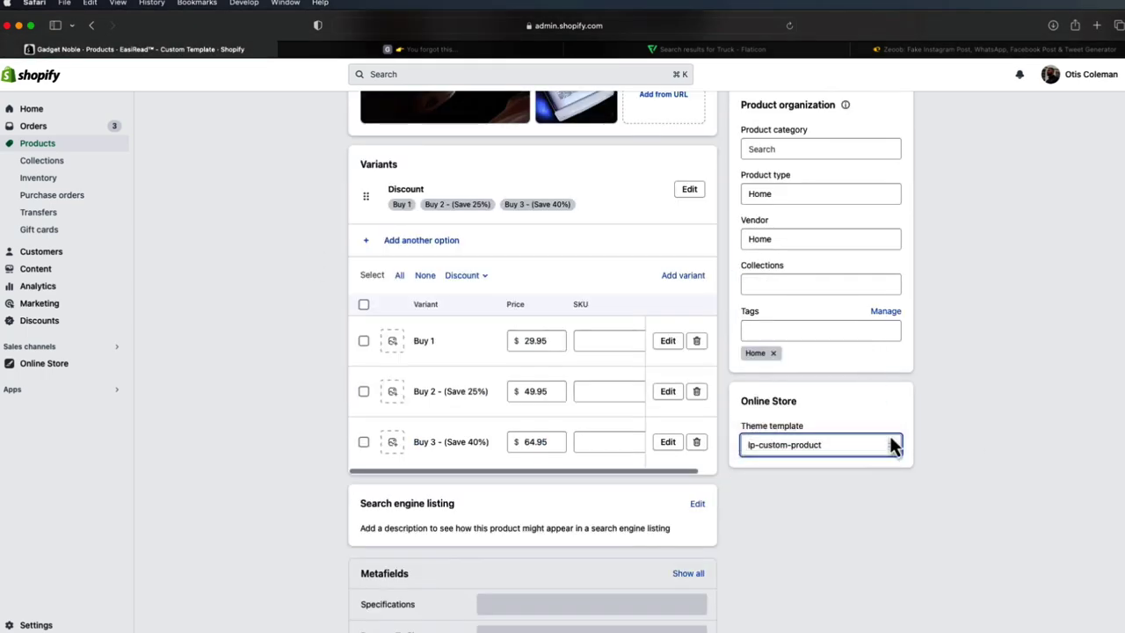
left_click(816, 446)
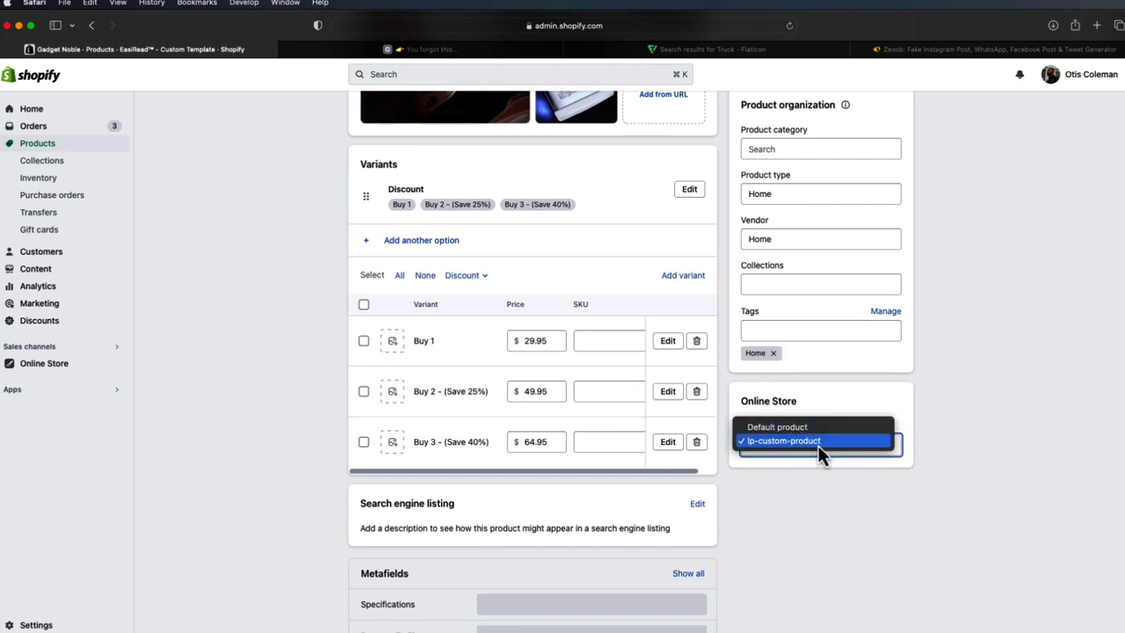
left_click(989, 427)
scroll(869, 439, "up", 5)
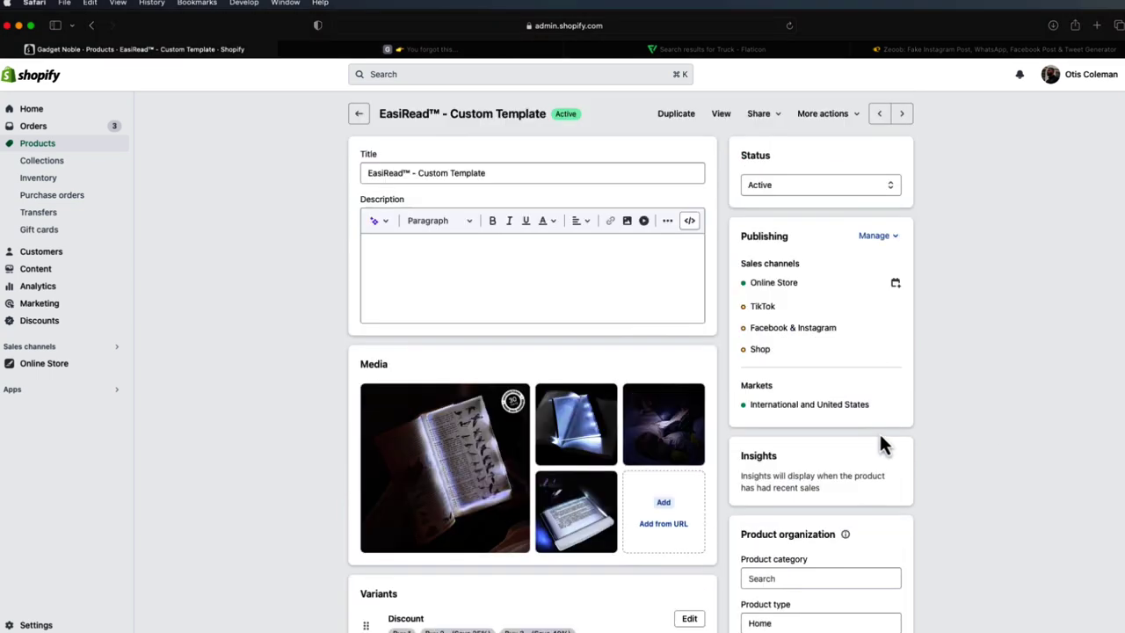
- Reopen the product, recheck the lp-custom-product template, and return to the products list
left_click(360, 118)
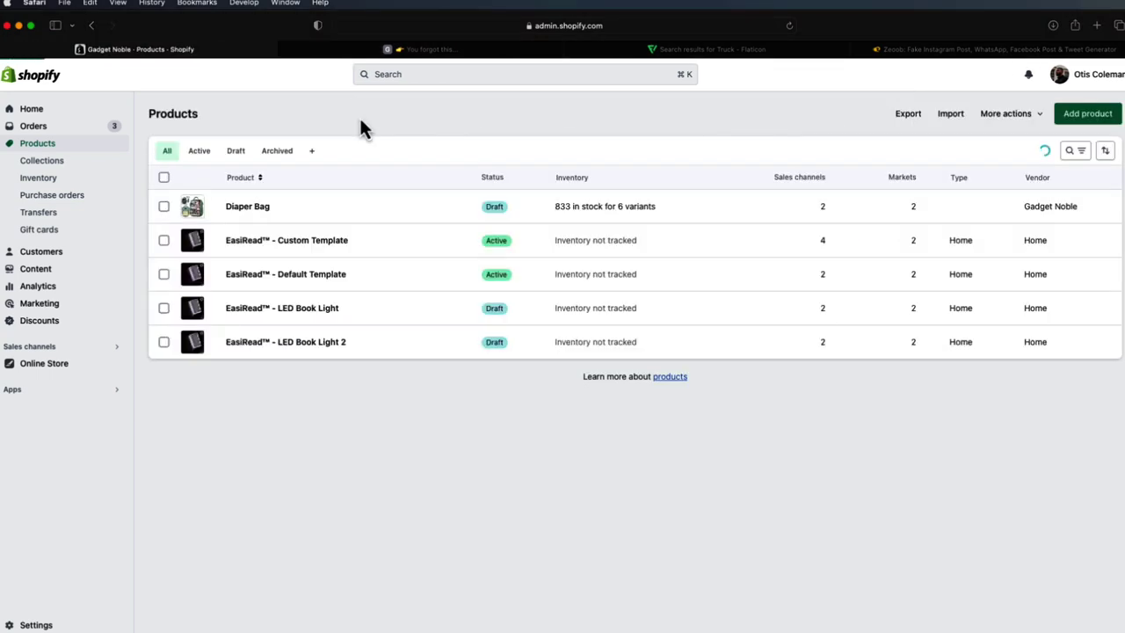
left_click(293, 251)
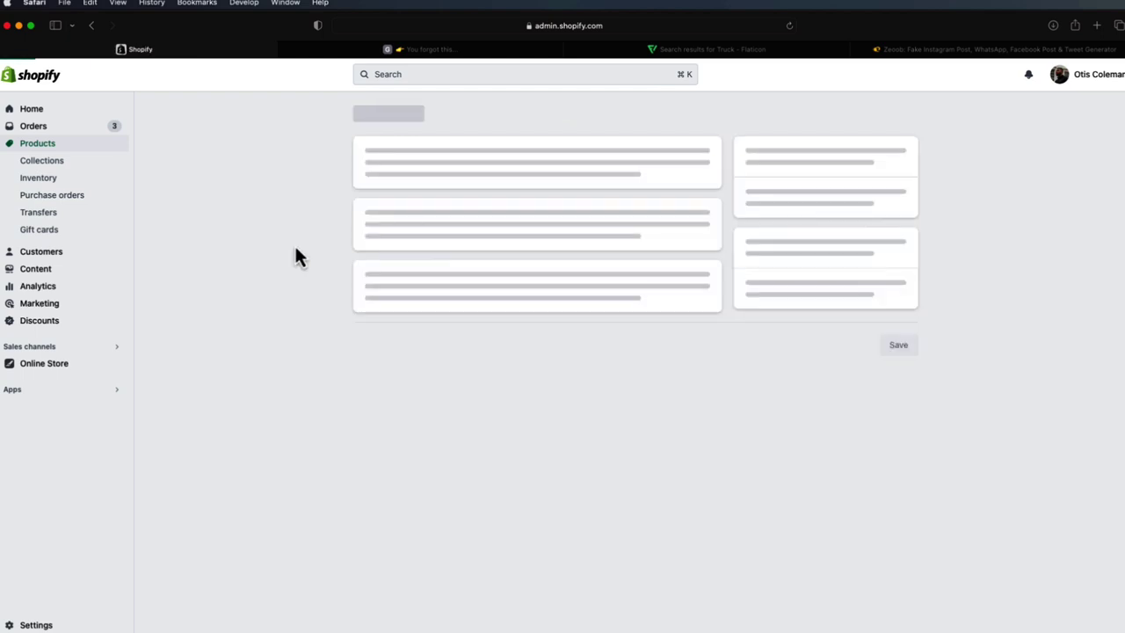
scroll(756, 420, "down", 5)
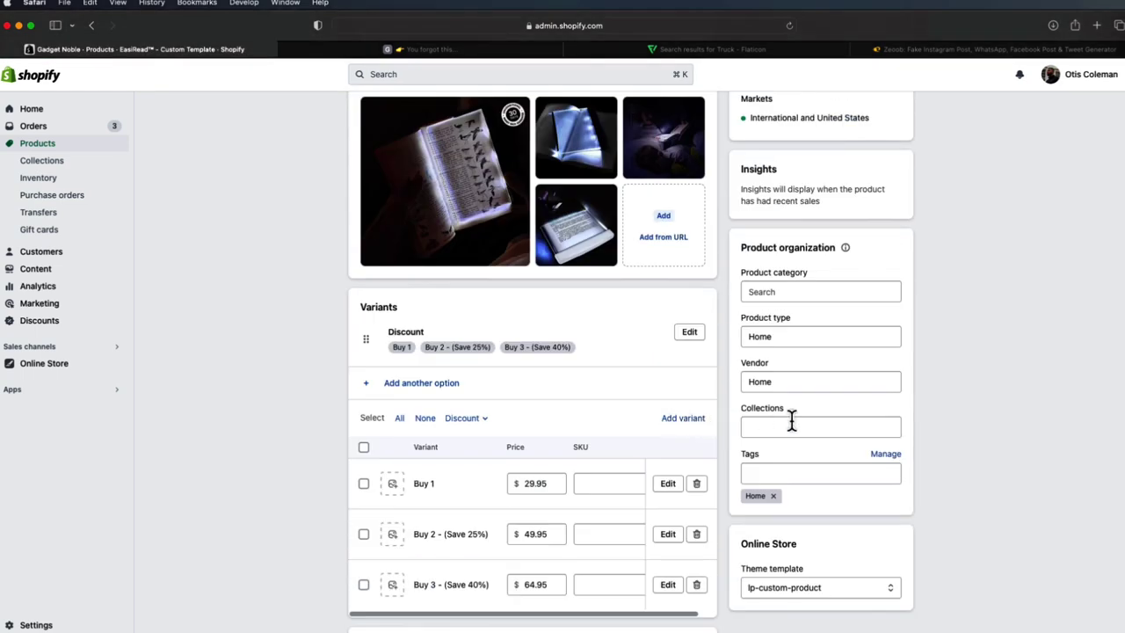
scroll(825, 559, "down", 1)
left_click(806, 534)
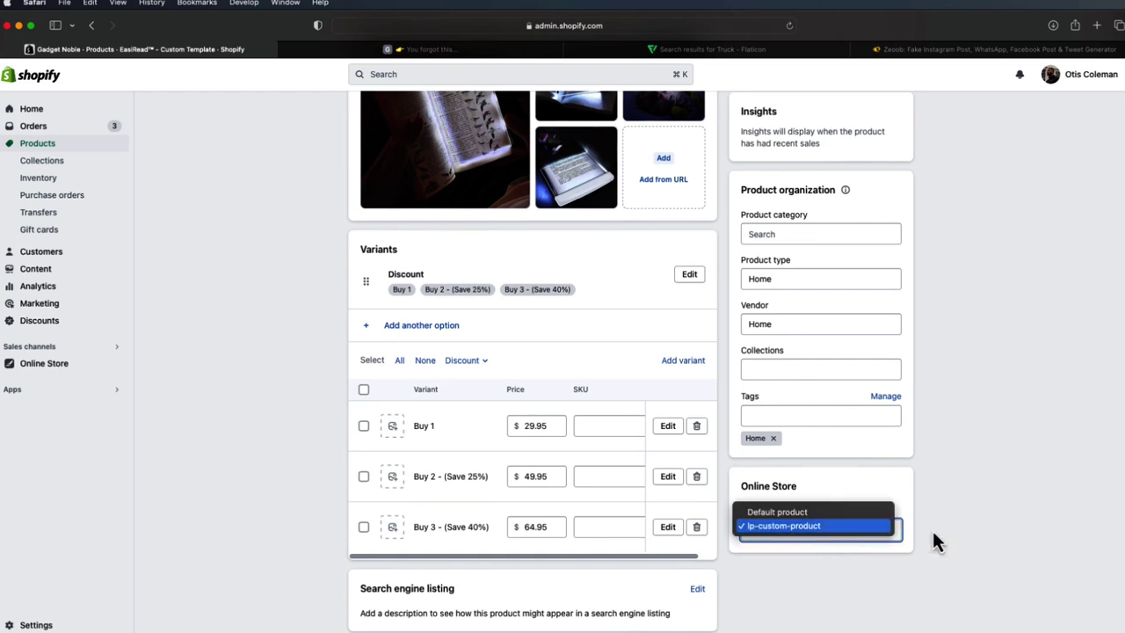
left_click(788, 528)
scroll(754, 415, "up", 5)
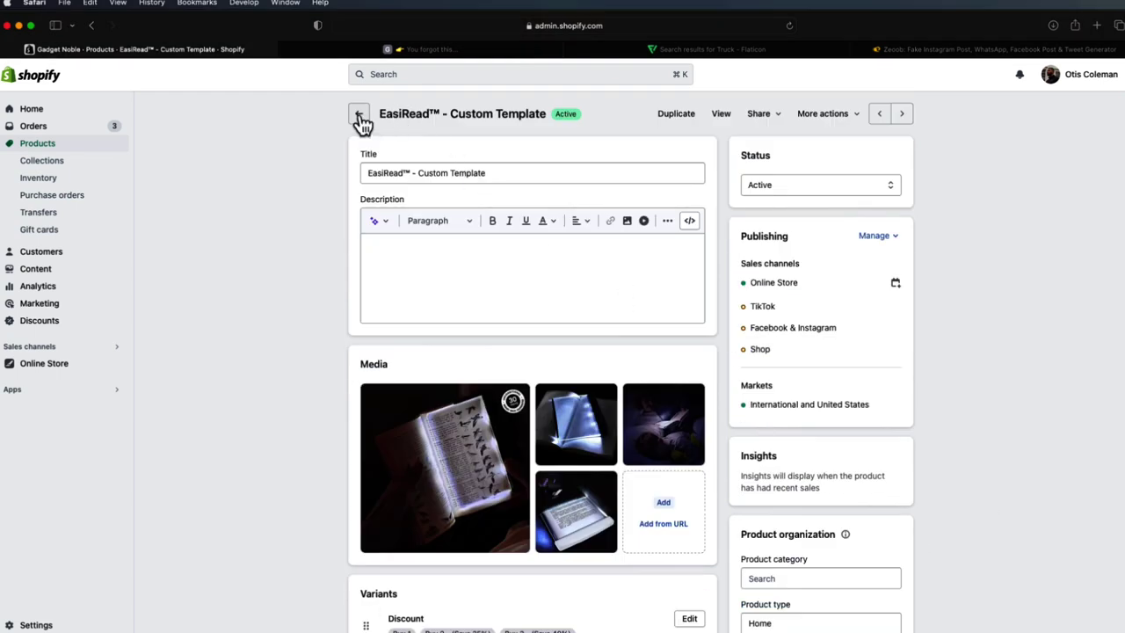
left_click(358, 115)
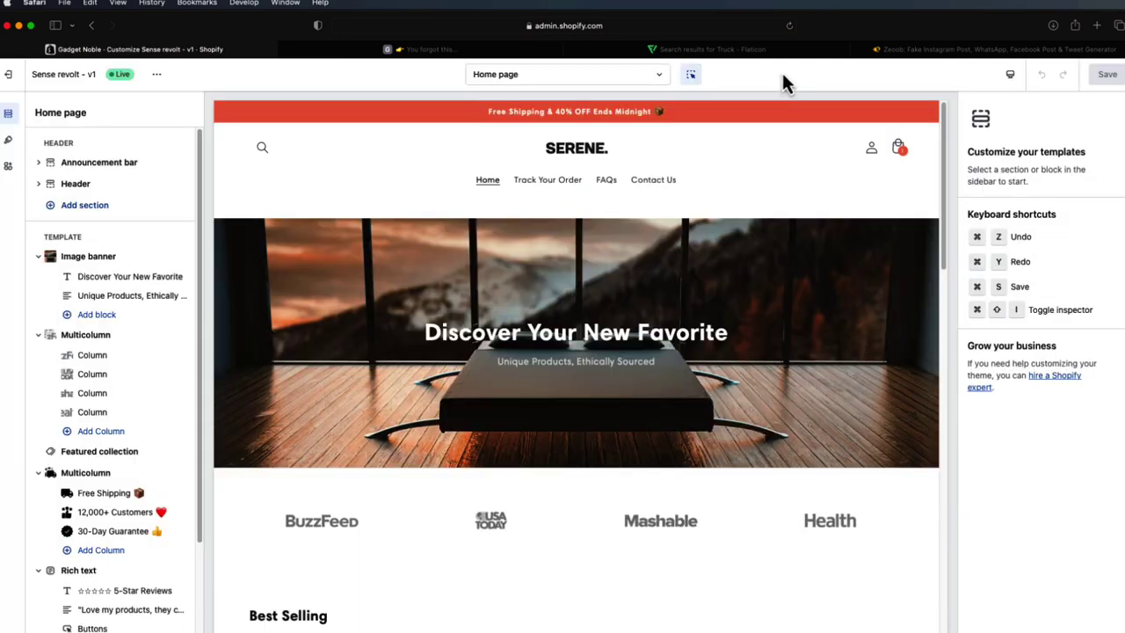
- Browse the existing product templates in the theme editor's page list
left_click(592, 77)
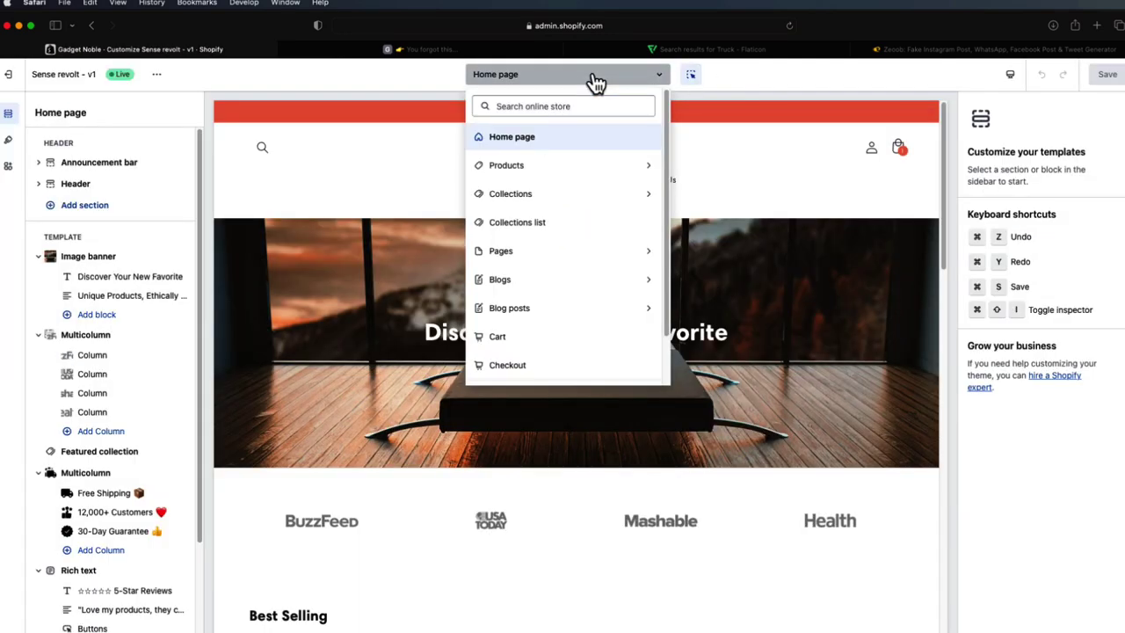
left_click(542, 167)
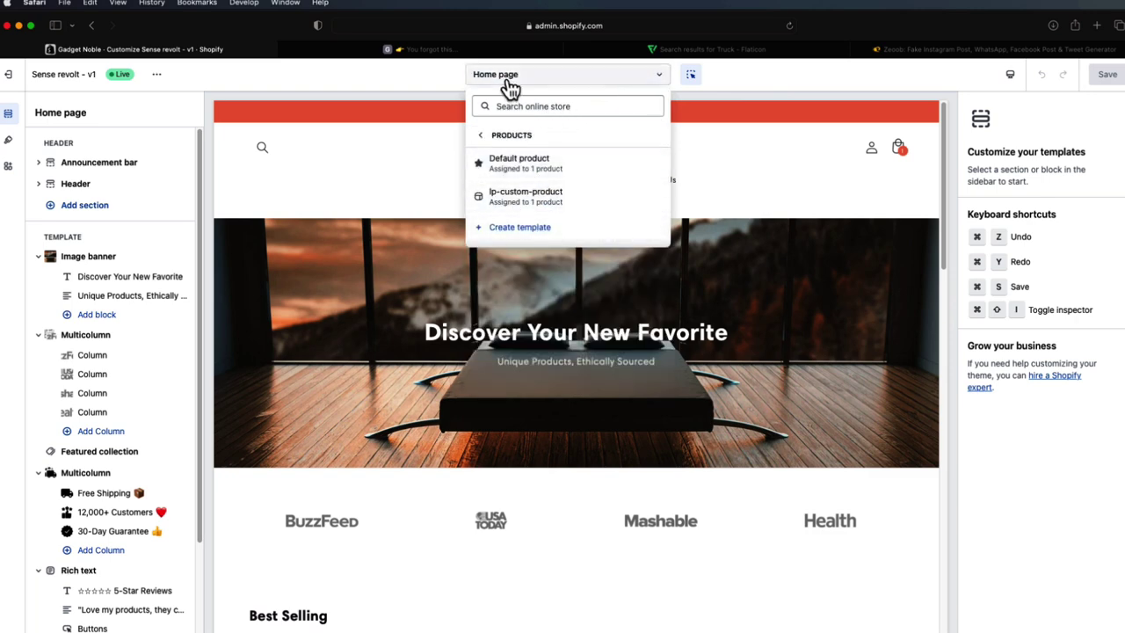
left_click(594, 81)
left_click(595, 81)
left_click(542, 167)
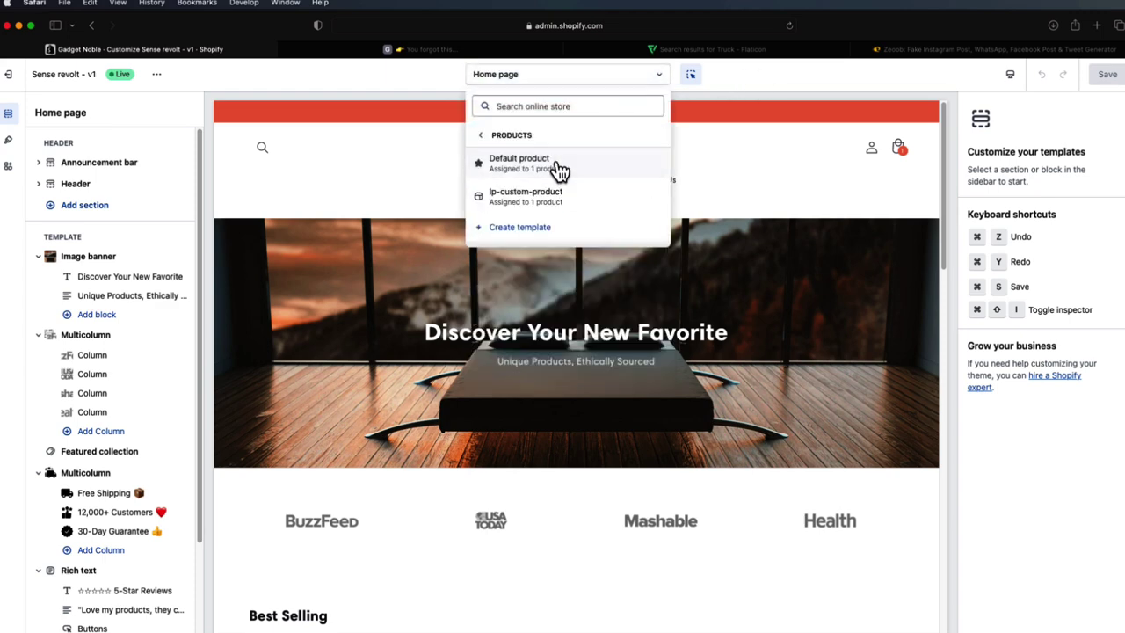
- Create a new product template named fdfgtdg
left_click(545, 230)
left_click(536, 345)
type("fdfgtdg")
left_click(681, 443)
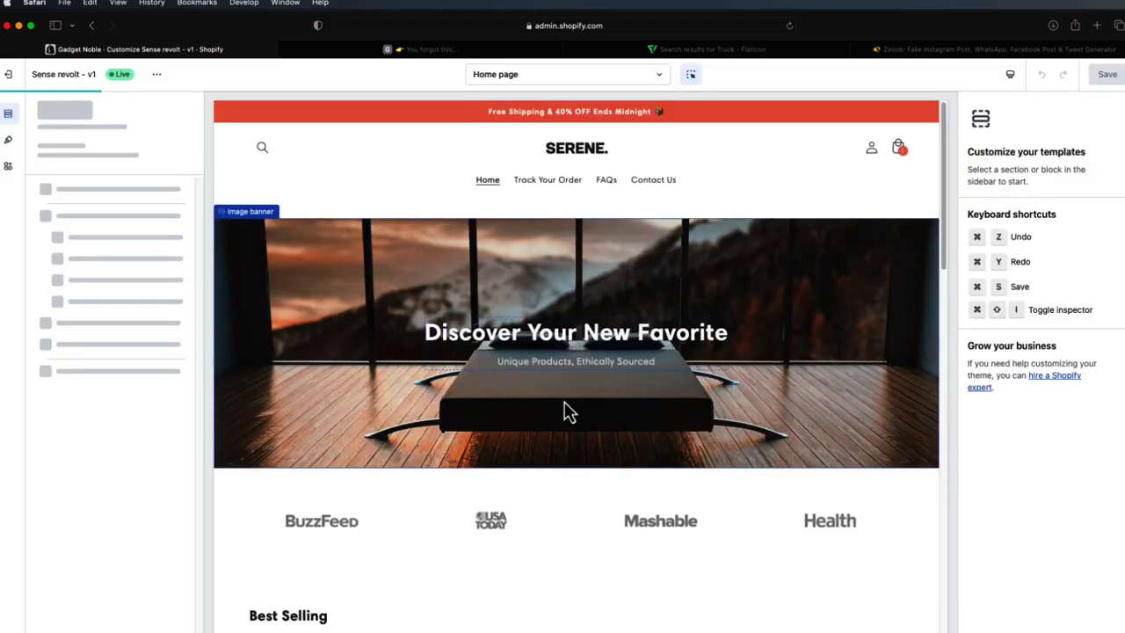
scroll(787, 397, "down", 3)
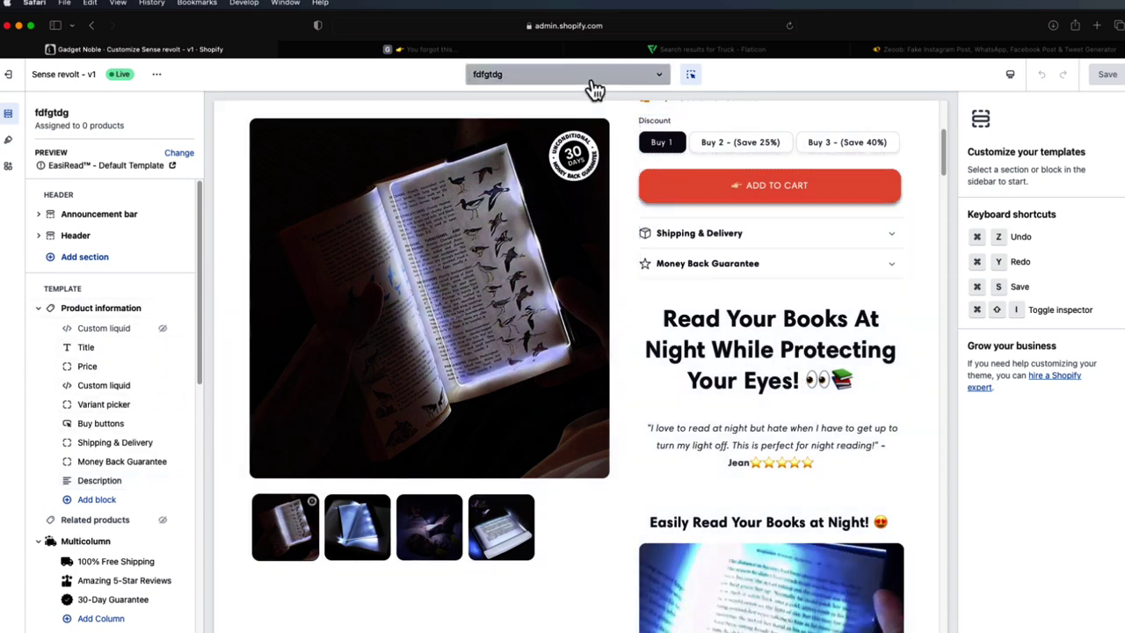
- Check that fdfgtdg now appears in the Products template list
left_click(594, 79)
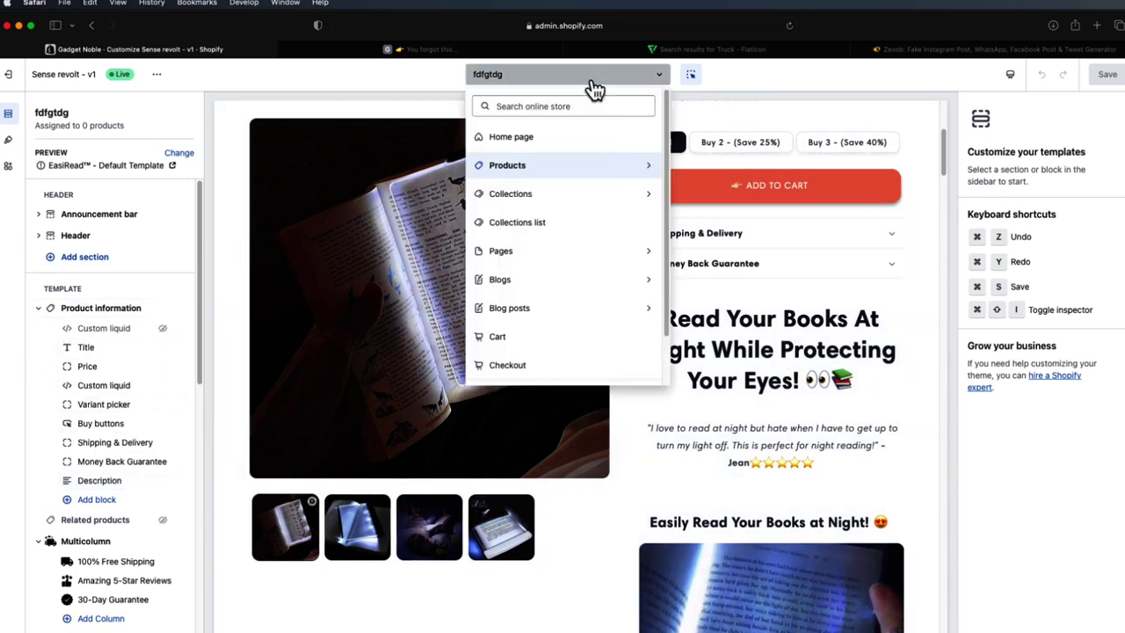
left_click(584, 164)
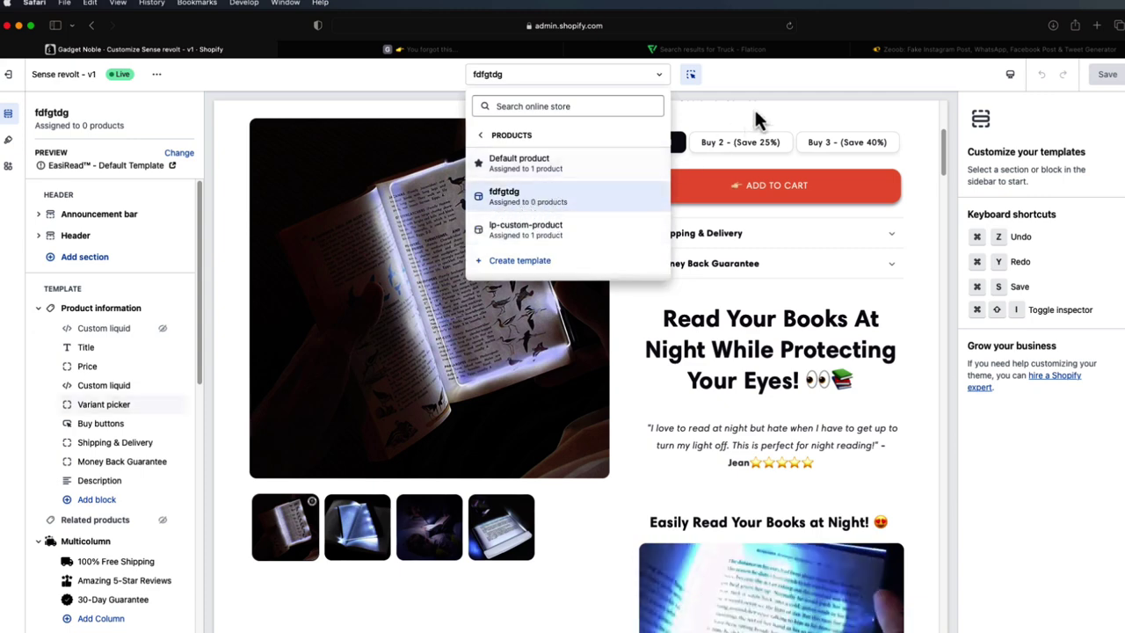
left_click(757, 80)
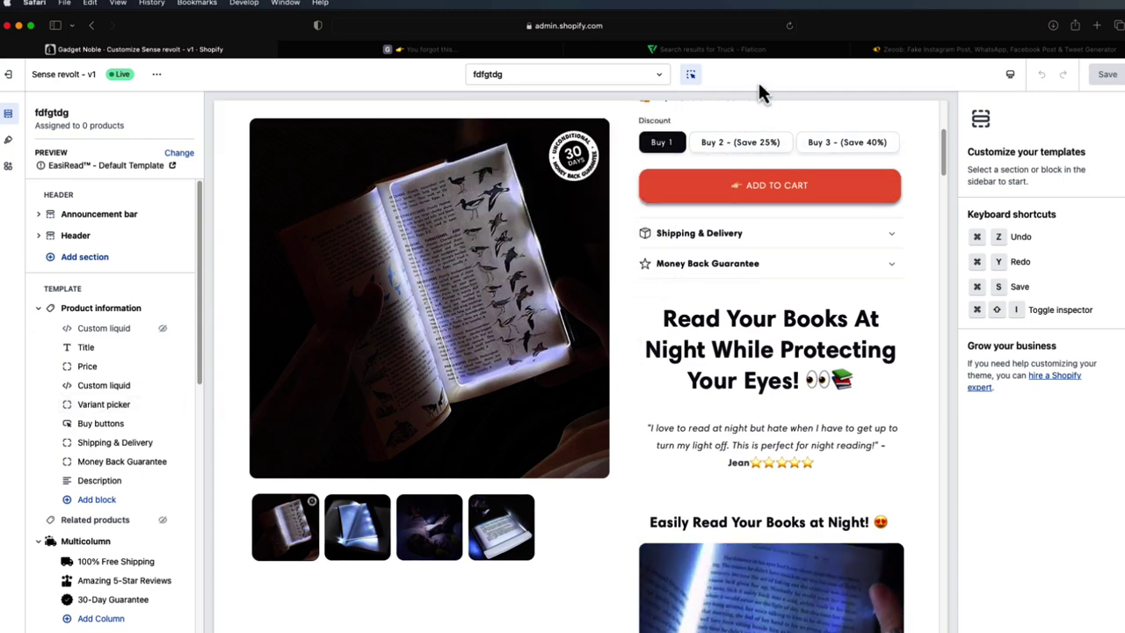
- Start a new product in the admin and assign it the fdfgtdg theme template
left_click(10, 75)
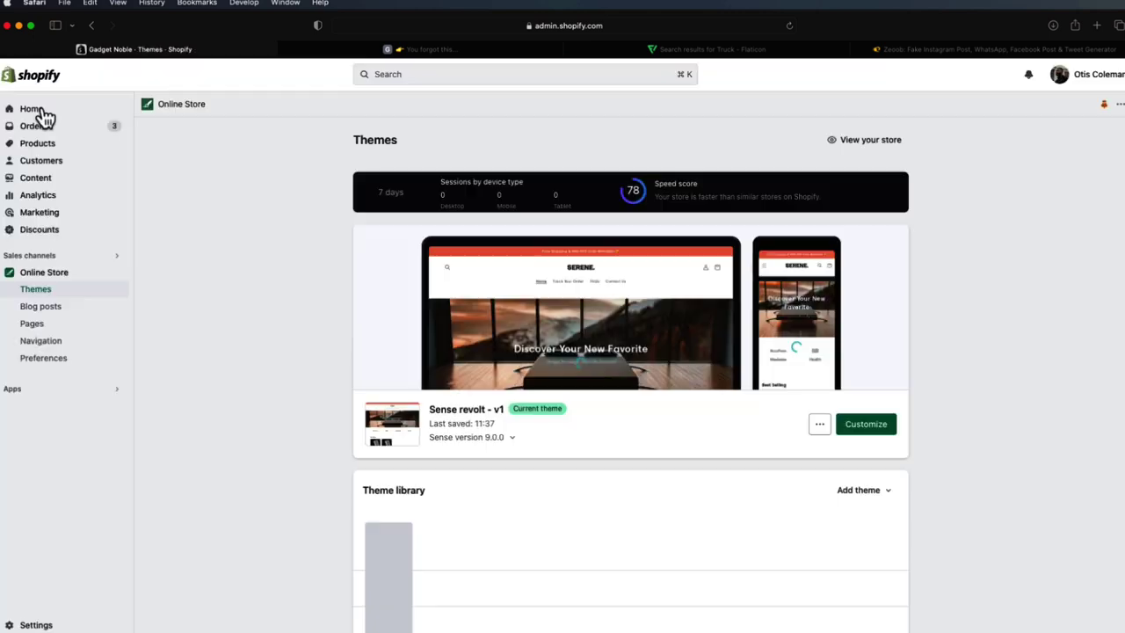
left_click(74, 144)
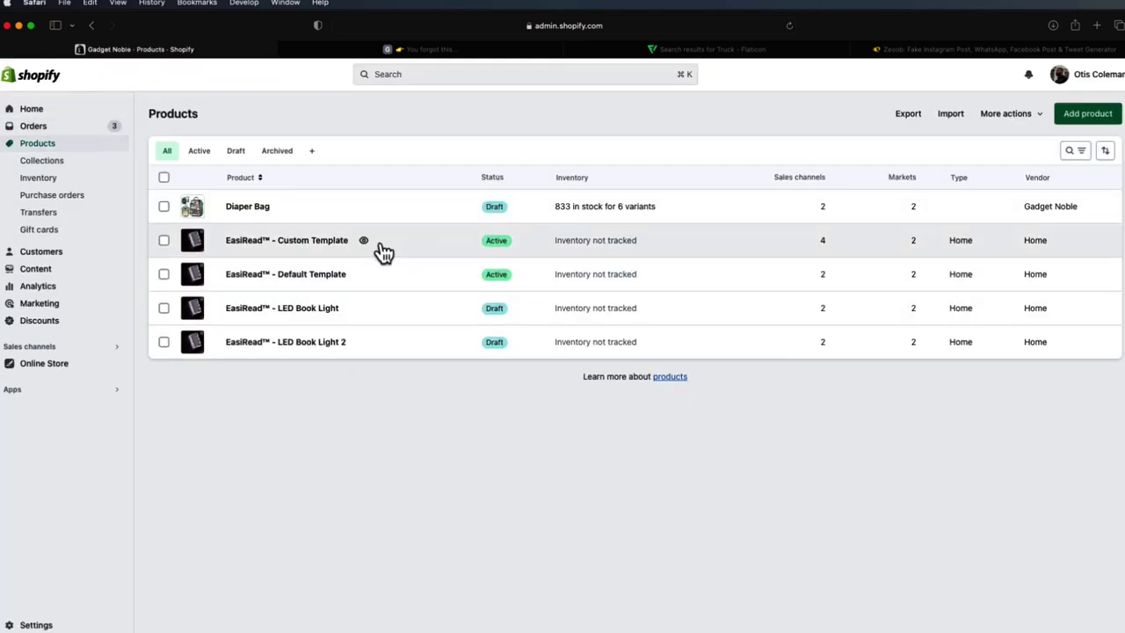
left_click(1087, 113)
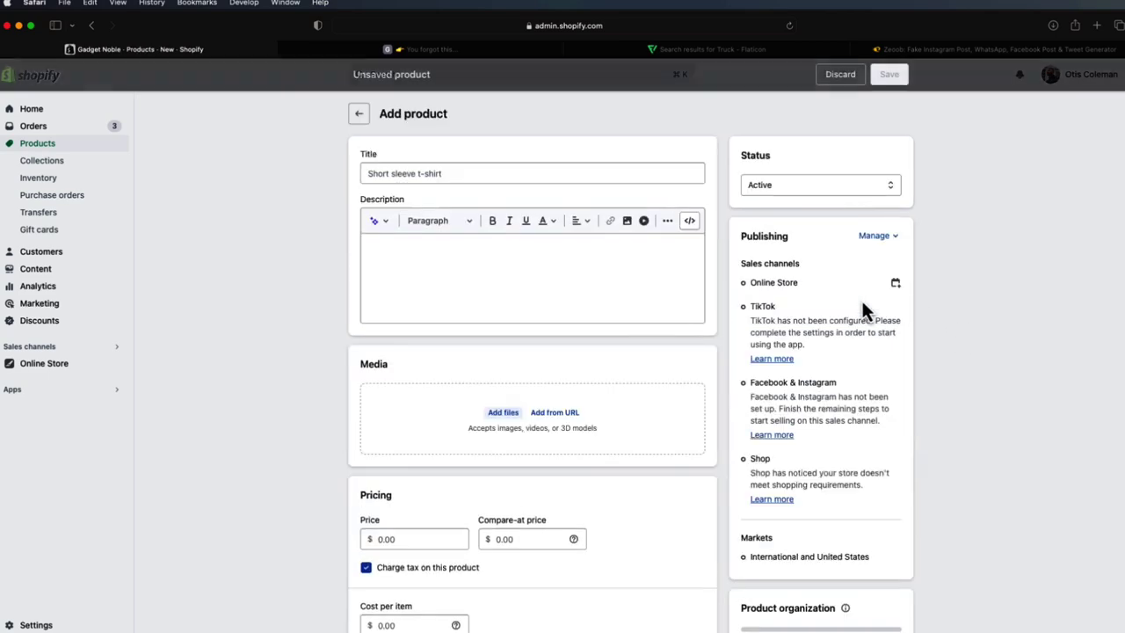
scroll(866, 366, "down", 5)
scroll(870, 387, "down", 5)
left_click(854, 372)
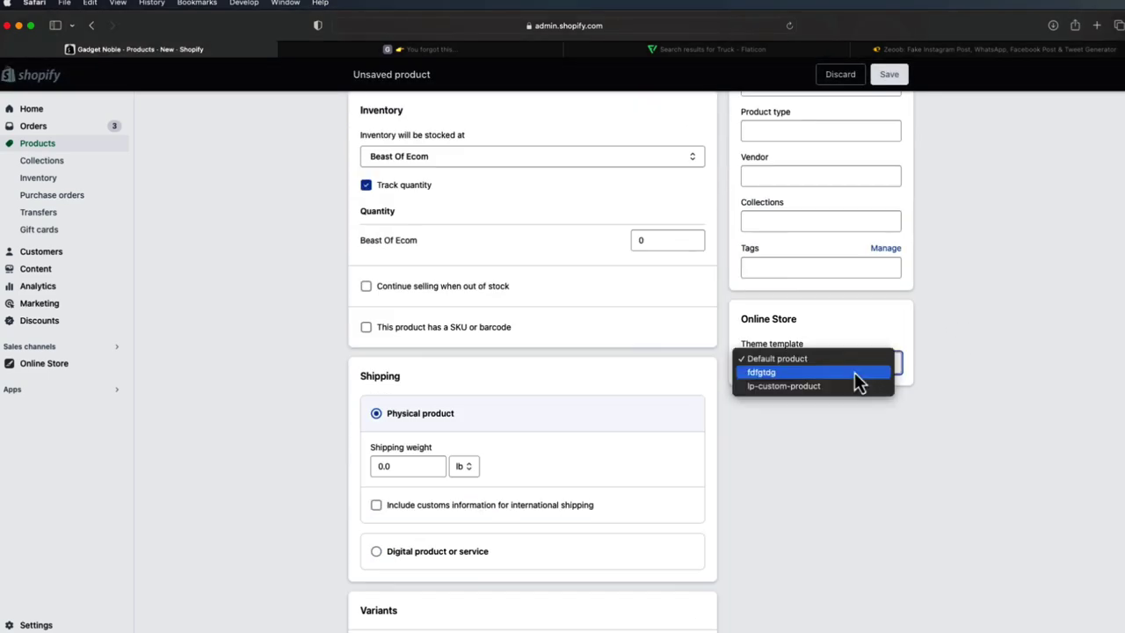
left_click(778, 360)
left_click_drag(781, 376, 778, 347)
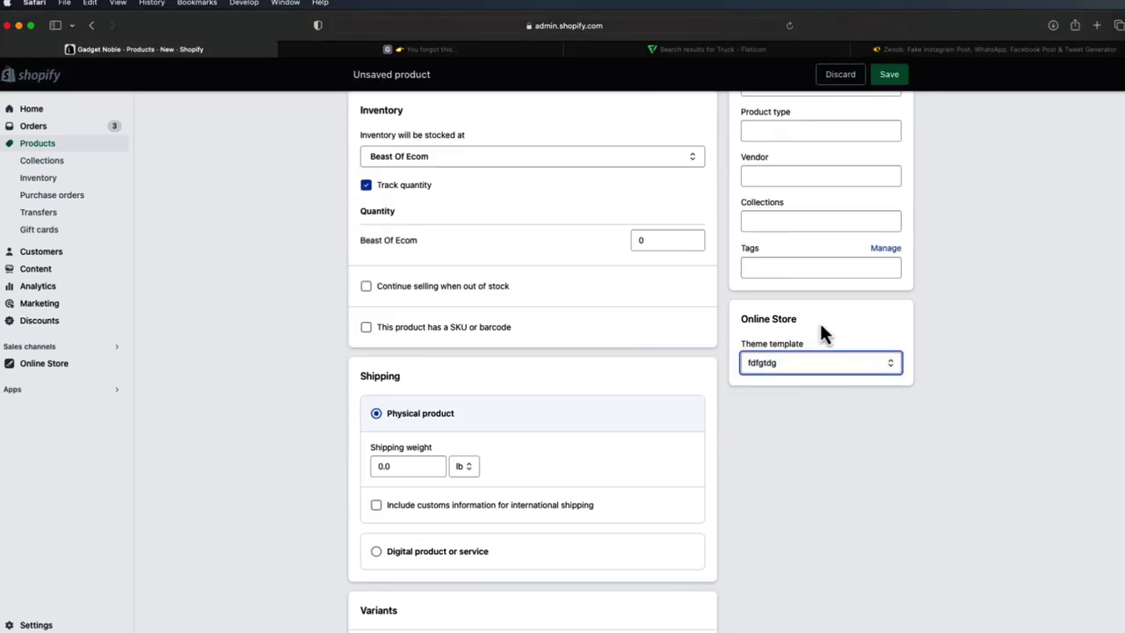
- Title the product 'Example 1', save it, and return to the products list
left_click(889, 76)
left_click(569, 242)
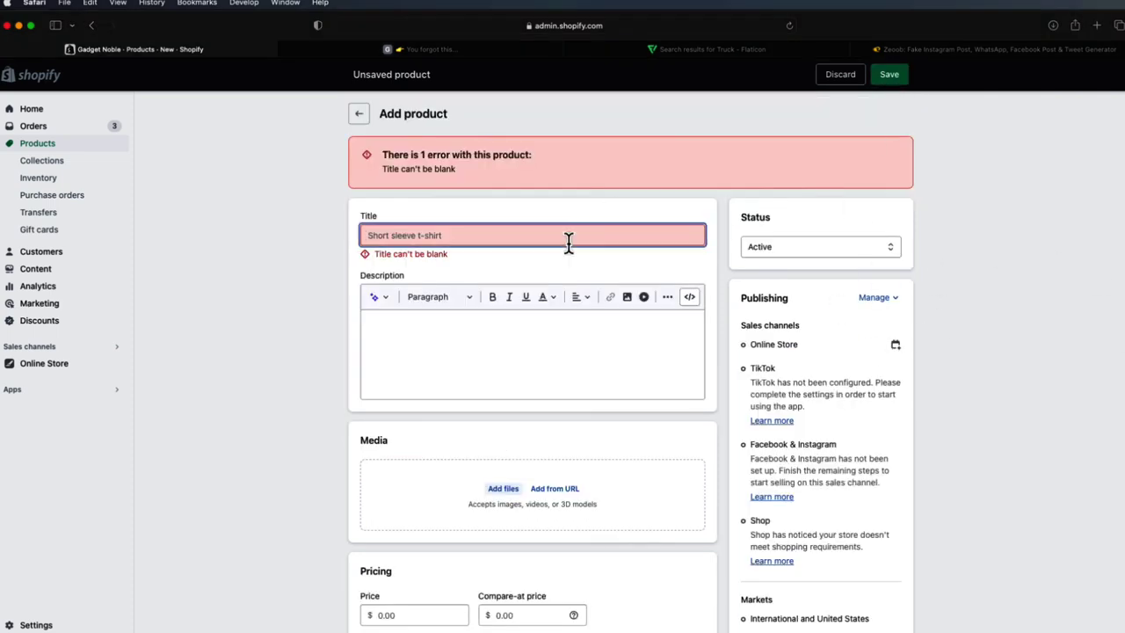
type("Example 1")
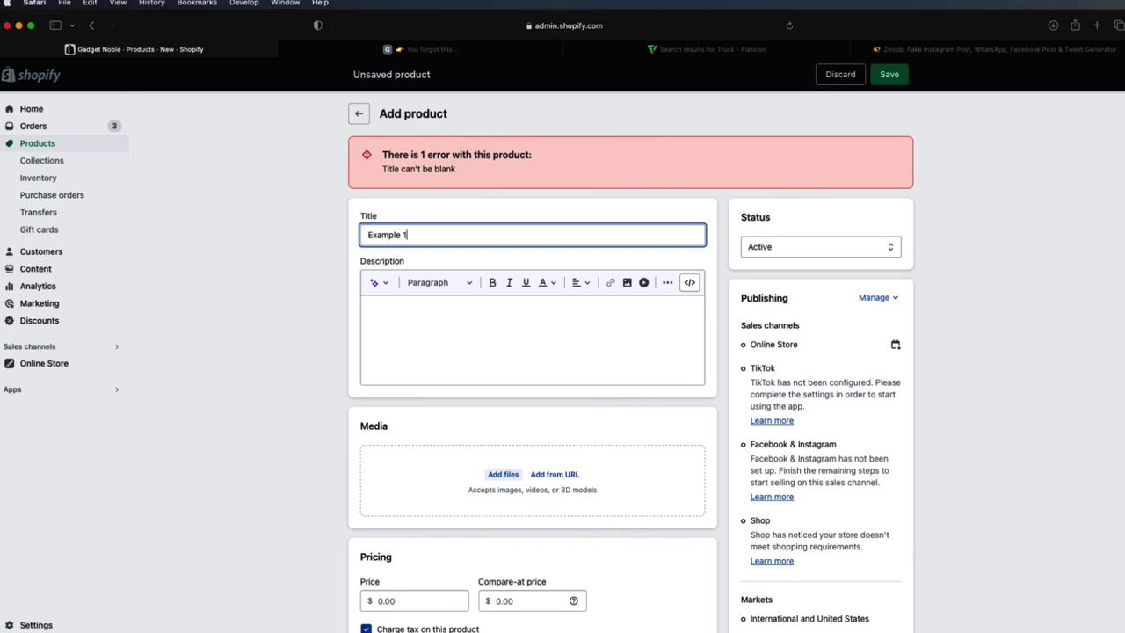
left_click(889, 76)
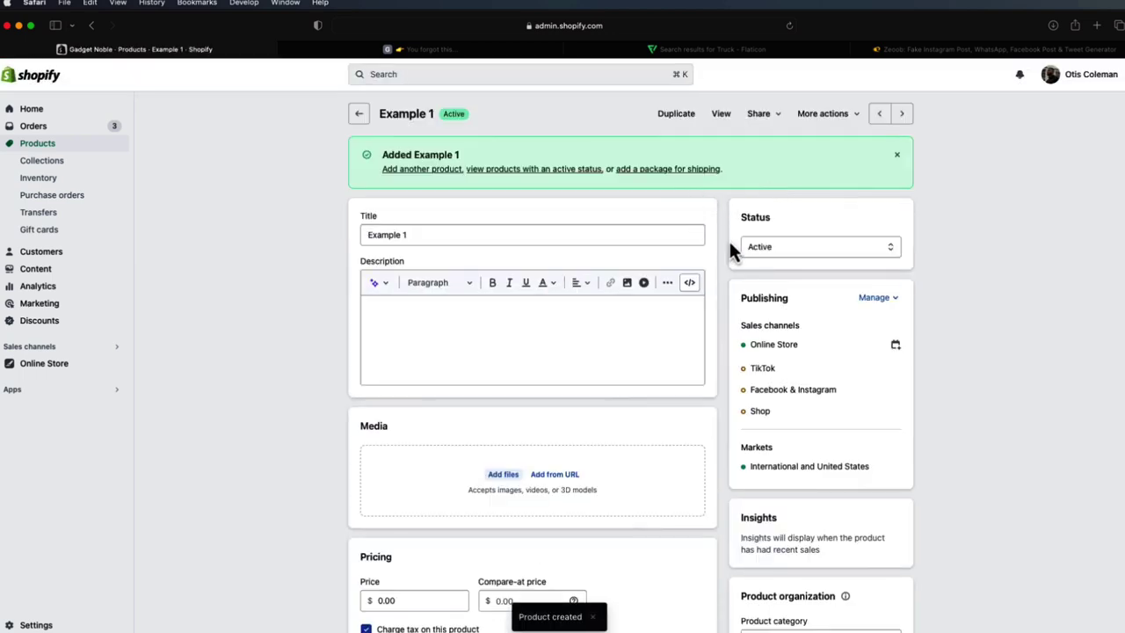
scroll(773, 296, "down", 5)
scroll(772, 297, "down", 3)
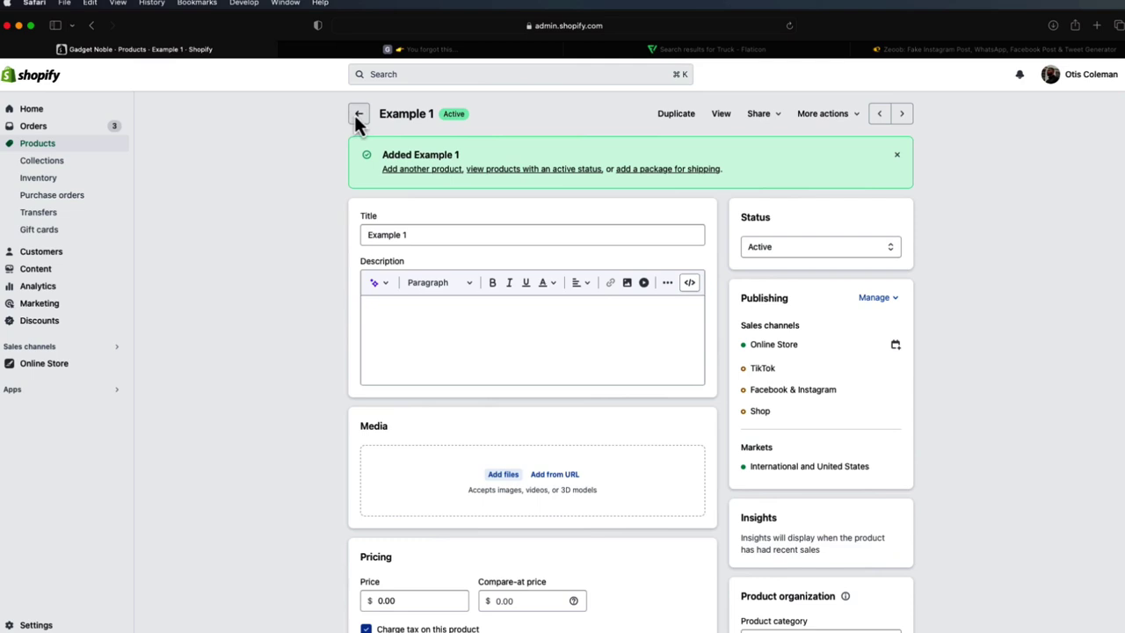
left_click(358, 114)
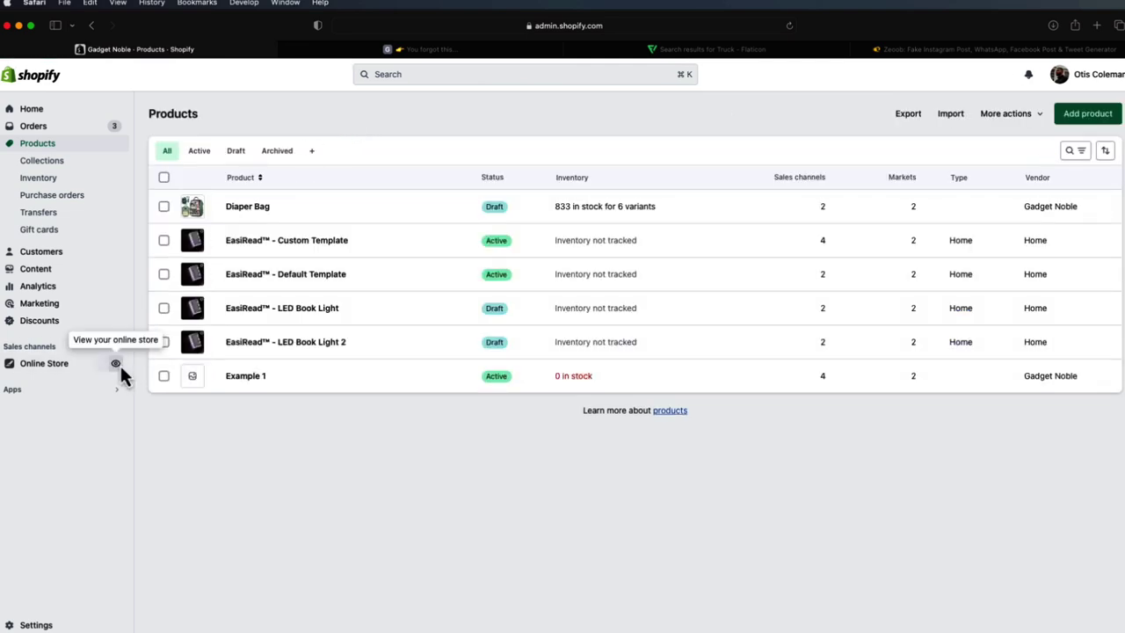
- Open the live storefront and scroll through its home page
left_click(118, 365)
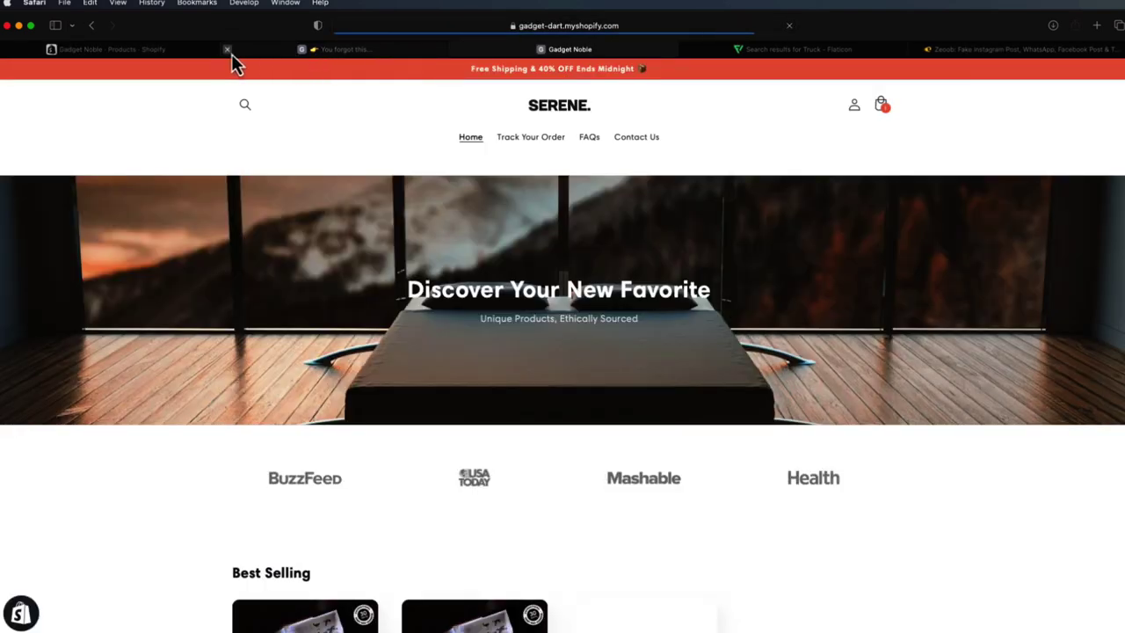
left_click(228, 50)
scroll(558, 202, "down", 10)
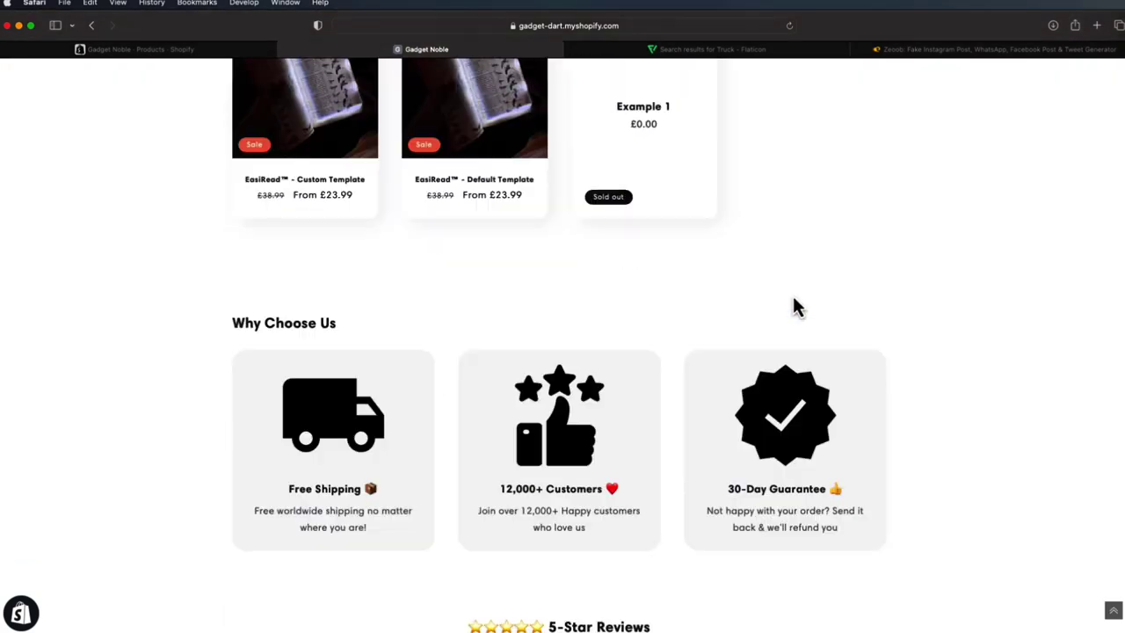
scroll(791, 303, "down", 6)
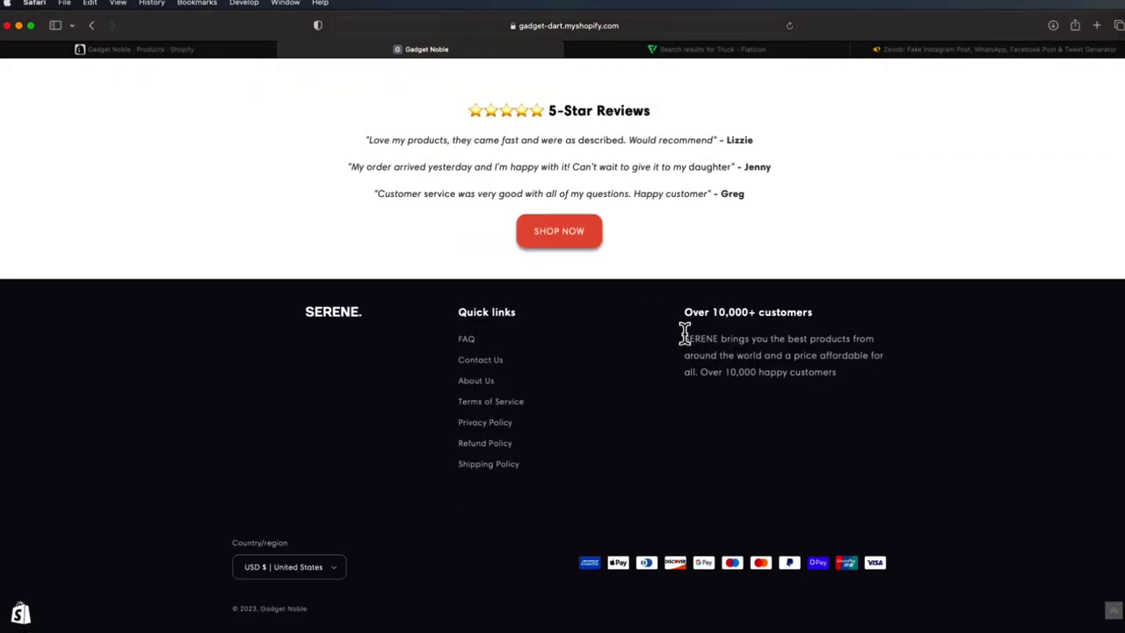
scroll(698, 387, "up", 15)
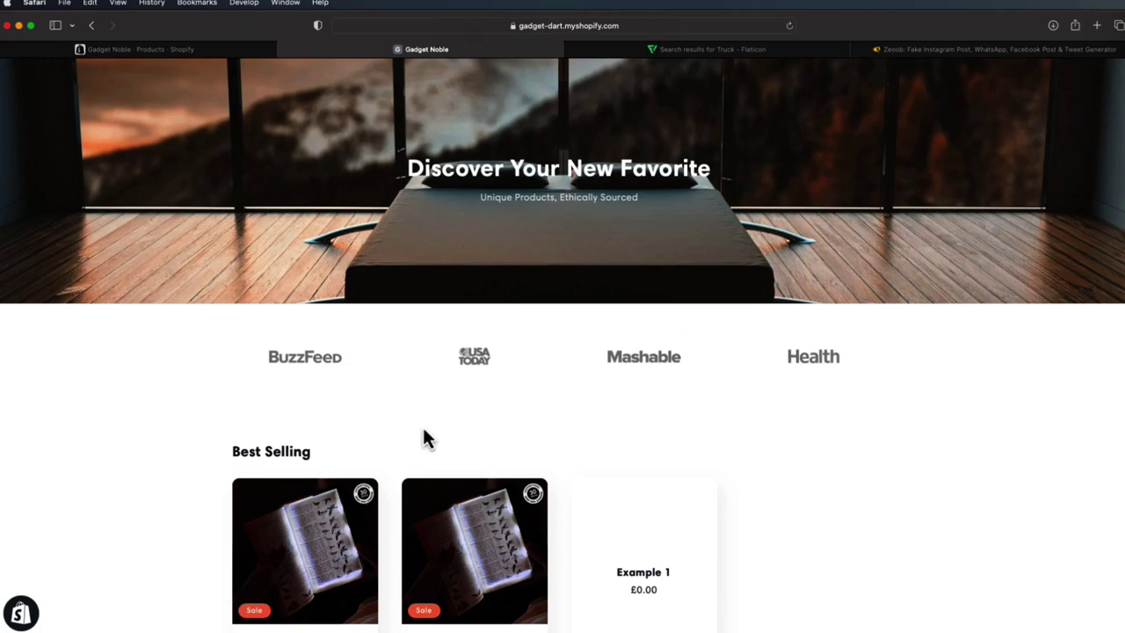
- View the EasiRead Custom Template product page, then return to the store home page
left_click(343, 510)
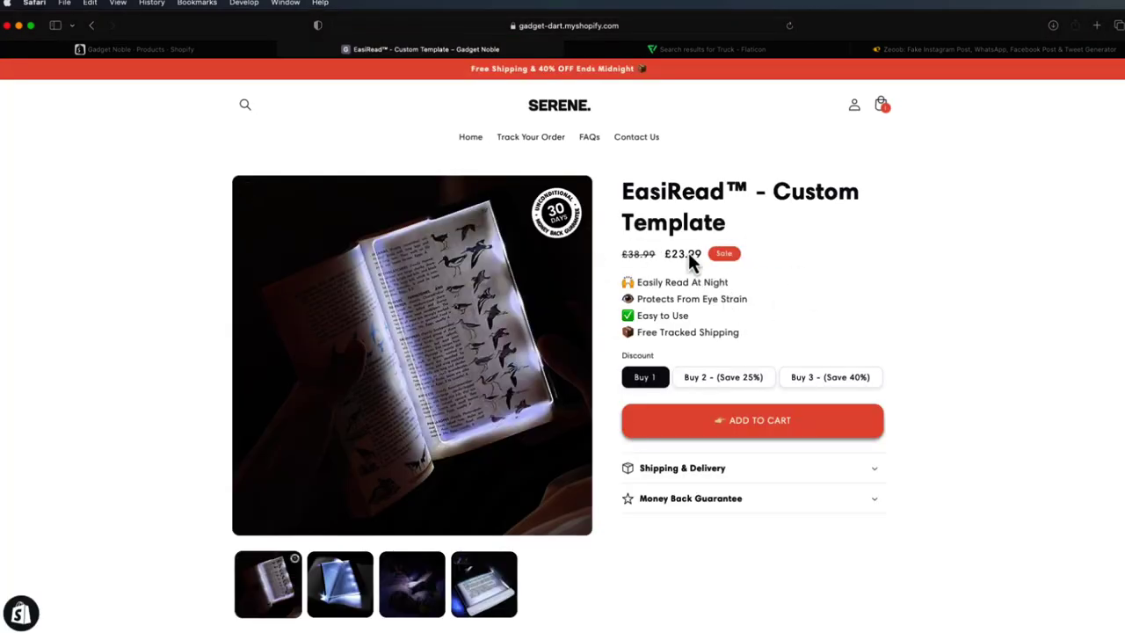
scroll(730, 326, "down", 3)
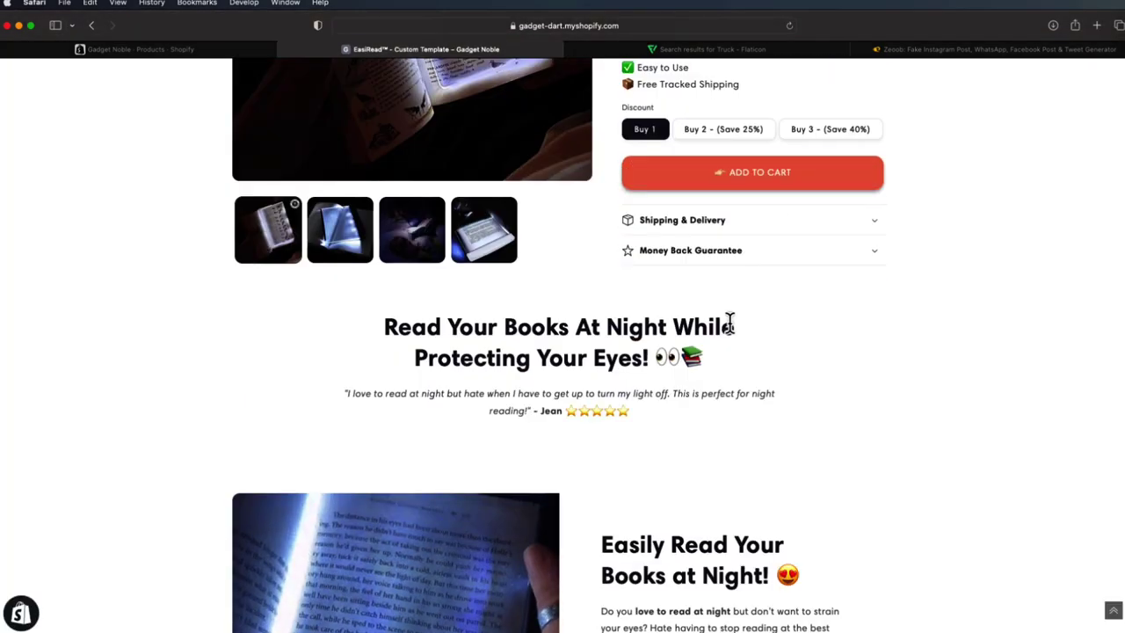
scroll(730, 325, "down", 8)
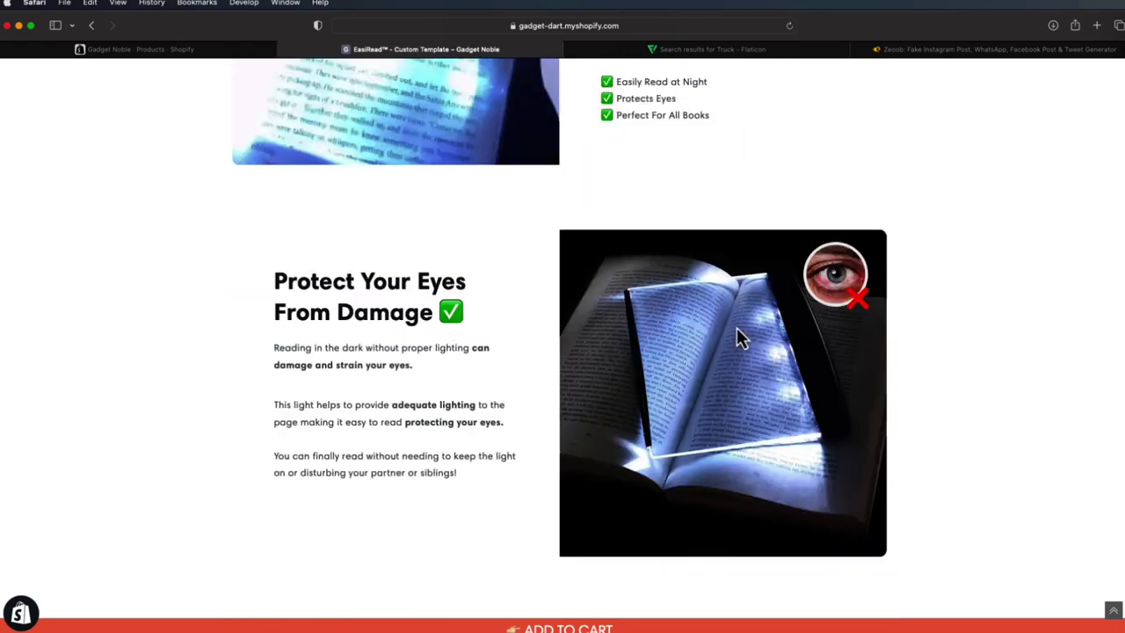
scroll(736, 327, "down", 15)
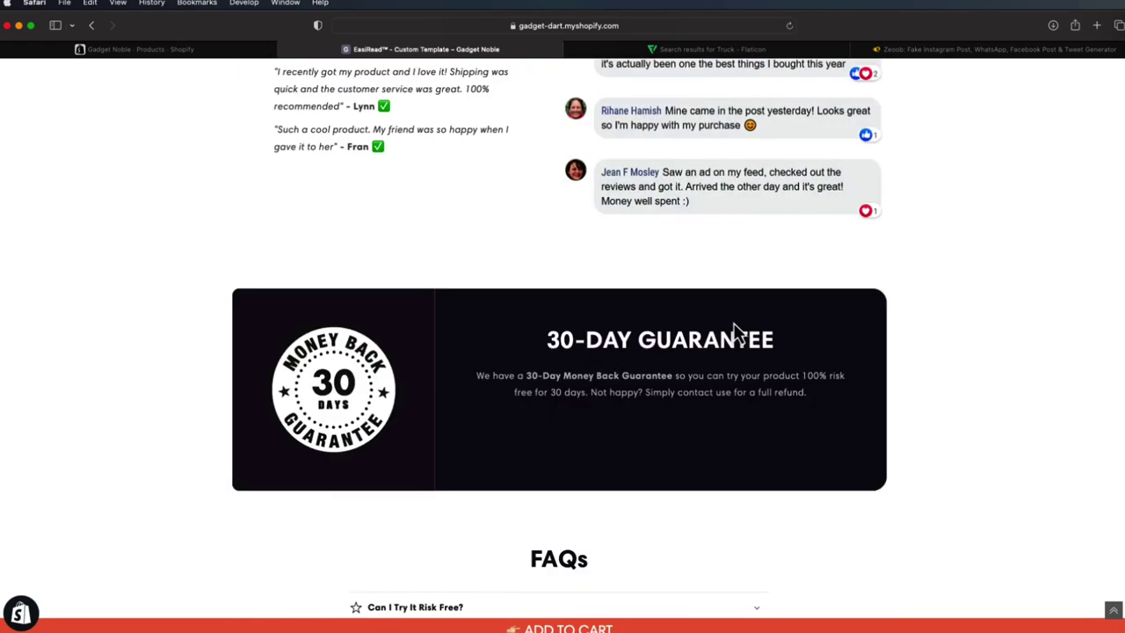
scroll(735, 325, "down", 15)
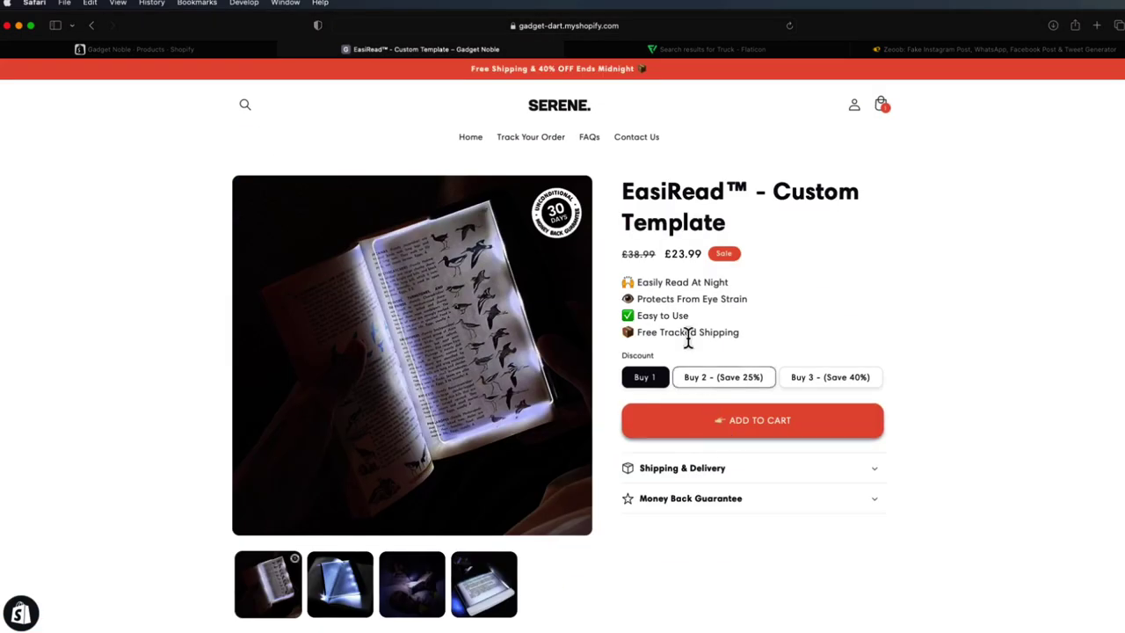
left_click(570, 111)
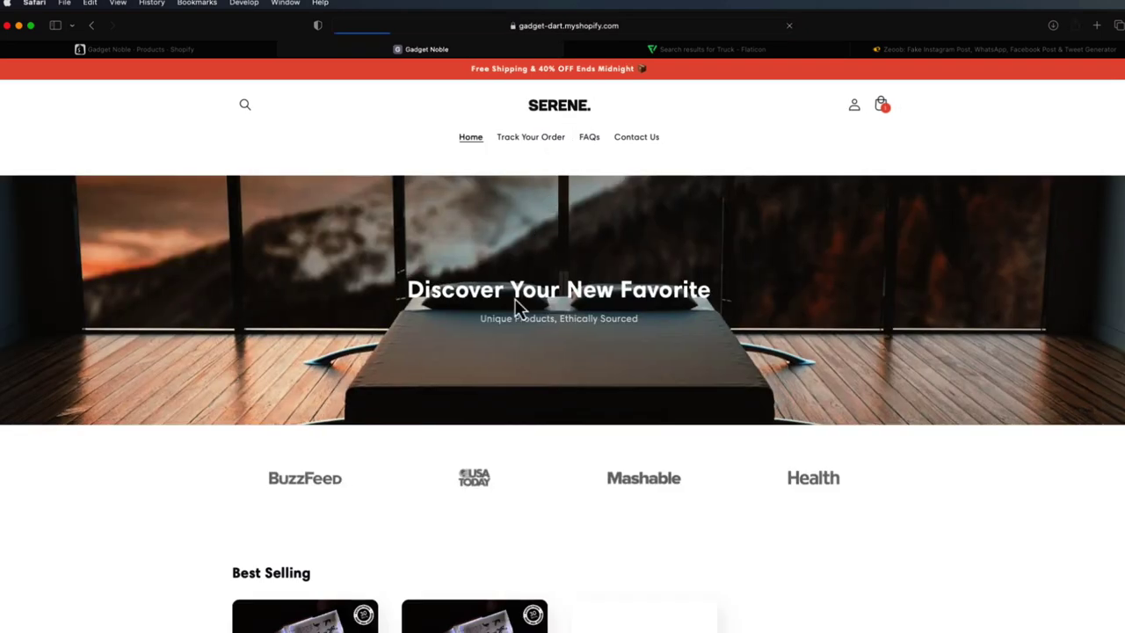
- Open the EasiRead™ - Default Template product (£23.99, 4.9 stars) and scroll through description, reviews and FAQs
scroll(502, 457, "down", 3)
left_click(501, 532)
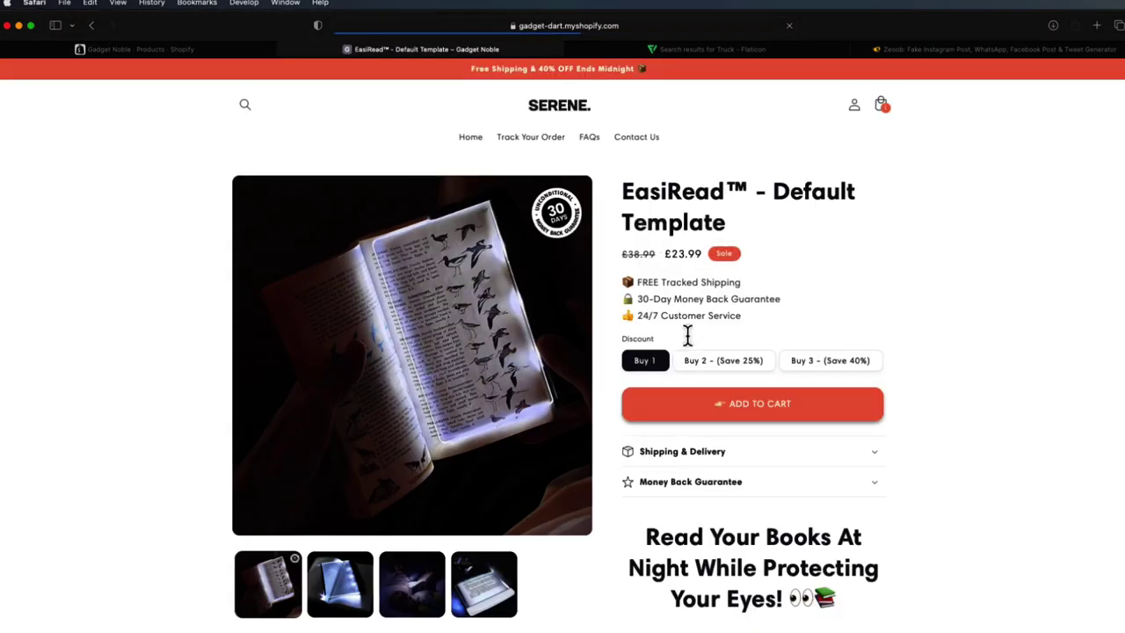
scroll(745, 334, "down", 2)
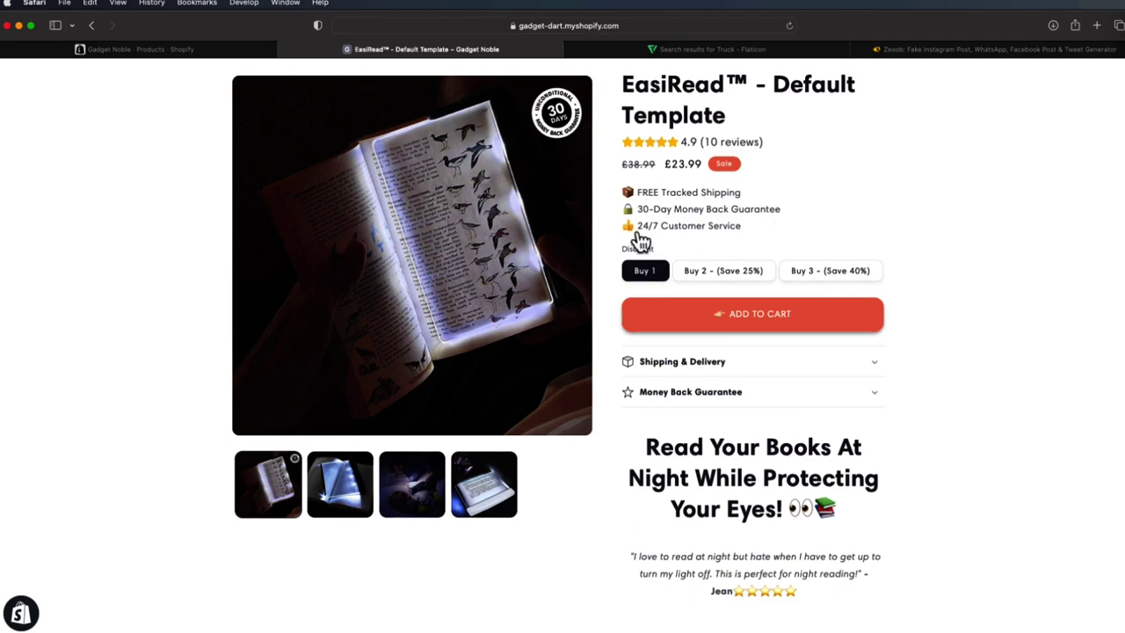
scroll(777, 248, "down", 3)
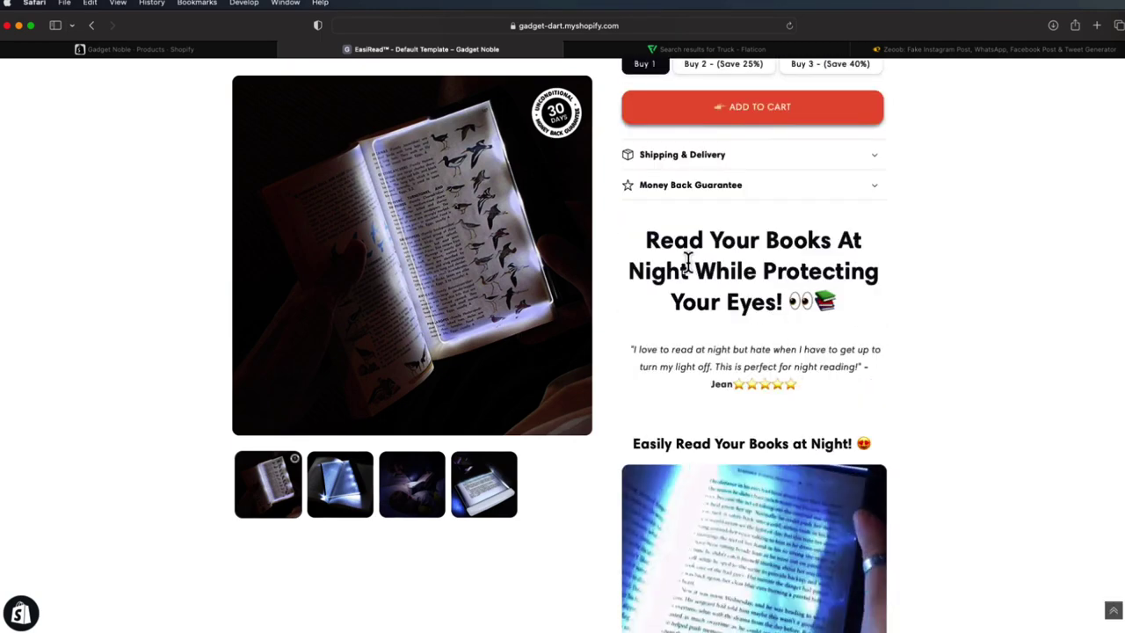
scroll(763, 401, "down", 10)
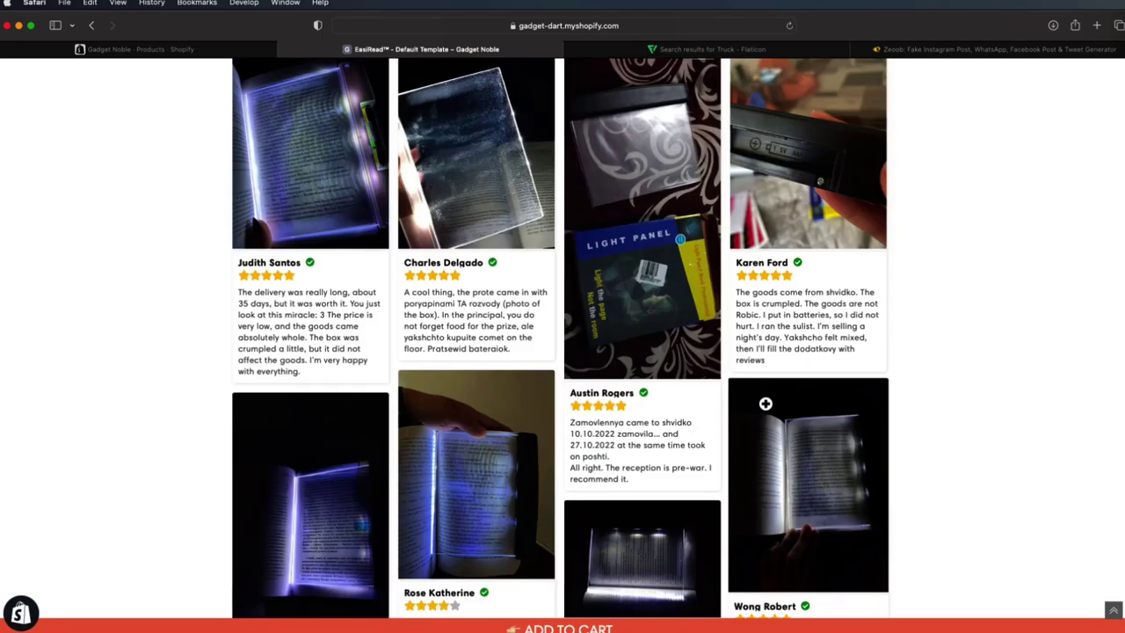
scroll(790, 418, "down", 5)
scroll(816, 431, "up", 10)
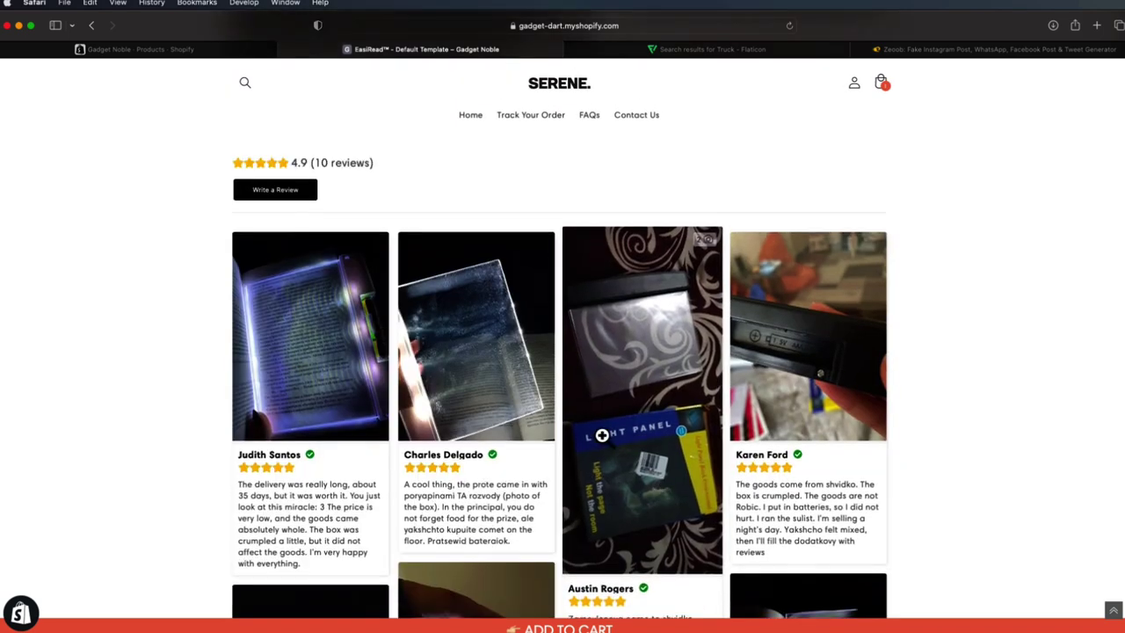
scroll(639, 444, "up", 2)
scroll(603, 376, "down", 2)
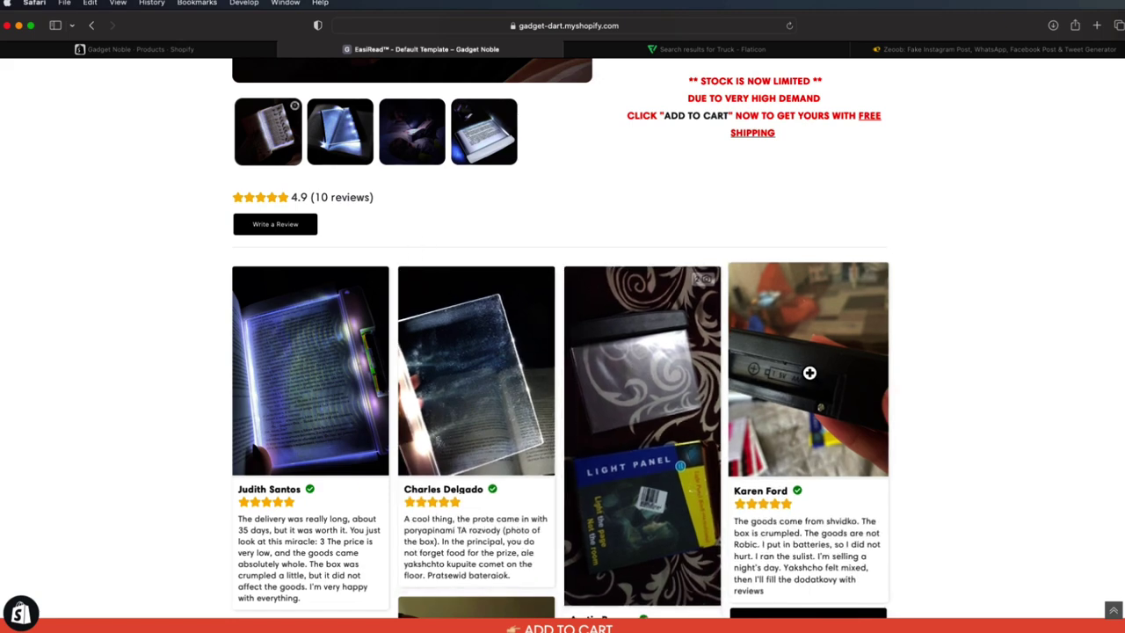
scroll(771, 391, "down", 15)
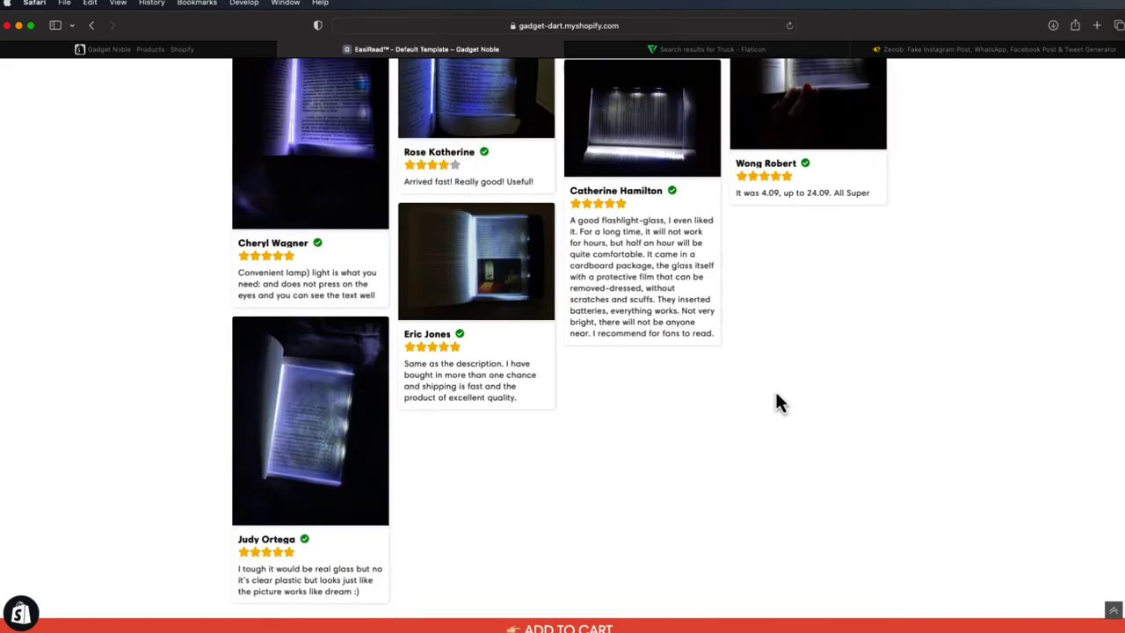
scroll(831, 387, "down", 5)
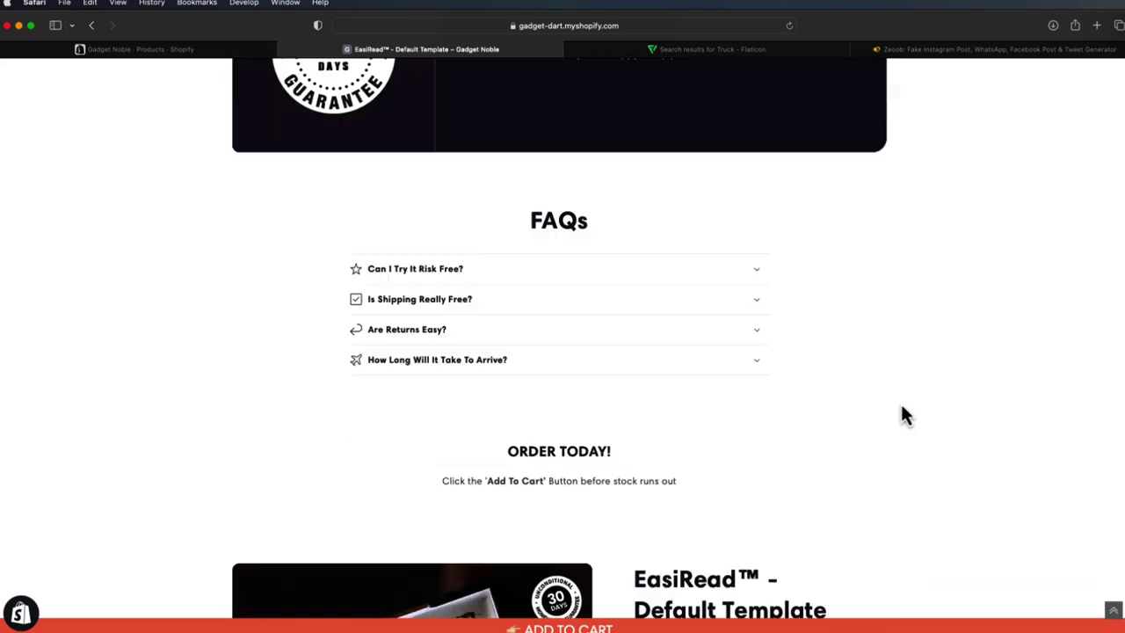
scroll(976, 404, "up", 20)
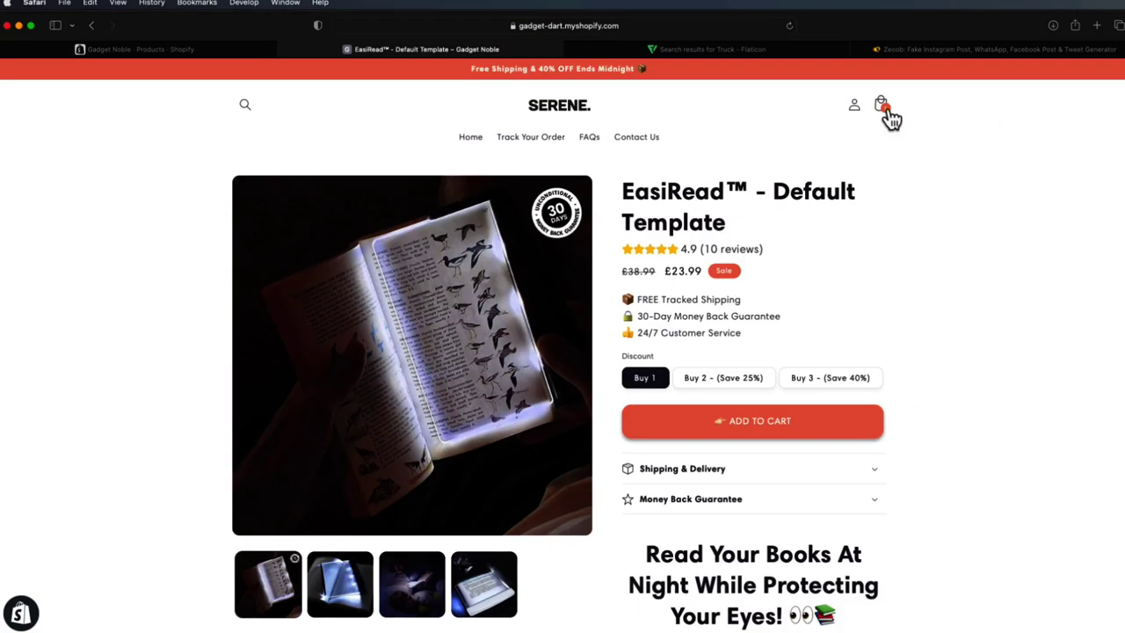
- Preview the cart and checkout for the EasiRead item, then return to the store home page
left_click(883, 107)
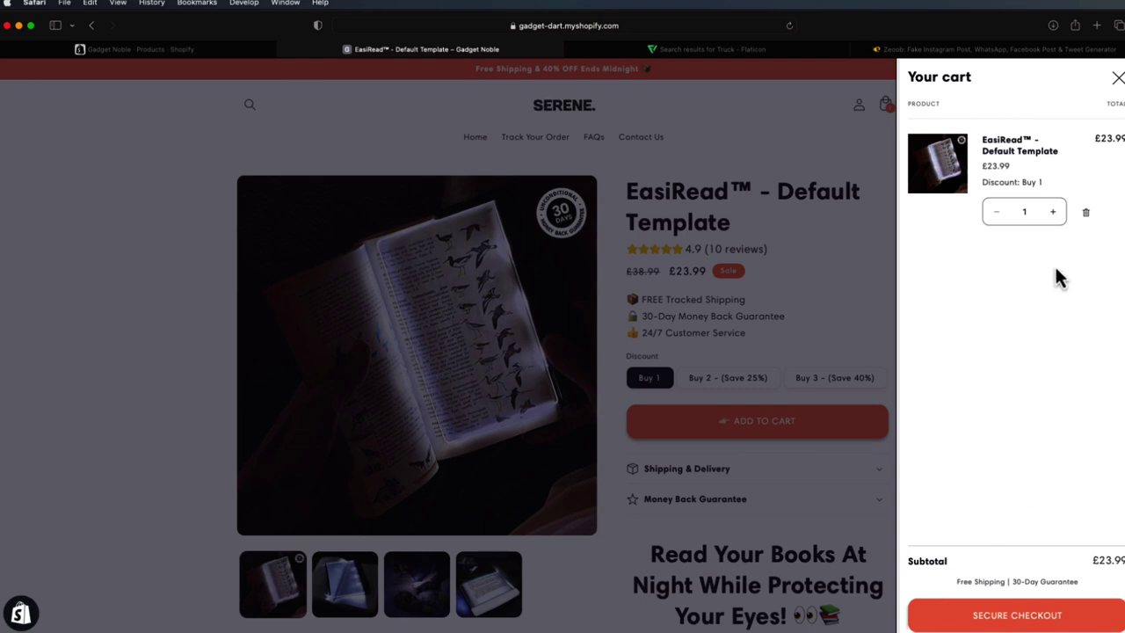
left_click(1028, 621)
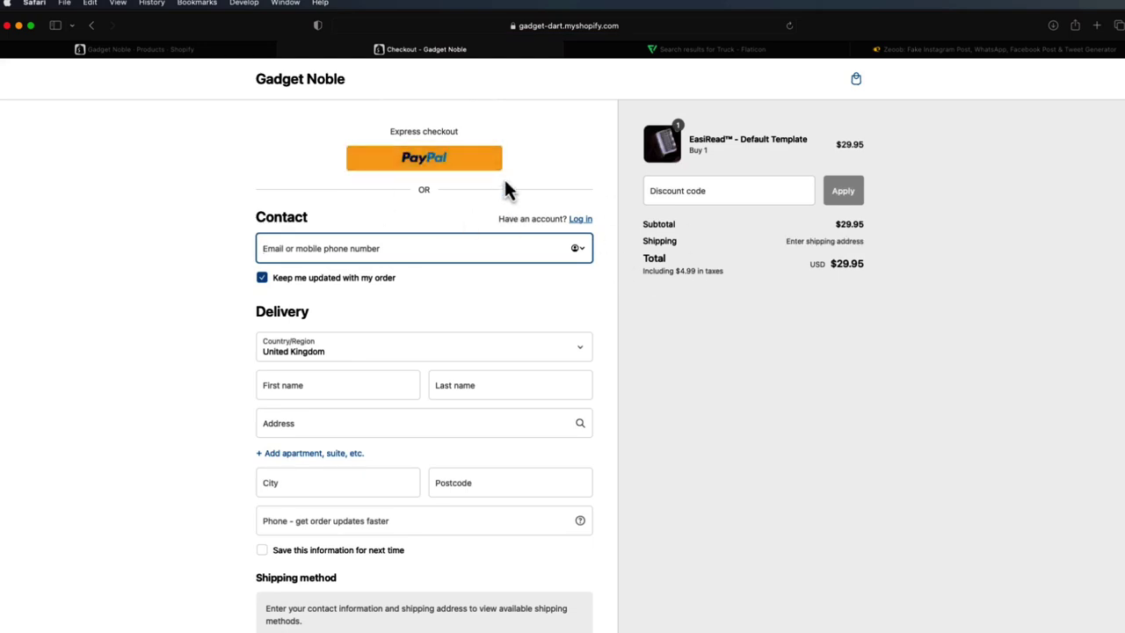
left_click_drag(359, 87, 261, 88)
left_click(264, 83)
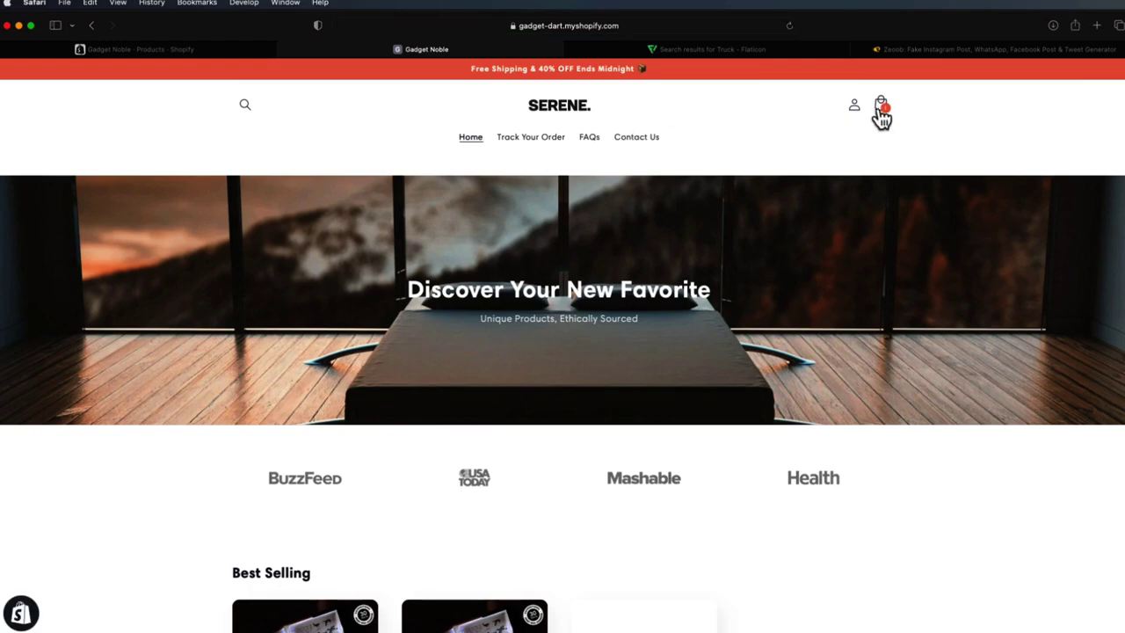
- Go through the cart to checkout again and review the checkout page
left_click(885, 105)
left_click(1019, 617)
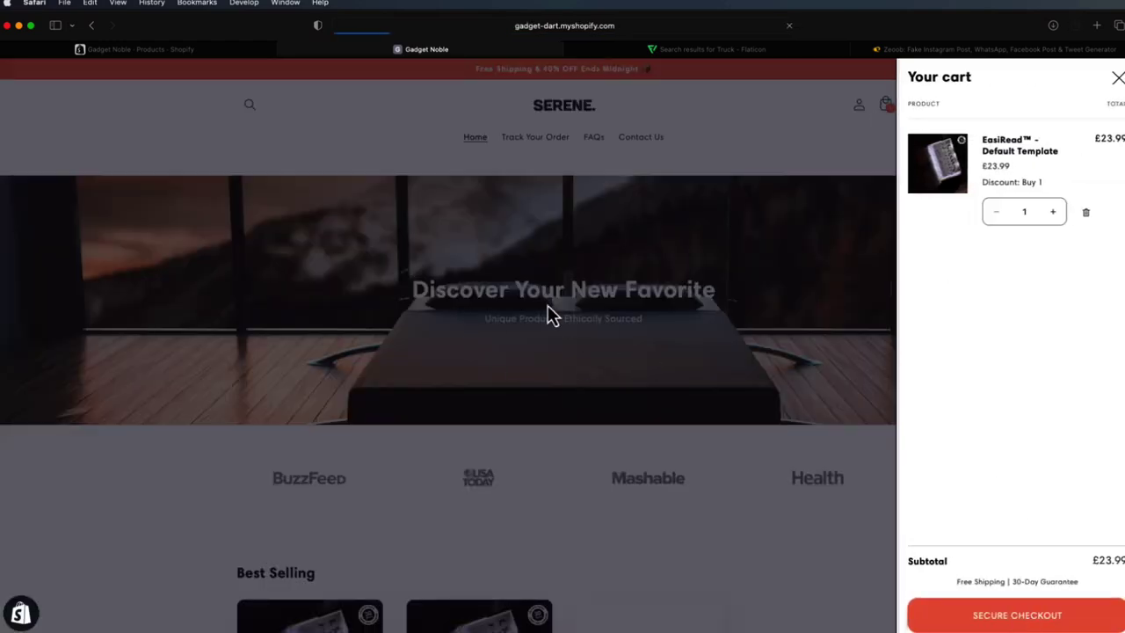
scroll(588, 377, "down", 5)
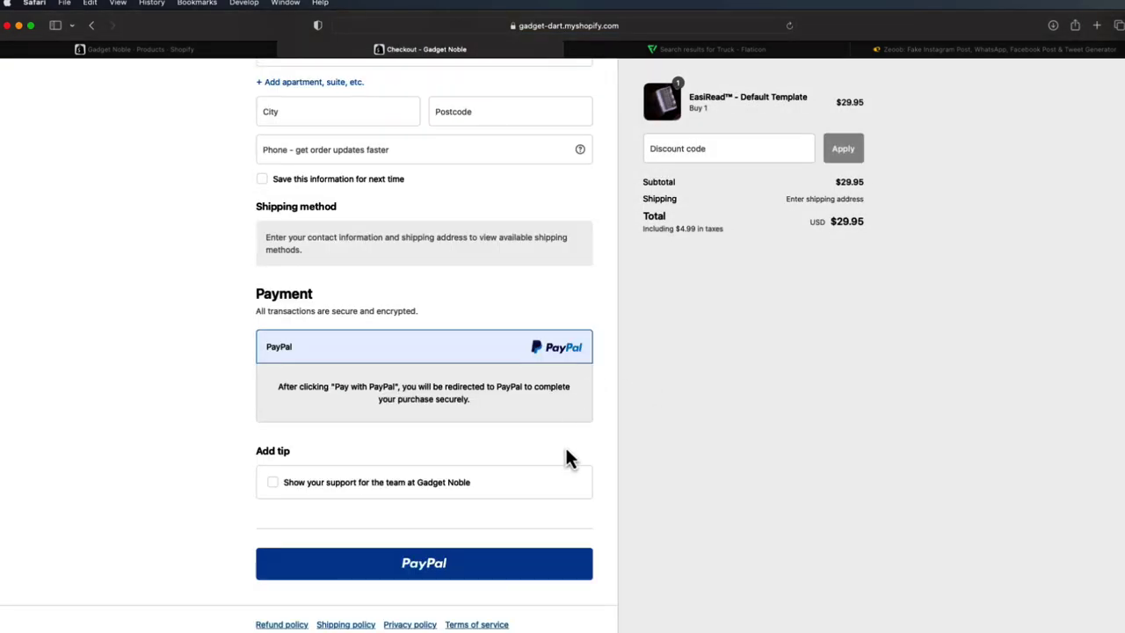
scroll(570, 459, "up", 5)
scroll(614, 463, "up", 1)
scroll(494, 226, "down", 2)
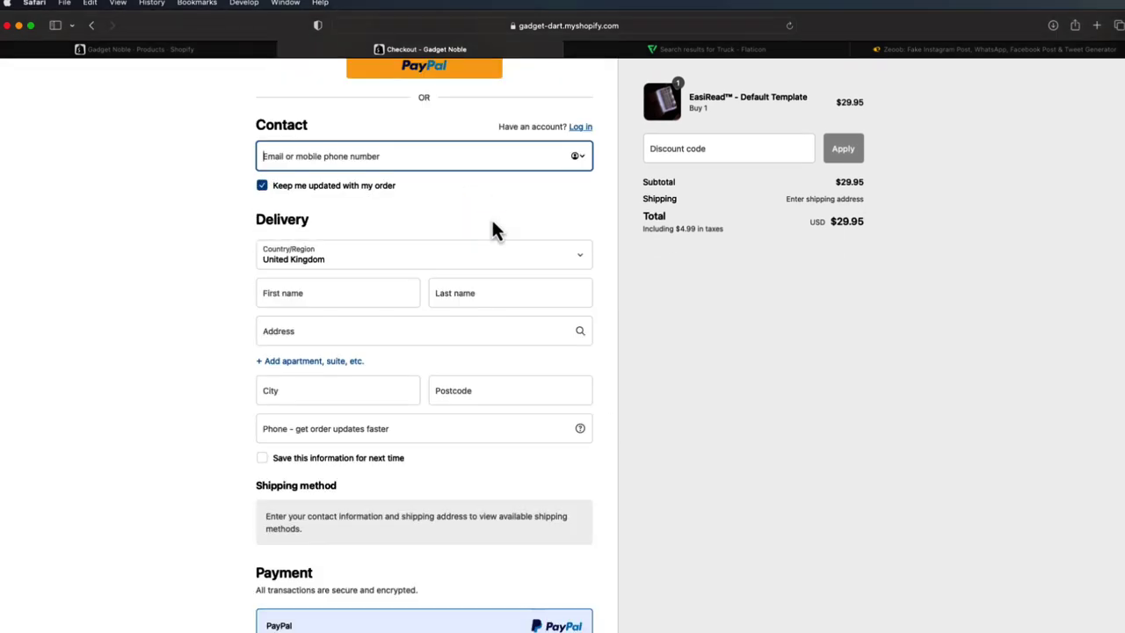
scroll(688, 383, "down", 3)
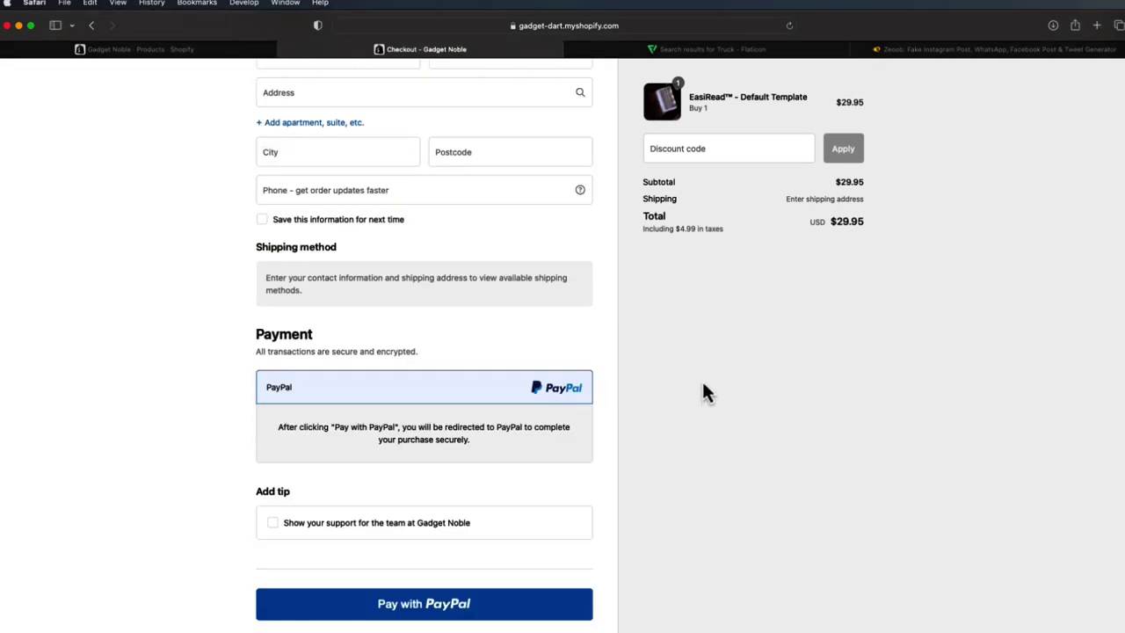
scroll(695, 386, "up", 4)
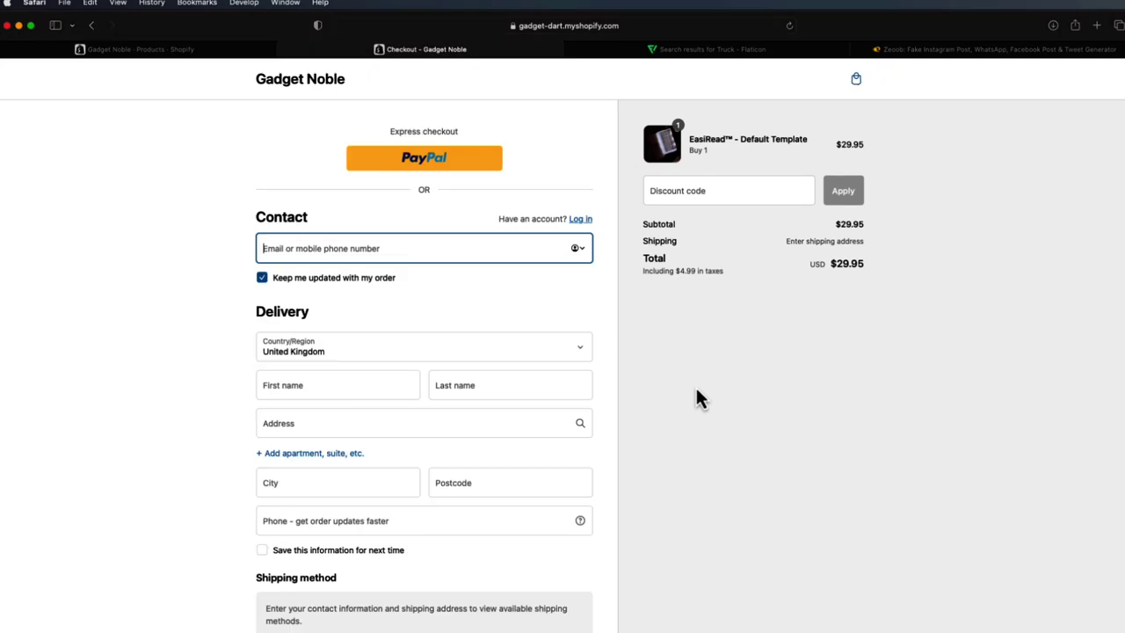
- Close the checkout and extra browser tabs, then advance the slides to Mobile Optimized
left_click(282, 50)
left_click(286, 50)
left_click(286, 50)
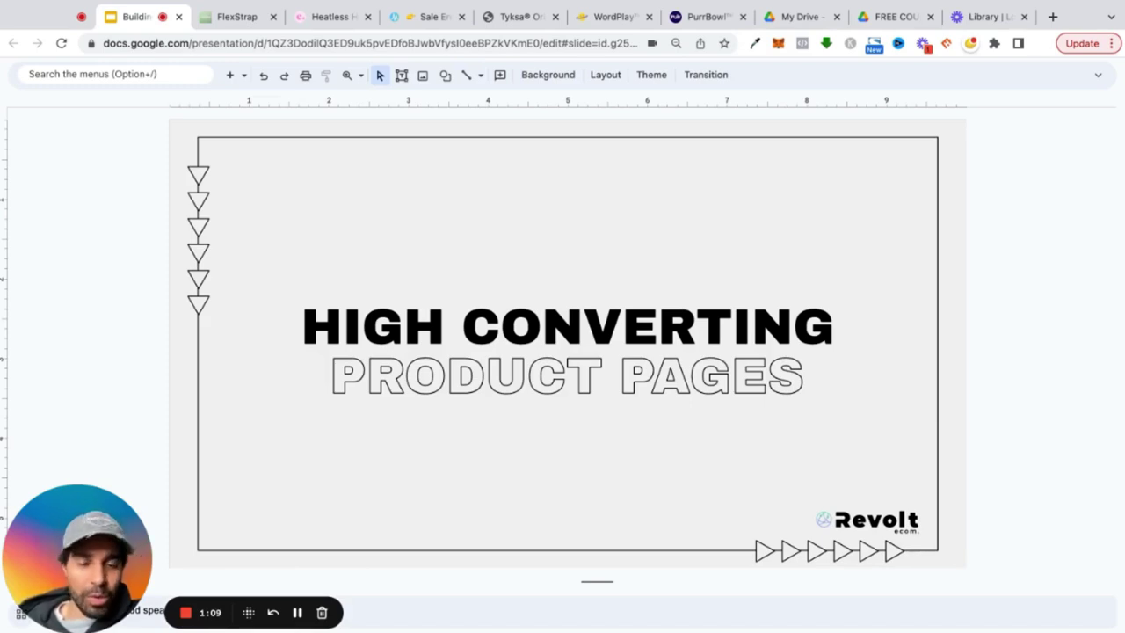
key("Down")
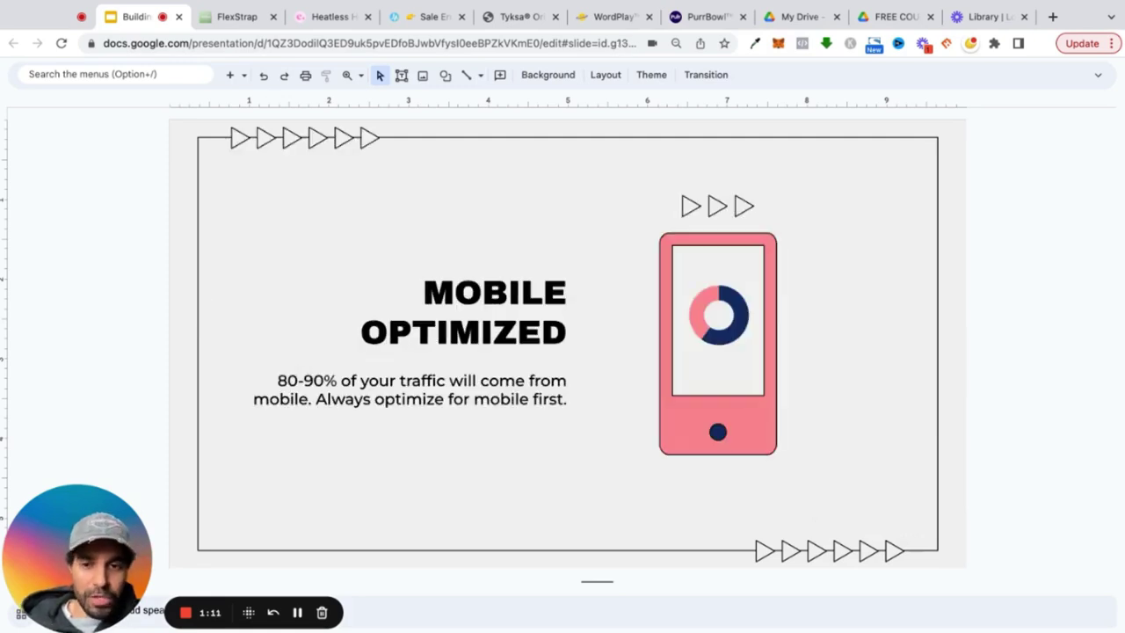
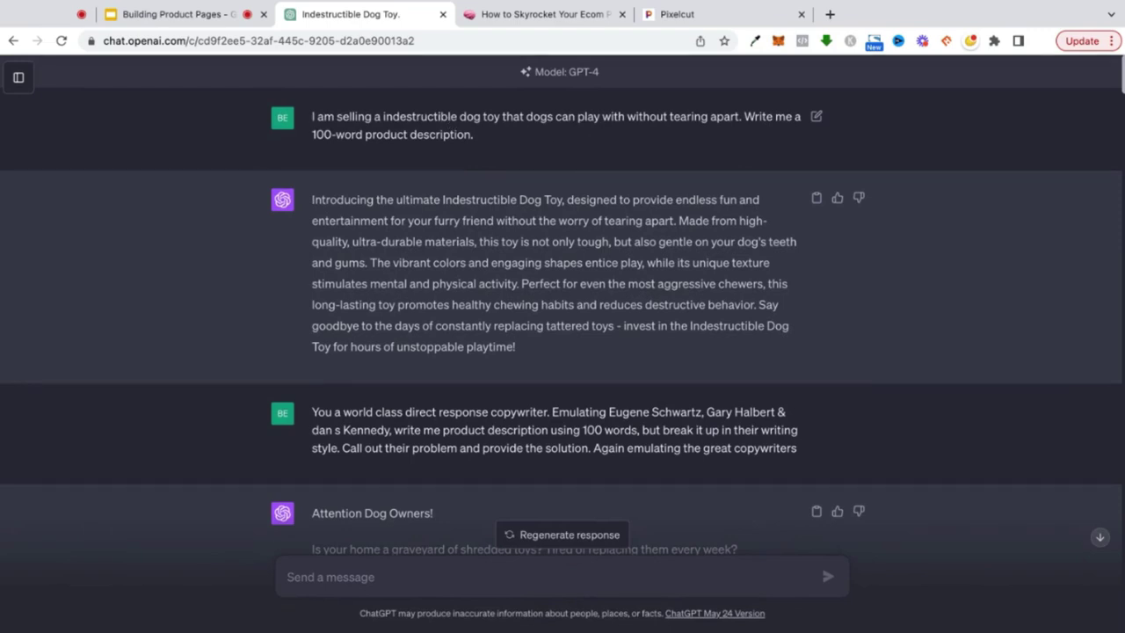
- Highlight the first dog-toy product description, then bring up the Notion 'How to Skyrocket Your Ecom Profits' guide
triple_click(519, 337)
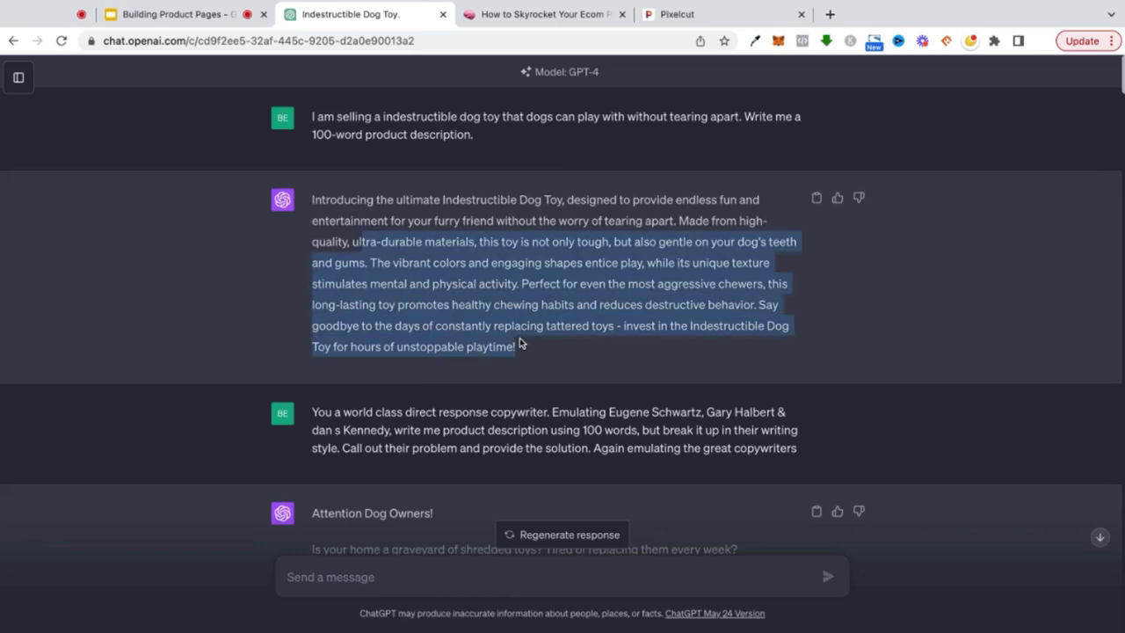
left_click_drag(313, 199, 543, 325)
triple_click(314, 200)
left_click(314, 199)
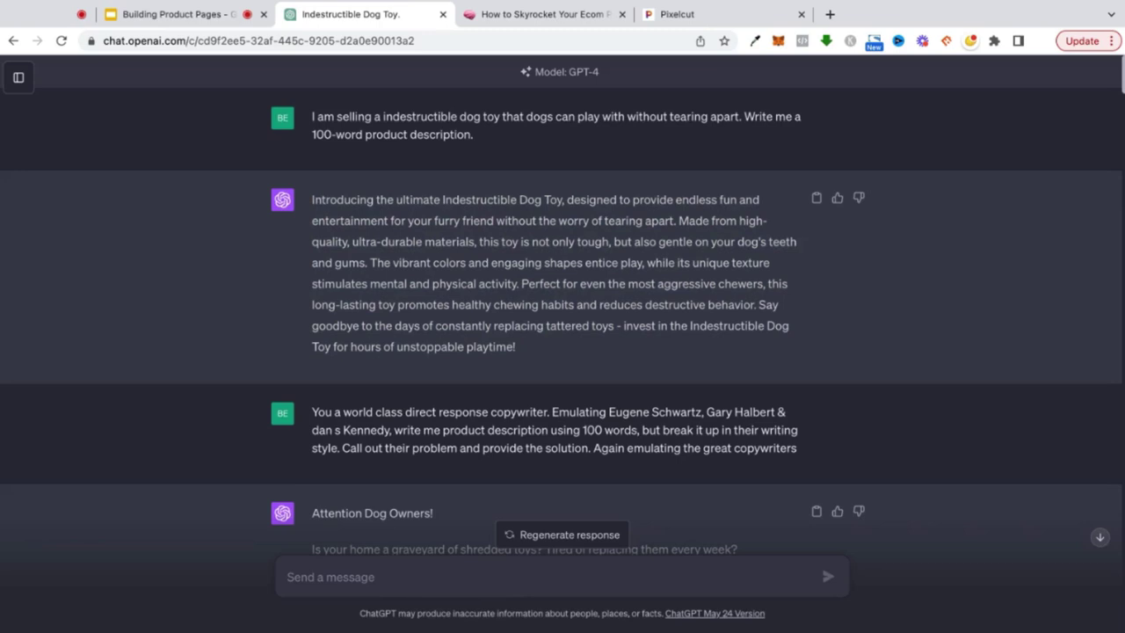
left_click(511, 15)
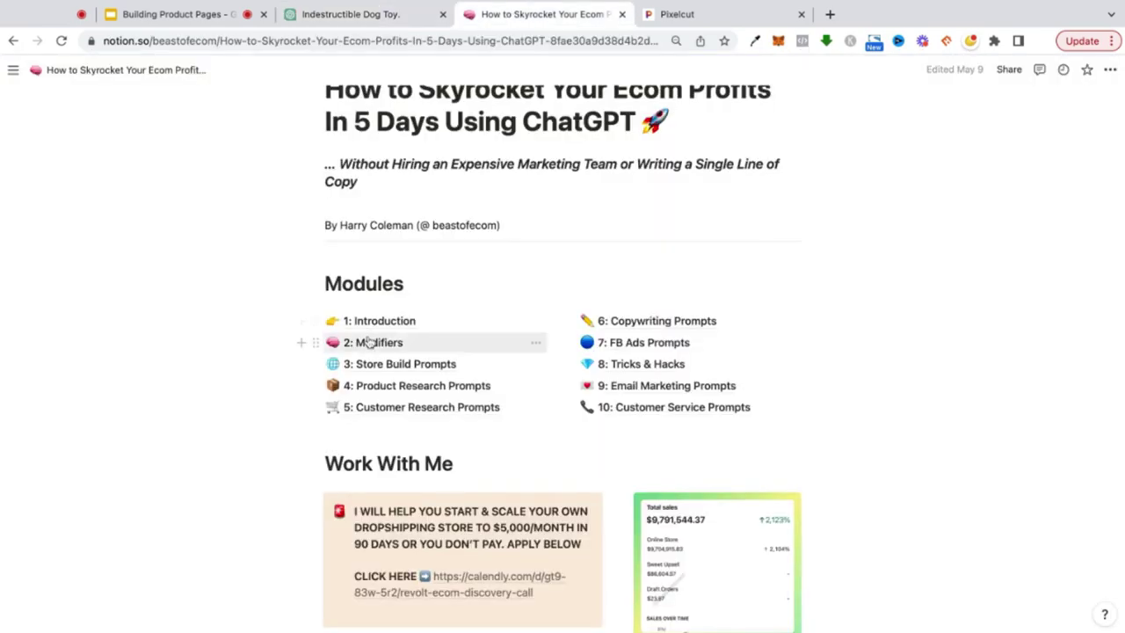
- Read through the '2: Modifiers' module's modifier list, then return to the Indestructible Dog Toy chat
left_click(372, 342)
scroll(286, 299, "down", 5)
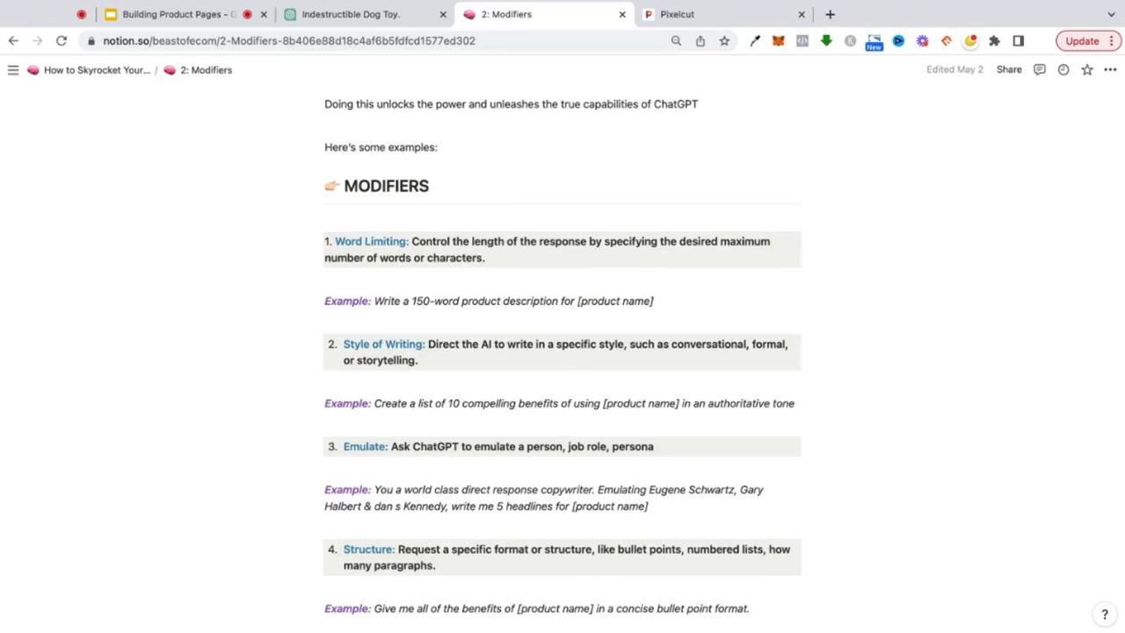
scroll(313, 326, "down", 1)
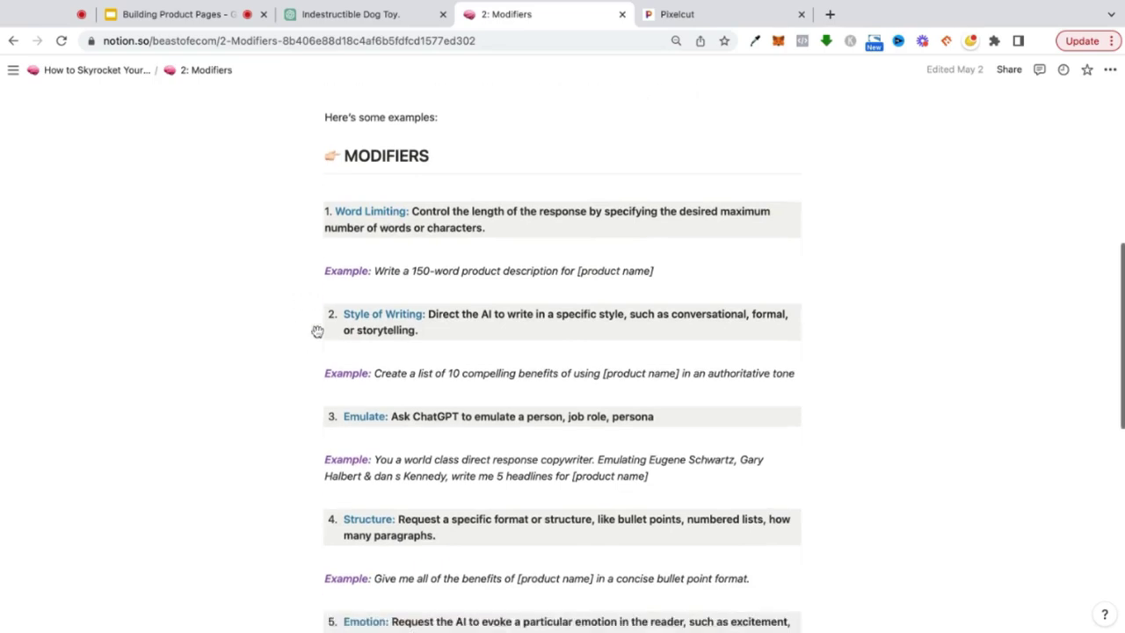
scroll(291, 386, "down", 1)
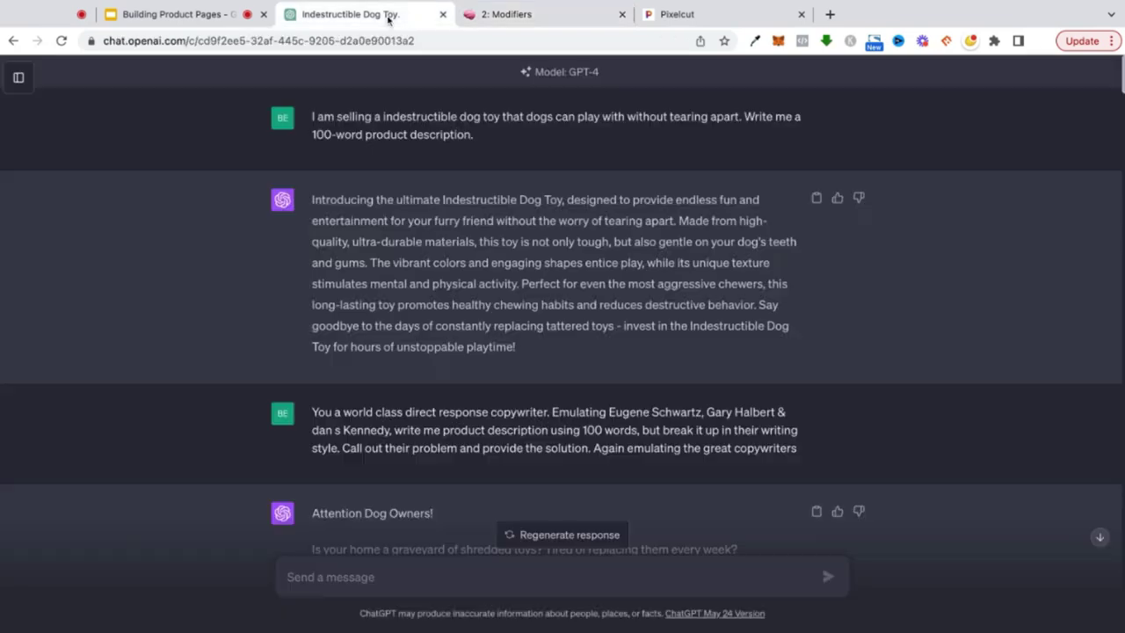
left_click(391, 15)
- Highlight the copywriter-emulation prompt and read its 'Attention Dog Owners!' reply
scroll(401, 350, "down", 1)
left_click_drag(309, 360, 796, 399)
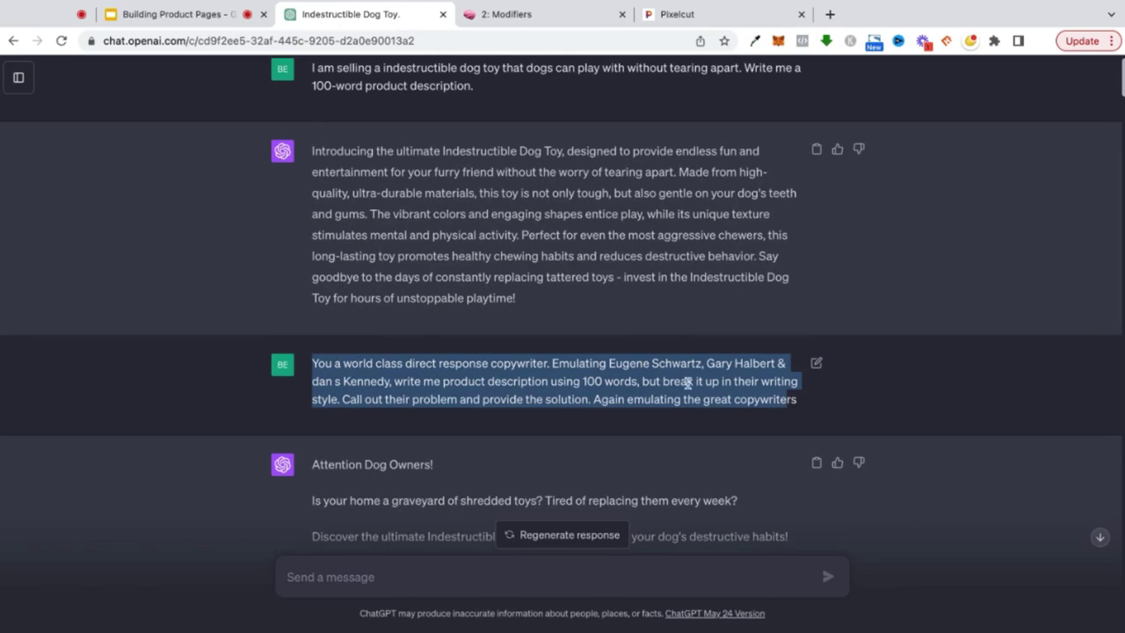
scroll(577, 387, "down", 3)
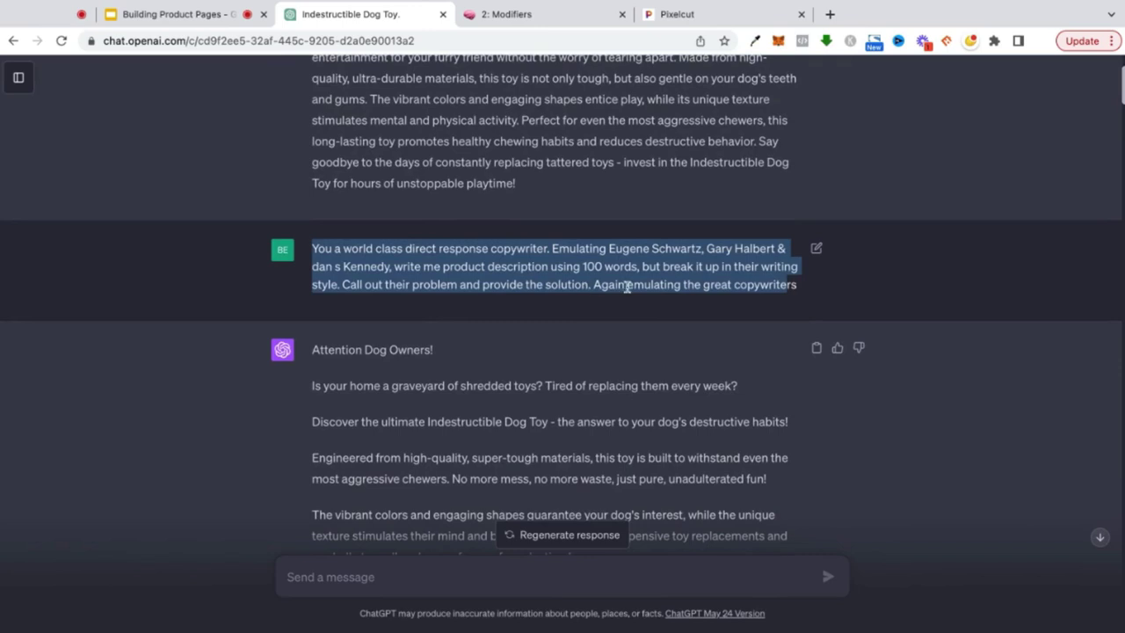
scroll(626, 286, "down", 3)
left_click(342, 241)
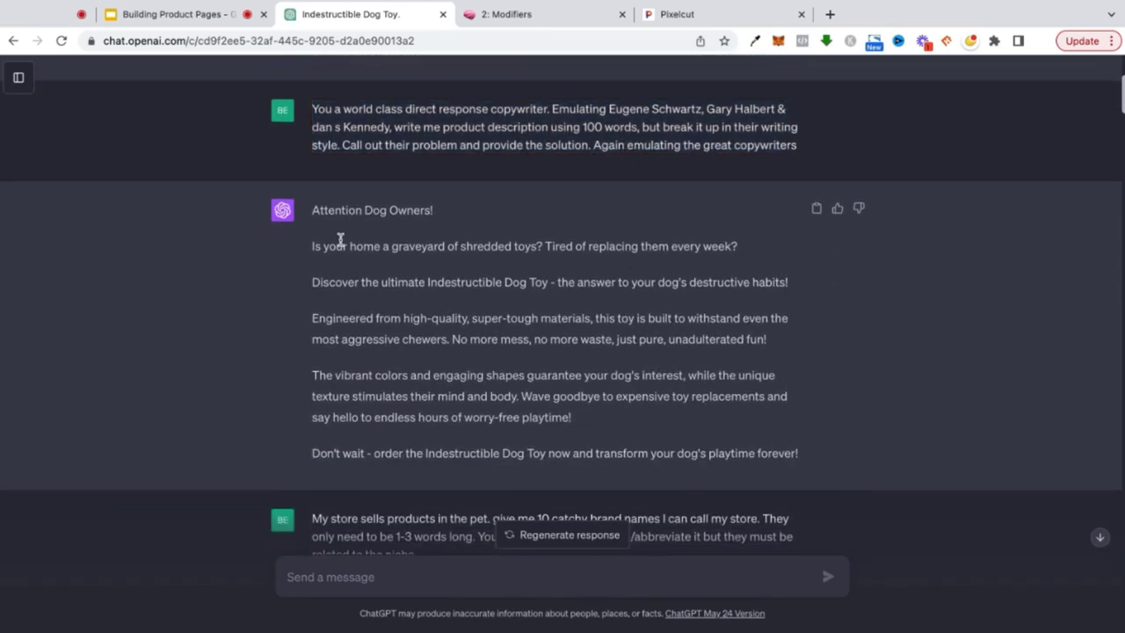
- Scroll through the brand-name prompt and its answer, then reopen the '2: Modifiers' page
scroll(260, 280, "up", 6)
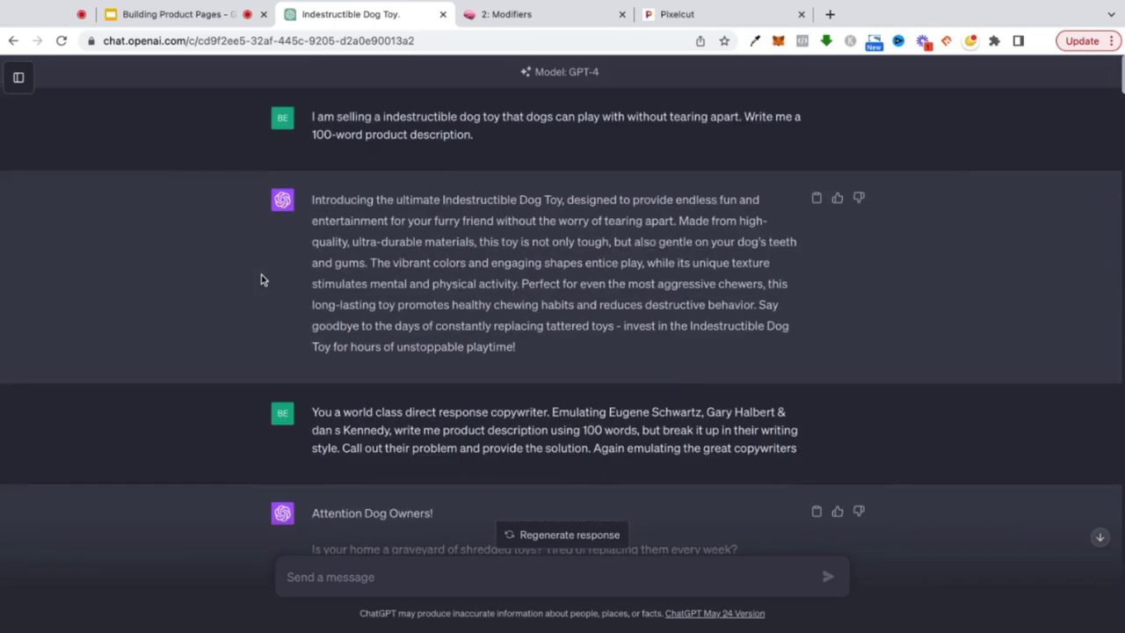
left_click_drag(378, 117, 480, 118)
scroll(471, 217, "down", 3)
scroll(472, 217, "down", 3)
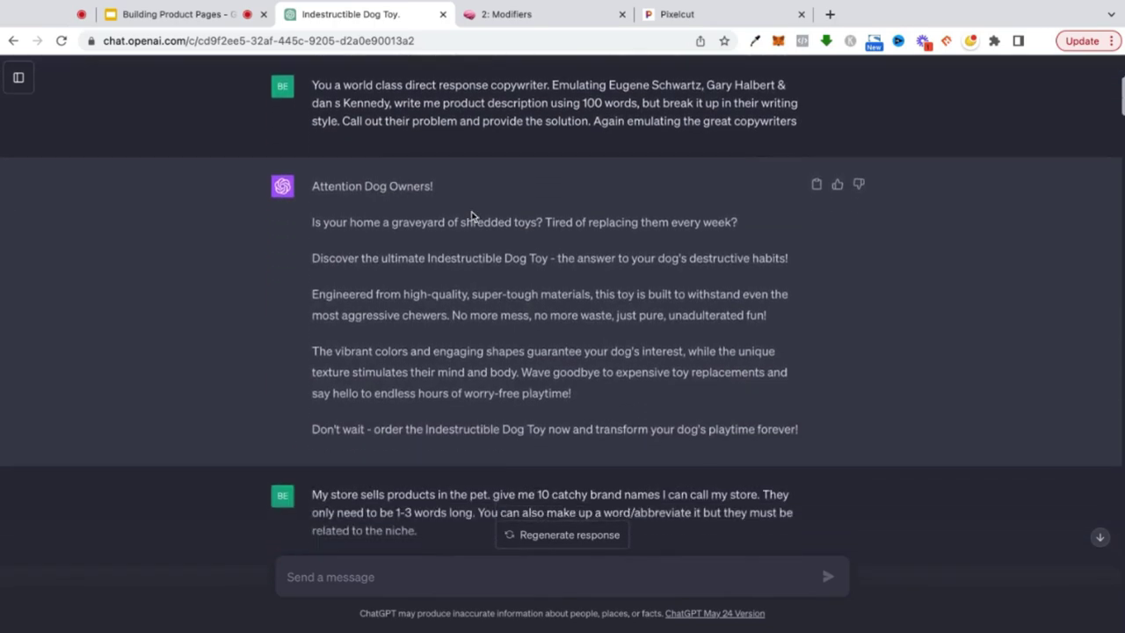
scroll(562, 314, "down", 1)
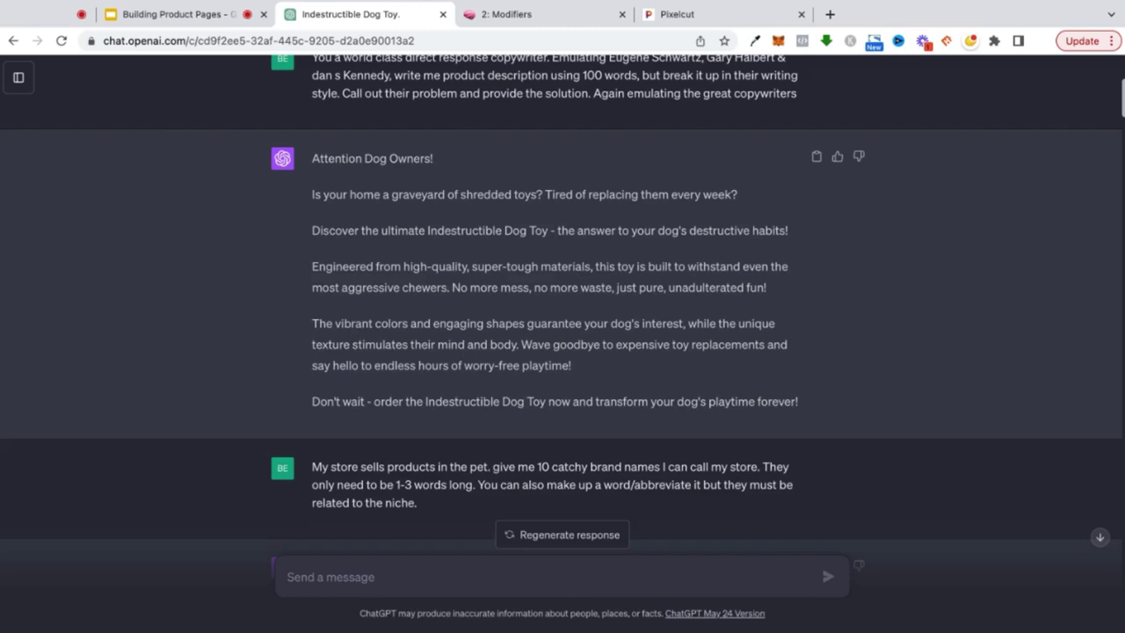
scroll(407, 322, "down", 2)
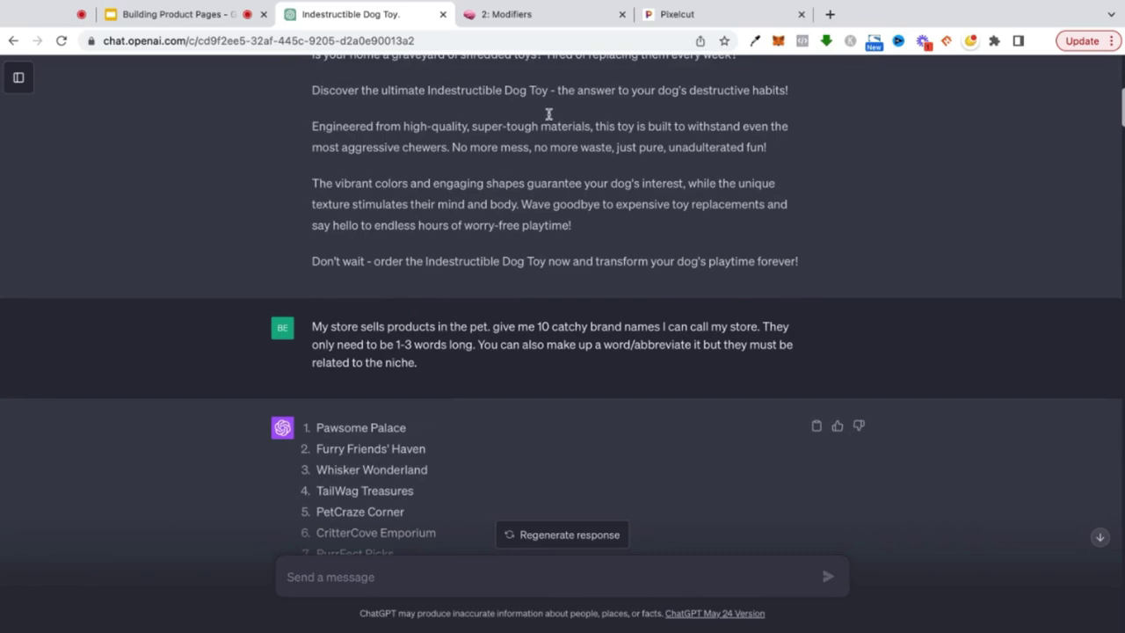
left_click(505, 15)
scroll(563, 243, "up", 1)
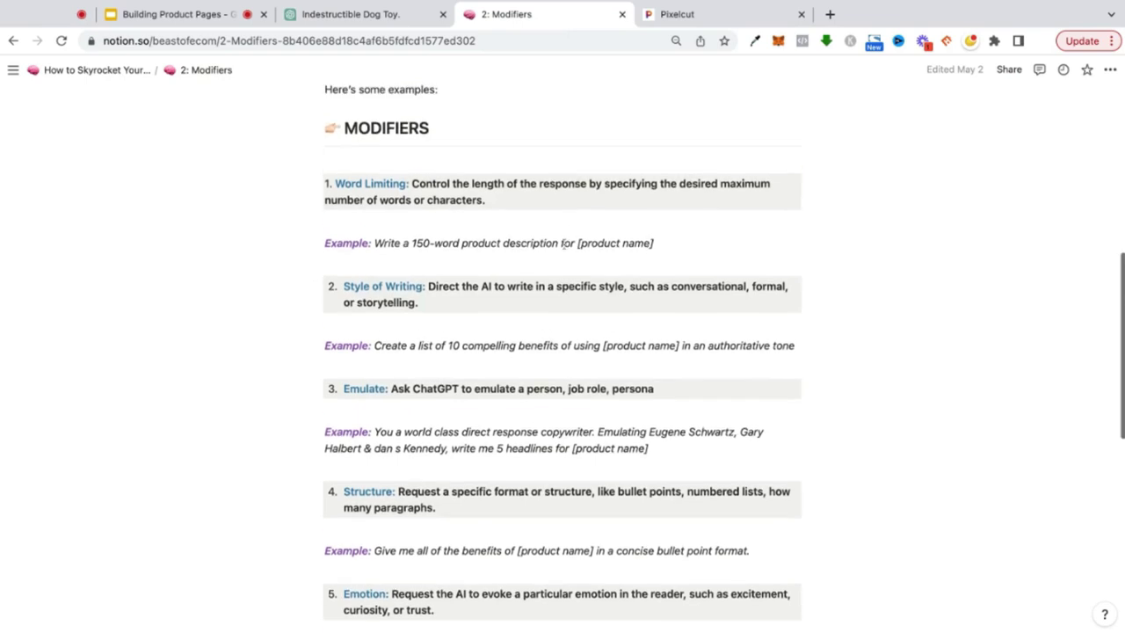
- Go back to the guide's main page, scroll to its Modules list, then return to the dog toy chat
left_click(117, 78)
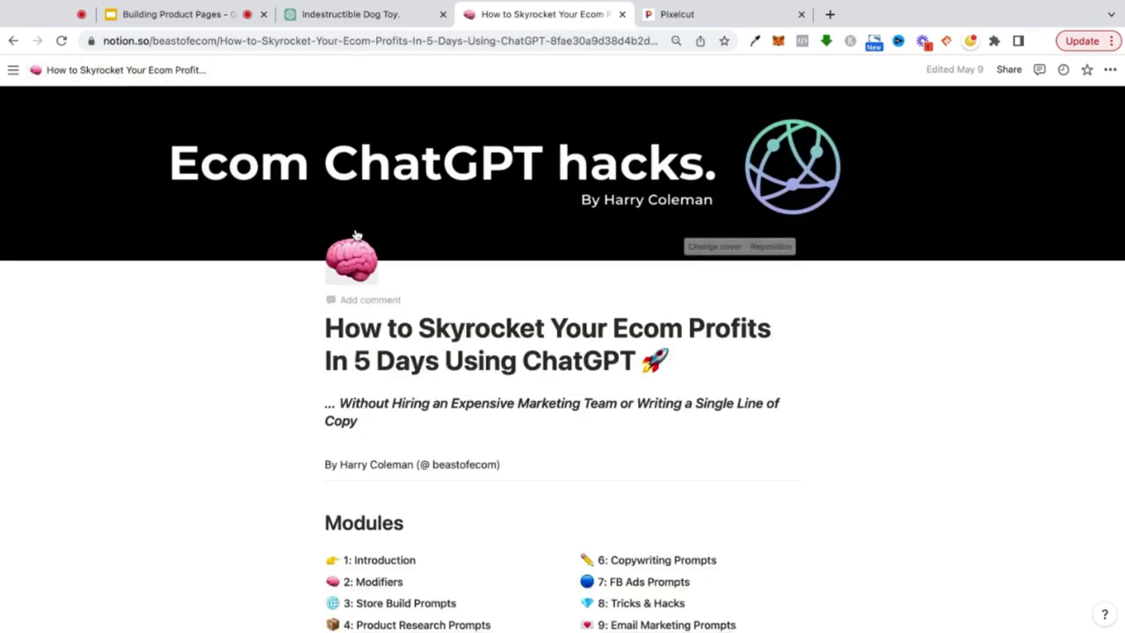
scroll(323, 399, "down", 3)
scroll(323, 399, "down", 2)
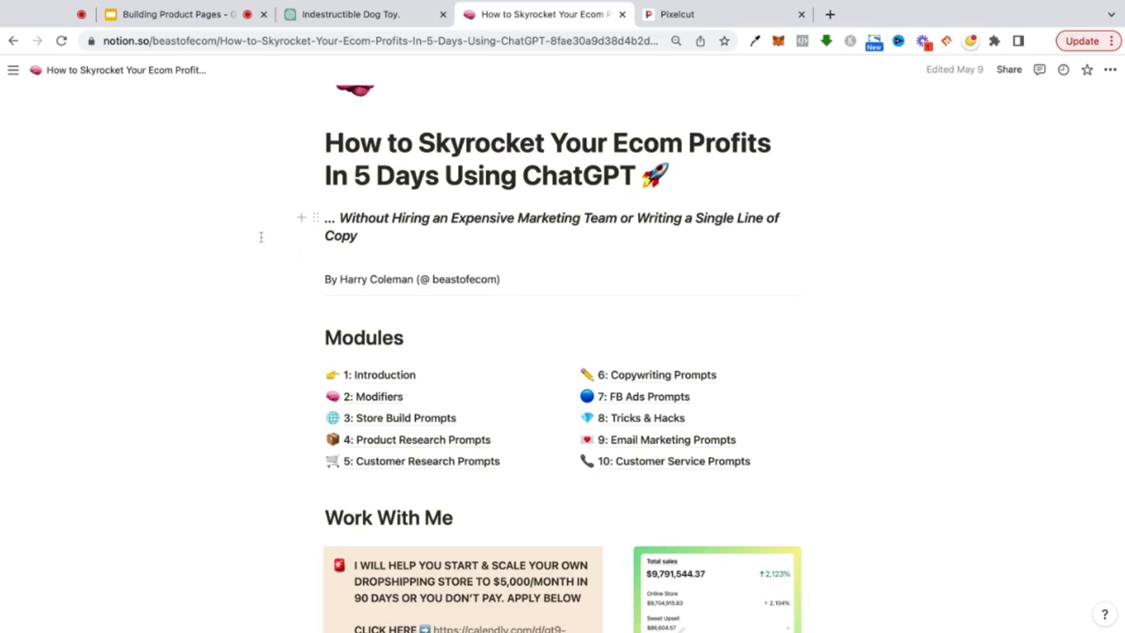
left_click(374, 22)
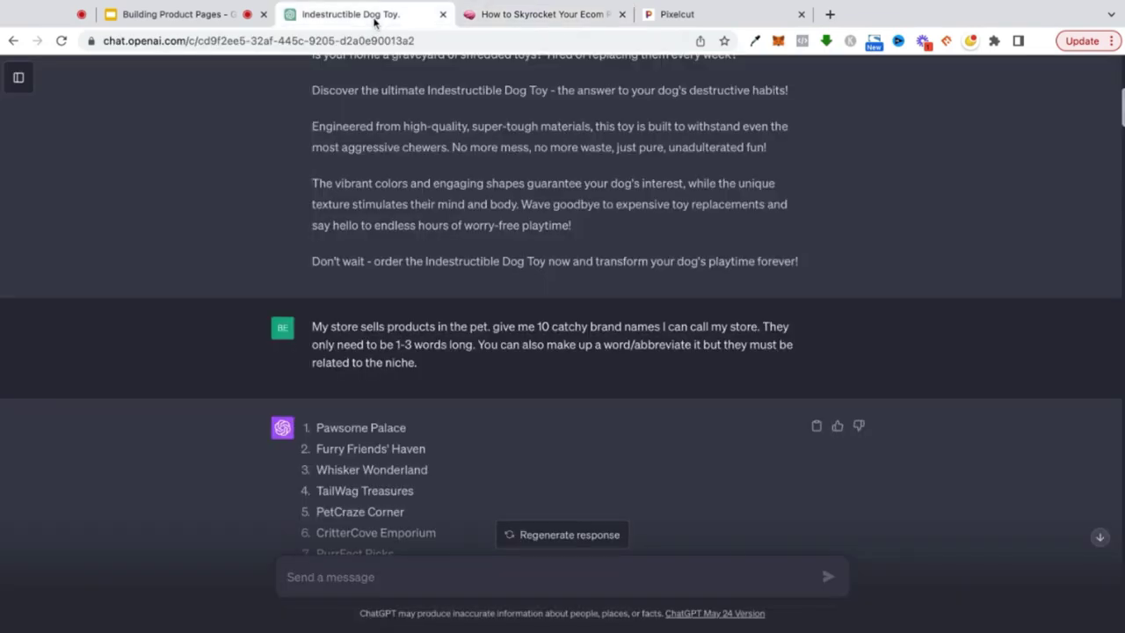
- Scroll through the brand names, hex colour scheme, trending-product and likely-buyer answers, then open the Notion guide
scroll(374, 339, "down", 3)
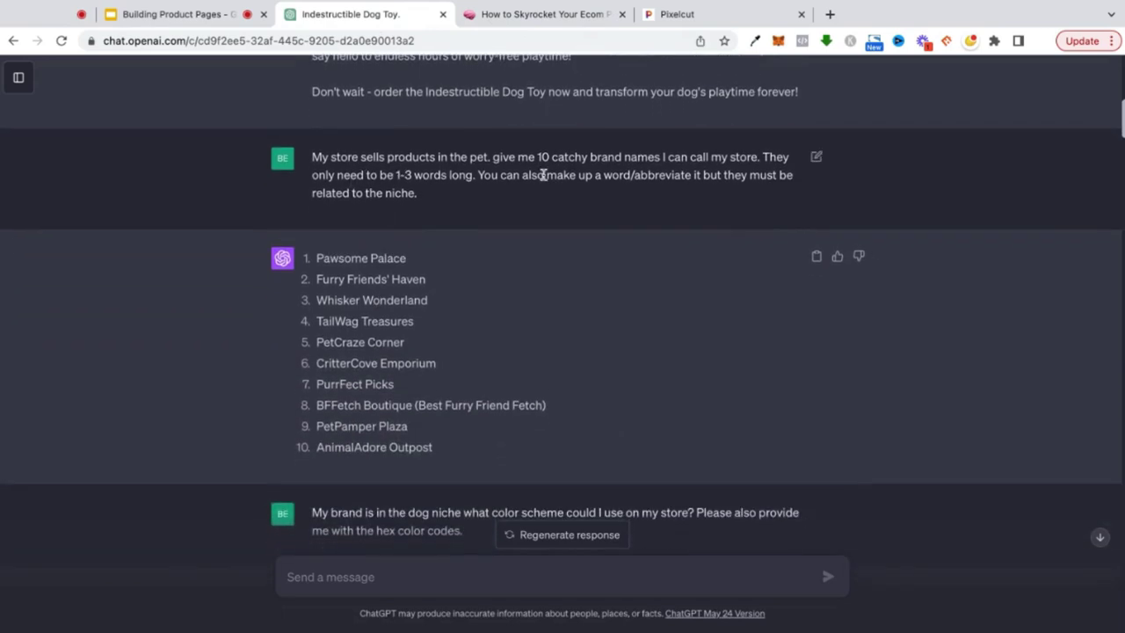
scroll(537, 174, "down", 1)
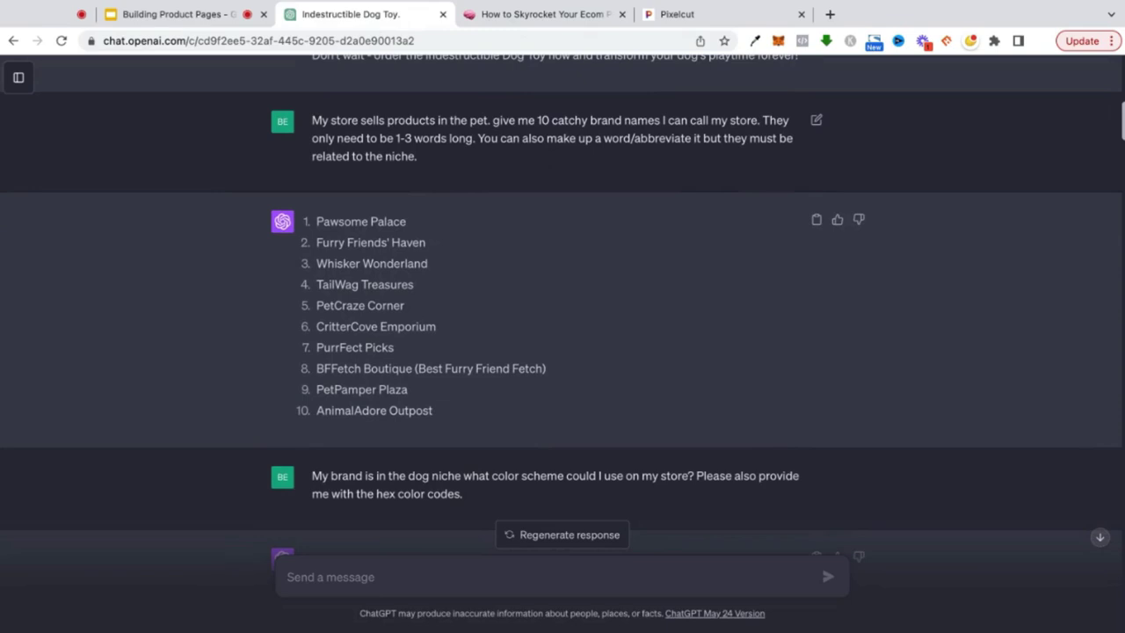
scroll(383, 176, "down", 1)
scroll(394, 202, "down", 1)
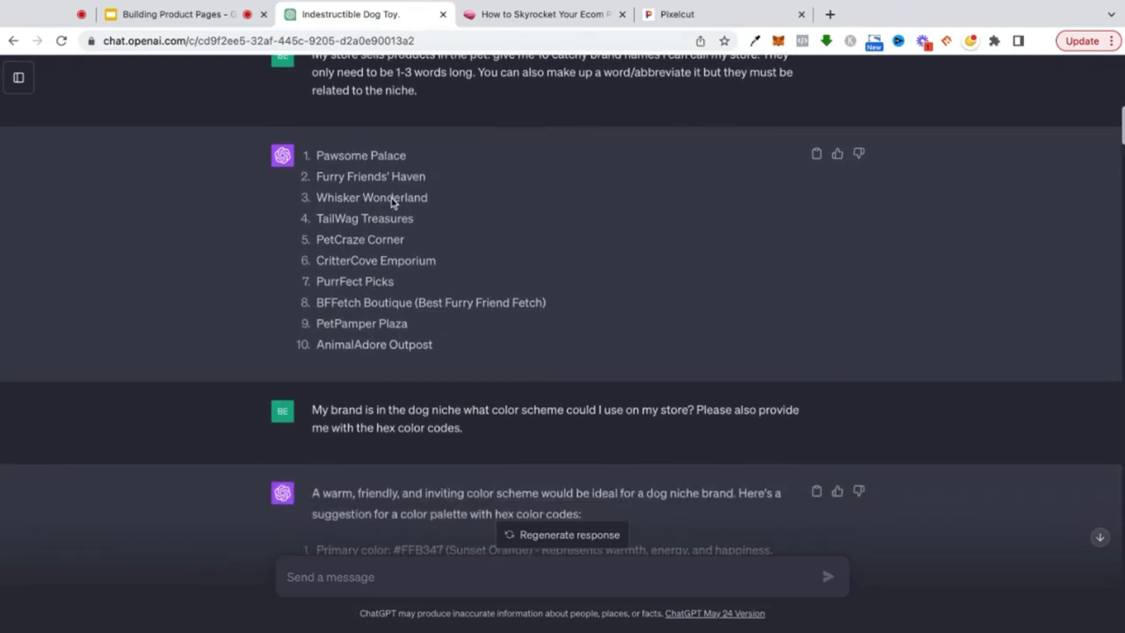
scroll(387, 210, "up", 1)
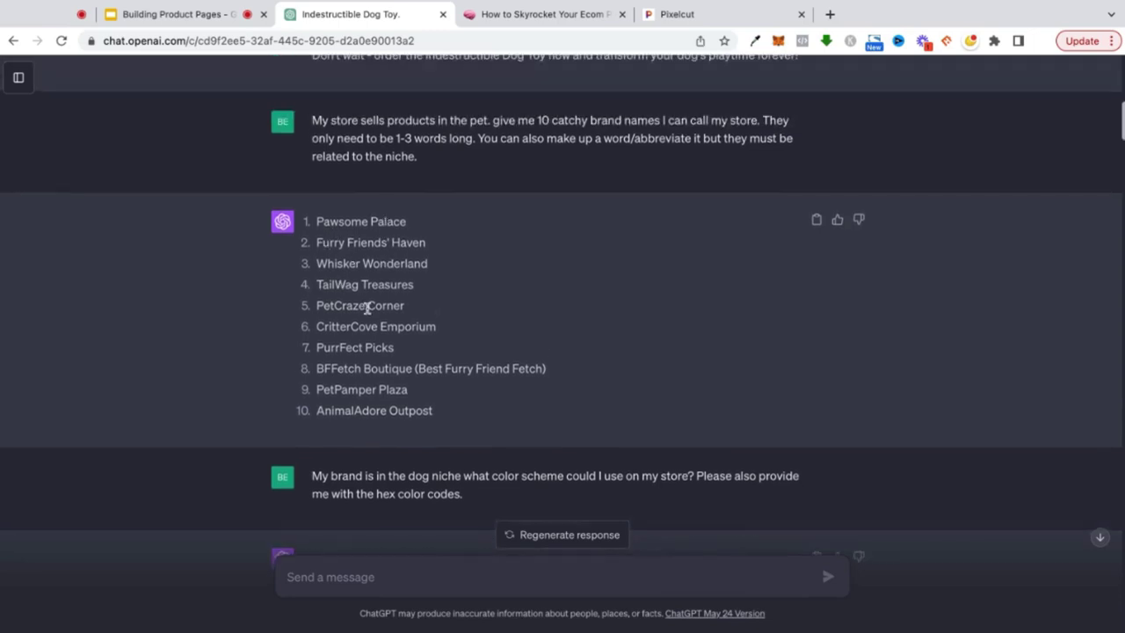
scroll(367, 307, "down", 3)
scroll(367, 307, "up", 1)
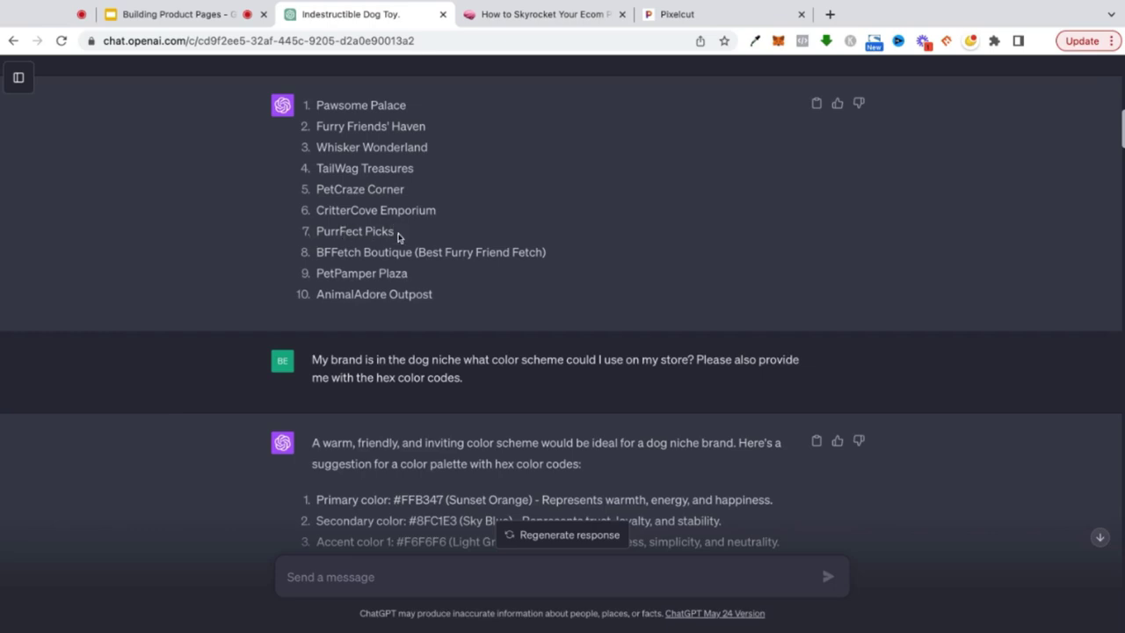
scroll(397, 237, "down", 2)
scroll(397, 237, "down", 4)
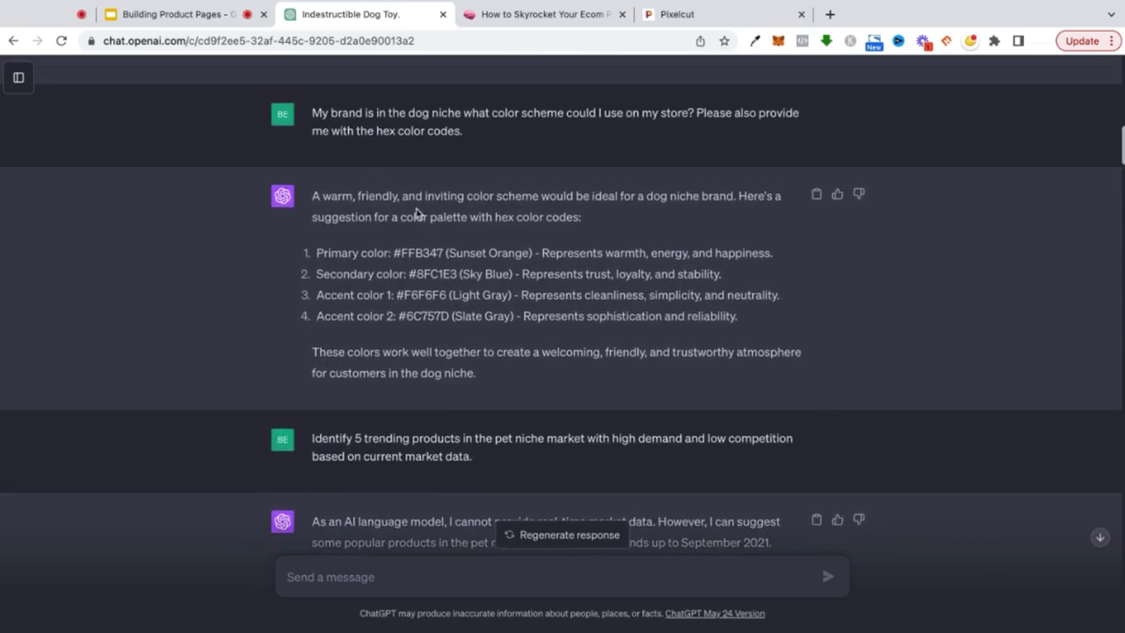
scroll(434, 202, "down", 2)
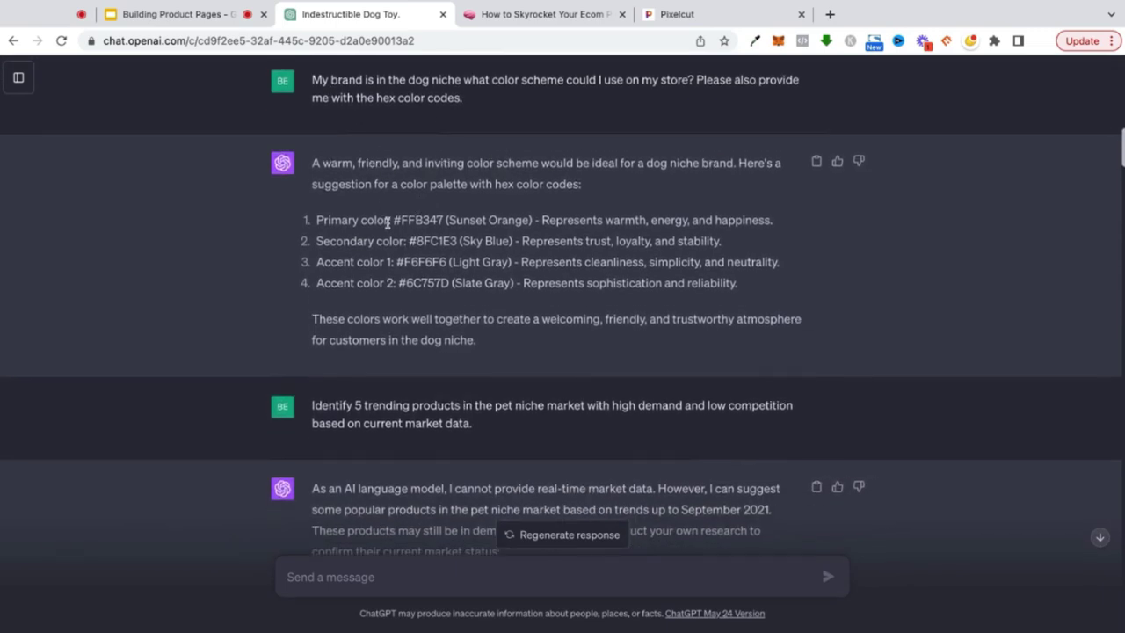
scroll(386, 222, "down", 20)
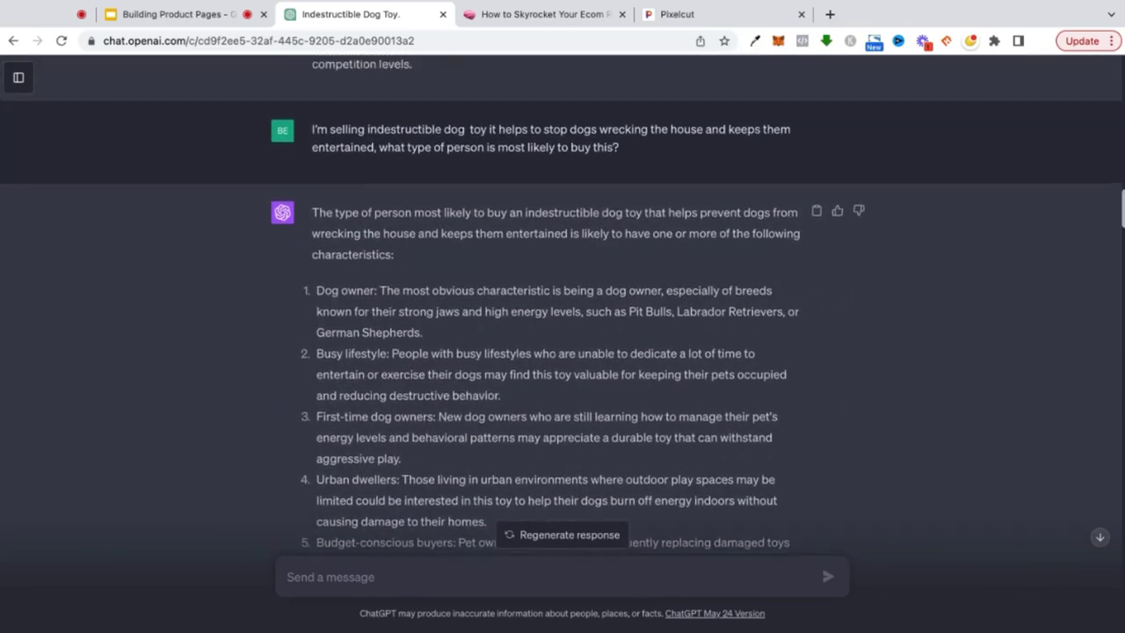
scroll(562, 304, "up", 1)
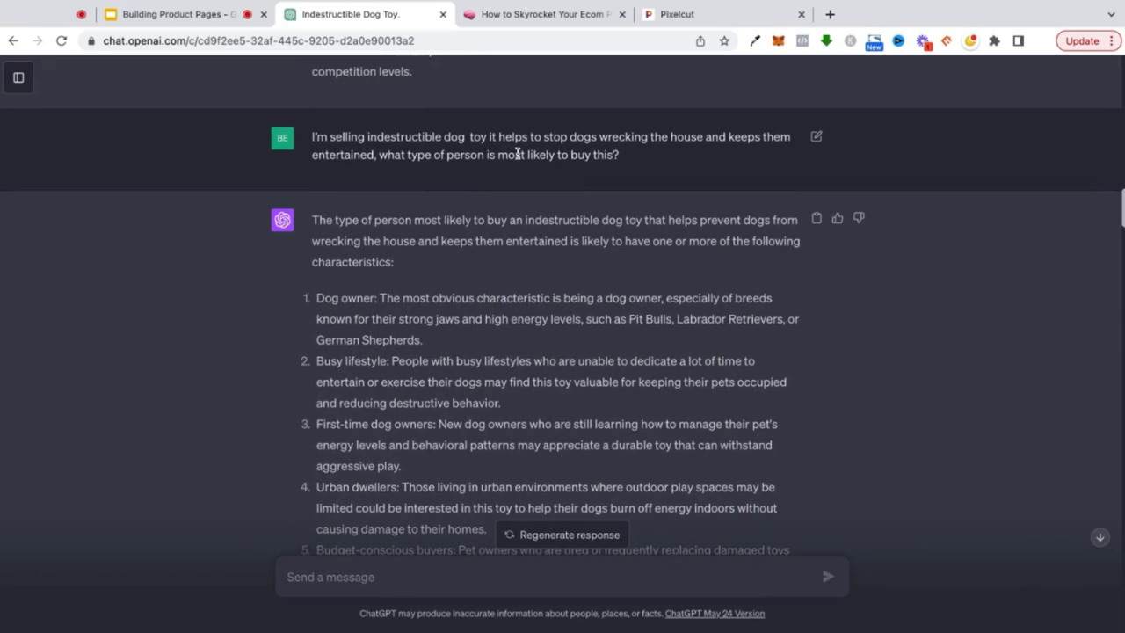
left_click(538, 14)
- Open the '5: Customer Research Prompts' module and scroll through its PROMPTS list
left_click(390, 461)
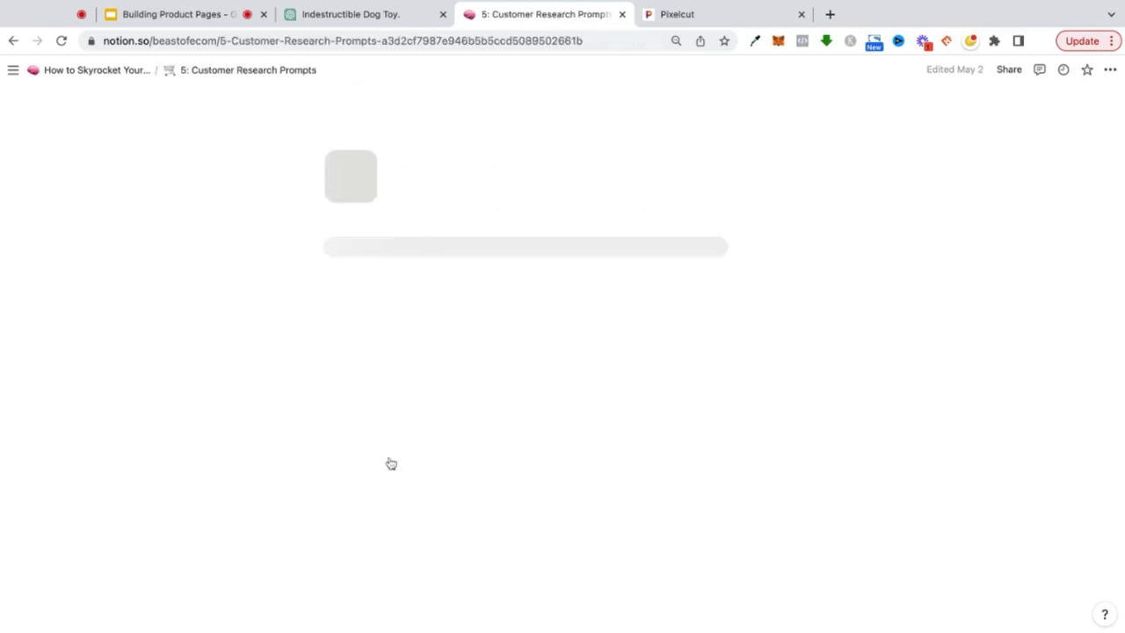
scroll(255, 345, "down", 4)
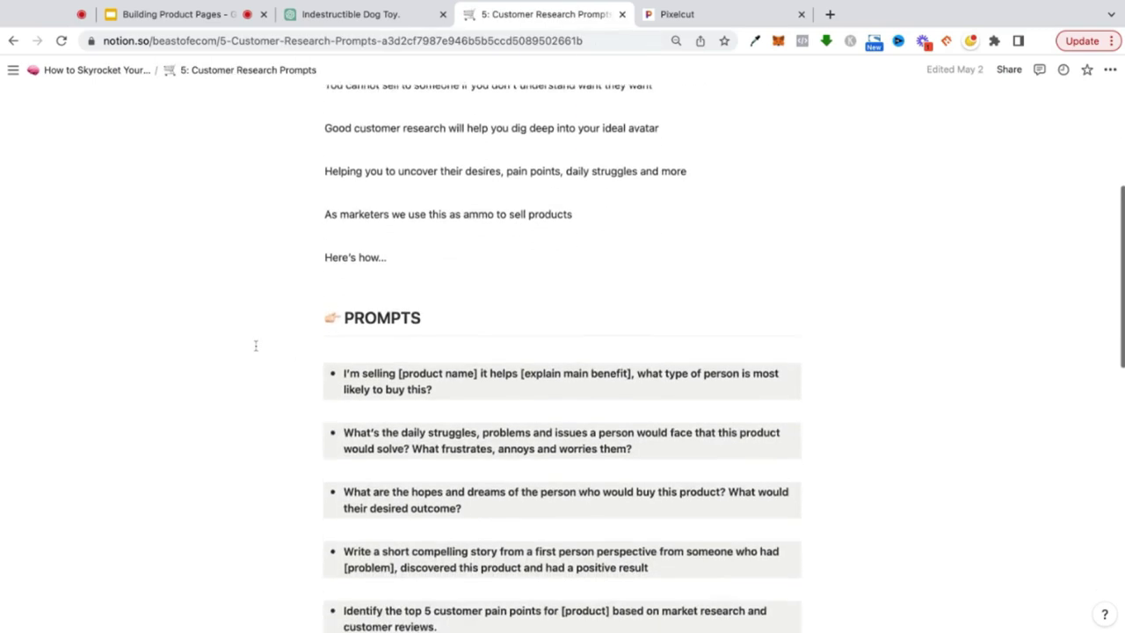
scroll(256, 345, "up", 2)
scroll(339, 280, "down", 5)
scroll(339, 279, "down", 10)
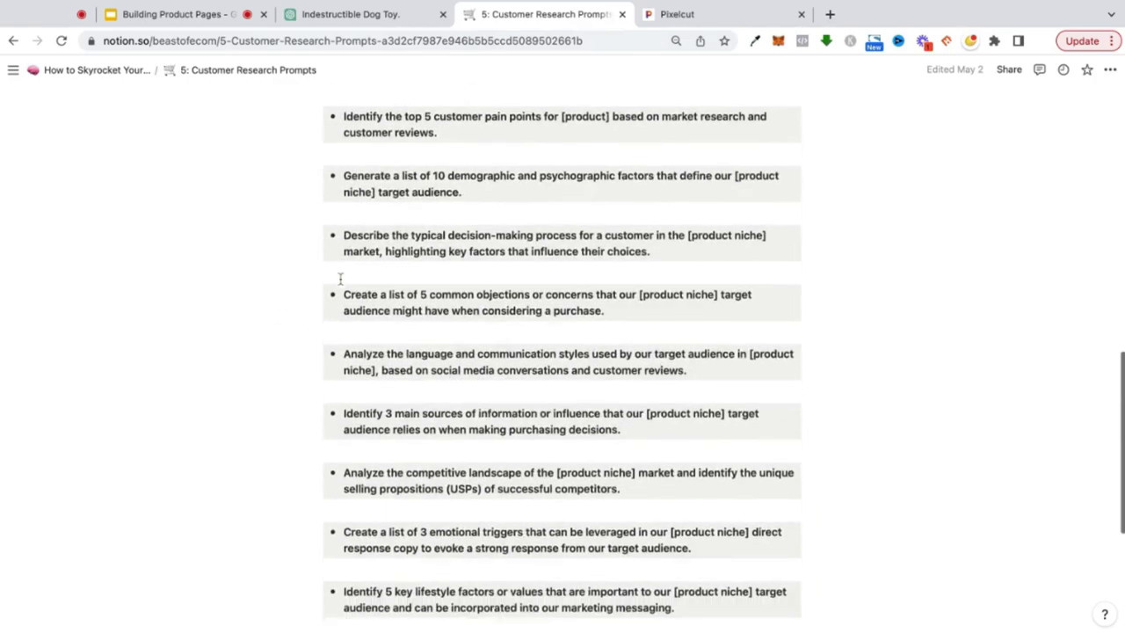
scroll(340, 279, "up", 11)
scroll(562, 366, "down", 5)
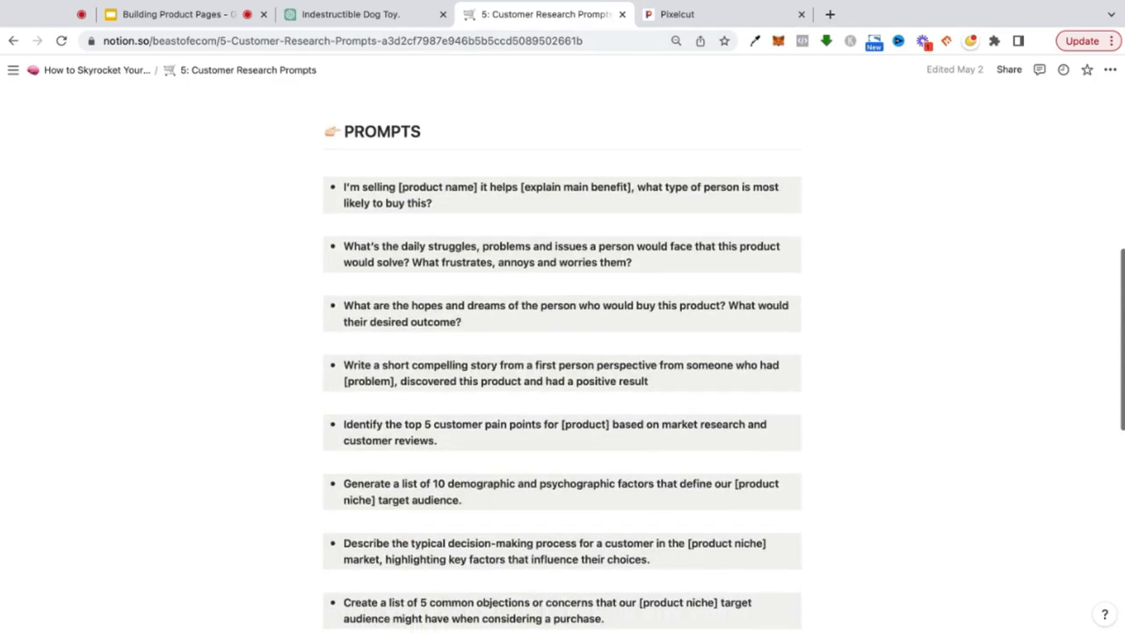
scroll(562, 366, "up", 2)
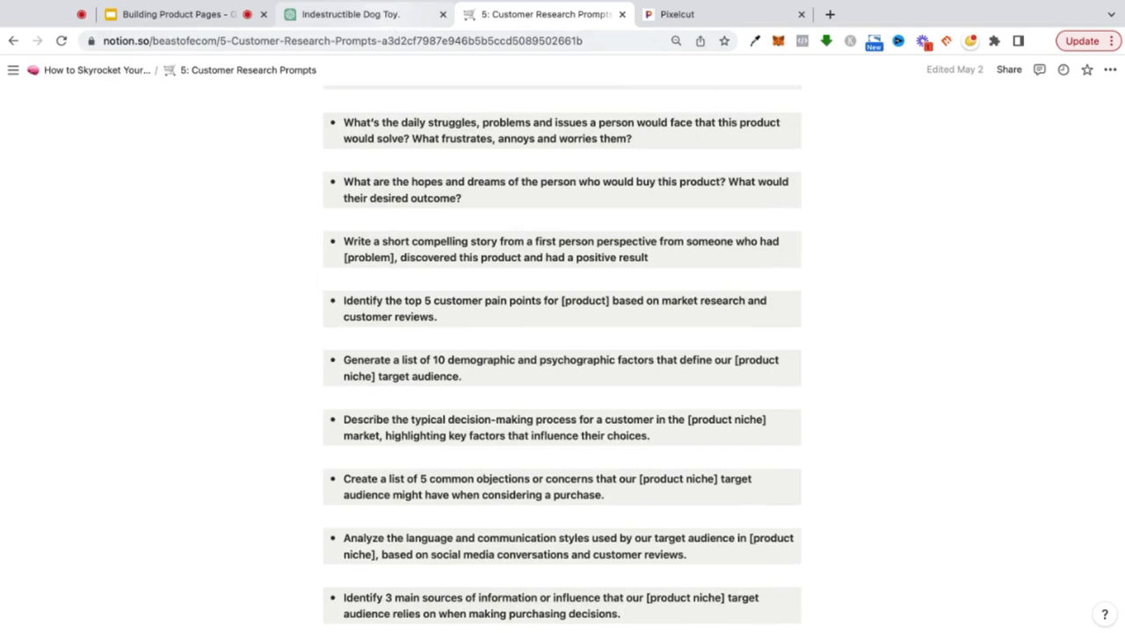
- Return to the dog toy chat and highlight the daily-struggles question among the earlier answers
left_click(351, 14)
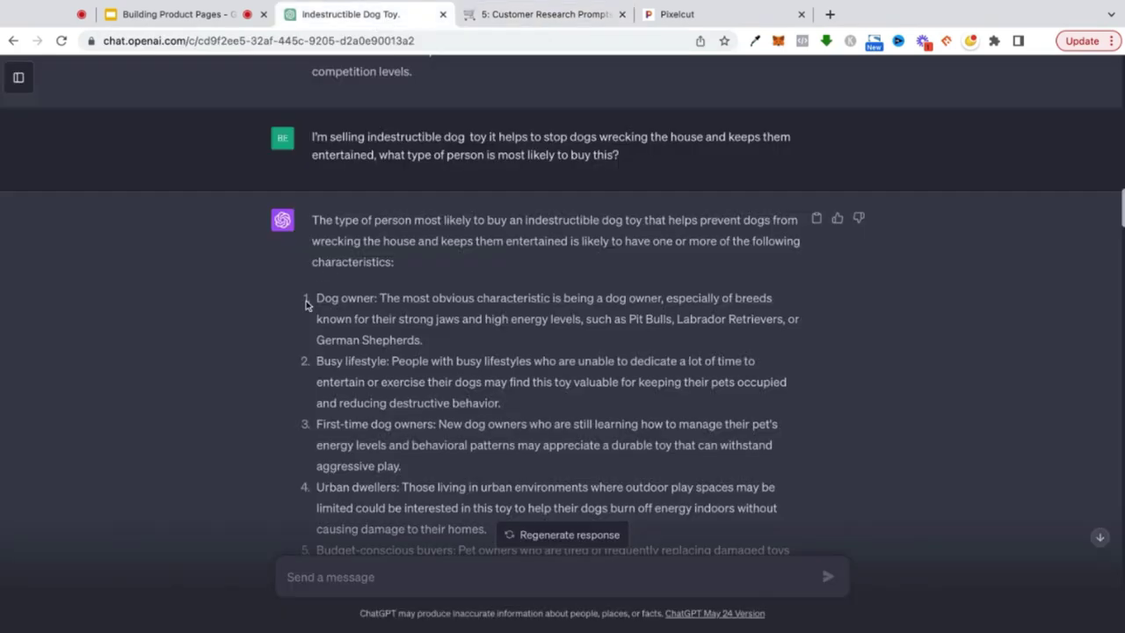
scroll(306, 304, "down", 1)
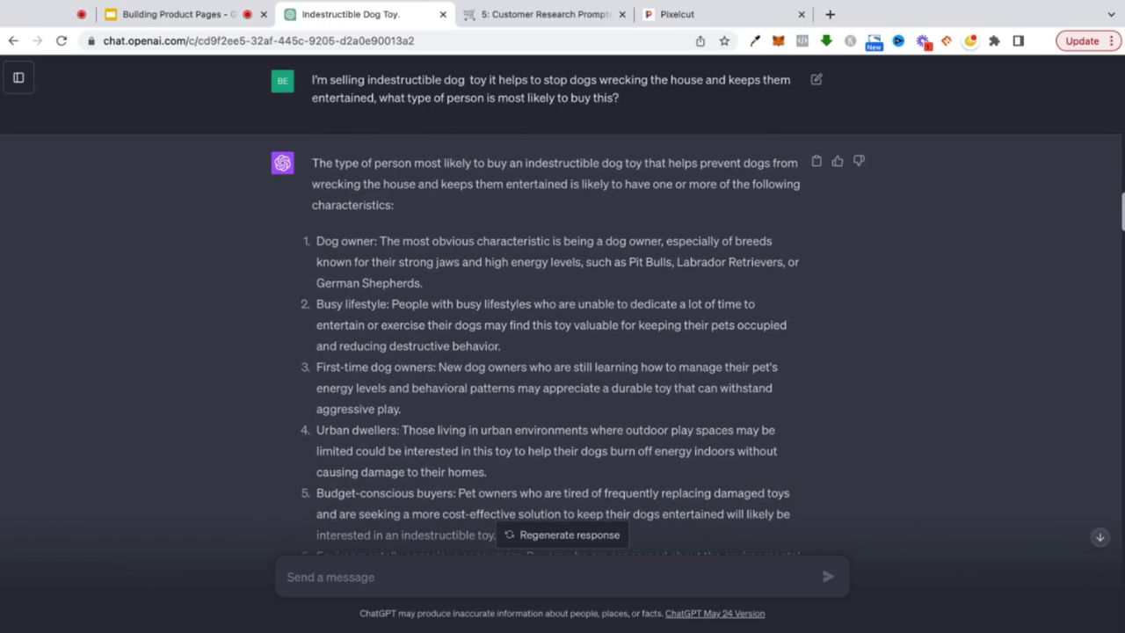
scroll(481, 218, "down", 2)
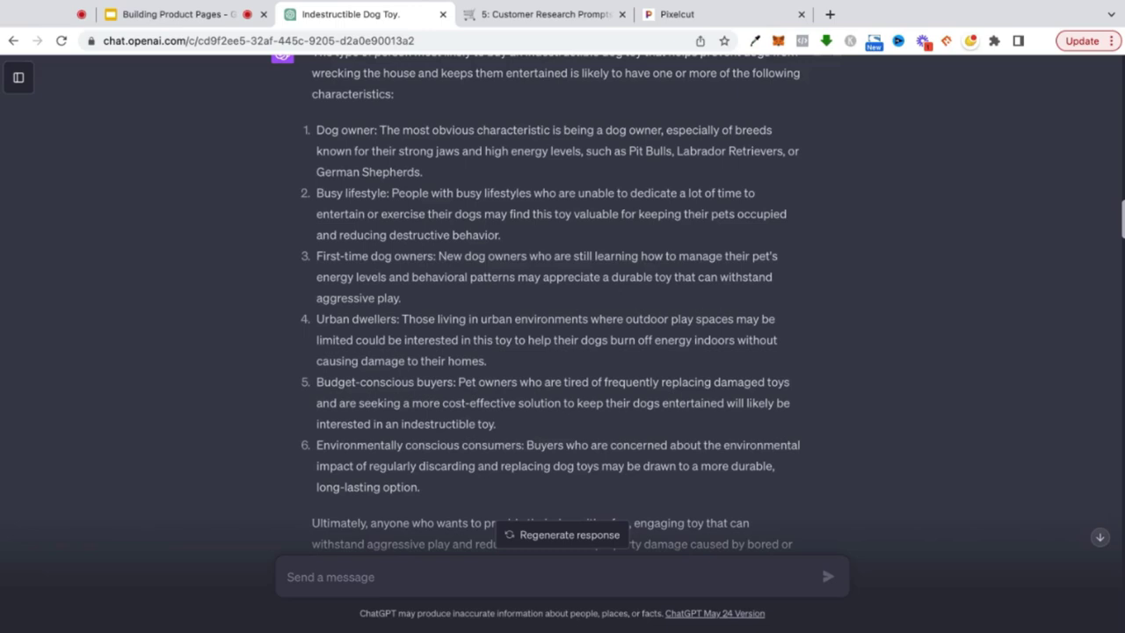
scroll(365, 264, "down", 2)
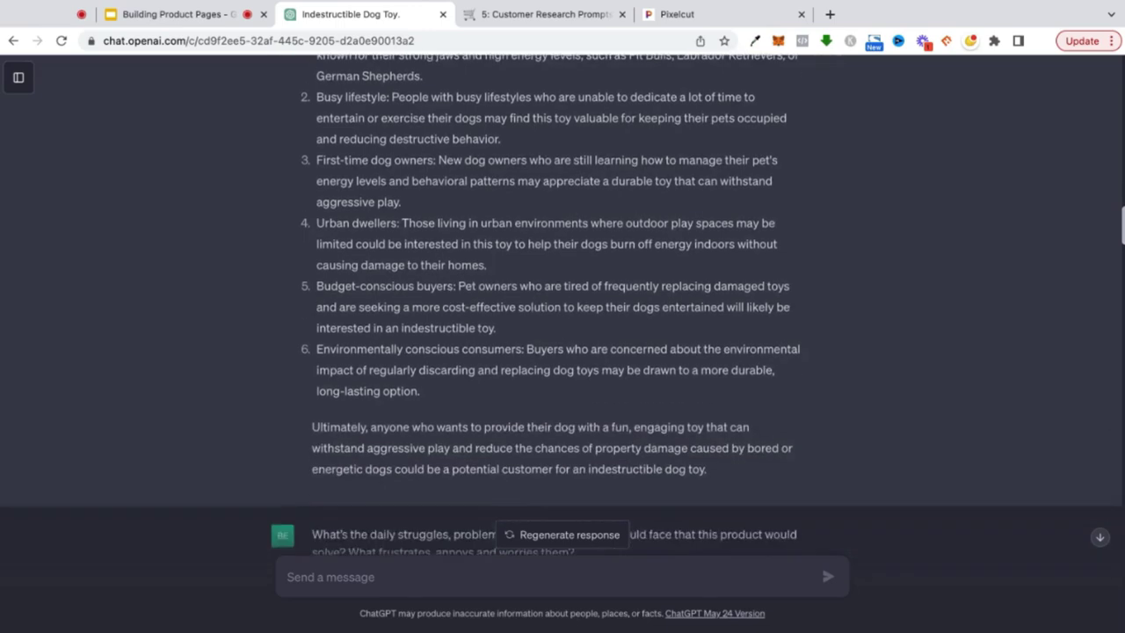
scroll(365, 292, "down", 5)
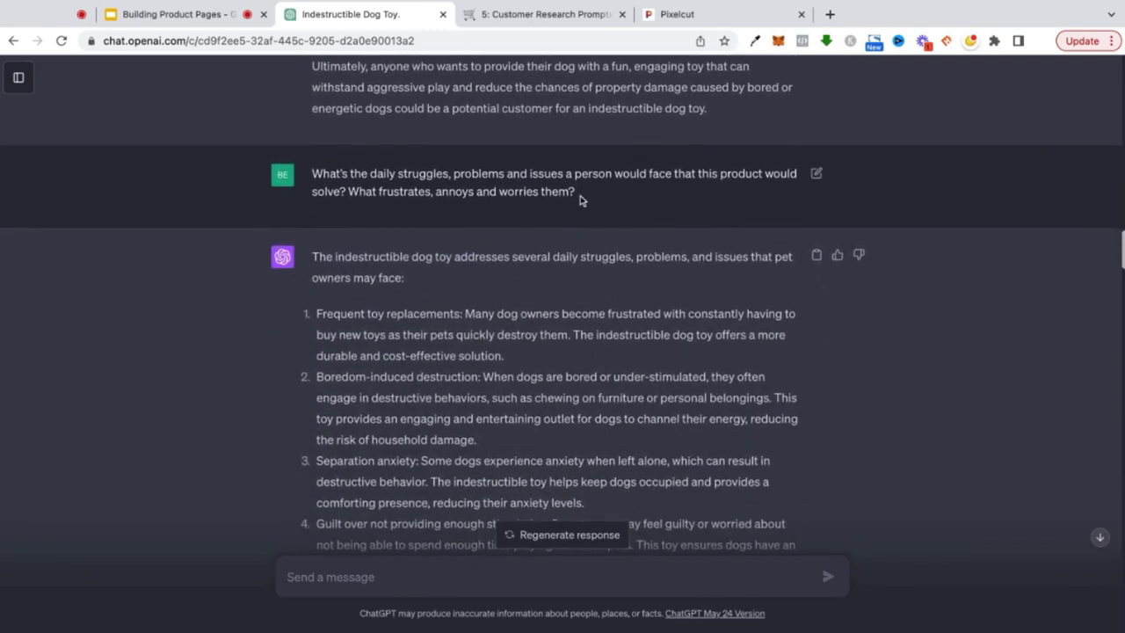
triple_click(579, 195)
left_click_drag(313, 173, 574, 191)
left_click(580, 190)
- Review the struggles answer, then send 'What are the main benefits points of this product?'
scroll(606, 279, "down", 4)
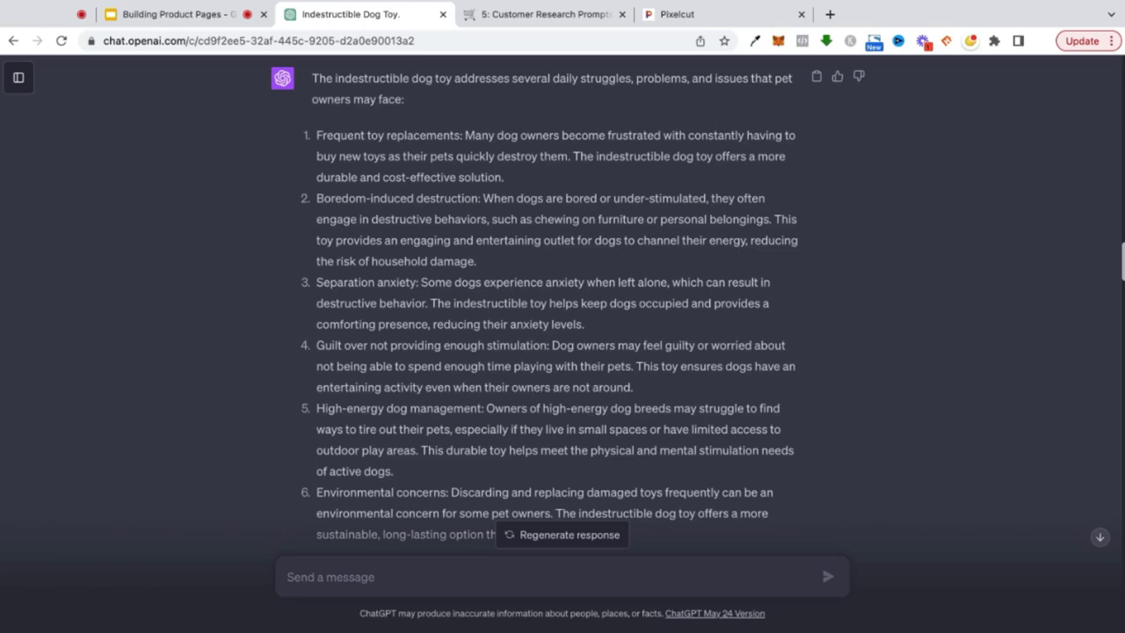
left_click_drag(506, 176, 381, 155)
left_click(384, 206)
scroll(348, 200, "down", 2)
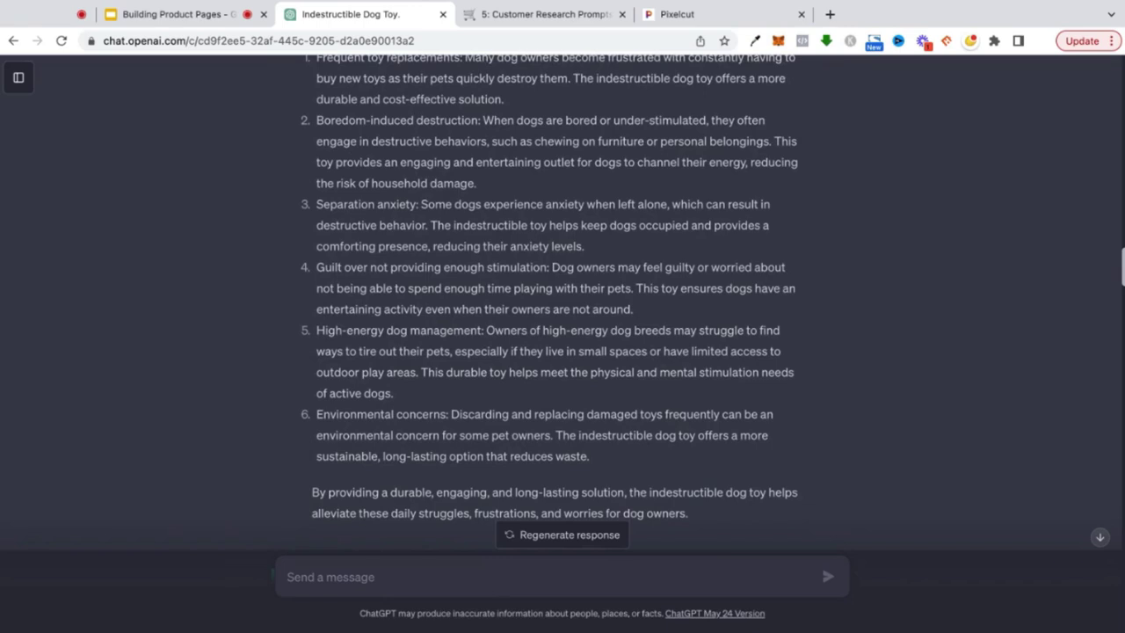
type("What are the main benefits points of this product?")
key("Return")
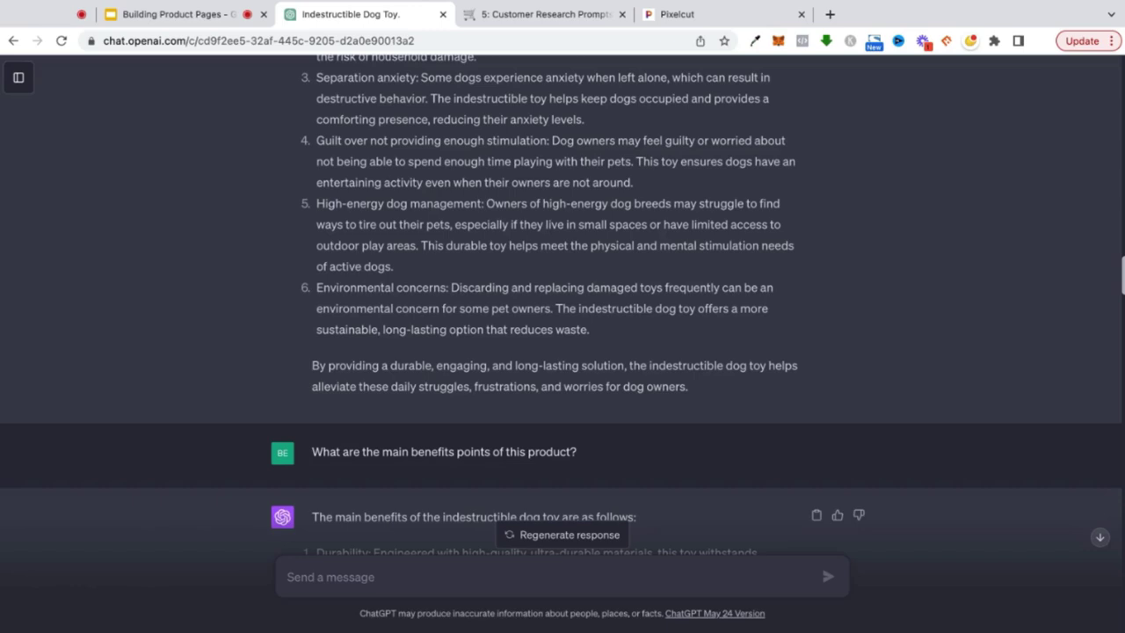
- Read through the eight-item benefits list, then return to the Customer Research Prompts page
scroll(562, 307, "up", 2)
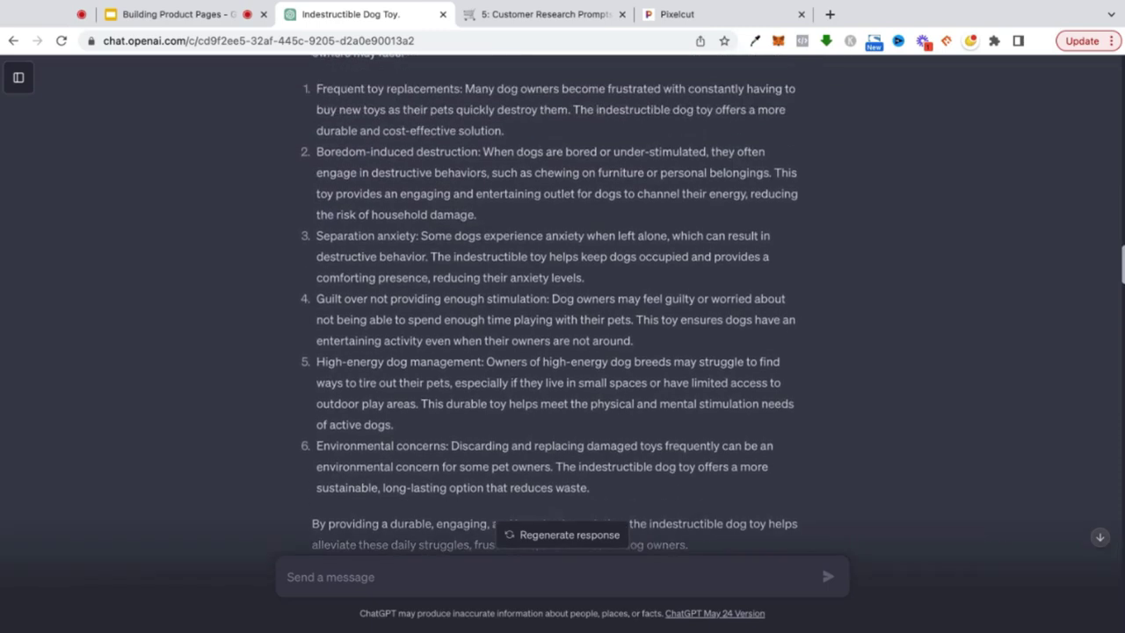
scroll(562, 307, "down", 2)
scroll(562, 299, "down", 1)
scroll(562, 308, "down", 3)
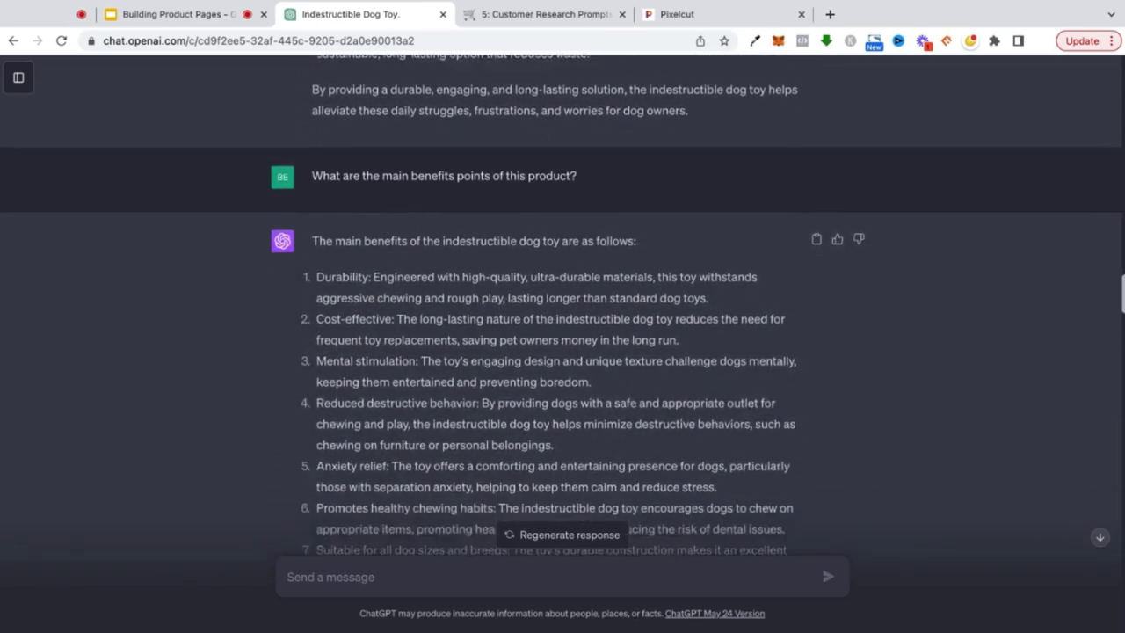
scroll(430, 252, "up", 5)
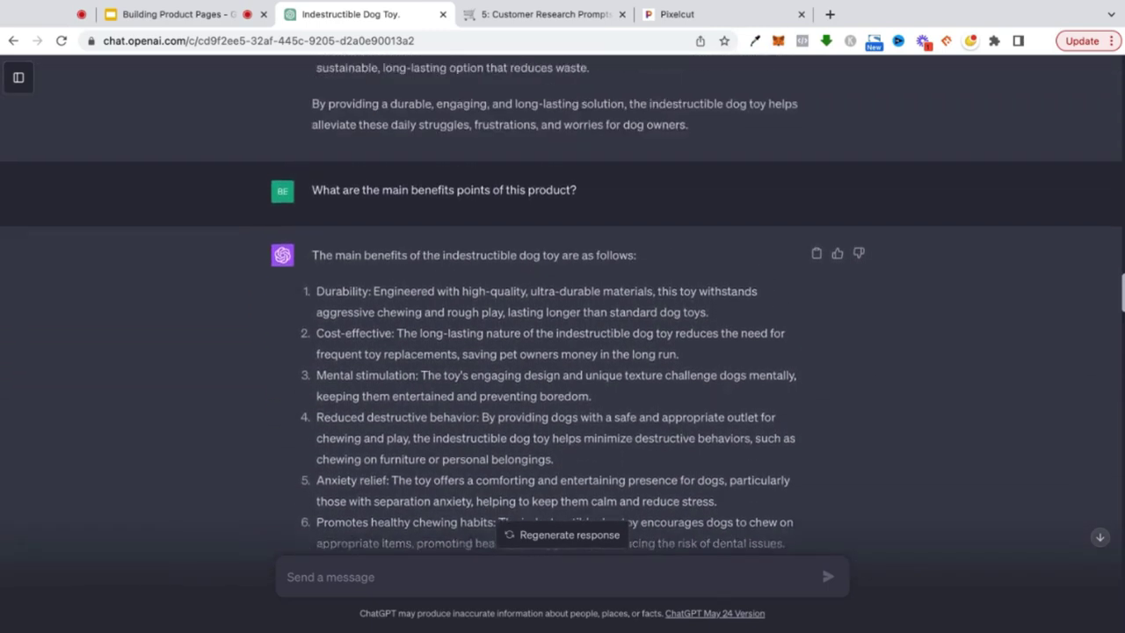
scroll(430, 252, "up", 1)
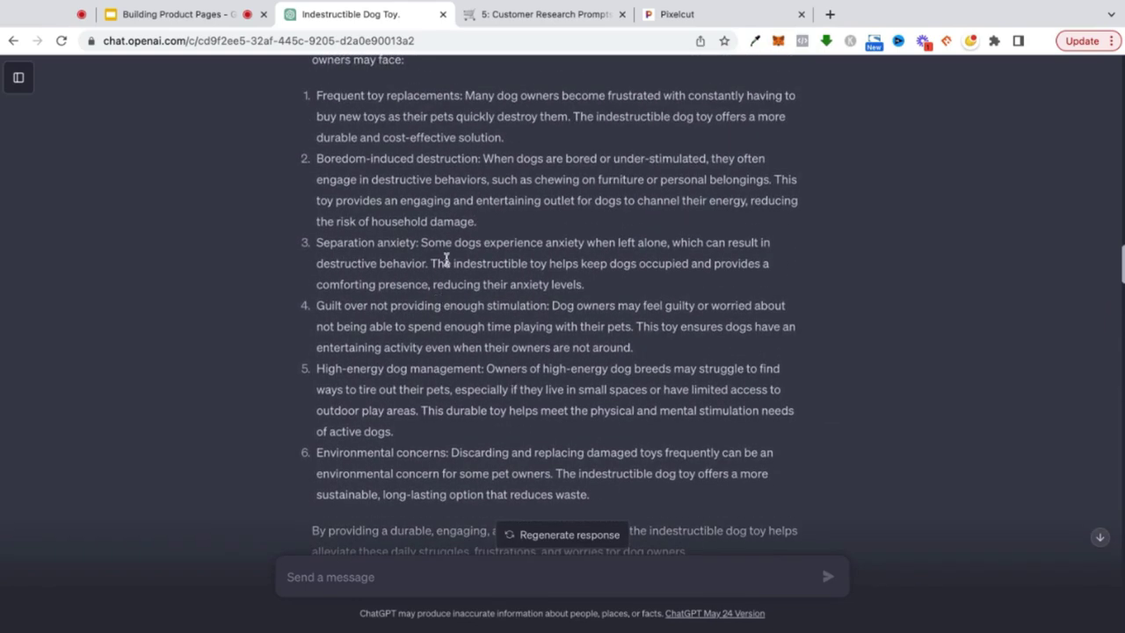
scroll(445, 259, "up", 1)
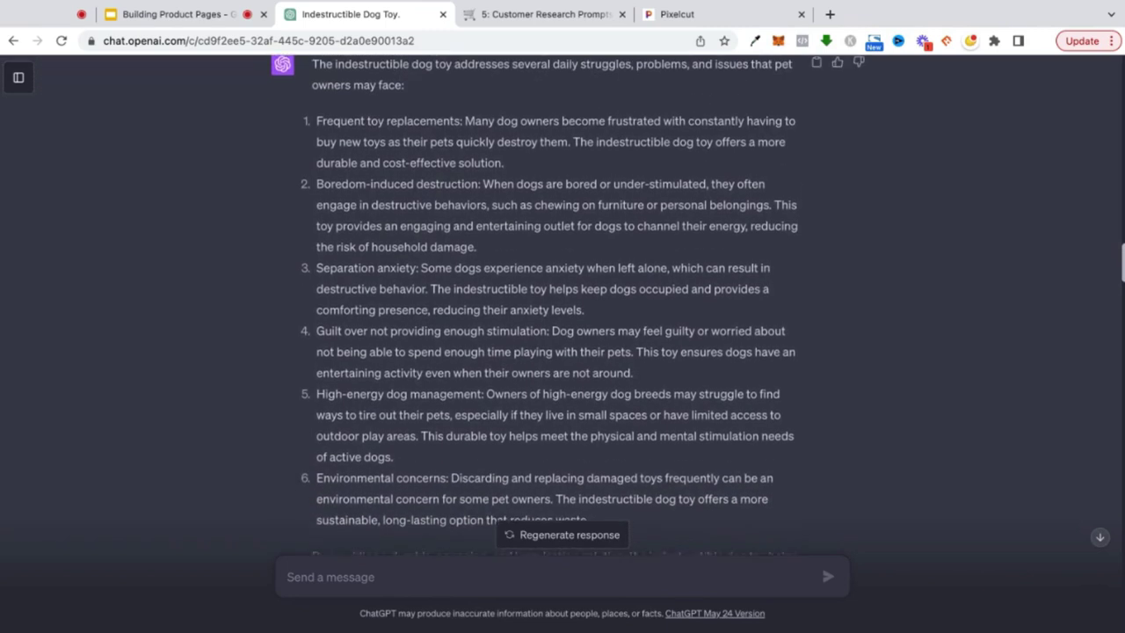
scroll(566, 299, "down", 1)
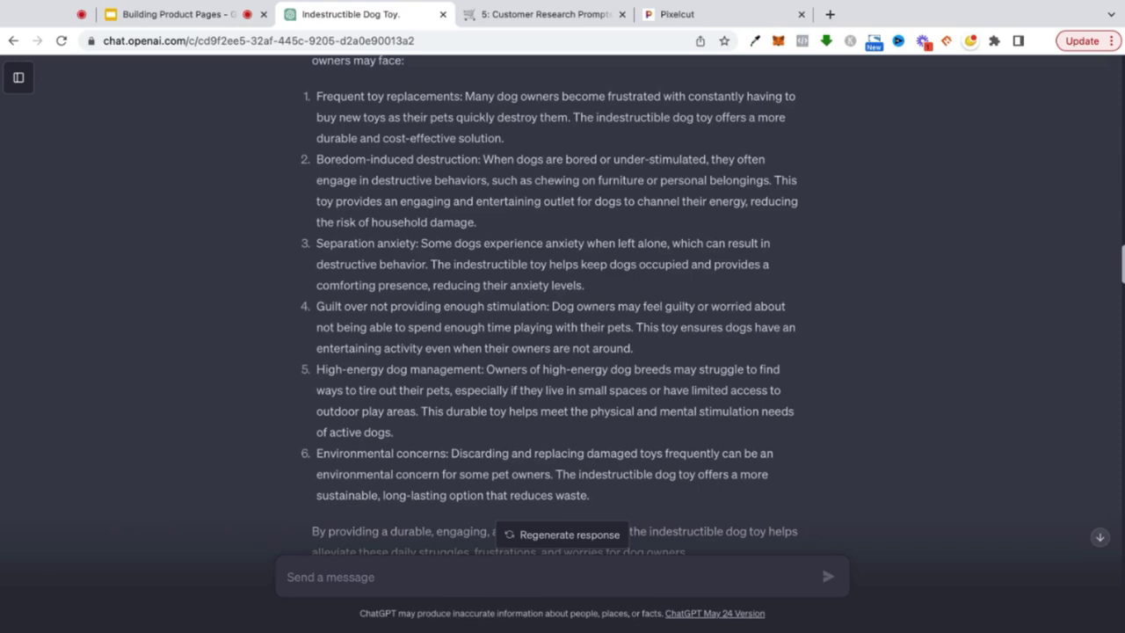
scroll(562, 307, "down", 4)
scroll(562, 307, "down", 3)
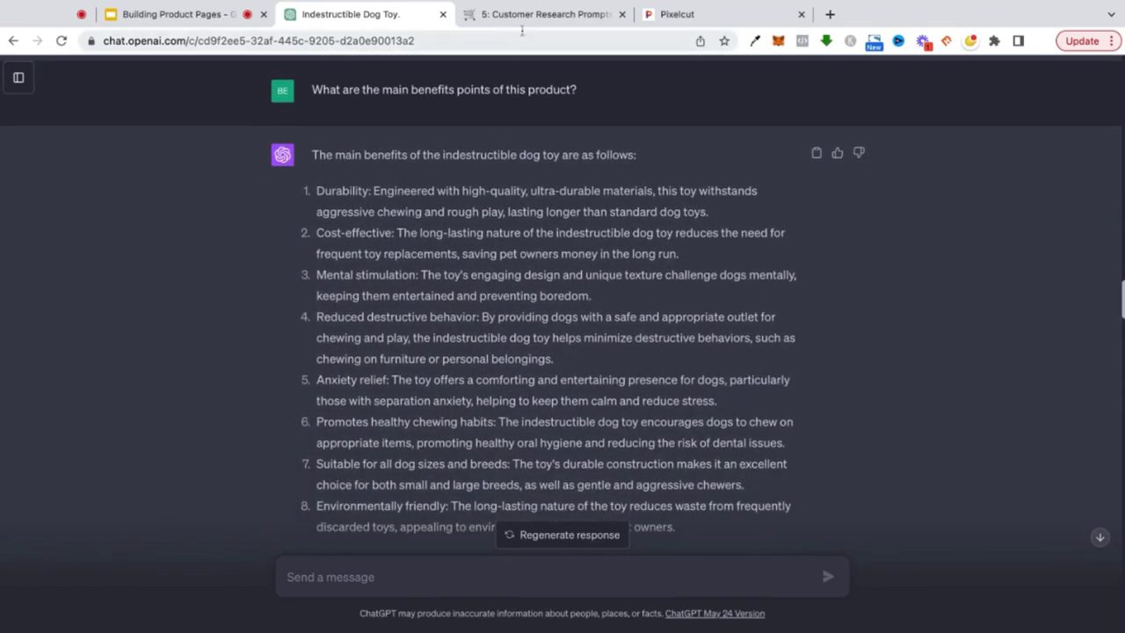
left_click(524, 16)
scroll(479, 277, "down", 1)
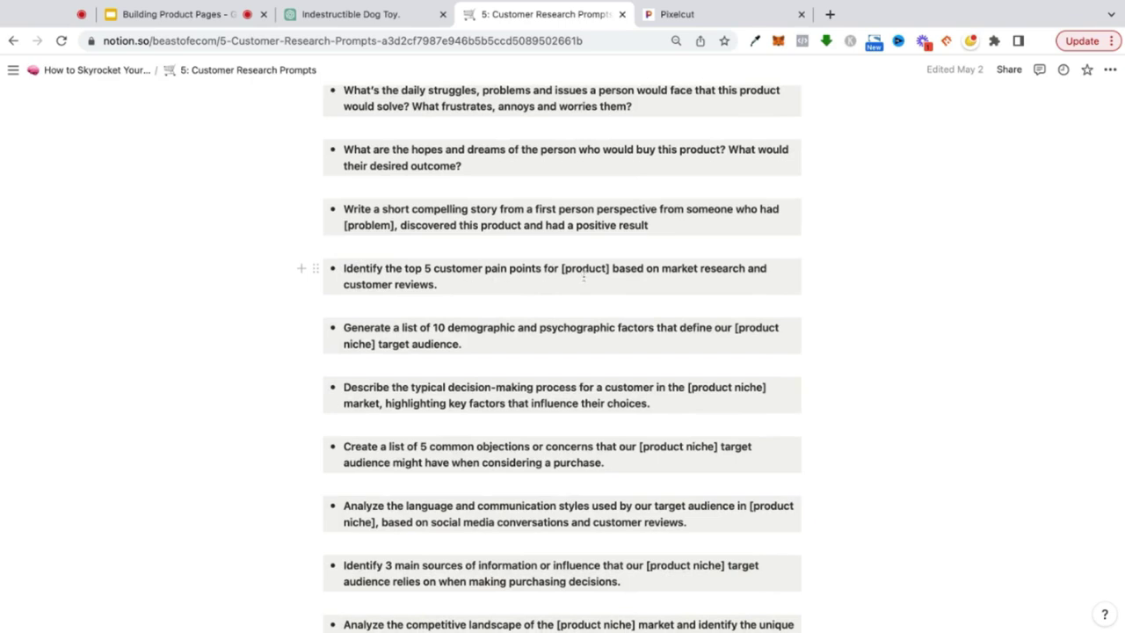
scroll(547, 277, "down", 3)
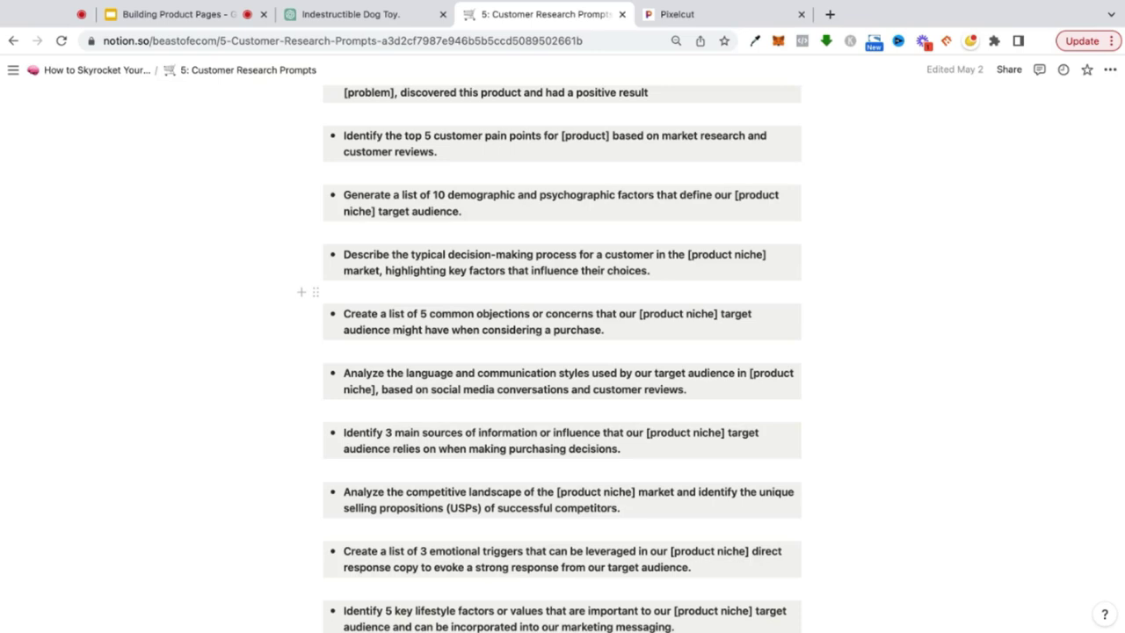
- Return to the dog toy chat and scroll to the 'Write 5 captivating headlines' prompt and its five headlines
left_click(351, 14)
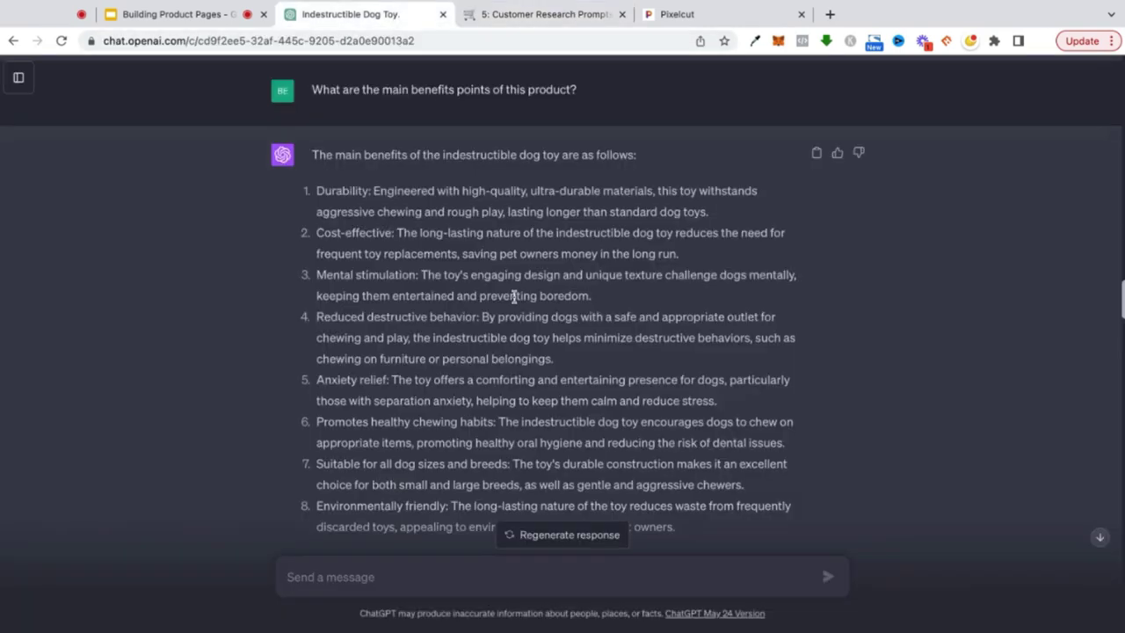
scroll(514, 296, "down", 3)
scroll(514, 293, "up", 3)
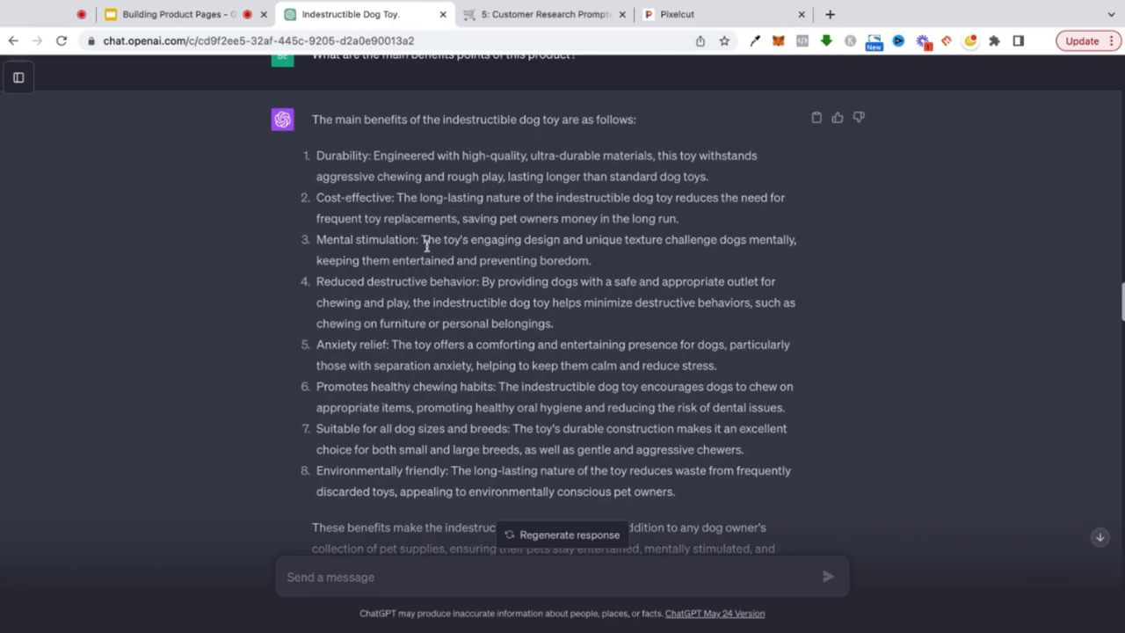
scroll(432, 241, "up", 1)
left_click_drag(314, 126, 581, 144)
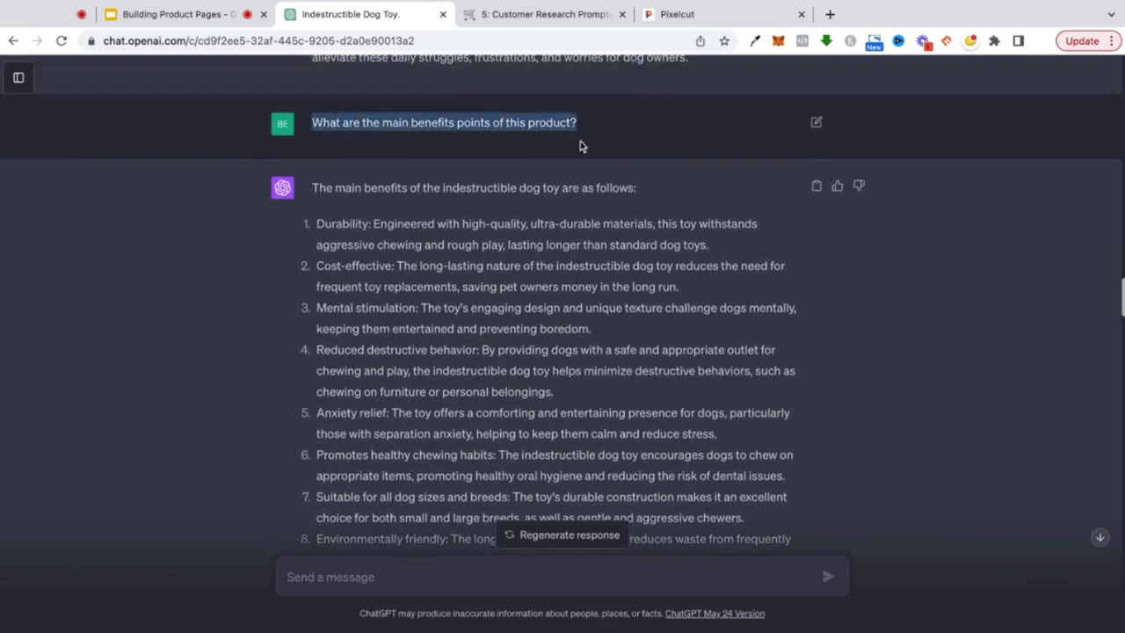
scroll(471, 259, "down", 1)
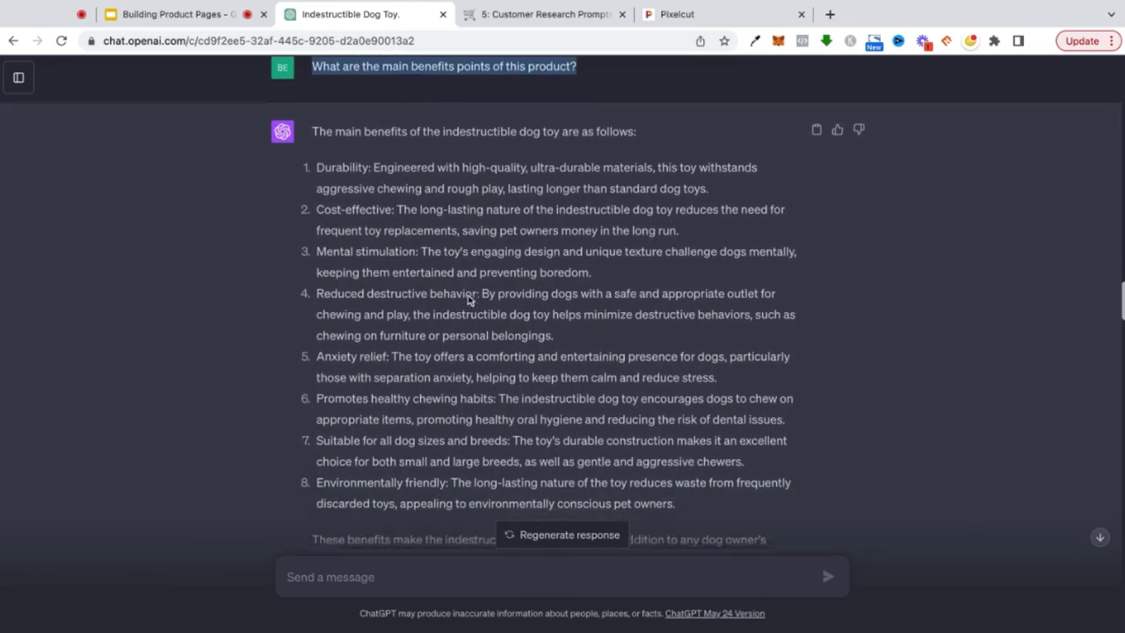
scroll(471, 301, "down", 1)
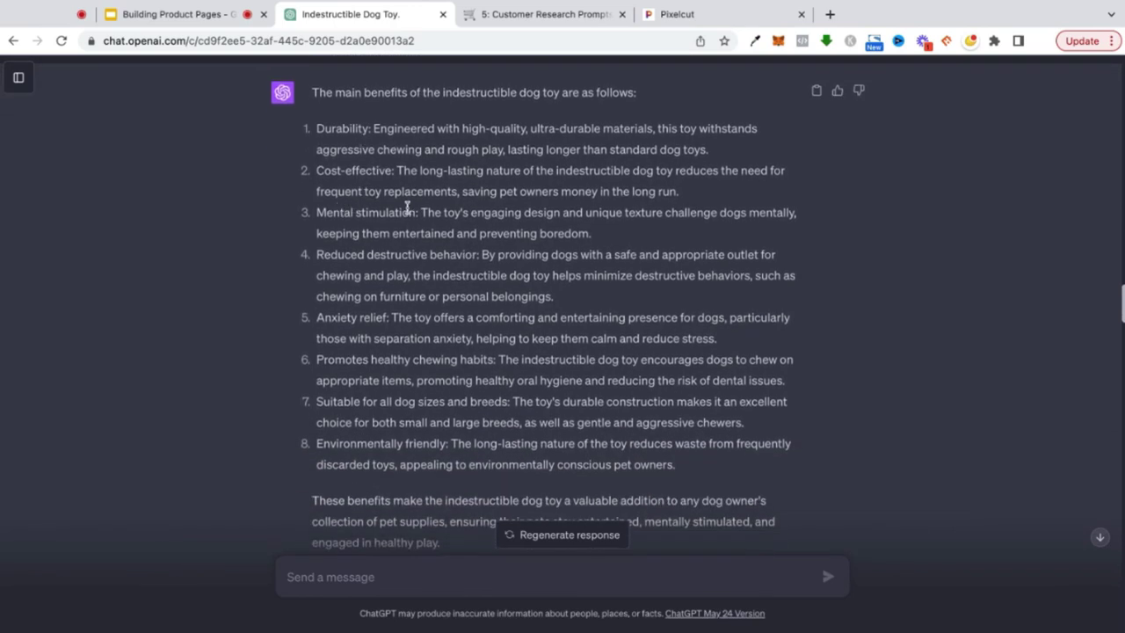
scroll(408, 173, "down", 1)
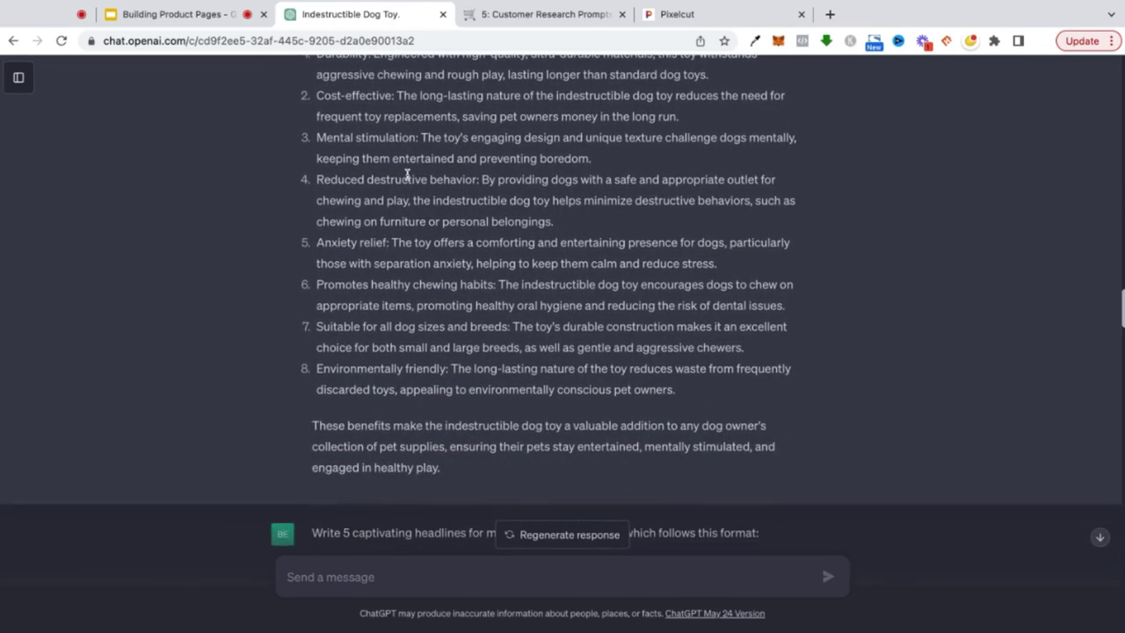
scroll(407, 173, "up", 5)
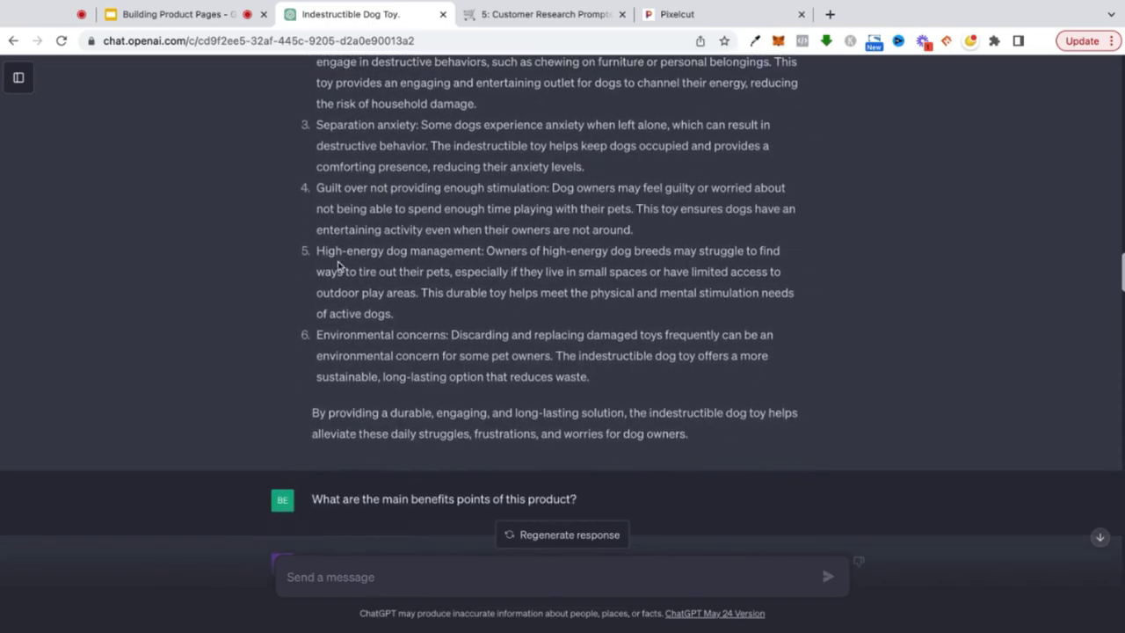
scroll(326, 252, "down", 5)
scroll(398, 245, "down", 5)
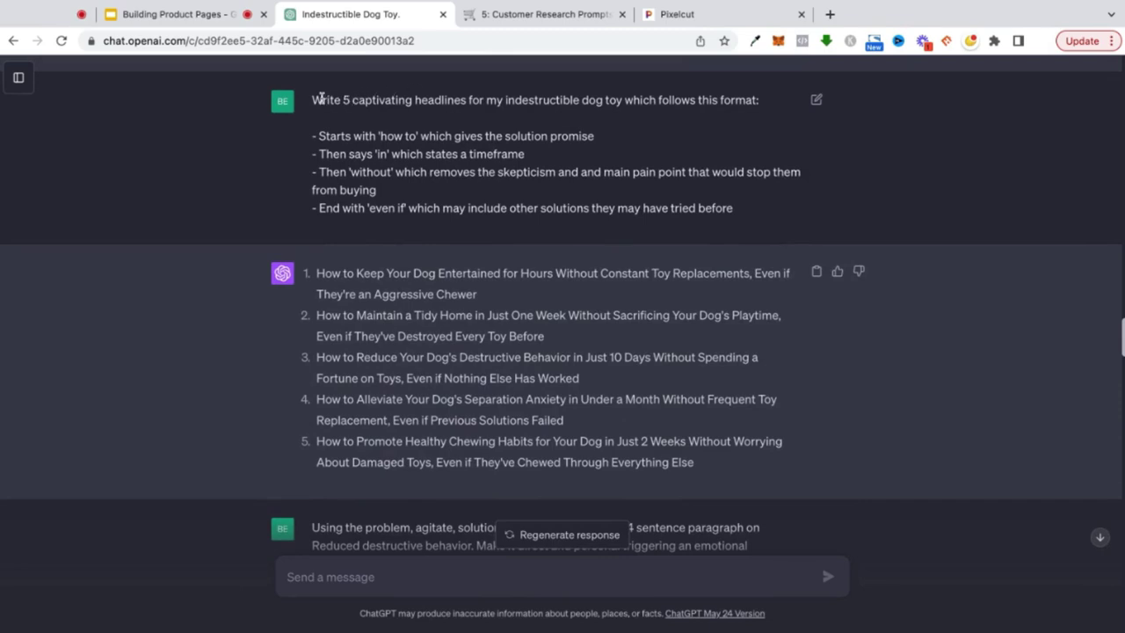
- Highlight the headline prompt's first line and the start of headline 1
left_click_drag(323, 99, 650, 131)
left_click(722, 99)
left_click_drag(318, 271, 392, 276)
left_click(468, 273)
- Select headline 3 about reducing destructive behavior in 10 days and scroll to the PAS paragraph
left_click_drag(582, 378, 323, 356)
triple_click(320, 358)
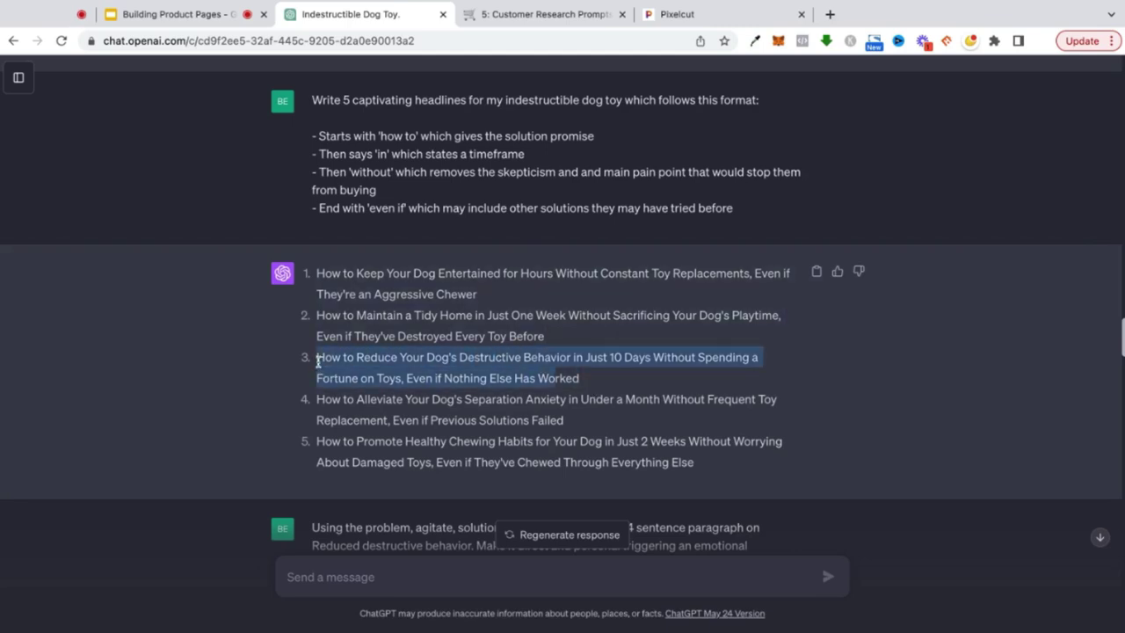
triple_click(580, 380)
scroll(320, 354, "down", 3)
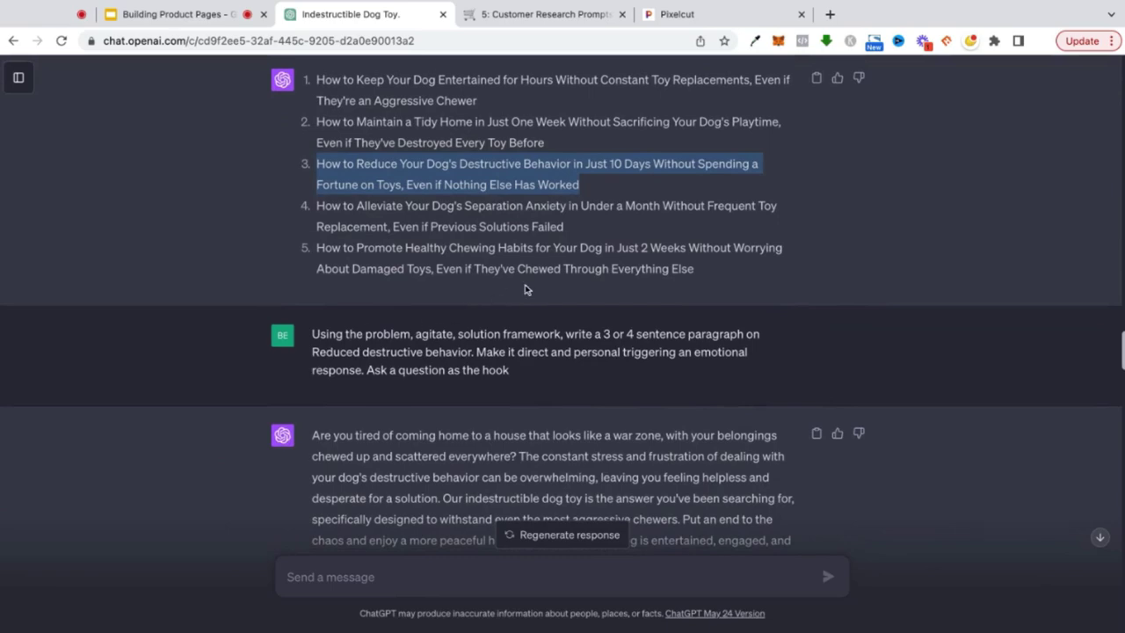
- Scroll through the Facebook ad copy replies
scroll(527, 288, "down", 2)
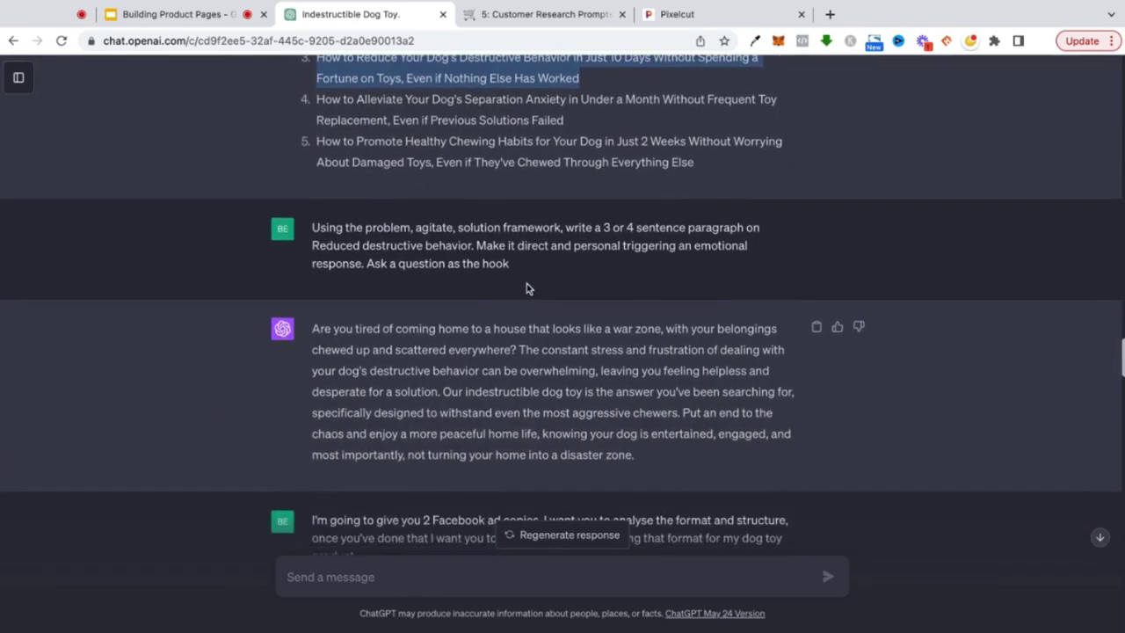
scroll(527, 288, "down", 10)
scroll(563, 307, "down", 2)
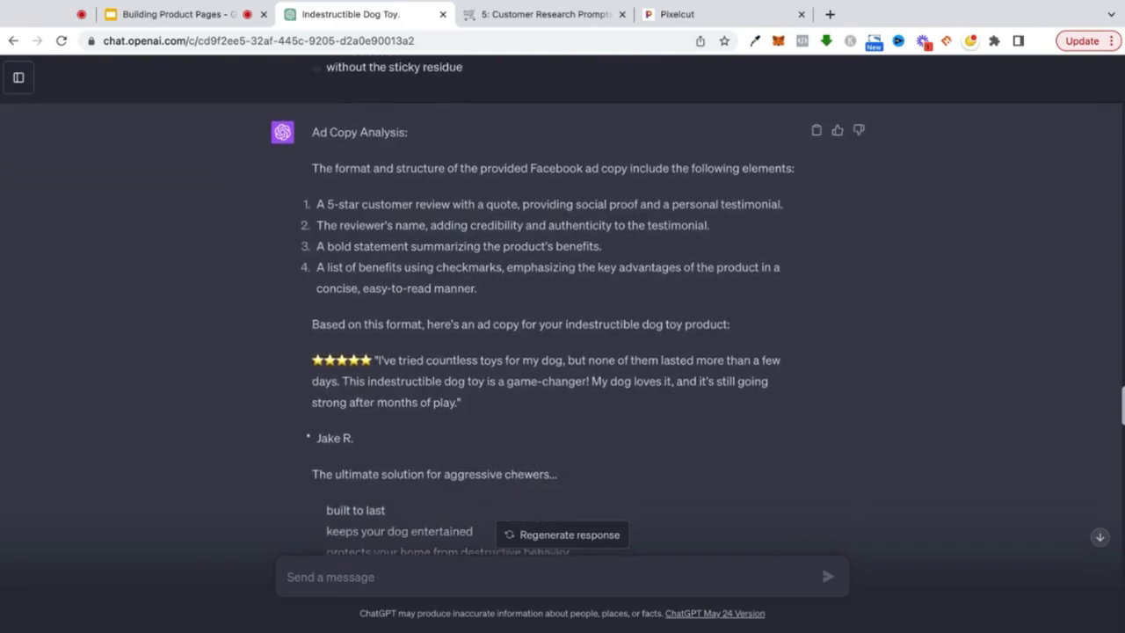
scroll(562, 308, "up", 5)
scroll(562, 308, "up", 2)
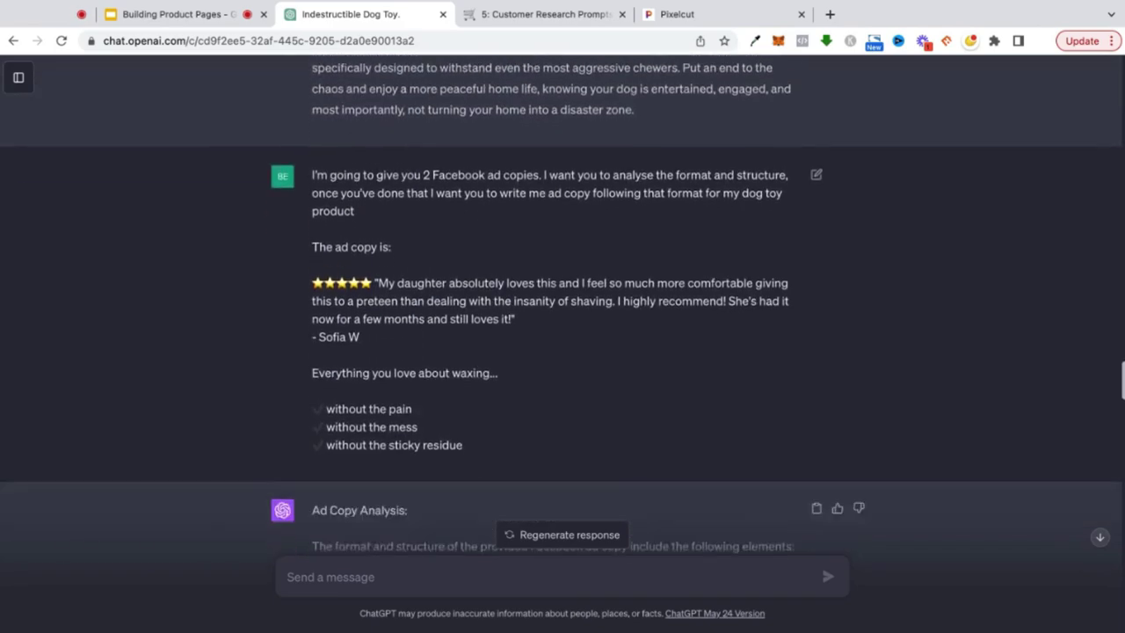
scroll(562, 307, "down", 10)
scroll(563, 308, "down", 3)
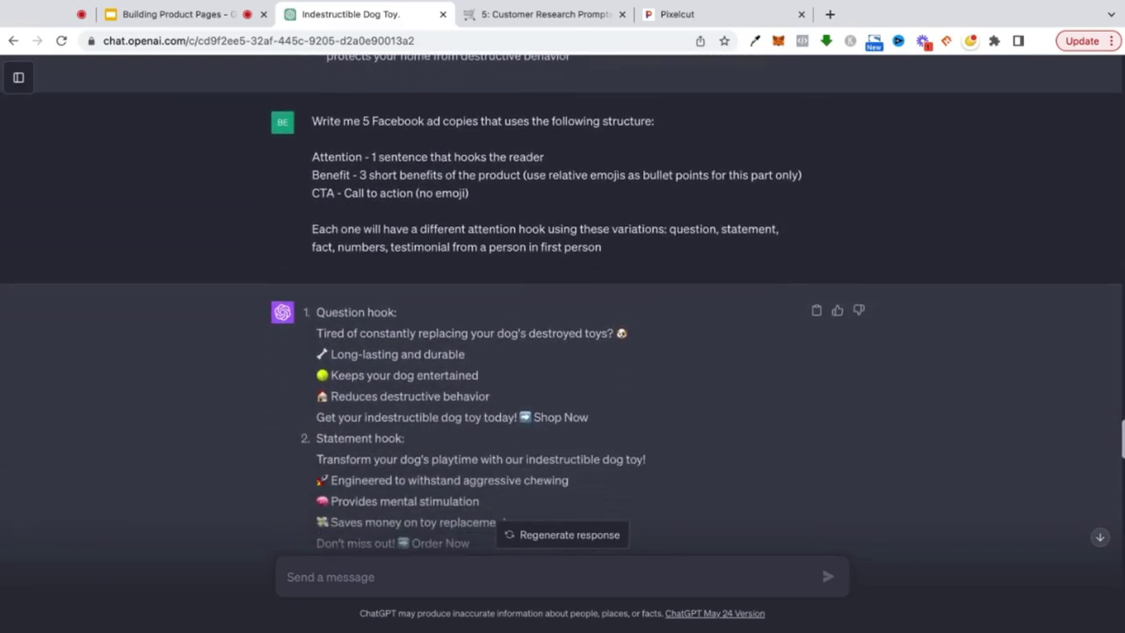
scroll(375, 185, "down", 1)
scroll(375, 184, "down", 3)
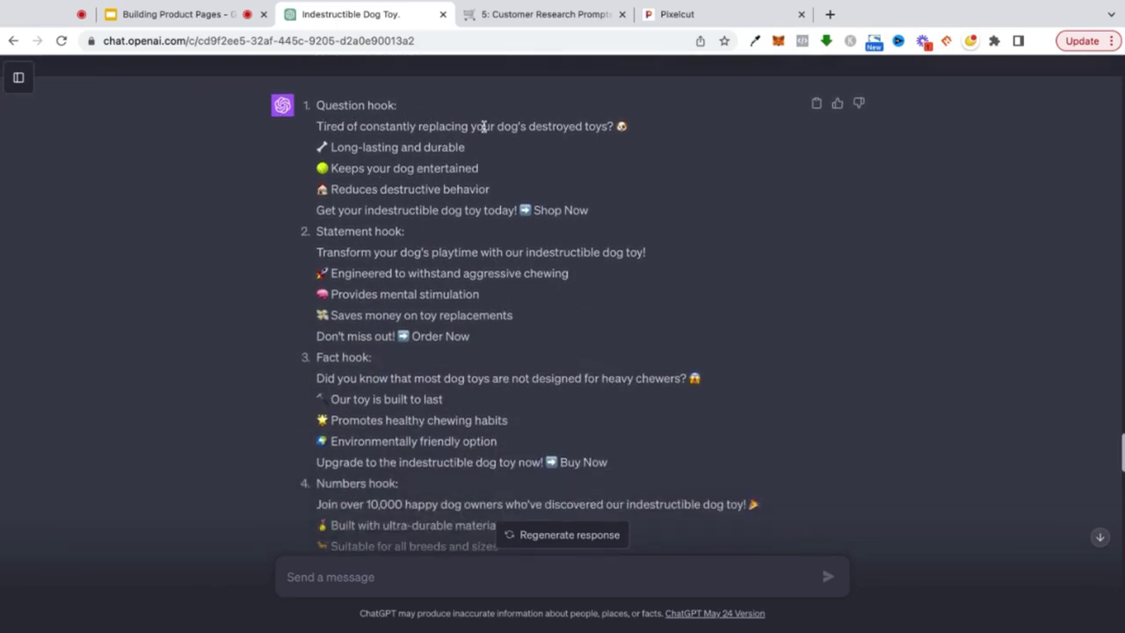
- Highlight the durable, entertaining and less-destructive benefits and '5 ebook', then switch to Pixelcut's glove photos
left_click_drag(332, 149, 453, 155)
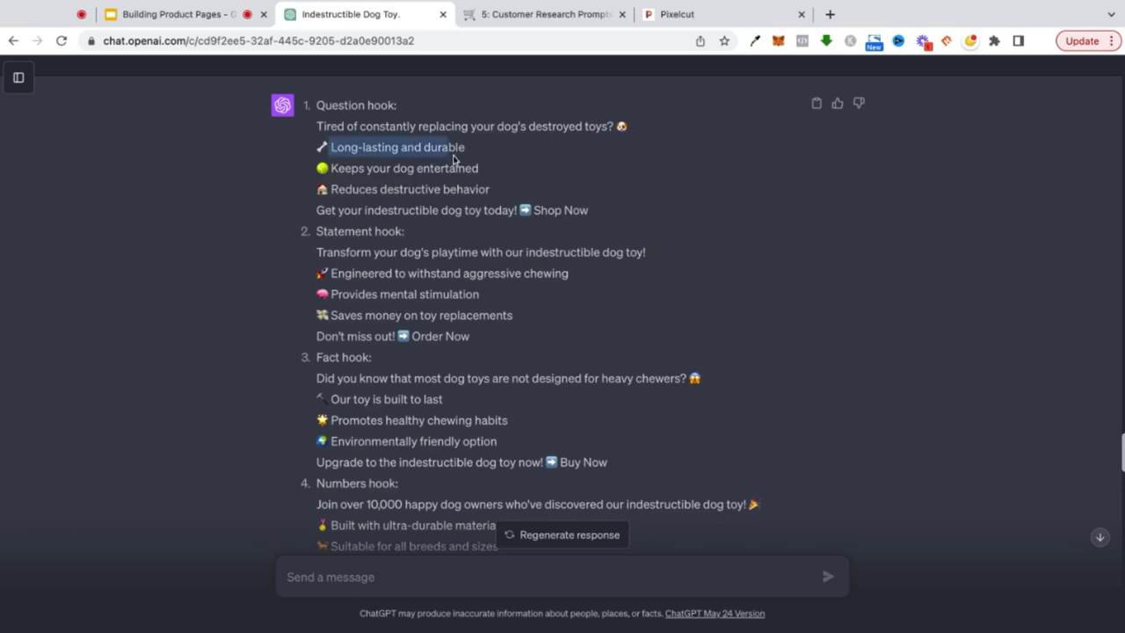
left_click_drag(332, 169, 464, 171)
left_click_drag(332, 188, 456, 189)
scroll(442, 228, "down", 3)
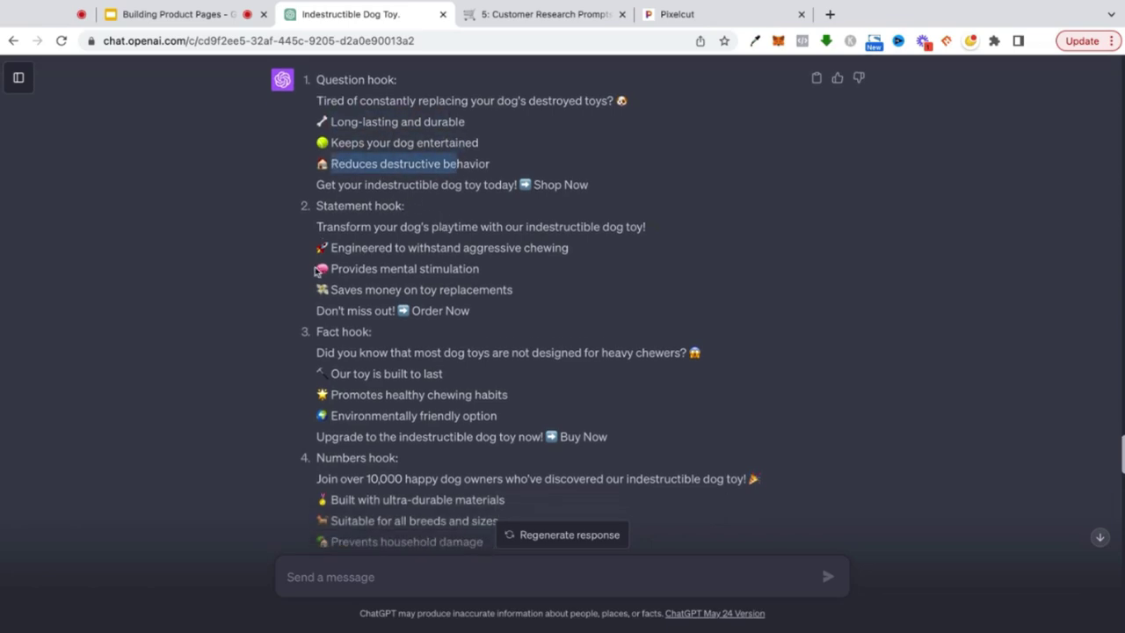
scroll(346, 364, "down", 5)
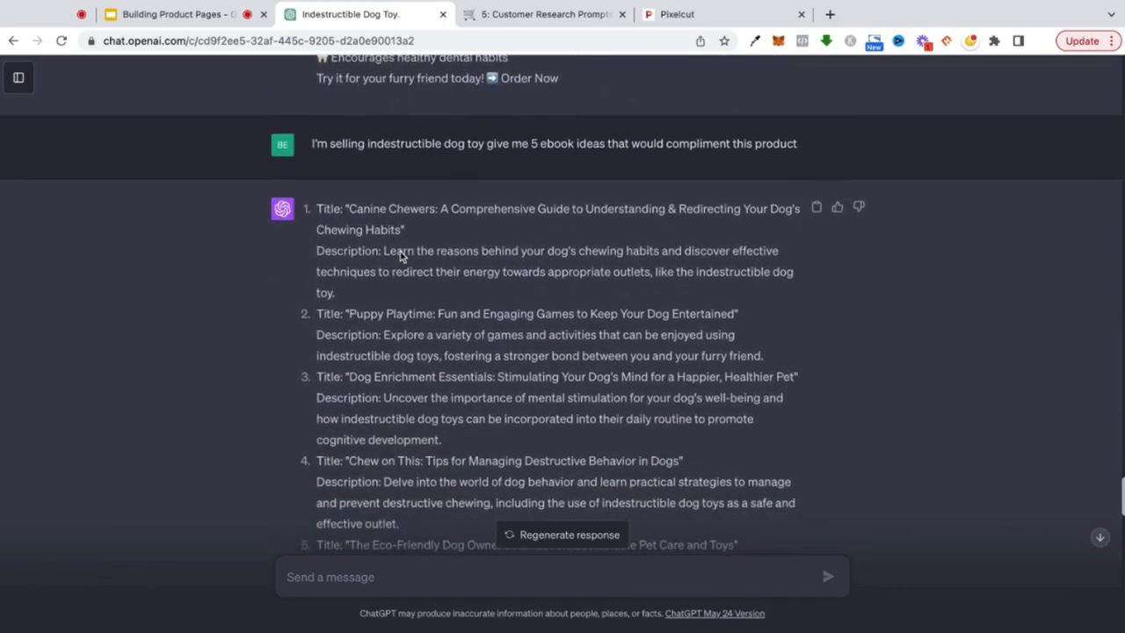
left_click_drag(577, 84, 529, 85)
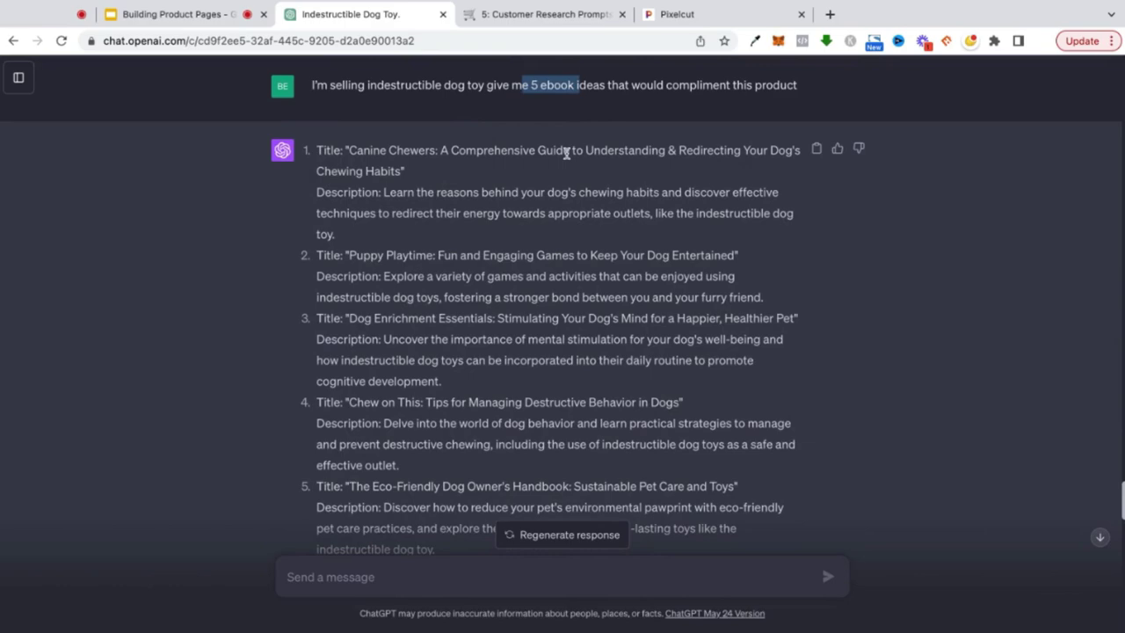
left_click(693, 21)
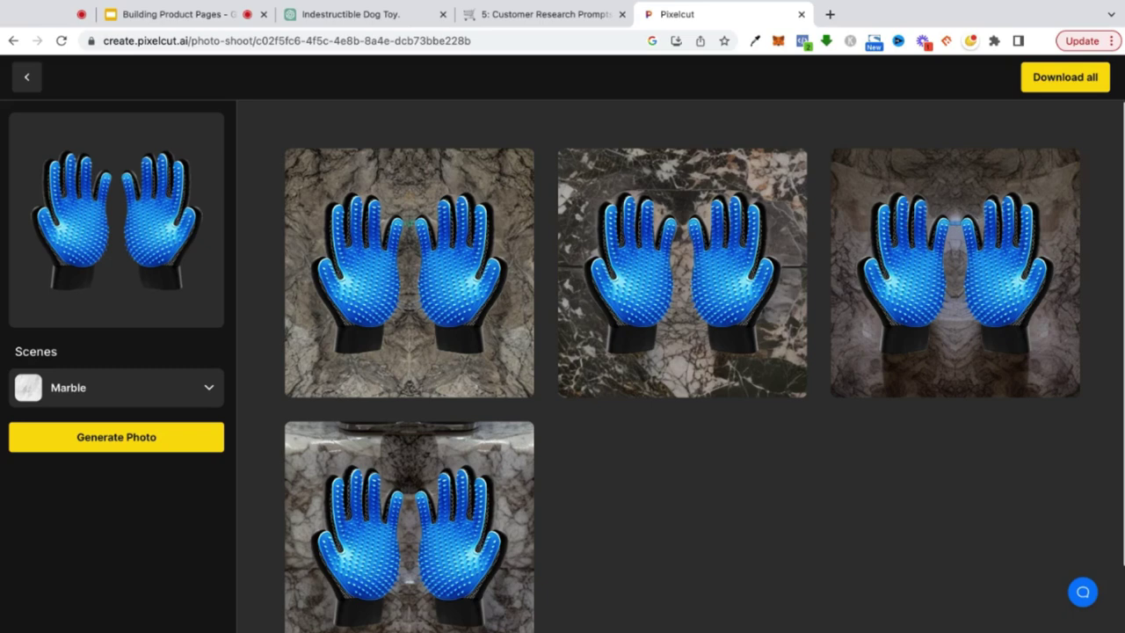
- Switch the blue grooming-glove photo shoot scene from Marble to Garden
mouse_move(171, 233)
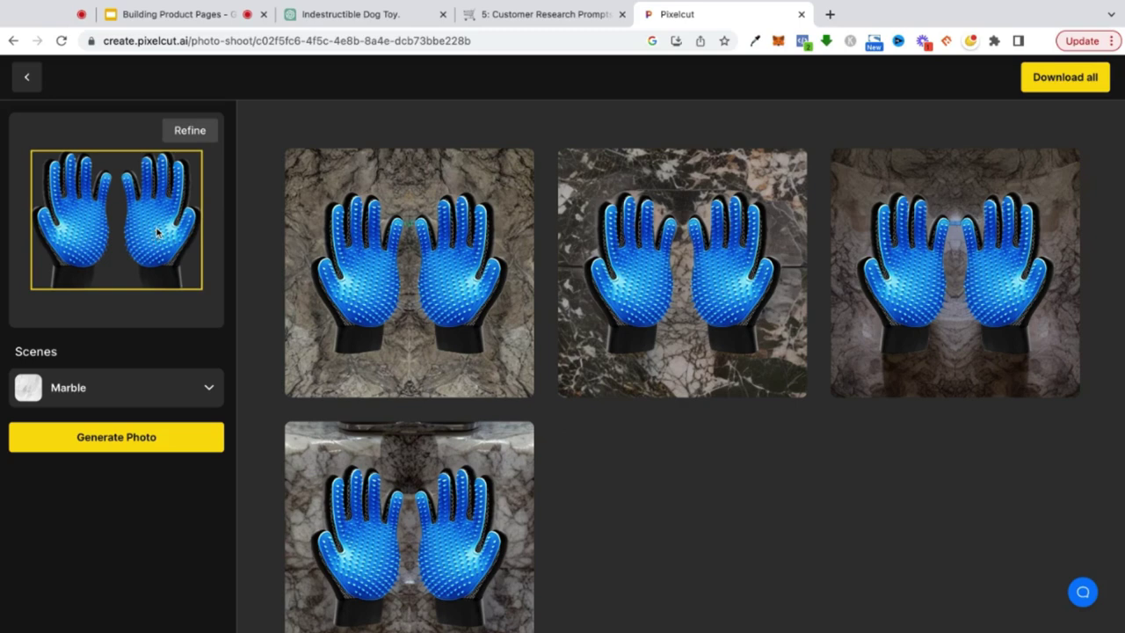
left_click(158, 392)
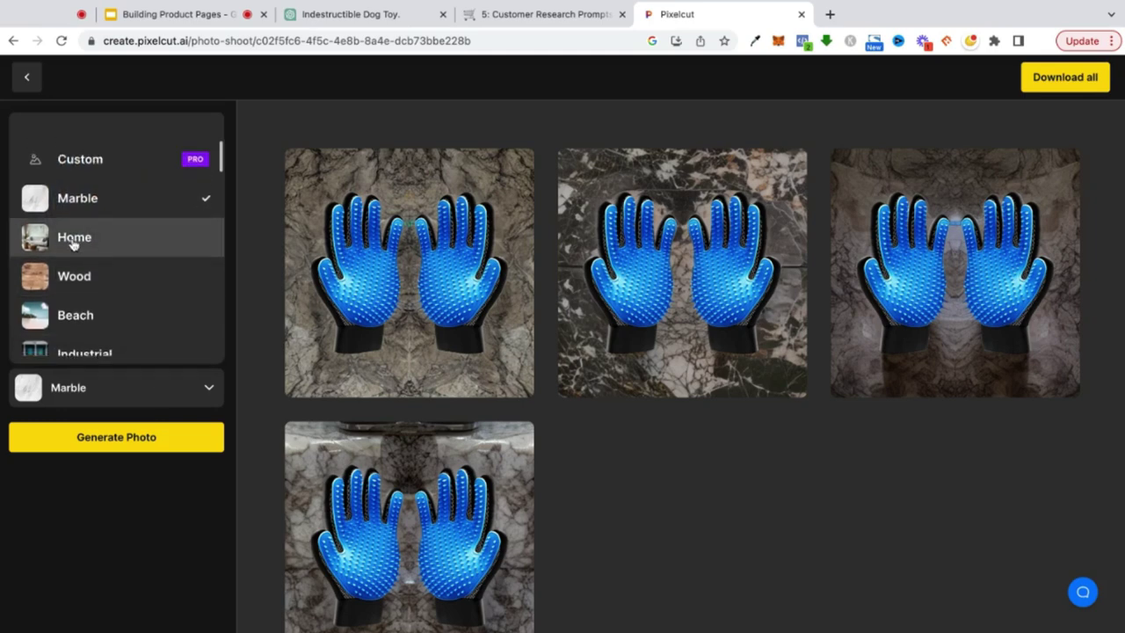
scroll(75, 243, "down", 2)
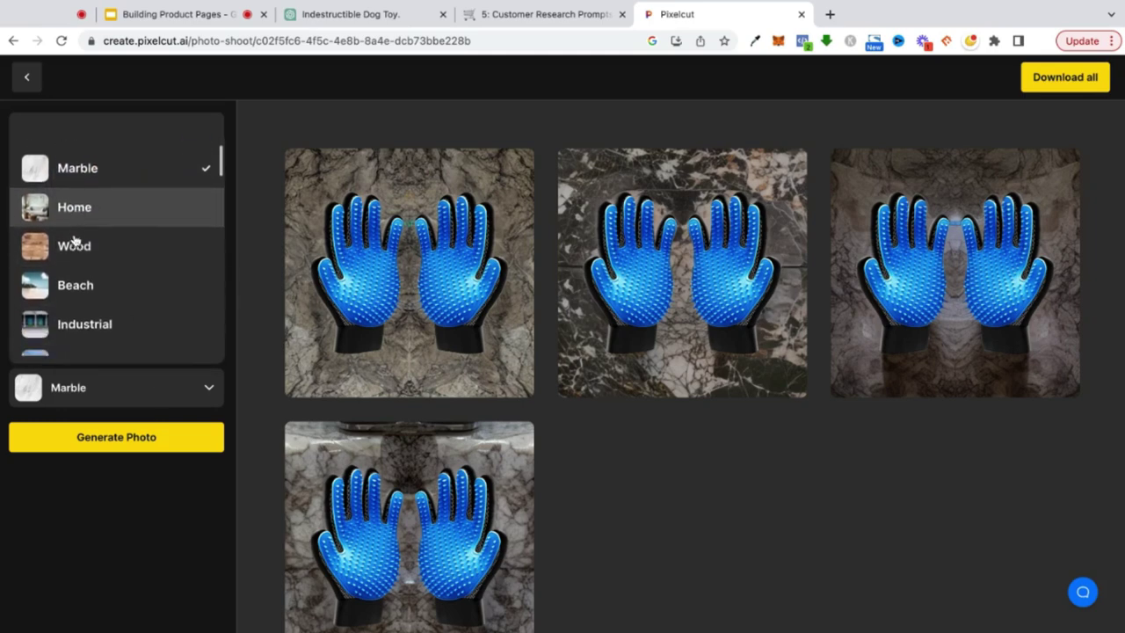
scroll(75, 243, "down", 5)
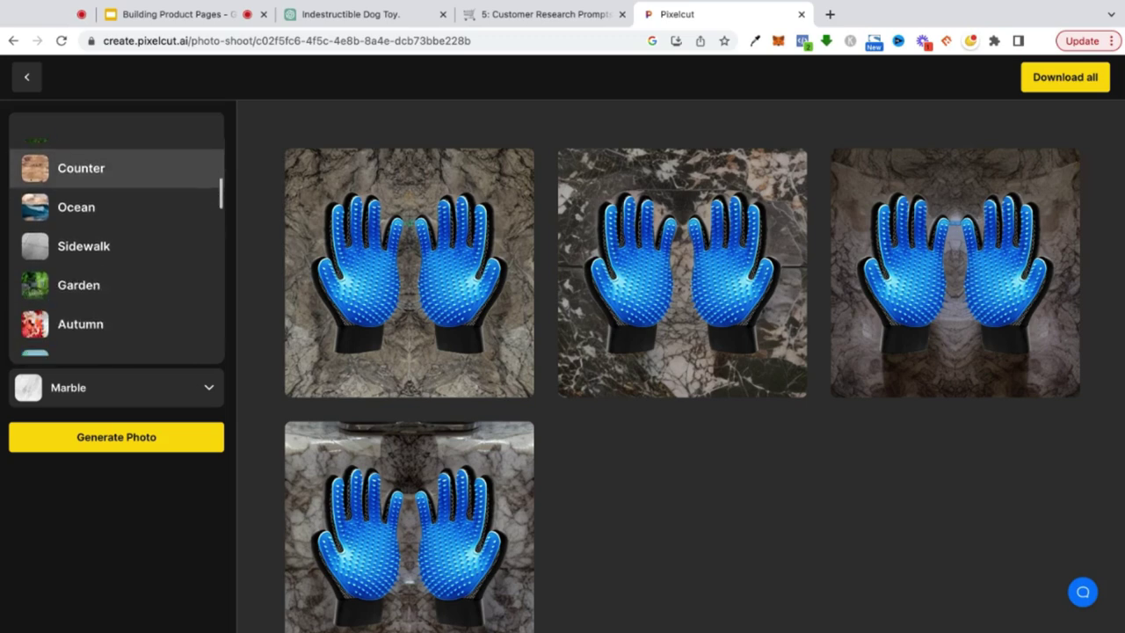
left_click(75, 284)
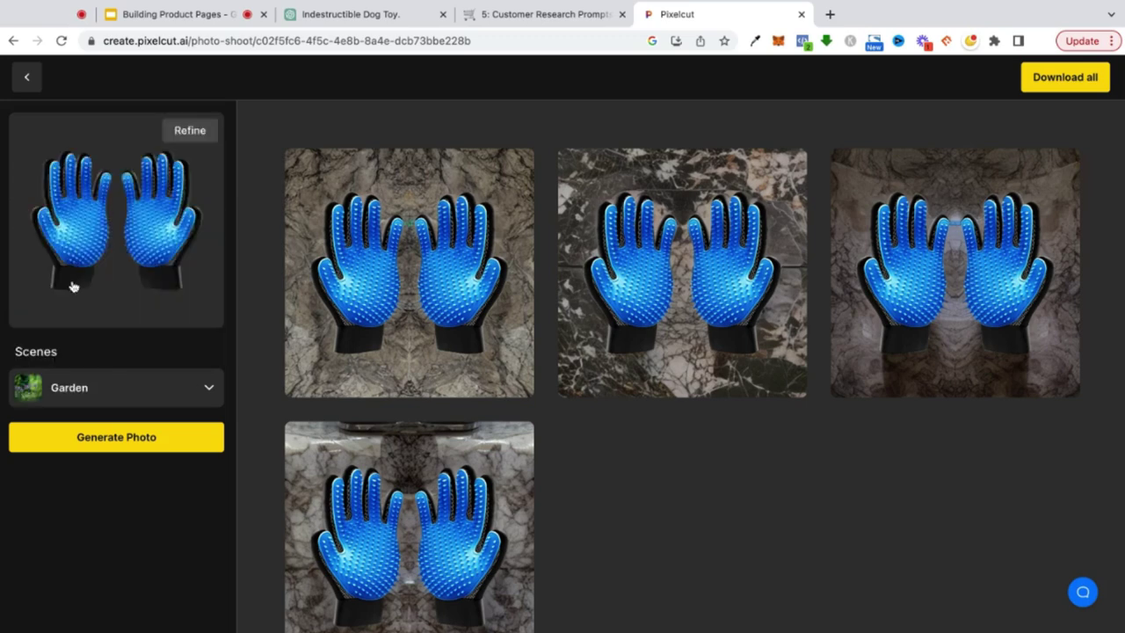
- Generate new grooming-glove product photos in the Garden scene
left_click(102, 444)
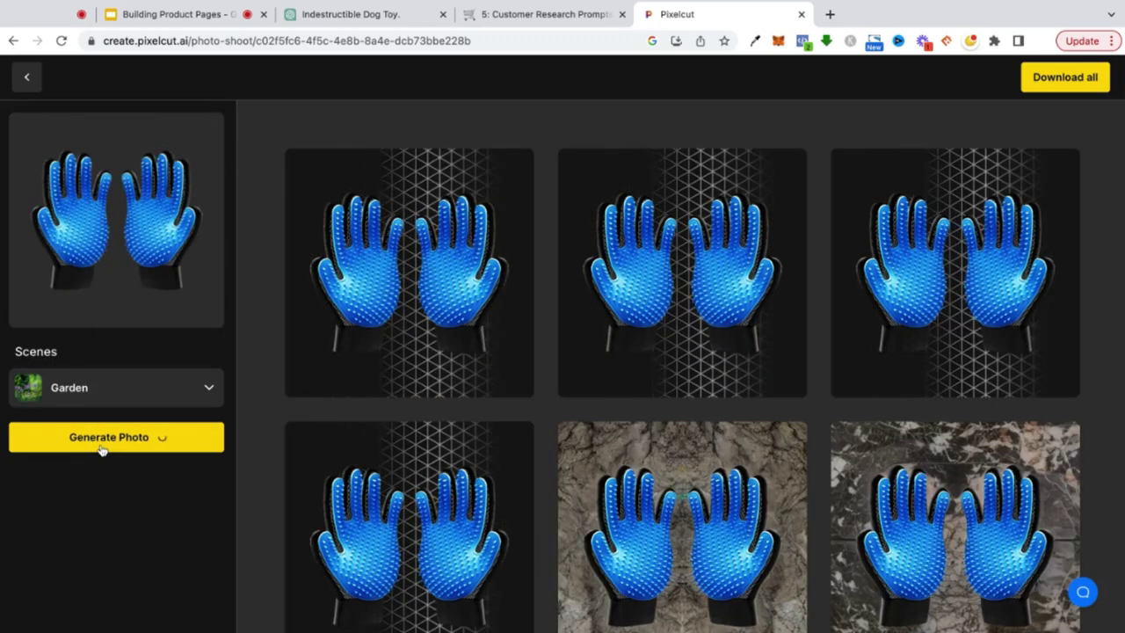
scroll(615, 430, "down", 2)
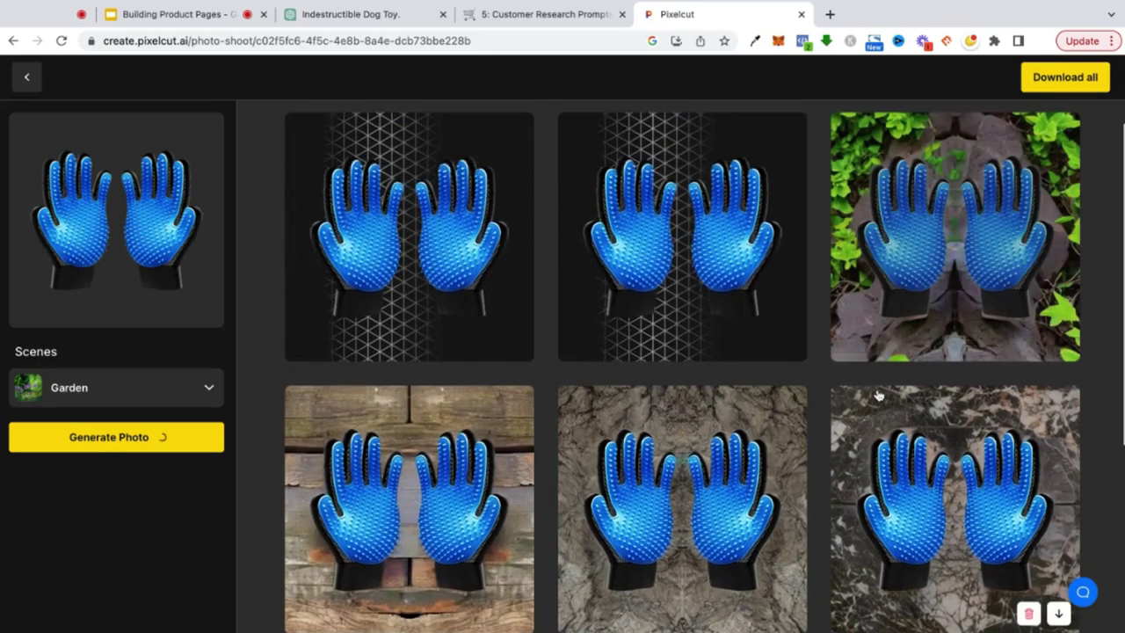
scroll(953, 216, "up", 2)
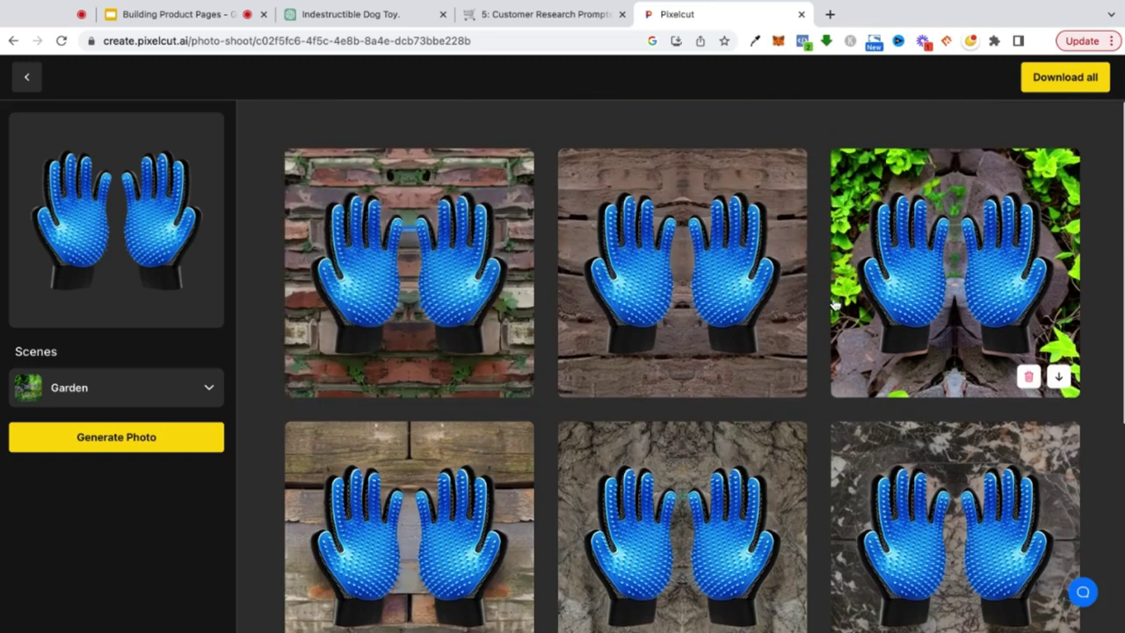
- Change the scene to Carpet and generate another set of glove photos
left_click(186, 397)
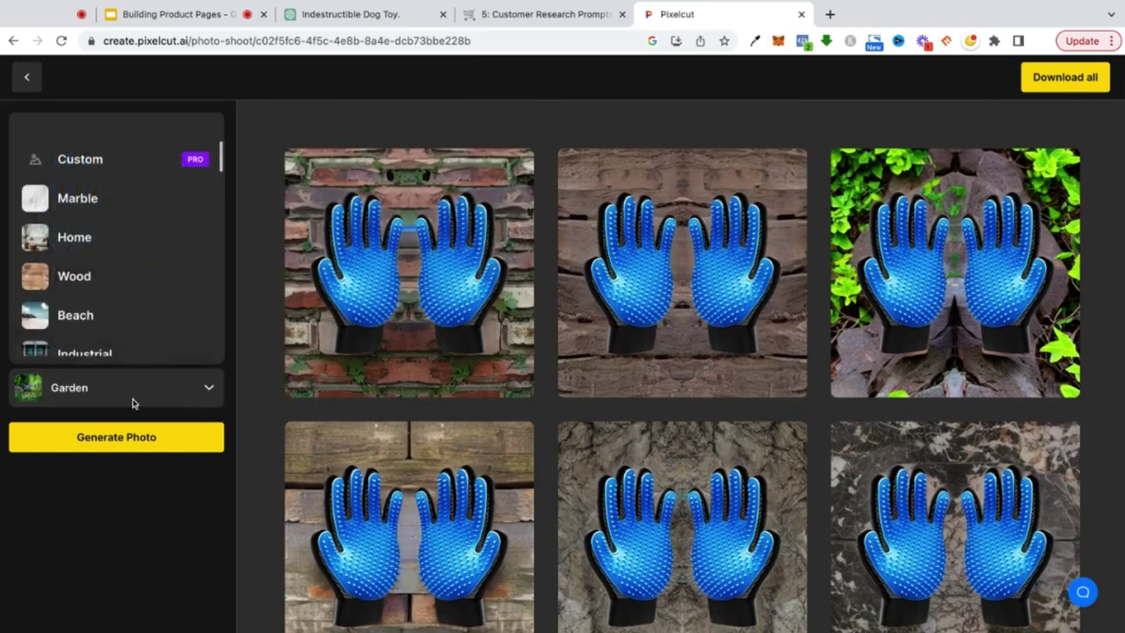
scroll(150, 322, "down", 5)
scroll(79, 333, "up", 2)
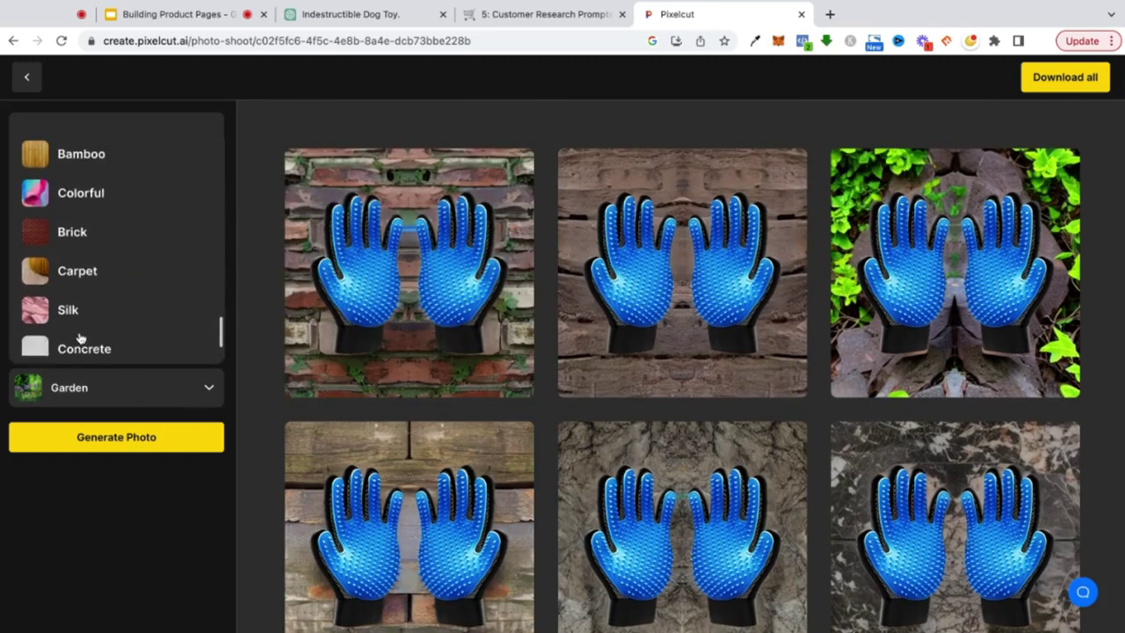
left_click(69, 301)
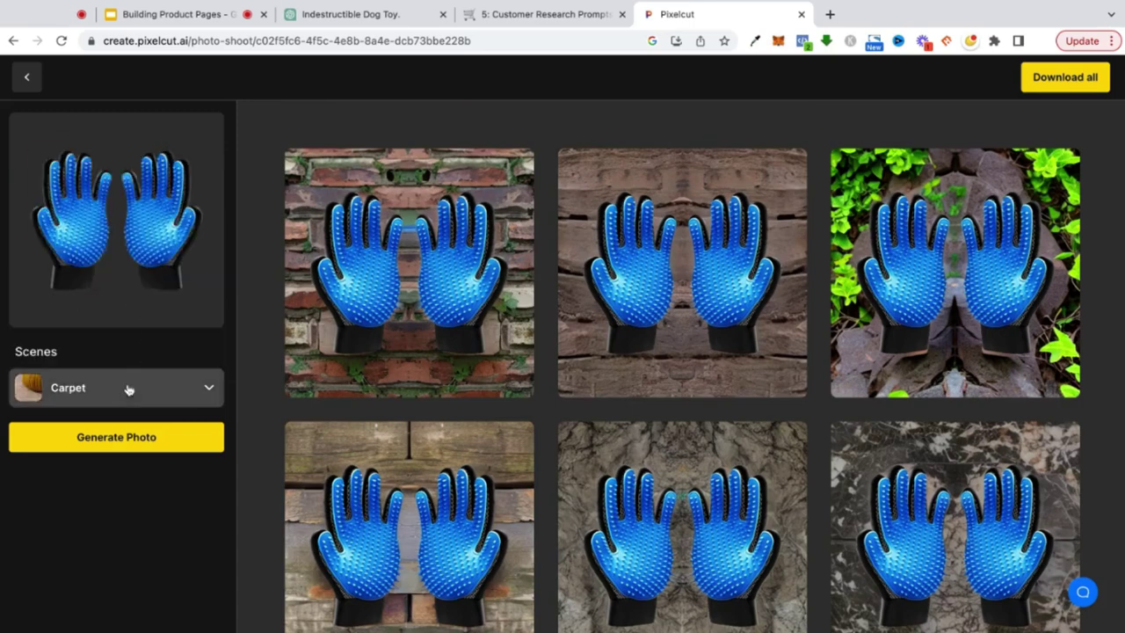
left_click(117, 437)
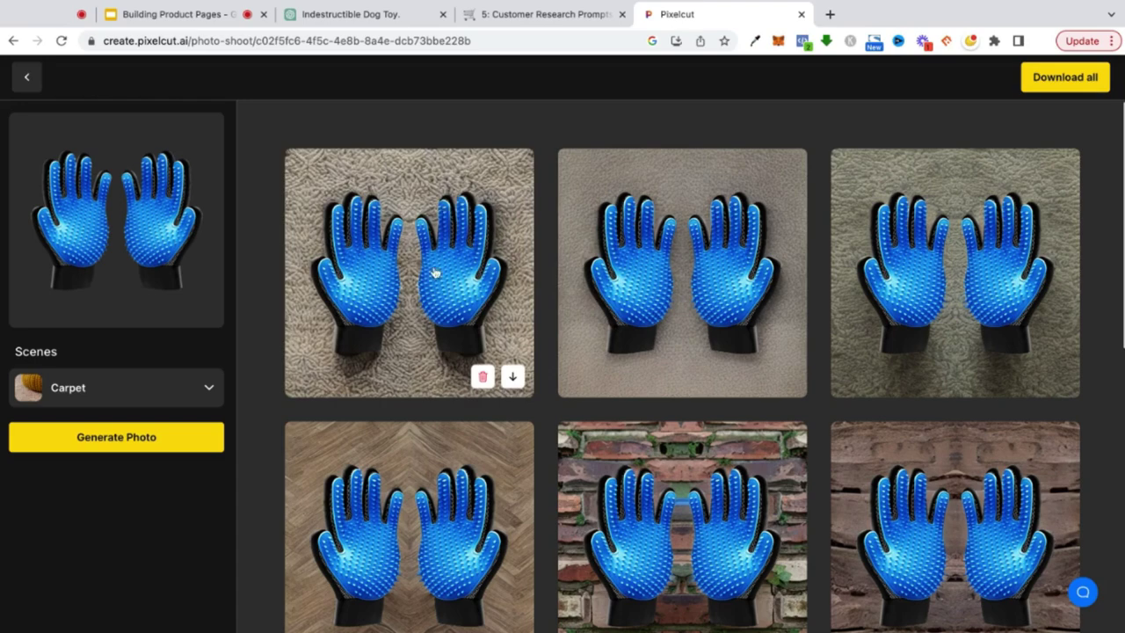
- Review the new glove photos and return to the 'How to Leverage A.I' slide deck
scroll(434, 271, "down", 2)
scroll(453, 389, "up", 2)
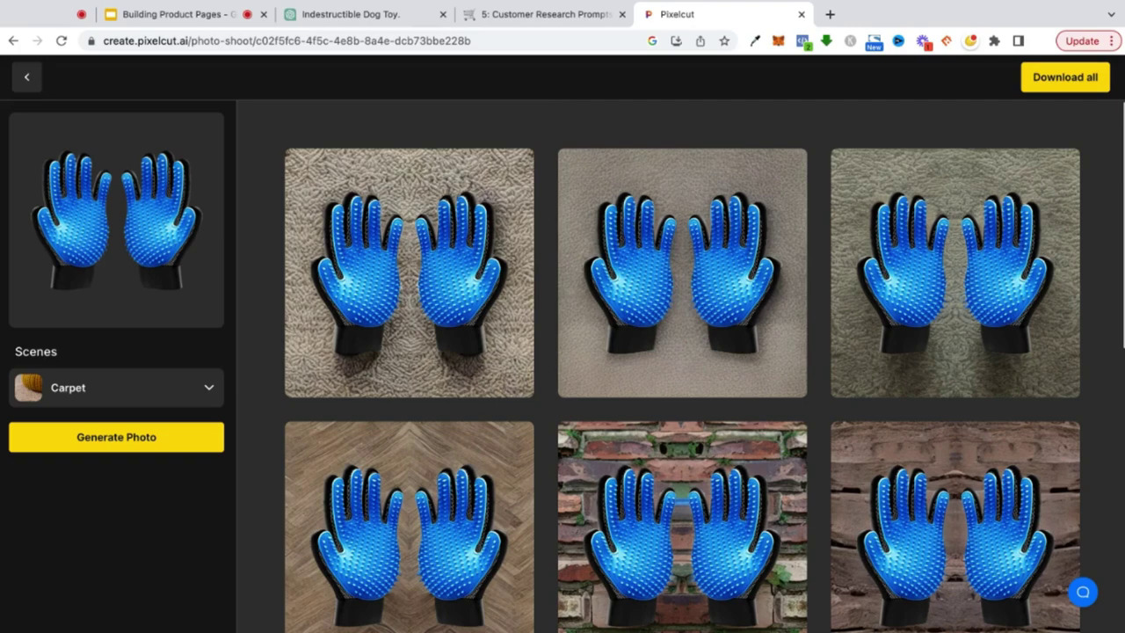
left_click(193, 18)
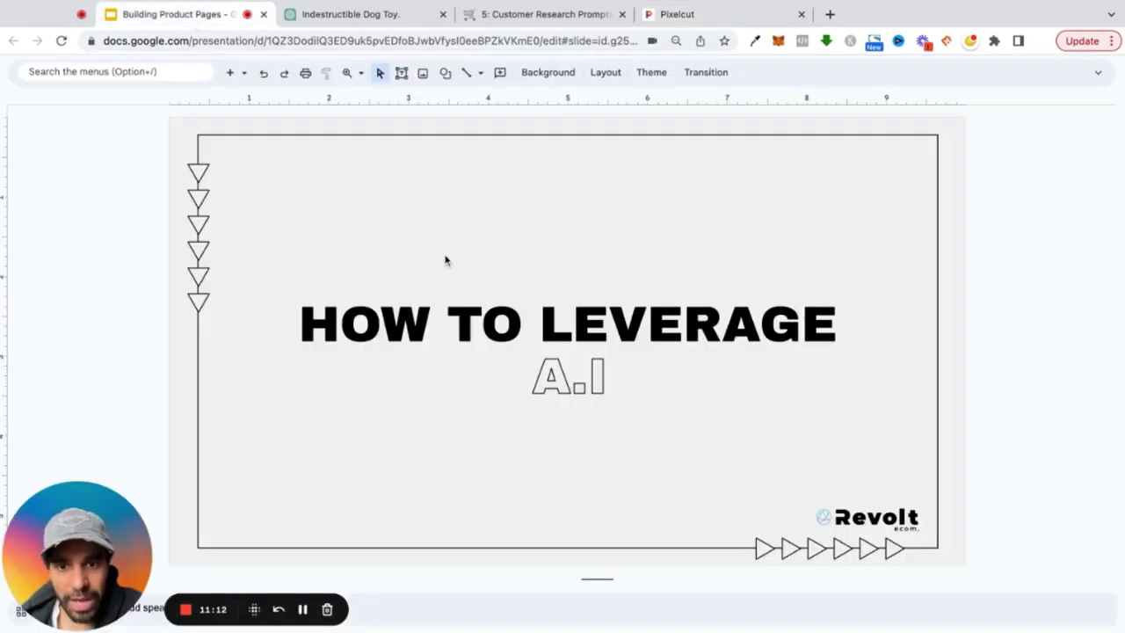
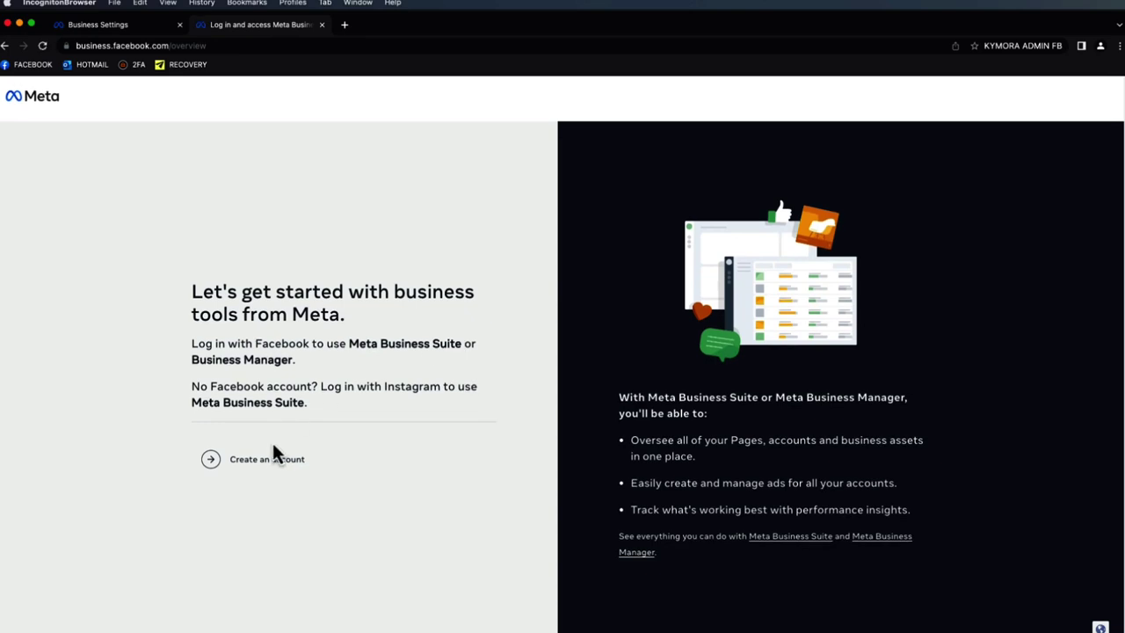
- Start a business account with a new business name, then close it unsubmitted and return to Business Settings
left_click(277, 465)
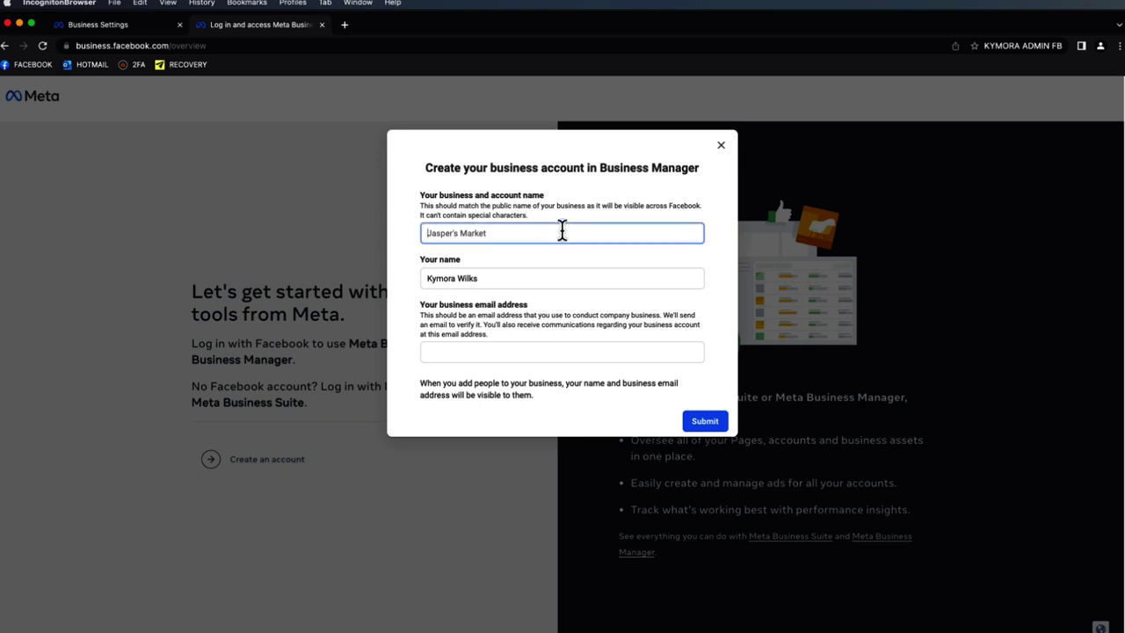
key("super+a")
type("Jasper Markets")
left_click(514, 351)
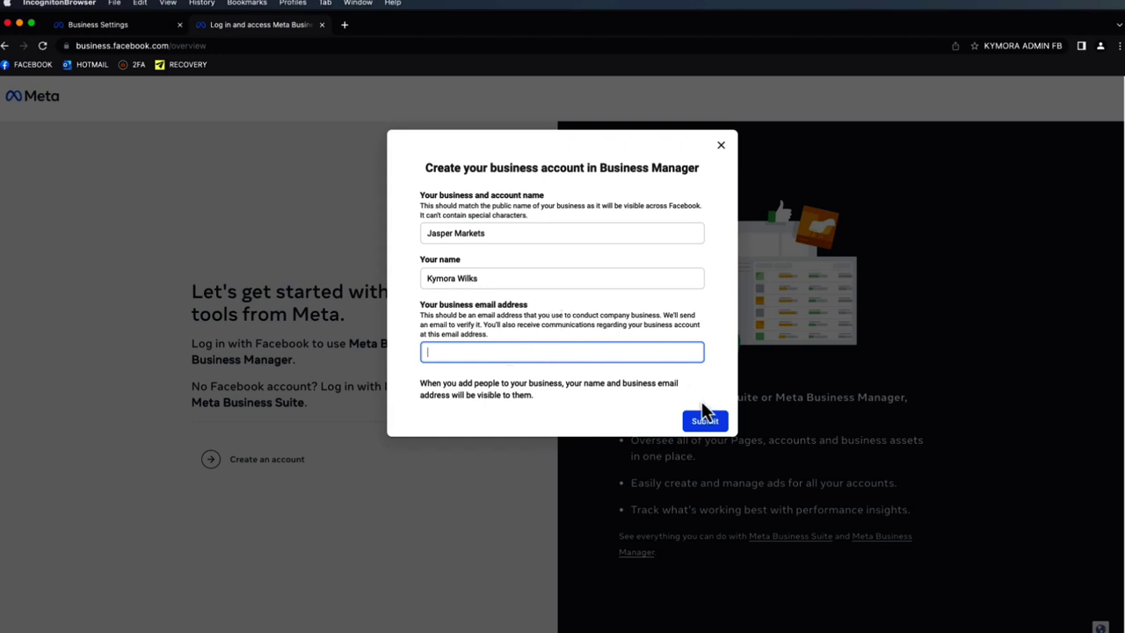
left_click(722, 147)
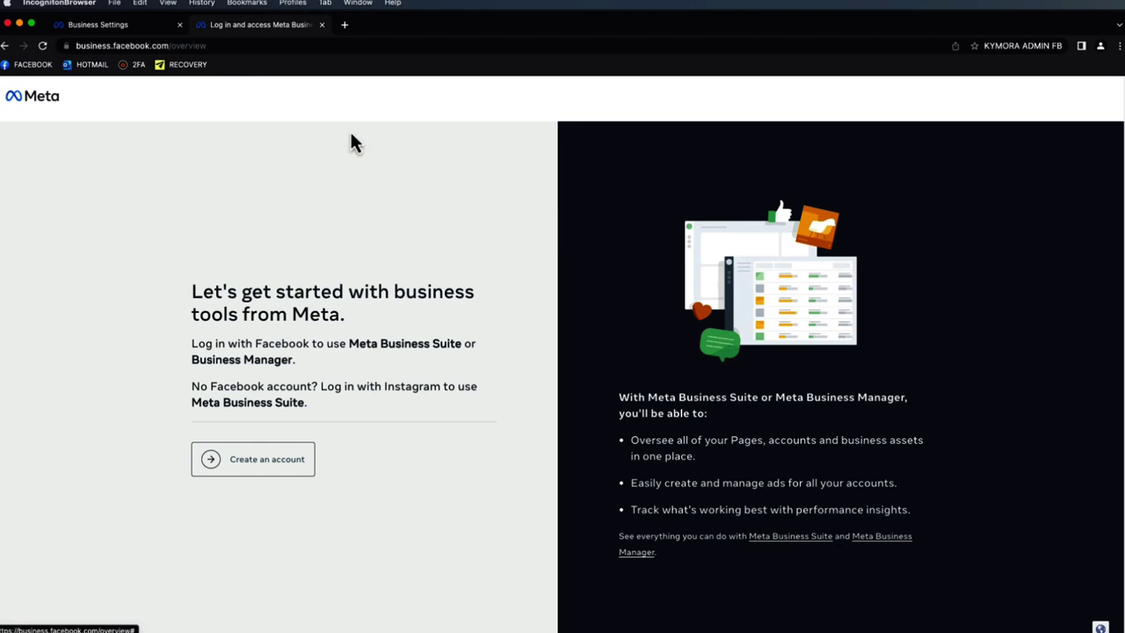
left_click(165, 28)
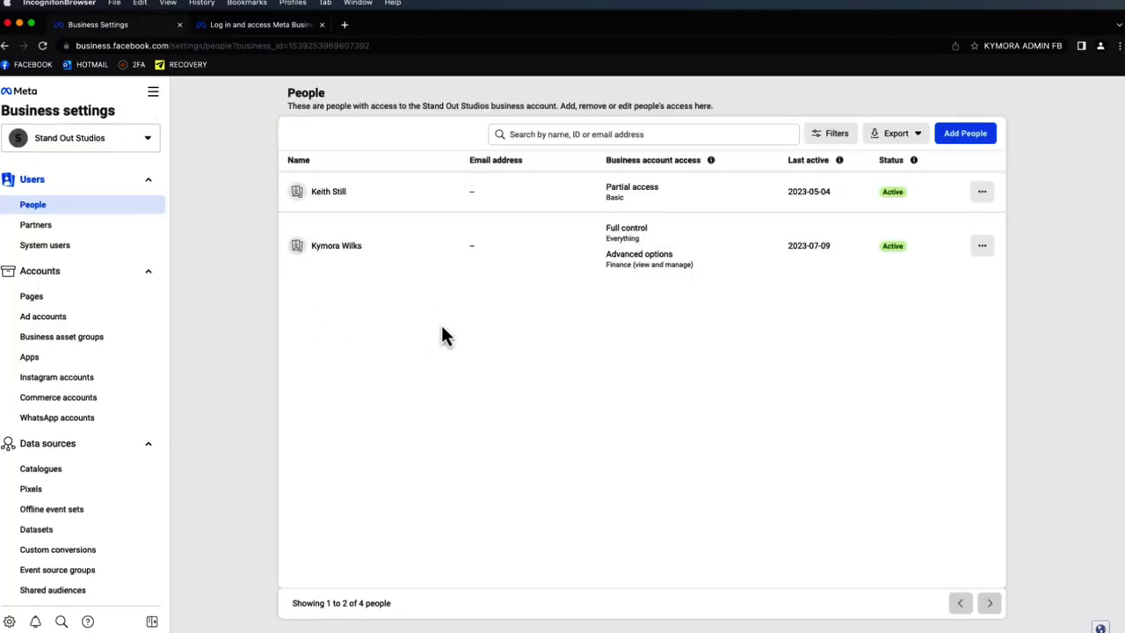
- Glance at the All tools panel, then start adding people to Stand Out Studios
left_click(154, 93)
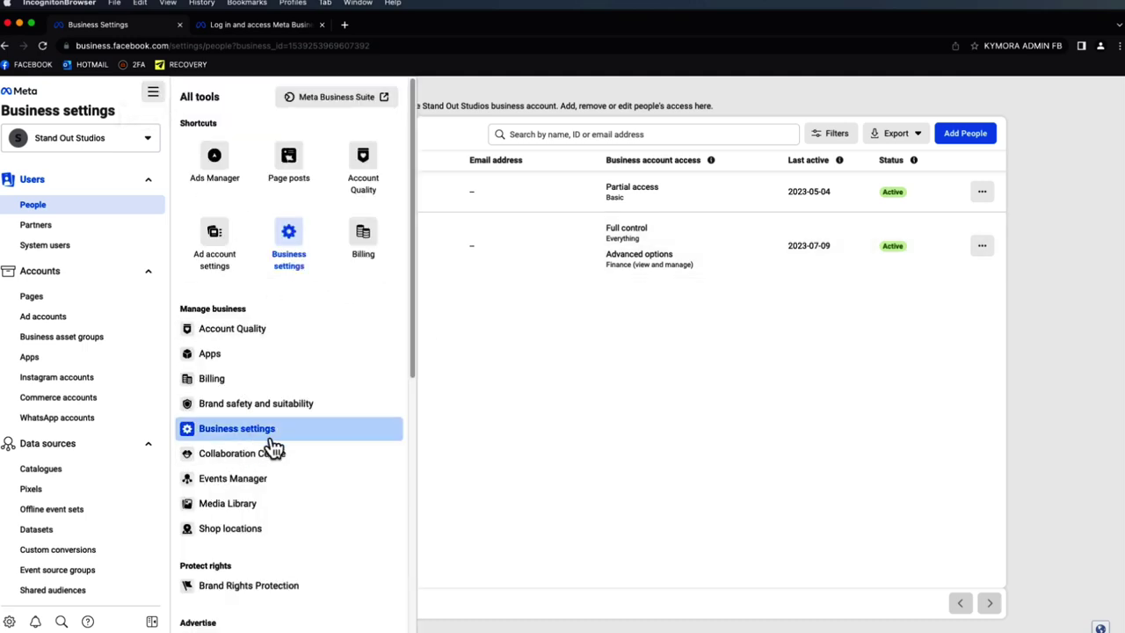
left_click(498, 397)
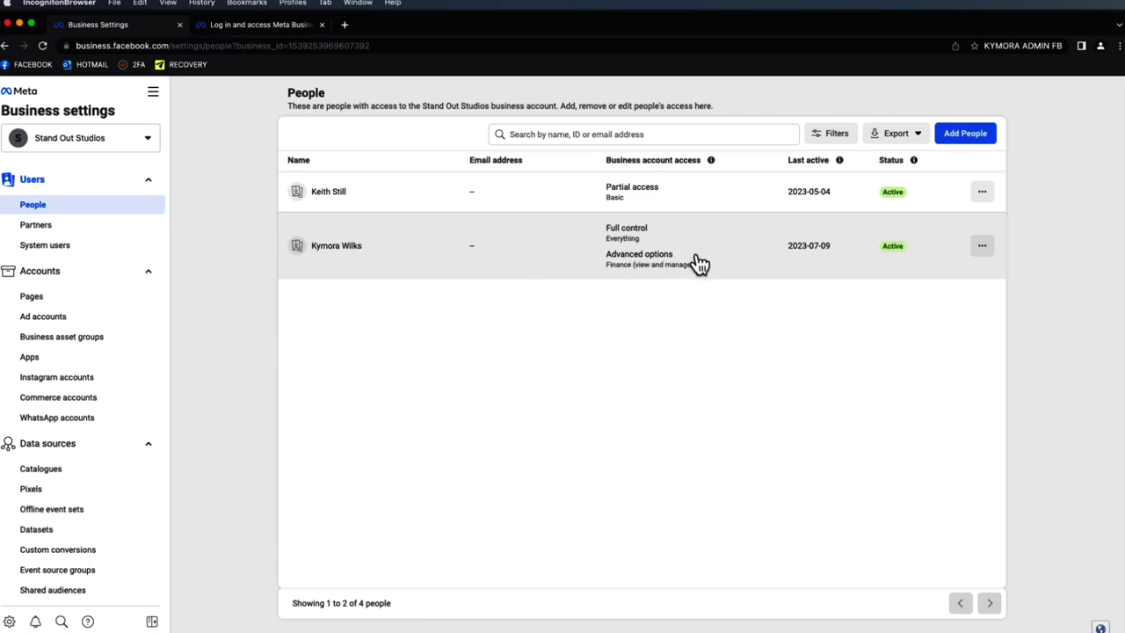
left_click(966, 134)
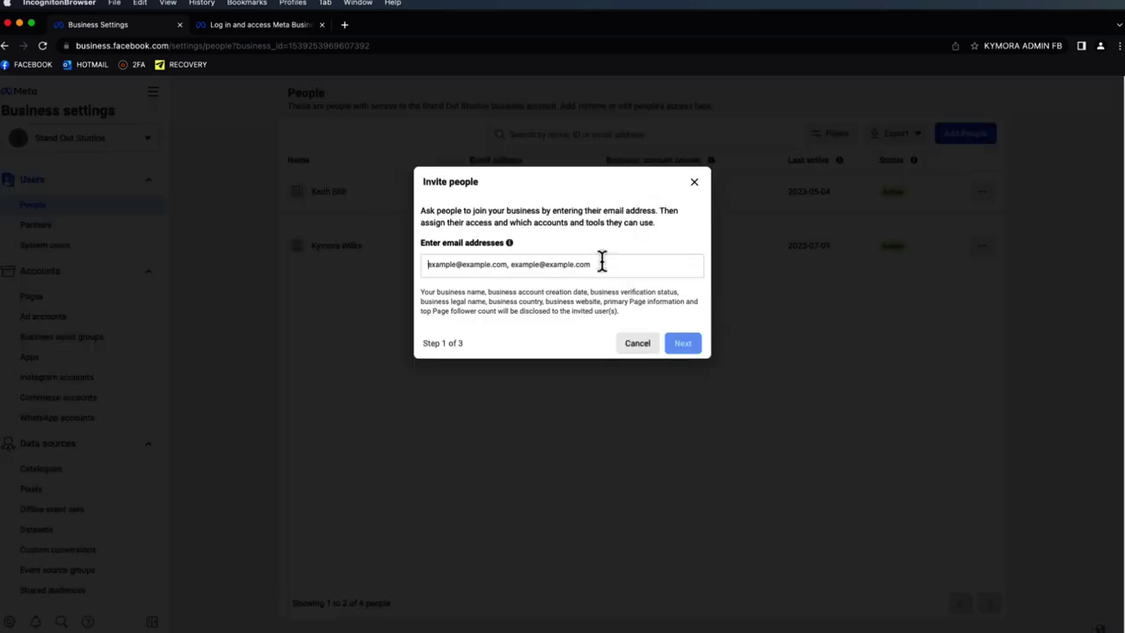
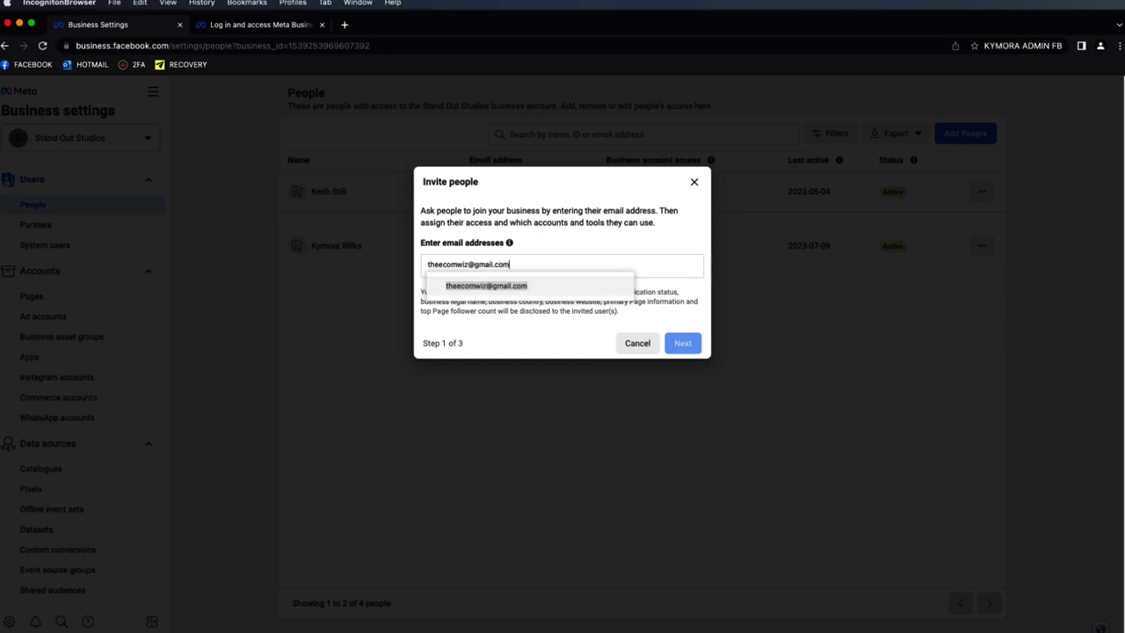
- Enter the invitee's e-mail address and continue to the access permissions step
key("Return")
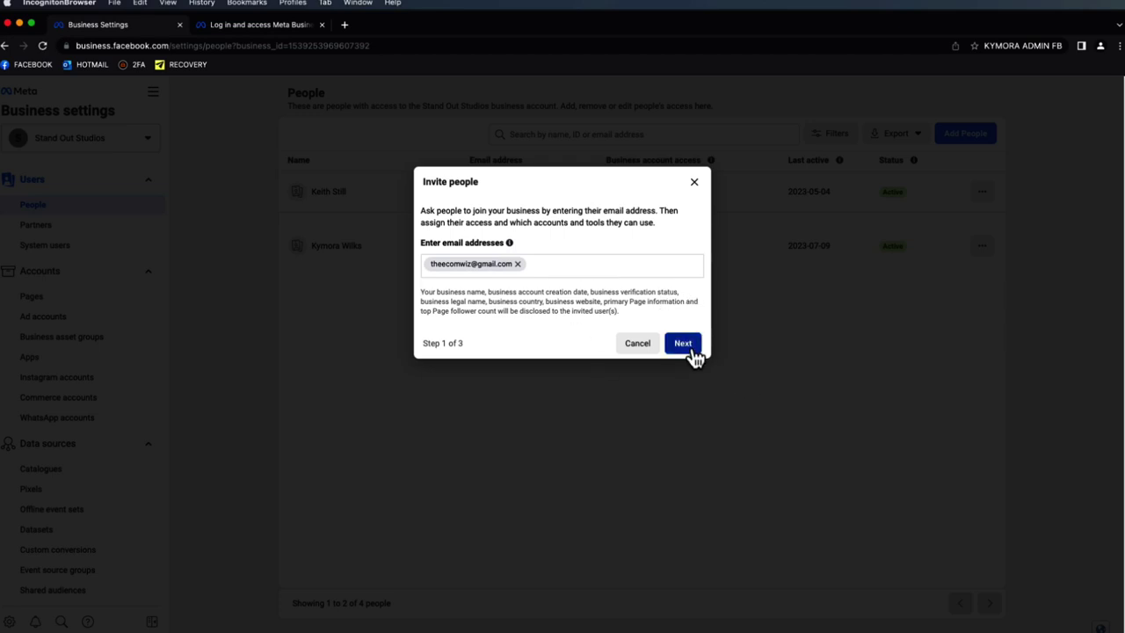
left_click(691, 350)
scroll(580, 301, "down", 1)
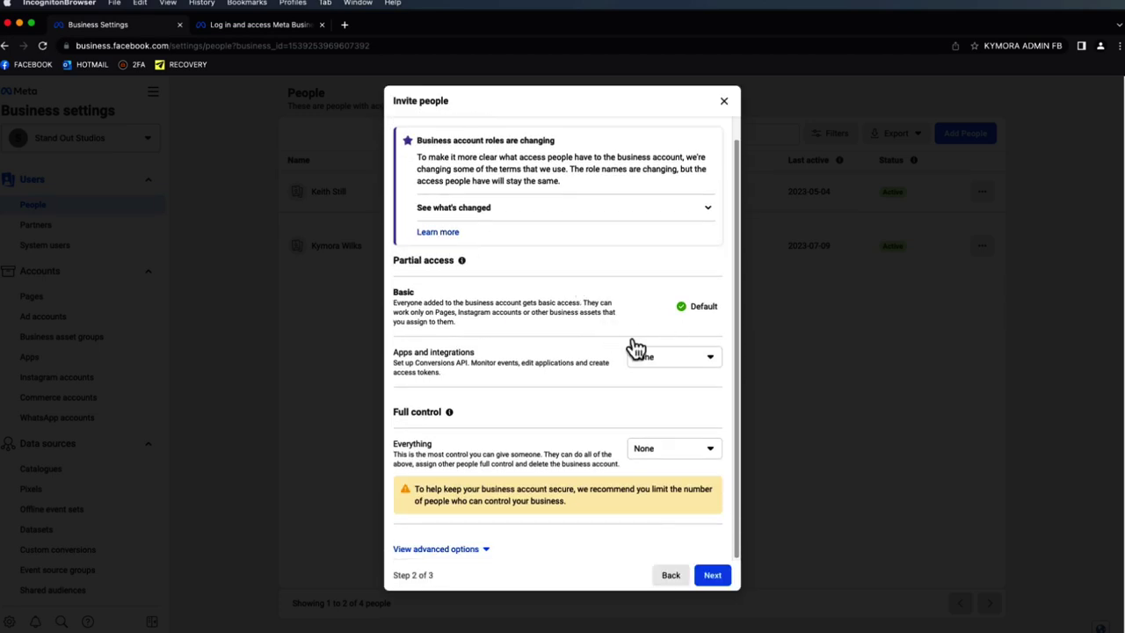
- Switch full control between Manage and None, leave apps access at None, and close the invite unsent
left_click(668, 452)
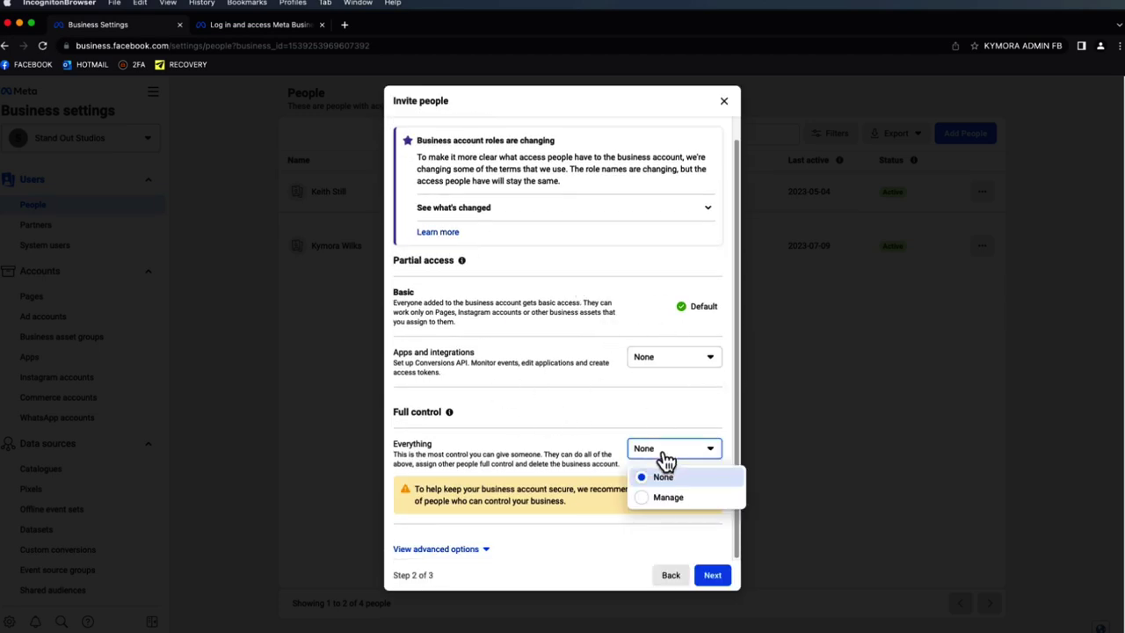
left_click(661, 498)
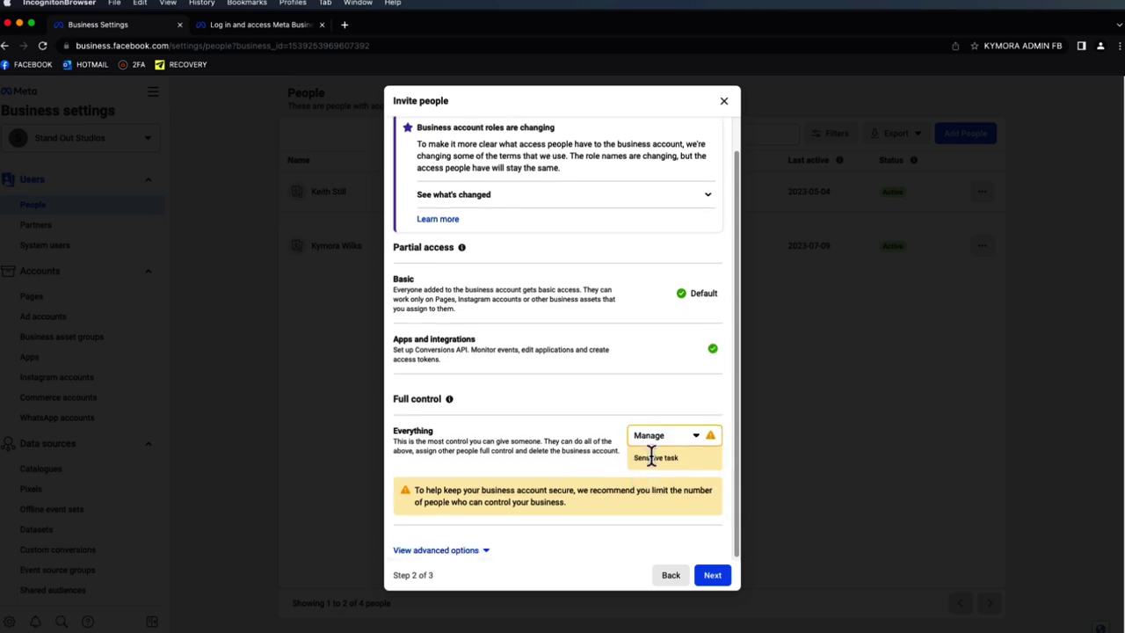
left_click(660, 444)
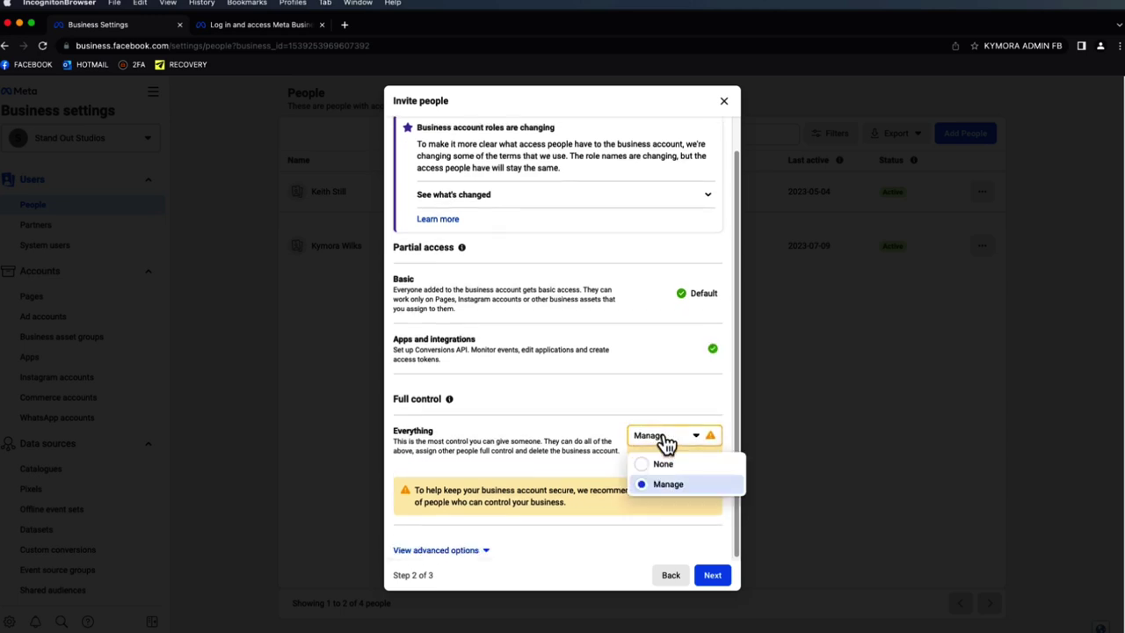
left_click(619, 449)
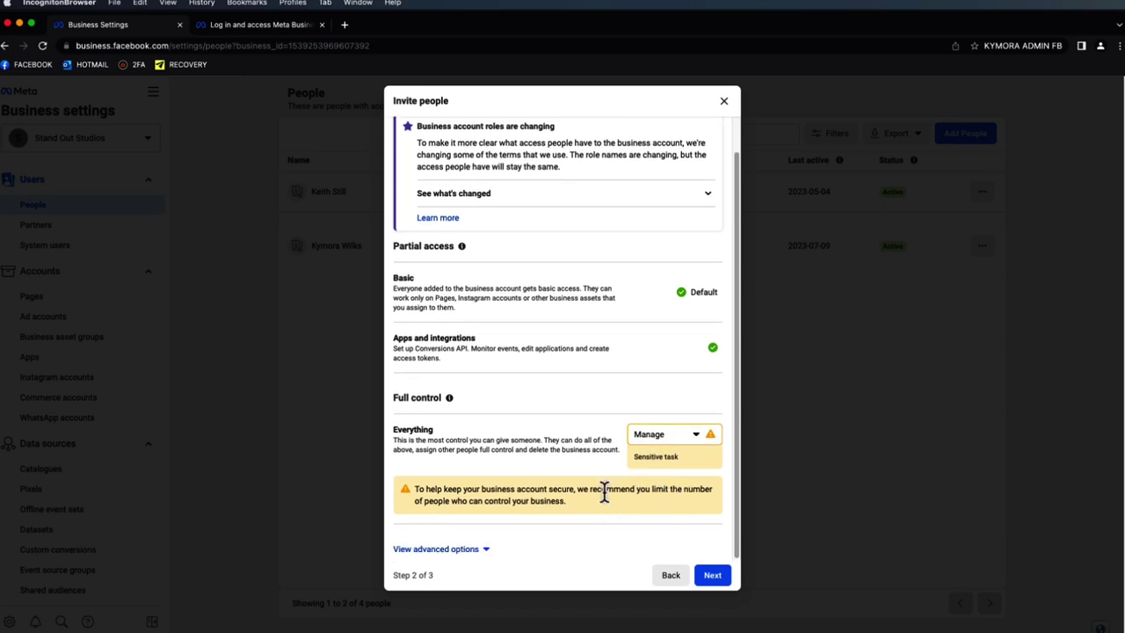
left_click(658, 451)
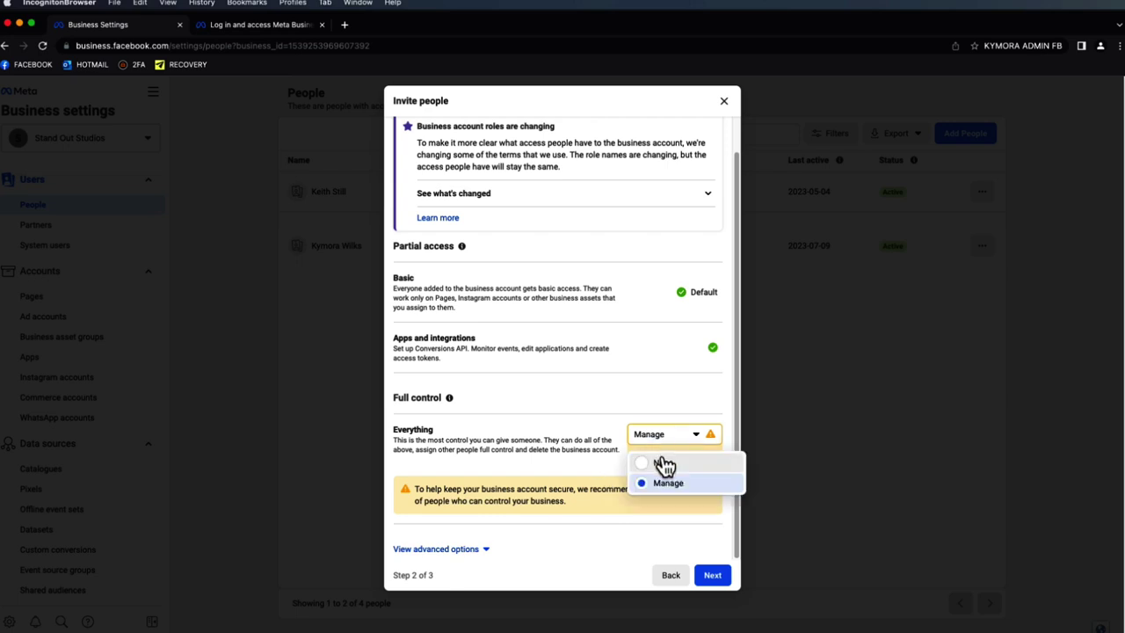
left_click(665, 463)
left_click(651, 372)
left_click(652, 369)
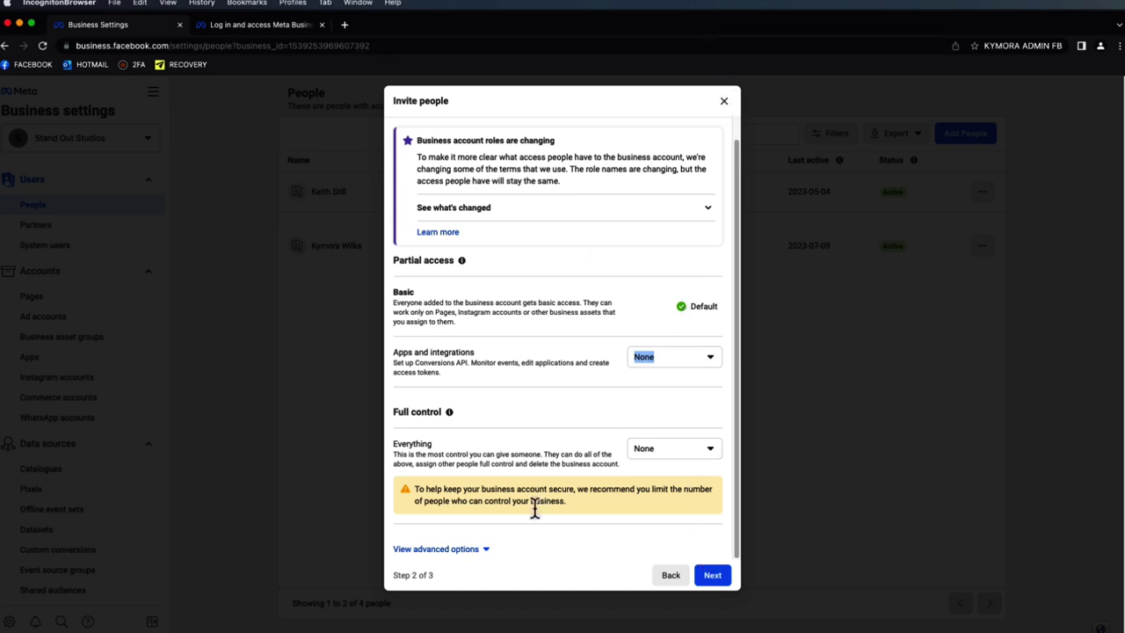
left_click(723, 105)
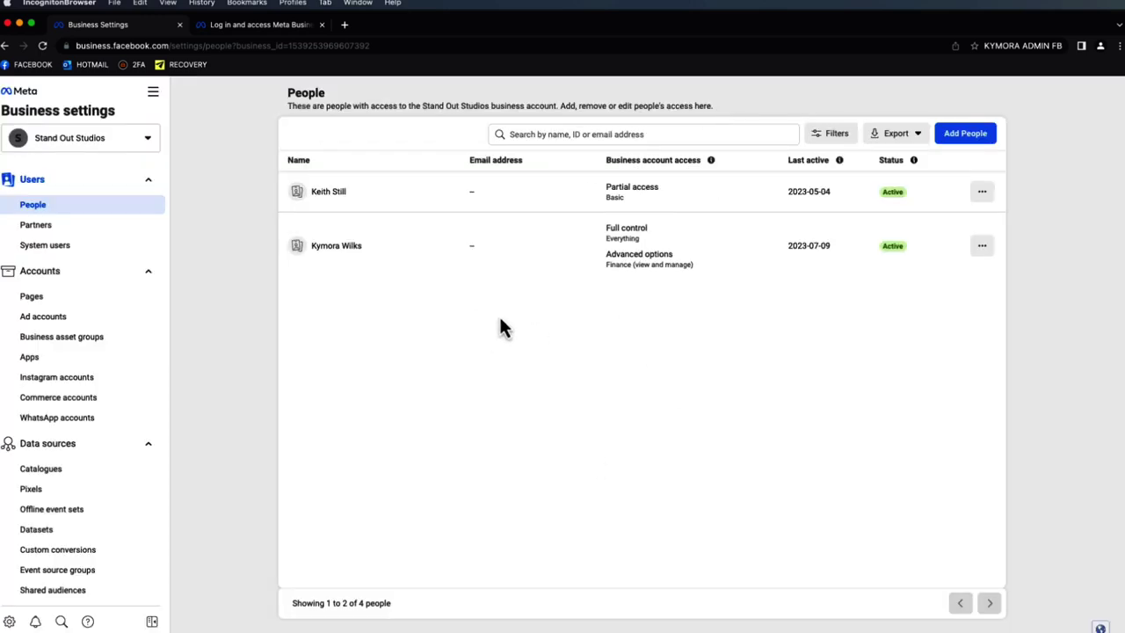
- Browse Partners and System users, ending on the Stand Out Studios Page's access settings
left_click(39, 226)
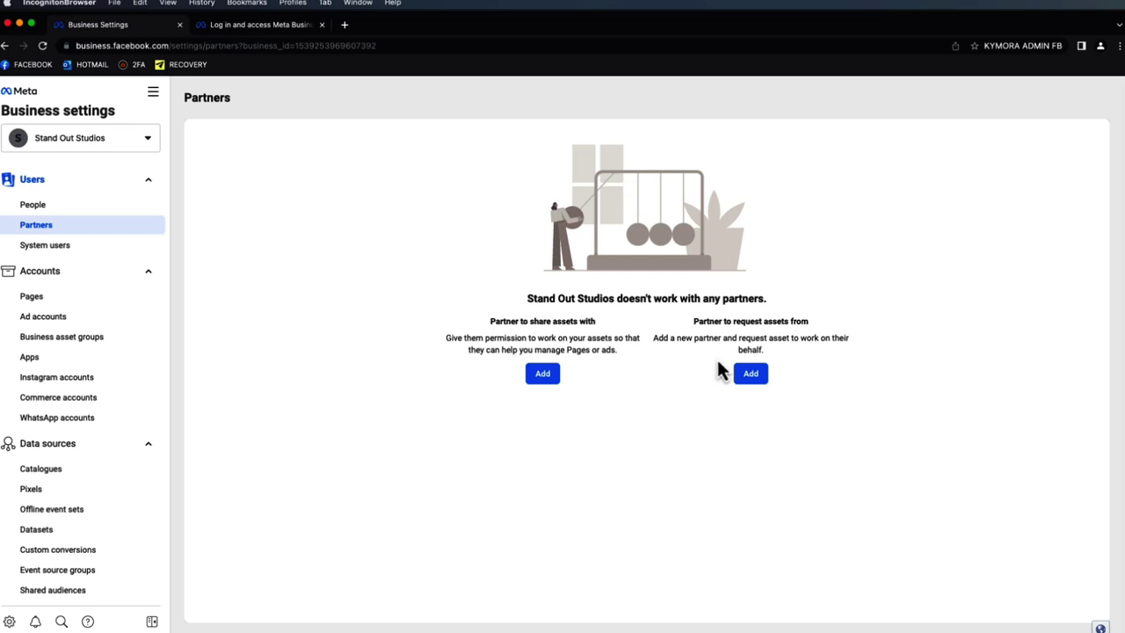
left_click(75, 247)
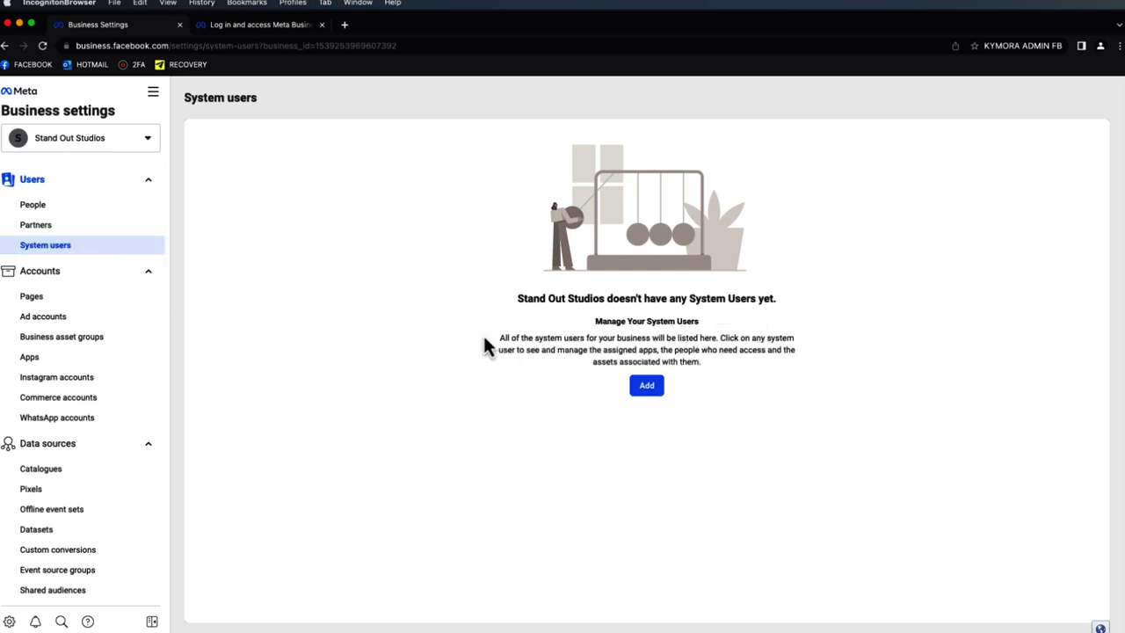
left_click(94, 304)
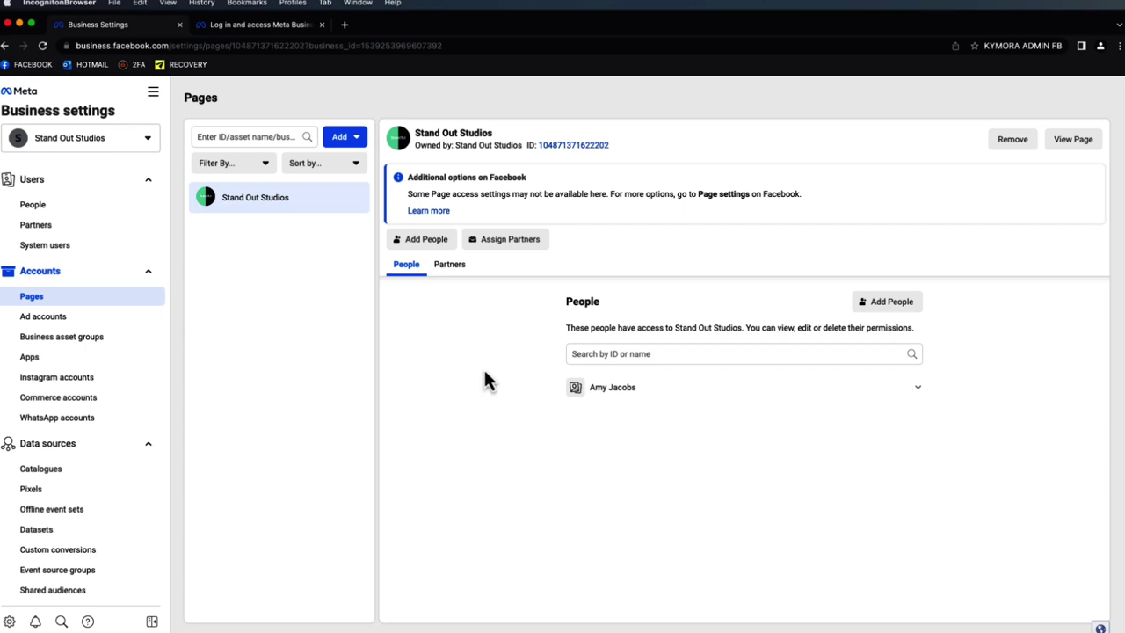
- Start creating a new Facebook Page, then cancel it
left_click(338, 141)
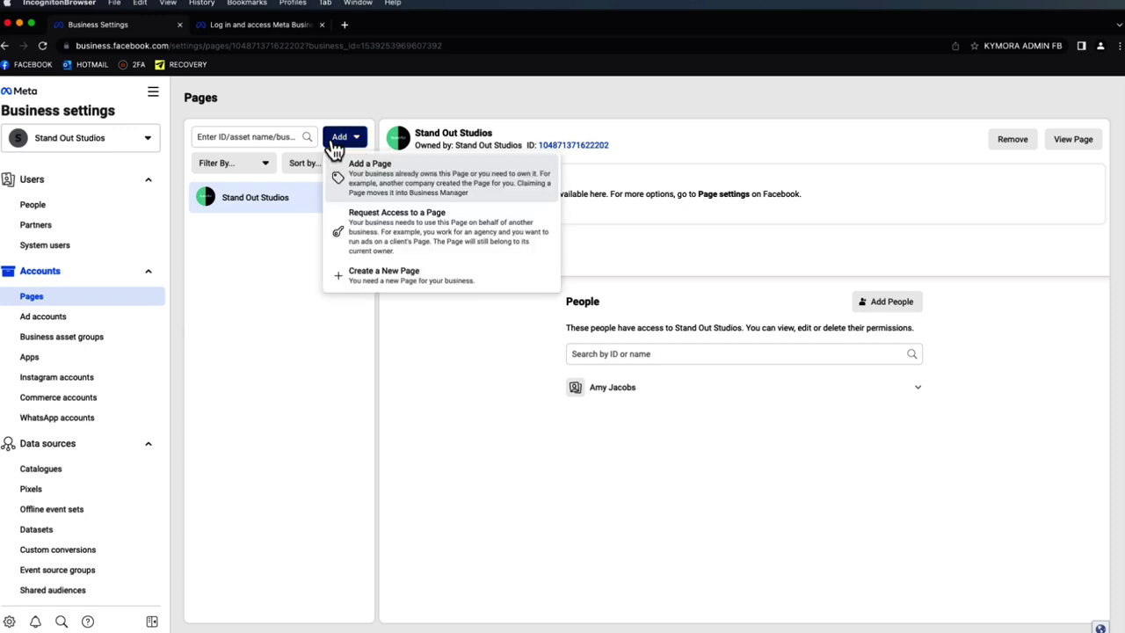
left_click(433, 280)
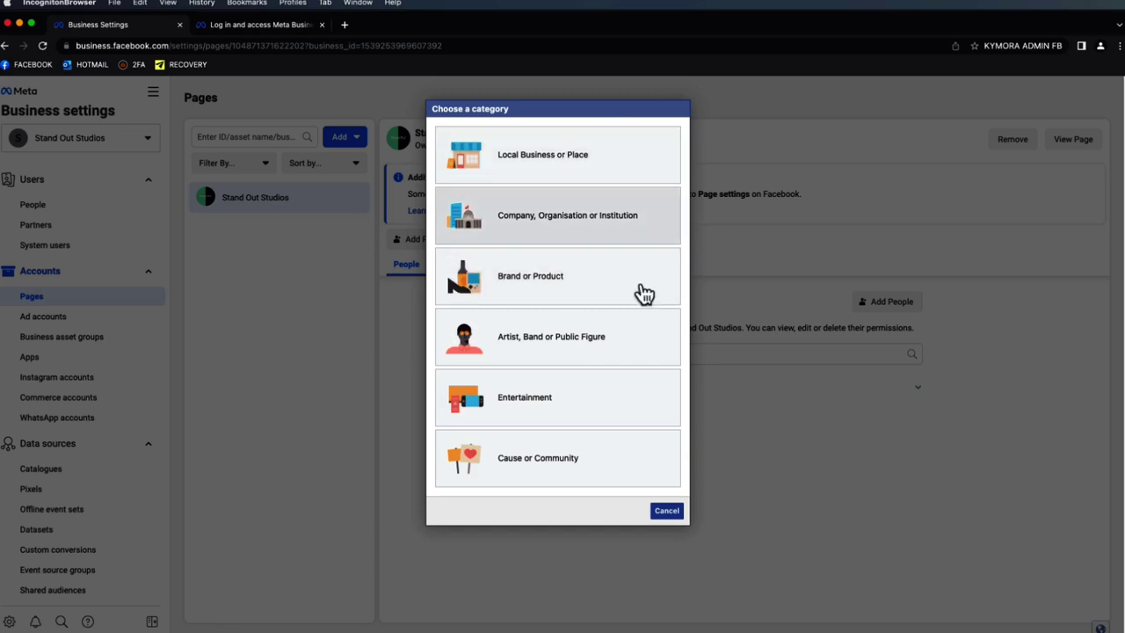
left_click(667, 511)
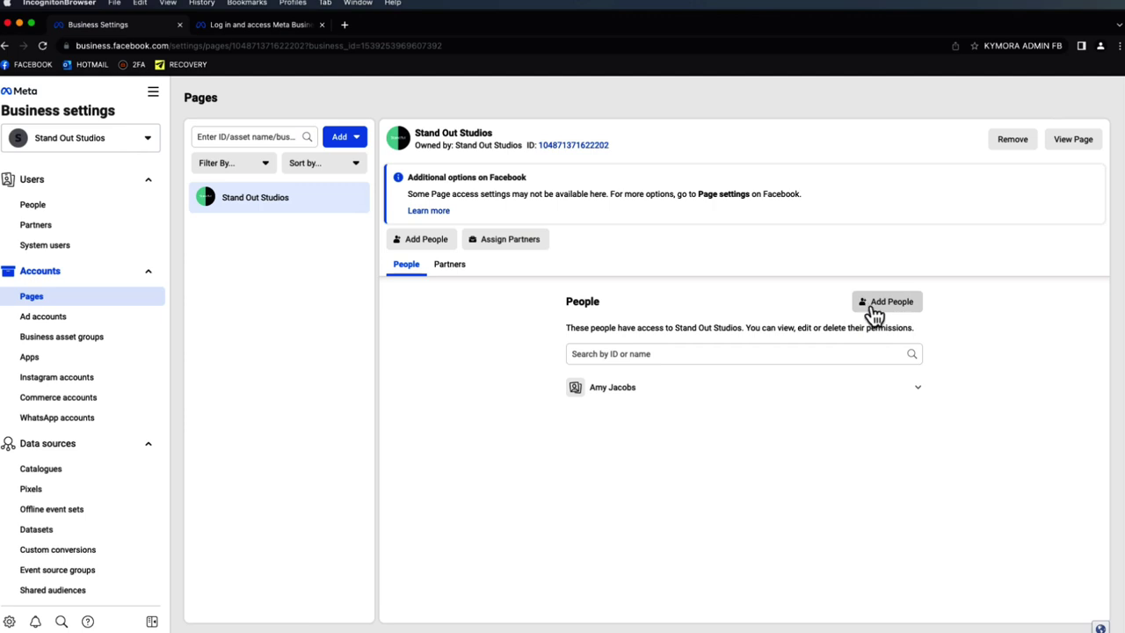
- Check the ad account Add options, then go to the Business info page
left_click(121, 325)
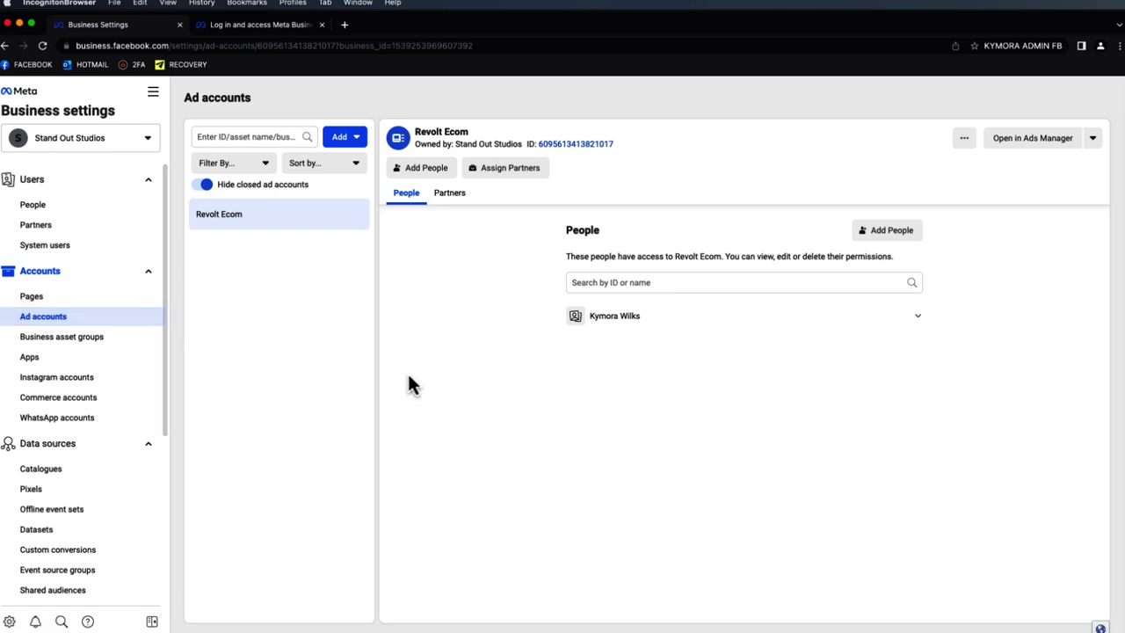
left_click(344, 141)
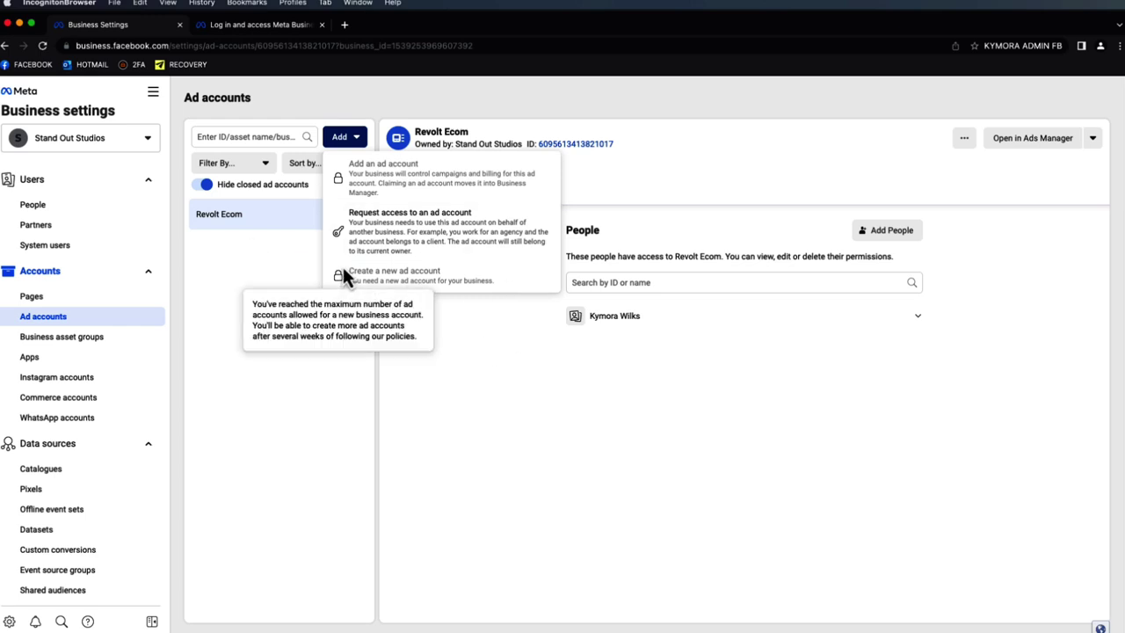
left_click(236, 407)
scroll(140, 431, "down", 5)
left_click(113, 564)
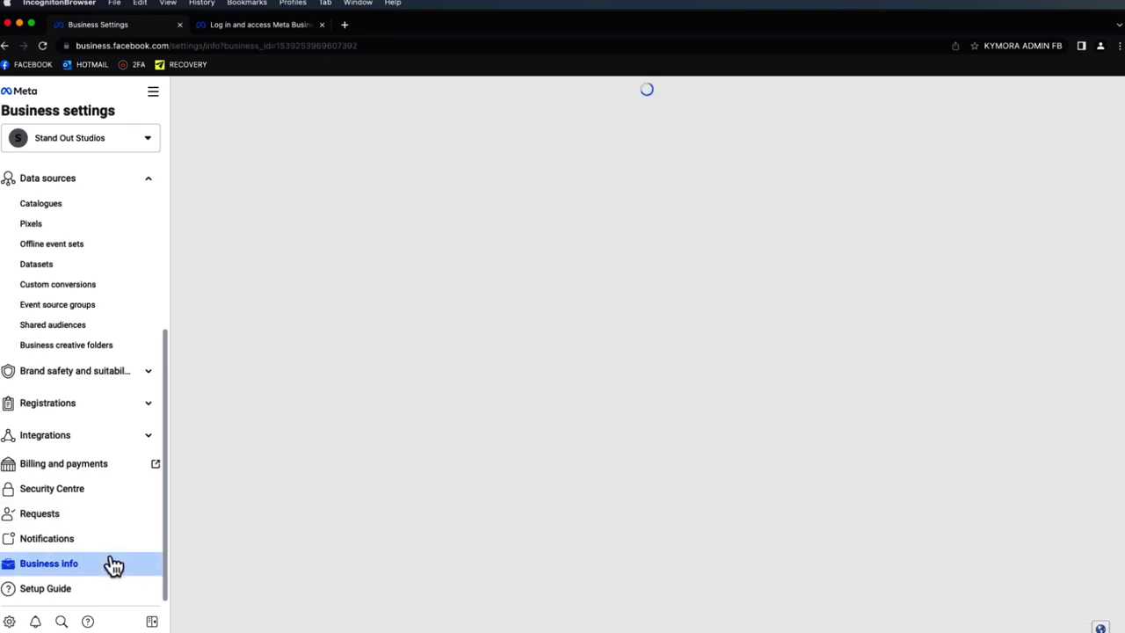
- Review the Revolt Ecom ad account's Partners and People tabs, then open it in Ads Manager
scroll(623, 435, "down", 2)
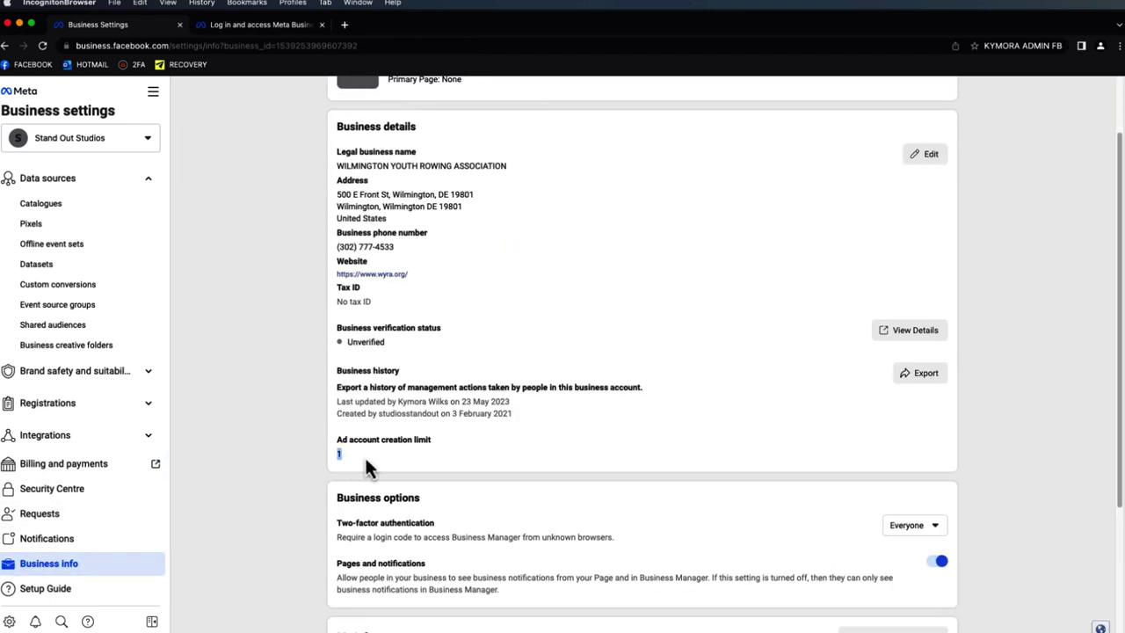
left_click(231, 393)
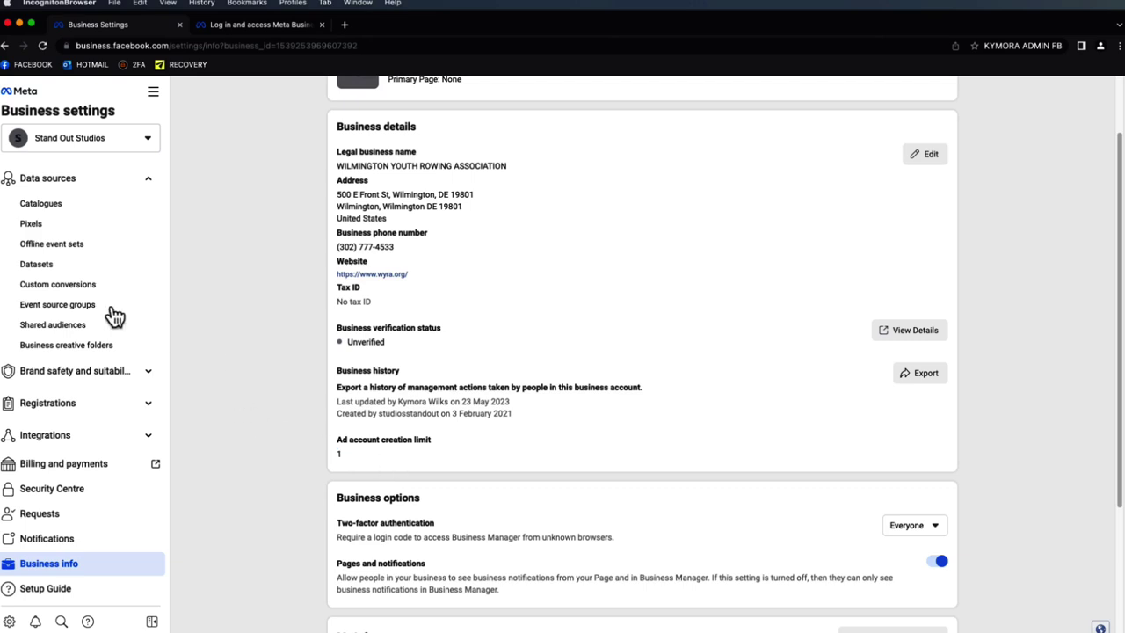
scroll(89, 237, "up", 5)
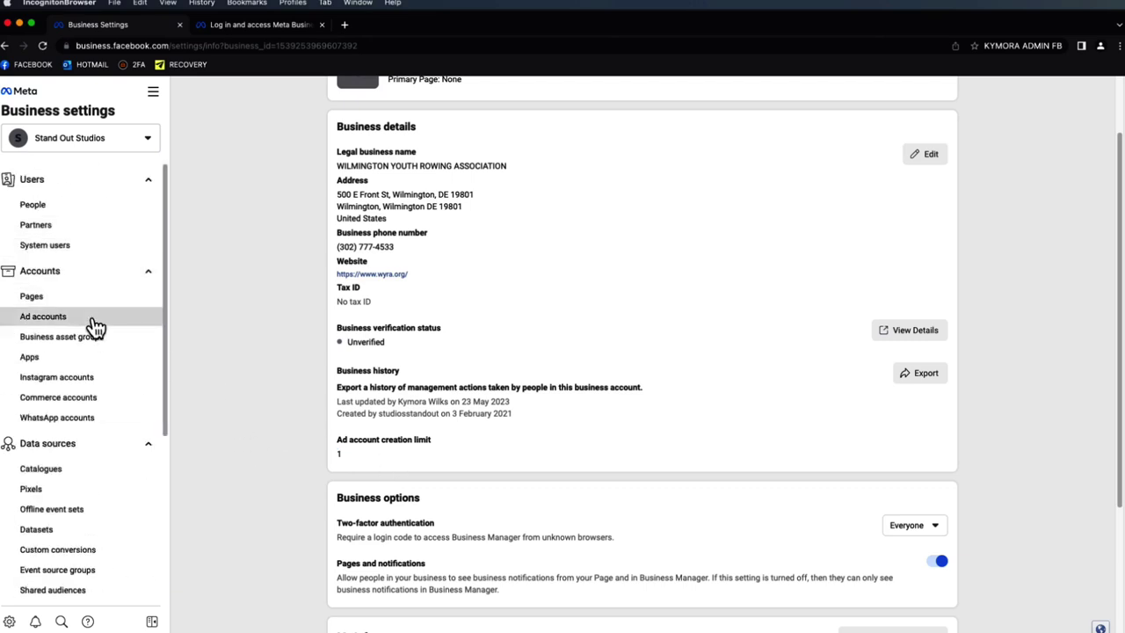
left_click(88, 318)
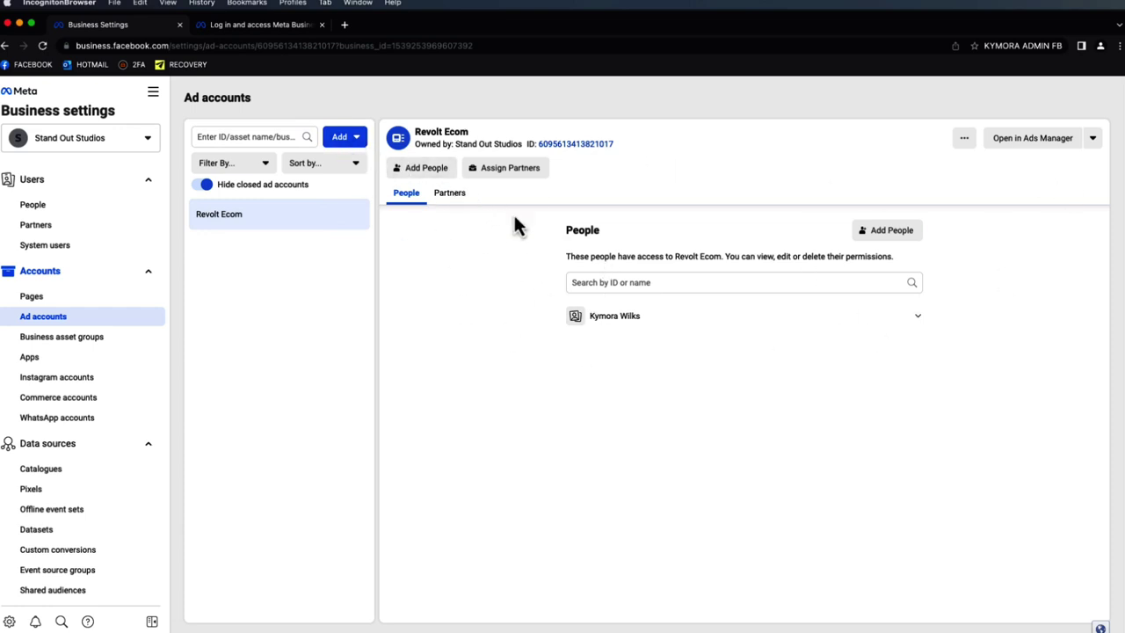
mouse_move(711, 320)
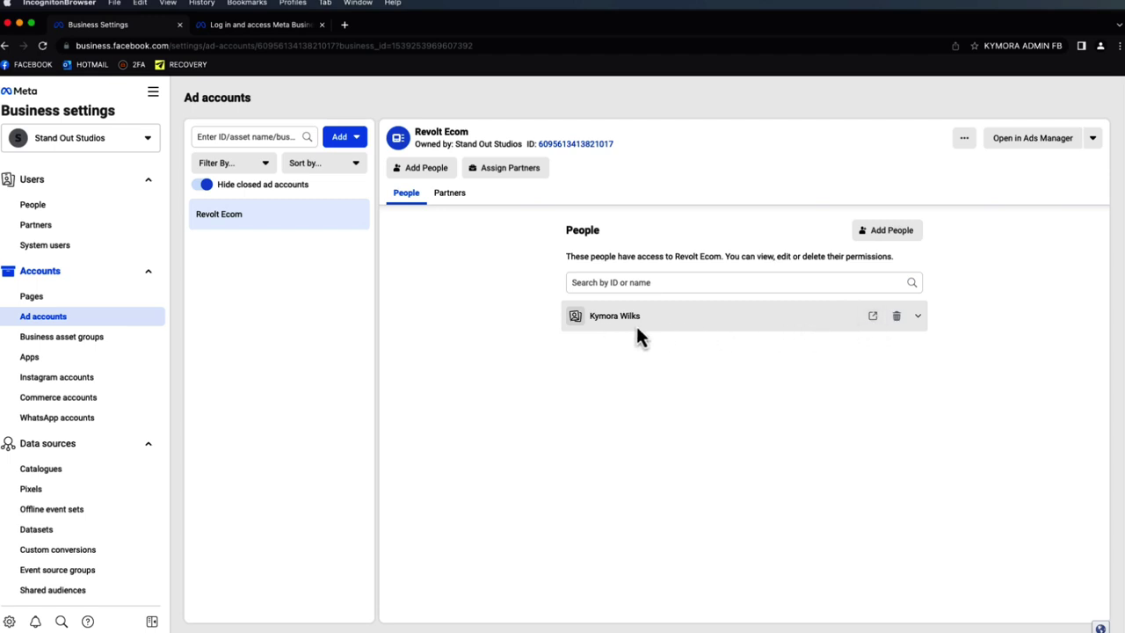
left_click(444, 195)
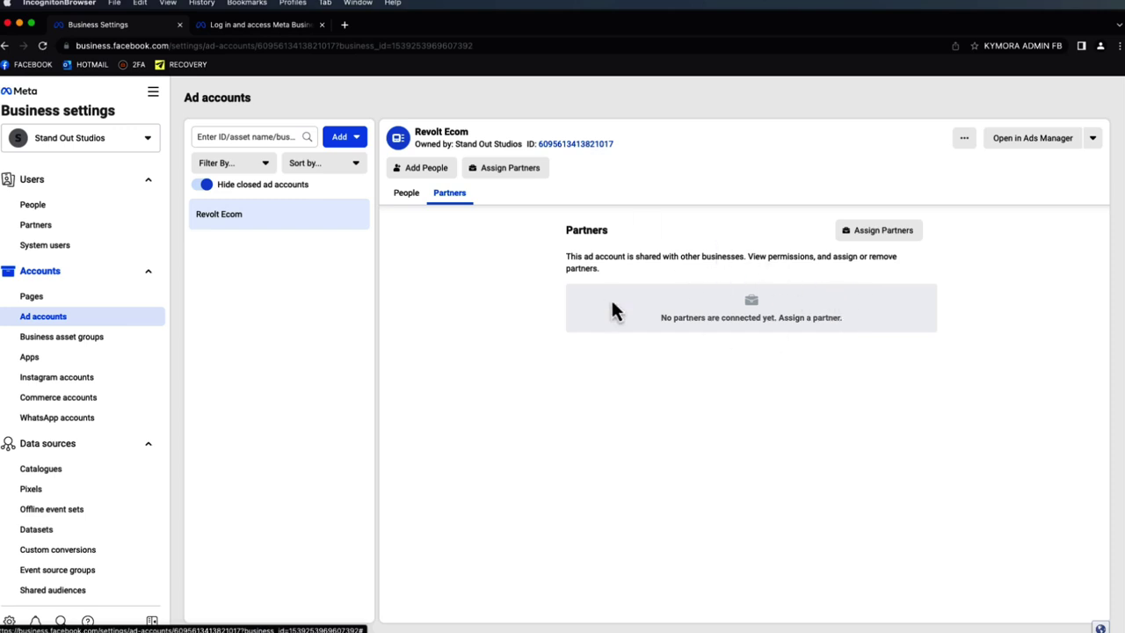
left_click(409, 195)
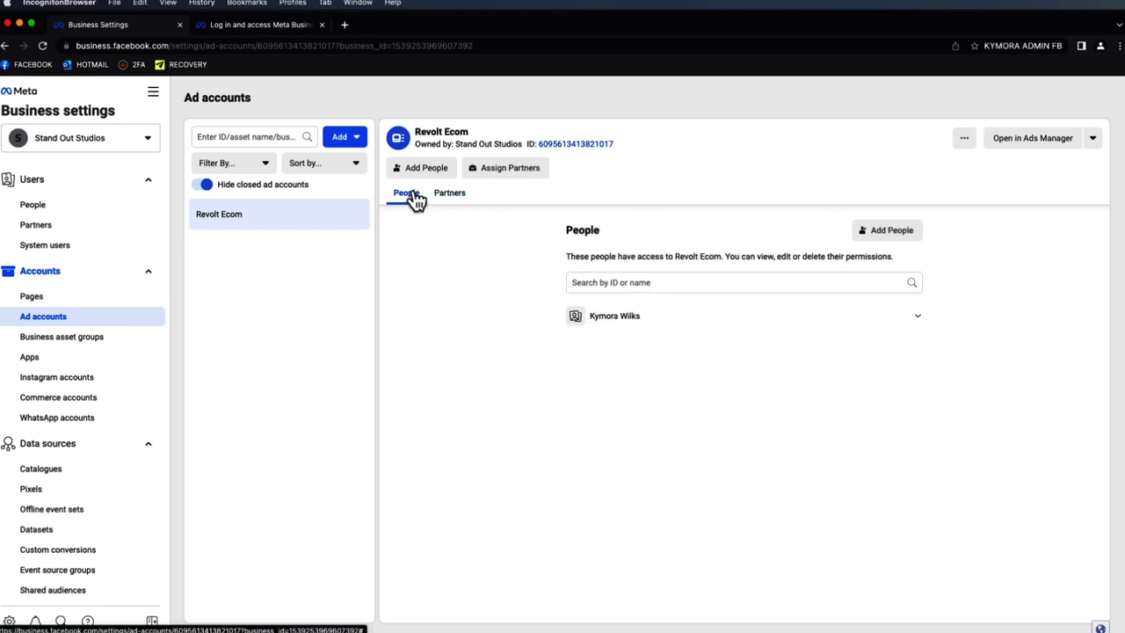
left_click(1043, 149)
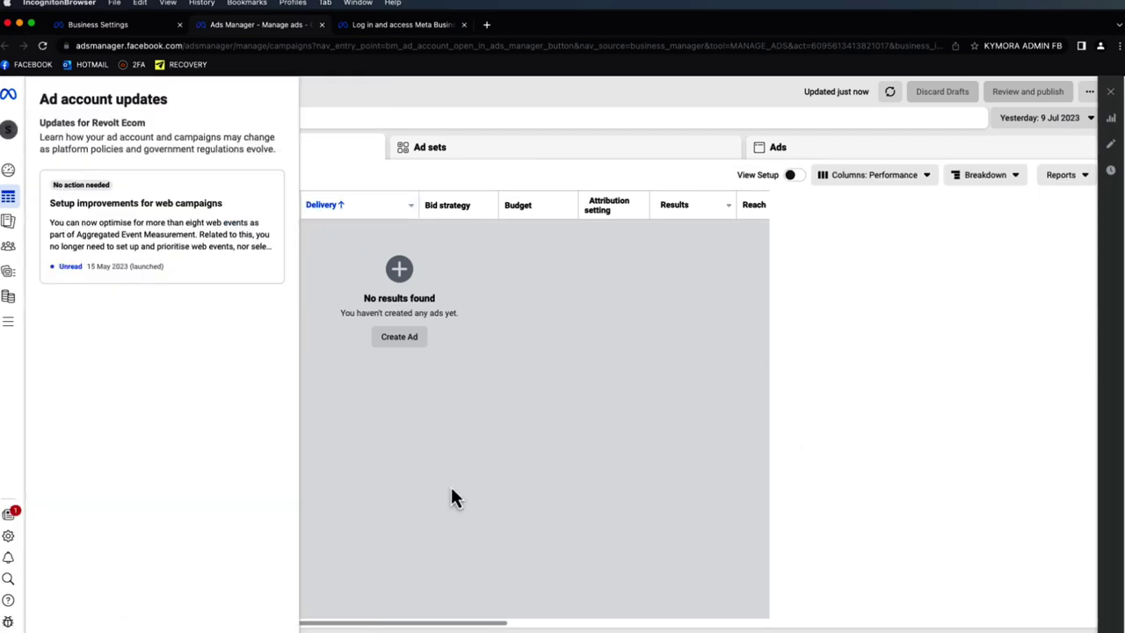
- Dismiss the Ads Manager popups, preview the Sales objective without creating, then close Ads Manager
left_click(450, 497)
left_click(220, 497)
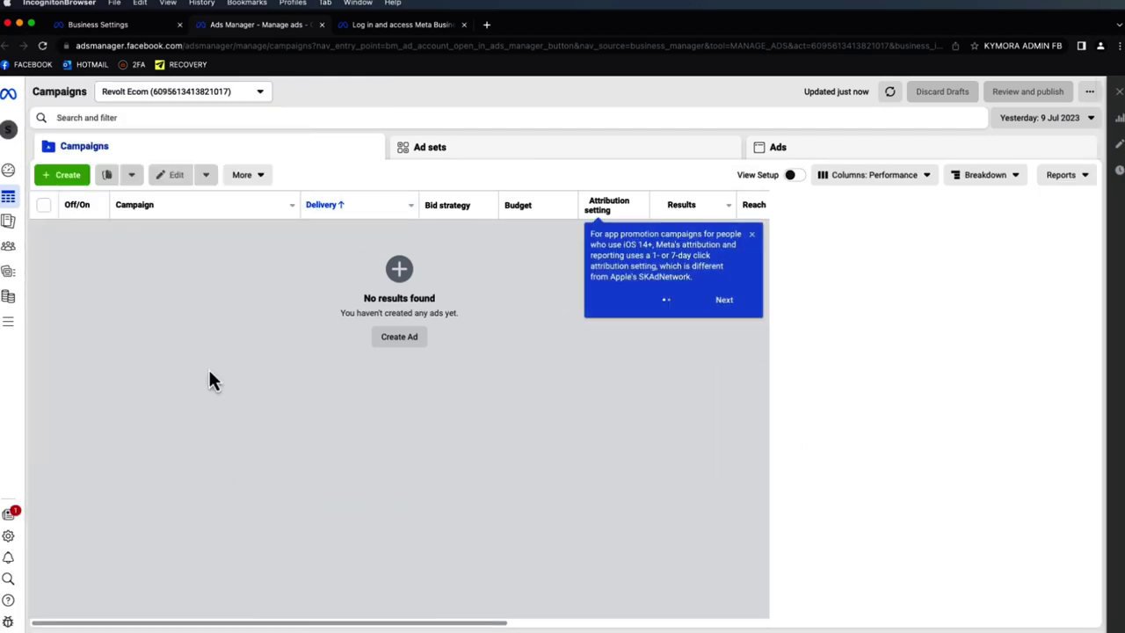
left_click(81, 180)
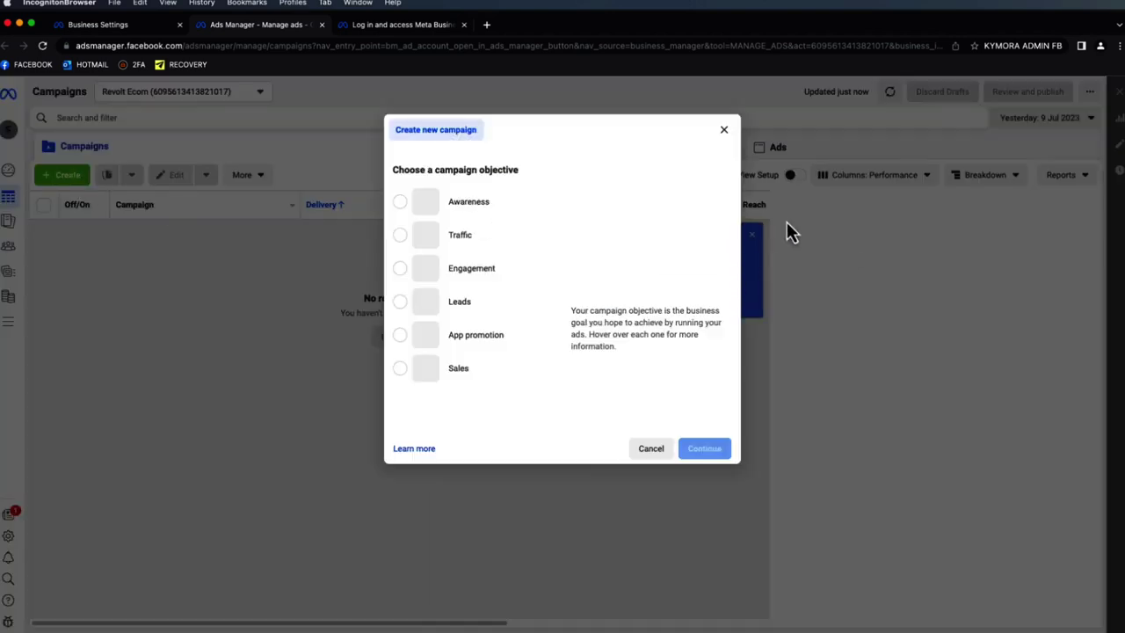
left_click(505, 374)
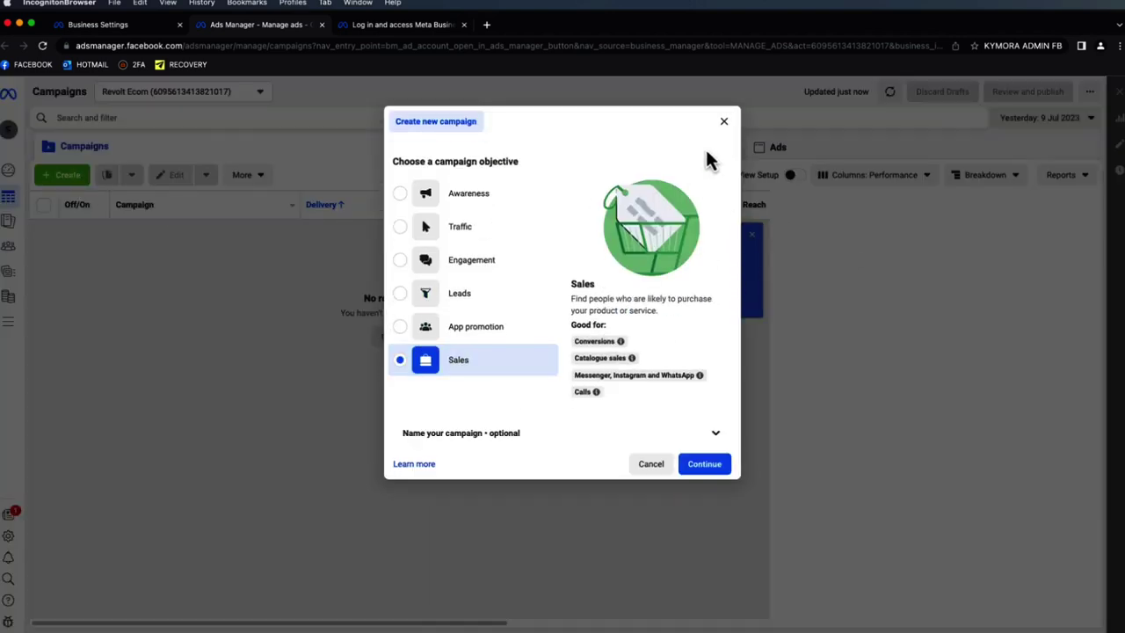
left_click(724, 124)
left_click(752, 237)
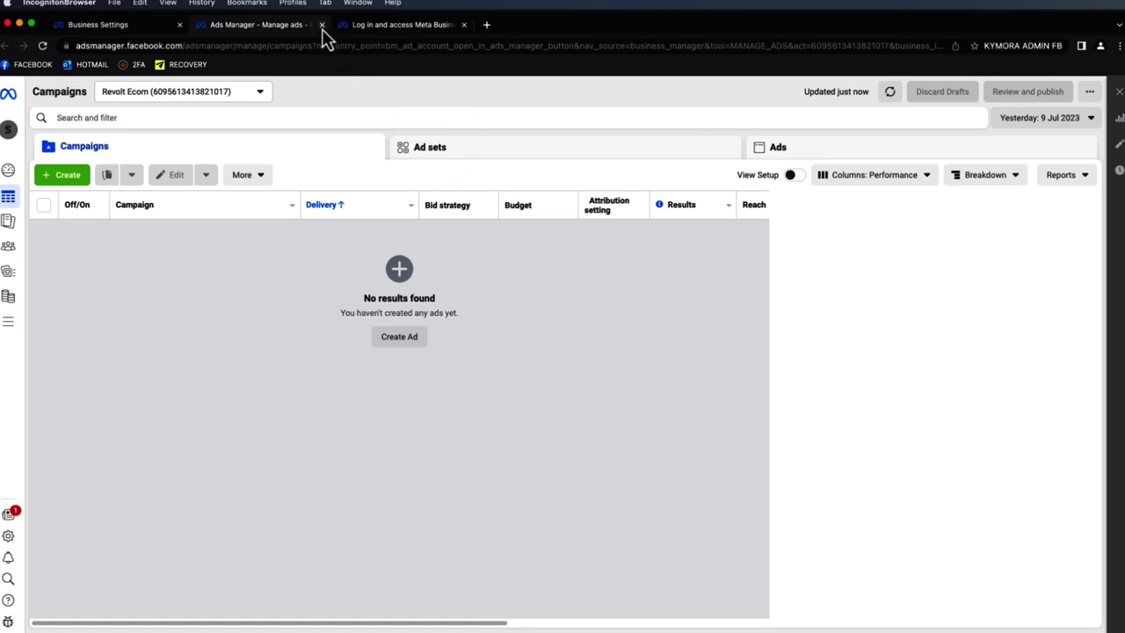
key("super+w")
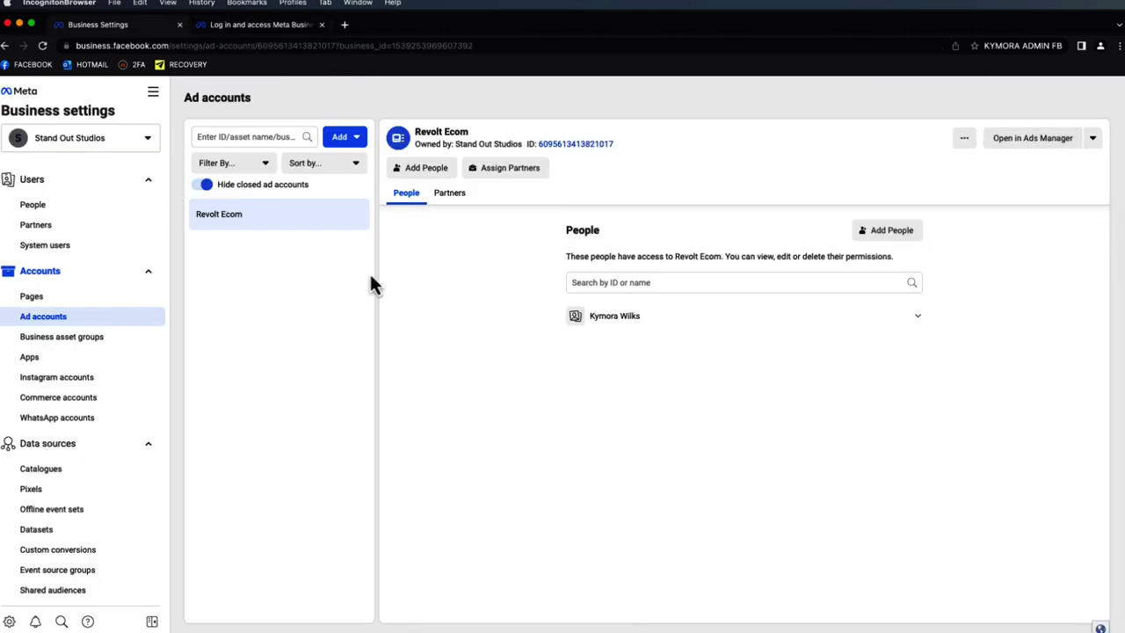
- Browse Business asset groups, Apps, Instagram accounts and Catalogues, ending on the Revolt Ecom Pixel
left_click(95, 341)
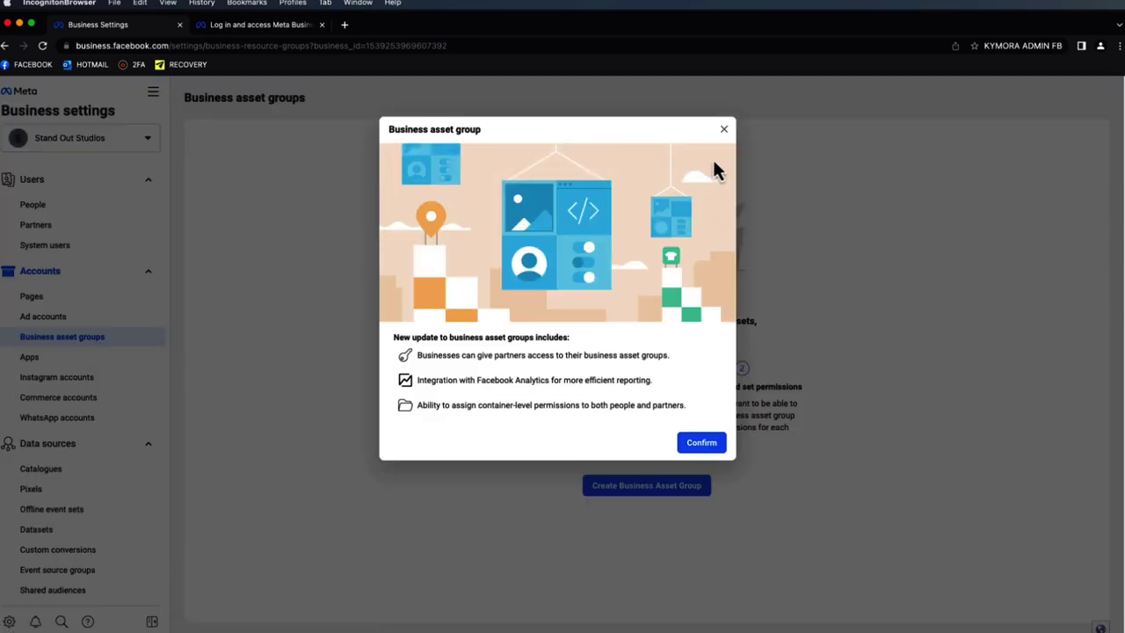
left_click(723, 130)
left_click(93, 362)
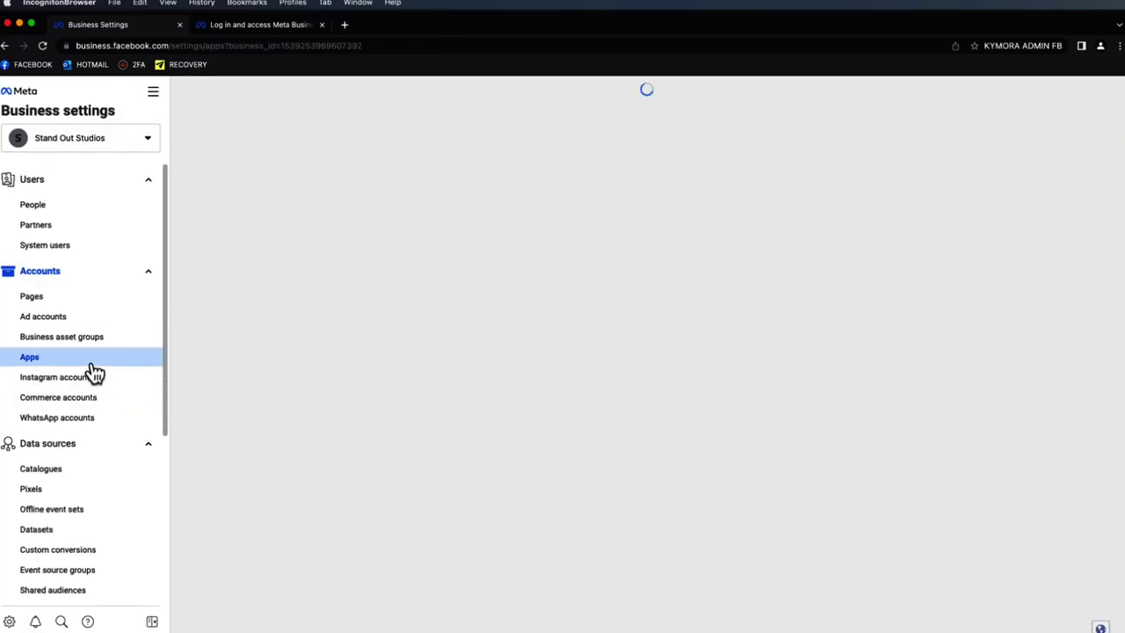
left_click(100, 383)
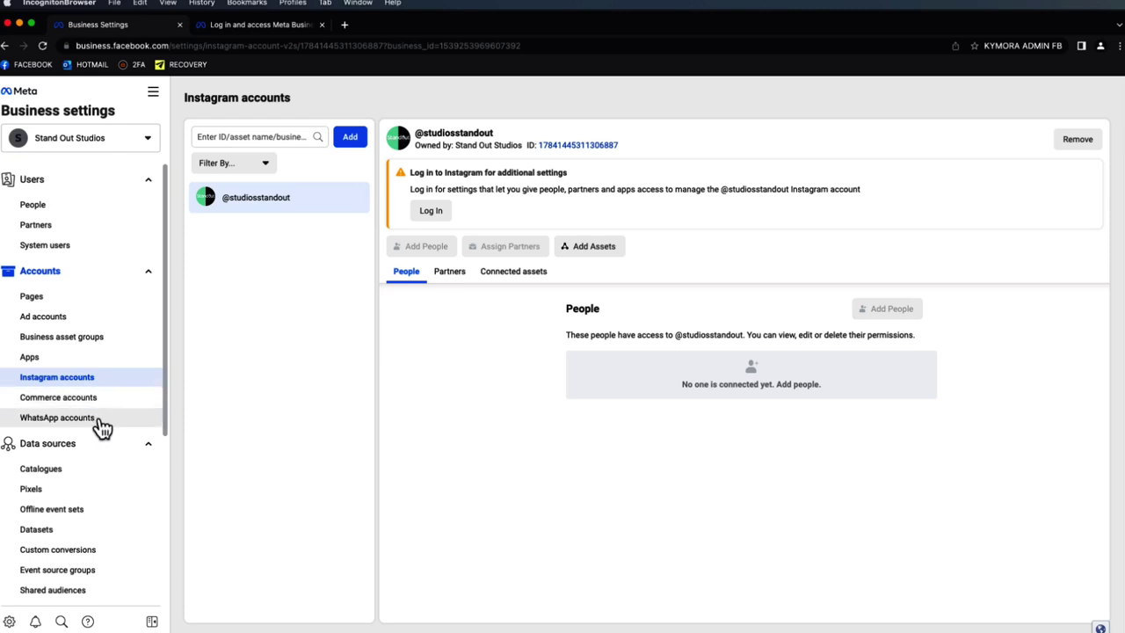
scroll(103, 426, "down", 1)
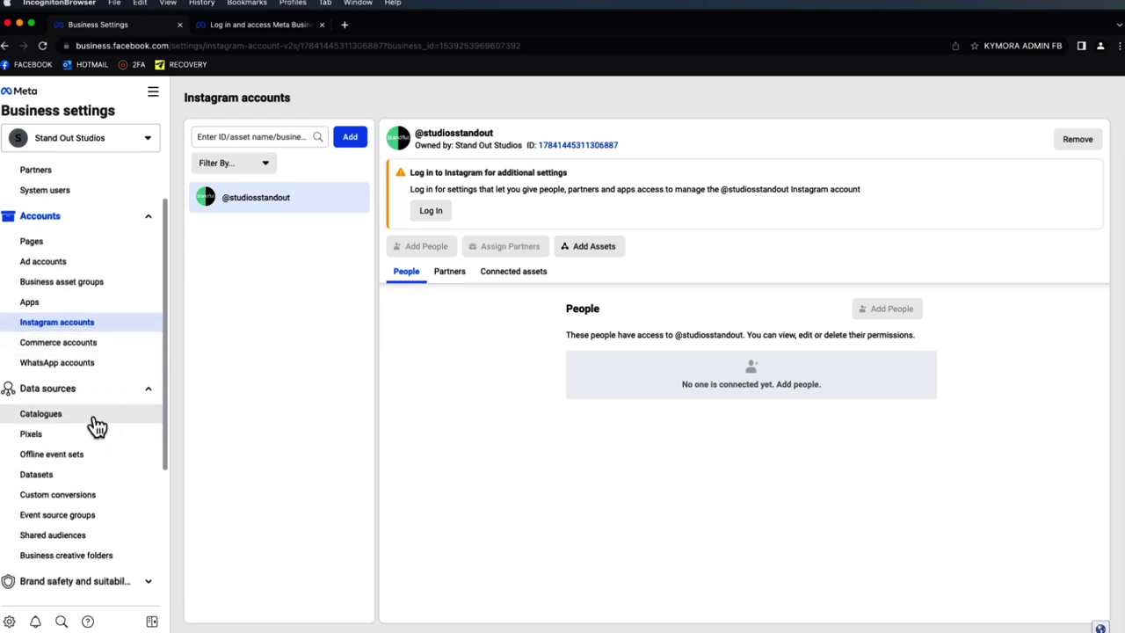
left_click(93, 420)
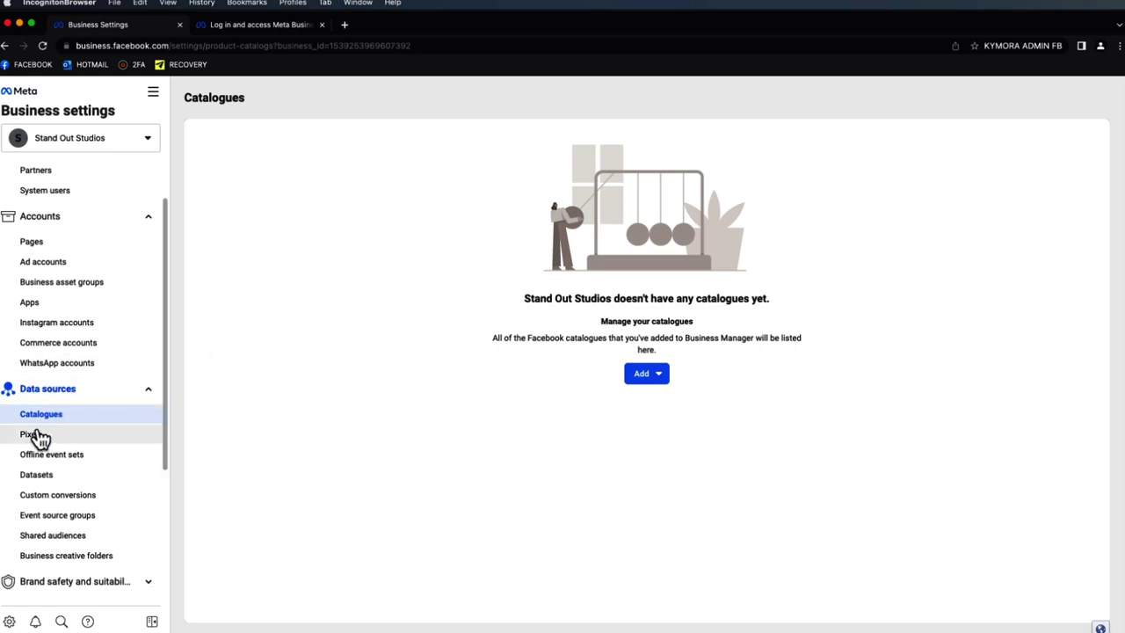
scroll(83, 439, "down", 1)
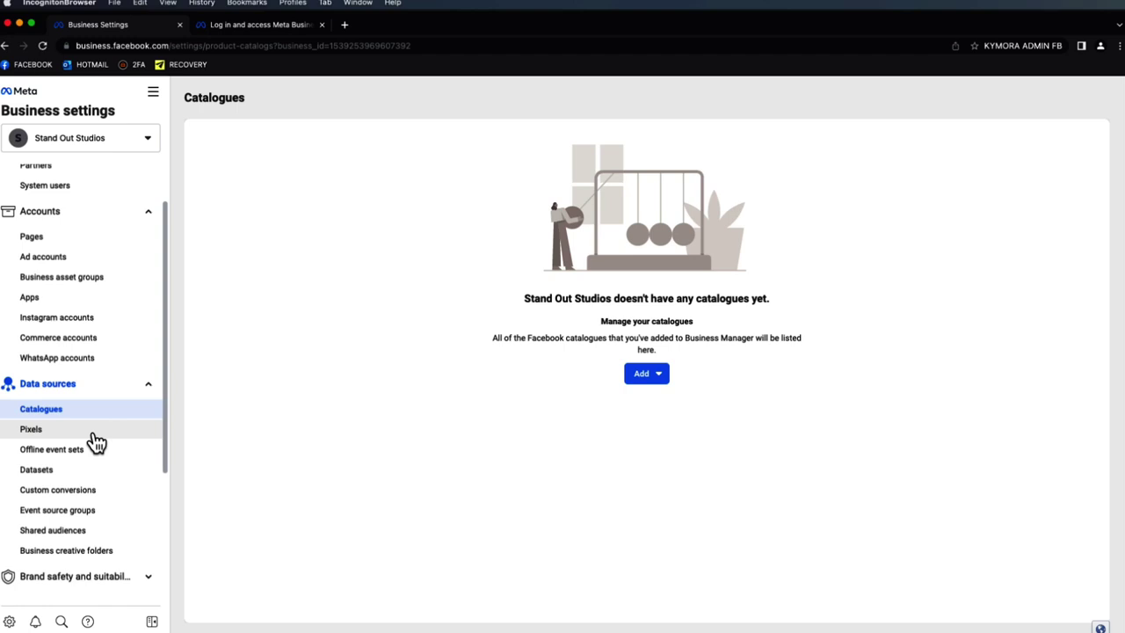
left_click(95, 434)
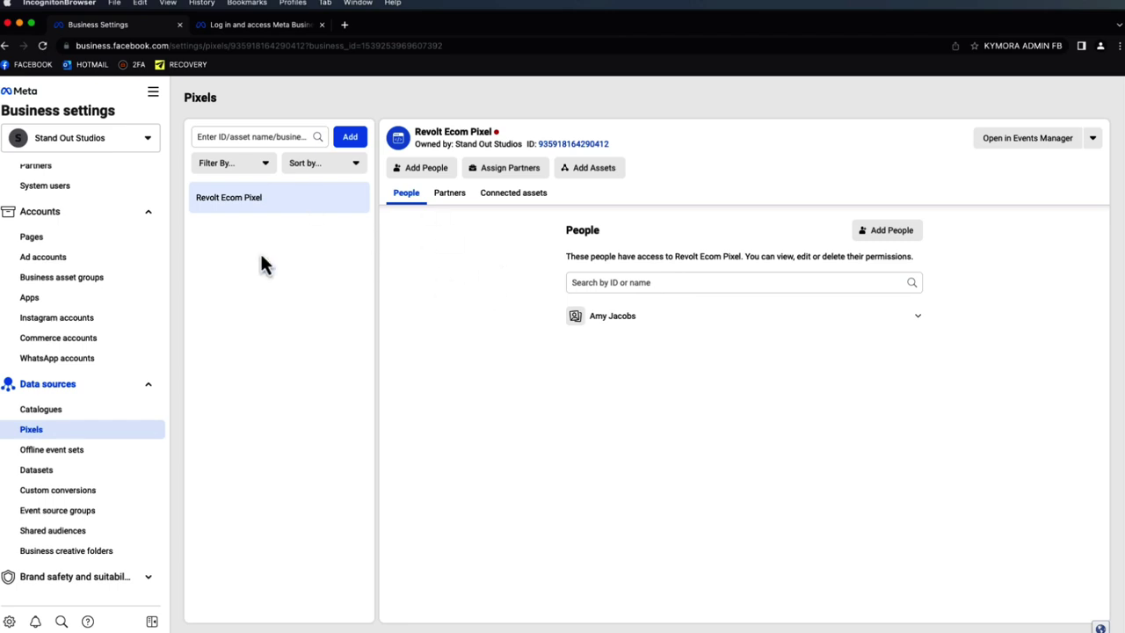
- Back out of adding a pixel and assets, viewing the Revolt Ecom Pixel's connected assets
left_click(348, 141)
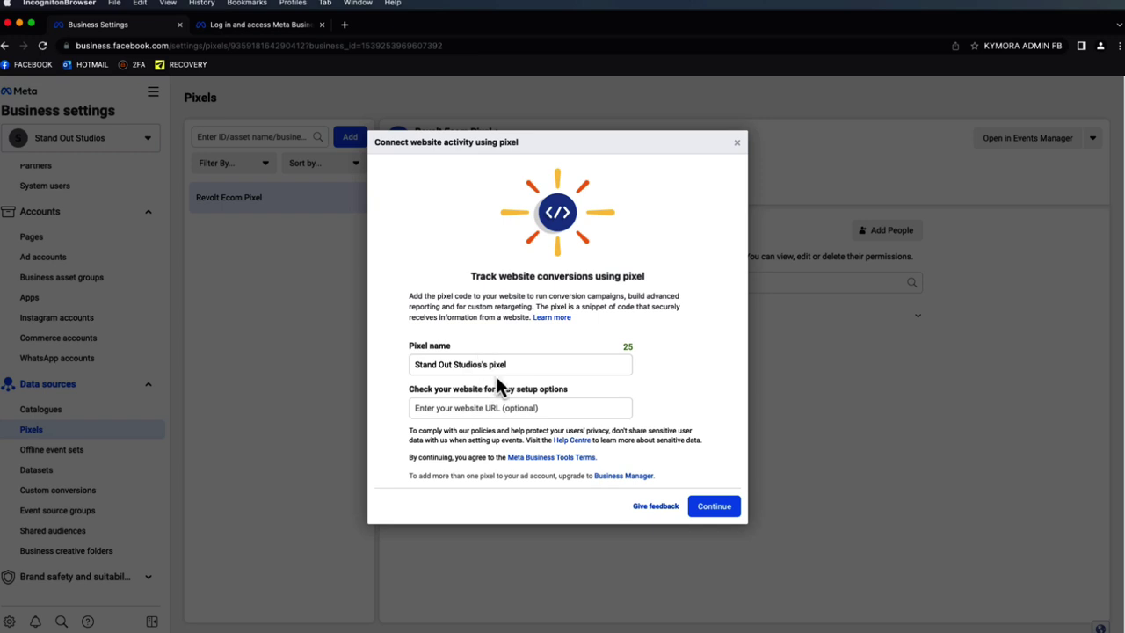
left_click(737, 144)
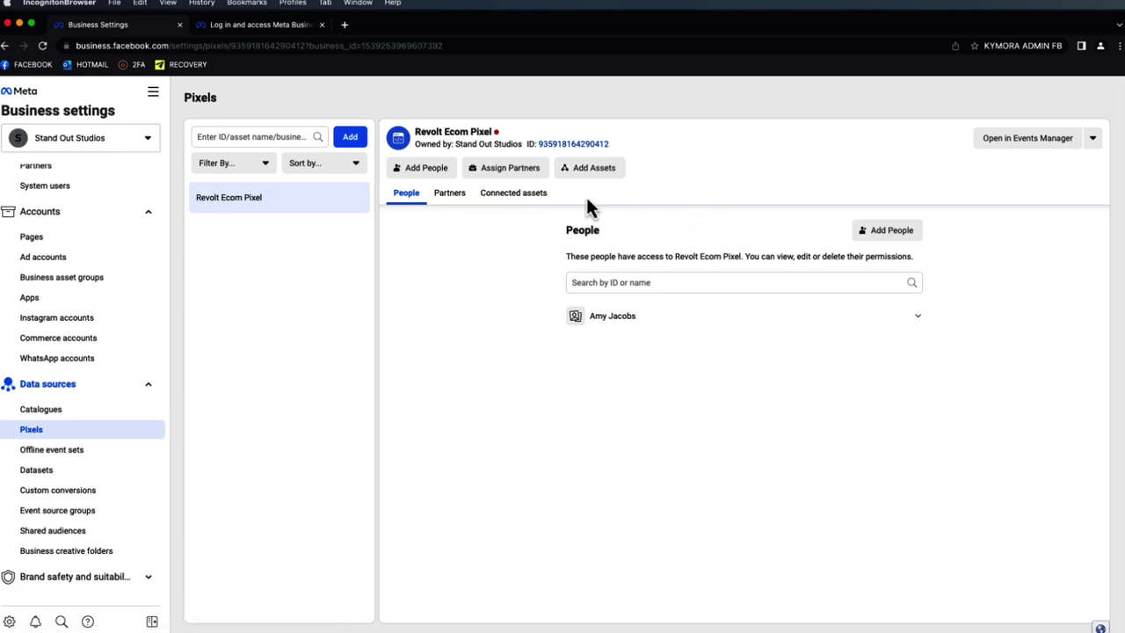
left_click(533, 195)
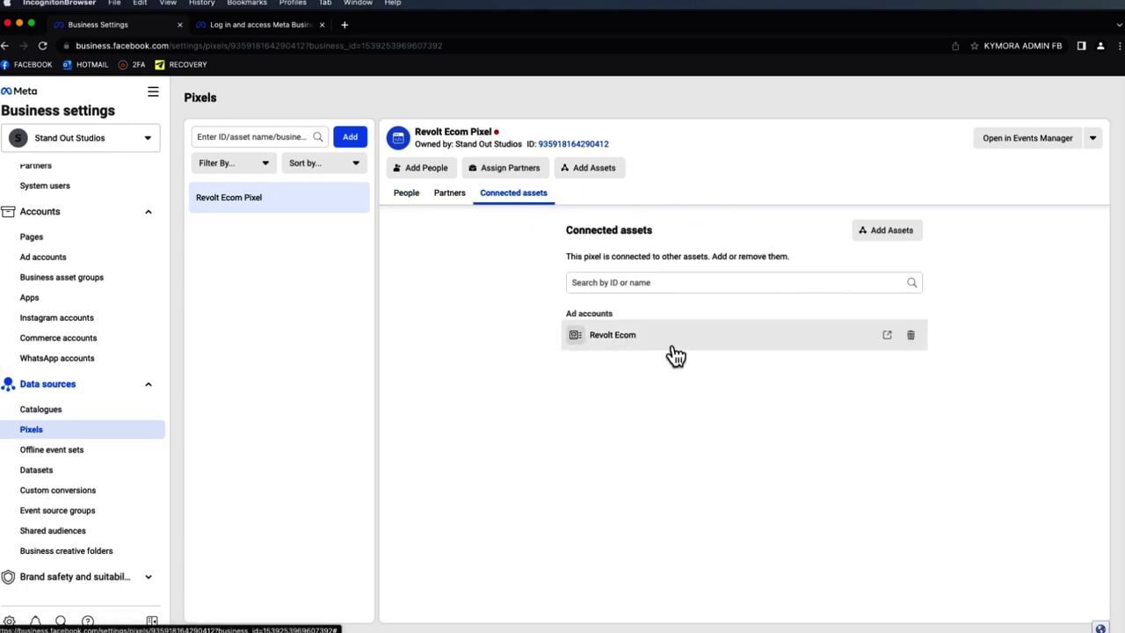
left_click(883, 233)
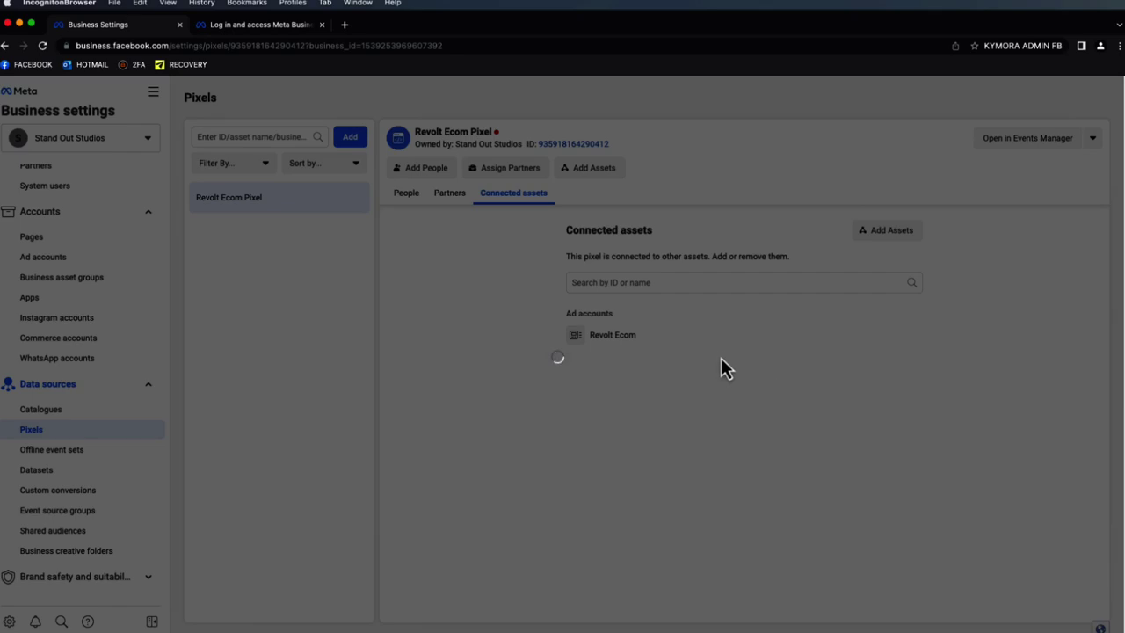
left_click(738, 138)
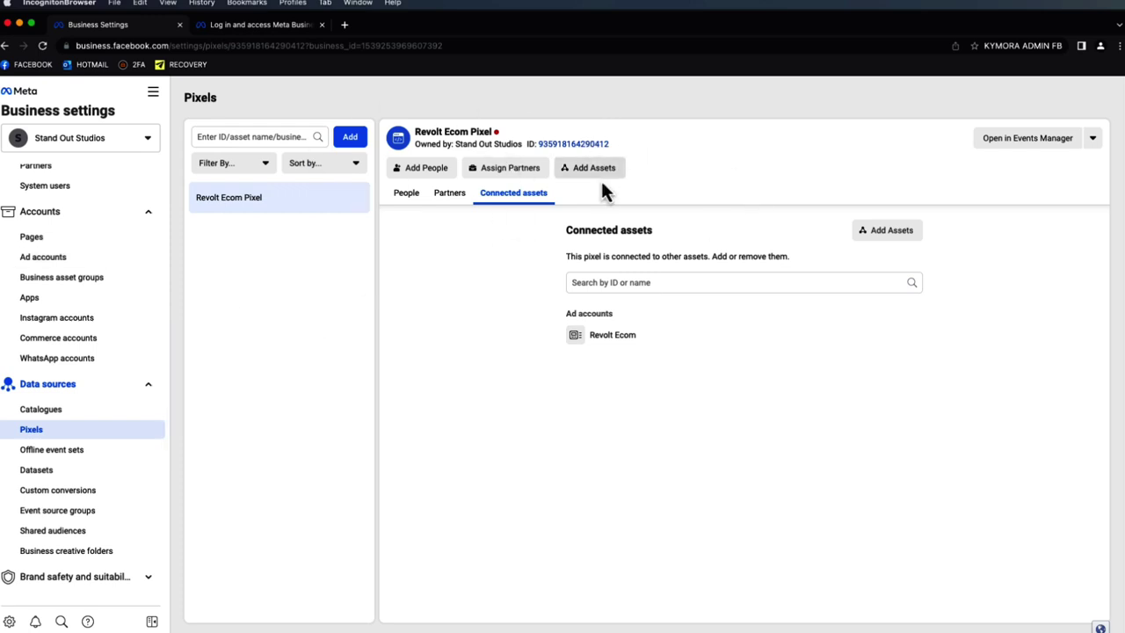
scroll(18, 488, "down", 1)
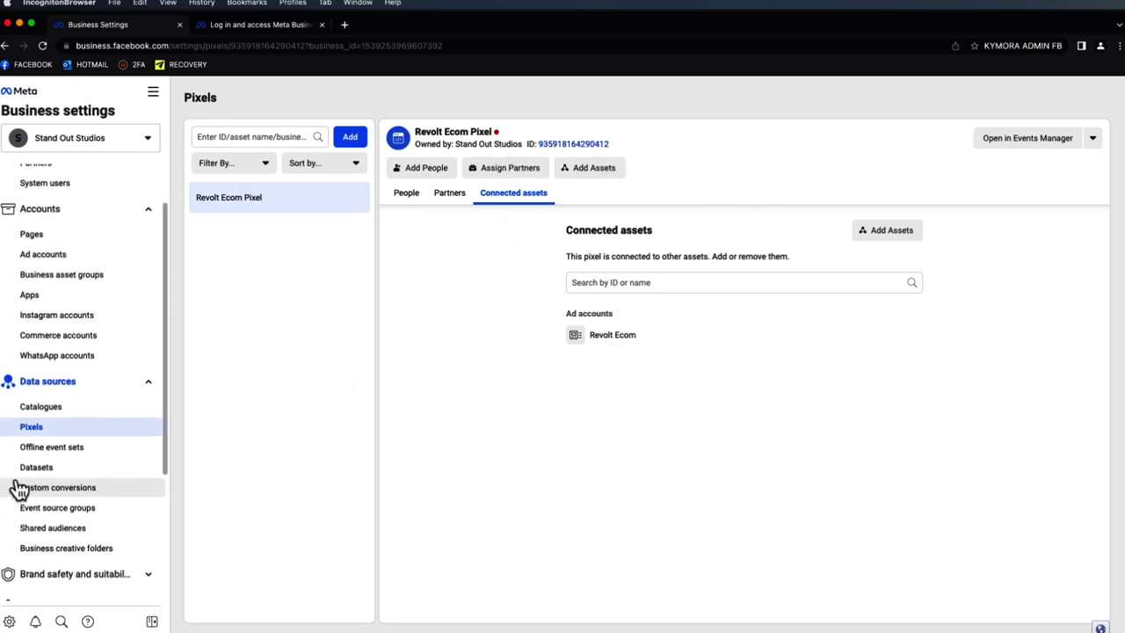
- Look through the Datasets, Custom conversions and Event source groups pages
left_click(72, 468)
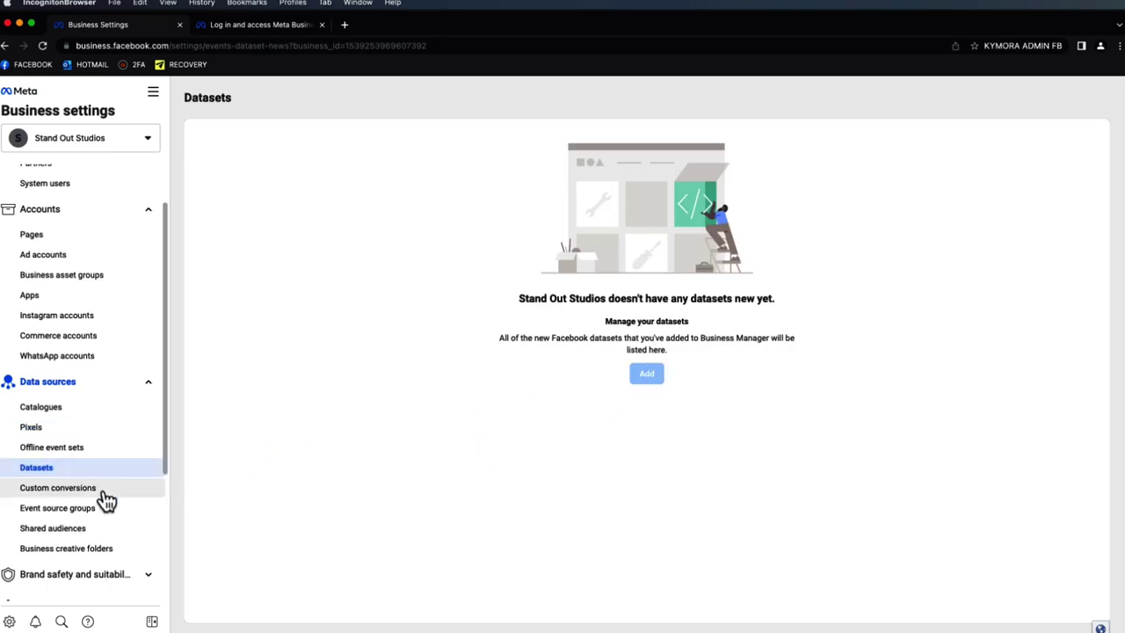
left_click(134, 490)
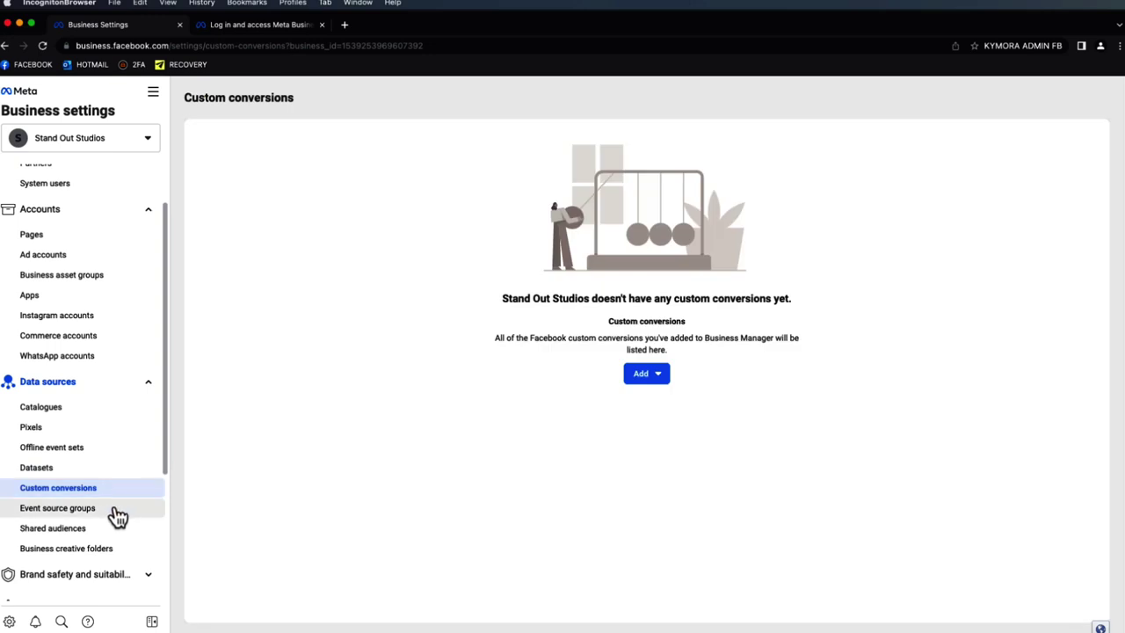
left_click(118, 517)
scroll(103, 527, "down", 2)
- Under Brand safety, go to Domains and choose to create a new domain
left_click(96, 486)
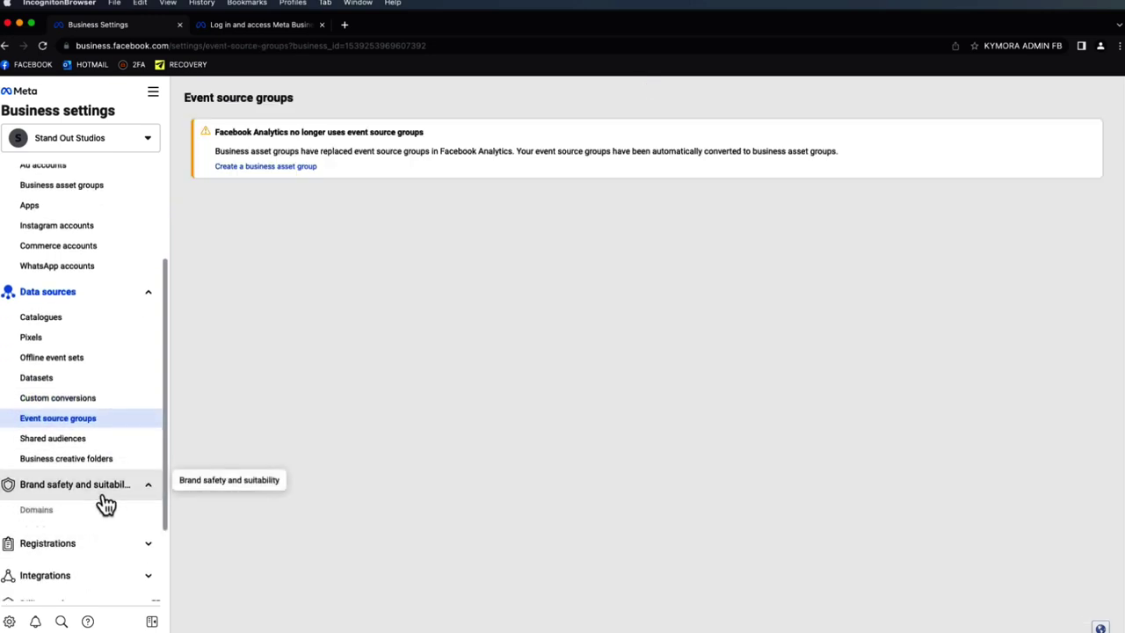
left_click(77, 510)
left_click(659, 369)
left_click(684, 433)
left_click(568, 276)
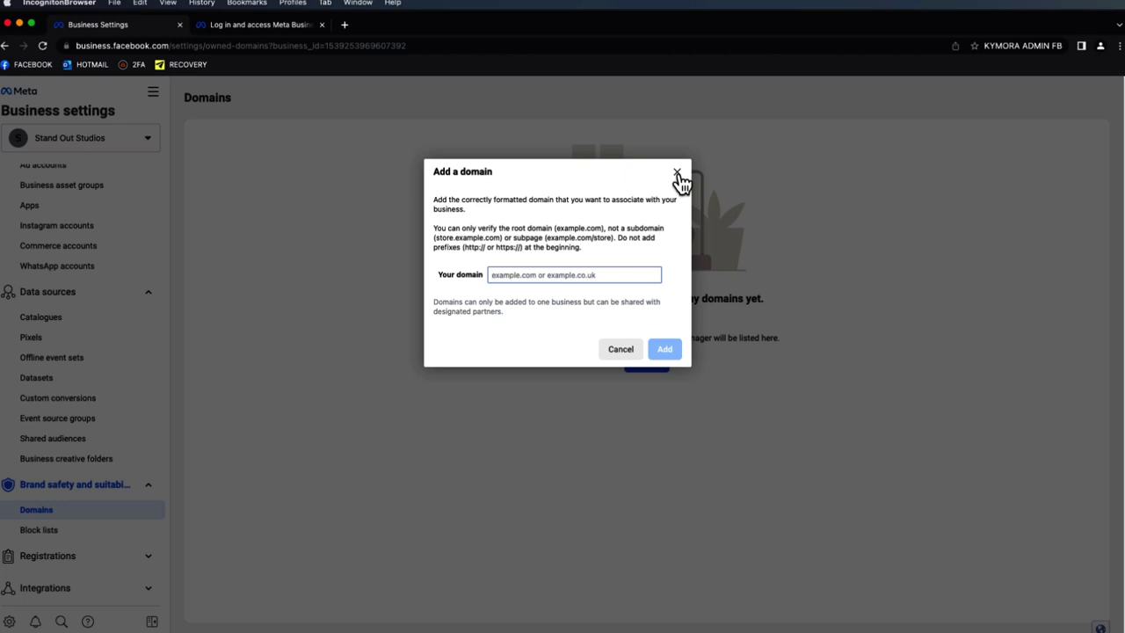
type("www.theecomwiz.com")
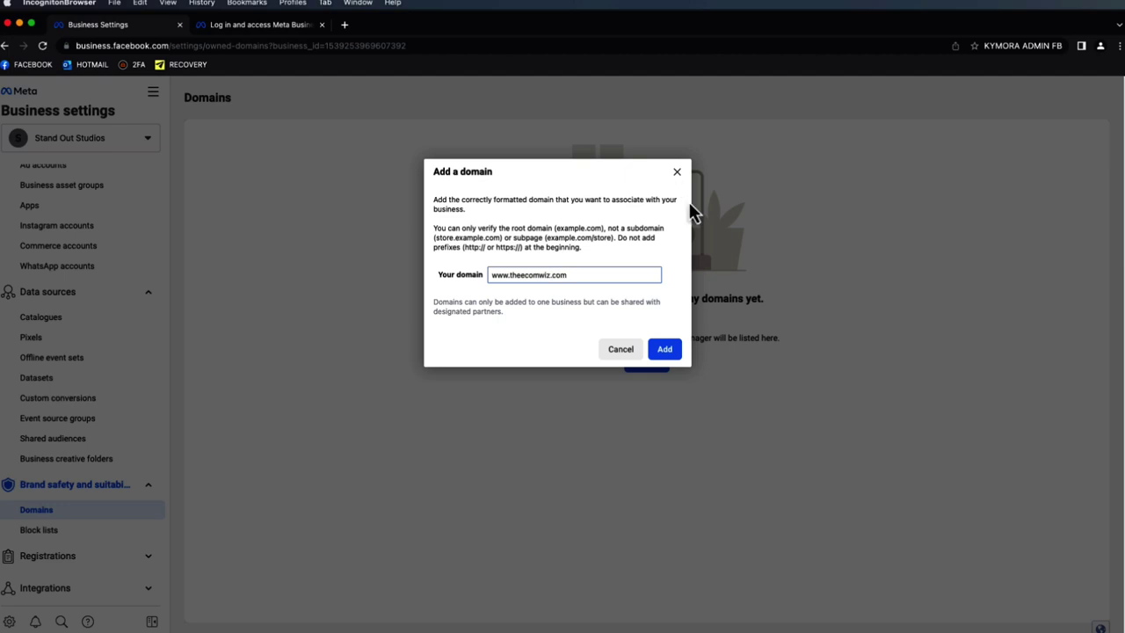
left_click(677, 171)
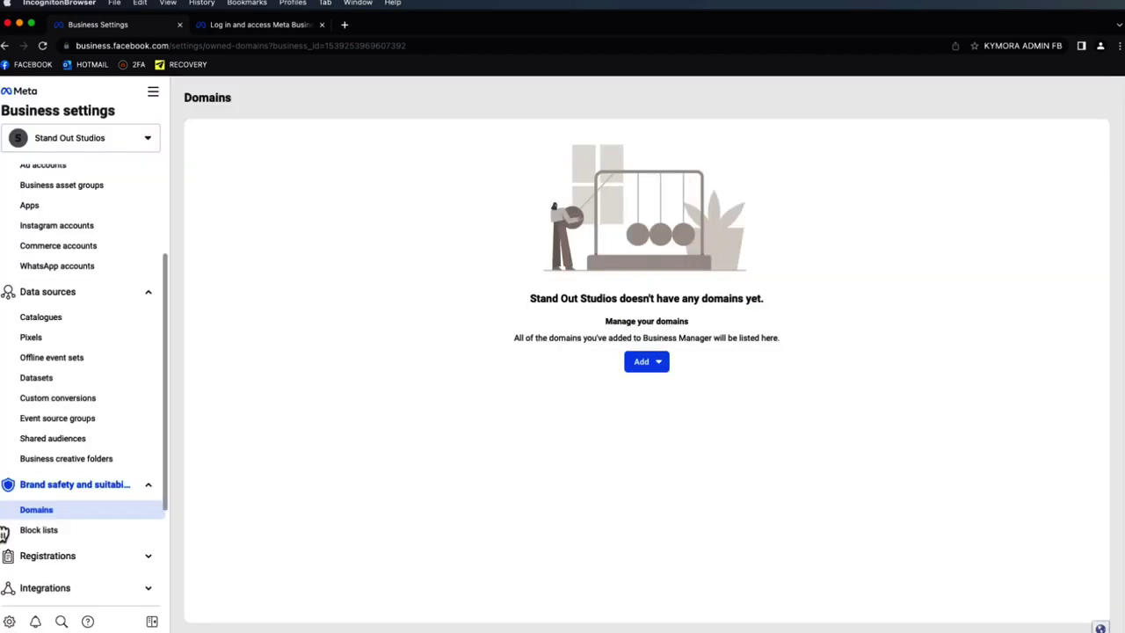
- Expand Registrations in the settings sidebar, and expand then collapse Integrations
scroll(70, 539, "down", 1)
left_click(77, 536)
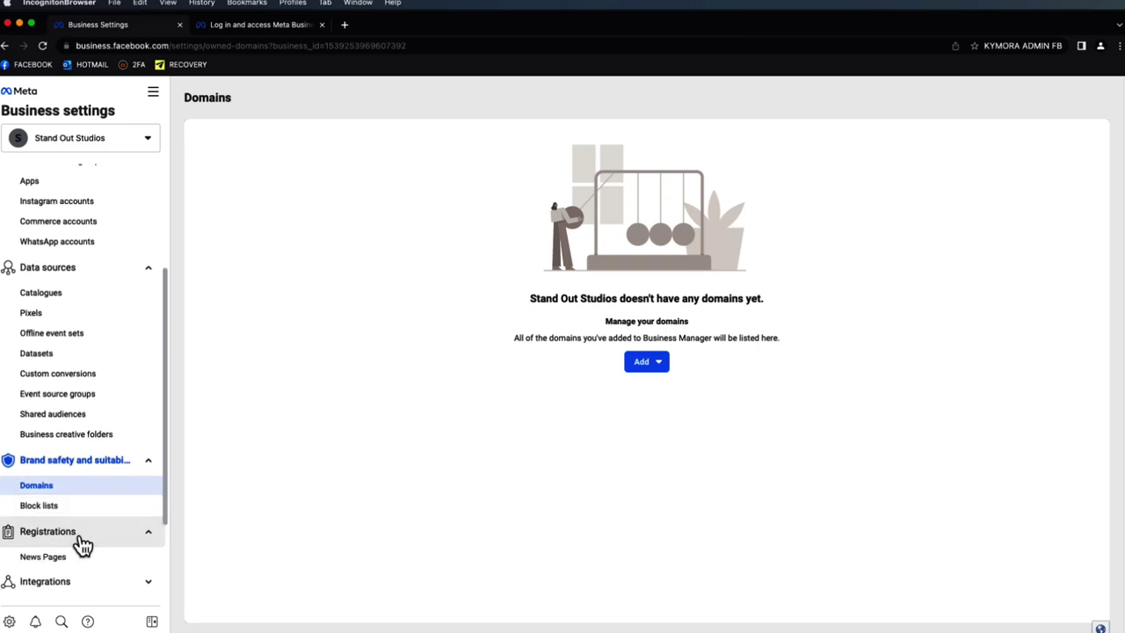
scroll(83, 545, "down", 5)
left_click(106, 446)
left_click(106, 446)
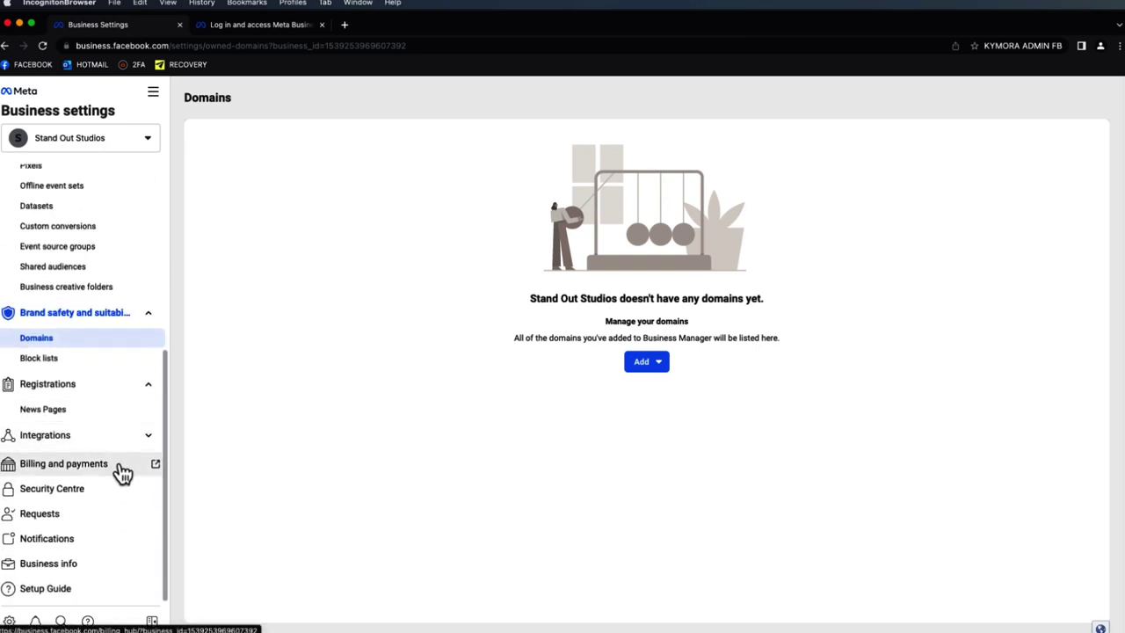
- Open Billing and payments in a new tab and close the leftover login tab
left_click(116, 464)
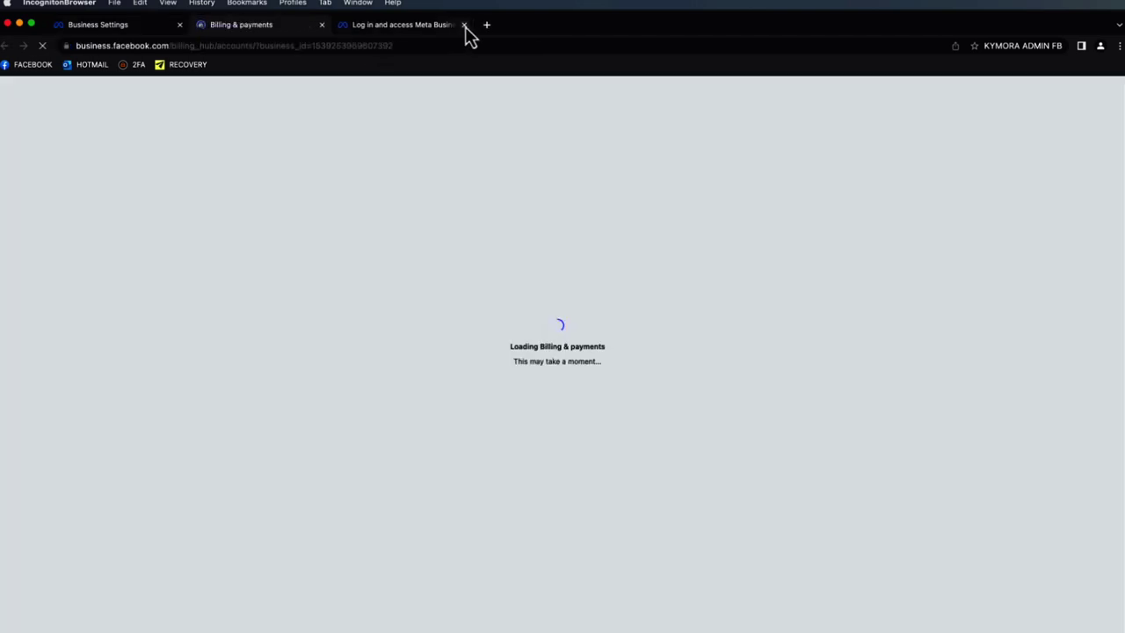
left_click(464, 24)
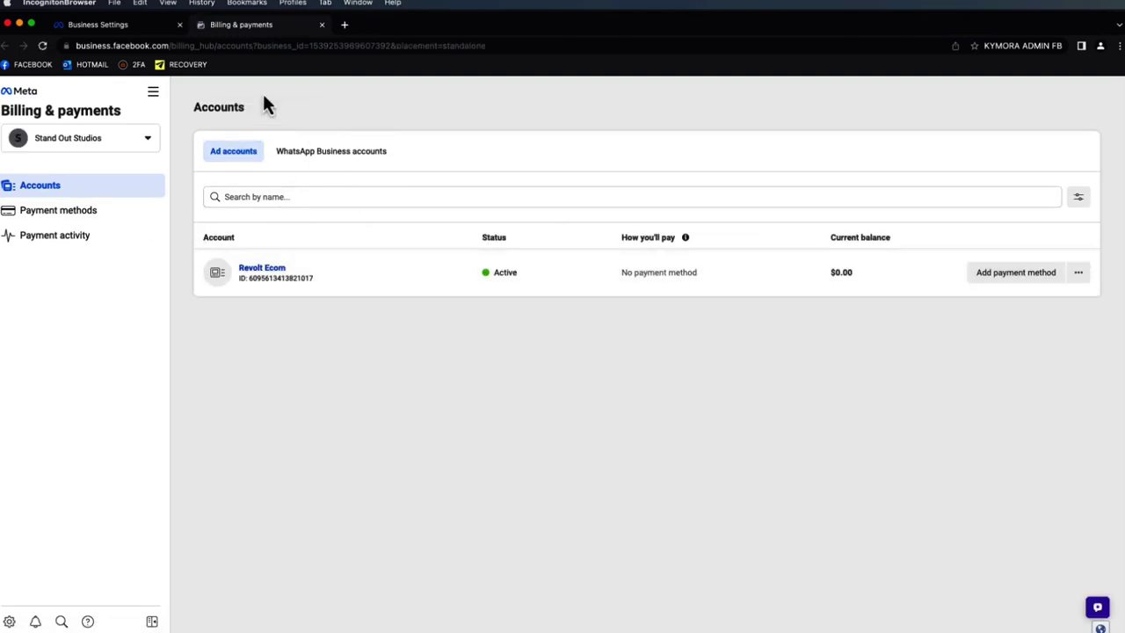
left_click(158, 29)
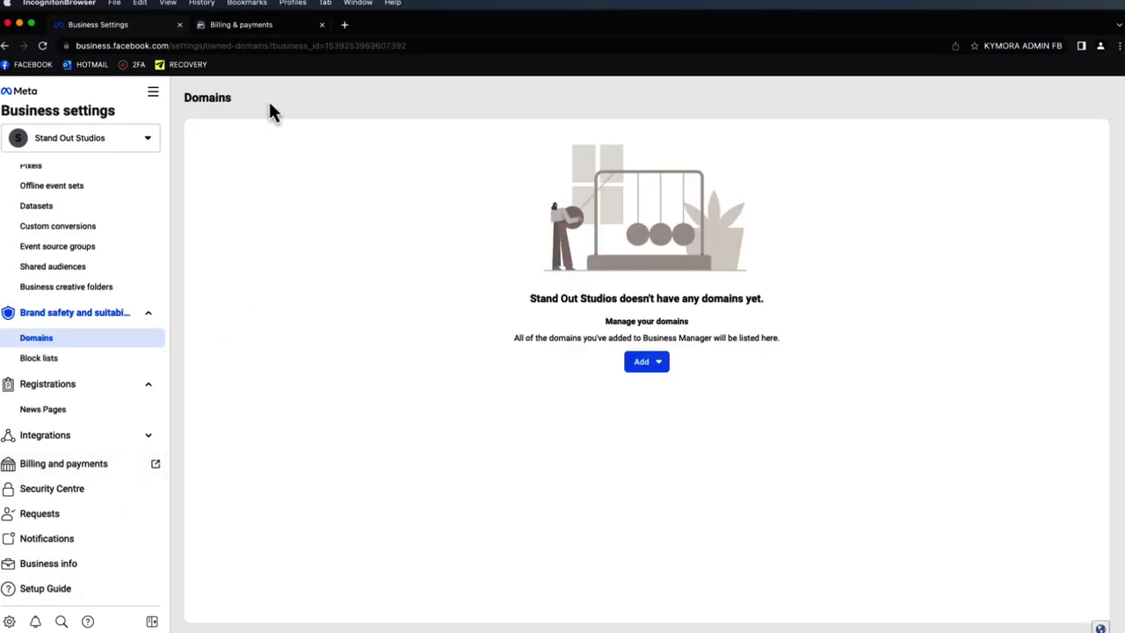
left_click(274, 28)
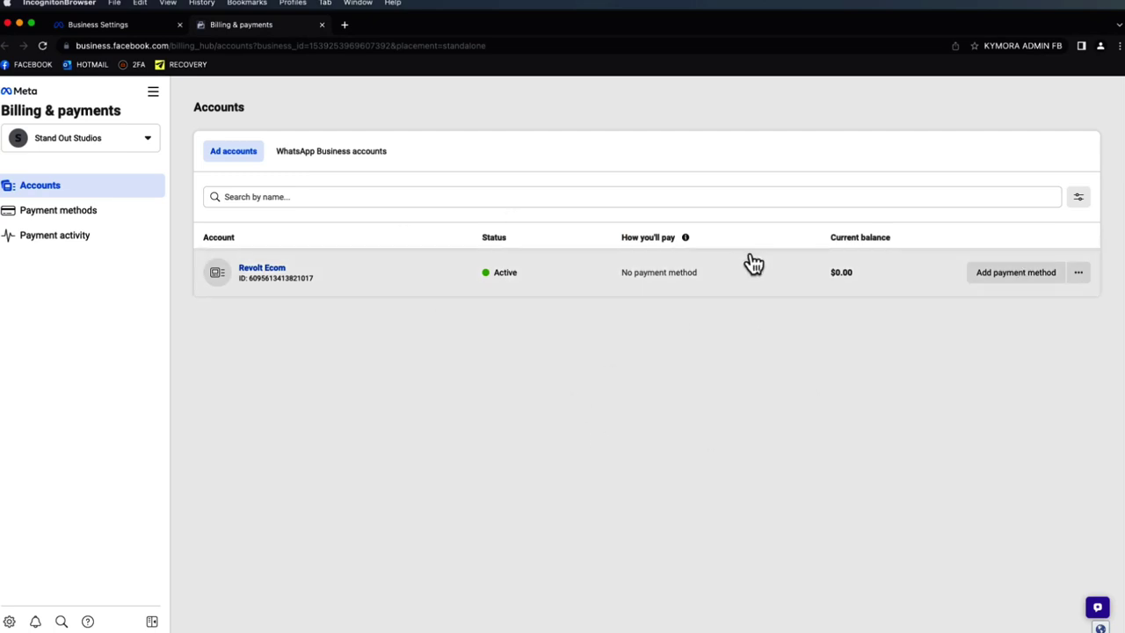
- Begin adding a card payment method for Revolt Ecom, then close the Billing & payments tab
left_click(995, 278)
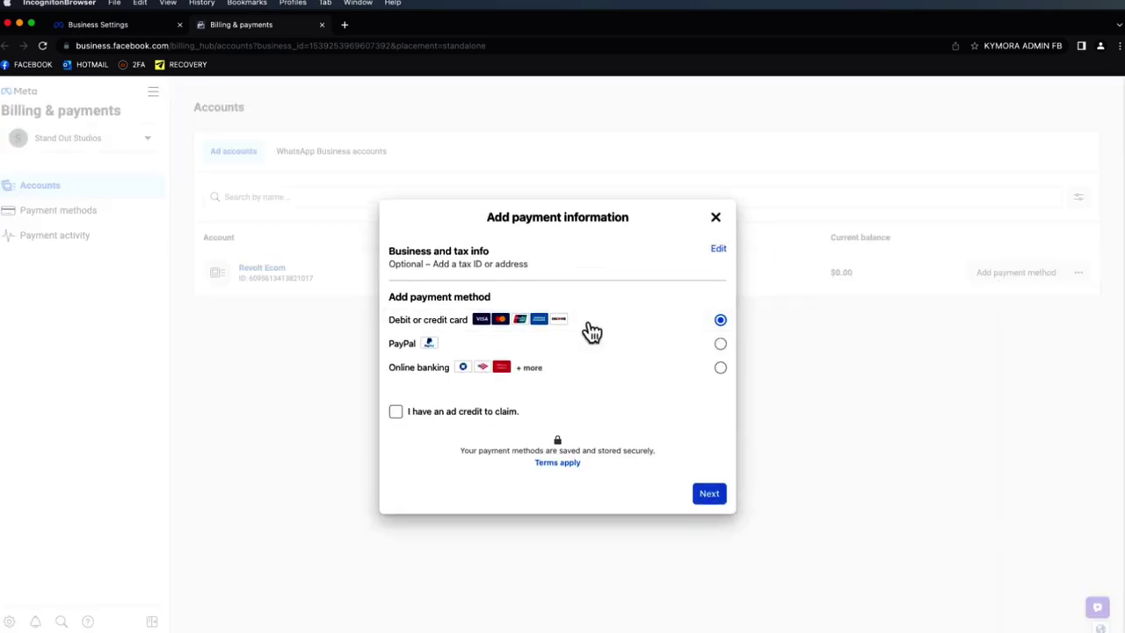
left_click(700, 496)
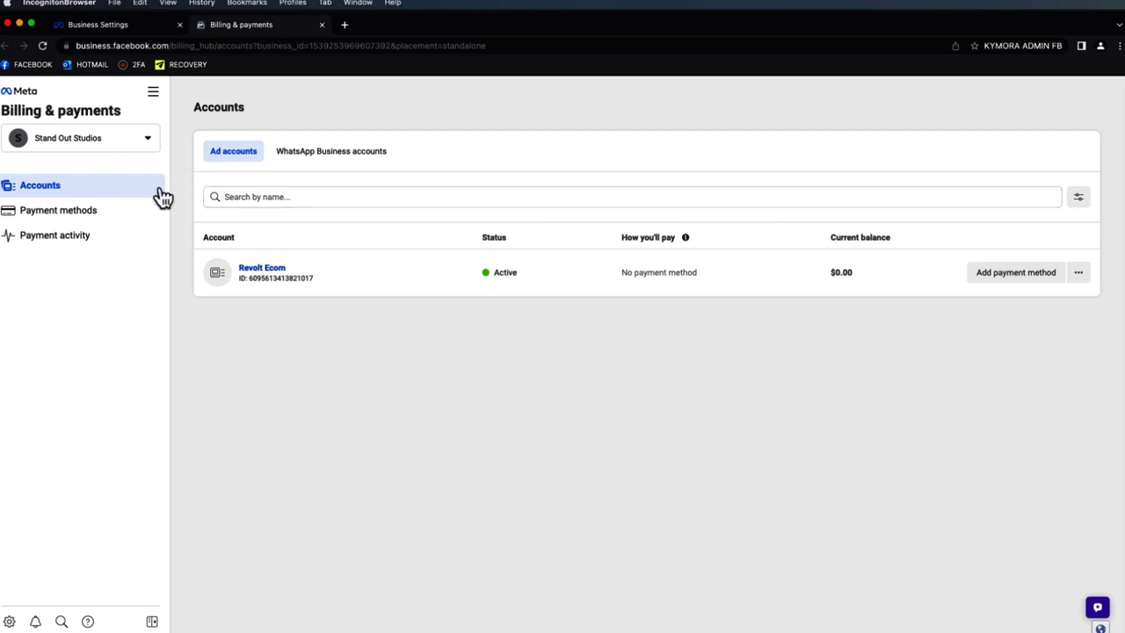
left_click(321, 25)
scroll(83, 261, "up", 5)
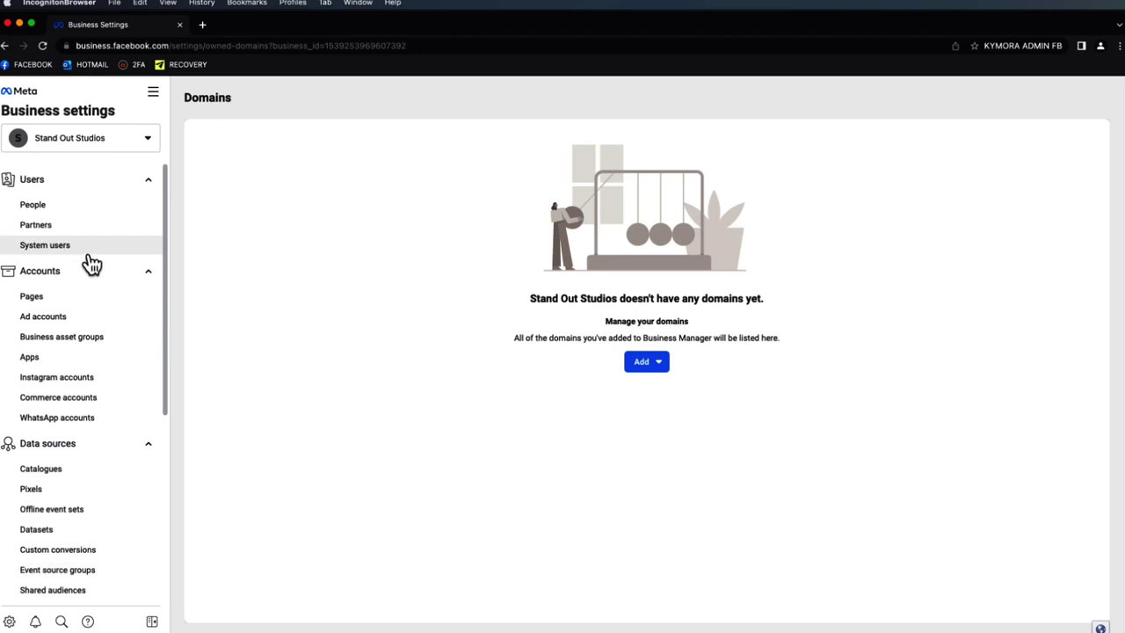
- View Revolt Ecom ad account's payment methods, dismiss Add payment method, and close the billing tab
left_click(99, 324)
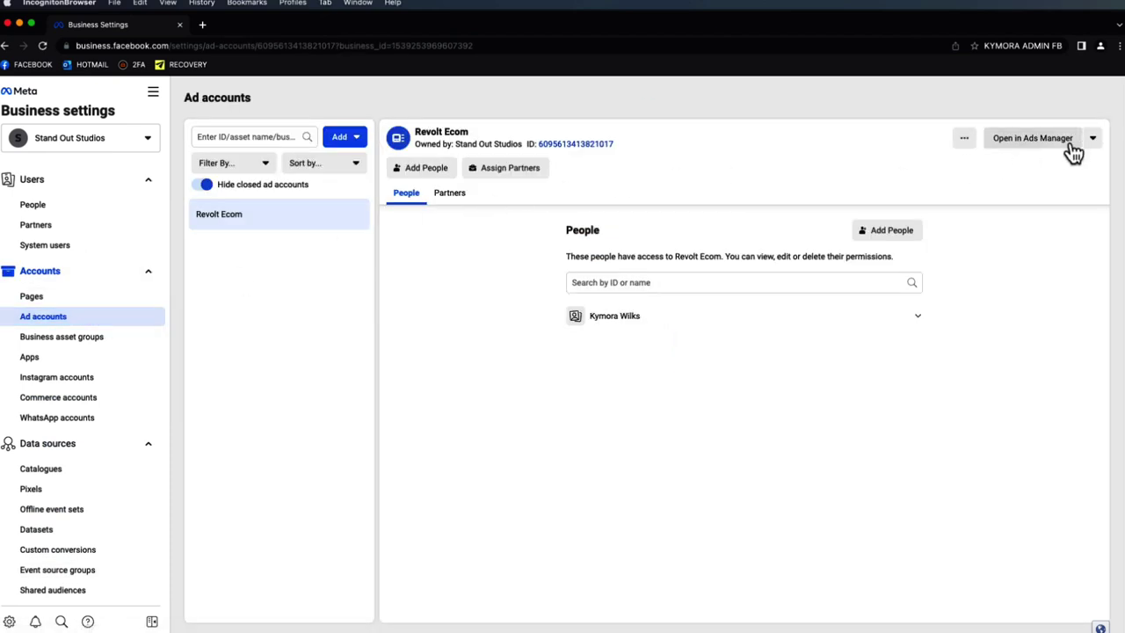
left_click(1092, 141)
left_click(1072, 164)
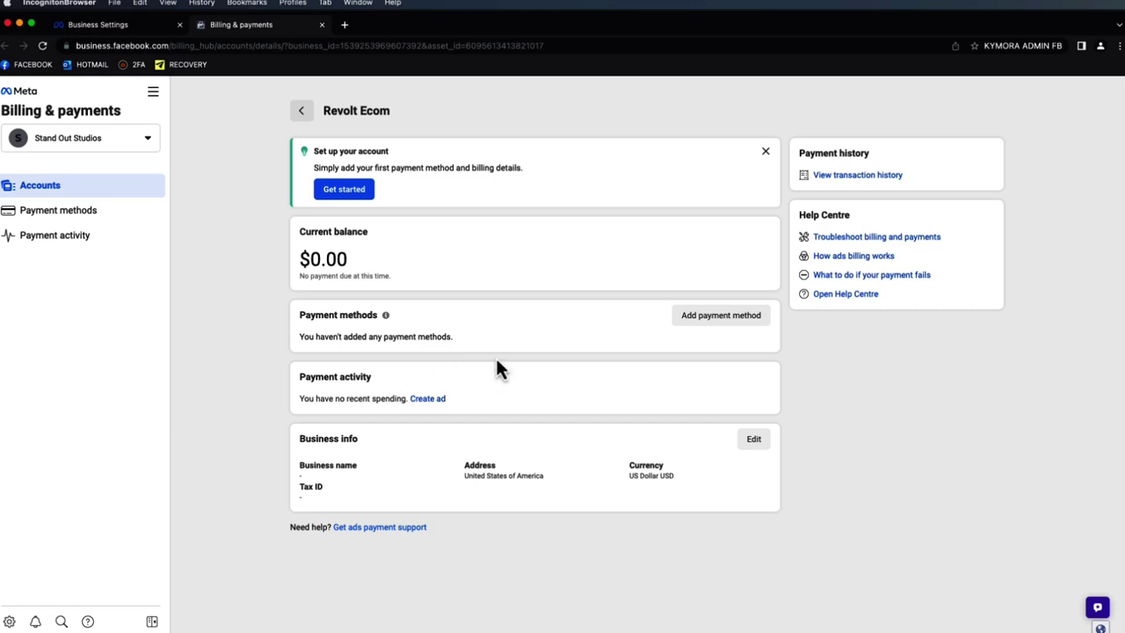
left_click(730, 317)
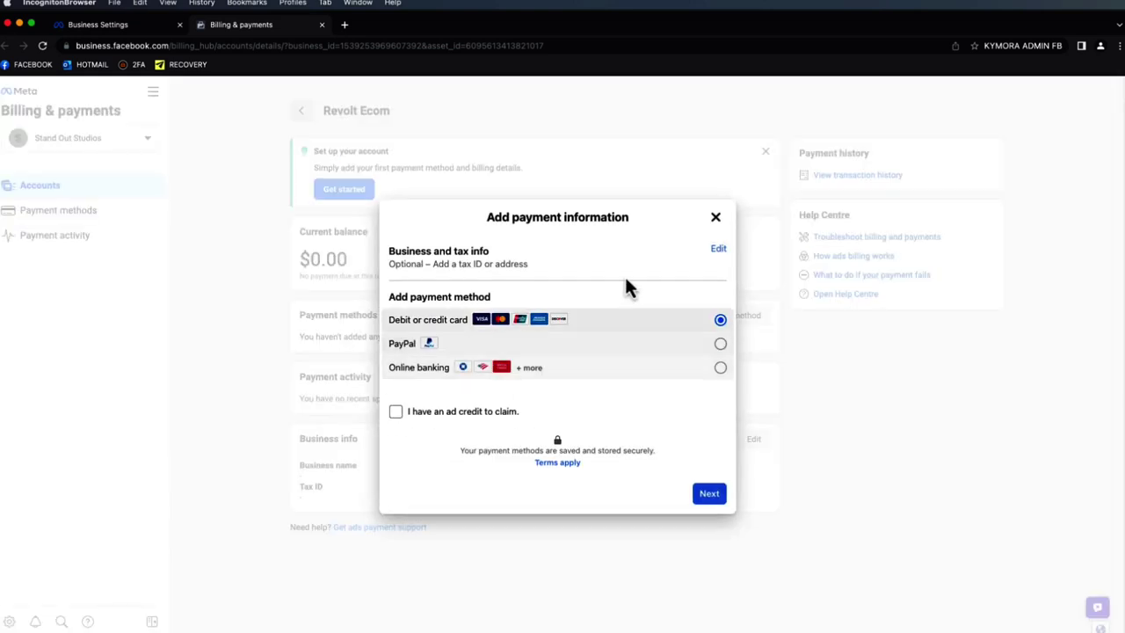
left_click(715, 218)
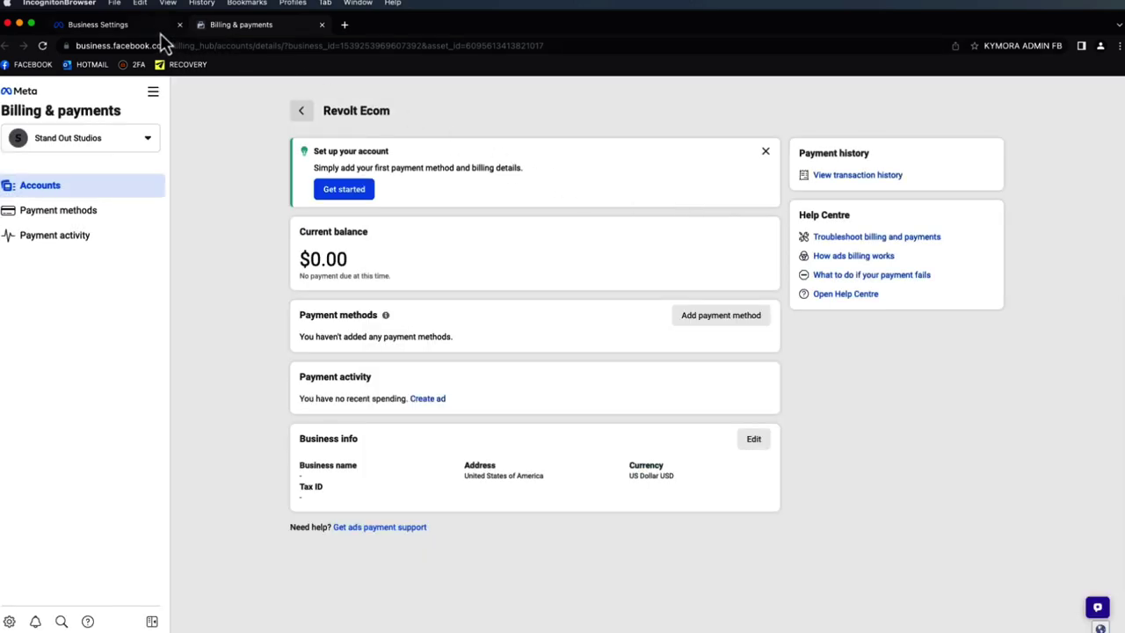
left_click(322, 24)
scroll(141, 466, "down", 5)
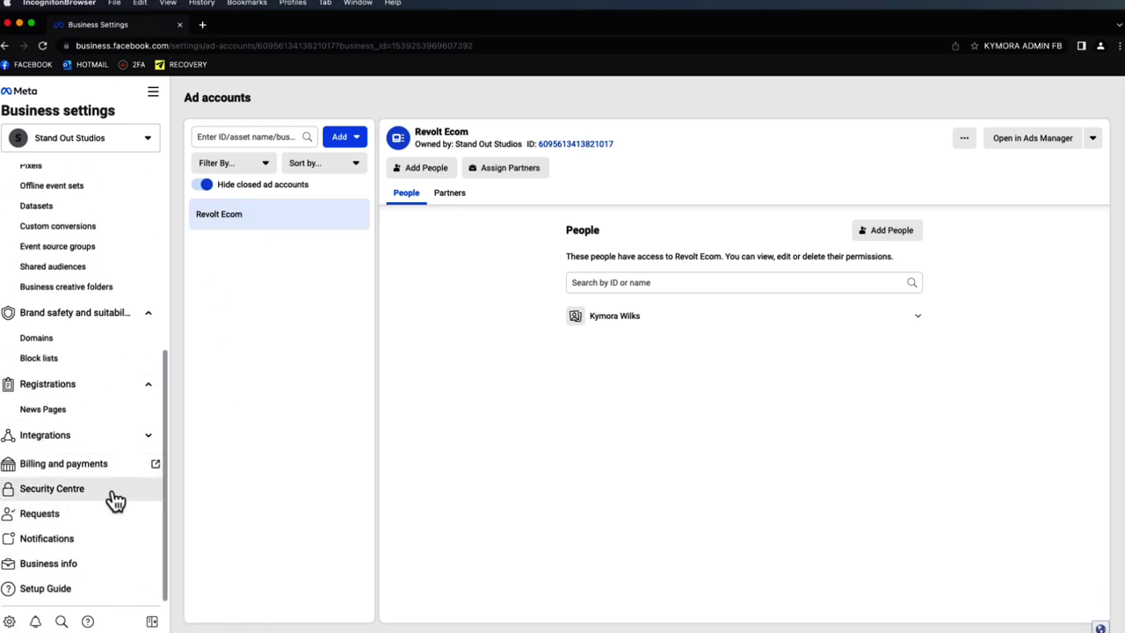
- Review the Security Centre and the empty Requests page, then open Business info
left_click(113, 497)
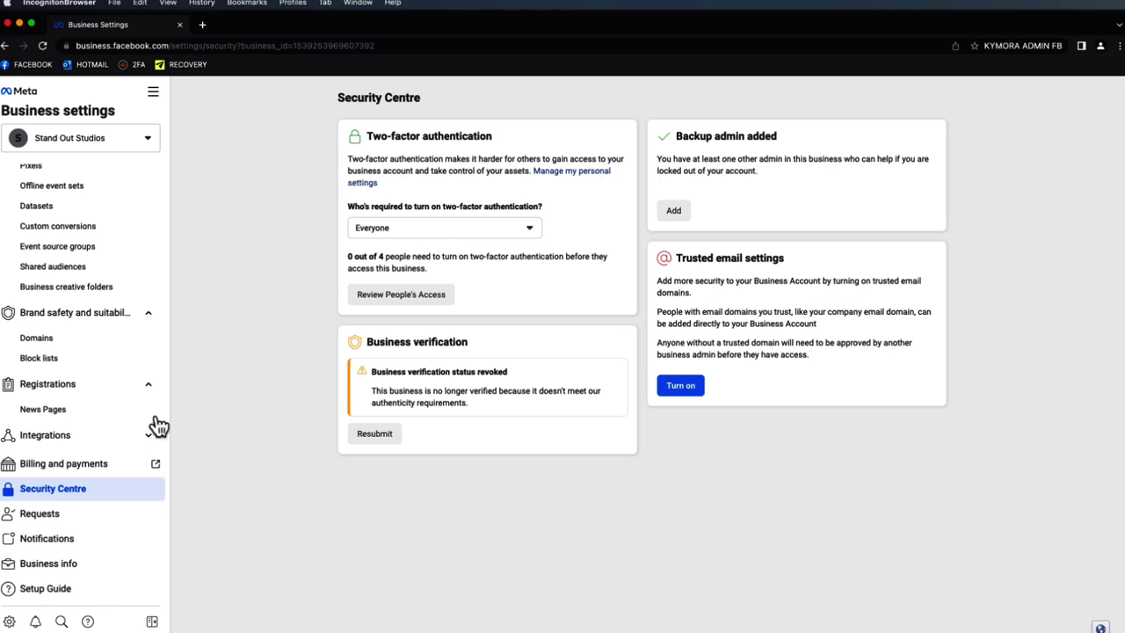
left_click(100, 523)
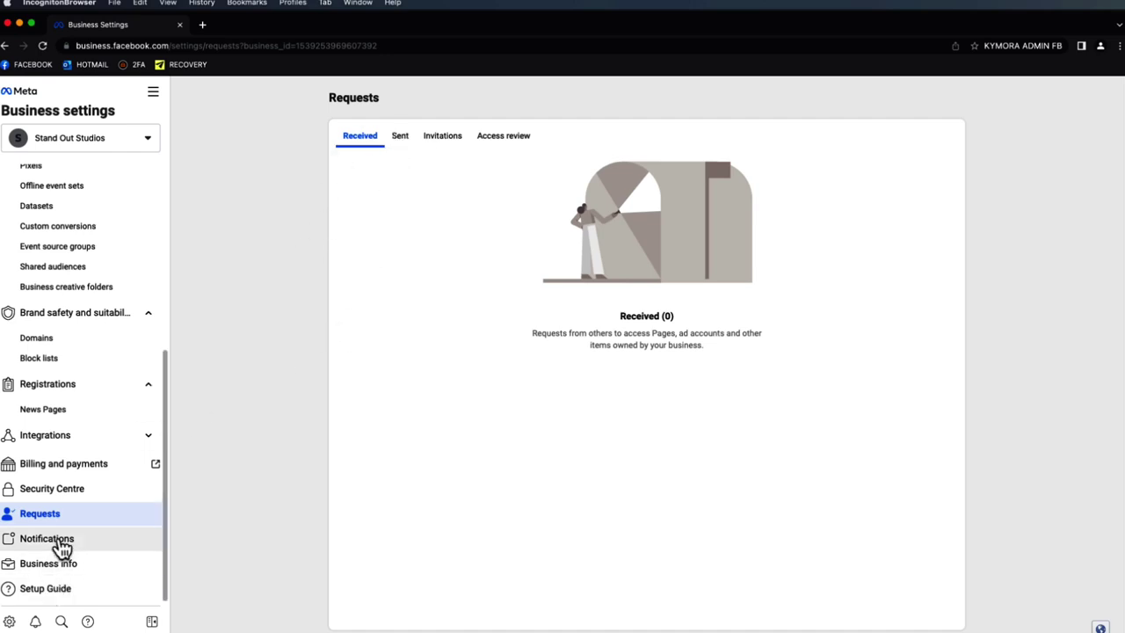
left_click(72, 567)
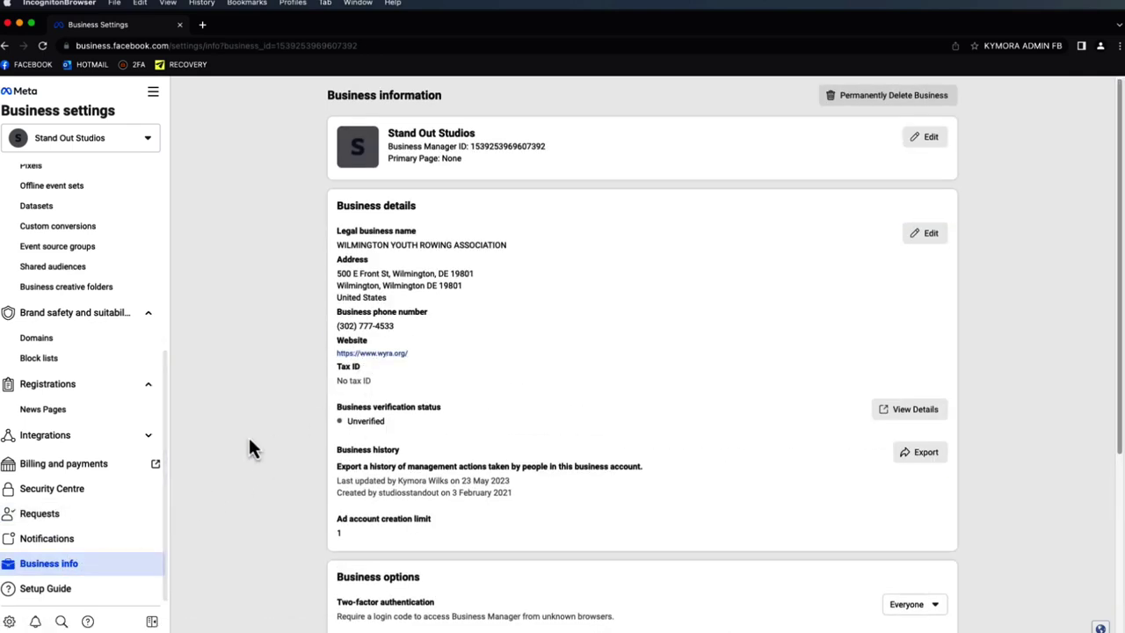
- Scroll through Stand Out Studios' business info, including two-factor and ad account limit settings
scroll(322, 340, "down", 1)
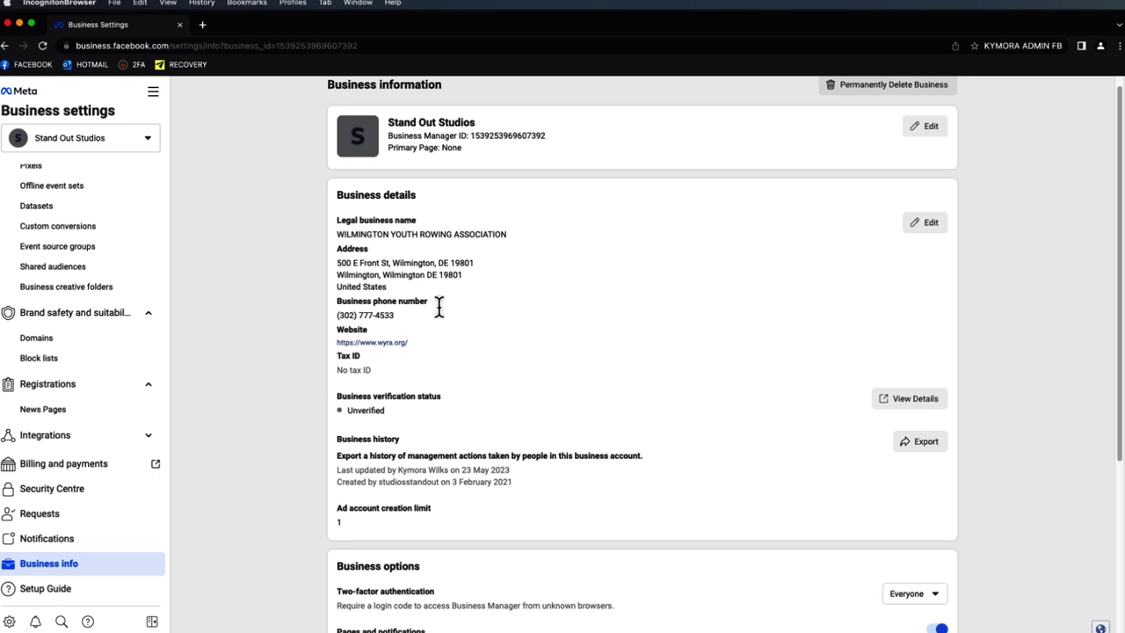
scroll(453, 321, "up", 1)
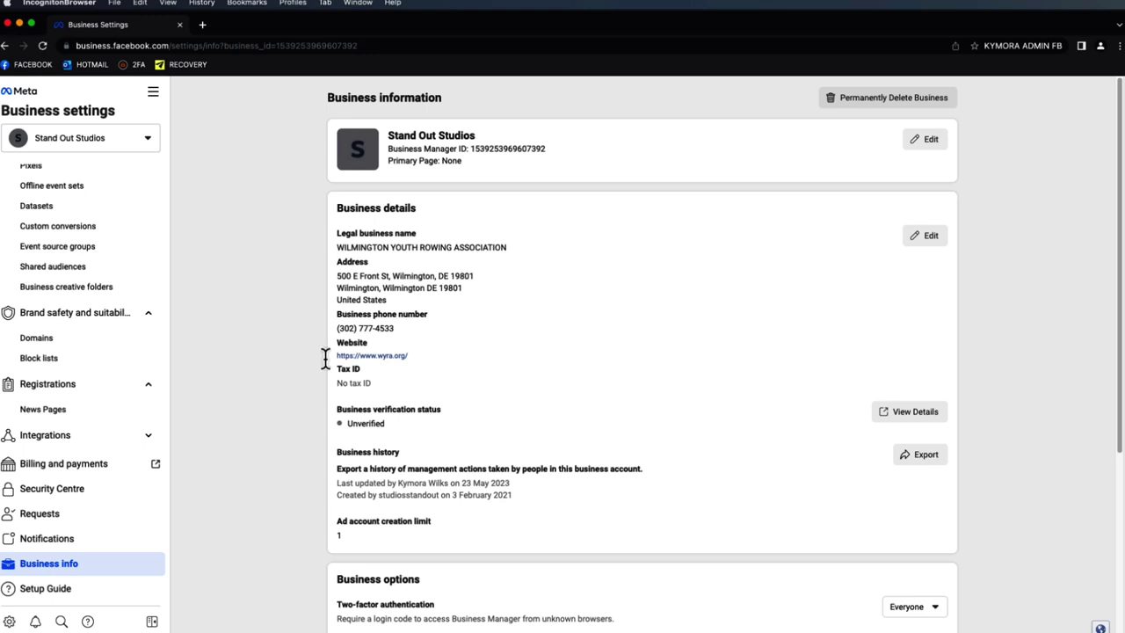
scroll(377, 413, "down", 1)
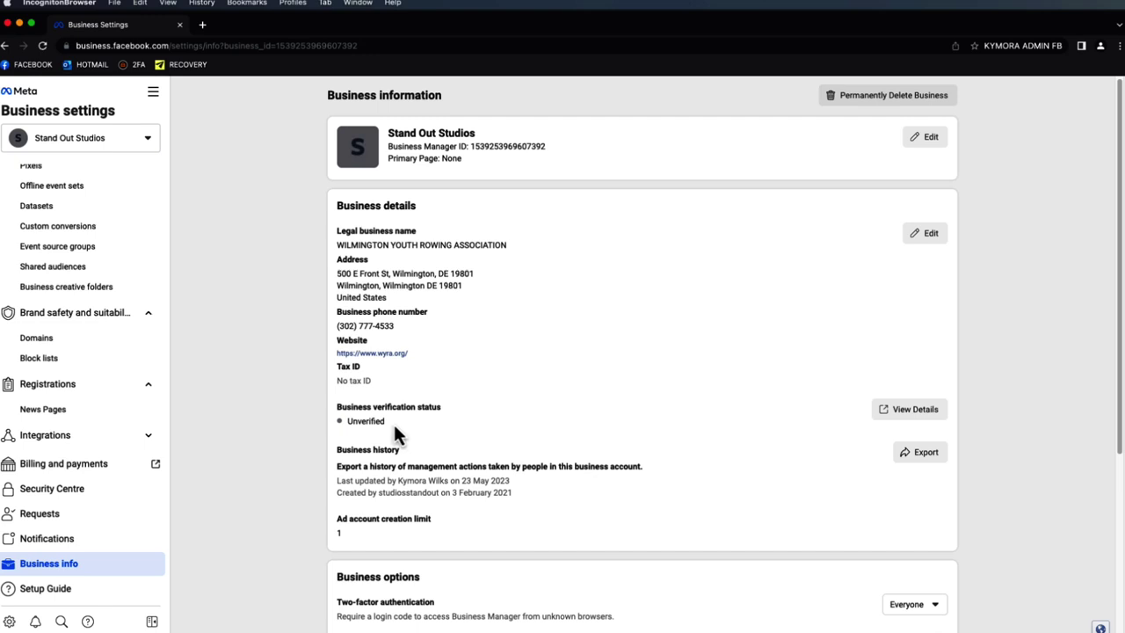
scroll(393, 431, "down", 1)
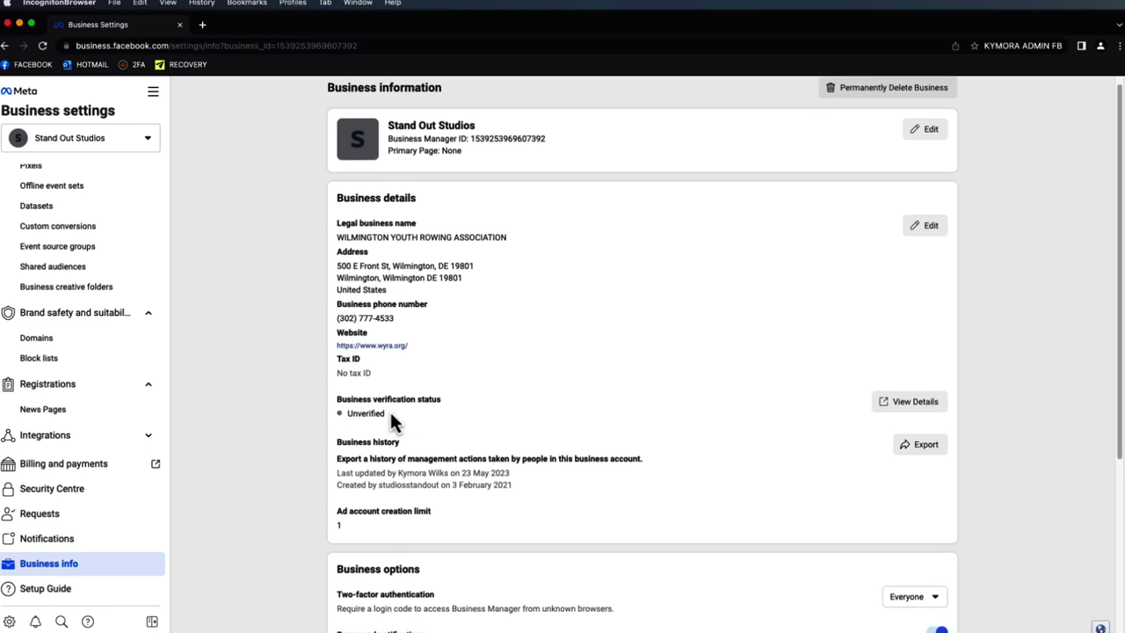
scroll(392, 413, "down", 3)
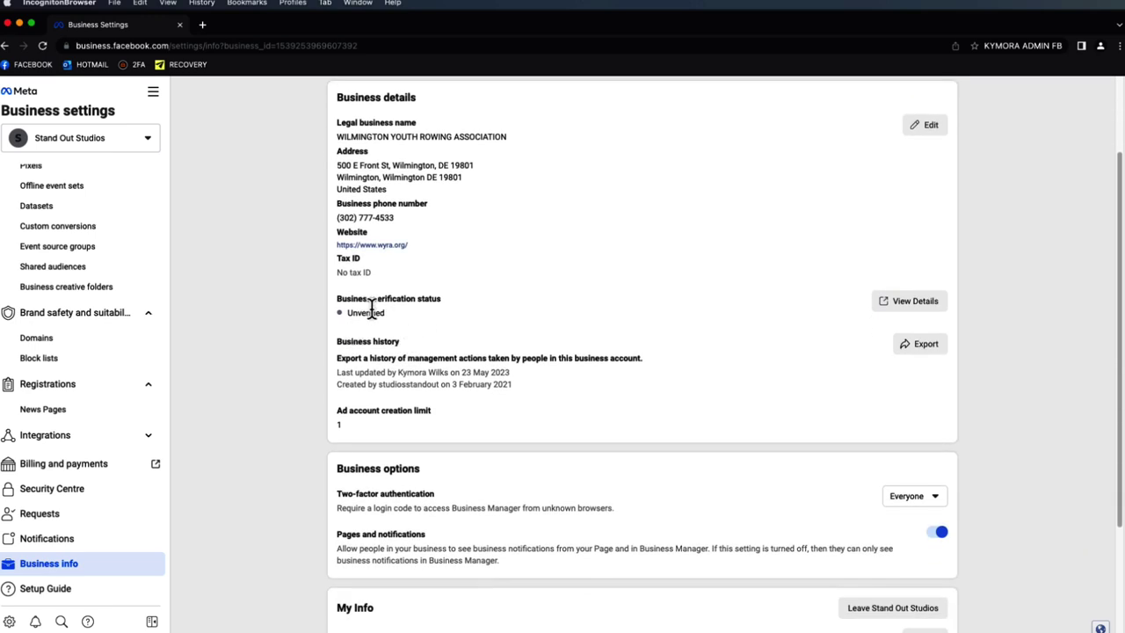
scroll(383, 302, "down", 3)
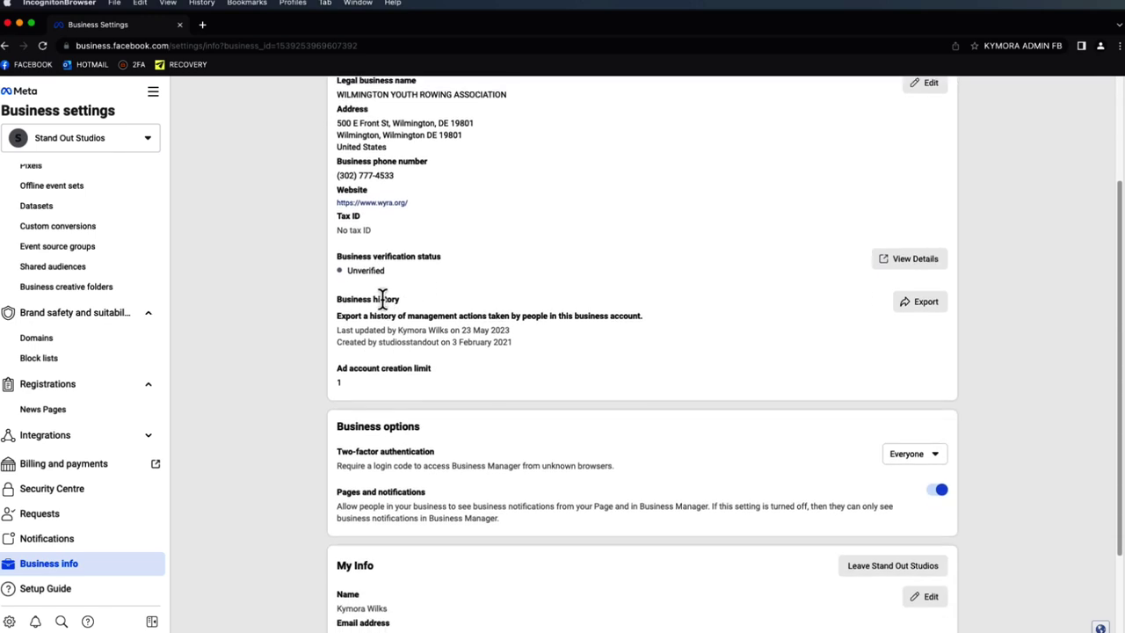
scroll(405, 286, "down", 1)
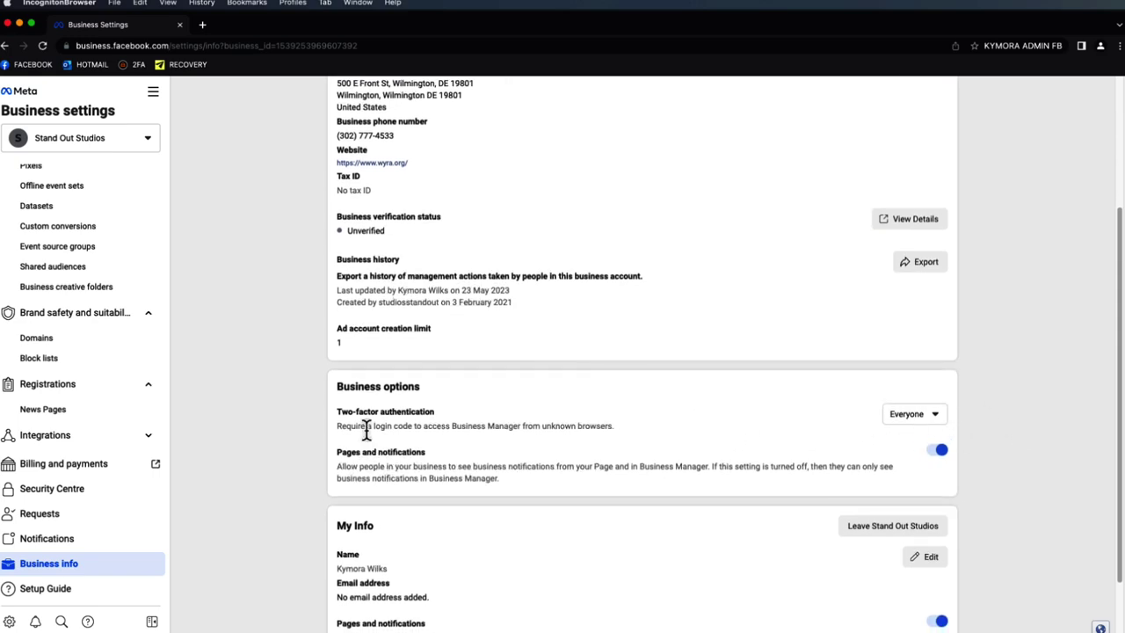
scroll(373, 439, "down", 3)
scroll(487, 430, "up", 10)
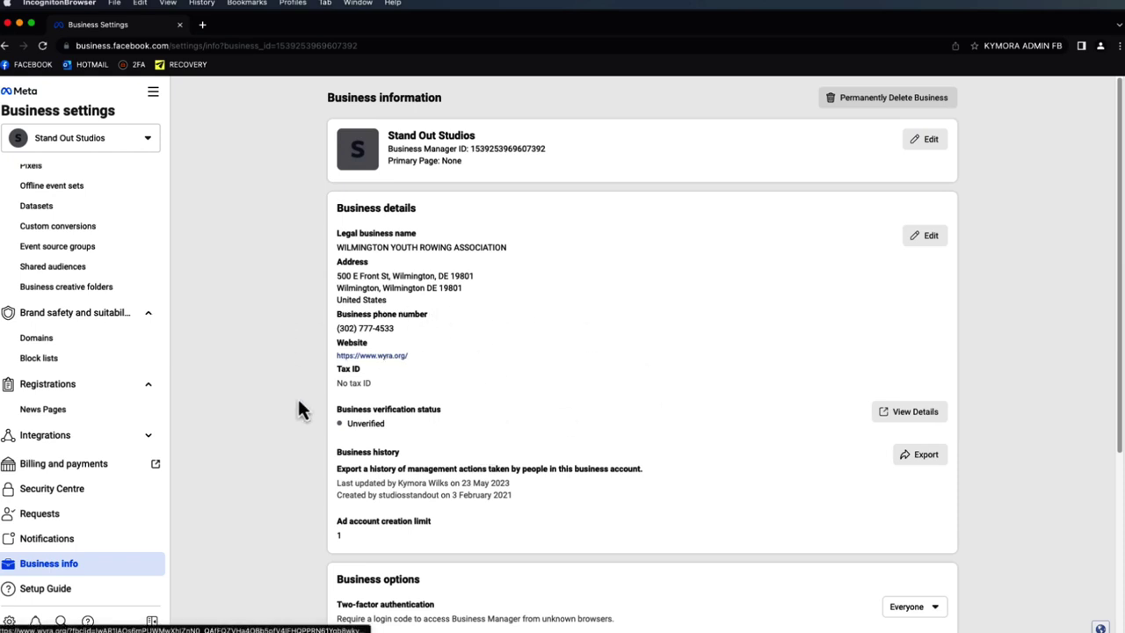
scroll(285, 400, "down", 3)
scroll(163, 444, "up", 5)
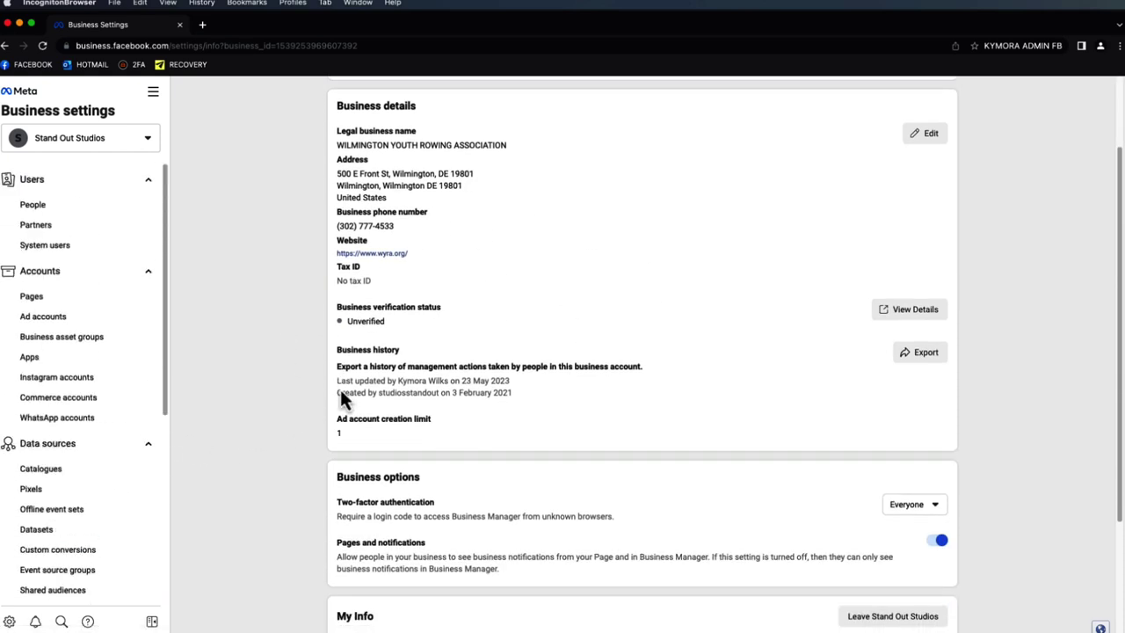
scroll(246, 369, "up", 3)
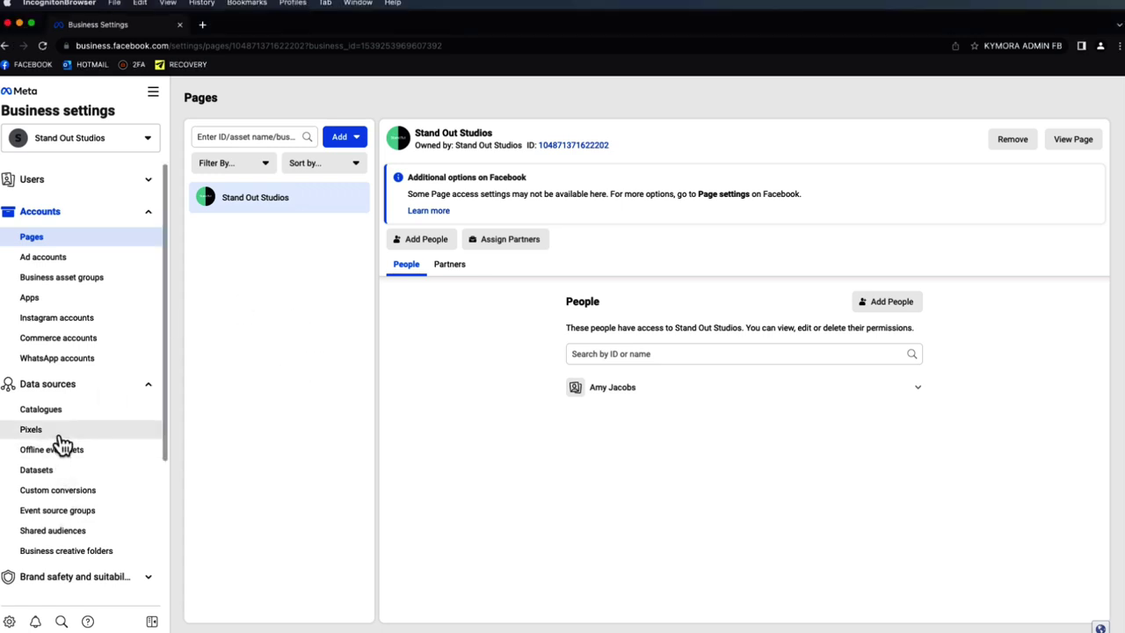
- Open the Domains page under Brand safety and suitability
scroll(83, 510, "down", 1)
left_click(117, 575)
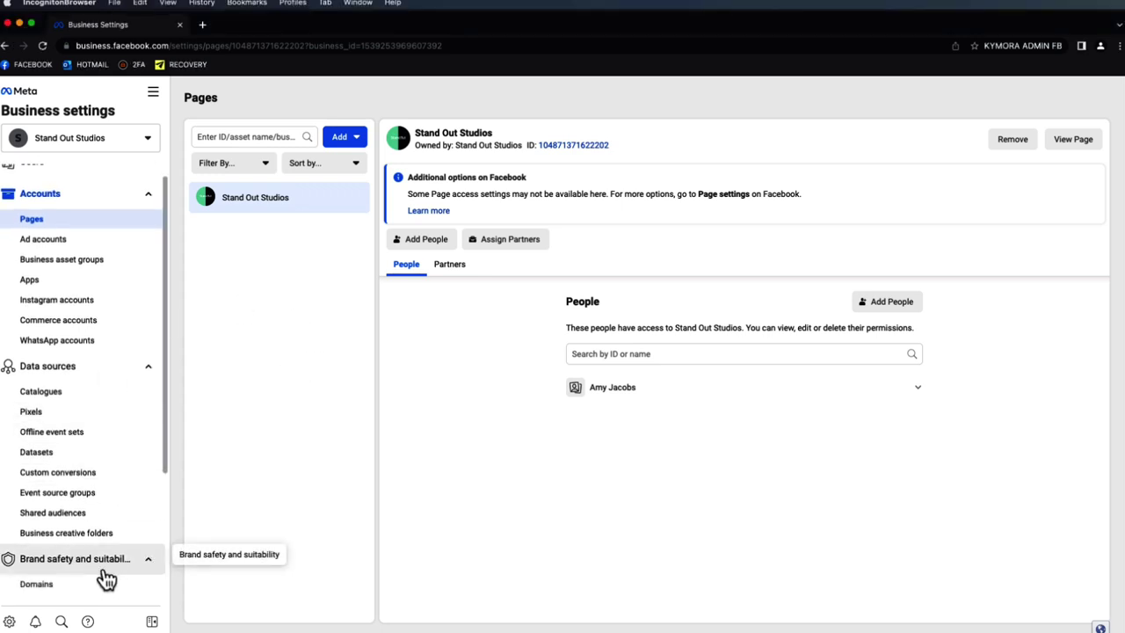
left_click(94, 586)
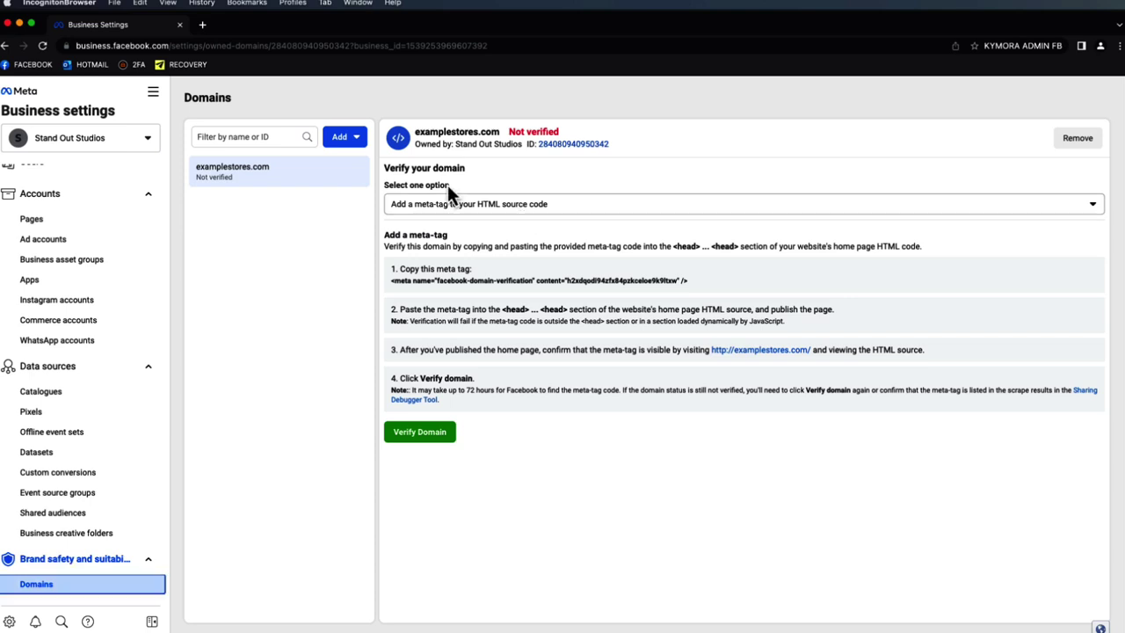
left_click(347, 138)
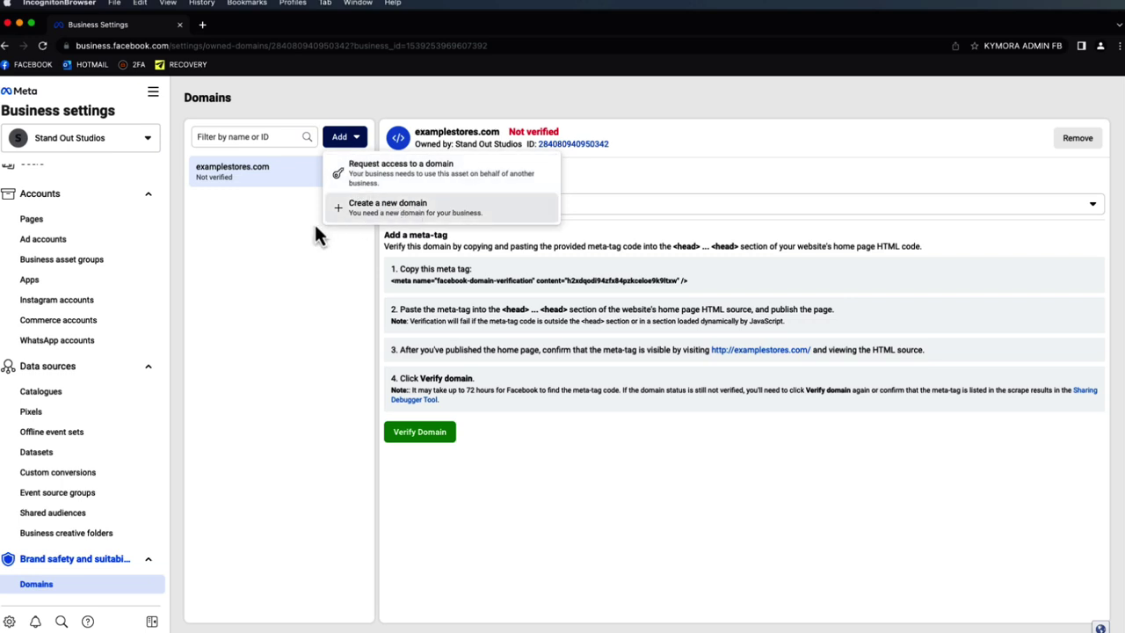
left_click(248, 184)
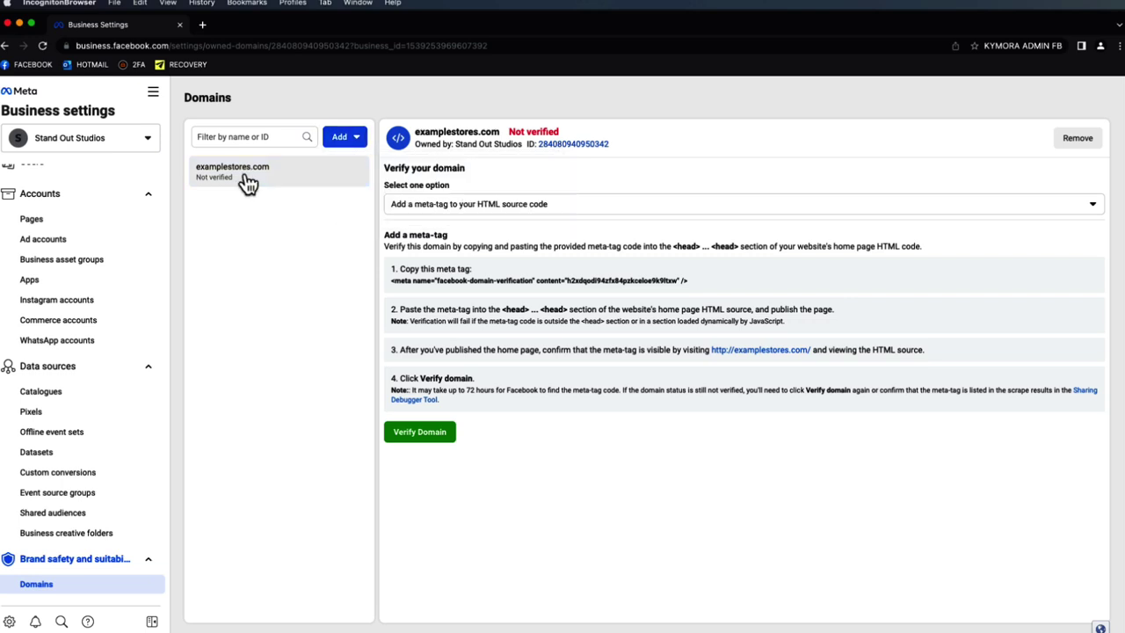
- Switch domain verification to the DNS TXT record method and copy the TXT value
left_click(515, 208)
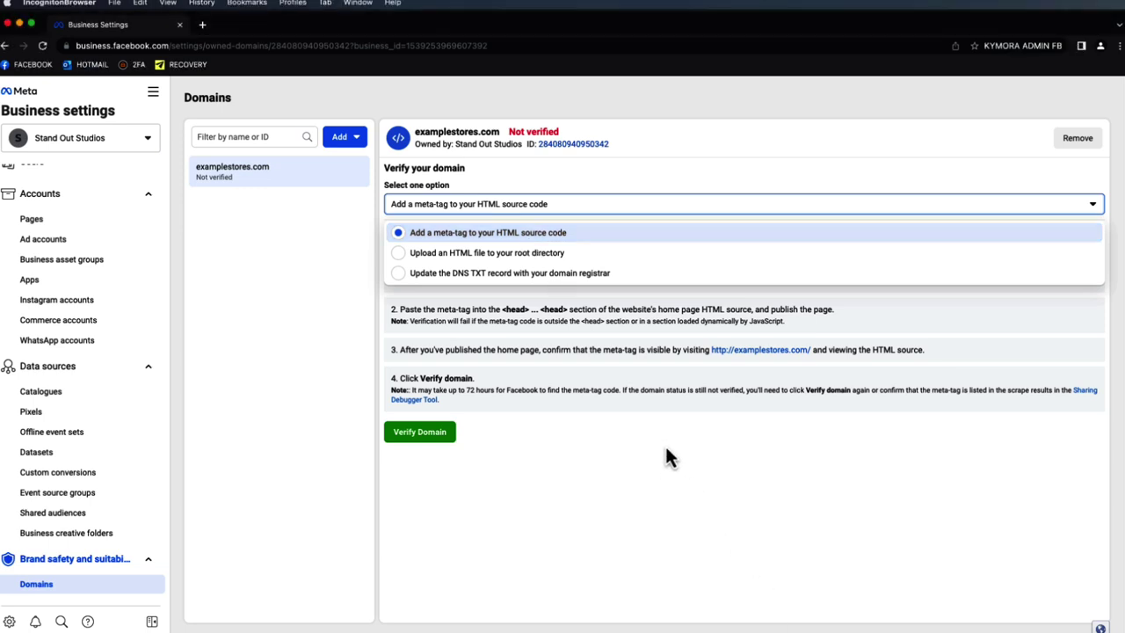
left_click(577, 477)
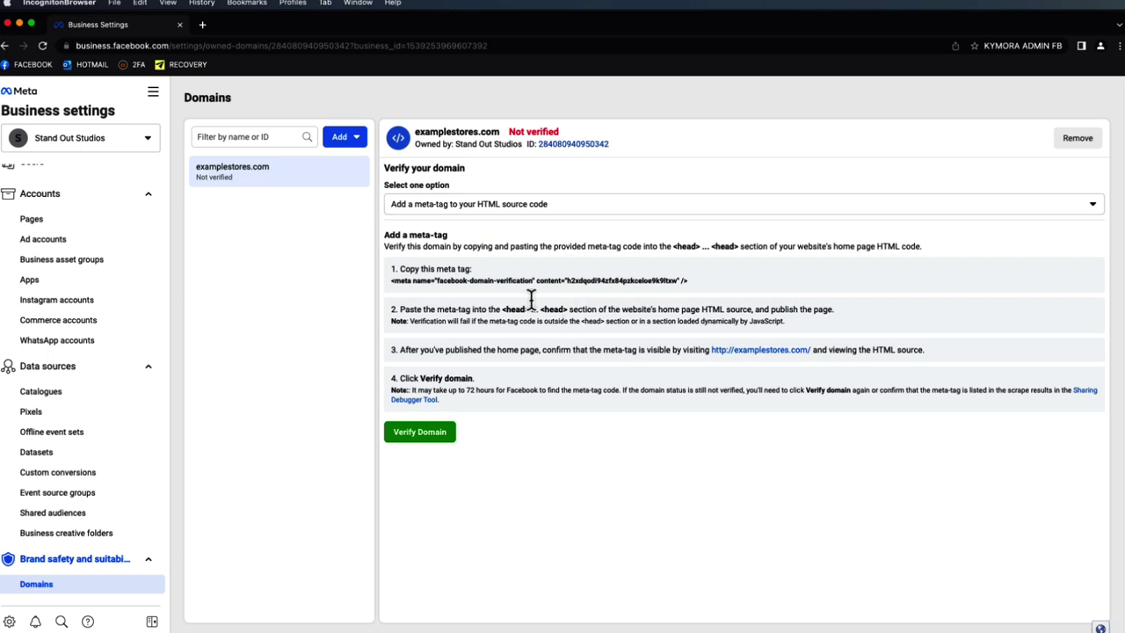
left_click(541, 211)
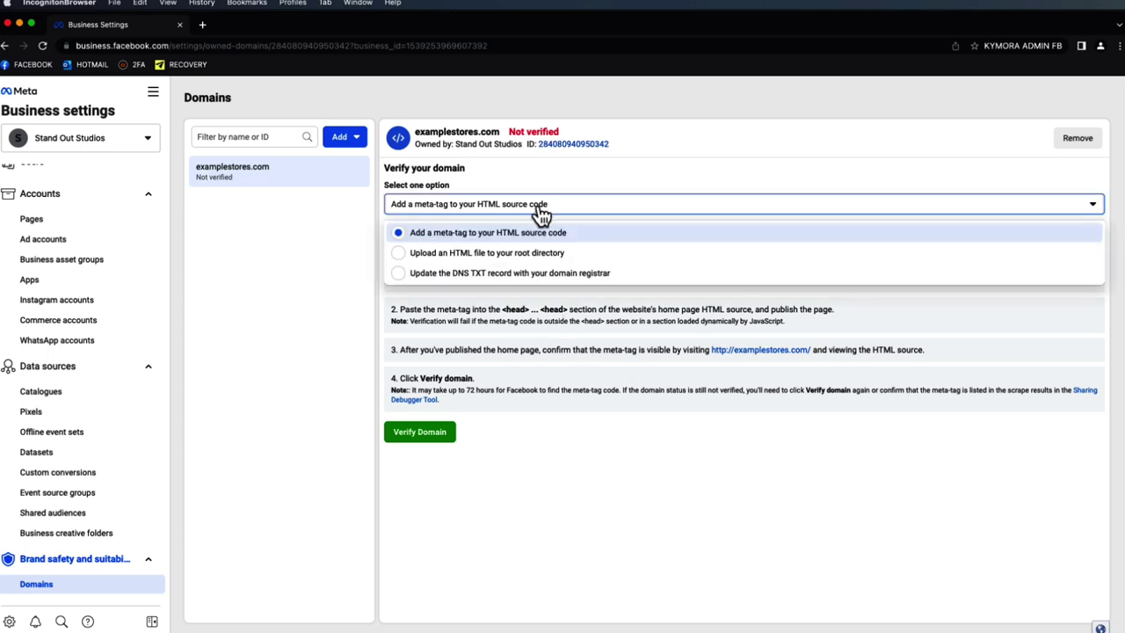
left_click(532, 274)
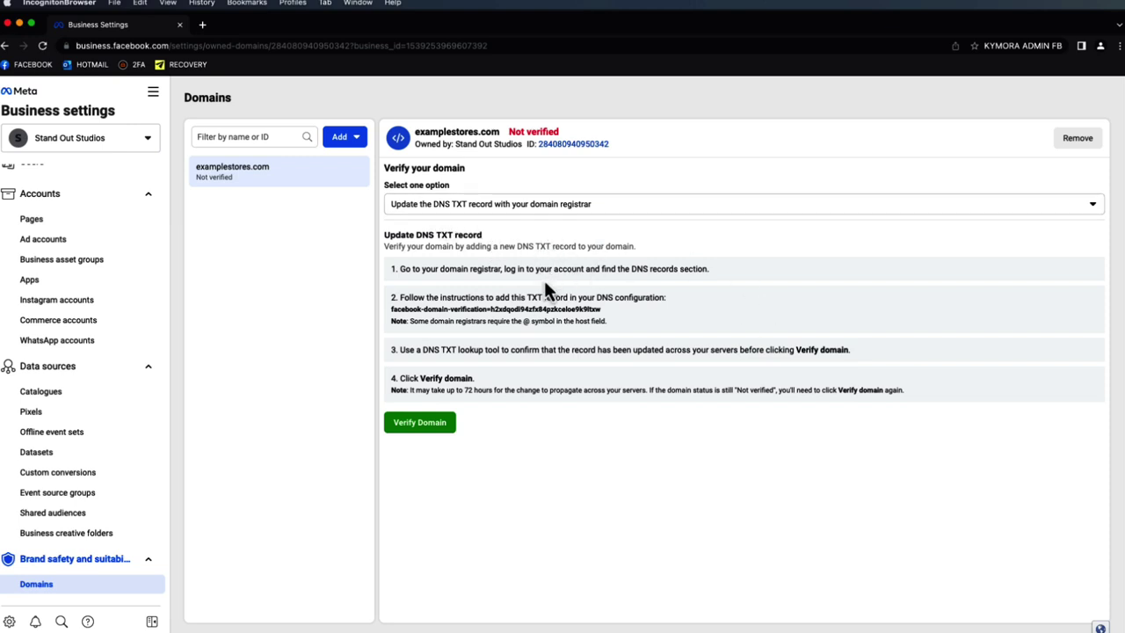
left_click(546, 318)
key("super+Tab")
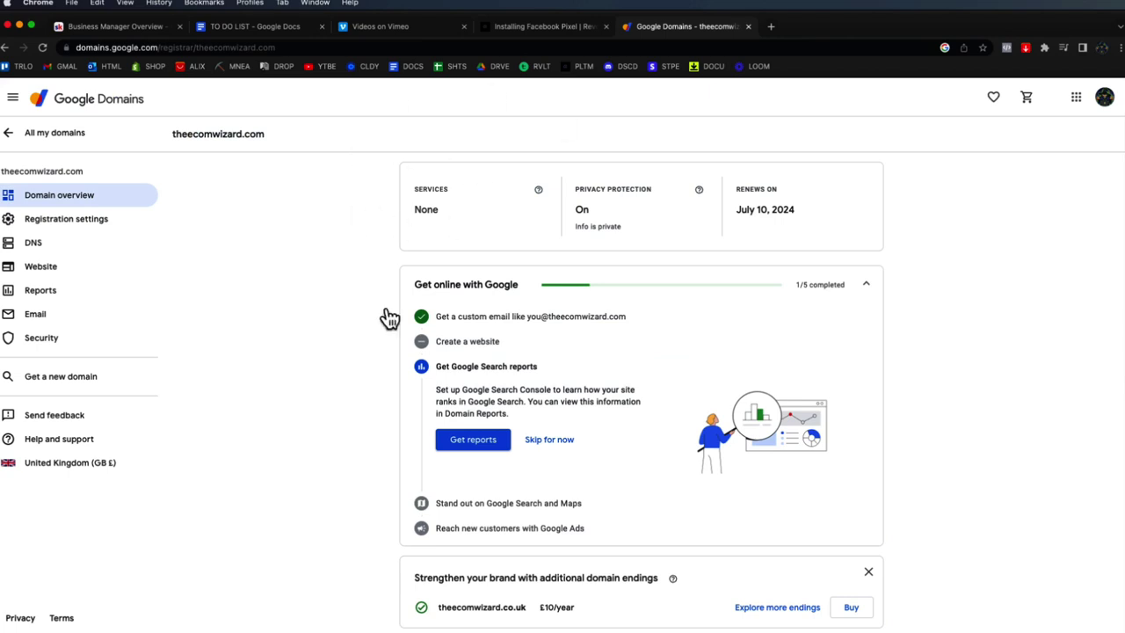
- Add a TXT record in theecomwizard.com's DNS settings, pasting then clearing the verification value
left_click(94, 249)
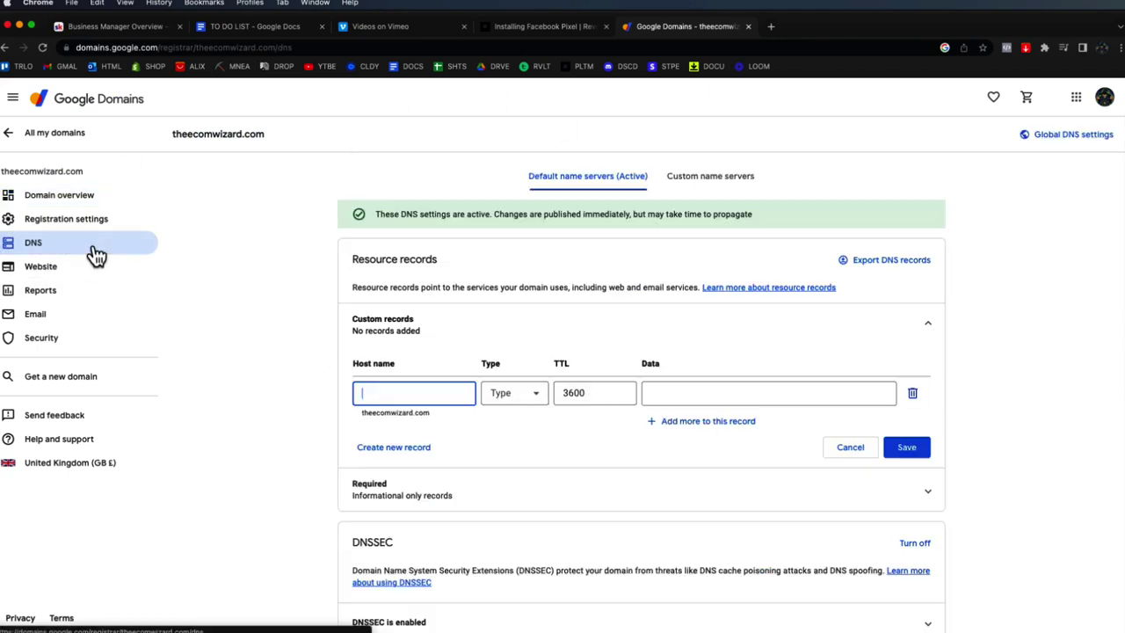
left_click(535, 406)
scroll(525, 527, "down", 5)
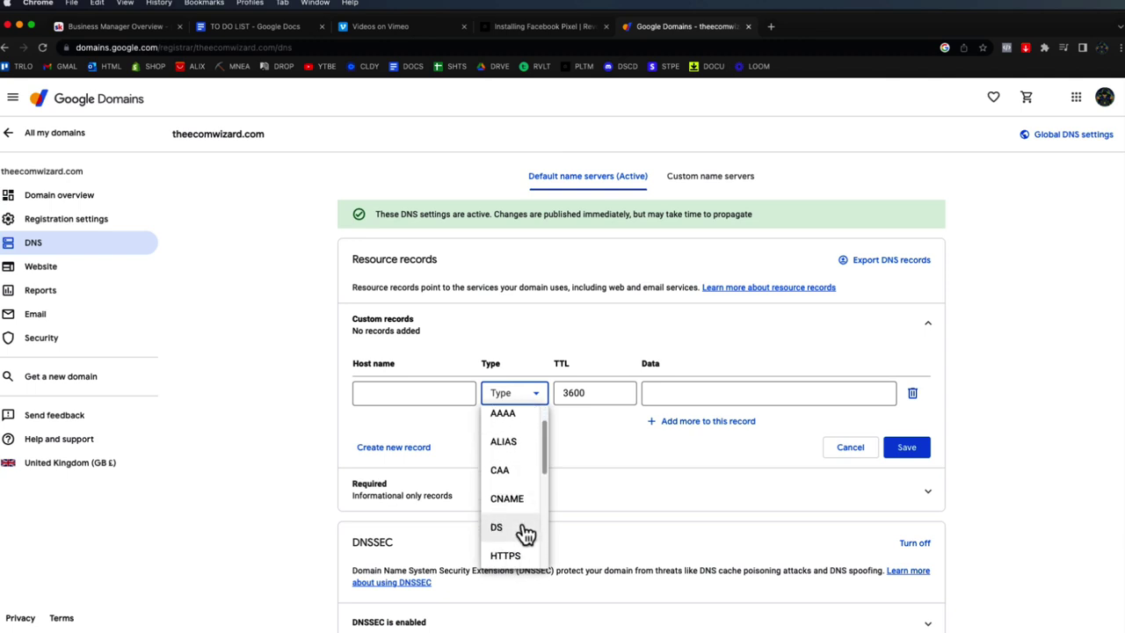
scroll(523, 536, "down", 4)
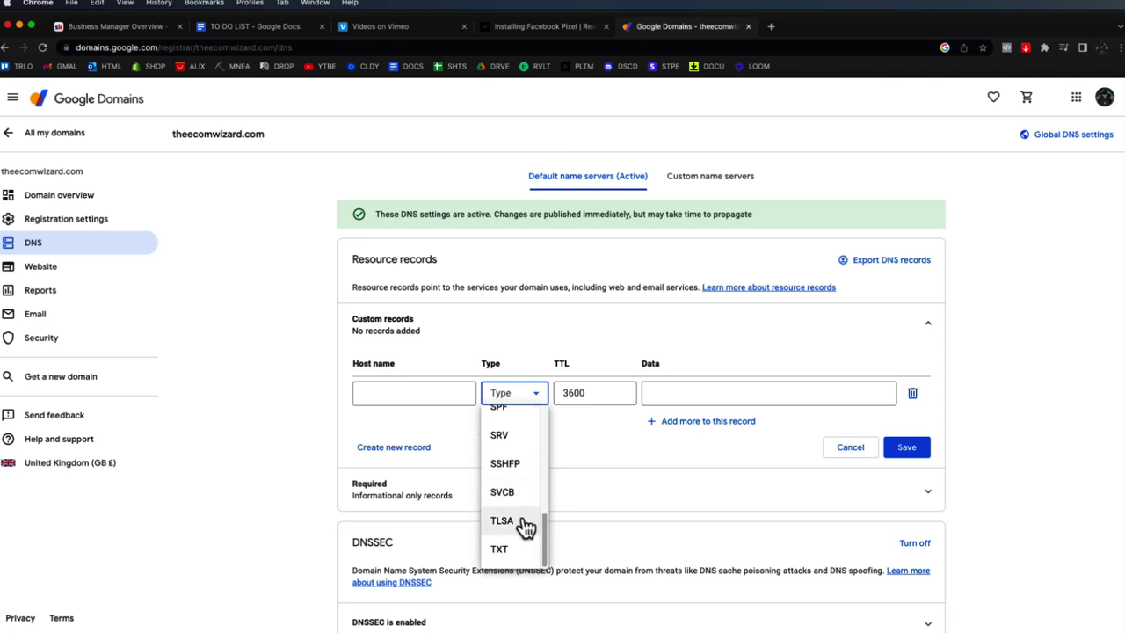
left_click(499, 548)
left_click(685, 392)
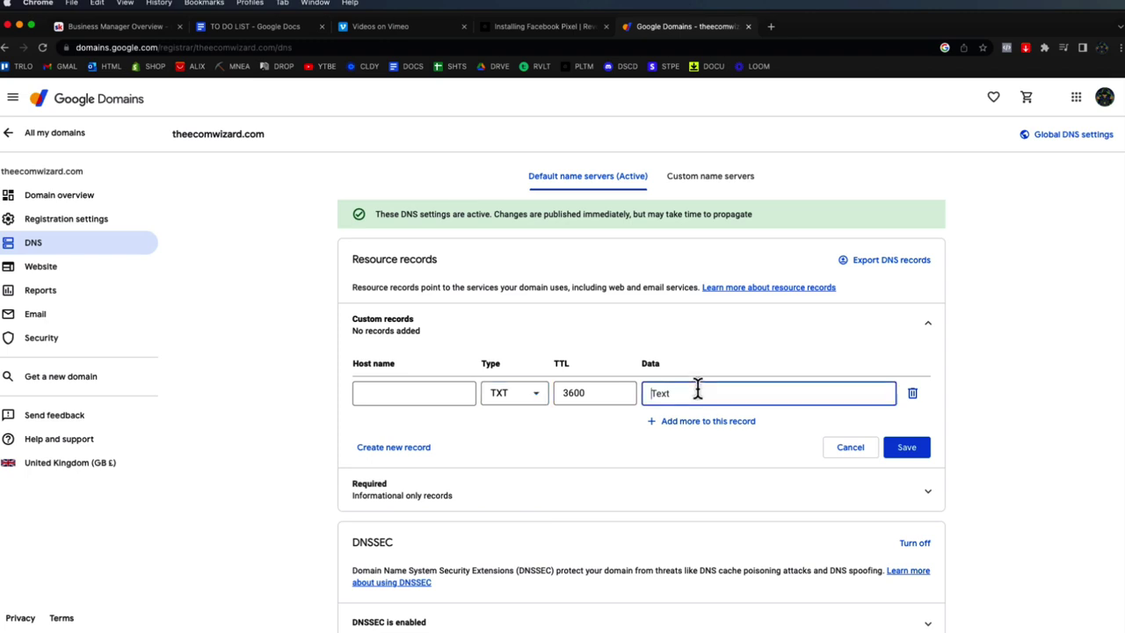
type("facebook-domain-verification=h2xdqodi94zfx84pzkceloe9k9ltxw")
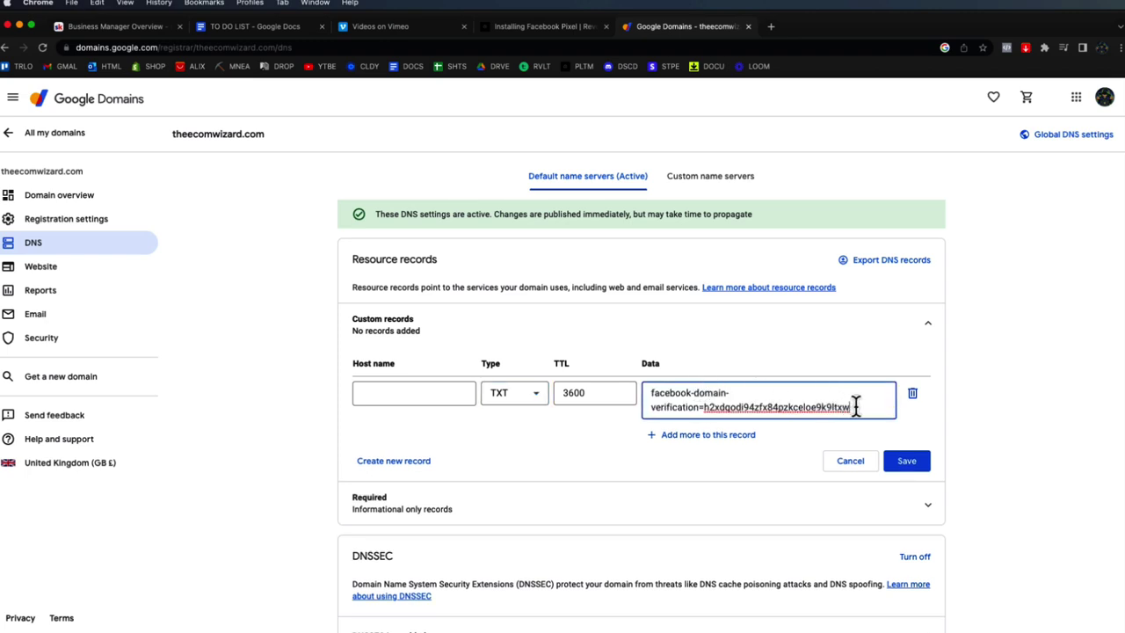
left_click_drag(858, 406, 598, 350)
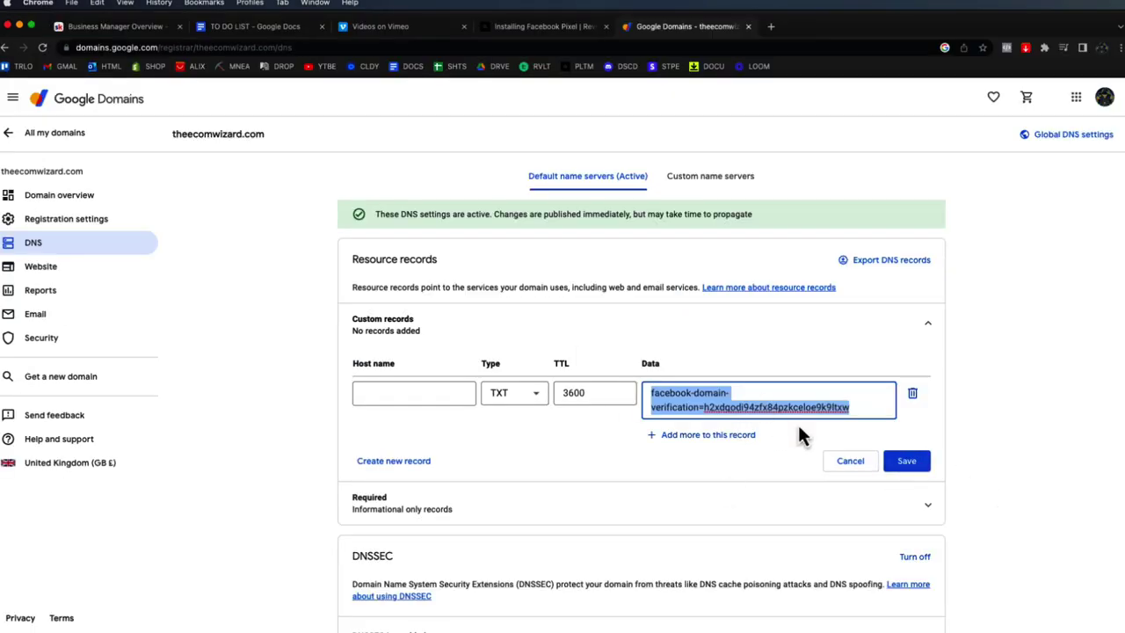
key("BackSpace")
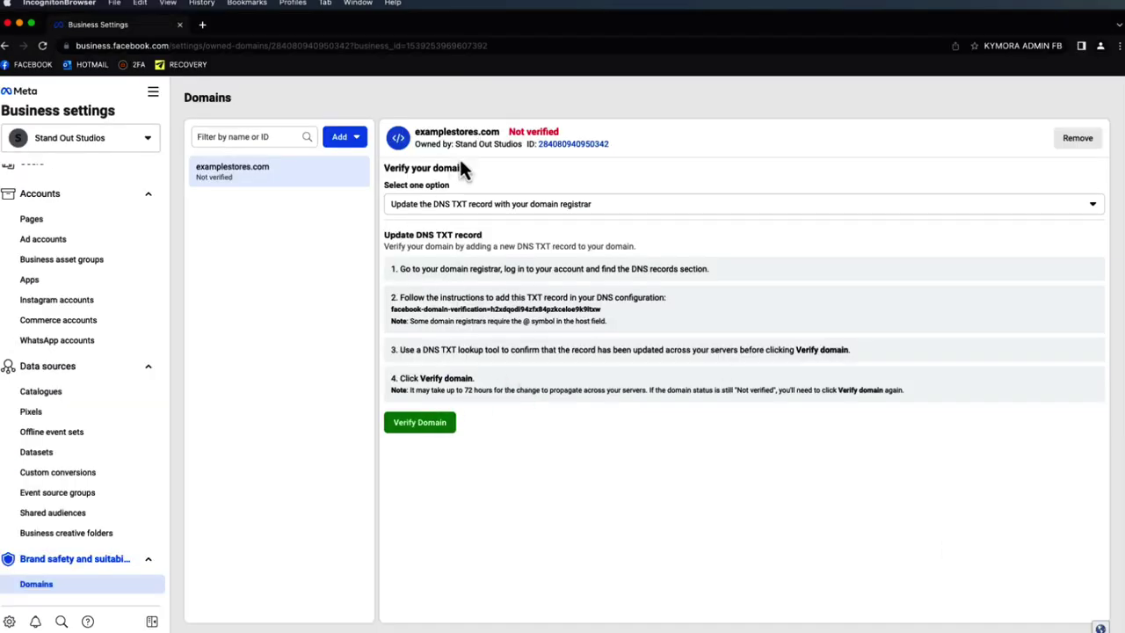
- Create a new pixel named Stand Out Studios's pixel, skipping installation for now
left_click(76, 415)
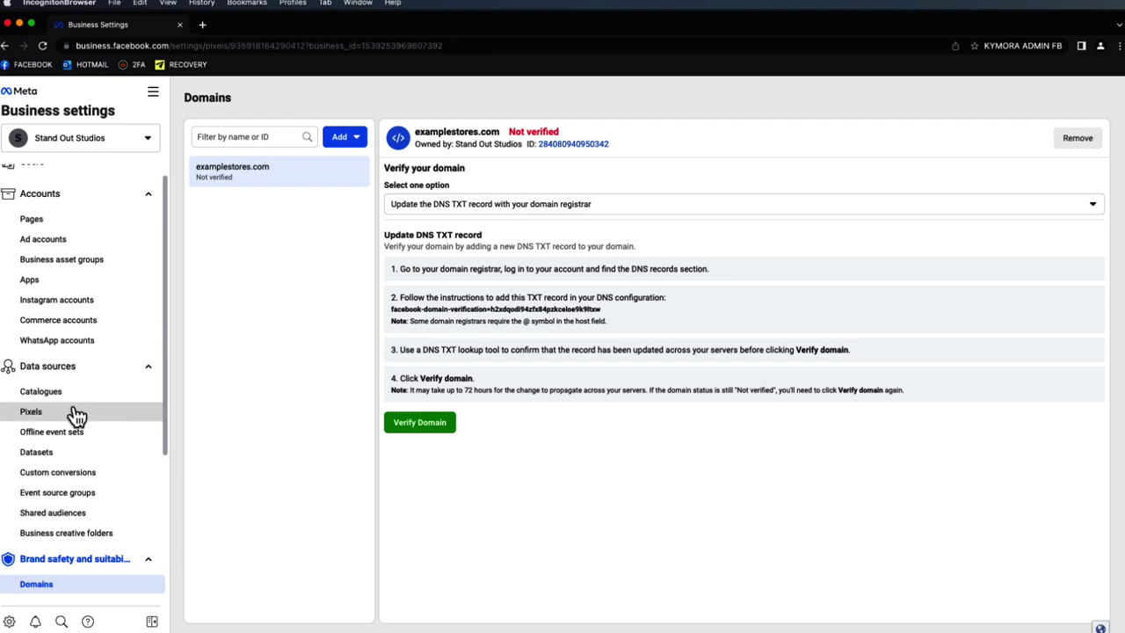
left_click(350, 138)
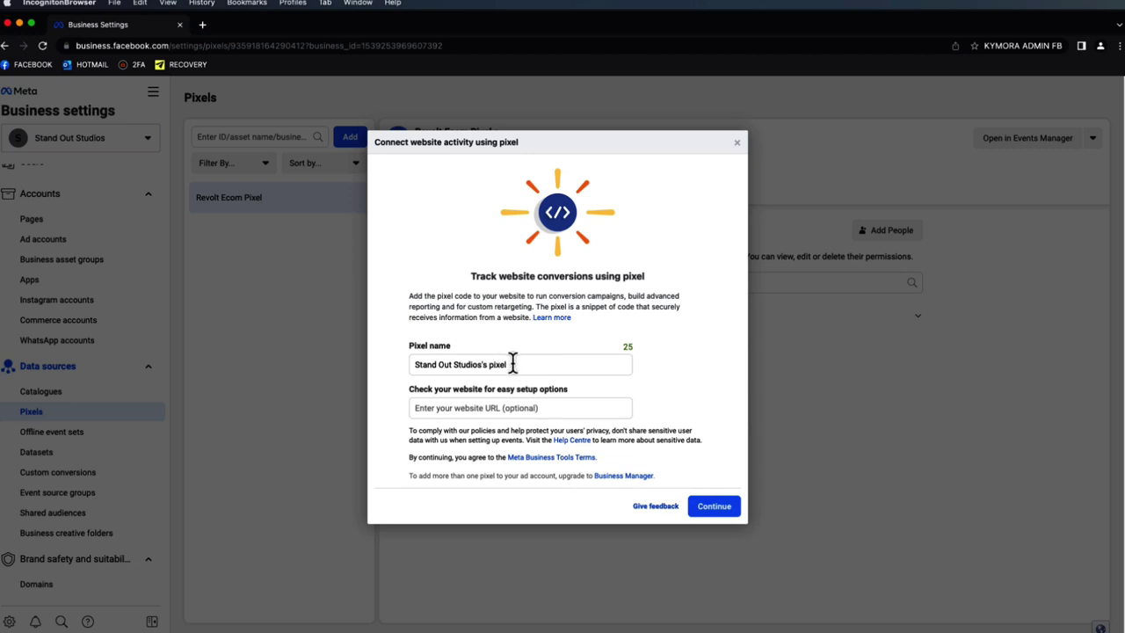
left_click(714, 509)
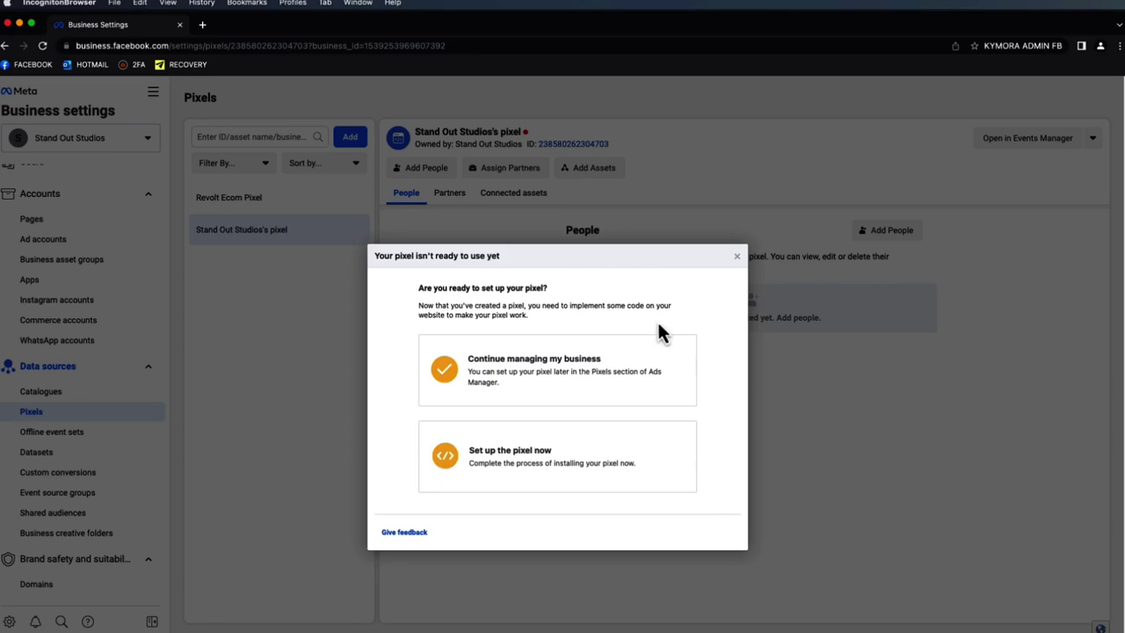
left_click(560, 390)
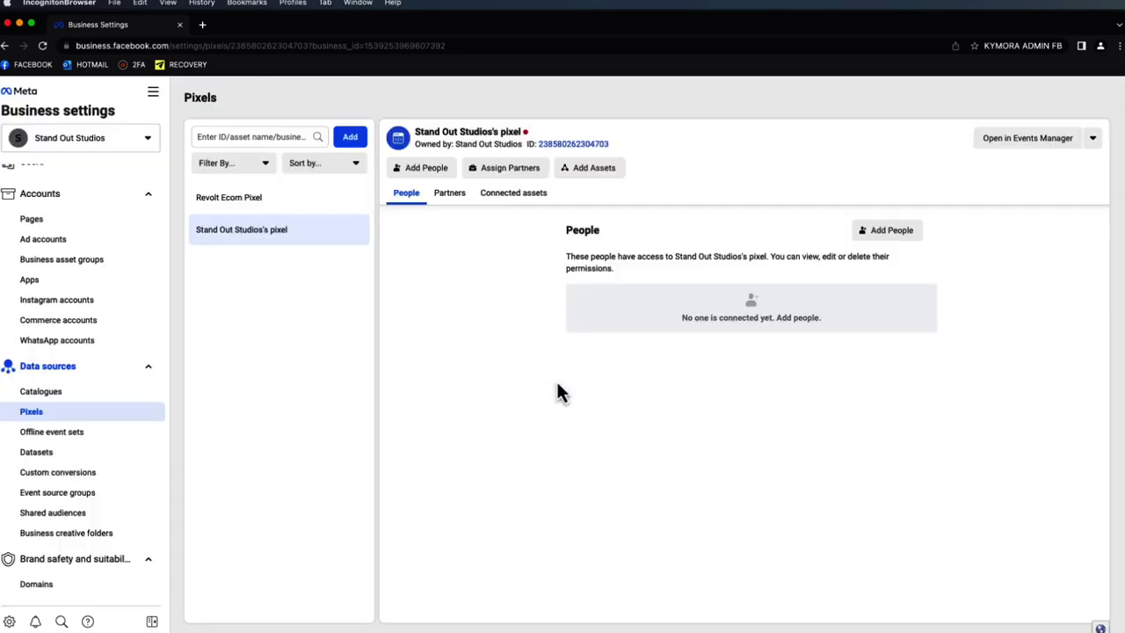
- Give one person full access to the new pixel
left_click(870, 232)
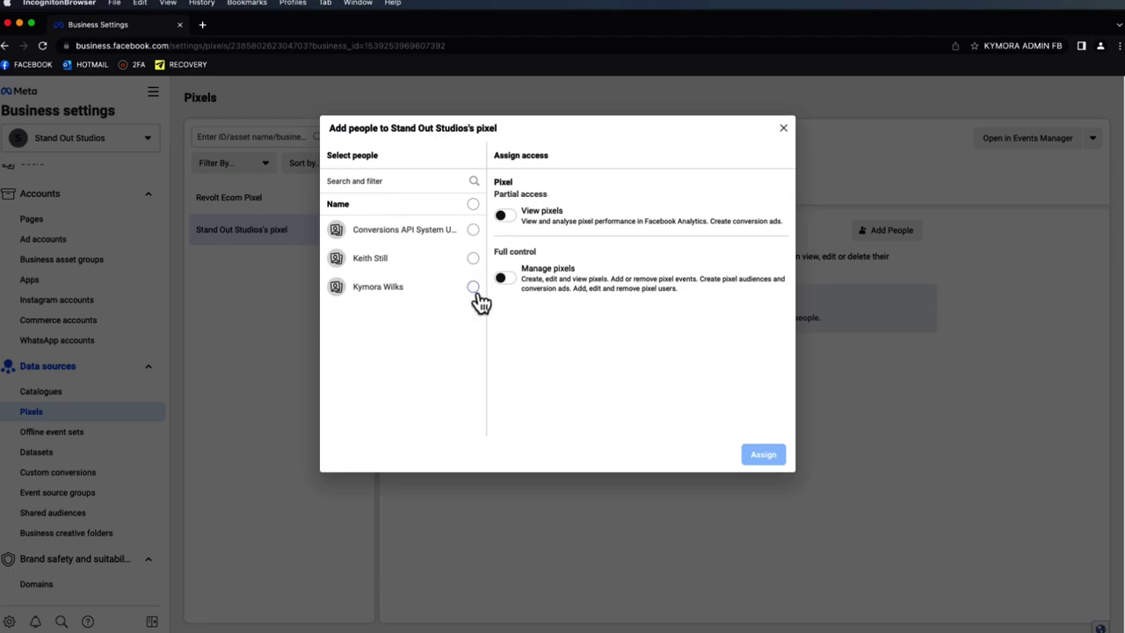
left_click(473, 286)
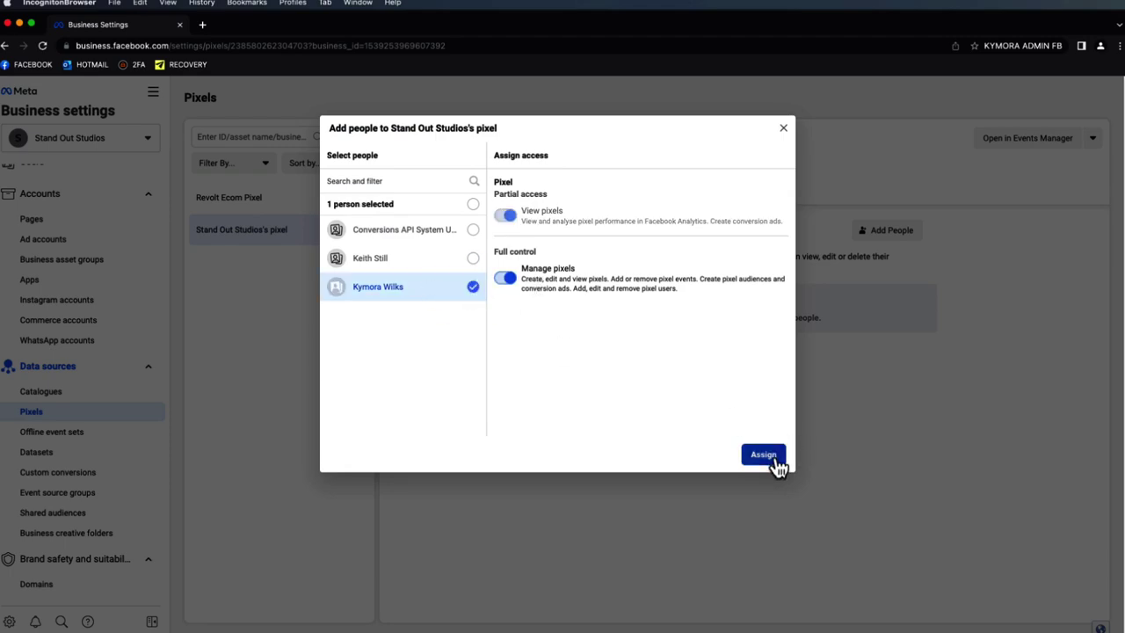
left_click(771, 458)
left_click(654, 295)
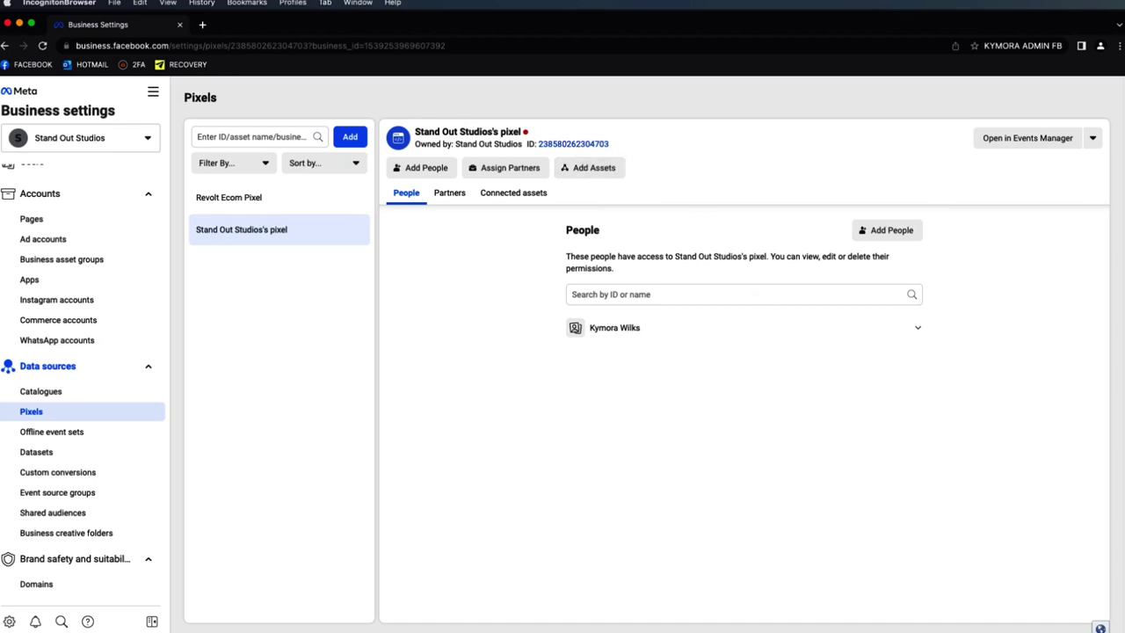
key("super+Tab")
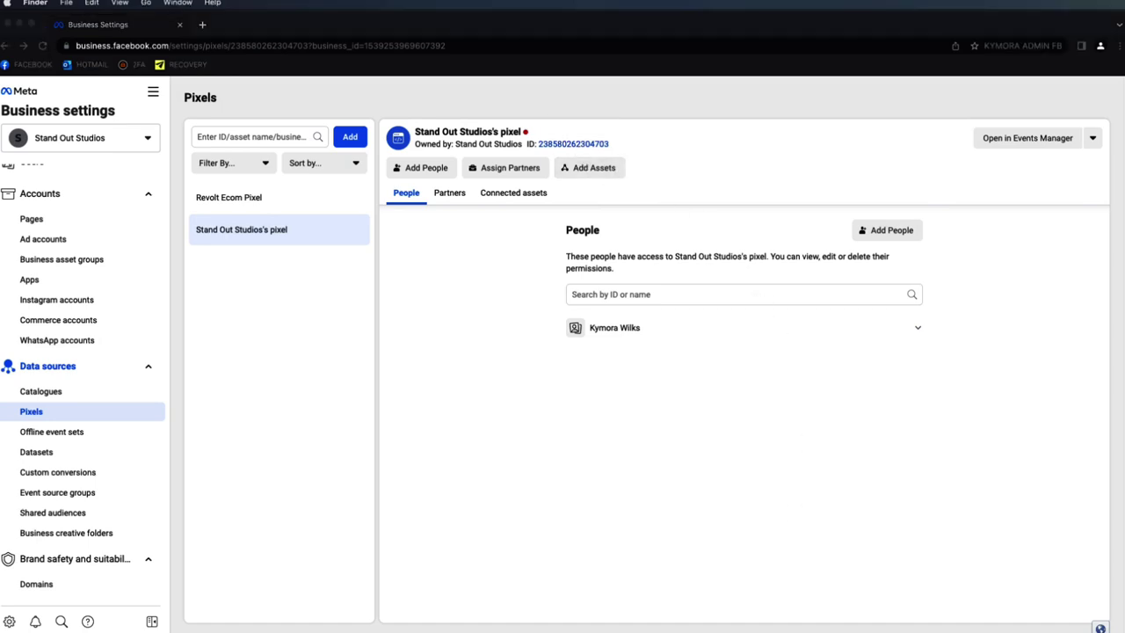
key("super+Tab")
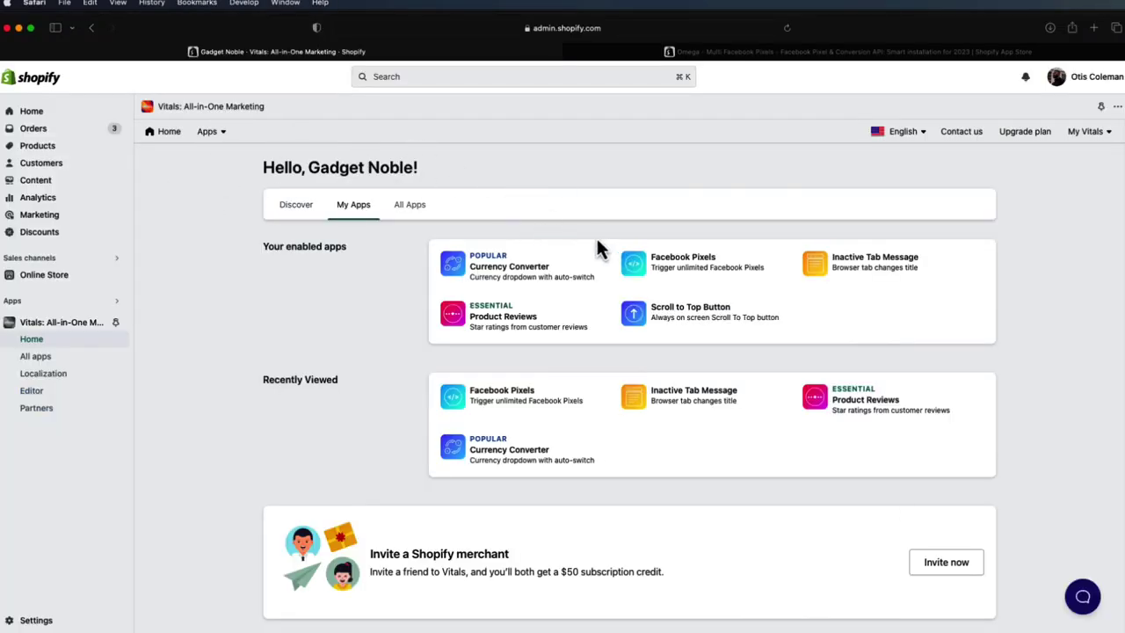
- Create a Vitals Facebook pixel with the pasted Pixel ID, firing on the entire store
left_click(658, 268)
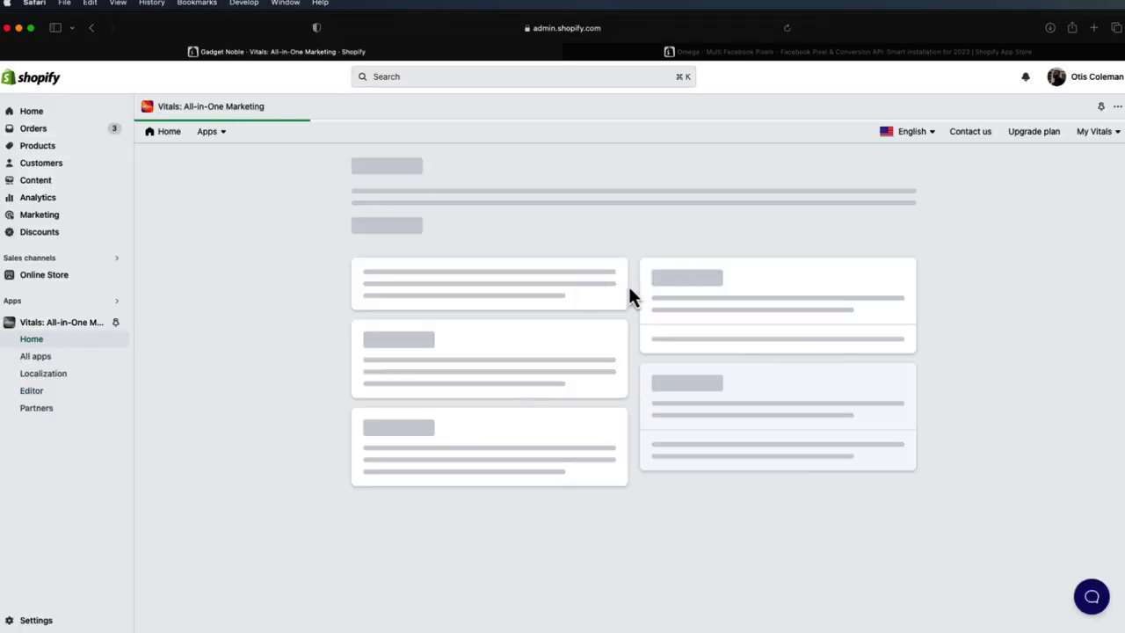
left_click(863, 281)
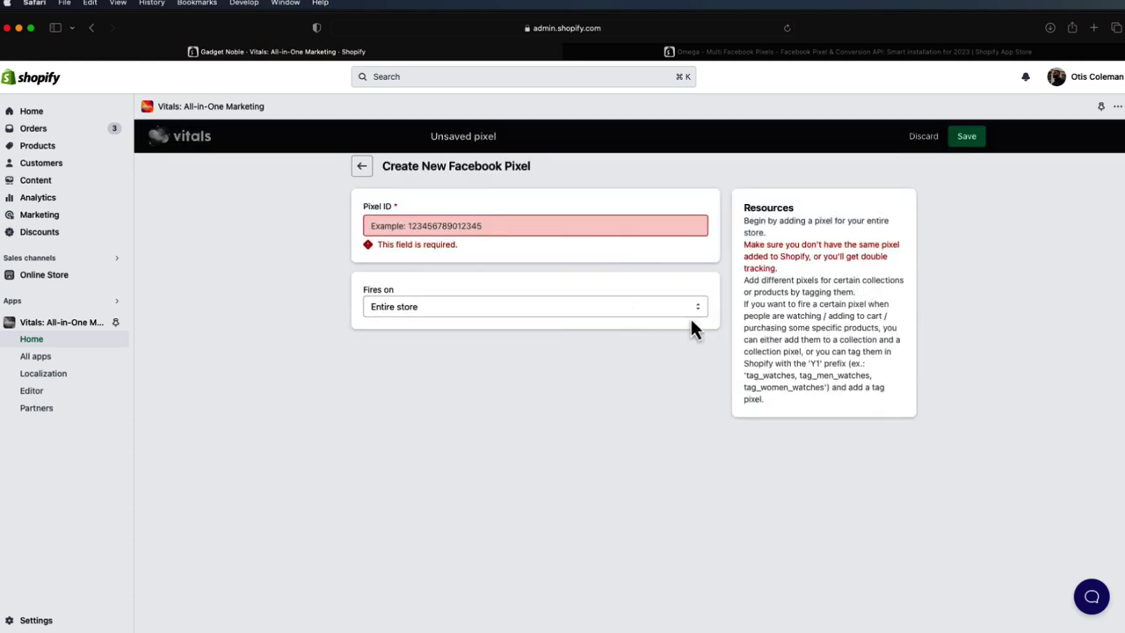
left_click(484, 223)
key("super+v")
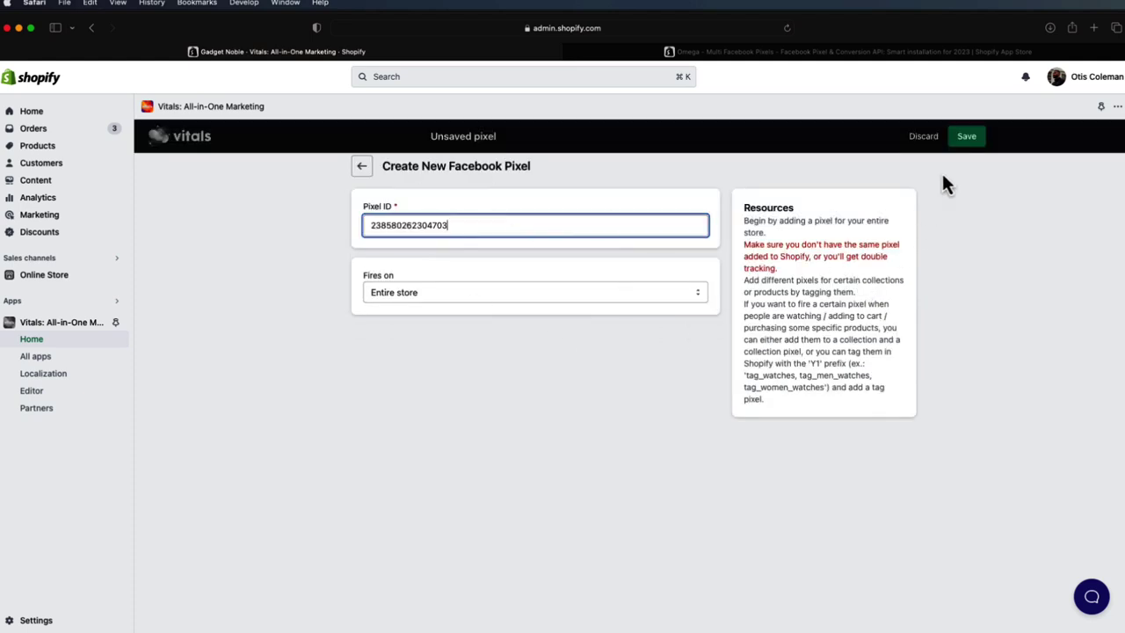
left_click(960, 142)
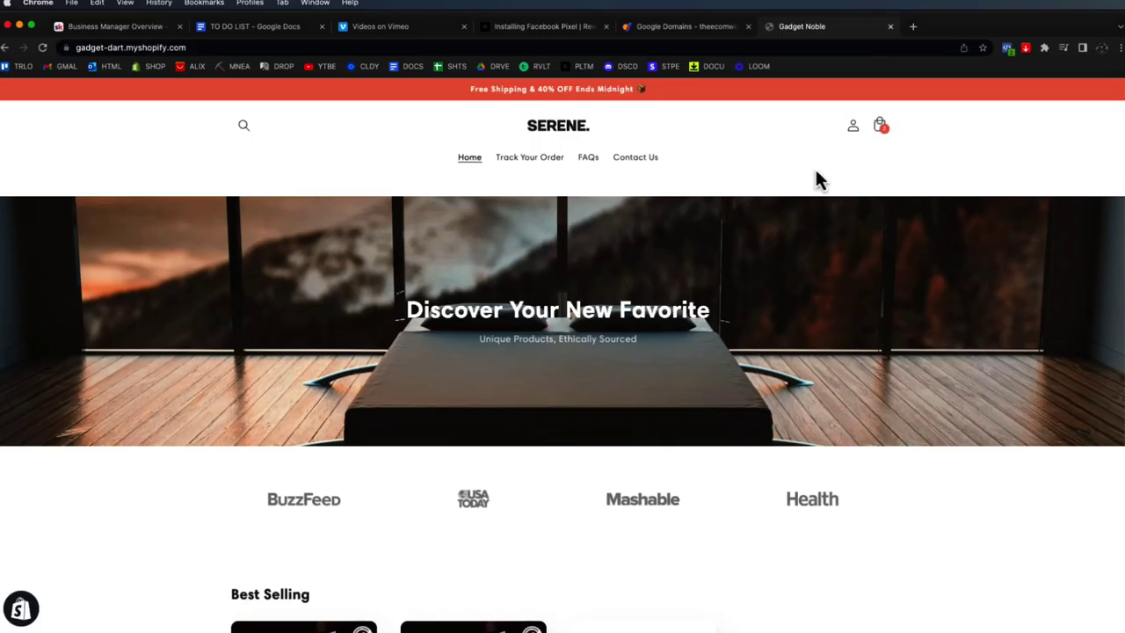
- Inspect Meta Pixel Helper's two detected pixels, including Revolt Ecom Pixel, both firing PageView
left_click(1007, 49)
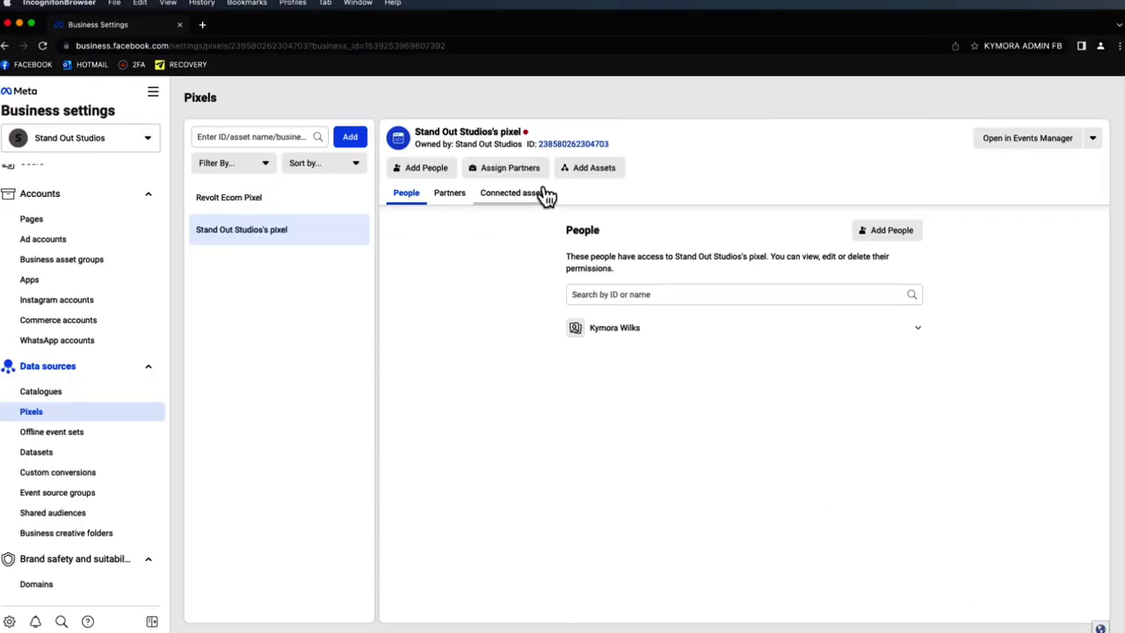
left_click(288, 195)
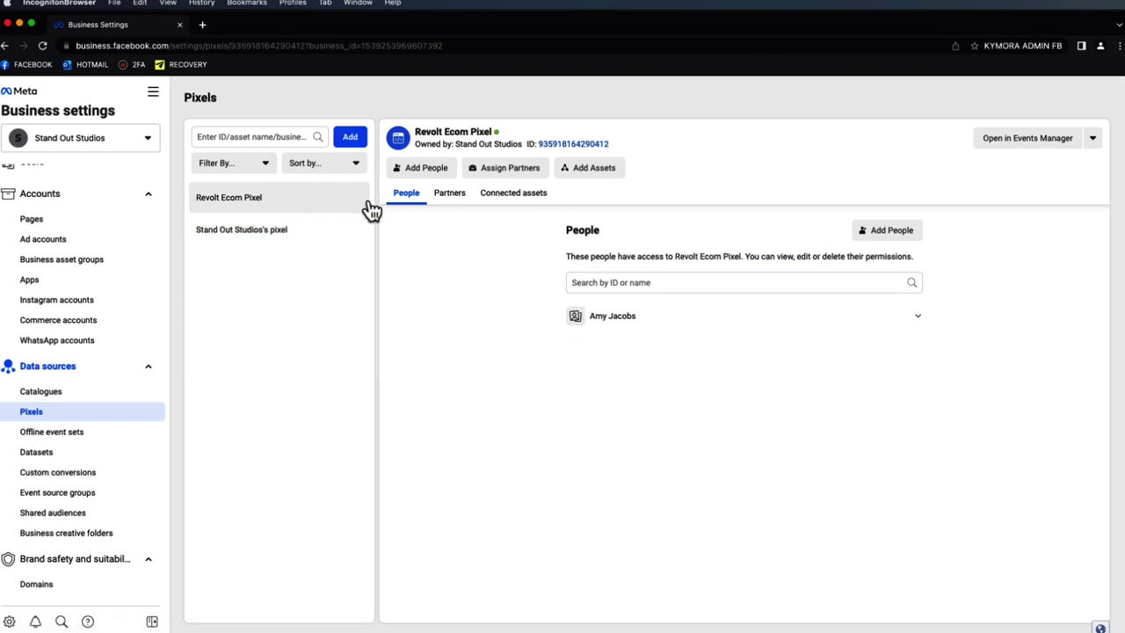
left_click(269, 232)
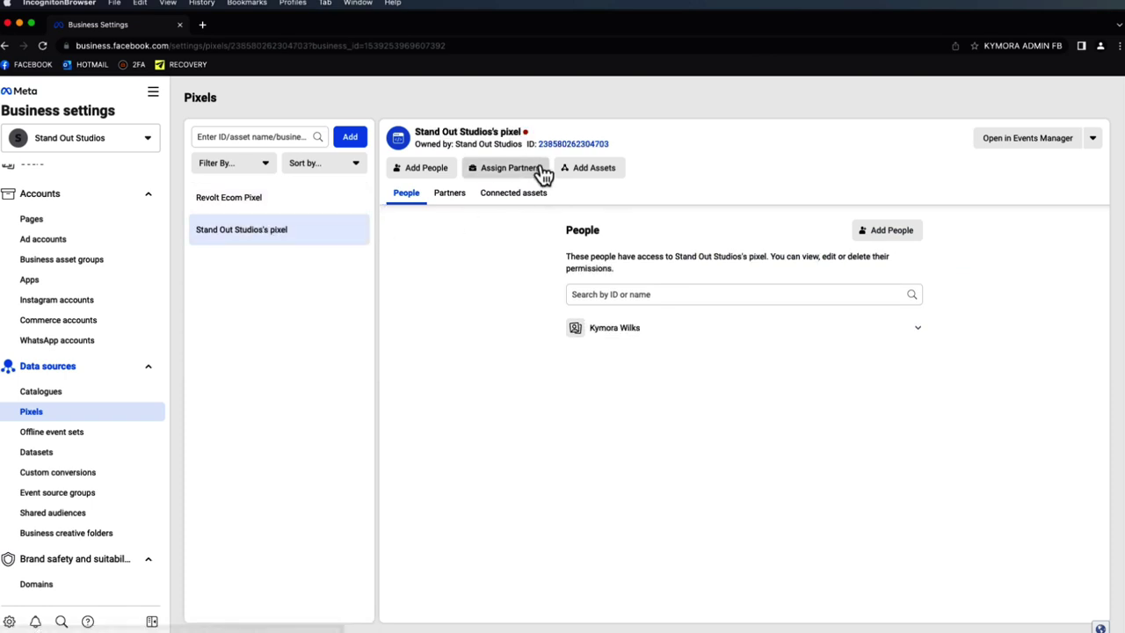
left_click(290, 198)
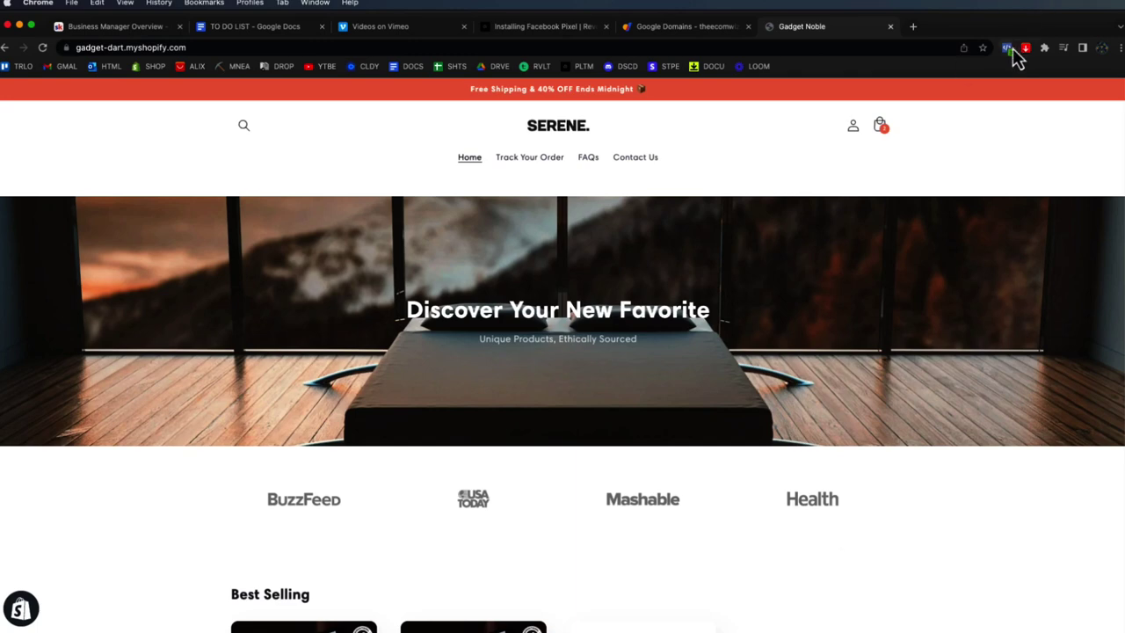
left_click(1009, 48)
left_click(882, 228)
left_click(883, 239)
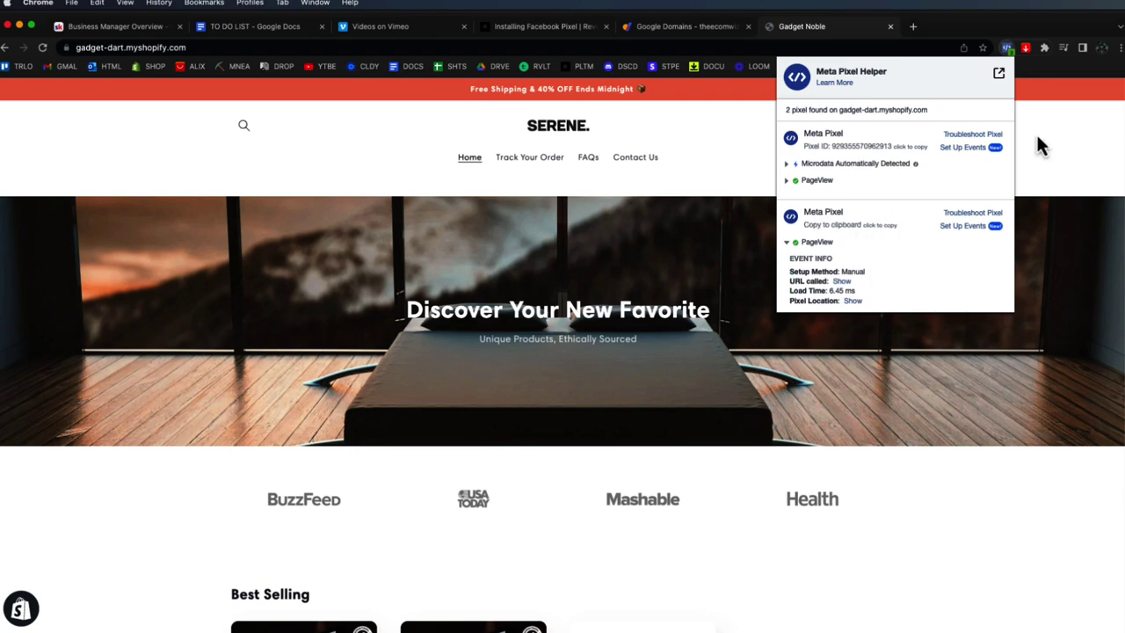
left_click(1070, 118)
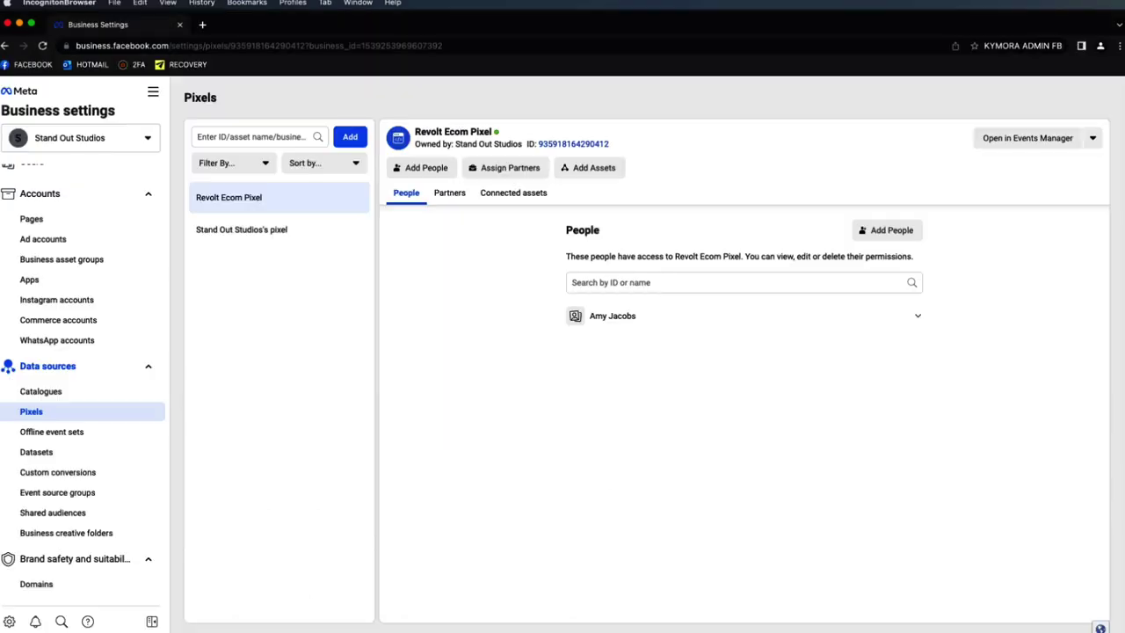
- Check the Revolt Ecom Pixel's connected assets, then return to the Shopify Vitals pixel page
left_click(508, 193)
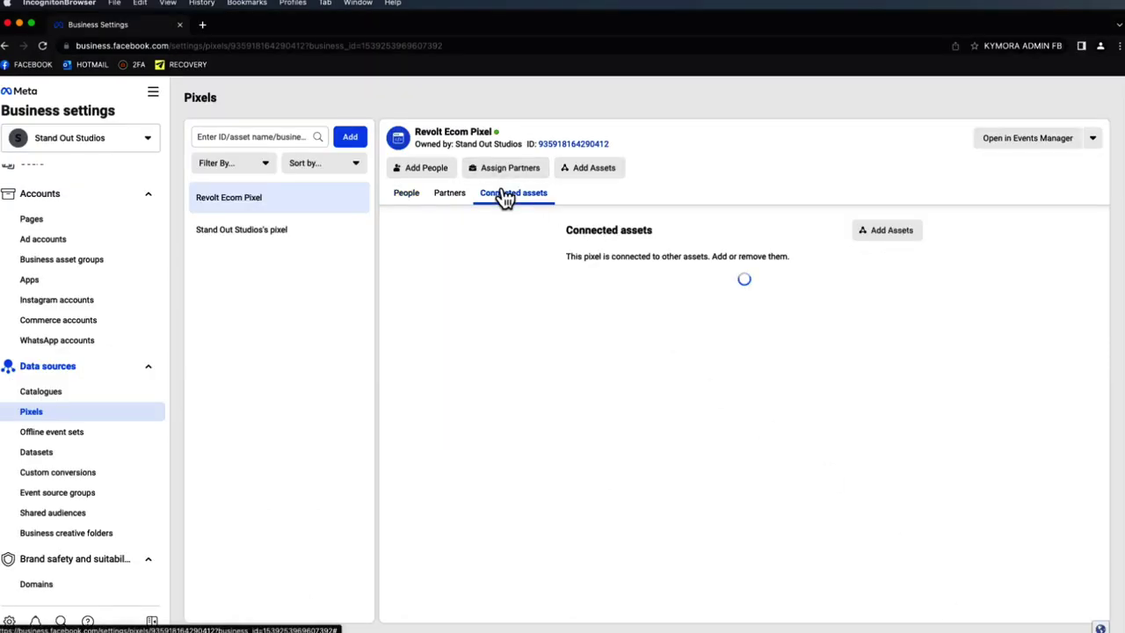
left_click(898, 233)
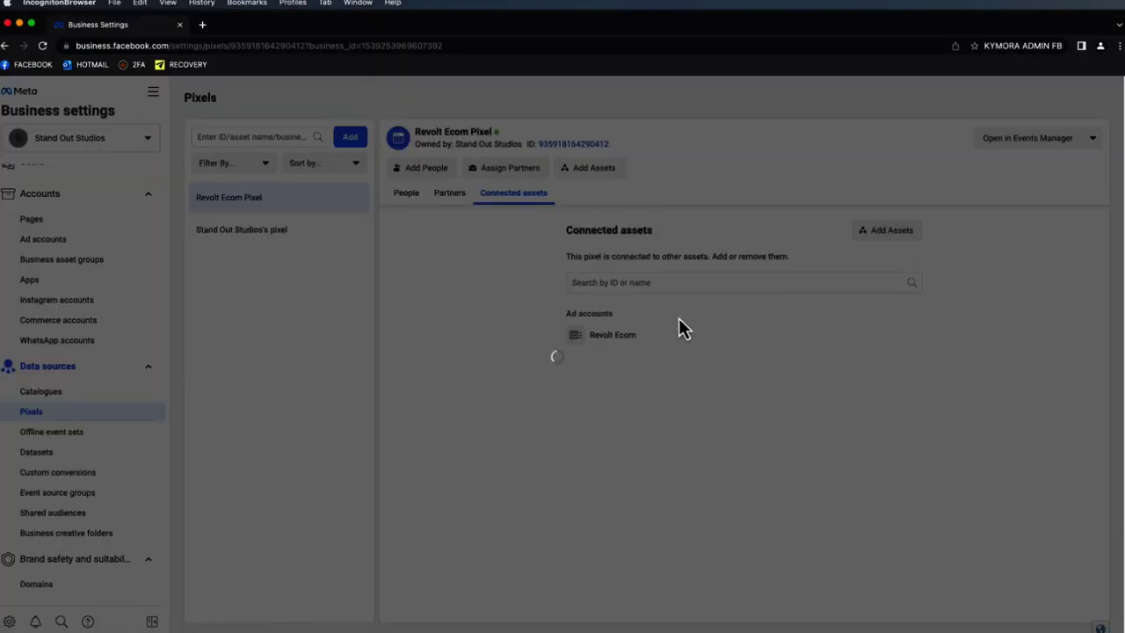
left_click(735, 139)
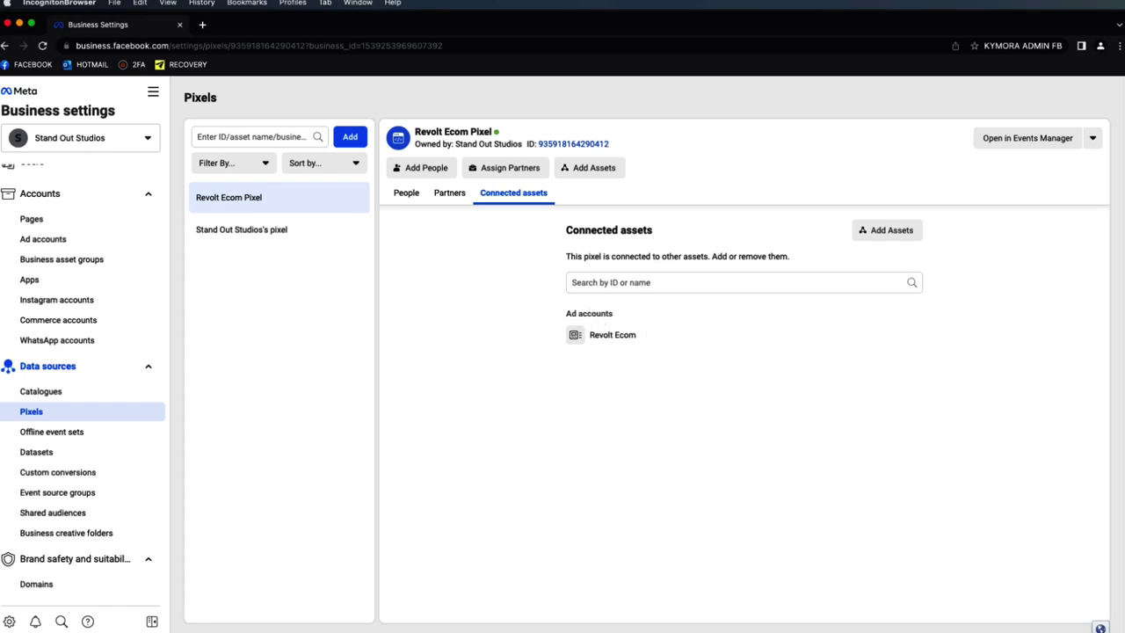
key("super+Tab")
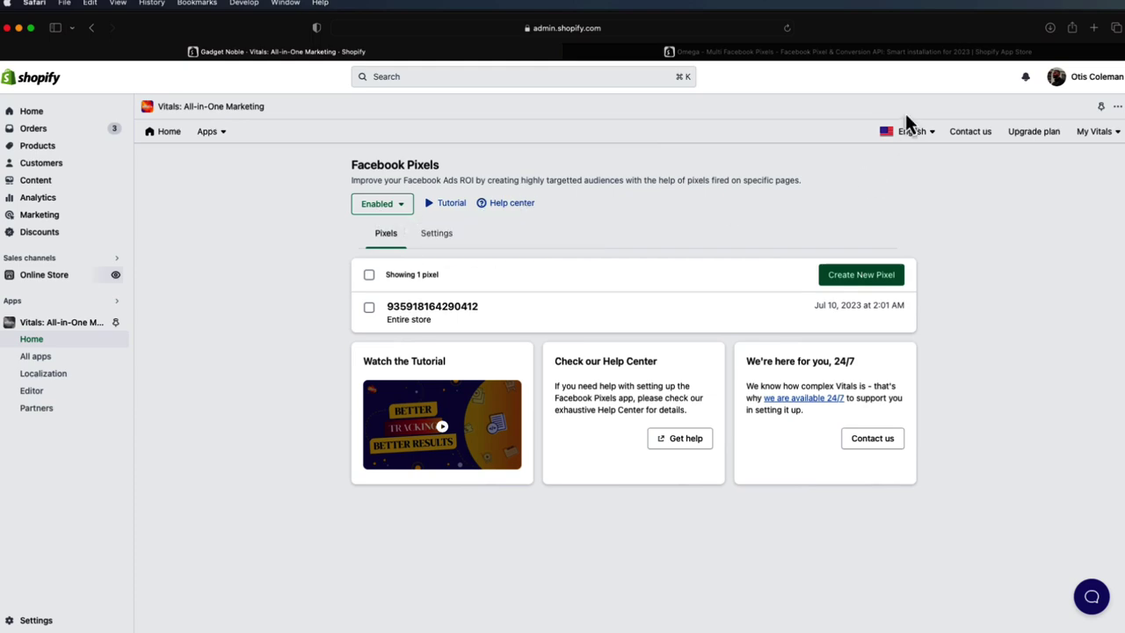
- Open the Omega - Multi Facebook Pixels listing and read through its feature description
left_click(817, 57)
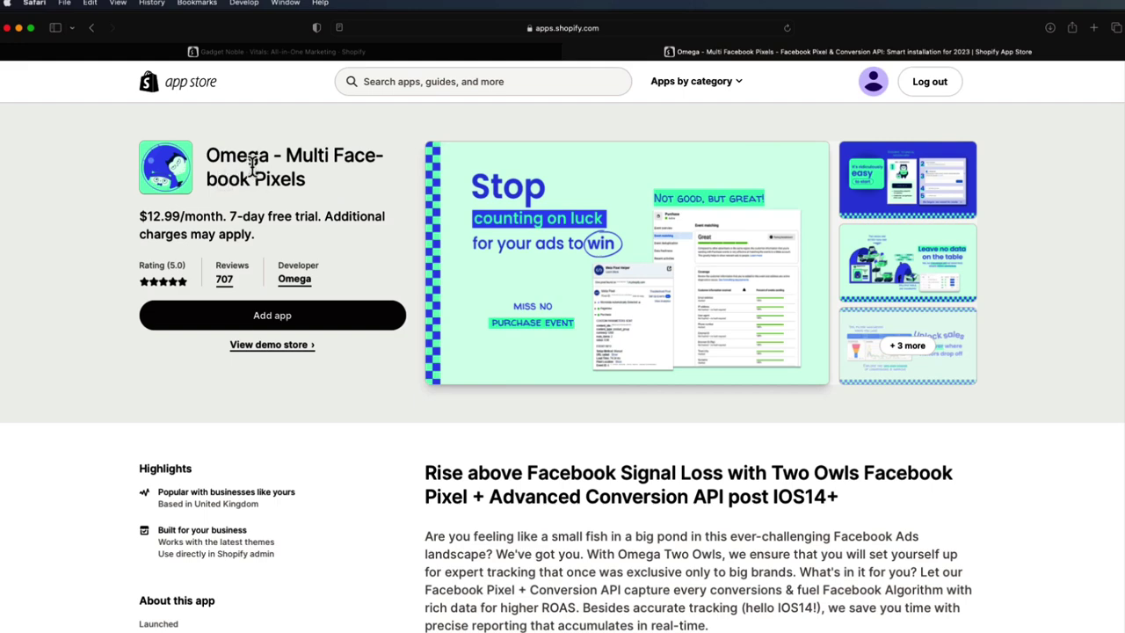
scroll(288, 224, "down", 2)
scroll(363, 395, "down", 5)
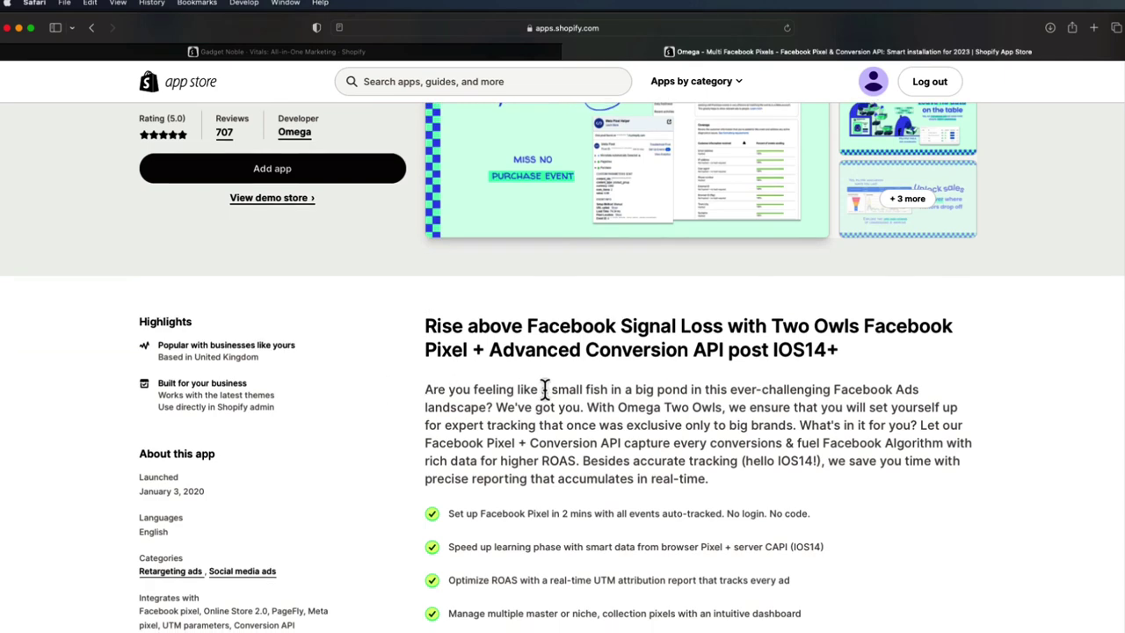
scroll(542, 389, "down", 2)
scroll(604, 359, "down", 3)
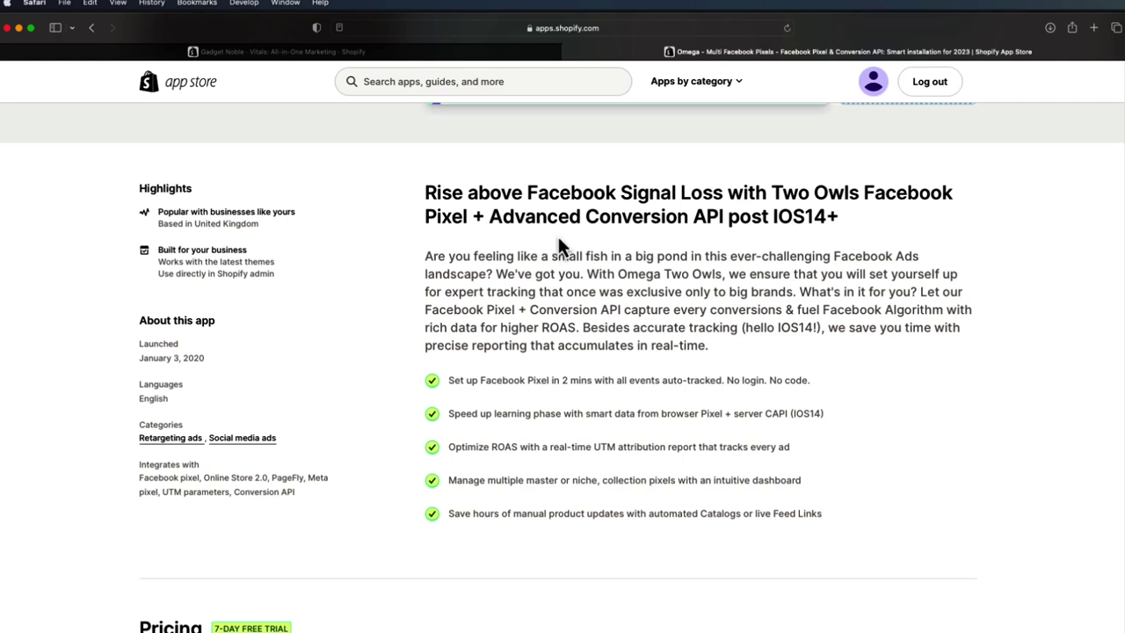
scroll(575, 249, "down", 2)
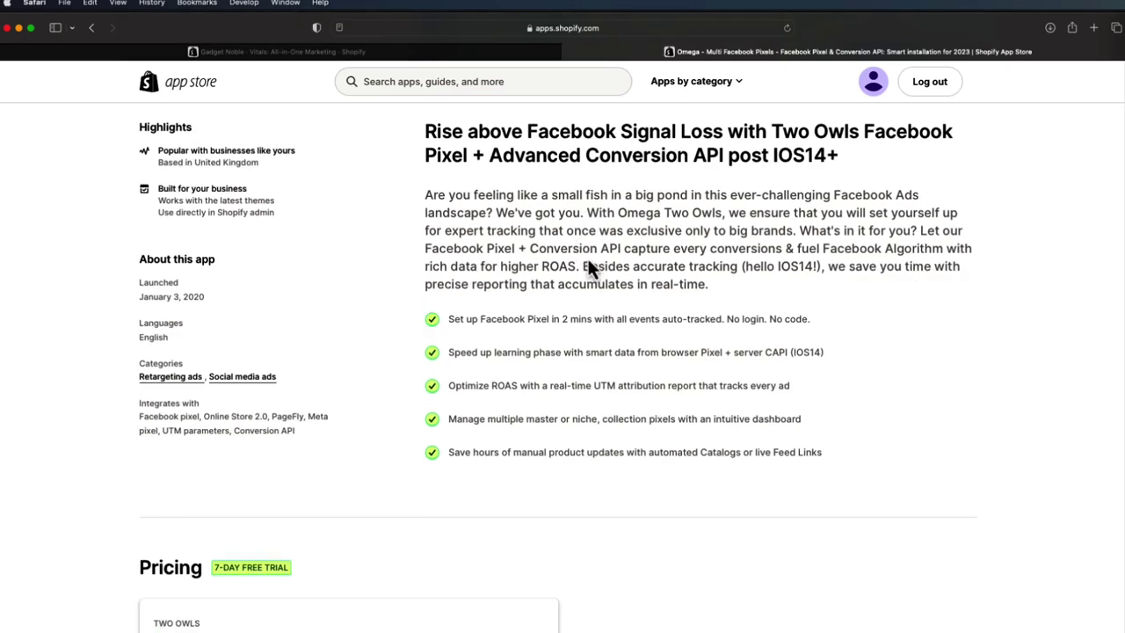
scroll(565, 400, "down", 1)
scroll(575, 239, "up", 10)
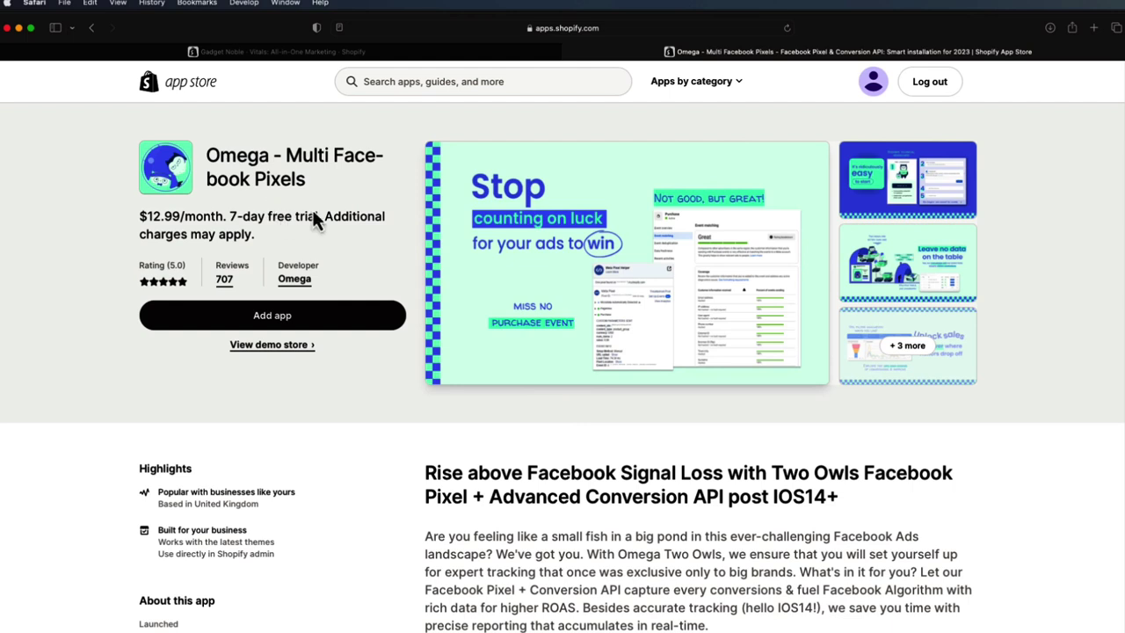
scroll(365, 211, "down", 1)
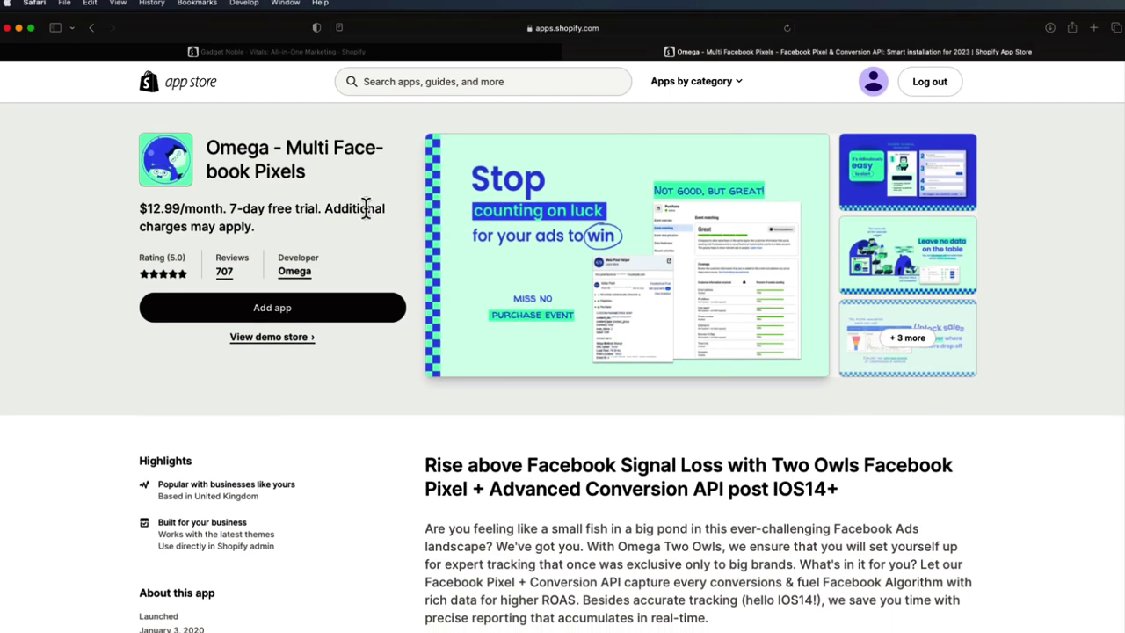
- Compare against the Vitals pixels page, then scroll Omega's listing to its $12.99/month Two Owls plan
left_click(370, 55)
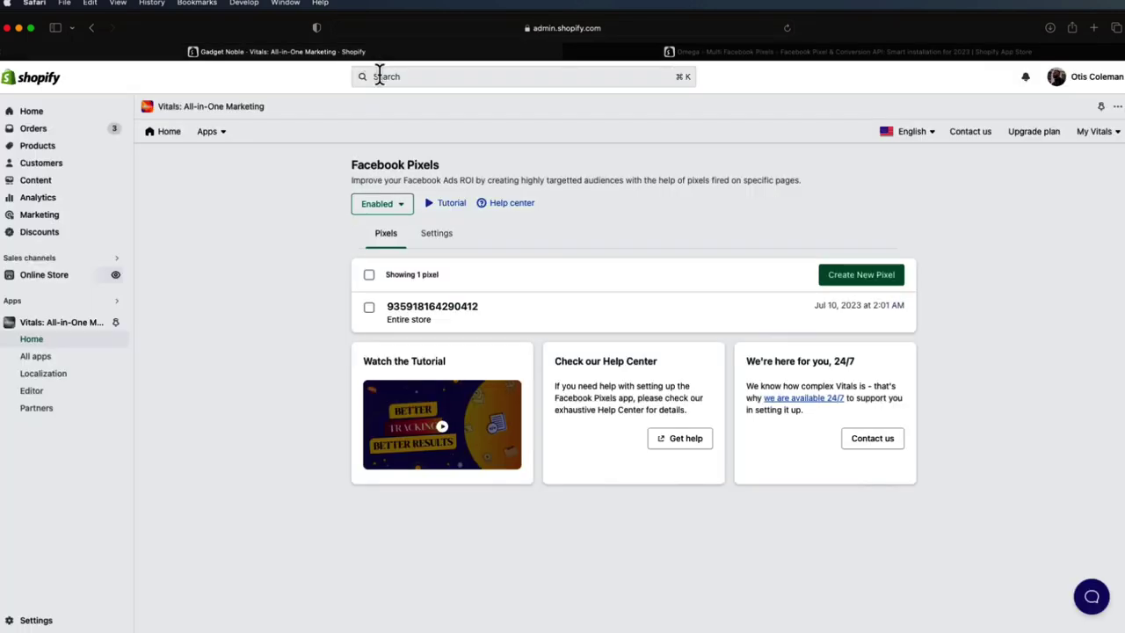
left_click(793, 52)
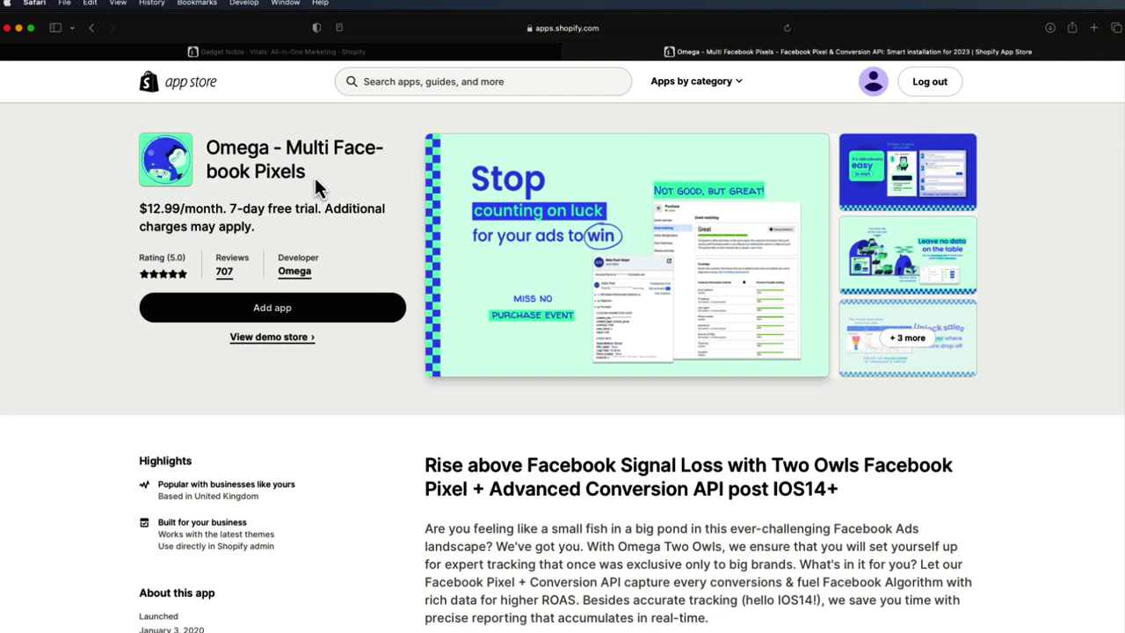
left_click_drag(325, 179, 209, 148)
left_click(211, 150)
scroll(710, 377, "down", 3)
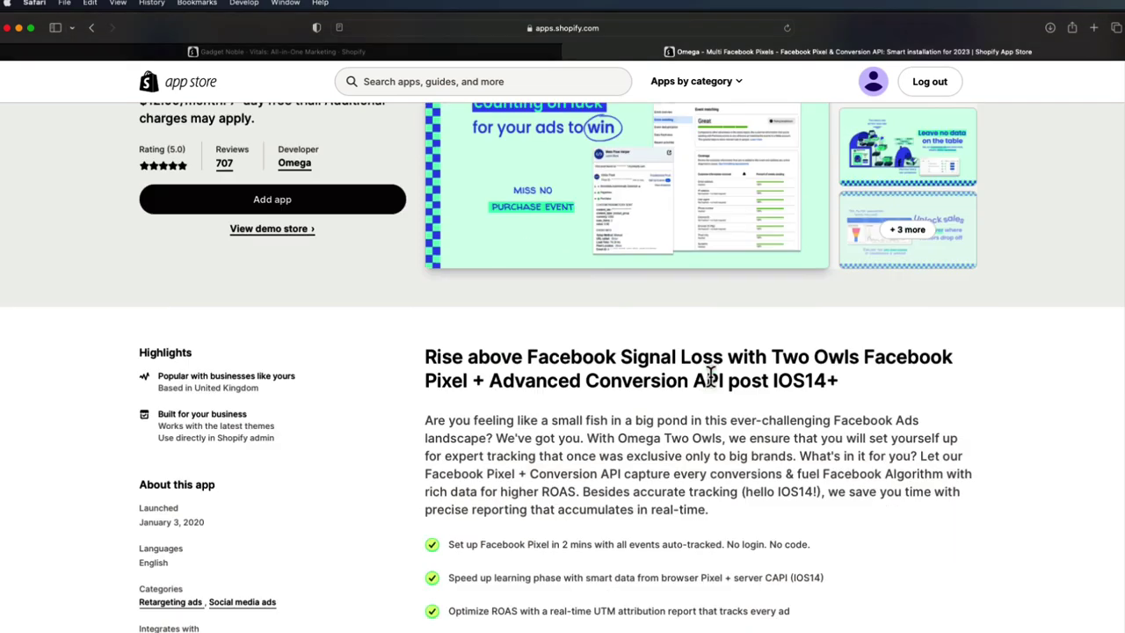
scroll(745, 393, "up", 3)
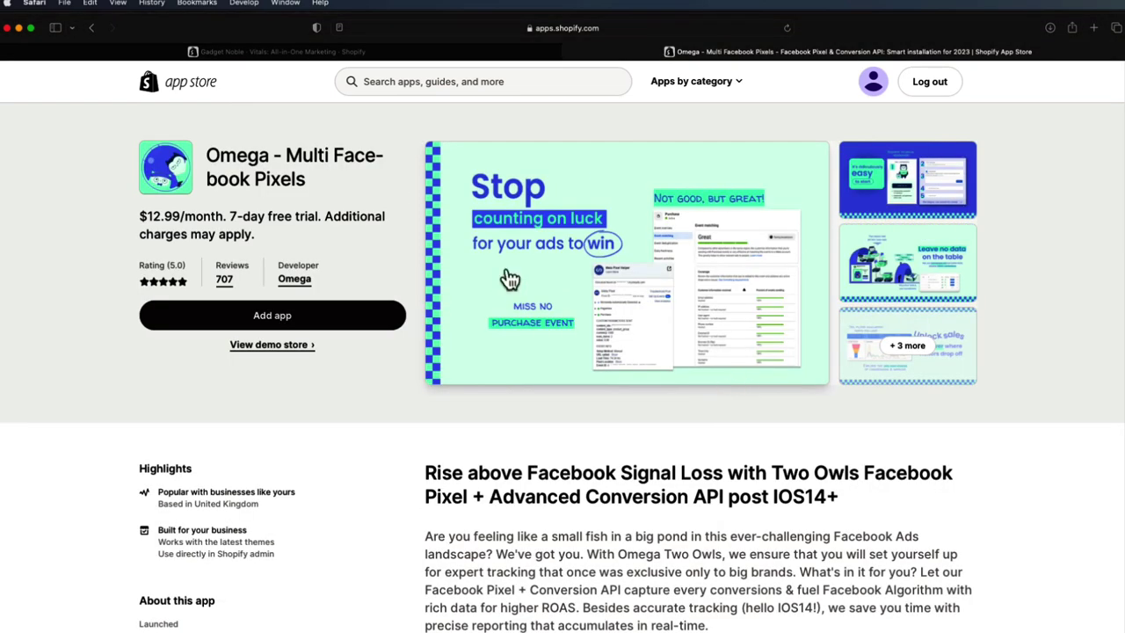
scroll(719, 352, "down", 5)
scroll(721, 345, "down", 10)
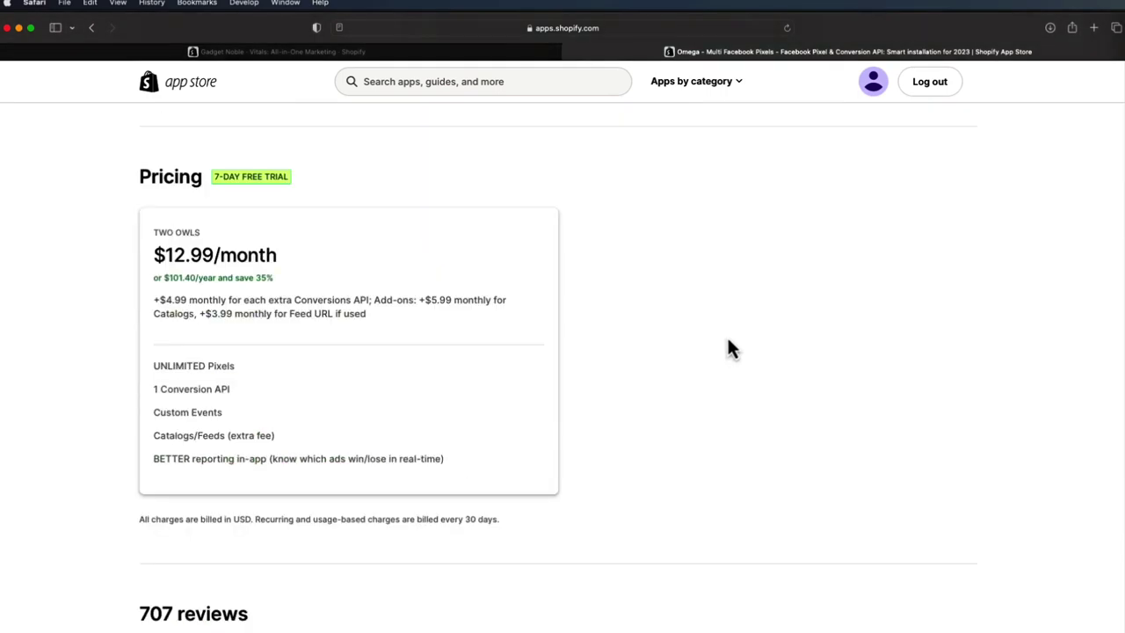
scroll(723, 363, "up", 15)
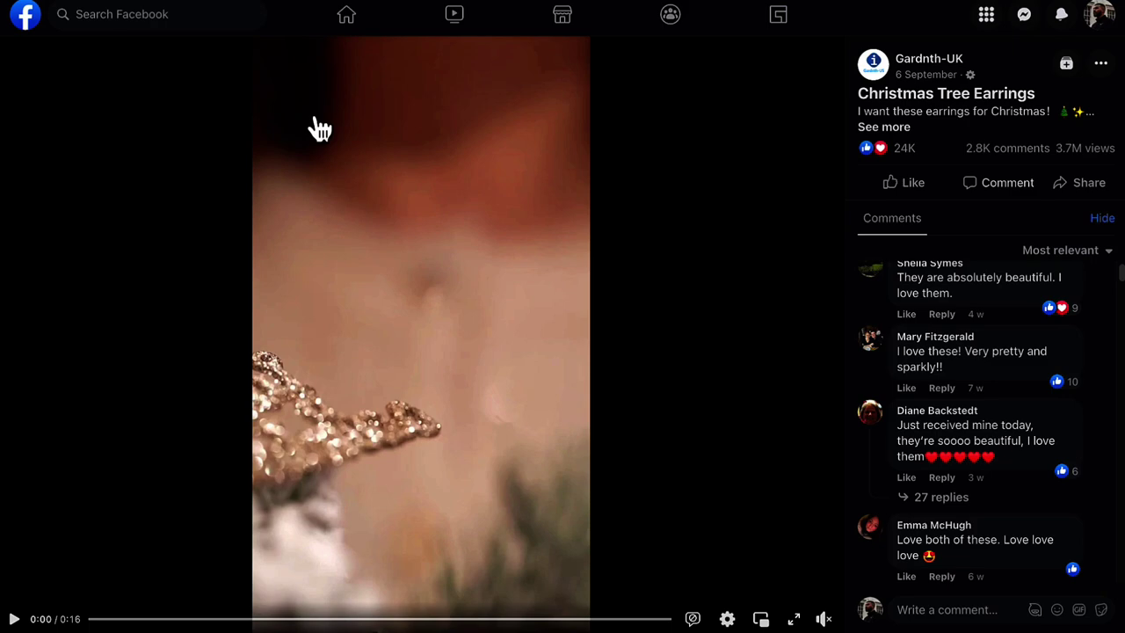
- Play the Christmas Tree Earrings video through to 0:16, then go to the FDOWN.net downloader
left_click(12, 620)
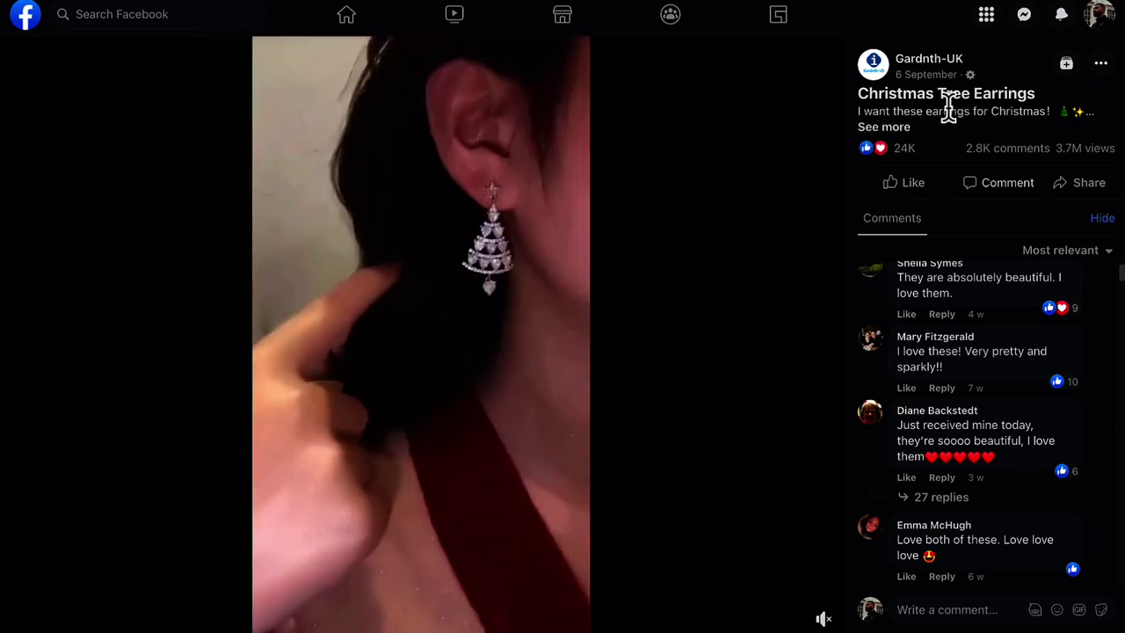
scroll(977, 321, "up", 1)
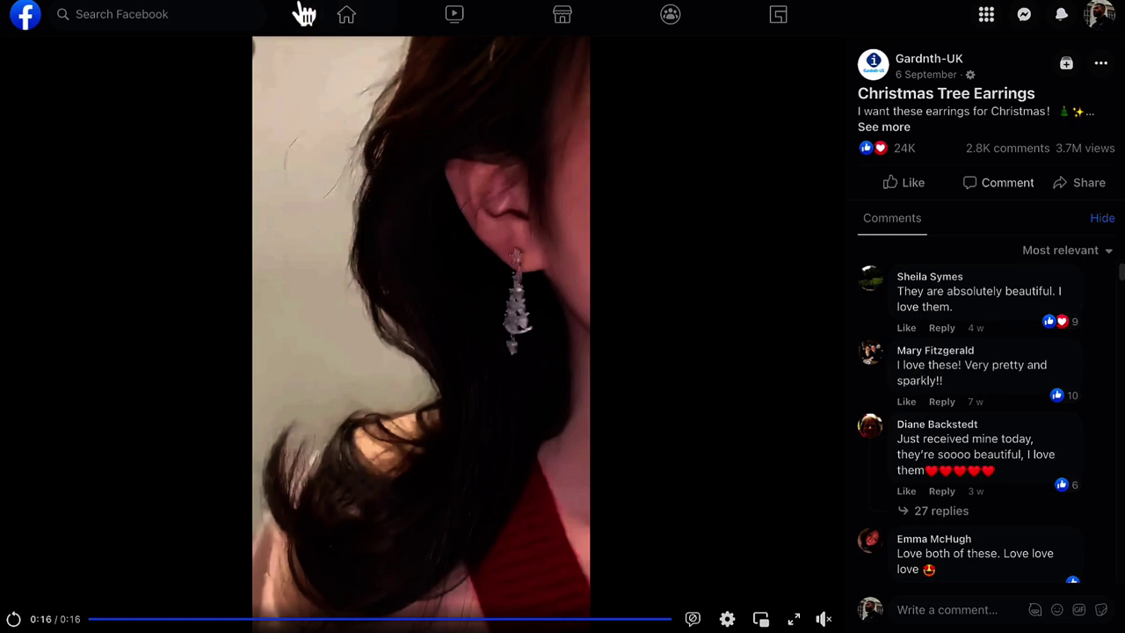
key("ctrl+Tab")
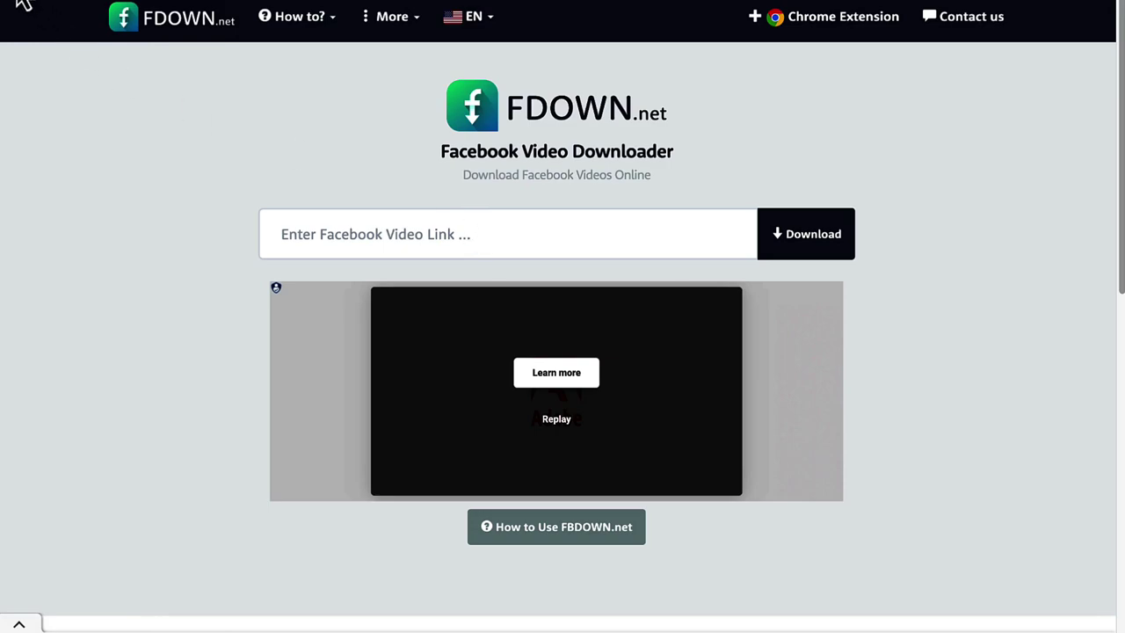
- Paste the earrings video link into FDOWN.net and download it as an HD MP4
key("alt+Left")
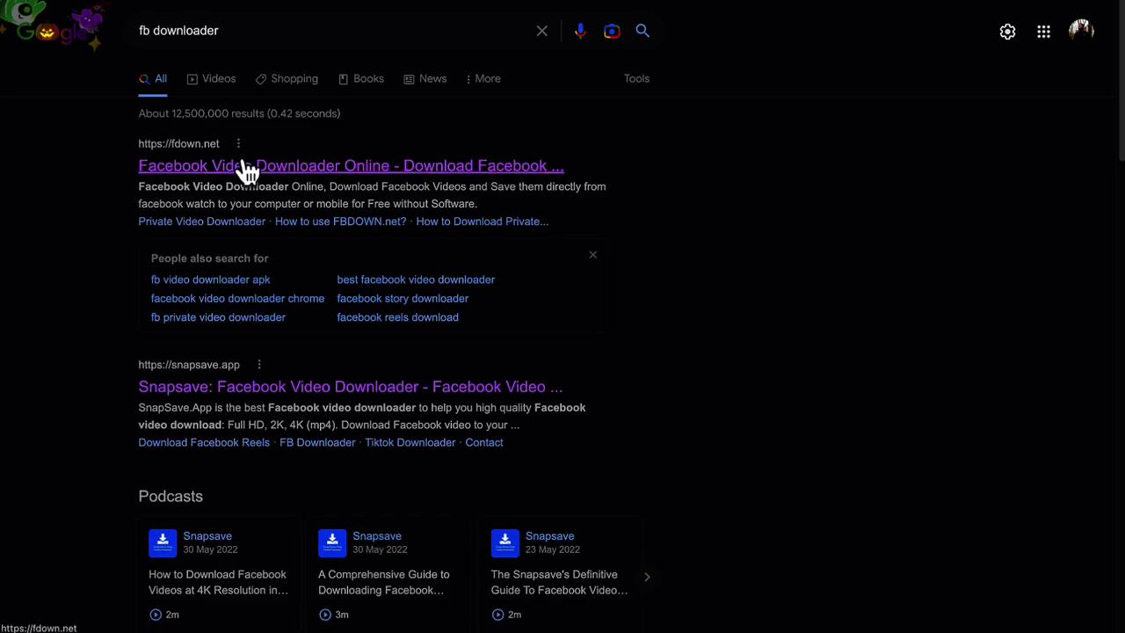
left_click(244, 165)
key("ctrl+v")
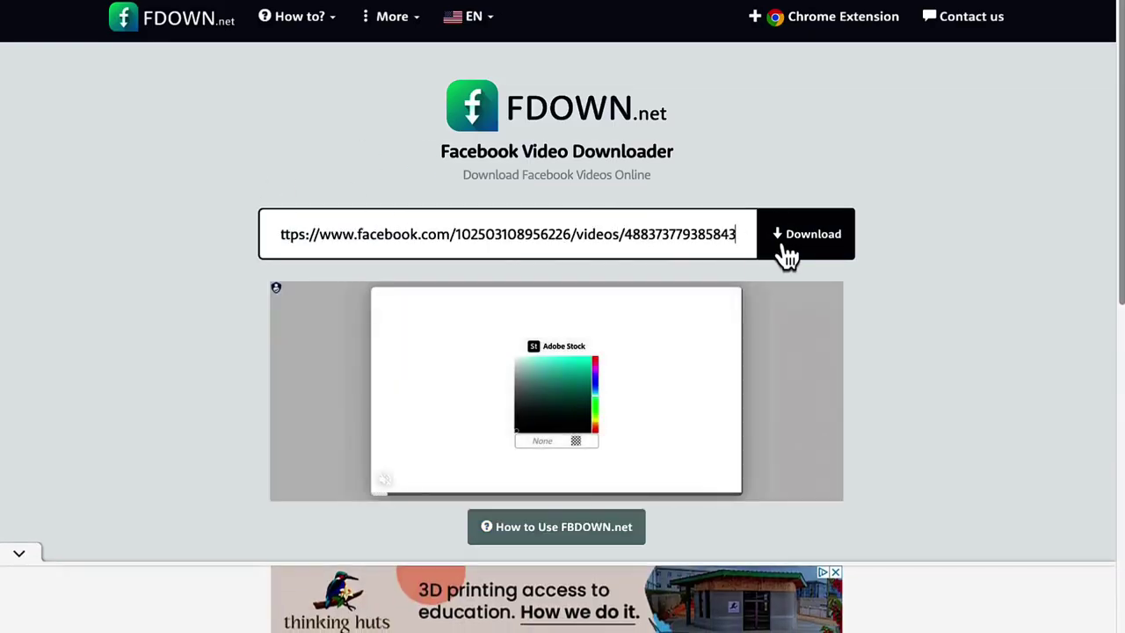
left_click(783, 255)
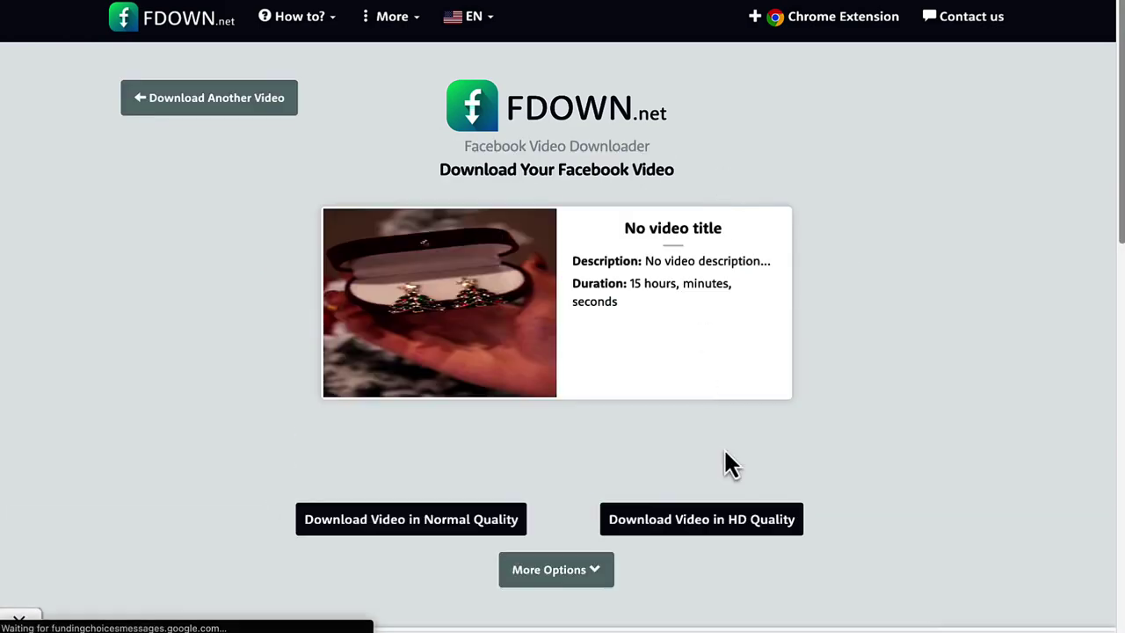
left_click(729, 520)
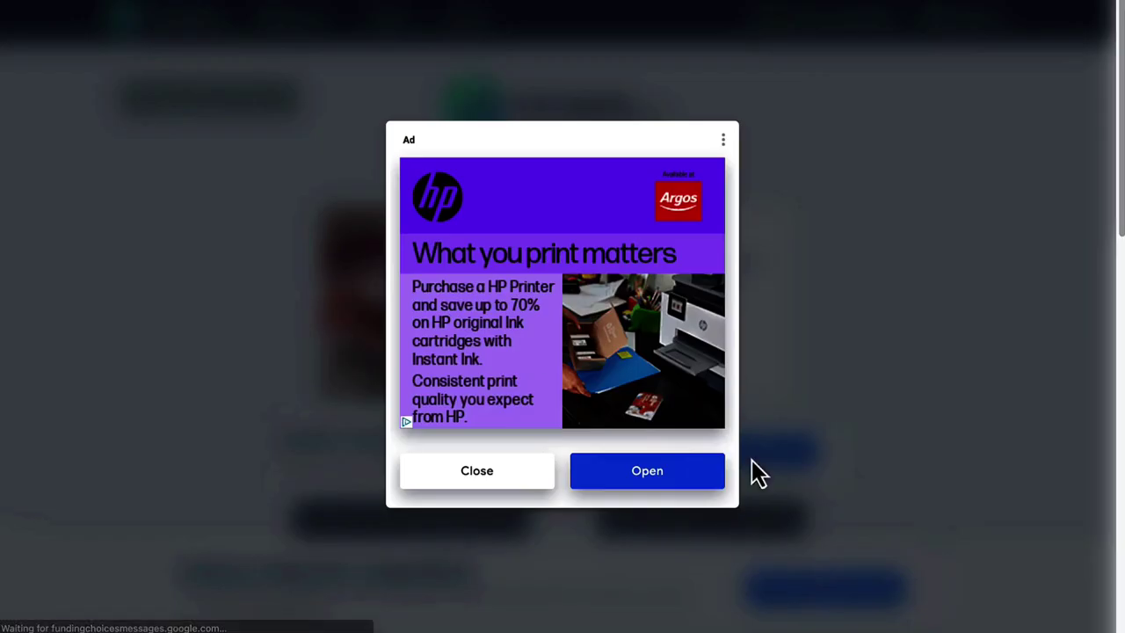
left_click(722, 140)
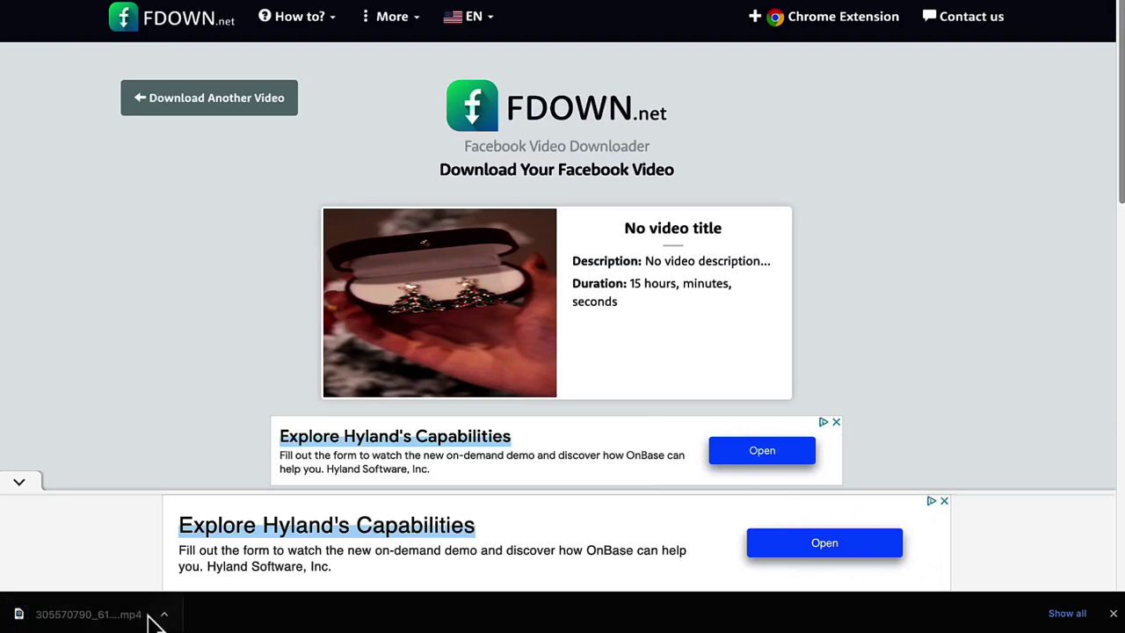
left_click(1113, 613)
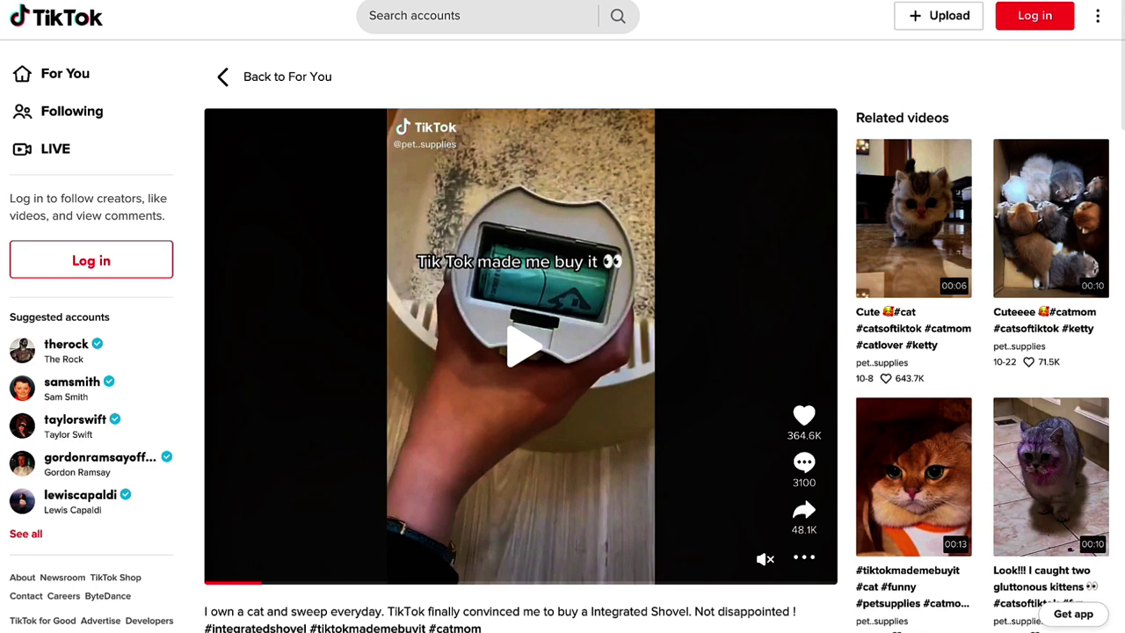
- Play and pause the Integrated Shovel cat-litter TikTok video, then switch to SnapTik
mouse_move(334, 467)
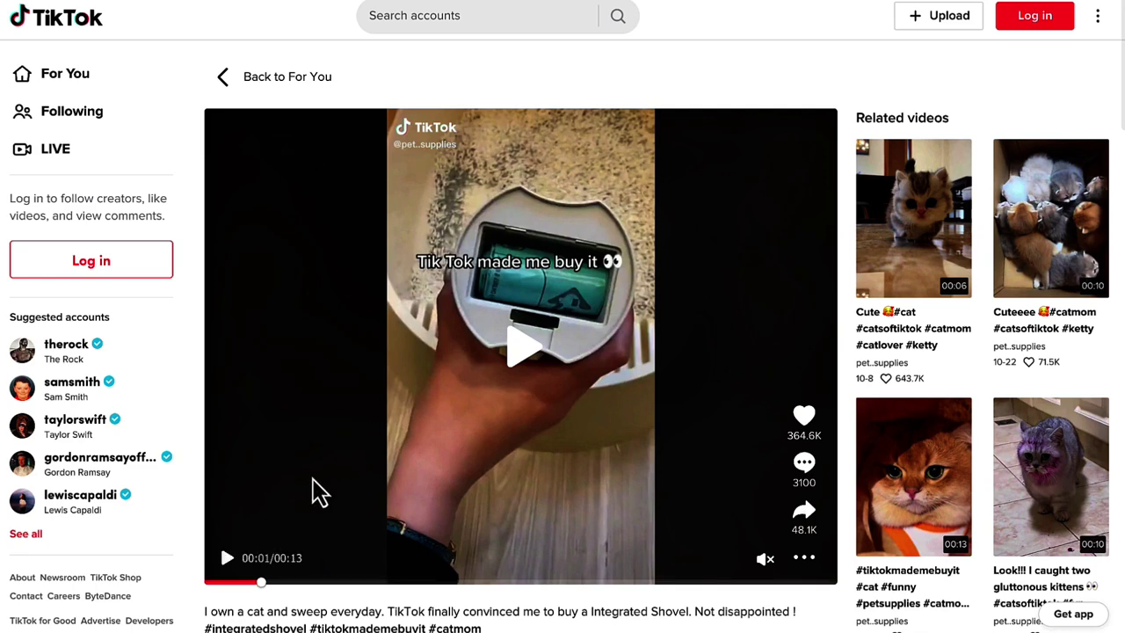
left_click(227, 560)
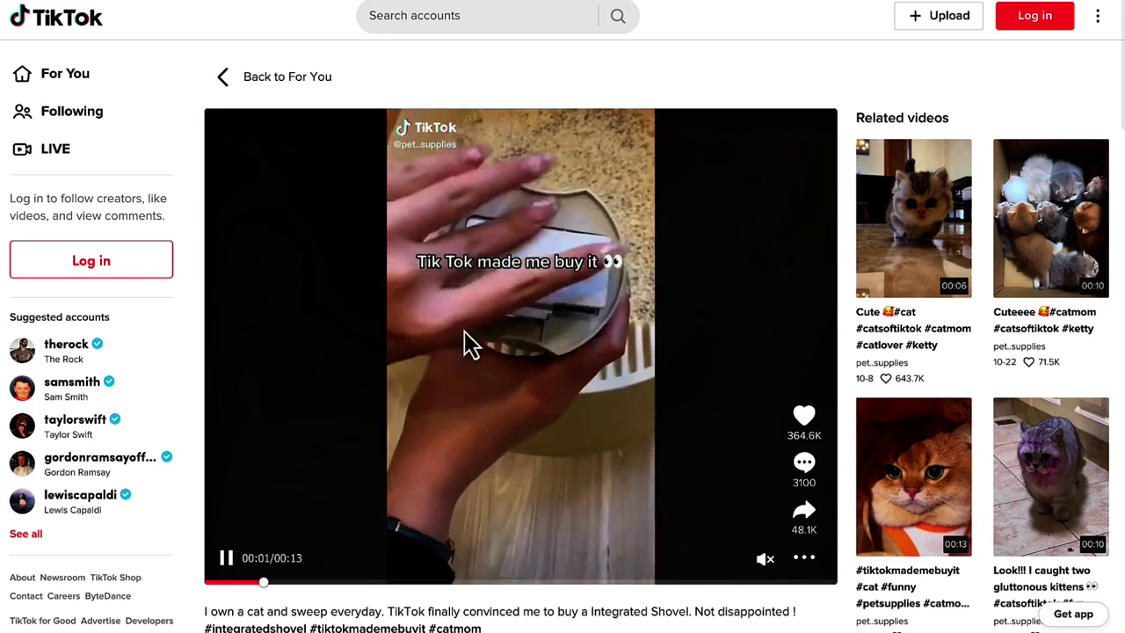
left_click(226, 557)
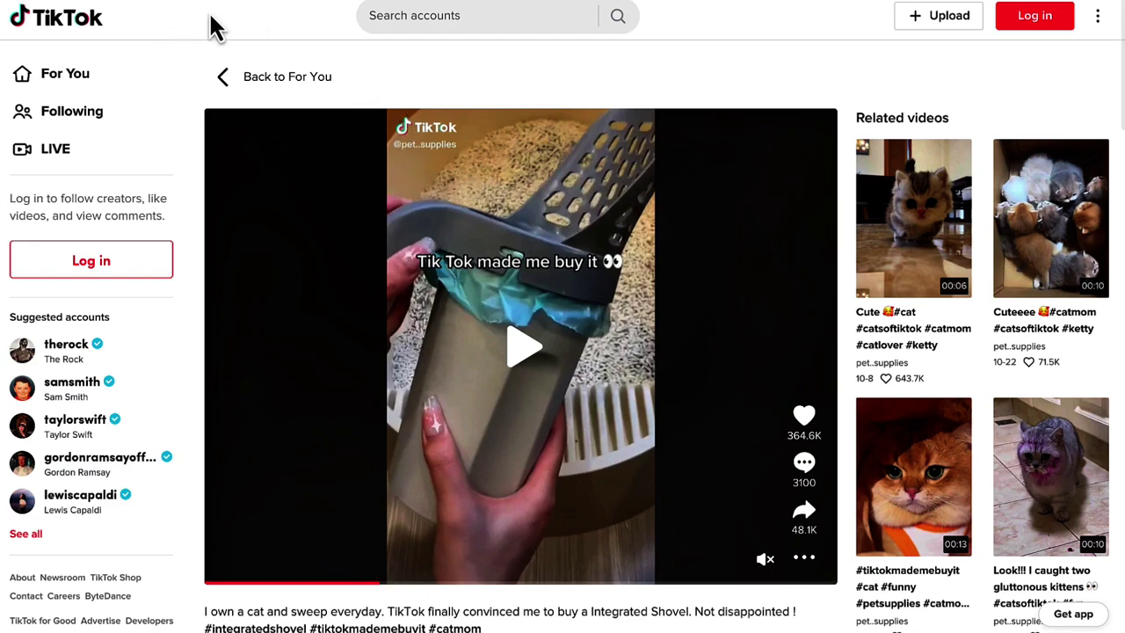
left_click(326, 0)
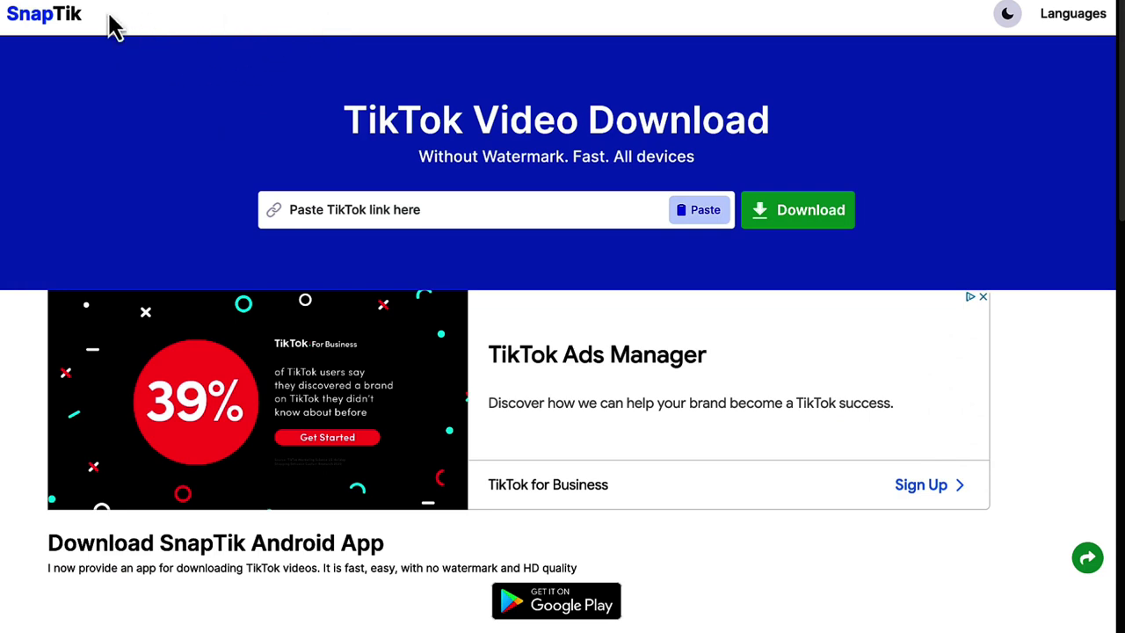
- Paste the TikTok link into SnapTik and download the video as a watermark-free MP4
left_click(463, 215)
left_click(719, 206)
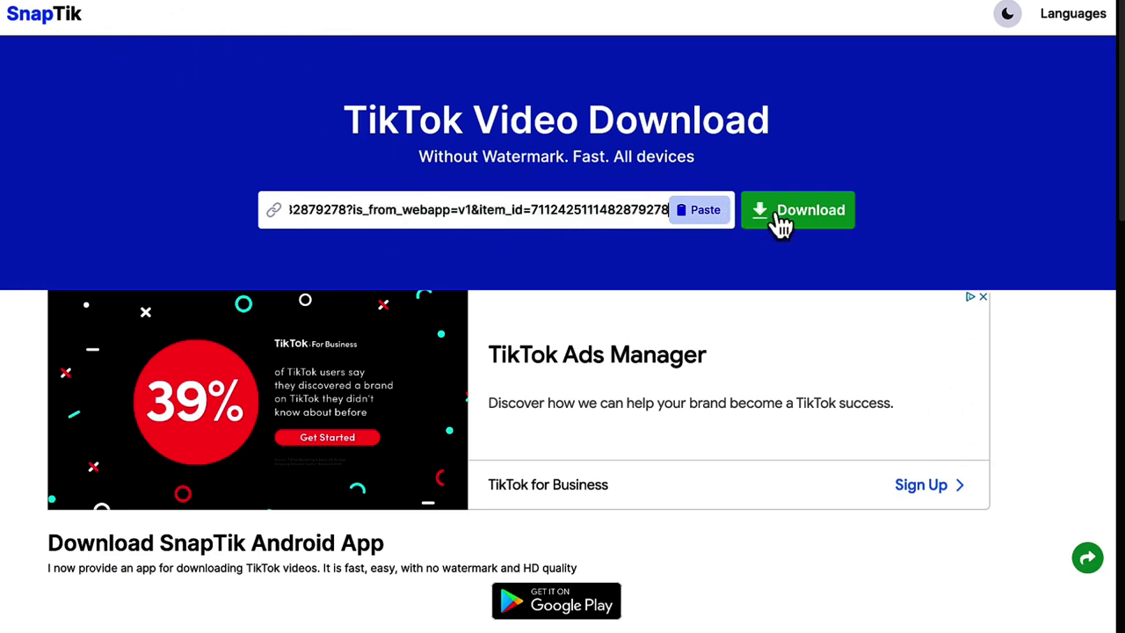
left_click(791, 220)
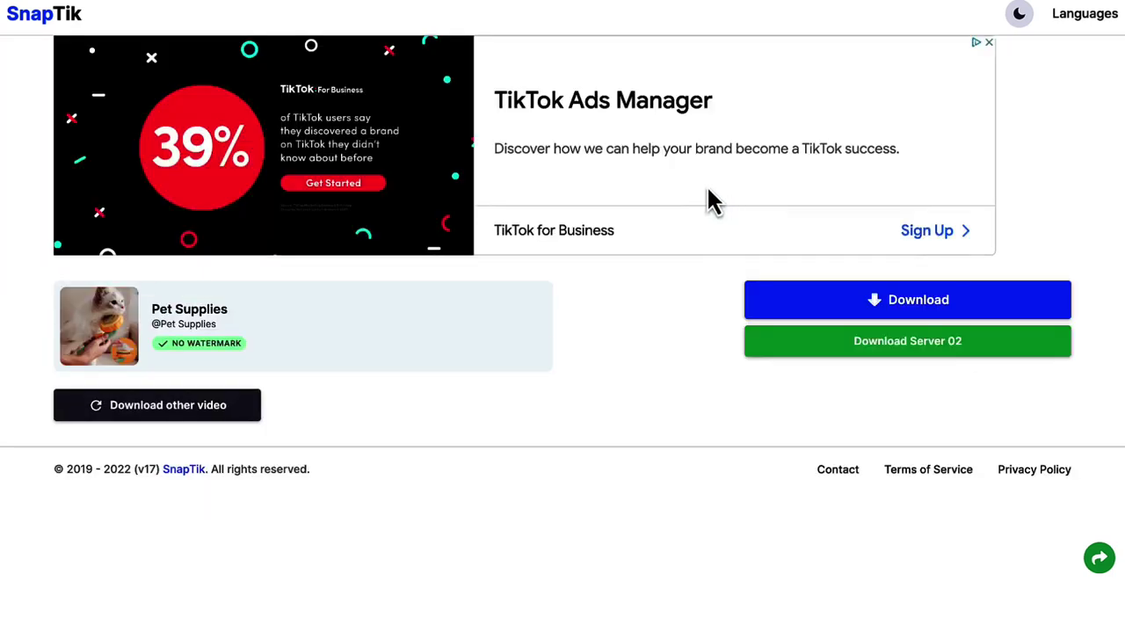
left_click(849, 303)
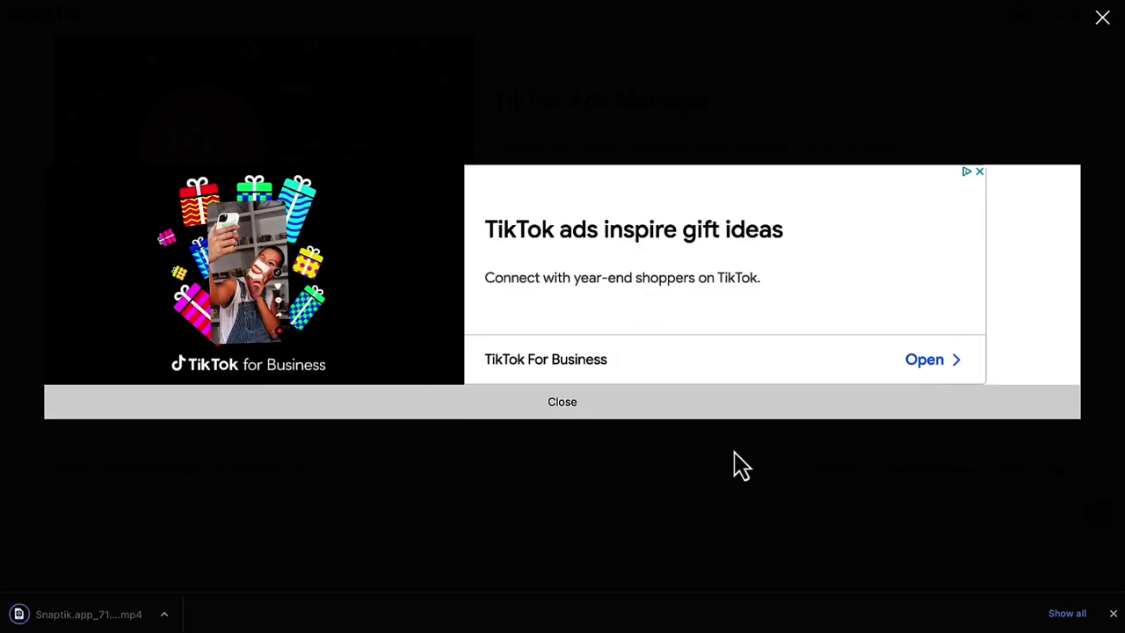
left_click(1103, 19)
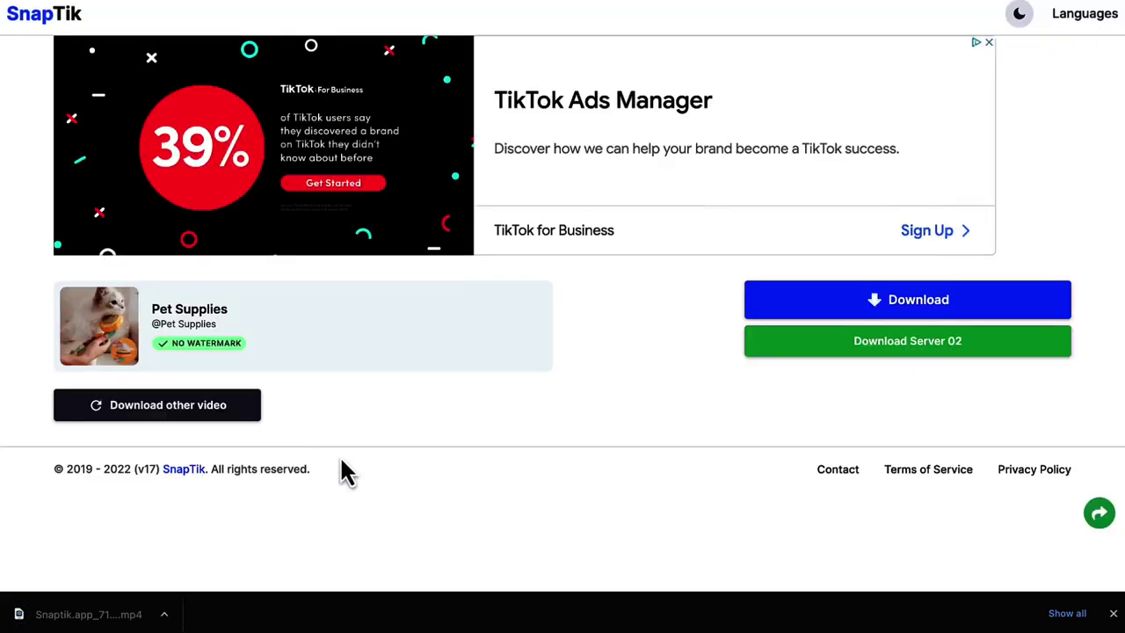
left_click(1112, 613)
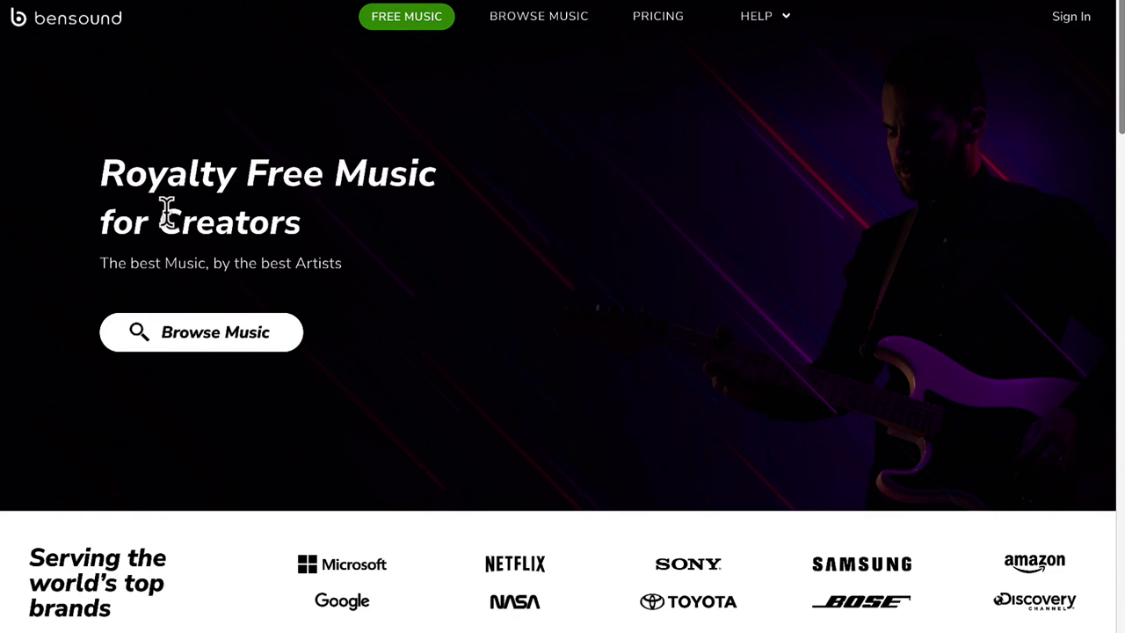
- Open Bensound's free music, pause the All That preview and download that track free
scroll(295, 163, "down", 1)
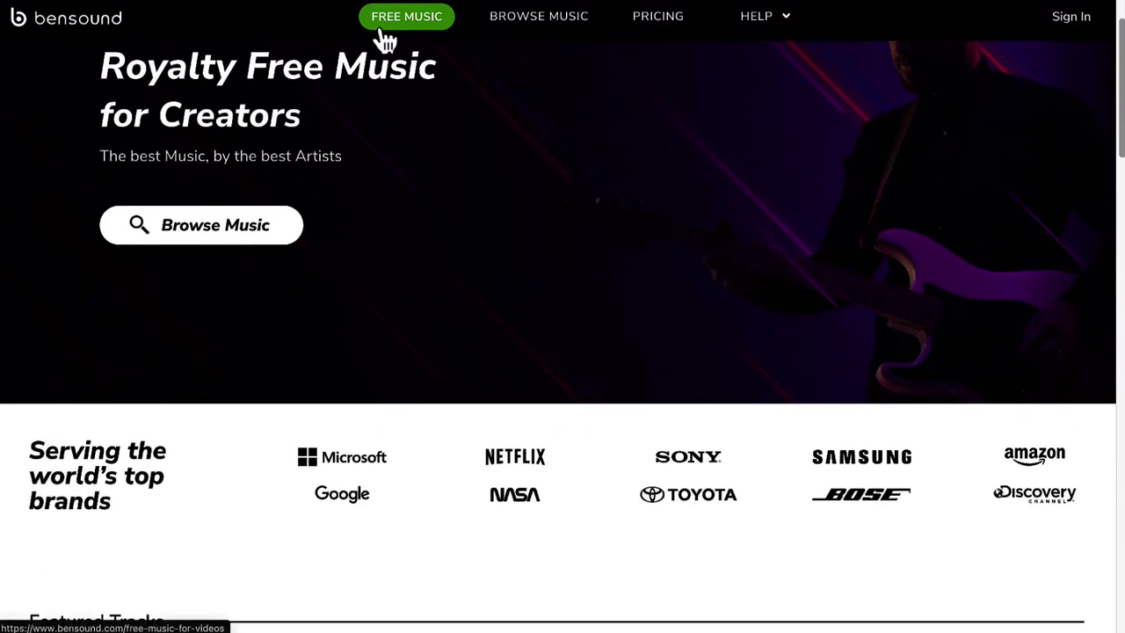
left_click(380, 26)
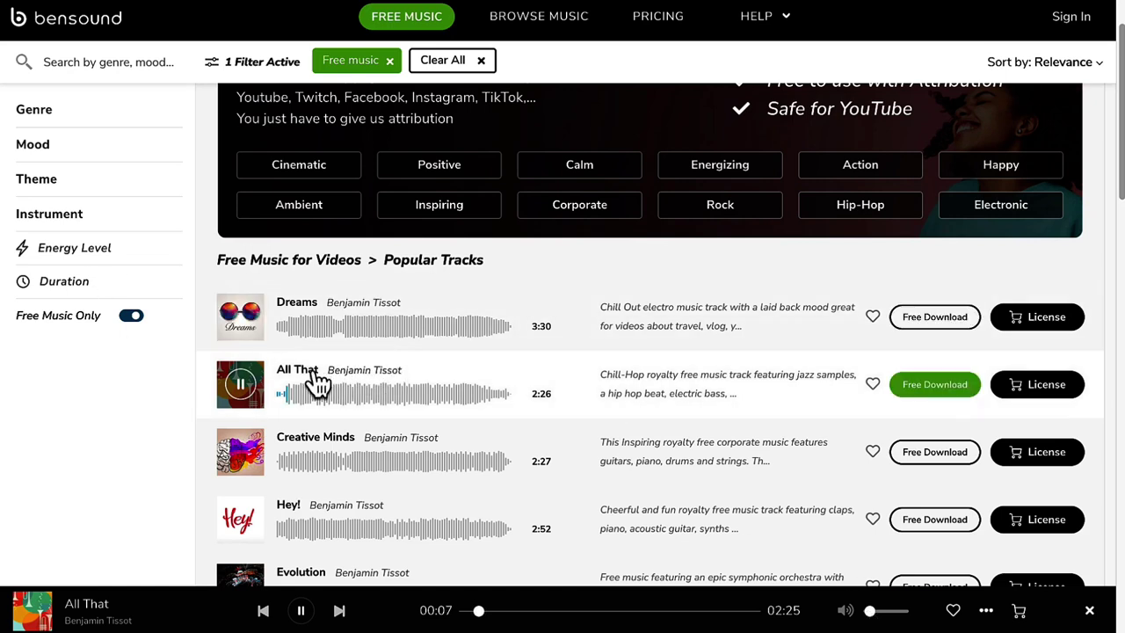
left_click(243, 387)
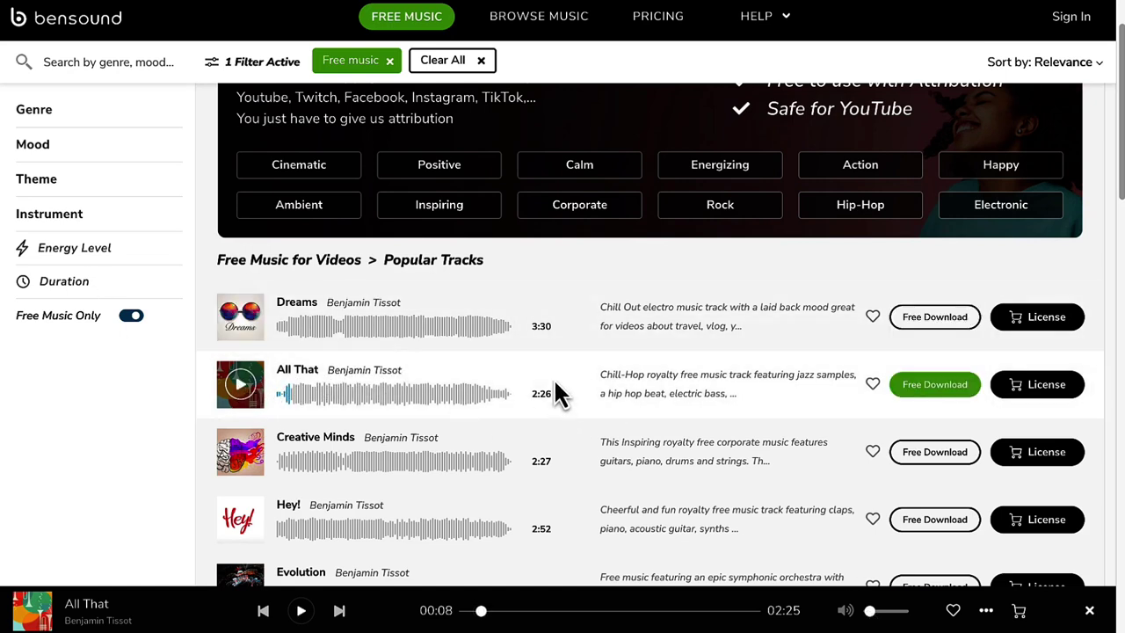
left_click(934, 389)
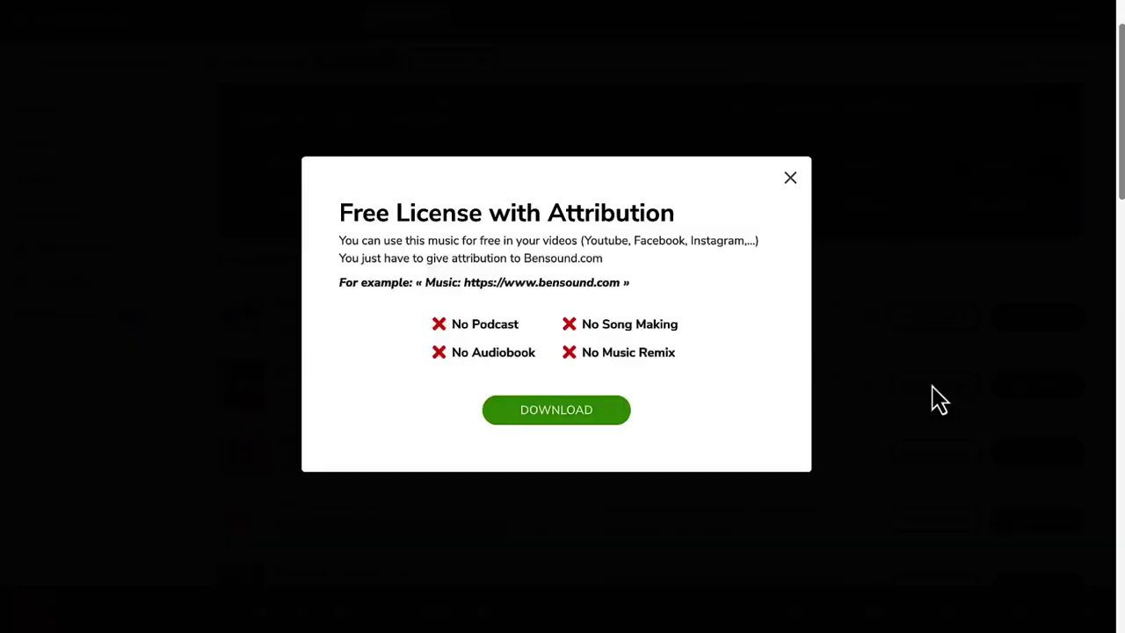
left_click(537, 415)
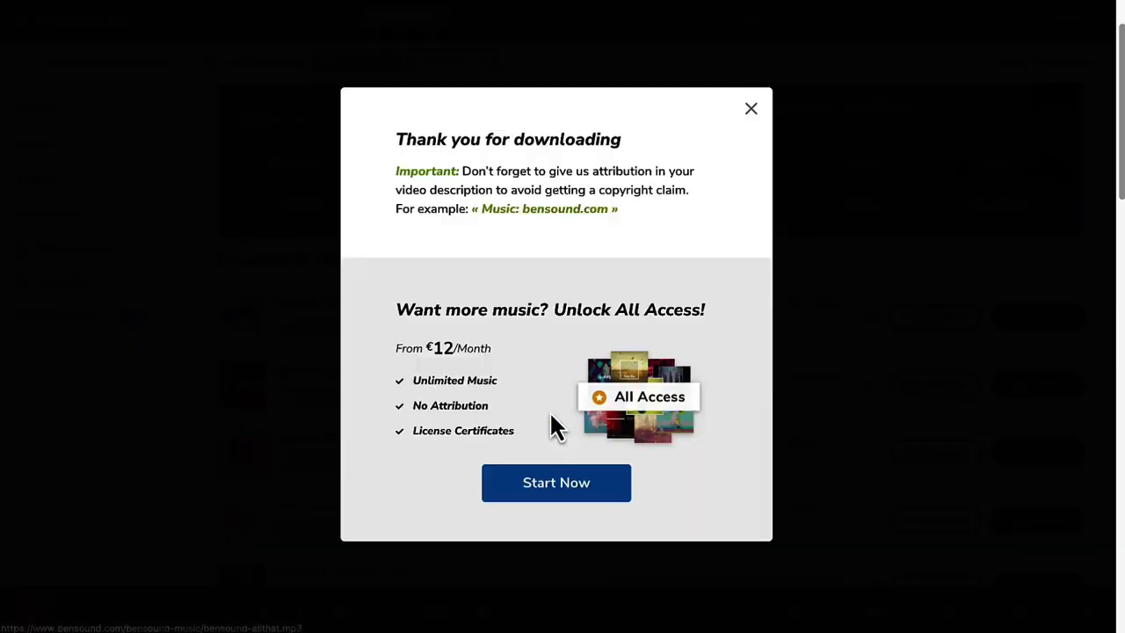
left_click(750, 86)
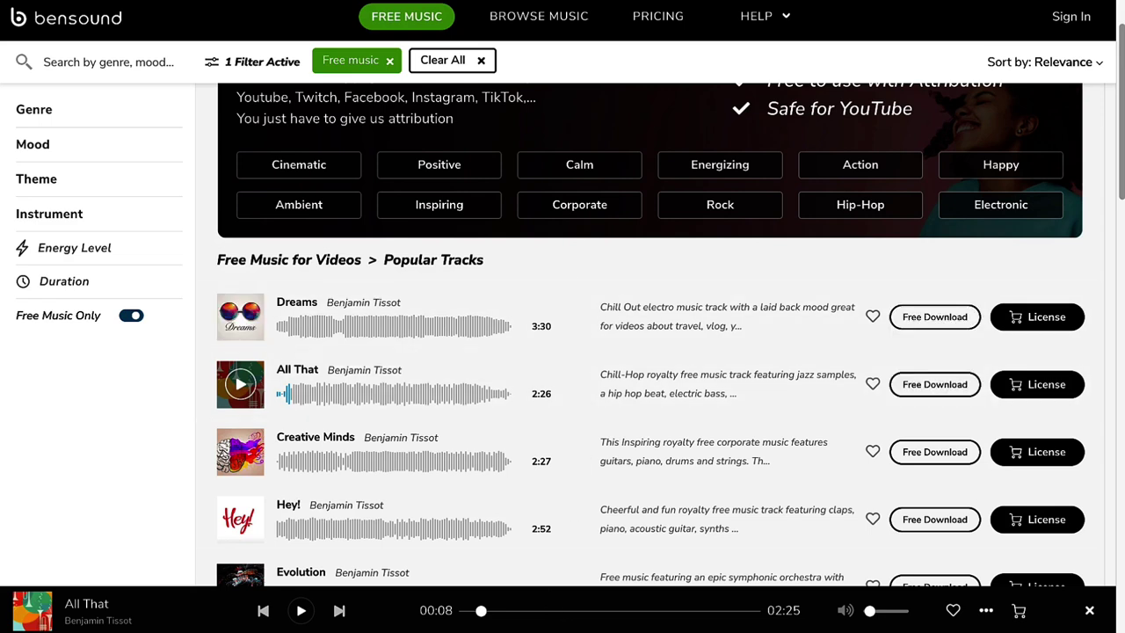
mouse_move(542, 619)
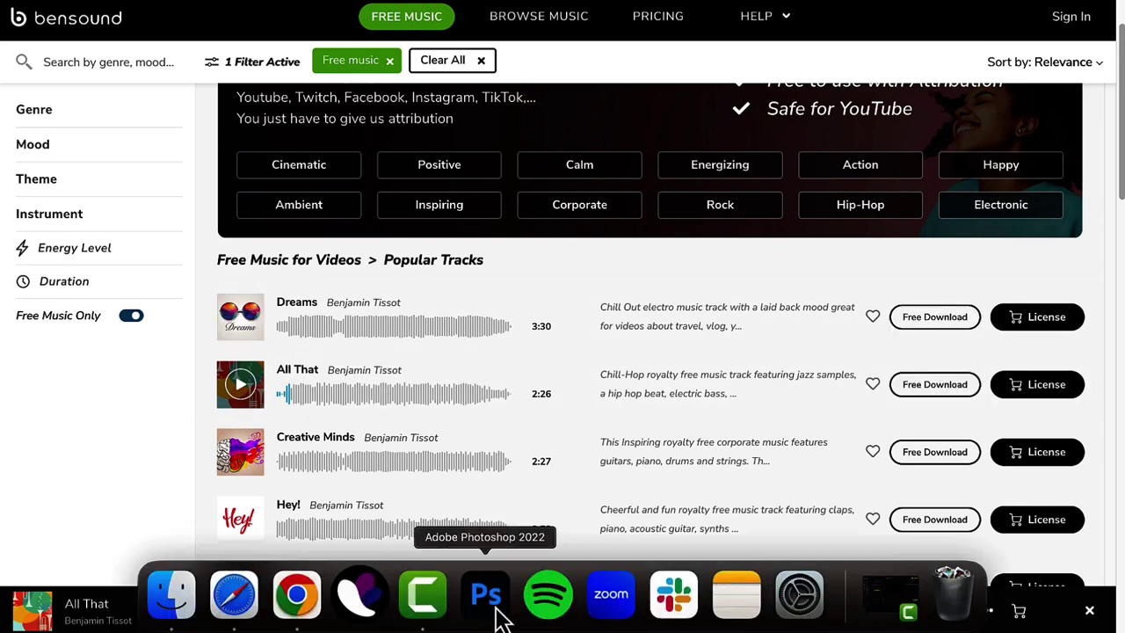
- Set the Camtasia project canvas to width 800 and height 1000 in Project Settings
left_click(423, 595)
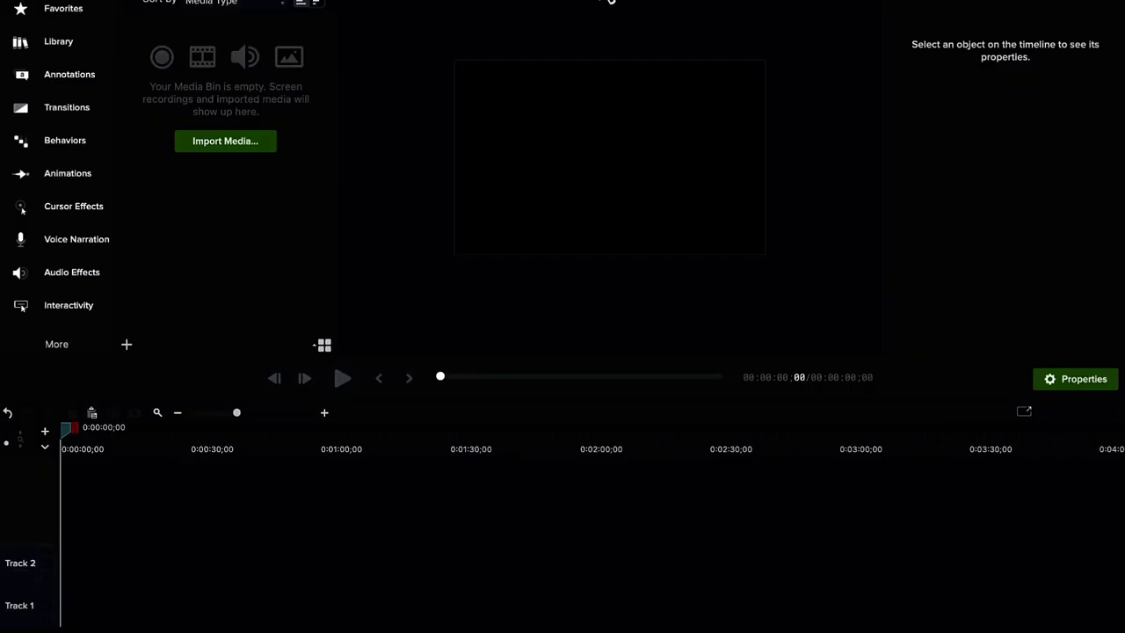
left_click(606, 5)
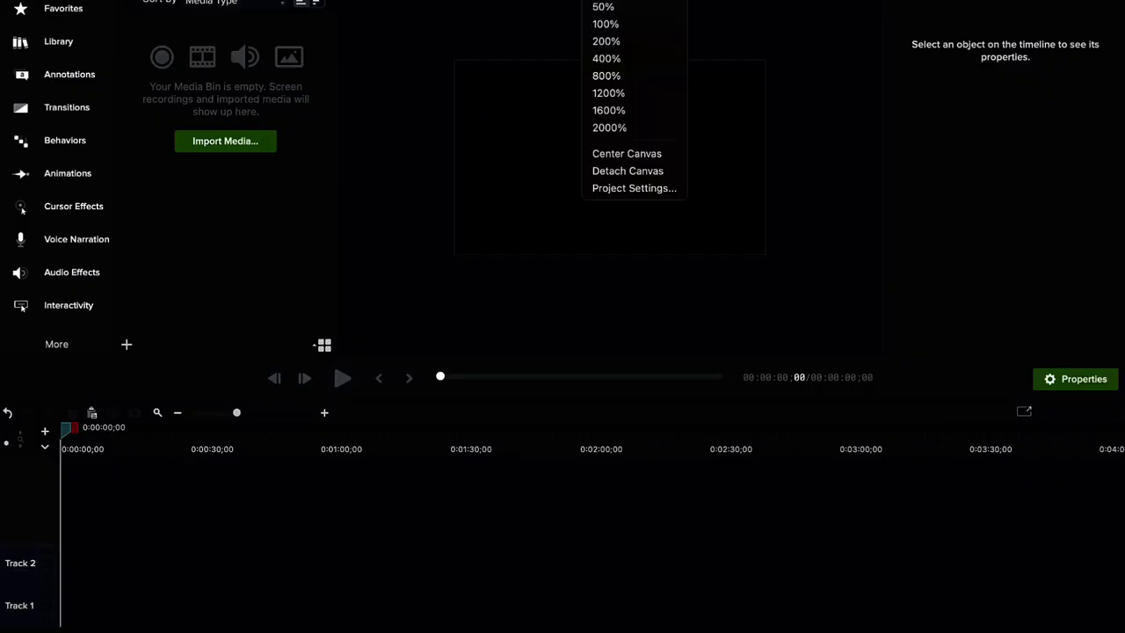
left_click(625, 190)
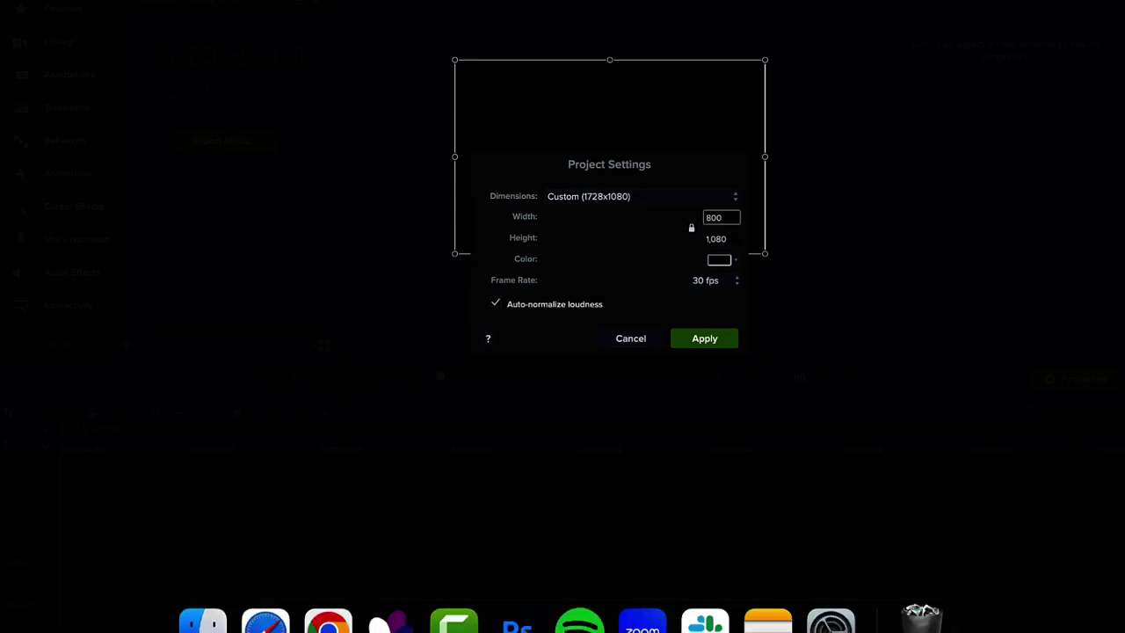
left_click(720, 238)
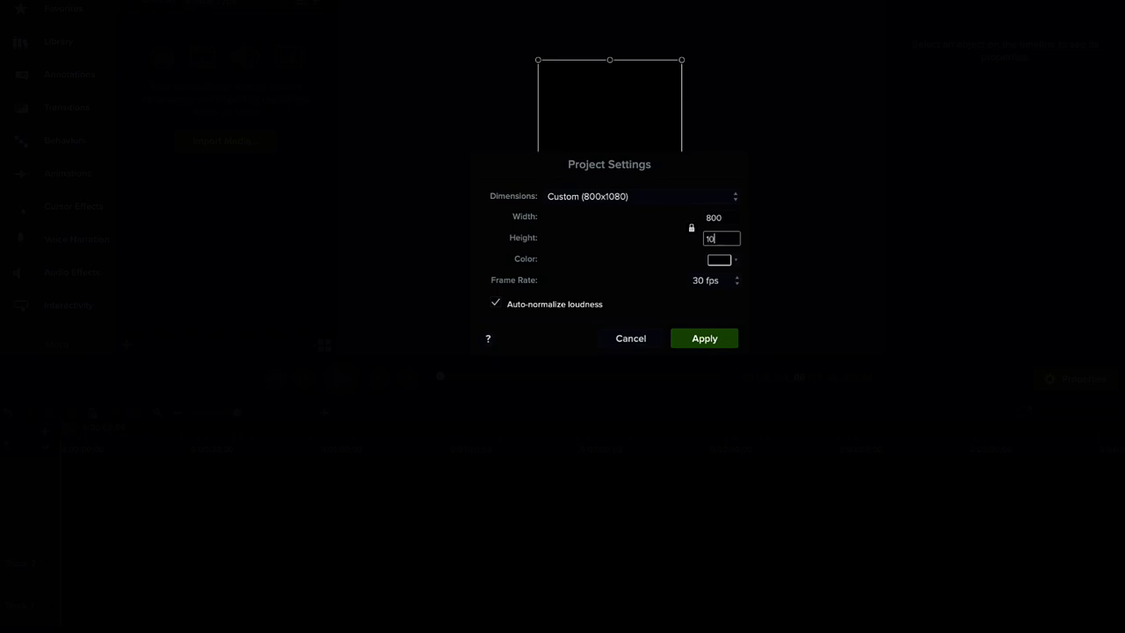
left_click(708, 345)
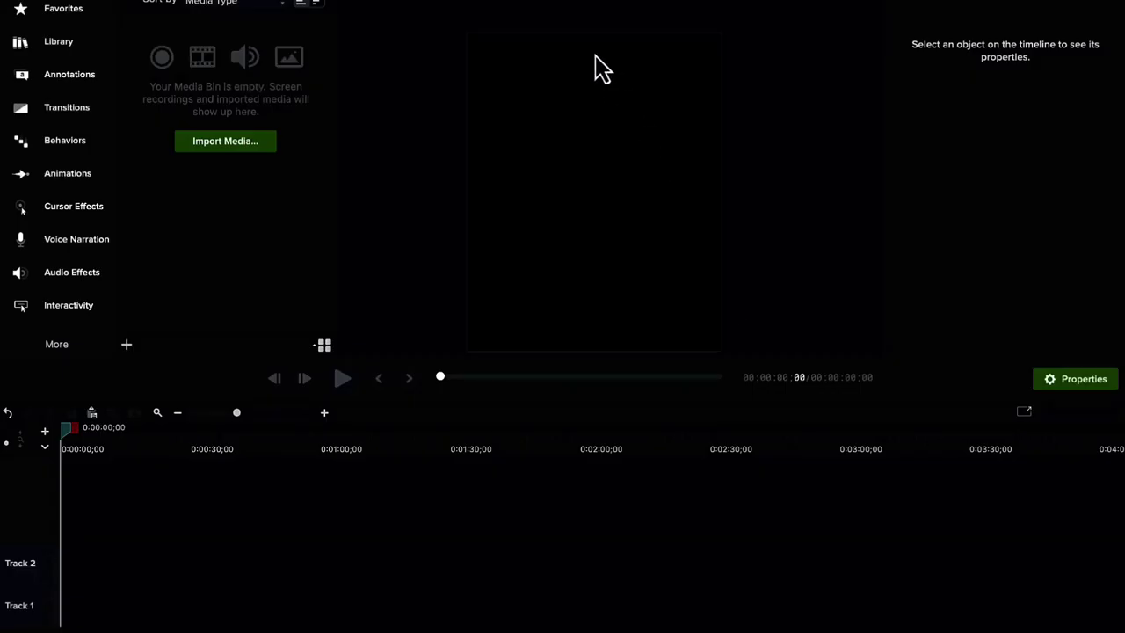
- Place the earring video on Track 1 and scale it to fill the vertical canvas
left_click_drag(580, 128, 580, 86)
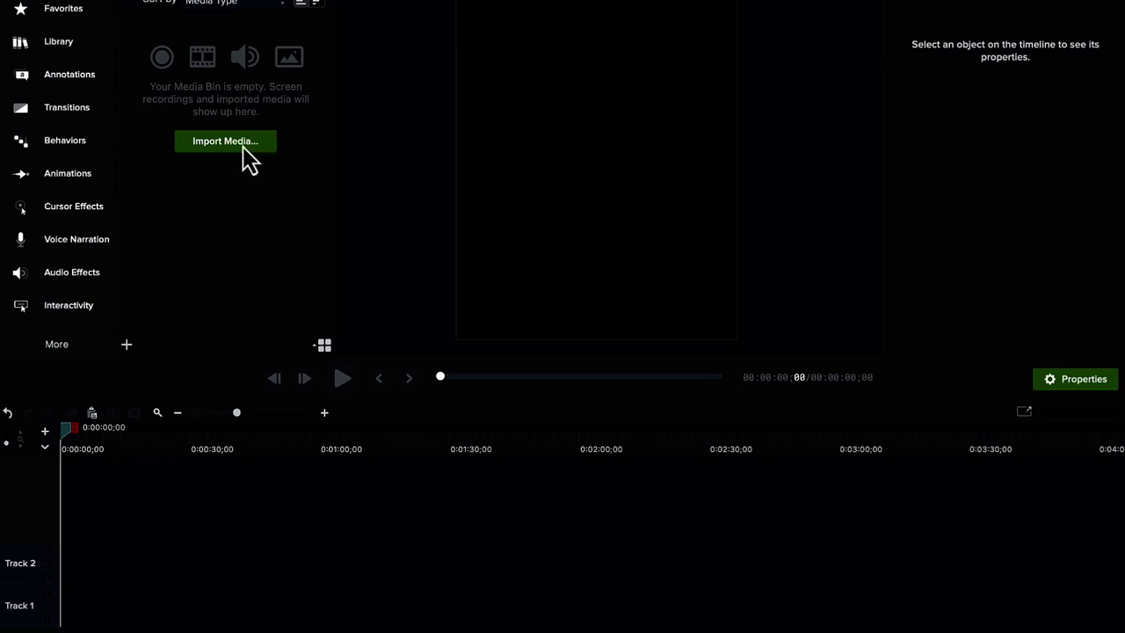
left_click_drag(193, 82, 65, 606)
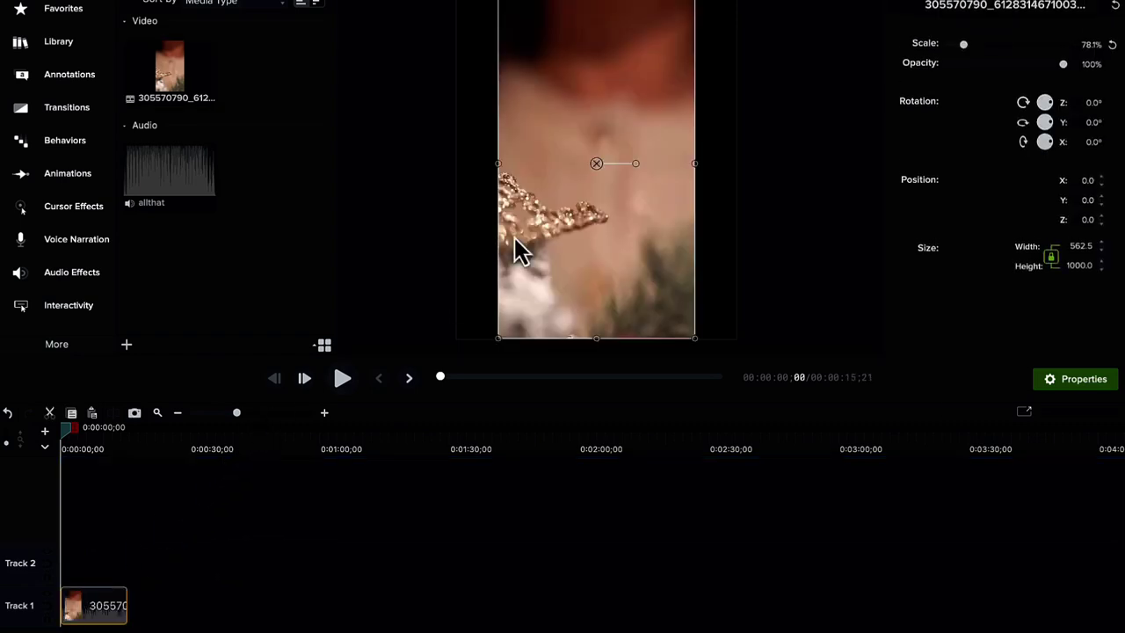
left_click_drag(497, 163, 459, 166)
left_click_drag(693, 163, 735, 165)
left_click_drag(66, 430, 82, 433)
left_click_drag(539, 166, 538, 185)
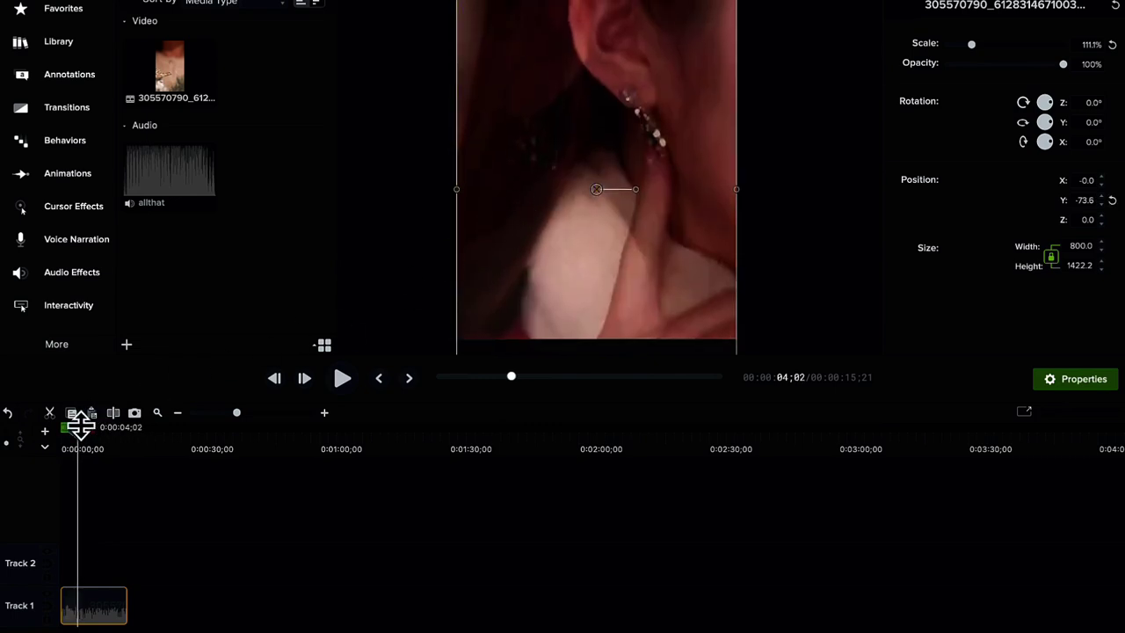
left_click_drag(78, 430, 62, 431)
- Silence the clip's original audio and preview the video playback
right_click(95, 613)
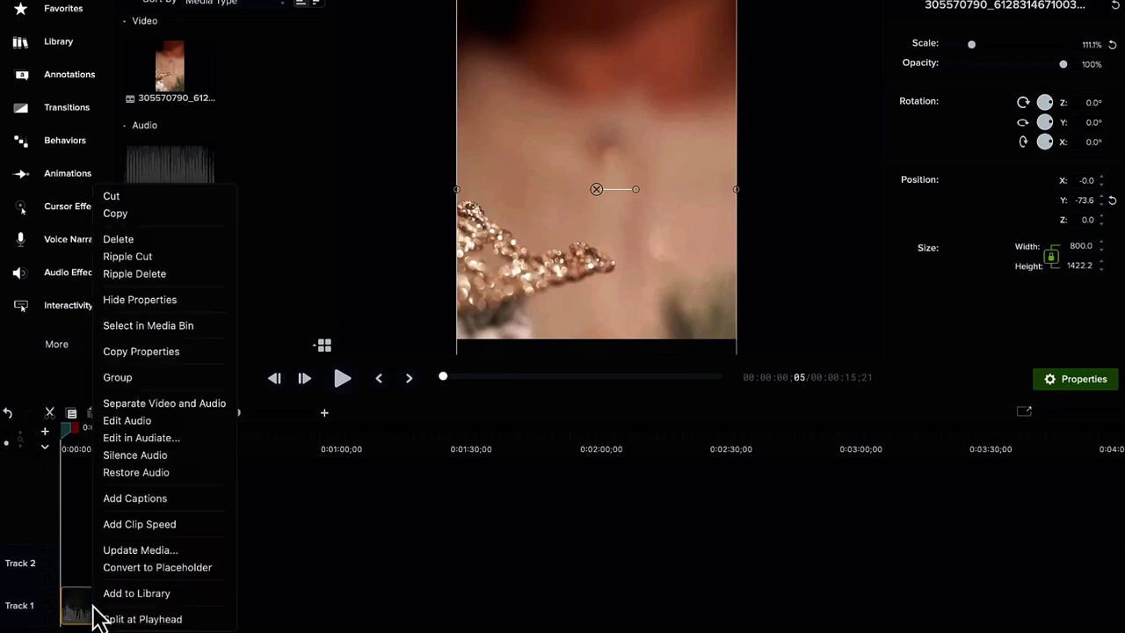
left_click(146, 456)
left_click(264, 526)
key("space")
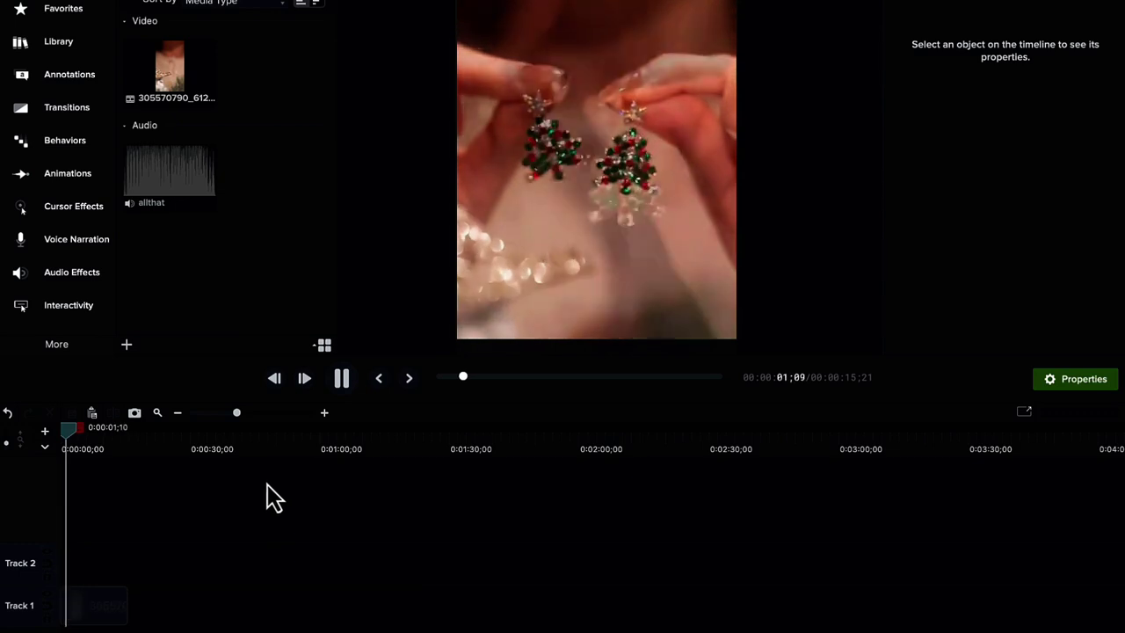
left_click(253, 413)
key("space")
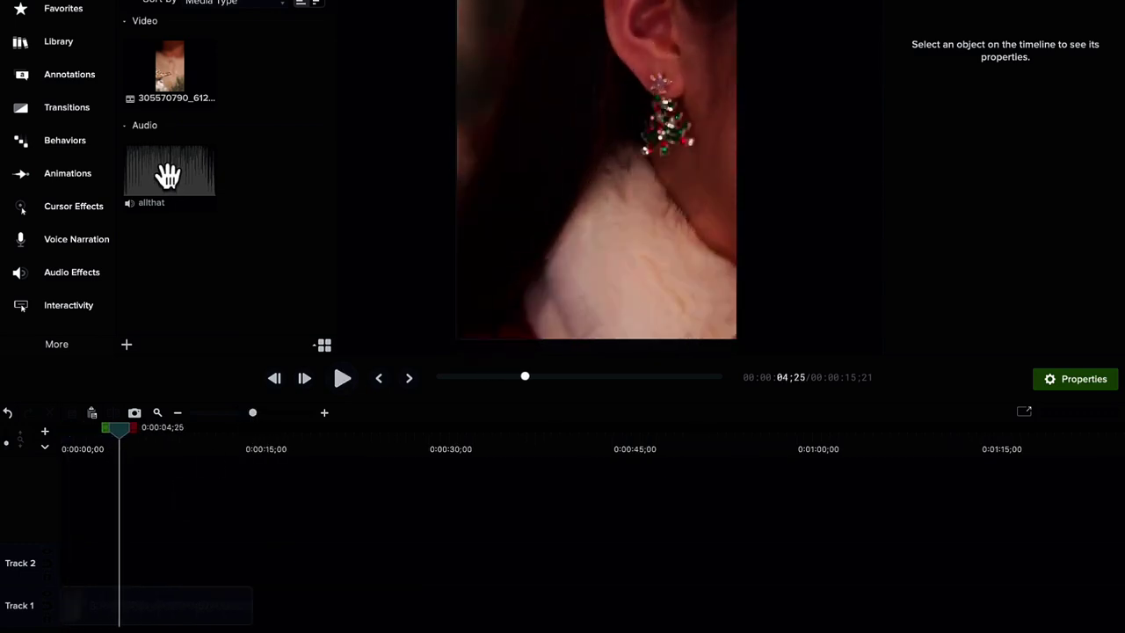
left_click_drag(126, 448, 73, 443)
- Align the earrings clip to the timeline start and preview it from the beginning
left_click(90, 609)
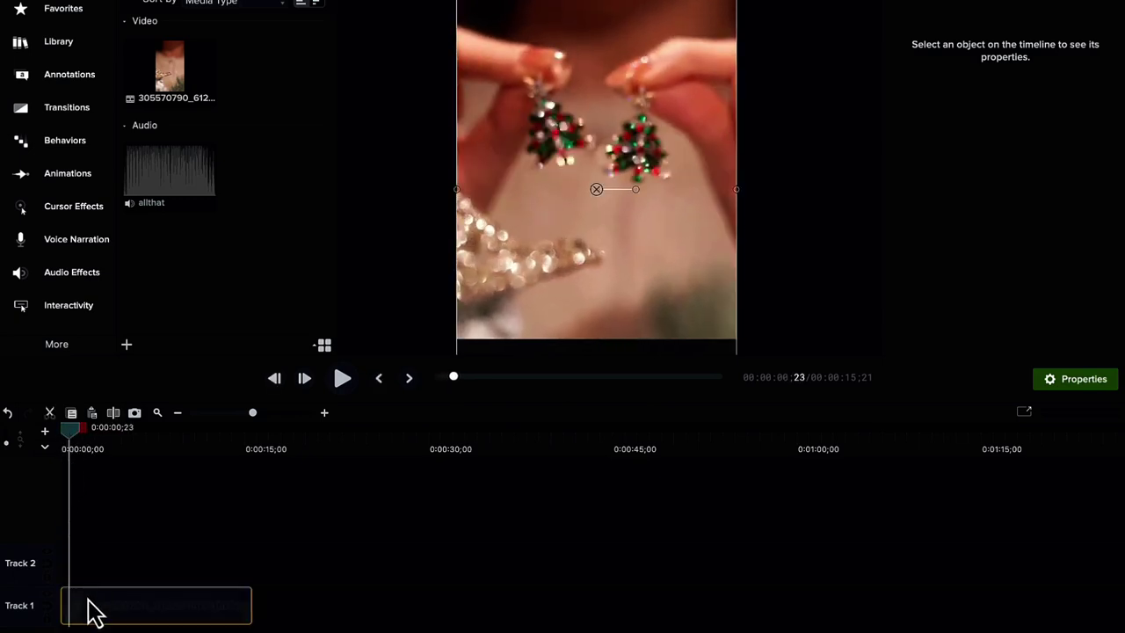
left_click_drag(72, 604, 70, 613)
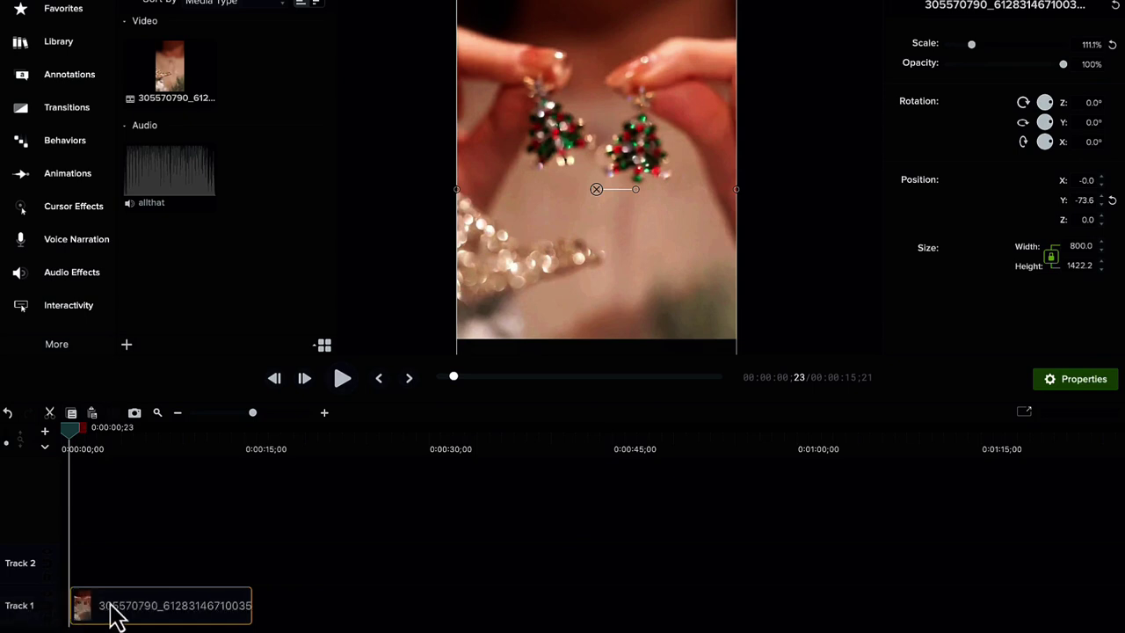
left_click(68, 442)
key("space")
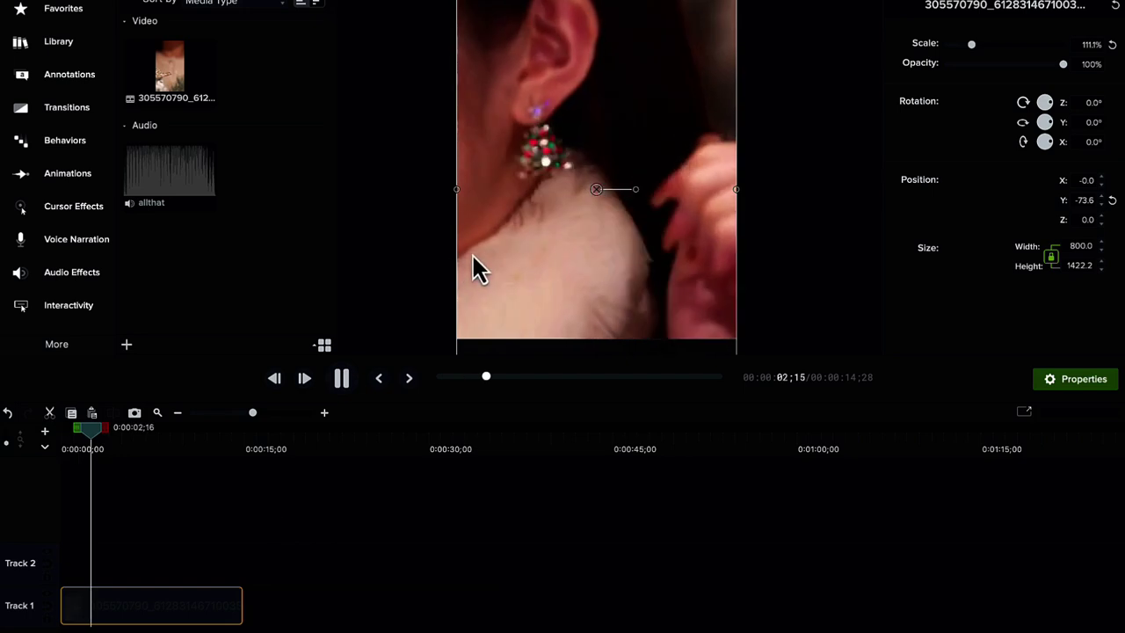
key("space")
left_click_drag(110, 432, 65, 442)
key("space")
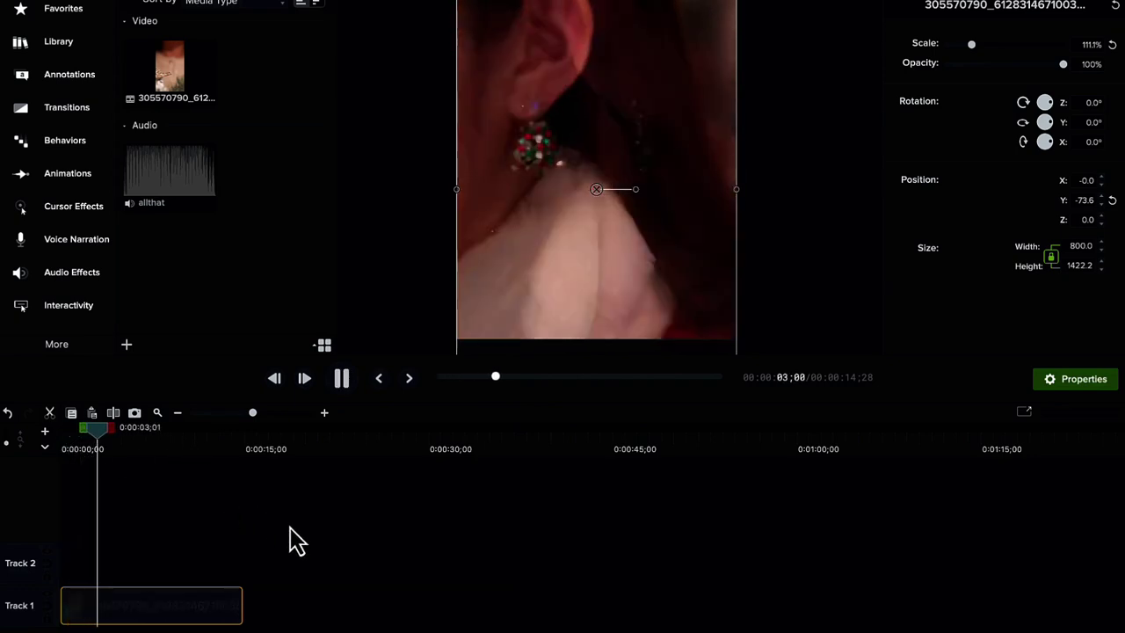
- Trim the clip's end to 0:00:13;12 and add the allthat music to Track 2
left_click(195, 450)
left_click_drag(195, 438, 224, 443)
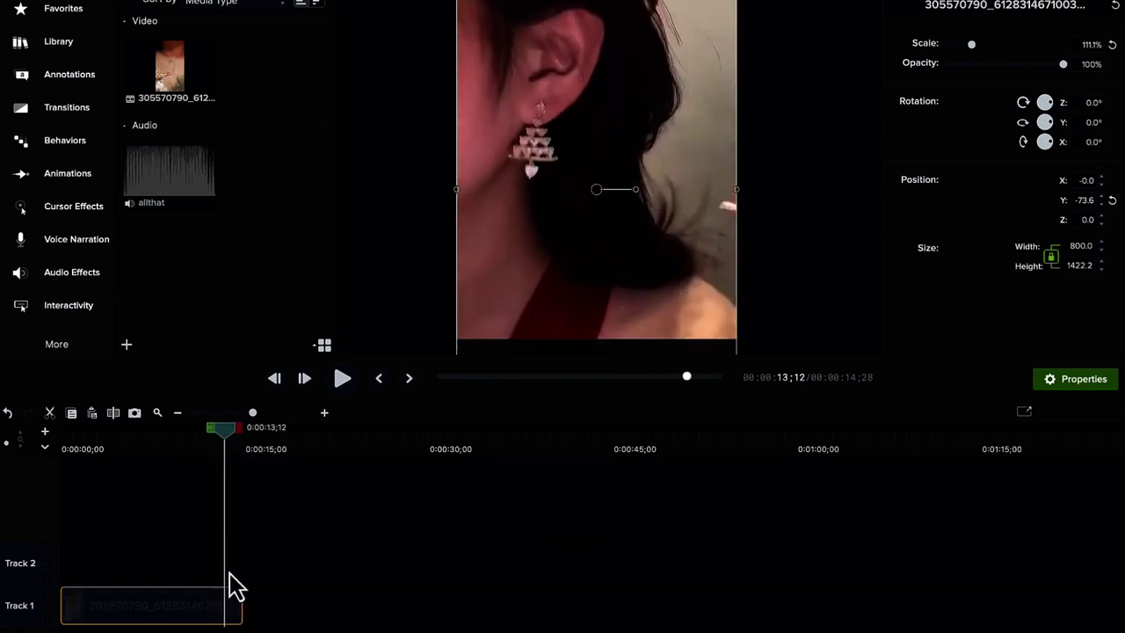
left_click_drag(228, 597, 223, 597)
left_click_drag(214, 438, 185, 438)
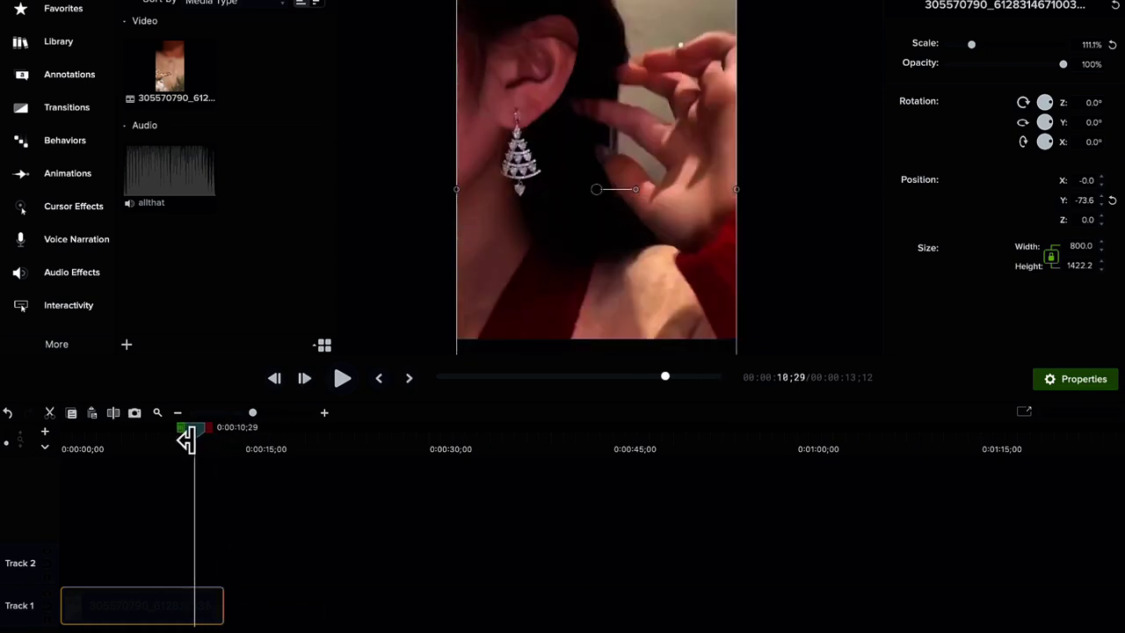
key("space")
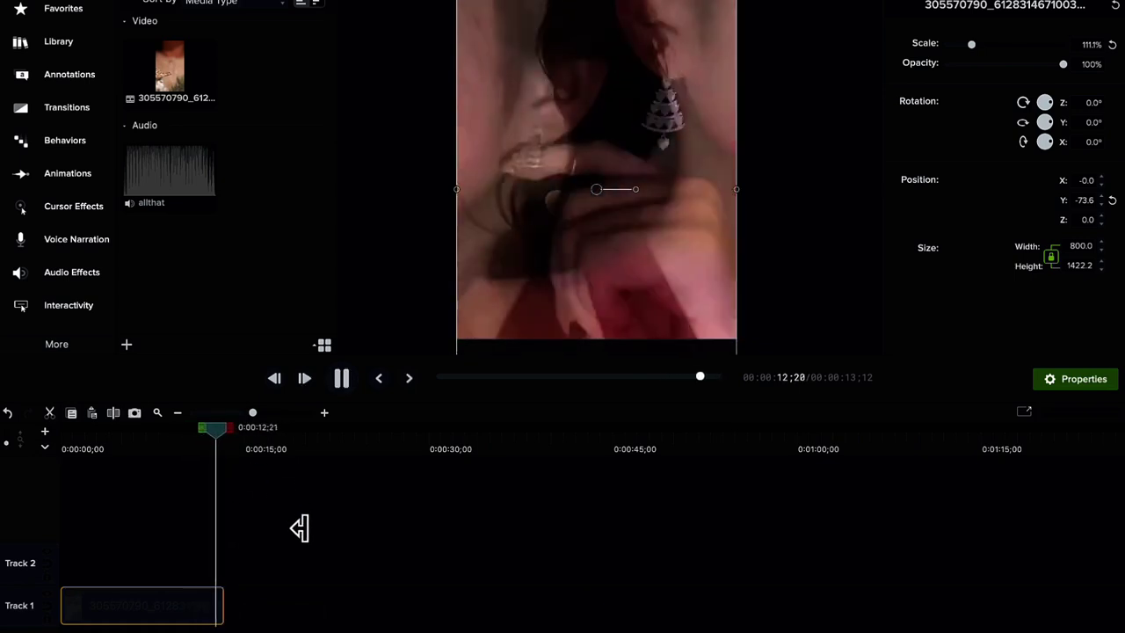
left_click_drag(188, 176, 67, 567)
- Split the allthat music at the playhead, delete the right part, and trim it to end at 13;12
left_click(347, 432)
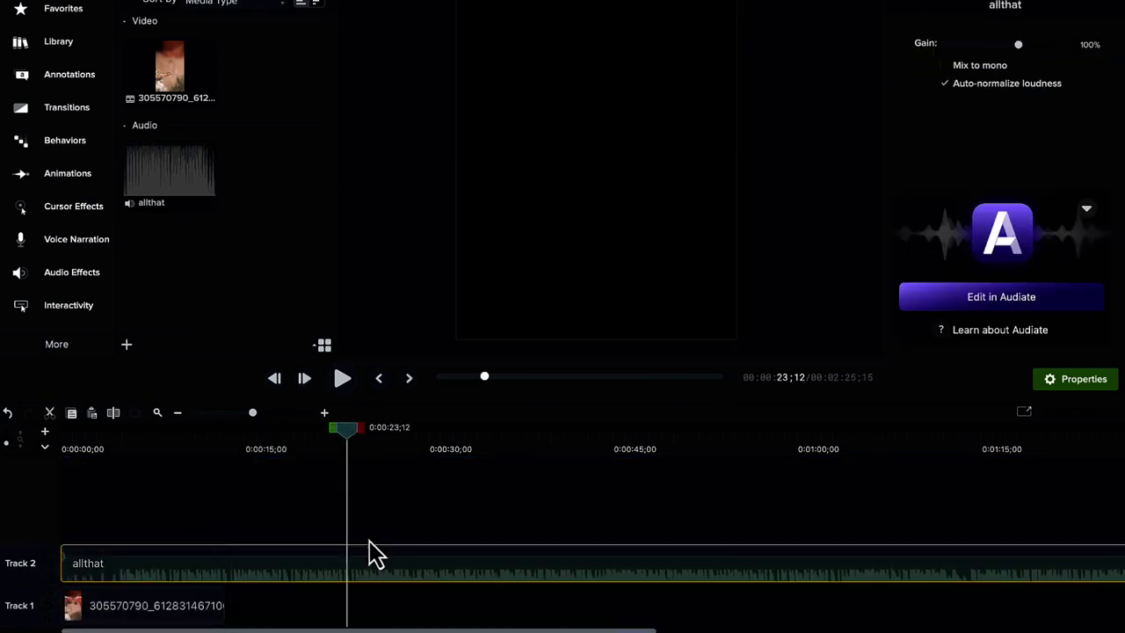
key("s")
left_click(373, 582)
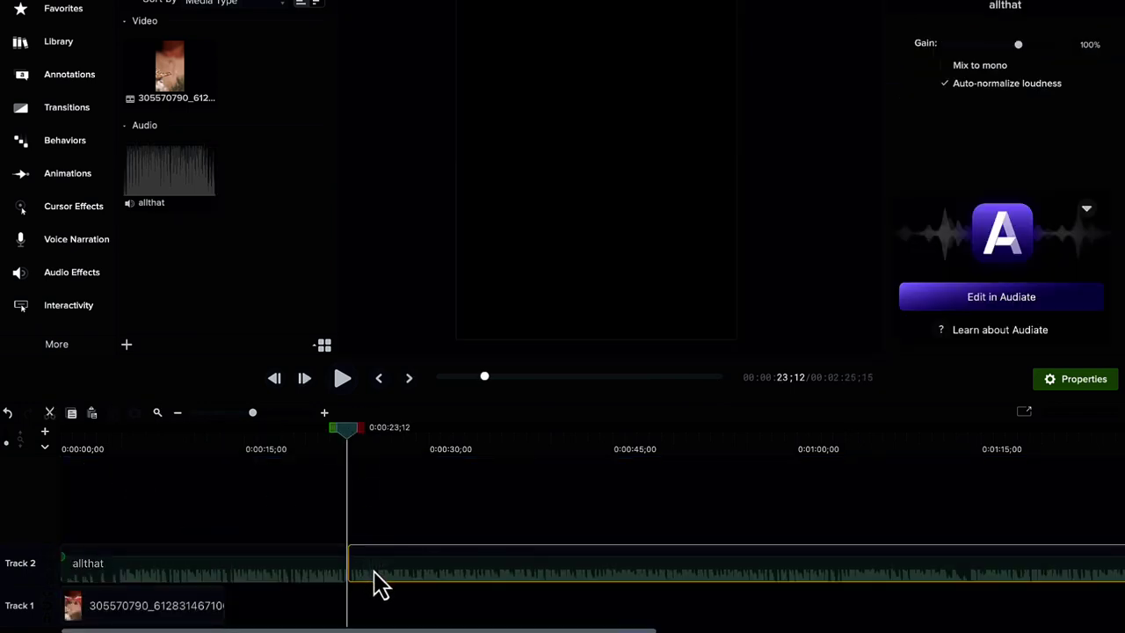
key("Delete")
left_click(334, 583)
left_click_drag(335, 562, 191, 570)
- Preview the earring ad from the start and scrub through it
left_click_drag(141, 452, 55, 451)
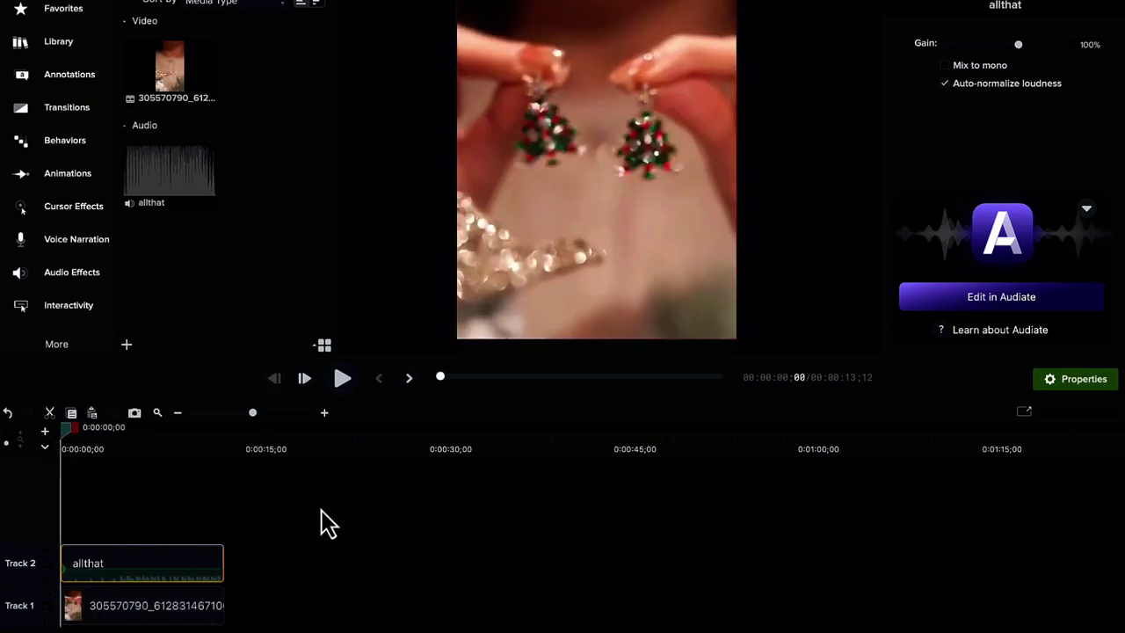
key("space")
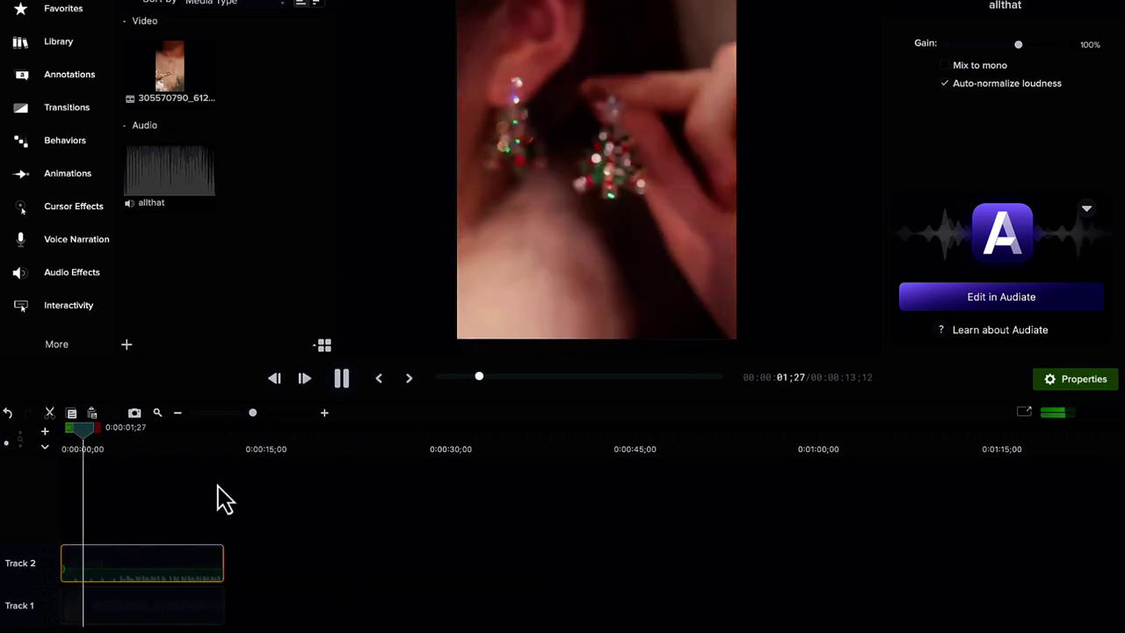
key("space")
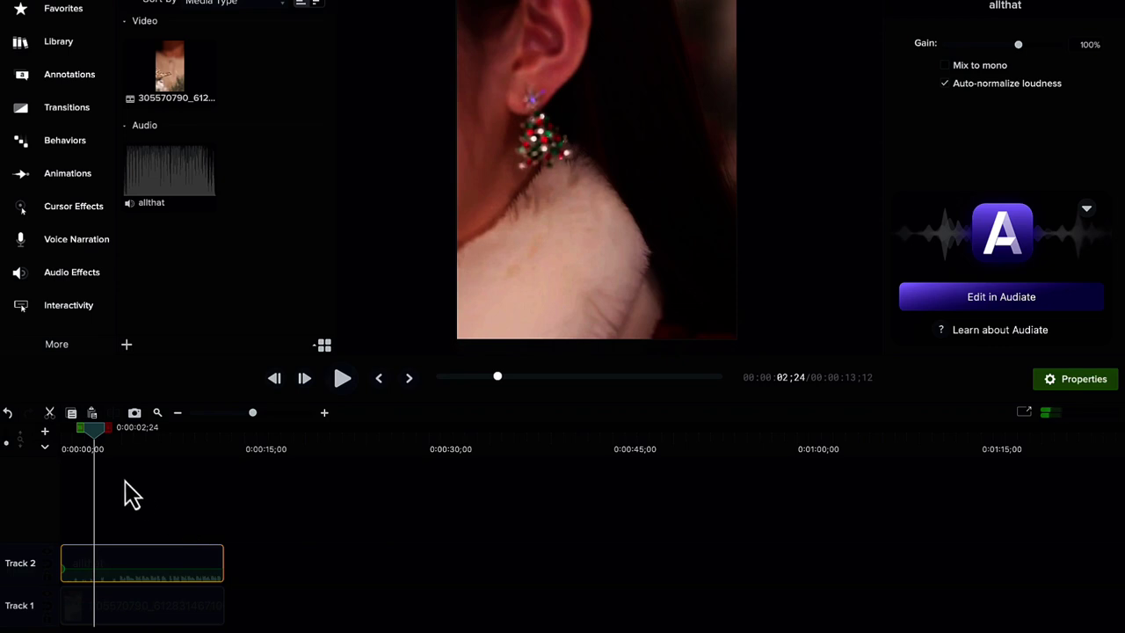
left_click_drag(99, 444, 250, 450)
- Export the earring ad as Christmas Earrings.mp4 to Downloads, then delete both timeline clips
left_click(1054, 0)
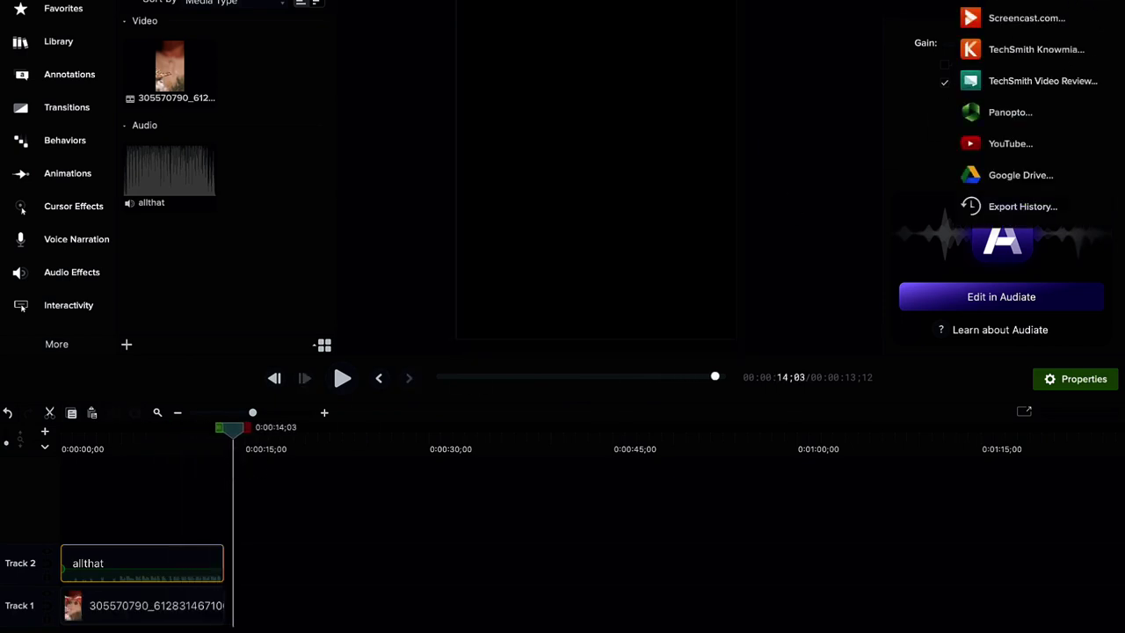
left_click(1059, 2)
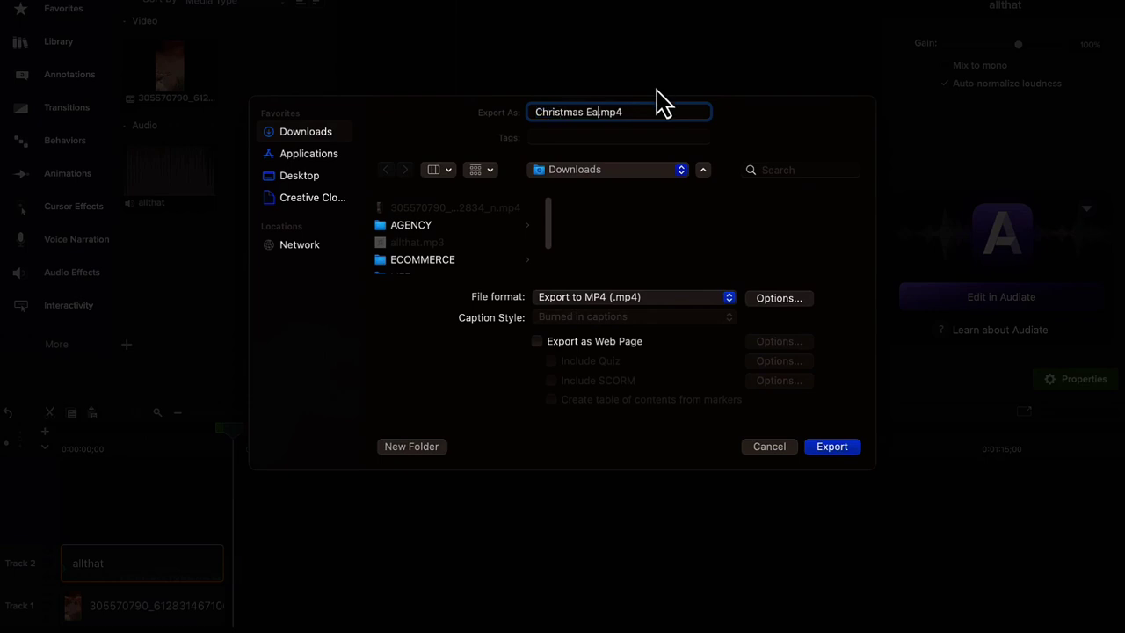
left_click(826, 450)
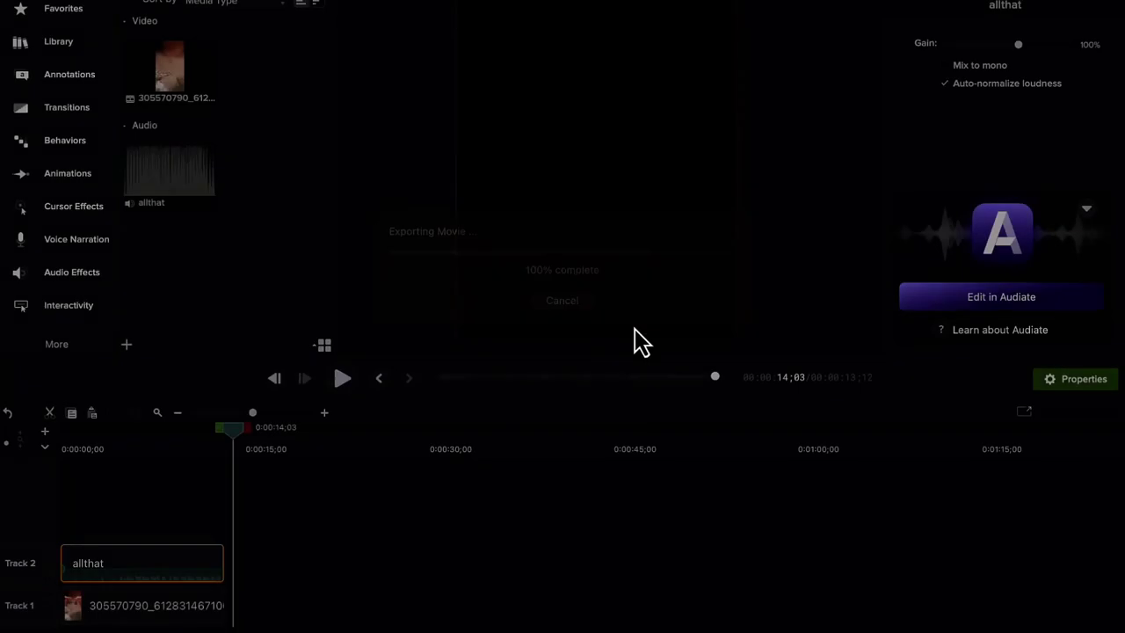
left_click(583, 304)
left_click(194, 589, "shift")
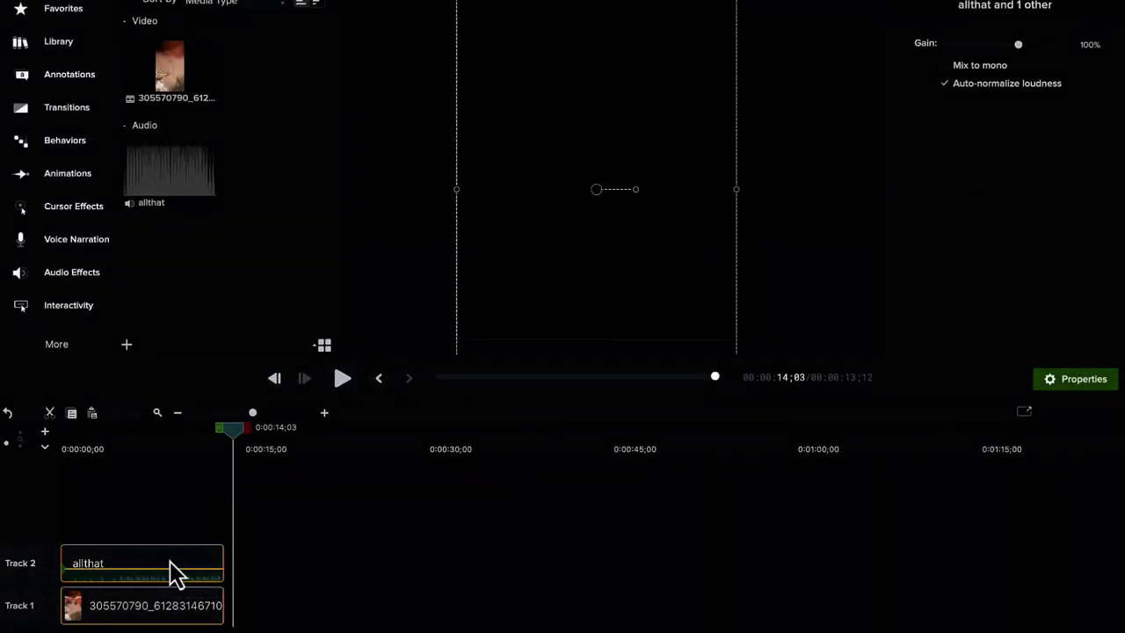
key("Delete")
- Delete the old earring video from the Media Bin, leaving the Snaptik clip selected
left_click(202, 79)
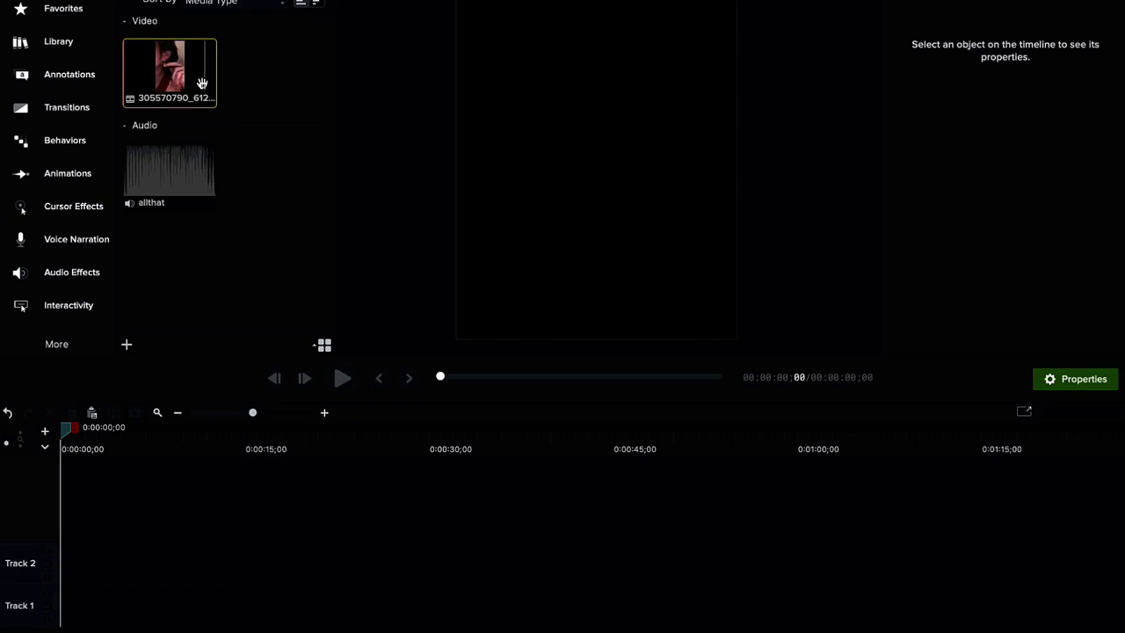
key("Delete")
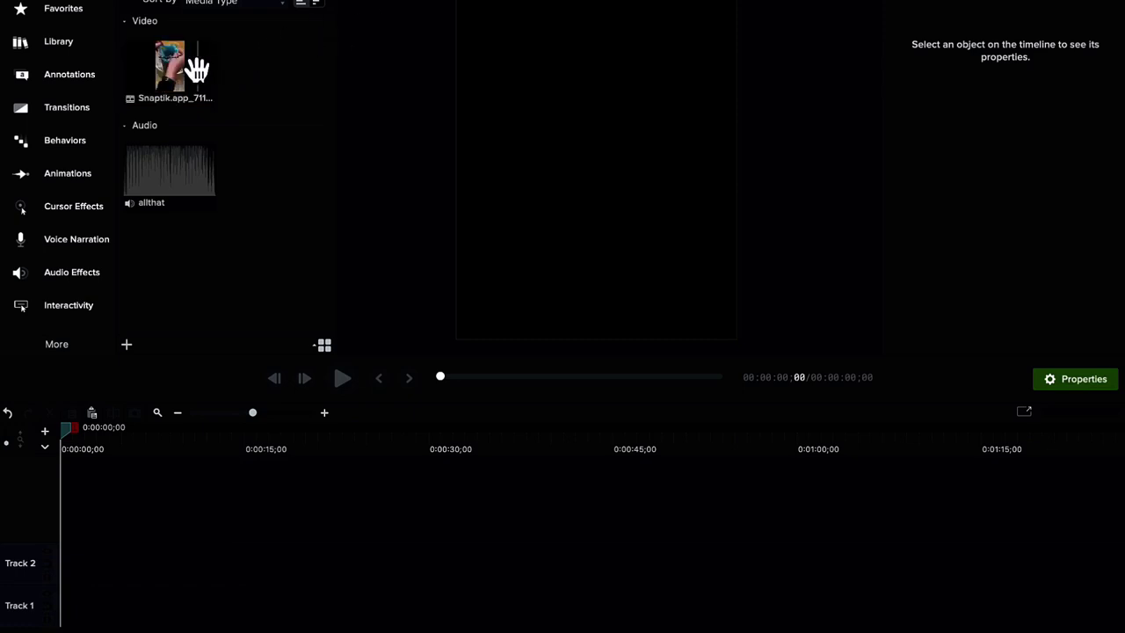
left_click(188, 75)
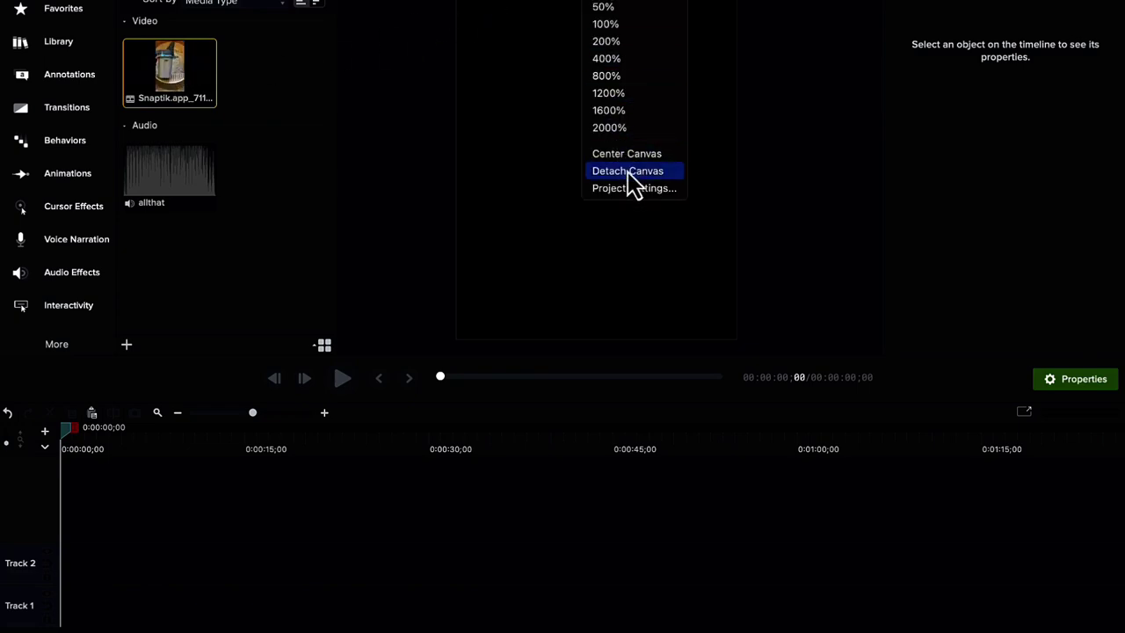
- Set the project canvas size to 1080 × 1920 and apply it
left_click(631, 188)
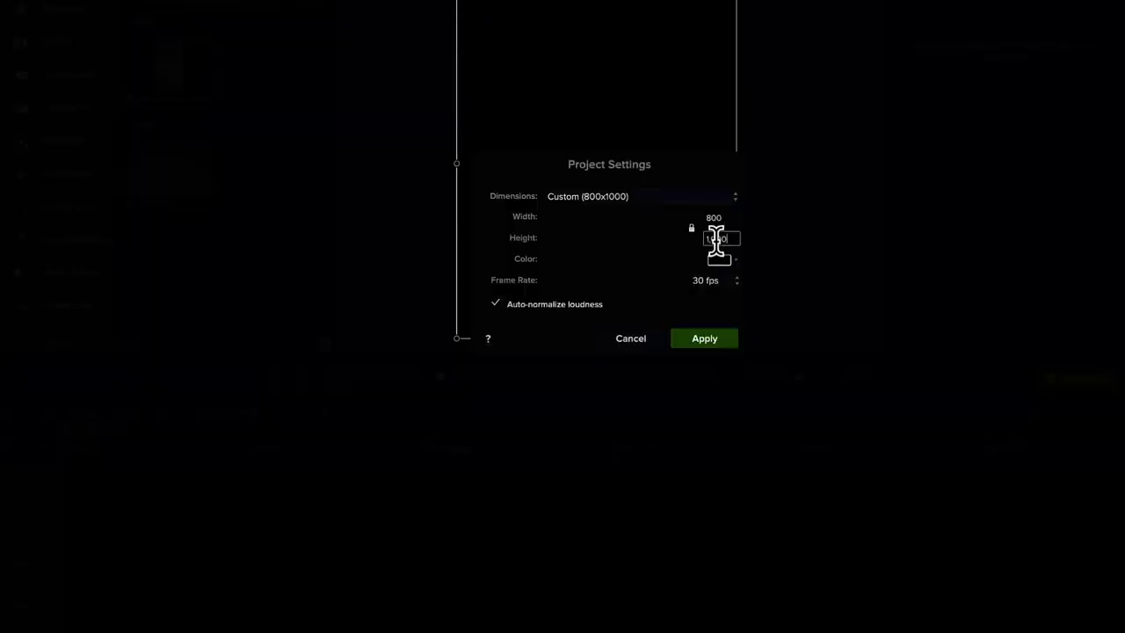
left_click(728, 218)
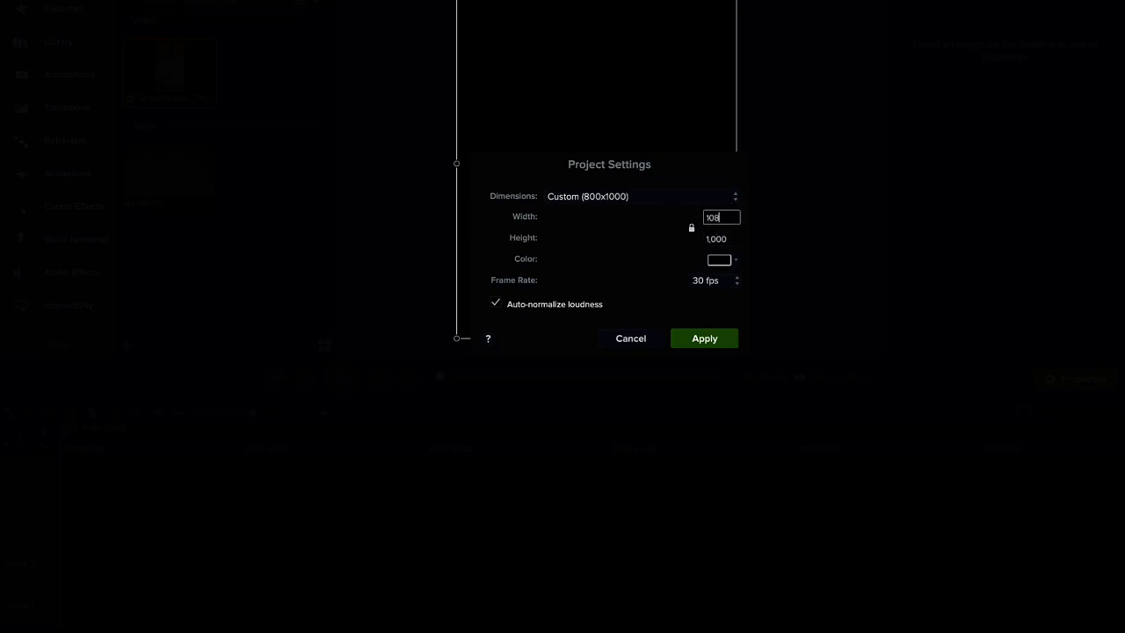
type("1080")
left_click(714, 237)
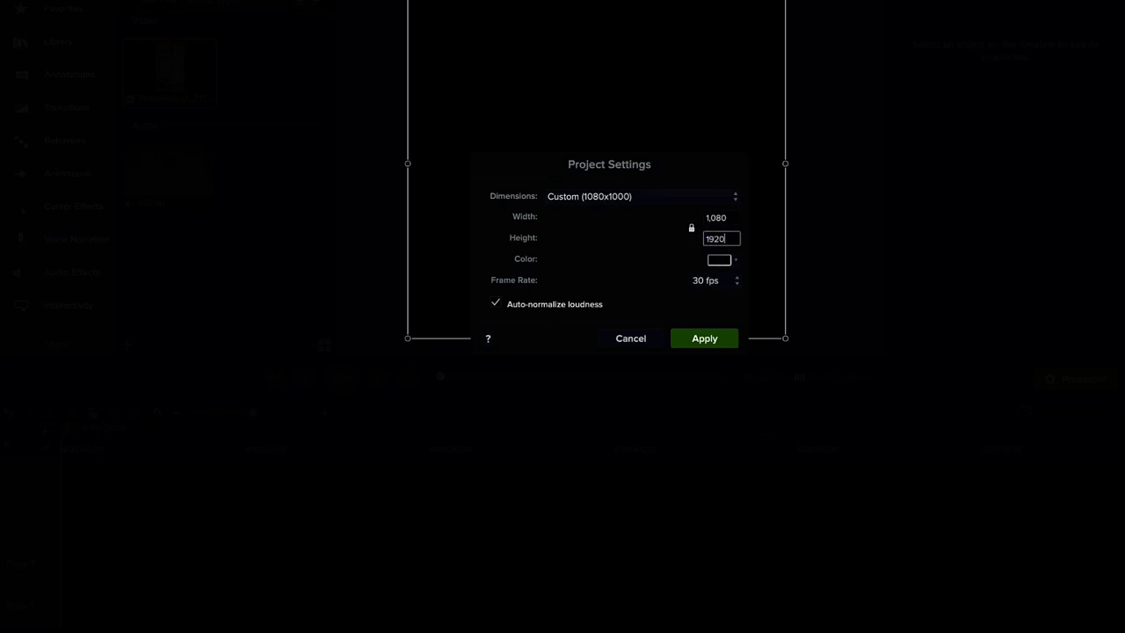
left_click(721, 342)
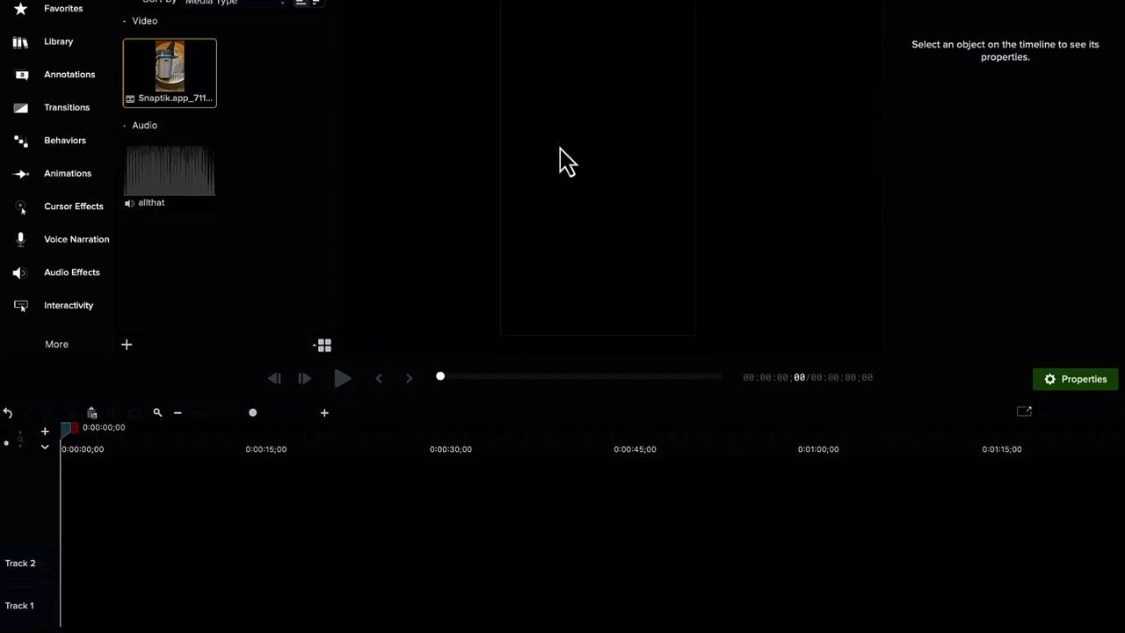
- Place the Snaptik clip on Track 1 and scale it to fill the vertical canvas
left_click_drag(202, 76, 68, 598)
left_click(610, 95)
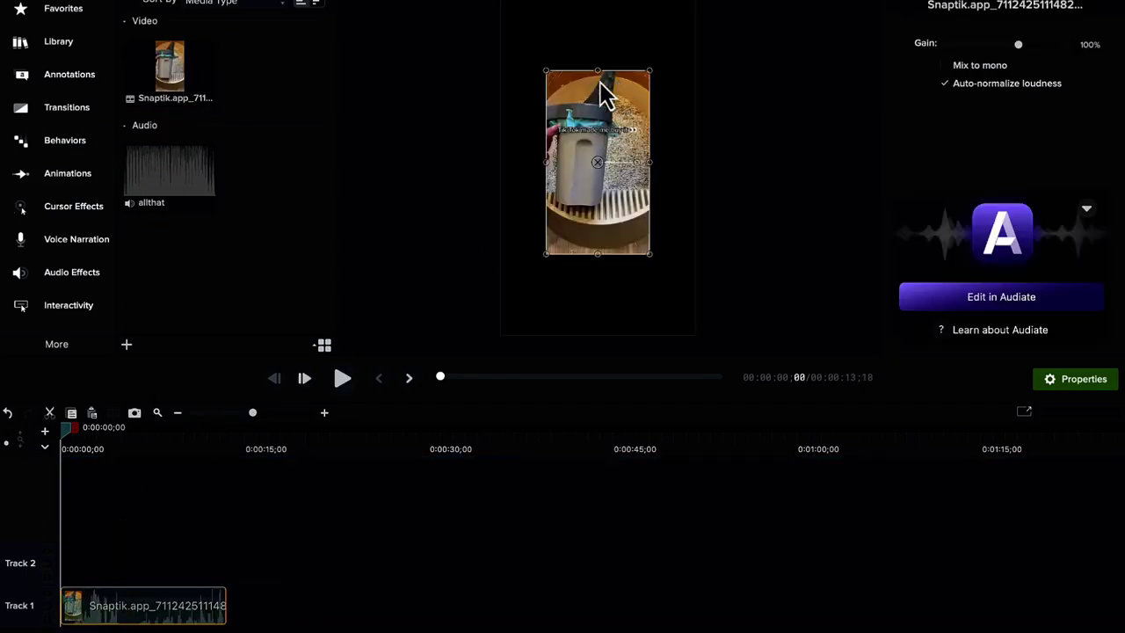
left_click_drag(546, 70, 501, 2)
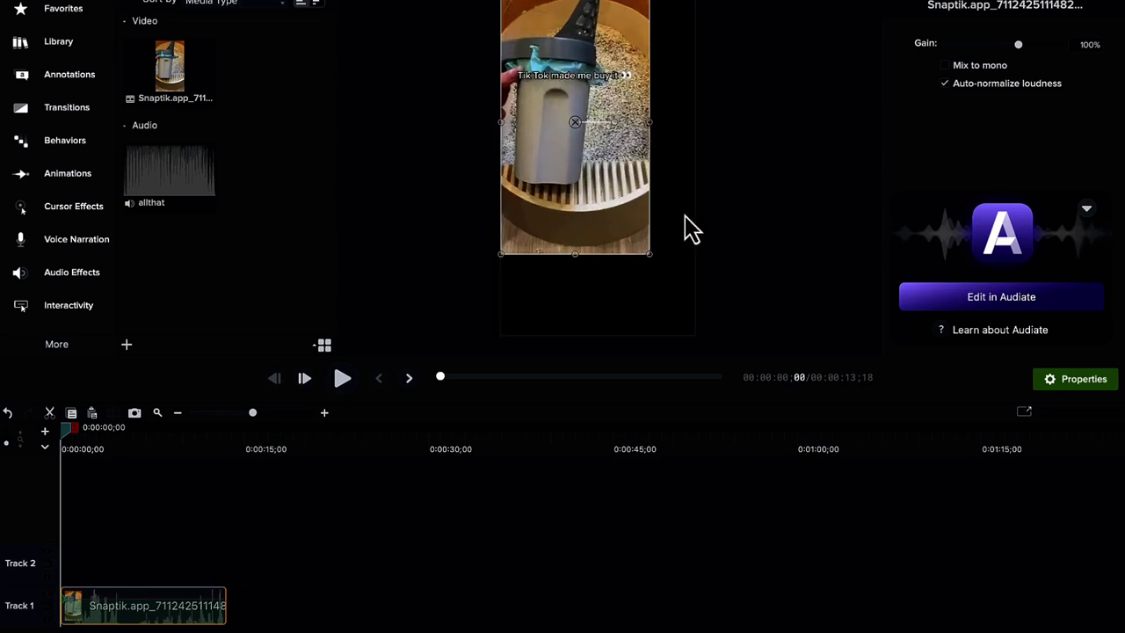
left_click_drag(652, 254, 694, 334)
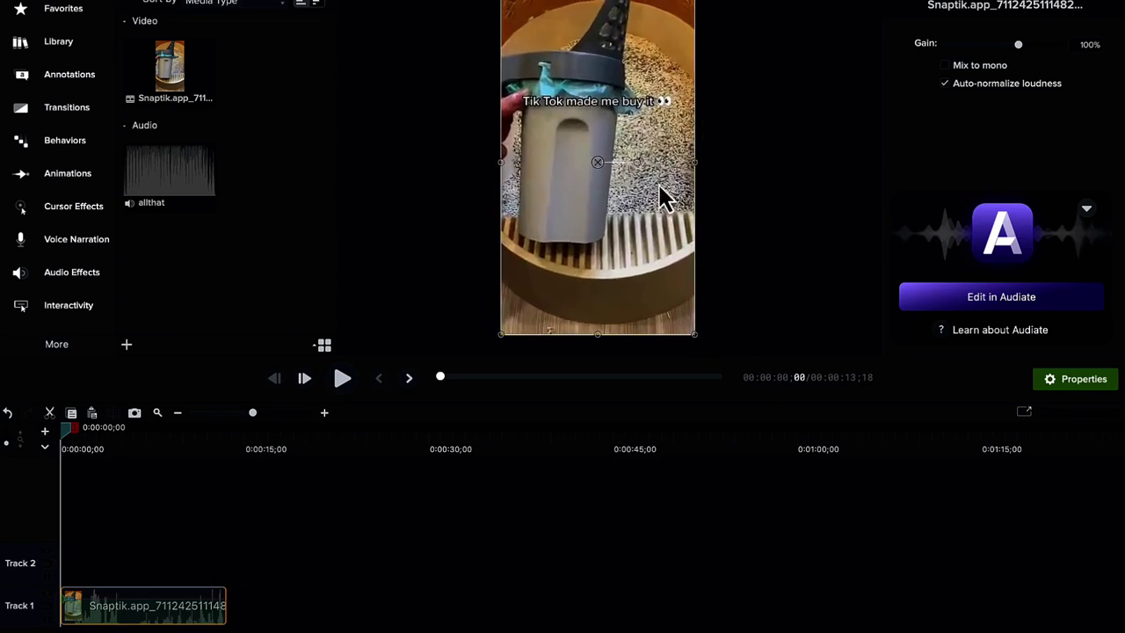
left_click(761, 134)
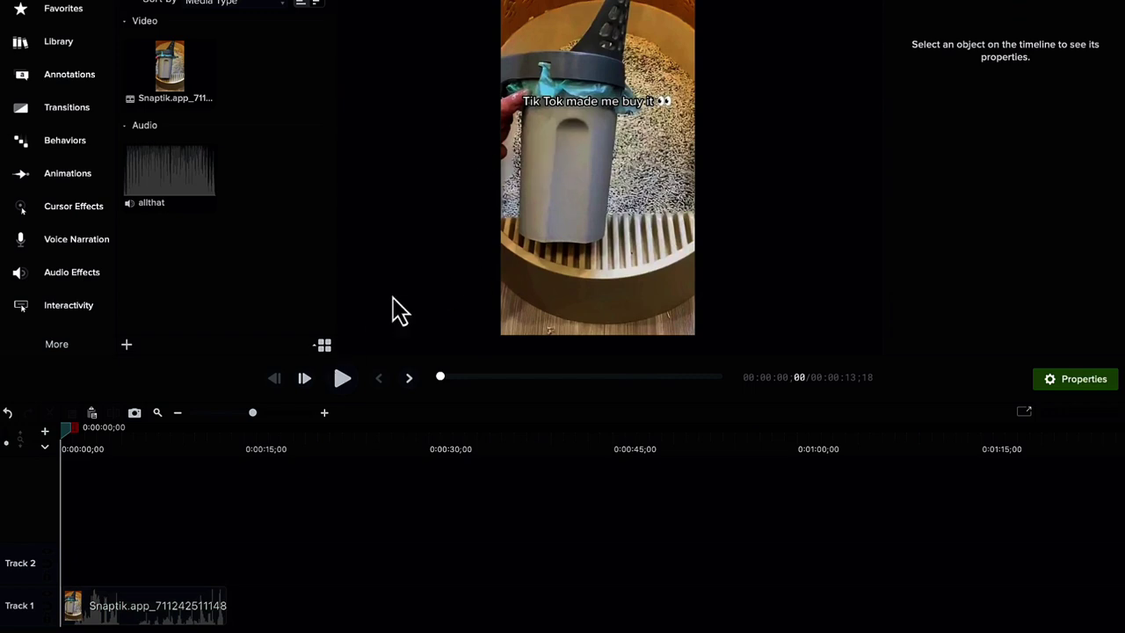
- Check the Track 1 clip's options, then play the video
right_click(188, 612)
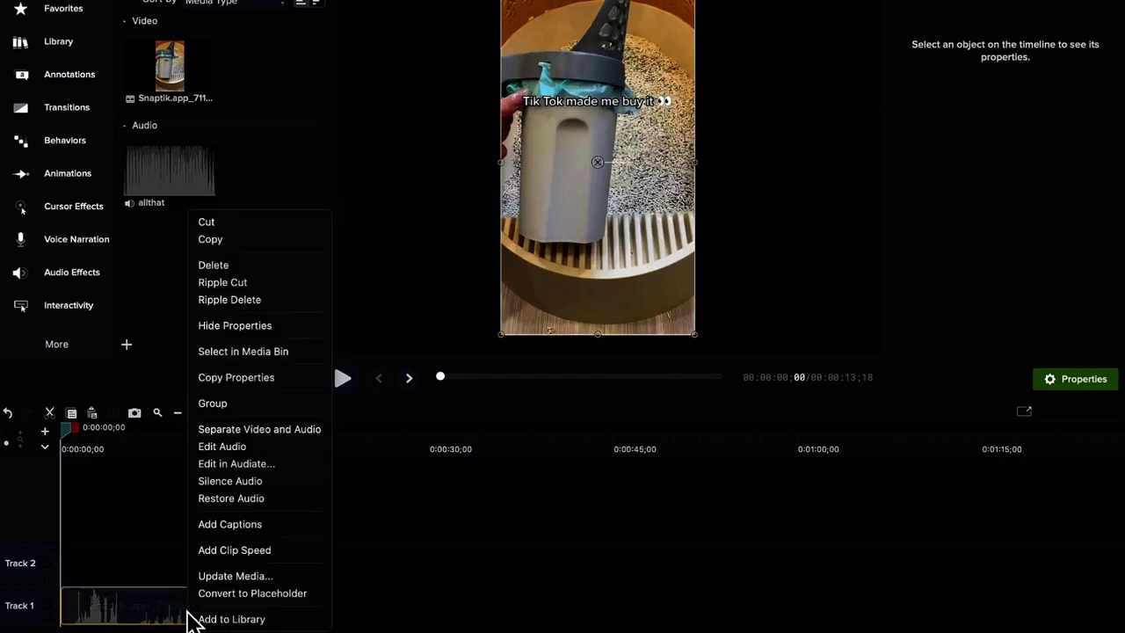
left_click(585, 133)
key("space")
left_click(566, 519)
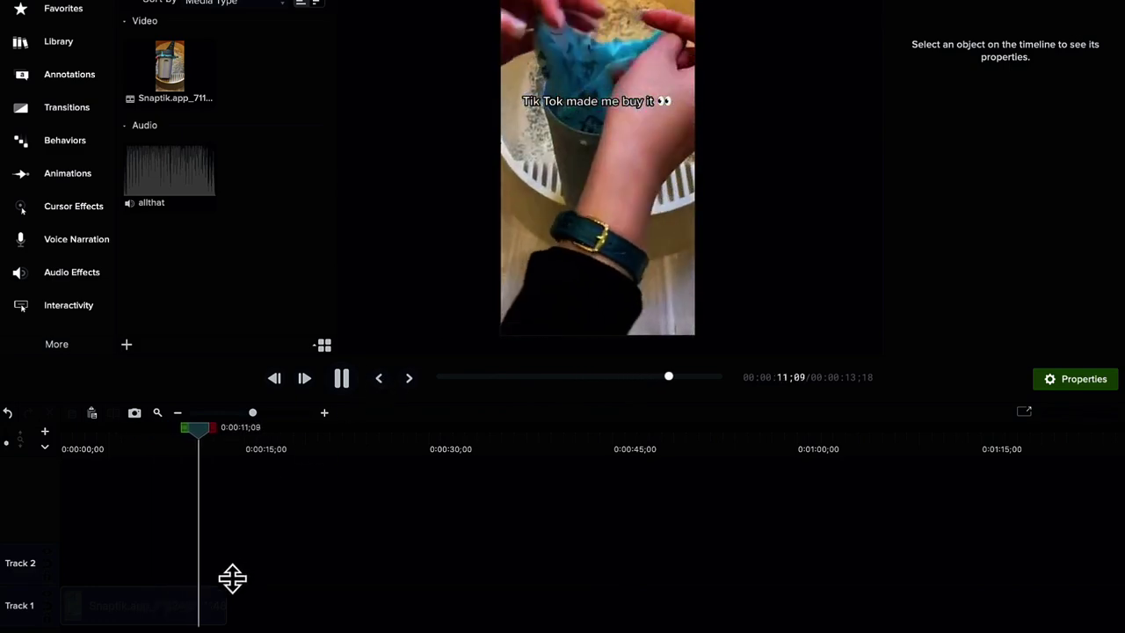
- Stop playback and scrub around the end of the Snaptik clip near 12;22
key("space")
left_click_drag(171, 439, 110, 434)
scroll(193, 436, "down", 2)
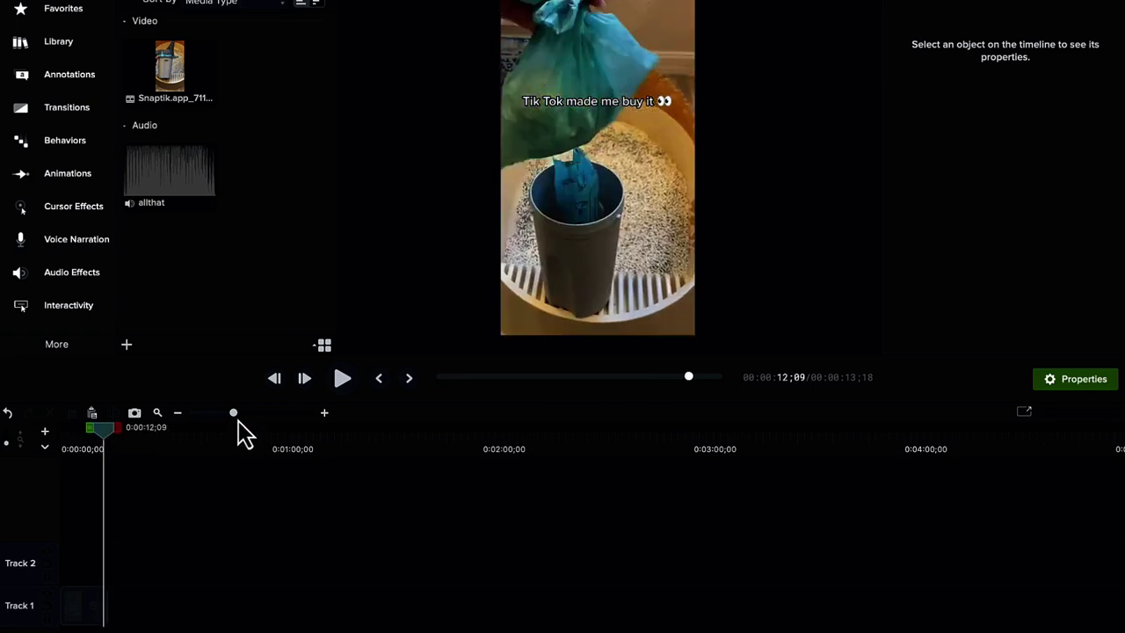
left_click_drag(238, 419, 249, 416)
left_click_drag(172, 437, 167, 437)
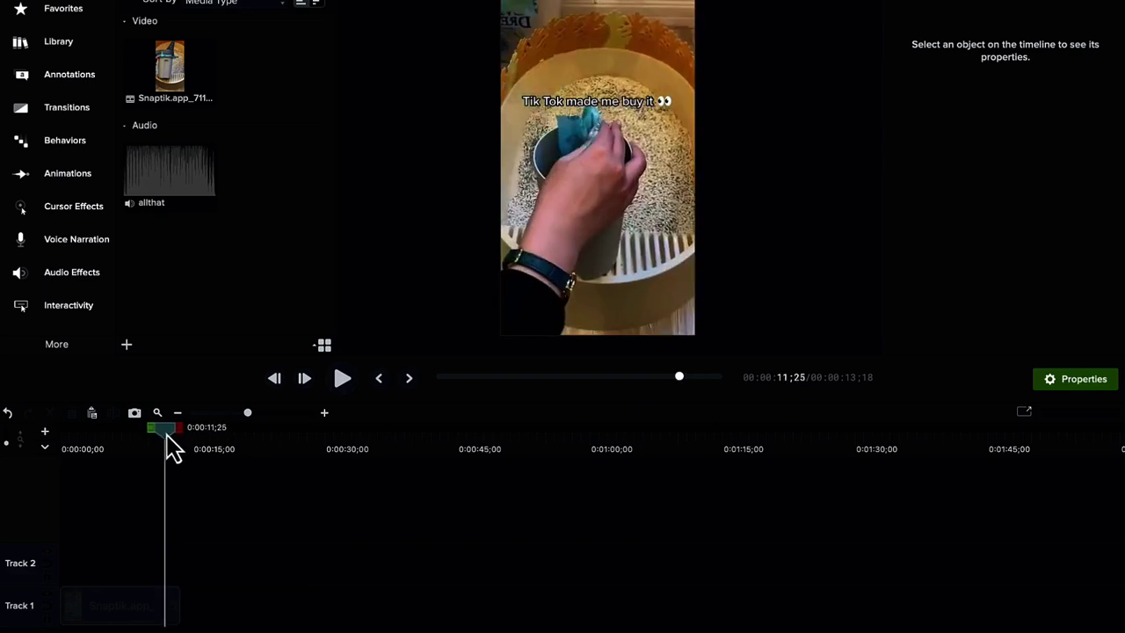
left_click(170, 606)
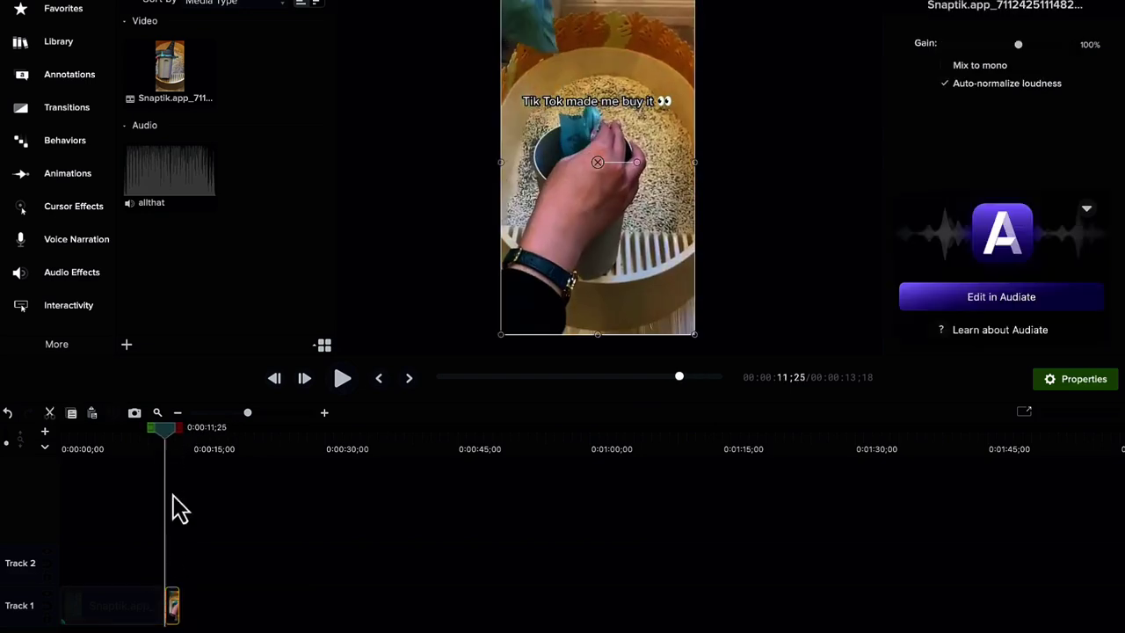
left_click(173, 442)
left_click_drag(170, 430, 173, 432)
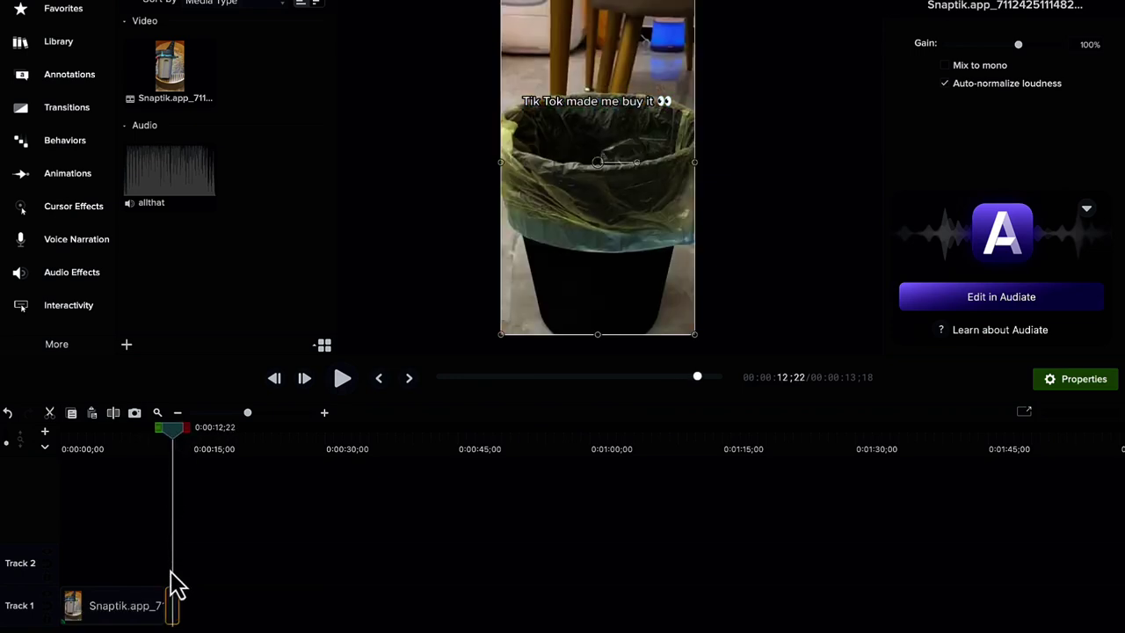
left_click(276, 470)
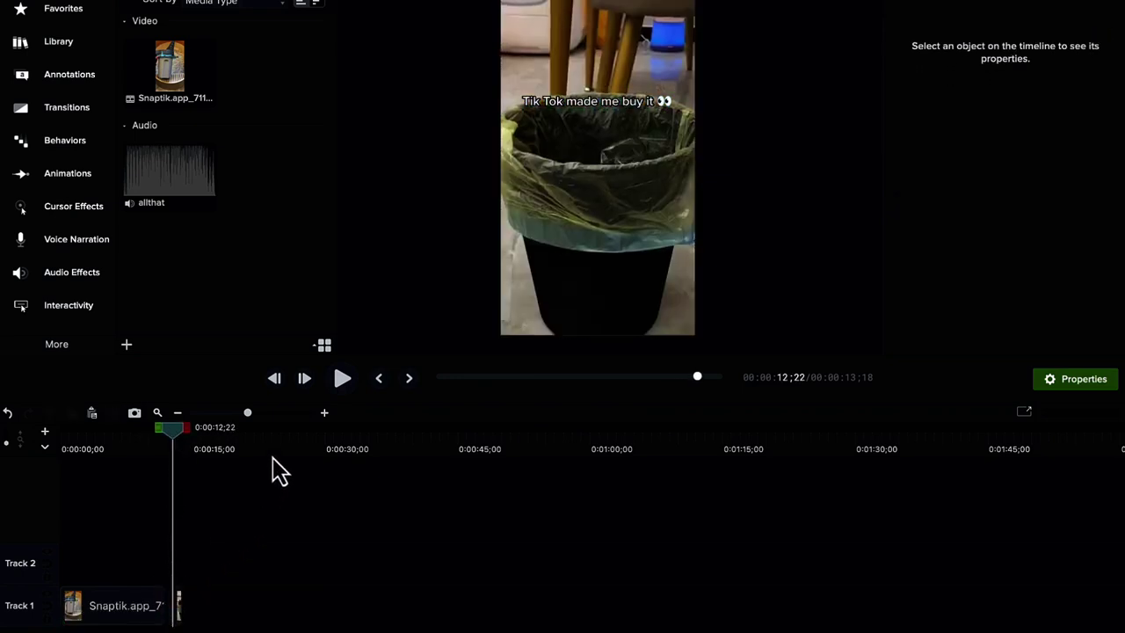
- Move the short trailing piece against the main clip and replay the video
left_click(271, 412)
left_click_drag(571, 606, 535, 600)
left_click(422, 448)
key("space")
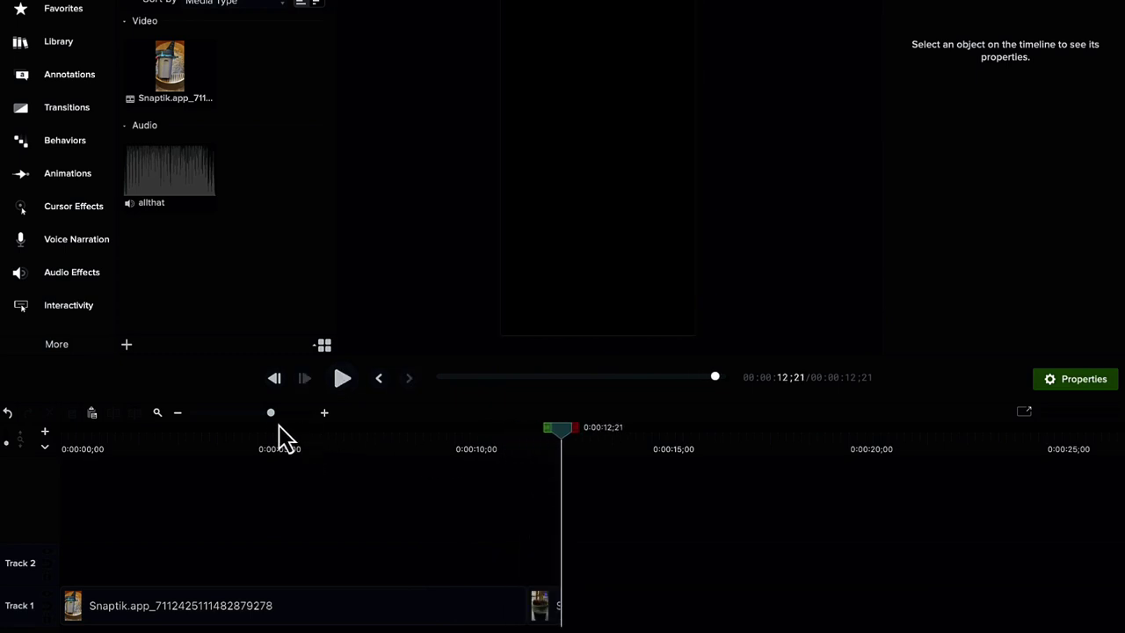
left_click_drag(271, 412, 256, 412)
- Add the allthat music to Track 2, trim it to 13;12, then delete it
left_click_drag(163, 202, 73, 571)
left_click(421, 450)
key("Delete")
left_click_drag(414, 553, 233, 570)
left_click(225, 522)
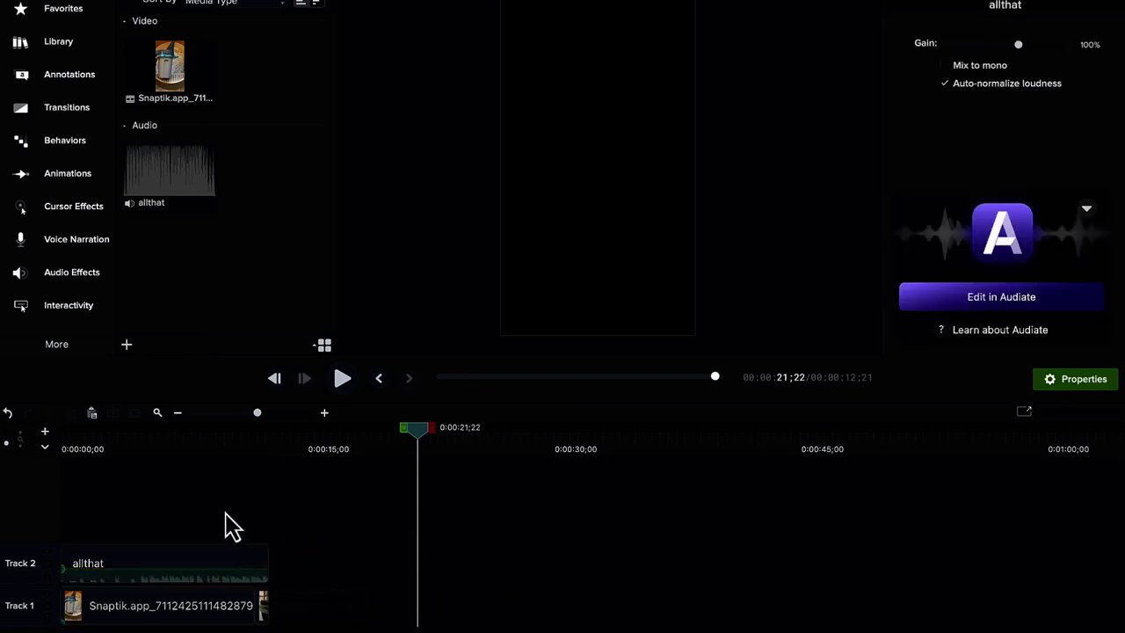
left_click(216, 569)
key("Delete")
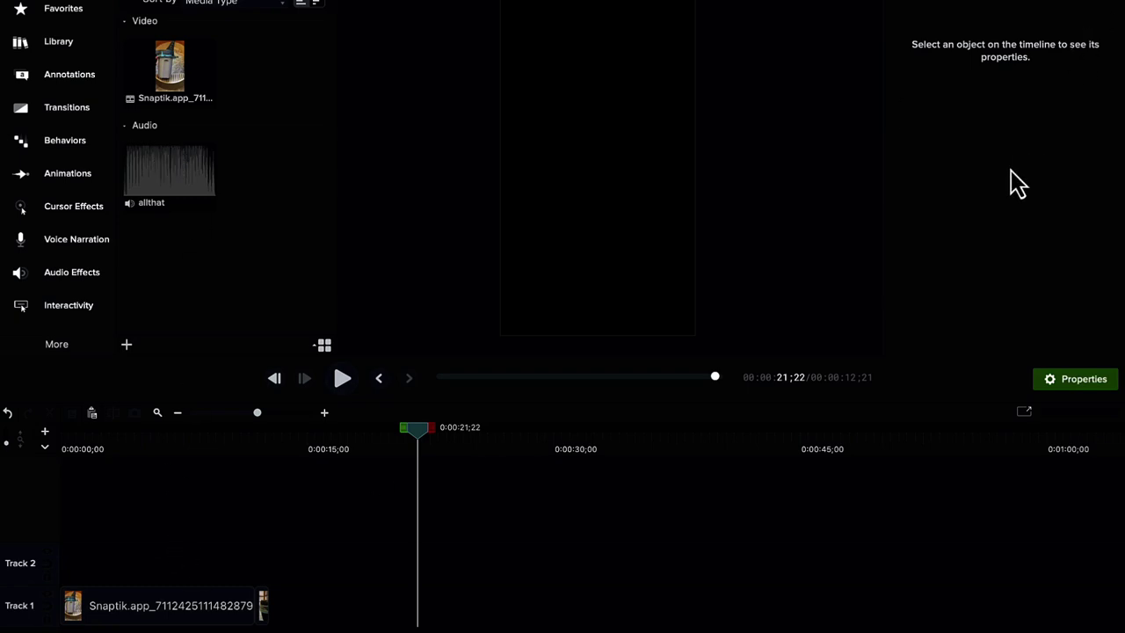
- Open the Export menu with the Snaptik clip on Track 1
left_click(1055, 2)
- Export the video as Cat Litter.mp4 to Downloads and close the finished notice
left_click(1049, 6)
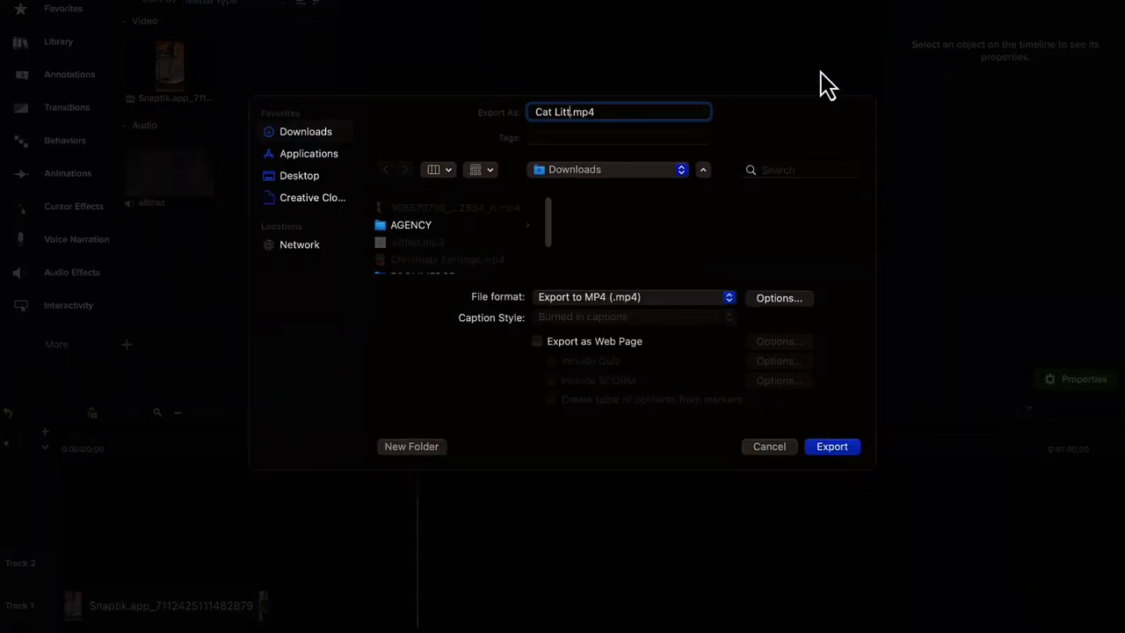
left_click(833, 447)
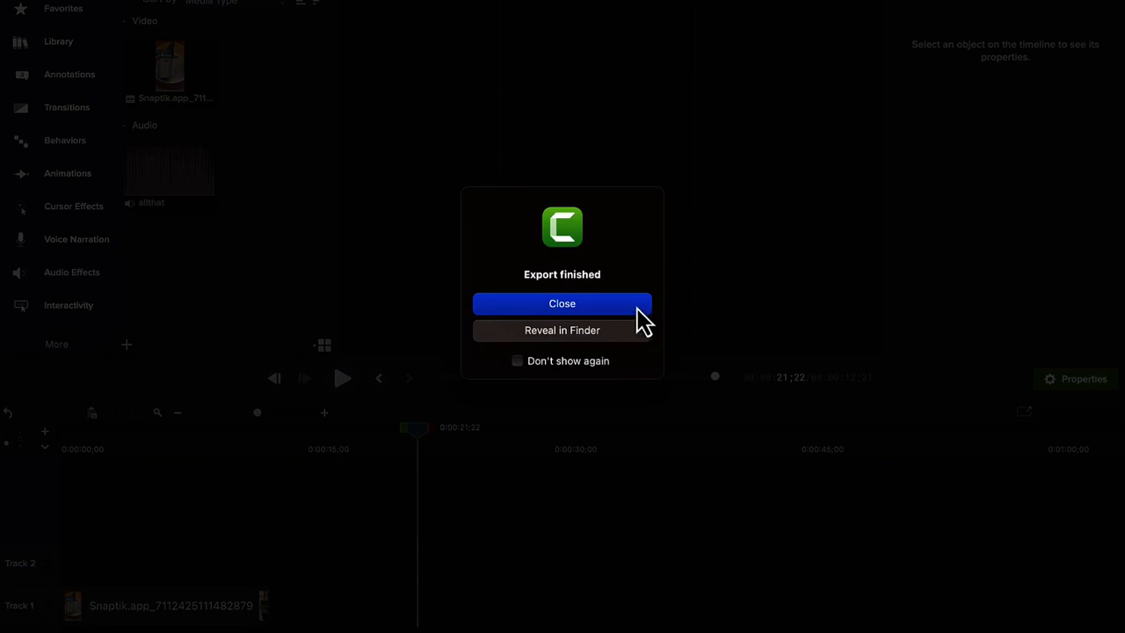
left_click(636, 310)
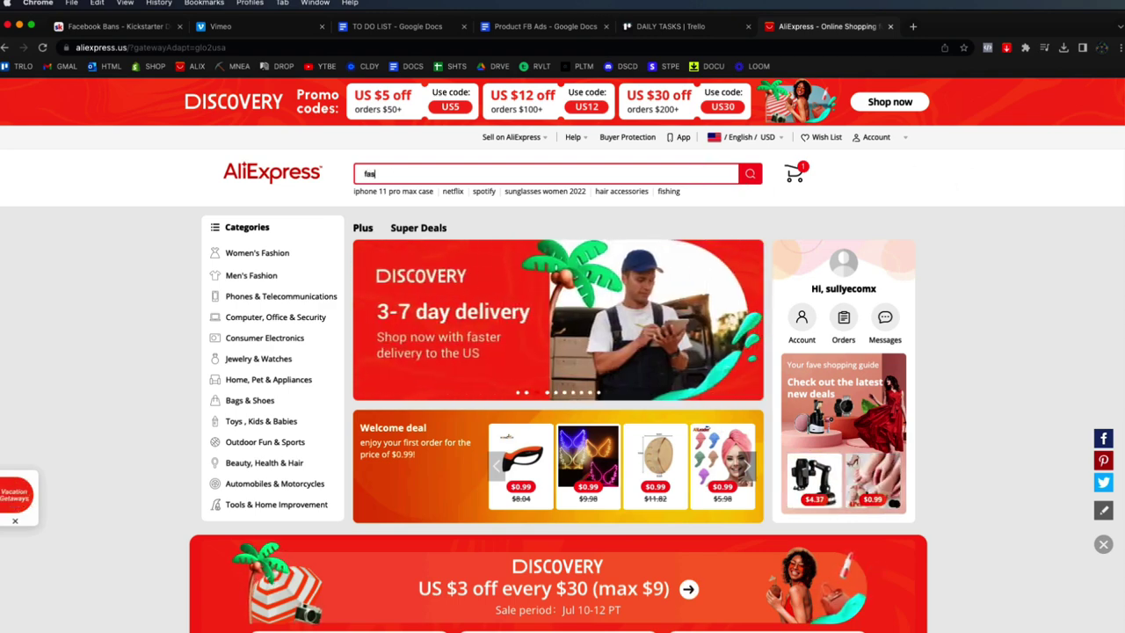
- Search AliExpress for 'fashion', then view and close a blue sneakers listing
type("t")
key("BackSpace")
type("hion")
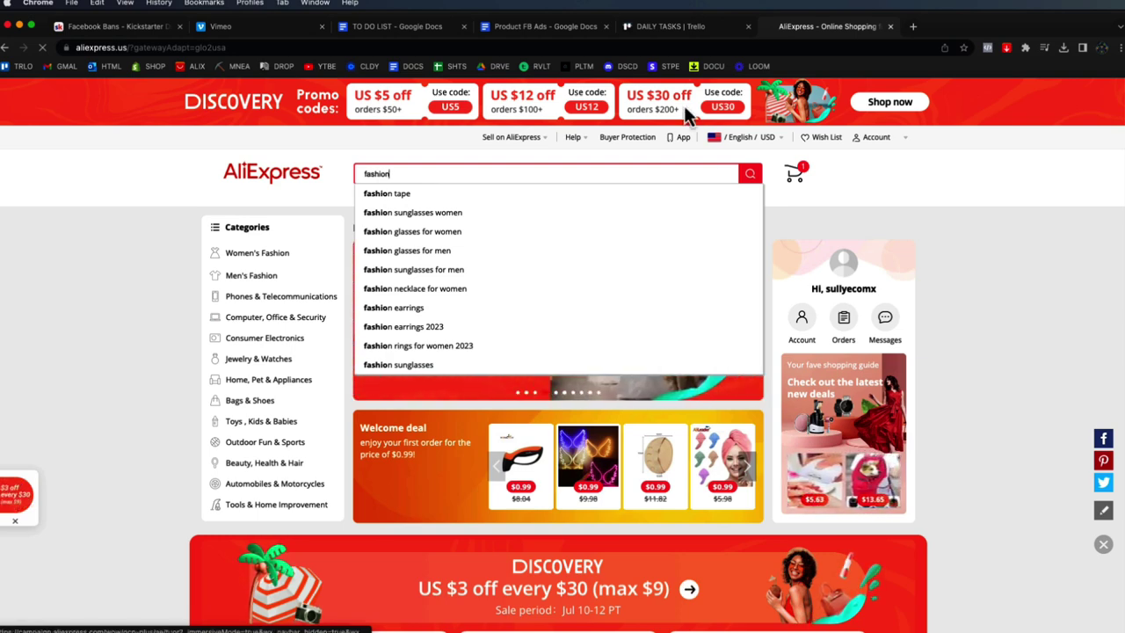
key("Return")
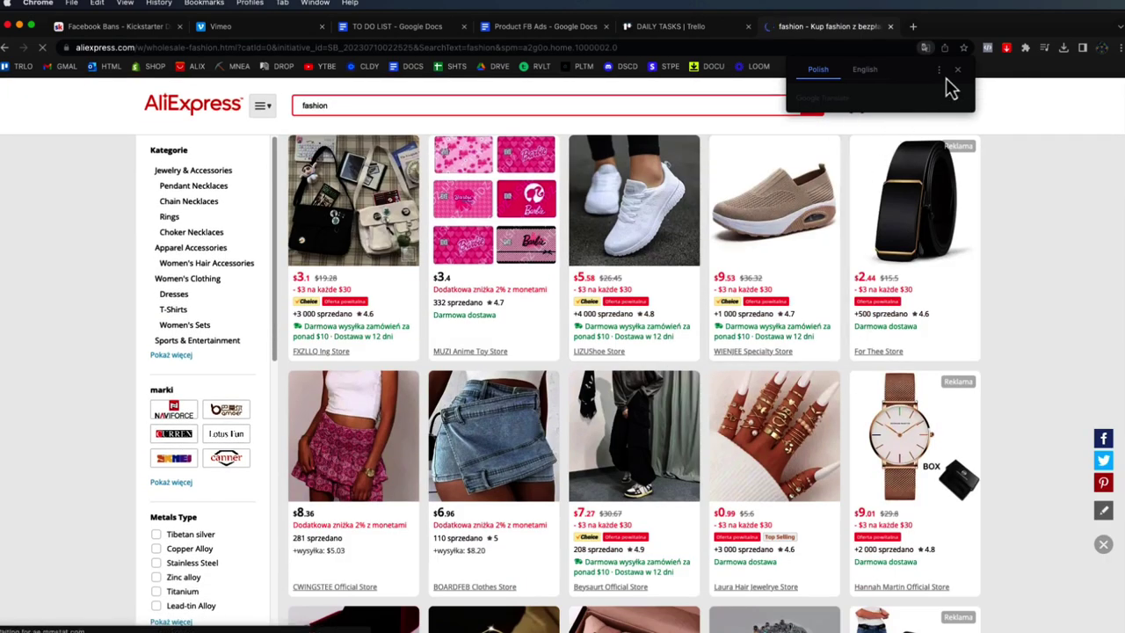
scroll(737, 420, "down", 2)
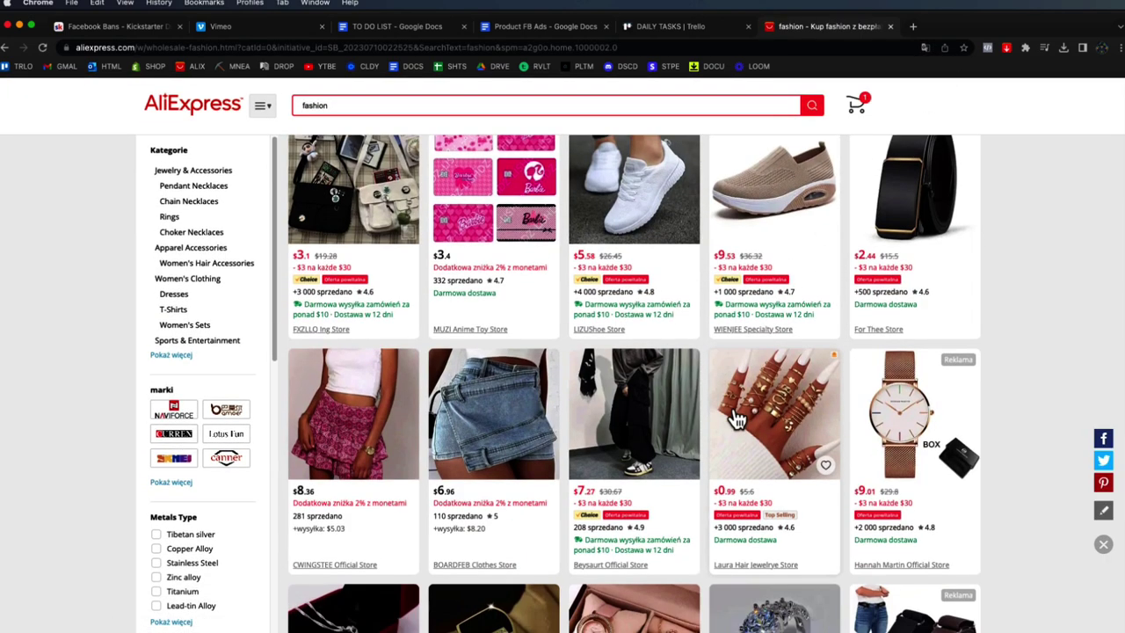
scroll(736, 413, "down", 2)
scroll(735, 391, "down", 3)
scroll(734, 386, "down", 3)
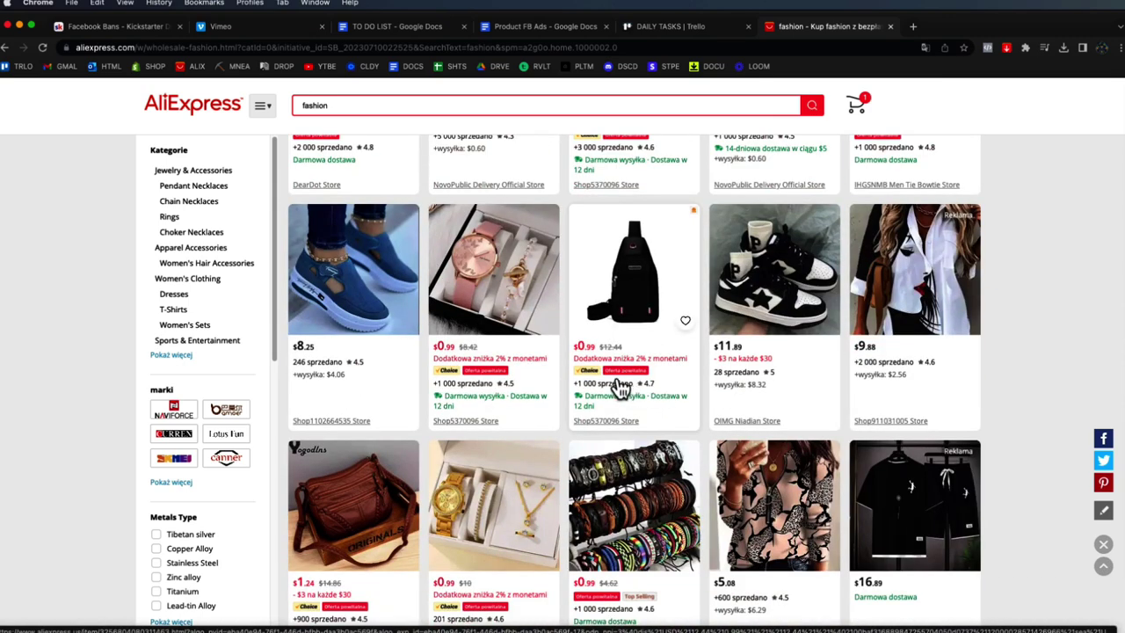
left_click(376, 292)
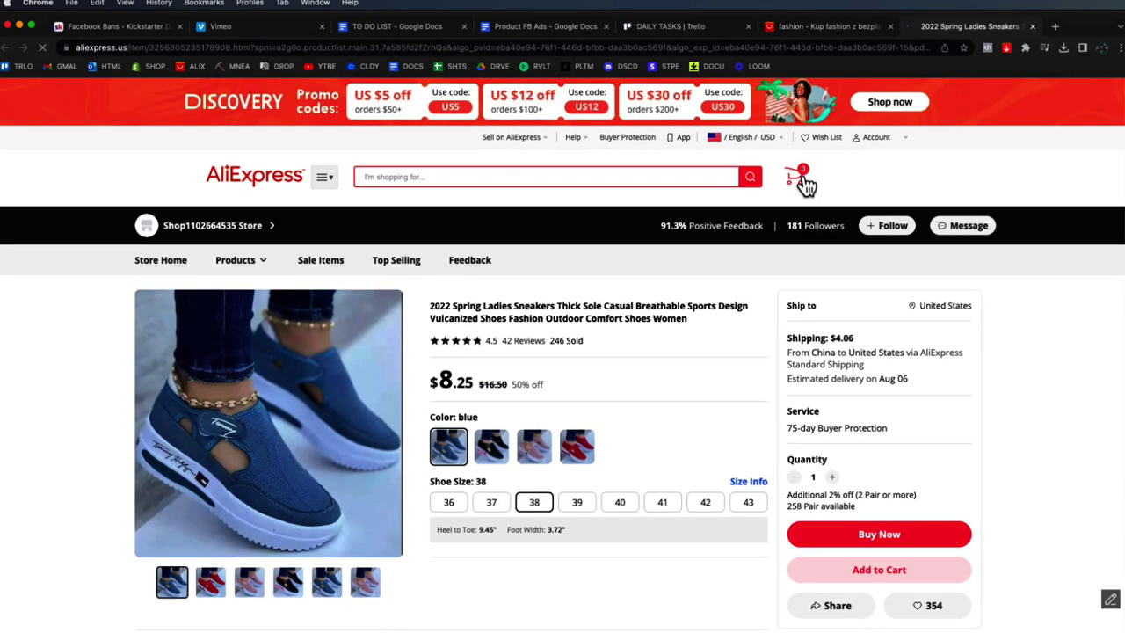
scroll(614, 406, "down", 3)
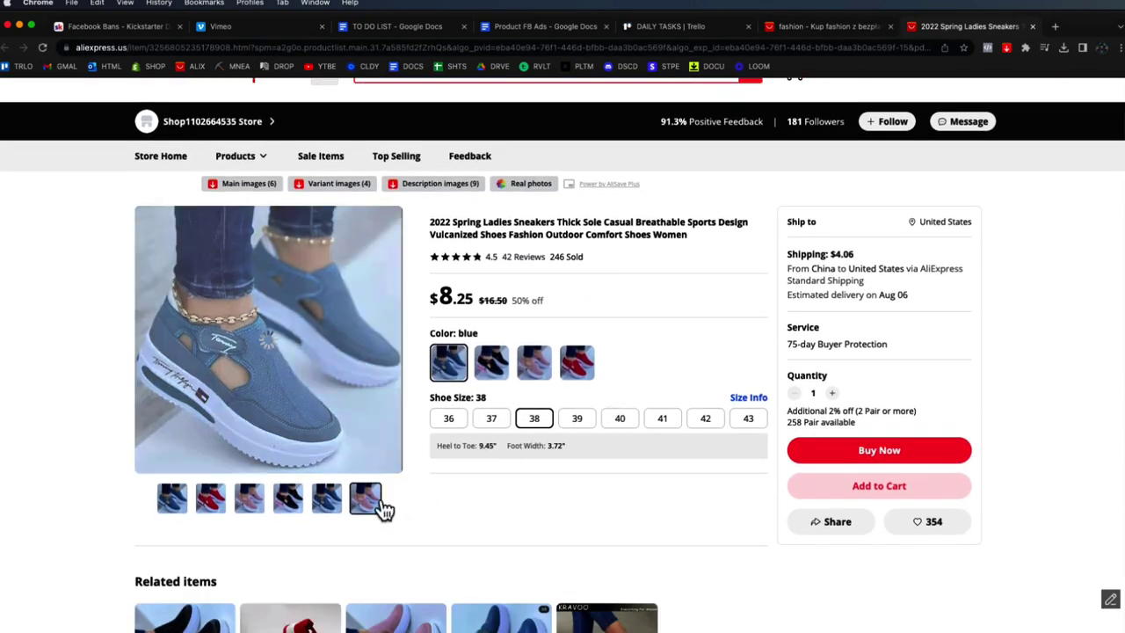
scroll(771, 246, "down", 3)
scroll(783, 241, "up", 2)
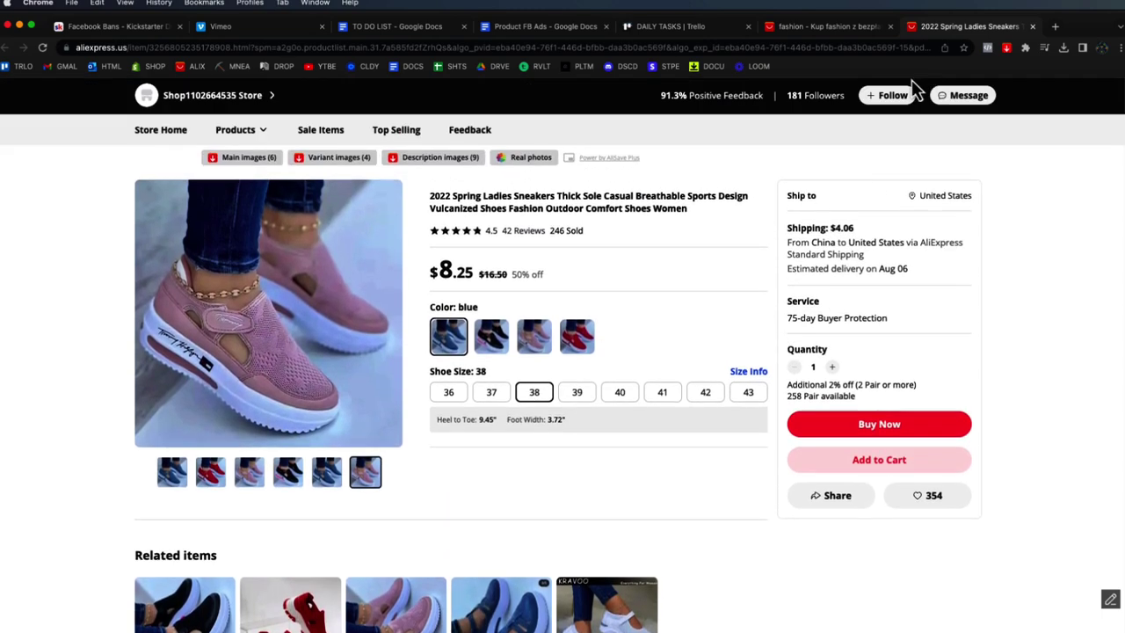
left_click(1033, 27)
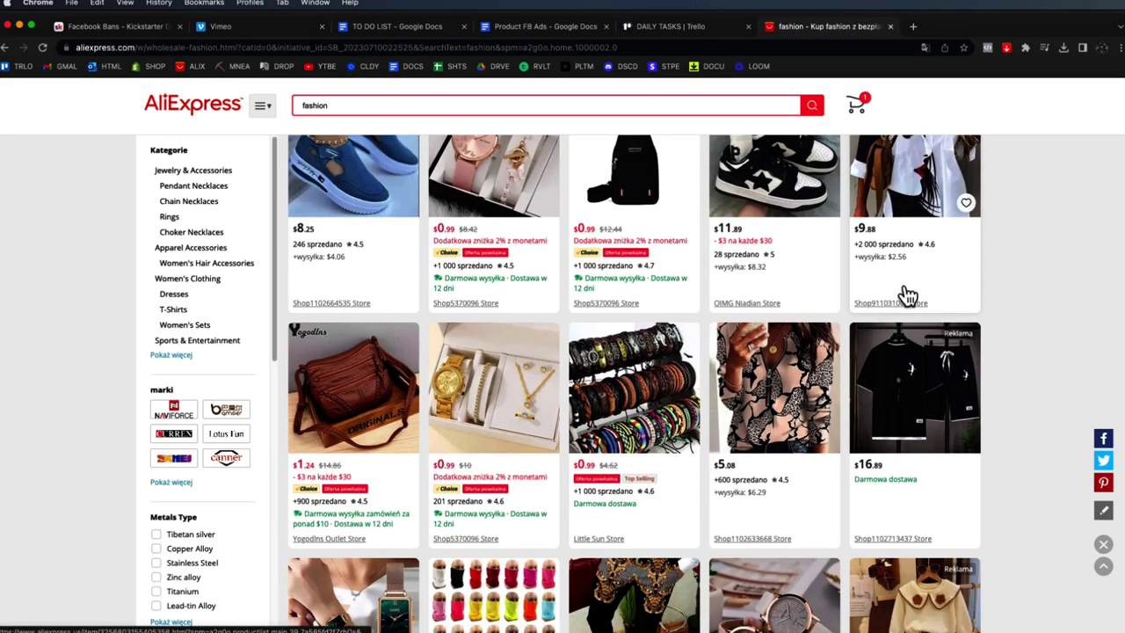
- Replace the search with 'jumper' and run it
scroll(908, 296, "down", 3)
double_click(356, 104)
type("jumper")
key("Return")
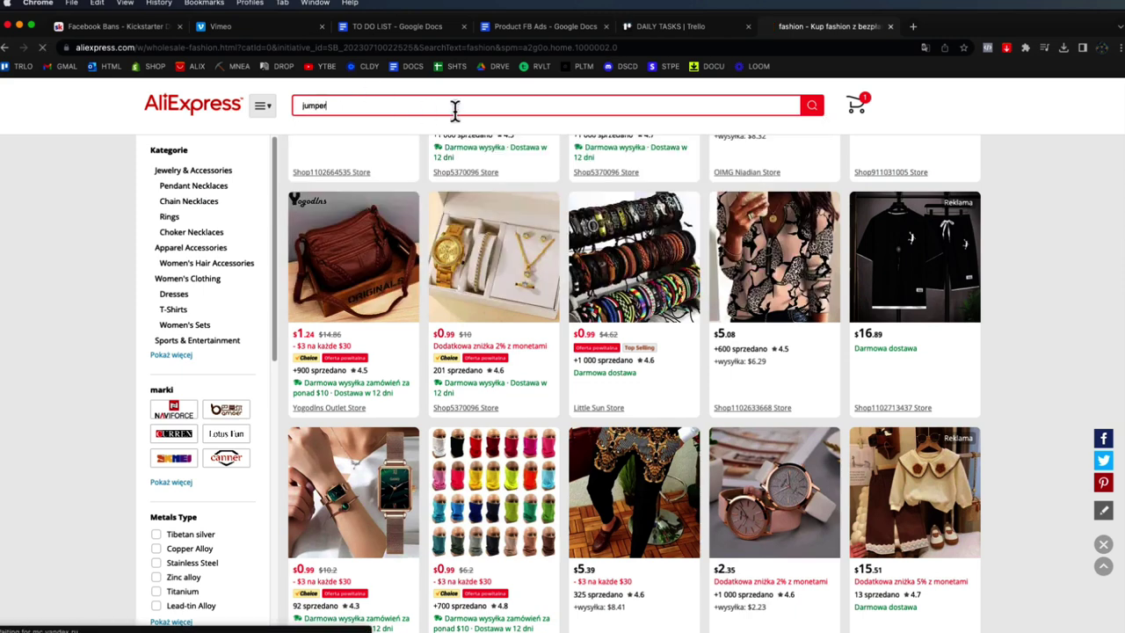
- Search 'fashion summer' and open the green suspender jumpsuit product page
scroll(610, 238, "down", 6)
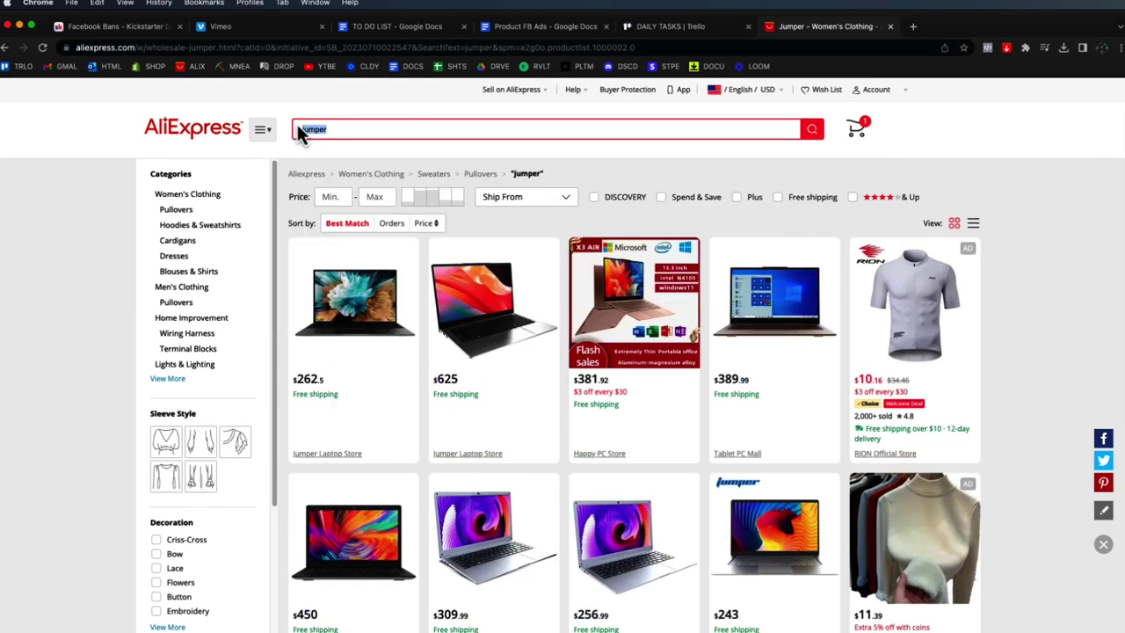
type("fashio")
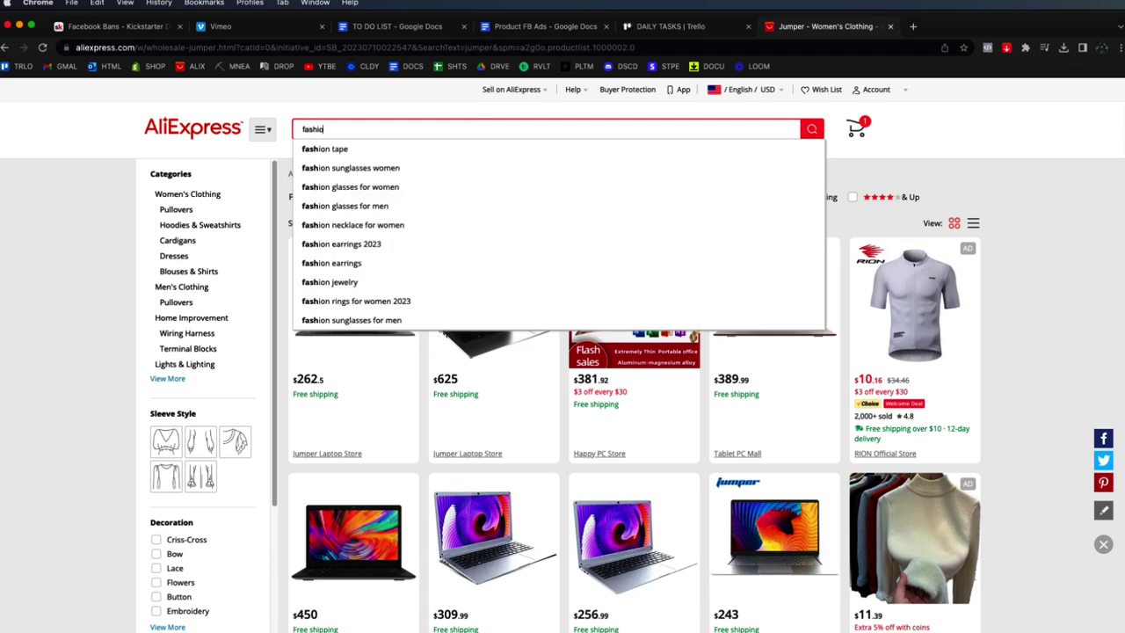
type("n summer")
key("Return")
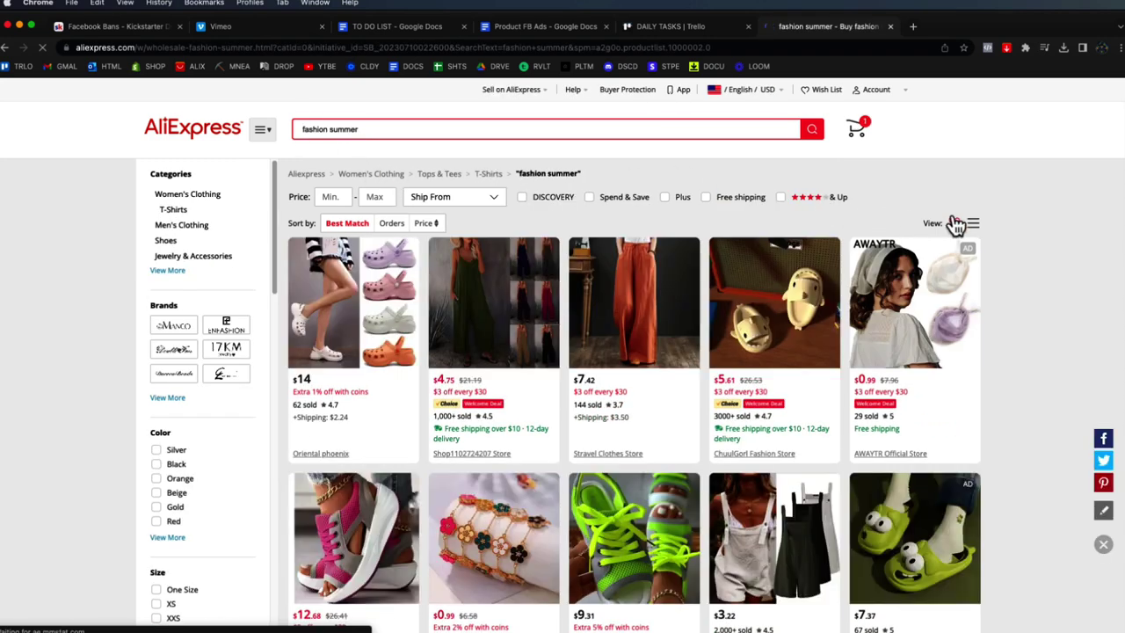
scroll(955, 224, "down", 2)
left_click(483, 223)
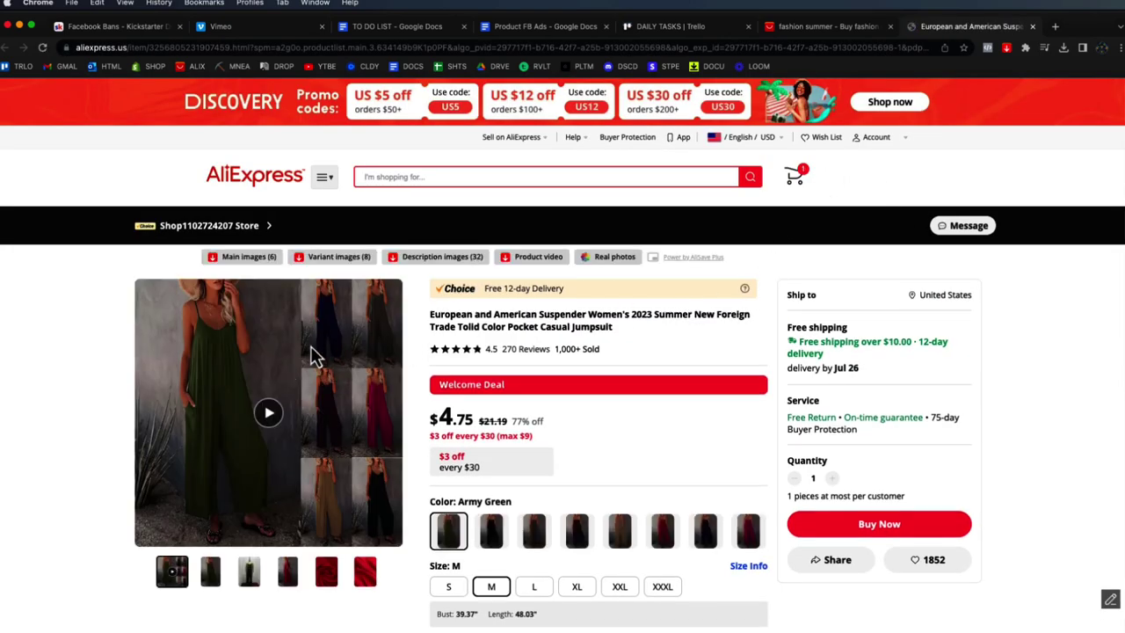
- Preview the jumpsuit in Purple and Black, then return to Army Green
left_click(576, 532)
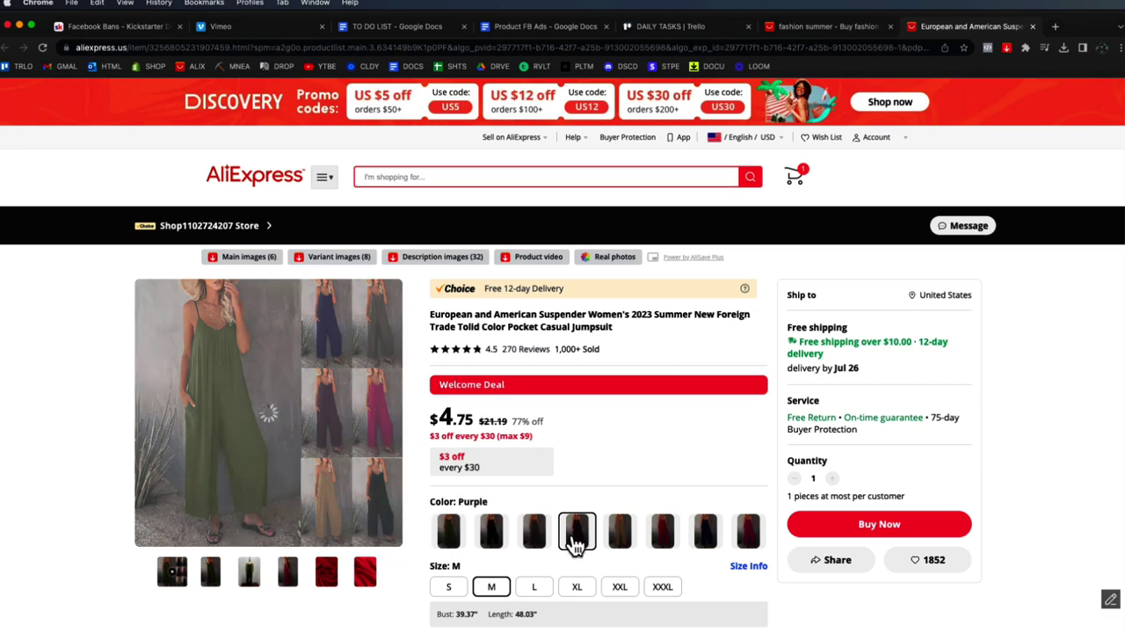
left_click(479, 540)
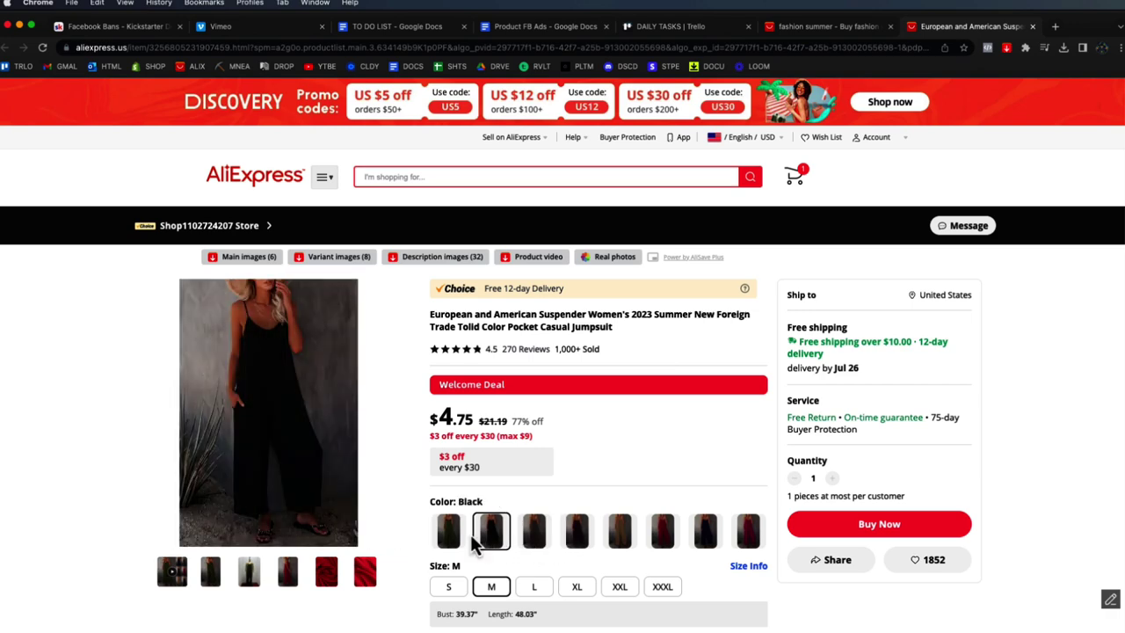
left_click(466, 527)
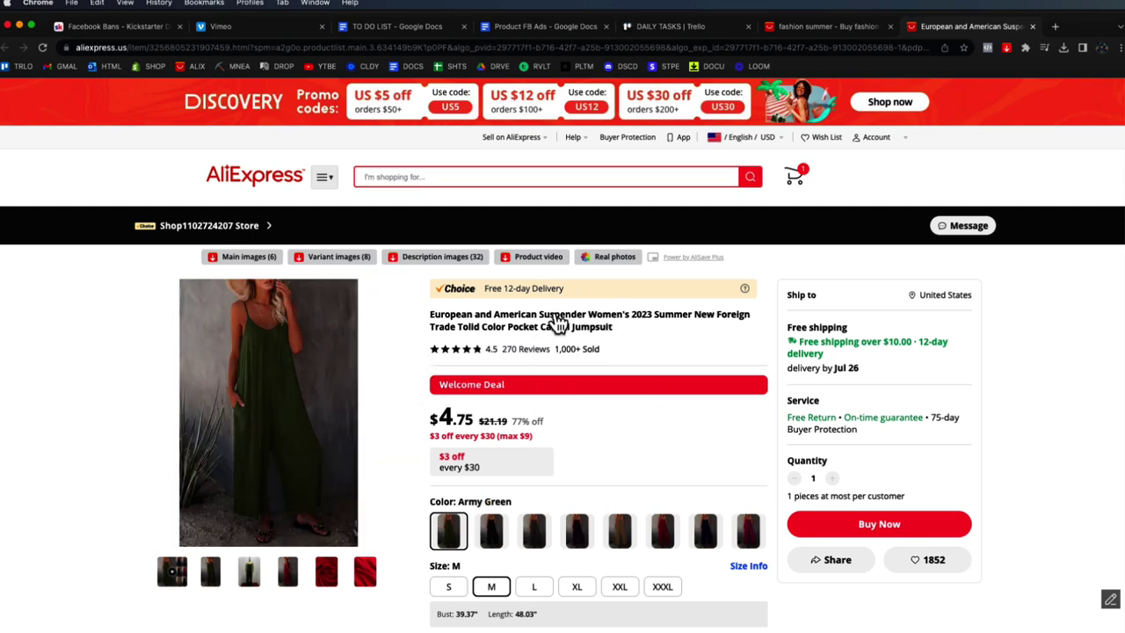
- Download the jumpsuit's 8 variant images with AliSave Plus
left_click(1007, 48)
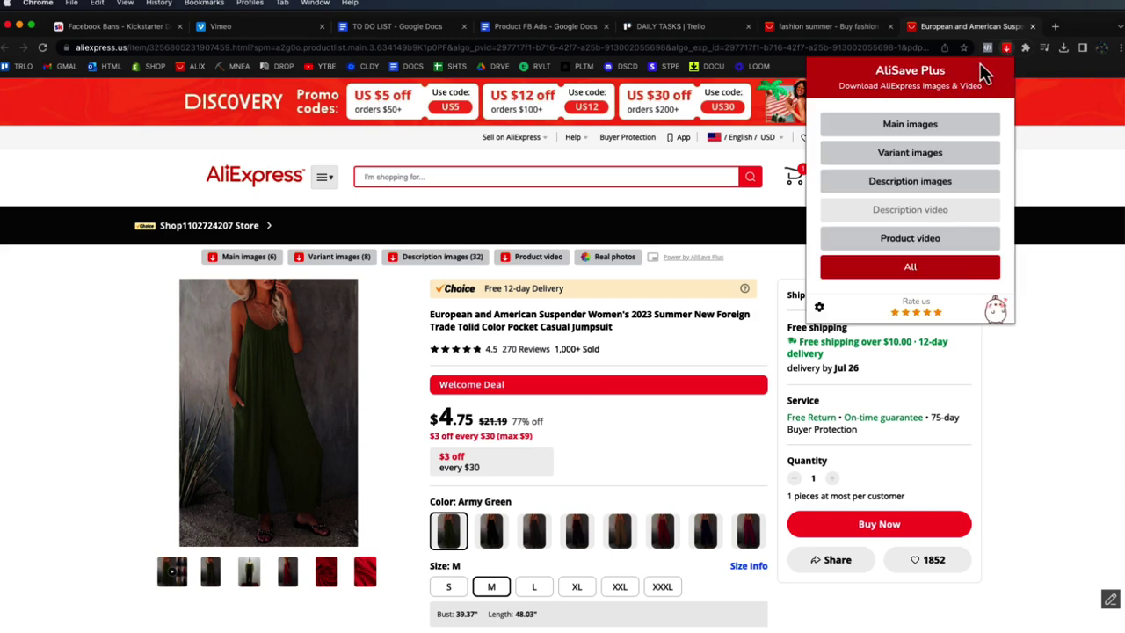
left_click(1004, 50)
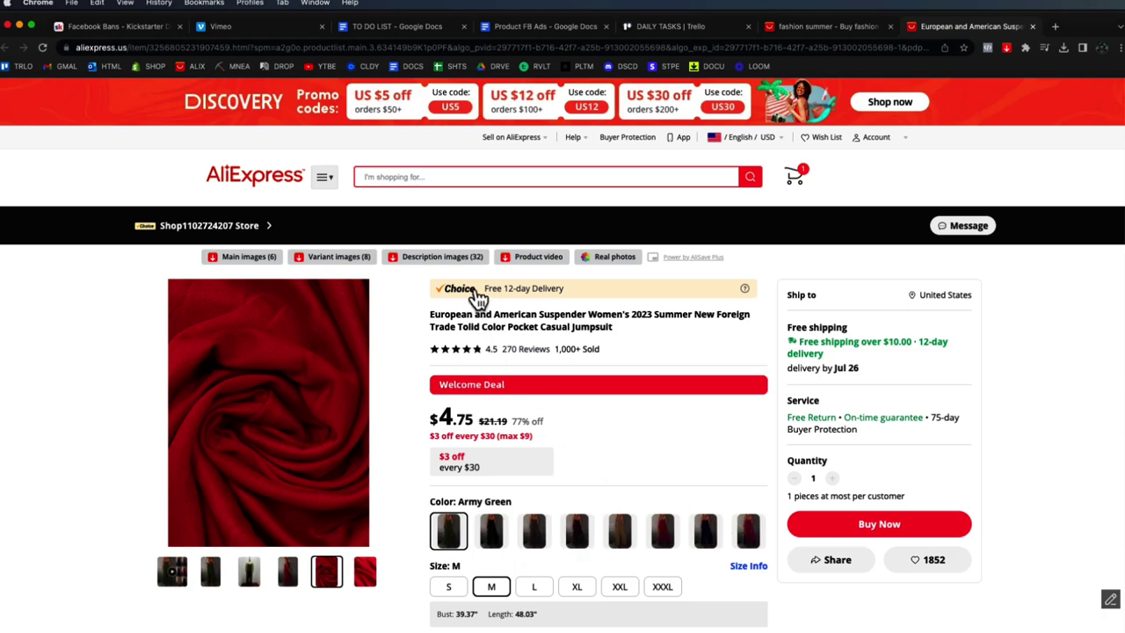
scroll(606, 377, "down", 10)
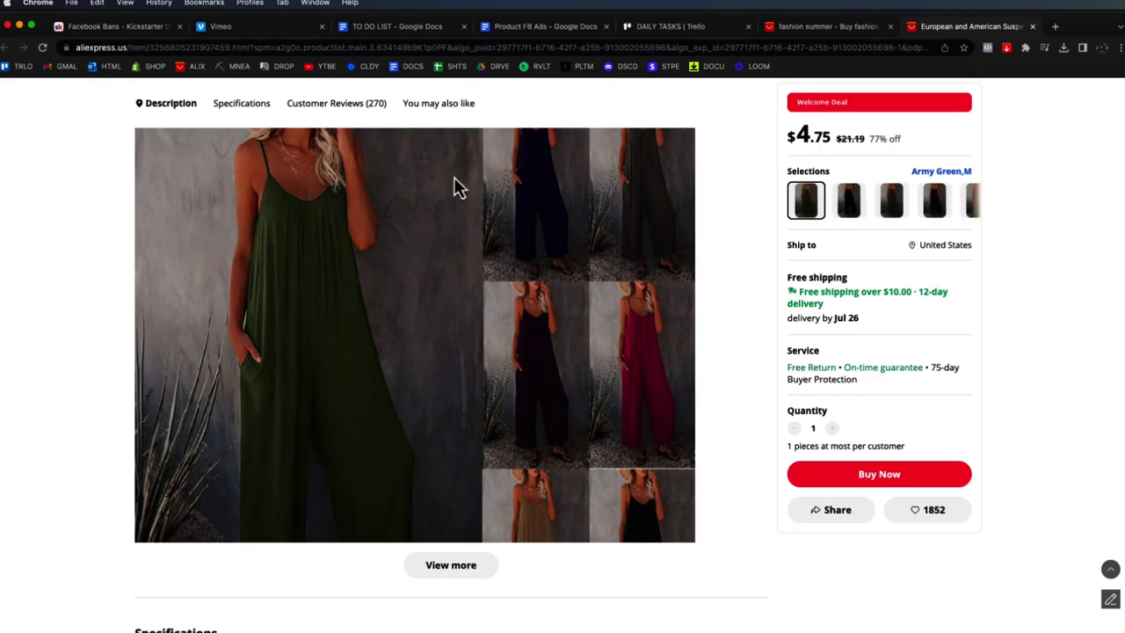
scroll(564, 268, "down", 15)
scroll(622, 378, "up", 20)
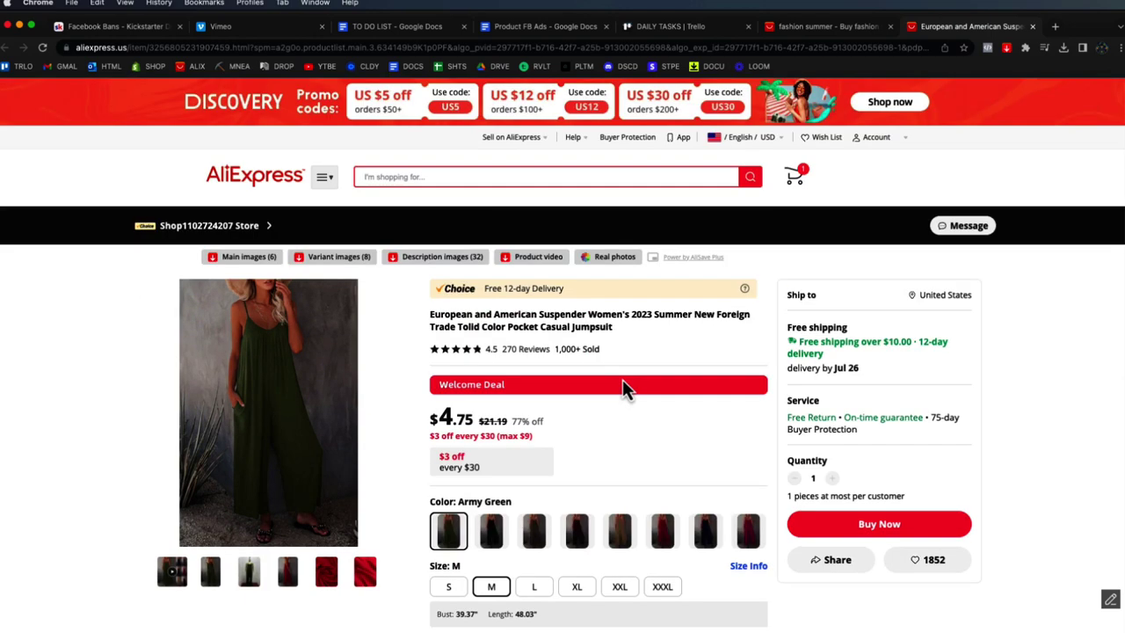
left_click(348, 260)
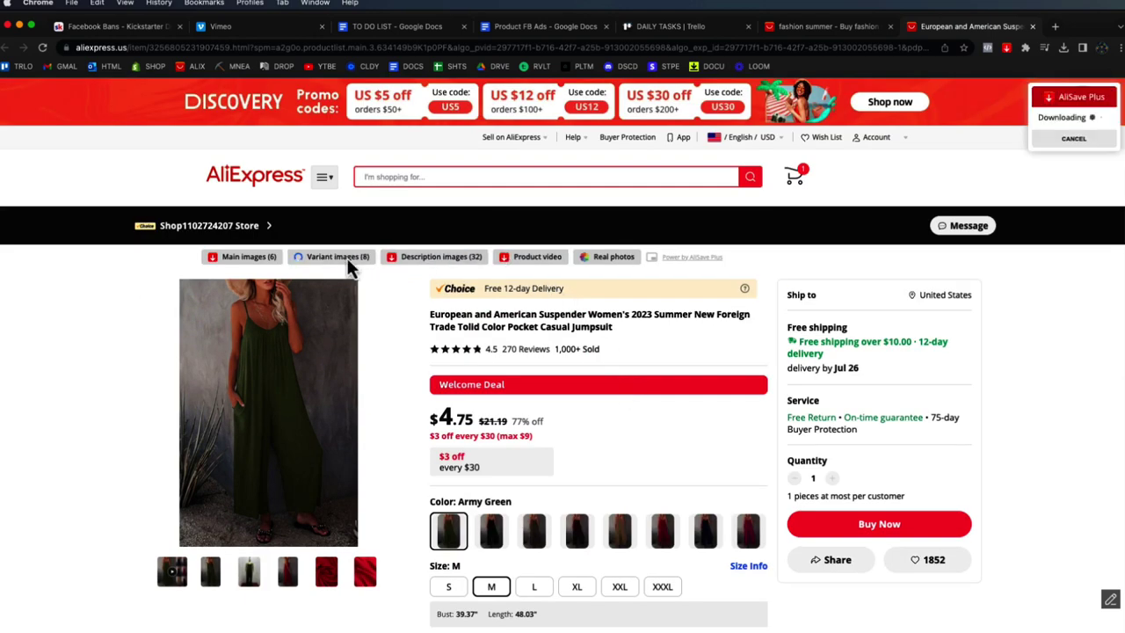
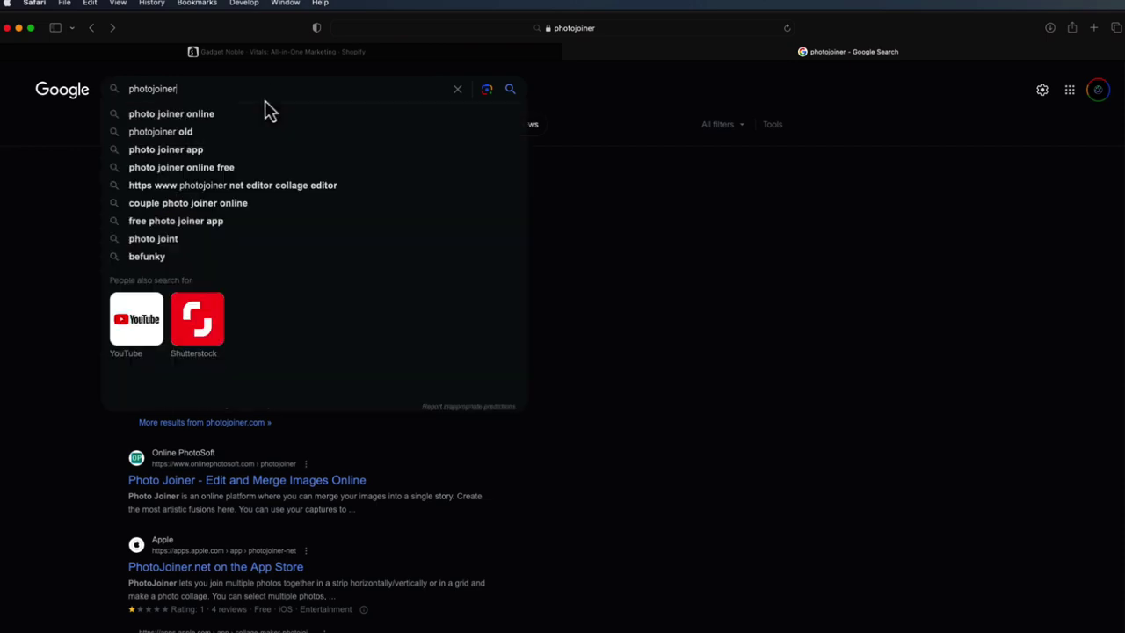
- Open the 'PhotoJoiner: Free Online Collage Maker & Photo Combiner' search result
left_click(681, 196)
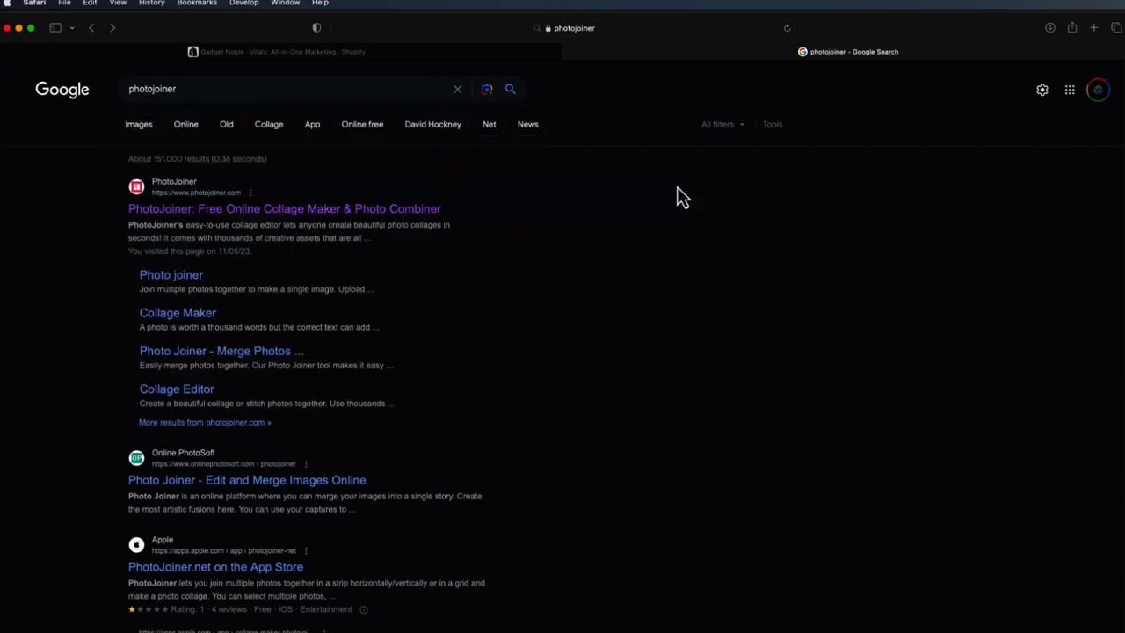
left_click(325, 220)
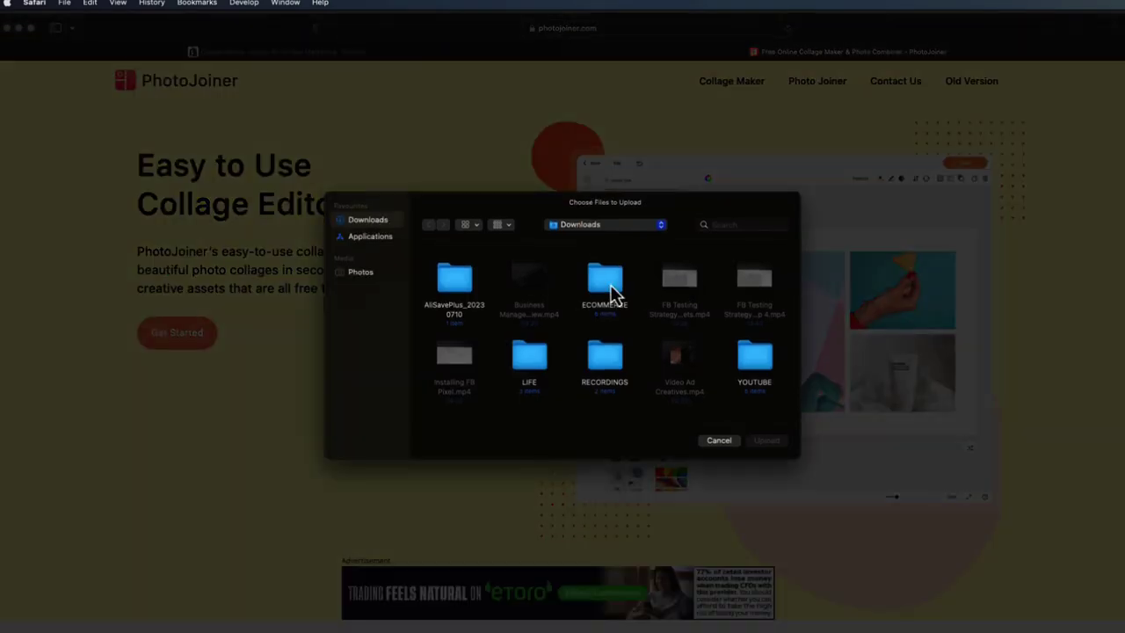
- Upload all eight images from AliSavePlus > european_and_american_summer > variant_images into the collage
double_click(457, 294)
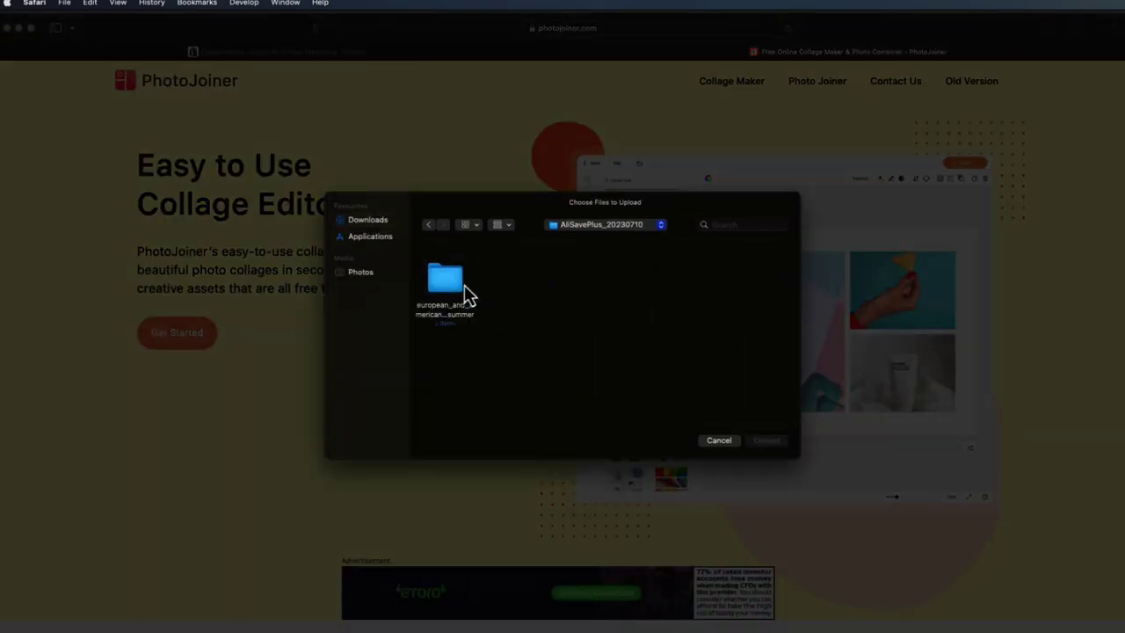
left_click(458, 294)
double_click(458, 294)
left_click(515, 290)
double_click(515, 291)
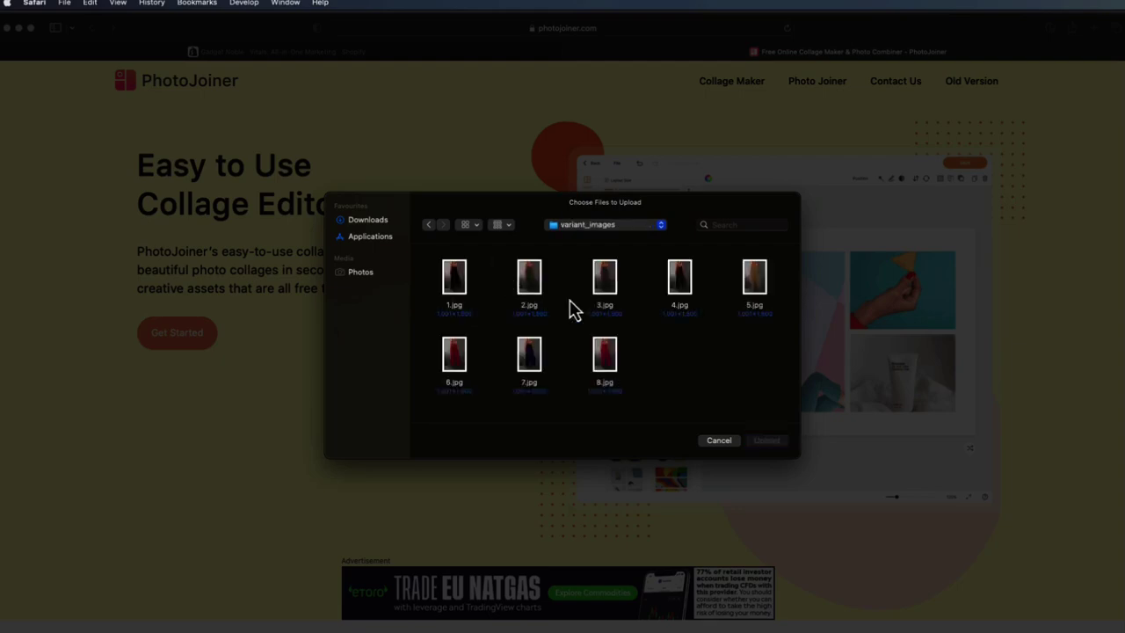
left_click(454, 271)
key("super+a")
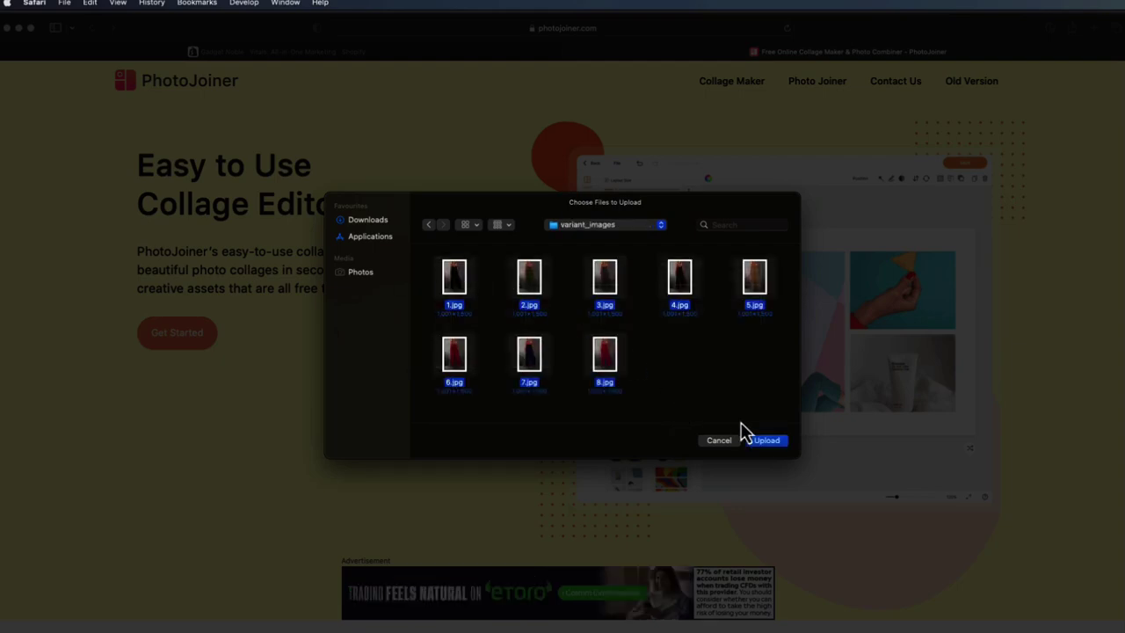
left_click(758, 441)
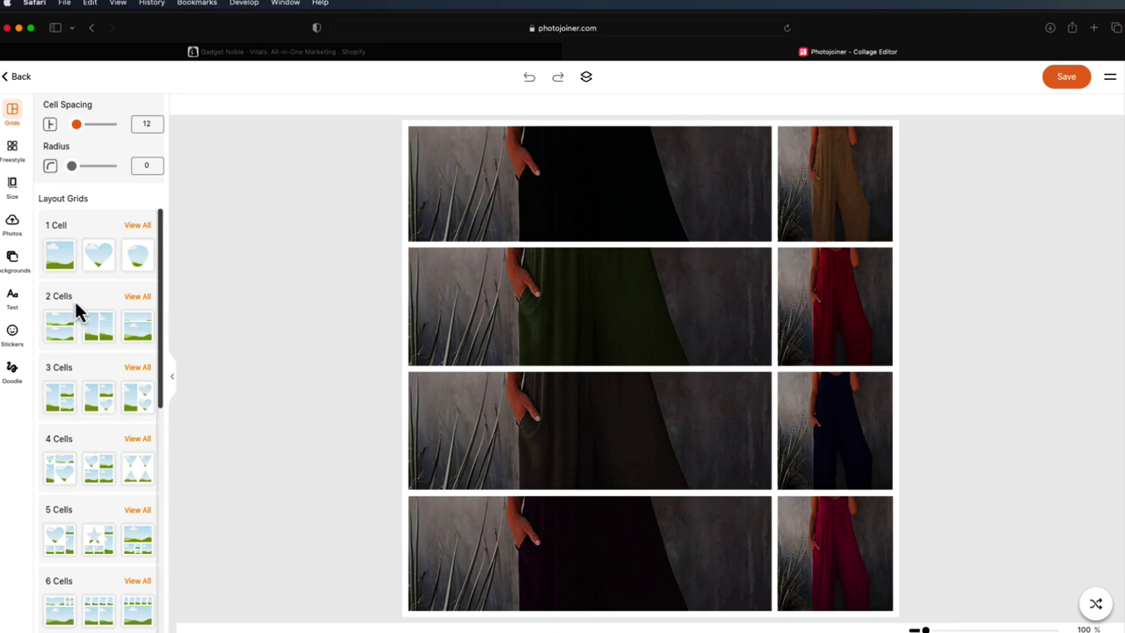
- Switch the collage to the first 3 Cells layout and zoom the canvas to 82%
scroll(78, 306, "down", 1)
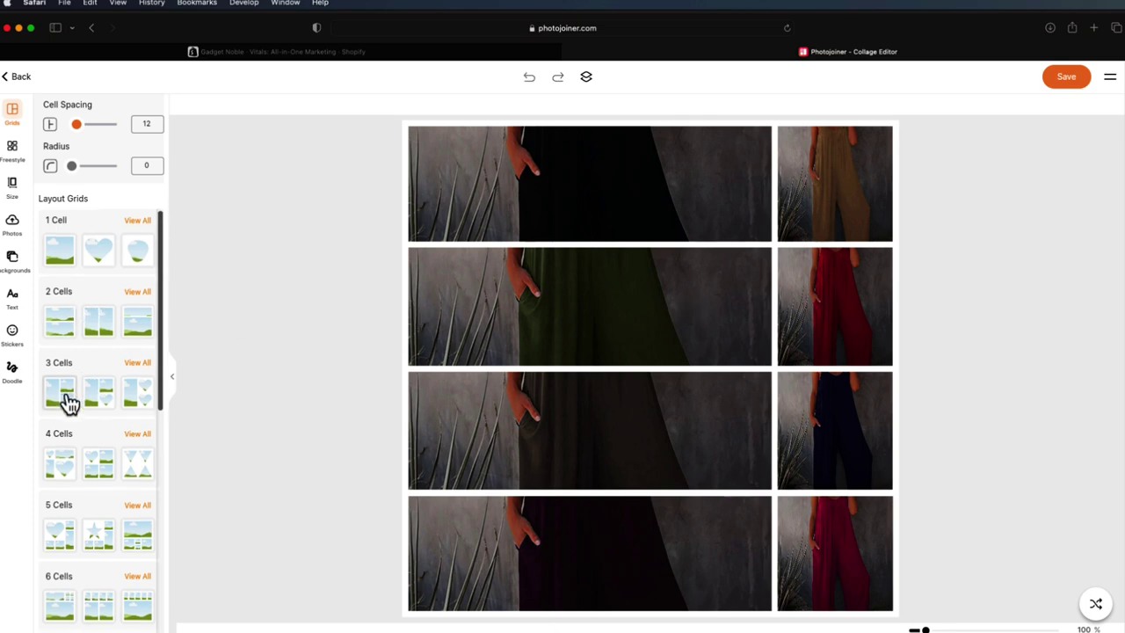
left_click(62, 395)
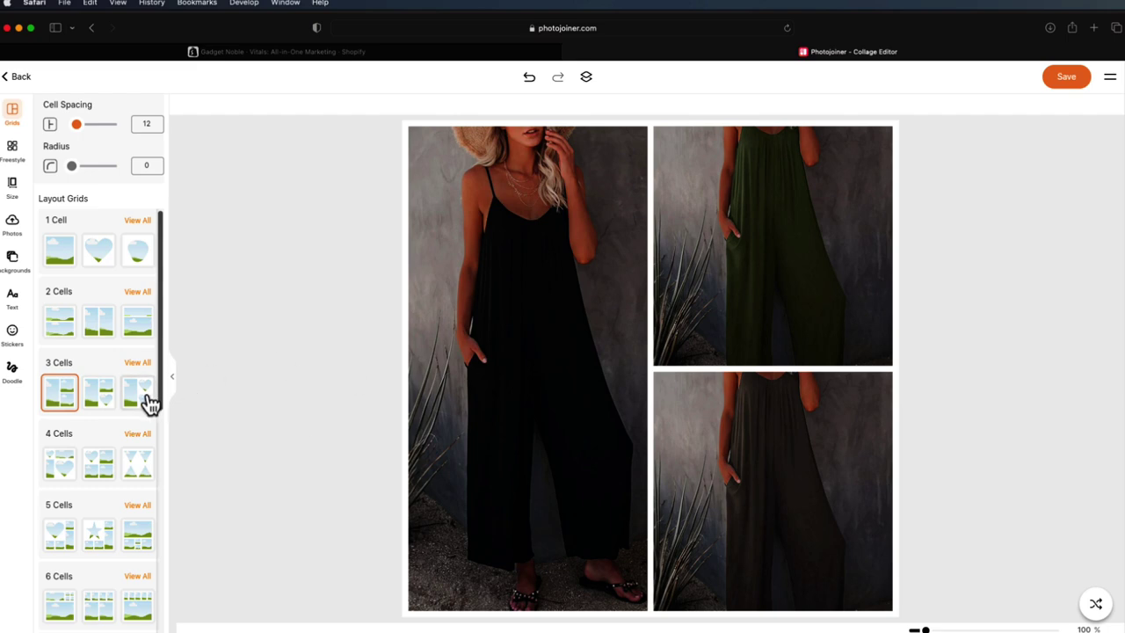
scroll(141, 400, "down", 4)
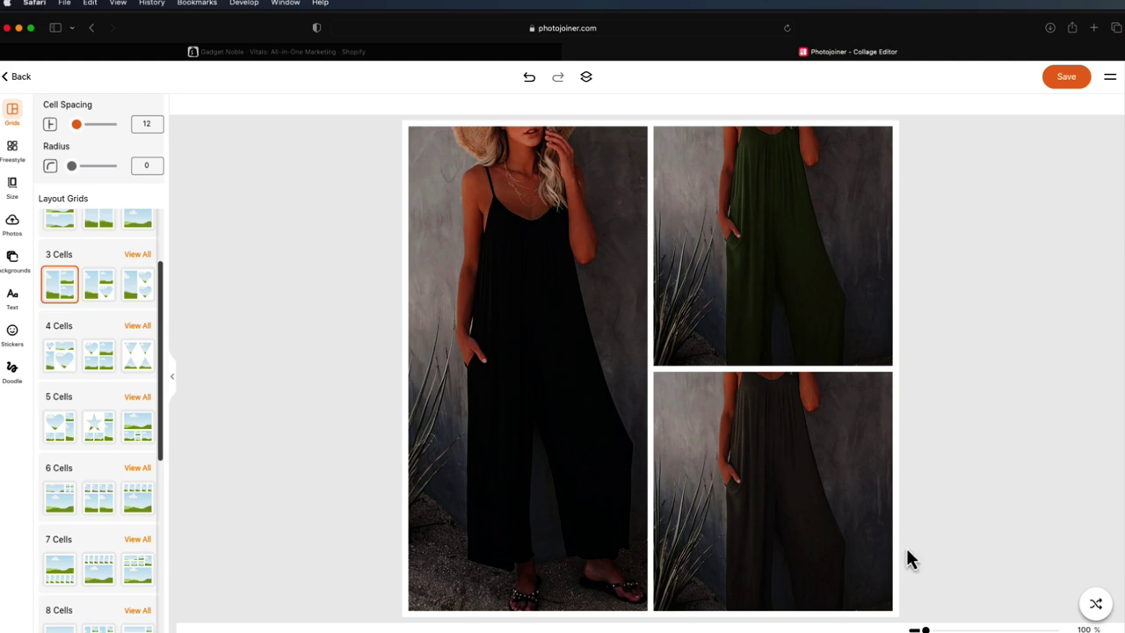
left_click_drag(924, 629, 916, 629)
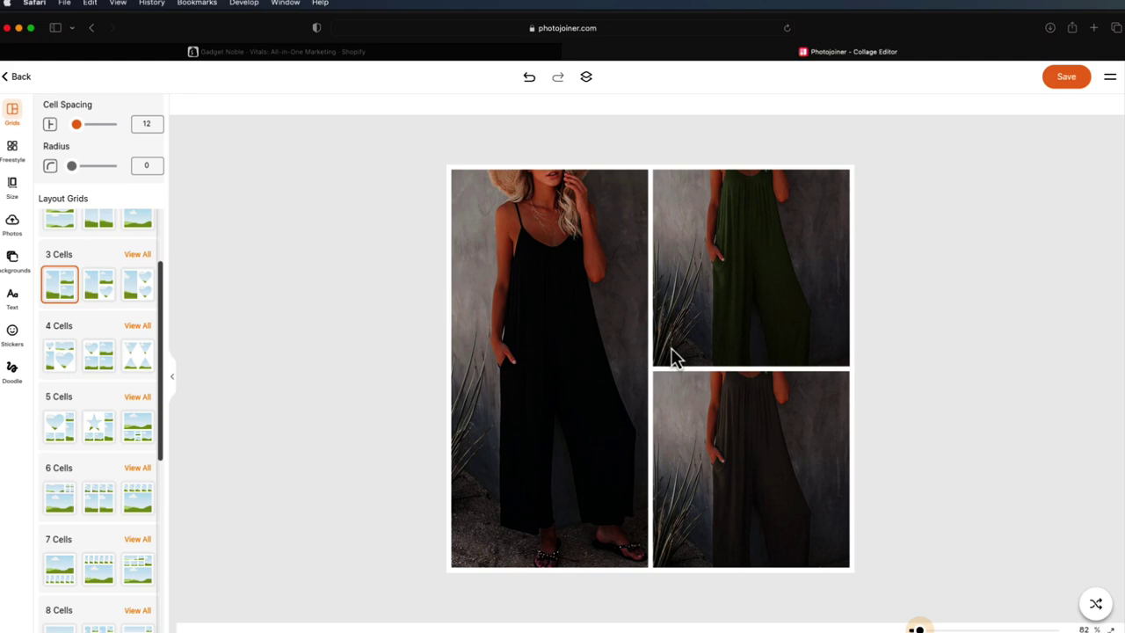
- Swap the green jumpsuit photo into the large left cell and reposition the top-right photo
left_click(730, 250)
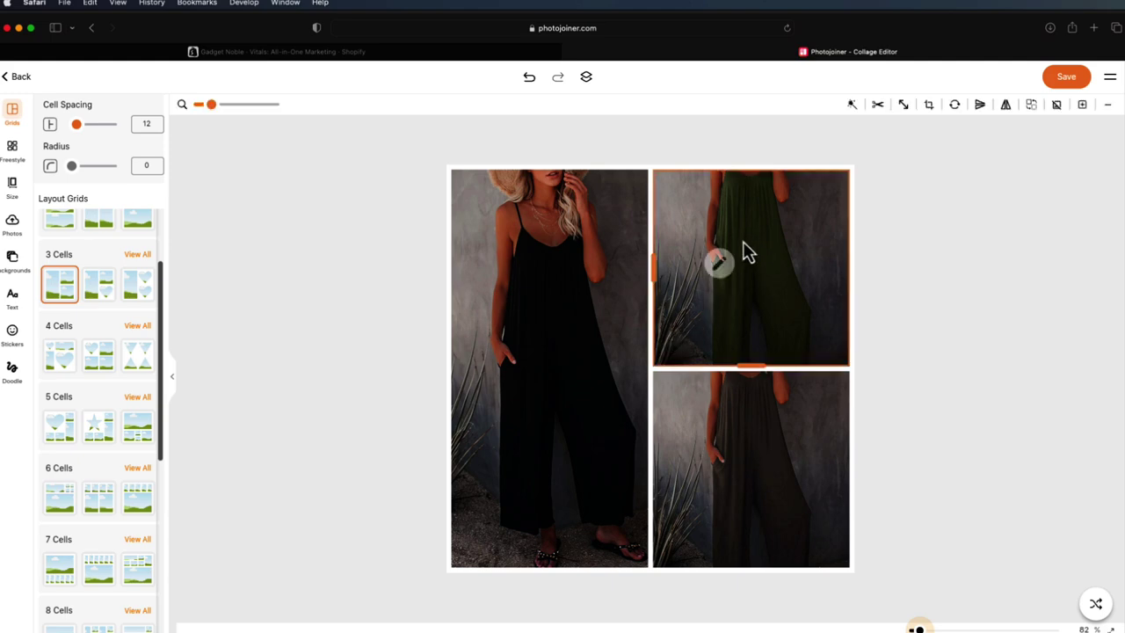
right_click(728, 268)
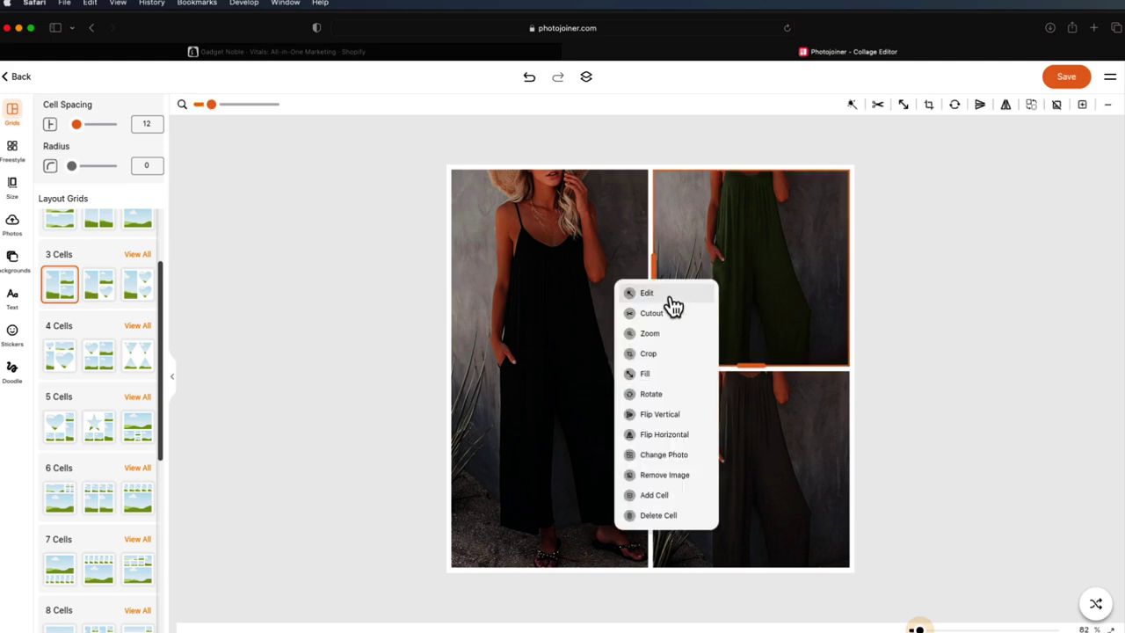
left_click_drag(212, 104, 211, 105)
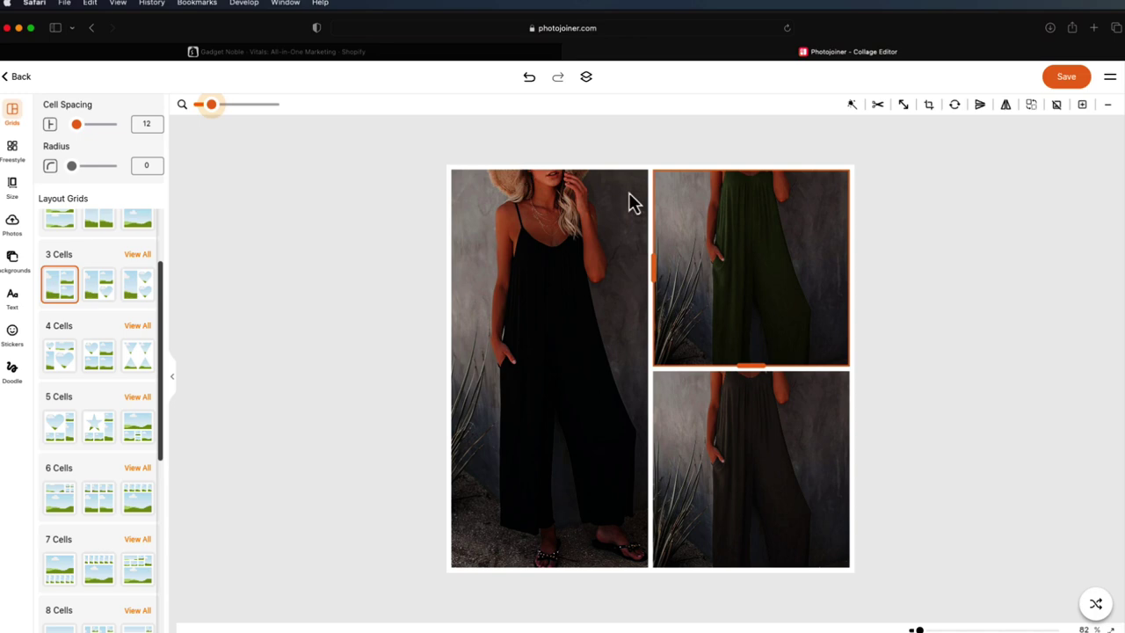
left_click(605, 296)
left_click_drag(683, 294, 576, 320)
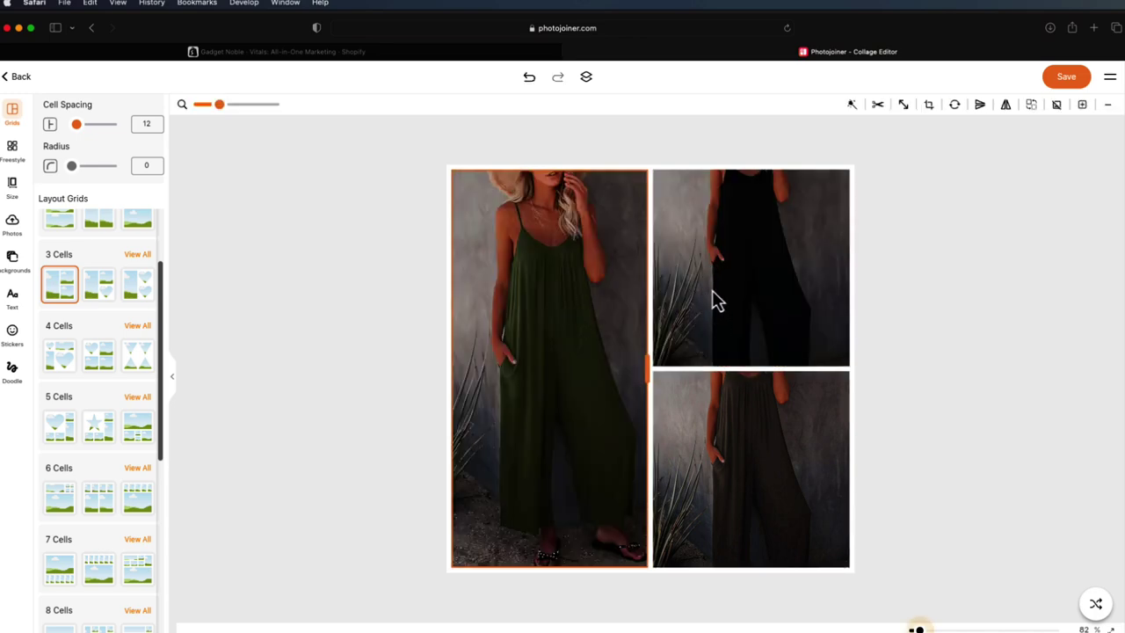
left_click(744, 404)
left_click_drag(756, 308, 750, 309)
left_click(910, 325)
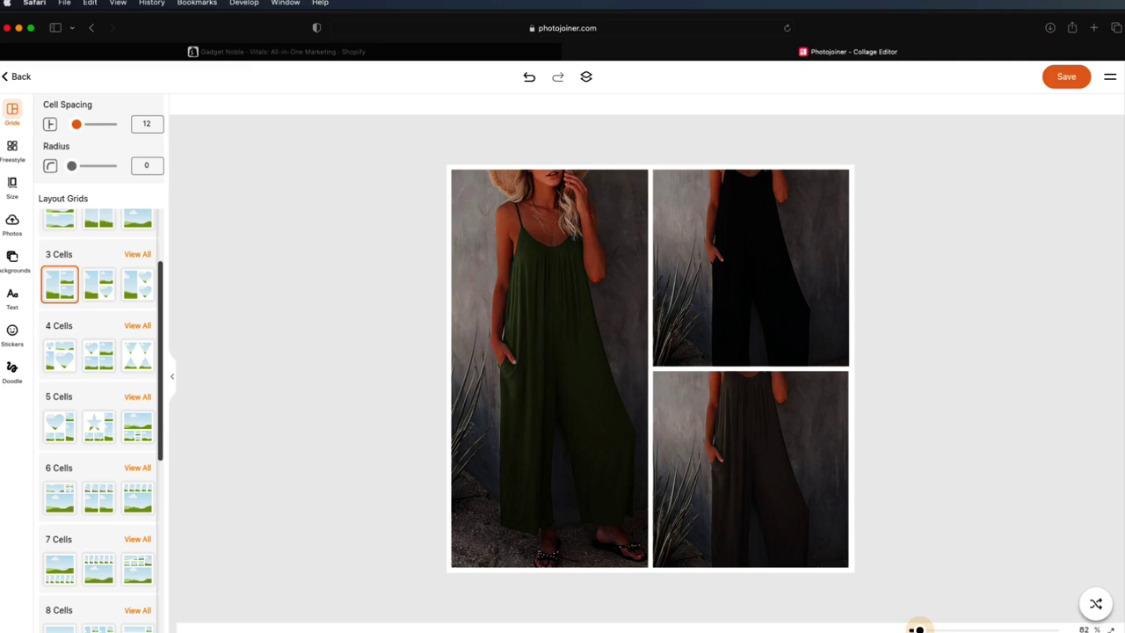
key("super+Tab")
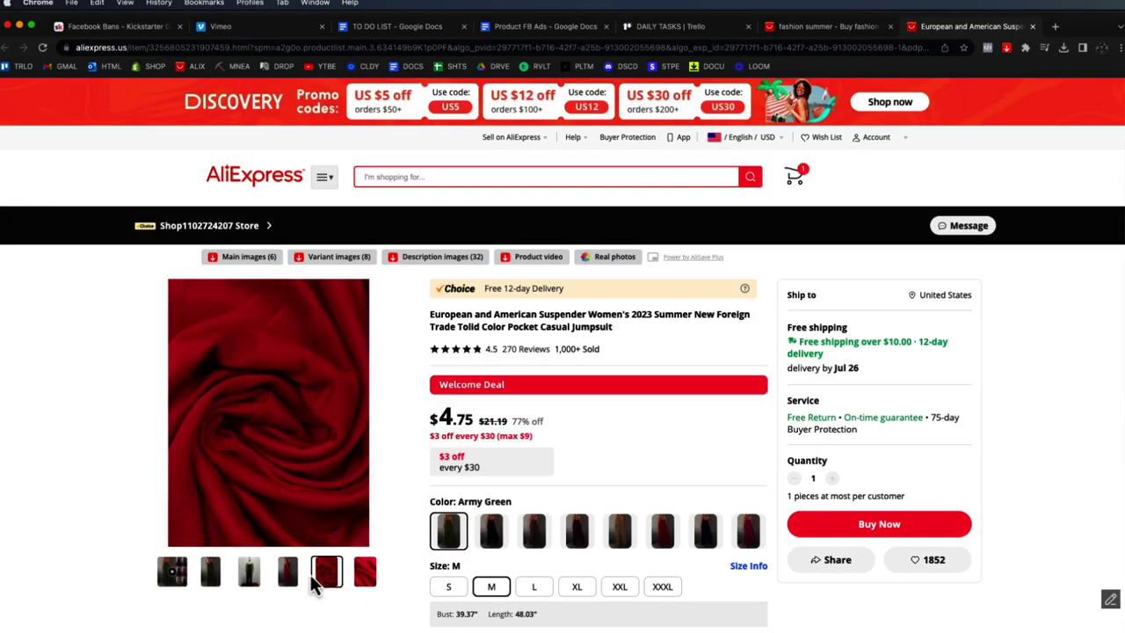
- Preview the gallery thumbnails and download the listing's 'Main images (6)' with AliSave Plus
mouse_move(291, 577)
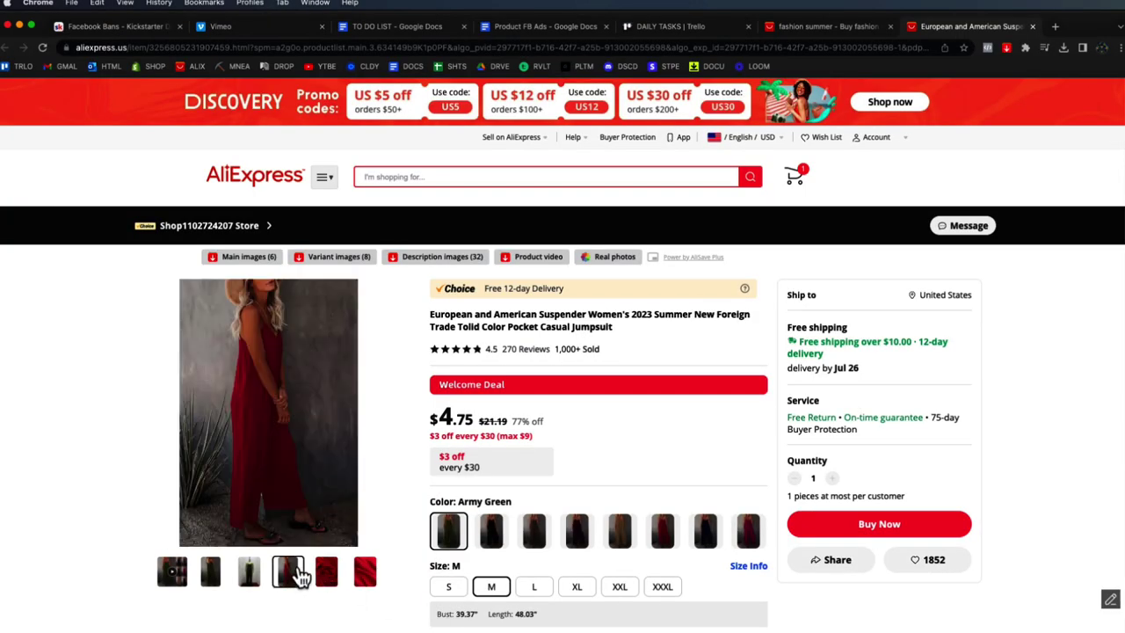
mouse_move(171, 579)
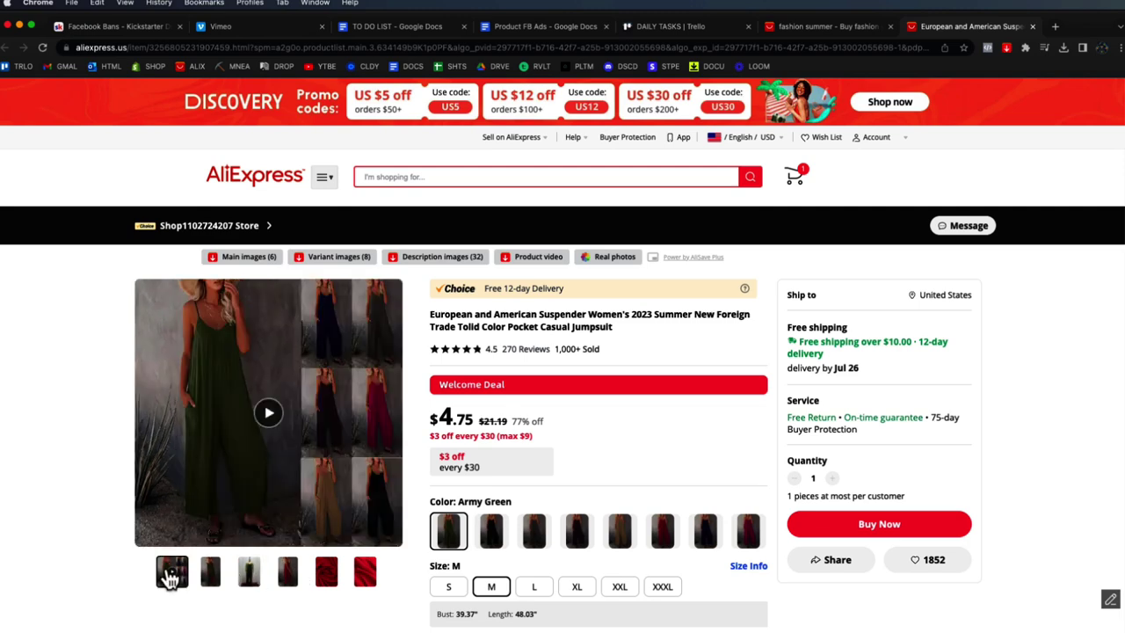
mouse_move(253, 581)
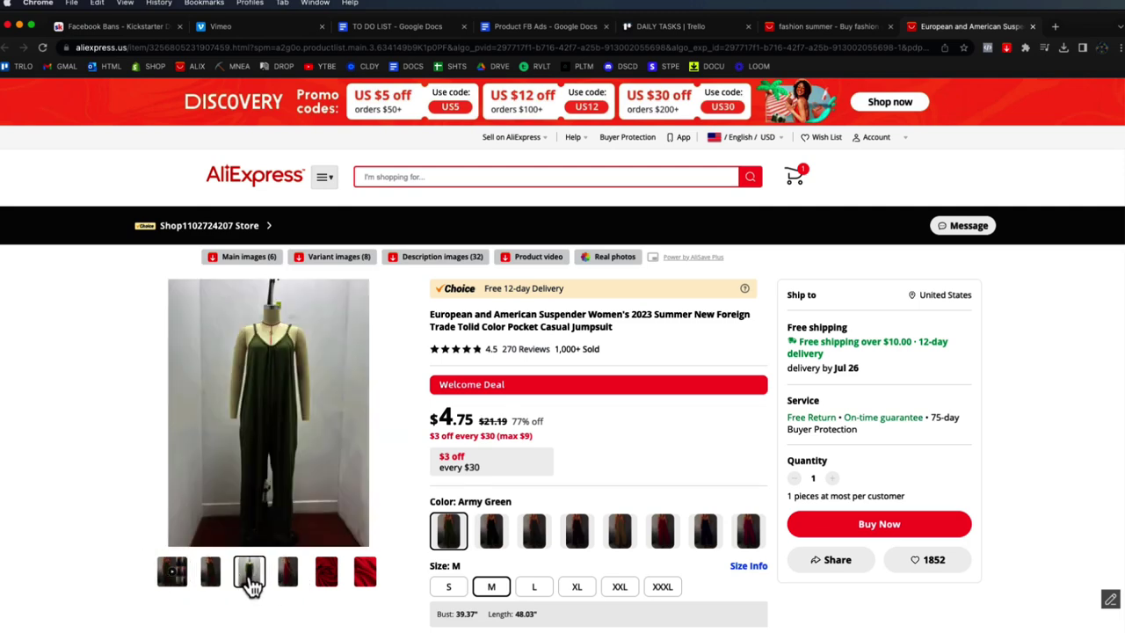
mouse_move(212, 582)
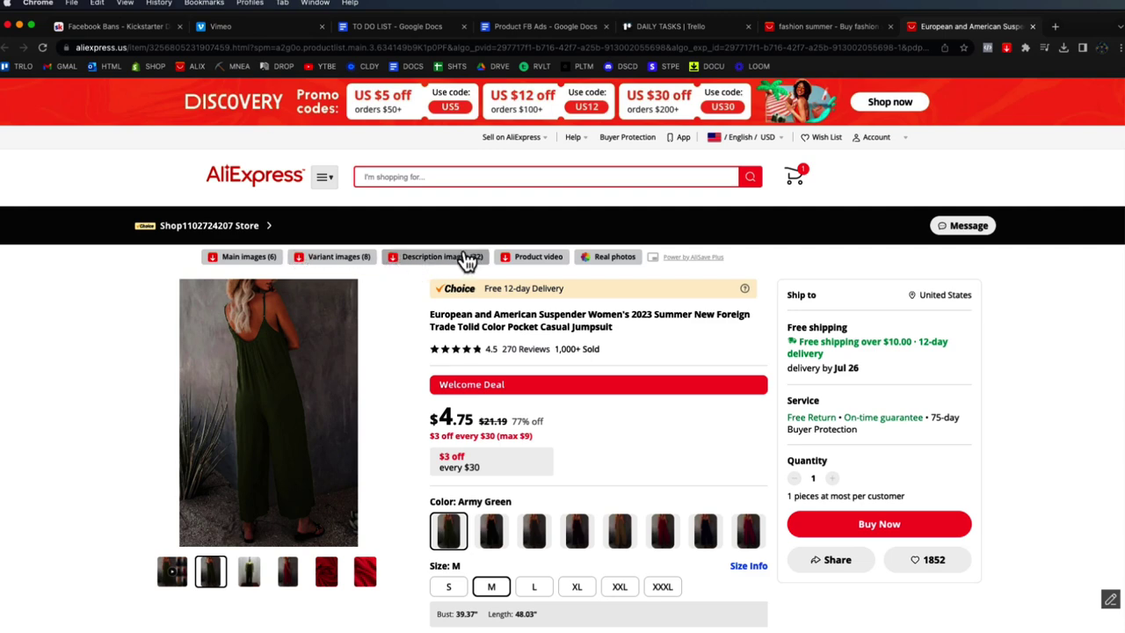
left_click(254, 257)
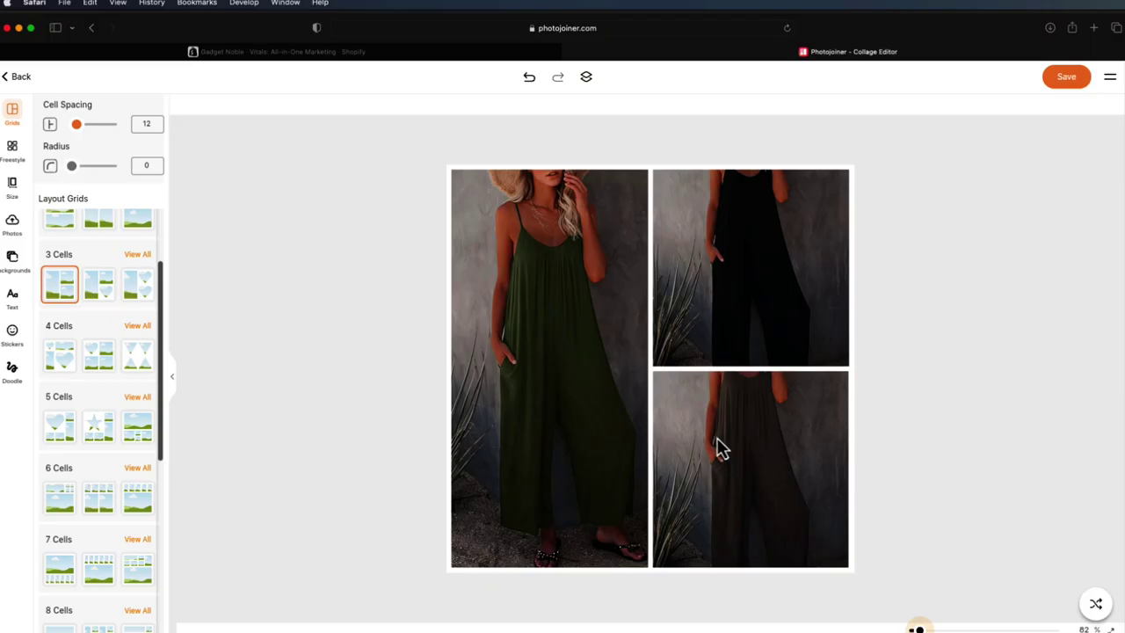
- Replace the top-right cell's photo with main image 2.jpg from the jumpsuit folder
left_click(768, 427)
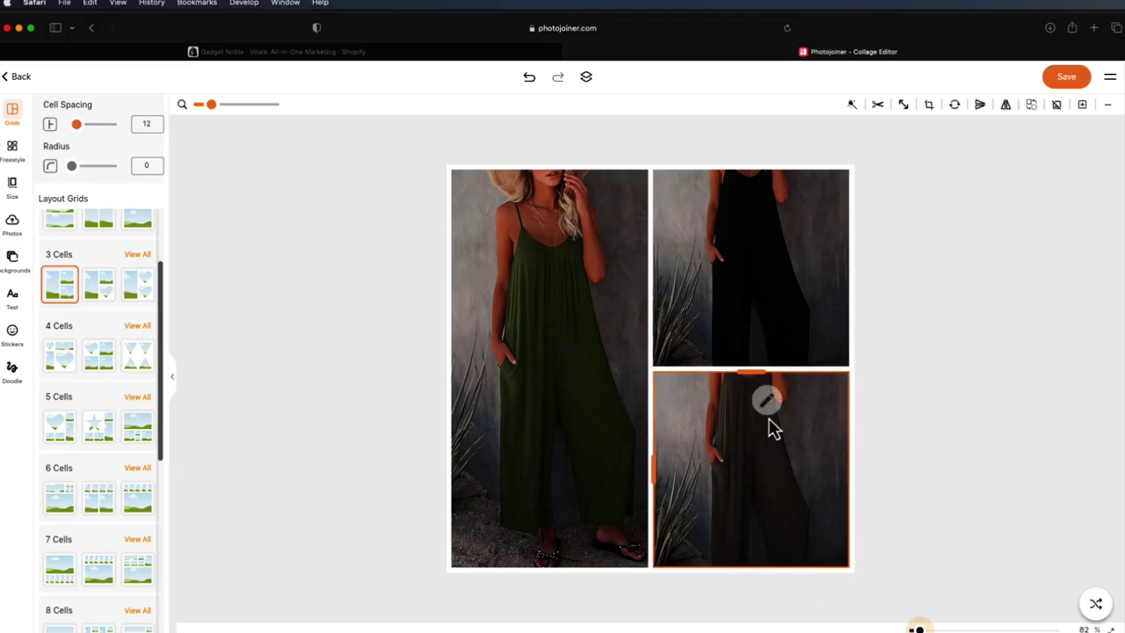
left_click(747, 261)
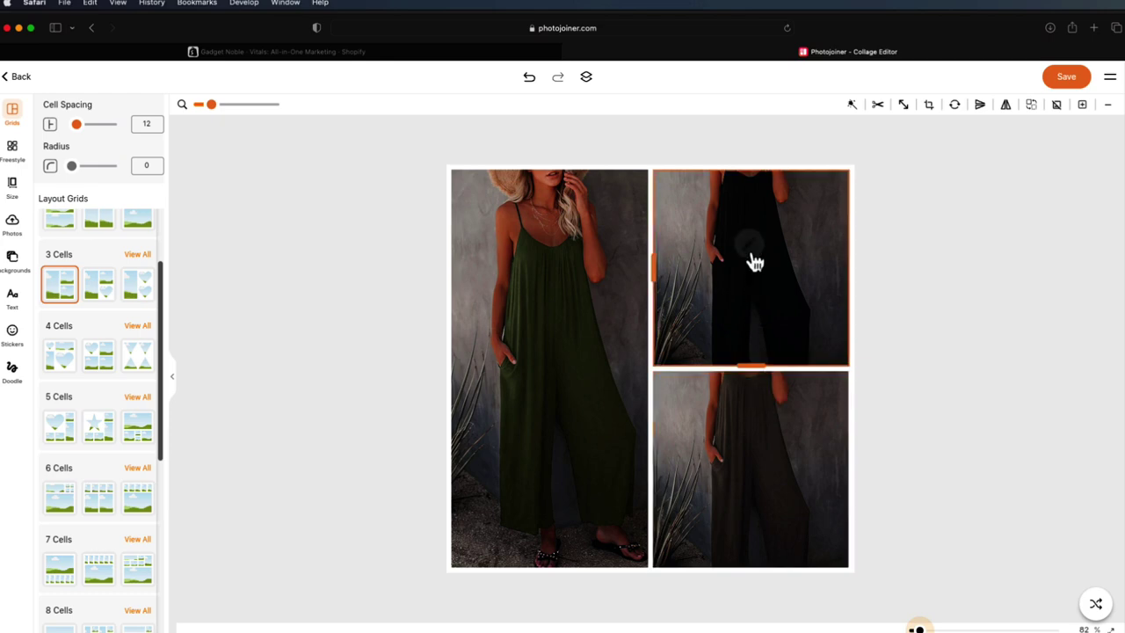
left_click(752, 253)
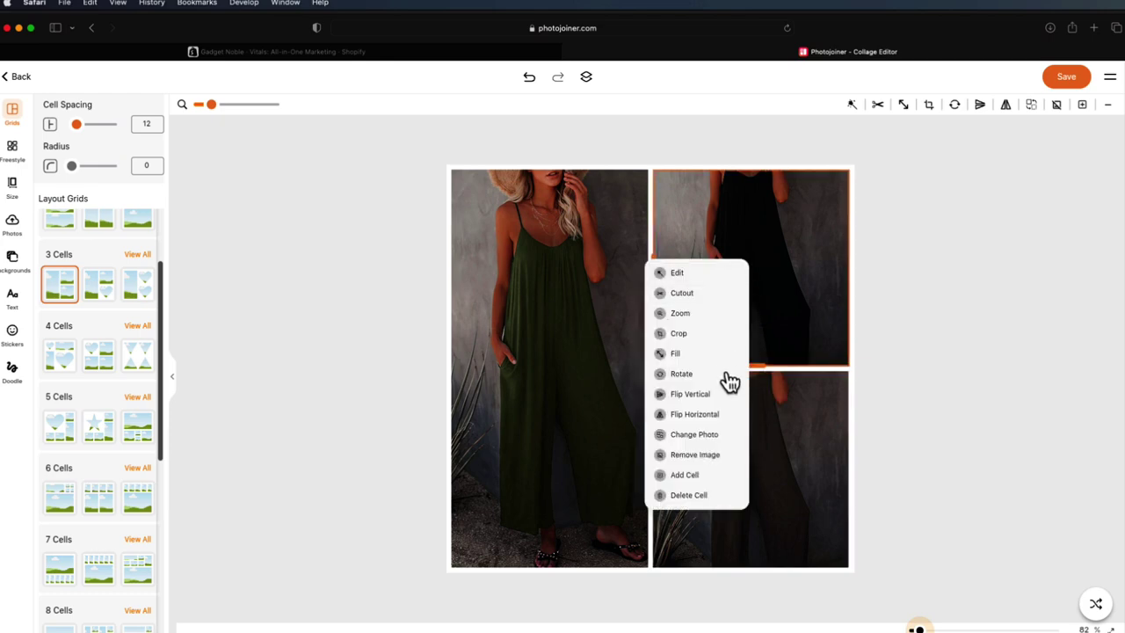
left_click(712, 436)
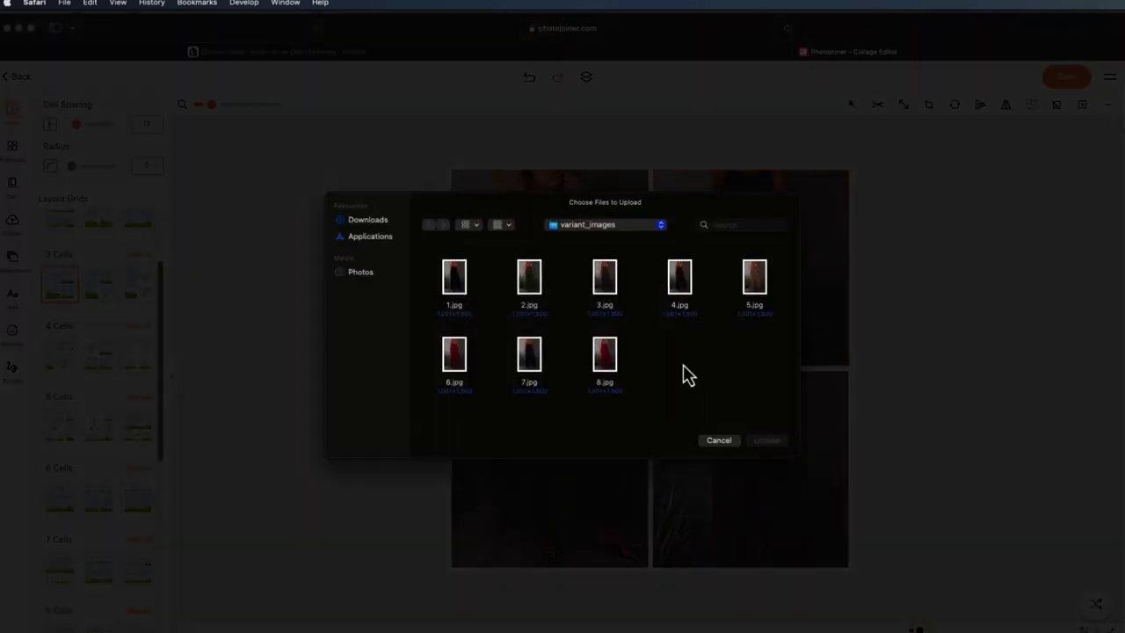
left_click(390, 223)
left_click(457, 283)
double_click(457, 283)
double_click(457, 290)
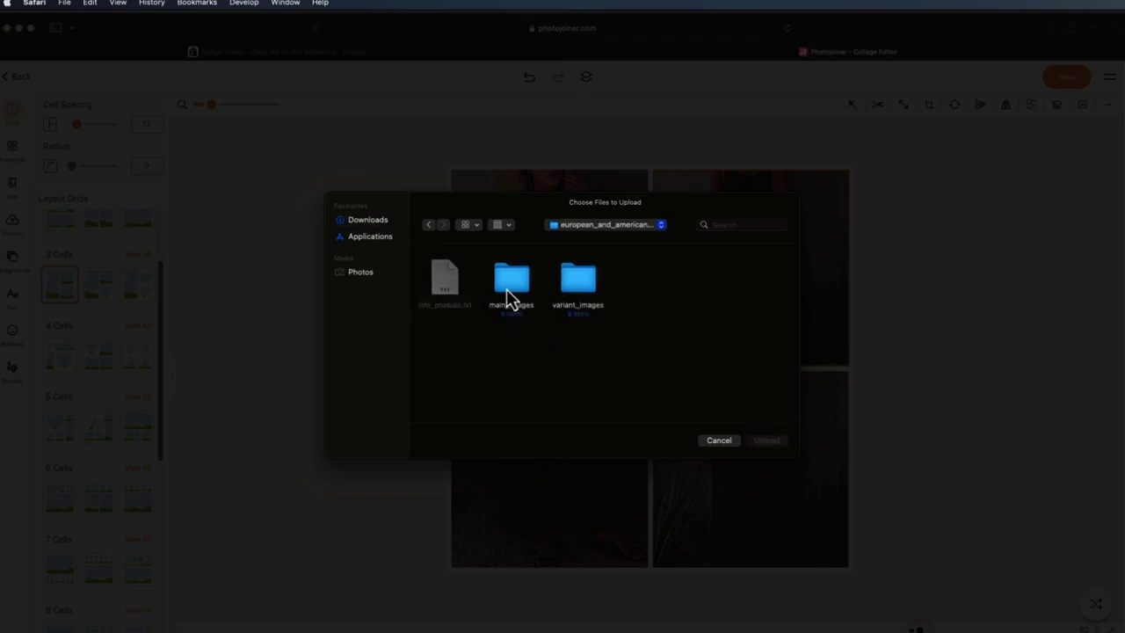
left_click(570, 293)
double_click(522, 297)
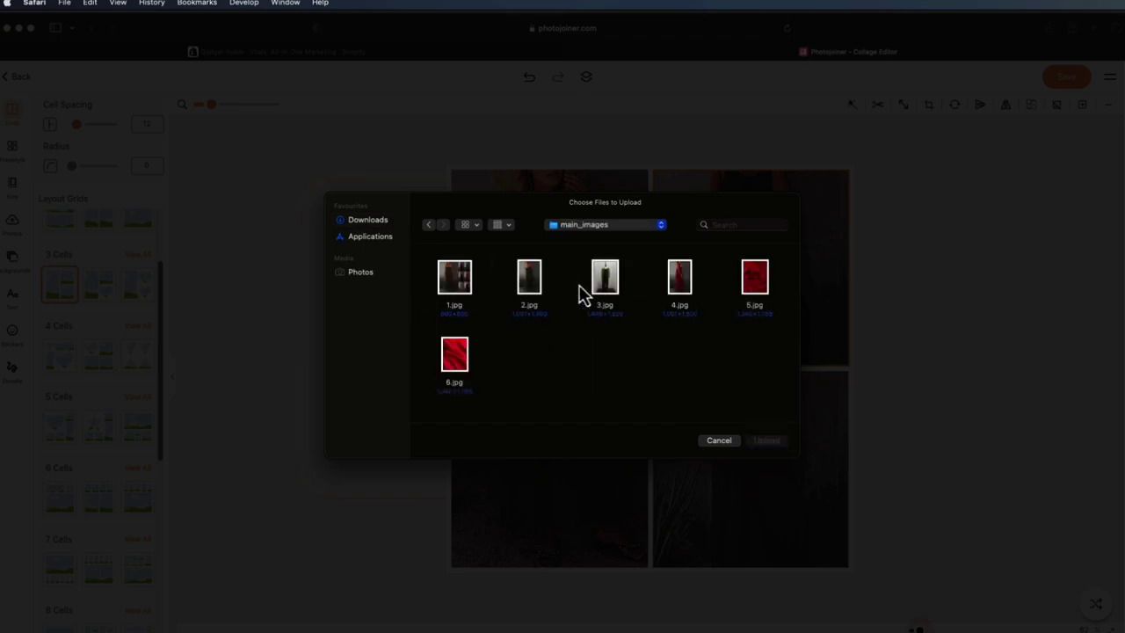
double_click(527, 294)
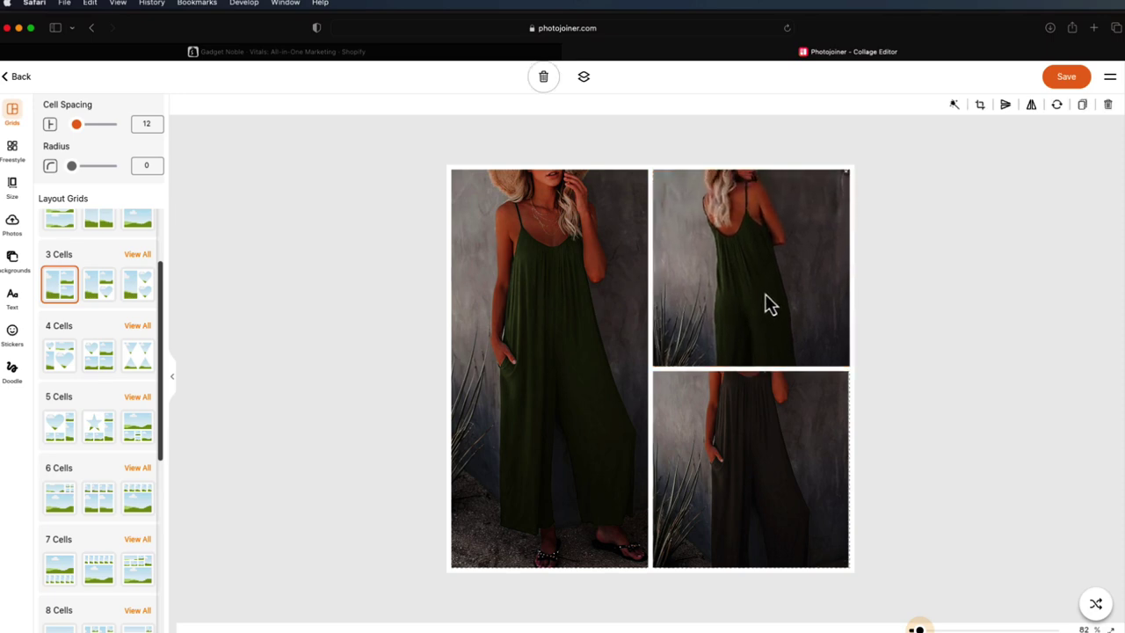
- Replace the bottom-right cell's photo with variant 1.jpg, the black jumpsuit
left_click(746, 459)
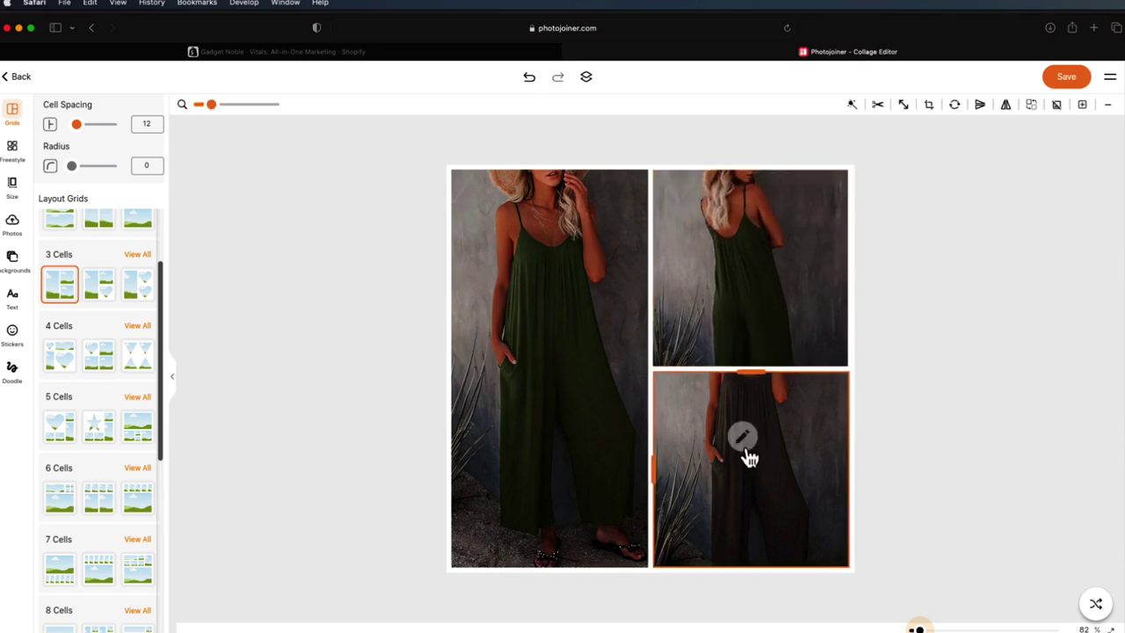
left_click(744, 444)
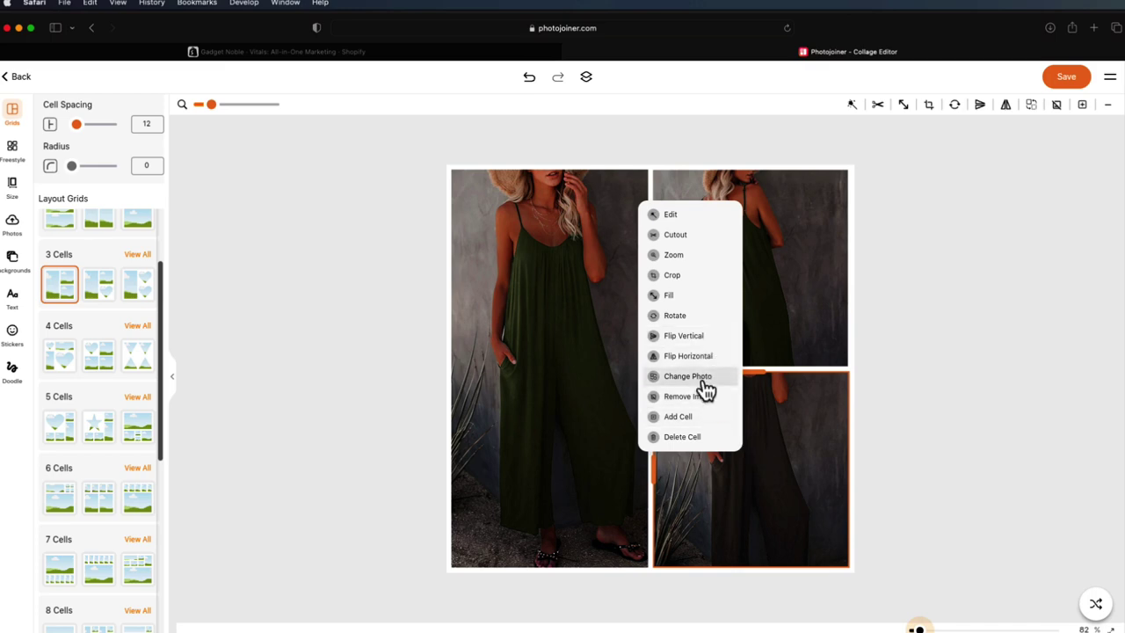
left_click(703, 381)
left_click(392, 221)
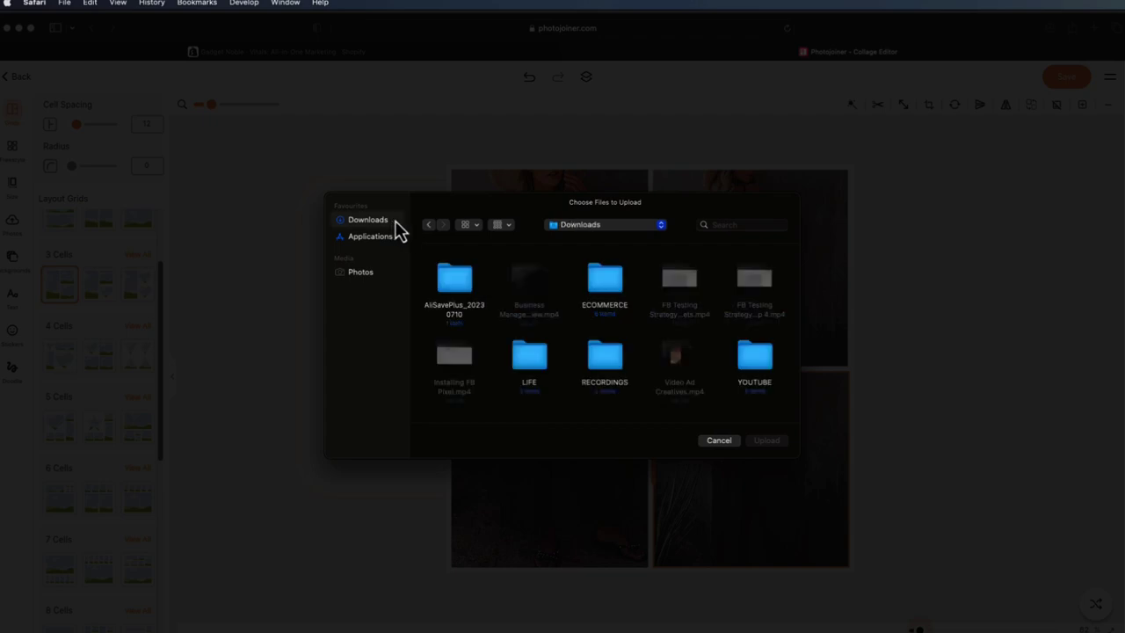
double_click(463, 288)
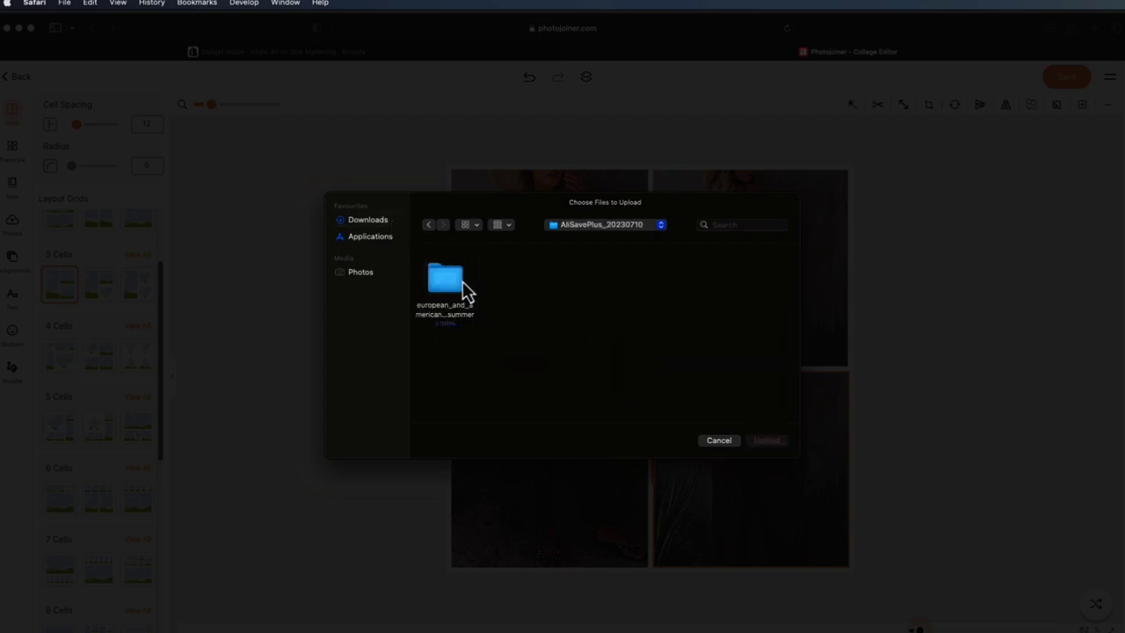
double_click(448, 281)
double_click(583, 287)
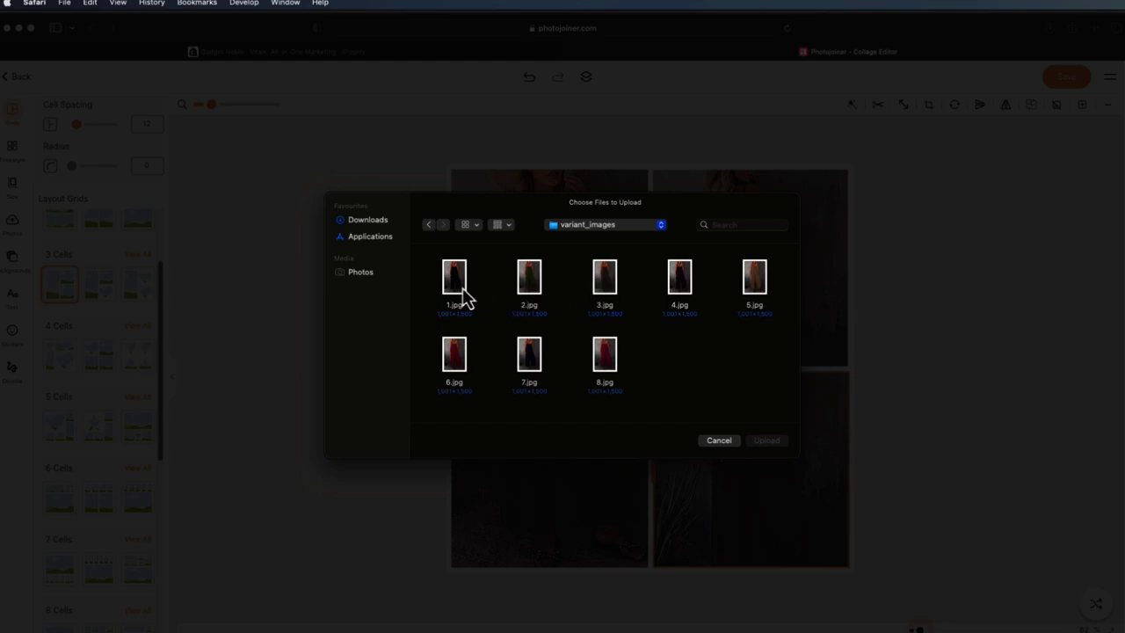
double_click(456, 290)
- Deselect the cells and save the three-cell jumpsuit collage
left_click(543, 290)
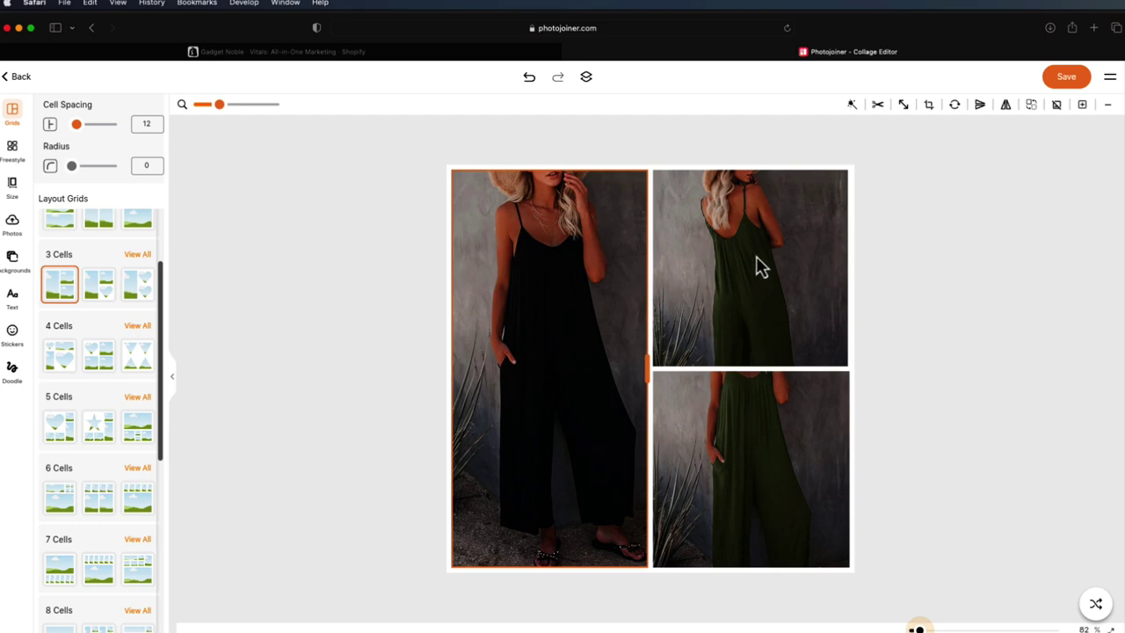
left_click(753, 440)
left_click(915, 378)
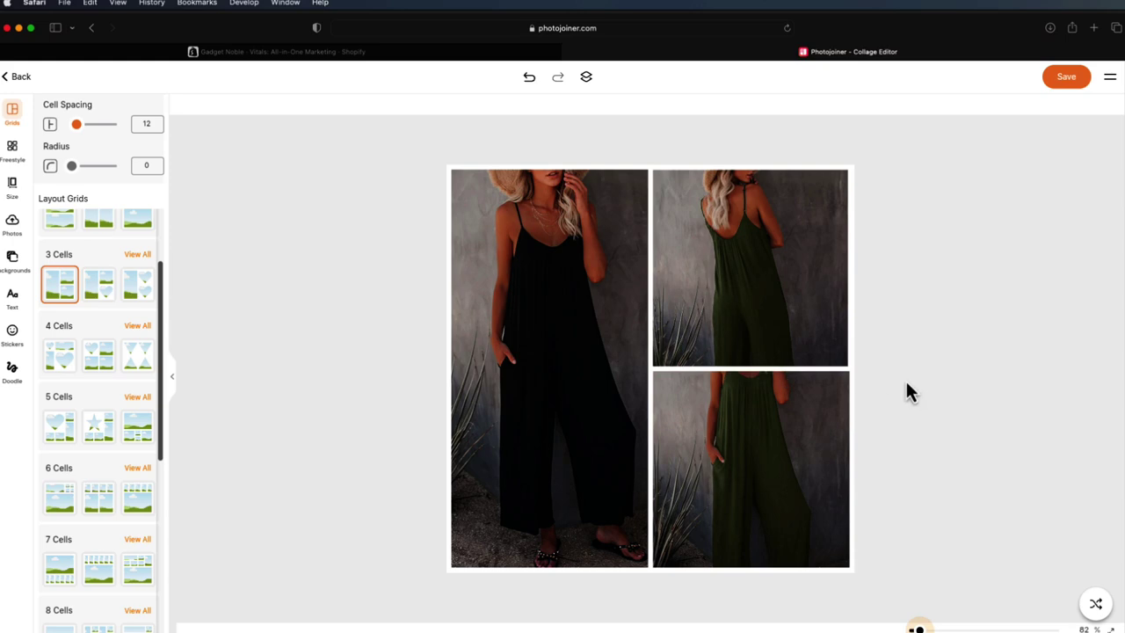
left_click(1066, 78)
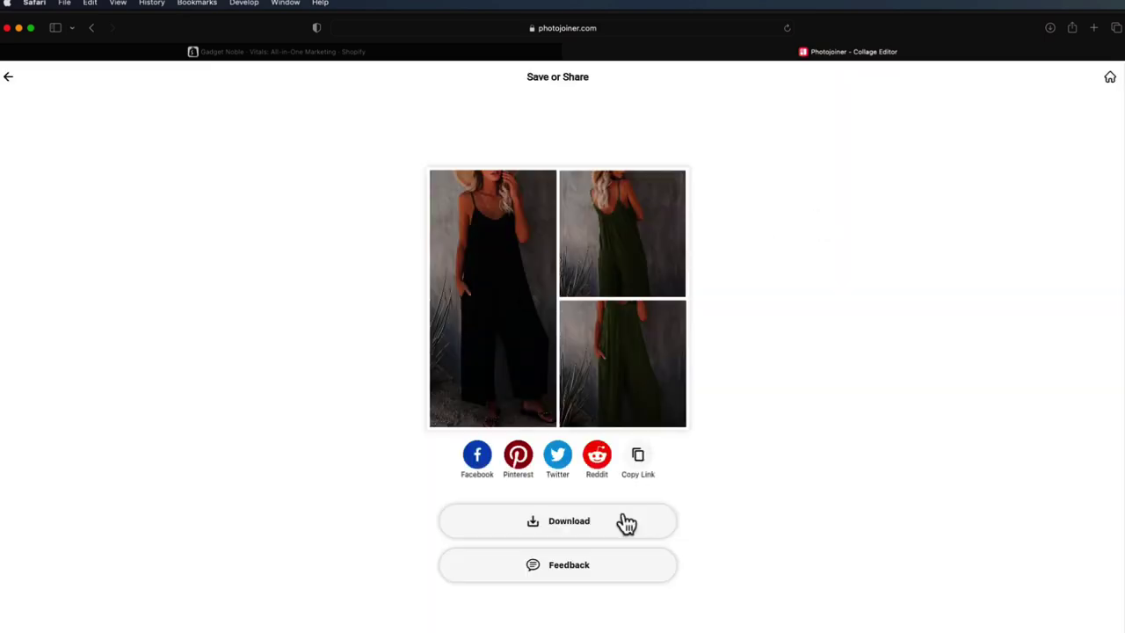
left_click(11, 79)
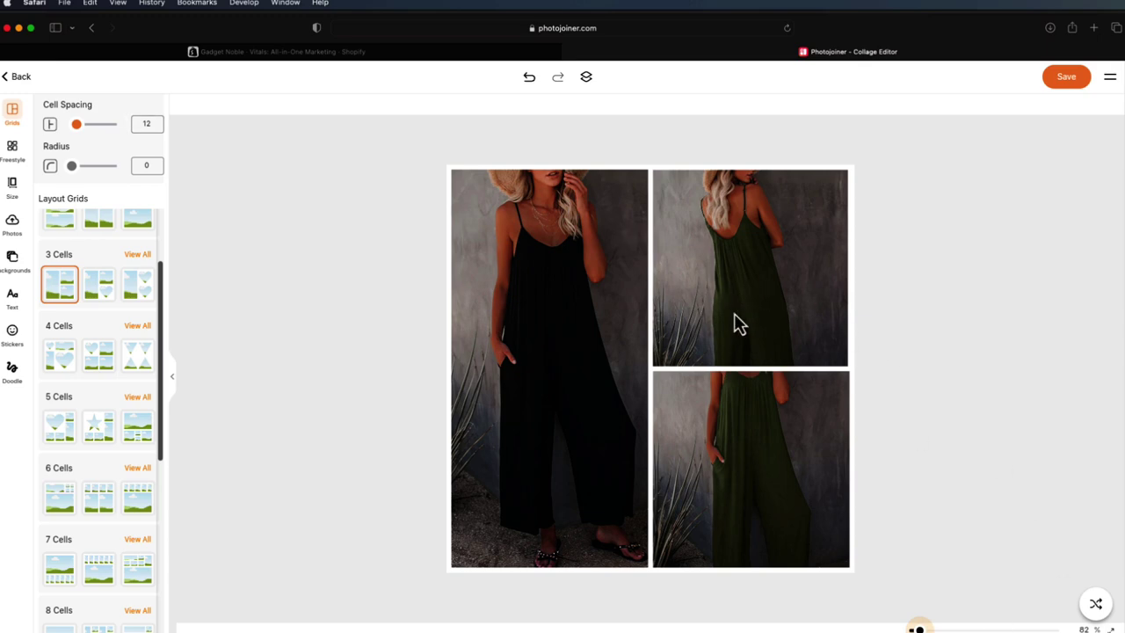
- Try a six-cell layout, then return the collage to the first 3 Cells layout
scroll(70, 432, "down", 4)
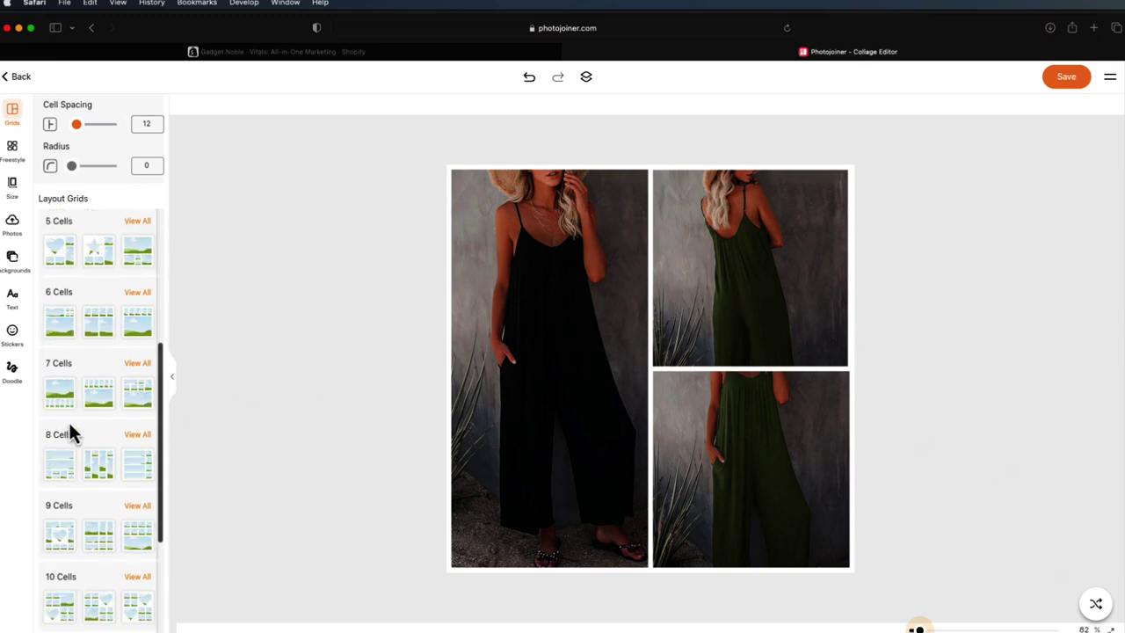
left_click(136, 297)
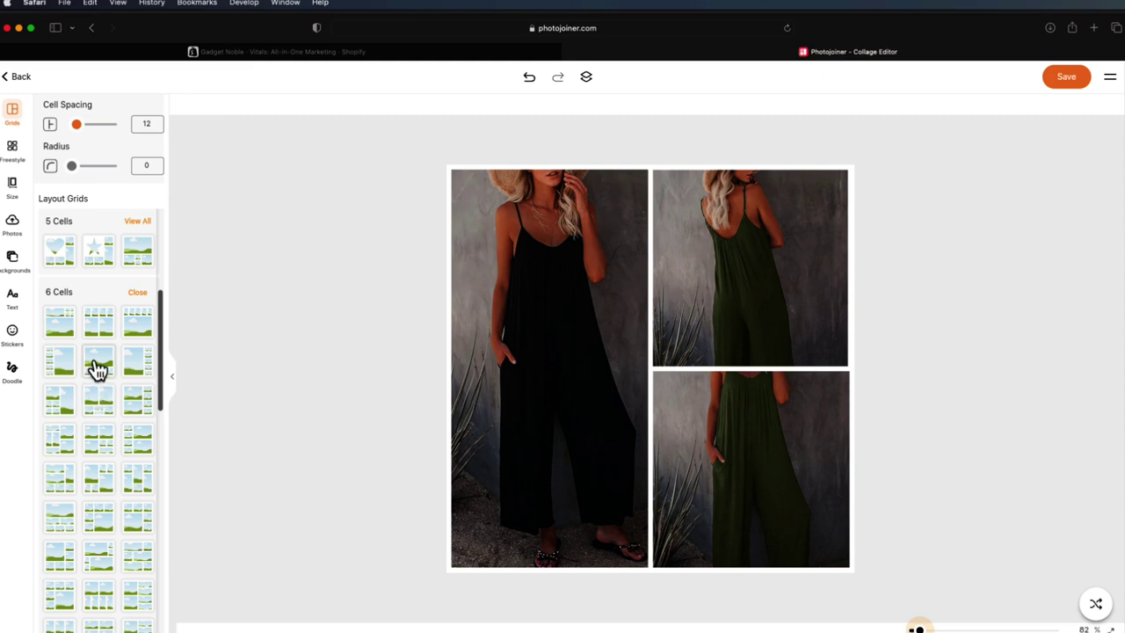
left_click(143, 362)
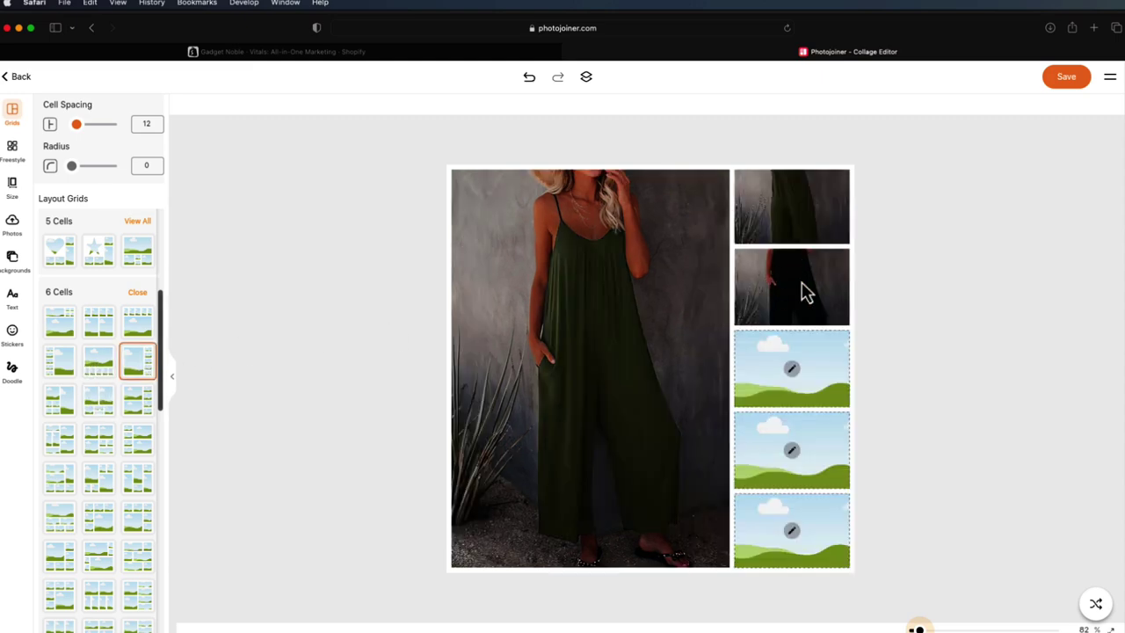
left_click_drag(634, 268, 624, 268)
left_click(774, 212)
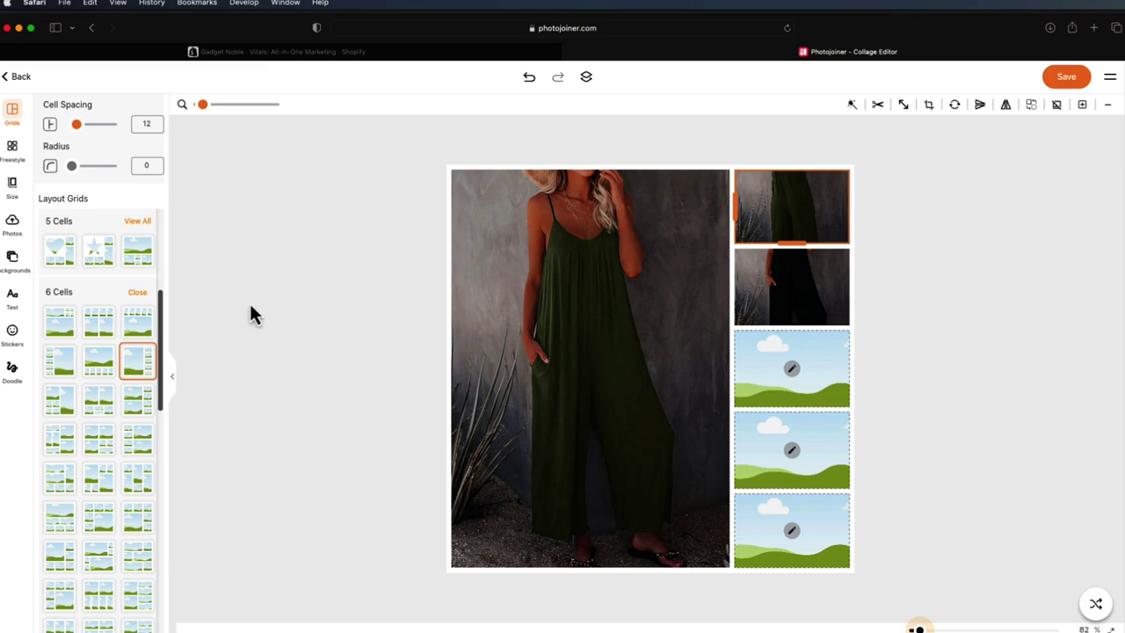
scroll(150, 376, "up", 2)
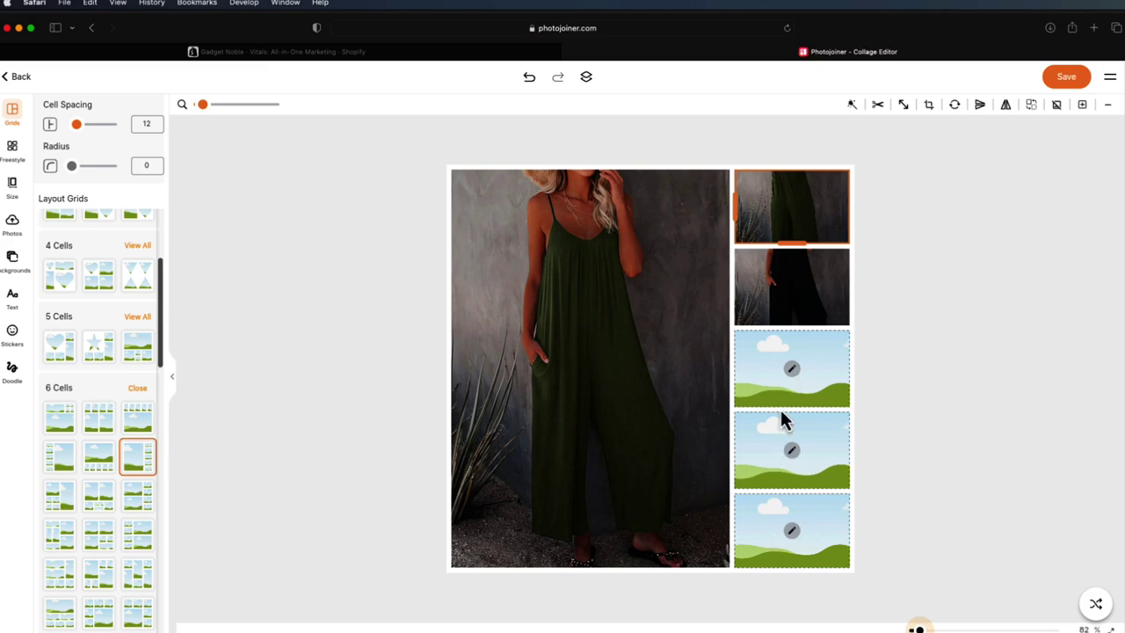
scroll(60, 375, "up", 3)
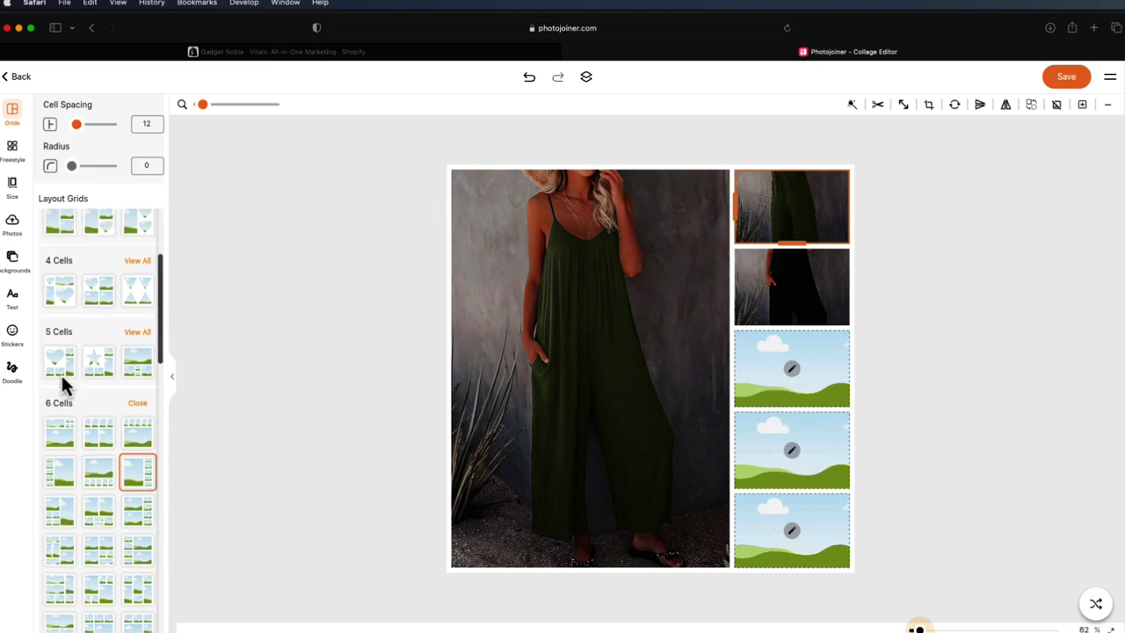
left_click(56, 282)
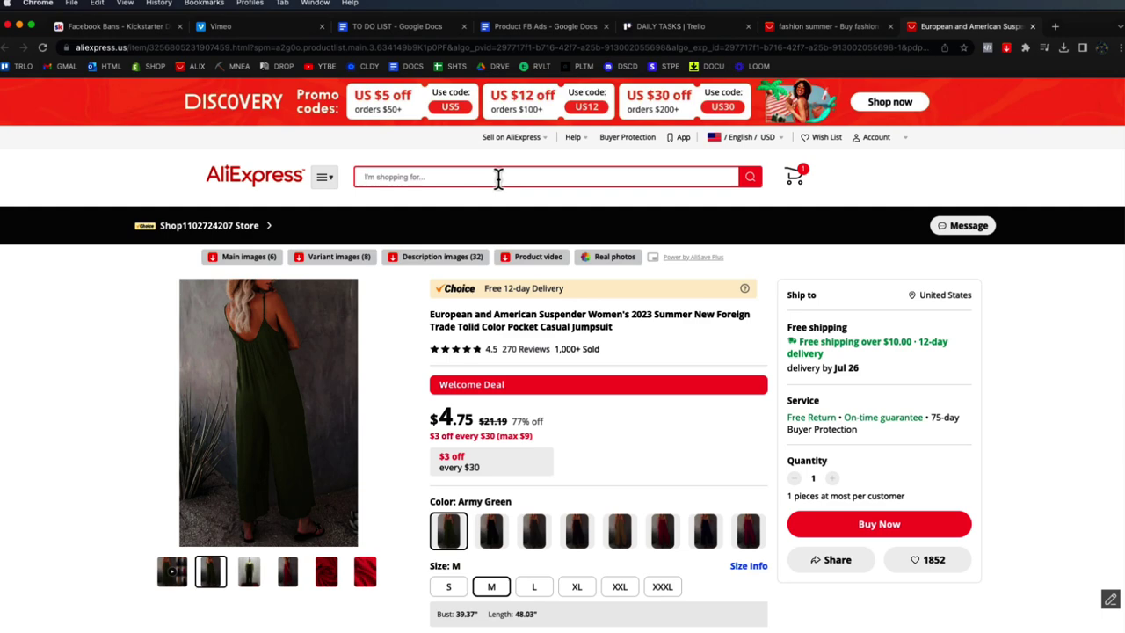
- Search AliExpress for 'raven lamp' and open the first lamp listing
left_click(498, 178)
type("raven lamp")
key("Return")
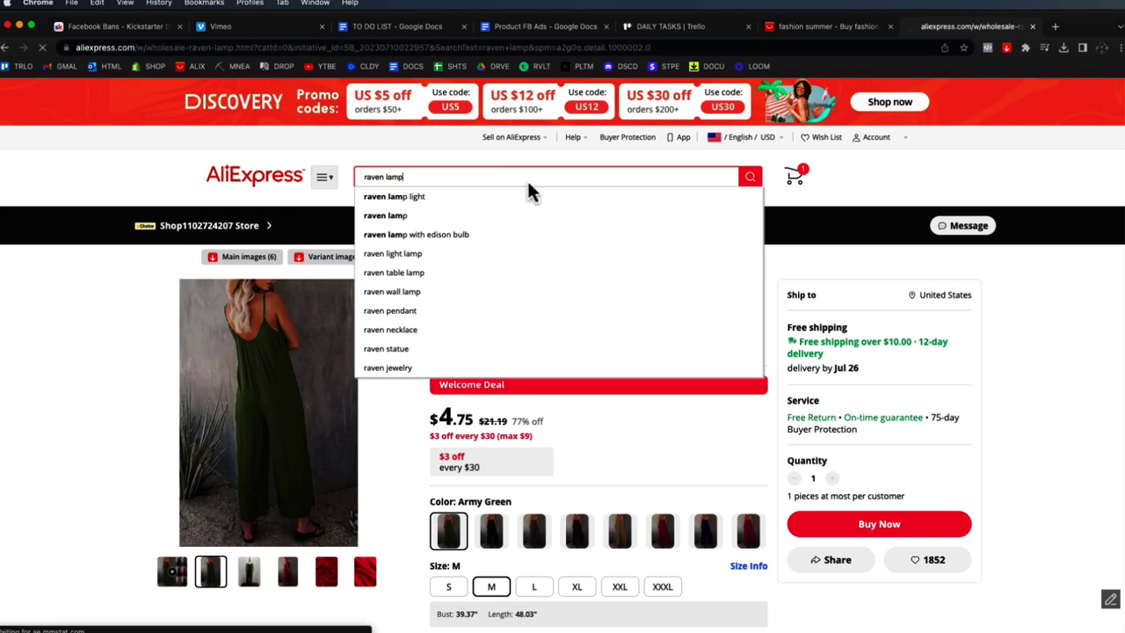
left_click(356, 292)
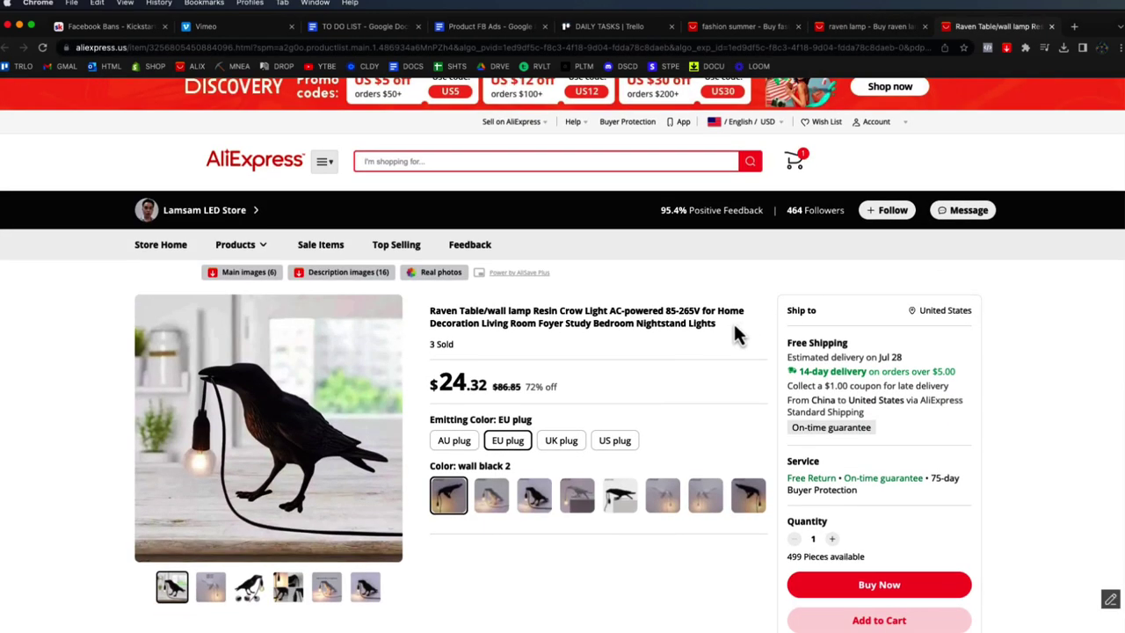
- Download the raven lamp listing's six main images
mouse_move(288, 586)
mouse_move(367, 588)
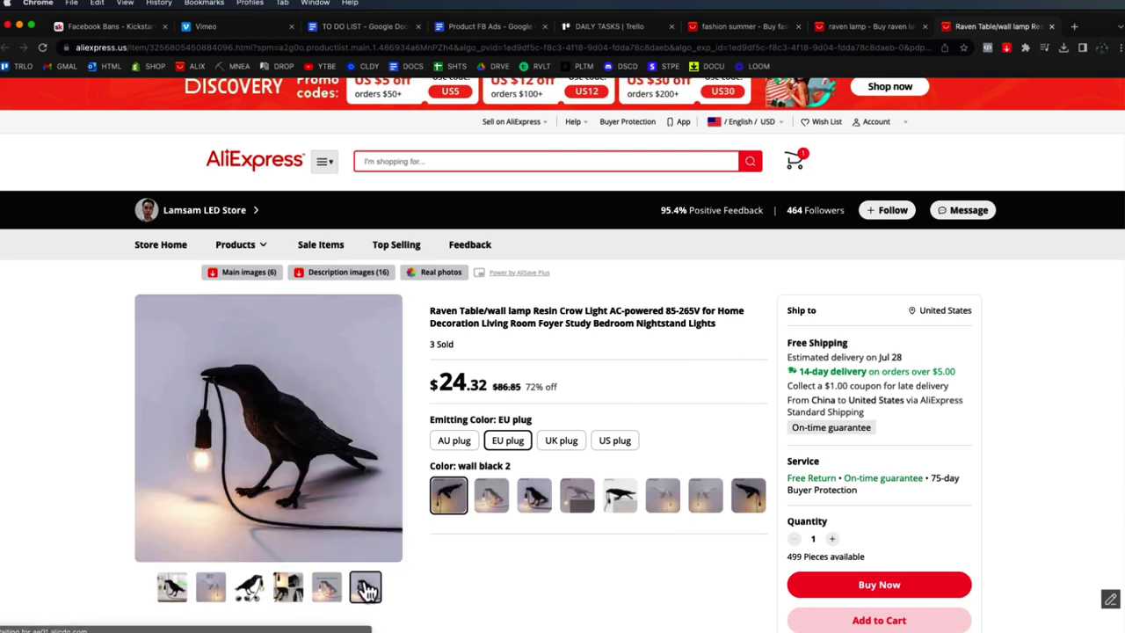
left_click(244, 274)
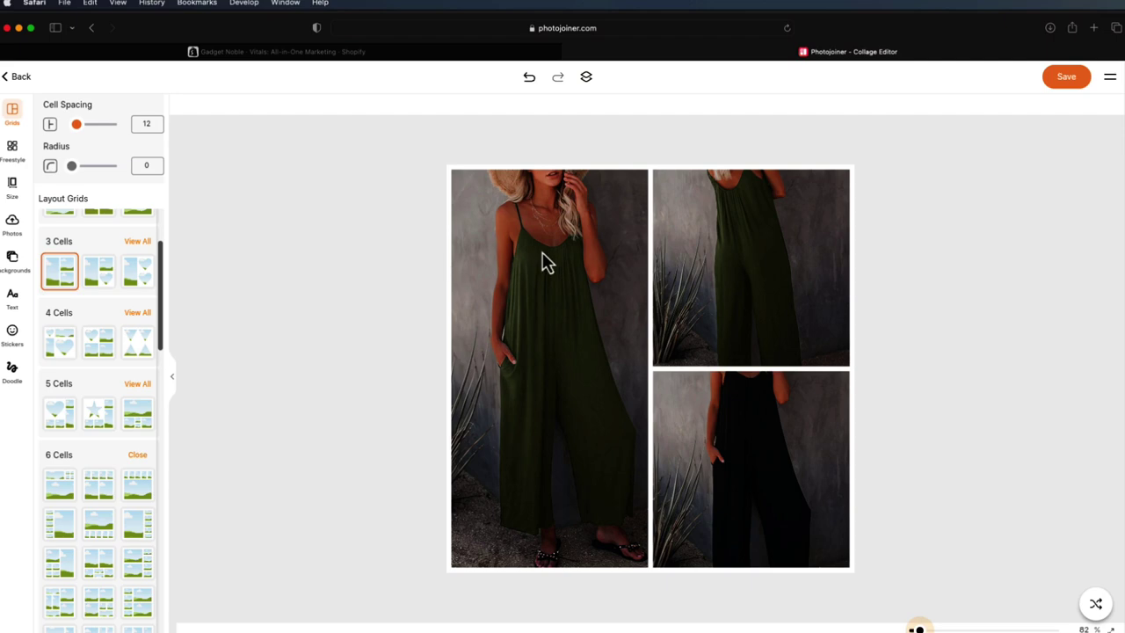
left_click(542, 257)
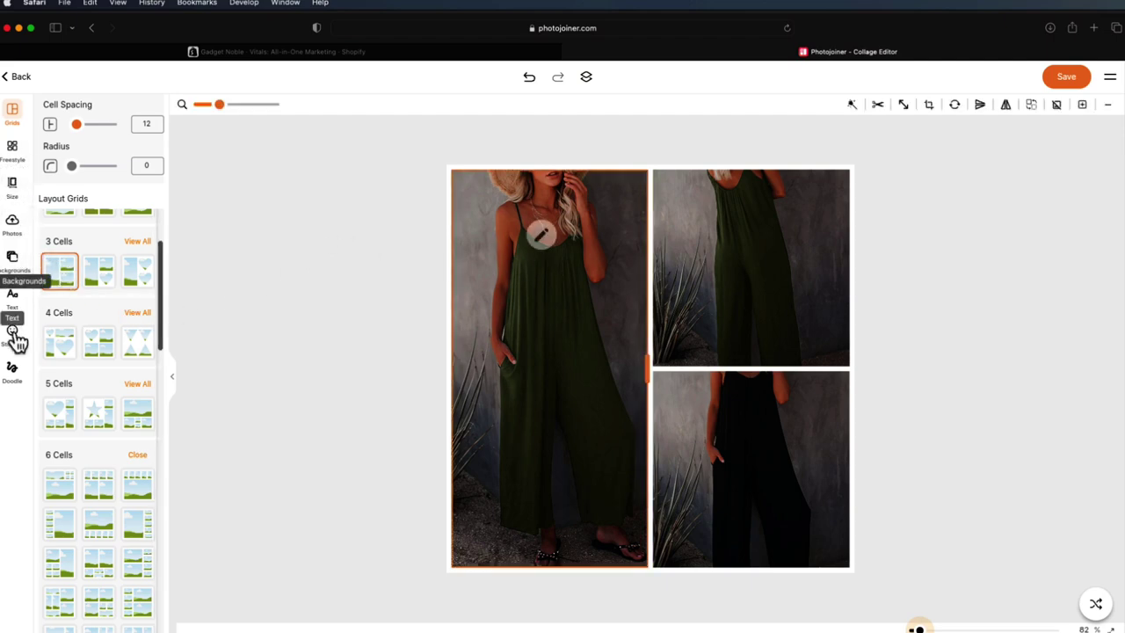
- Upload the six raven lamp main_images and drag one into the large left cell
left_click(14, 237)
left_click(93, 183)
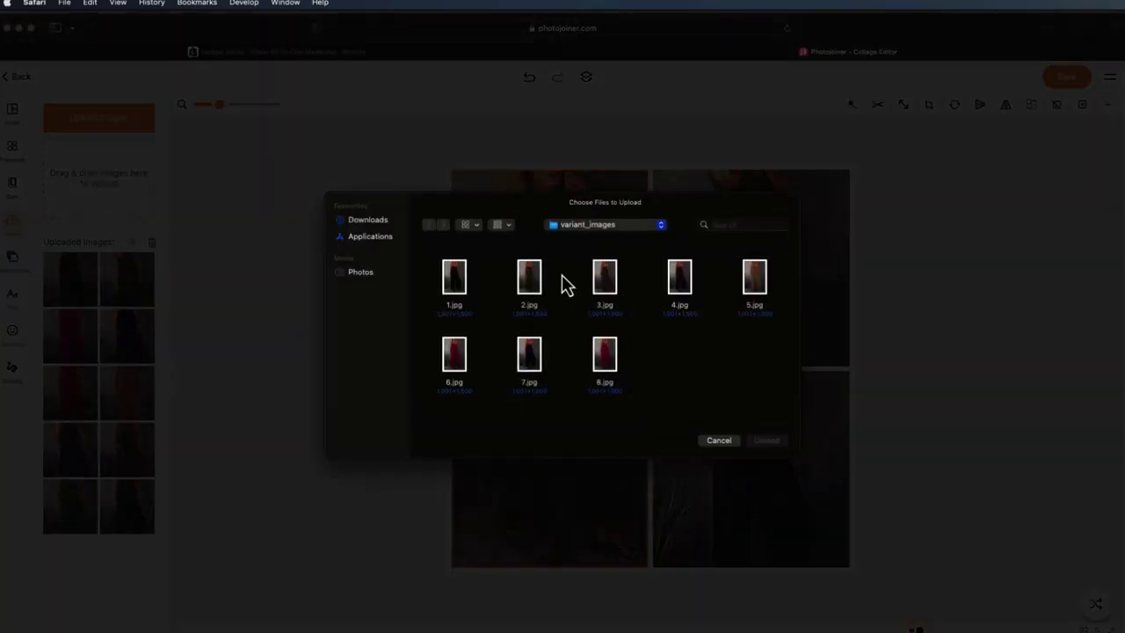
left_click(381, 222)
double_click(445, 277)
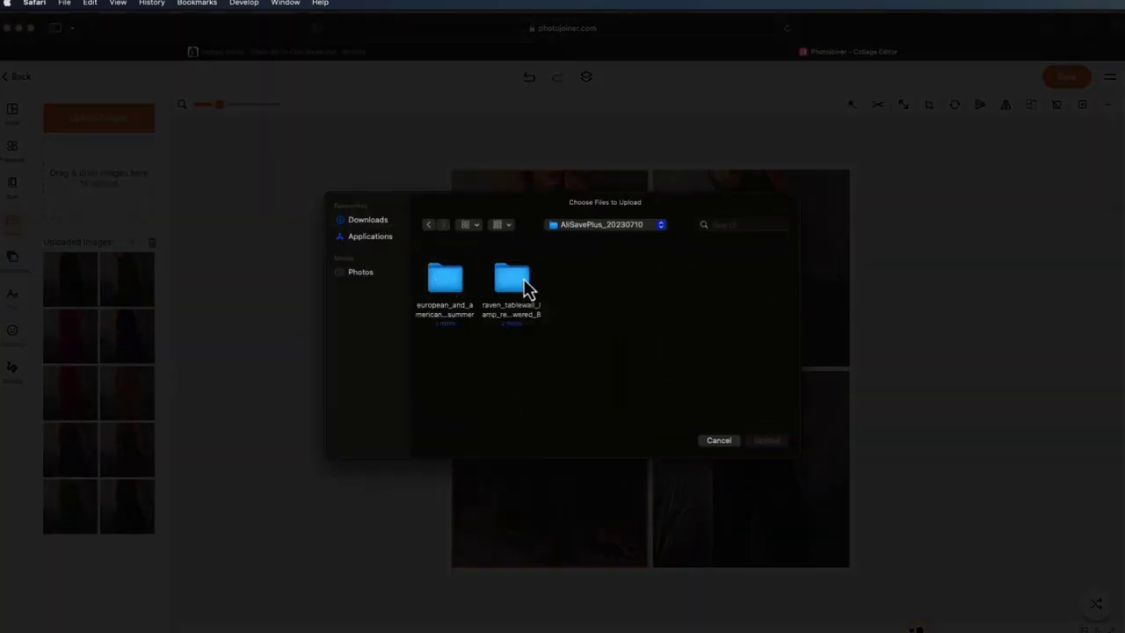
double_click(513, 290)
left_click(499, 290)
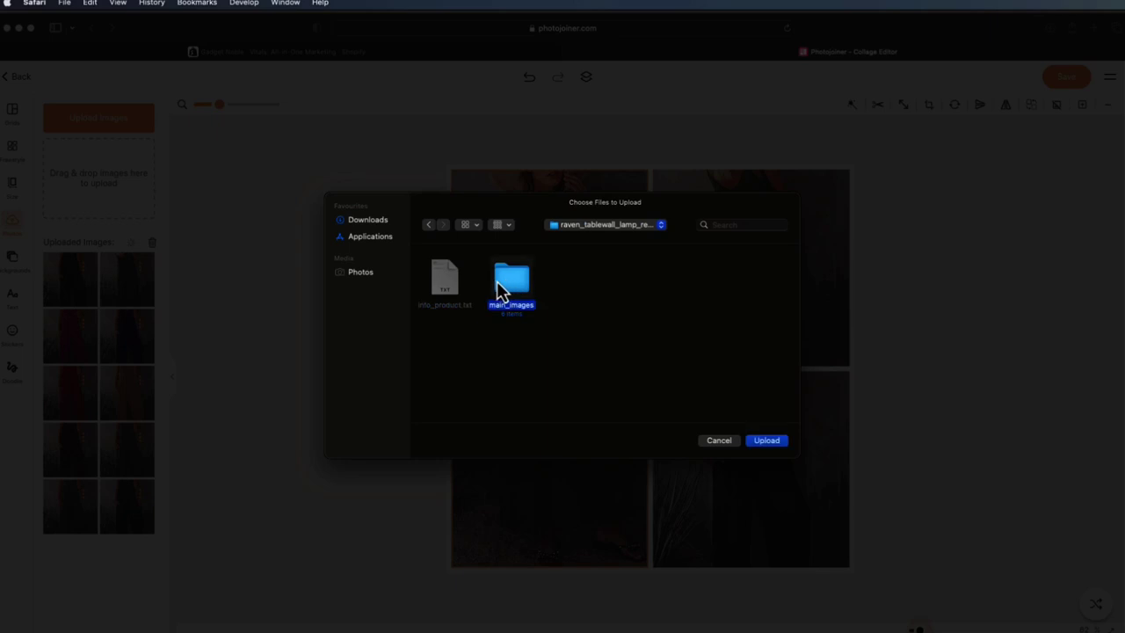
double_click(498, 290)
key("super+a")
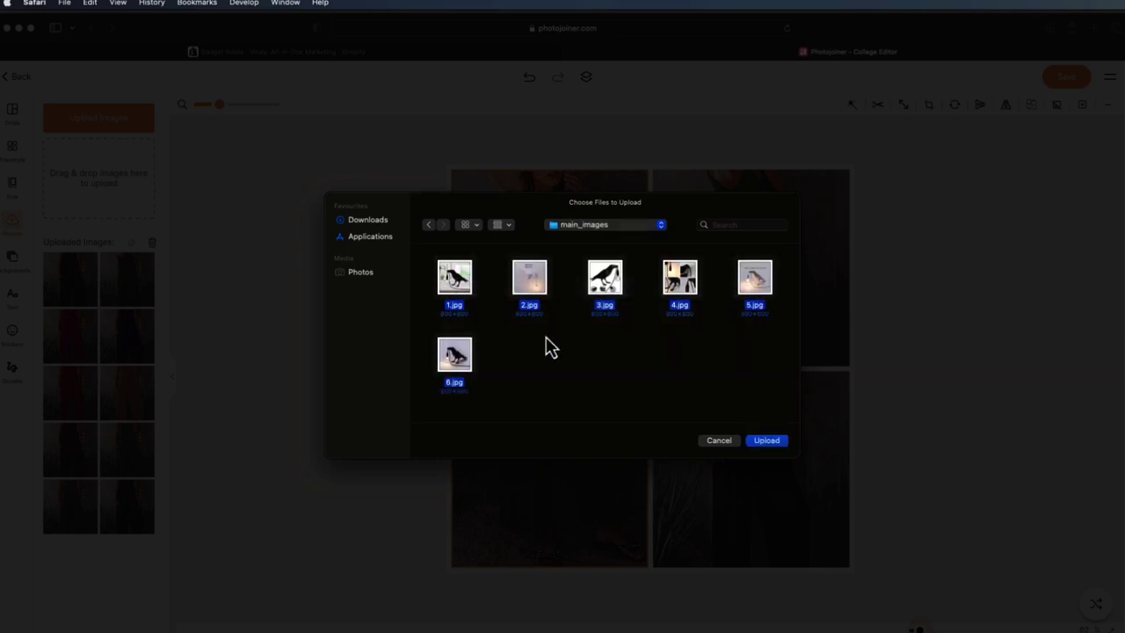
left_click(766, 440)
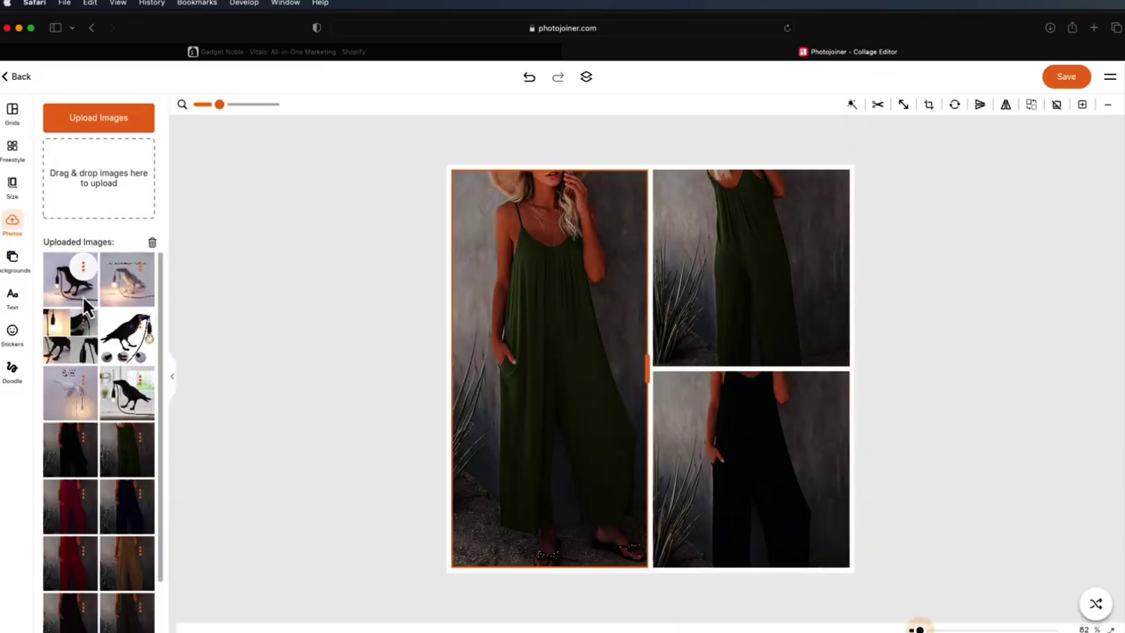
left_click_drag(75, 279, 602, 323)
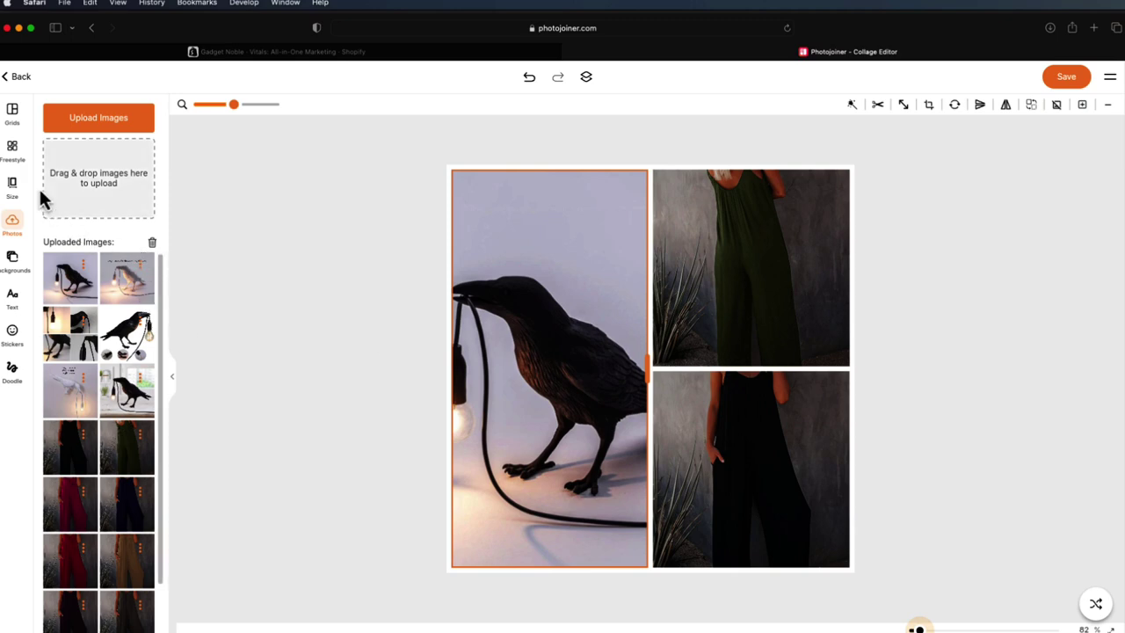
- Collapse 3 Cells and apply the third 6 Cells layout to the collage
left_click(14, 117)
scroll(113, 343, "down", 5)
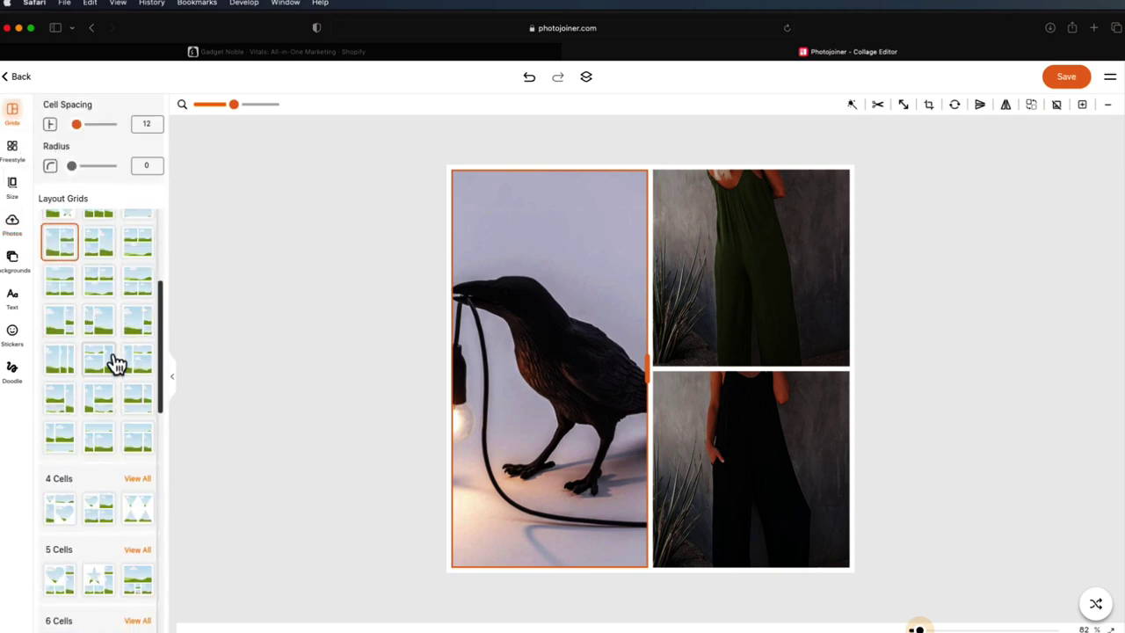
scroll(117, 341, "up", 5)
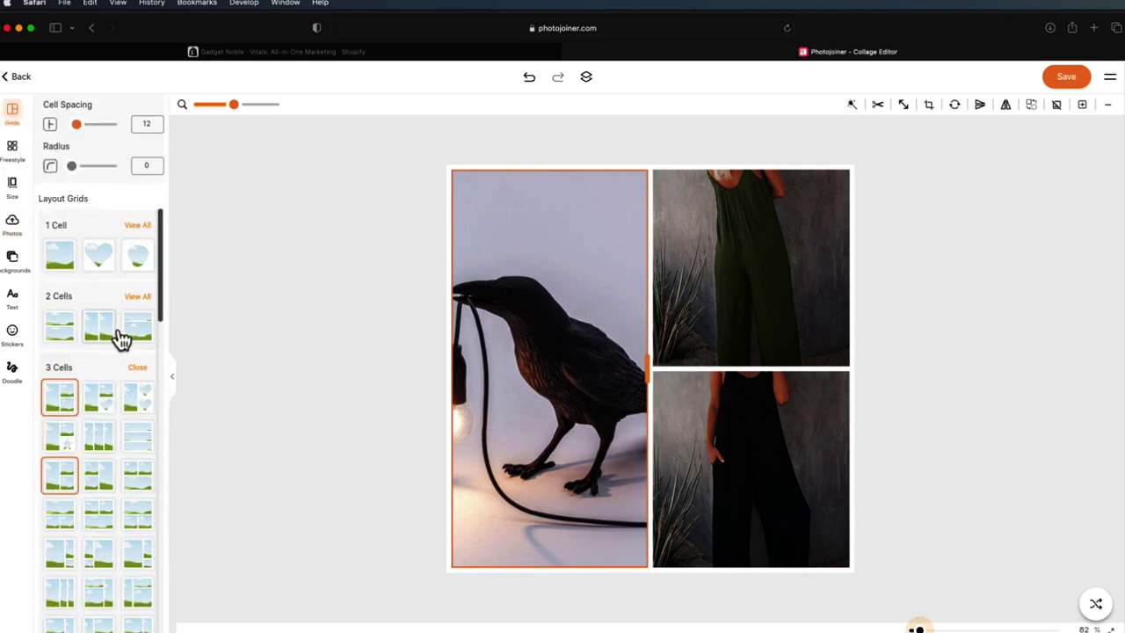
left_click(137, 369)
scroll(123, 404, "down", 3)
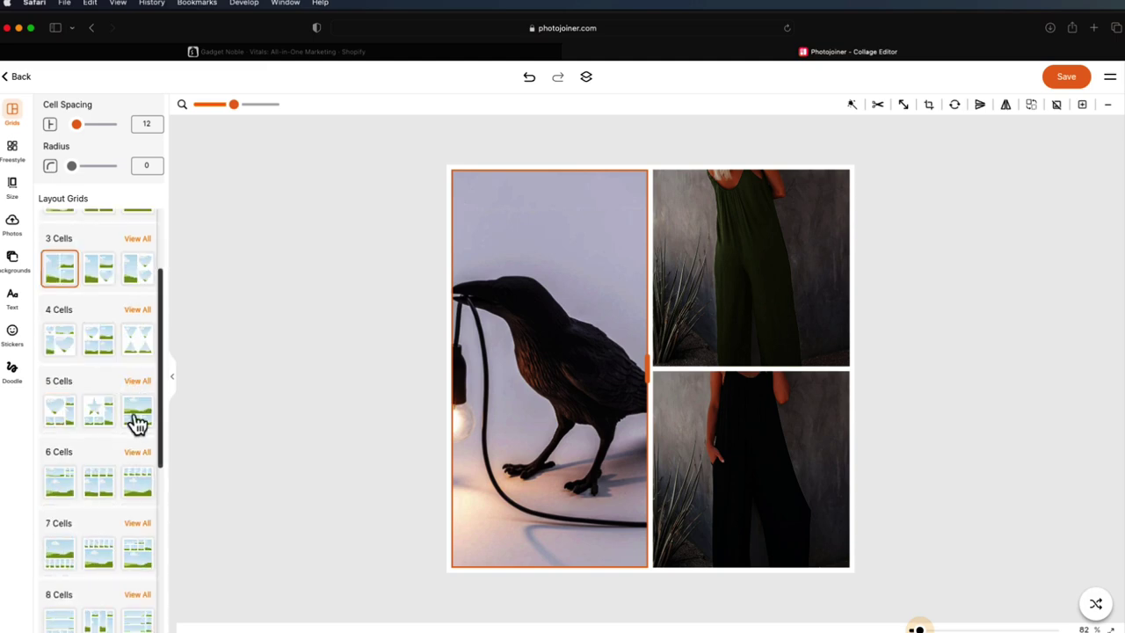
left_click(143, 453)
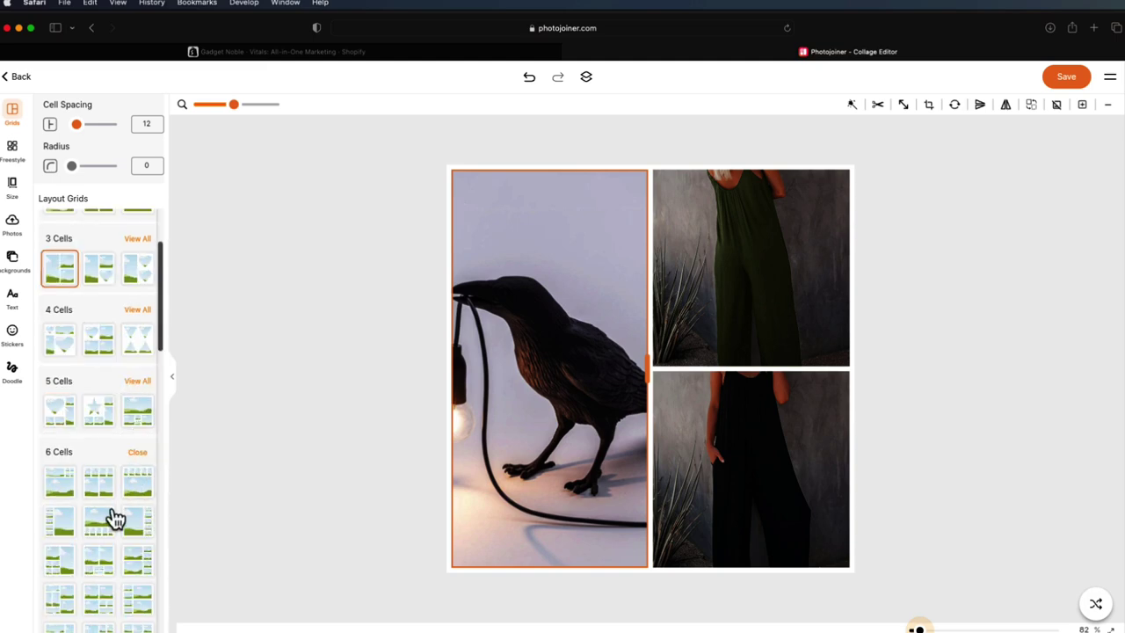
left_click(134, 521)
left_click(650, 376)
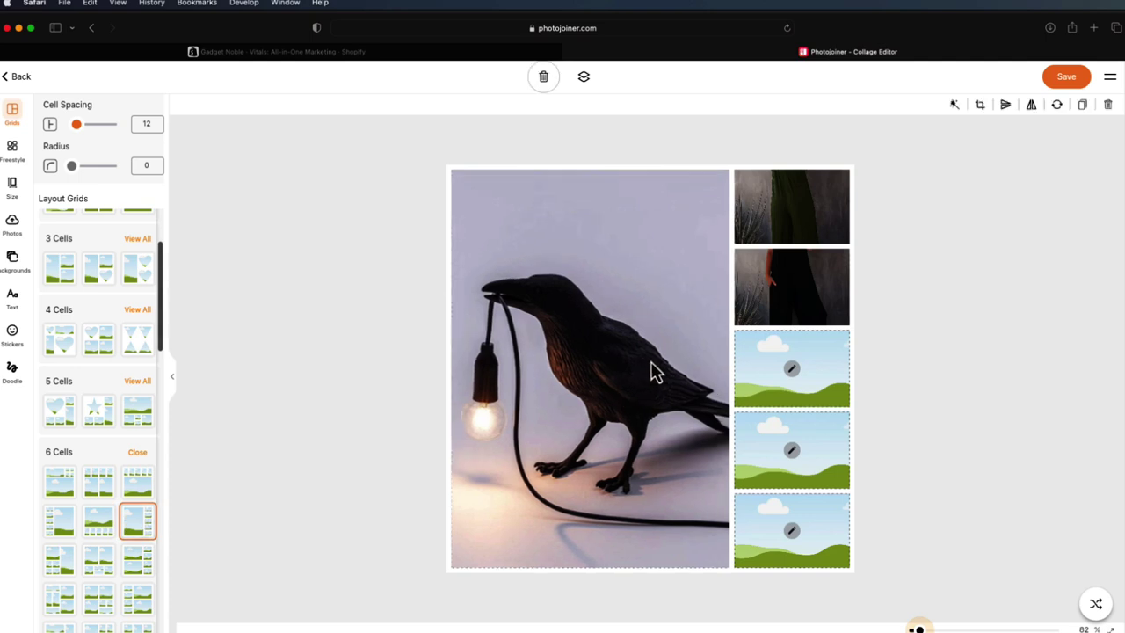
left_click(642, 372)
- Change the top-right cell's photo to lamp image 3.jpg
left_click(790, 226)
right_click(780, 232)
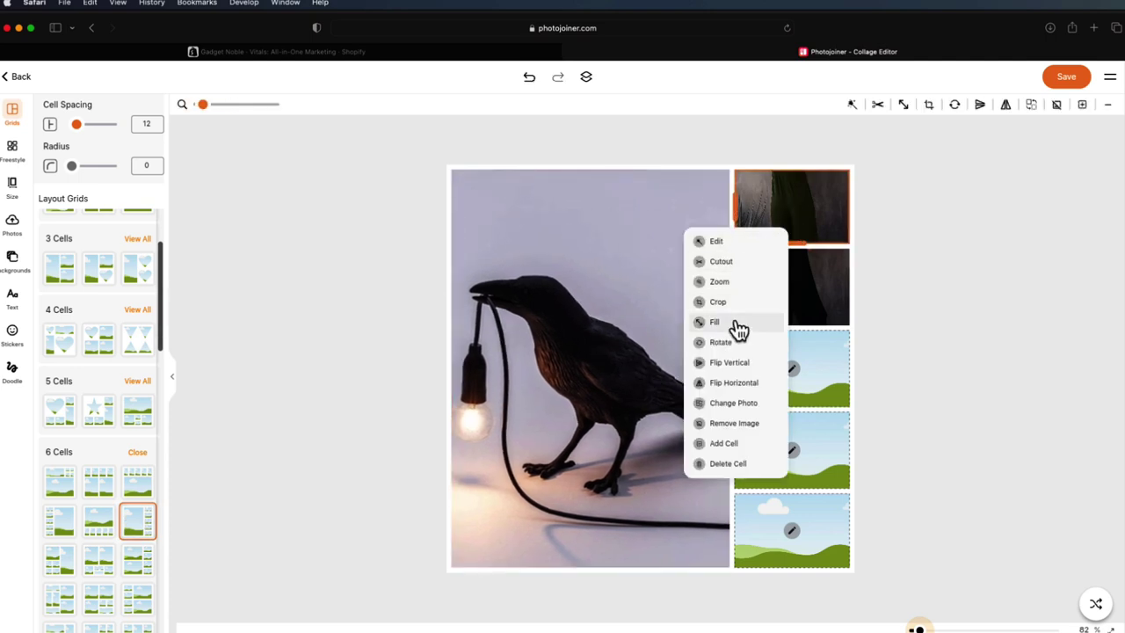
left_click(732, 403)
left_click(604, 285)
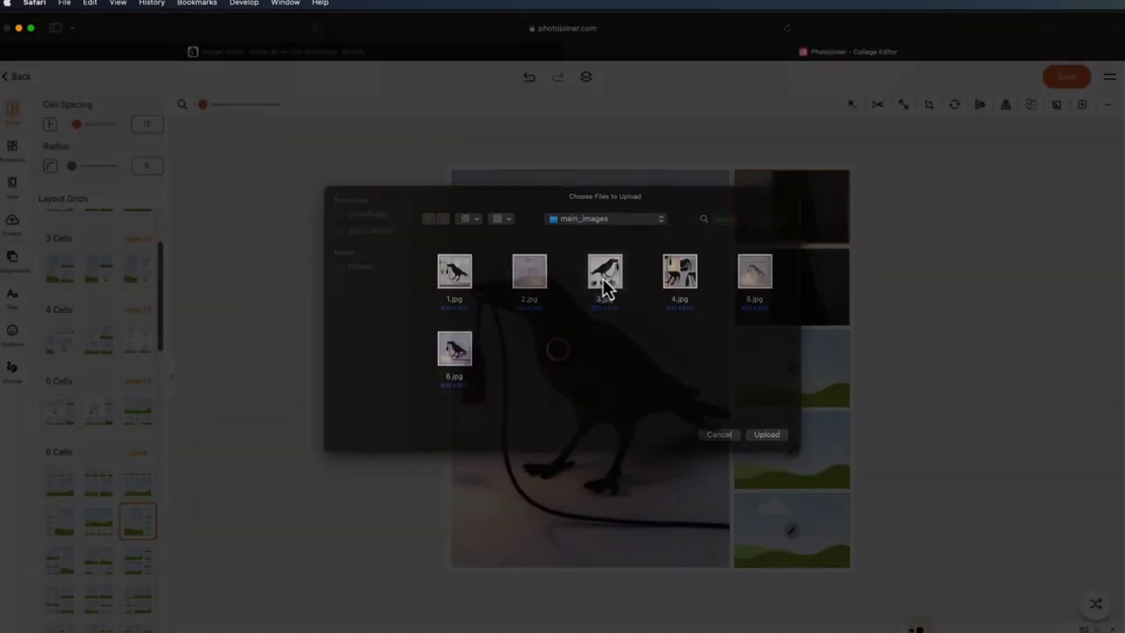
double_click(604, 286)
- Delete two empty right-hand cells, leaving three cells in the right column
left_click(794, 292)
left_click(790, 285)
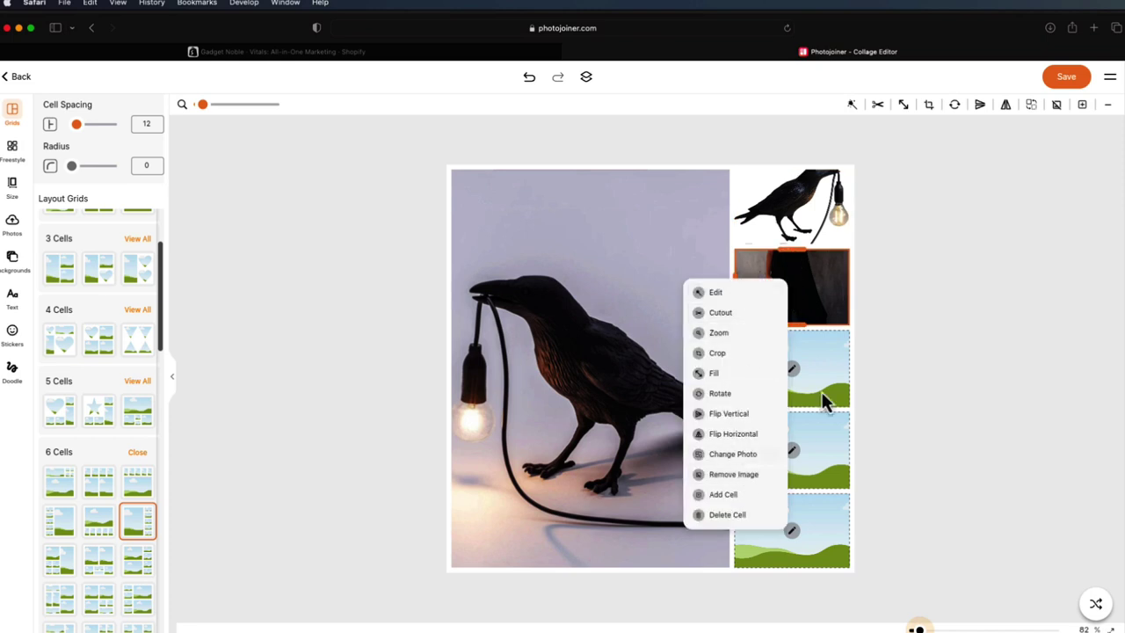
left_click(817, 356)
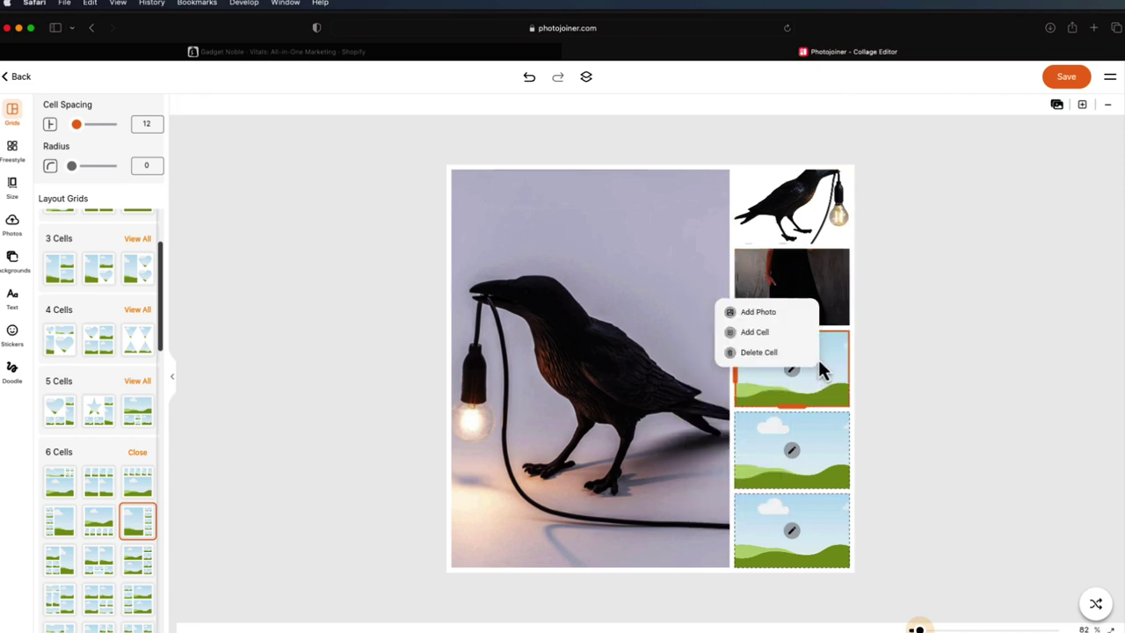
left_click(794, 356)
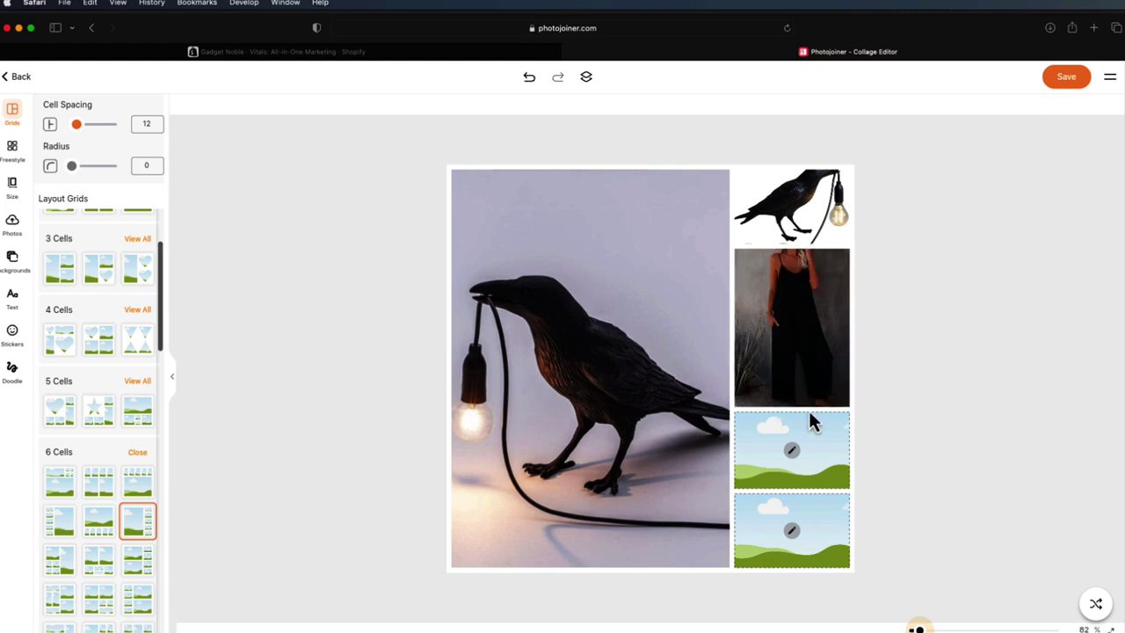
left_click(809, 444)
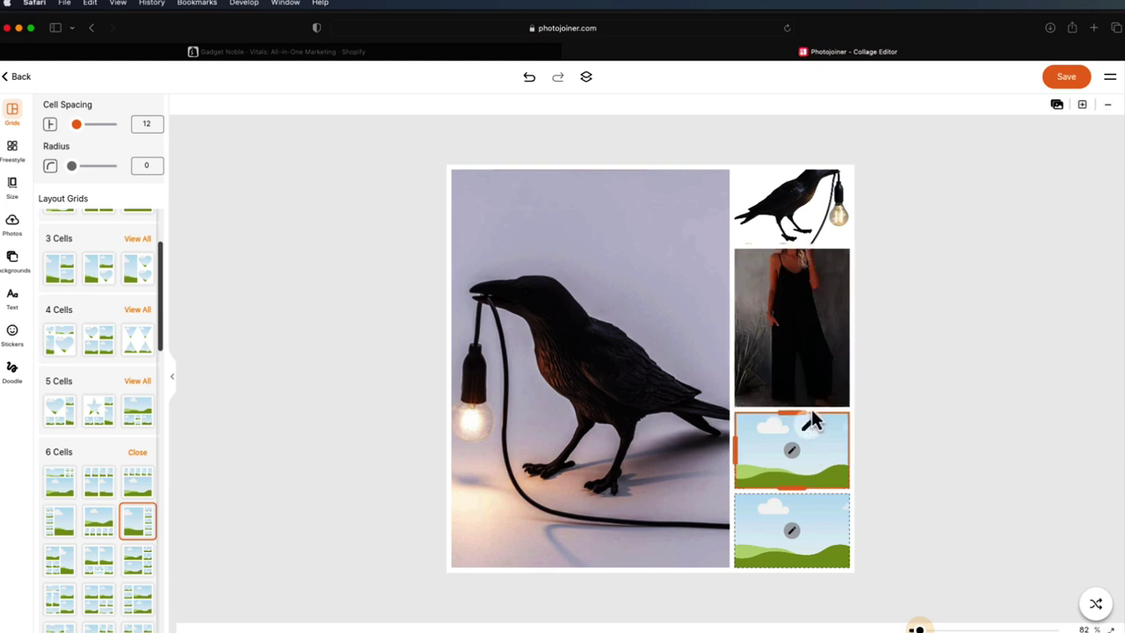
left_click(803, 422)
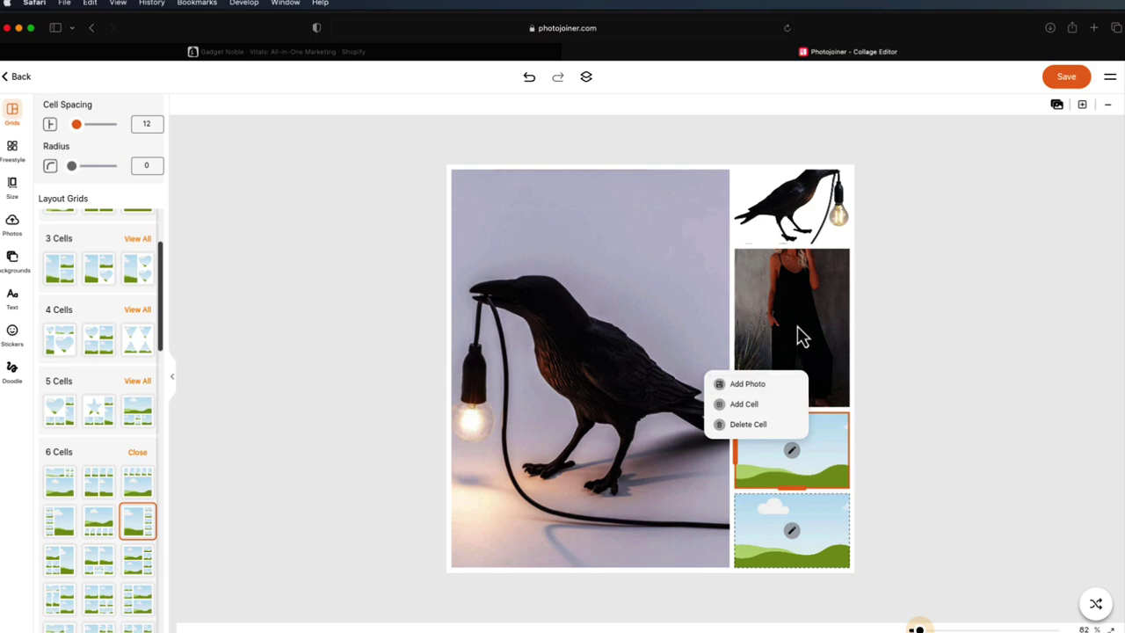
left_click(812, 209)
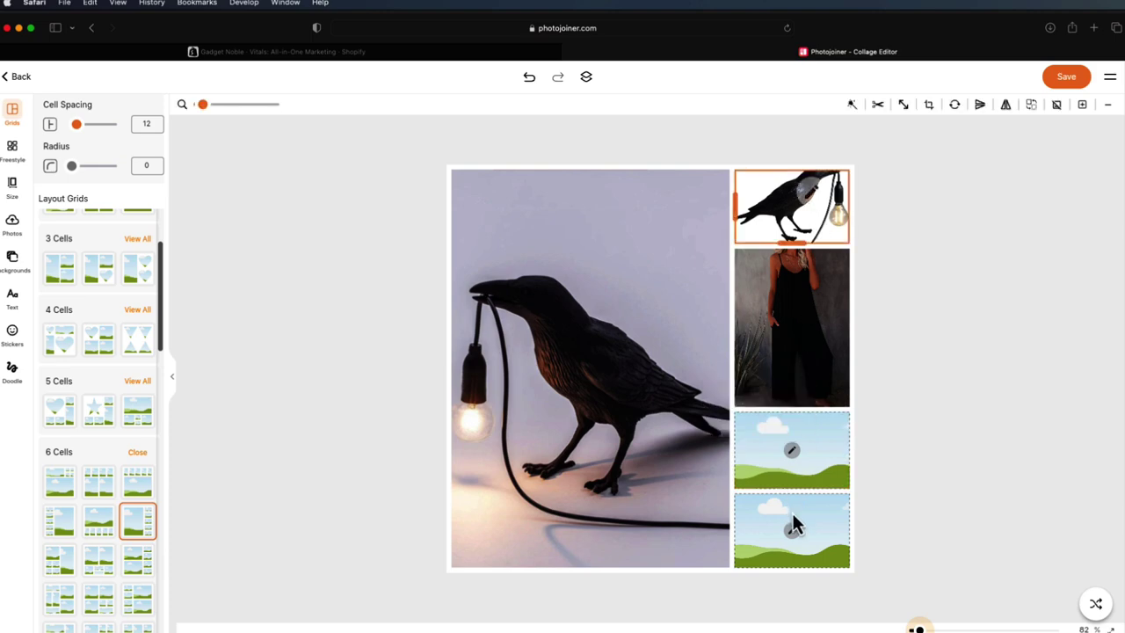
left_click(791, 525)
left_click(791, 501)
left_click(752, 498)
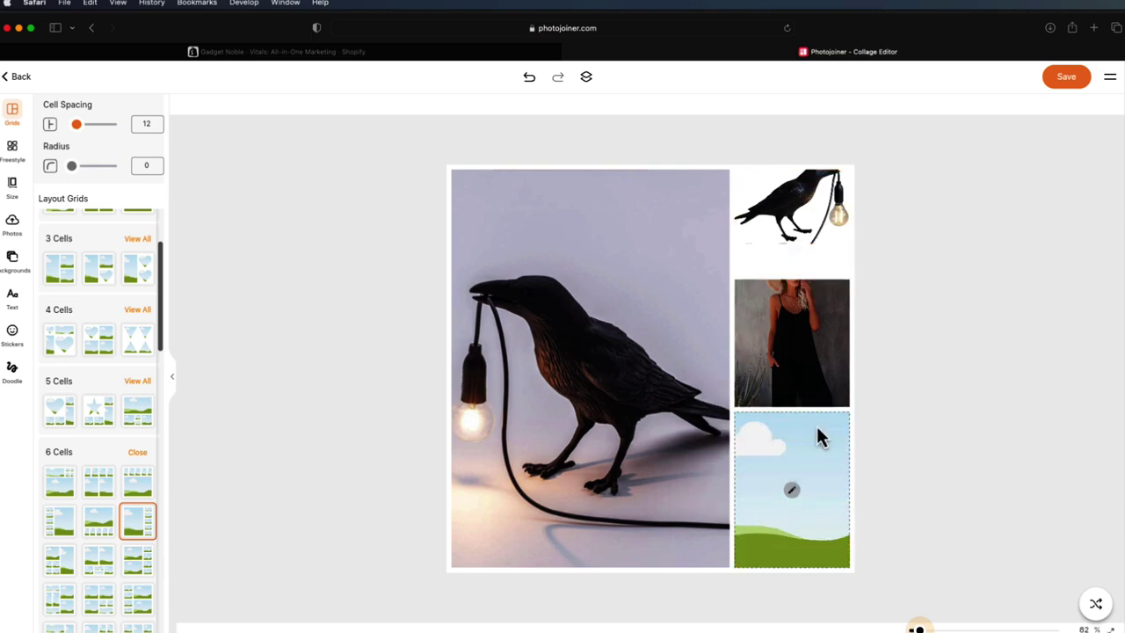
- Drag the crow cell's bottom edge down to make the top-right cell taller
left_click(812, 232)
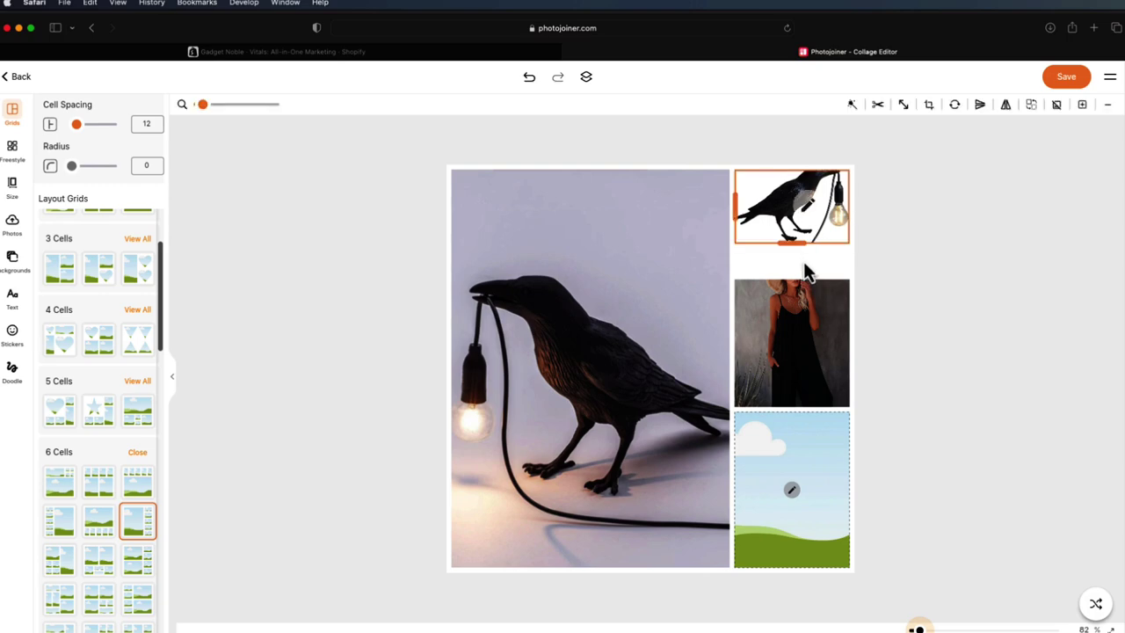
left_click_drag(794, 244, 800, 306)
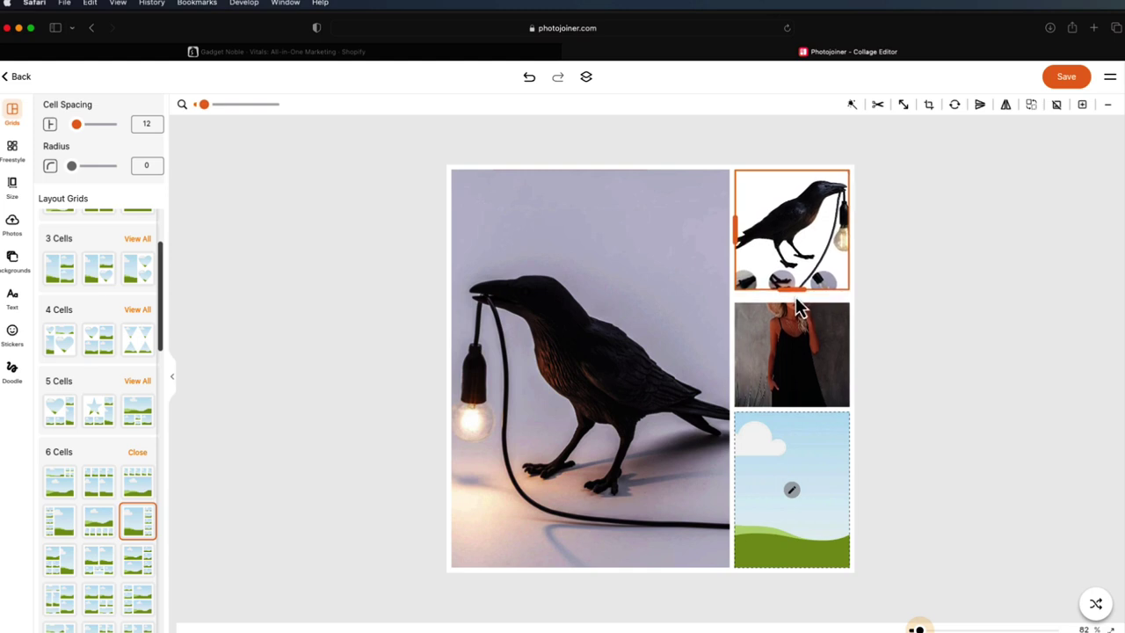
left_click(791, 416)
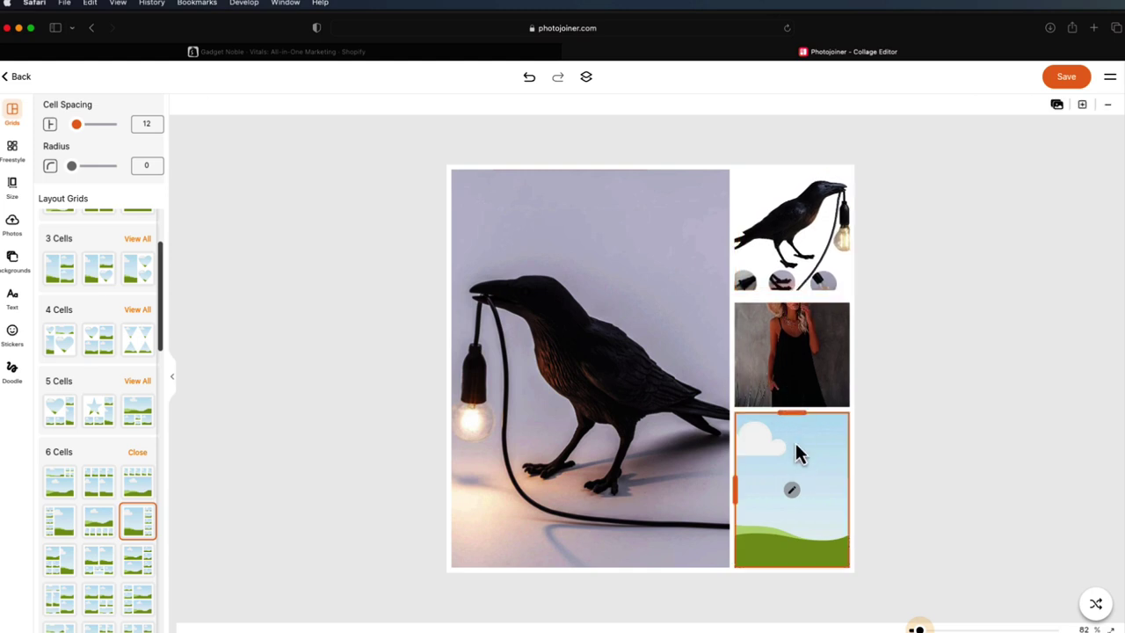
left_click(816, 275)
right_click(809, 266)
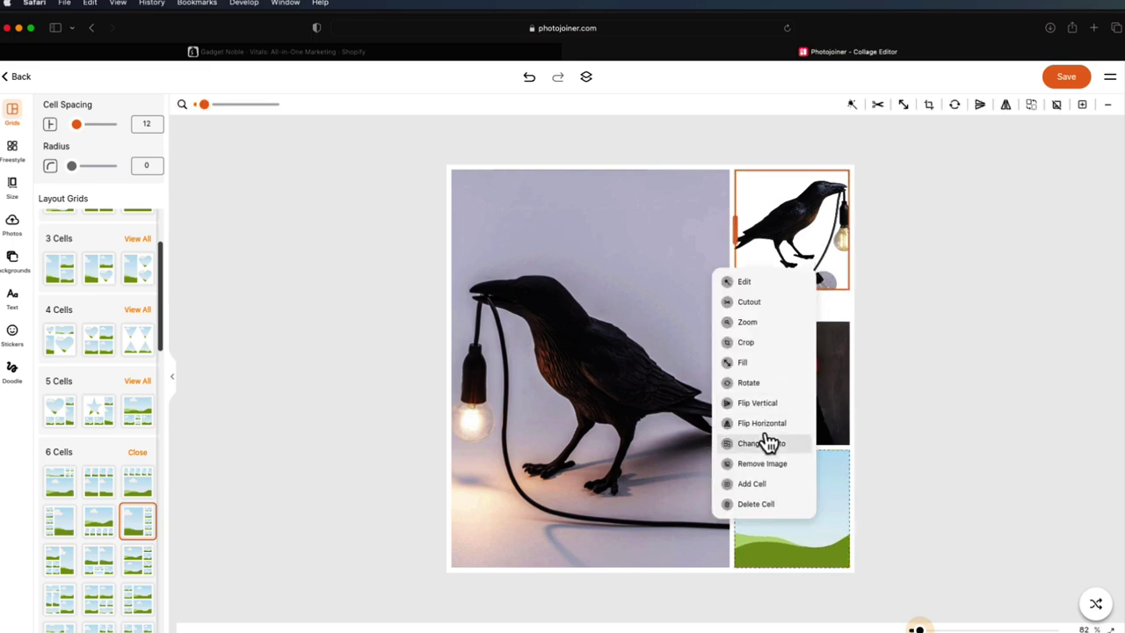
left_click(769, 442)
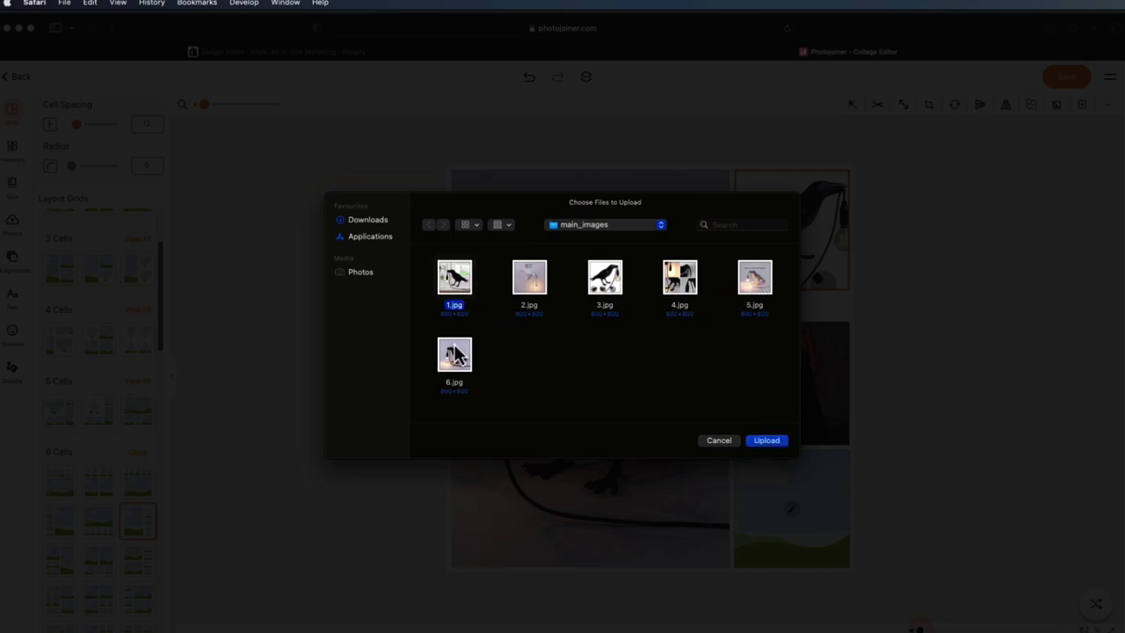
left_click_drag(525, 197, 786, 384)
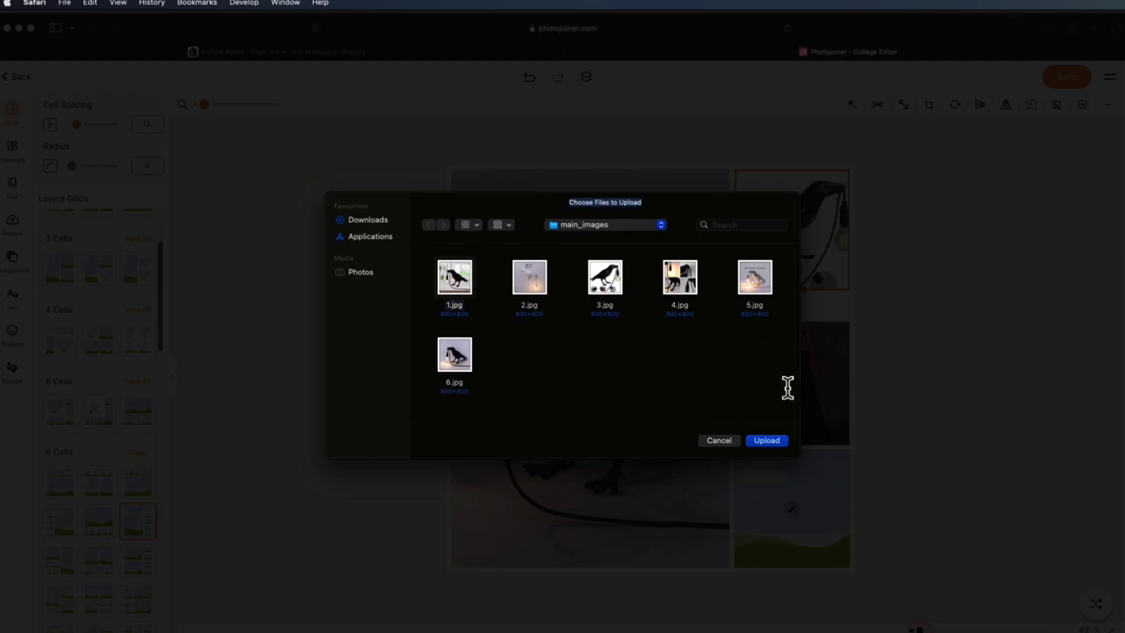
left_click(719, 440)
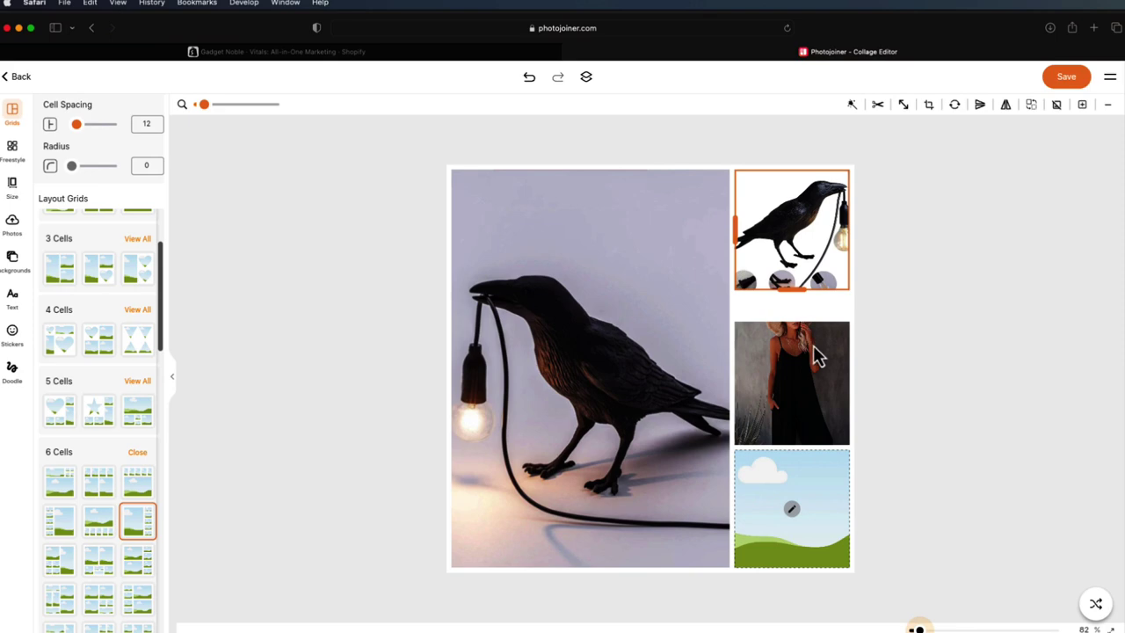
- Put lamp image 1.jpg in the top-right cell, reposition it and enlarge that cell
left_click(801, 207)
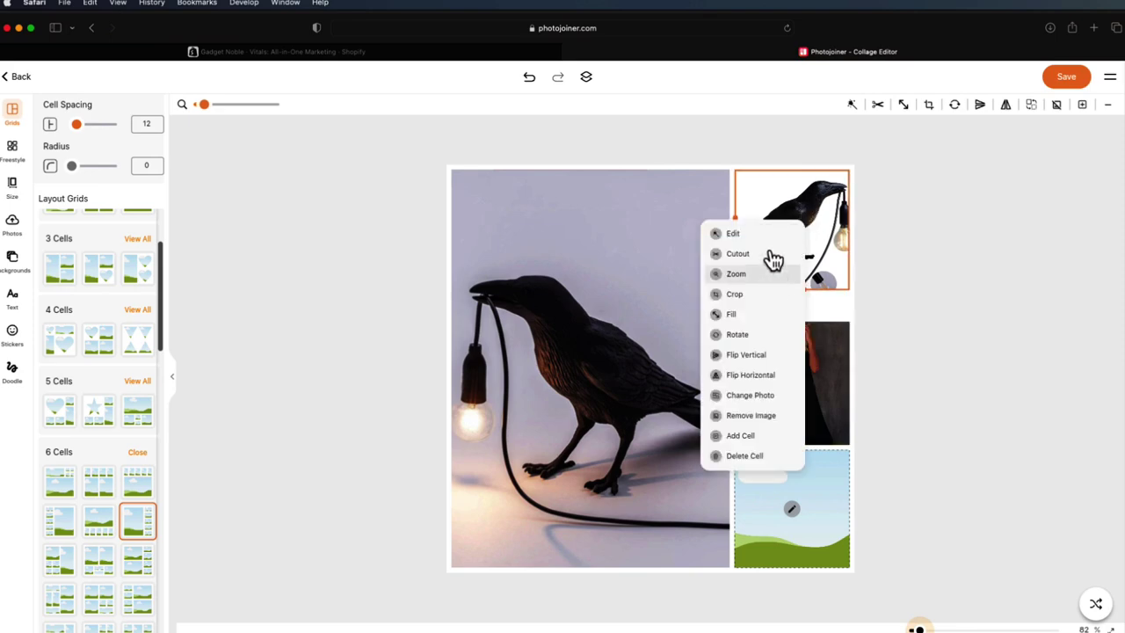
left_click(756, 400)
double_click(451, 279)
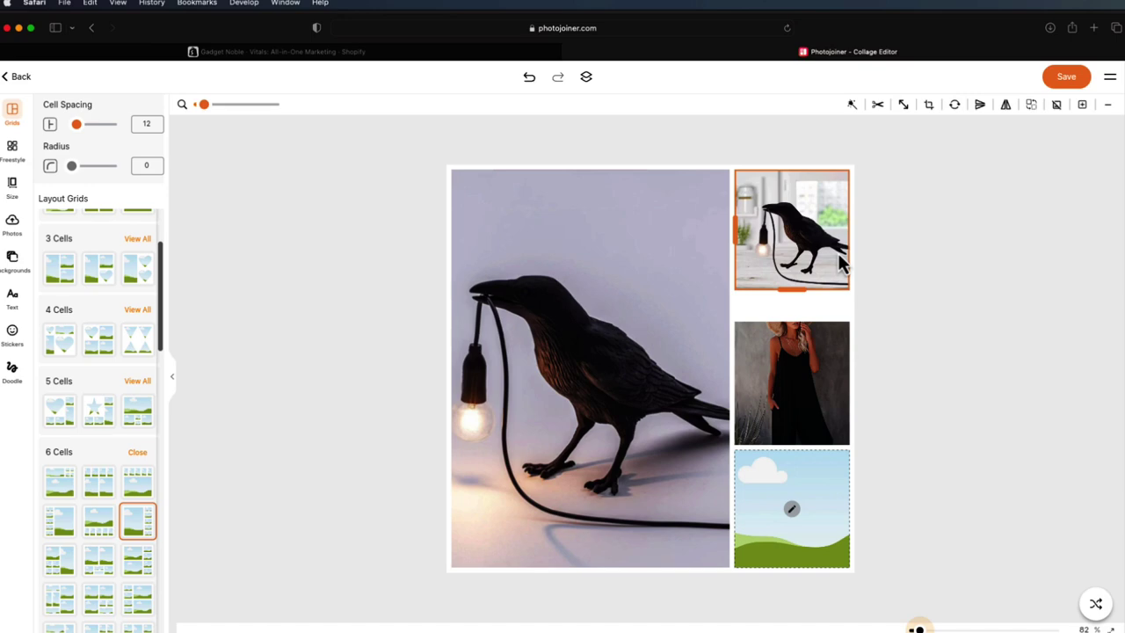
left_click_drag(837, 253, 796, 253)
left_click(878, 239)
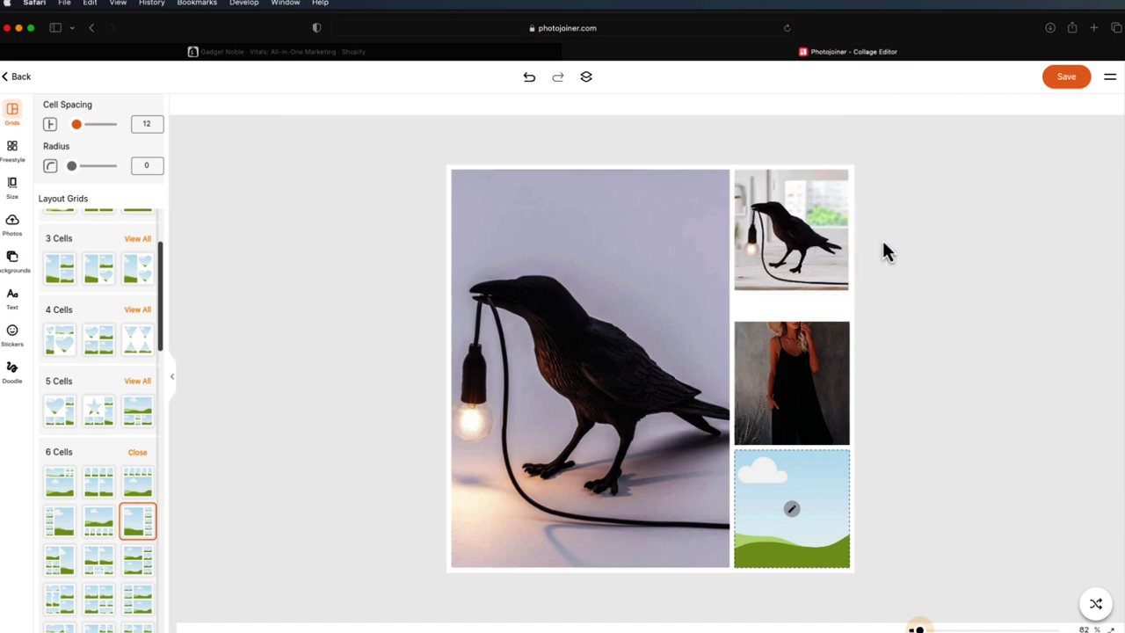
left_click(806, 383)
mouse_move(791, 296)
left_mouse_down()
mouse_move(791, 322)
mouse_move(793, 302)
left_mouse_up()
- Replace the dress photo with 5.jpg and fill the bottom empty cell with 3.jpg
left_click(806, 350)
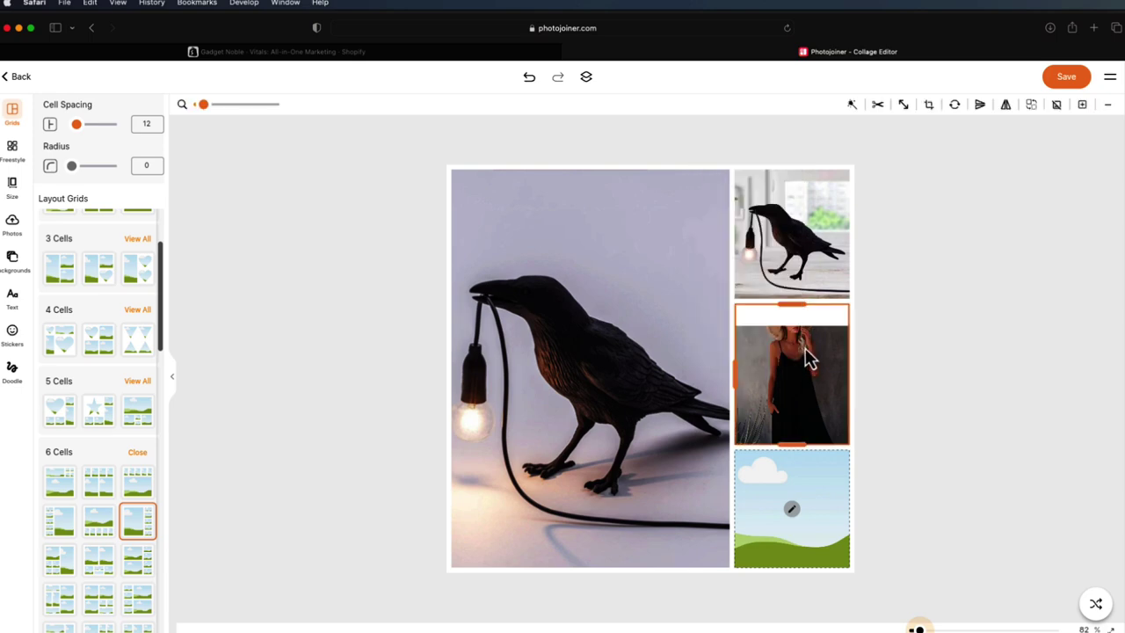
right_click(806, 352)
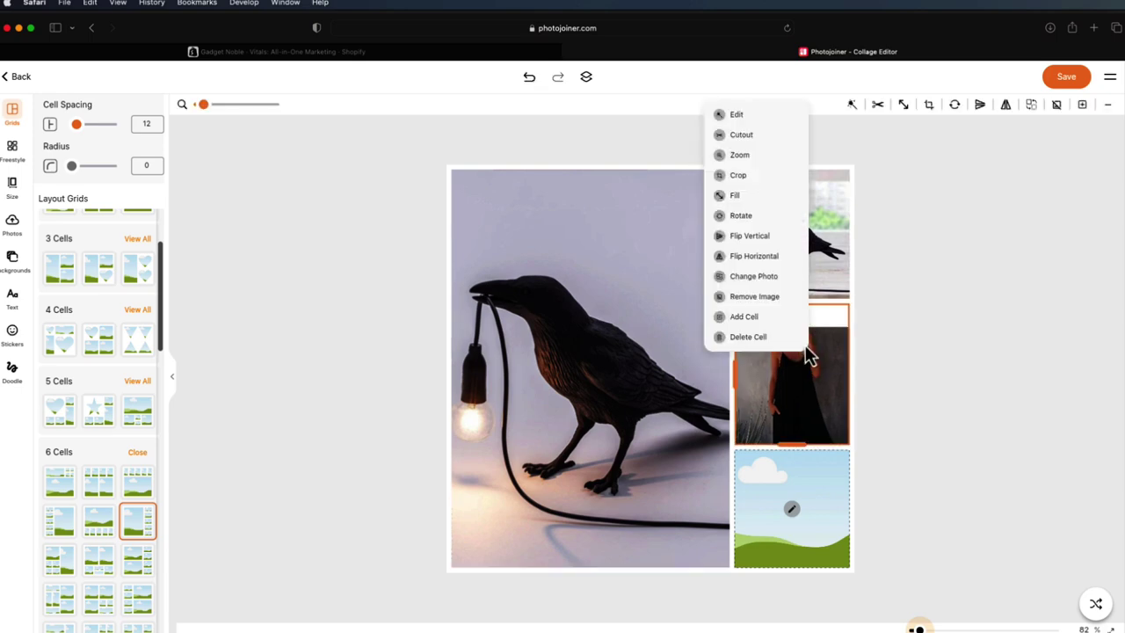
left_click(753, 275)
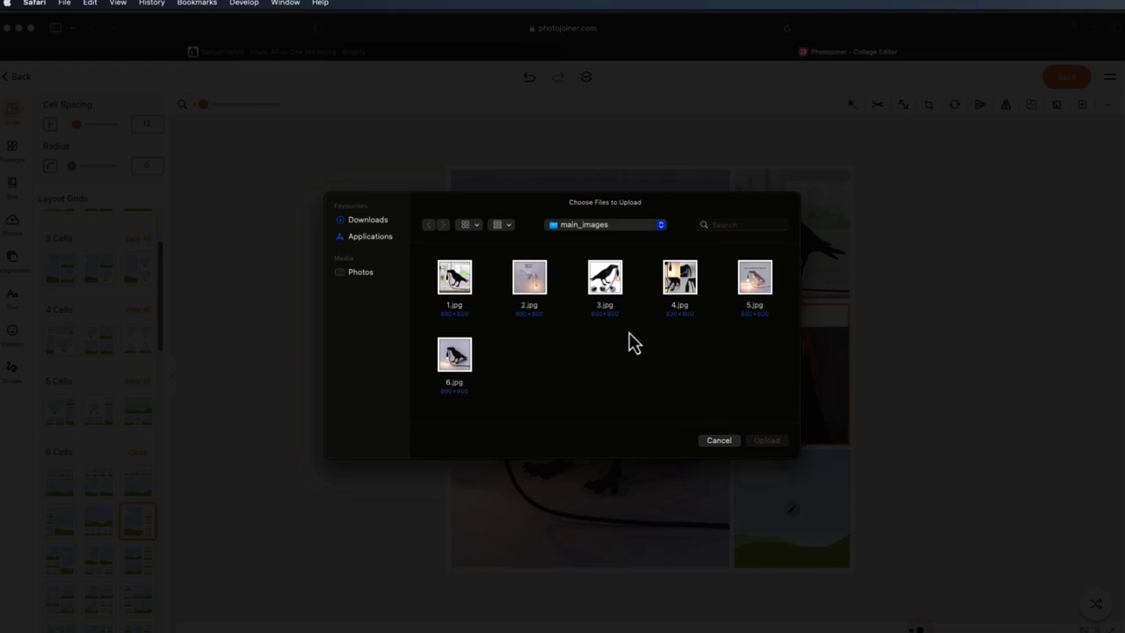
left_click(758, 281)
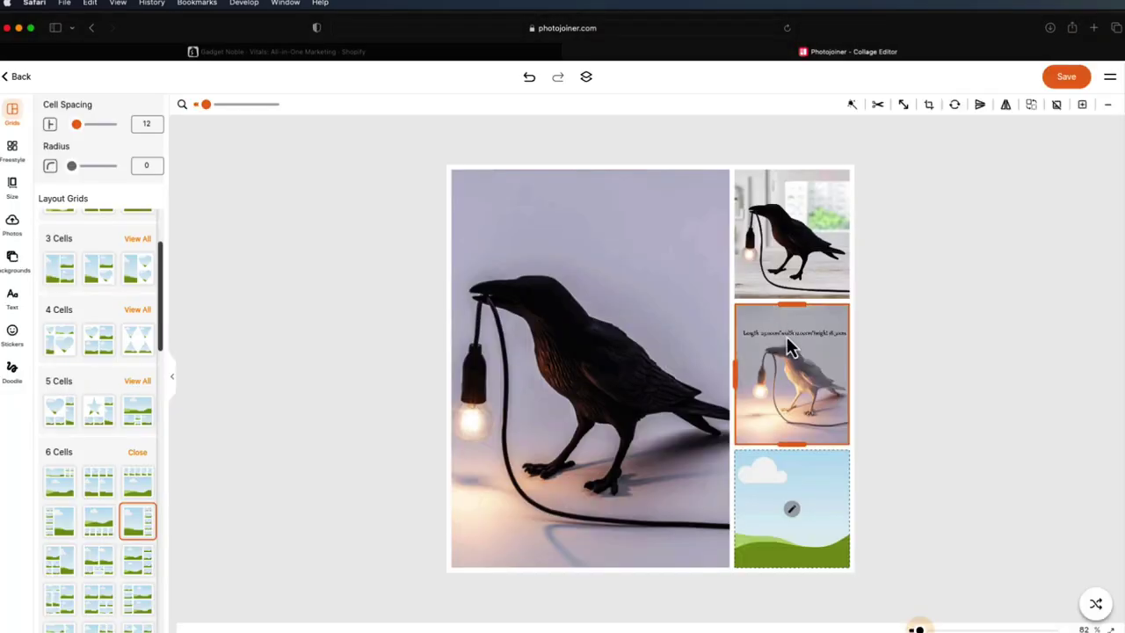
left_click(792, 512)
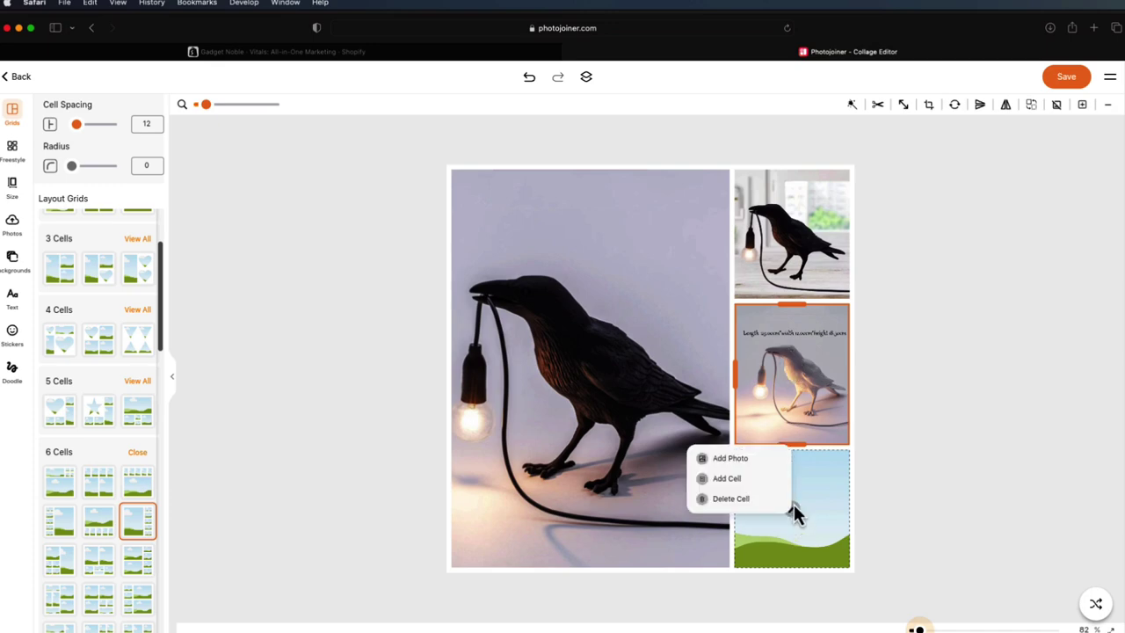
left_click(744, 459)
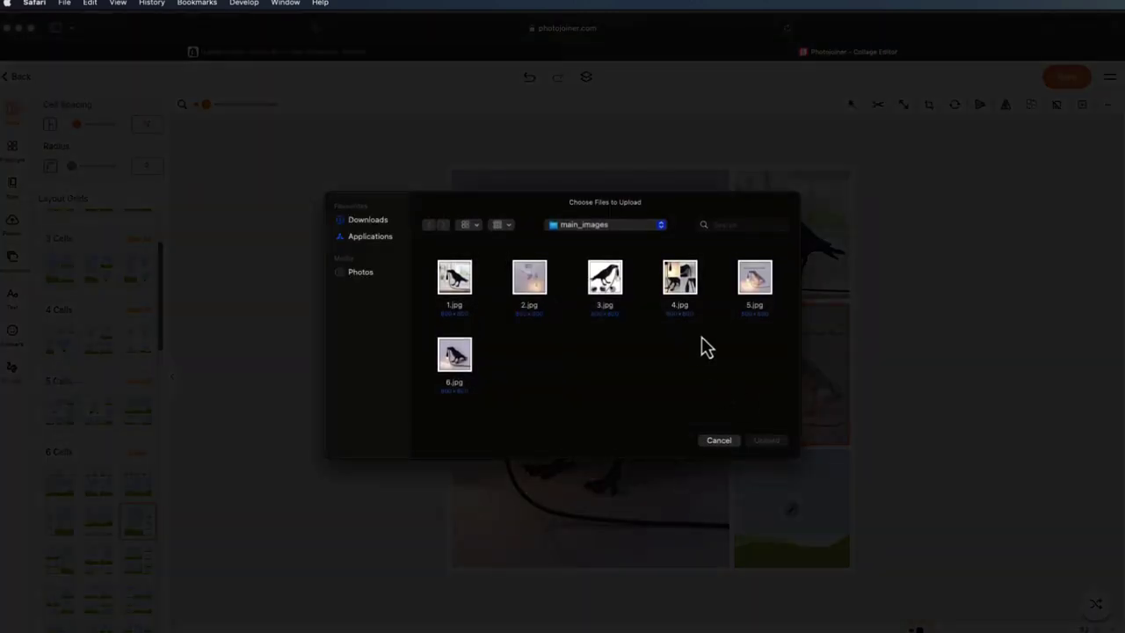
double_click(607, 299)
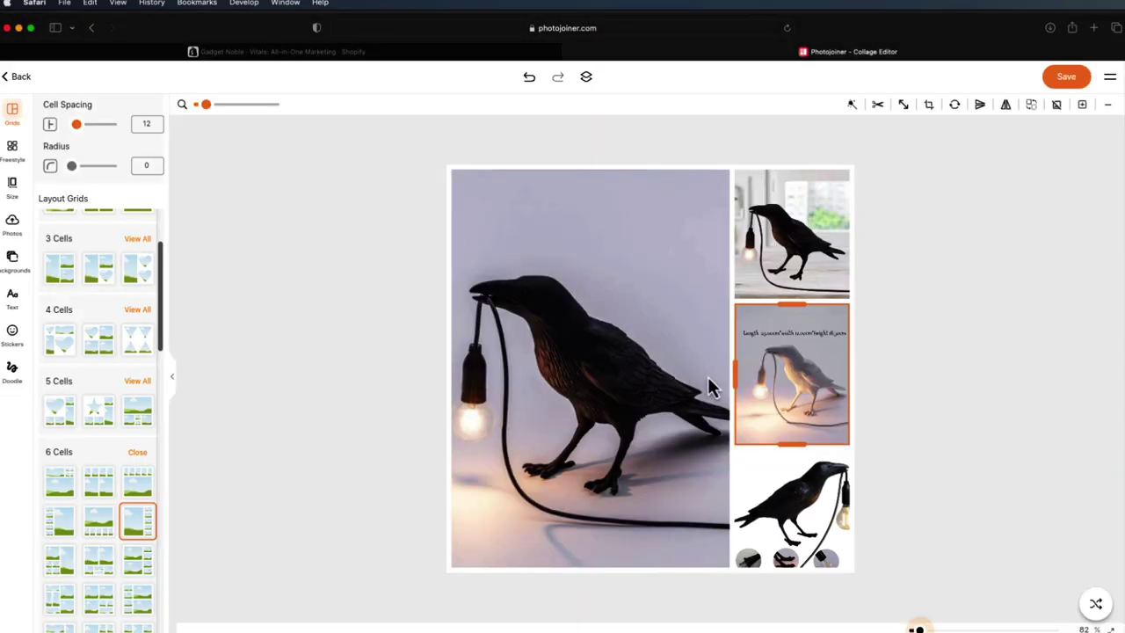
left_click(1011, 381)
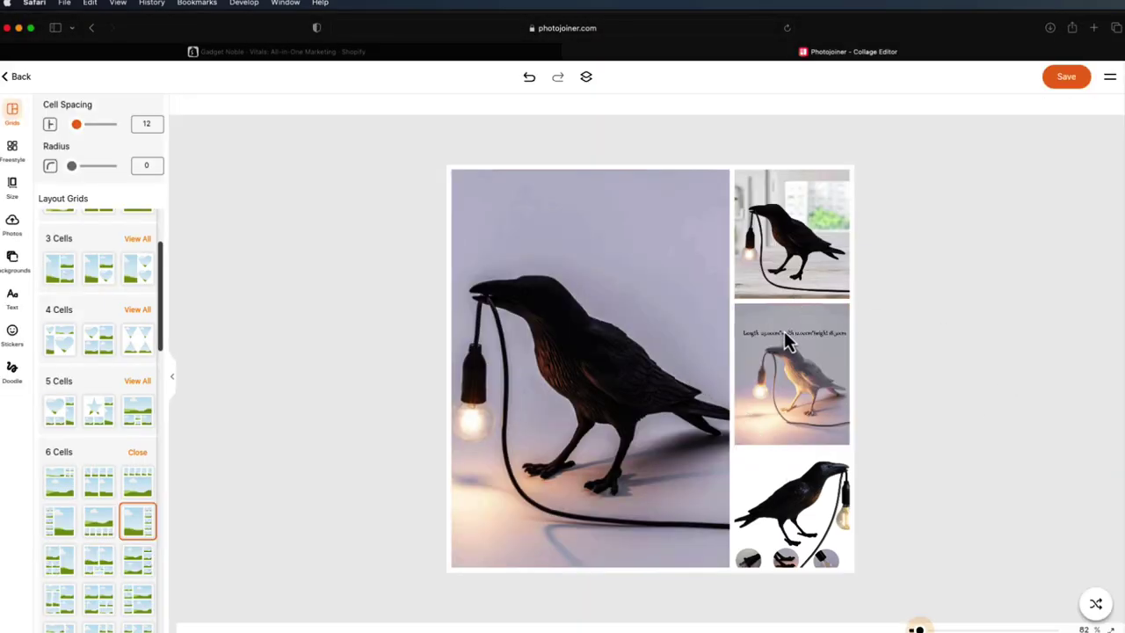
- Narrow the large left cell and zoom the bottom-right crow photo out to 46
left_click(689, 356)
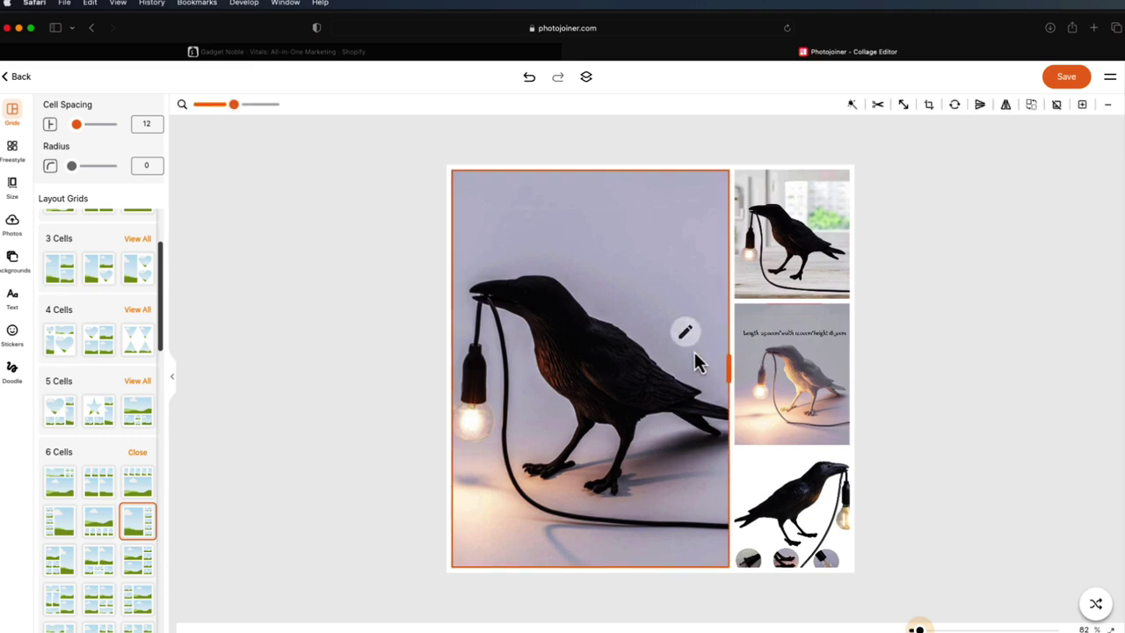
left_click_drag(722, 363, 711, 366)
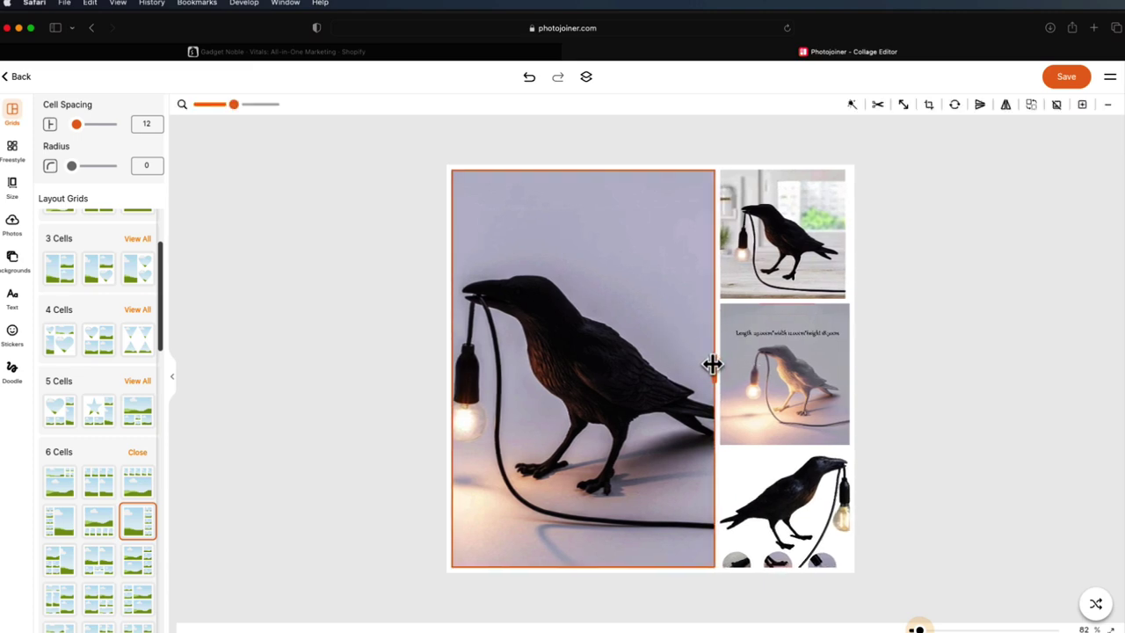
left_click(982, 352)
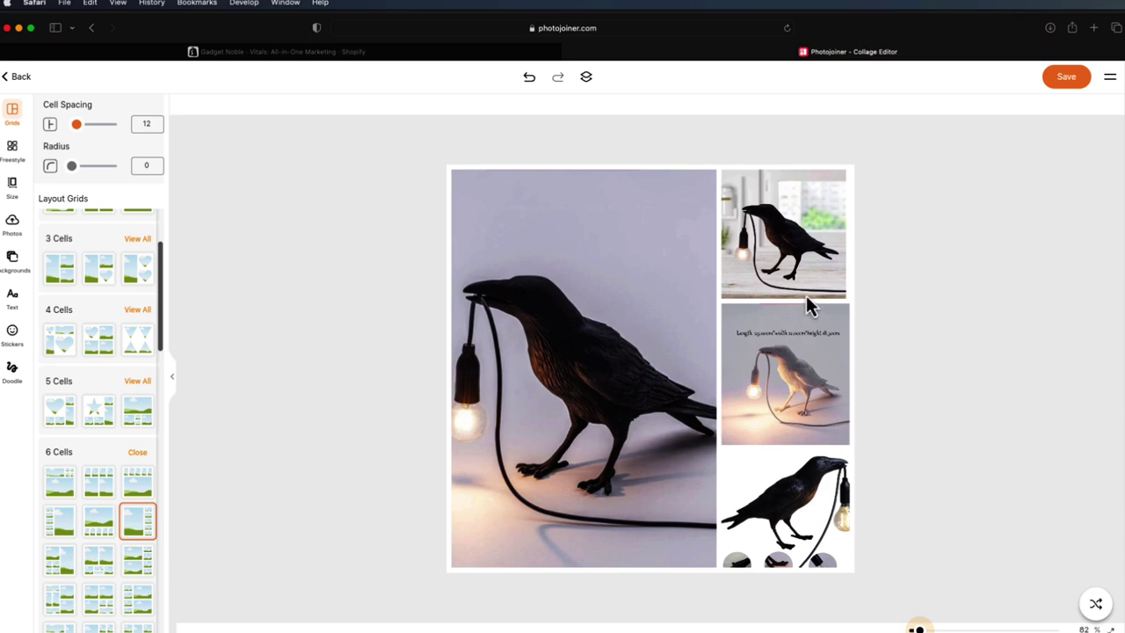
left_click_drag(822, 510, 815, 496)
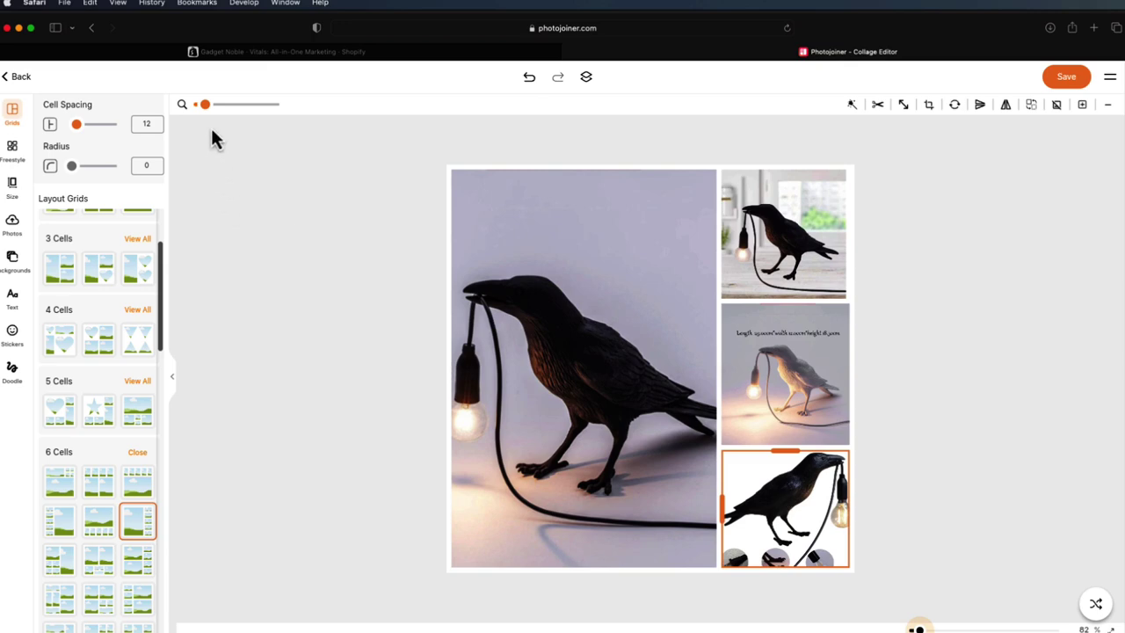
left_click_drag(205, 105, 202, 106)
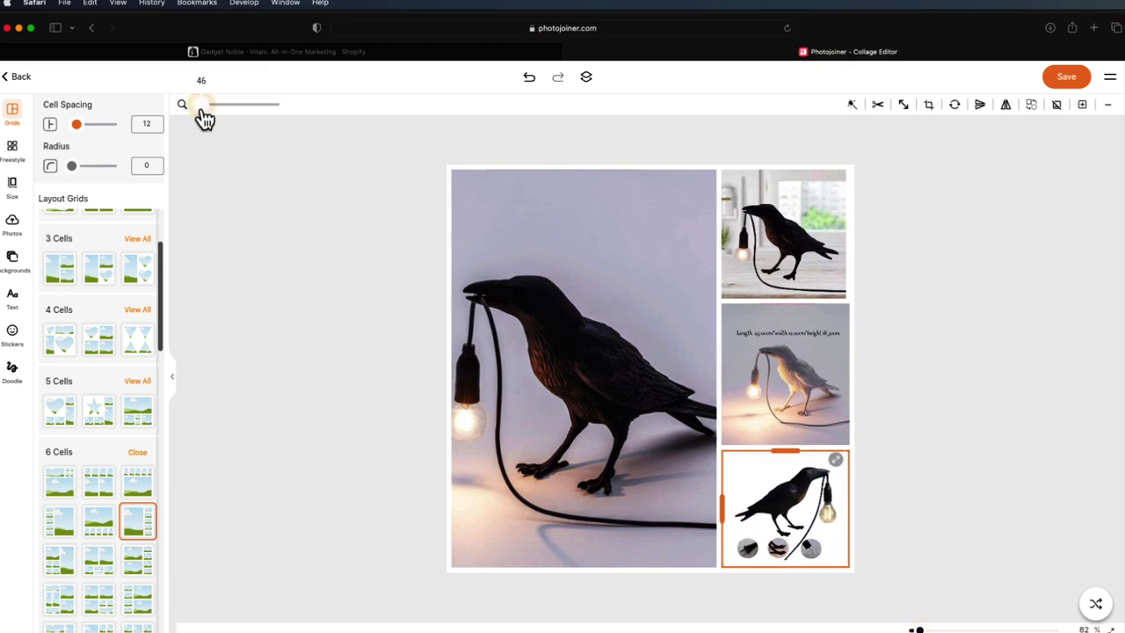
left_click(920, 434)
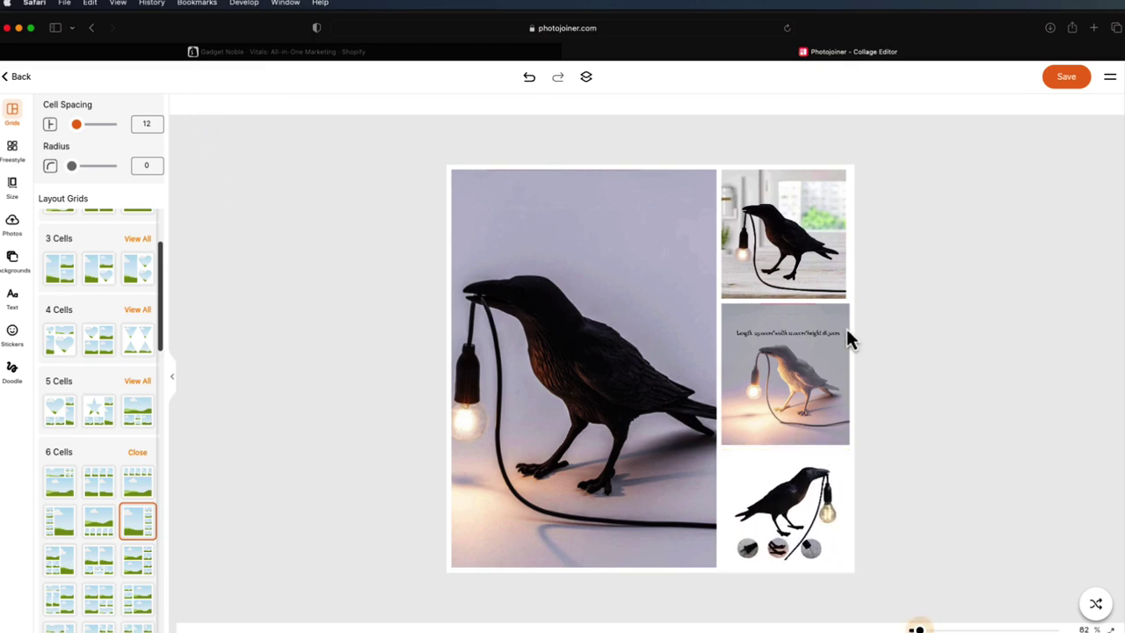
- Rescale the top-right crow photo to 74, nudge it into place, and save the collage
left_click(792, 263)
left_click(979, 266)
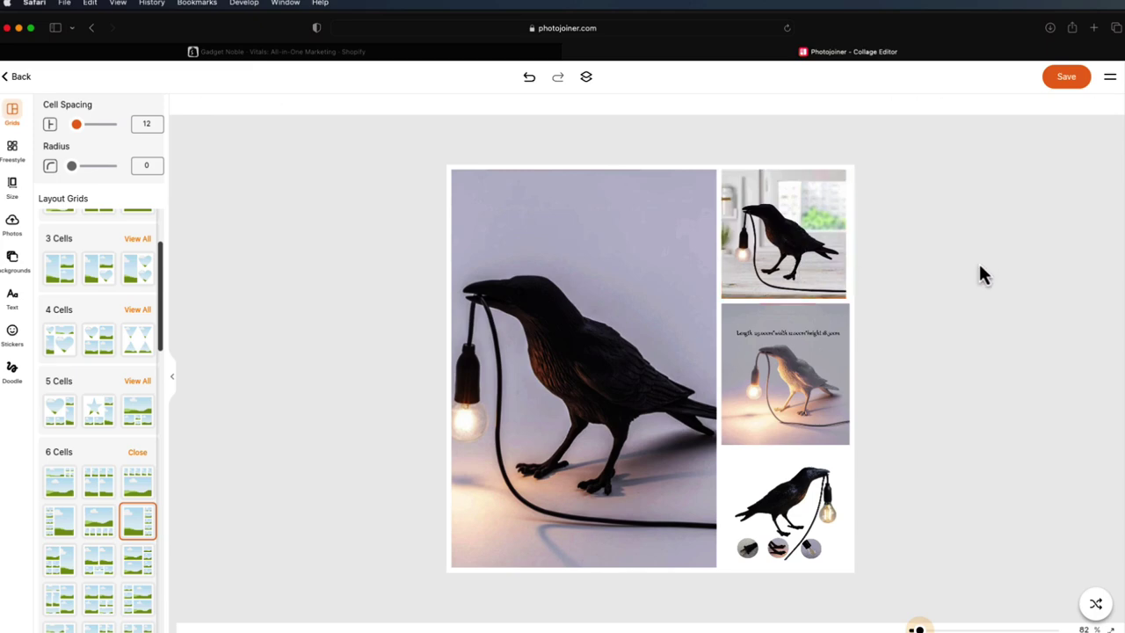
left_click(808, 255)
left_click_drag(204, 106, 210, 106)
left_click(896, 266)
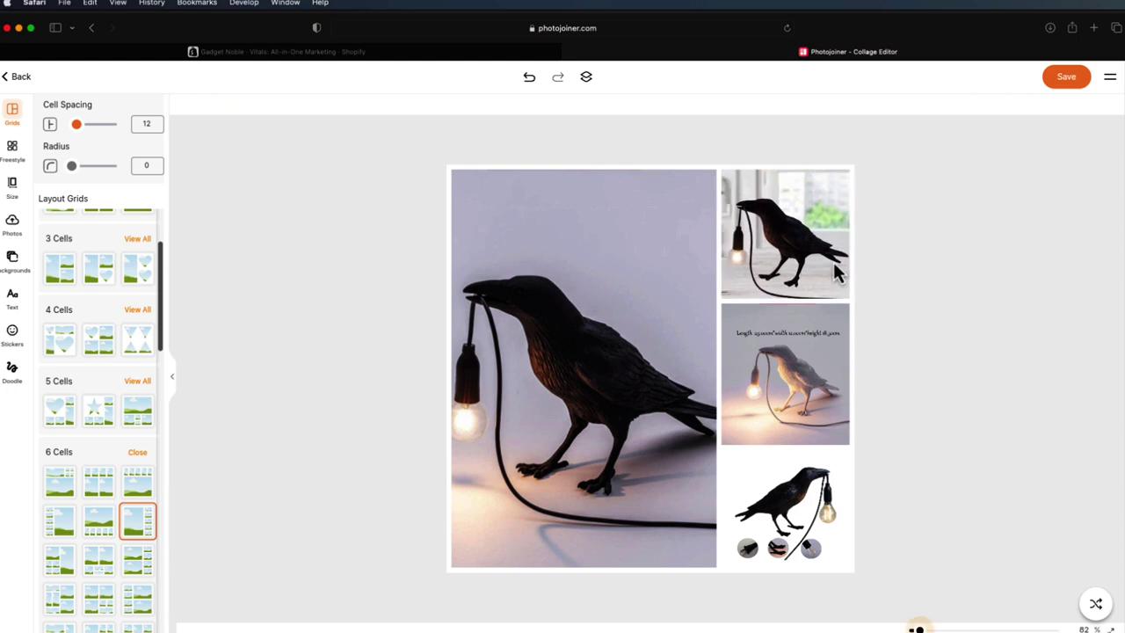
left_click_drag(834, 275, 833, 265)
left_click(896, 439)
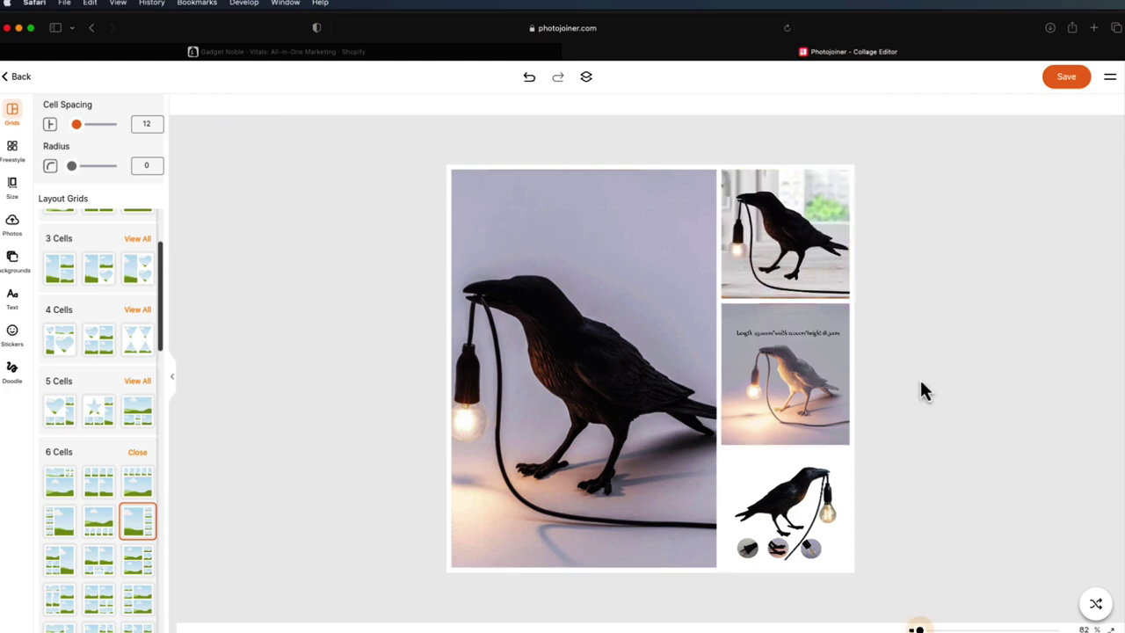
left_click(809, 366)
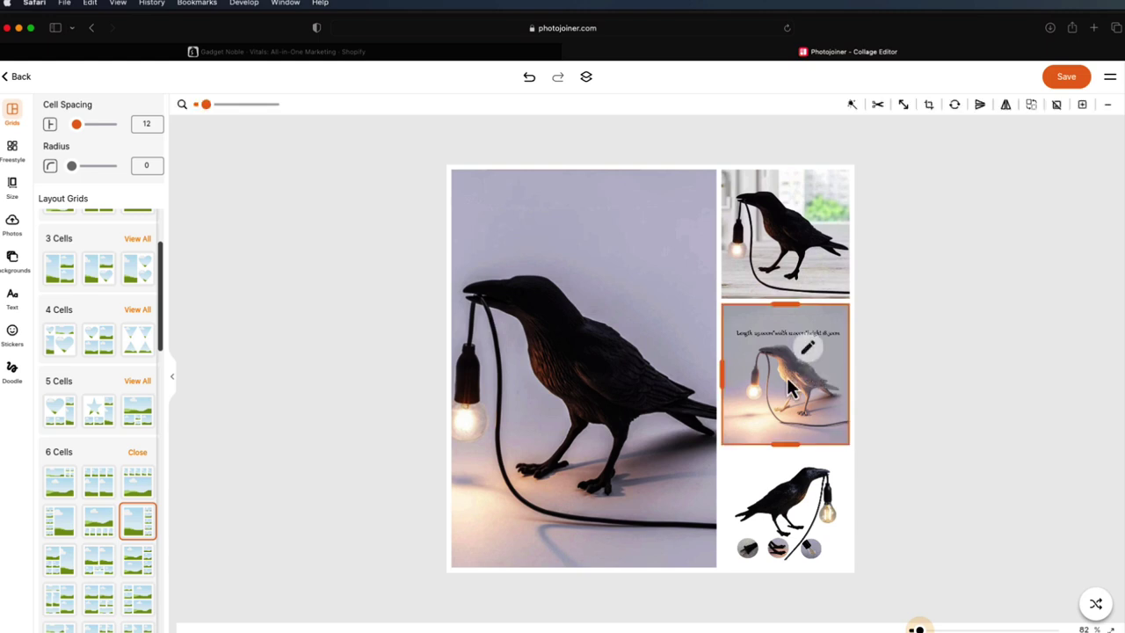
left_click(1018, 335)
left_click(1063, 90)
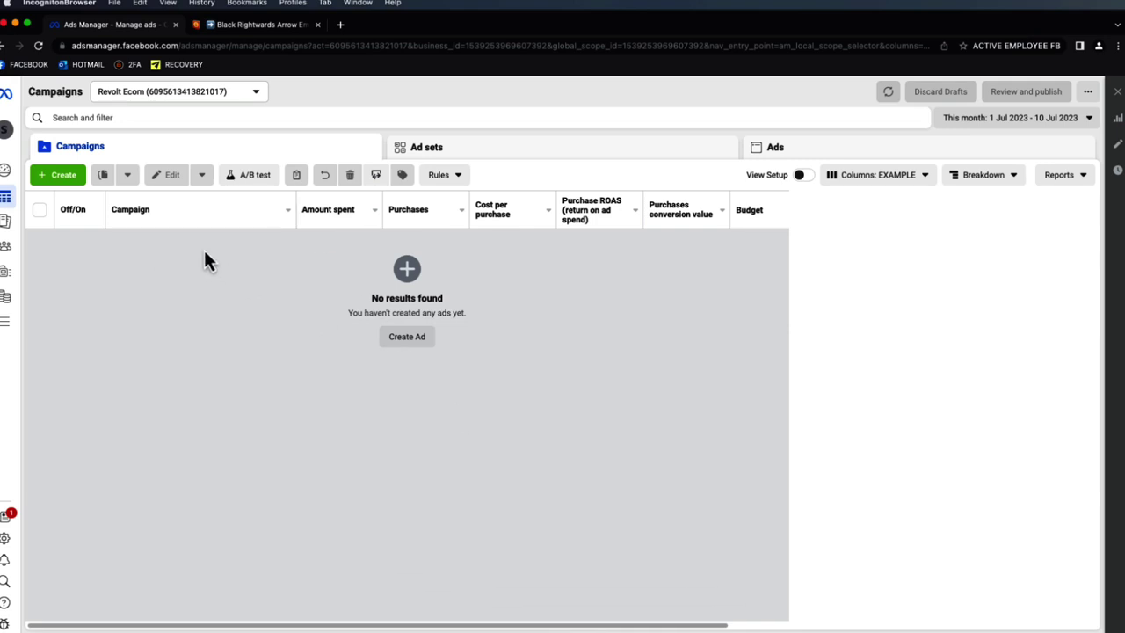
- Start a new Sales-objective campaign named 'Test | Phone Purse | 1.65'
left_click(62, 175)
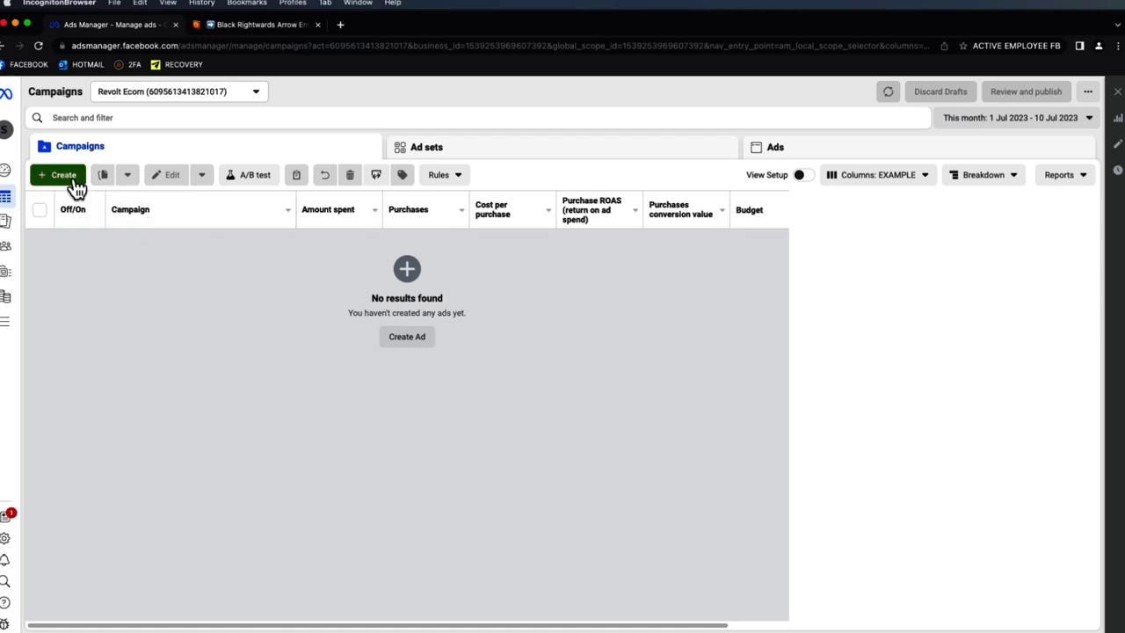
left_click(490, 413)
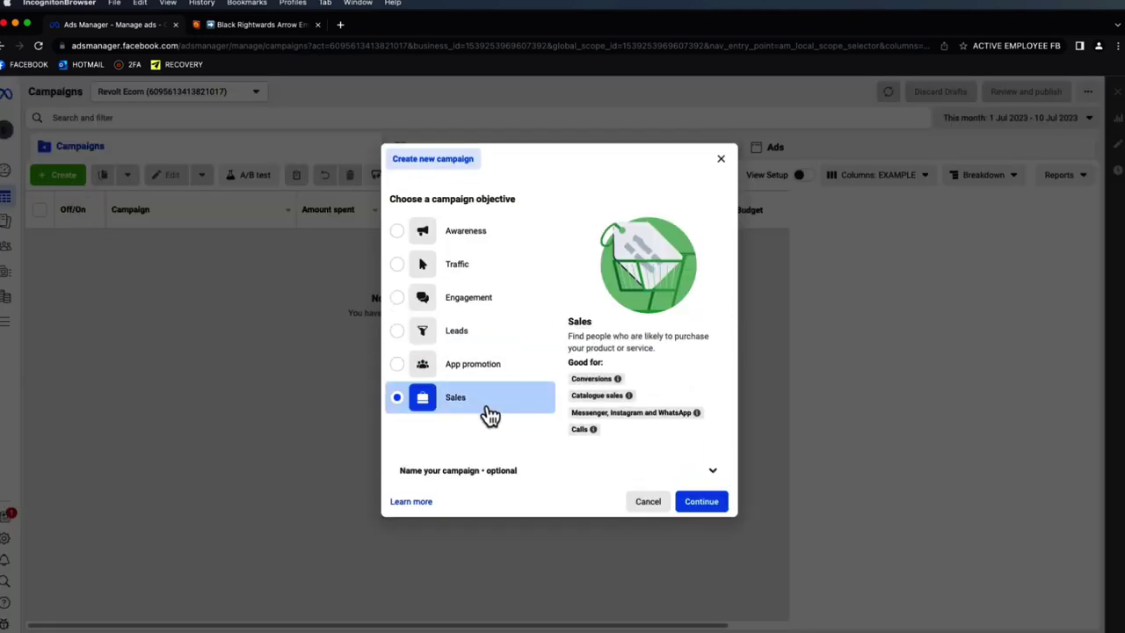
left_click(567, 471)
left_click(542, 433)
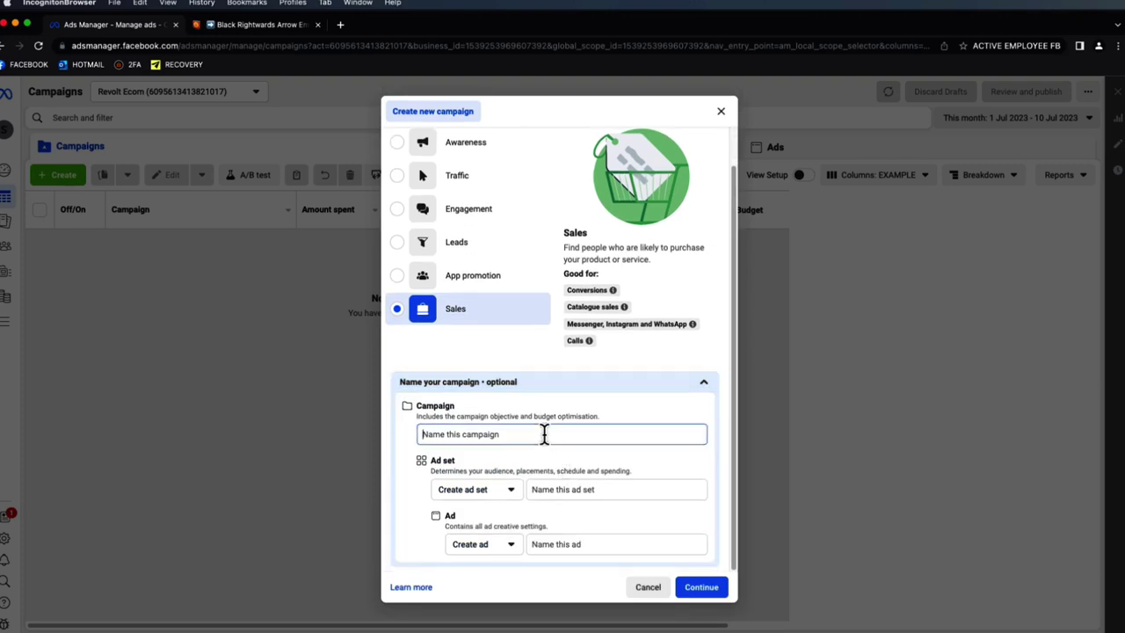
type("Test |")
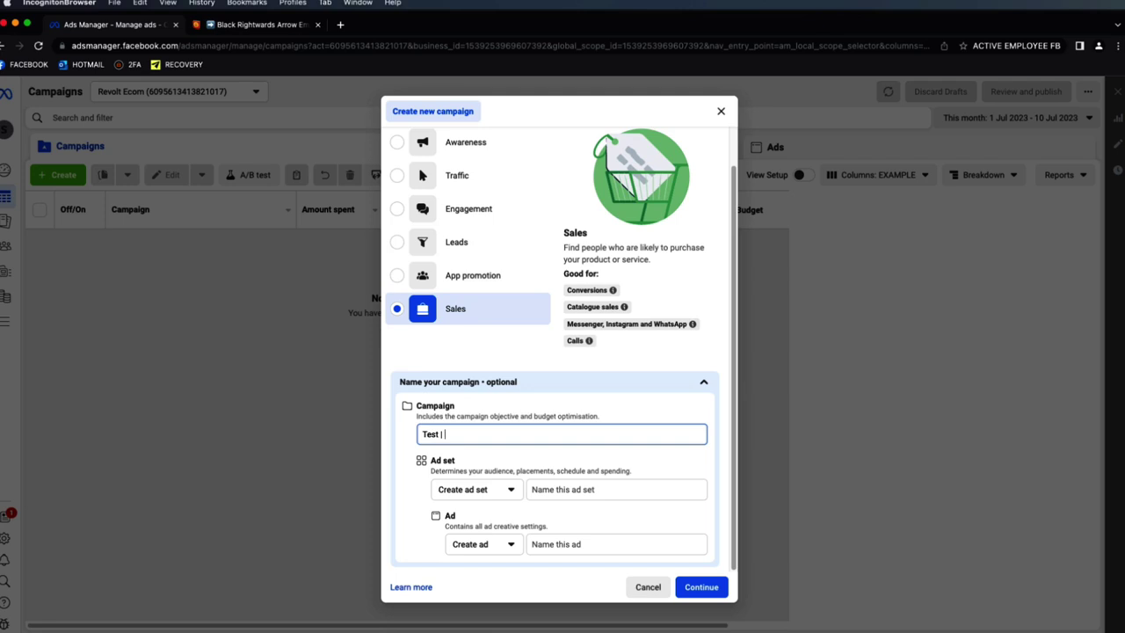
type("hone Pur")
- Name the ad set 'USA (interest)' and the ad 'T1', then create the draft campaign
left_click(572, 490)
type("USA (interest)")
left_click(571, 543)
type("Ad")
key("BackSpace")
key("BackSpace")
type("C1")
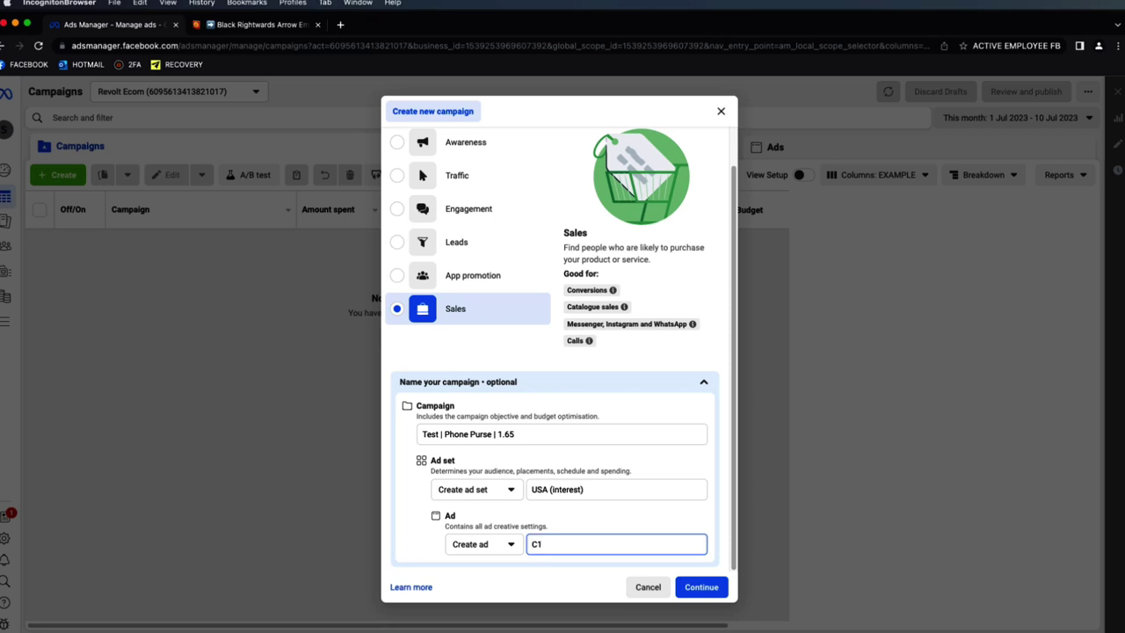
key("BackSpace")
key("BackSpace")
type("V")
key("BackSpace")
key("BackSpace")
type("T1")
left_click(699, 589)
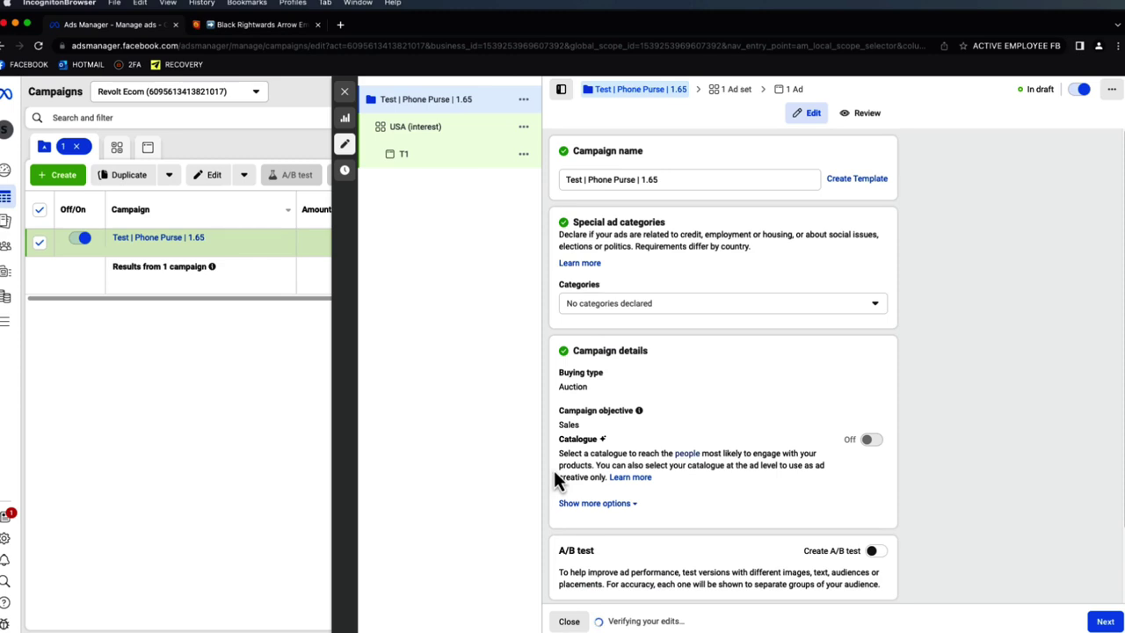
- Move from the campaign level to the USA (interest) ad set settings
scroll(640, 417, "down", 2)
scroll(828, 442, "up", 2)
scroll(846, 356, "down", 2)
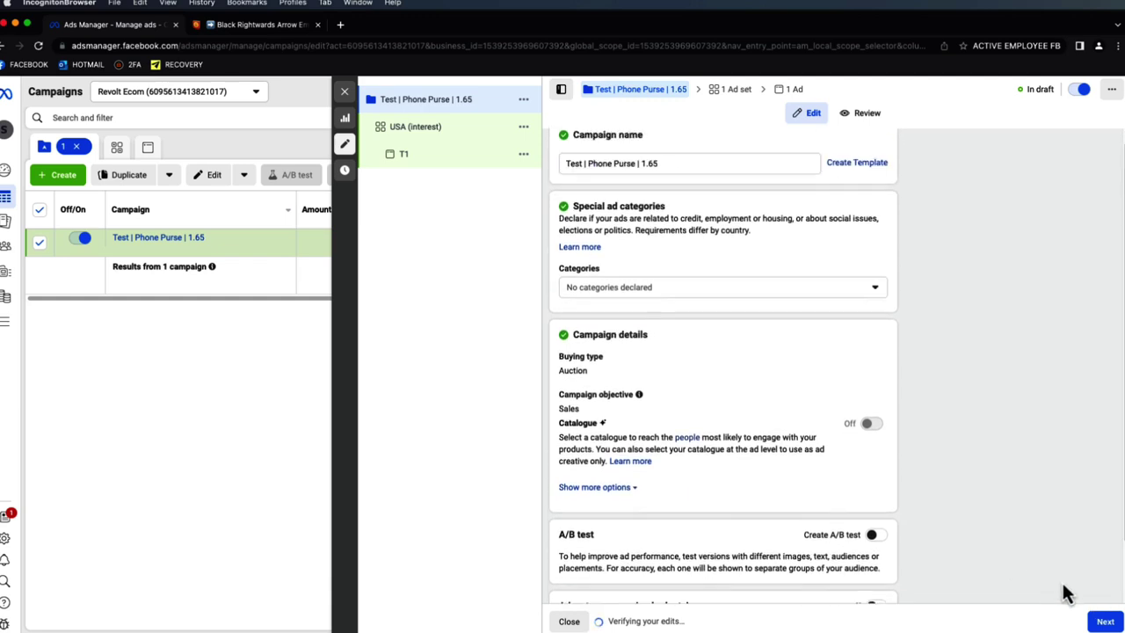
left_click(1103, 621)
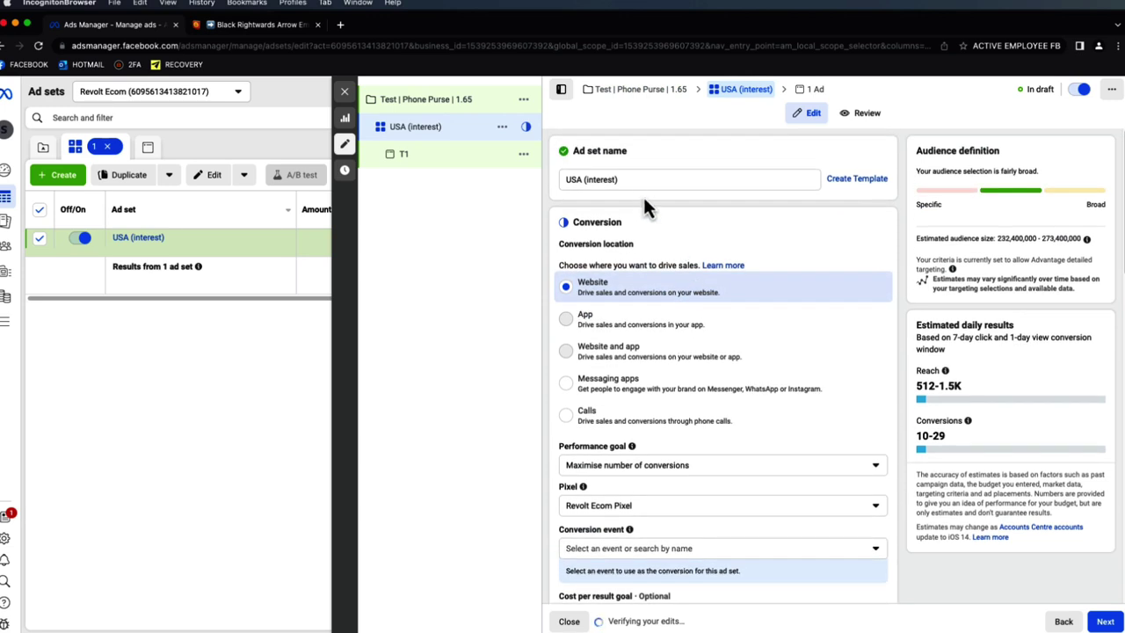
- Set the ad set's conversion event to Purchase and dismiss the pixel activity warning
scroll(641, 198, "down", 2)
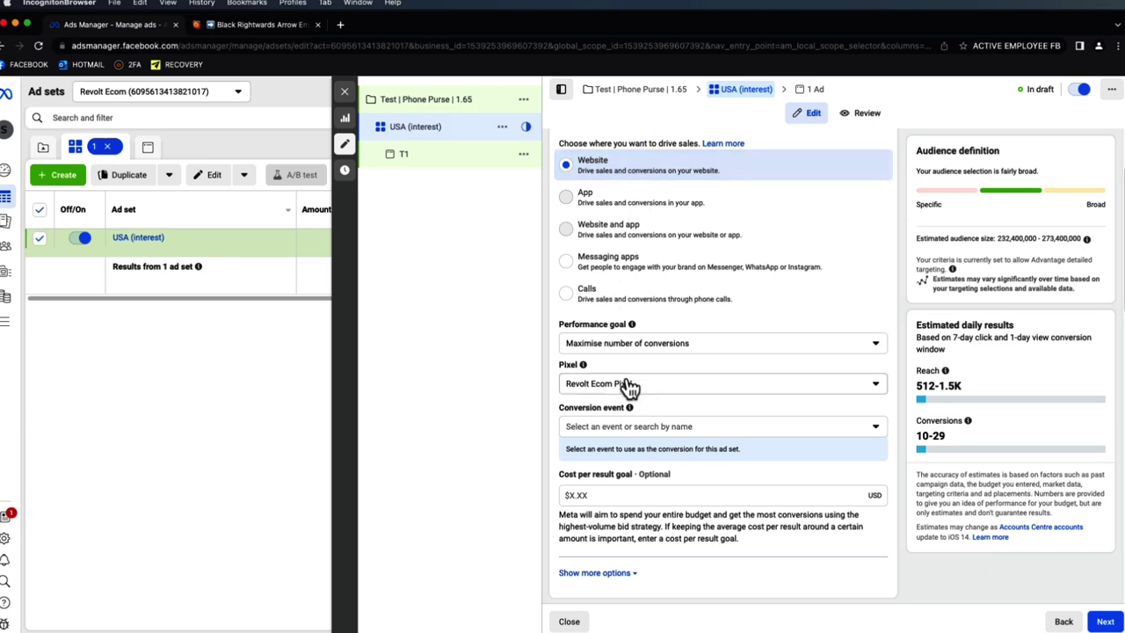
left_click(646, 429)
scroll(665, 322, "down", 5)
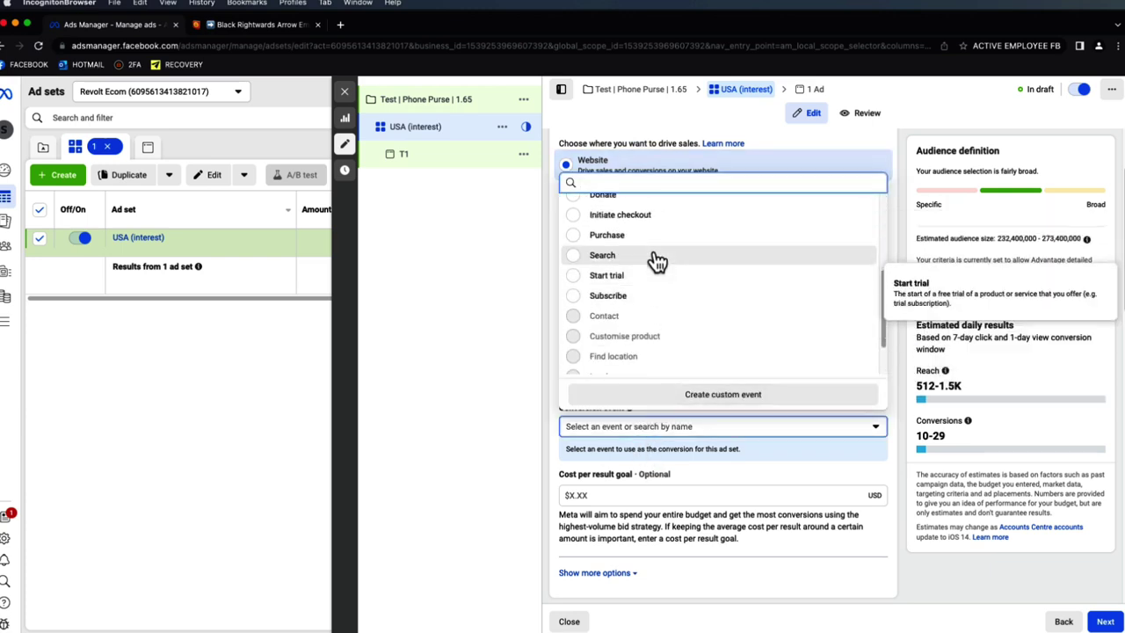
left_click(654, 234)
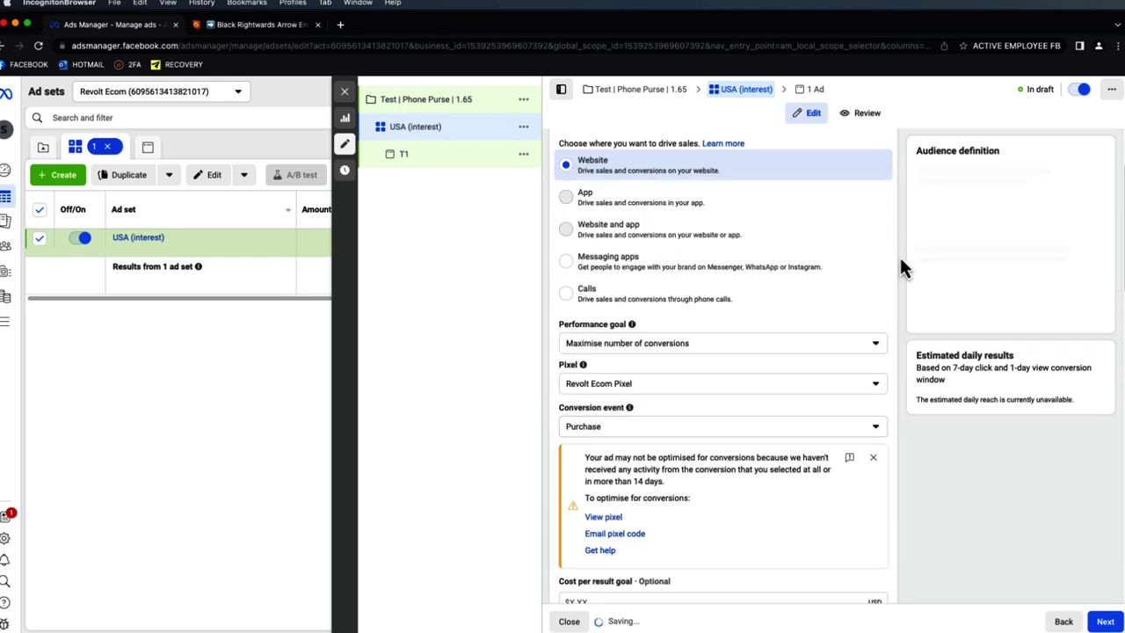
left_click(873, 456)
scroll(885, 436, "up", 1)
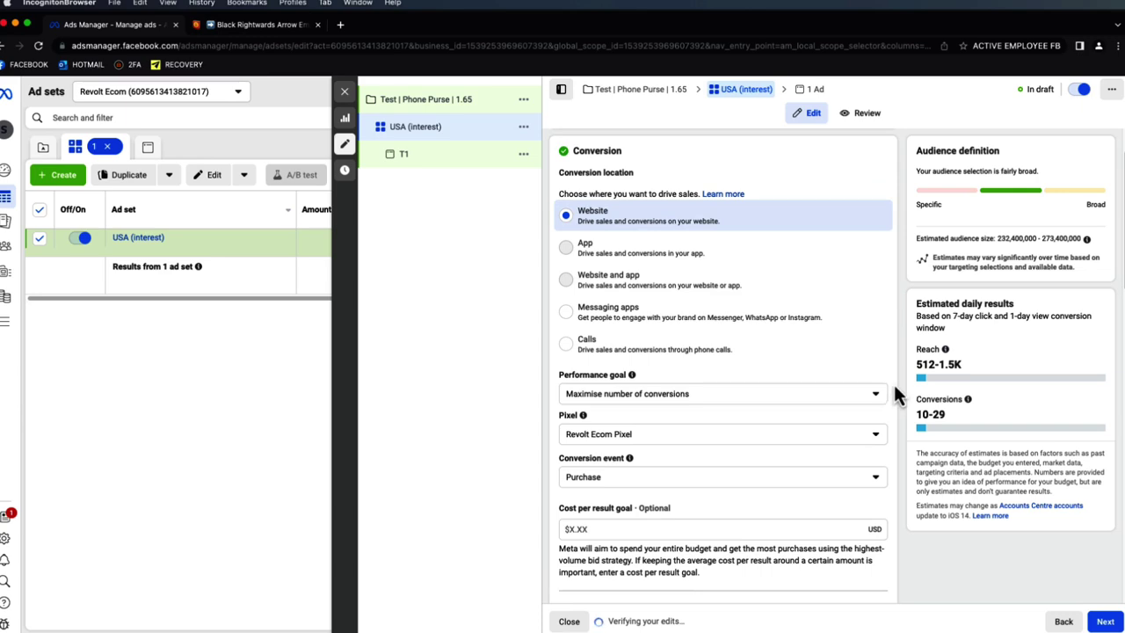
scroll(892, 383, "up", 1)
scroll(894, 379, "down", 2)
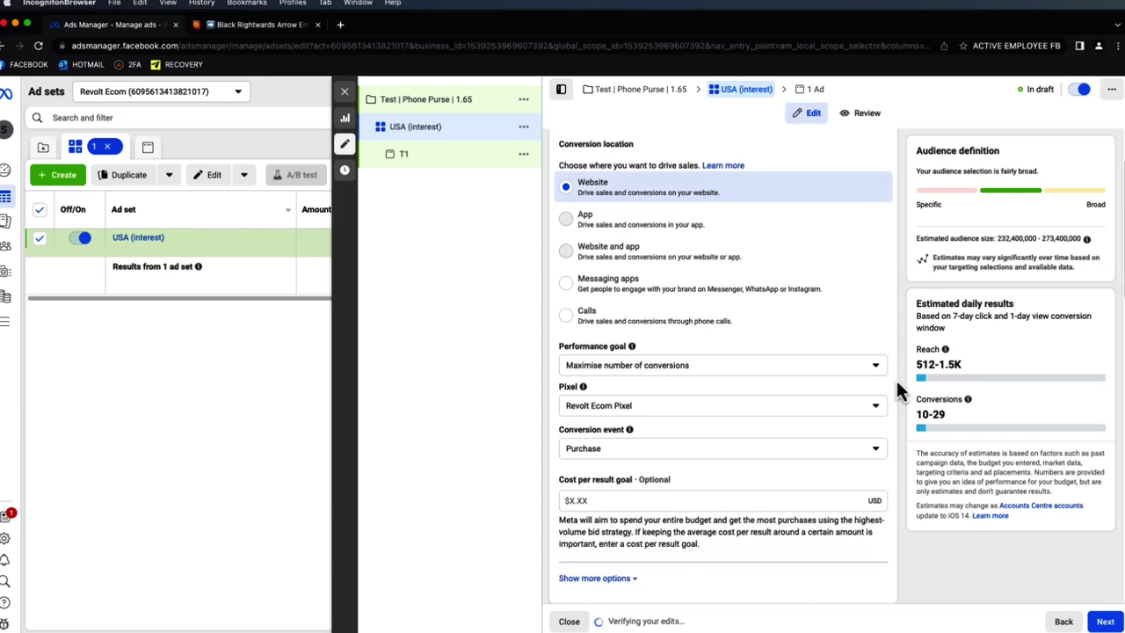
scroll(897, 387, "down", 2)
scroll(897, 386, "down", 5)
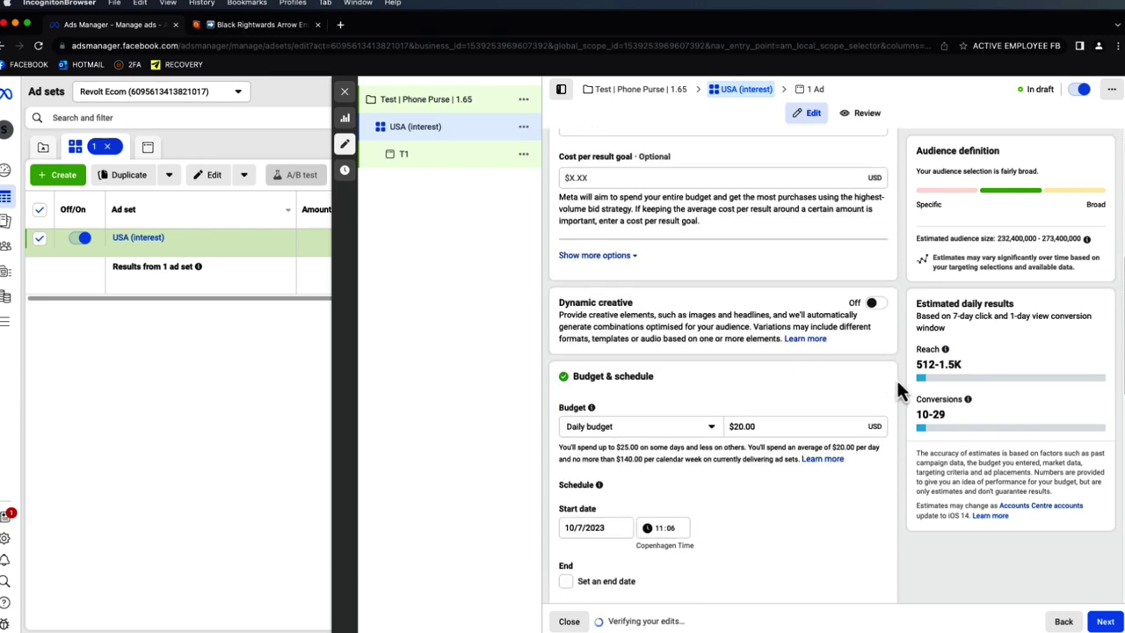
scroll(897, 377, "up", 3)
scroll(898, 376, "down", 2)
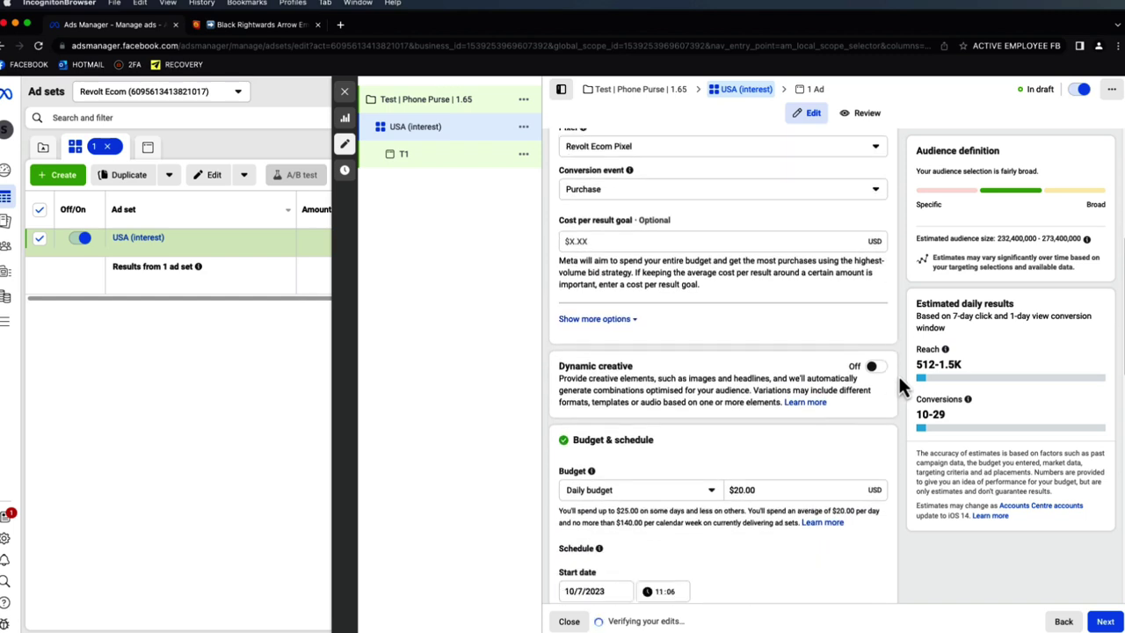
scroll(898, 375, "down", 2)
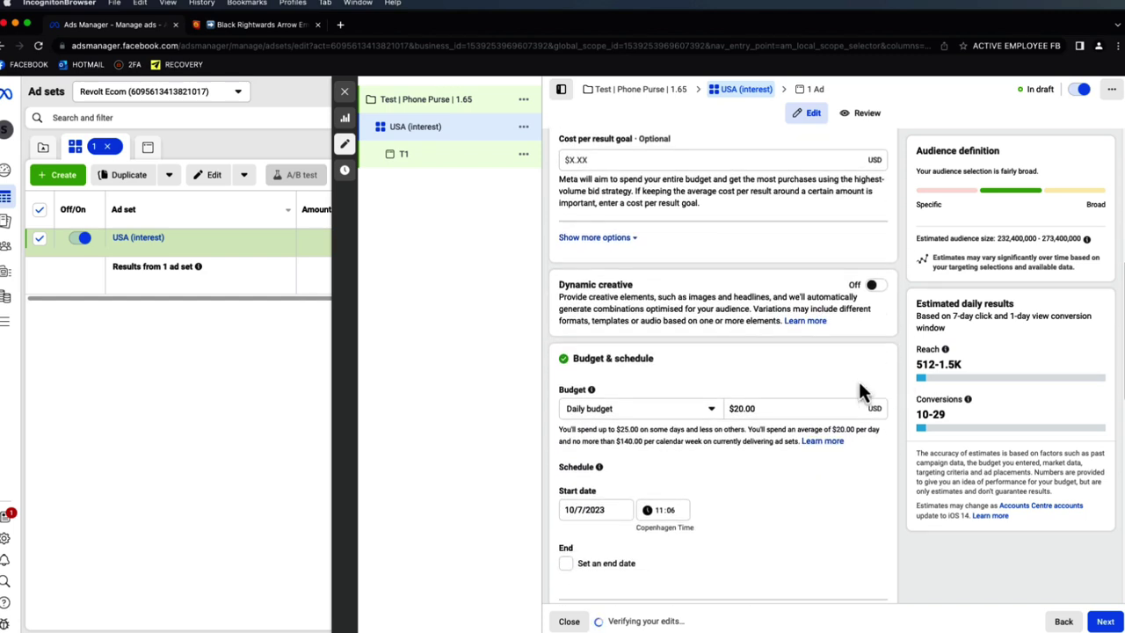
left_click_drag(772, 407, 728, 407)
type("10.33")
left_click(807, 360)
scroll(782, 384, "down", 1)
left_click(602, 469)
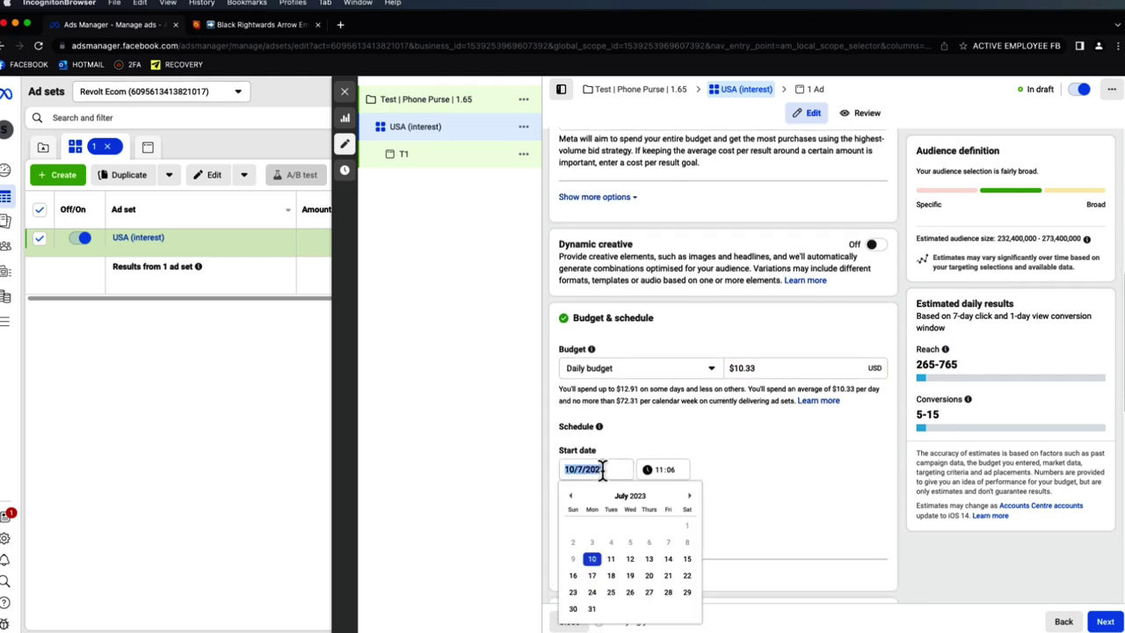
left_click(611, 560)
left_click(659, 472)
type("0000")
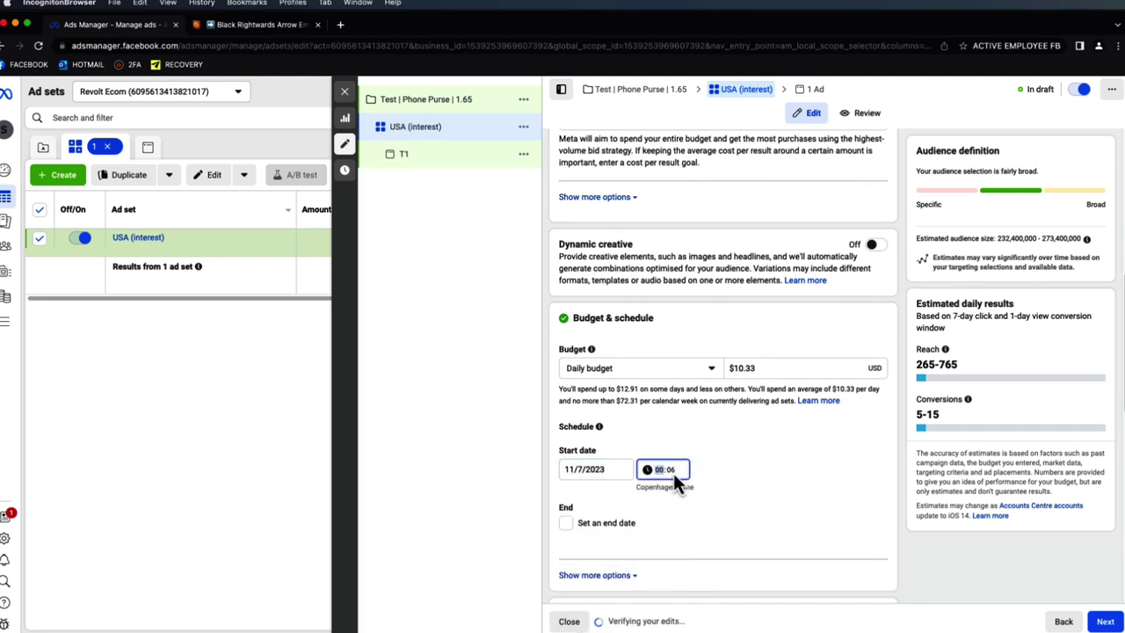
left_click(795, 462)
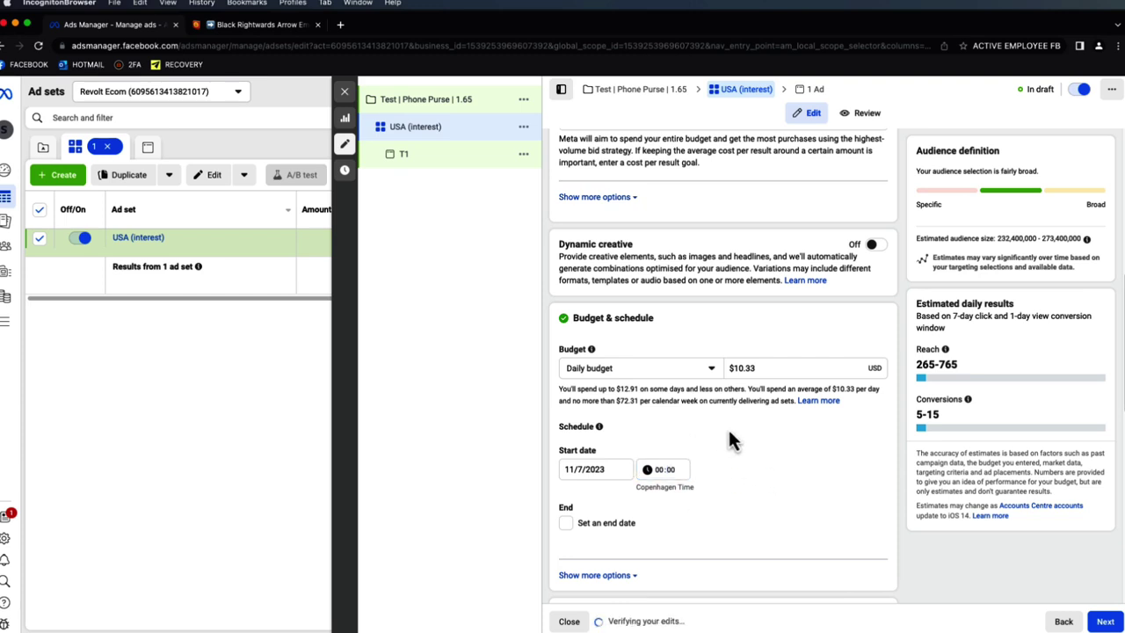
scroll(751, 424, "down", 2)
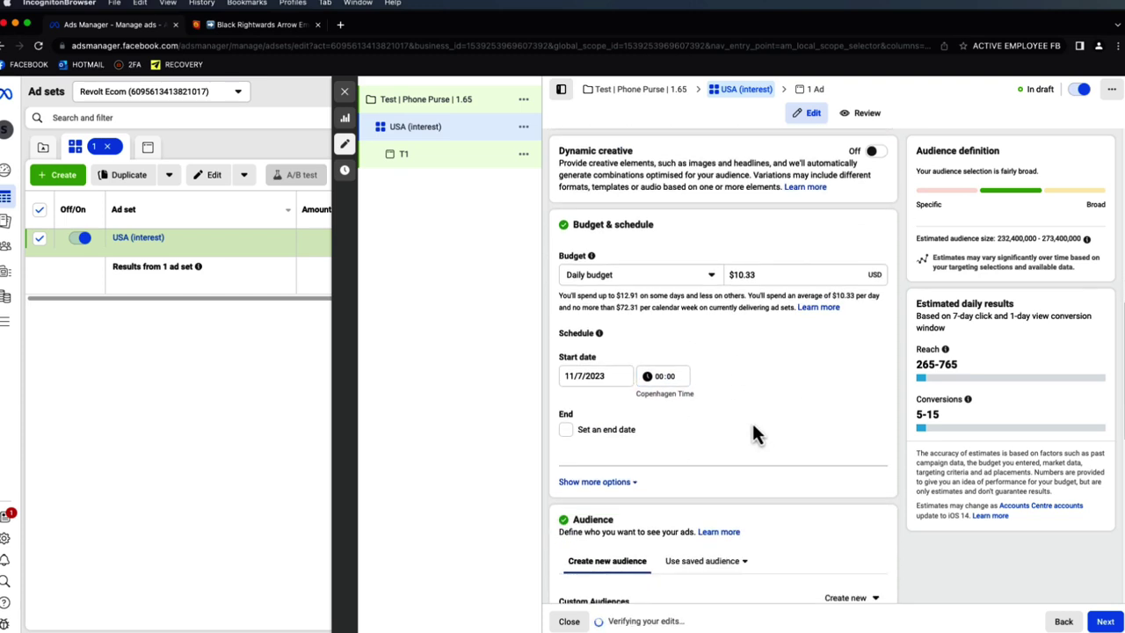
scroll(781, 351, "down", 4)
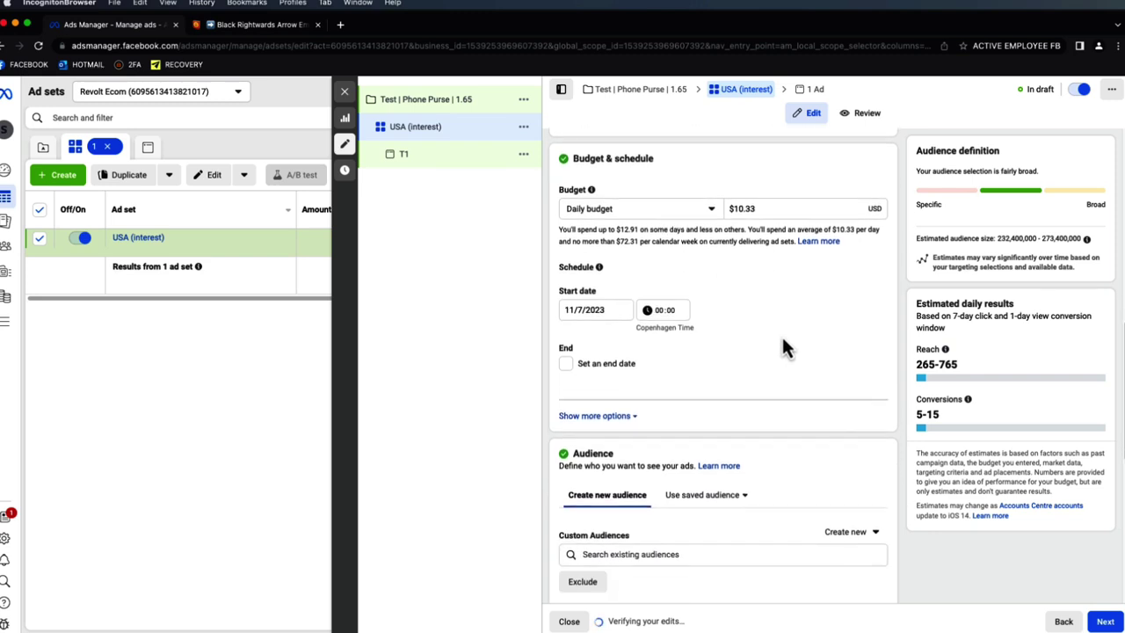
scroll(782, 369, "down", 2)
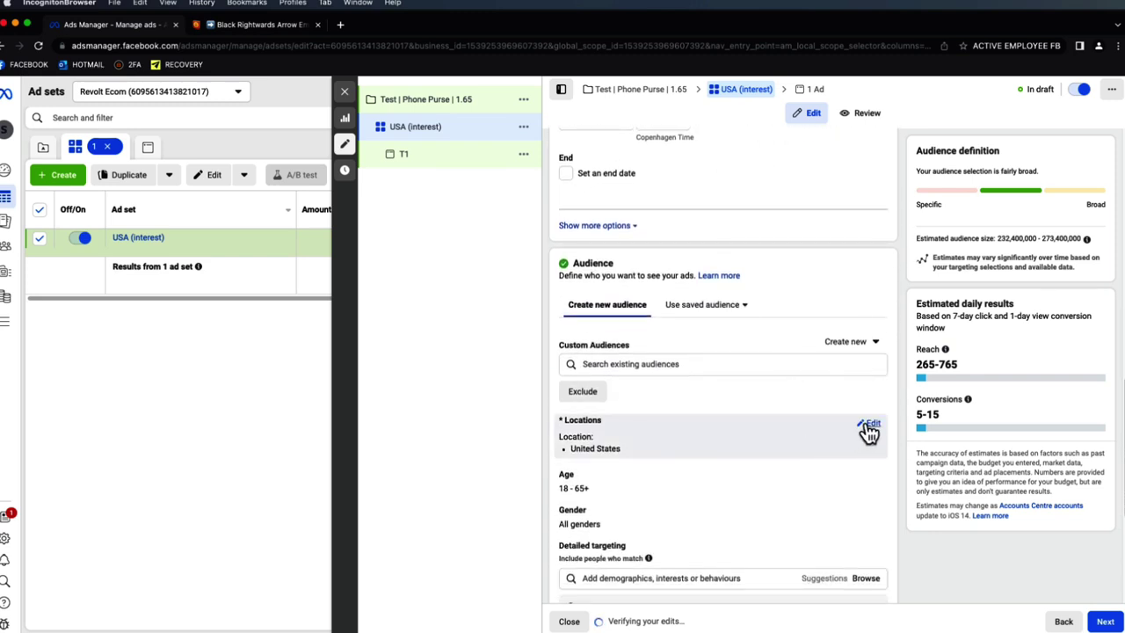
- Keep United States as location, raise the minimum age to 25, and target Women only
left_click(866, 425)
scroll(821, 431, "down", 5)
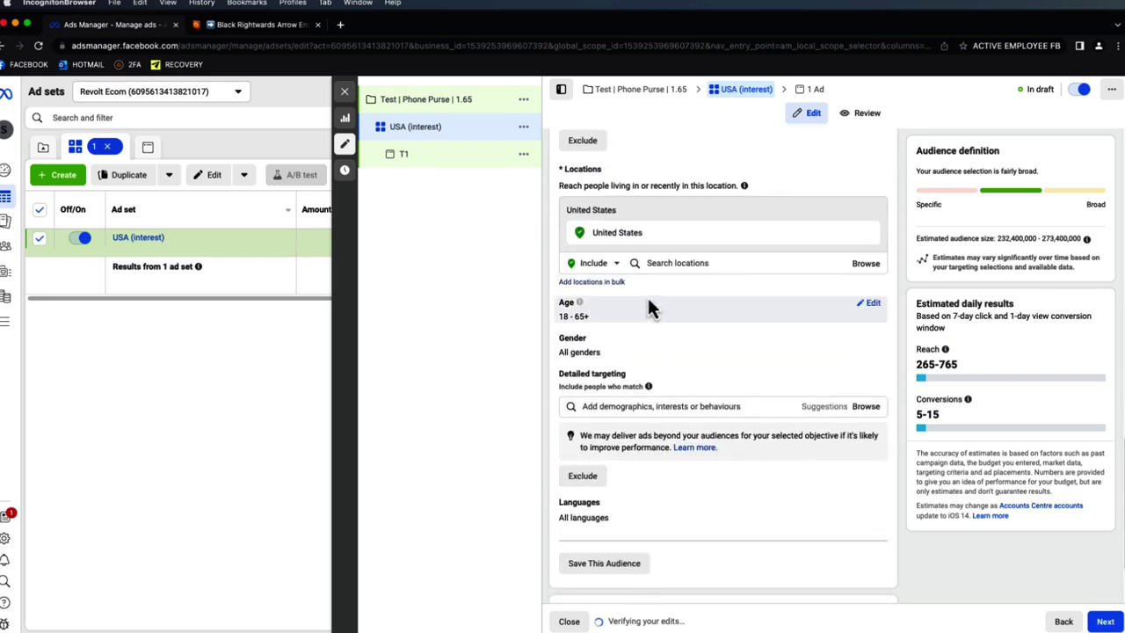
left_click(871, 303)
left_click(601, 325)
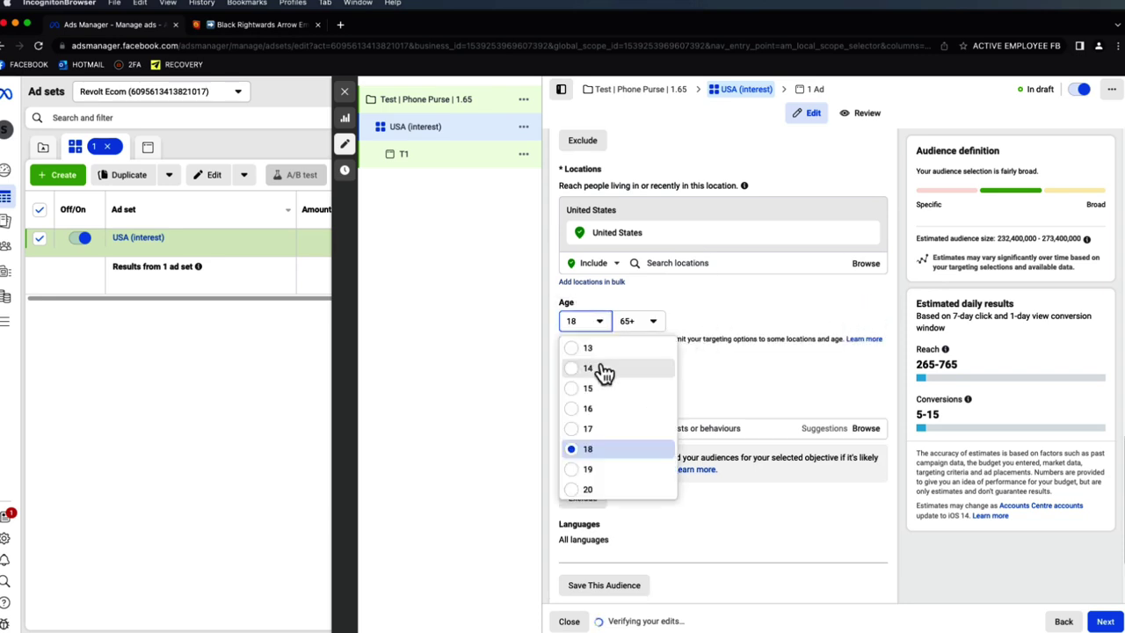
scroll(605, 377, "down", 3)
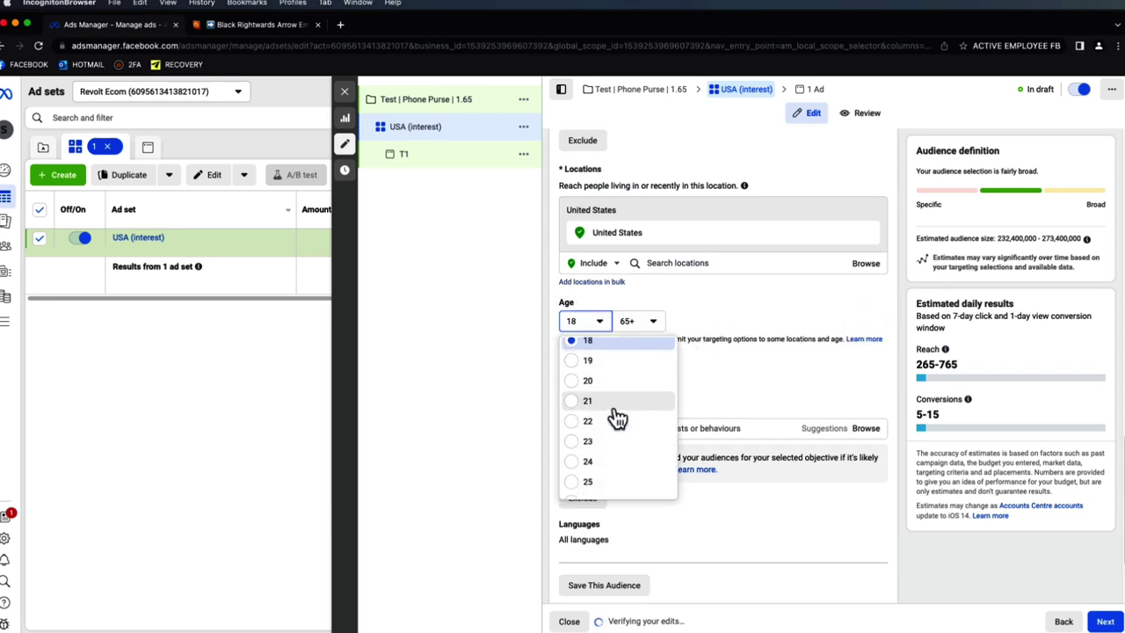
scroll(615, 421, "down", 3)
left_click(632, 369)
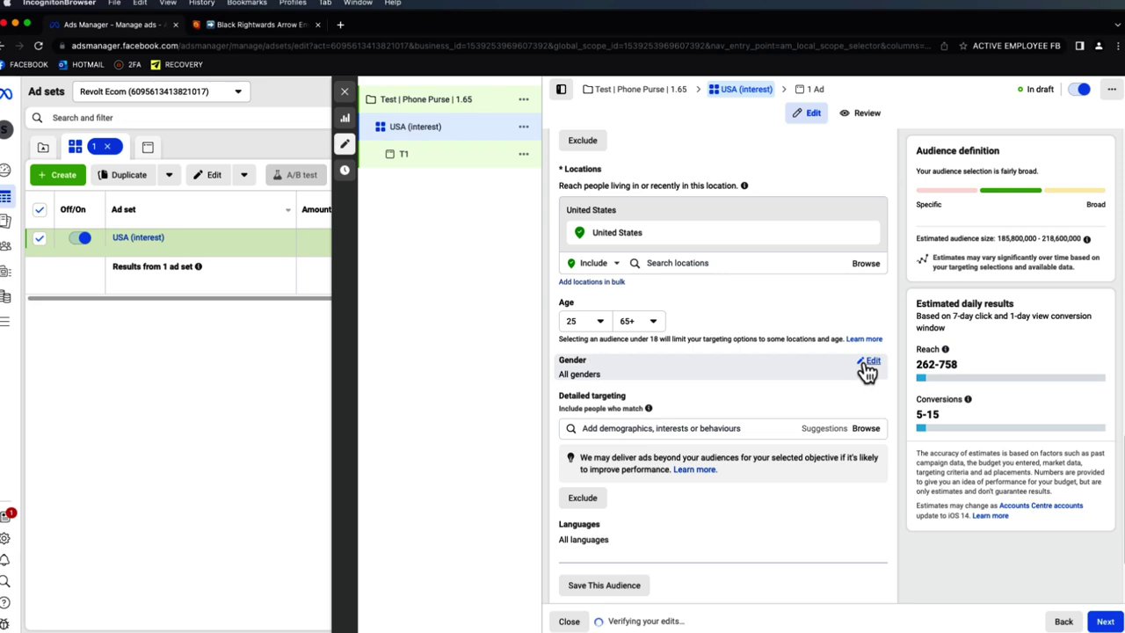
left_click(869, 363)
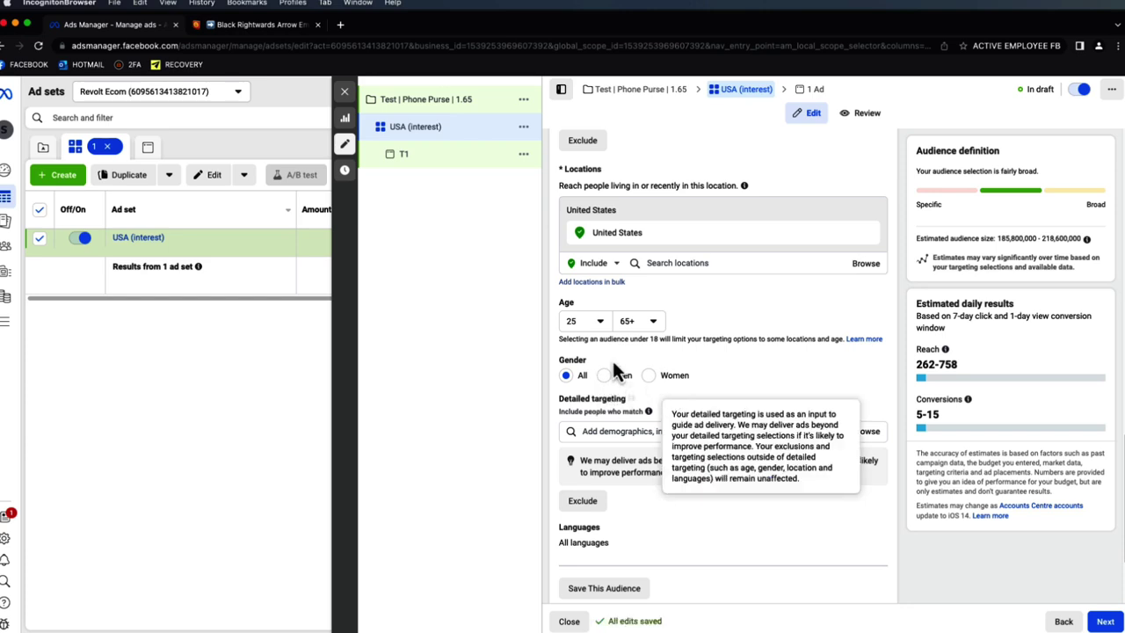
left_click(654, 384)
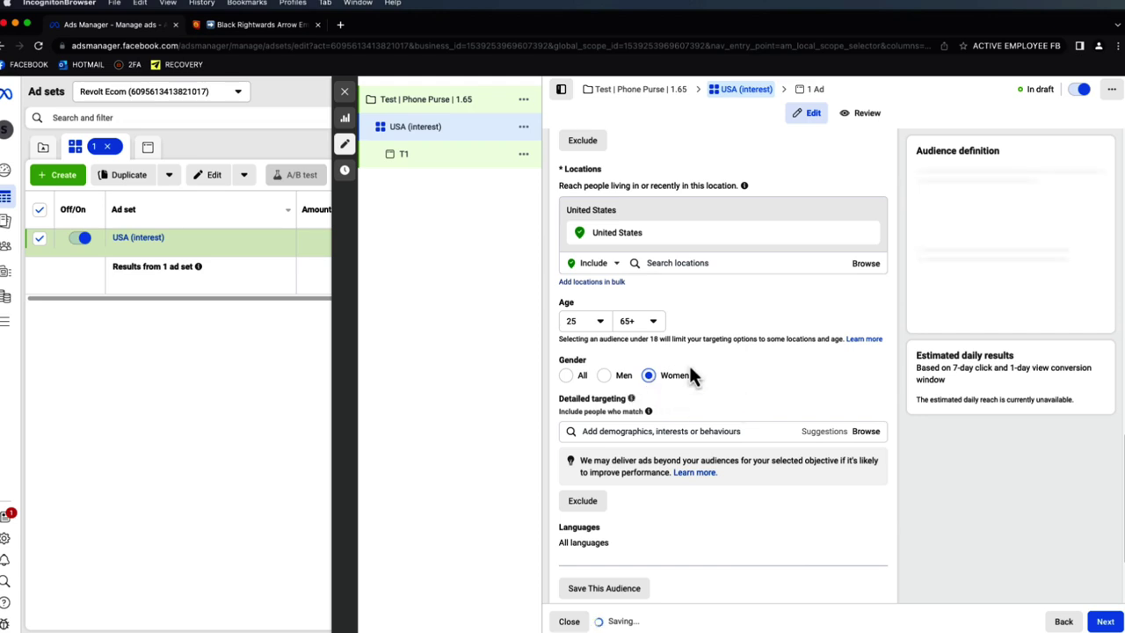
left_click(653, 431)
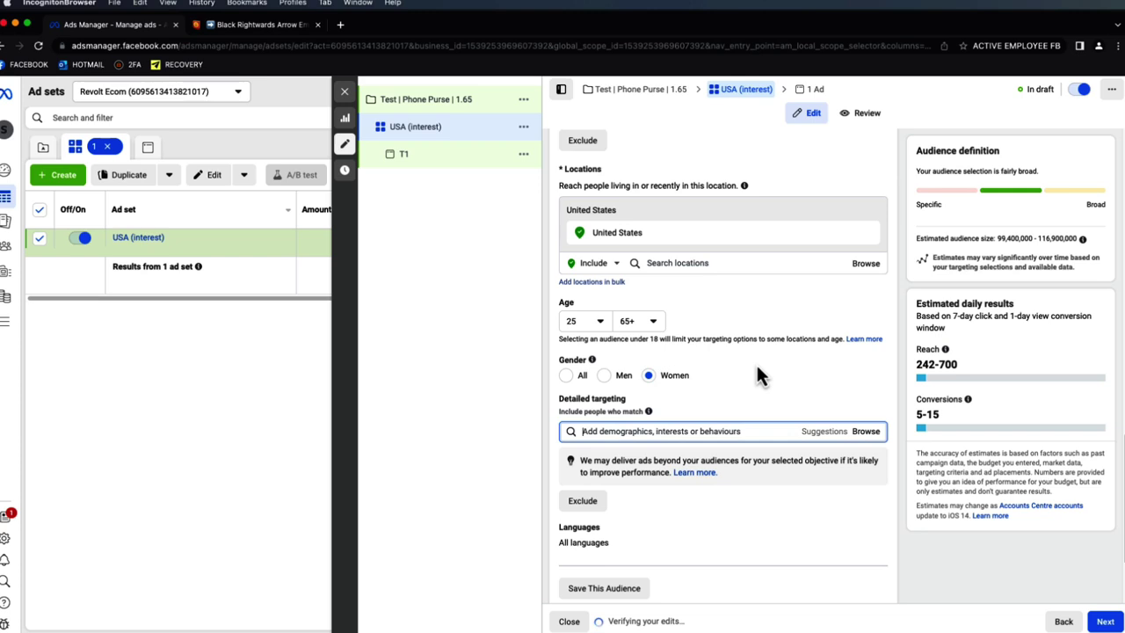
scroll(756, 365, "down", 1)
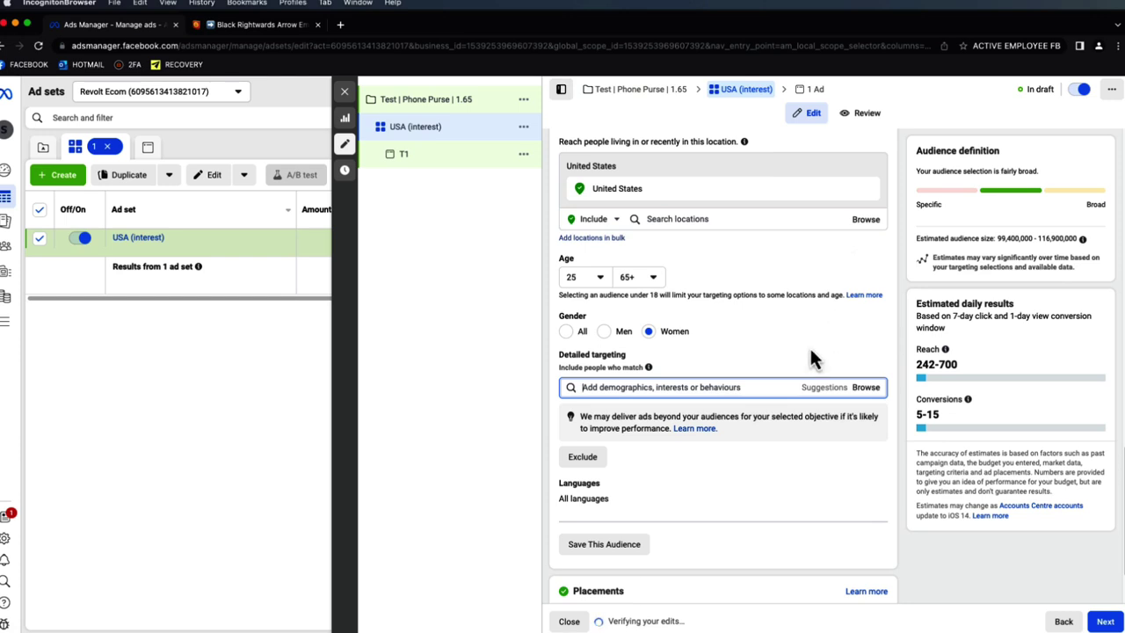
- Add Fashion accessories as a detailed targeting interest
type("fashion acc")
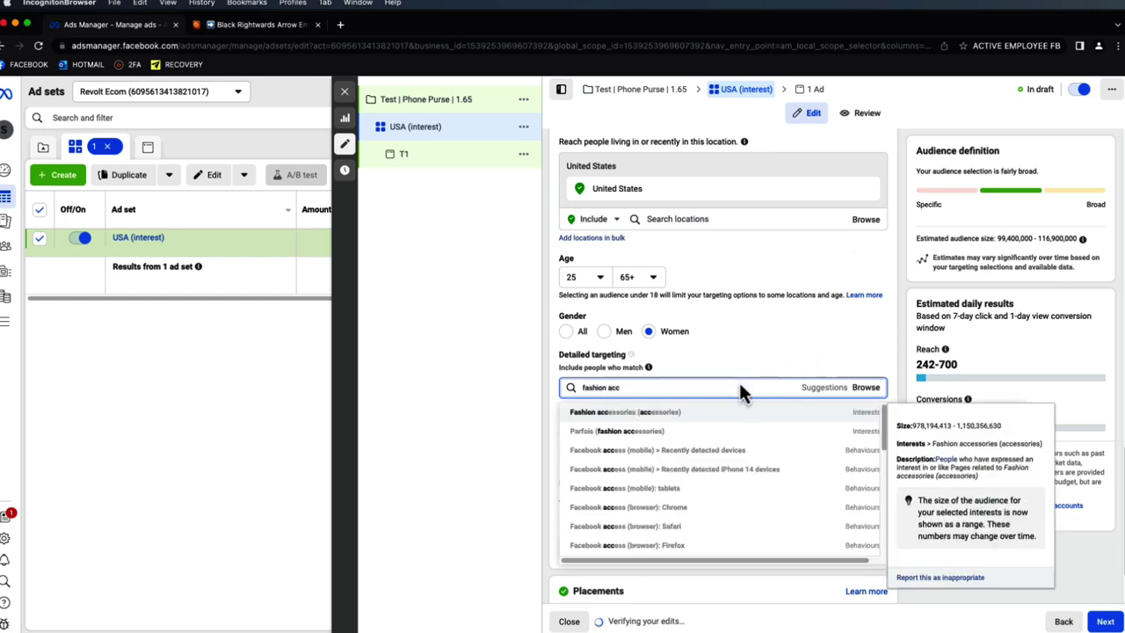
left_click(713, 412)
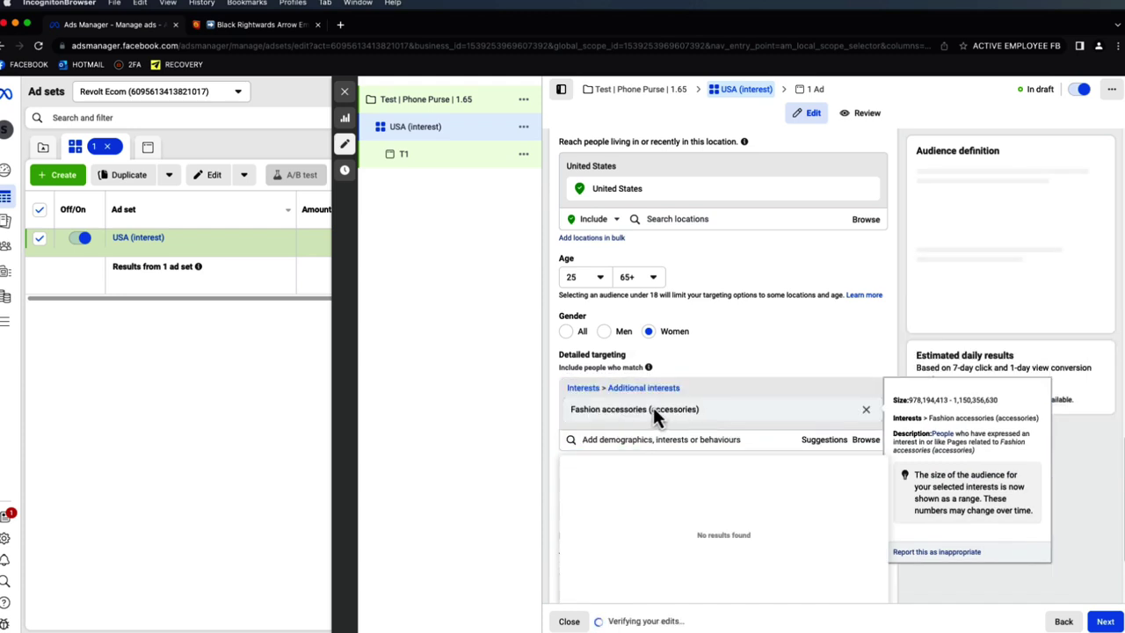
left_click_drag(647, 410, 610, 411)
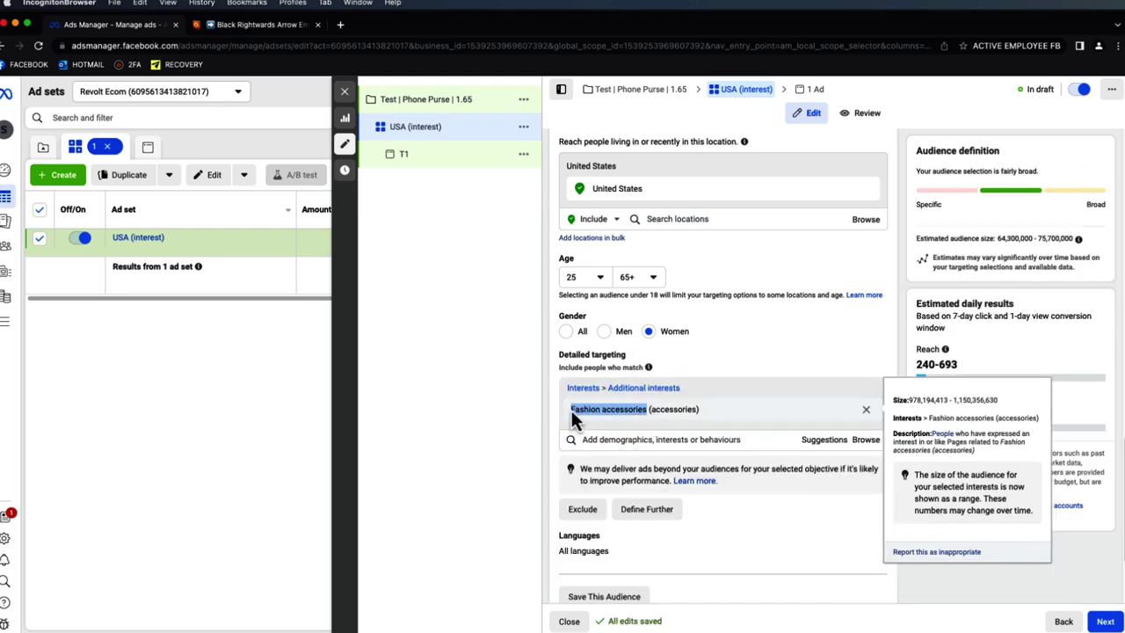
left_click(867, 277)
- Rename the ad set to 'USA (Fashion accessories)'
scroll(826, 255, "up", 10)
left_click(629, 182)
double_click(614, 179)
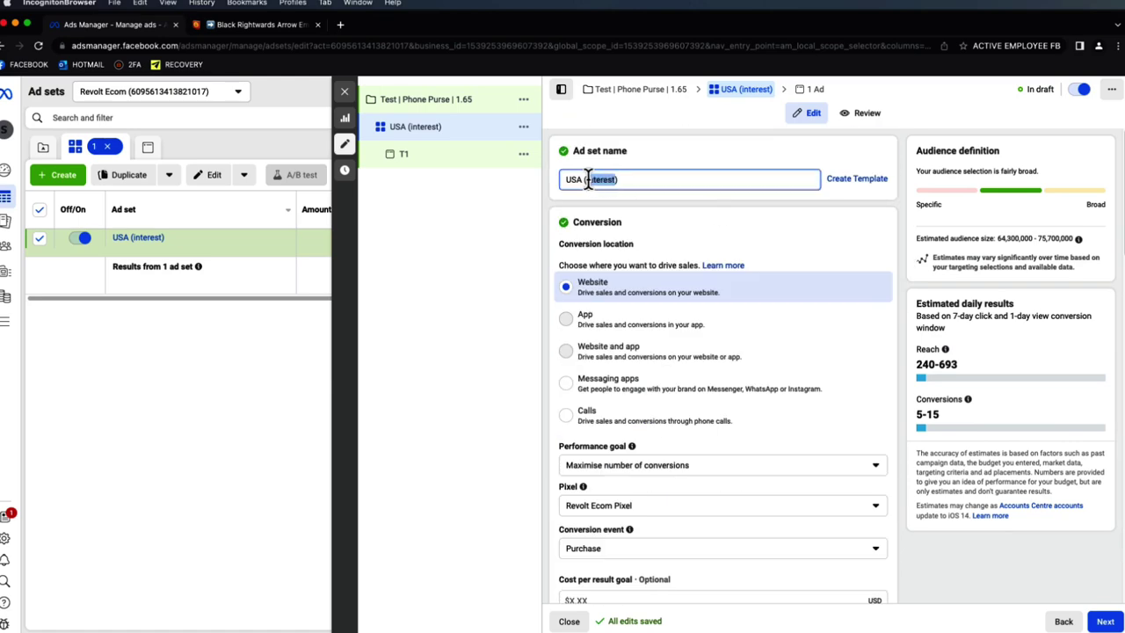
type("Fashion accessories")
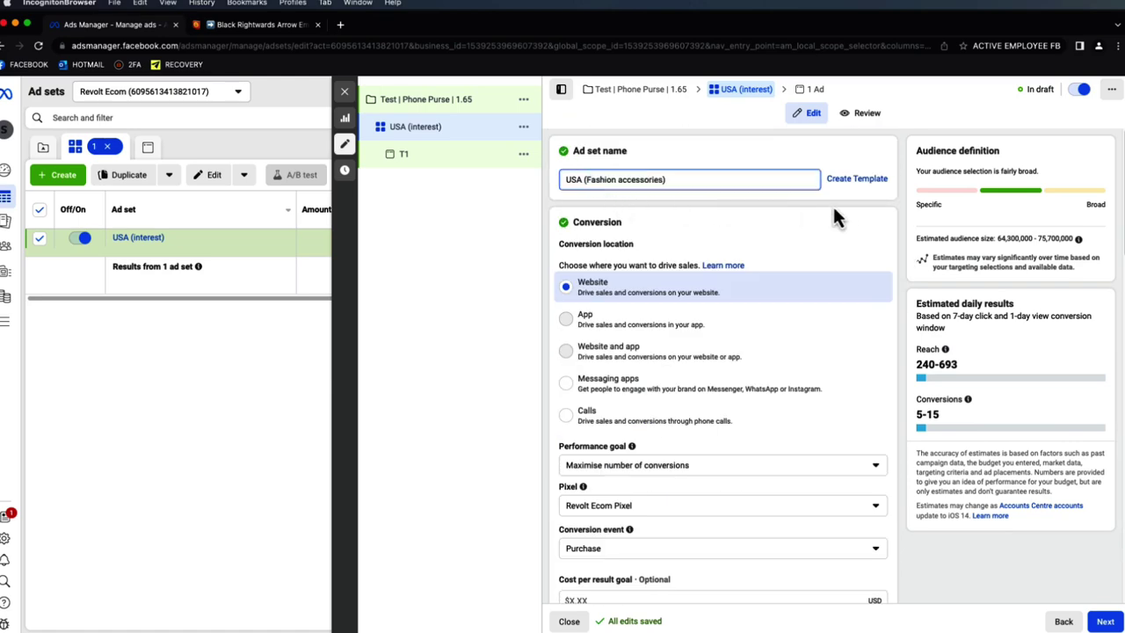
left_click(852, 216)
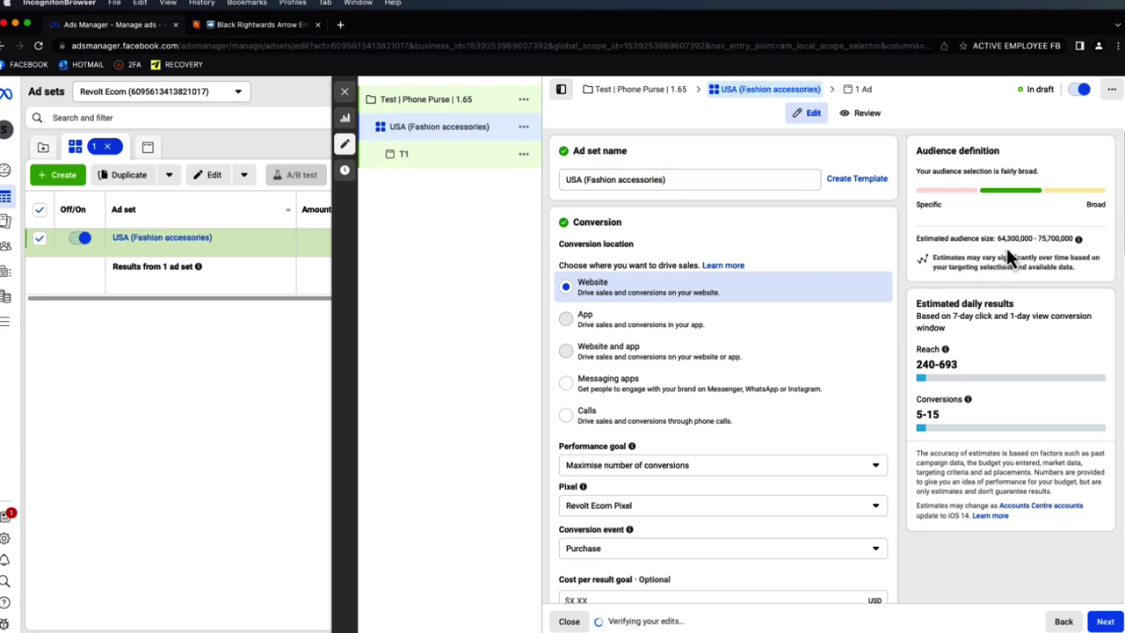
- Reveal the brand safety placement settings and proceed to the T1 ad
scroll(893, 274, "down", 5)
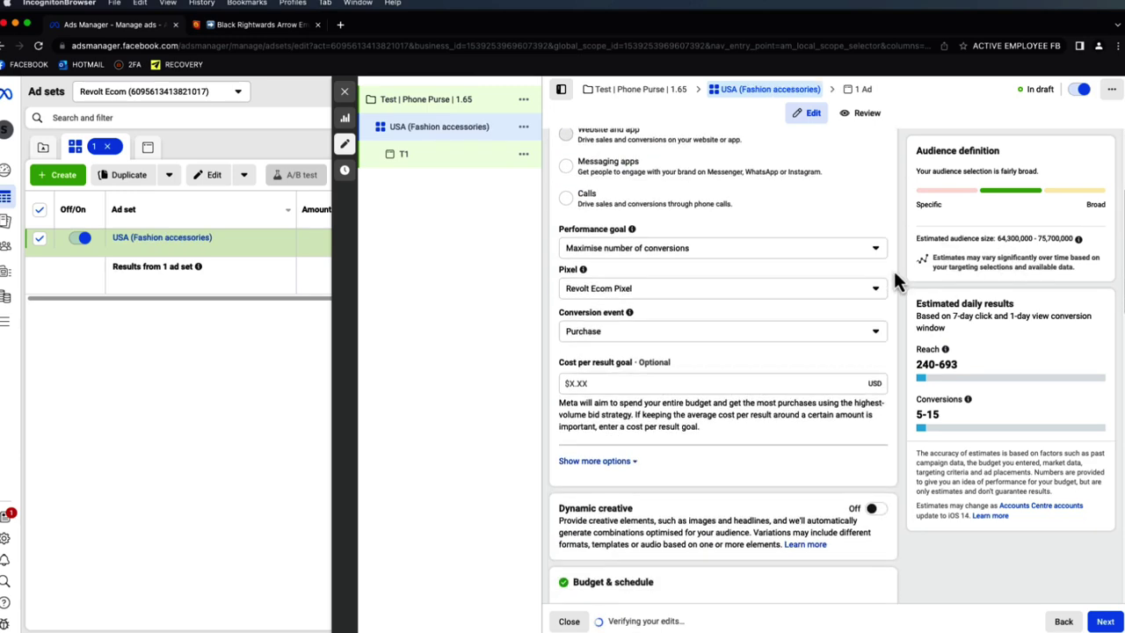
scroll(902, 279, "up", 2)
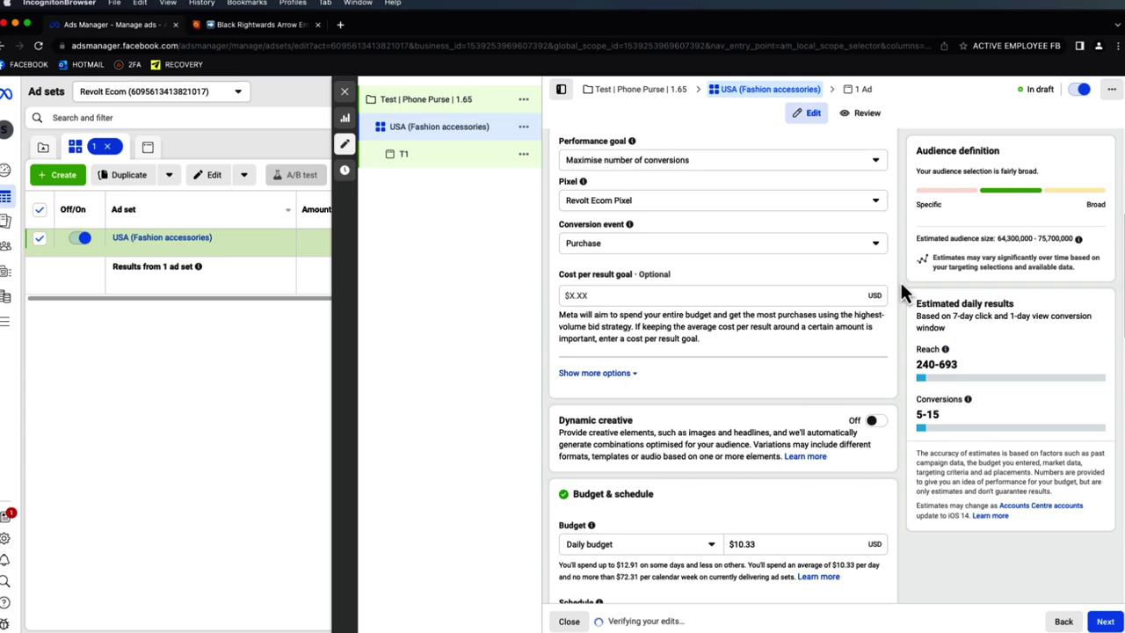
scroll(904, 285, "down", 4)
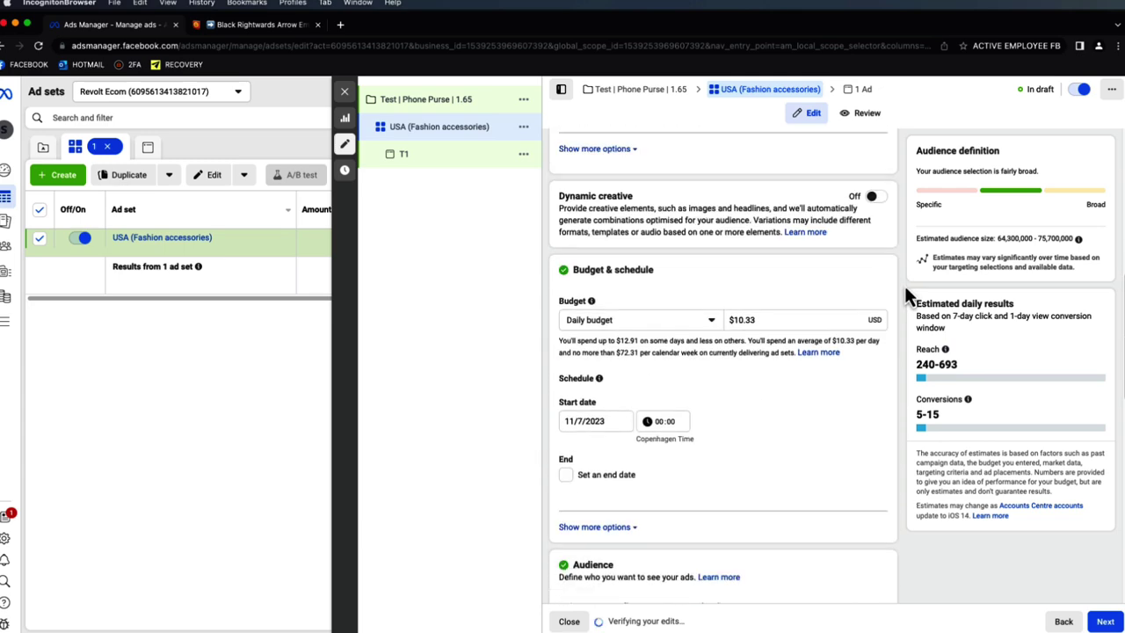
scroll(905, 285, "down", 8)
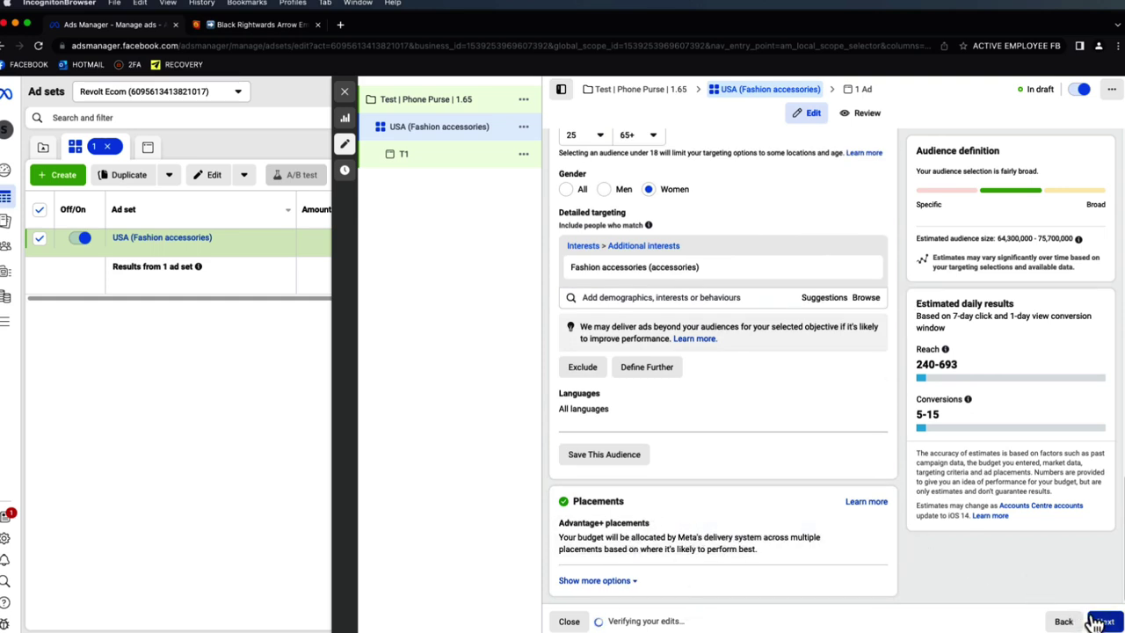
left_click(633, 581)
scroll(713, 552, "down", 2)
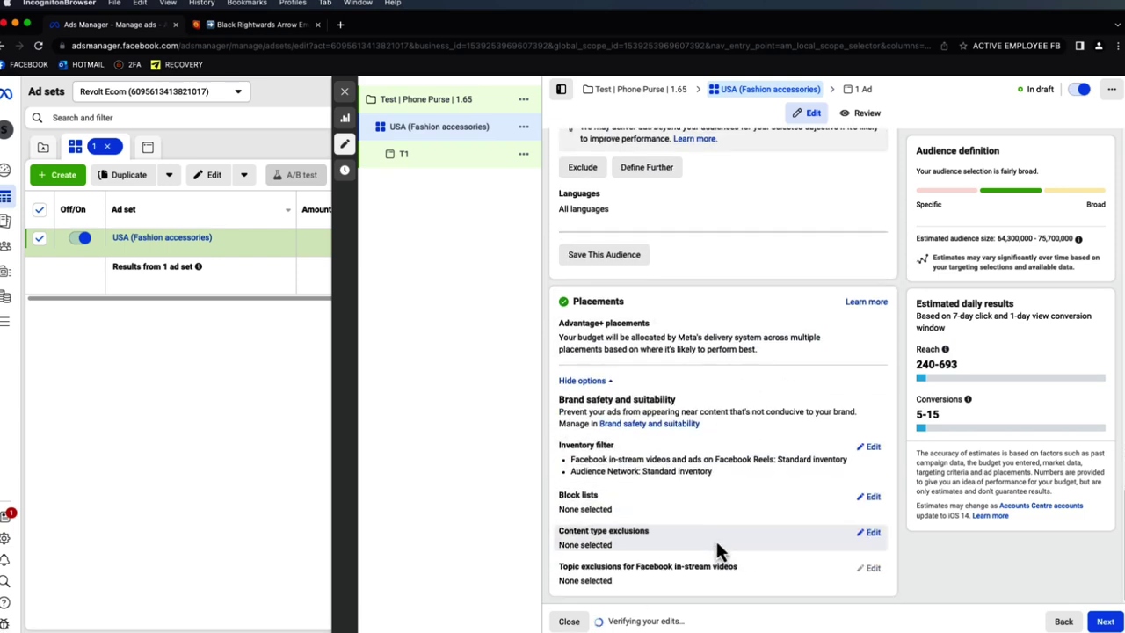
left_click(1100, 622)
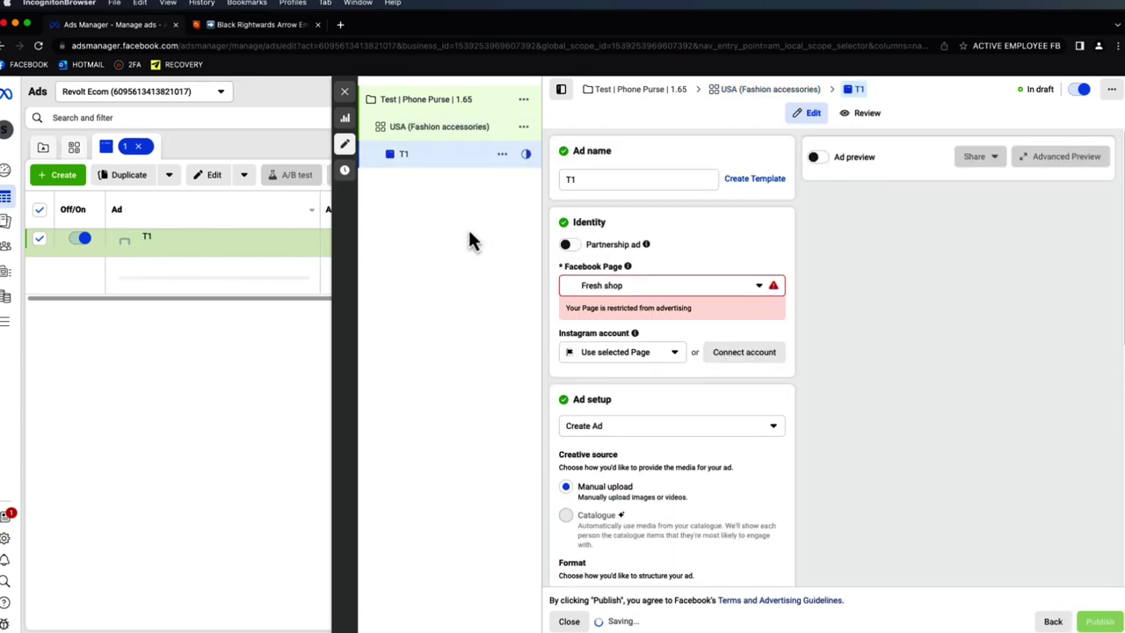
left_click(659, 288)
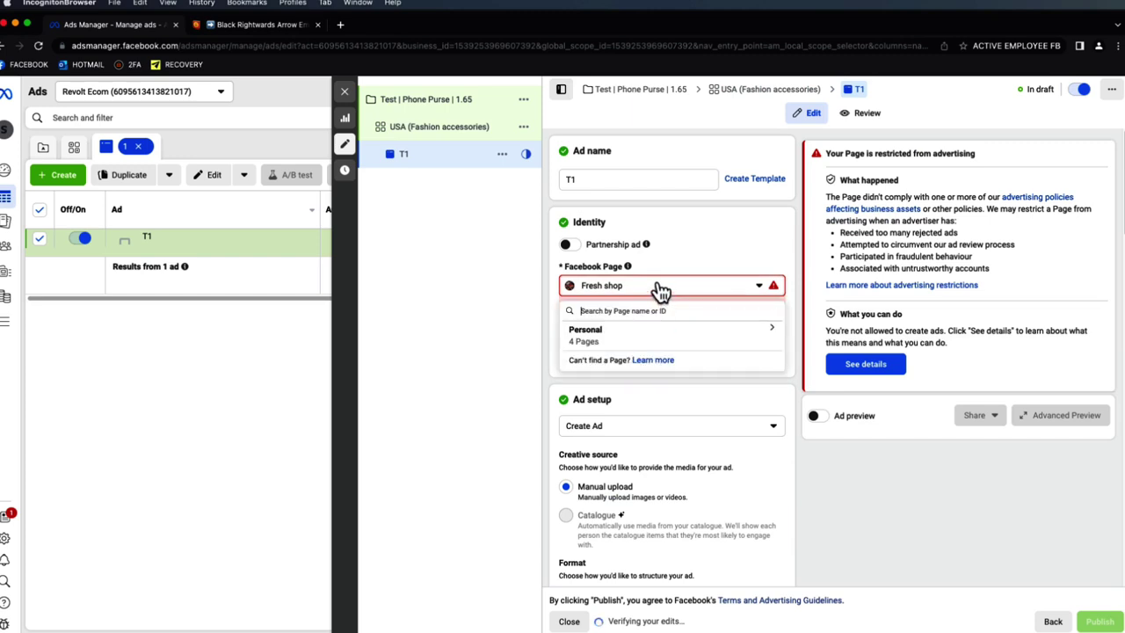
left_click(660, 338)
left_click(650, 391)
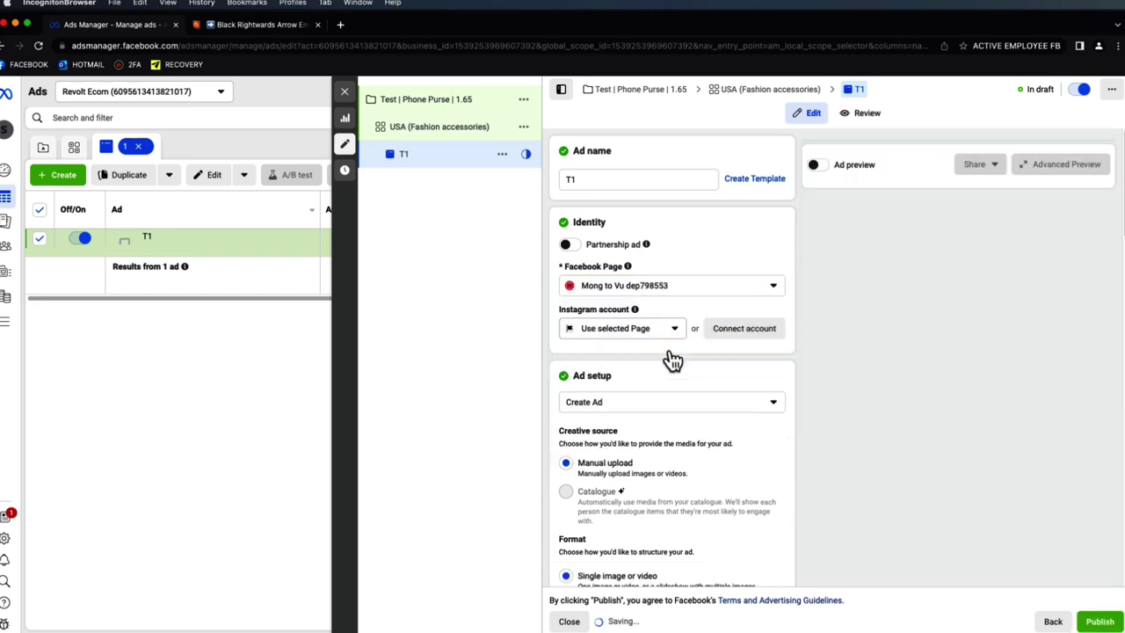
left_click(823, 172)
scroll(738, 264, "down", 2)
scroll(733, 299, "up", 2)
scroll(729, 263, "down", 5)
scroll(703, 246, "up", 5)
scroll(633, 176, "down", 1)
scroll(650, 202, "down", 3)
scroll(659, 233, "down", 5)
scroll(690, 273, "down", 3)
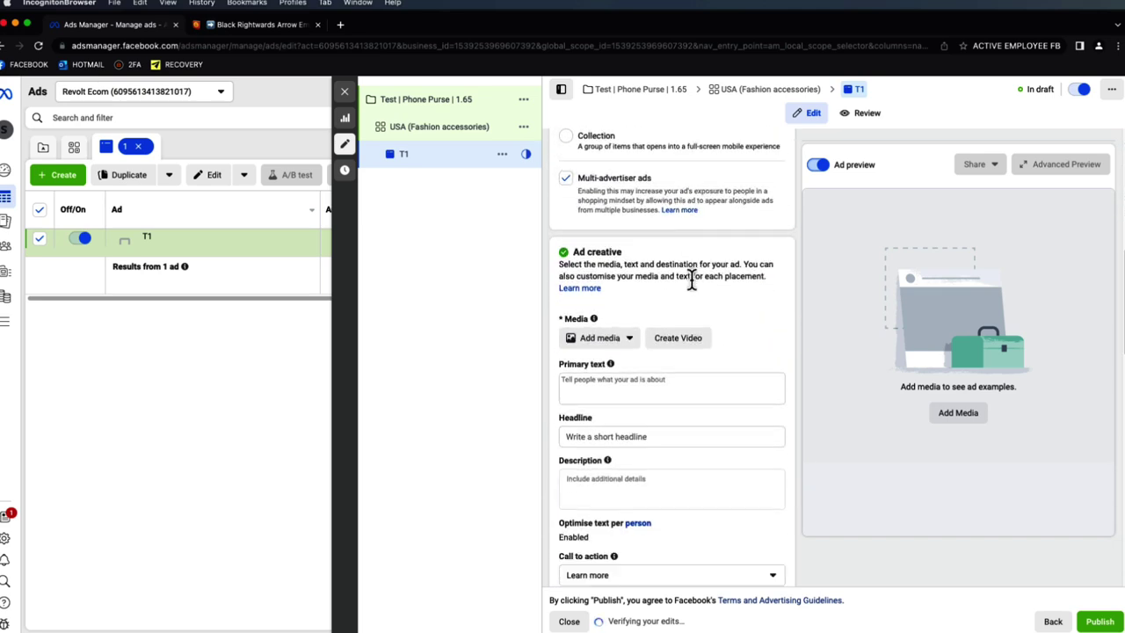
scroll(689, 277, "down", 3)
left_click(651, 265)
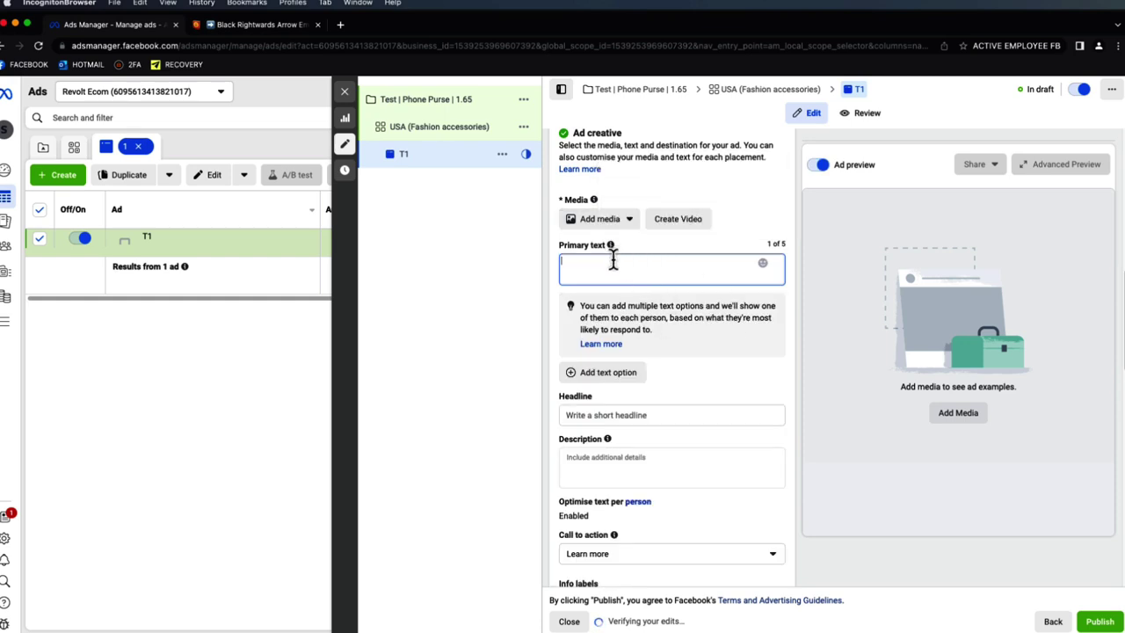
scroll(617, 453, "down", 2)
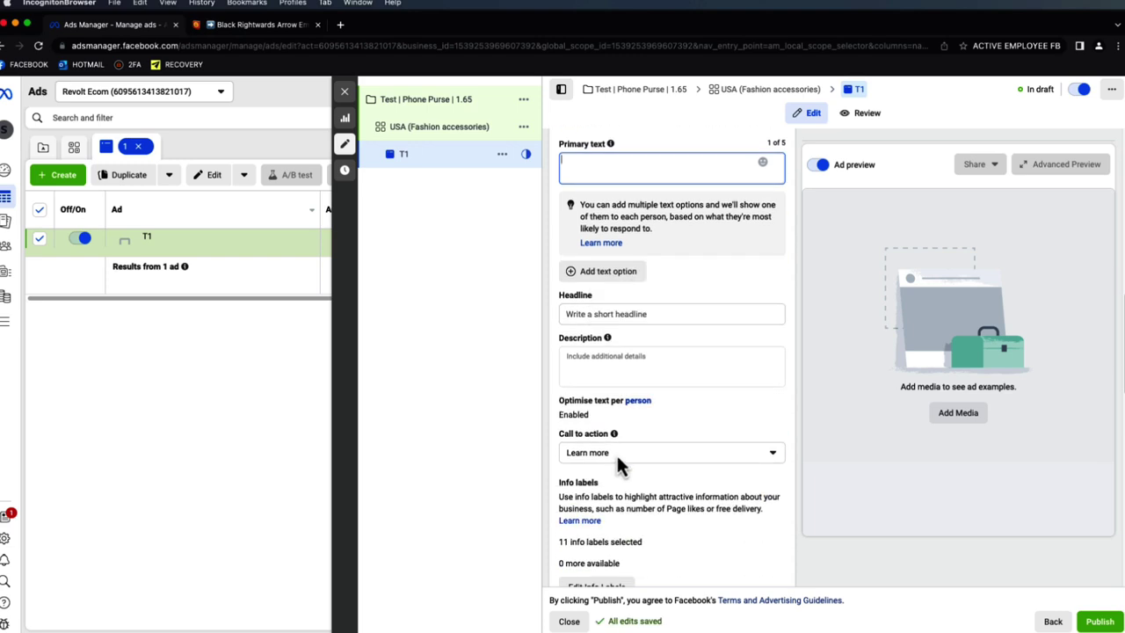
scroll(616, 453, "down", 10)
scroll(680, 243, "up", 1)
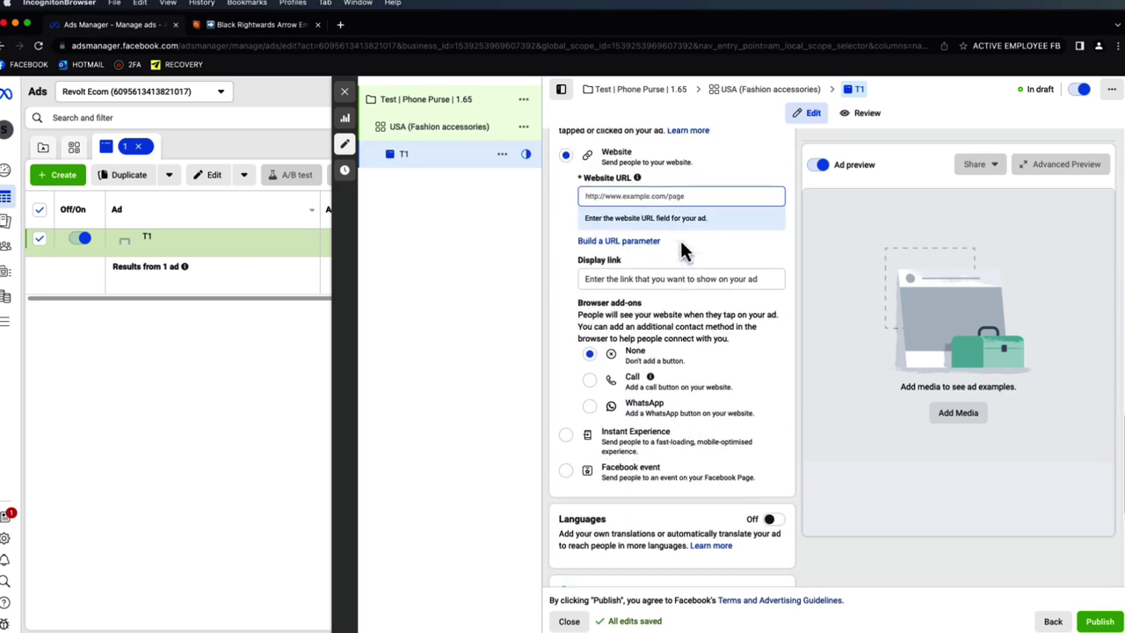
scroll(673, 211, "down", 6)
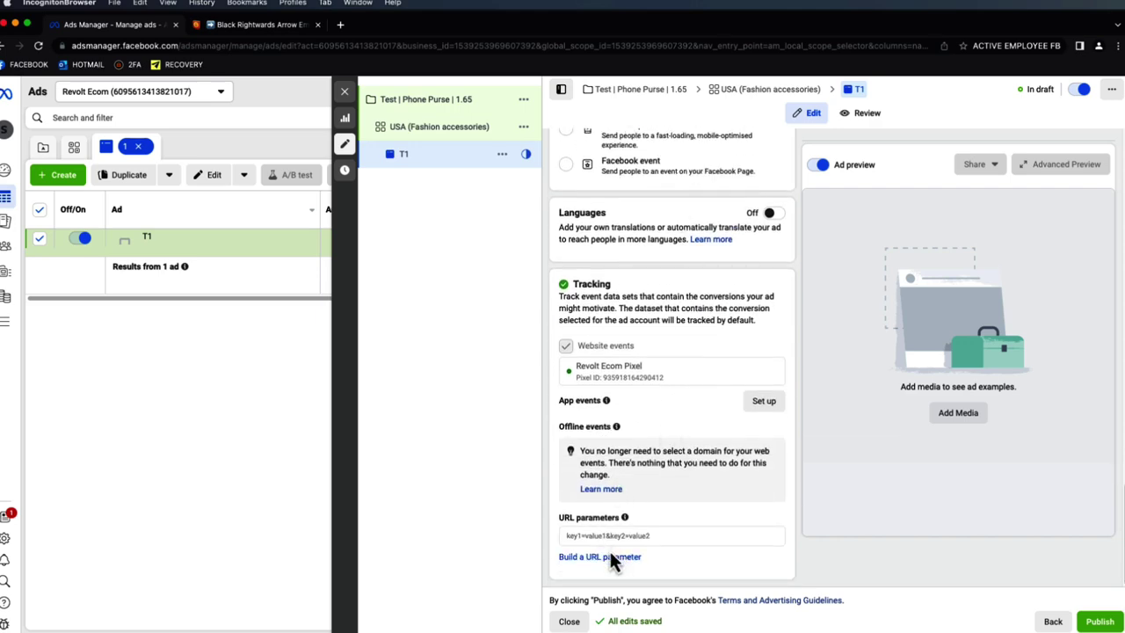
scroll(662, 528, "up", 10)
scroll(703, 417, "down", 5)
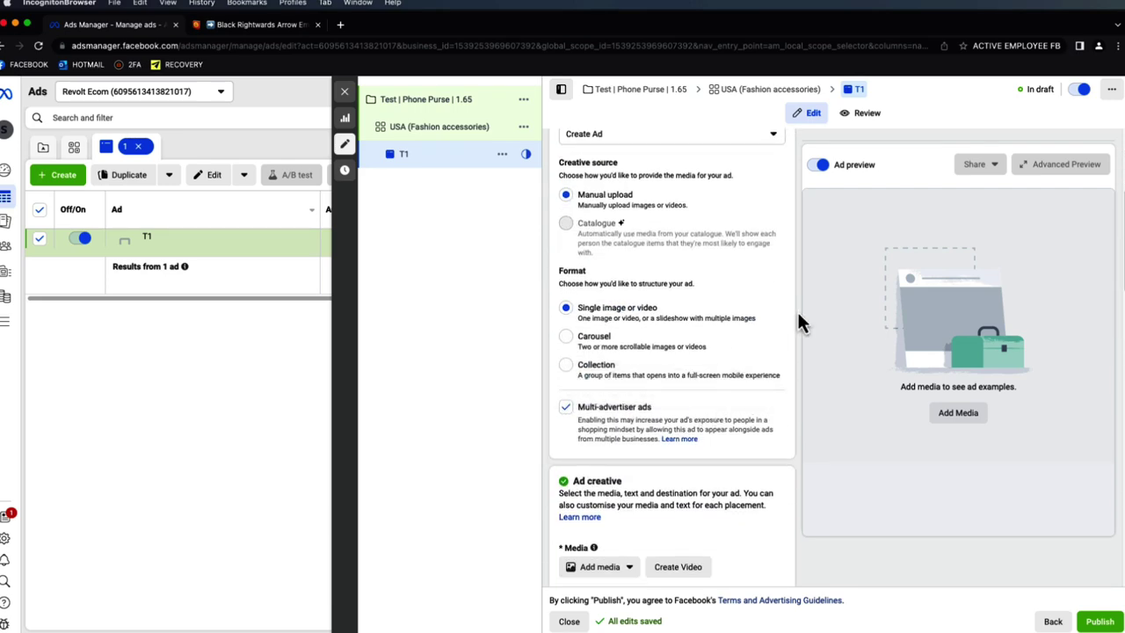
scroll(797, 320, "down", 4)
- Add the second Phone Purse video to ad T1 and play its preview
left_click(620, 331)
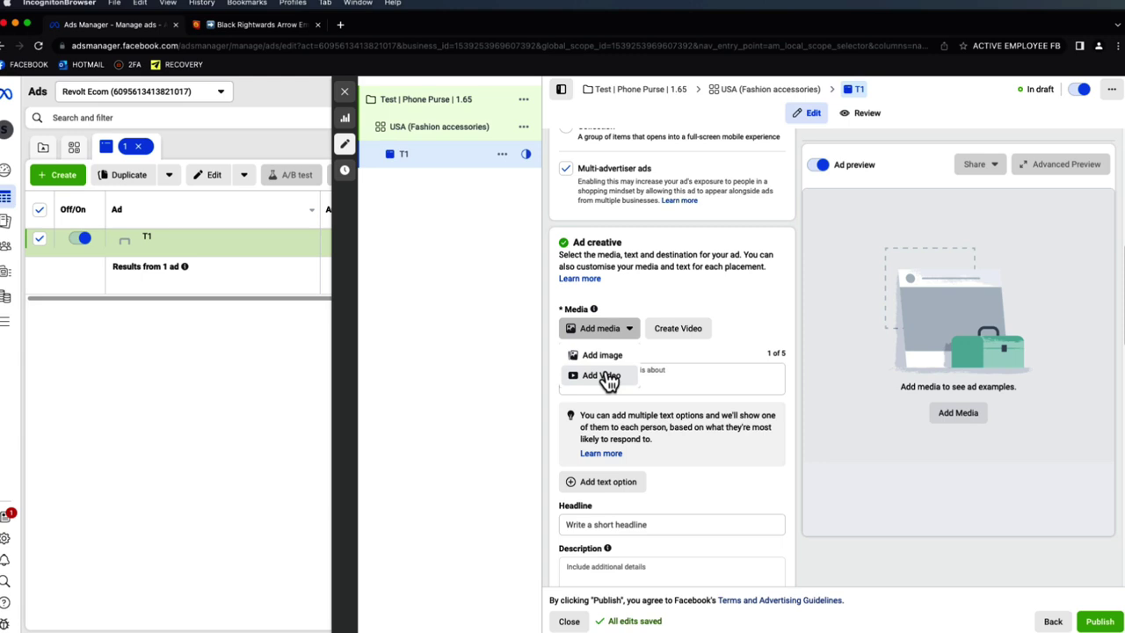
left_click(604, 376)
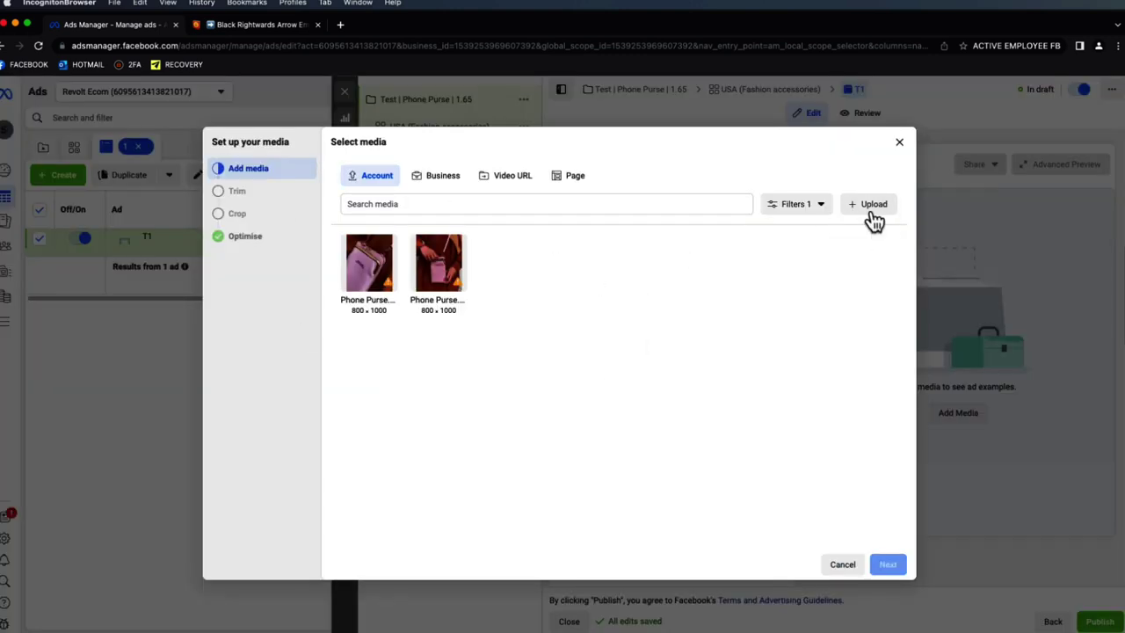
left_click(451, 272)
left_click(889, 568)
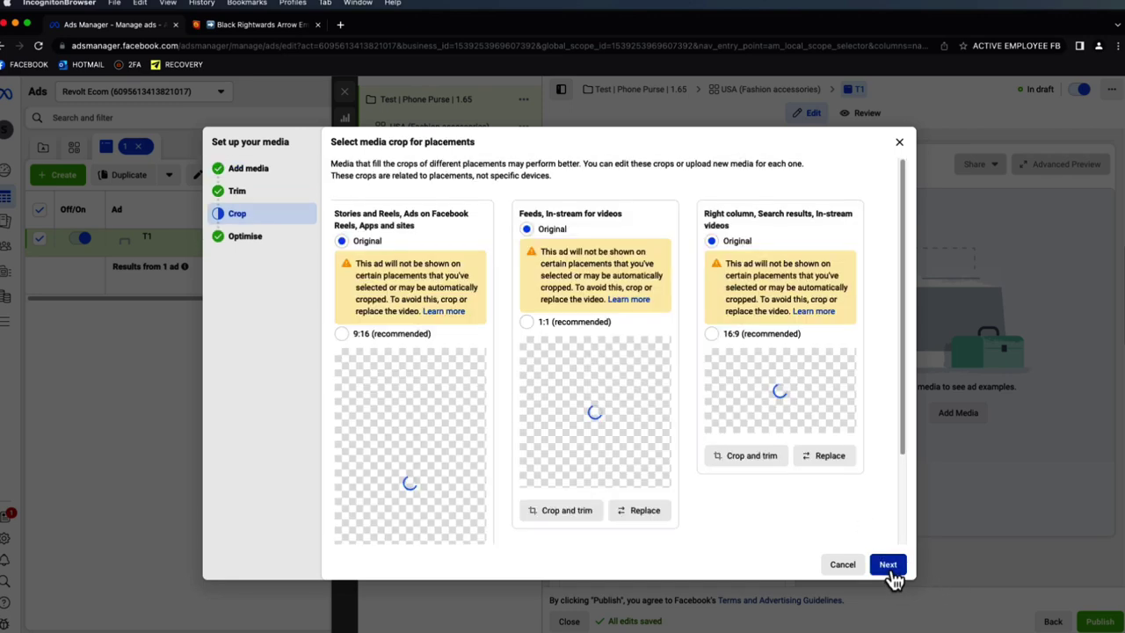
left_click(888, 567)
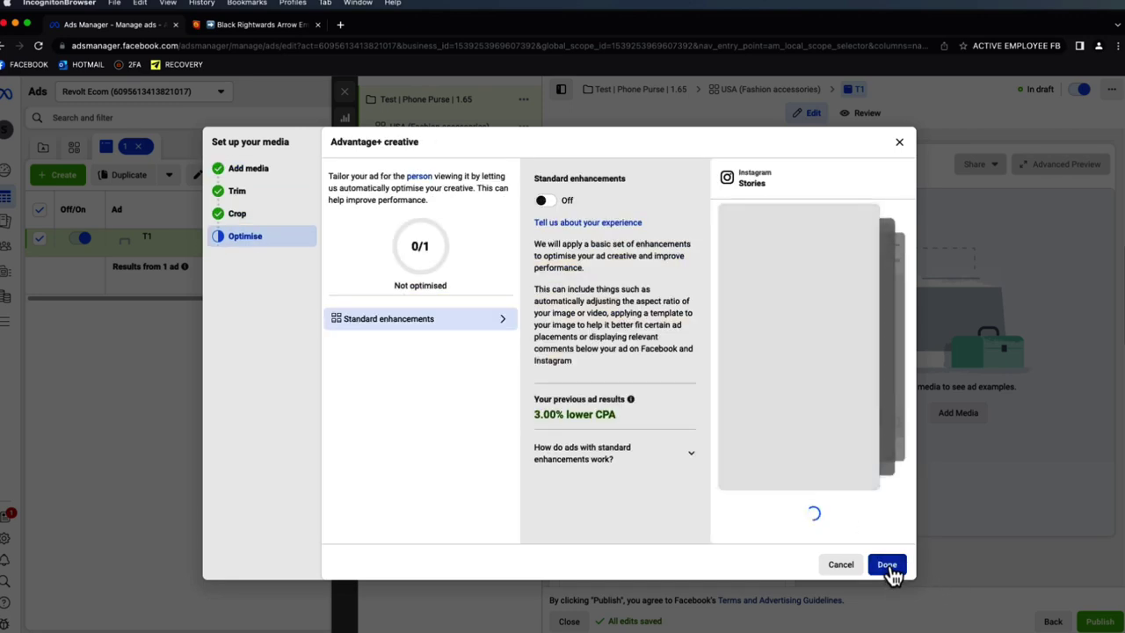
left_click(889, 565)
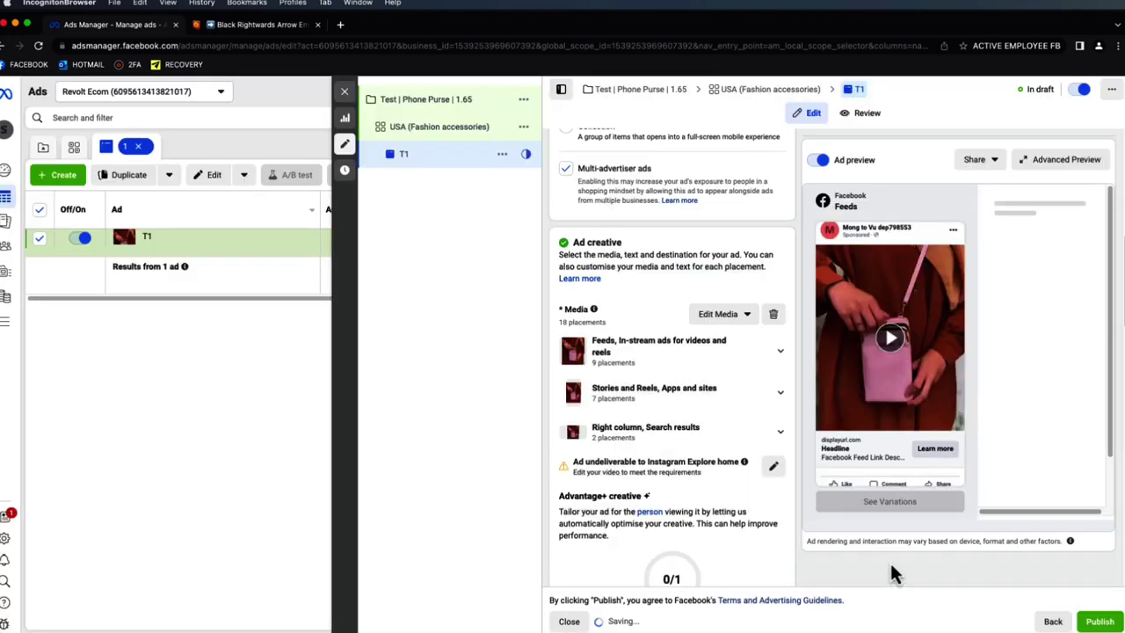
left_click(890, 361)
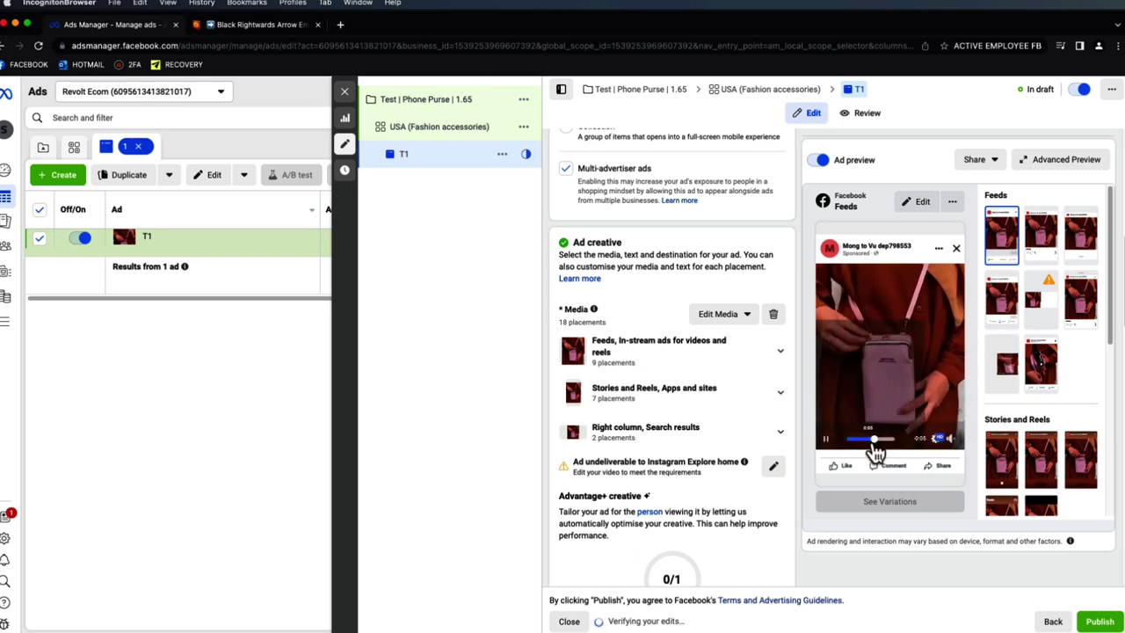
left_click(826, 438)
- Set the video thumbnail manually to the third Phone Purse image and save it
left_click(738, 327)
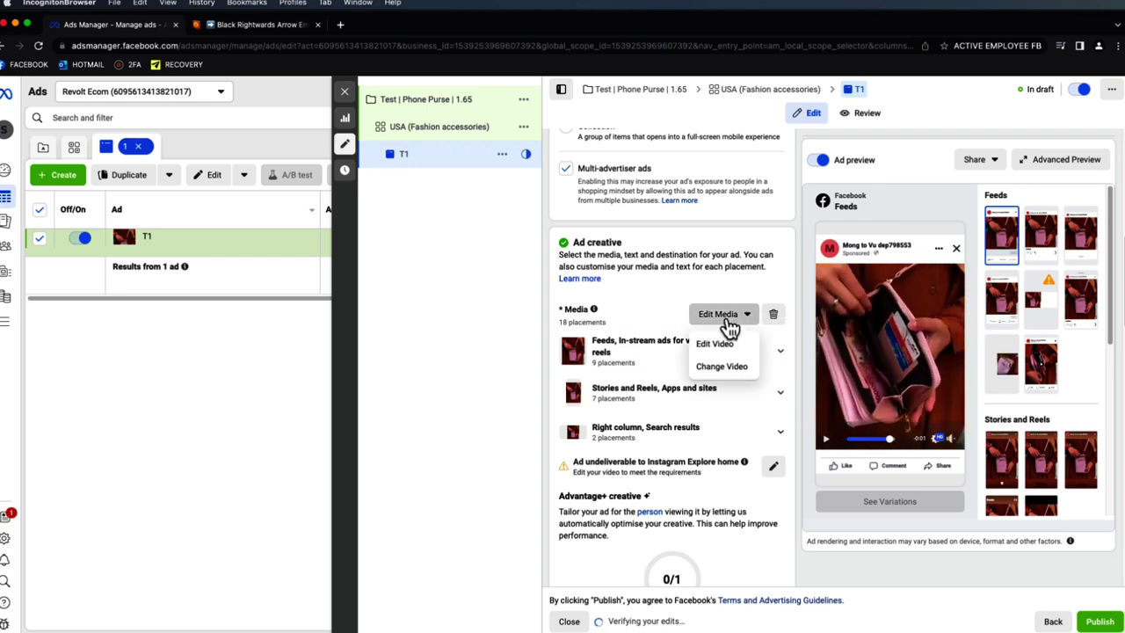
left_click(730, 351)
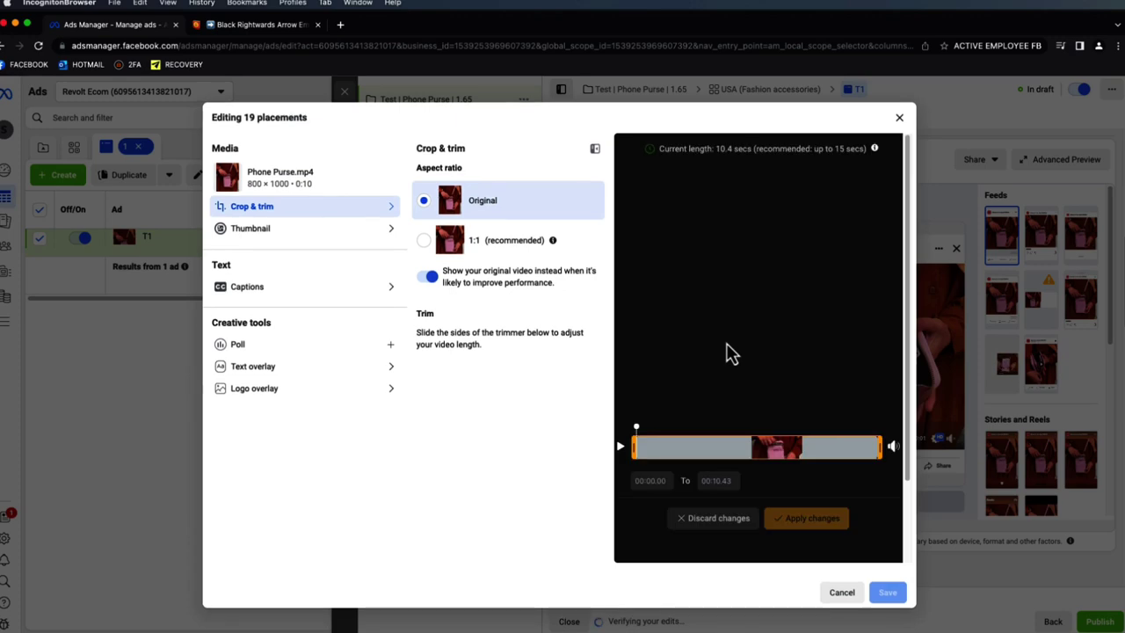
left_click(314, 230)
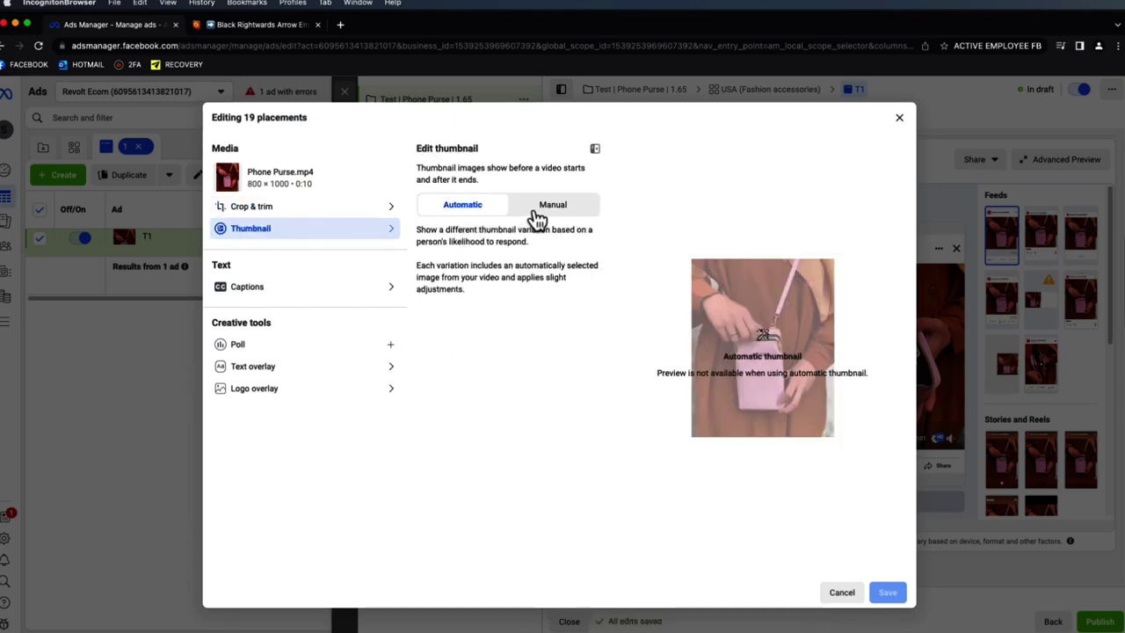
left_click(532, 209)
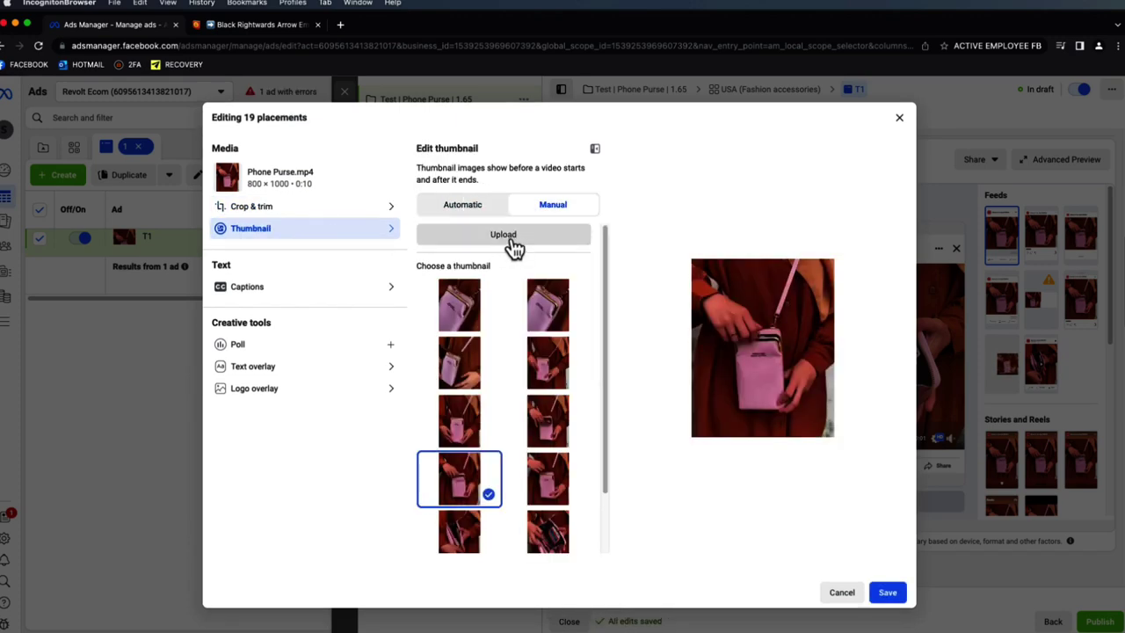
left_click(508, 241)
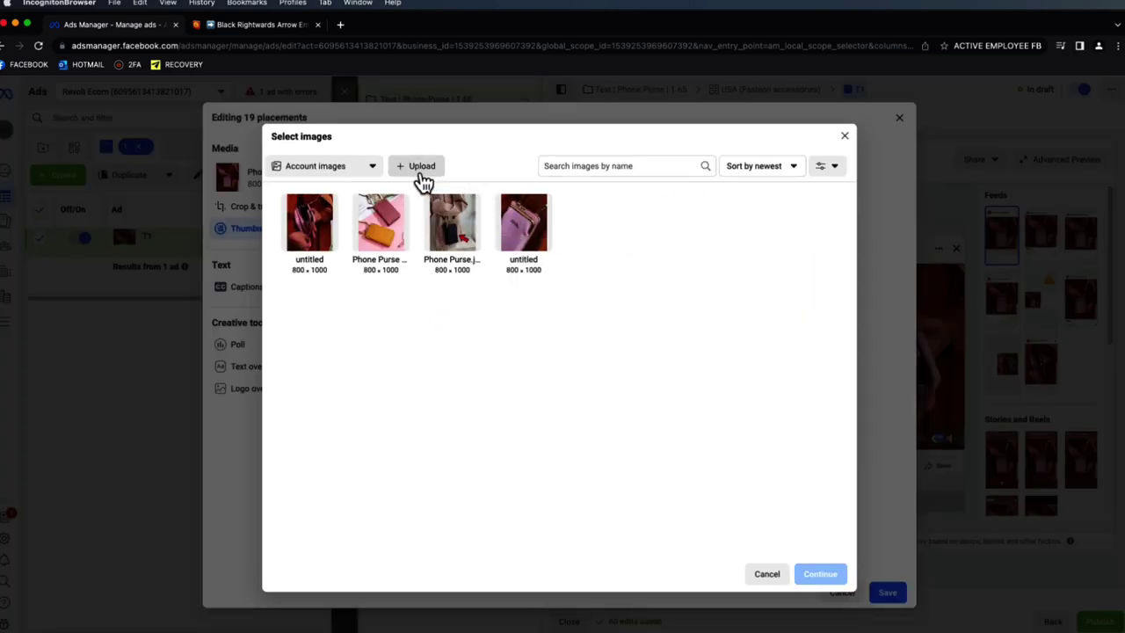
left_click(453, 221)
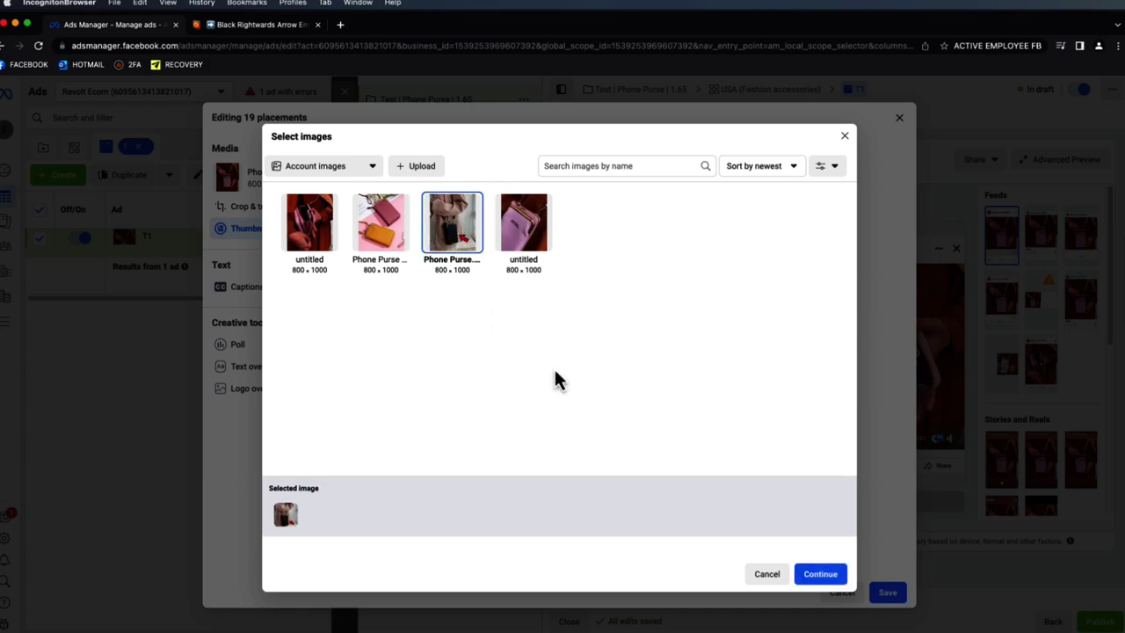
left_click(817, 575)
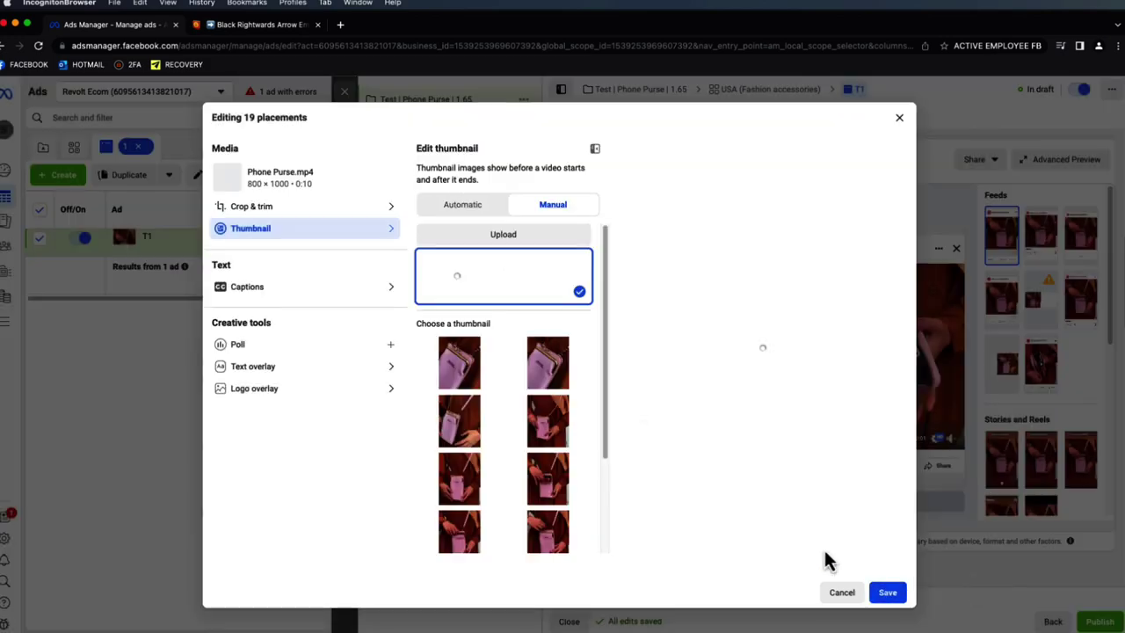
left_click(888, 593)
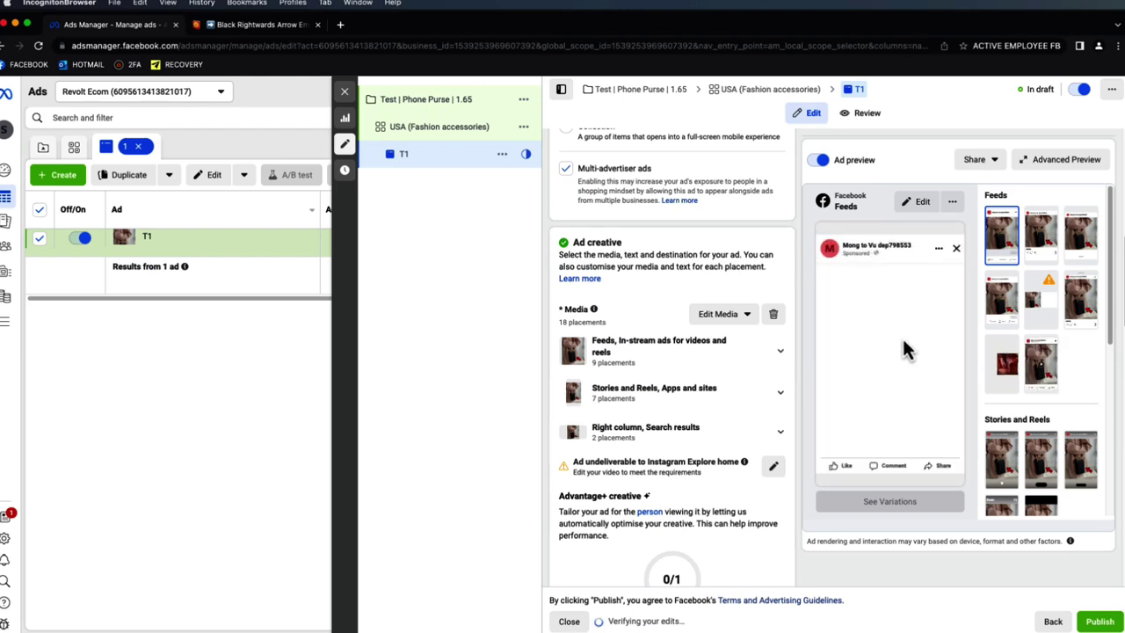
scroll(791, 351, "down", 5)
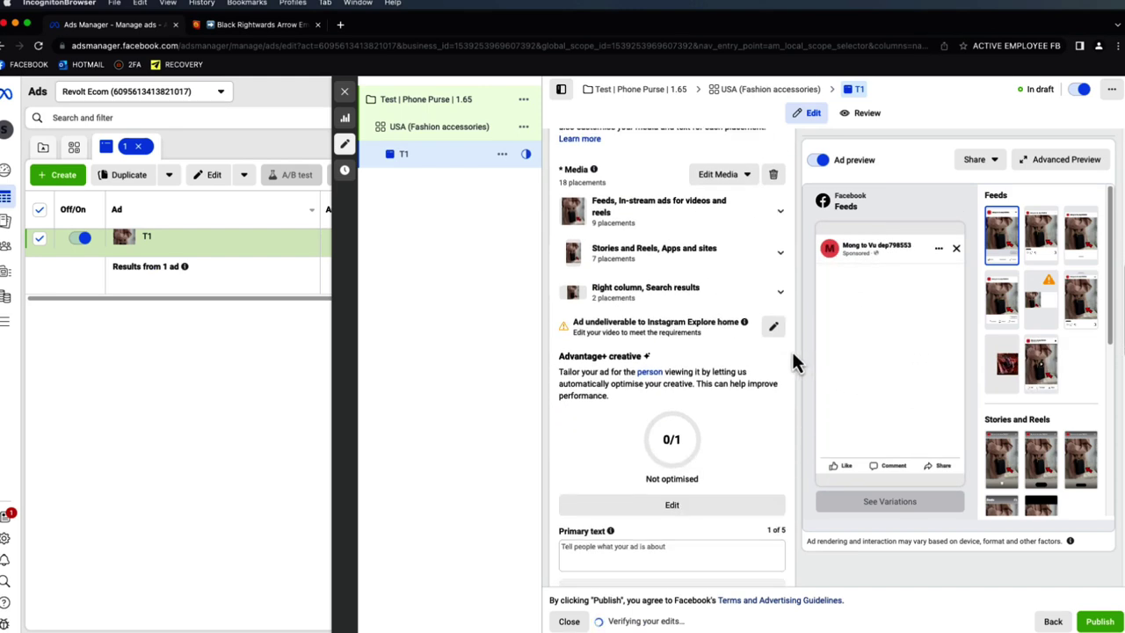
scroll(738, 325, "down", 1)
left_click(708, 314)
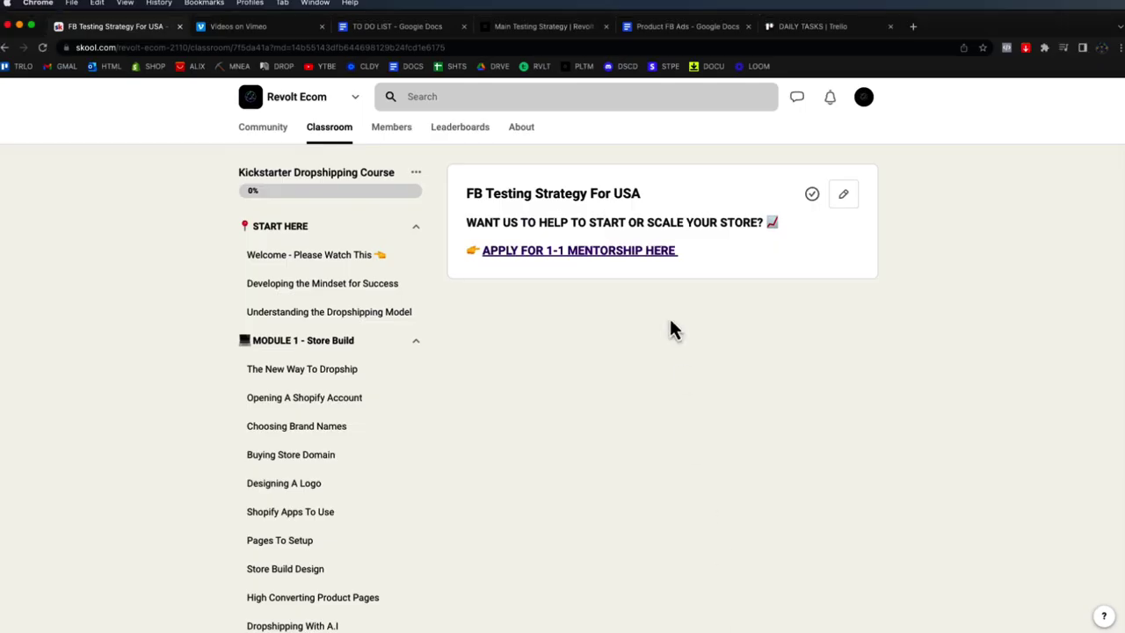
- Copy Ad copy style 4 from the Product FB Ads doc into T1's primary text
left_click(695, 34)
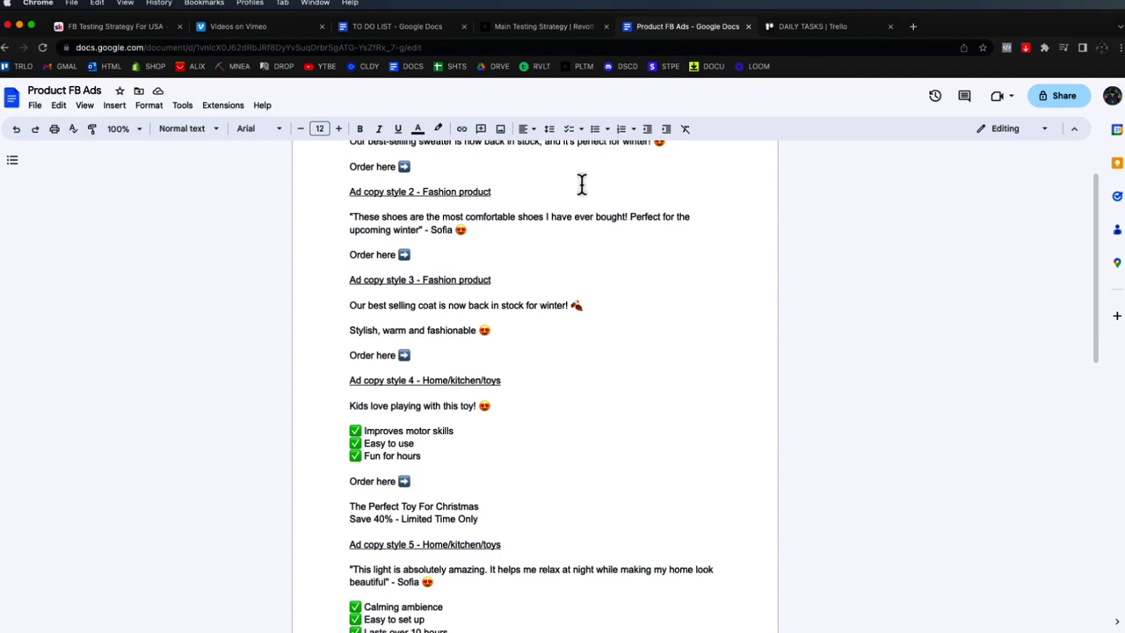
double_click(445, 479)
left_click_drag(444, 479, 351, 405)
key("super+c")
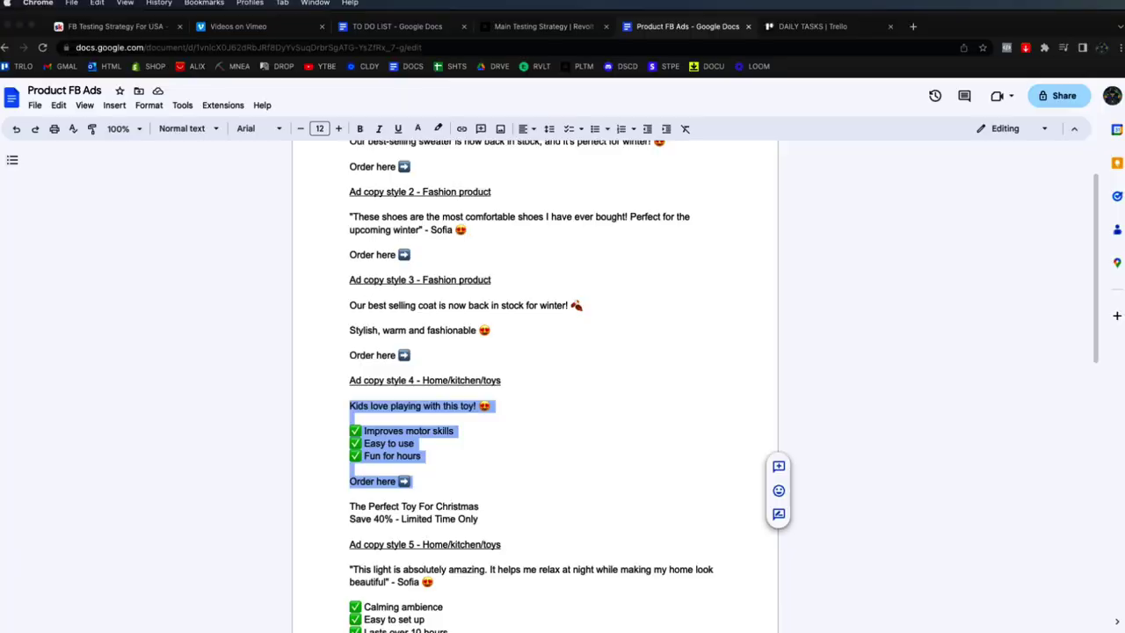
key("super+Tab")
left_click(697, 306)
key("super+v")
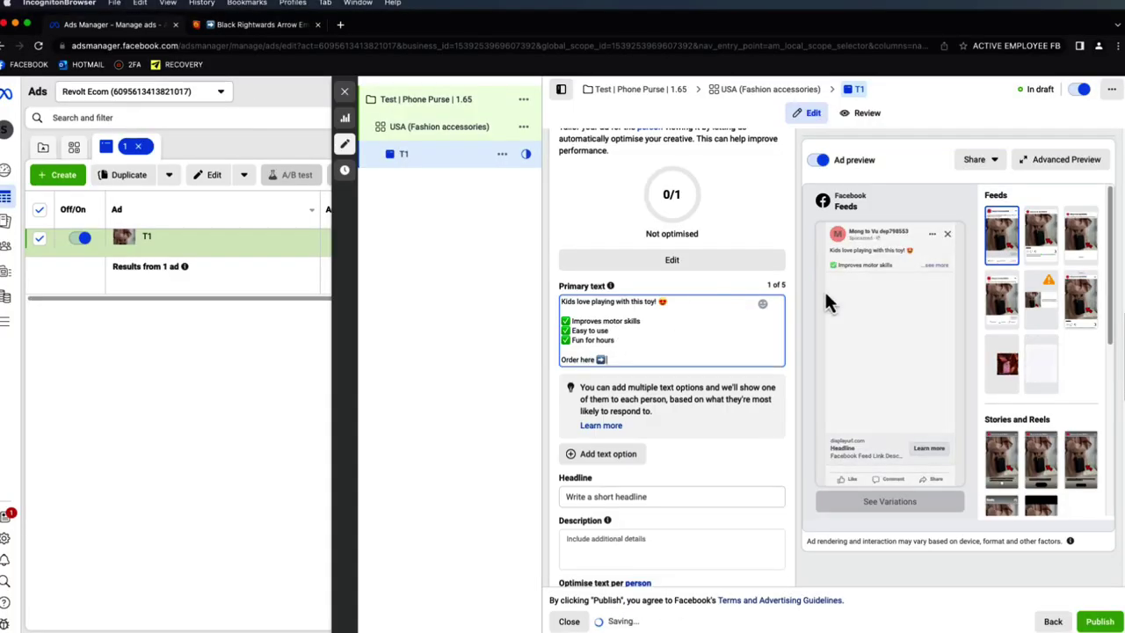
left_click(935, 262)
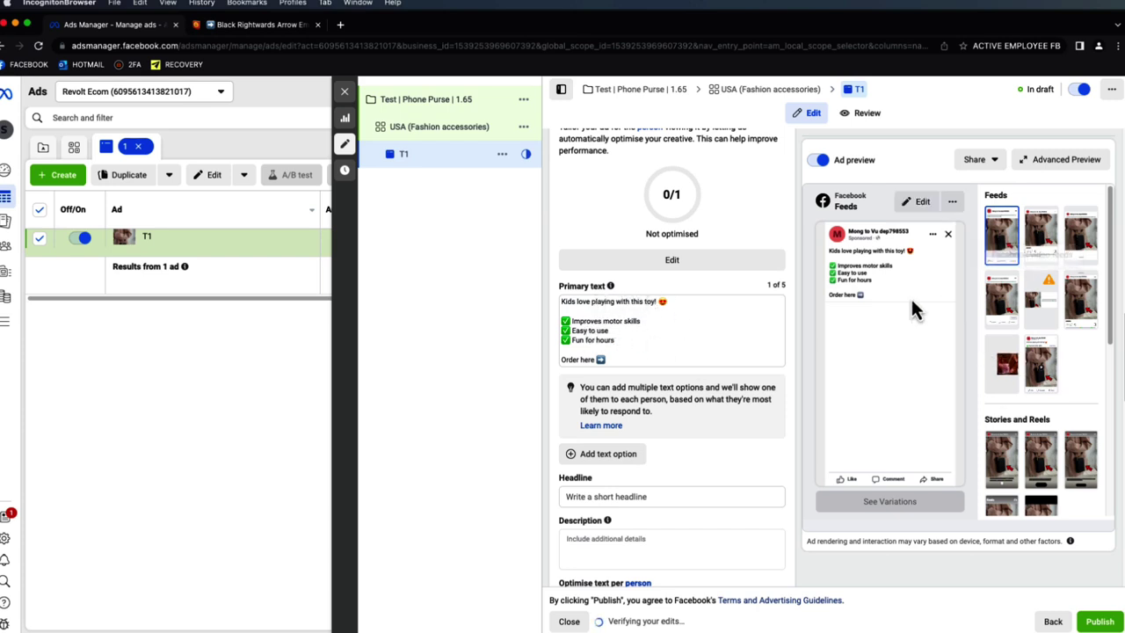
left_click(627, 360)
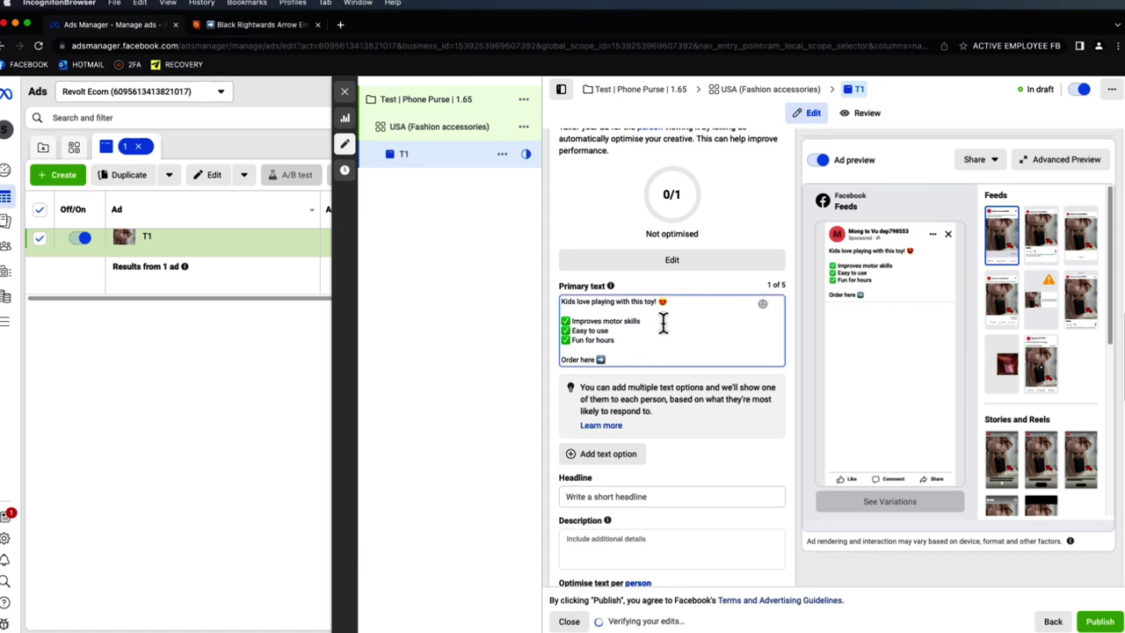
type(".kaveli.com")
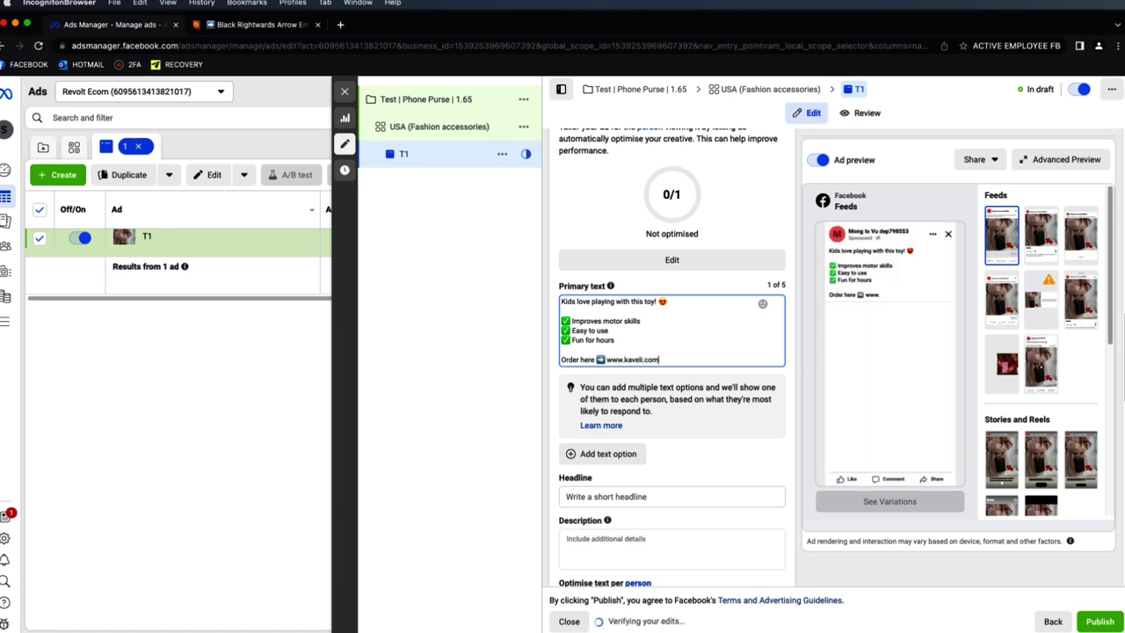
left_click_drag(661, 353, 606, 362)
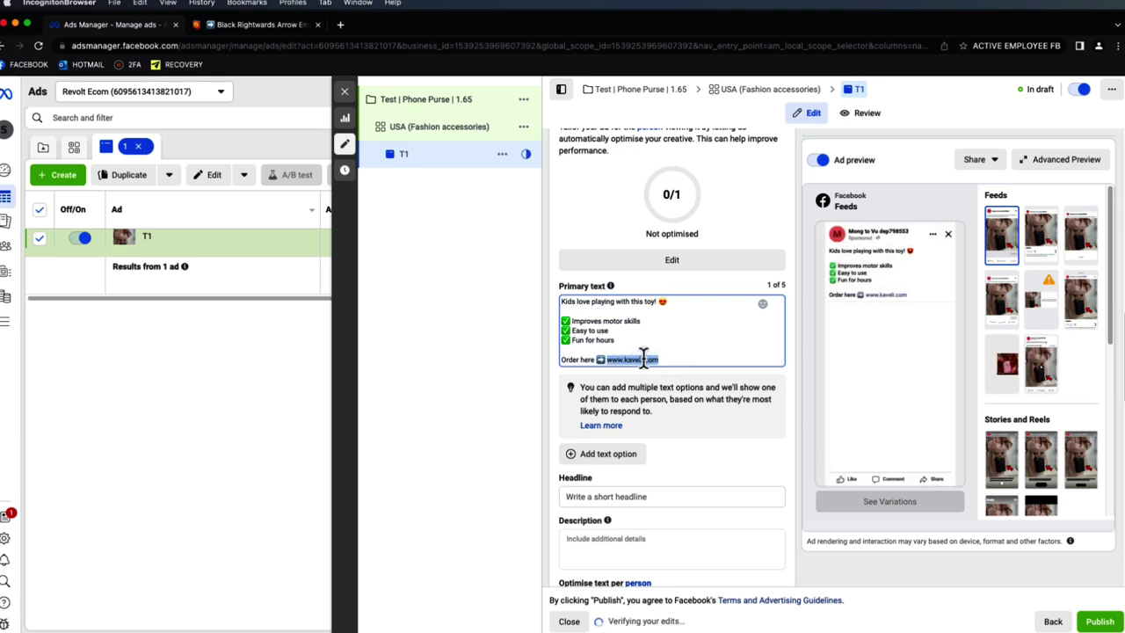
left_click(641, 359)
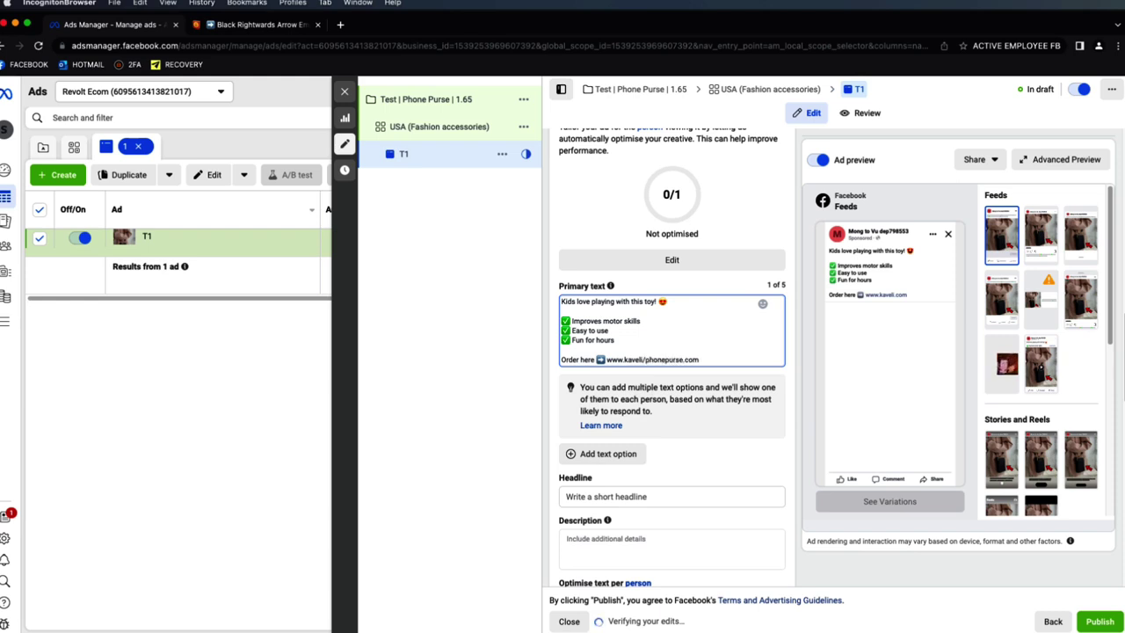
left_click(644, 359)
type("purse")
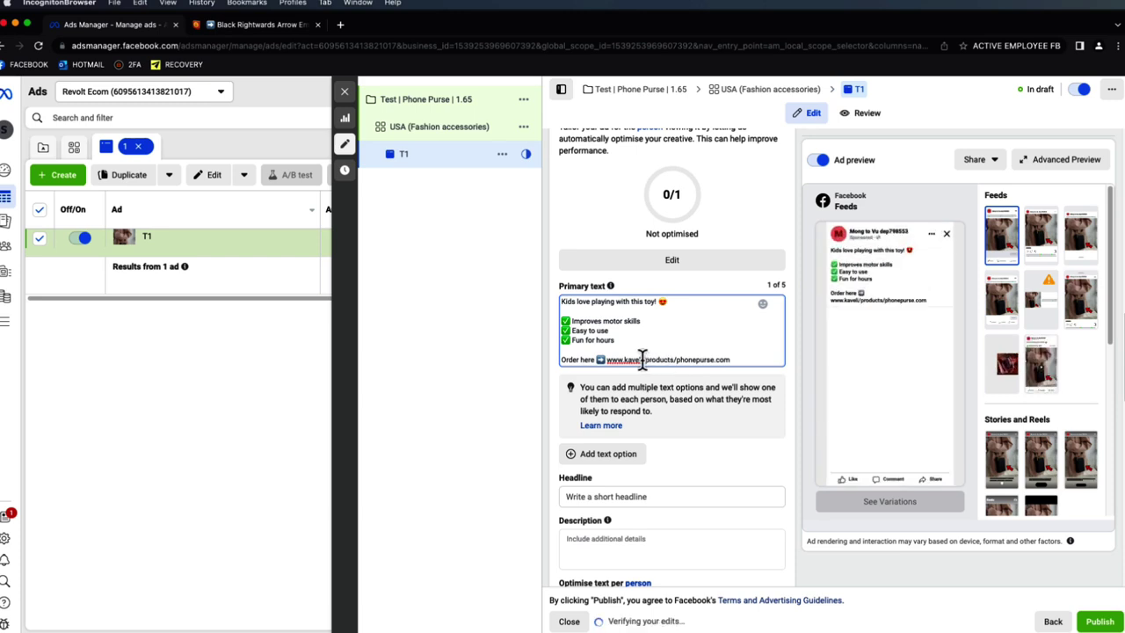
type(".com")
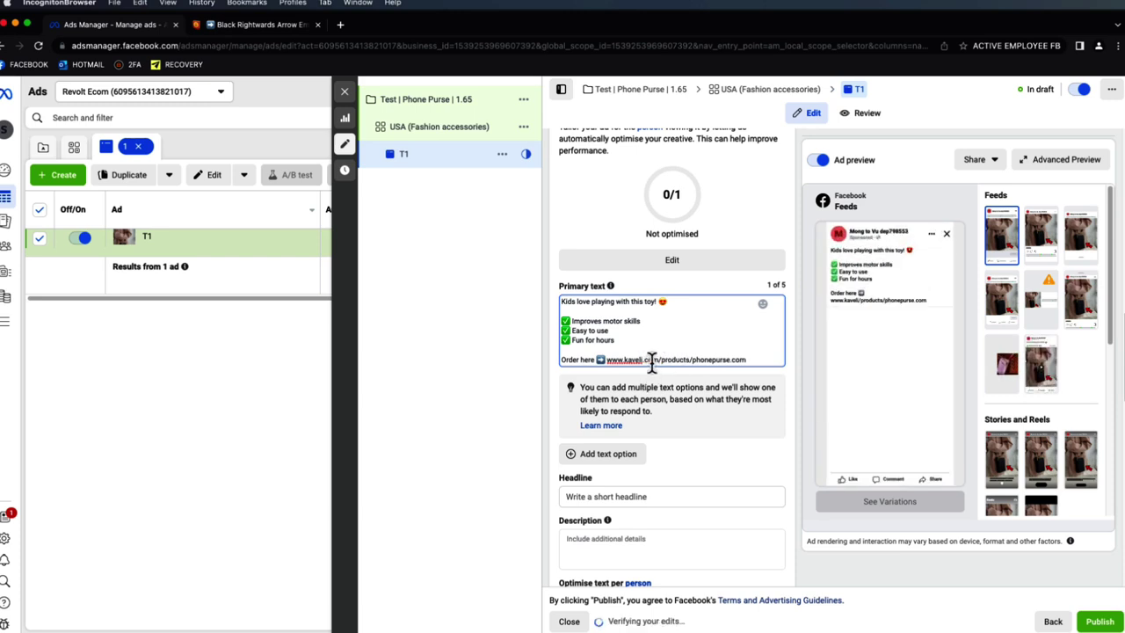
left_click(752, 358)
key("BackSpace")
key("BackSpace")
key("BackSpace")
key("BackSpace")
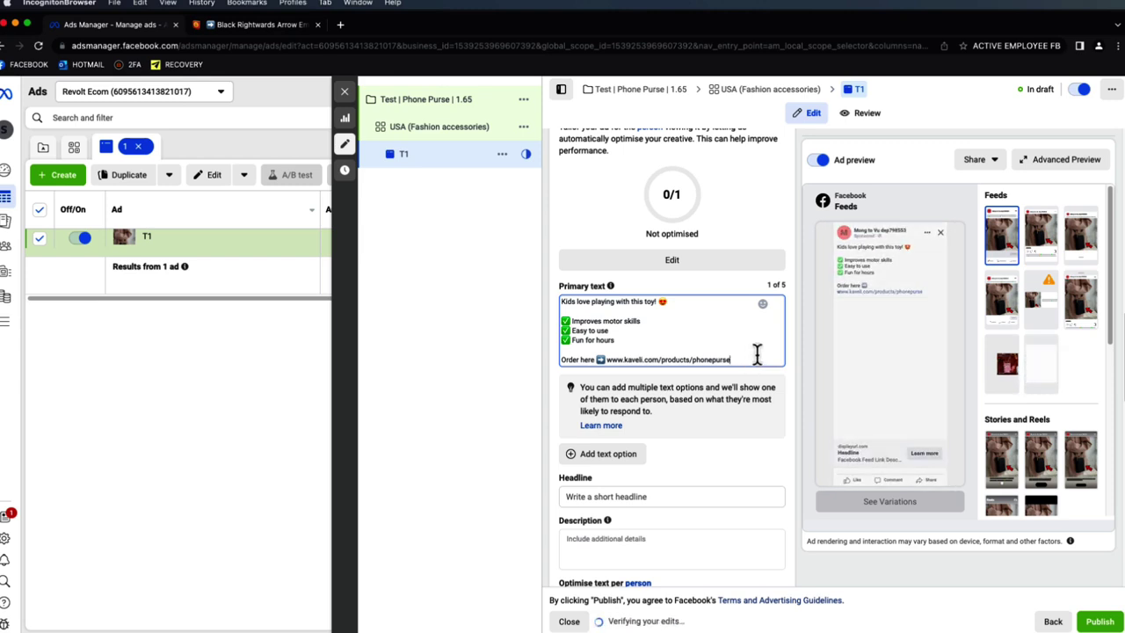
left_click_drag(743, 361, 602, 361)
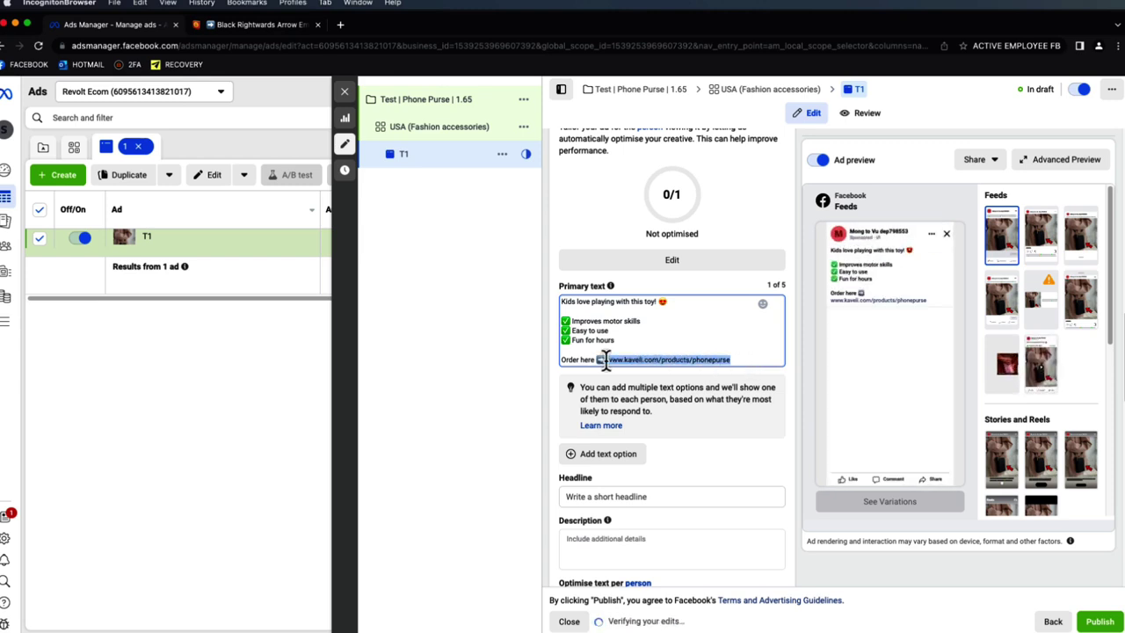
mouse_move(895, 283)
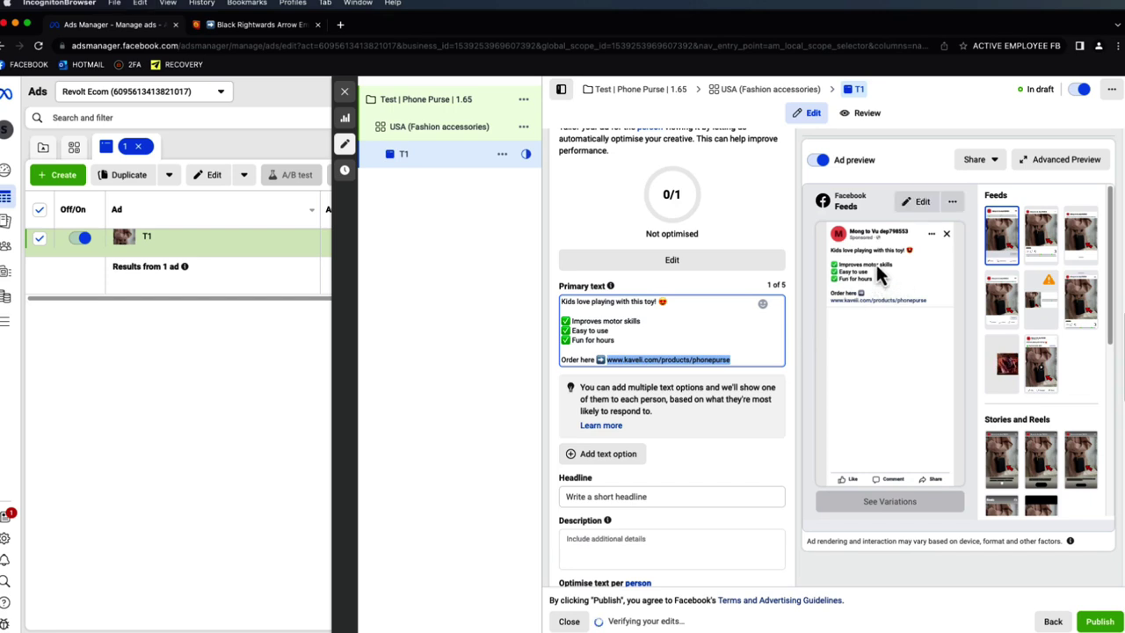
left_click(797, 298)
scroll(661, 436, "down", 2)
left_click(653, 419)
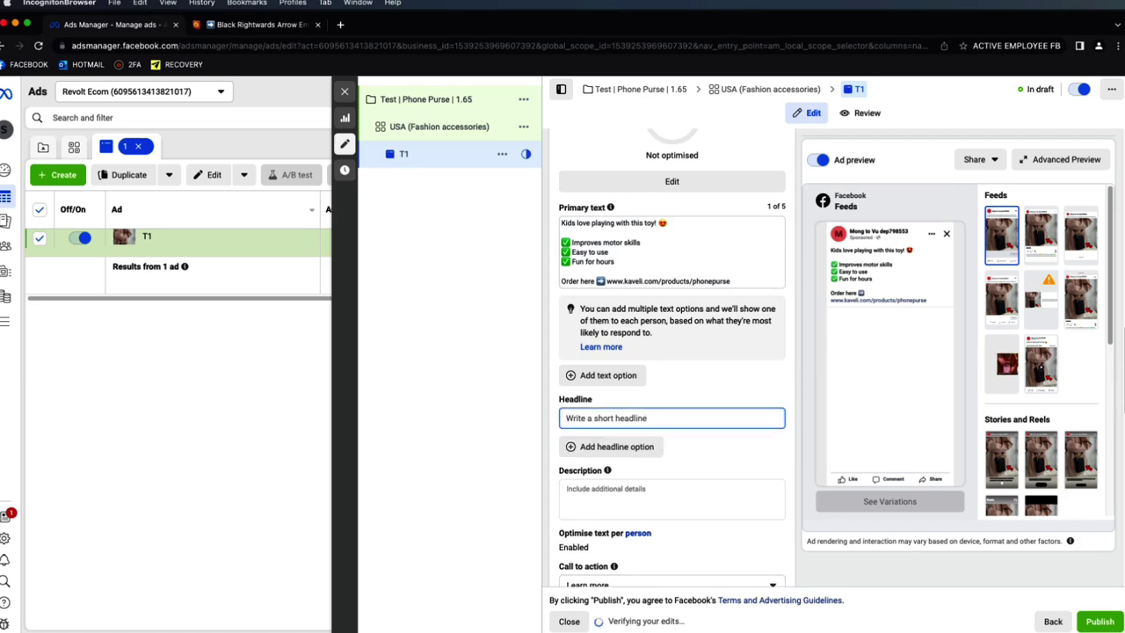
- Paste 'The Perfect Toy For Christmas' from the doc as the ad headline
key("super+Tab")
left_click_drag(483, 507, 349, 506)
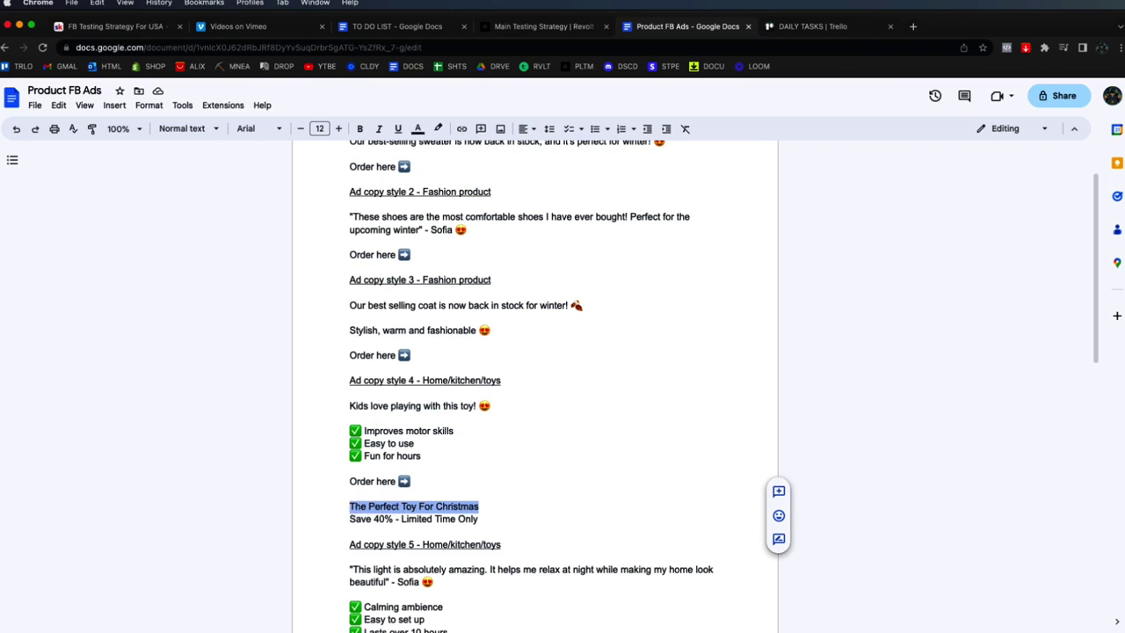
key("super+c")
key("super+Tab")
key("super+v")
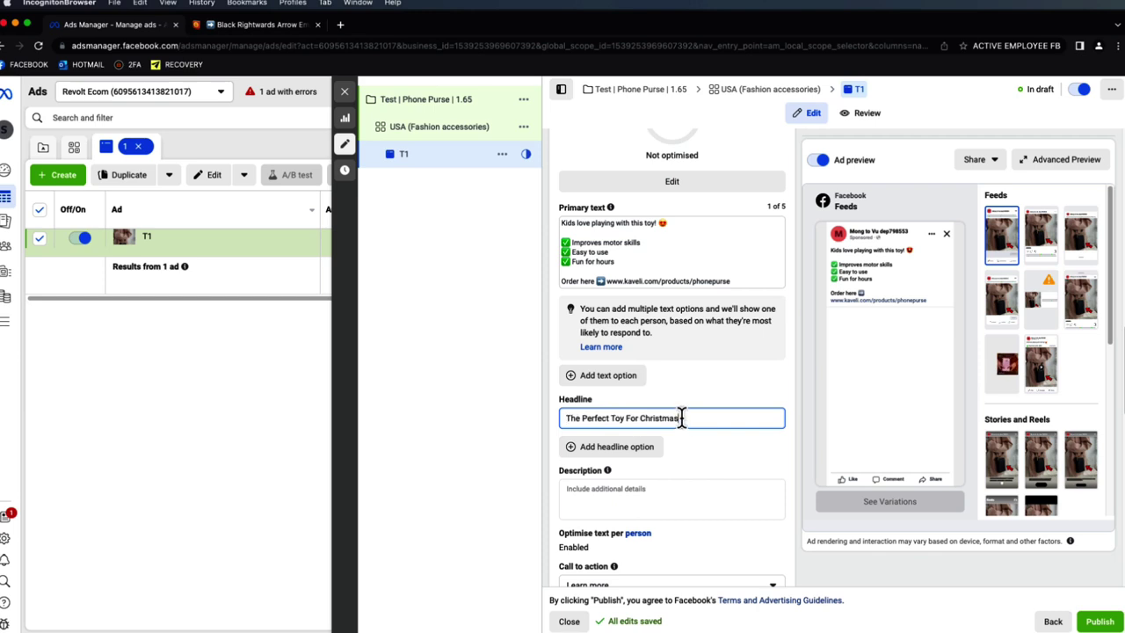
left_click(803, 281)
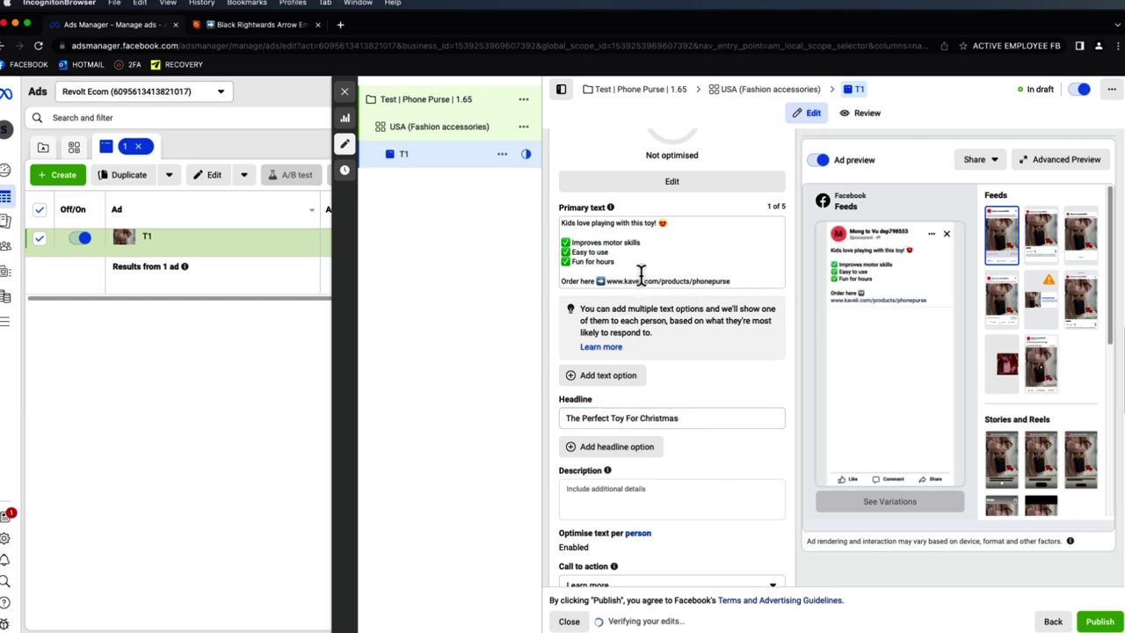
scroll(689, 314, "down", 1)
scroll(690, 315, "down", 2)
- Paste 'Save 40% - Limited Time Only' as the ad description
left_click(675, 444)
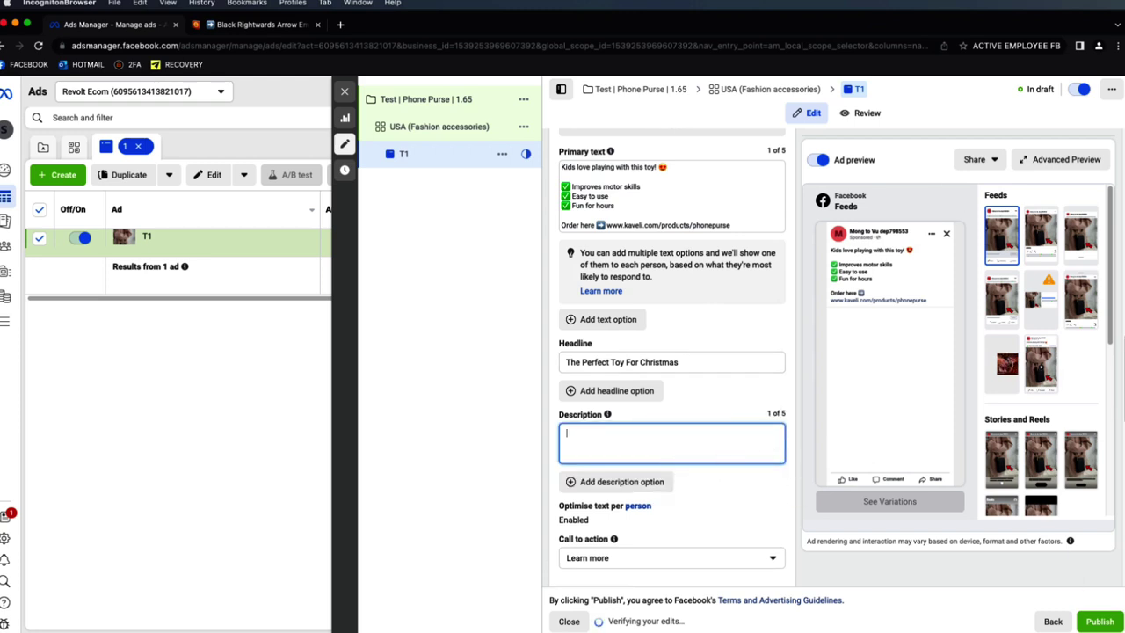
key("super+Tab")
left_click_drag(480, 518, 349, 518)
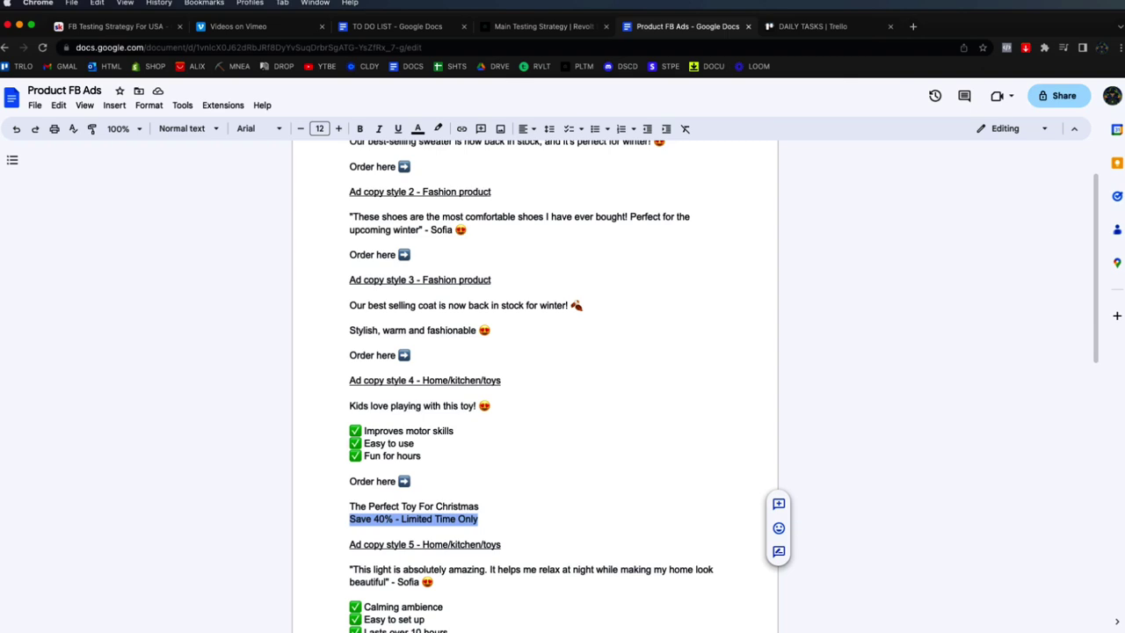
key("super+Tab")
key("super+v")
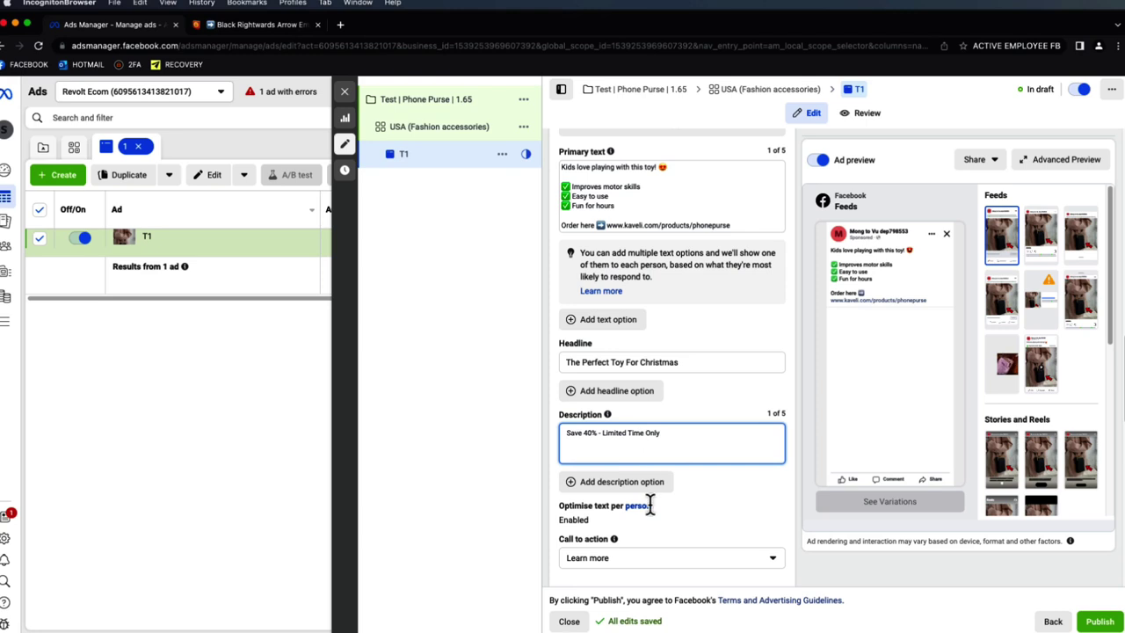
- Set the call to action to Shop now
left_click(650, 557)
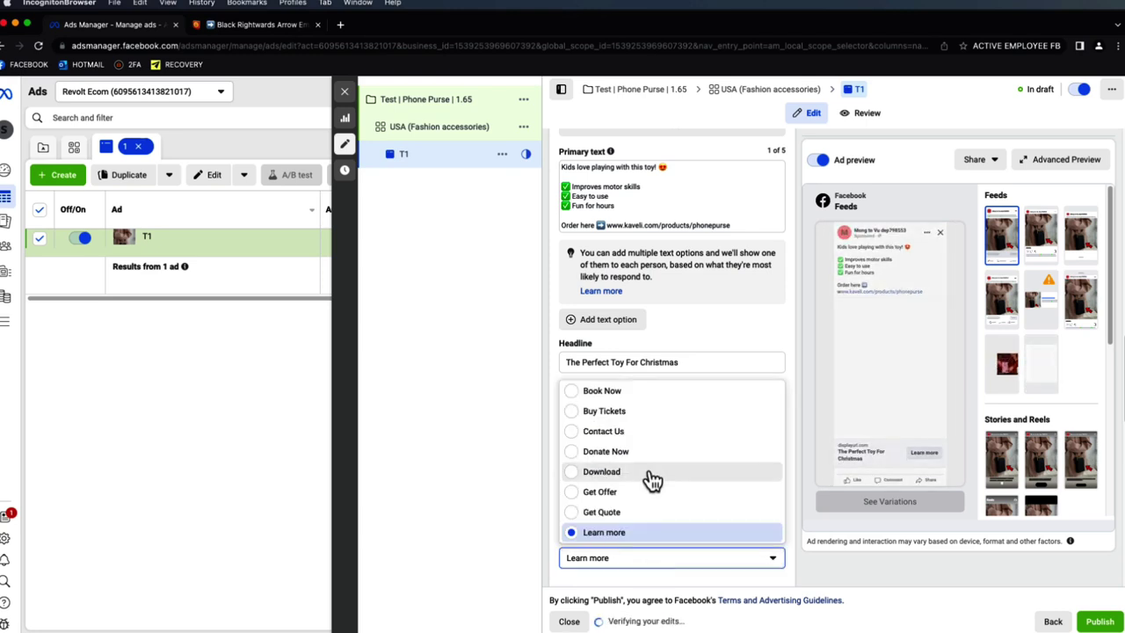
scroll(664, 473, "down", 3)
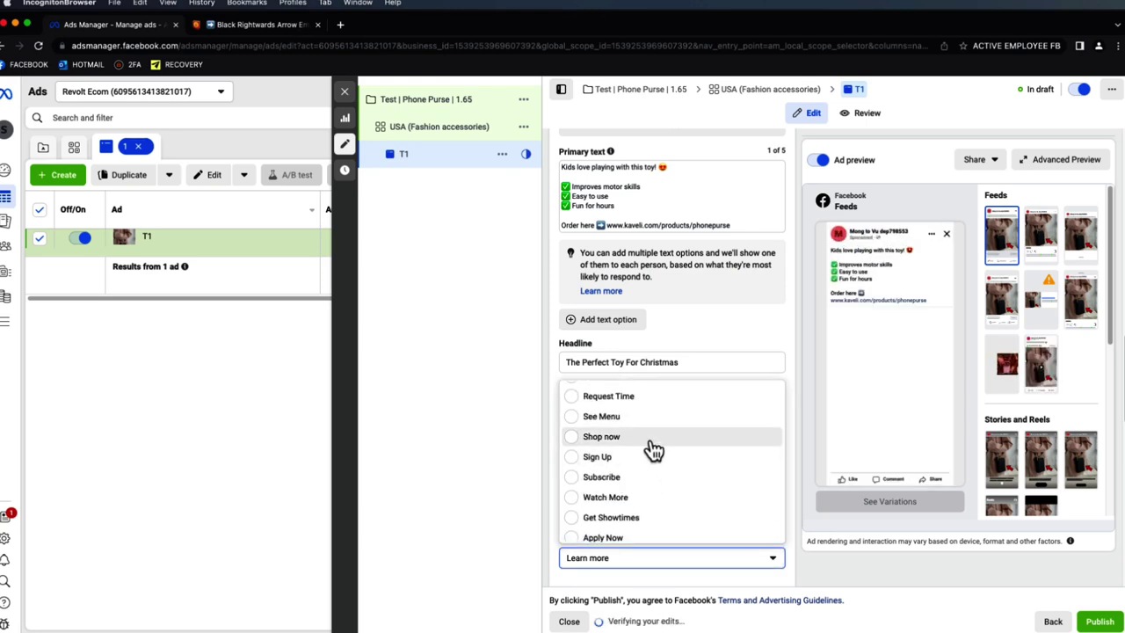
left_click(642, 437)
scroll(696, 427, "down", 3)
scroll(692, 431, "down", 1)
scroll(693, 421, "up", 5)
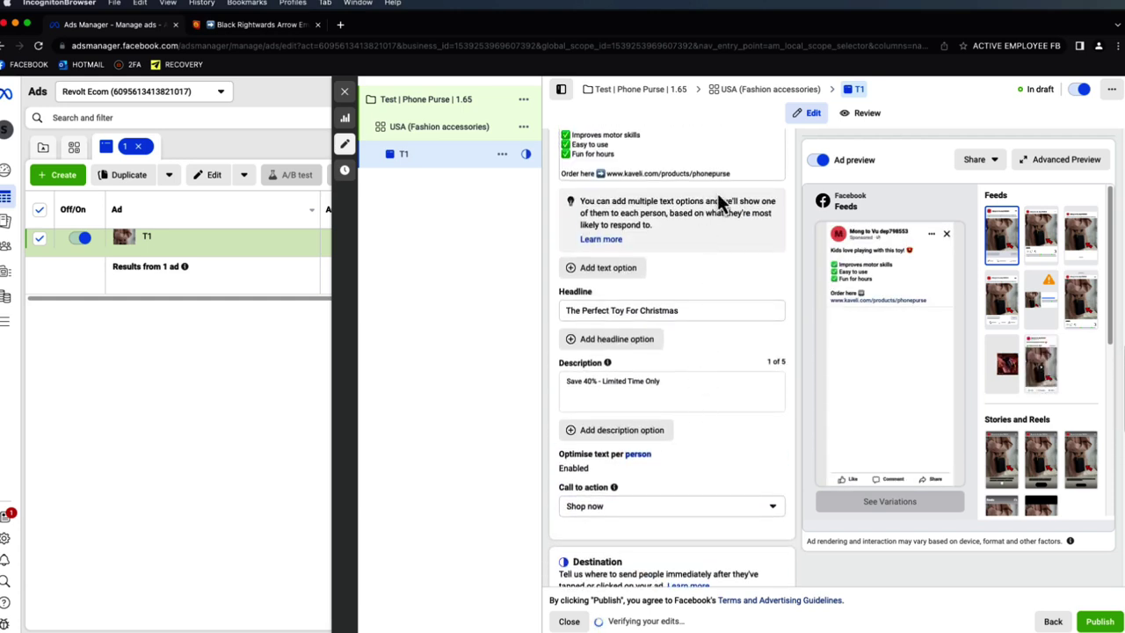
- Copy the phonepurse product link into the Website URL field
left_click_drag(730, 173, 610, 175)
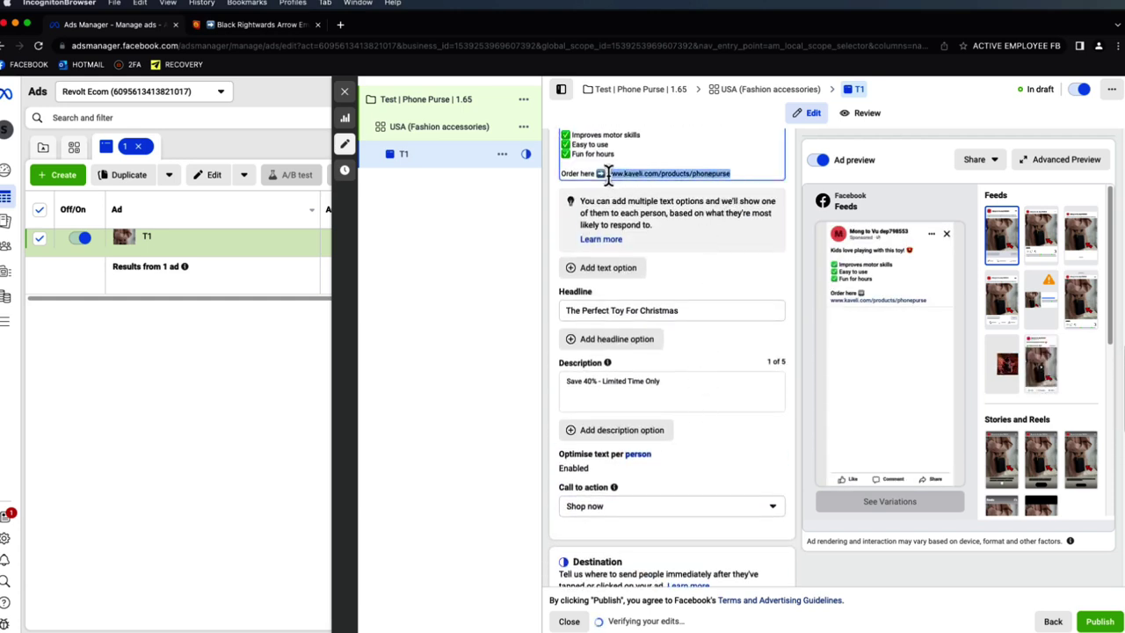
scroll(677, 453, "down", 2)
left_click(665, 537)
key("super+v")
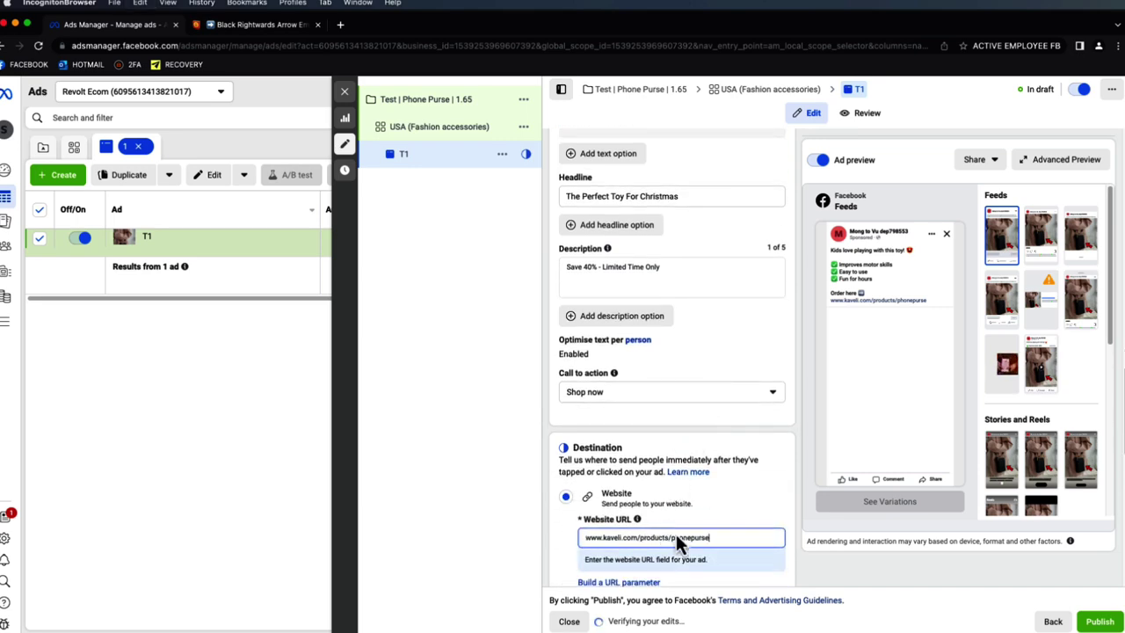
scroll(723, 510, "down", 6)
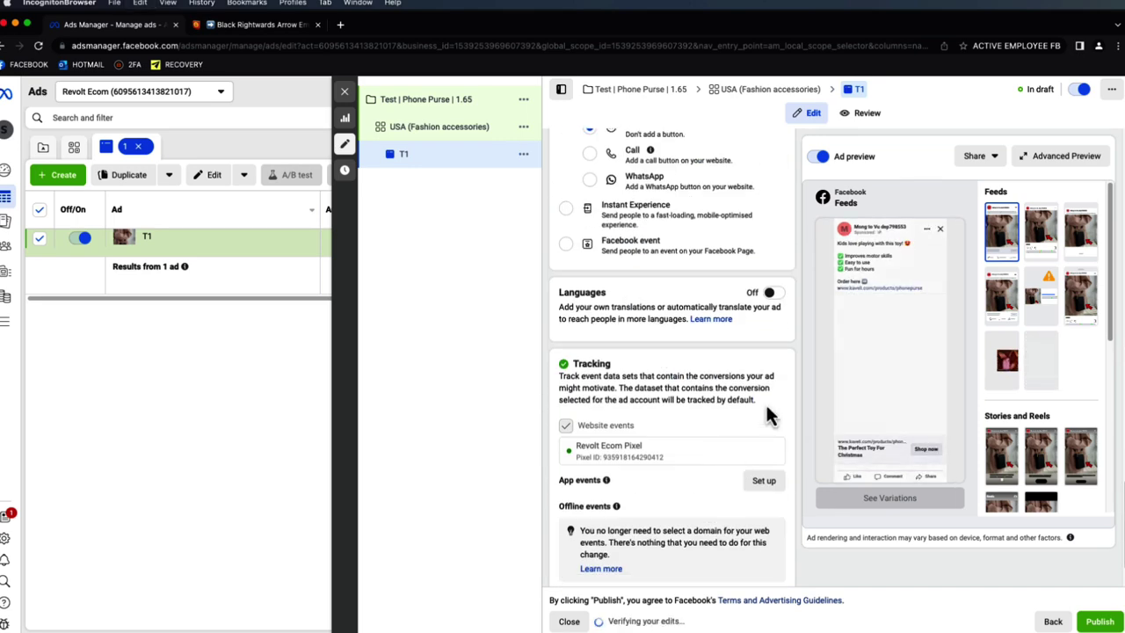
scroll(637, 512, "down", 2)
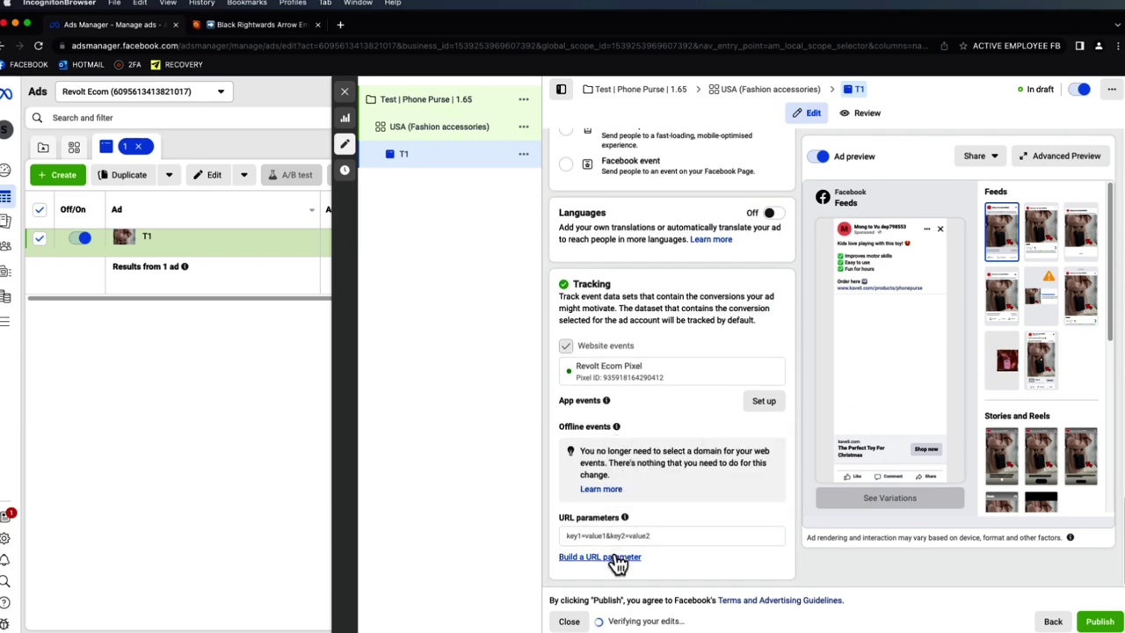
- Apply URL parameters utm_medium={{adset.name}}, utm_campaign={{campaign.name}}, utm_content={{ad.name}}
left_click(615, 556)
left_click(539, 275)
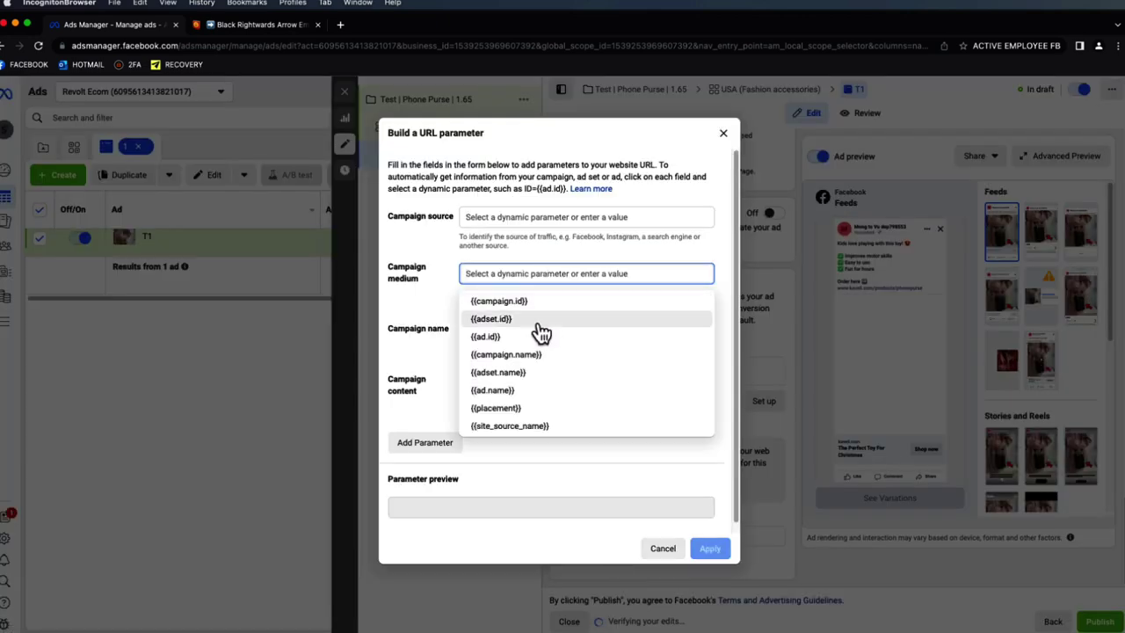
left_click(512, 363)
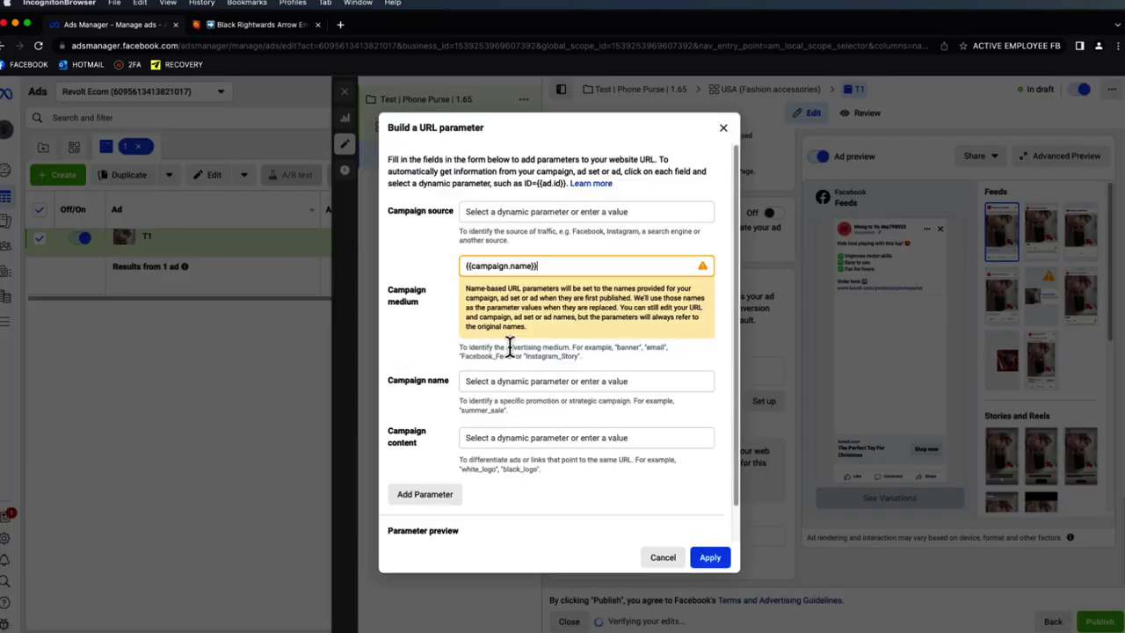
left_click(507, 381)
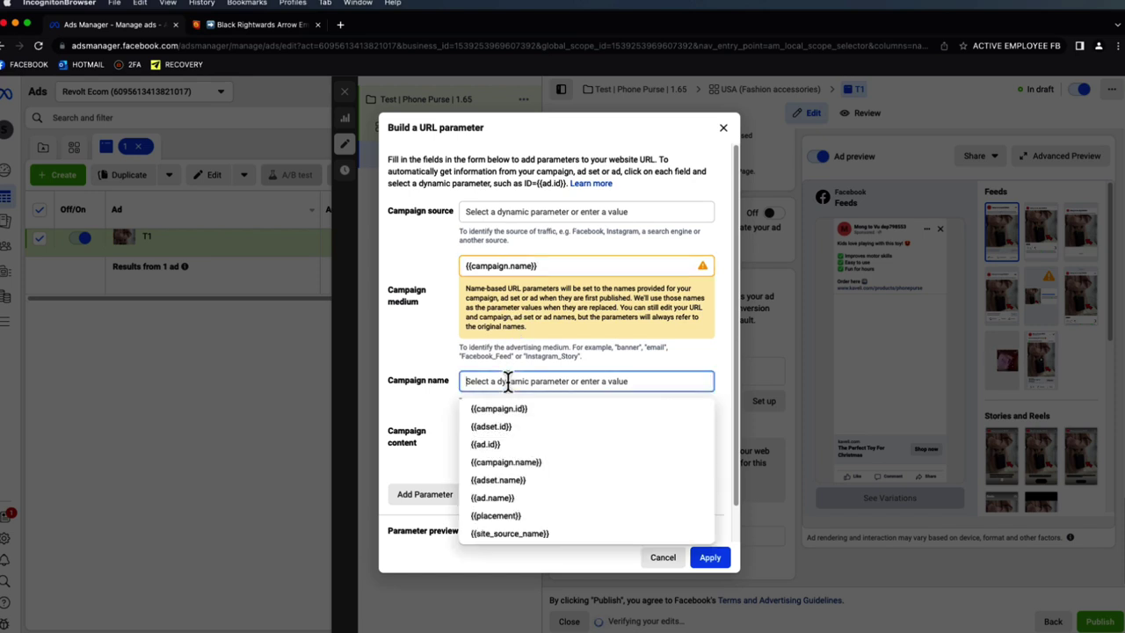
left_click(522, 462)
left_click(541, 265)
left_click_drag(535, 264, 467, 263)
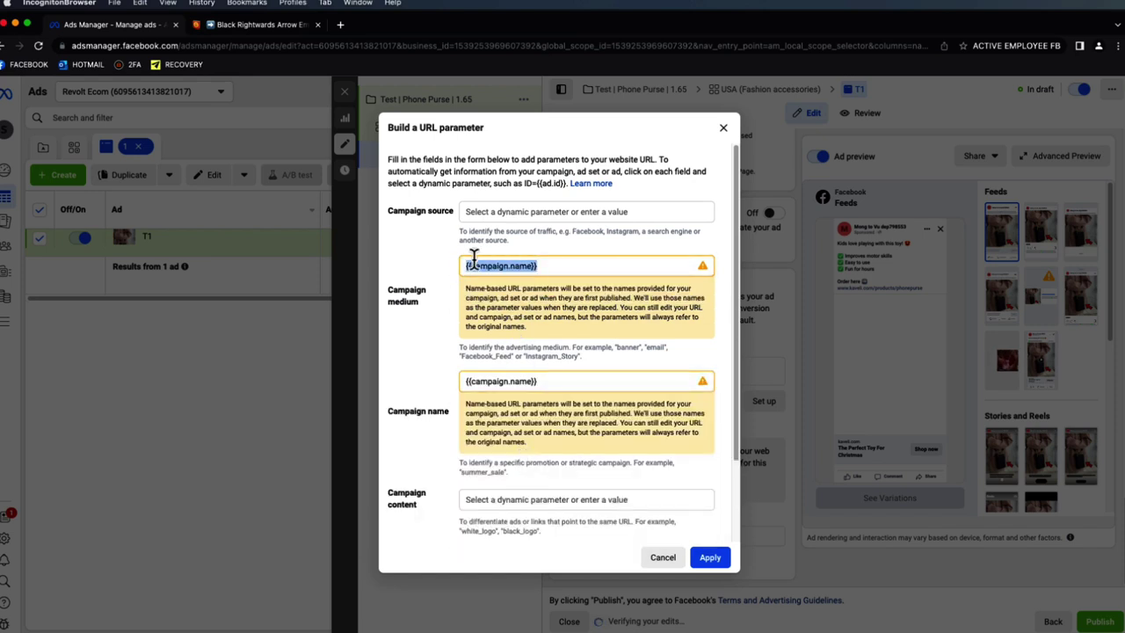
key("BackSpace")
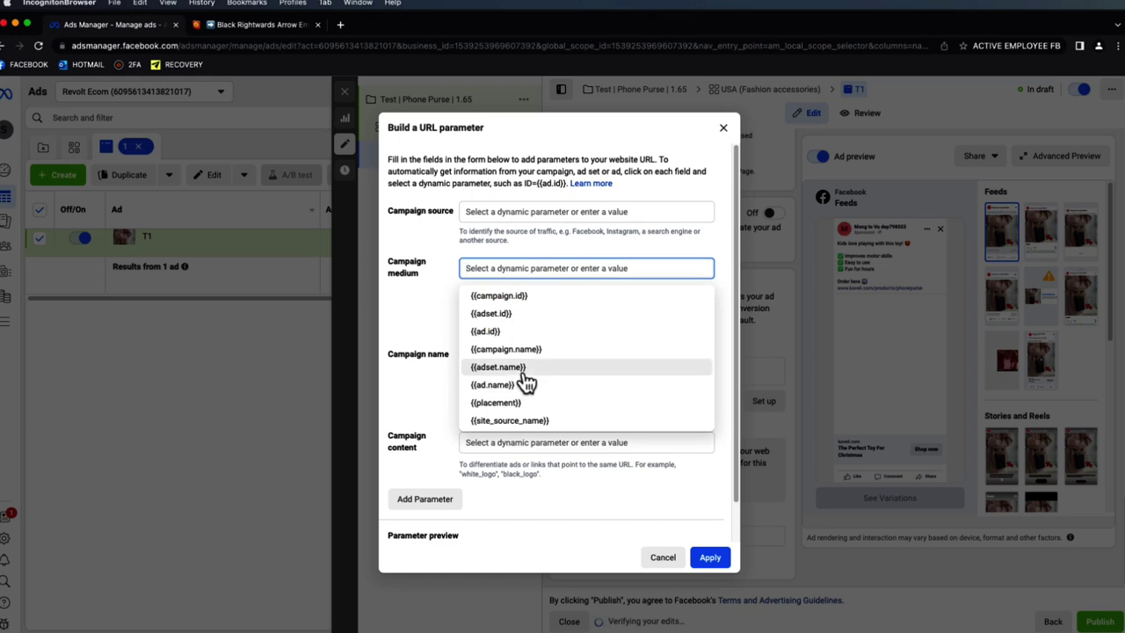
left_click(522, 369)
left_click(522, 496)
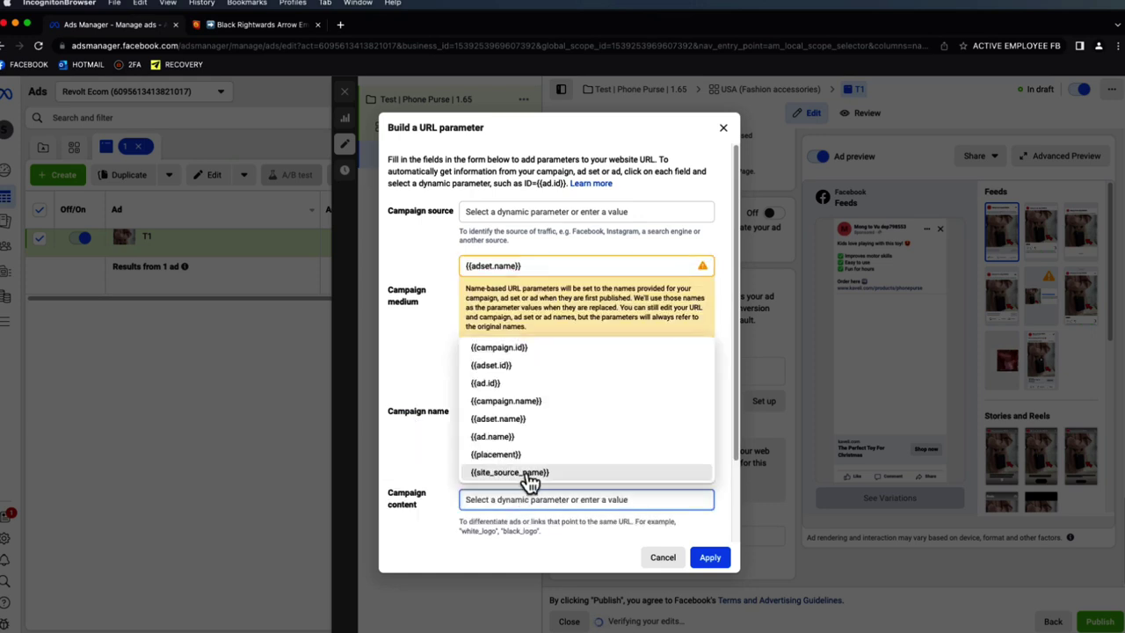
left_click(531, 440)
left_click(710, 559)
scroll(767, 351, "down", 3)
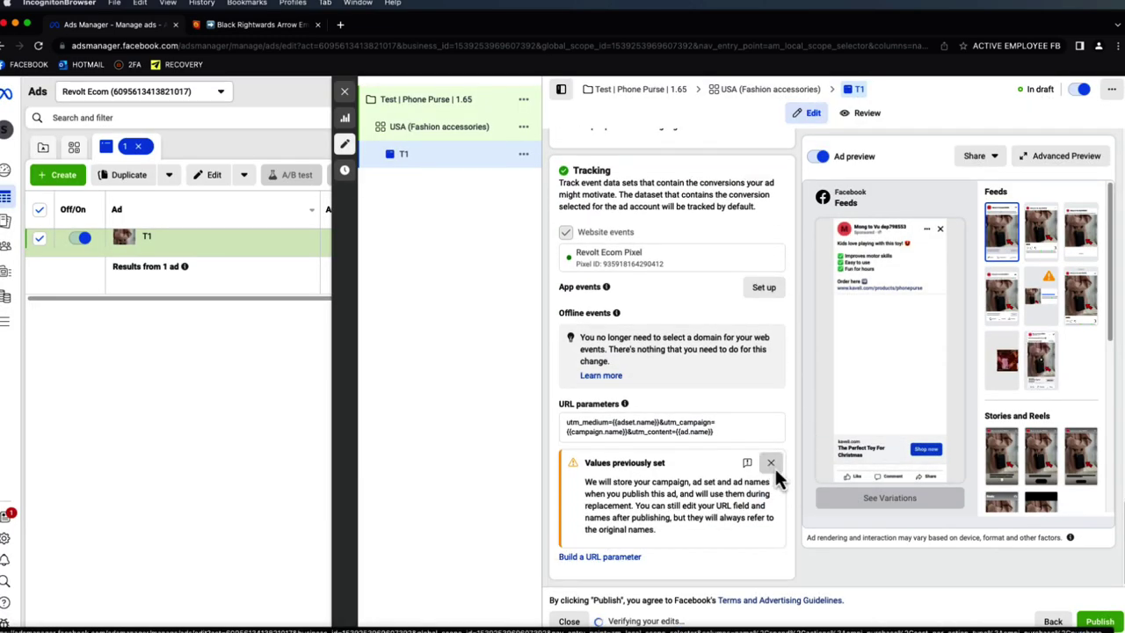
left_click(772, 464)
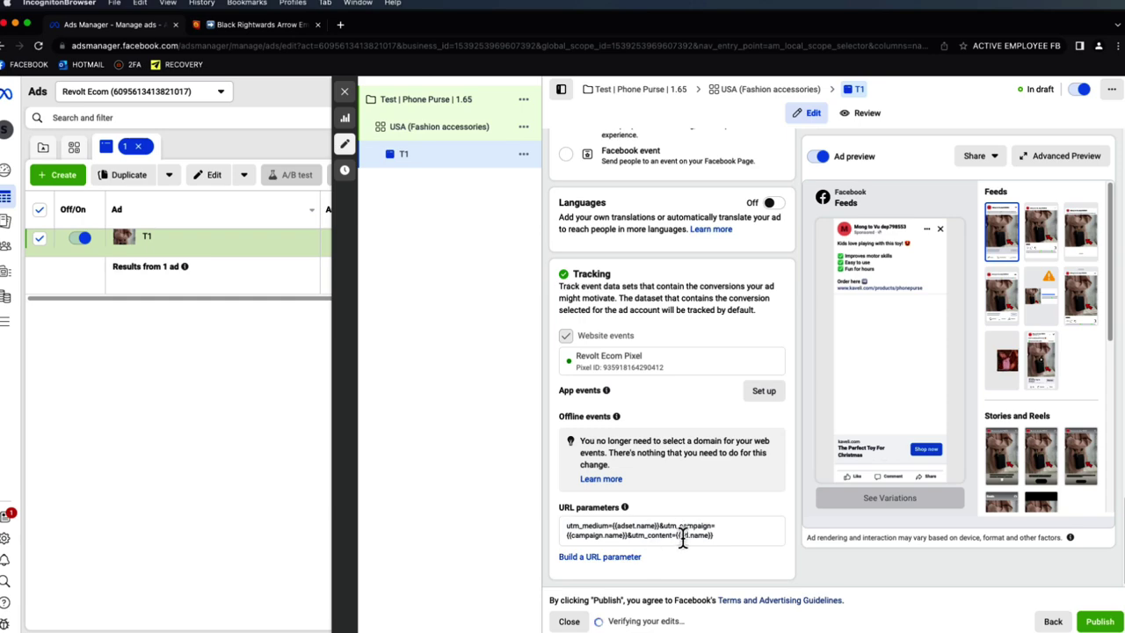
- Review the T1 ad in the editor, then close it to return to the ads table
scroll(740, 513, "up", 4)
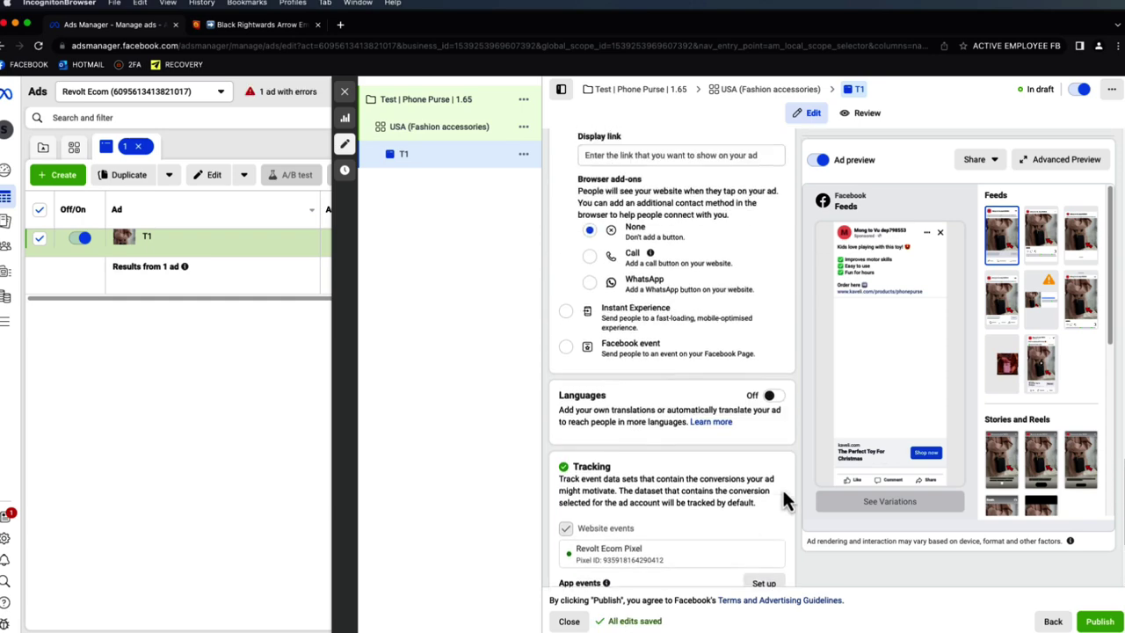
scroll(782, 488, "up", 8)
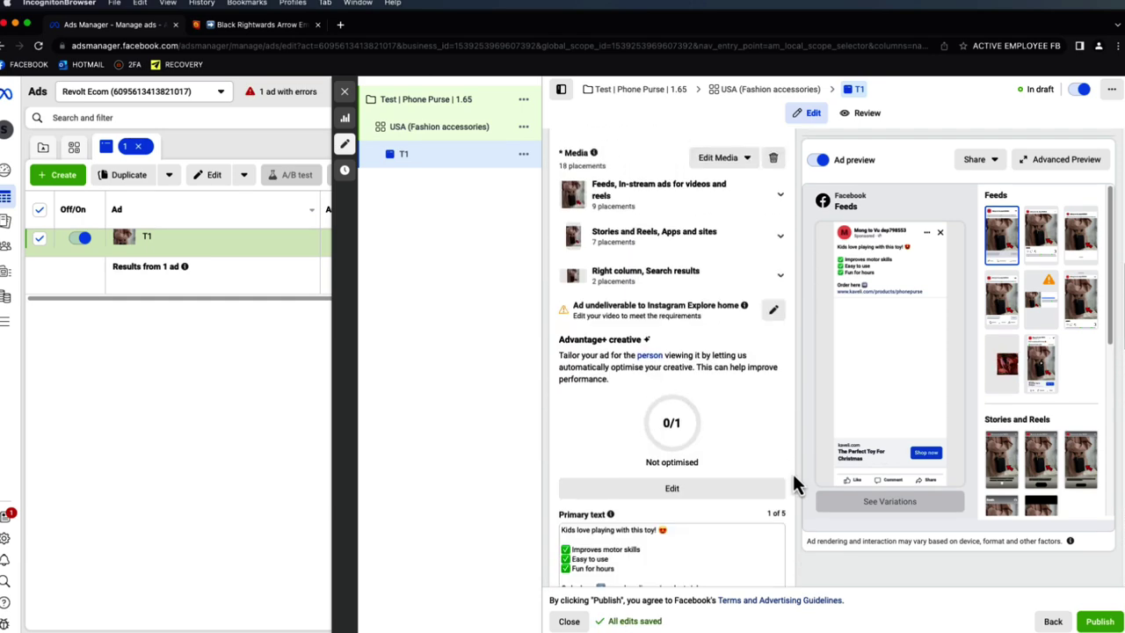
scroll(782, 446, "up", 8)
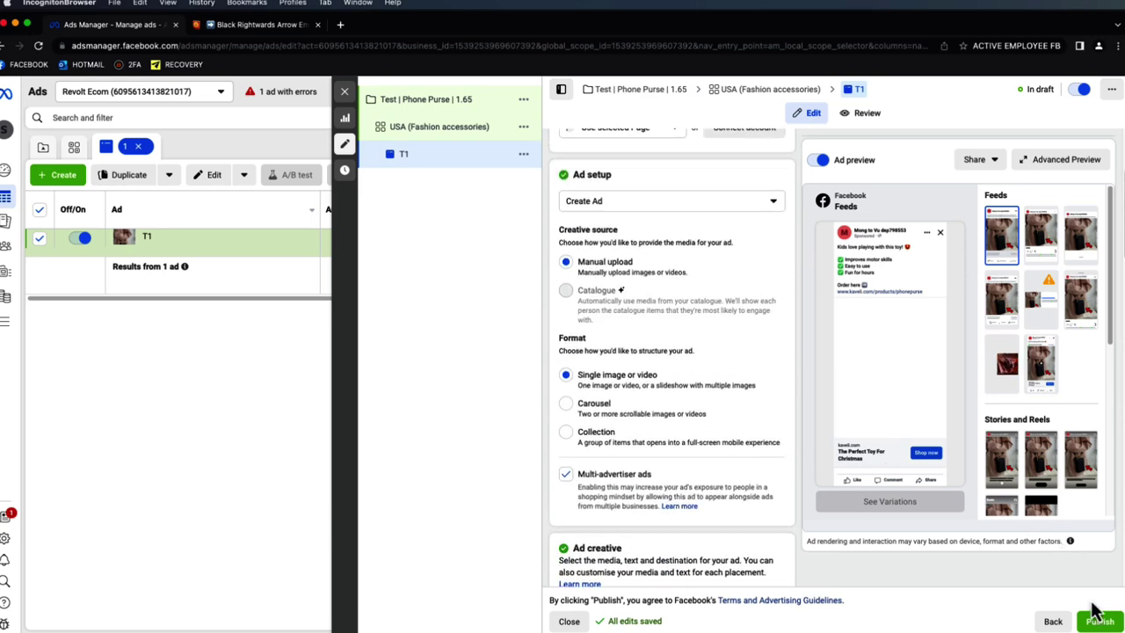
scroll(804, 513, "down", 5)
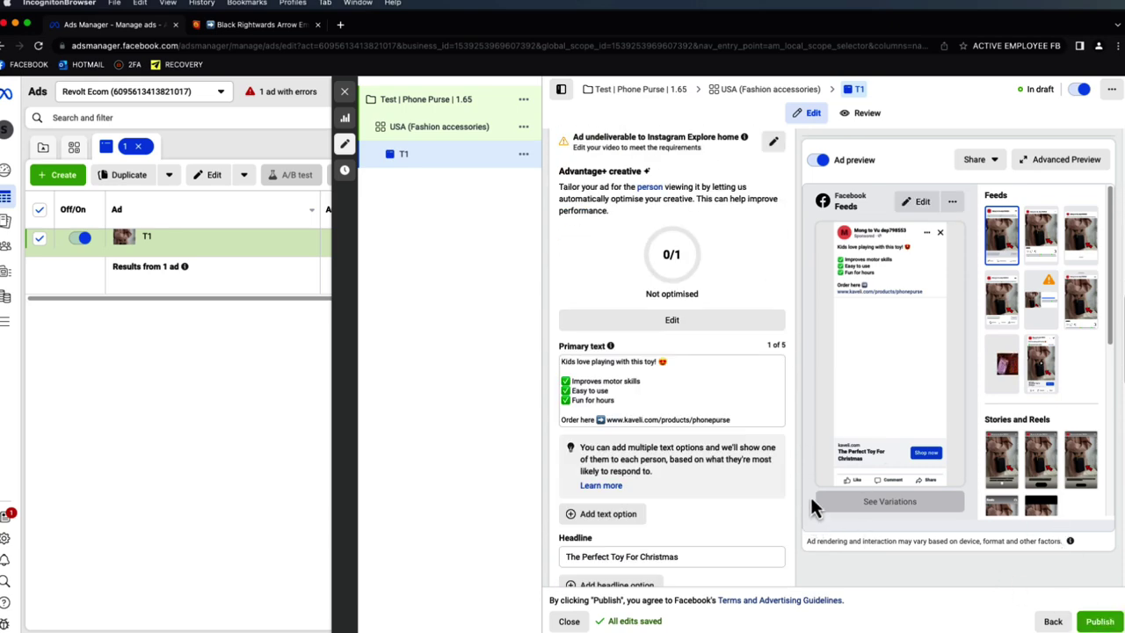
scroll(810, 497, "down", 5)
scroll(806, 494, "up", 5)
scroll(805, 484, "up", 5)
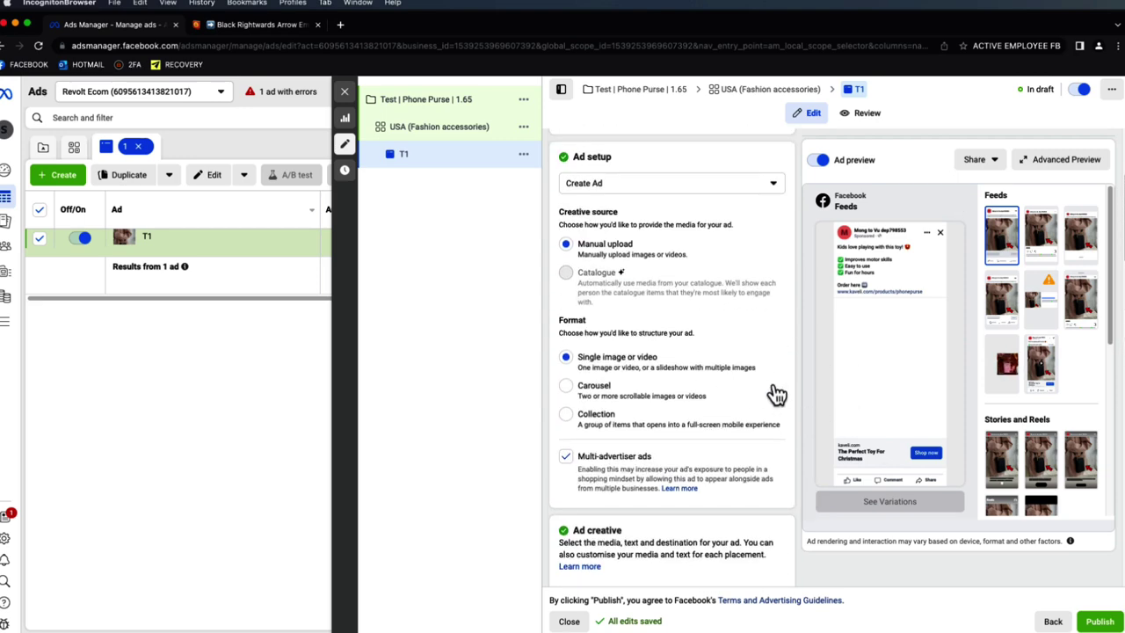
scroll(773, 391, "down", 10)
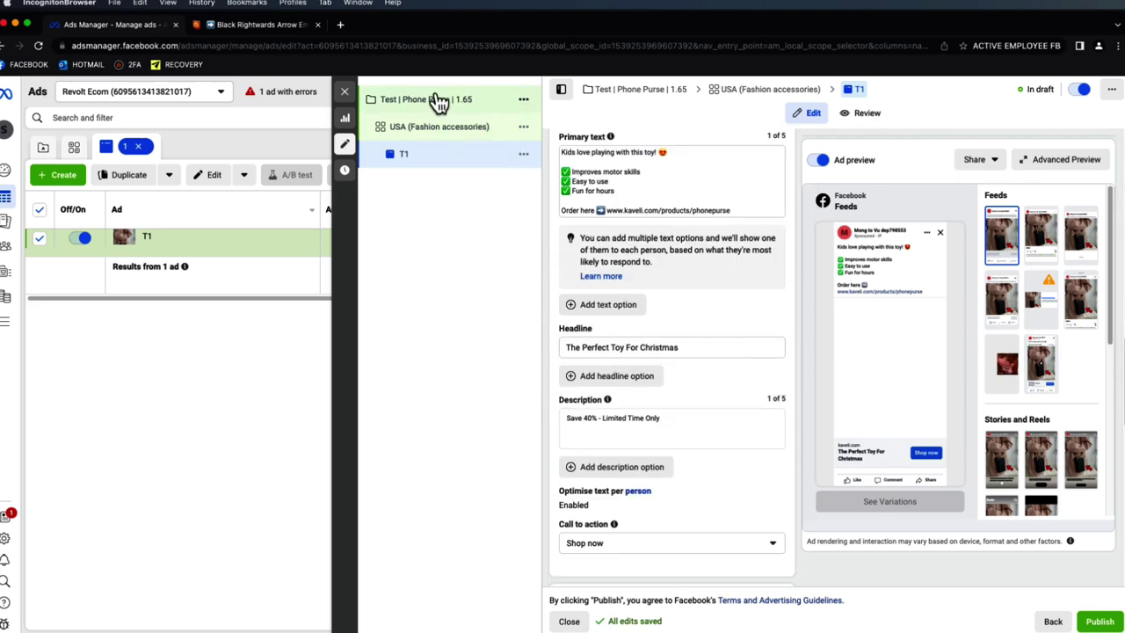
left_click(345, 92)
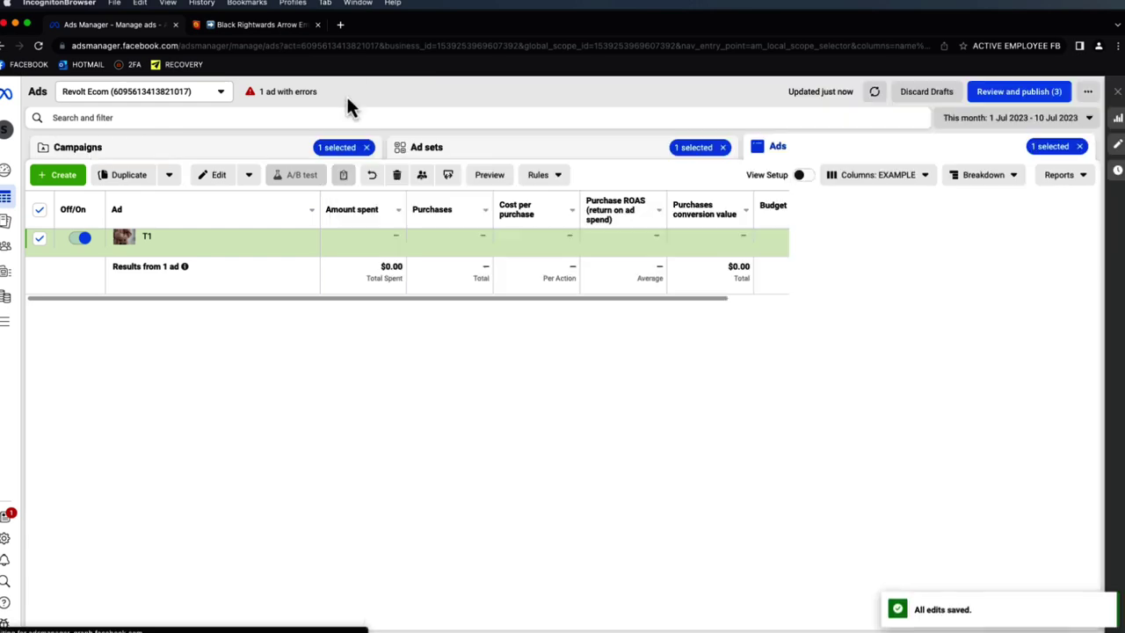
- Make one copy of the T1 ad and rename the copy T2
left_click(131, 177)
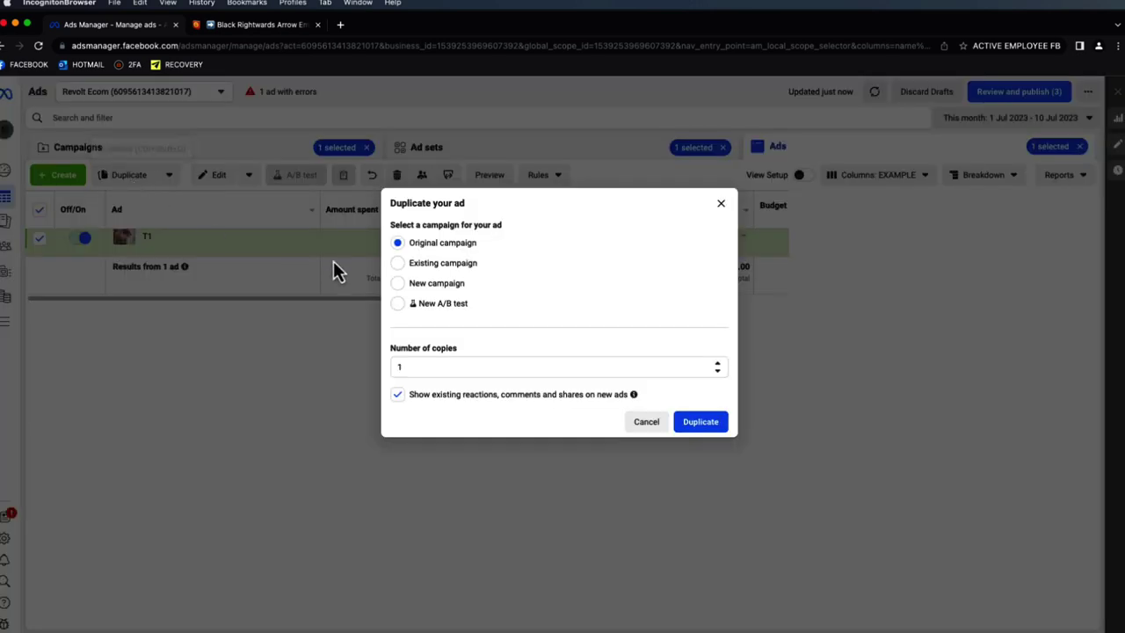
left_click(696, 421)
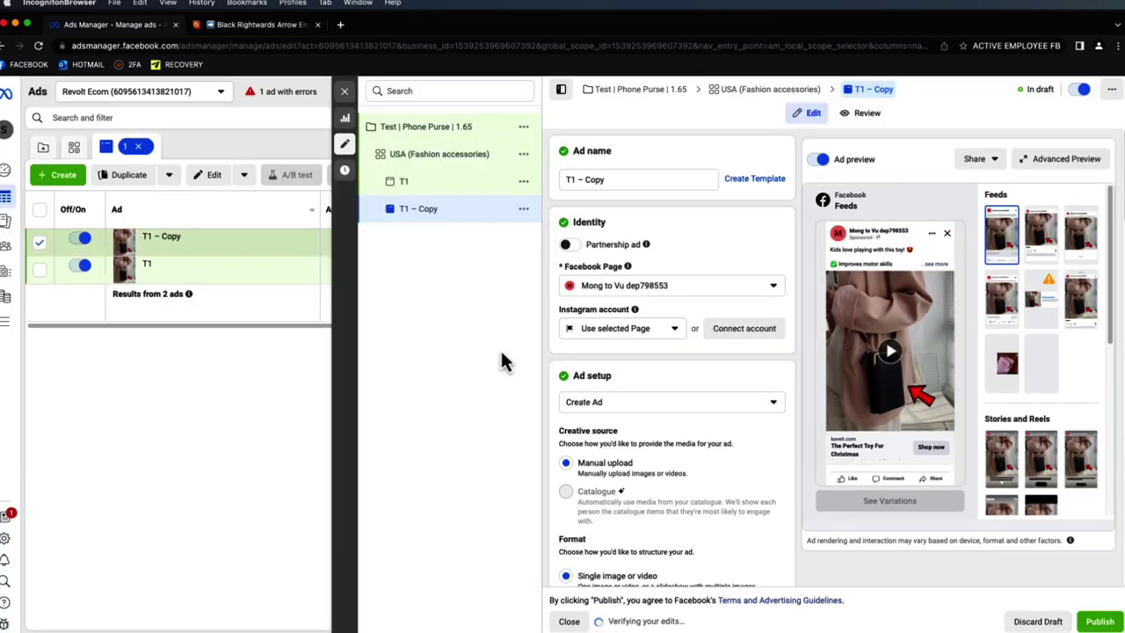
left_click_drag(632, 179, 580, 179)
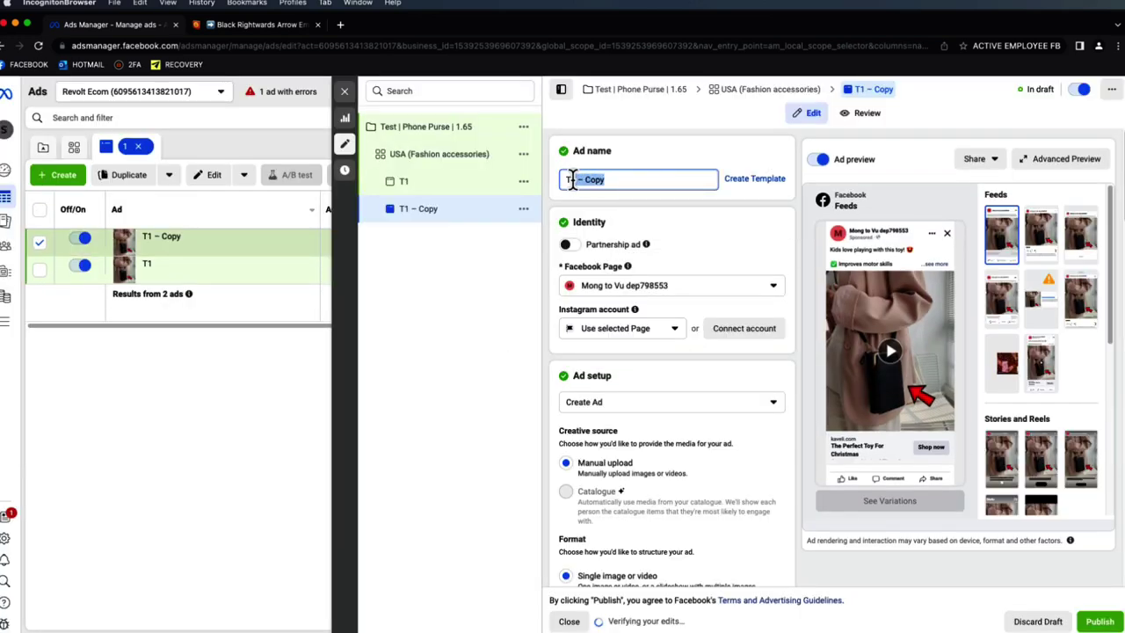
type("T2")
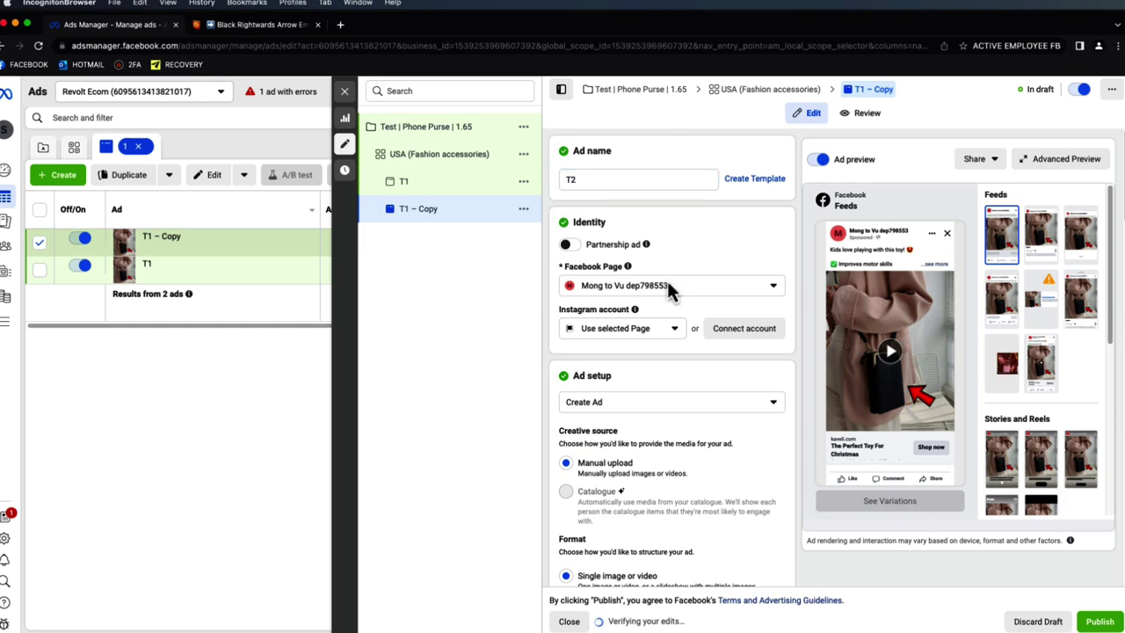
scroll(666, 299, "down", 10)
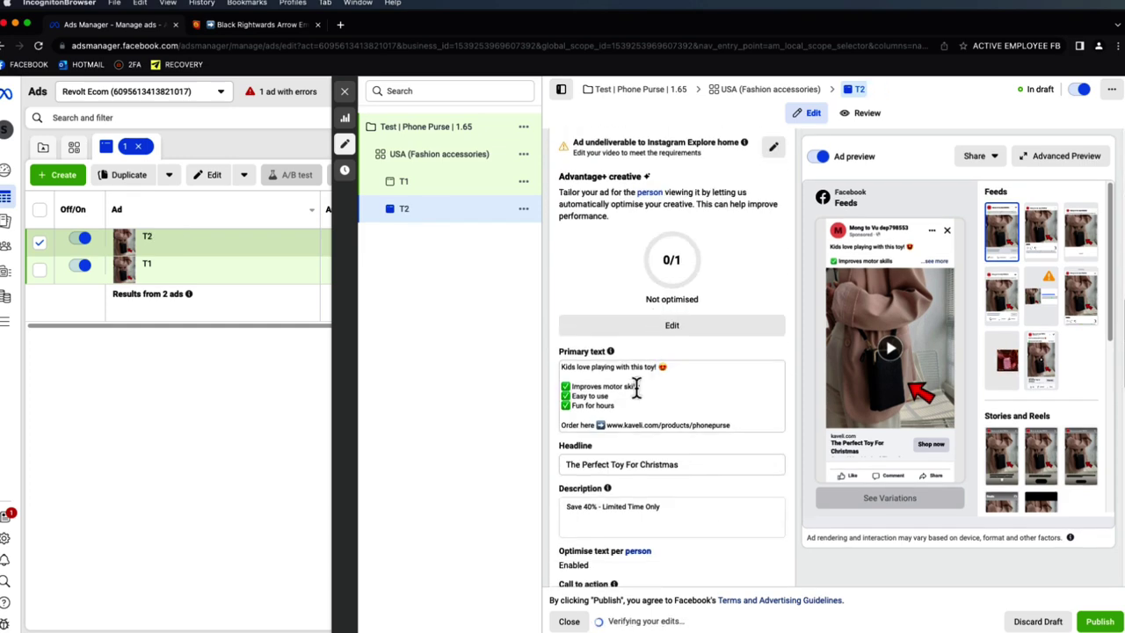
scroll(636, 387, "up", 5)
- Set the T2 video's manual thumbnail to the pink-and-orange Phone Purse image and save
left_click(733, 226)
left_click(715, 256)
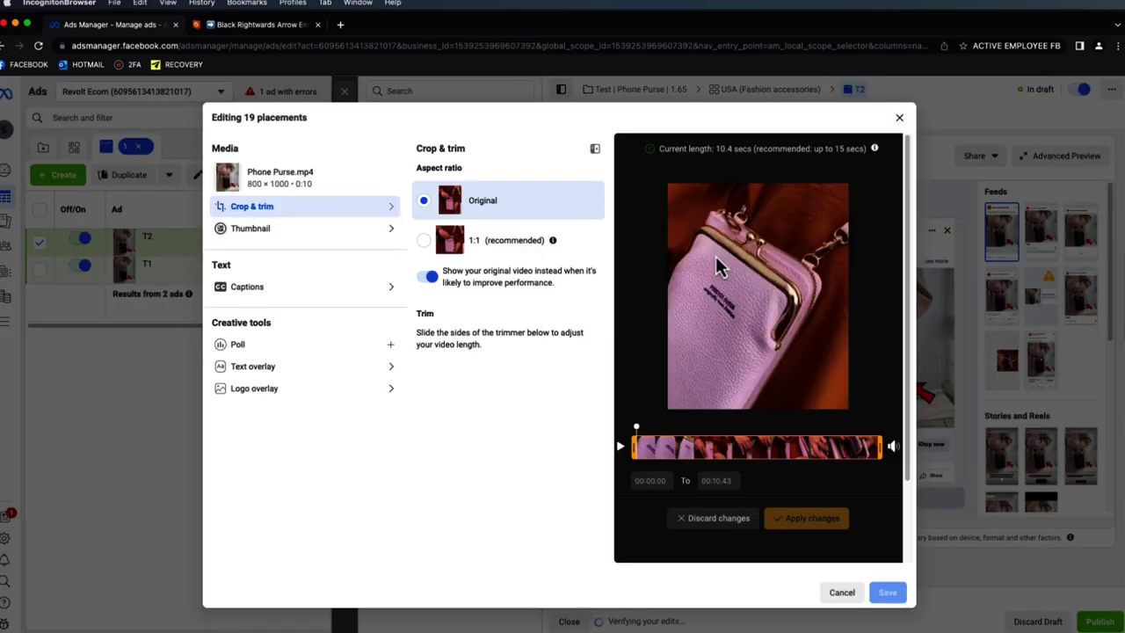
left_click(281, 239)
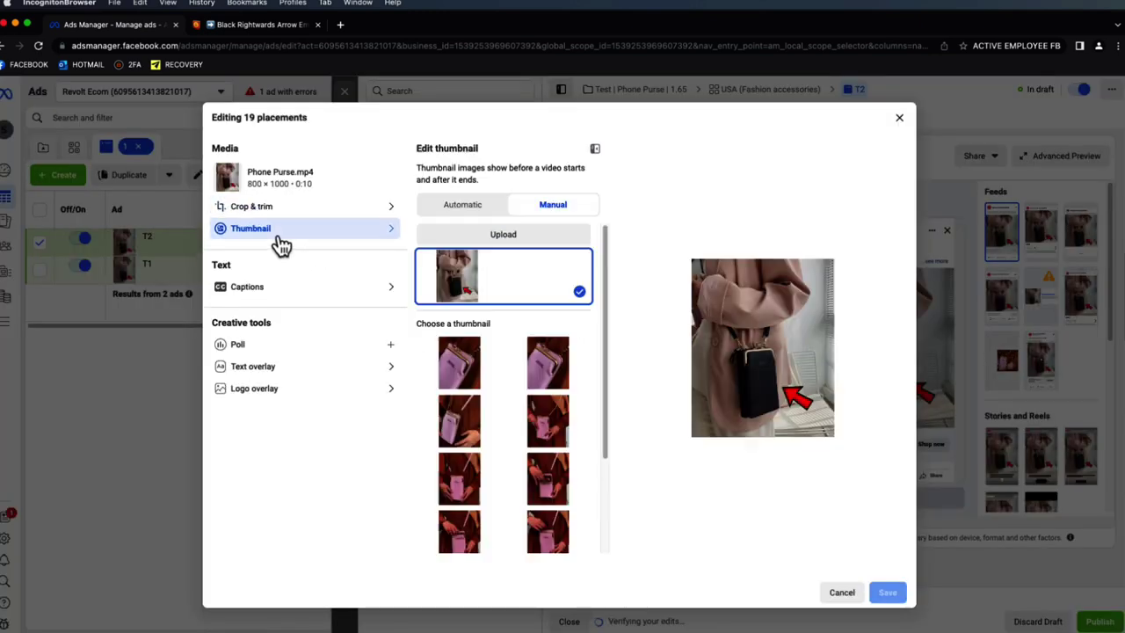
left_click(503, 237)
left_click(393, 230)
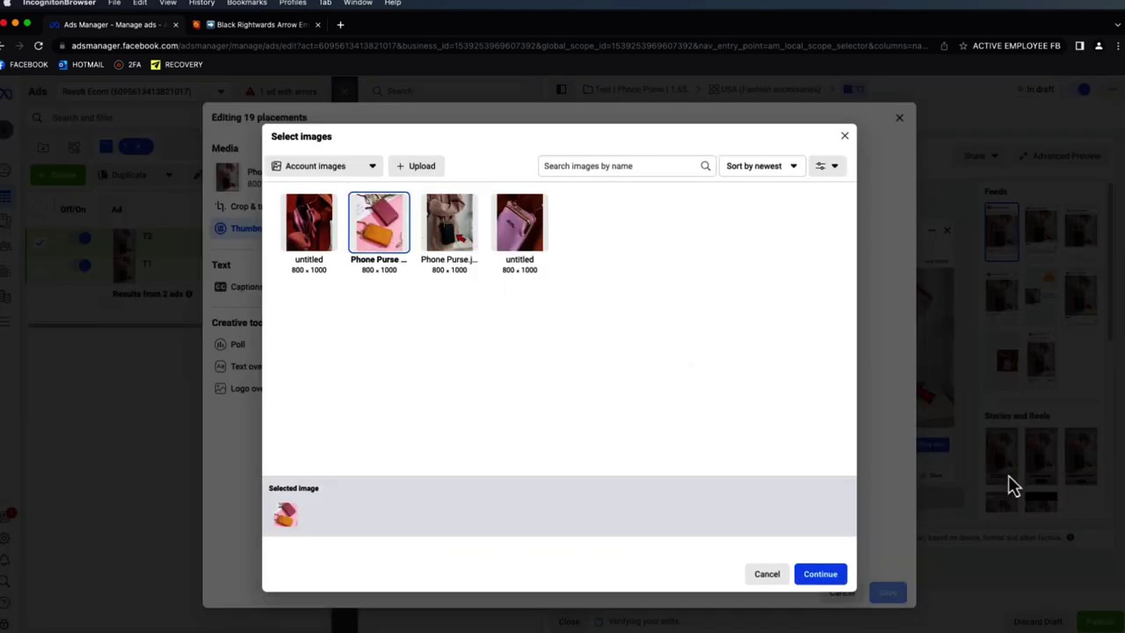
left_click(819, 572)
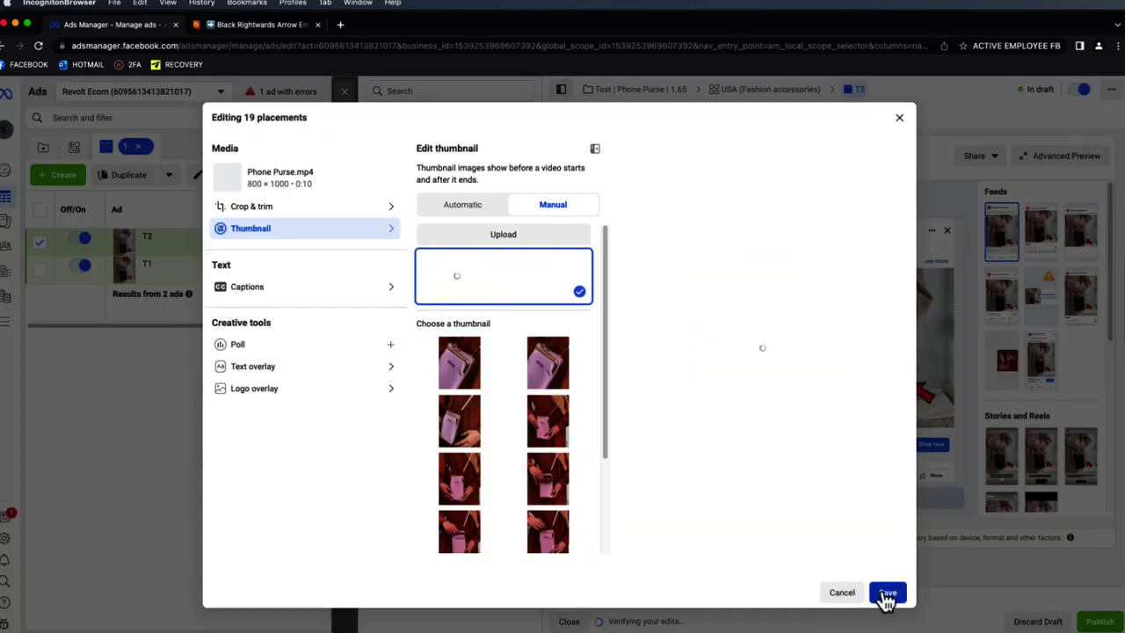
left_click(887, 593)
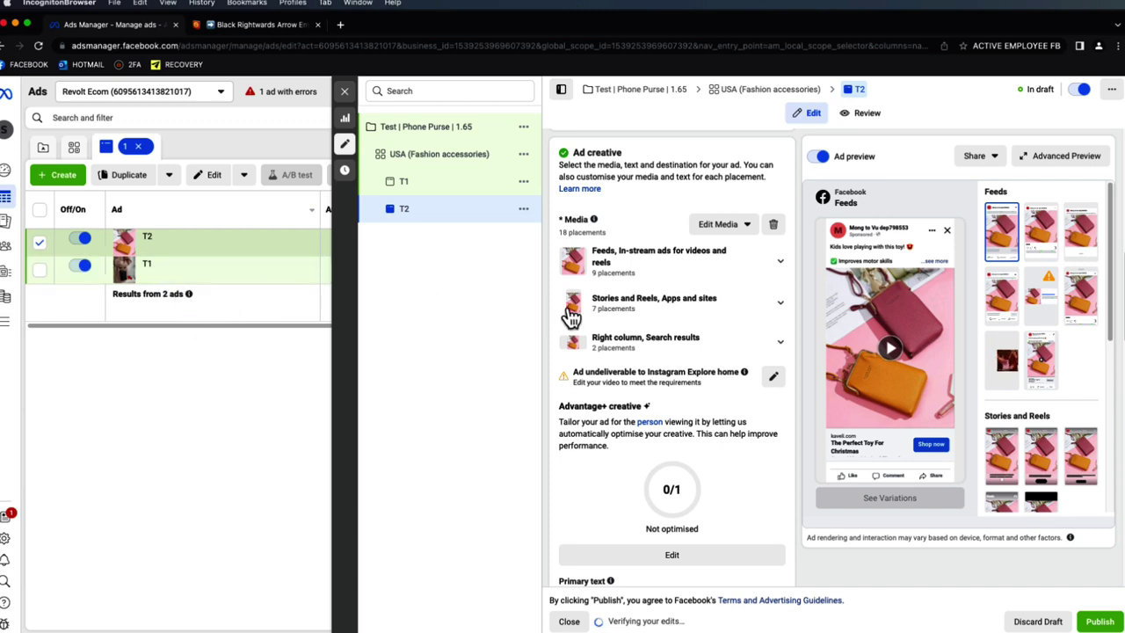
- Expand the full primary text in the T2 ad preview
scroll(701, 296, "down", 3)
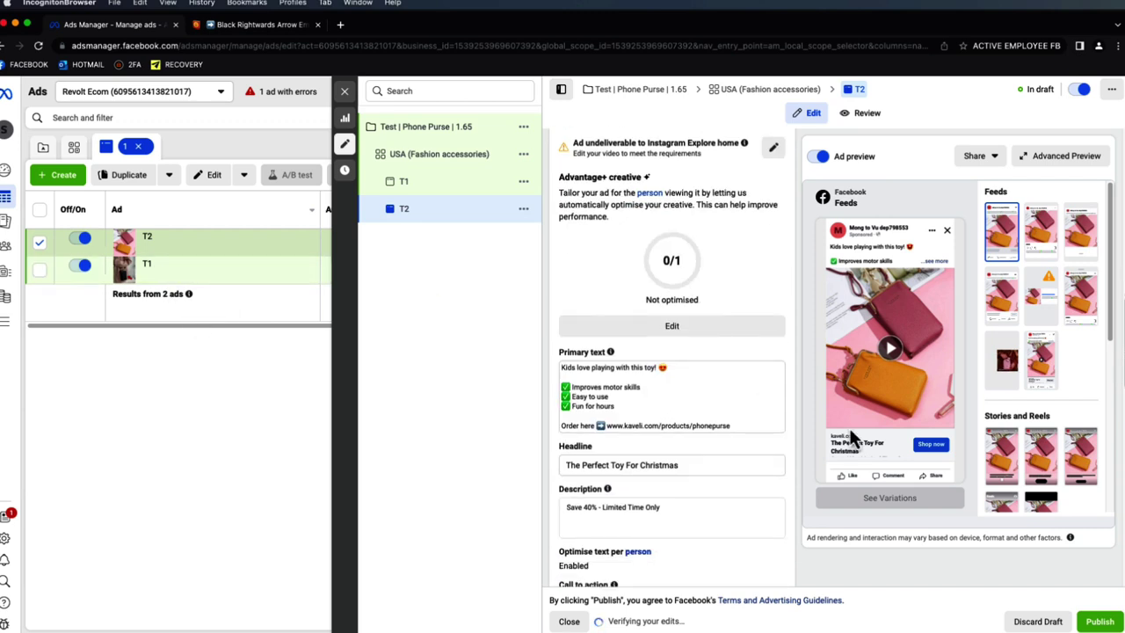
left_click(936, 263)
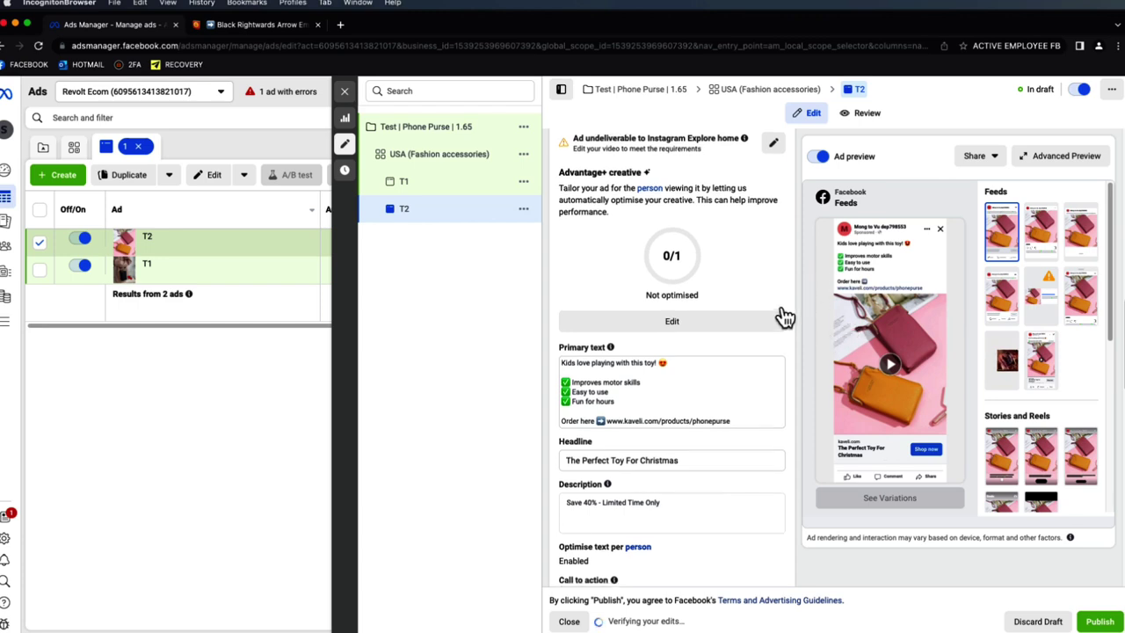
scroll(779, 312, "down", 3)
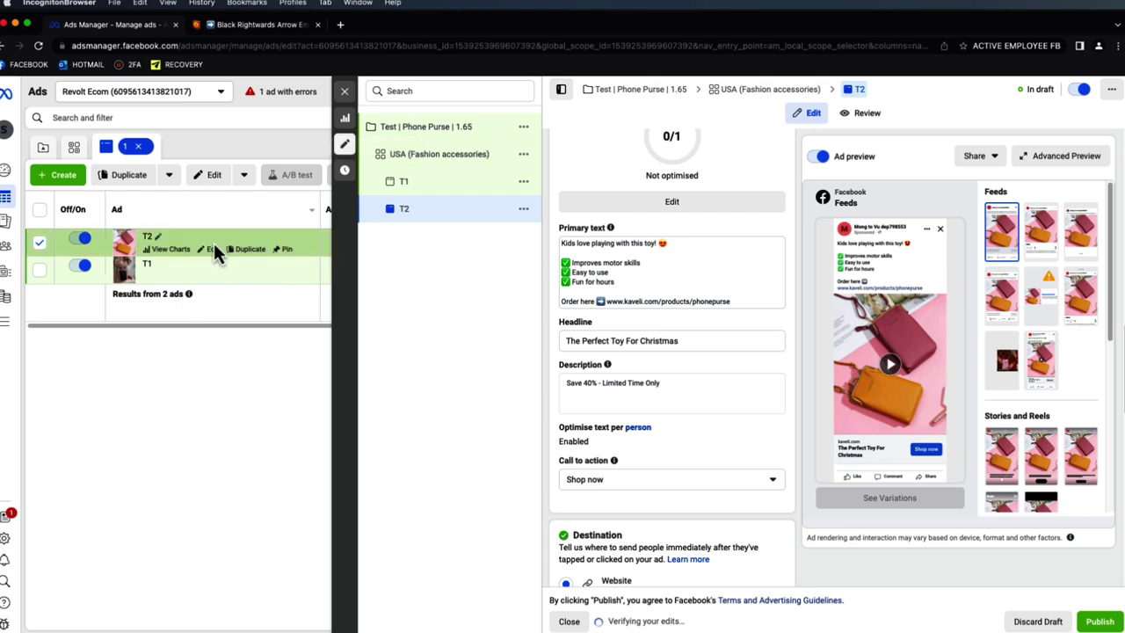
- Duplicate the USA (Fashion accessories) ad set with 4 as the number of copies
left_click(347, 93)
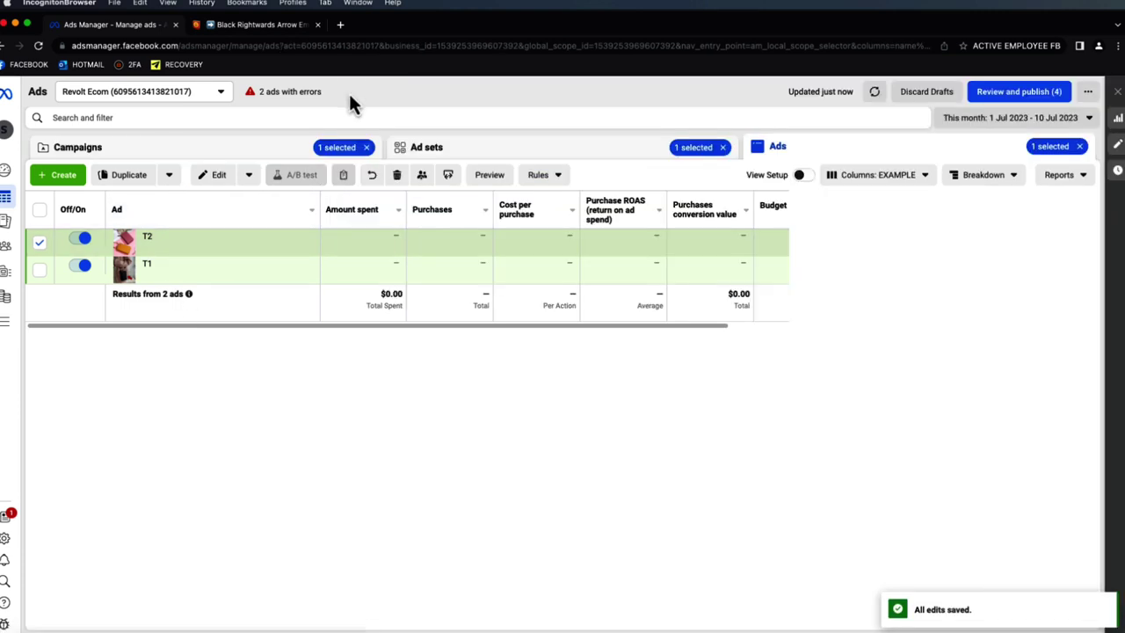
left_click(43, 246)
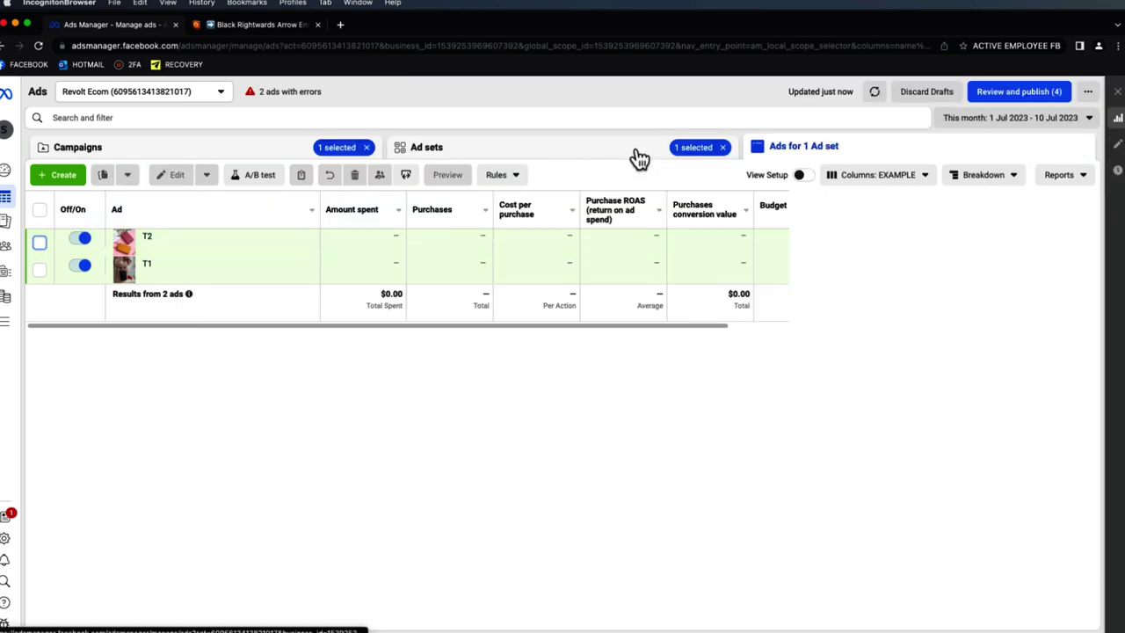
left_click(637, 156)
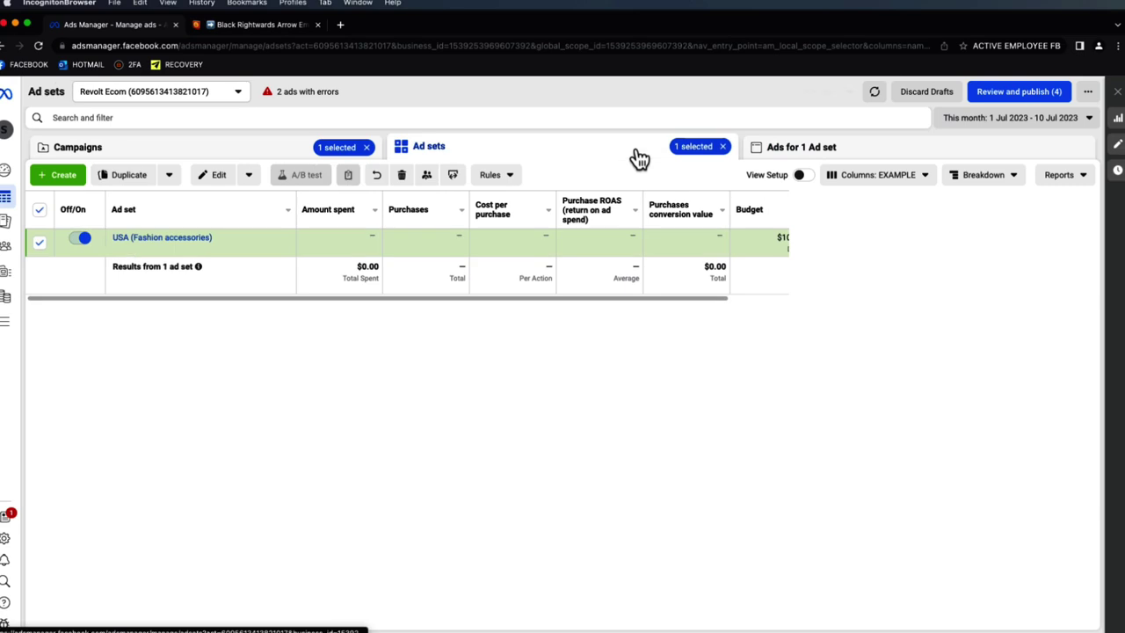
left_click(135, 180)
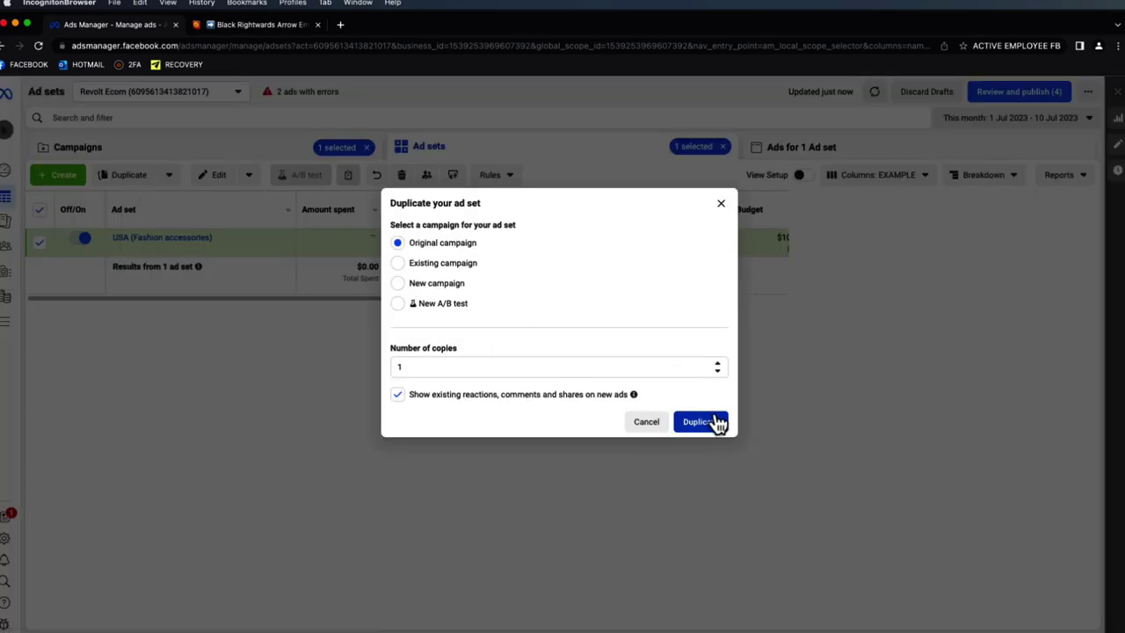
left_click(718, 371)
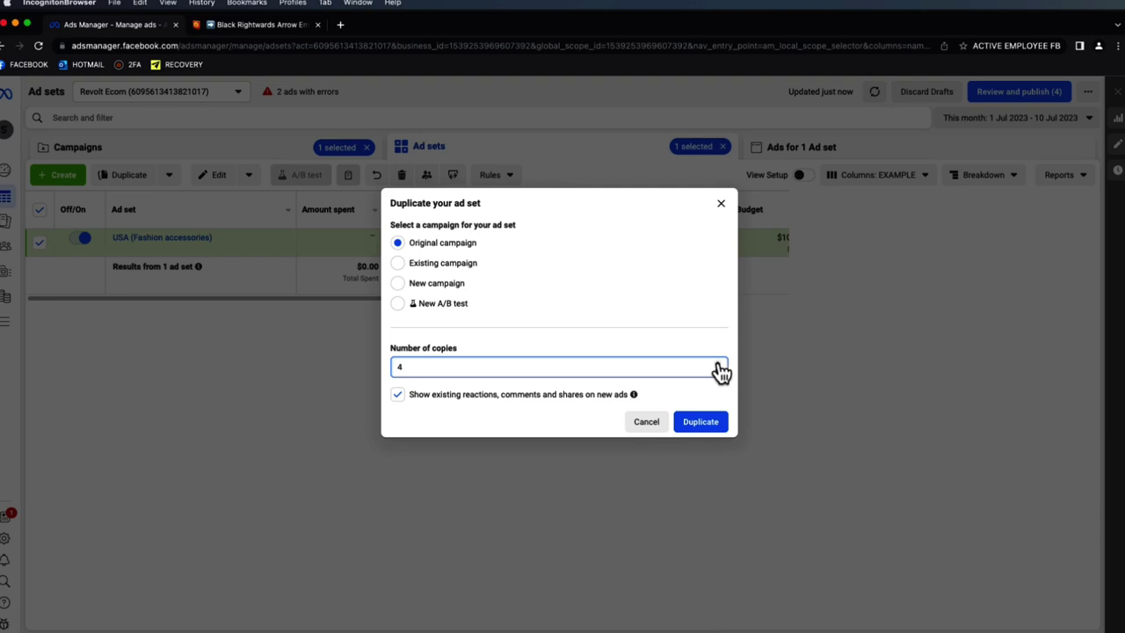
left_click(713, 431)
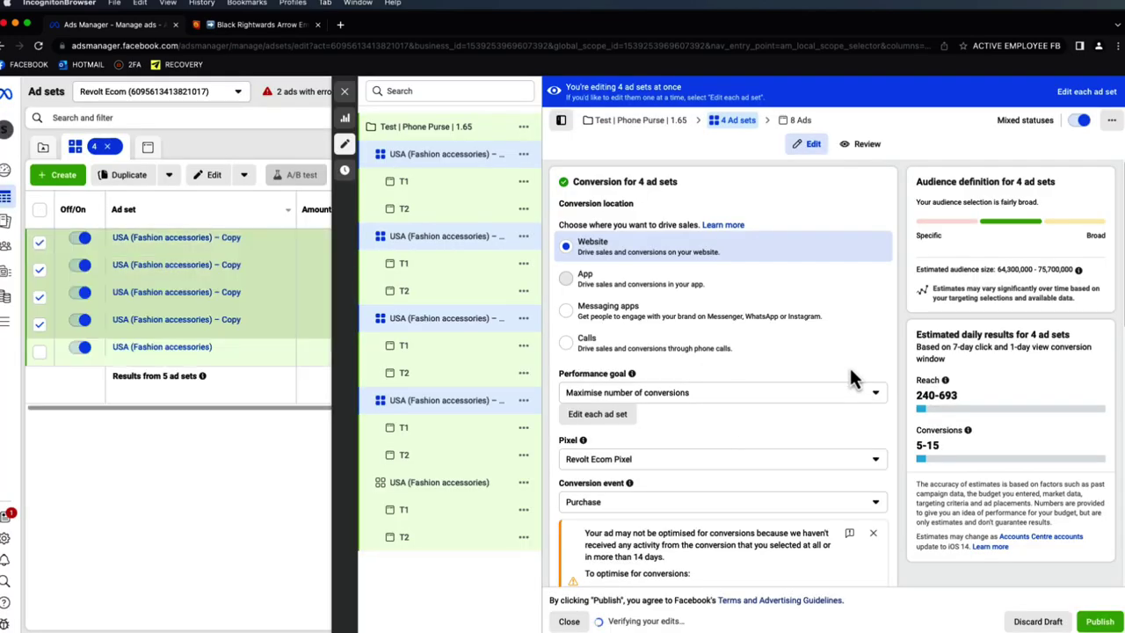
- Dismiss the conversion optimisation warning and show suggested interests under Detailed targeting
scroll(884, 355, "down", 5)
scroll(897, 342, "up", 1)
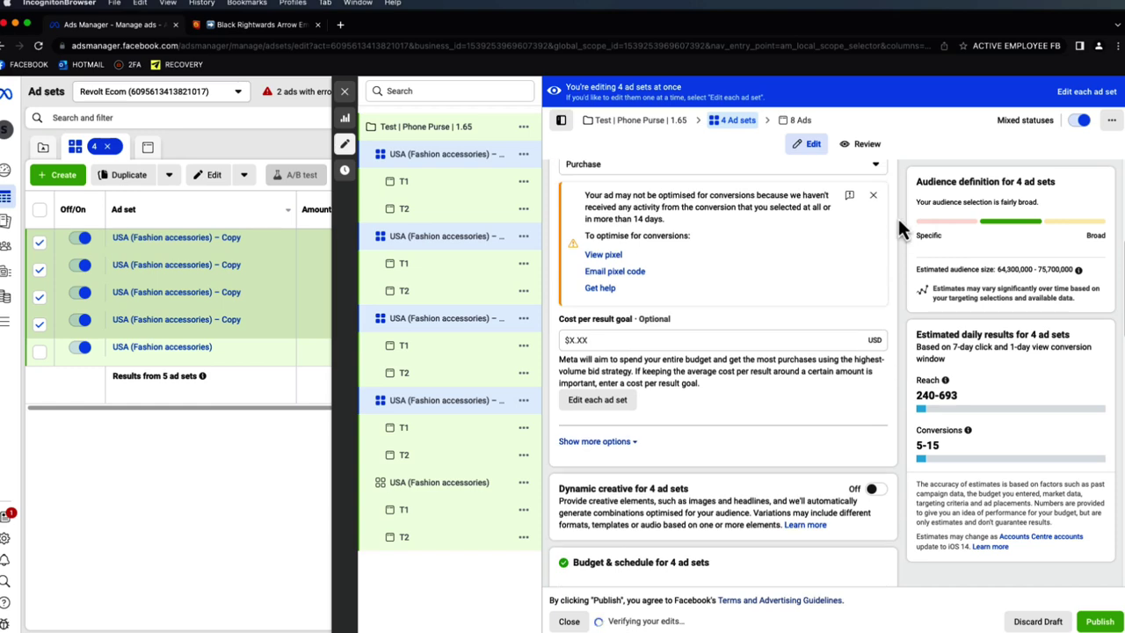
left_click(874, 197)
scroll(886, 249, "down", 5)
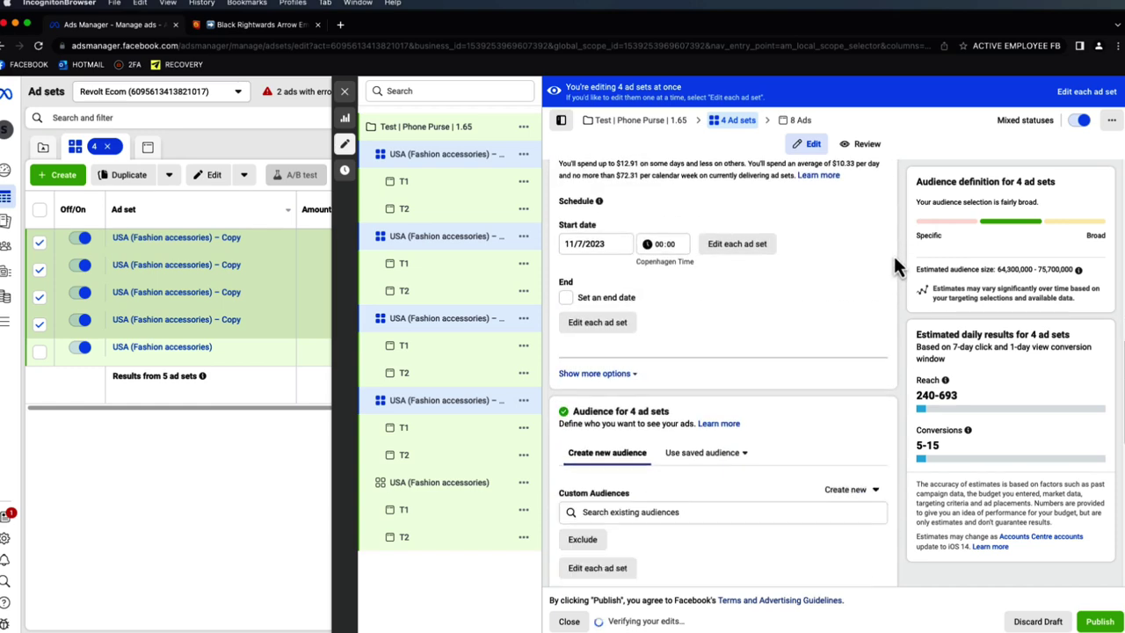
scroll(893, 255, "down", 7)
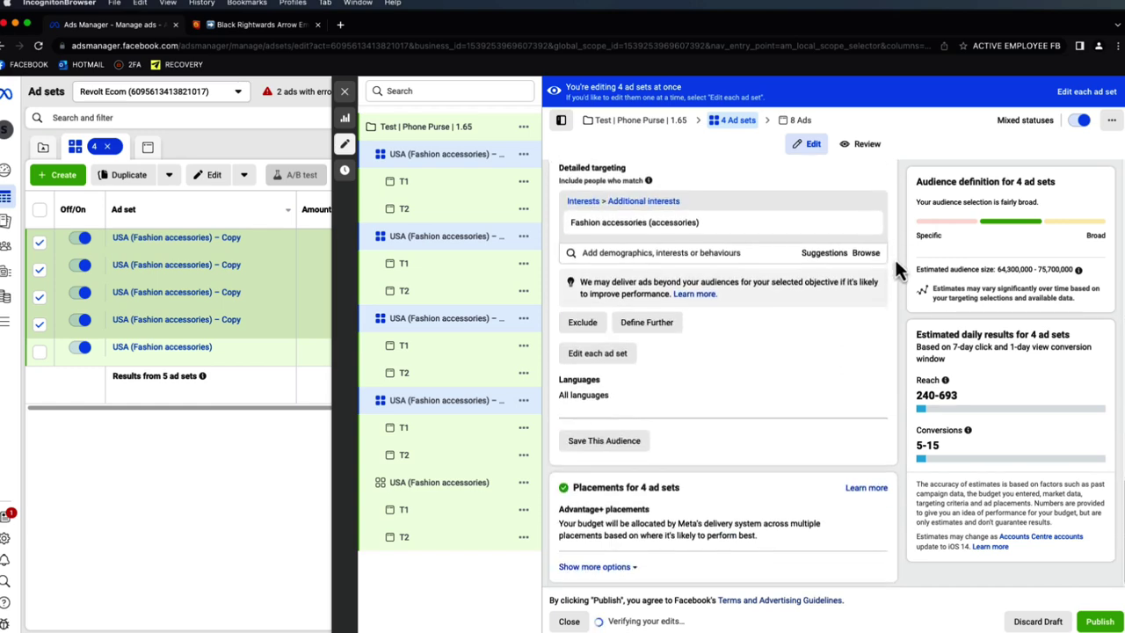
left_click(846, 276)
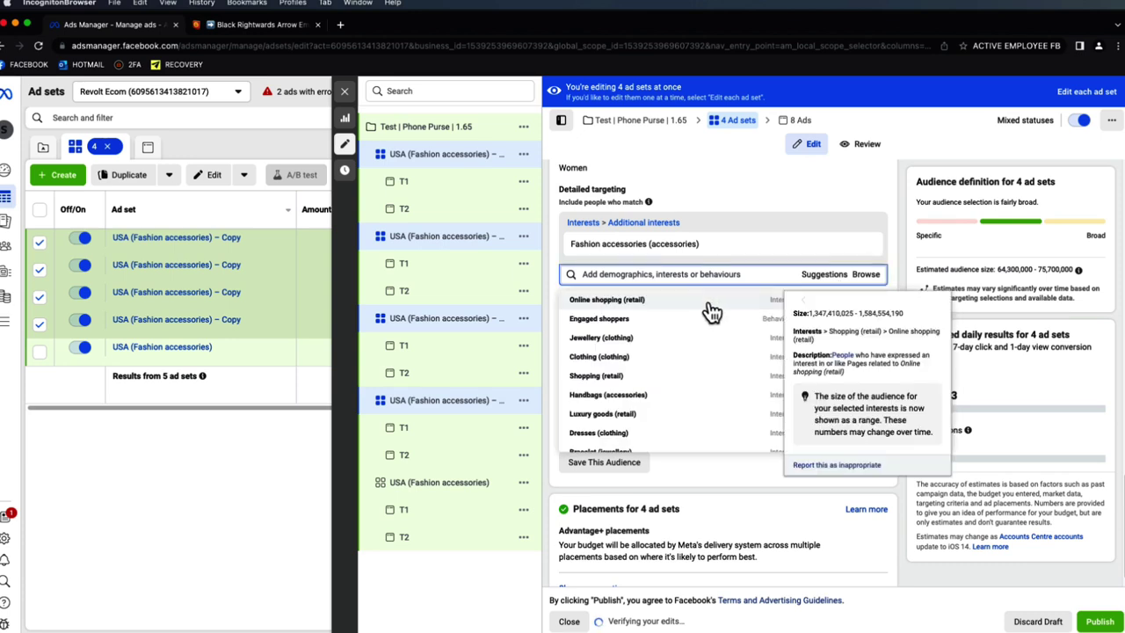
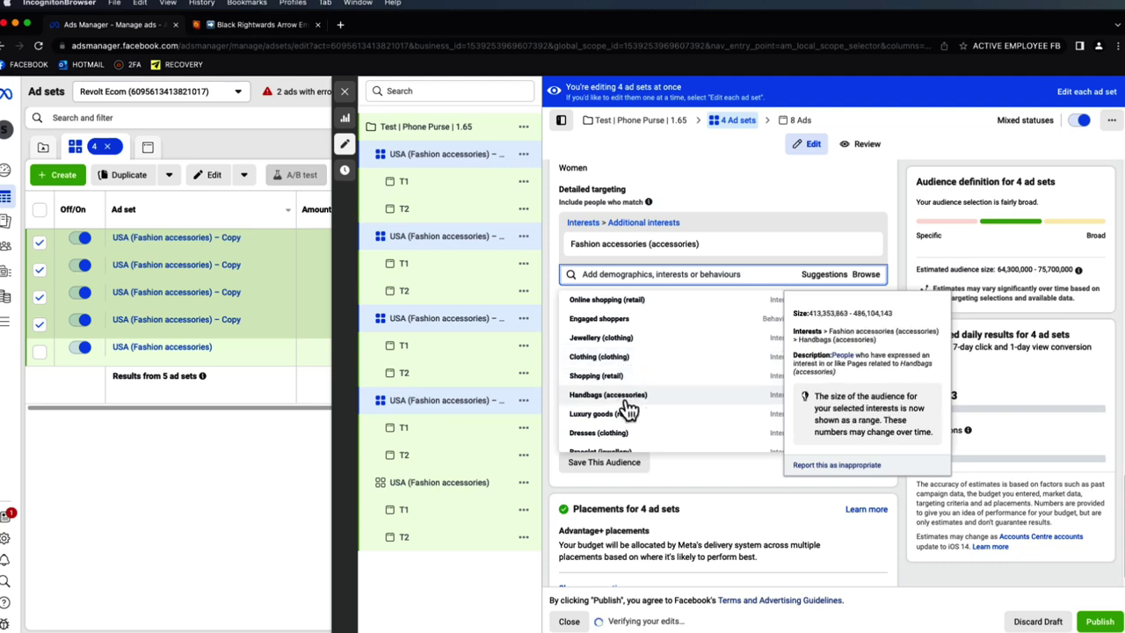
- Add the Handbags (accessories) interest to the first copied ad set and rename it to Handbags
left_click(451, 404)
left_click(828, 286)
left_click(688, 407)
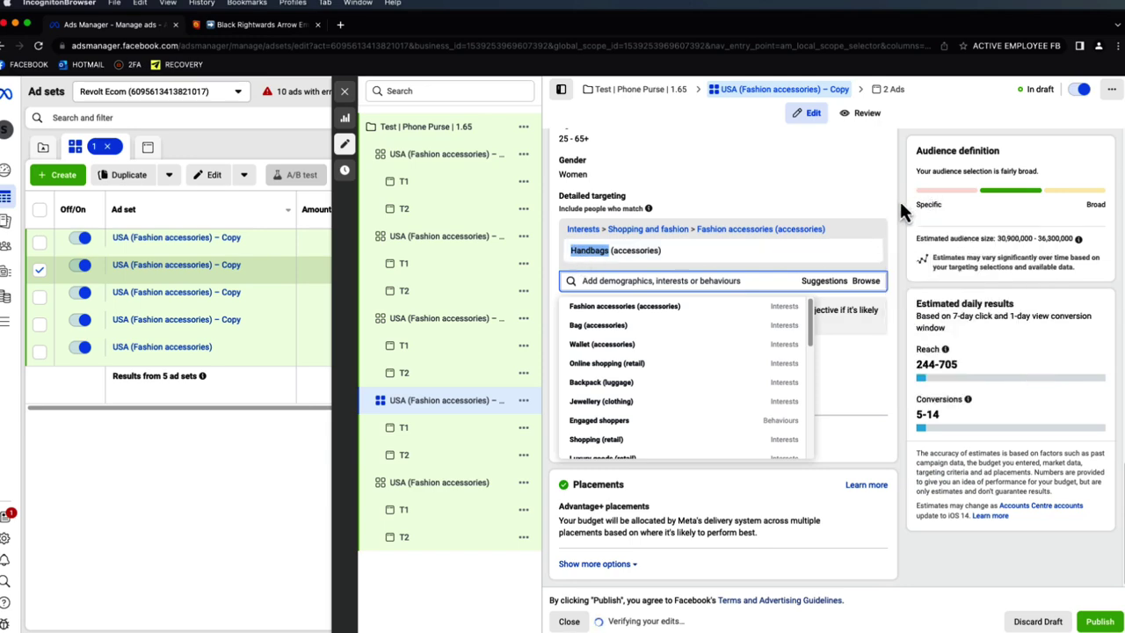
left_click(900, 207)
scroll(790, 193, "up", 10)
left_click(658, 180)
double_click(659, 179)
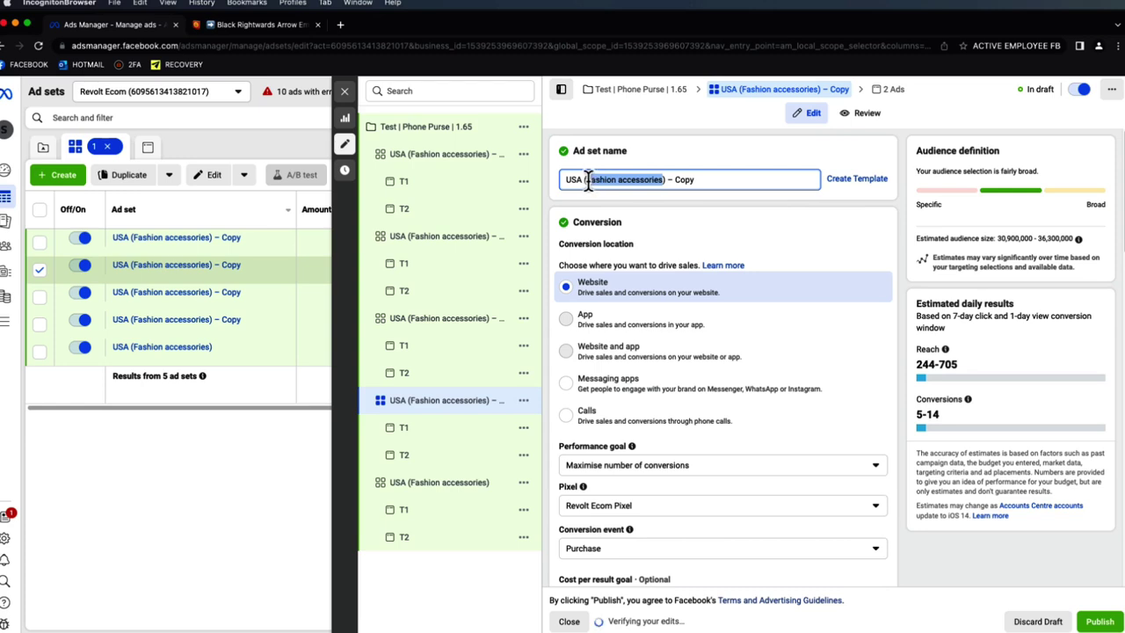
type("Handbags")
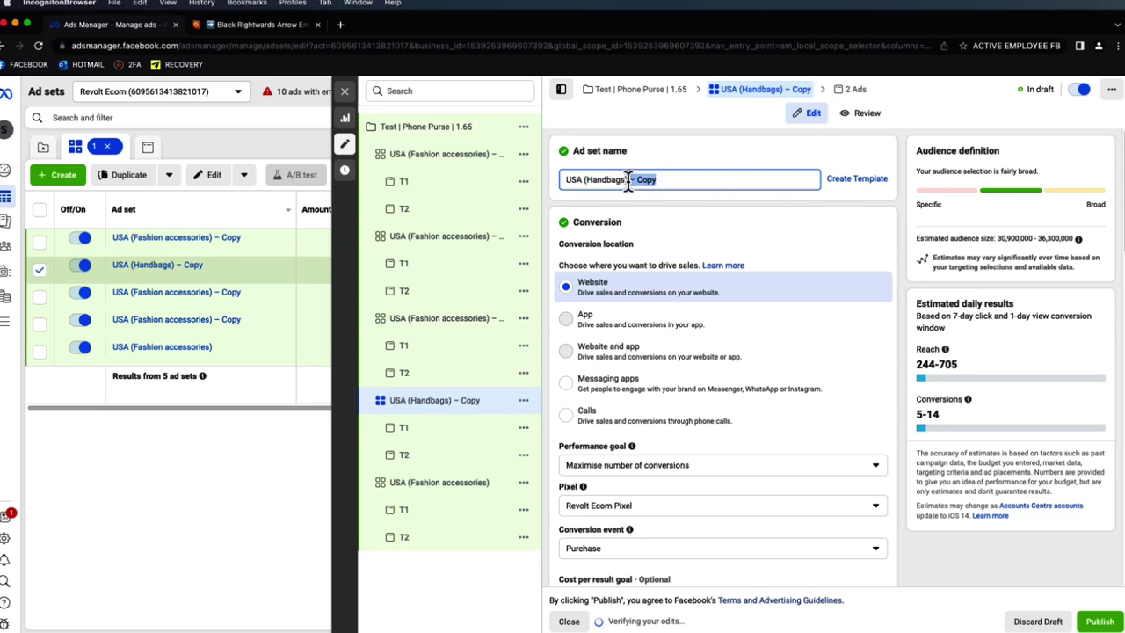
left_click(459, 328)
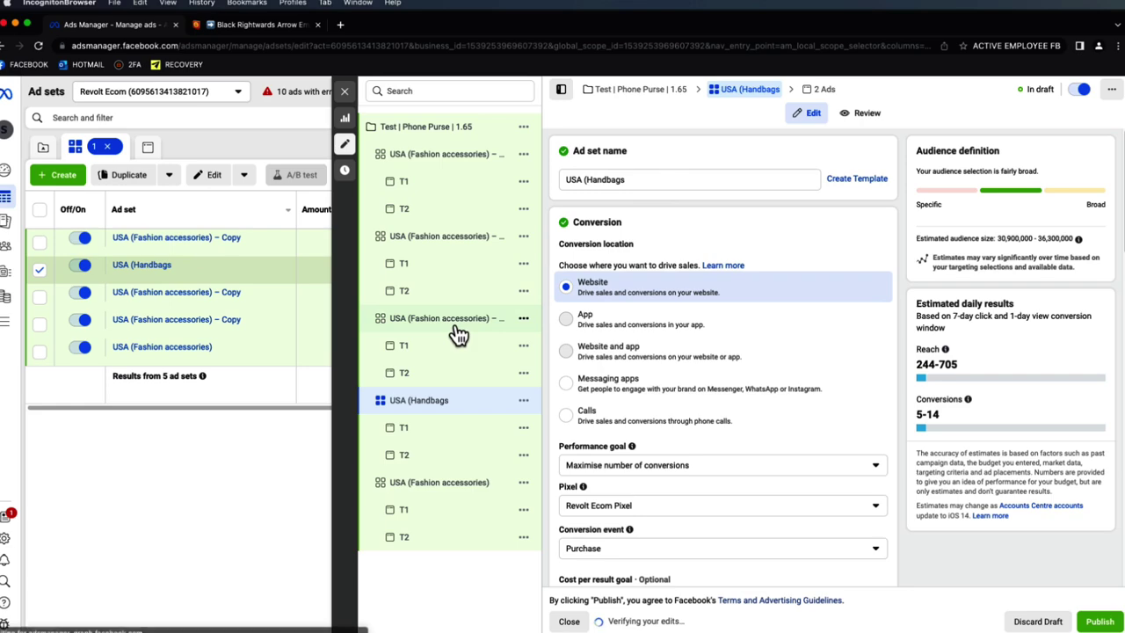
- Retarget the next copy to Online shopping (retail) instead of Fashion accessories and rename it to match
left_click(460, 329)
scroll(752, 337, "down", 10)
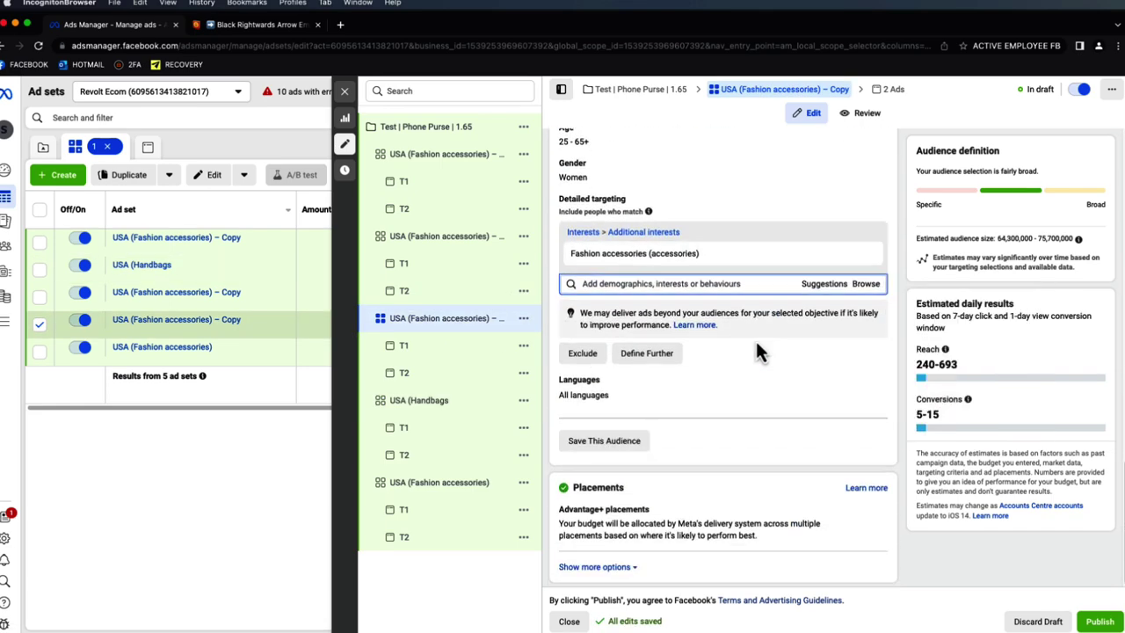
left_click(817, 281)
left_click(742, 315)
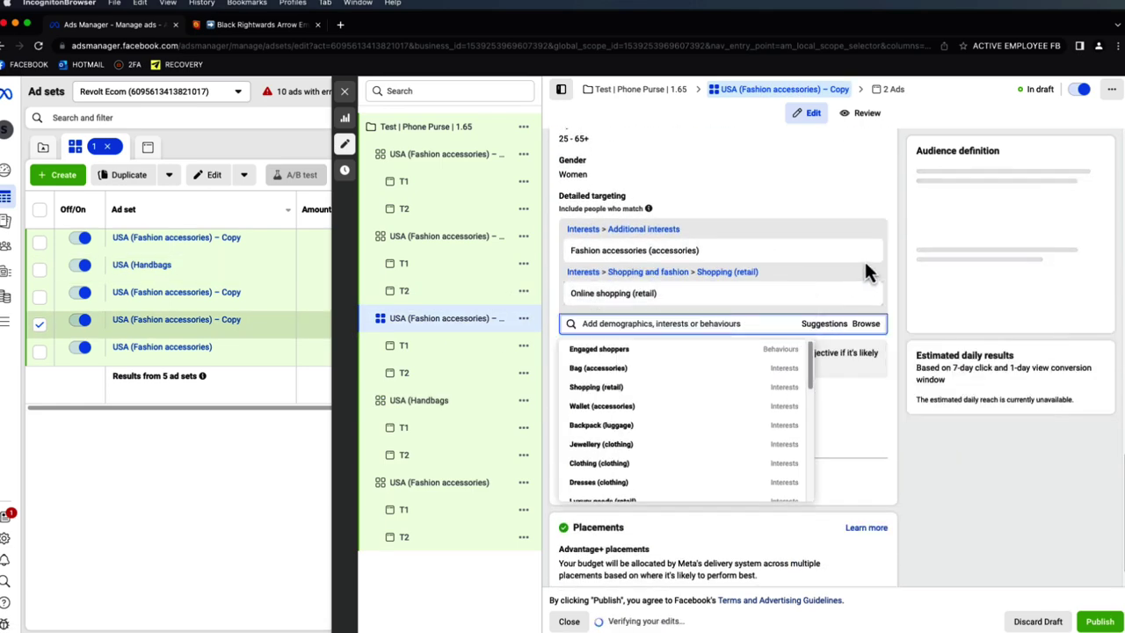
left_click(865, 250)
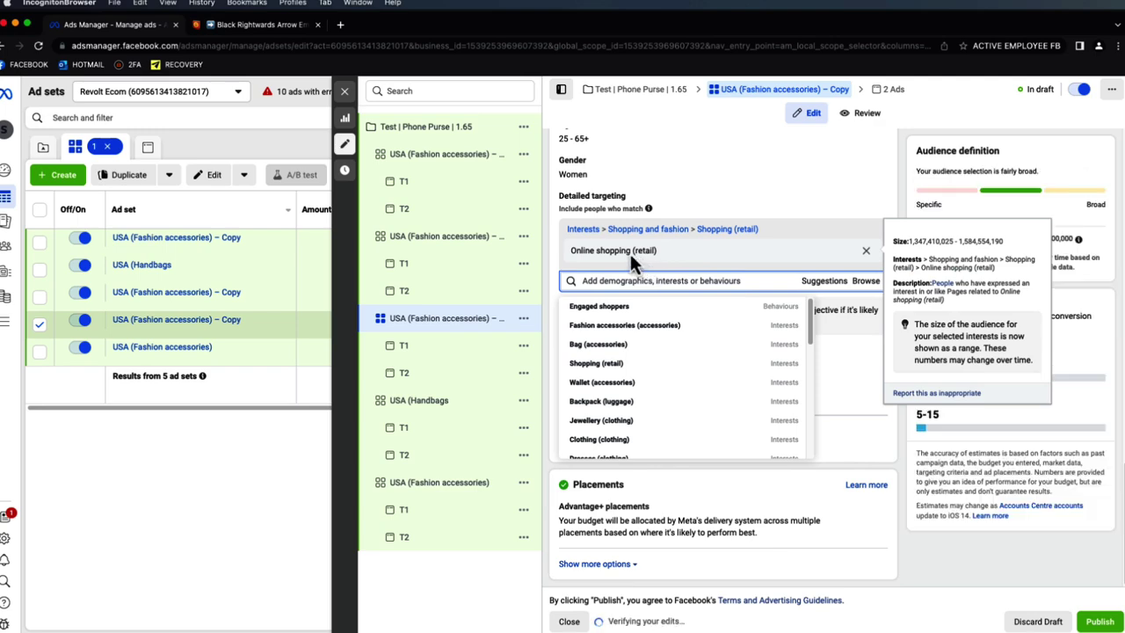
scroll(898, 189, "up", 10)
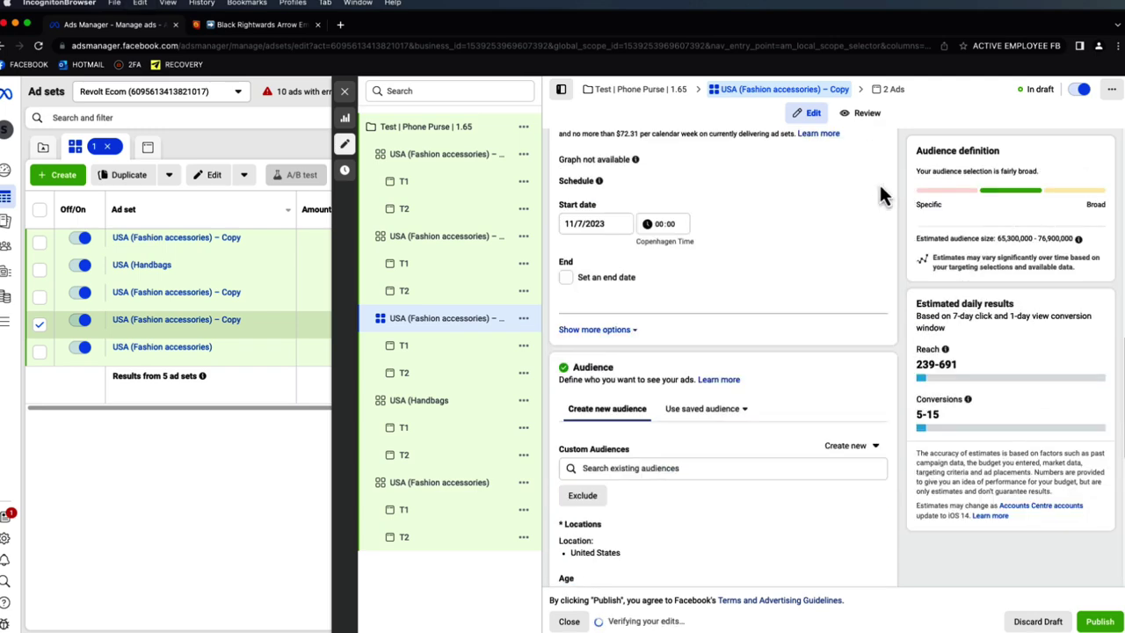
left_click_drag(661, 179, 586, 179)
key("ctrl+v")
left_click_drag(683, 181, 650, 179)
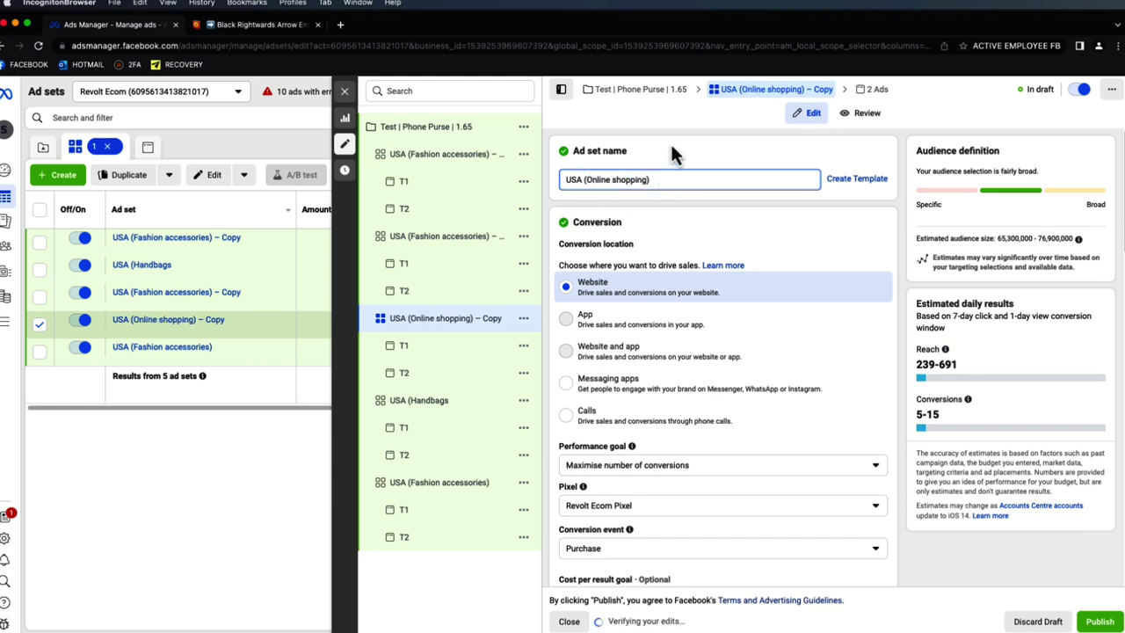
- In another copied ad set, add the Dresses interest and remove Fashion accessories
left_click(460, 237)
scroll(803, 308, "down", 5)
scroll(807, 303, "down", 10)
left_click(823, 281)
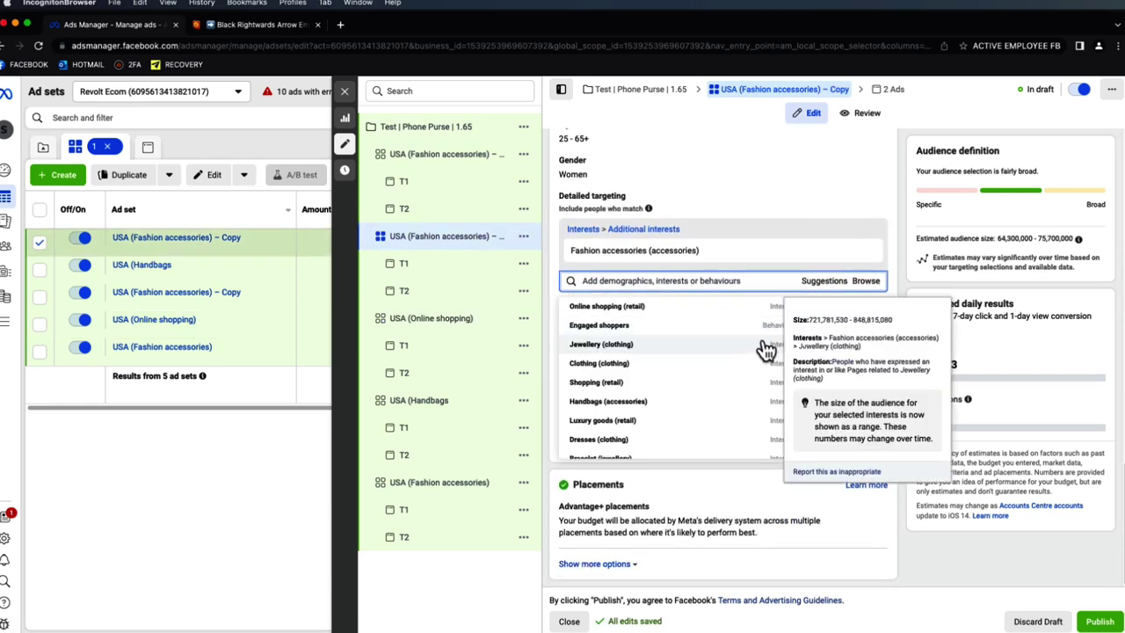
scroll(727, 382, "down", 2)
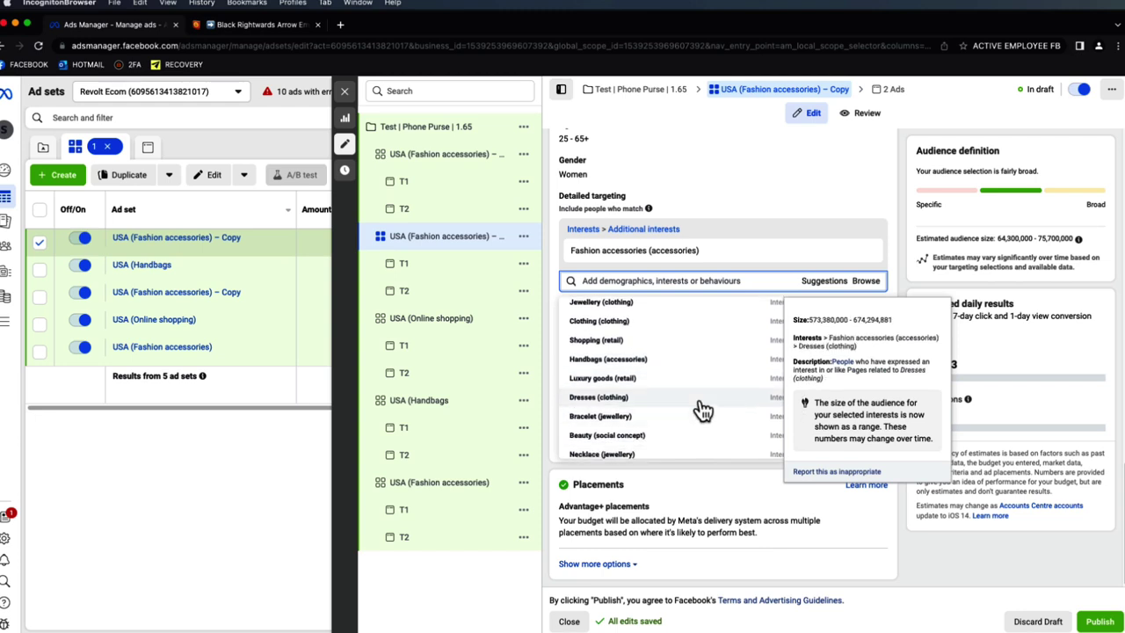
scroll(695, 437, "down", 1)
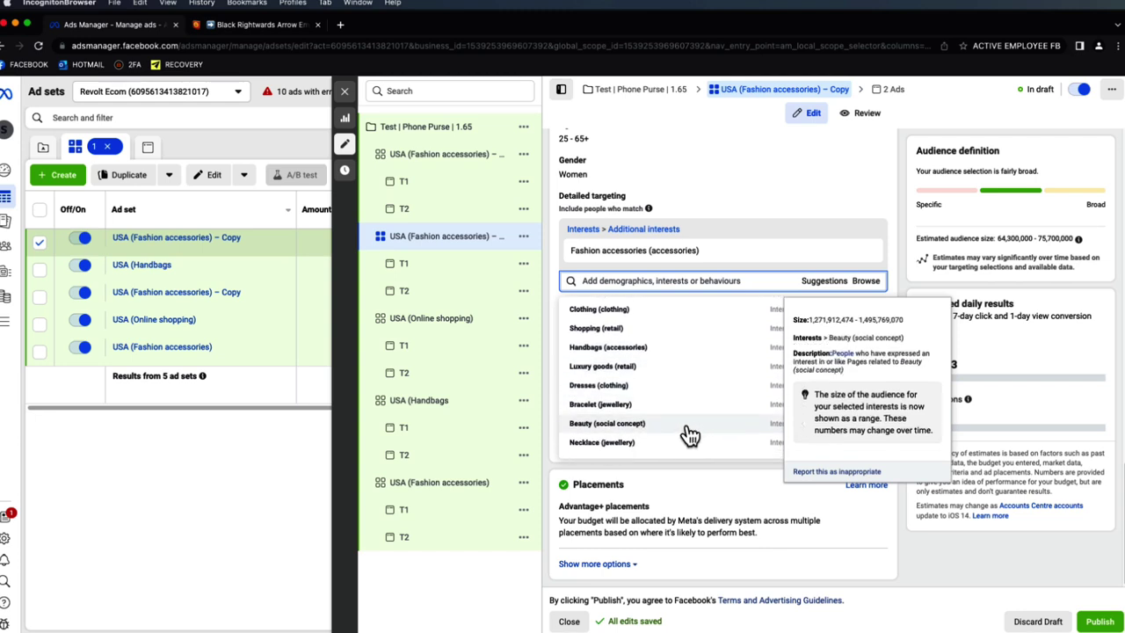
scroll(690, 435, "down", 1)
scroll(685, 430, "down", 2)
scroll(679, 417, "up", 3)
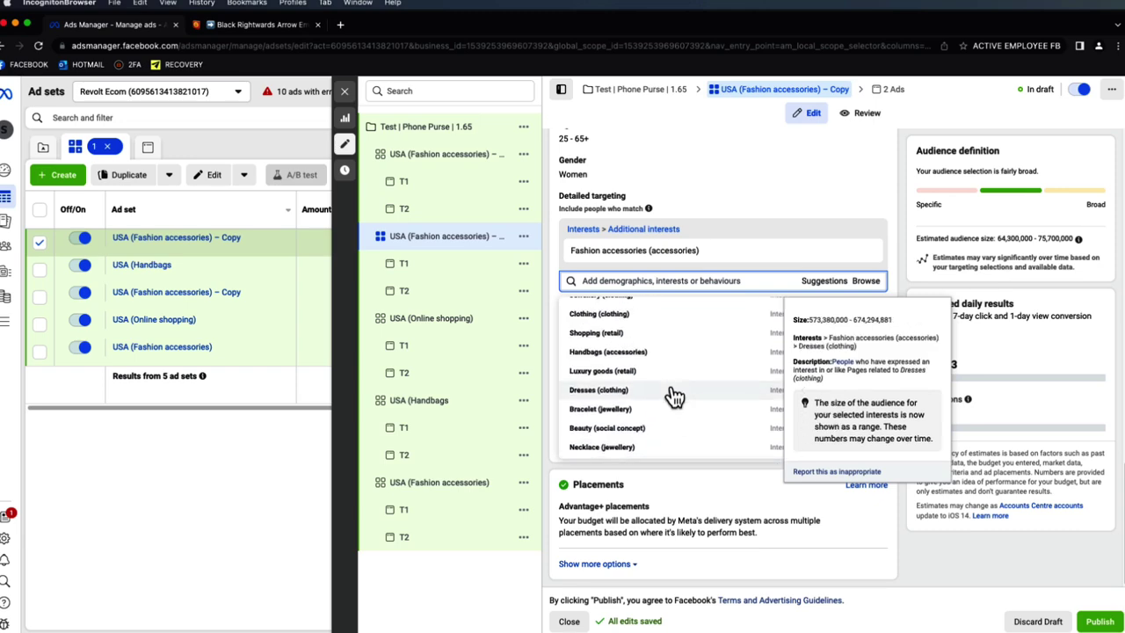
left_click(674, 395)
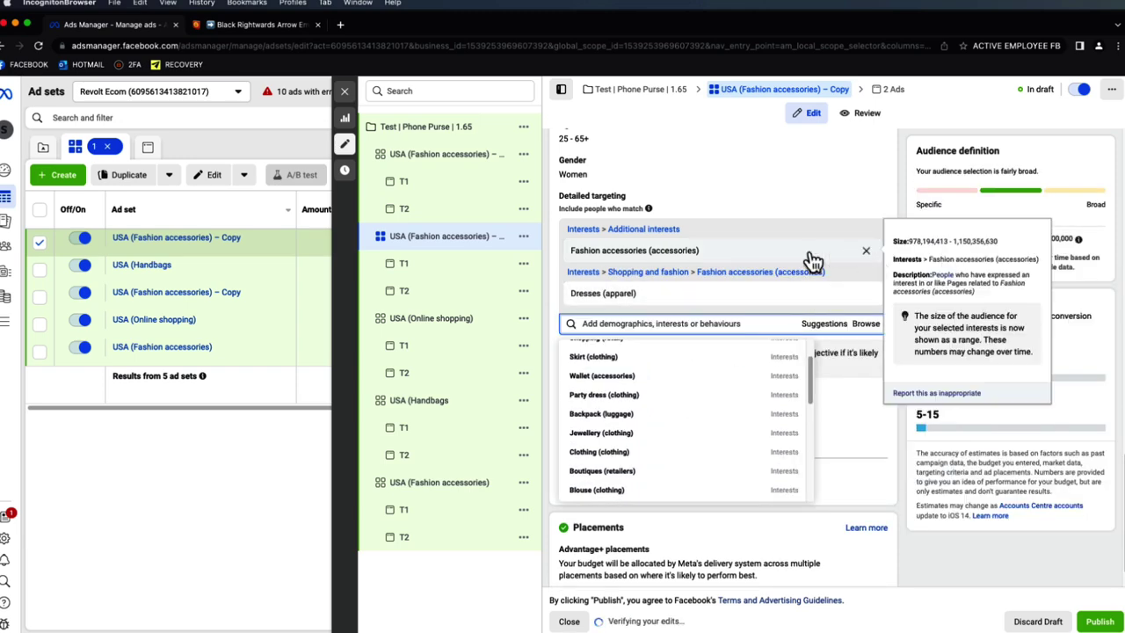
left_click(865, 251)
- Rename that ad set to USA (Dresses)
left_click_drag(600, 252, 570, 253)
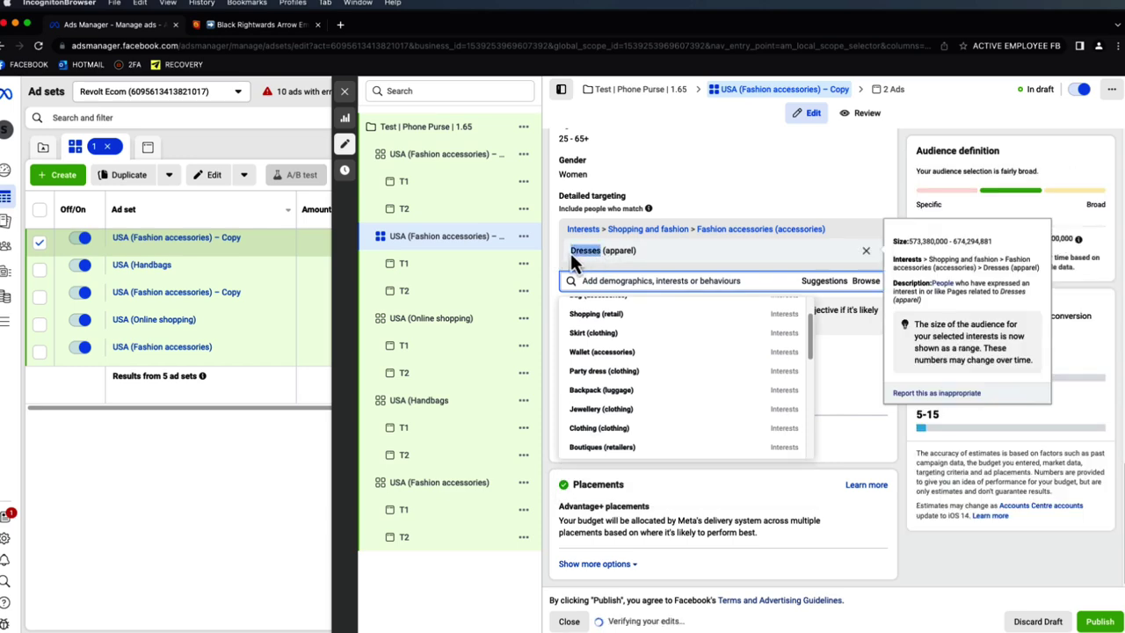
left_click(893, 205)
scroll(618, 173, "up", 10)
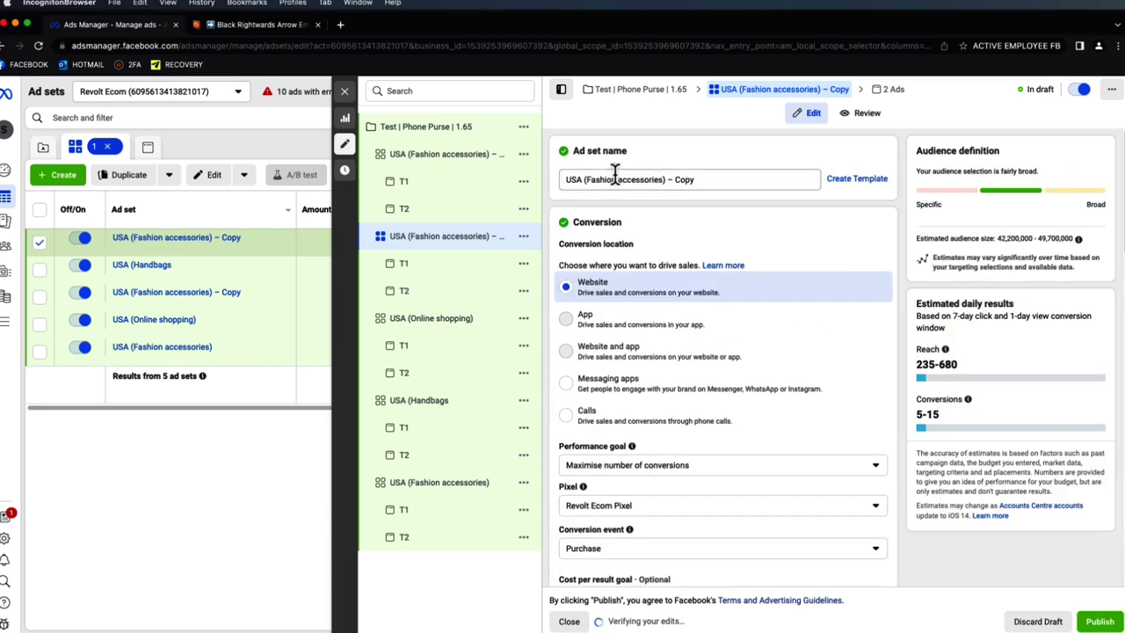
left_click(663, 179)
left_click_drag(646, 179, 596, 179)
key("super+v")
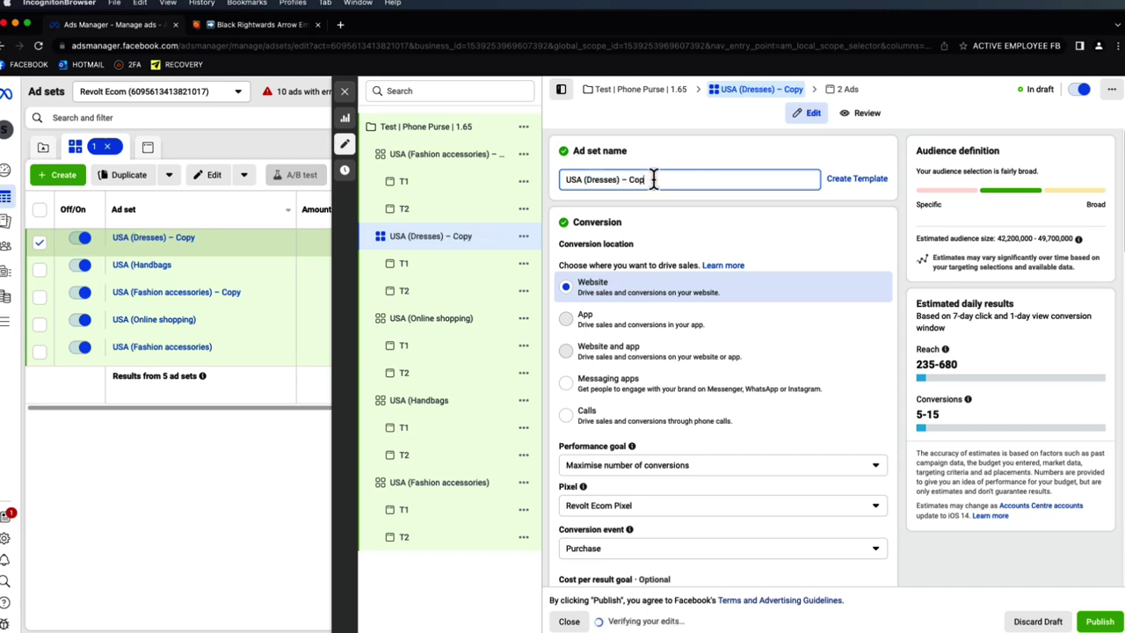
- In the last copied ad set, add the Beauty (social concept) interest and remove Fashion accessories
left_click(450, 160)
scroll(756, 329, "down", 3)
scroll(764, 325, "down", 10)
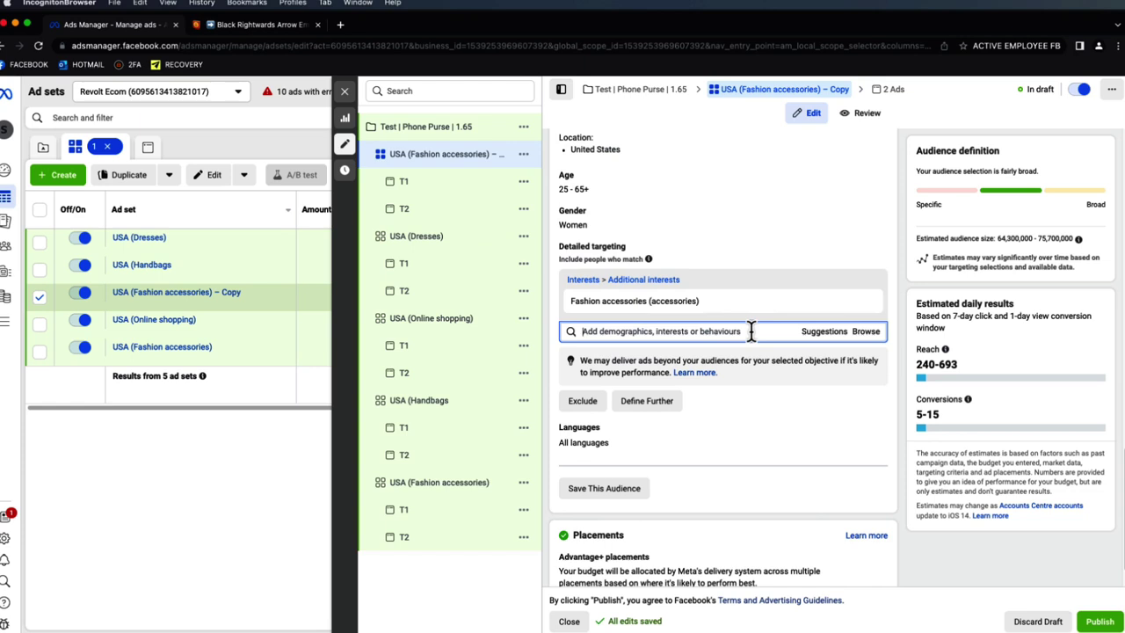
type("beauty")
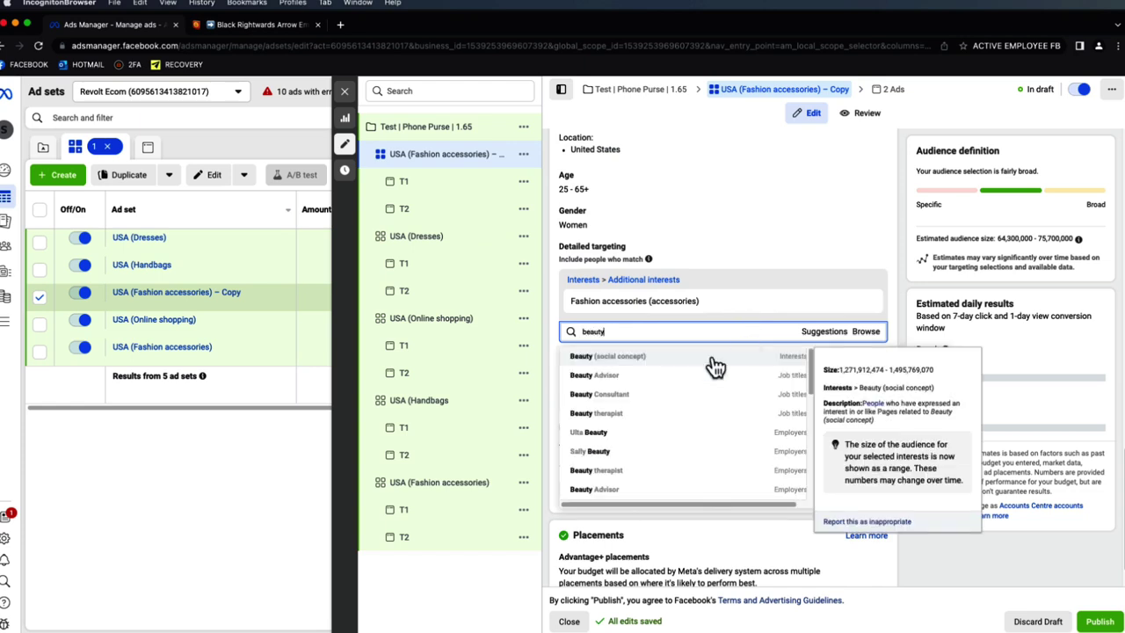
left_click(714, 364)
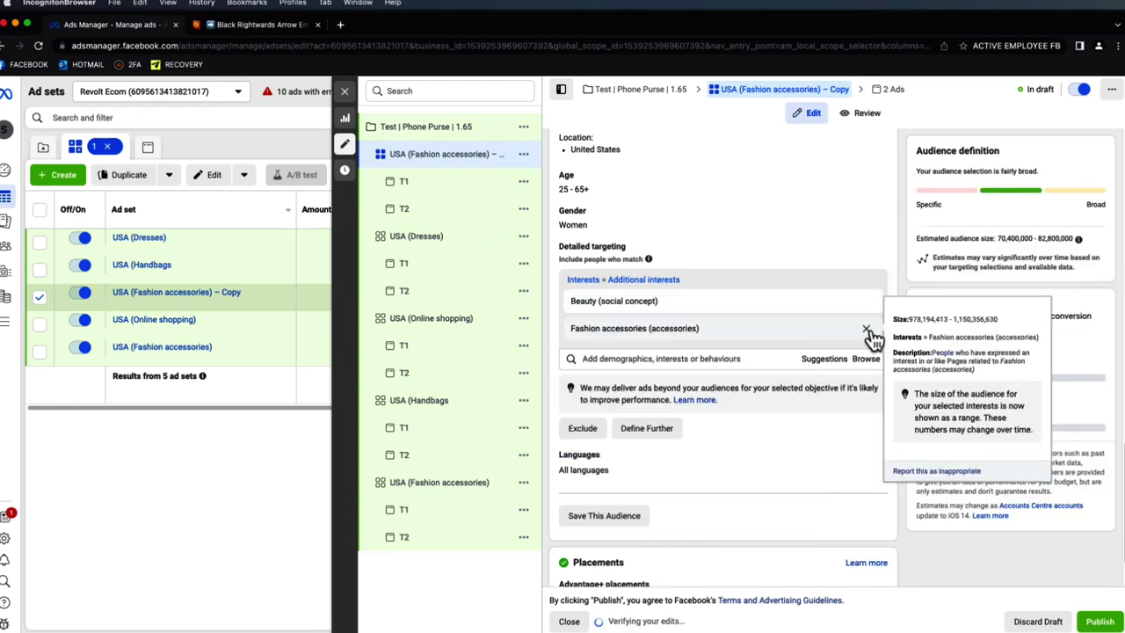
left_click(866, 329)
- Rename the ad set to USA (Beauty)
double_click(577, 304)
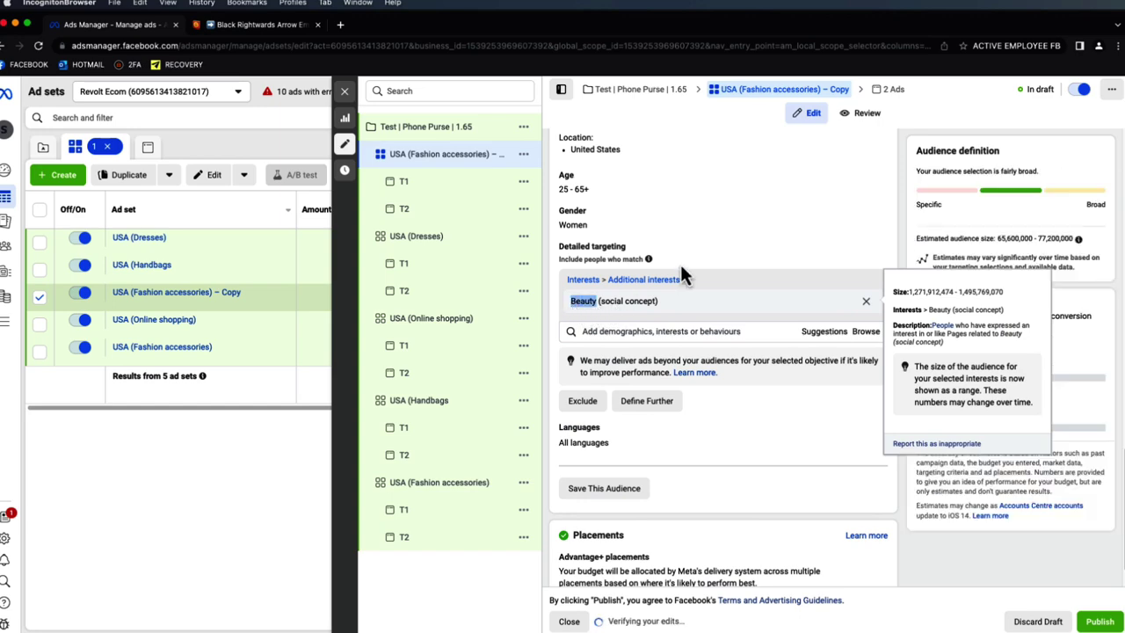
scroll(901, 184, "up", 15)
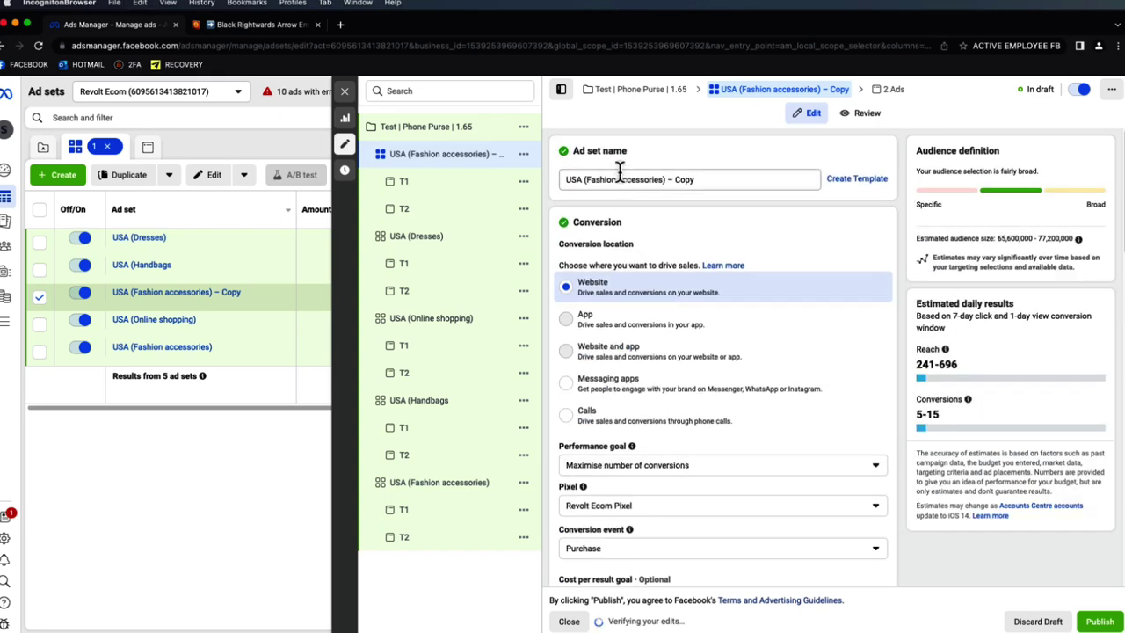
left_click_drag(661, 179, 658, 180)
type("Beauty")
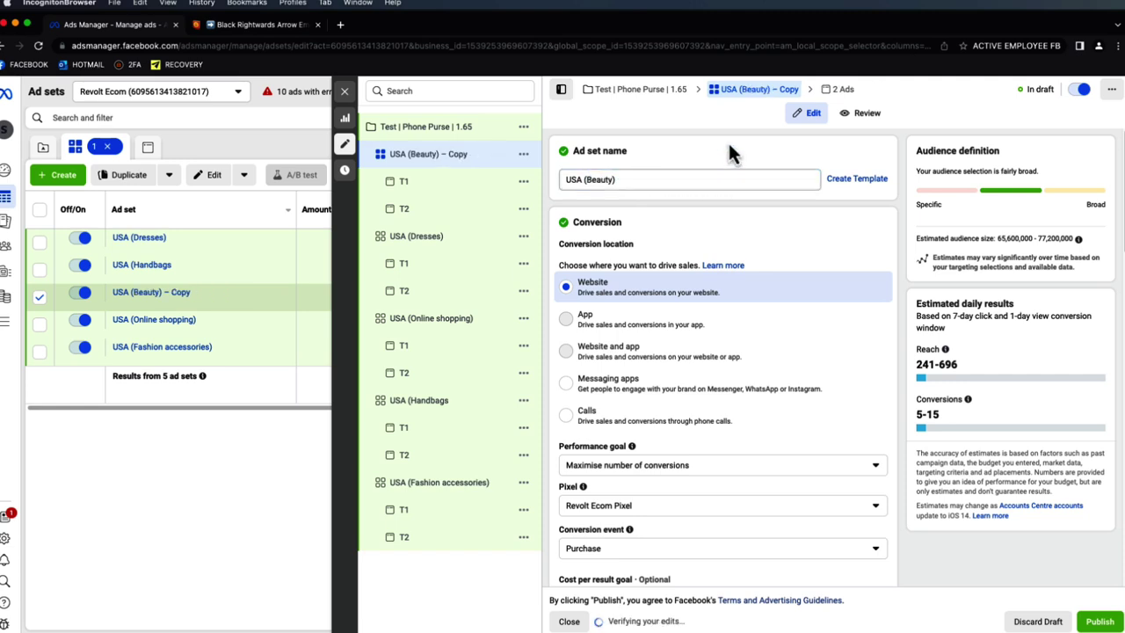
left_click(727, 140)
- Close the ad set editor and deselect USA (Beauty) to see the full table
scroll(773, 220, "down", 6)
scroll(787, 243, "down", 8)
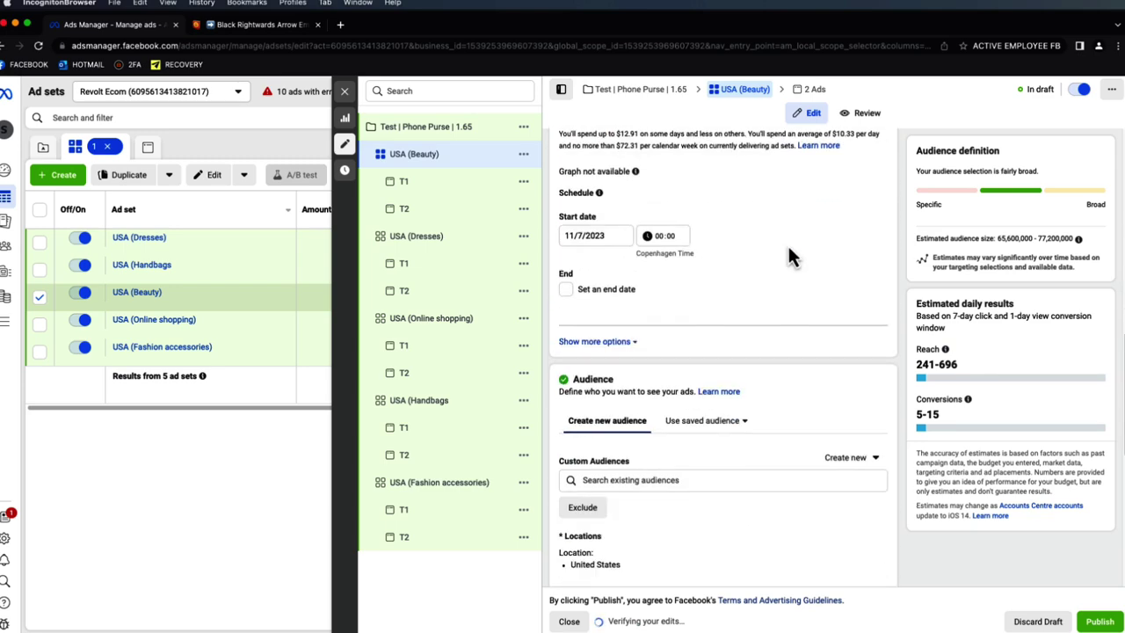
scroll(779, 231, "down", 2)
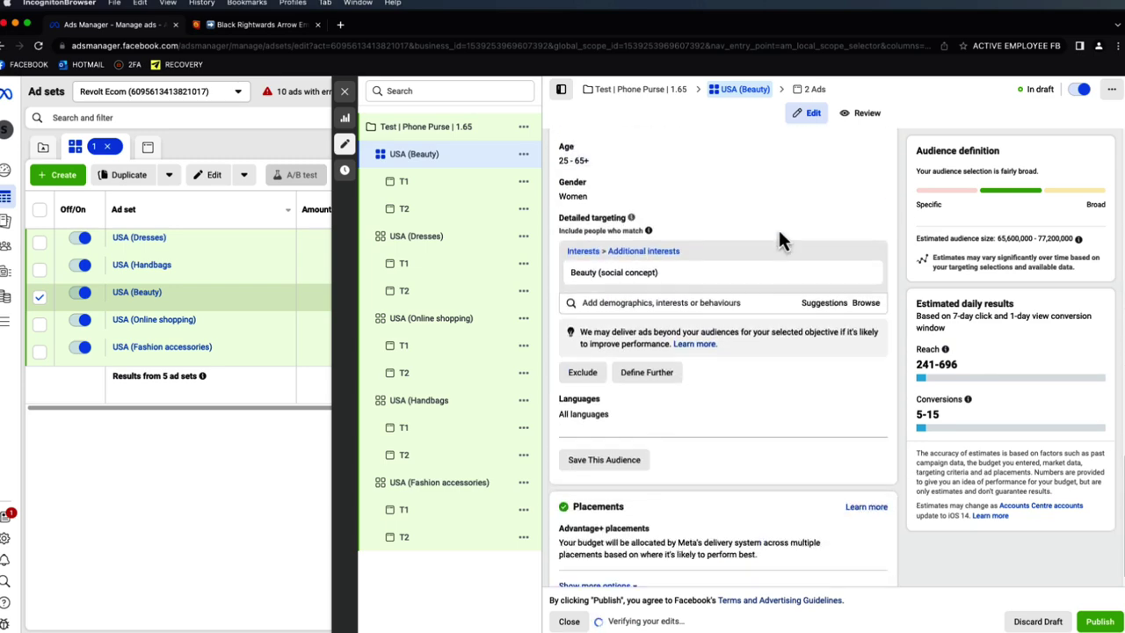
scroll(726, 220, "up", 2)
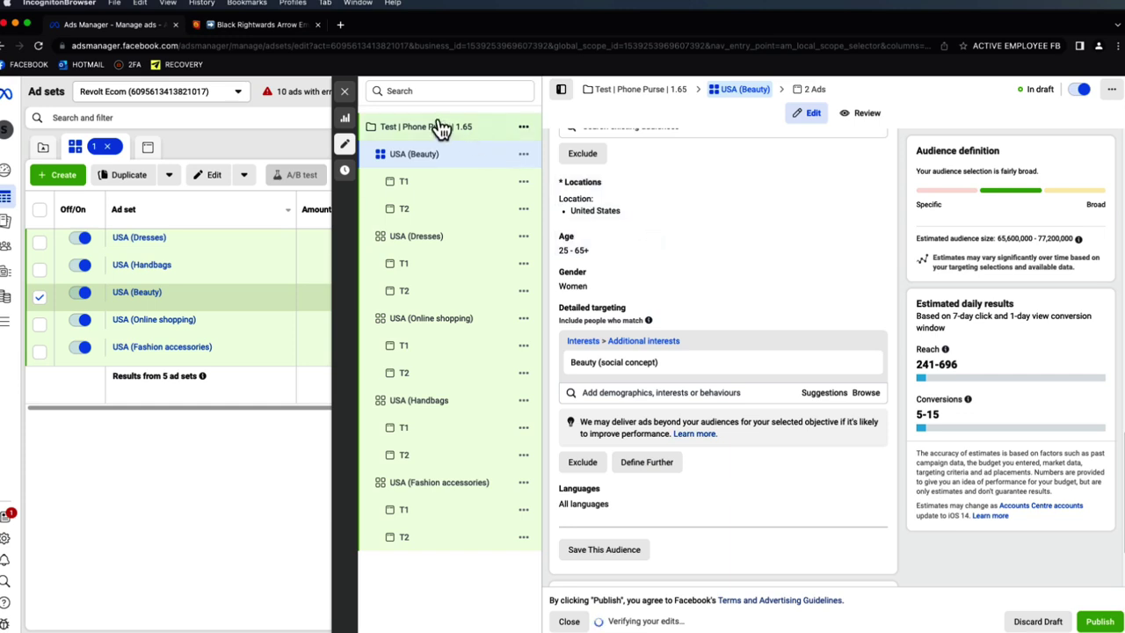
left_click(344, 92)
left_click(40, 298)
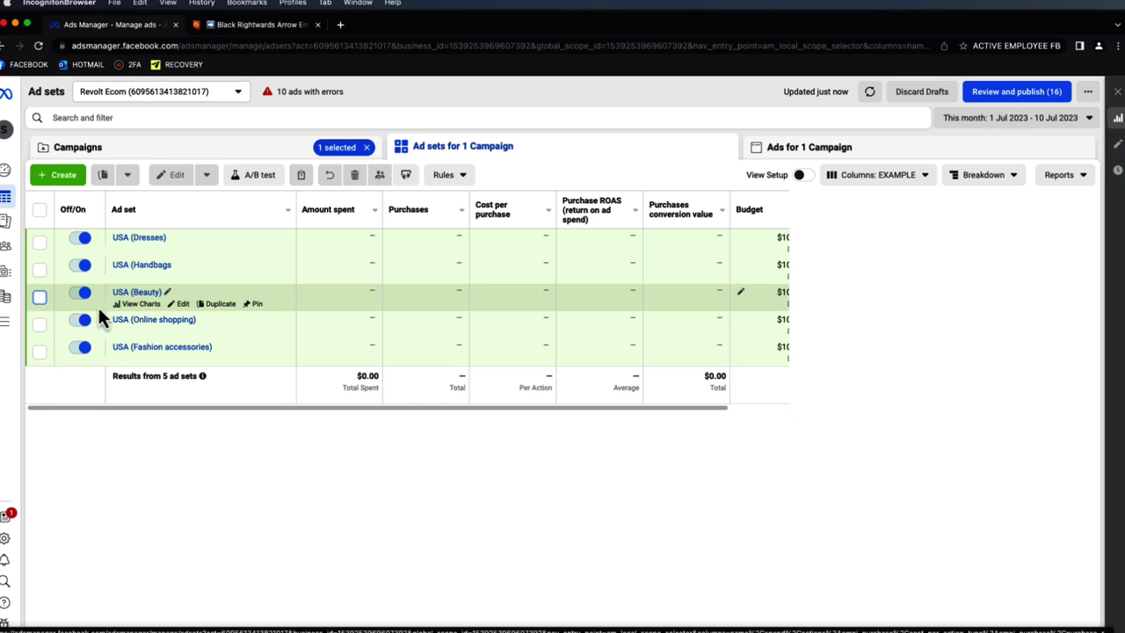
- Duplicate all five ad sets
left_click_drag(223, 408, 355, 411)
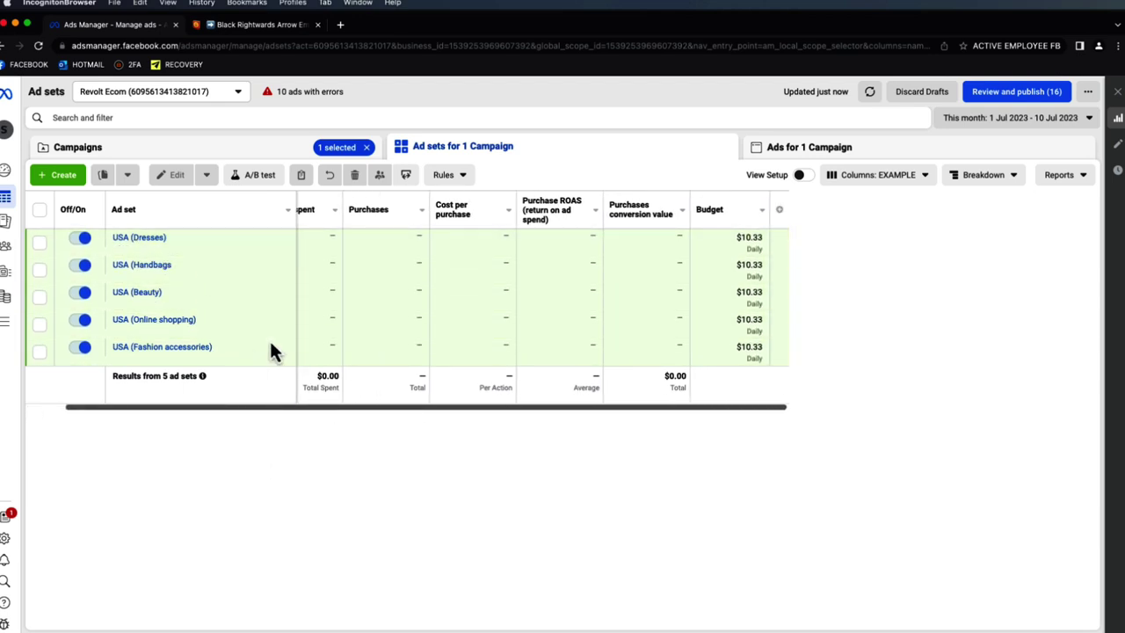
left_click(40, 215)
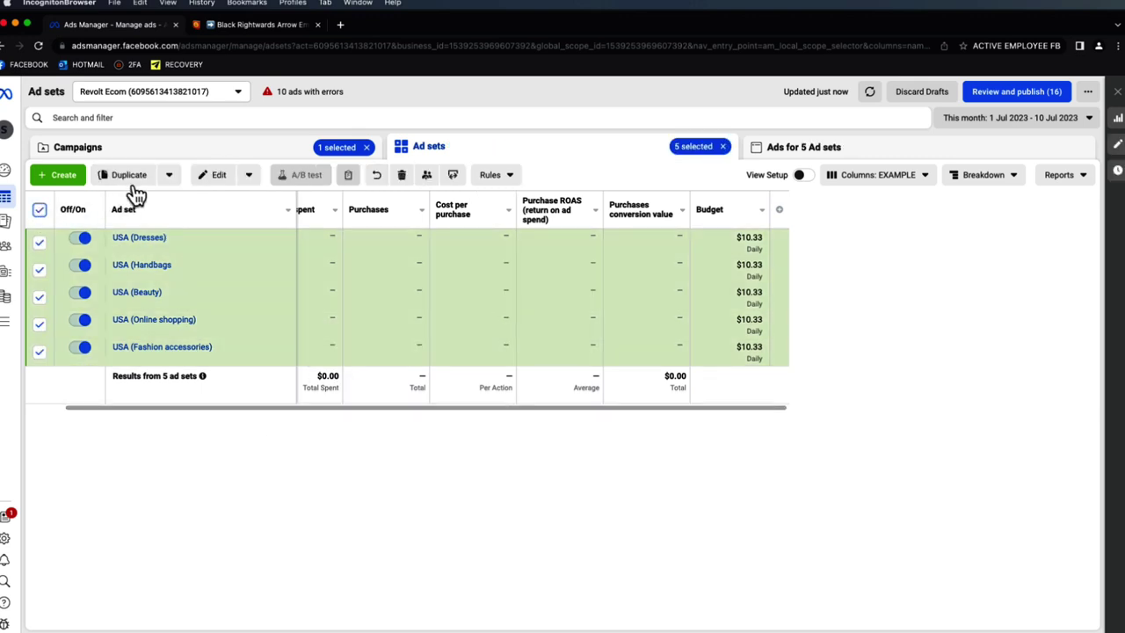
left_click(130, 177)
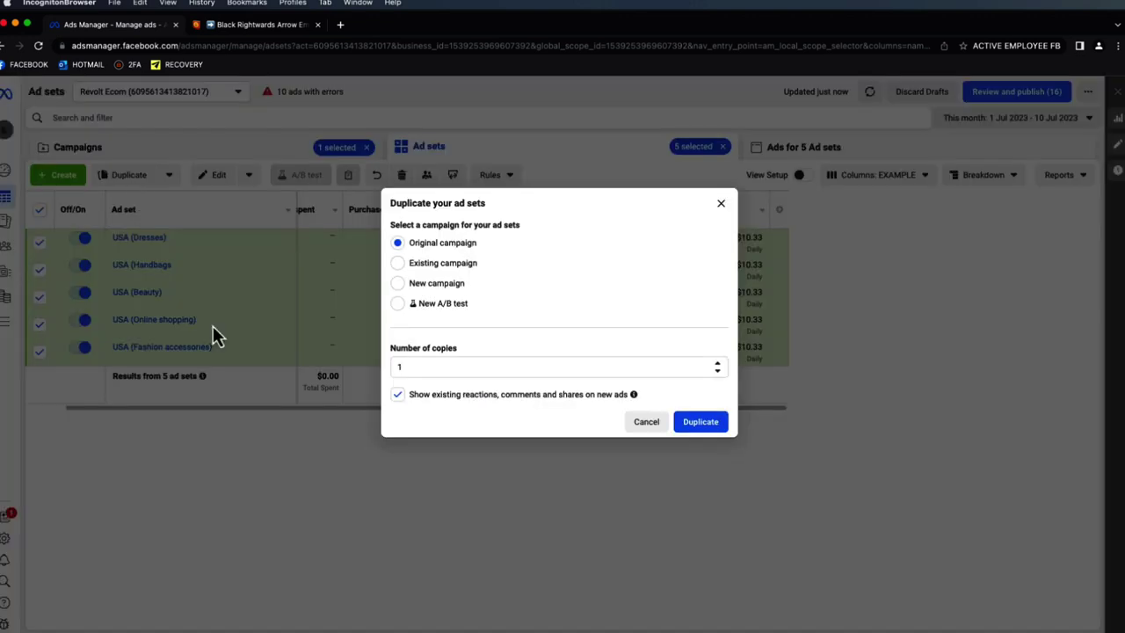
left_click(698, 423)
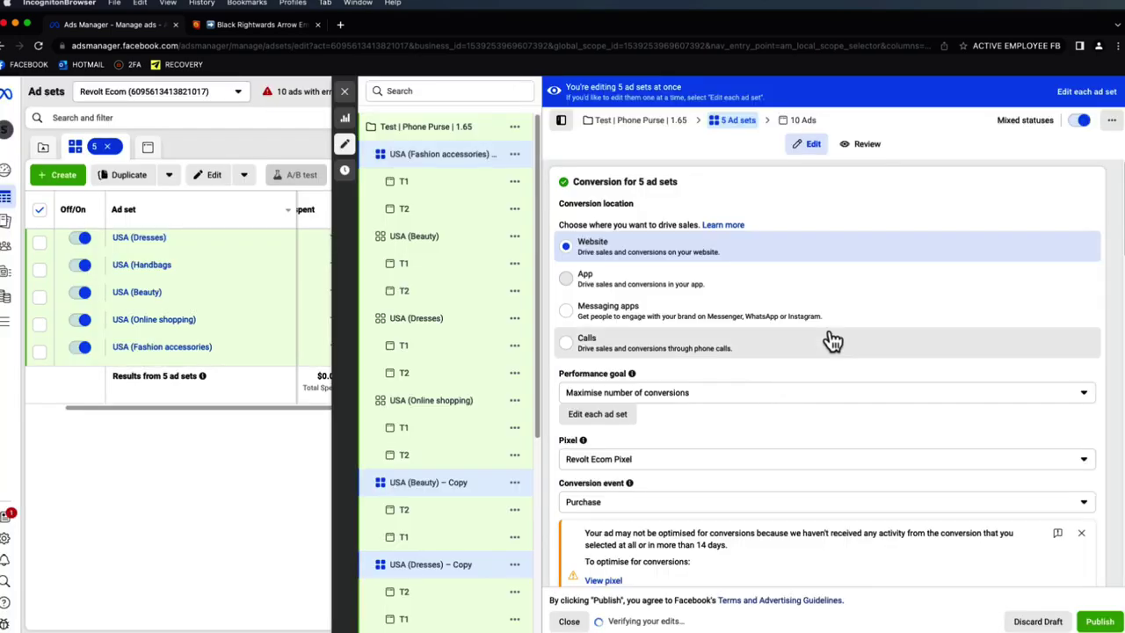
- Replace United States with United Kingdom, Australia, Canada and New Zealand as locations
scroll(820, 337, "down", 5)
scroll(910, 308, "up", 1)
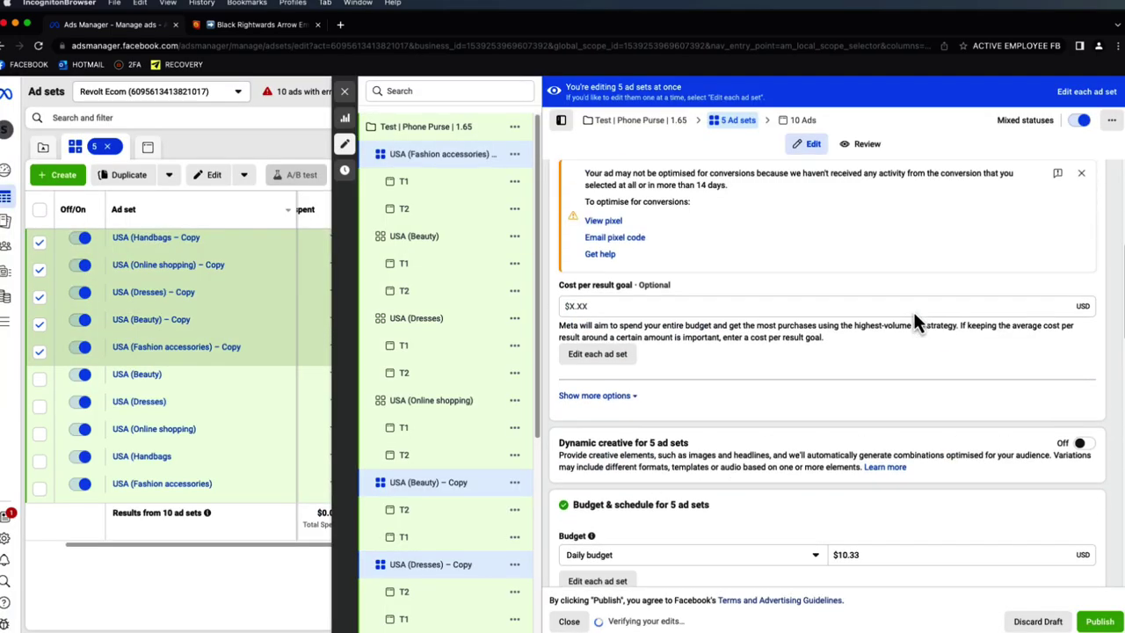
scroll(919, 307, "down", 5)
scroll(919, 305, "down", 8)
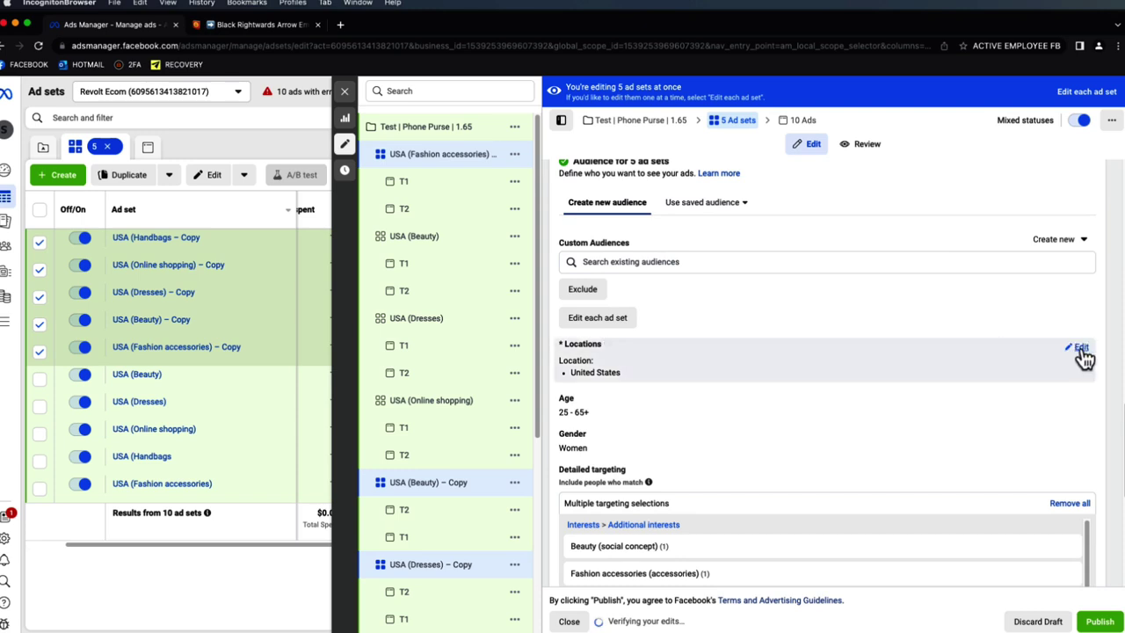
left_click(1077, 348)
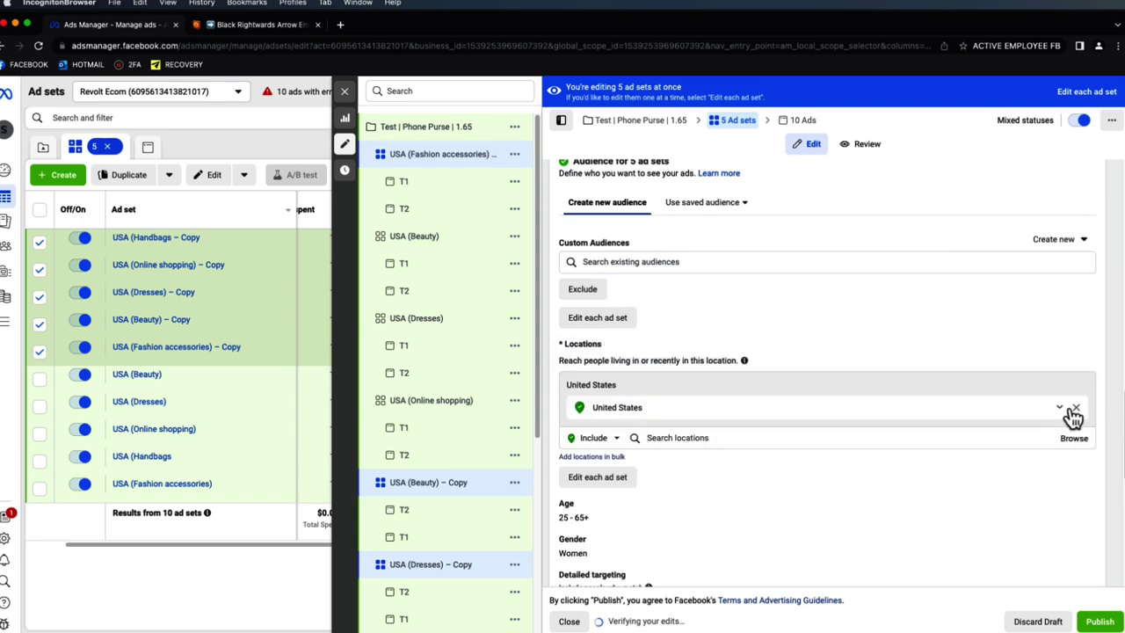
left_click(876, 421)
type("united king")
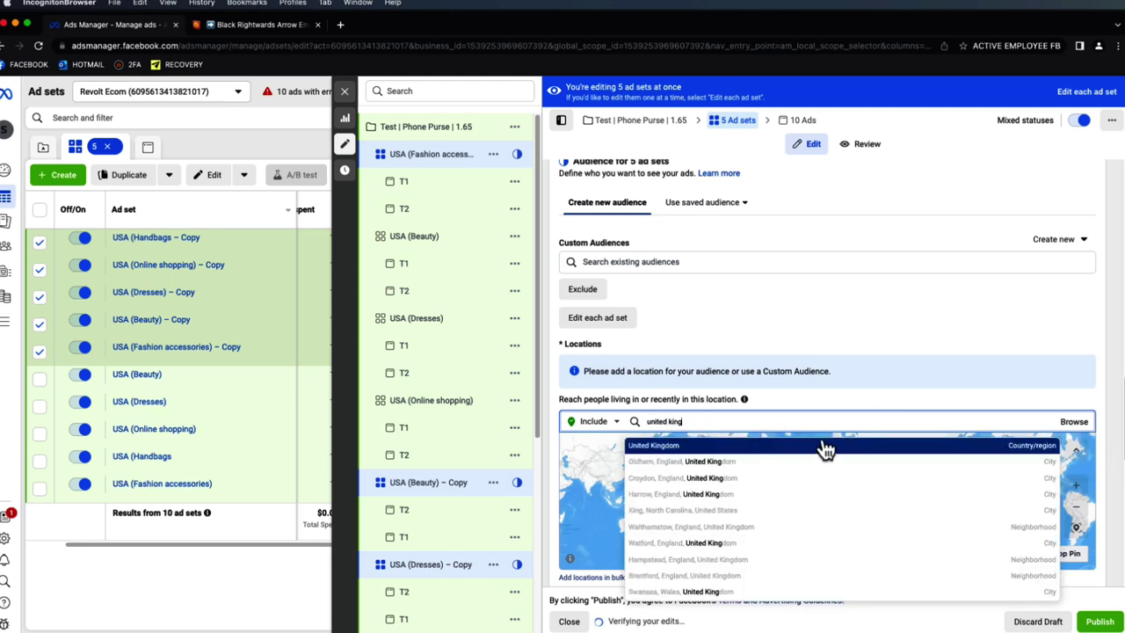
left_click(788, 444)
type("australia")
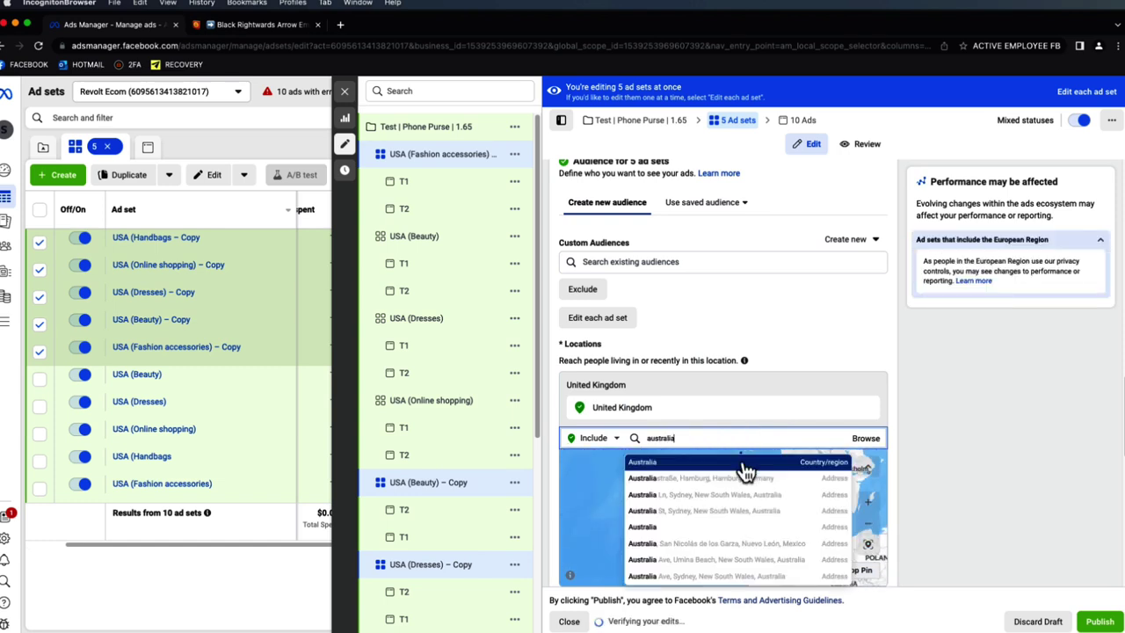
left_click(745, 472)
type("canada")
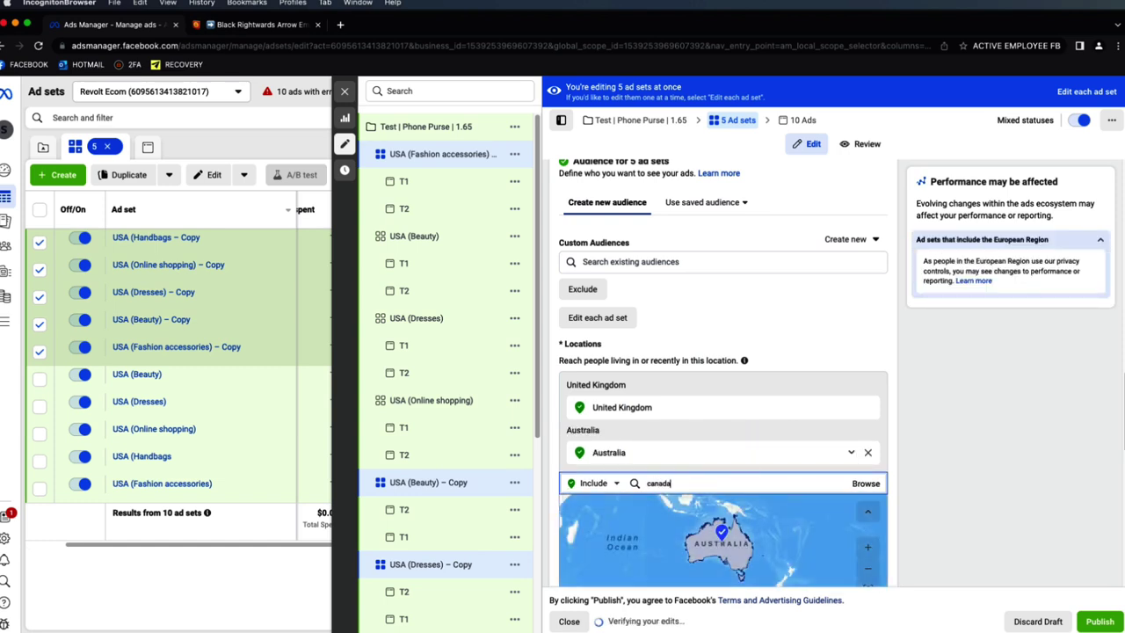
left_click(710, 507)
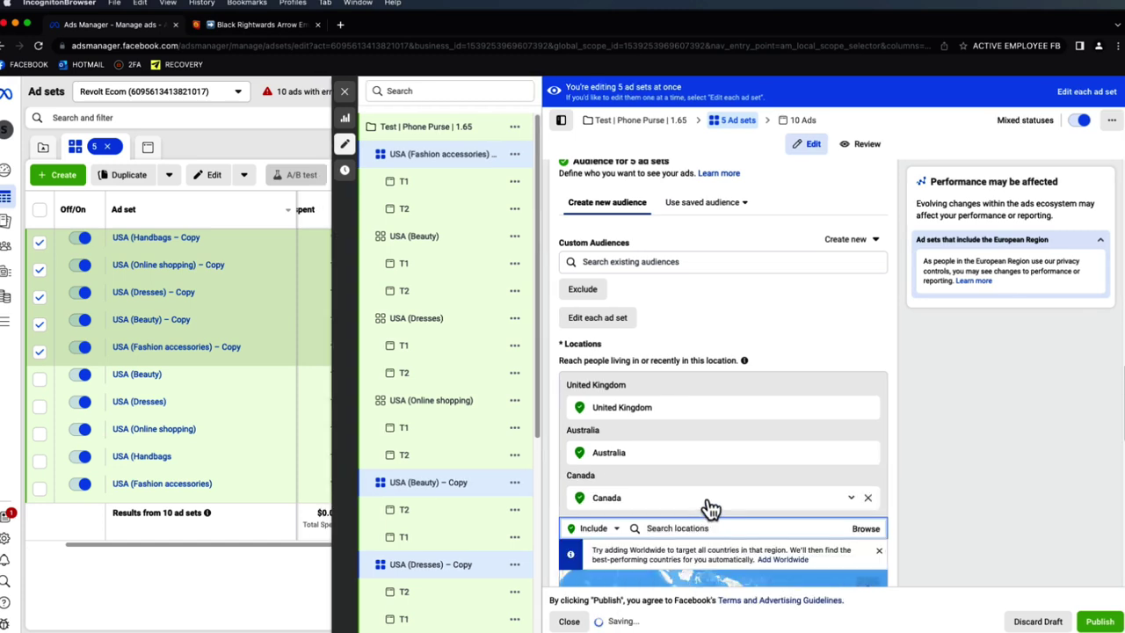
type("new")
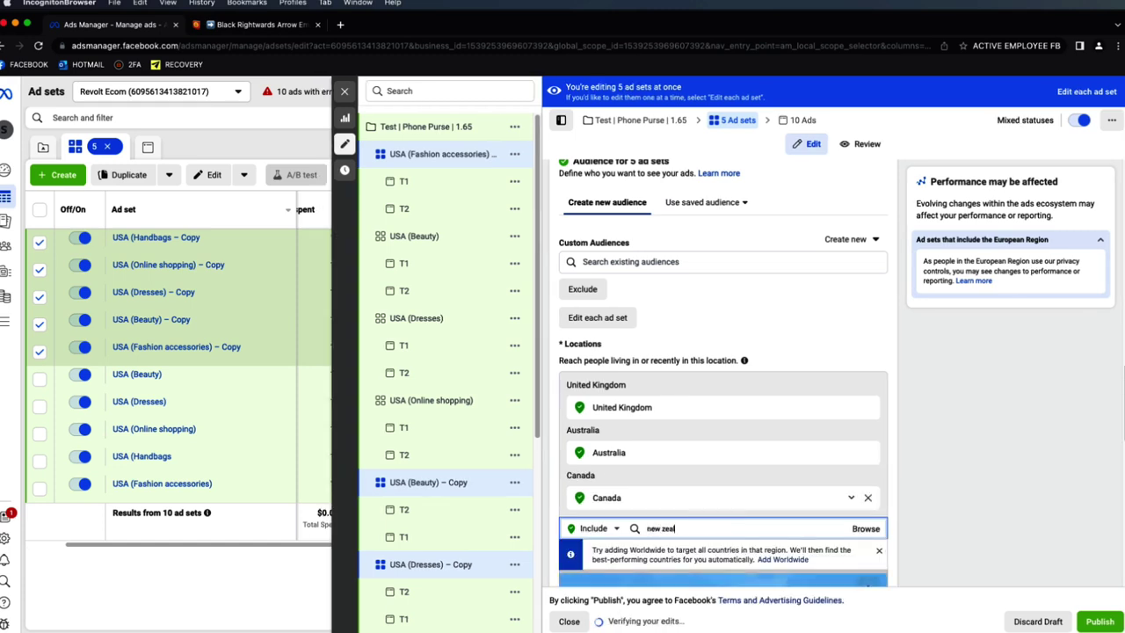
type(" zeal")
left_click(698, 551)
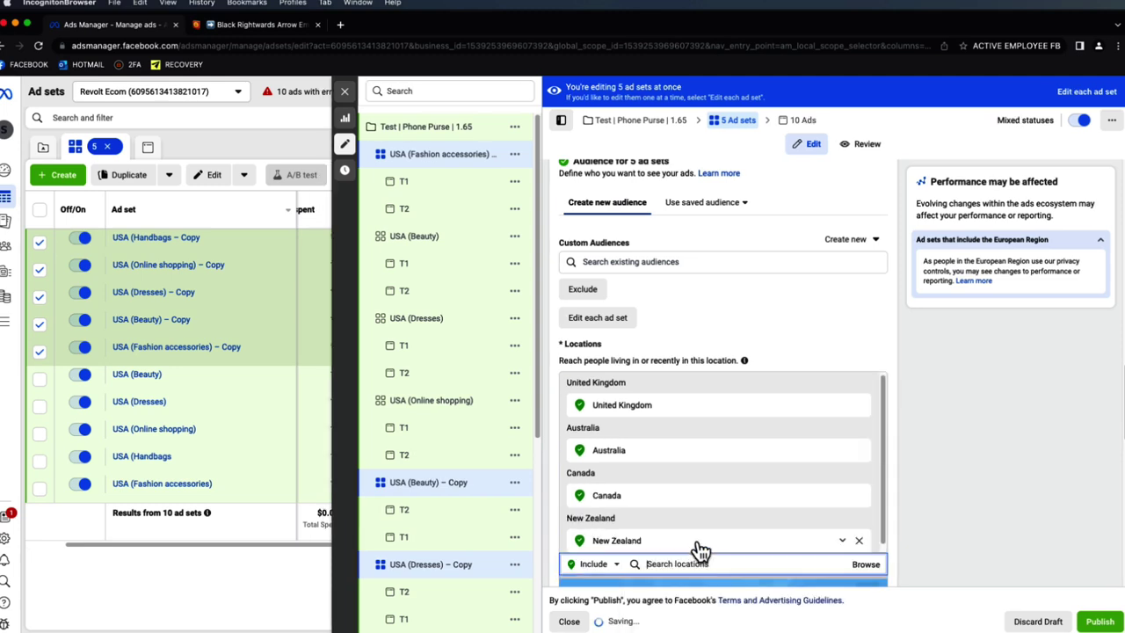
- Add Germany, Netherlands, Belgium and Denmark as target locations
scroll(910, 354, "down", 3)
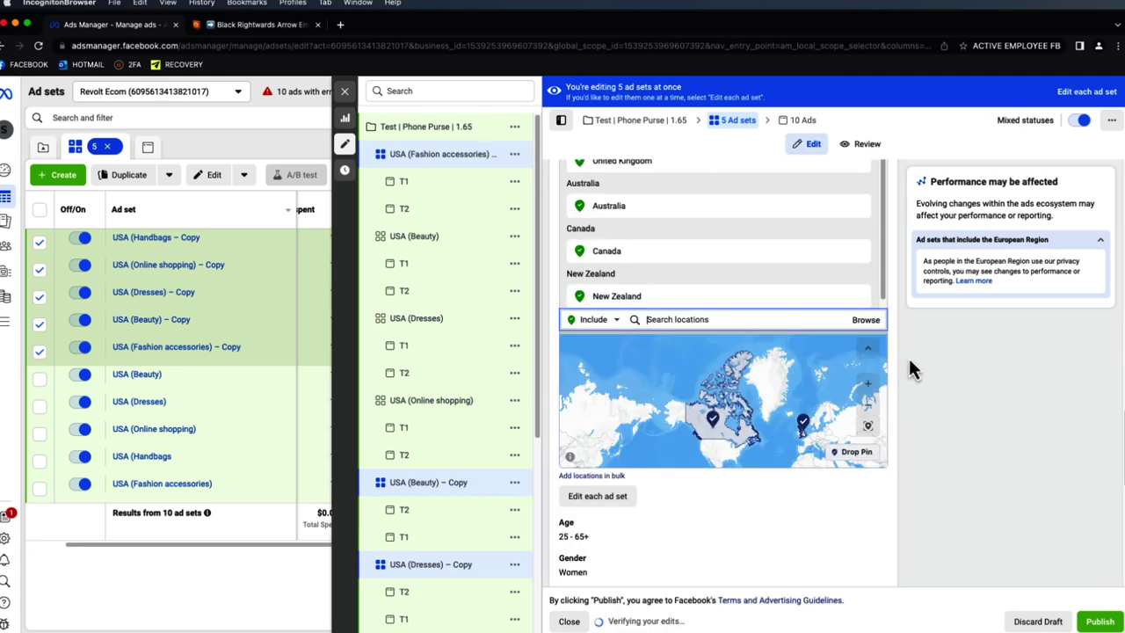
scroll(915, 369, "up", 2)
type("germant")
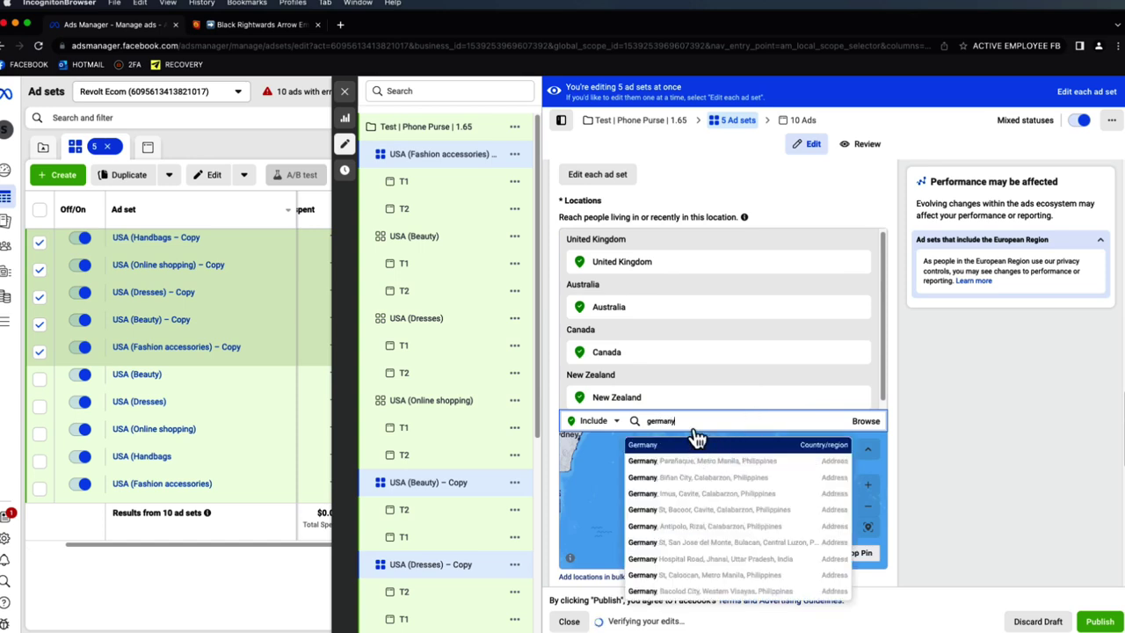
left_click(695, 445)
type("ne")
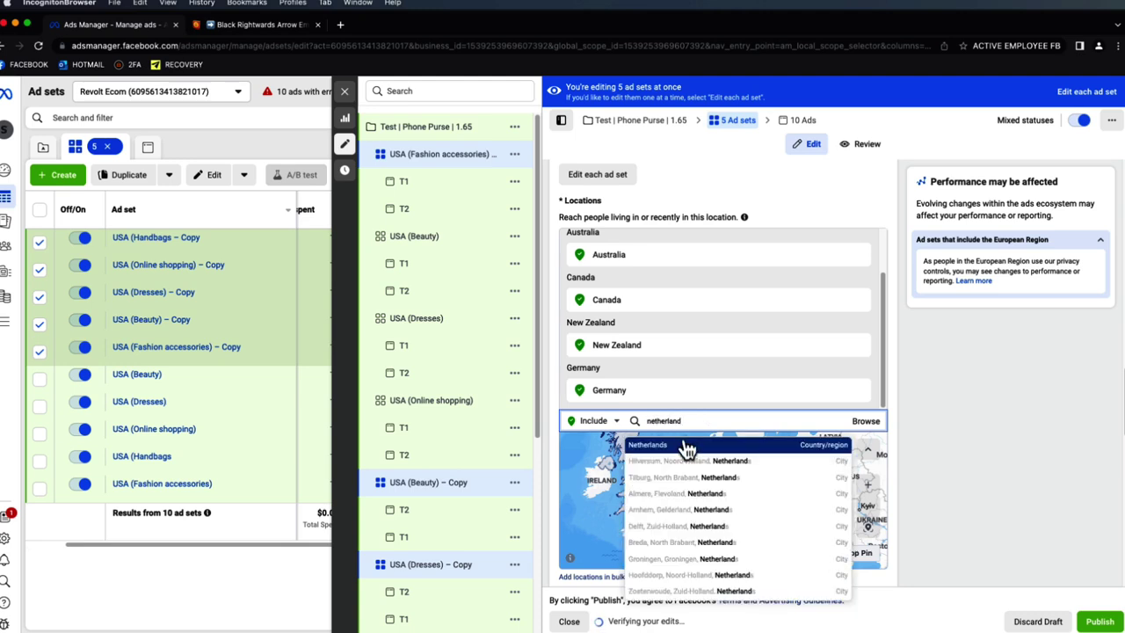
type("therland")
key("Return")
type("beligu")
key("BackSpace")
key("BackSpace")
key("BackSpace")
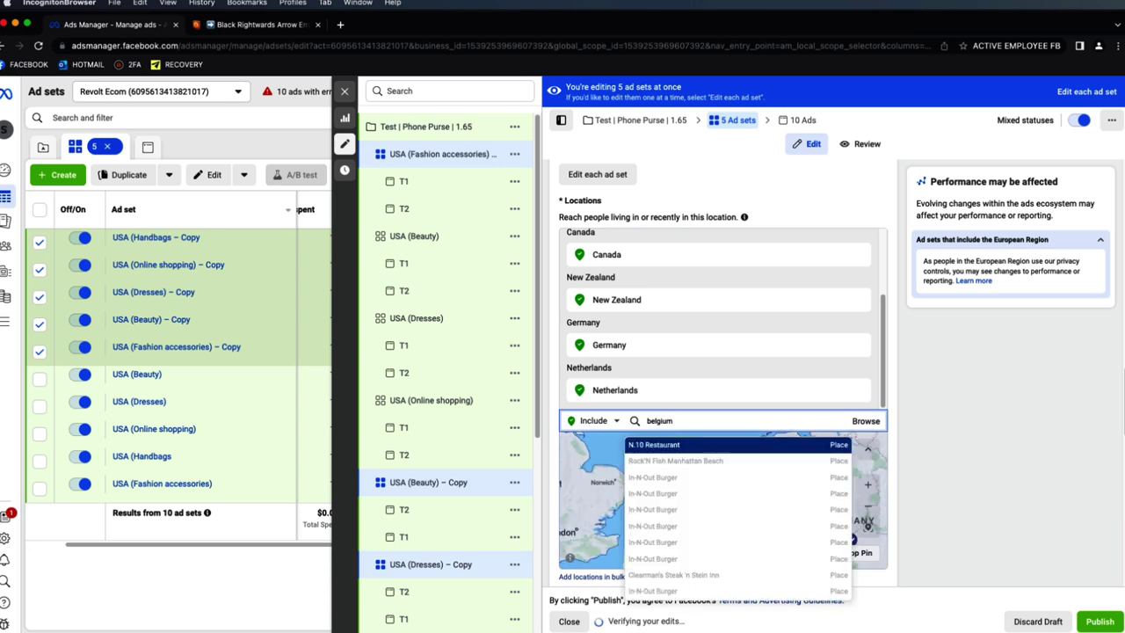
left_click(683, 445)
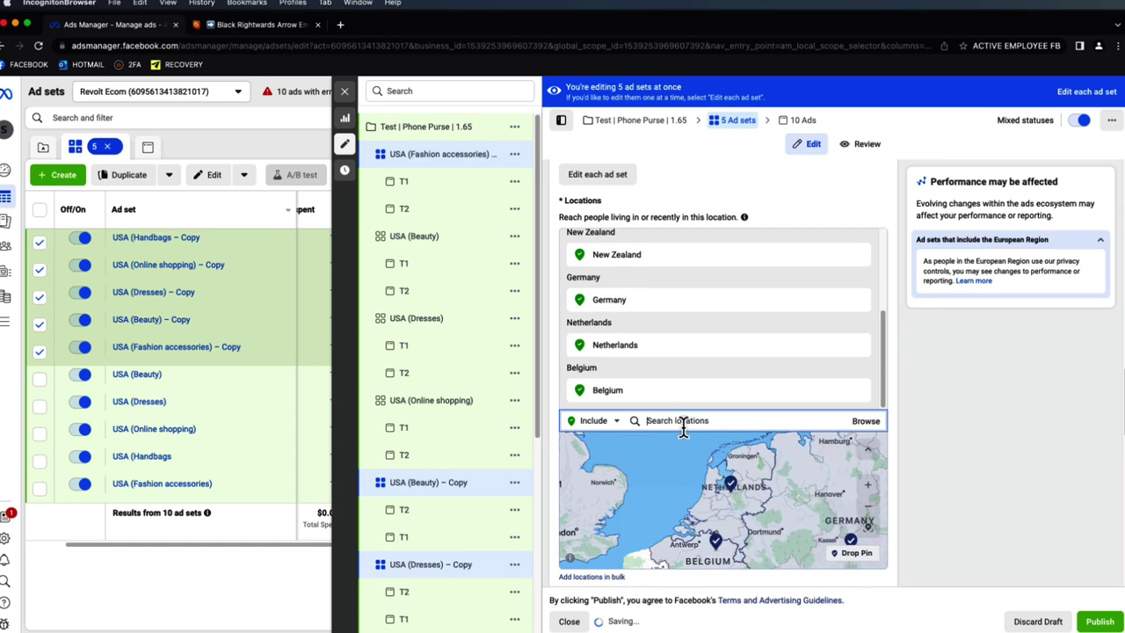
type("denmark")
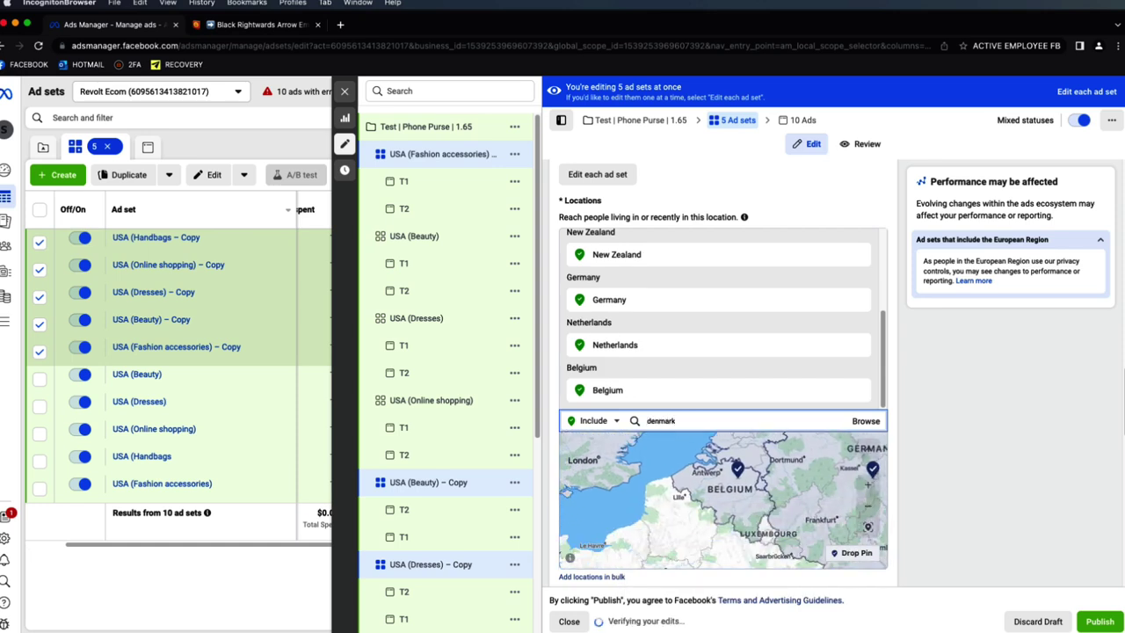
left_click(691, 447)
- Add Sweden, Norway and France as target locations
type("s")
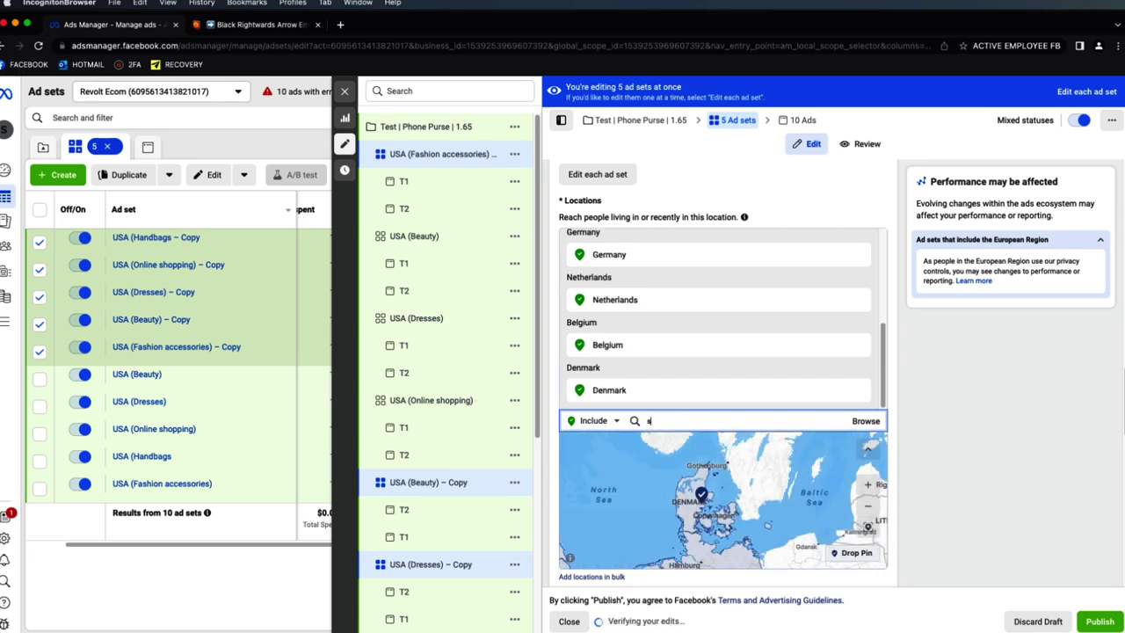
type("weden")
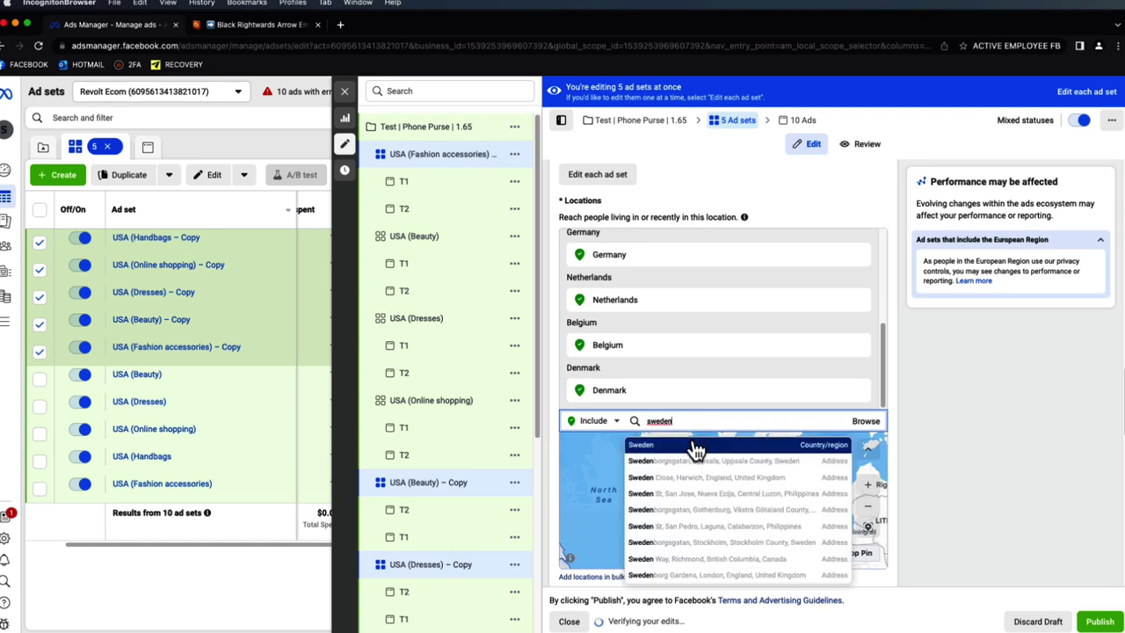
left_click(695, 447)
type("norw")
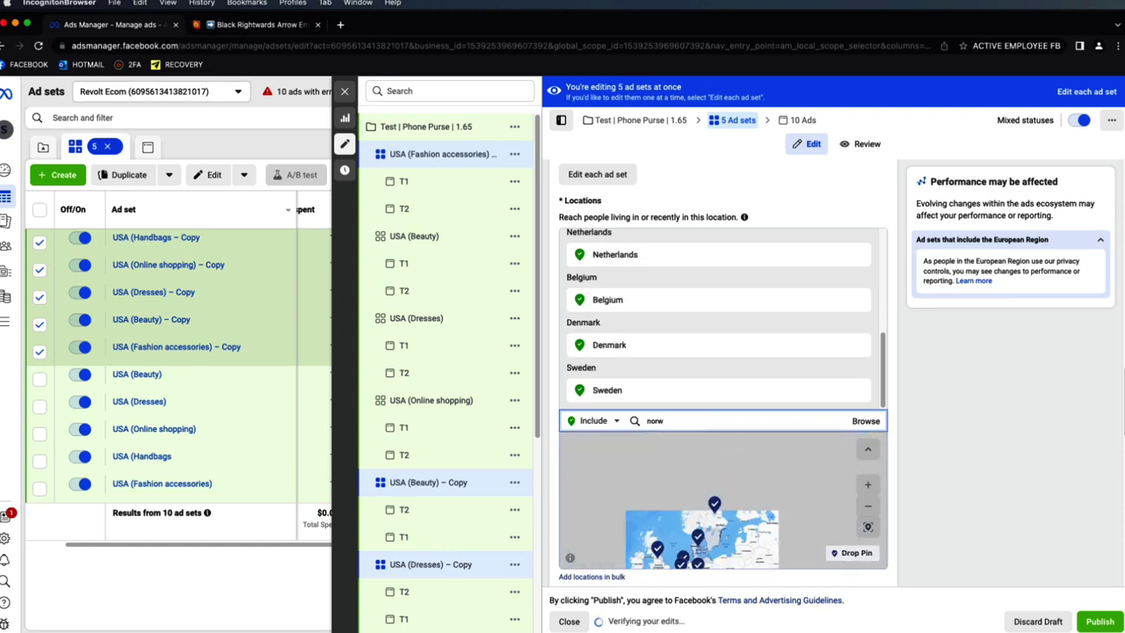
left_click(691, 448)
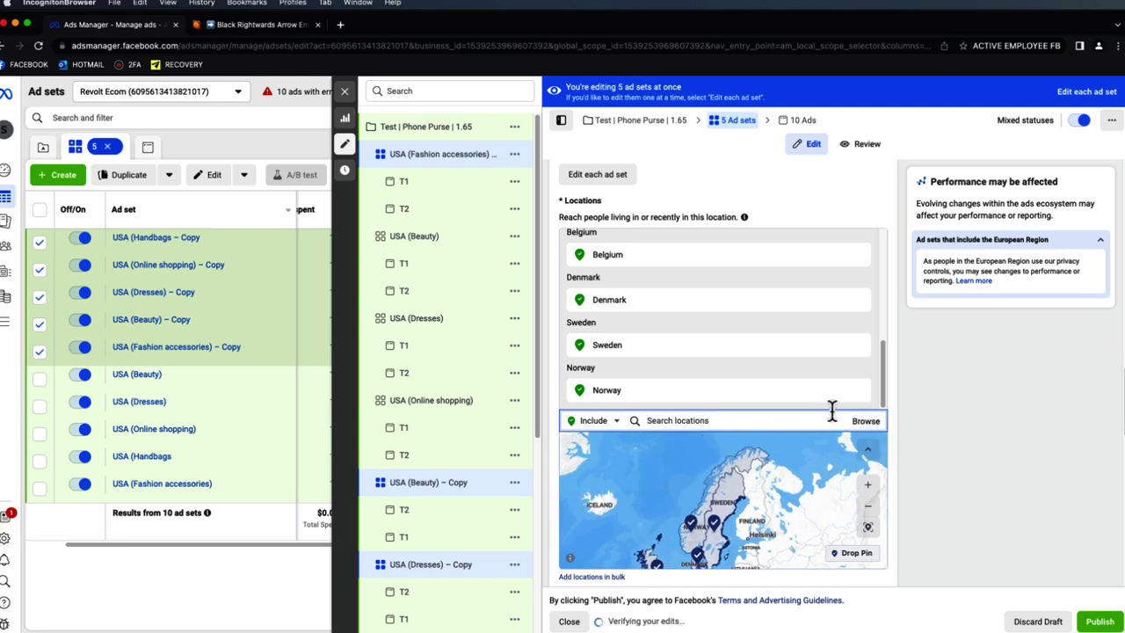
type("fi")
left_click(782, 446)
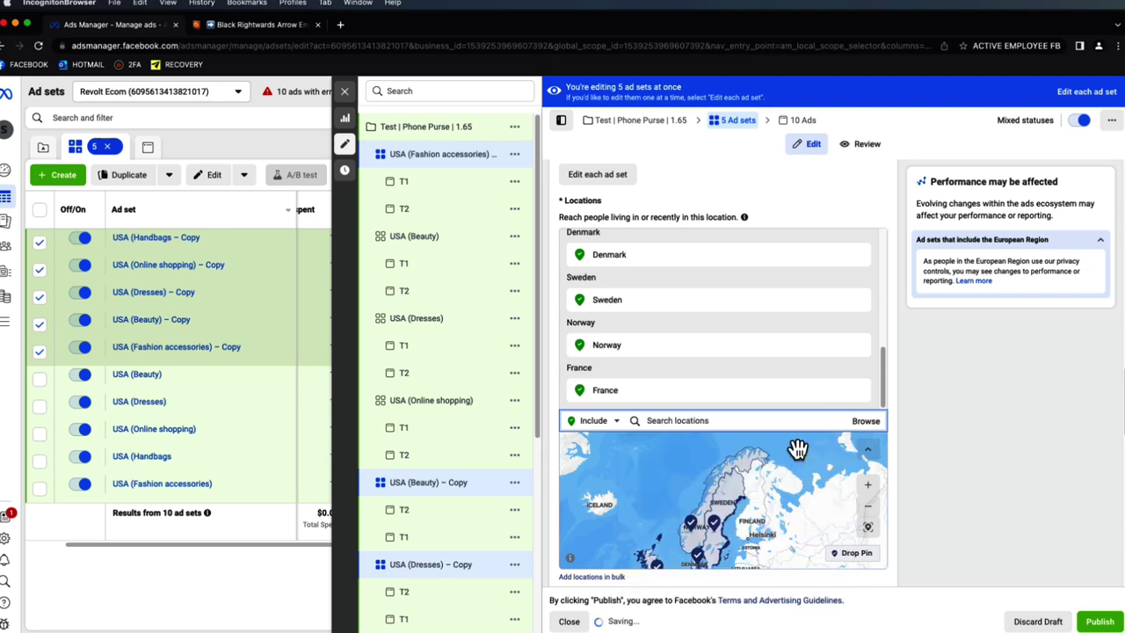
scroll(747, 374, "up", 5)
scroll(801, 334, "up", 1)
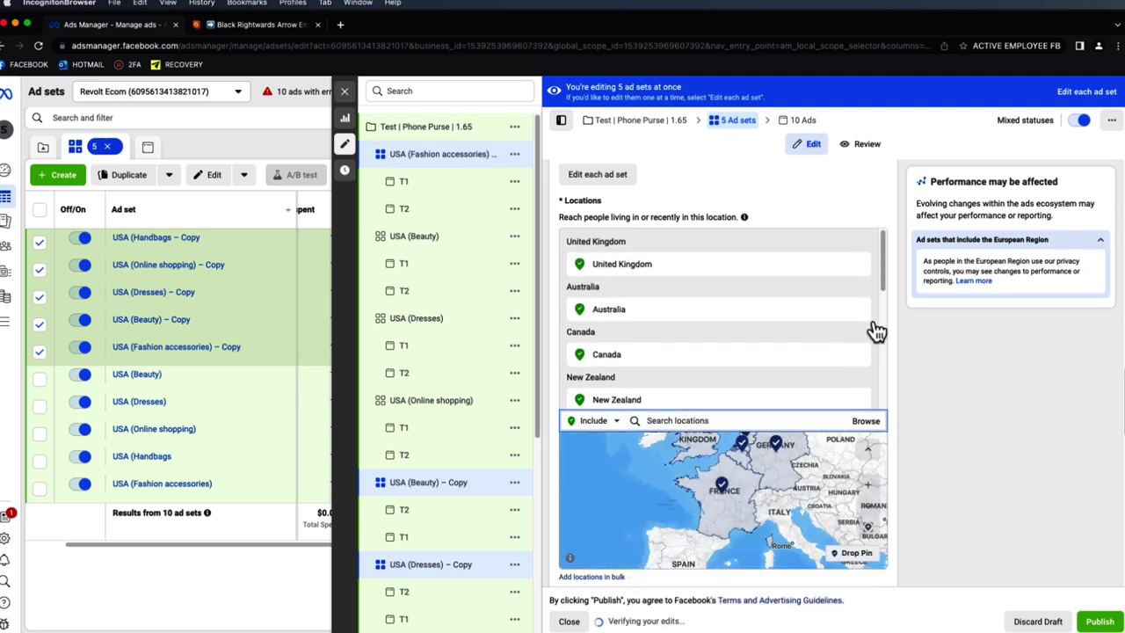
scroll(843, 338, "down", 5)
scroll(861, 351, "up", 5)
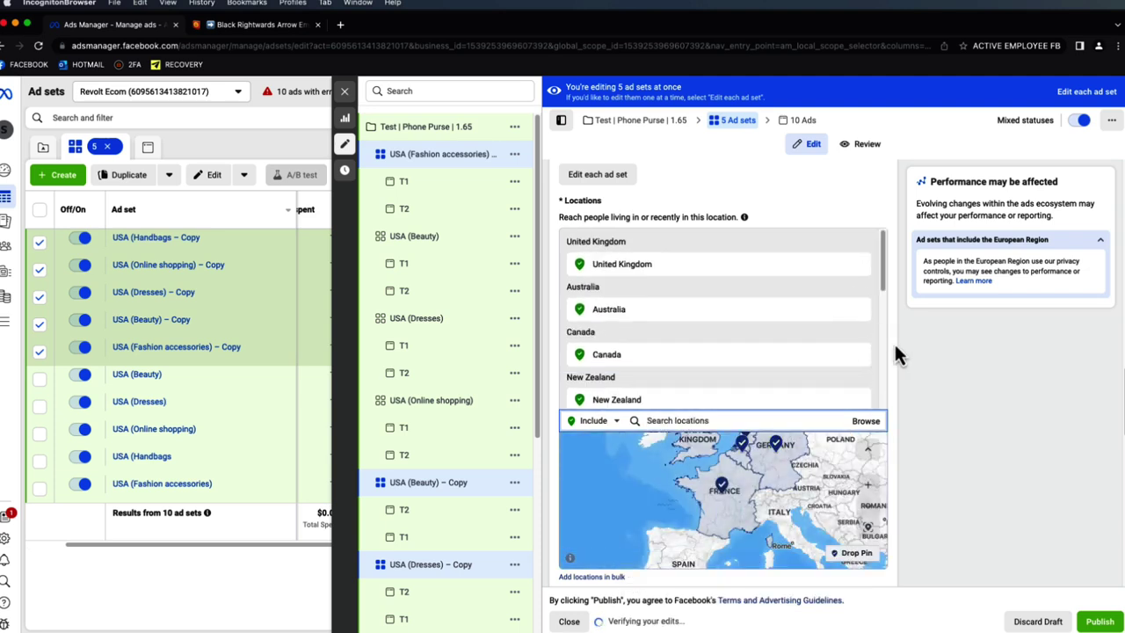
scroll(900, 351, "down", 8)
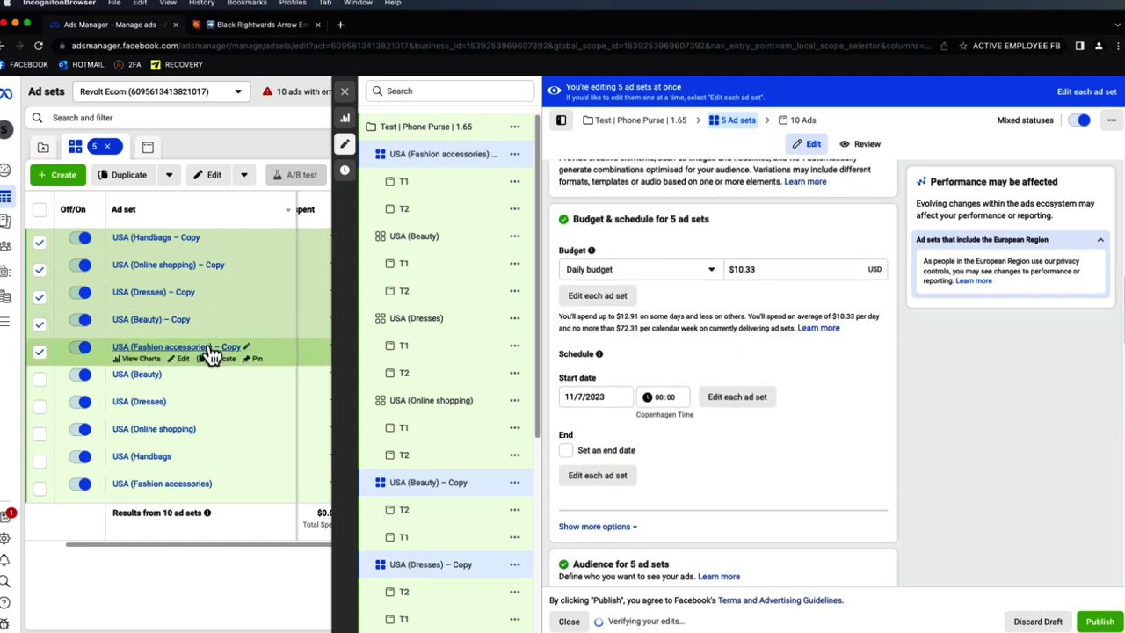
- Rename the Fashion accessories copy to EX USA (Fashion accessories)
left_click(249, 348)
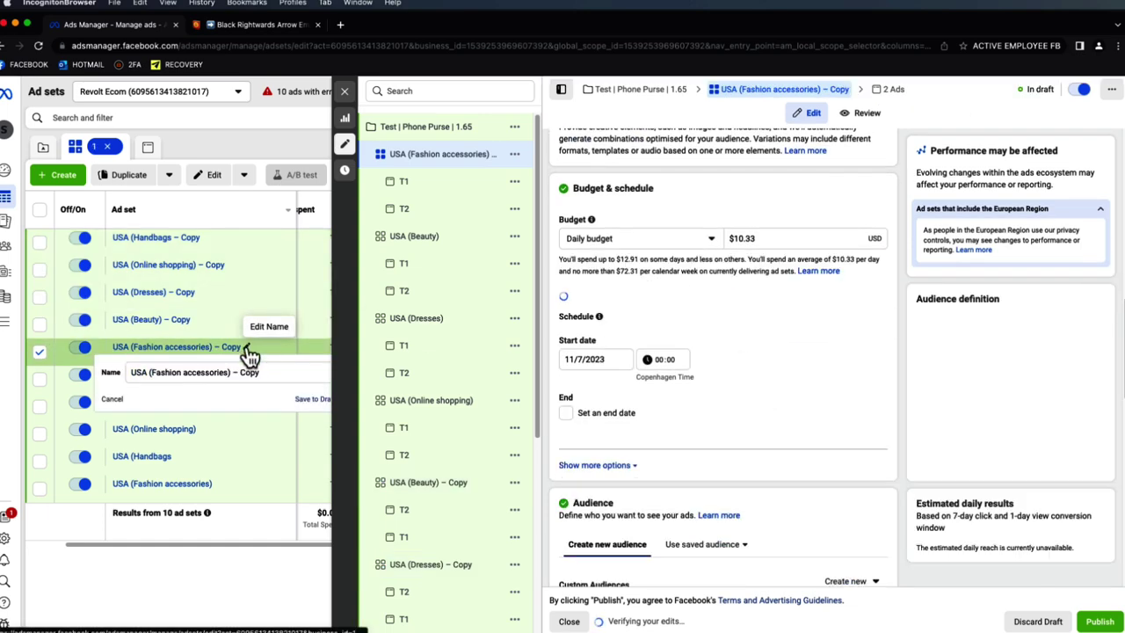
key("BackSpace")
key("BackSpace")
key("BackSpace")
key("BackSpace")
key("BackSpace")
key("BackSpace")
key("BackSpace")
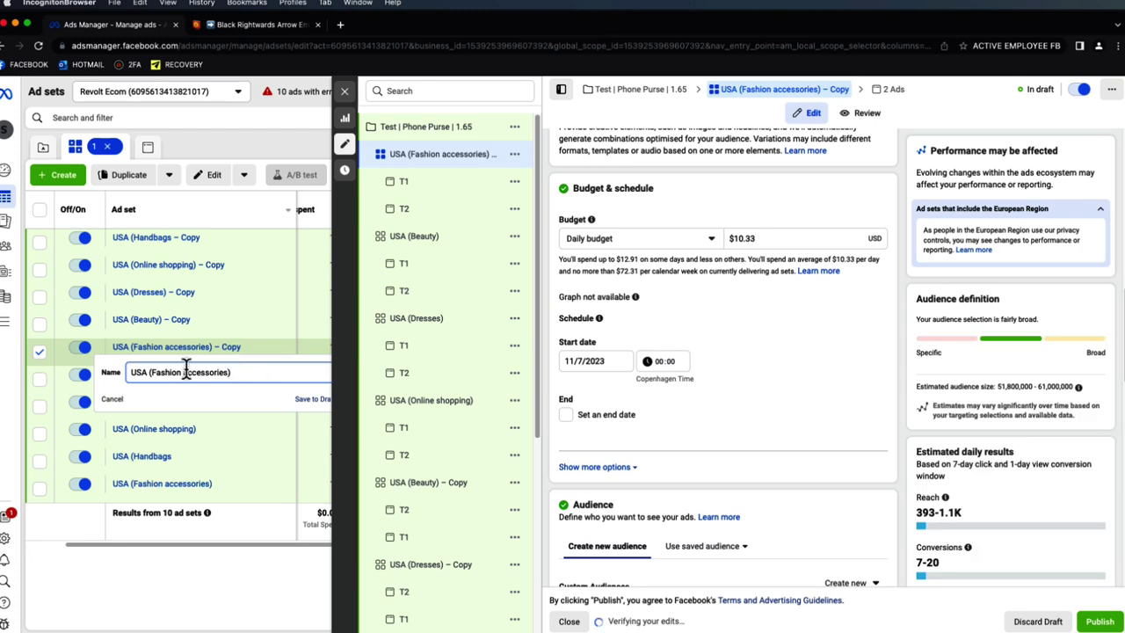
left_click(132, 372)
type("EX")
left_click_drag(159, 372, 129, 375)
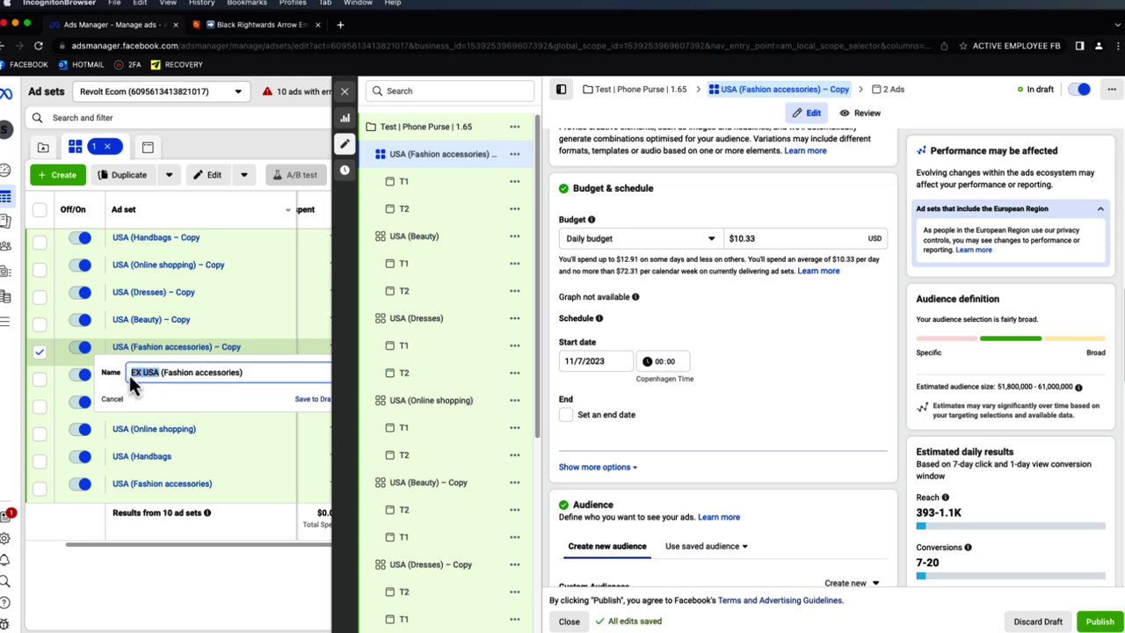
key("super+c")
left_click(302, 404)
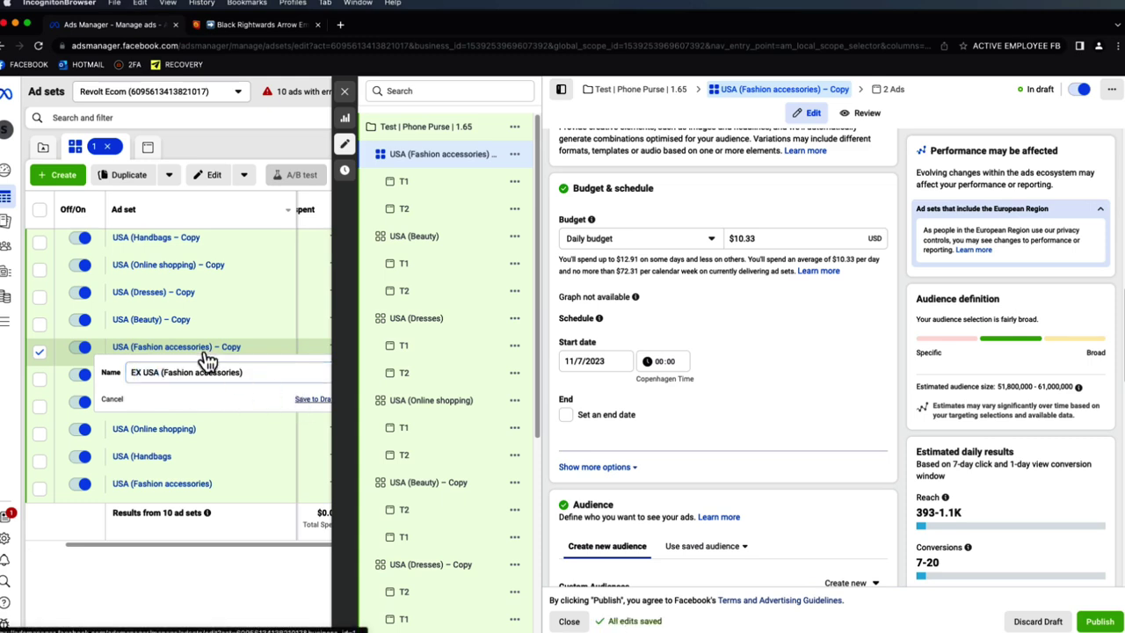
- Rename the USA (Beauty) copy to EX USA (Beauty)
left_click(199, 319)
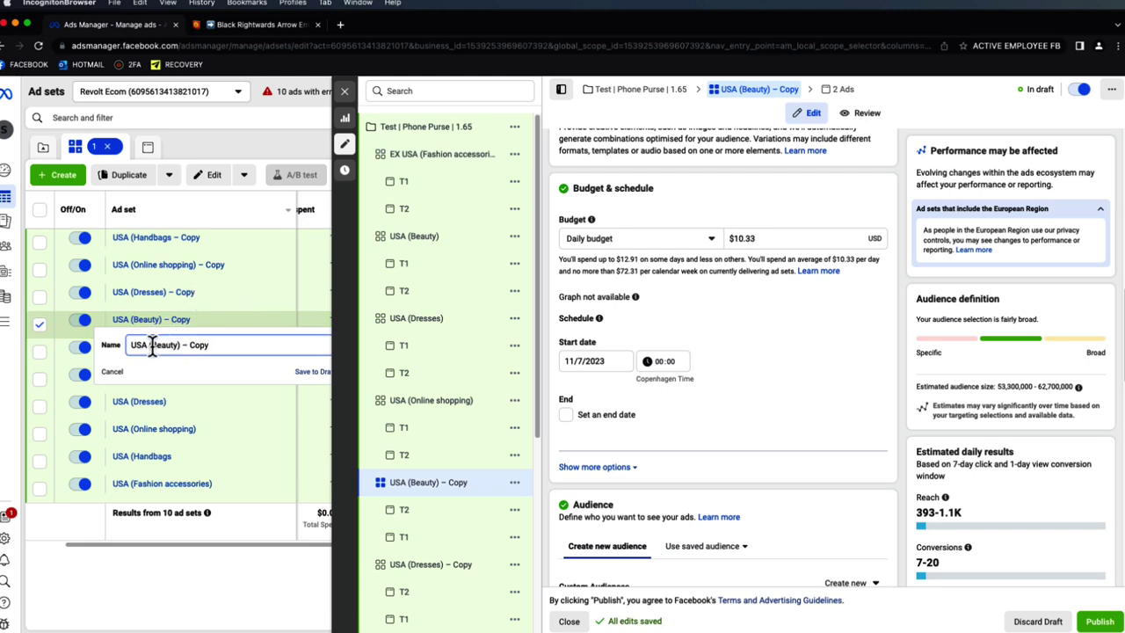
double_click(139, 345)
key("super+v")
left_click_drag(220, 344, 191, 345)
key("BackSpace")
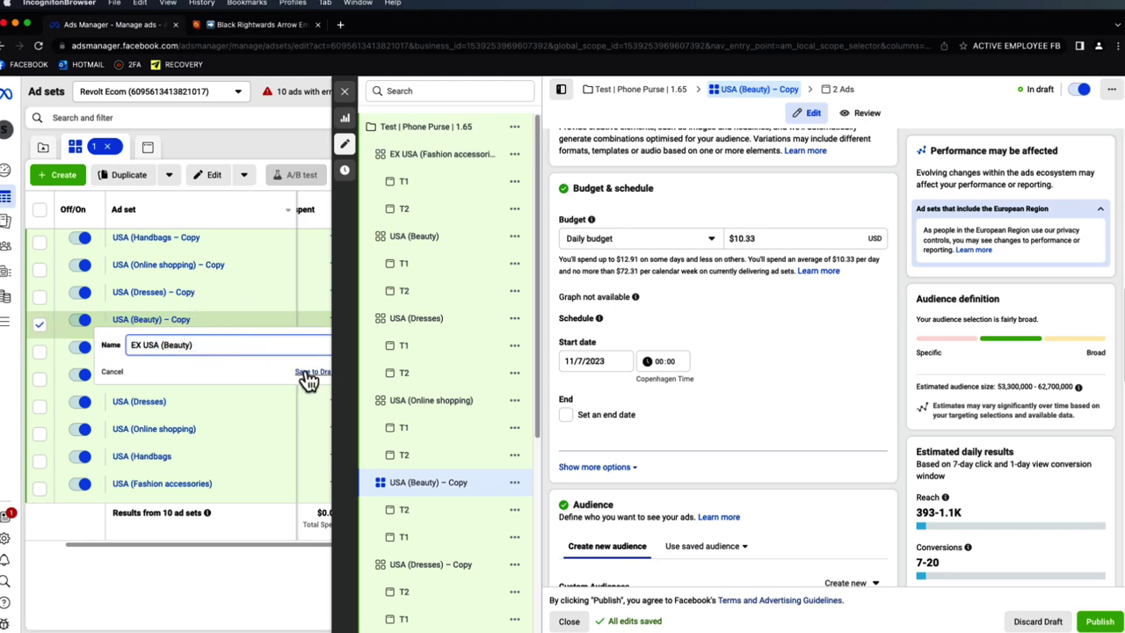
left_click(312, 373)
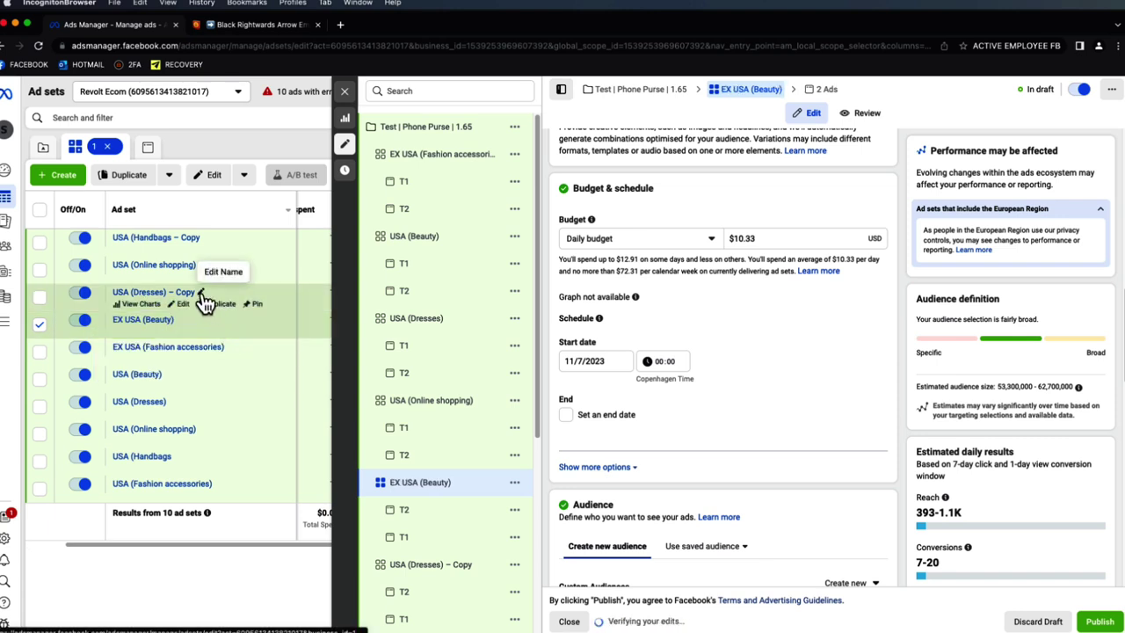
- Rename the Dresses and Online shopping copies to EX USA (Dresses) and EX USA (Online shopping)
left_click(201, 291)
left_click(129, 318)
type("EX")
left_click_drag(226, 318, 200, 318)
key("BackSpace")
left_click(310, 344)
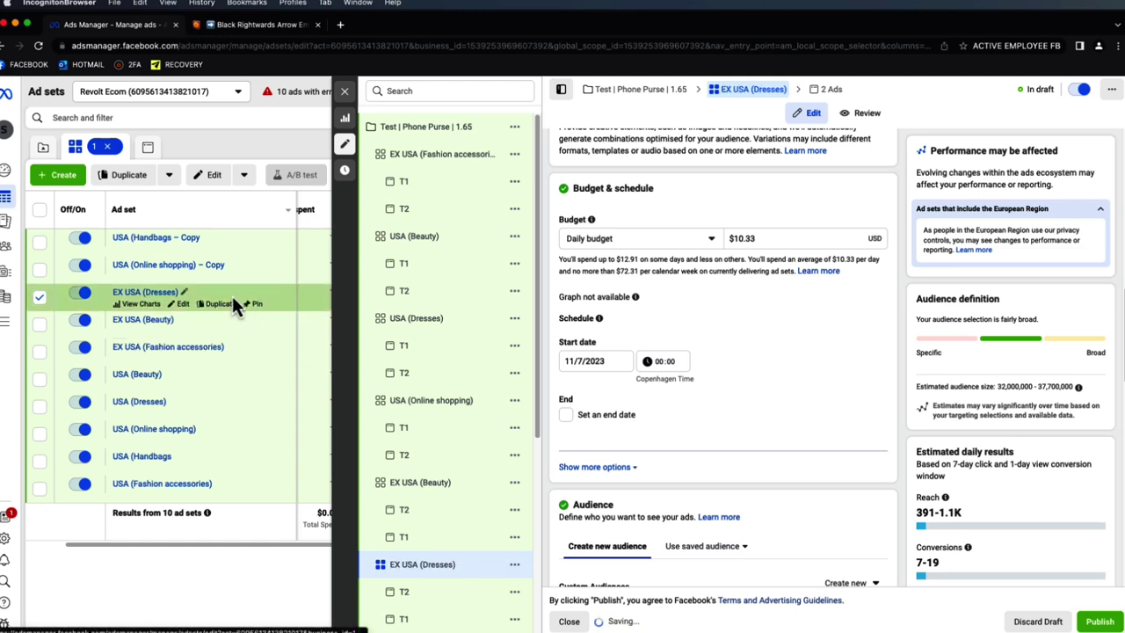
left_click(232, 266)
left_click(129, 290)
type("EX")
left_click_drag(258, 290, 226, 292)
key("BackSpace")
left_click(312, 318)
- Rename the Handbags copy to EX USA (Handbags), save USA (Handbags), and close the editor
left_click(208, 241)
left_click_drag(148, 264, 128, 266)
type("EX USA")
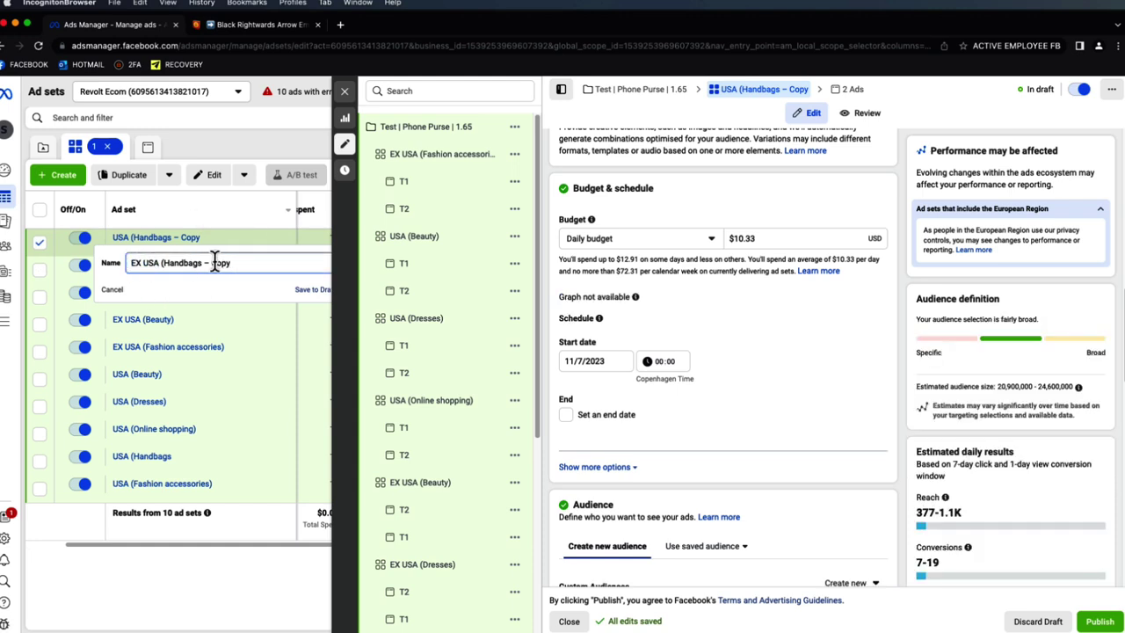
left_click_drag(230, 263, 203, 263)
type(")")
left_click(309, 291)
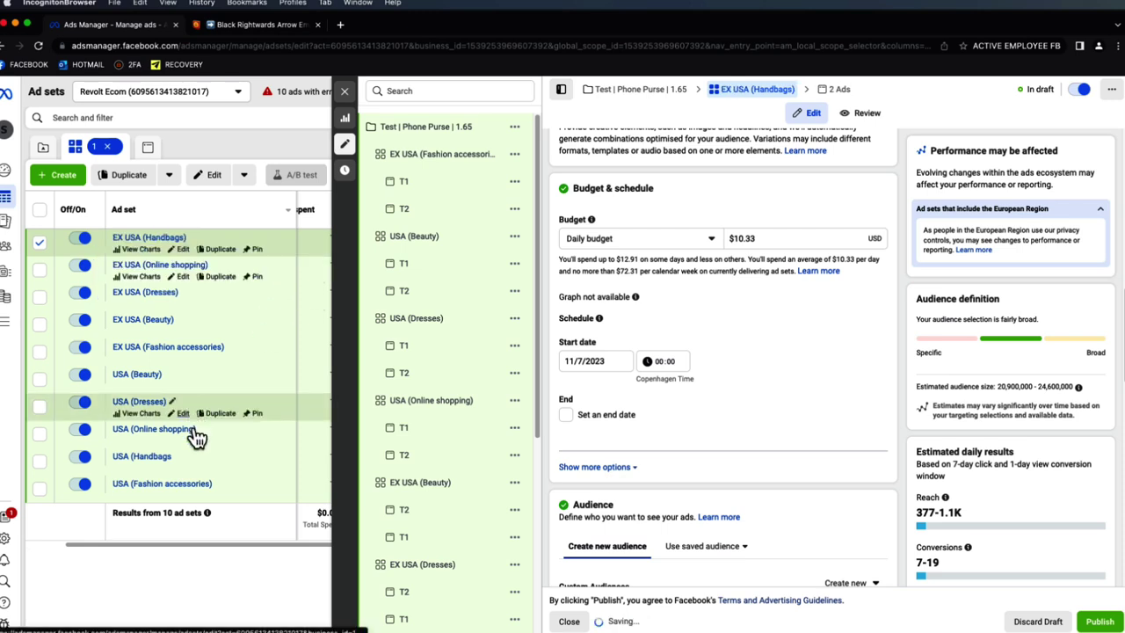
left_click(178, 458)
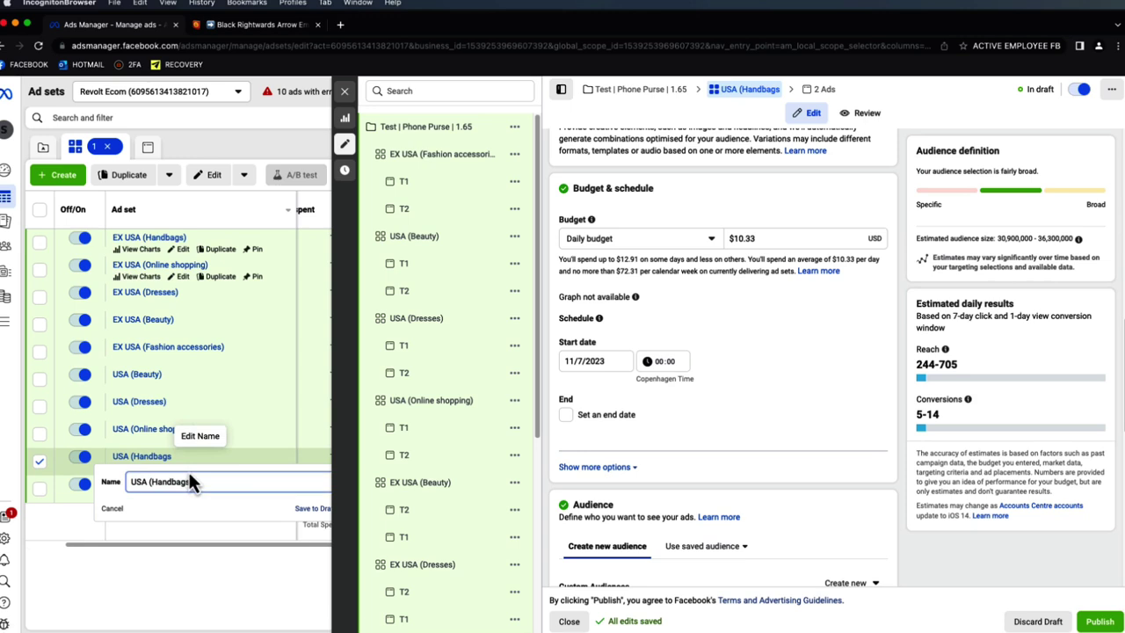
left_click(318, 510)
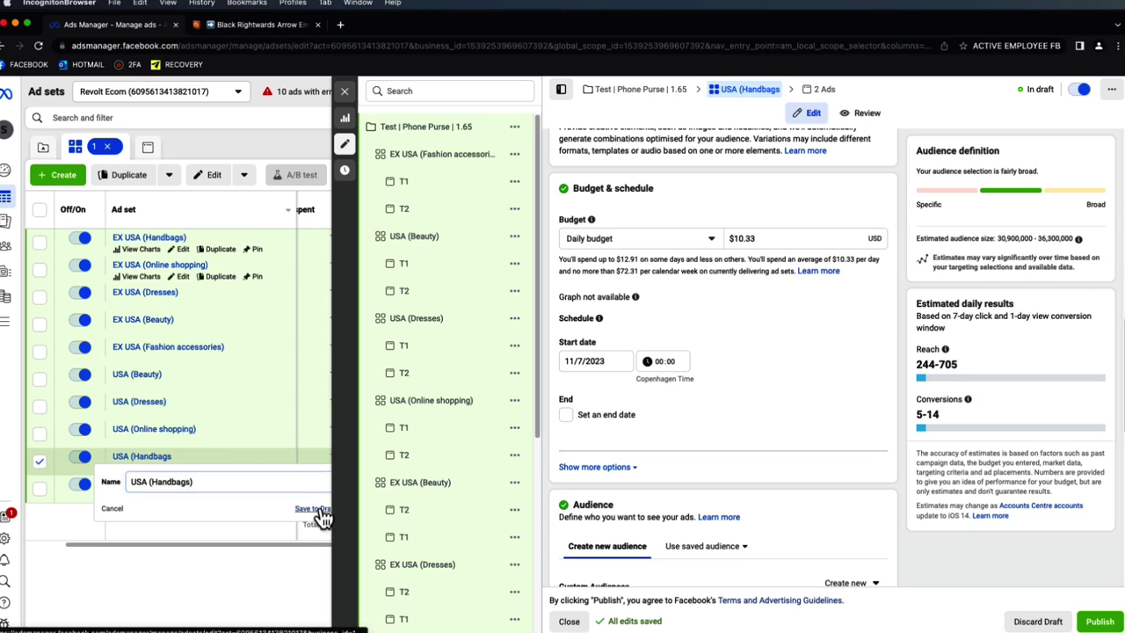
left_click(346, 92)
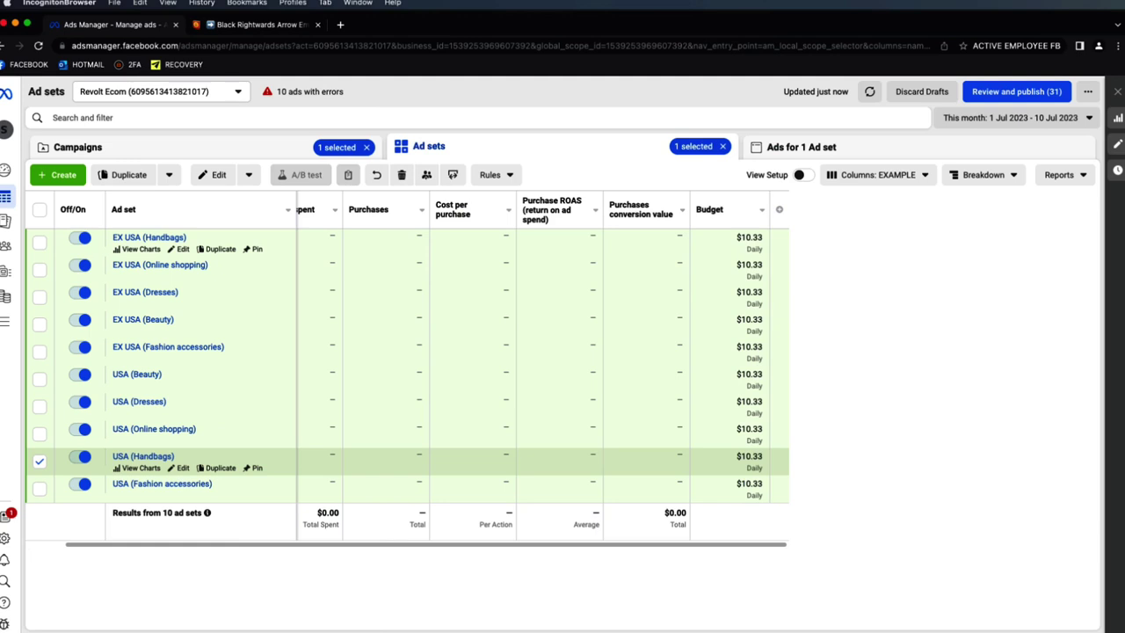
- Check the campaign strategy screenshot, then return to Ads Manager and deselect USA (Handbags)
key("super+Tab")
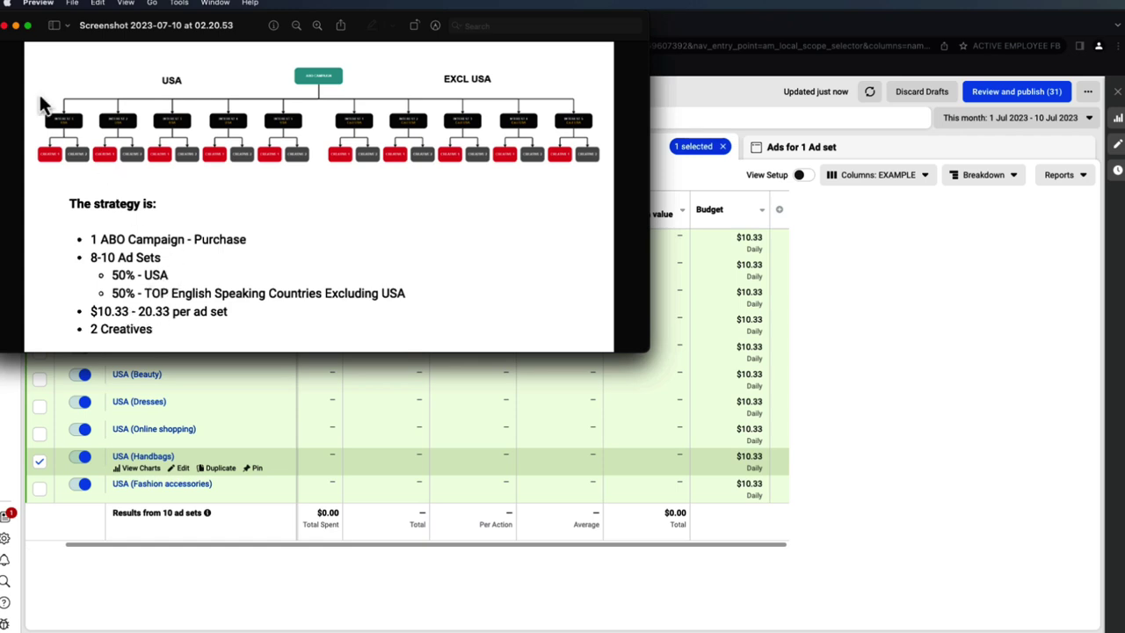
left_click(6, 25)
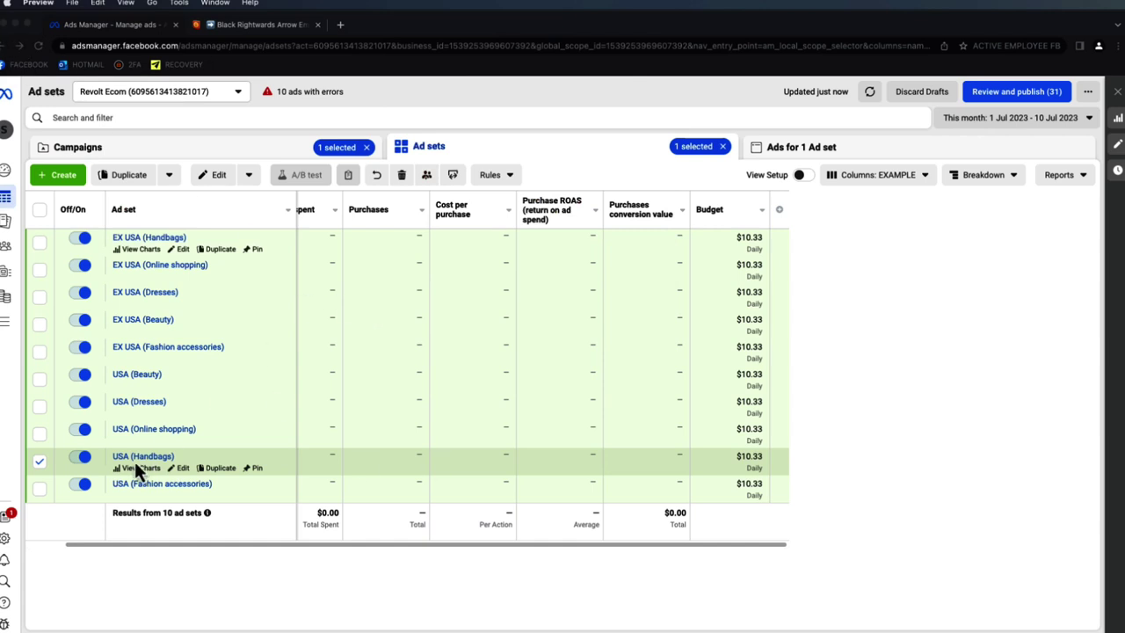
left_click(41, 462)
left_click(39, 461)
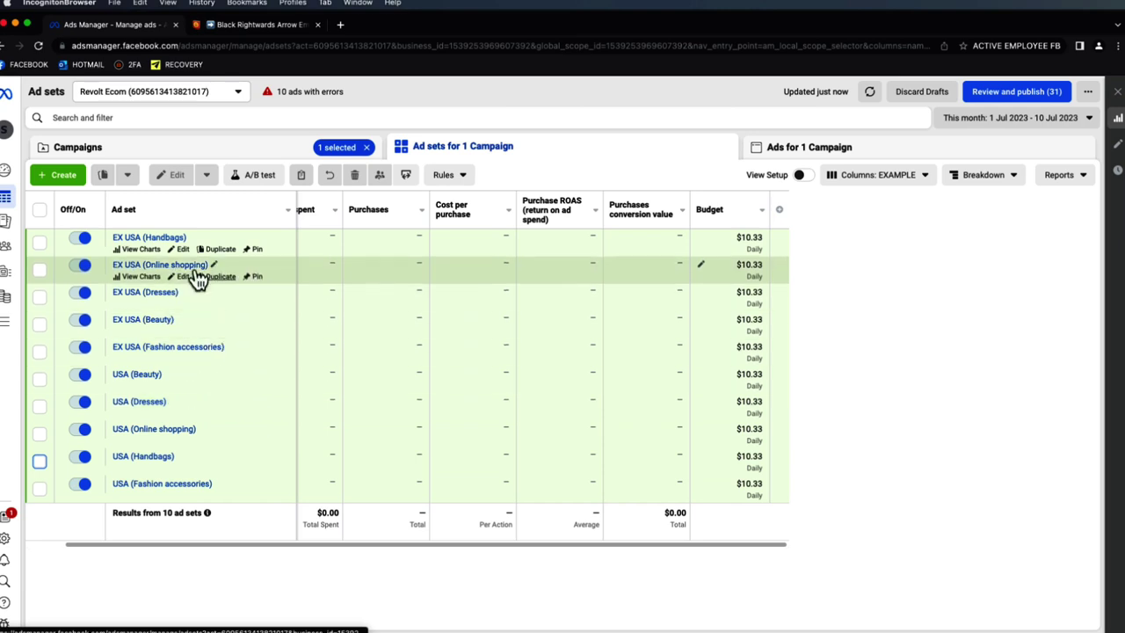
- Review the campaign, its 10 ad sets and its 20 ads
left_click(301, 151)
left_click(516, 156)
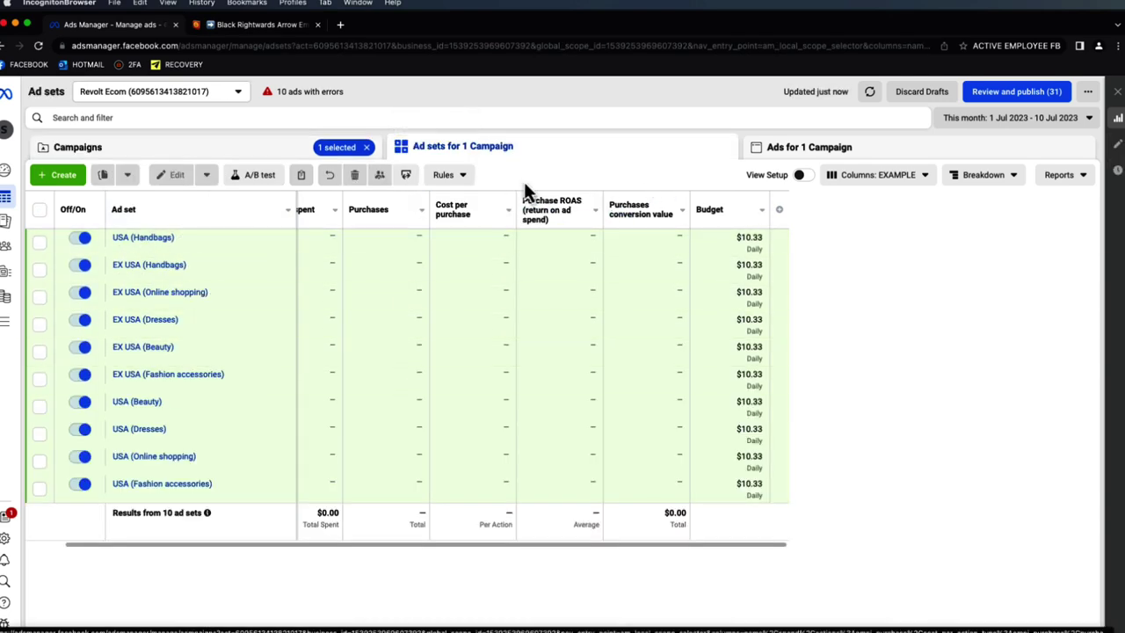
left_click(779, 147)
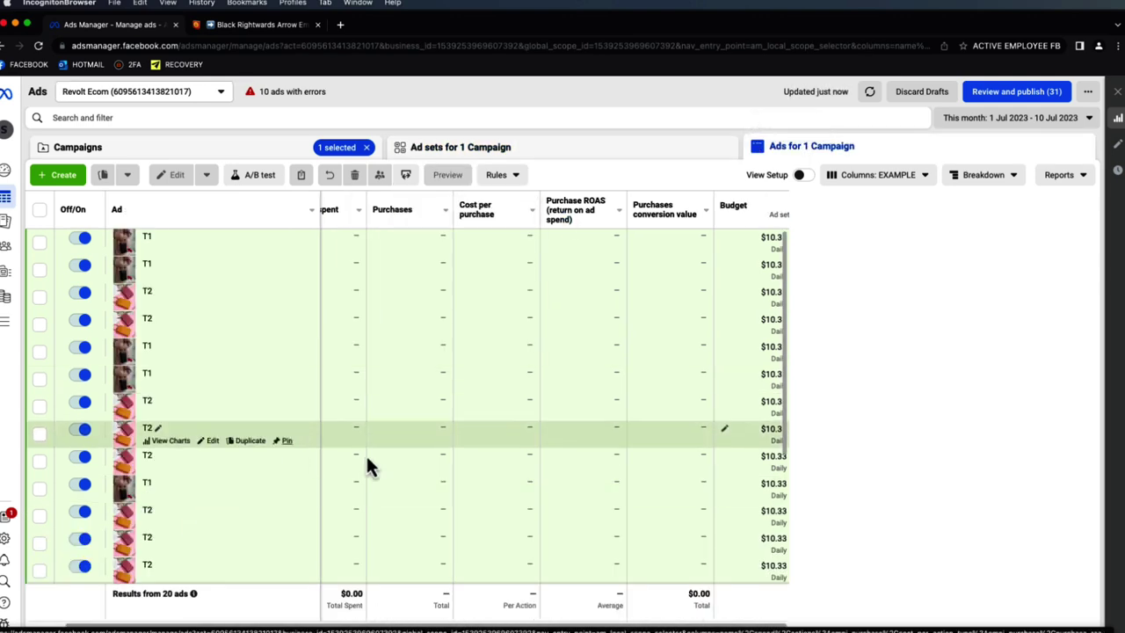
- Return to the campaigns view from the ads list
left_click(320, 157)
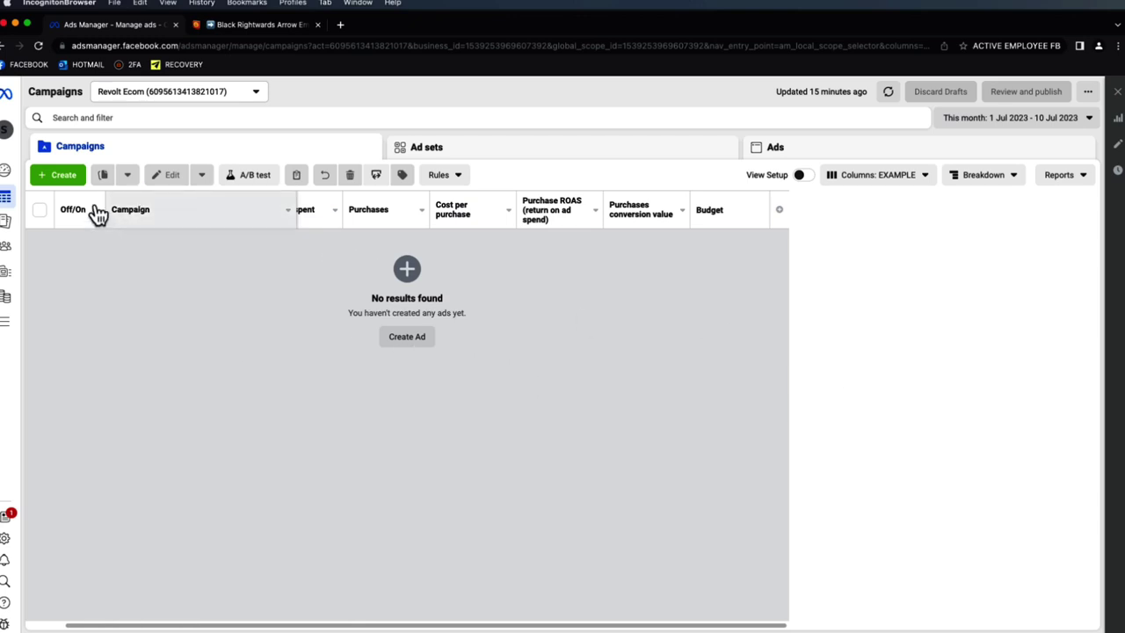
- Open the Create new campaign dialog with the green + Create button
left_click(66, 181)
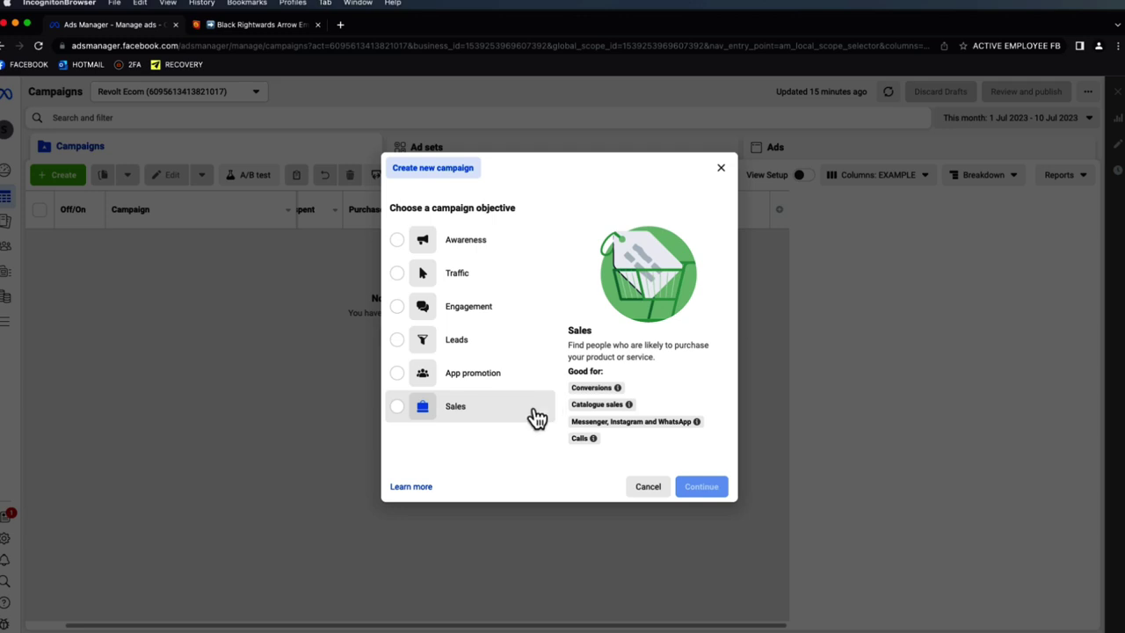
- Create a Sales campaign 'Test | Phone Purse | 1.65' with ad set 'Interest' and ad 'T1'
left_click(537, 414)
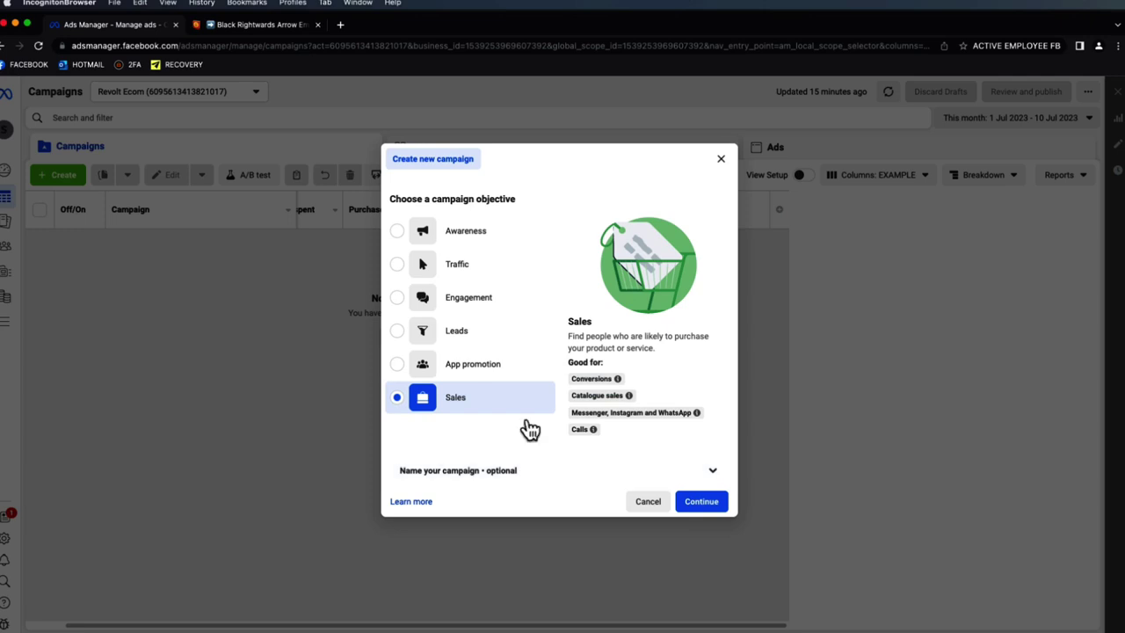
left_click(534, 471)
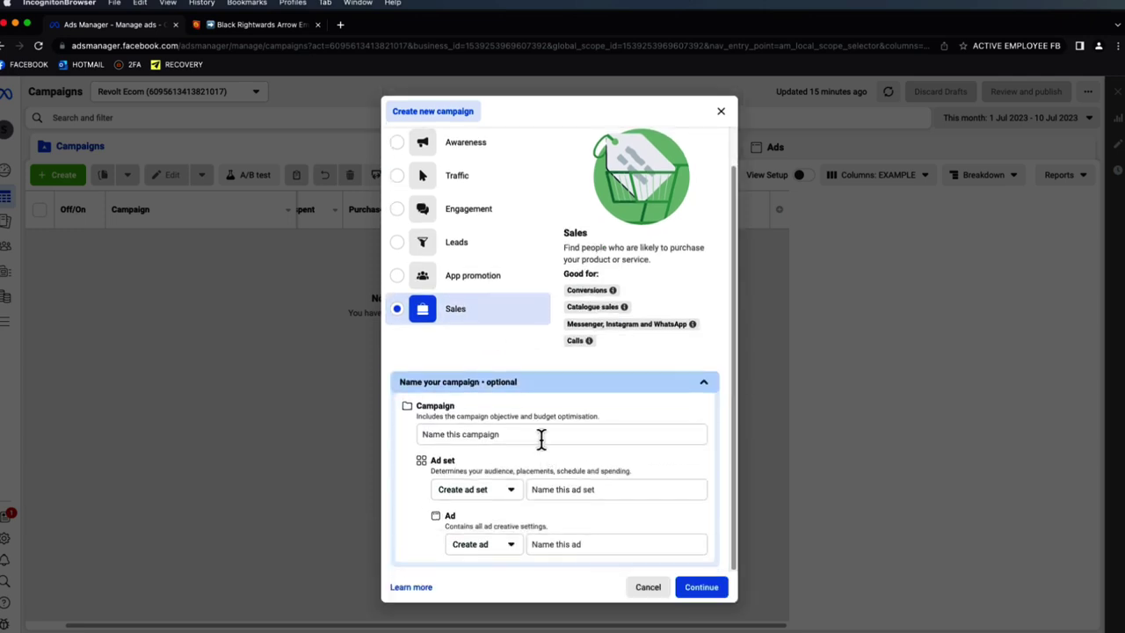
left_click(541, 437)
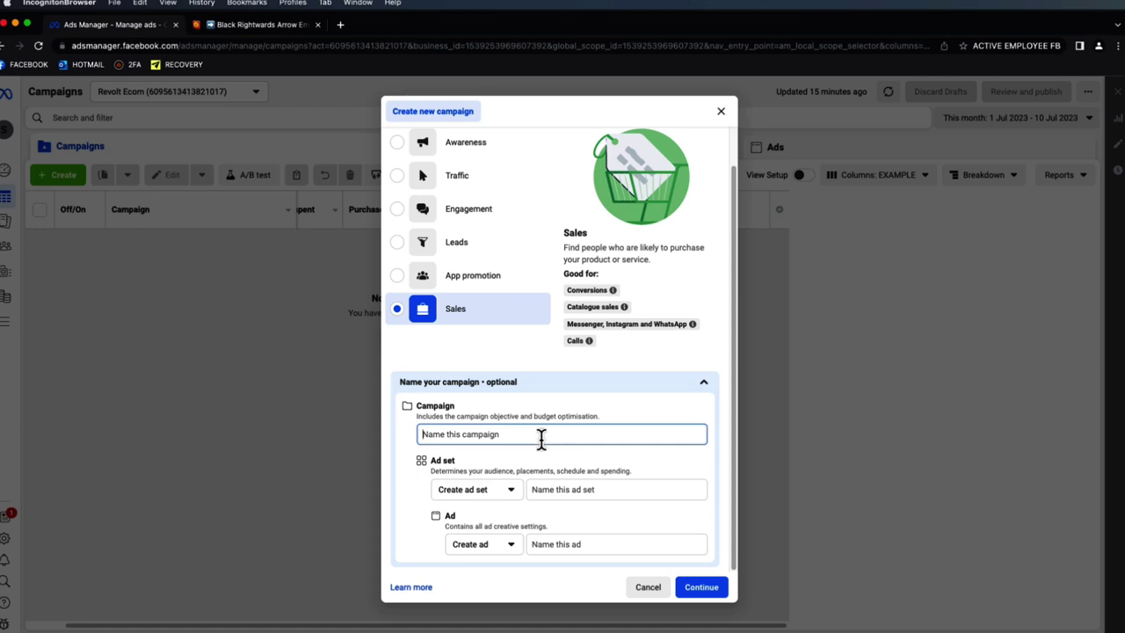
type("Test | Phone Purse | 1.65")
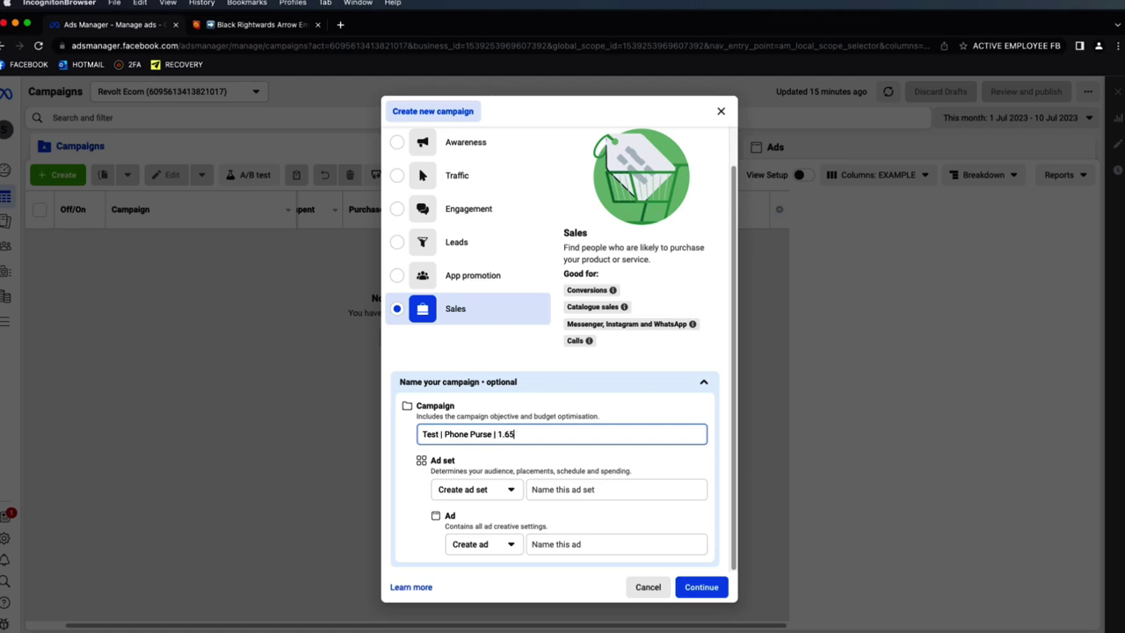
left_click(580, 488)
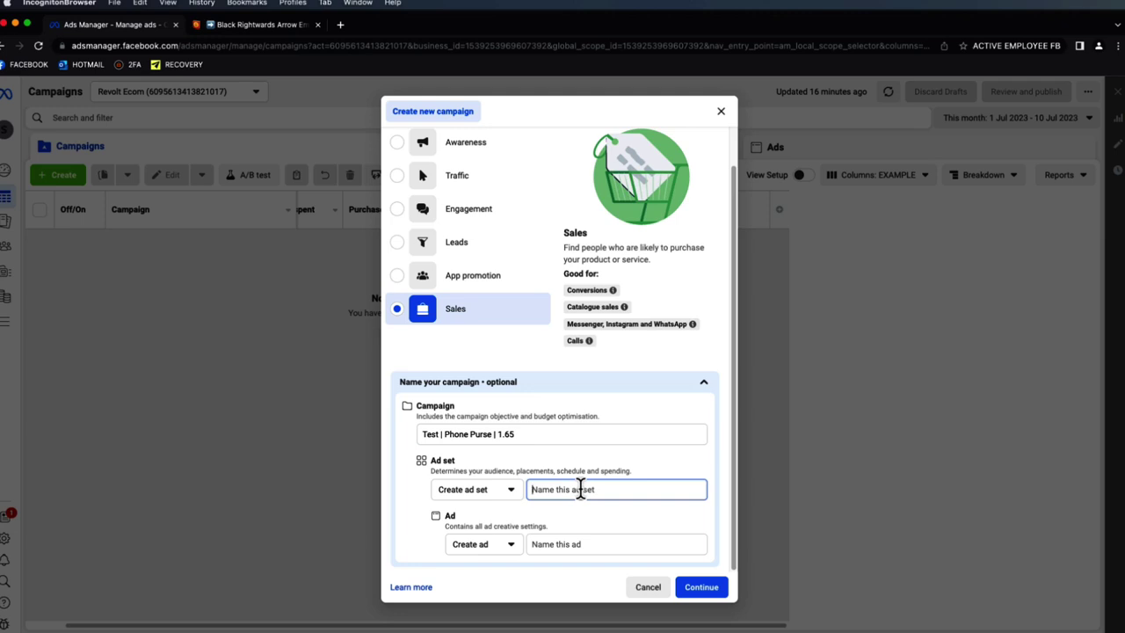
type("Interest")
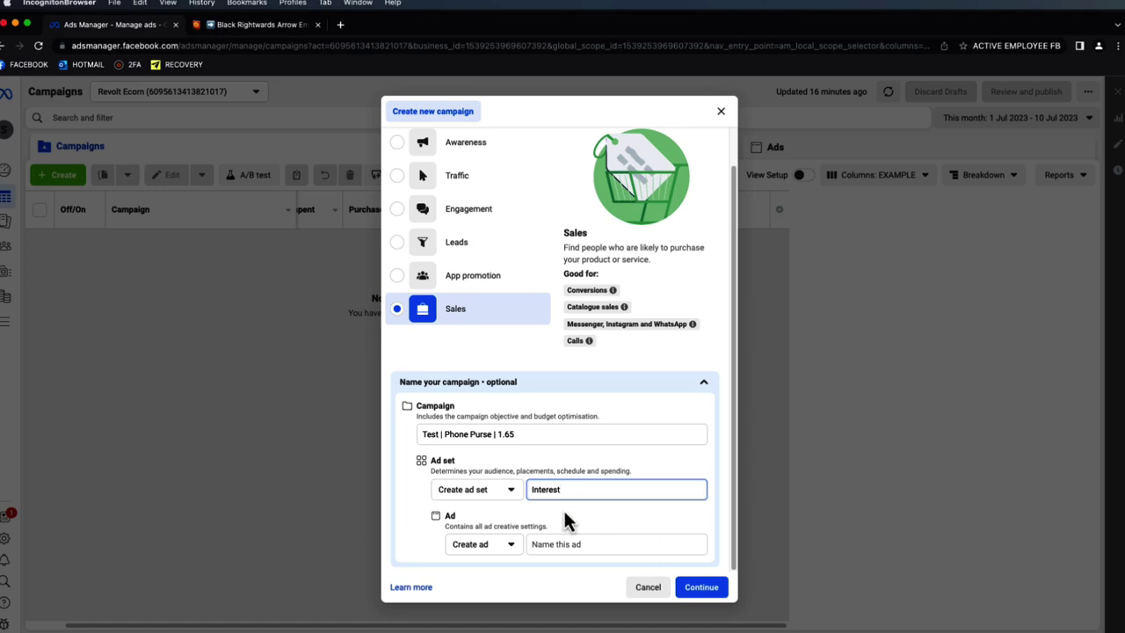
left_click(603, 543)
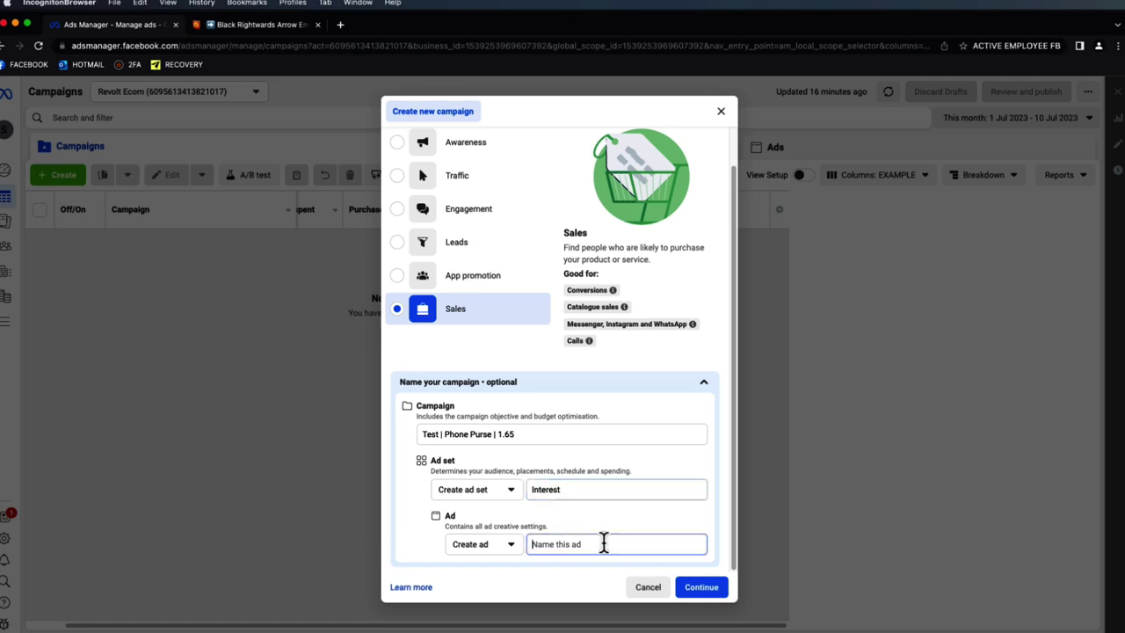
type("T1")
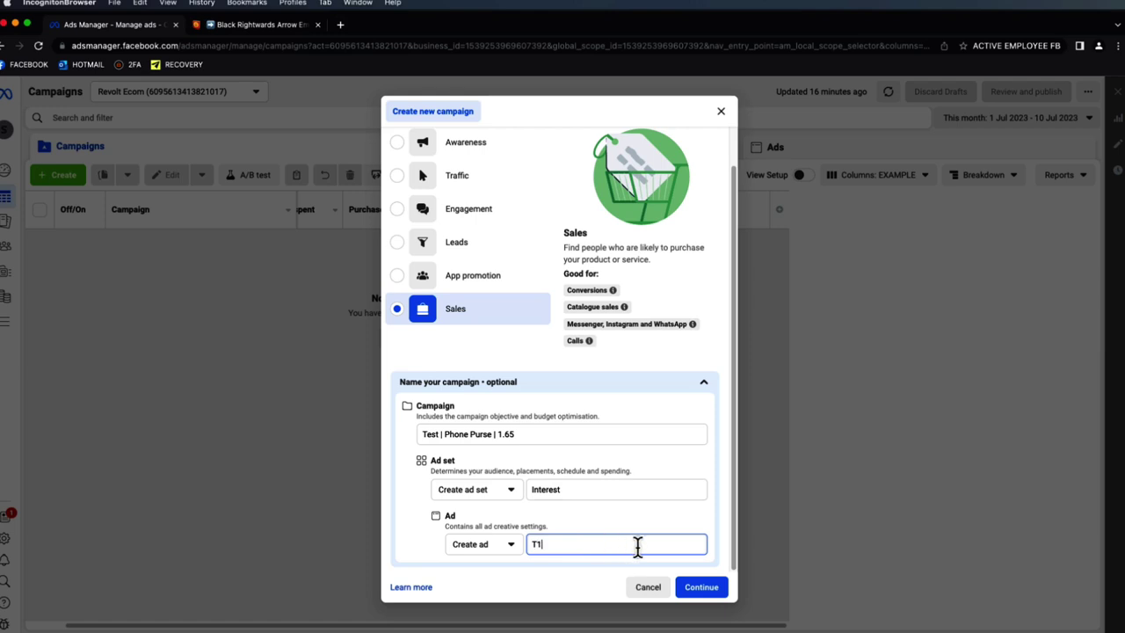
left_click(700, 589)
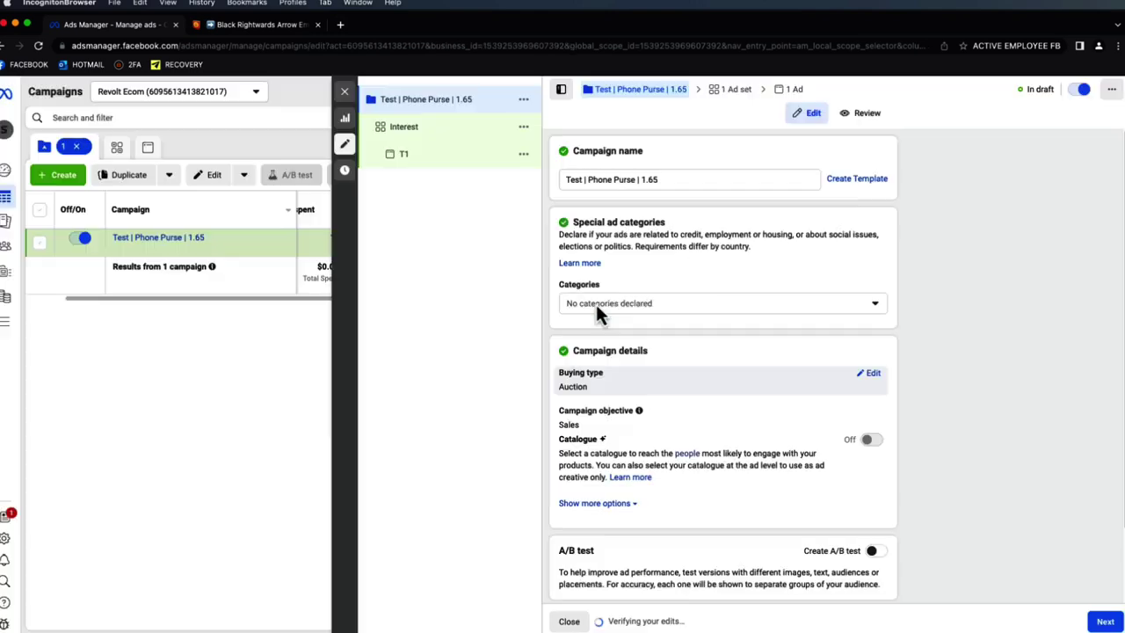
- Scroll through the new campaign's settings, then open the Interest ad set
scroll(894, 413, "down", 2)
scroll(787, 177, "up", 2)
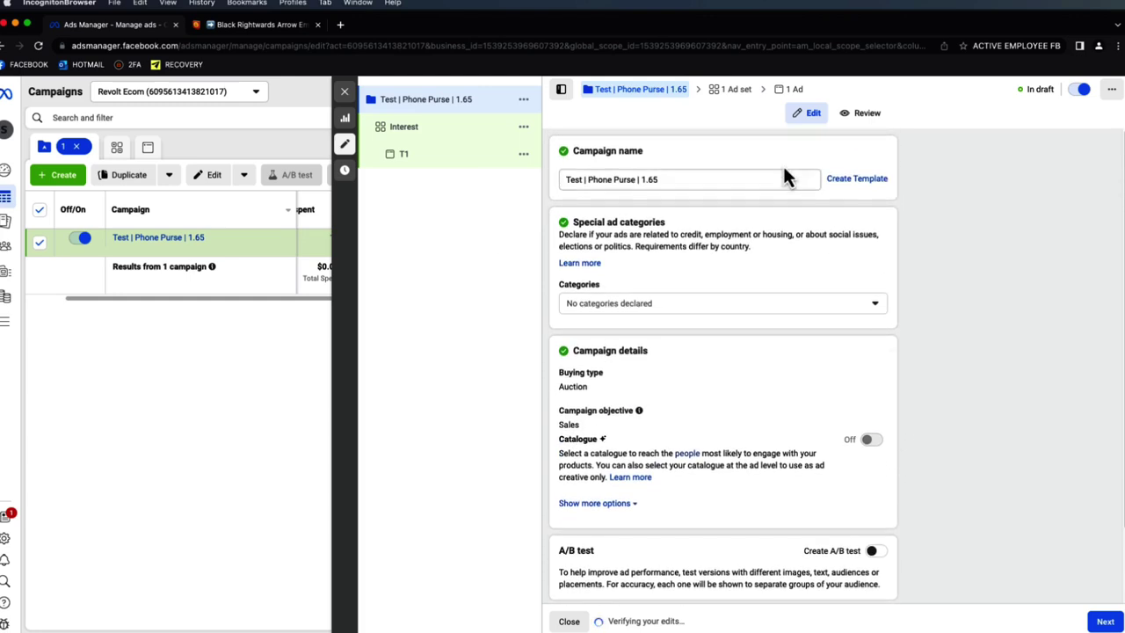
scroll(850, 377, "down", 2)
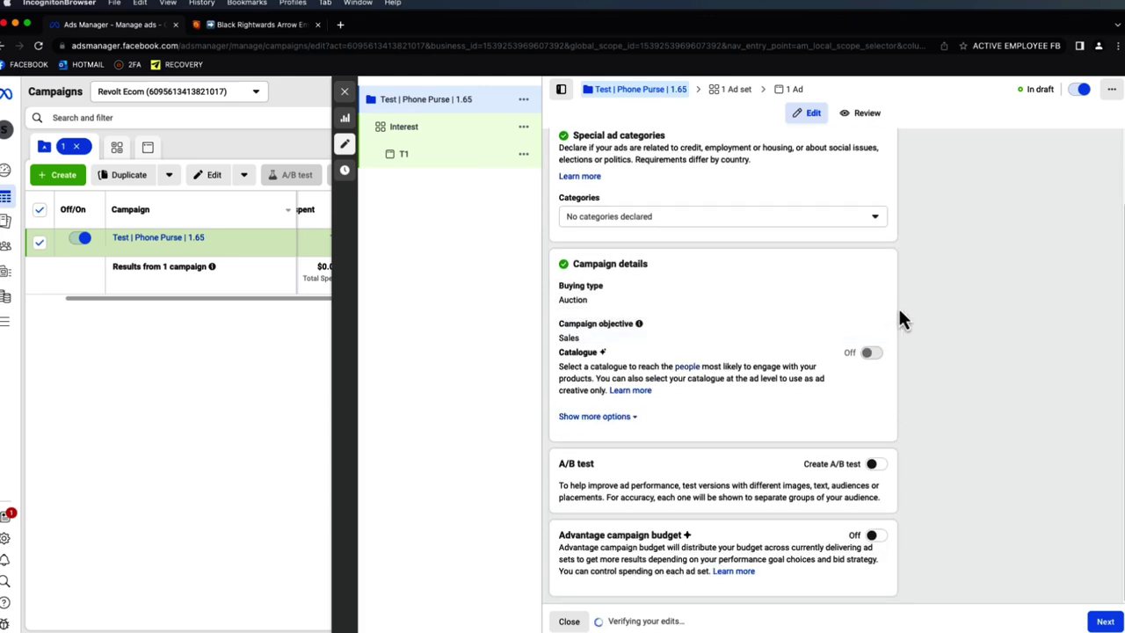
scroll(886, 323, "up", 2)
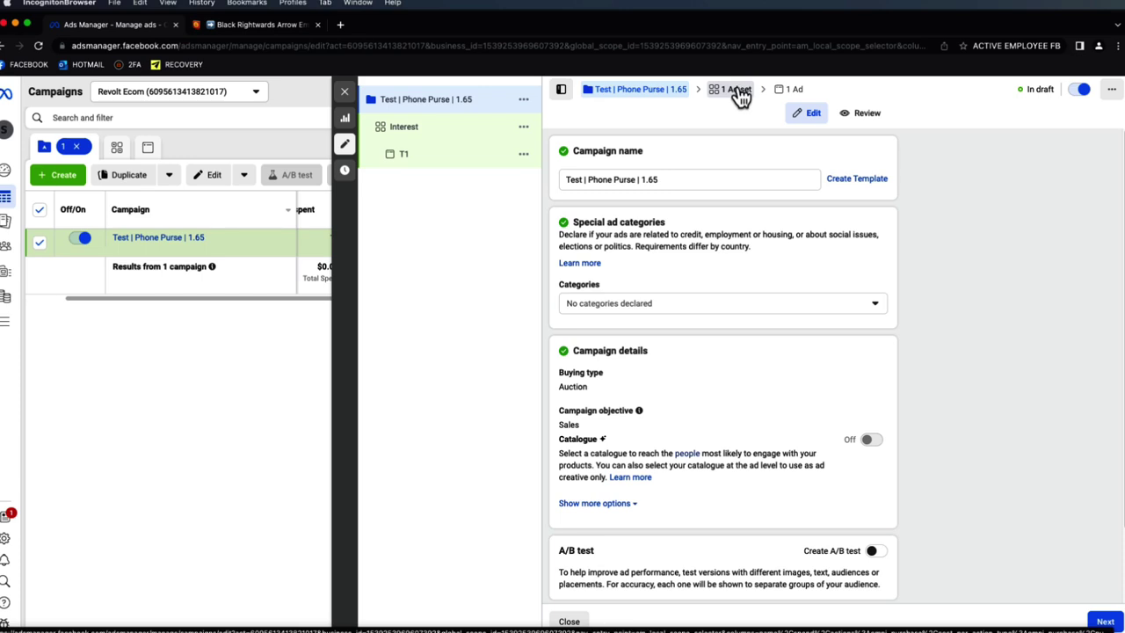
scroll(761, 185, "down", 3)
scroll(767, 248, "up", 3)
left_click(729, 89)
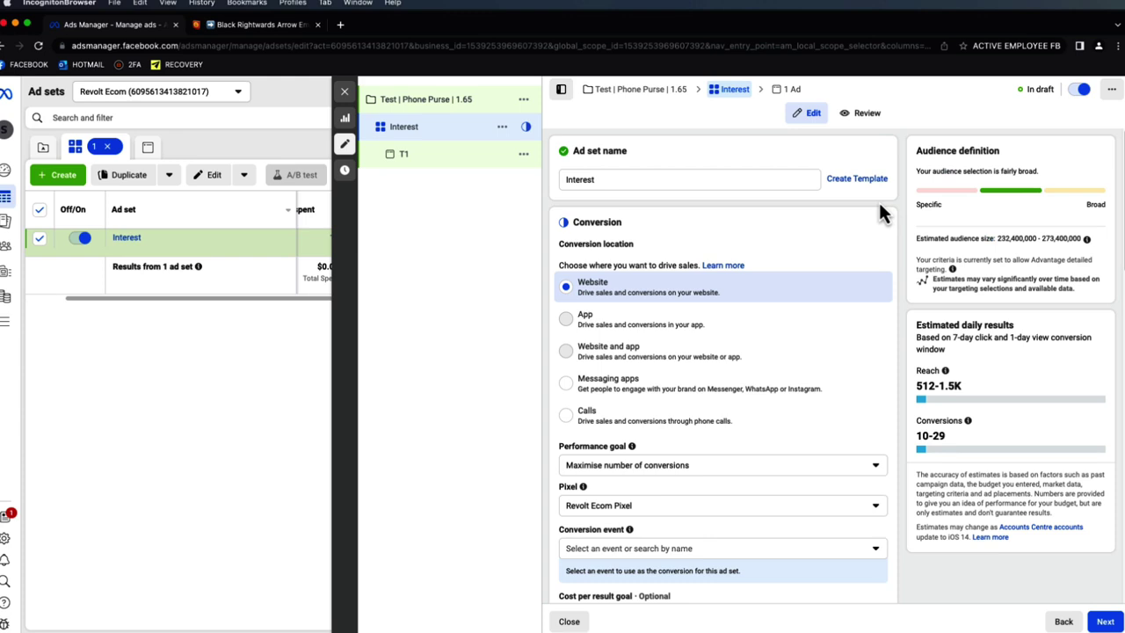
- Set the ad set's conversion event to Purchase and dismiss the optimisation warning
scroll(879, 219, "down", 5)
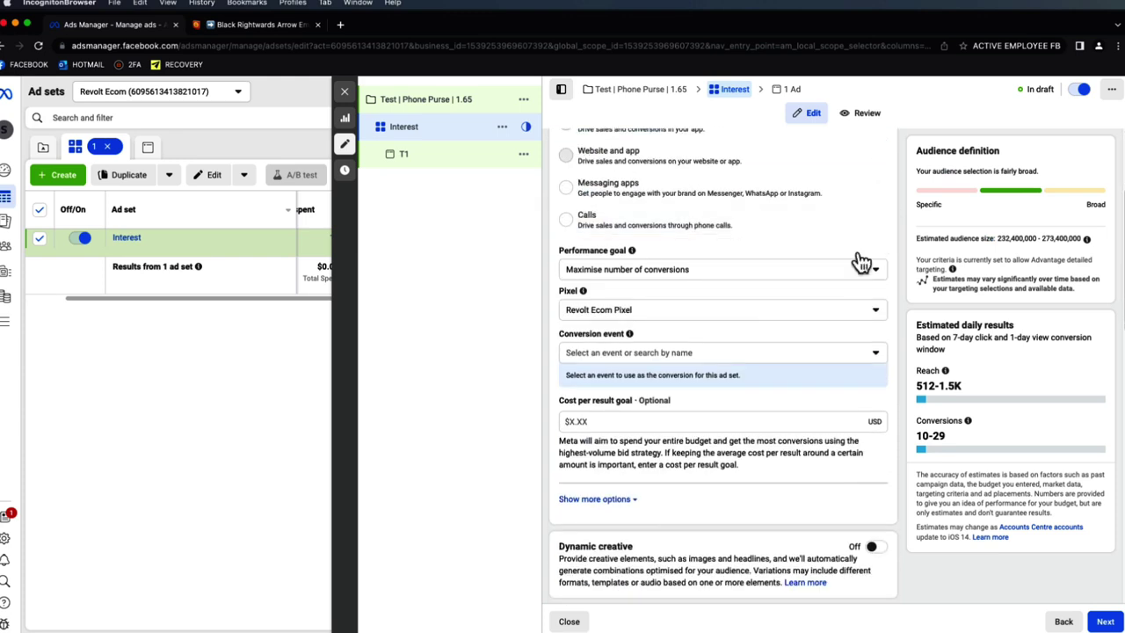
left_click(698, 352)
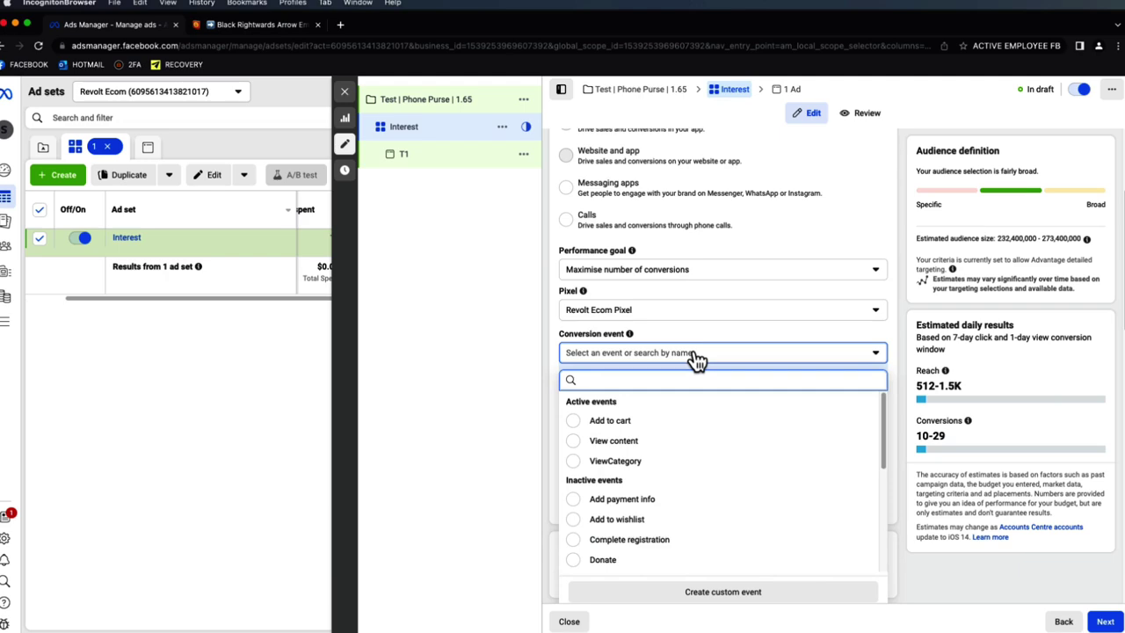
left_click(694, 355)
scroll(879, 325, "up", 5)
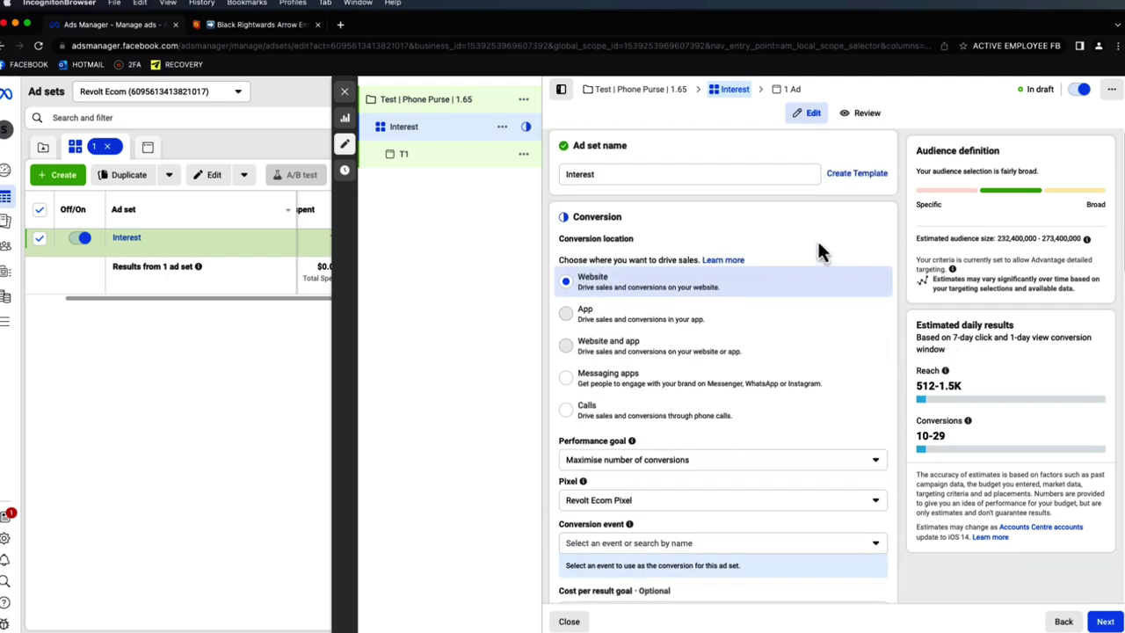
scroll(817, 255, "down", 6)
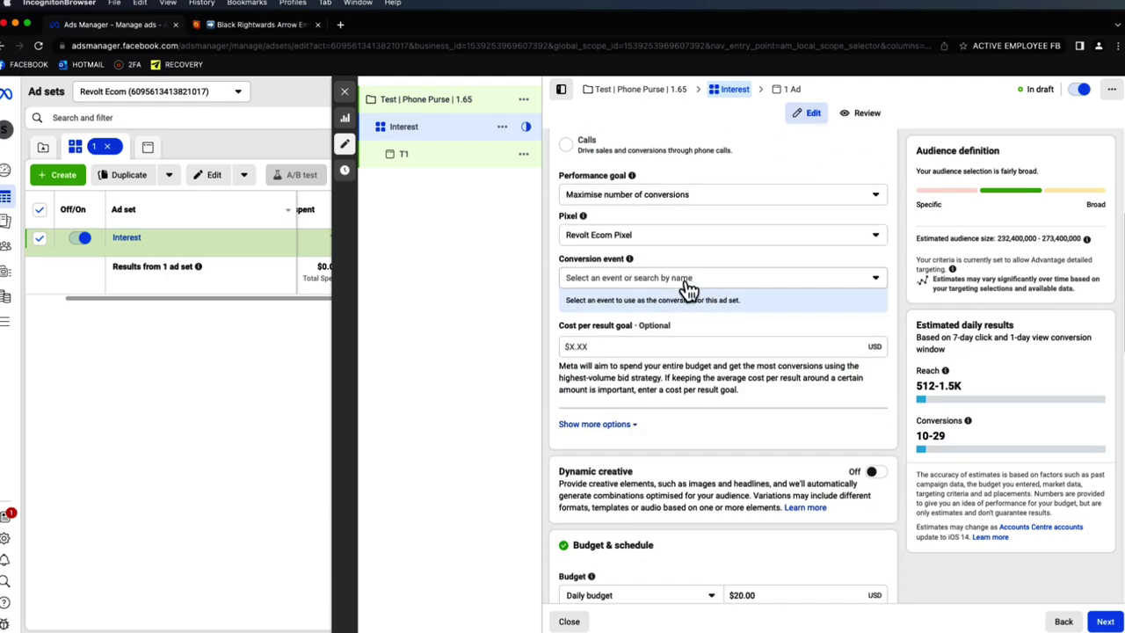
left_click(691, 279)
scroll(683, 413, "down", 2)
scroll(684, 420, "down", 1)
left_click(673, 413)
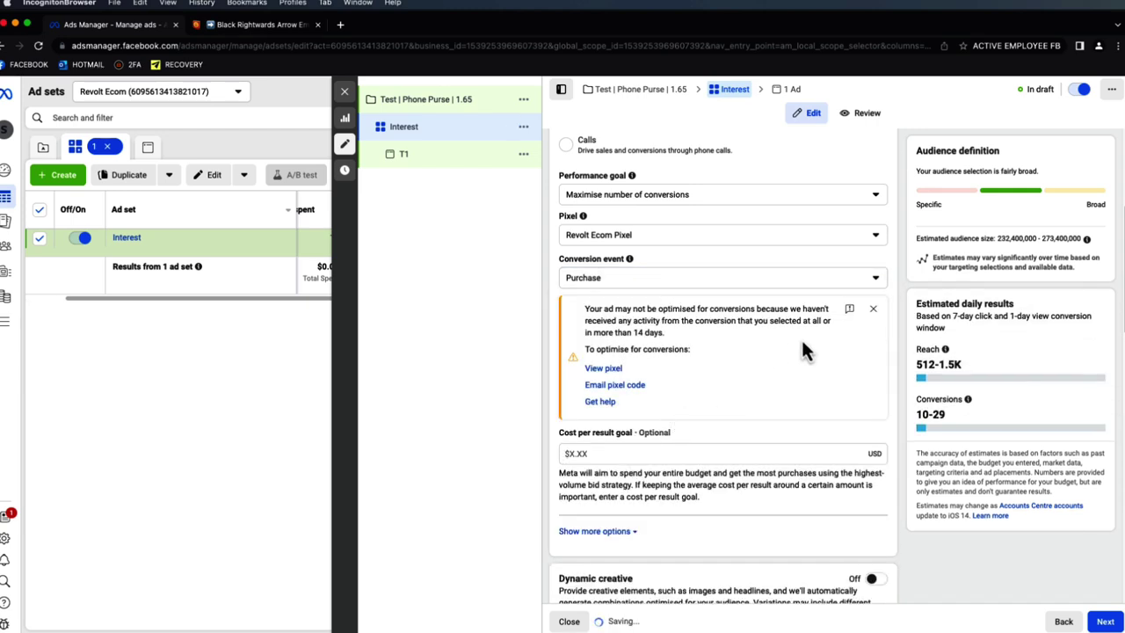
left_click(872, 309)
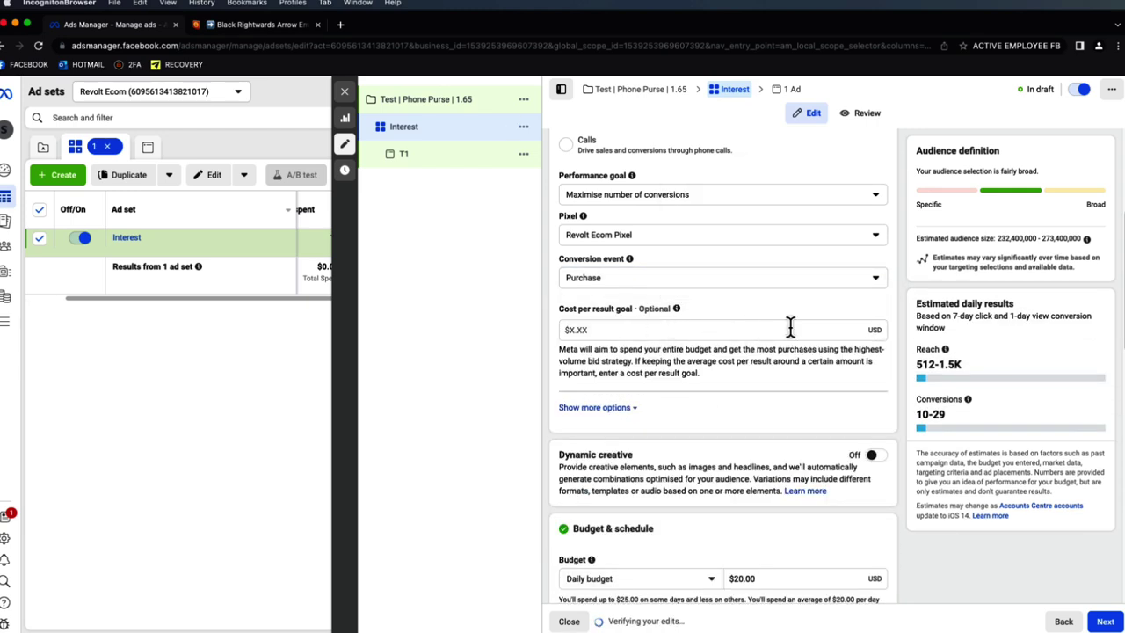
- Change the daily budget to $20.33
scroll(688, 329, "up", 2)
scroll(685, 298, "down", 3)
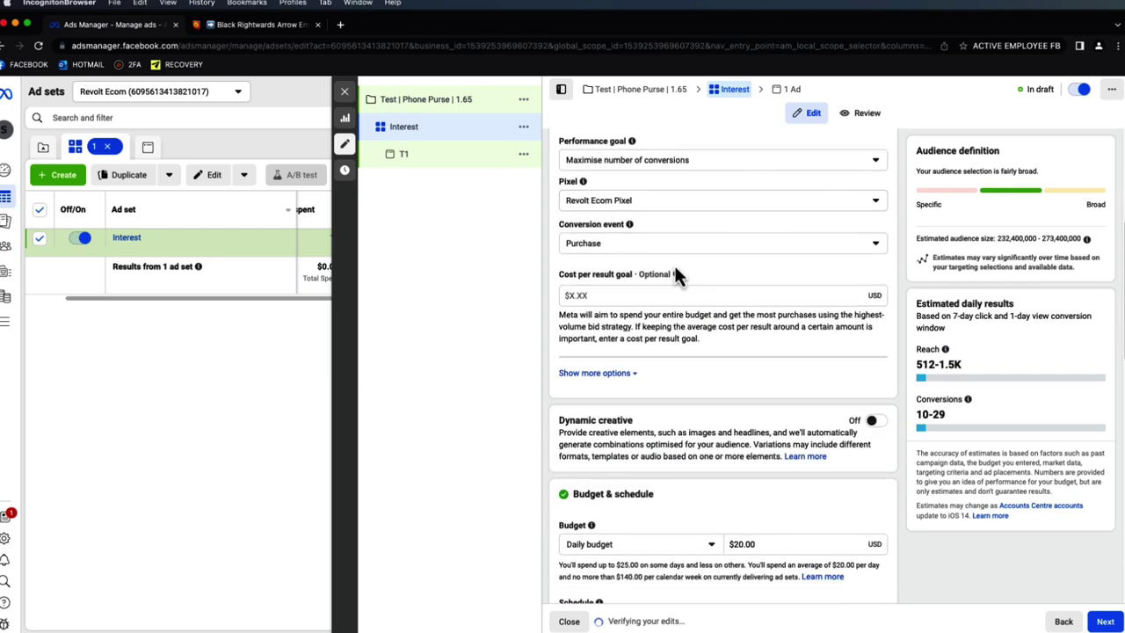
scroll(729, 290, "down", 2)
left_click(780, 429)
key("BackSpace")
key("BackSpace")
type("33")
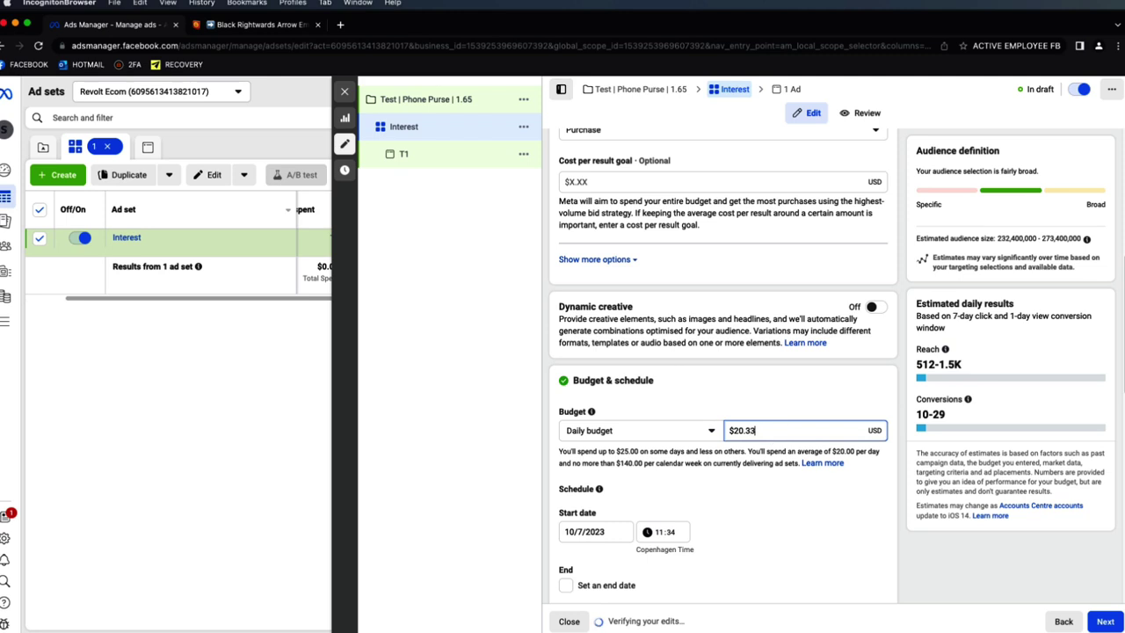
left_click(766, 371)
- Set the start date to 11/7/2023 at 00:00
scroll(765, 374, "down", 2)
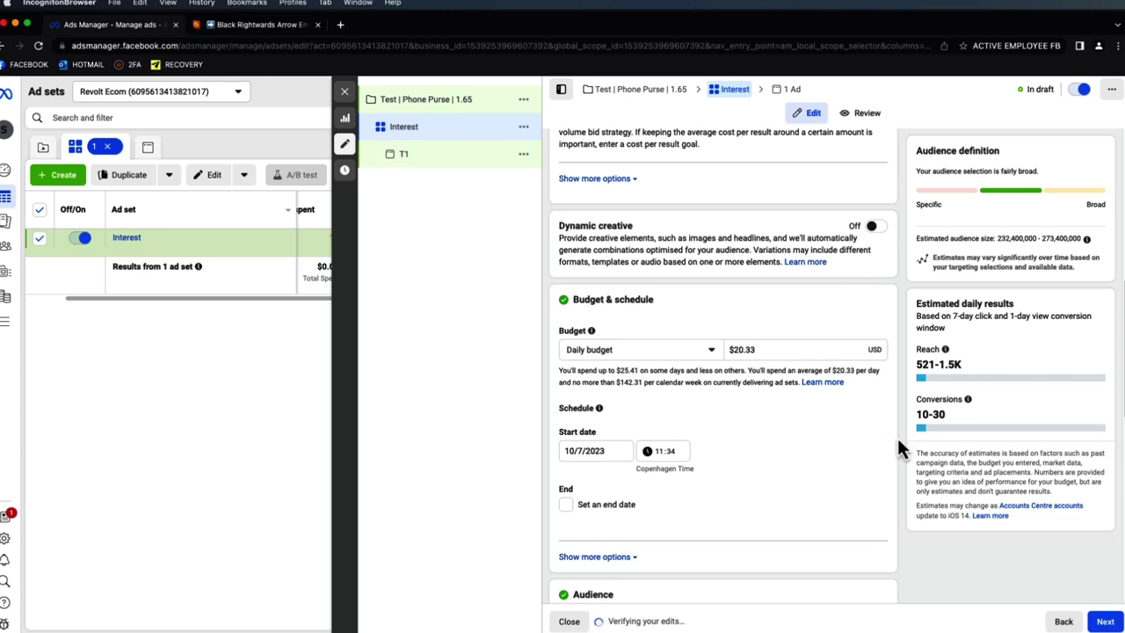
scroll(724, 431, "down", 1)
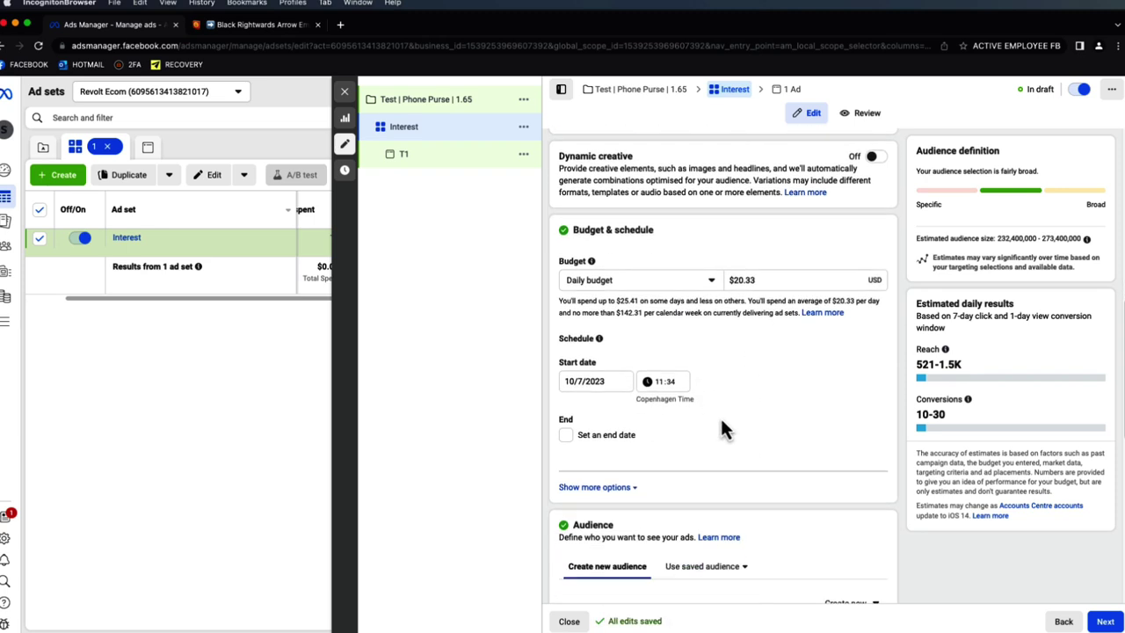
left_click(617, 380)
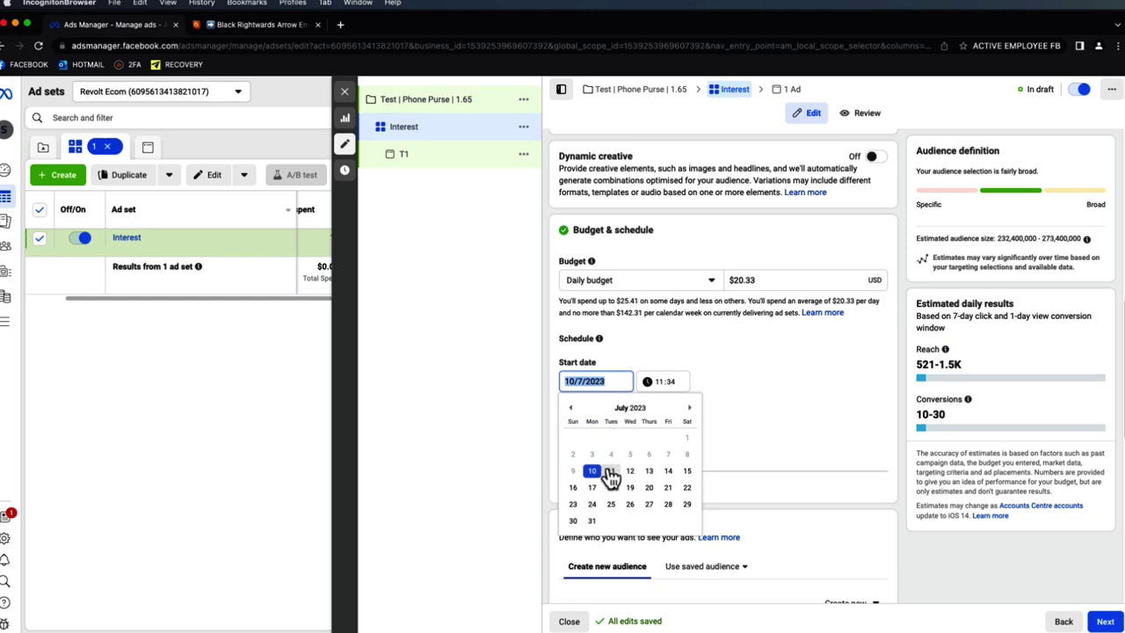
left_click(607, 472)
left_click(659, 384)
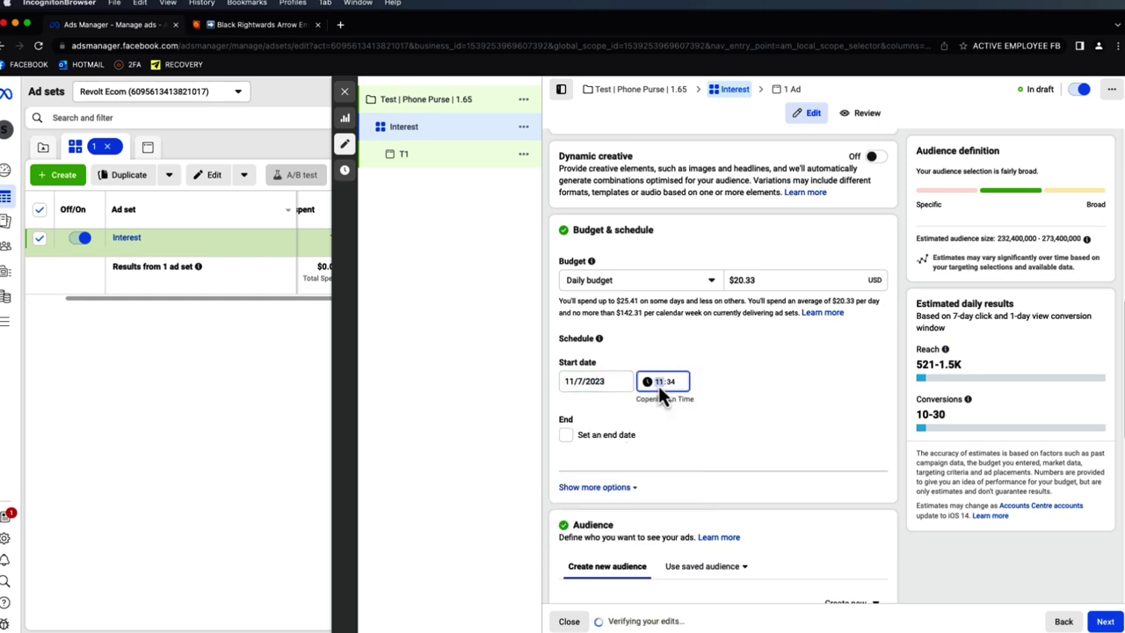
type("00:00")
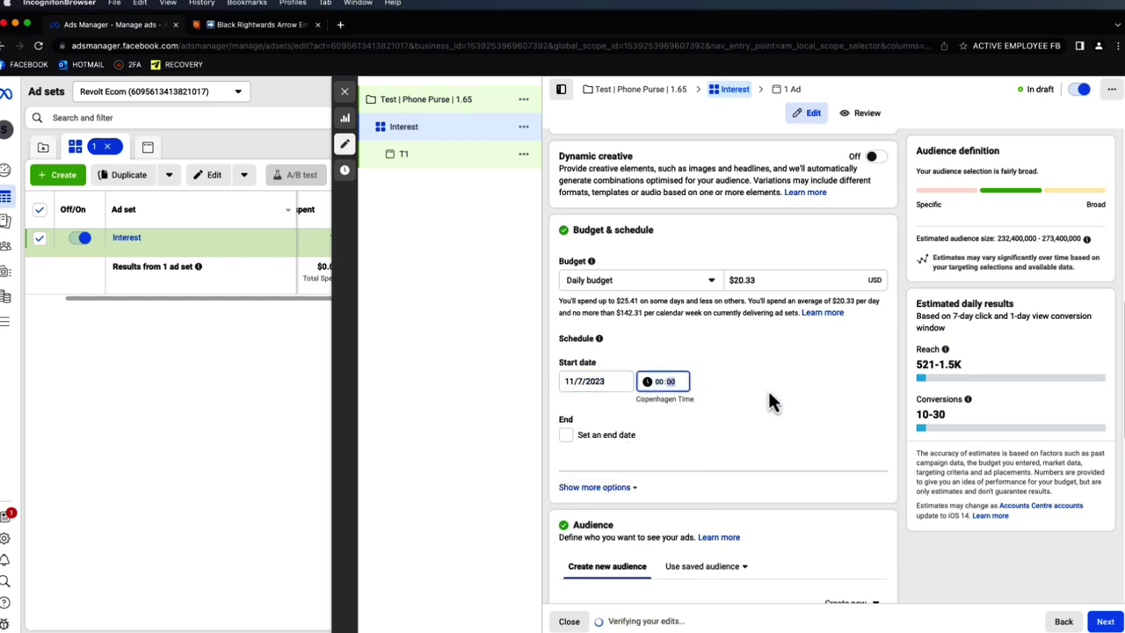
scroll(788, 393, "down", 8)
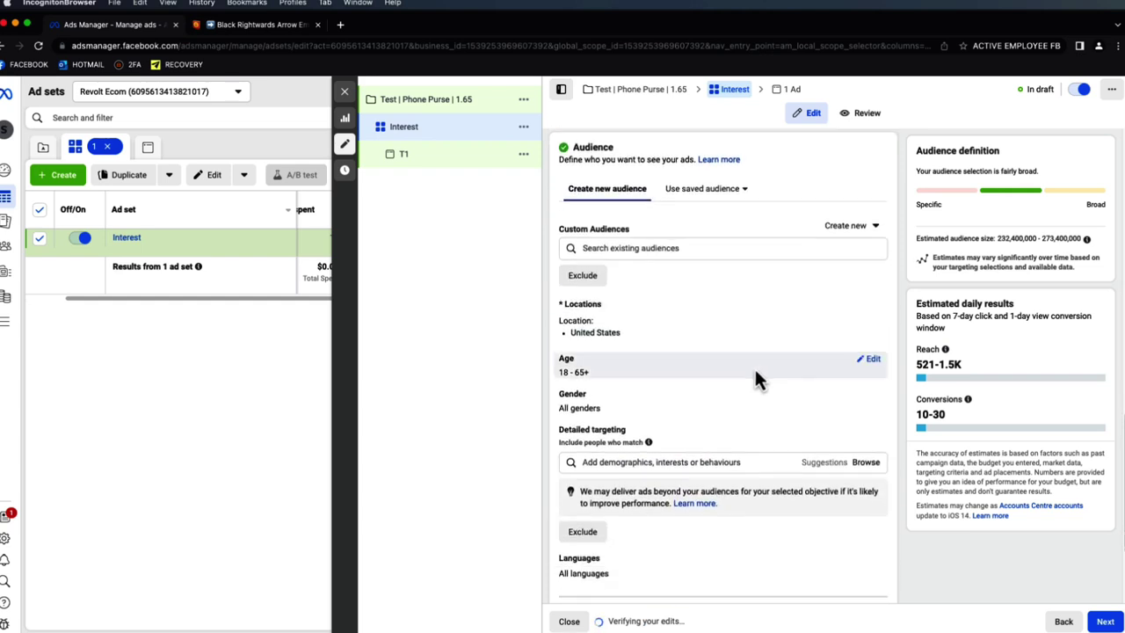
- Target Denmark instead of United States as the location
left_click(872, 299)
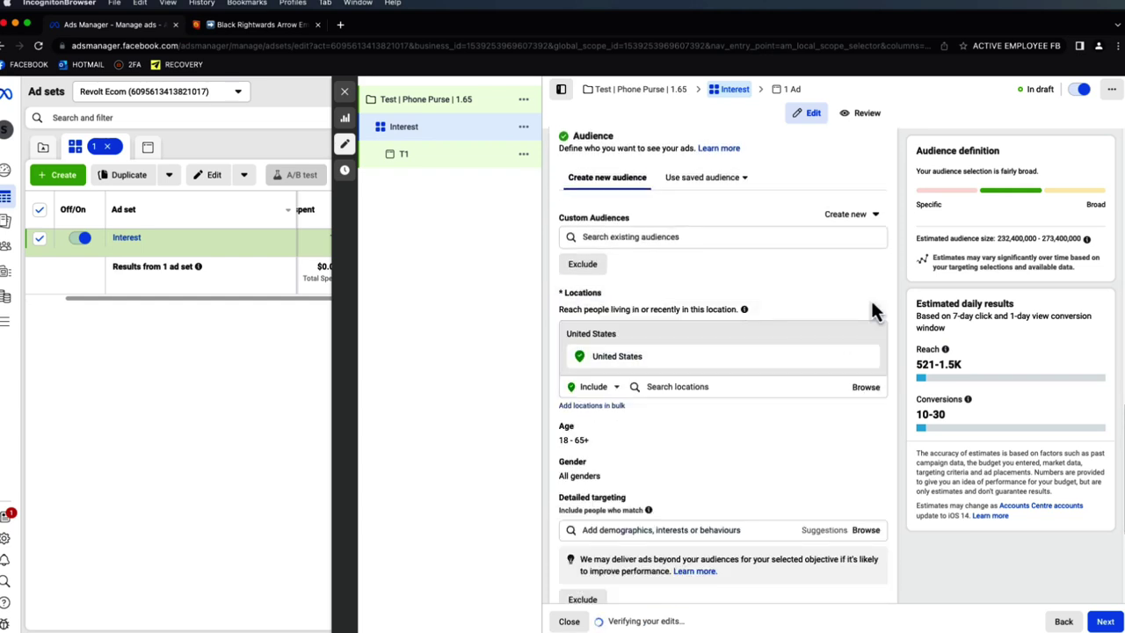
left_click(710, 385)
type("denmark")
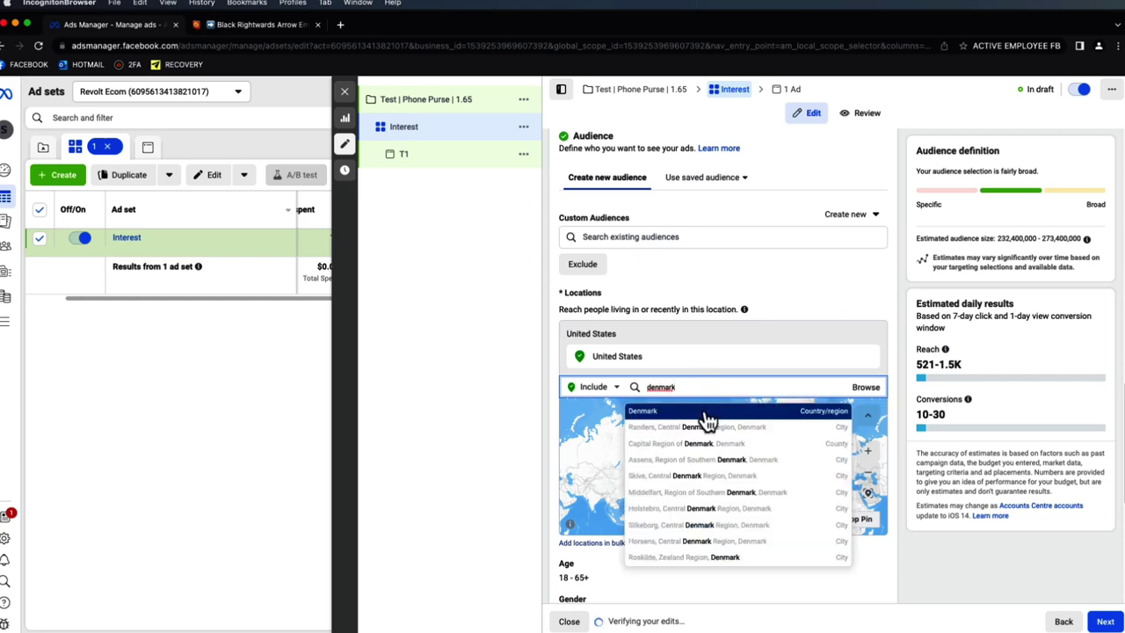
left_click(706, 413)
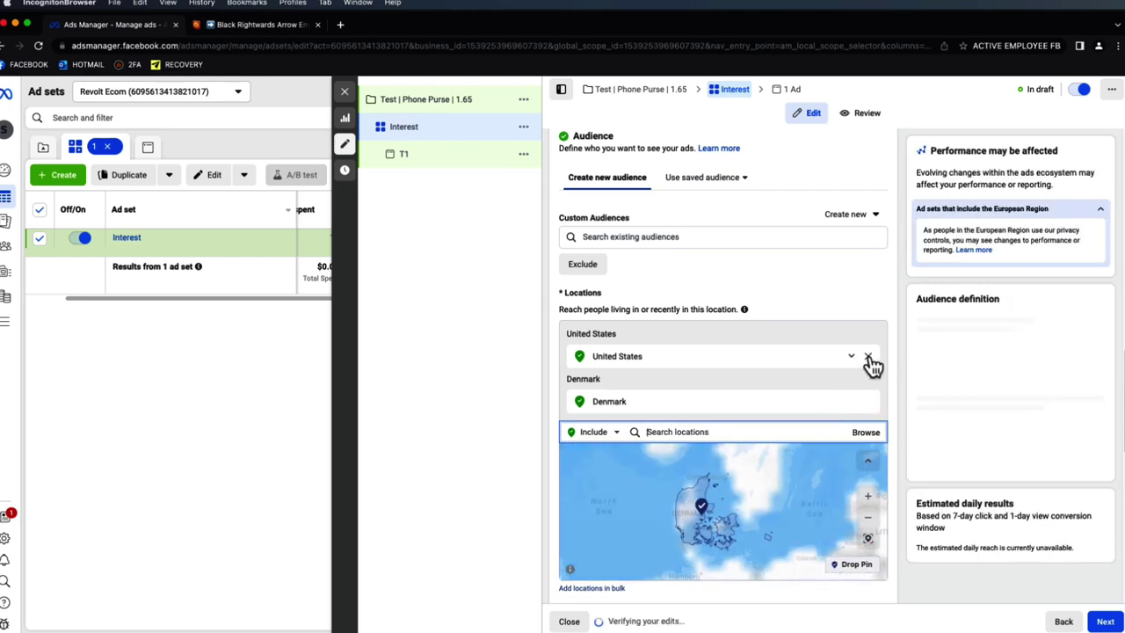
left_click(868, 357)
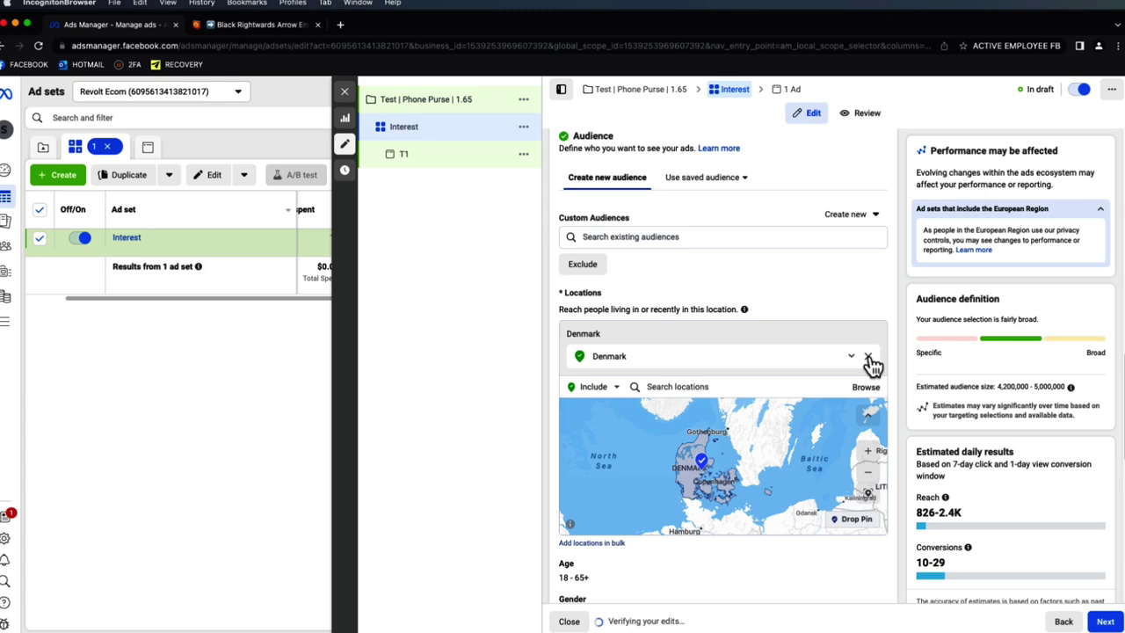
- Set the minimum age to 25, keeping the range 25–65+
scroll(898, 328, "down", 1)
scroll(897, 320, "down", 2)
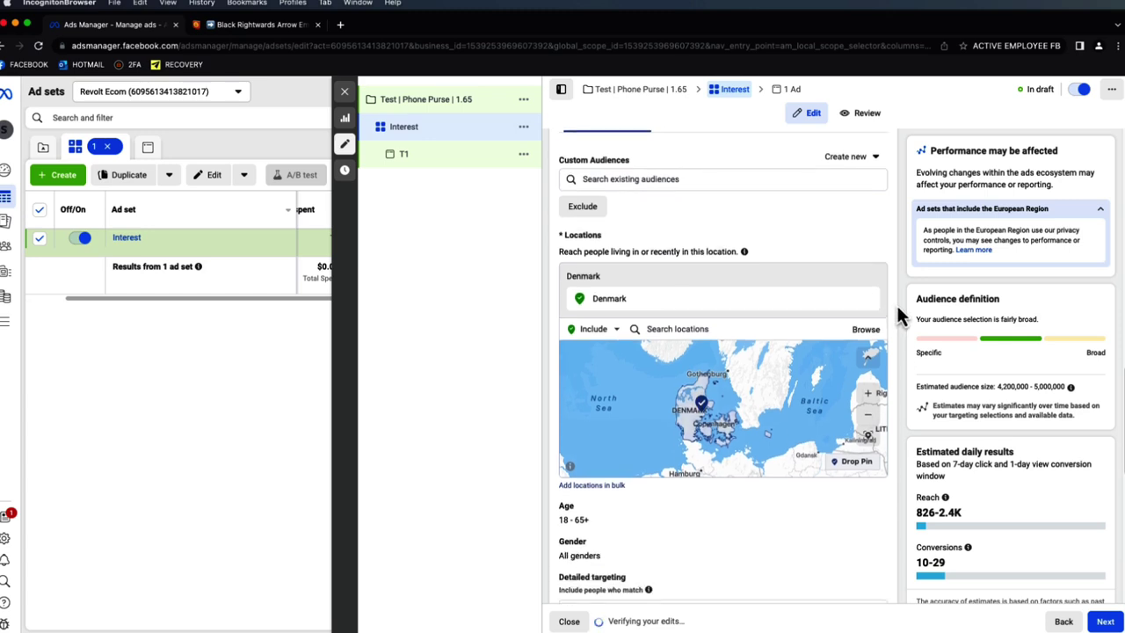
scroll(897, 316, "down", 1)
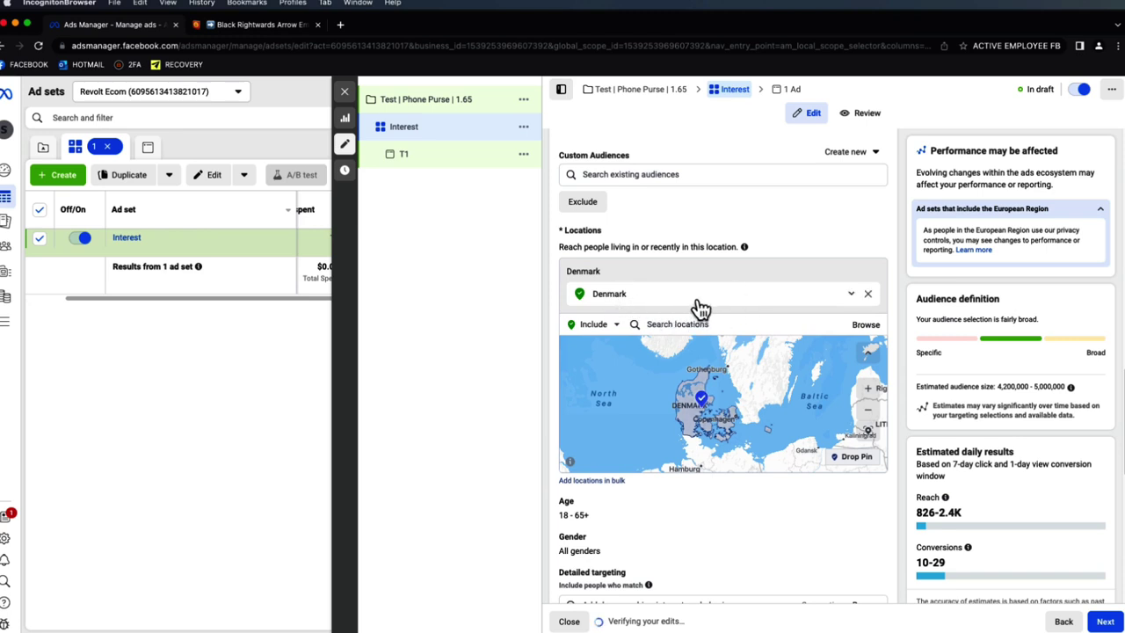
scroll(707, 316, "down", 3)
left_click(868, 384)
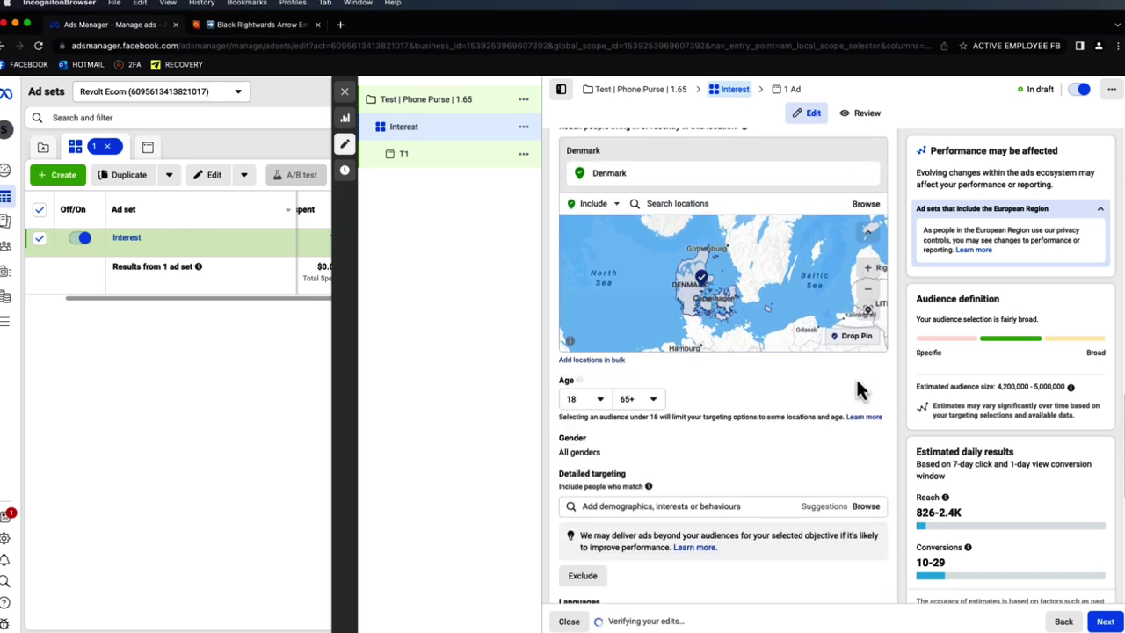
left_click(576, 401)
scroll(605, 521, "down", 3)
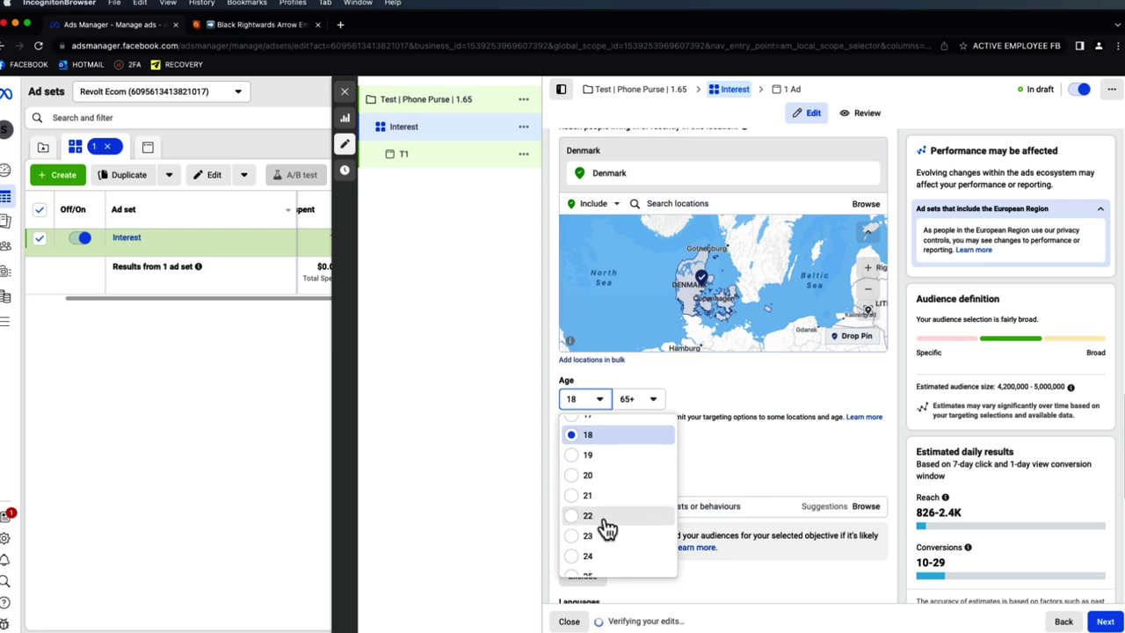
left_click(608, 557)
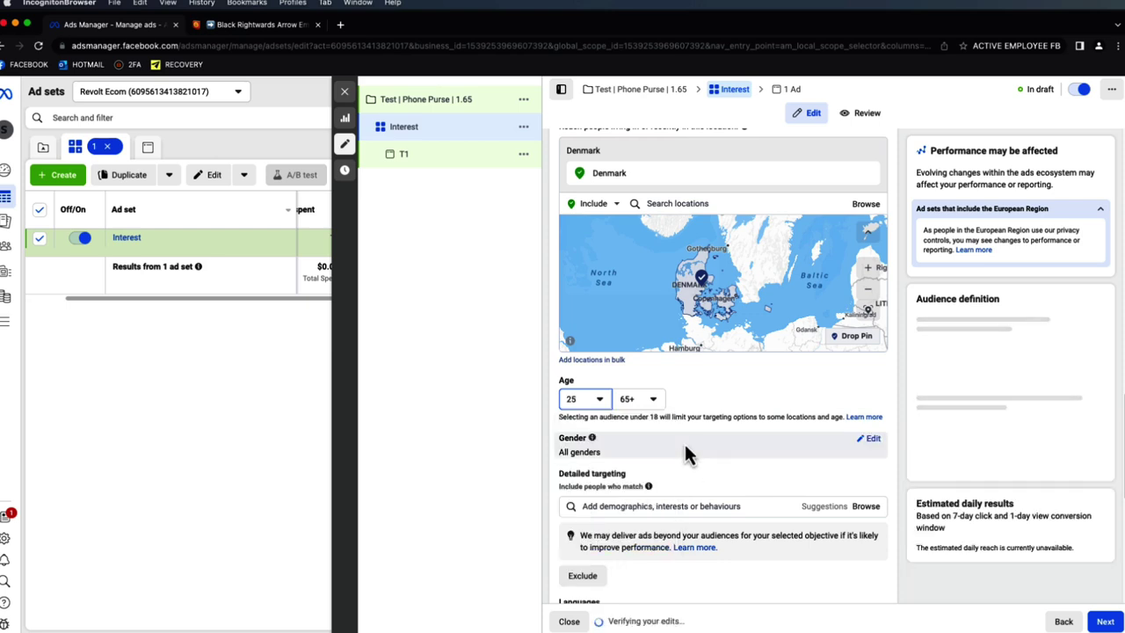
- Add the Fashion accessories interest to detailed targeting
left_click(872, 440)
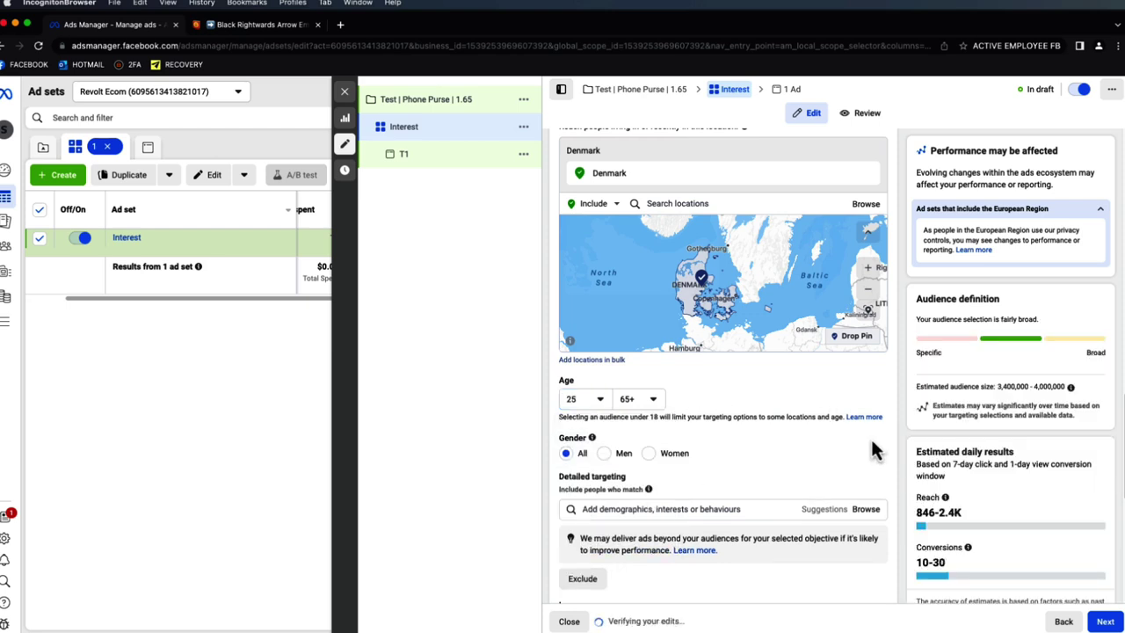
scroll(848, 439, "down", 3)
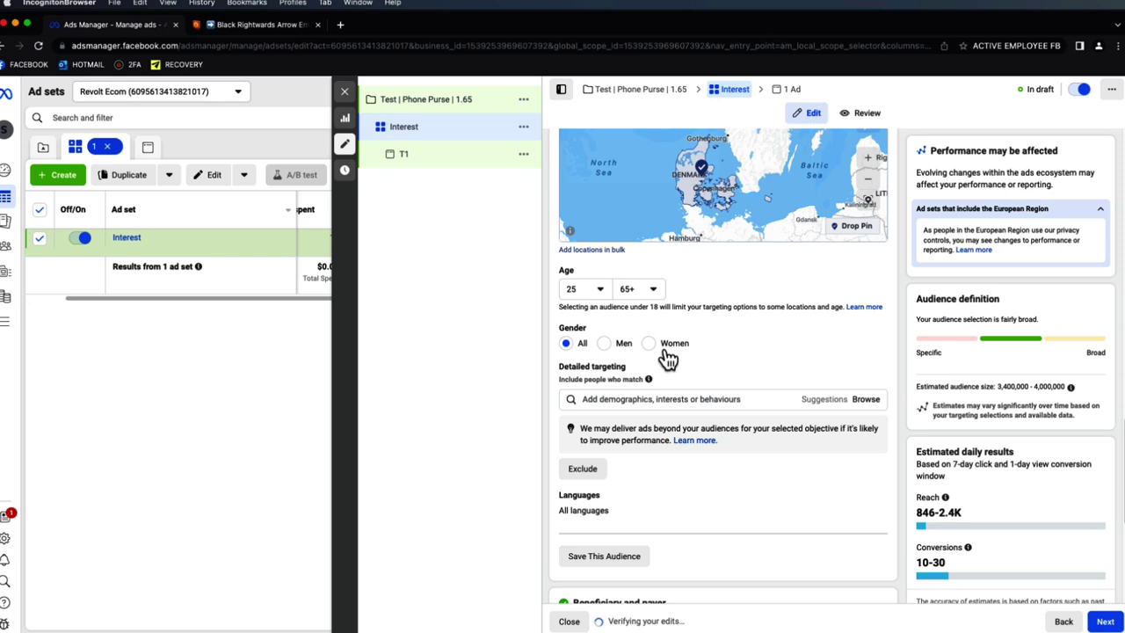
left_click(668, 398)
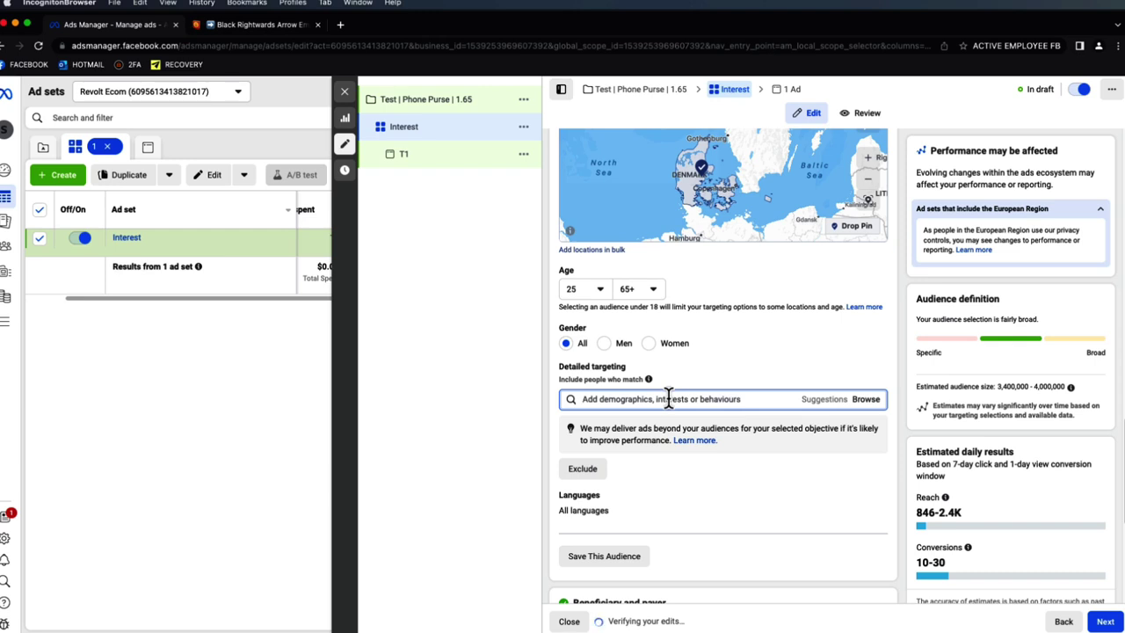
type("fashion")
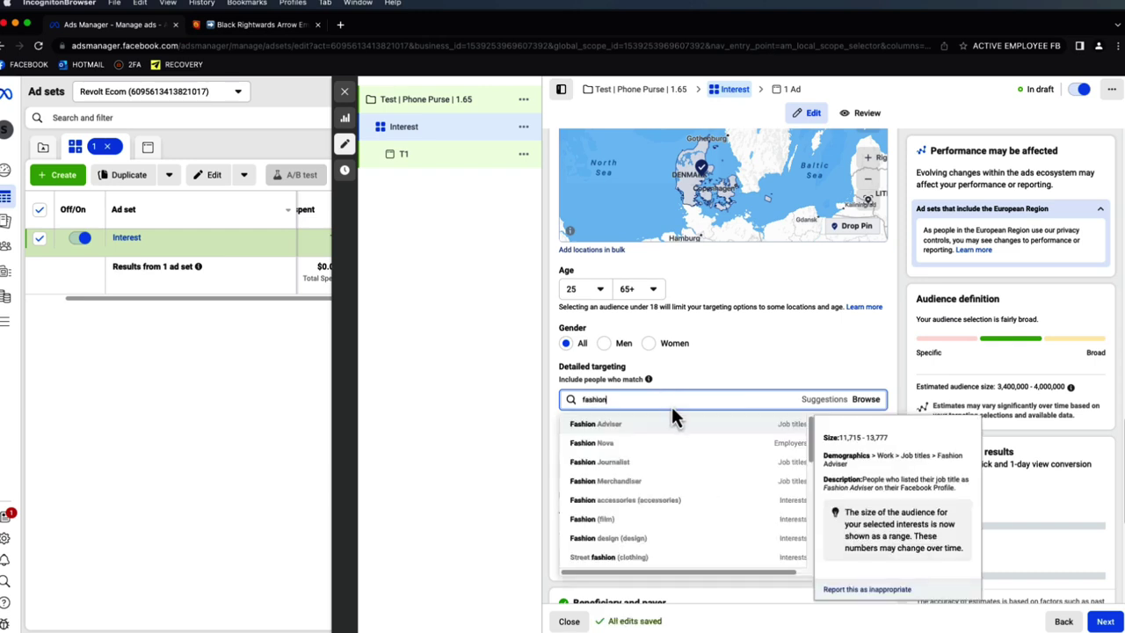
type(" ac")
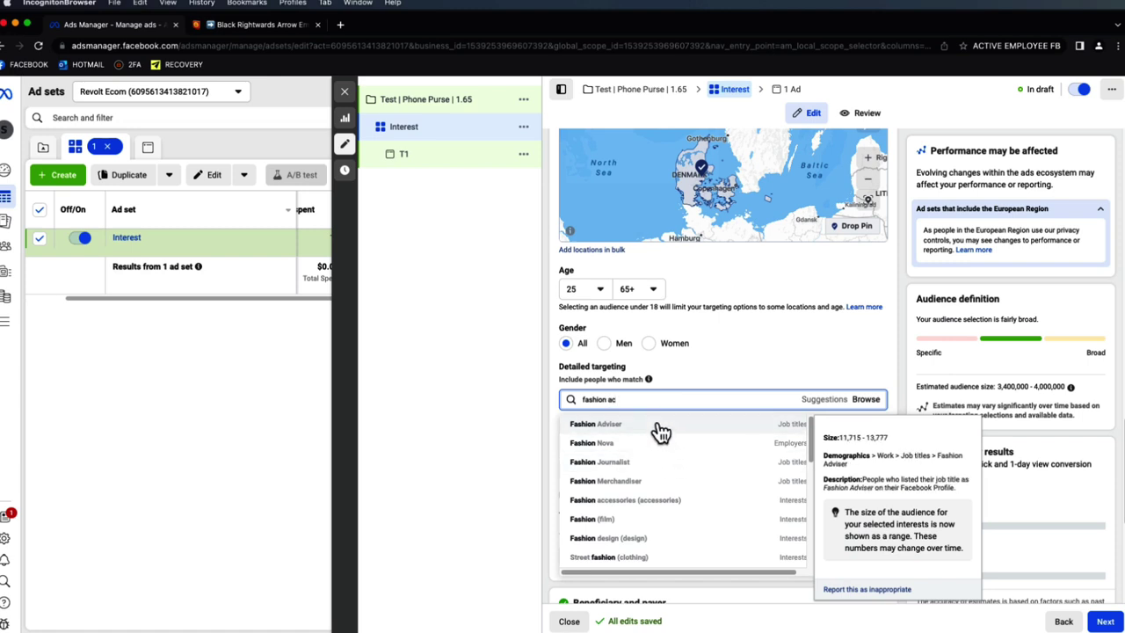
left_click(626, 423)
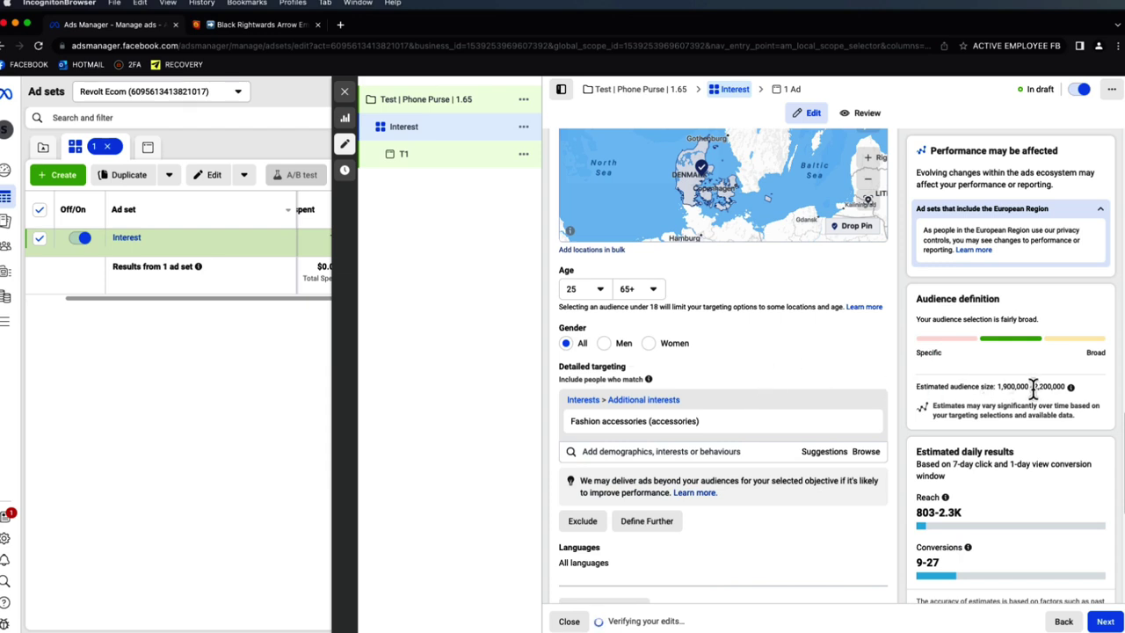
mouse_move(647, 429)
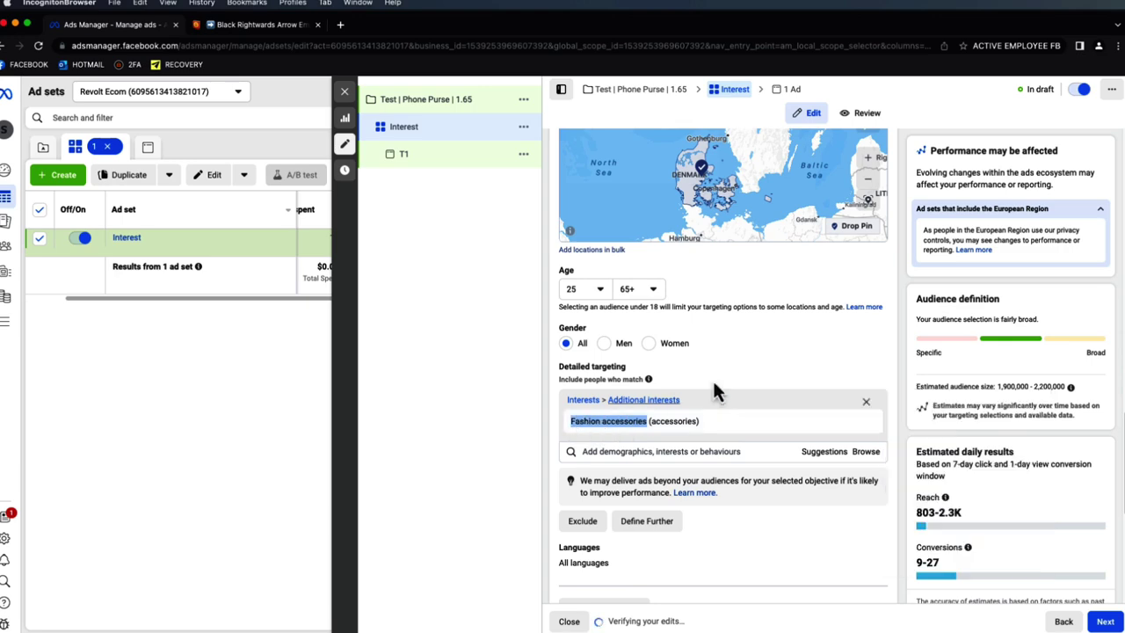
- Rename the ad set from 'Interest' to 'Fashion accessories'
scroll(883, 306, "up", 15)
left_click_drag(657, 173, 562, 175)
type("Fashion accessories")
left_click(769, 142)
- Dismiss the beneficiary and payer notice and continue to the T1 ad
scroll(843, 224, "down", 20)
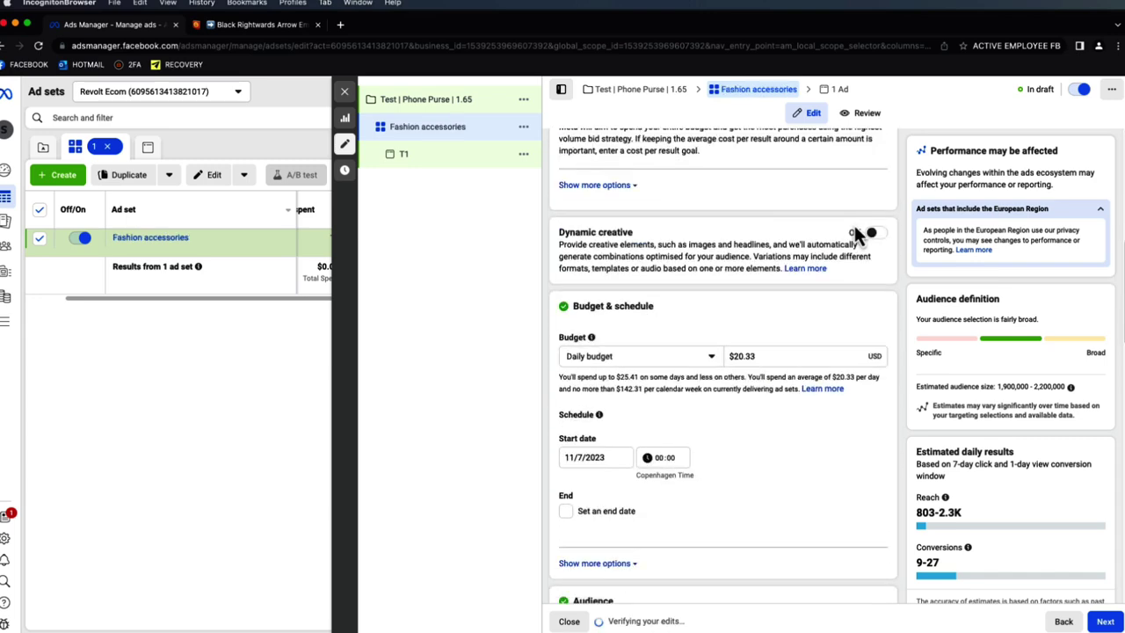
scroll(898, 251, "down", 5)
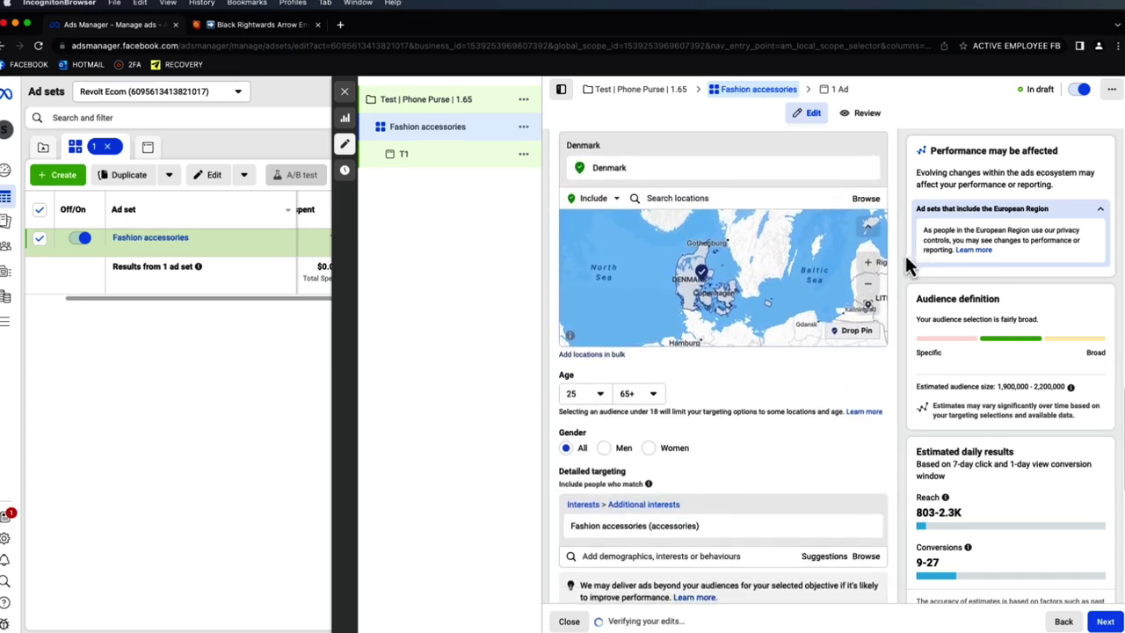
scroll(904, 253, "up", 1)
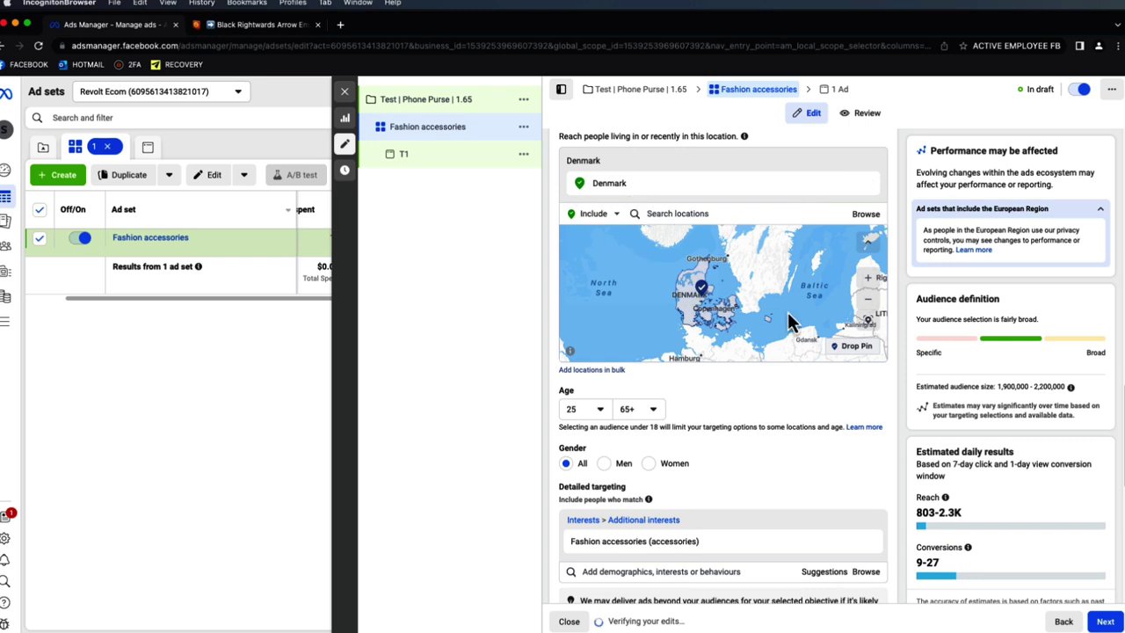
scroll(869, 372, "down", 1)
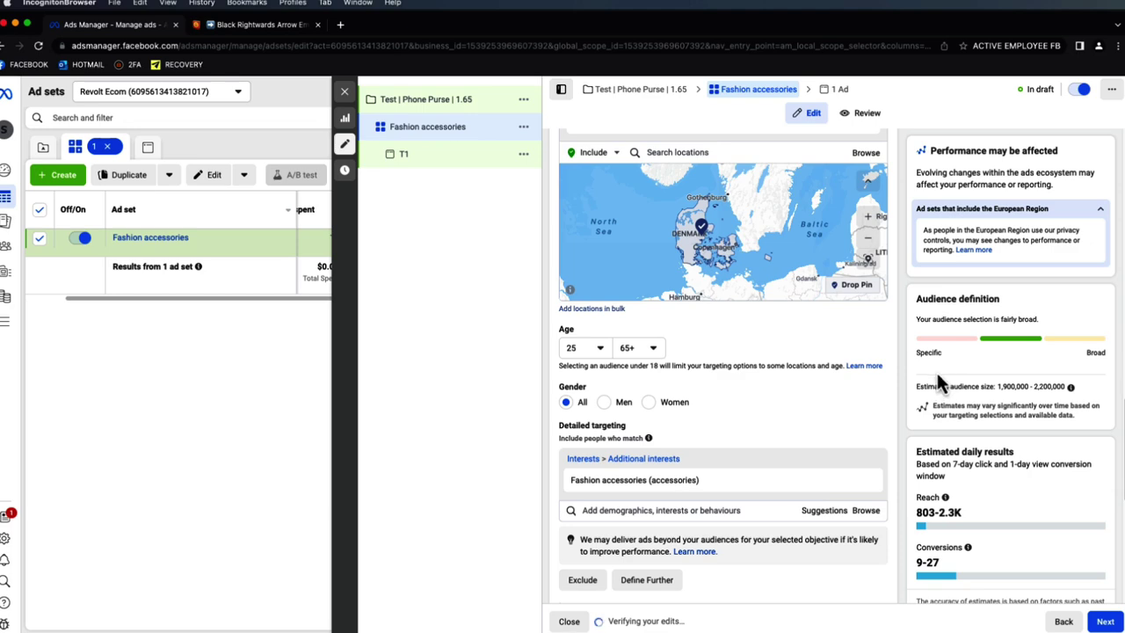
scroll(869, 369, "down", 5)
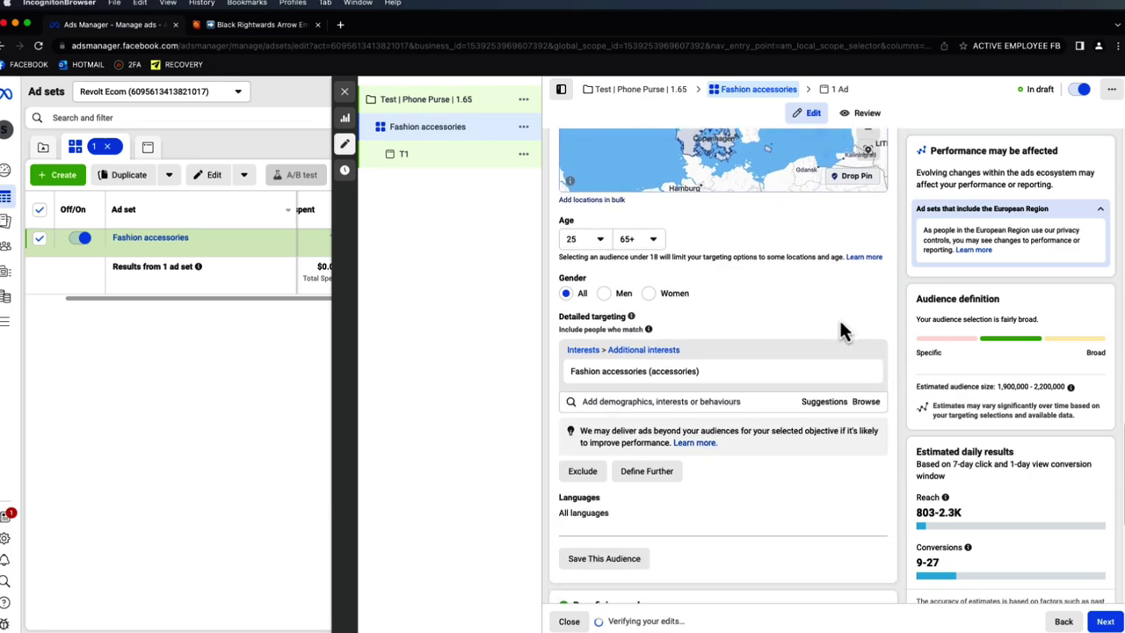
scroll(690, 176, "down", 2)
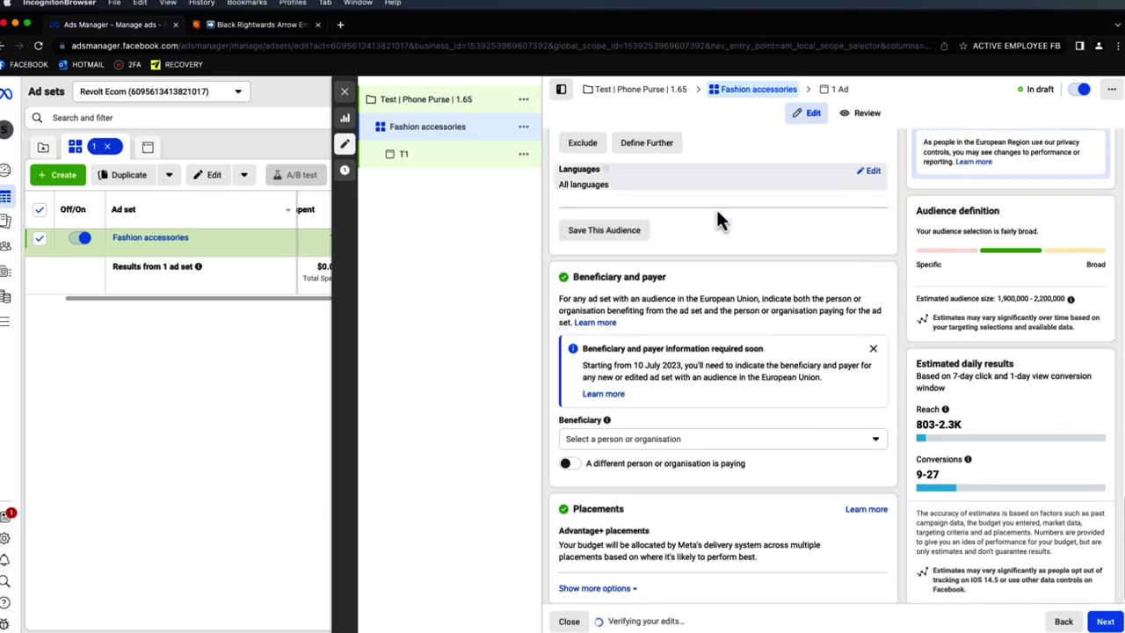
left_click(870, 342)
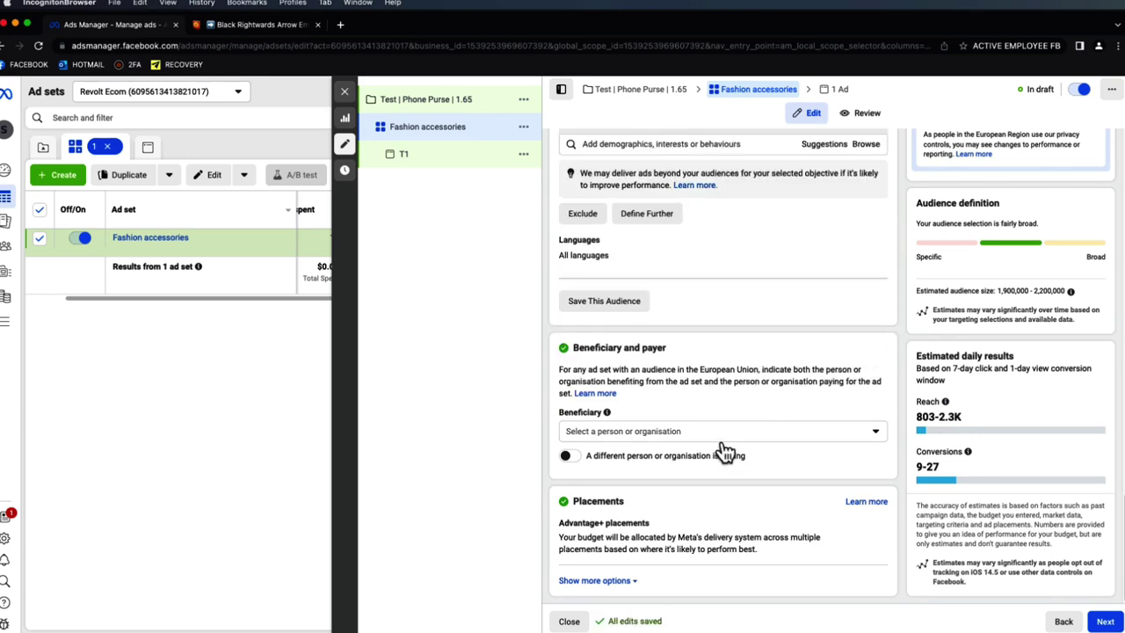
left_click(1101, 620)
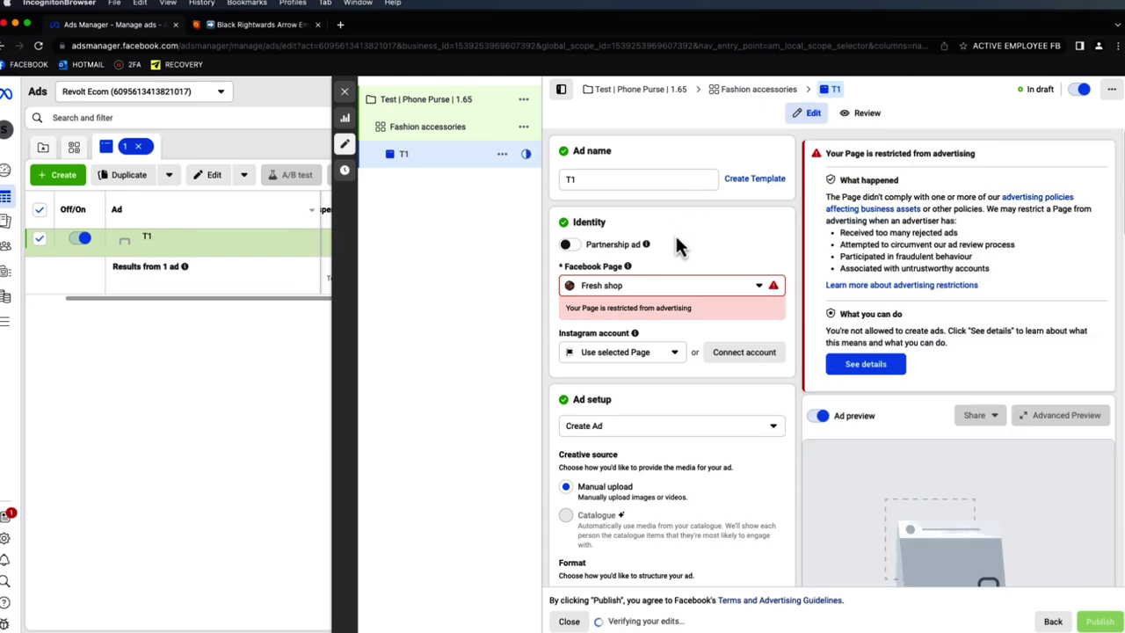
- Switch the ad to a different, unrestricted Facebook Page
left_click(666, 288)
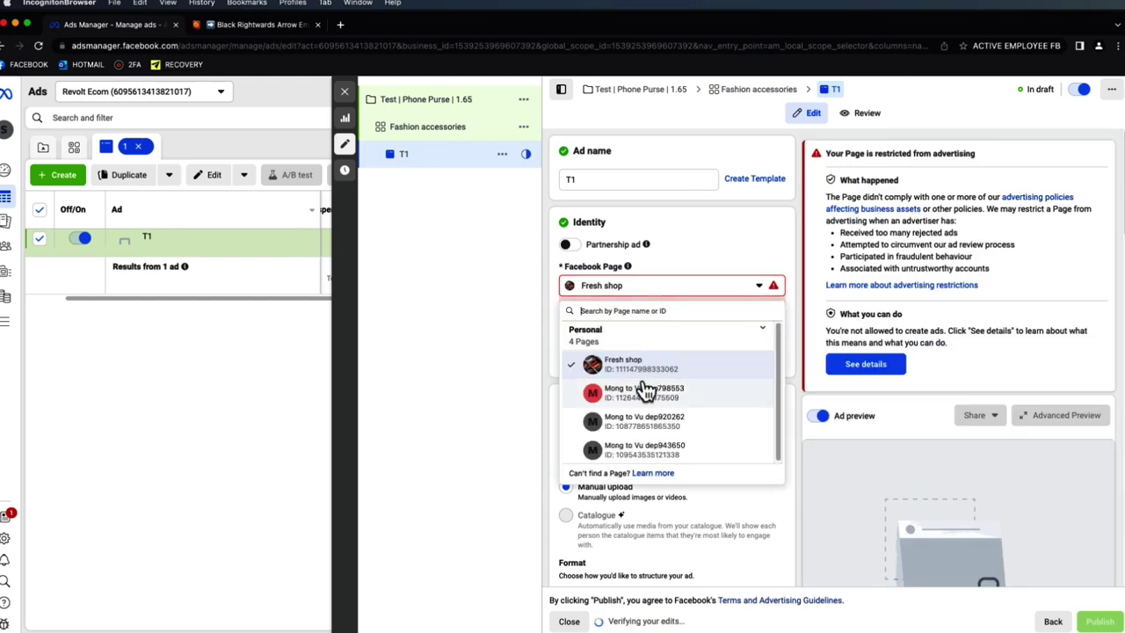
left_click(649, 389)
scroll(650, 373, "down", 2)
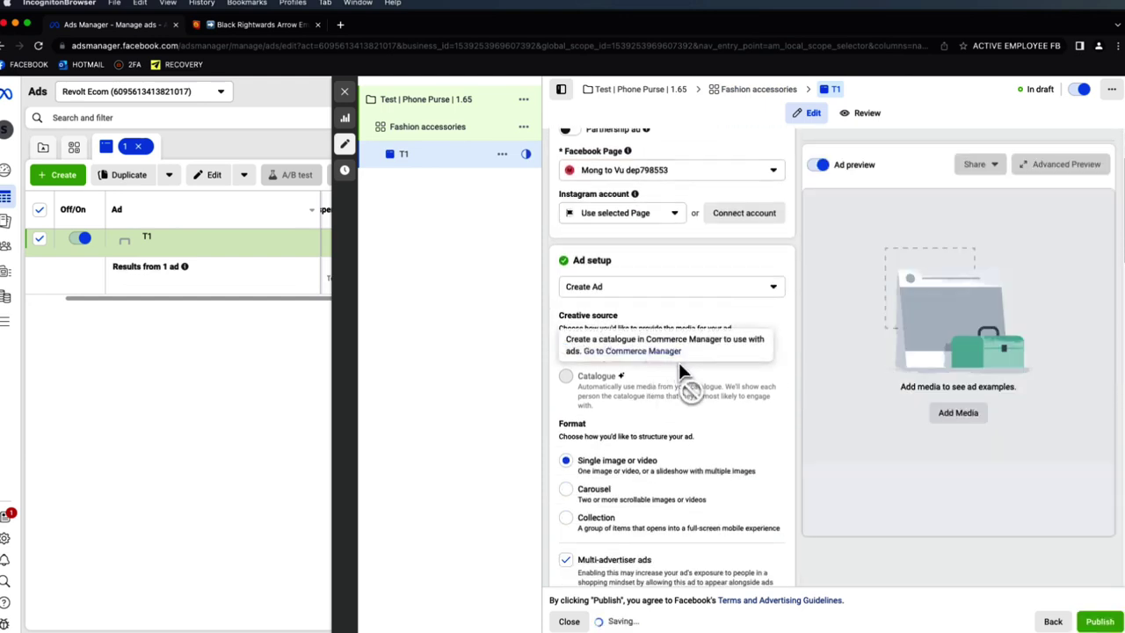
scroll(768, 400, "down", 5)
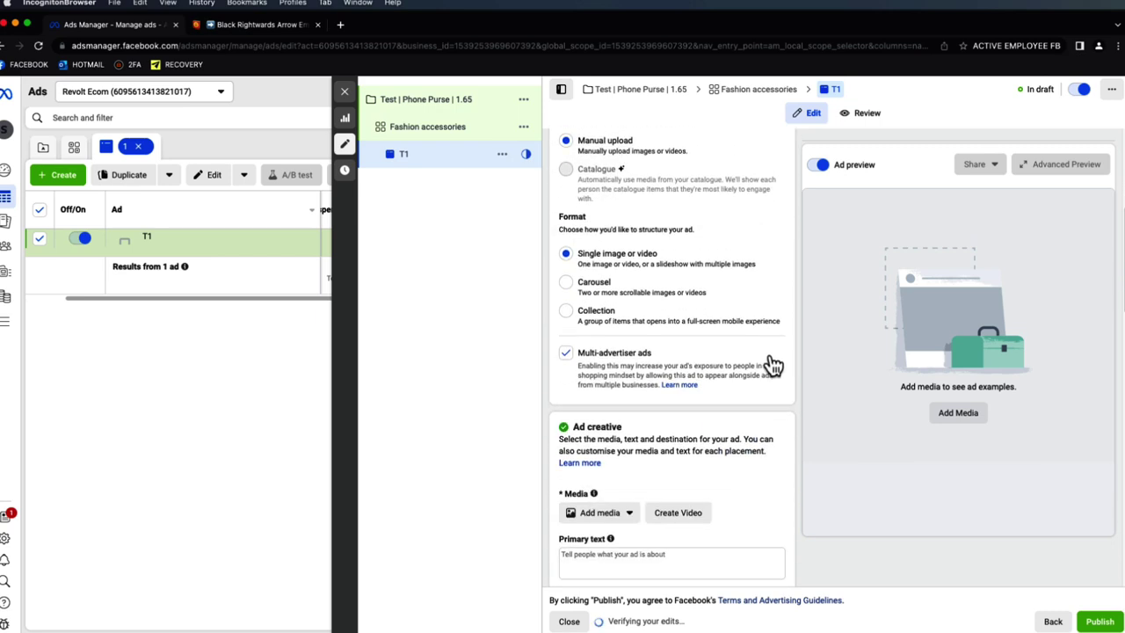
- Add the second phone purse video with original crops and play it in the preview
left_click(622, 394)
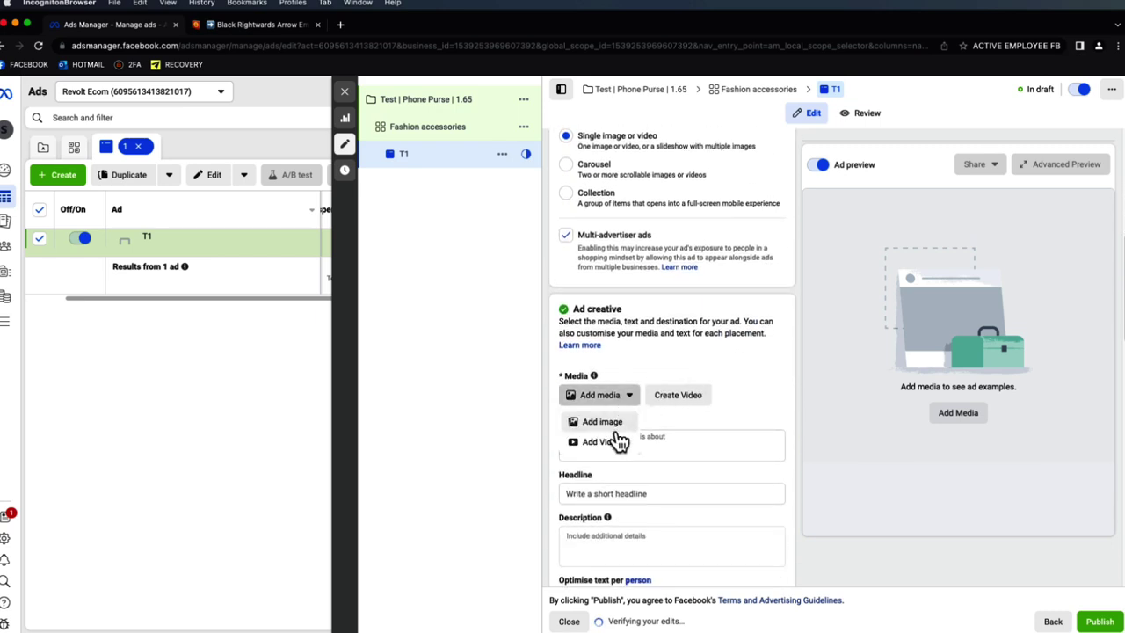
left_click(601, 442)
left_click(439, 268)
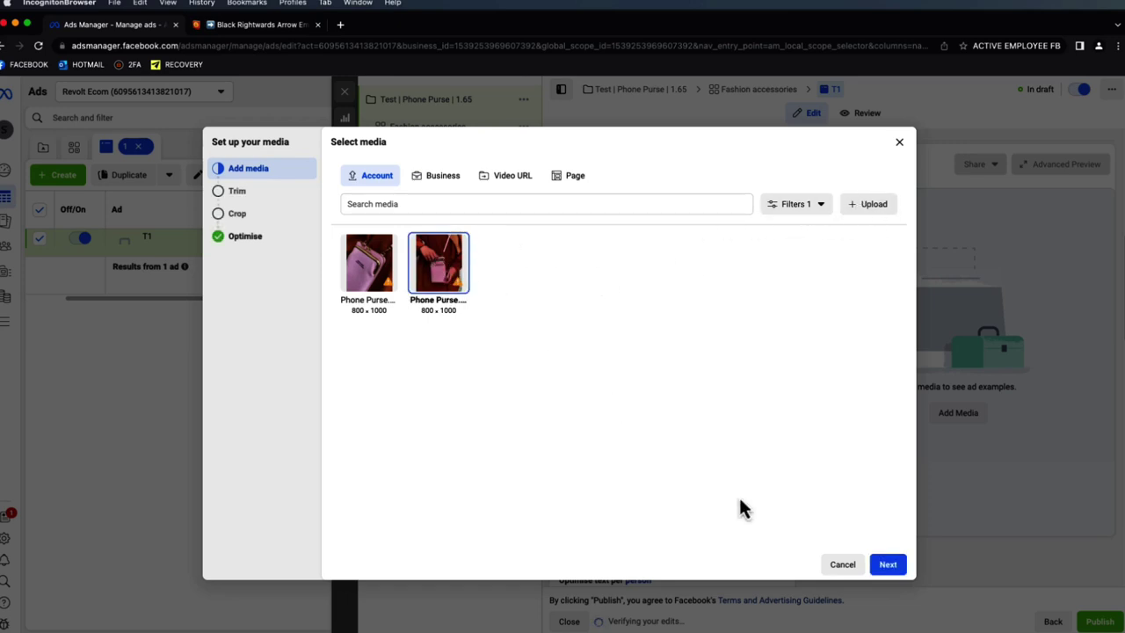
left_click(887, 564)
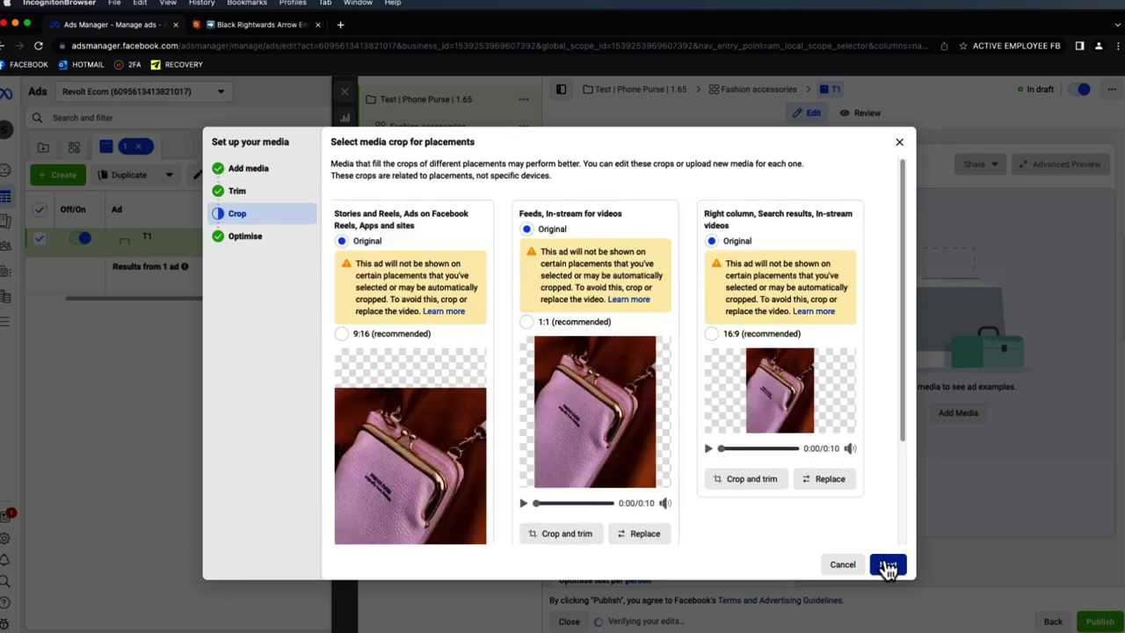
left_click(887, 565)
left_click(890, 565)
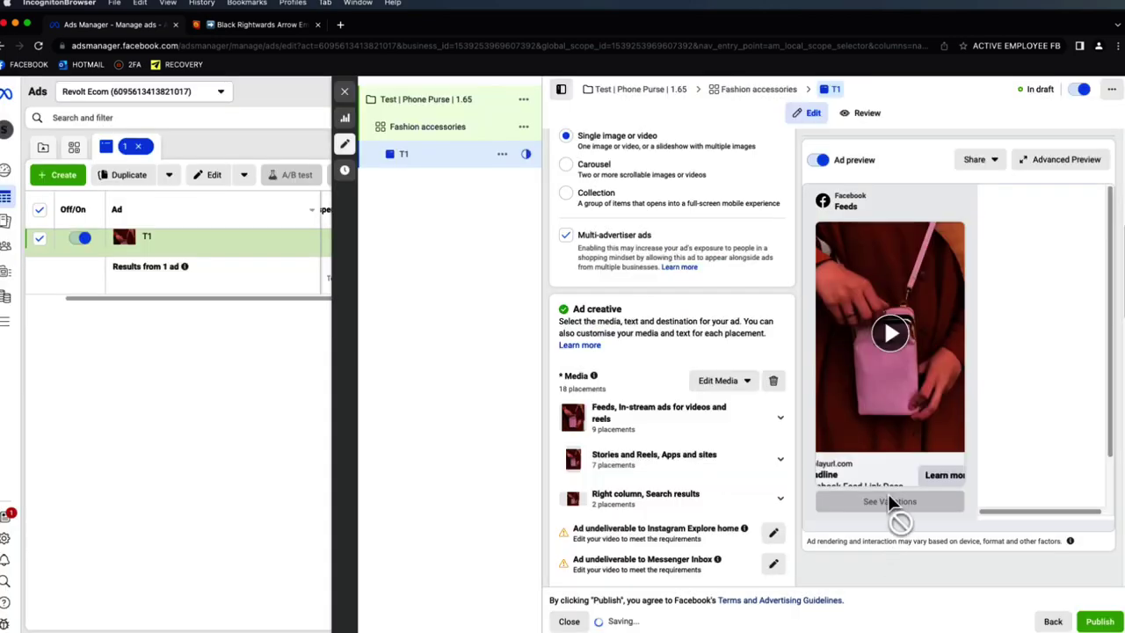
left_click(890, 367)
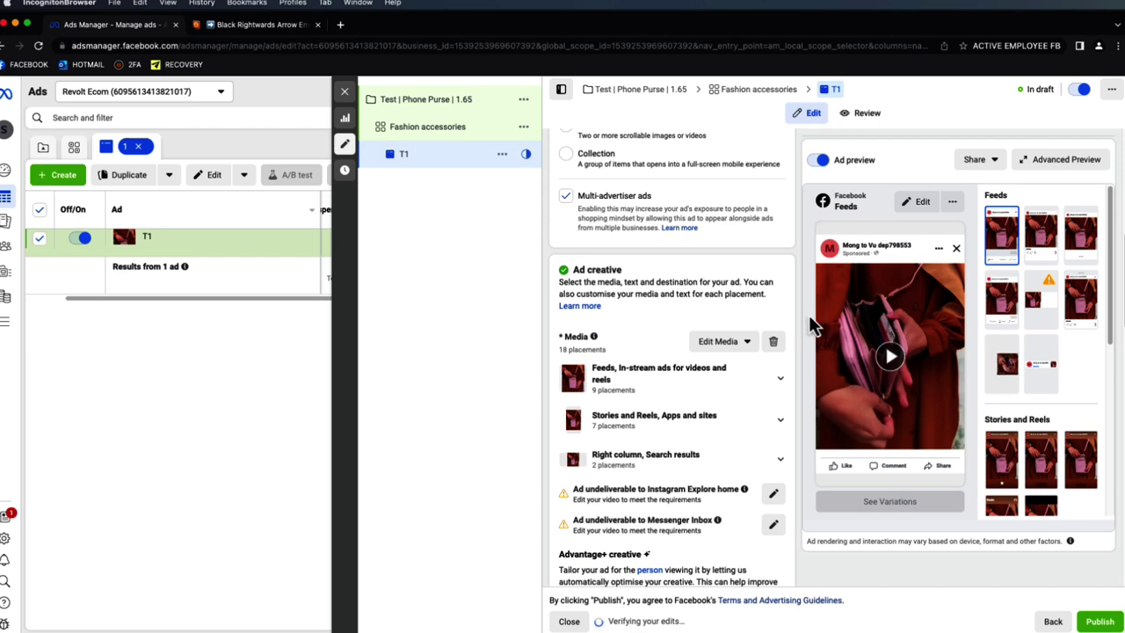
scroll(794, 302, "down", 3)
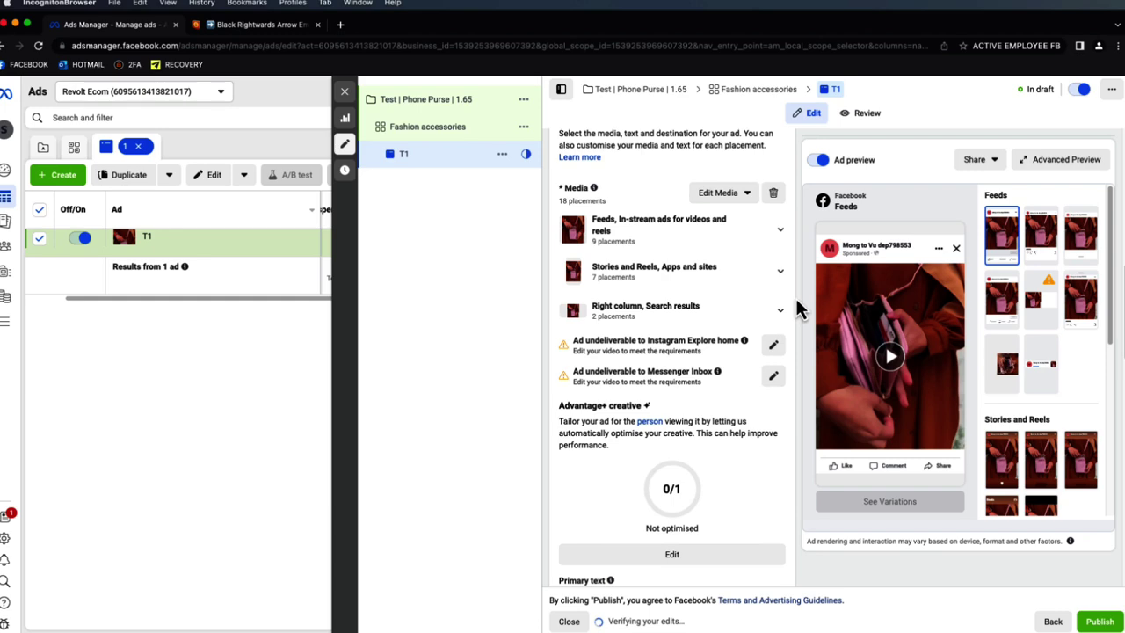
scroll(797, 303, "down", 1)
- Set the video's manual thumbnail to the black purse image with red arrow and save
scroll(769, 254, "up", 2)
left_click(734, 207)
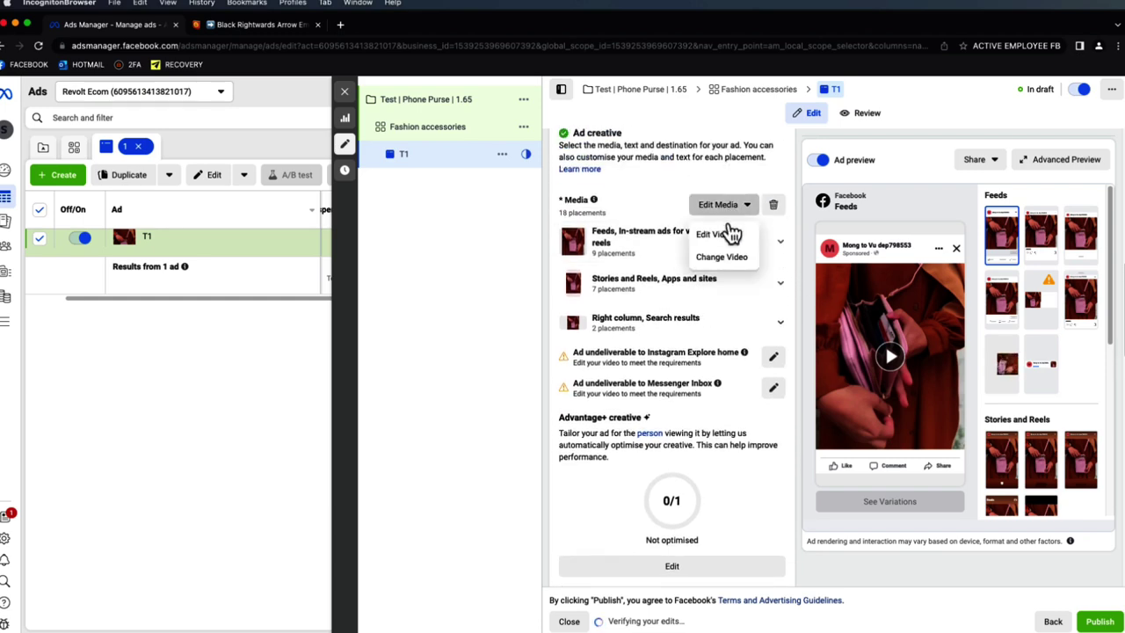
left_click(727, 235)
left_click(373, 232)
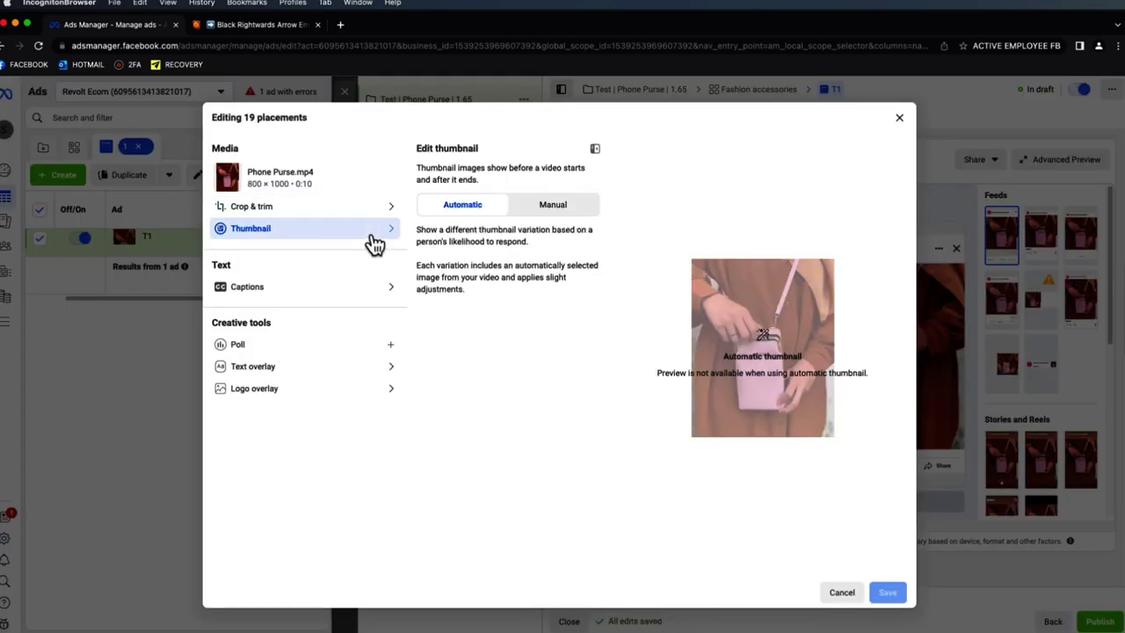
left_click(557, 210)
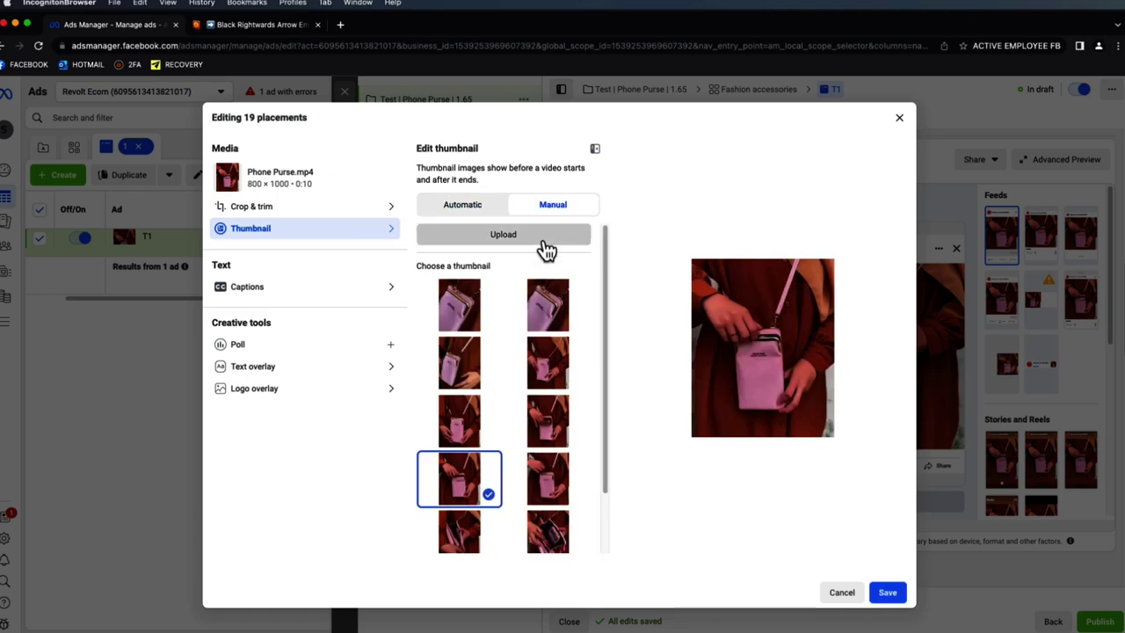
left_click(543, 243)
left_click(457, 238)
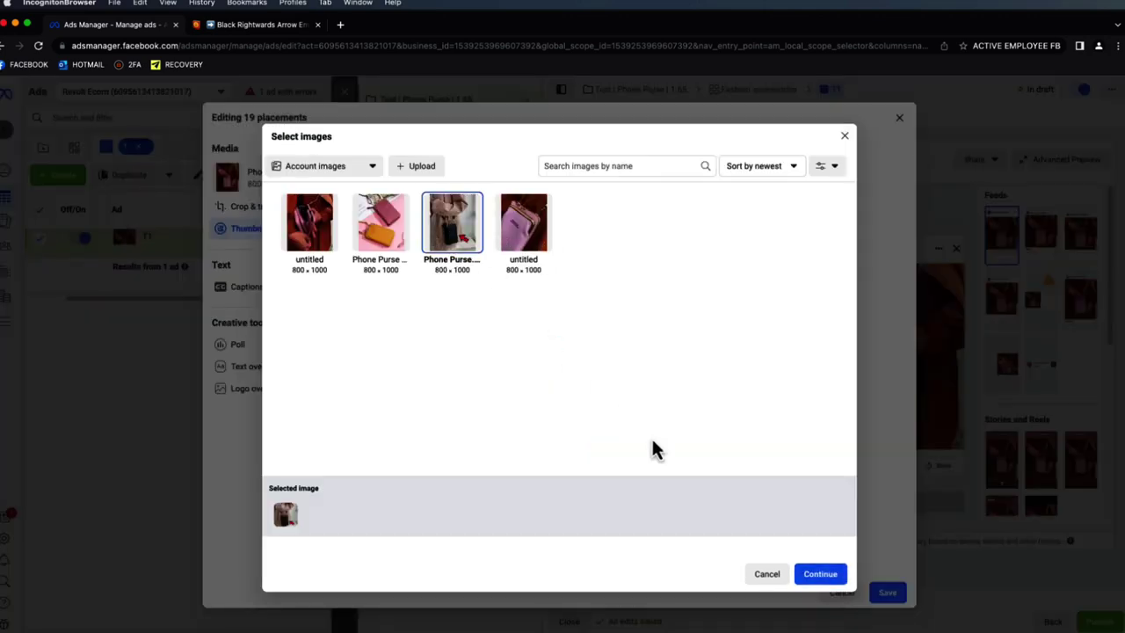
left_click(820, 576)
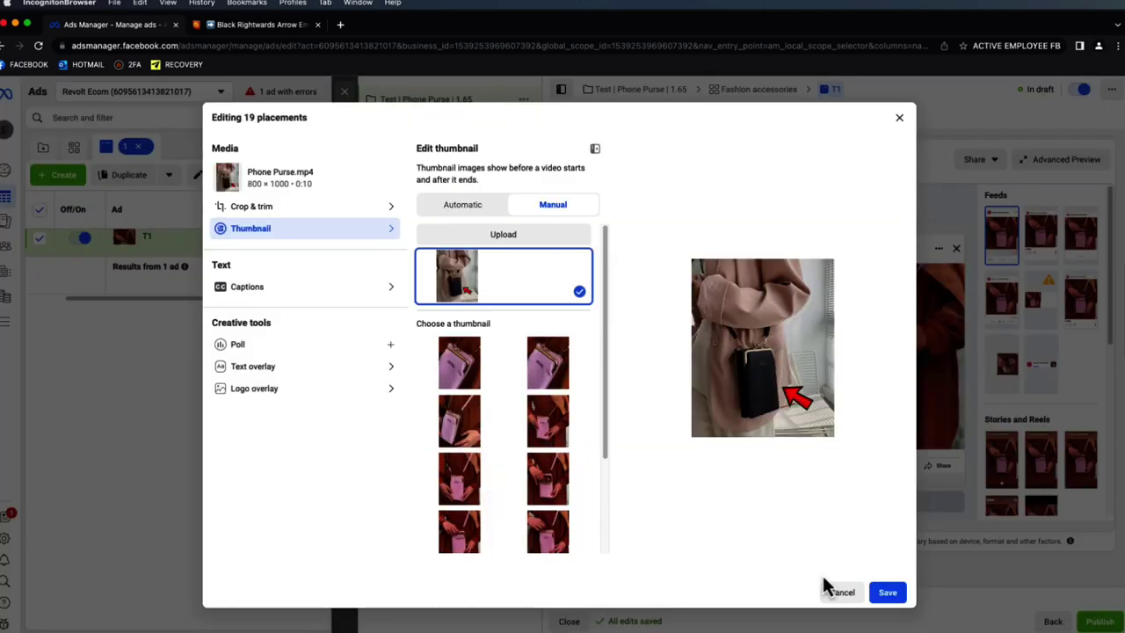
left_click(887, 593)
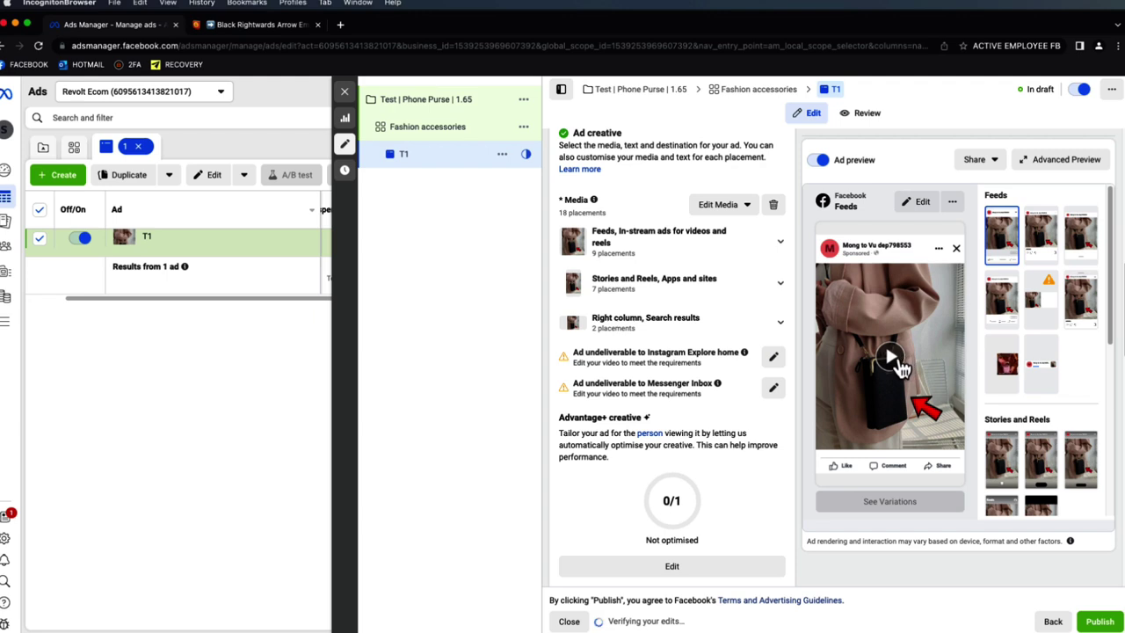
- Play and skip ahead through the preview video, then place the cursor in Primary text
left_click(892, 357)
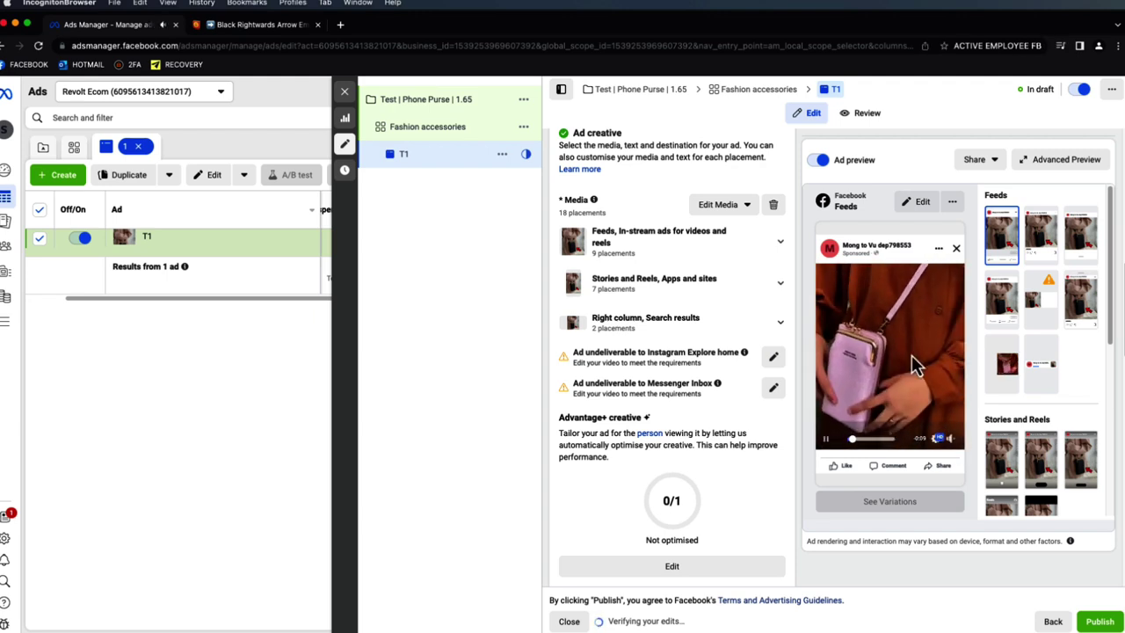
left_click(876, 438)
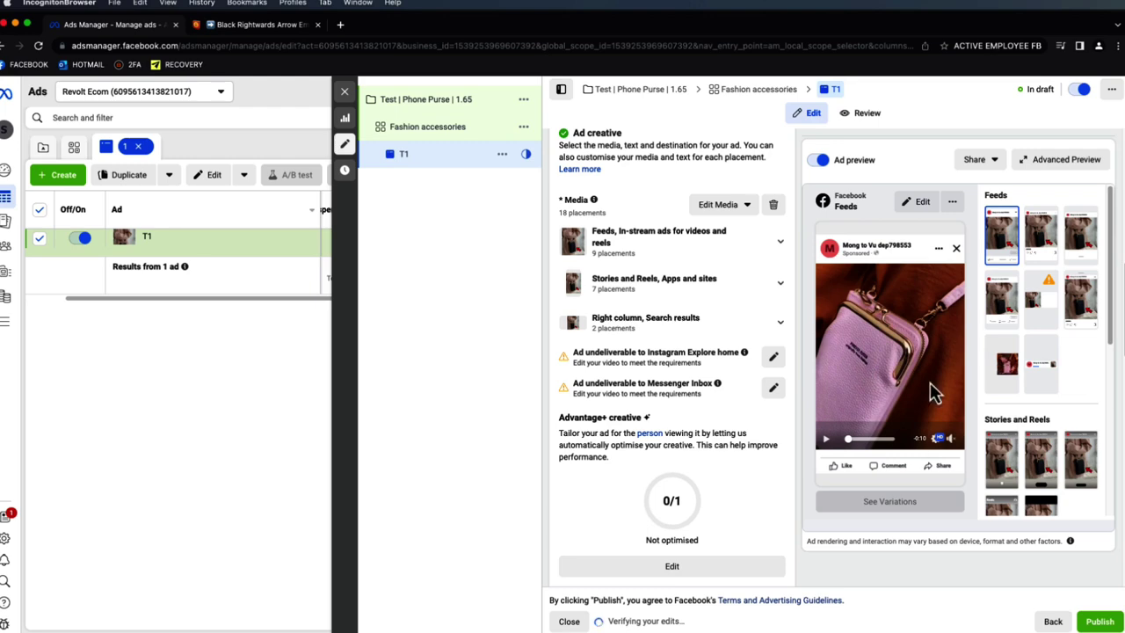
scroll(795, 364, "down", 5)
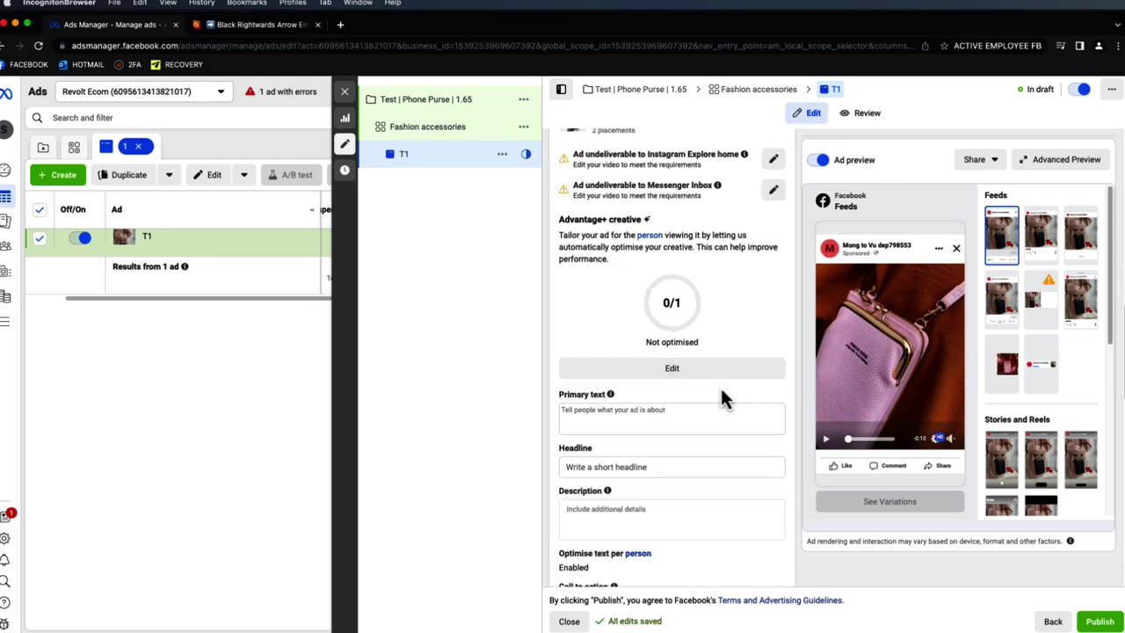
scroll(721, 395, "up", 4)
scroll(724, 396, "down", 4)
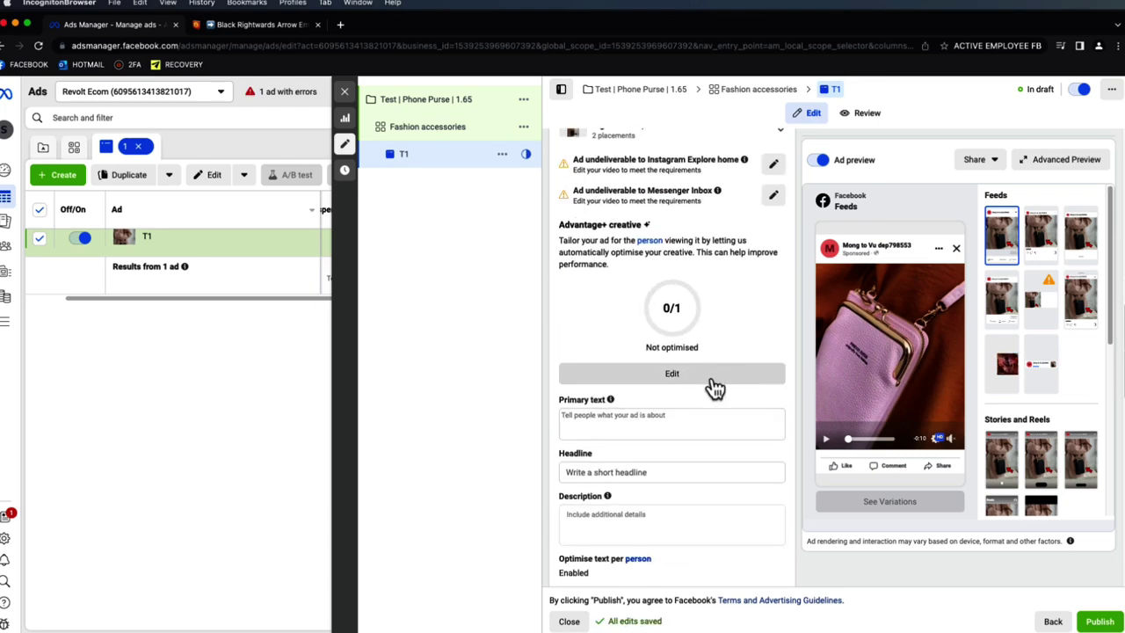
left_click(672, 420)
scroll(673, 422, "down", 2)
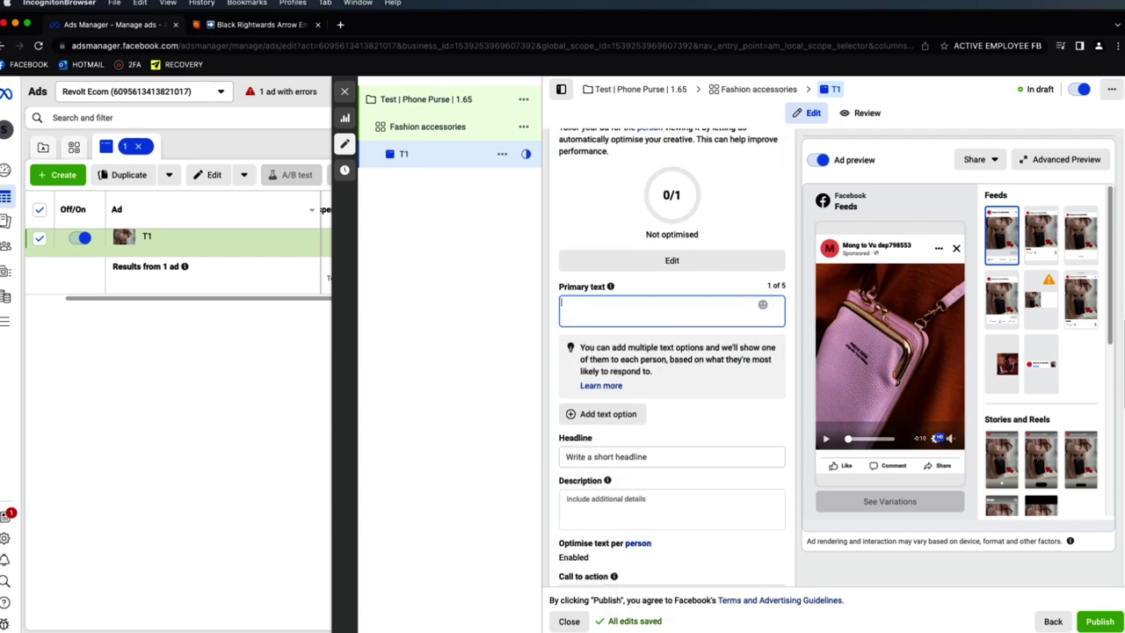
- Copy the ad copy style 4 toy text from the Product FB Ads doc, then return to the browser
key("super+Tab")
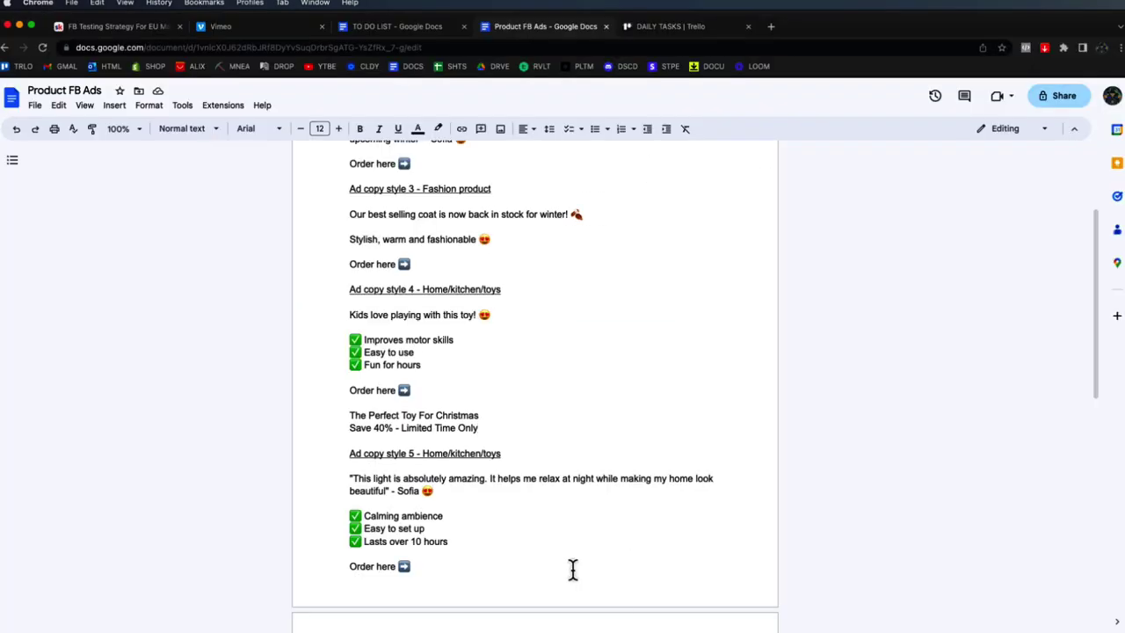
left_click_drag(452, 387, 344, 318)
key("super+c")
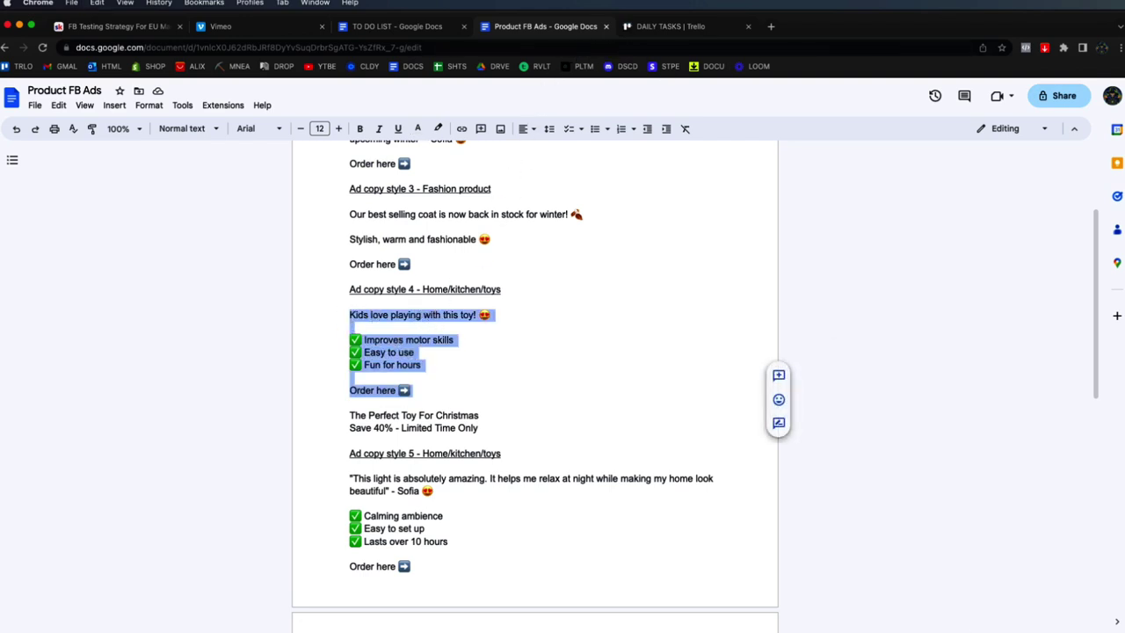
key("super+Tab")
left_click(303, 26)
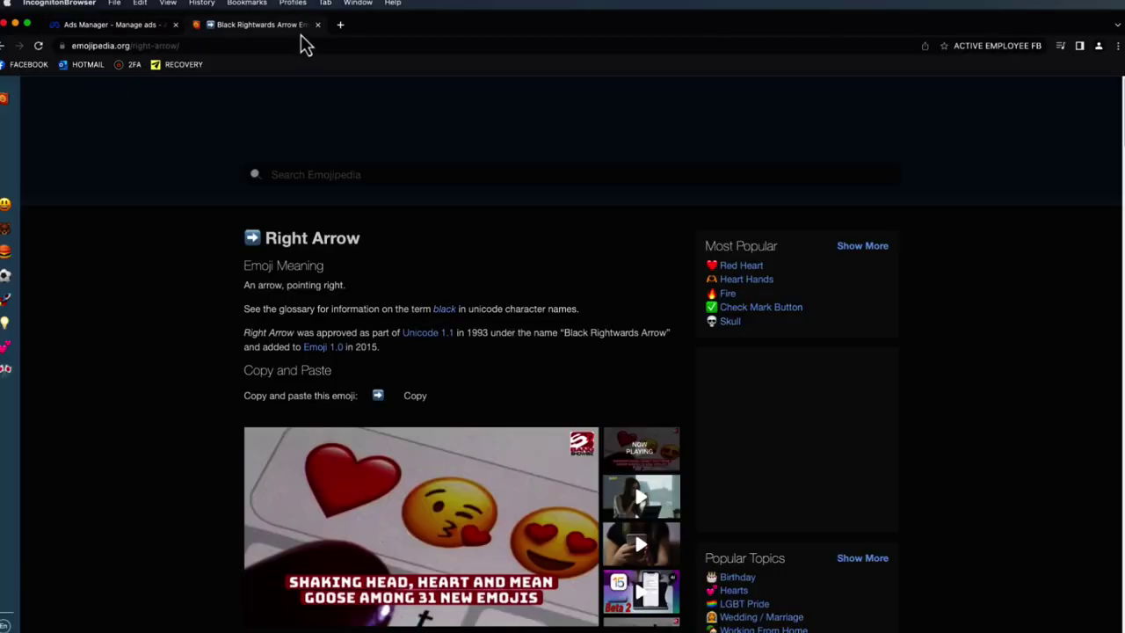
- Search for 'deepl' from the address bar and open the DeepL Translate site
left_click(299, 42)
type("trans")
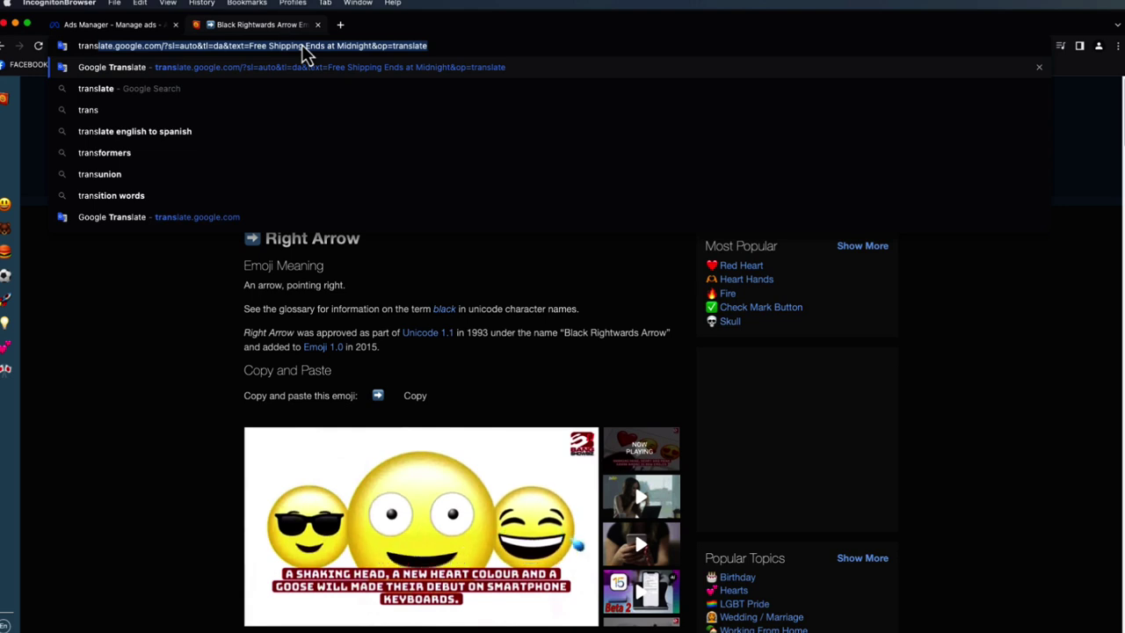
key("BackSpace")
key("BackSpace")
key("BackSpace")
key("BackSpace")
key("BackSpace")
key("BackSpace")
type("deepl")
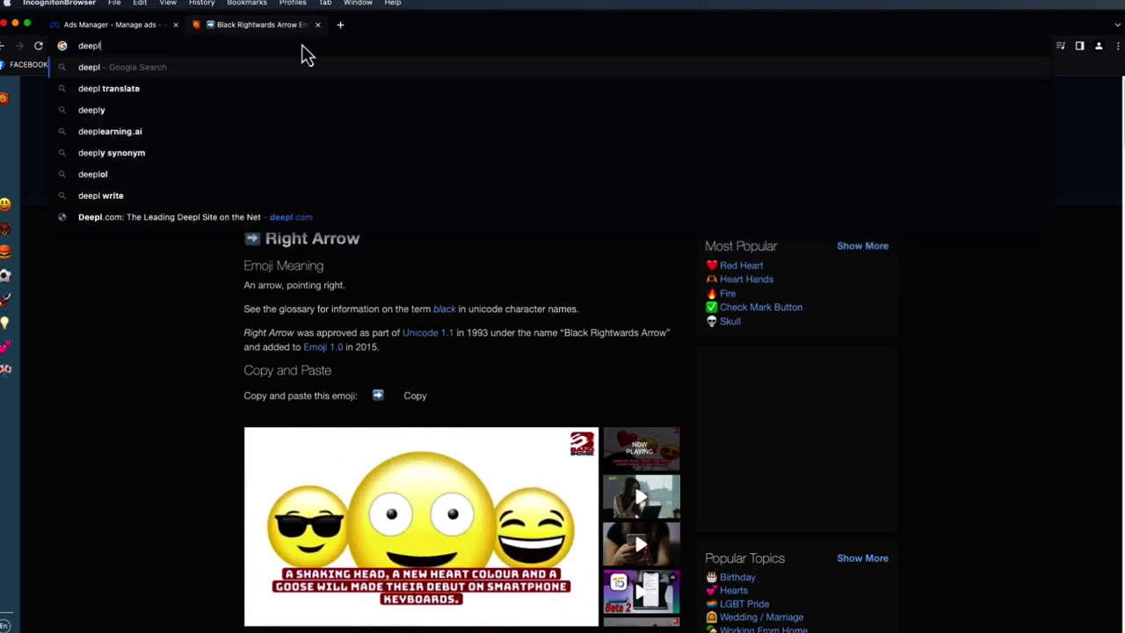
key("Return")
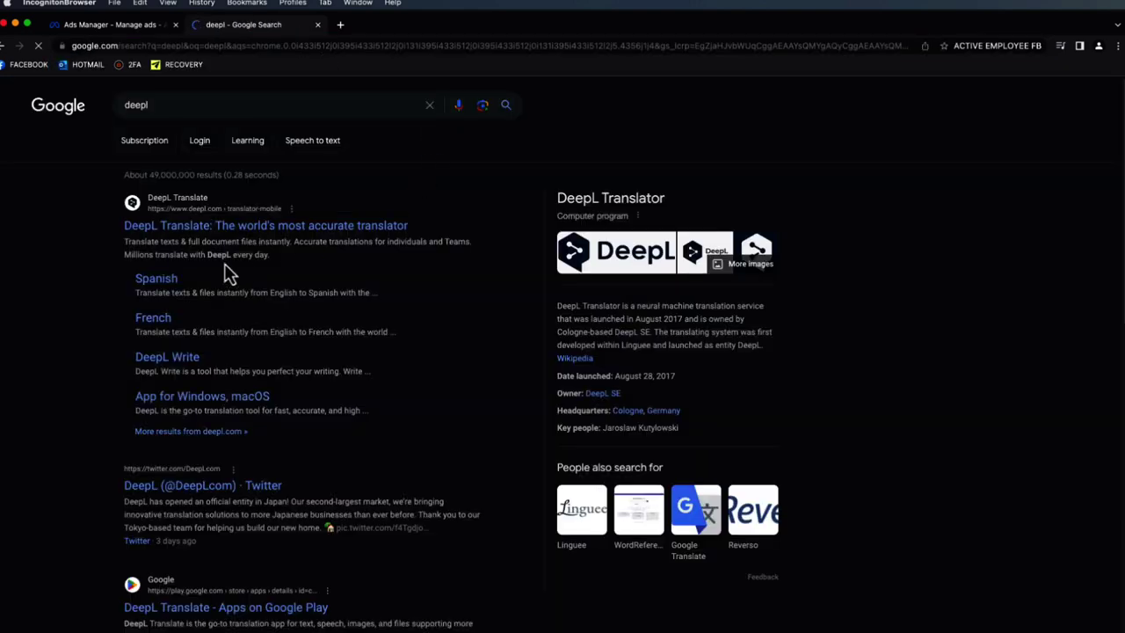
left_click(226, 237)
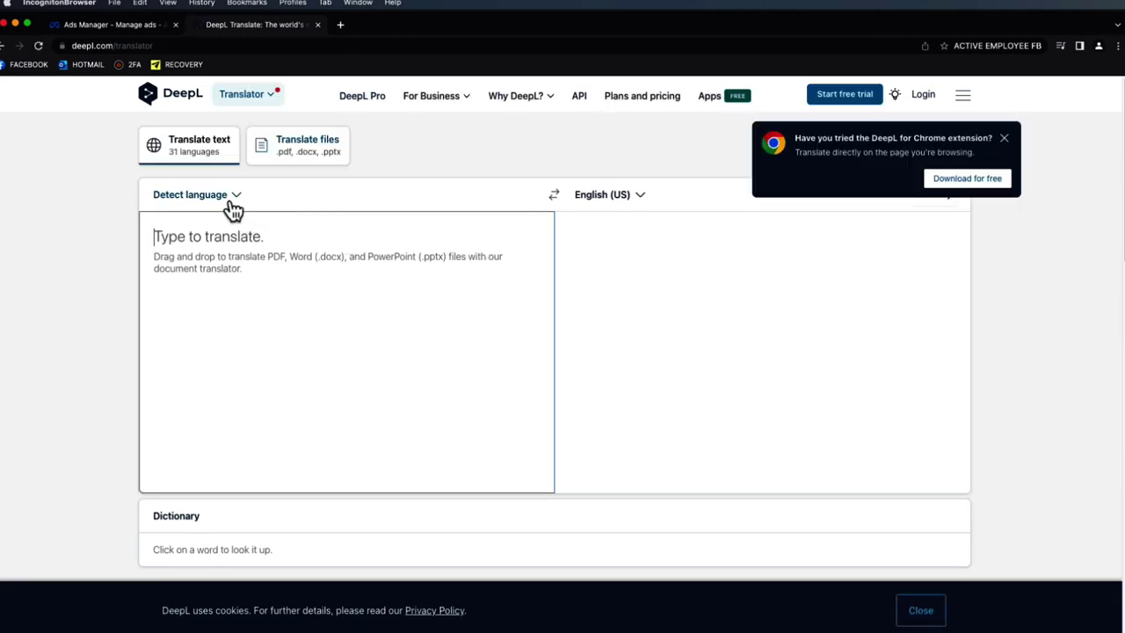
- Translate the pasted toy ad copy into Danish in DeepL and copy the result
key("super+v")
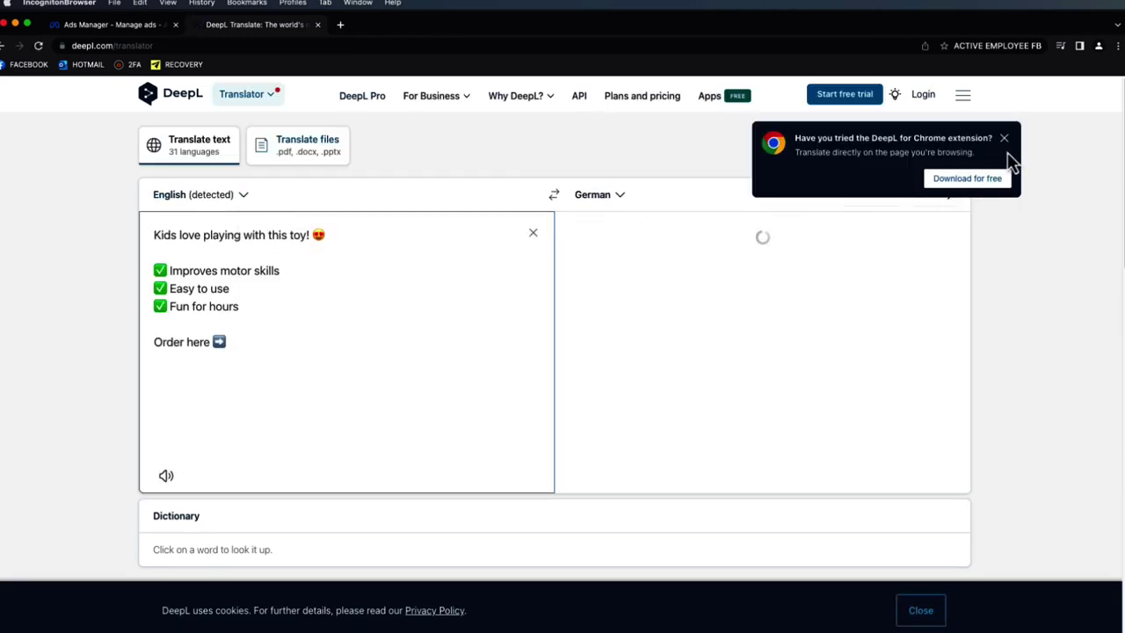
left_click(1003, 138)
left_click(606, 196)
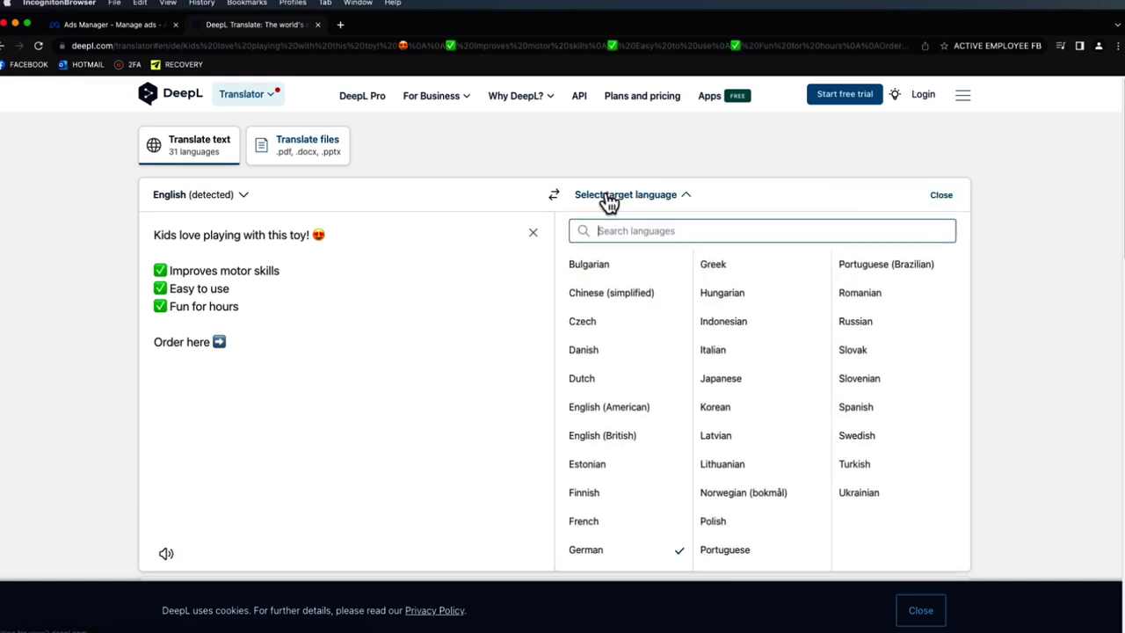
left_click(607, 201)
left_click(600, 203)
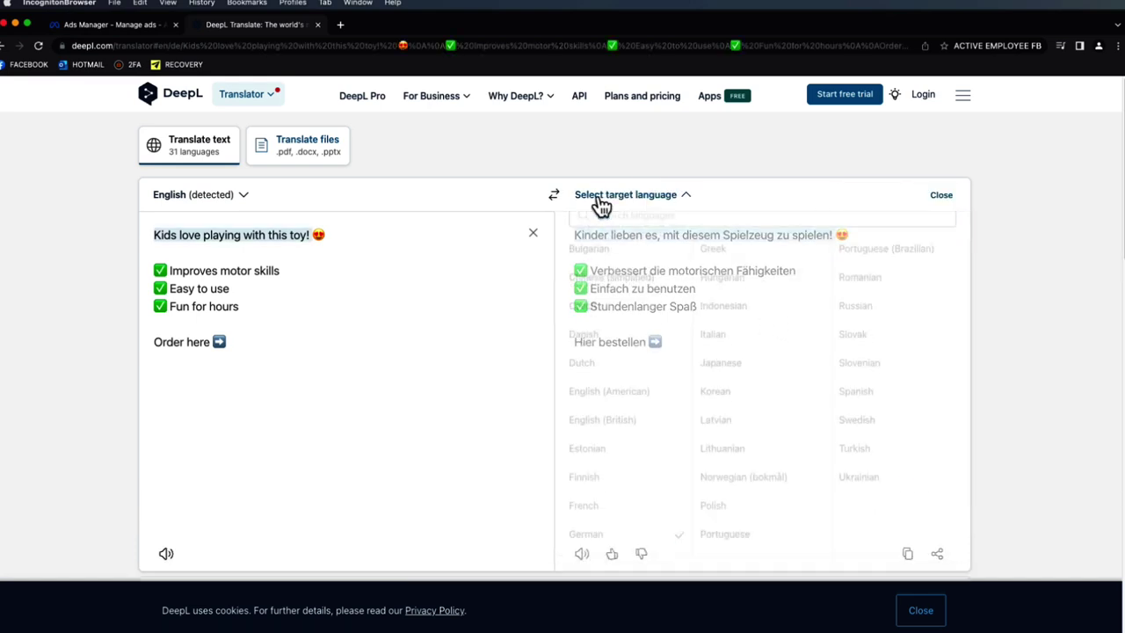
left_click(632, 350)
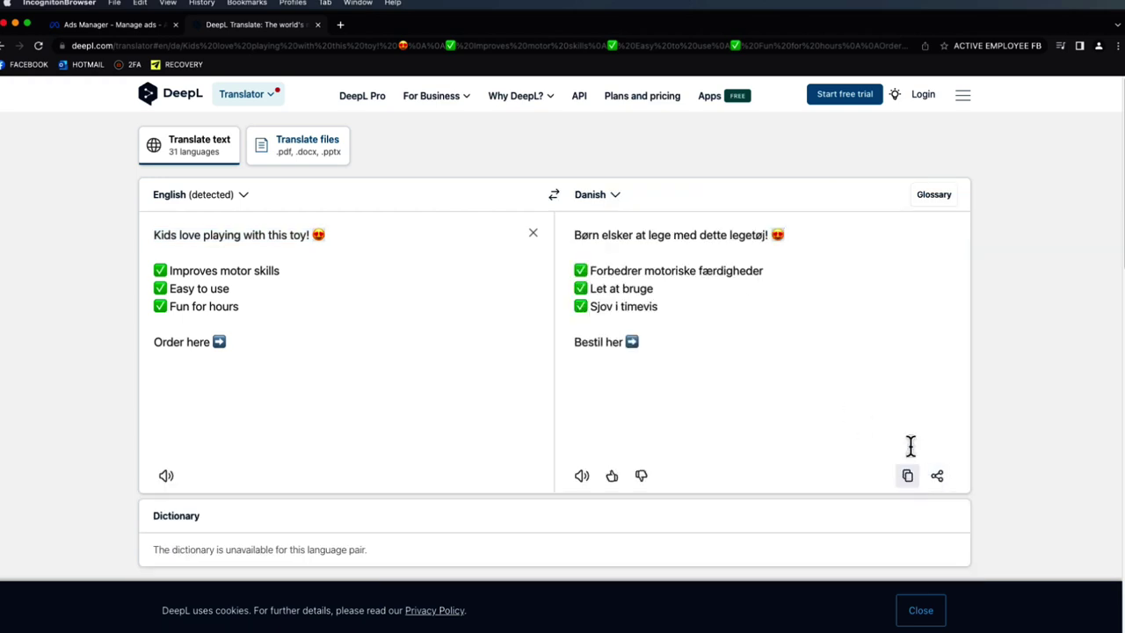
left_click(906, 477)
- Paste the Danish translation into the T1 ad's primary text
left_click(157, 26)
left_click(636, 298)
key("super+v")
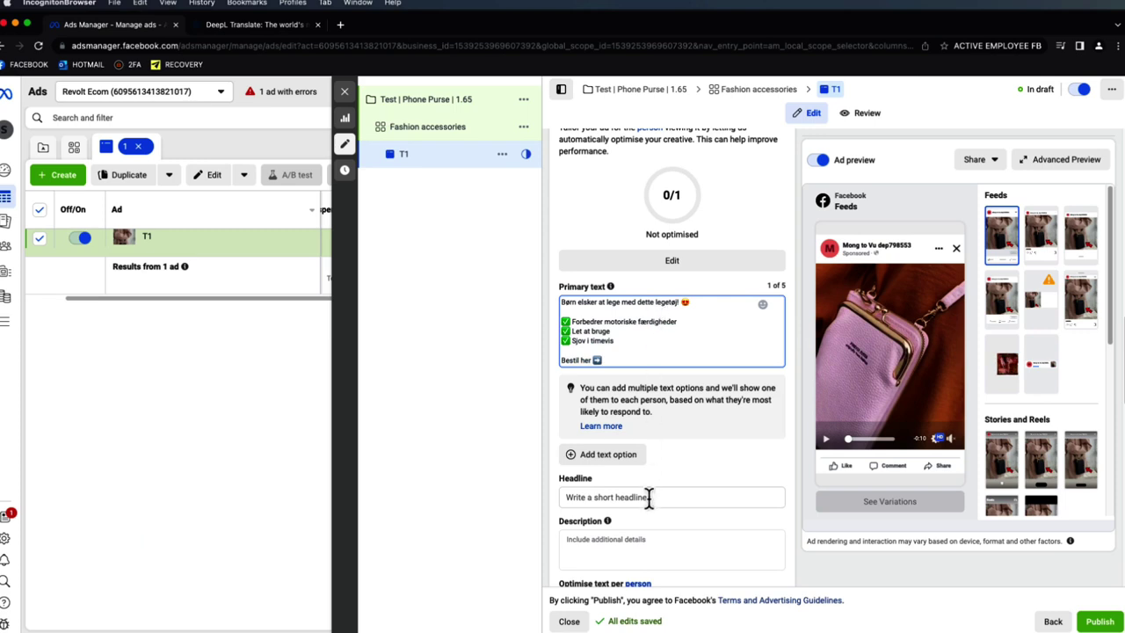
- Put the cursor in the empty Headline field and select 'The Perfect Toy For Christmas' in the Product FB Ads doc
left_click(650, 497)
scroll(732, 399, "down", 1)
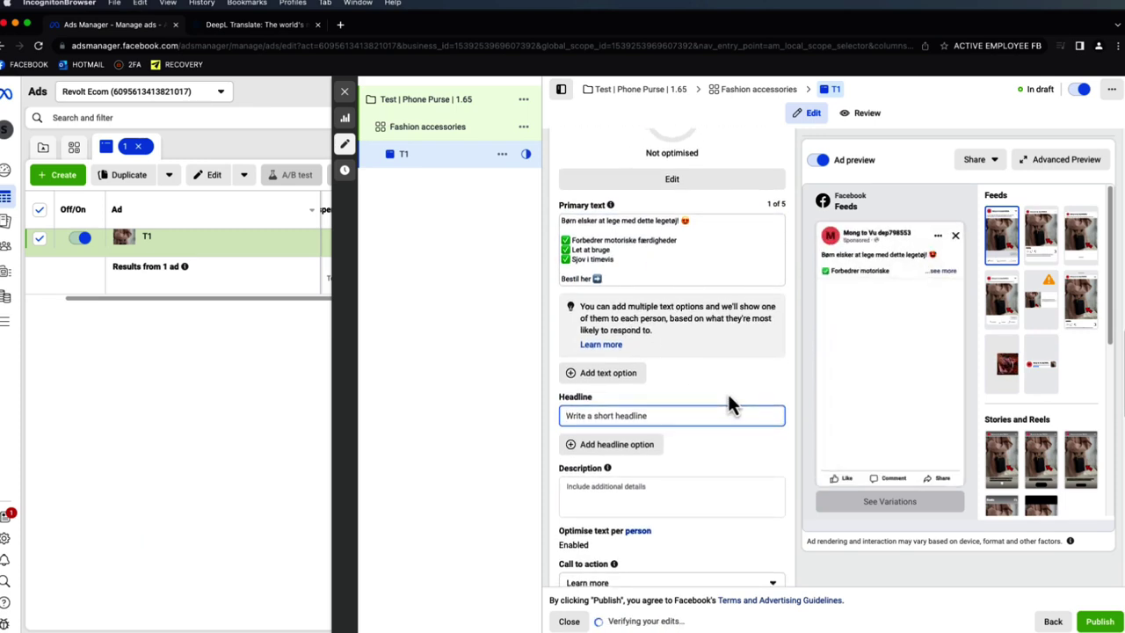
scroll(731, 402, "down", 1)
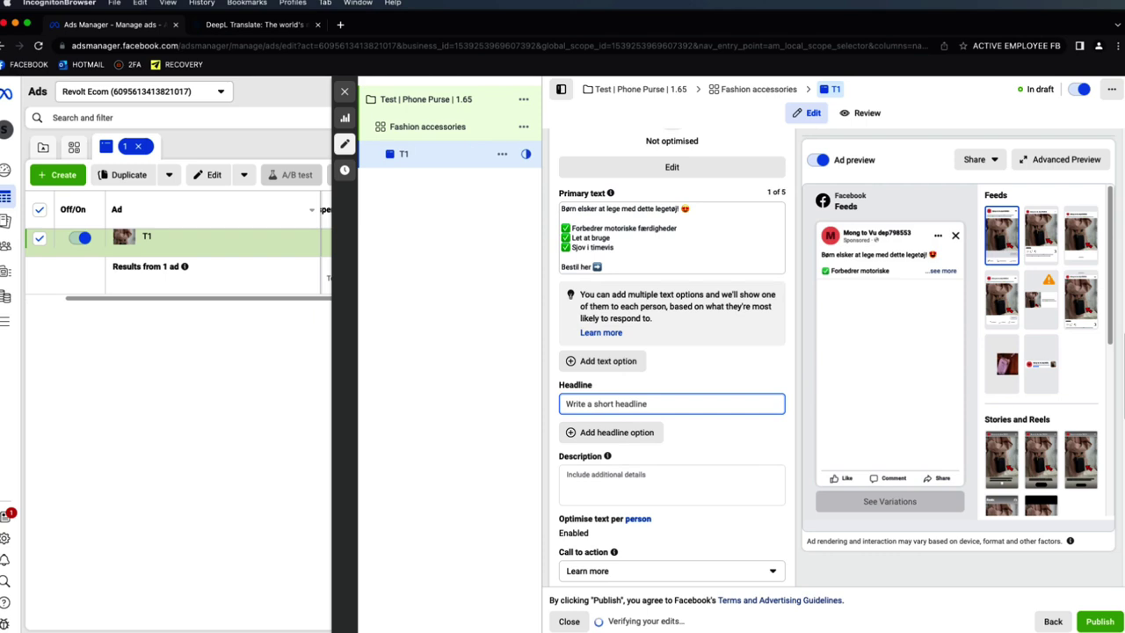
key("super+Tab")
left_click_drag(499, 416, 368, 415)
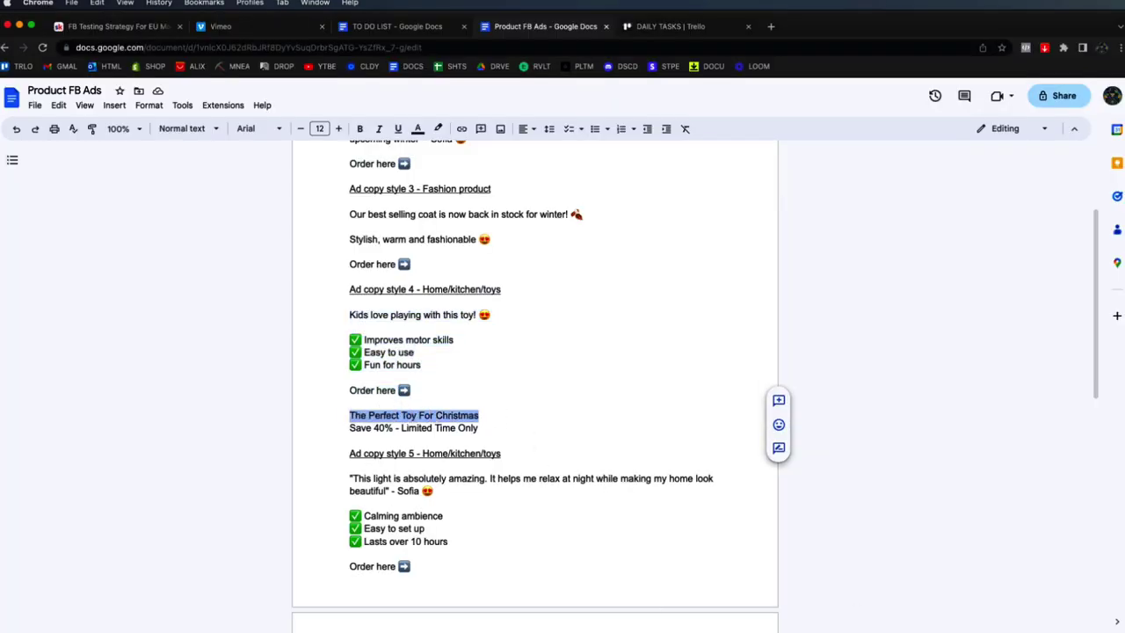
- Translate the headline in DeepL and paste 'Det perfekte legetøj til jul' into the Headline
key("super+Tab")
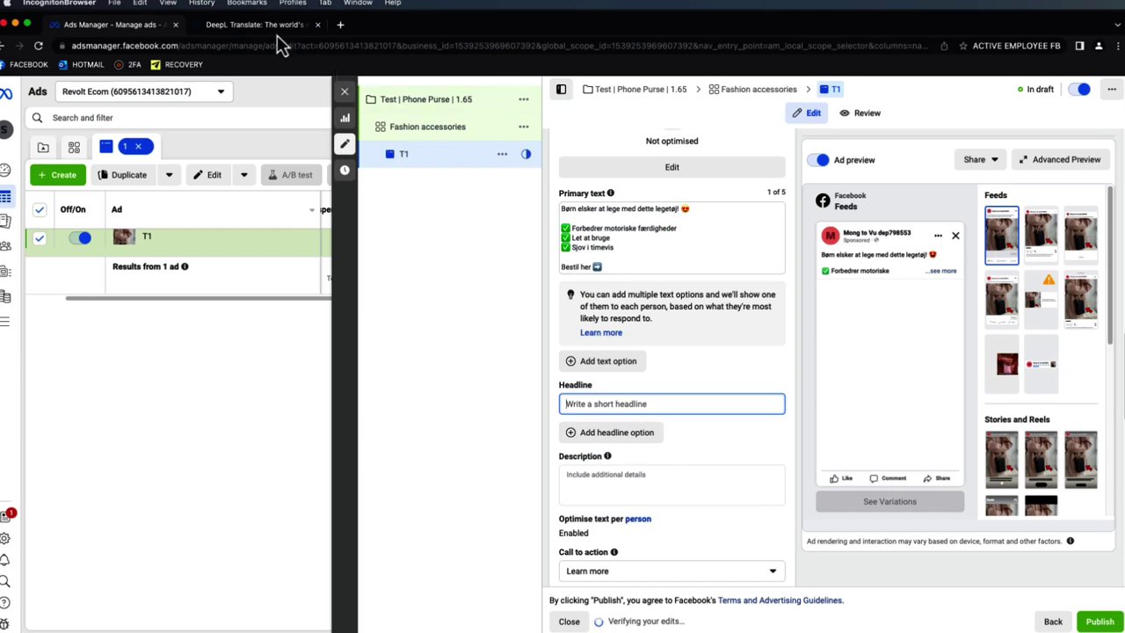
left_click(272, 31)
left_click(529, 237)
key("cmd+v")
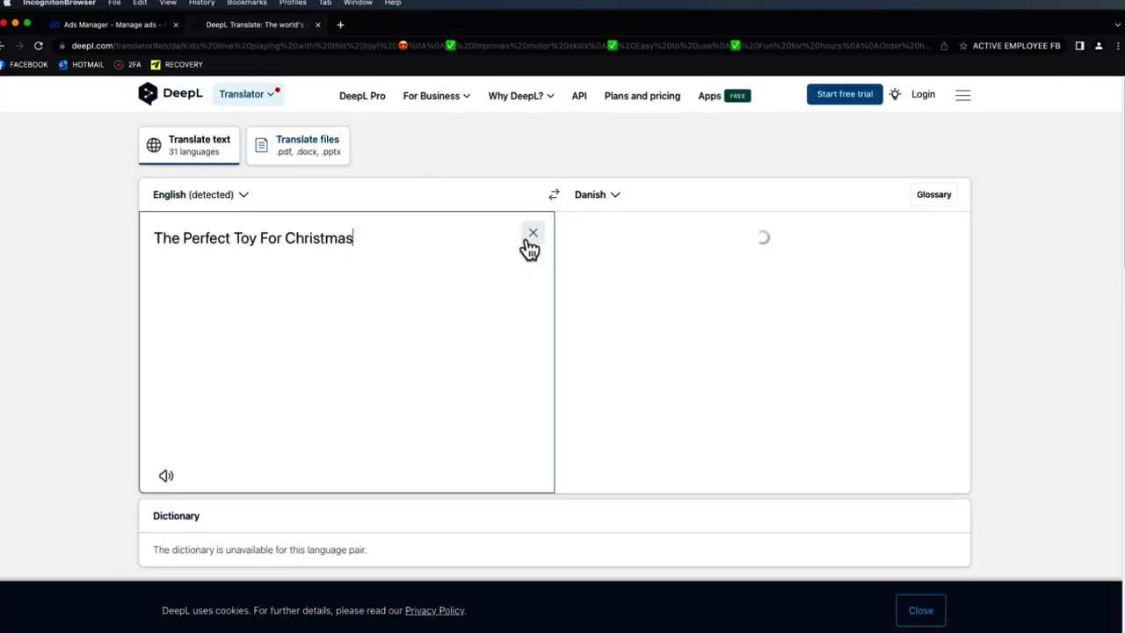
left_click(906, 475)
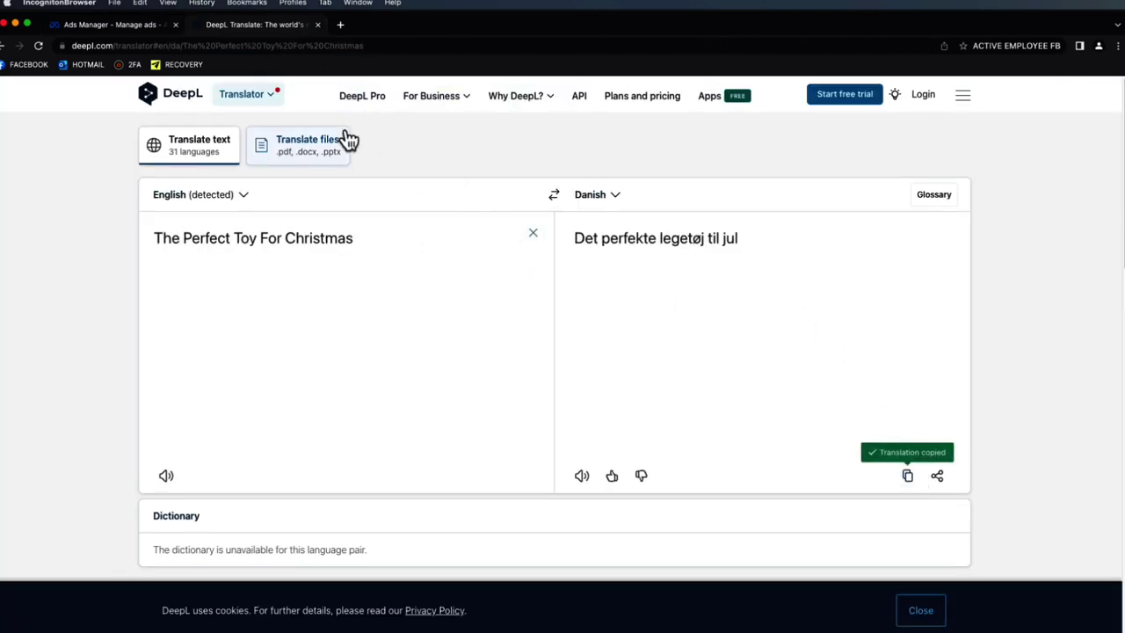
left_click(141, 27)
key("super+v")
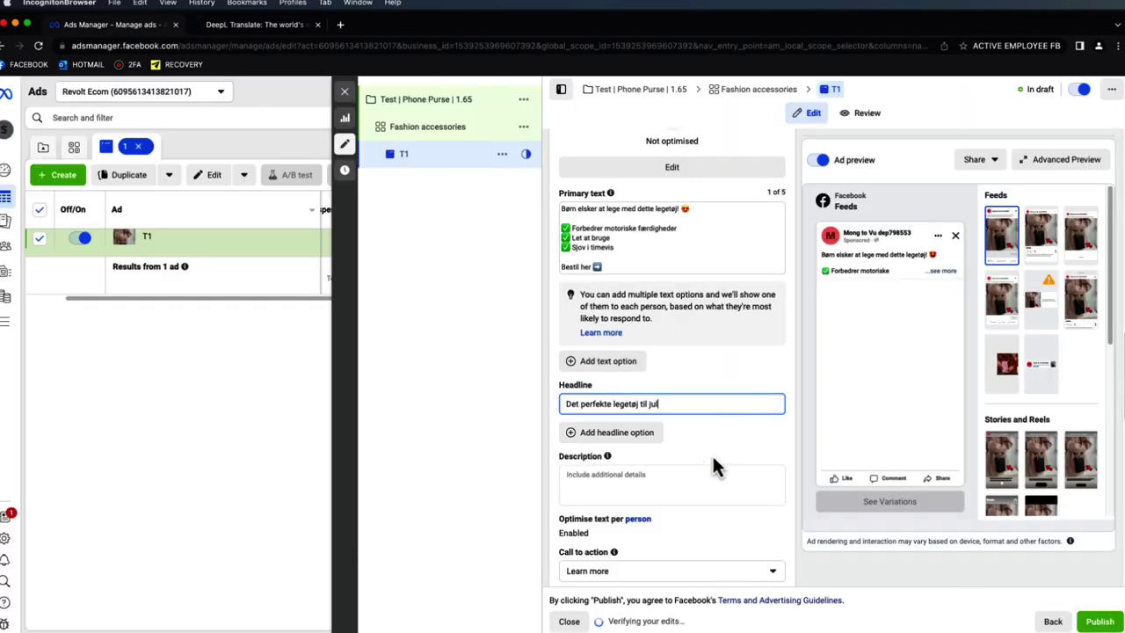
- Translate 'Save 40% - Limited Time Only' and enter 'Spar 40% - kun i en begrænset periode' as the description
left_click(698, 477)
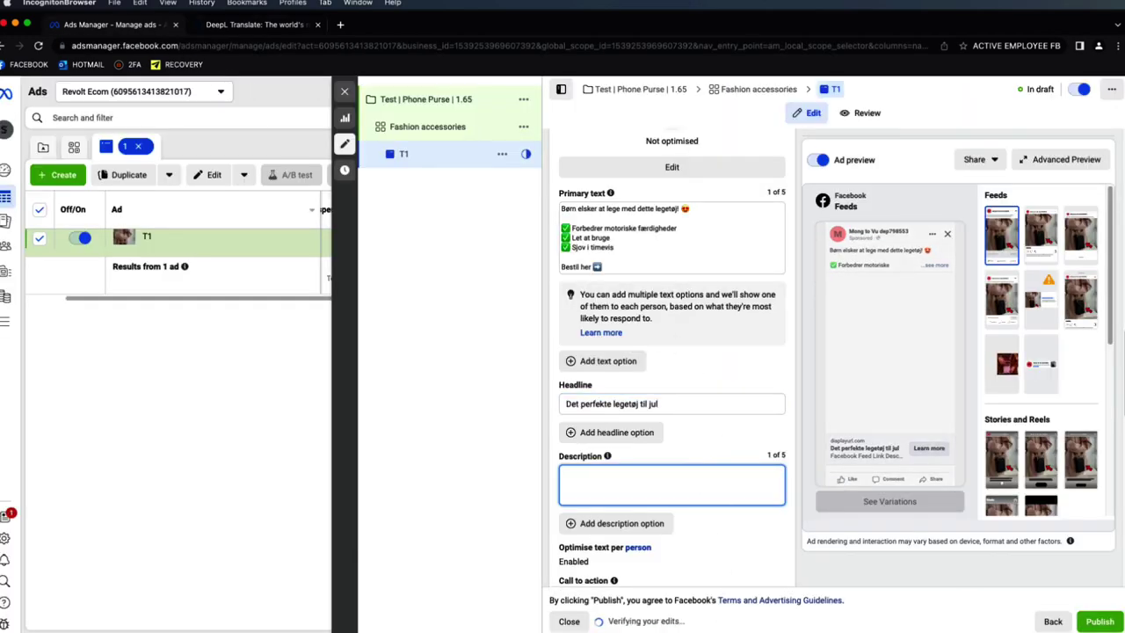
key("super+Tab")
left_click_drag(479, 428, 352, 431)
key("super+c")
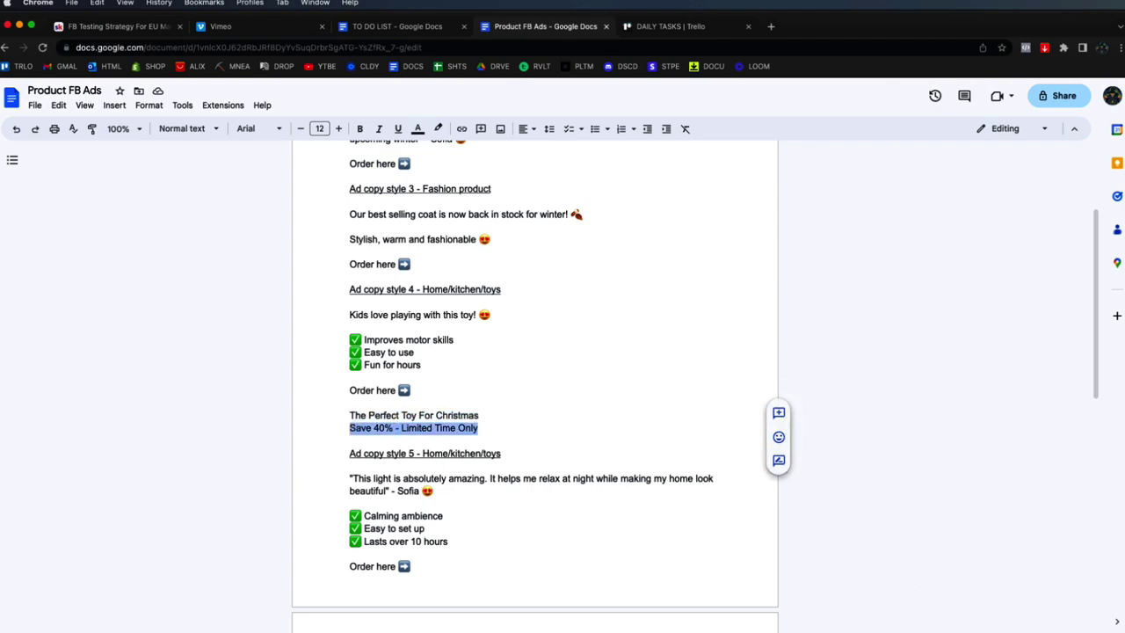
key("super+Tab")
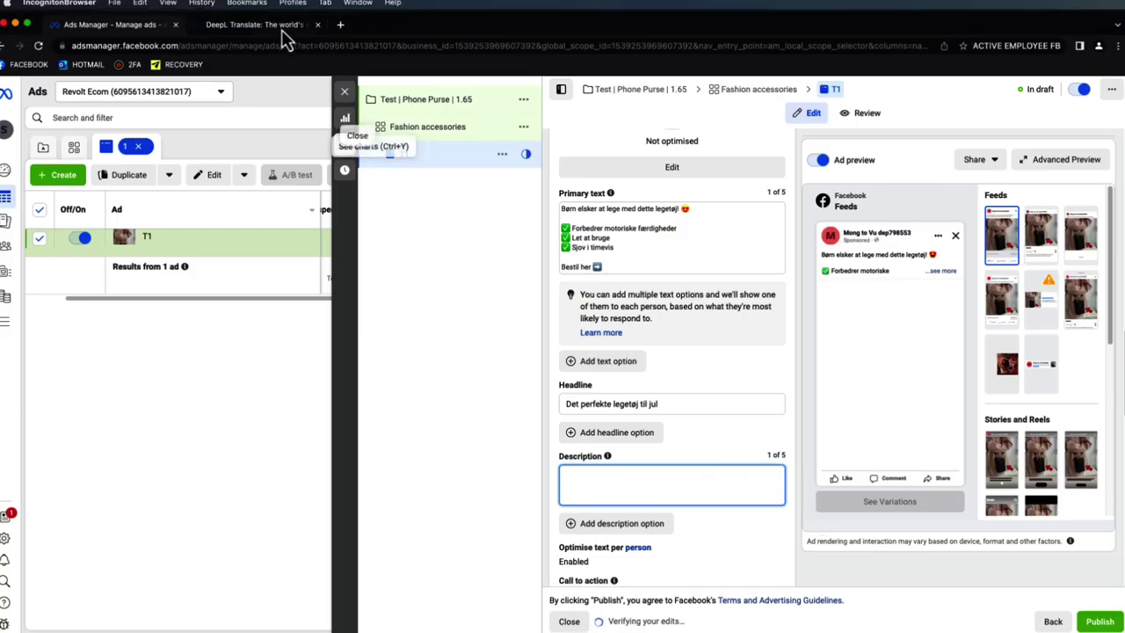
left_click(264, 25)
left_click(532, 232)
key("super+v")
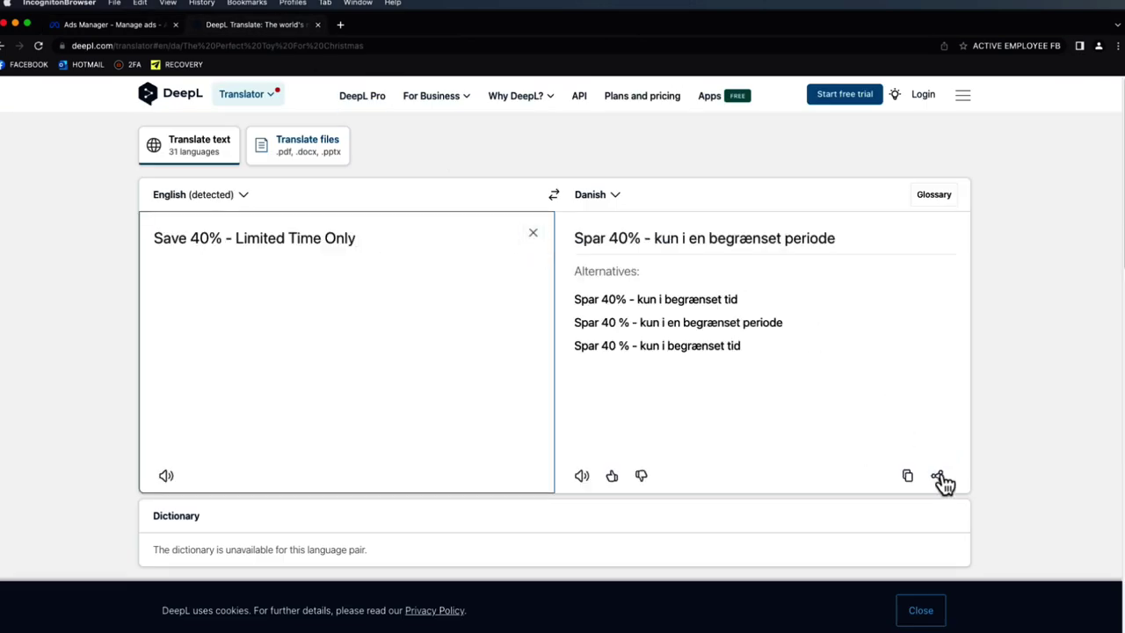
left_click(907, 475)
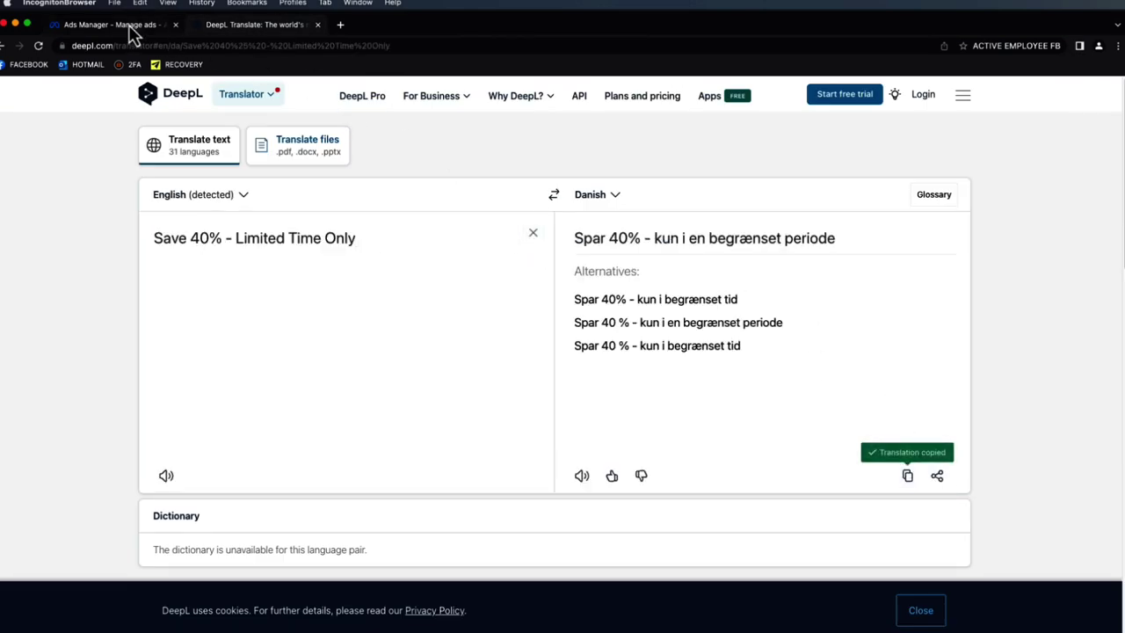
left_click(130, 33)
key("super+v")
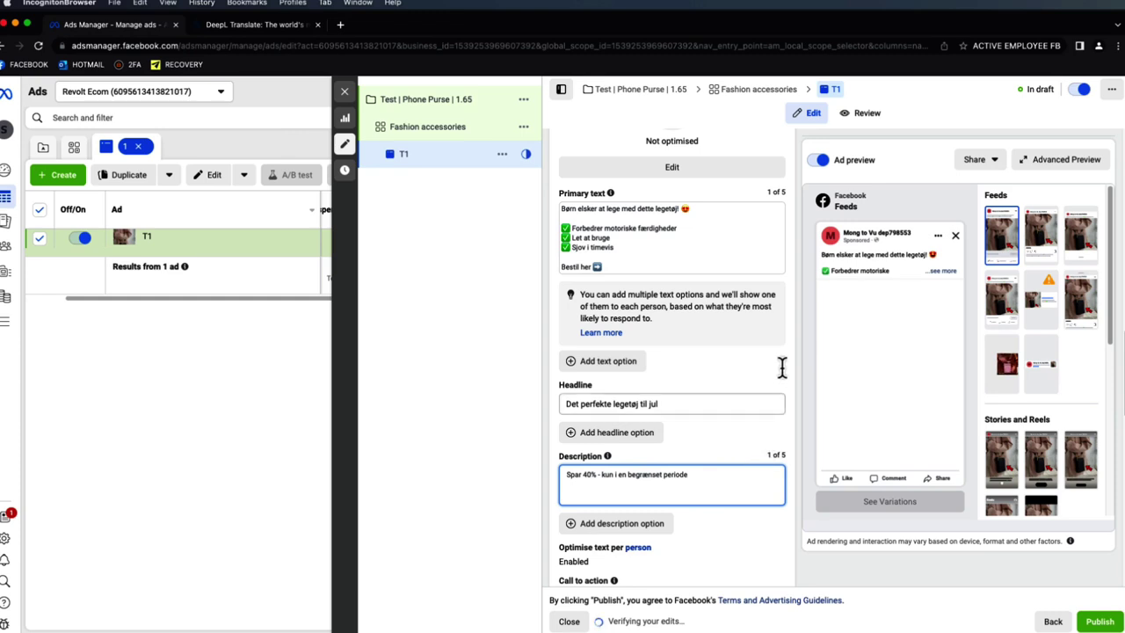
left_click(788, 360)
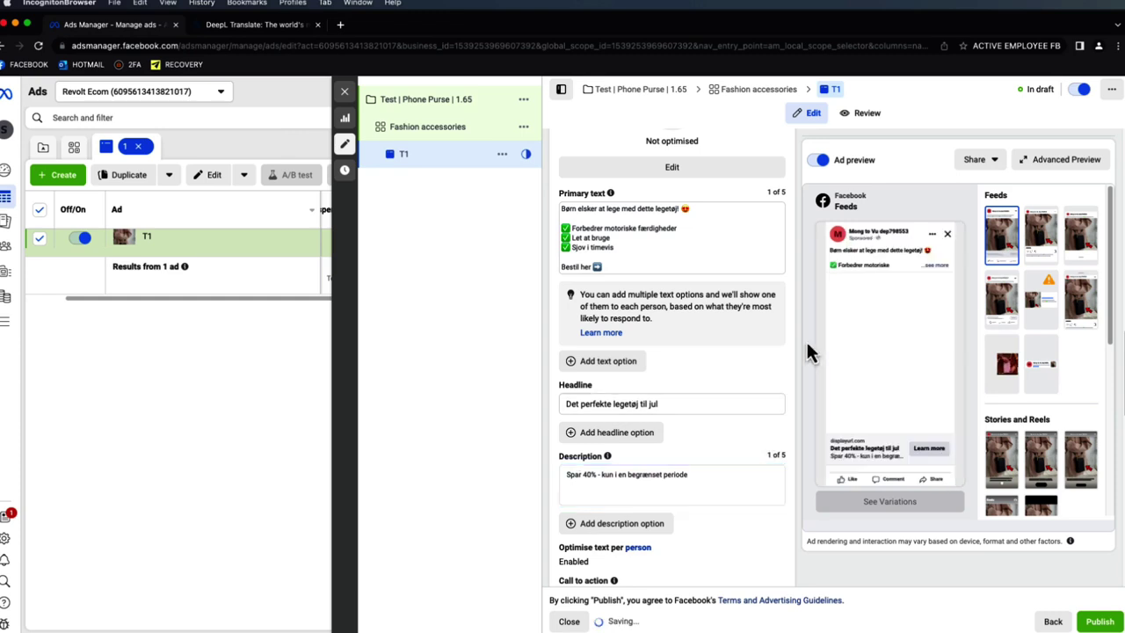
left_click(937, 272)
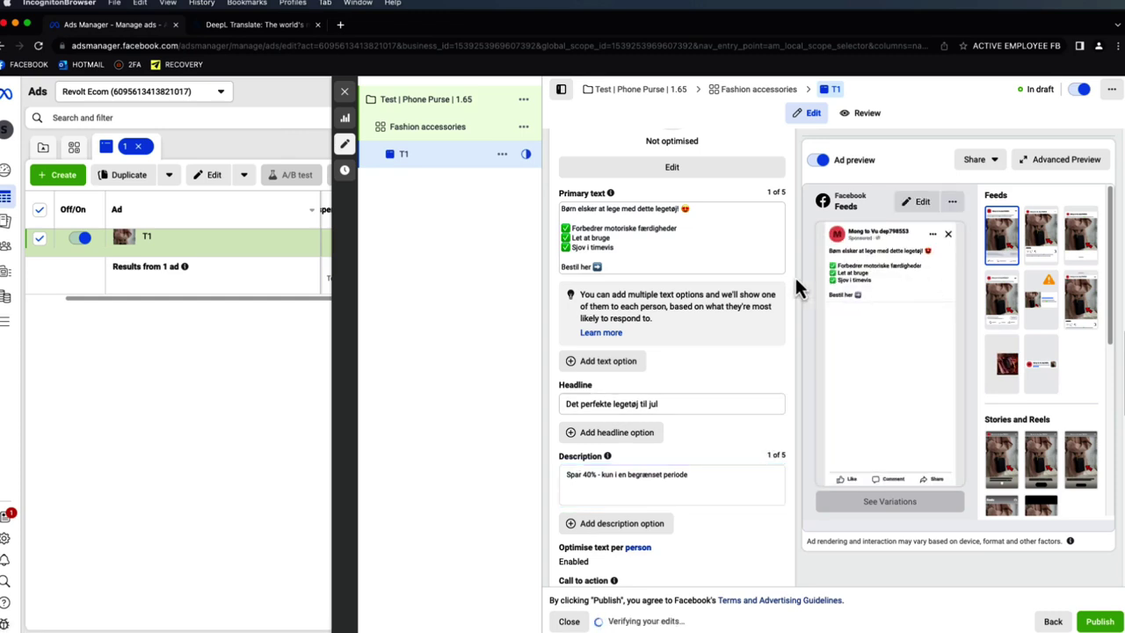
left_click(730, 263)
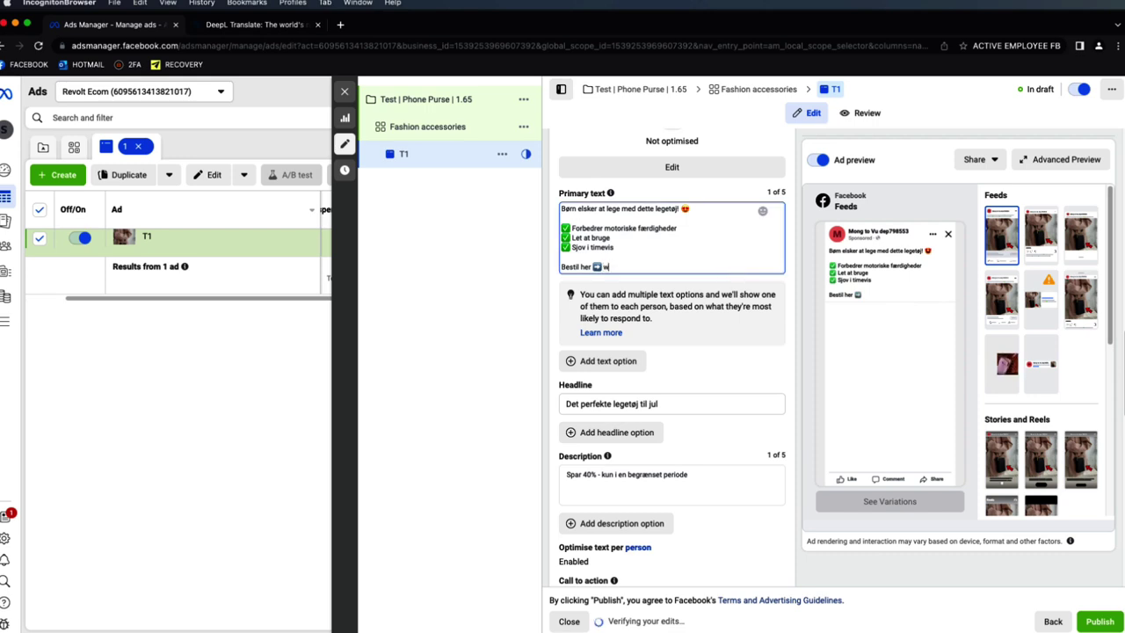
type("www.keavio")
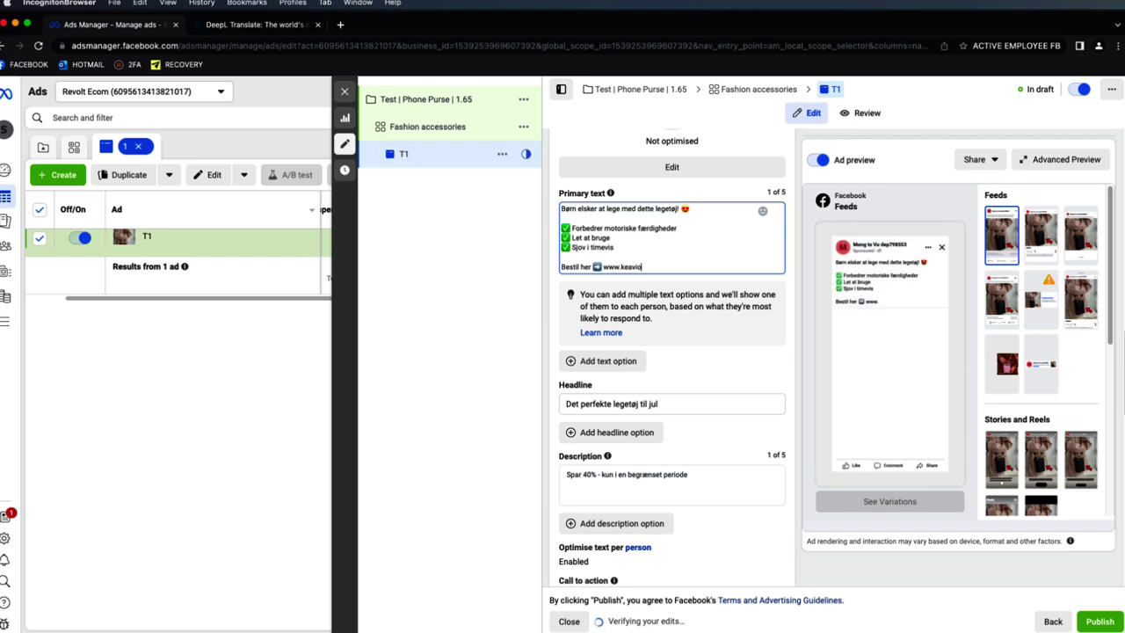
key("BackSpace")
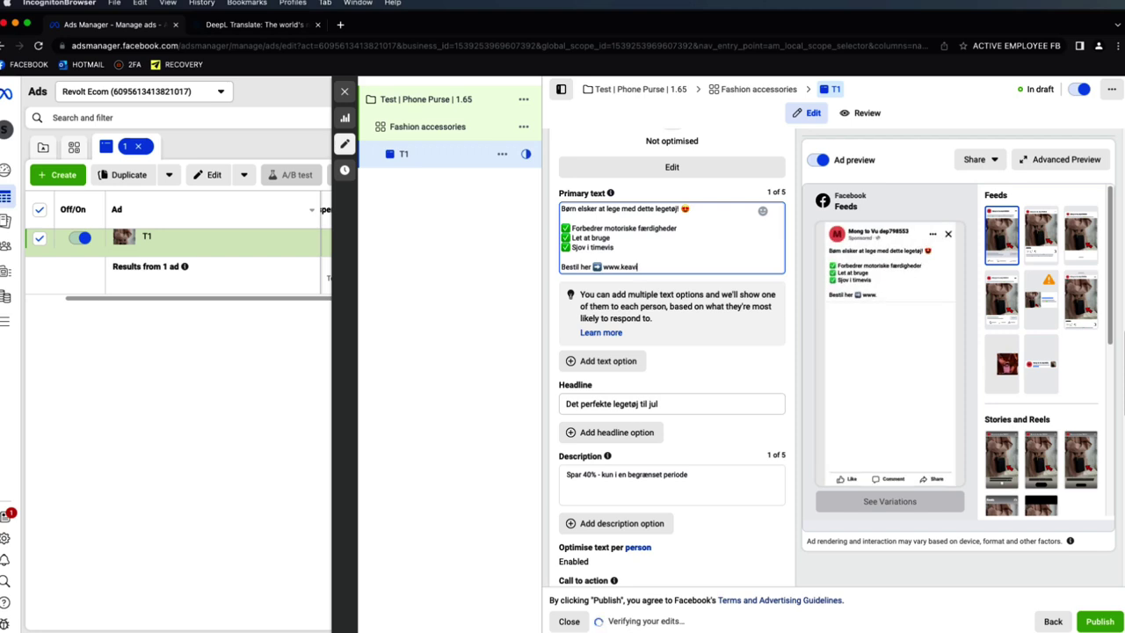
type("o")
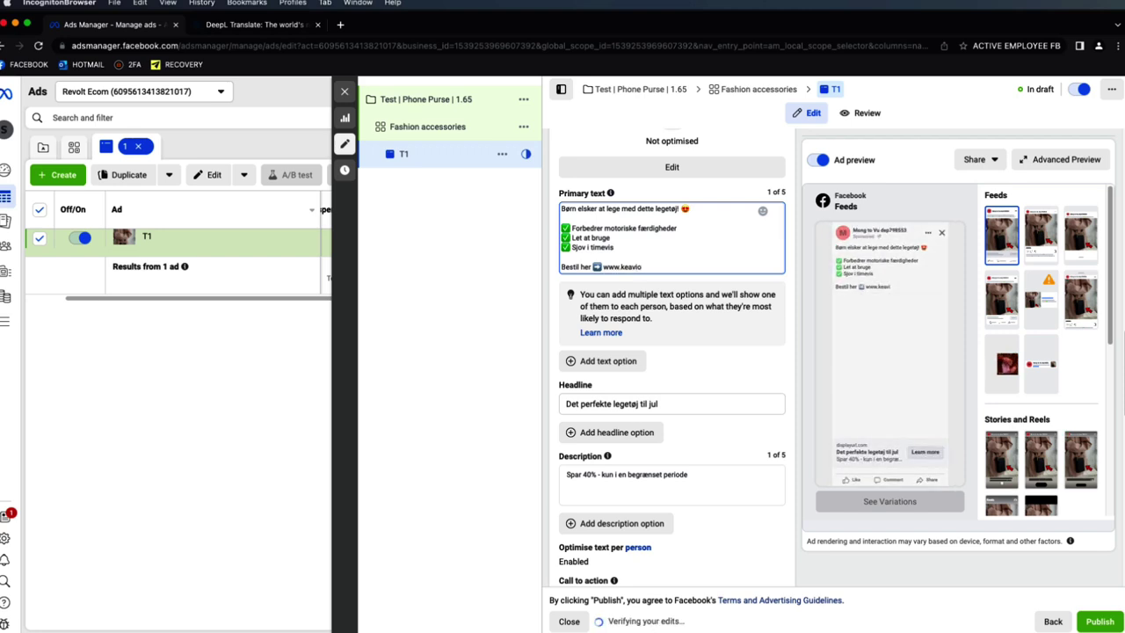
key("BackSpace")
key("BackSpace")
type(".c")
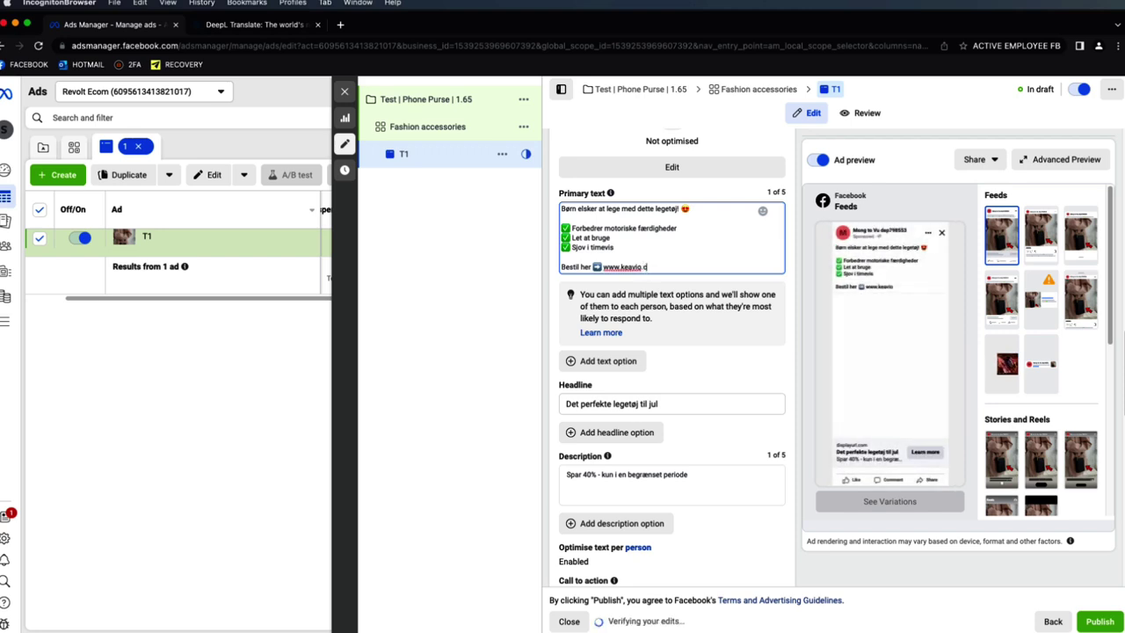
type("om/products/")
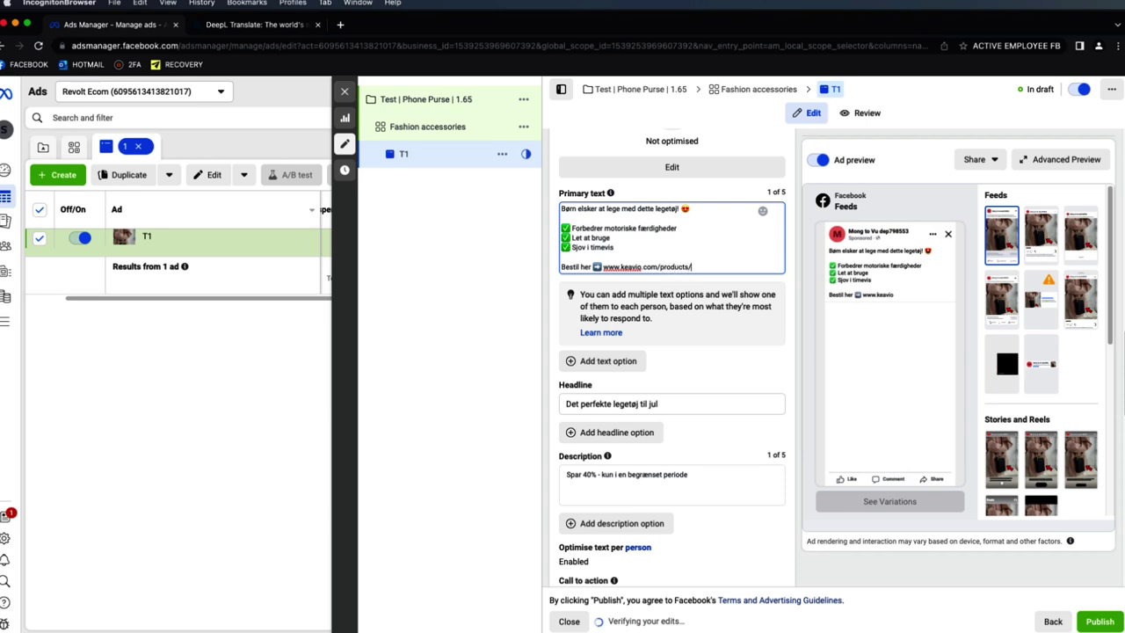
type("purse")
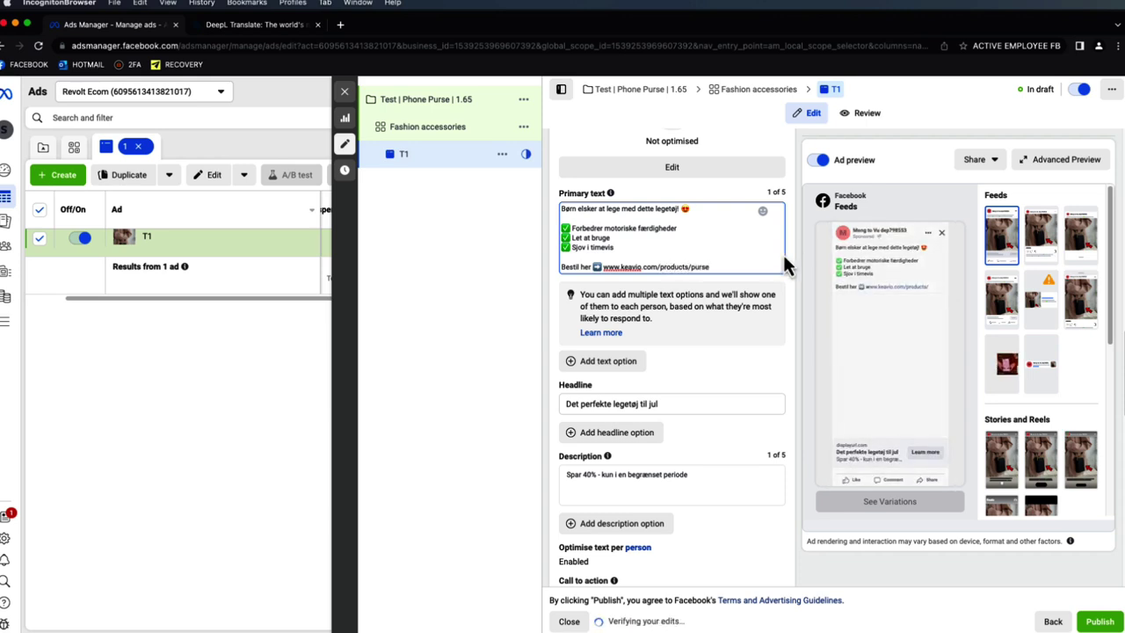
left_click_drag(714, 268, 605, 267)
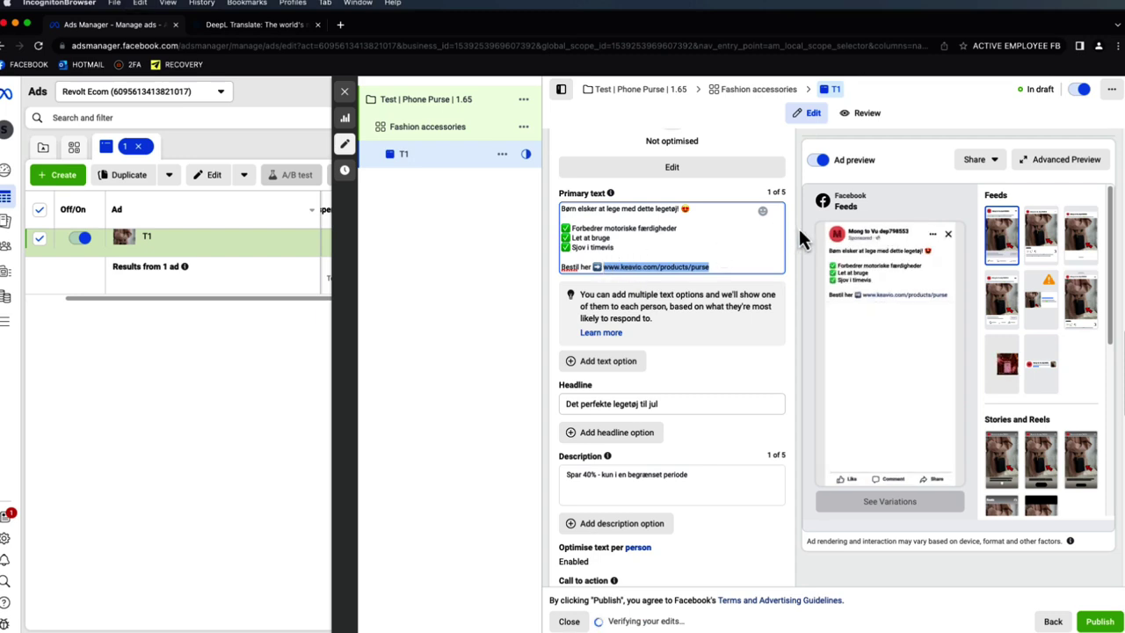
- Set the call to action to Shop now
scroll(771, 255, "down", 4)
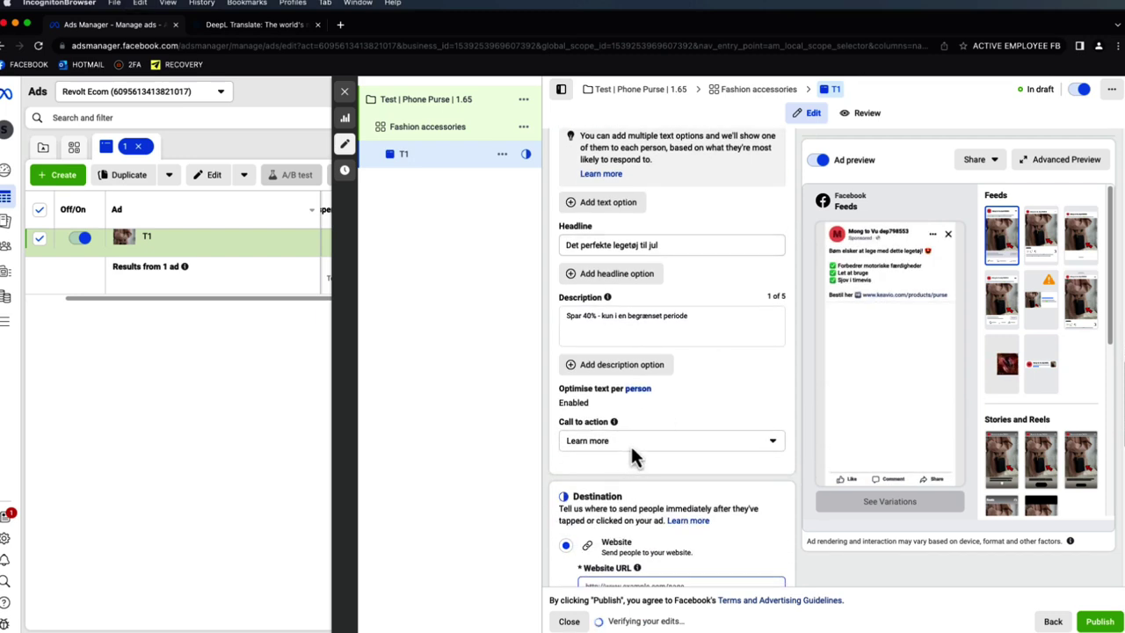
left_click(630, 451)
scroll(637, 500, "up", 5)
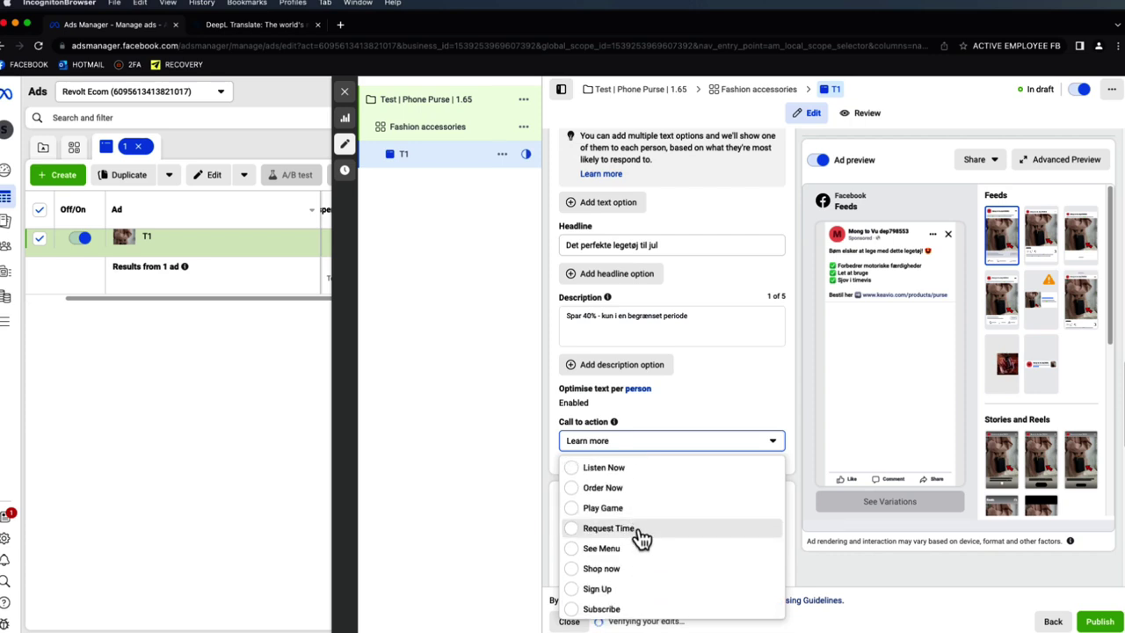
left_click(638, 569)
scroll(701, 428, "down", 3)
scroll(701, 427, "down", 2)
left_click(675, 404)
key("cmd+v")
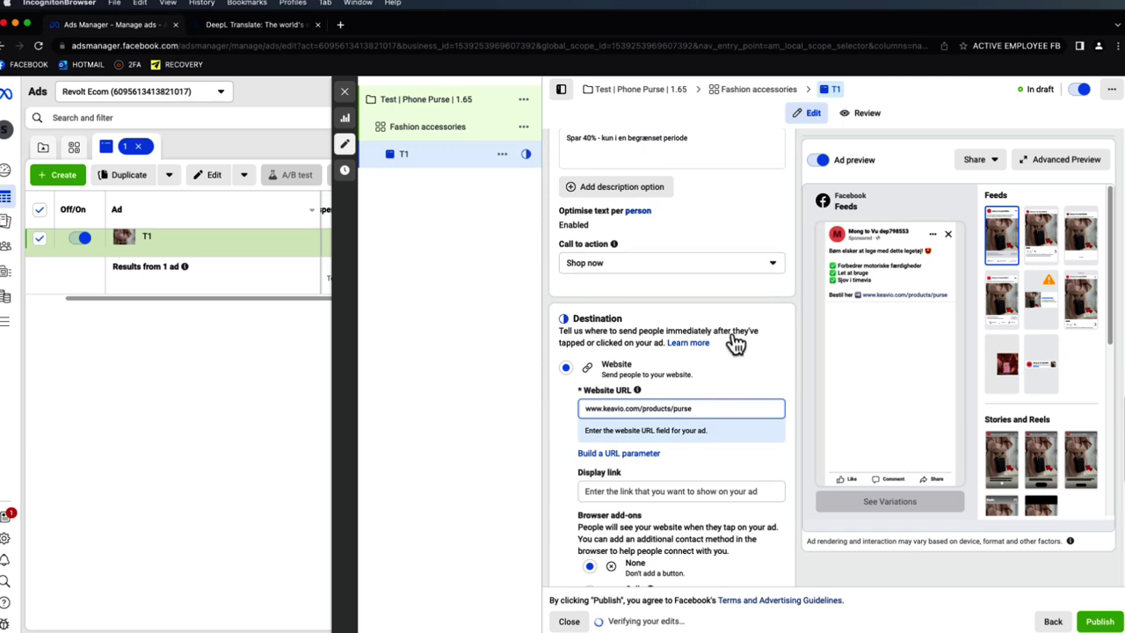
scroll(770, 395, "down", 6)
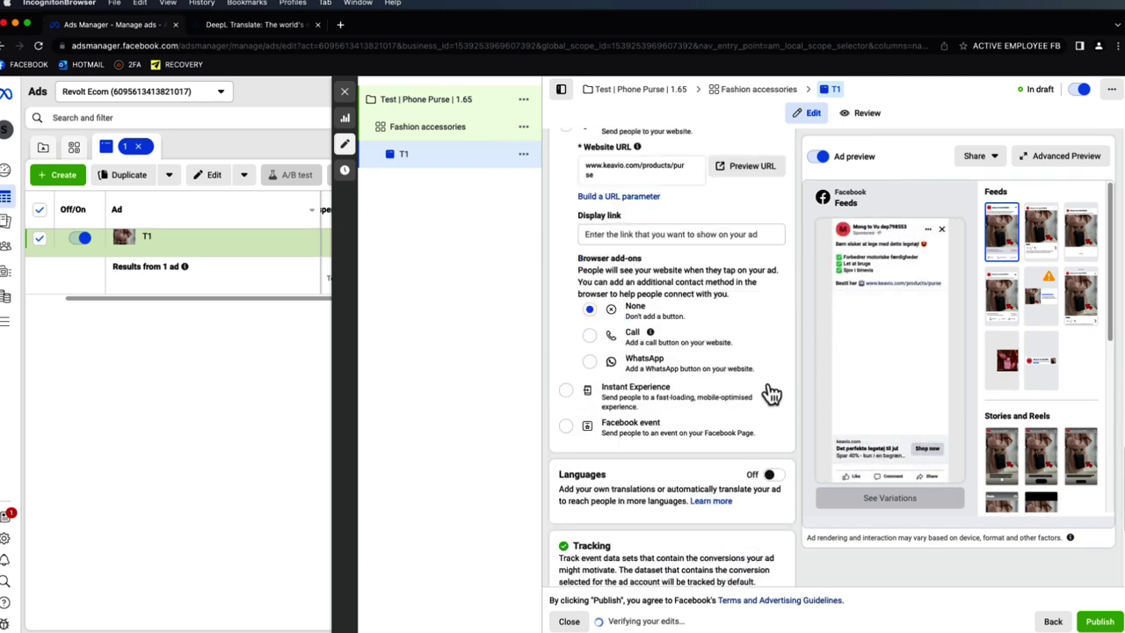
scroll(745, 397, "down", 3)
scroll(665, 519, "down", 4)
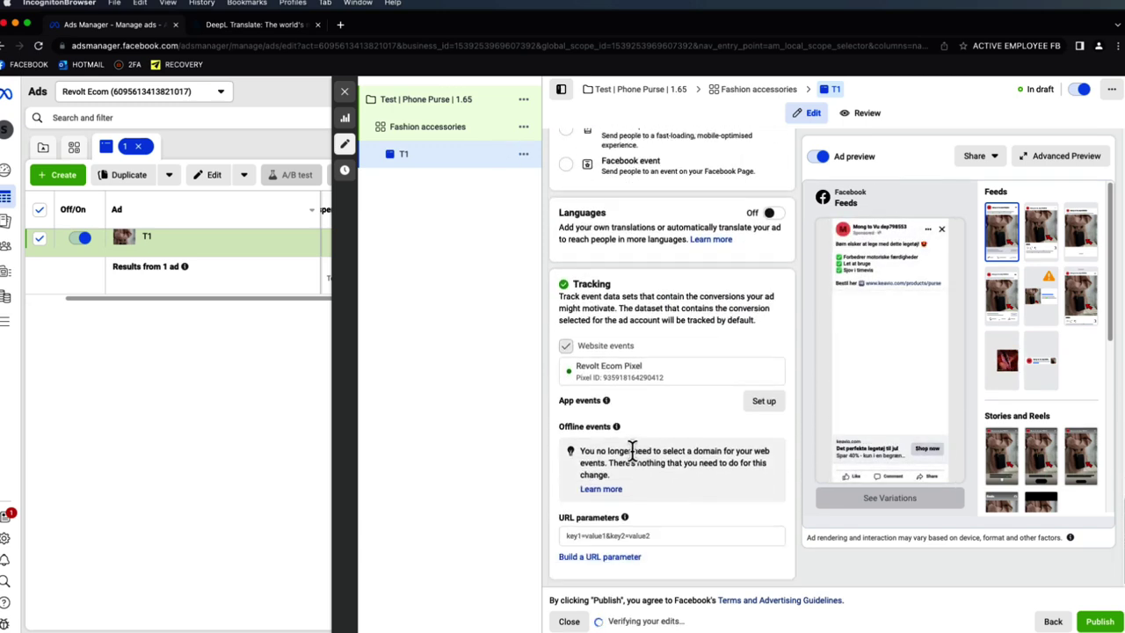
left_click(605, 557)
- Set URL parameters to {{campaign.name}}, {{adset.name}} medium and {{ad.name}} content, and apply them
left_click(530, 329)
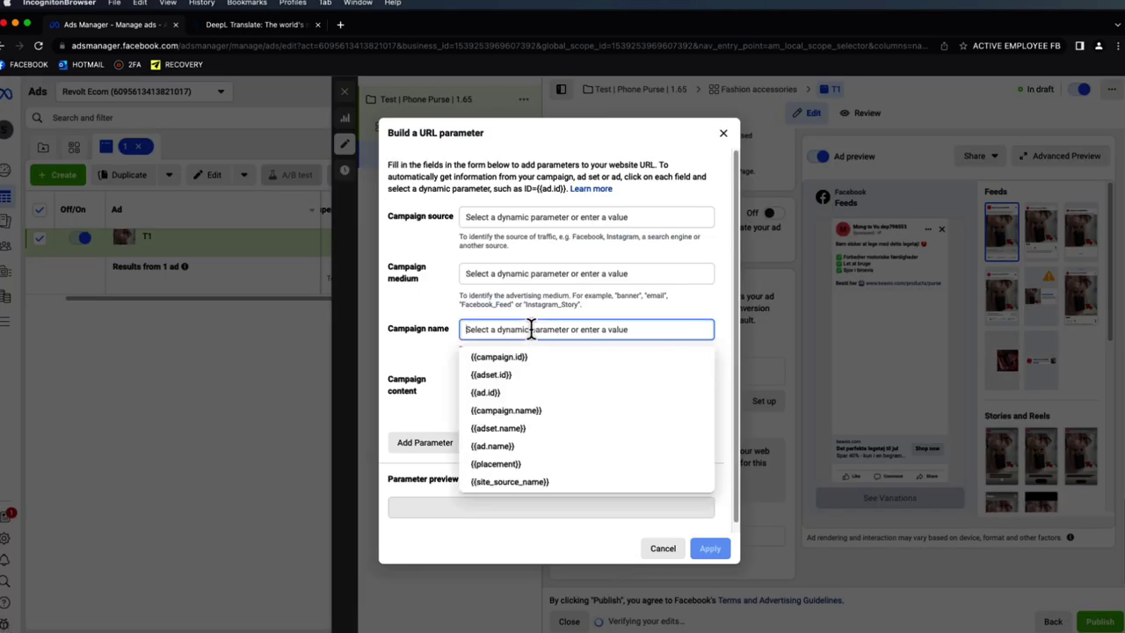
left_click(535, 413)
left_click(535, 268)
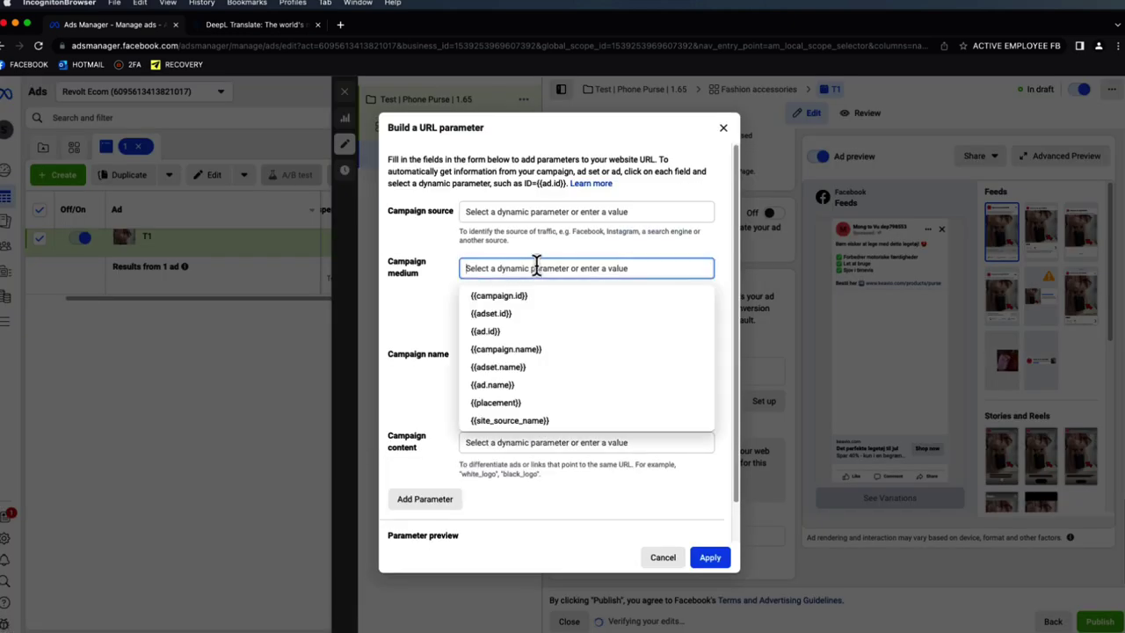
left_click(538, 367)
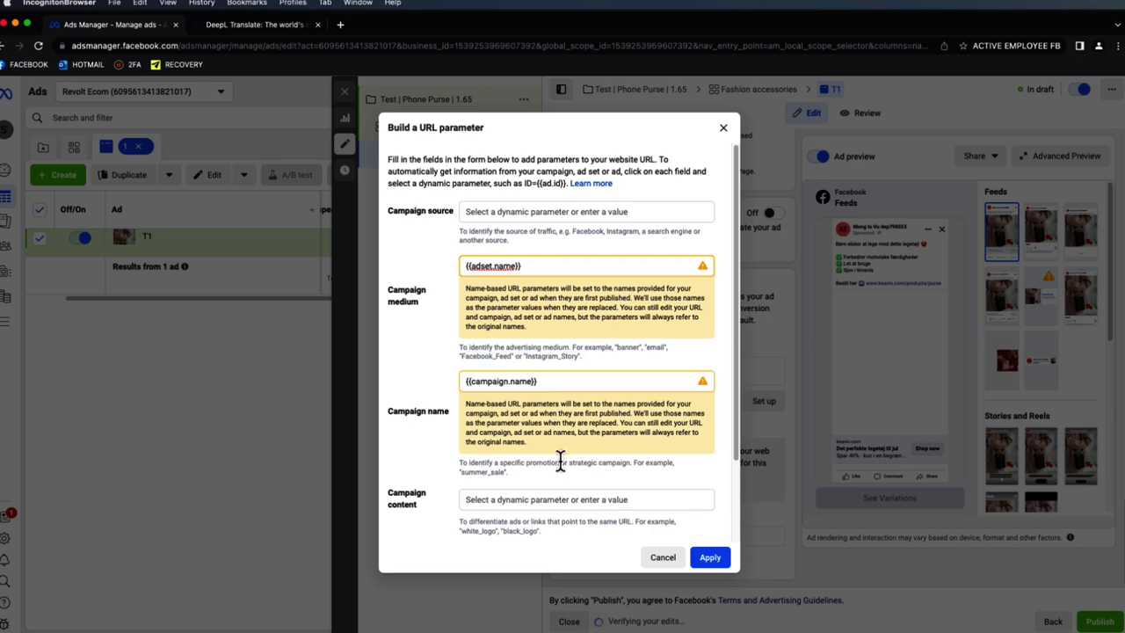
left_click(560, 499)
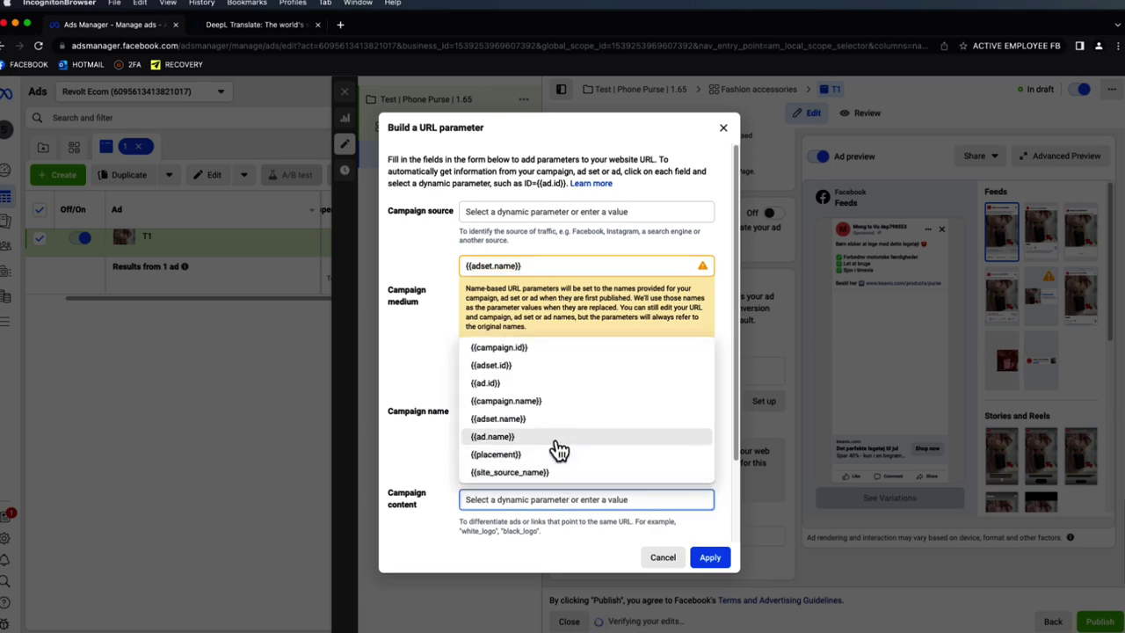
left_click(562, 448)
left_click(709, 557)
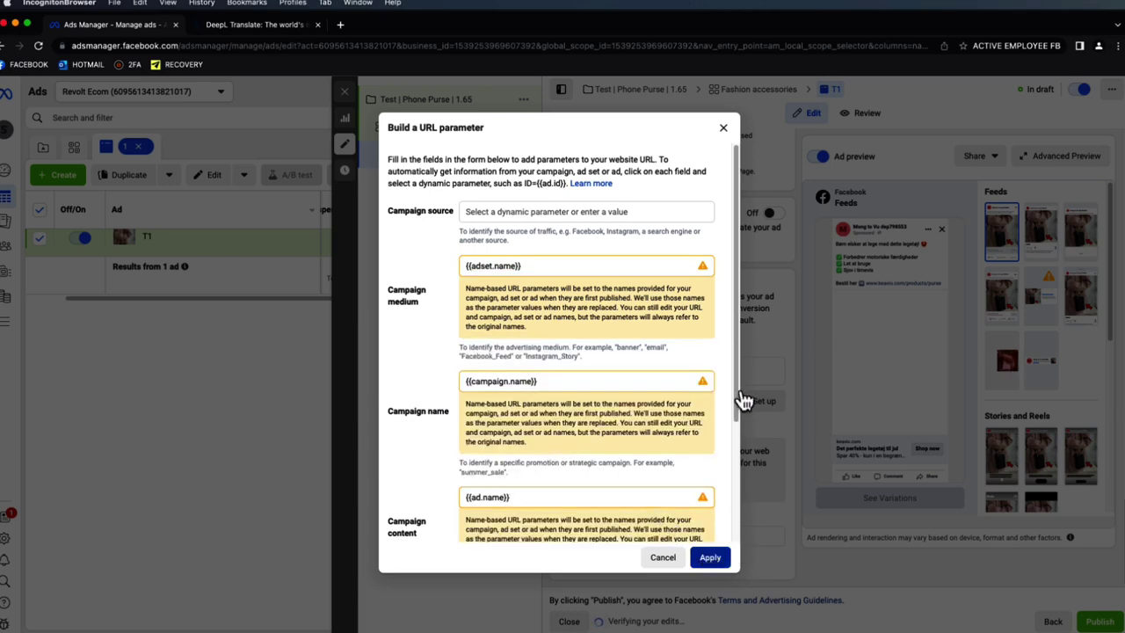
left_click(773, 511)
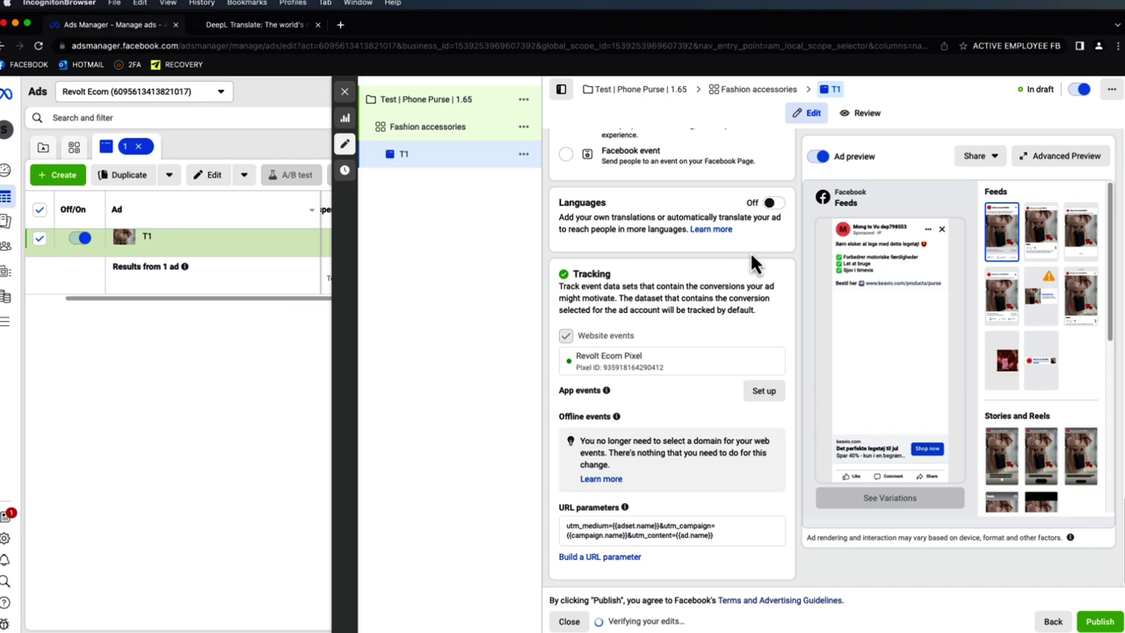
- Close the T1 ad editor to return to the Ads table
mouse_move(901, 259)
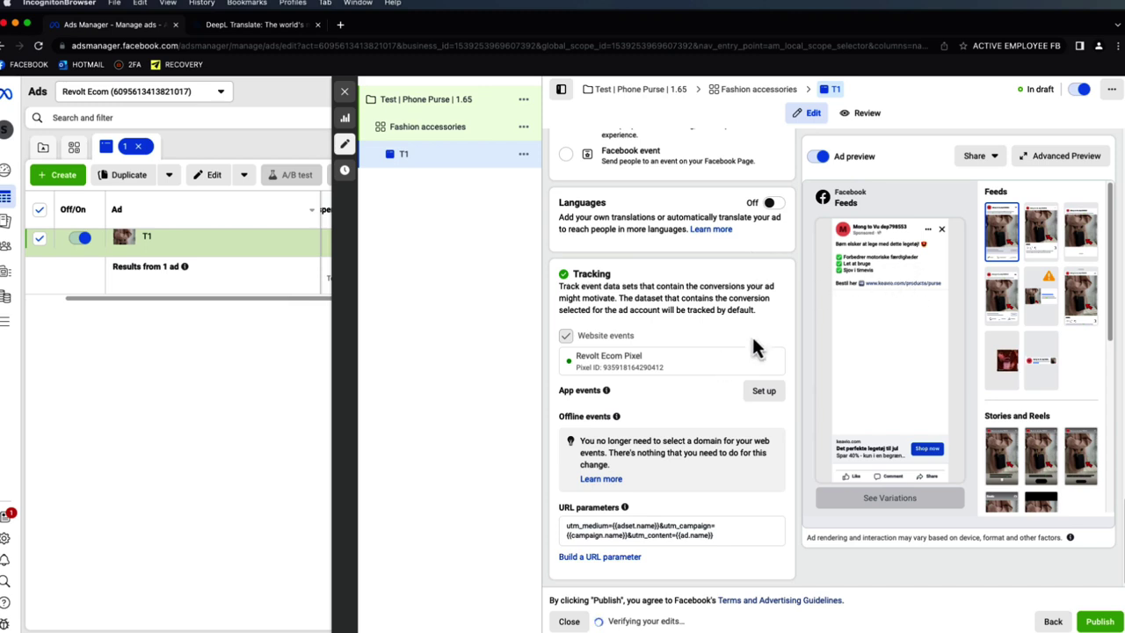
scroll(691, 528, "up", 5)
scroll(702, 486, "up", 3)
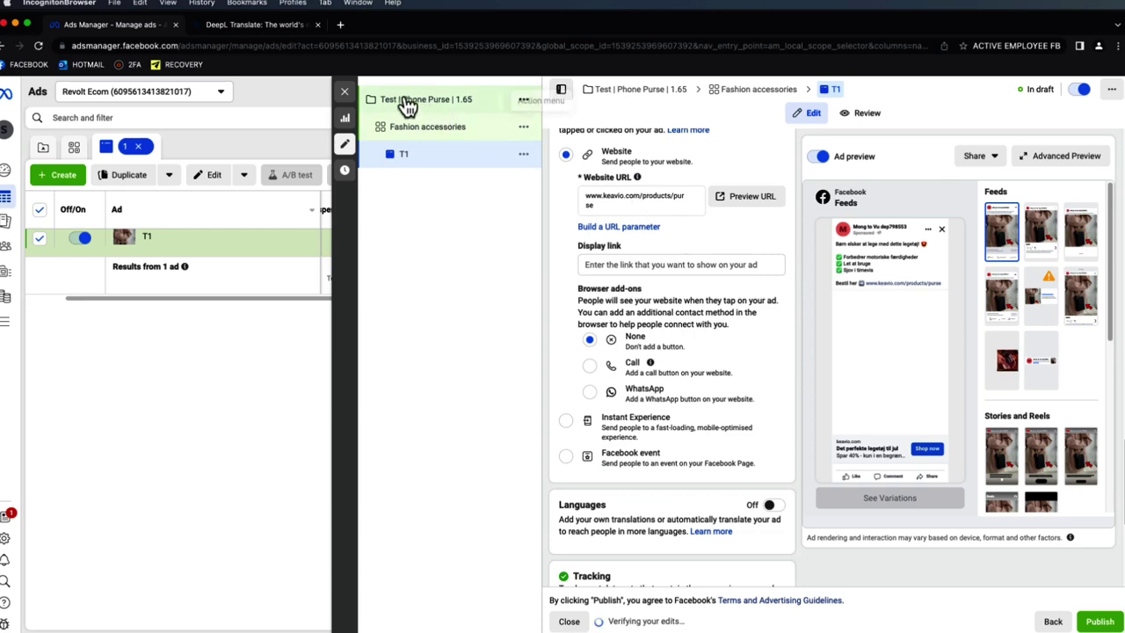
left_click(346, 95)
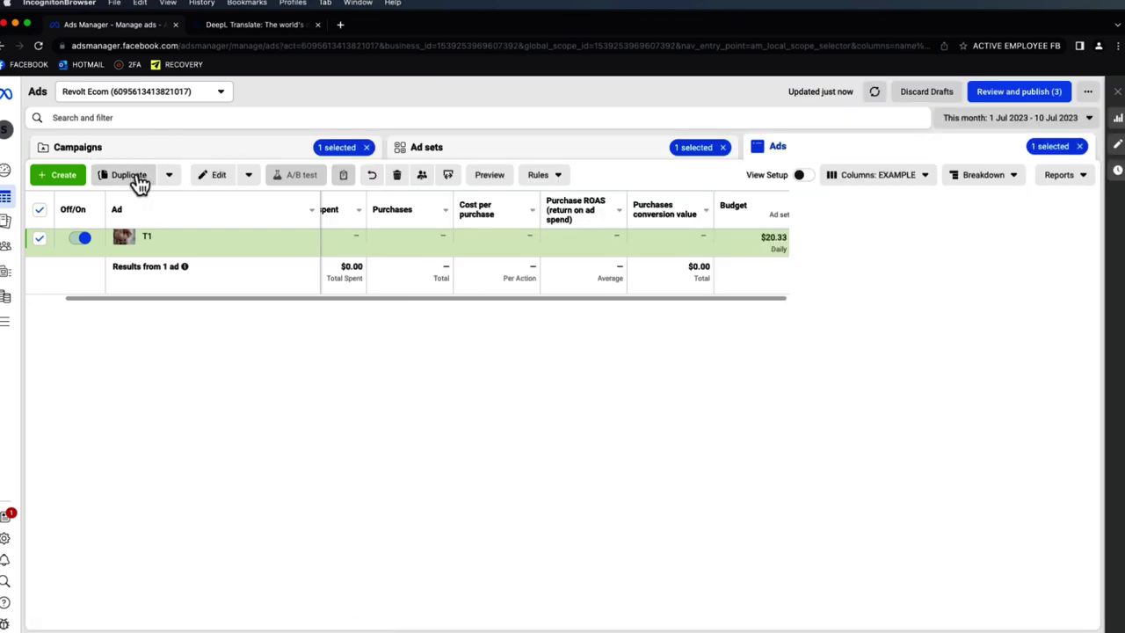
- Duplicate ad T1 and rename the copy T2
left_click(138, 182)
left_click(700, 423)
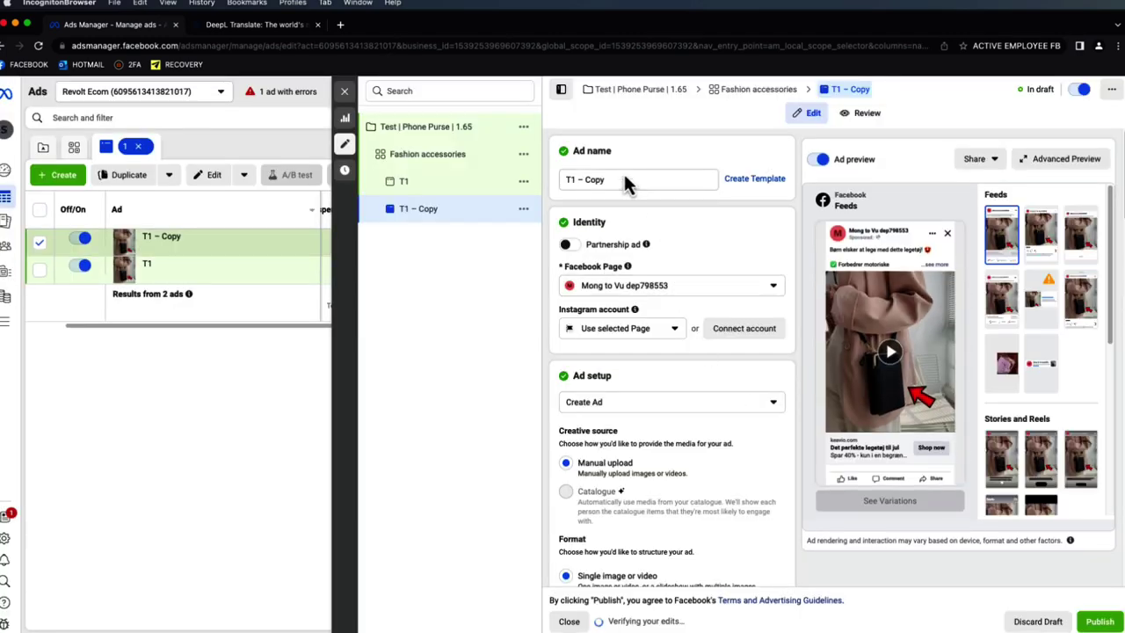
left_click_drag(624, 180, 571, 179)
type("2")
left_click(676, 139)
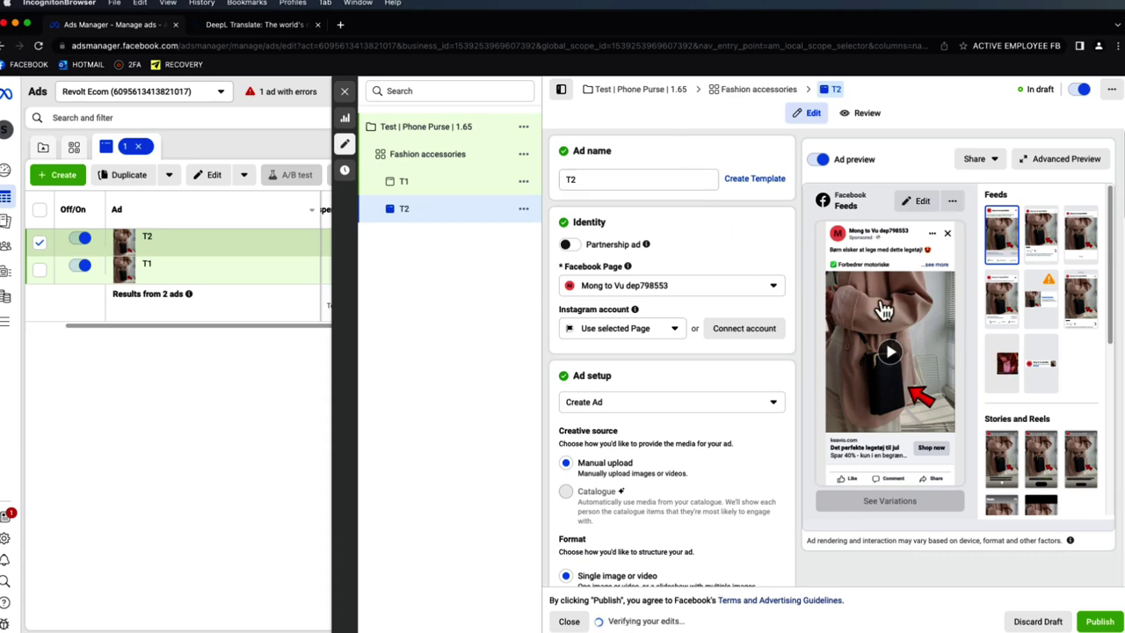
- Set T2's video thumbnail to the pink-and-orange purse photo and save the media
scroll(732, 329, "down", 10)
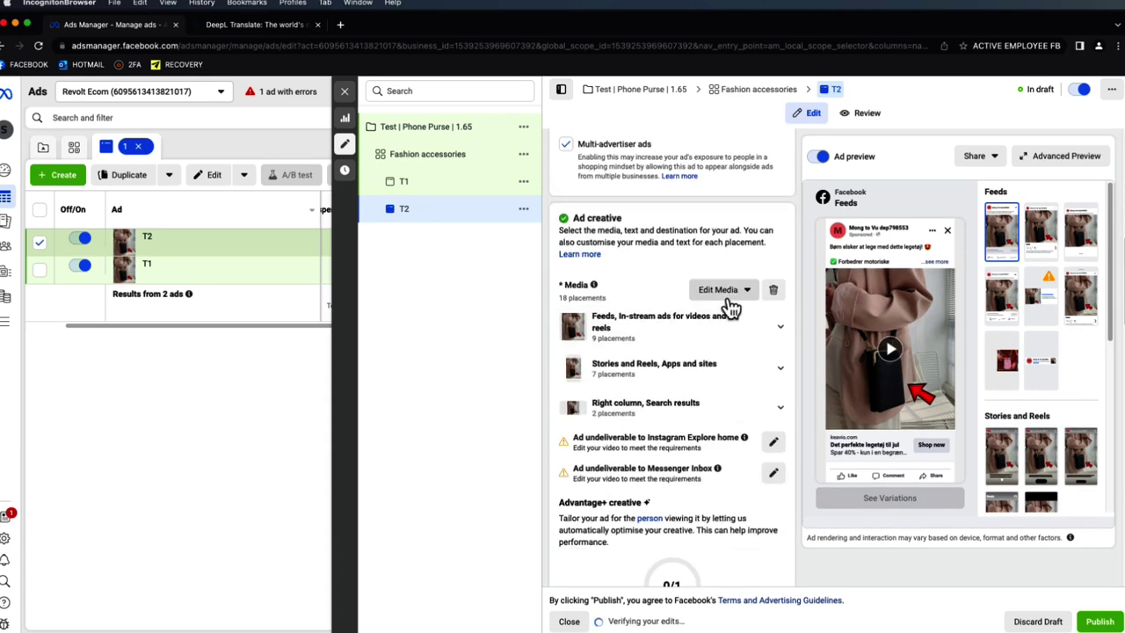
left_click(726, 293)
left_click(729, 318)
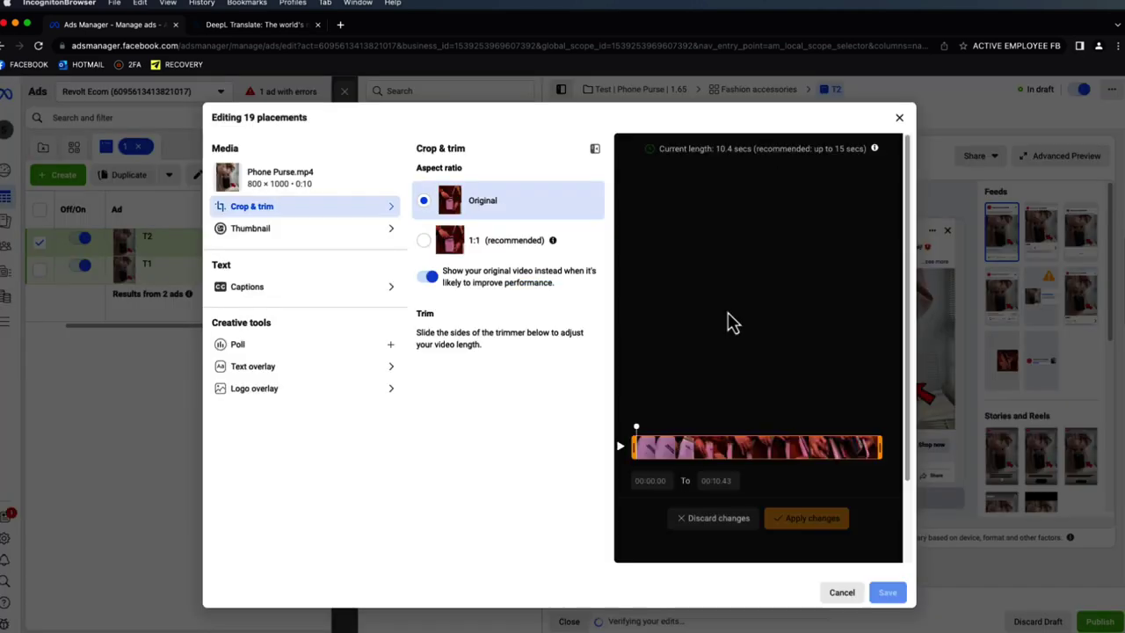
left_click(356, 230)
left_click(533, 235)
left_click(390, 230)
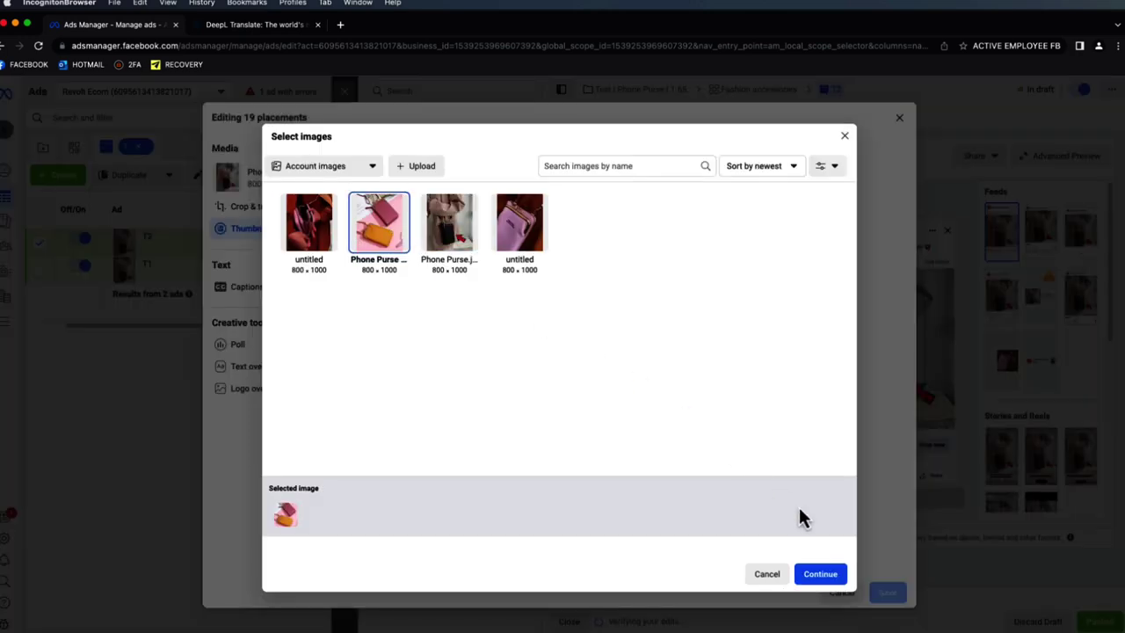
left_click(826, 578)
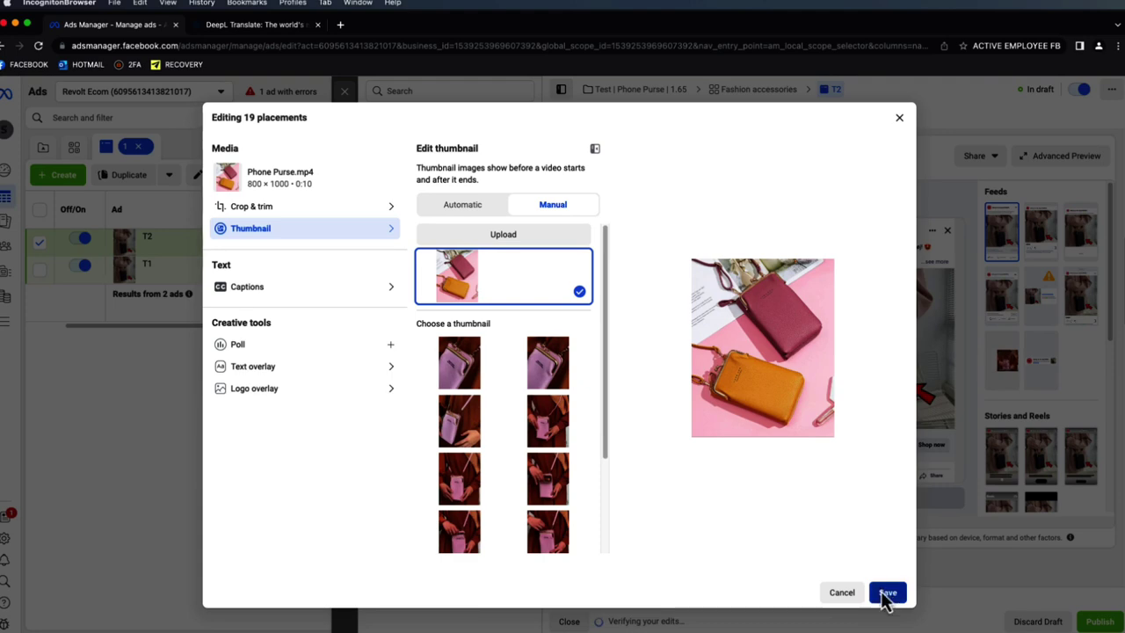
left_click(886, 594)
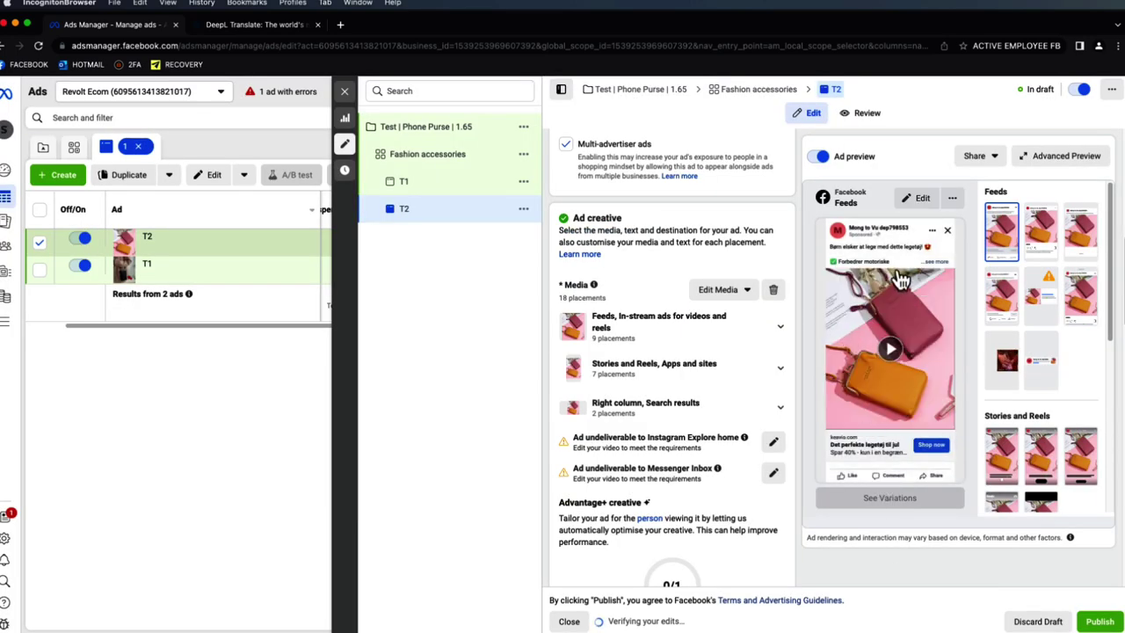
left_click(929, 262)
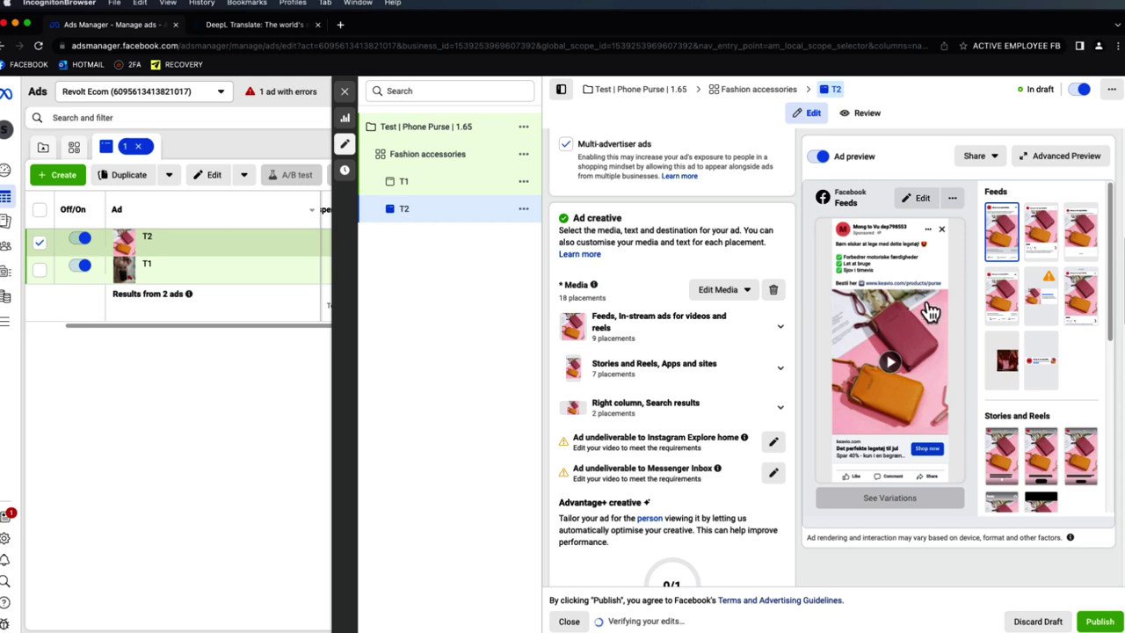
- Close the T2 editor and duplicate the Fashion accessories ad set with 4 copies
left_click(345, 91)
left_click(1080, 147)
left_click(654, 158)
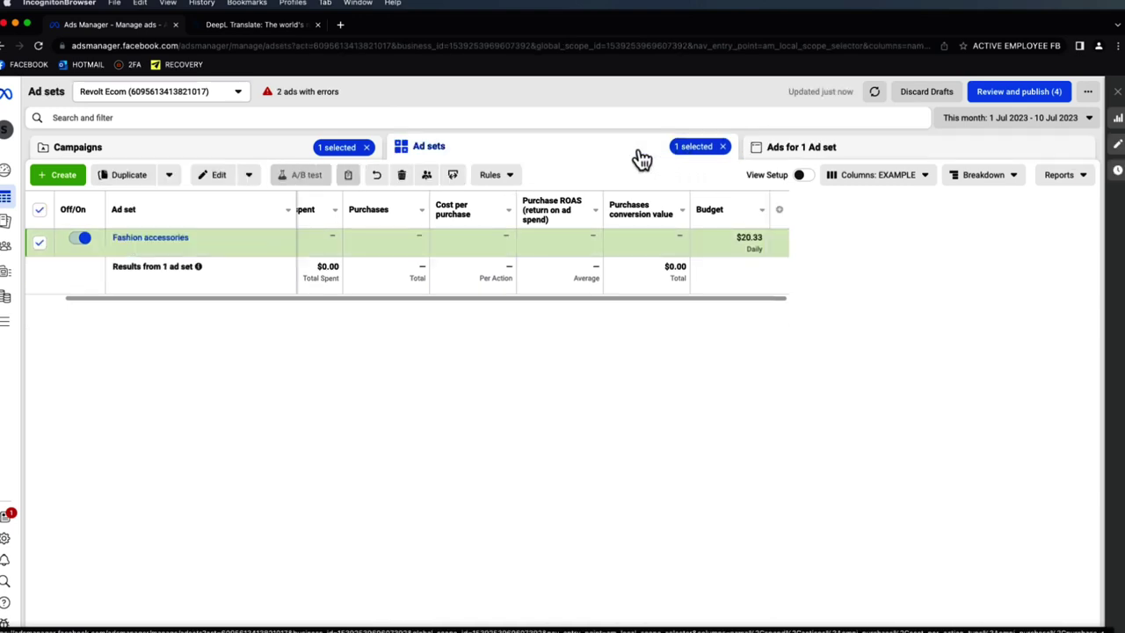
left_click(130, 177)
left_click(716, 362)
left_click(716, 362)
left_click(718, 371)
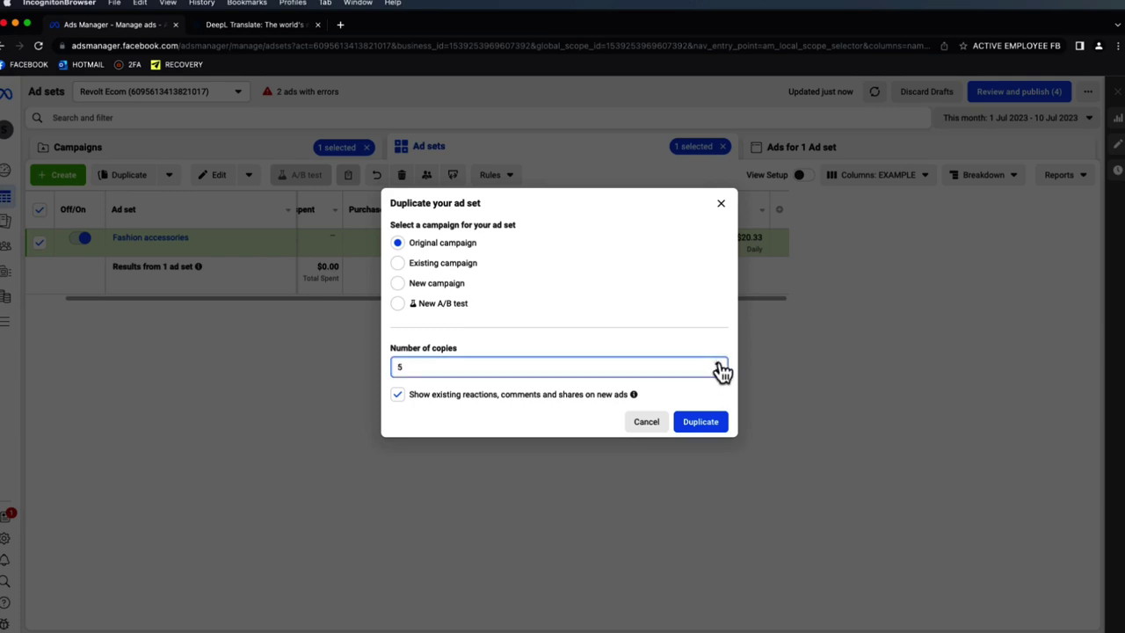
left_click(718, 372)
left_click(700, 422)
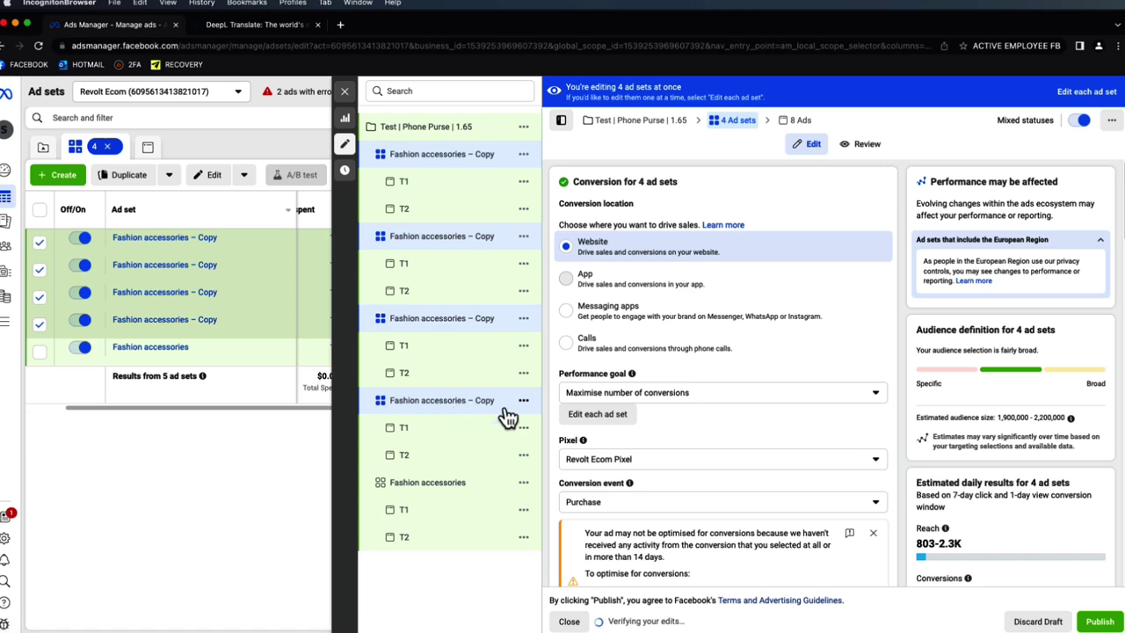
- Retarget the fourth copy to Online shopping (retail) instead of Fashion accessories and name it Online shopping
left_click(463, 404)
scroll(864, 431, "down", 3)
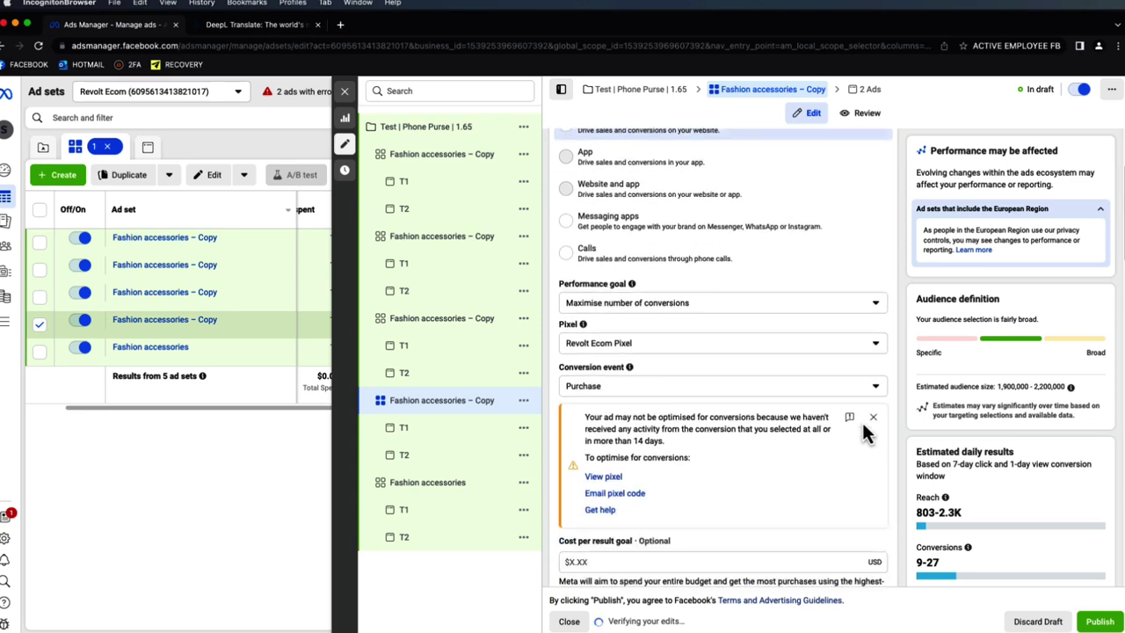
left_click(875, 399)
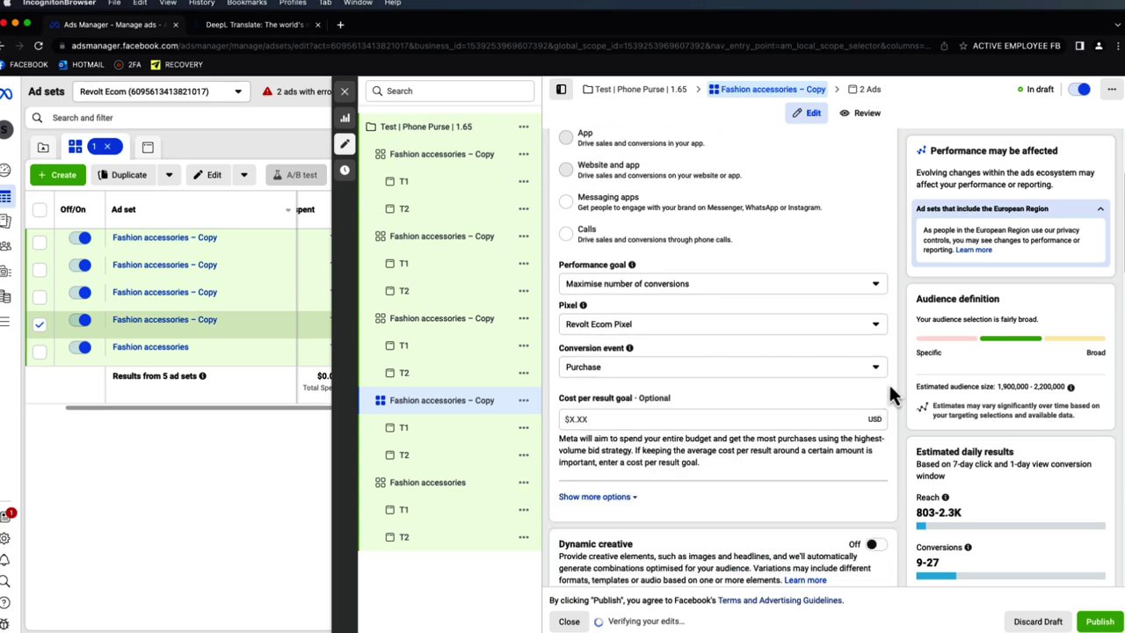
scroll(893, 369, "down", 5)
scroll(892, 329, "down", 8)
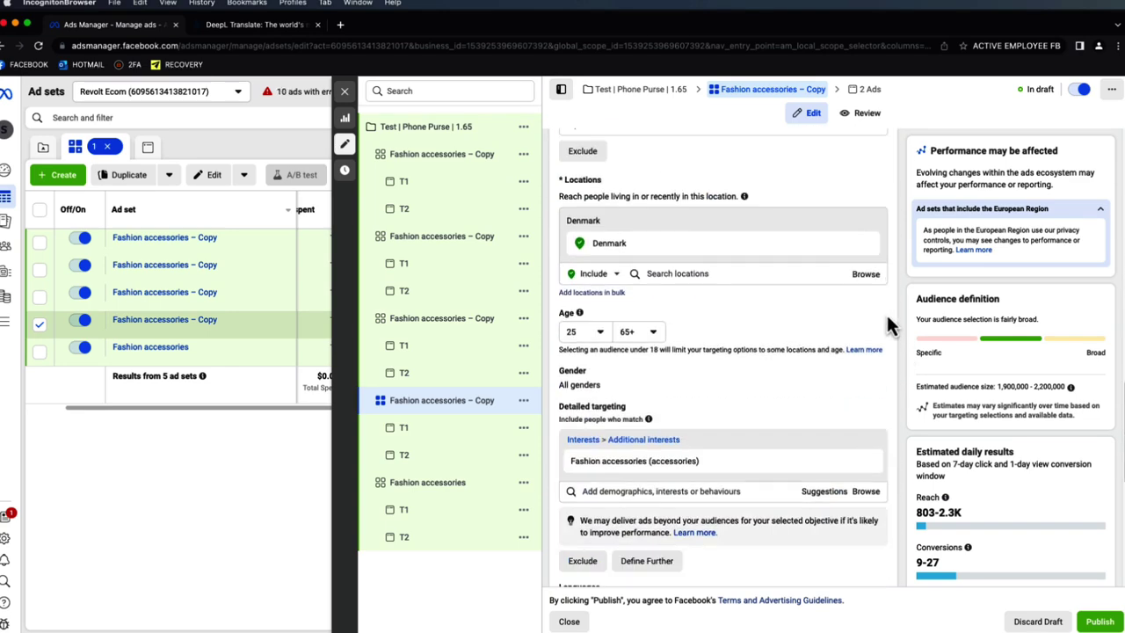
scroll(891, 325, "down", 3)
left_click(823, 356)
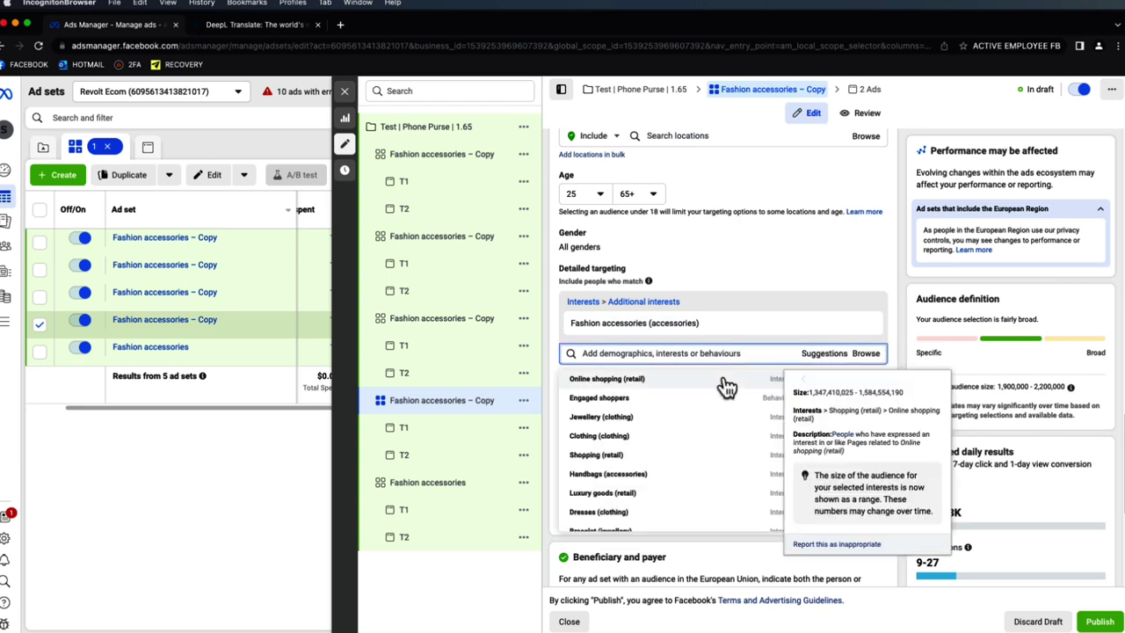
left_click(722, 379)
left_click(865, 324)
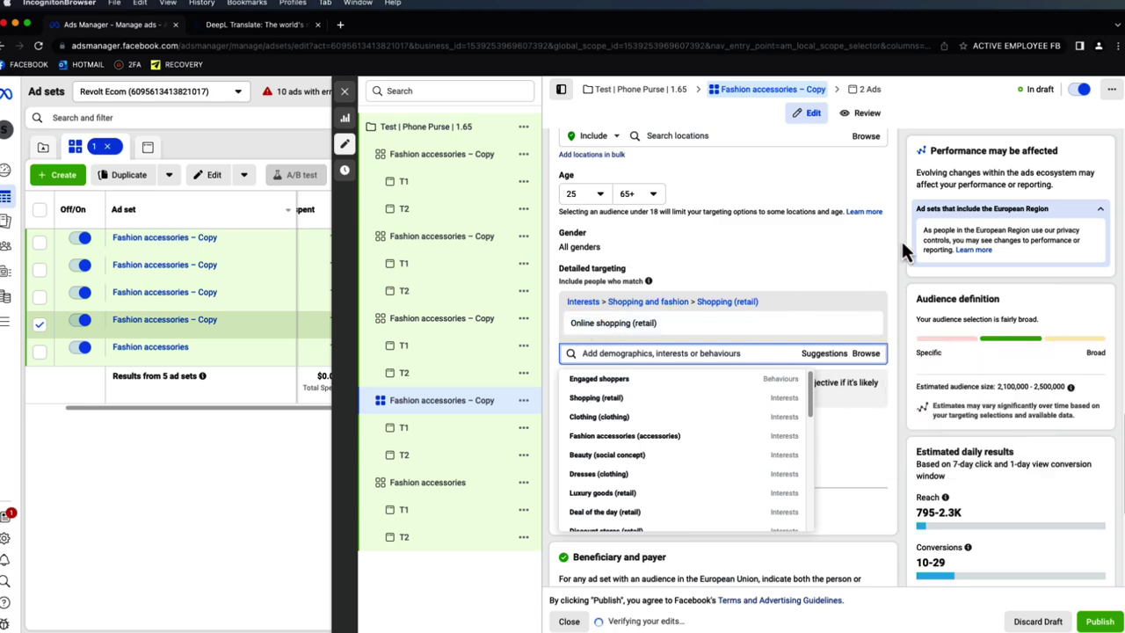
scroll(886, 250, "up", 10)
scroll(887, 251, "up", 5)
triple_click(625, 179)
type("Online shopping")
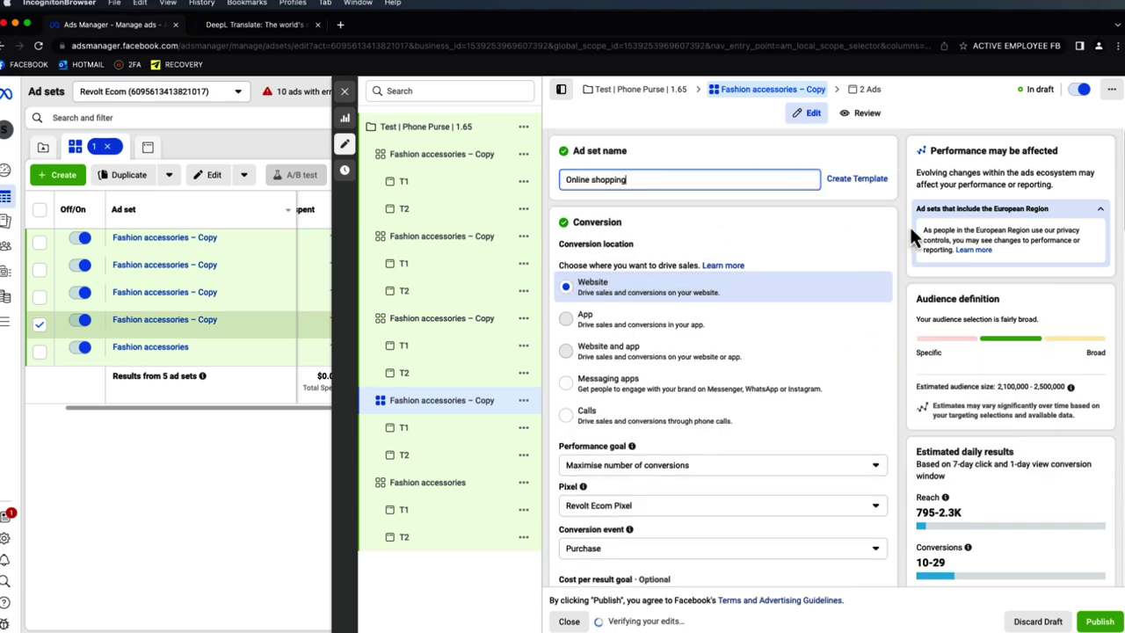
scroll(901, 218, "down", 10)
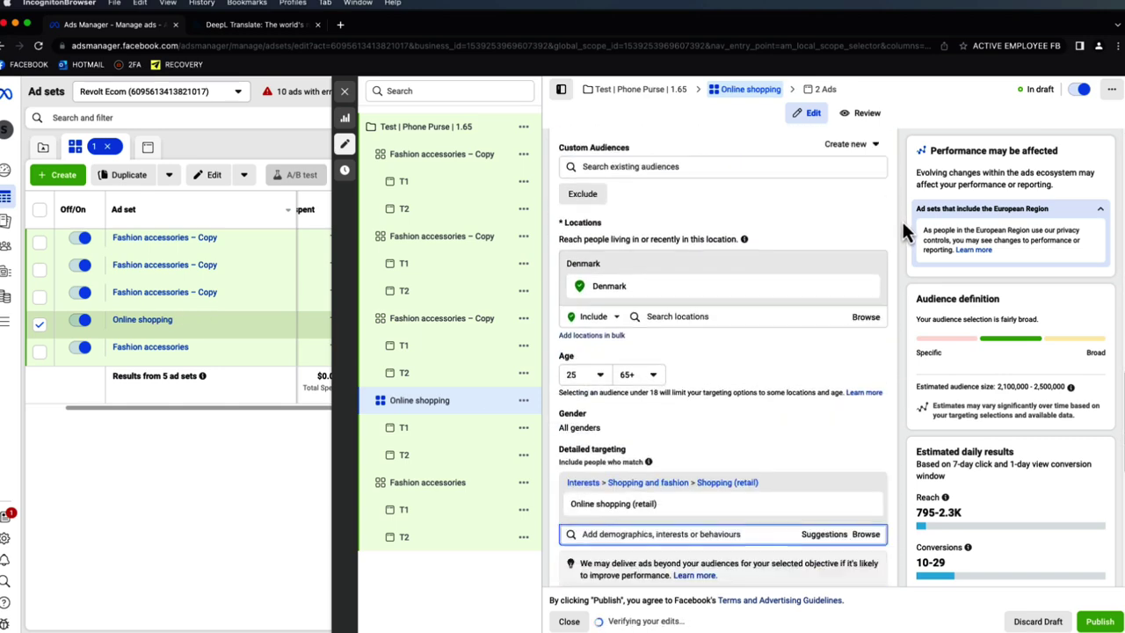
- Retarget the third copy to Clothing instead of Fashion accessories and name it Clothing
left_click(441, 321)
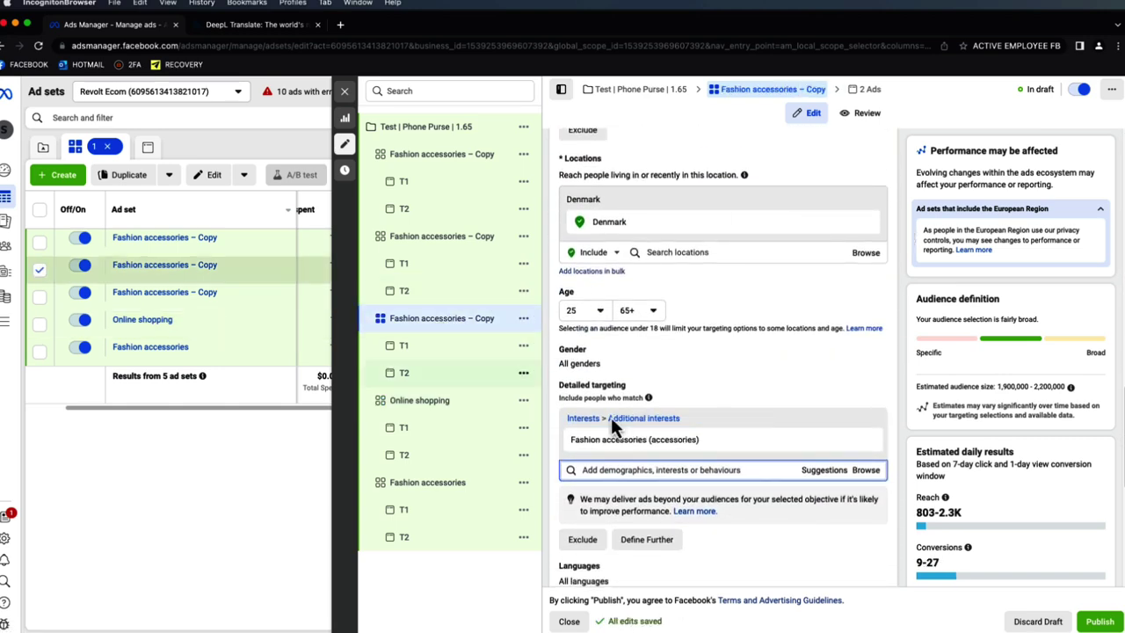
left_click(819, 474)
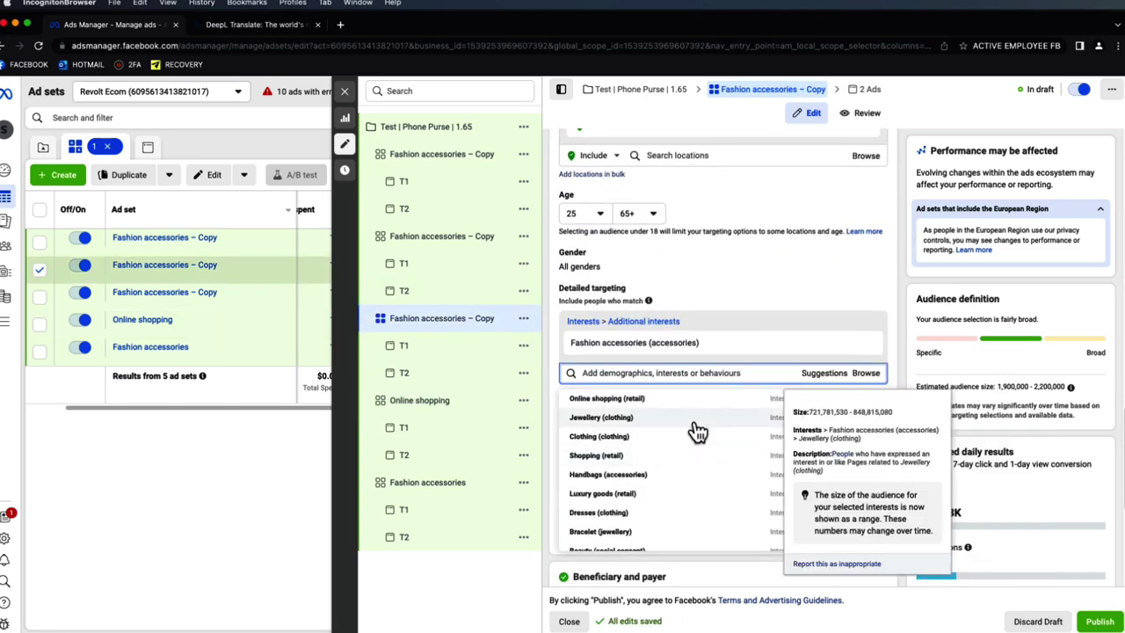
left_click(693, 440)
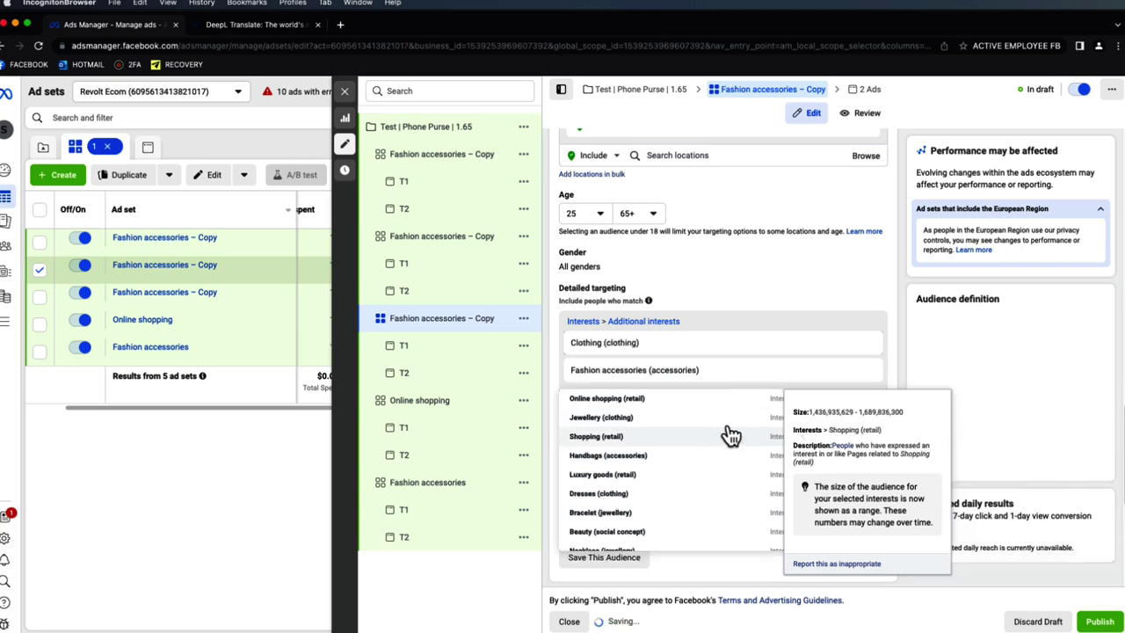
left_click(865, 371)
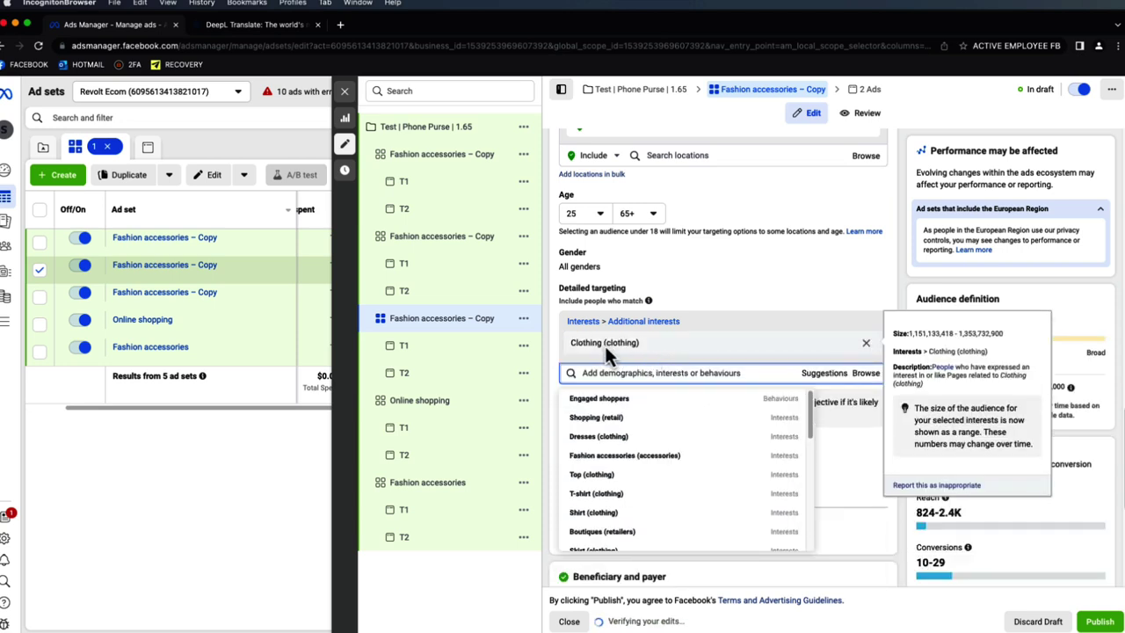
left_click_drag(588, 344, 572, 345)
key("ctrl+c")
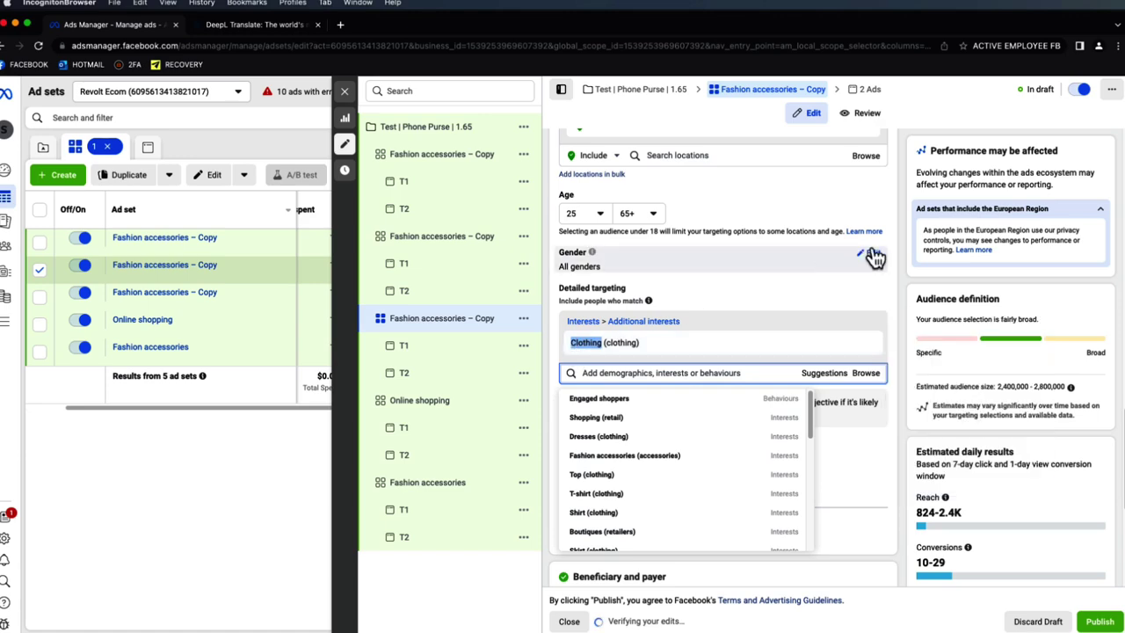
left_click(899, 240)
scroll(815, 216, "up", 10)
left_click_drag(743, 181, 545, 167)
key("ctrl+v")
left_click(766, 202)
scroll(768, 231, "down", 10)
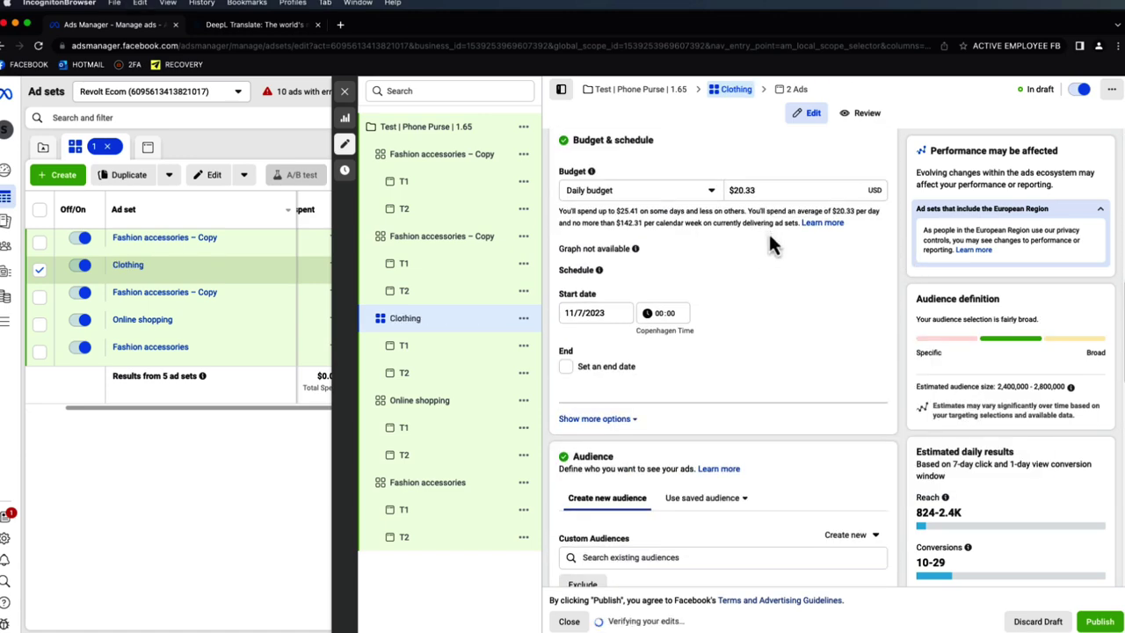
- Retarget the second copy to Beauty (social concept) instead of Fashion accessories and name it Beauty
left_click(434, 244)
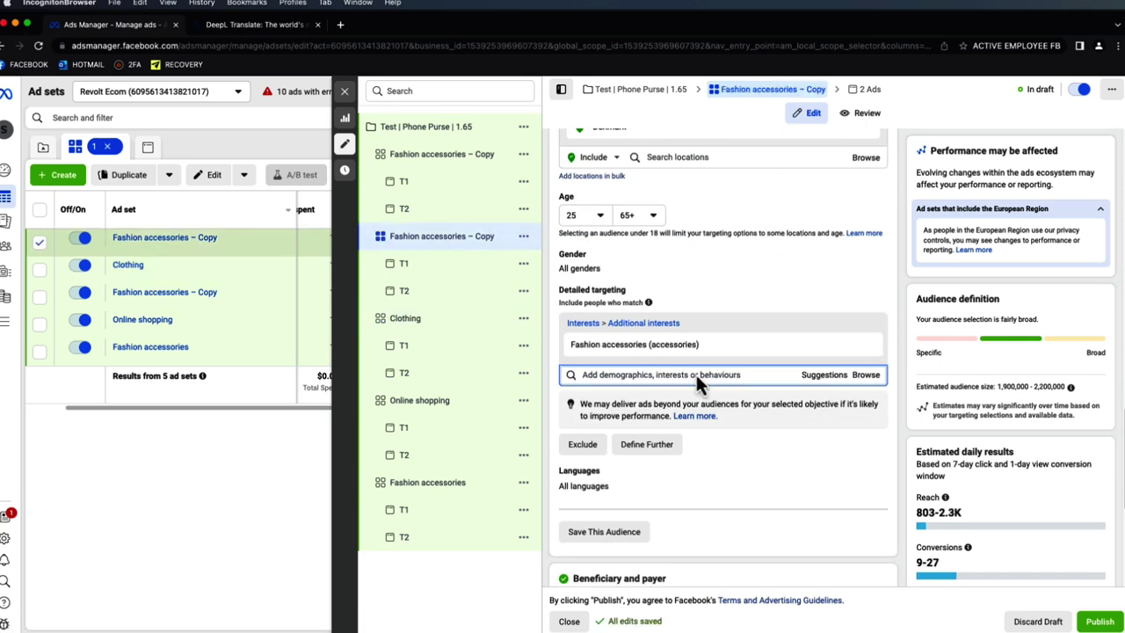
left_click(808, 385)
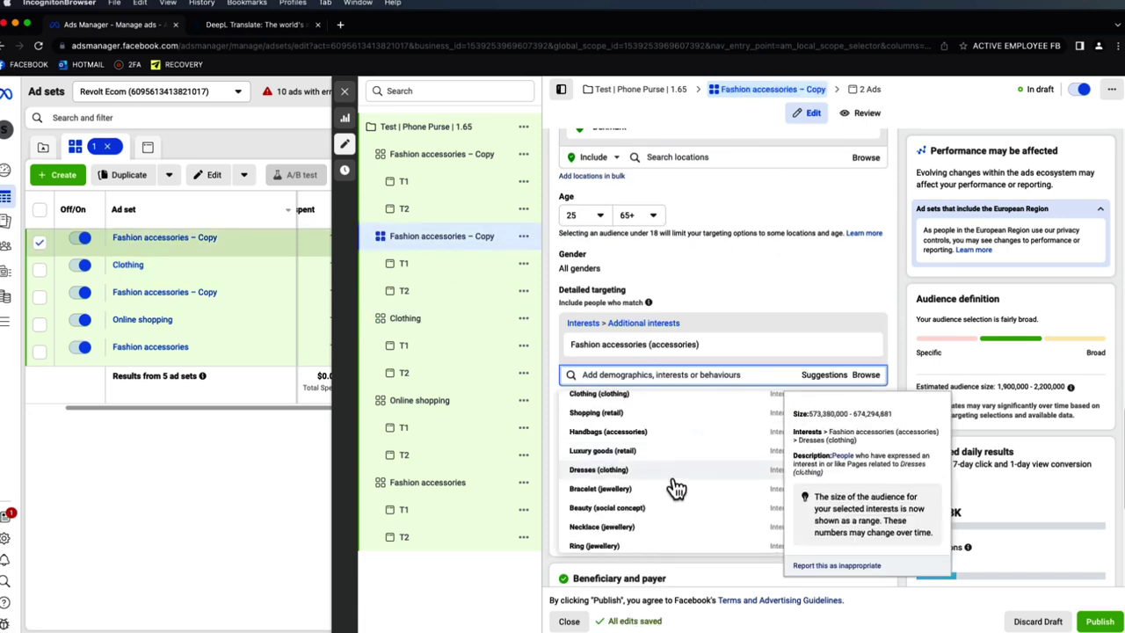
left_click(667, 508)
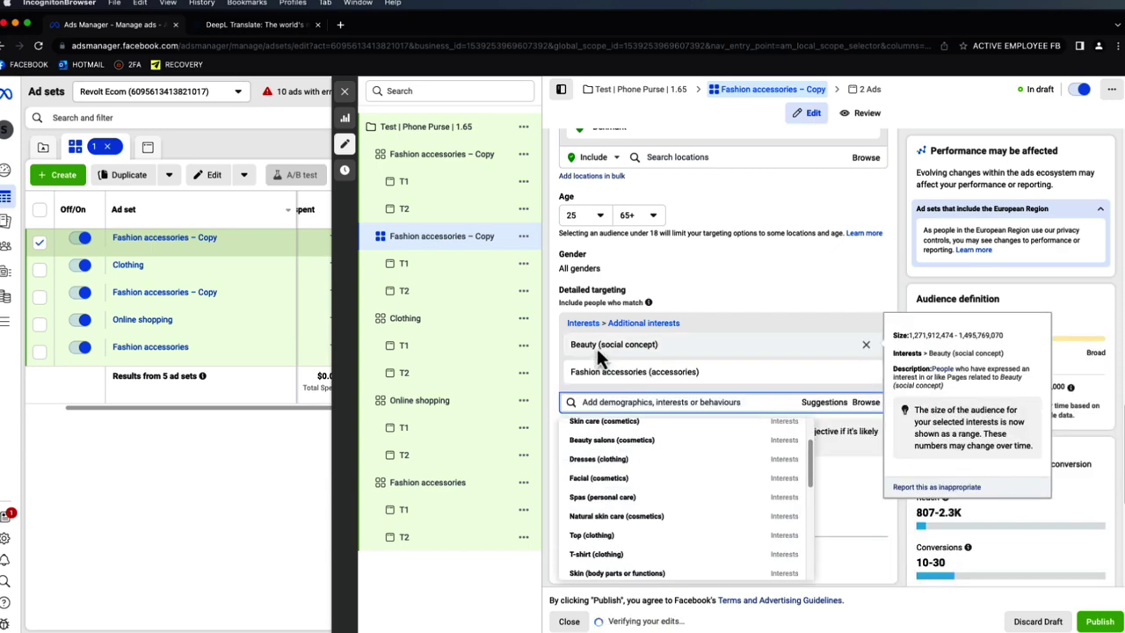
left_click(865, 371)
scroll(791, 263, "up", 10)
triple_click(682, 180)
type("v")
key("BackSpace")
type("Beauty")
scroll(780, 176, "down", 10)
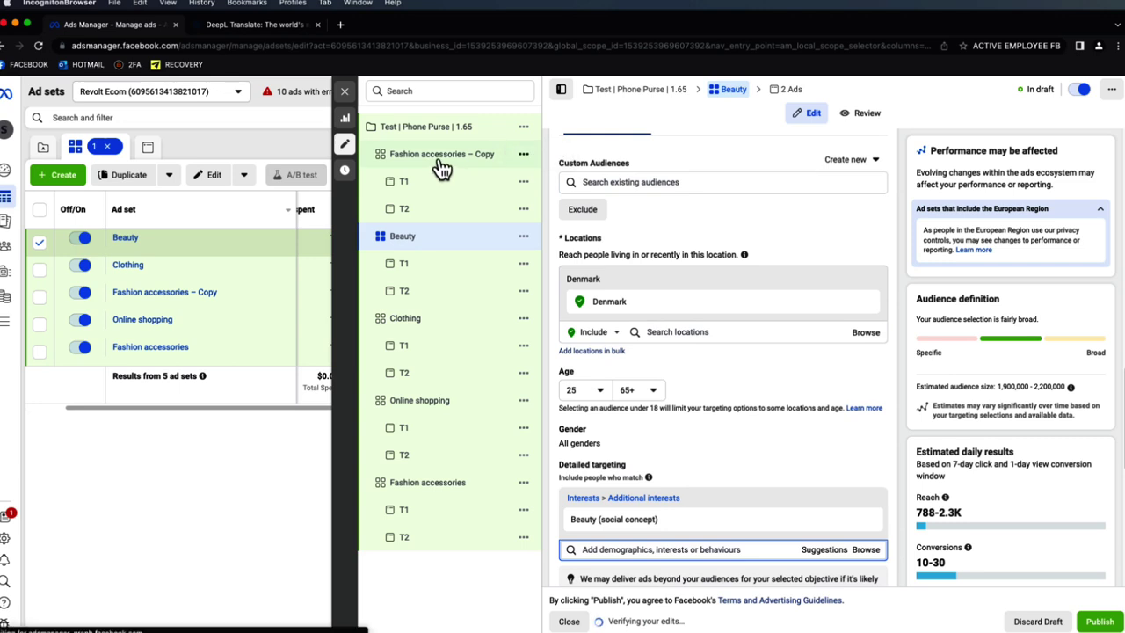
- Retarget the remaining copy to Cosmetics (personal care), rename it Cosmetics, and close the editor
left_click(441, 158)
scroll(796, 370, "down", 2)
left_click(829, 430)
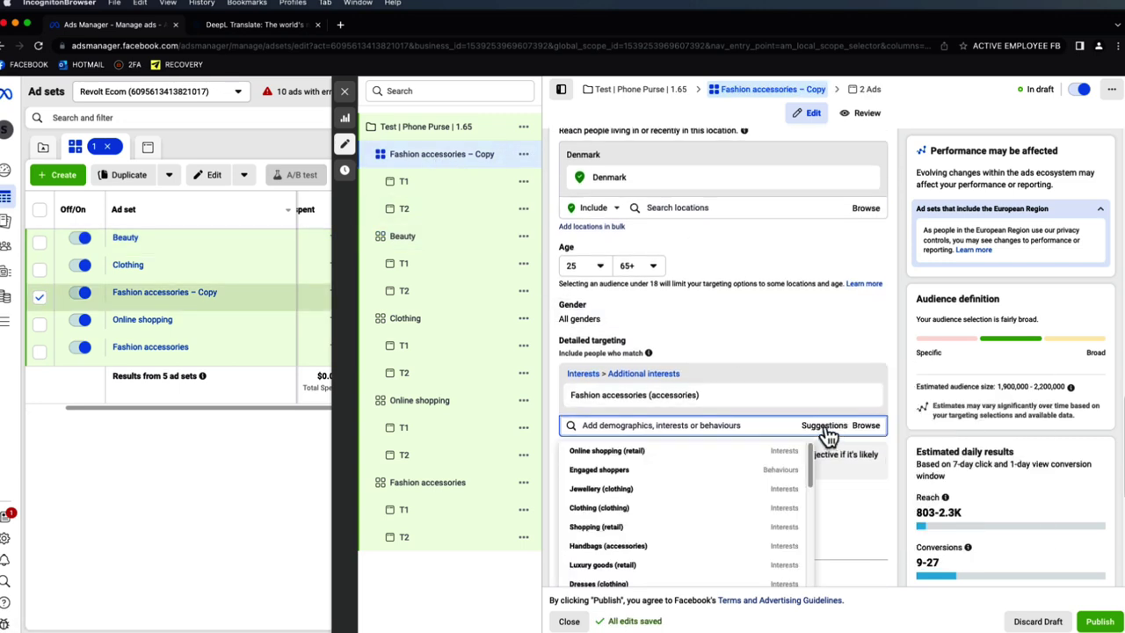
scroll(817, 396, "down", 2)
scroll(648, 362, "down", 4)
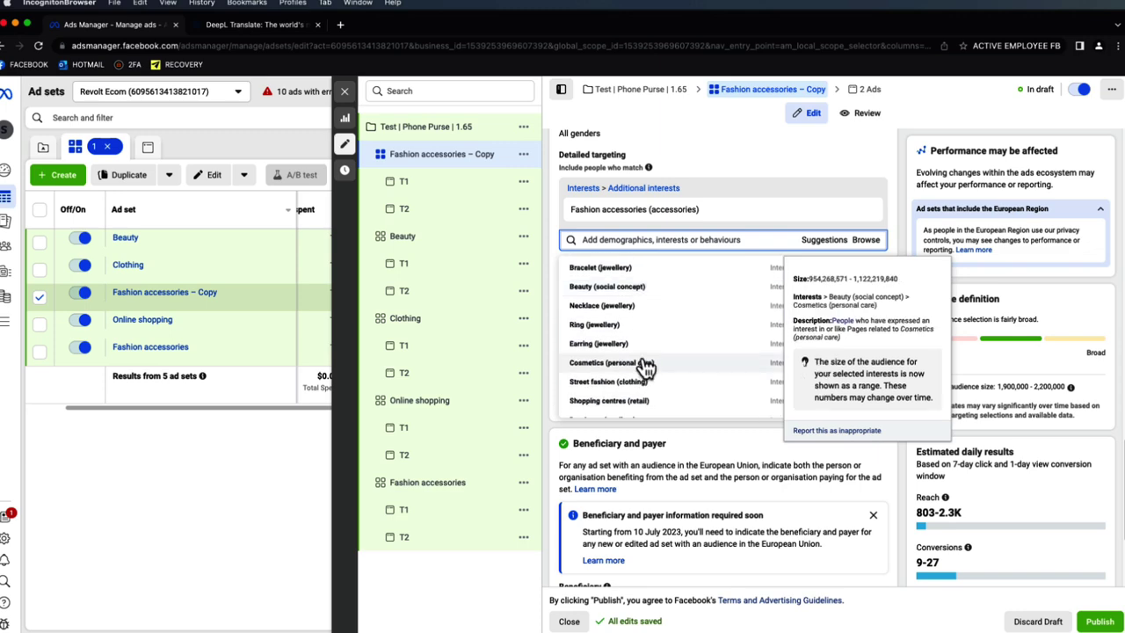
left_click(645, 367)
left_click(866, 211)
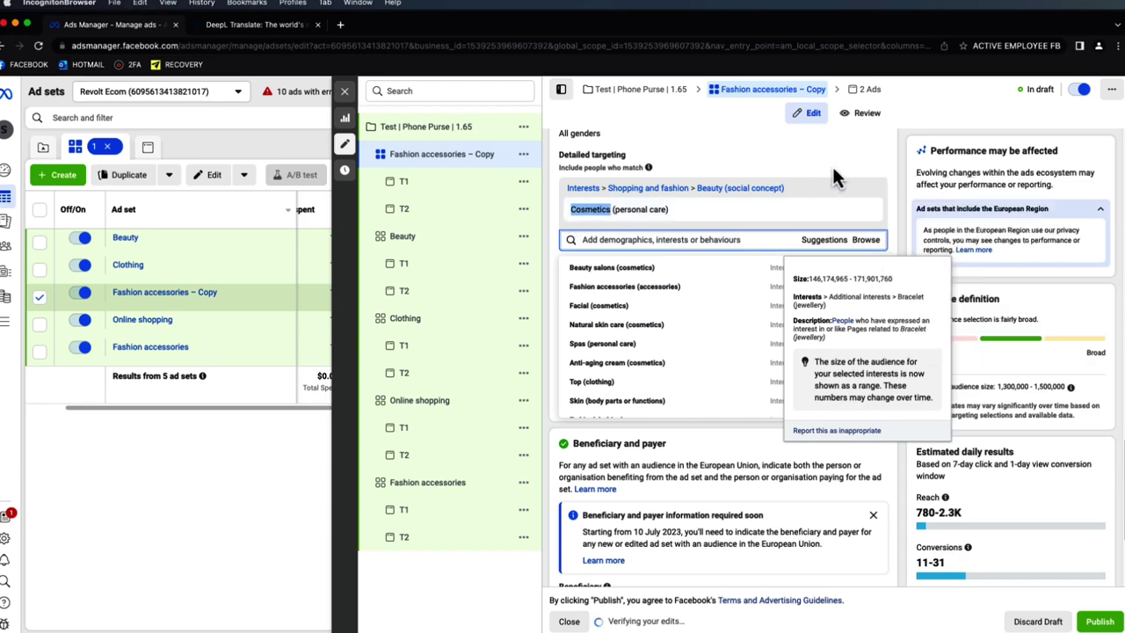
left_click(896, 151)
scroll(665, 179, "up", 10)
left_click_drag(665, 179, 563, 179)
type("Cosmetics")
left_click(740, 157)
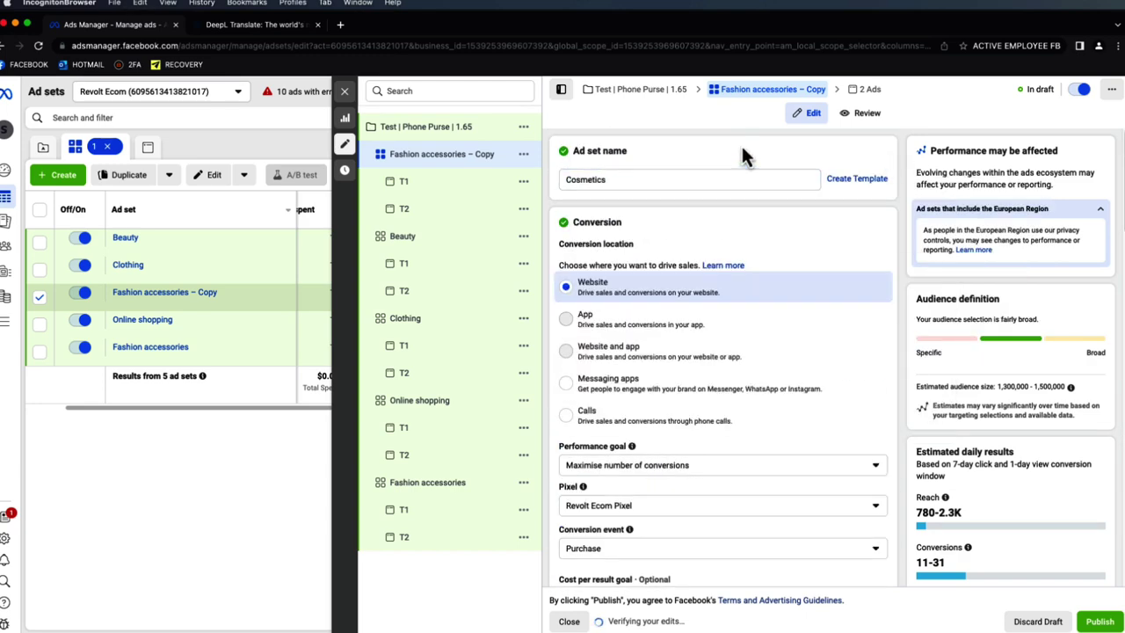
left_click(346, 95)
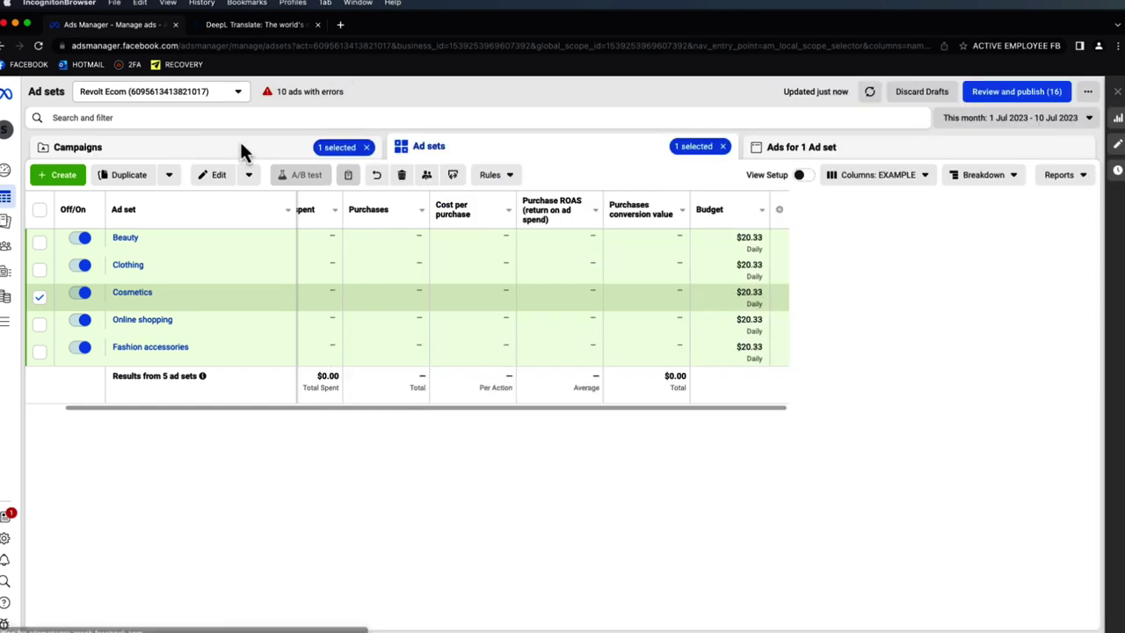
- Open the Test | Phone Purse | 1.65 campaign and list its ten T1 and T2 ads
left_click(40, 297)
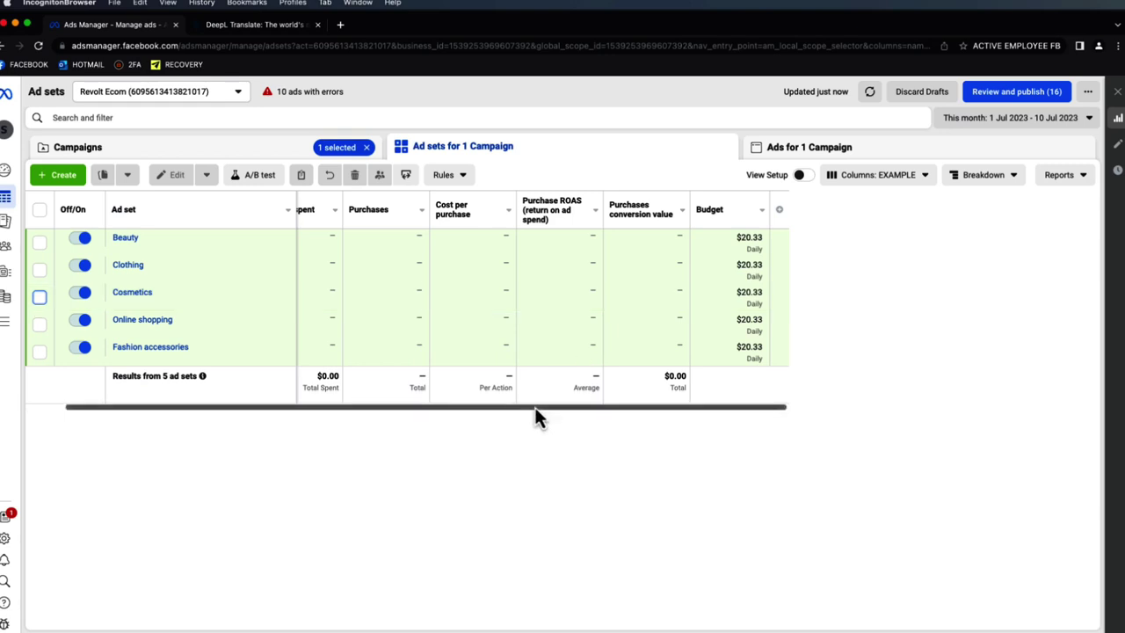
scroll(527, 409, "left", 3)
scroll(523, 409, "right", 3)
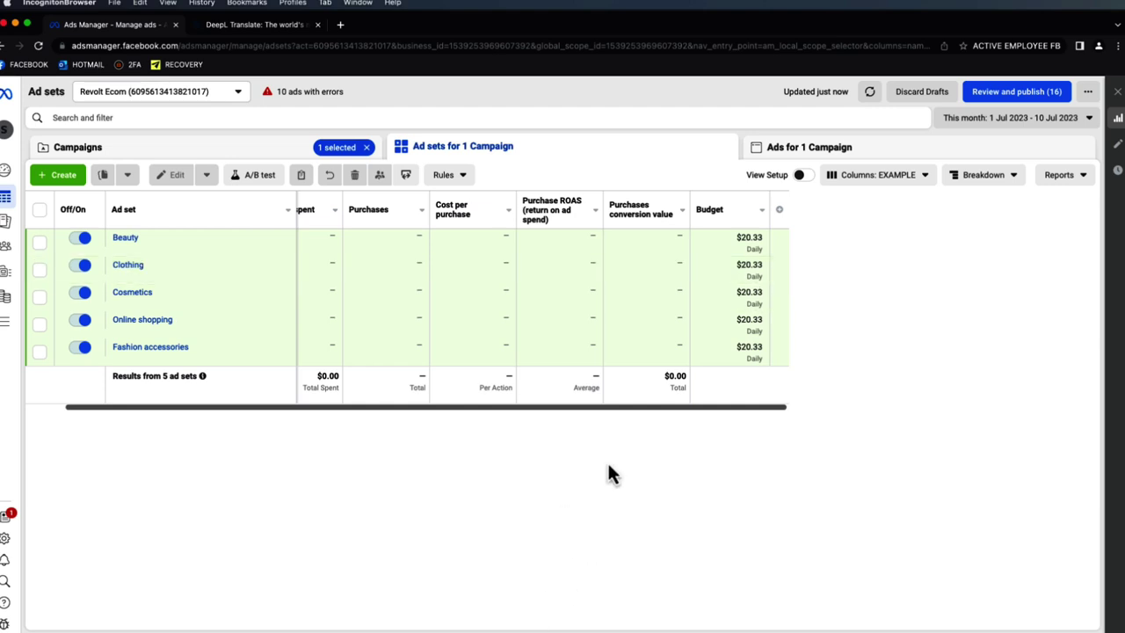
left_click_drag(490, 406, 657, 308)
left_click_drag(506, 410, 389, 409)
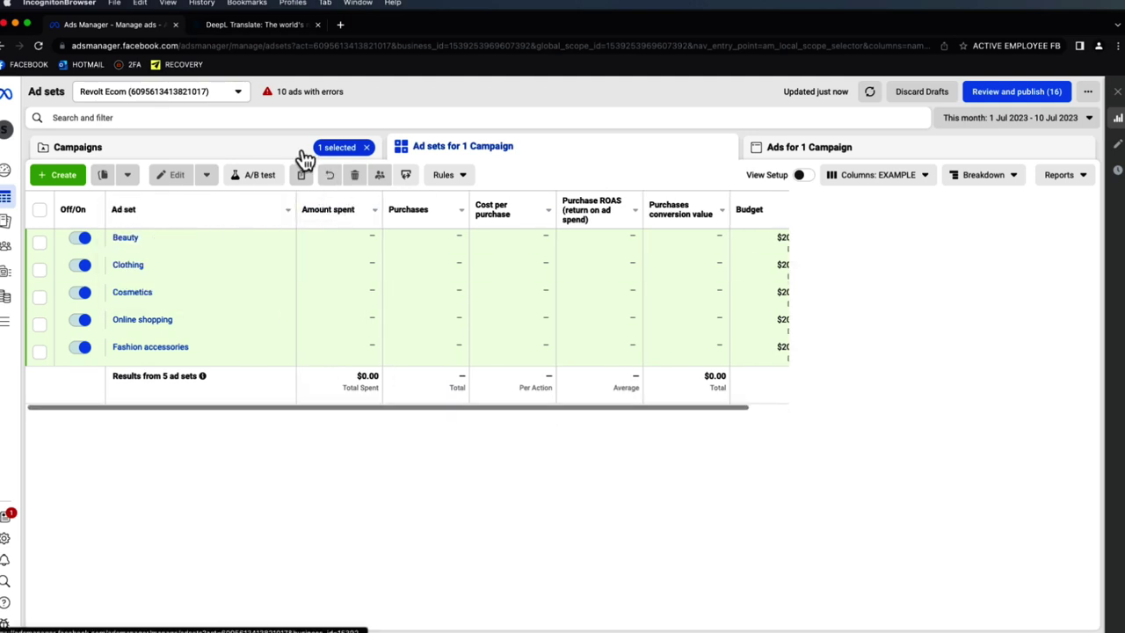
left_click(305, 158)
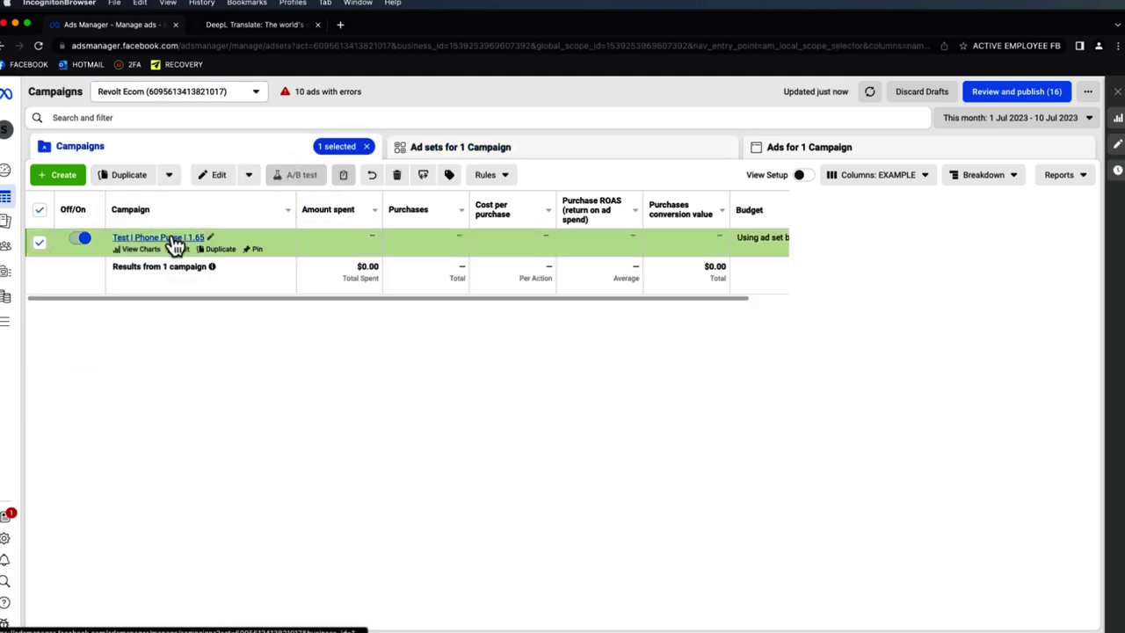
left_click(173, 239)
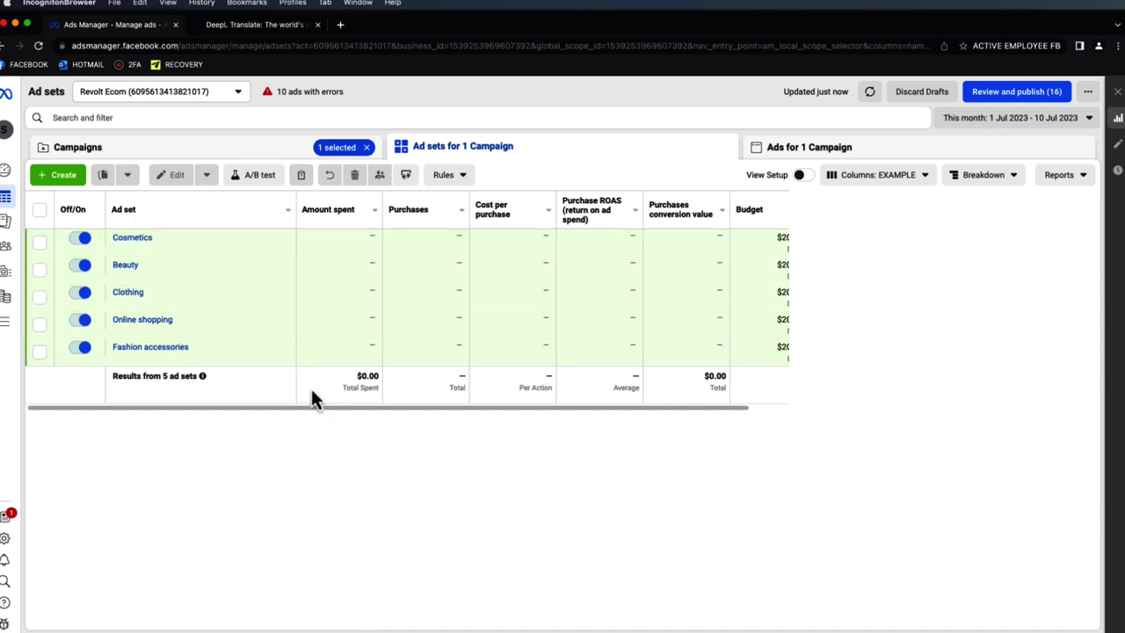
left_click_drag(316, 408, 539, 412)
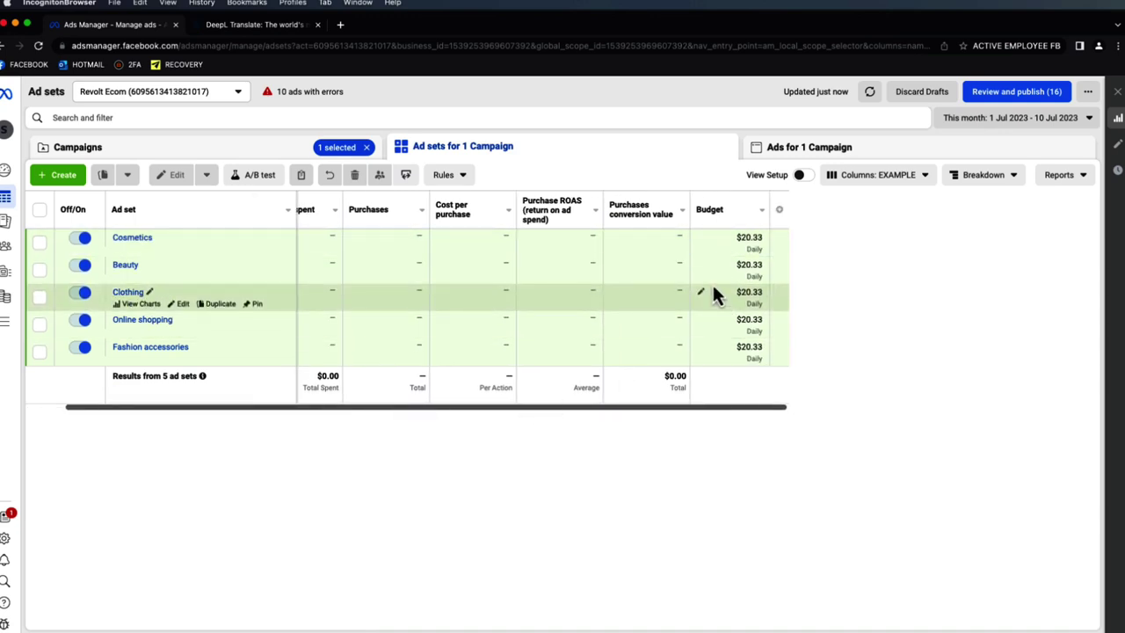
left_click(790, 148)
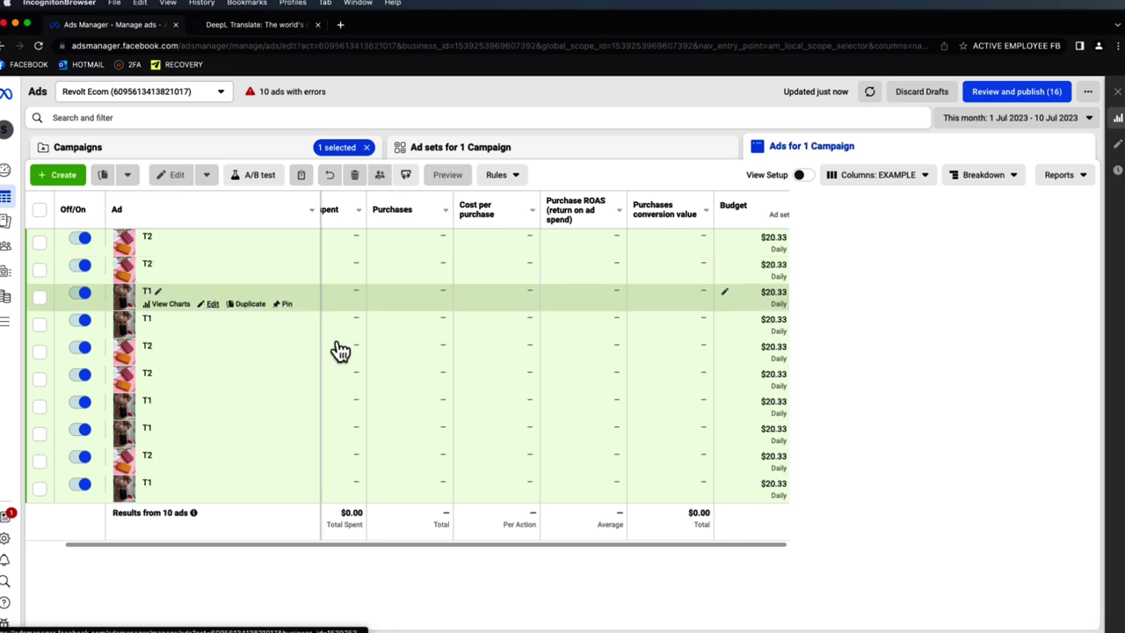
- Scroll through the T1 ad's creative in the editor, then close the editor
scroll(652, 333, "down", 5)
scroll(702, 325, "down", 3)
scroll(762, 318, "down", 5)
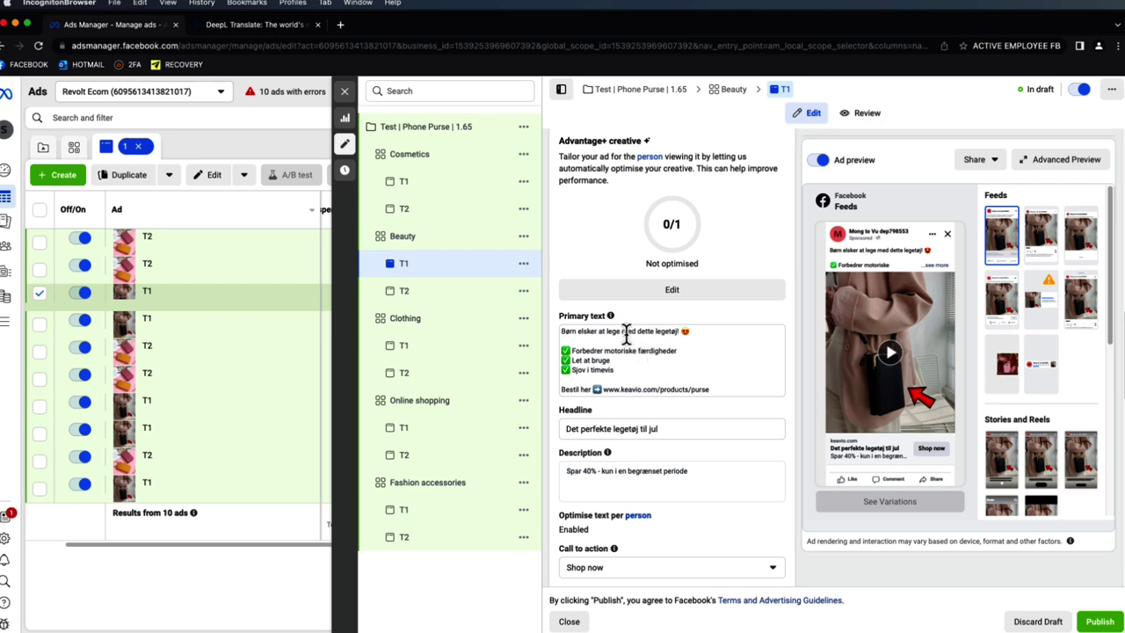
left_click(344, 91)
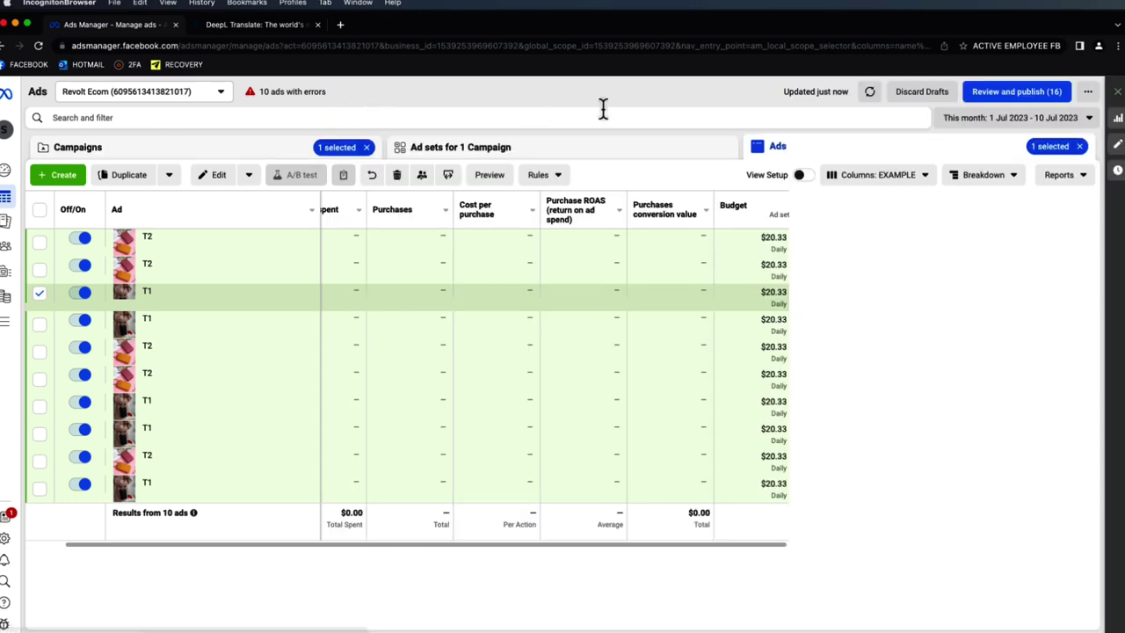
- Clear the ad selection and return to the campaigns list, dismissing the Review and publish window
left_click(1079, 145)
left_click(536, 157)
left_click(296, 155)
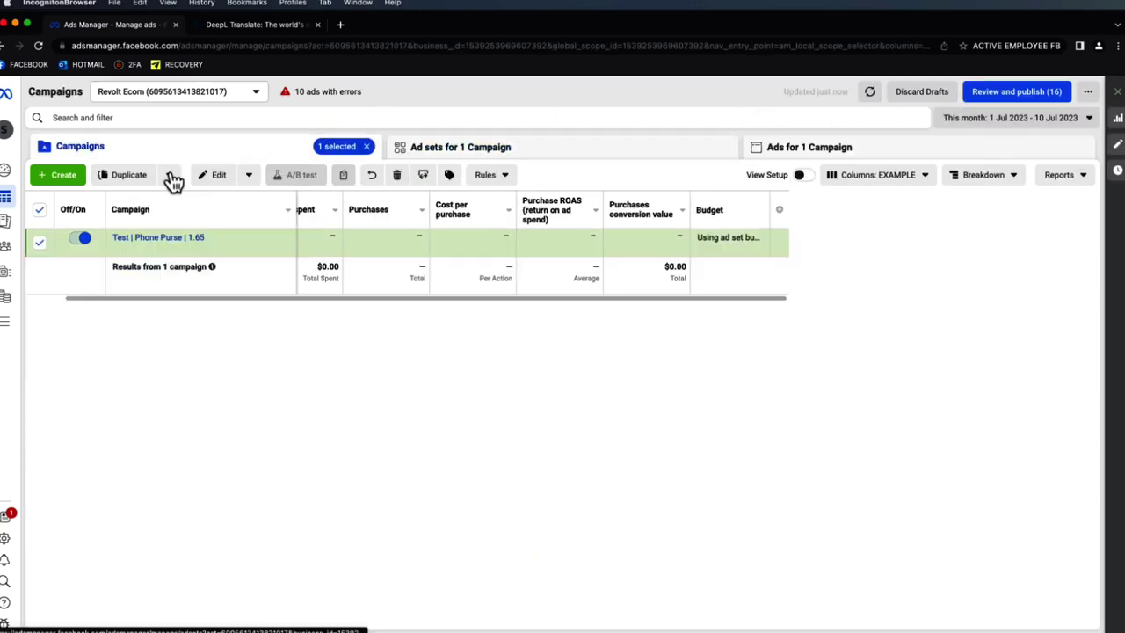
left_click(1028, 91)
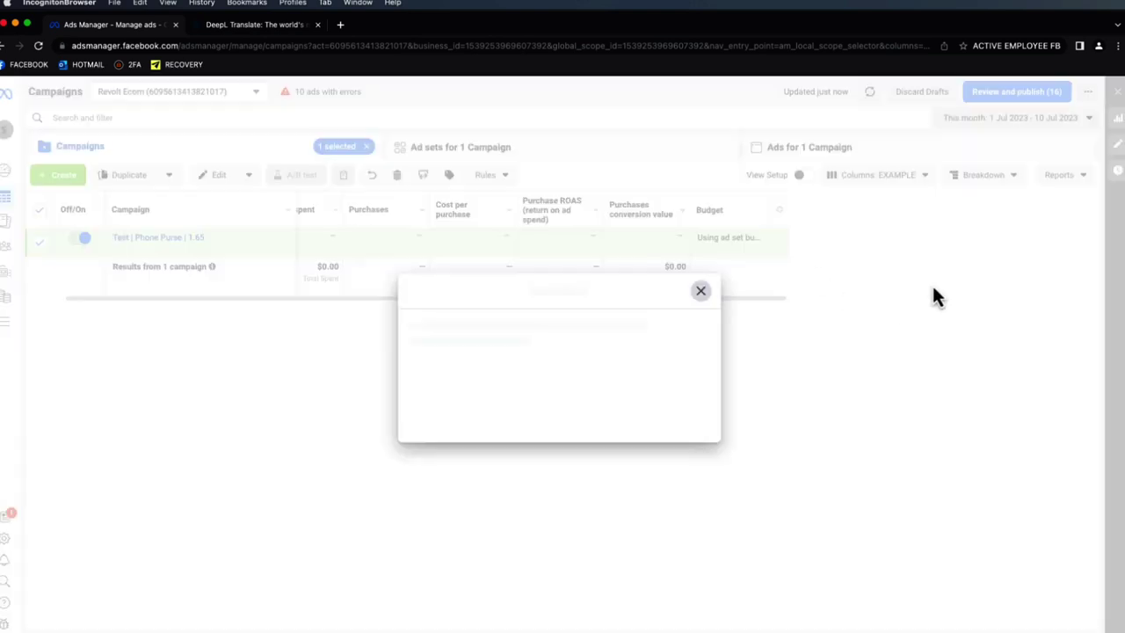
left_click(703, 291)
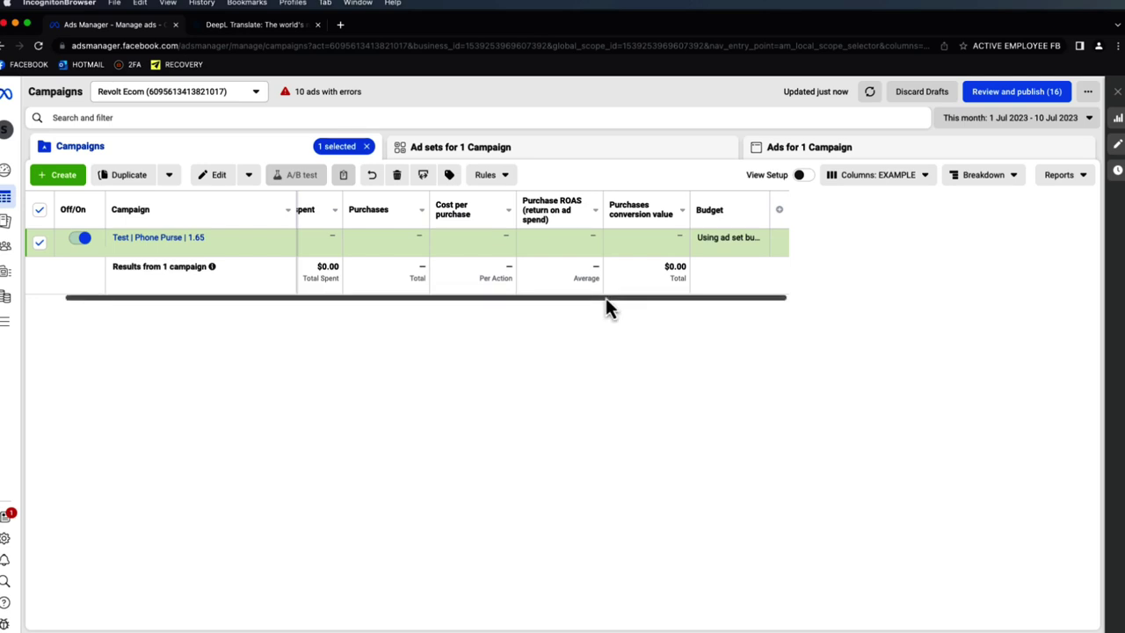
- Scroll the table left to view the older campaign's deleted ad sets, Baby shower through Parents
scroll(709, 295, "left", 3)
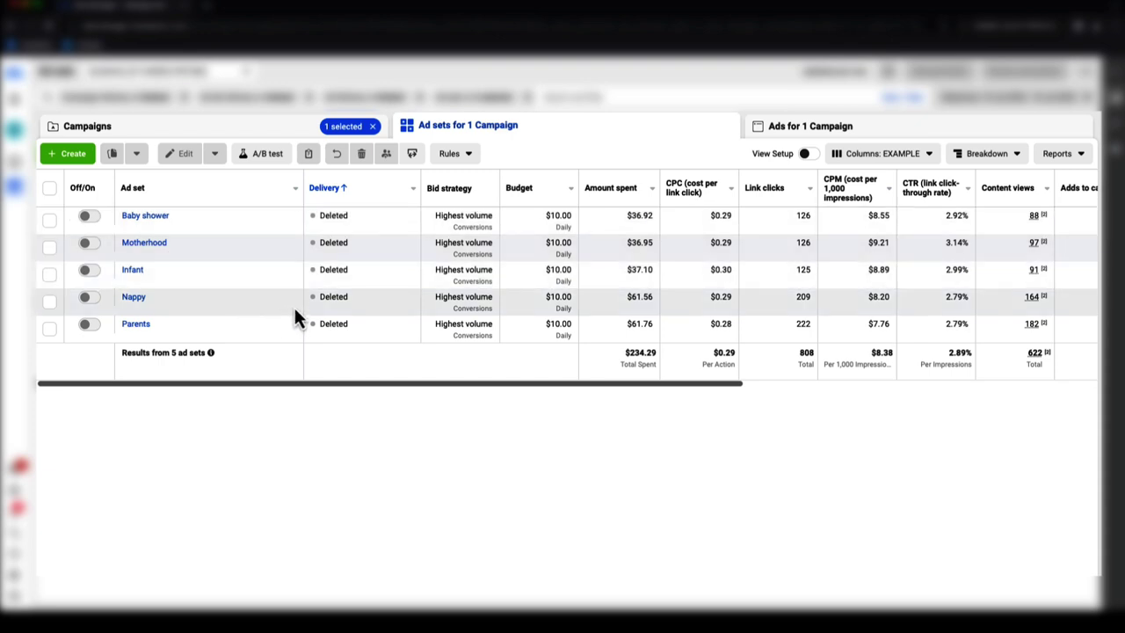
- Scroll the ad set table right to the Cost per purchase, Purchases, Purchase ROAS and conversion value columns
left_click_drag(371, 384, 529, 392)
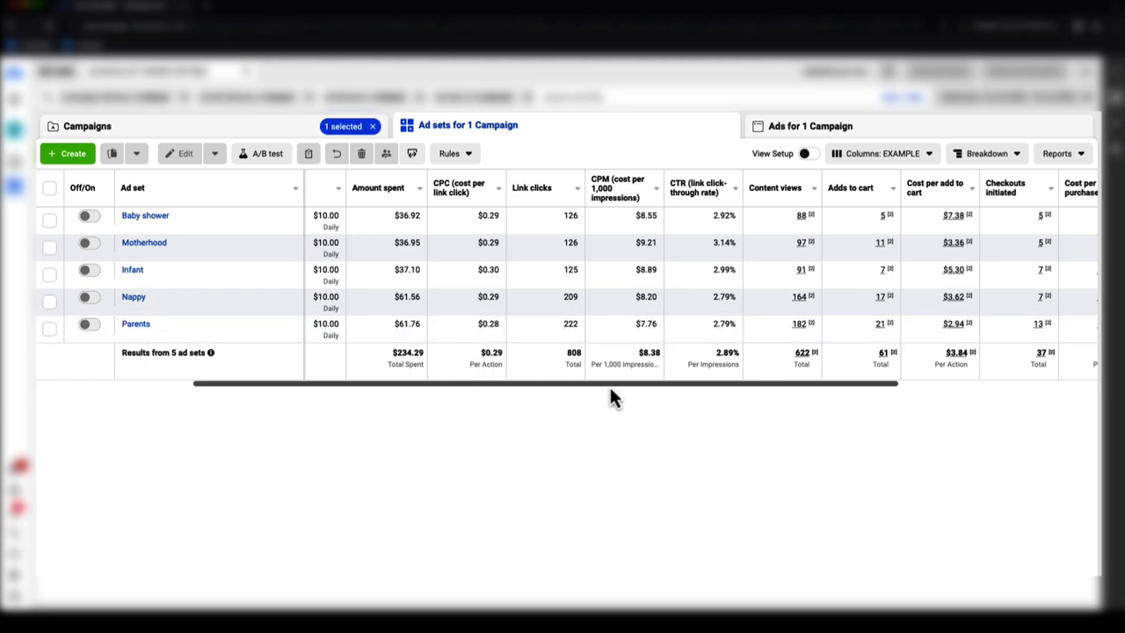
scroll(609, 387, "right", 2)
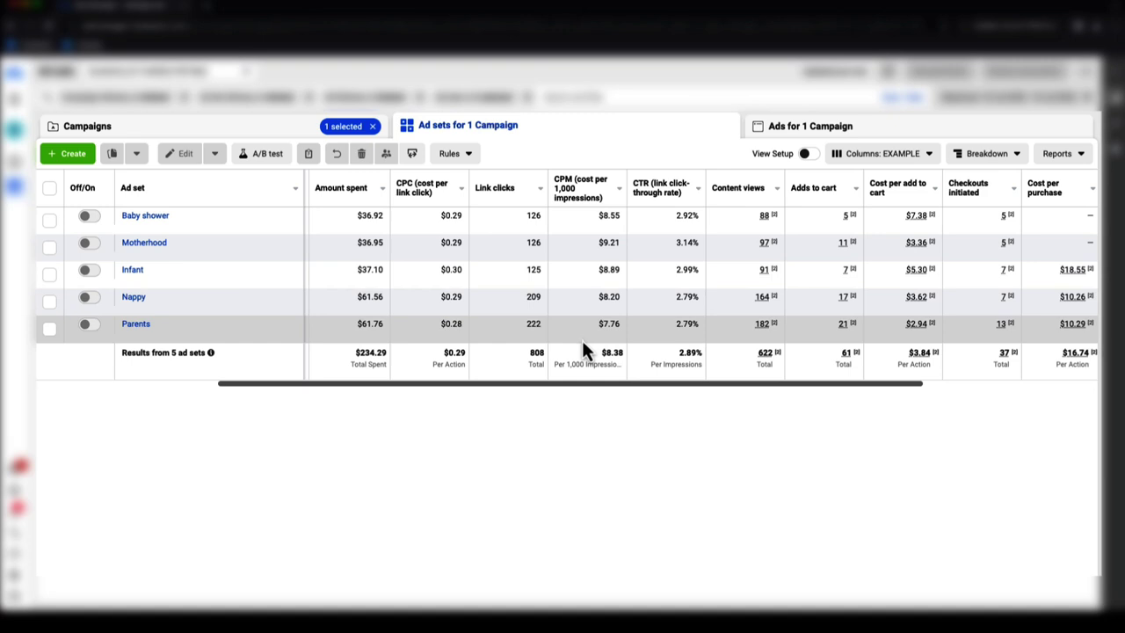
left_click_drag(522, 383, 475, 382)
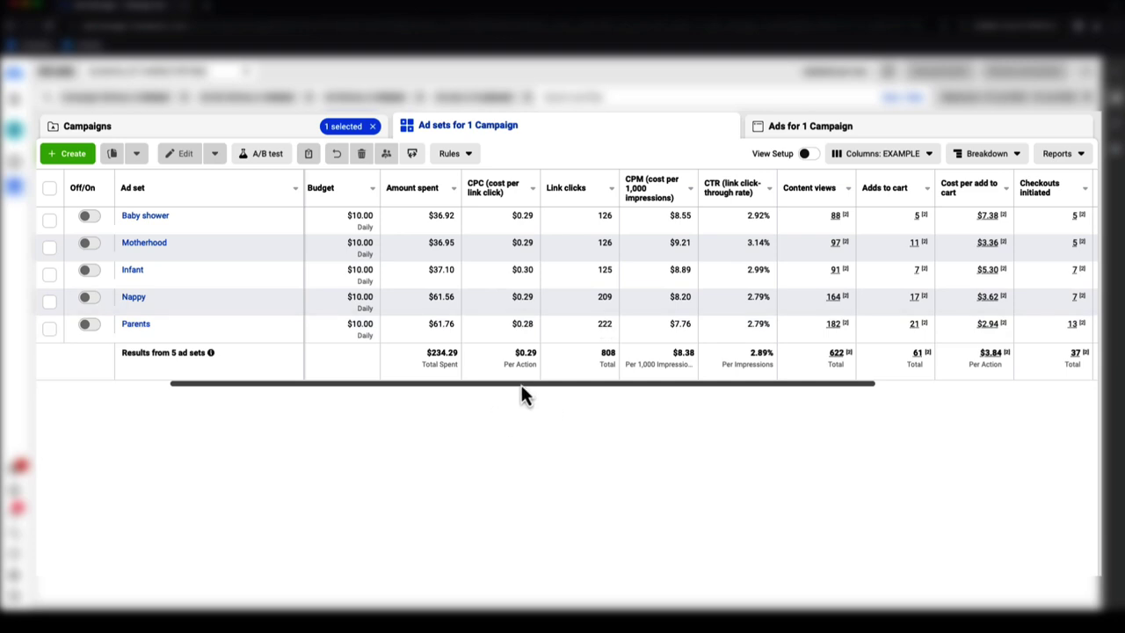
left_click_drag(511, 387, 608, 399)
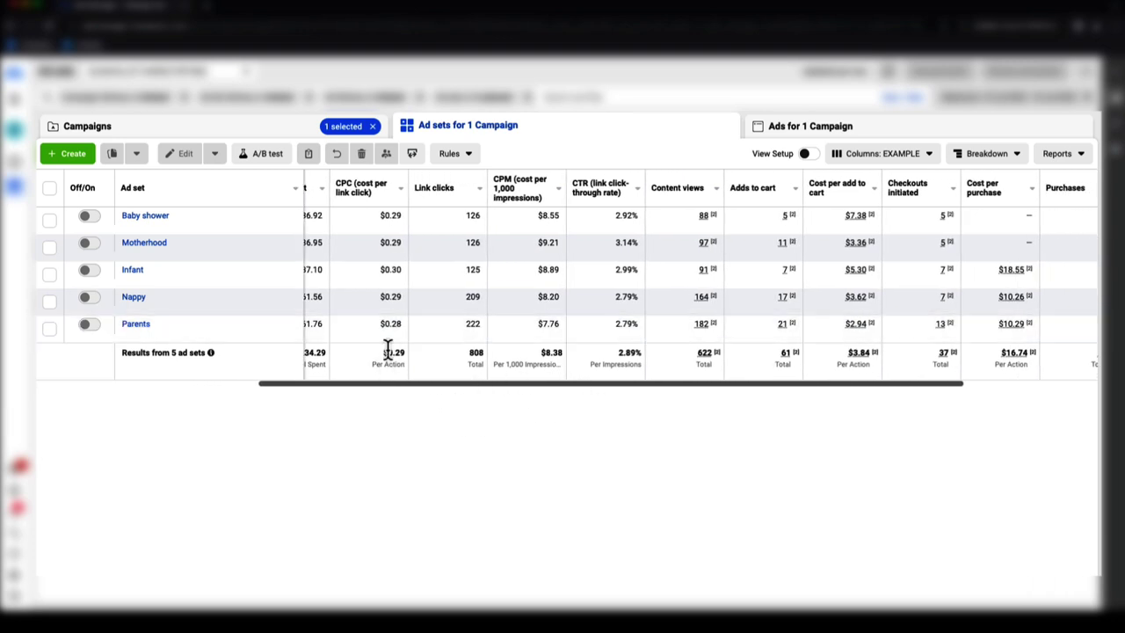
left_click_drag(437, 387, 467, 388)
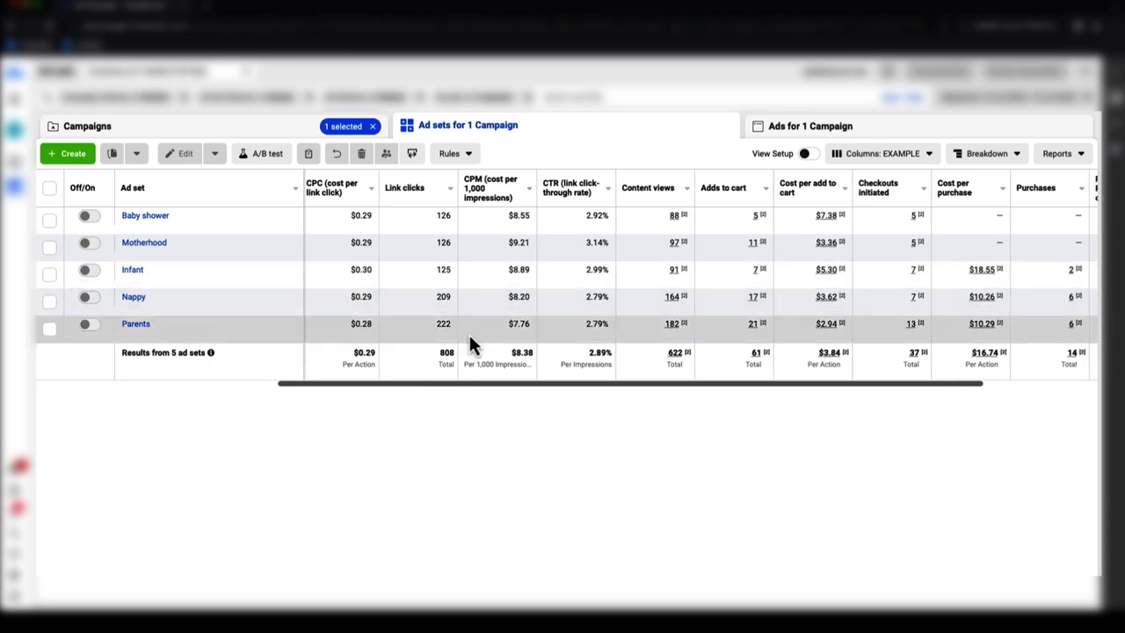
left_click_drag(491, 384, 510, 384)
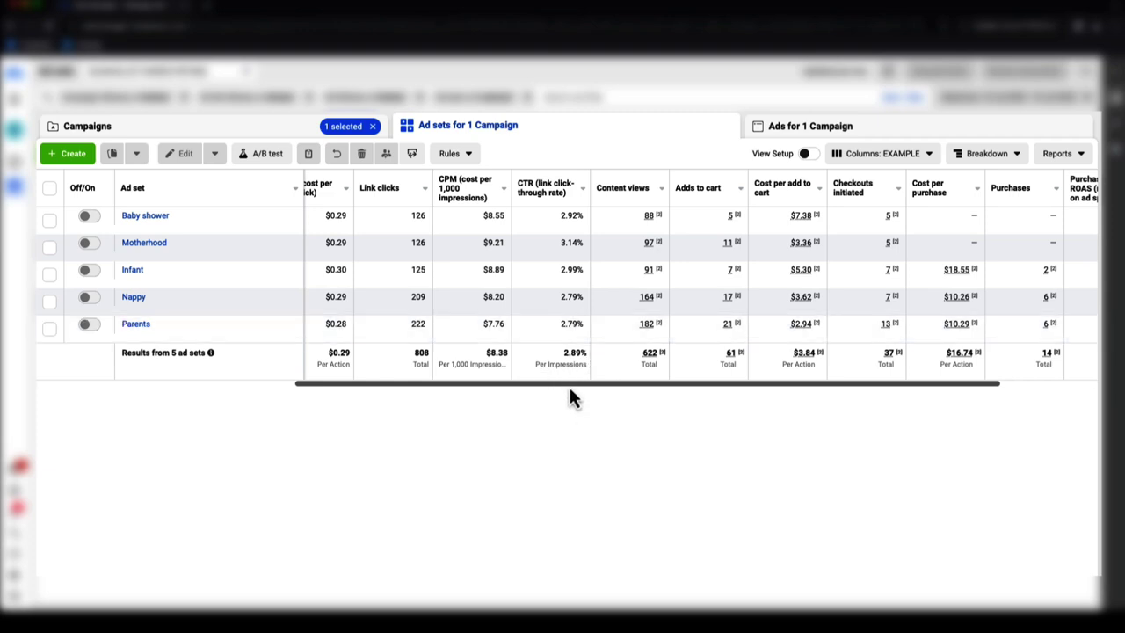
left_click_drag(569, 387, 606, 384)
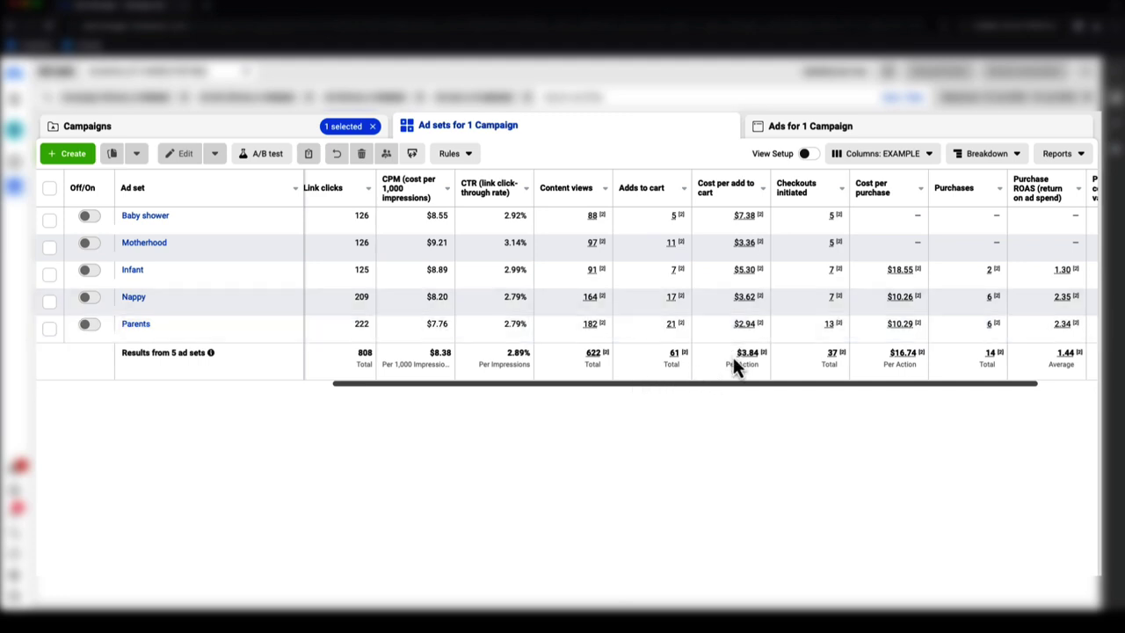
left_click_drag(727, 385, 798, 384)
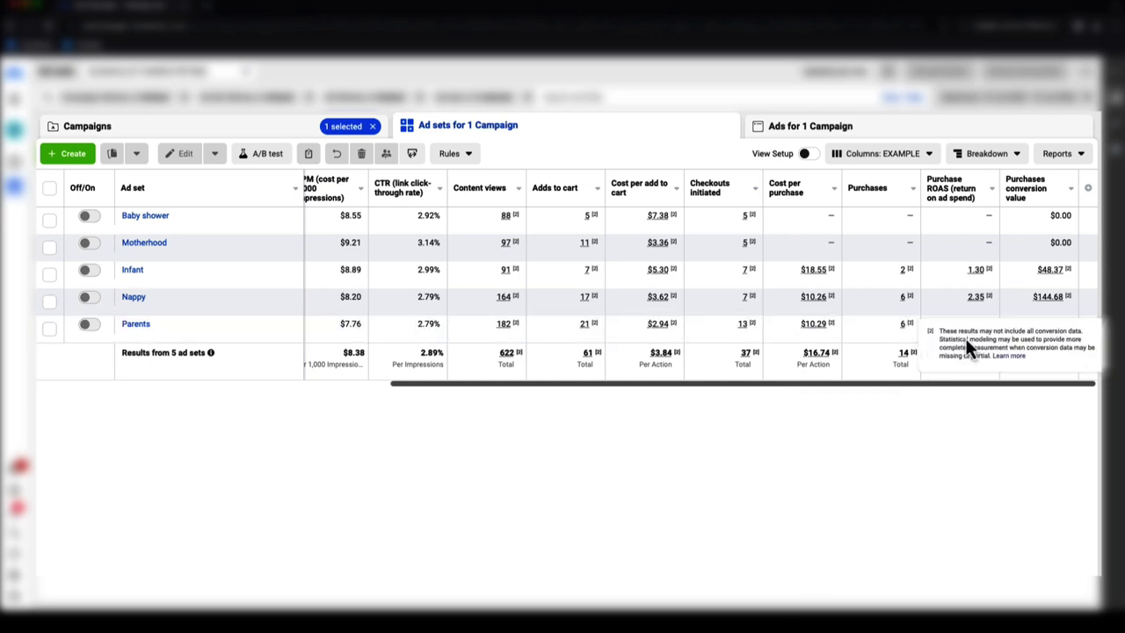
left_click_drag(806, 385, 823, 385)
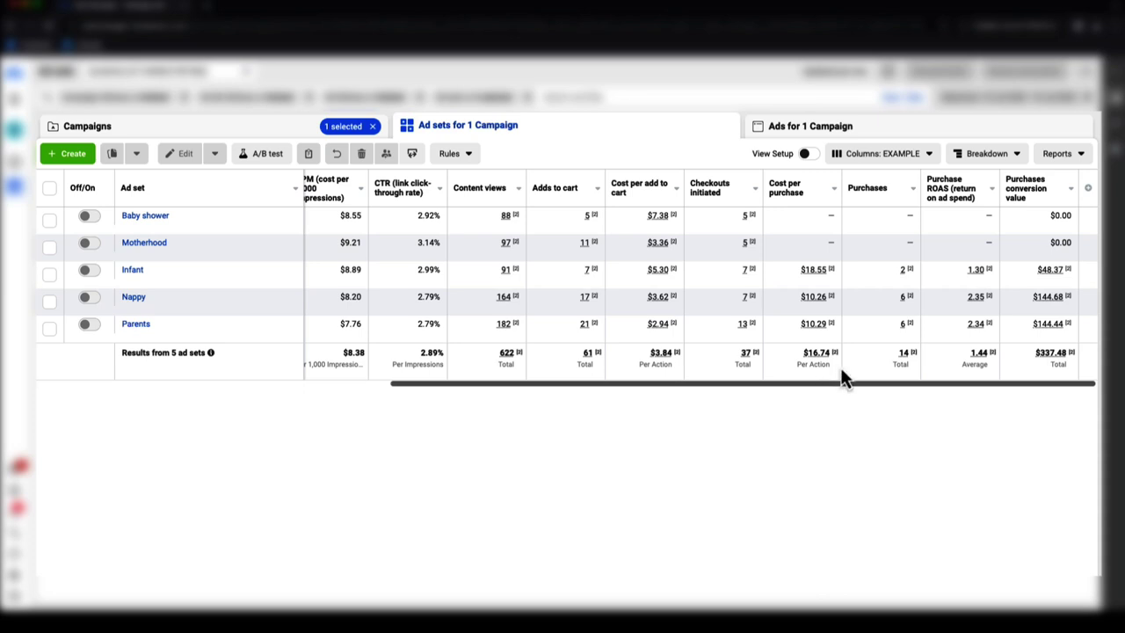
left_click_drag(845, 386, 485, 363)
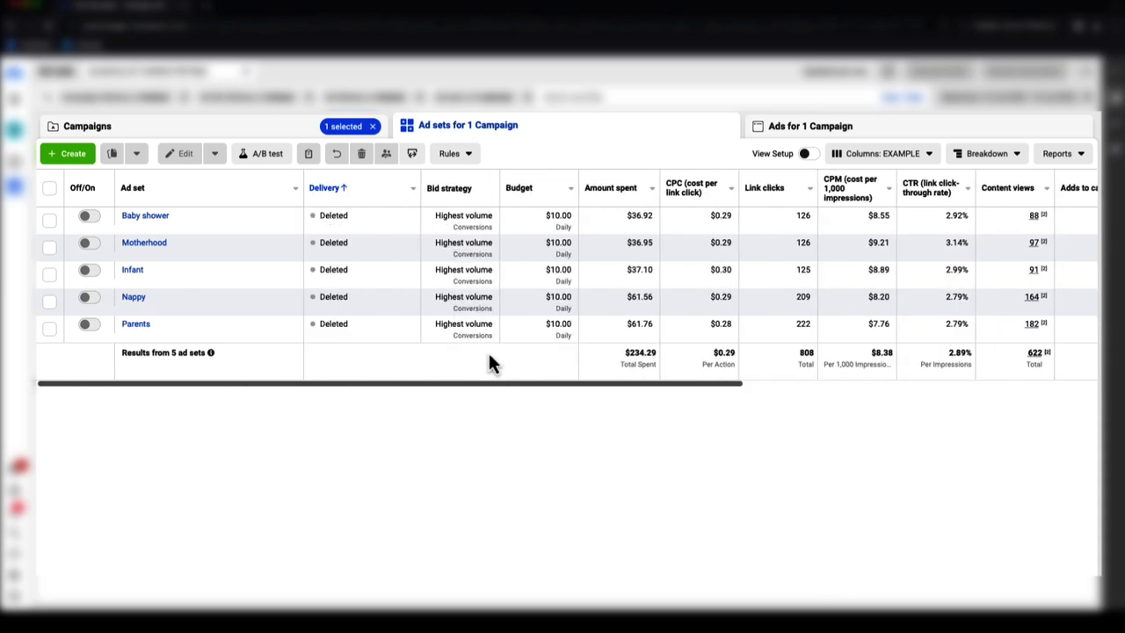
left_click_drag(646, 387, 977, 384)
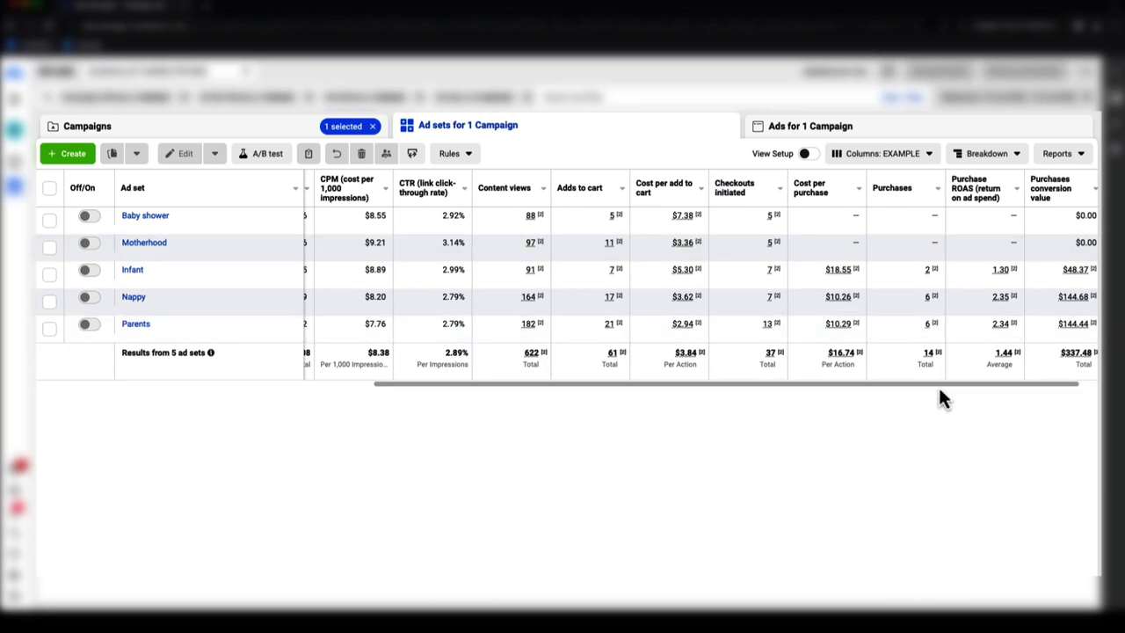
left_click_drag(938, 387, 982, 385)
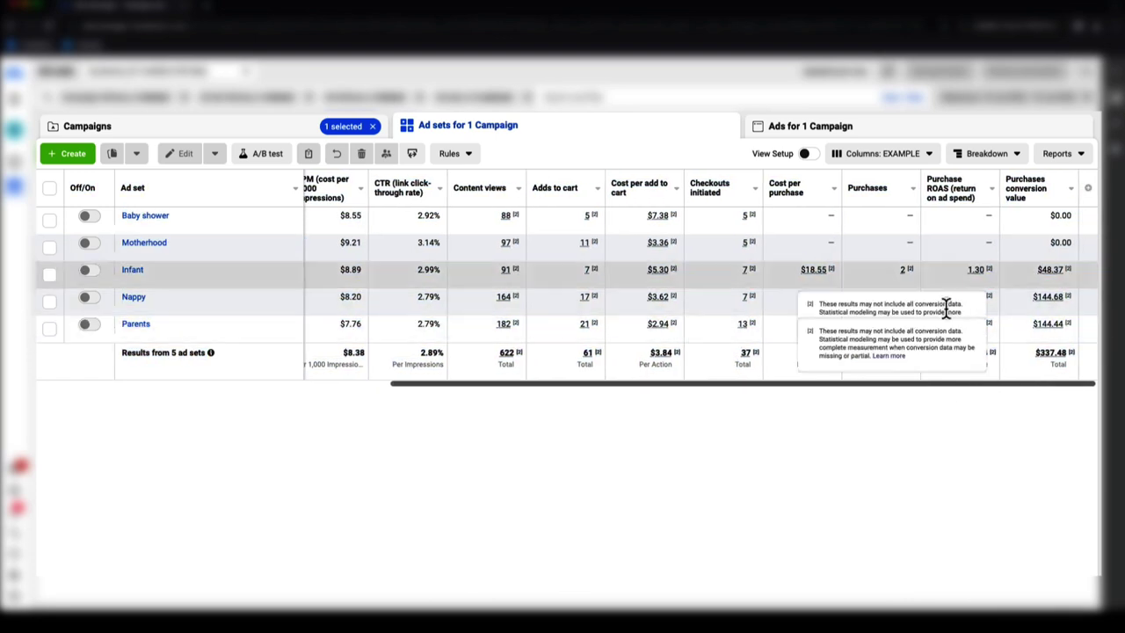
mouse_move(1046, 295)
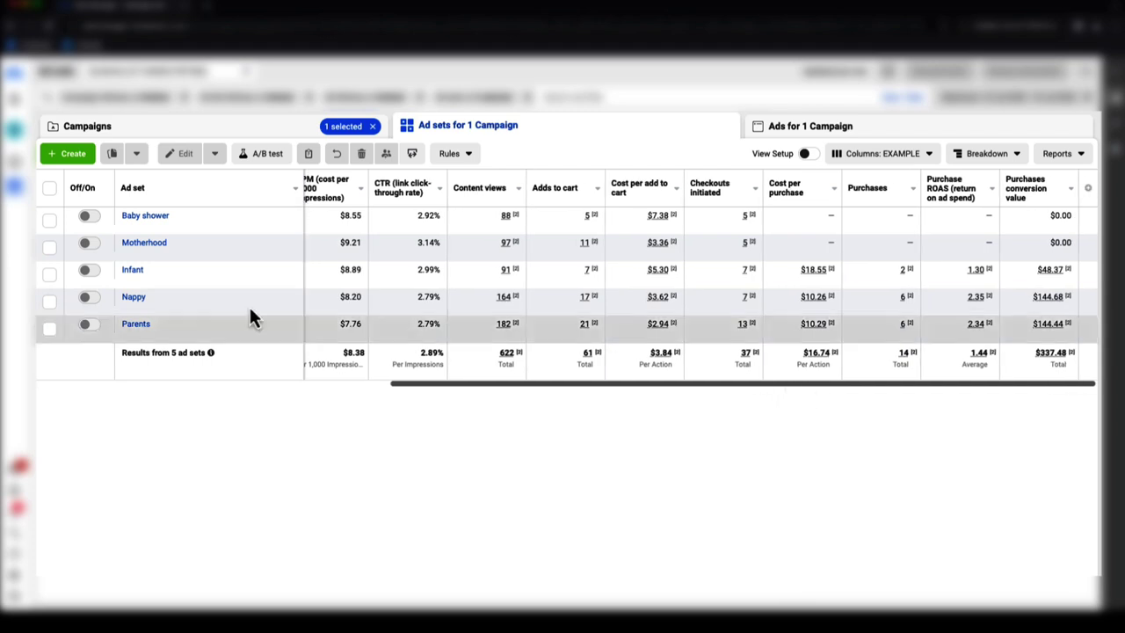
- Check and uncheck the Nappy and Parents ad sets, leaving both unchecked
left_click(50, 301)
left_click(49, 327)
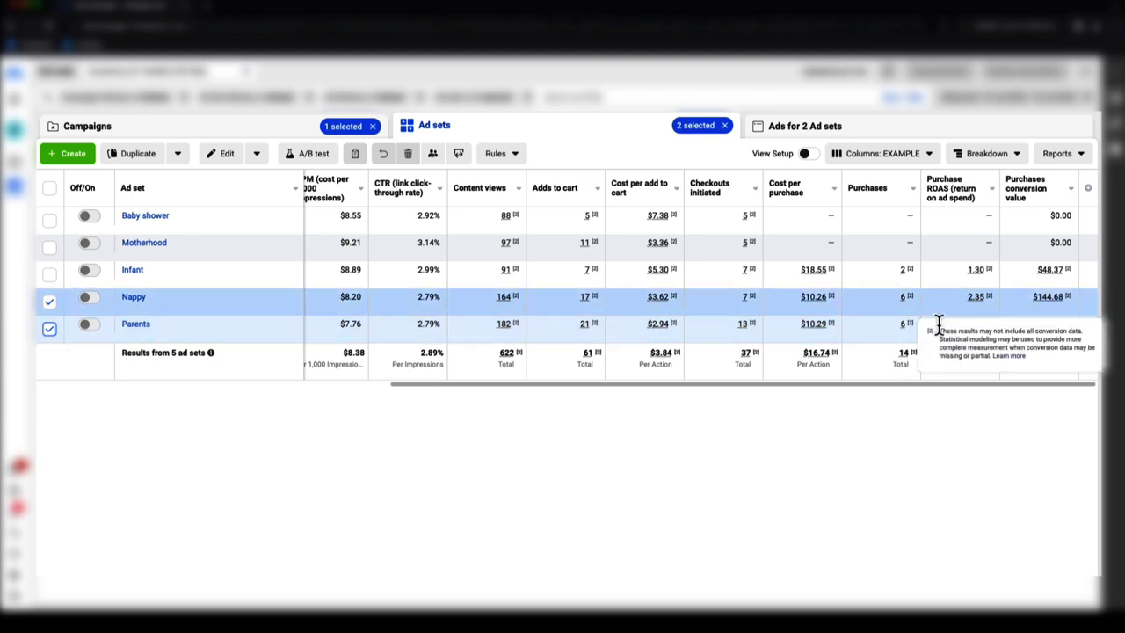
left_click(49, 302)
left_click(49, 301)
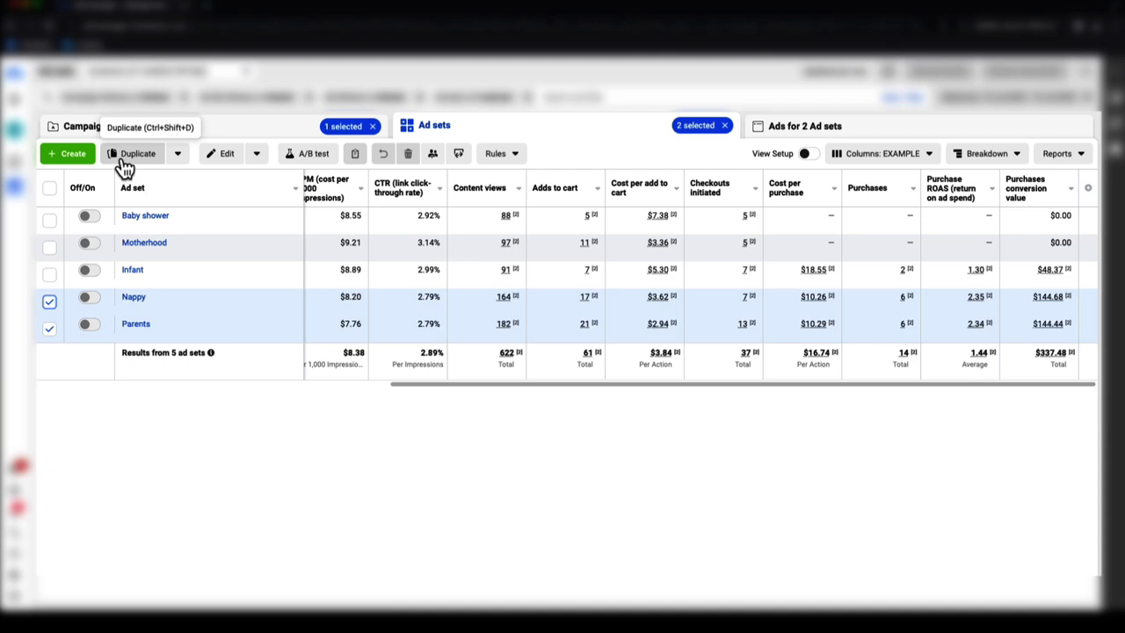
left_click(50, 301)
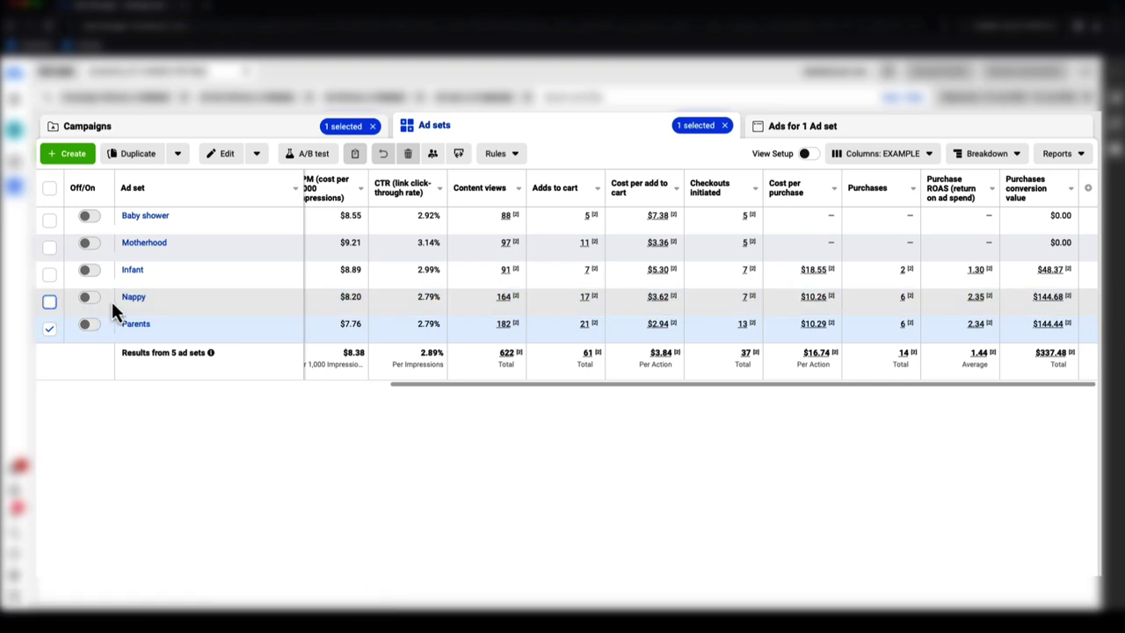
left_click(49, 327)
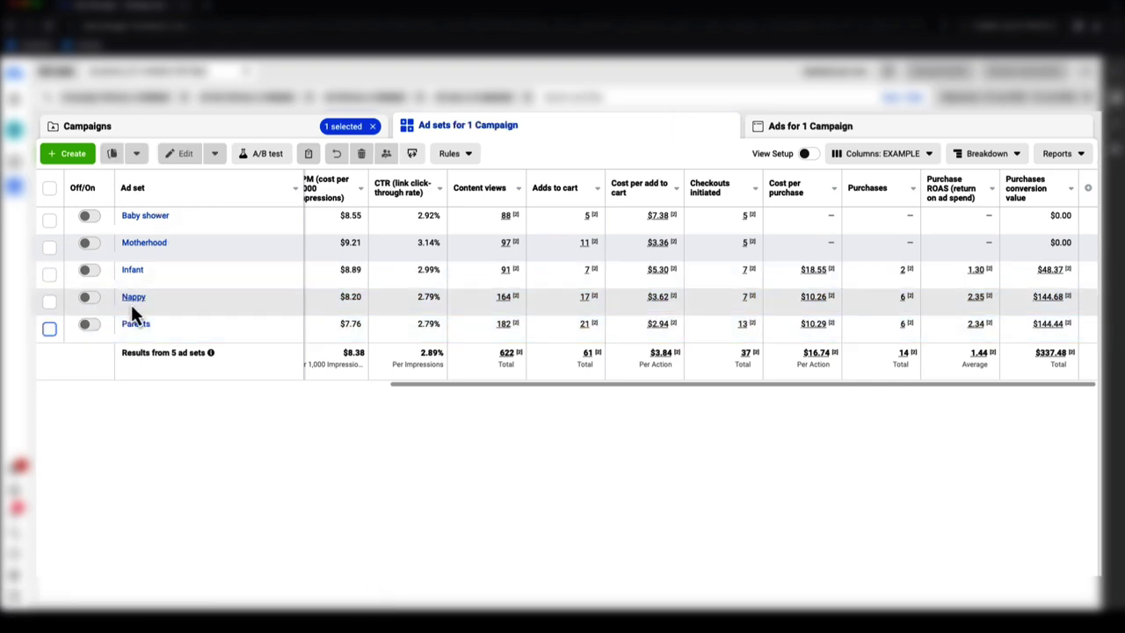
left_click(49, 327)
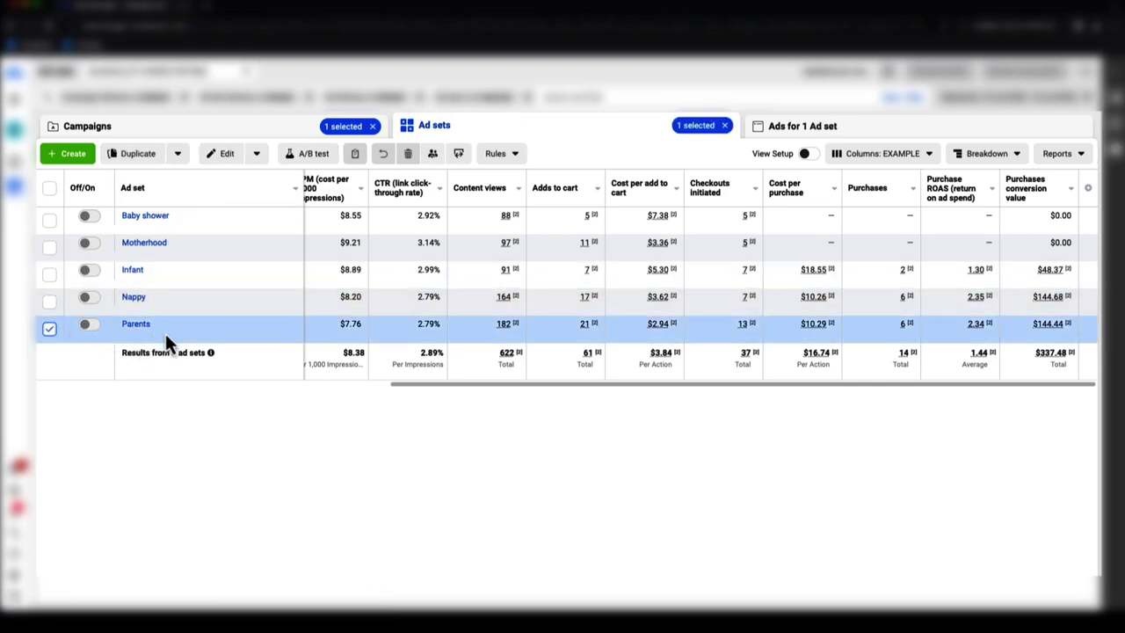
left_click(53, 332)
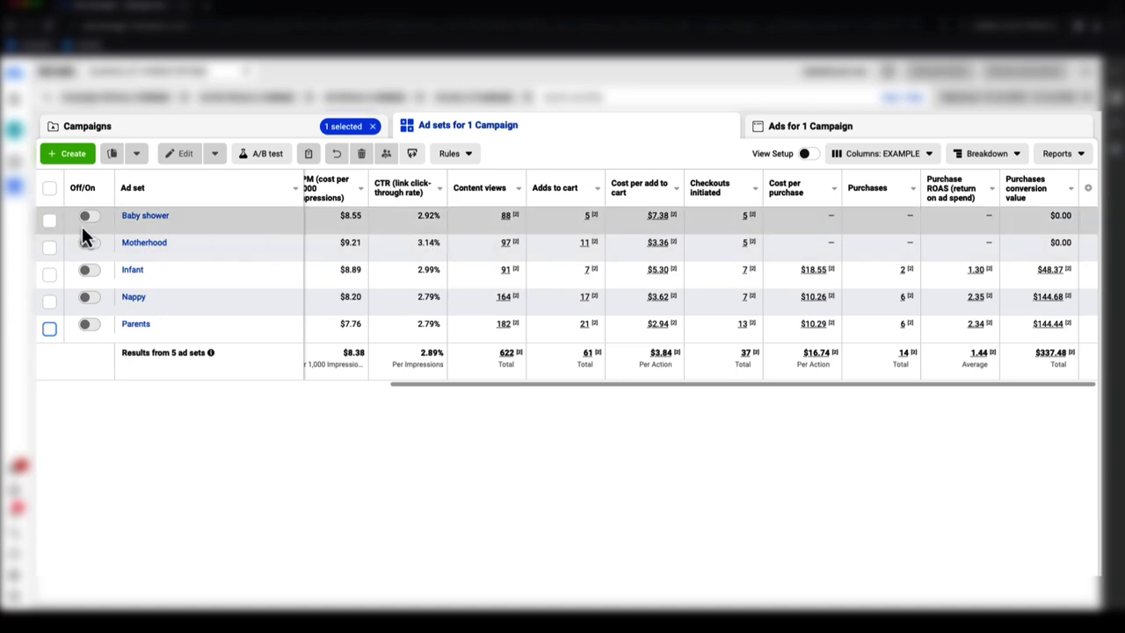
- Check and uncheck Baby shower and Motherhood, ending with no ad sets selected
left_click(49, 220)
left_click(49, 246)
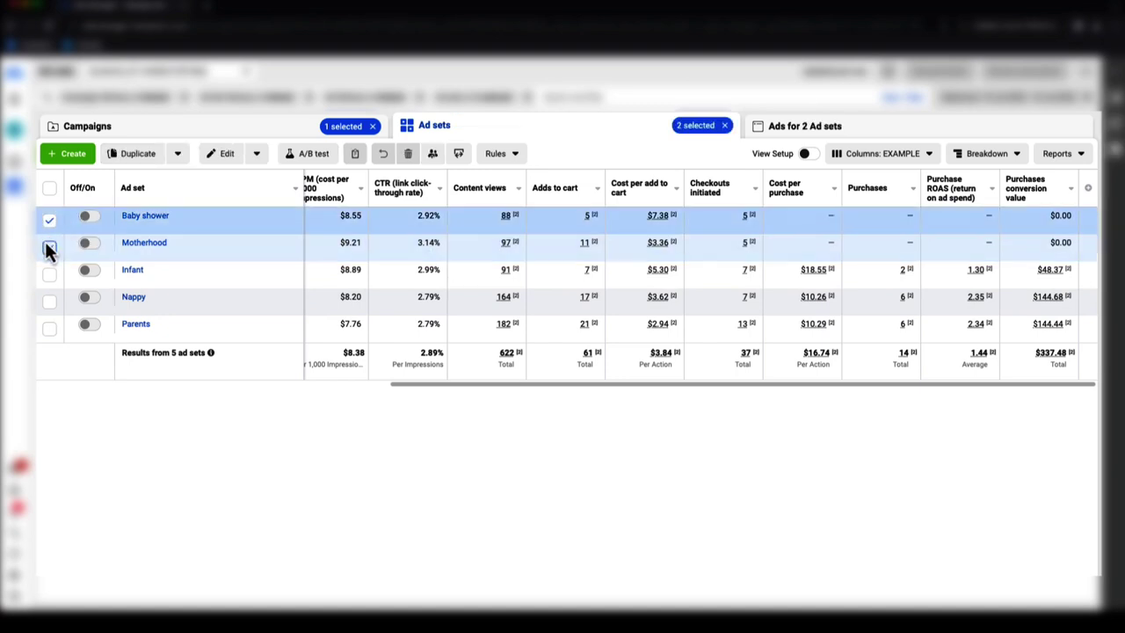
left_click(49, 243)
left_click(49, 221)
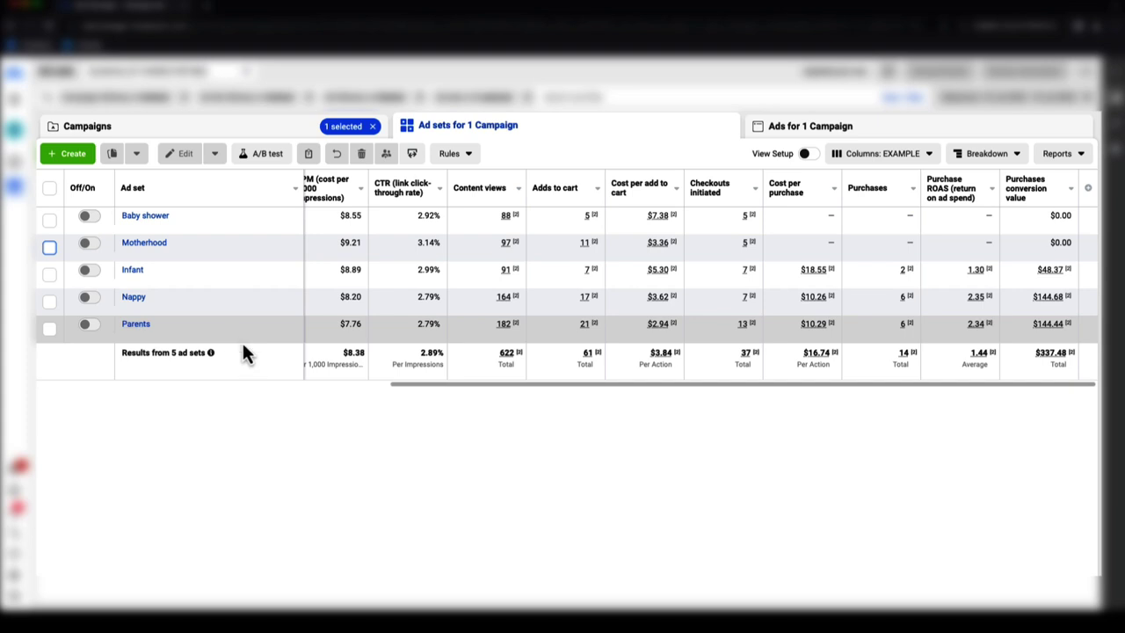
- Scroll the table to the far left to compare Delivery, Bid strategy, $10.00 Budget and Amount spent
left_click_drag(530, 384, 202, 384)
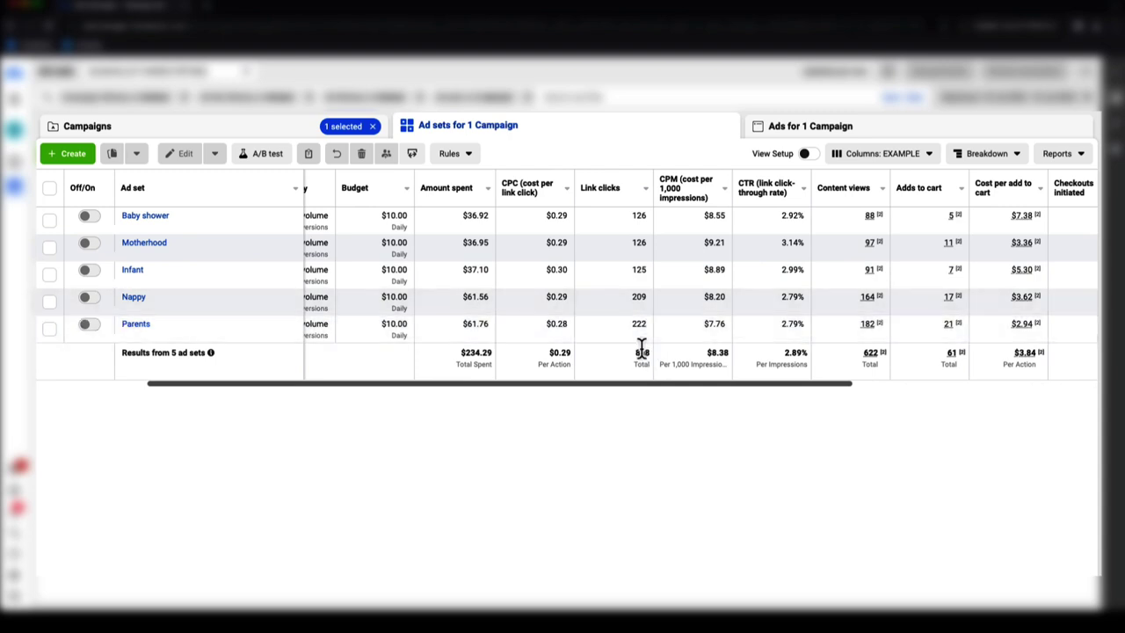
left_click_drag(629, 386, 697, 386)
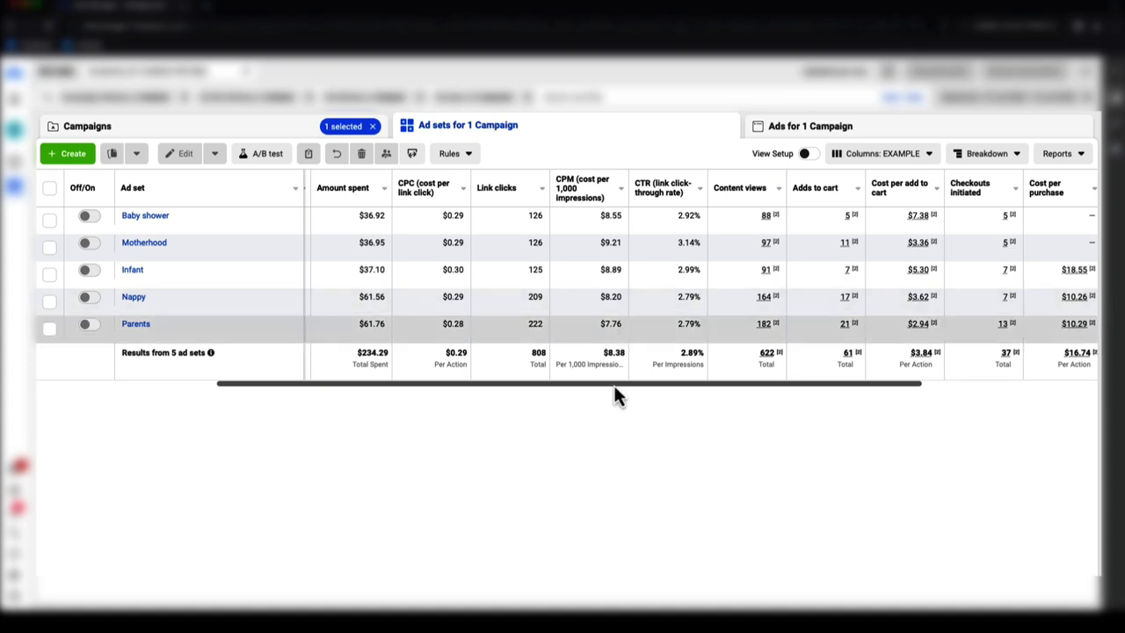
left_click_drag(613, 384, 627, 384)
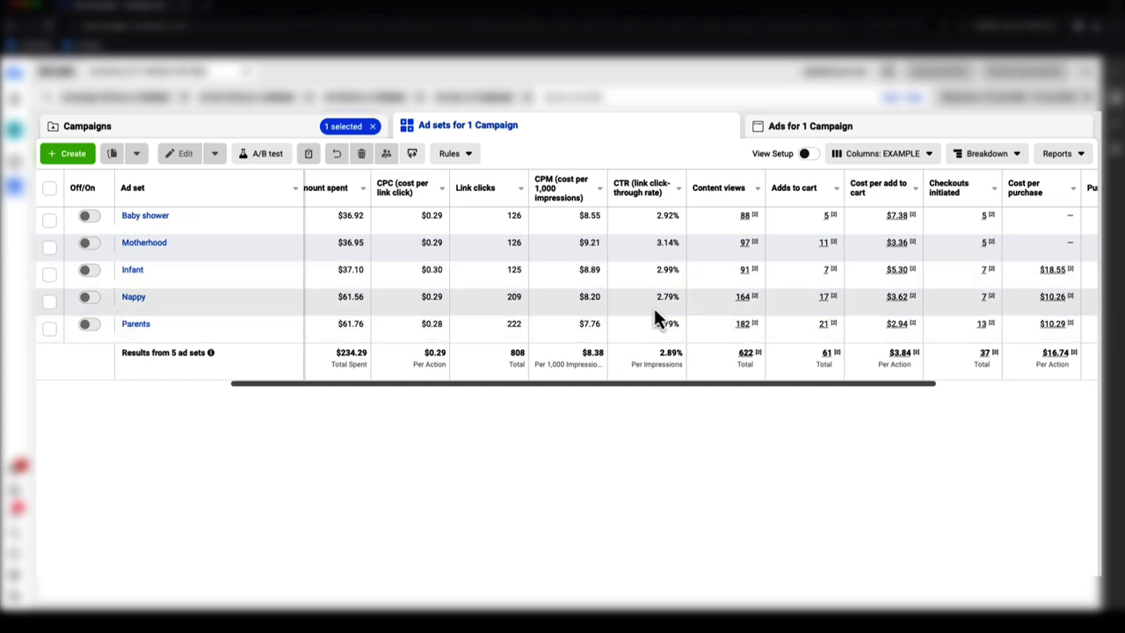
left_click_drag(651, 386, 820, 378)
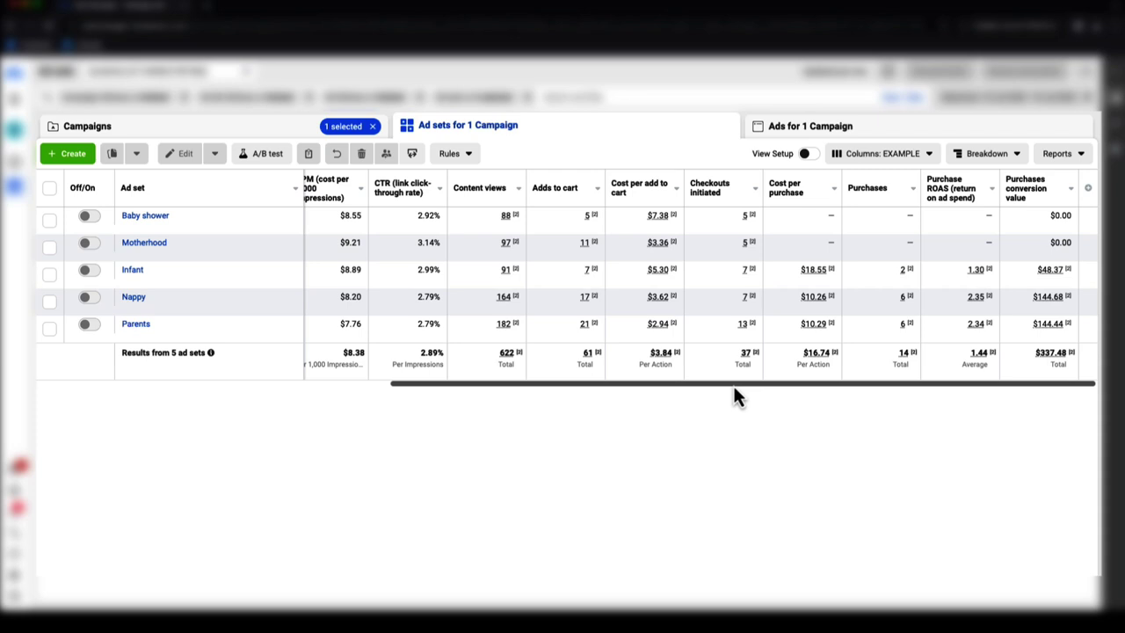
left_click_drag(732, 386, 437, 390)
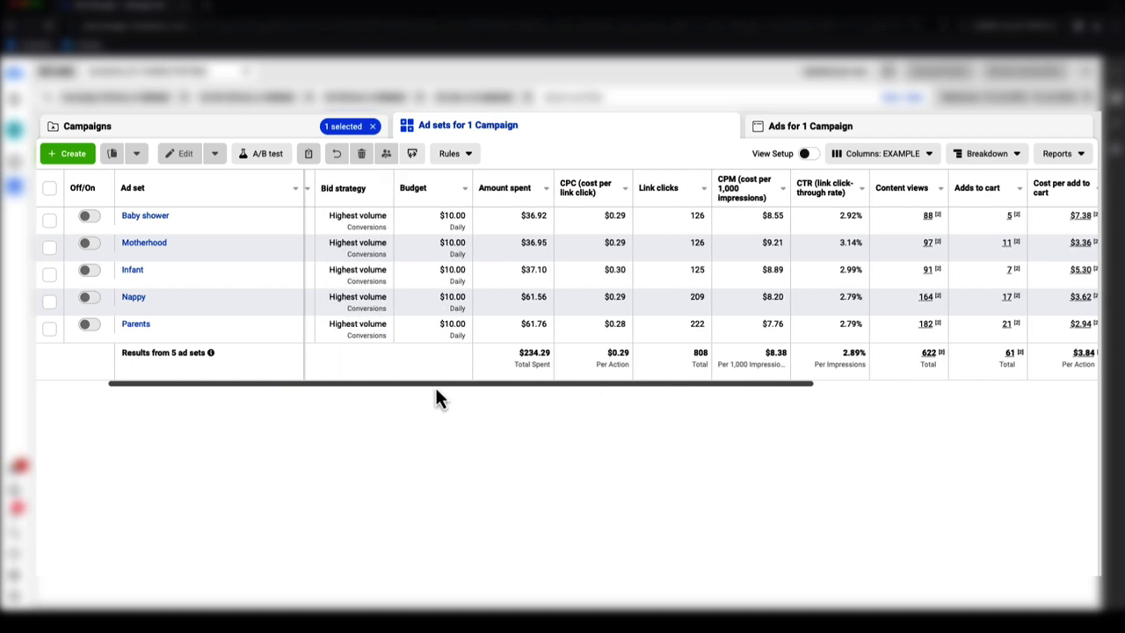
scroll(536, 225, "left", 2)
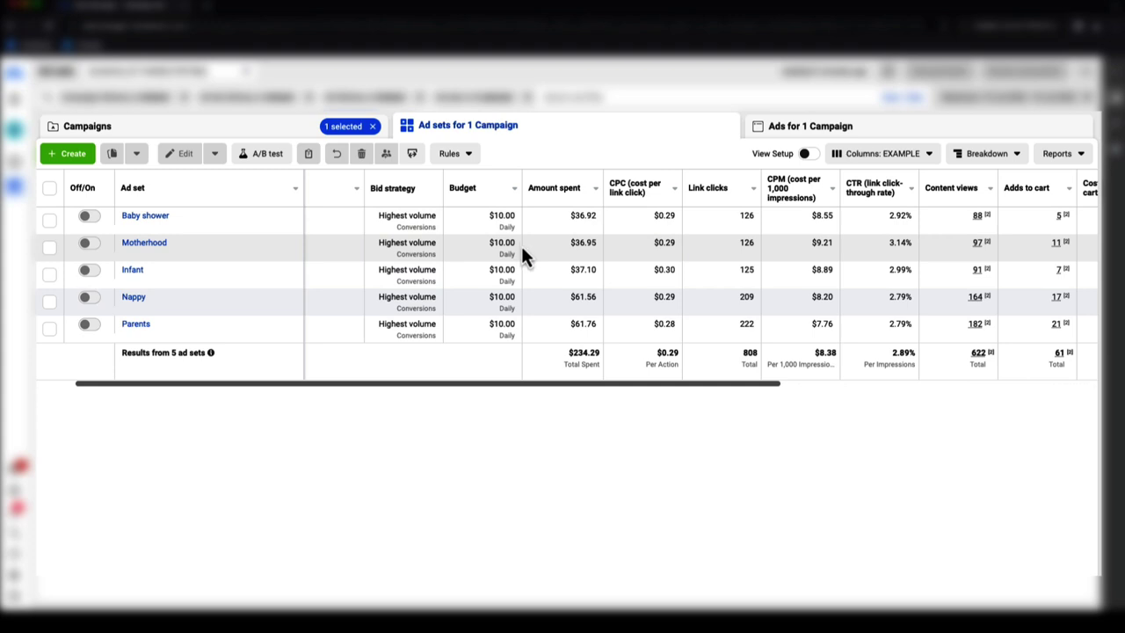
left_click_drag(538, 385, 478, 385)
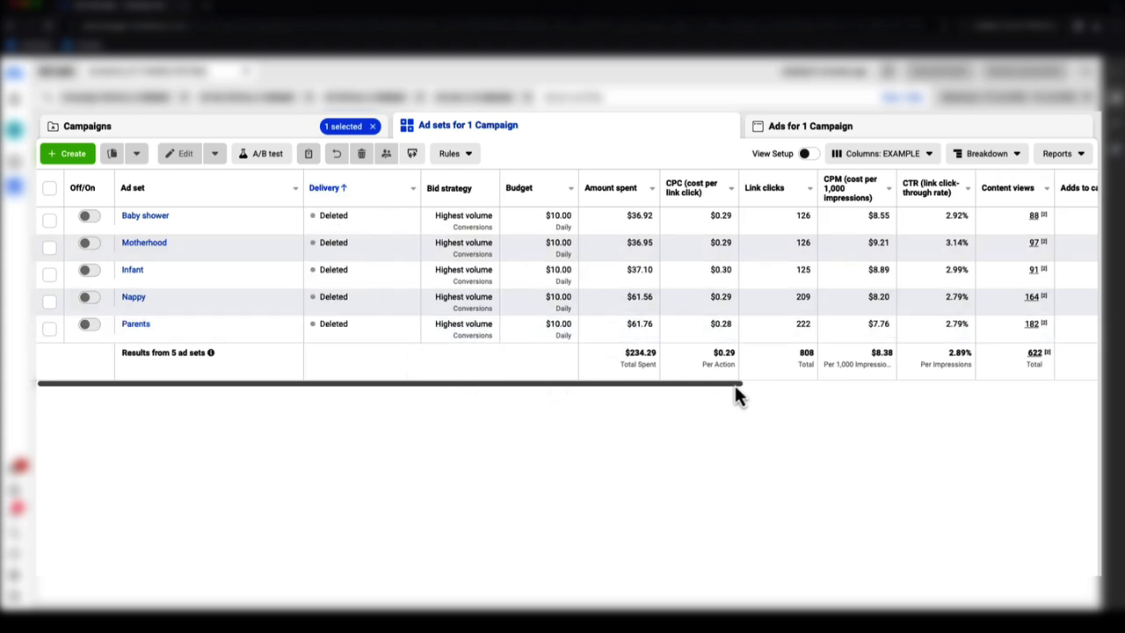
left_click_drag(648, 384, 701, 384)
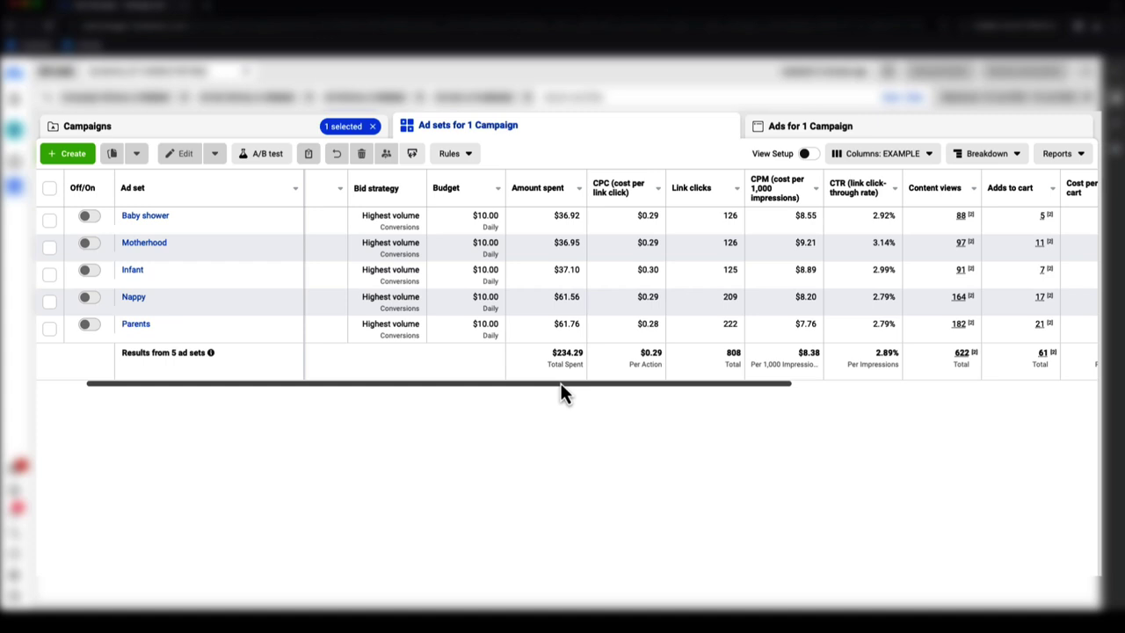
left_click_drag(559, 383, 483, 384)
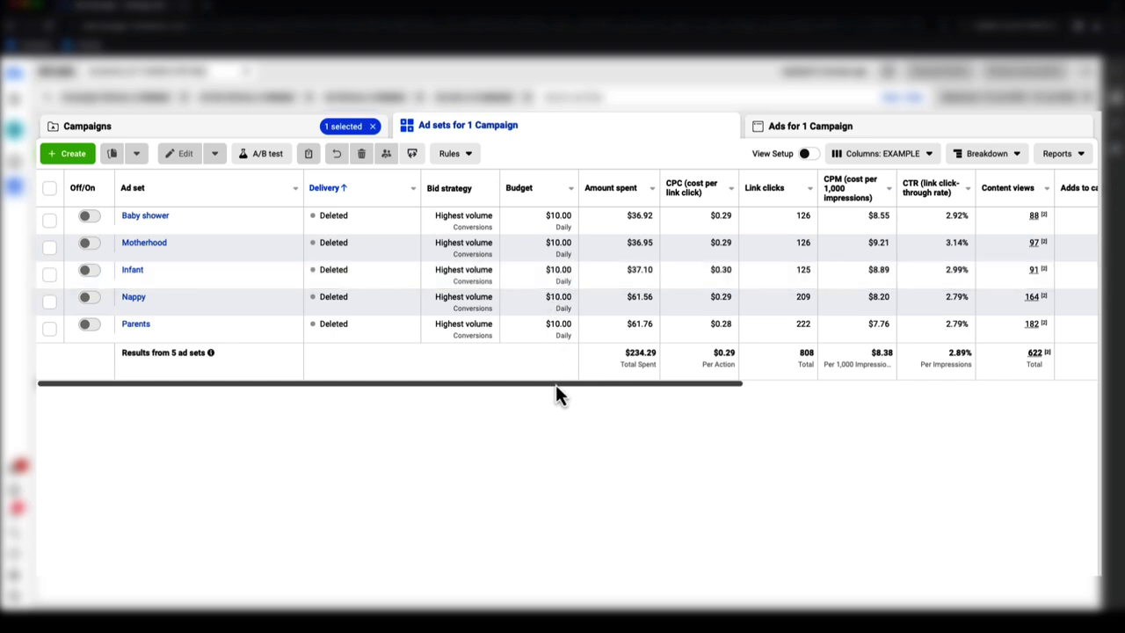
- Scroll right to compare cost per purchase, Purchases, ROAS and conversion value across the five ad sets
left_click_drag(555, 384, 593, 384)
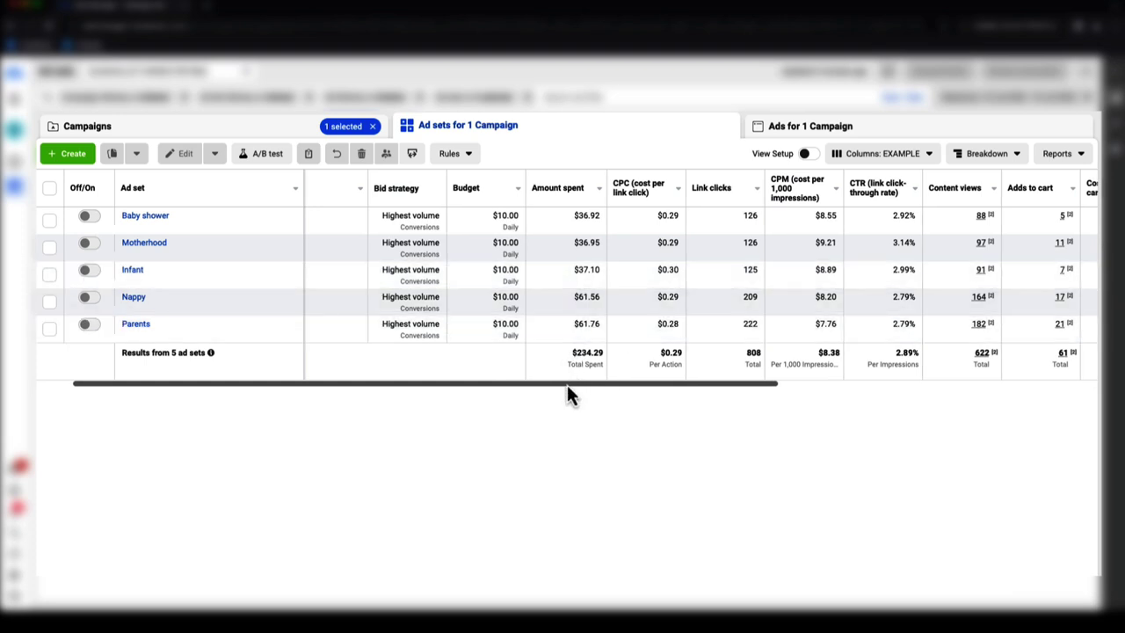
left_click_drag(567, 384, 895, 384)
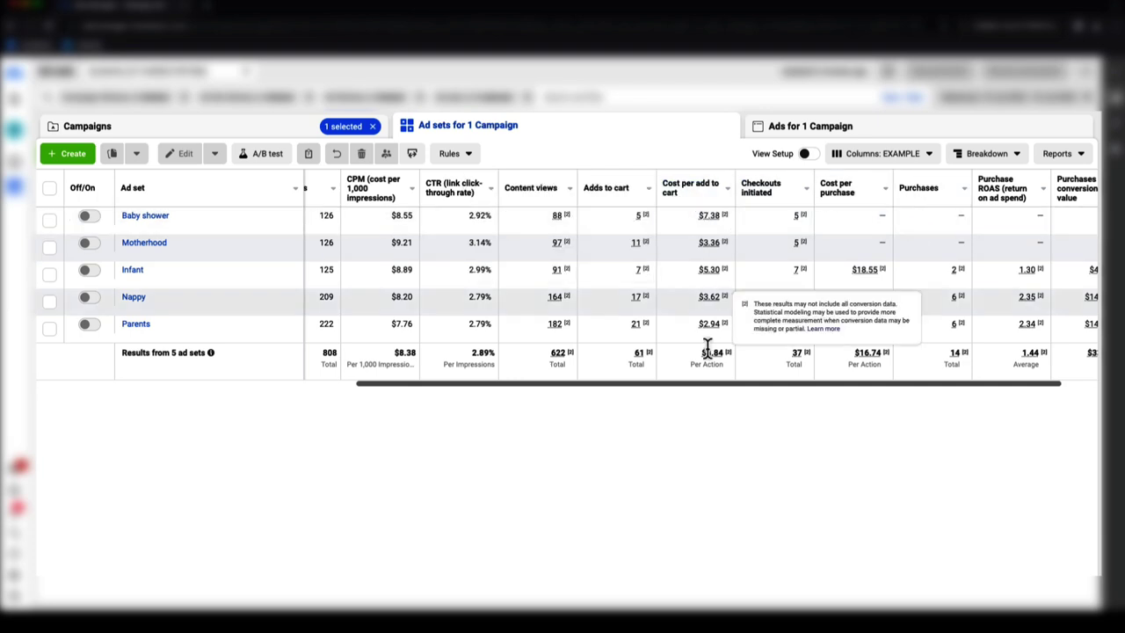
left_click_drag(701, 384, 507, 384)
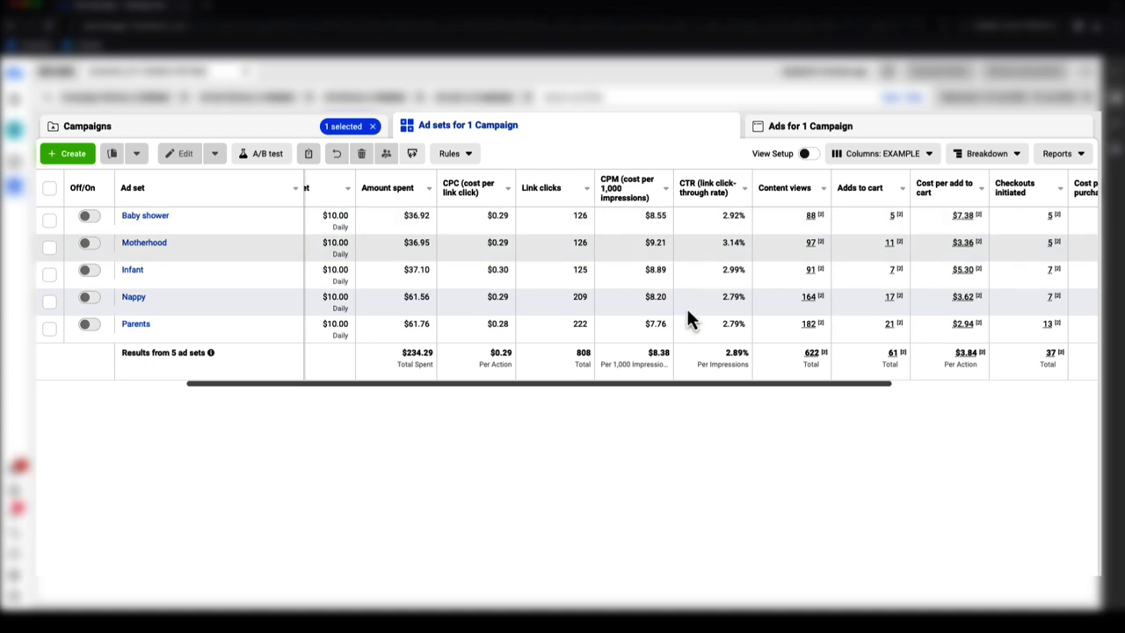
left_click_drag(666, 384, 803, 383)
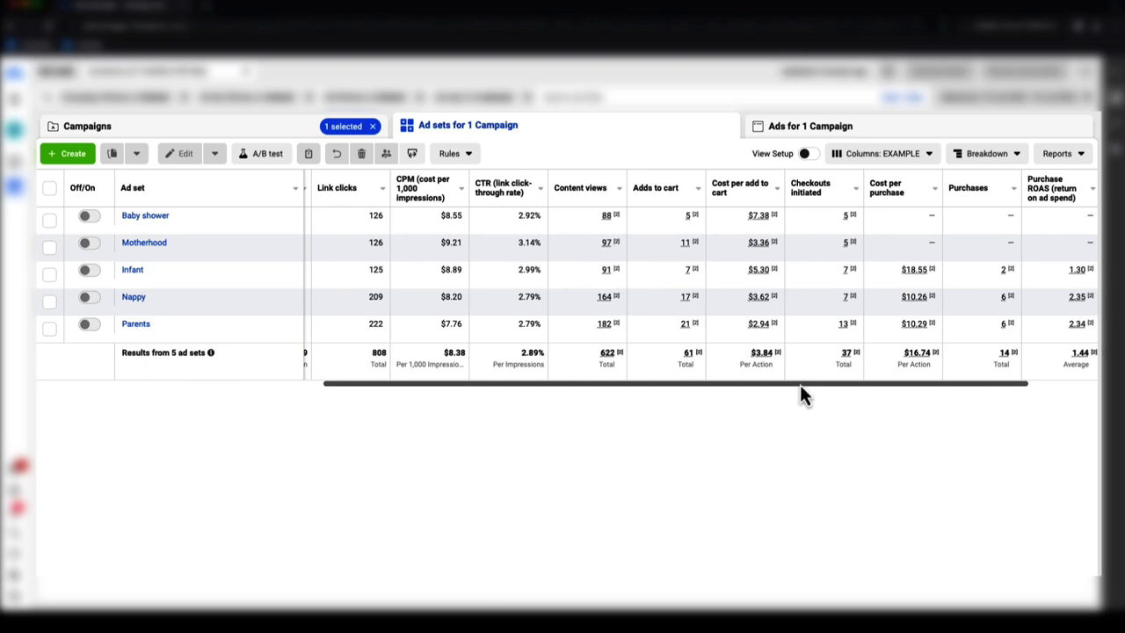
left_click_drag(805, 384, 906, 384)
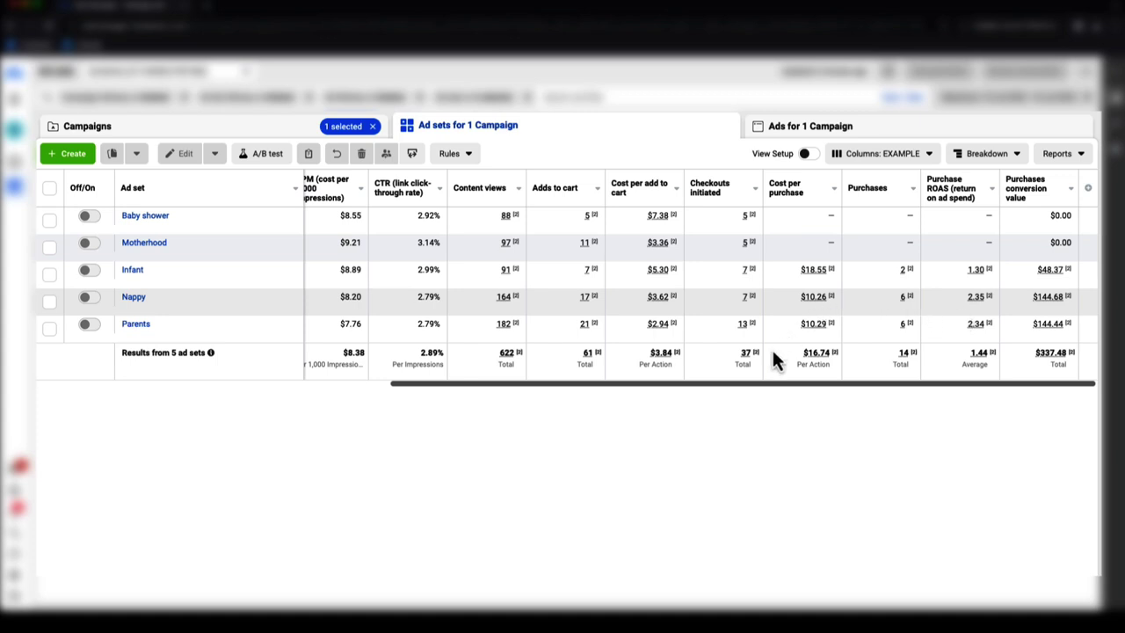
left_click_drag(766, 386, 396, 386)
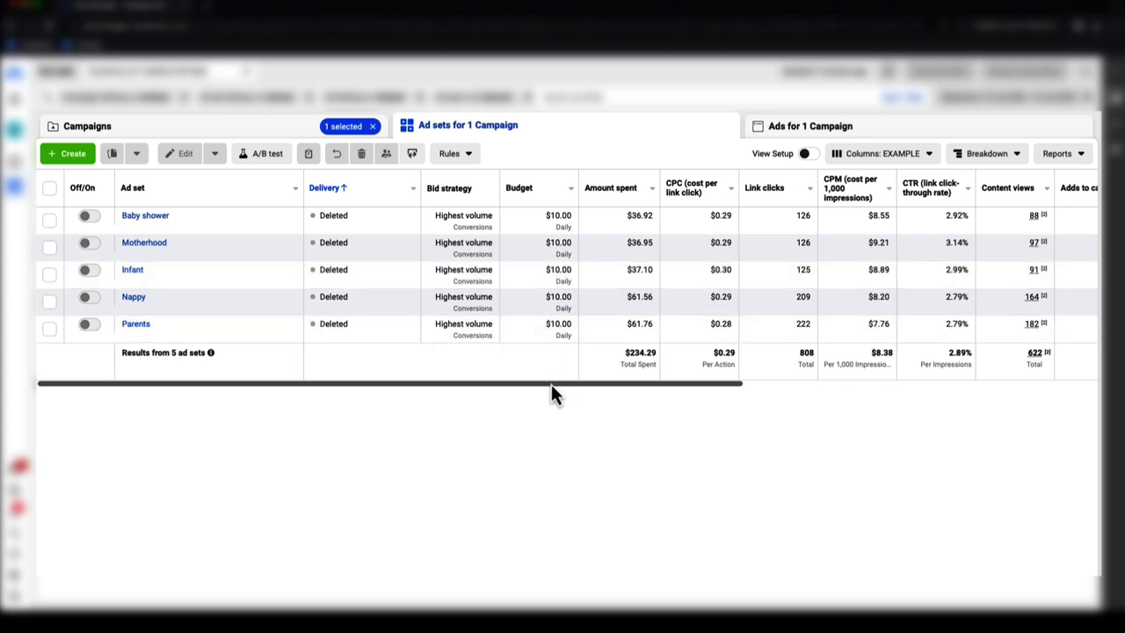
left_click_drag(551, 385, 589, 384)
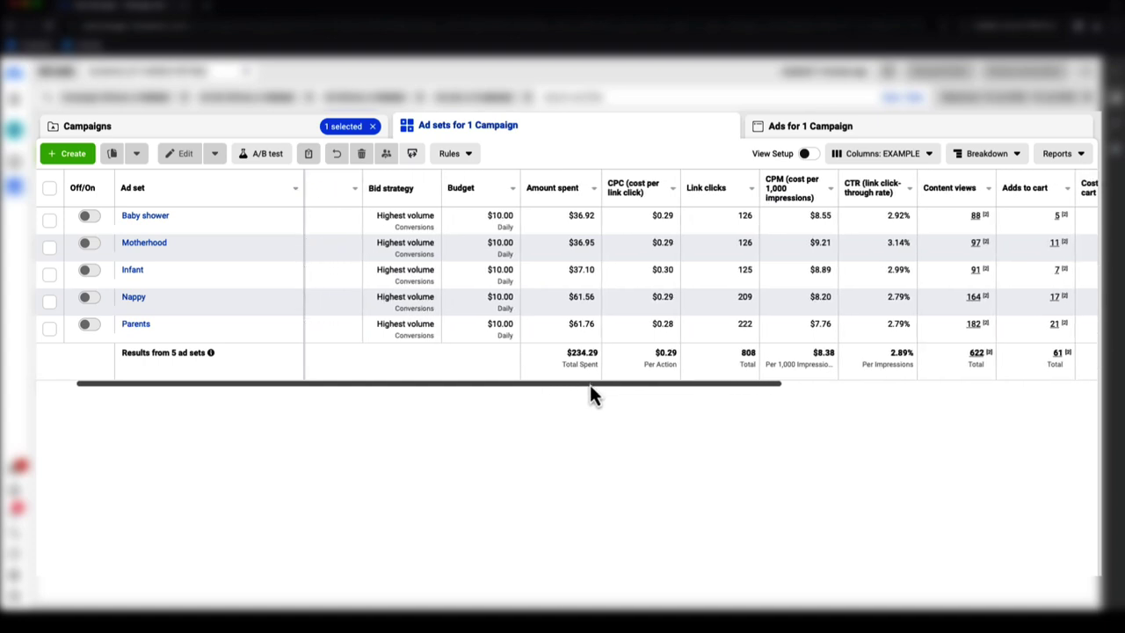
left_click_drag(589, 384, 952, 375)
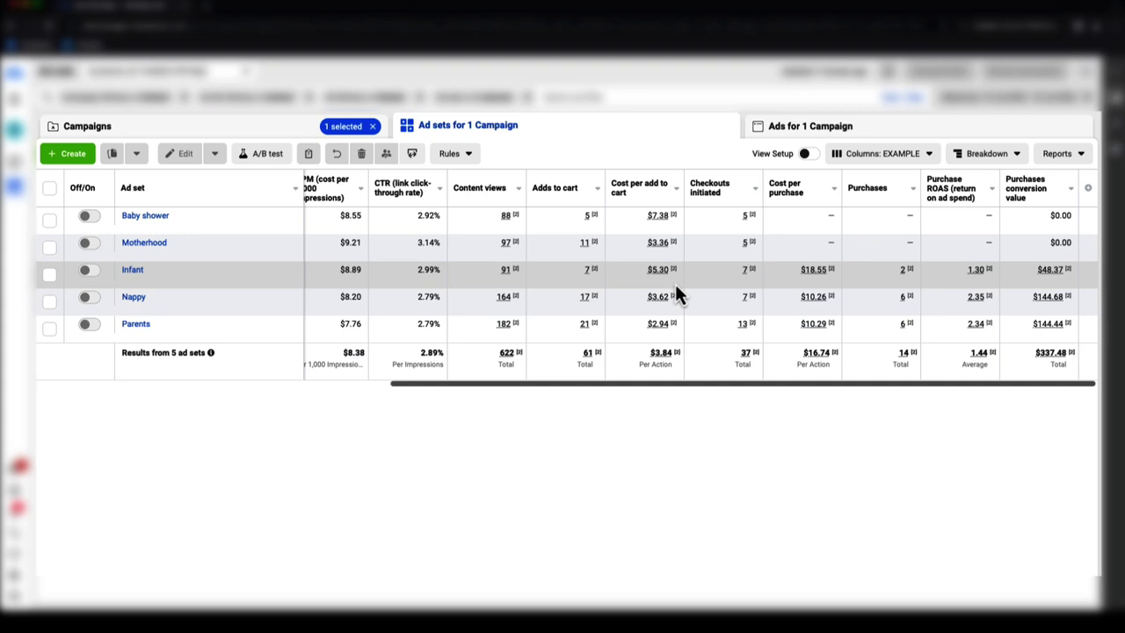
left_click_drag(765, 385, 736, 387)
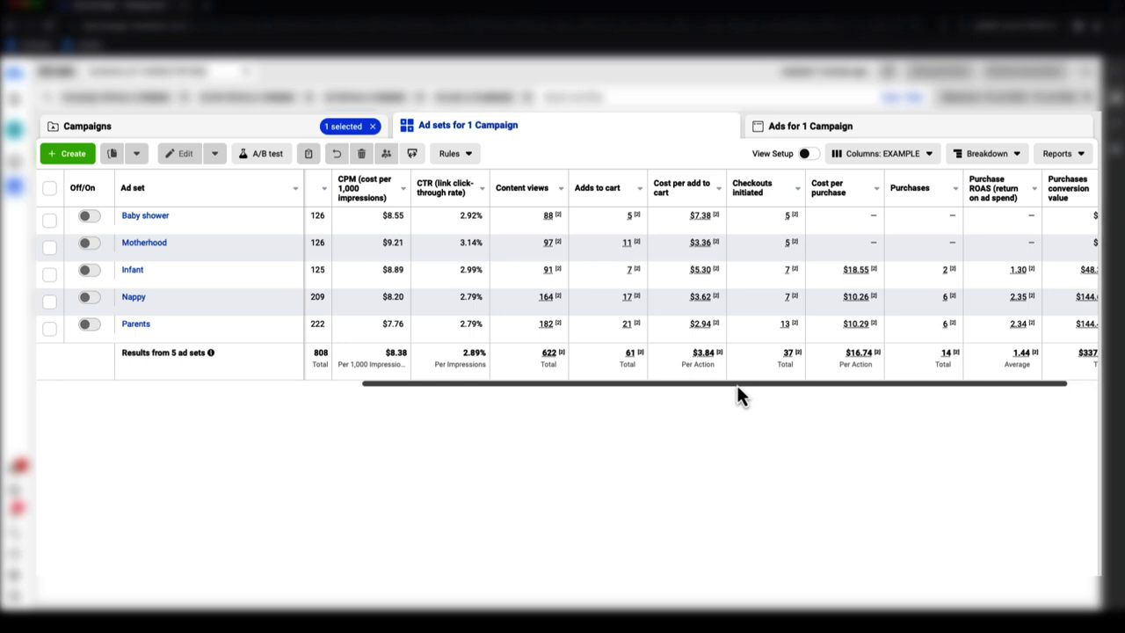
left_click_drag(736, 385, 891, 392)
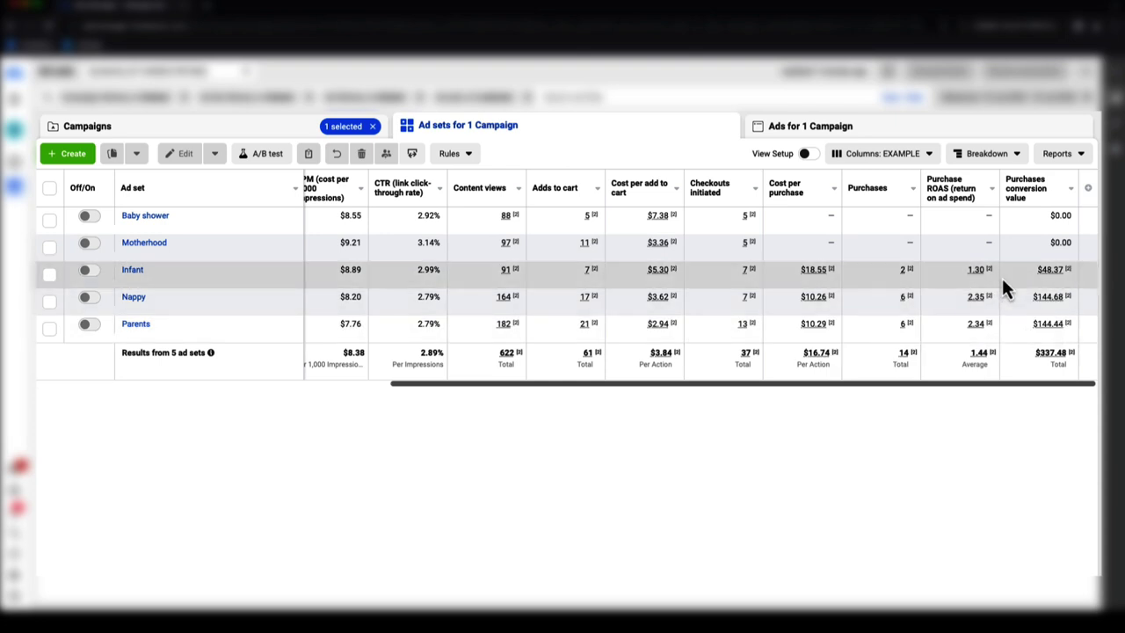
mouse_move(985, 274)
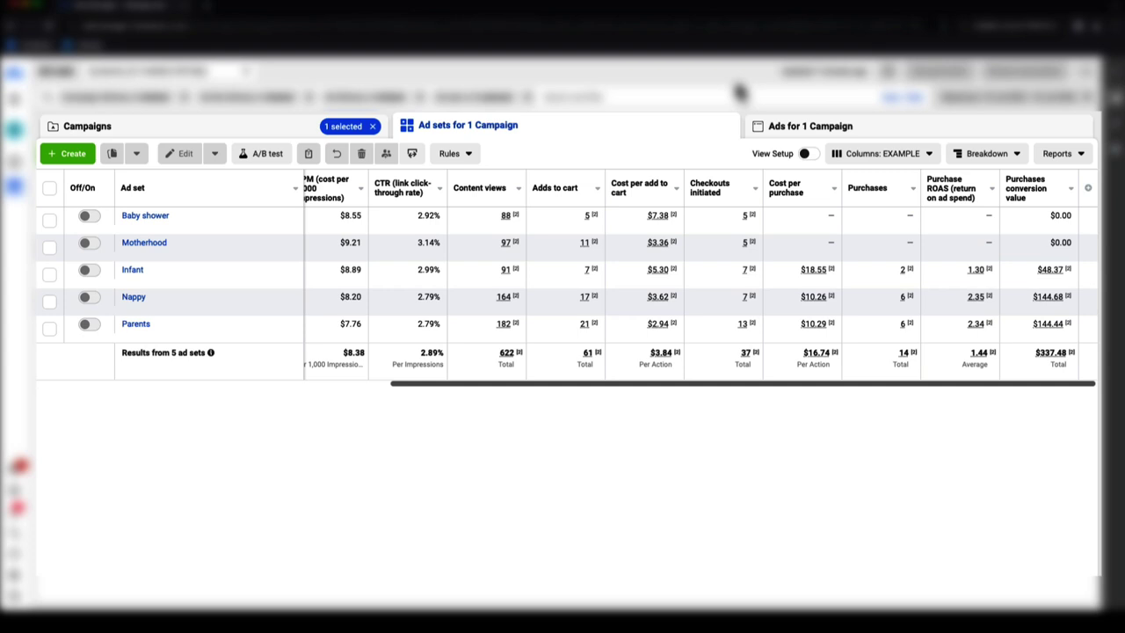
mouse_move(809, 338)
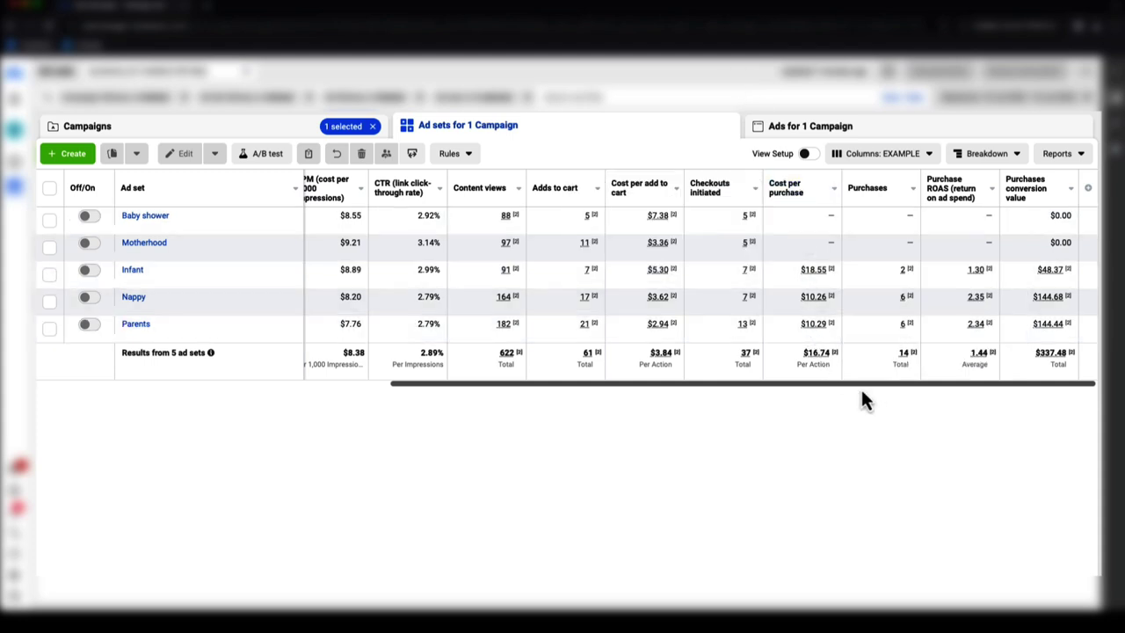
left_click_drag(907, 385, 904, 394)
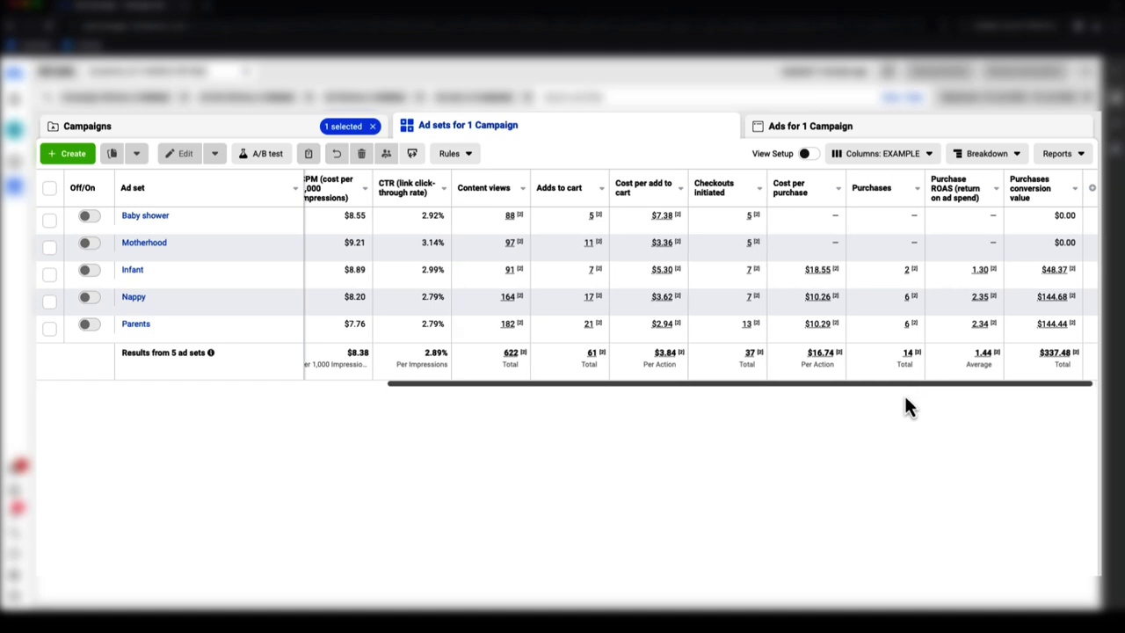
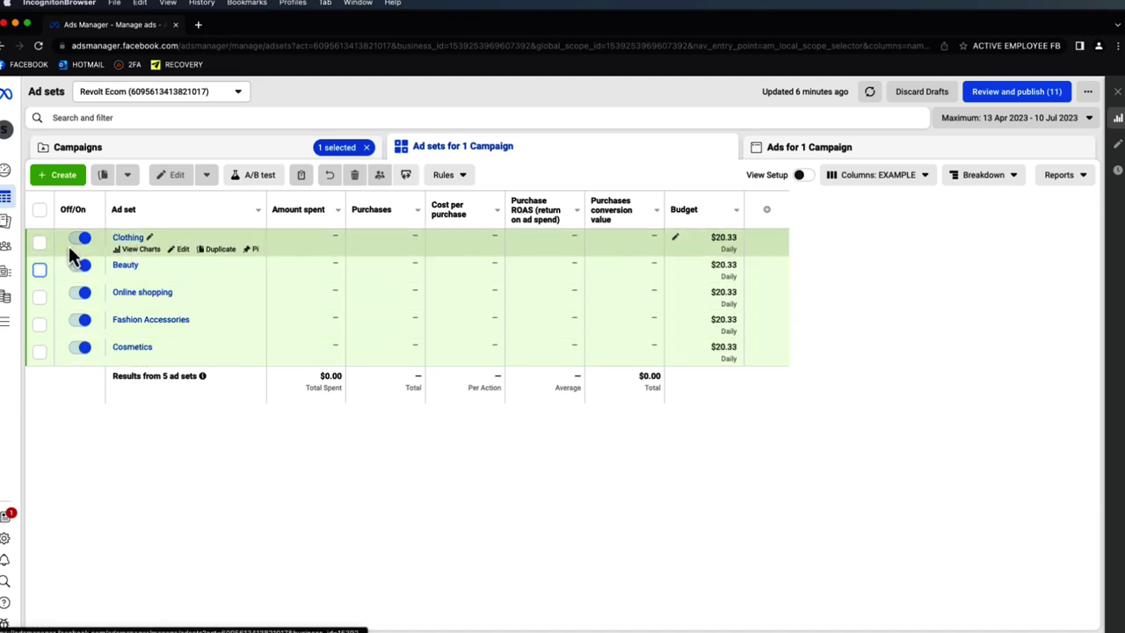
- Duplicate the Clothing ad set into 5 copies and scroll down to the new copies
left_click(40, 241)
left_click(127, 178)
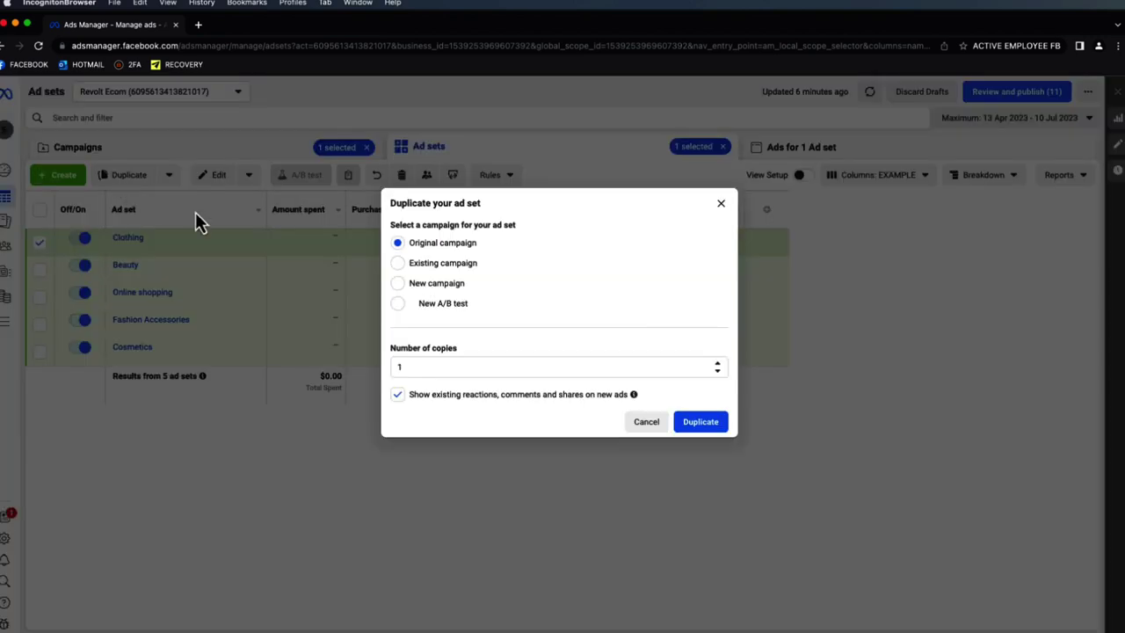
left_click(718, 363)
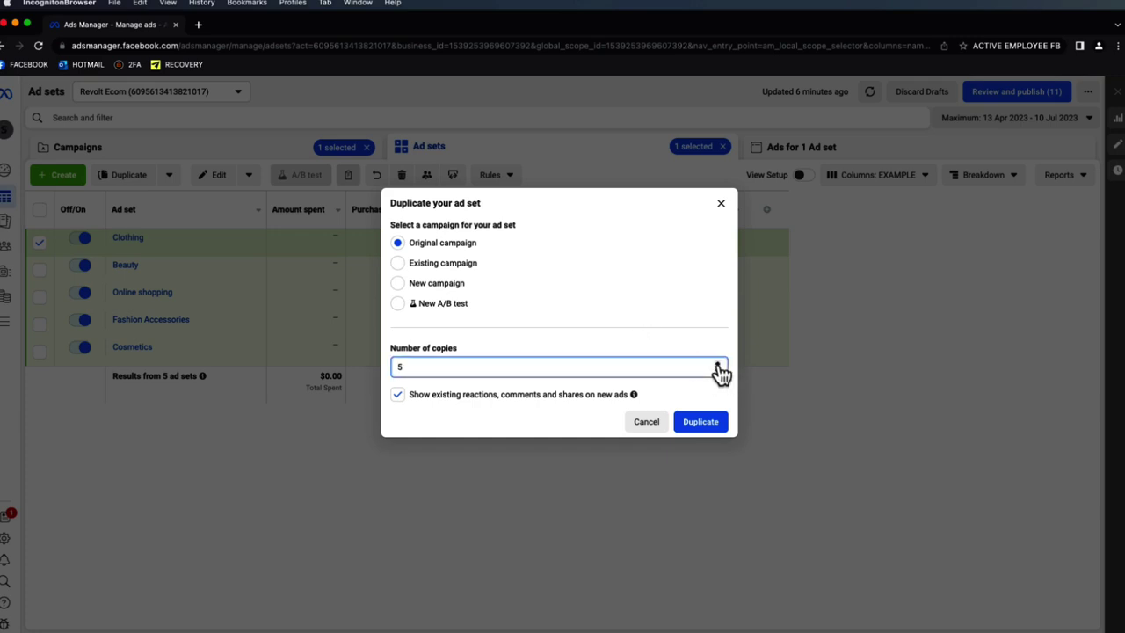
left_click(708, 428)
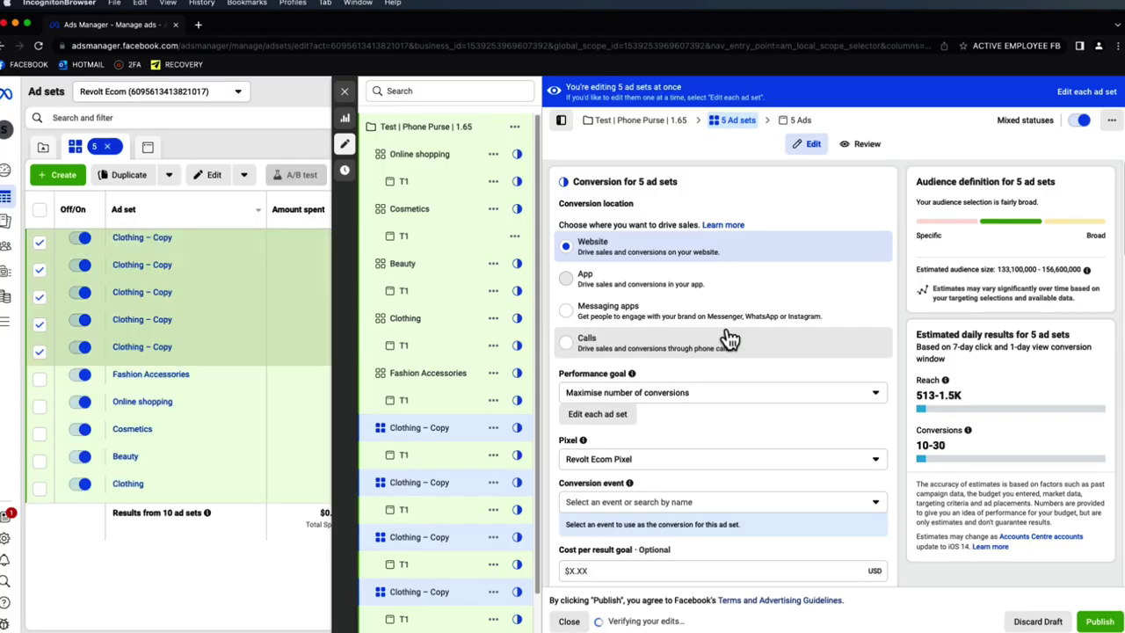
scroll(816, 326, "down", 1)
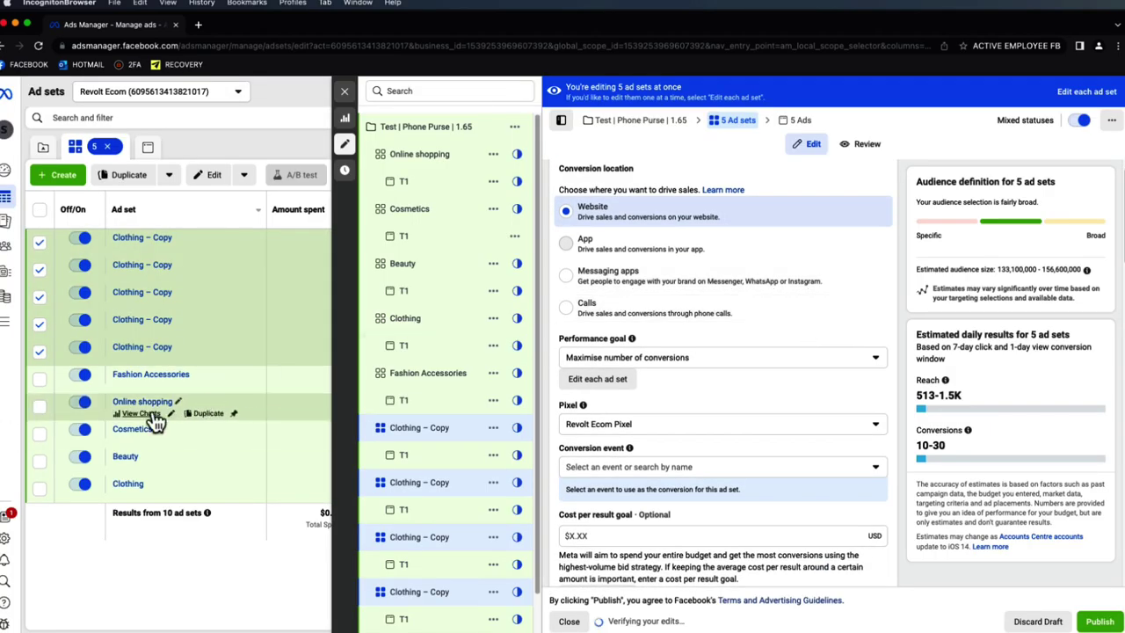
scroll(771, 377, "down", 5)
scroll(805, 358, "down", 10)
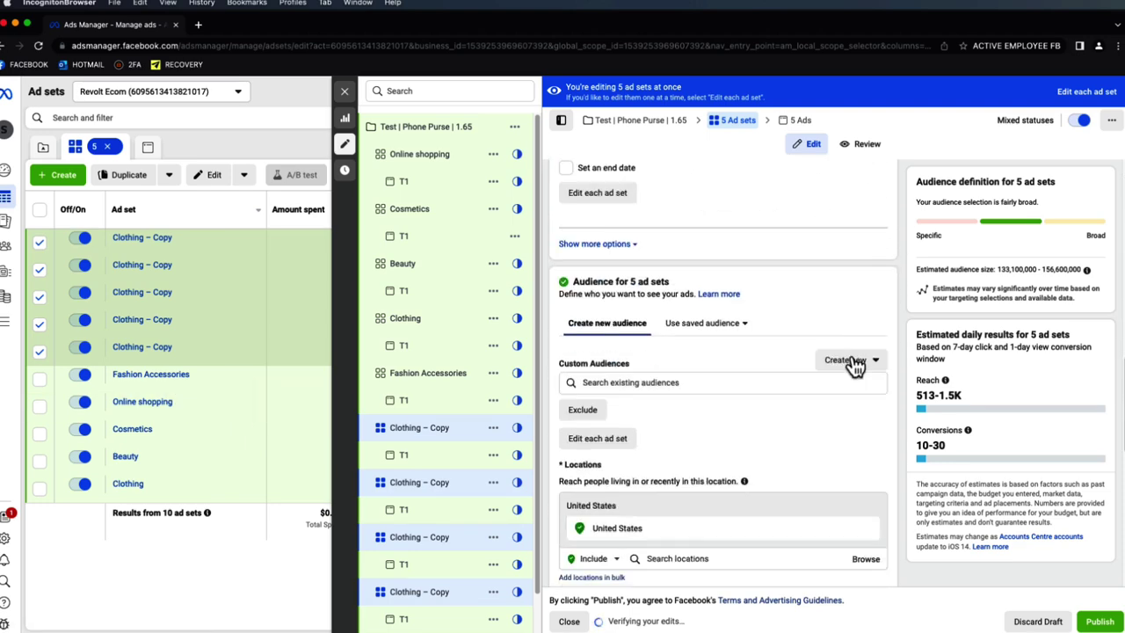
scroll(854, 364, "down", 6)
scroll(870, 367, "down", 4)
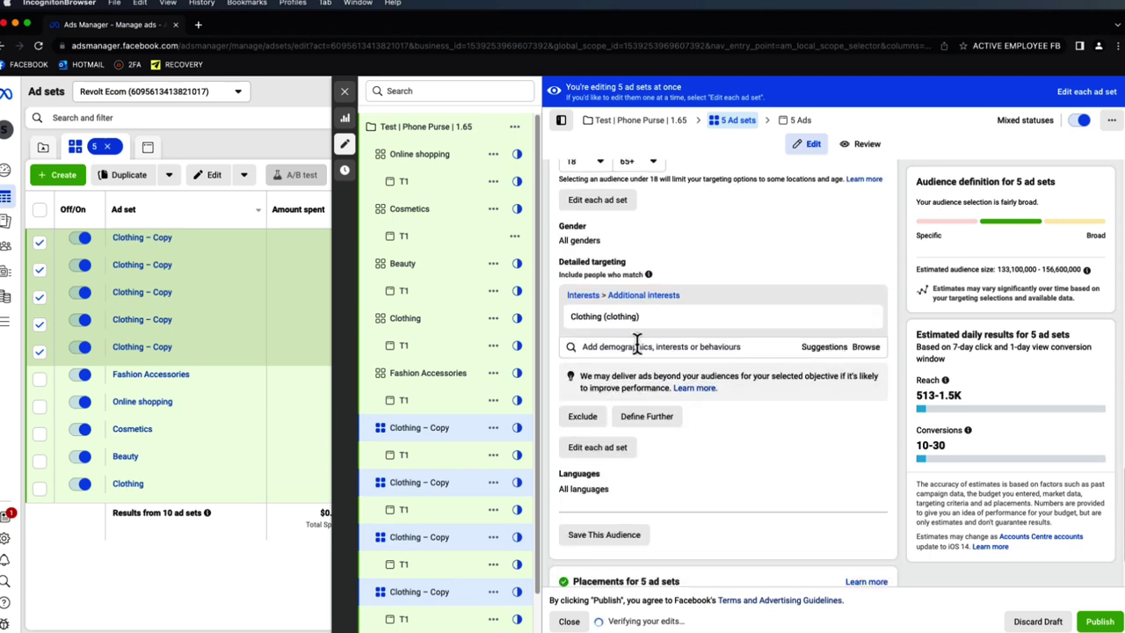
scroll(466, 422, "down", 1)
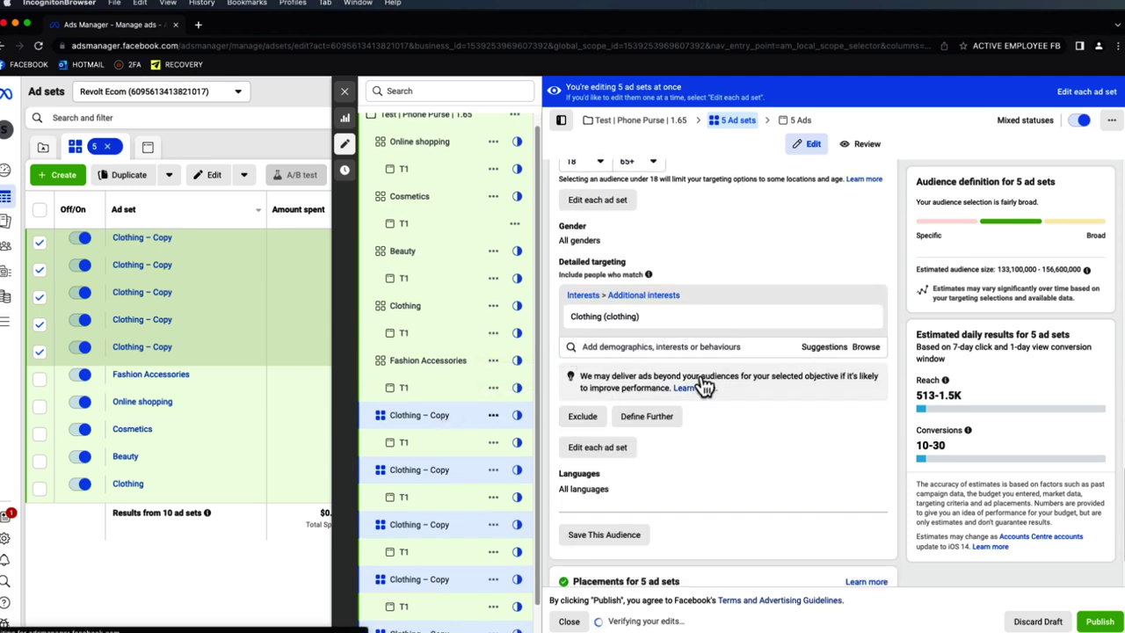
- Swap the first copy's Clothing interest for Dresses (apparel) and rename it Dresses
left_click(823, 289)
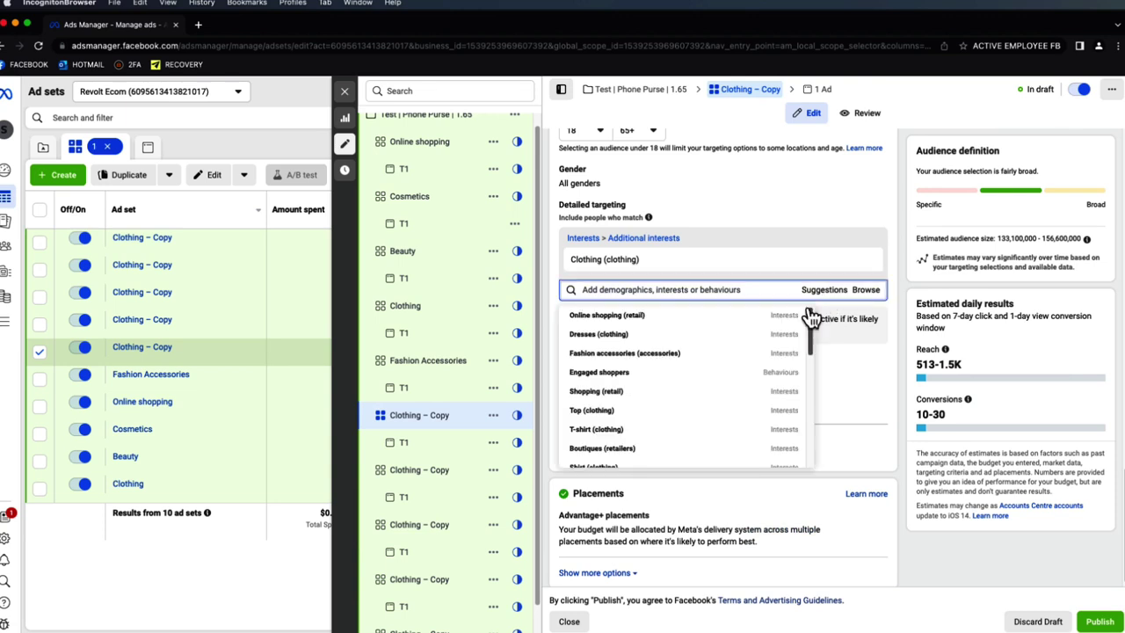
mouse_move(788, 321)
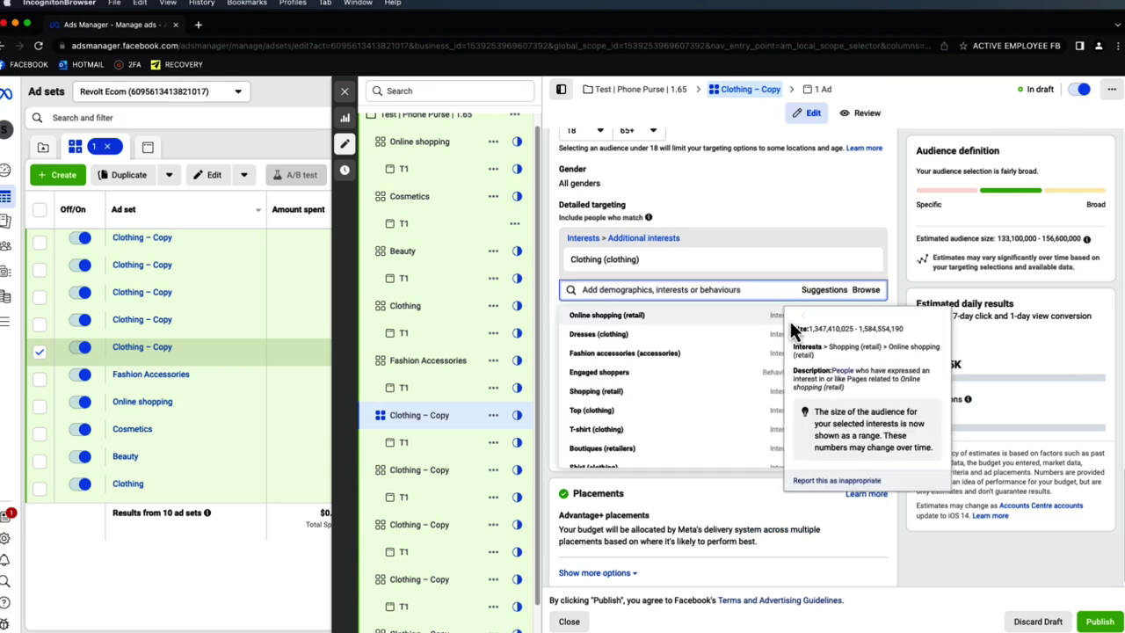
left_click(678, 334)
left_click(866, 260)
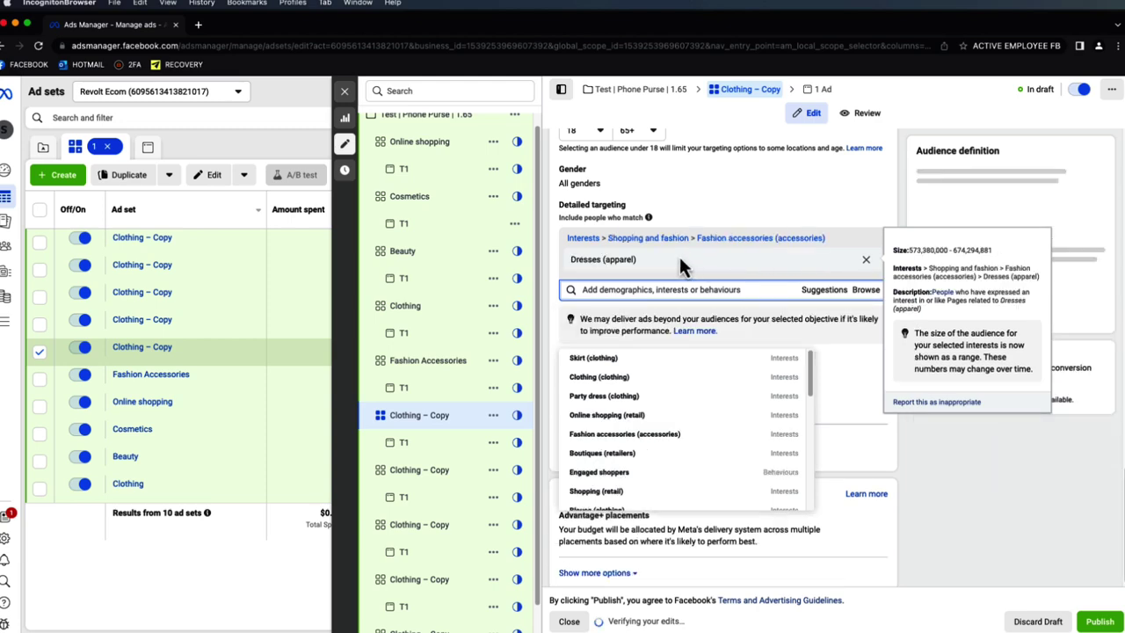
double_click(573, 262)
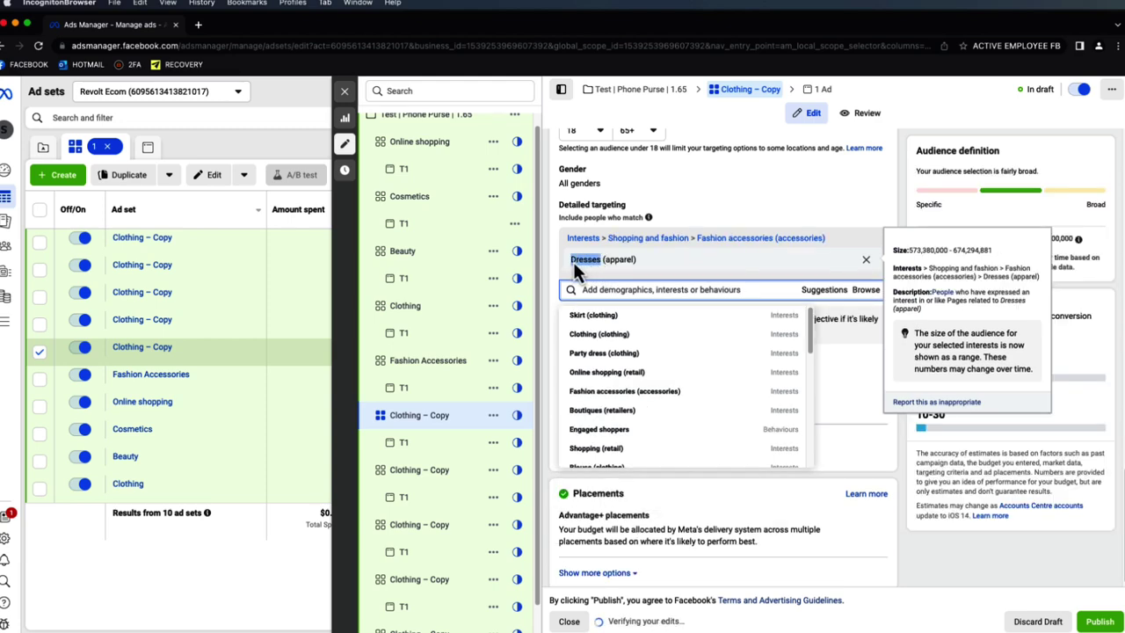
left_click(895, 190)
scroll(781, 206, "up", 15)
left_click_drag(726, 181, 583, 181)
type("Dresses")
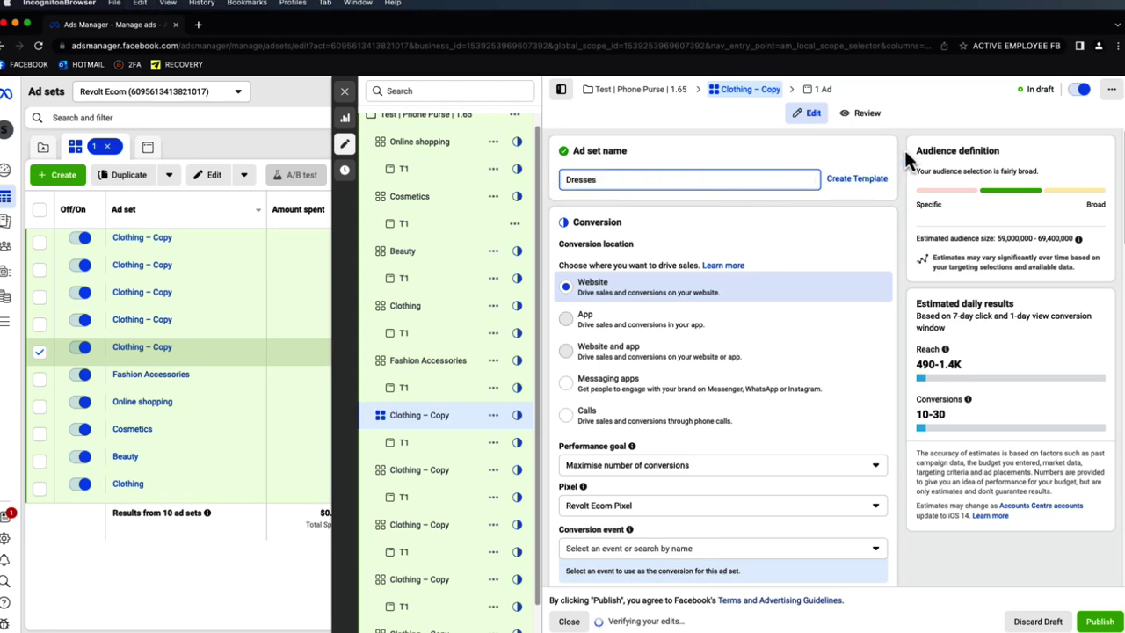
- On the next Clothing copy, replace the Clothing interest with Engaged shoppers
scroll(903, 147, "down", 5)
scroll(901, 182, "down", 10)
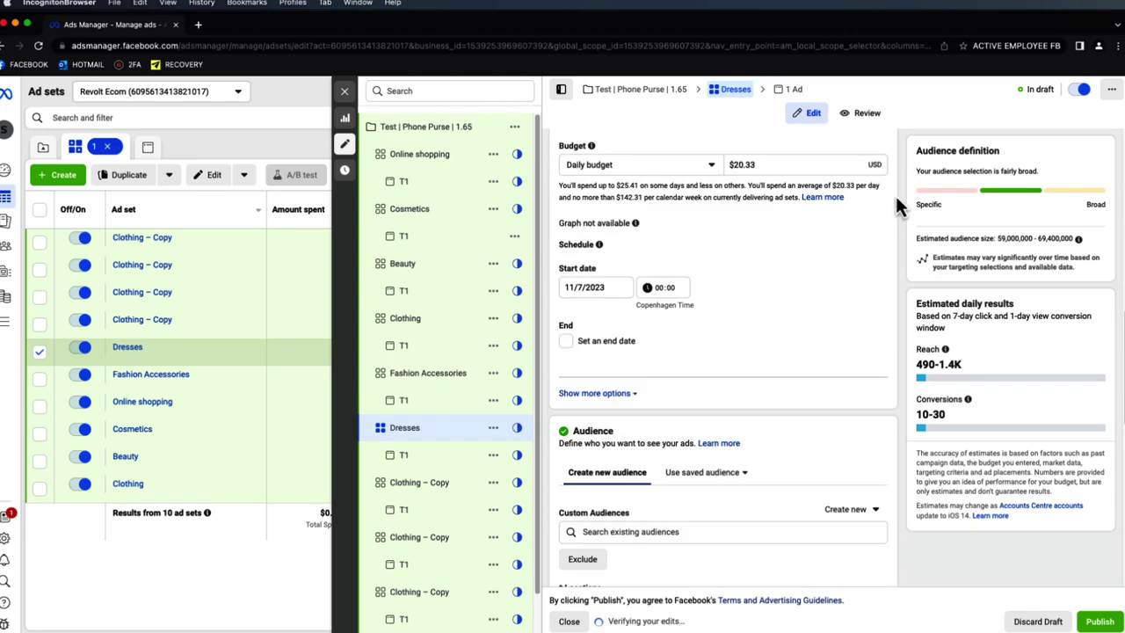
scroll(879, 246, "down", 5)
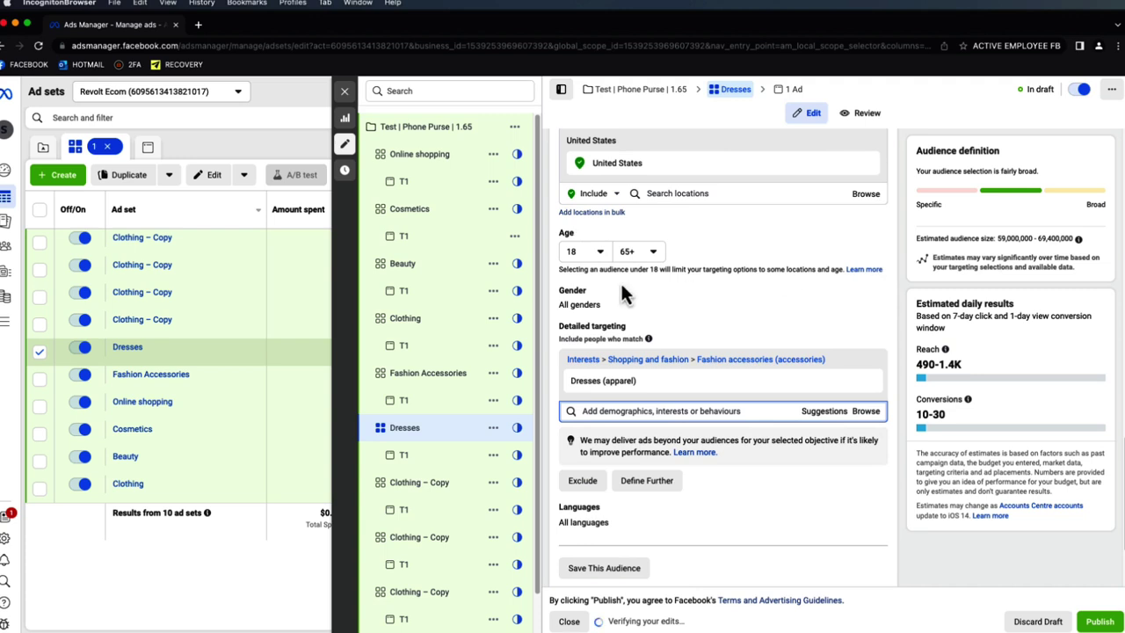
left_click(437, 484)
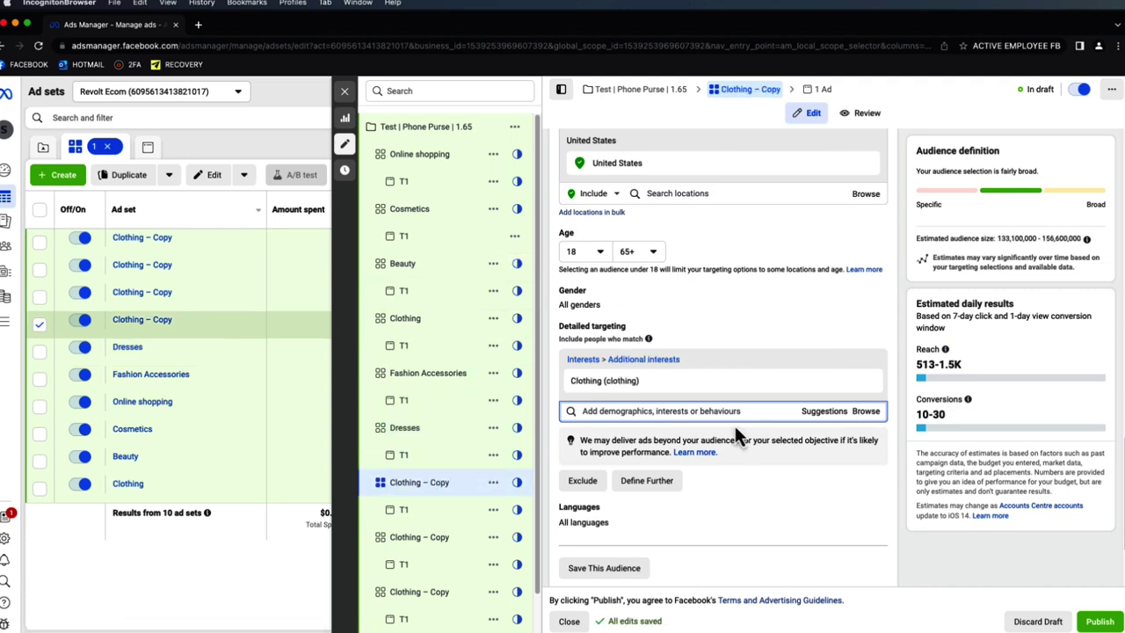
left_click(808, 415)
left_click(697, 493)
left_click(863, 405)
- Rename that ad set to Engaged shoppers
left_click_drag(676, 377, 573, 380)
key("super+c")
left_click(892, 227)
scroll(885, 211, "up", 15)
left_click_drag(738, 181, 585, 181)
key("super+v")
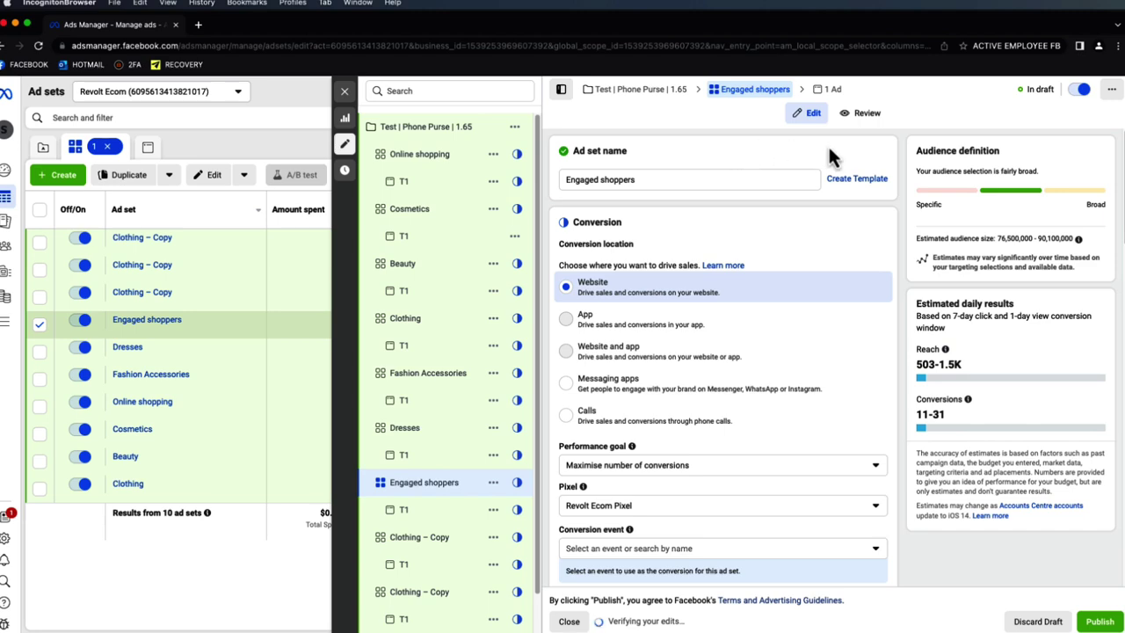
scroll(835, 189, "down", 5)
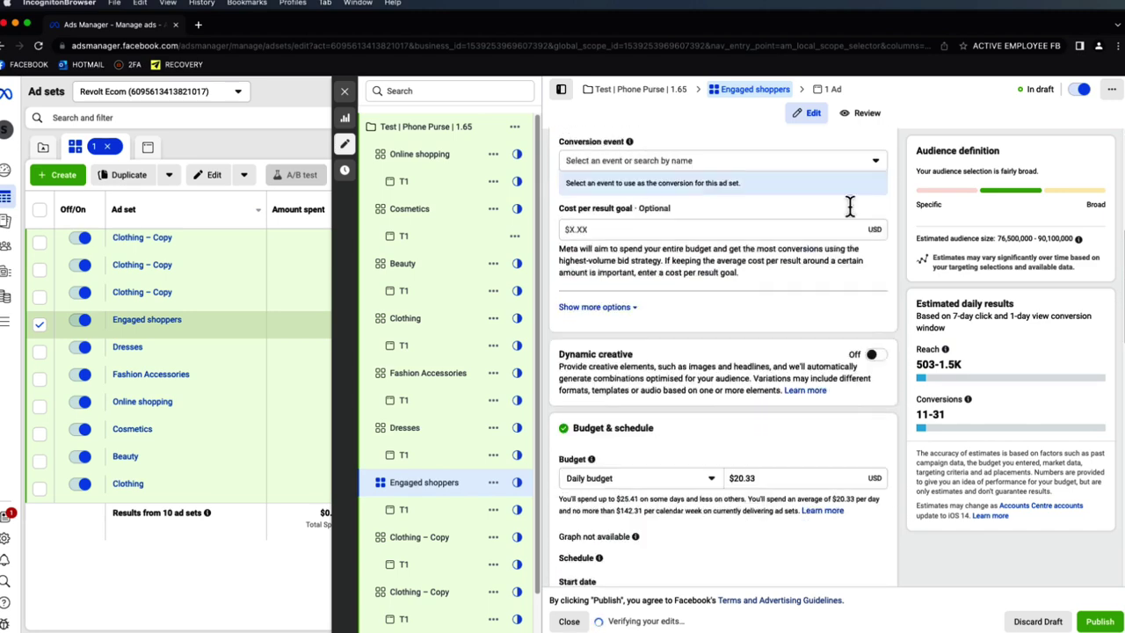
scroll(879, 236, "up", 3)
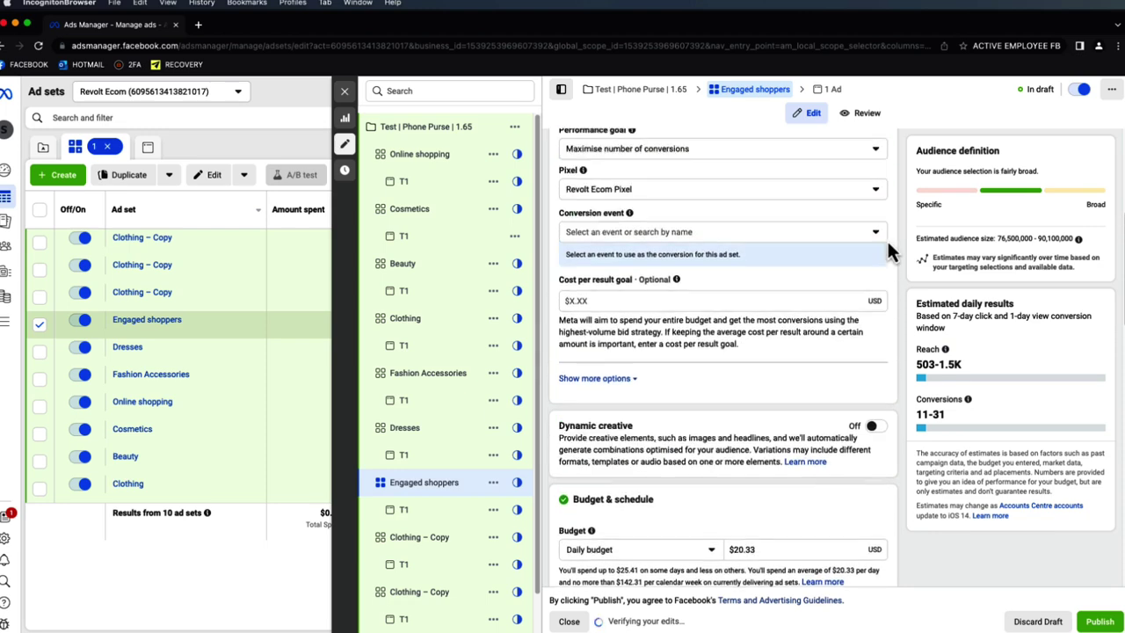
scroll(872, 266, "down", 5)
scroll(874, 268, "down", 10)
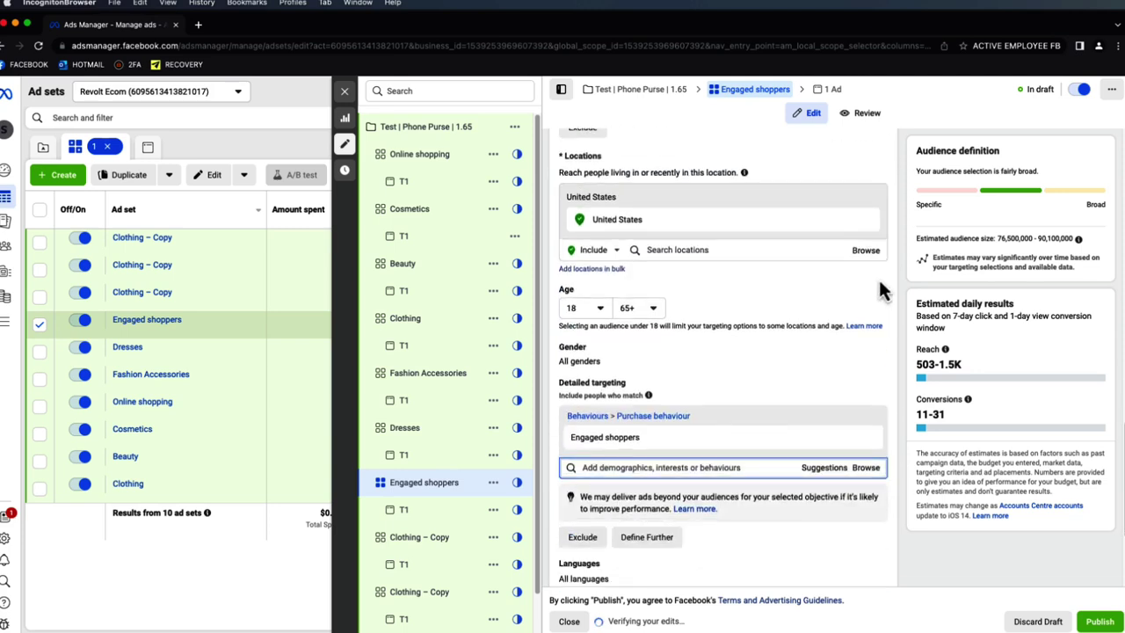
scroll(455, 439, "down", 1)
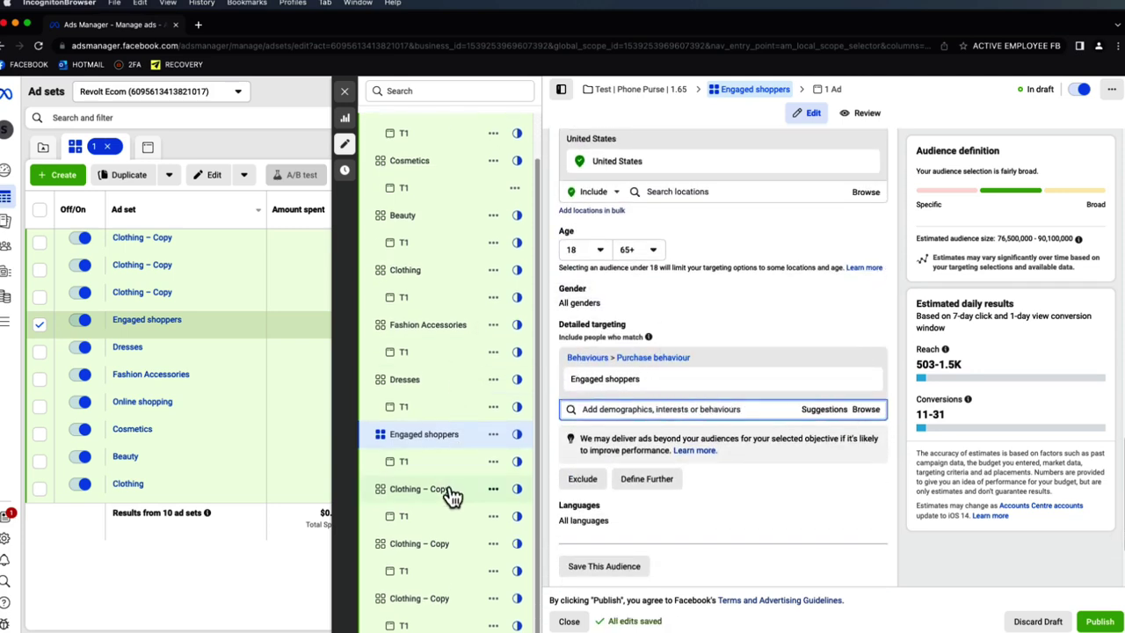
- Retarget another Clothing copy to Boutiques (retailers) and rename it Boutiques
left_click(819, 409)
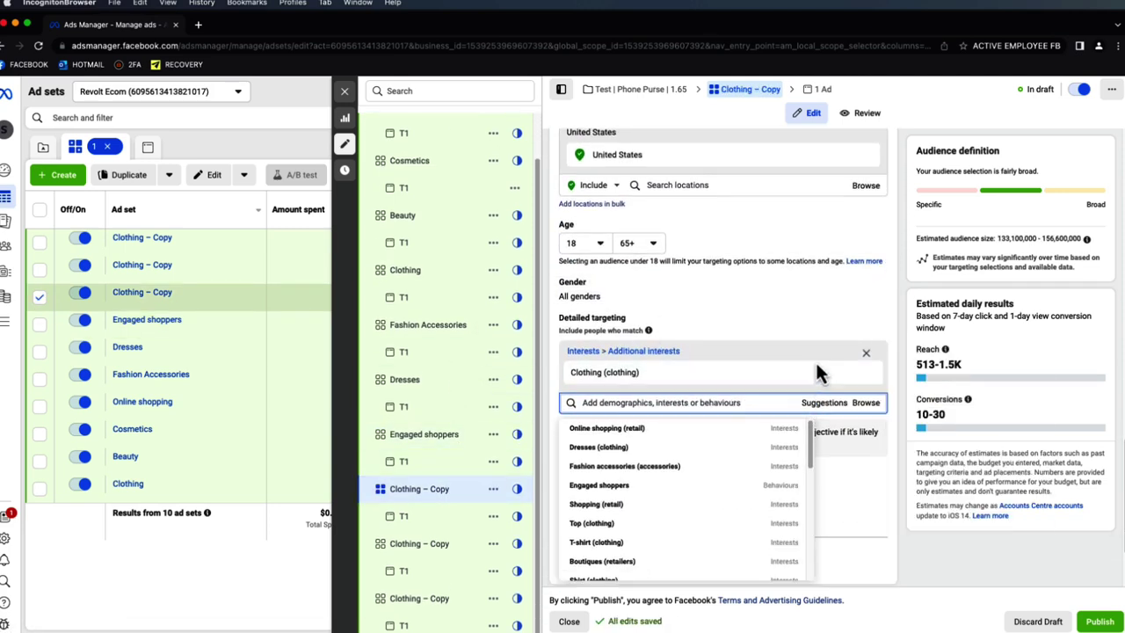
scroll(663, 508, "down", 1)
left_click(650, 534)
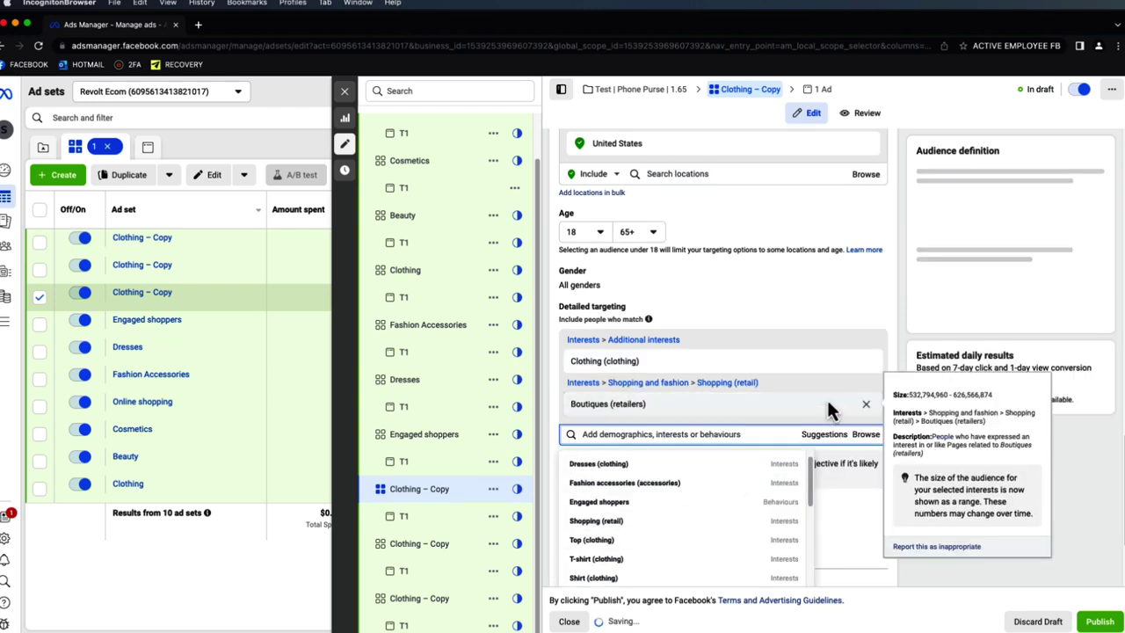
left_click(865, 361)
left_click_drag(604, 363, 578, 362)
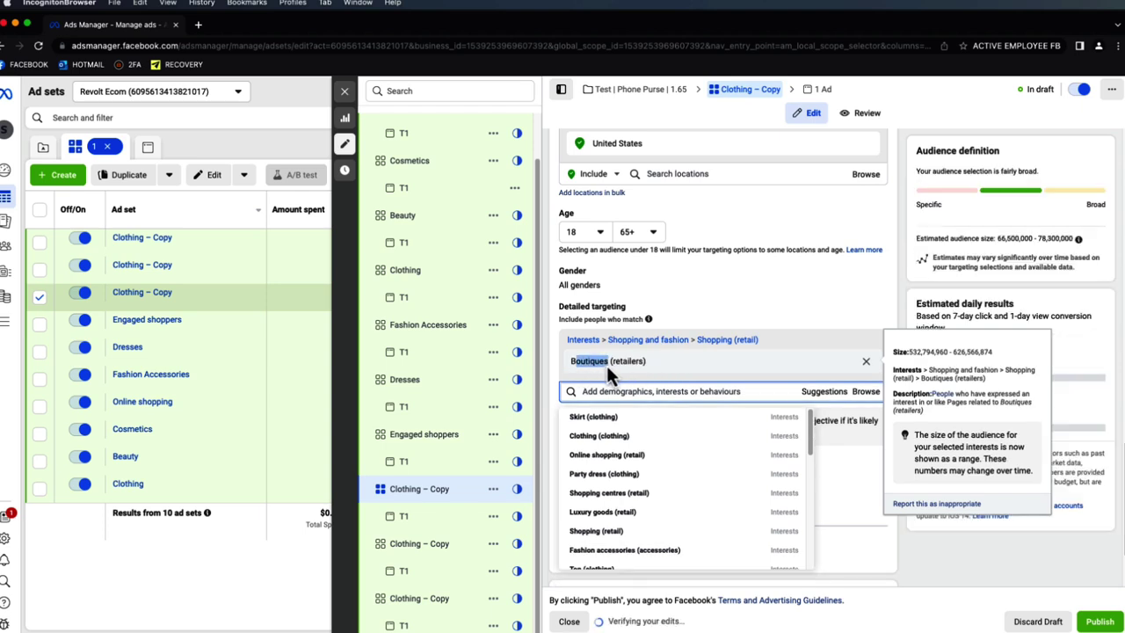
double_click(606, 366)
key("ctrl+c")
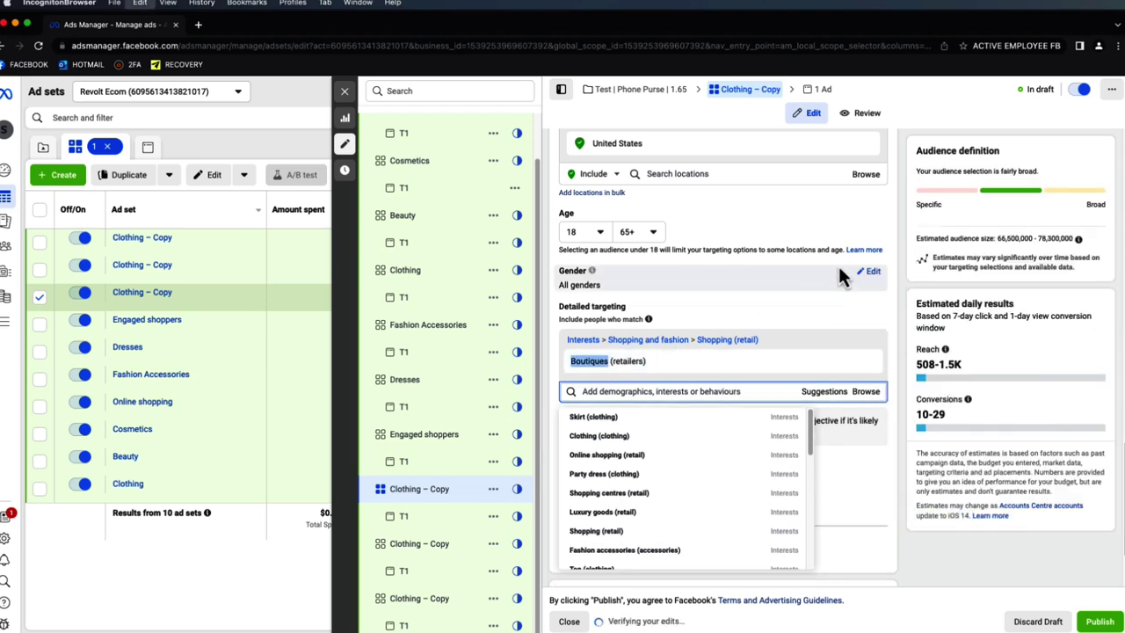
left_click(881, 221)
scroll(748, 219, "up", 15)
left_click_drag(713, 181, 549, 173)
key("ctrl+v")
- Retarget the next Clothing copy to T-shirt (clothing) and rename it T-shirt
scroll(903, 215, "down", 15)
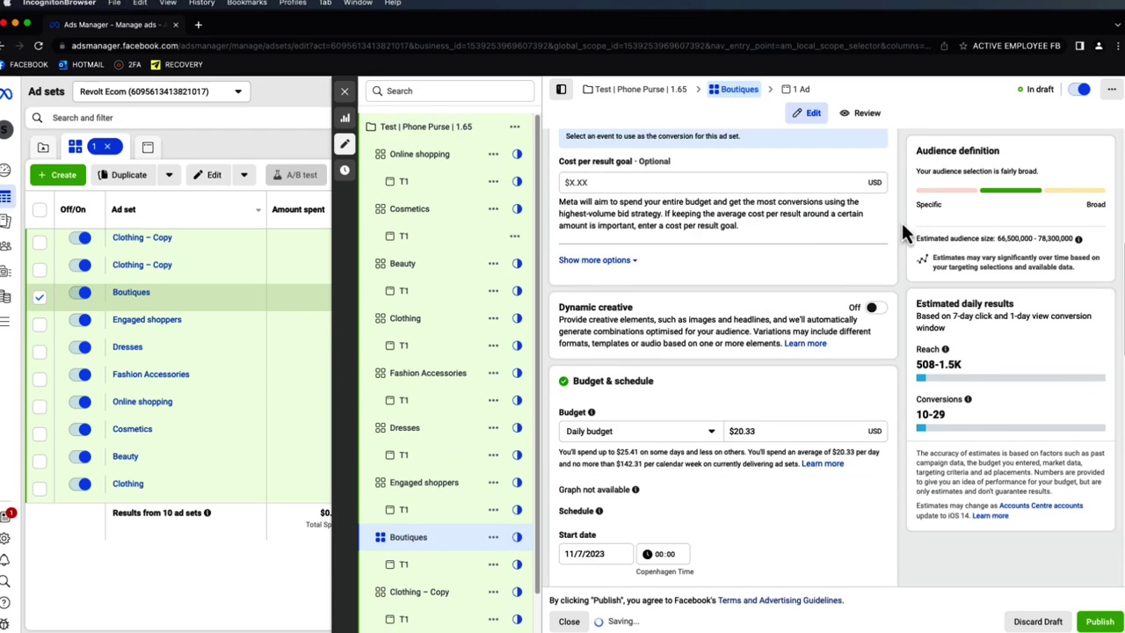
scroll(908, 251, "down", 3)
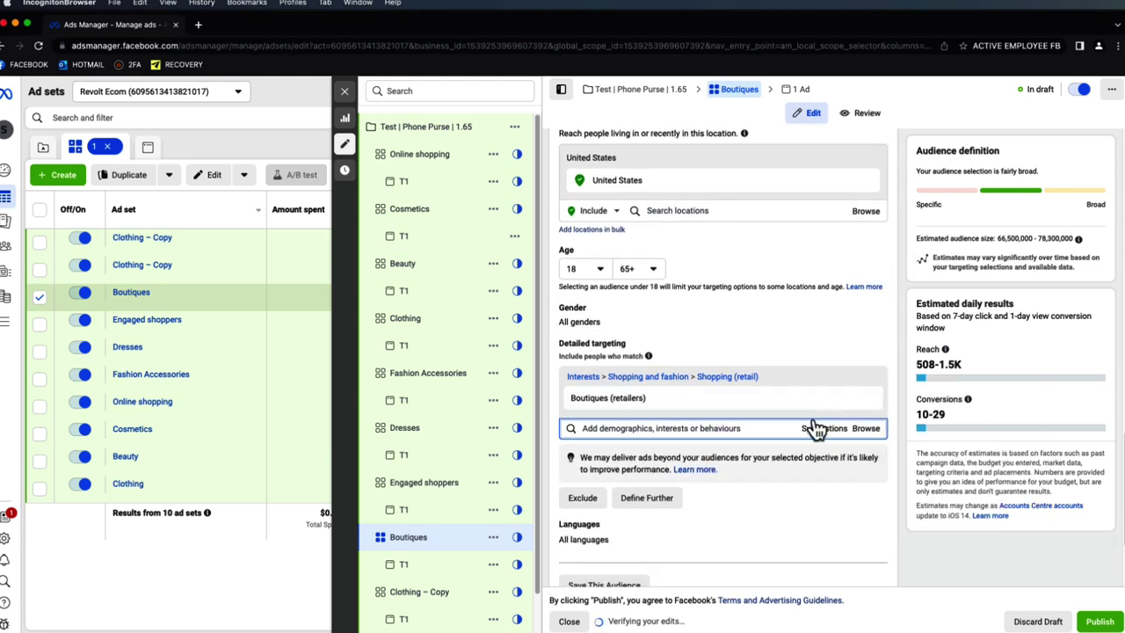
scroll(454, 466, "down", 1)
left_click(439, 545)
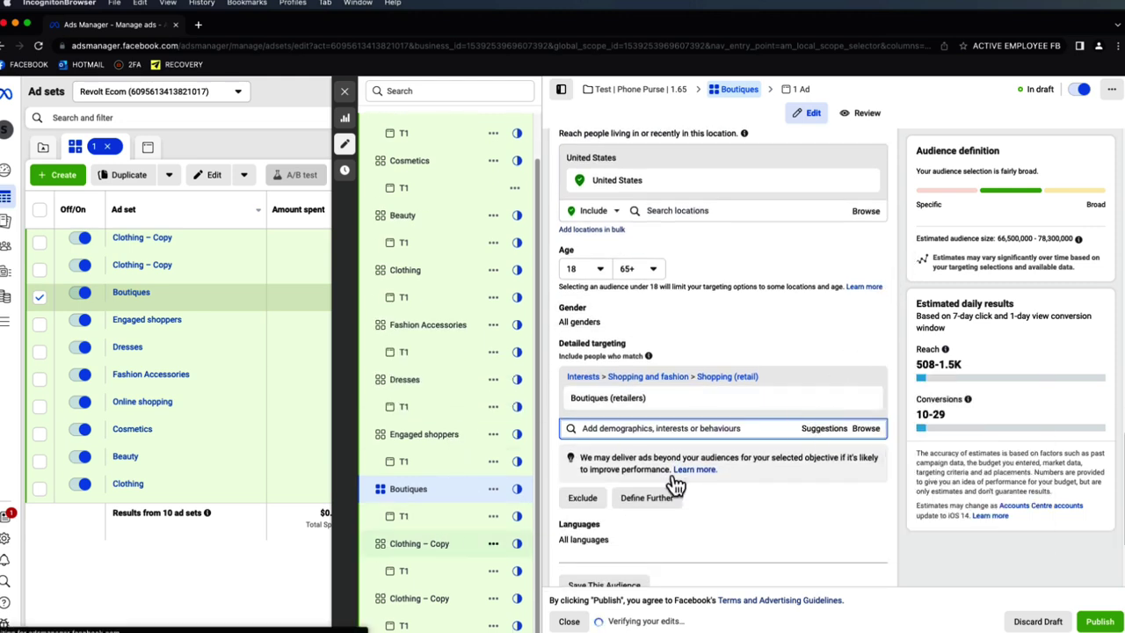
left_click(826, 431)
scroll(758, 475, "down", 2)
mouse_move(753, 485)
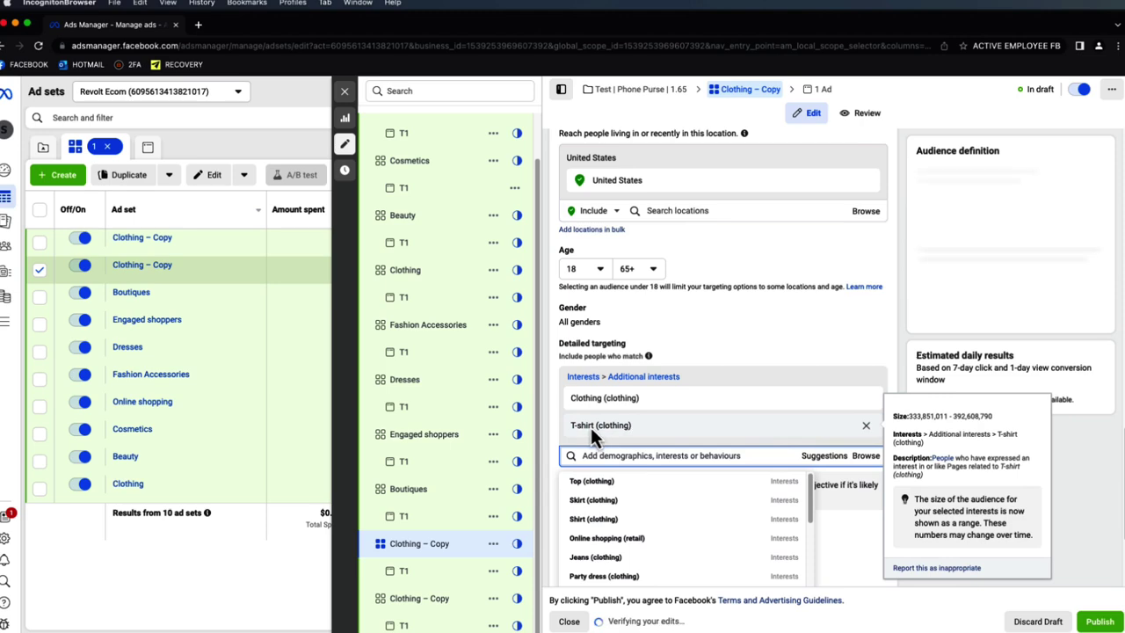
left_click(591, 428)
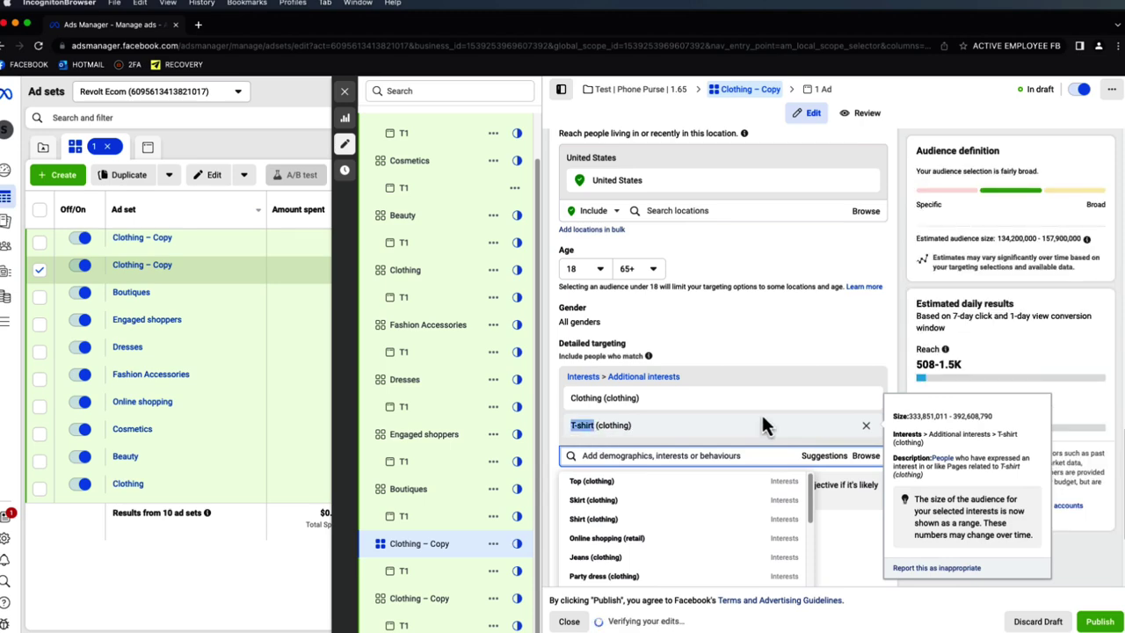
left_click(866, 398)
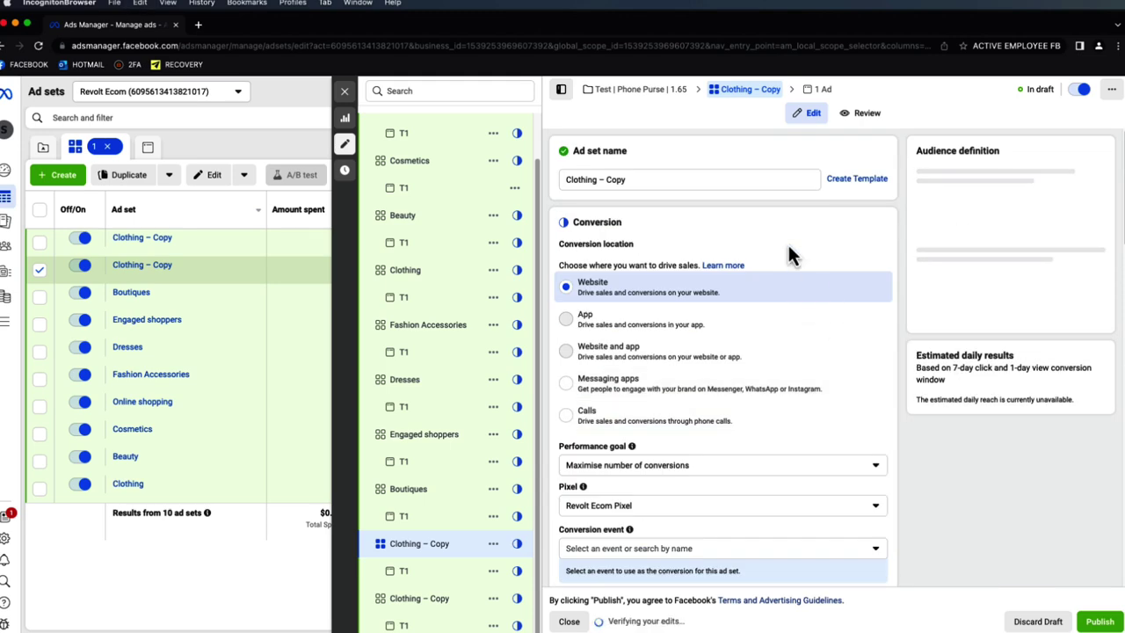
triple_click(685, 180)
type("T-shirt")
left_click(842, 144)
- Retarget the last Clothing copy to Trousers (clothing) and rename it Trousers
scroll(871, 211, "down", 10)
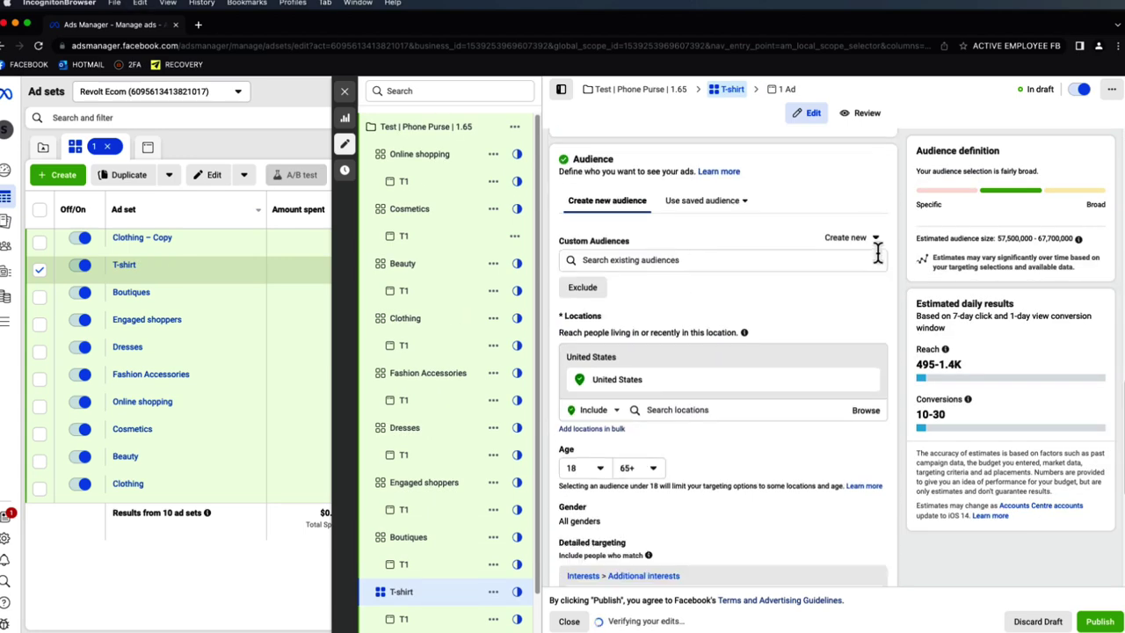
scroll(876, 249, "down", 5)
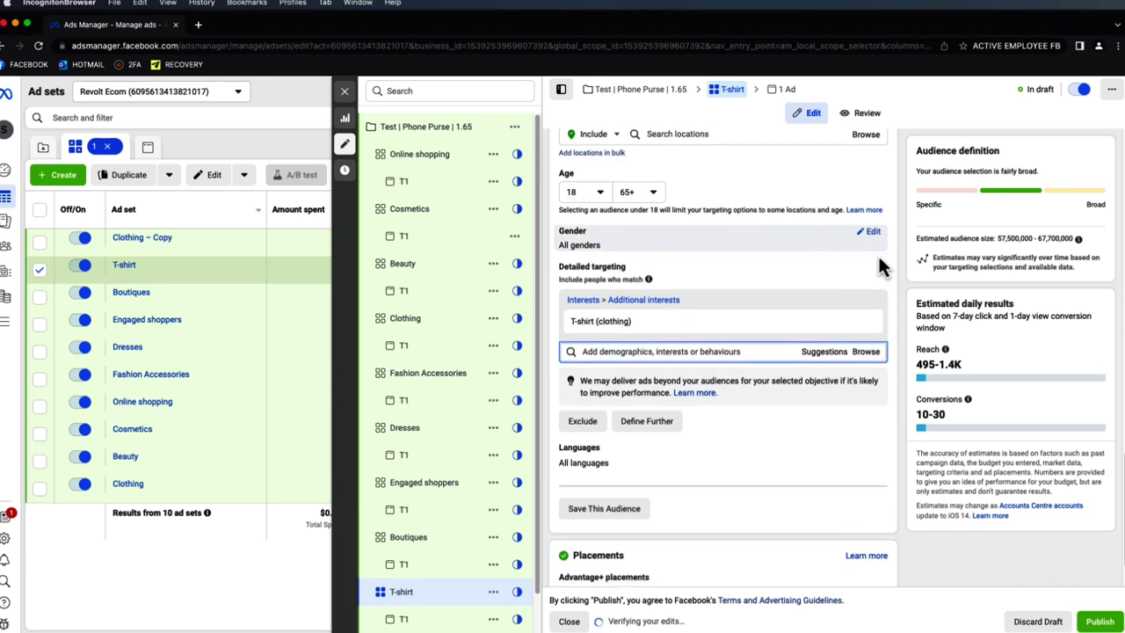
scroll(878, 254, "down", 2)
scroll(860, 324, "up", 2)
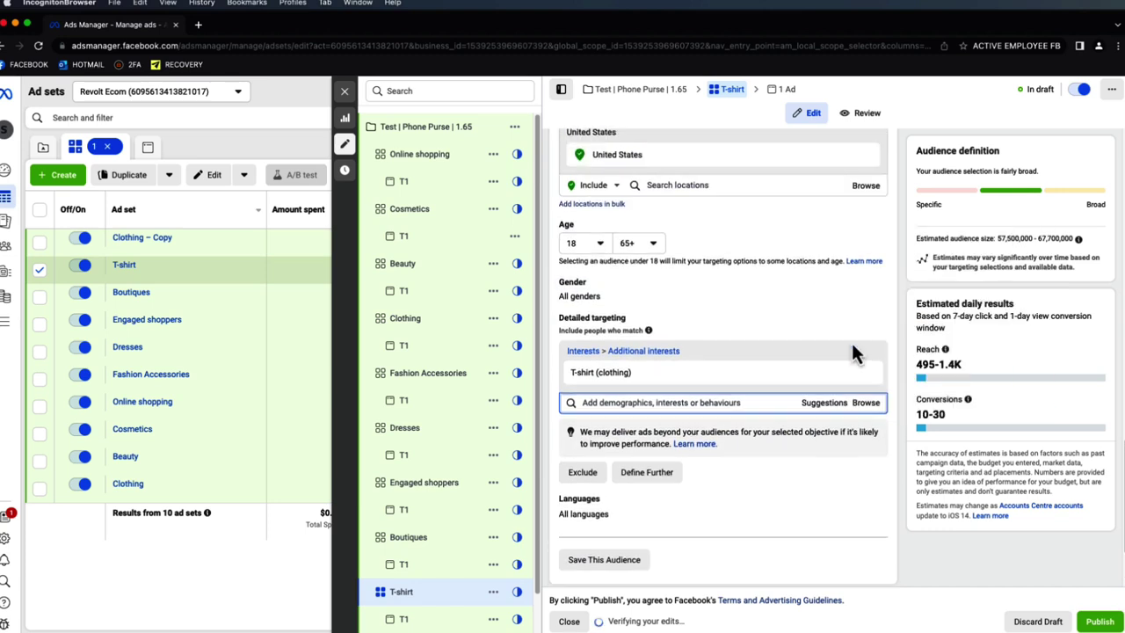
scroll(426, 479, "down", 1)
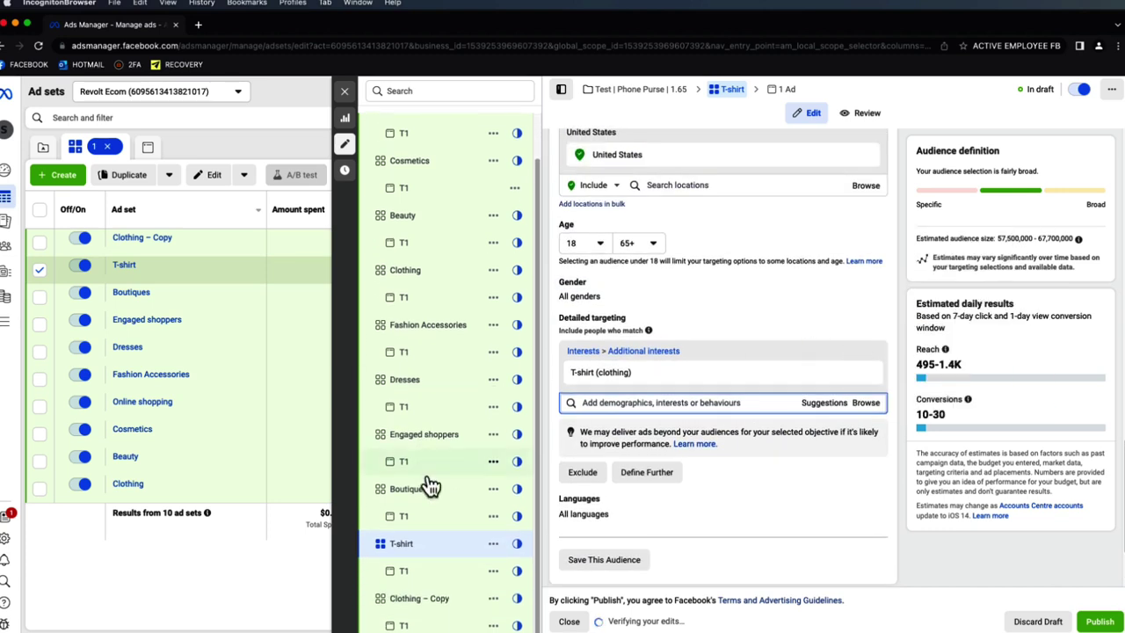
left_click(415, 600)
left_click(821, 404)
scroll(716, 472, "down", 4)
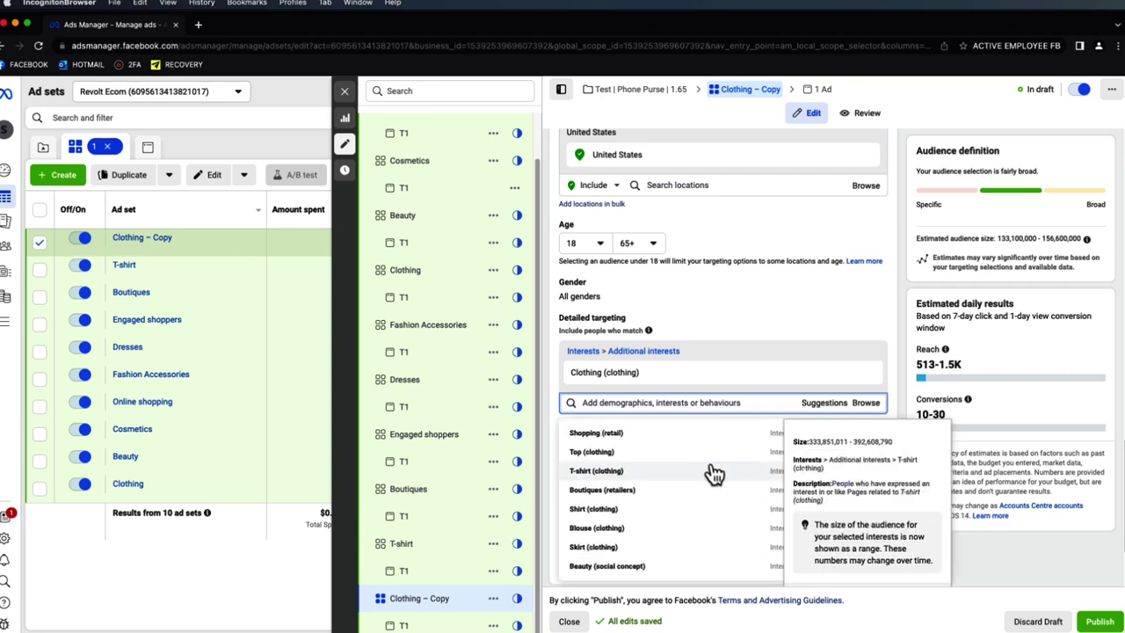
left_click(666, 510)
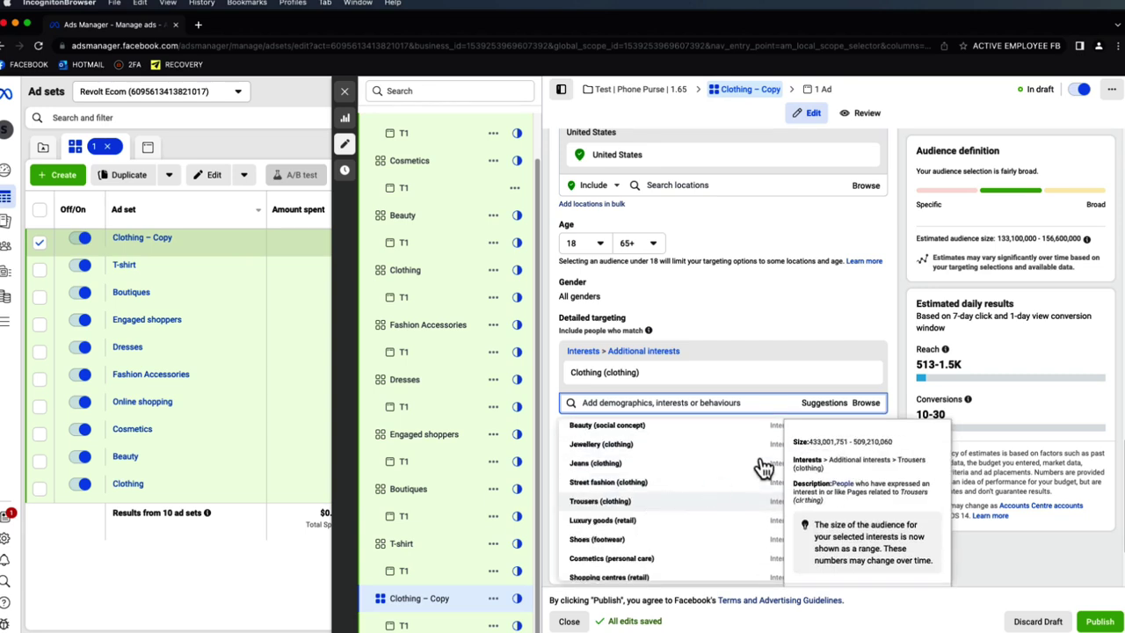
left_click(866, 374)
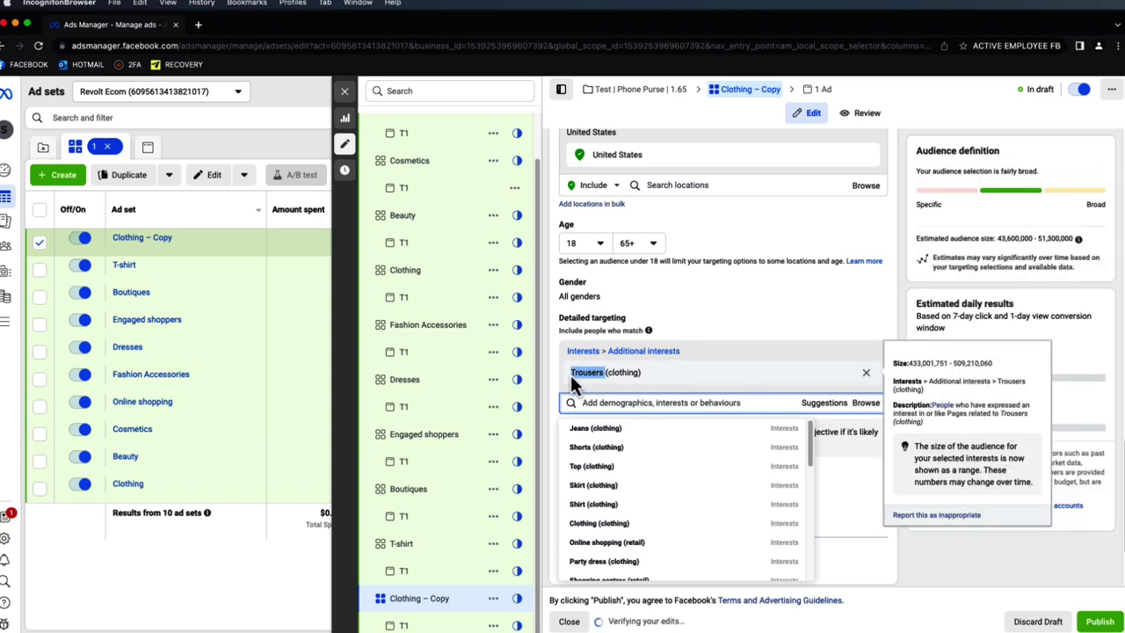
left_click(896, 235)
scroll(812, 237, "up", 10)
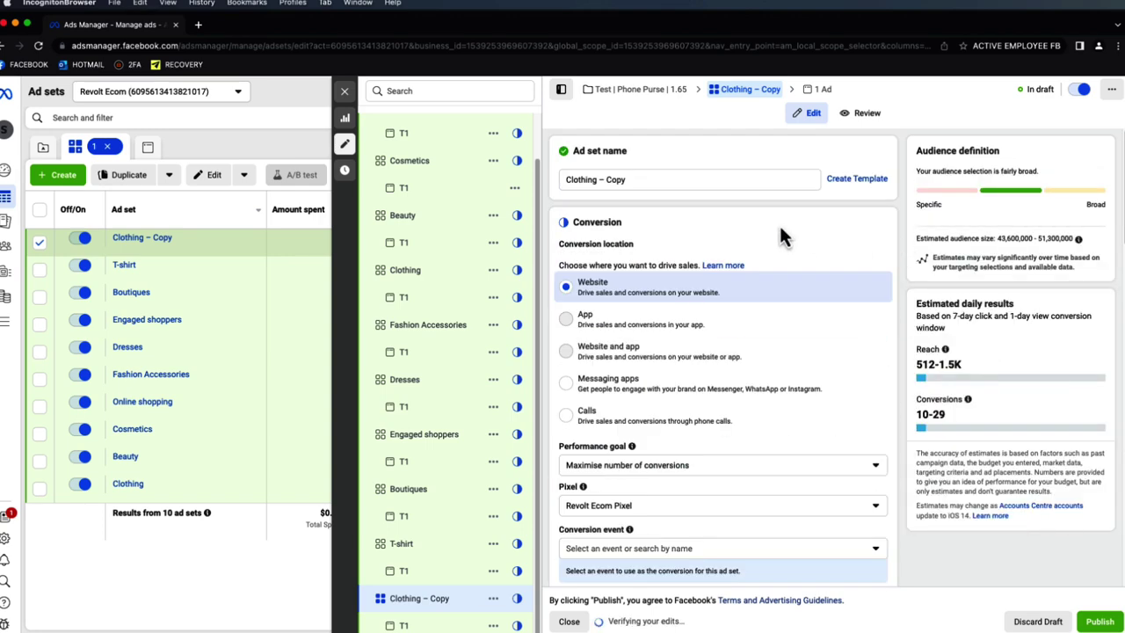
triple_click(690, 178)
type("Trousers")
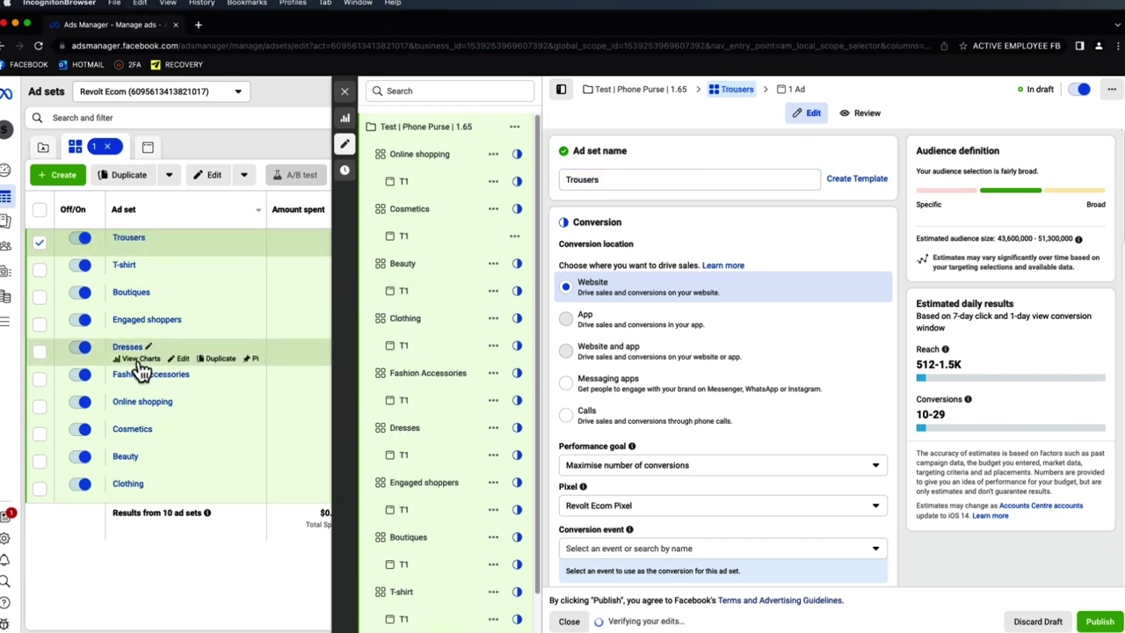
- Close the editor, switch the selection from Trousers to Fashion Accessories, and start duplicating it
left_click(345, 91)
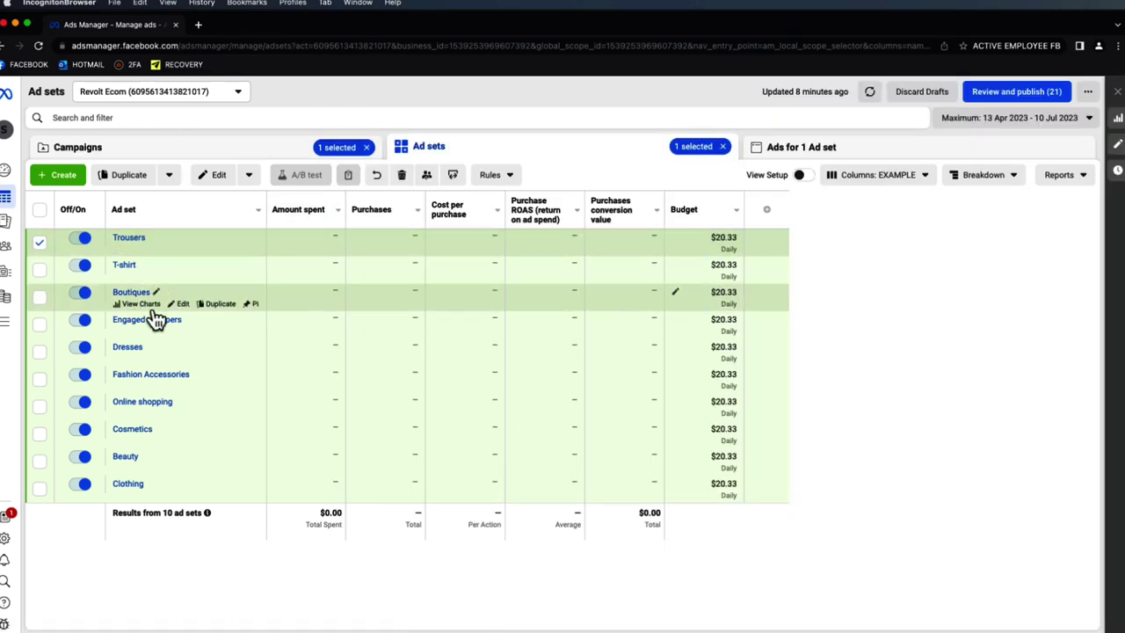
left_click(39, 242)
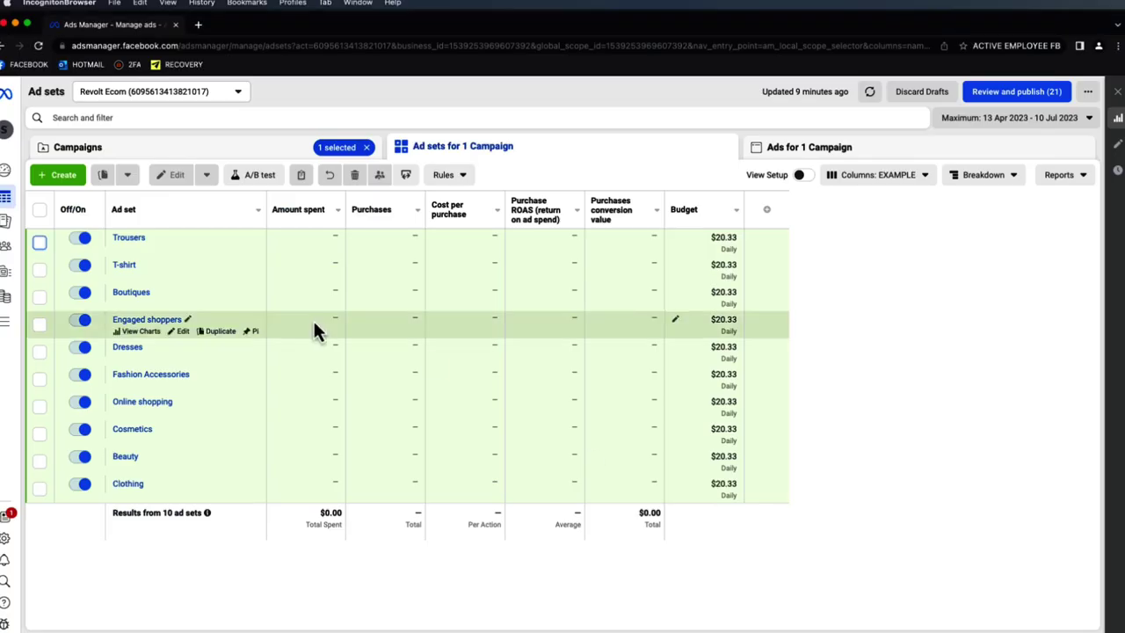
left_click(40, 382)
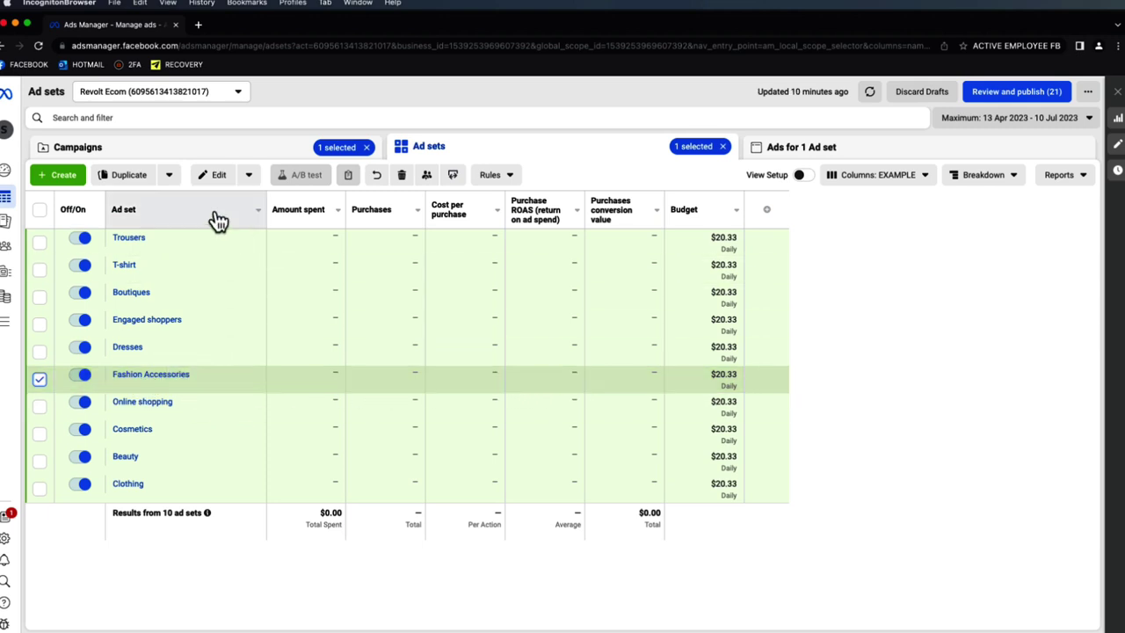
left_click(143, 181)
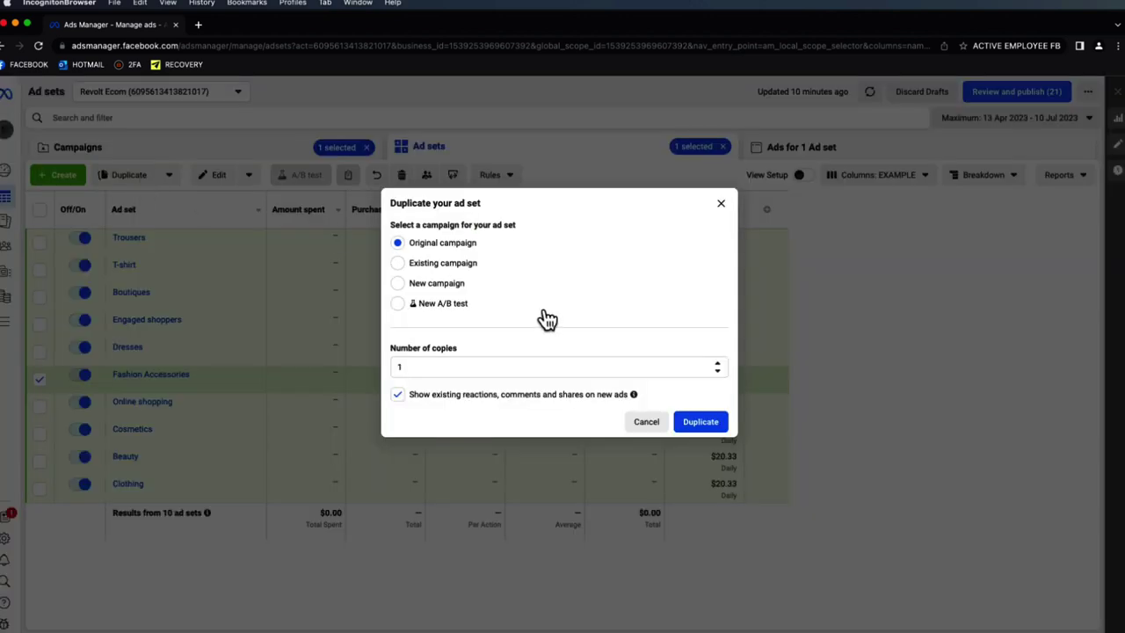
- Duplicate Fashion Accessories into a new campaign named 'CBO | Phone Purse | Fashion Acc'
left_click(439, 284)
left_click(479, 285)
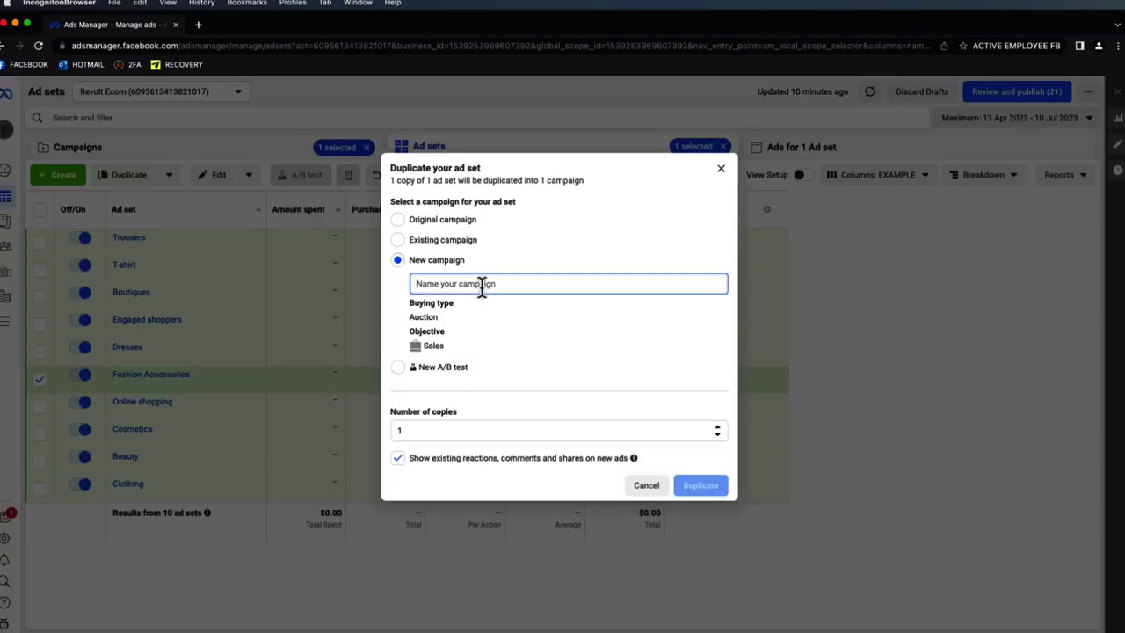
type("CBO | Phone Purse | Fashion Acc")
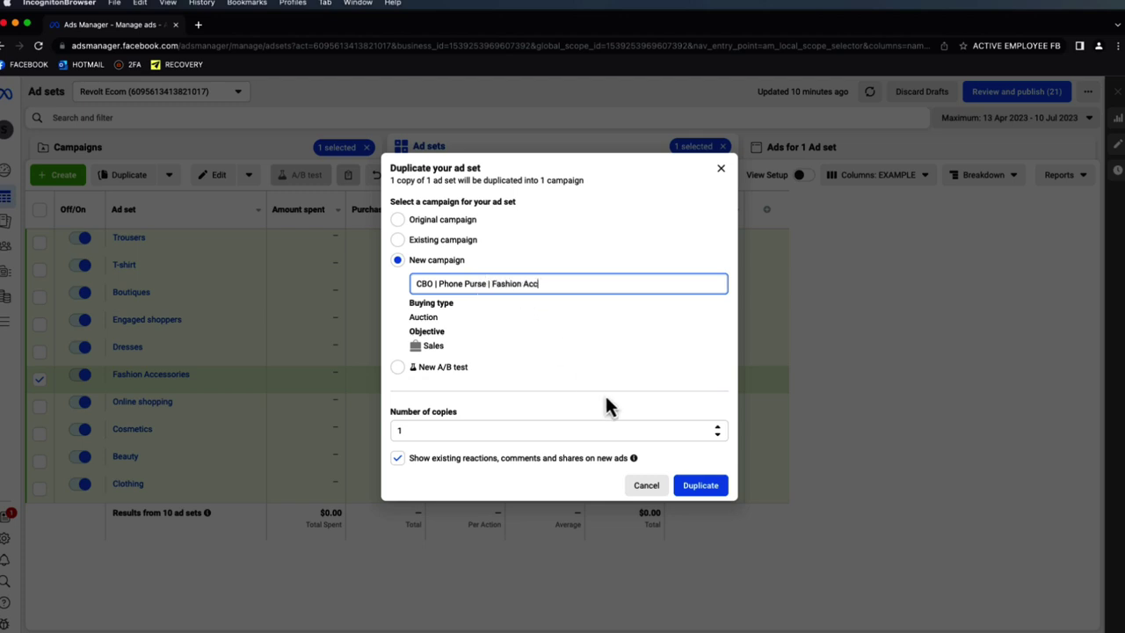
left_click(688, 485)
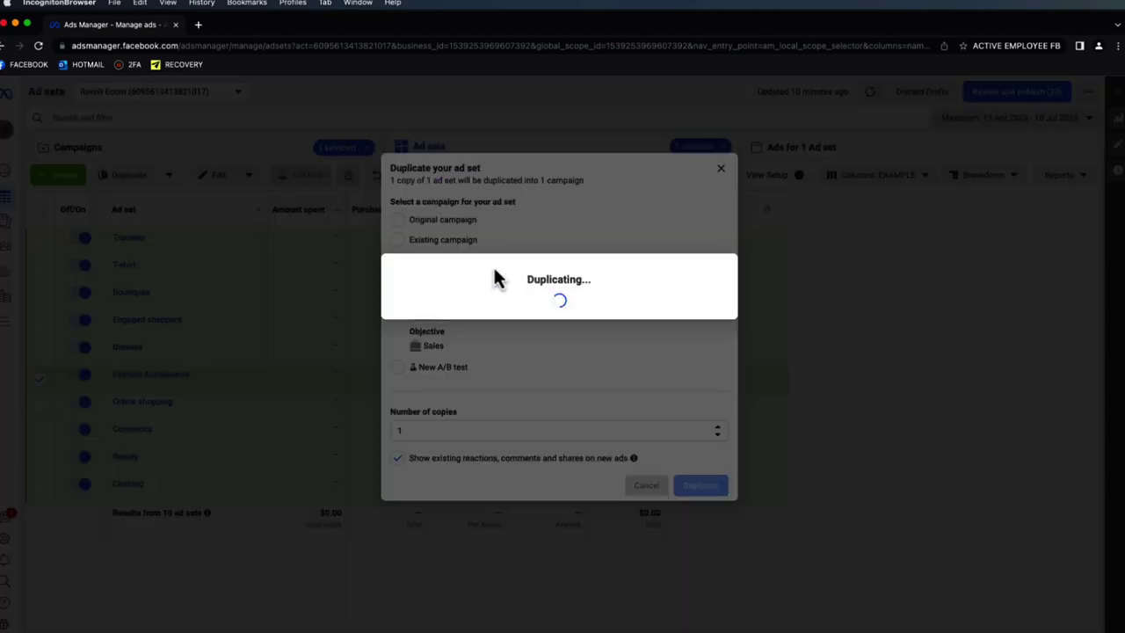
- Turn on Advantage campaign budget and set the campaign's daily budget to $200
scroll(665, 347, "down", 8)
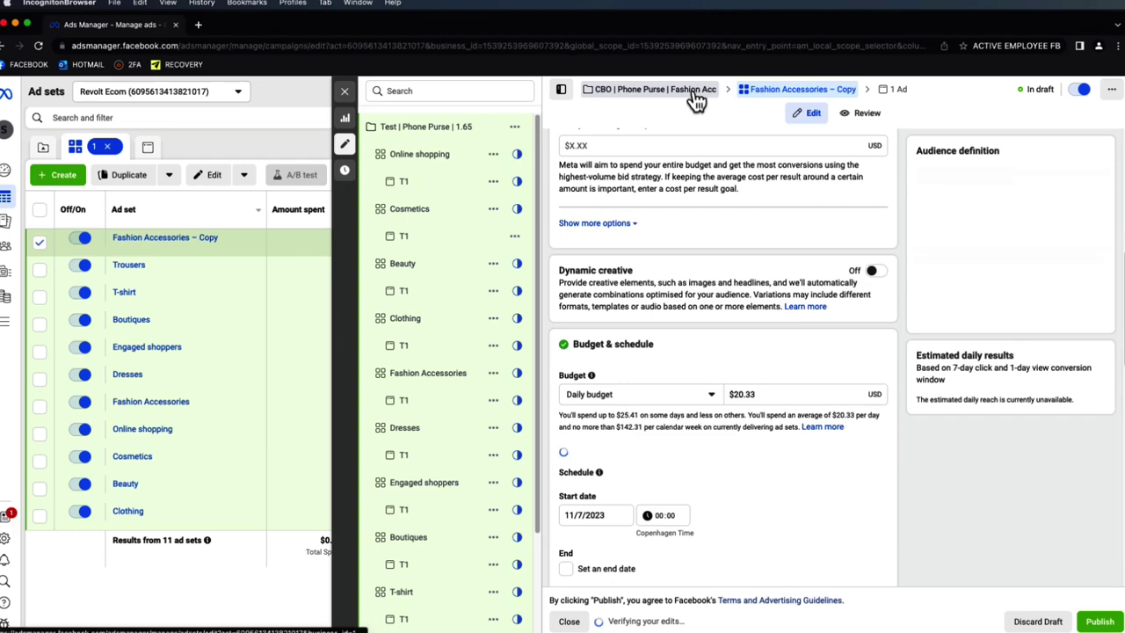
left_click(696, 99)
scroll(914, 369, "down", 5)
left_click(877, 520)
scroll(852, 510, "down", 3)
left_click_drag(793, 469, 734, 472)
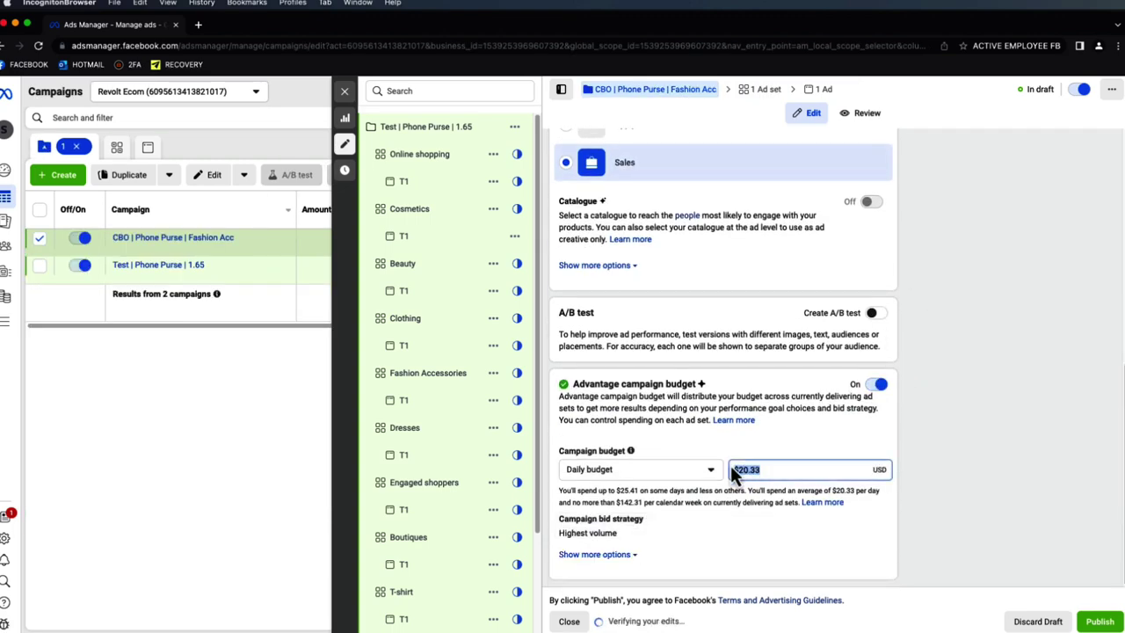
type("200")
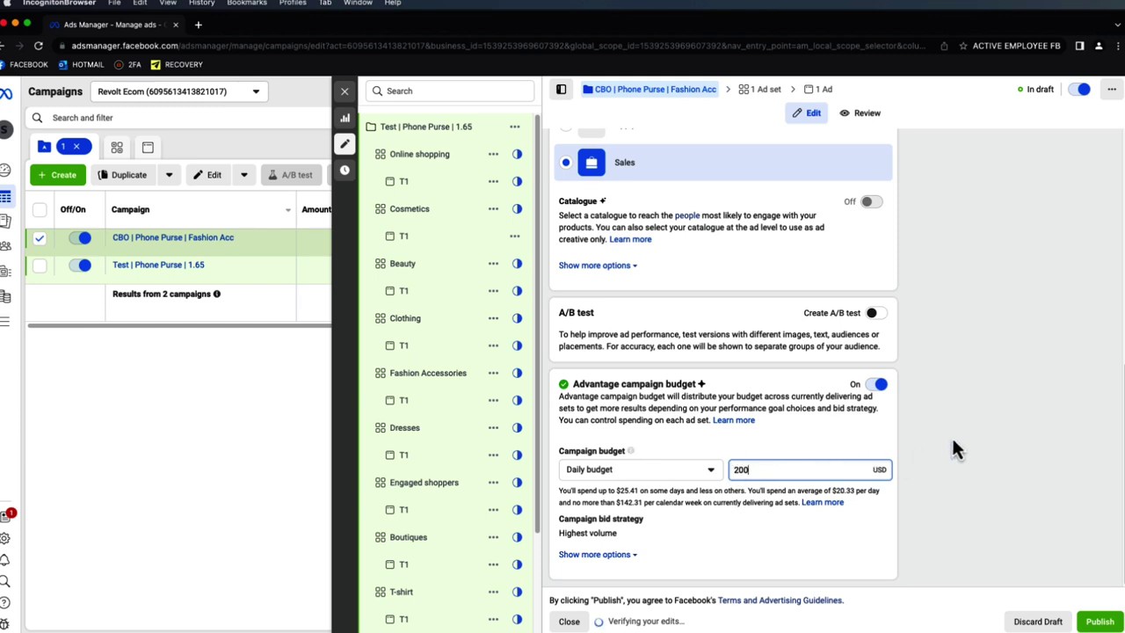
left_click(950, 442)
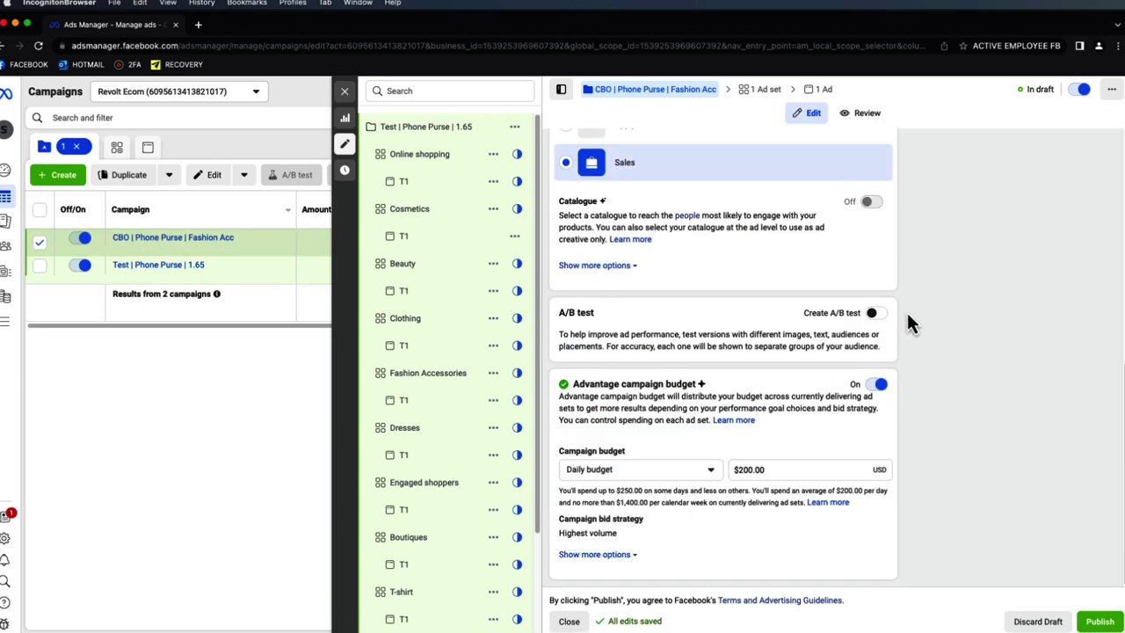
left_click(774, 92)
- Remove ' – Copy' so the ad set is named Fashion Accessories
left_click_drag(727, 182, 642, 179)
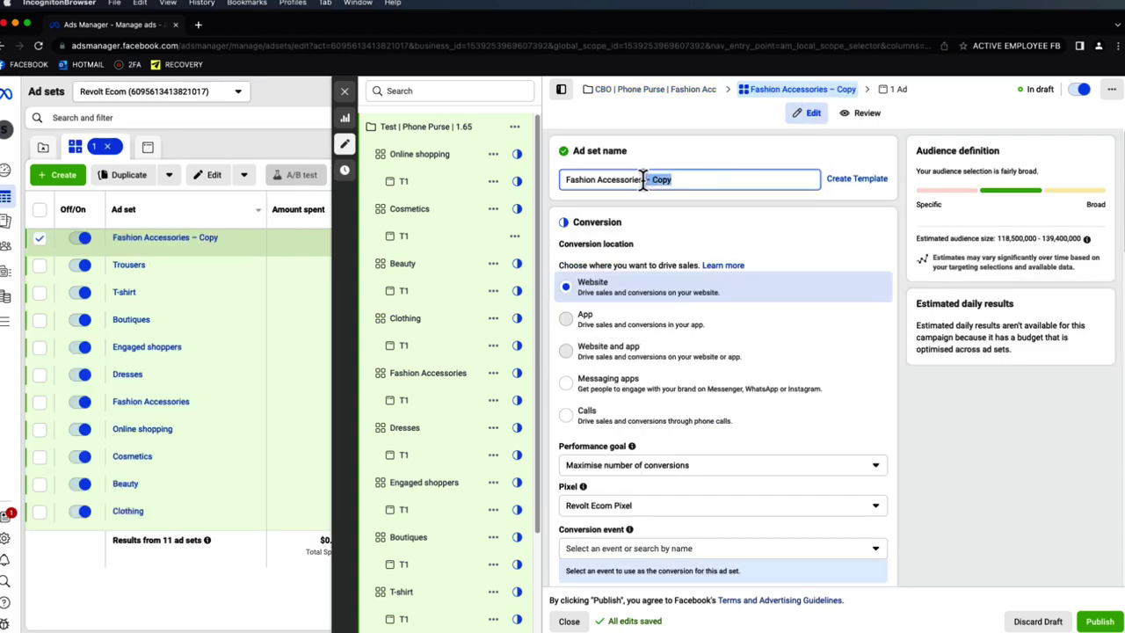
key("BackSpace")
left_click(694, 167)
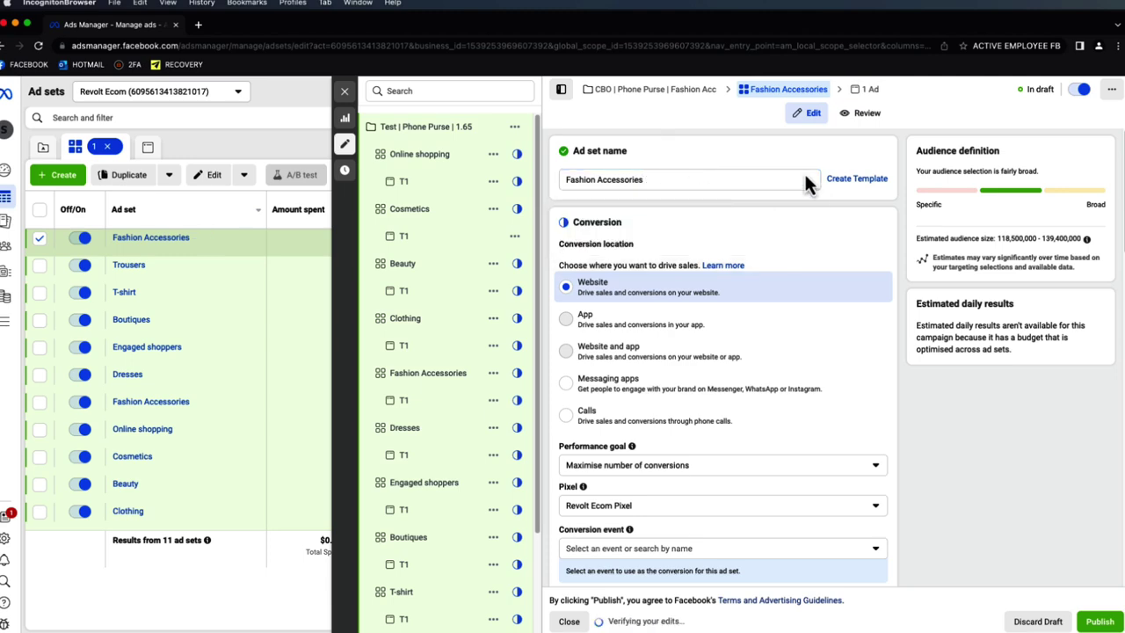
left_click(657, 91)
scroll(729, 342, "down", 5)
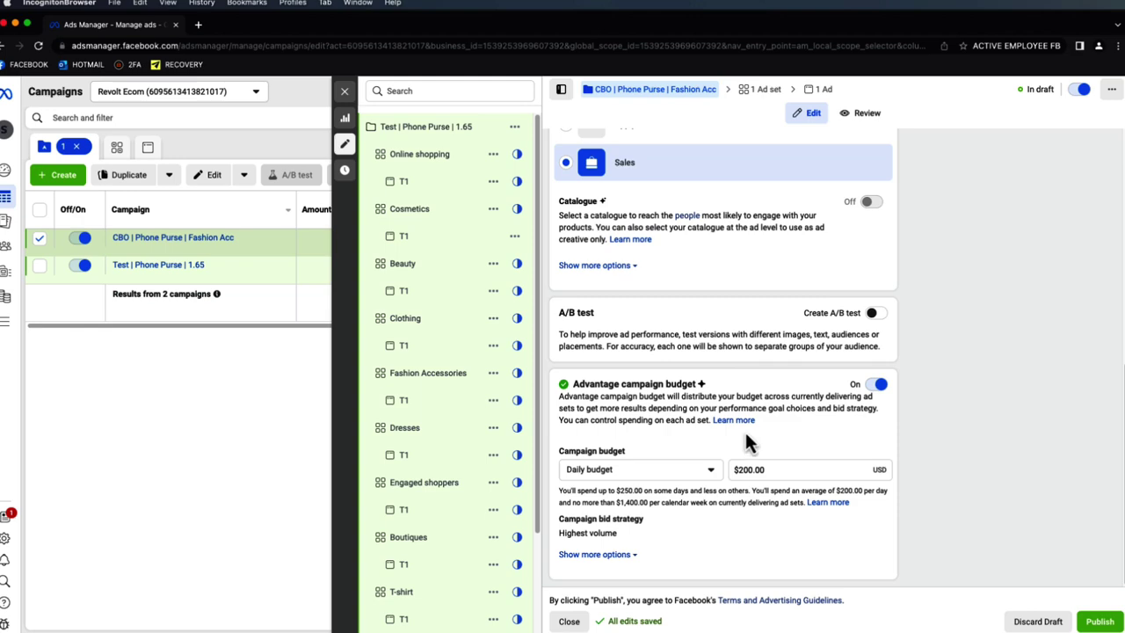
scroll(743, 432, "up", 2)
- Set the ad set's conversion event to Purchase
left_click(777, 94)
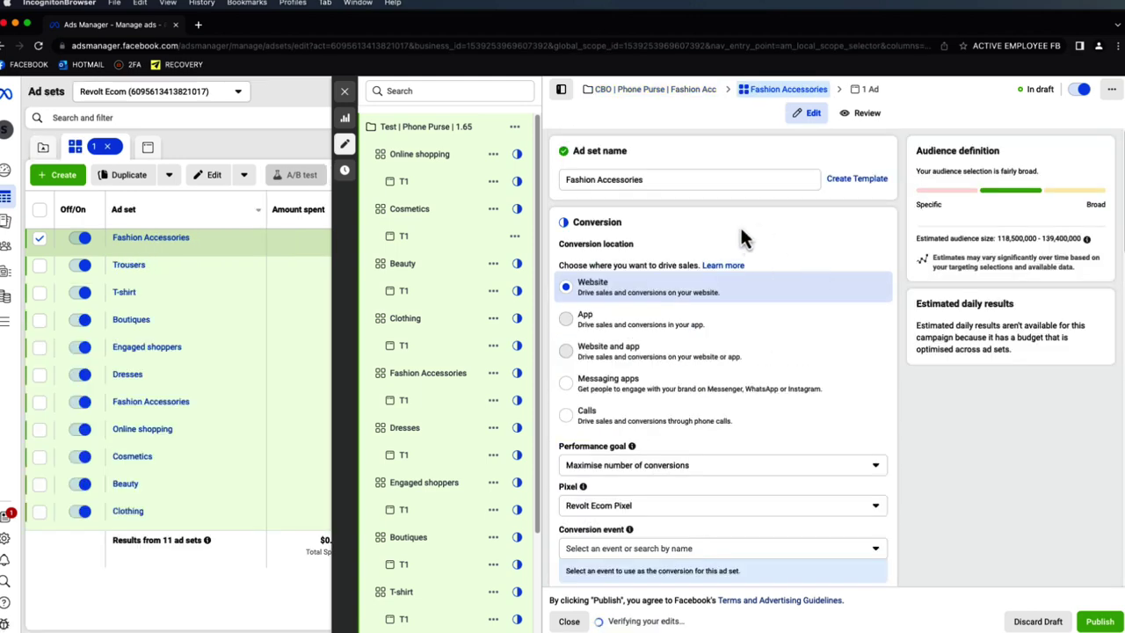
scroll(753, 232, "down", 3)
scroll(755, 262, "down", 3)
scroll(746, 269, "up", 3)
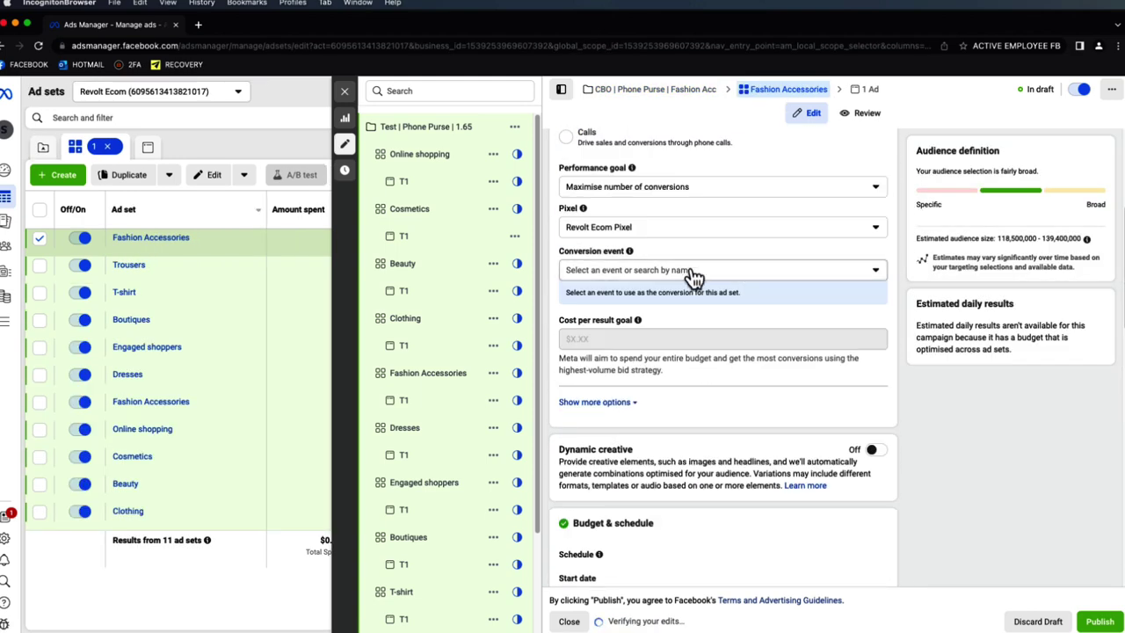
left_click(694, 272)
scroll(660, 439, "down", 3)
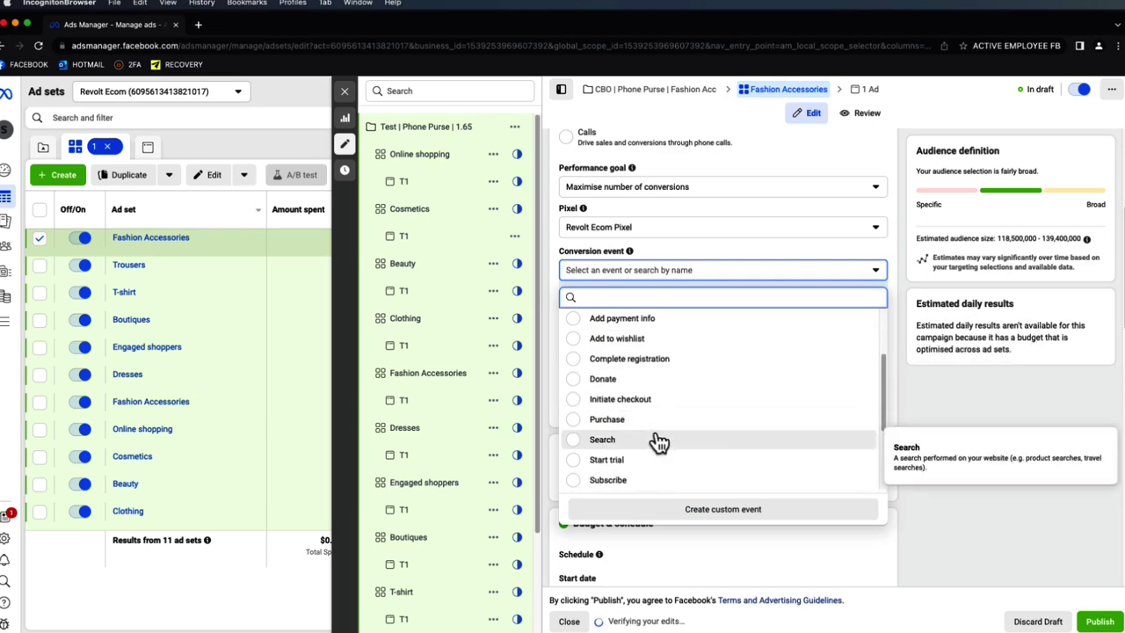
left_click(664, 420)
- Check the age setting, keeping the minimum age at 18
scroll(721, 334, "down", 5)
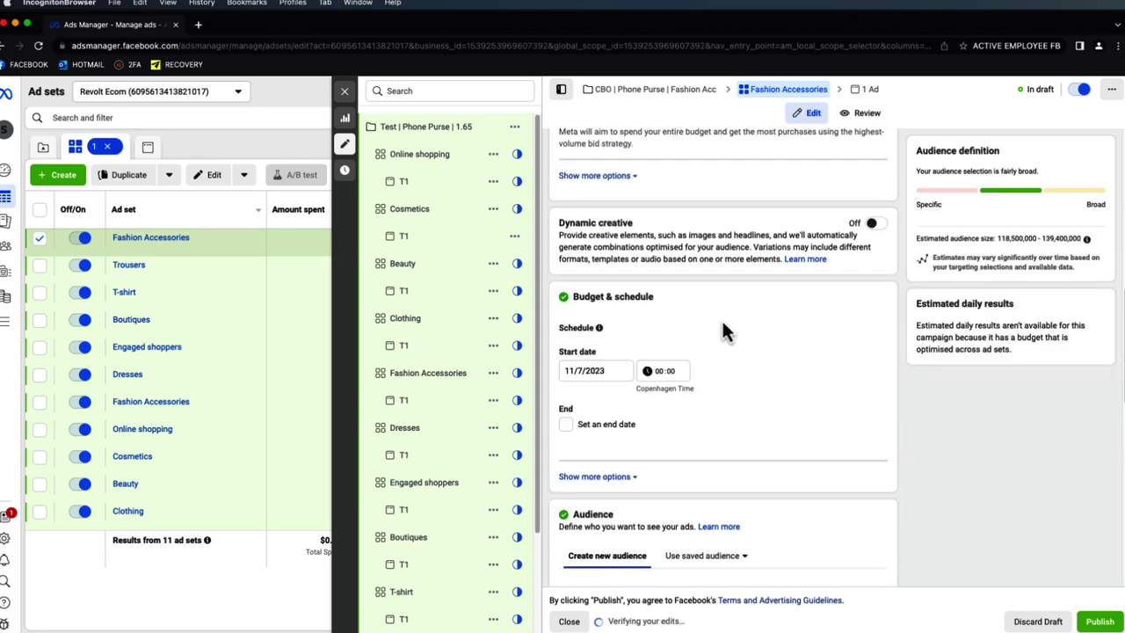
scroll(685, 281, "down", 3)
scroll(690, 386, "down", 2)
mouse_move(634, 436)
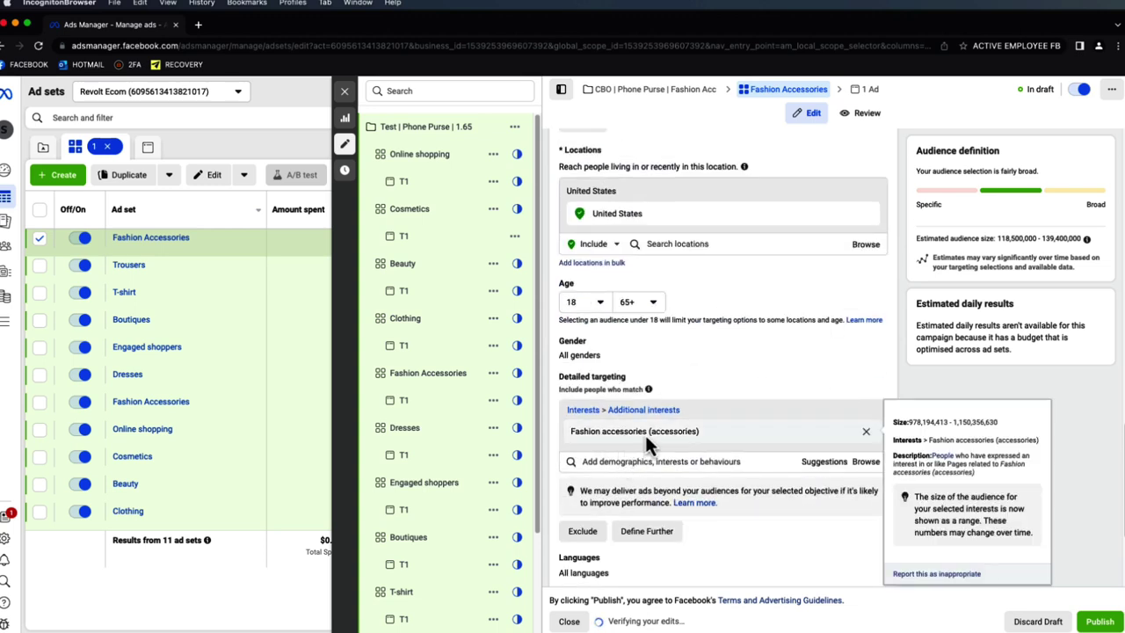
scroll(645, 439, "down", 1)
left_click(587, 290)
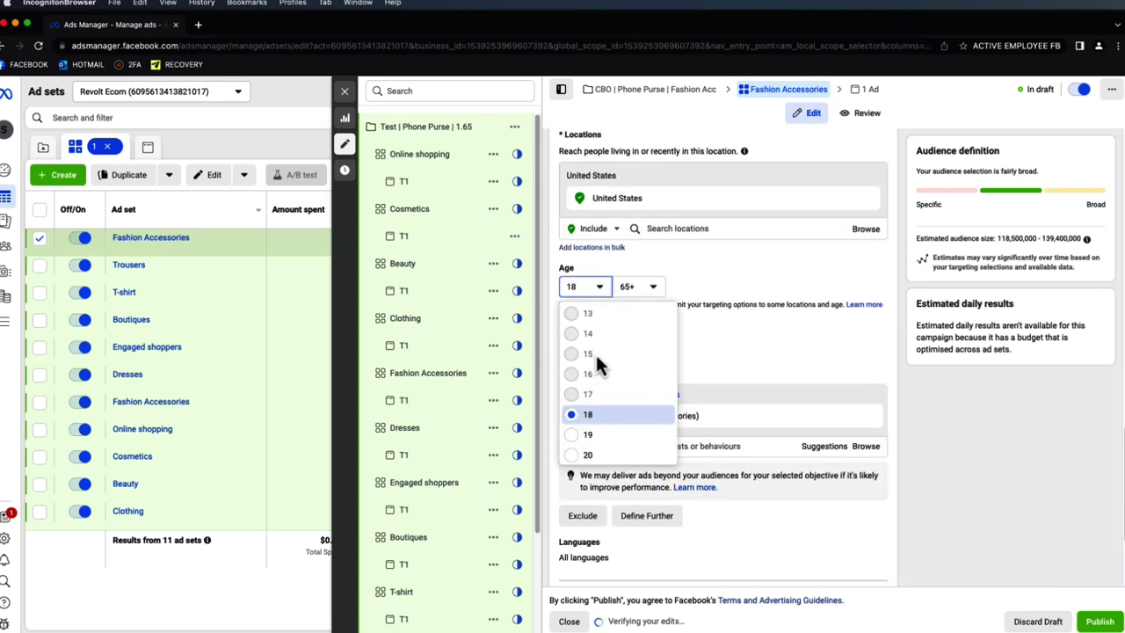
left_click(732, 375)
mouse_move(647, 424)
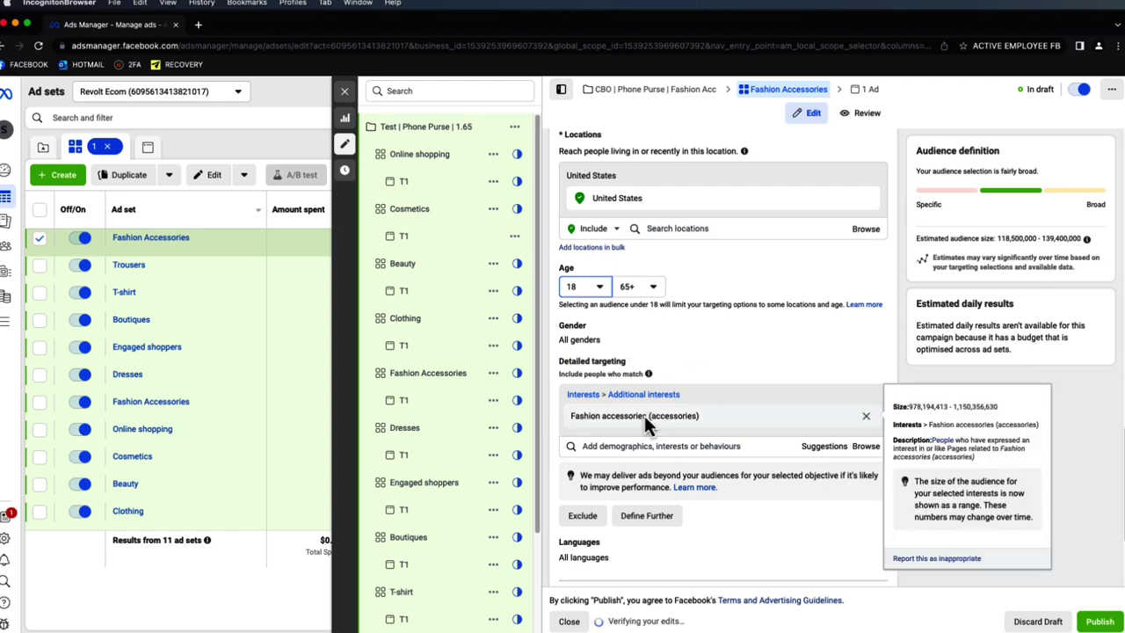
- Set the T1 ad to use an existing post and reveal the Post ID entry box
left_click(870, 92)
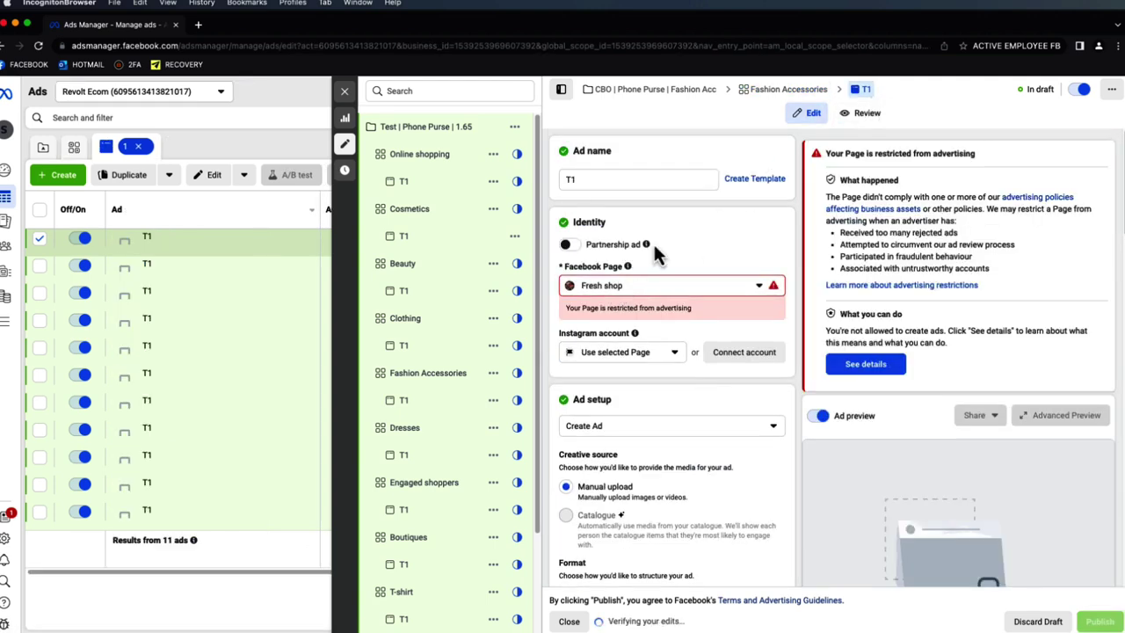
left_click(653, 283)
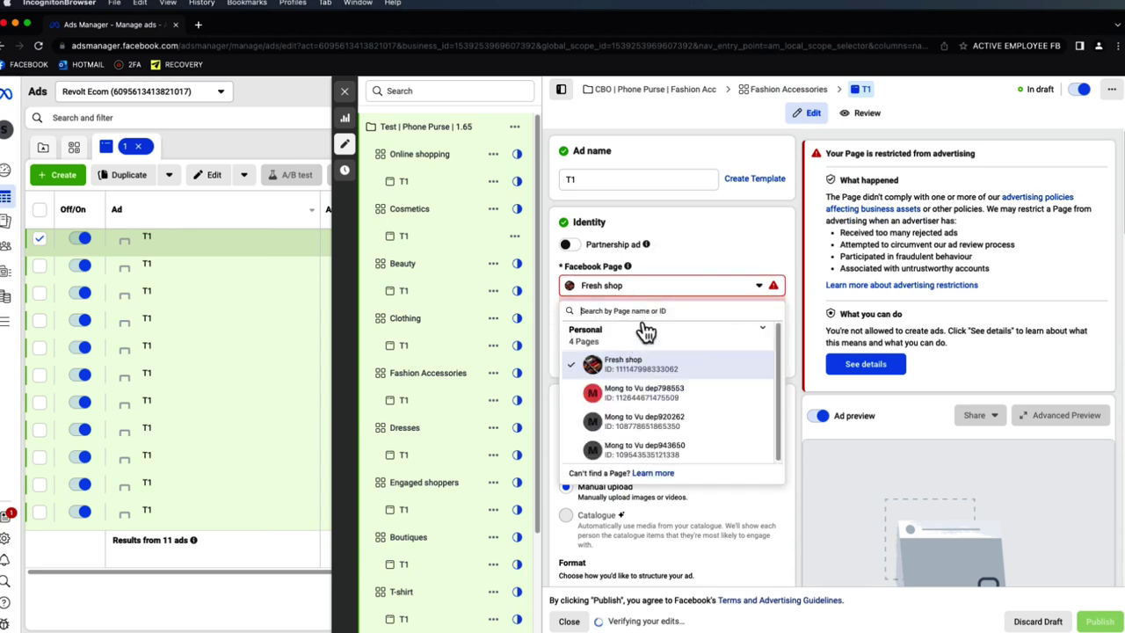
left_click(710, 216)
scroll(677, 272, "down", 3)
left_click(653, 316)
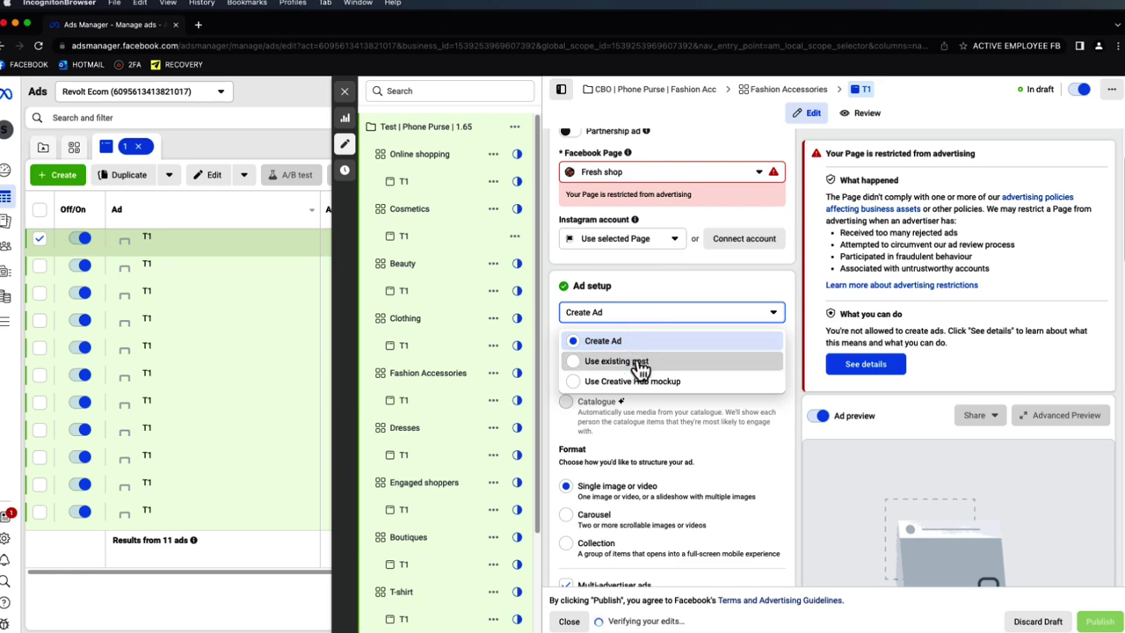
left_click(639, 361)
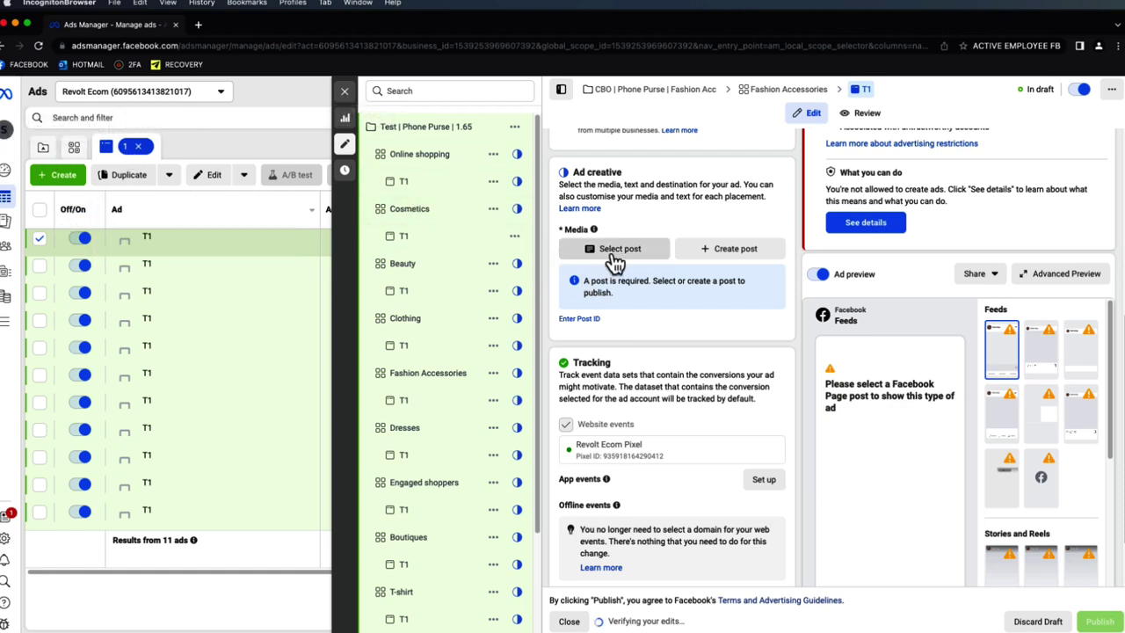
left_click(591, 318)
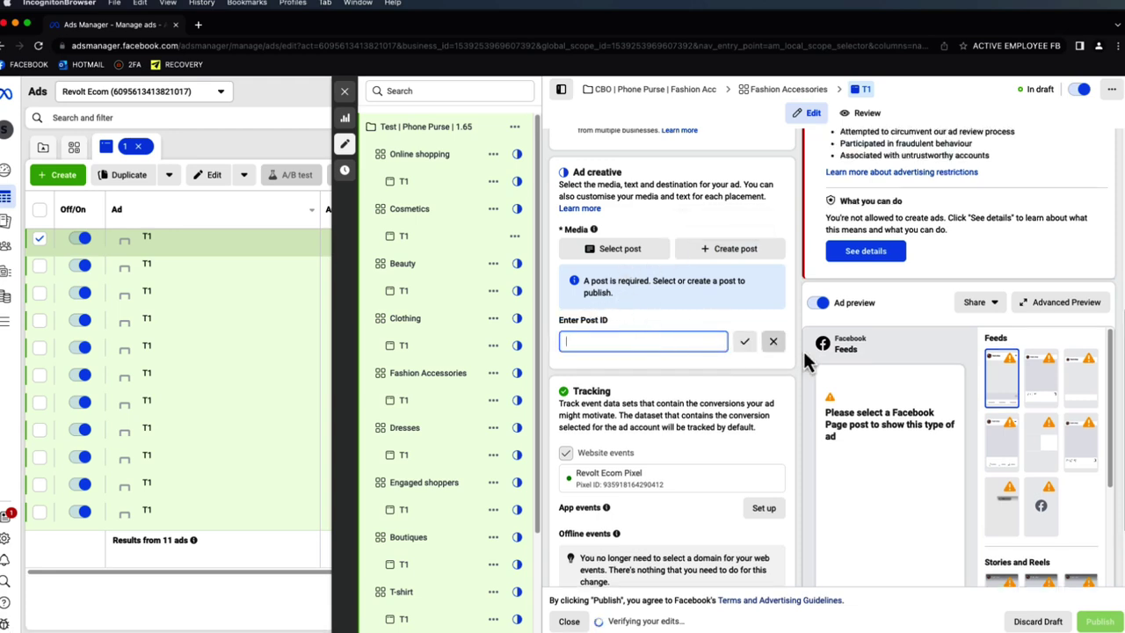
scroll(775, 344, "down", 3)
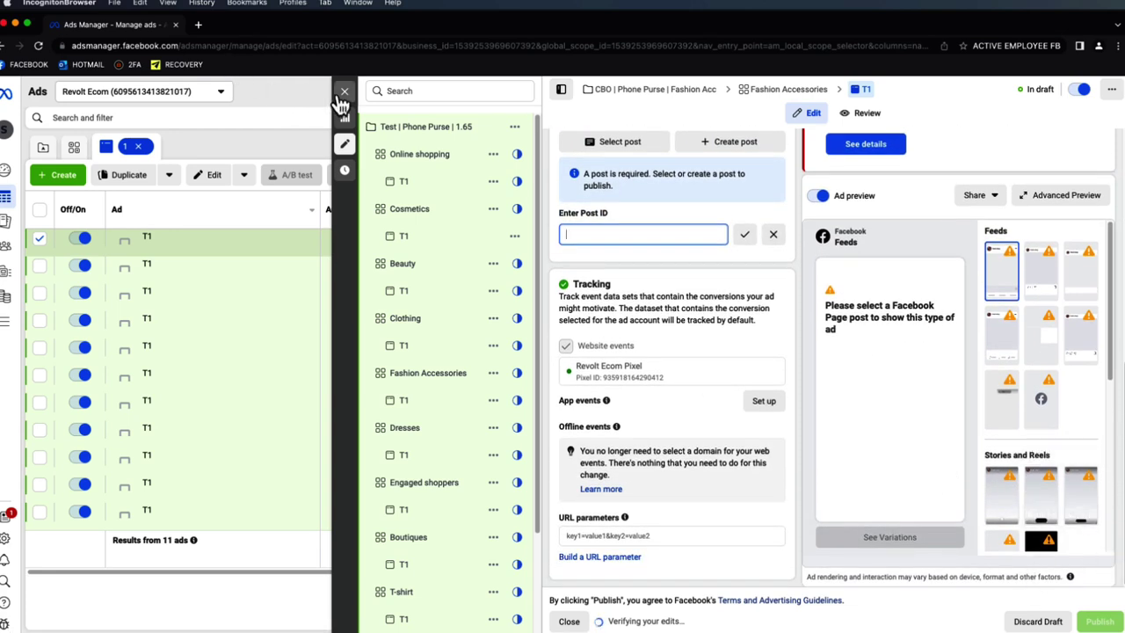
left_click(343, 92)
- Close the ad editor and clear the ad, ad set and campaign selections
left_click(337, 148)
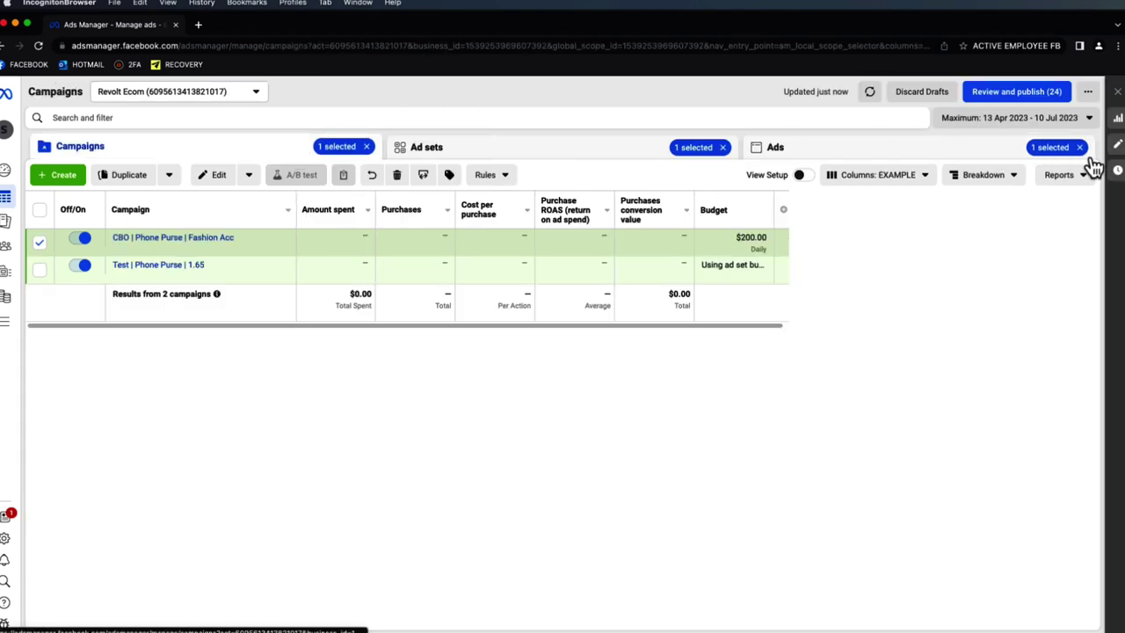
left_click(1079, 147)
left_click(722, 147)
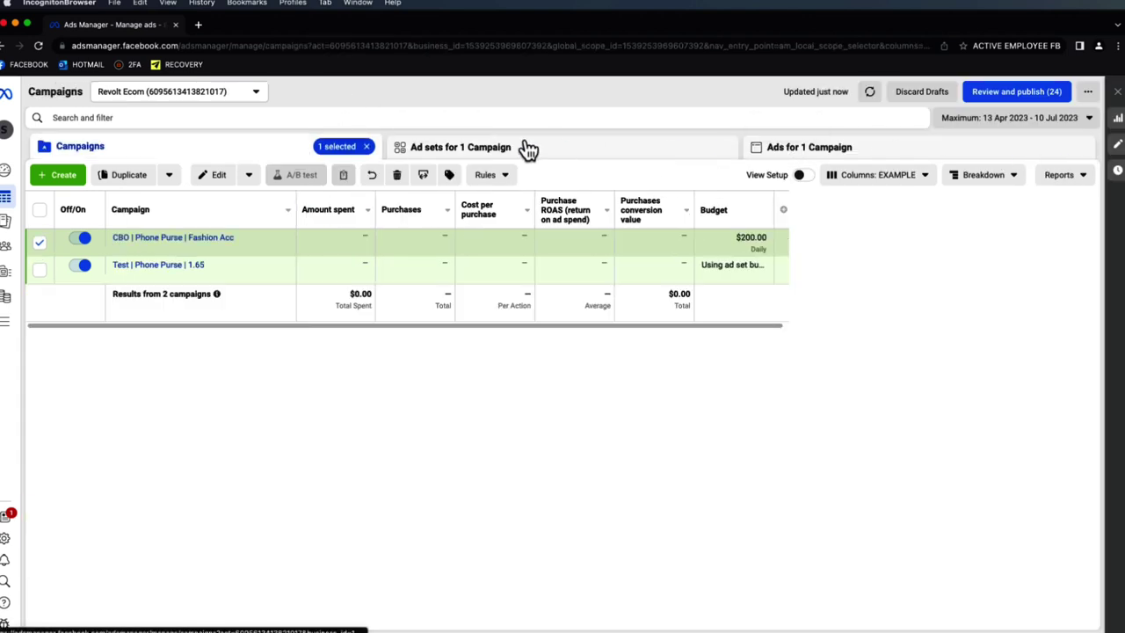
left_click(366, 146)
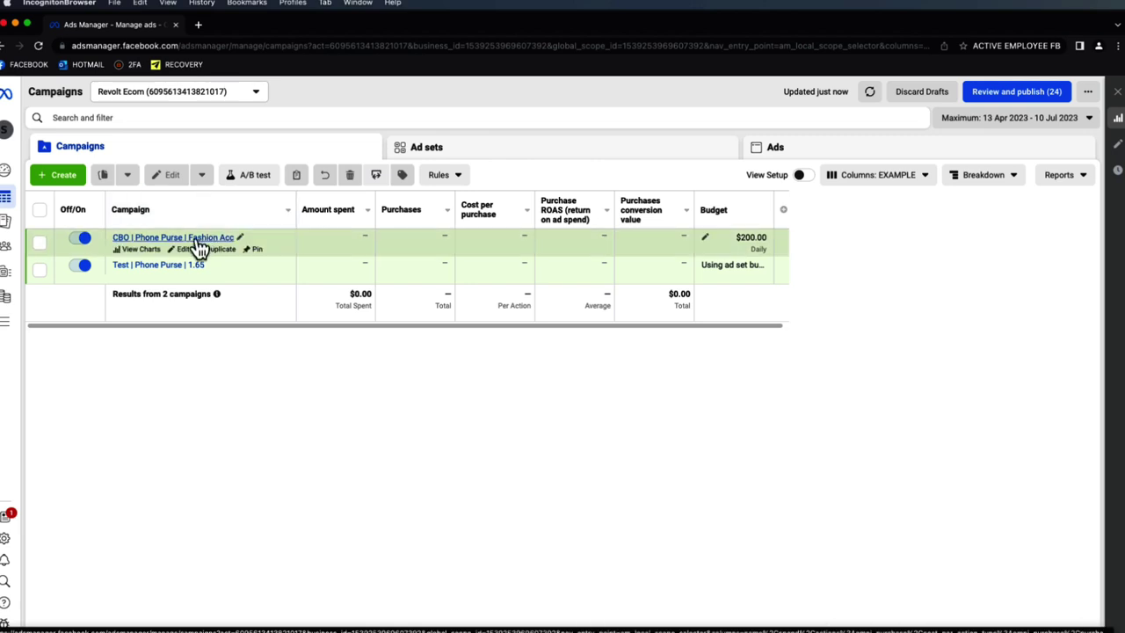
- View the CBO | Phone Purse | Fashion Acc ad sets, then filter the campaigns to one and view its ad sets
left_click(199, 239)
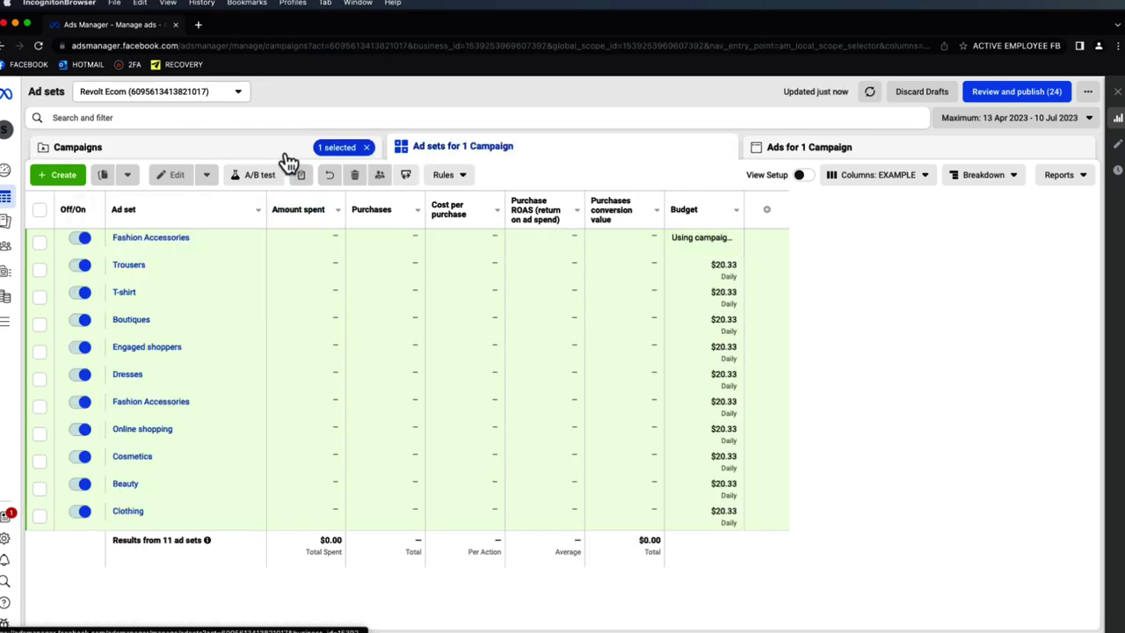
left_click(288, 158)
left_click(115, 117)
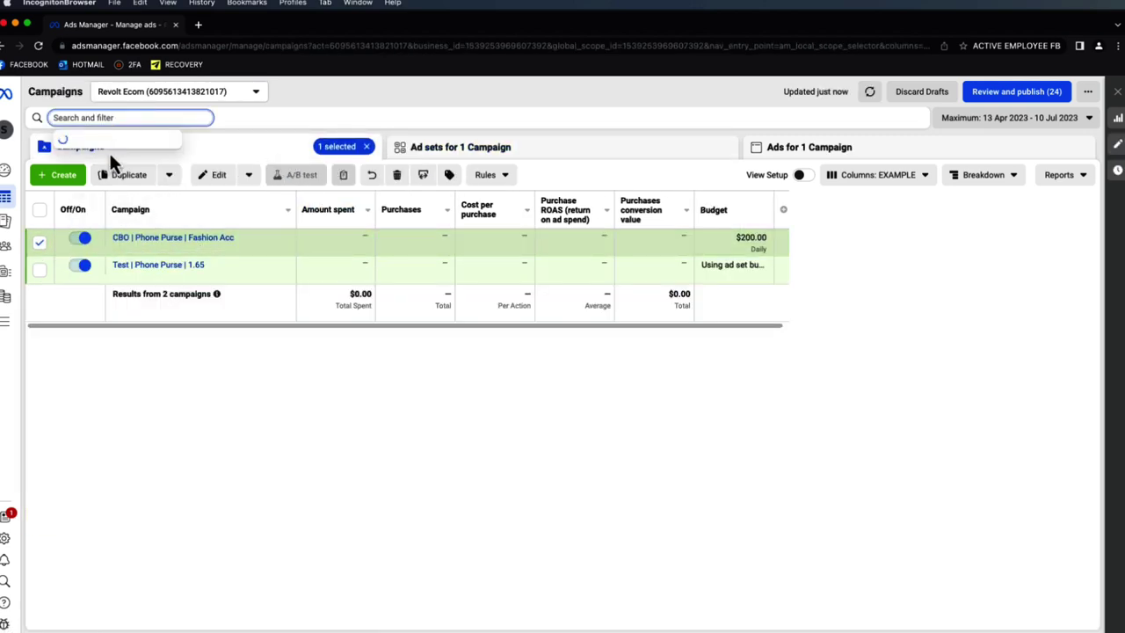
left_click(123, 200)
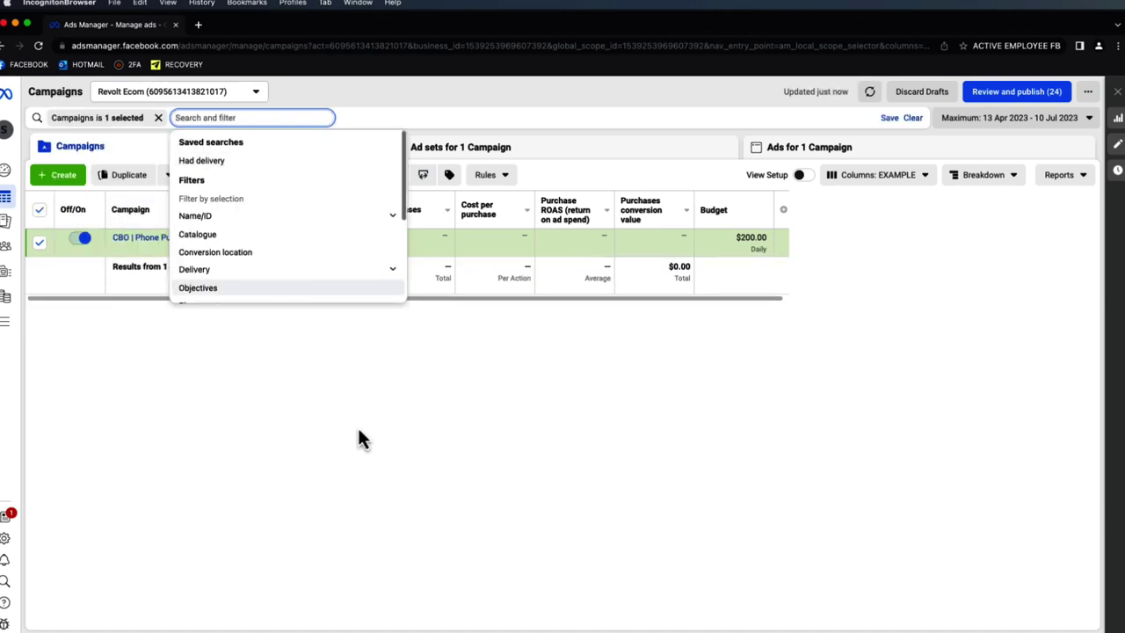
left_click(358, 437)
left_click(158, 239)
mouse_move(143, 253)
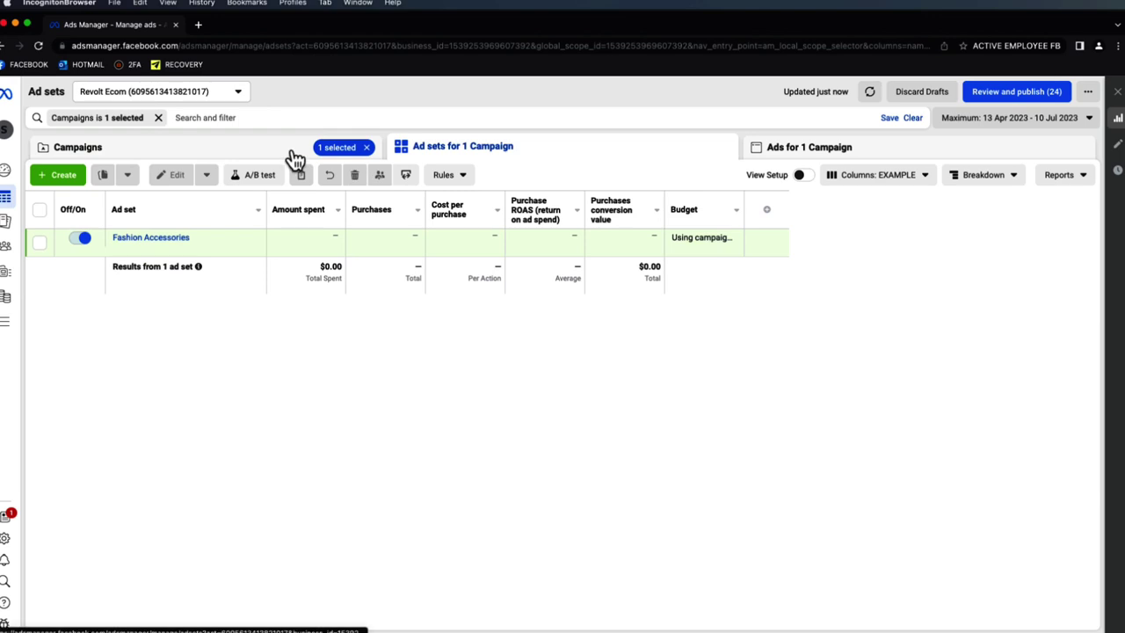
- Remove the campaign filter and selection, then view all ad sets before returning to campaigns
left_click(291, 155)
left_click(366, 147)
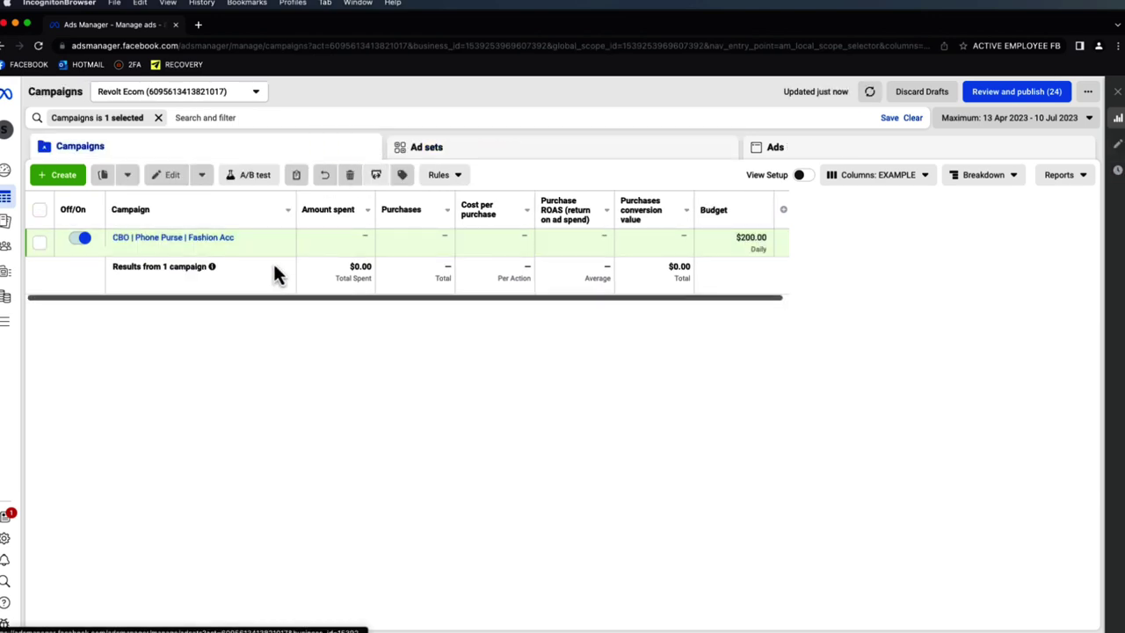
left_click(165, 121)
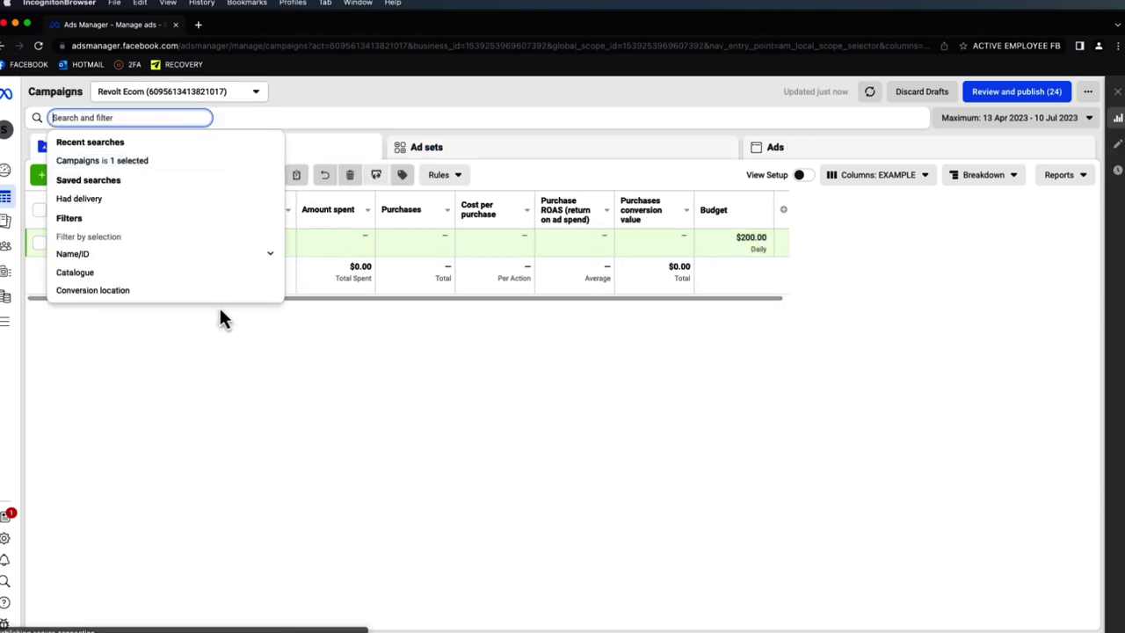
left_click(335, 427)
left_click(199, 120)
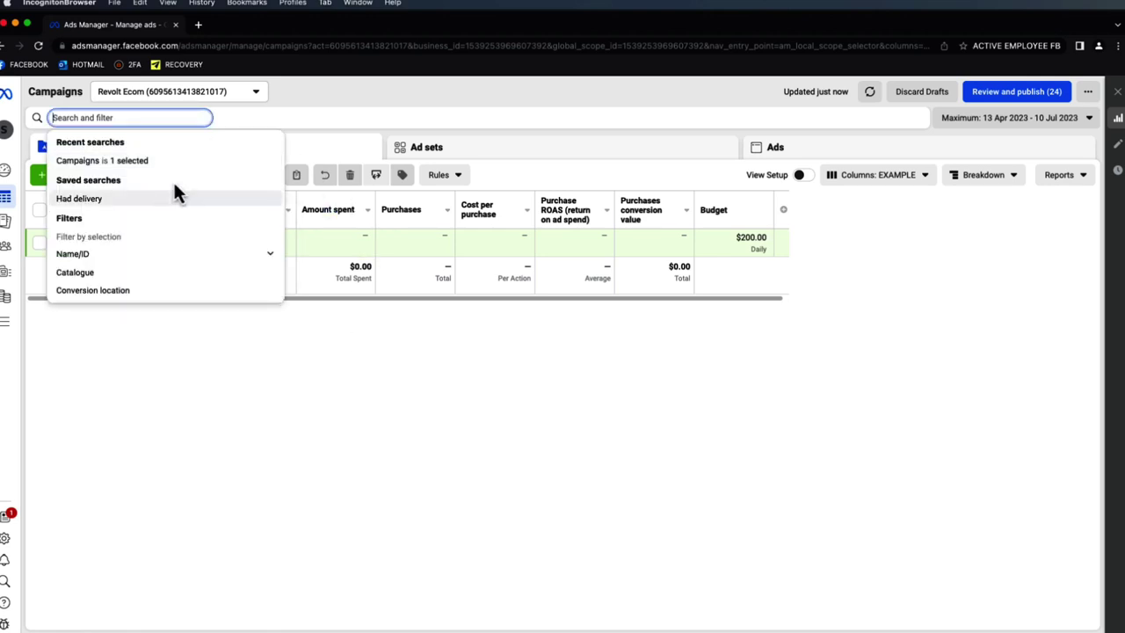
left_click(477, 148)
left_click(308, 150)
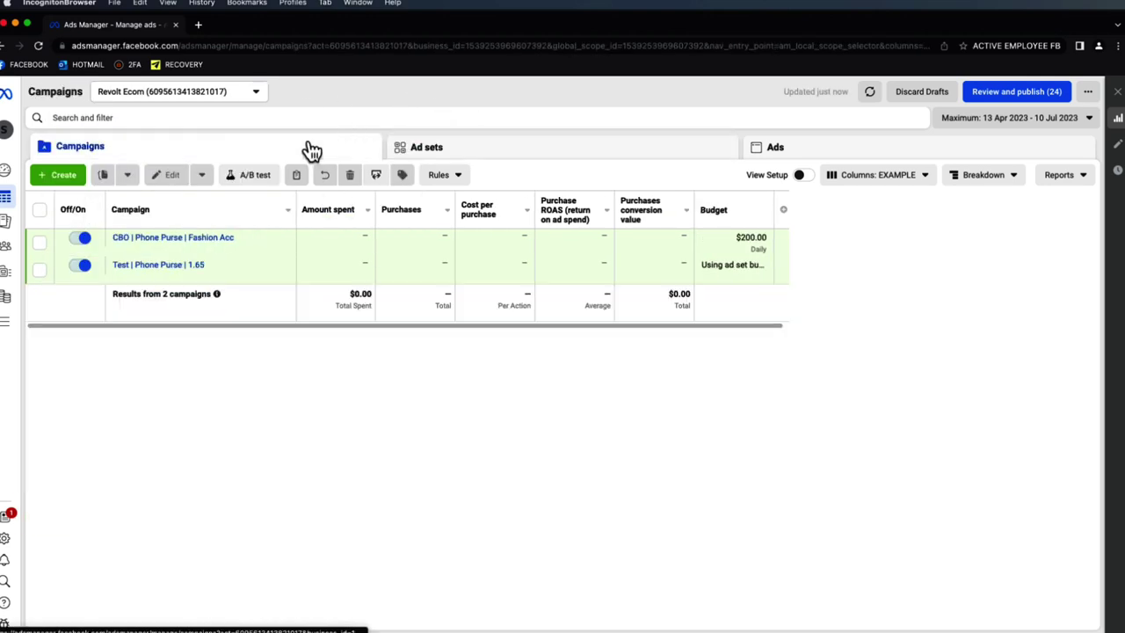
- Select the Cosmetics ad set in Test | Phone Purse | 1.65, then return to campaigns
left_click(145, 265)
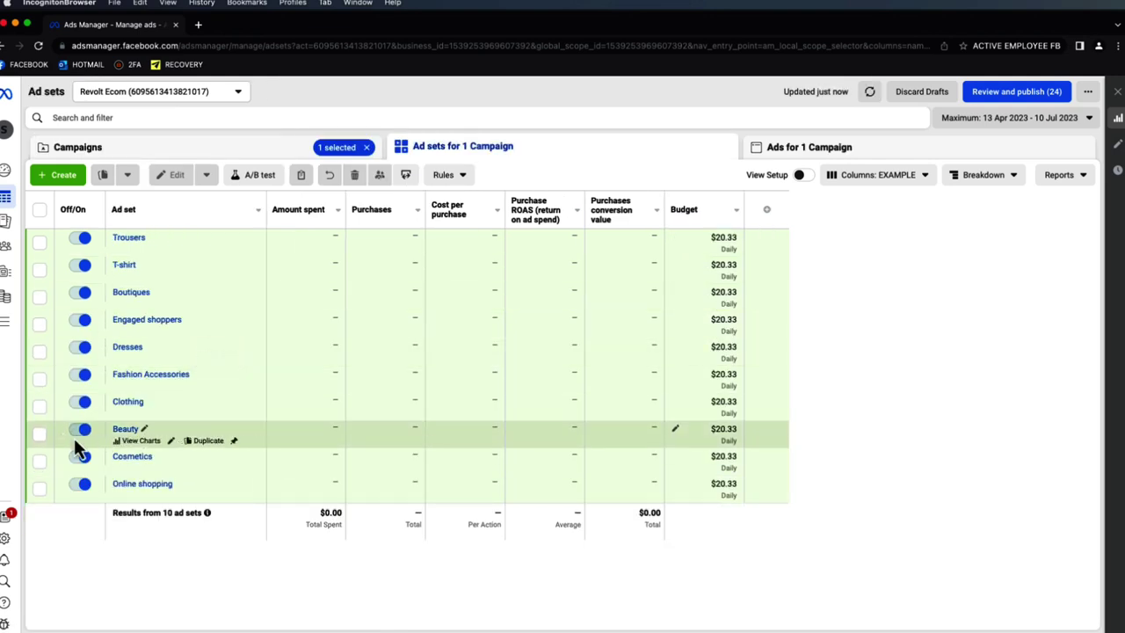
left_click(41, 463)
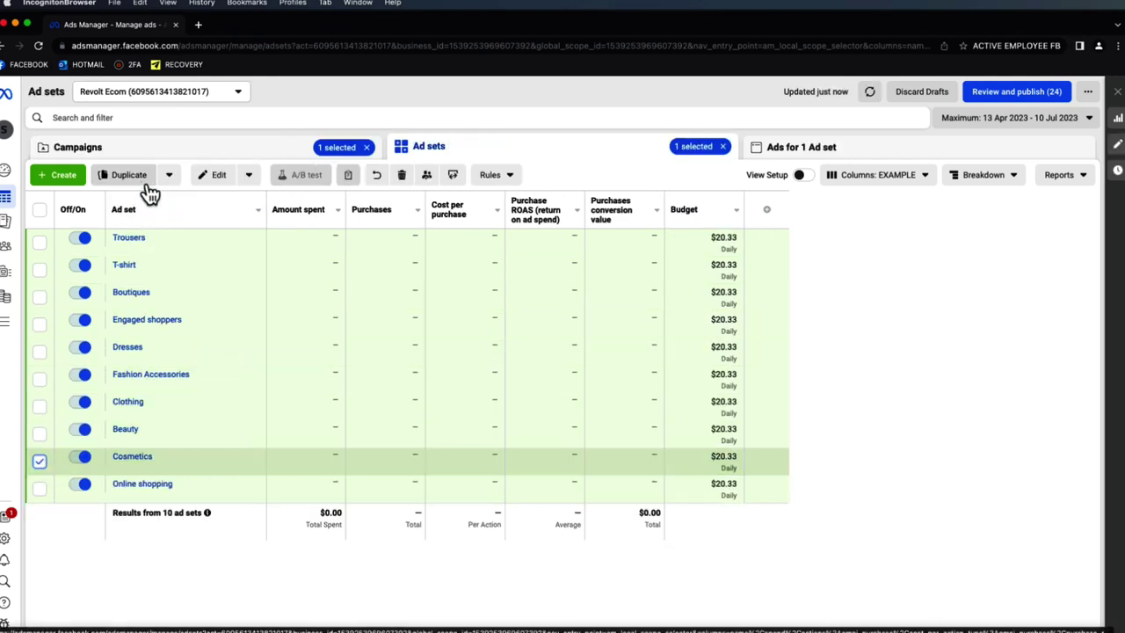
left_click(233, 153)
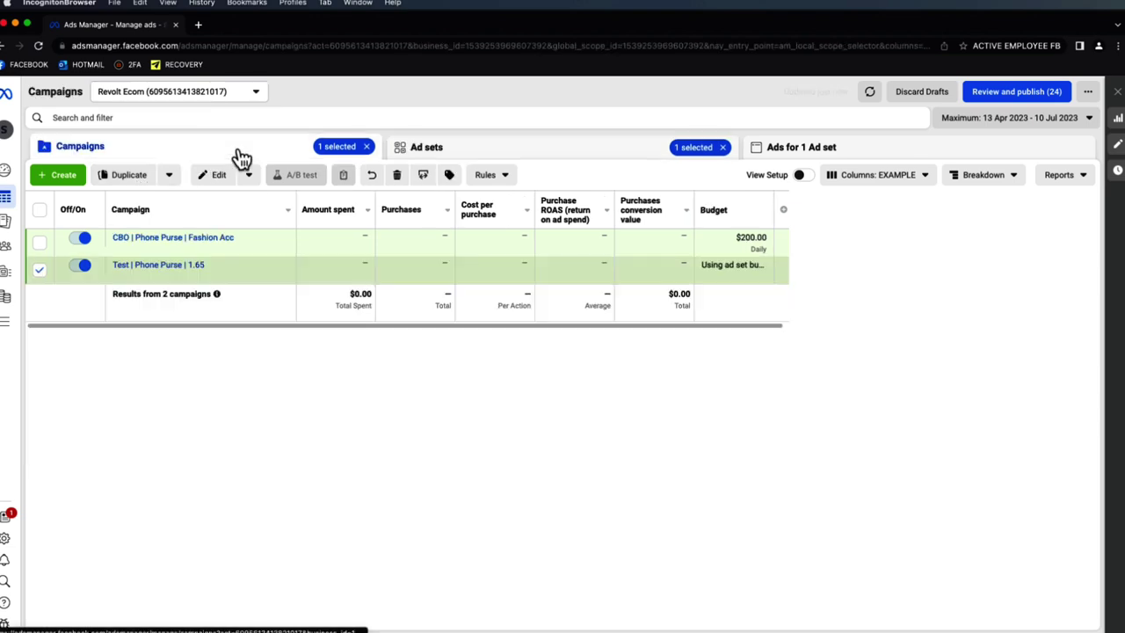
- Leave the CBO | Phone Purse | Fashion Acc name unchanged and select Test's Cosmetics ad set
left_click(239, 237)
left_click_drag(252, 262, 143, 261)
left_click(154, 262)
left_click_drag(260, 265, 132, 264)
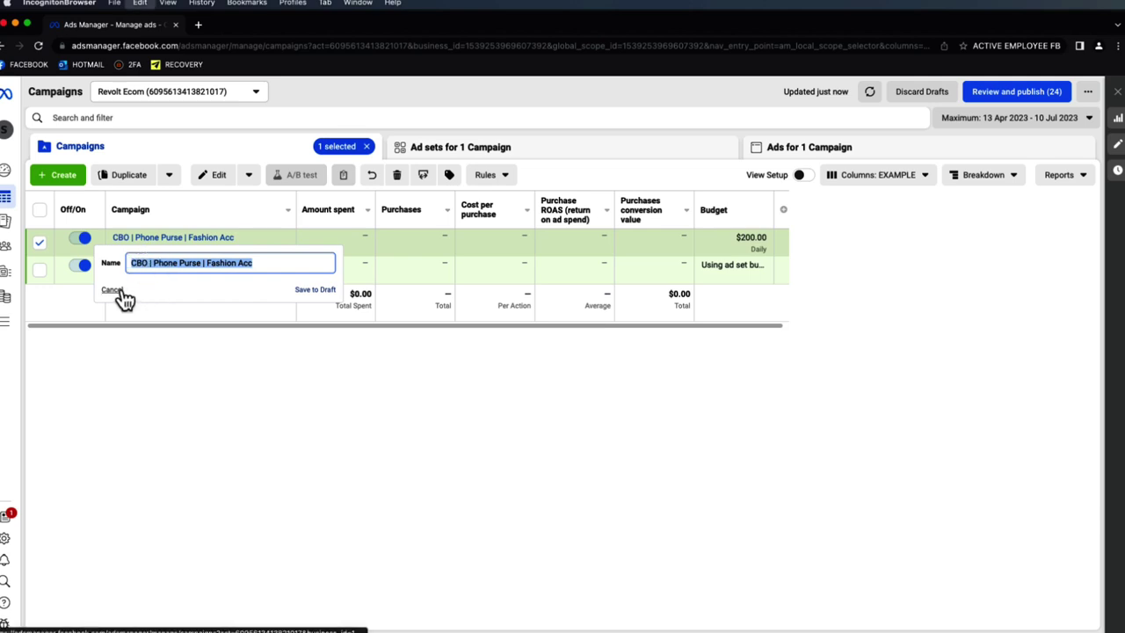
left_click(120, 291)
left_click(40, 243)
left_click(128, 265)
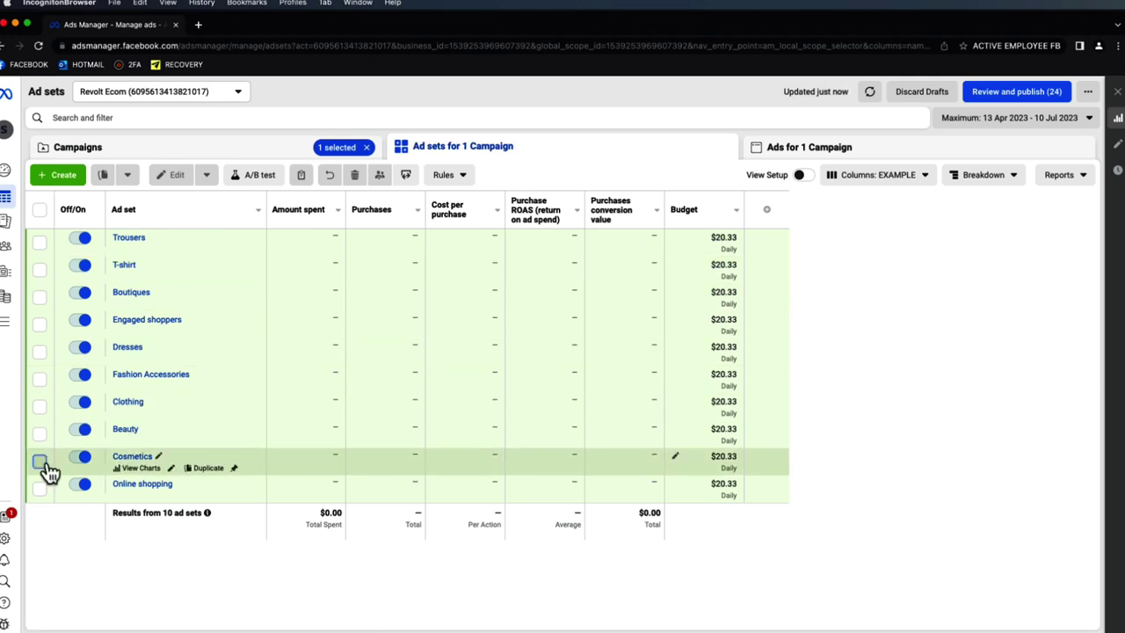
left_click(40, 461)
- Duplicate the Cosmetics ad set into a new campaign named 'CBO | Phone Purse | Cosmetics'
left_click(131, 181)
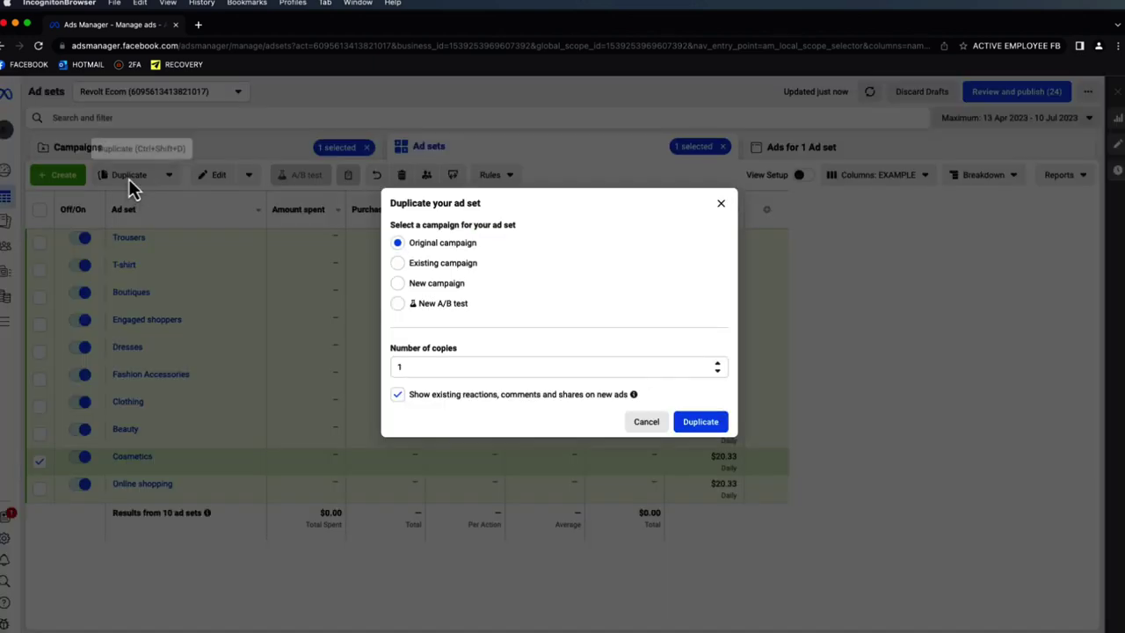
left_click(422, 285)
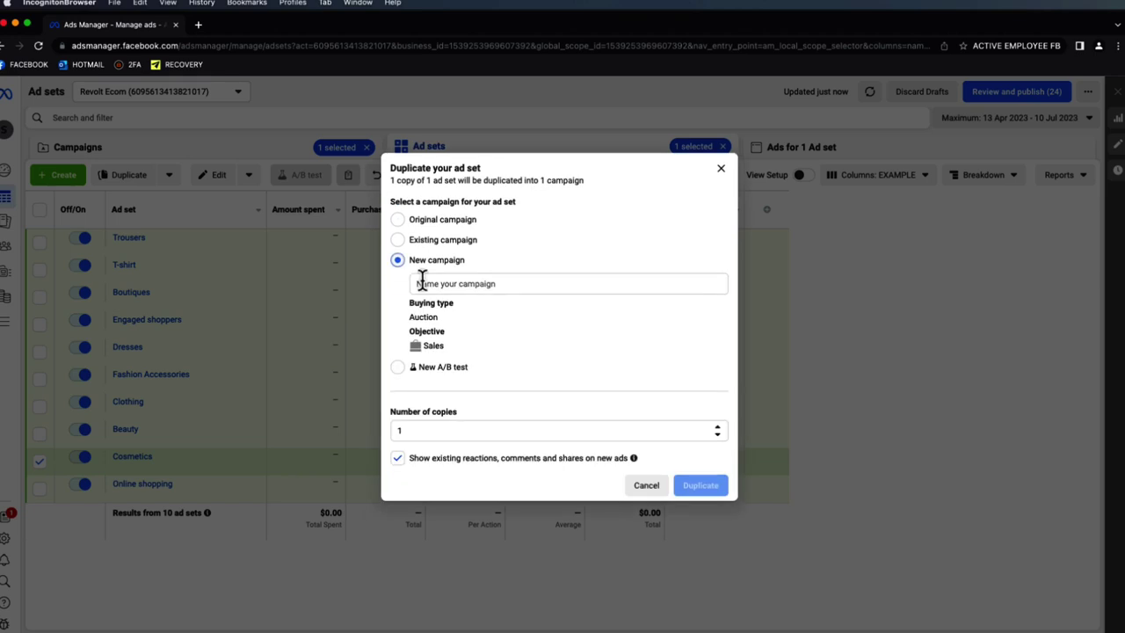
left_click(495, 285)
type("CBO | Phone Purse | Fashion Acc")
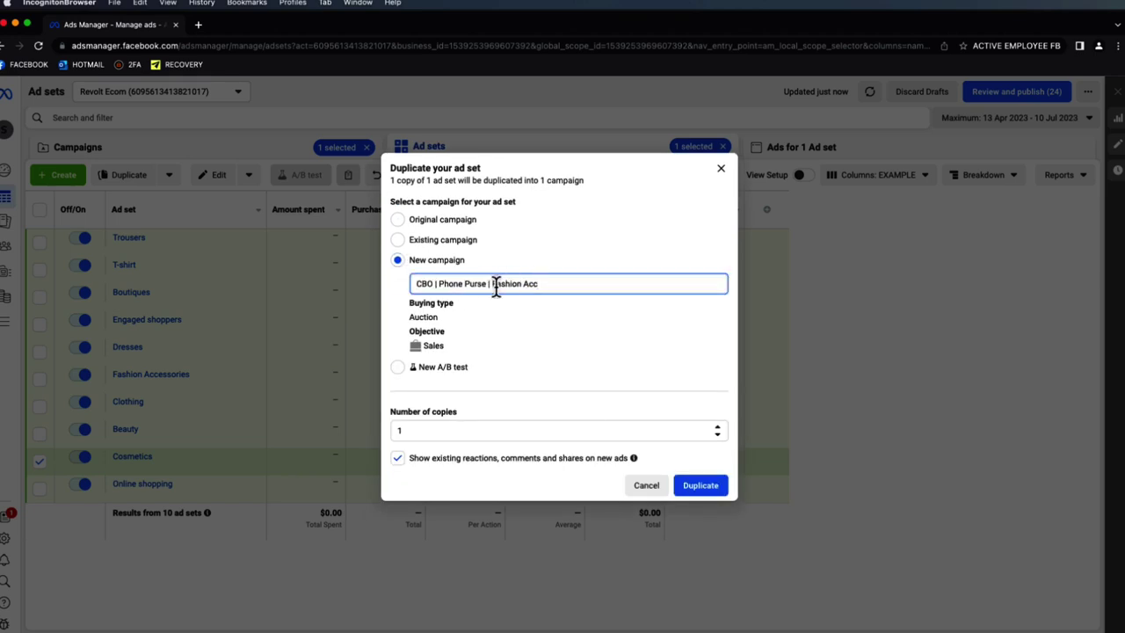
left_click_drag(539, 284, 494, 284)
key("BackSpace")
left_click(697, 486)
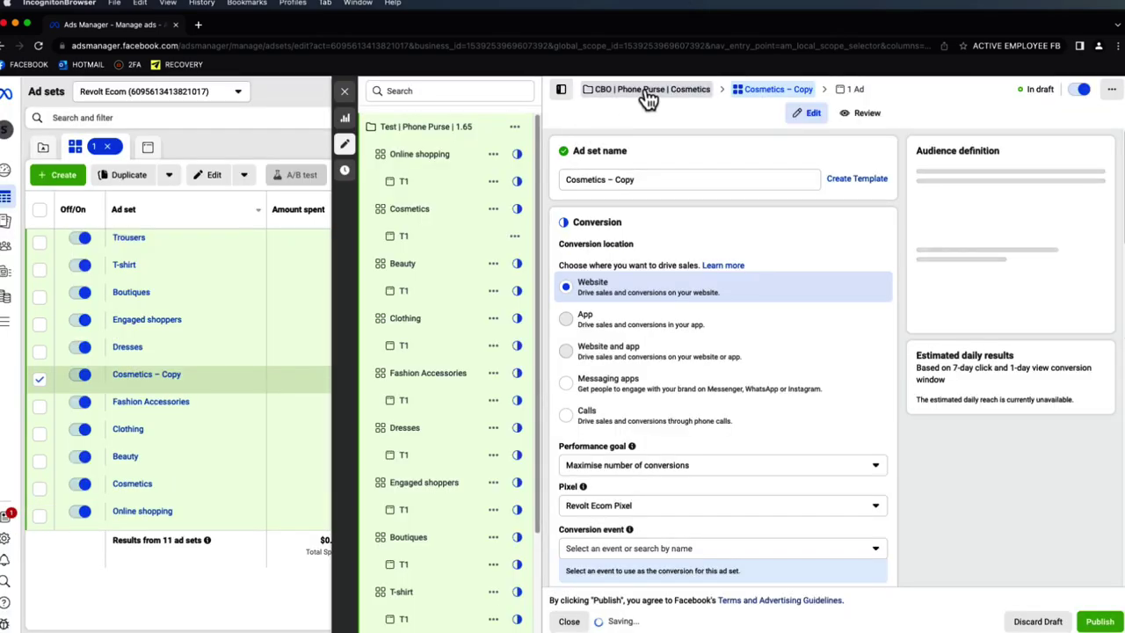
- Turn on Advantage campaign budget for the new campaign at $200 daily
left_click(645, 92)
left_click(873, 519)
scroll(837, 509, "down", 3)
left_click_drag(810, 469, 741, 465)
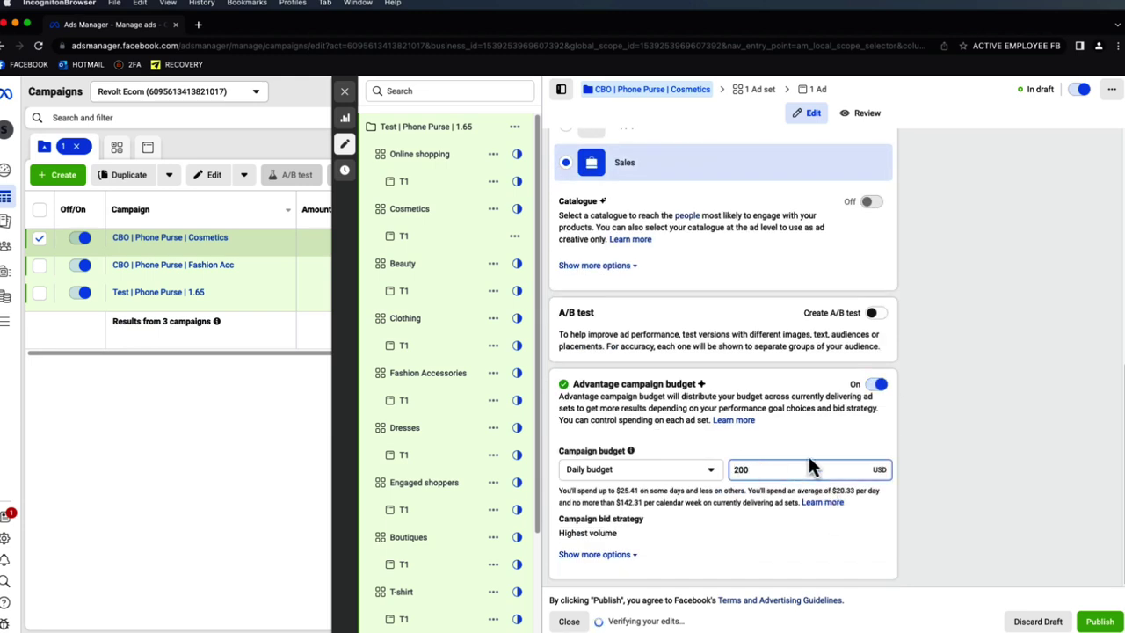
type("200")
left_click(989, 435)
- Remove the ' – Copy' suffix from the duplicated ad set's name
left_click(761, 91)
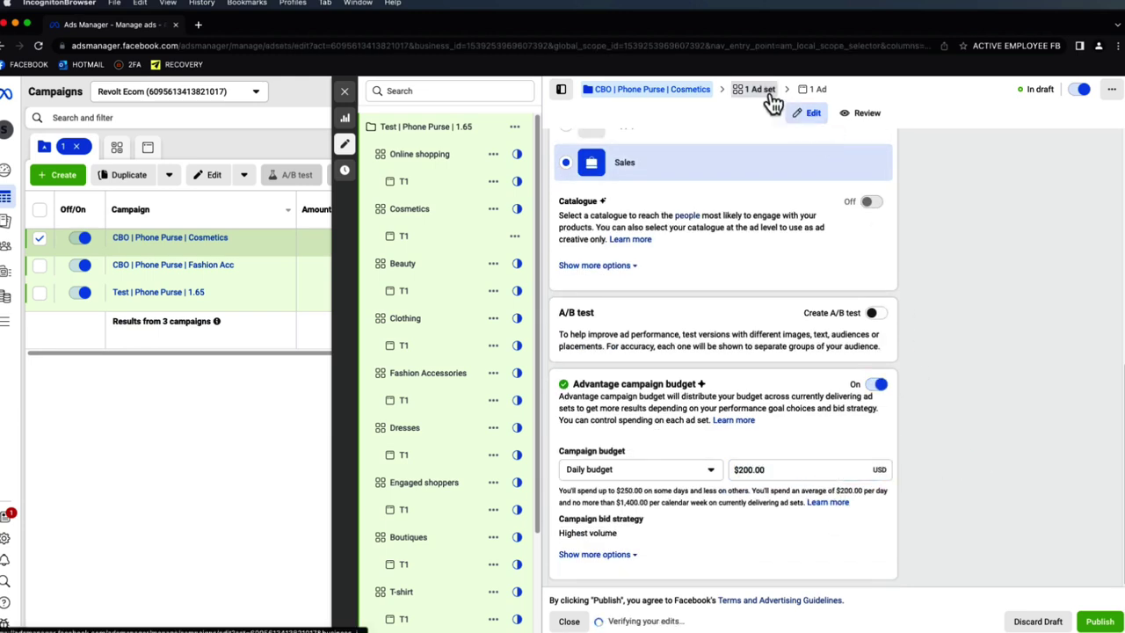
left_click_drag(728, 179, 604, 179)
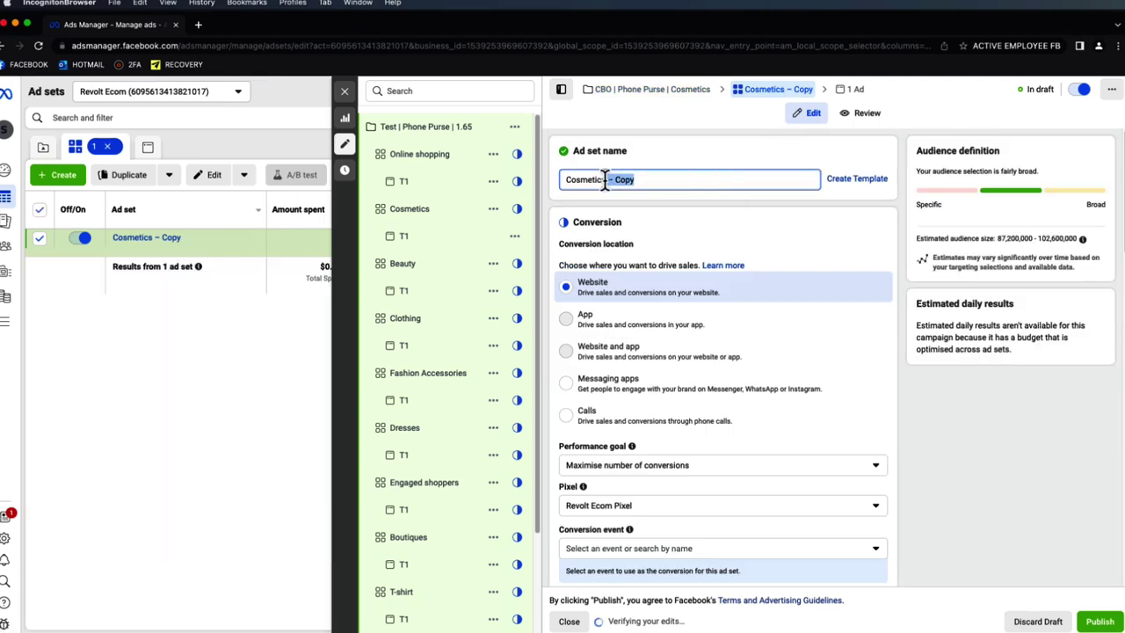
key("BackSpace")
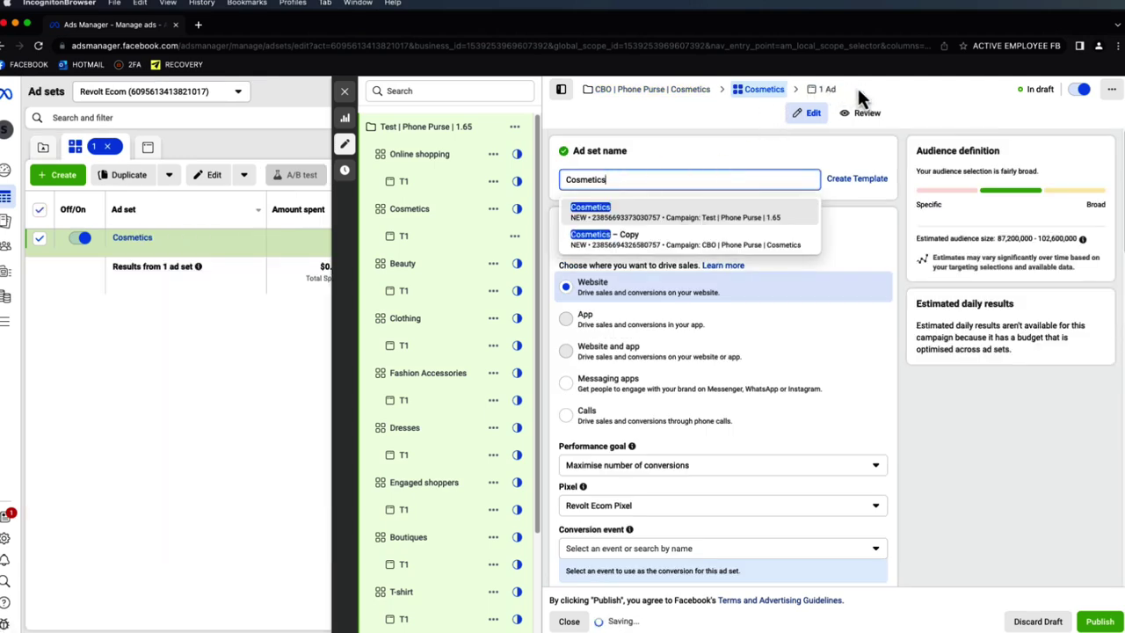
left_click(853, 100)
scroll(808, 352, "down", 8)
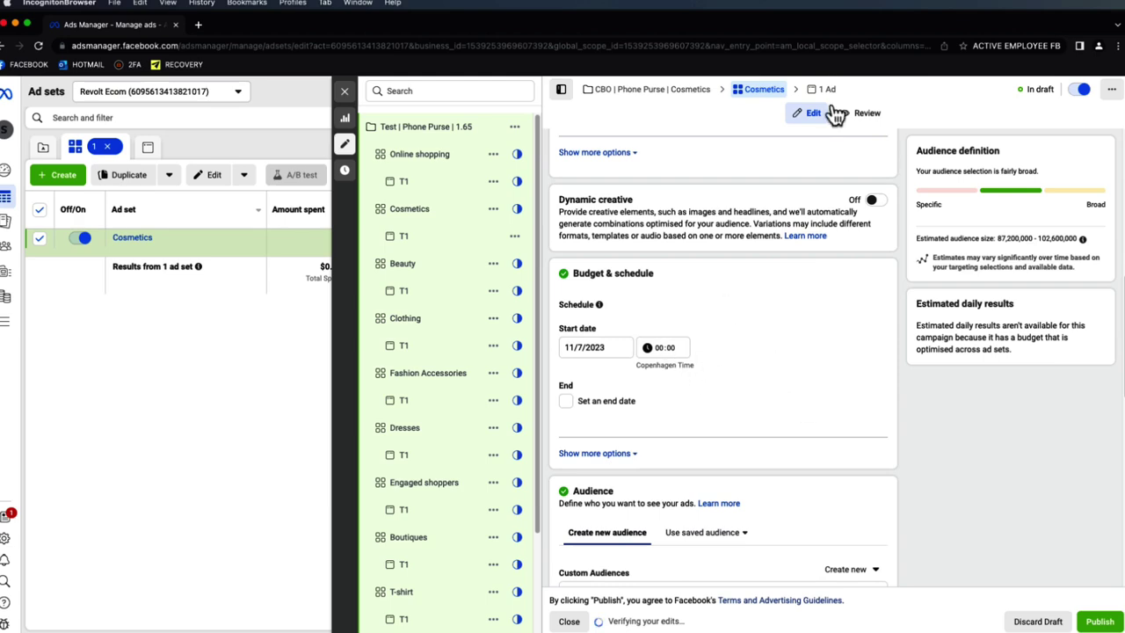
- Set the ad to use an existing post, then close the editor and return to campaigns
left_click(826, 91)
left_click(639, 425)
left_click(642, 474)
scroll(635, 457, "down", 3)
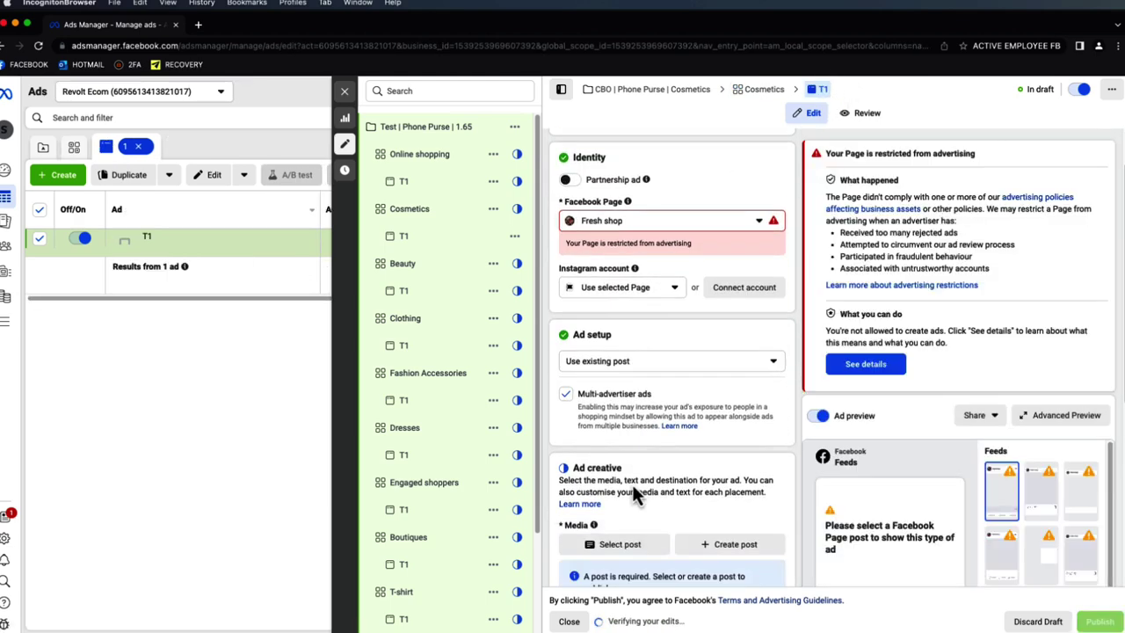
left_click(597, 450)
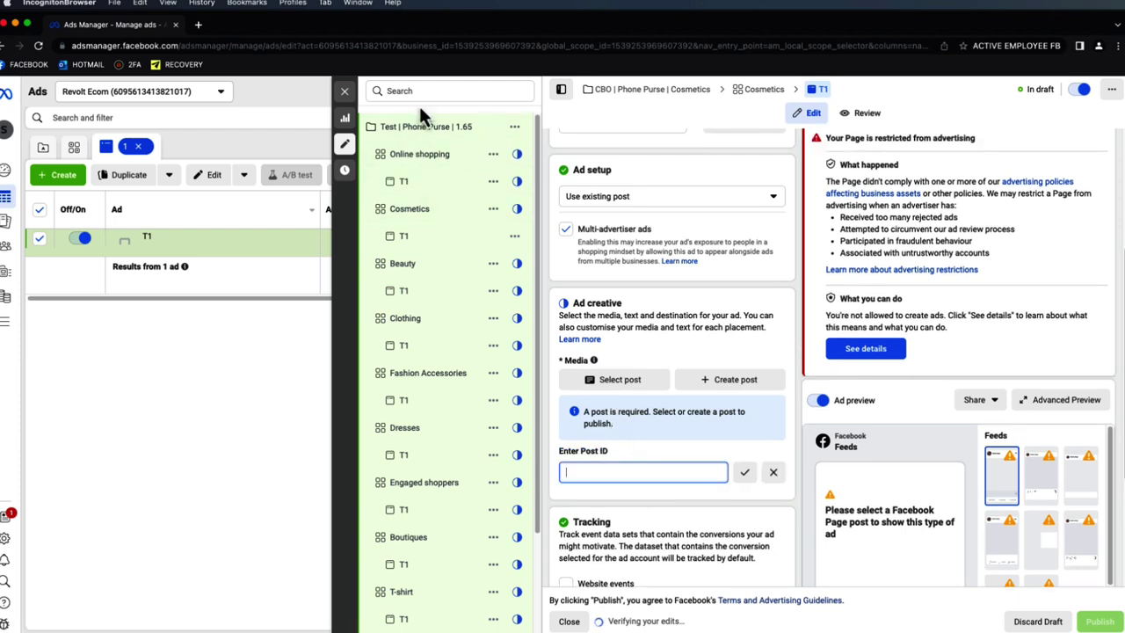
left_click(344, 91)
left_click(323, 147)
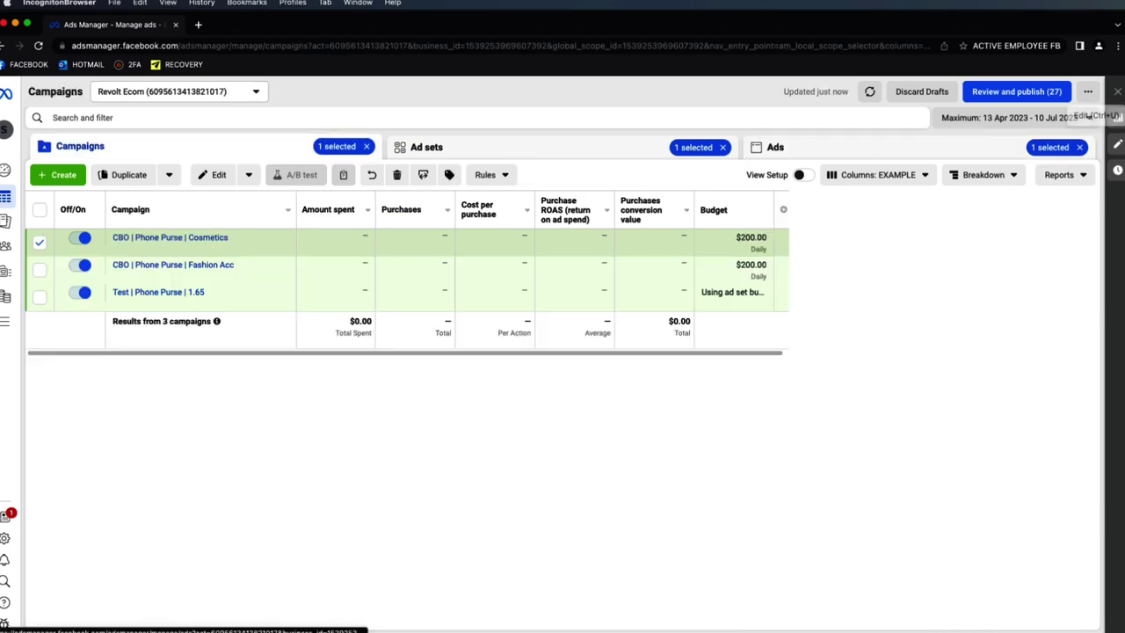
- Clear all selections and set the Cosmetics campaign's daily budget to $400
left_click(1080, 148)
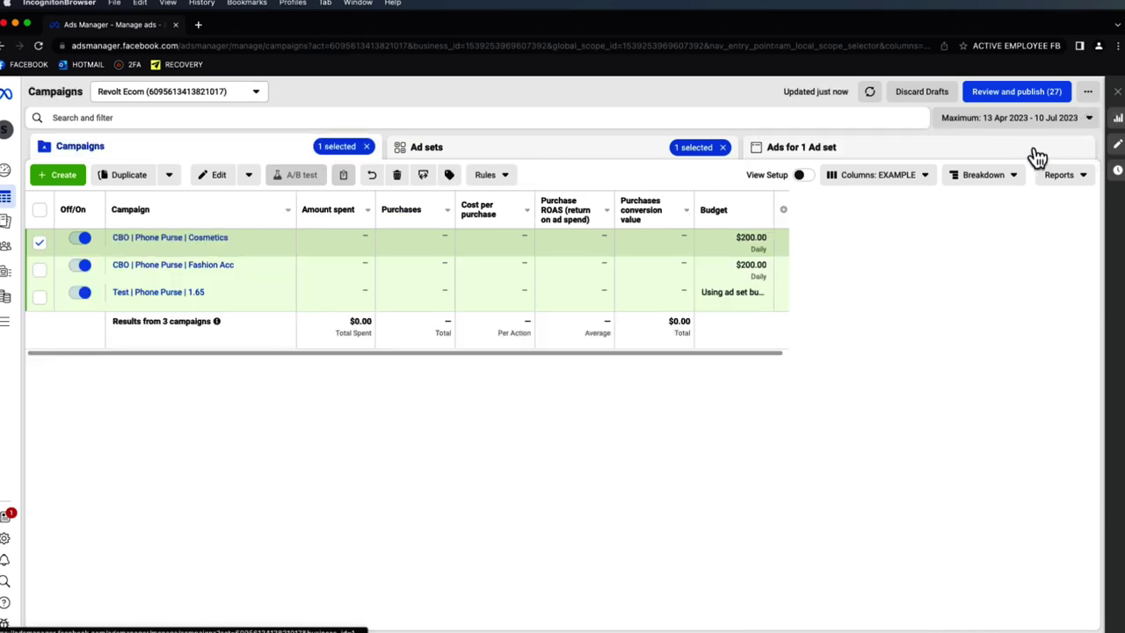
left_click(722, 147)
left_click(366, 146)
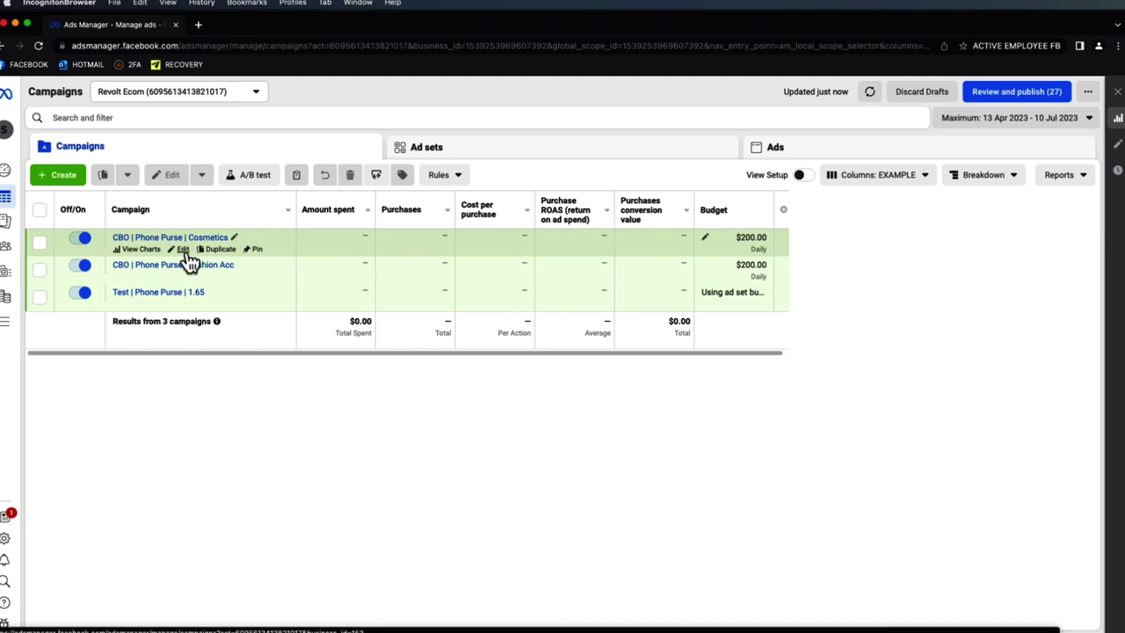
scroll(334, 354, "right", 1)
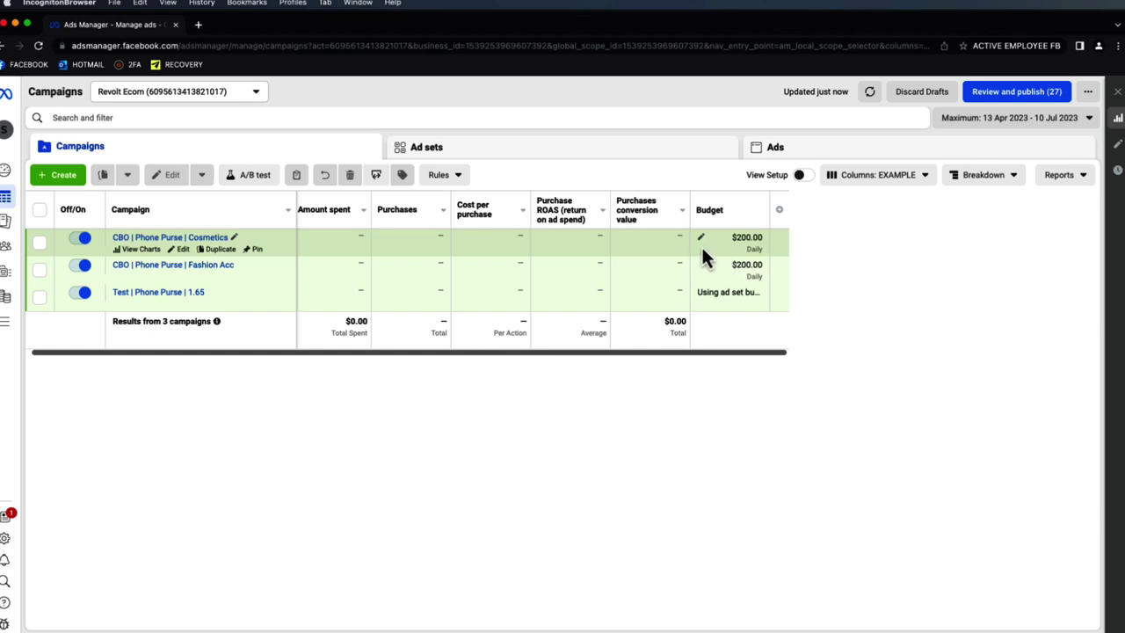
left_click(701, 238)
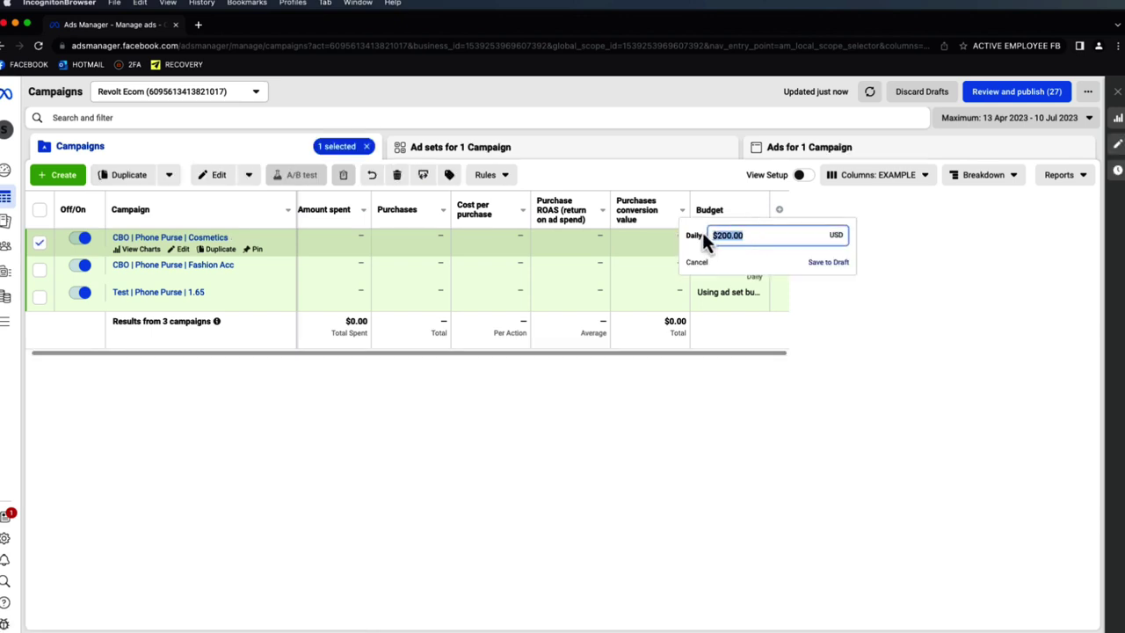
type("400")
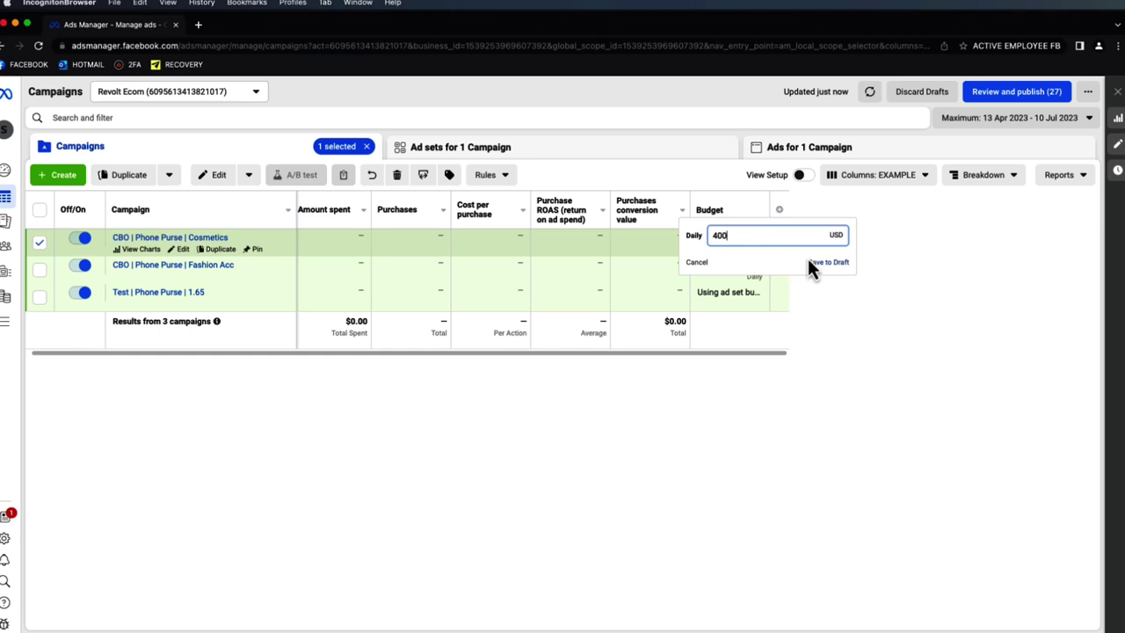
left_click(812, 263)
- Set the Fashion Acc campaign's daily budget to $400 and untick its row
left_click(706, 264)
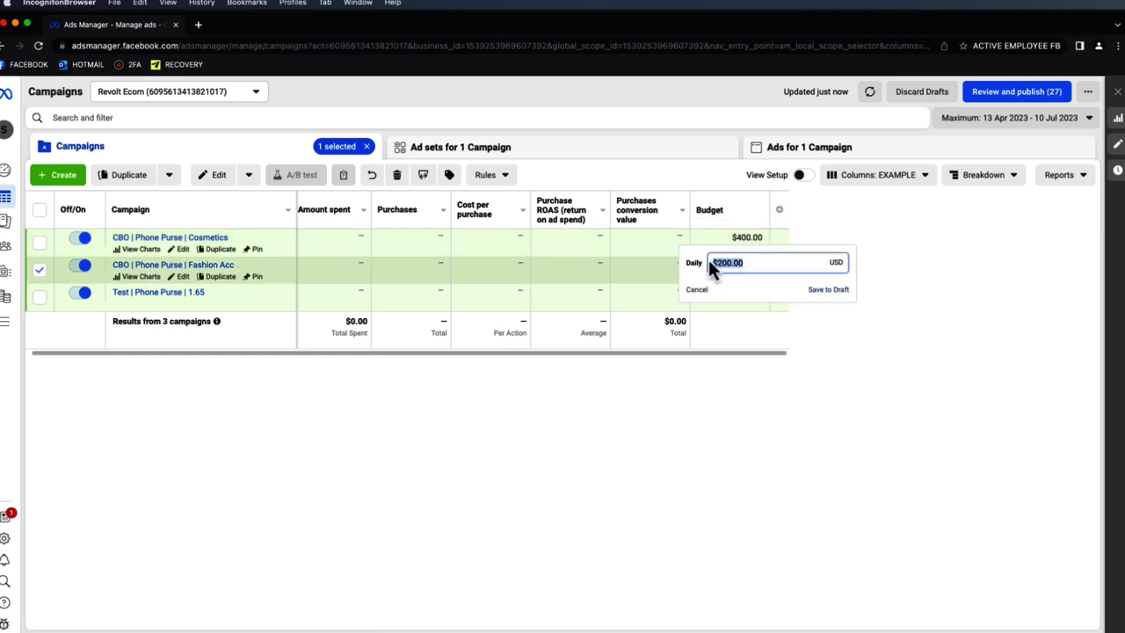
type("400")
left_click(835, 289)
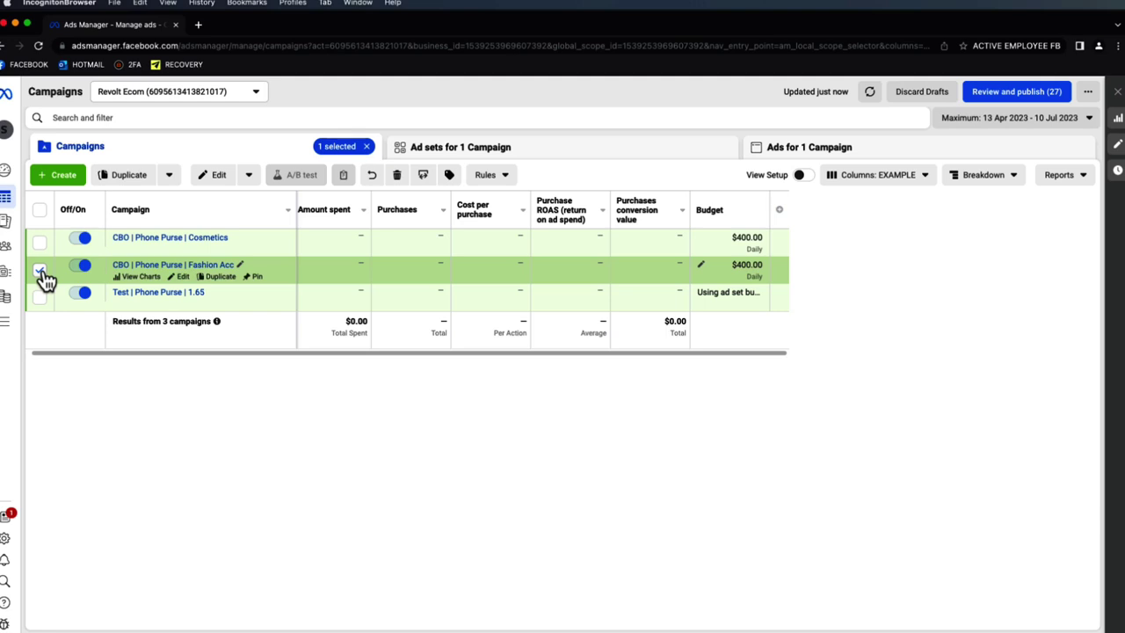
left_click(40, 271)
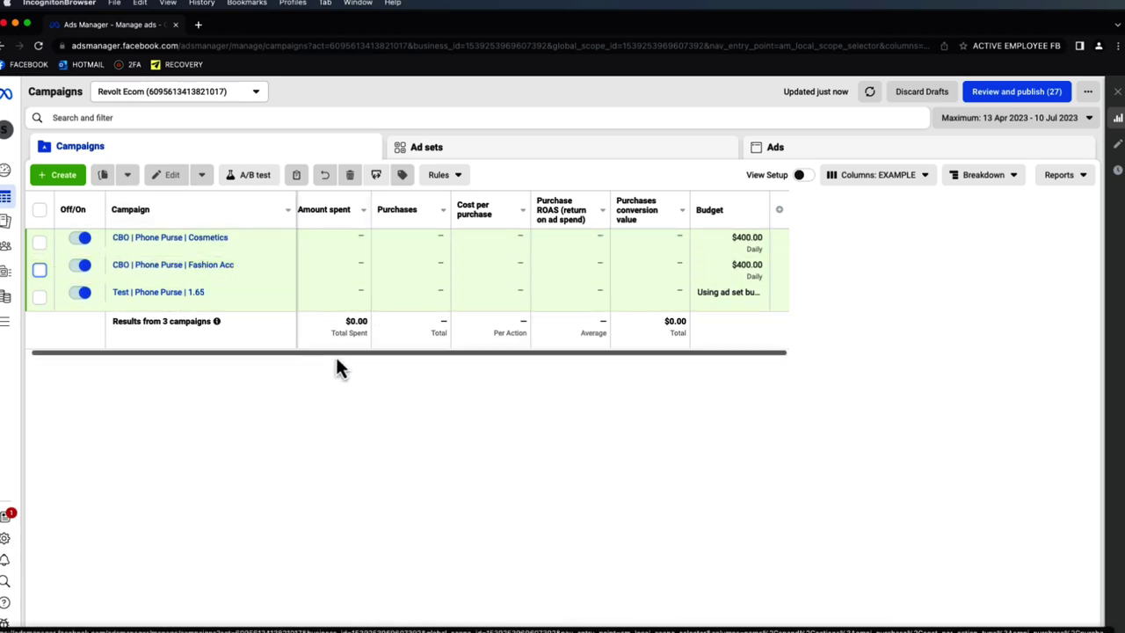
left_click_drag(393, 350, 332, 353)
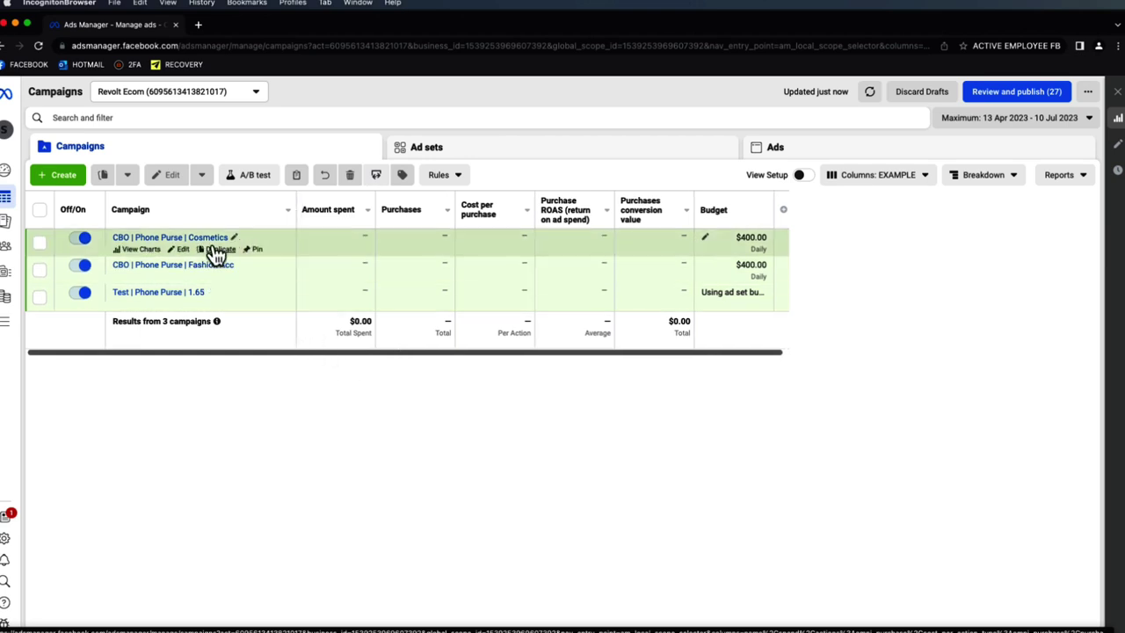
- Change the Cosmetics CBO campaign's daily budget to $800
left_click(224, 237)
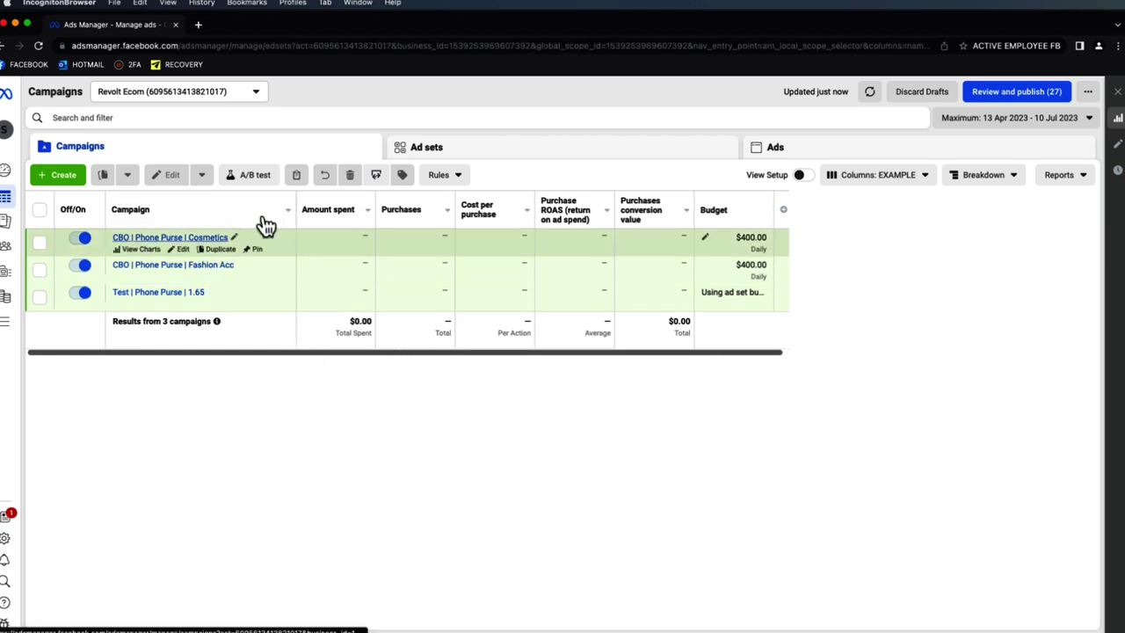
left_click(280, 156)
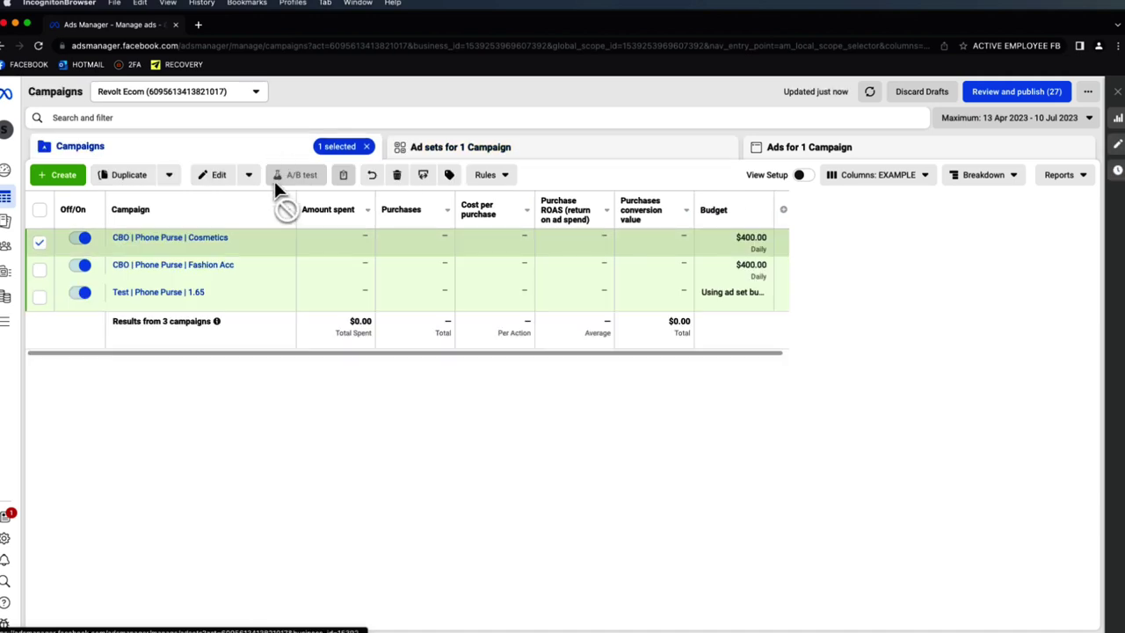
left_click(40, 241)
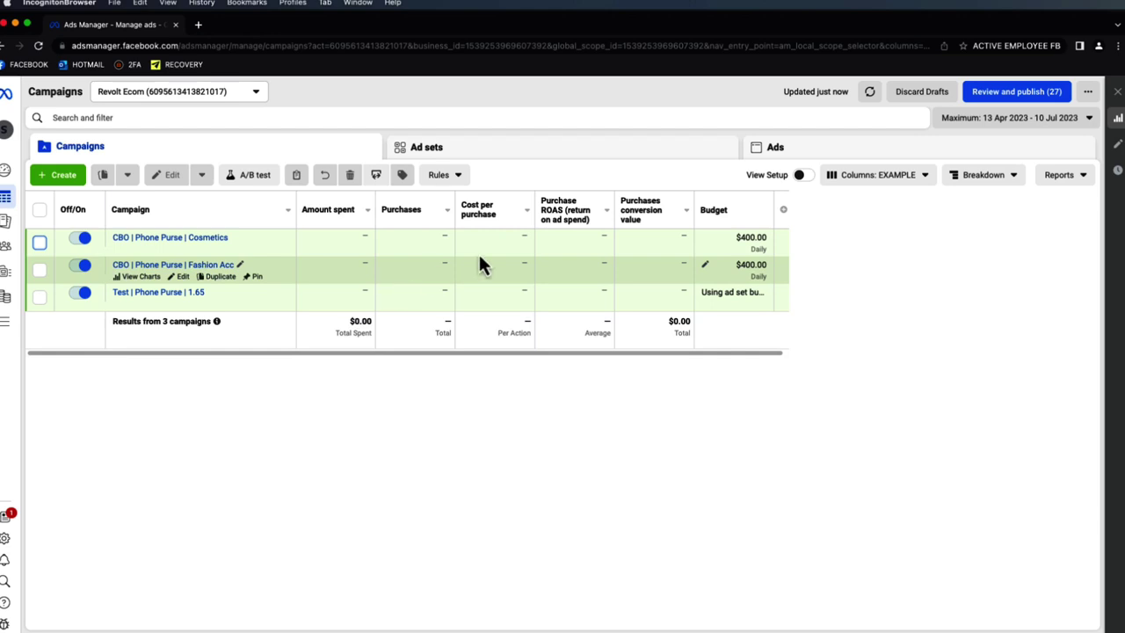
left_click(705, 242)
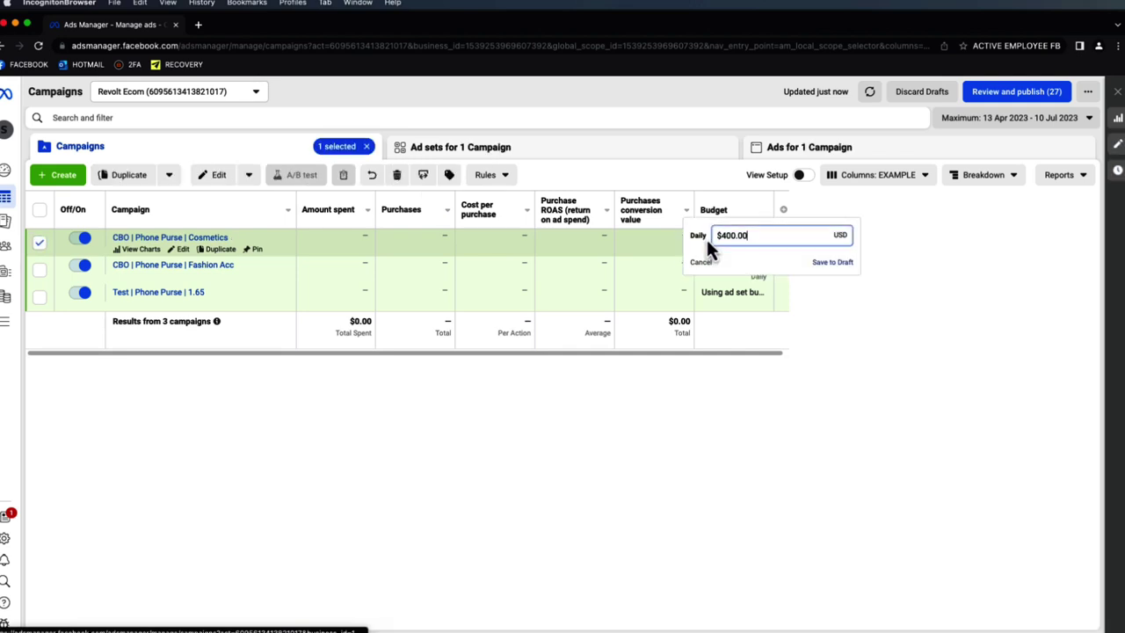
left_click(704, 269)
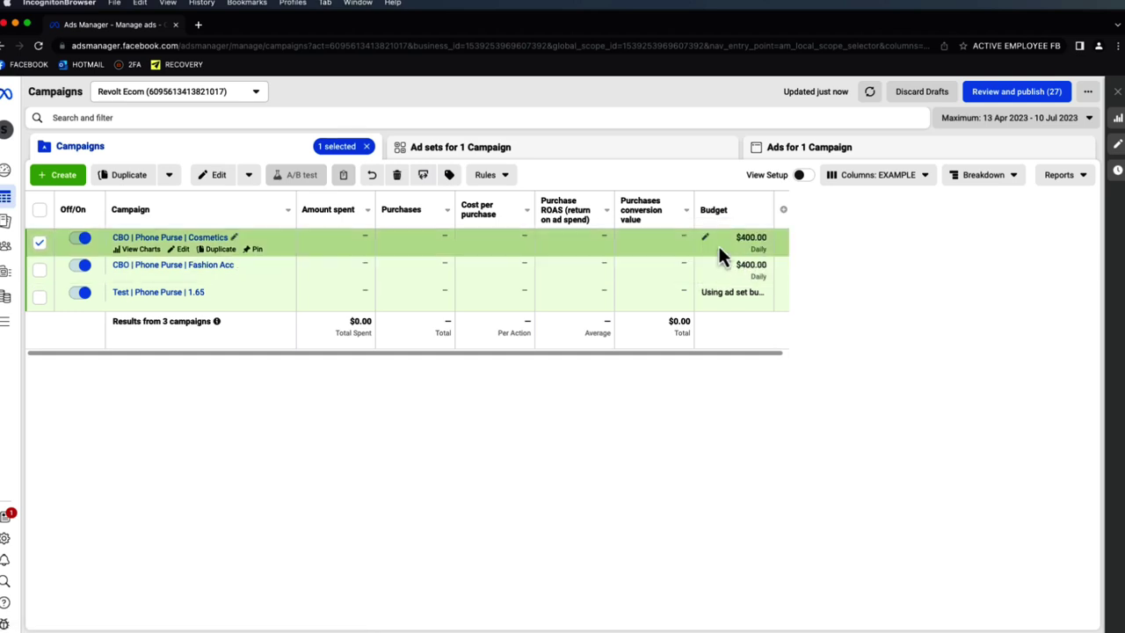
left_click(709, 244)
left_click_drag(760, 239, 727, 232)
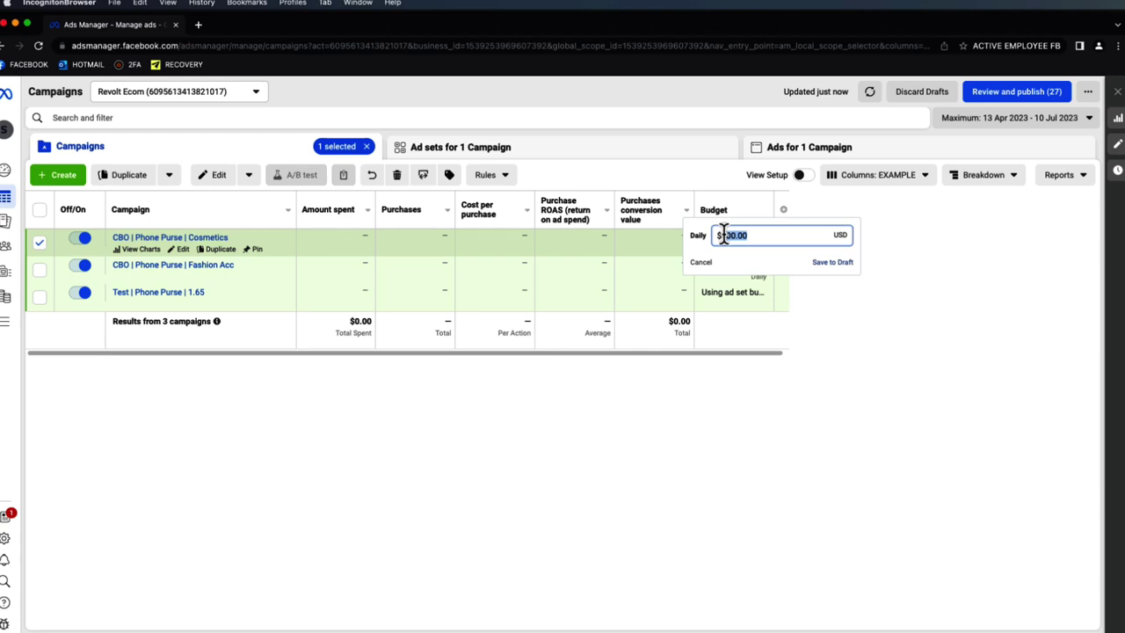
key("BackSpace")
left_click(826, 263)
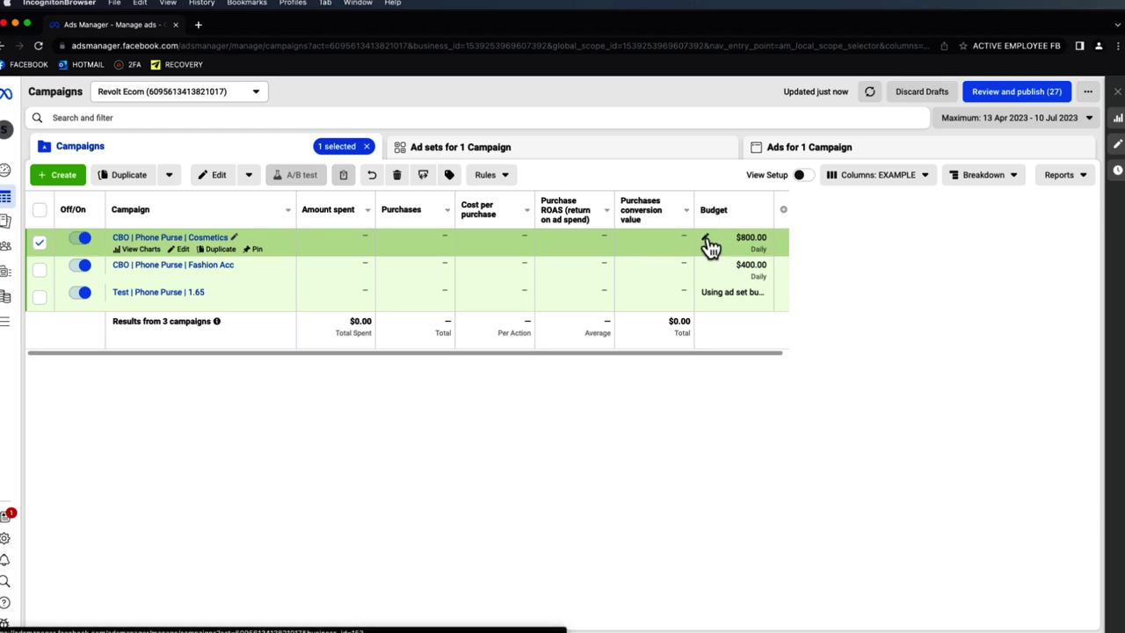
- Lower the Cosmetics daily budget from $800 to $400
left_click(707, 238)
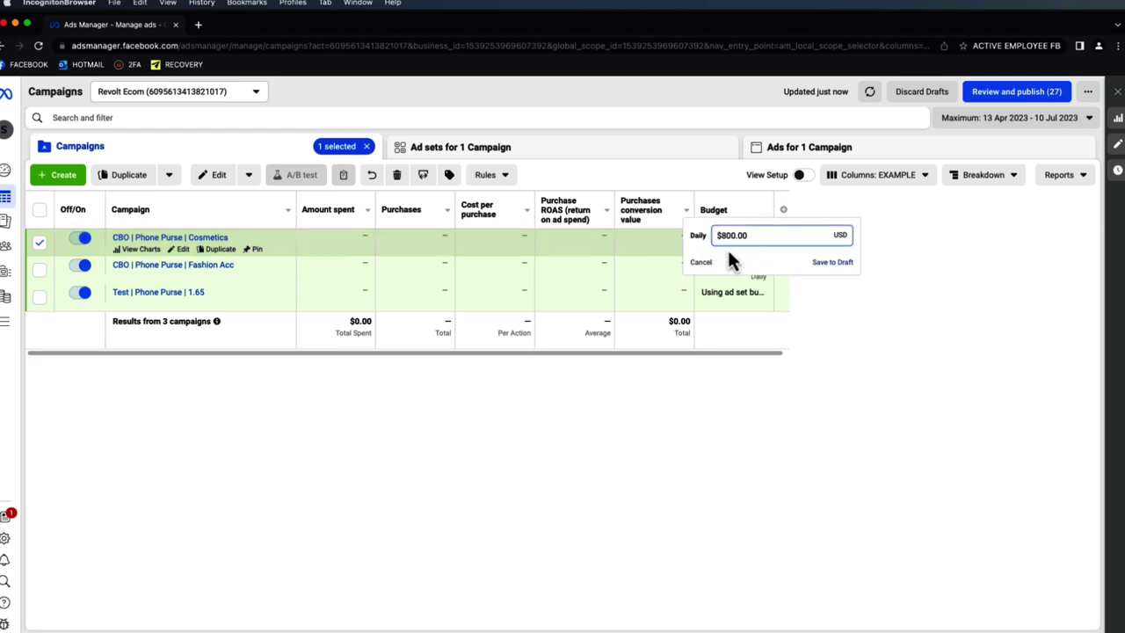
left_click(704, 265)
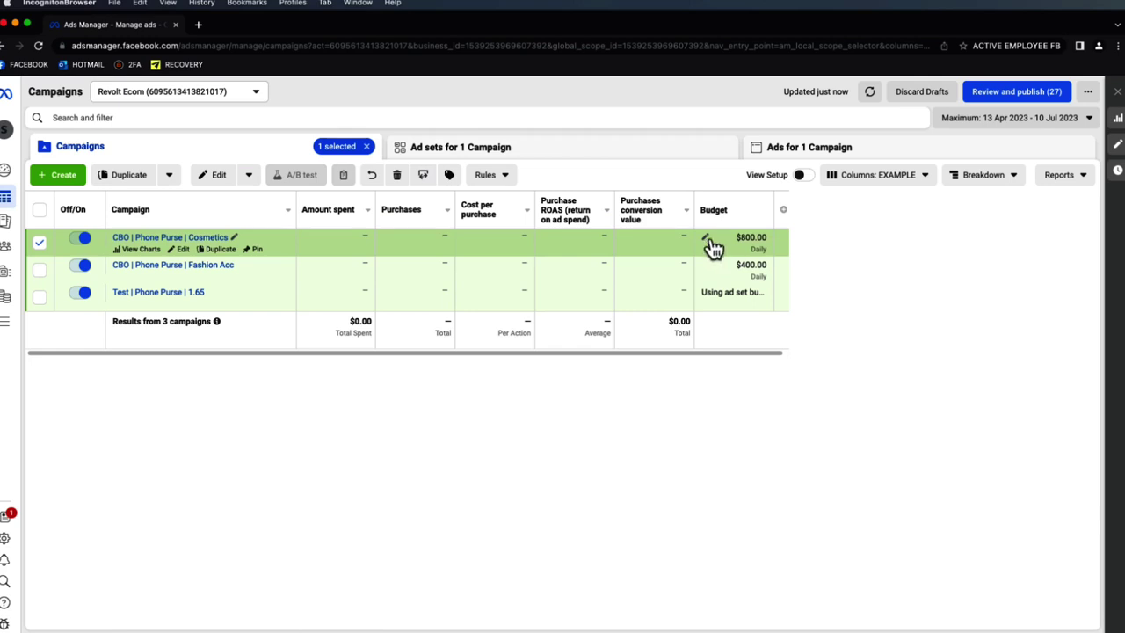
left_click(707, 244)
left_click_drag(761, 235, 719, 234)
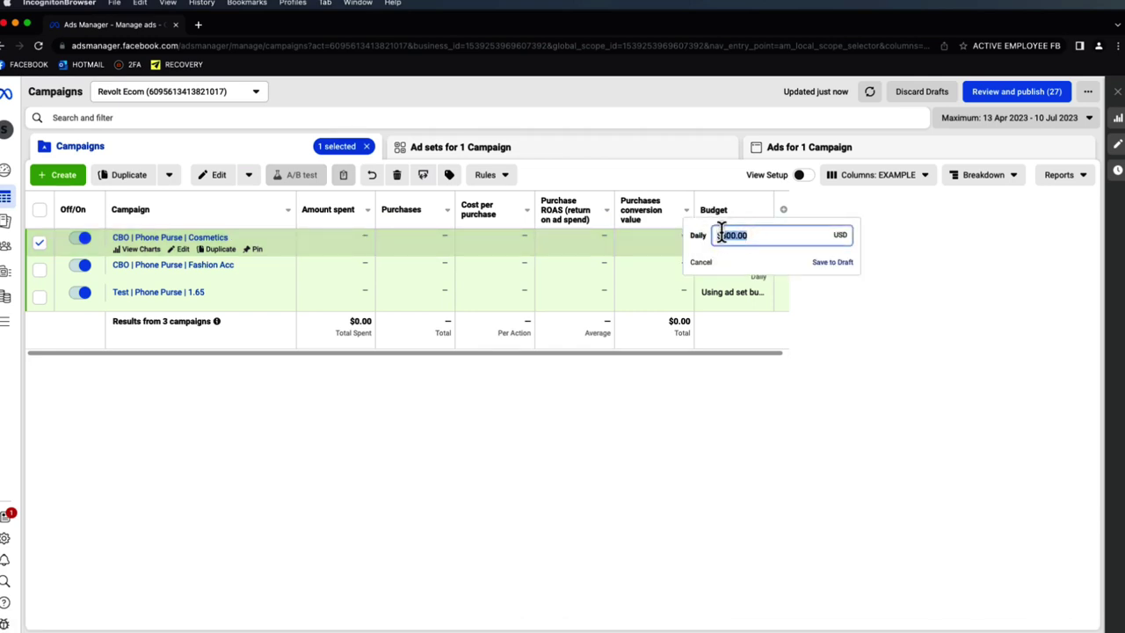
type("$400")
left_click(831, 262)
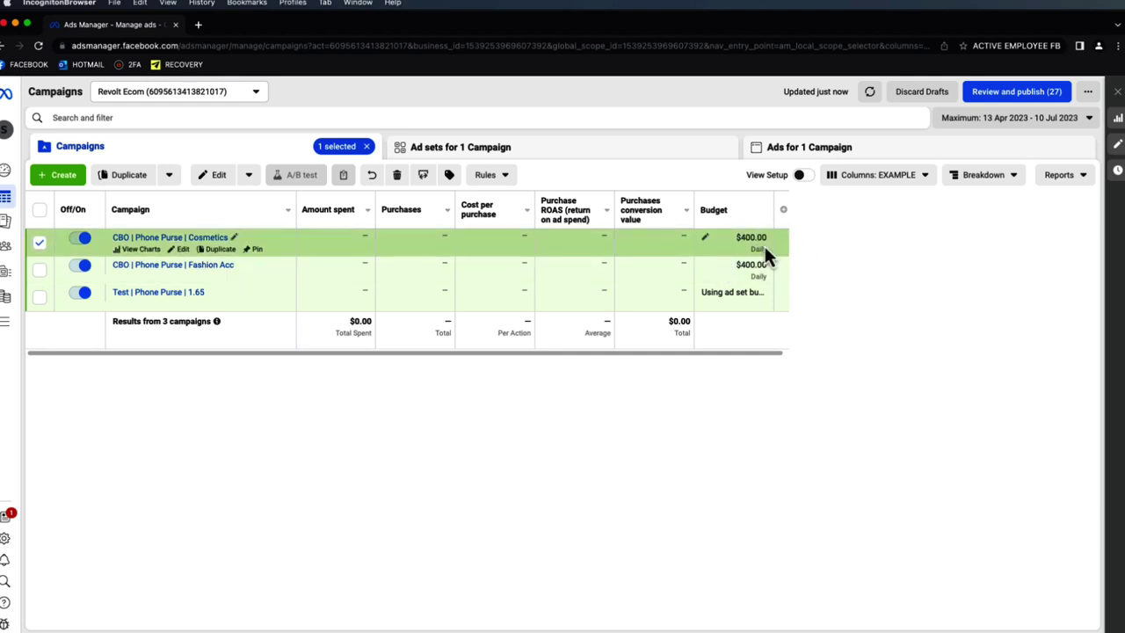
- Lower the Cosmetics daily budget from $400 to $200
left_click(704, 239)
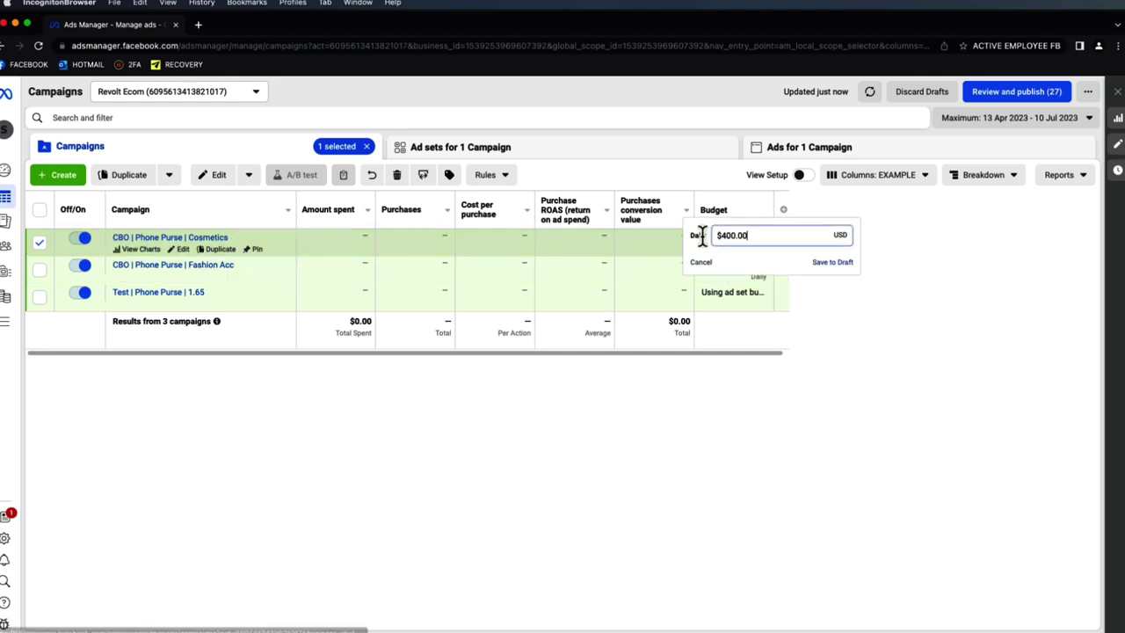
left_click_drag(746, 236, 719, 235)
type("200")
left_click(824, 262)
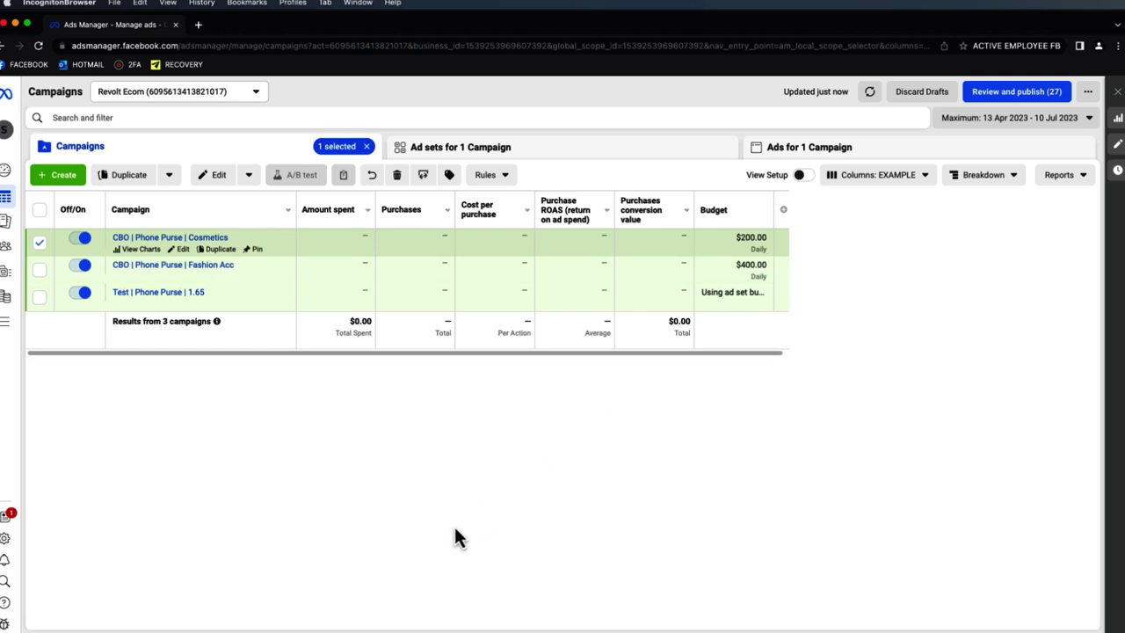
- Review the Test campaign's ad sets and confirm Cosmetics stays at $200 daily
left_click(149, 296)
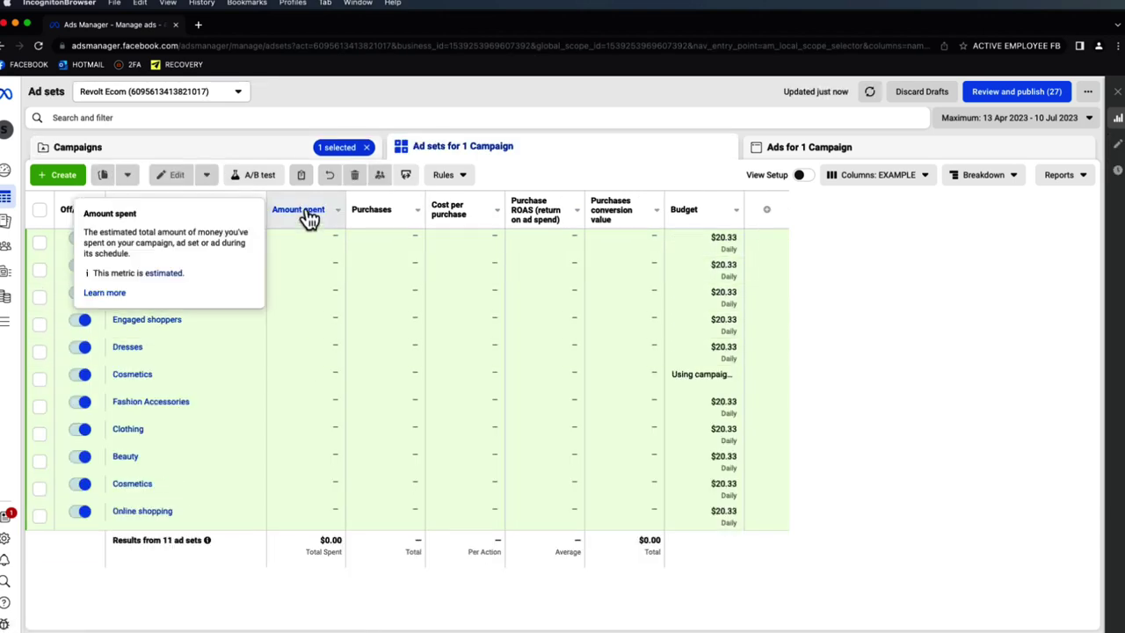
left_click(303, 157)
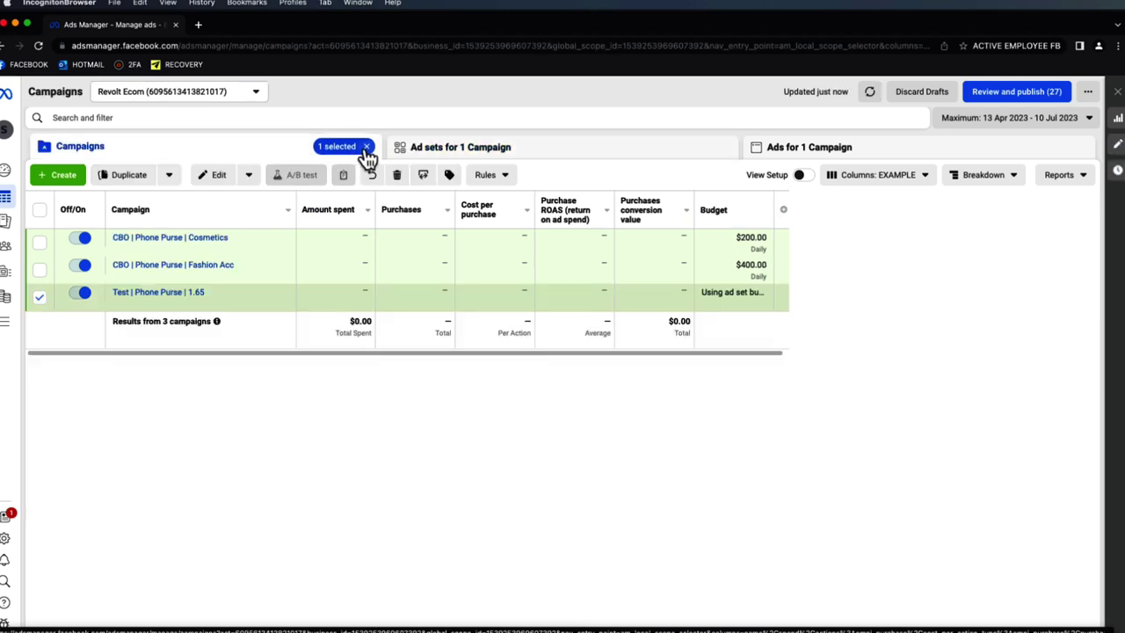
left_click(367, 149)
mouse_move(183, 257)
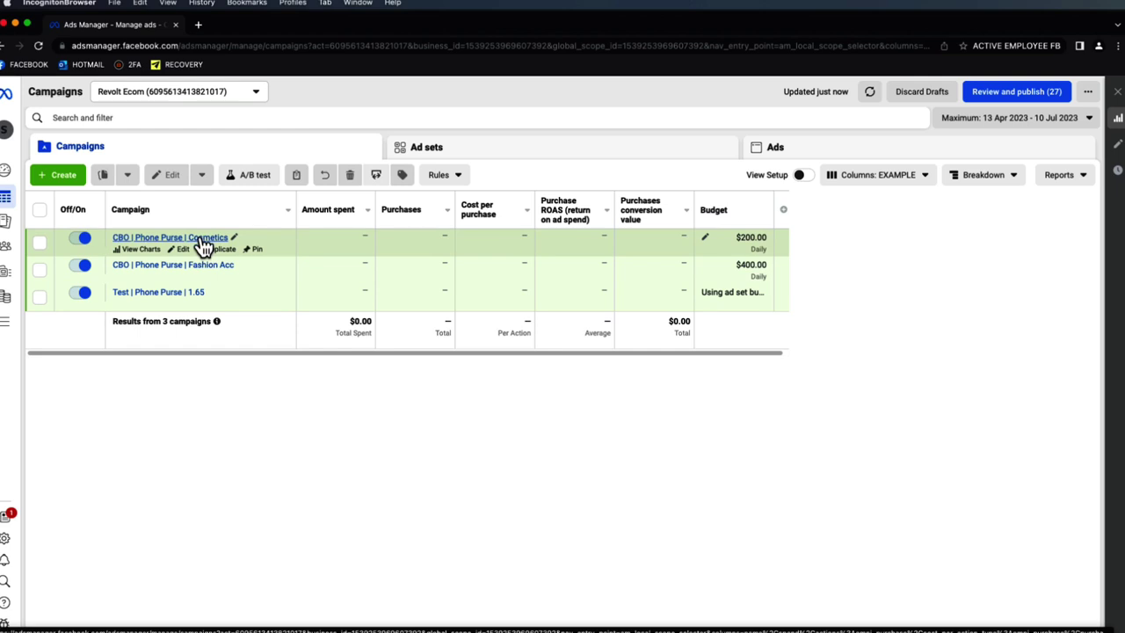
mouse_move(188, 302)
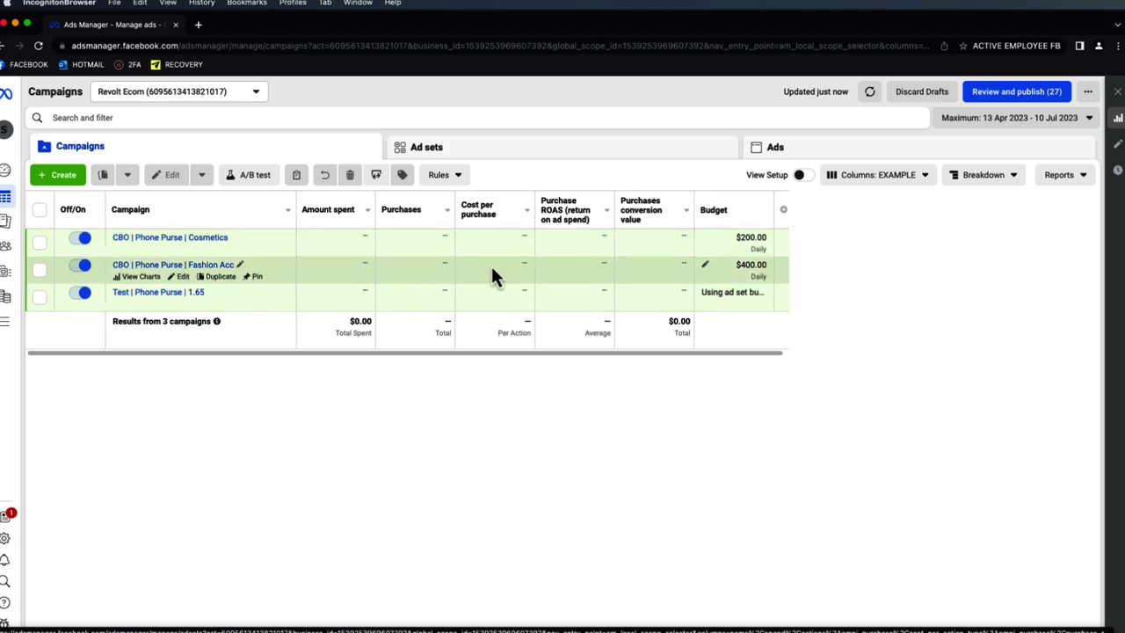
left_click(707, 241)
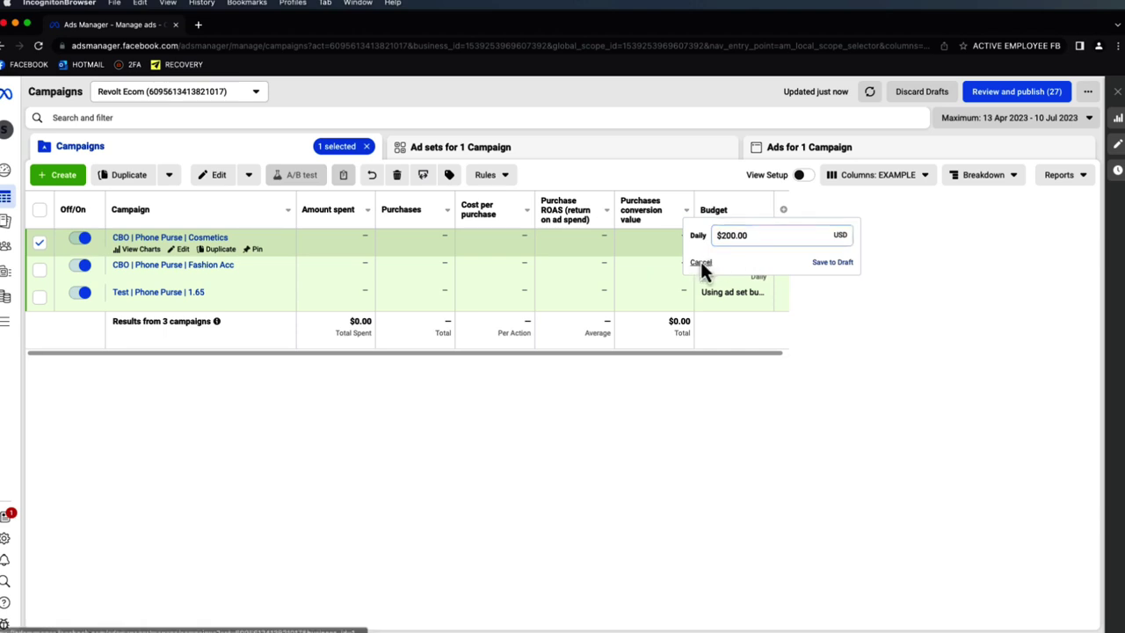
left_click(702, 264)
- Change Fashion Acc's daily budget from $400 to $100, then to $200, and untick its row
left_click(709, 269)
left_click_drag(746, 263, 720, 262)
type("100")
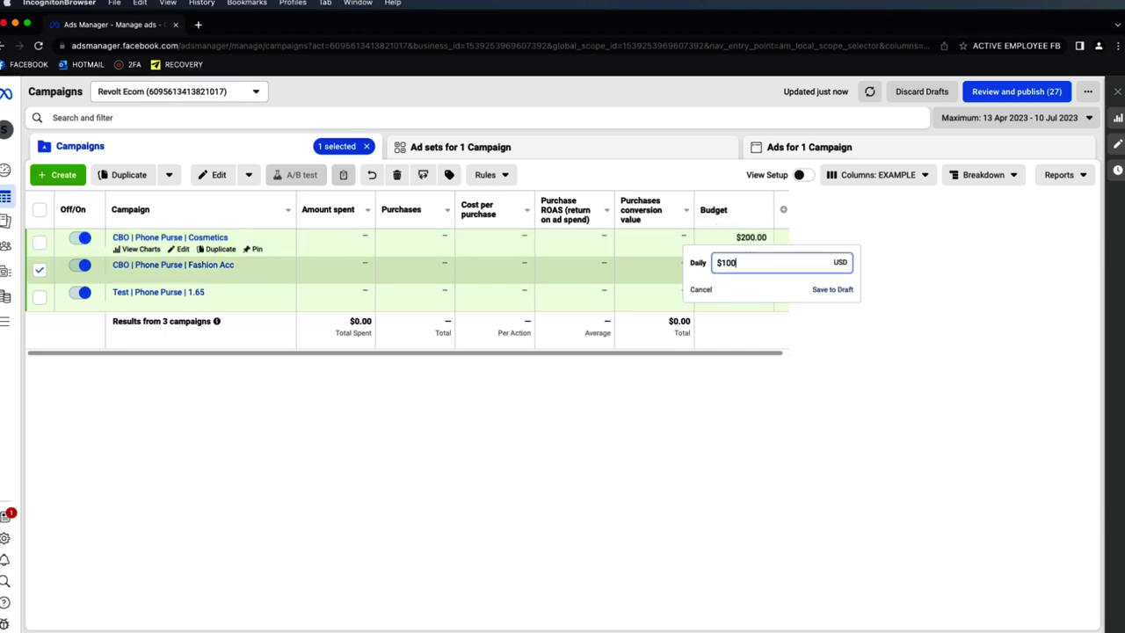
left_click(835, 291)
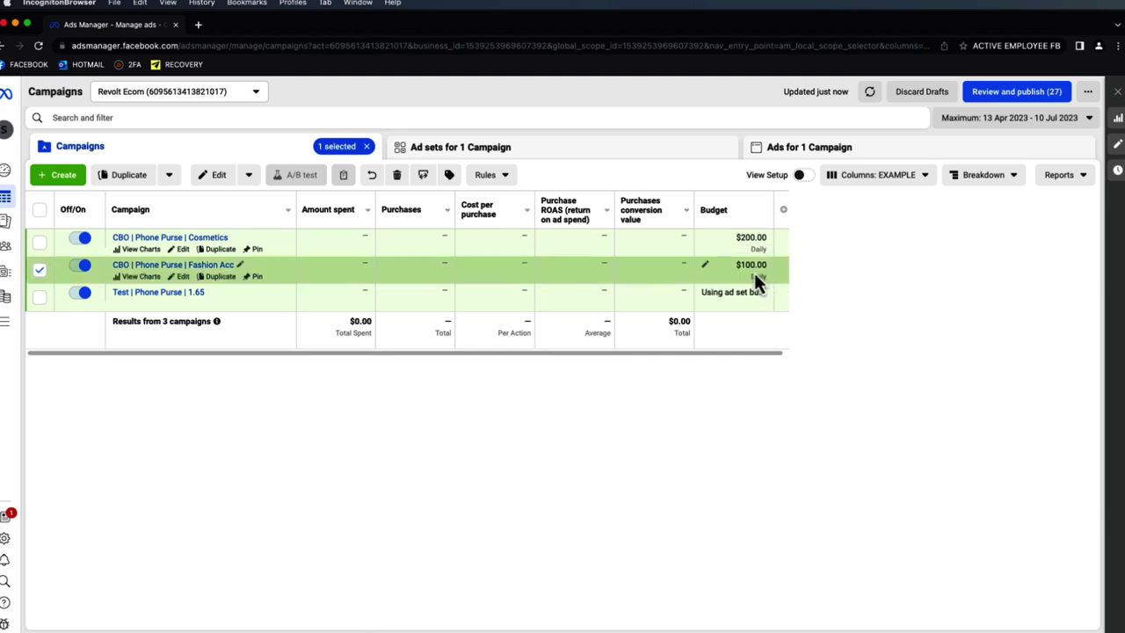
left_click(708, 264)
left_click_drag(747, 263, 724, 263)
type("200")
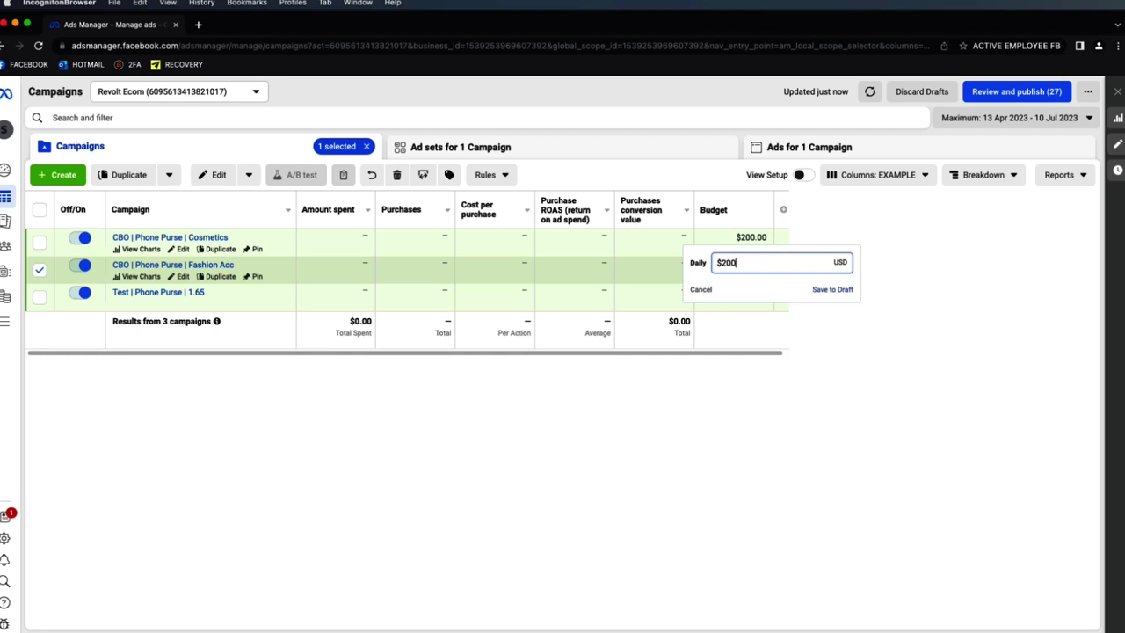
left_click(830, 291)
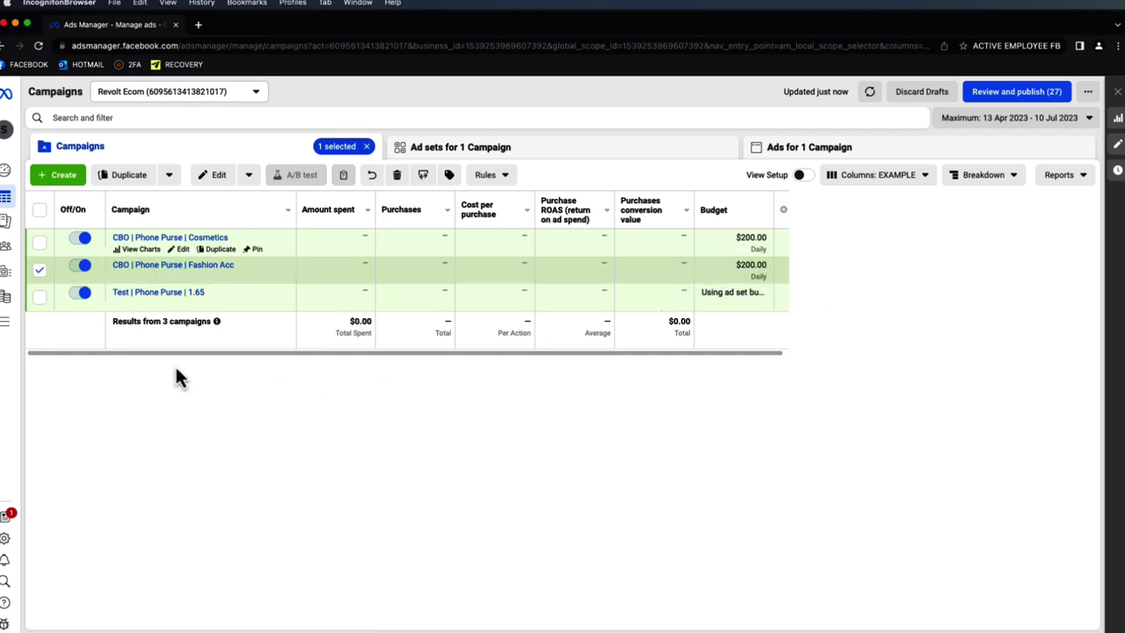
left_click(39, 269)
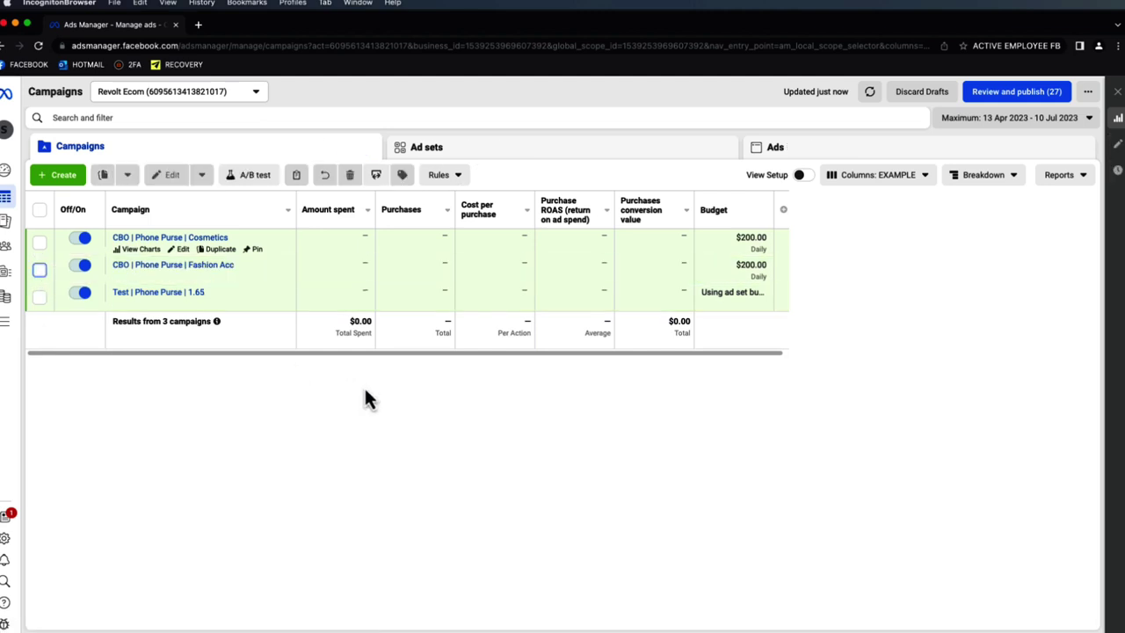
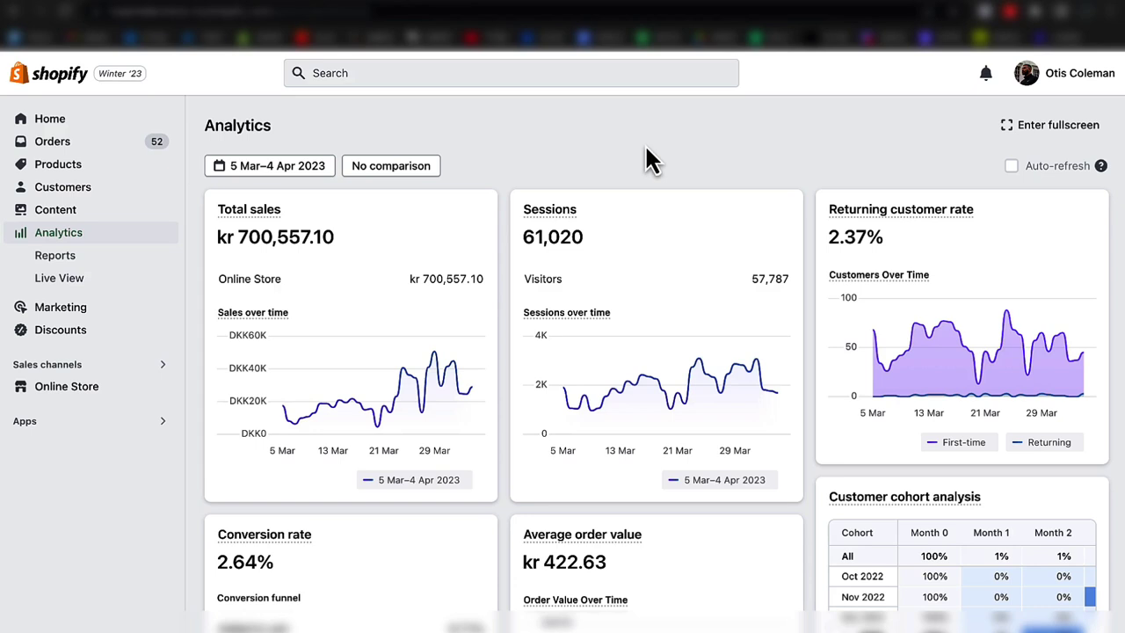
- Open and close the analytics date range picker twice, leaving the range unchanged
left_click(272, 182)
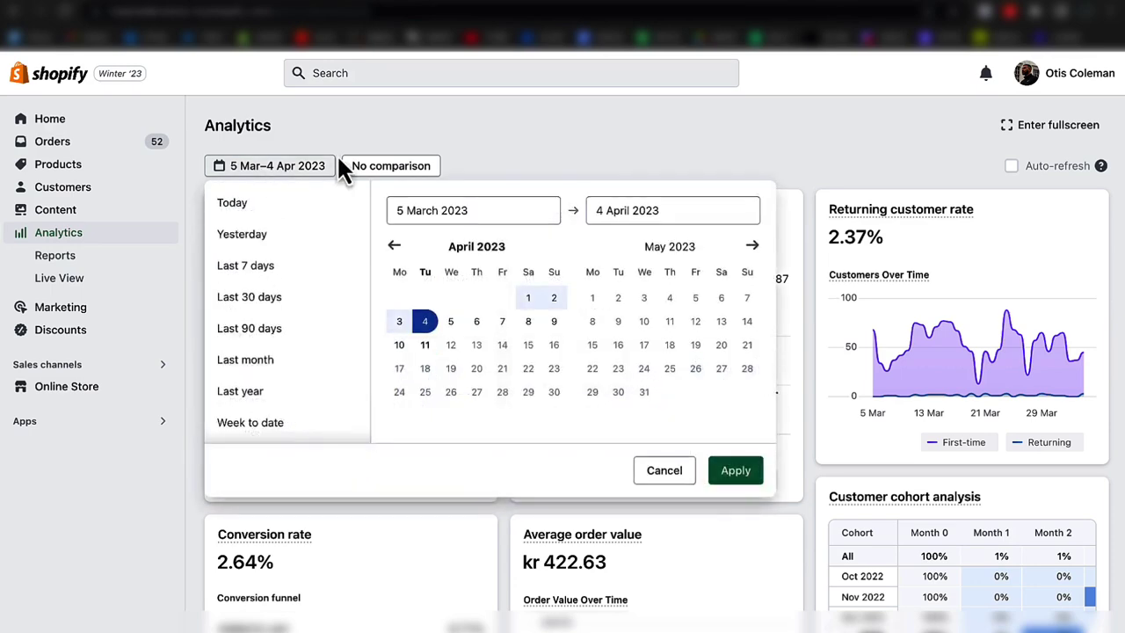
left_click(399, 148)
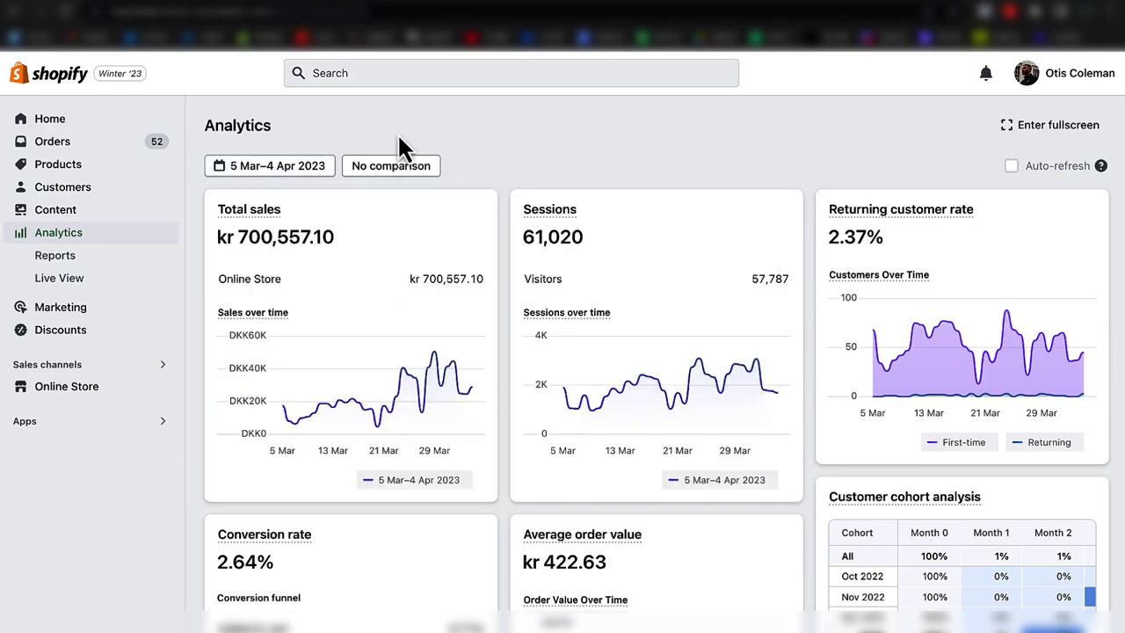
left_click(322, 175)
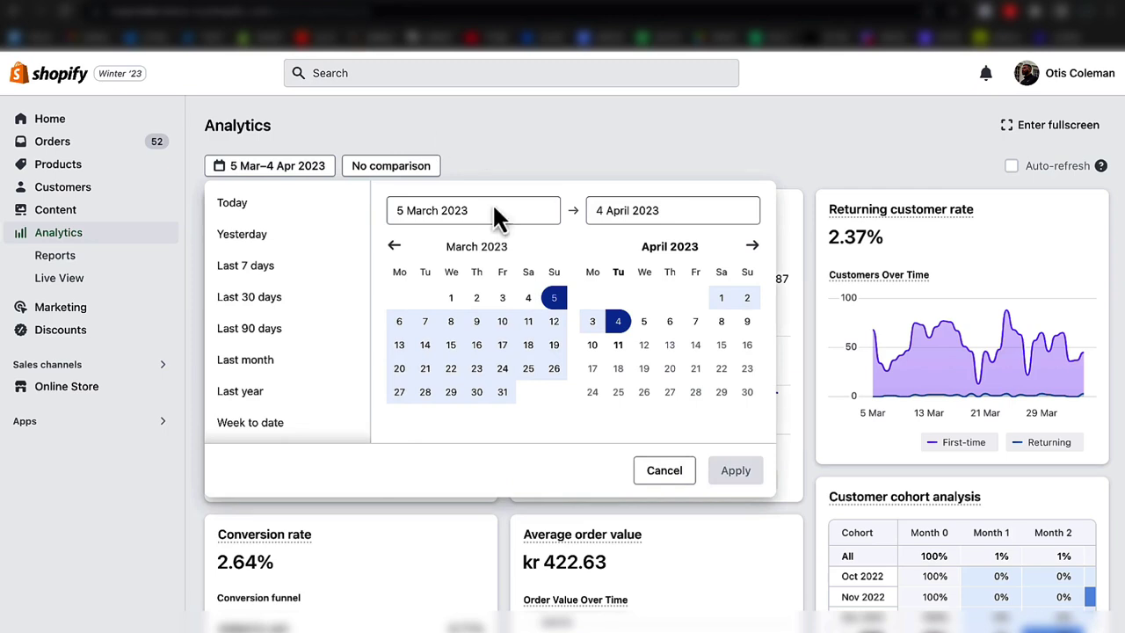
left_click(573, 155)
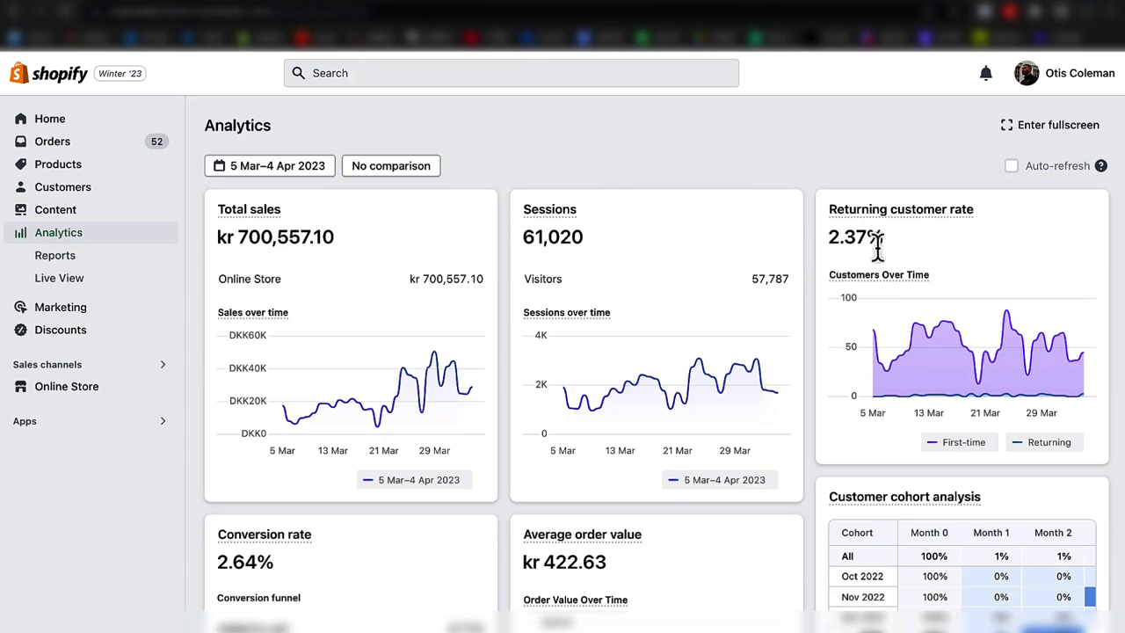
- Scroll through the Shopify Analytics dashboard and reload it
scroll(783, 359, "down", 2)
scroll(783, 359, "down", 2)
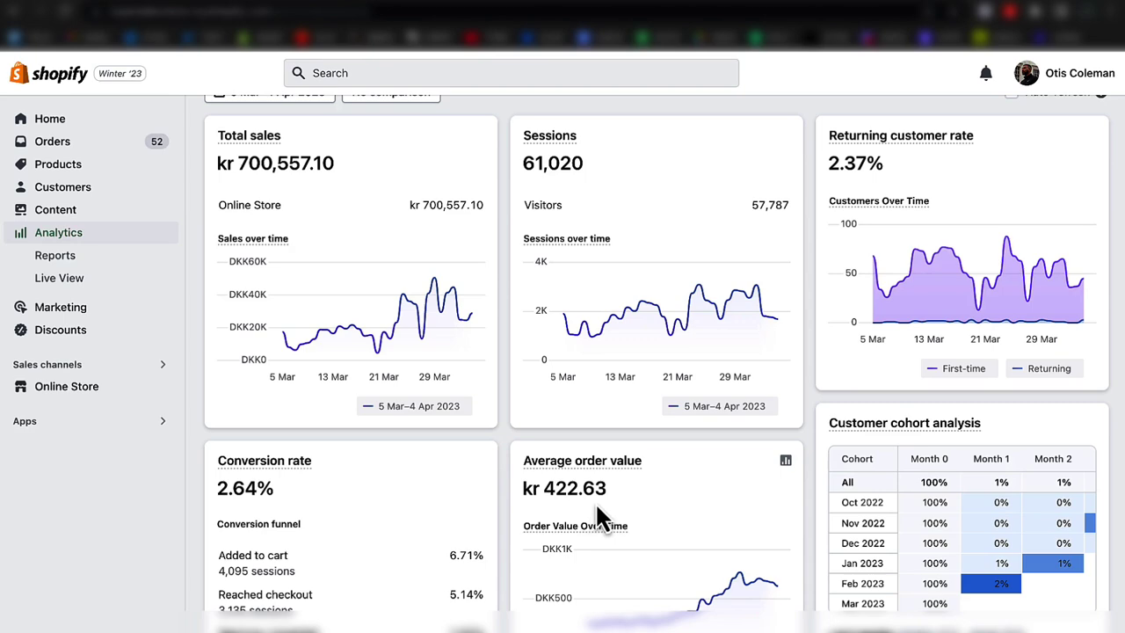
scroll(597, 509, "up", 3)
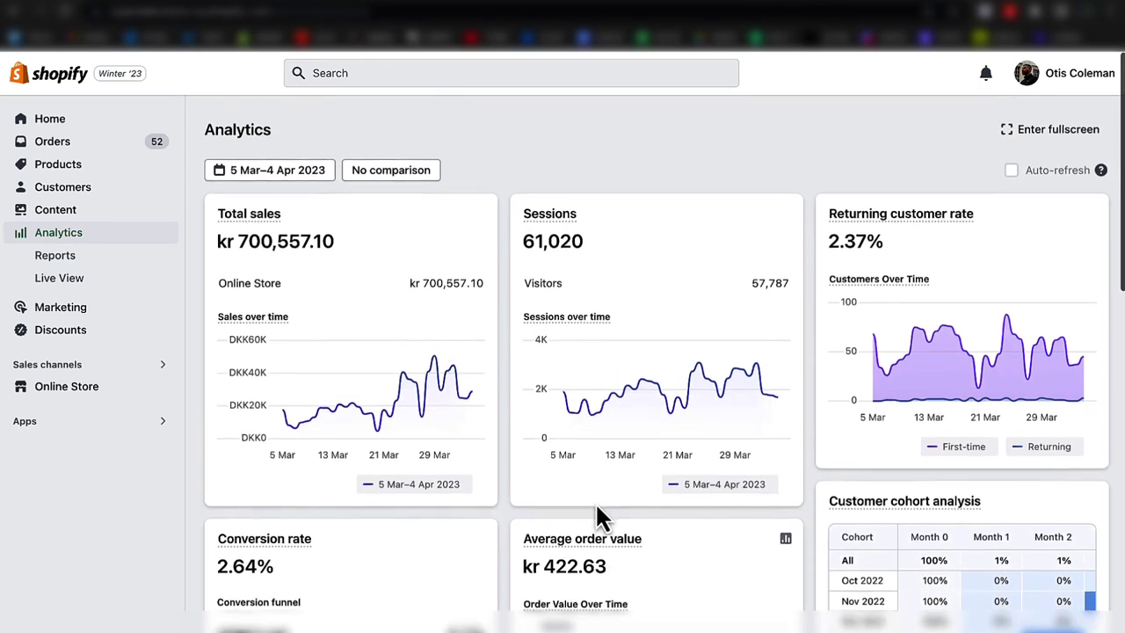
left_click(77, 12)
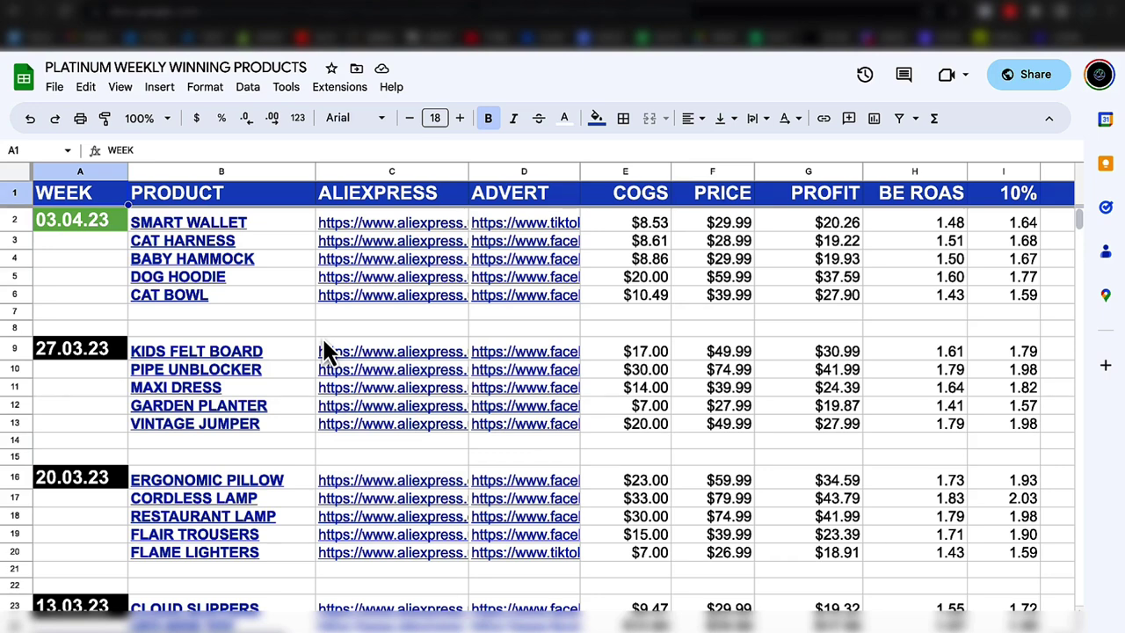
- Browse the weekly winning product blocks back to February, then return to the top
scroll(325, 349, "down", 5)
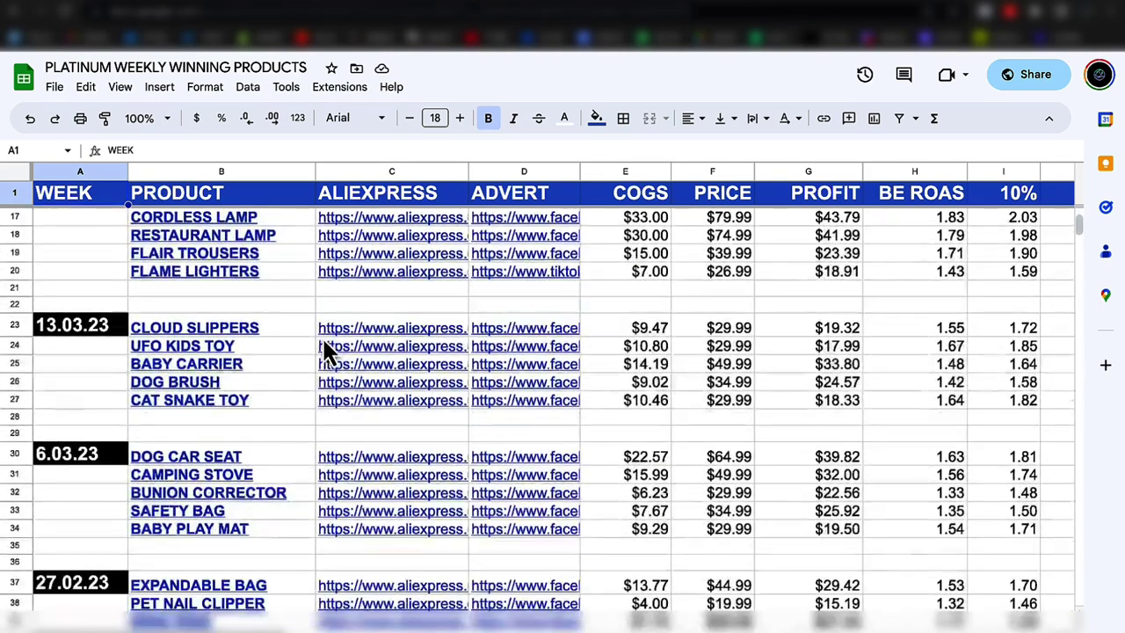
scroll(325, 350, "down", 4)
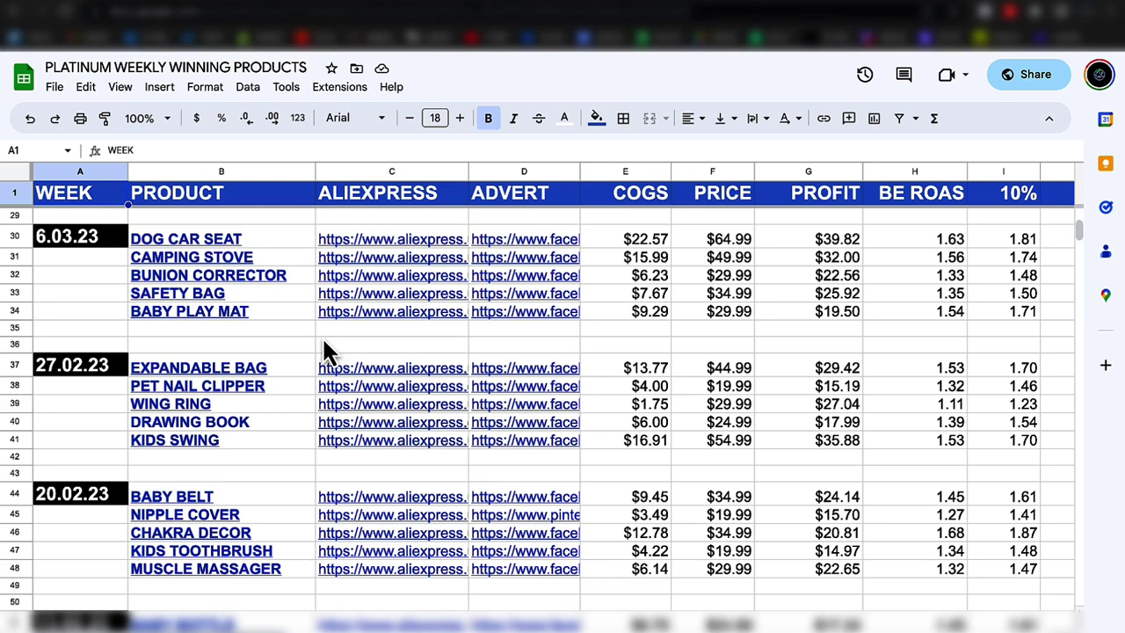
scroll(325, 350, "up", 10)
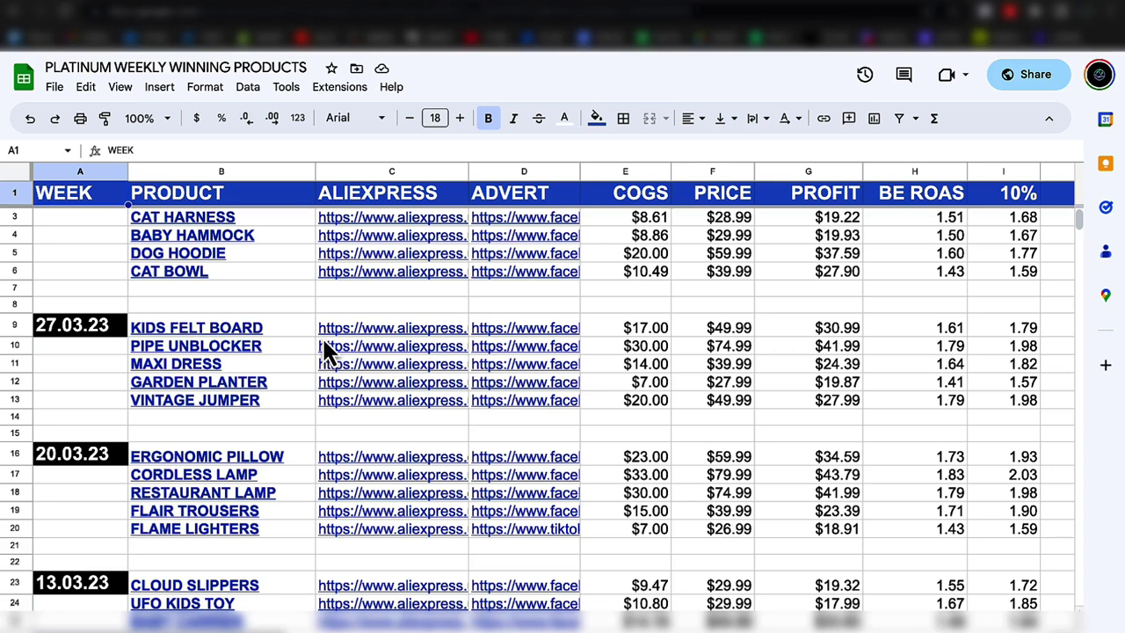
scroll(325, 349, "up", 1)
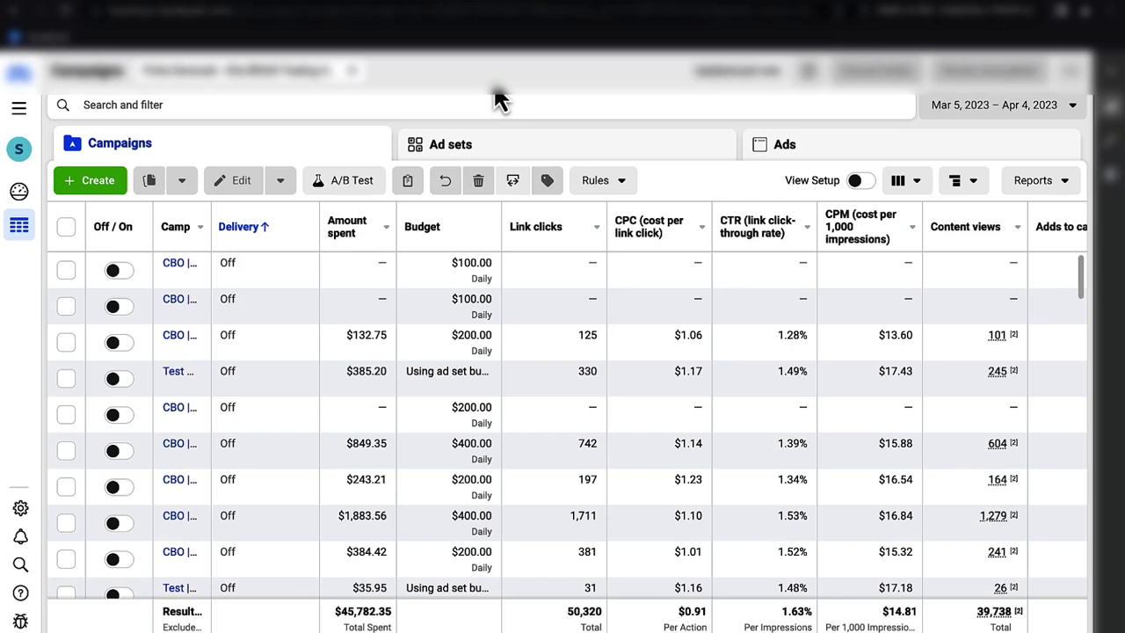
- Sort the Mar 5–Apr 4 campaigns by Amount spent, highest first, led by $7,134.44
scroll(339, 599, "down", 2)
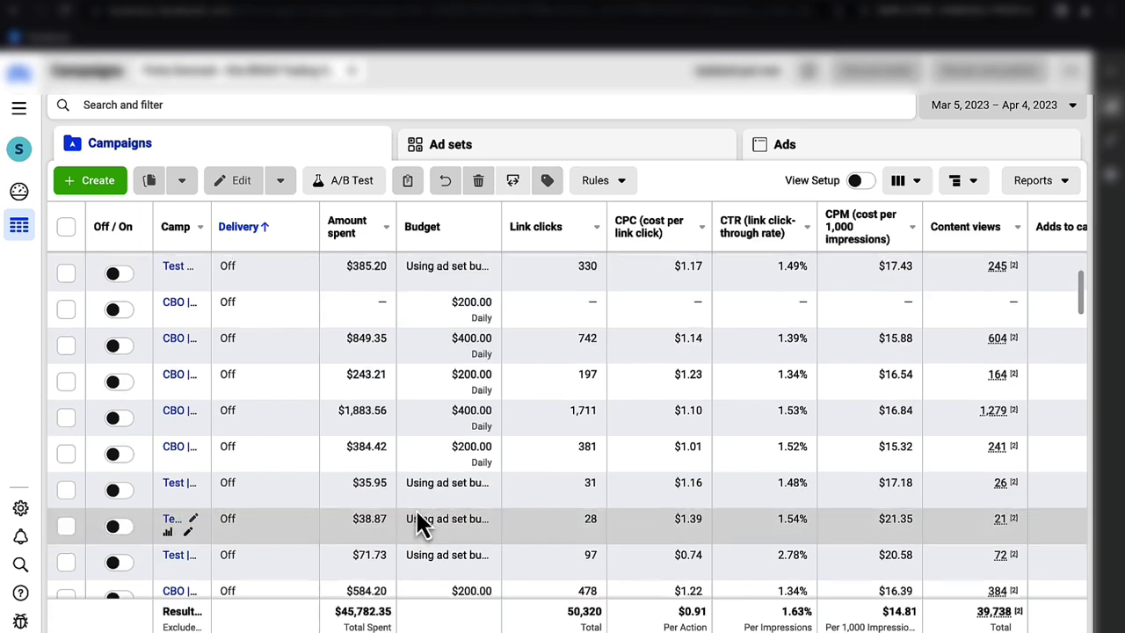
scroll(415, 508, "up", 2)
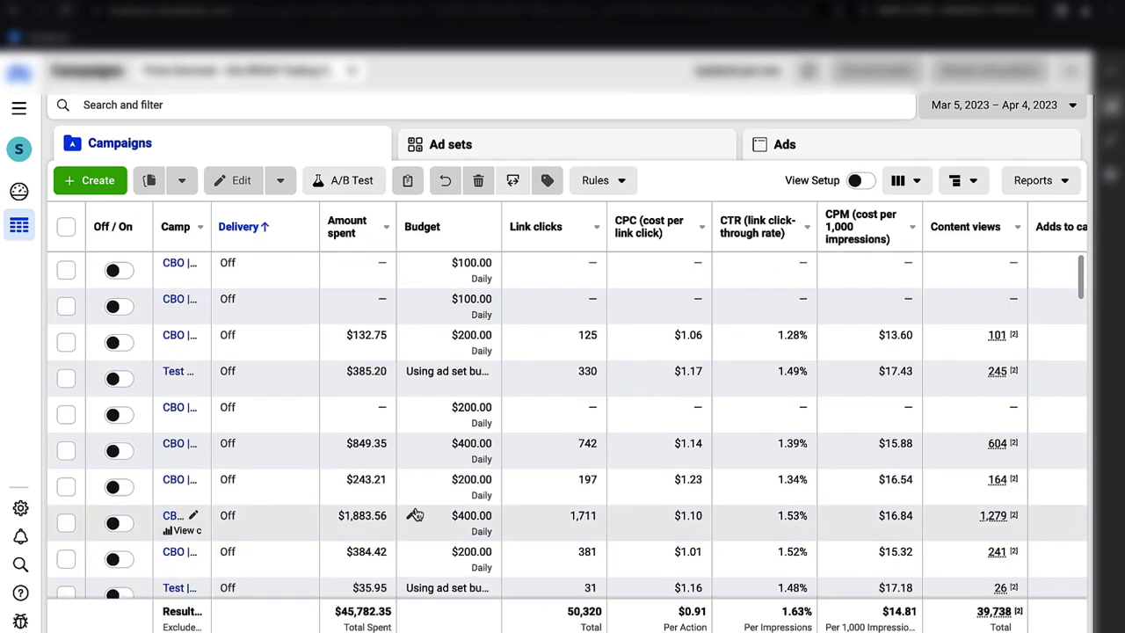
left_click(369, 235)
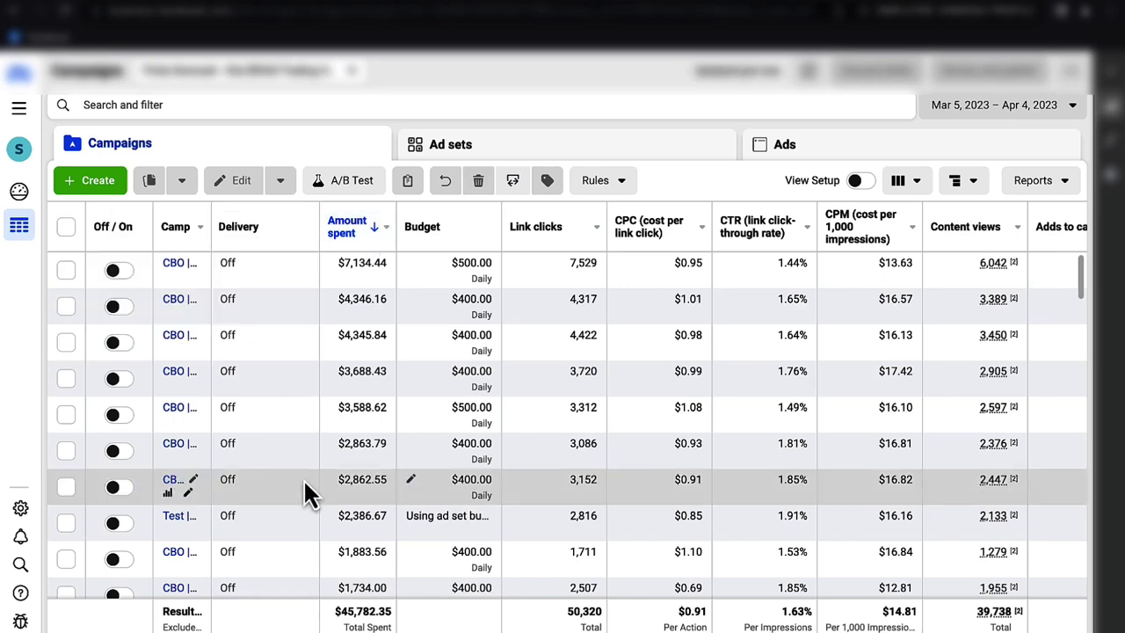
scroll(304, 492, "down", 2)
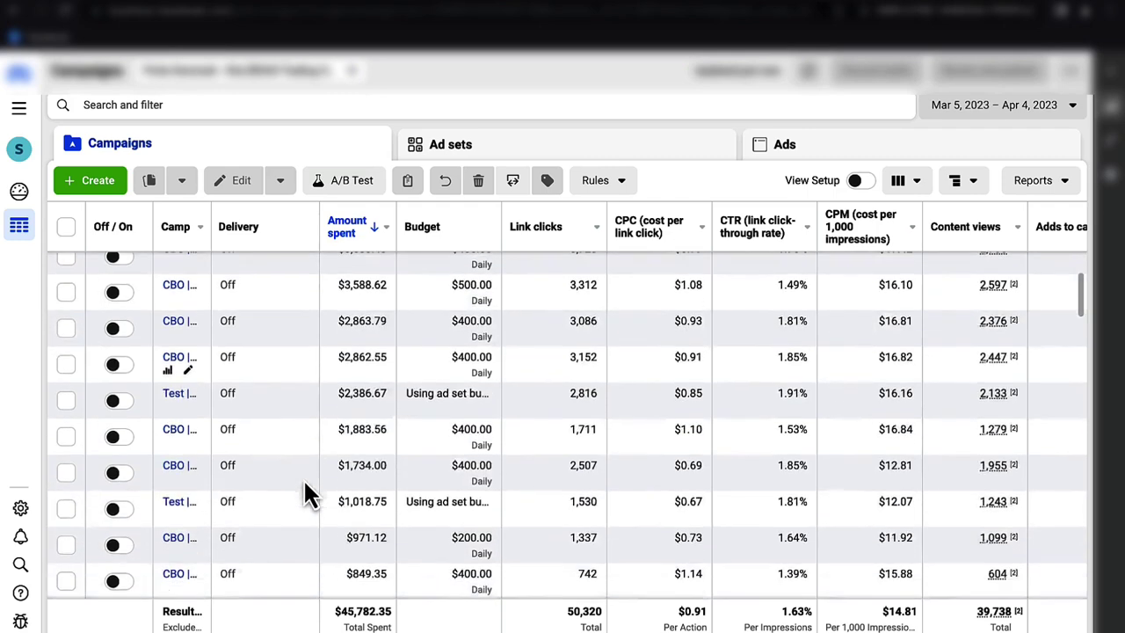
- Select the Test campaigns spending $2,386.67, $1,018.75, $676.59, $577.51, $513.29, $437.70 and $385.20
left_click(67, 392)
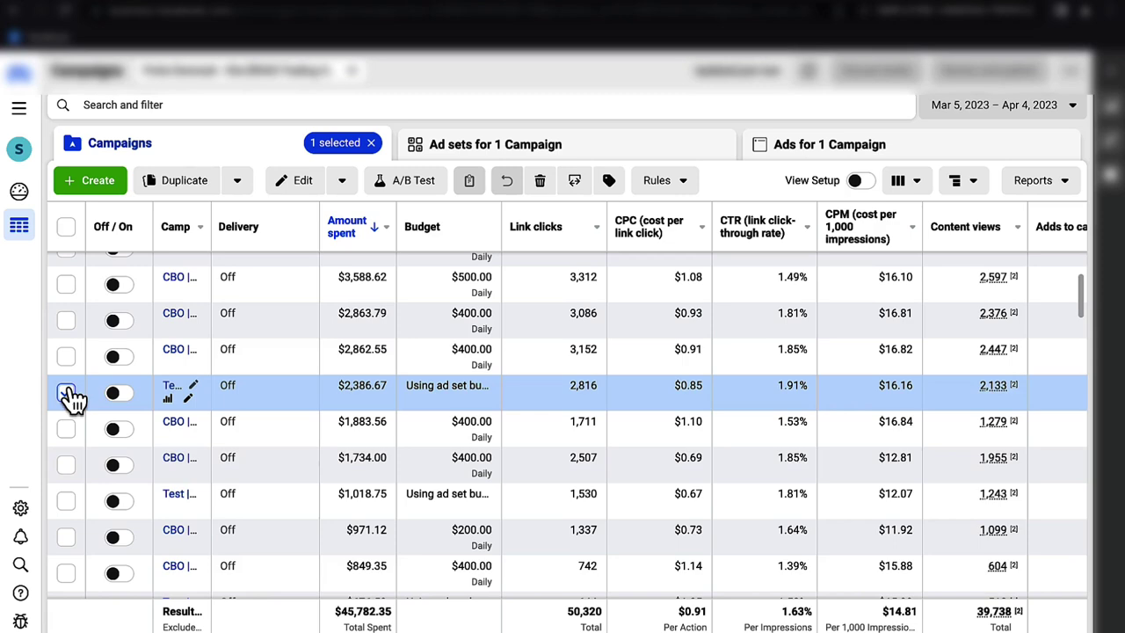
scroll(72, 398, "down", 1)
left_click(66, 436)
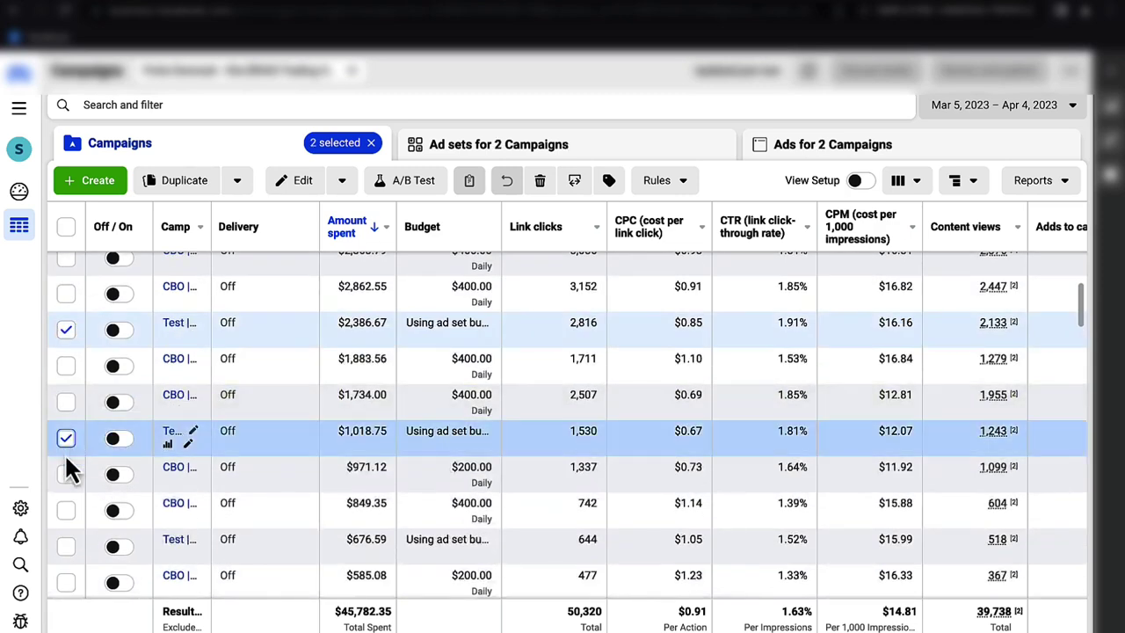
left_click(65, 545)
scroll(74, 587, "down", 2)
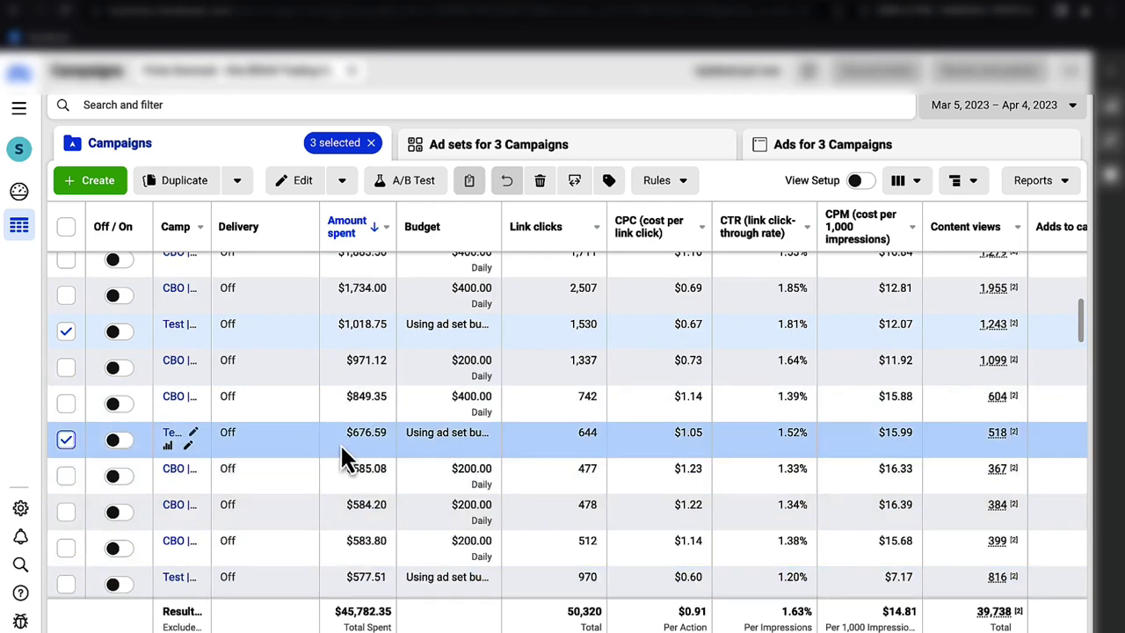
scroll(78, 457, "up", 2)
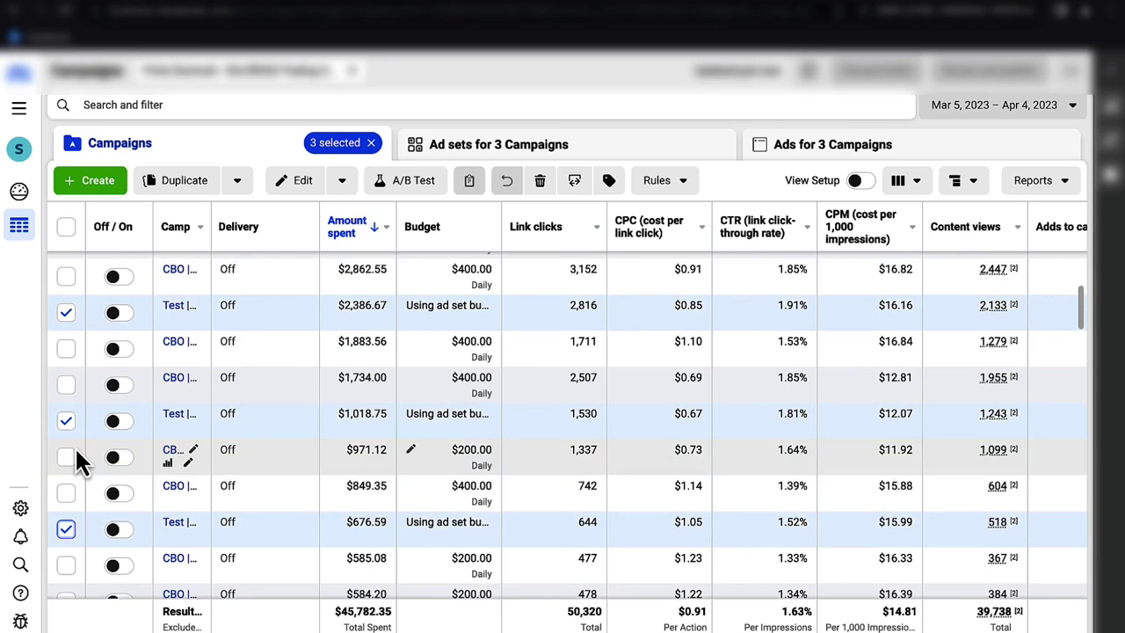
scroll(78, 462, "up", 3)
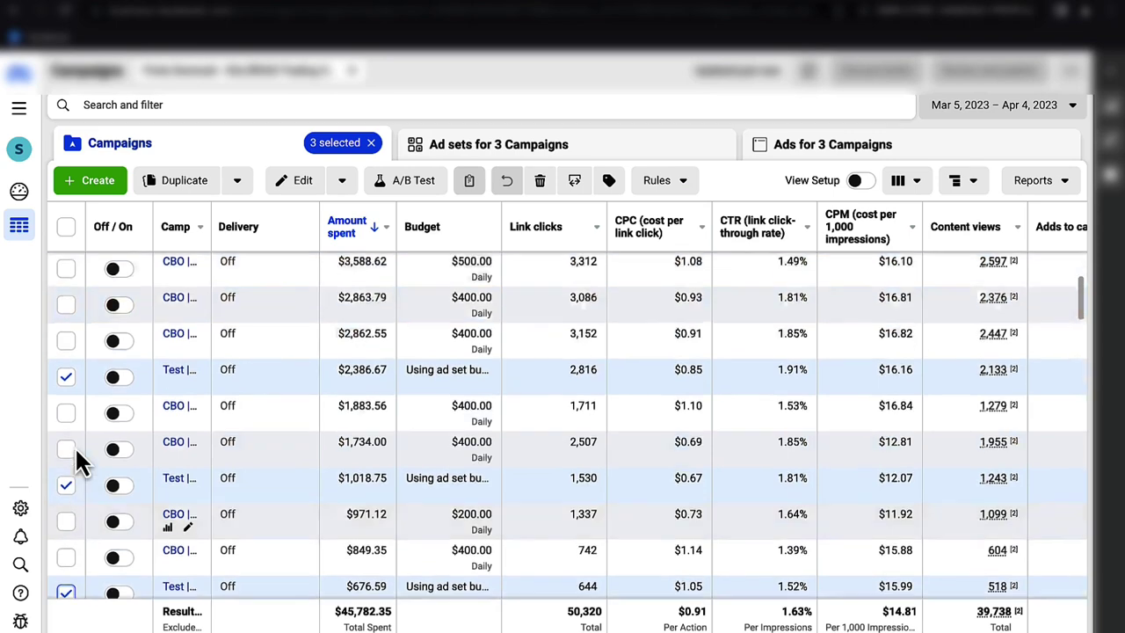
scroll(78, 461, "up", 1)
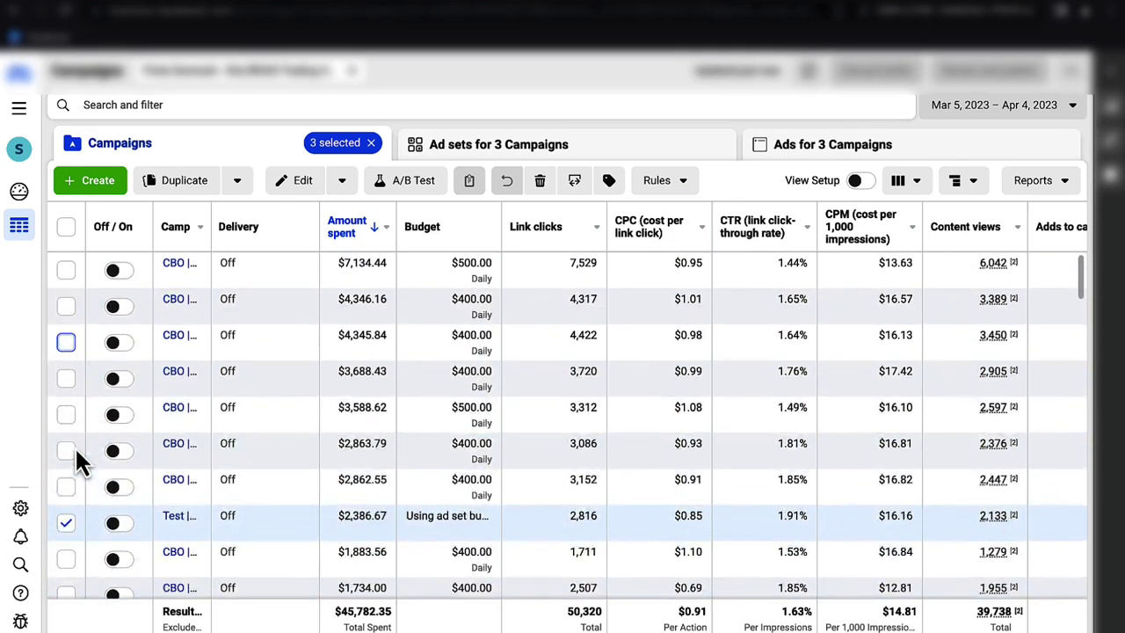
scroll(74, 457, "down", 5)
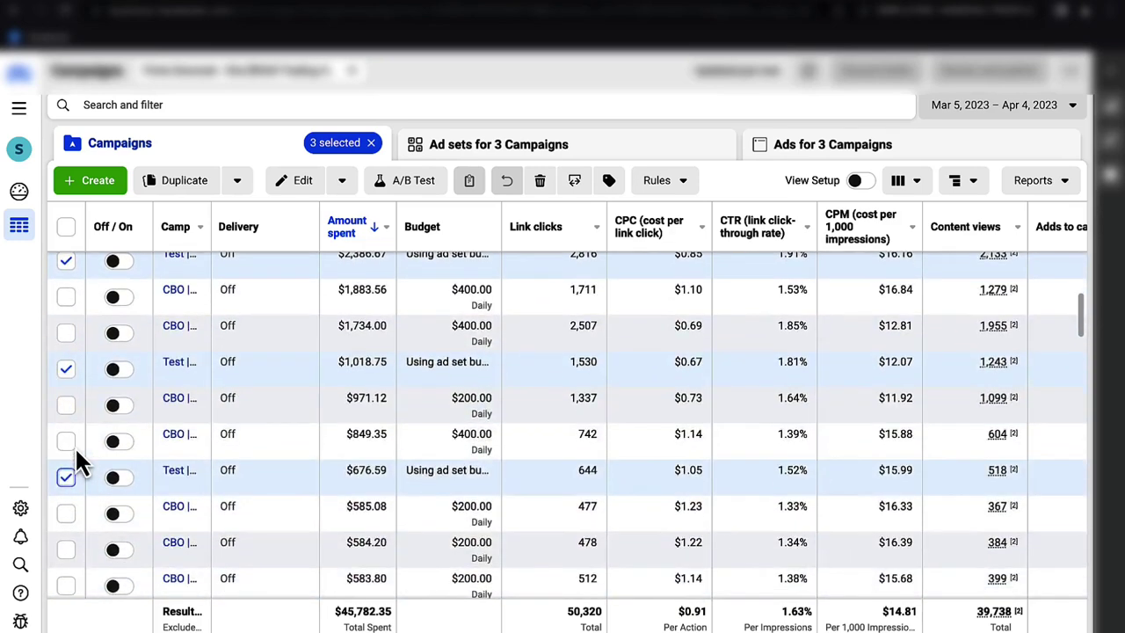
scroll(75, 456, "down", 5)
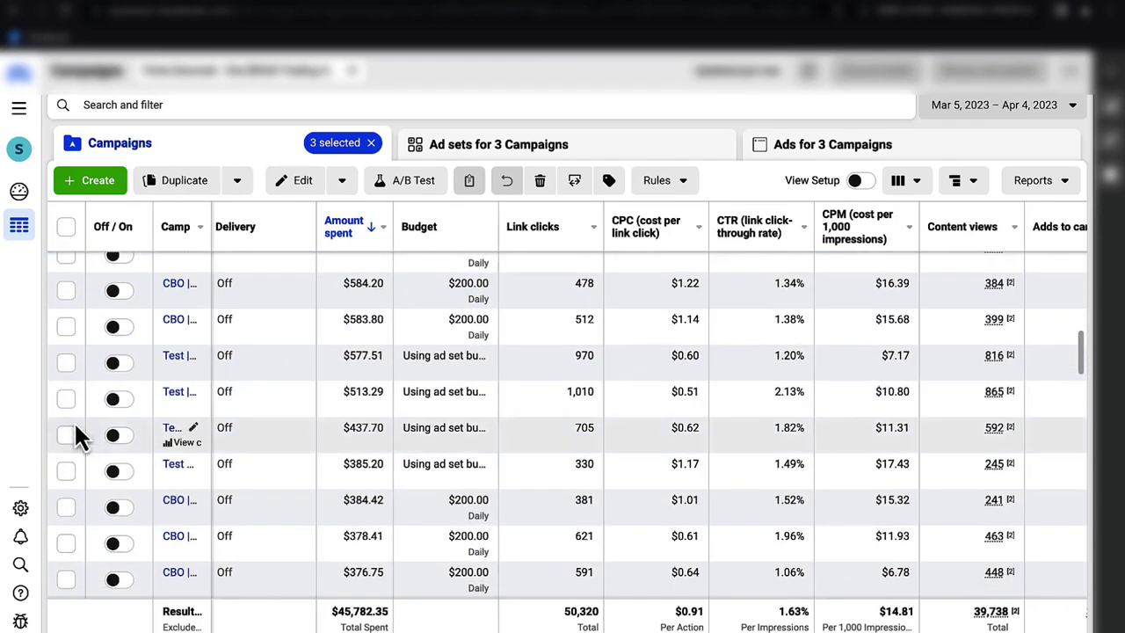
left_click(68, 363)
left_click(66, 398)
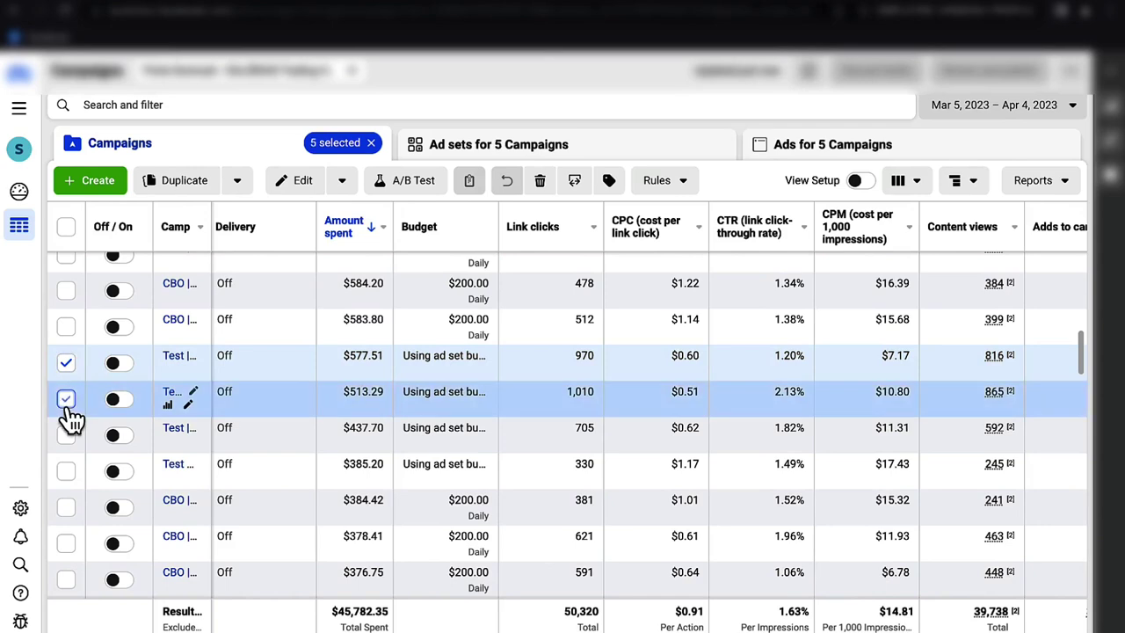
left_click(66, 435)
left_click(66, 471)
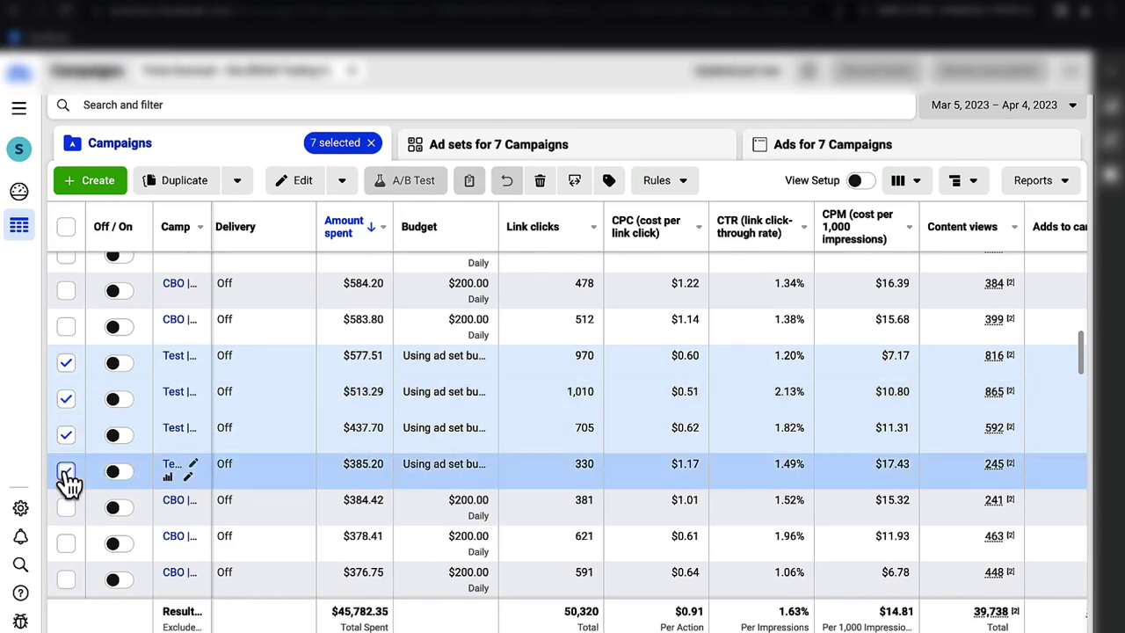
- Select the Test campaigns spending $293.73, $268.33, $214.99, $200.53, $197.57, $197.10, $192.65 and $101.79
scroll(63, 470, "down", 4)
left_click(66, 430)
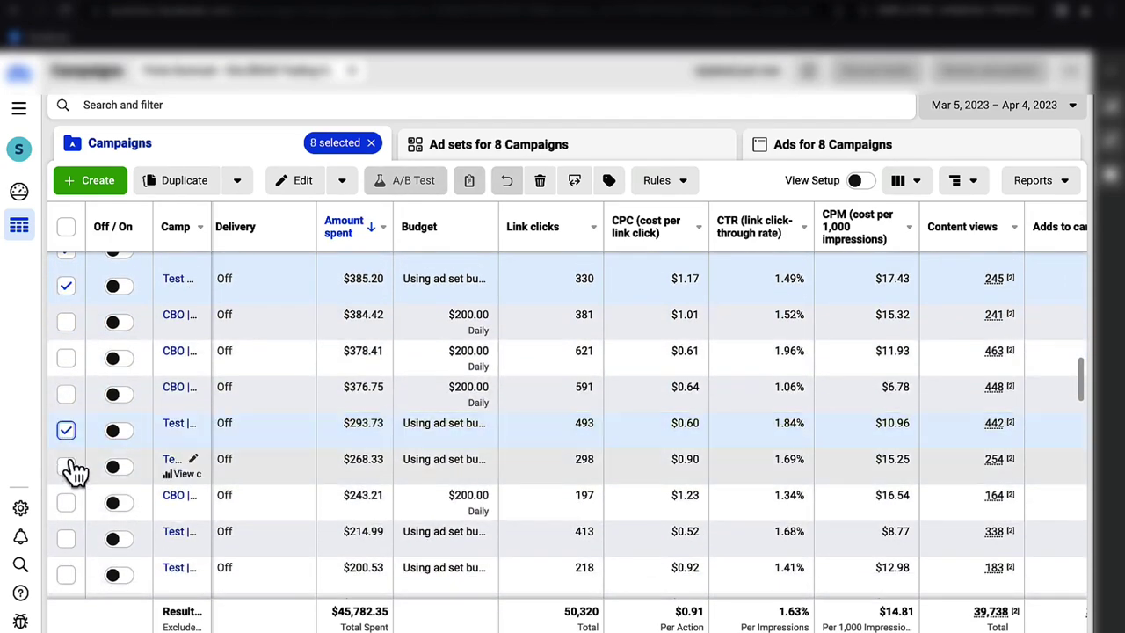
left_click(68, 467)
left_click(66, 539)
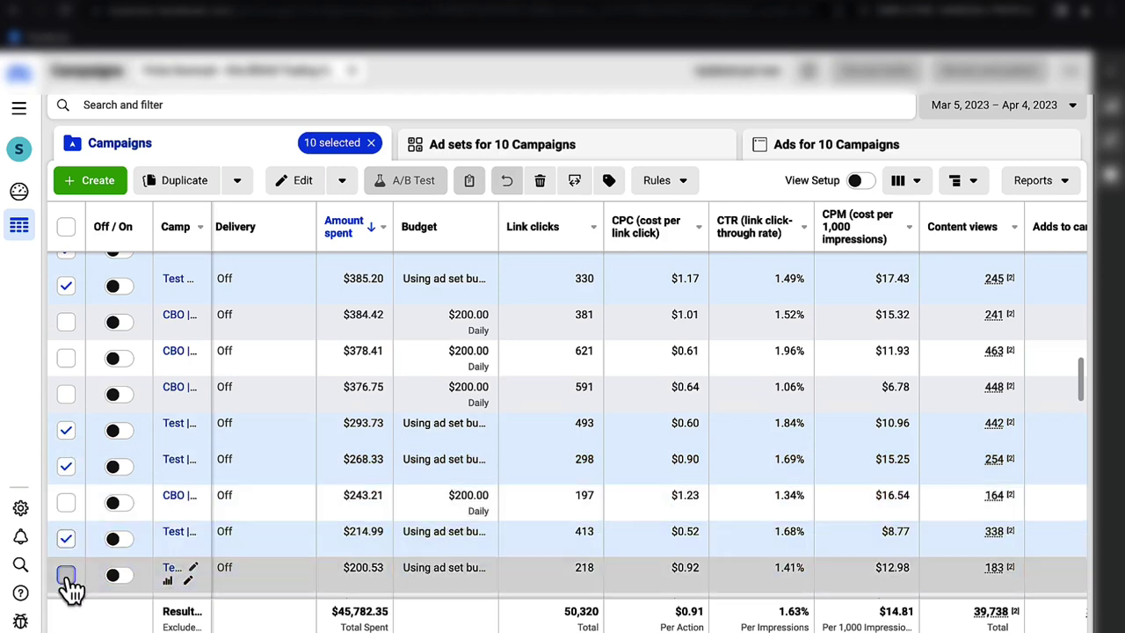
left_click(66, 575)
scroll(65, 576, "down", 5)
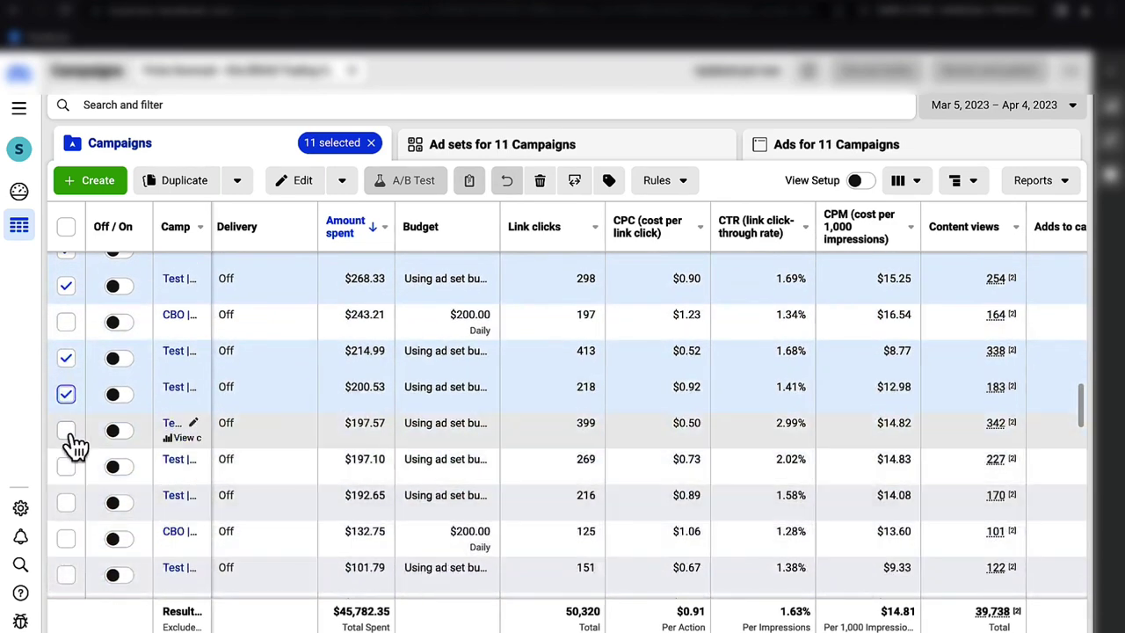
left_click(66, 431)
left_click(67, 467)
left_click(67, 501)
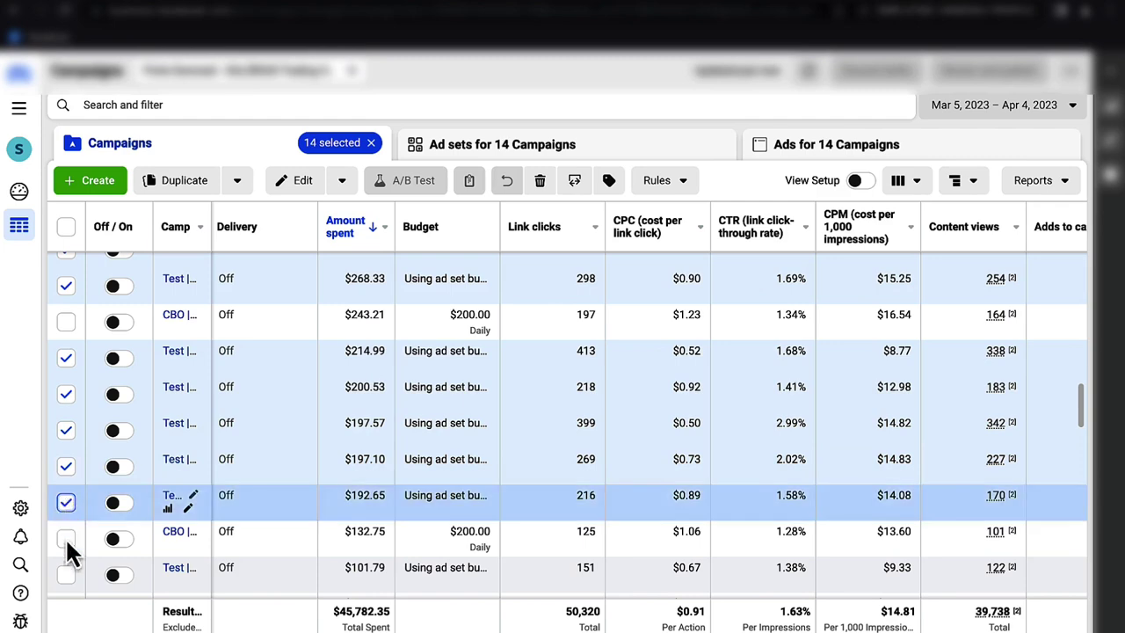
left_click(66, 575)
scroll(66, 571, "down", 5)
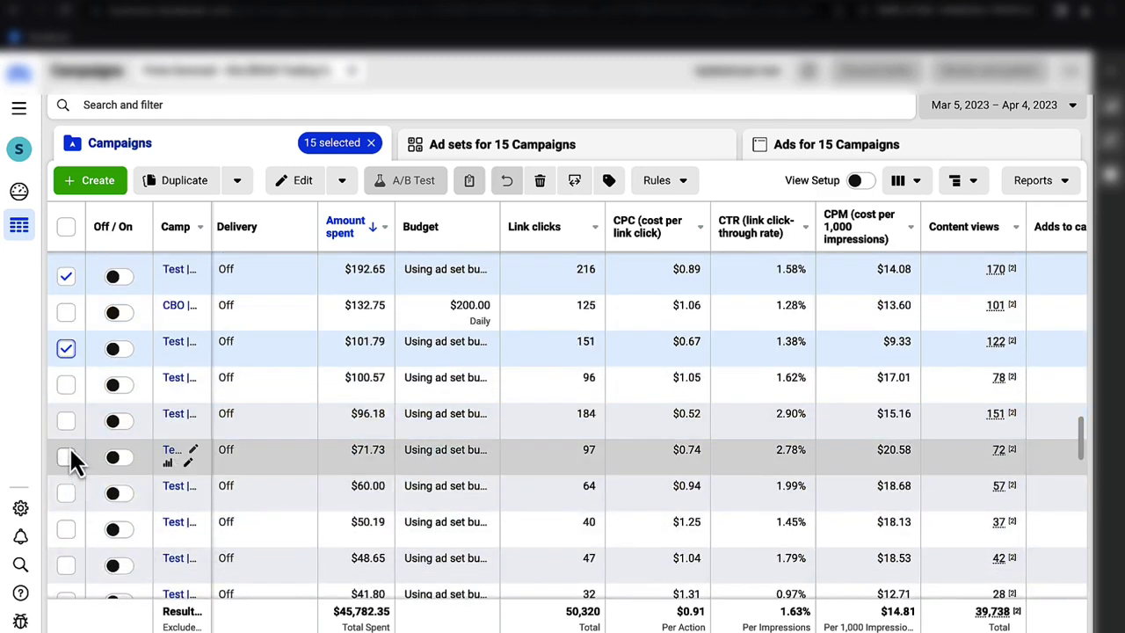
- Add the Test campaigns spending $100.57 down to $35.95 to the selection
left_click(67, 385)
left_click(67, 422)
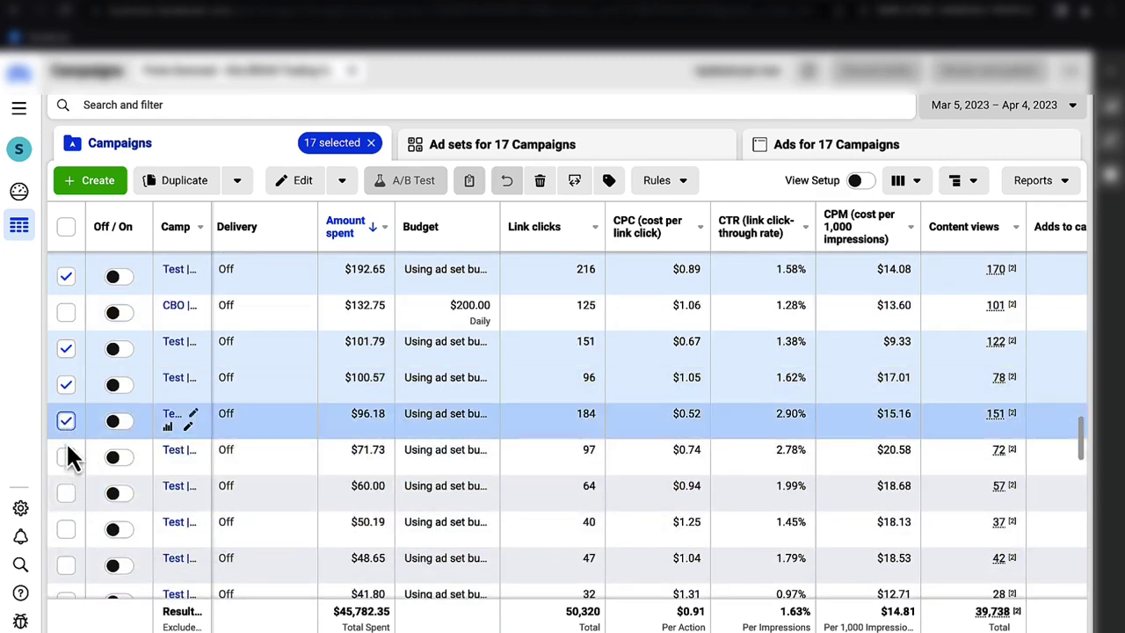
left_click(67, 458)
left_click(67, 493)
left_click(70, 530)
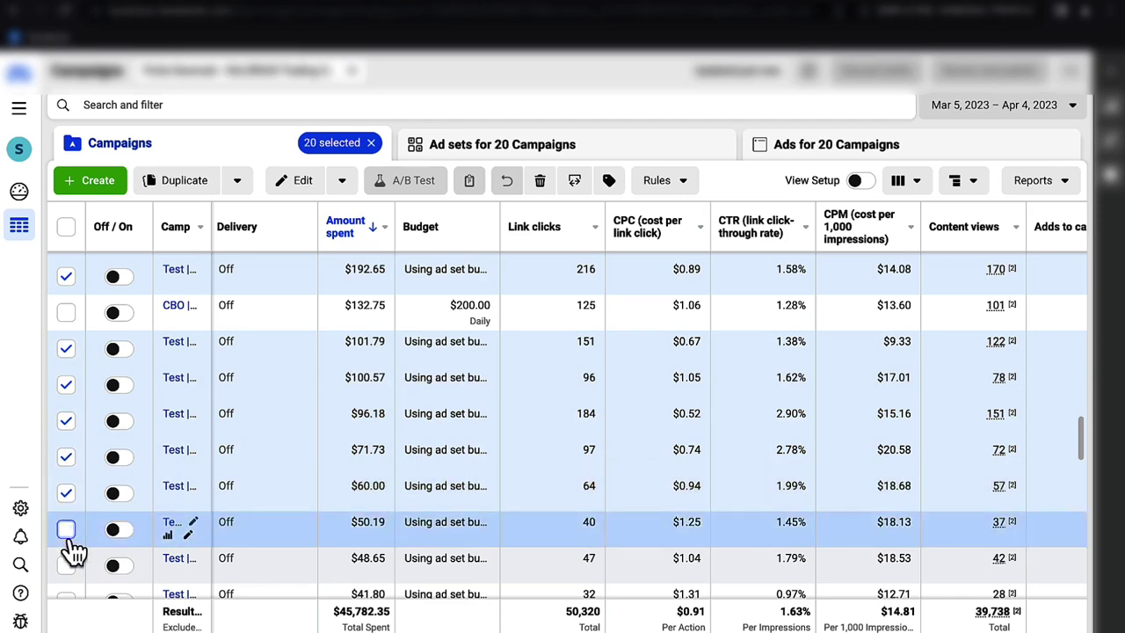
left_click(68, 565)
scroll(69, 566, "down", 2)
scroll(68, 567, "down", 1)
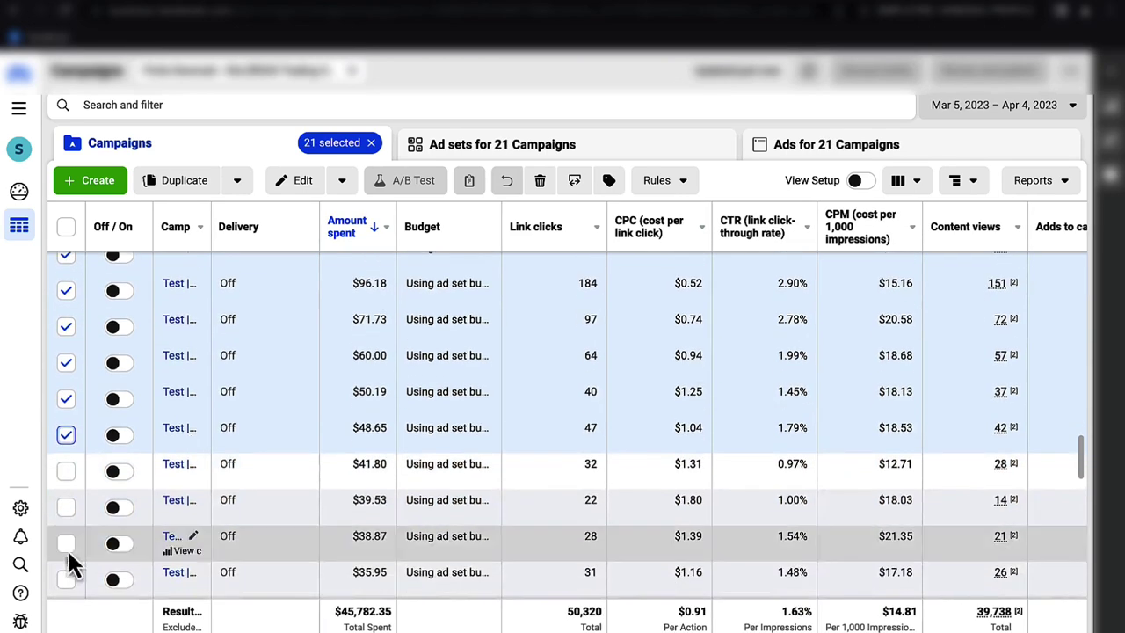
left_click(69, 472)
left_click(68, 508)
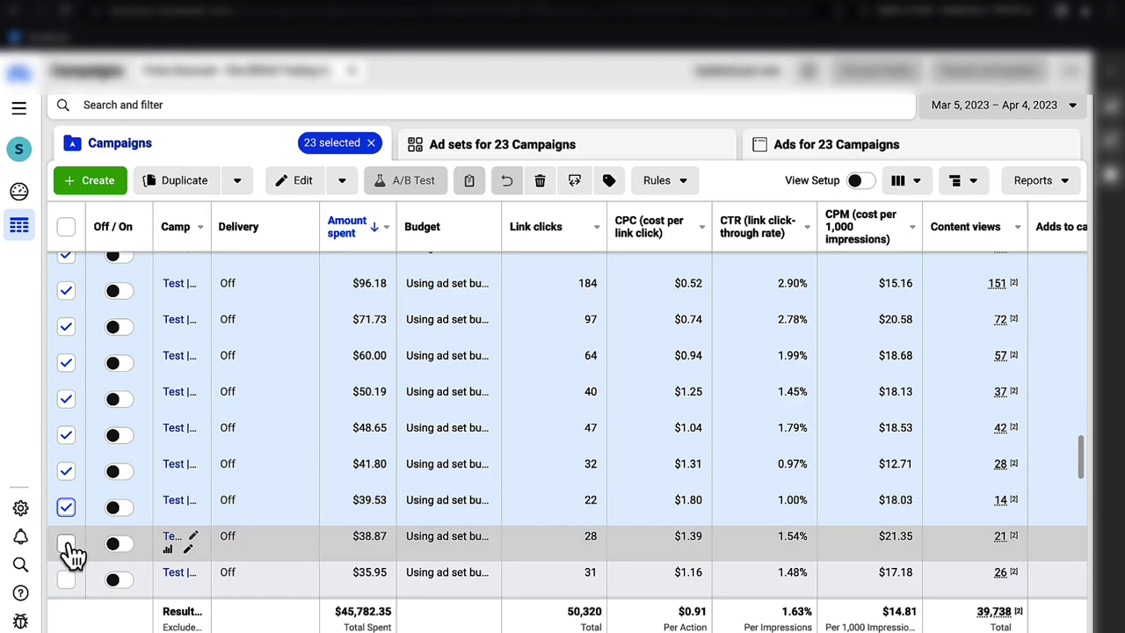
left_click(66, 543)
left_click(68, 579)
scroll(68, 590, "down", 1)
scroll(68, 593, "down", 2)
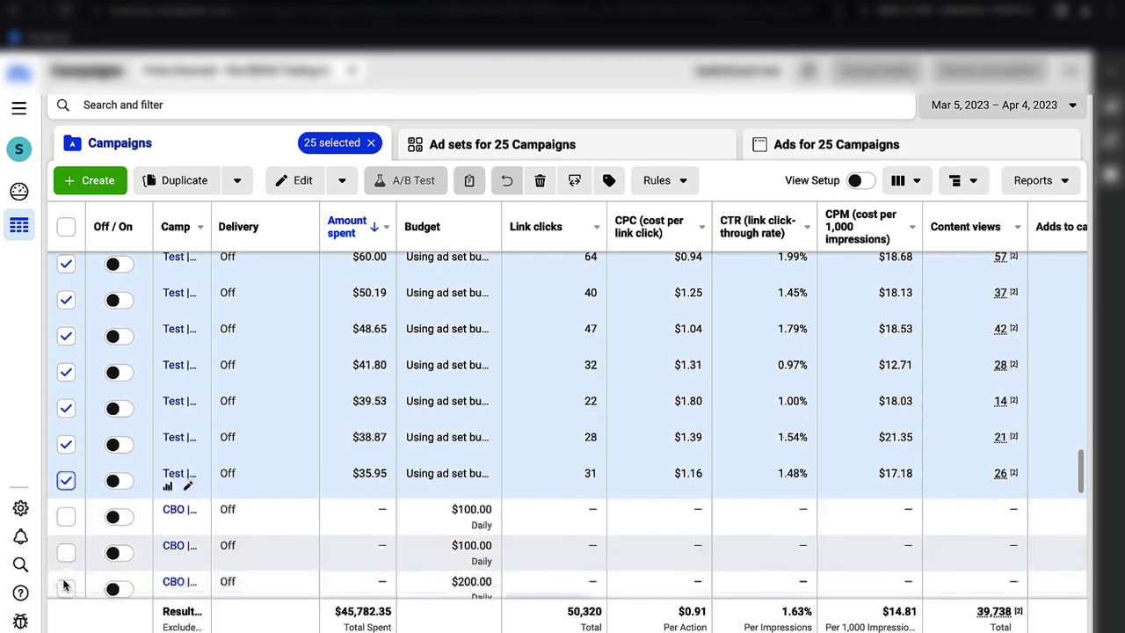
scroll(79, 523, "up", 1)
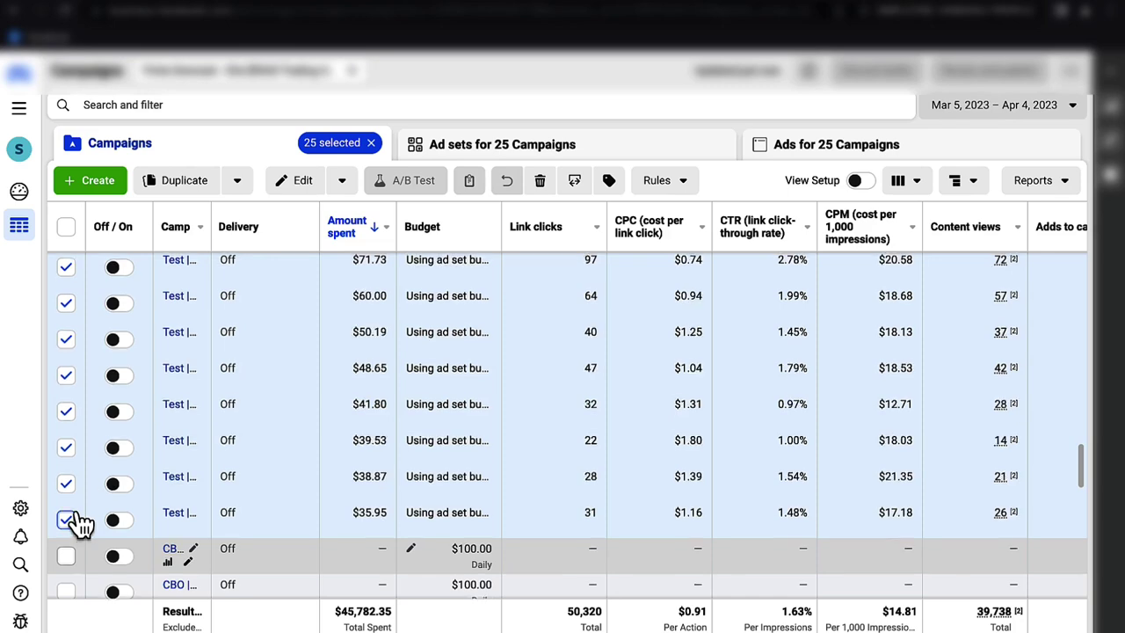
scroll(77, 523, "up", 10)
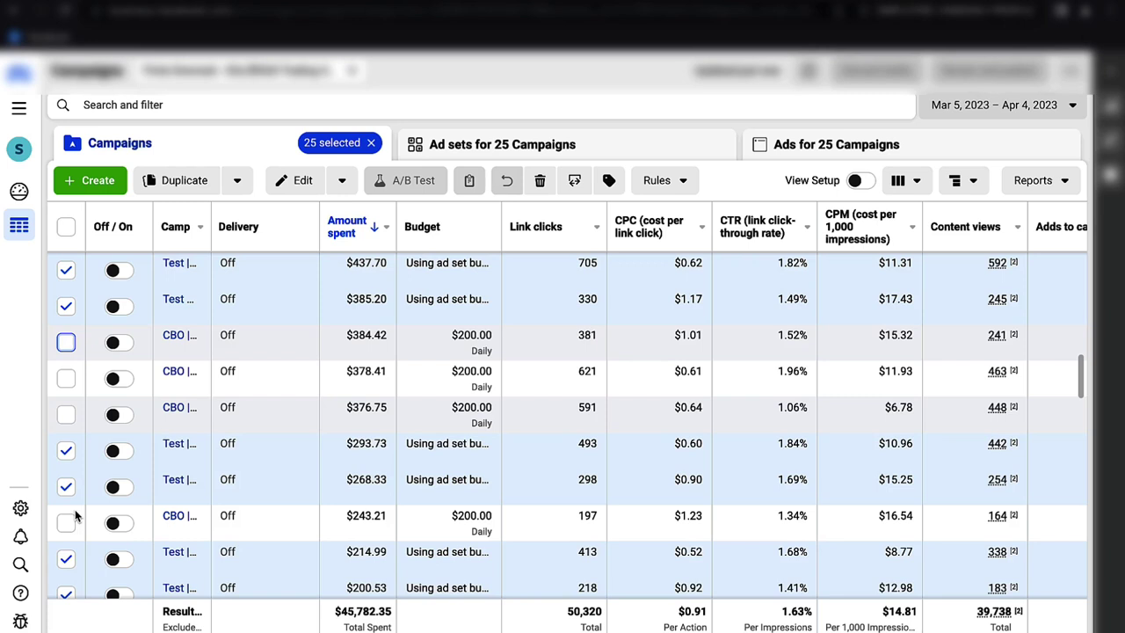
scroll(75, 517, "up", 10)
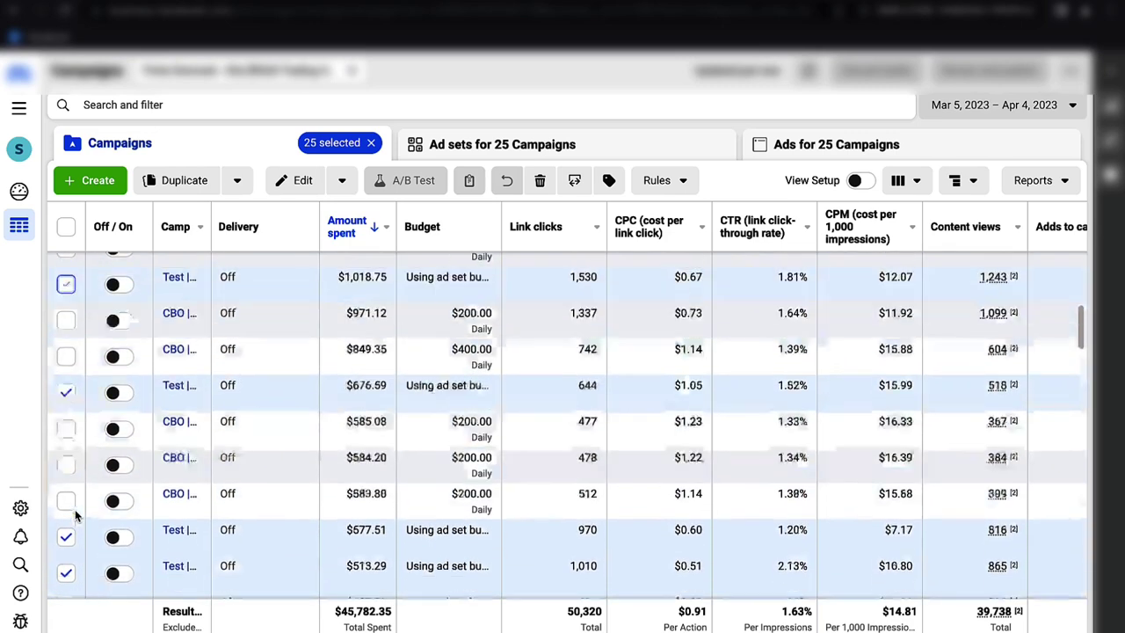
scroll(75, 518, "down", 3)
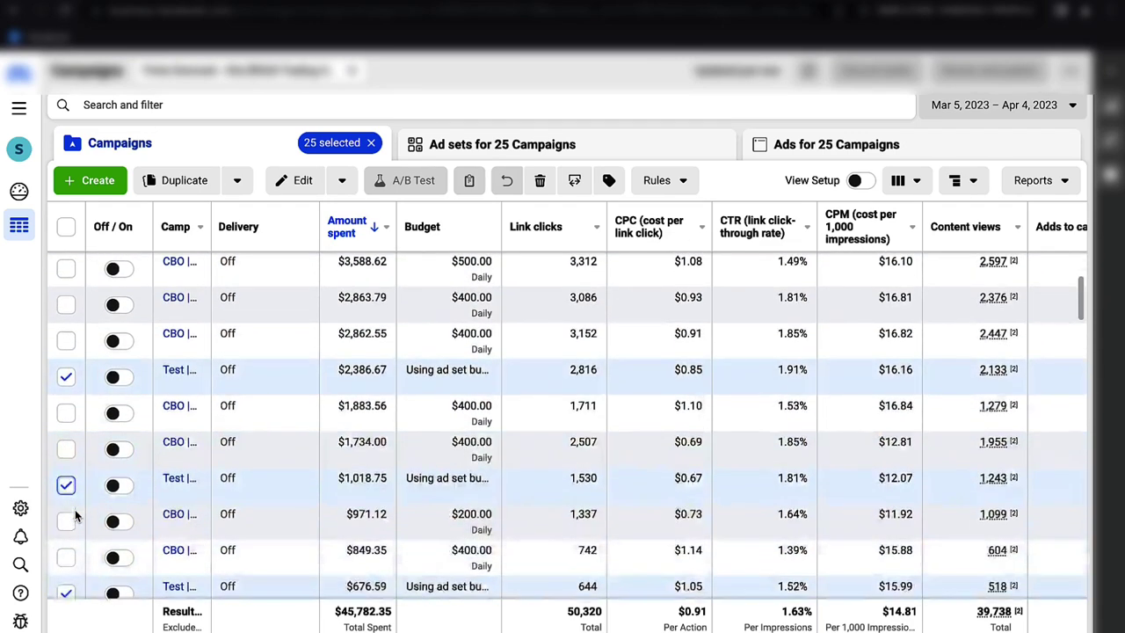
scroll(75, 518, "up", 3)
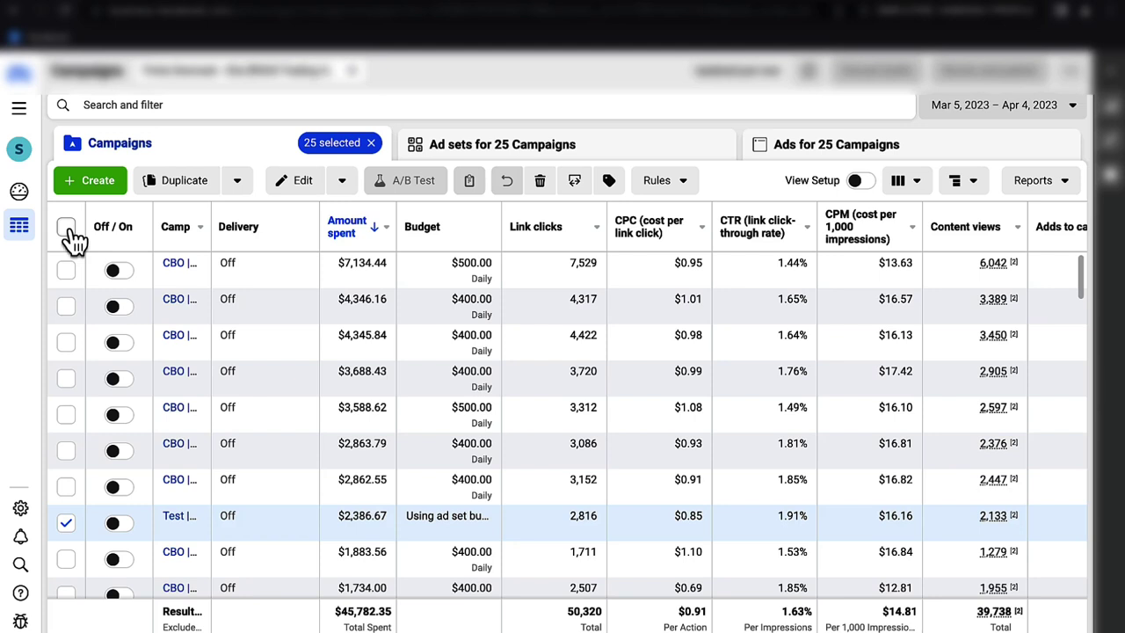
scroll(74, 239, "down", 1)
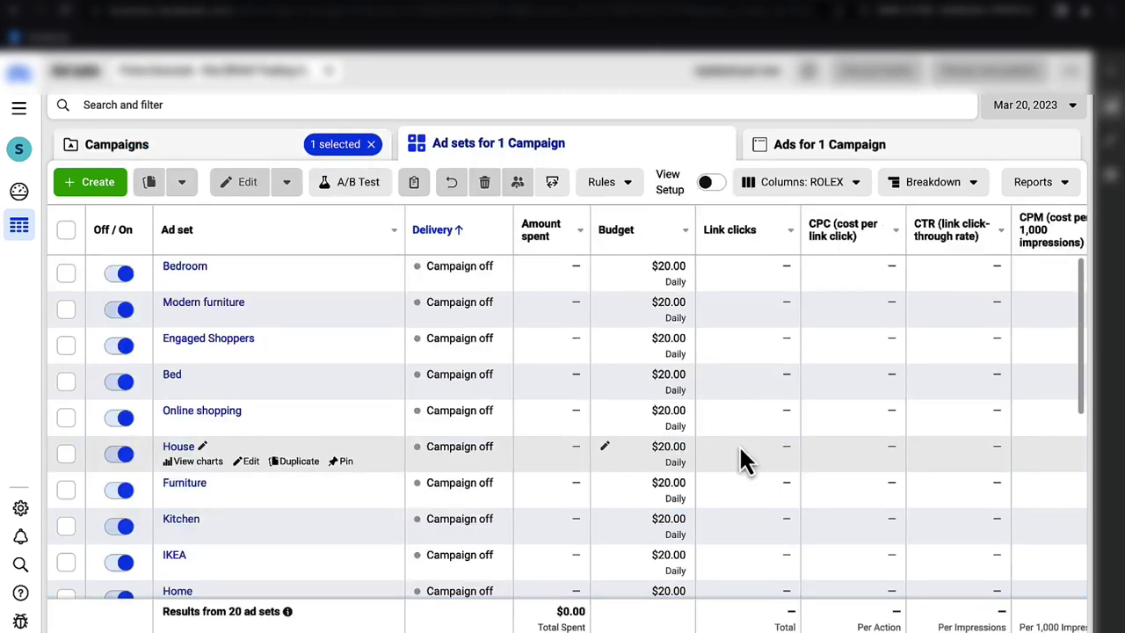
- Scan across the columns of the campaign's 20 ad sets for Mar 20, each at $20.00 daily
scroll(739, 448, "right", 2)
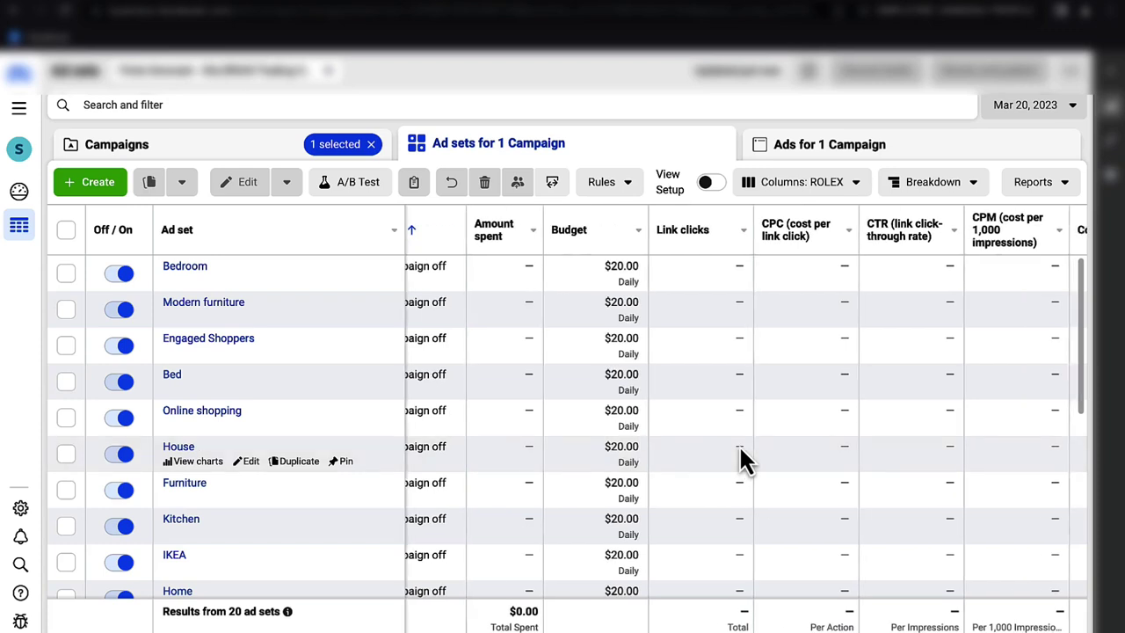
scroll(740, 448, "left", 2)
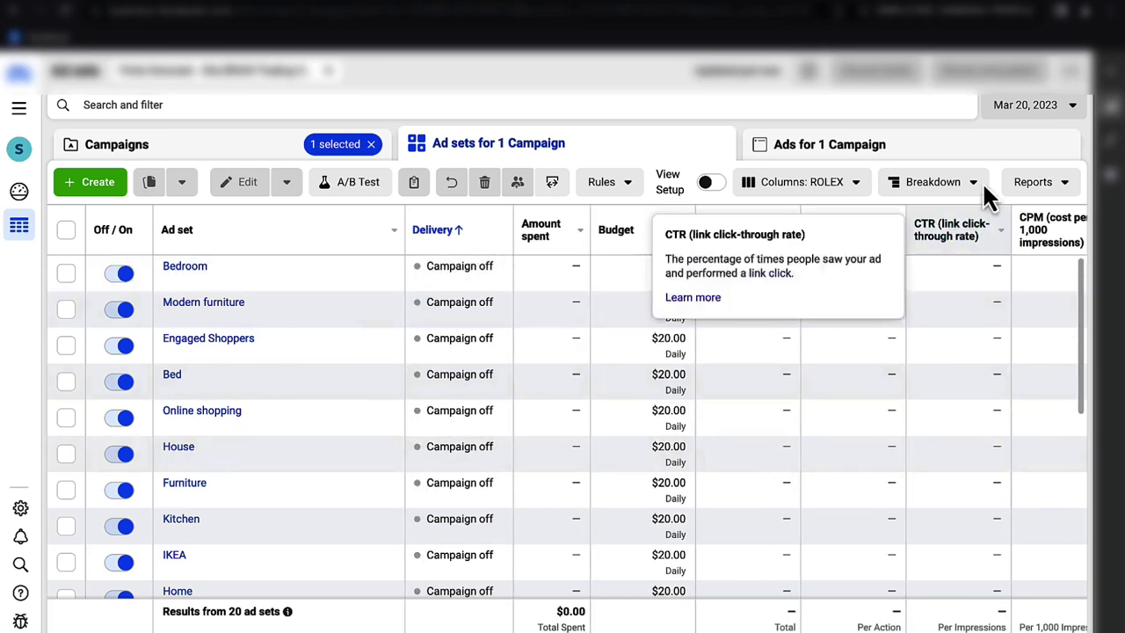
- Report the ad sets for Mar 21, 2023 and sort them by amount spent
left_click(1037, 106)
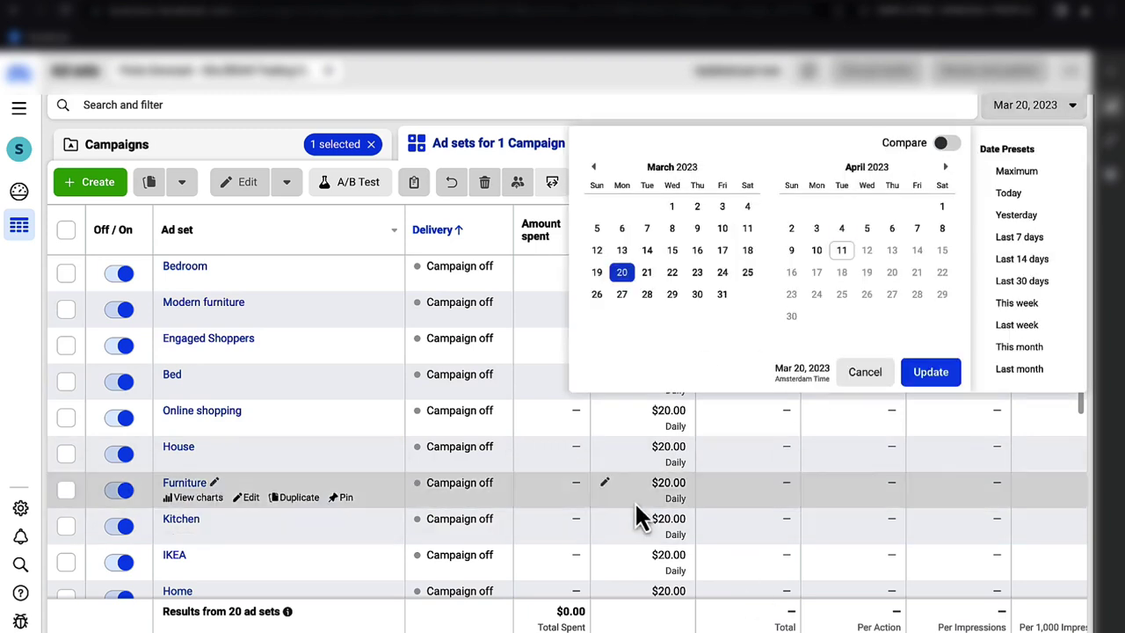
left_click(646, 273)
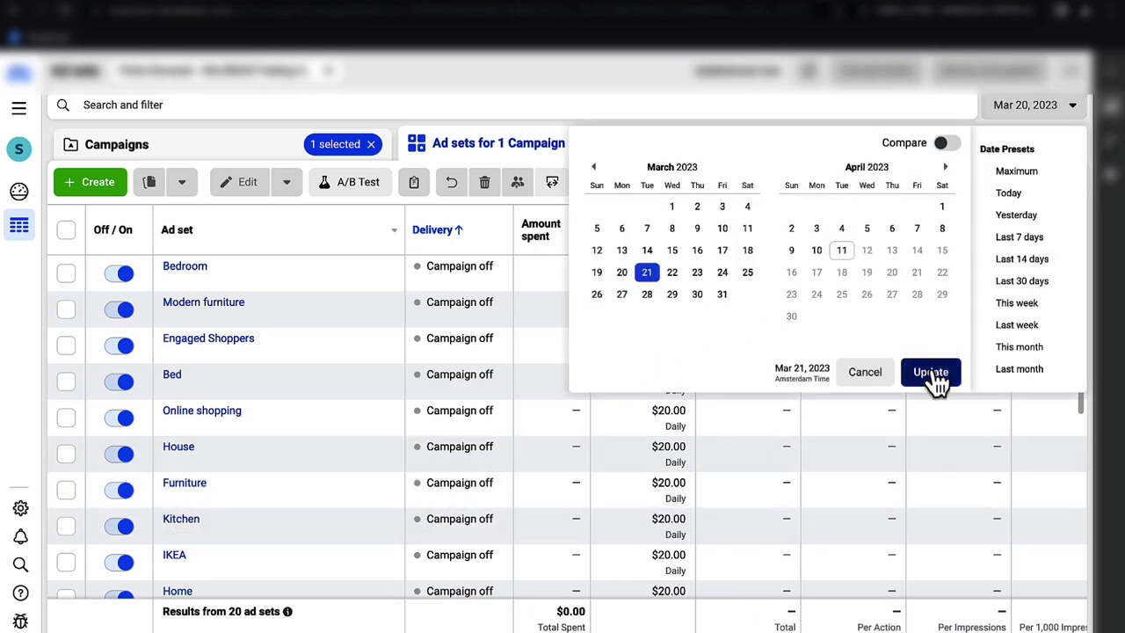
left_click(934, 380)
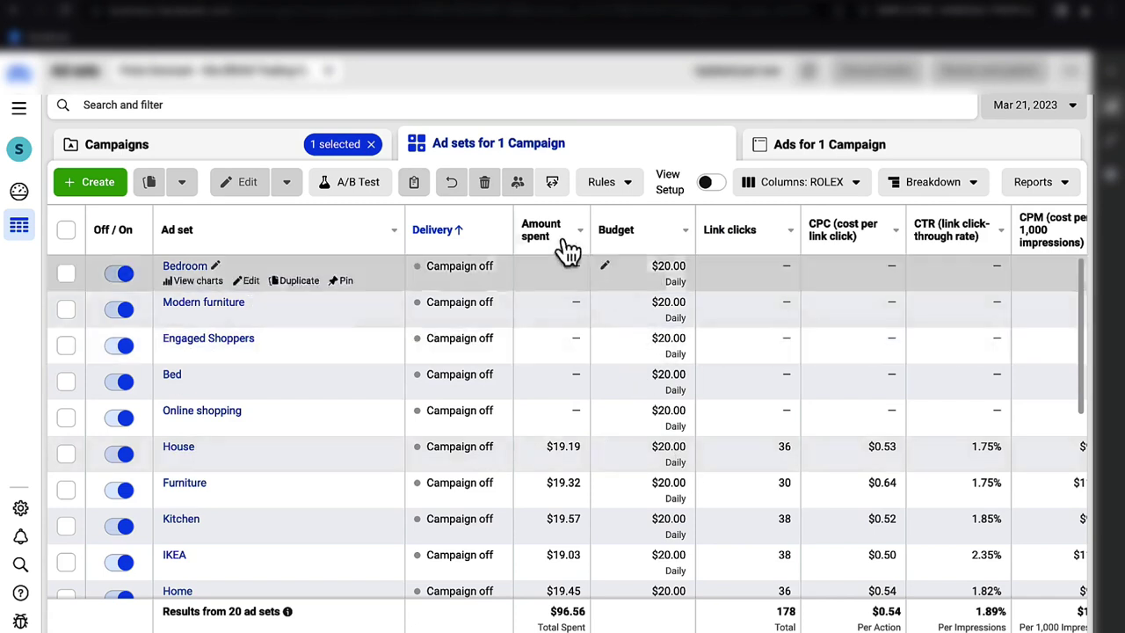
left_click(562, 243)
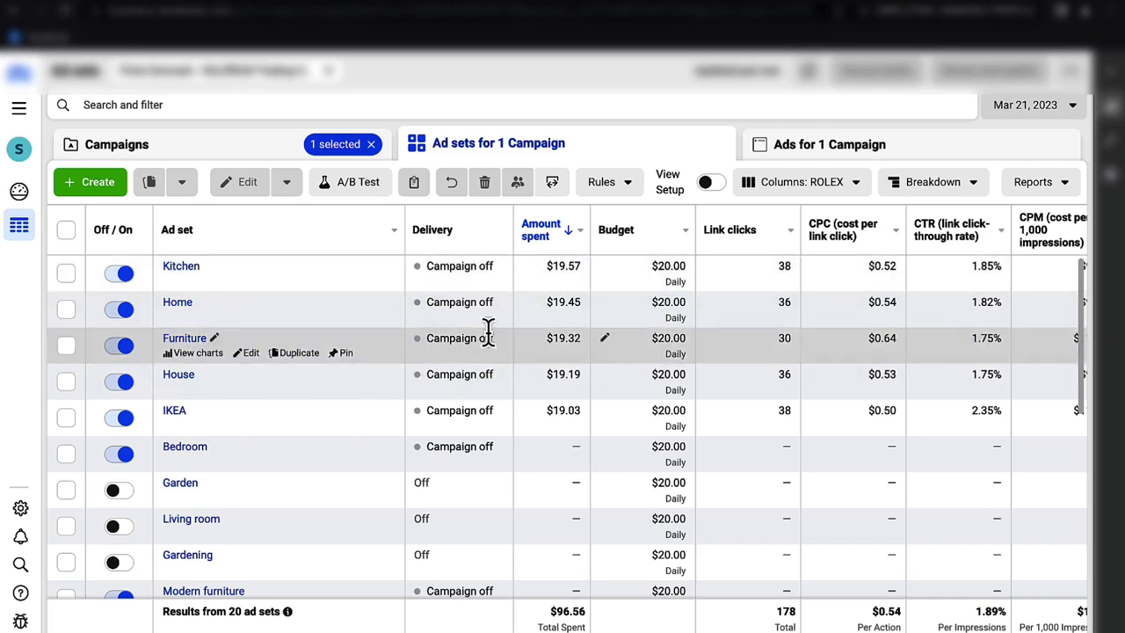
scroll(488, 333, "right", 5)
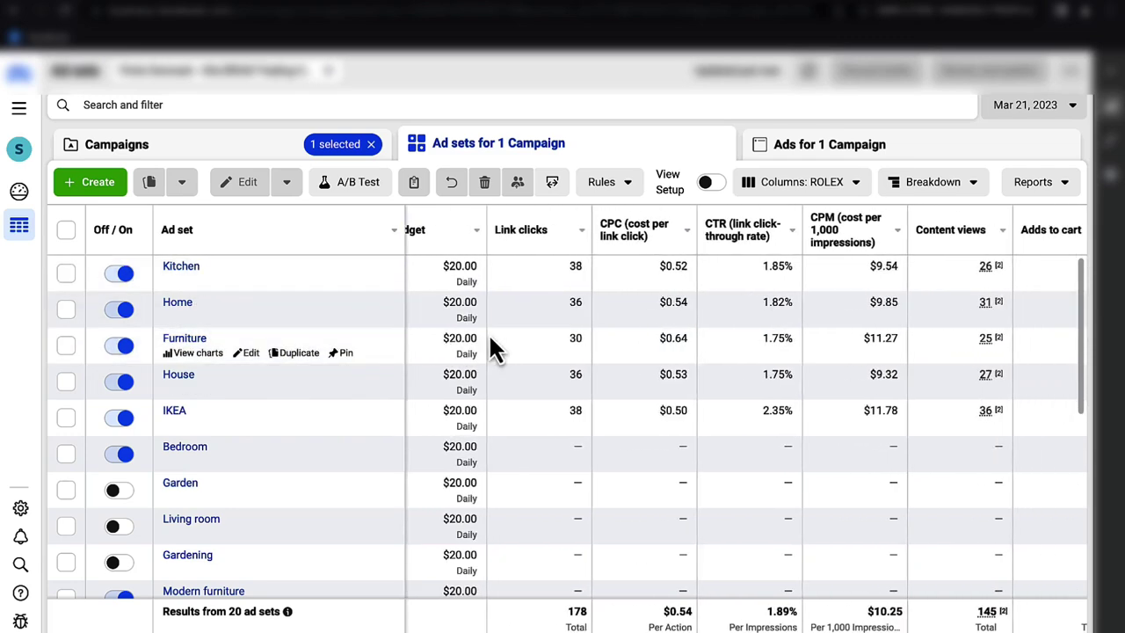
scroll(490, 343, "right", 3)
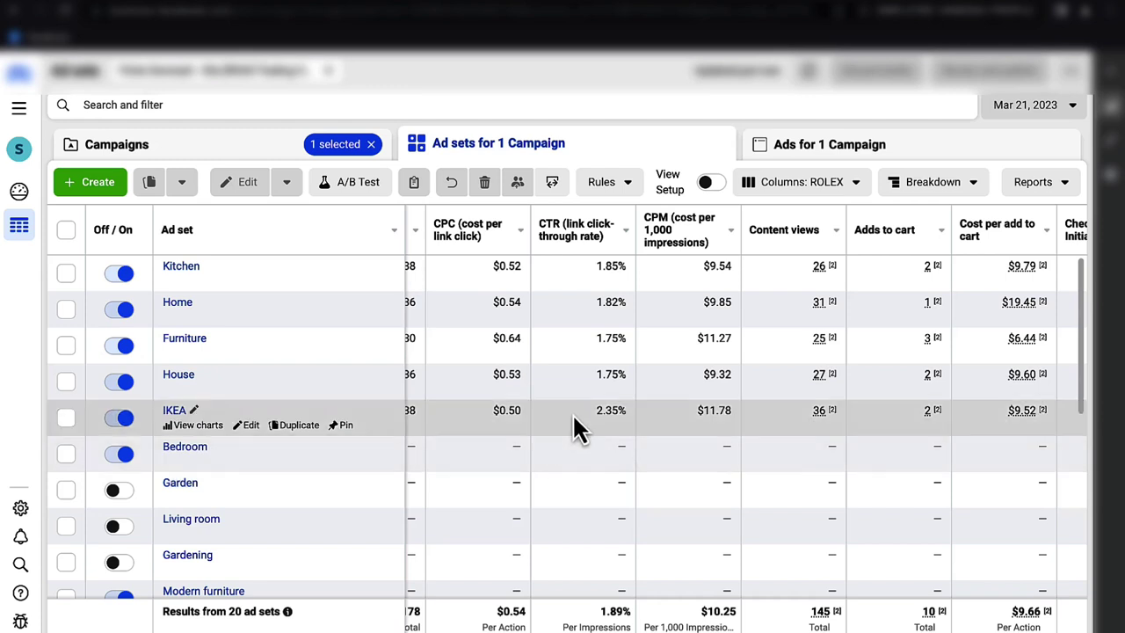
scroll(586, 517, "right", 2)
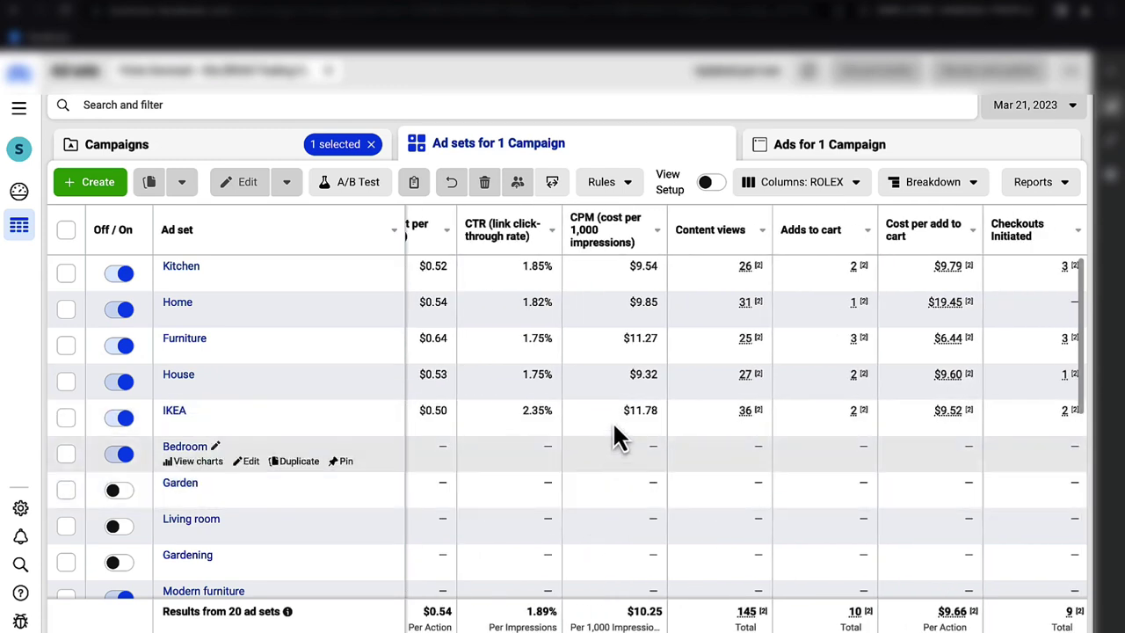
scroll(614, 421, "right", 10)
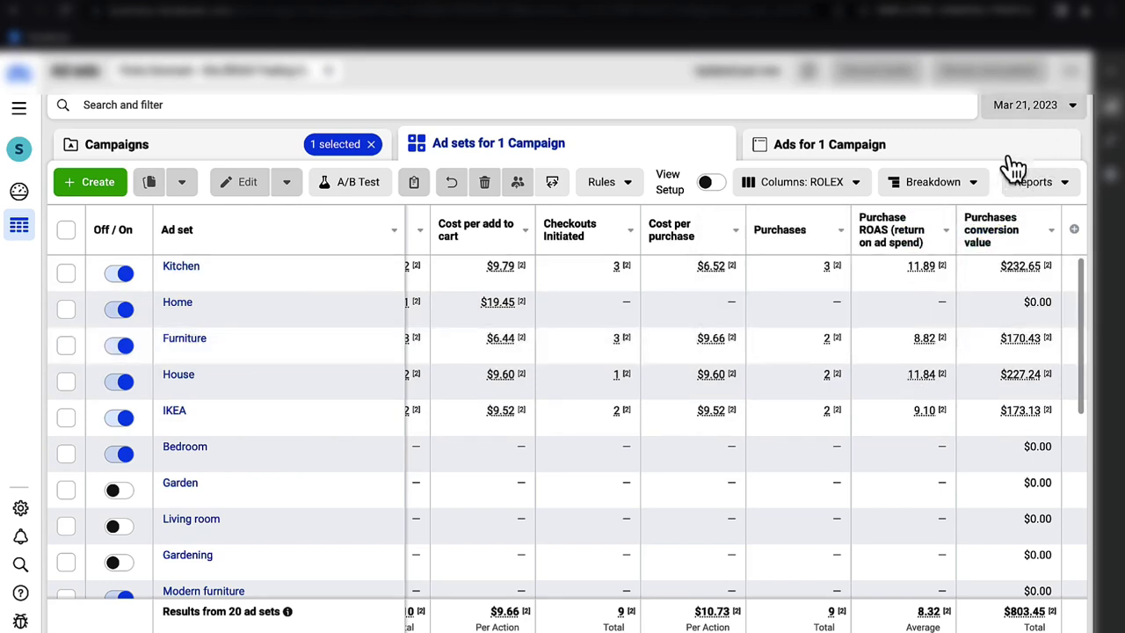
left_click(1043, 106)
- Apply Mar 22, 2023 as the report date and review the ad set metric columns
left_click(672, 274)
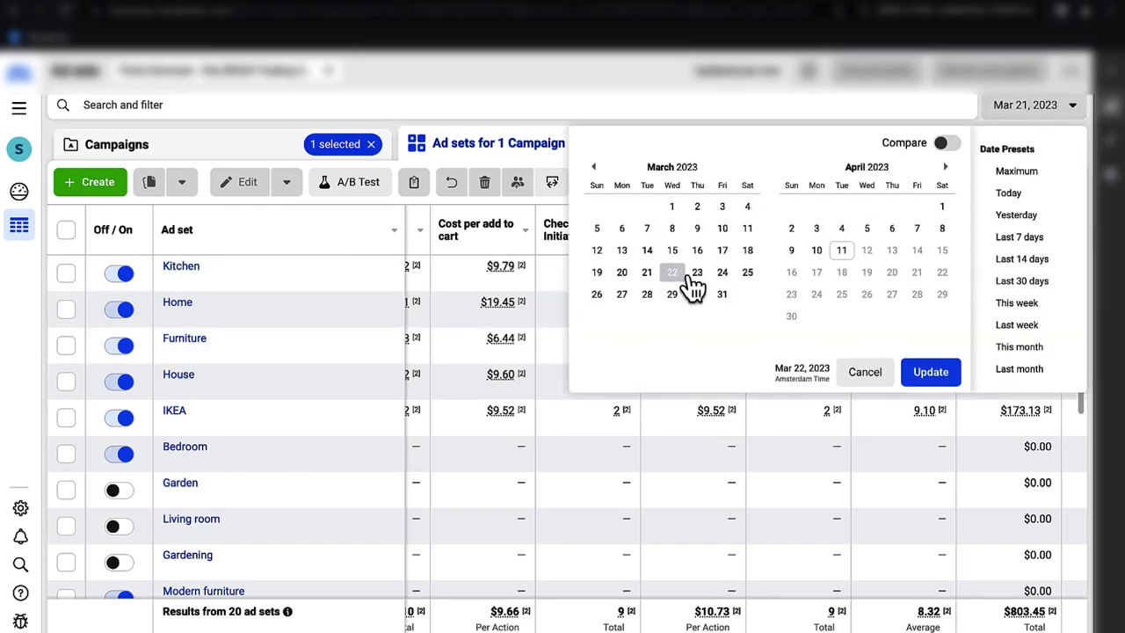
left_click(952, 376)
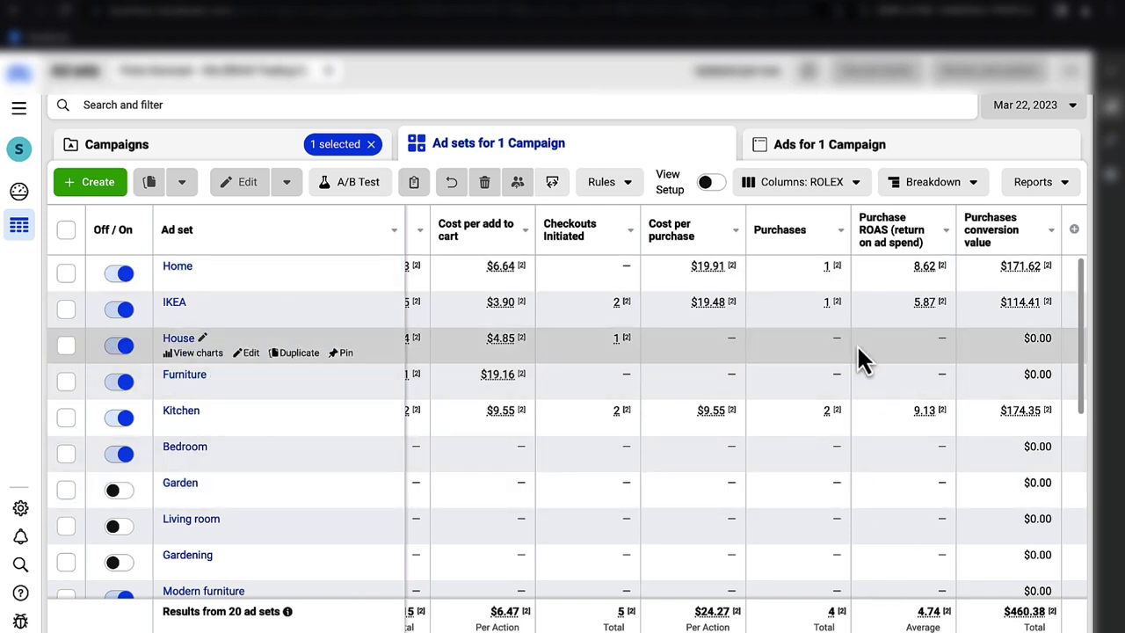
scroll(857, 345, "left", 3)
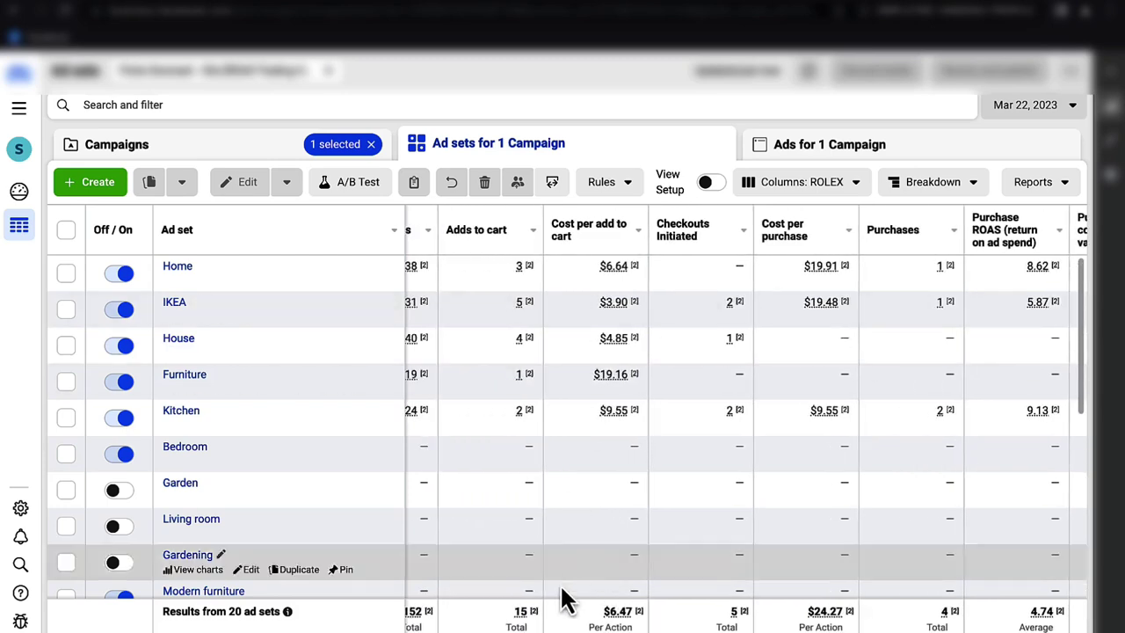
scroll(610, 577, "left", 10)
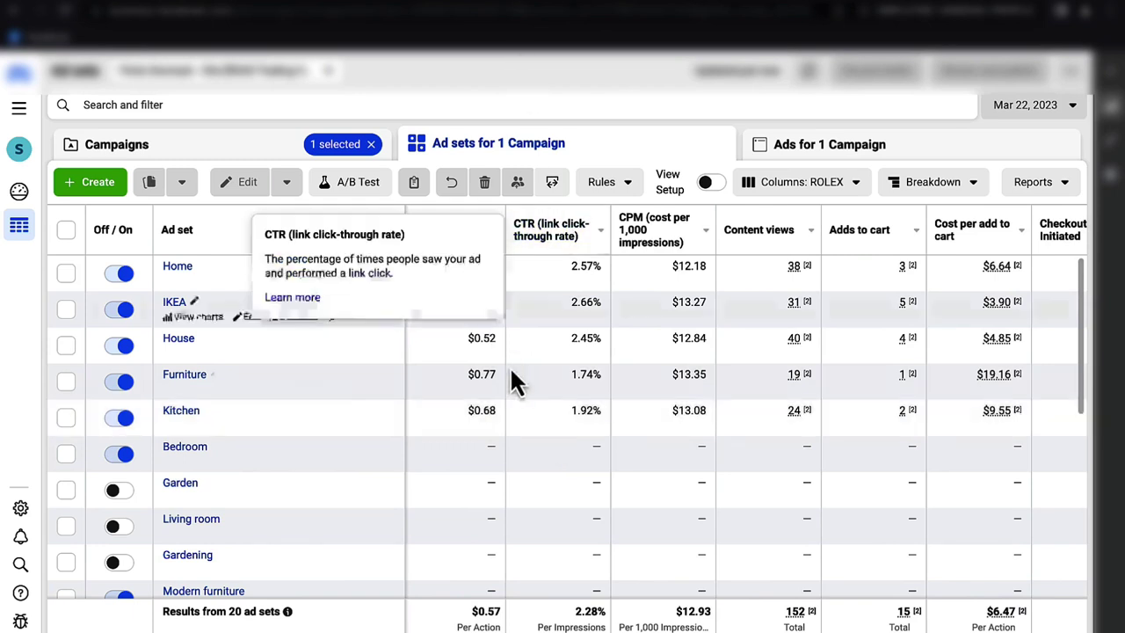
scroll(465, 391, "left", 10)
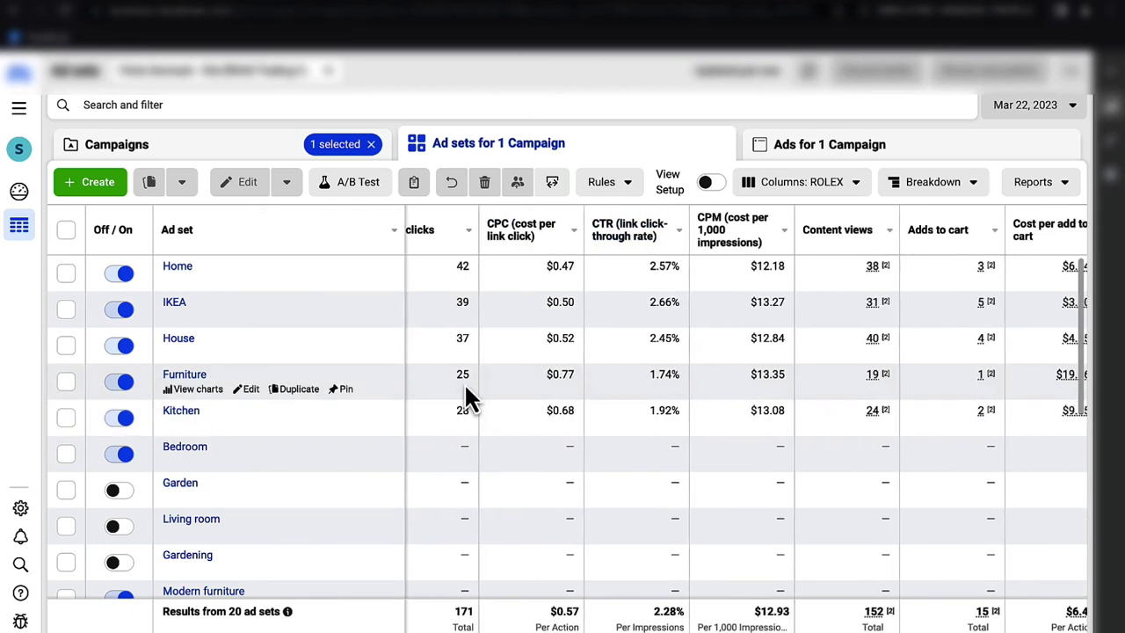
scroll(466, 391, "left", 5)
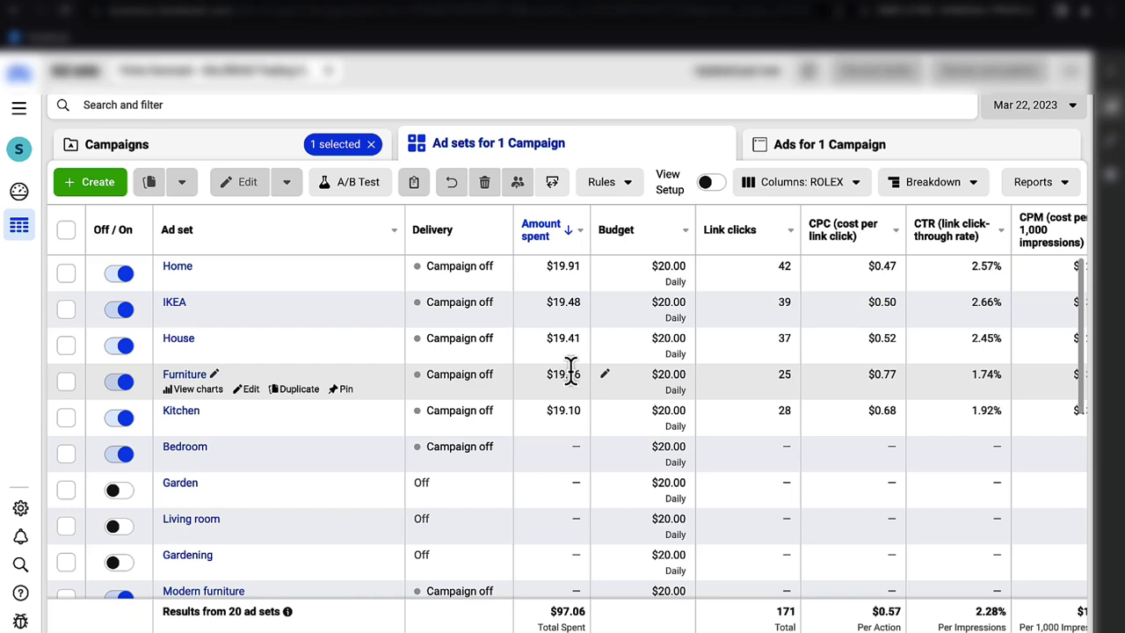
- View the Home ad set's ads, then return to Ad sets and clear the Home selection
left_click(179, 267)
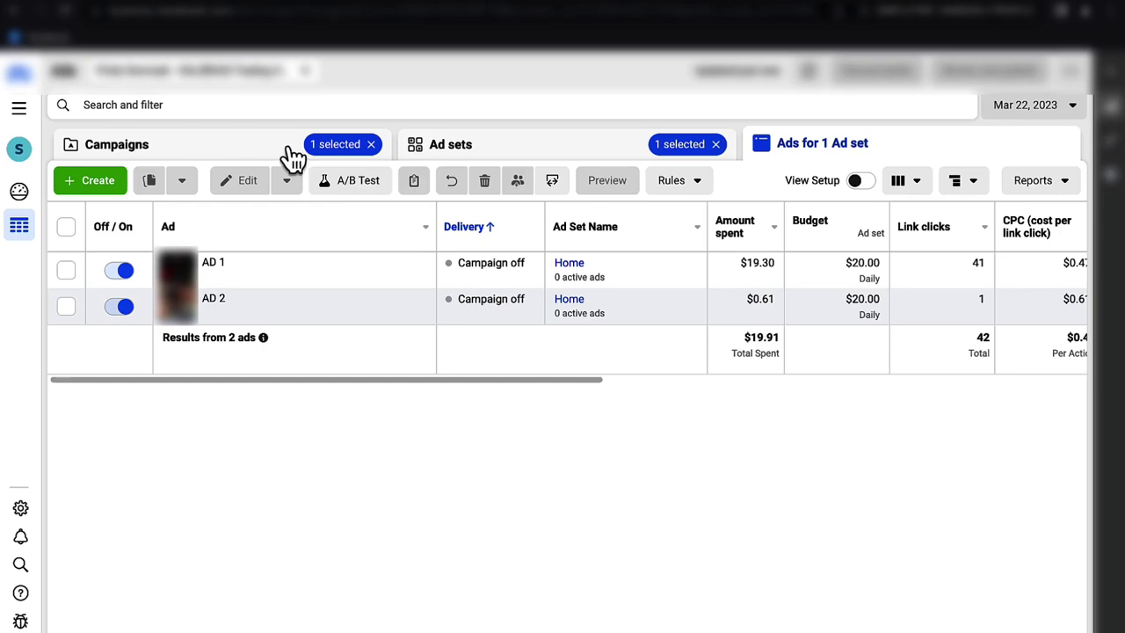
left_click(517, 151)
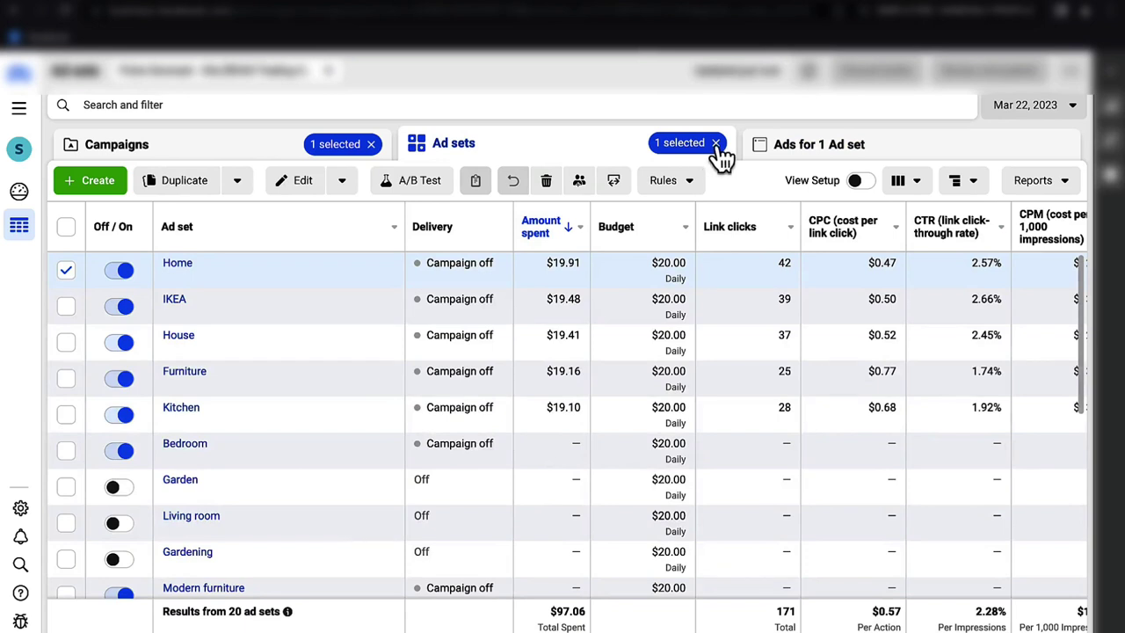
left_click(716, 144)
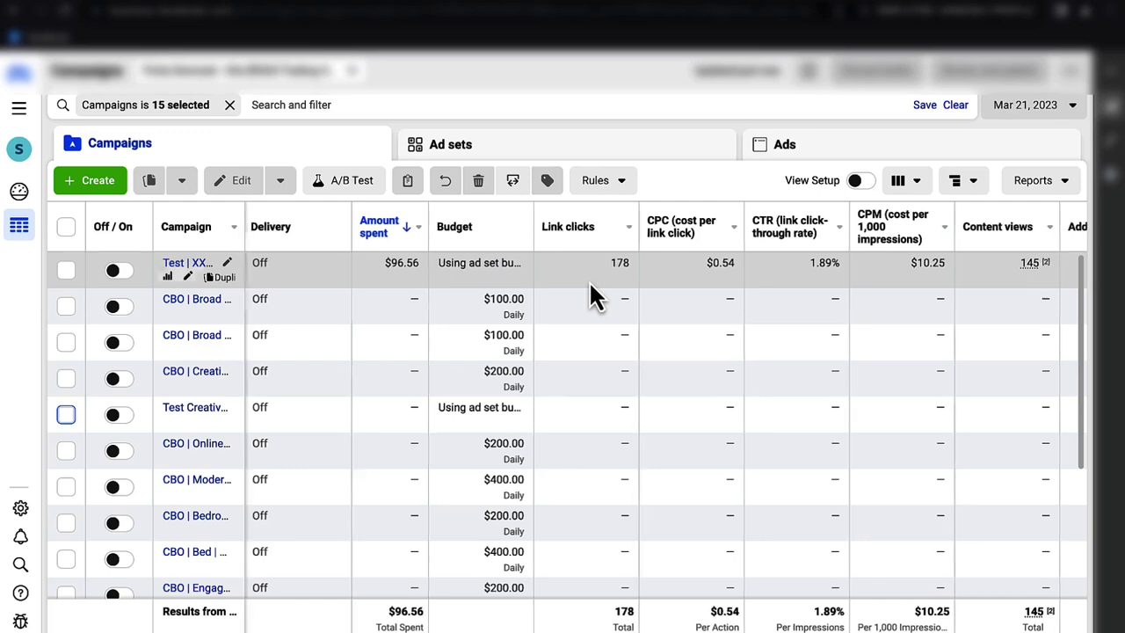
- Set the campaign report date to Mar 22, then Mar 23, 2023
scroll(590, 285, "right", 10)
scroll(595, 294, "left", 10)
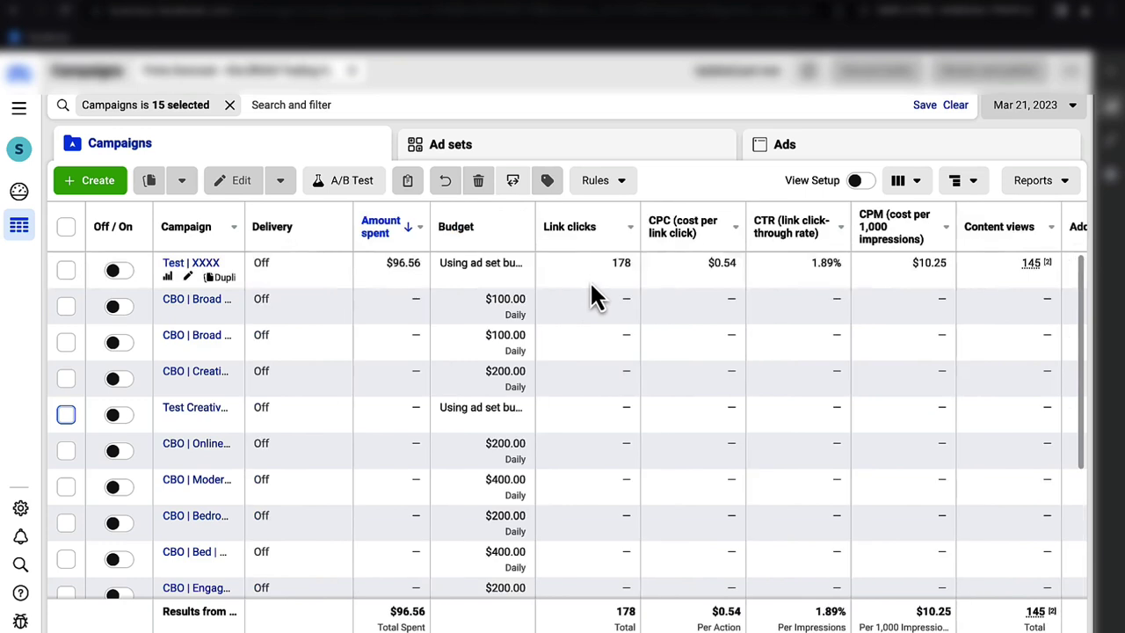
left_click(1071, 107)
left_click(671, 272)
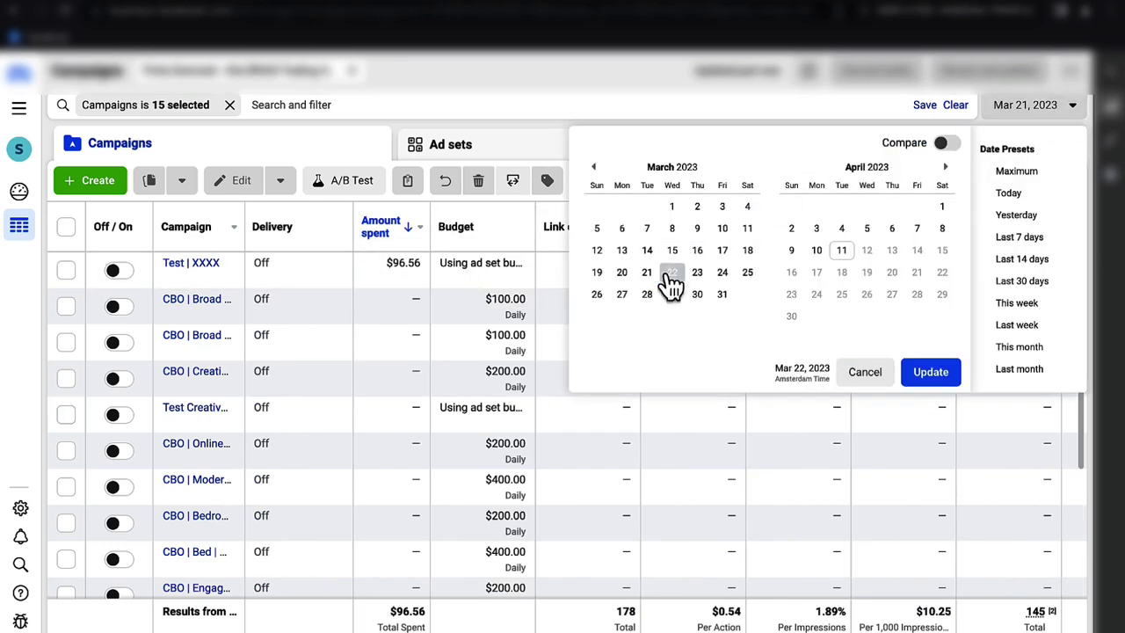
left_click(926, 373)
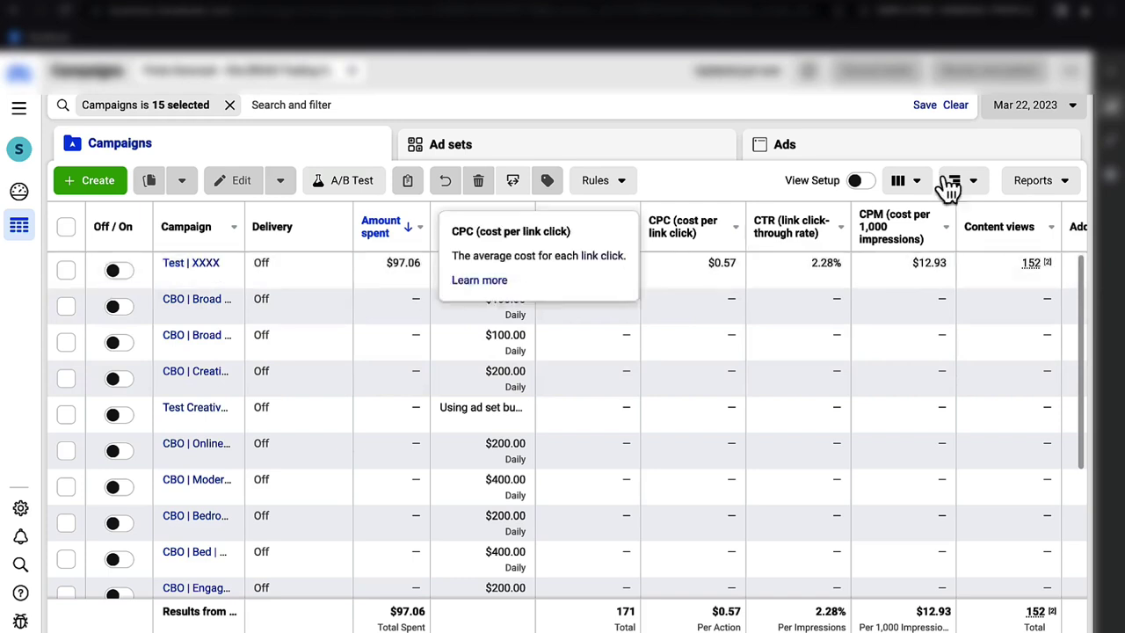
left_click(1063, 117)
left_click(697, 273)
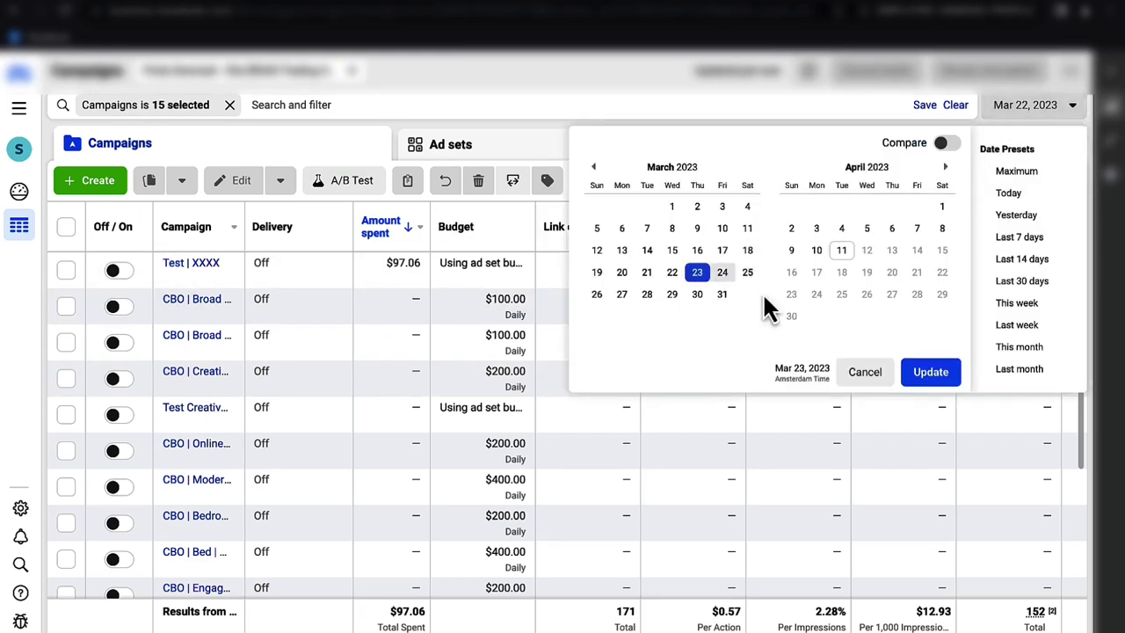
left_click(931, 376)
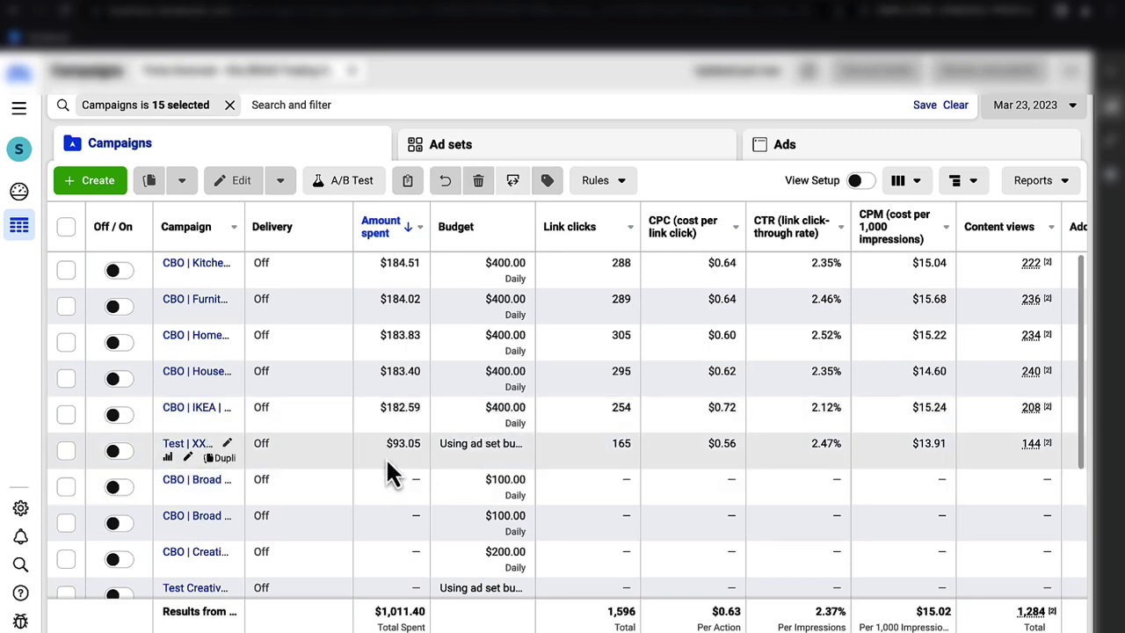
- Open the top-spending CBO campaign's ad sets, showing its single Kitchen ad set
left_click(68, 452)
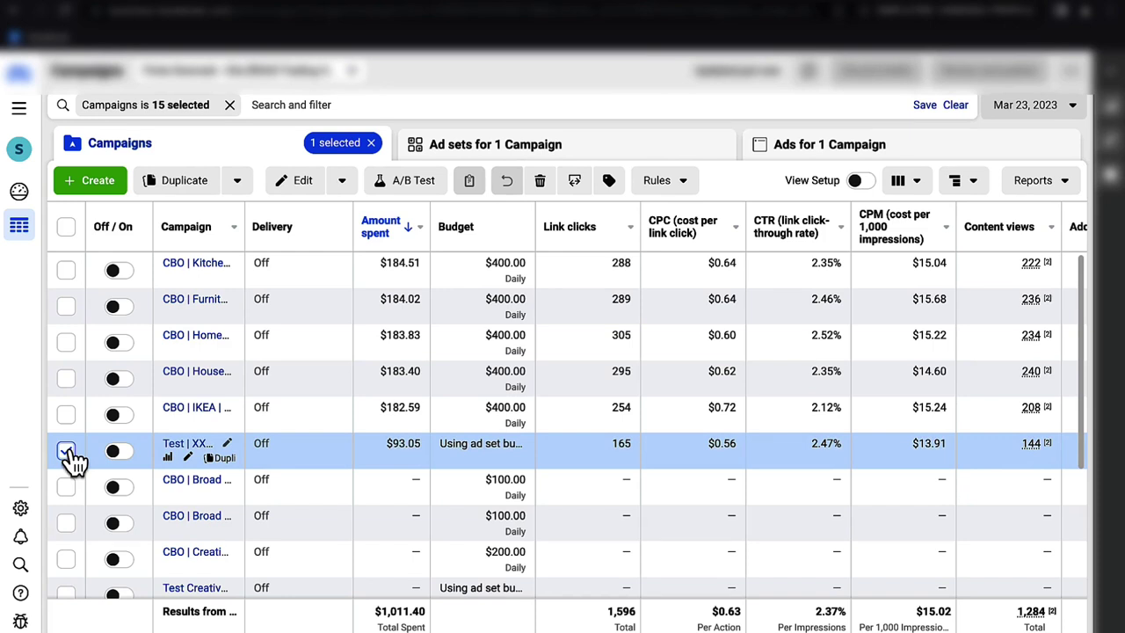
left_click(67, 451)
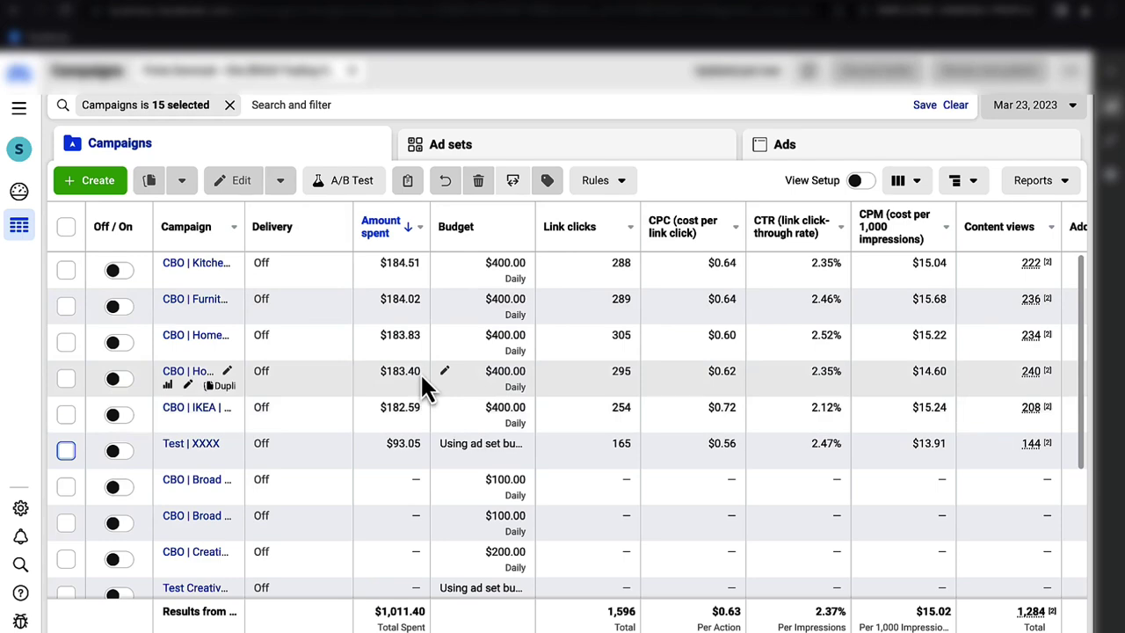
scroll(422, 378, "right", 10)
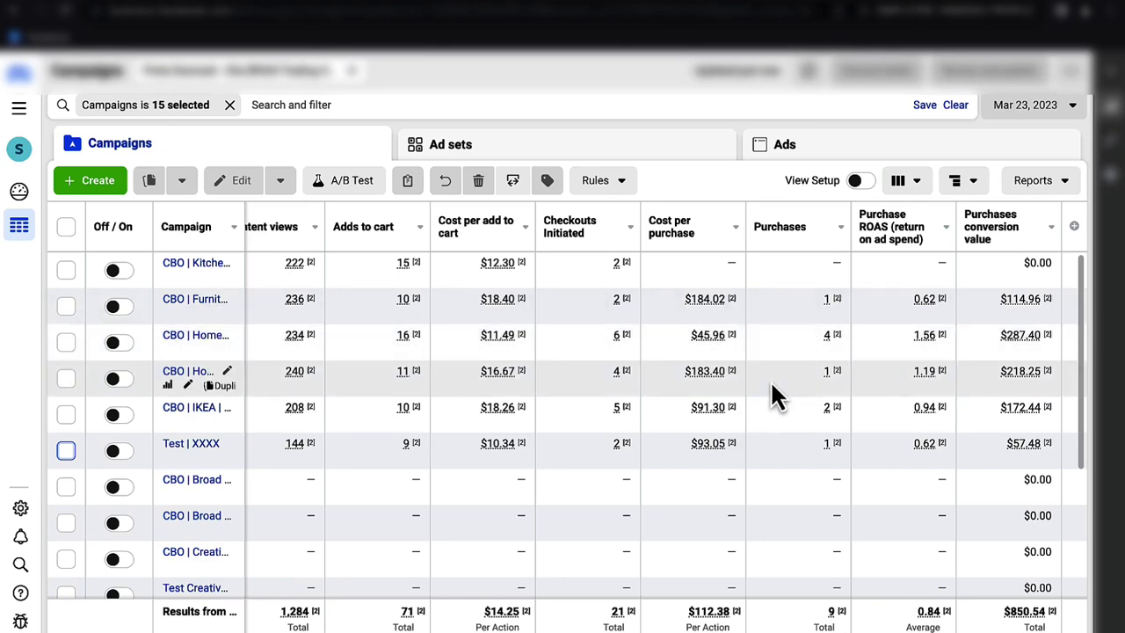
scroll(771, 386, "left", 1)
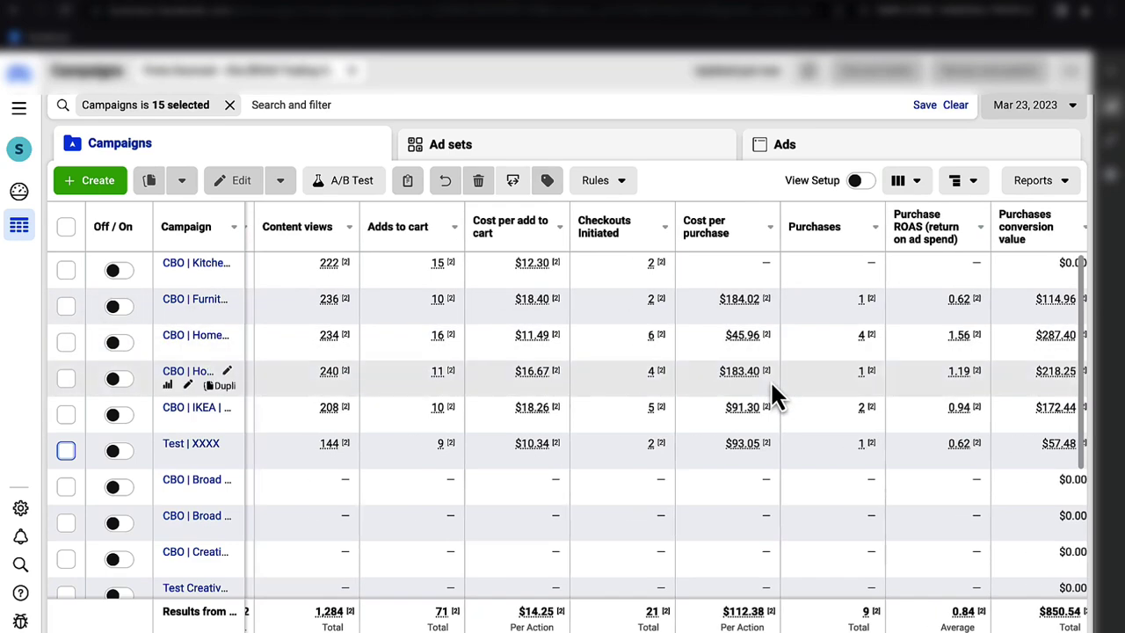
scroll(769, 379, "left", 10)
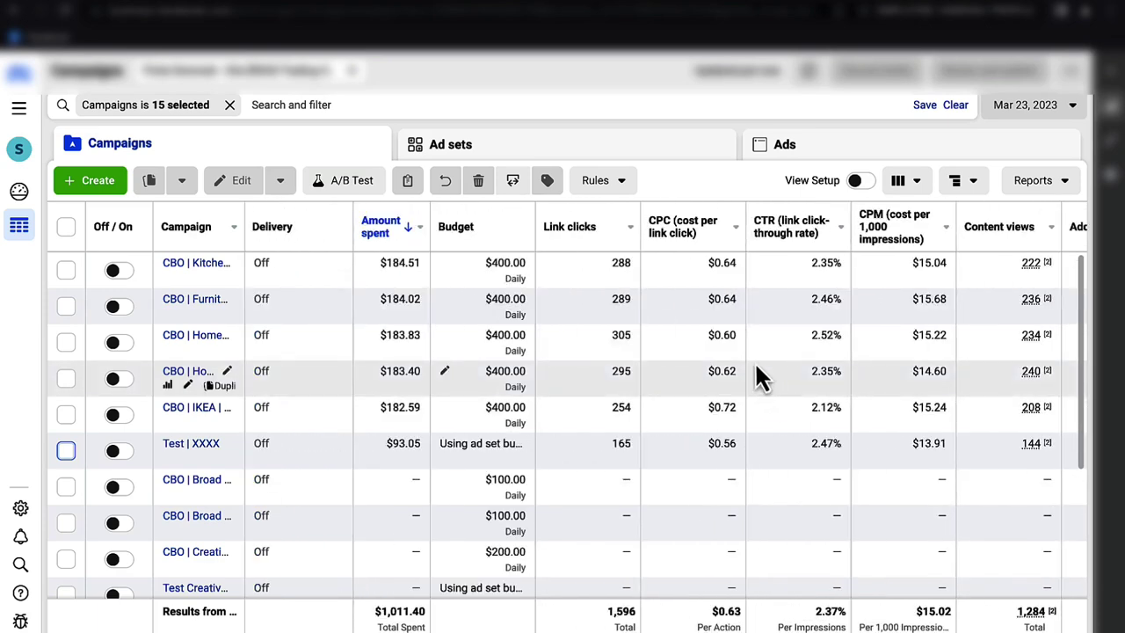
left_click_drag(220, 225, 189, 273)
left_click(188, 266)
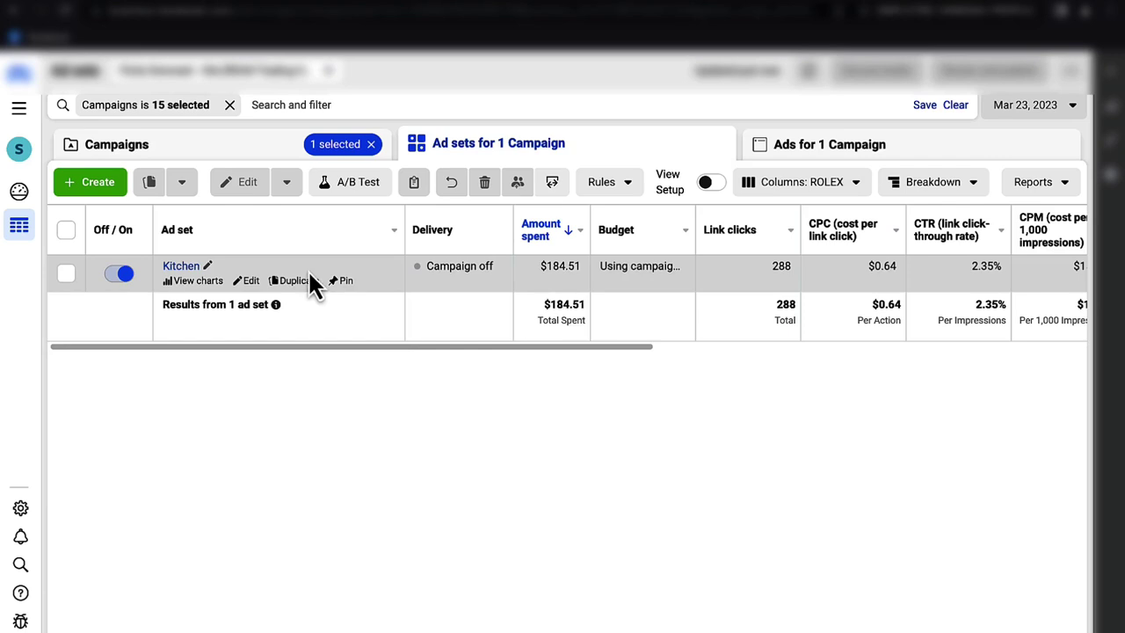
- Duplicate the Test | XXXX campaign's IKEA ad set into a new campaign 'CBO | IKEA | Product name'
left_click(306, 159)
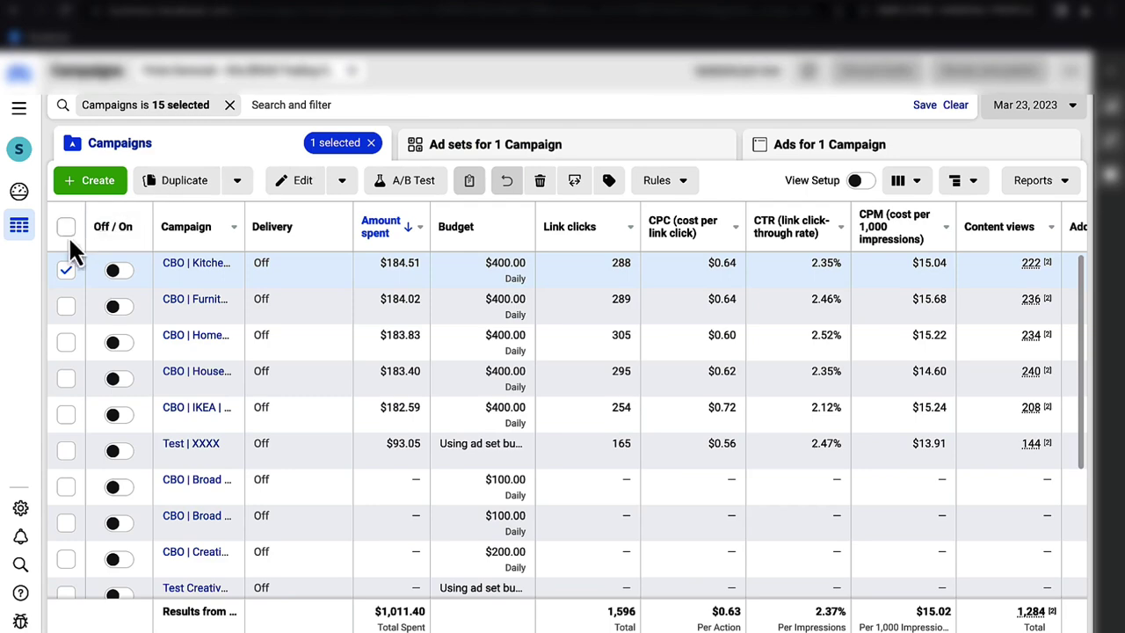
left_click(65, 270)
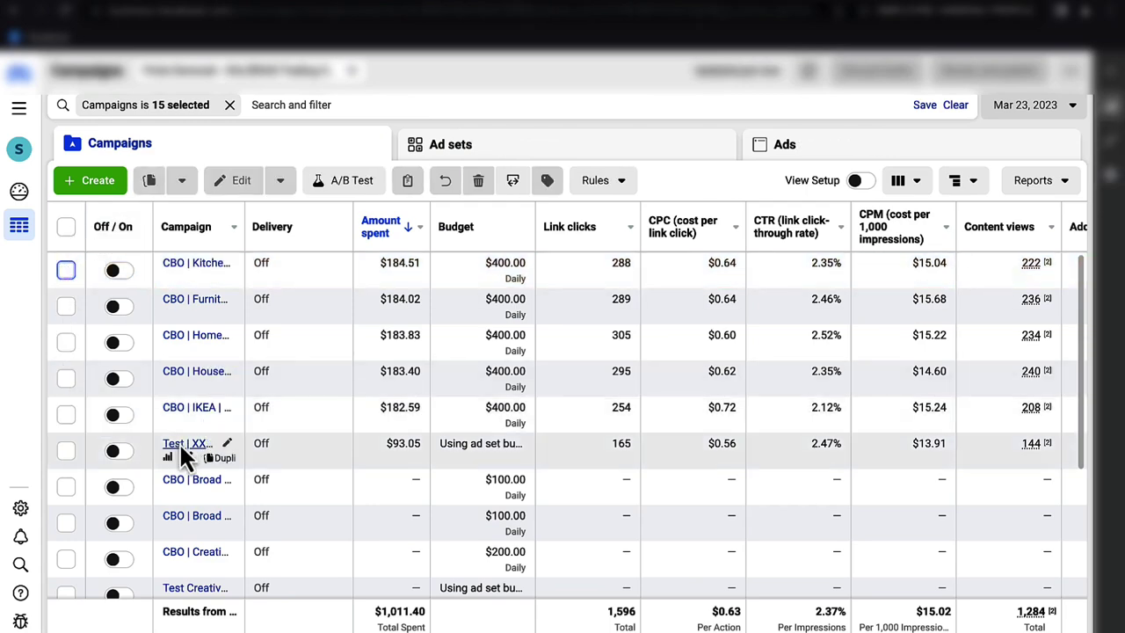
left_click(182, 446)
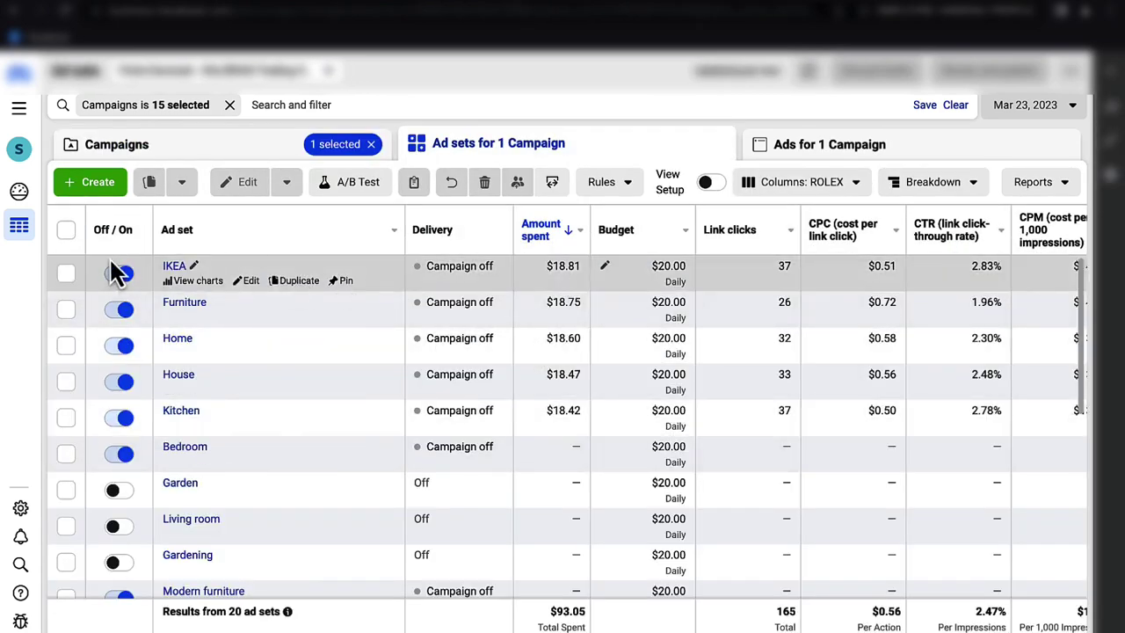
left_click(65, 272)
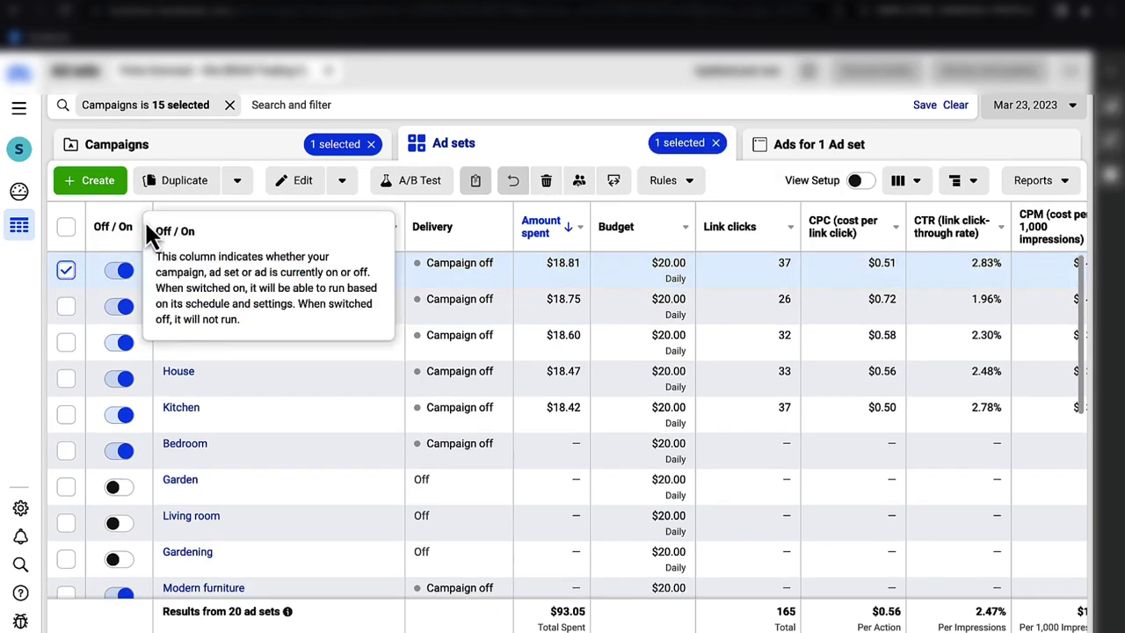
left_click(186, 188)
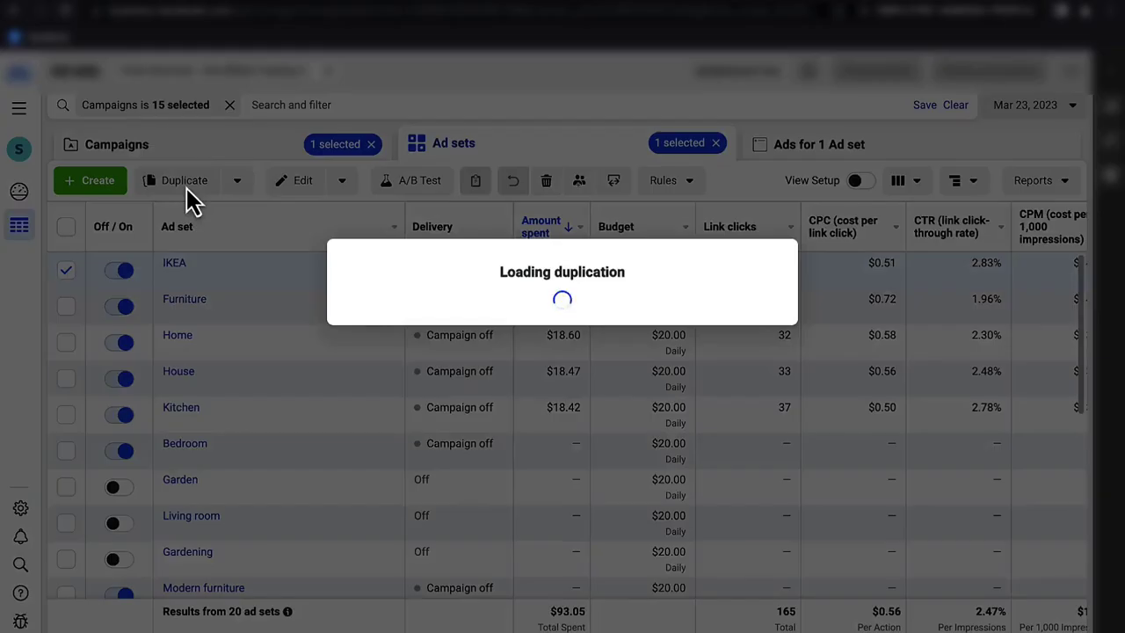
left_click(400, 292)
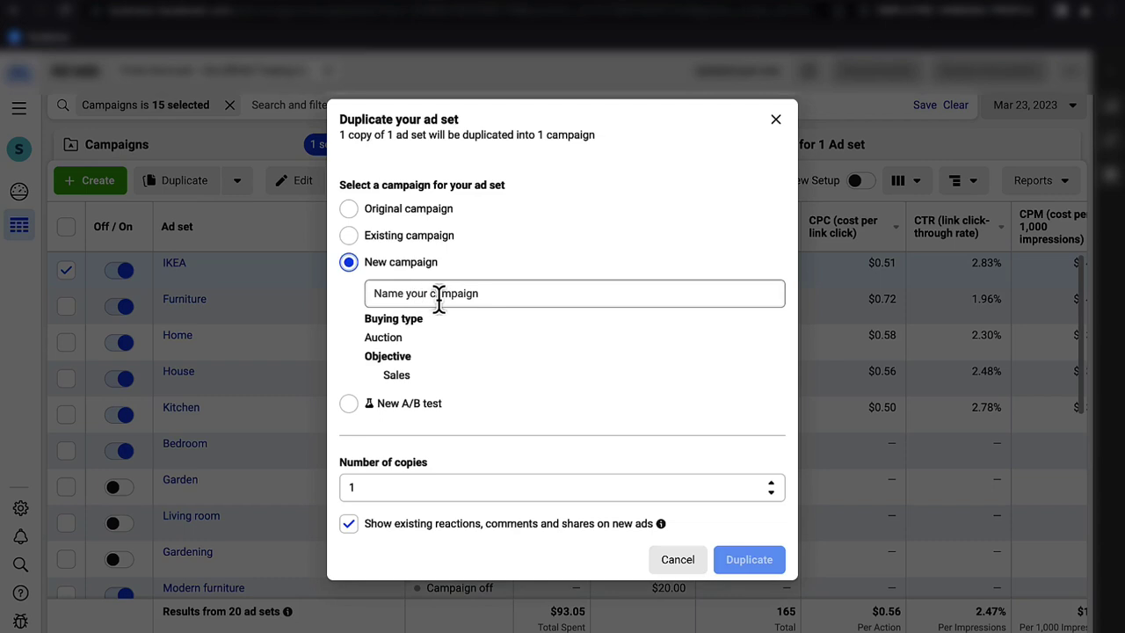
left_click(439, 297)
type("CB")
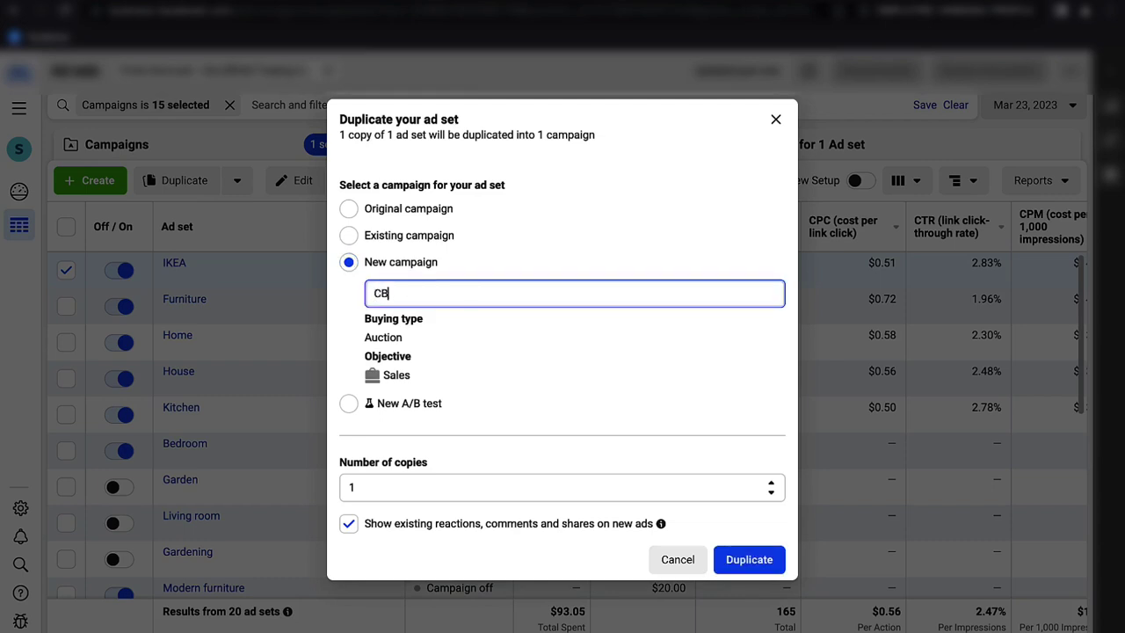
type("O | IKEA | Product name")
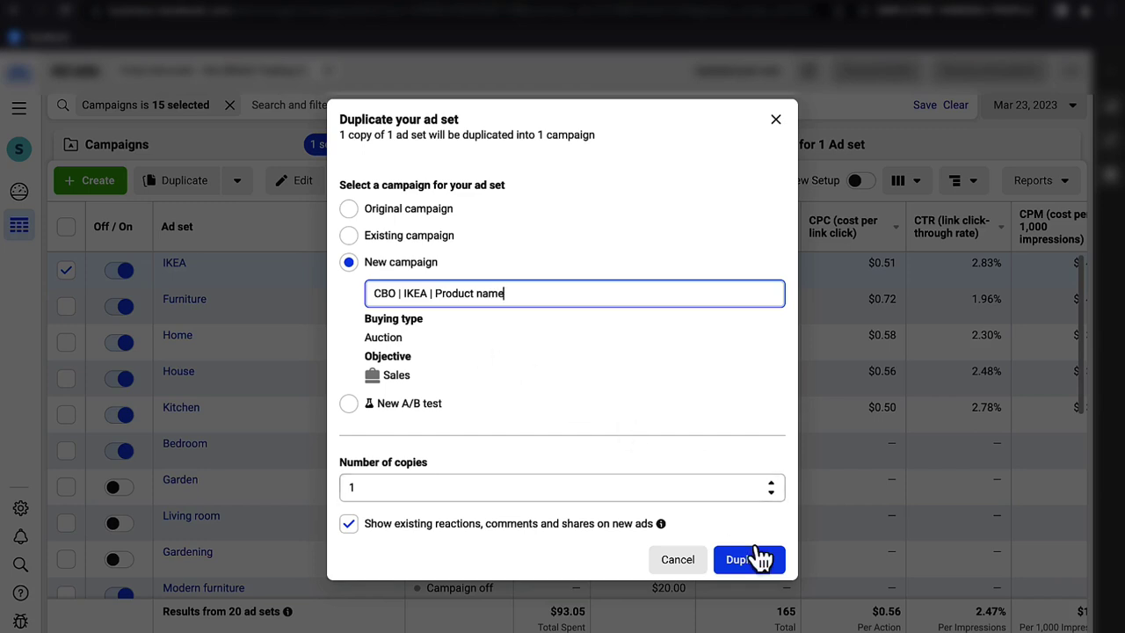
left_click(761, 561)
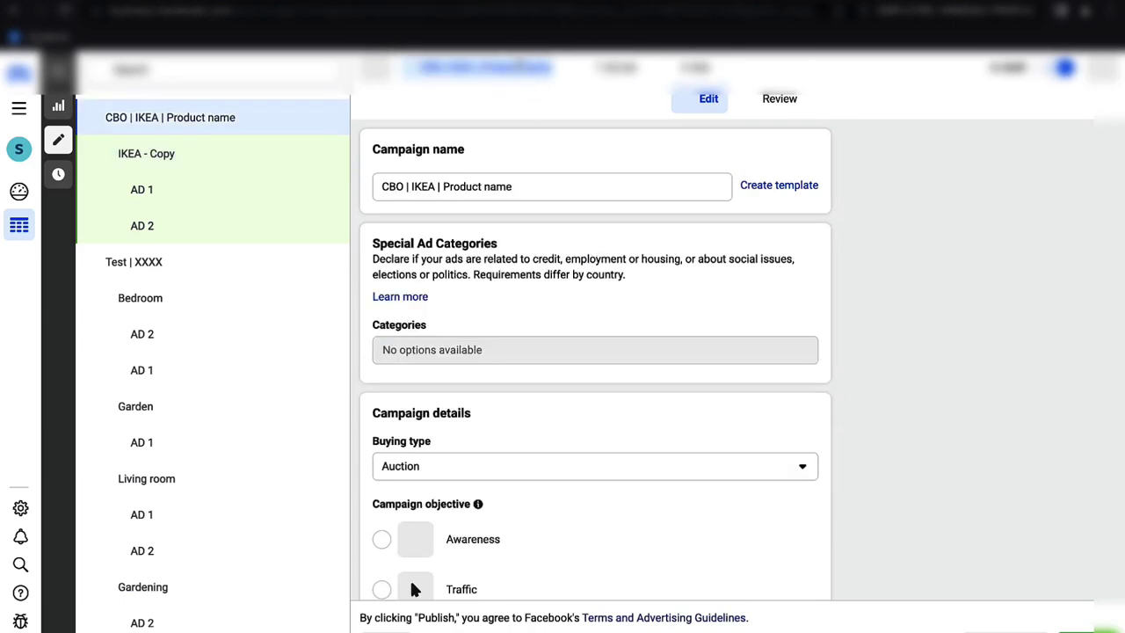
- Turn on Advantage campaign budget for CBO | IKEA | Product name and replace the $20.00 daily budget with $200.00
scroll(630, 194, "down", 1)
scroll(630, 193, "down", 5)
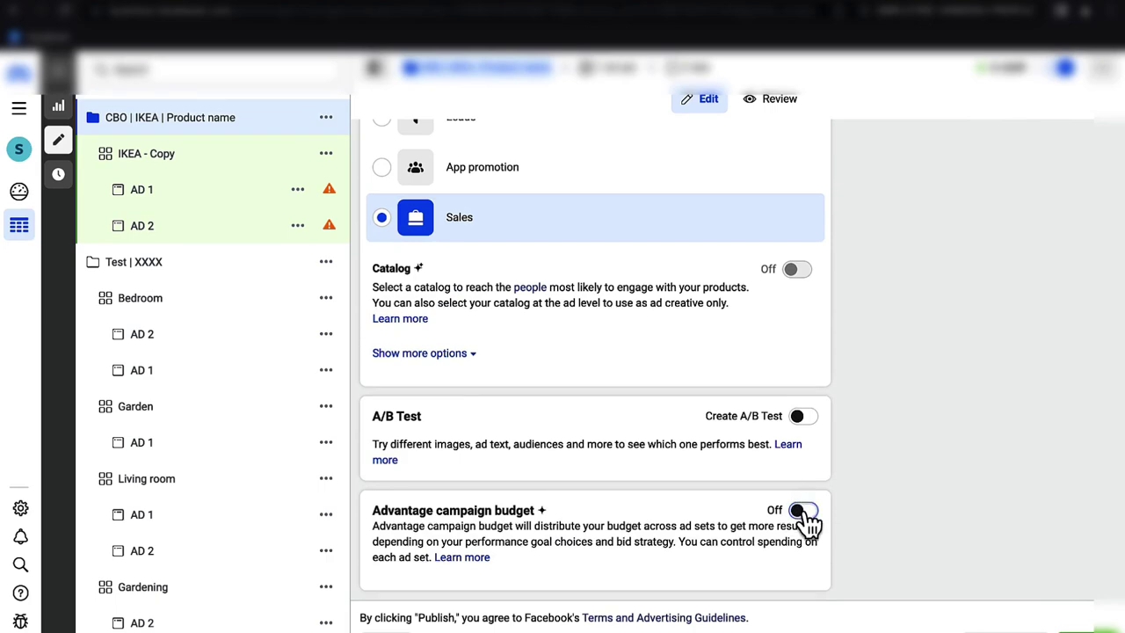
left_click(804, 514)
scroll(702, 395, "down", 3)
left_click(698, 343)
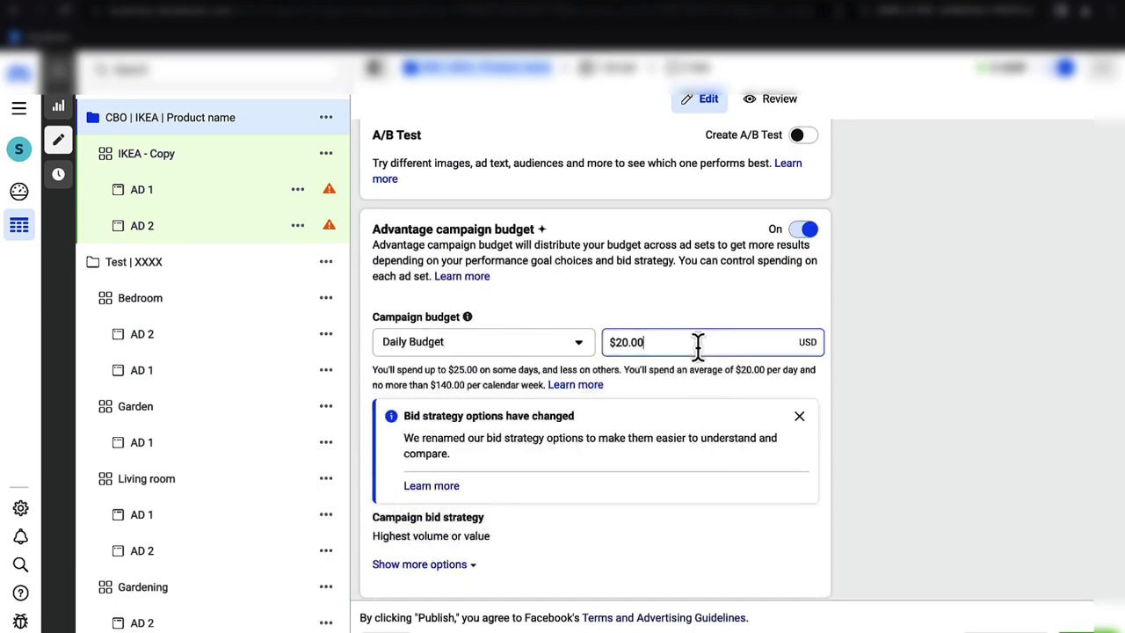
left_click_drag(697, 343, 613, 342)
type("200")
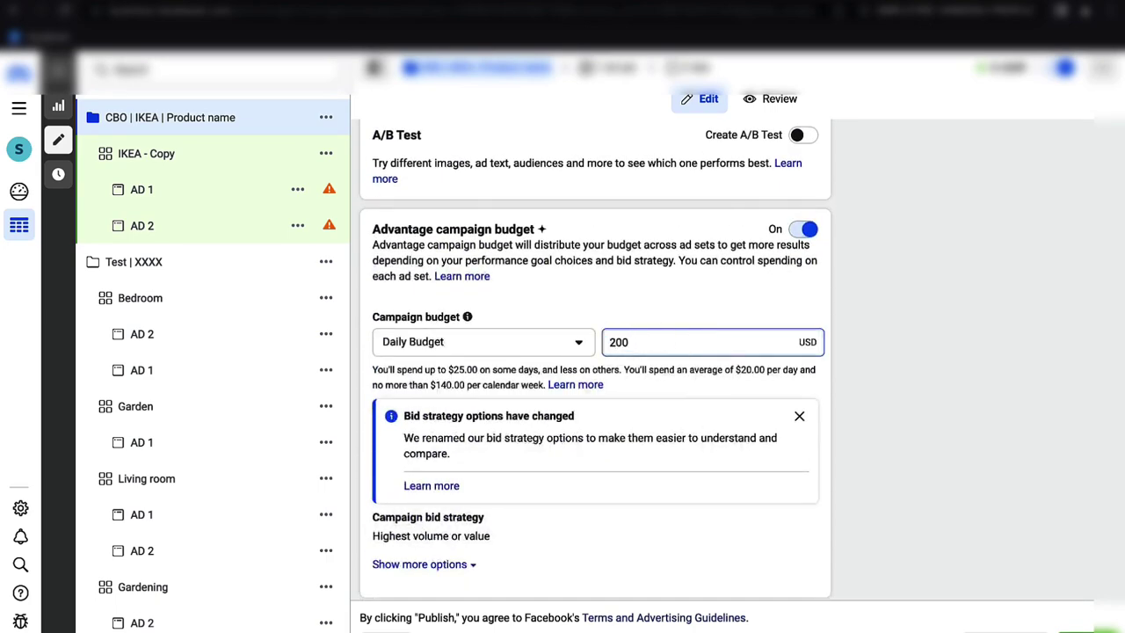
left_click(839, 332)
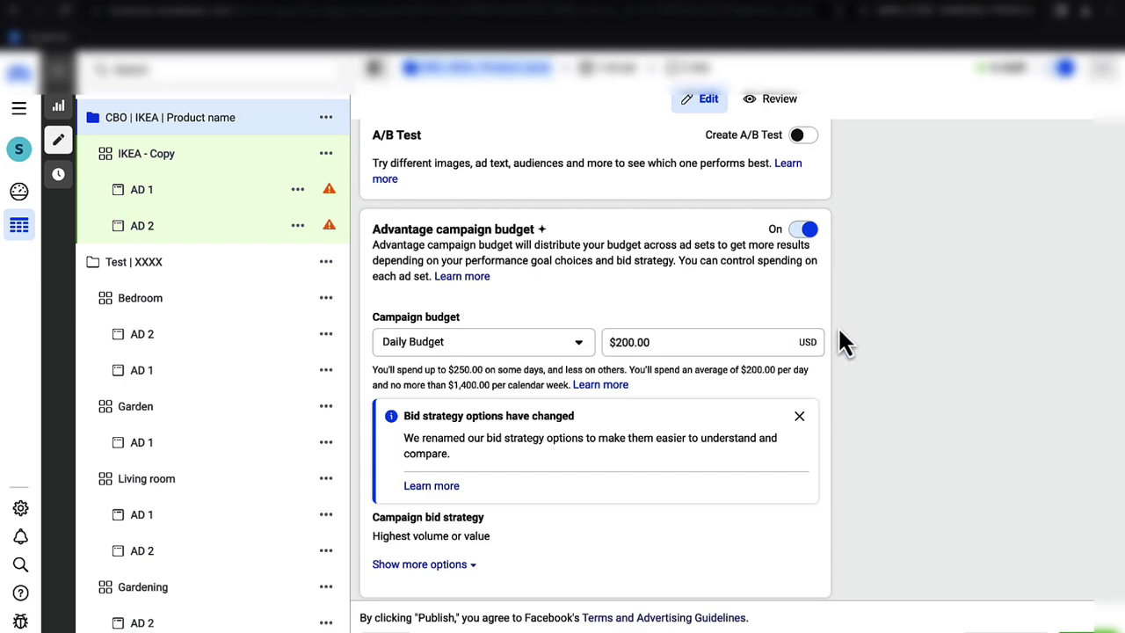
left_click(799, 417)
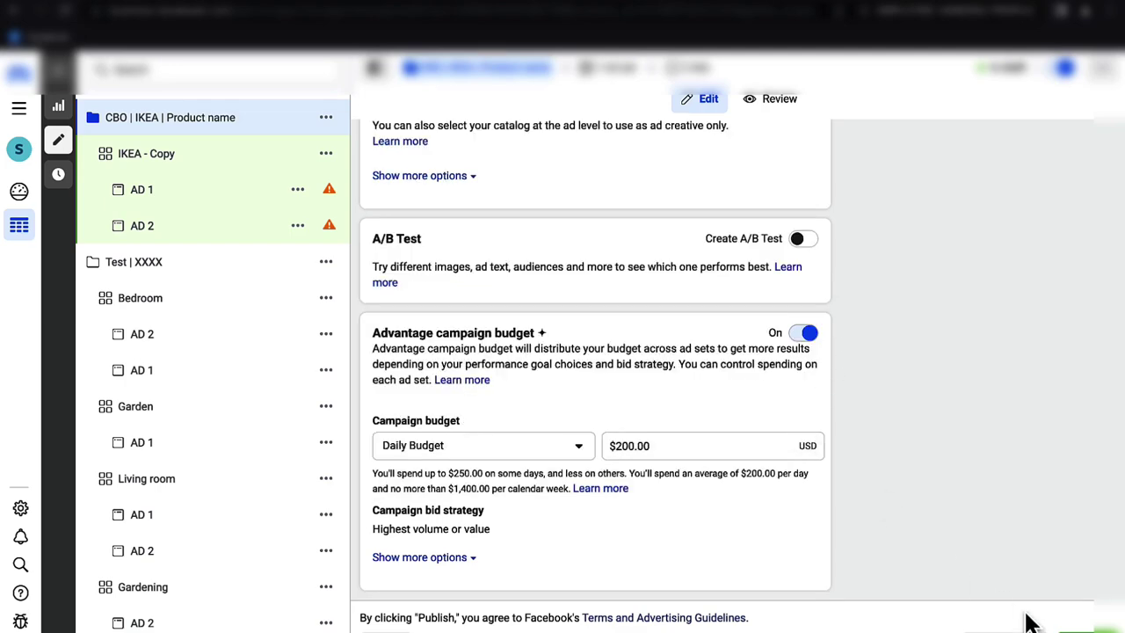
scroll(882, 391, "up", 10)
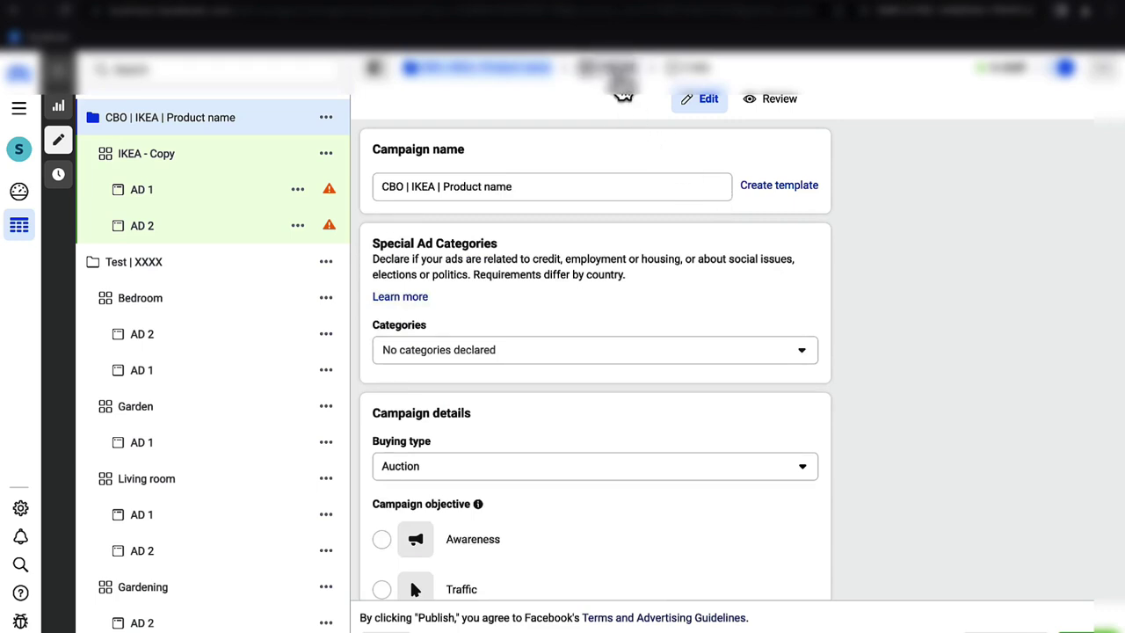
scroll(871, 309, "down", 2)
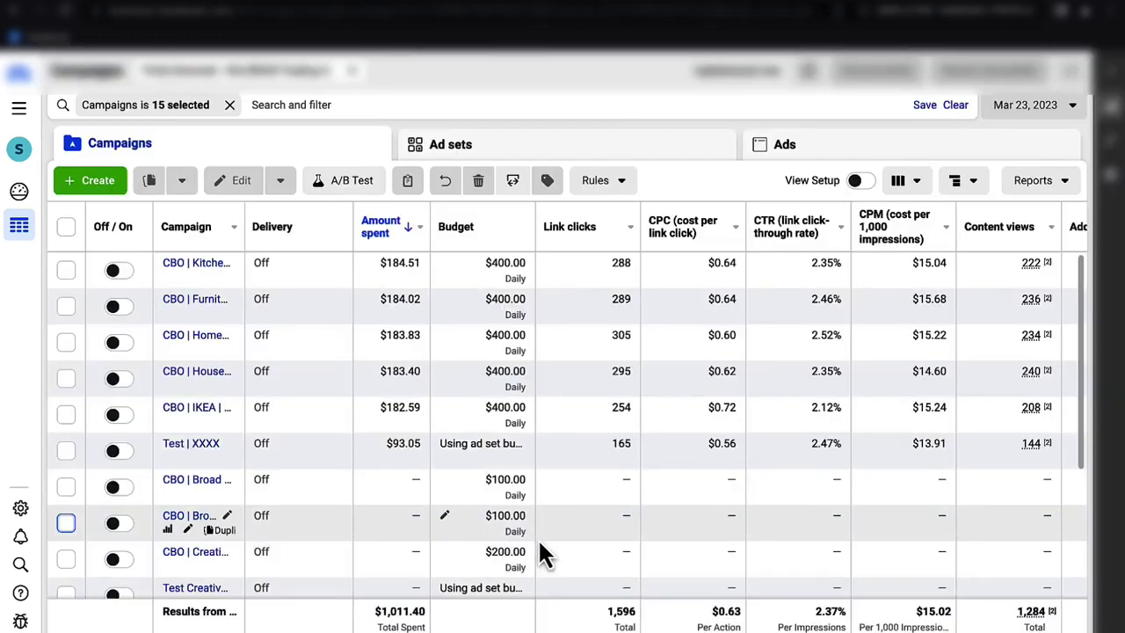
left_click(1026, 107)
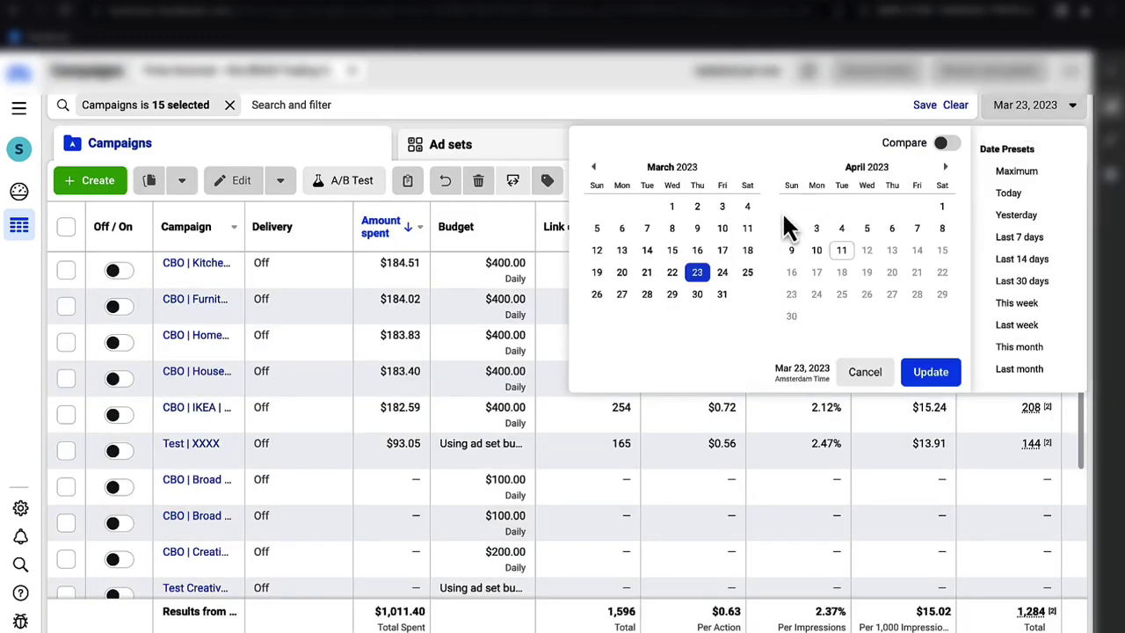
left_click(722, 272)
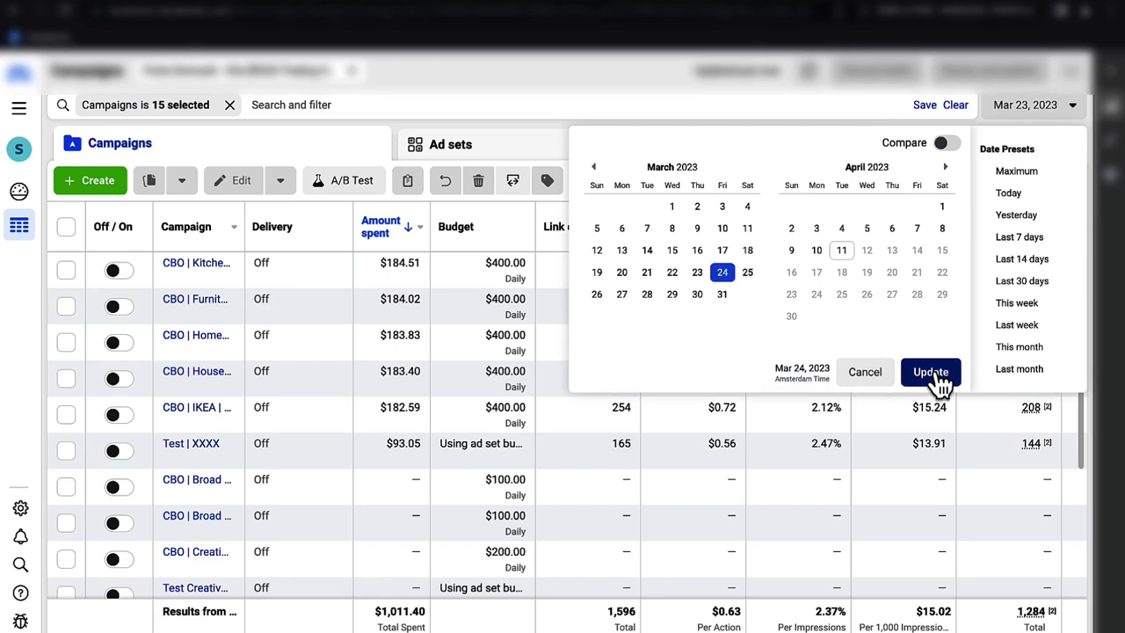
left_click(931, 372)
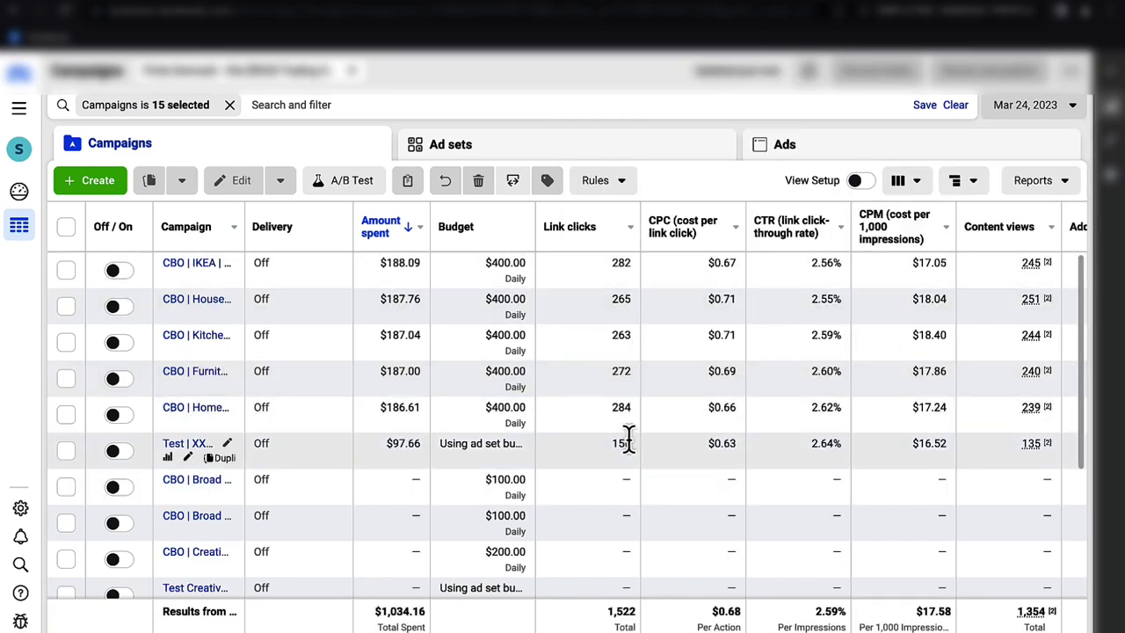
scroll(628, 439, "right", 2)
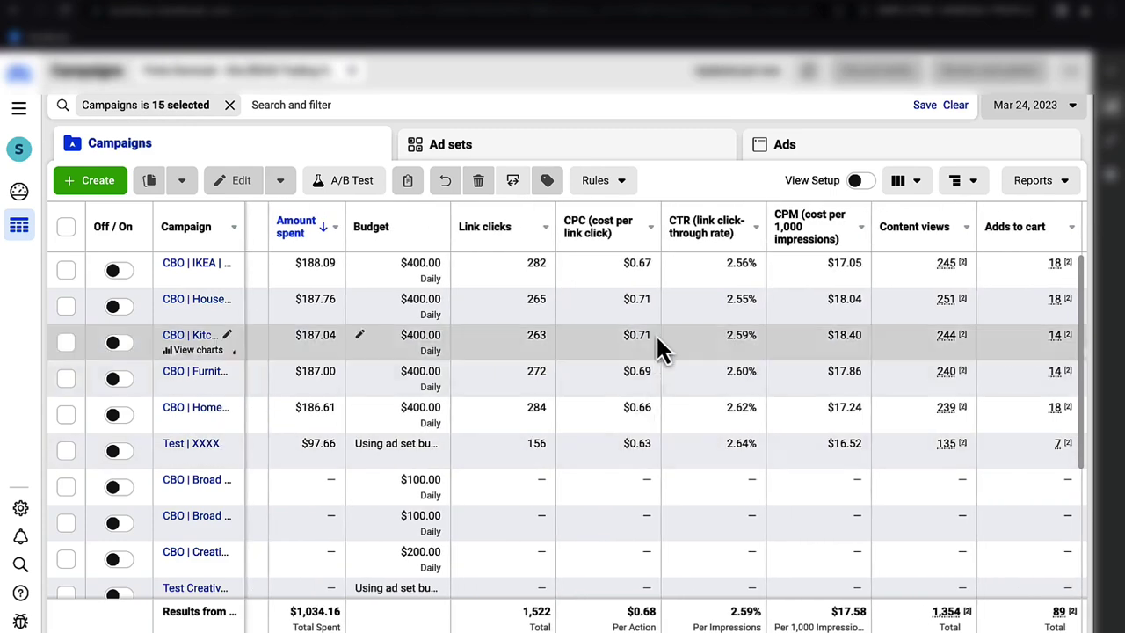
scroll(655, 332, "right", 3)
scroll(657, 332, "right", 1)
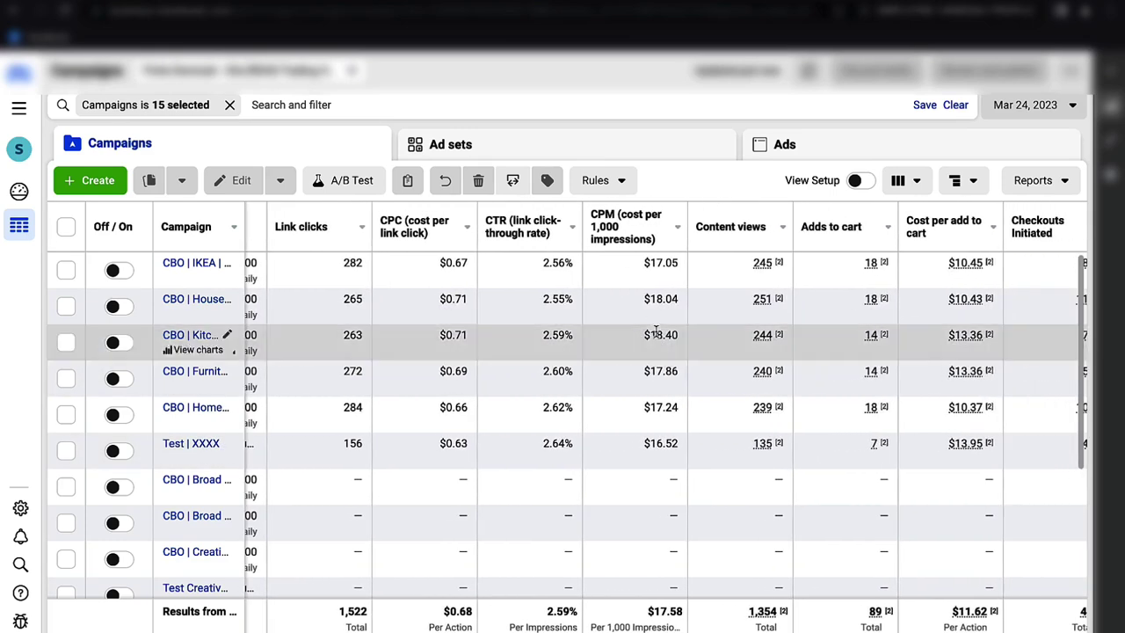
scroll(655, 333, "right", 2)
scroll(655, 334, "right", 2)
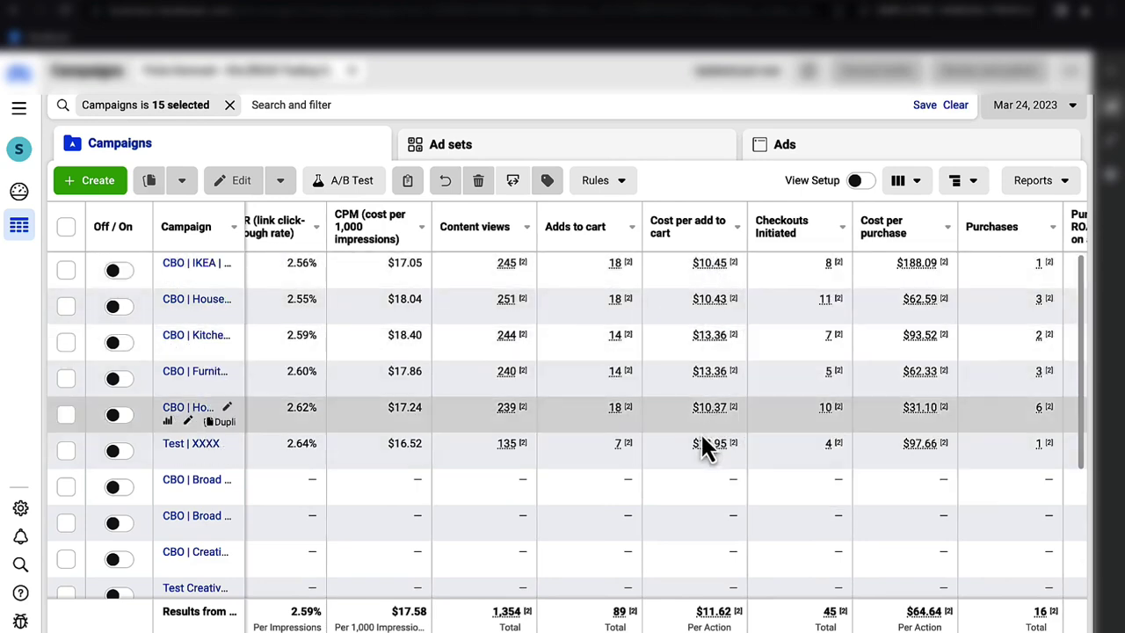
scroll(711, 440, "right", 3)
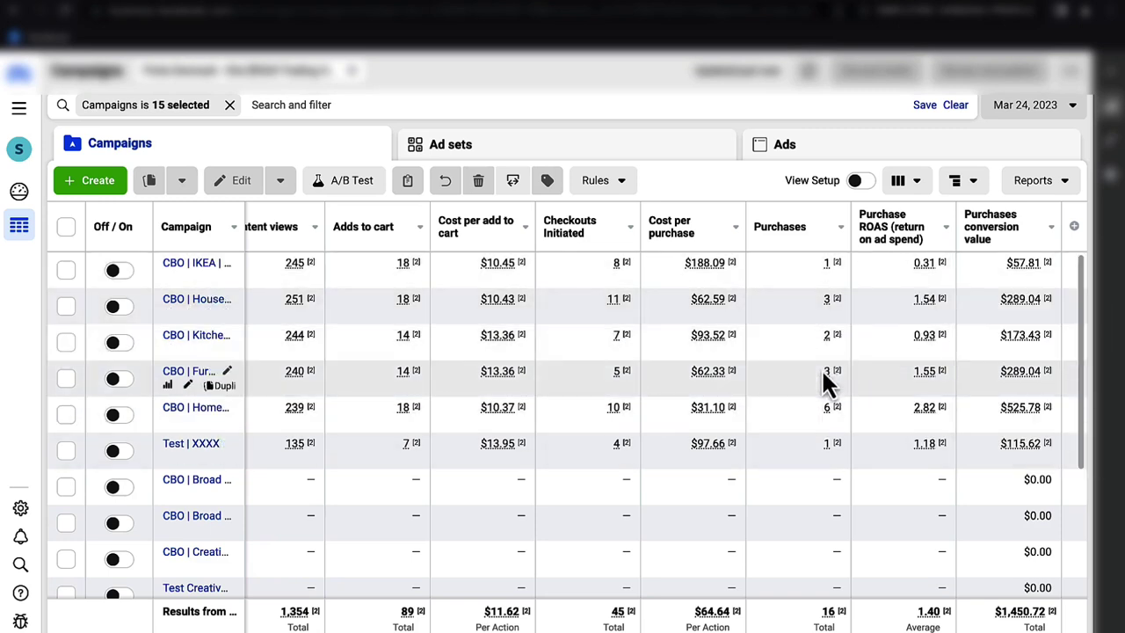
scroll(821, 368, "left", 3)
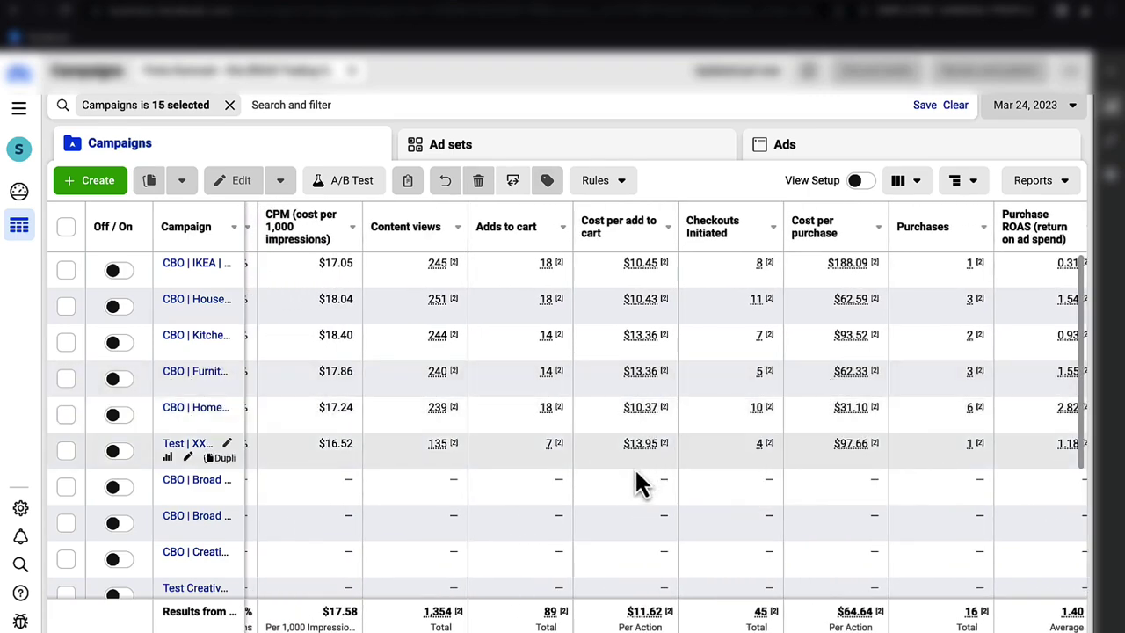
scroll(636, 476, "right", 1)
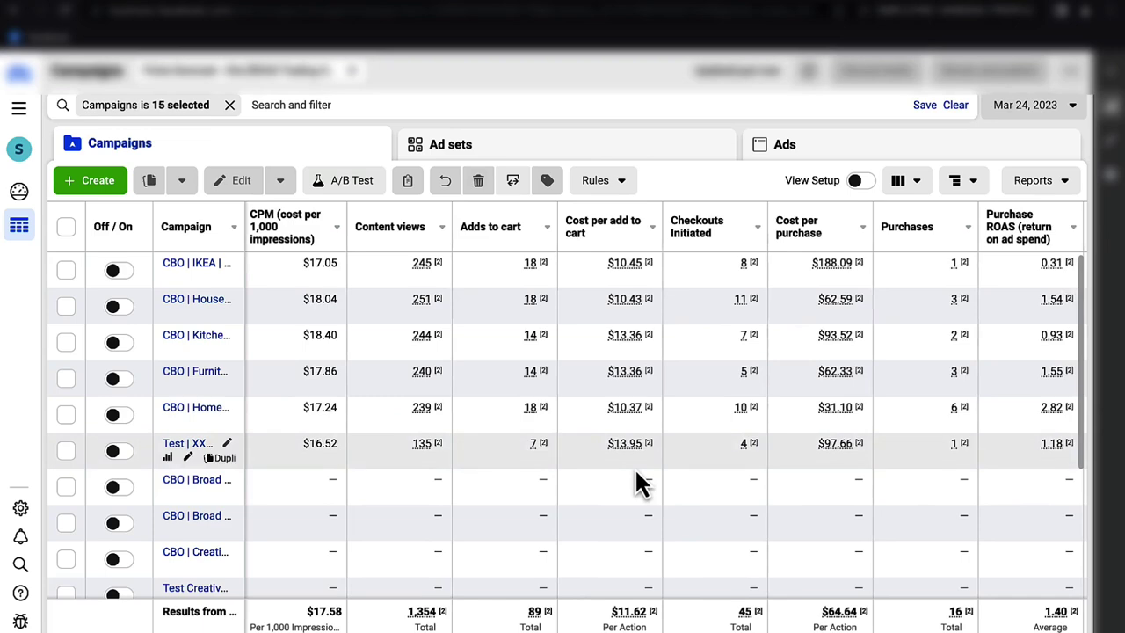
scroll(636, 479, "left", 3)
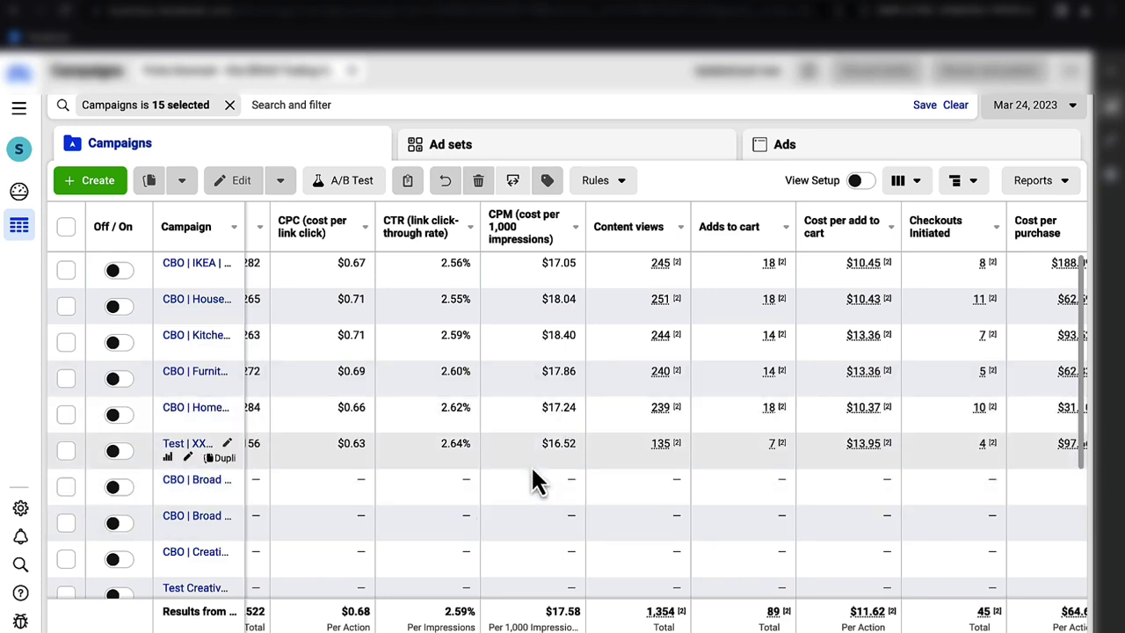
scroll(532, 479, "left", 1)
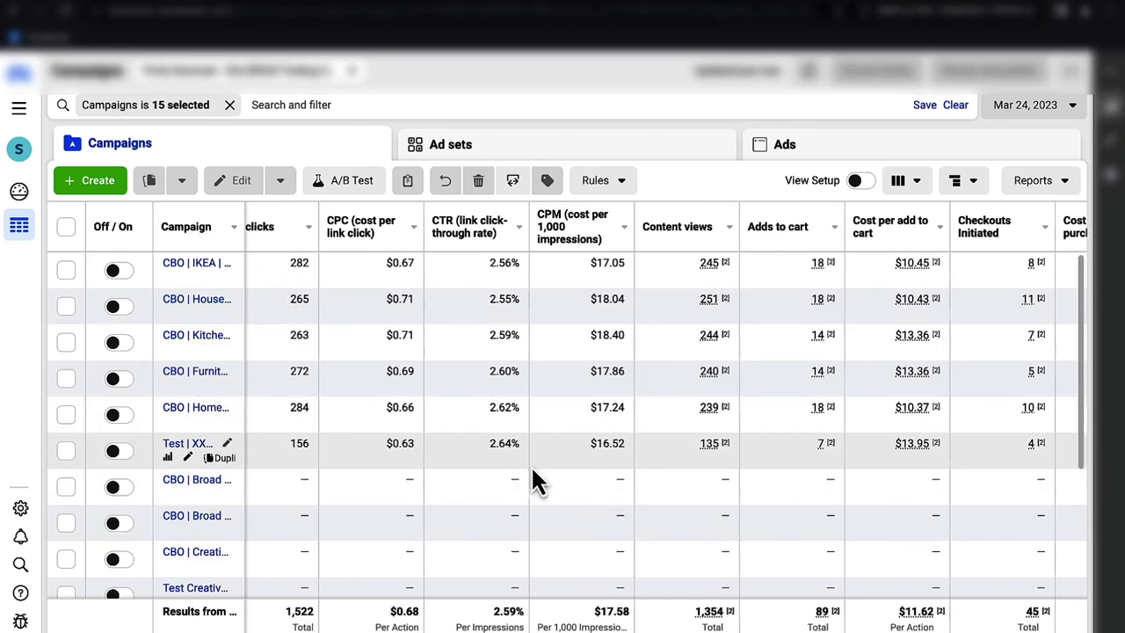
scroll(612, 603, "left", 5)
left_click(620, 587)
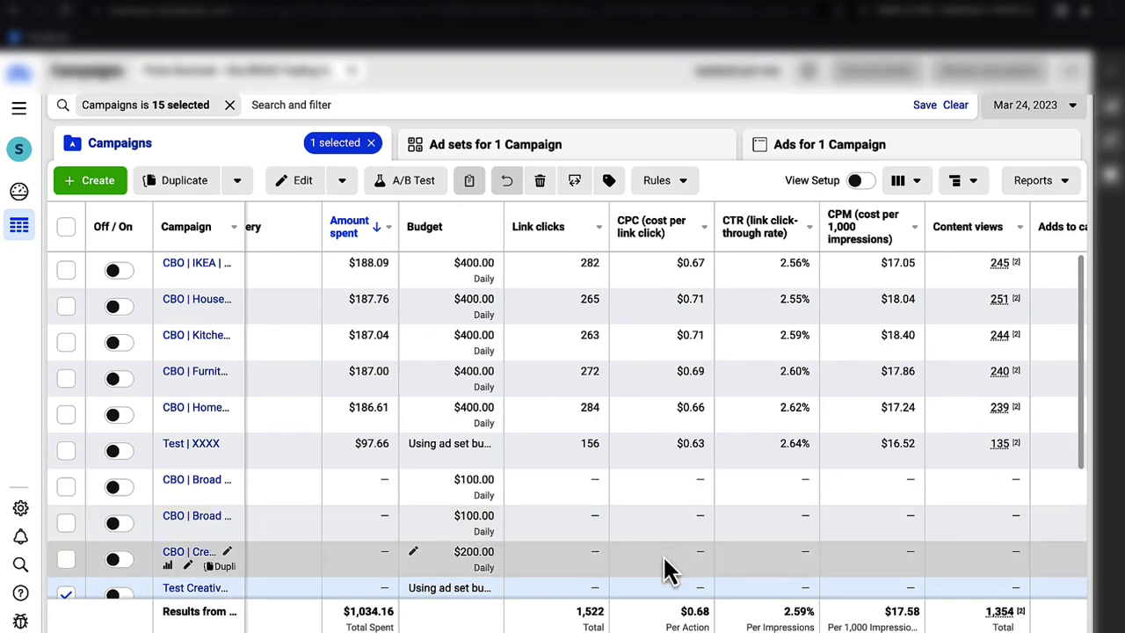
left_click(67, 597)
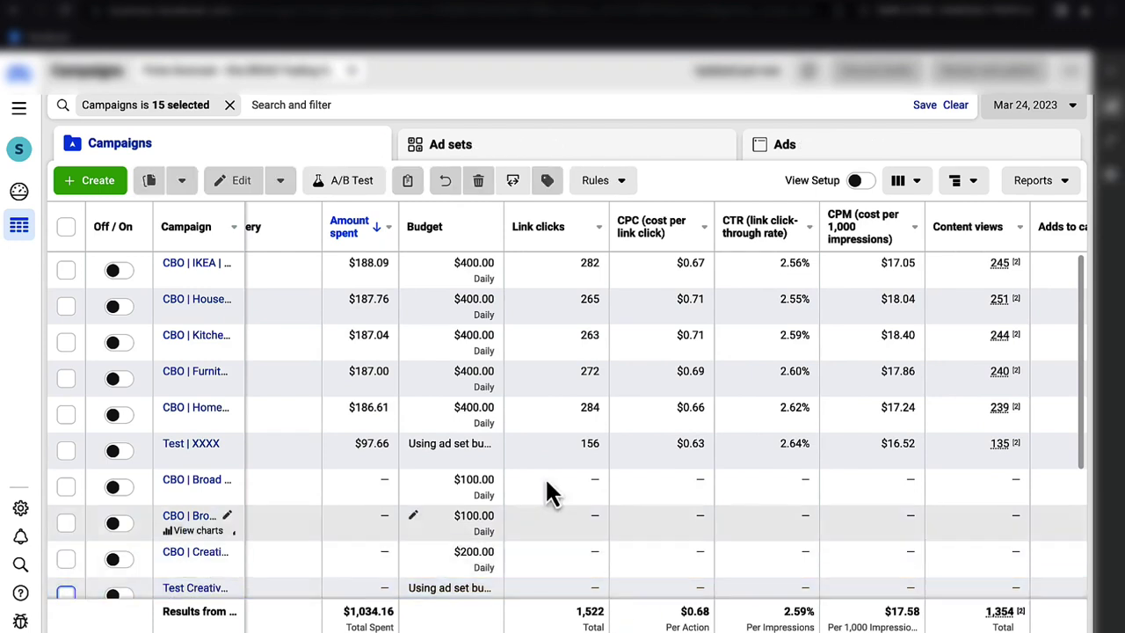
- Set the reporting date to Mar 25, 2023
left_click(1037, 109)
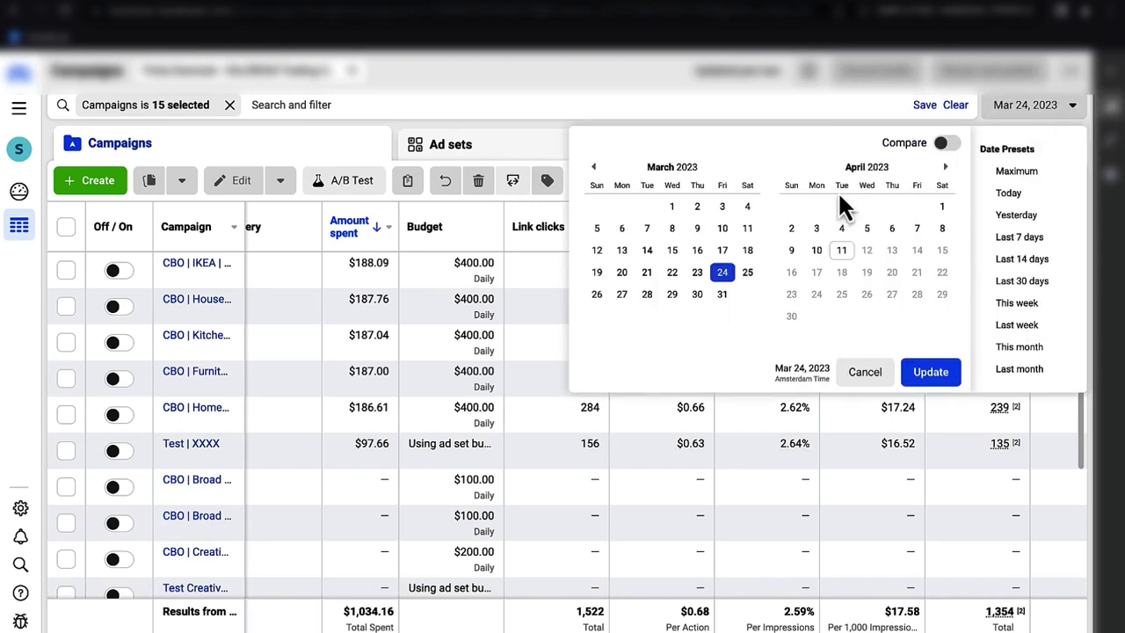
left_click(746, 273)
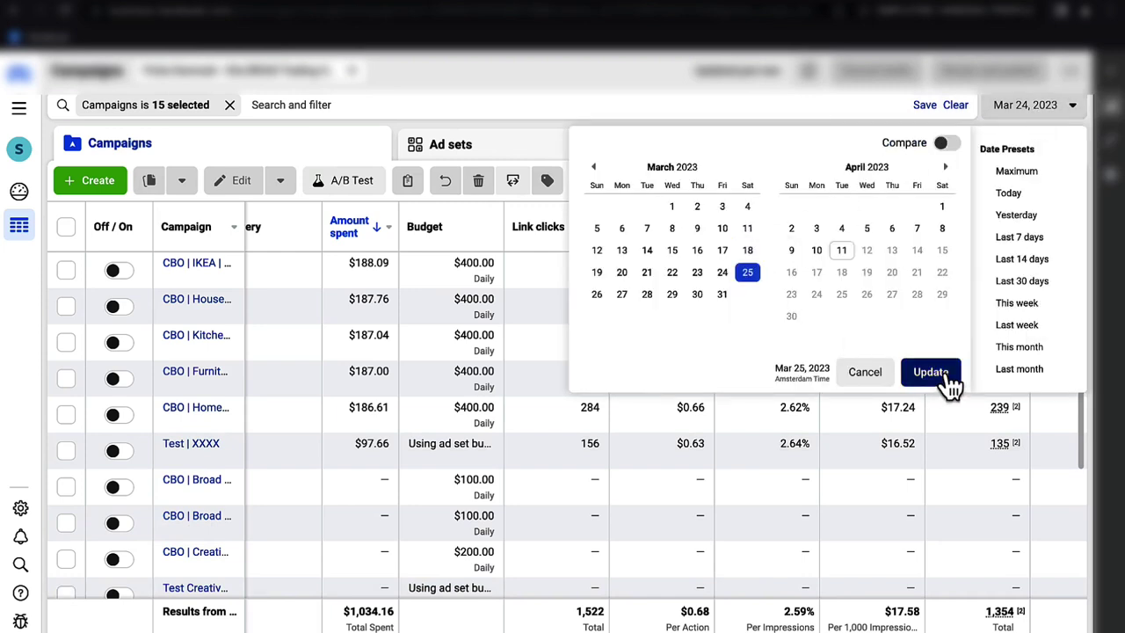
left_click(934, 376)
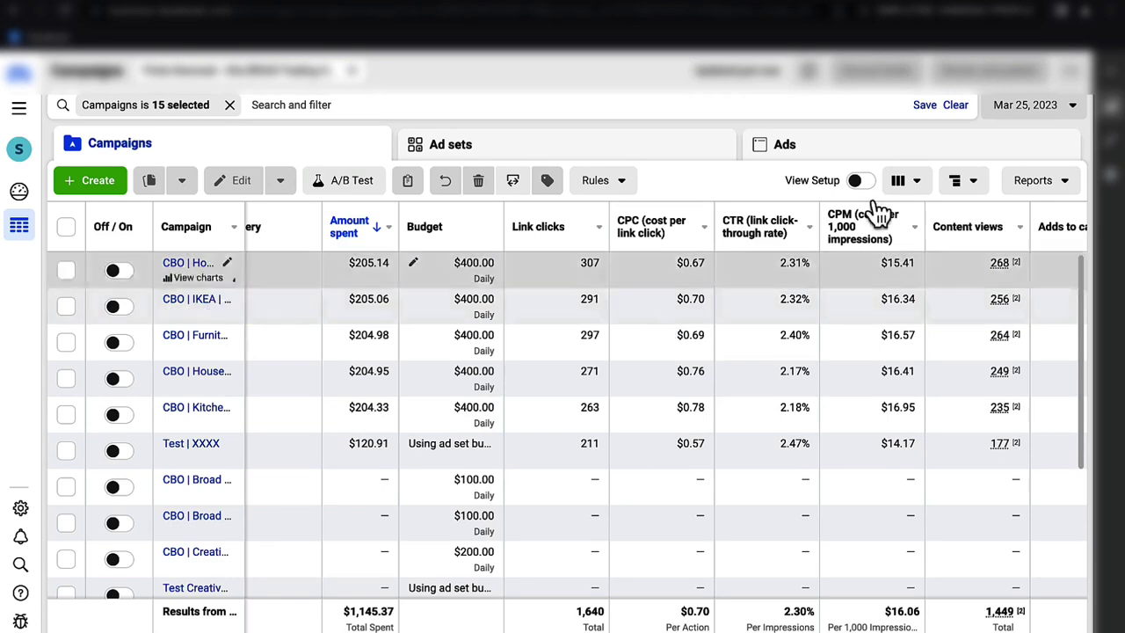
- Switch the report to Mar 26, 2023 and drill into the top-spending campaign's ad sets
left_click(1061, 113)
left_click(1064, 114)
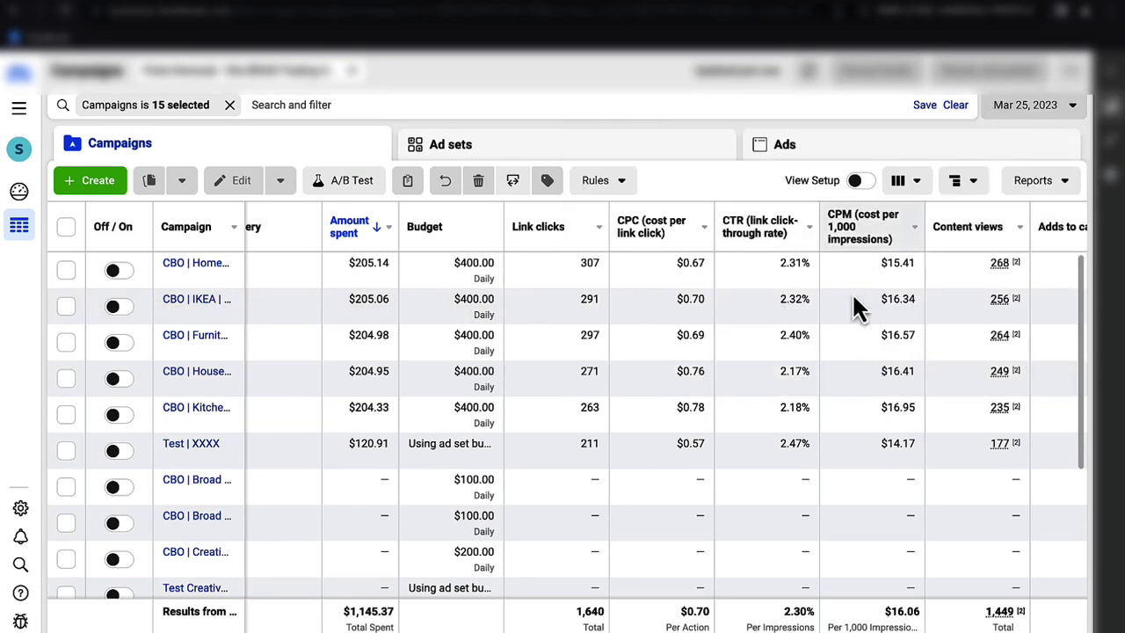
scroll(843, 316, "right", 8)
scroll(843, 316, "left", 5)
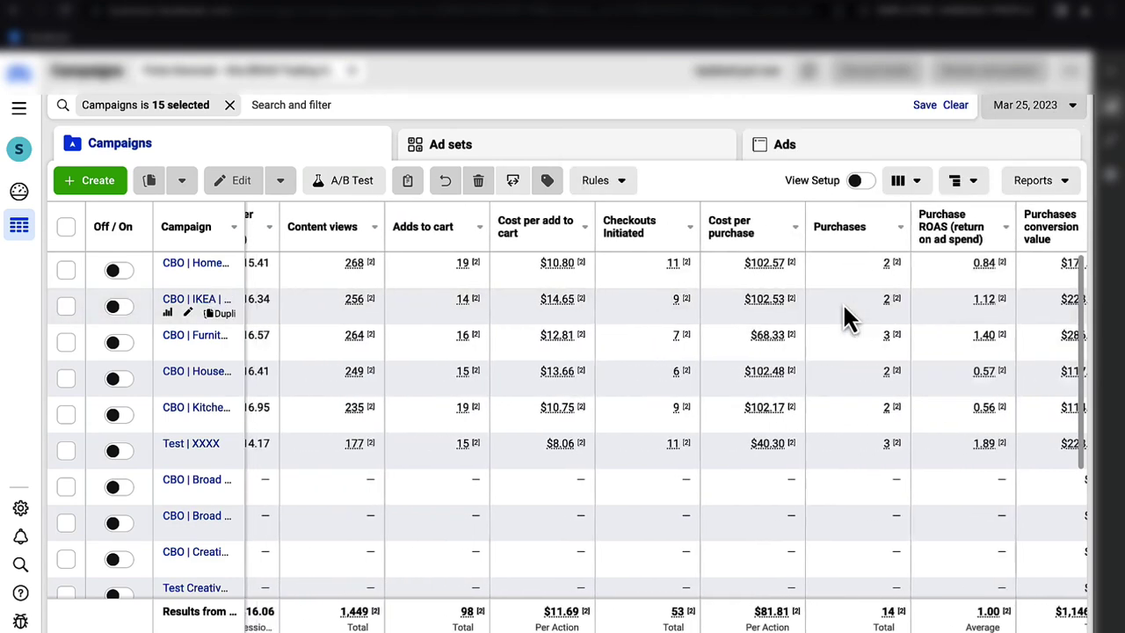
scroll(845, 316, "left", 5)
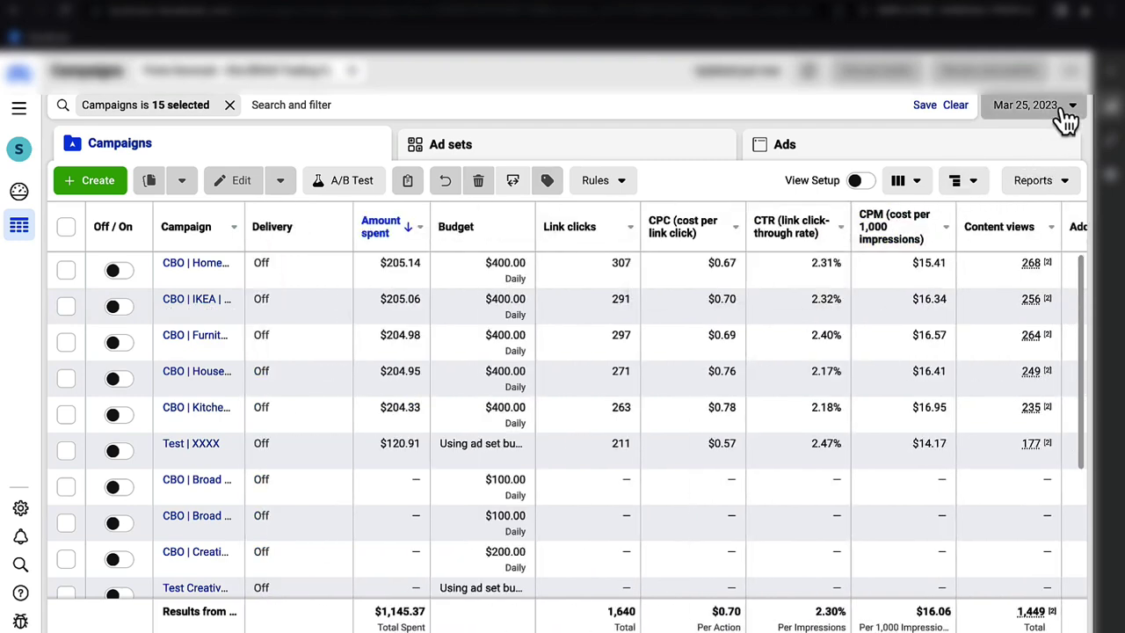
left_click(1065, 112)
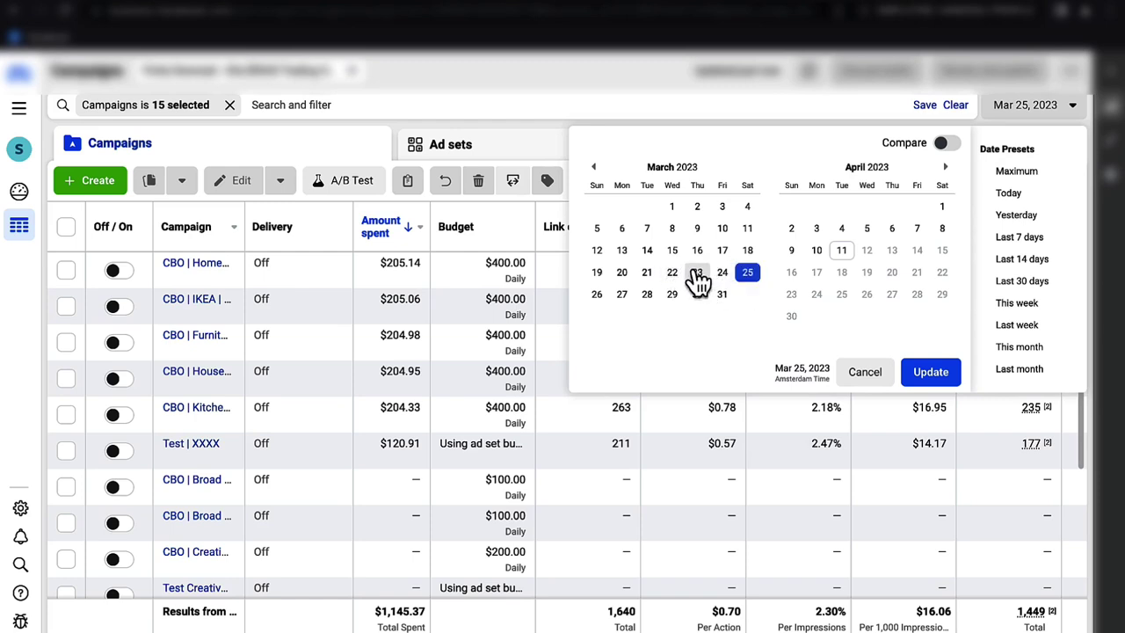
left_click(747, 274)
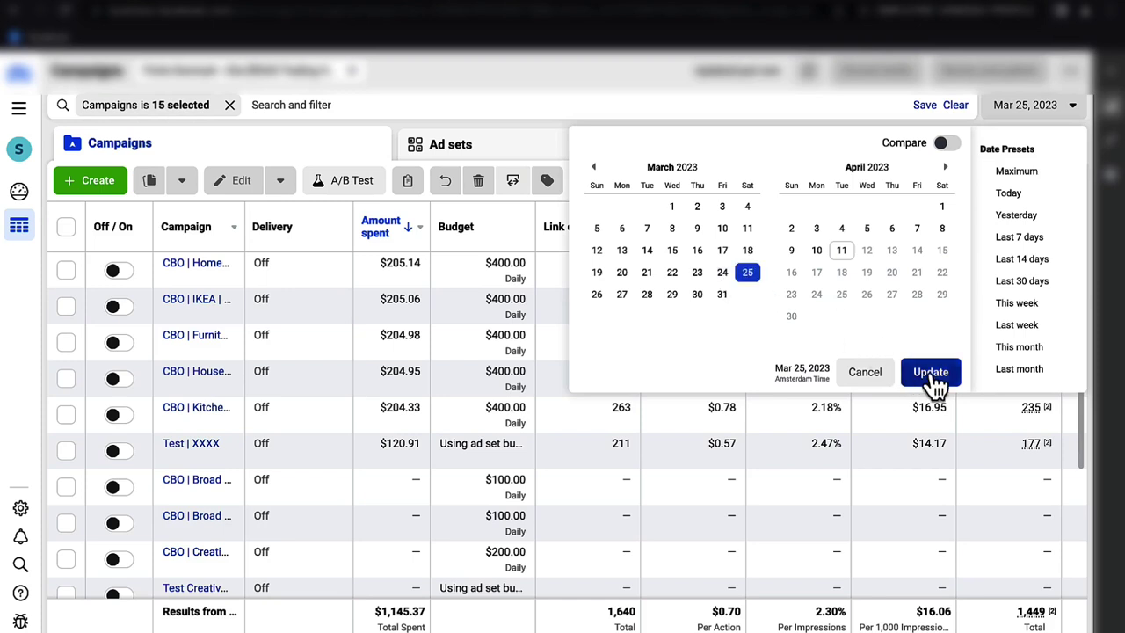
left_click(597, 293)
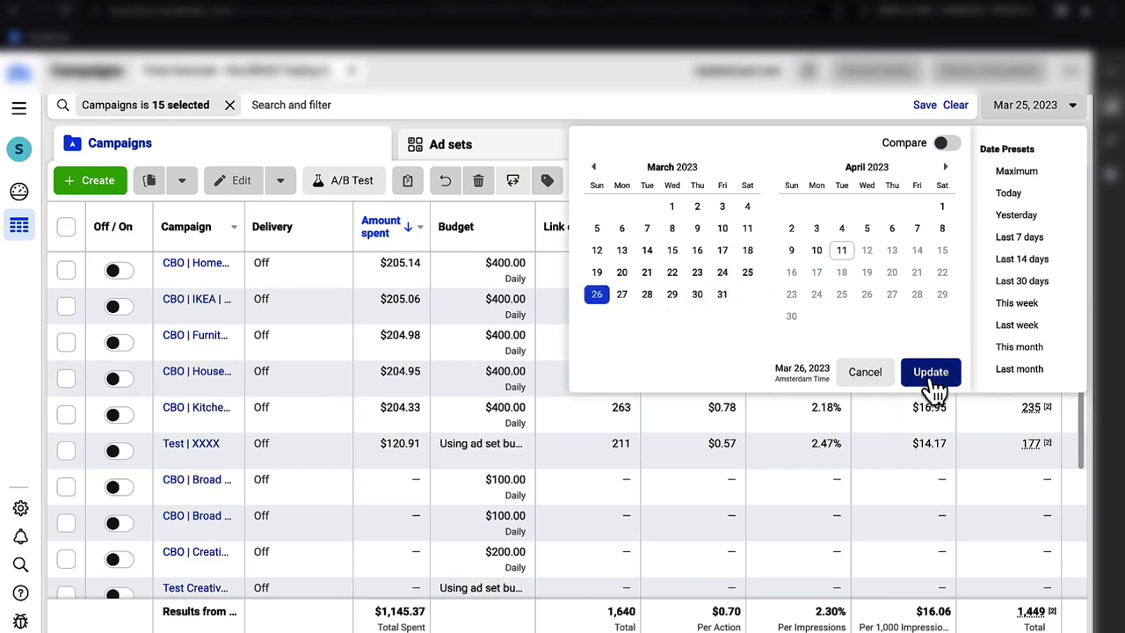
left_click(930, 372)
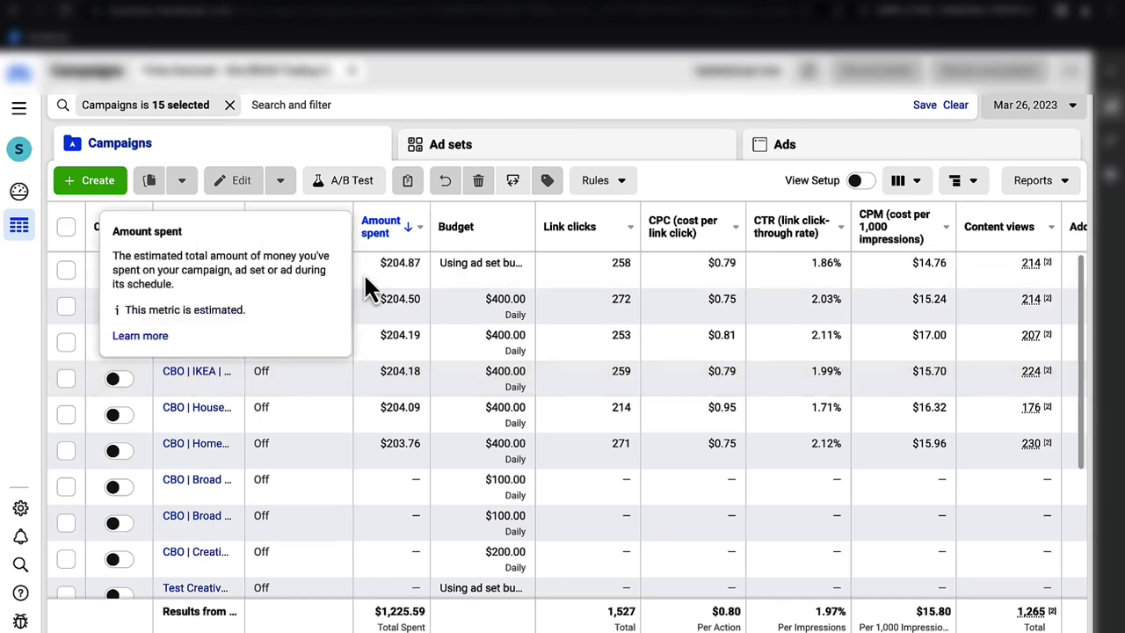
left_click(195, 265)
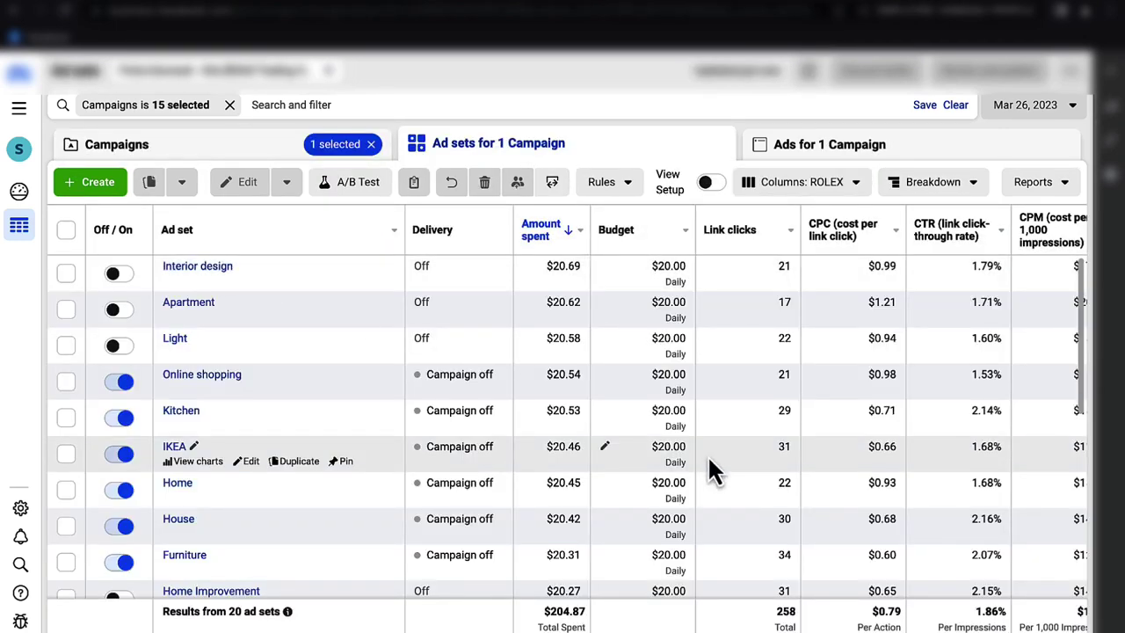
- Select the Interior design, Apartment and Light ad sets, then deselect them
scroll(709, 459, "down", 2)
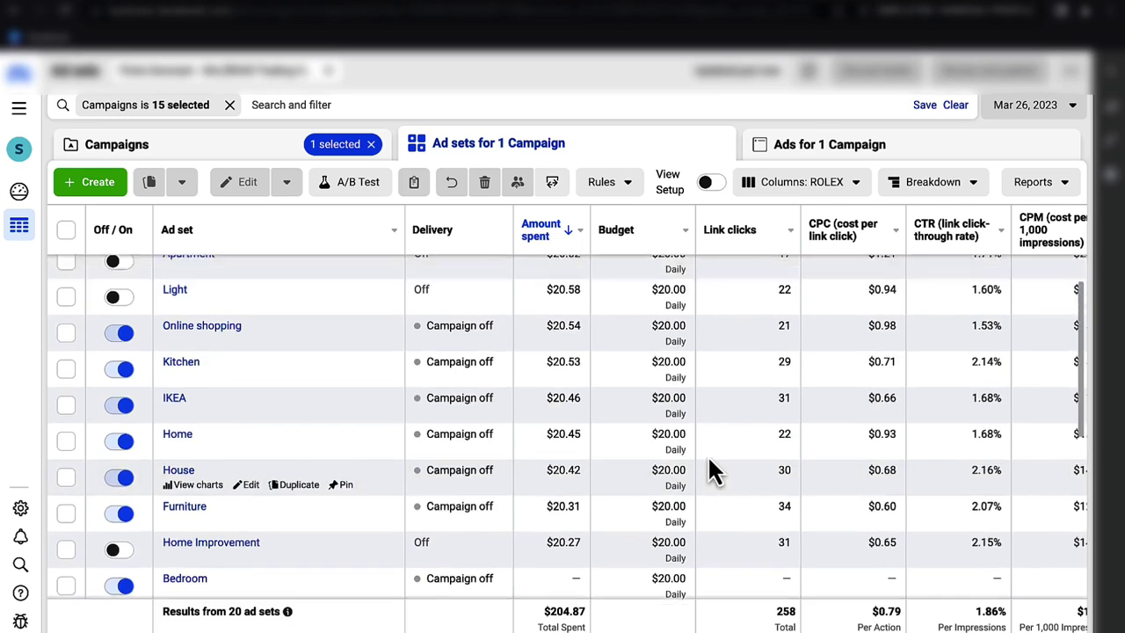
scroll(711, 470, "up", 1)
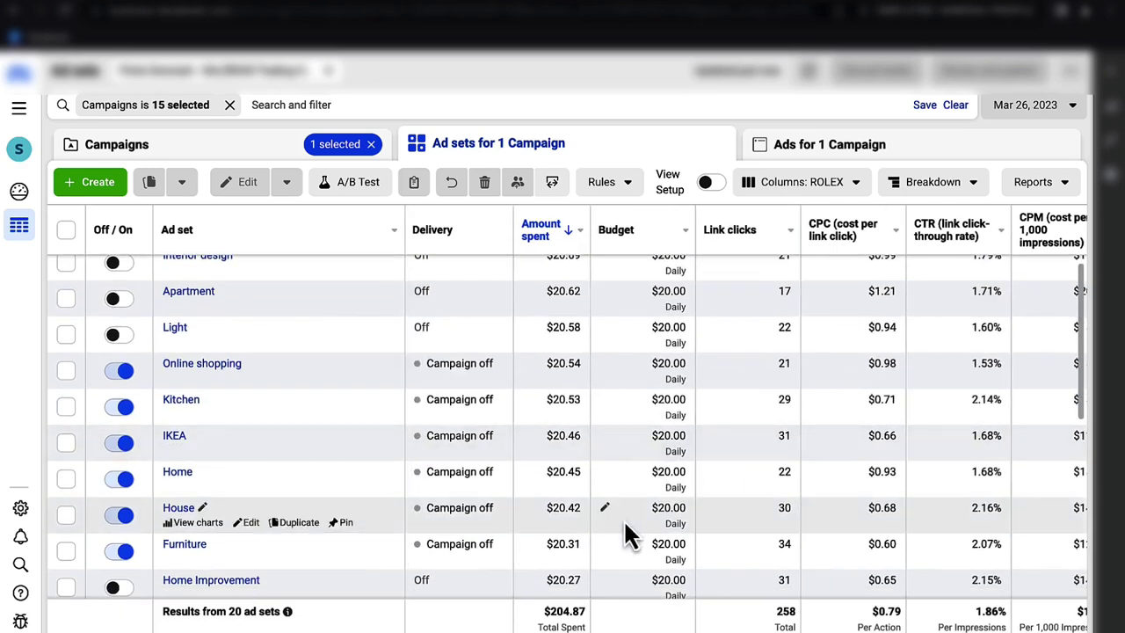
scroll(626, 533, "down", 2)
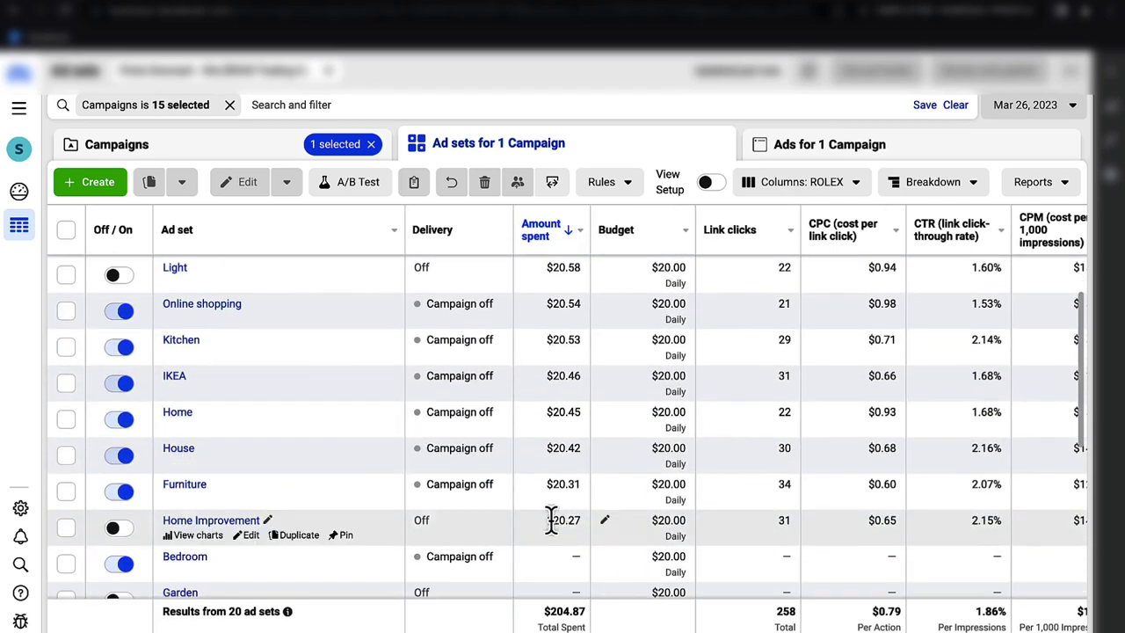
scroll(544, 538, "up", 2)
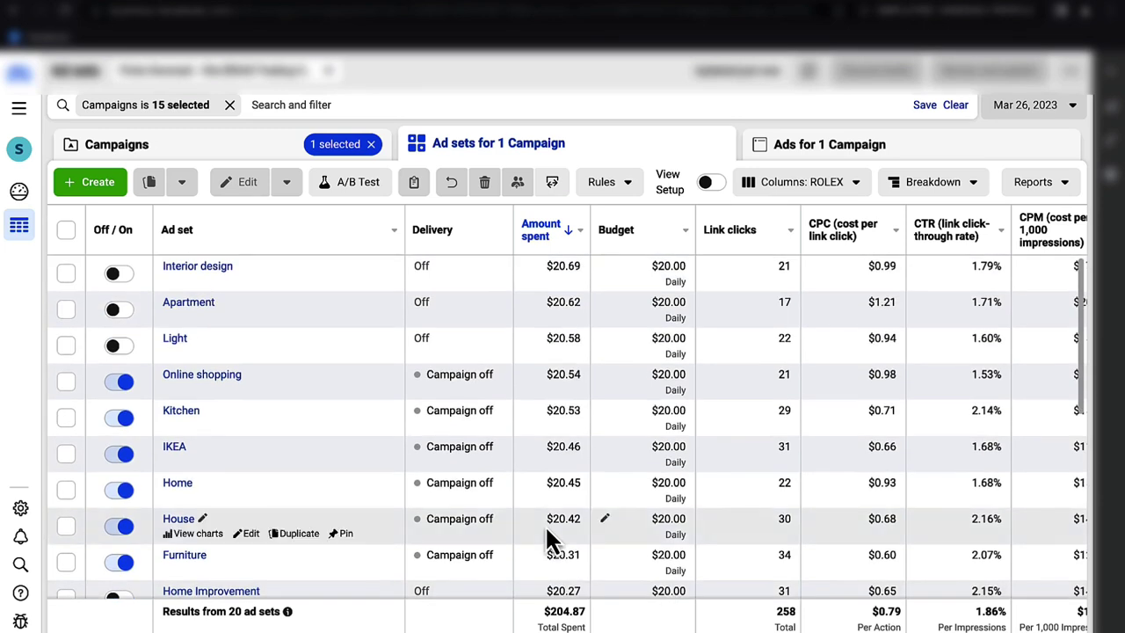
left_click(67, 272)
left_click(67, 307)
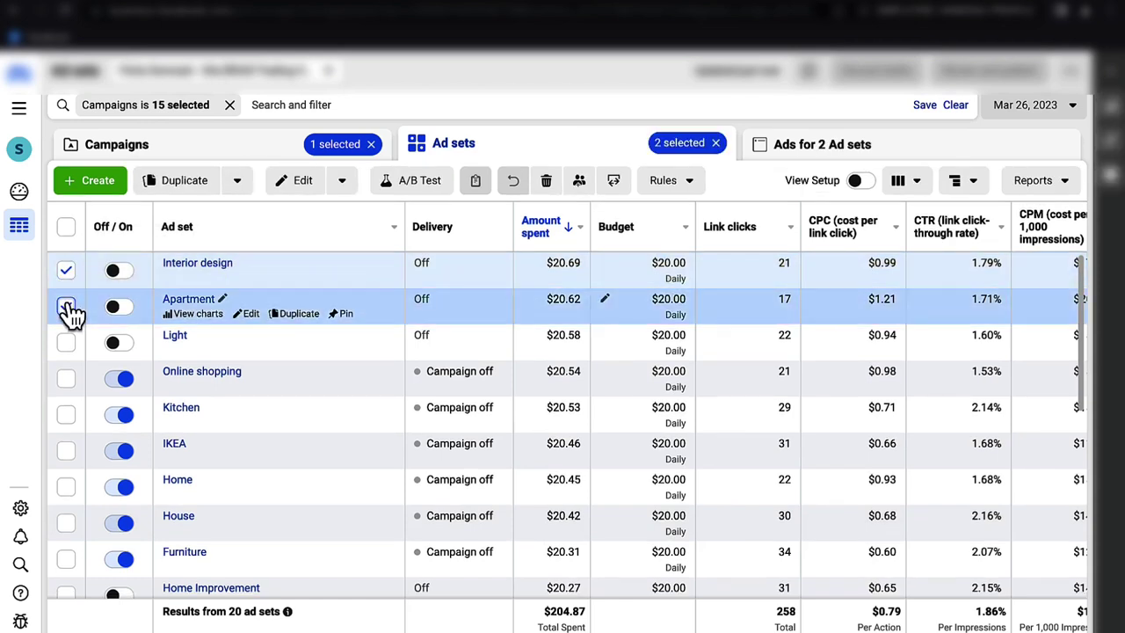
left_click(66, 342)
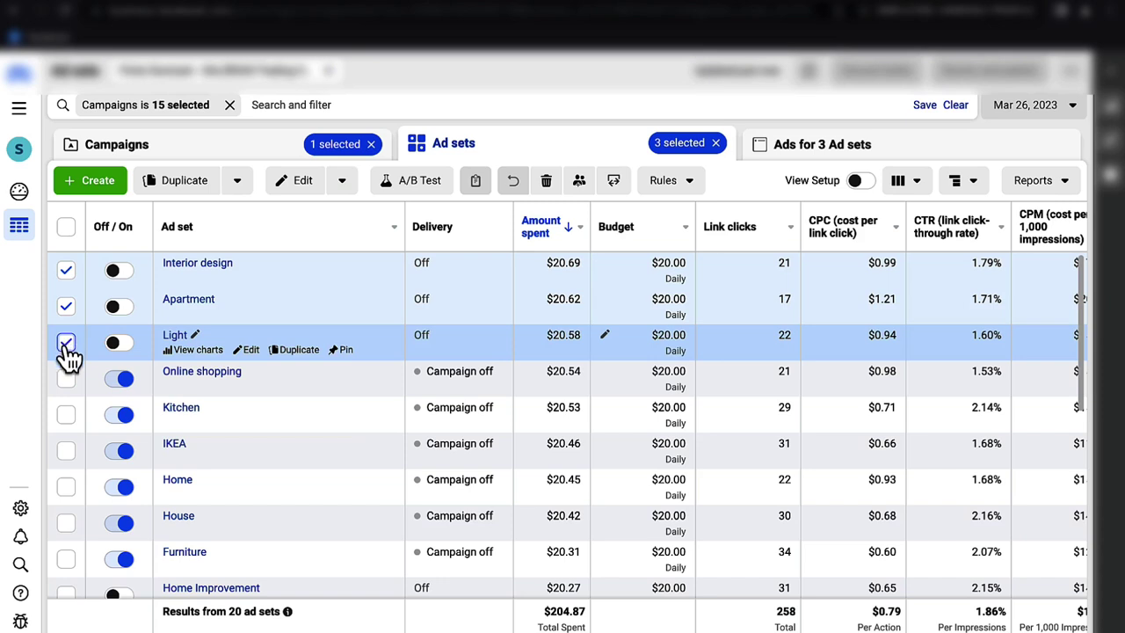
left_click(66, 342)
left_click(66, 305)
left_click(66, 271)
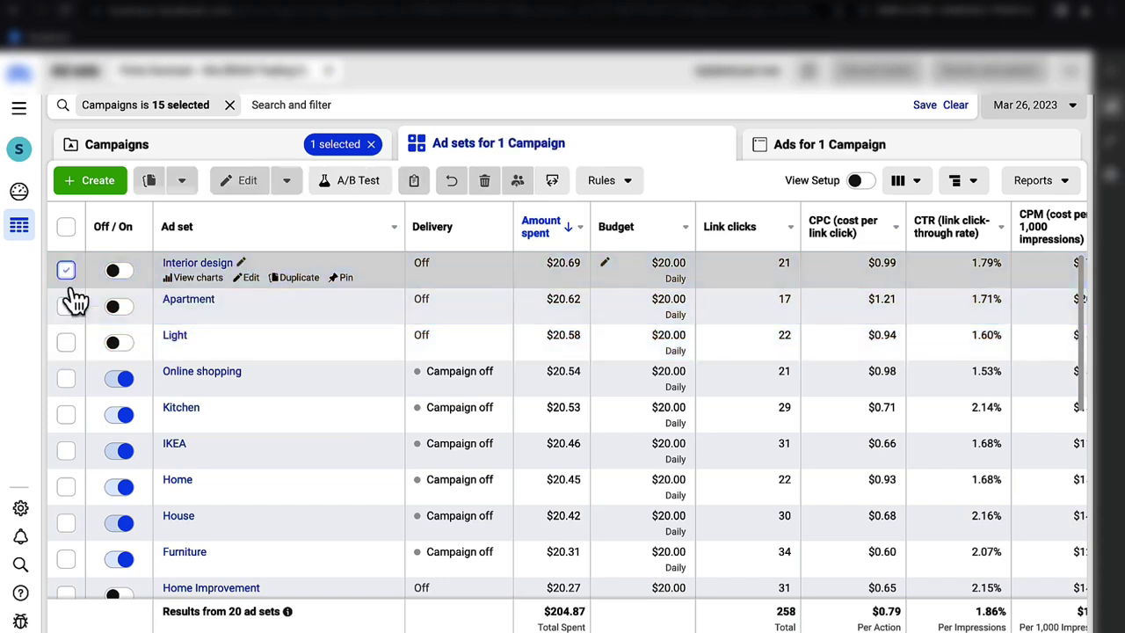
- Select the Kitchen, IKEA, Home, House and Furniture ad sets, then clear every selection
left_click(66, 414)
left_click(66, 450)
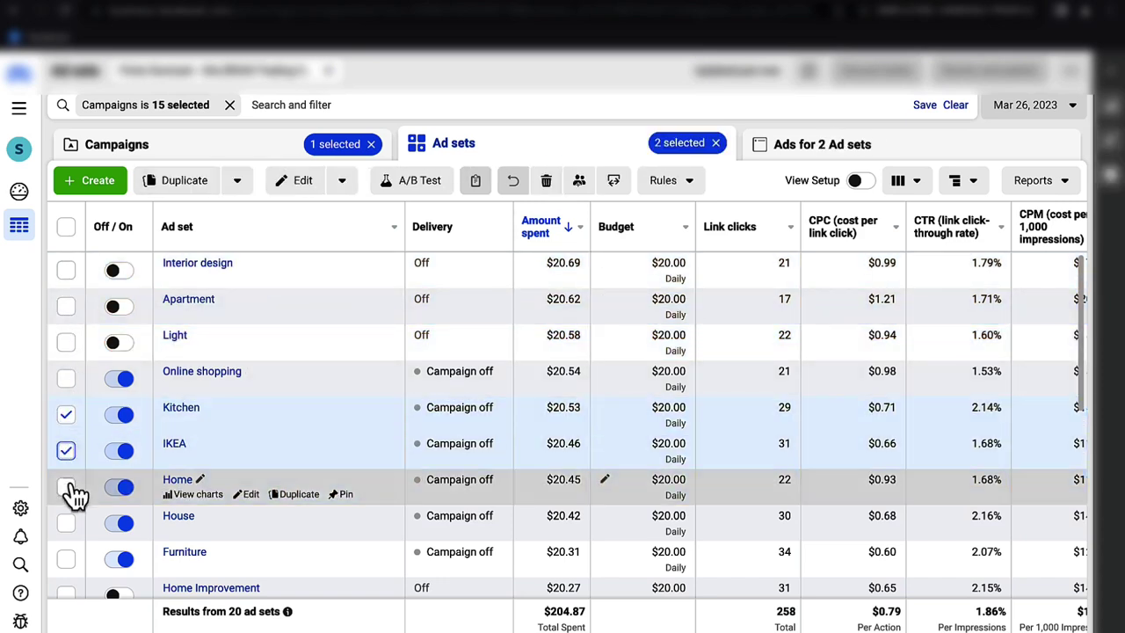
left_click(66, 486)
left_click(66, 522)
left_click(67, 559)
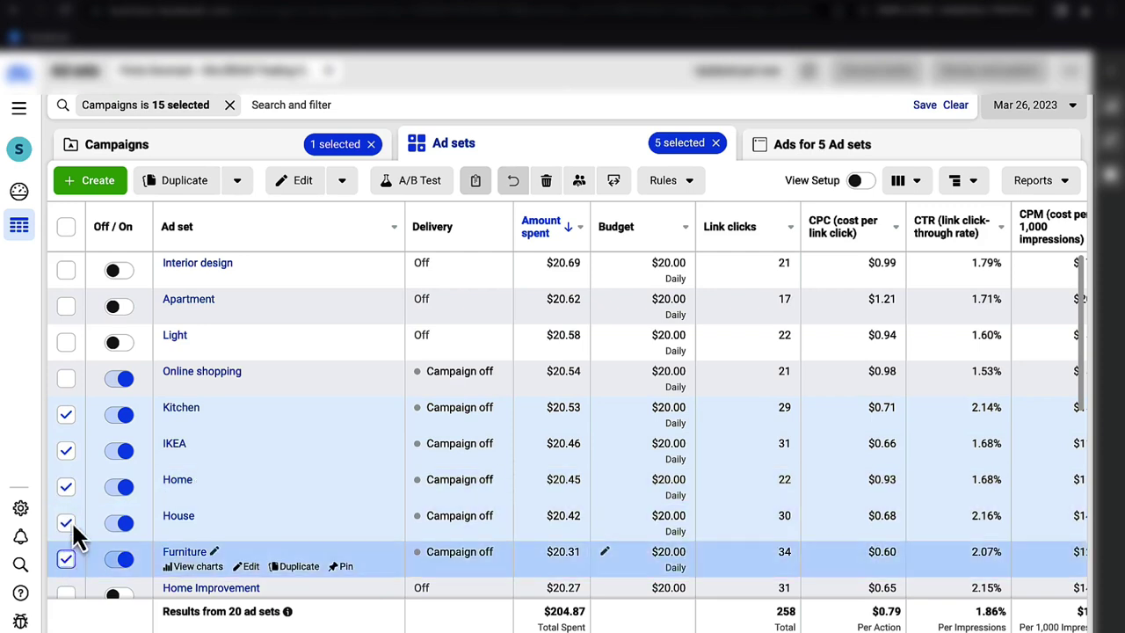
scroll(84, 475, "down", 2)
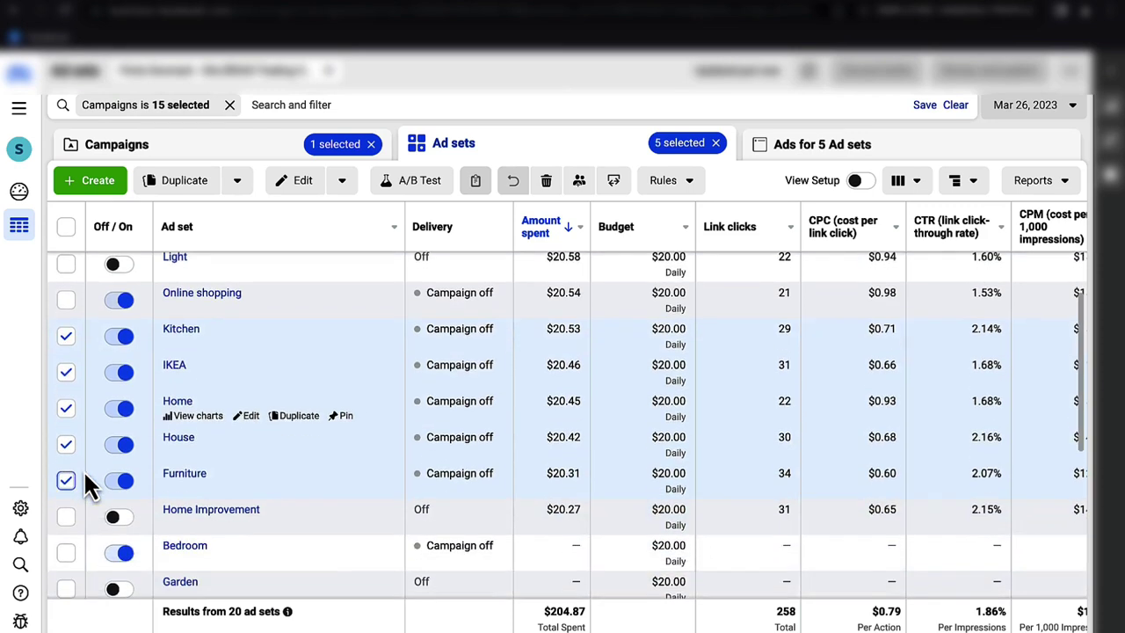
left_click(66, 228)
left_click(66, 228)
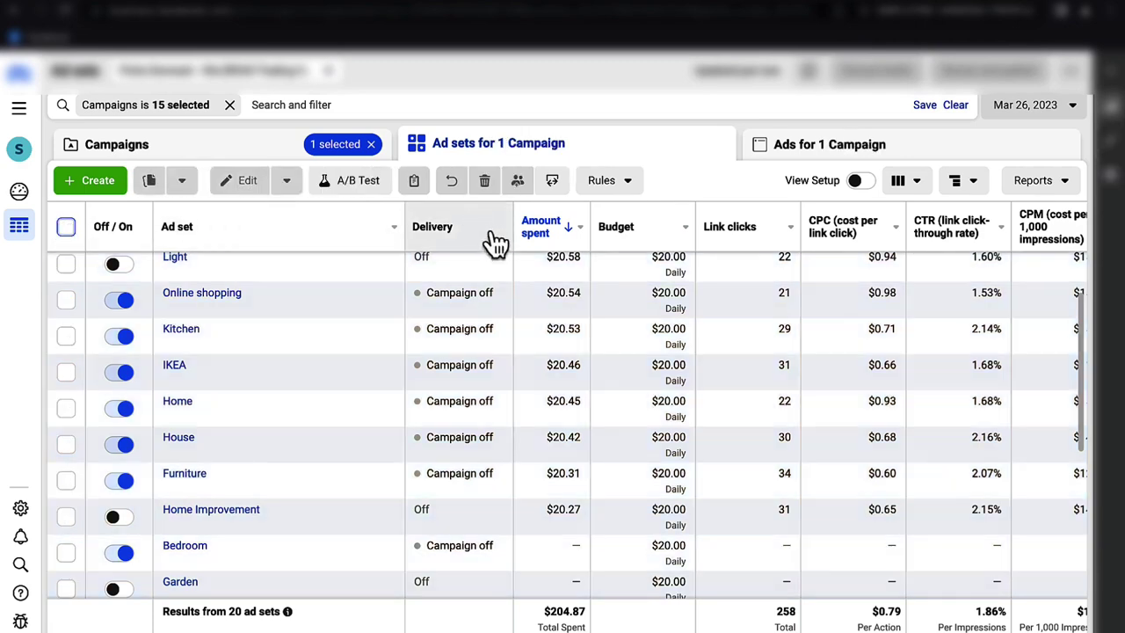
- Select the Home Improvement, Interior design, Apartment, Light and Online shopping ad sets
left_click(67, 518)
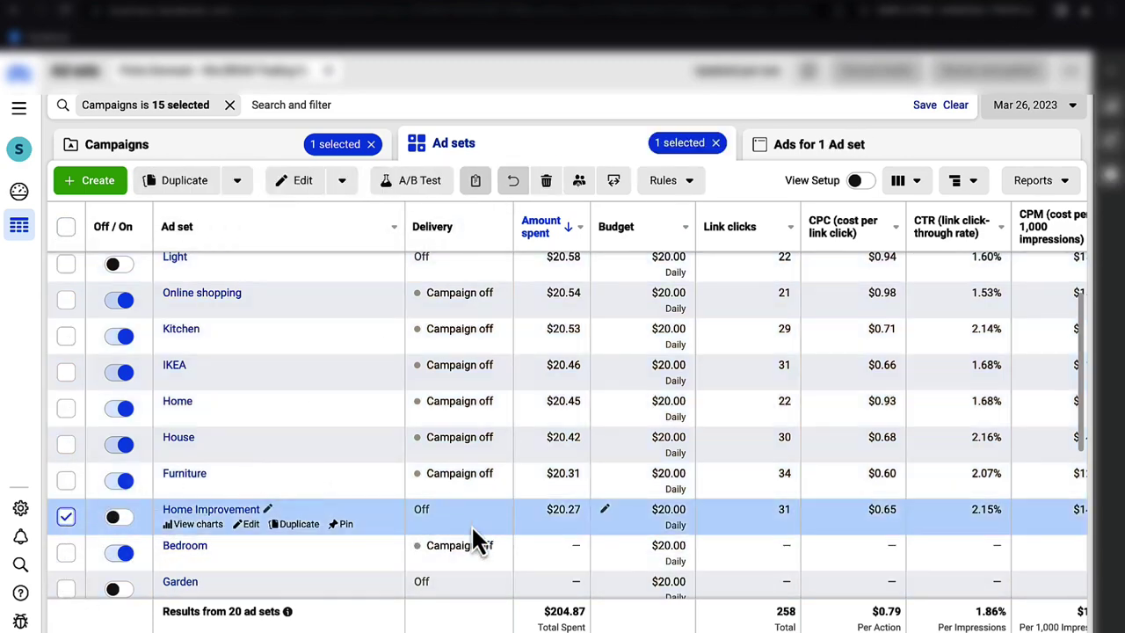
scroll(281, 384, "up", 2)
left_click(65, 269)
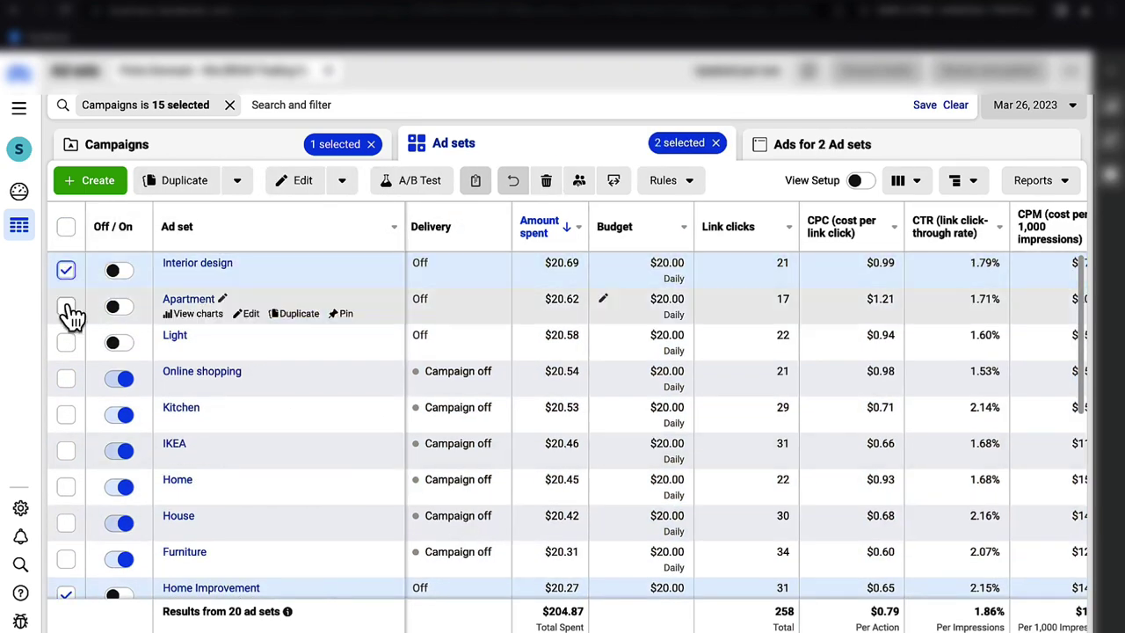
left_click(65, 306)
left_click(66, 341)
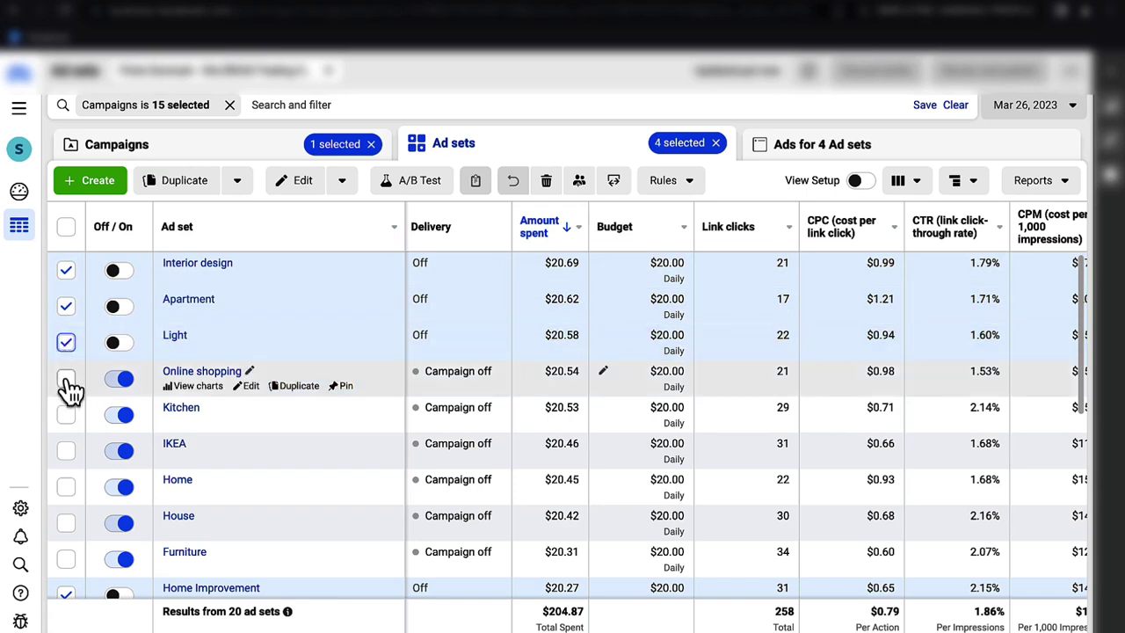
left_click(66, 378)
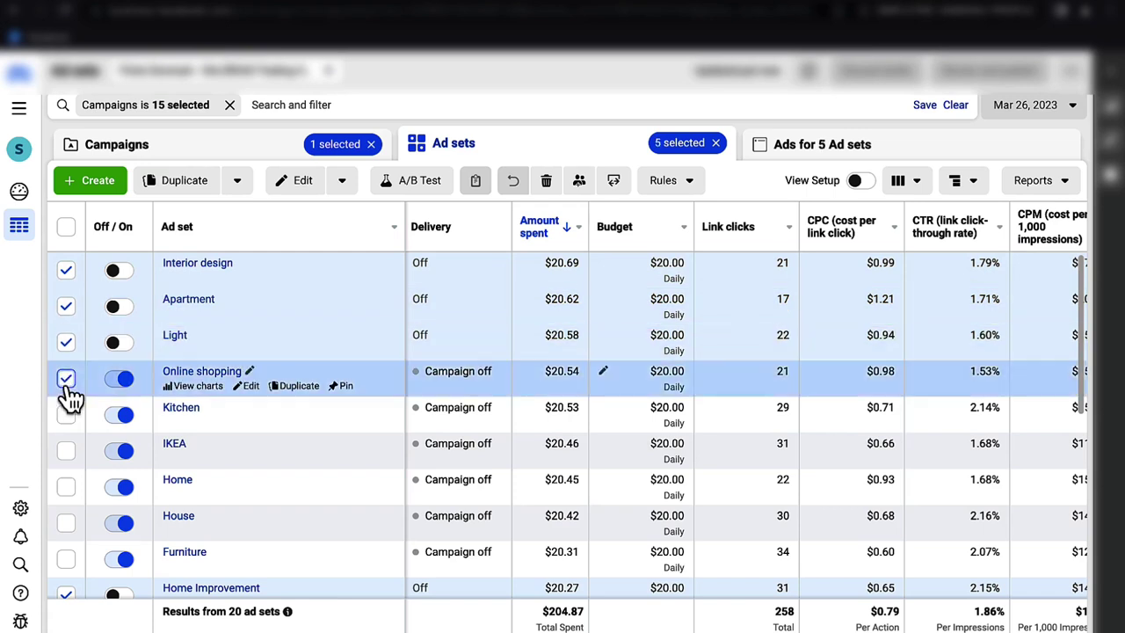
- View the selected ad sets' figures for Mar 25, then for Mar 24
left_click(1026, 107)
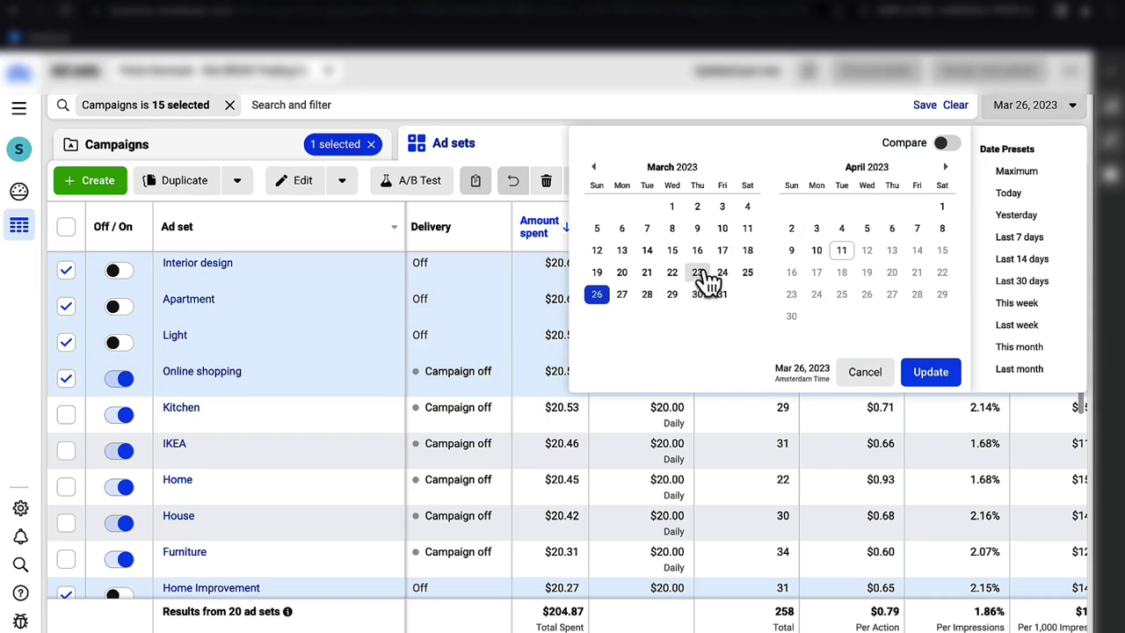
left_click(746, 273)
left_click(933, 377)
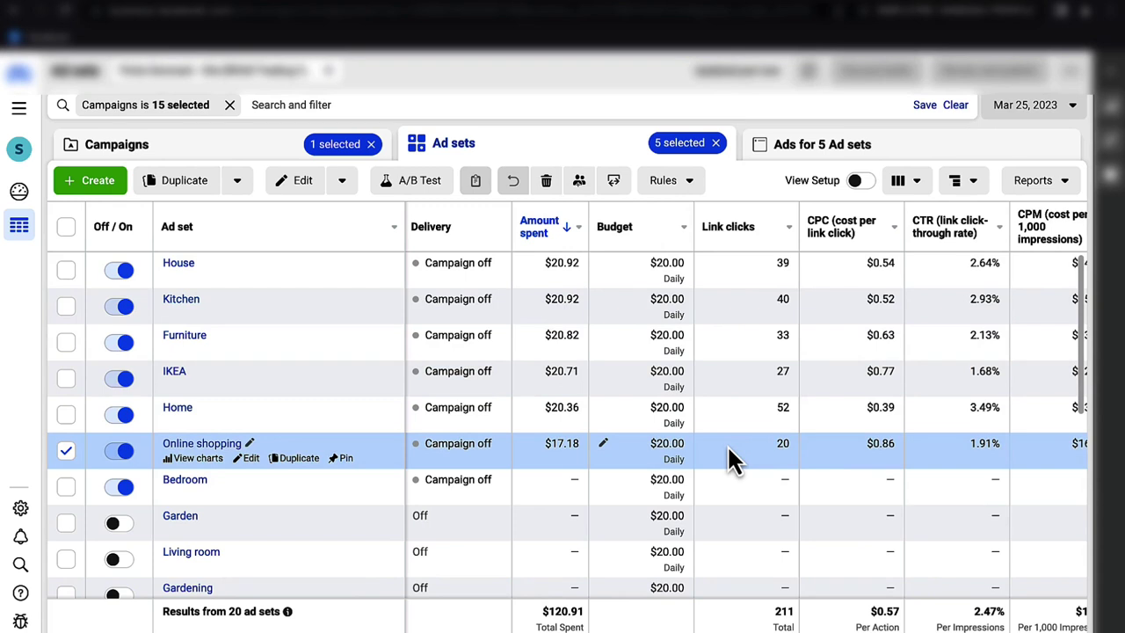
left_click(1025, 113)
left_click(722, 274)
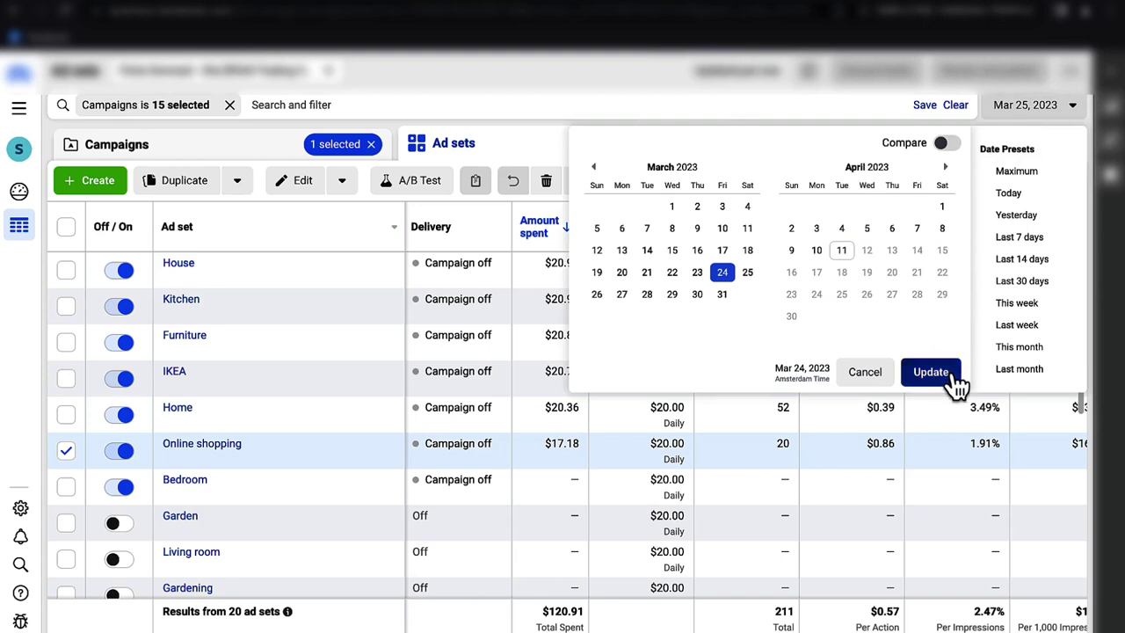
left_click(953, 377)
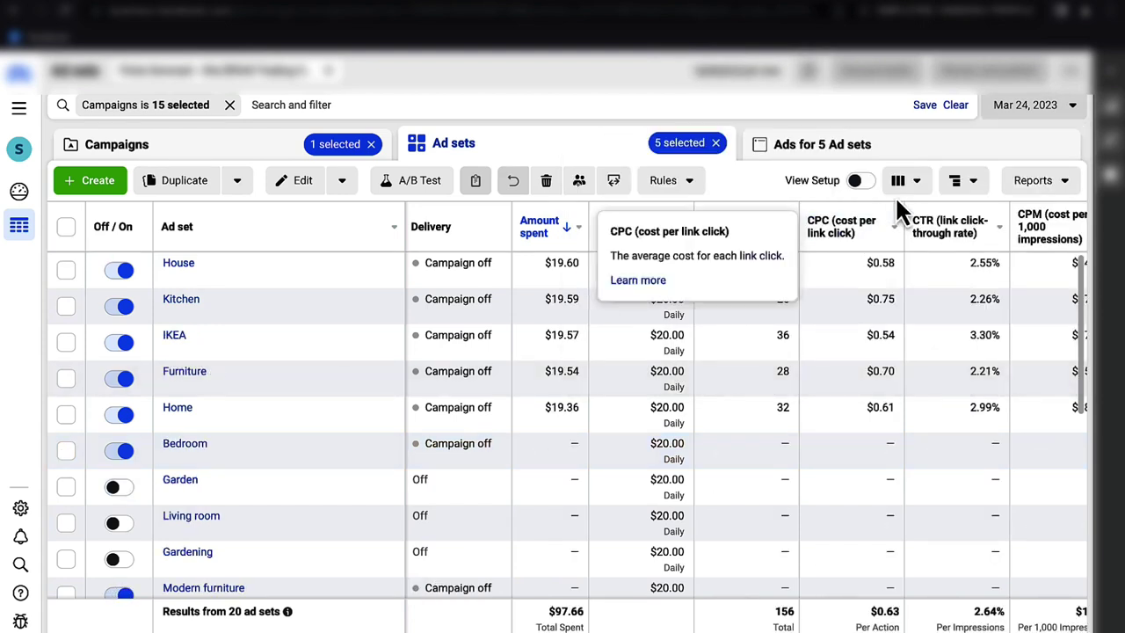
- Return the report to Mar 26, clear the ad set selection and go back to Campaigns
left_click(1039, 108)
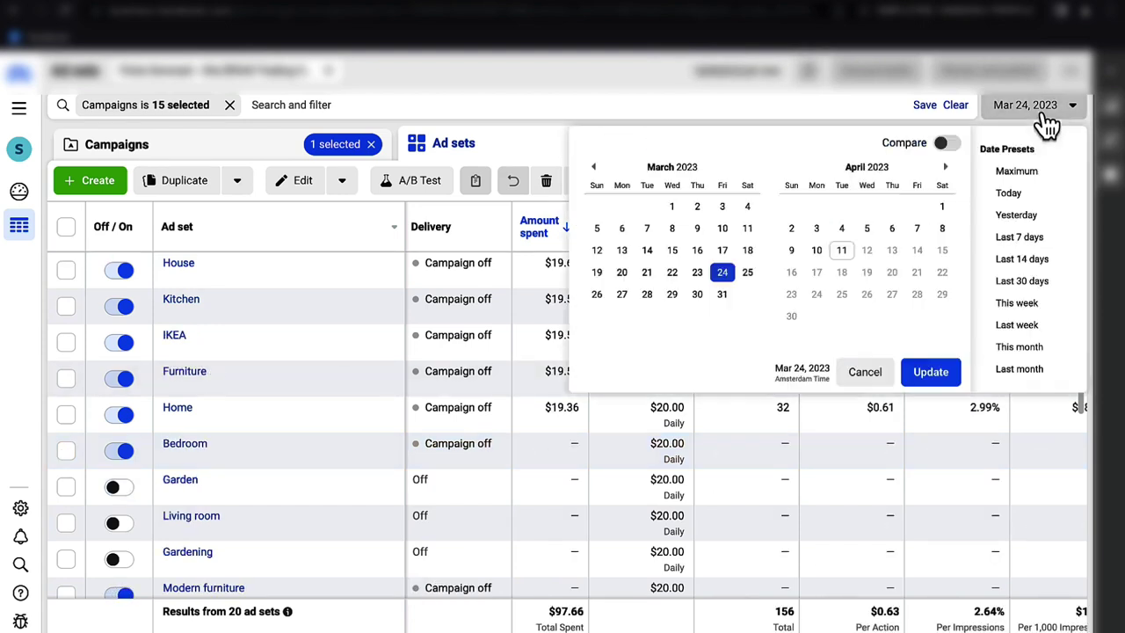
left_click(605, 294)
left_click(953, 379)
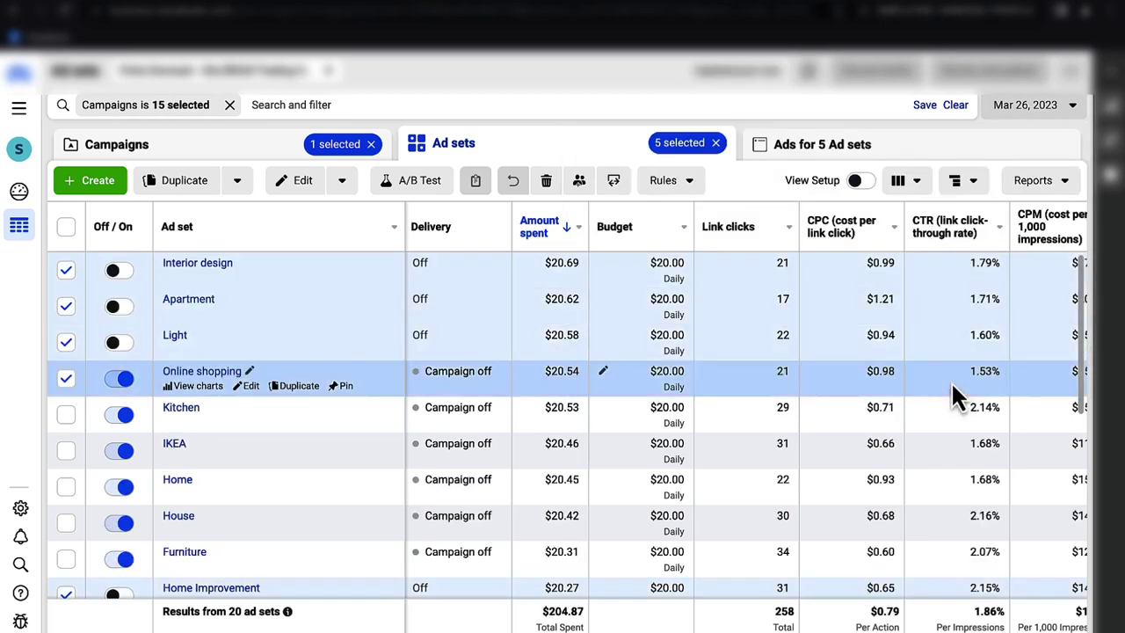
left_click(65, 227)
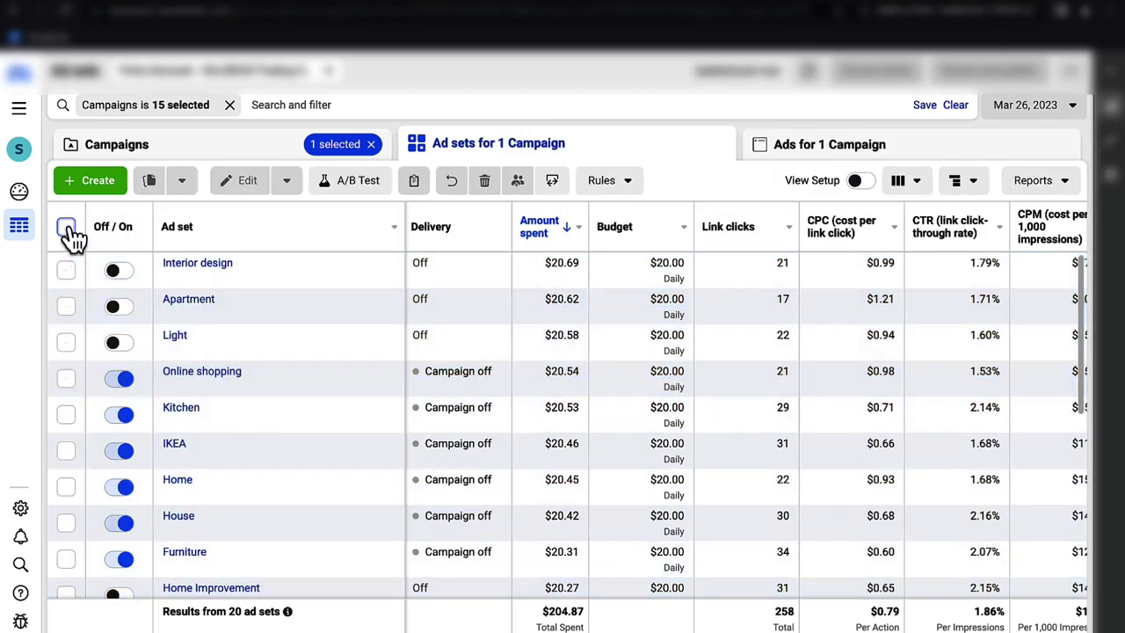
left_click(312, 146)
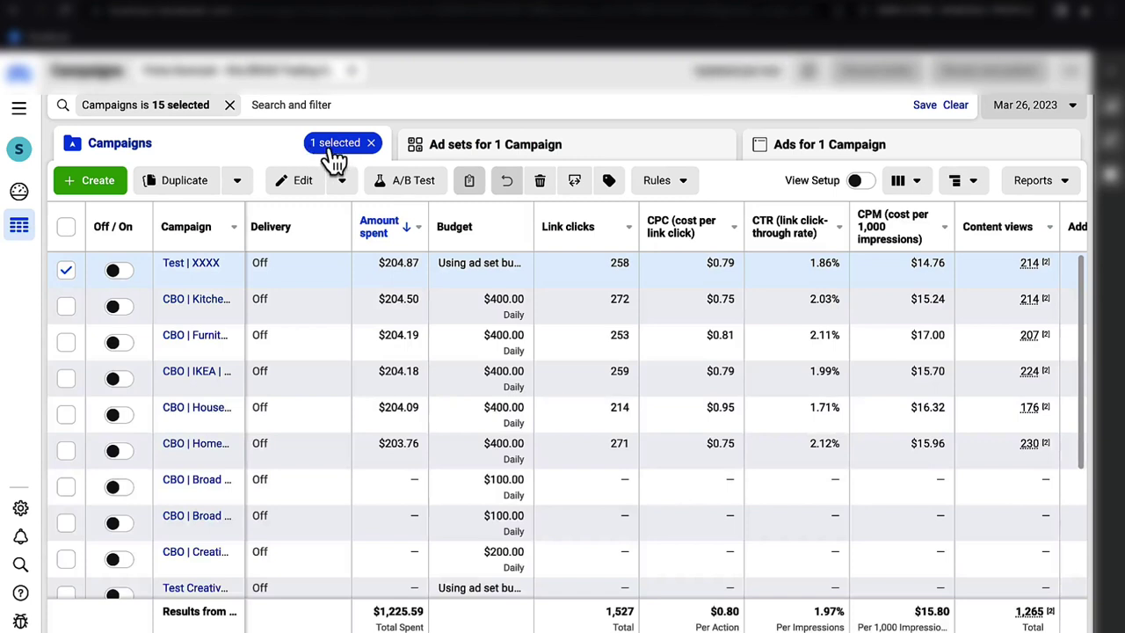
- Clear the '1 selected' campaign filter and view all campaigns for Mar 27
left_click(371, 143)
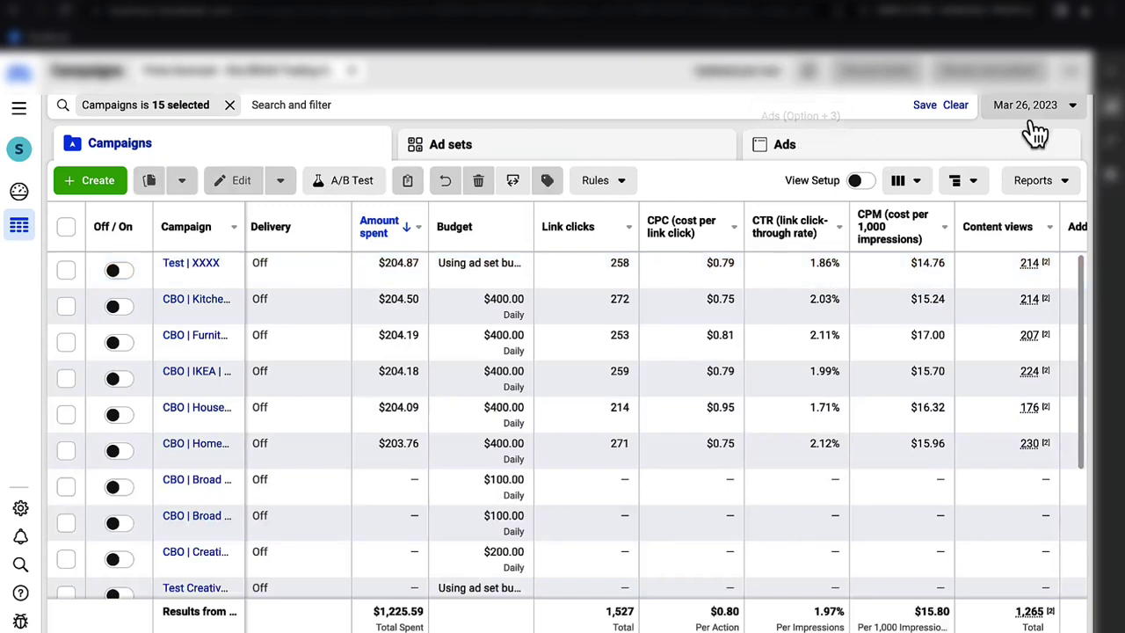
left_click(1033, 110)
left_click(623, 297)
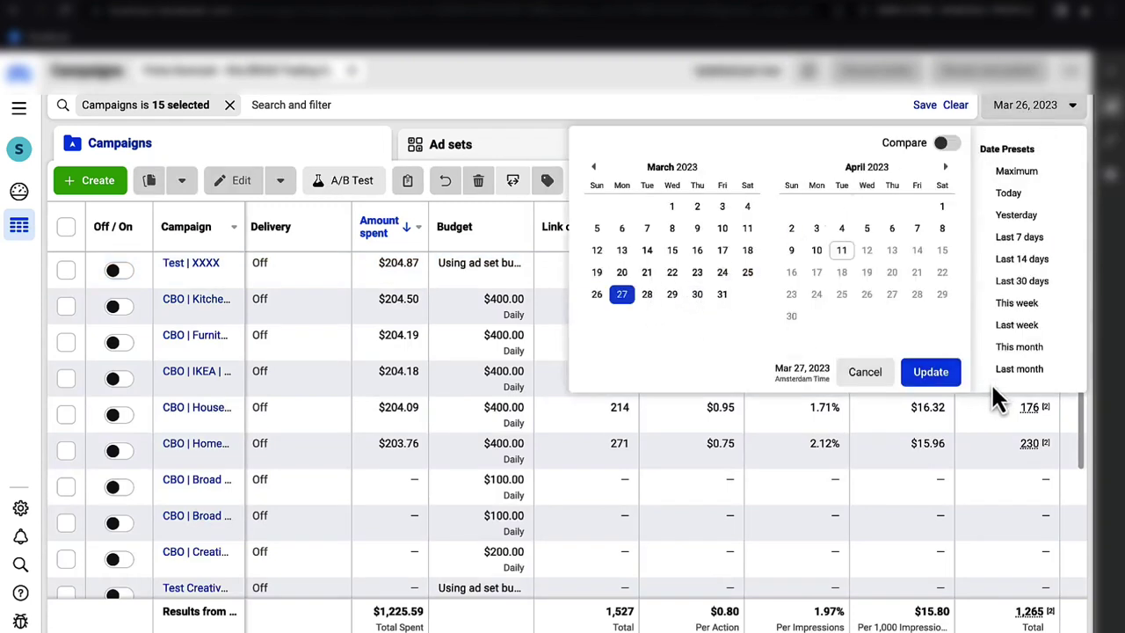
left_click(940, 371)
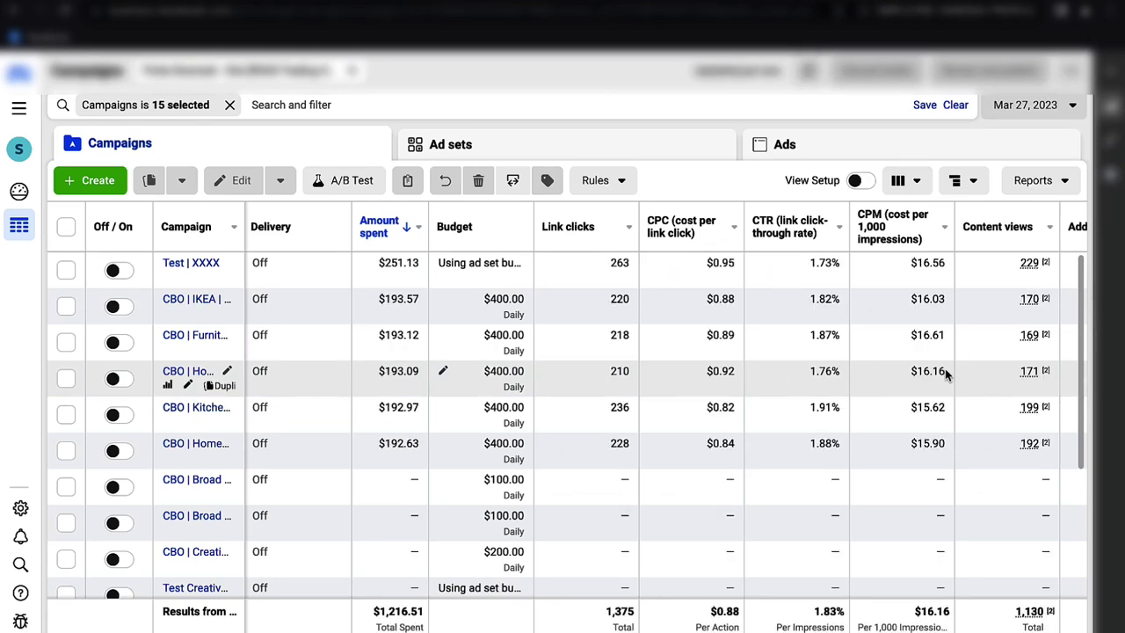
scroll(946, 372, "right", 10)
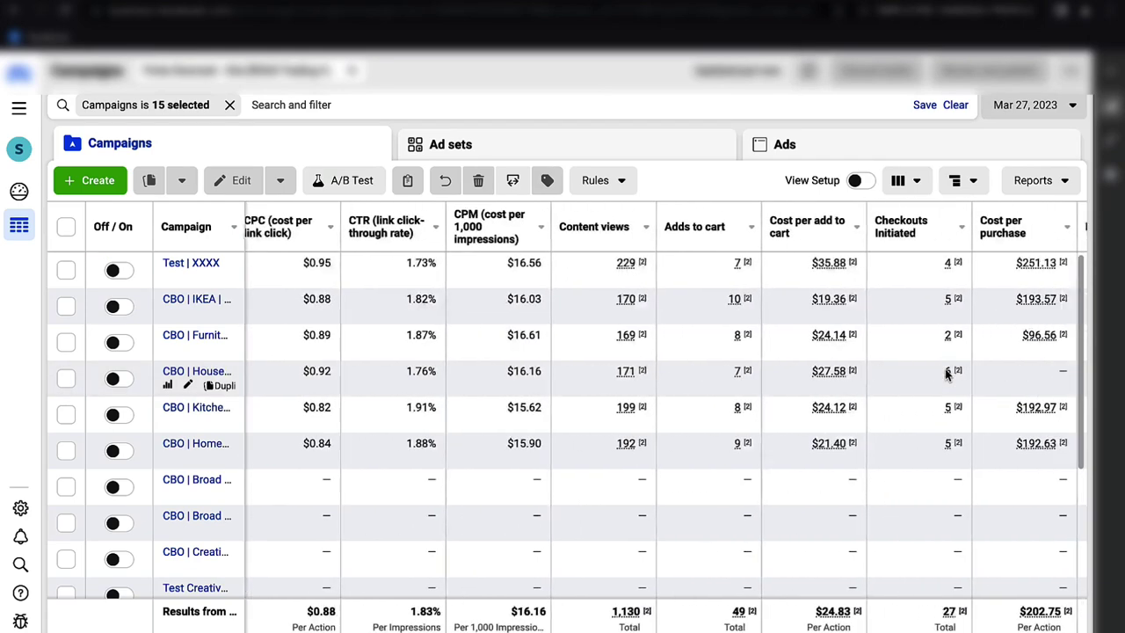
scroll(944, 368, "right", 1)
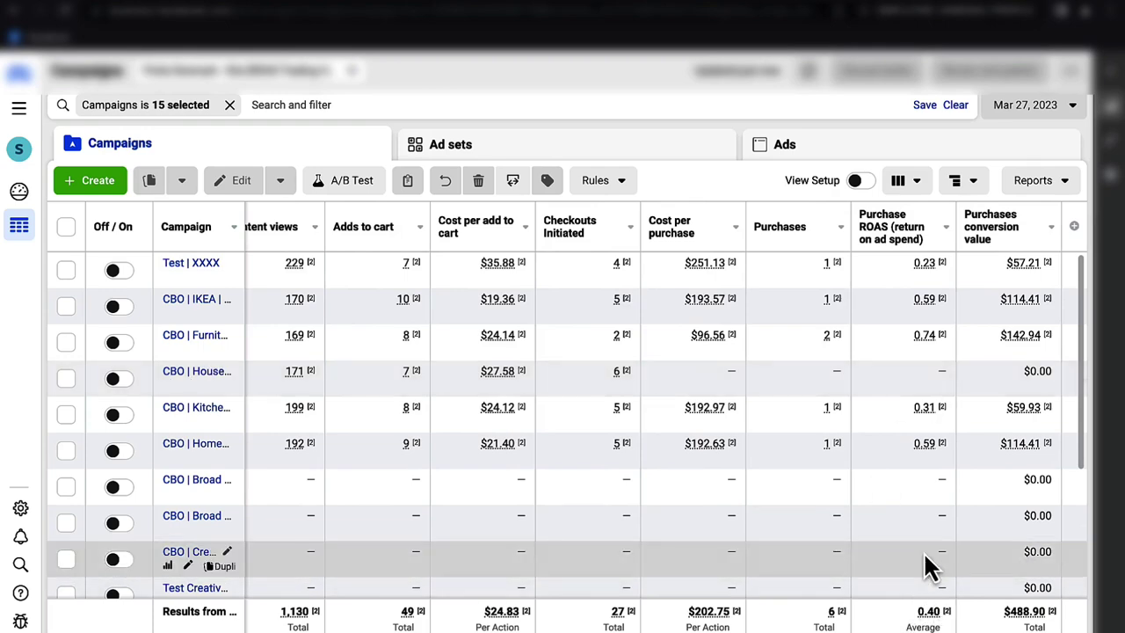
scroll(923, 550, "left", 2)
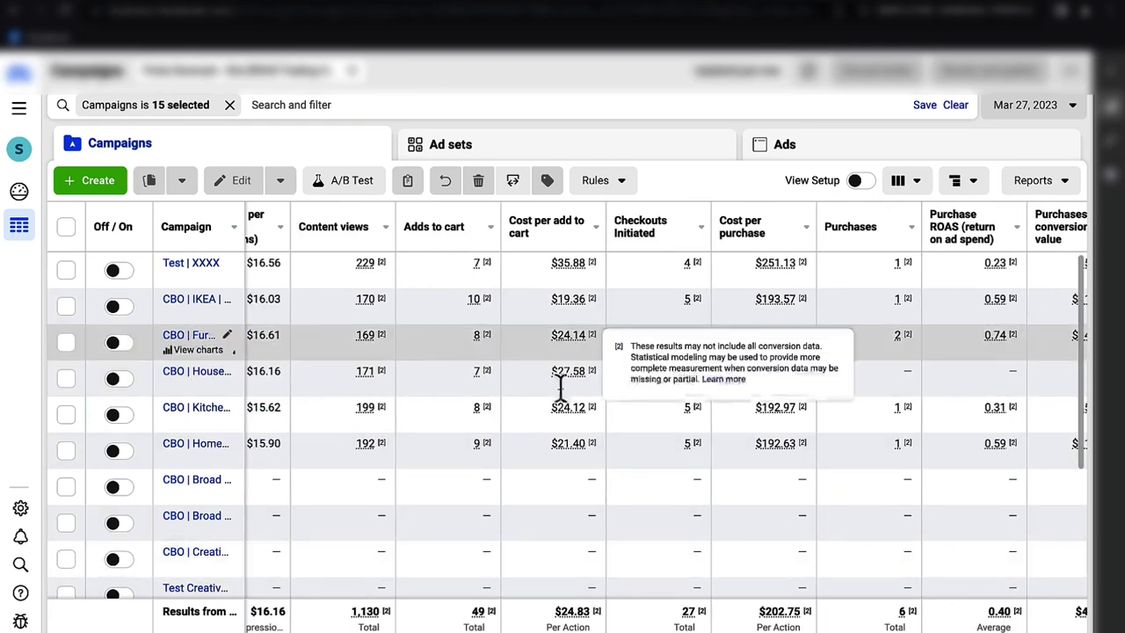
- Compare the campaign figures for Mar 26, then switch back to Mar 27
left_click(998, 112)
left_click(598, 295)
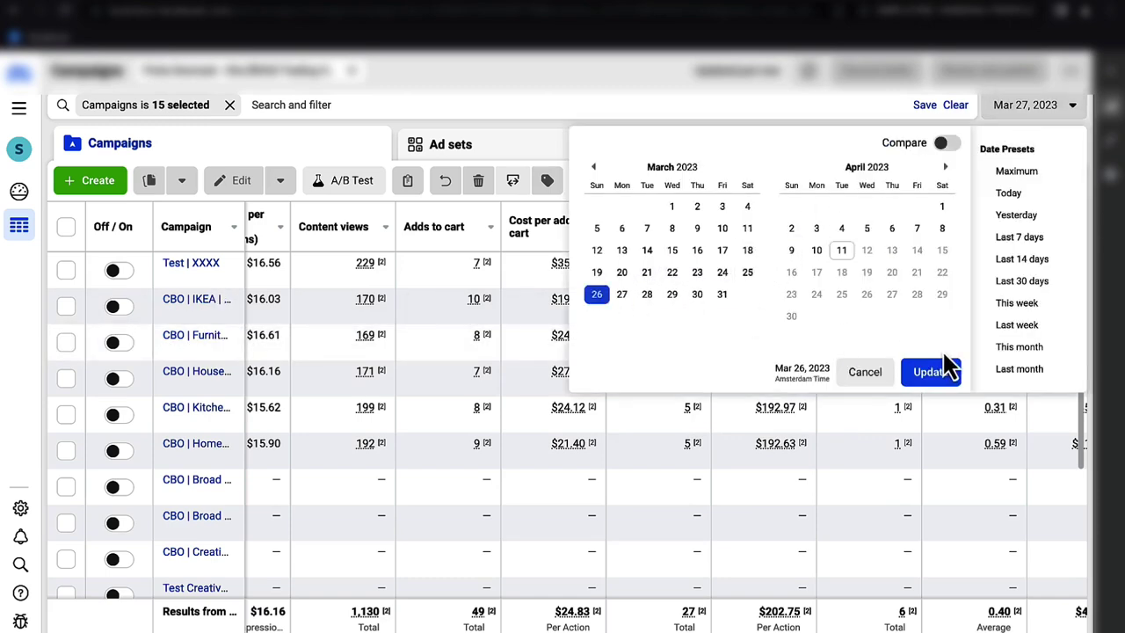
left_click(935, 377)
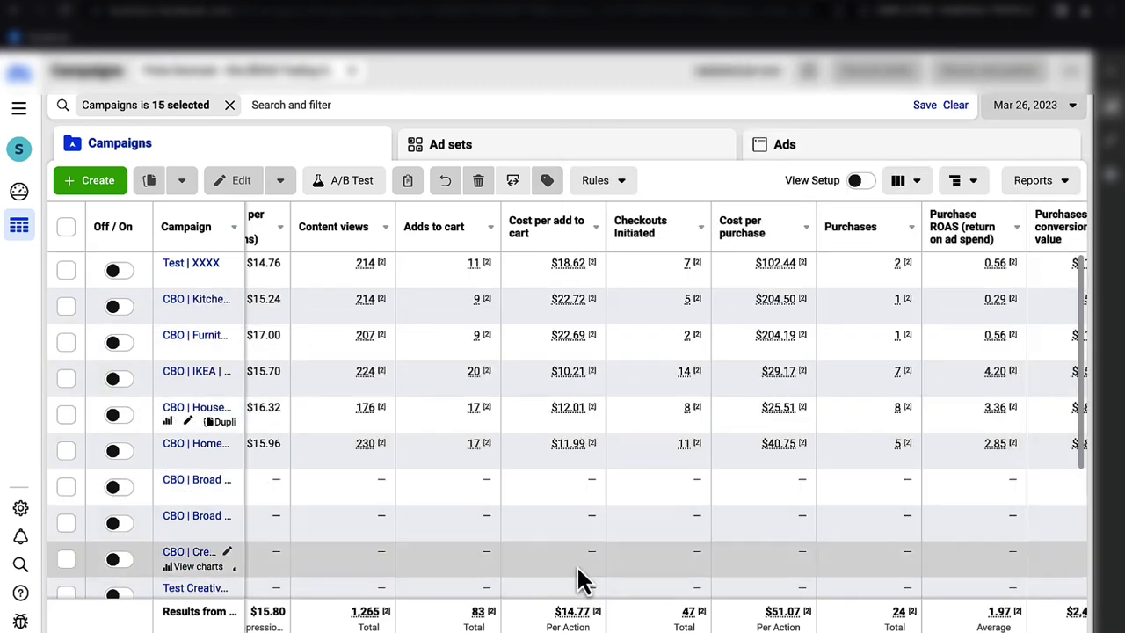
left_click(1063, 110)
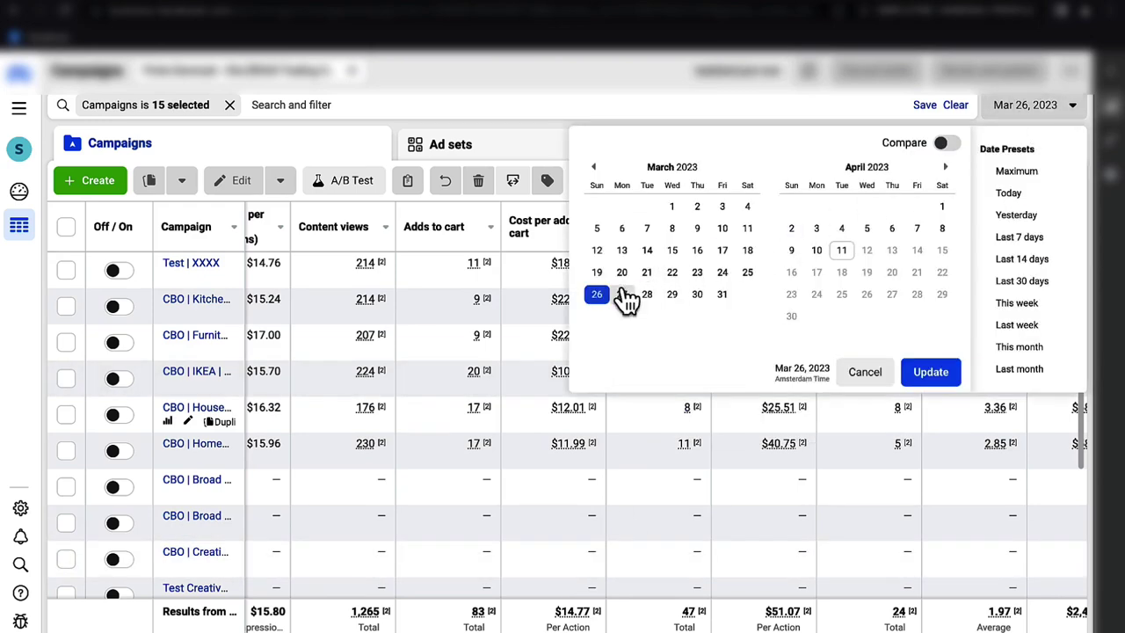
left_click(622, 296)
left_click(935, 380)
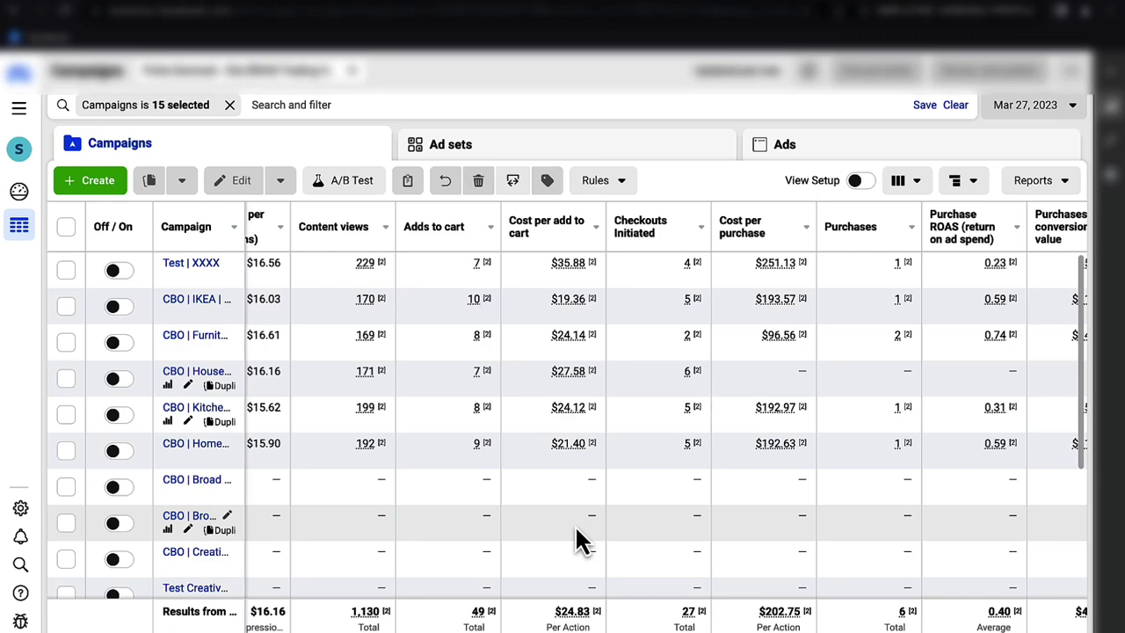
- Show all campaigns' results for Mar 28, 2023, totalling $1,857.29 spent
scroll(575, 525, "left", 10)
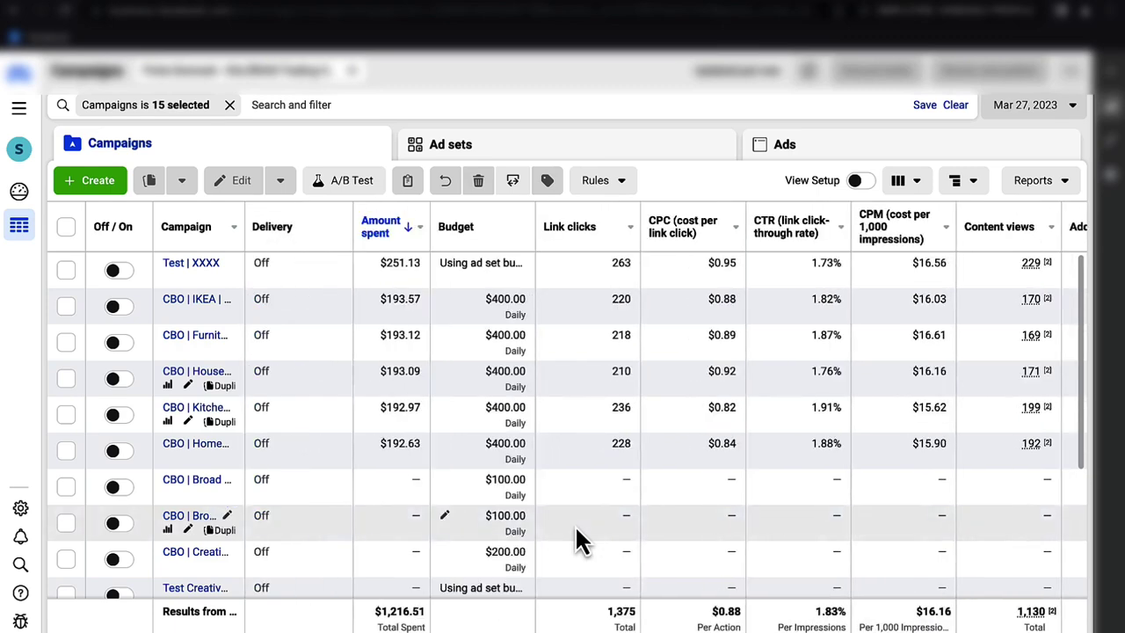
left_click(1051, 108)
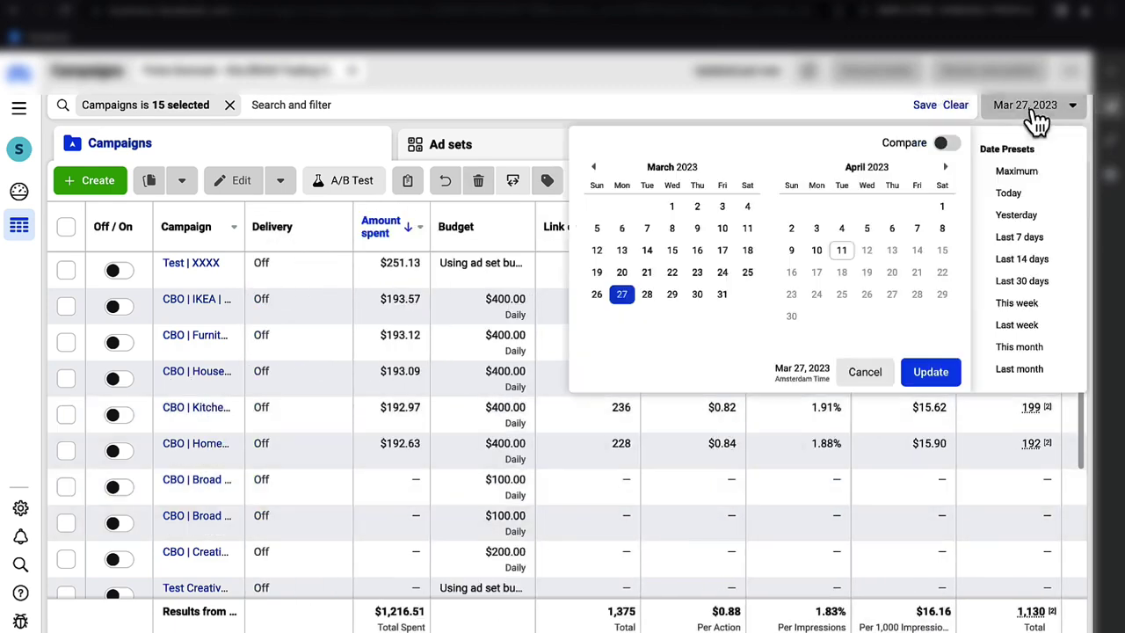
left_click(646, 294)
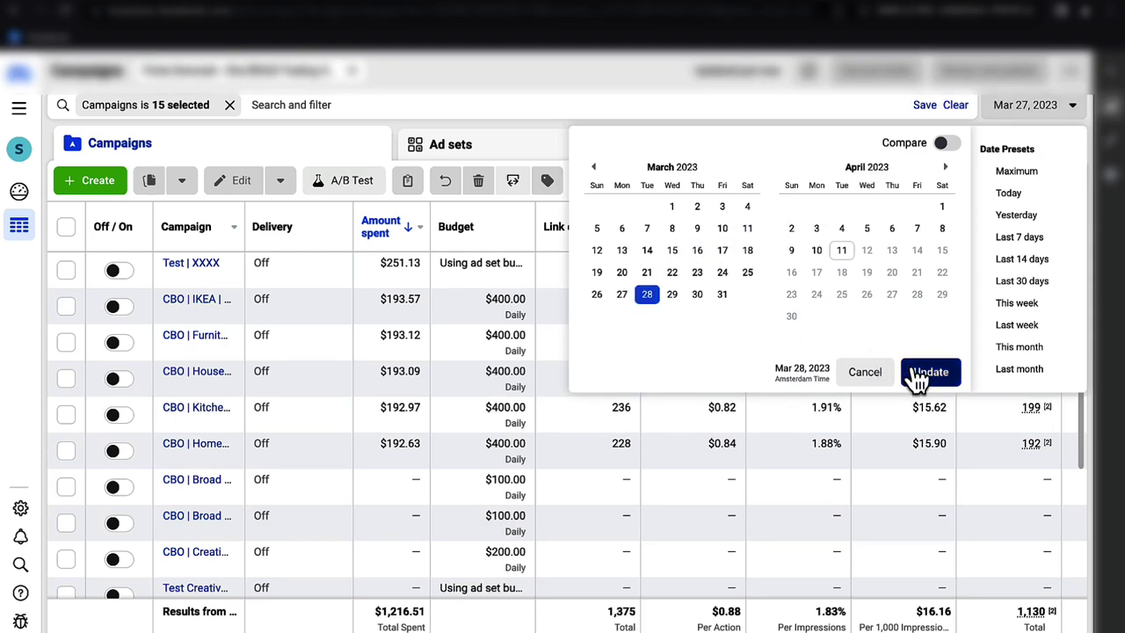
left_click(928, 373)
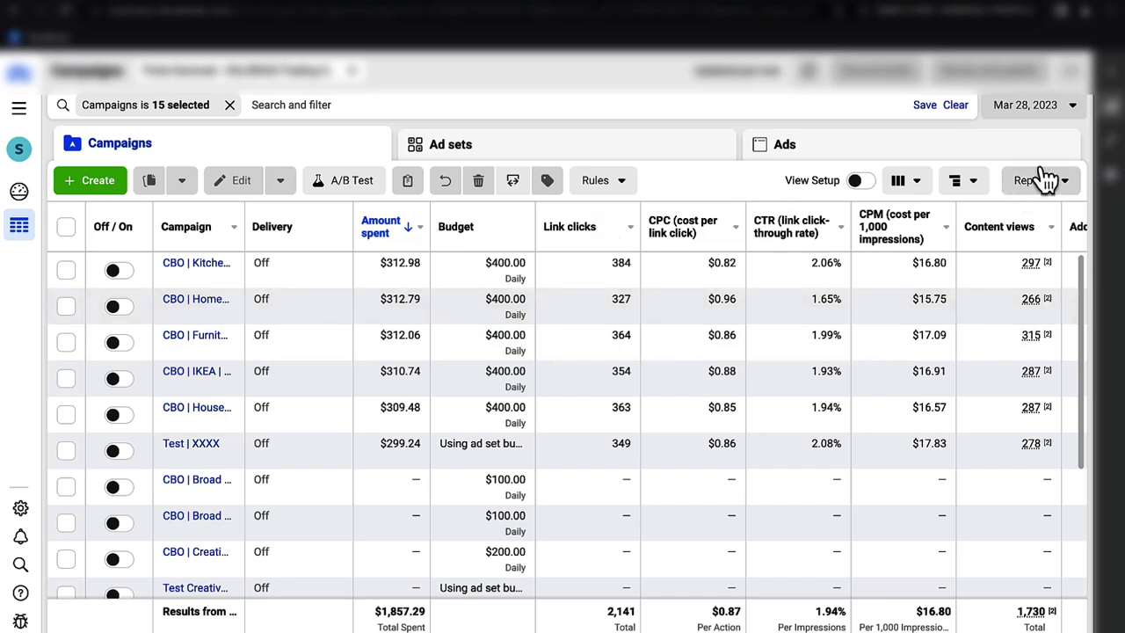
left_click(1063, 110)
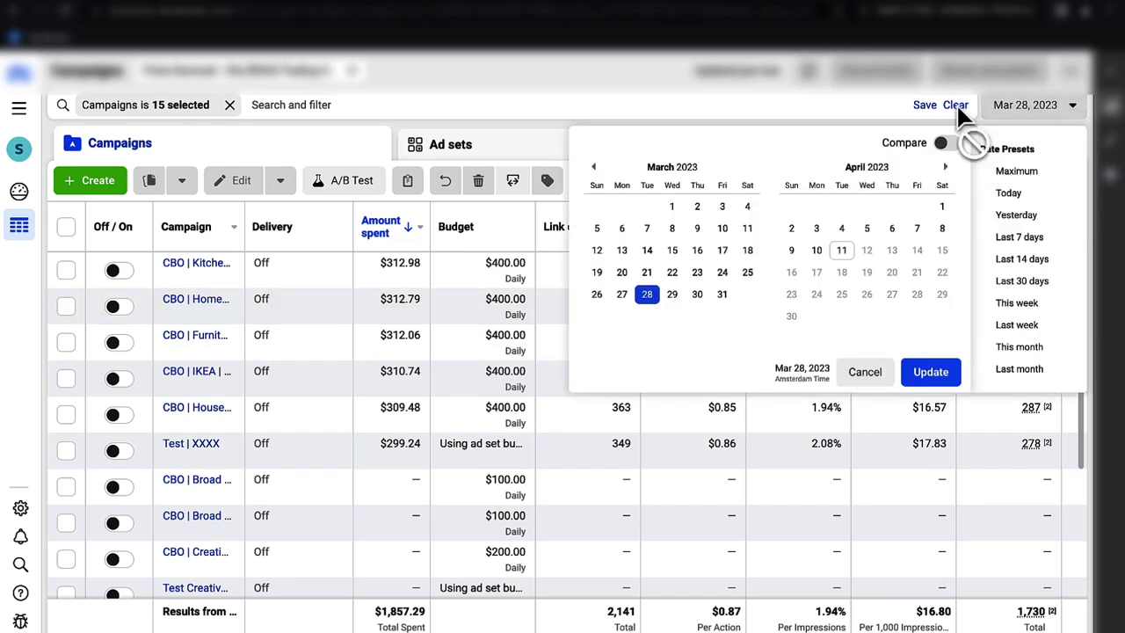
left_click(641, 82)
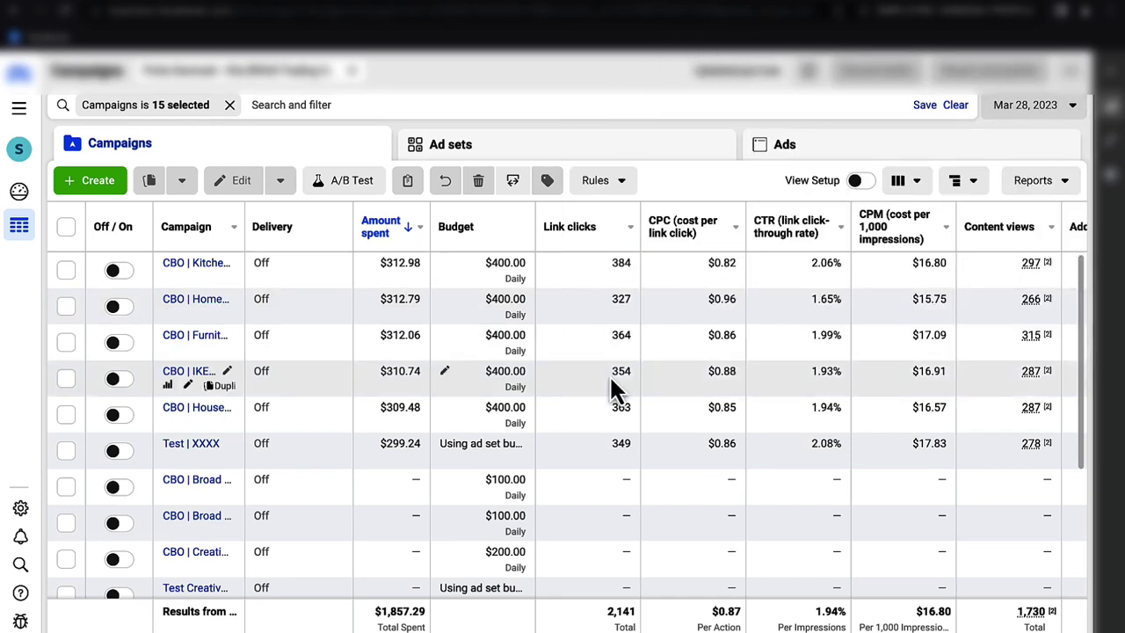
left_click(188, 444)
scroll(607, 400, "down", 1)
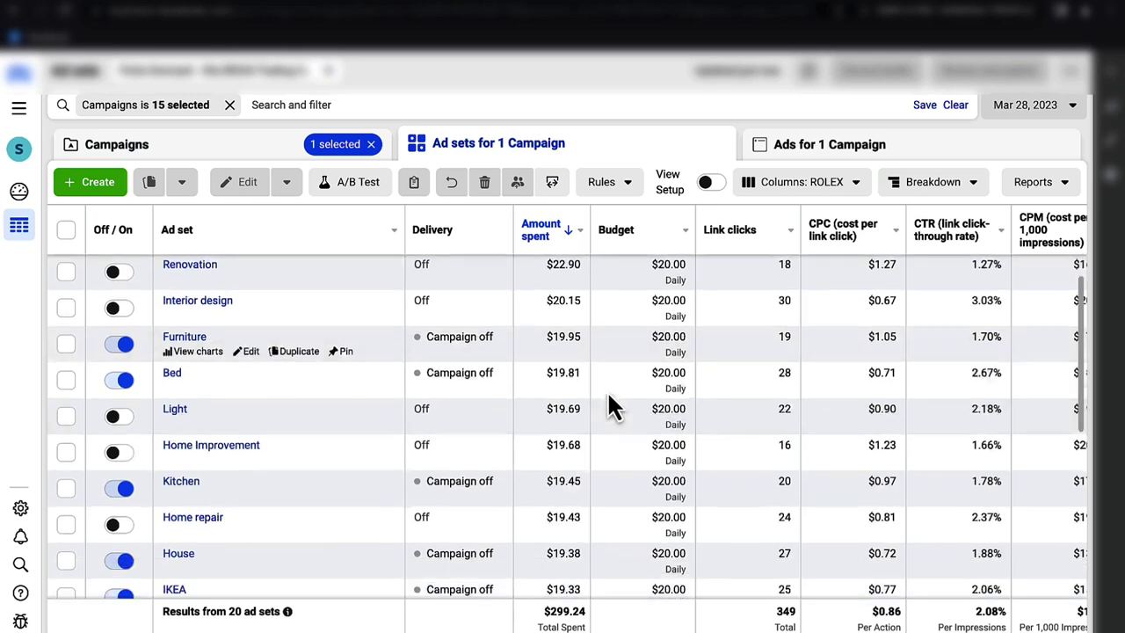
scroll(607, 400, "up", 1)
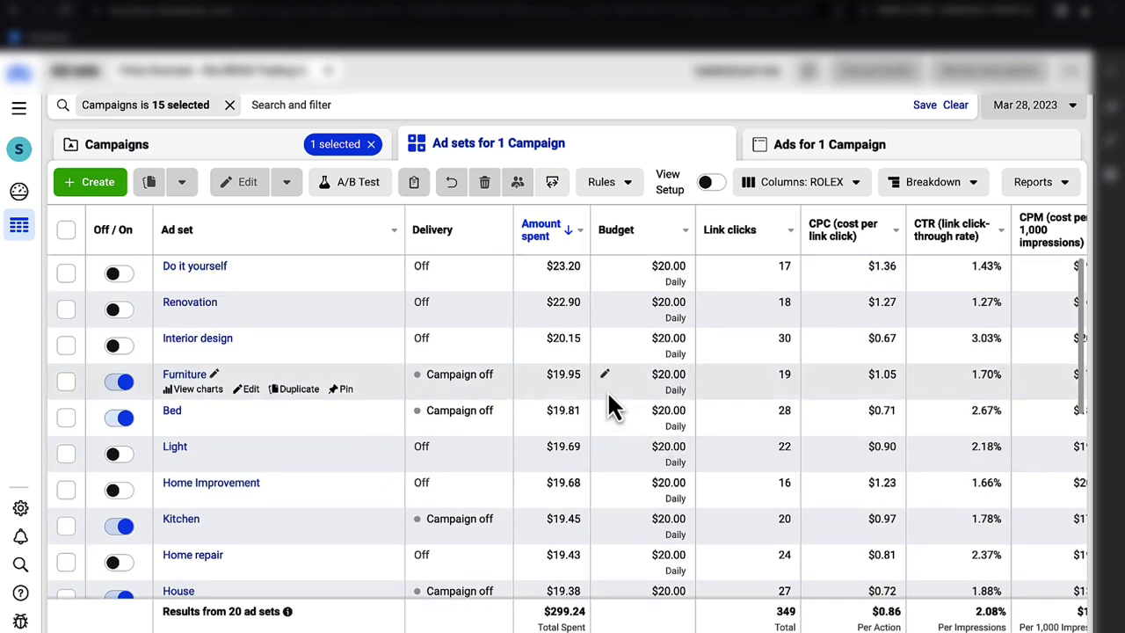
left_click(67, 273)
left_click(67, 308)
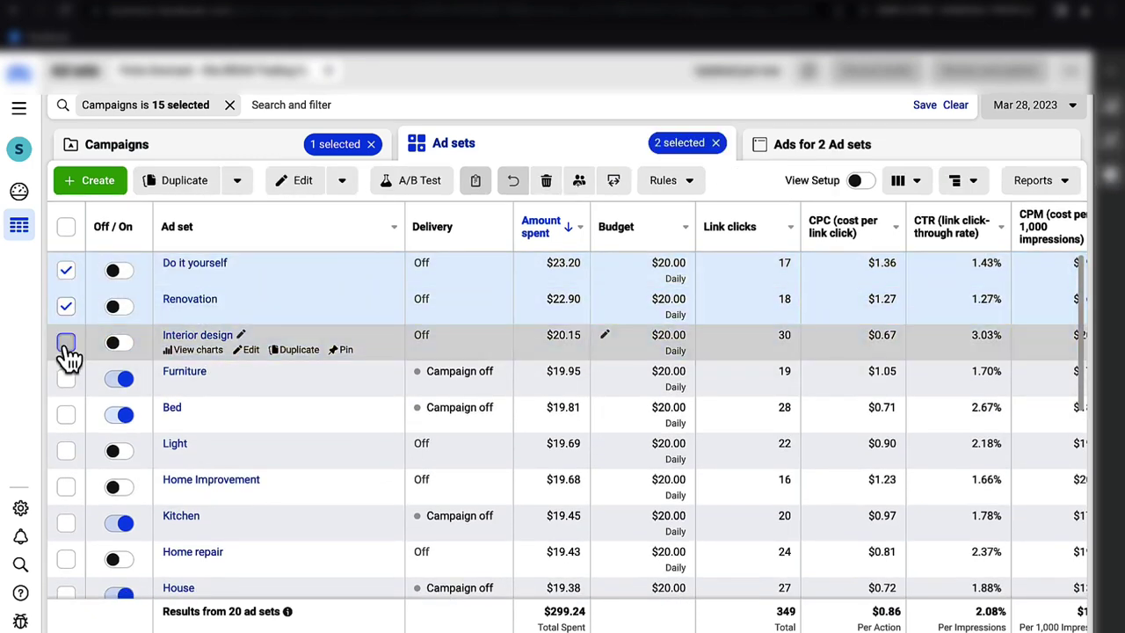
left_click(67, 343)
left_click(67, 308)
left_click(67, 271)
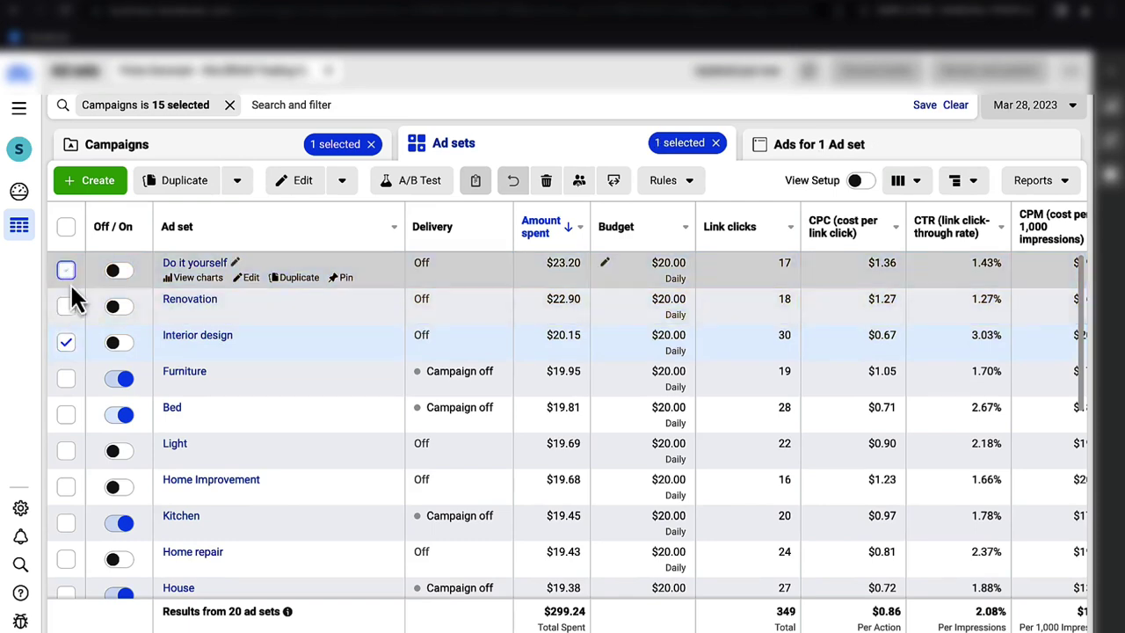
left_click(66, 343)
scroll(457, 355, "down", 1)
scroll(457, 354, "down", 4)
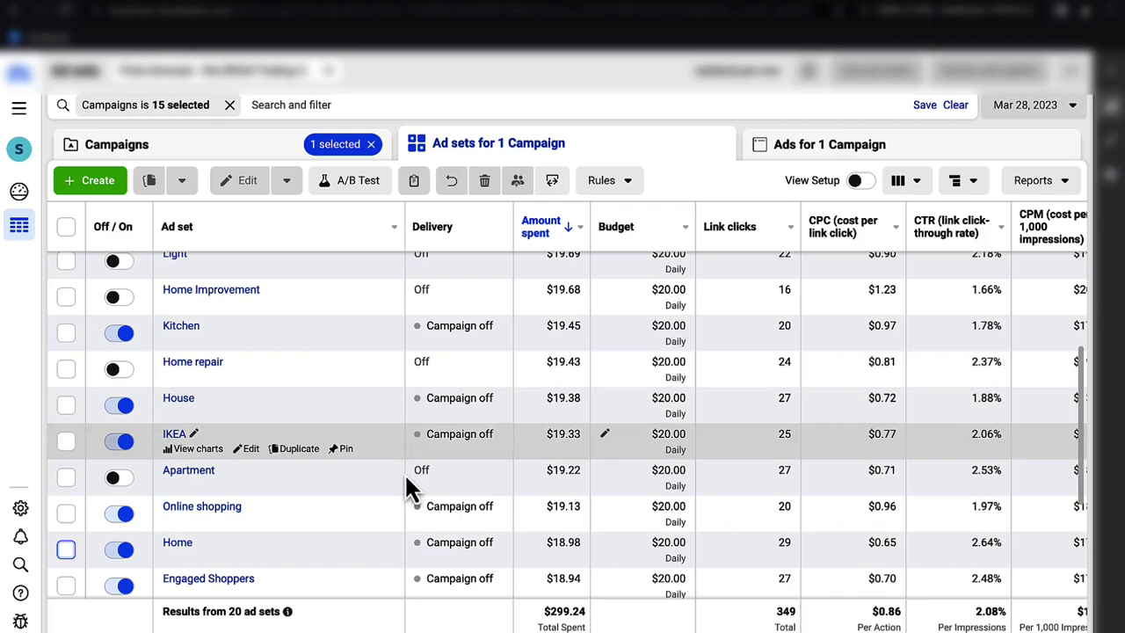
scroll(401, 475, "down", 4)
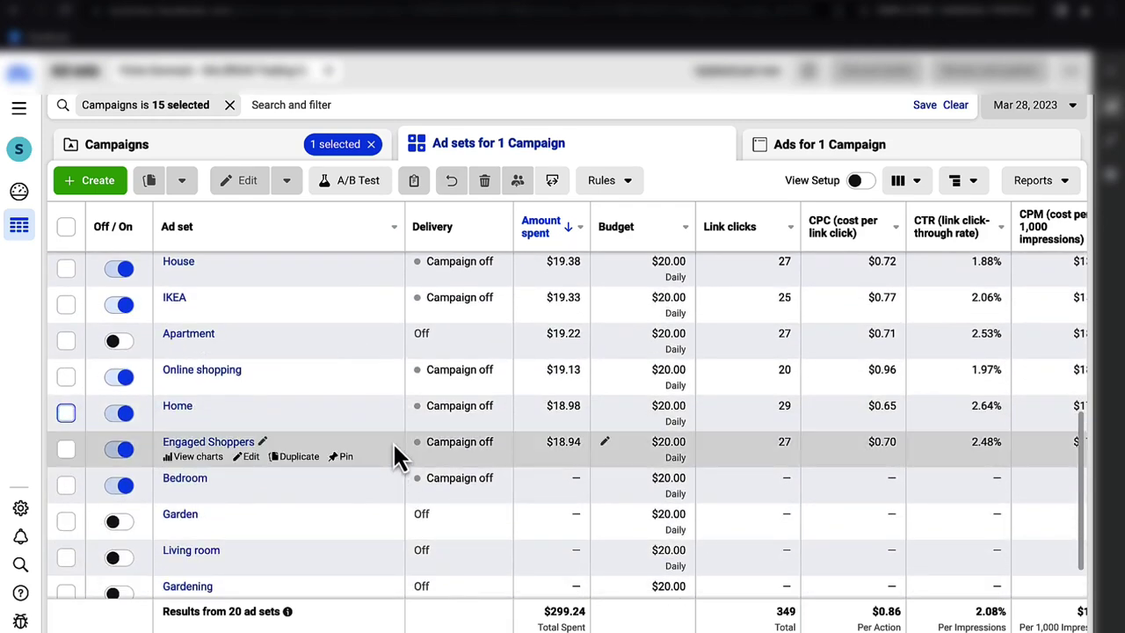
scroll(394, 461, "up", 2)
scroll(395, 448, "up", 4)
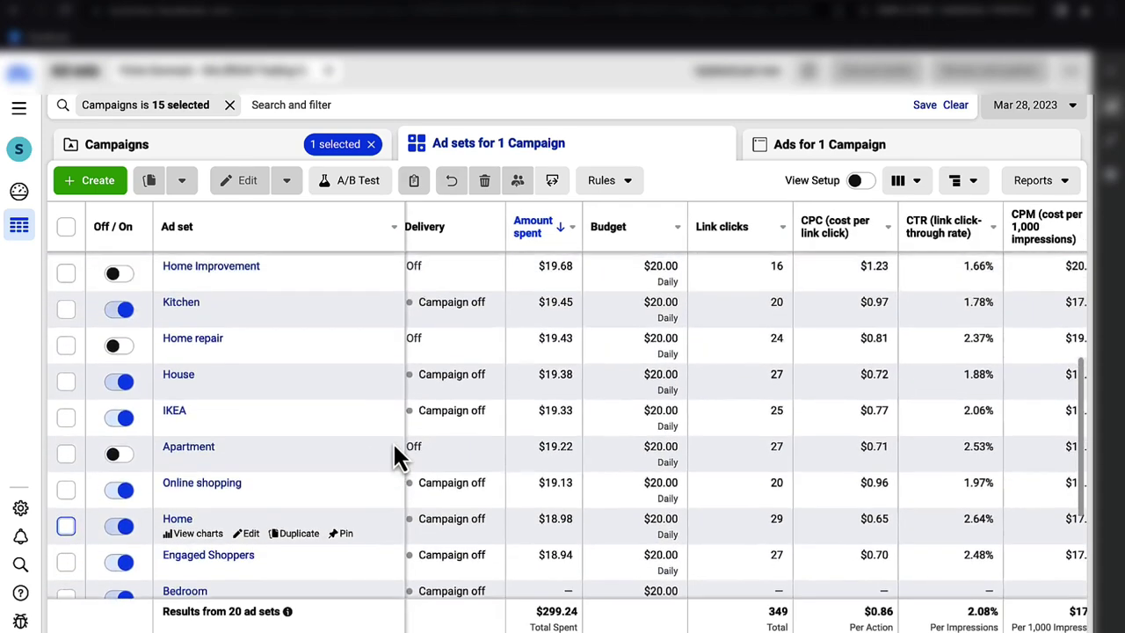
scroll(338, 404, "up", 3)
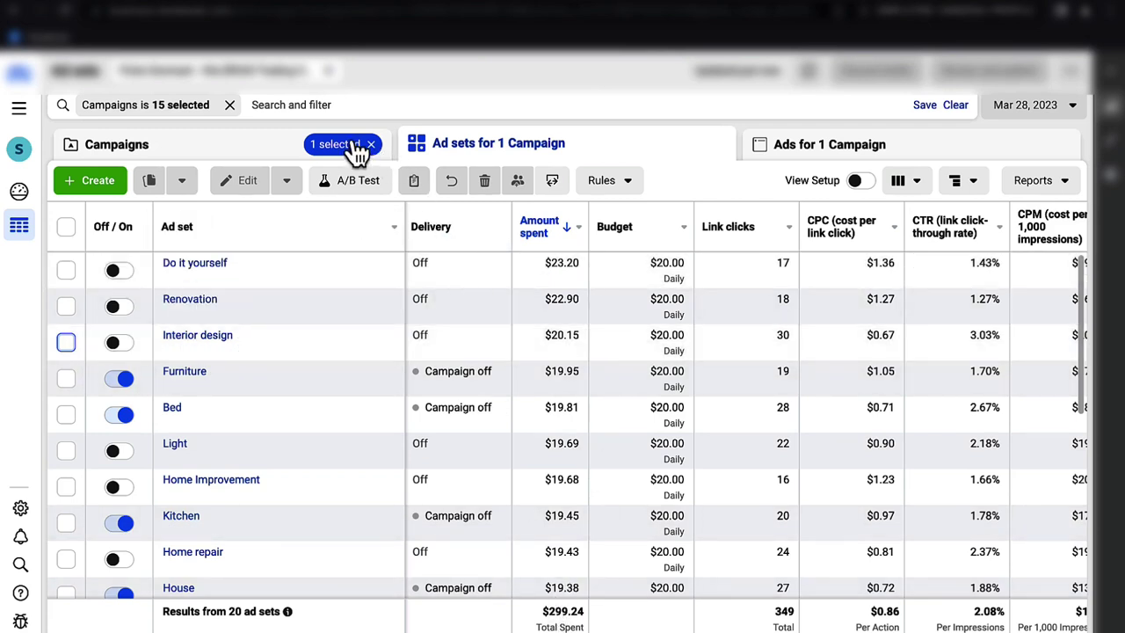
left_click(307, 149)
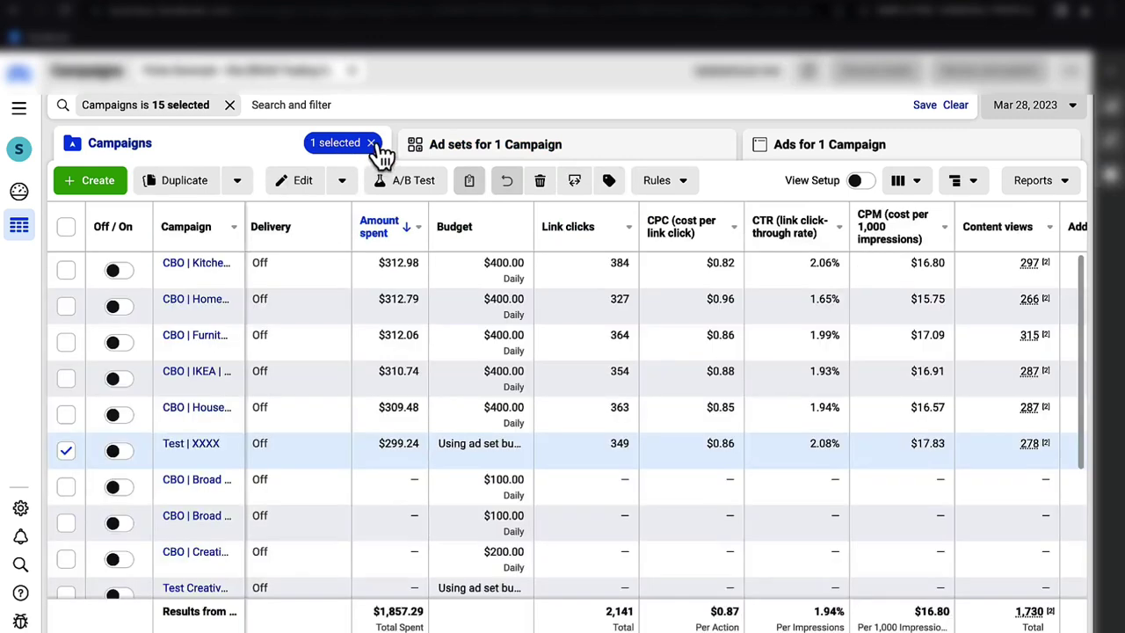
left_click(373, 144)
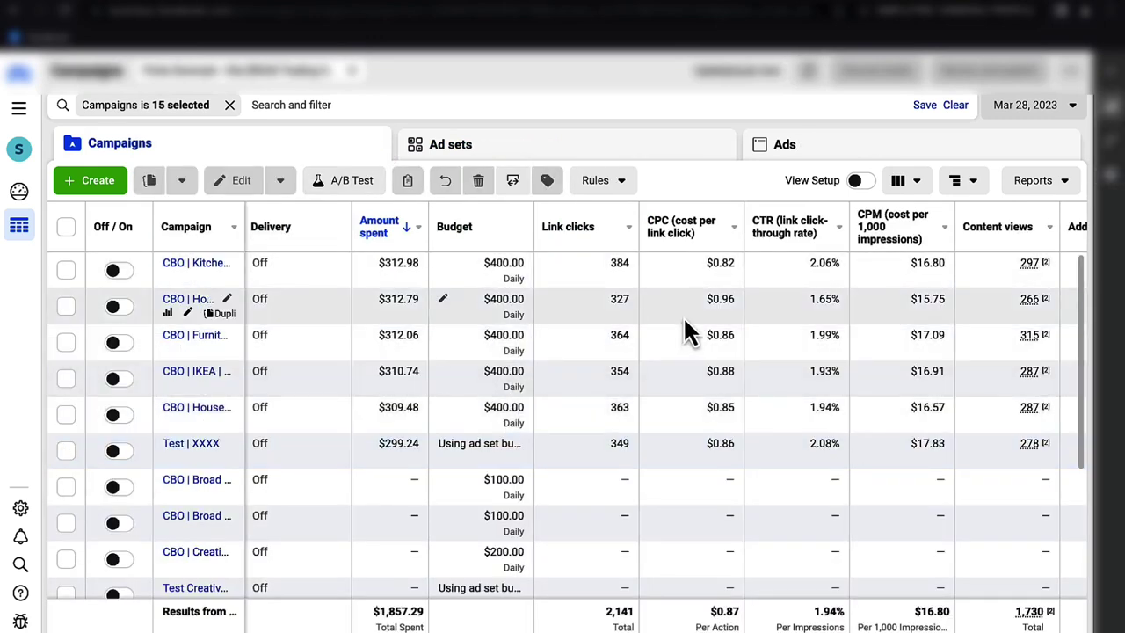
left_click(1034, 116)
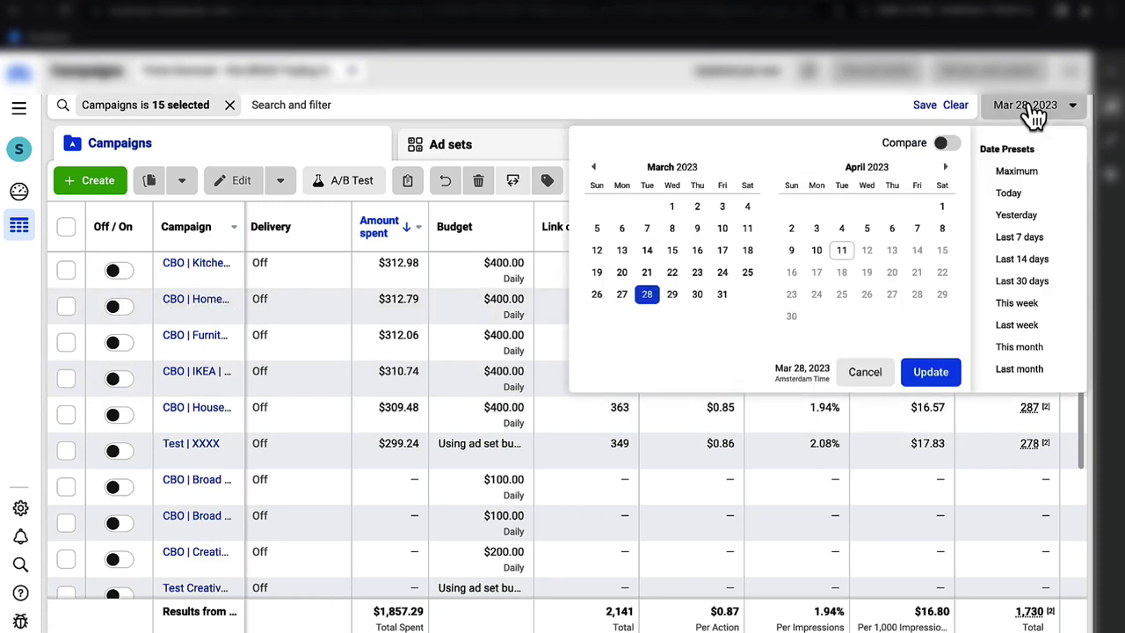
left_click(665, 101)
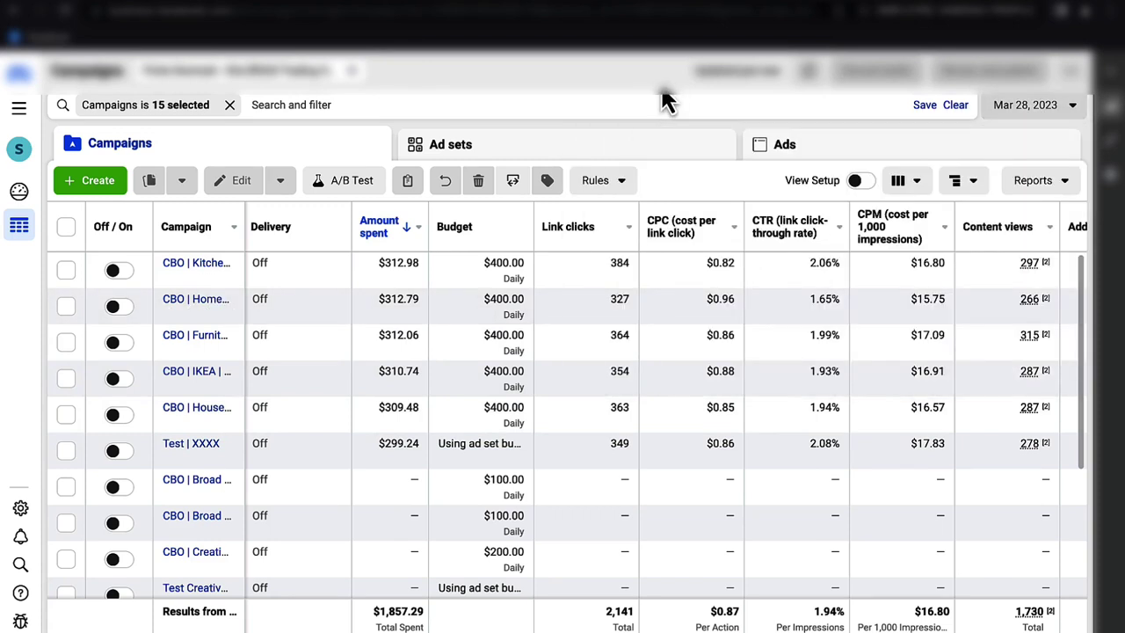
scroll(655, 332, "right", 10)
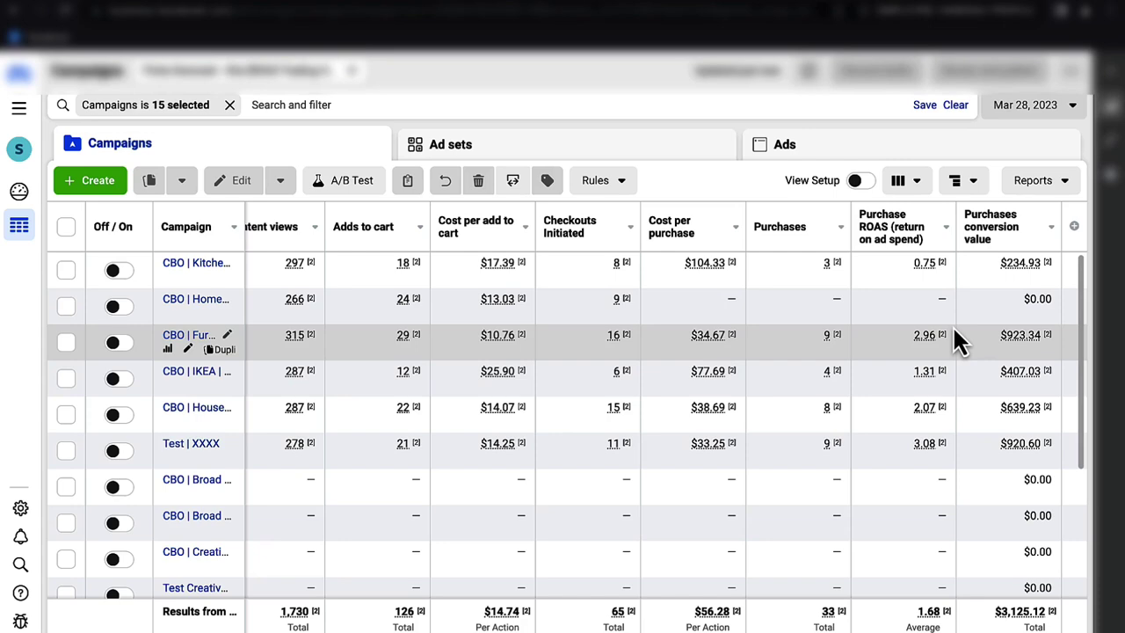
scroll(958, 341, "left", 8)
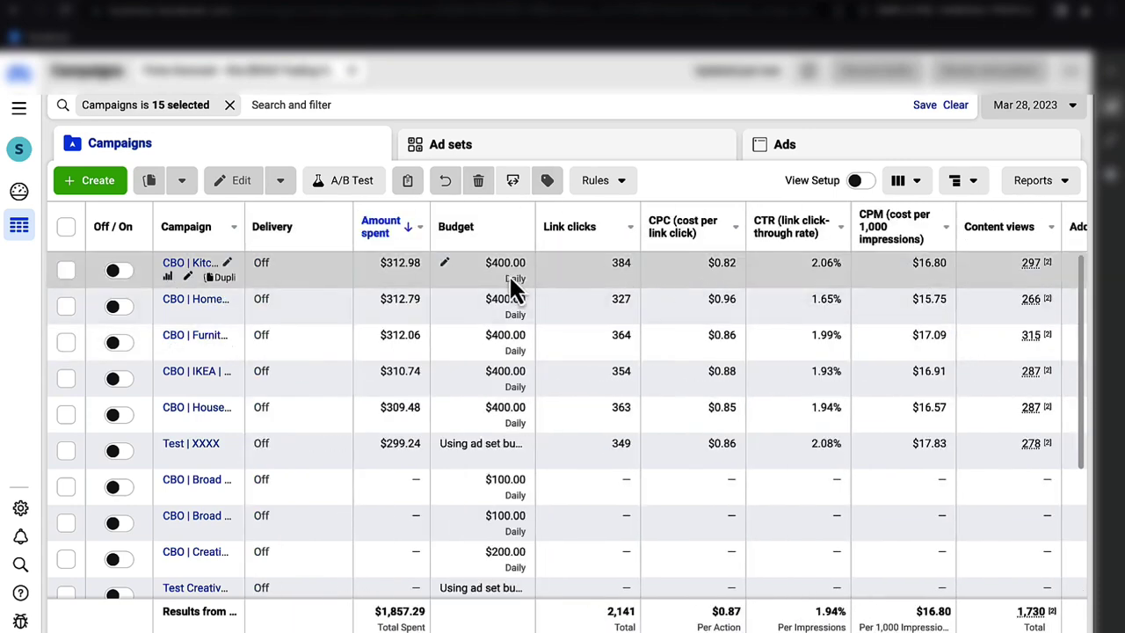
- Cut the CBO Home campaign's daily budget from $400.00 to $200.00 and publish it
left_click(445, 299)
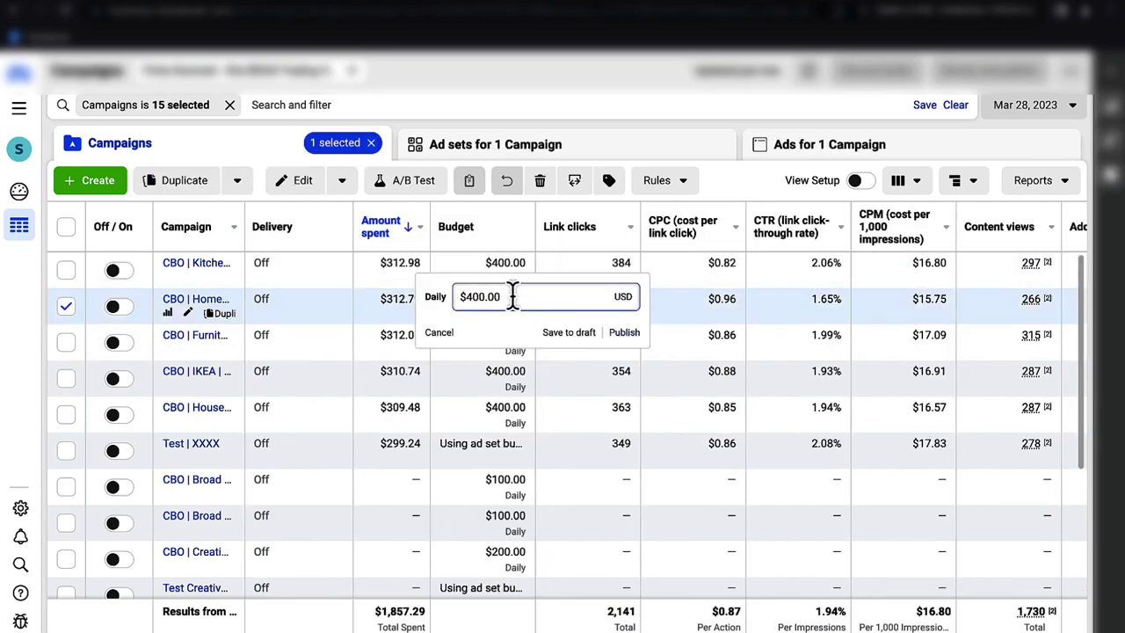
left_click(439, 334)
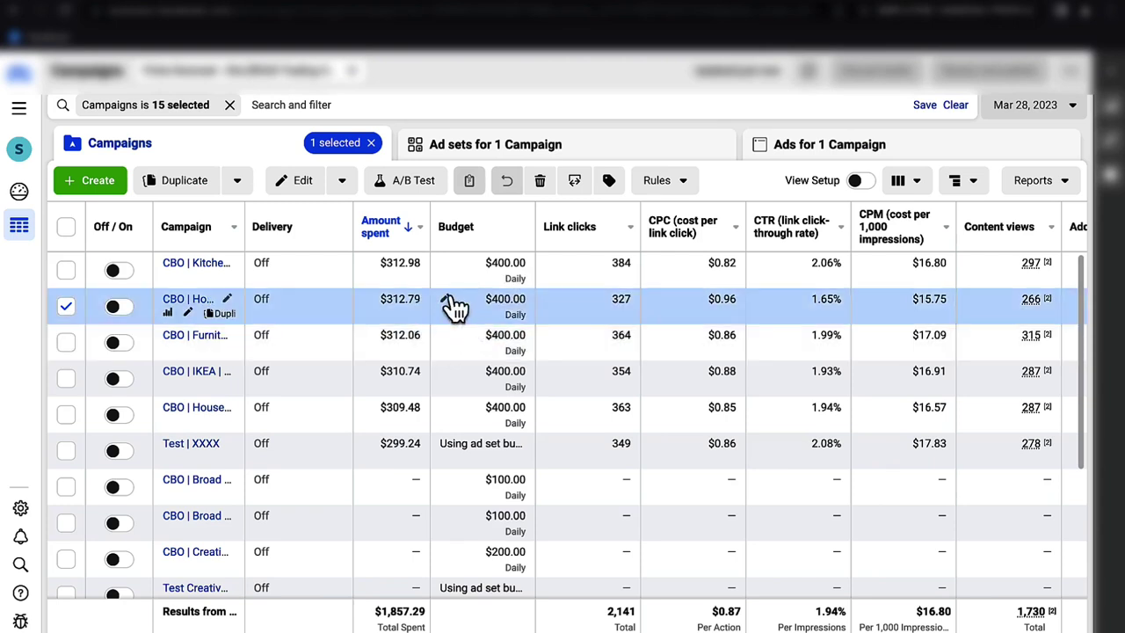
left_click(445, 300)
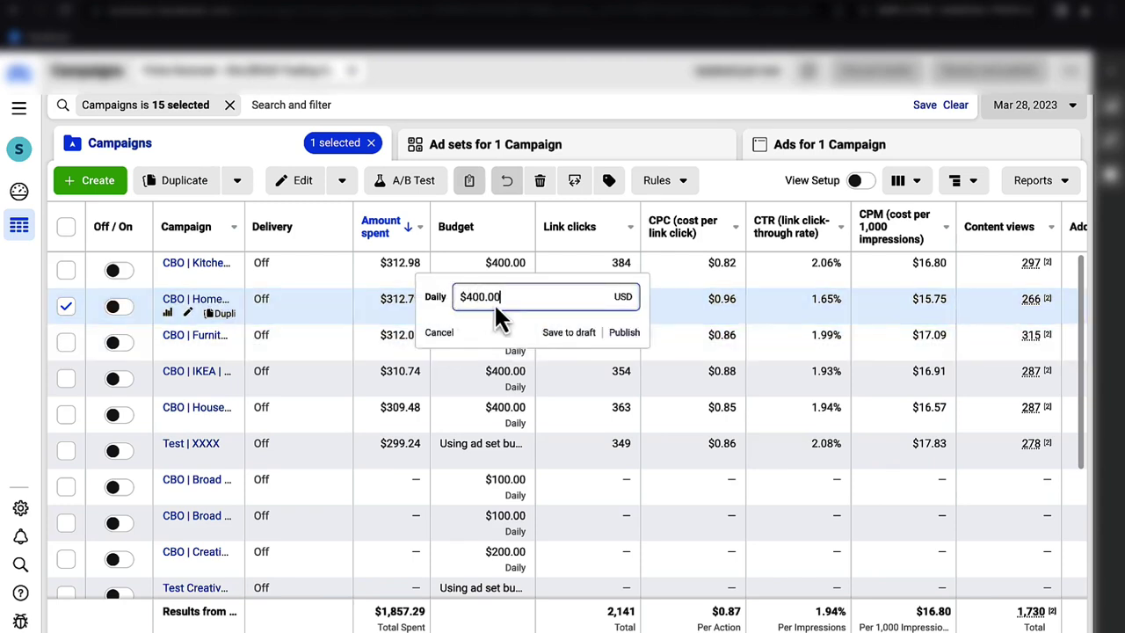
key("ctrl+a")
type("2")
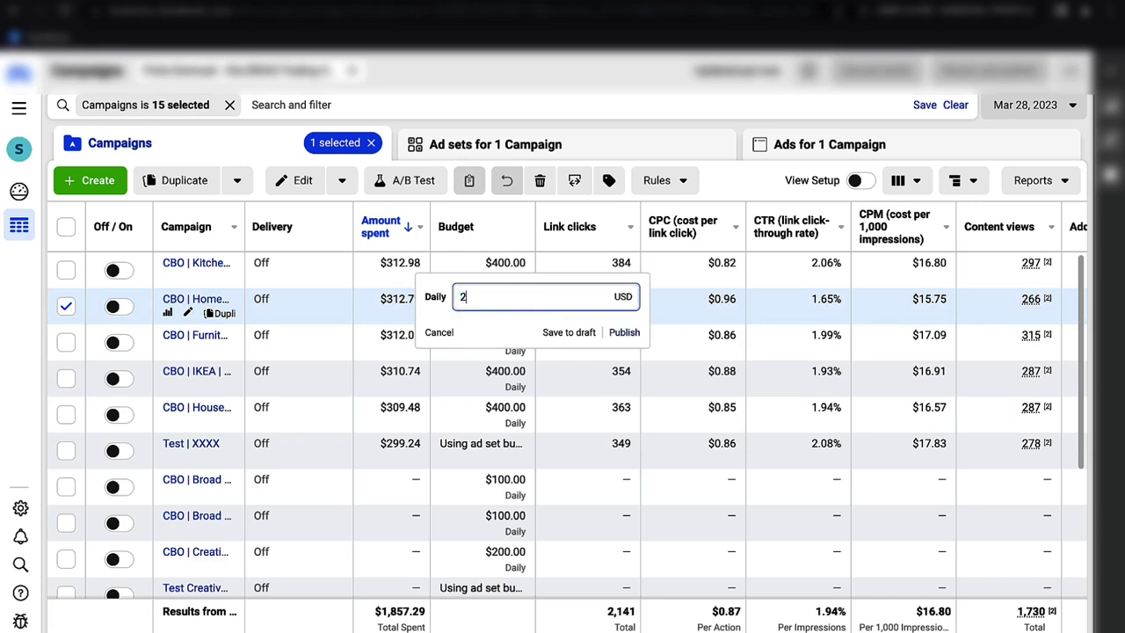
type("00")
key("Return")
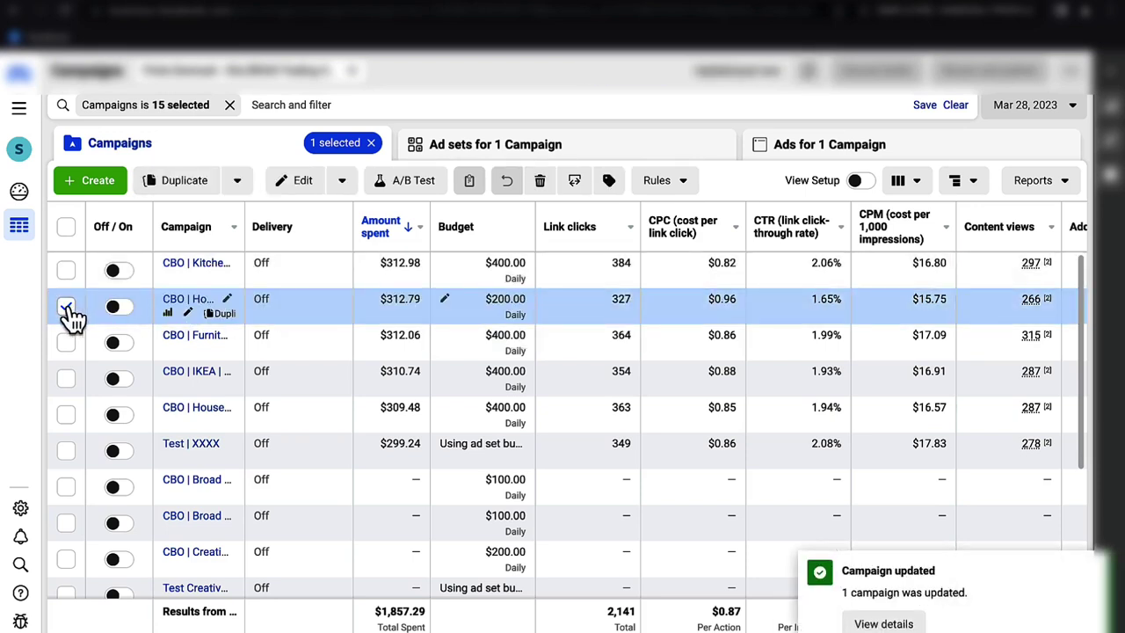
scroll(195, 308, "right", 8)
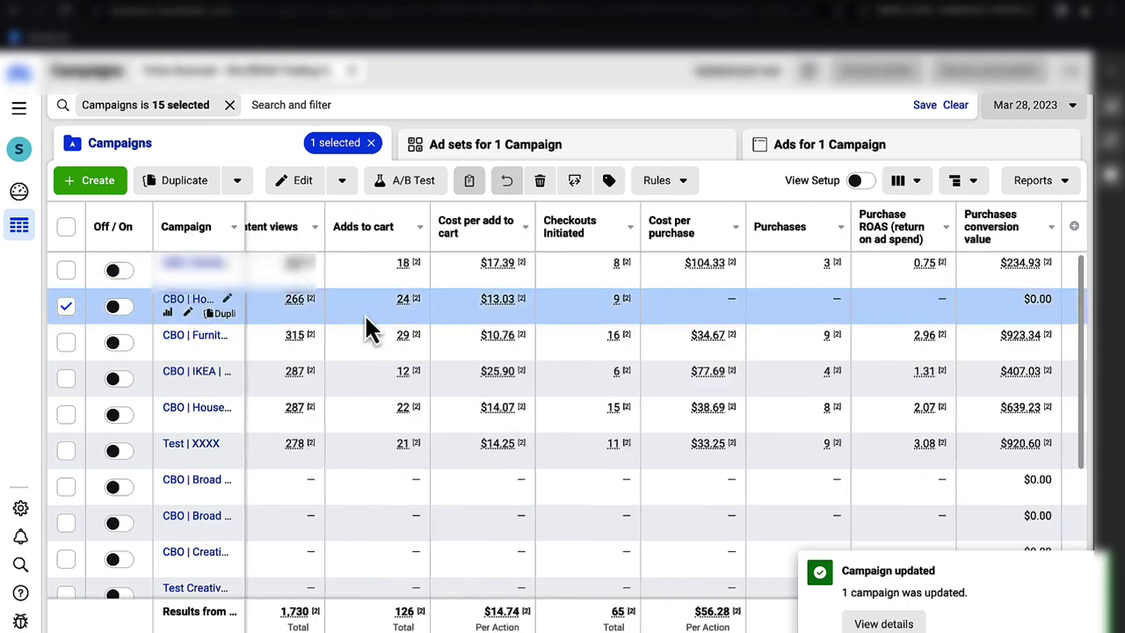
scroll(369, 327, "left", 8)
left_click(65, 306)
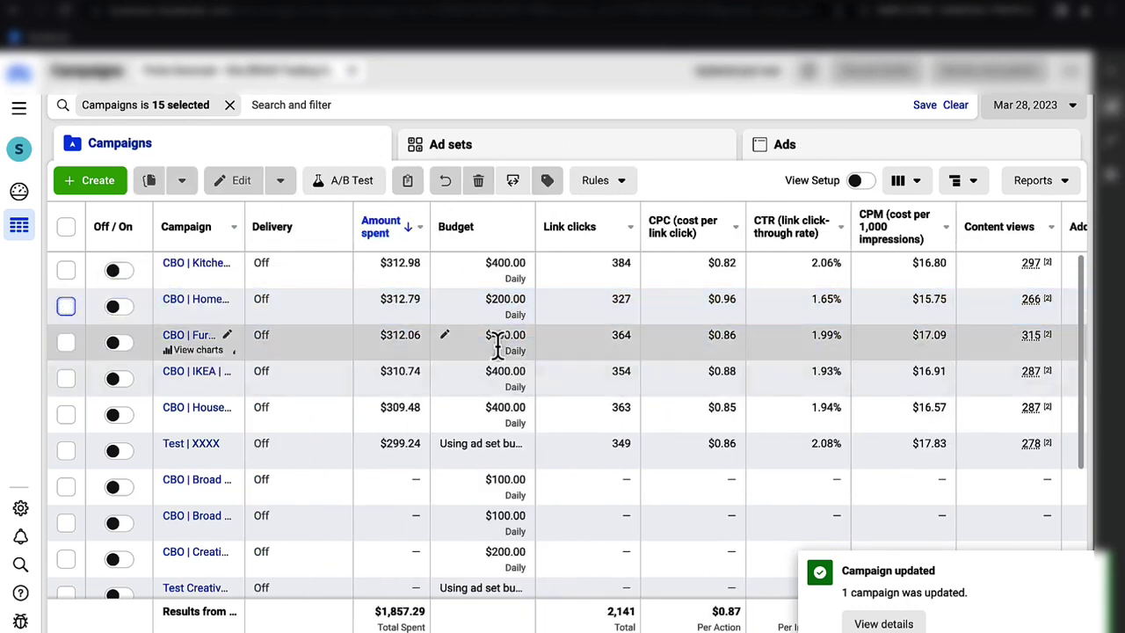
- Cut the CBO Furniture campaign's daily budget from $400.00 to $200.00 and publish it
left_click(448, 340)
left_click_drag(535, 332, 458, 332)
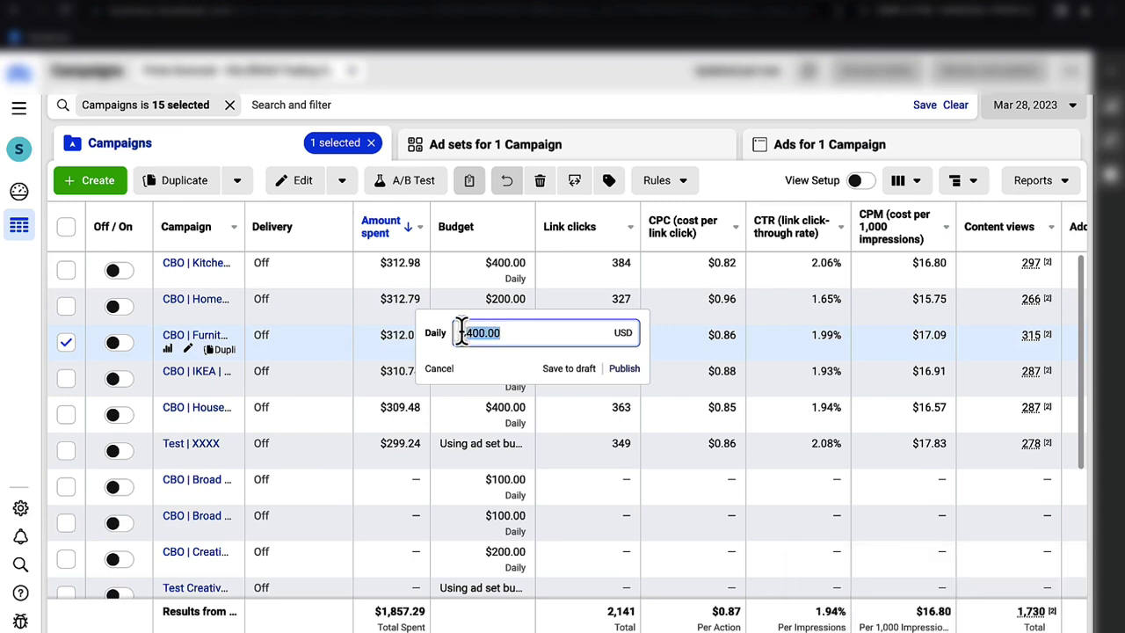
type("$200")
key("Return")
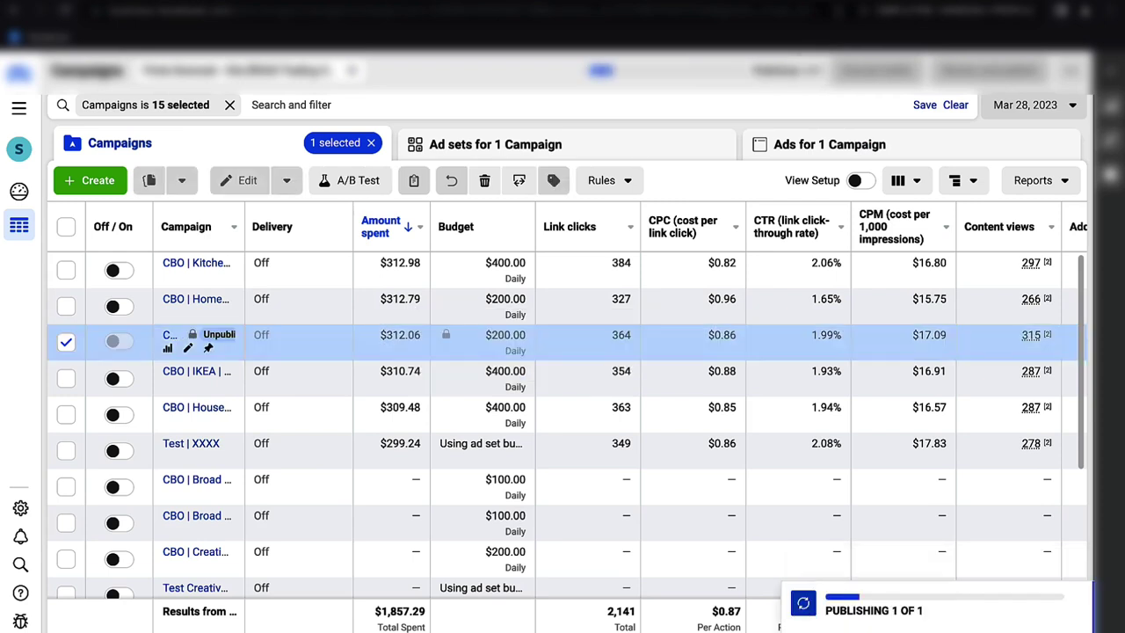
left_click(65, 341)
left_click(1074, 107)
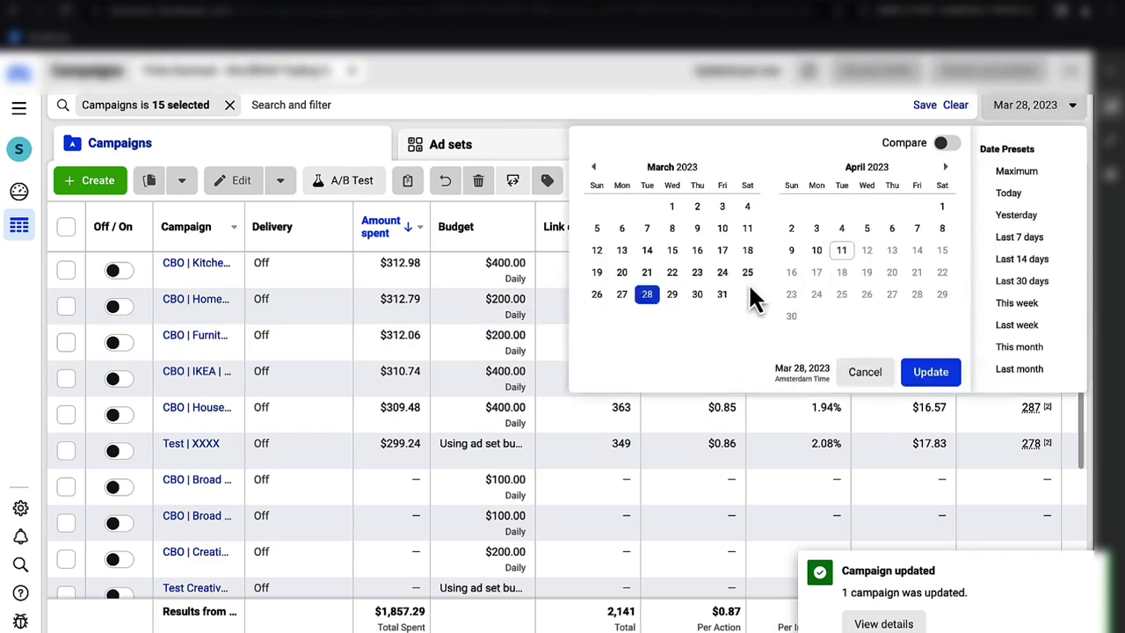
- Switch the report to Mar 27, 2023 and dismiss the campaign updated notice
left_click(621, 295)
left_click(932, 374)
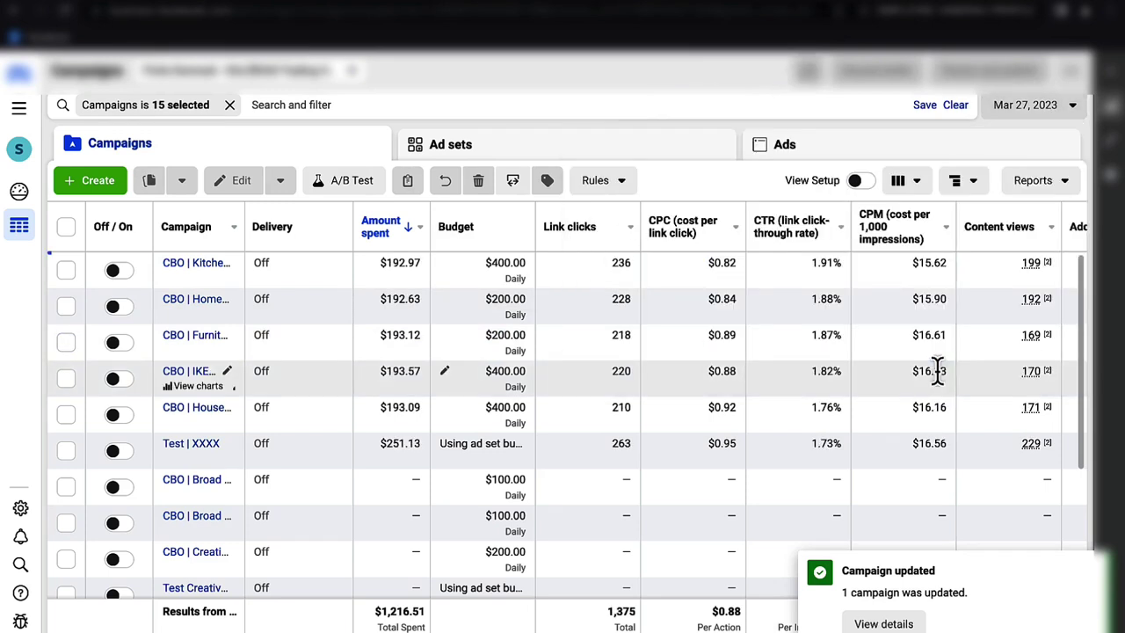
left_click(1084, 563)
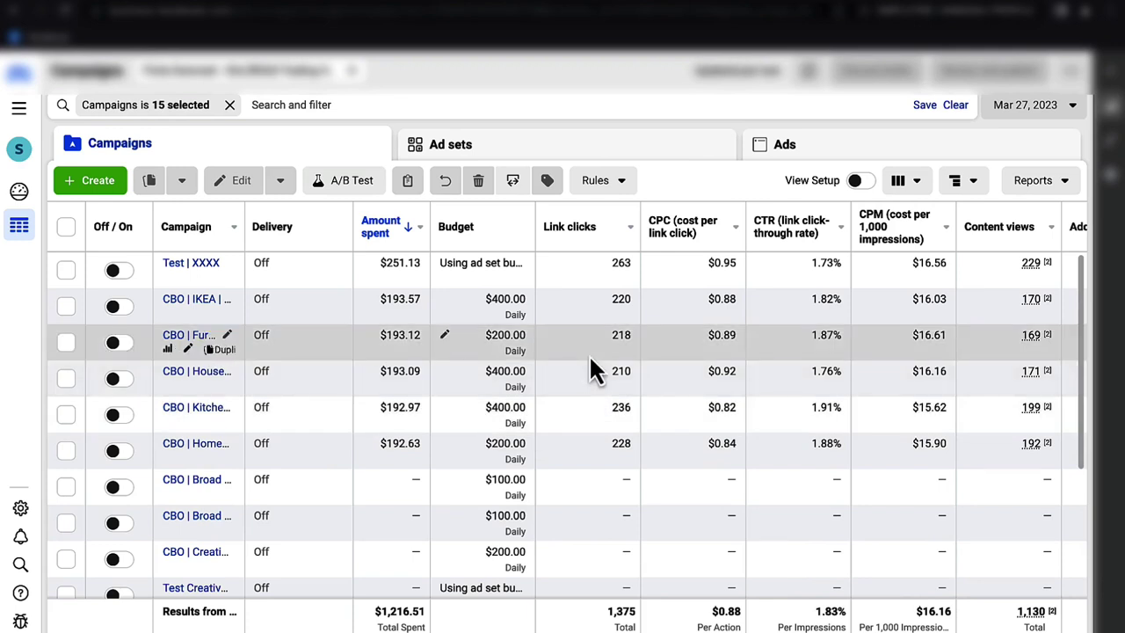
scroll(591, 362, "right", 1)
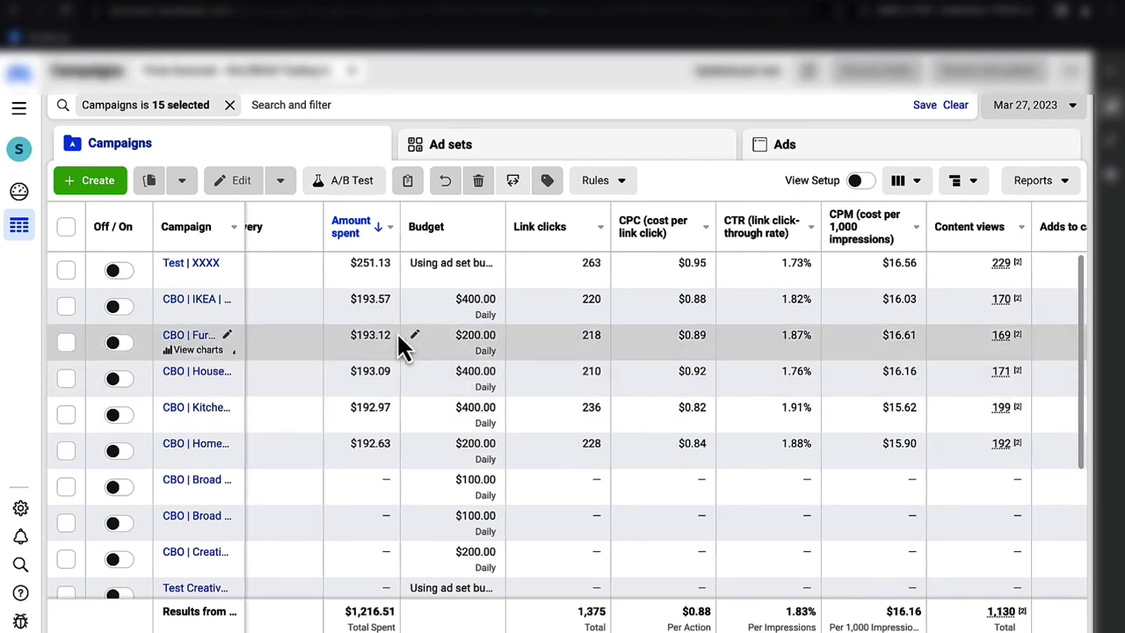
scroll(522, 372, "right", 5)
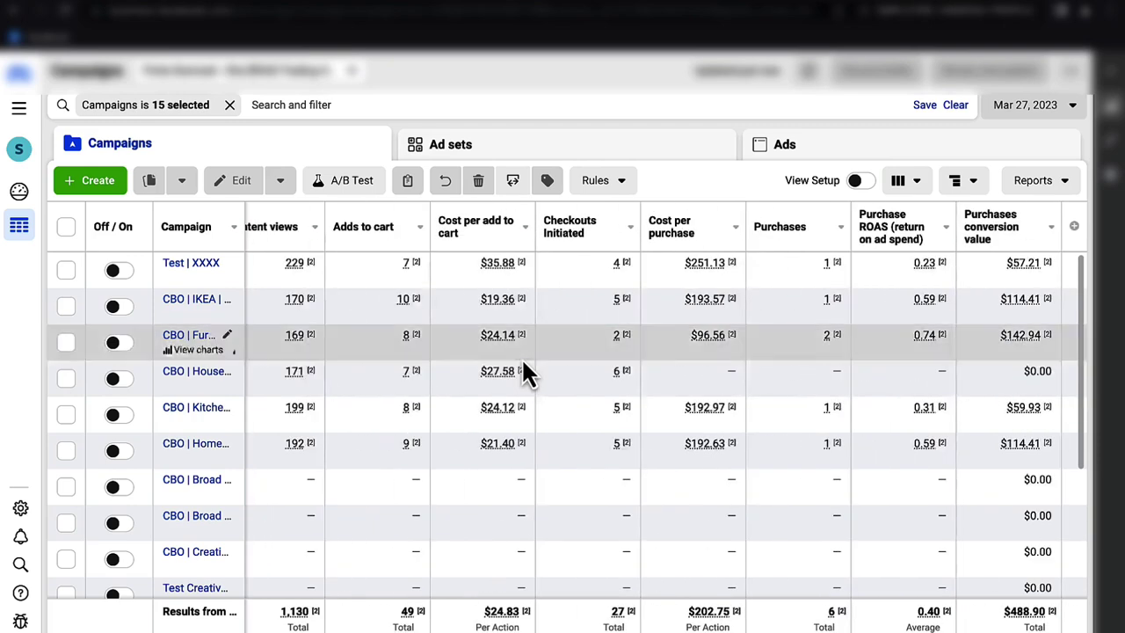
- Return the report to Mar 28, 2023 and select the CBO Furniture campaign row
left_click(1050, 109)
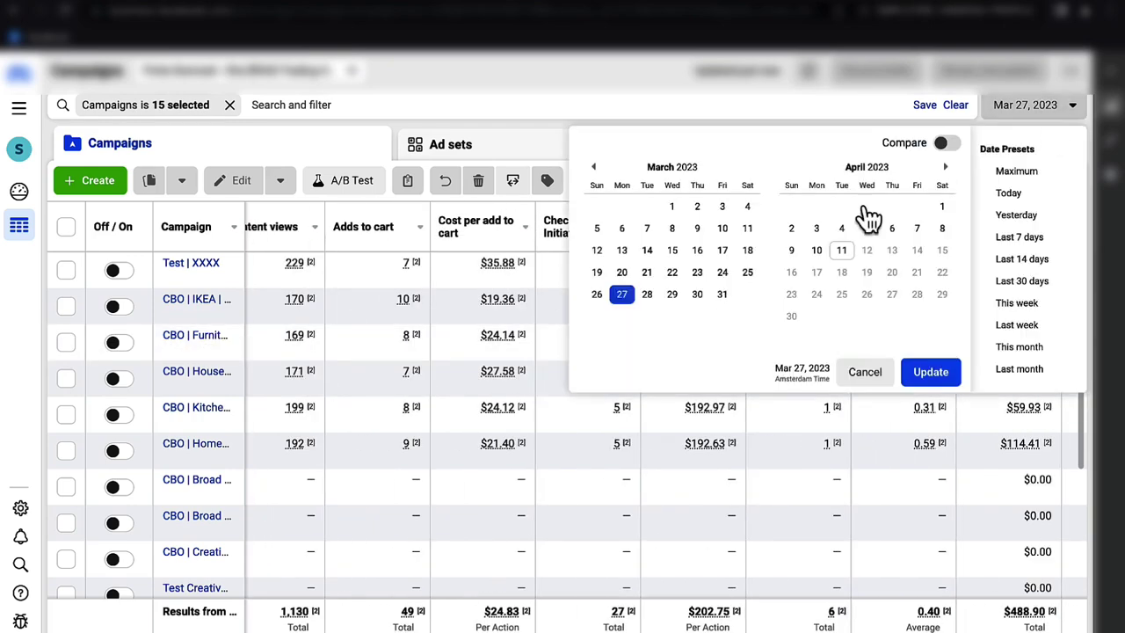
left_click(650, 295)
left_click(940, 376)
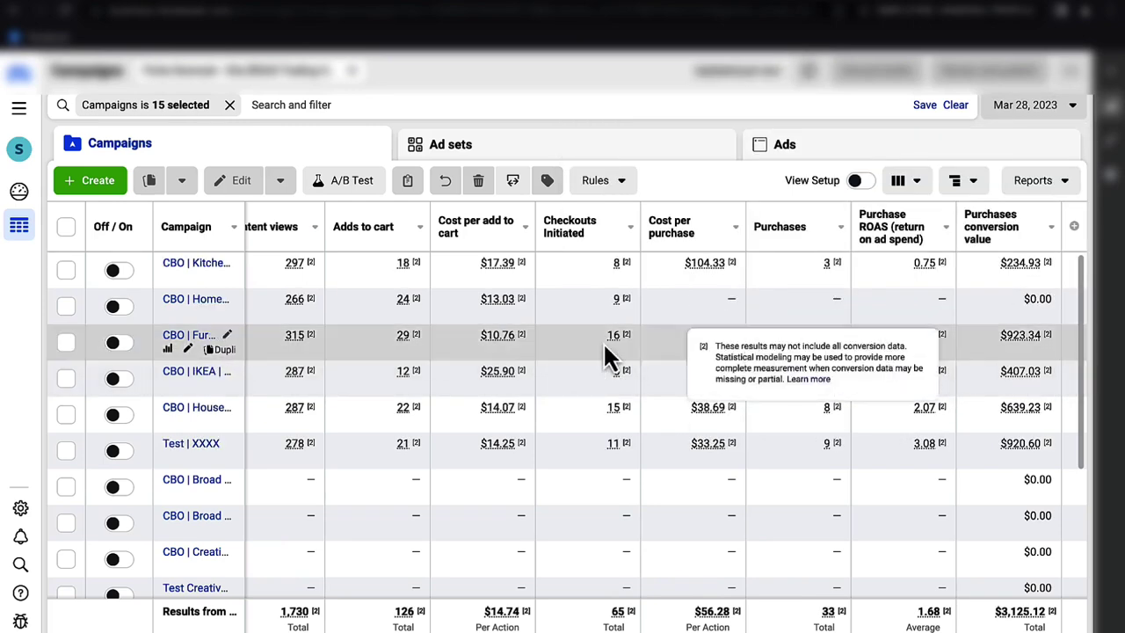
scroll(600, 342, "left", 10)
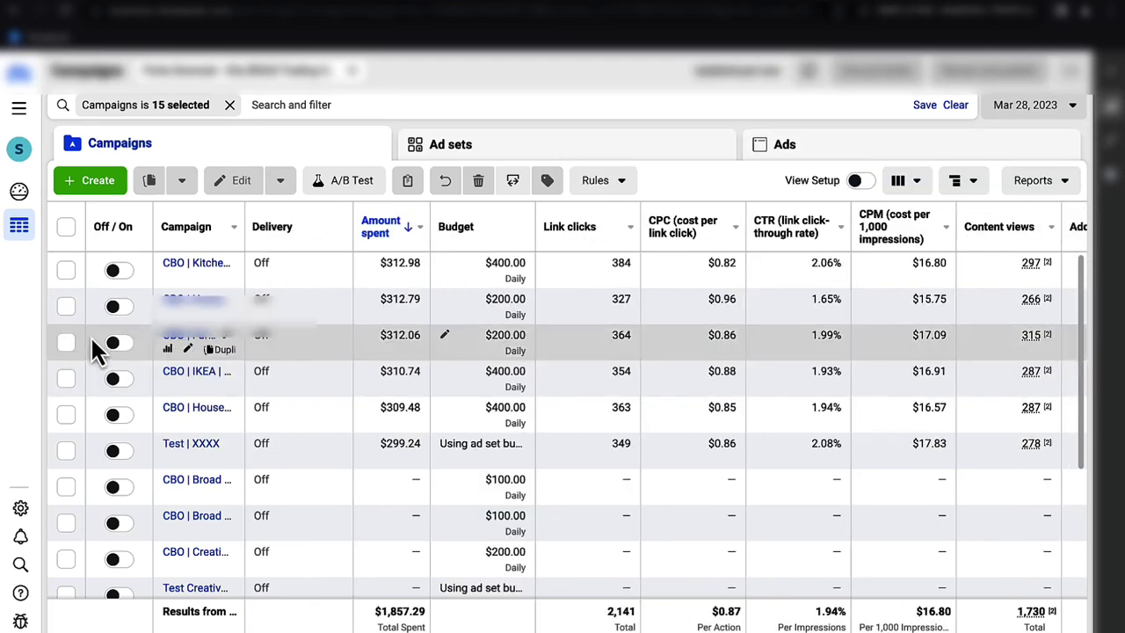
left_click(67, 343)
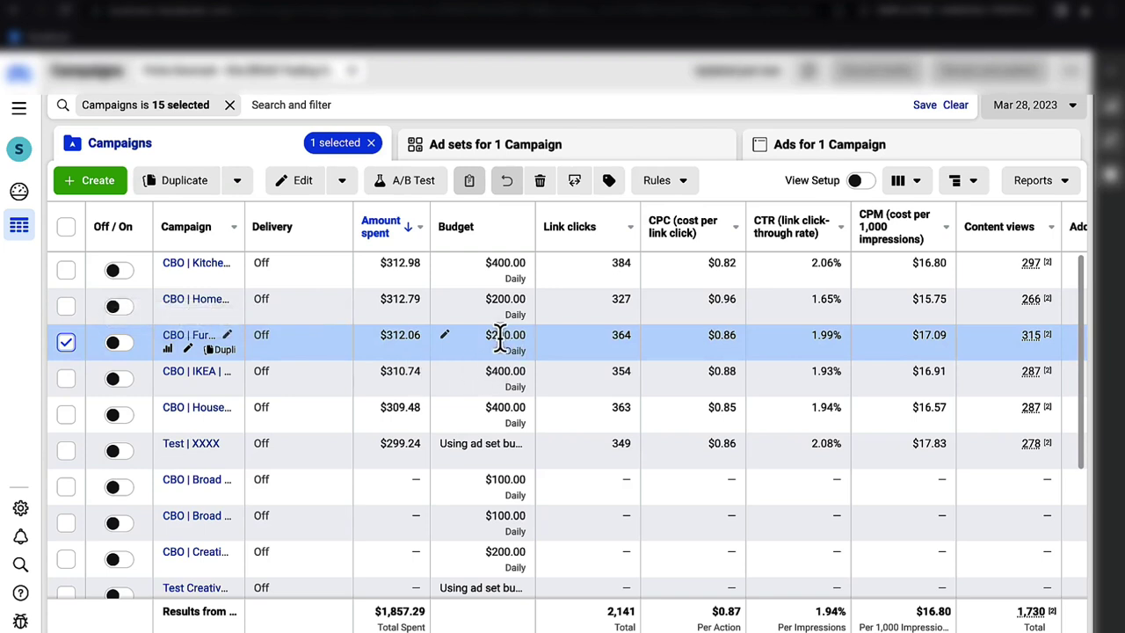
left_click(445, 336)
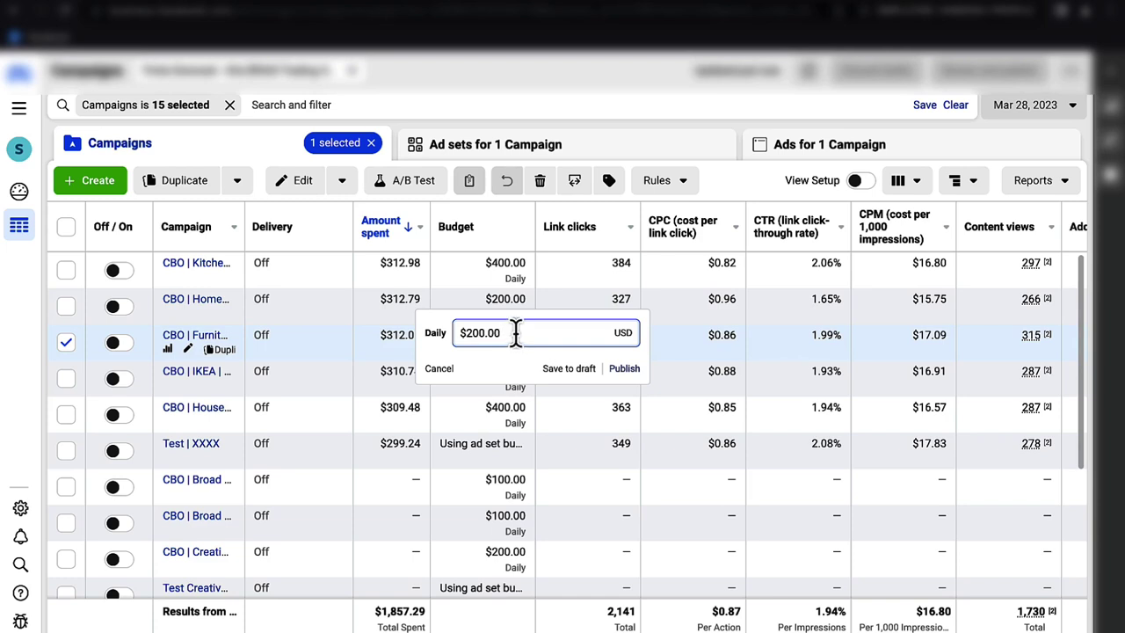
left_click(456, 367)
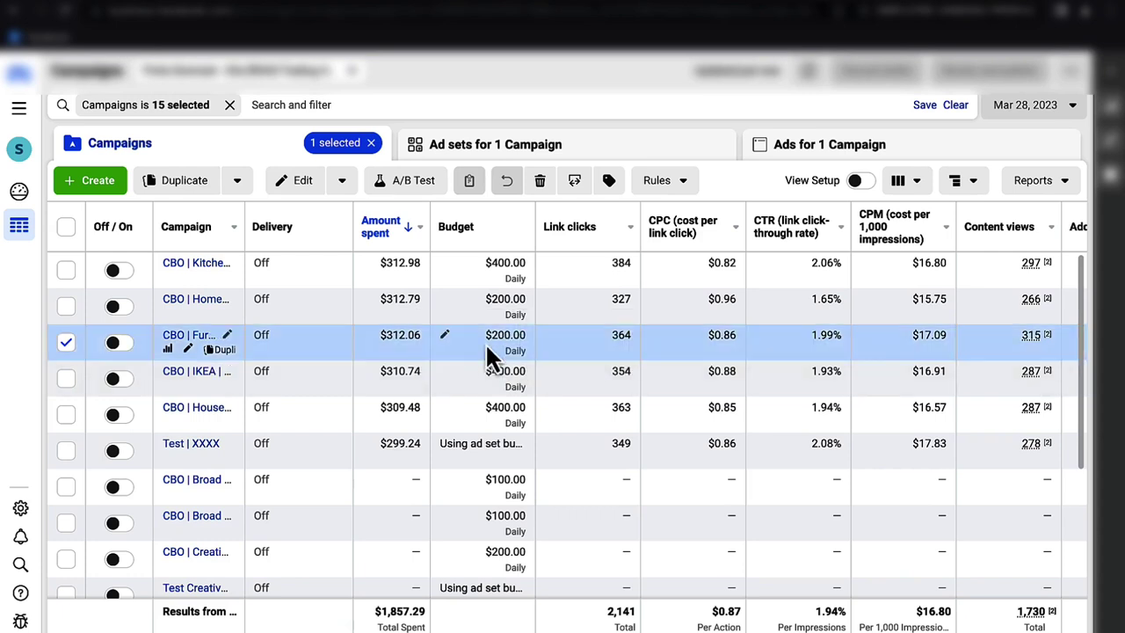
left_click(447, 337)
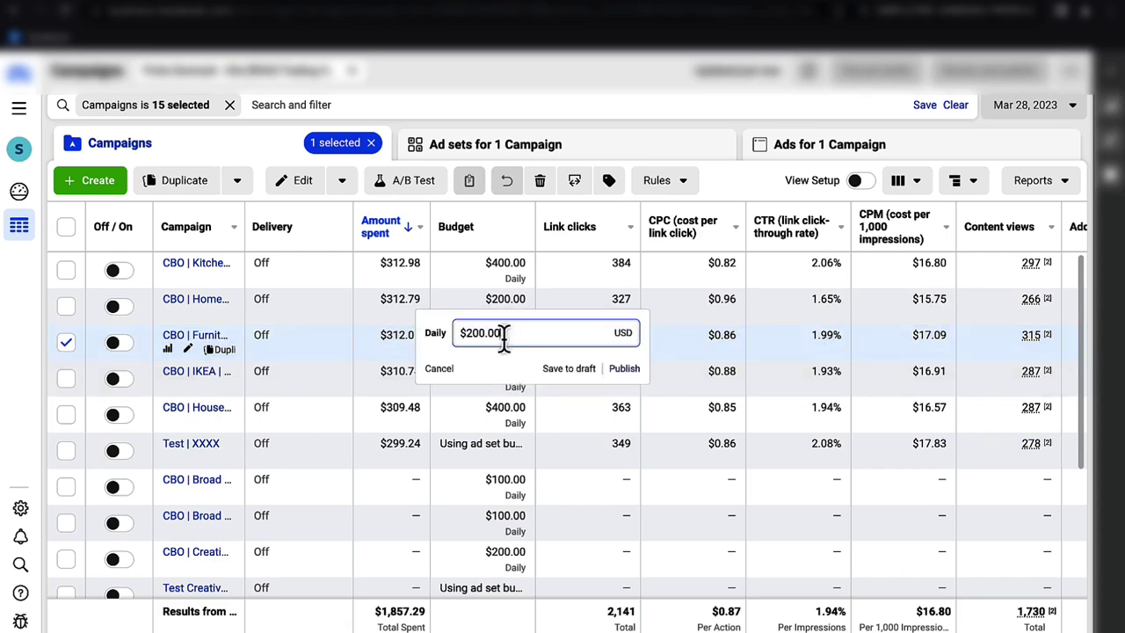
left_click(454, 370)
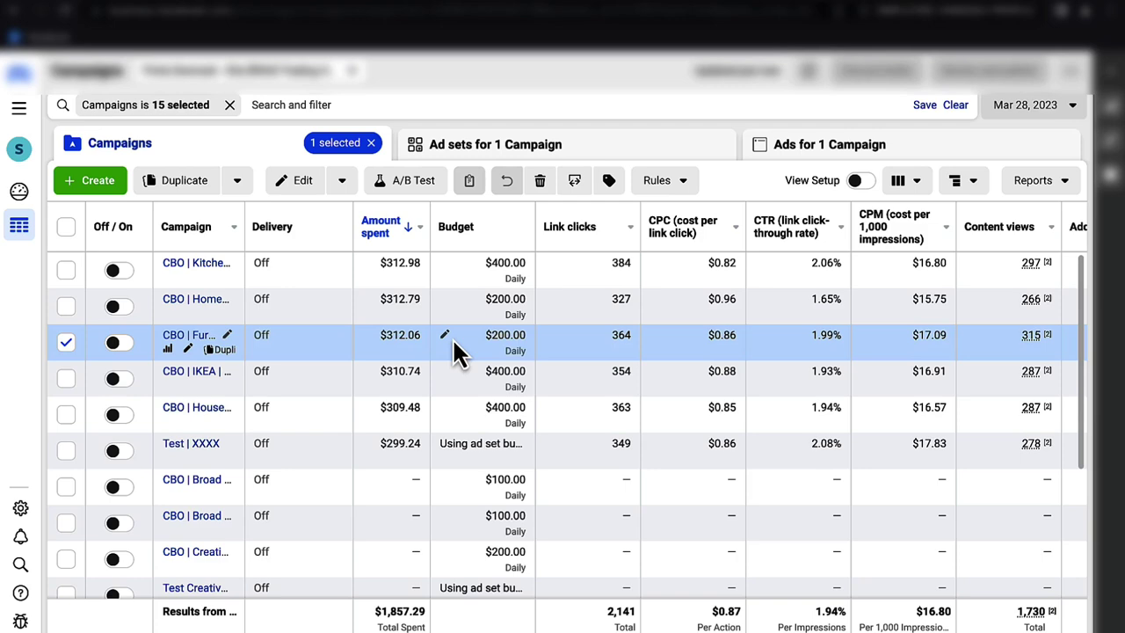
scroll(452, 337, "right", 8)
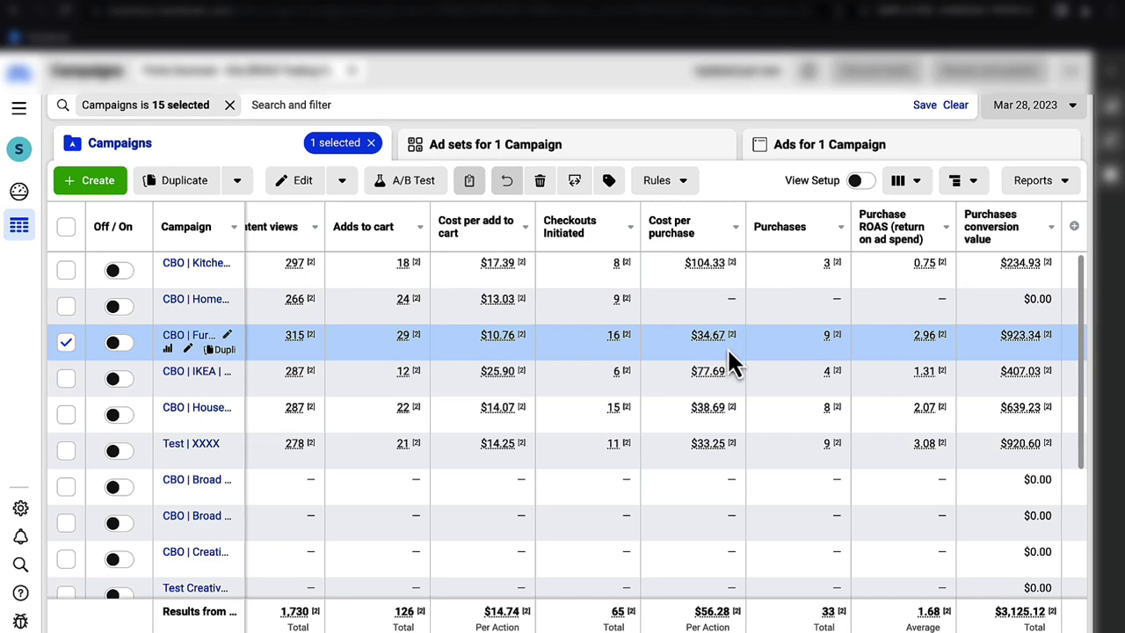
mouse_move(297, 338)
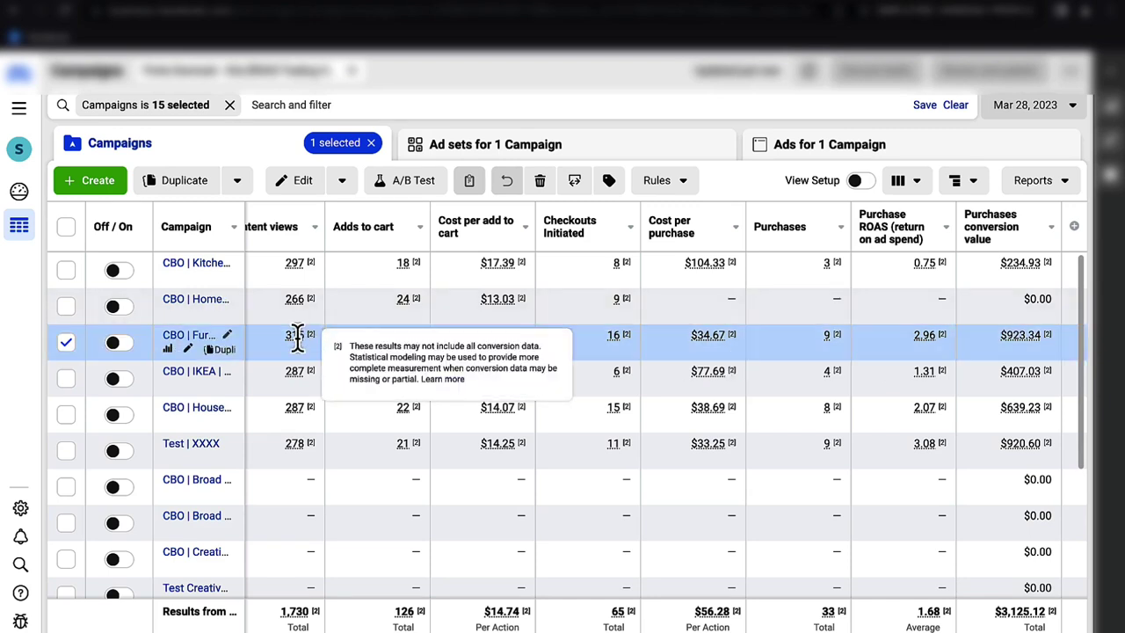
scroll(297, 338, "left", 5)
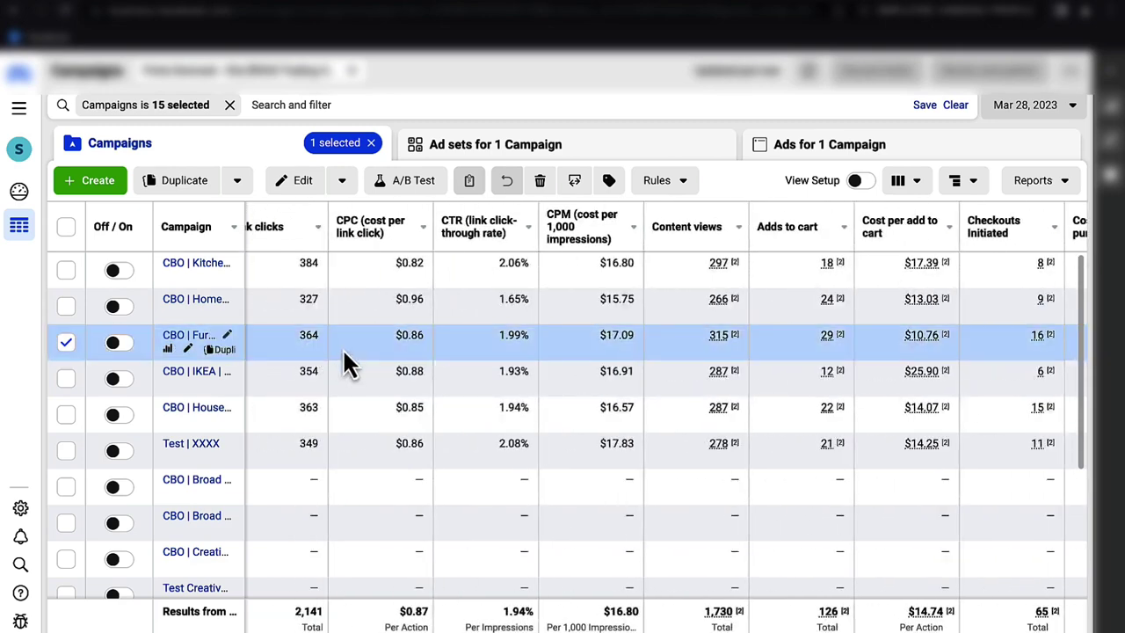
scroll(342, 347, "left", 5)
scroll(728, 377, "right", 10)
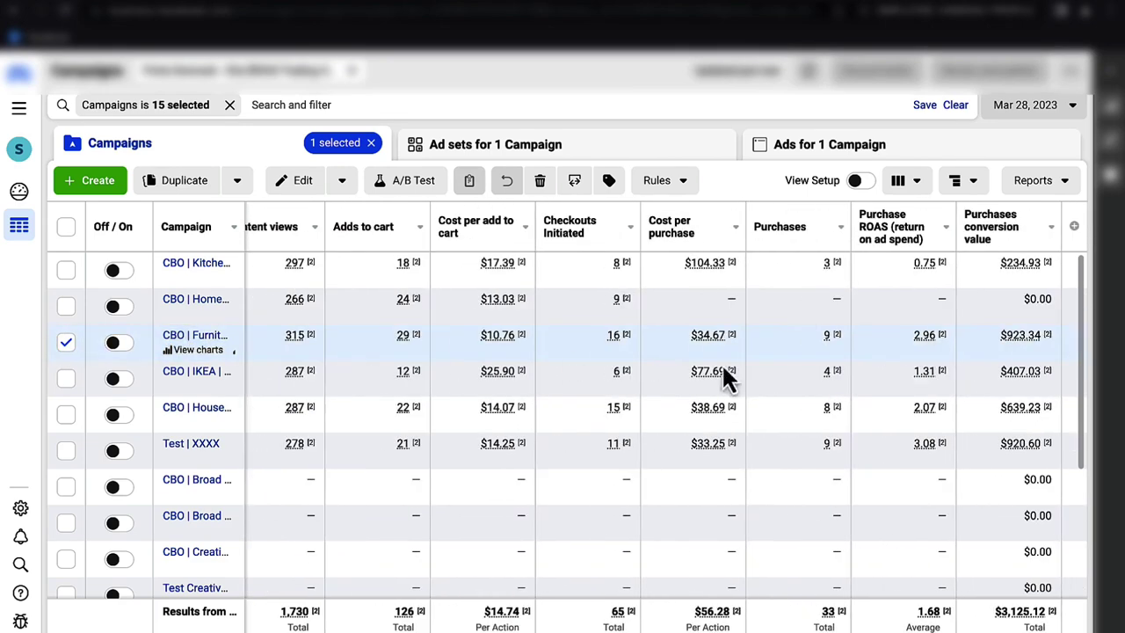
mouse_move(942, 335)
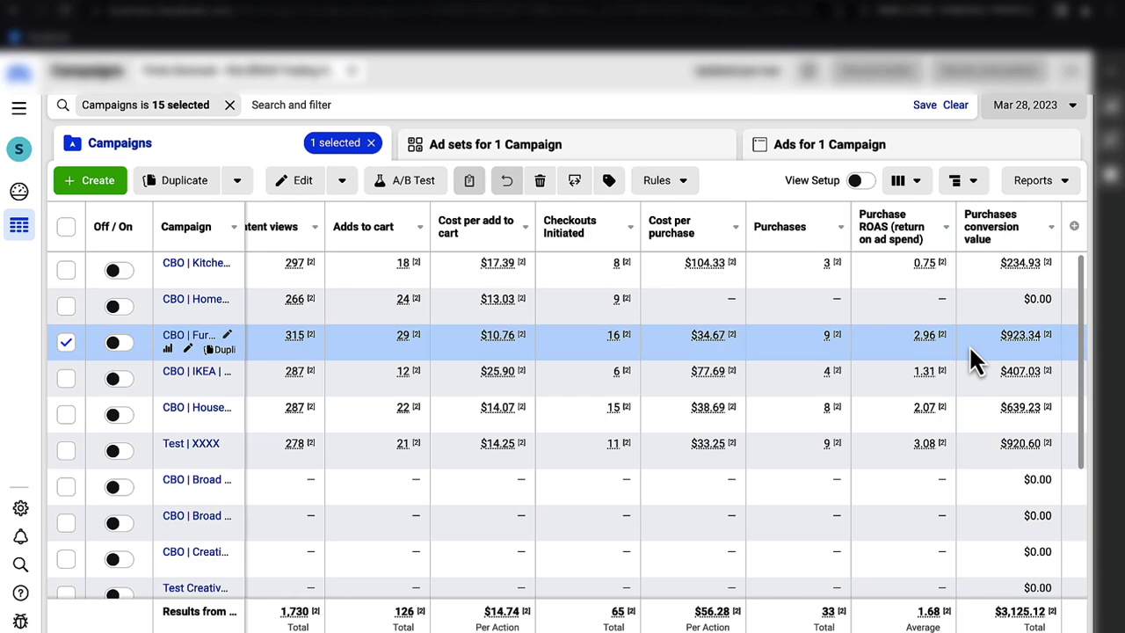
scroll(969, 346, "left", 10)
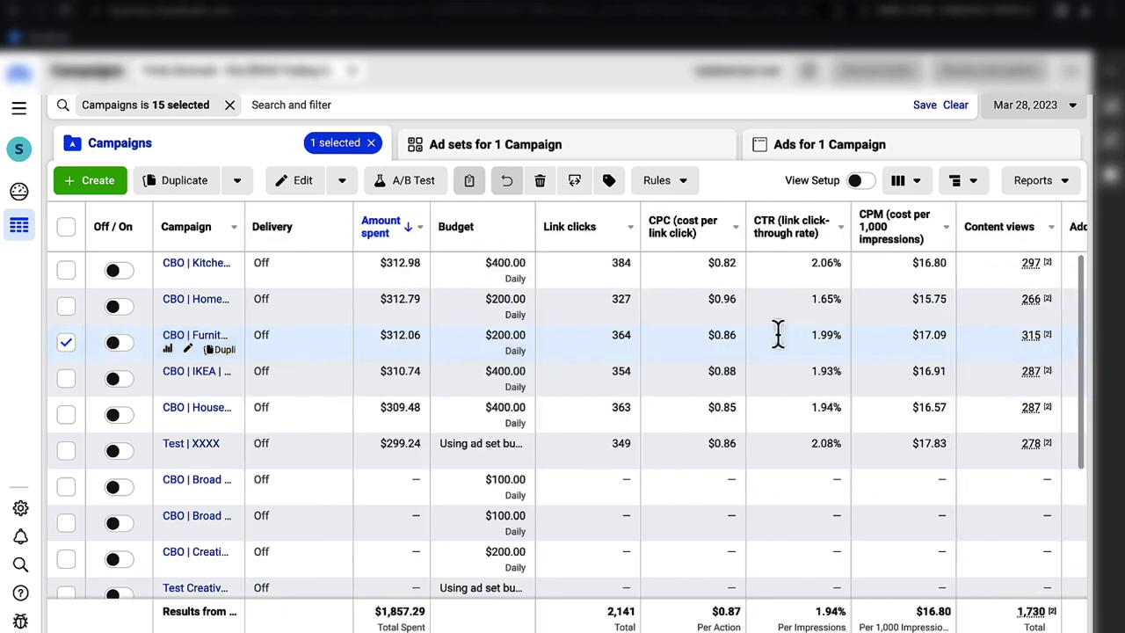
- Raise CBO Furniture's daily budget from $200.00 to $400.00 and publish it
left_click(447, 338)
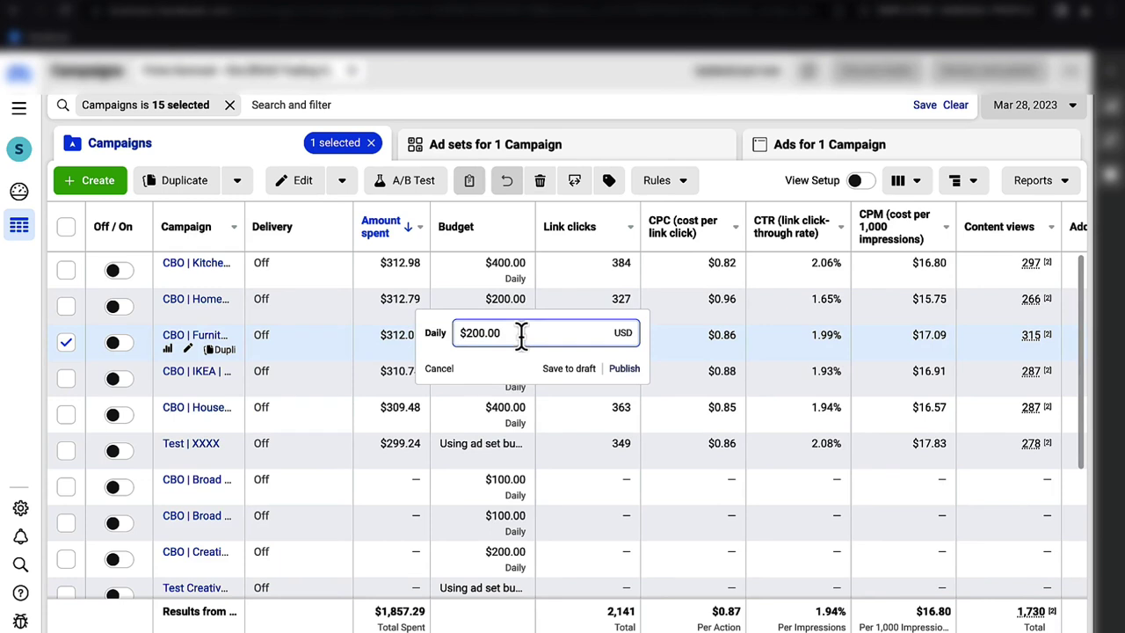
left_click_drag(522, 335, 427, 328)
type("400")
key("Return")
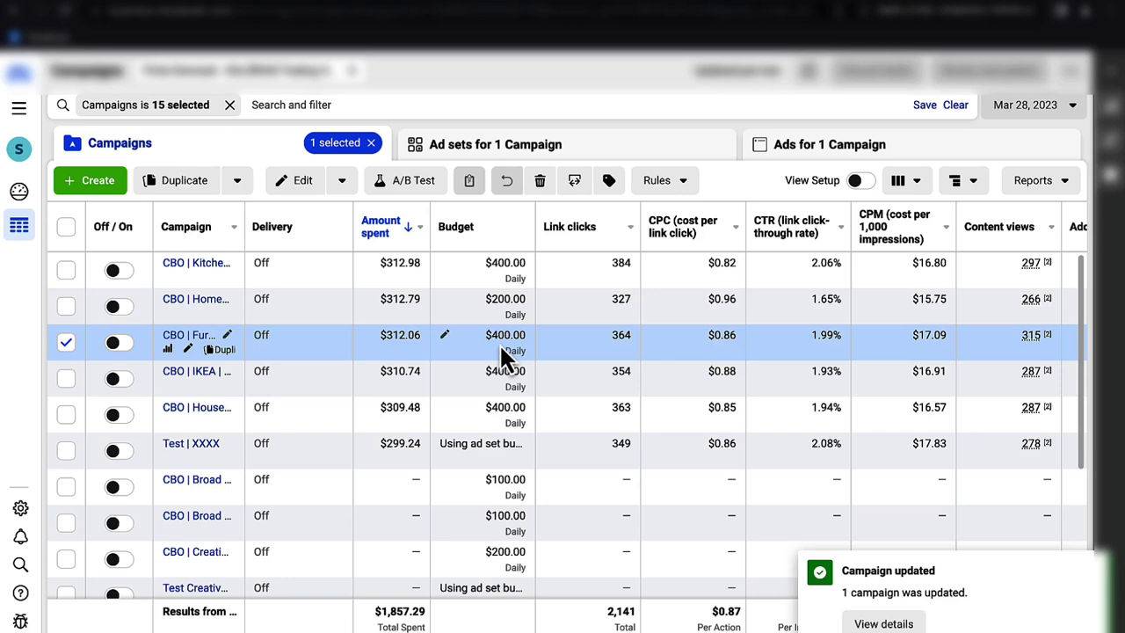
left_click(66, 341)
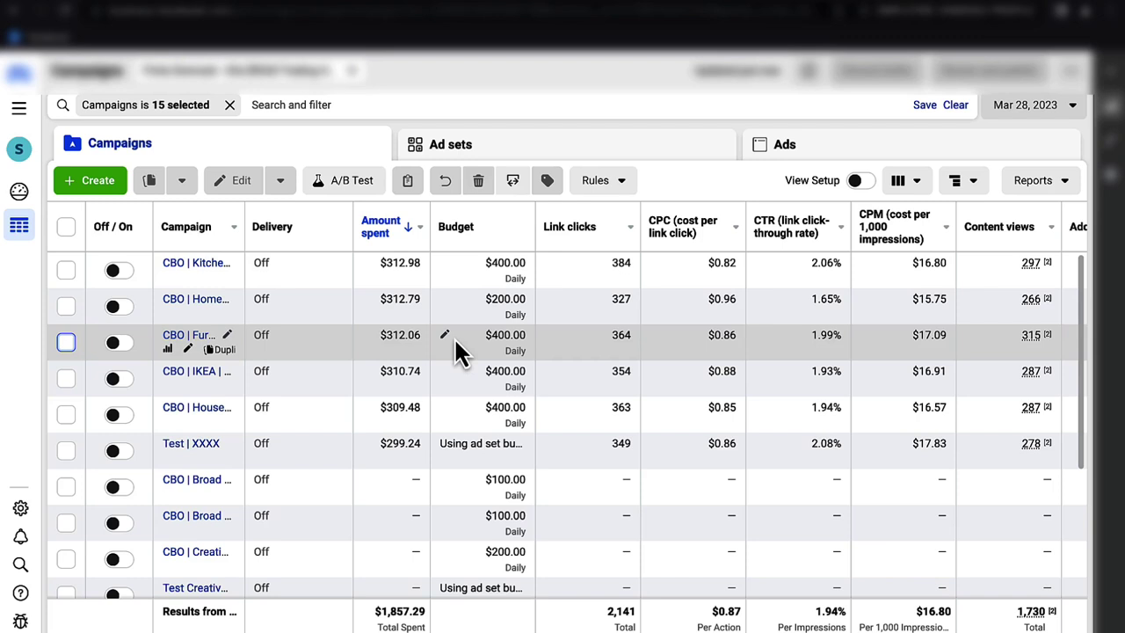
- Change CBO Furniture's daily budget from $400.00 to $600.00
left_click(444, 335)
left_click_drag(500, 334, 453, 332)
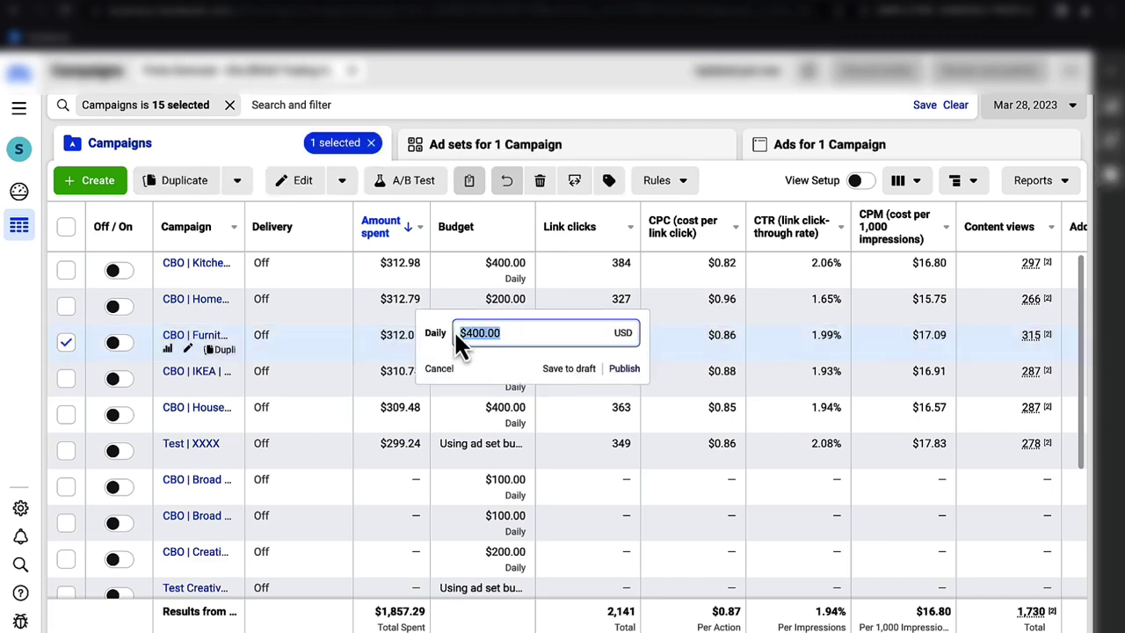
type("600")
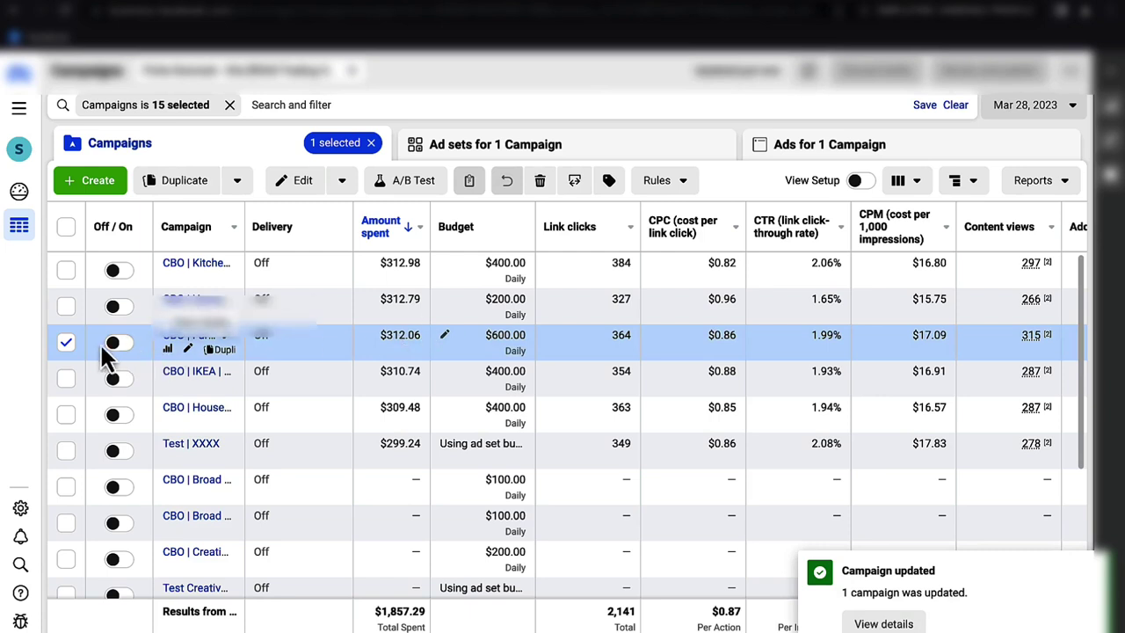
left_click(65, 341)
left_click(446, 338)
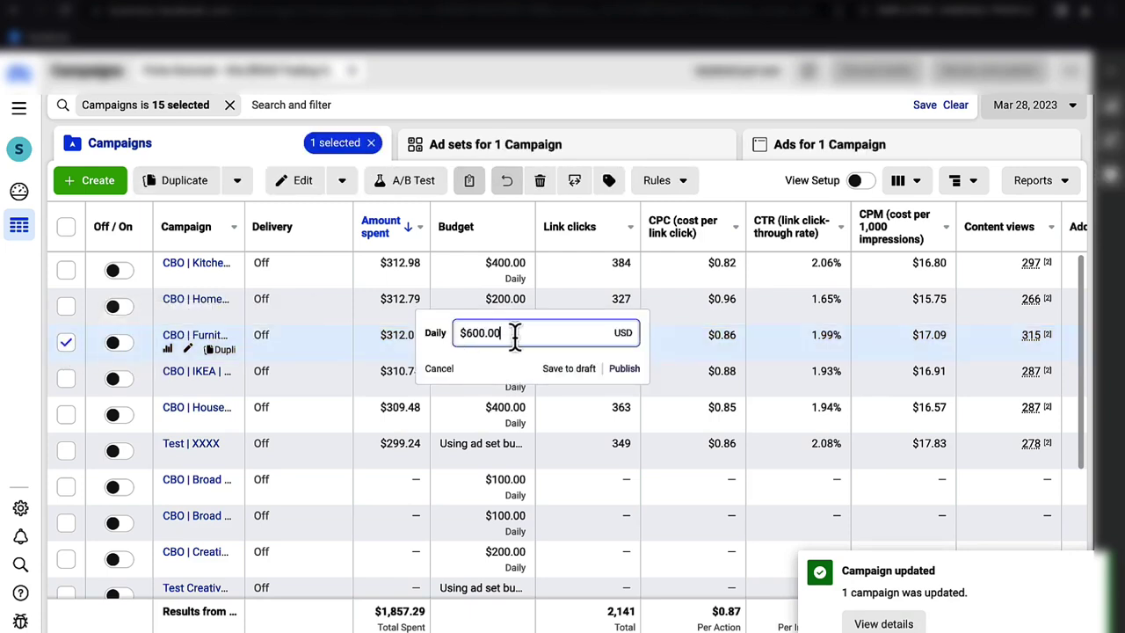
left_click_drag(516, 336, 450, 341)
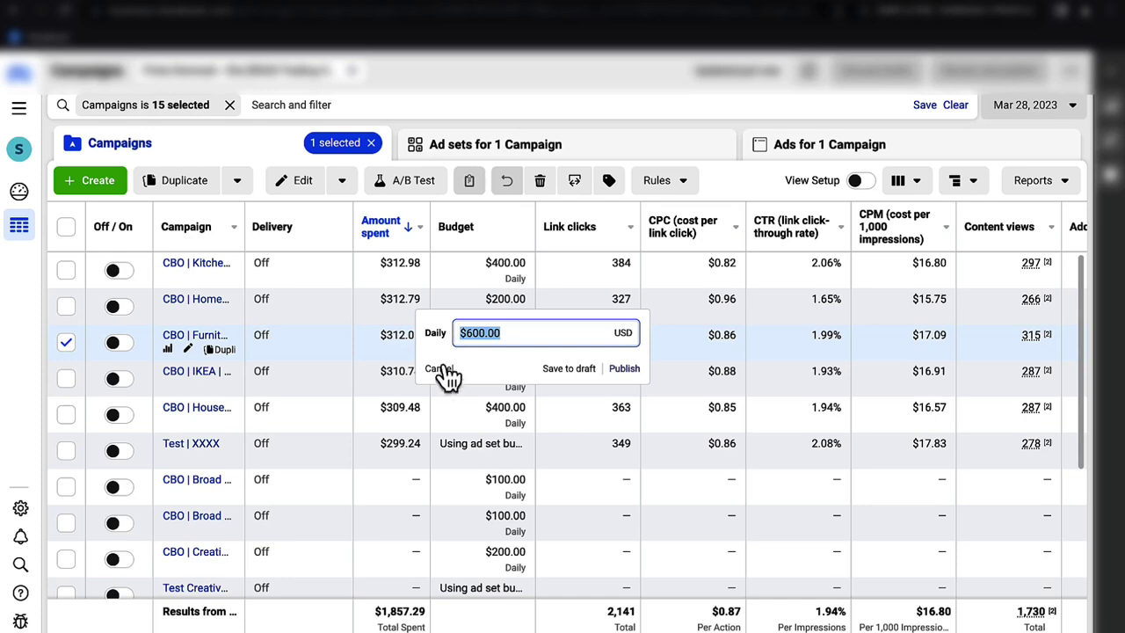
left_click(439, 368)
- Lower CBO Furniture's daily budget from $600.00 back to $200.00, publish it, and deselect the row
scroll(642, 339, "right", 5)
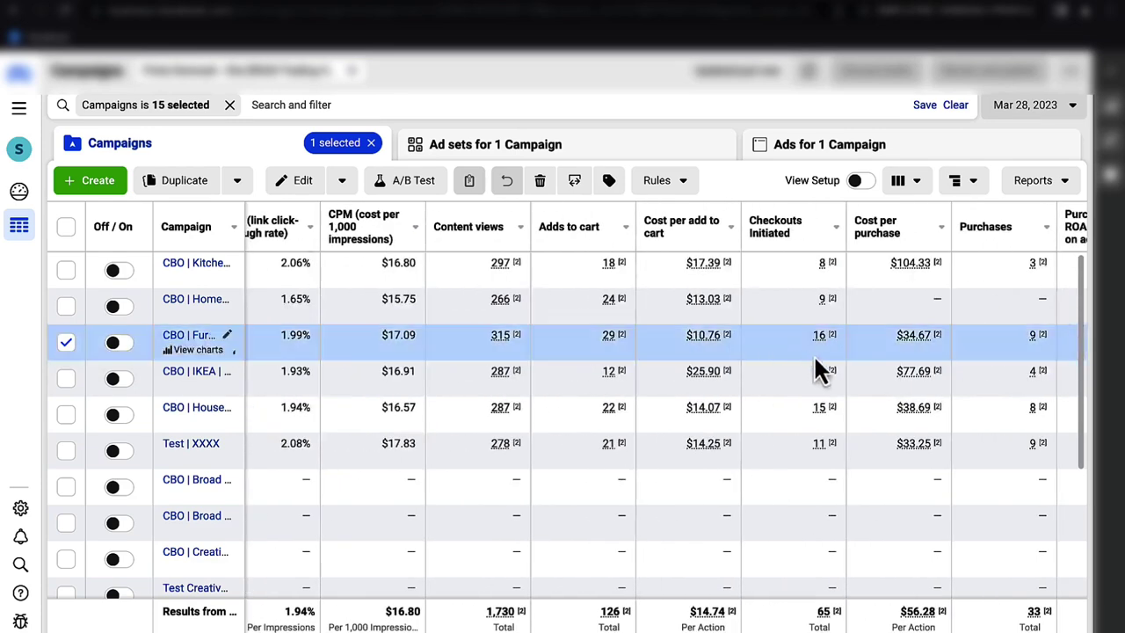
scroll(683, 339, "left", 5)
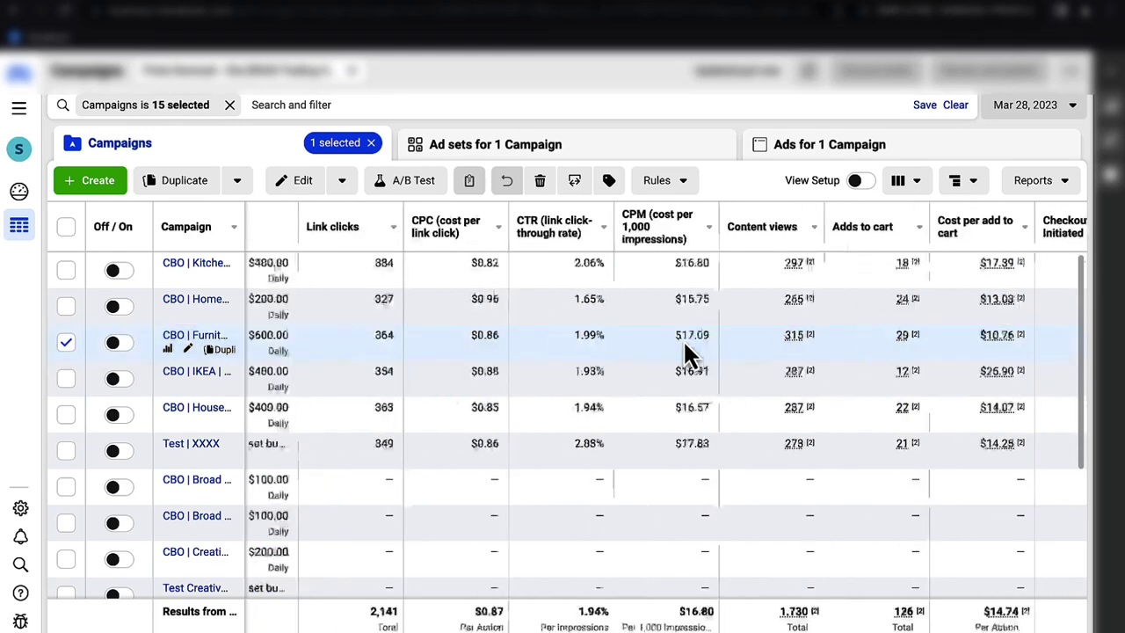
left_click(446, 339)
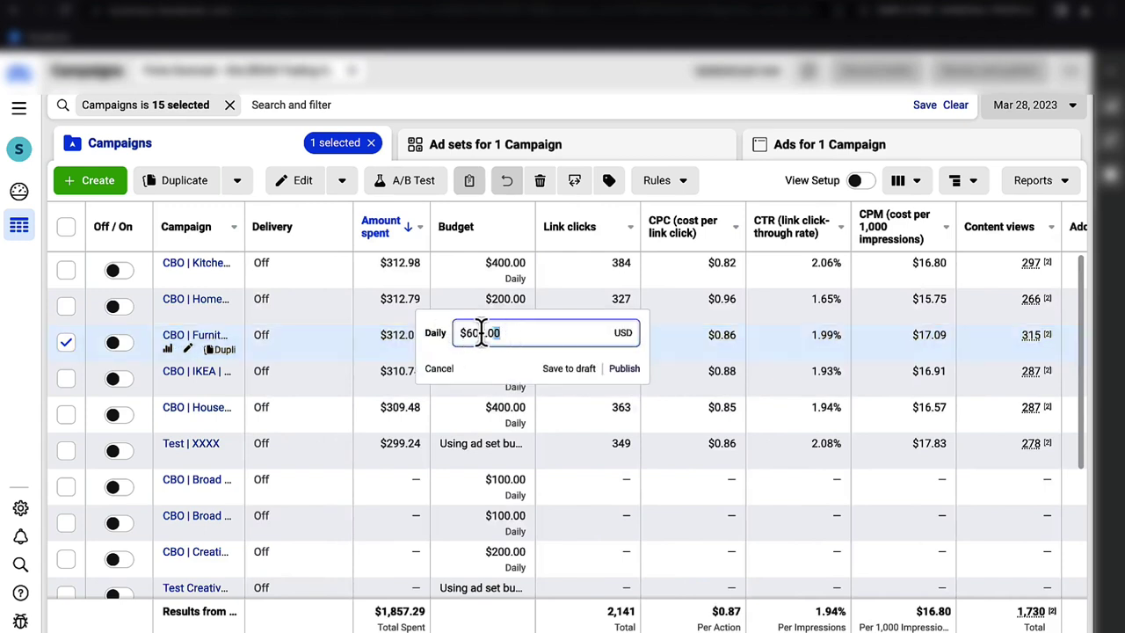
left_click_drag(496, 332, 459, 332)
type("200")
key("Return")
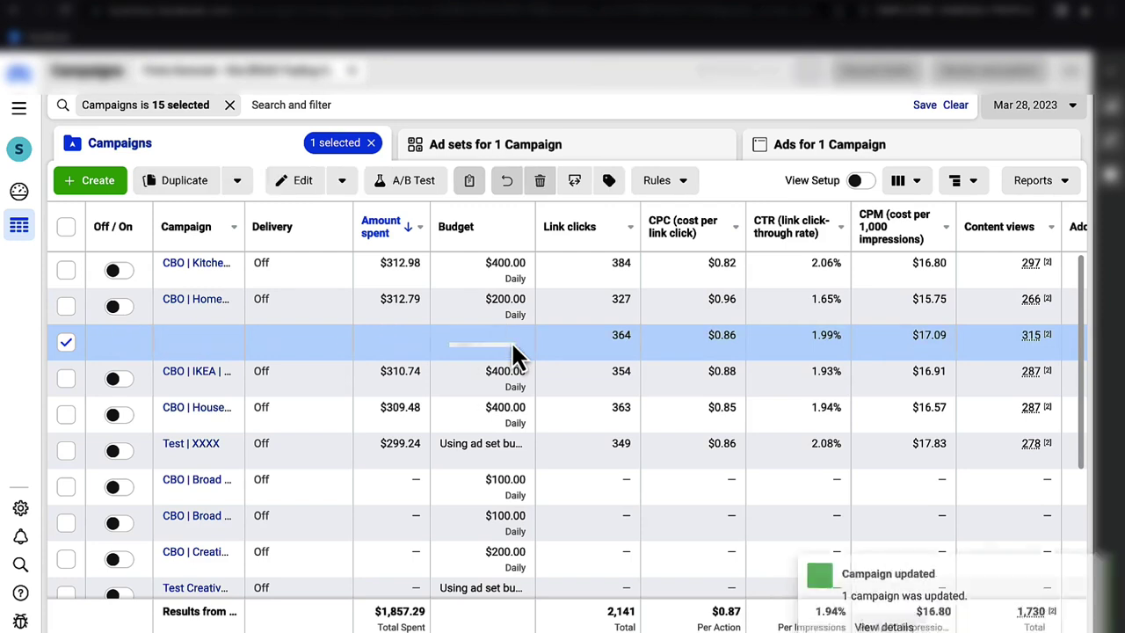
left_click(68, 343)
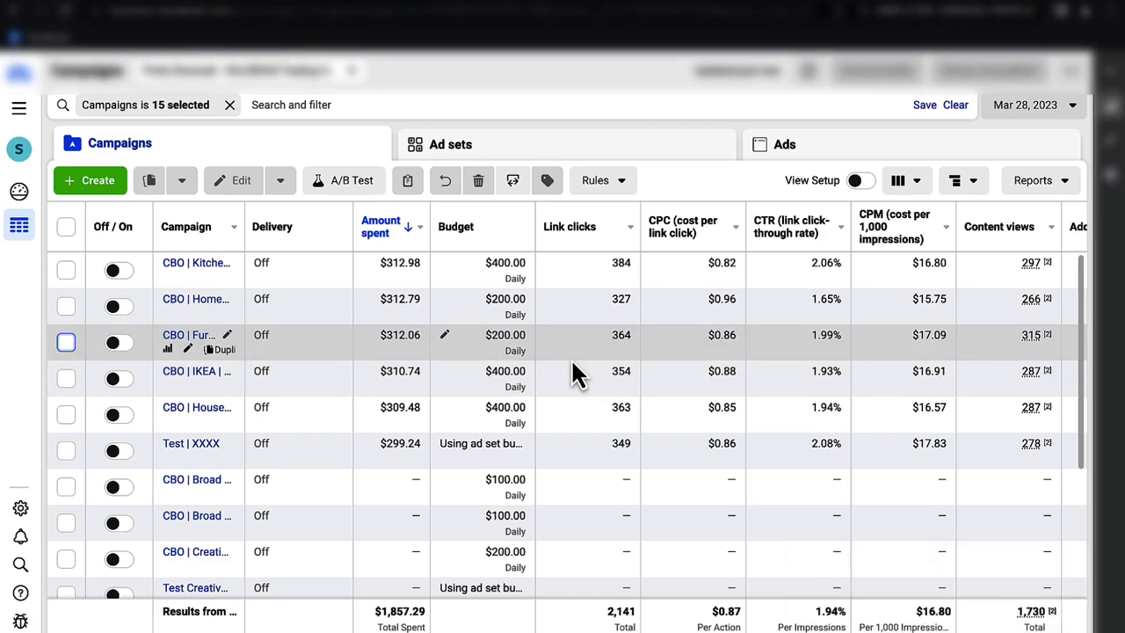
- Set the reporting date to Mar 27, 2023
left_click(1024, 106)
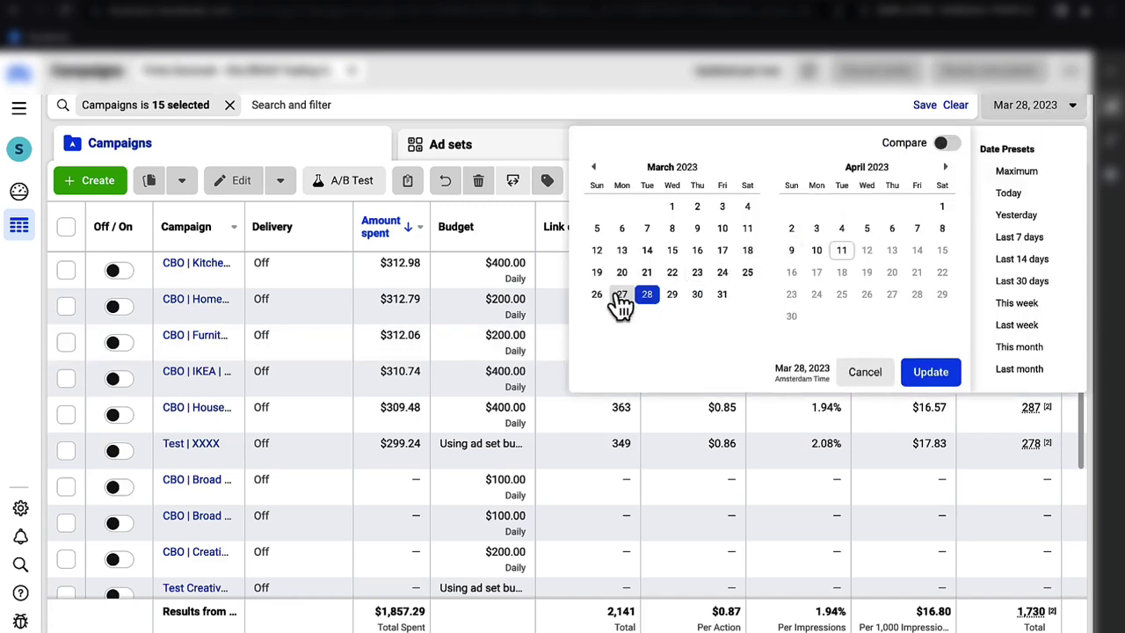
left_click(621, 296)
left_click(933, 371)
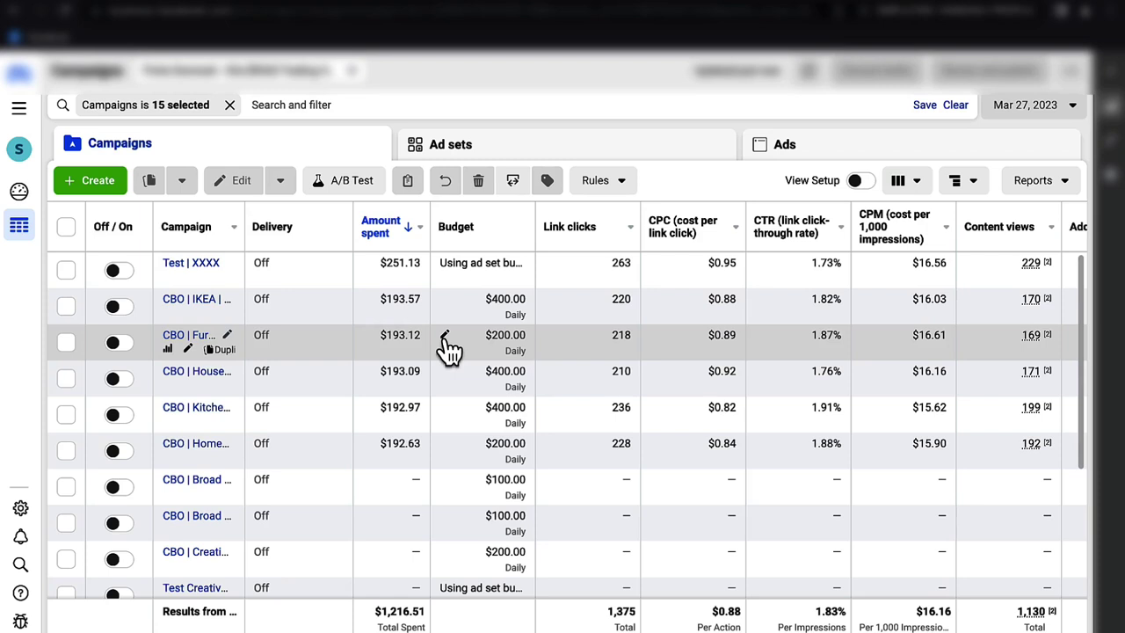
- Publish a $100.00 daily budget for the campaign that spent $193.12
left_click(444, 337)
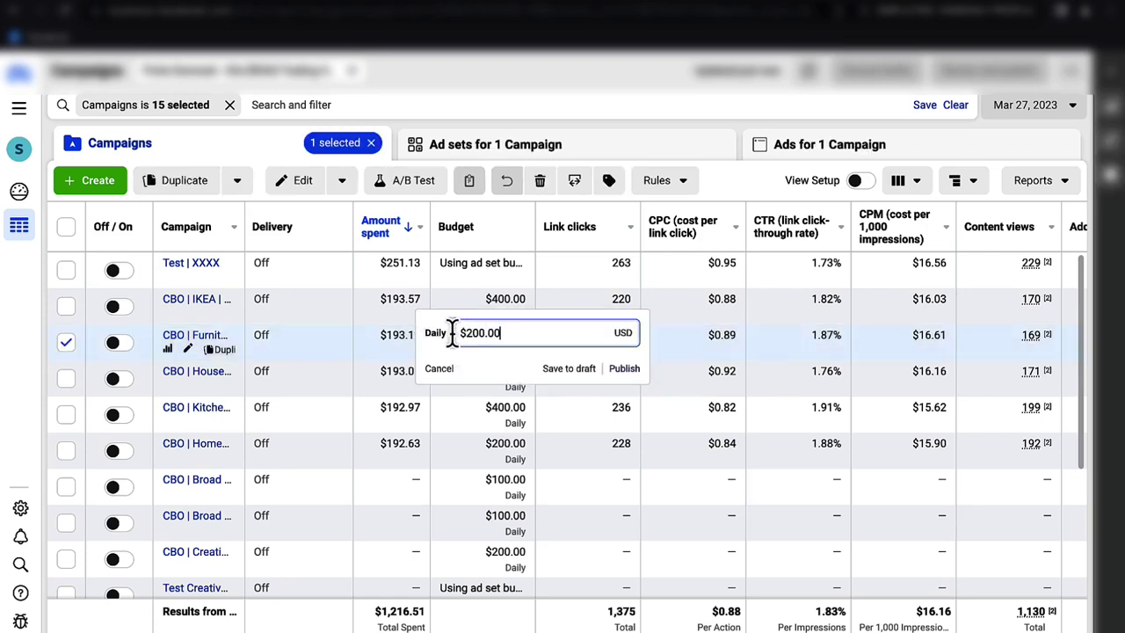
type("100")
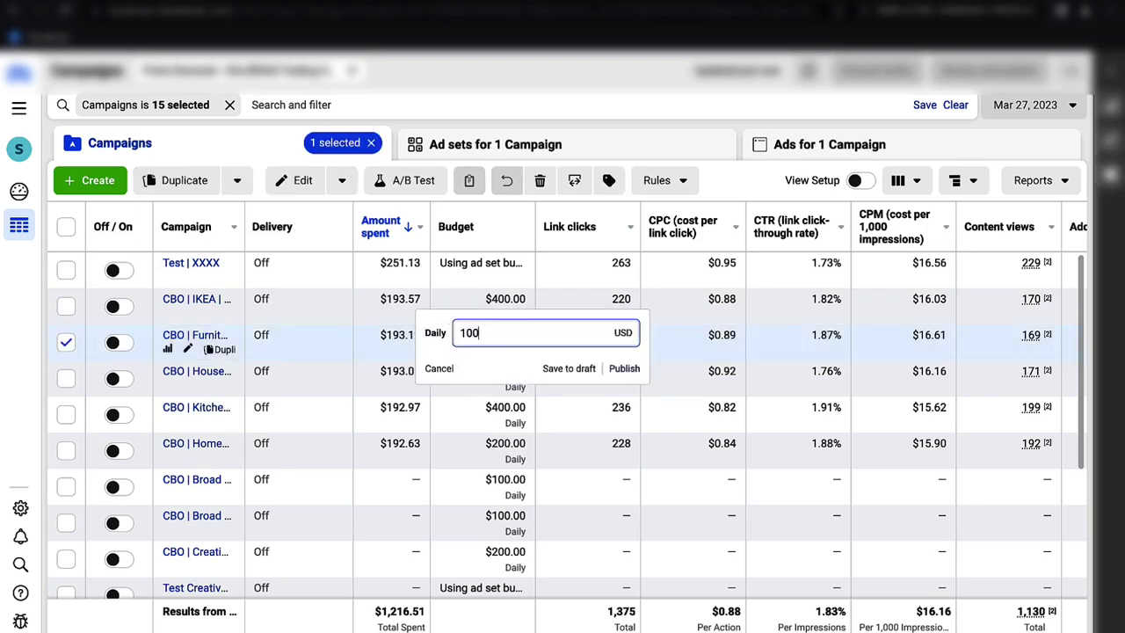
key("Return")
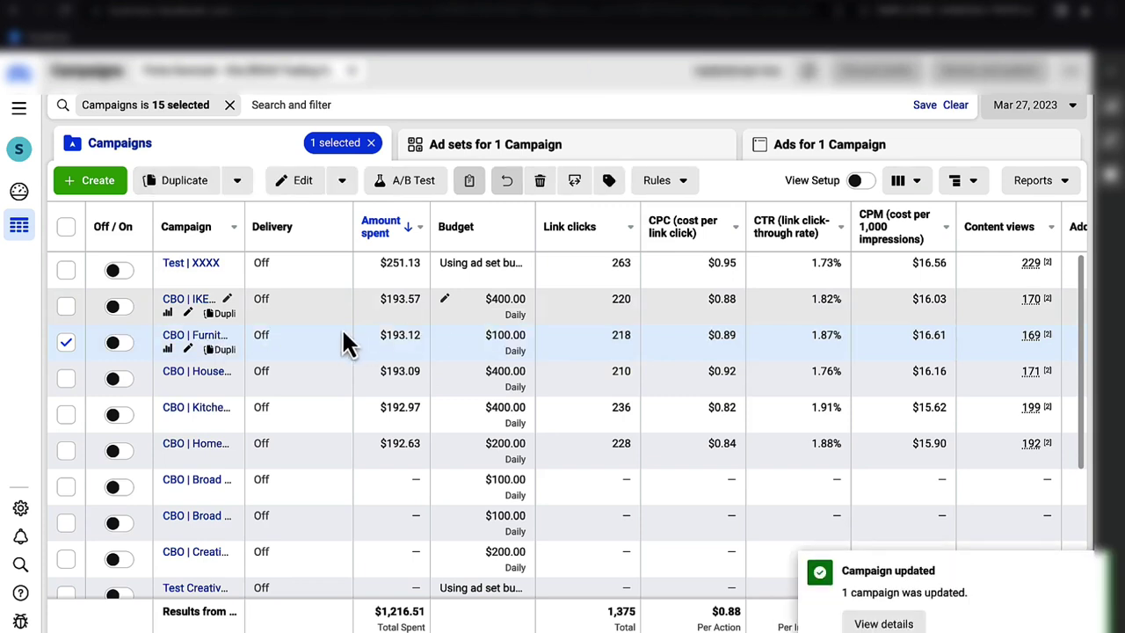
left_click(66, 342)
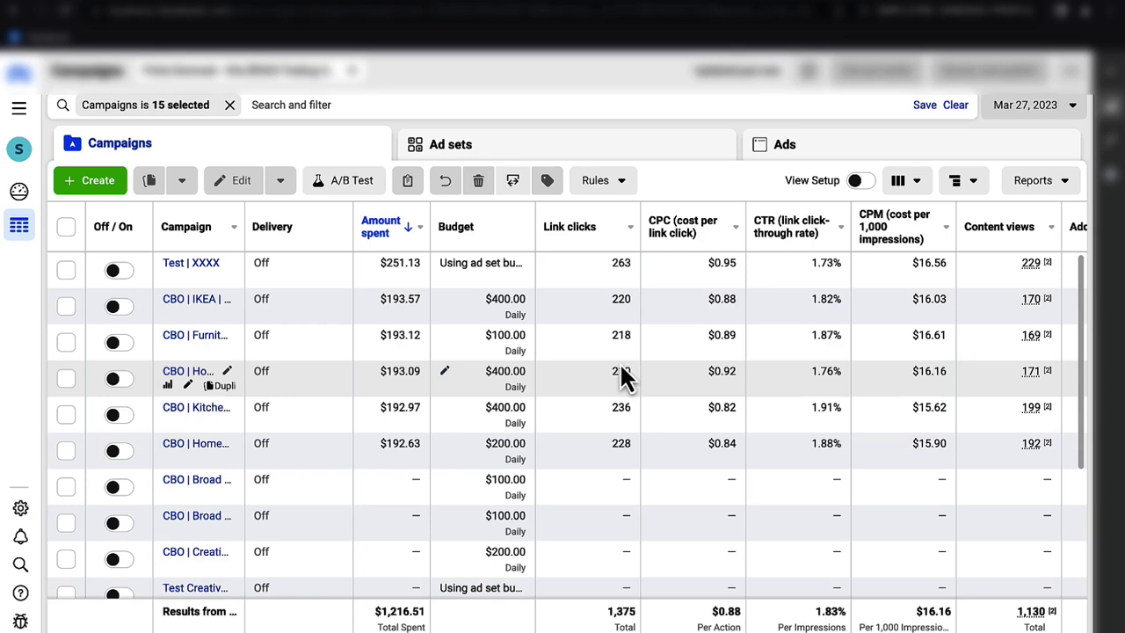
- Step the report date to Mar 28, 2023, then to Mar 29, 2023
left_click(1026, 109)
left_click(647, 294)
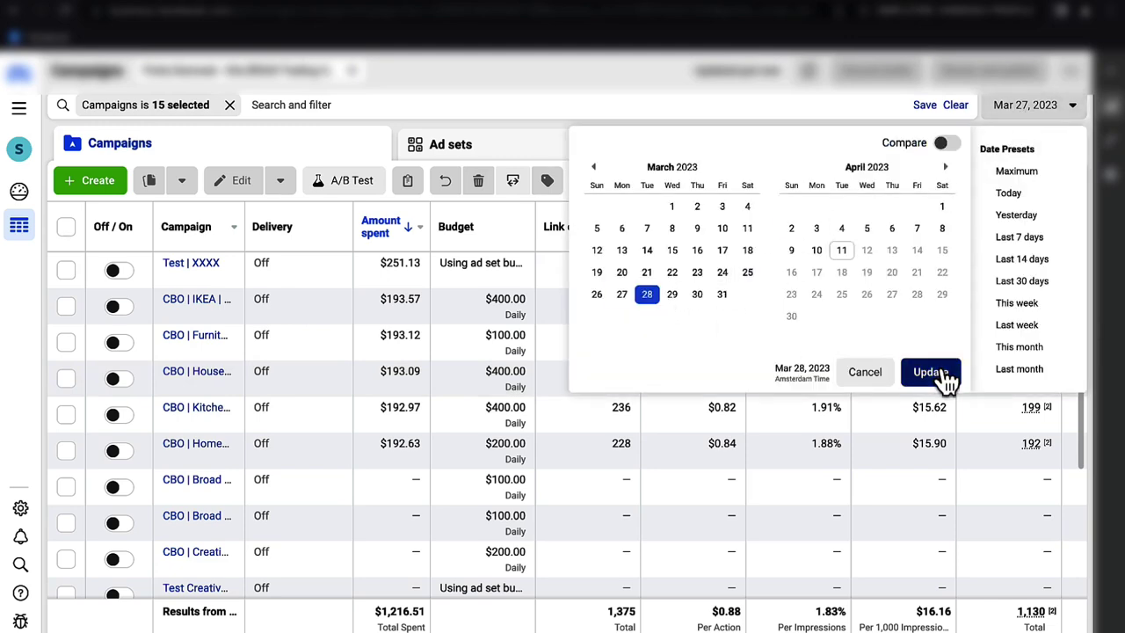
left_click(935, 374)
left_click(1038, 109)
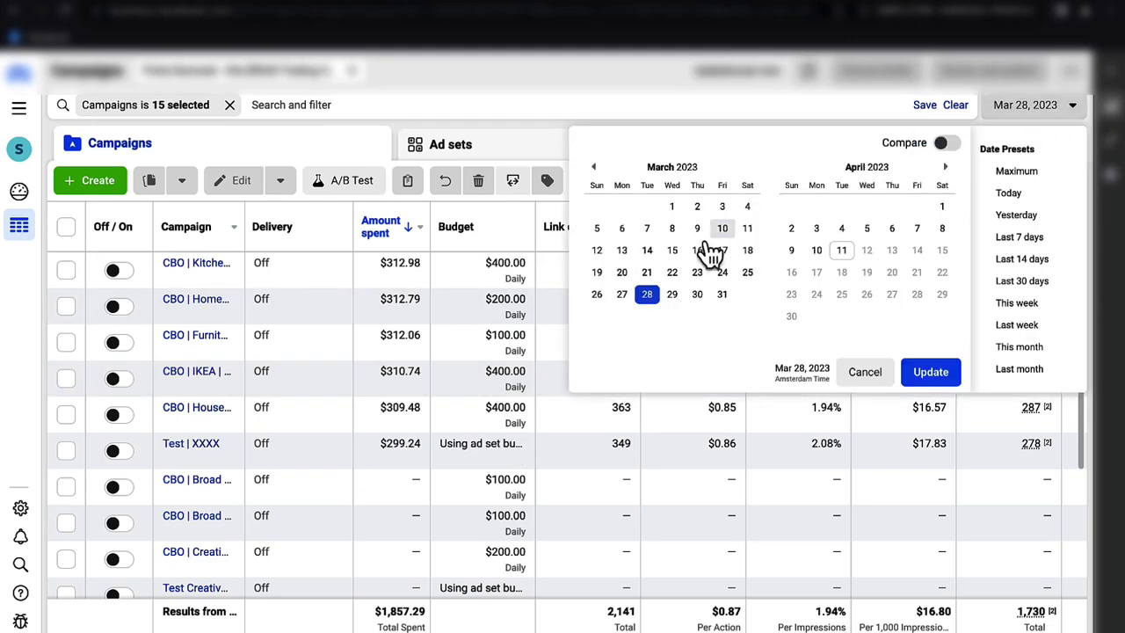
left_click(673, 295)
left_click(932, 376)
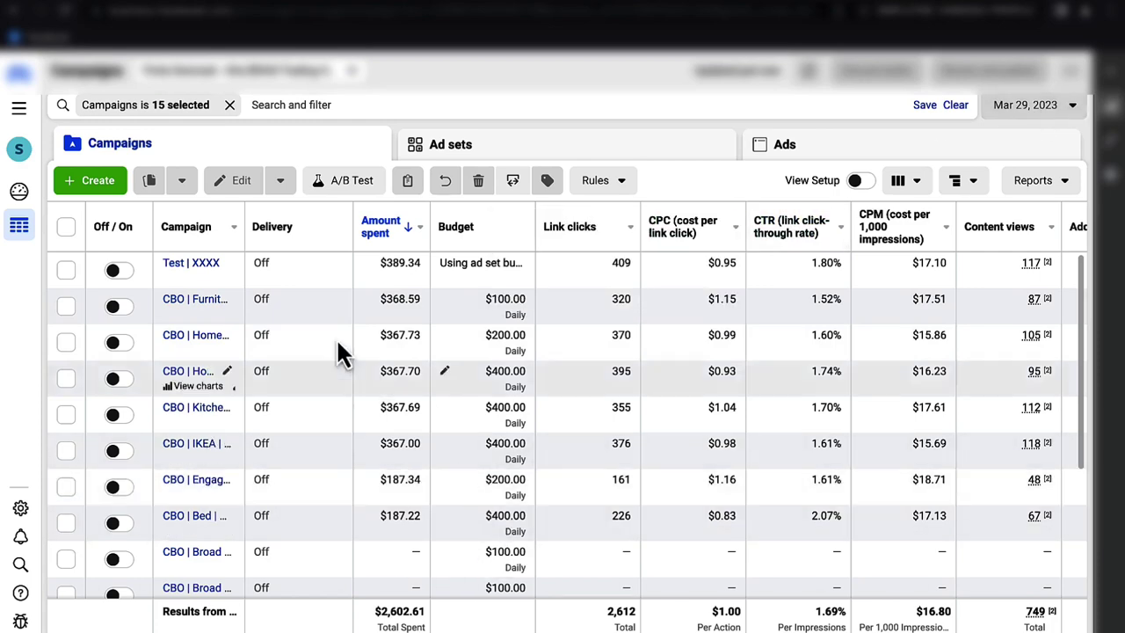
- Open the Test | XXXX campaign's ad sets and review their Mar 29 results
left_click(200, 267)
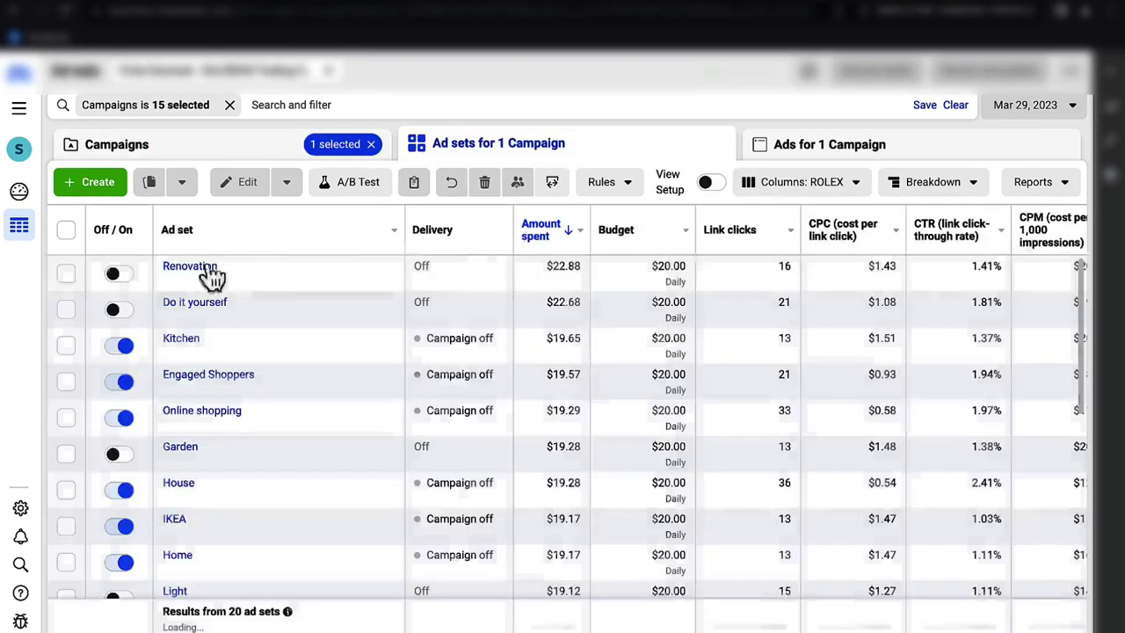
scroll(489, 402, "down", 3)
scroll(488, 392, "down", 3)
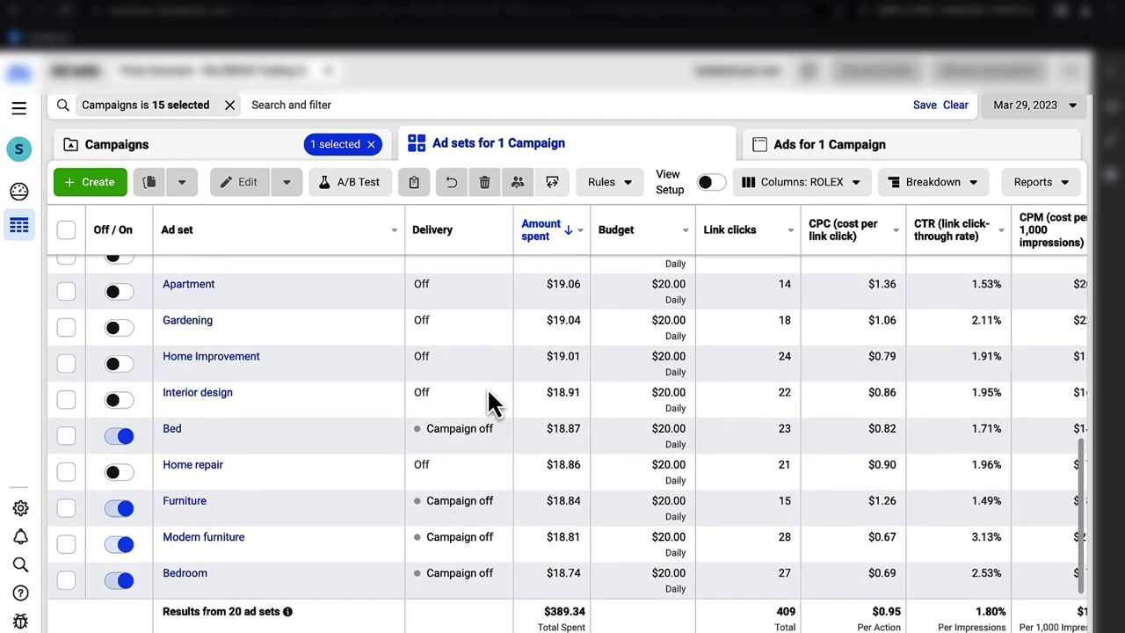
scroll(488, 402, "up", 2)
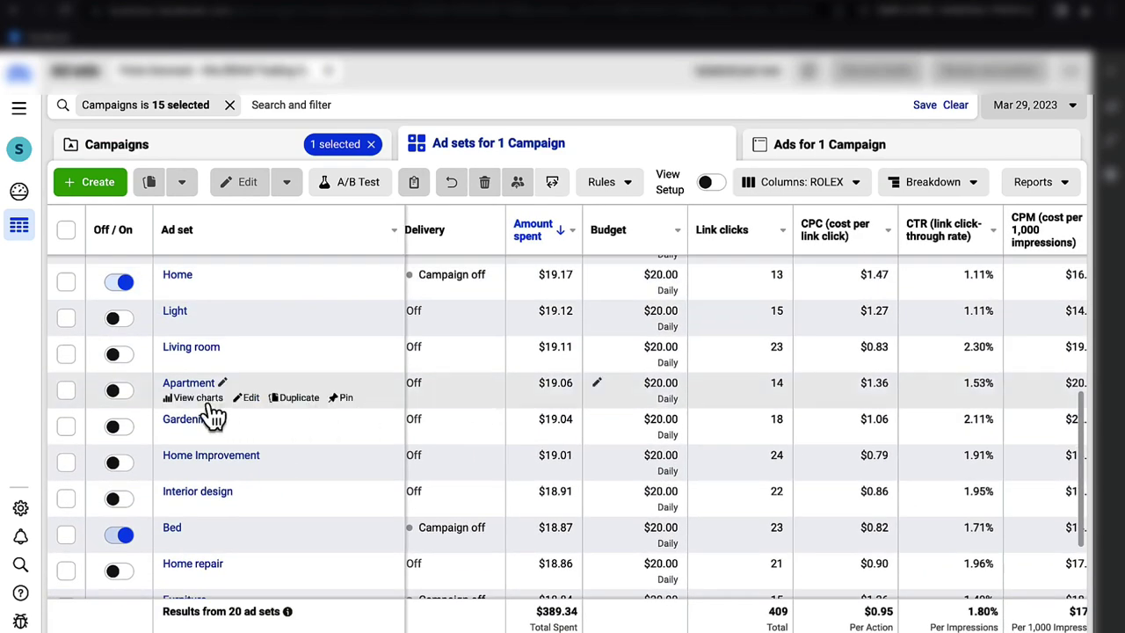
scroll(101, 442, "up", 1)
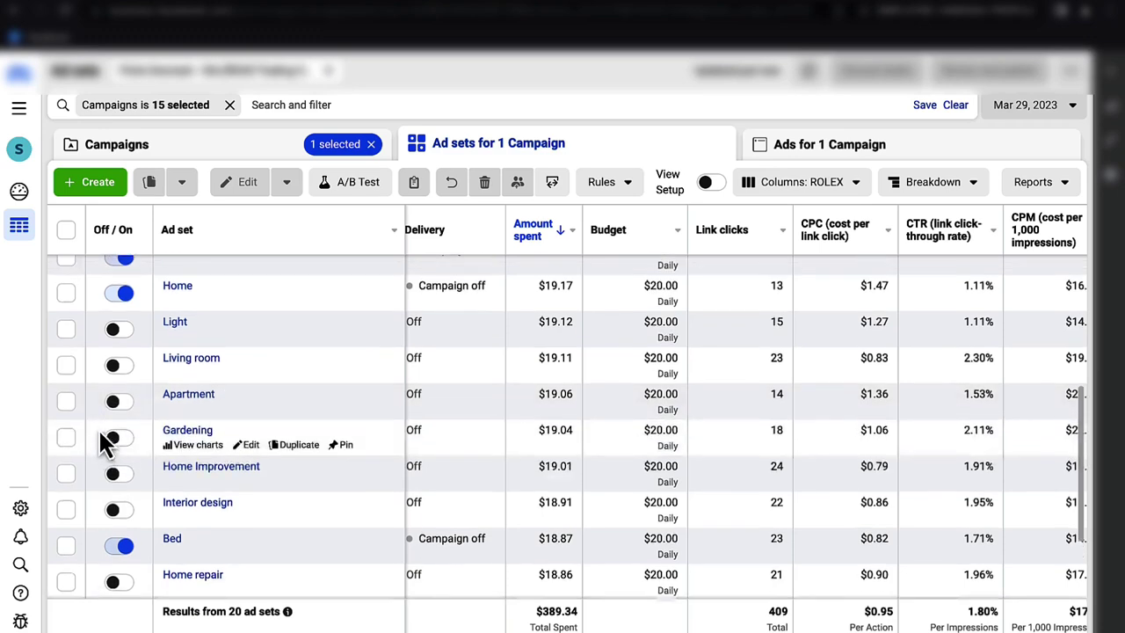
scroll(101, 440, "up", 5)
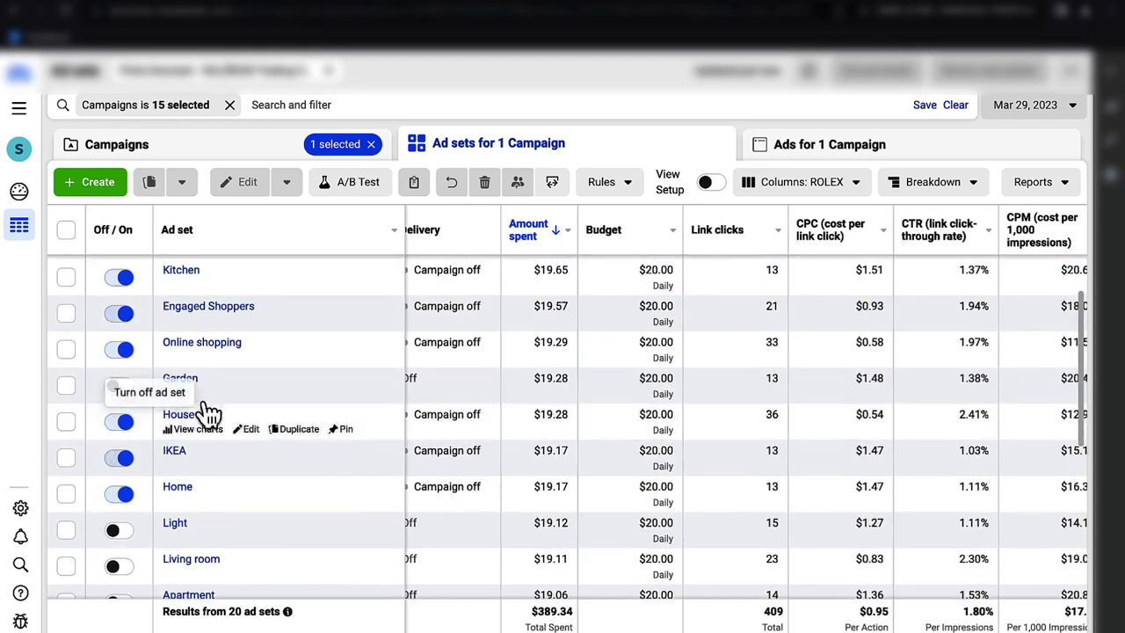
scroll(219, 395, "right", 10)
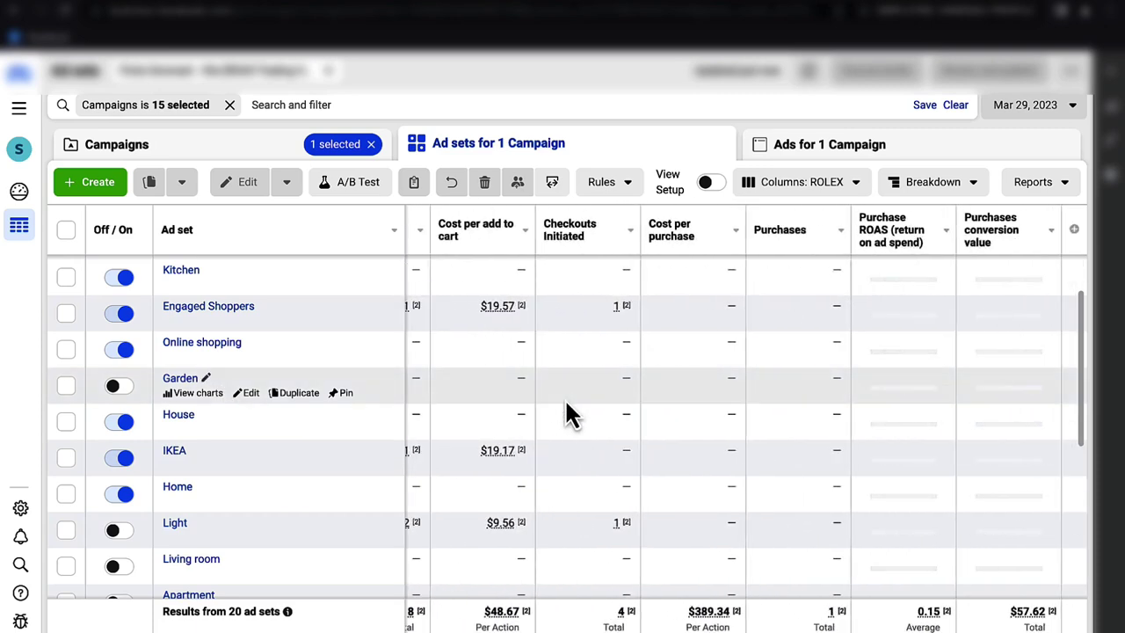
scroll(567, 413, "up", 2)
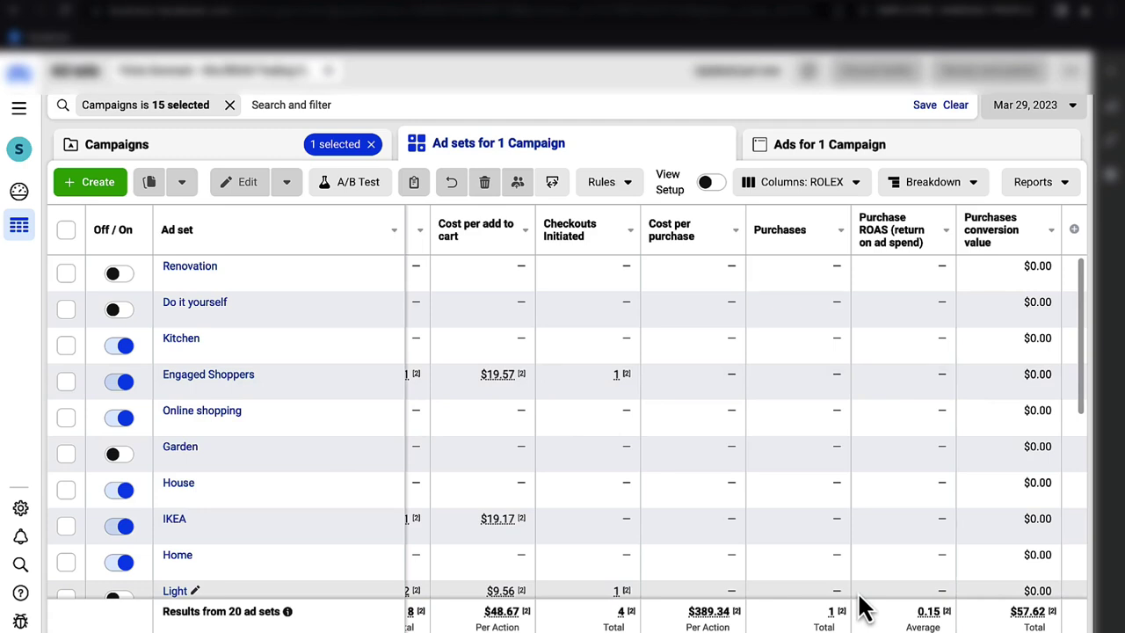
scroll(861, 606, "down", 5)
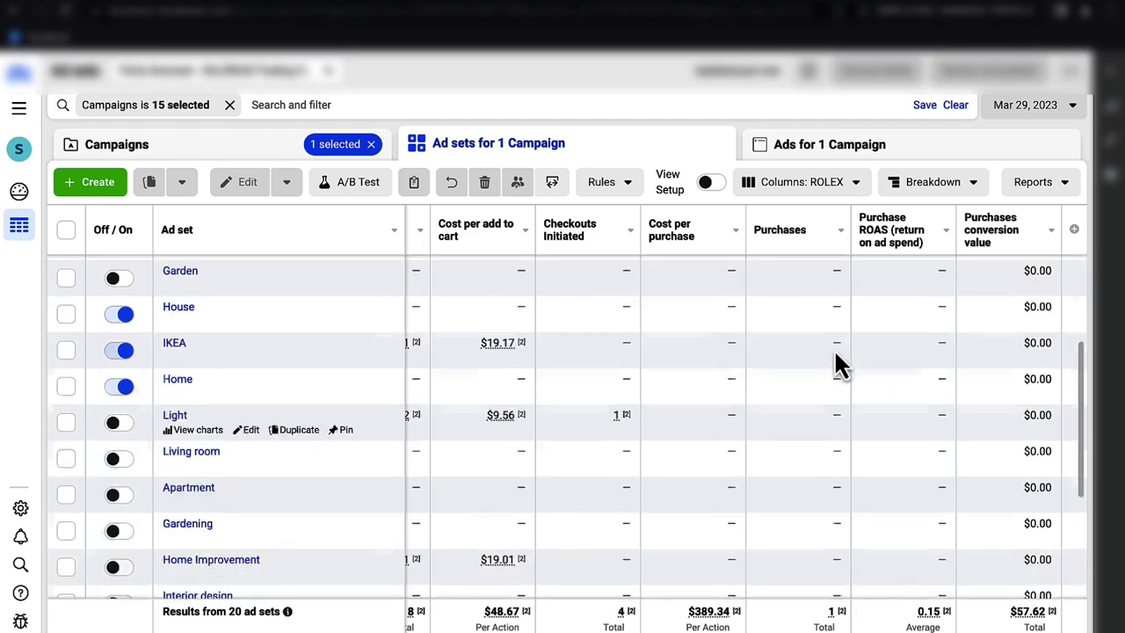
- Return to the Campaigns list and uncheck the Test campaign
left_click(304, 156)
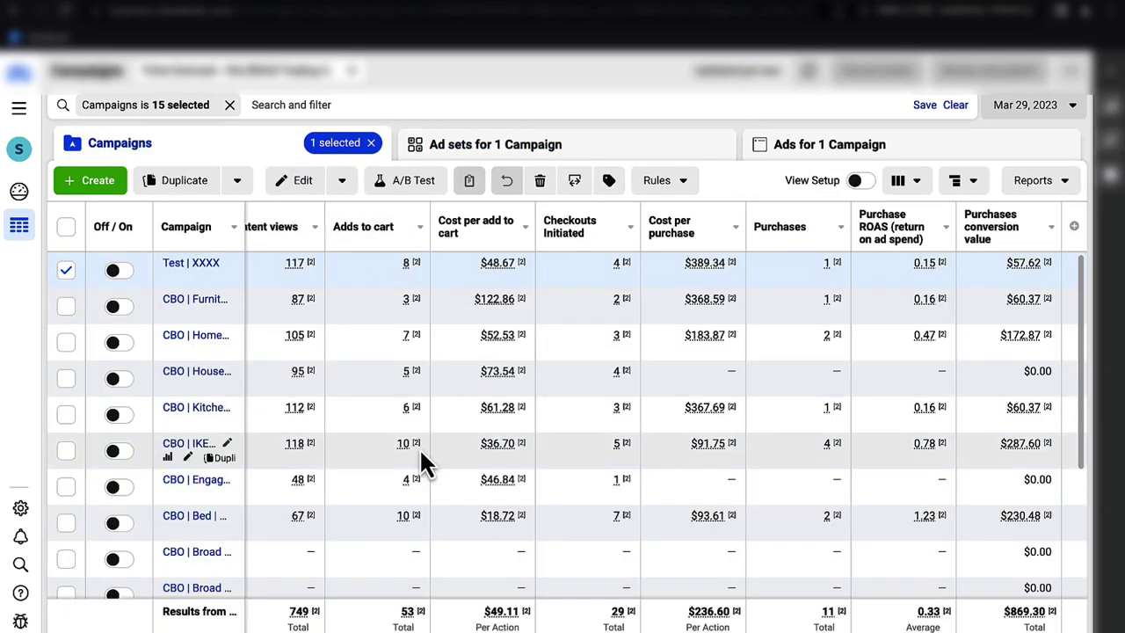
scroll(419, 447, "down", 2)
scroll(421, 457, "up", 5)
left_click(69, 273)
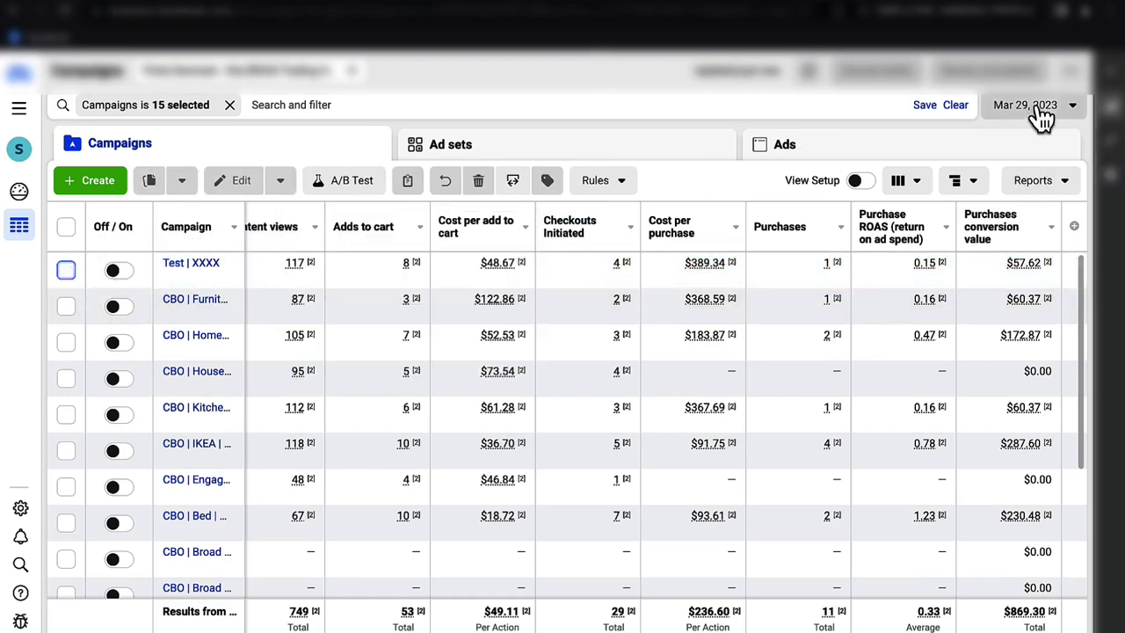
- Step the report date to Mar 30, then Mar 31, 2023, reviewing the table
left_click(1037, 110)
left_click(697, 294)
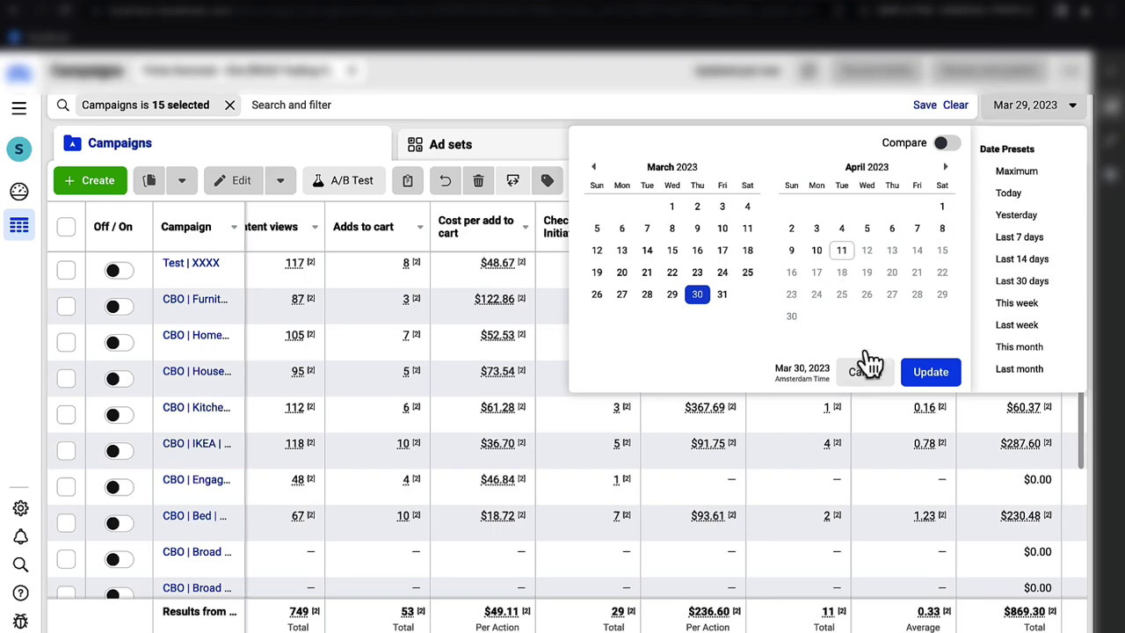
left_click(929, 374)
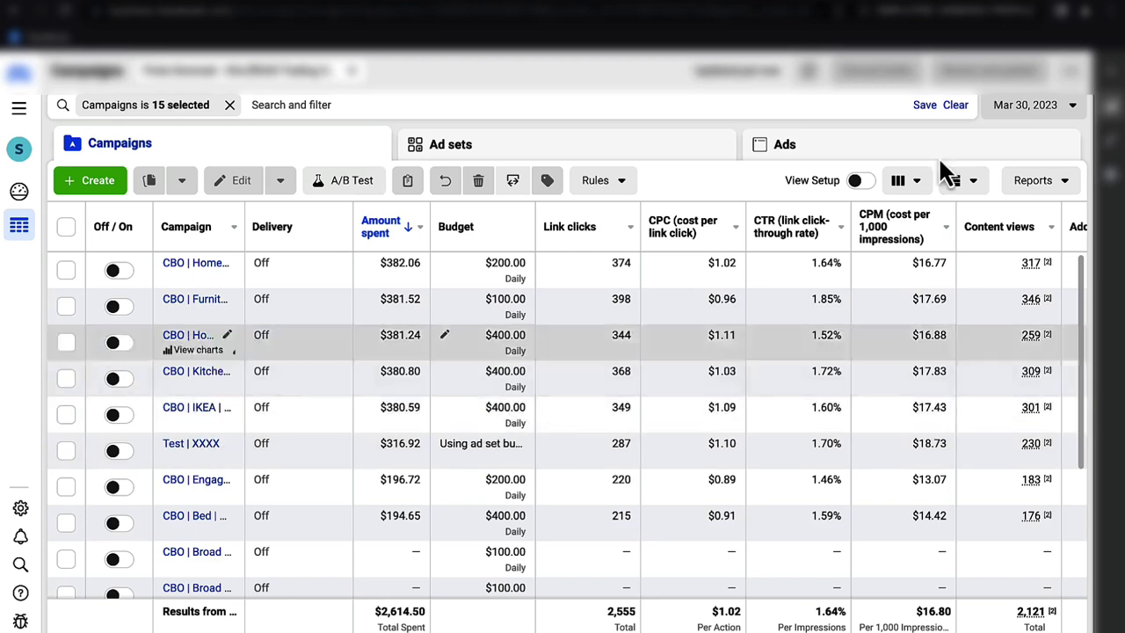
left_click(1054, 106)
left_click(722, 293)
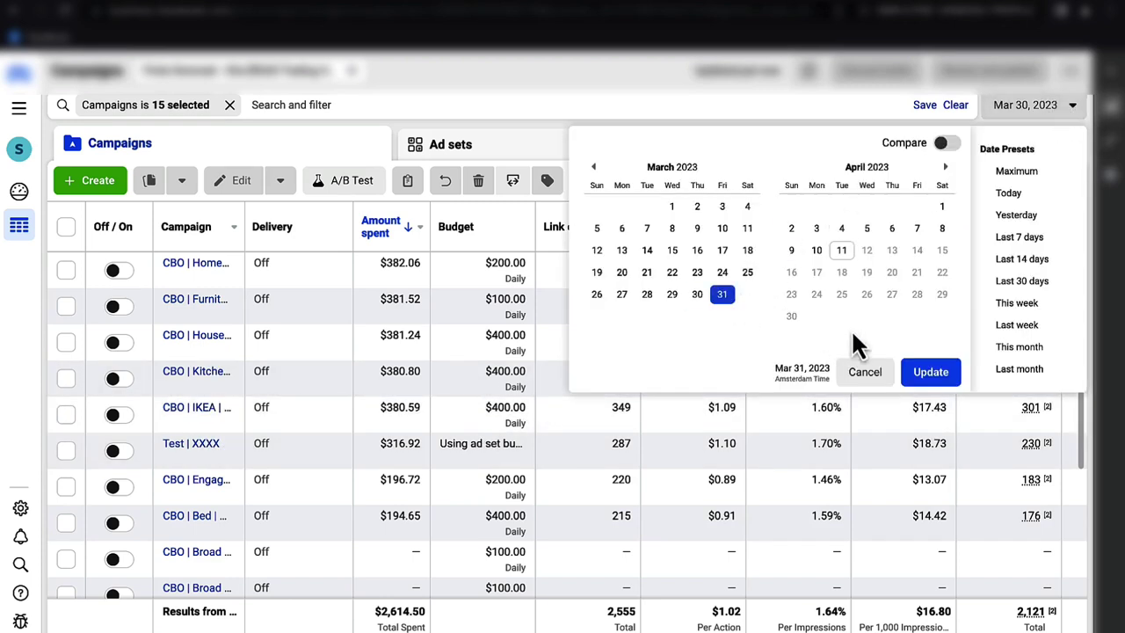
left_click(930, 372)
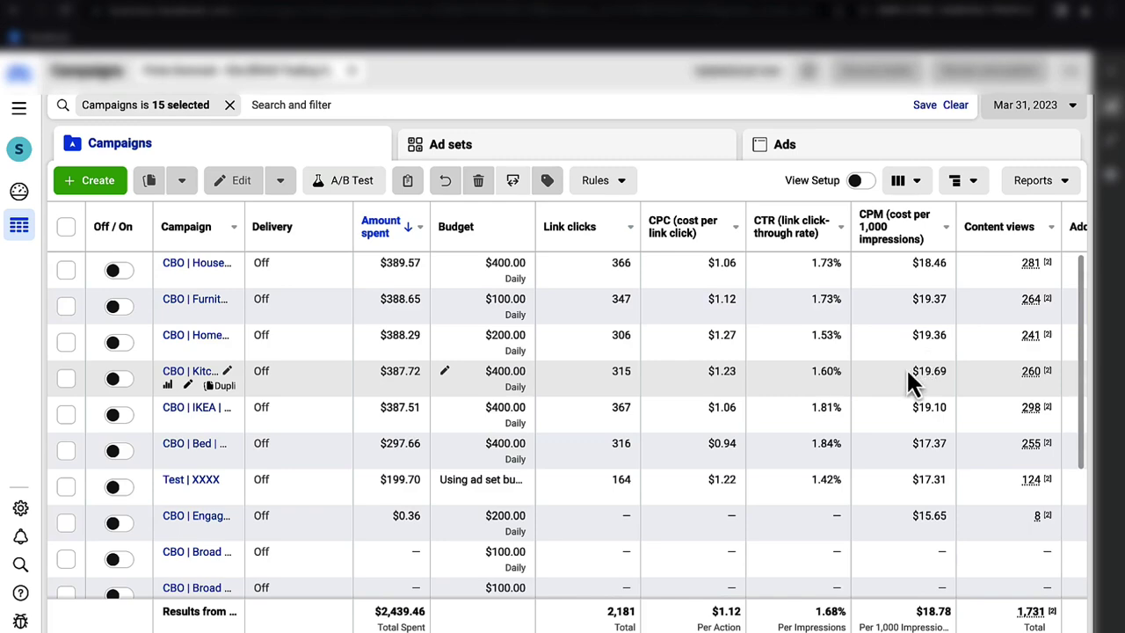
scroll(644, 378, "down", 5)
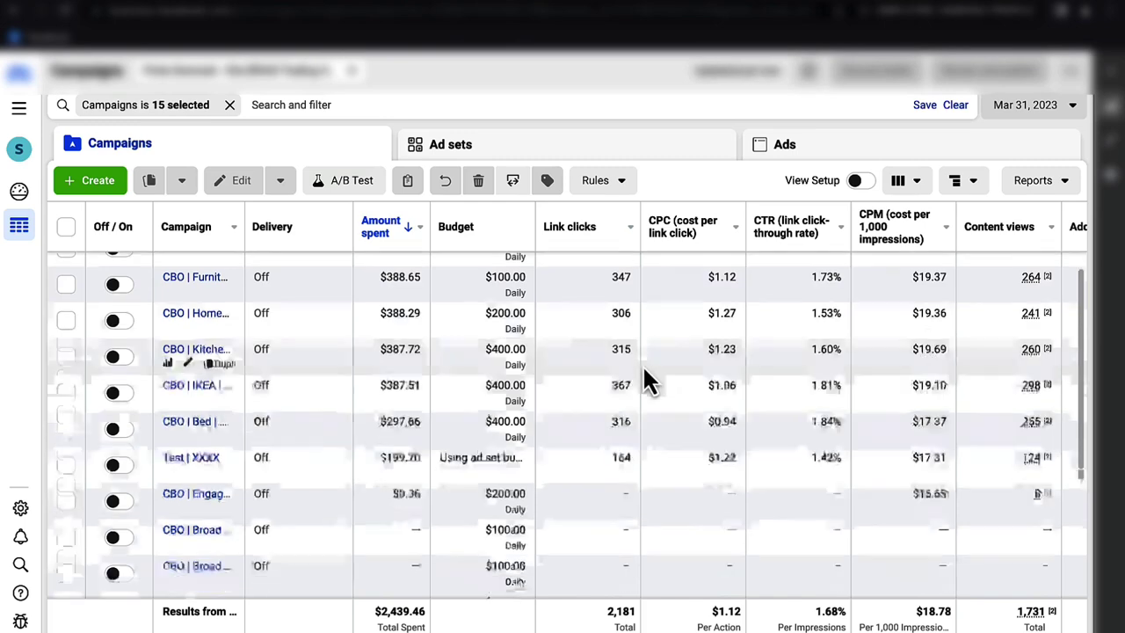
scroll(644, 378, "up", 5)
scroll(643, 378, "right", 1)
scroll(643, 370, "left", 1)
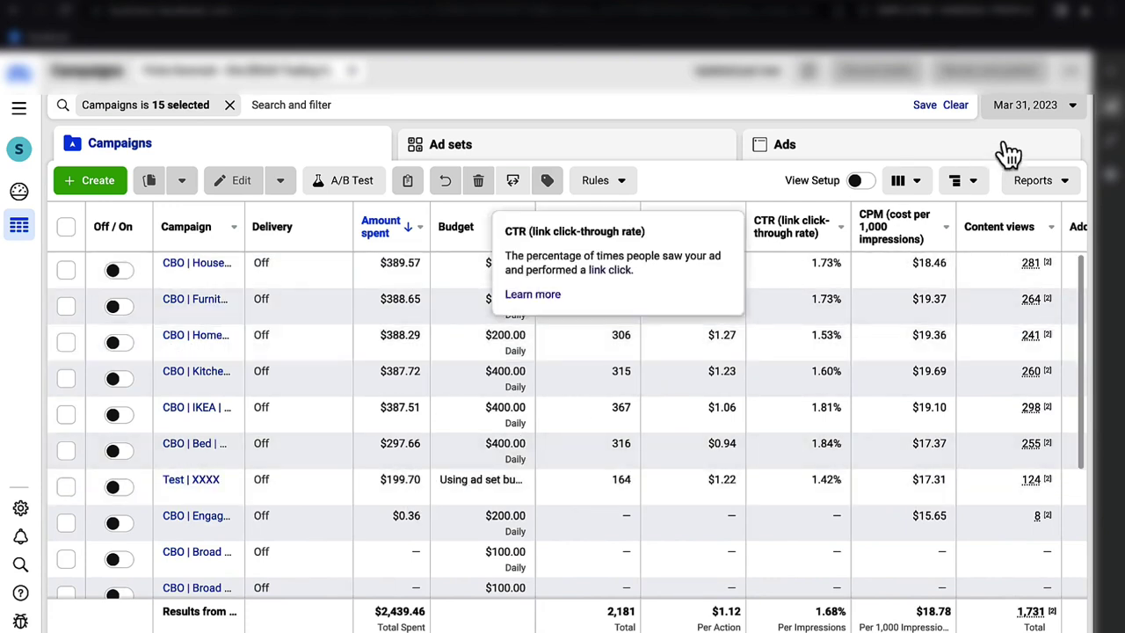
- Switch the report to Apr 1, 2023 and open the creative-testing campaign's ad sets
left_click(1041, 116)
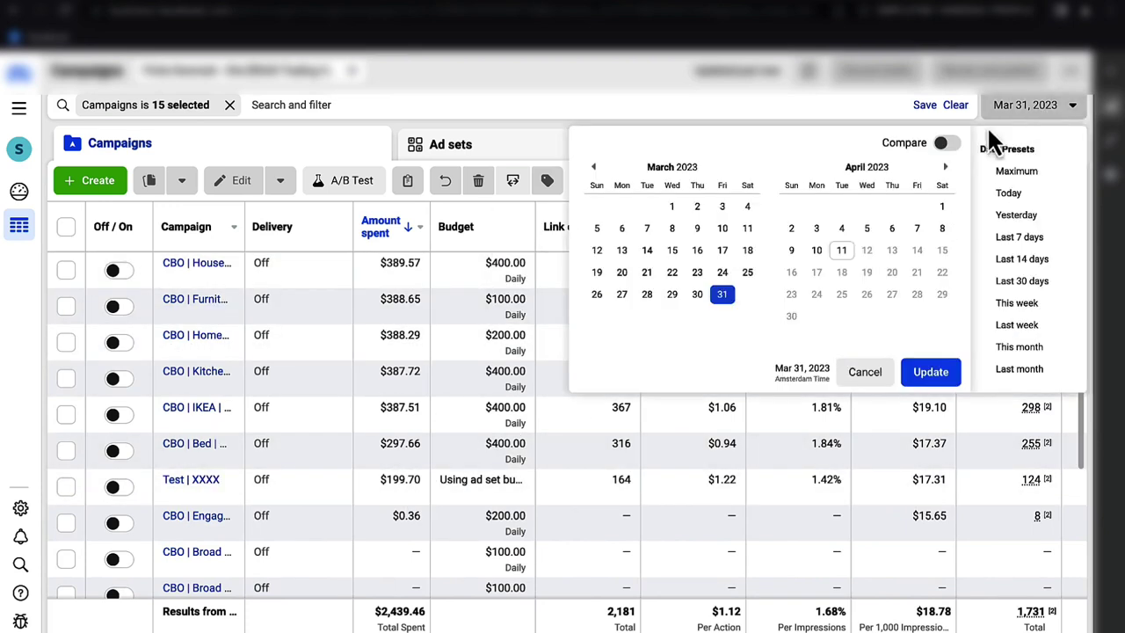
left_click(941, 207)
left_click(920, 371)
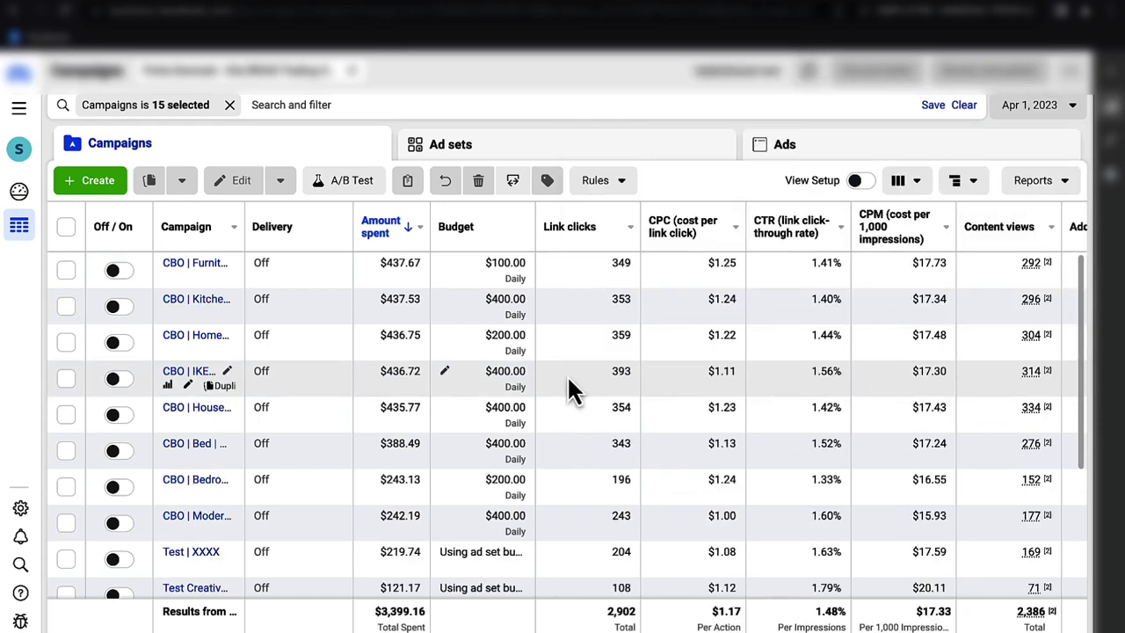
scroll(567, 378, "down", 2)
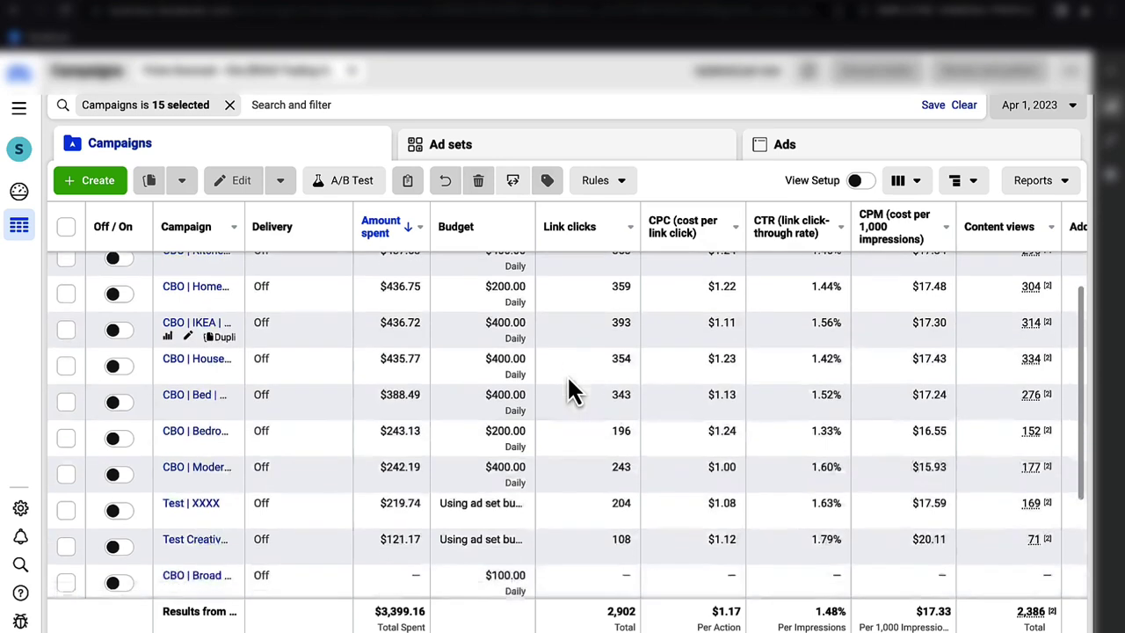
scroll(567, 378, "up", 2)
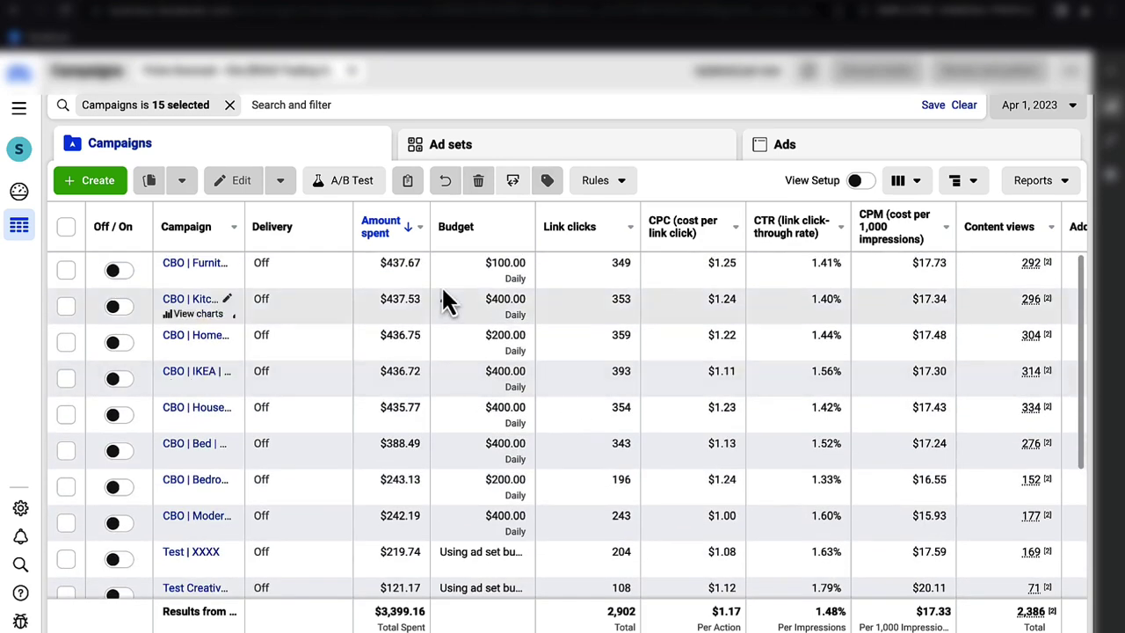
scroll(373, 299, "down", 5)
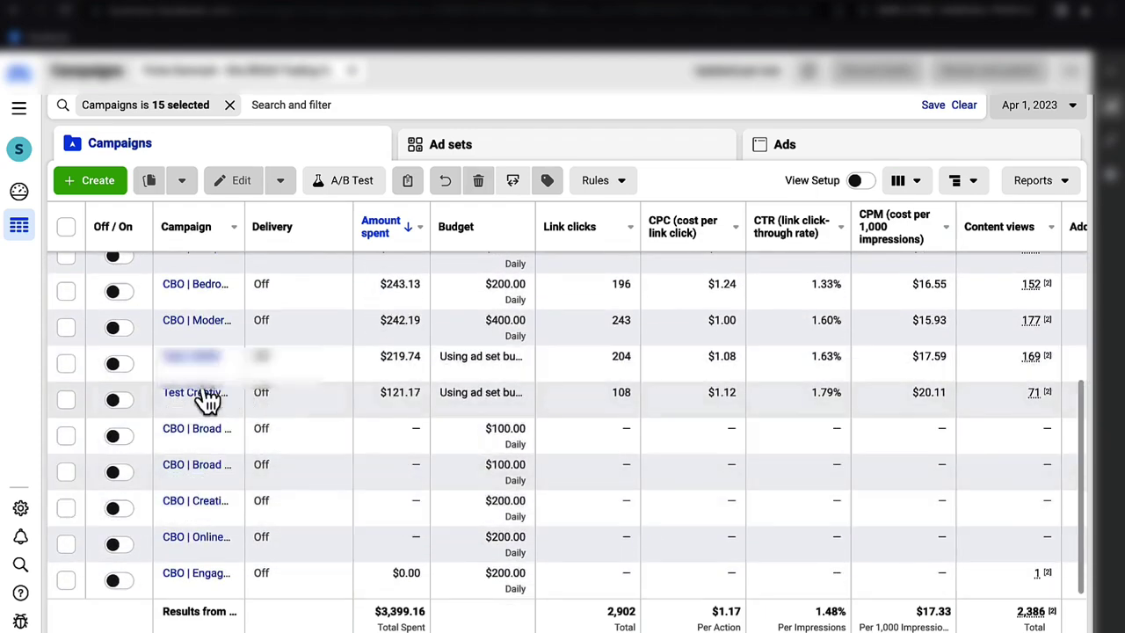
left_click(197, 393)
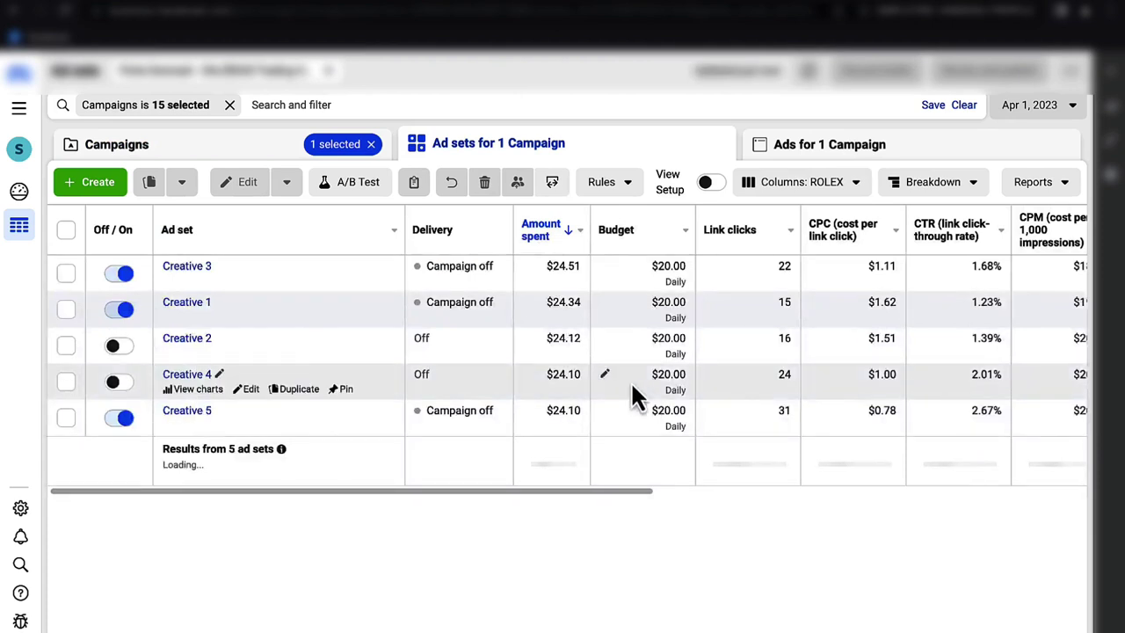
scroll(647, 397, "right", 3)
scroll(648, 400, "right", 5)
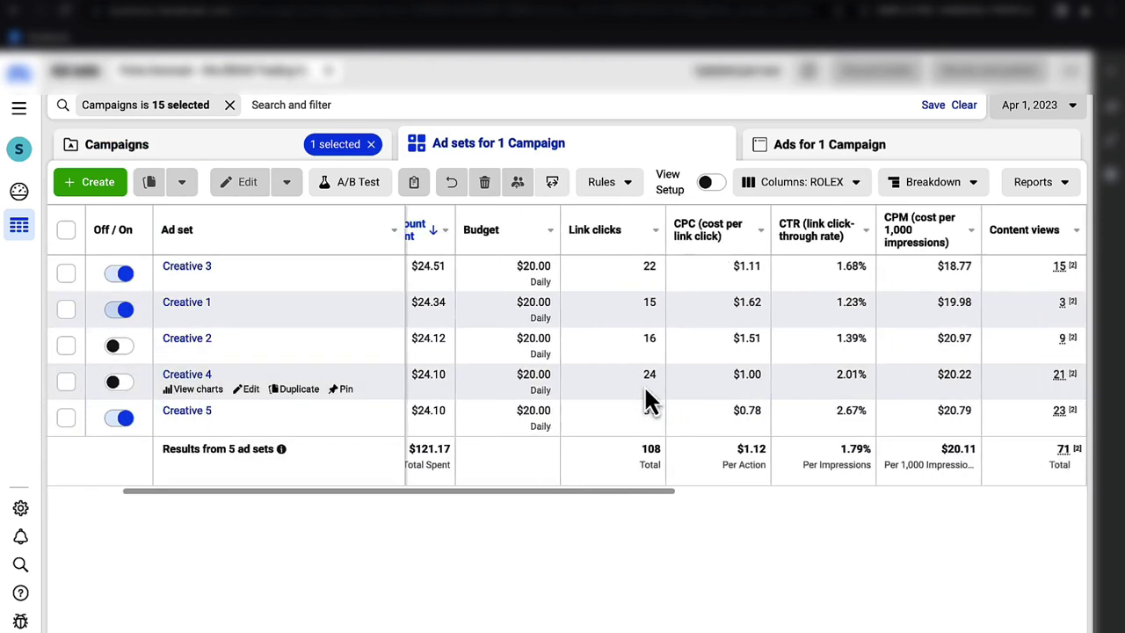
scroll(646, 392, "right", 5)
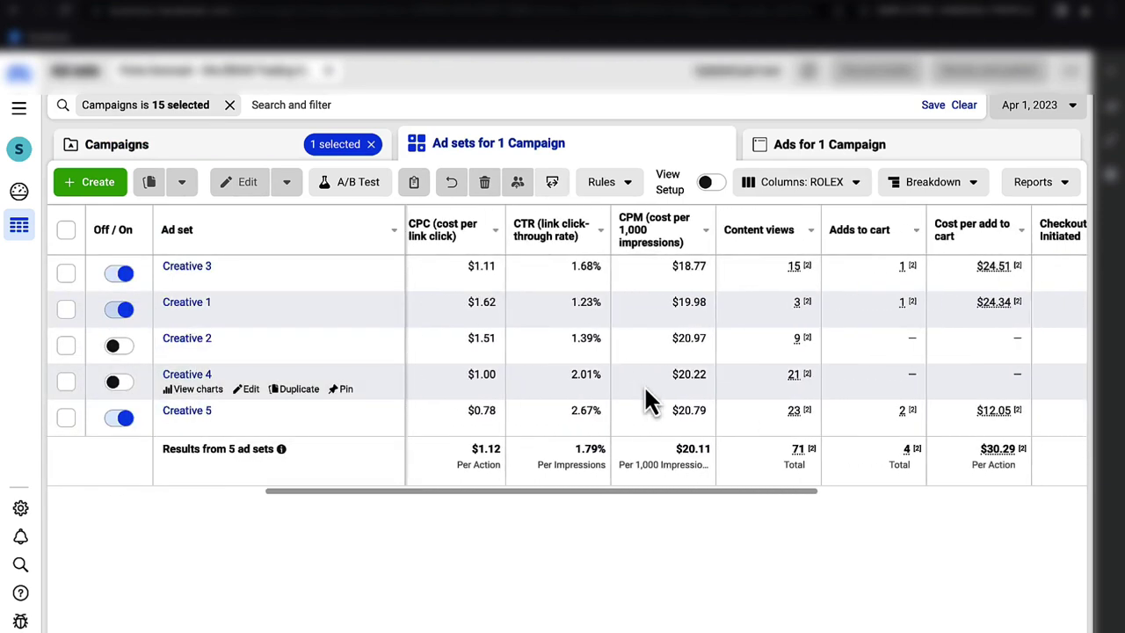
scroll(648, 399, "right", 4)
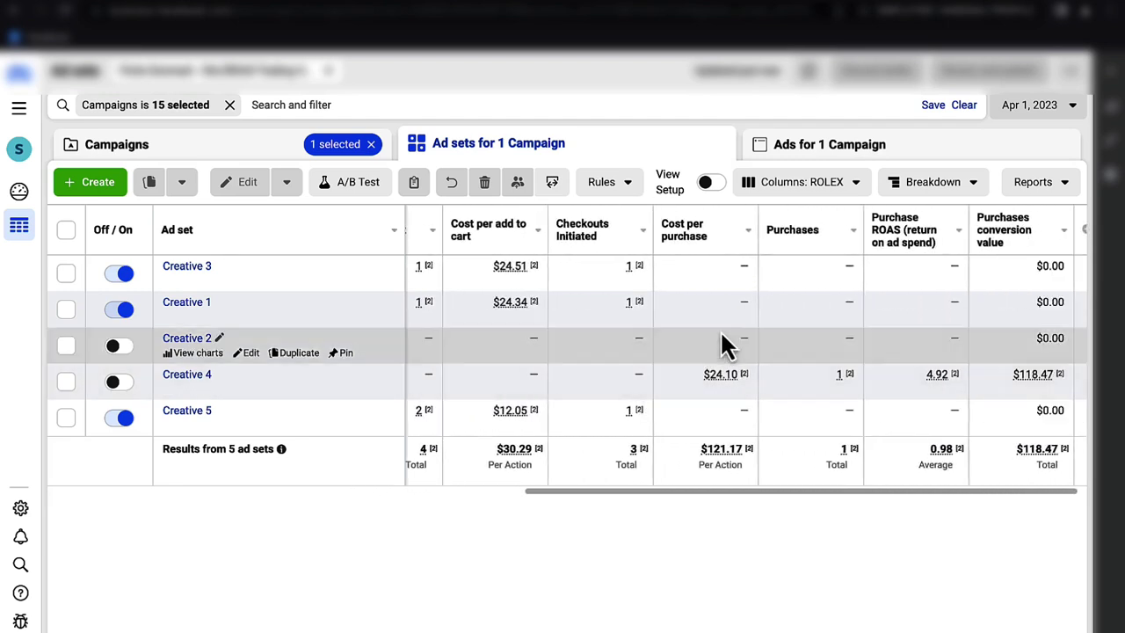
scroll(746, 386, "left", 10)
scroll(747, 374, "left", 3)
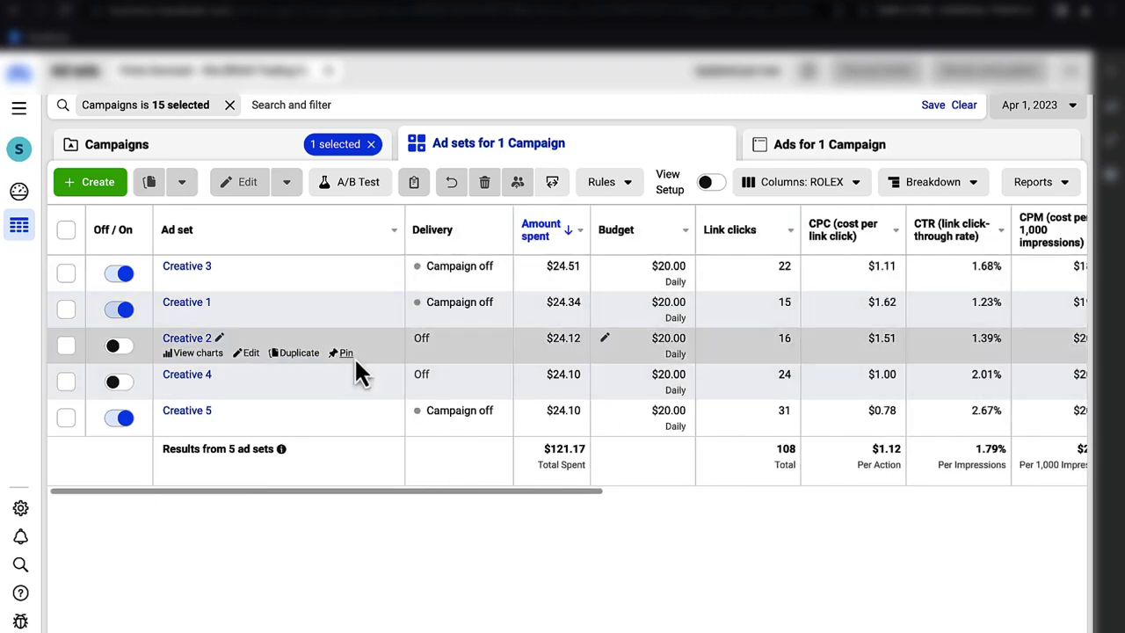
scroll(525, 361, "right", 5)
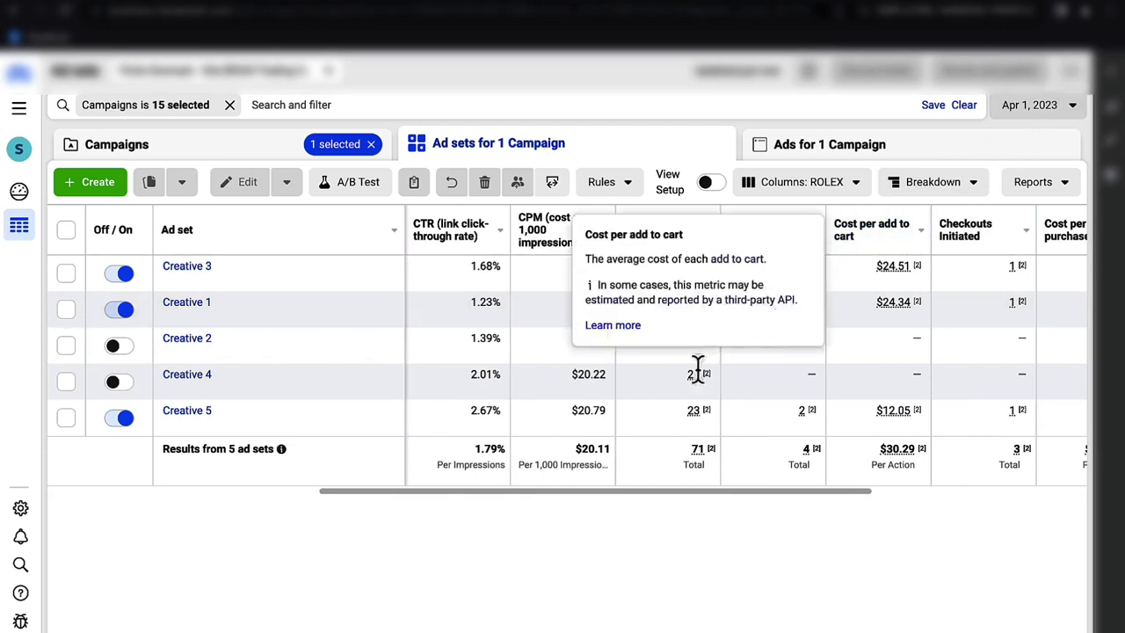
scroll(681, 386, "left", 3)
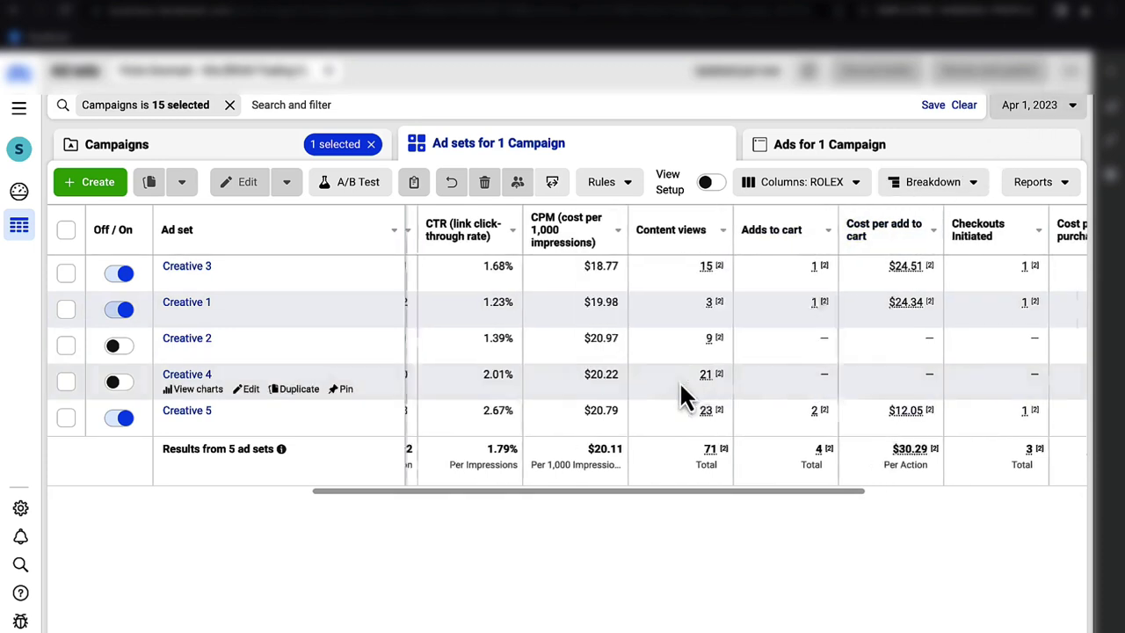
scroll(686, 396, "left", 2)
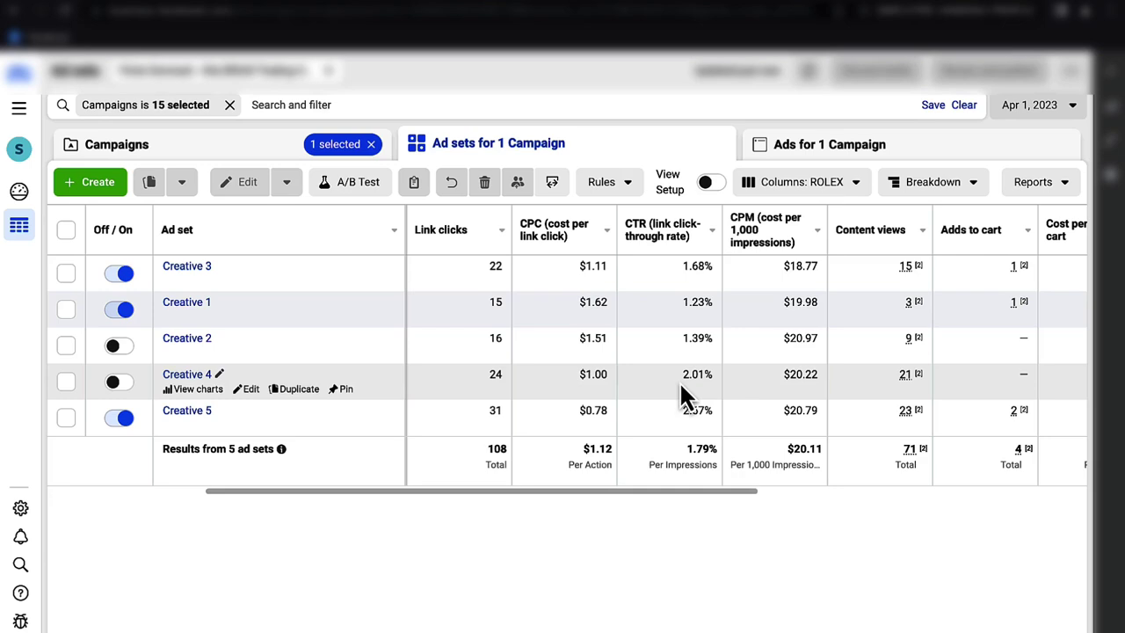
scroll(679, 380, "left", 5)
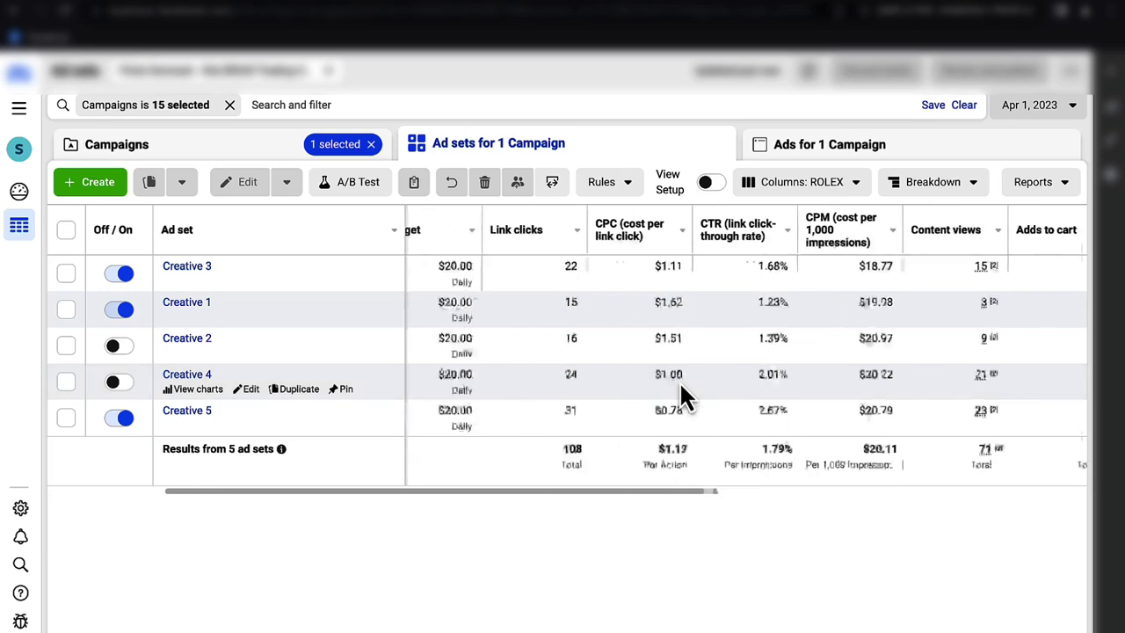
scroll(679, 380, "right", 6)
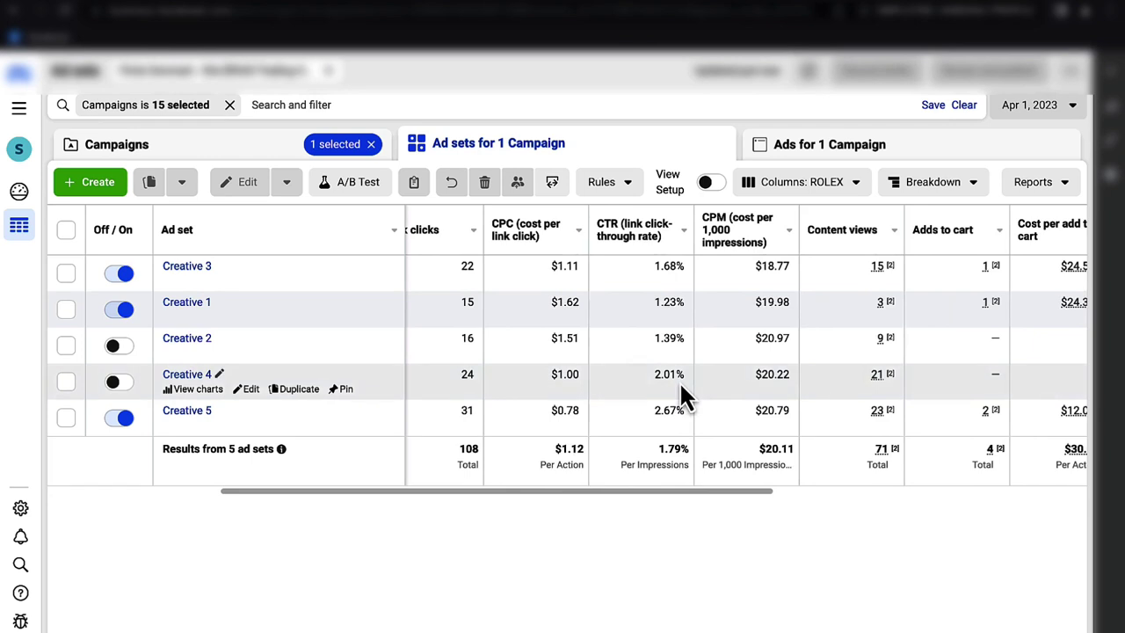
scroll(679, 380, "left", 1)
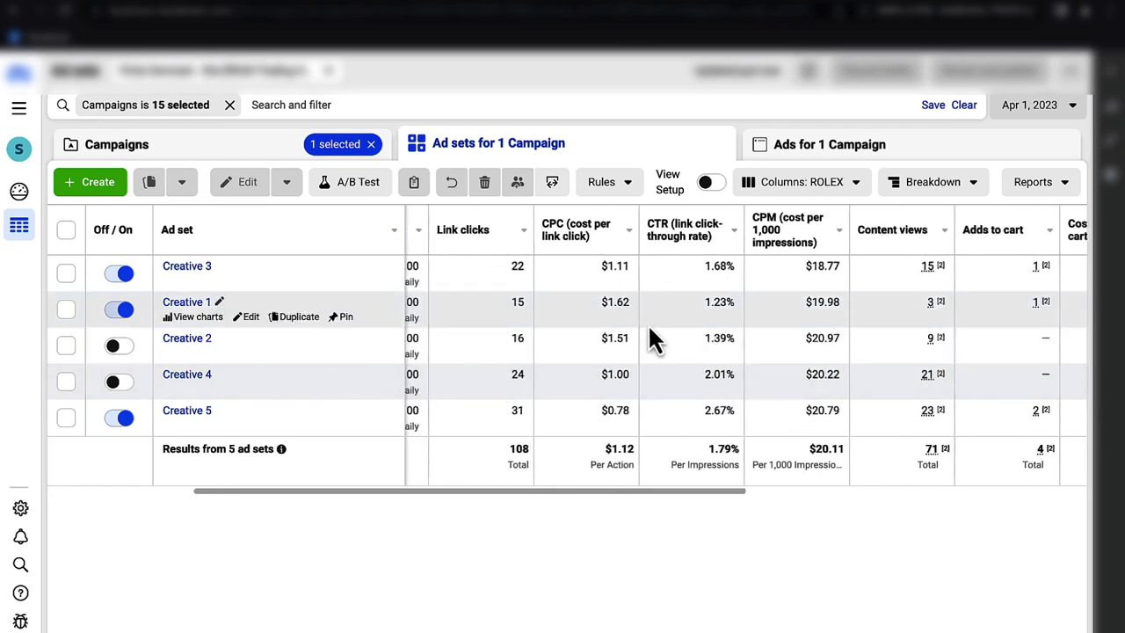
scroll(651, 329, "right", 1)
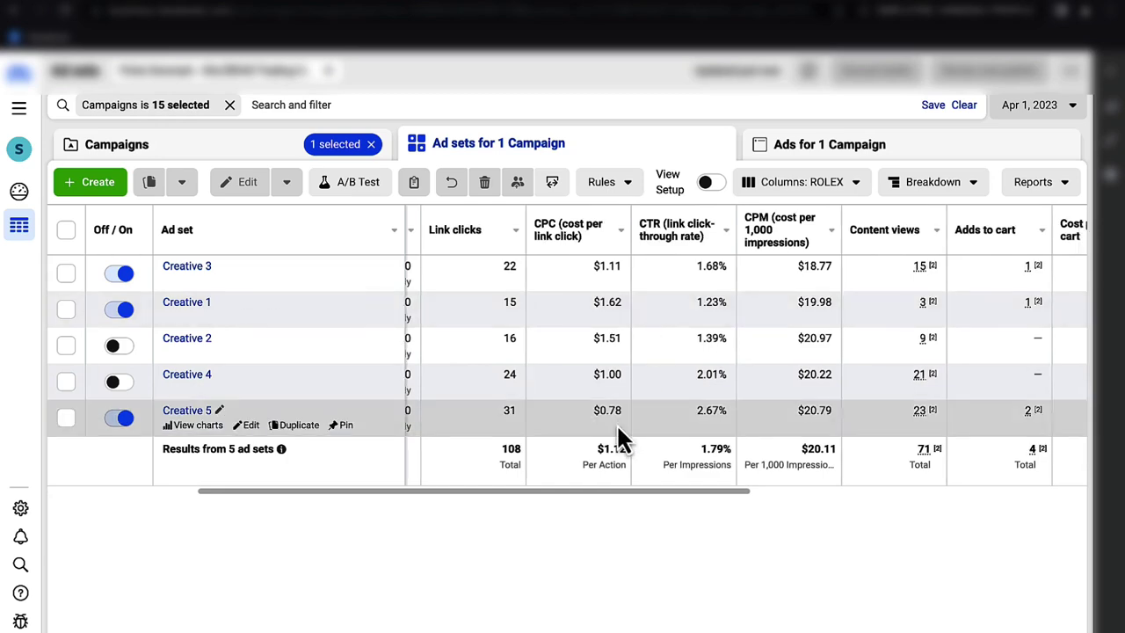
scroll(616, 423, "right", 10)
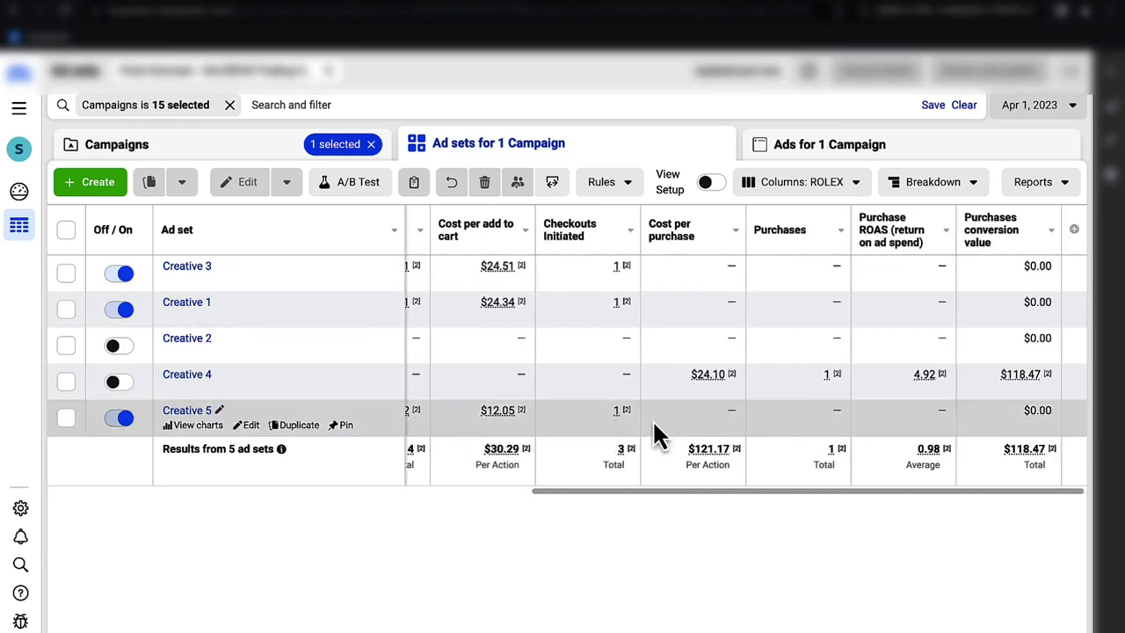
scroll(864, 396, "left", 10)
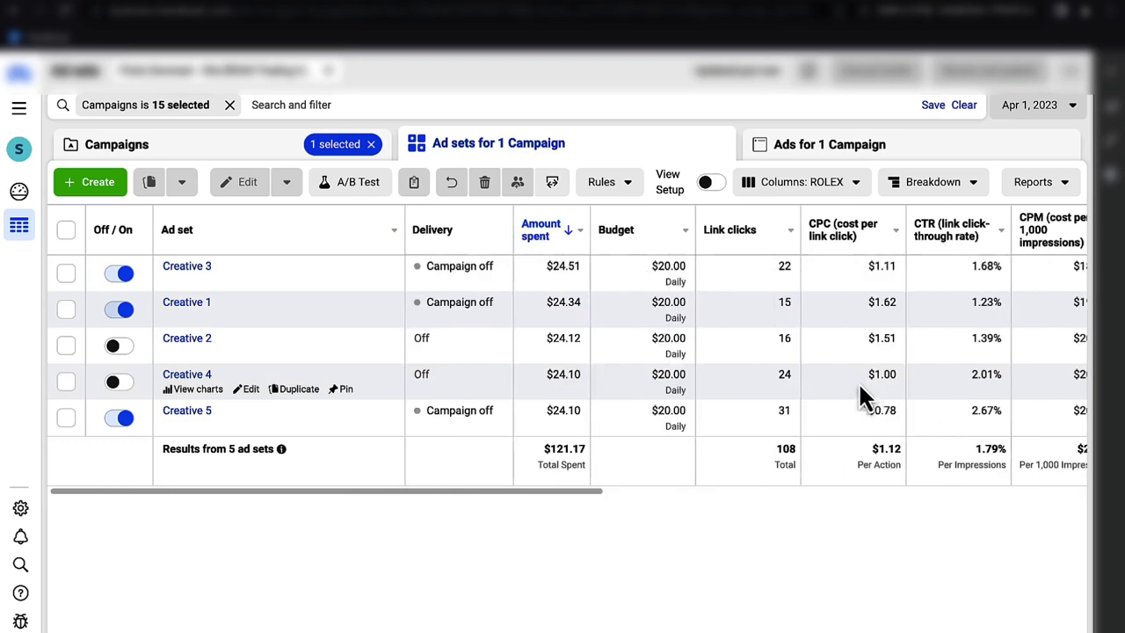
- Return to the full campaign list without the single-campaign filter, reporting Apr 2, 2023
left_click(294, 151)
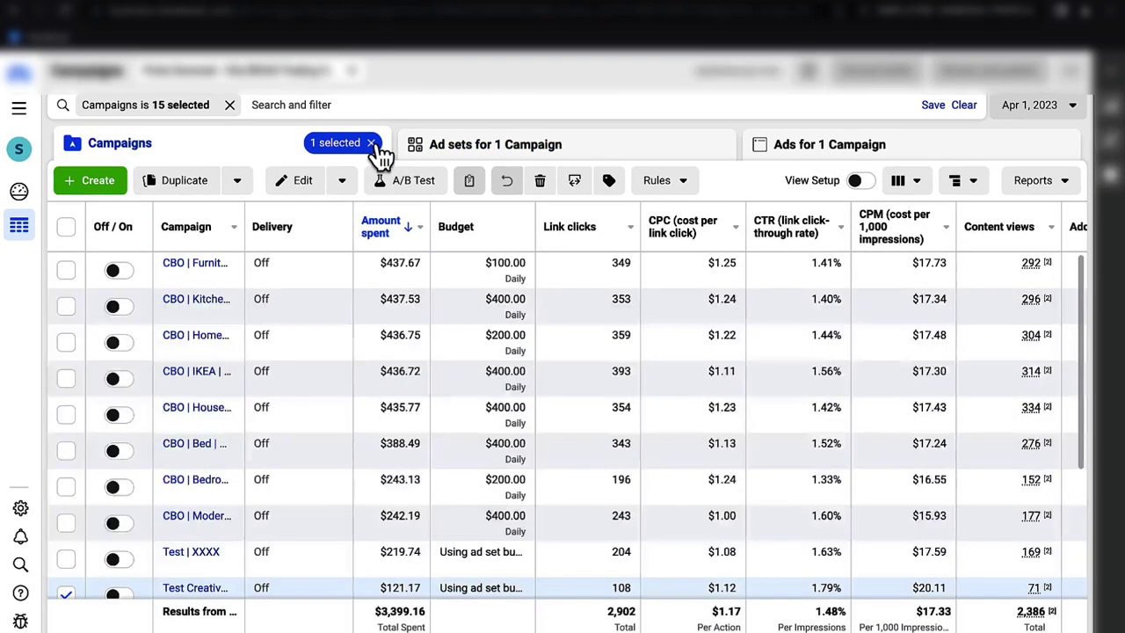
left_click(371, 145)
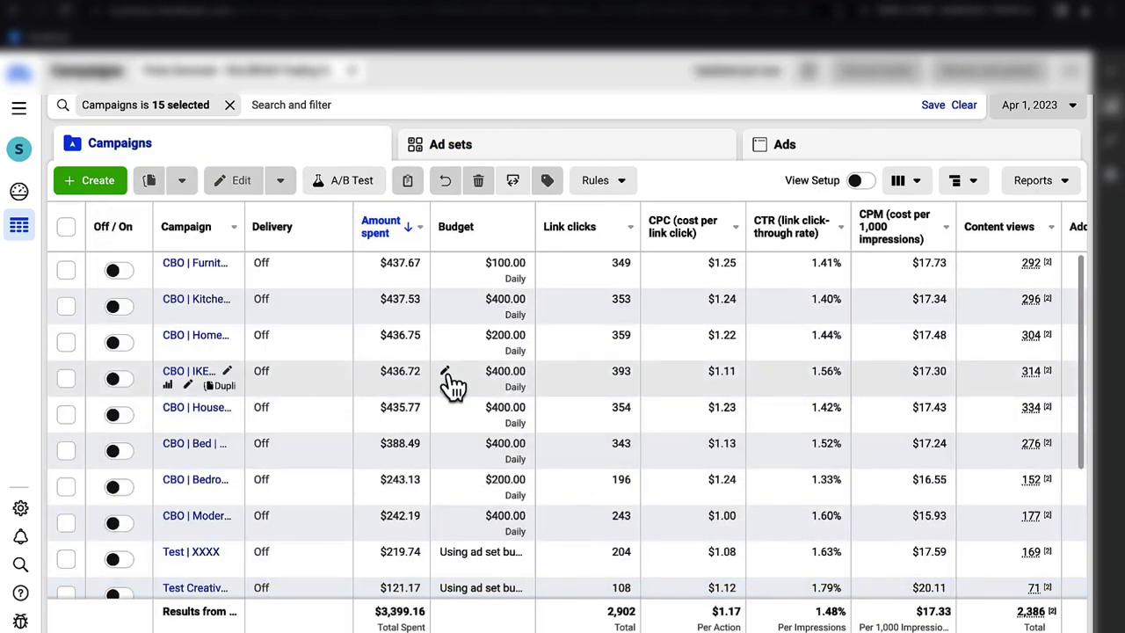
scroll(446, 378, "down", 1)
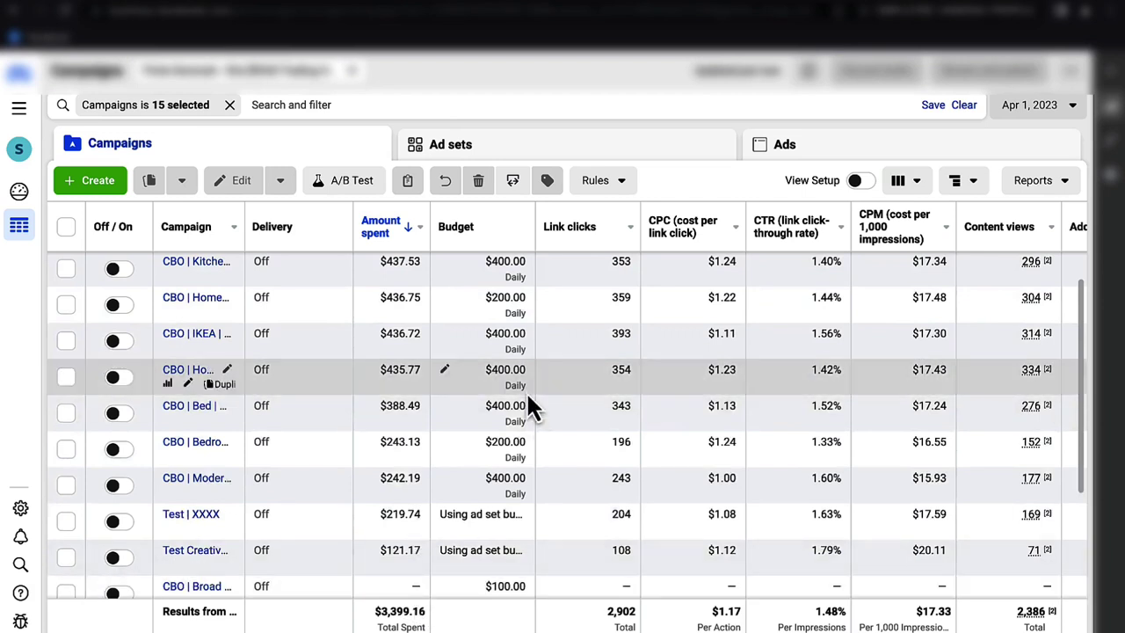
left_click(1051, 107)
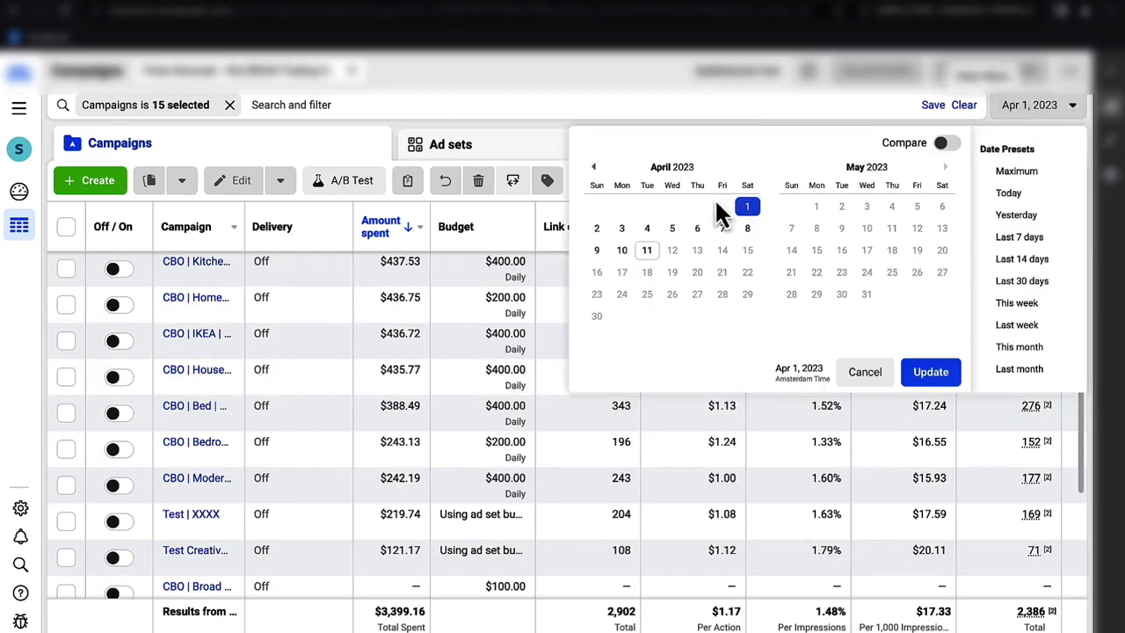
left_click(597, 228)
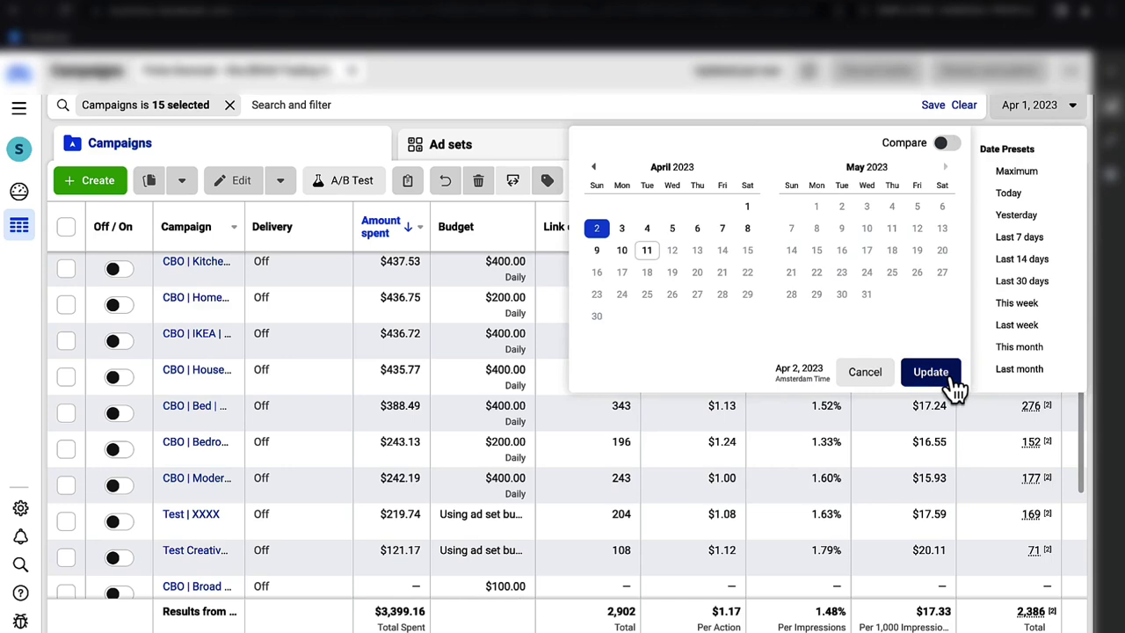
left_click(948, 376)
scroll(577, 431, "up", 1)
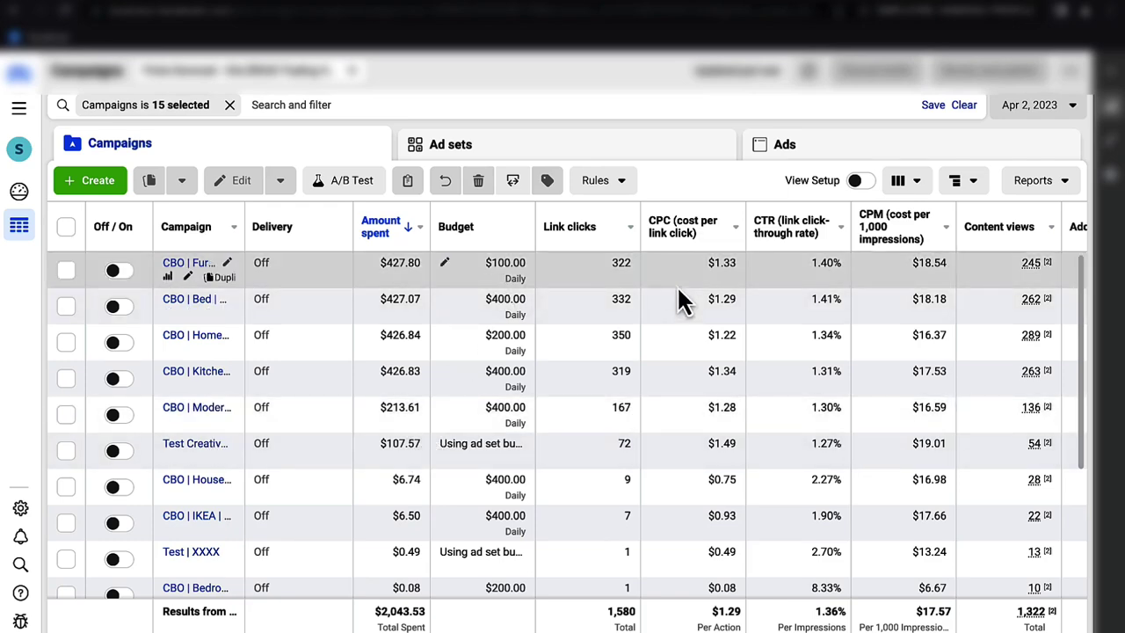
scroll(678, 288, "down", 5)
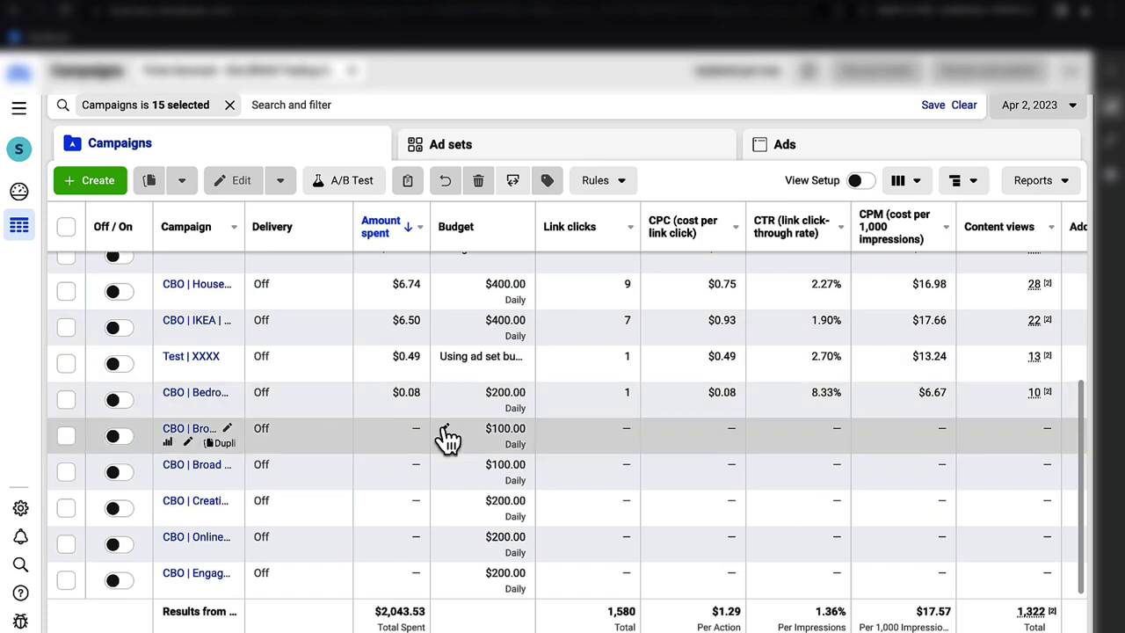
- Step the report date to Apr 3, then Apr 4, 2023, reviewing the columns
left_click(1059, 107)
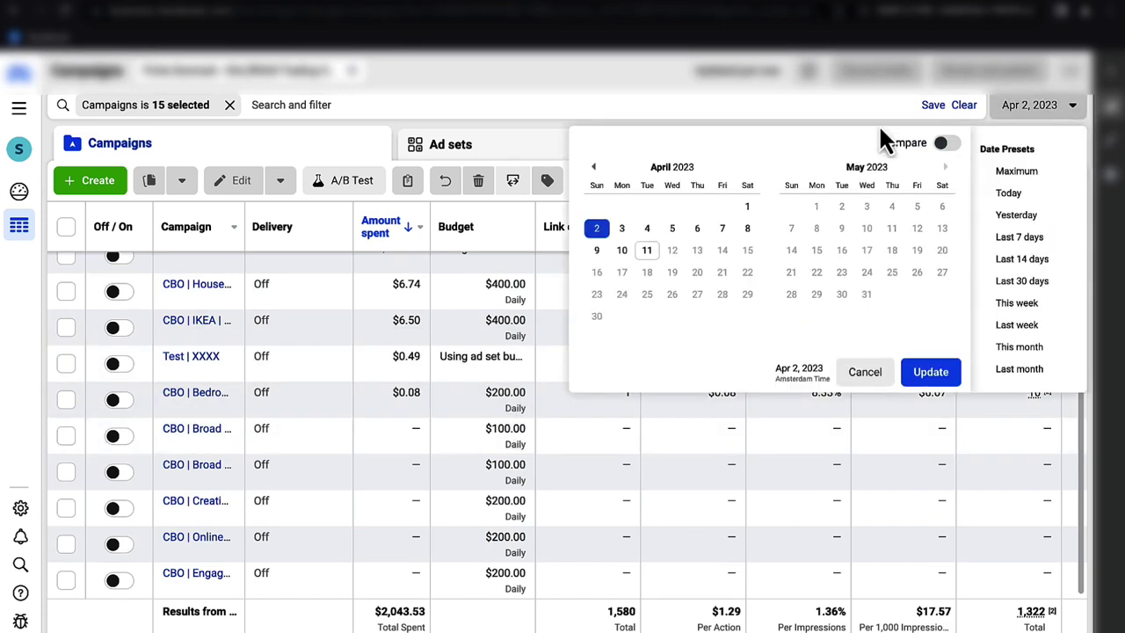
left_click(626, 230)
left_click(932, 374)
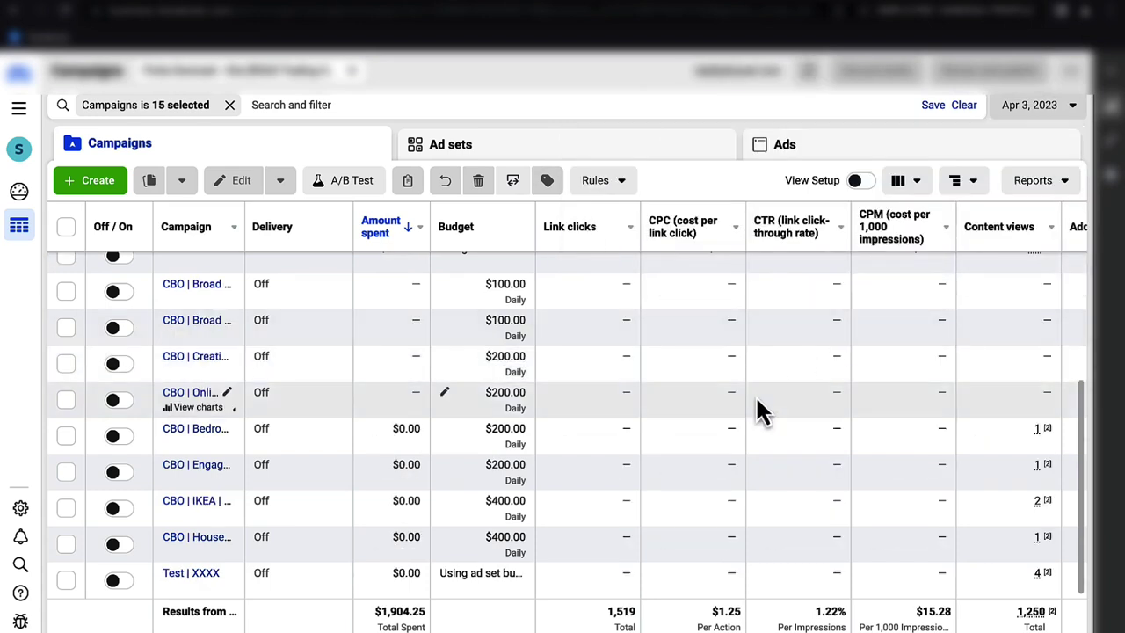
scroll(761, 407, "up", 5)
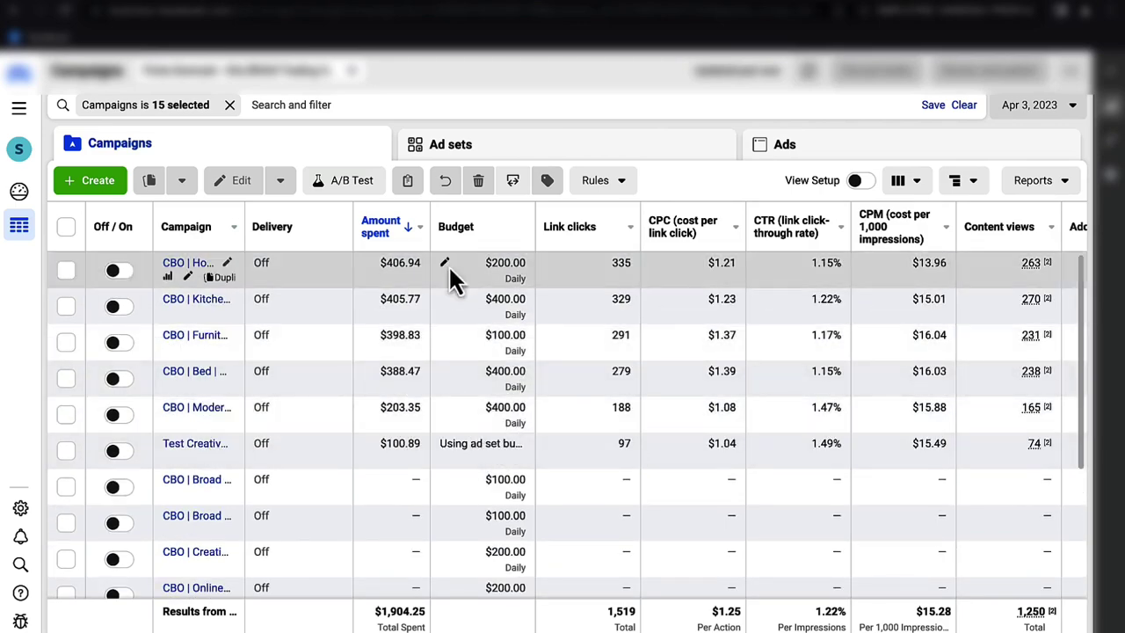
left_click(1041, 107)
left_click(647, 229)
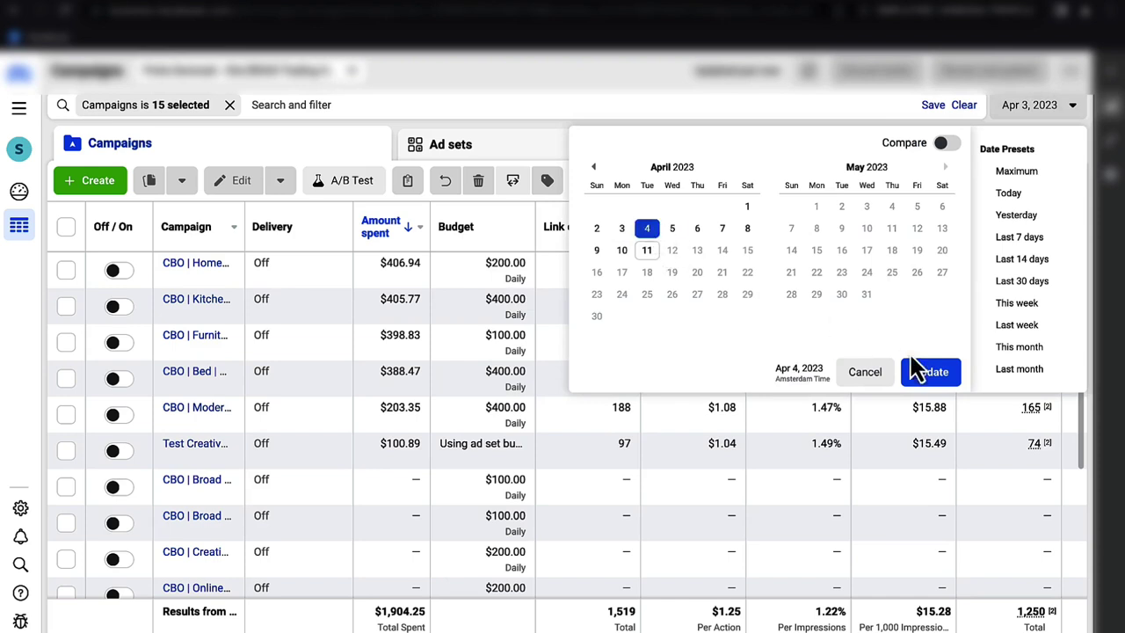
left_click(932, 371)
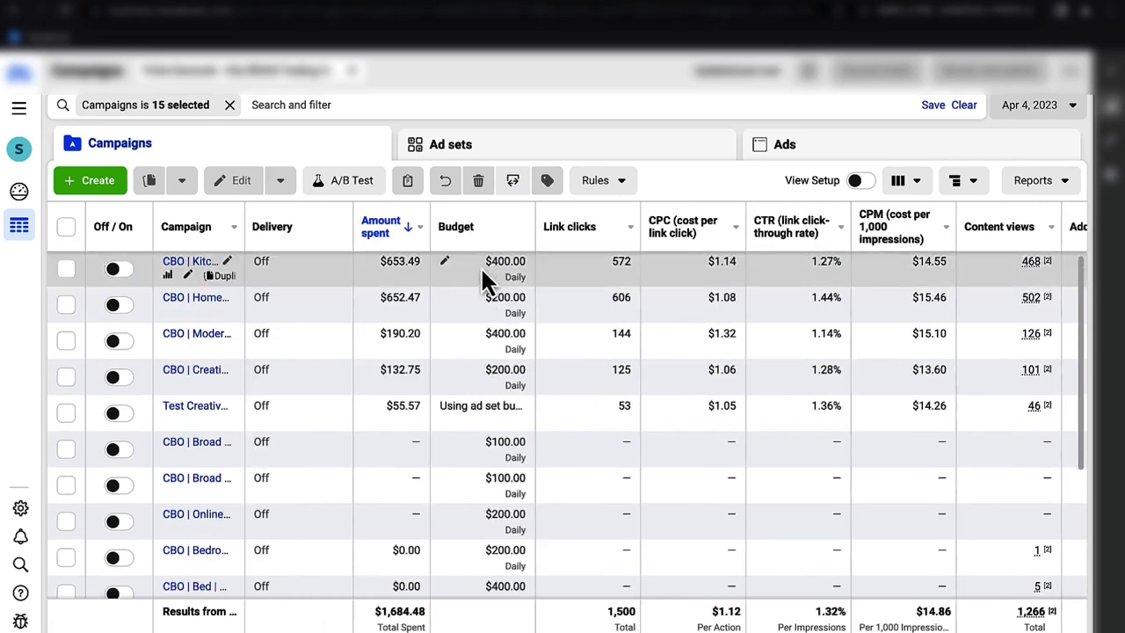
scroll(481, 266, "right", 8)
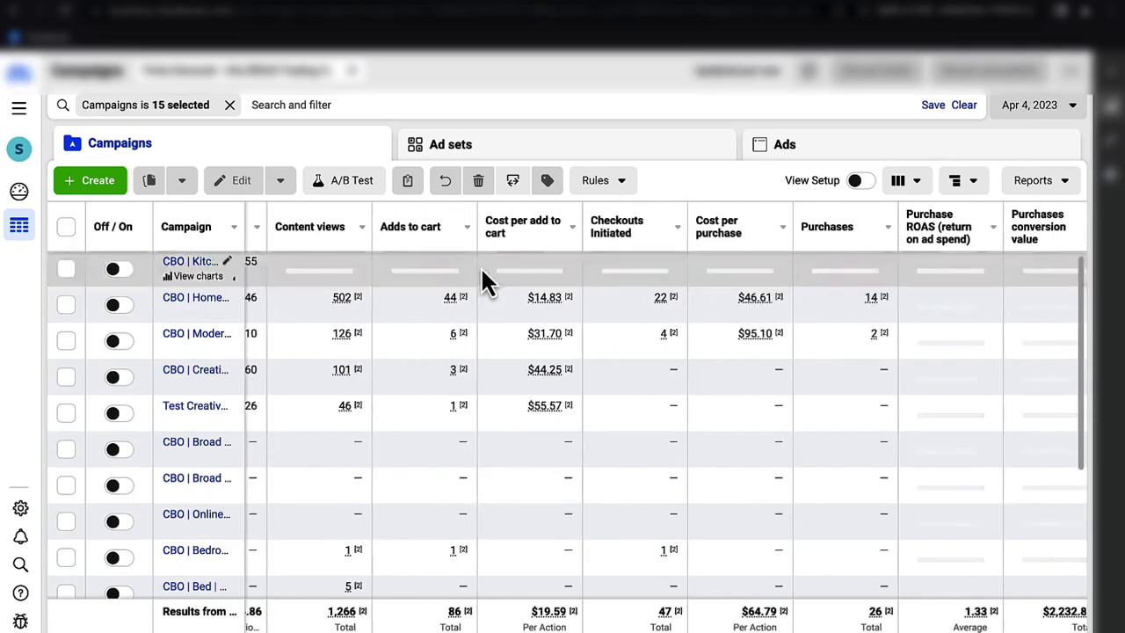
scroll(484, 281, "right", 1)
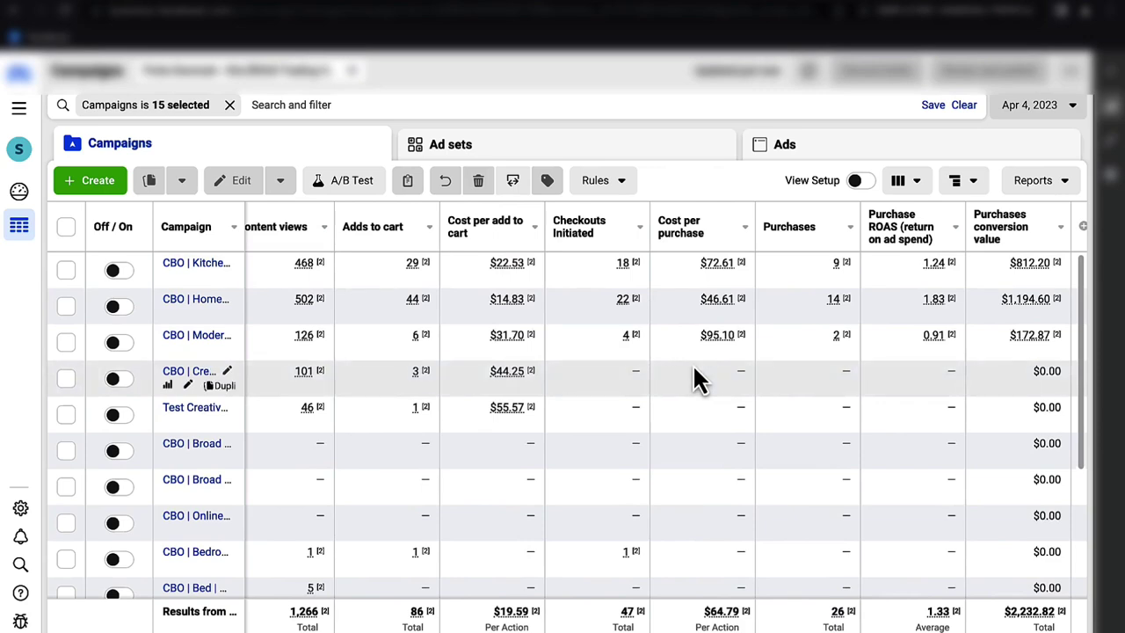
scroll(671, 339, "left", 3)
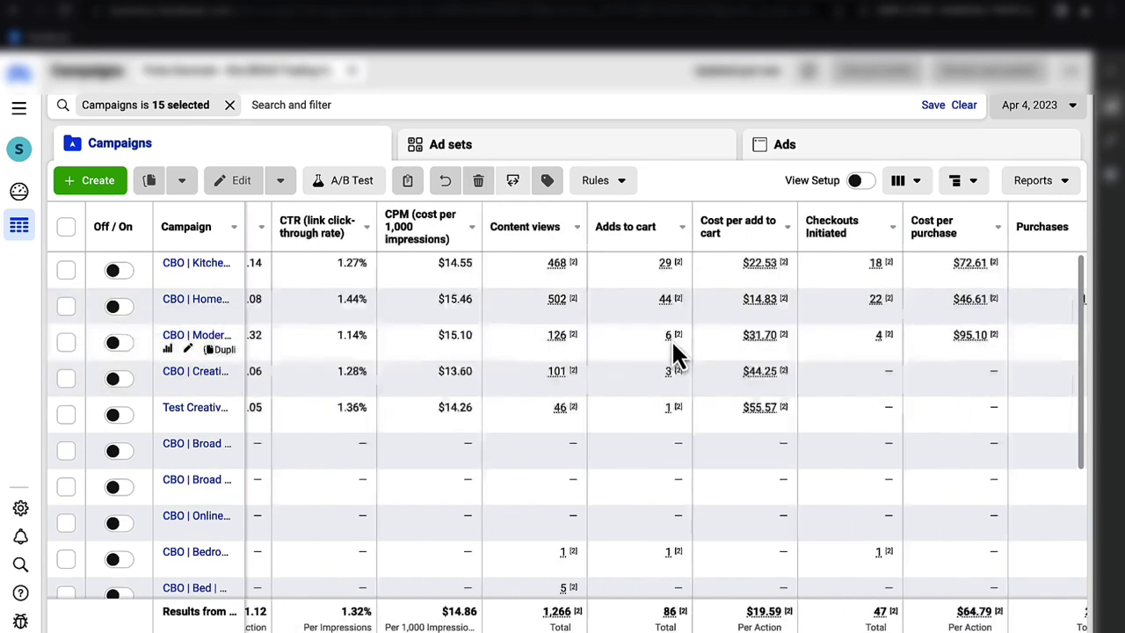
scroll(672, 339, "left", 5)
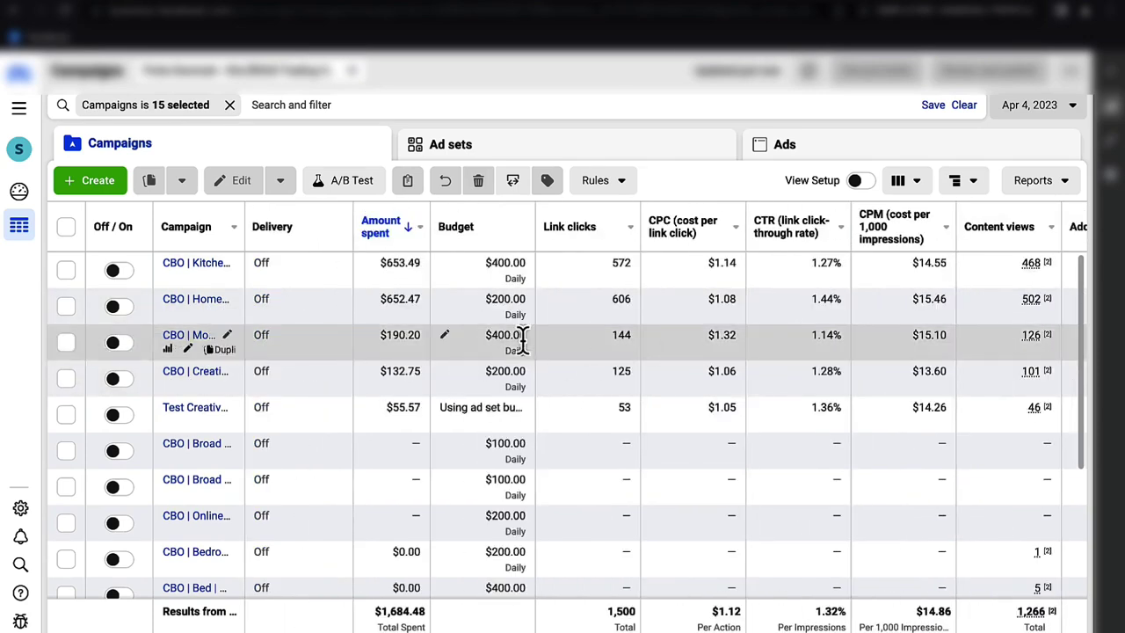
- Raise the second campaign's daily budget to $400.00 and publish it
left_click(444, 300)
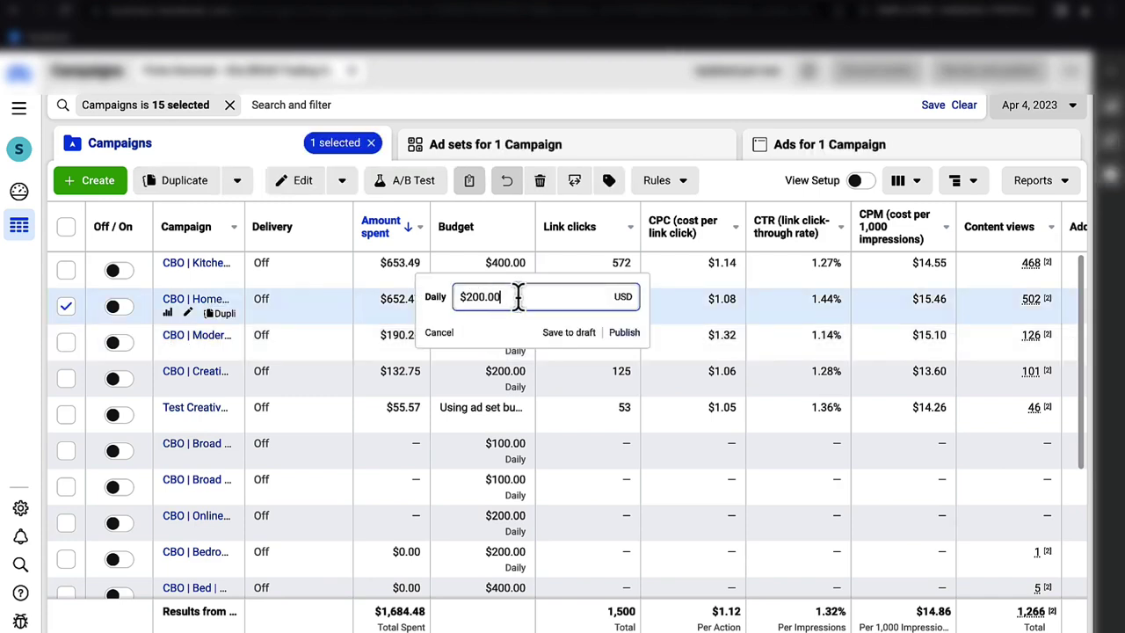
type("400")
key("Return")
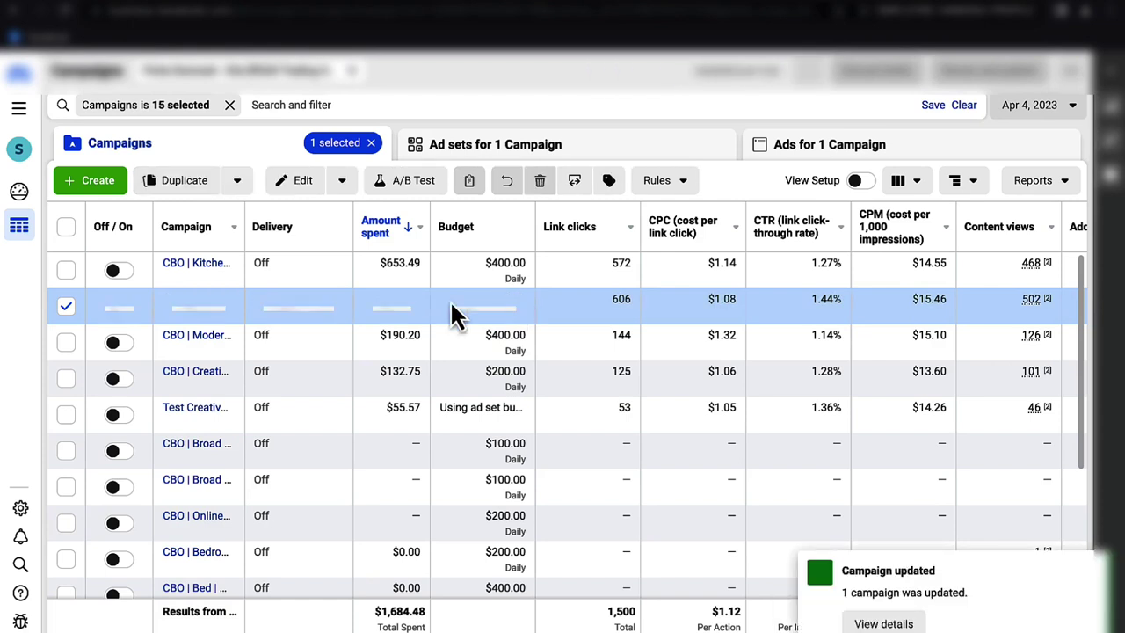
left_click(65, 305)
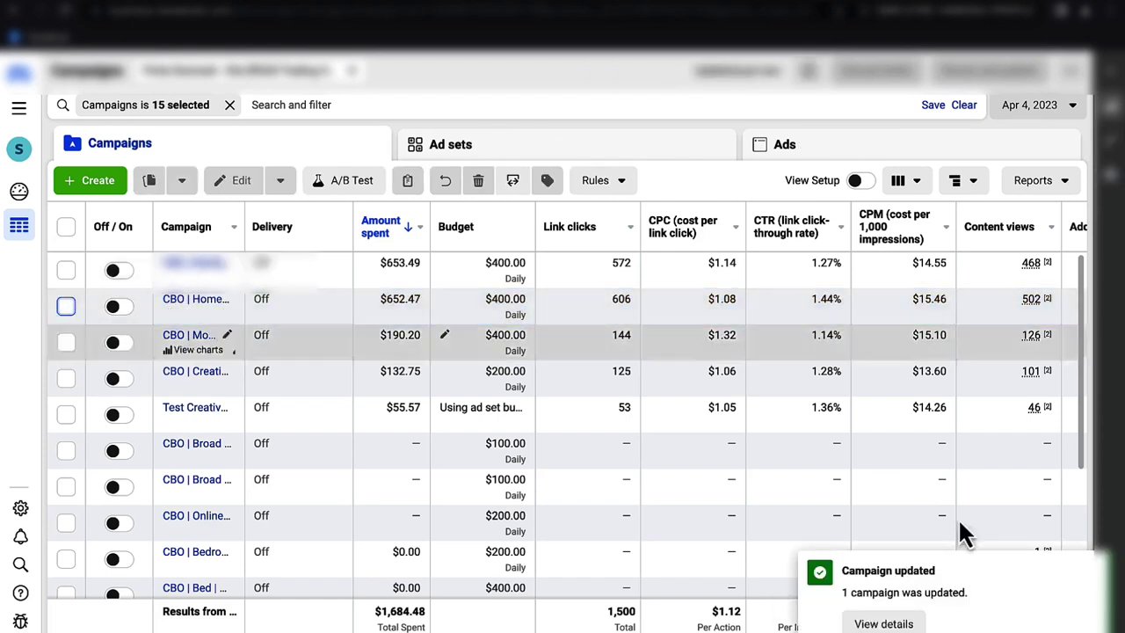
left_click(1088, 571)
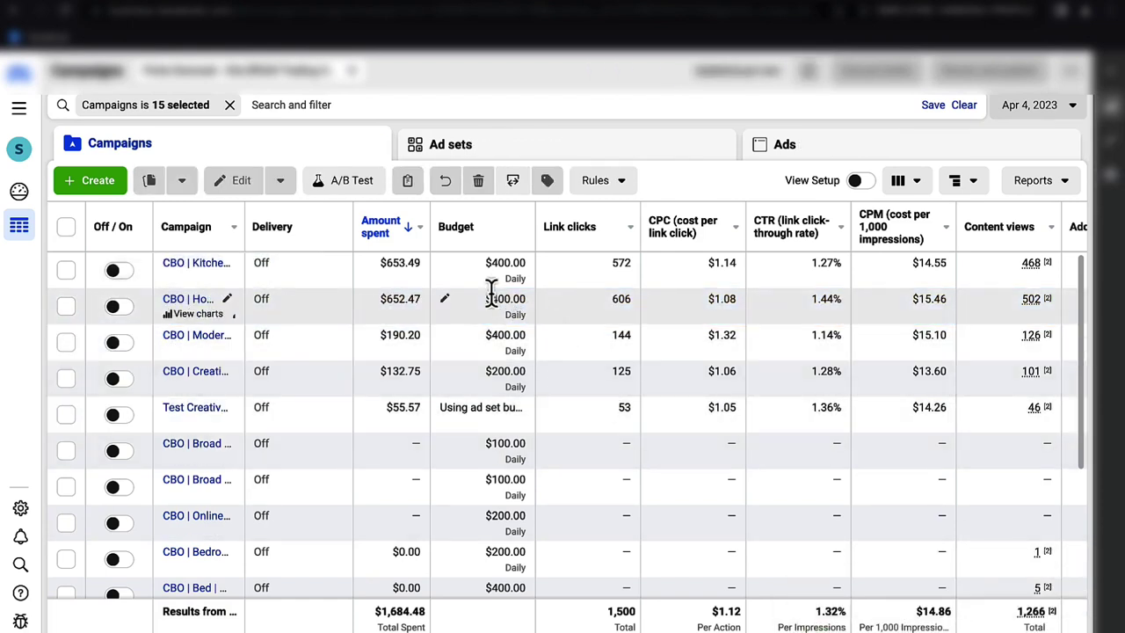
scroll(490, 297, "right", 10)
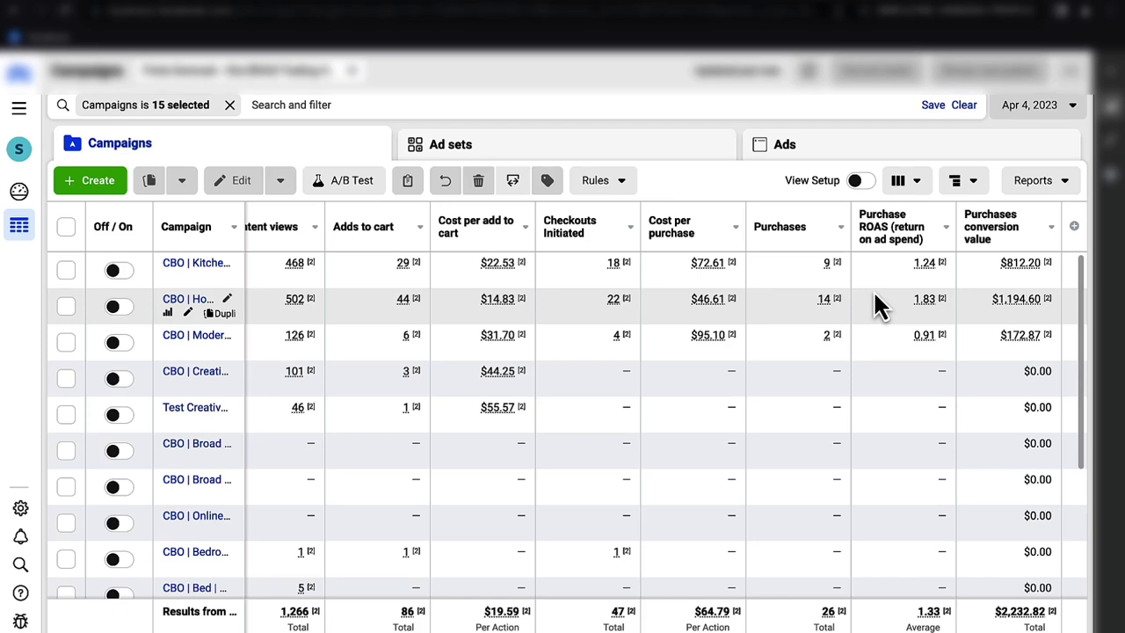
scroll(875, 297, "left", 4)
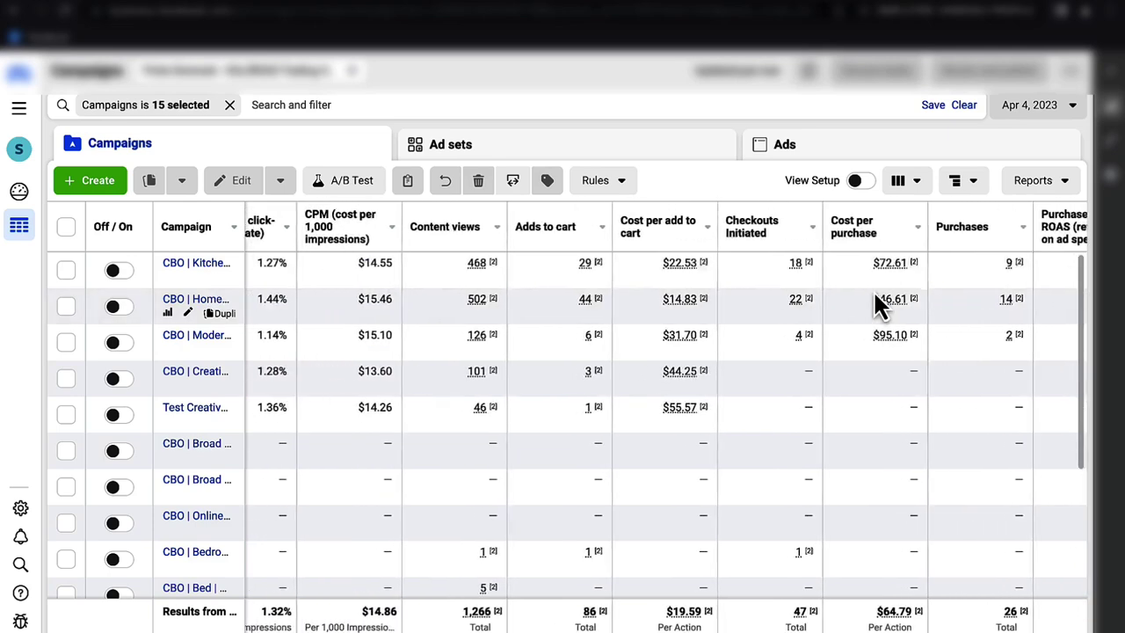
scroll(874, 294, "left", 10)
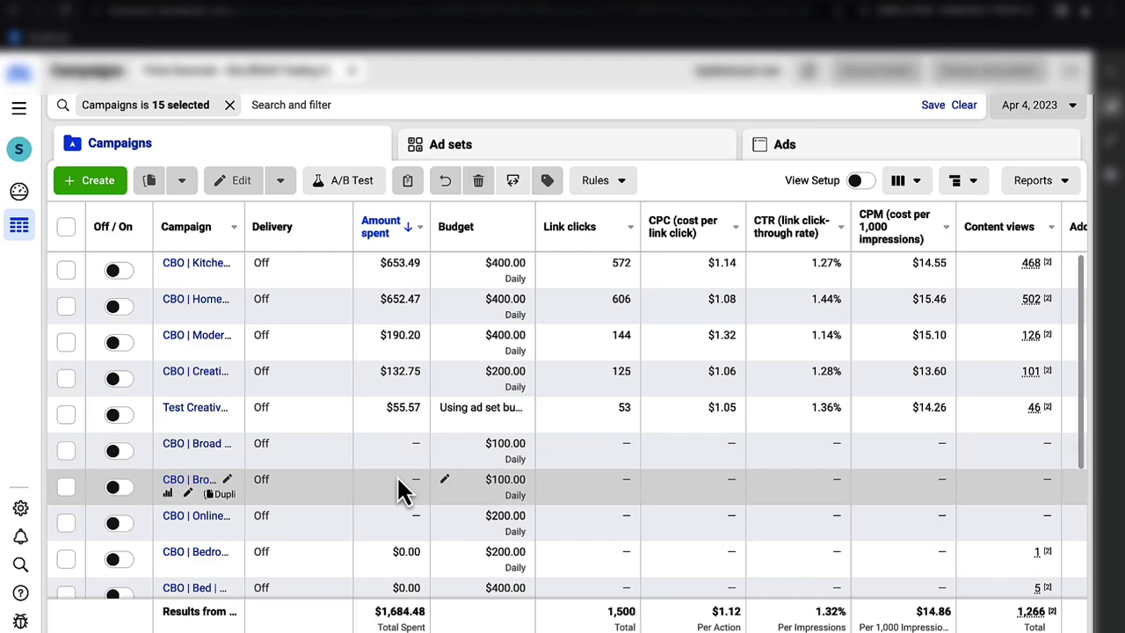
- Change the top campaign's daily budget from $400.00 to $800 and verify it
left_click(445, 261)
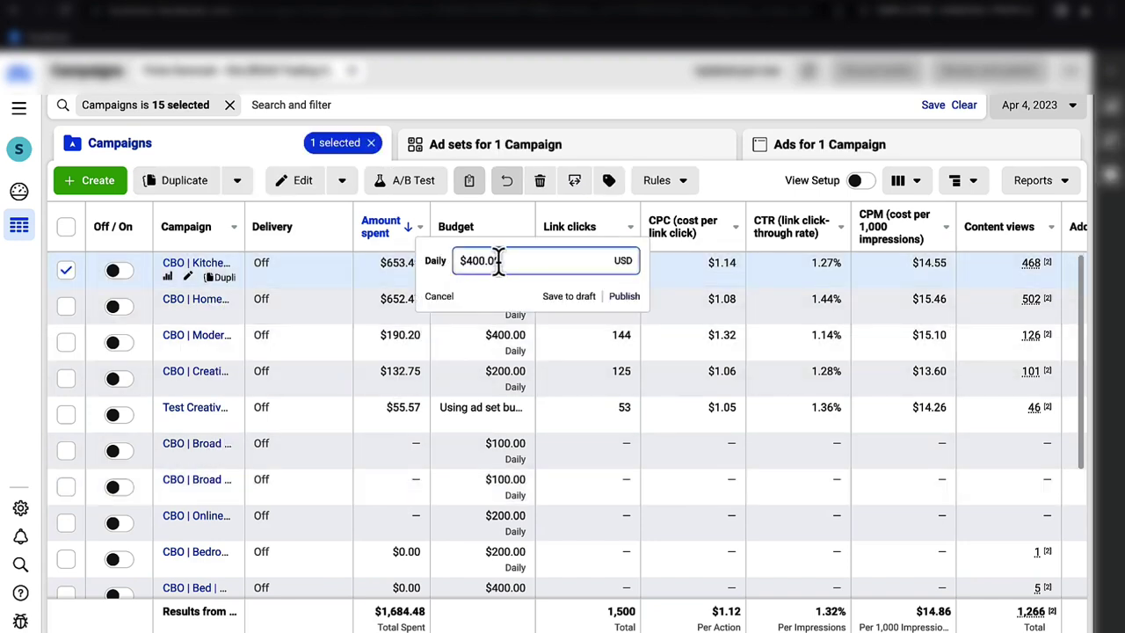
left_click_drag(508, 261, 451, 264)
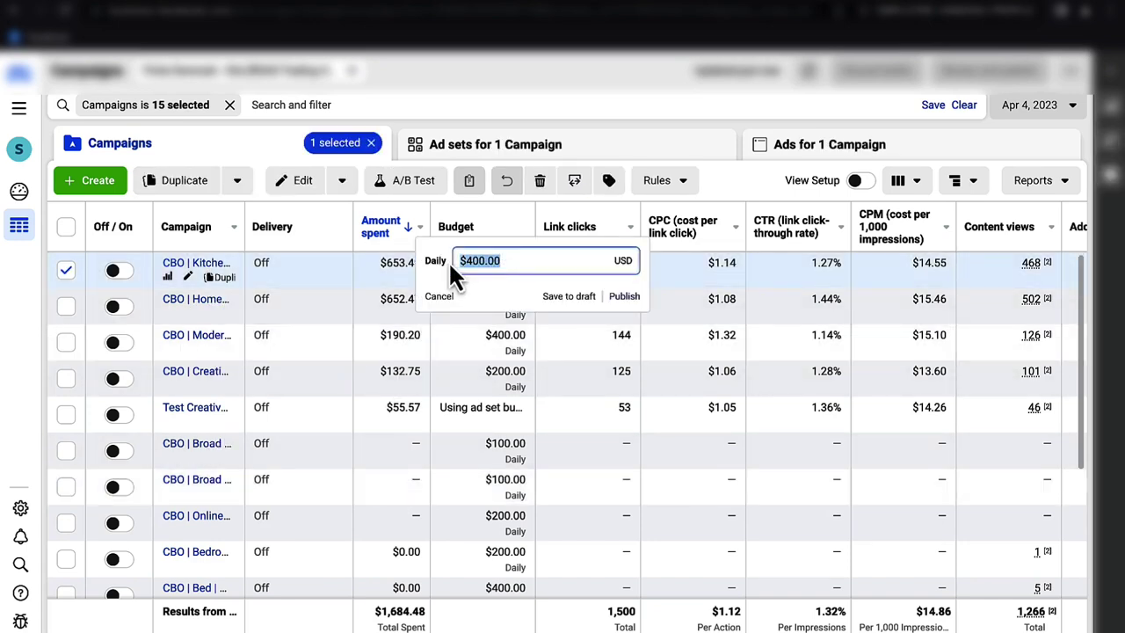
type("800")
key("Return")
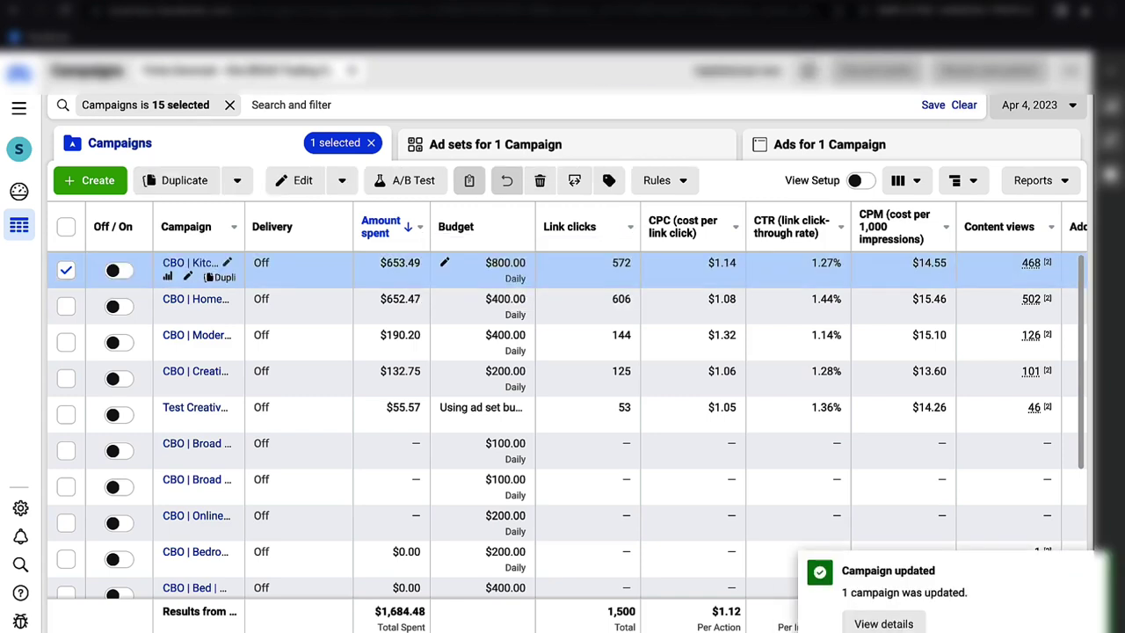
left_click(447, 263)
left_click_drag(503, 261, 463, 261)
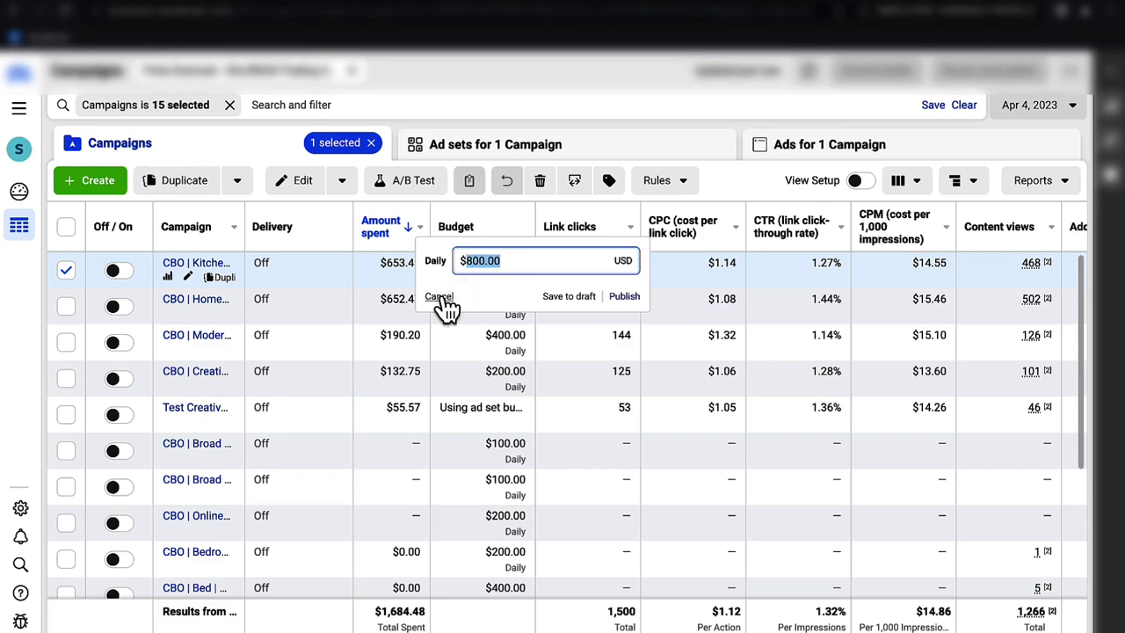
left_click(439, 296)
left_click(65, 272)
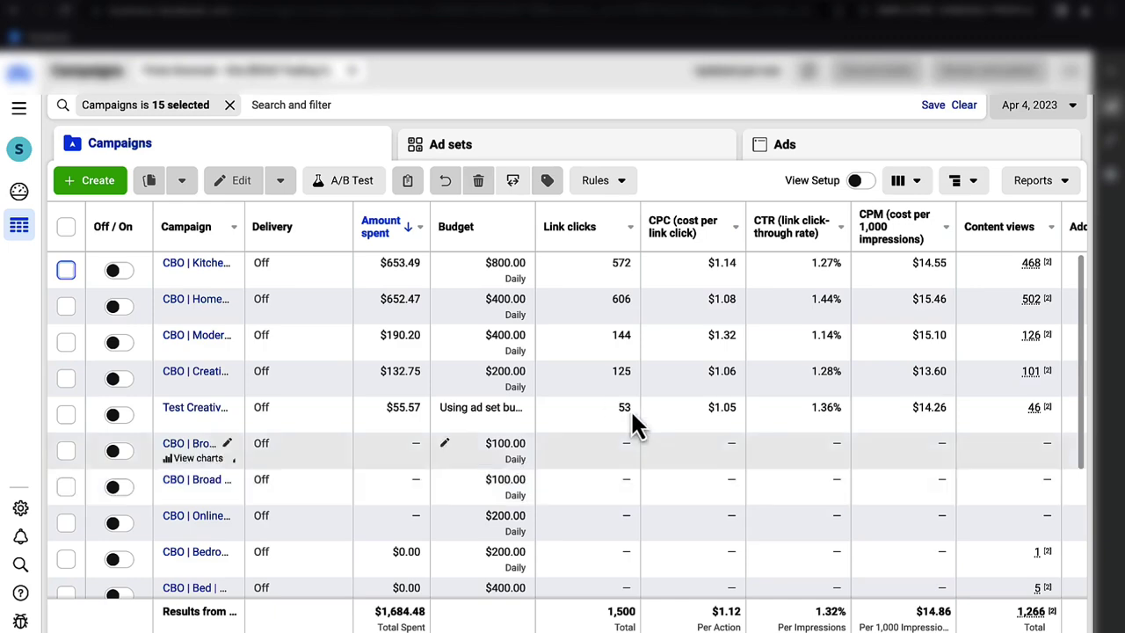
scroll(662, 406, "right", 8)
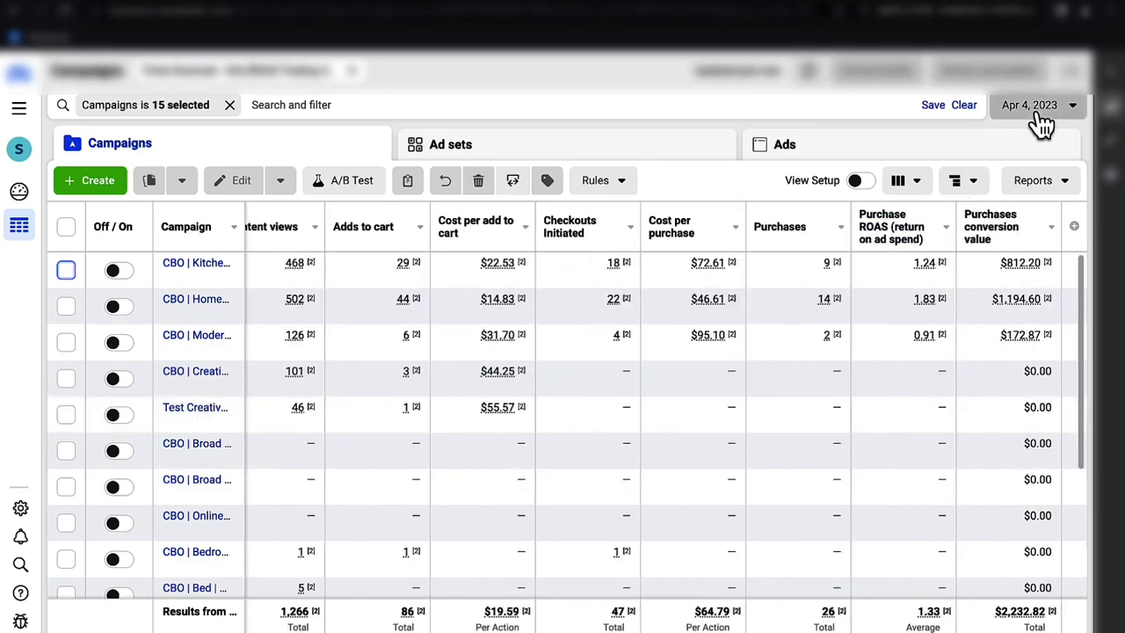
- Set the reporting range to Mar 5 – Apr 4, 2023 and review the 15 campaigns' totals
left_click(1033, 111)
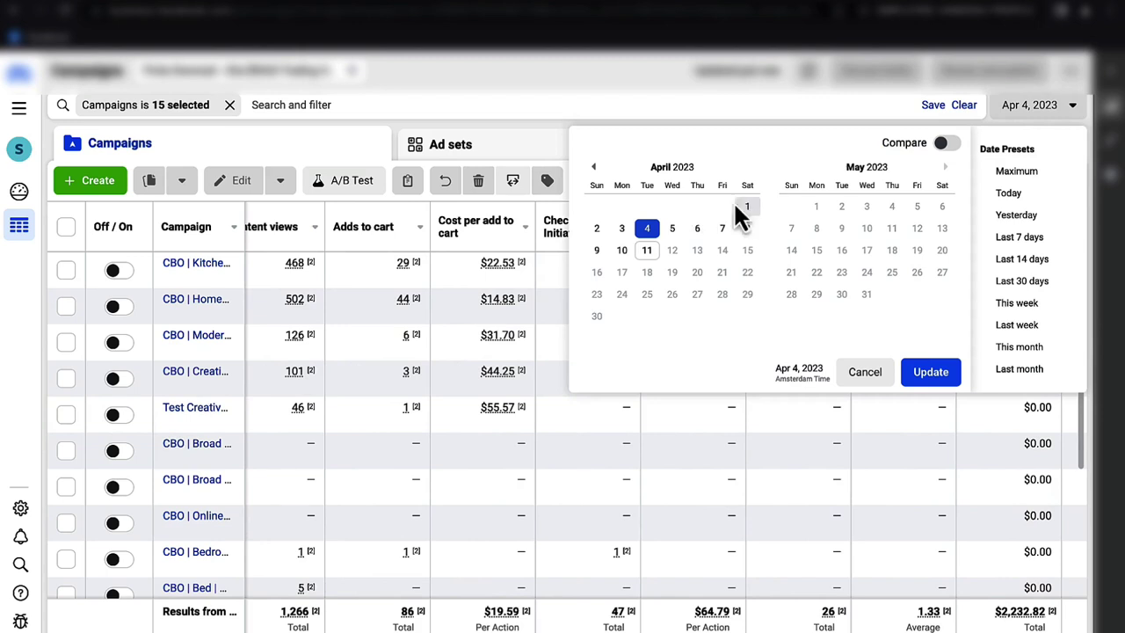
left_click(594, 167)
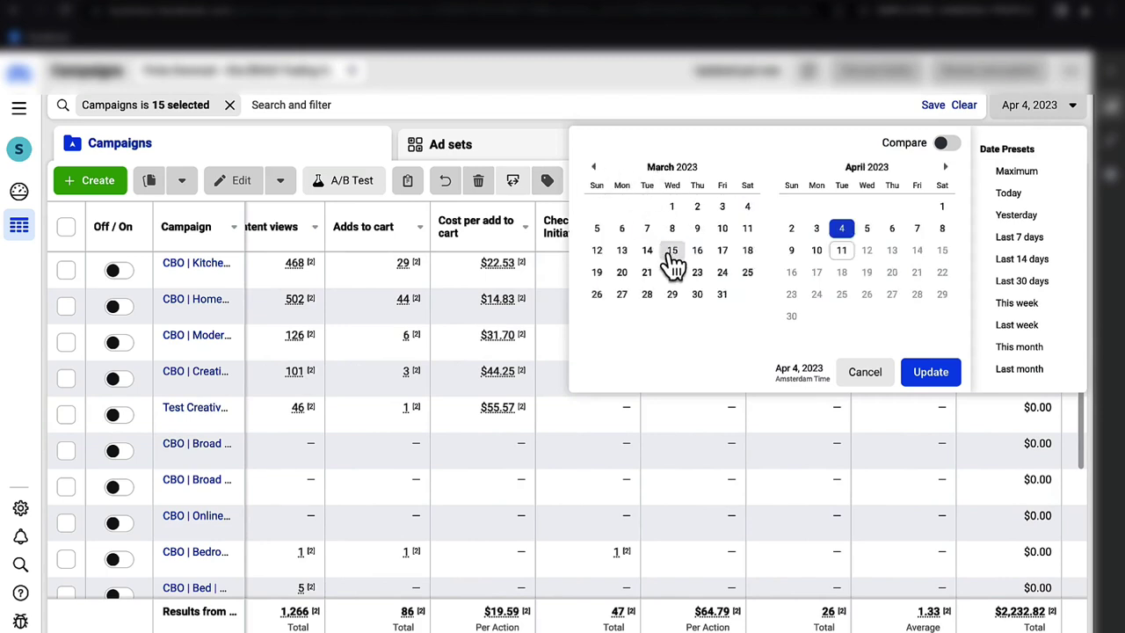
left_click(596, 228)
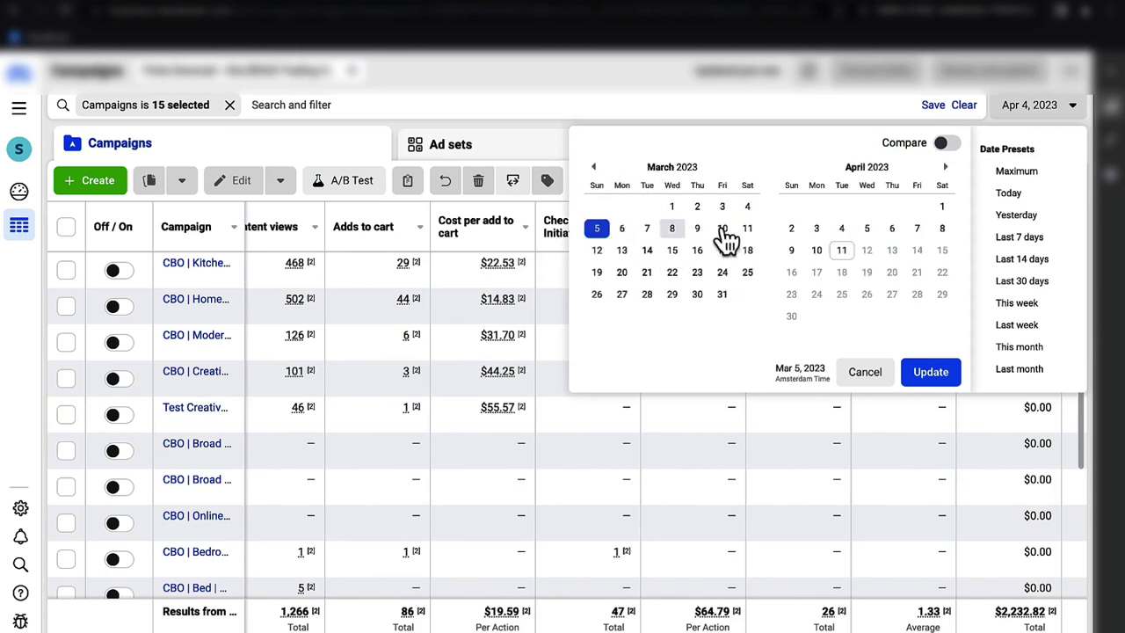
left_click(839, 230)
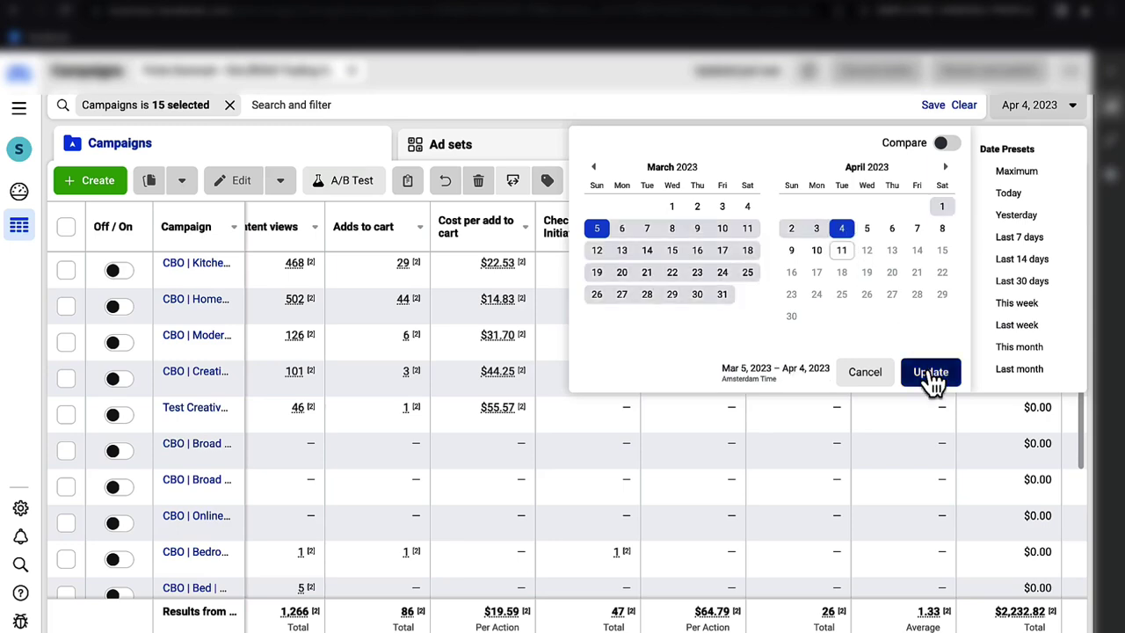
left_click(930, 374)
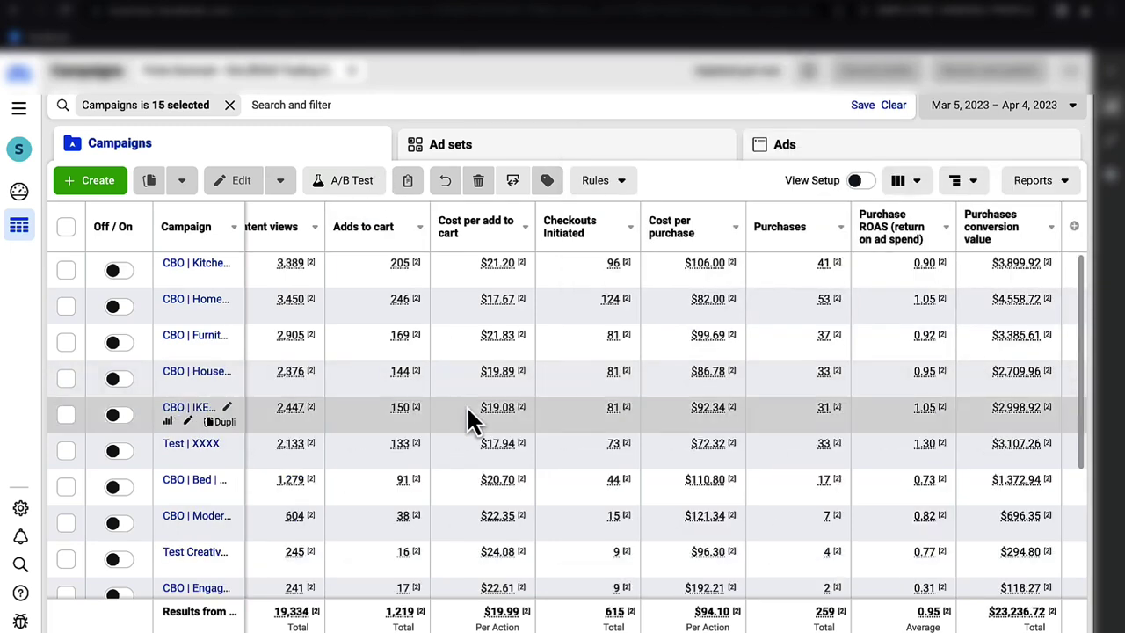
scroll(467, 413, "down", 5)
scroll(467, 413, "left", 1)
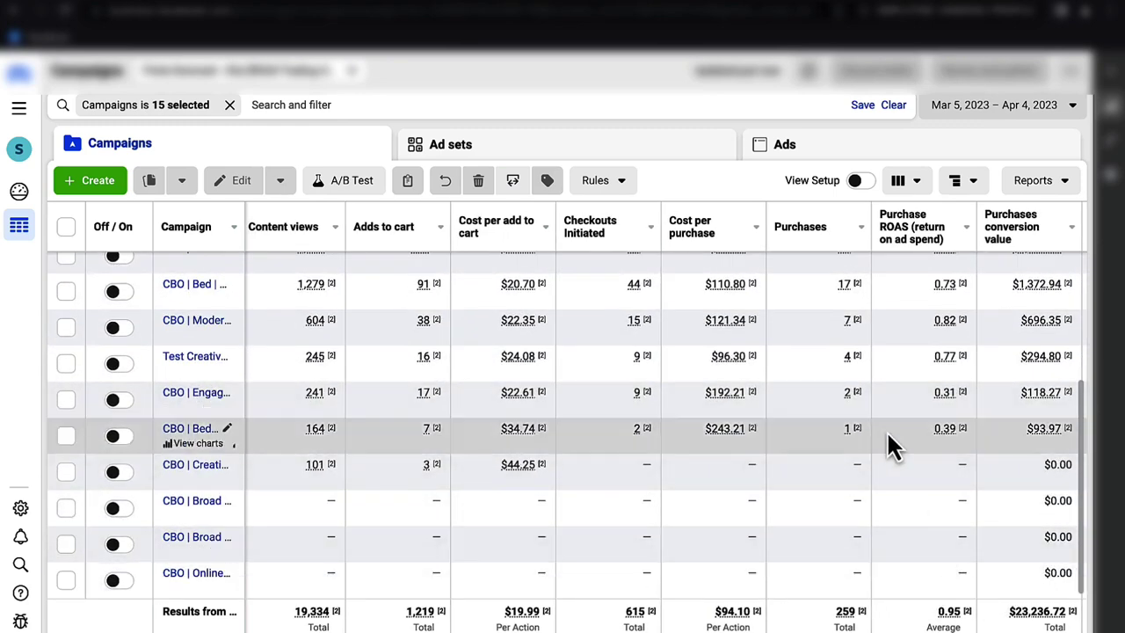
scroll(887, 437, "left", 3)
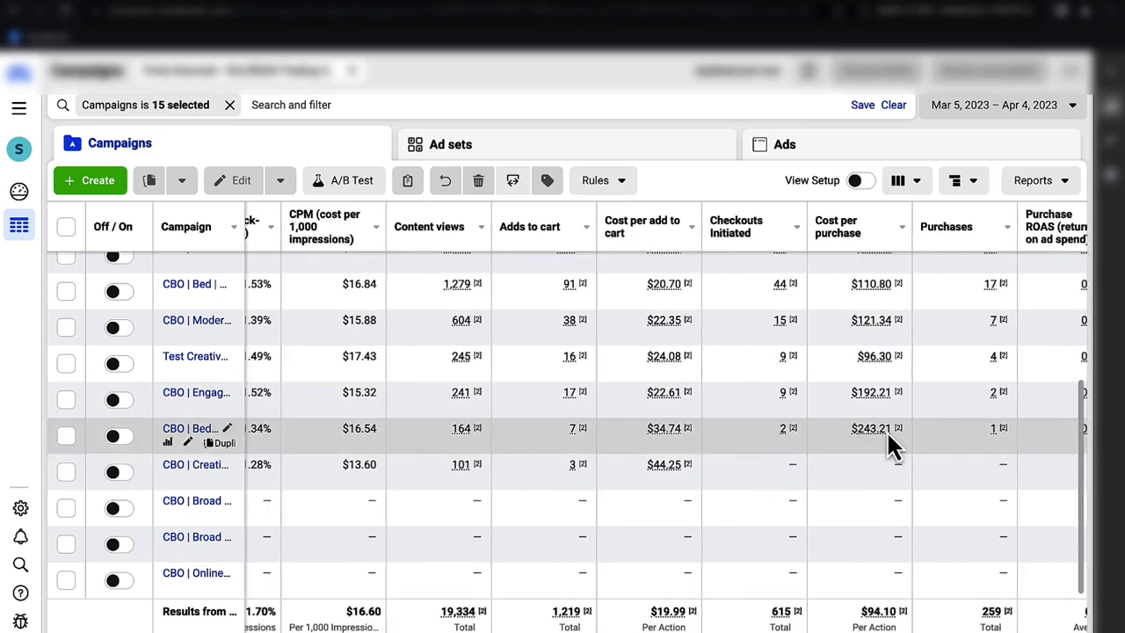
scroll(886, 430, "left", 5)
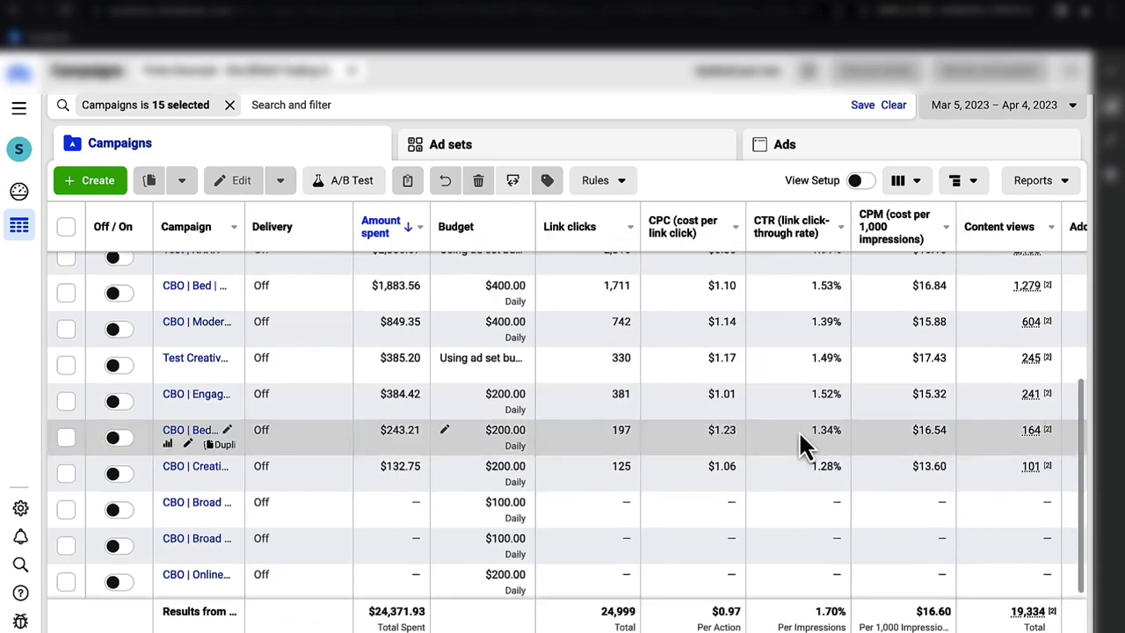
scroll(800, 439, "up", 5)
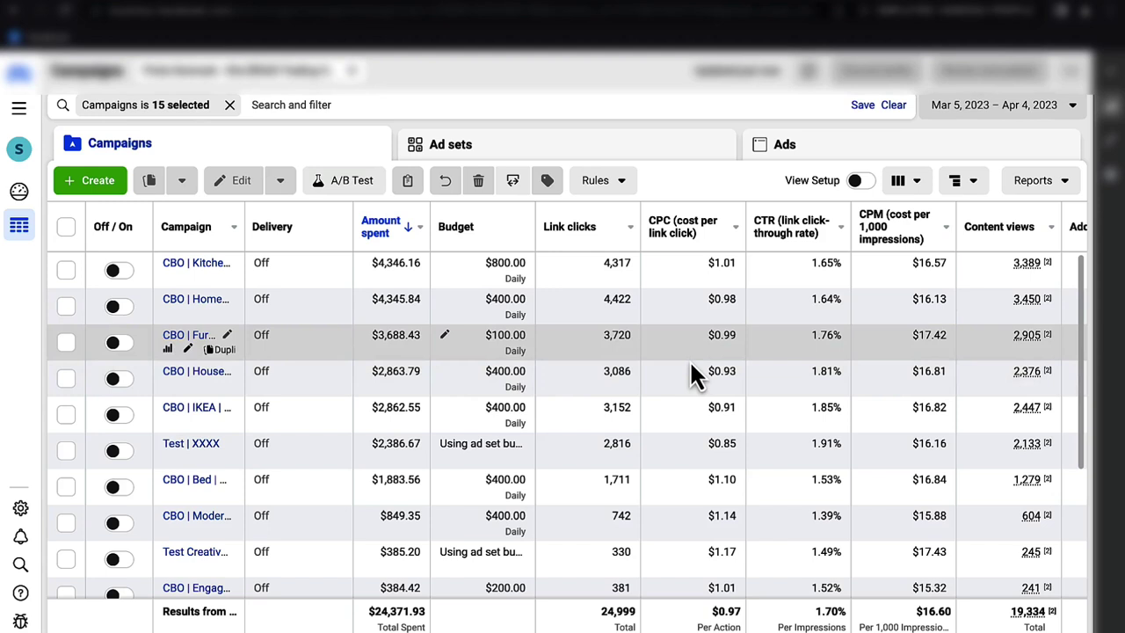
scroll(690, 367, "right", 1)
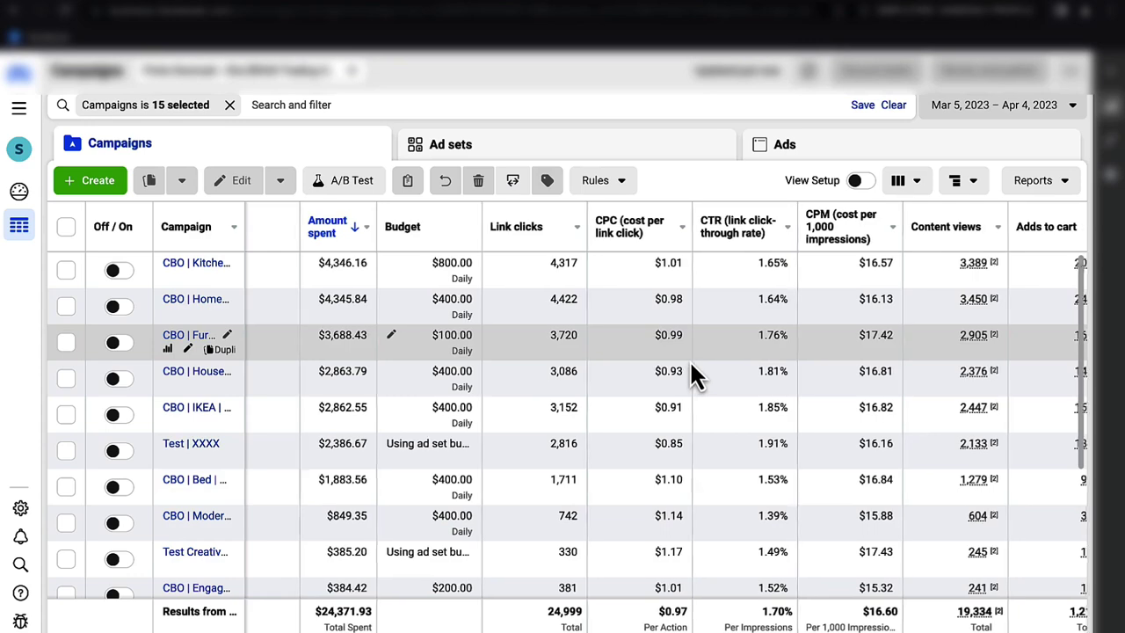
scroll(689, 364, "right", 3)
scroll(690, 369, "right", 2)
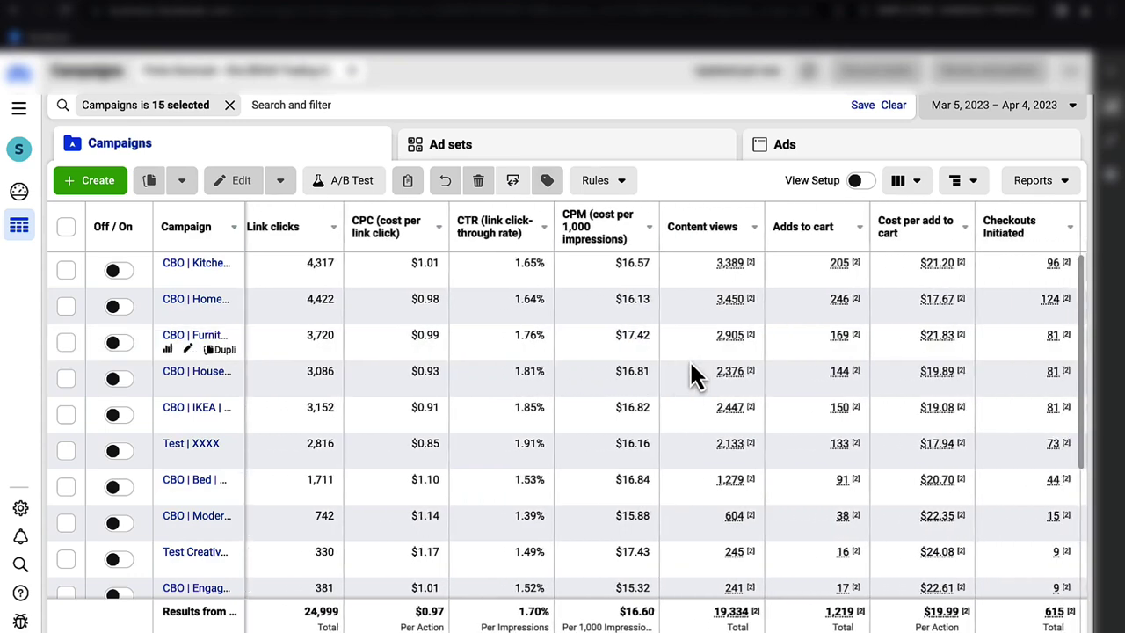
scroll(690, 369, "left", 6)
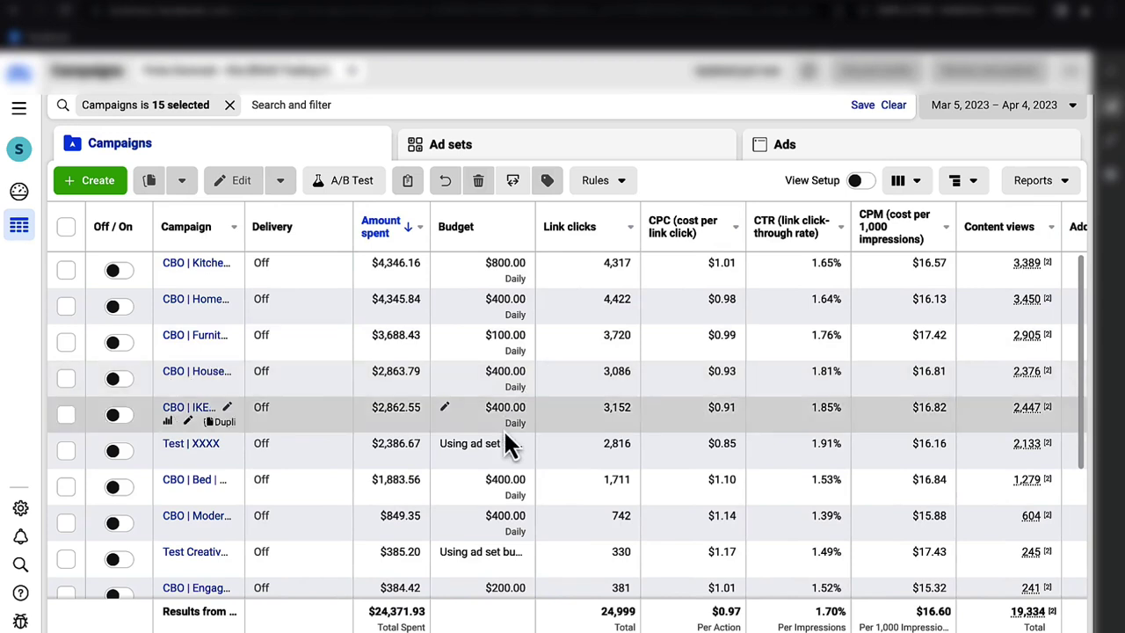
- Remove the 'Campaigns is 15 selected' filter and scroll through every campaign's results
left_click(230, 105)
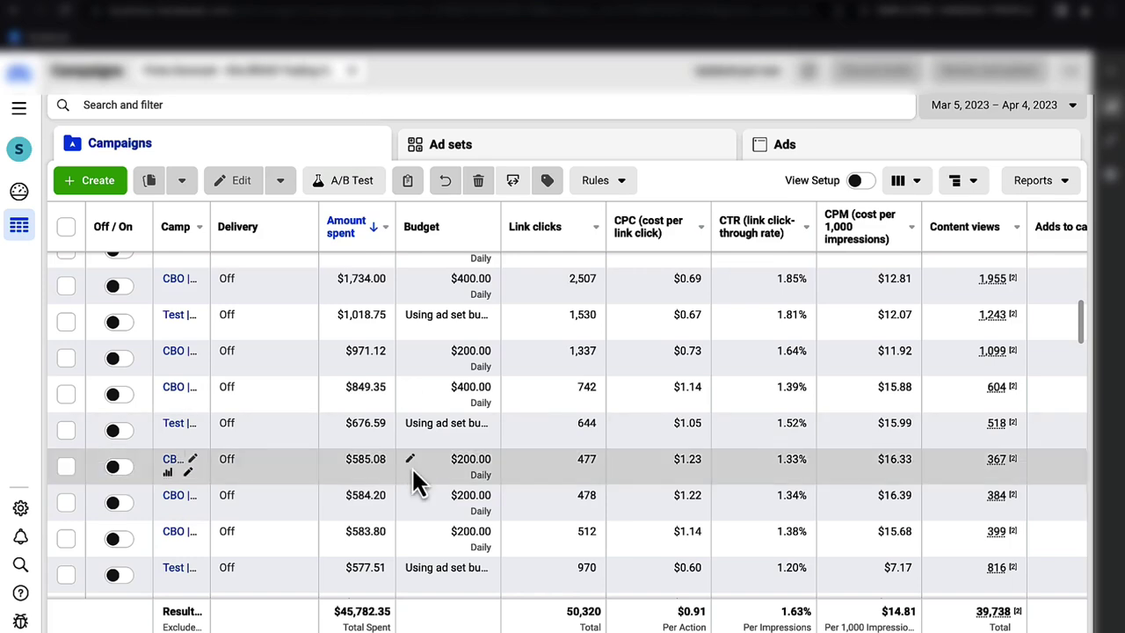
scroll(413, 475, "down", 1)
scroll(413, 479, "down", 3)
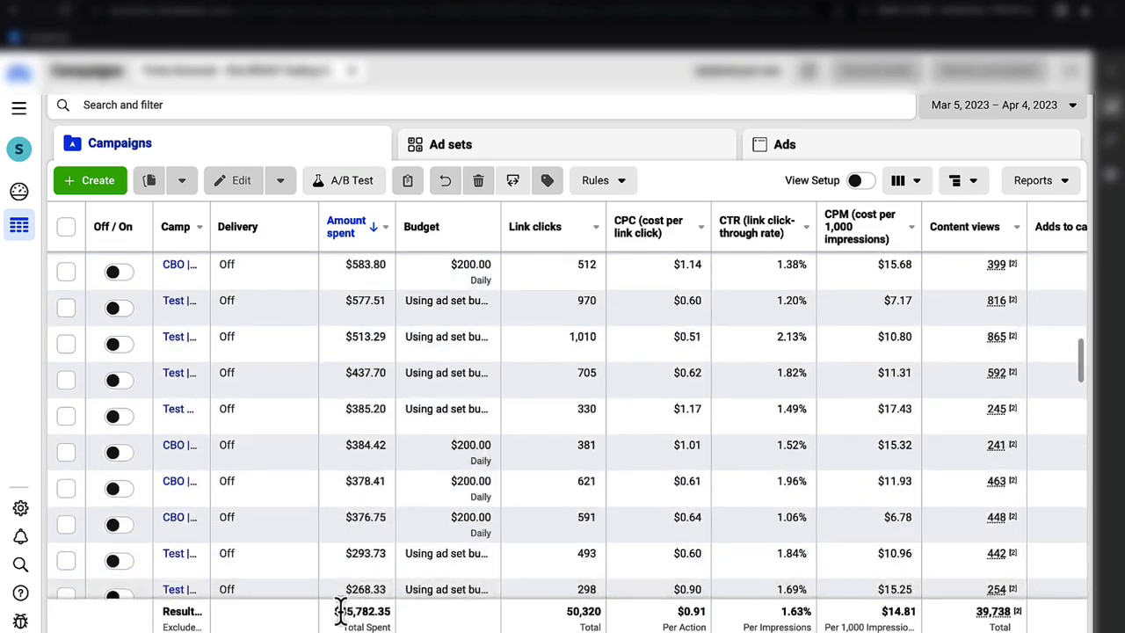
scroll(440, 524, "down", 4)
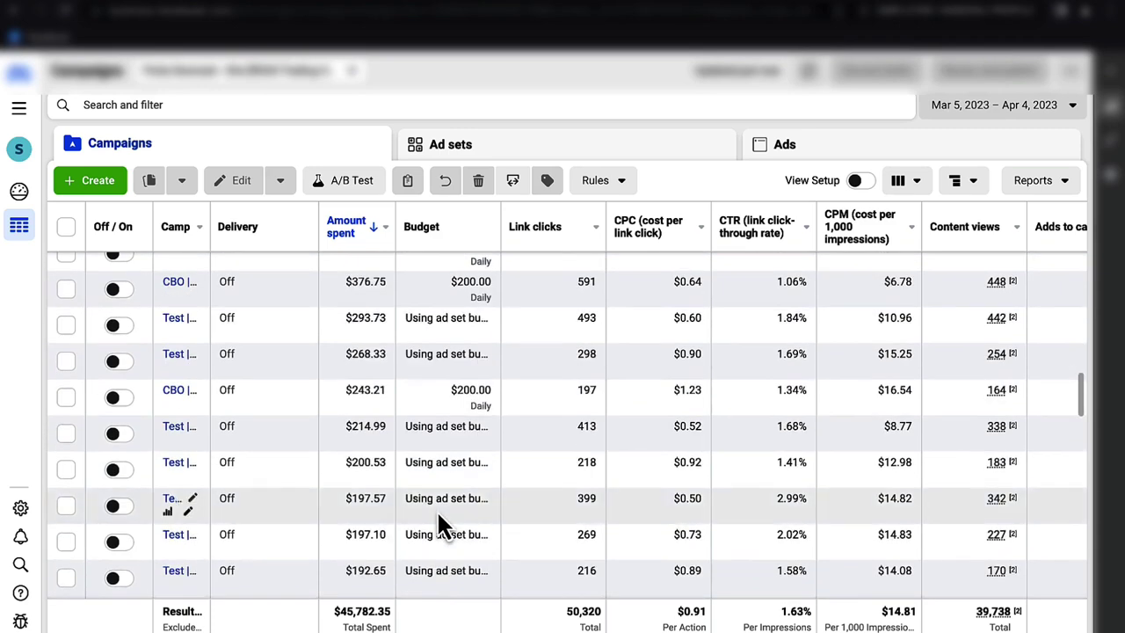
scroll(439, 524, "down", 2)
scroll(439, 525, "down", 5)
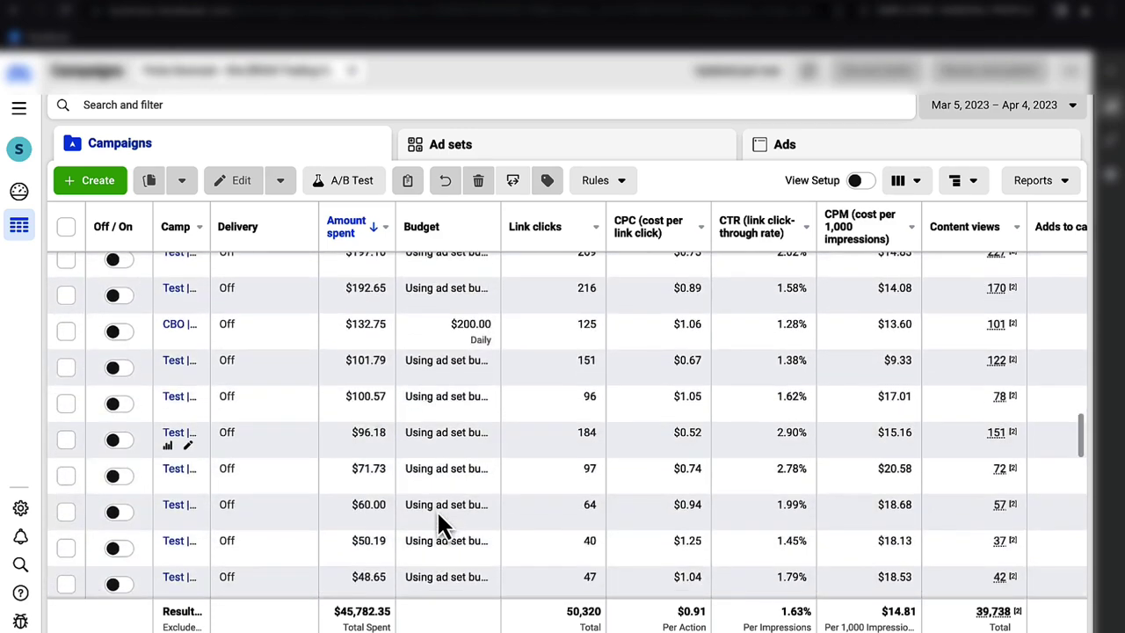
scroll(440, 525, "down", 1)
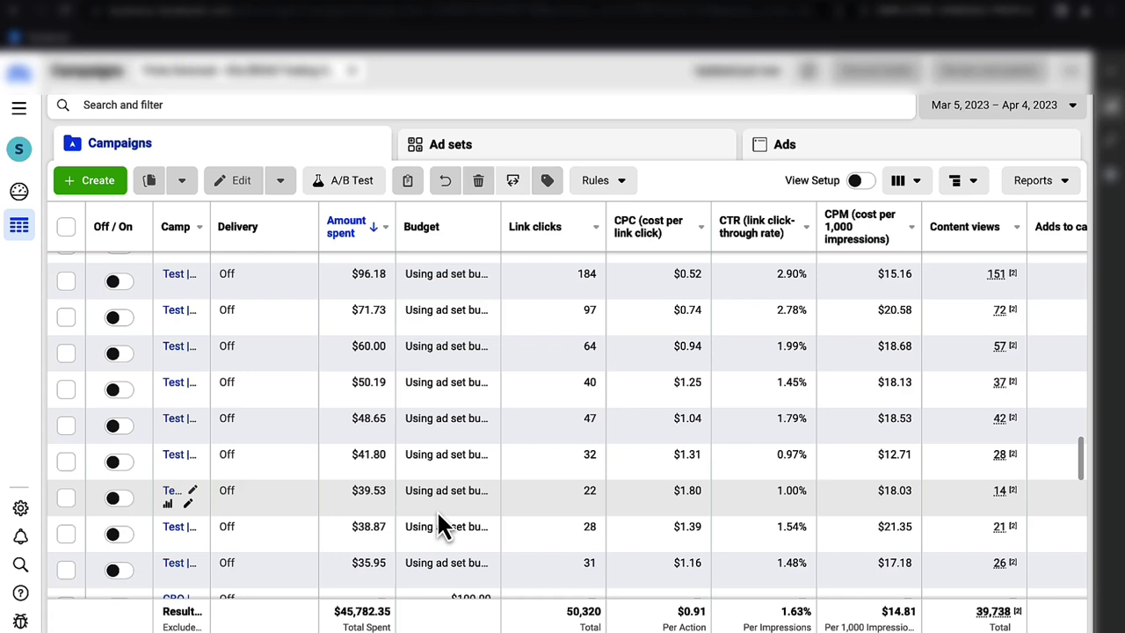
- Review the campaign table's metrics, then open the ad sets of the $39.53 test campaign
scroll(400, 434, "down", 1)
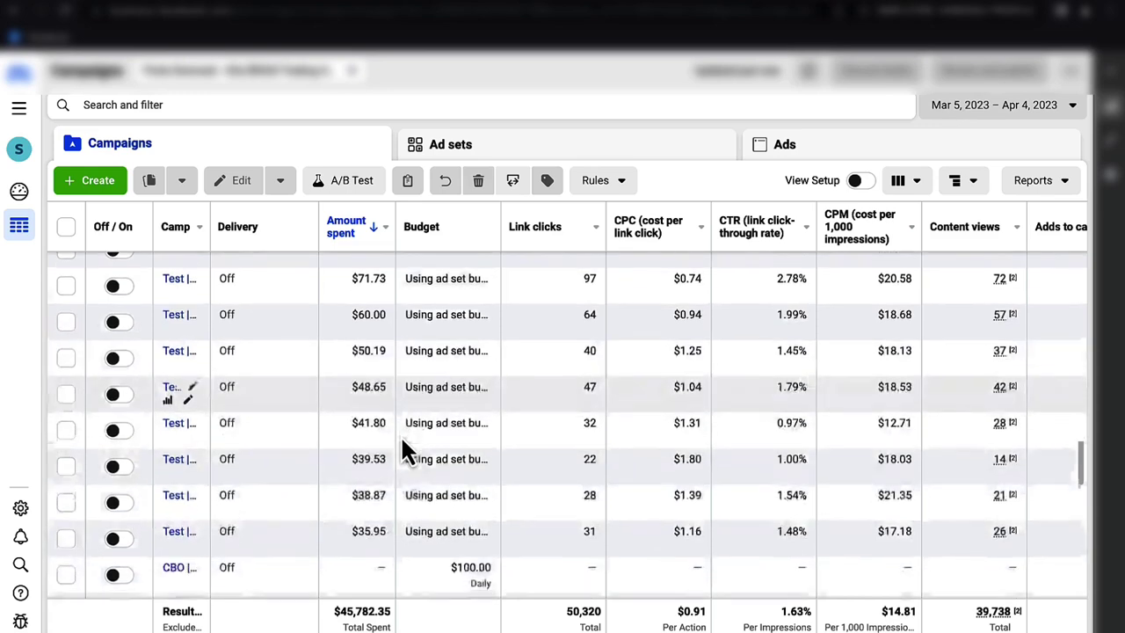
scroll(400, 434, "up", 1)
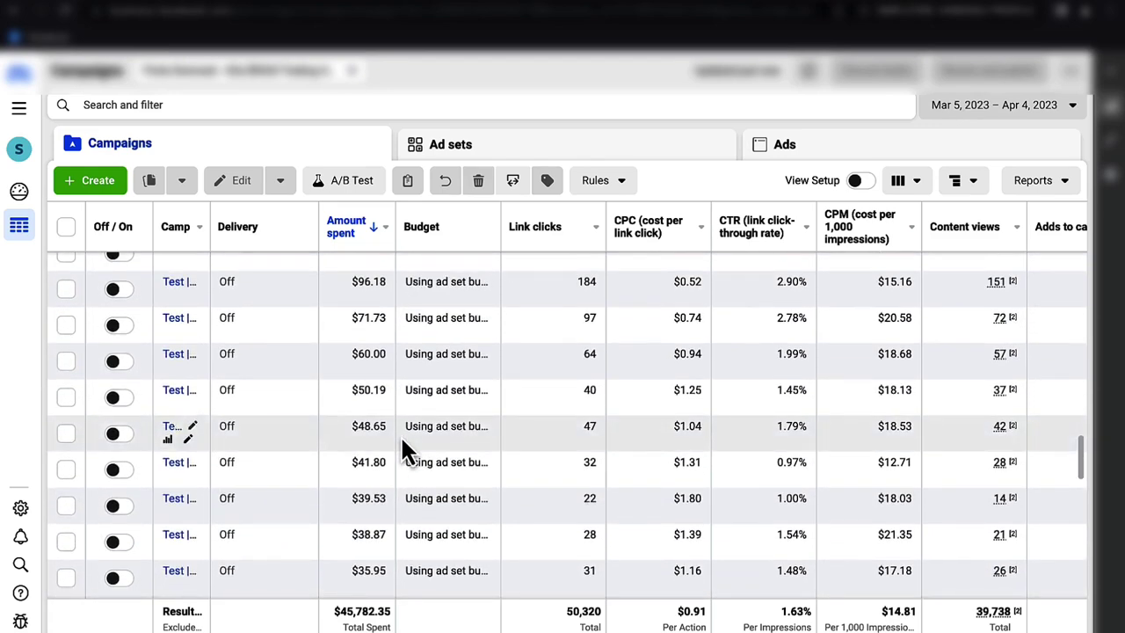
scroll(402, 444, "right", 4)
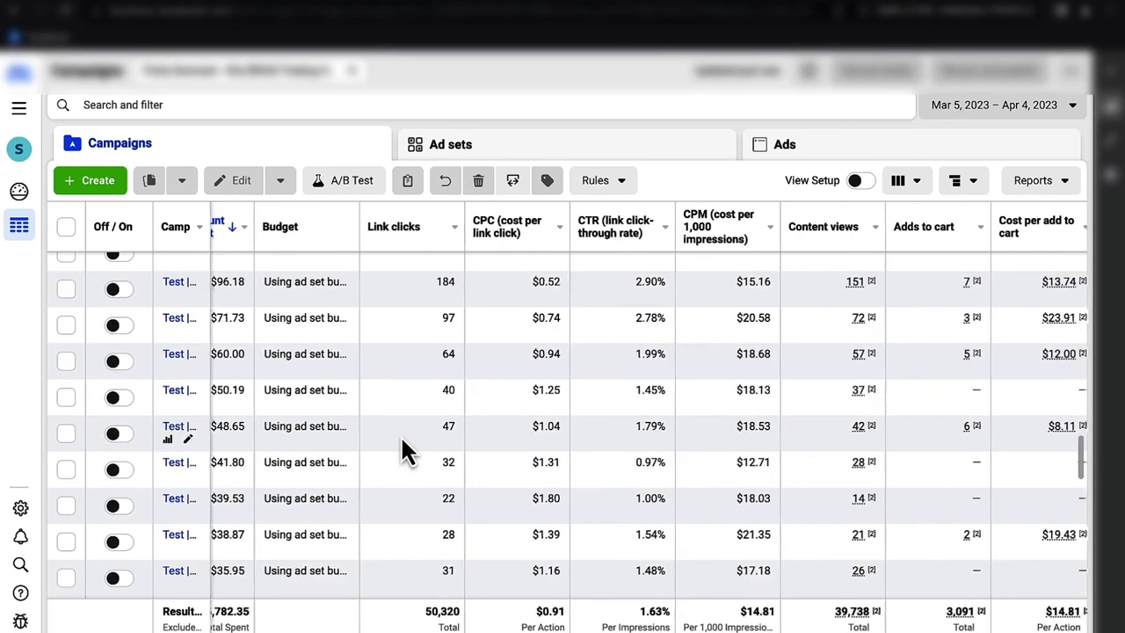
scroll(402, 443, "down", 2)
scroll(403, 444, "left", 2)
scroll(402, 444, "up", 2)
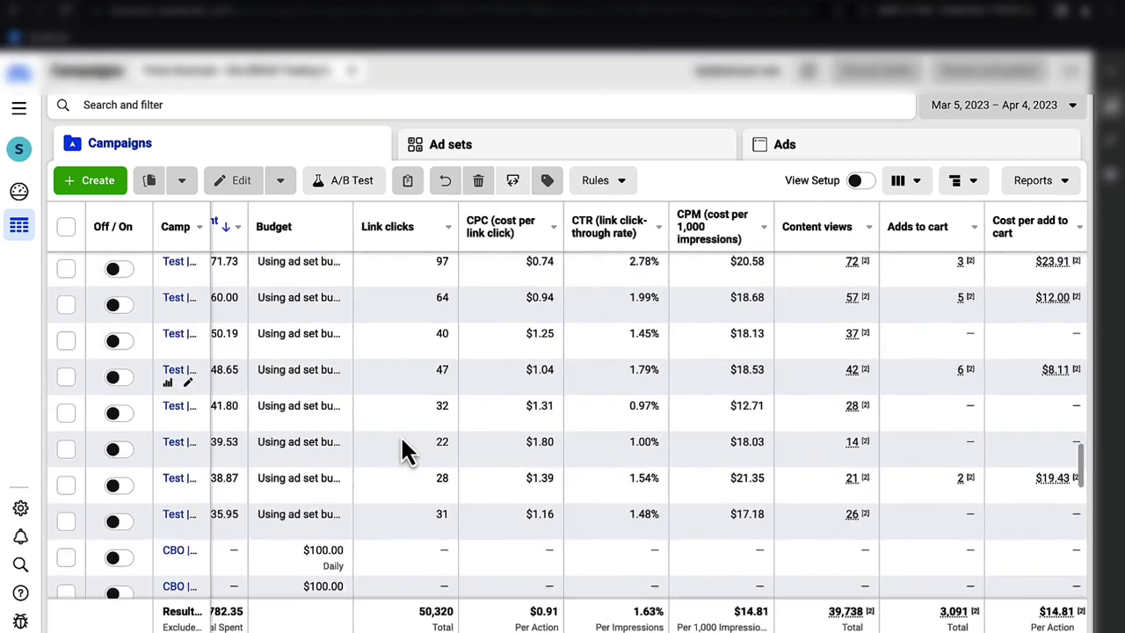
scroll(402, 450, "left", 3)
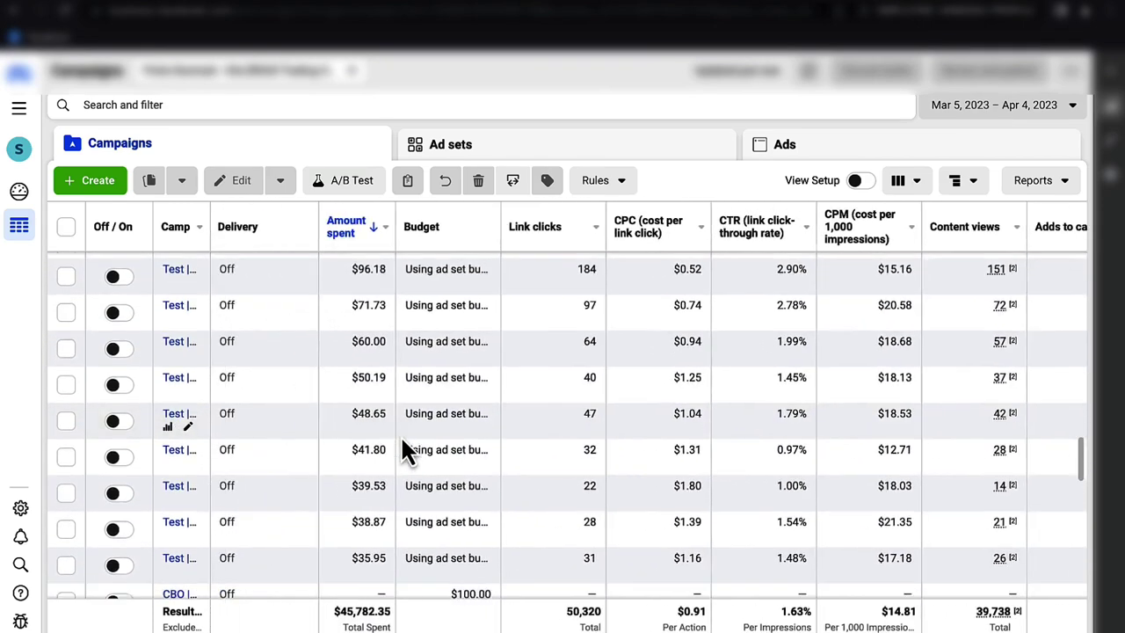
scroll(402, 449, "down", 2)
scroll(402, 443, "up", 3)
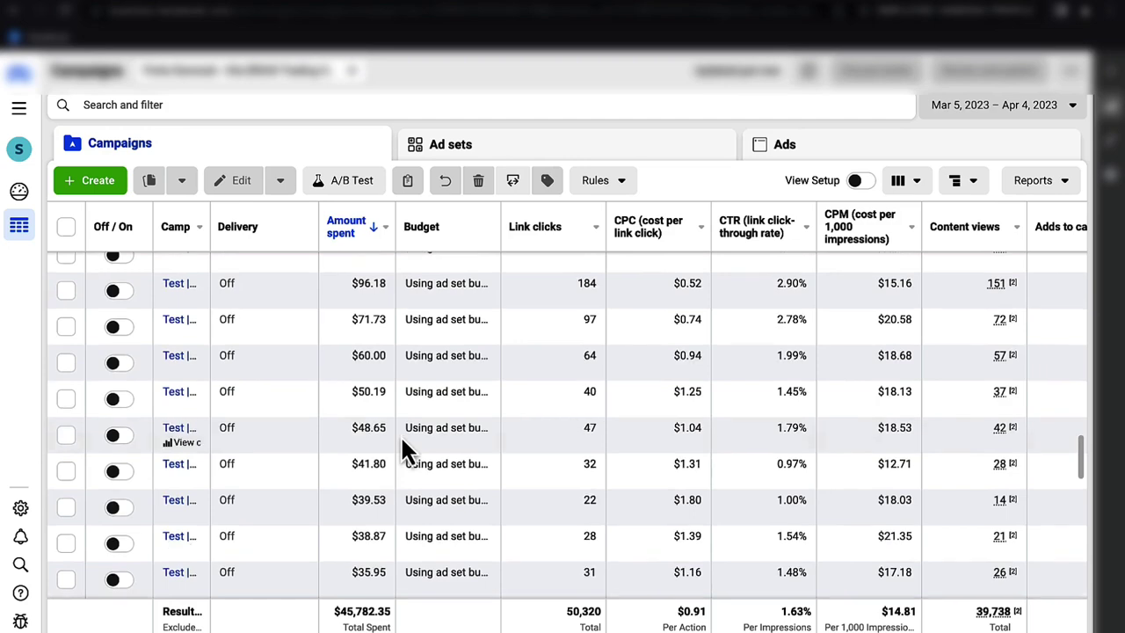
scroll(402, 448, "right", 3)
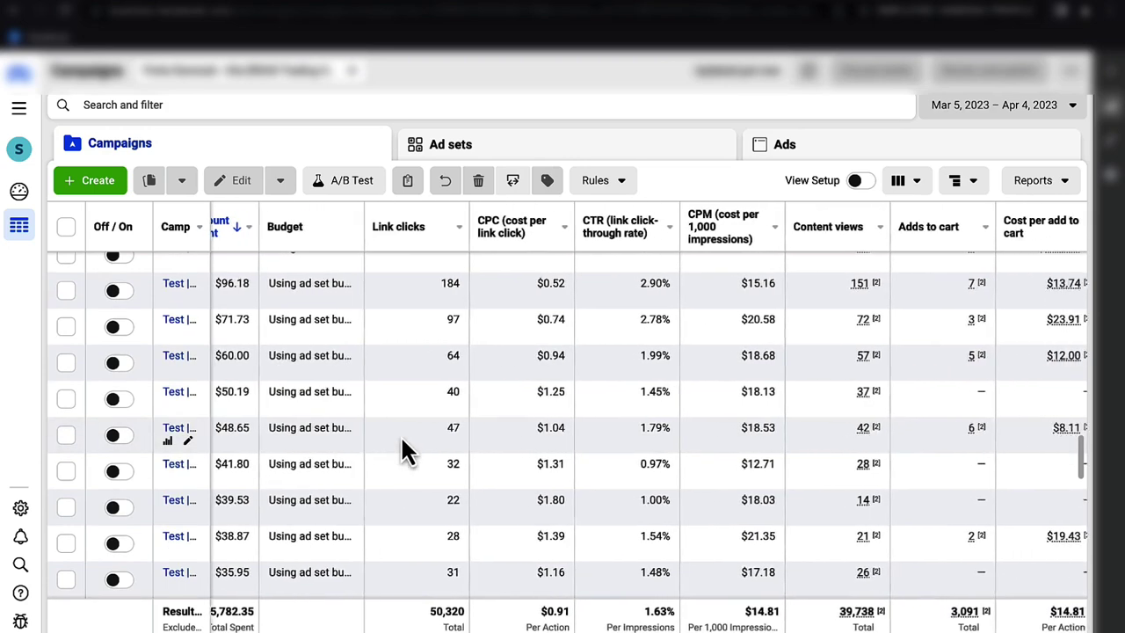
scroll(503, 517, "right", 3)
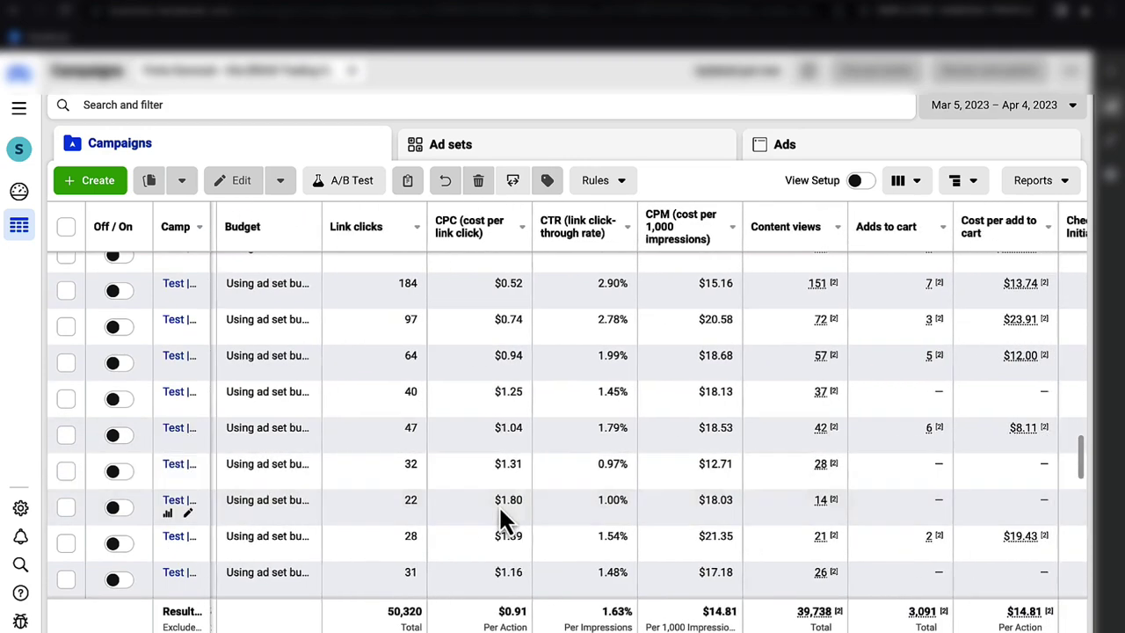
scroll(499, 510, "right", 6)
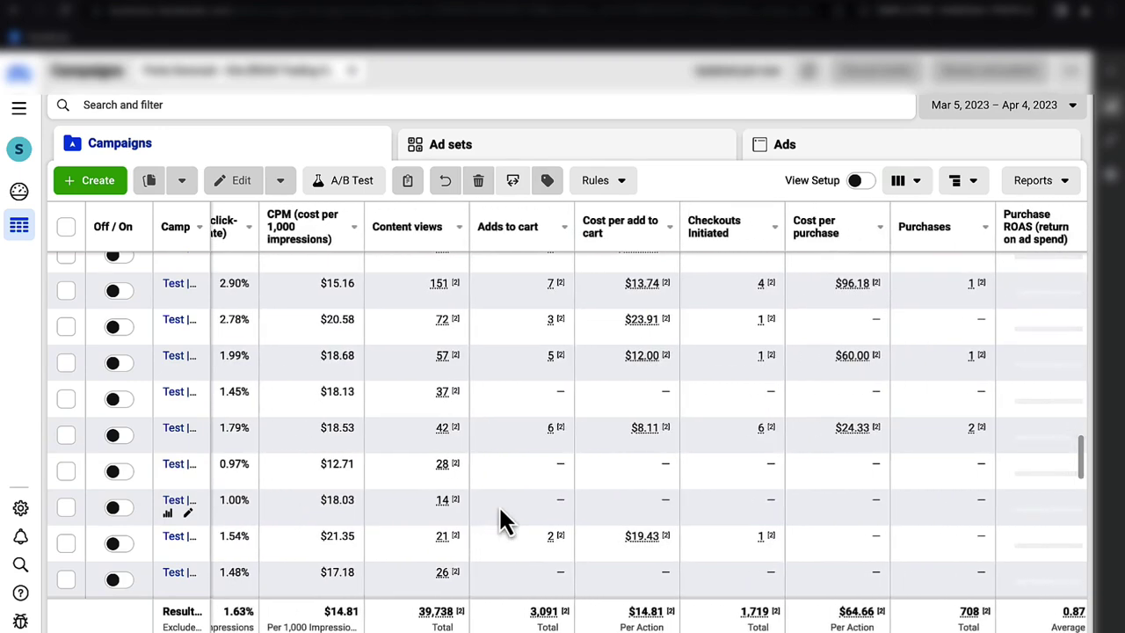
scroll(498, 518, "left", 10)
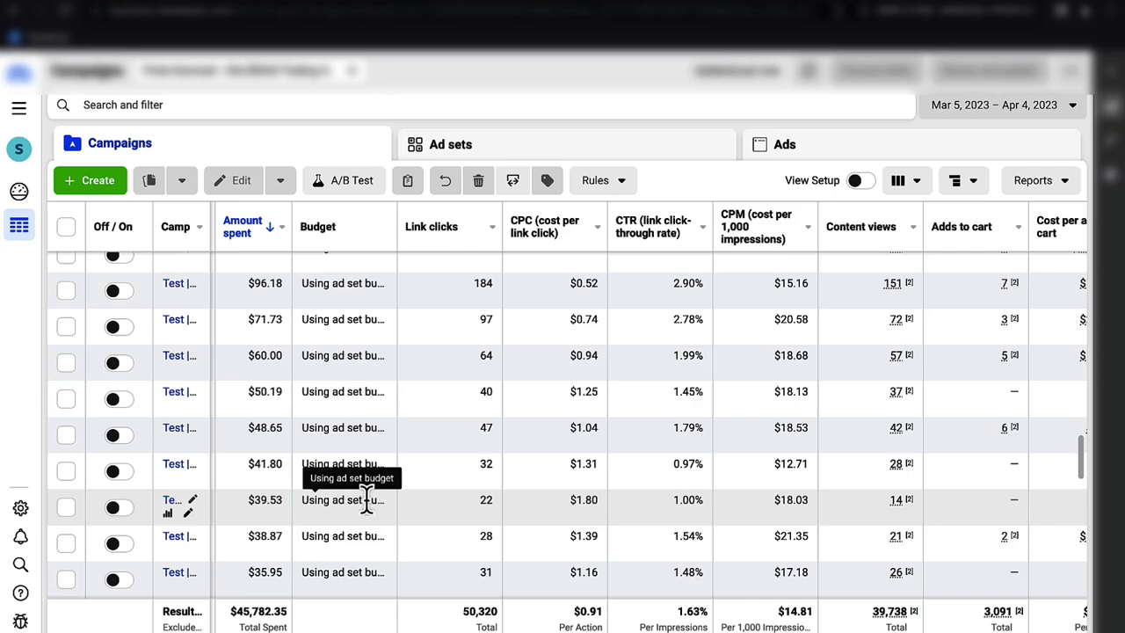
left_click(176, 505)
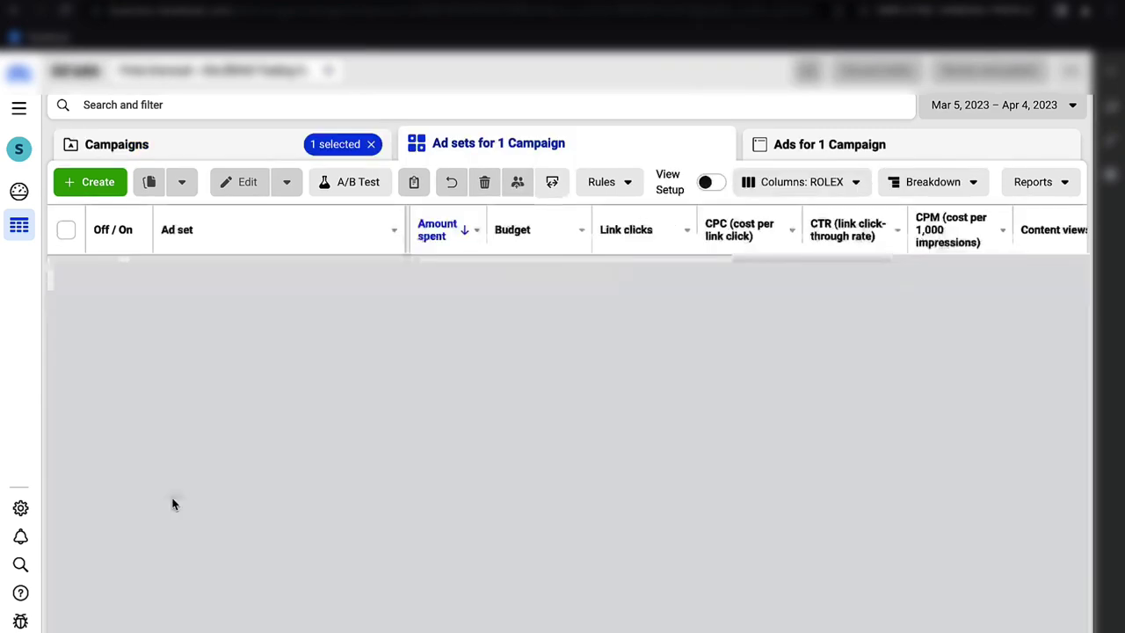
- Compare metrics across the five ad sets, House through Home, then return to all campaigns
scroll(620, 384, "right", 1)
scroll(620, 384, "left", 4)
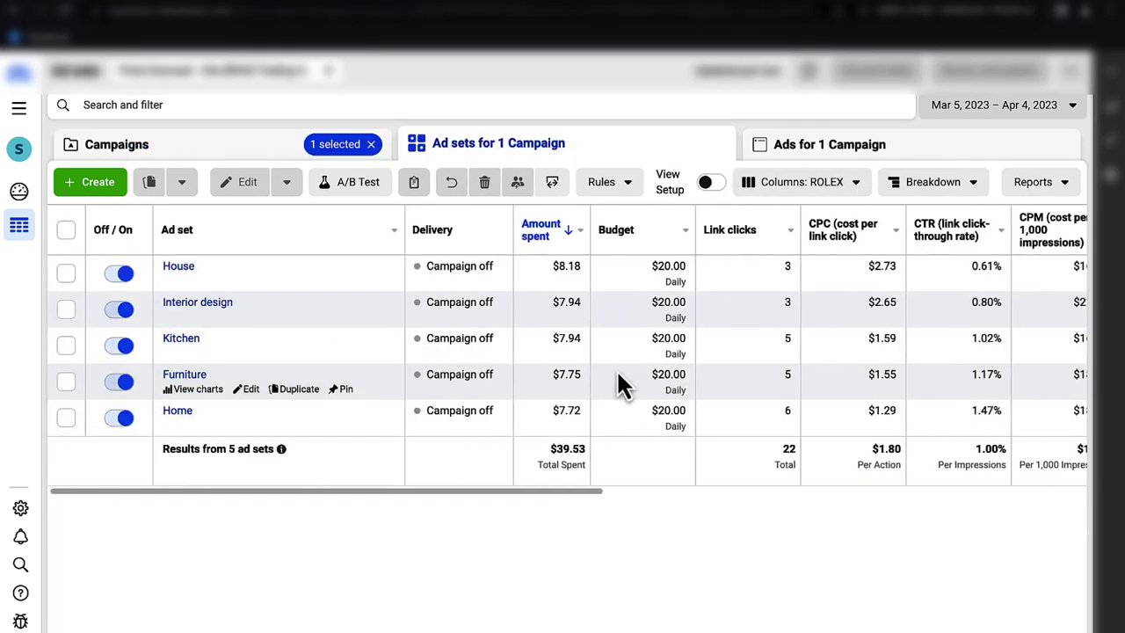
scroll(618, 378, "right", 4)
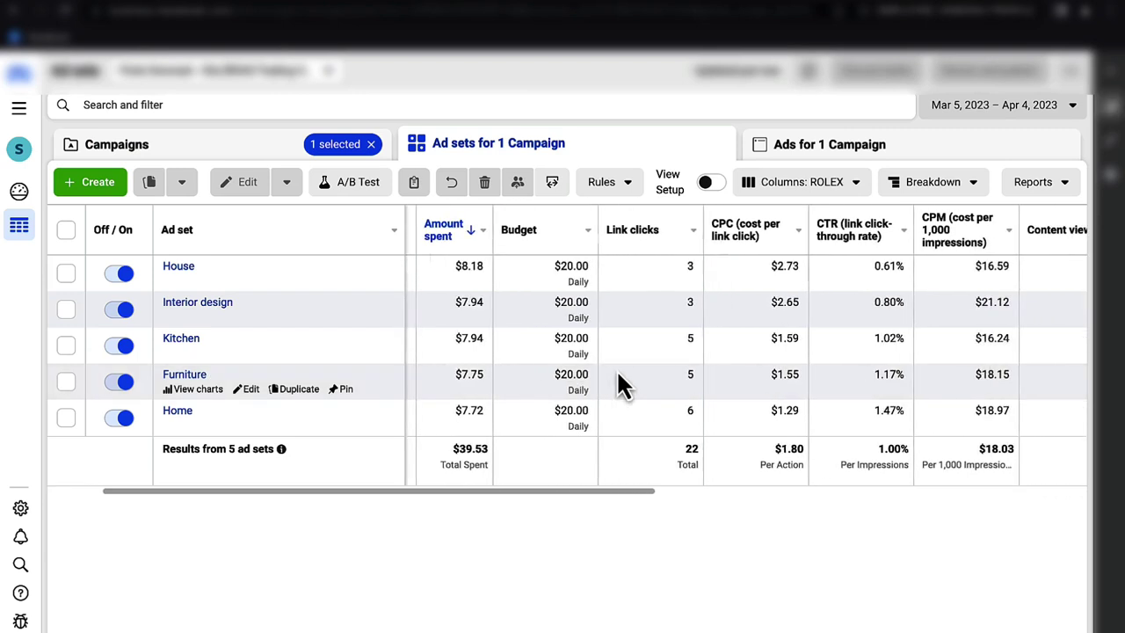
scroll(619, 384, "right", 4)
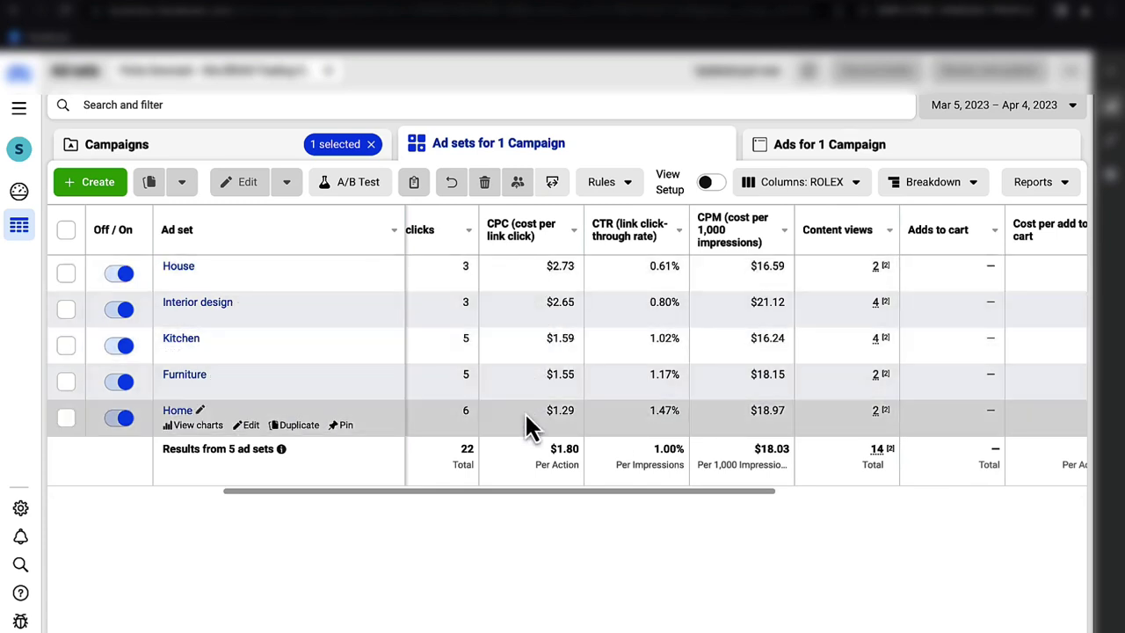
scroll(539, 428, "left", 2)
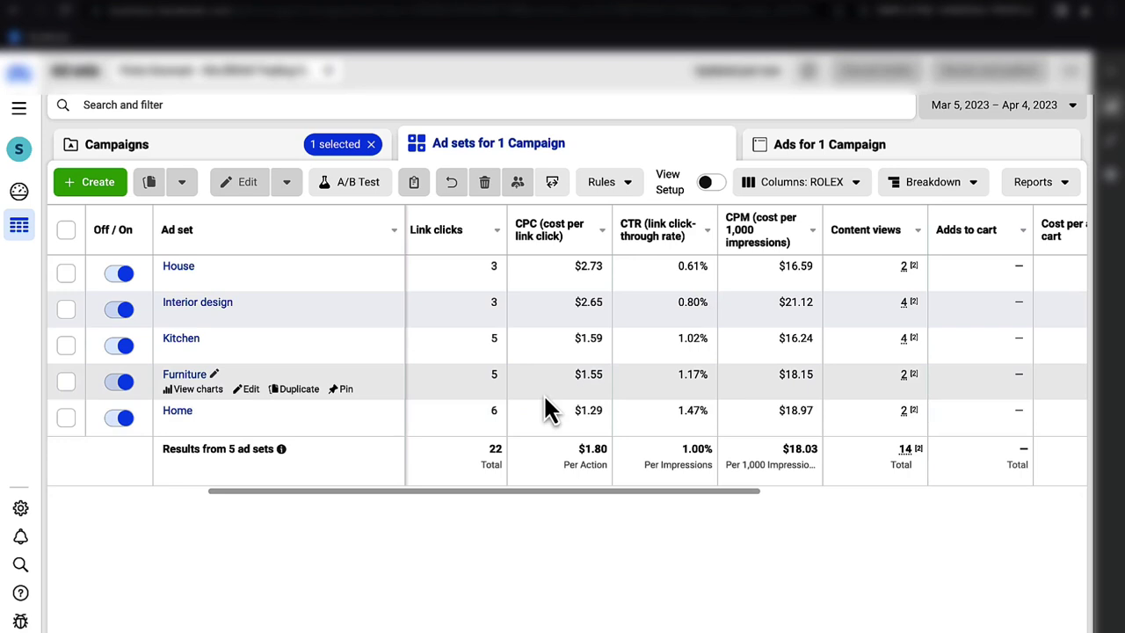
scroll(545, 397, "right", 10)
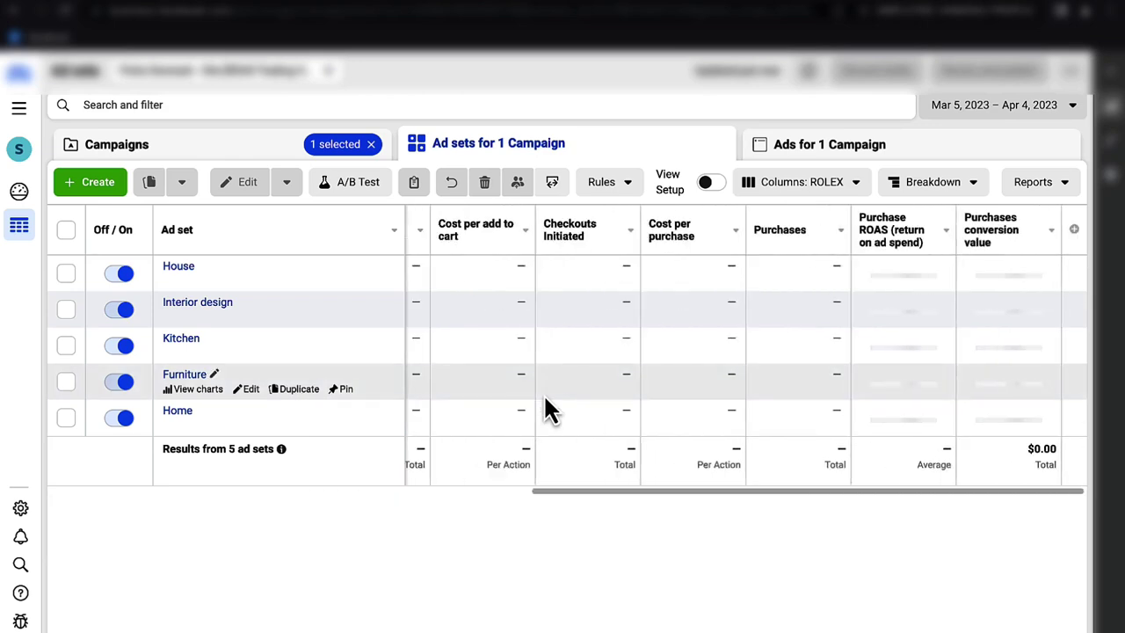
scroll(545, 398, "left", 10)
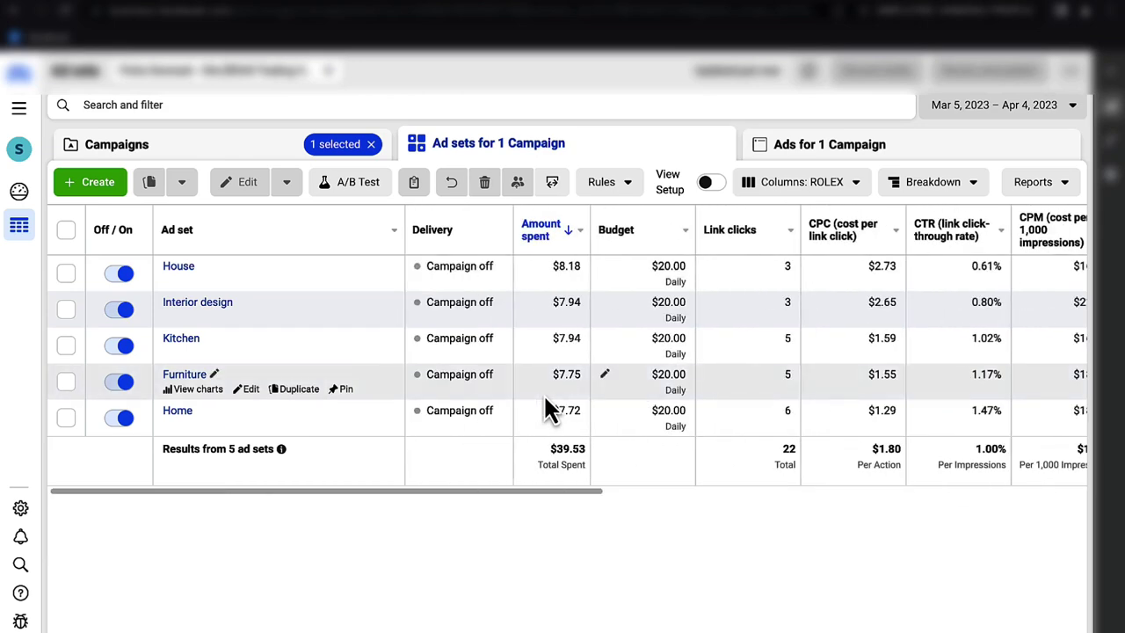
left_click(299, 158)
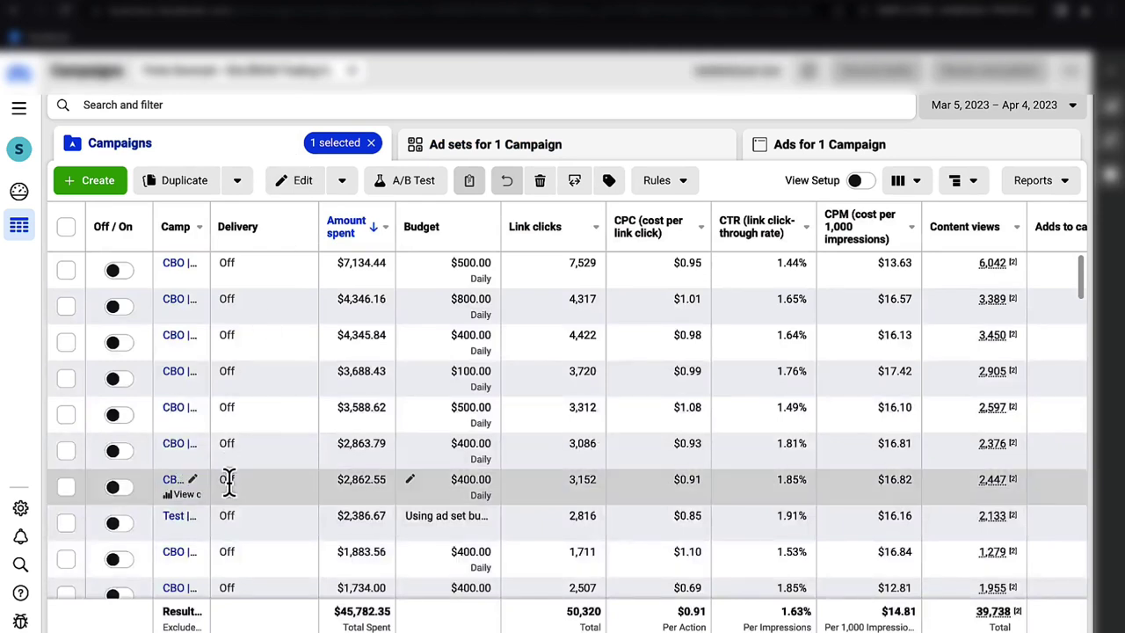
- Uncheck the $39.53 test campaign row to clear the campaign selection
scroll(229, 482, "down", 15)
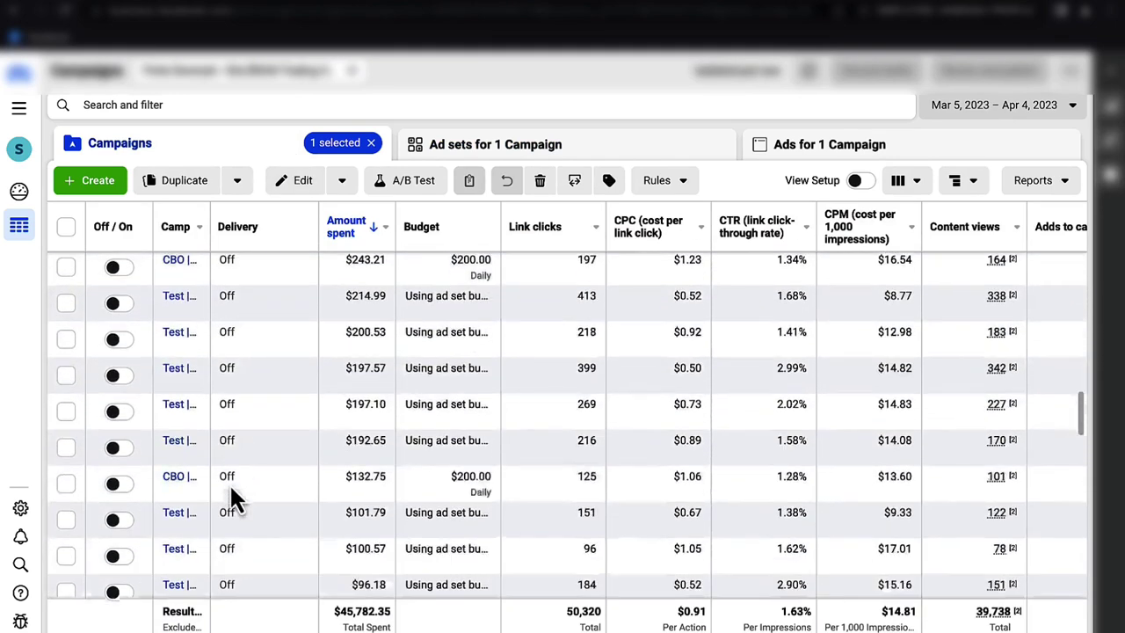
scroll(229, 483, "down", 3)
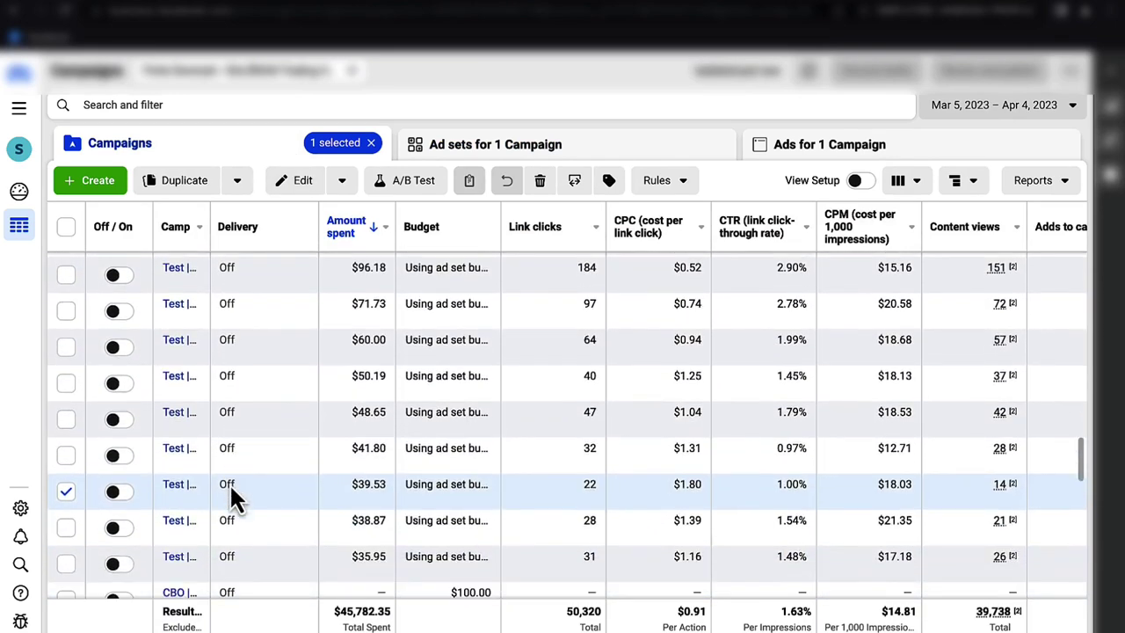
left_click(67, 492)
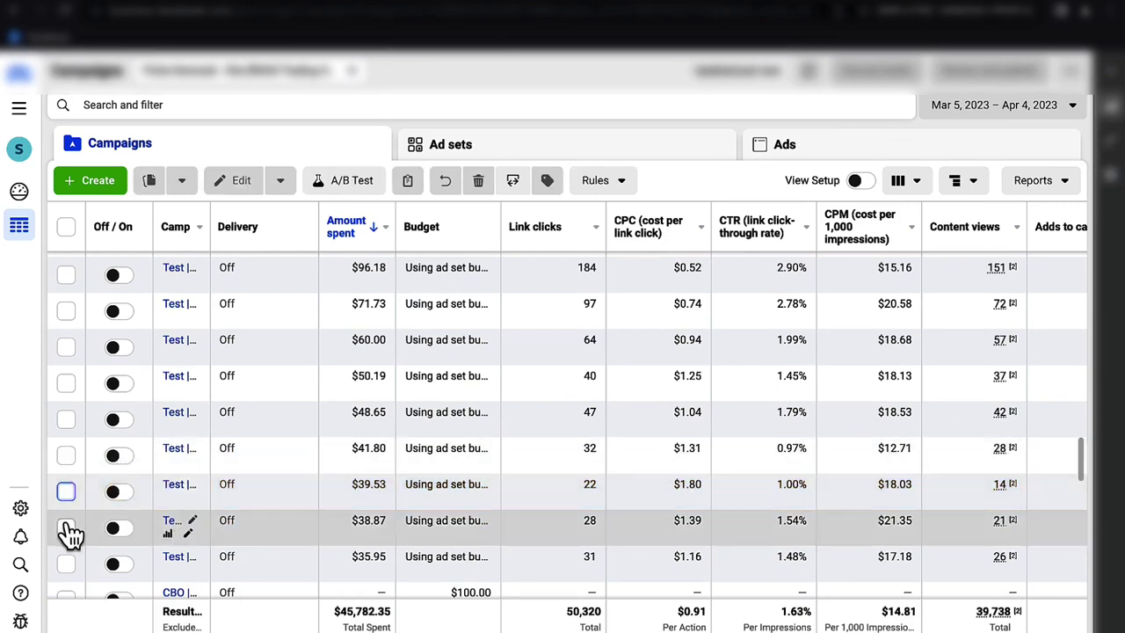
scroll(70, 524, "up", 3)
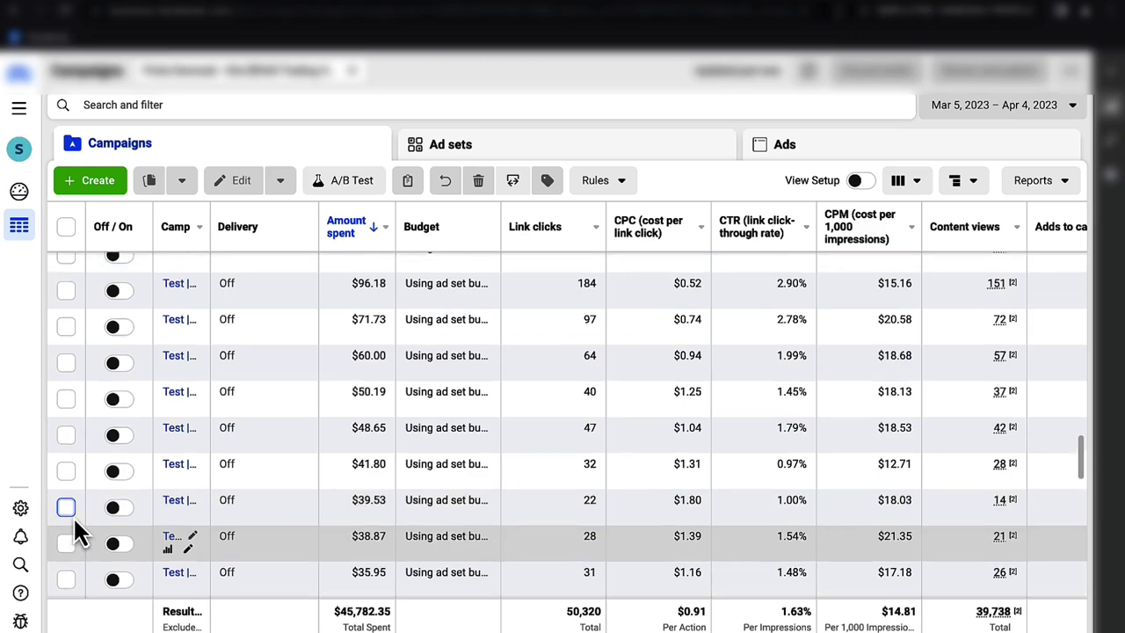
scroll(73, 516, "down", 5)
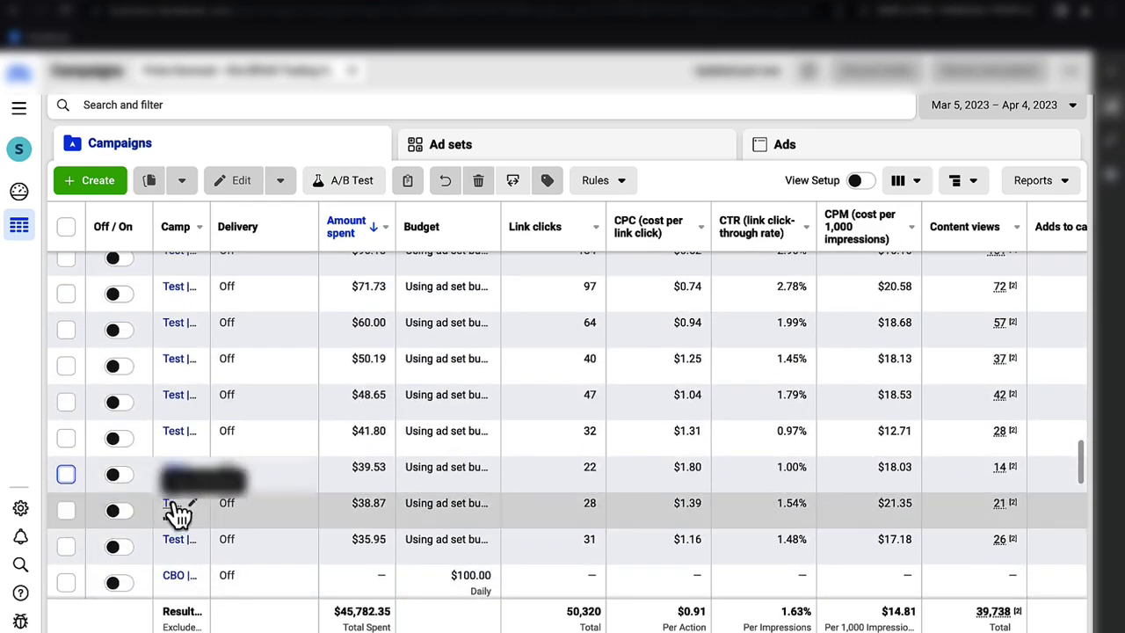
left_click(171, 503)
scroll(672, 369, "right", 5)
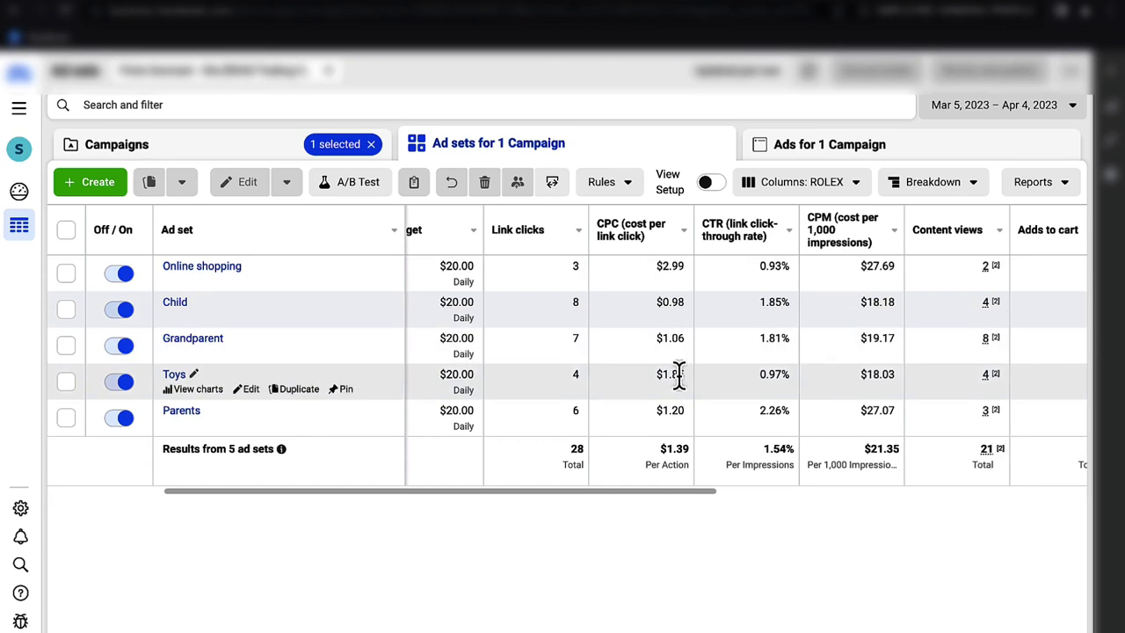
scroll(679, 414, "right", 3)
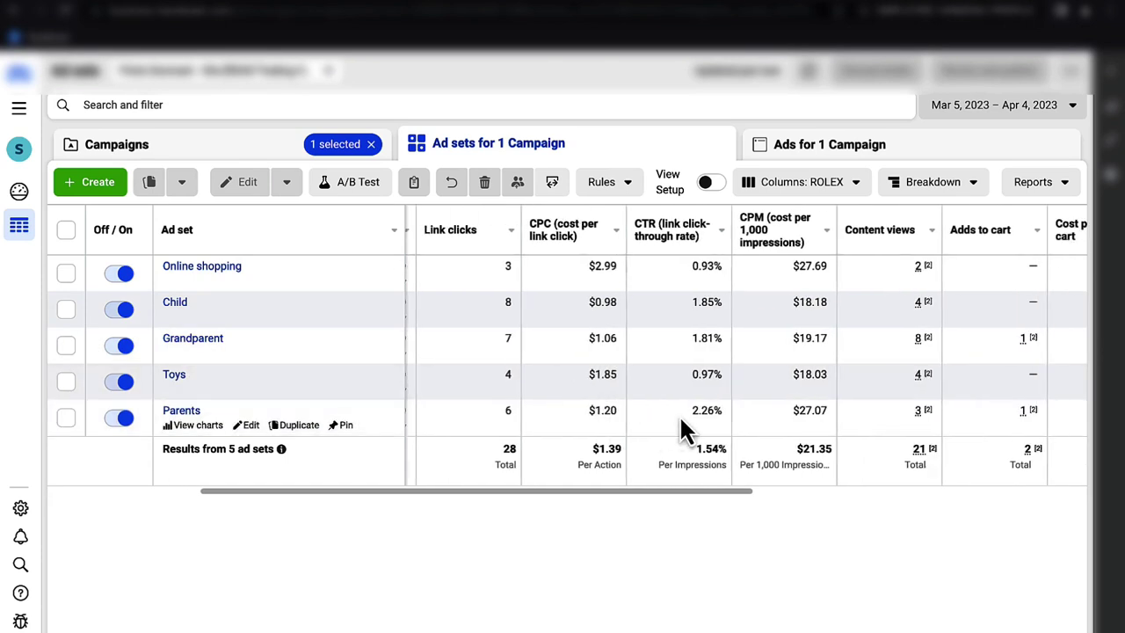
scroll(679, 415, "right", 5)
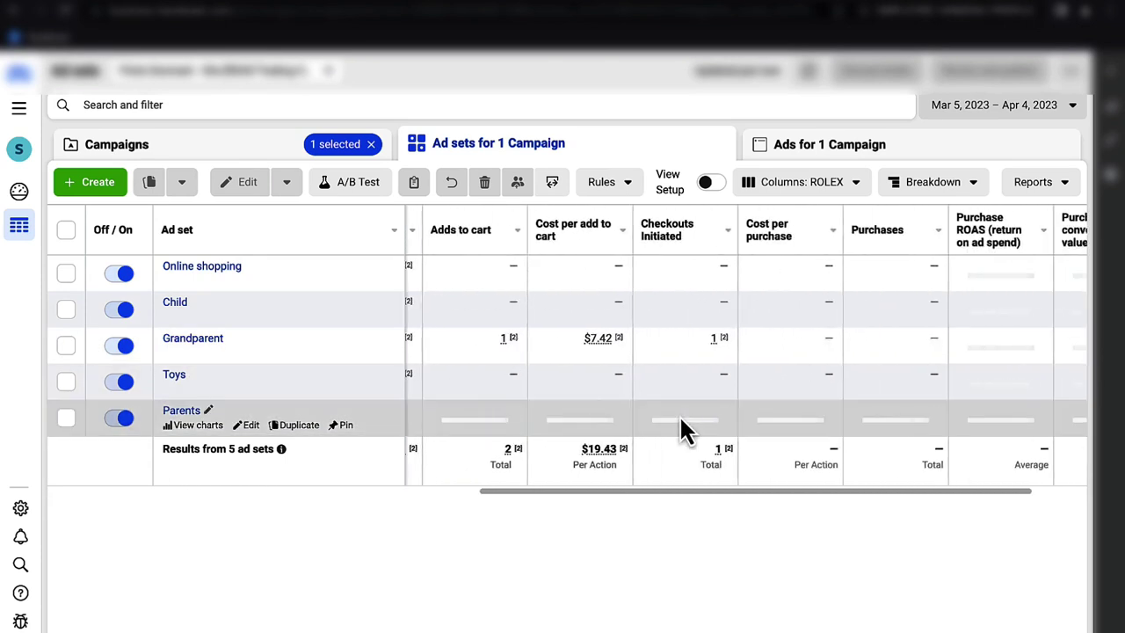
scroll(681, 417, "left", 10)
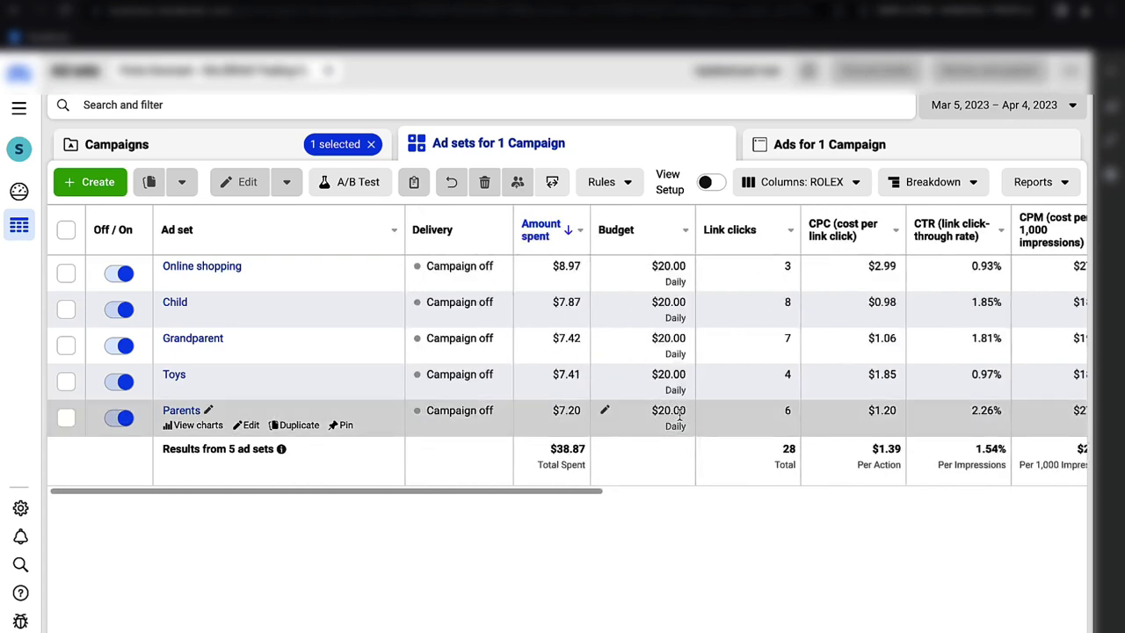
- Return to the Campaigns list and clear the single-campaign filter
left_click(292, 150)
scroll(387, 492, "down", 1)
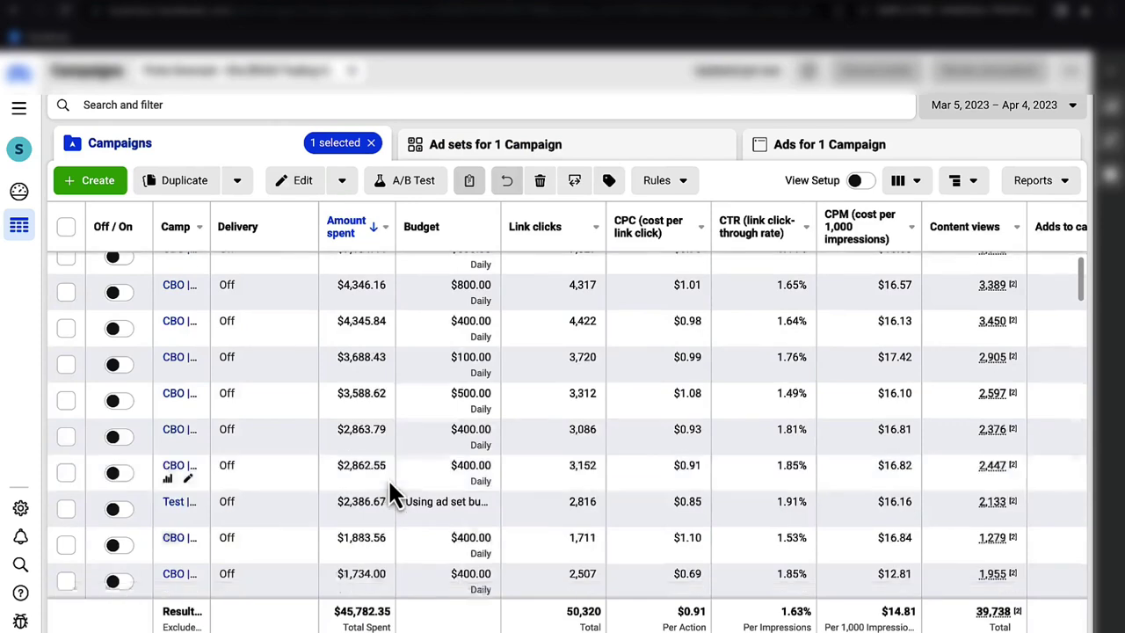
scroll(390, 485, "down", 10)
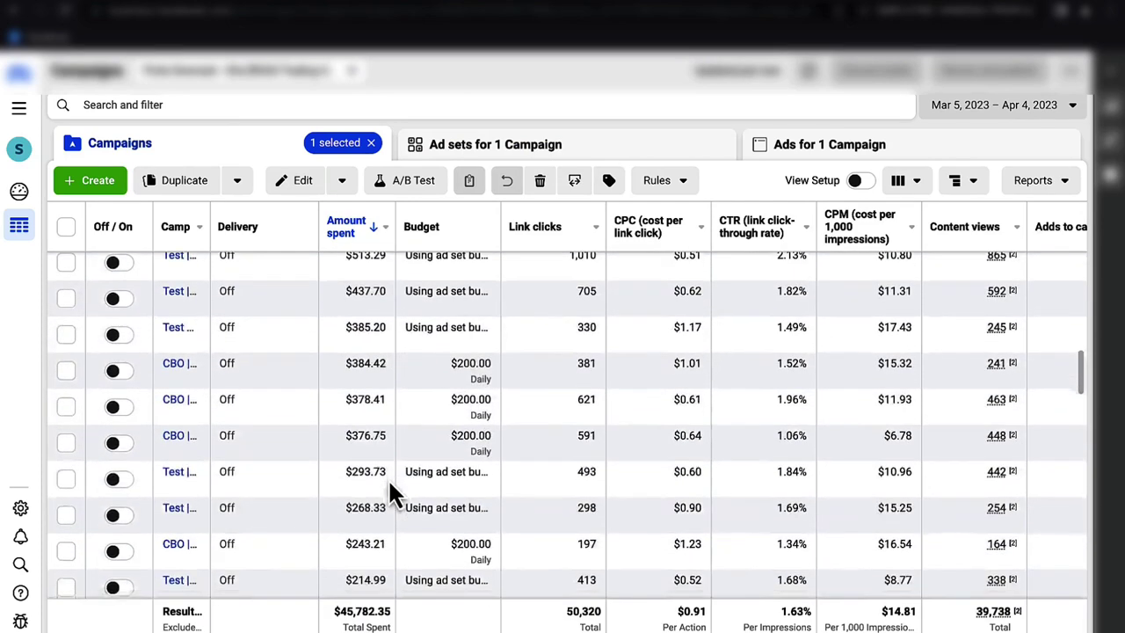
scroll(390, 490, "down", 3)
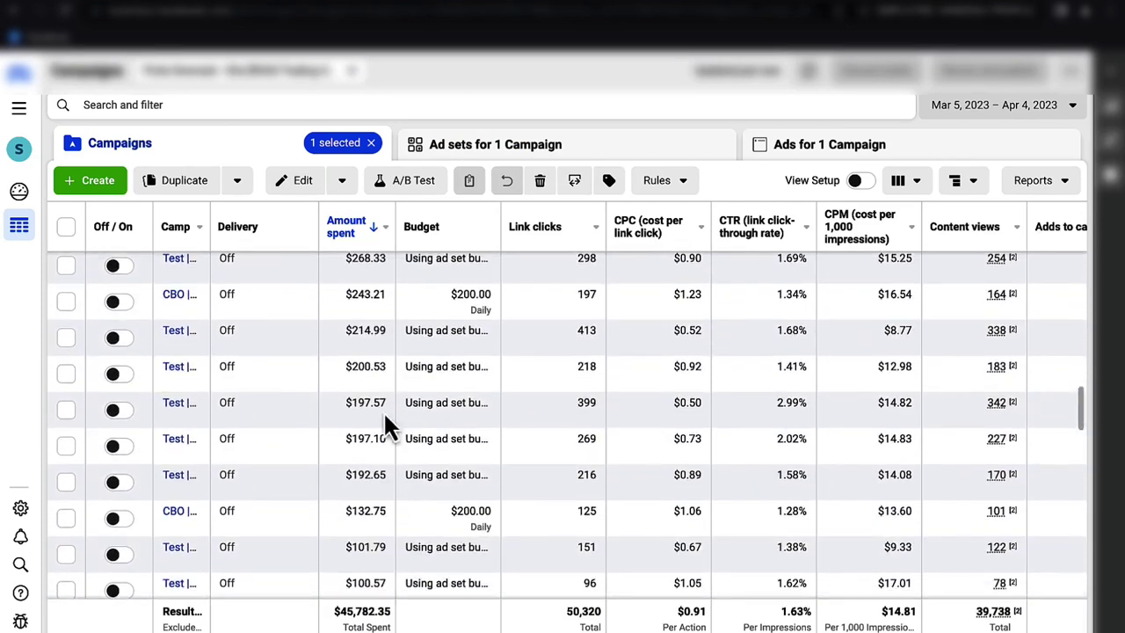
left_click(372, 143)
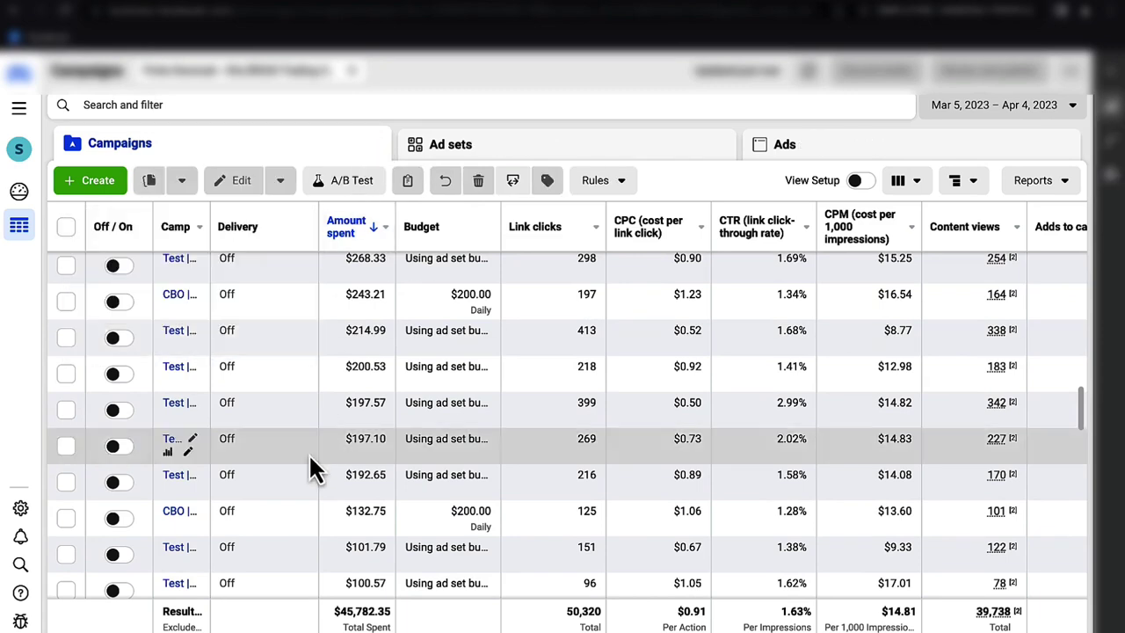
- Find the $1,018.75 test campaign in the list and open its nine ad sets
scroll(308, 454, "up", 5)
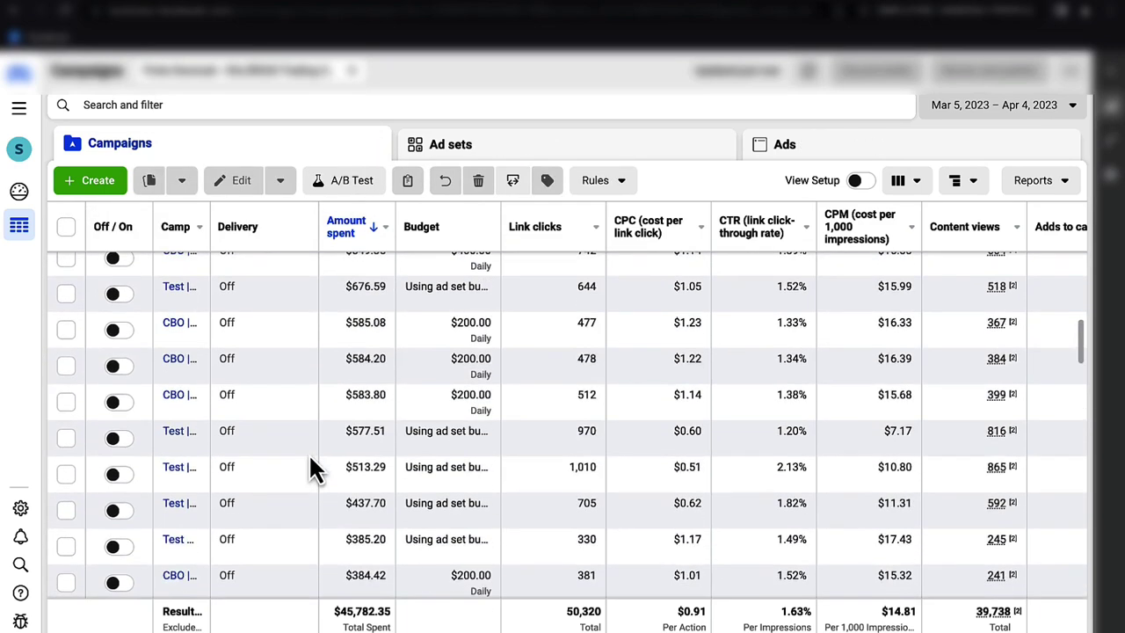
scroll(315, 468, "up", 3)
scroll(315, 469, "up", 1)
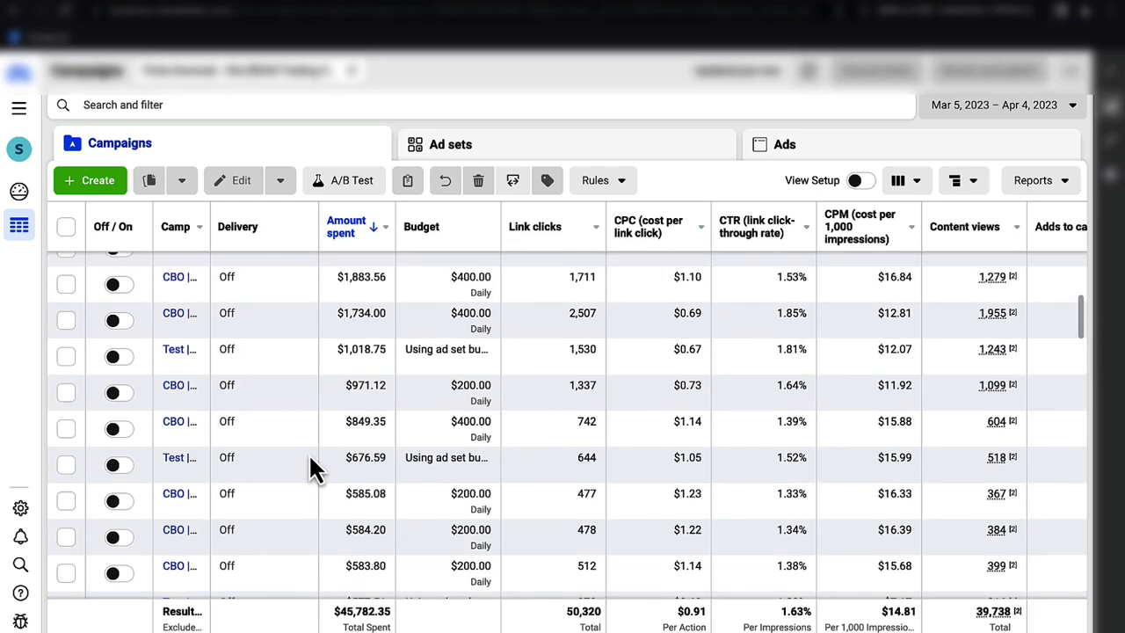
scroll(312, 468, "up", 8)
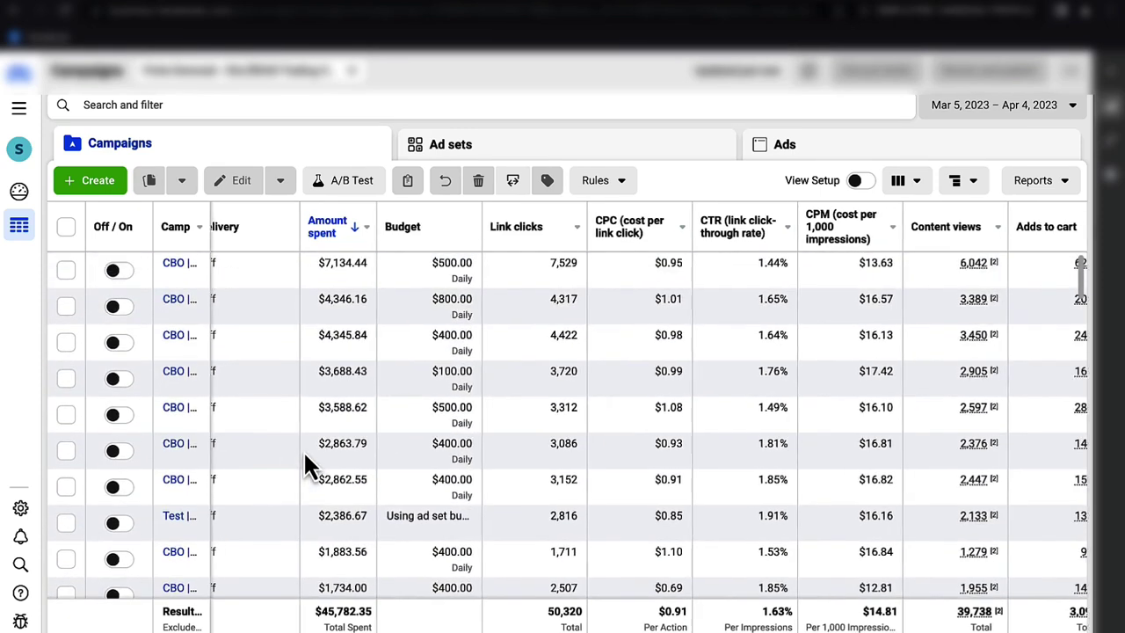
scroll(305, 457, "left", 2)
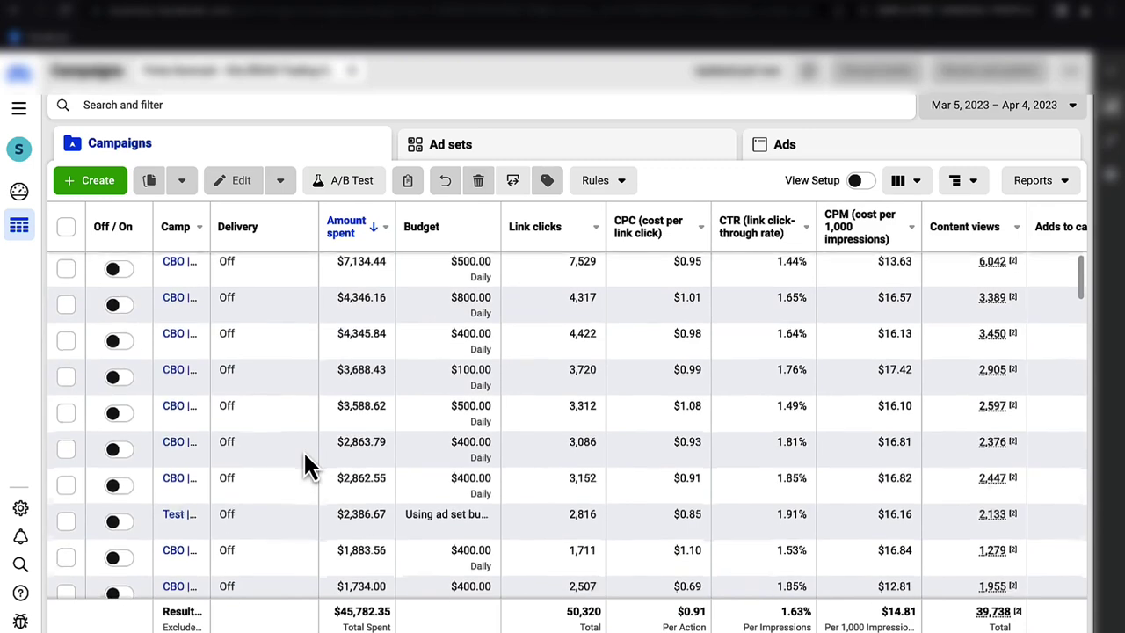
scroll(290, 461, "down", 2)
scroll(270, 458, "down", 1)
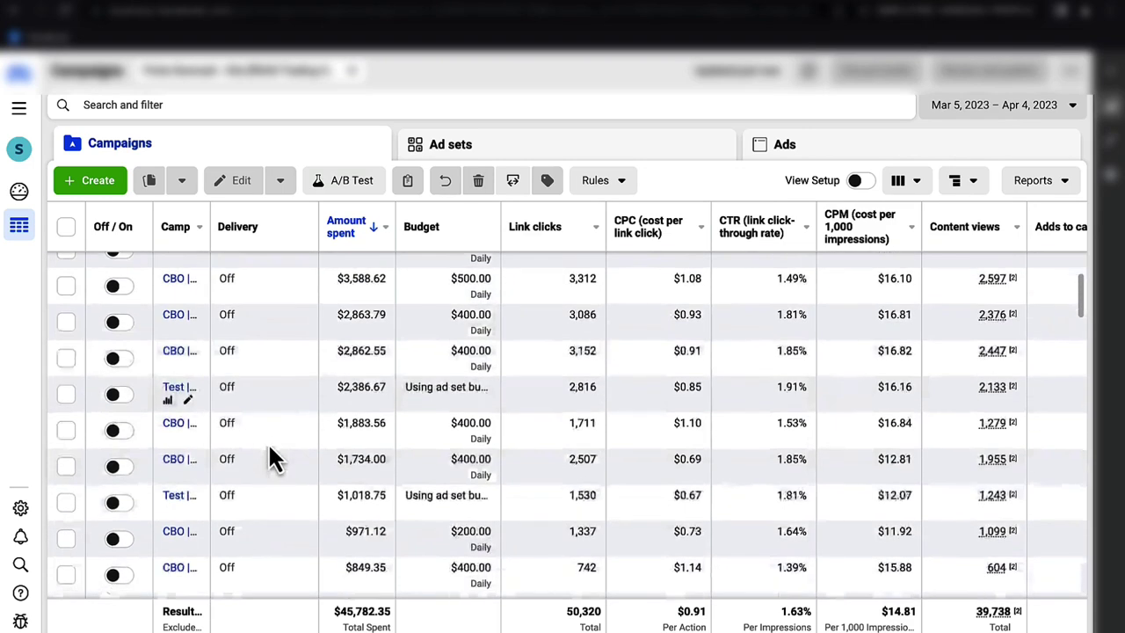
scroll(272, 459, "down", 1)
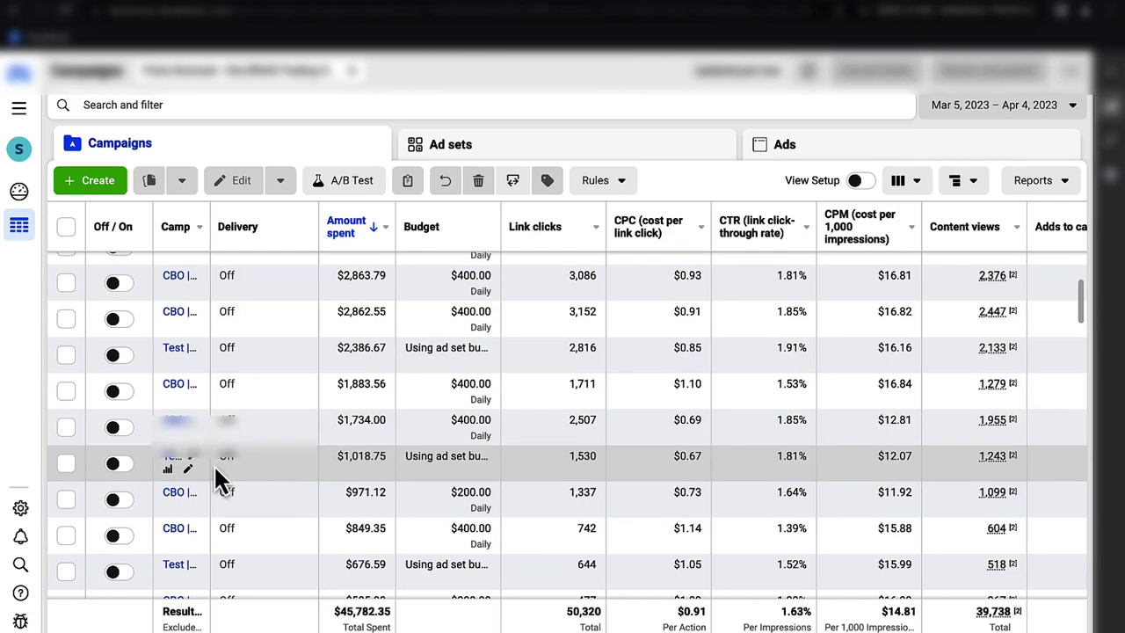
left_click(172, 456)
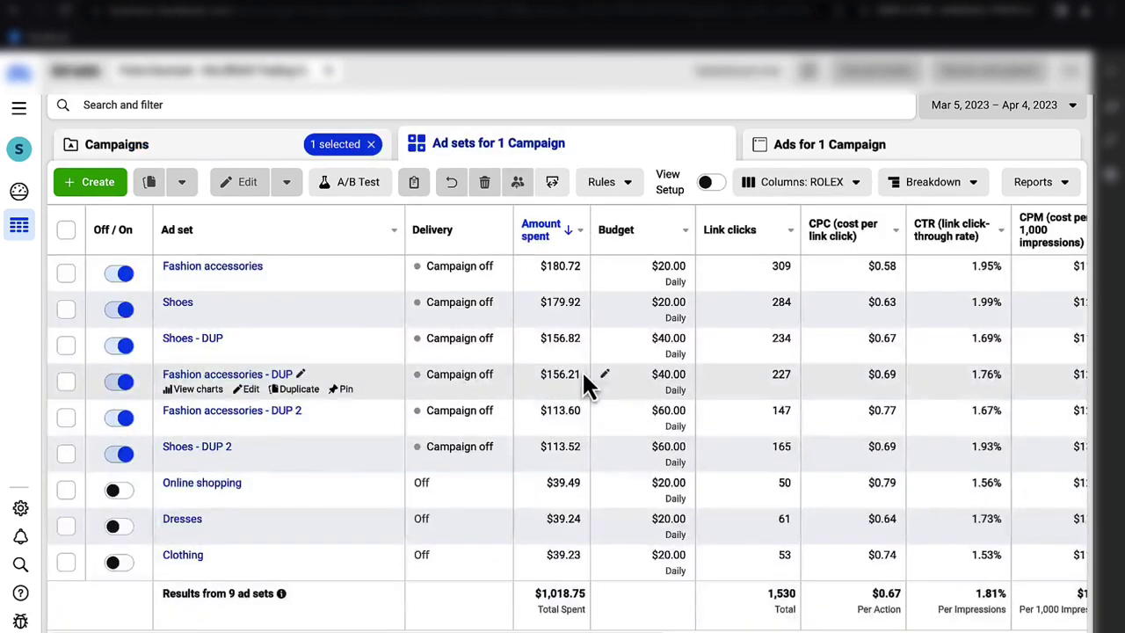
scroll(583, 378, "right", 5)
scroll(583, 378, "left", 5)
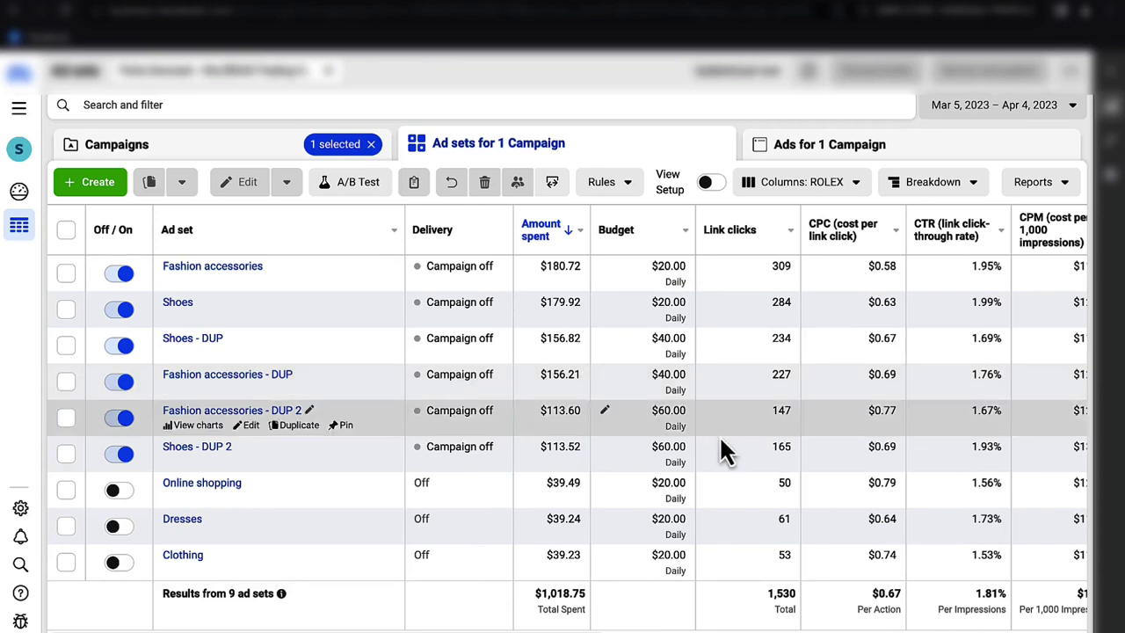
scroll(720, 442, "right", 5)
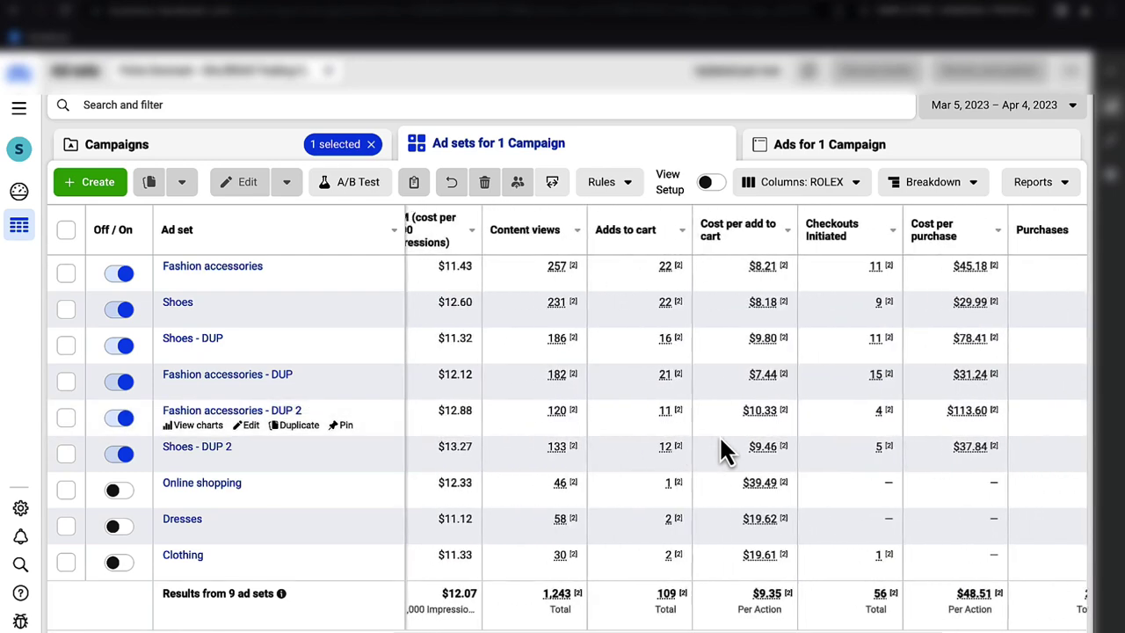
scroll(720, 451, "right", 4)
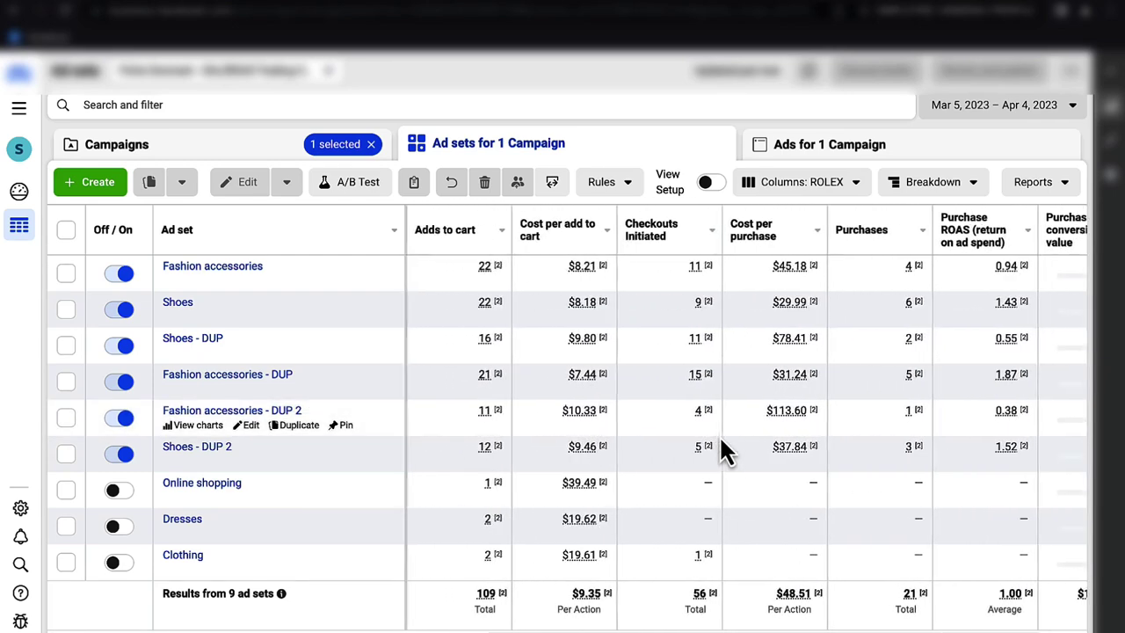
scroll(720, 451, "right", 2)
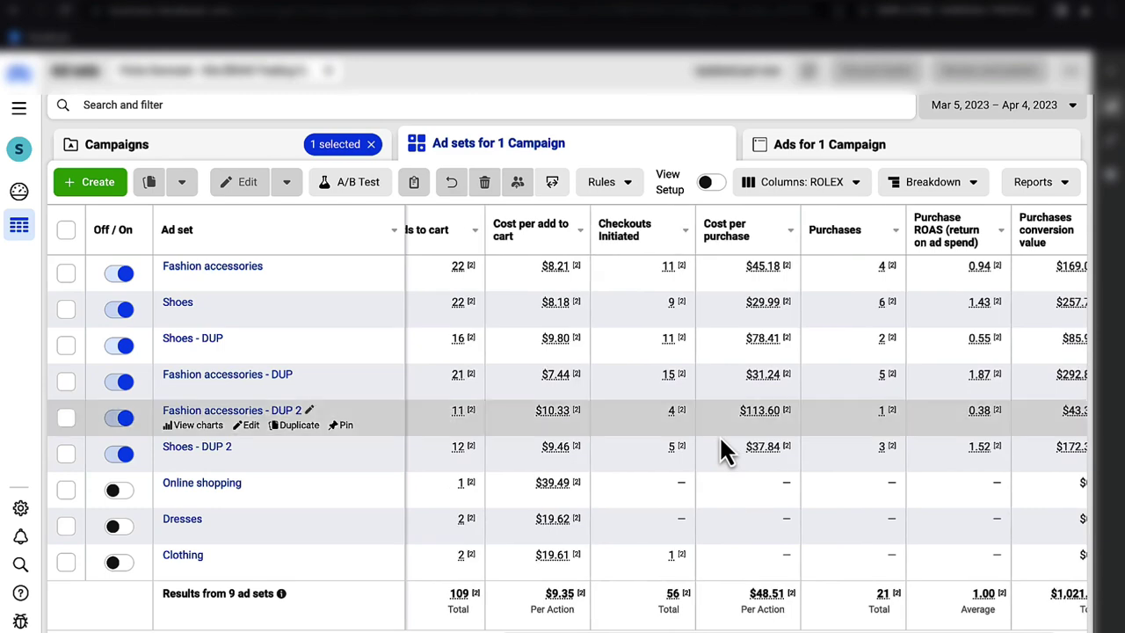
scroll(720, 451, "left", 5)
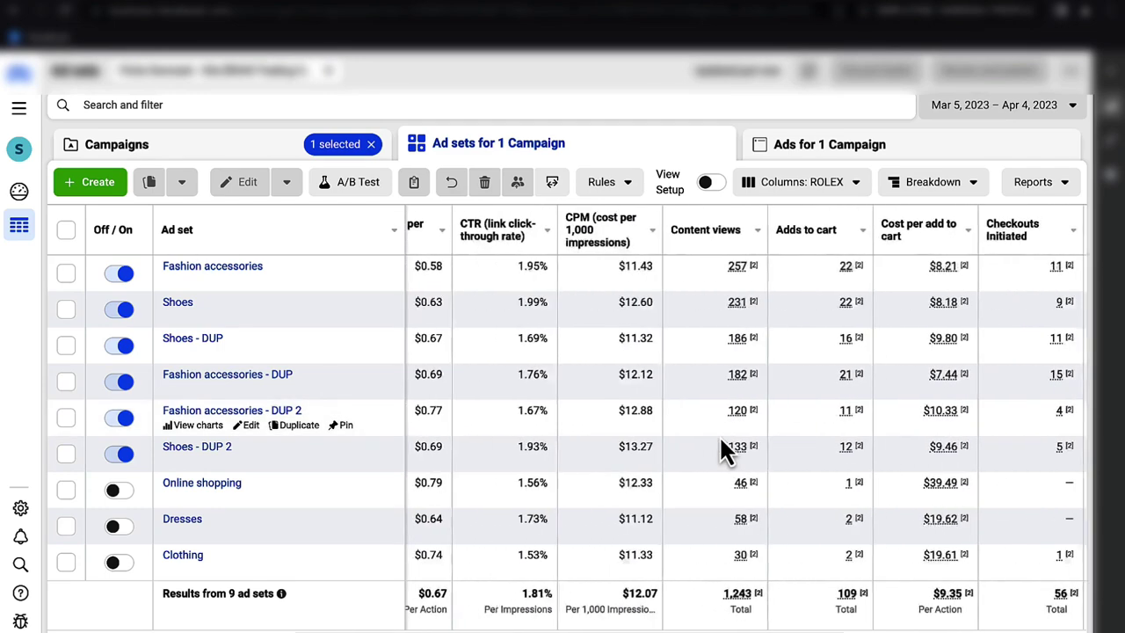
scroll(720, 448, "left", 5)
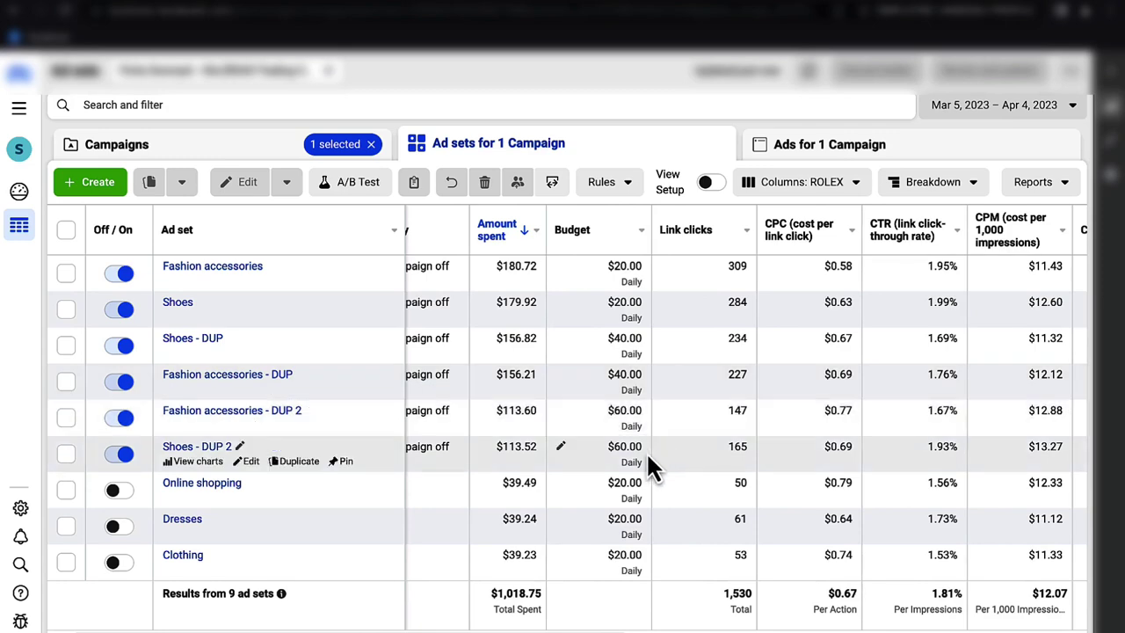
scroll(645, 451, "left", 2)
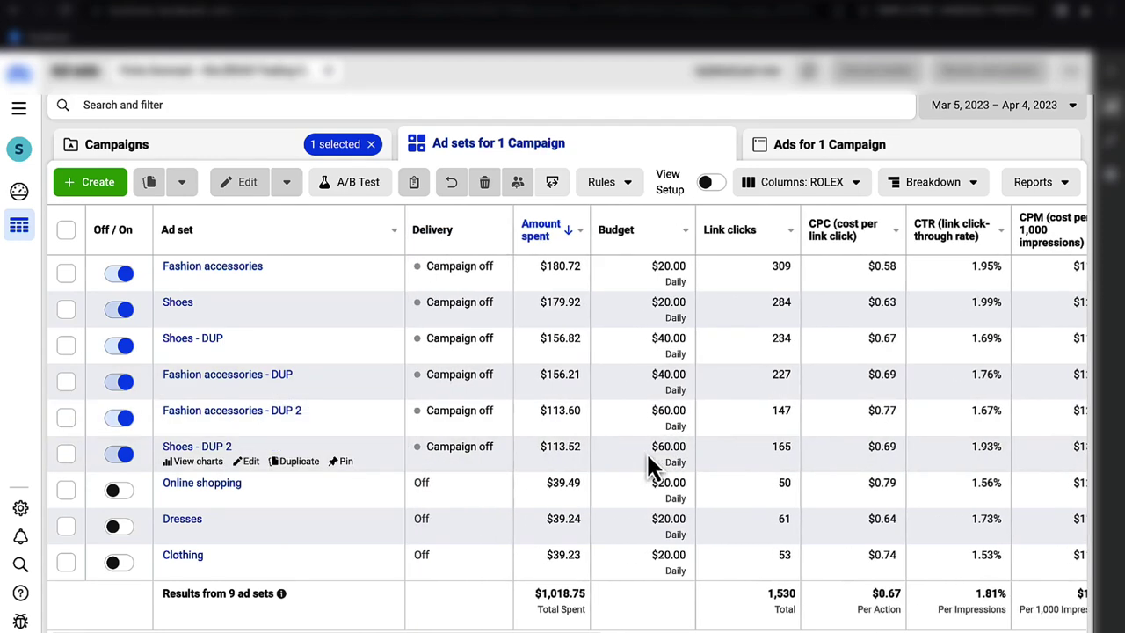
scroll(646, 455, "right", 15)
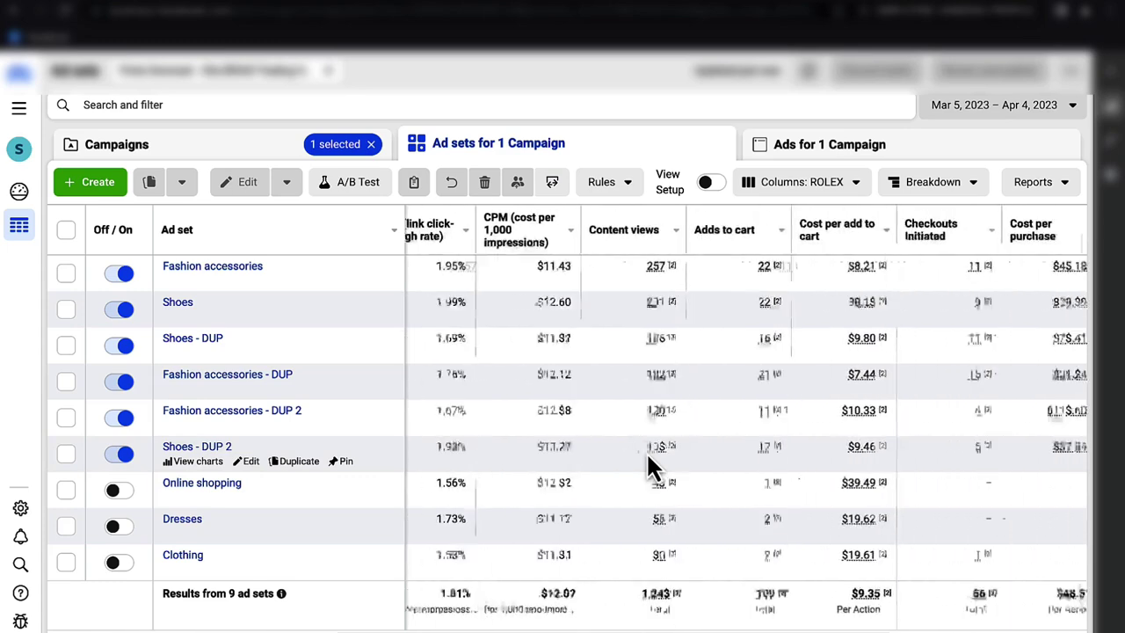
scroll(645, 450, "left", 15)
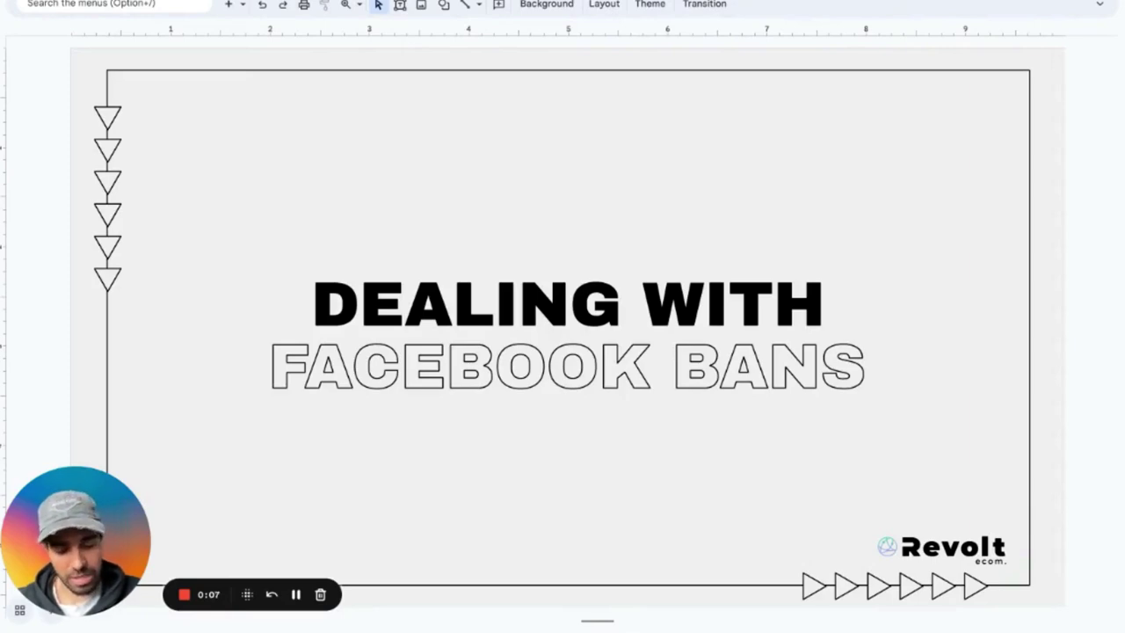
- Advance three slides in the Facebook bans deck to reach the TYPES OF BANS slide
key("Down")
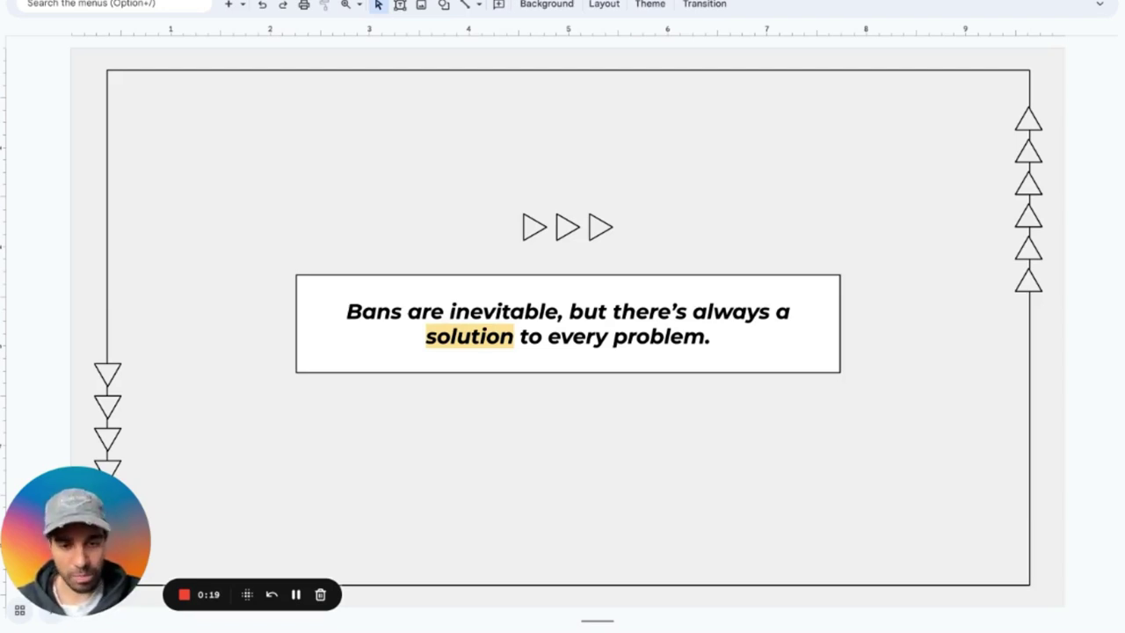
key("Down")
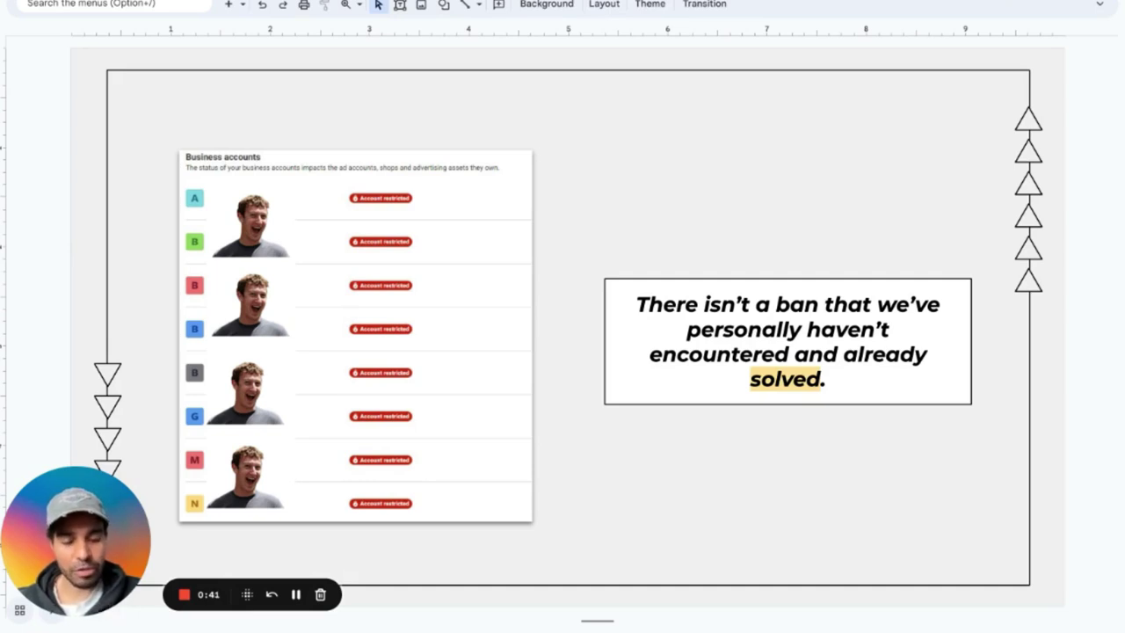
key("Down")
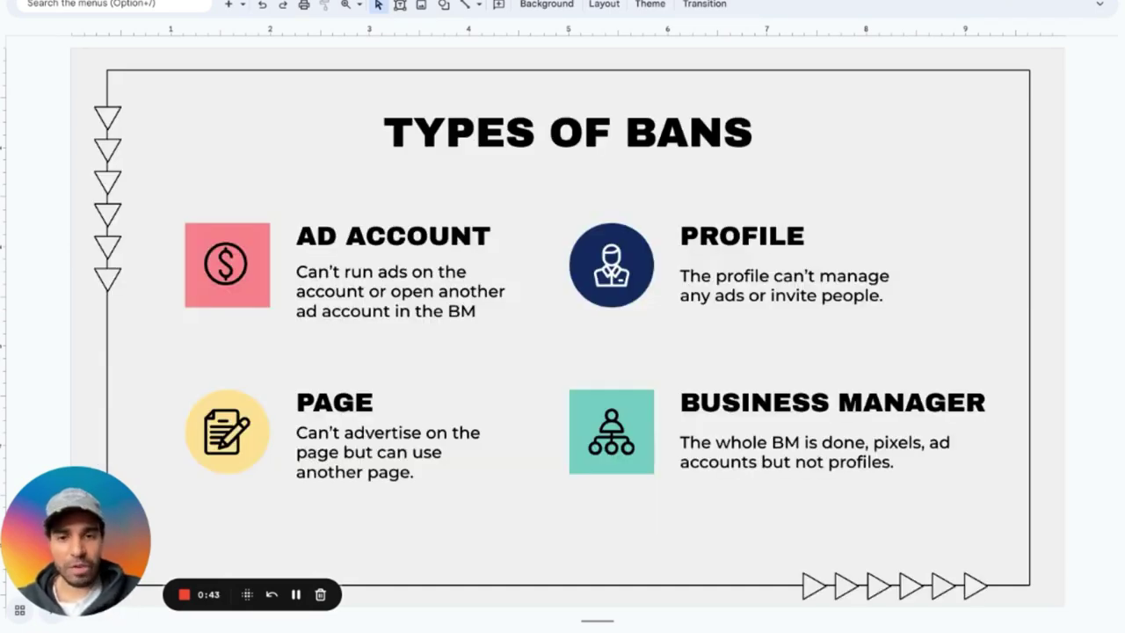